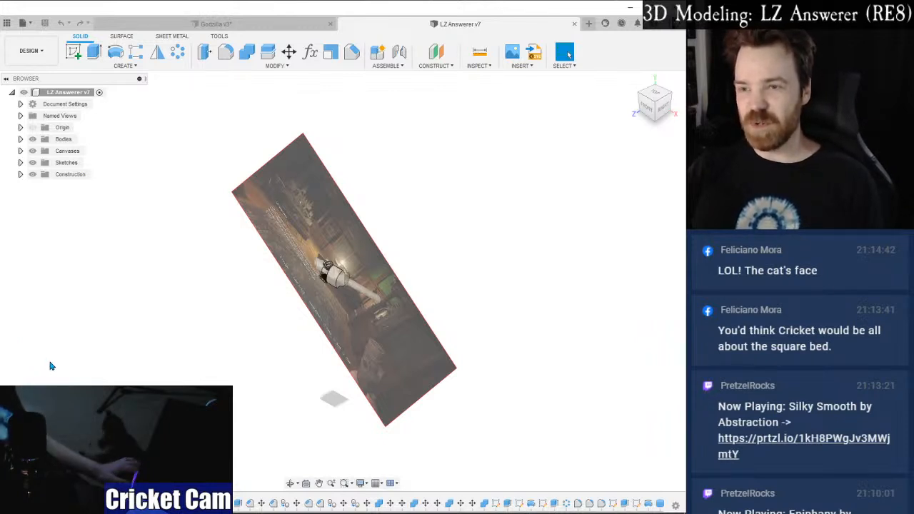
Roll the design history back to just after Extrude31, with the model viewed against the reference image.
scroll(267, 259, up, 6)
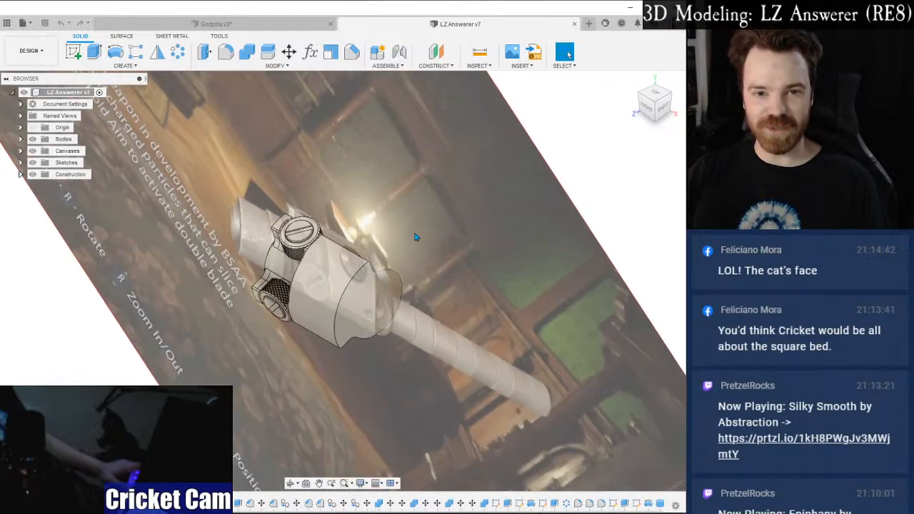
click(649, 107)
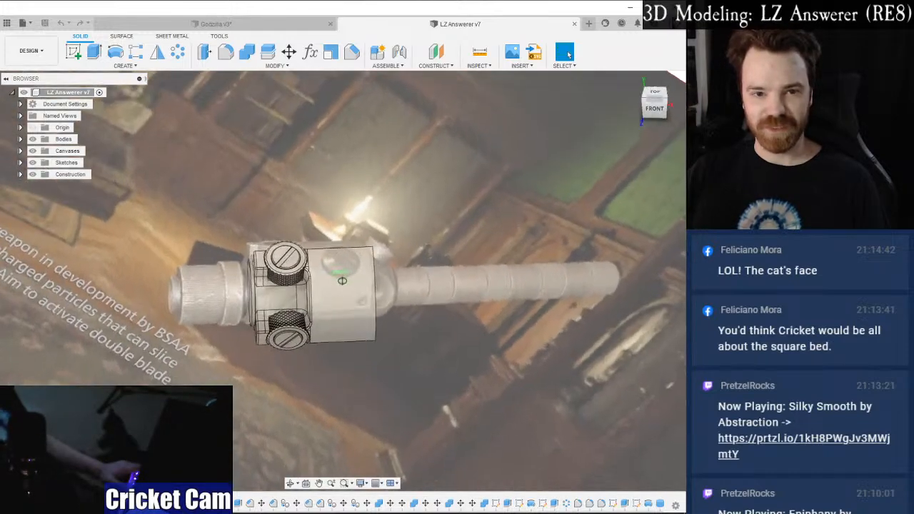
click(654, 108)
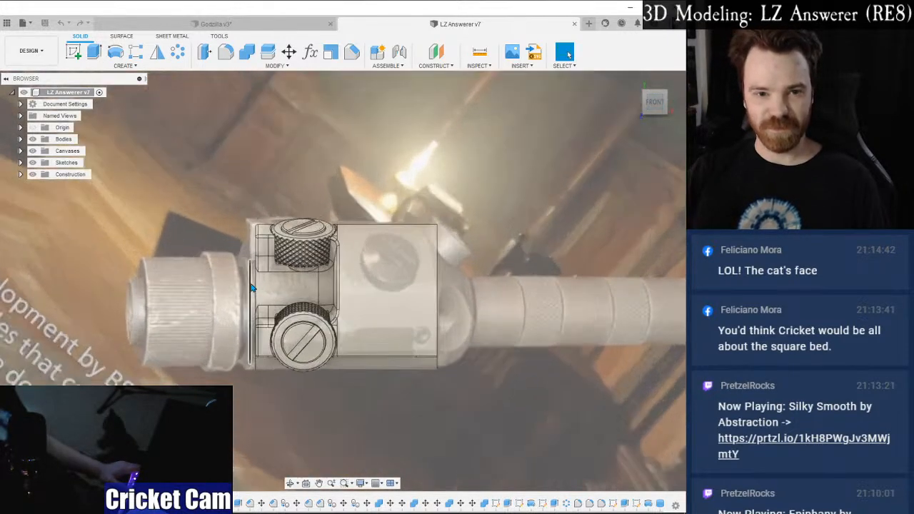
mouse_move(342, 281)
shift+middle_down()
mouse_move(386, 289)
mouse_move(375, 293)
mouse_move(347, 283)
mouse_move(390, 285)
mouse_move(330, 281)
shift+middle_up()
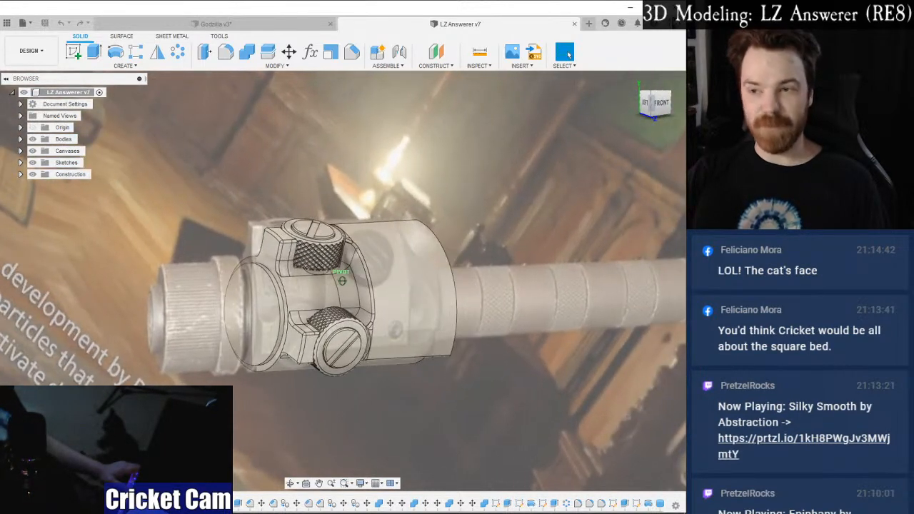
click(655, 104)
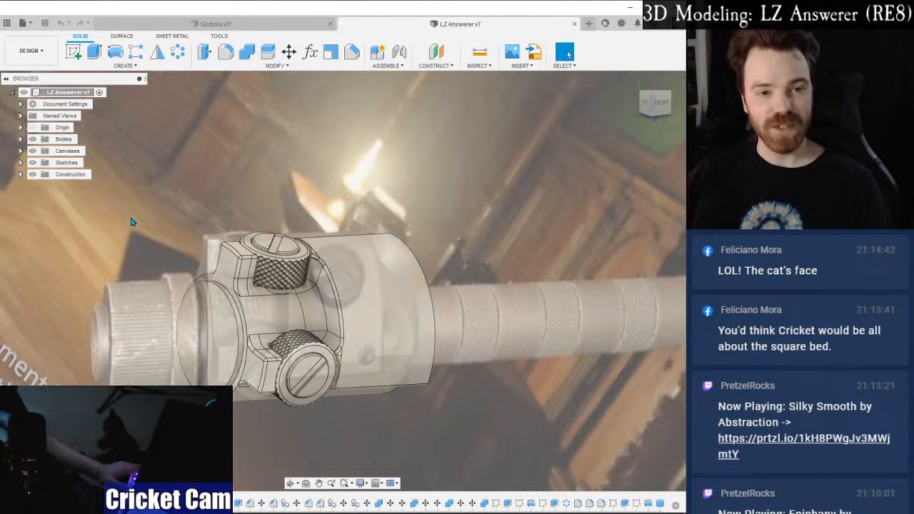
scroll(131, 218, down, 1)
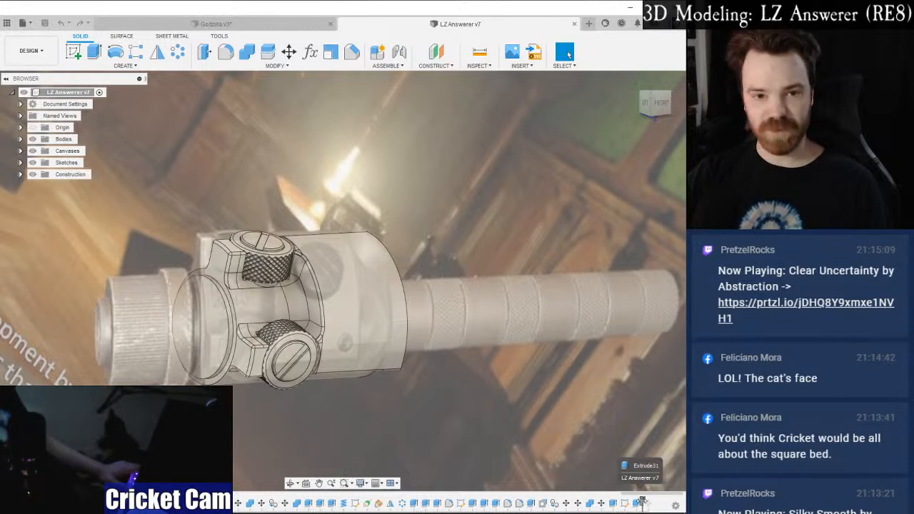
drag(642, 503, 642, 503)
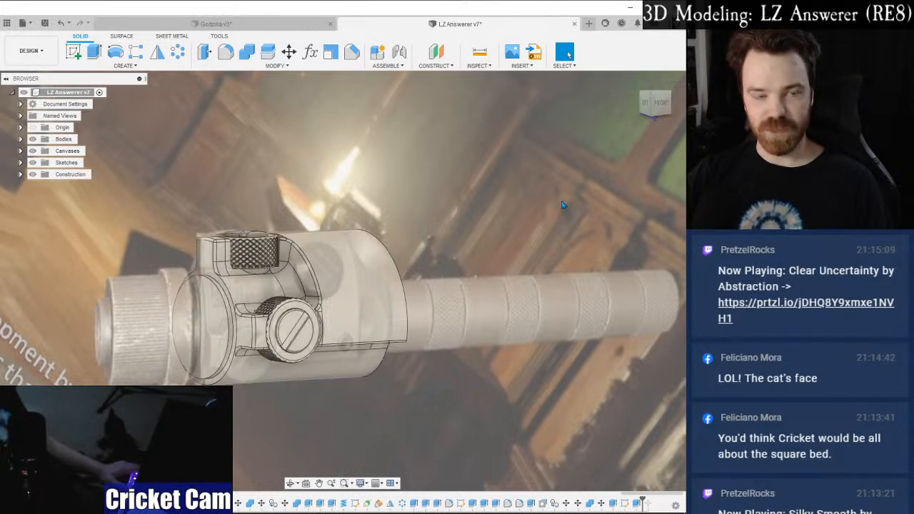
scroll(296, 121, down, 1)
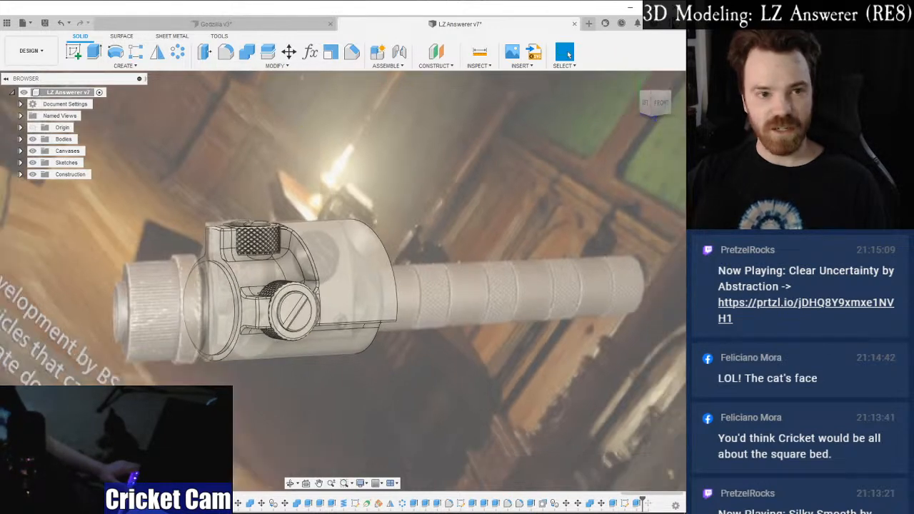
Hide the RE8_LZ_Answerer_(1) canvas and show the origin planes and axes.
click(20, 151)
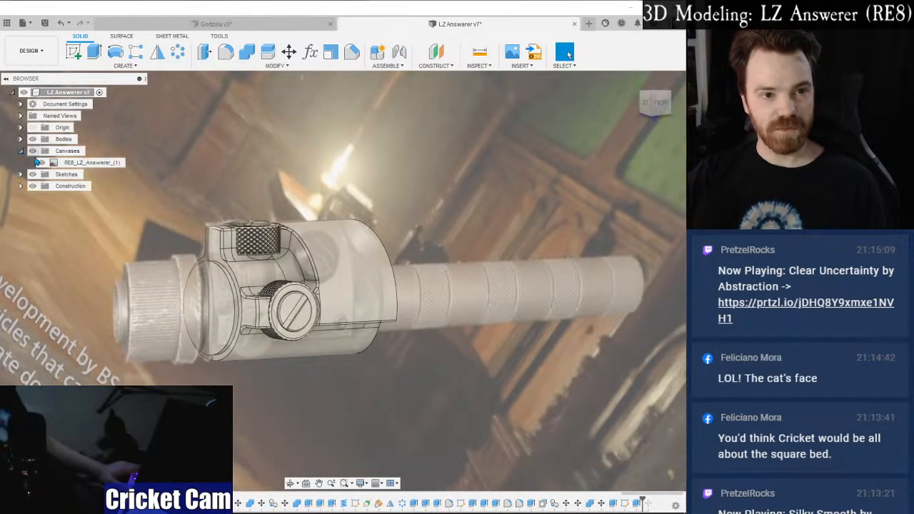
click(41, 162)
drag(650, 107, 612, 133)
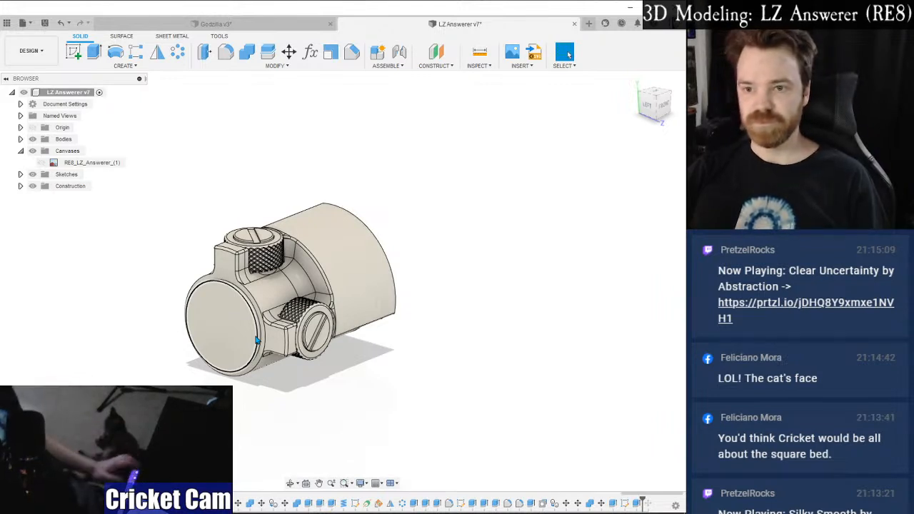
click(32, 127)
click(434, 65)
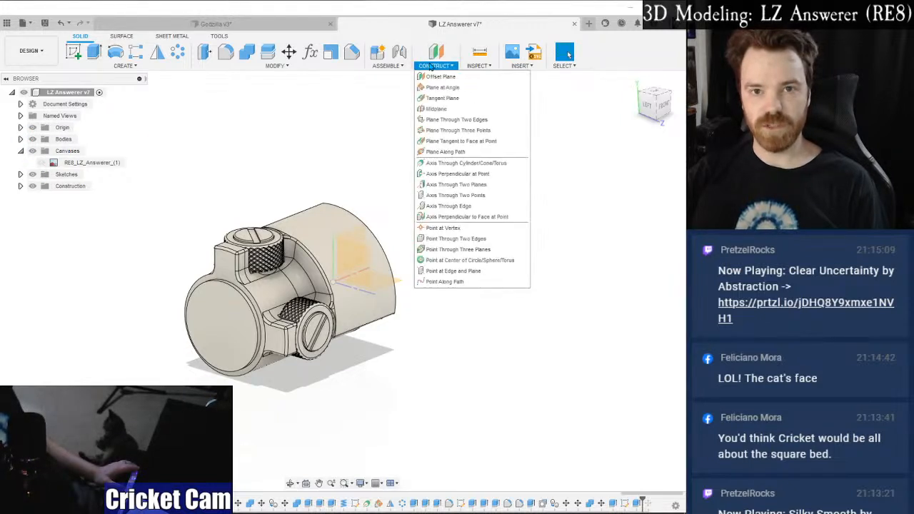
click(443, 87)
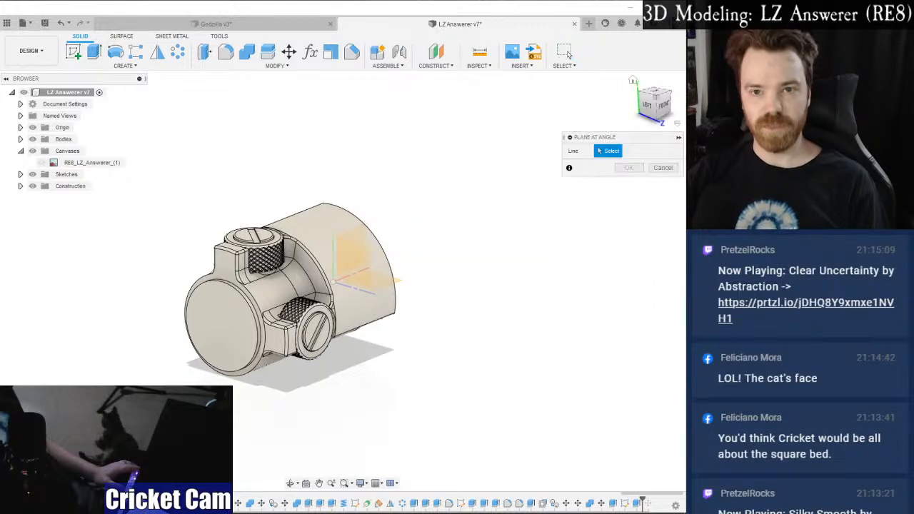
click(680, 104)
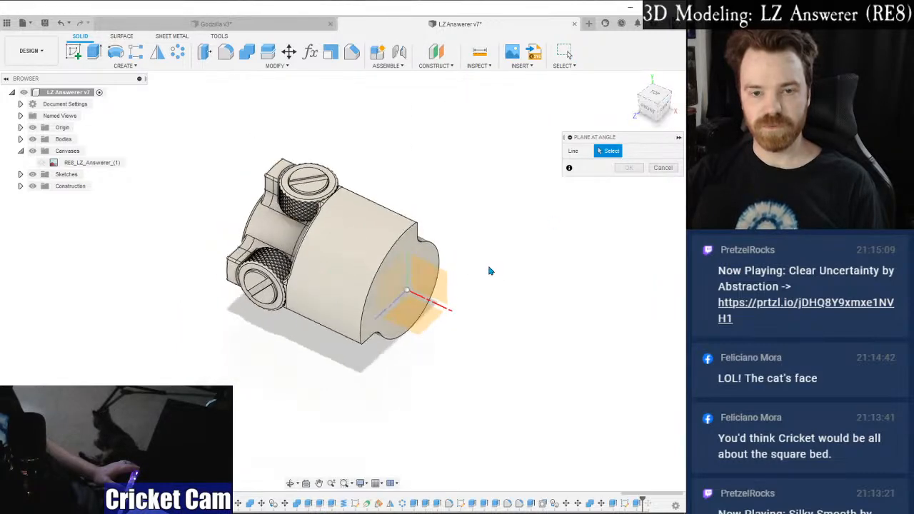
click(661, 167)
Sketch a line about 44 mm long from the origin at 135 degrees on the origin plane across the cylinder's end.
shift+middle_drag(343, 280, 342, 284)
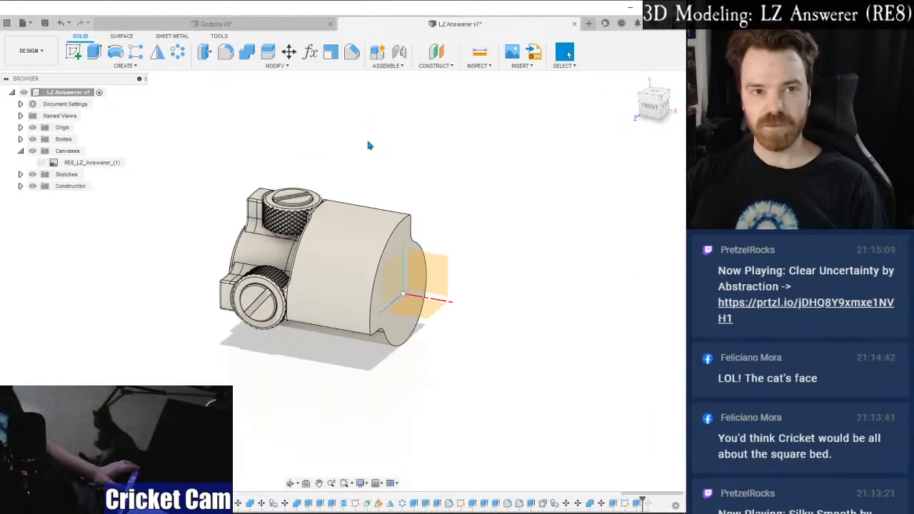
click(73, 51)
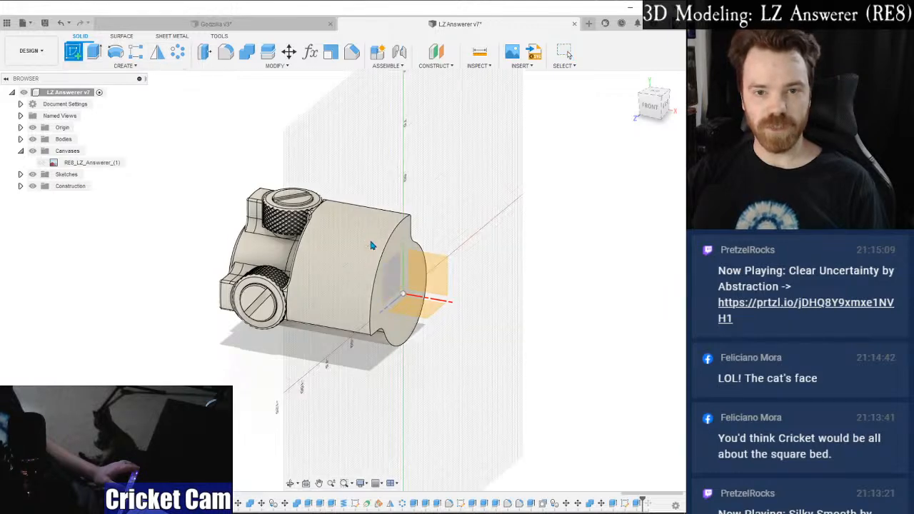
click(397, 280)
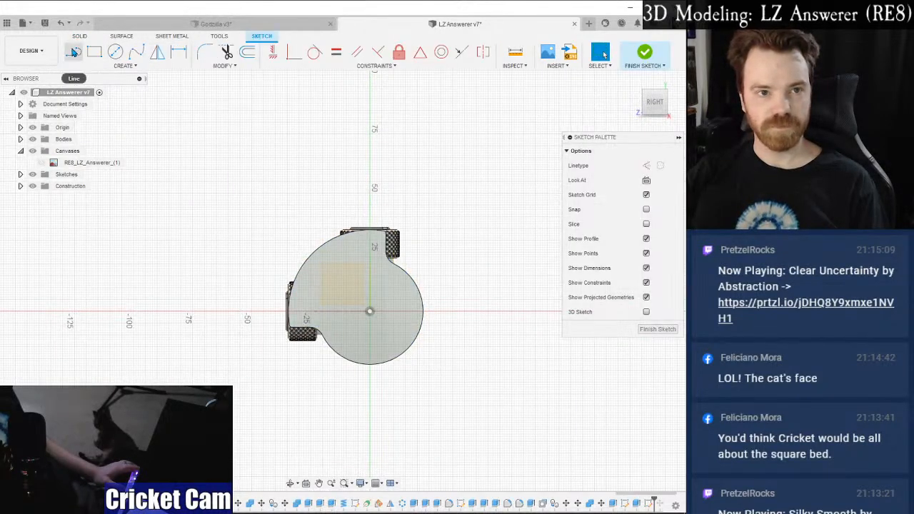
key(l)
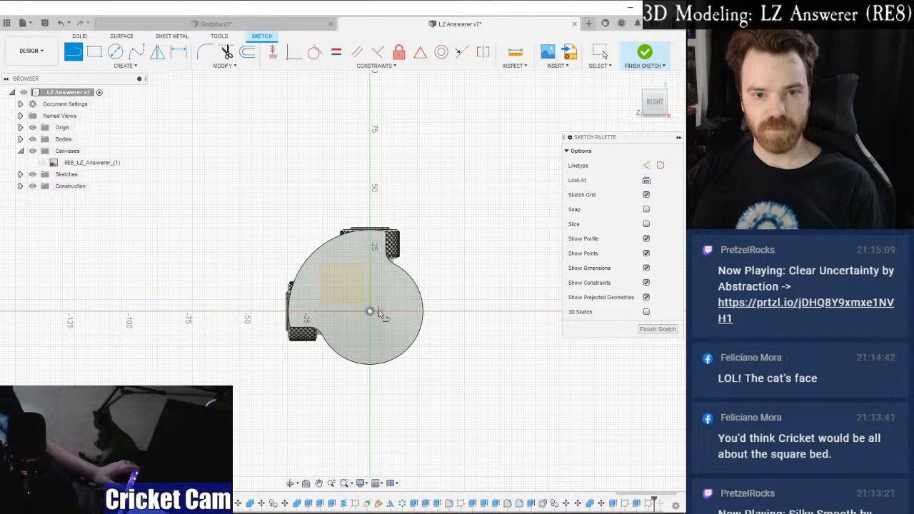
click(369, 311)
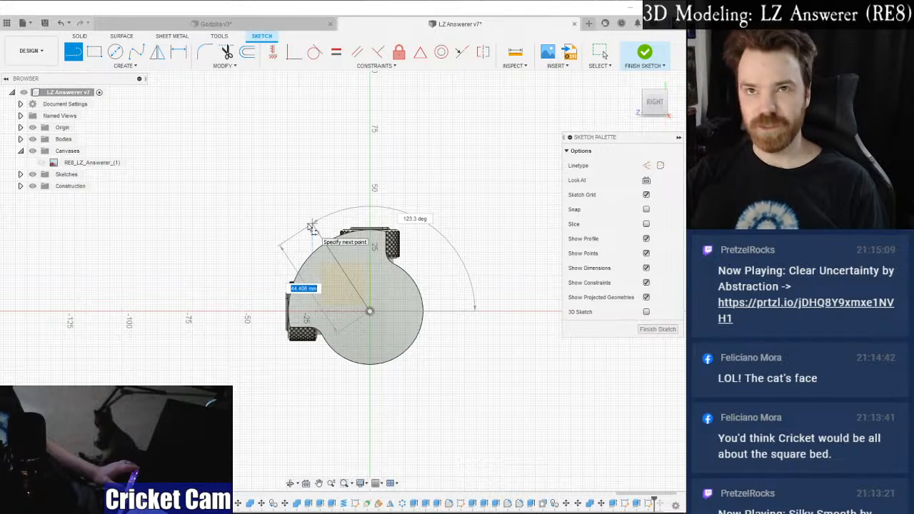
key(Tab)
text(135)
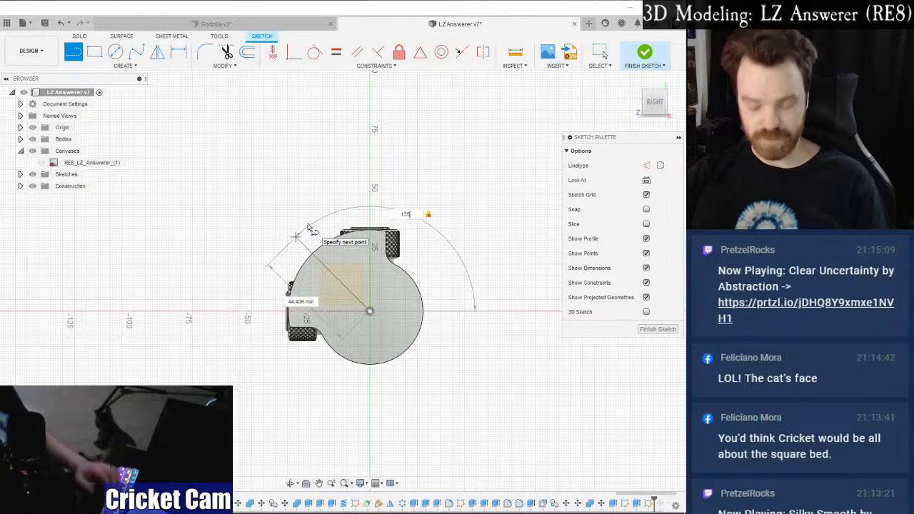
key(Return)
key(Escape)
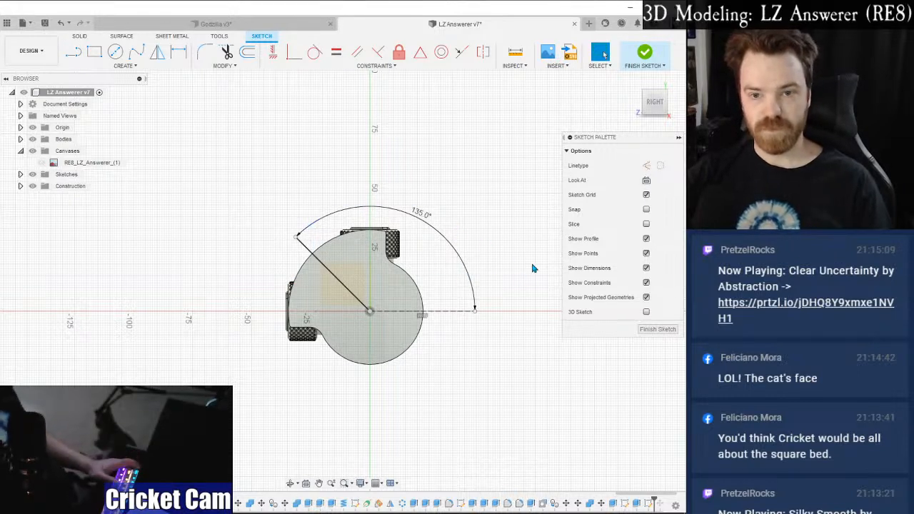
click(647, 331)
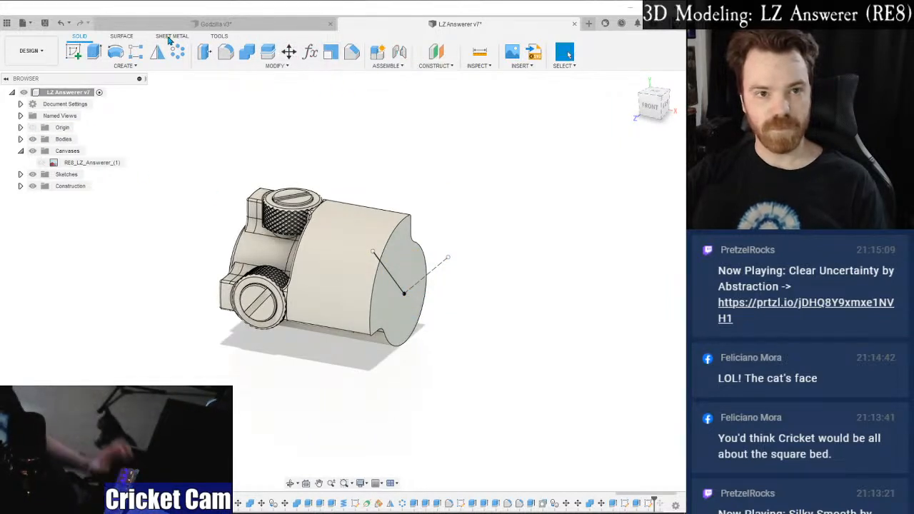
Split the main body using the sketched diagonal line as the extended splitting tool.
click(269, 53)
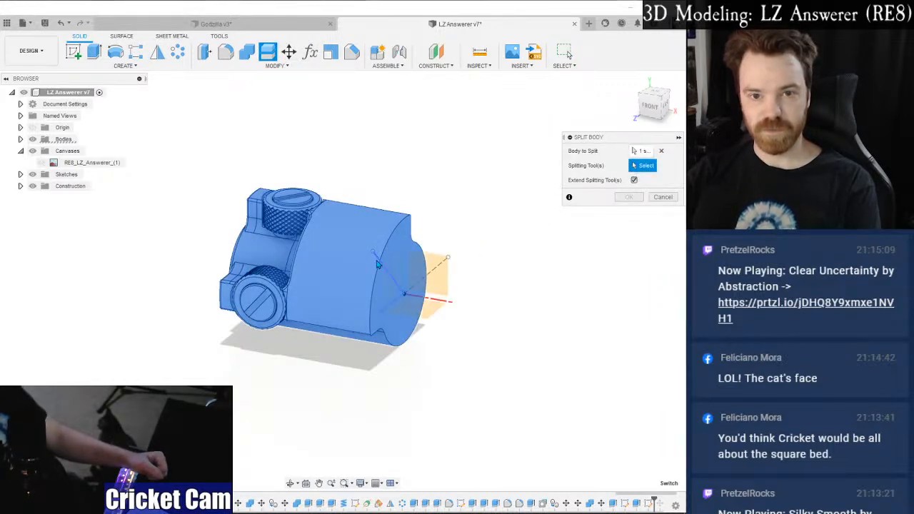
click(380, 262)
click(630, 198)
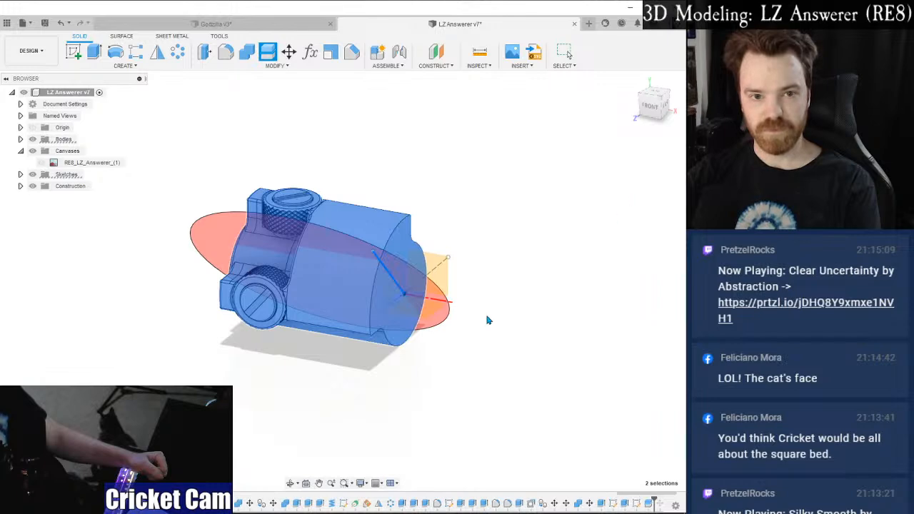
Show the RE8_LZ_Answerer_(1) canvas again and compare the split body with it from the front.
scroll(466, 335, down, 2)
drag(659, 105, 717, 107)
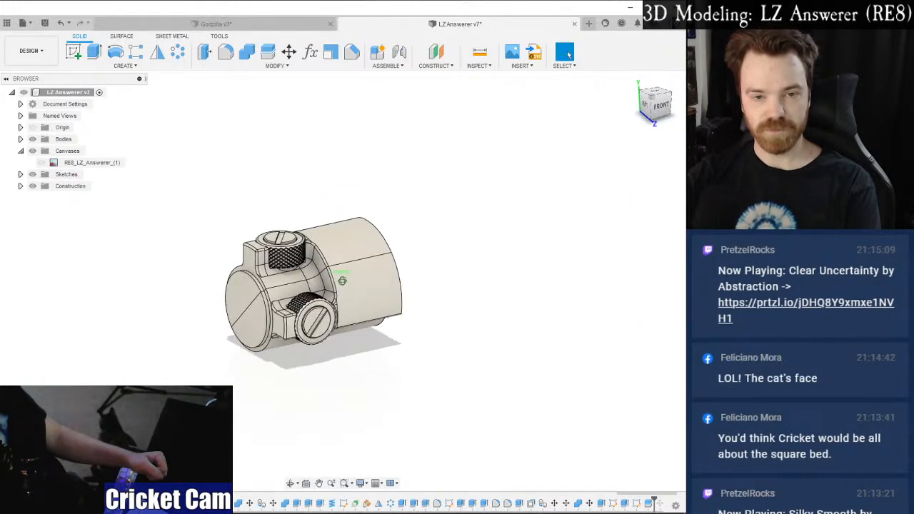
click(42, 163)
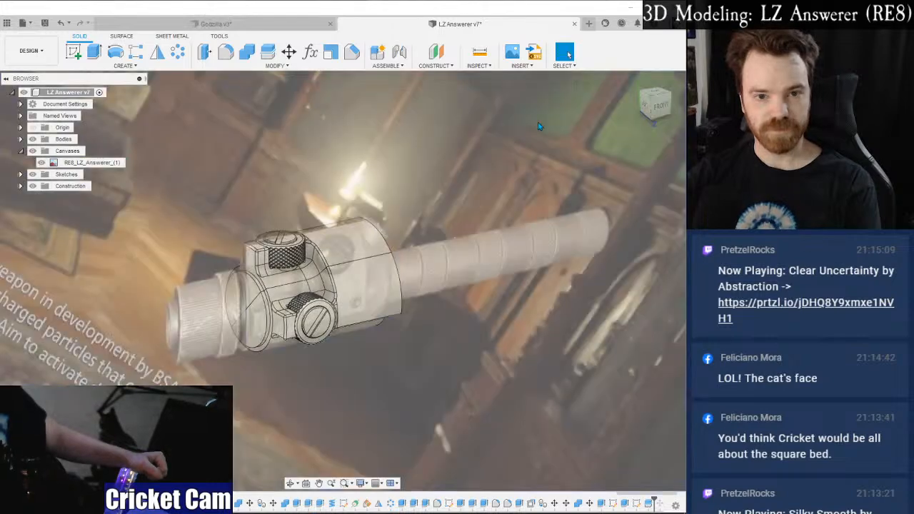
click(668, 108)
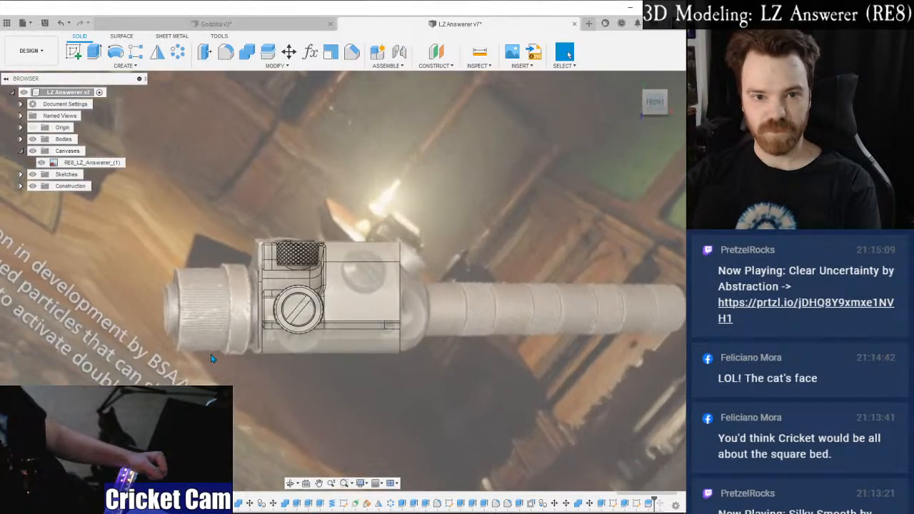
scroll(226, 334, down, 2)
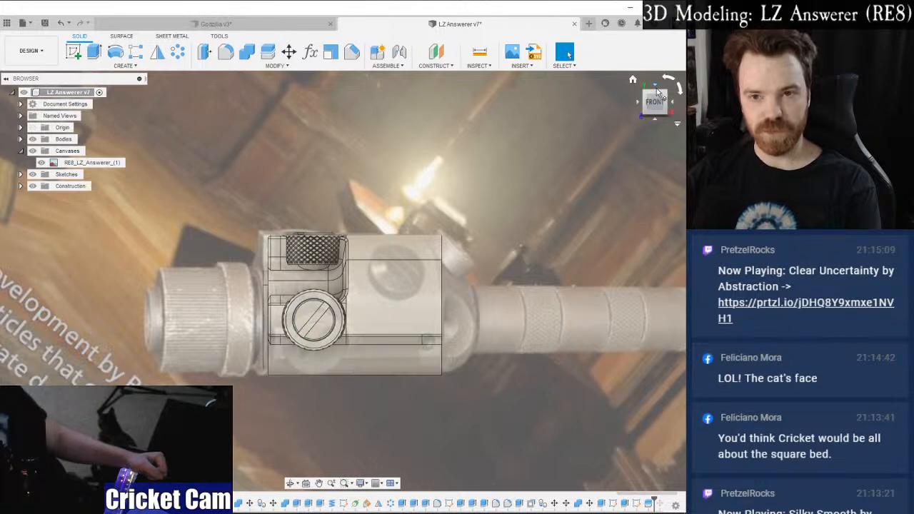
drag(647, 113, 662, 113)
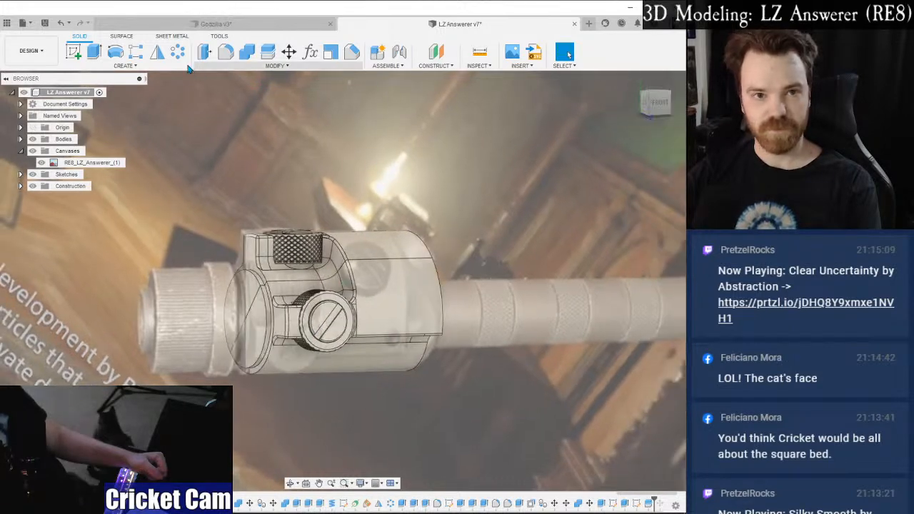
Rotate both halves of the split body together 10 degrees about the cylinder's long axis, checking against the canvas from the front.
key(m)
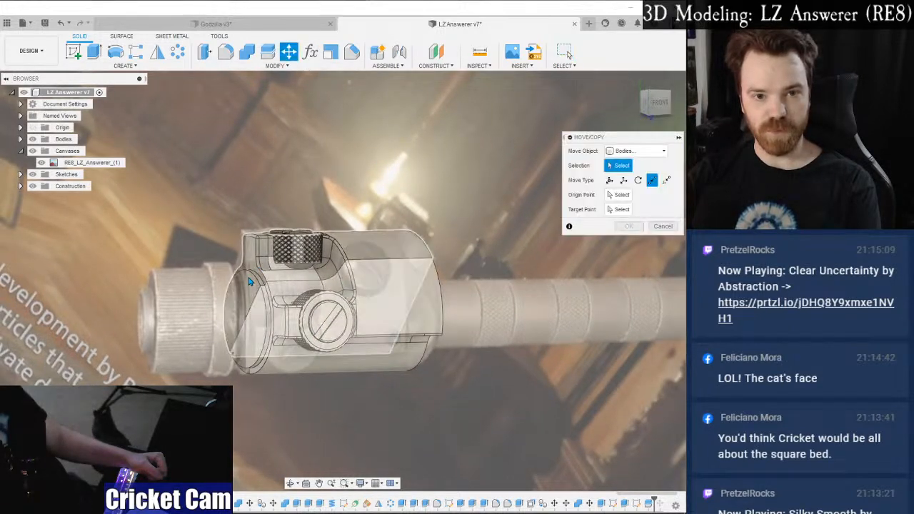
click(249, 282)
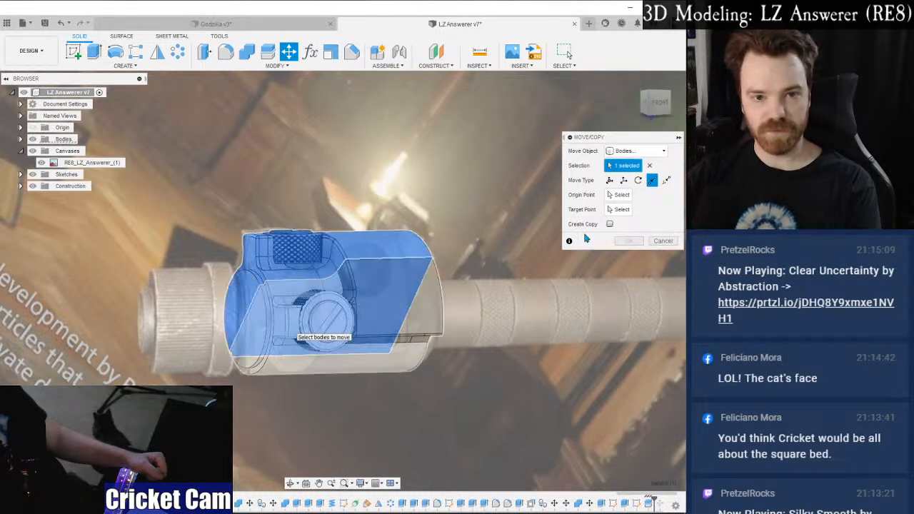
click(638, 180)
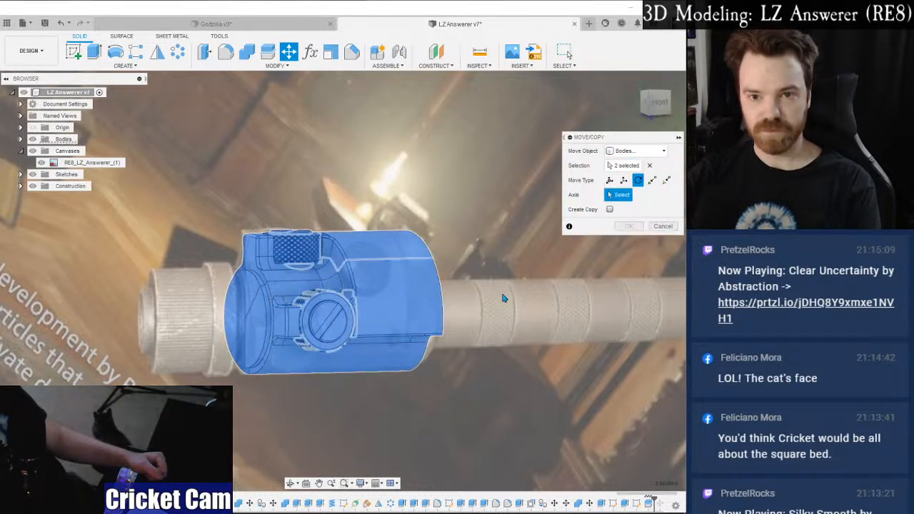
click(450, 316)
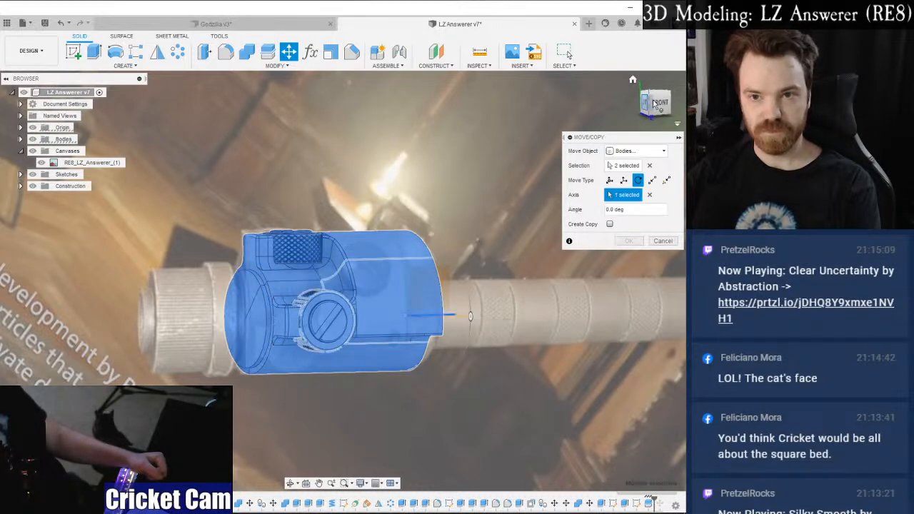
click(658, 105)
drag(441, 357, 443, 360)
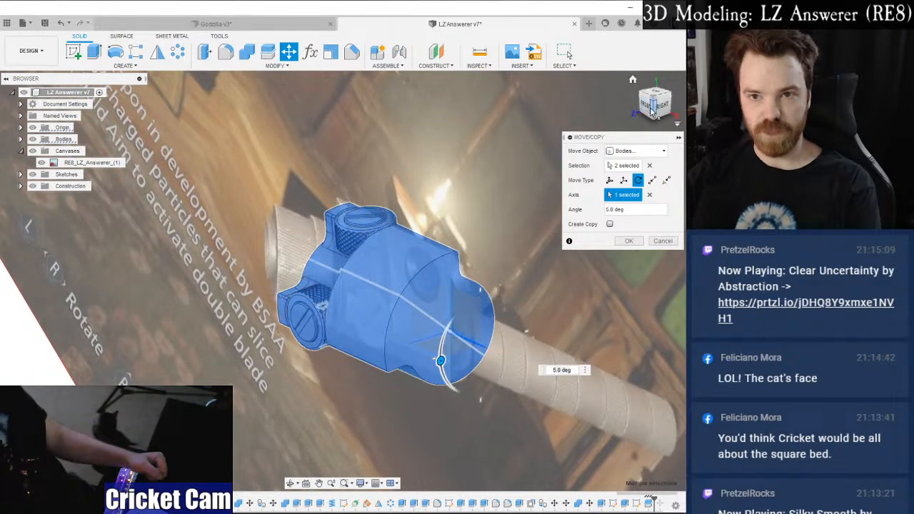
click(651, 111)
click(648, 105)
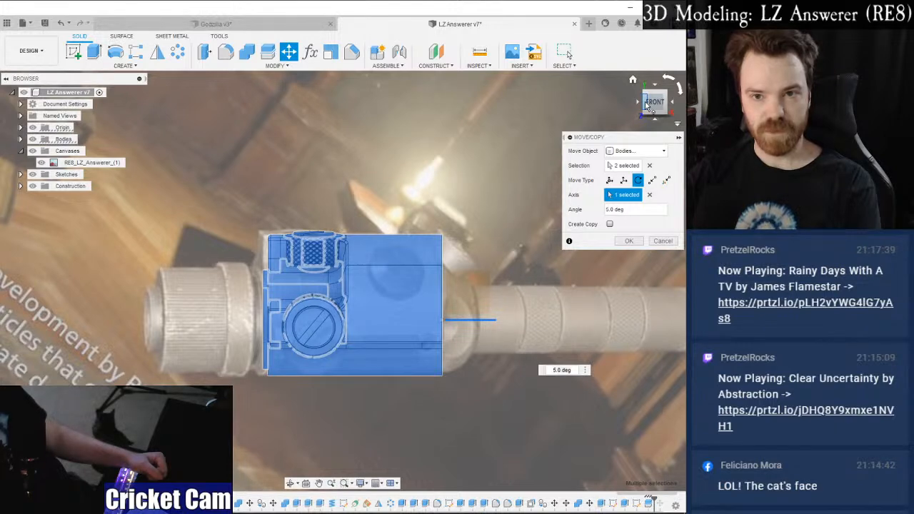
click(653, 110)
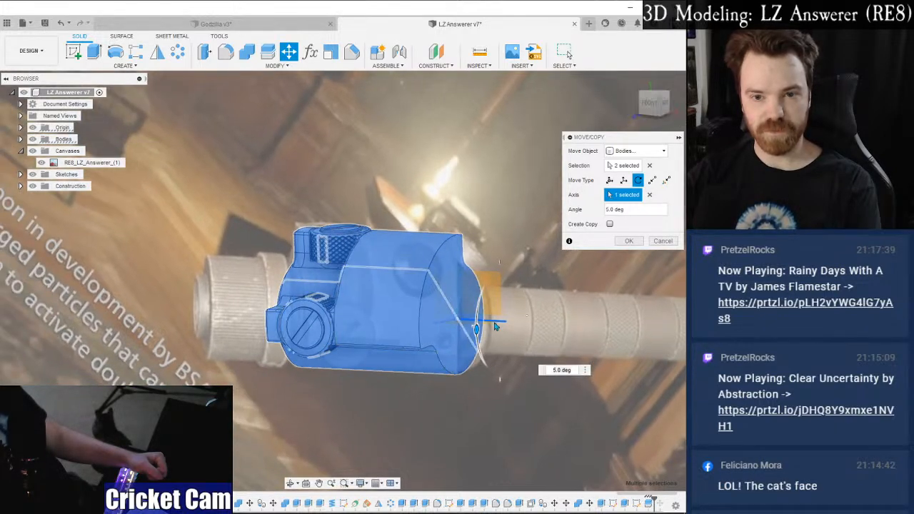
drag(477, 329, 478, 336)
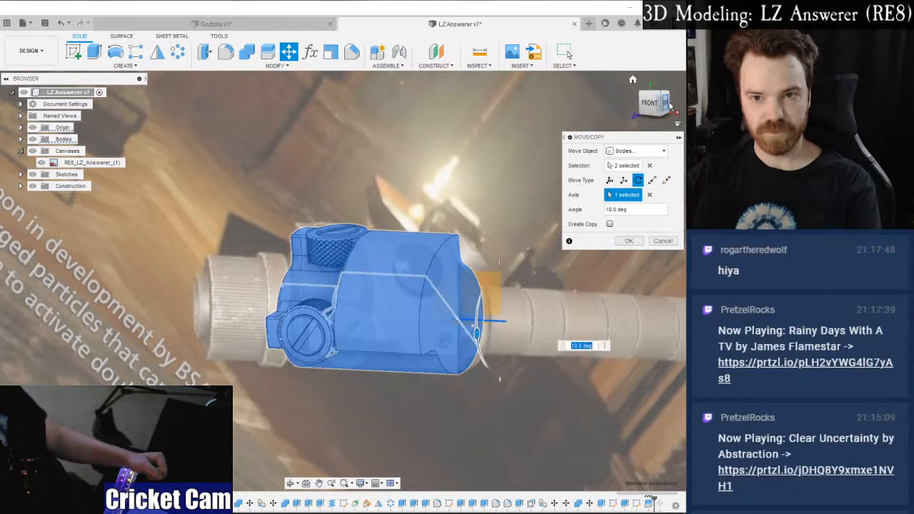
click(647, 105)
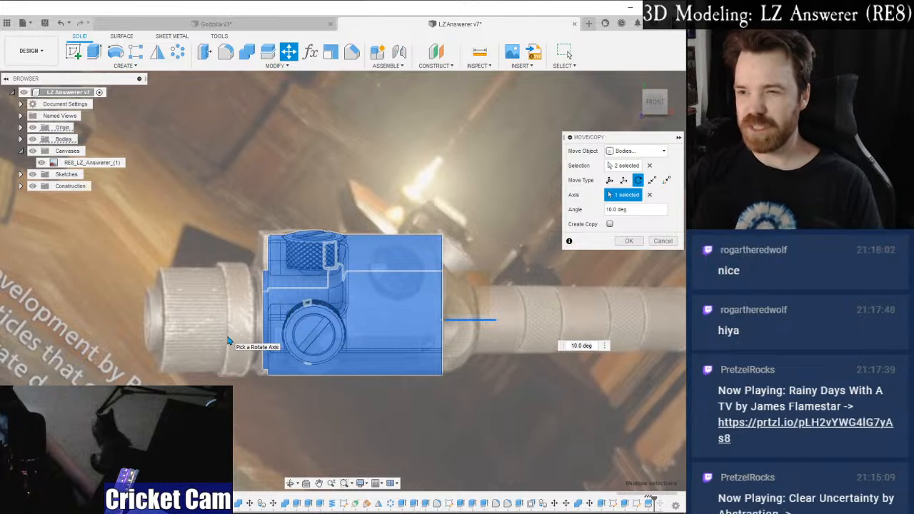
click(628, 241)
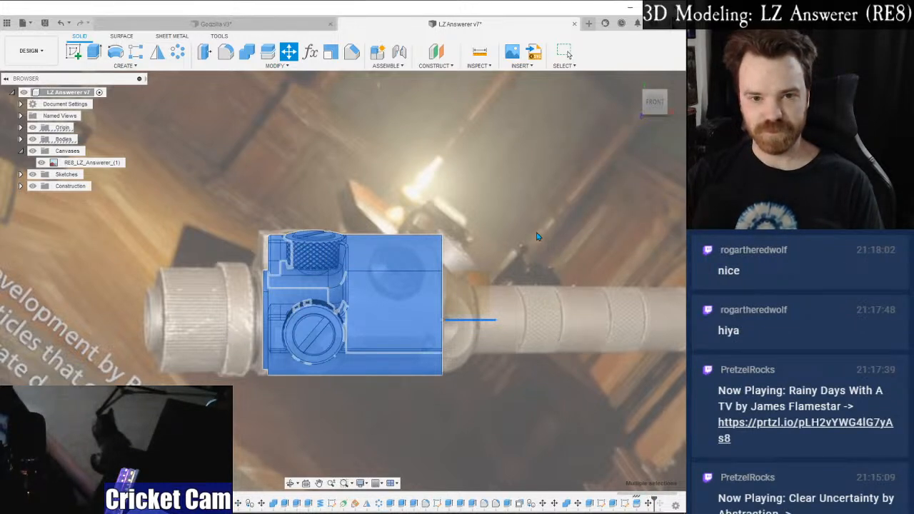
Rotate only the lower half of the split body 10 degrees about the same long axis.
click(654, 103)
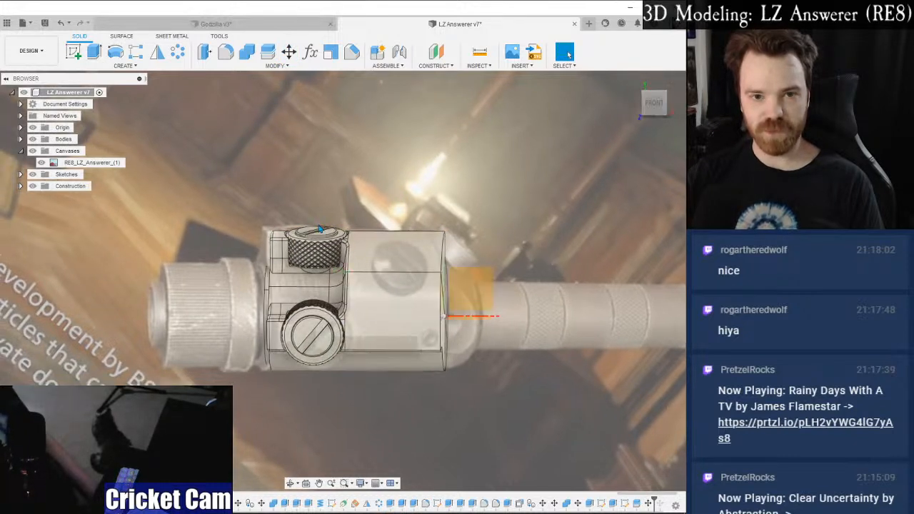
click(661, 105)
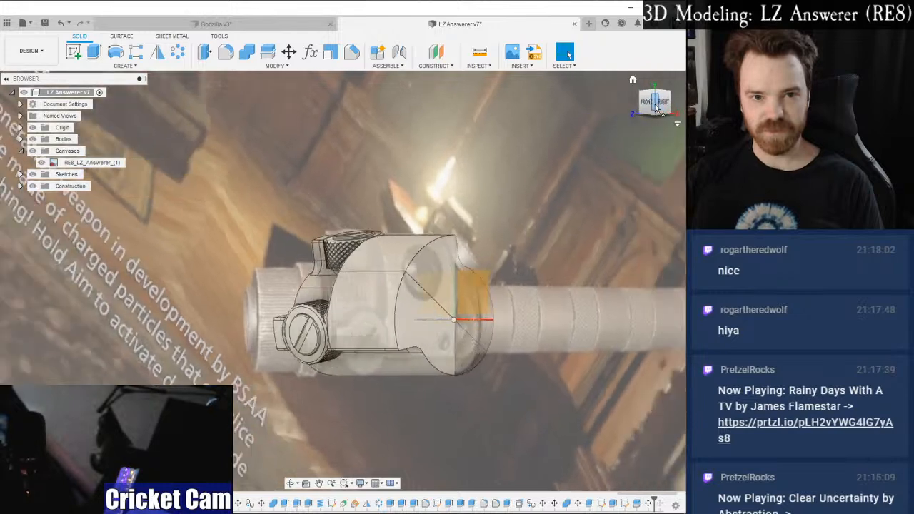
click(647, 105)
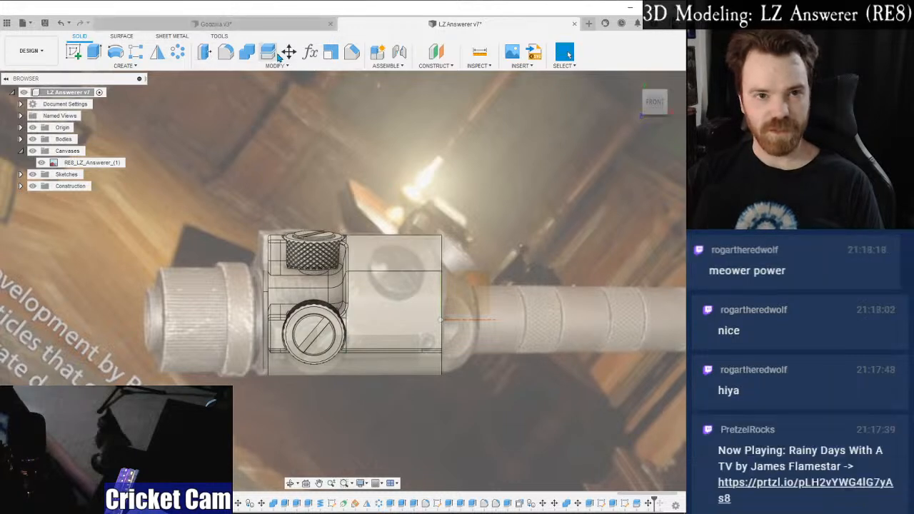
key(m)
click(360, 326)
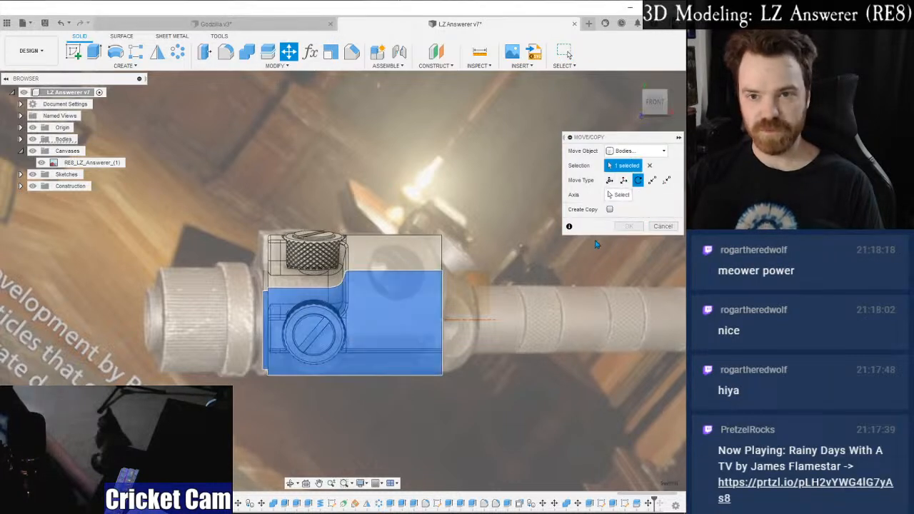
click(620, 197)
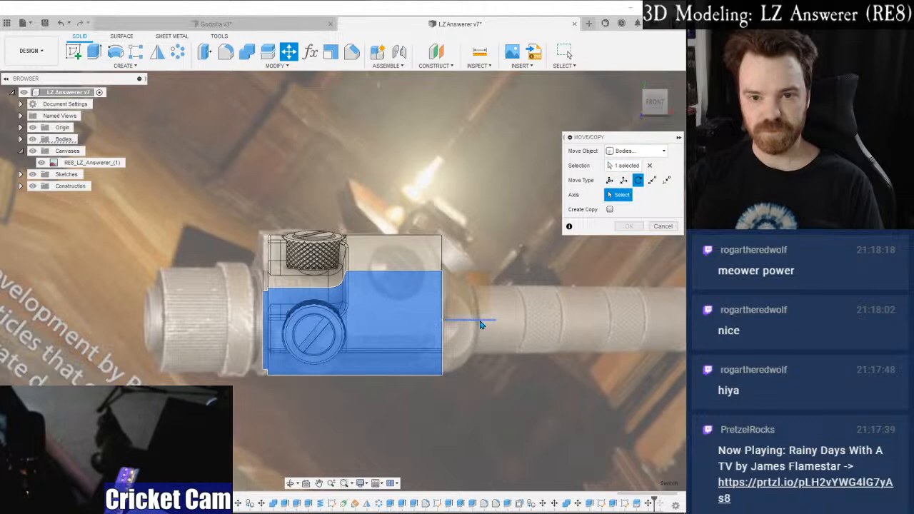
click(480, 323)
drag(656, 106, 636, 109)
drag(473, 325, 475, 338)
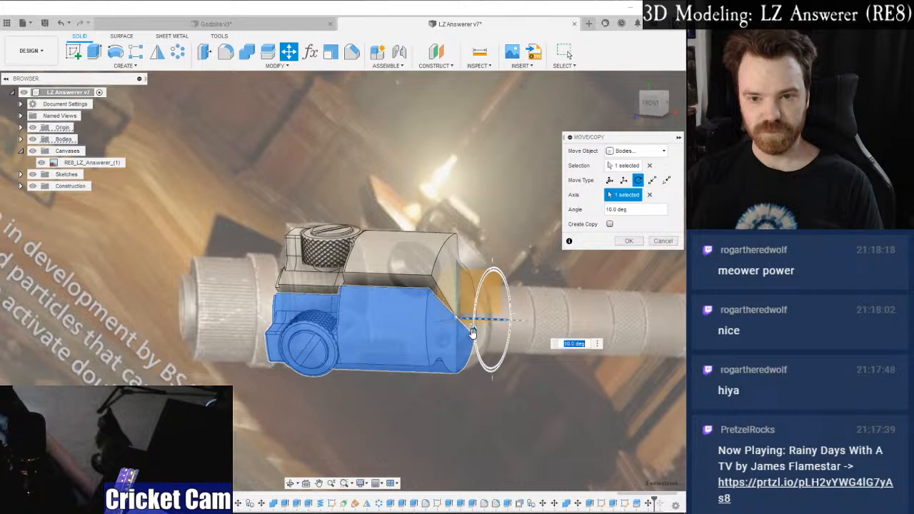
click(653, 107)
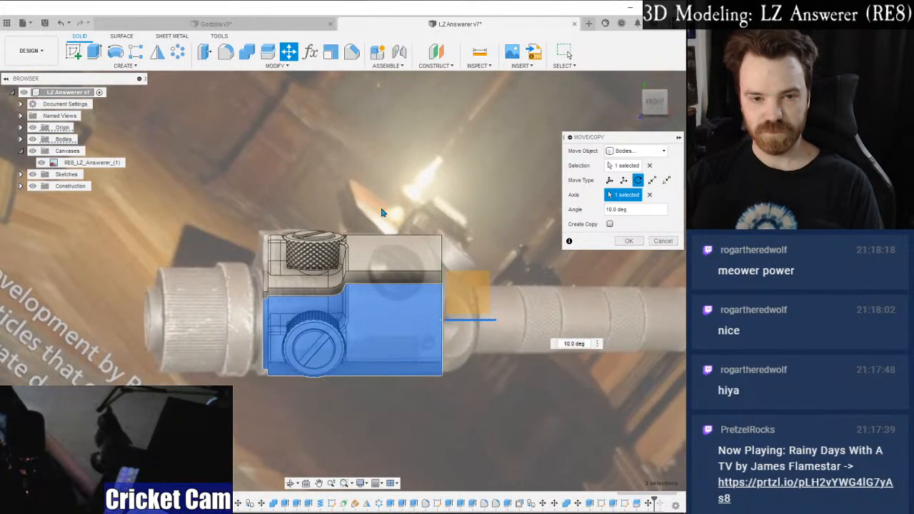
Compare the lower half with the canvas, increase its rotation angle to 15 degrees and finish the move.
scroll(145, 304, up, 2)
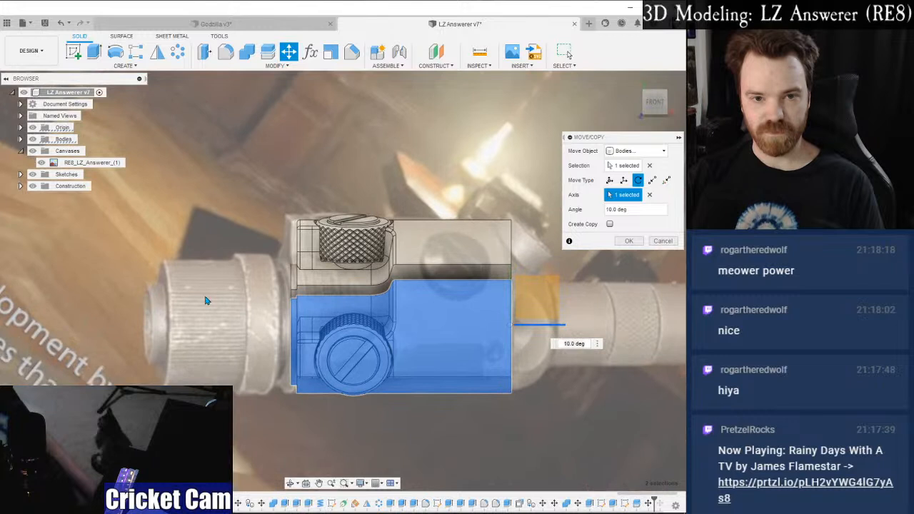
middle_drag(246, 302, 181, 301)
scroll(183, 303, down, 1)
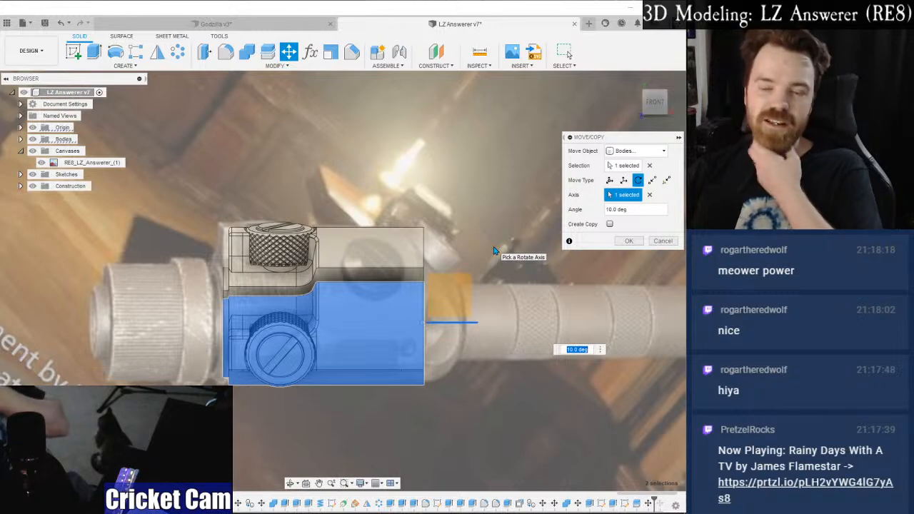
drag(657, 106, 632, 112)
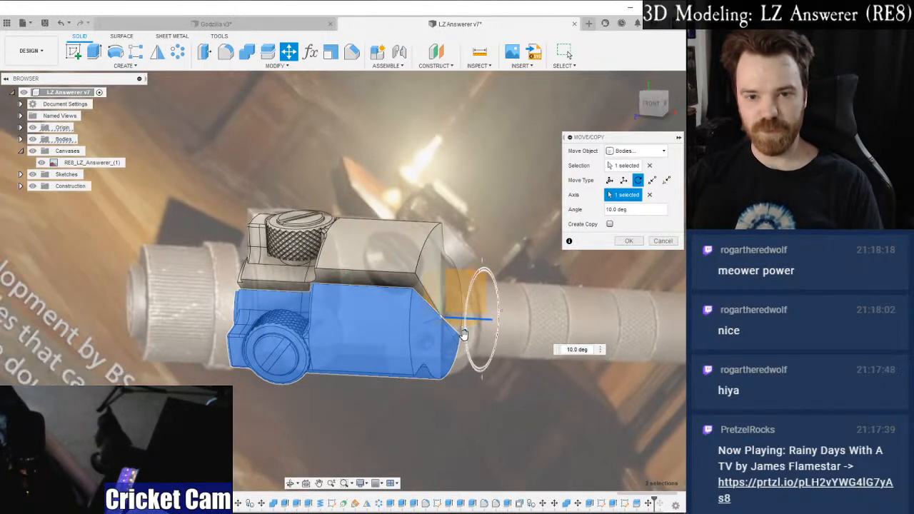
drag(464, 334, 465, 339)
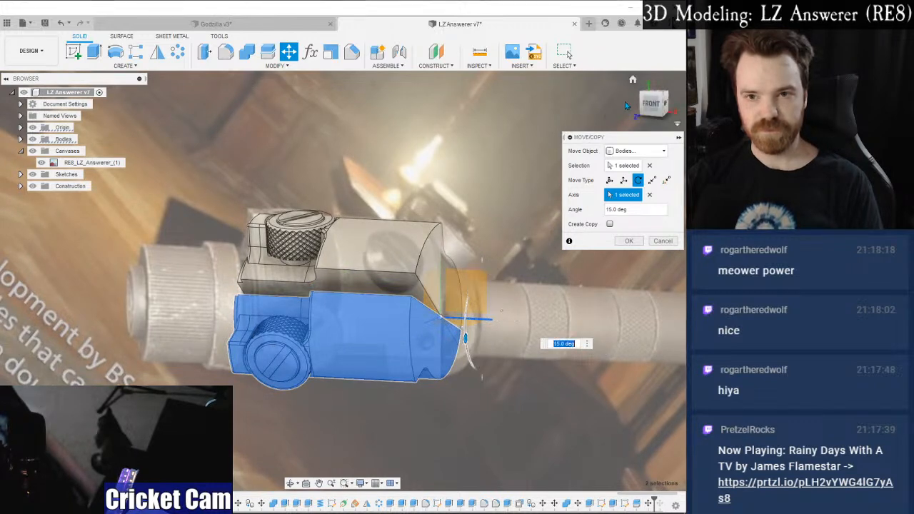
click(654, 104)
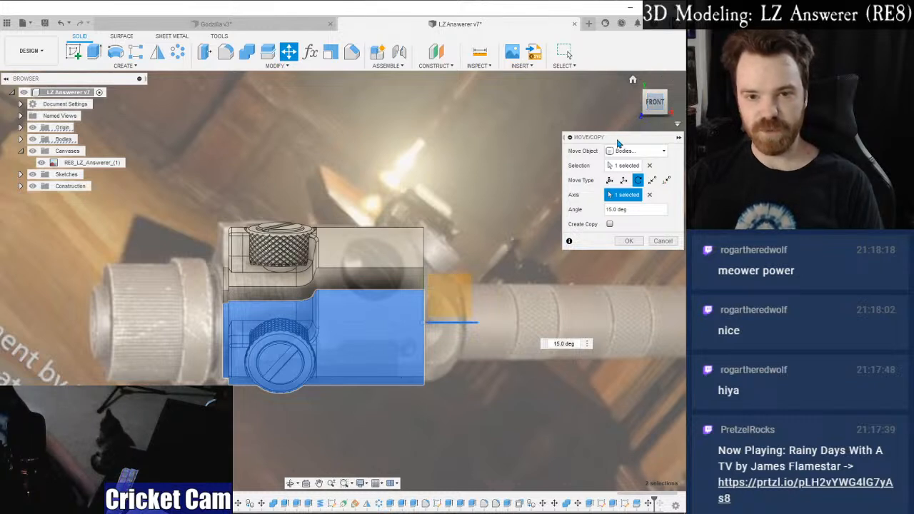
click(627, 241)
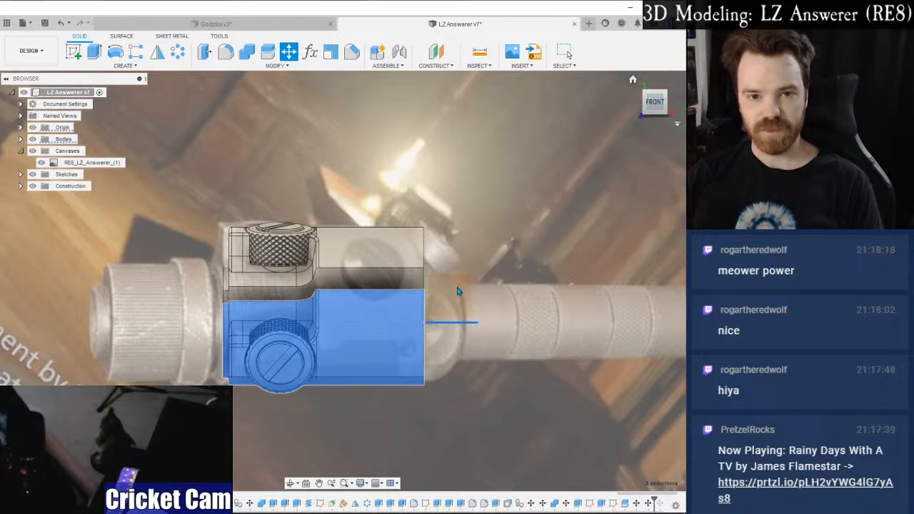
Hide the RE8_LZ_Answerer_(1) canvas and the origin planes and axes.
shift+middle_drag(486, 221, 397, 265)
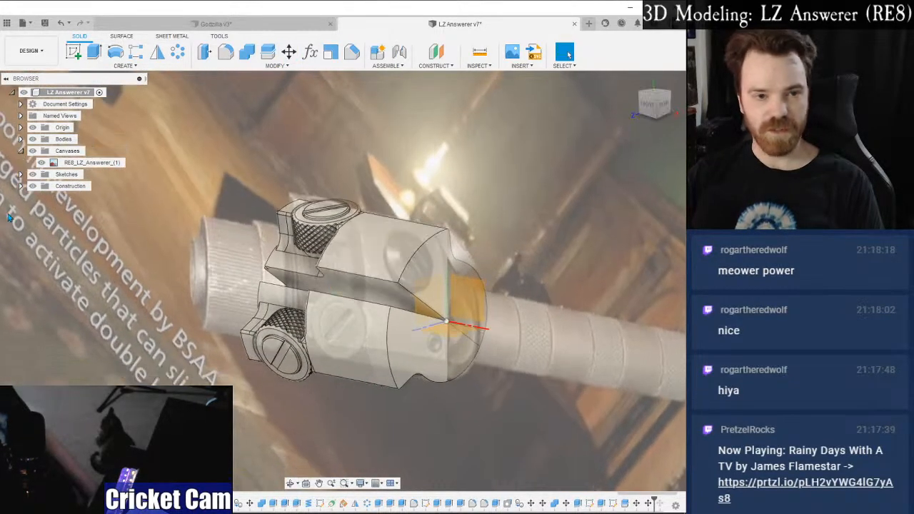
click(41, 163)
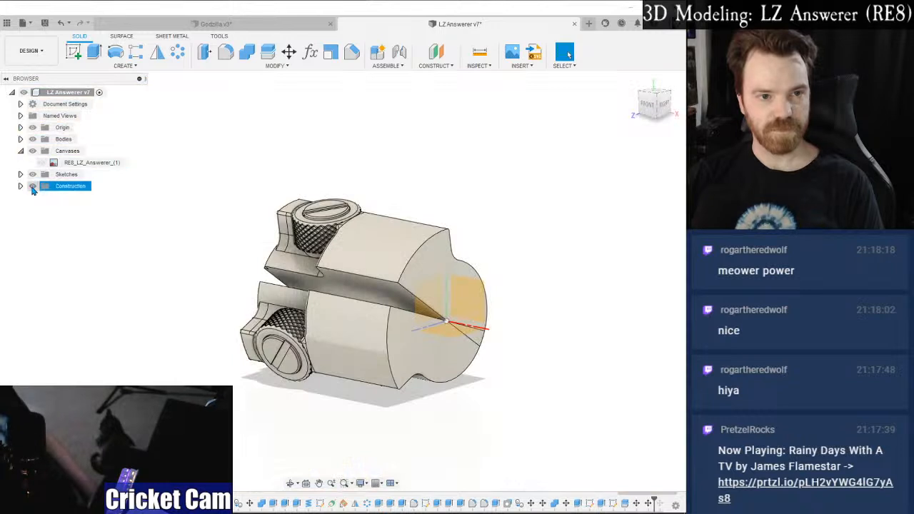
click(32, 127)
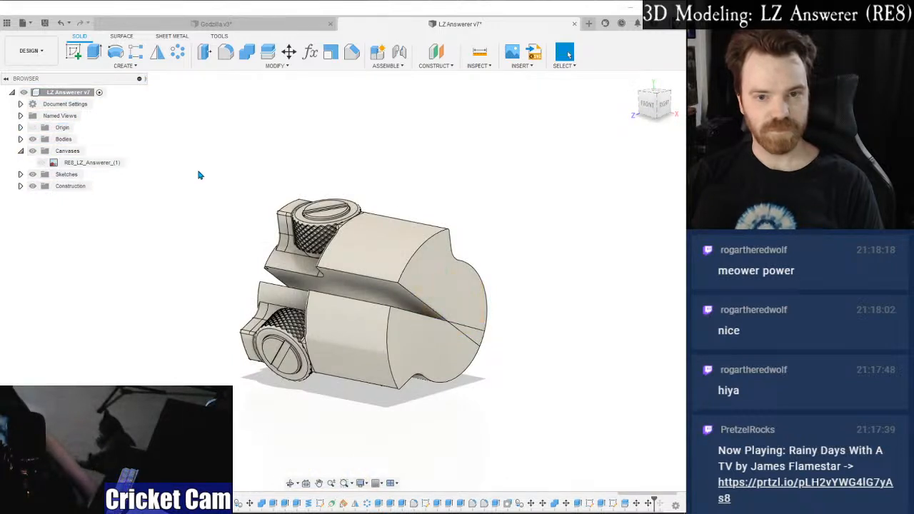
click(115, 52)
click(474, 297)
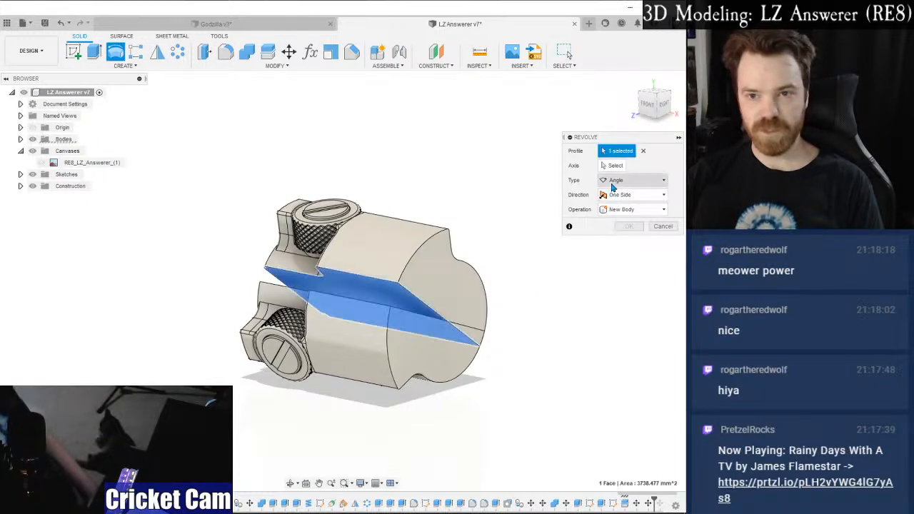
click(477, 331)
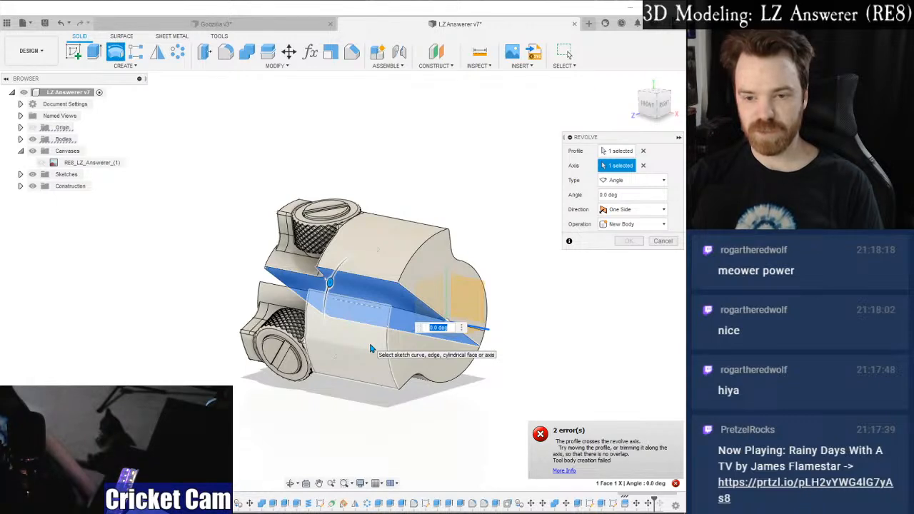
click(663, 241)
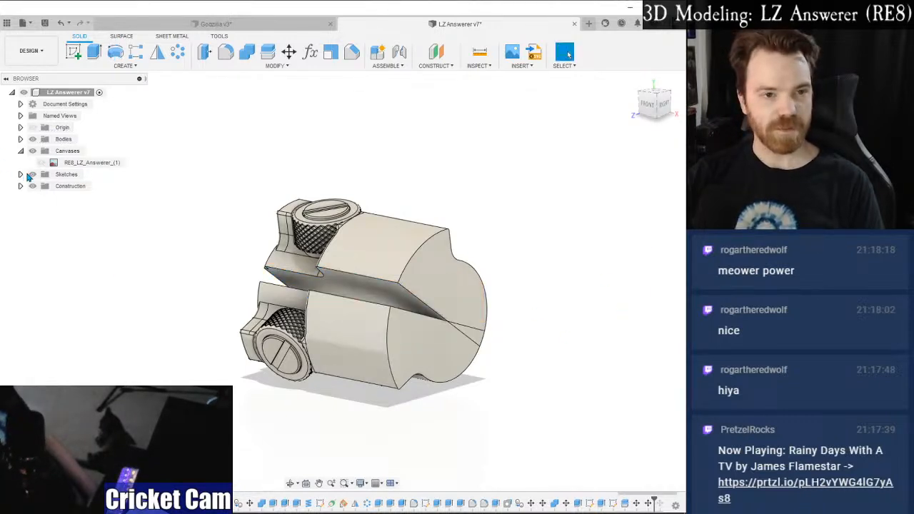
Leave only the lower Switch body visible by hiding Switch (1), and show the origin planes and axes.
click(20, 139)
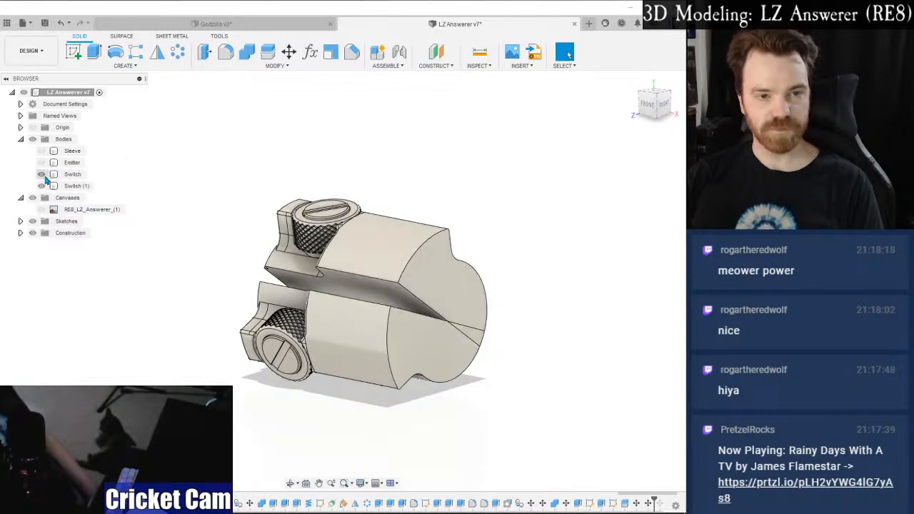
click(41, 174)
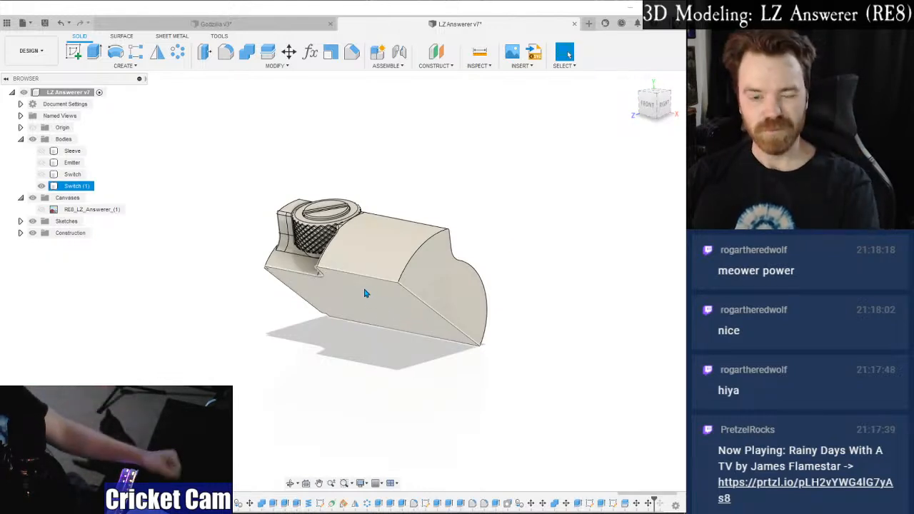
click(390, 322)
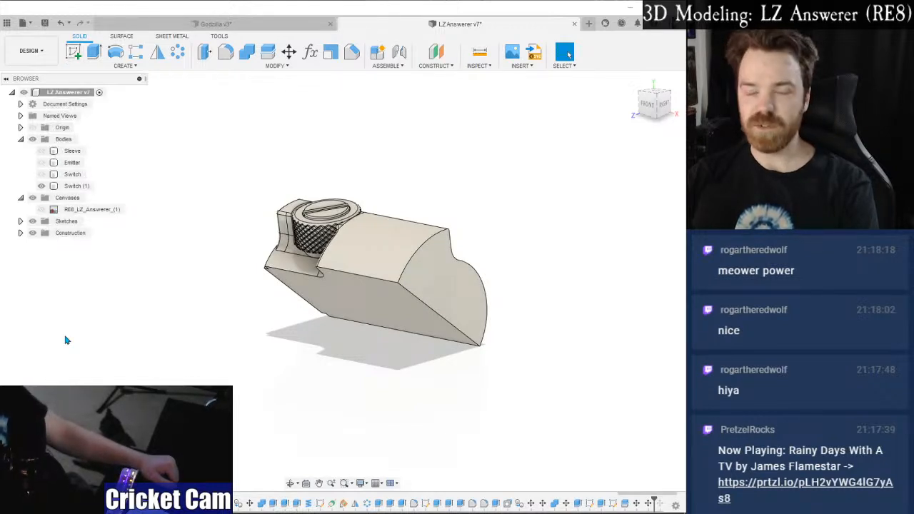
click(41, 174)
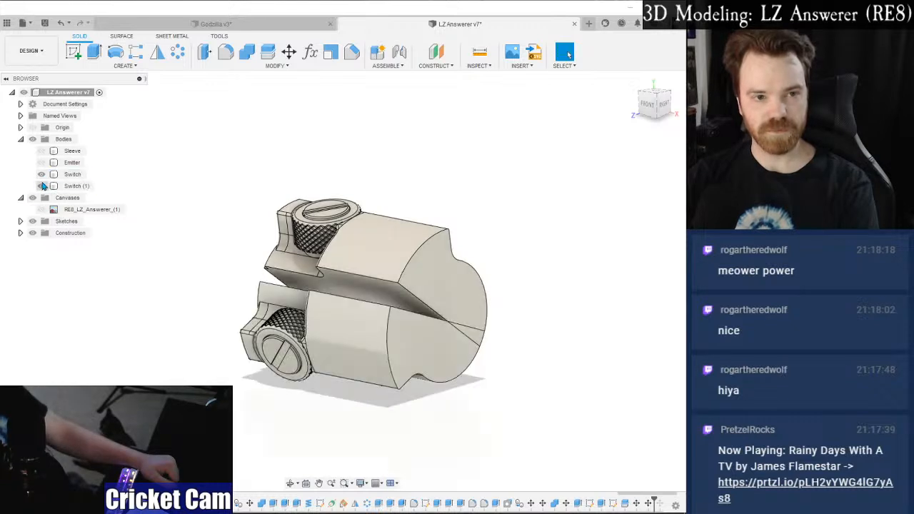
click(41, 185)
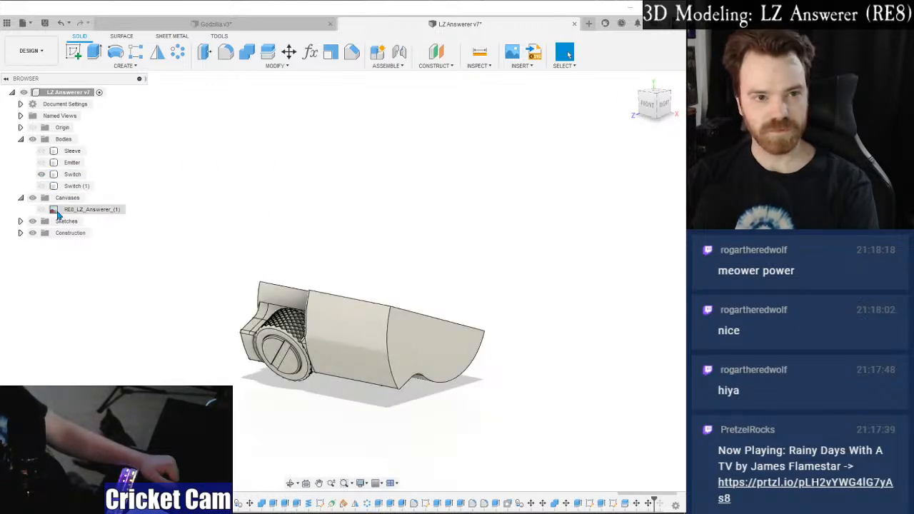
click(34, 128)
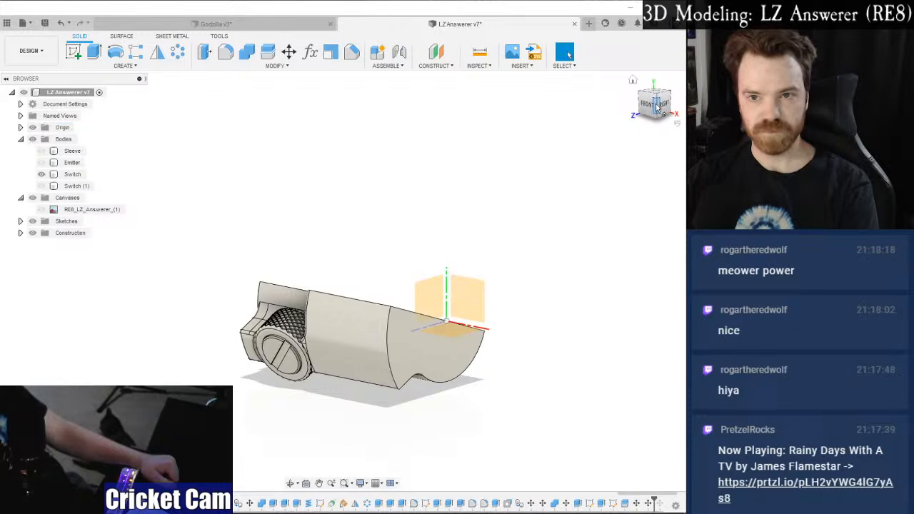
Split the lower Switch body with the vertical origin plane that runs through its long axis.
shift+middle_drag(342, 282, 312, 366)
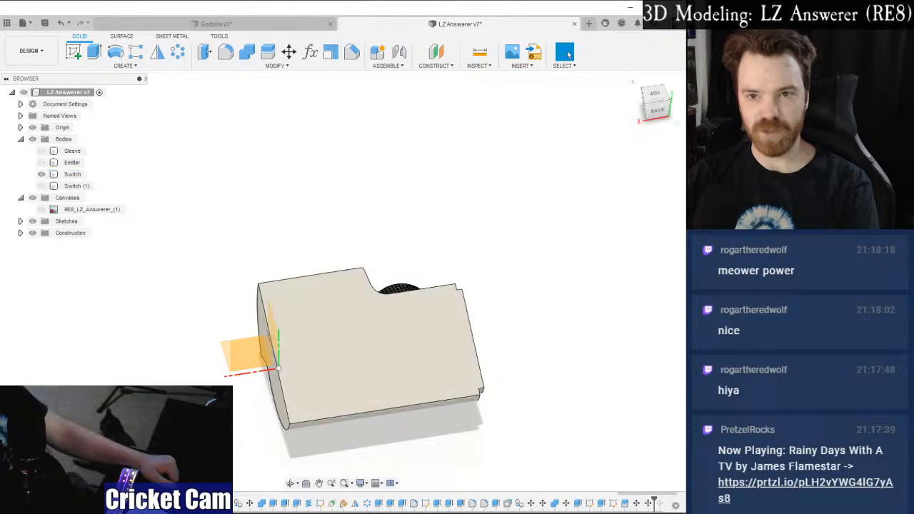
shift+middle_drag(662, 113, 636, 132)
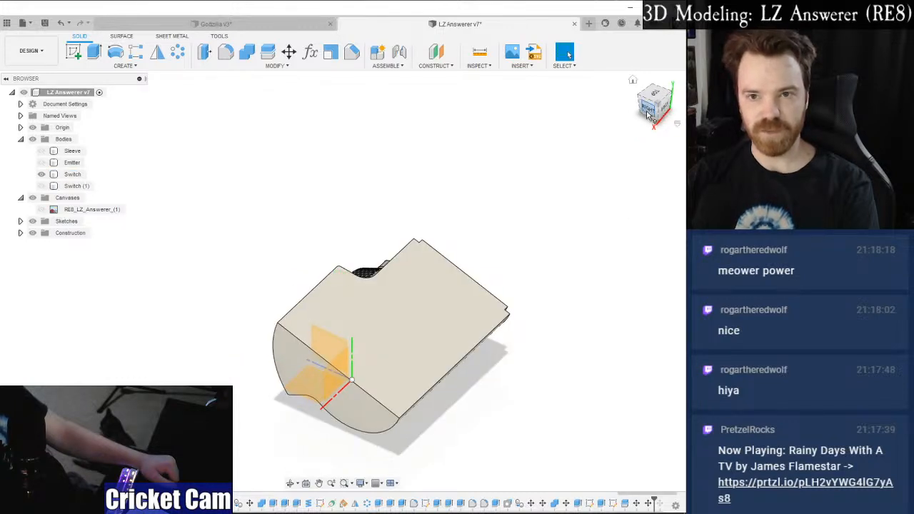
click(648, 113)
drag(656, 105, 658, 137)
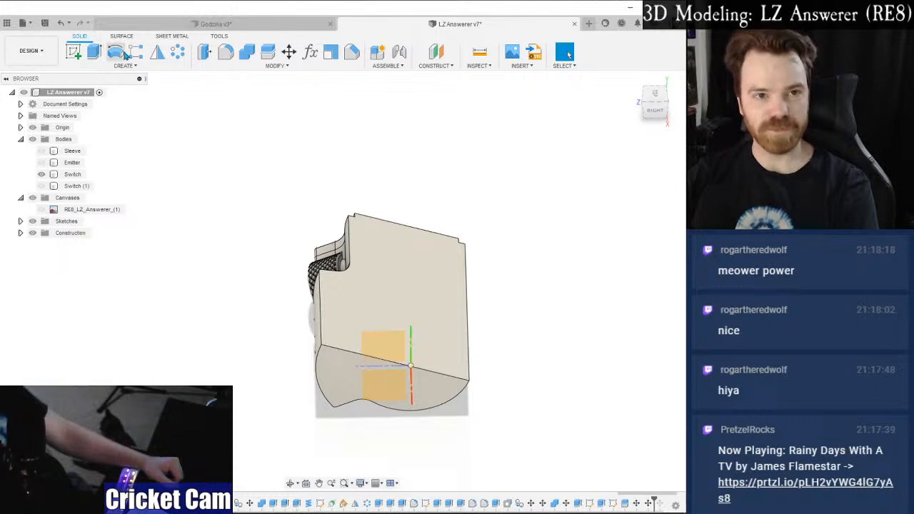
click(268, 52)
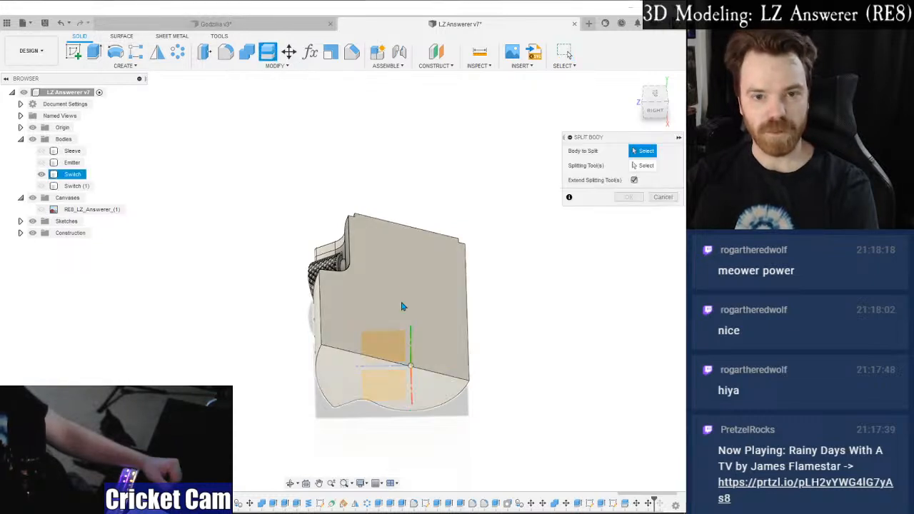
click(405, 327)
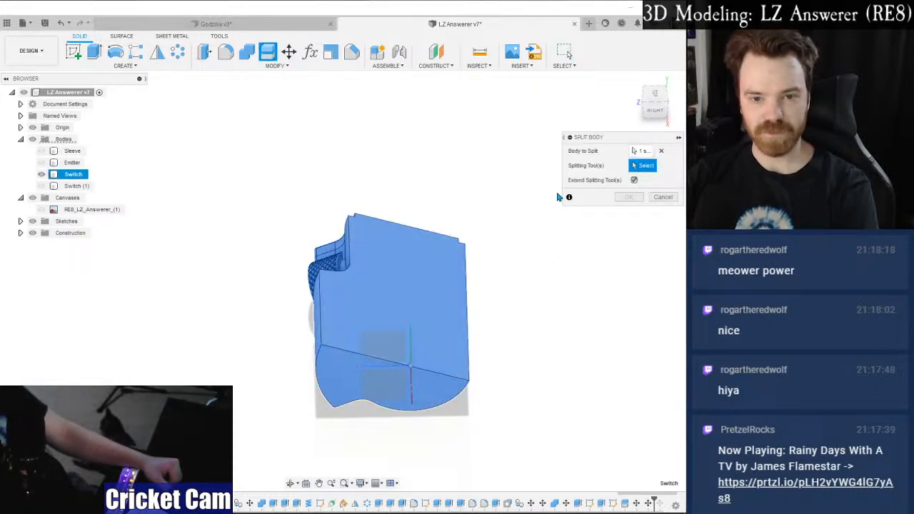
shift+middle_drag(341, 278, 447, 300)
click(457, 306)
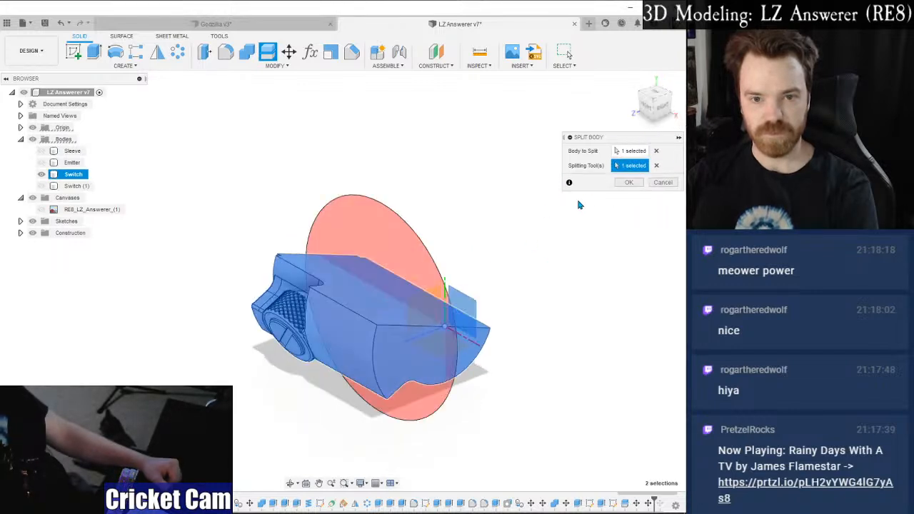
click(624, 183)
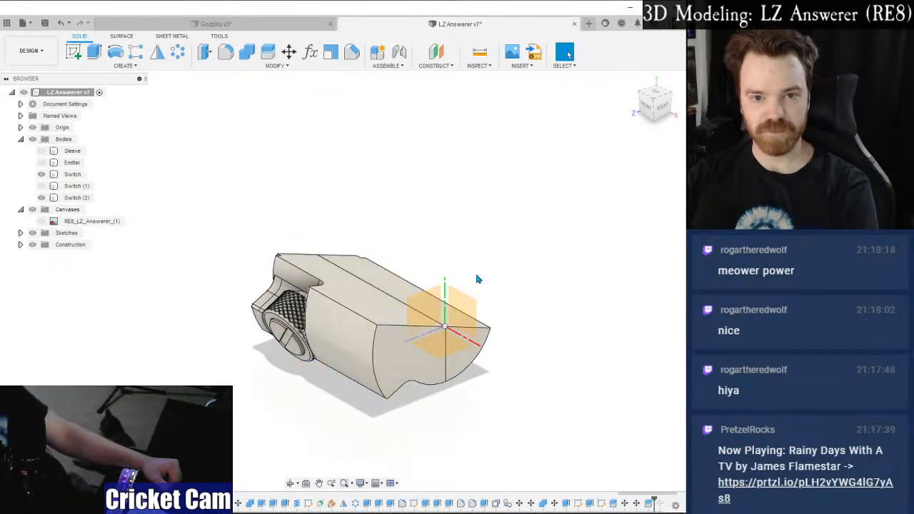
Show Switch (1) and set up a 10-degree Join revolve of the lower half's flat split face about the long axis.
click(42, 186)
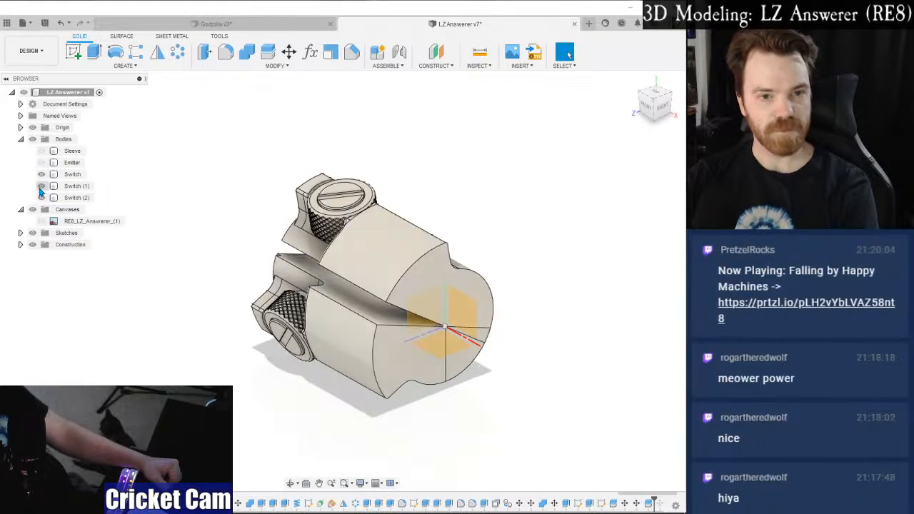
click(115, 52)
click(351, 294)
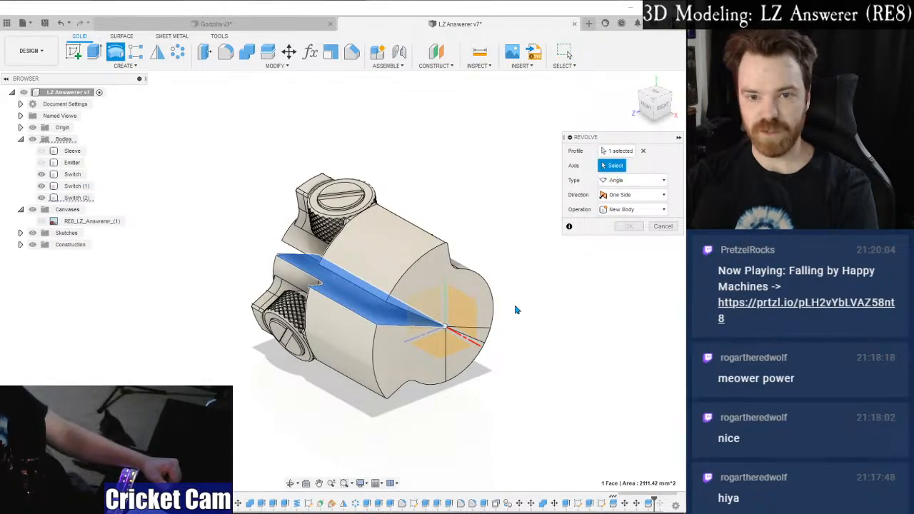
click(474, 348)
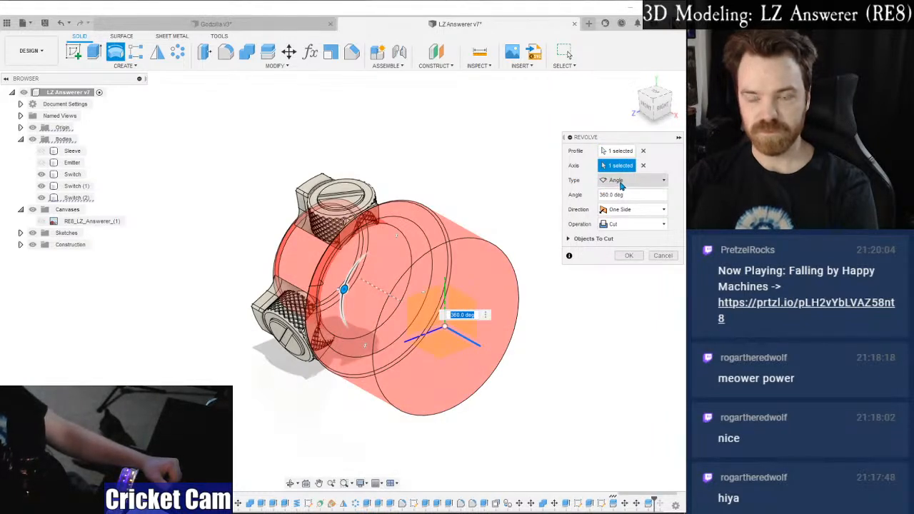
double_click(606, 195)
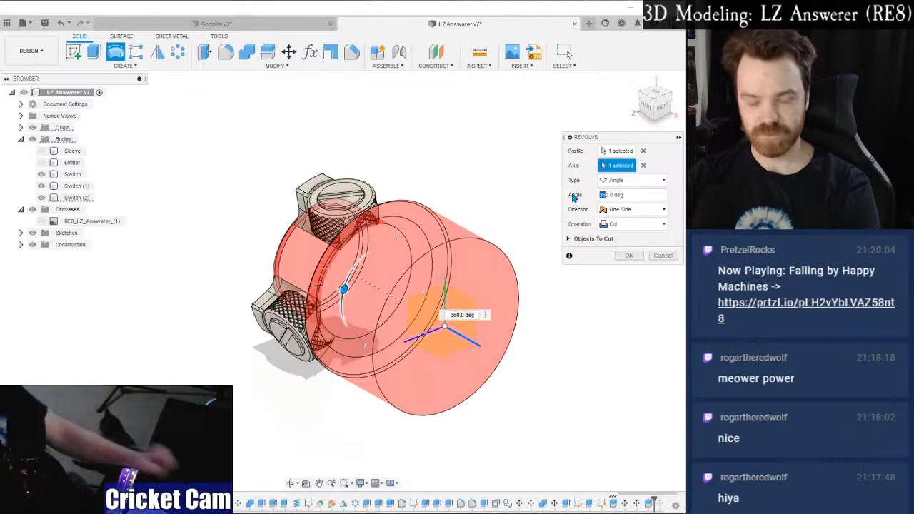
text(10)
key(Return)
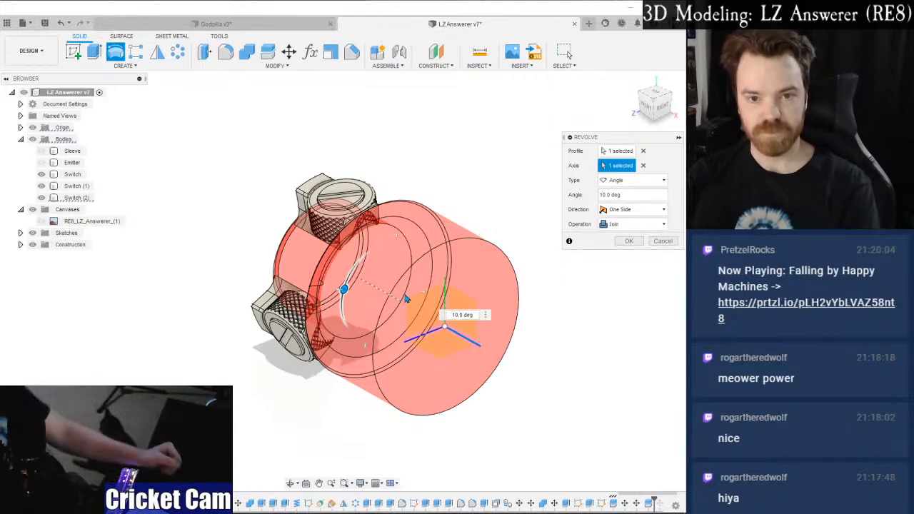
Increase the Join revolve's angle to 40 degrees to fill the gap between the halves, and finish it.
scroll(343, 308, up, 5)
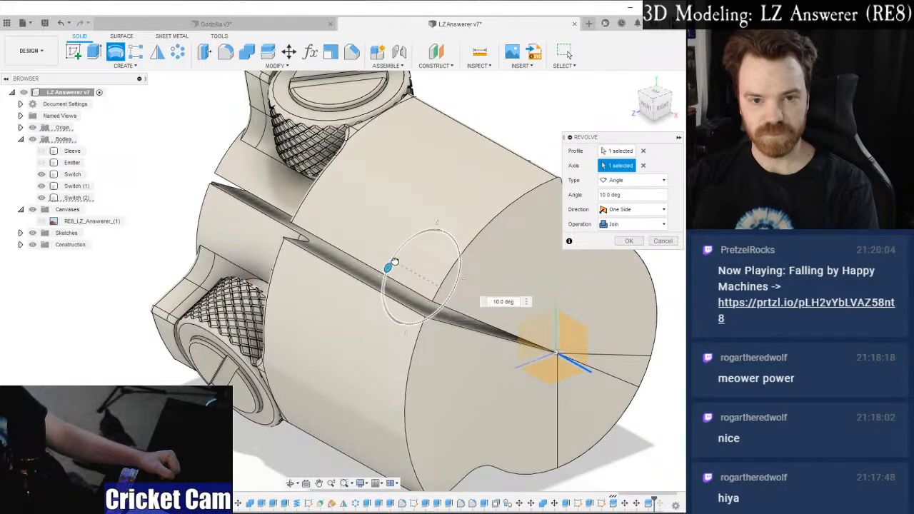
drag(397, 258, 398, 256)
drag(375, 386, 375, 387)
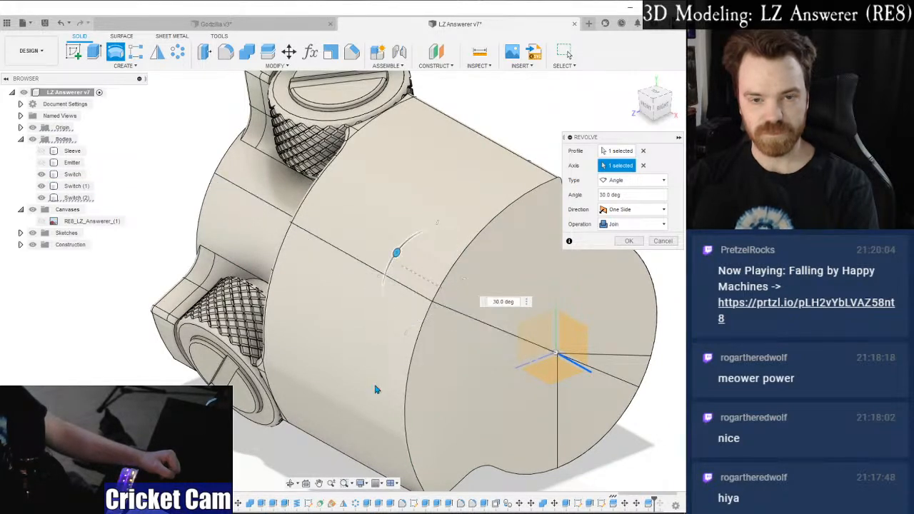
click(666, 107)
shift+middle_drag(343, 280, 431, 307)
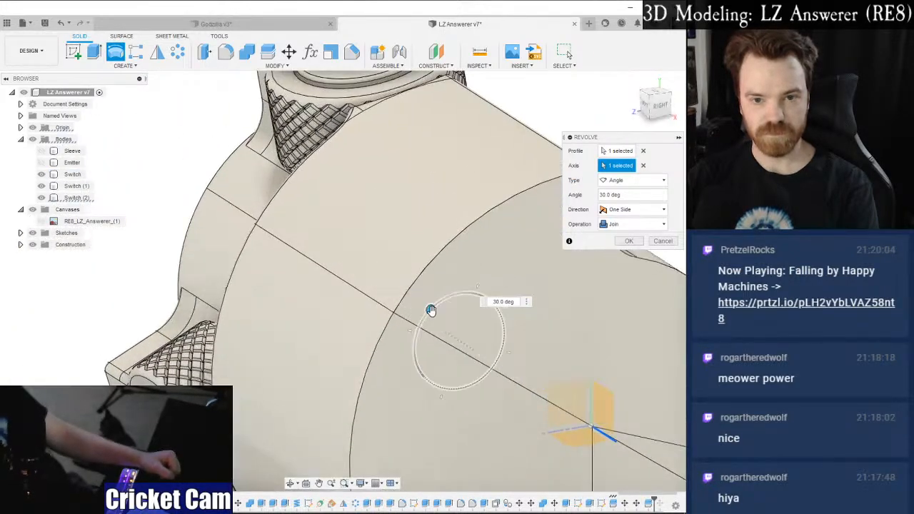
drag(437, 306, 336, 379)
scroll(500, 281, down, 5)
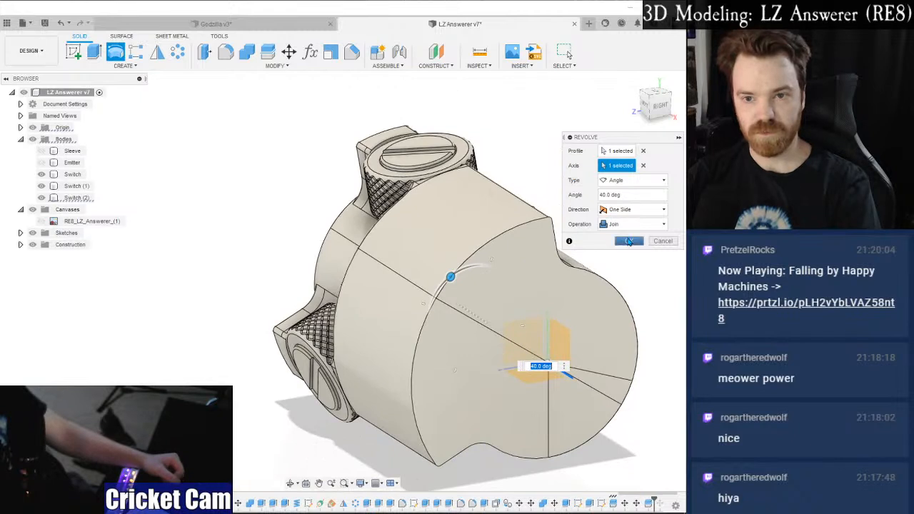
click(629, 242)
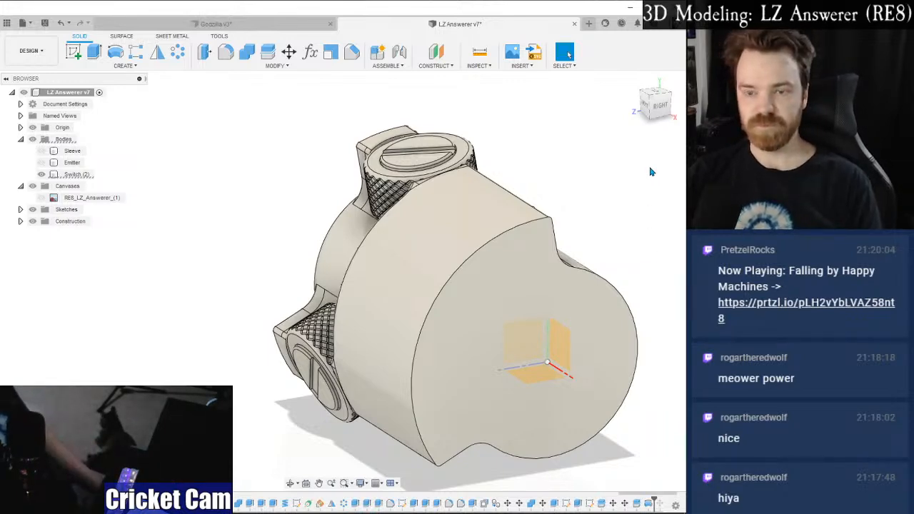
Show the RE8_LZ_Answerer_(1) canvas, Emitter and Sleeve, and compare the model with the reference from the front.
drag(641, 102, 706, 102)
scroll(580, 127, down, 4)
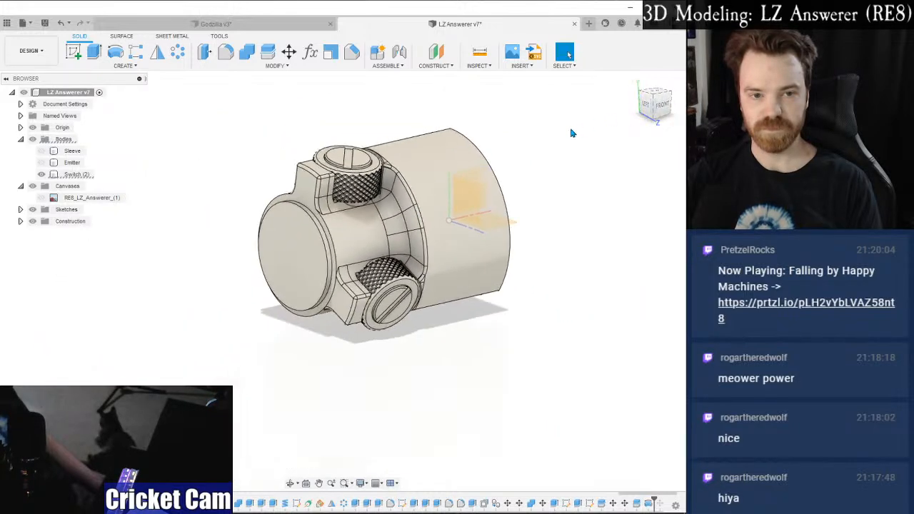
click(42, 198)
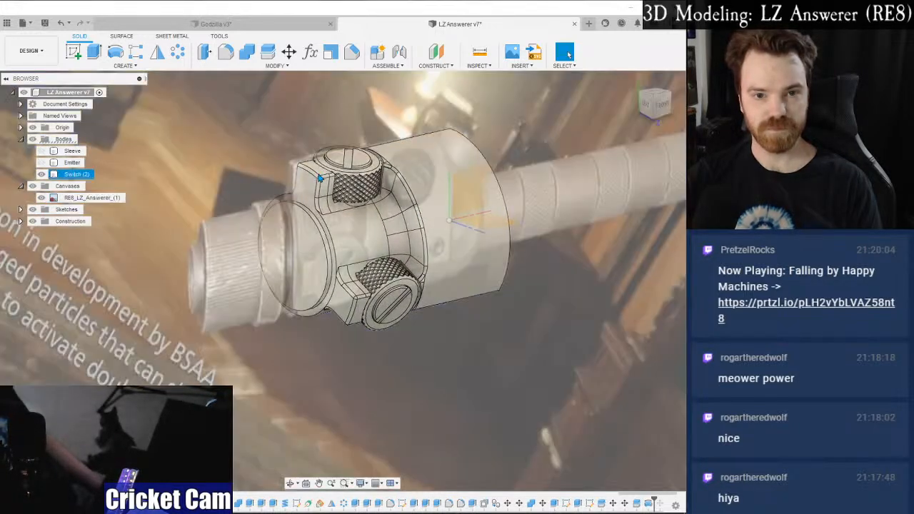
click(655, 109)
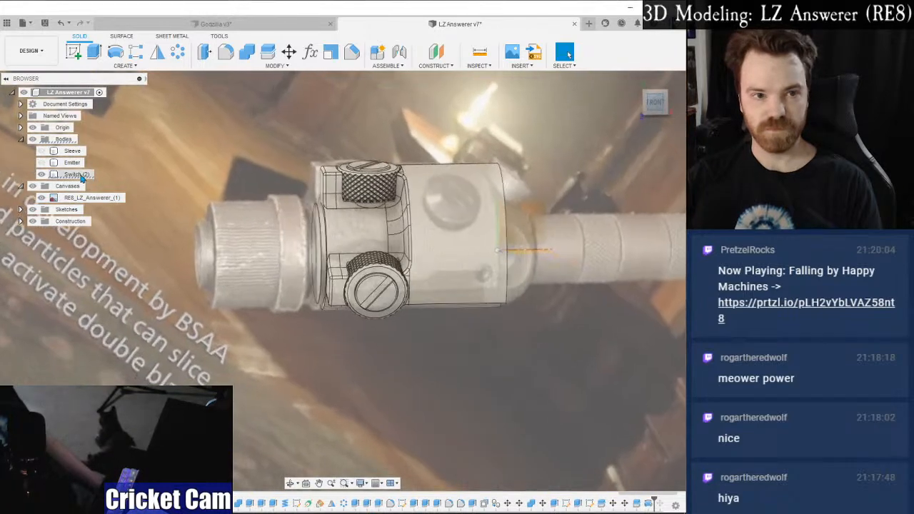
click(45, 153)
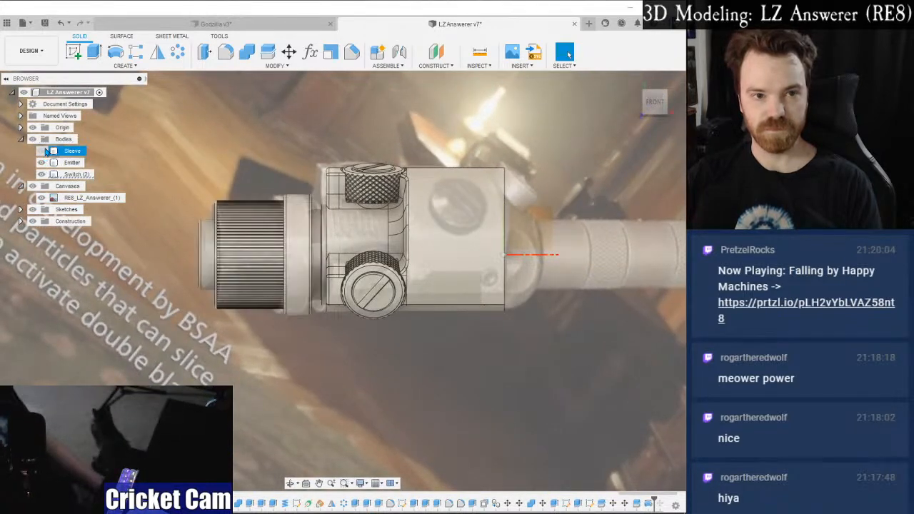
key(ctrl+z)
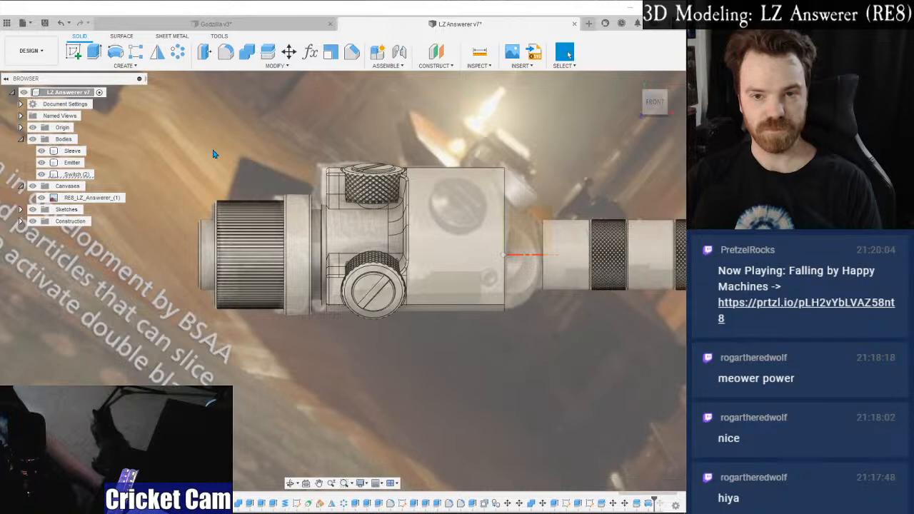
Bring the whole hilt into view and save the design as a new version.
middle_drag(382, 148, 278, 179)
scroll(171, 172, down, 2)
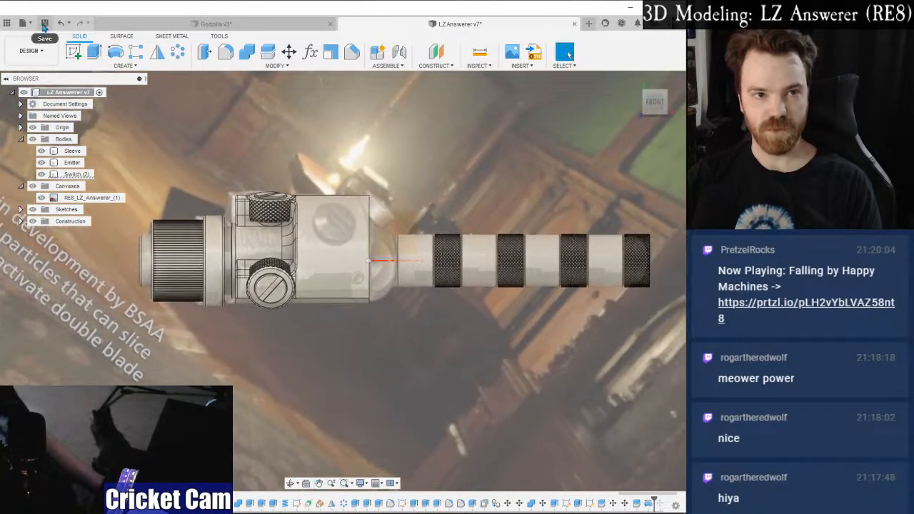
click(44, 24)
click(243, 279)
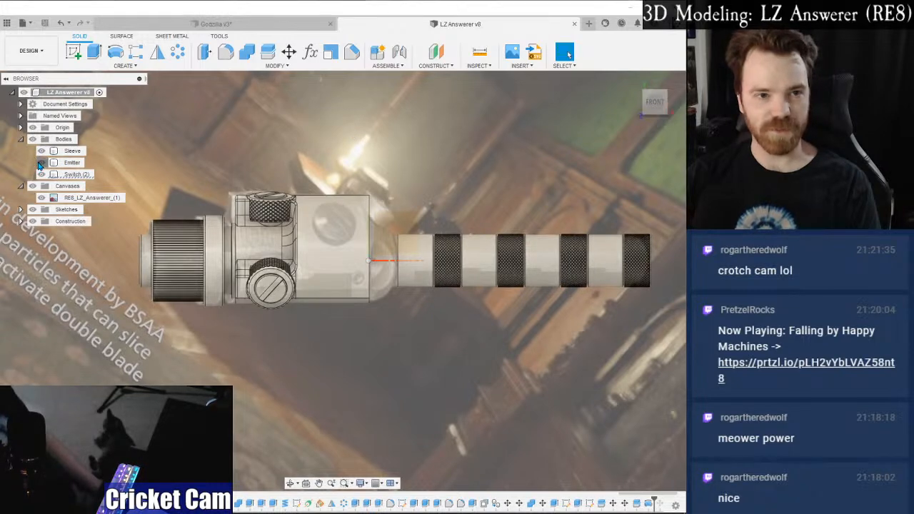
Hide the Emitter and Sleeve bodies and examine the round button on the canvas behind the switch body.
click(40, 163)
click(40, 151)
scroll(404, 183, up, 2)
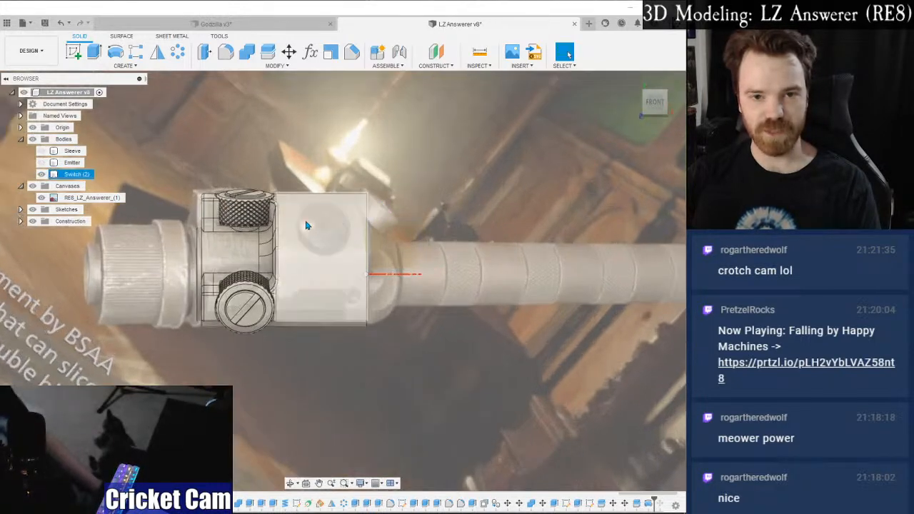
scroll(456, 201, down, 1)
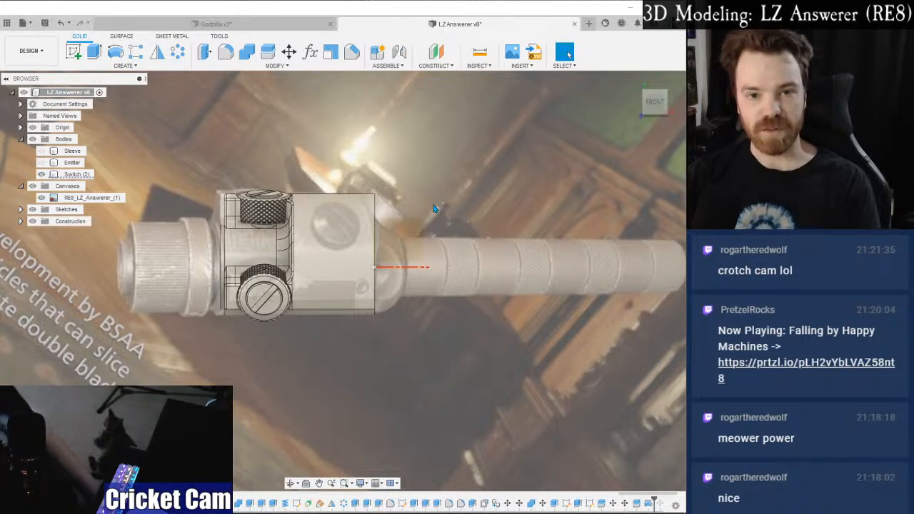
click(328, 209)
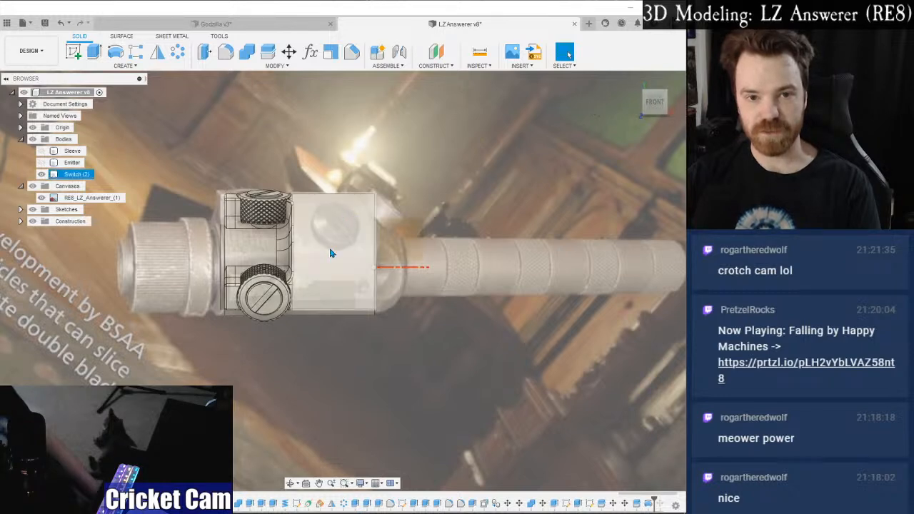
scroll(371, 219, up, 2)
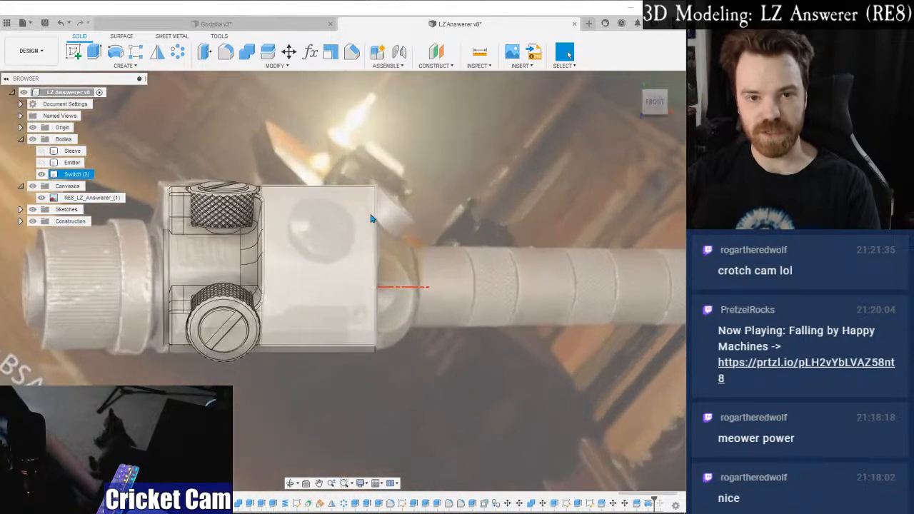
scroll(363, 224, down, 1)
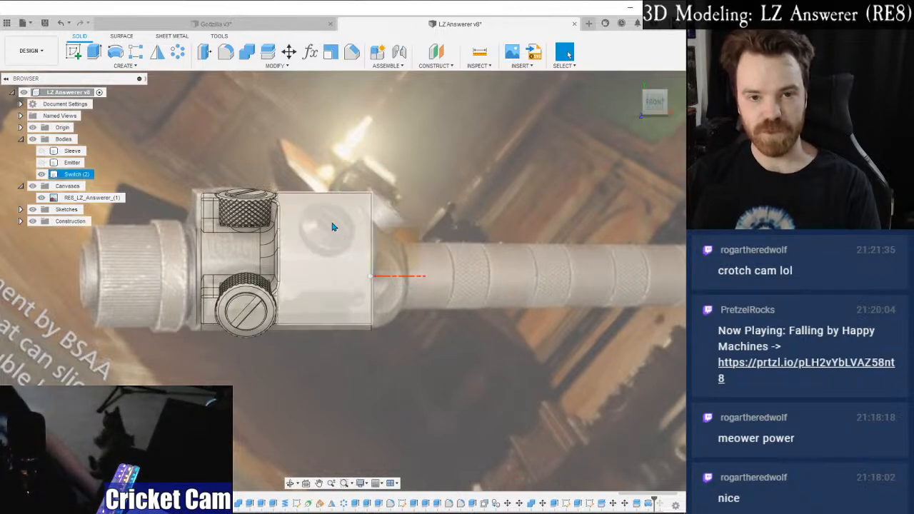
Start a tangent plane on the switch body's wide curved outer face with an angle of 35 degrees.
click(439, 63)
click(651, 183)
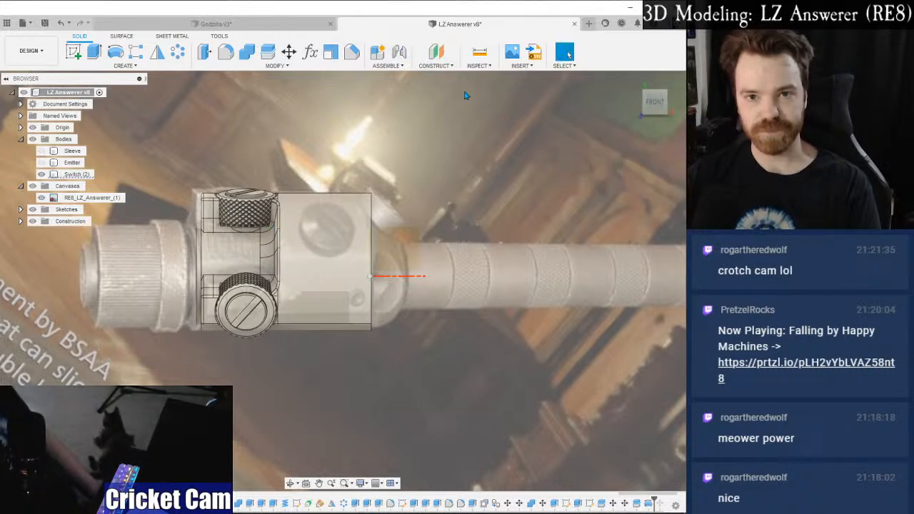
click(433, 66)
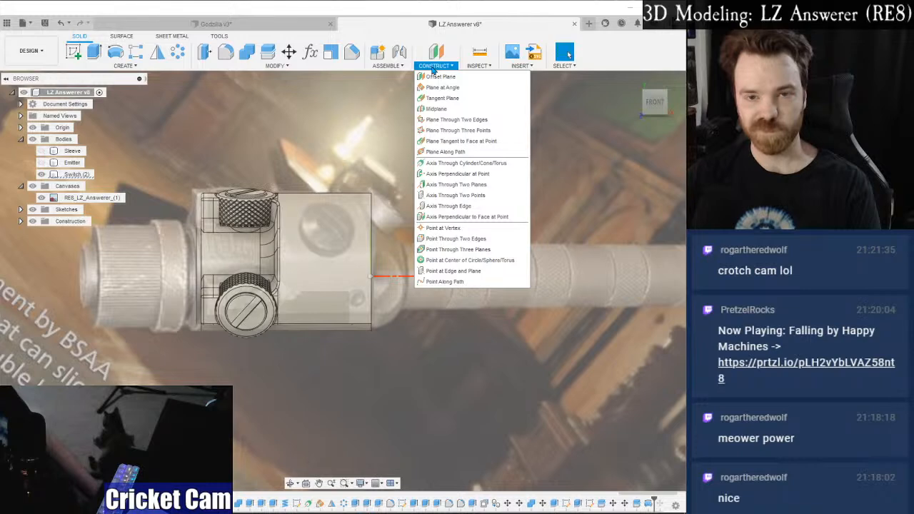
click(443, 98)
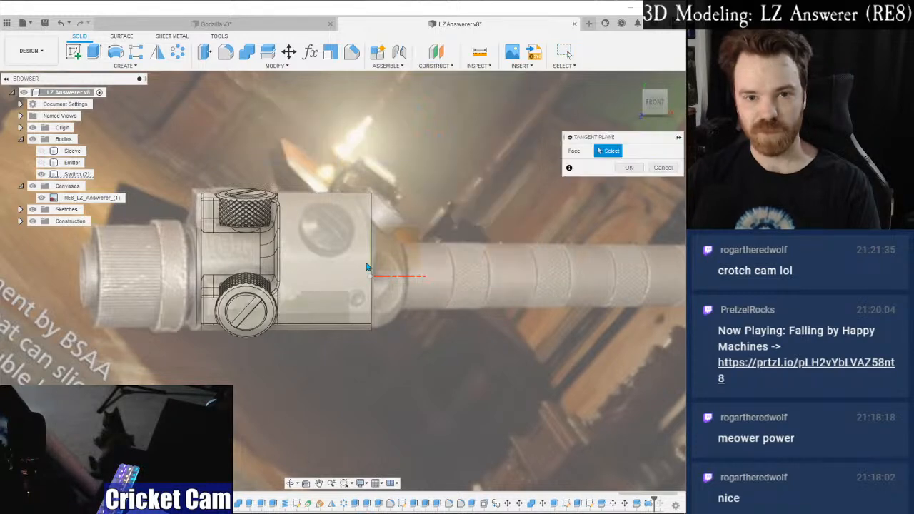
click(325, 243)
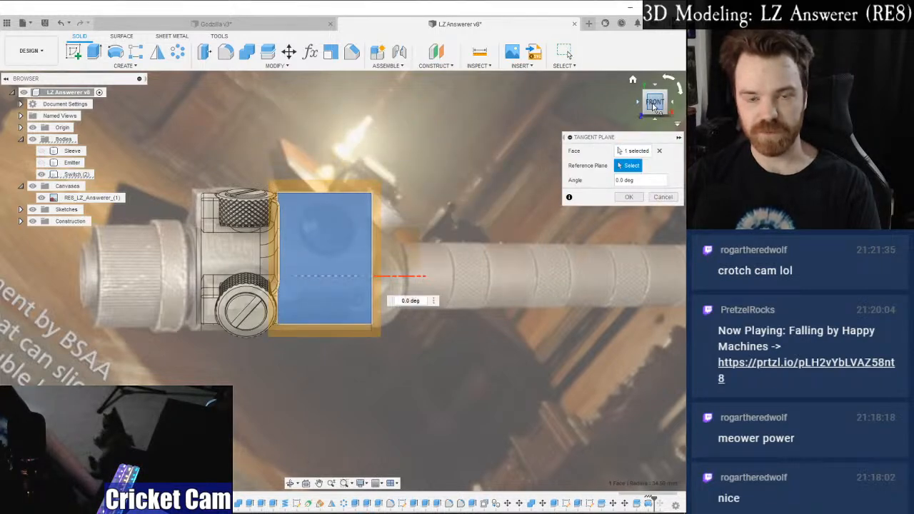
click(655, 107)
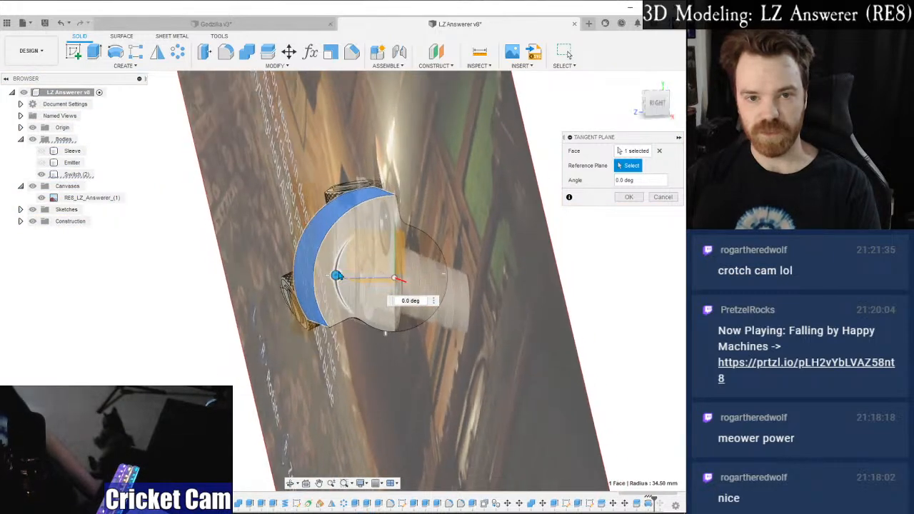
text(35)
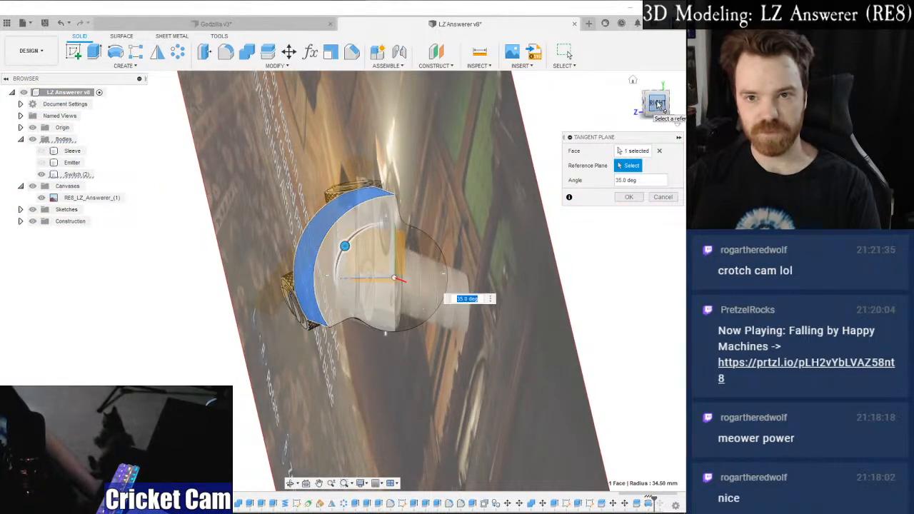
Increase the tangent plane's angle to 55 degrees around the switch body and finish the plane.
click(643, 115)
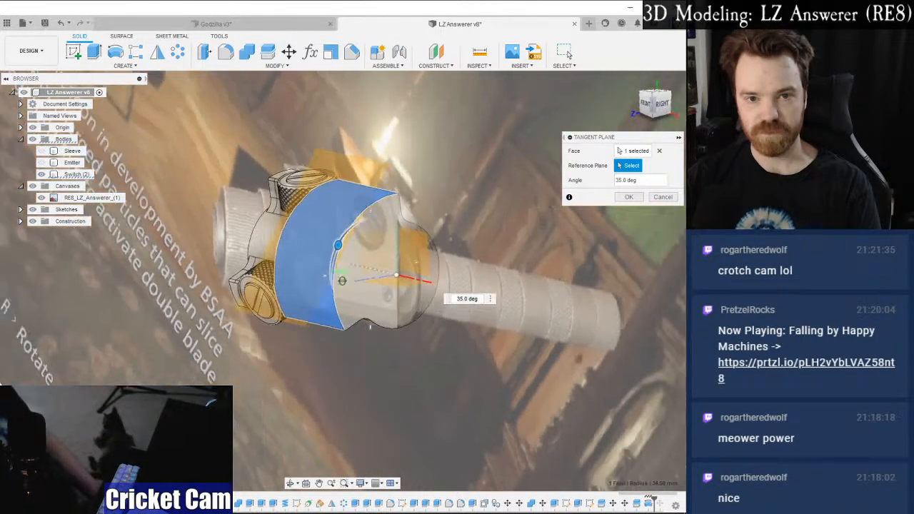
shift+middle_drag(550, 232, 449, 224)
drag(348, 246, 352, 238)
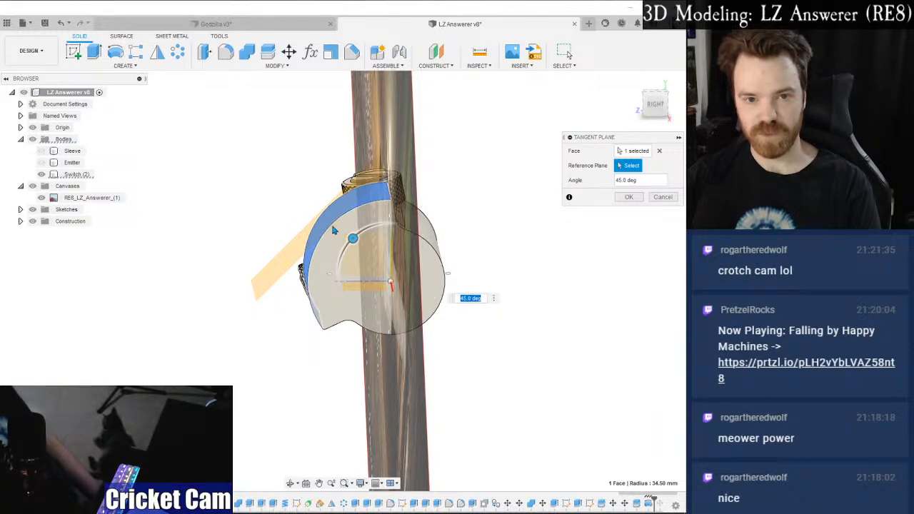
mouse_move(651, 109)
mouse_down()
mouse_move(694, 116)
mouse_move(723, 106)
mouse_move(655, 110)
mouse_up()
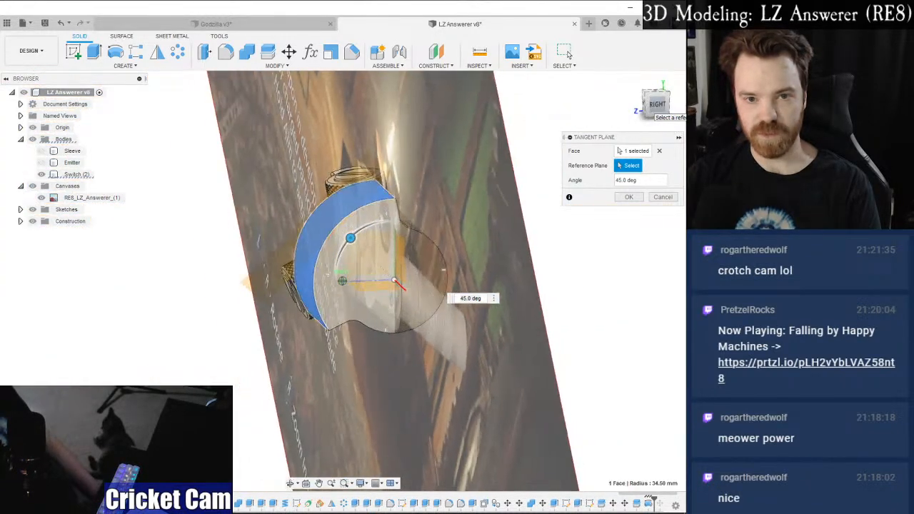
click(658, 107)
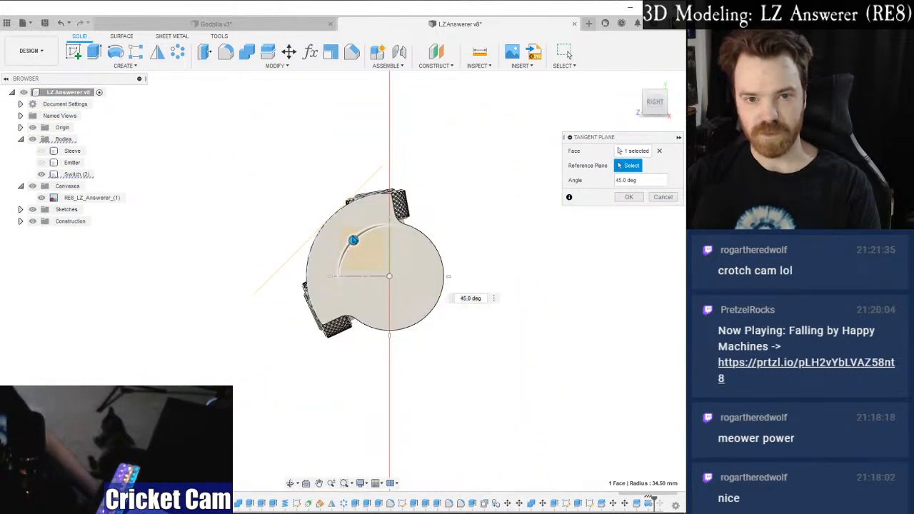
drag(353, 240, 360, 235)
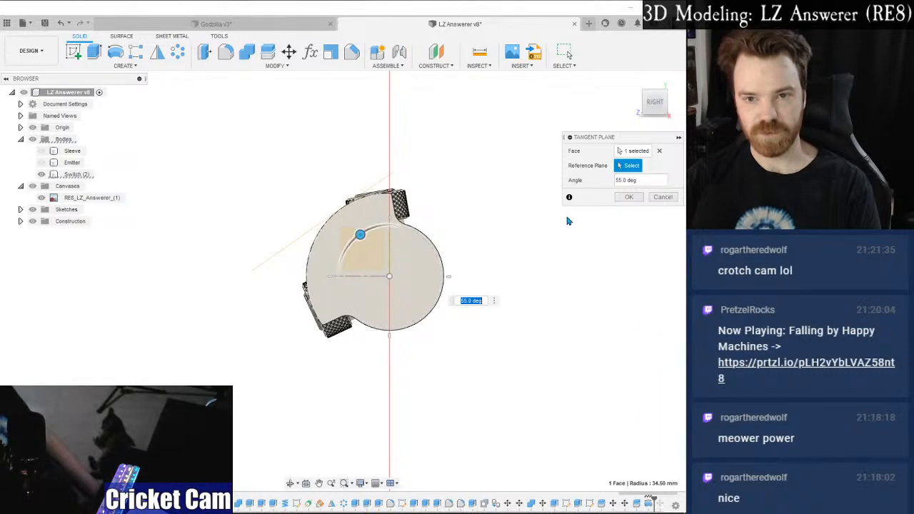
click(637, 199)
Sketch a 25 mm diameter circle centred on the origin of the new tangent plane, and finish the sketch.
drag(657, 101, 666, 102)
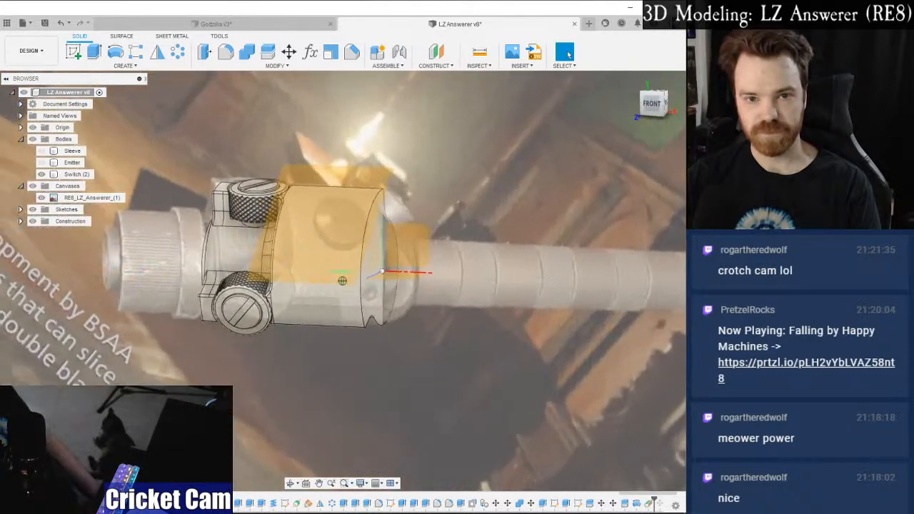
click(653, 105)
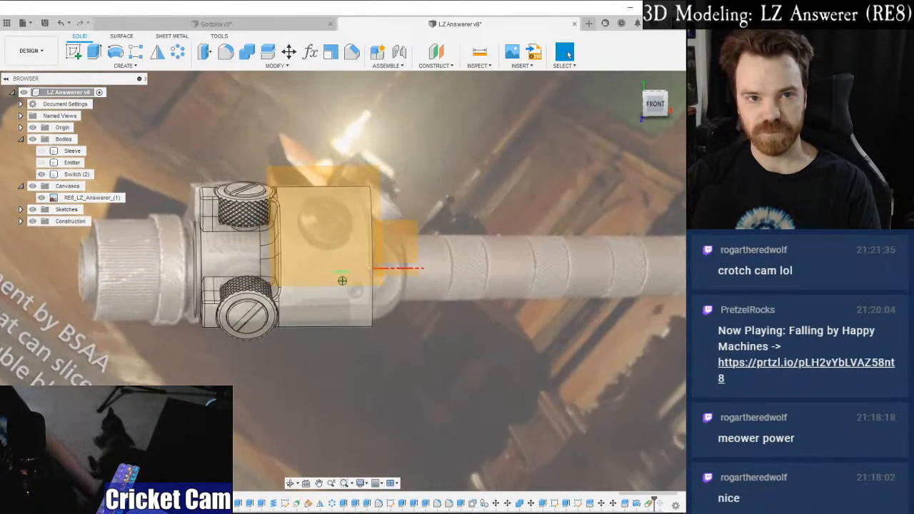
click(74, 52)
click(326, 240)
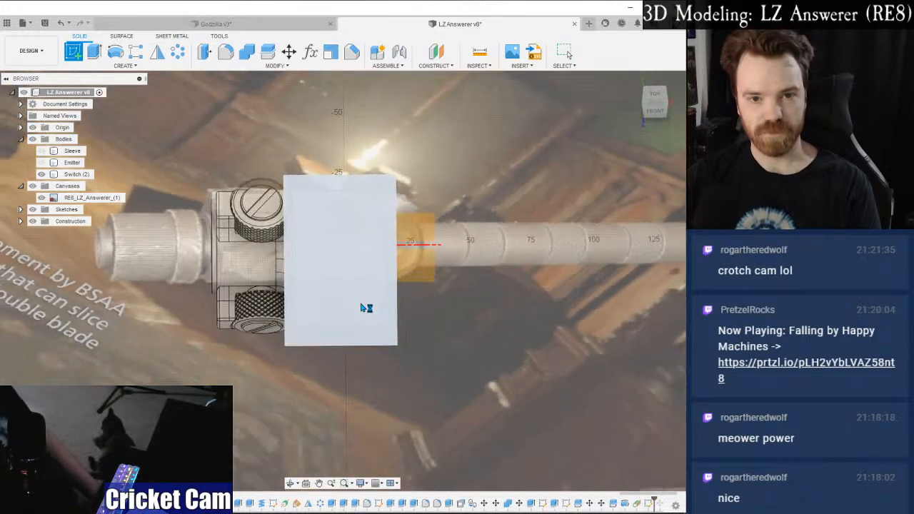
scroll(361, 252, up, 5)
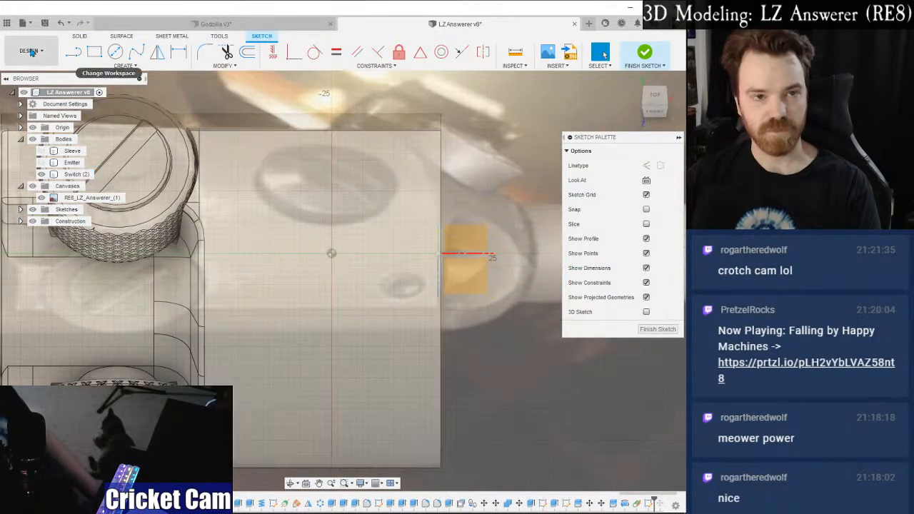
click(117, 52)
click(331, 254)
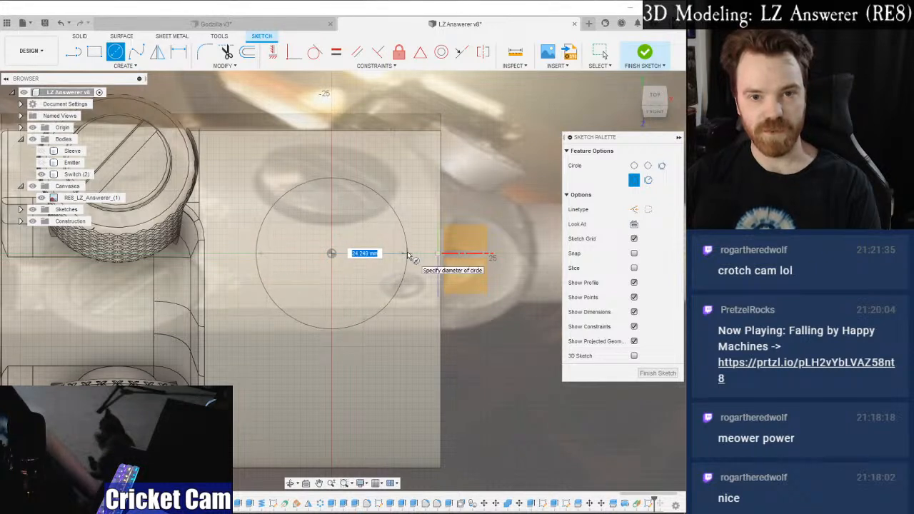
text(25)
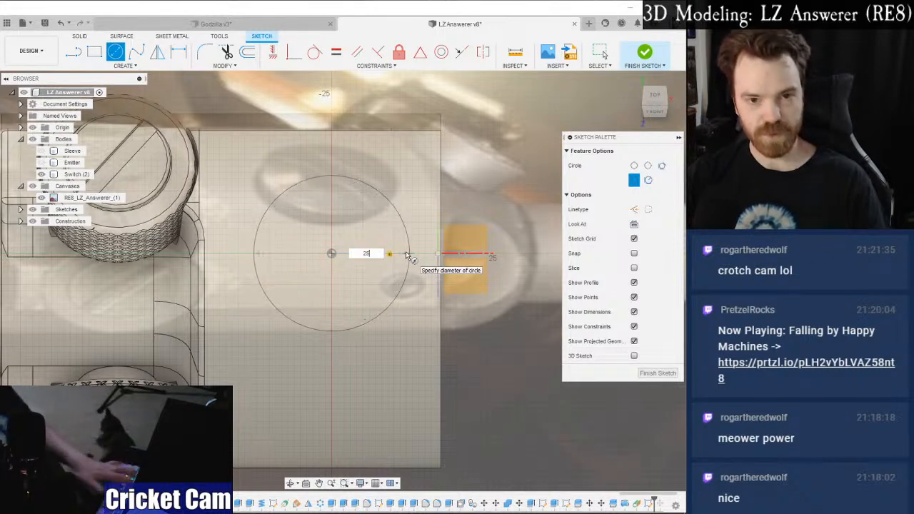
key(Return)
key(Escape)
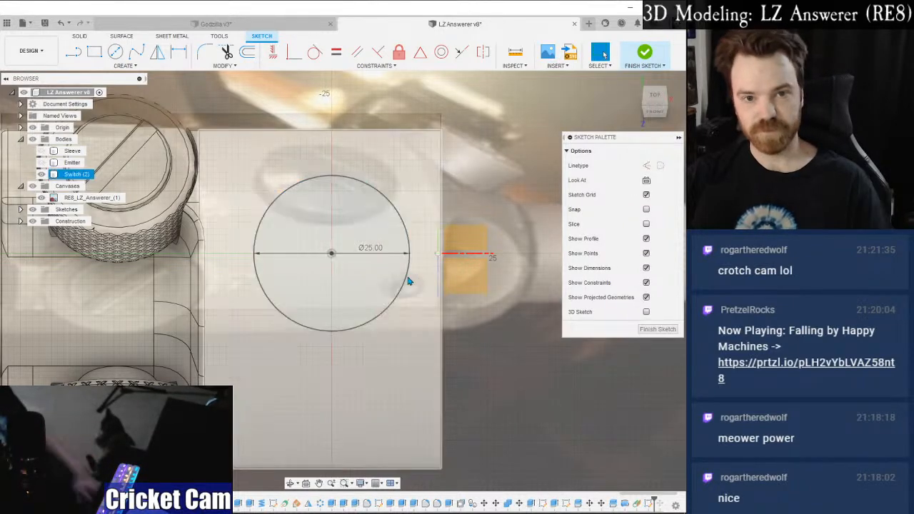
click(659, 331)
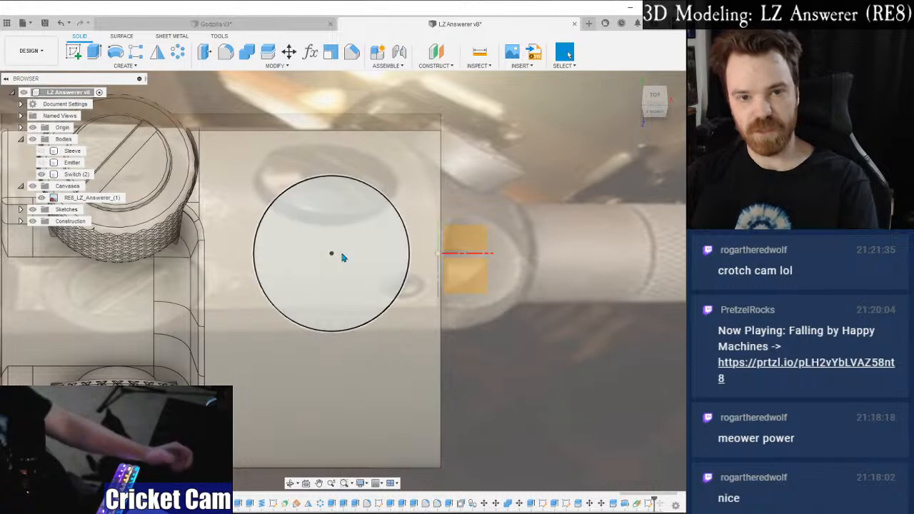
Extrude the circle symmetrically by 4 mm as a new body to form the round button.
shift+middle_drag(342, 280, 219, 84)
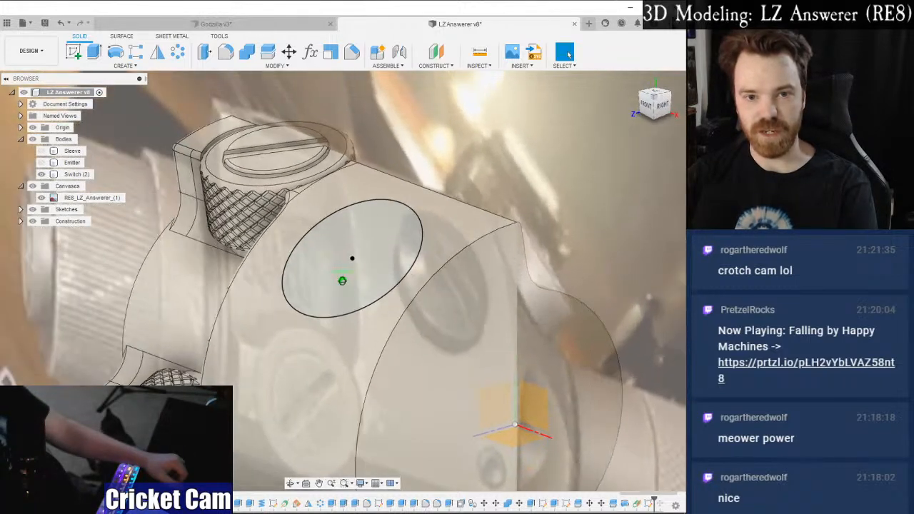
click(93, 54)
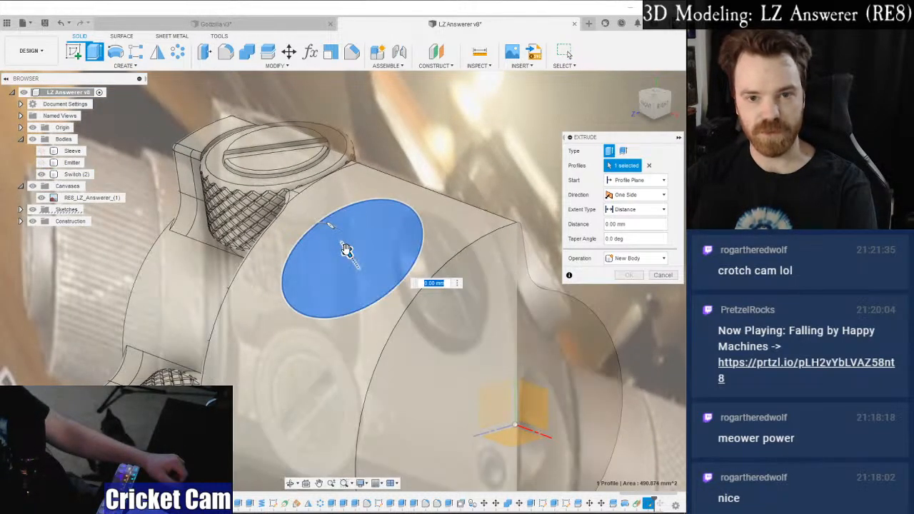
drag(337, 240, 335, 237)
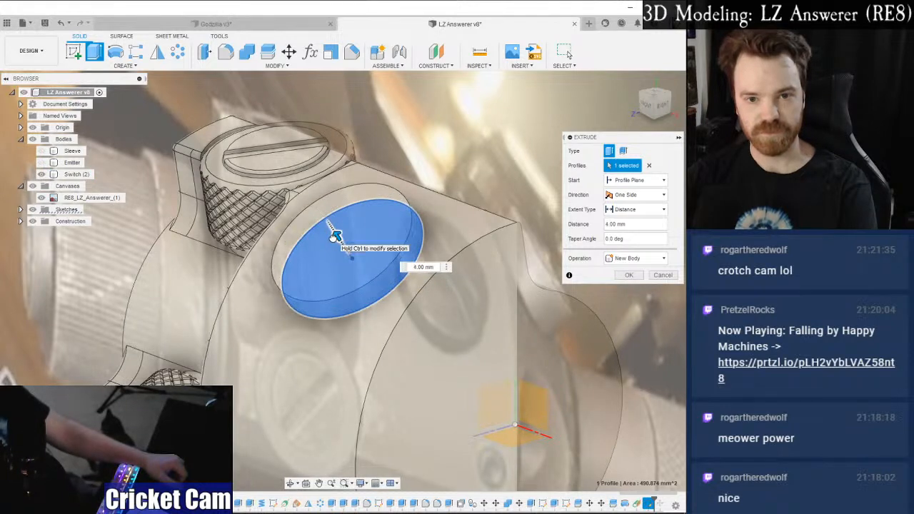
click(621, 200)
click(623, 231)
click(635, 273)
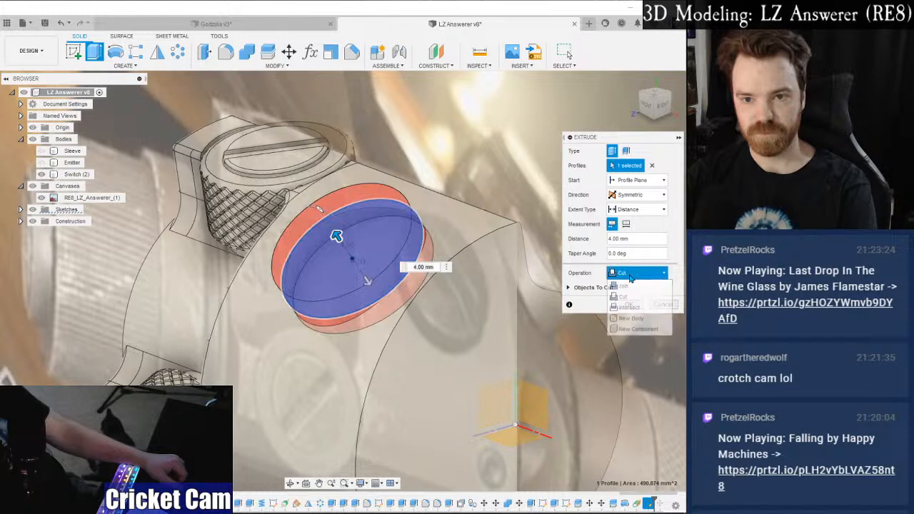
click(631, 322)
click(629, 290)
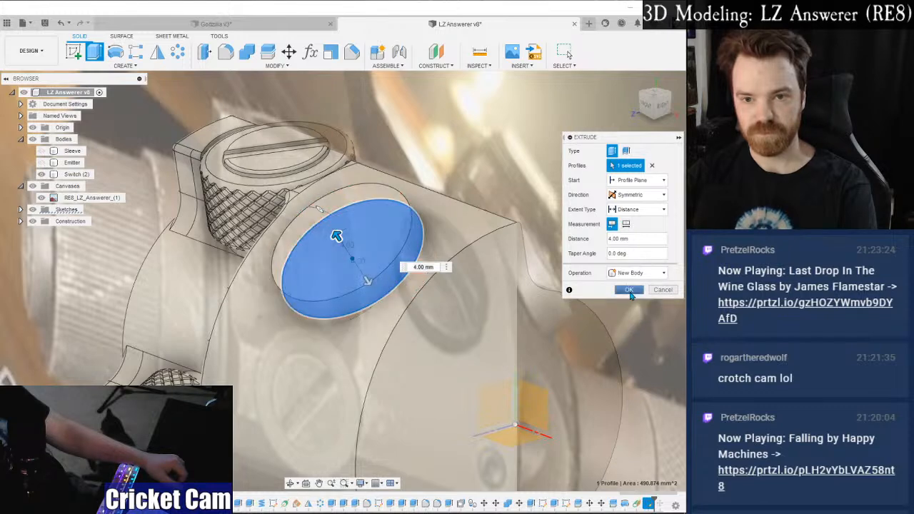
Compare the button with the canvas from the front and change the tangent plane's angle to 45 degrees.
click(633, 79)
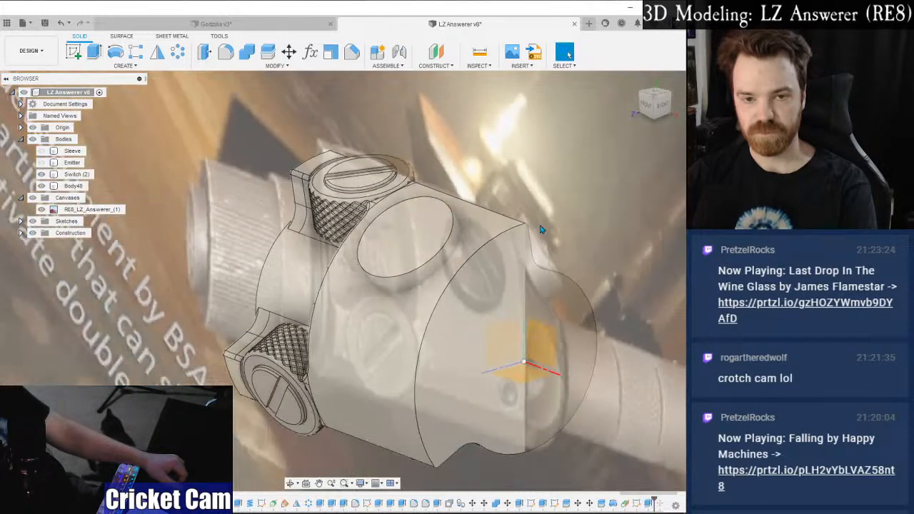
click(649, 108)
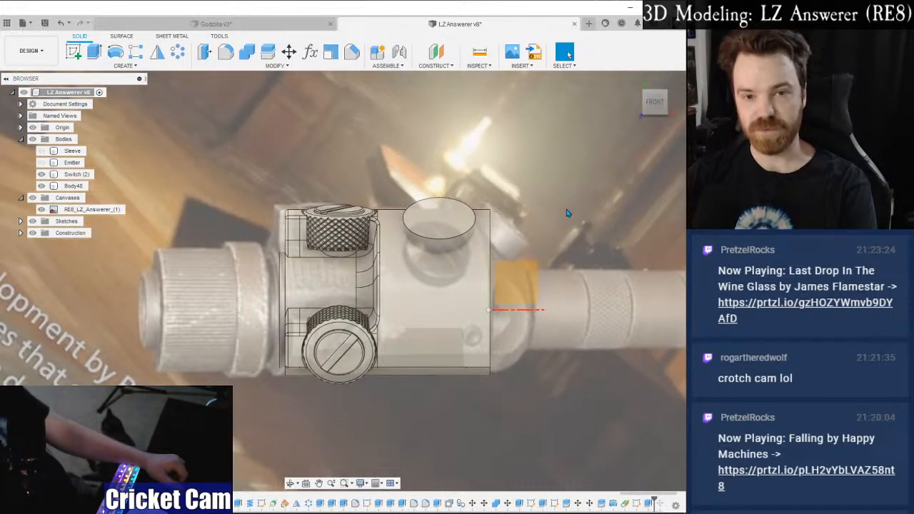
right_click(616, 506)
click(633, 416)
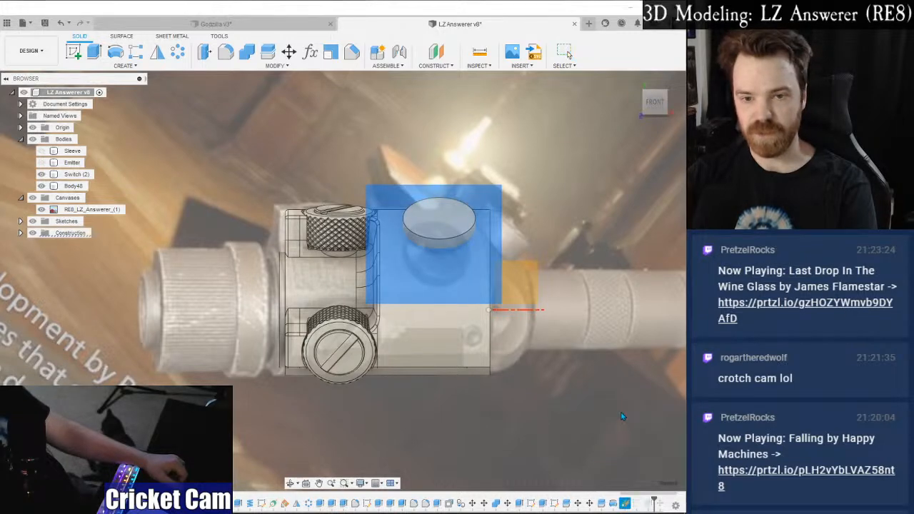
click(655, 105)
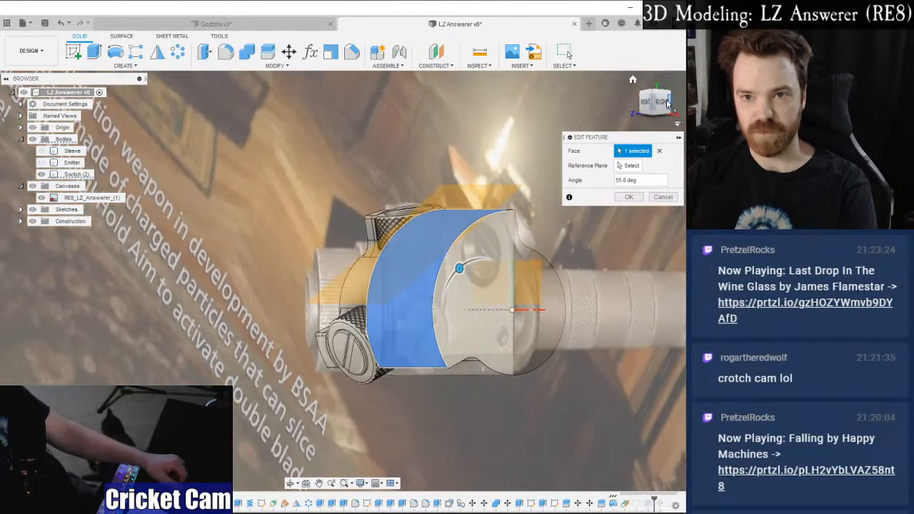
drag(459, 269, 454, 274)
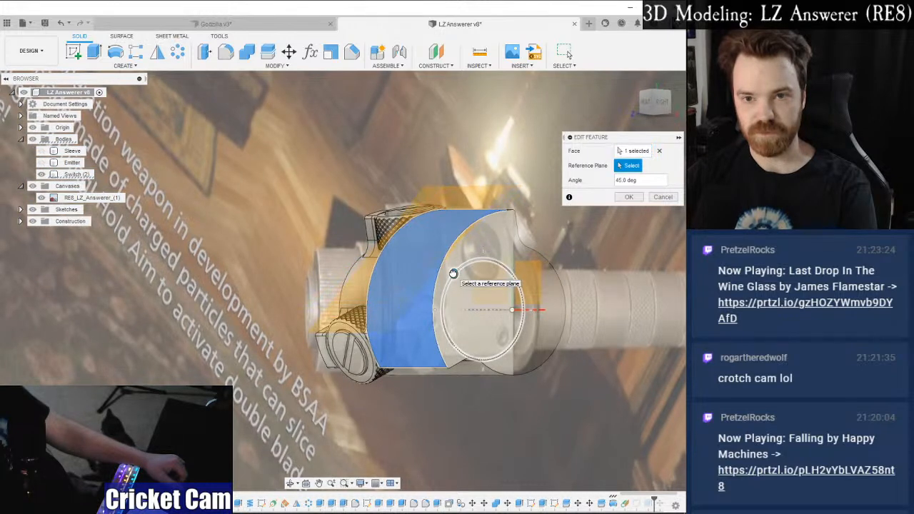
click(629, 197)
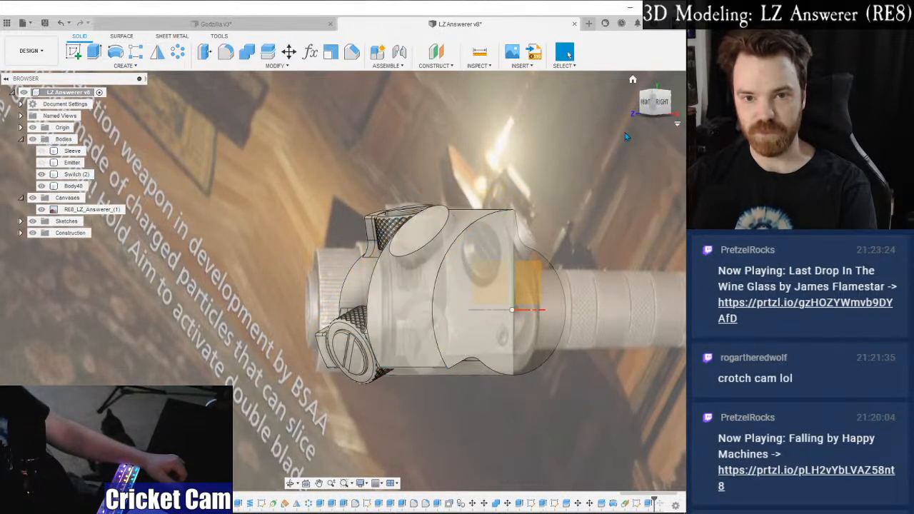
Compare the button with the canvas from the front and set the tangent plane's angle to 40 degrees.
click(645, 100)
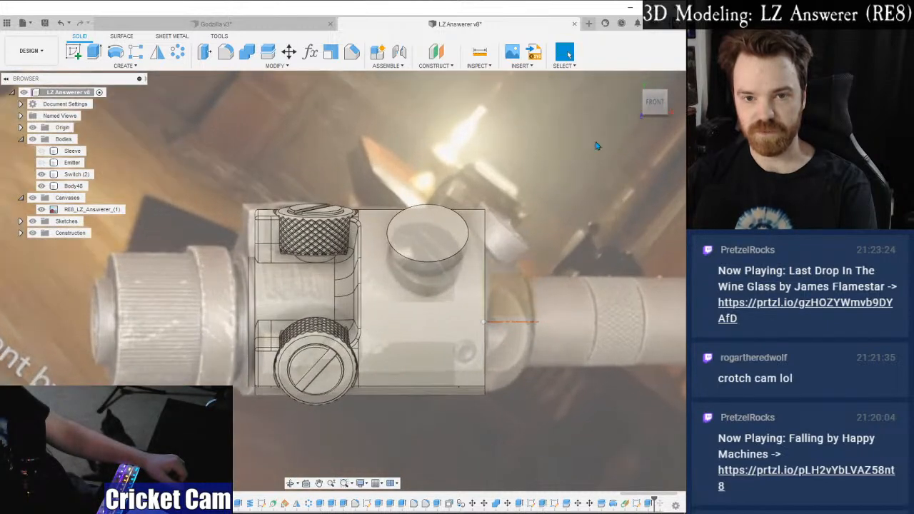
mouse_move(660, 106)
shift+middle_down()
mouse_move(632, 109)
mouse_move(593, 132)
mouse_move(558, 136)
mouse_move(641, 111)
mouse_move(521, 122)
shift+middle_up()
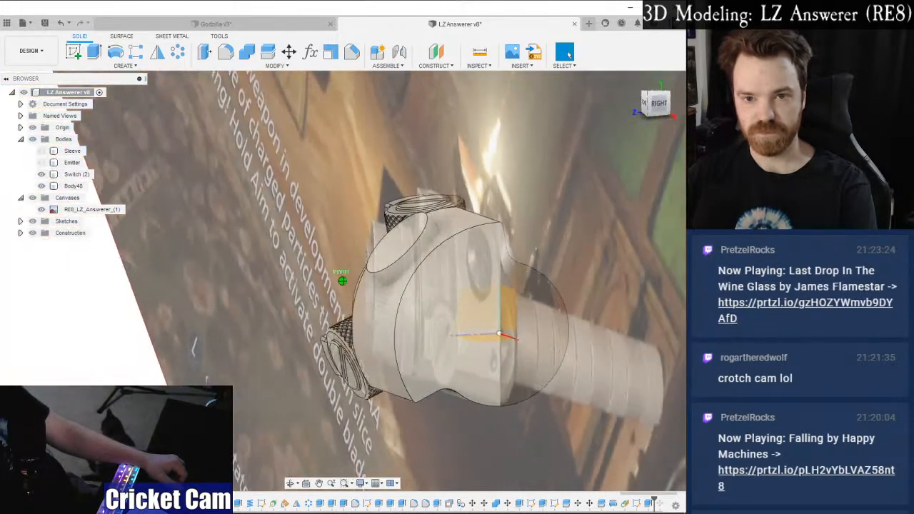
shift+middle_drag(192, 348, 468, 304)
click(656, 104)
drag(660, 105, 657, 104)
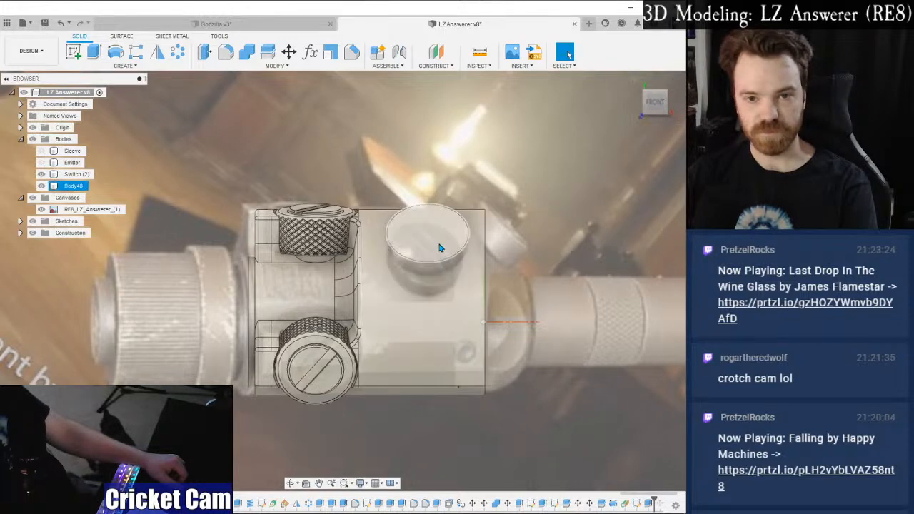
shift+middle_drag(343, 281, 341, 436)
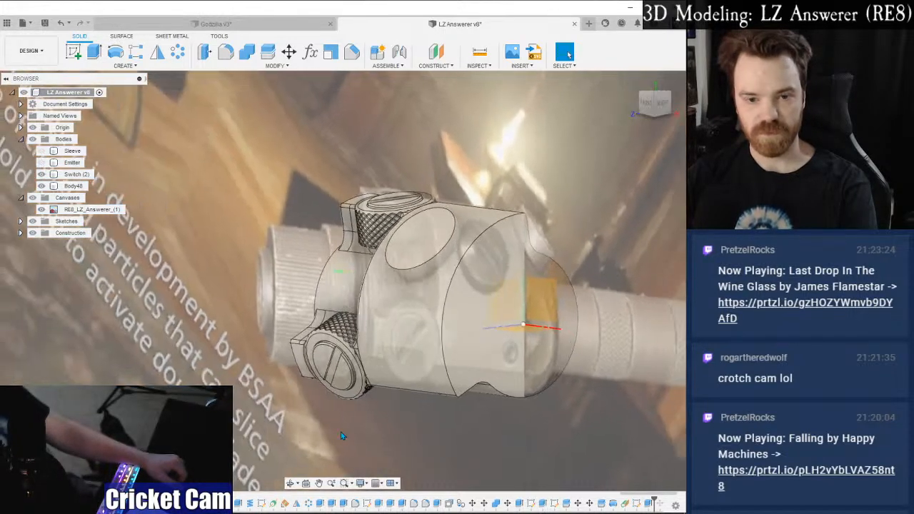
right_click(624, 503)
click(622, 417)
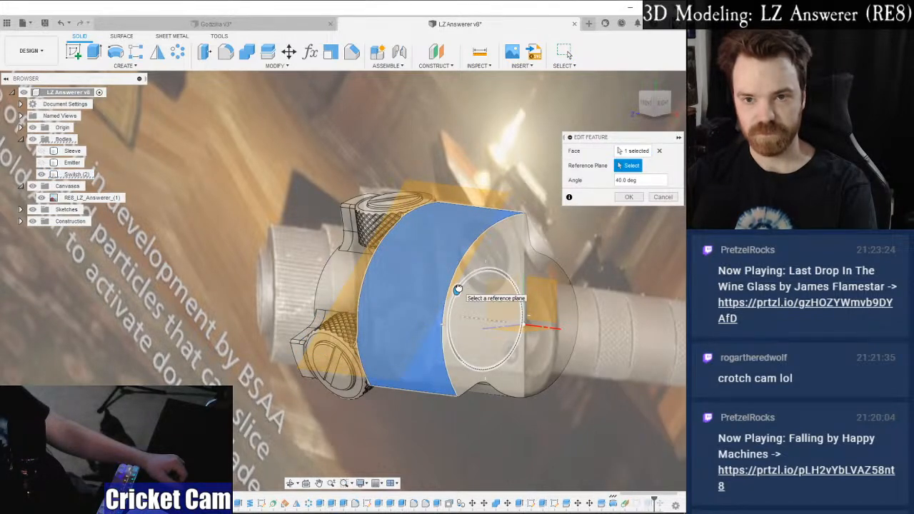
click(629, 199)
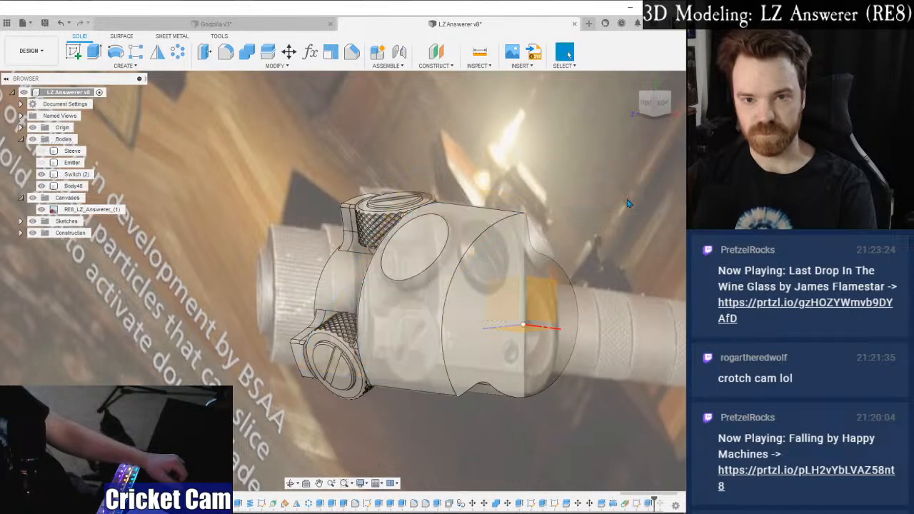
Set the tangent plane's angle to 35 degrees and check the button against the canvas from the front.
click(643, 103)
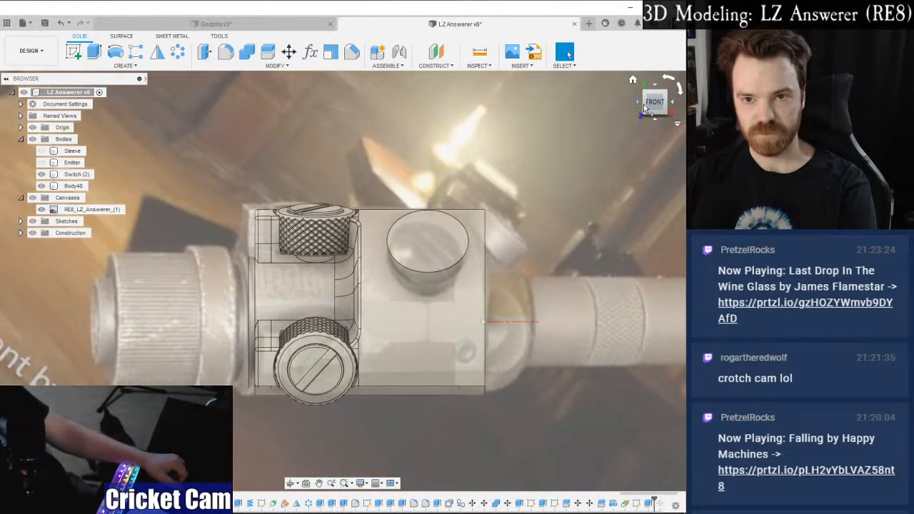
drag(645, 108, 632, 108)
right_click(626, 504)
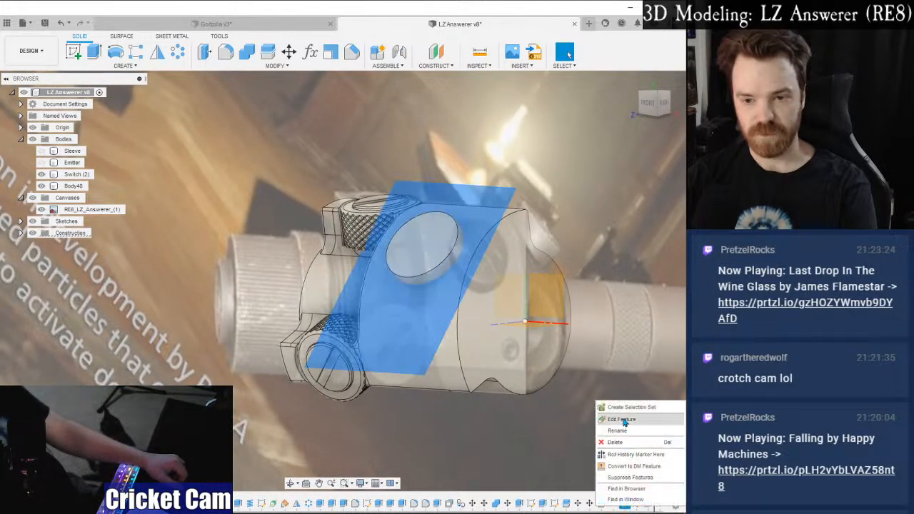
click(622, 420)
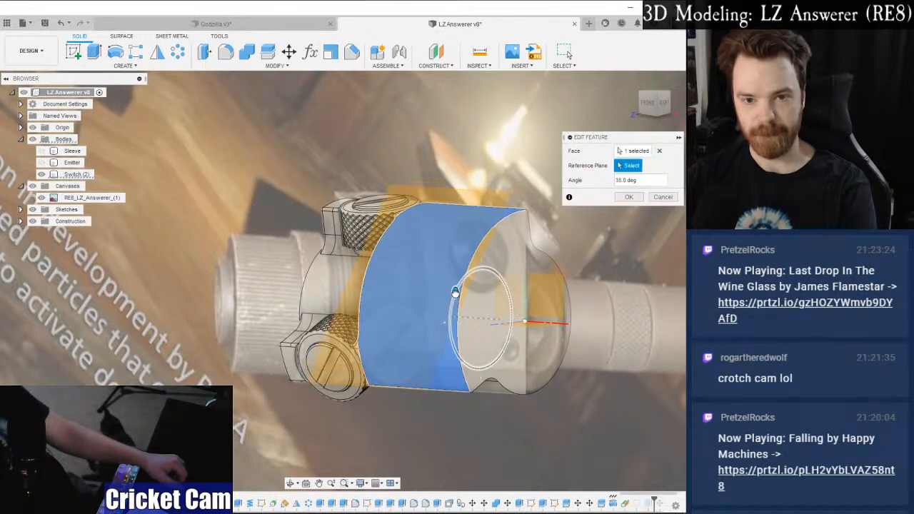
click(629, 197)
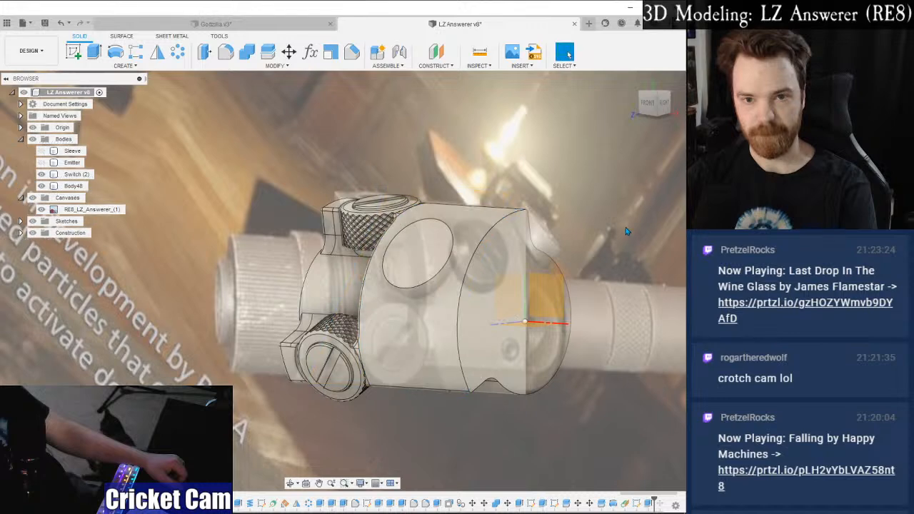
click(649, 106)
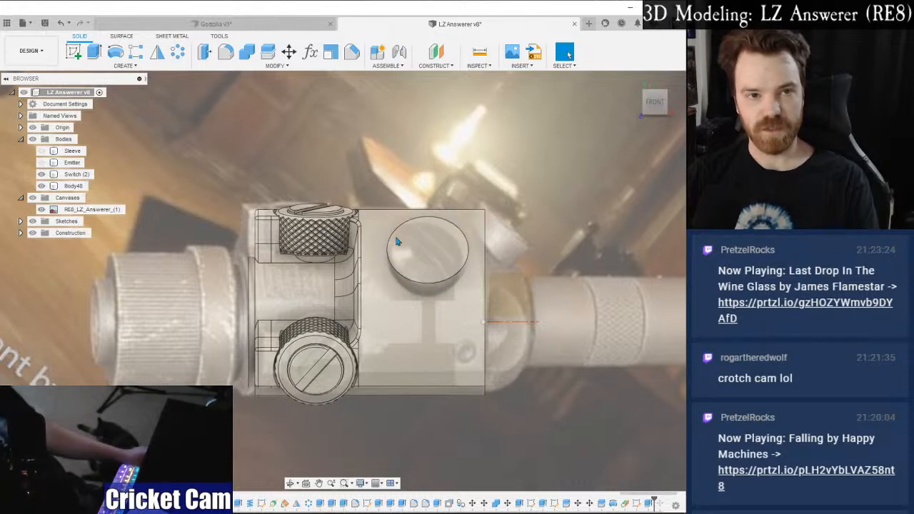
scroll(439, 255, up, 4)
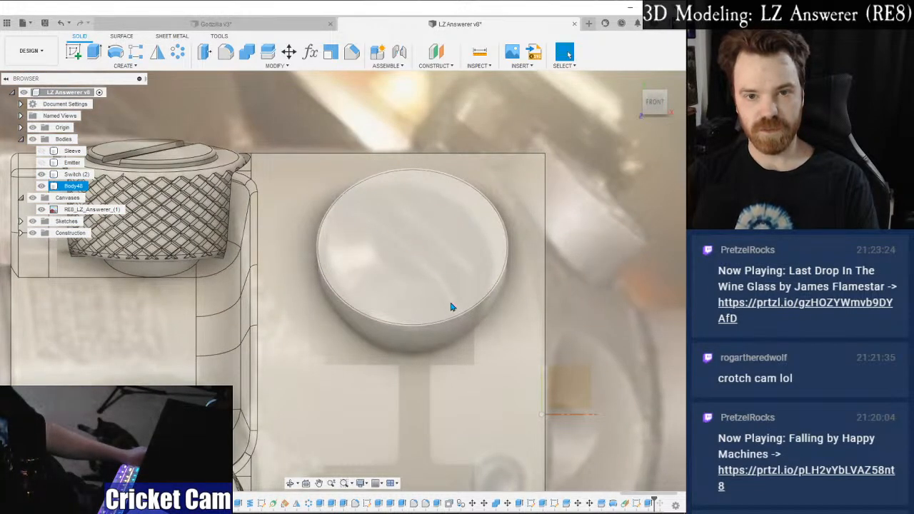
scroll(419, 260, down, 4)
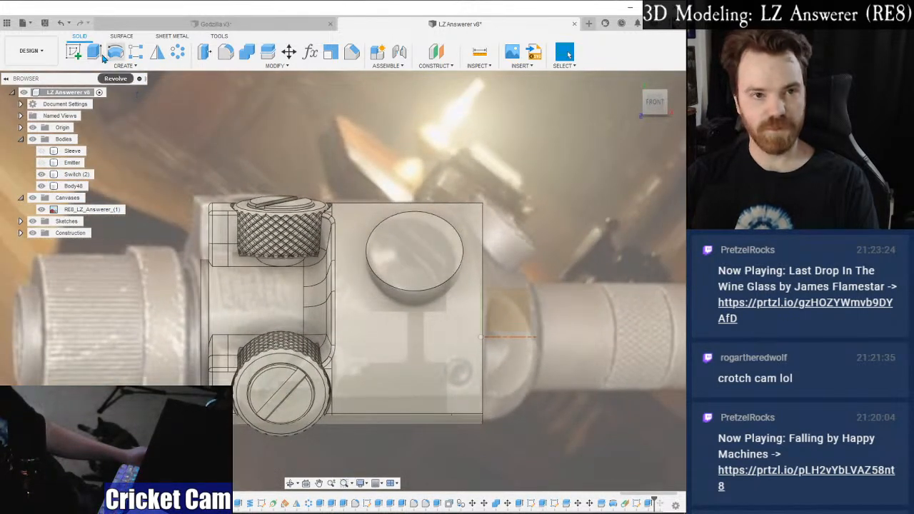
Sketch a centre rectangle 4 mm high and about 26 mm wide on the button's outer face, centred on the button.
click(72, 57)
click(434, 259)
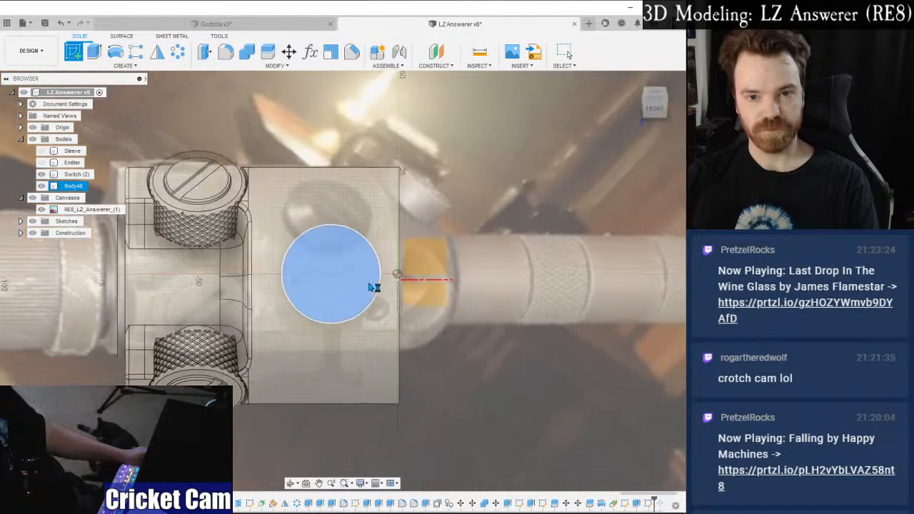
scroll(318, 264, up, 3)
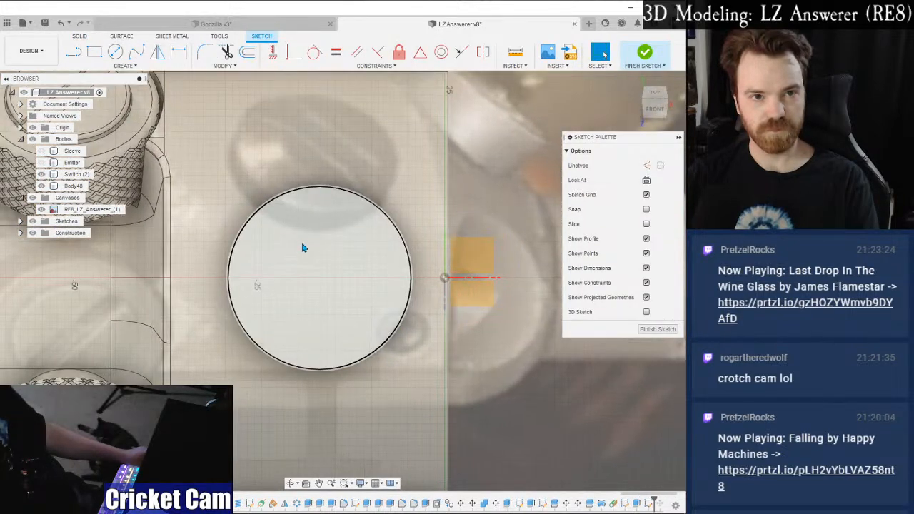
click(72, 52)
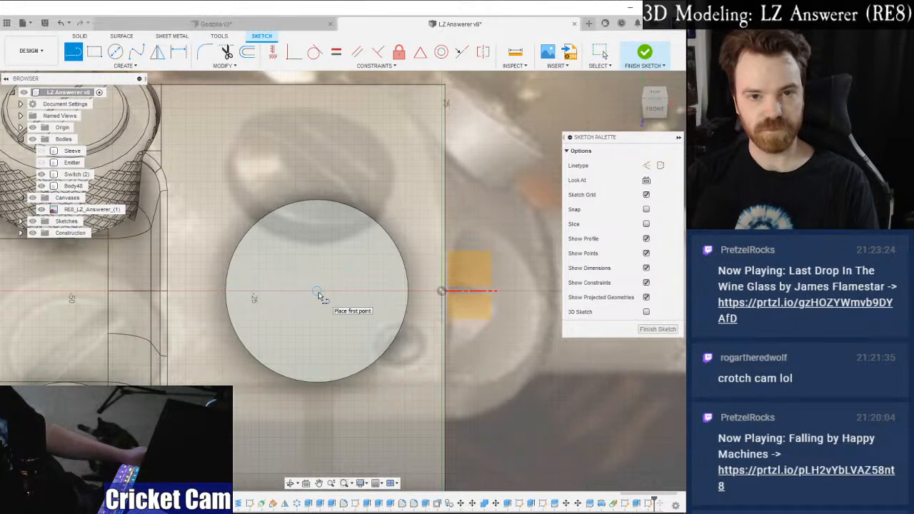
click(125, 66)
mouse_move(100, 87)
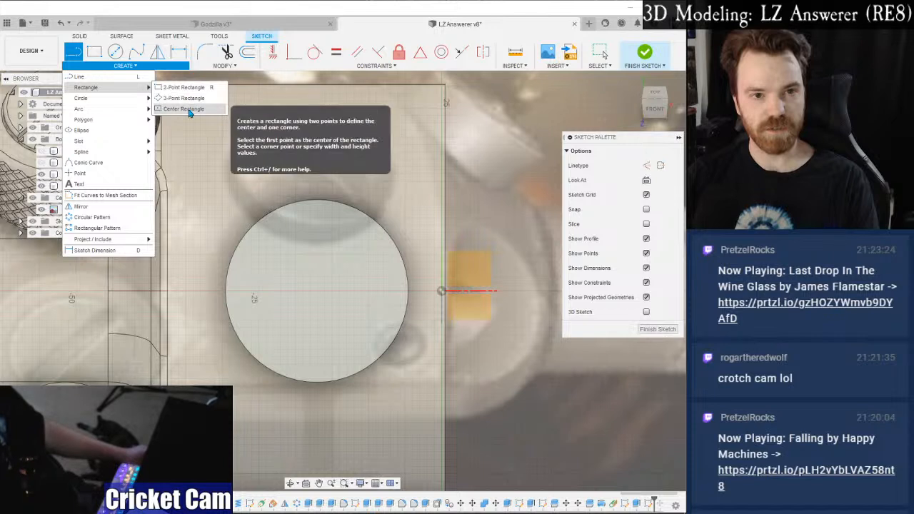
click(185, 87)
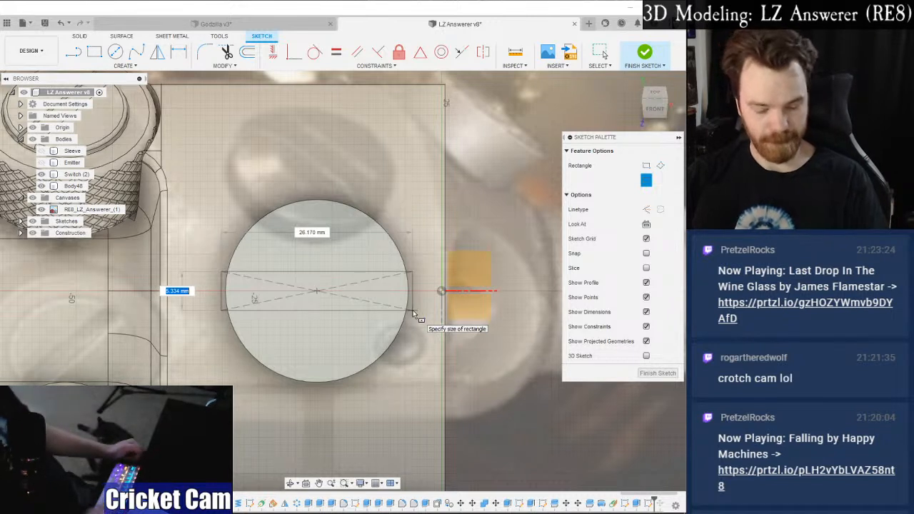
text(5)
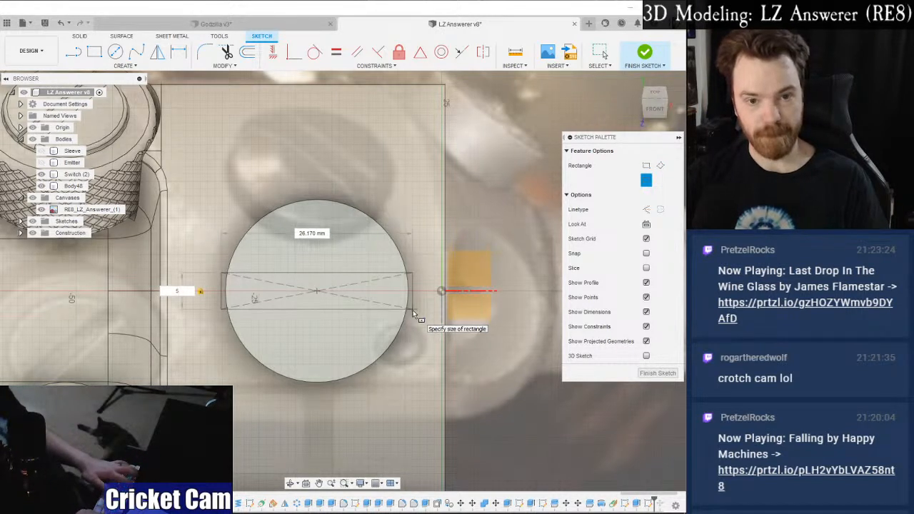
key(BackSpace)
text(4)
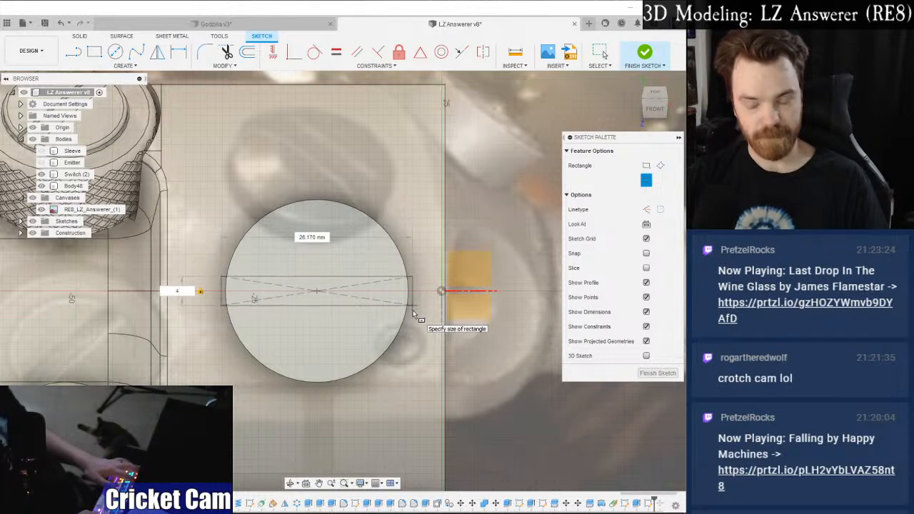
key(Return)
key(Escape)
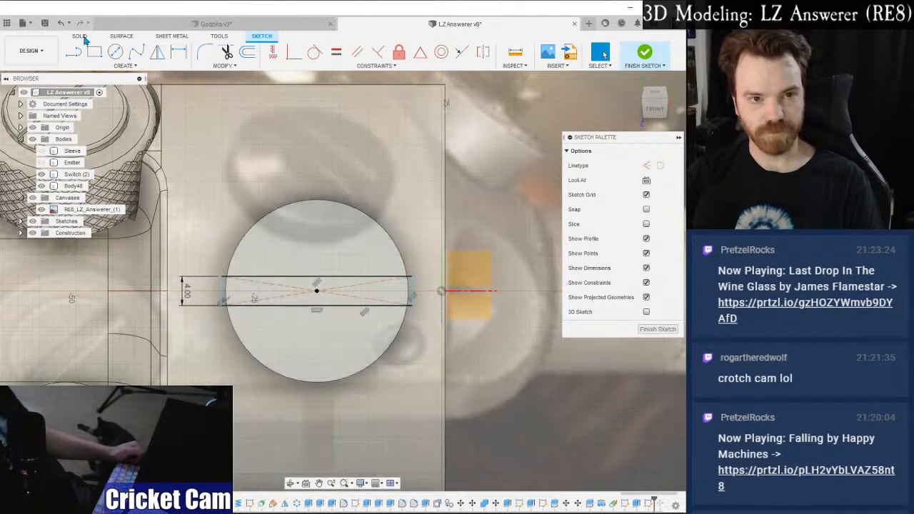
Try a vertical line through the rectangle's centre and convert it to construction geometry.
click(75, 56)
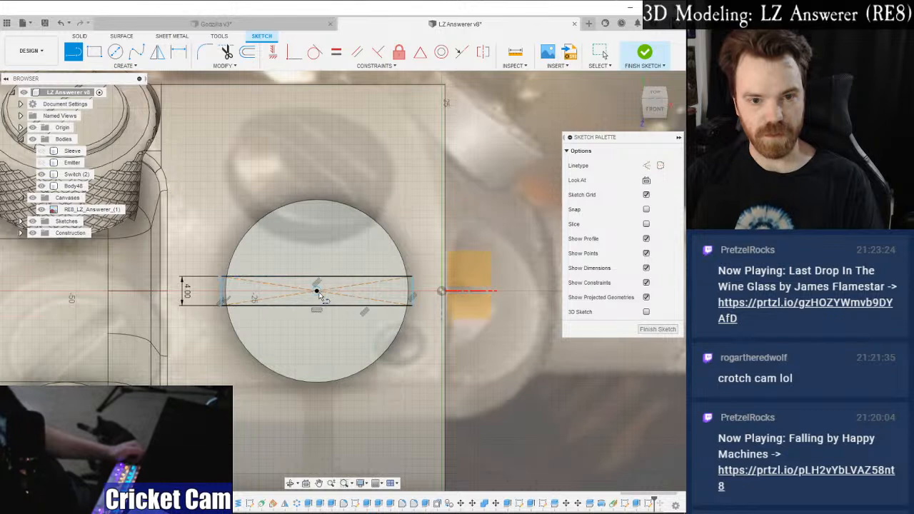
click(317, 340)
key(Escape)
key(Escape)
click(317, 323)
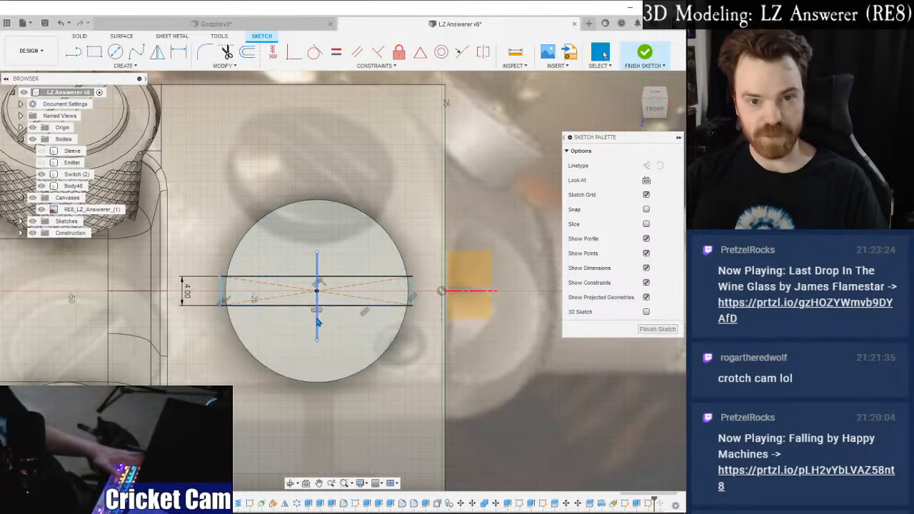
click(647, 165)
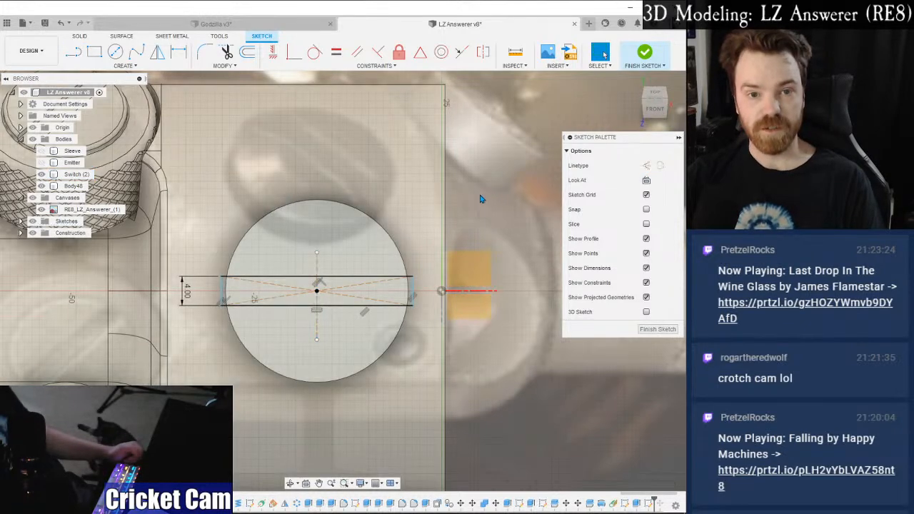
Temporarily hide the bodies and examine the angle of the button's slot in the reference canvas.
scroll(280, 325, up, 3)
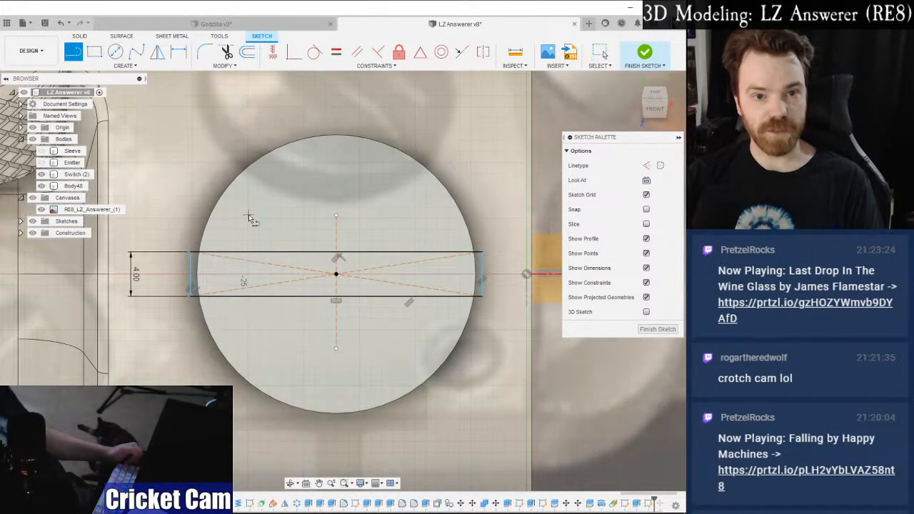
scroll(290, 224, down, 3)
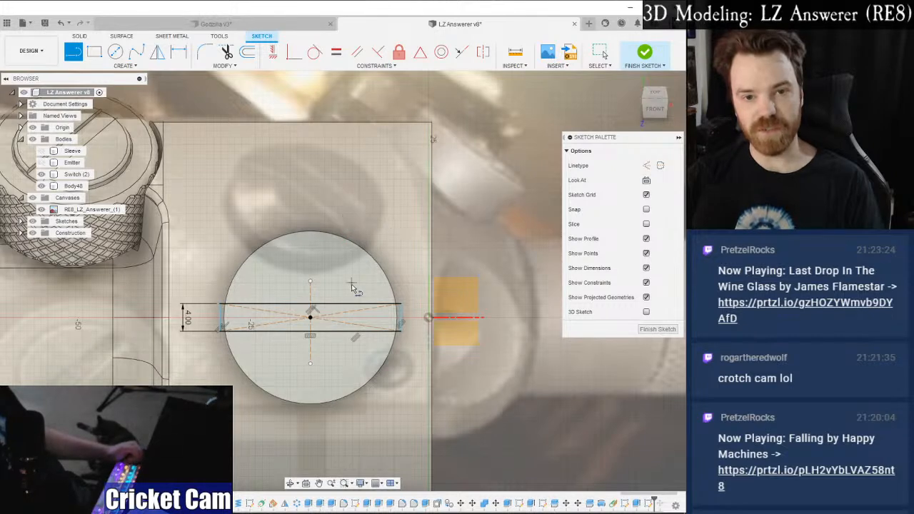
scroll(351, 286, down, 2)
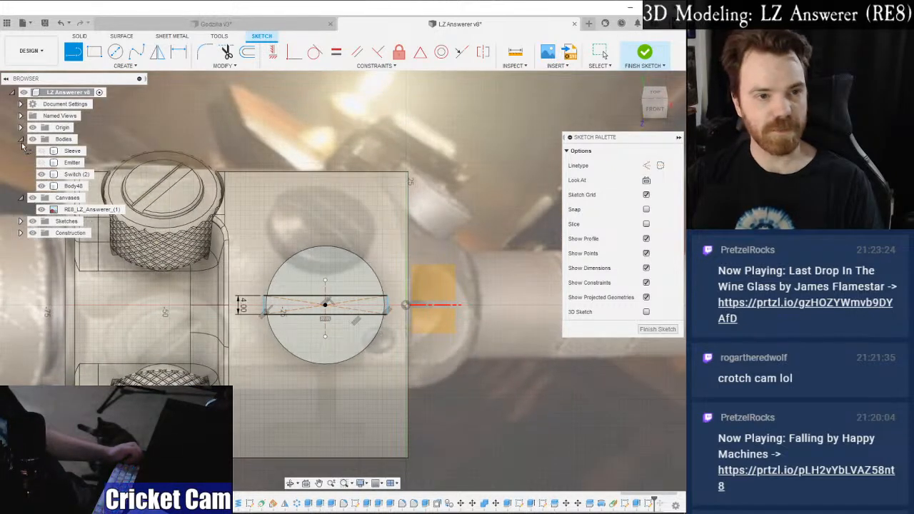
click(32, 139)
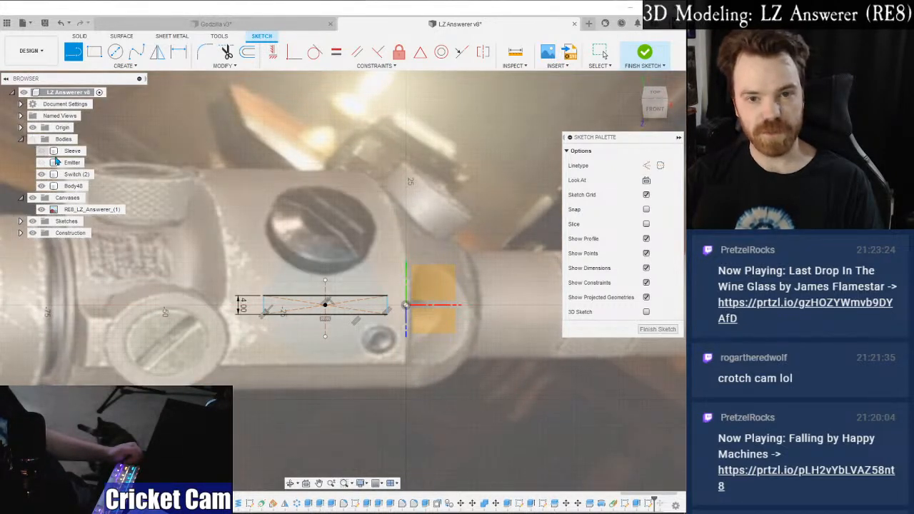
scroll(329, 301, up, 2)
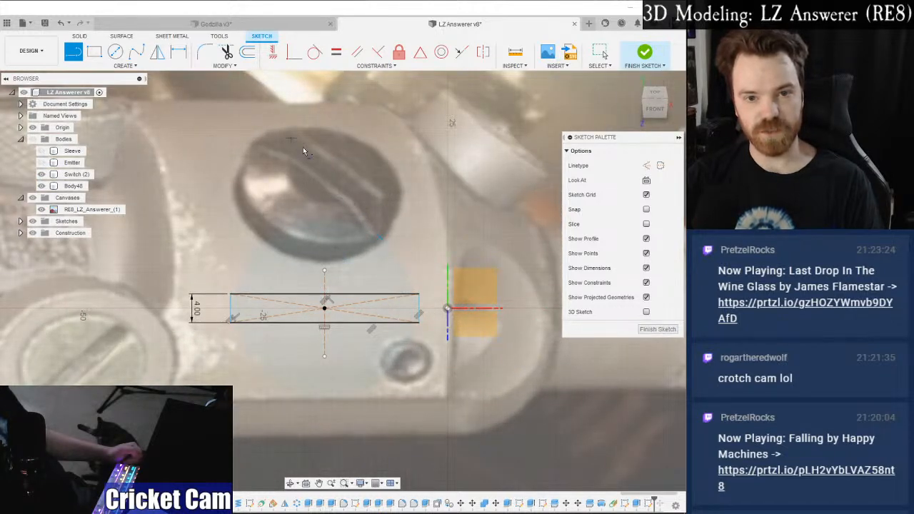
scroll(285, 325, down, 1)
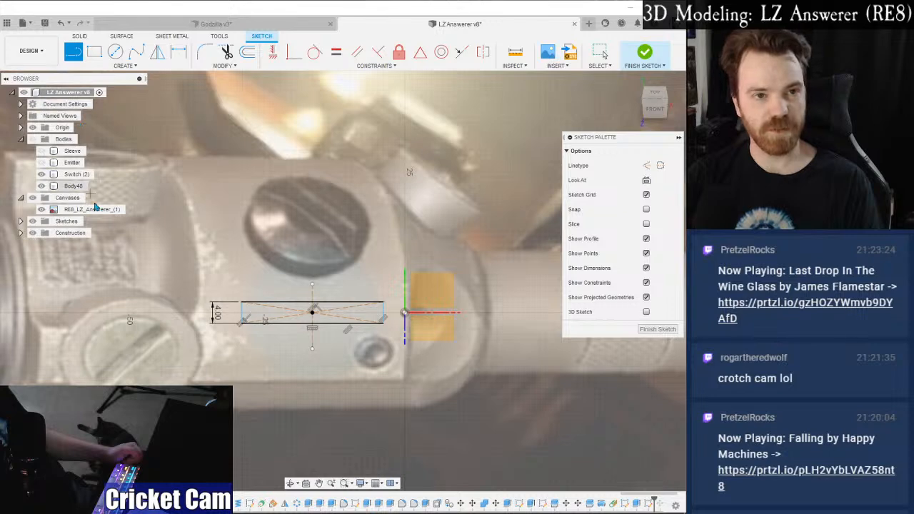
key(Escape)
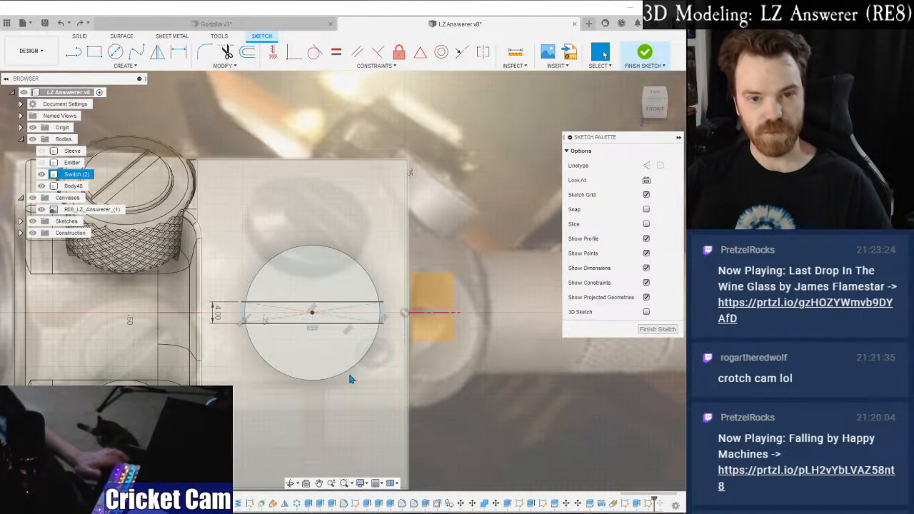
Rotate the whole slot rectangle by -35 degrees about its centre point and finish the sketch.
scroll(272, 333, up, 2)
drag(204, 262, 463, 333)
right_click(463, 333)
click(422, 346)
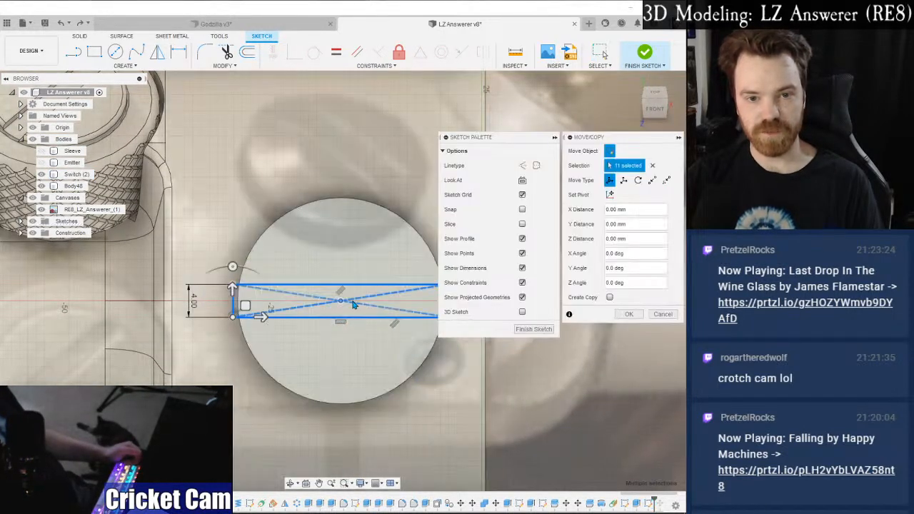
click(342, 302)
click(612, 194)
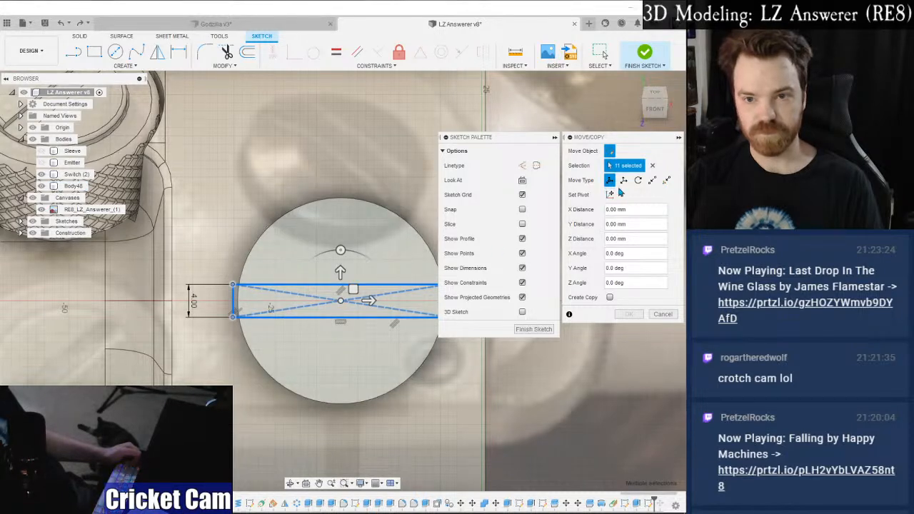
drag(341, 250, 379, 247)
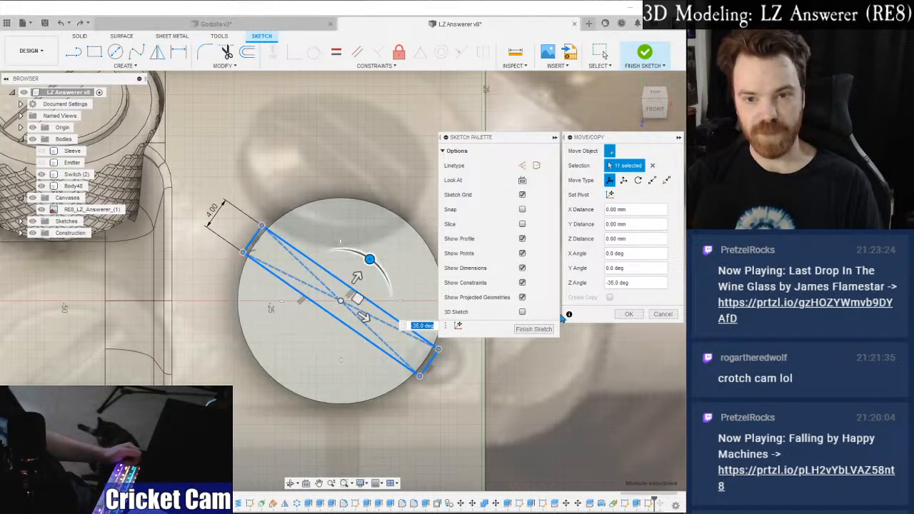
click(627, 317)
click(649, 328)
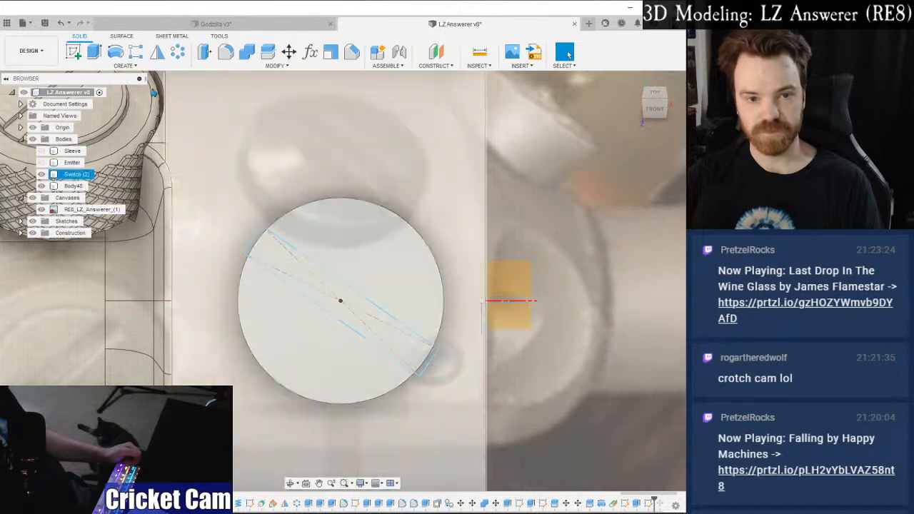
Cut the angled slot 3 mm deep into the round button by extruding its profile inward.
click(93, 51)
click(358, 319)
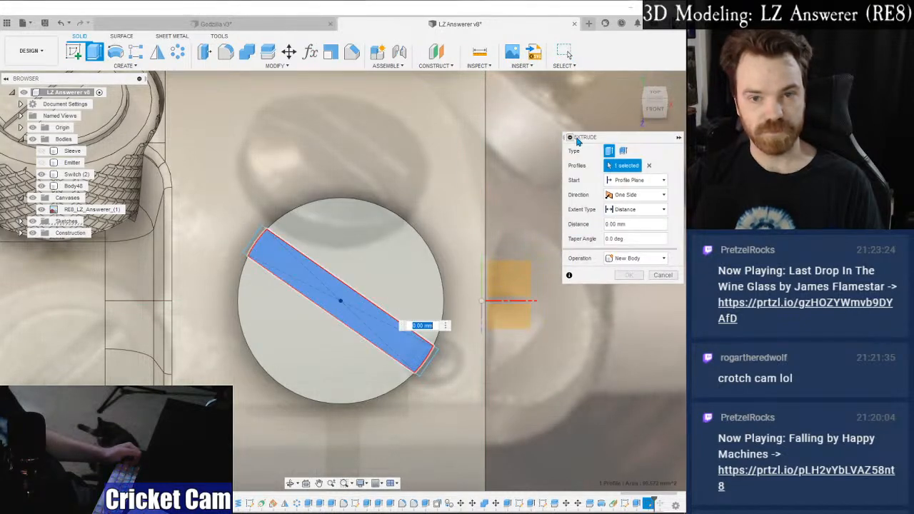
drag(654, 113, 609, 107)
scroll(339, 281, up, 3)
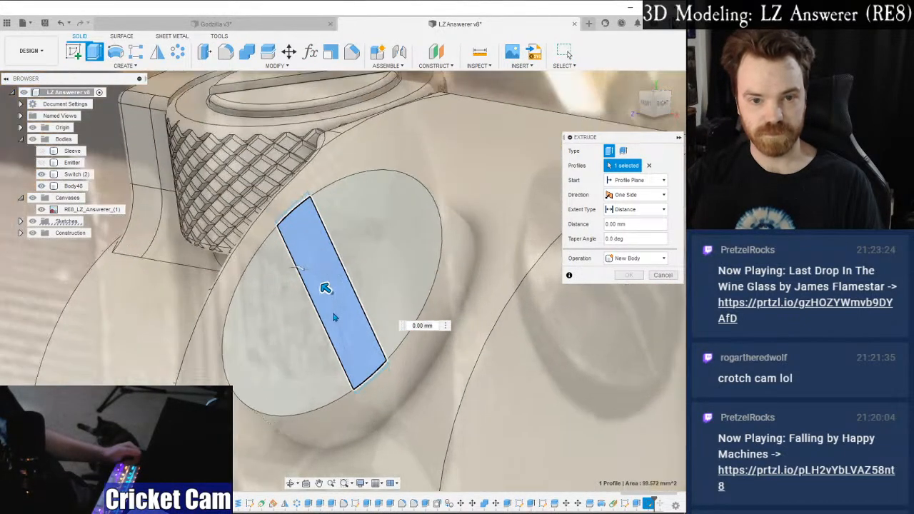
drag(325, 288, 344, 310)
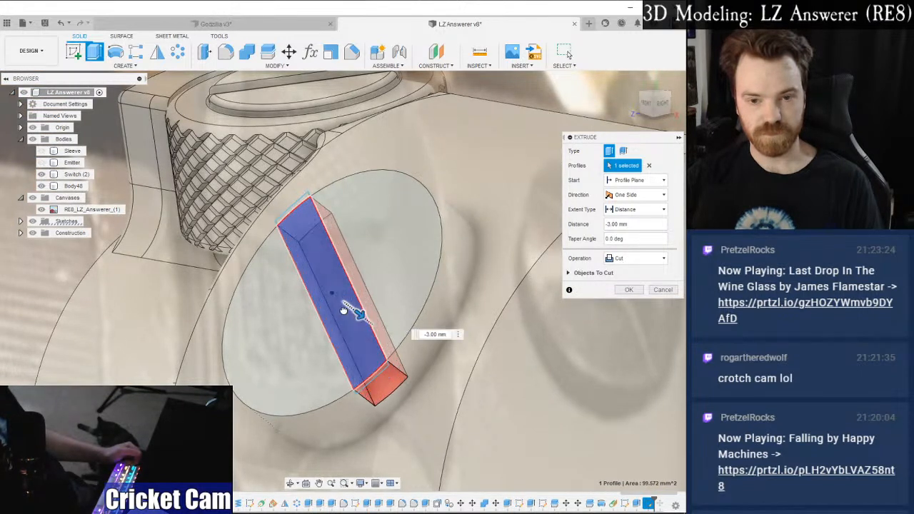
scroll(344, 311, down, 3)
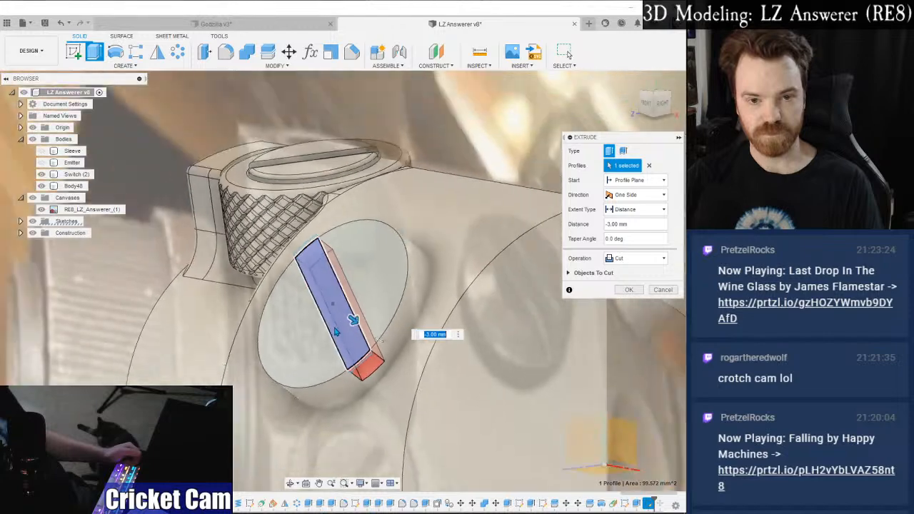
click(629, 290)
Start a chamfer on the two outer rim edges of the slotted button face and set its distance to 3 mm.
shift+middle_drag(465, 364, 622, 147)
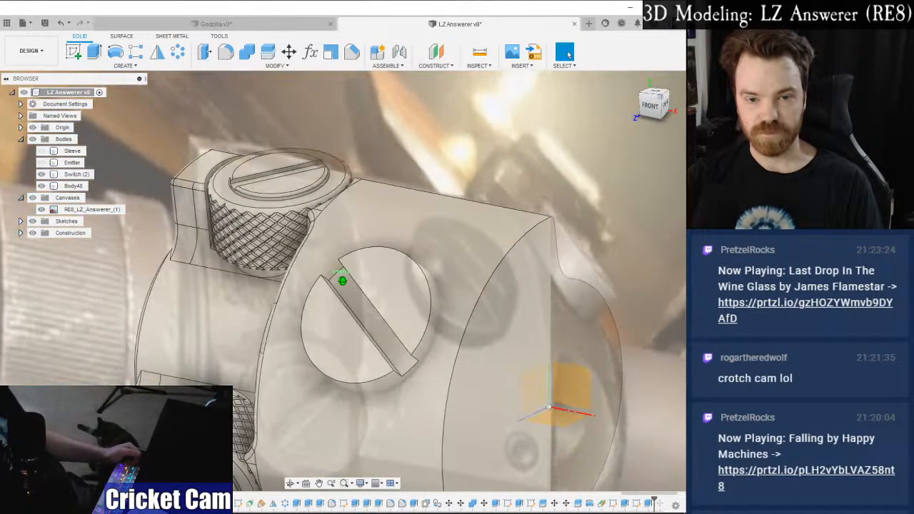
mouse_move(342, 281)
shift+middle_down()
mouse_move(421, 275)
mouse_move(478, 243)
mouse_move(528, 308)
mouse_move(500, 318)
mouse_move(336, 268)
shift+middle_up()
click(353, 53)
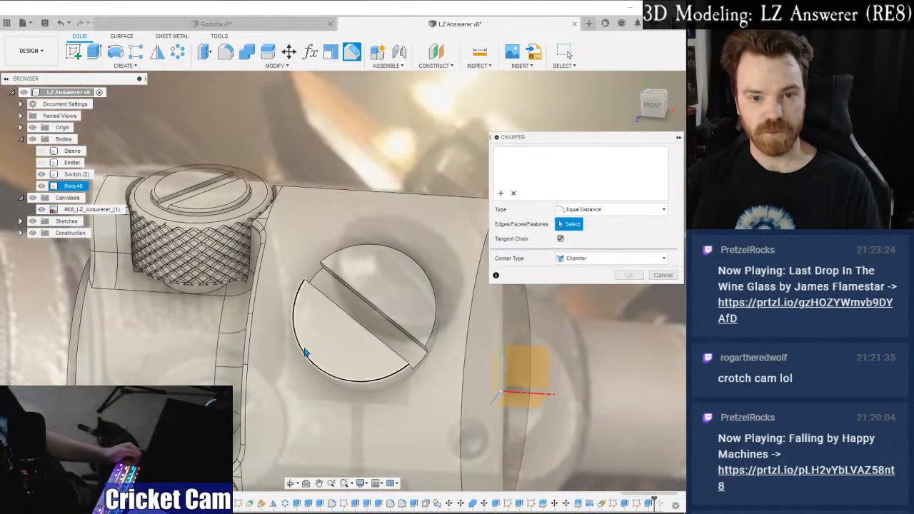
click(301, 350)
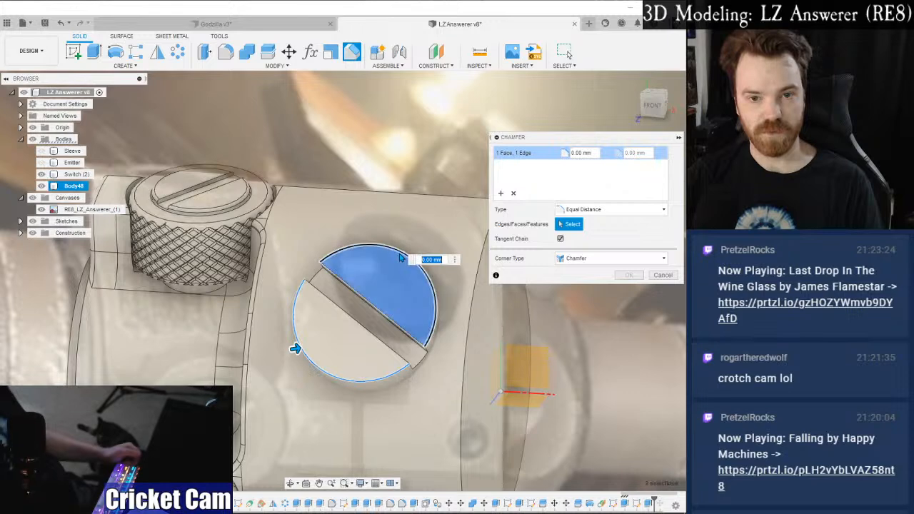
click(398, 256)
scroll(304, 343, up, 2)
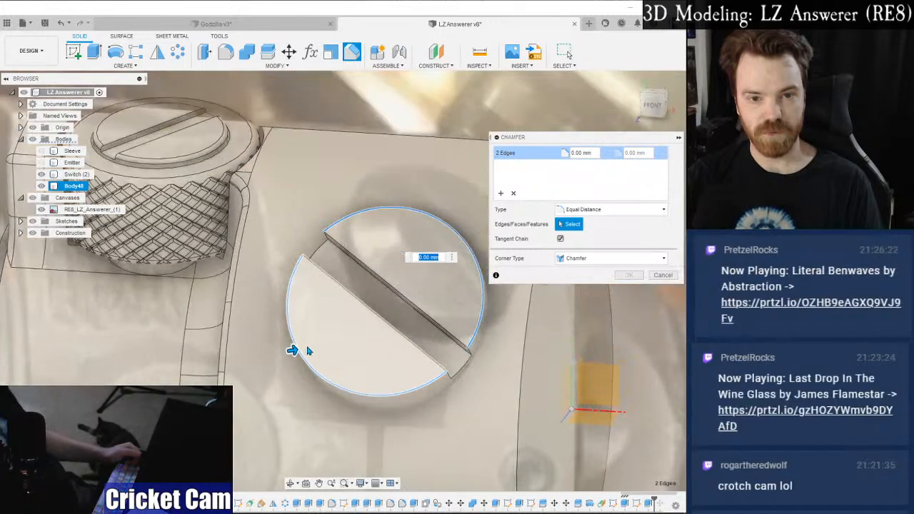
drag(293, 350, 306, 348)
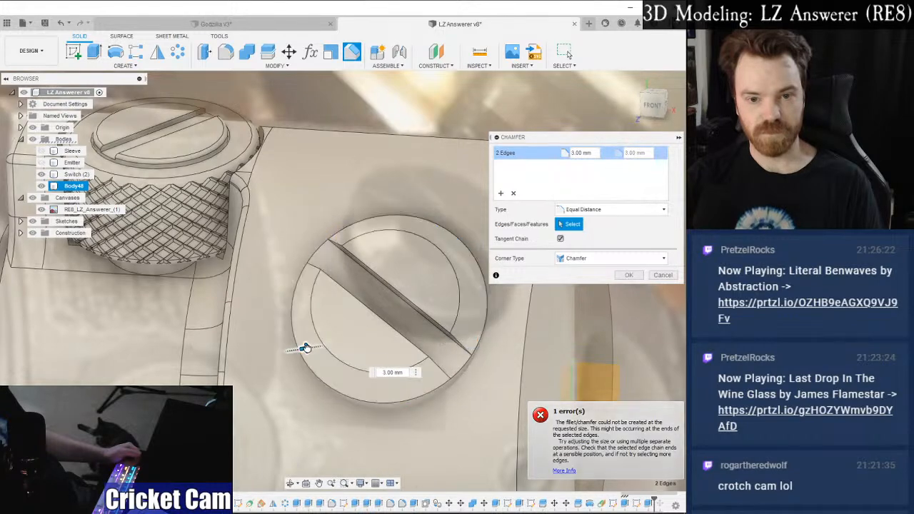
scroll(375, 341, down, 2)
Make the rim chamfer a Two Distance chamfer of 6 mm and 3 mm and apply it.
mouse_move(654, 110)
mouse_down()
mouse_move(607, 102)
mouse_move(649, 113)
mouse_up()
click(584, 211)
click(572, 222)
scroll(326, 346, up, 2)
drag(327, 336, 345, 325)
scroll(345, 325, down, 2)
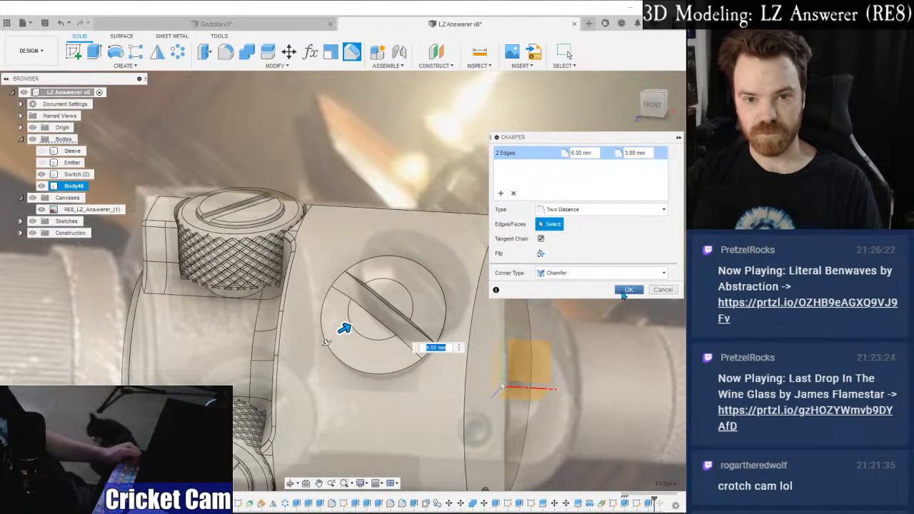
click(629, 290)
Edit the button's extrusion to Two Sides, 6 mm outward and 4 mm inward.
shift+middle_drag(481, 320, 569, 54)
scroll(543, 245, up, 5)
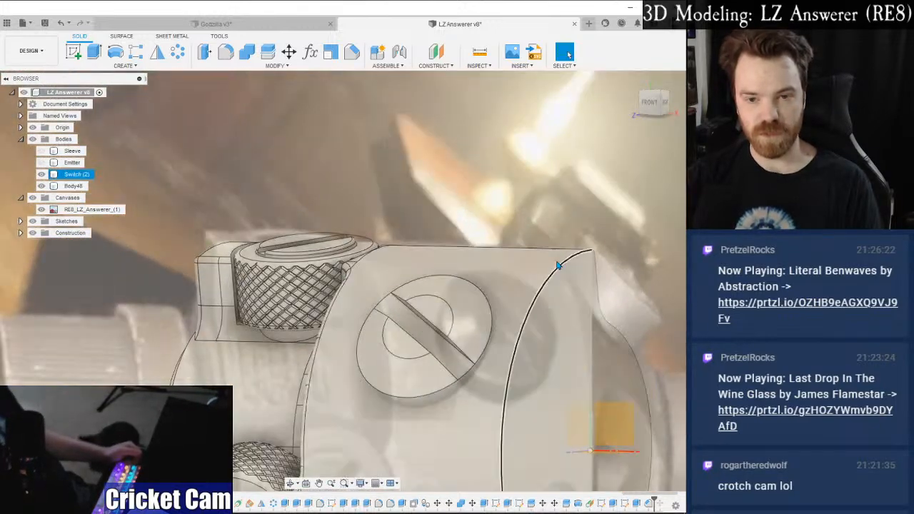
scroll(543, 245, down, 2)
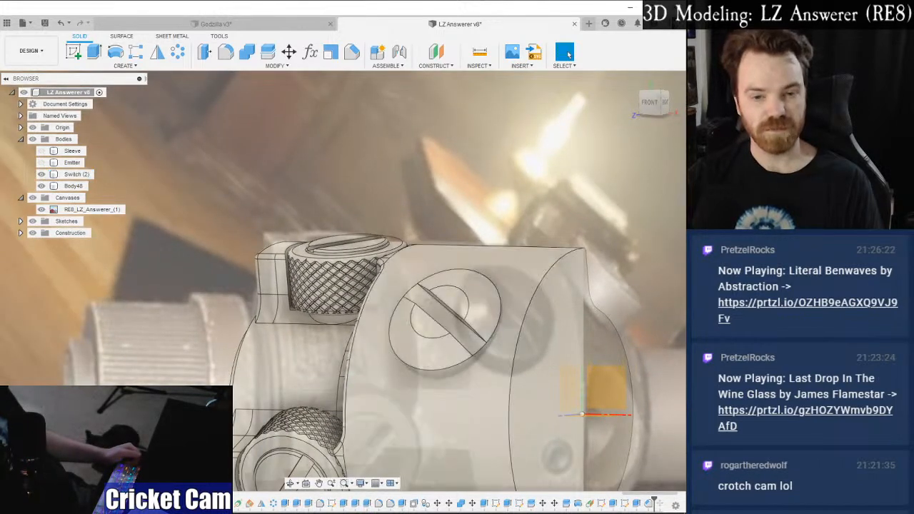
click(613, 504)
right_click(613, 504)
click(621, 405)
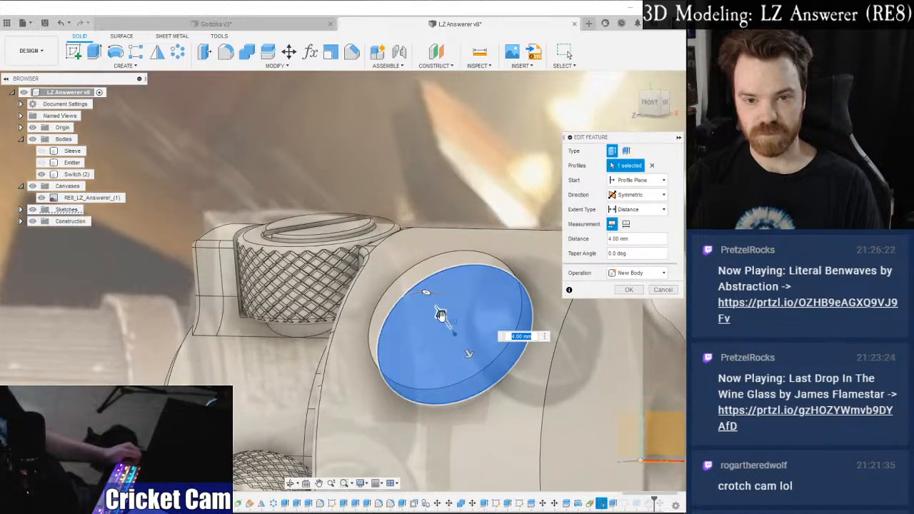
click(636, 197)
click(628, 214)
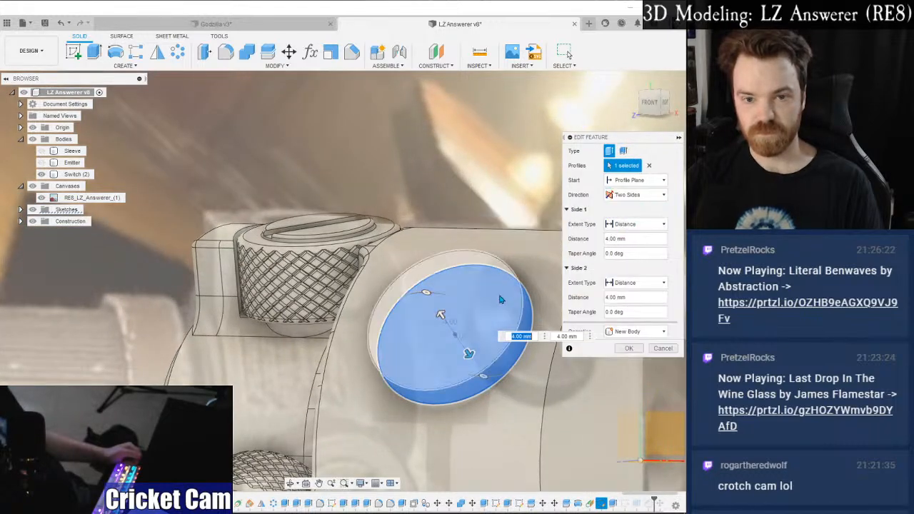
drag(441, 315, 435, 307)
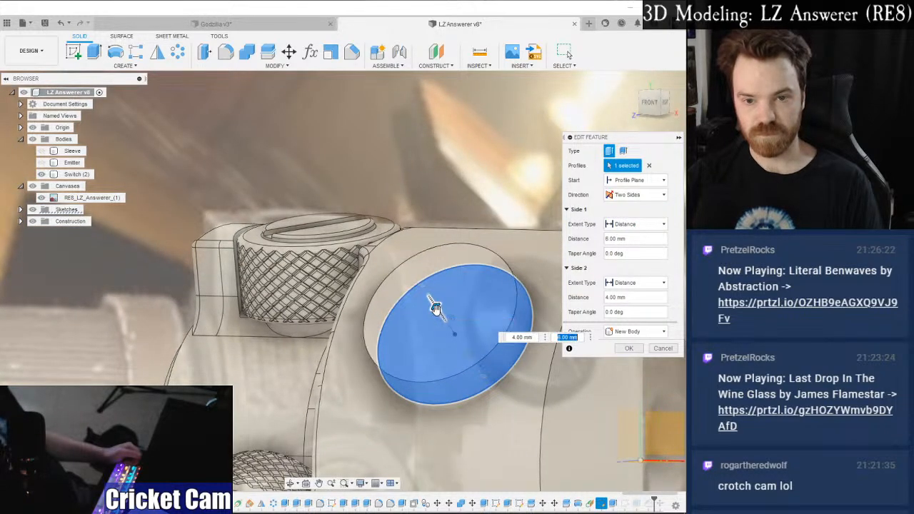
click(629, 348)
click(493, 453)
Save the design and combine the round button body with the switch body using Join.
shift+middle_drag(536, 363, 601, 264)
click(669, 168)
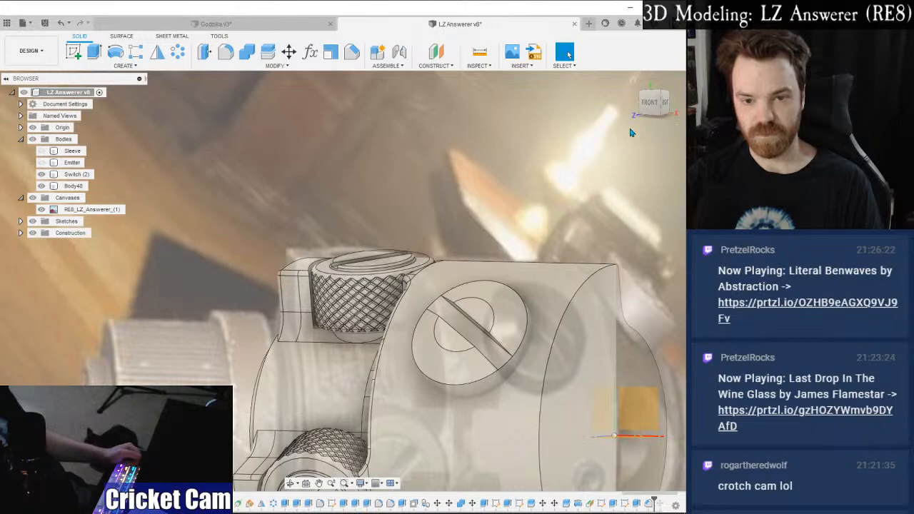
shift+middle_drag(343, 282, 673, 261)
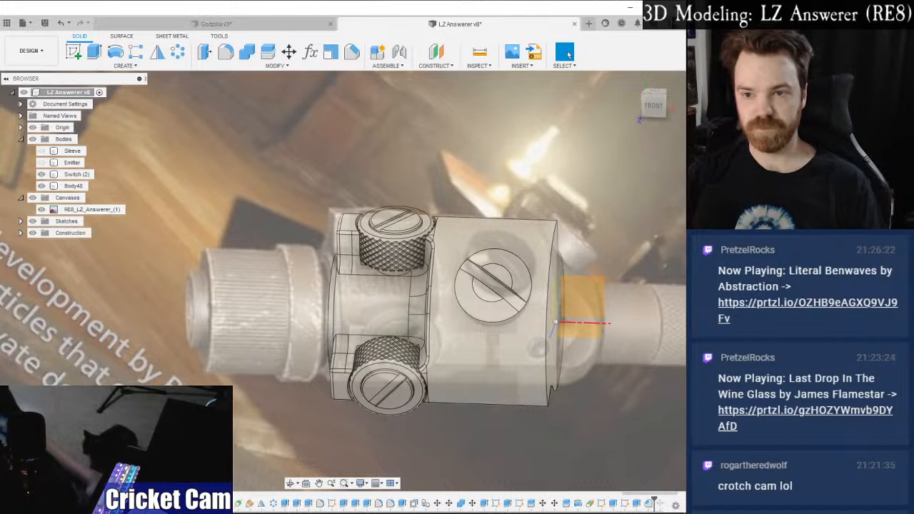
click(45, 23)
click(243, 279)
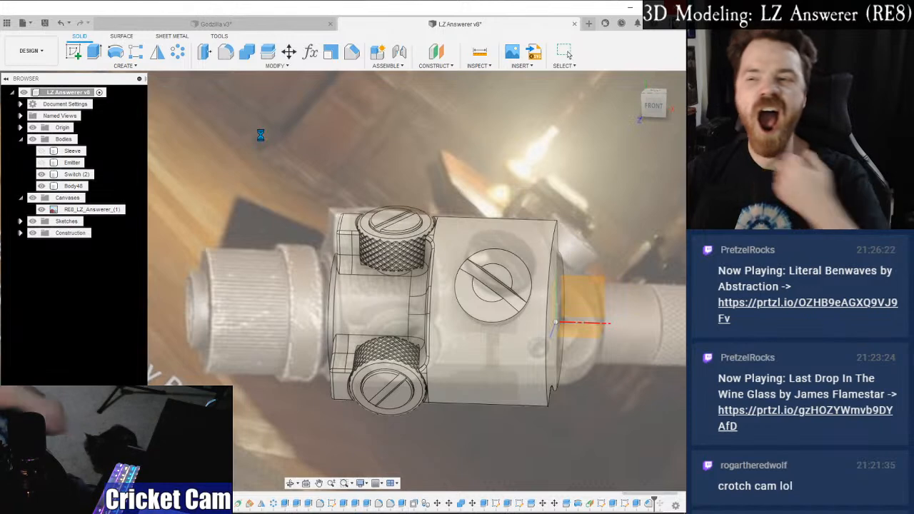
click(451, 309)
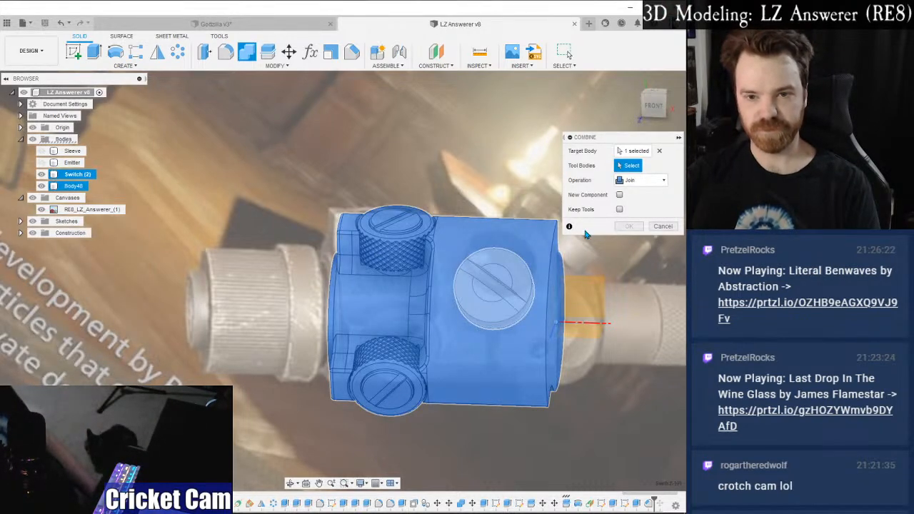
click(630, 227)
Create a tangent plane on the switch body's curved face at -20 degrees.
click(653, 106)
scroll(541, 334, up, 5)
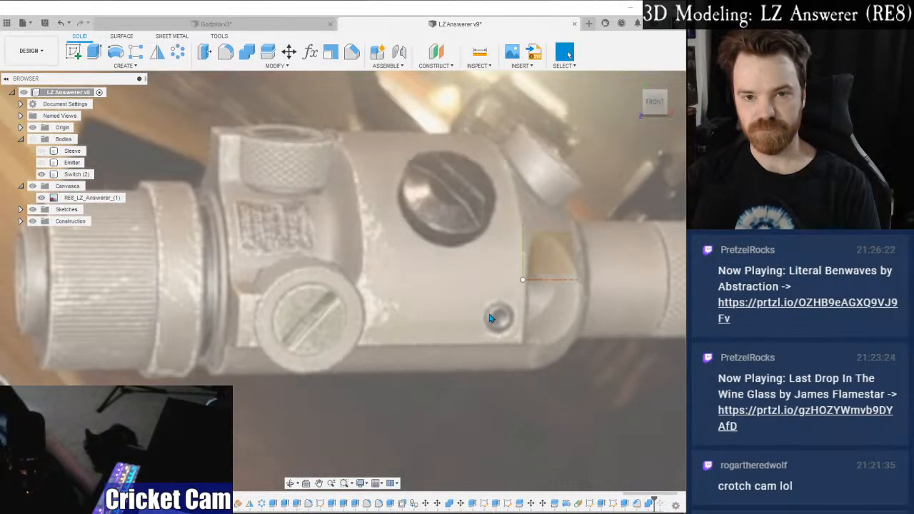
scroll(491, 320, down, 2)
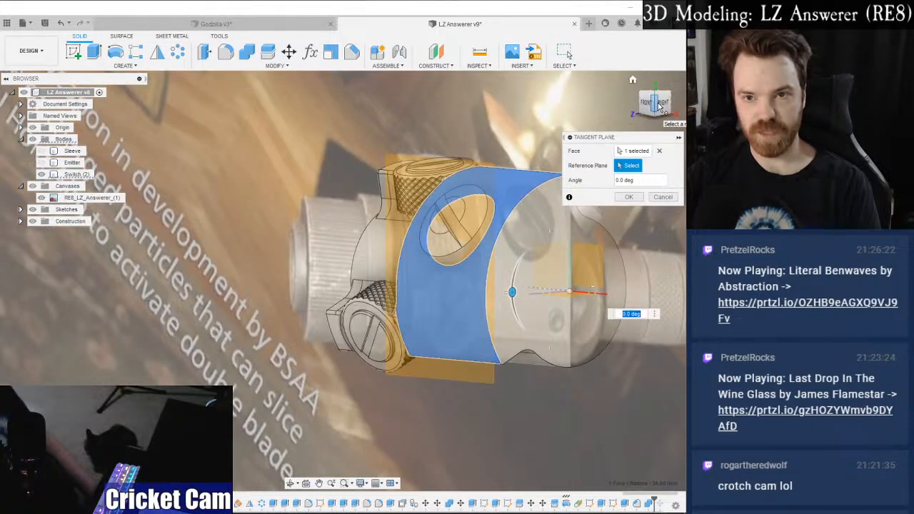
click(661, 104)
scroll(351, 356, up, 3)
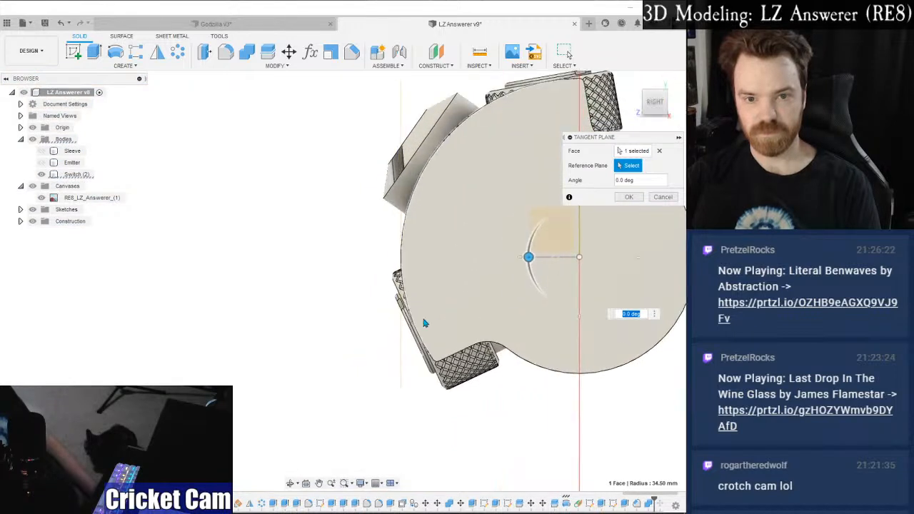
drag(528, 257, 531, 274)
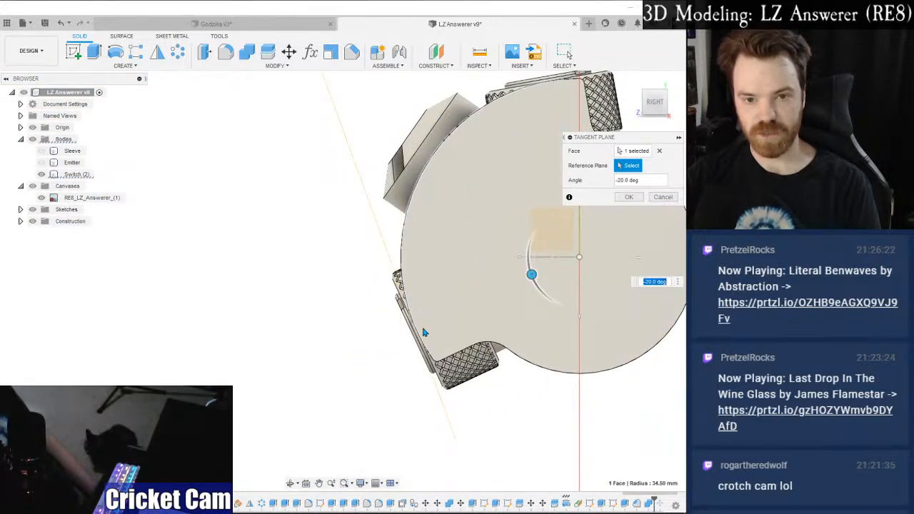
scroll(424, 333, down, 3)
click(636, 198)
Sketch a 7 mm diameter circle on the new tangent plane, centred directly below the sketch origin.
drag(647, 111, 684, 111)
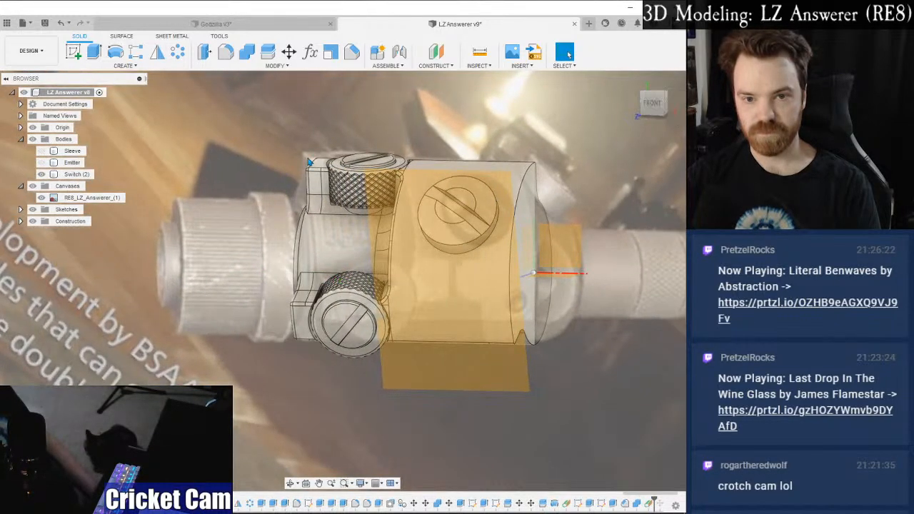
click(74, 52)
click(469, 324)
scroll(366, 290, up, 6)
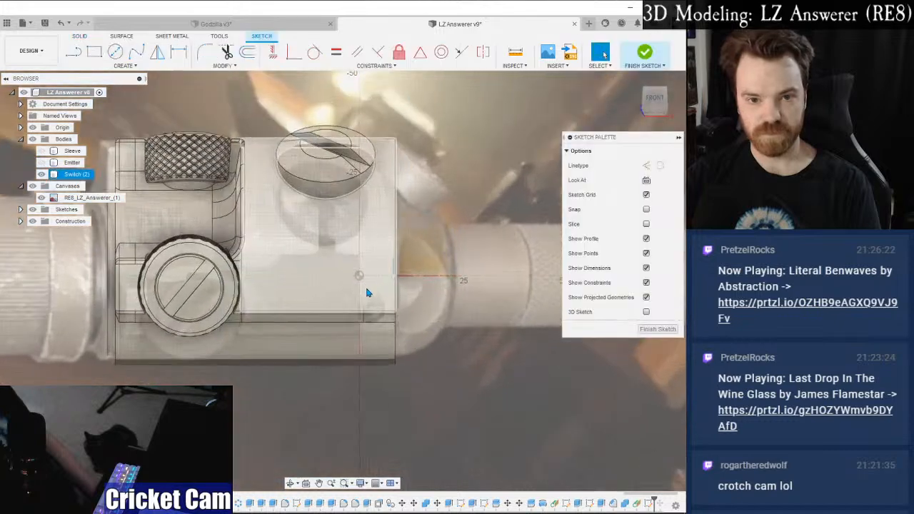
middle_drag(365, 296, 387, 325)
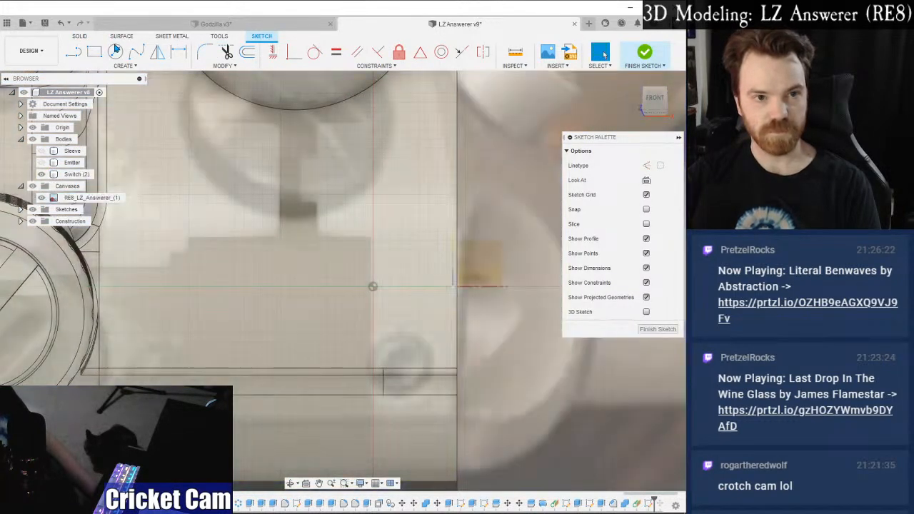
click(116, 51)
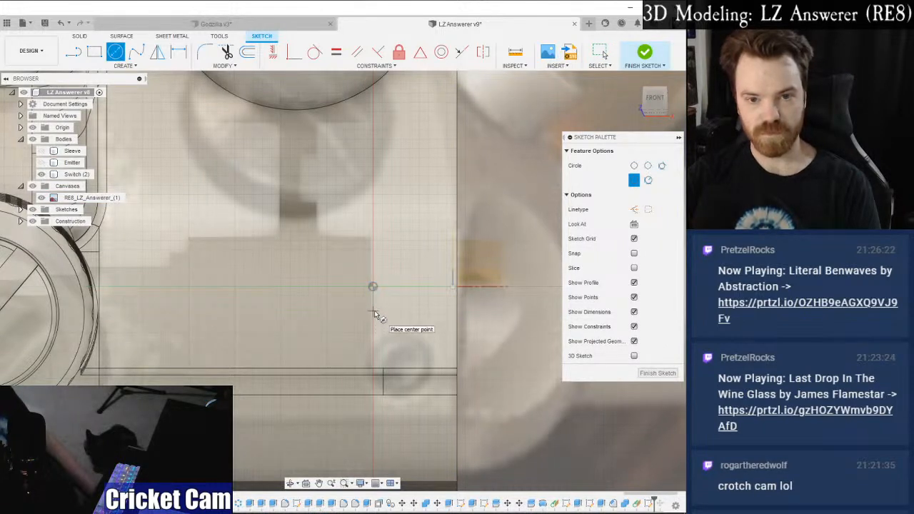
click(373, 311)
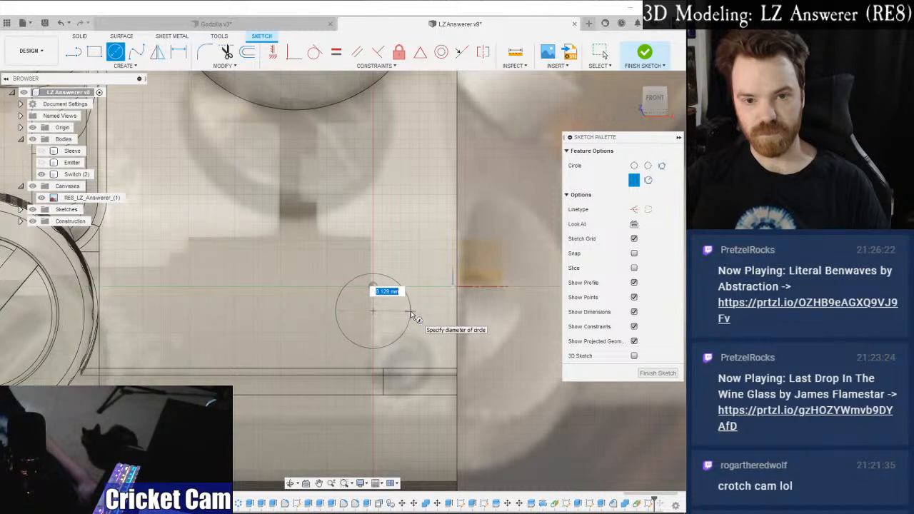
text(7)
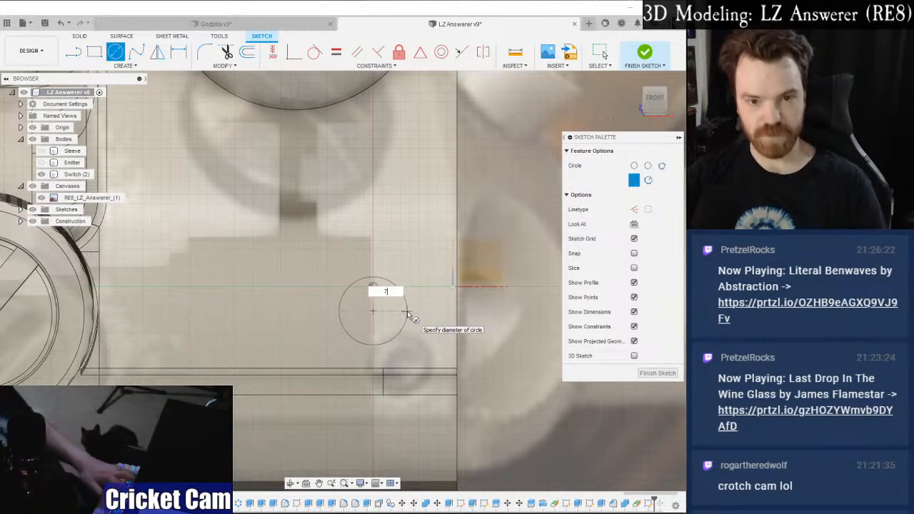
key(Return)
key(Escape)
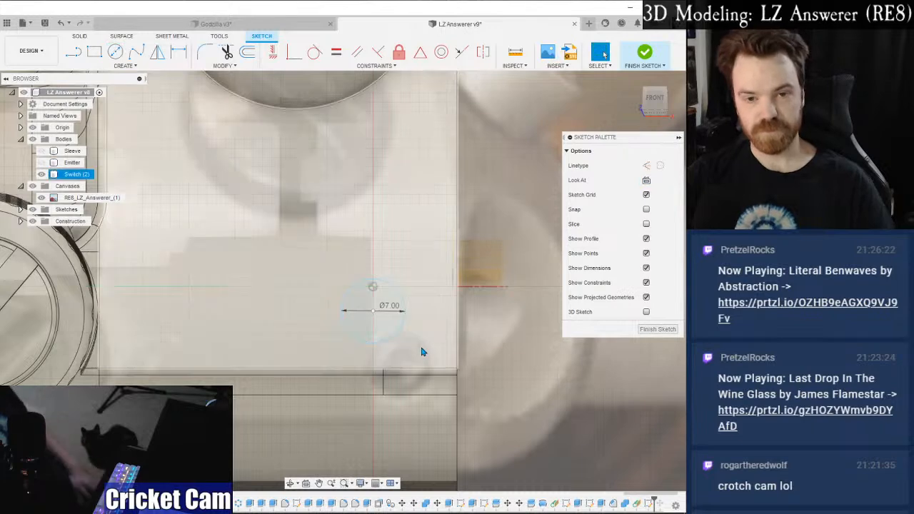
Sketch a circumscribed hexagon of about 2.1 mm radius, centred in the 7 mm circle, and finish the sketch.
scroll(358, 318, up, 2)
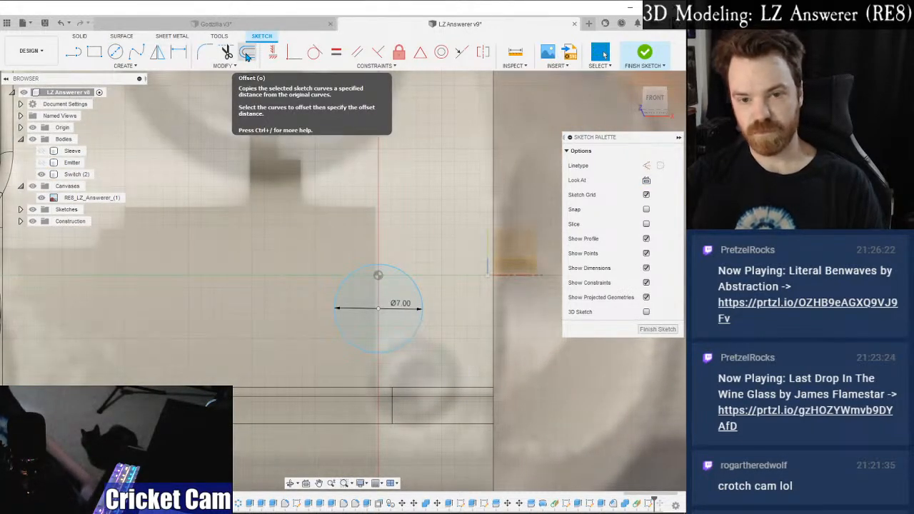
scroll(368, 278, up, 3)
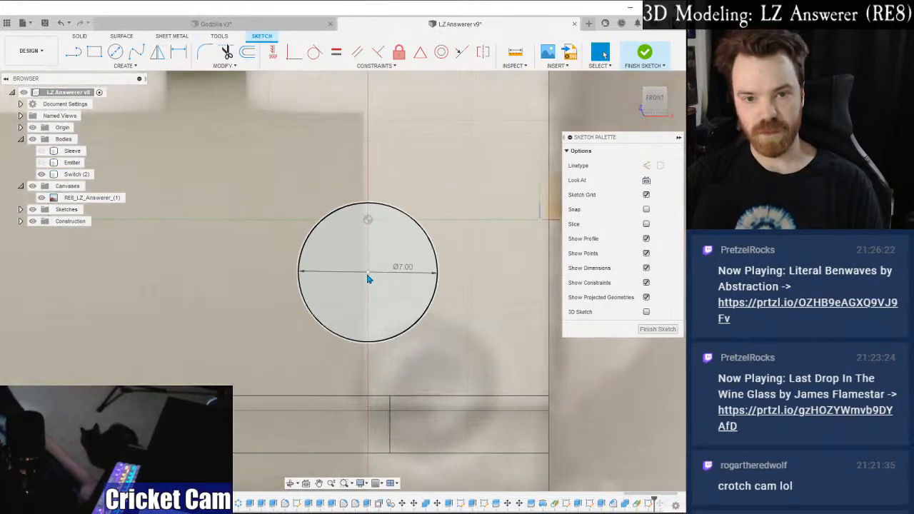
click(368, 278)
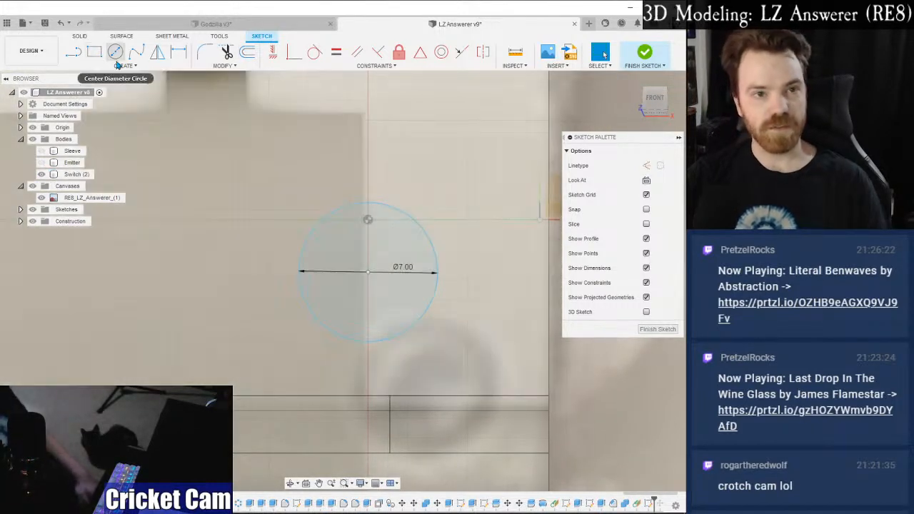
click(111, 69)
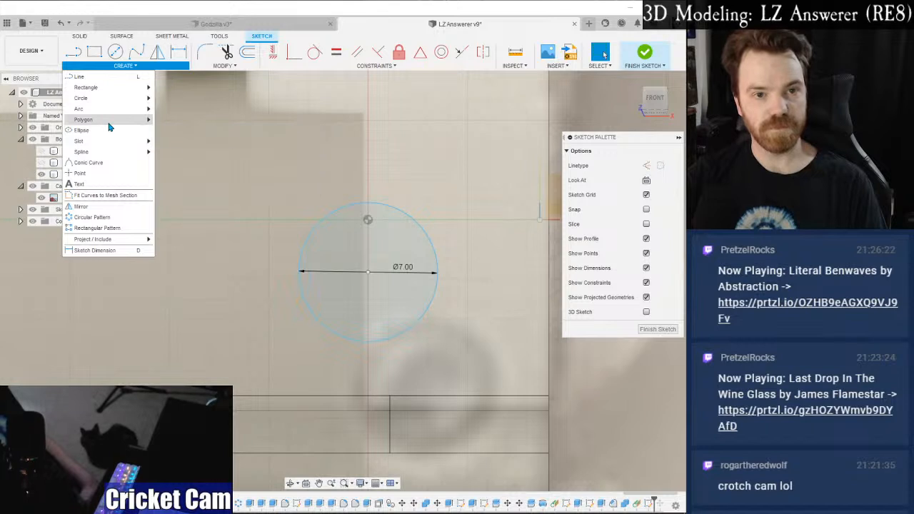
mouse_move(109, 123)
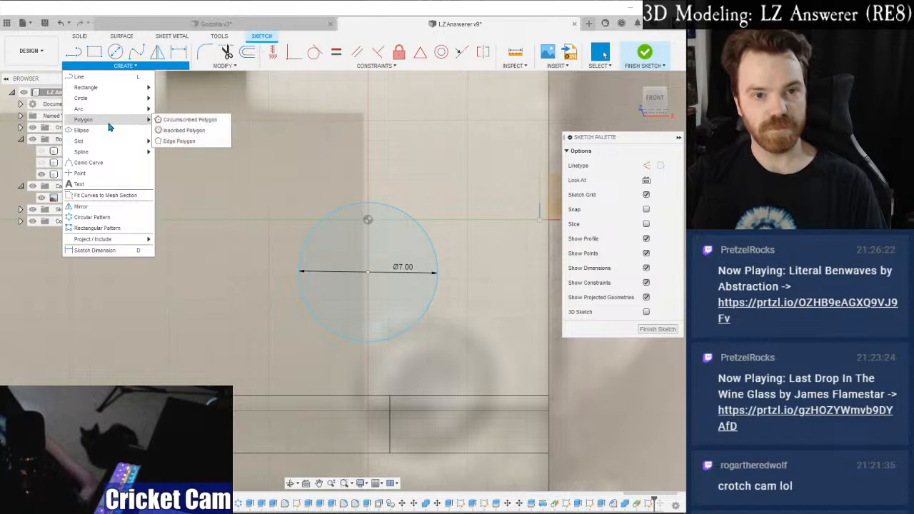
click(180, 122)
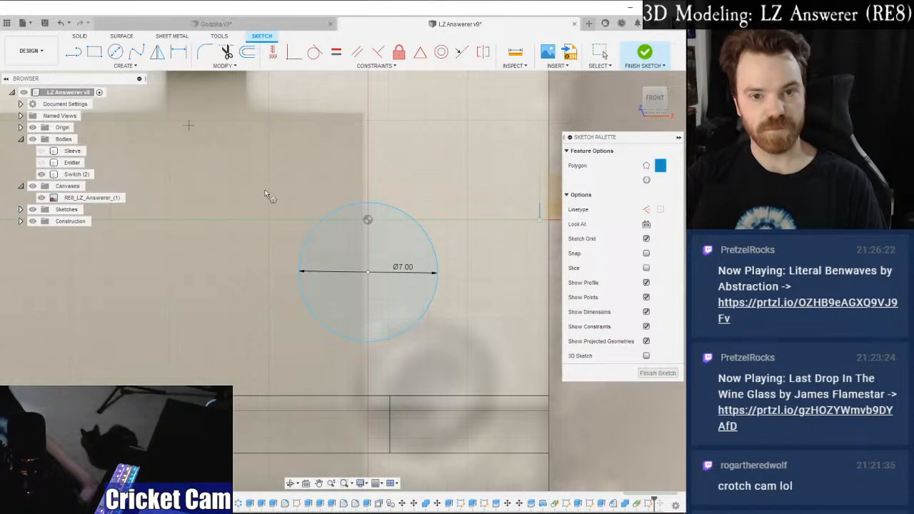
click(368, 271)
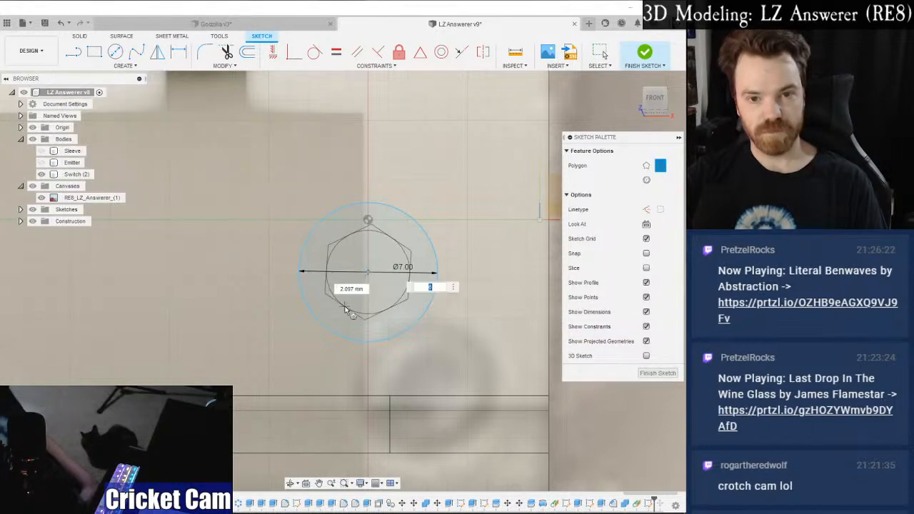
click(326, 273)
click(658, 374)
Extrude the circle and hexagon profiles -1 mm as a Cut to recess the switch body.
scroll(512, 317, down, 3)
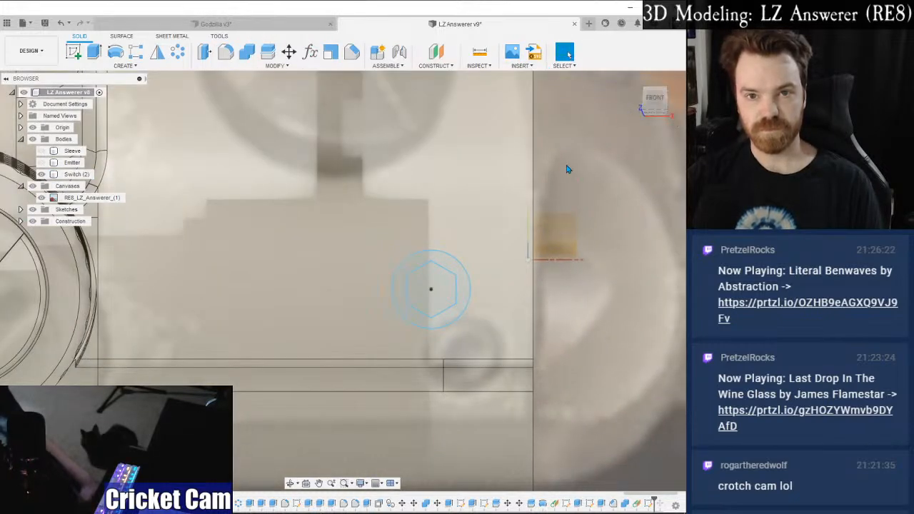
scroll(564, 171, down, 2)
click(664, 100)
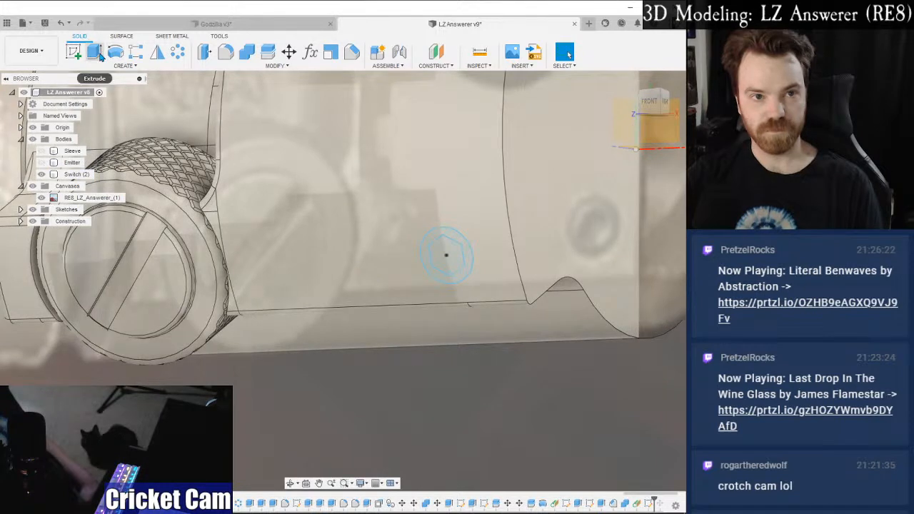
click(94, 51)
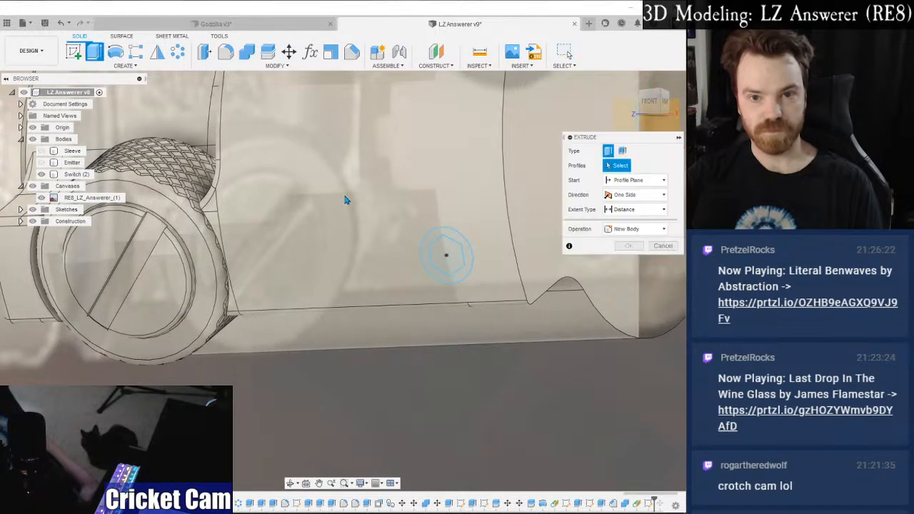
click(444, 254)
click(450, 261)
mouse_move(460, 250)
mouse_down()
mouse_move(493, 271)
mouse_move(466, 238)
mouse_move(448, 256)
mouse_up()
scroll(443, 258, up, 5)
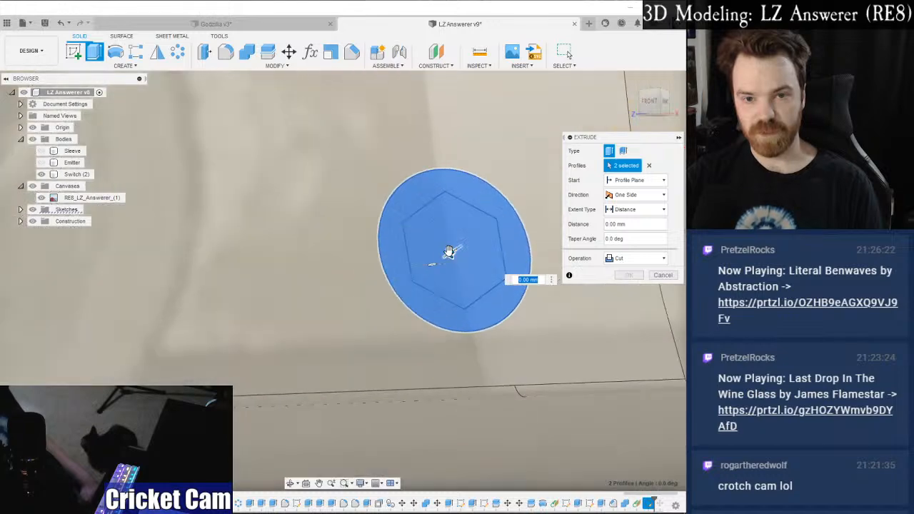
drag(455, 253, 469, 239)
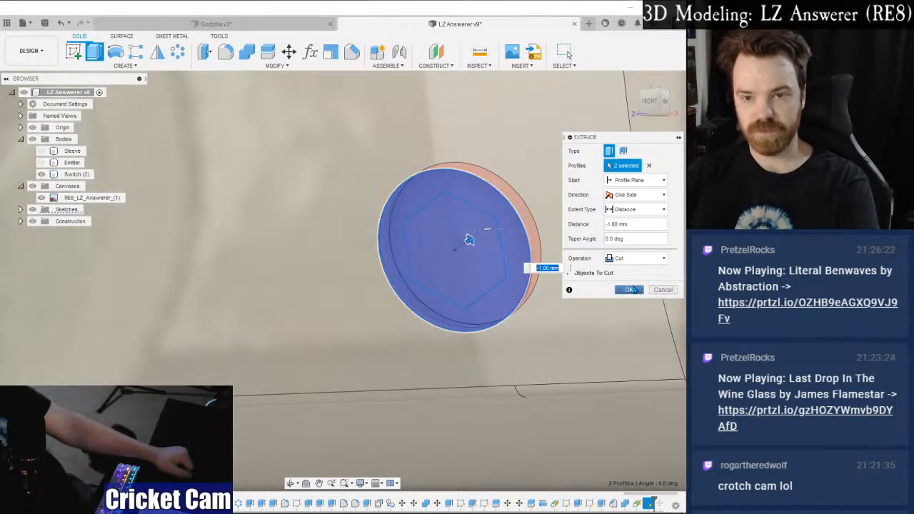
click(629, 290)
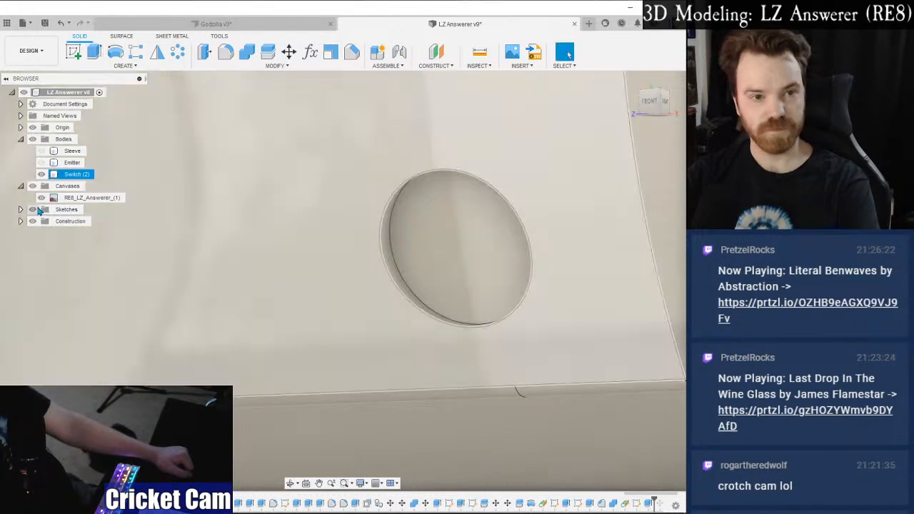
Fillet the outer rim of the round recess with a 0.5 mm radius.
scroll(341, 176, down, 1)
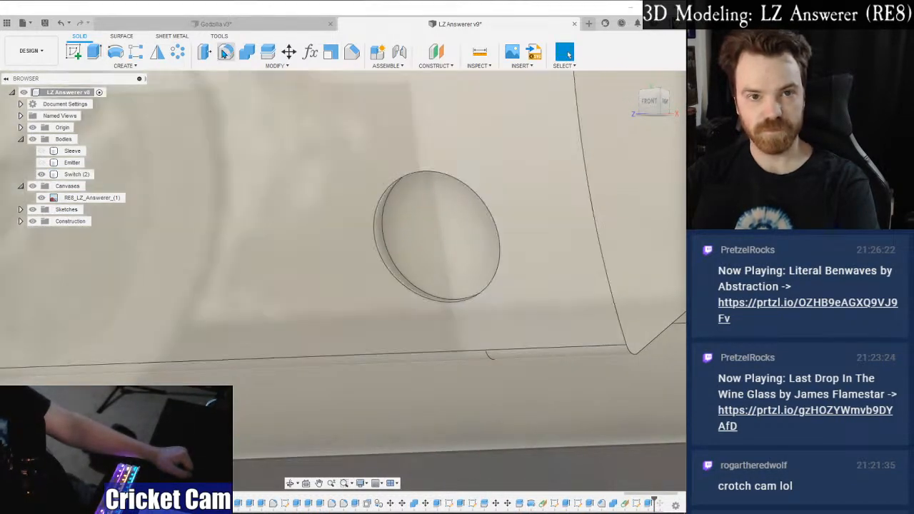
click(226, 52)
click(404, 183)
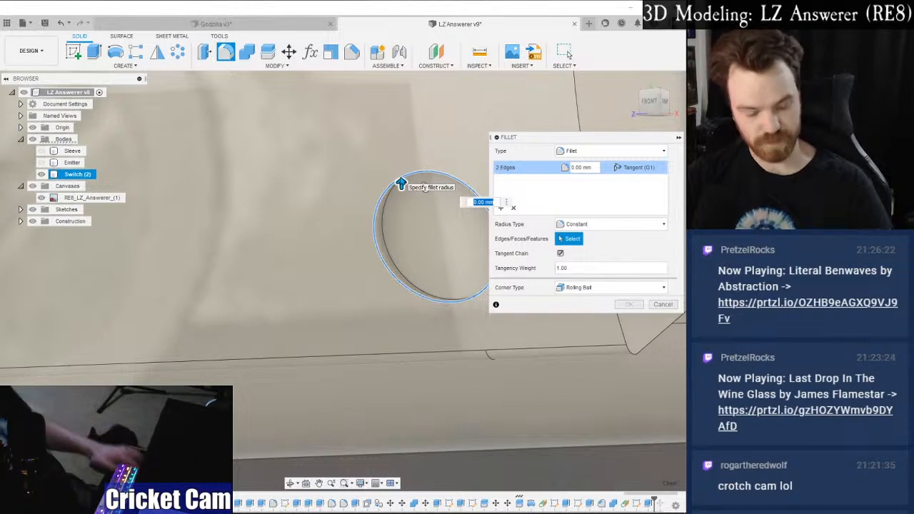
text(.5)
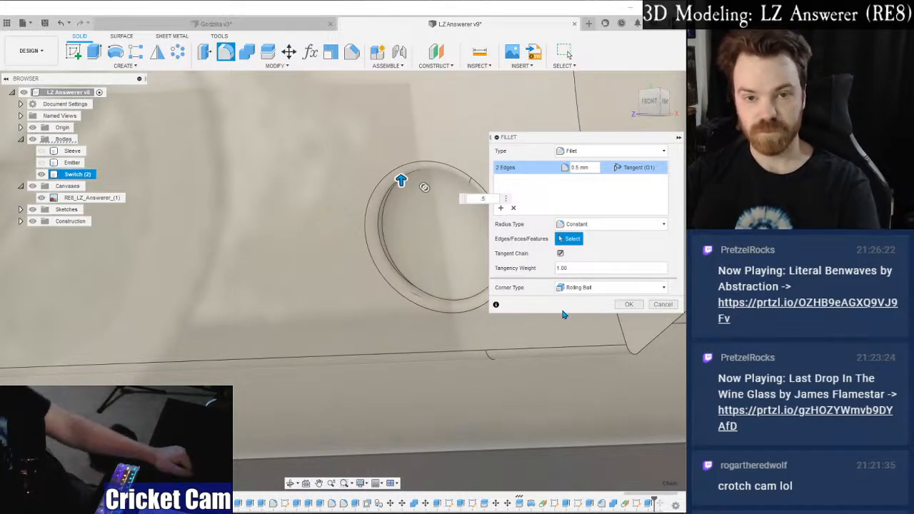
click(627, 306)
key(Escape)
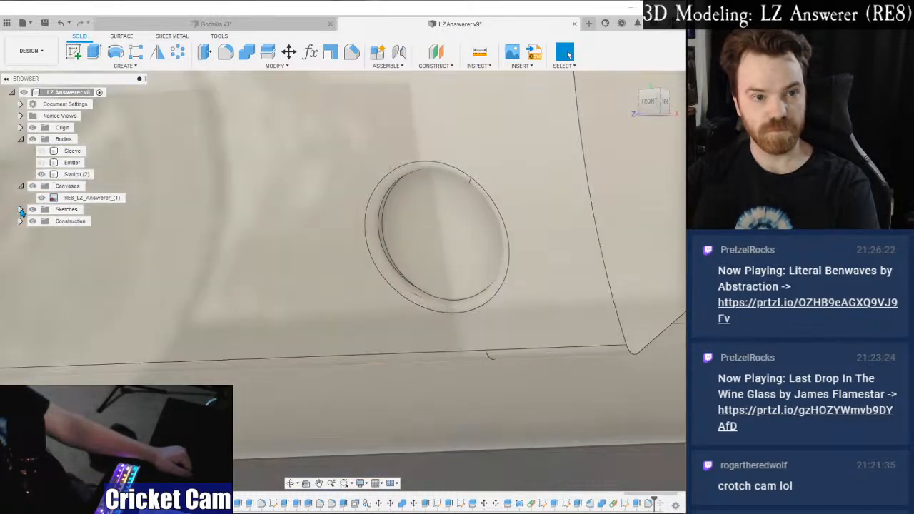
Show the screw sketch and extrude its circle and hexagon profiles on Two Sides, 0.5 mm outward and 1 mm inward, using Join.
click(20, 209)
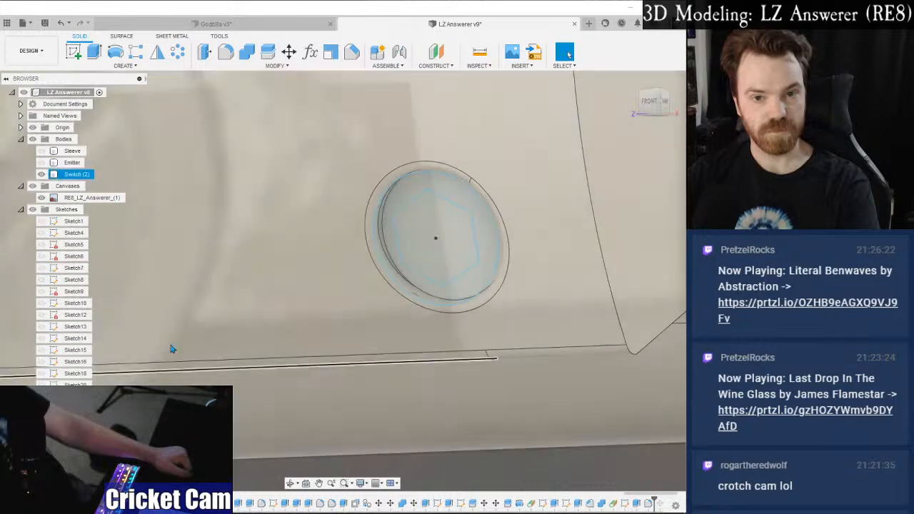
key(e)
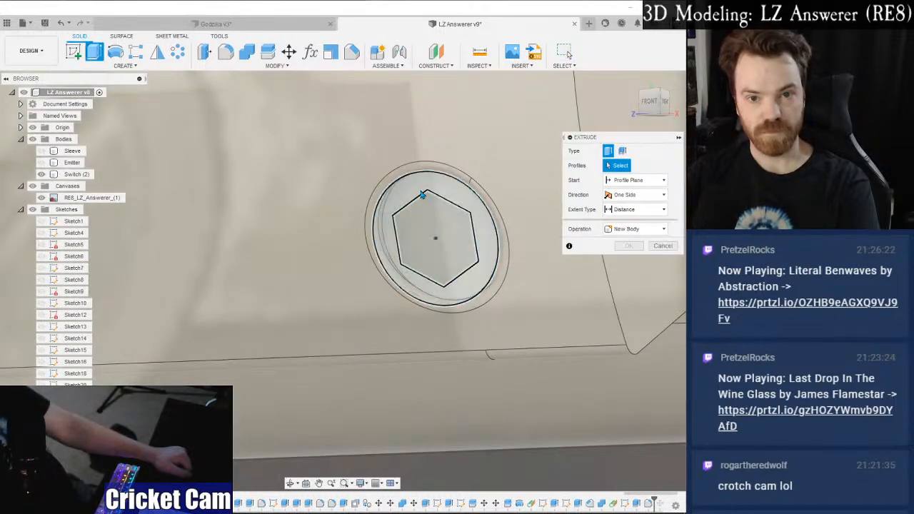
click(392, 239)
click(437, 234)
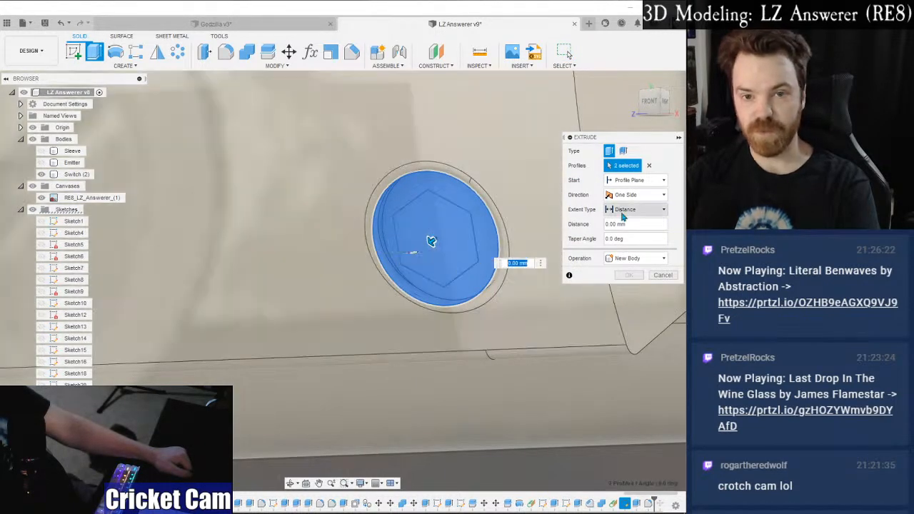
click(636, 196)
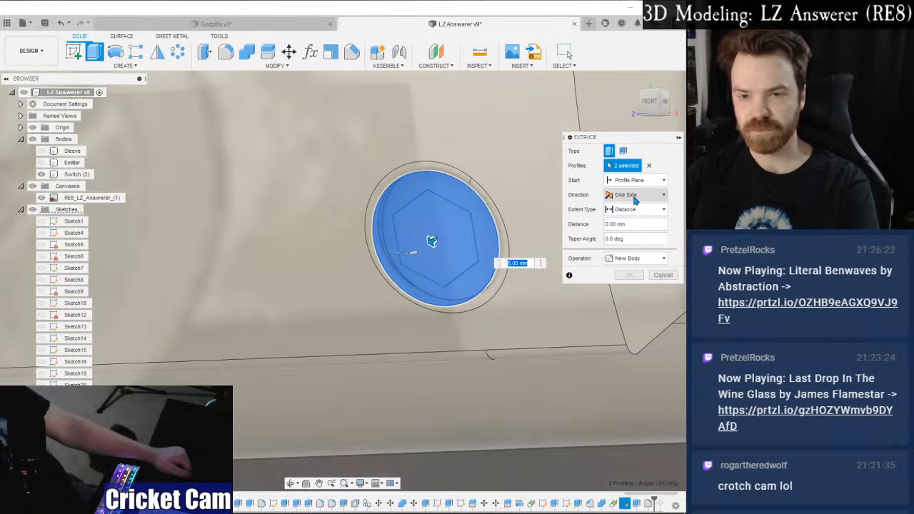
click(629, 220)
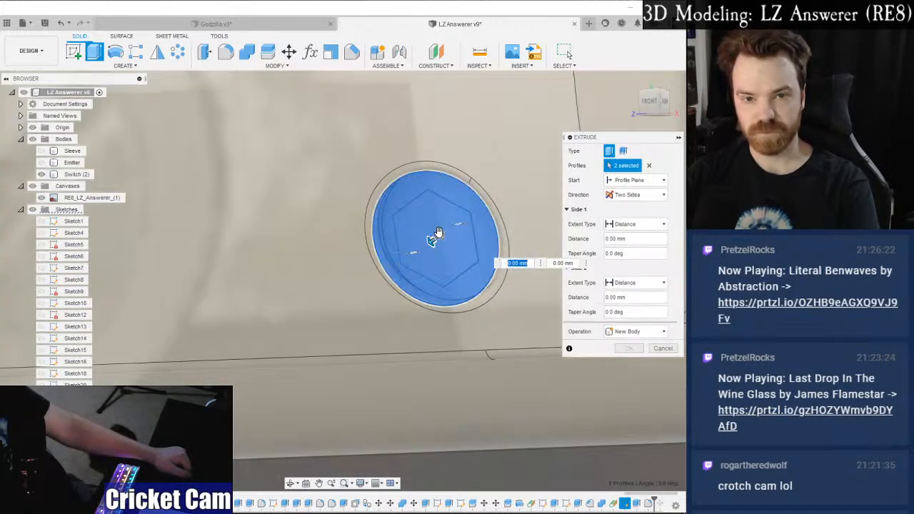
text(1)
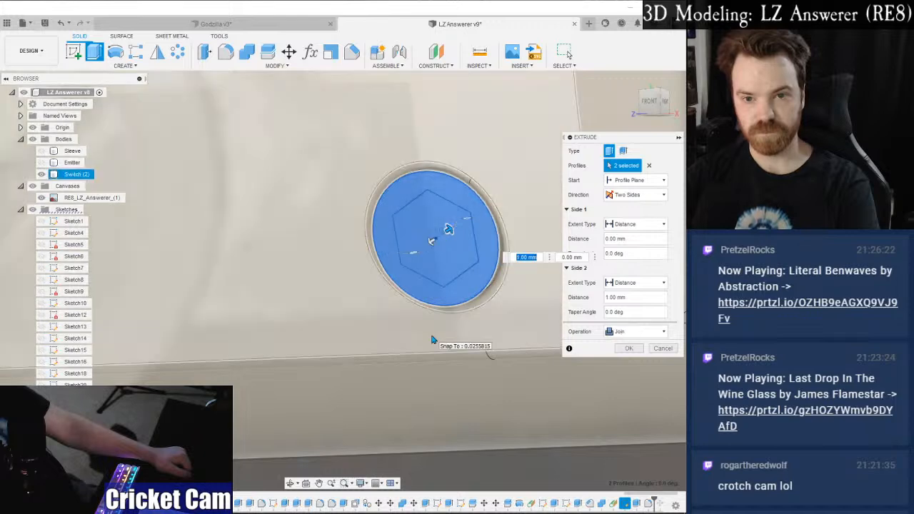
key(Tab)
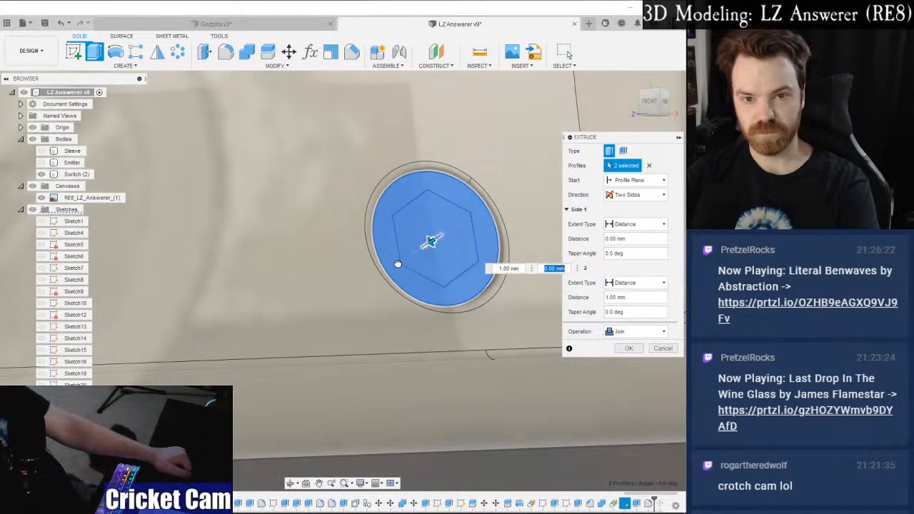
text(3)
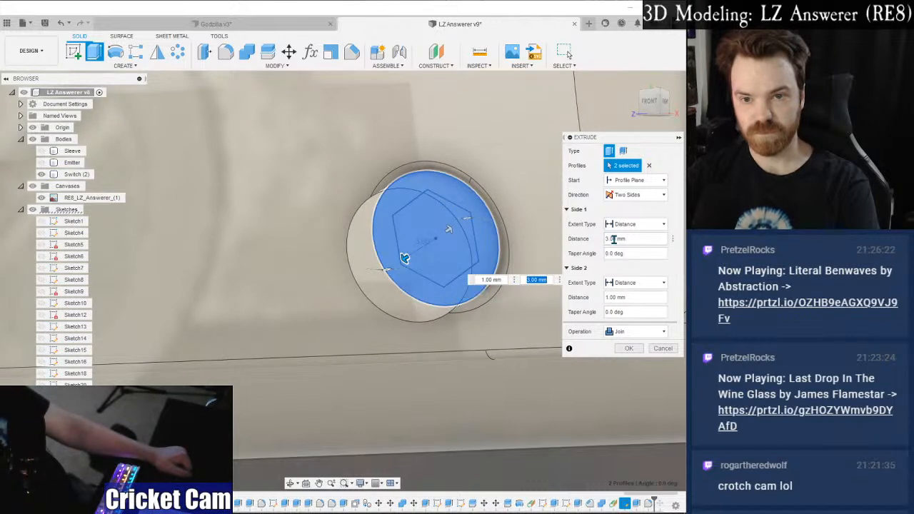
drag(617, 239, 567, 243)
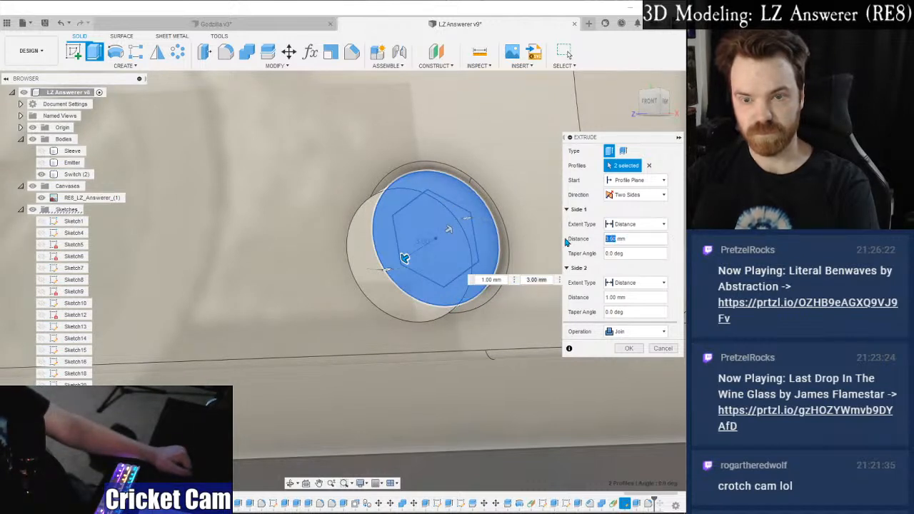
text(.5)
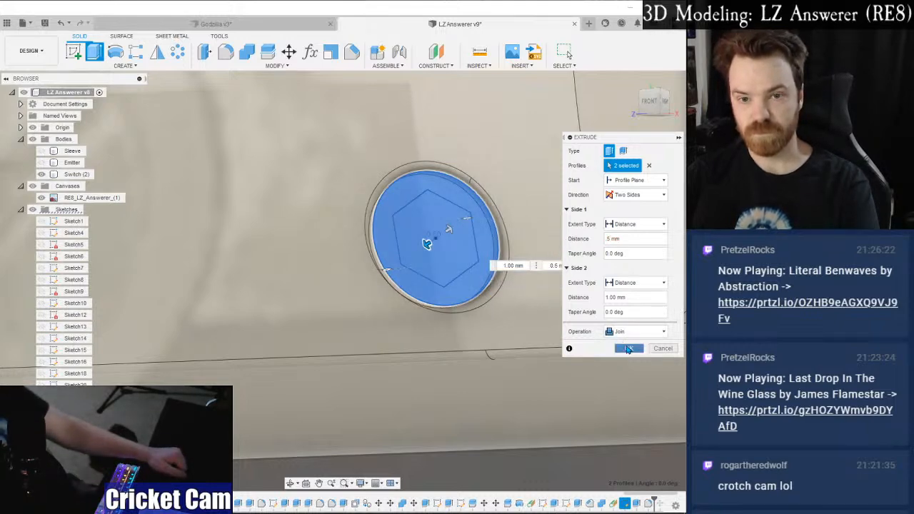
click(629, 348)
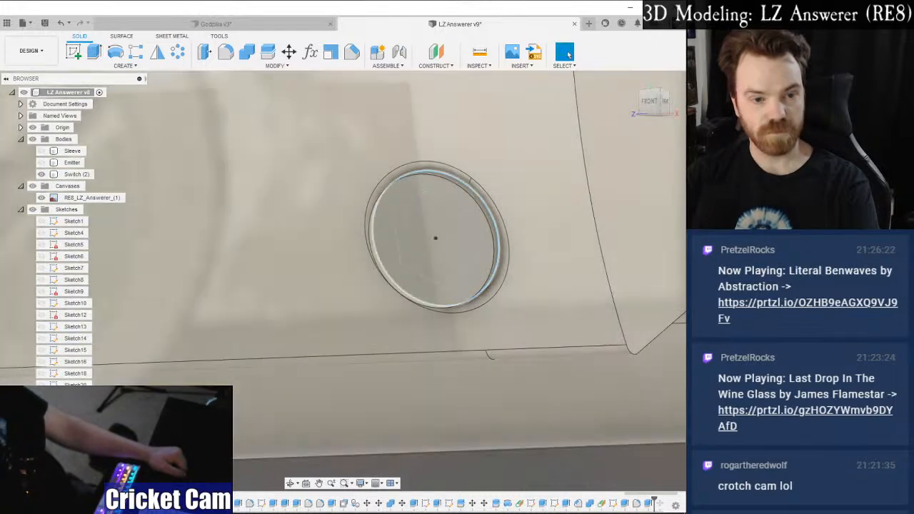
Cut the hexagon profile -1 mm into the screw head, with the extrusion starting from the head's front face.
click(94, 52)
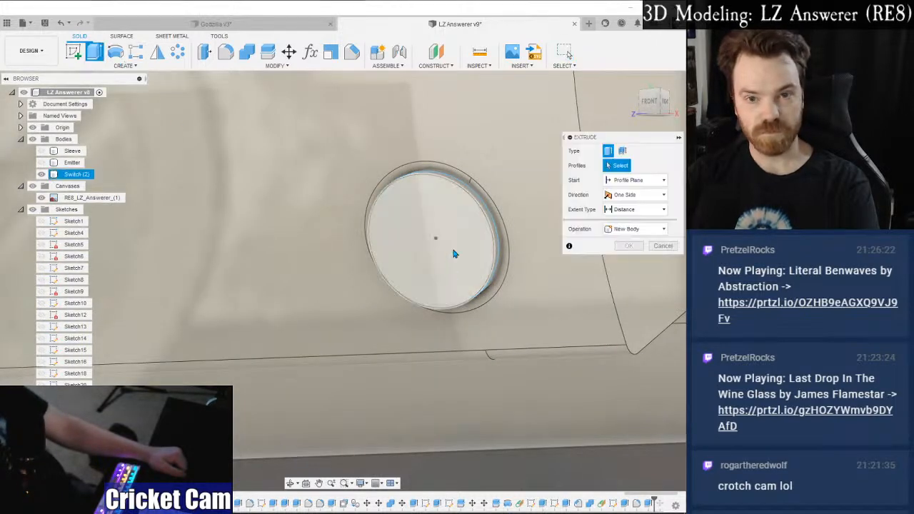
click(41, 174)
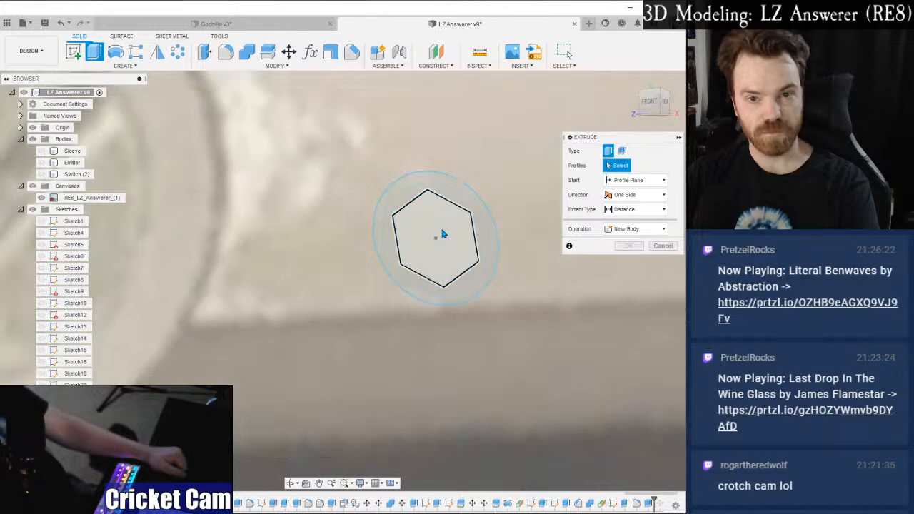
click(636, 180)
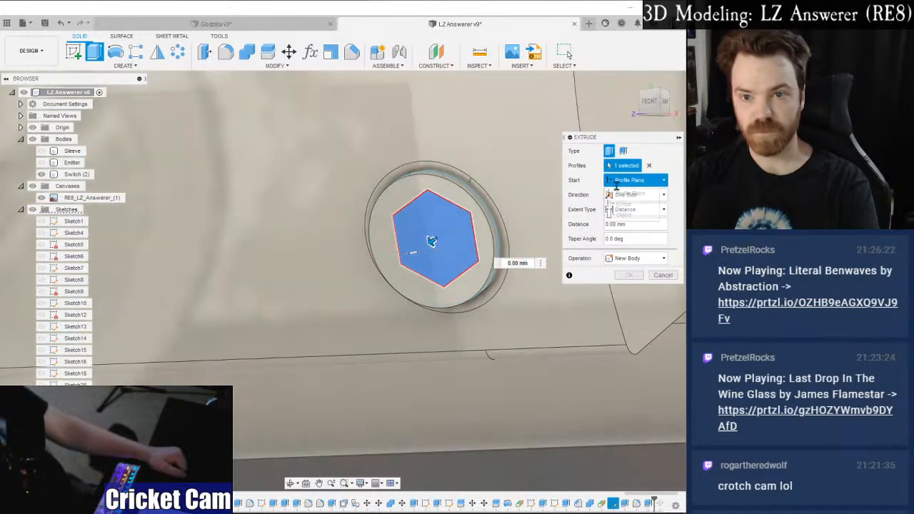
click(621, 217)
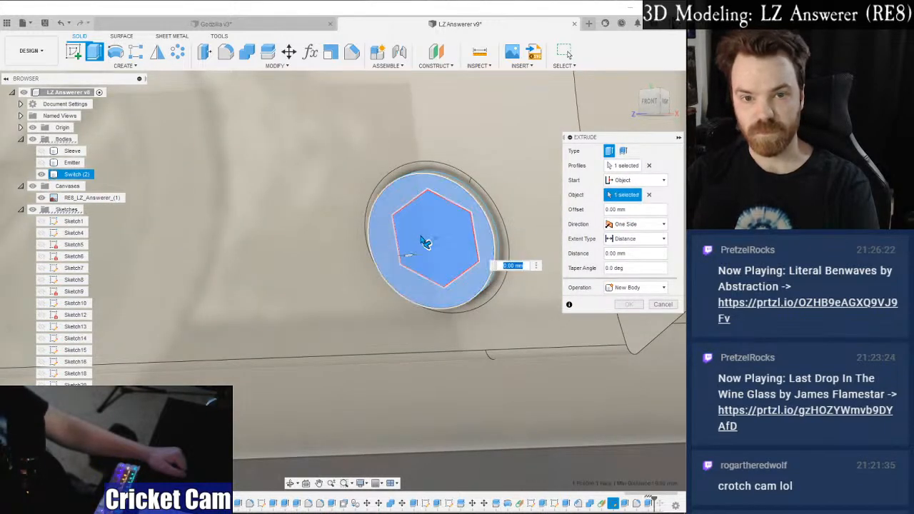
click(426, 242)
text(-1)
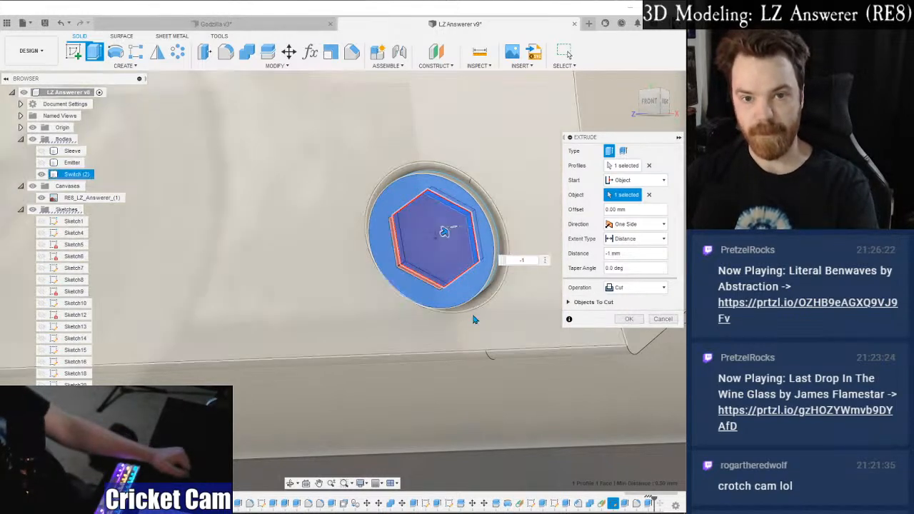
click(628, 318)
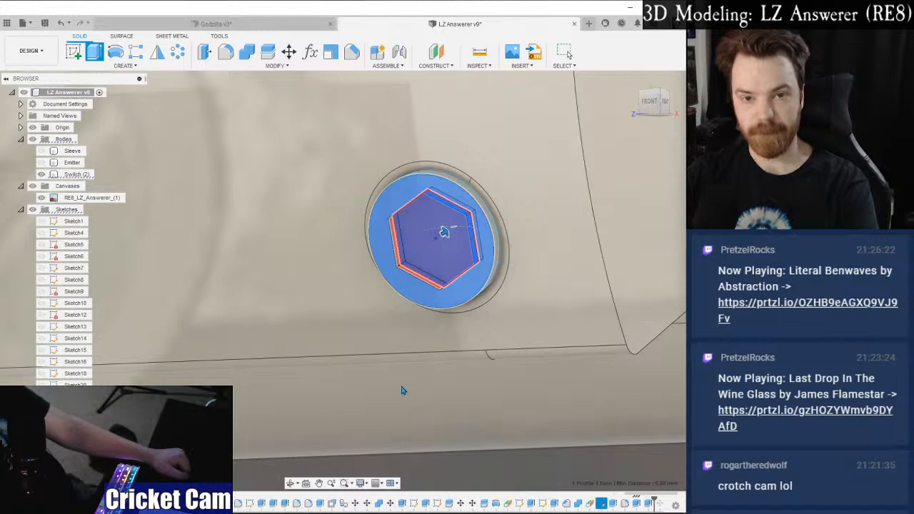
Fillet the circular outer edge of the hex-socket screw head with a 0.5 mm radius.
click(226, 52)
click(404, 185)
text(5)
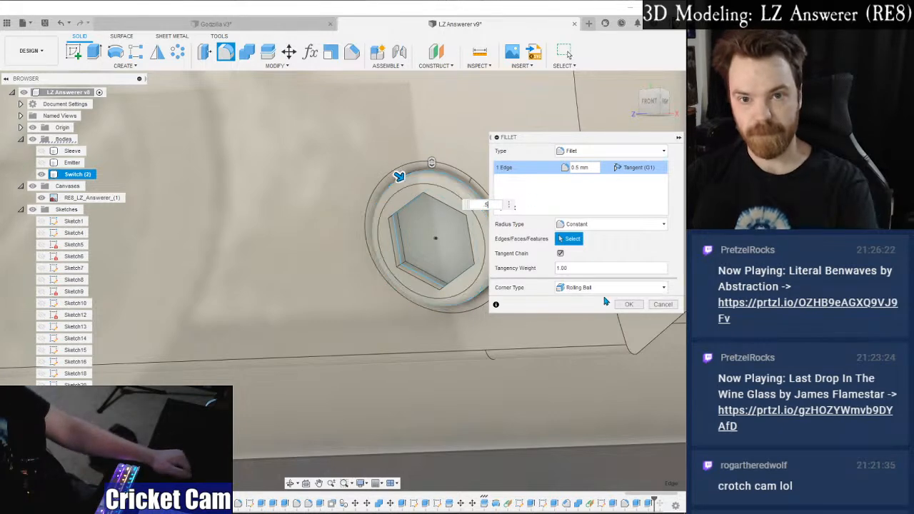
click(628, 305)
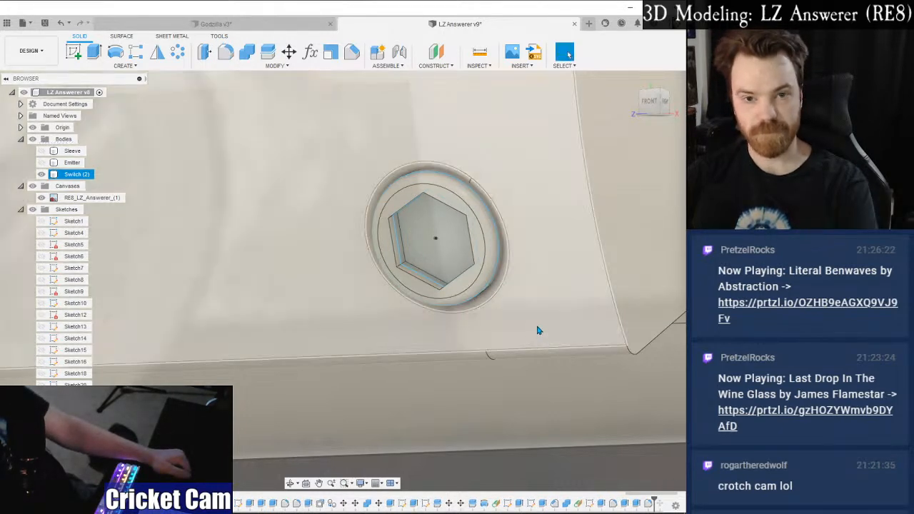
Edit the tangent plane that carries the screw sketch and set its angle to -15 deg.
scroll(293, 230, down, 6)
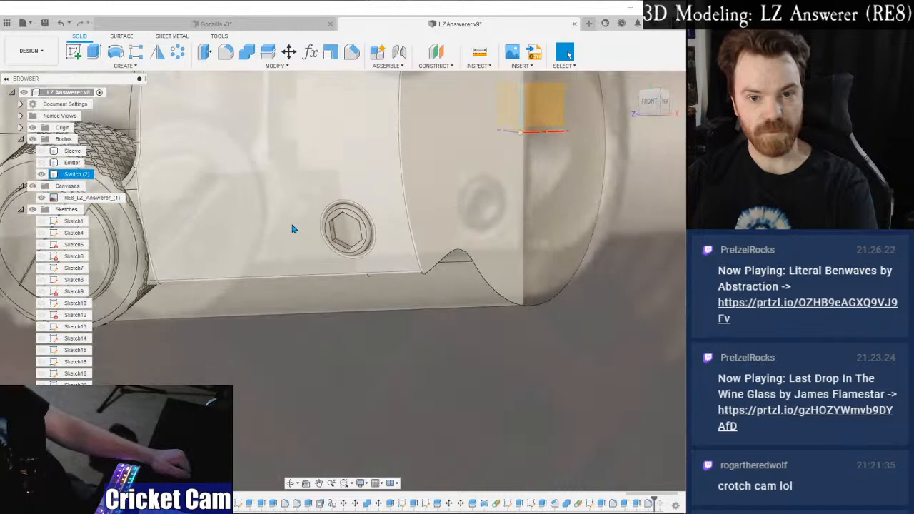
click(651, 102)
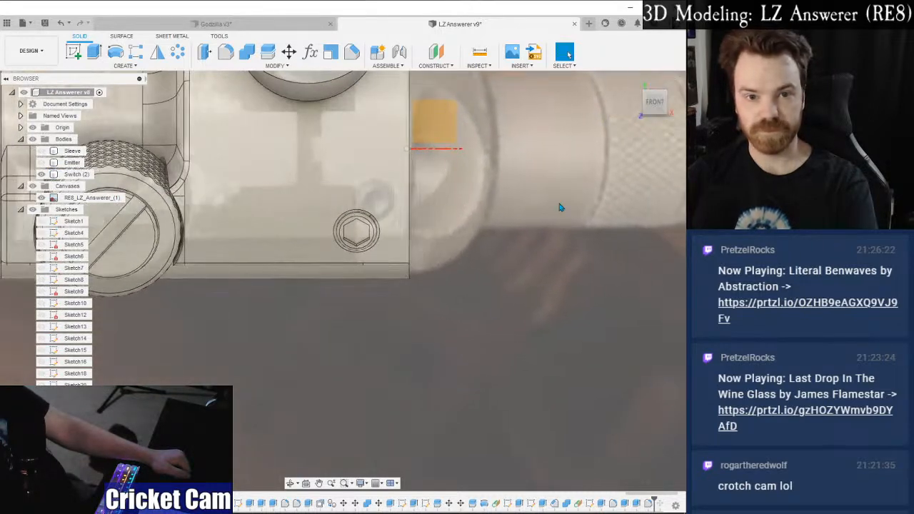
scroll(484, 285, up, 5)
scroll(485, 282, down, 2)
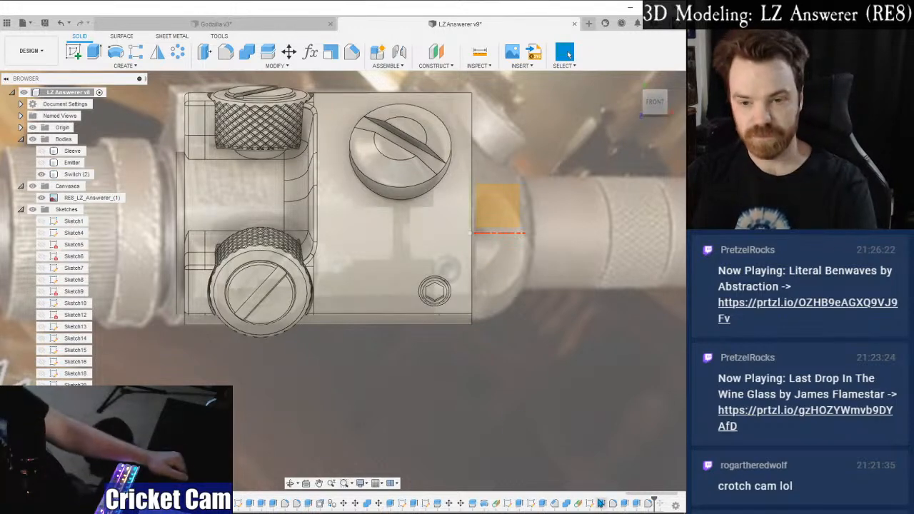
right_click(579, 504)
click(597, 426)
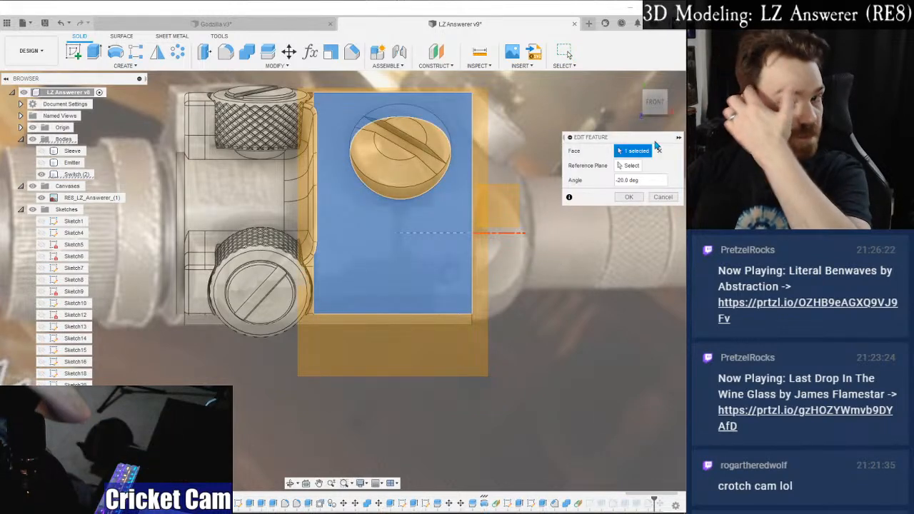
drag(661, 104, 589, 121)
scroll(376, 296, up, 2)
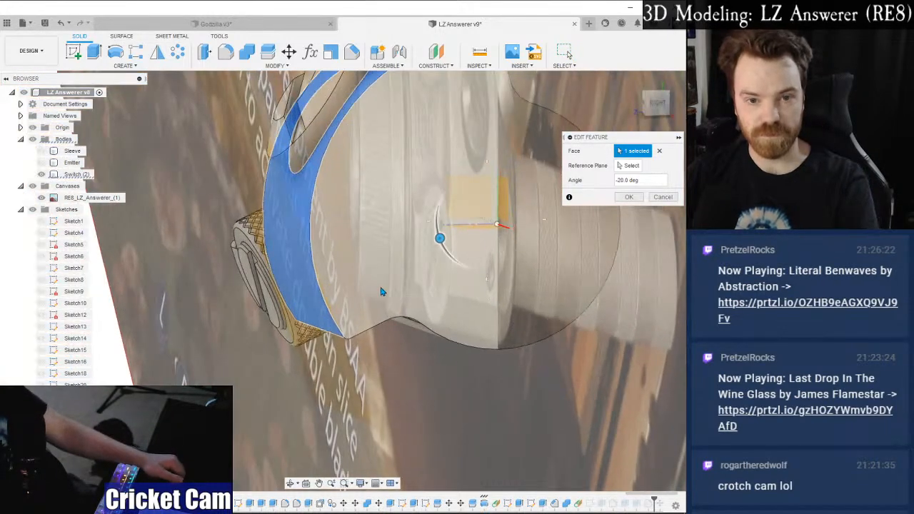
drag(435, 240, 439, 234)
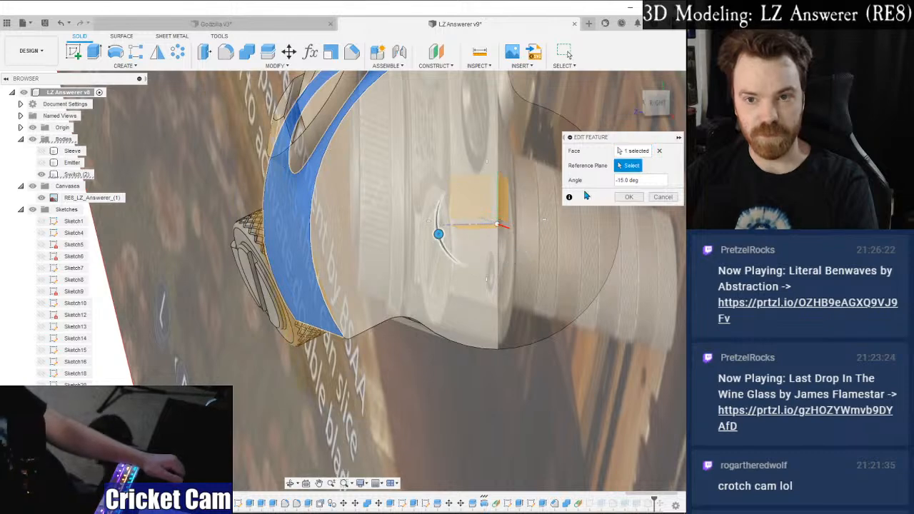
click(628, 198)
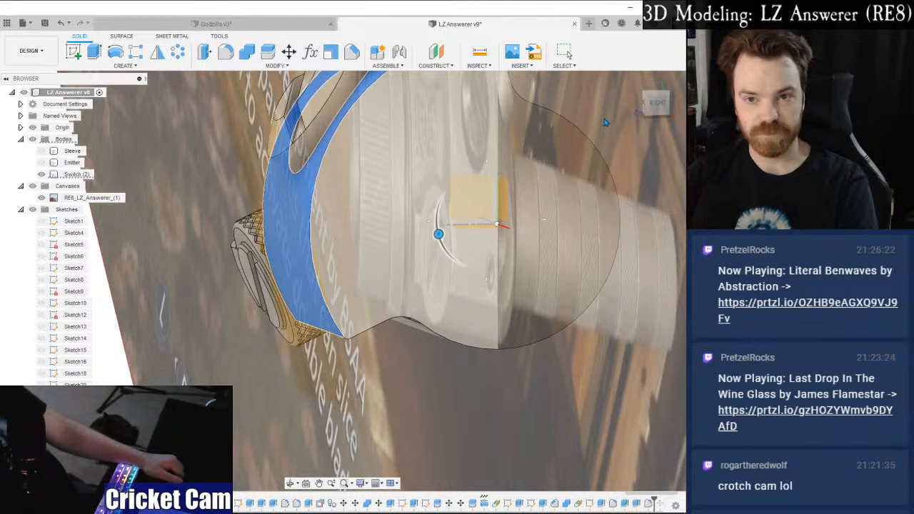
Edit the screw sketch and move its circle and hexagon 3 mm horizontally toward the near end edge of the switch body.
shift+middle_drag(342, 280, 569, 56)
click(645, 107)
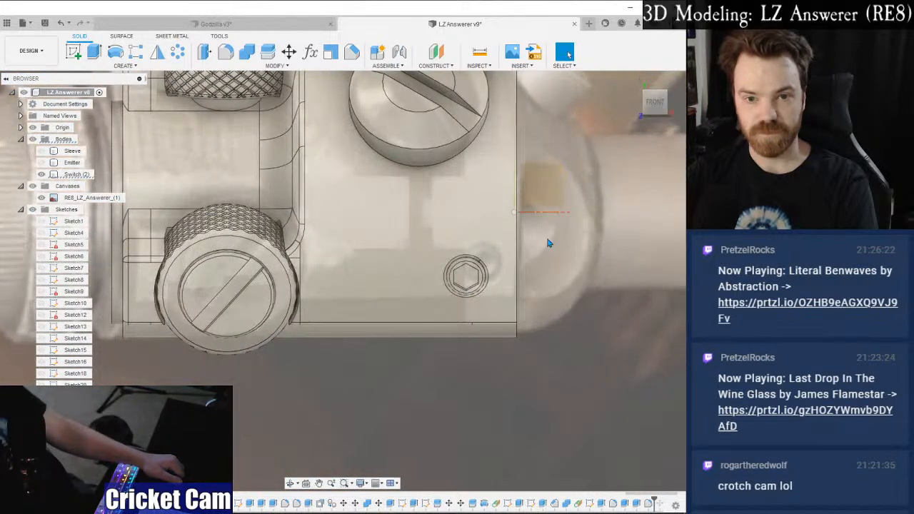
click(482, 273)
click(477, 411)
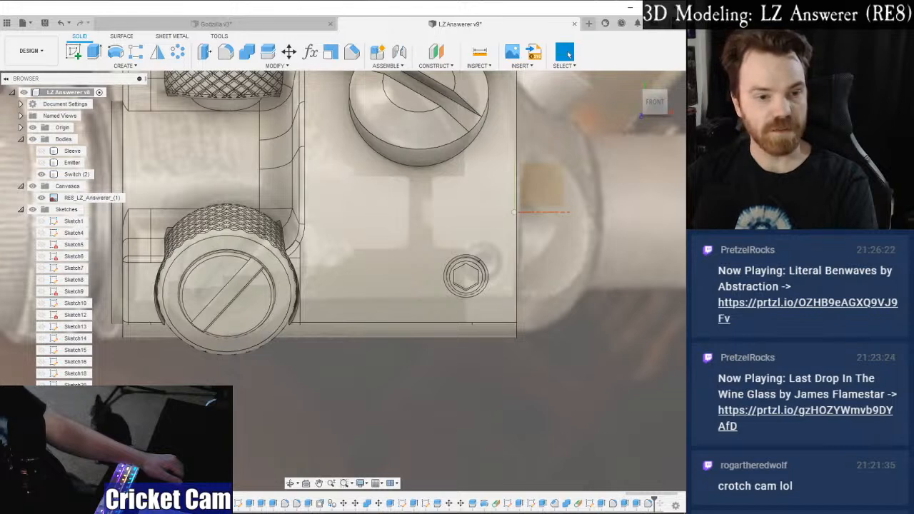
right_click(105, 289)
click(105, 325)
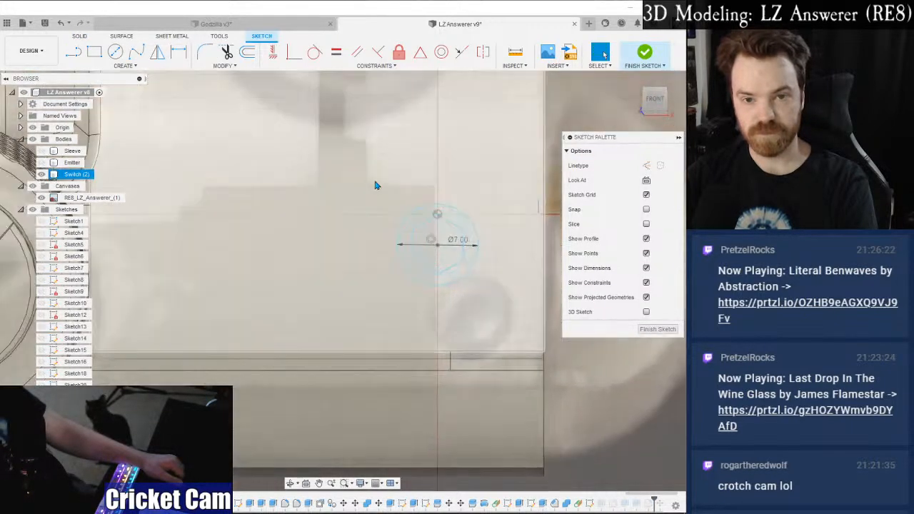
drag(365, 174, 504, 302)
right_click(454, 275)
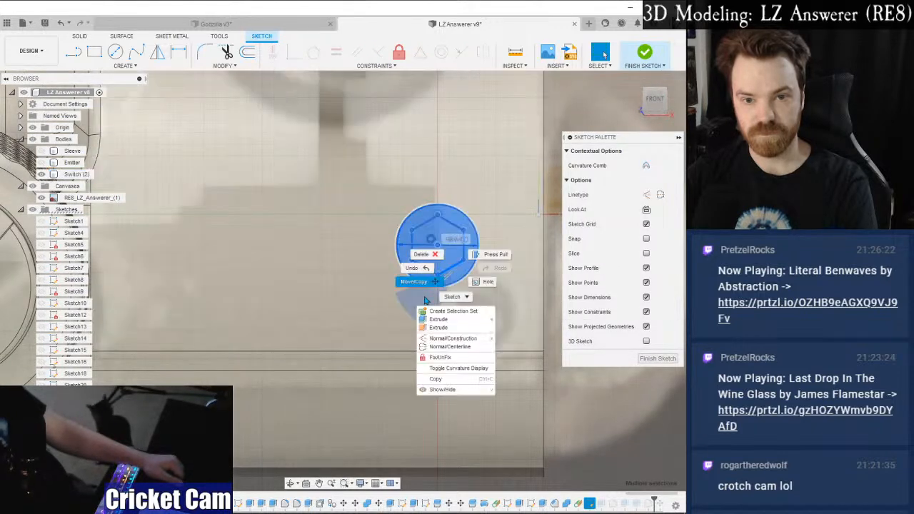
click(413, 283)
drag(478, 140, 221, 135)
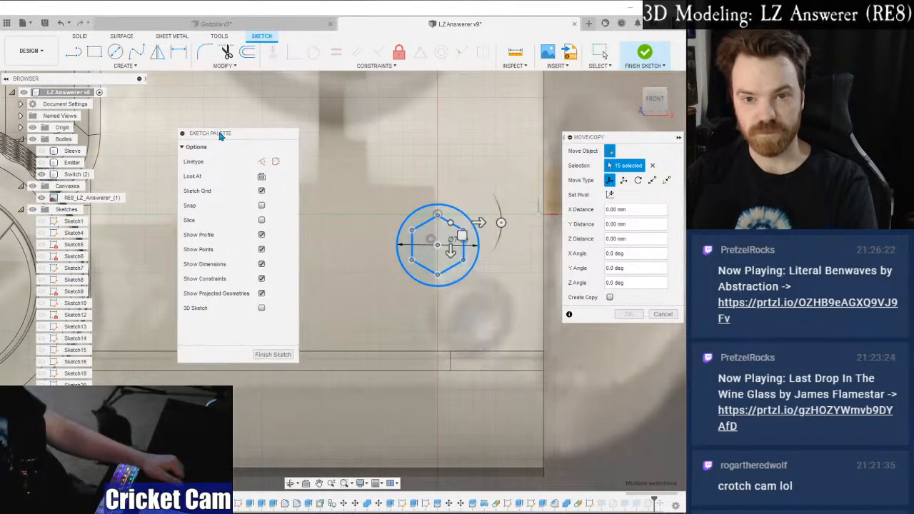
drag(480, 222, 514, 222)
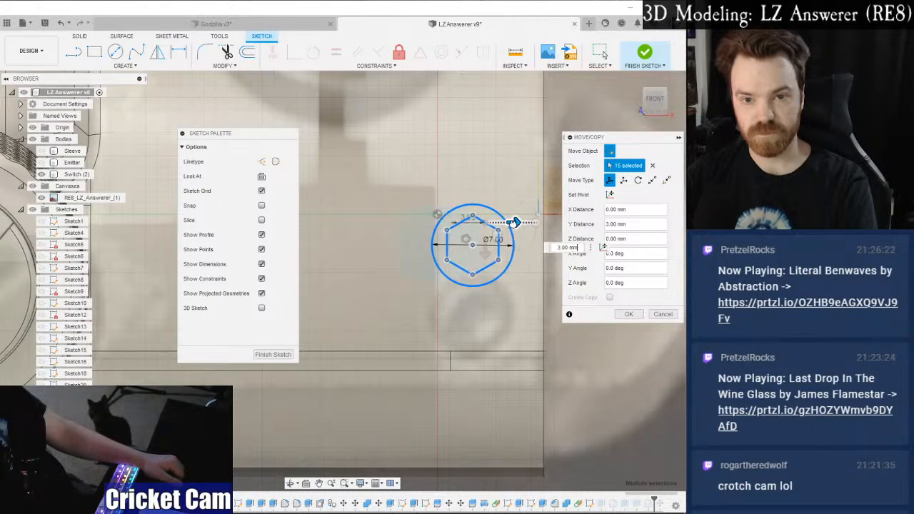
click(628, 315)
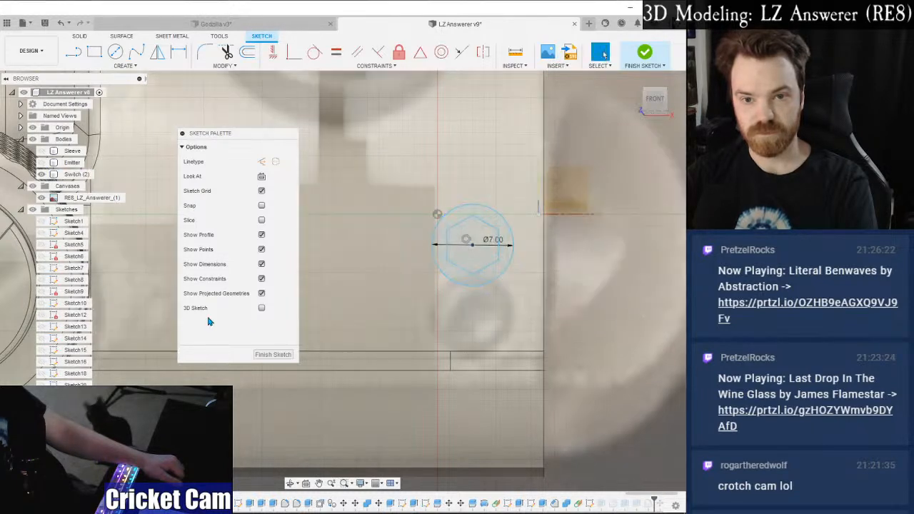
click(273, 355)
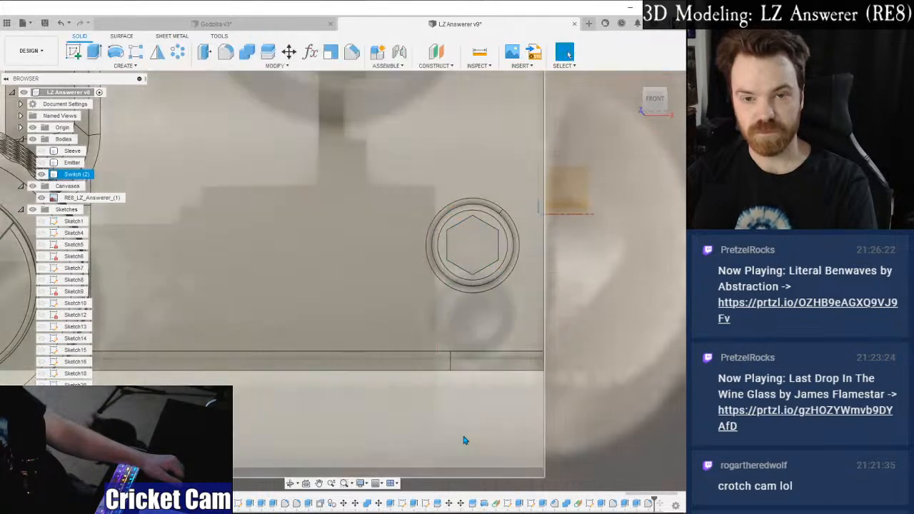
Compare the screw's position with the canvas from the front and save the design as a new version.
scroll(569, 307, down, 5)
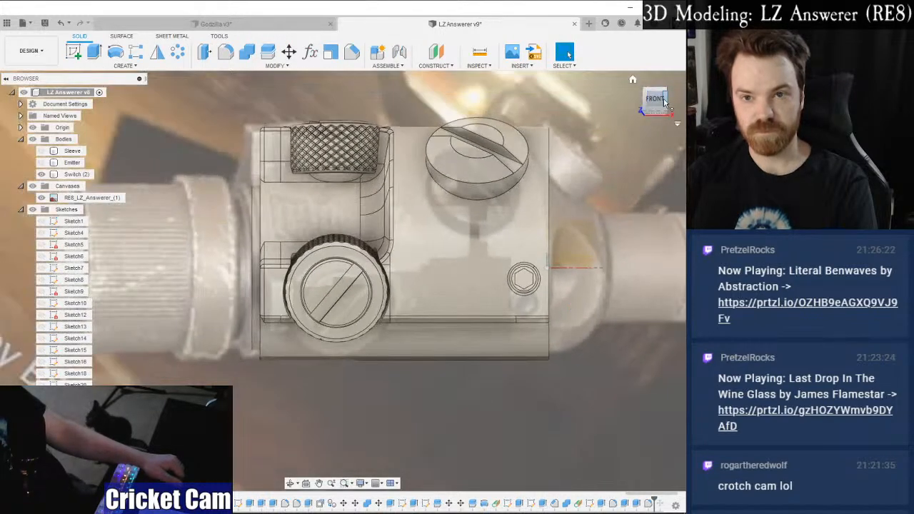
click(656, 101)
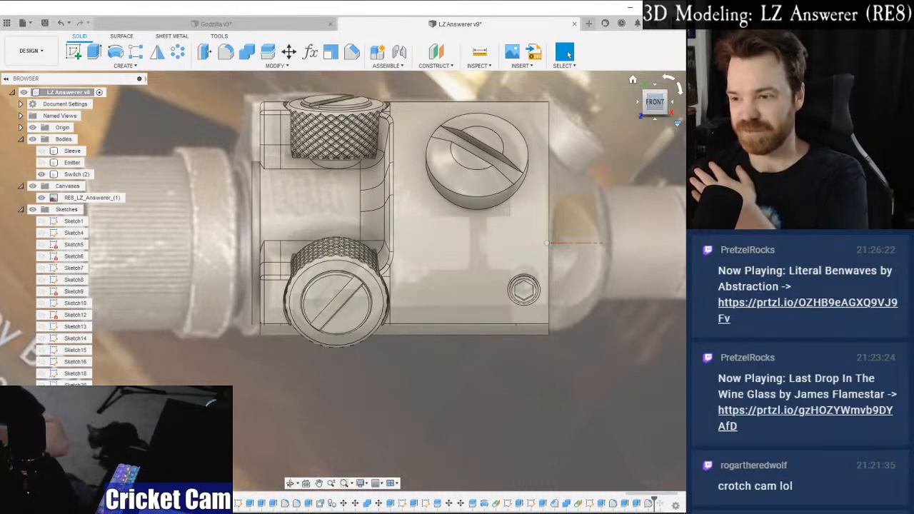
scroll(533, 359, down, 2)
middle_drag(535, 358, 521, 383)
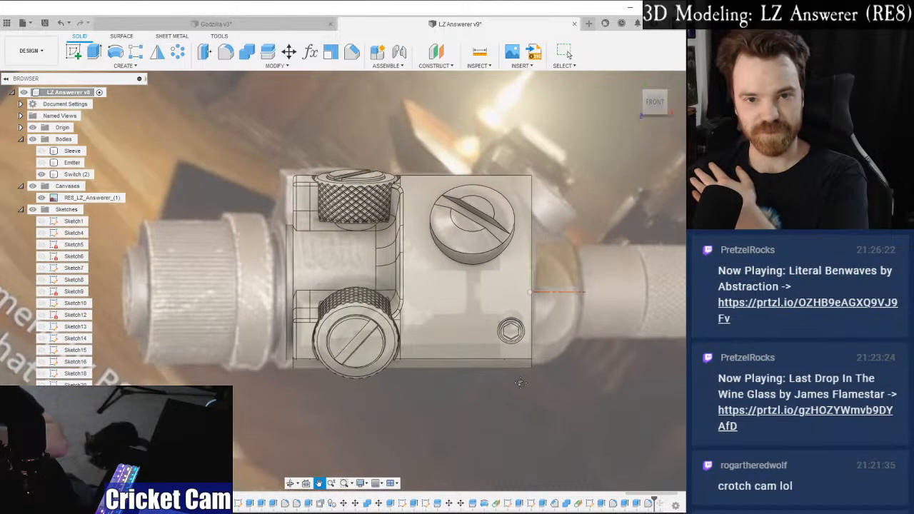
click(44, 23)
click(243, 280)
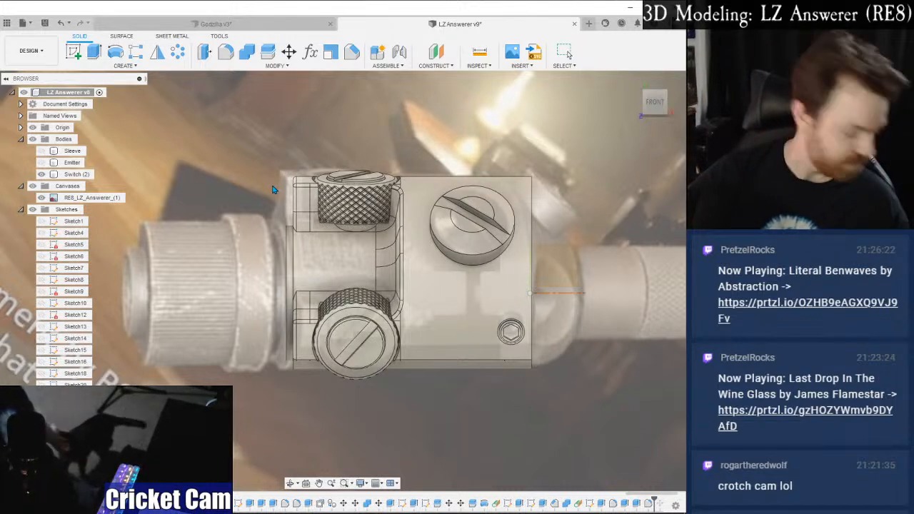
click(568, 53)
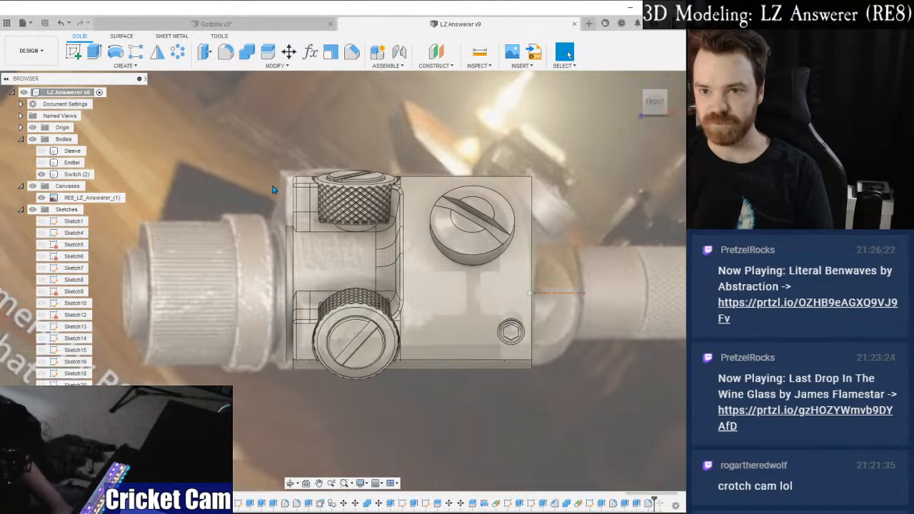
Check the Sleeve and Emitter bodies by turning each one's visibility on and off again.
click(42, 152)
click(41, 152)
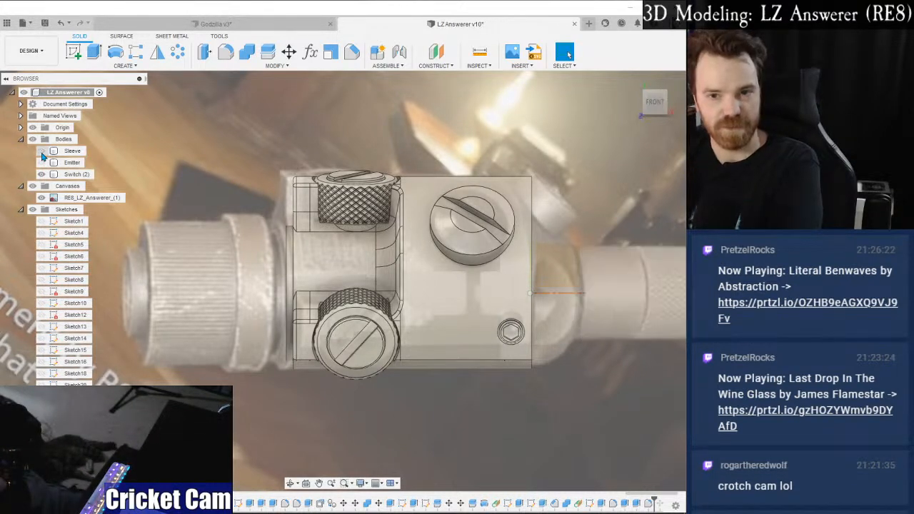
click(41, 163)
click(41, 163)
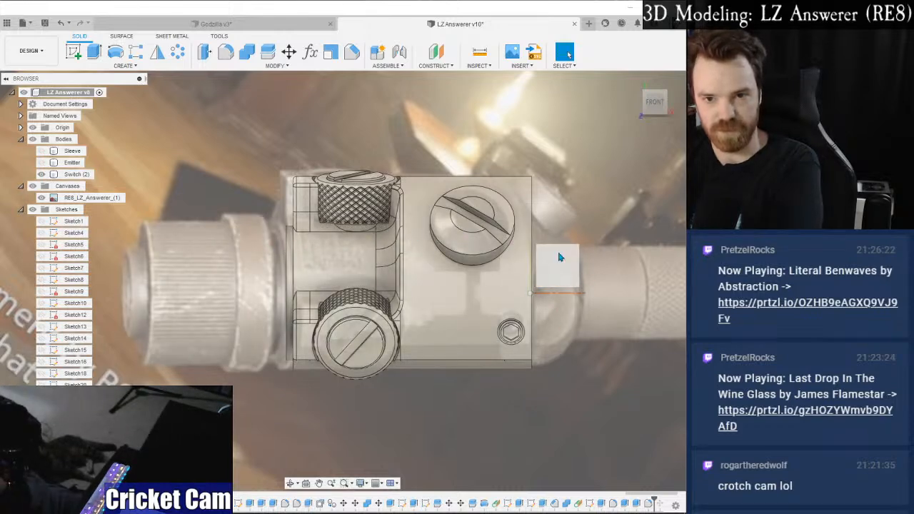
Hide the Bodies and Origin folders so that only the reference canvas is displayed.
click(33, 139)
middle_drag(184, 234, 37, 234)
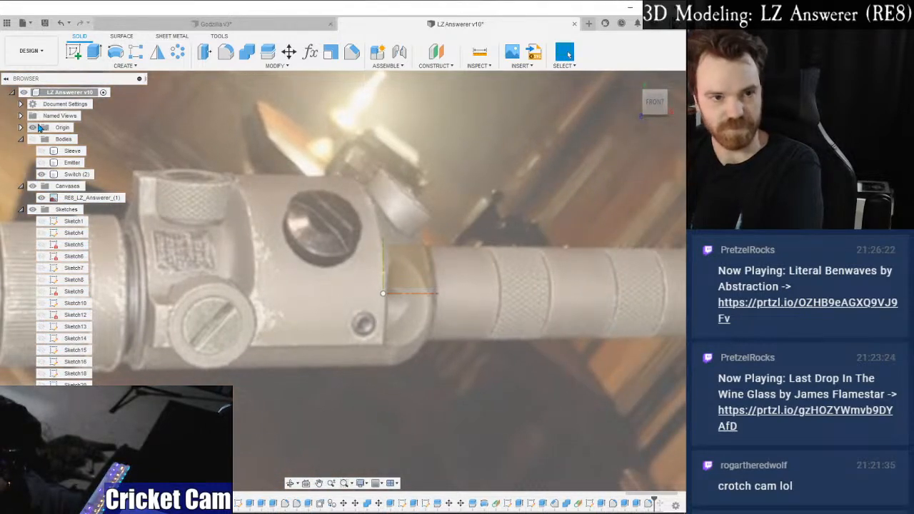
scroll(440, 252, up, 2)
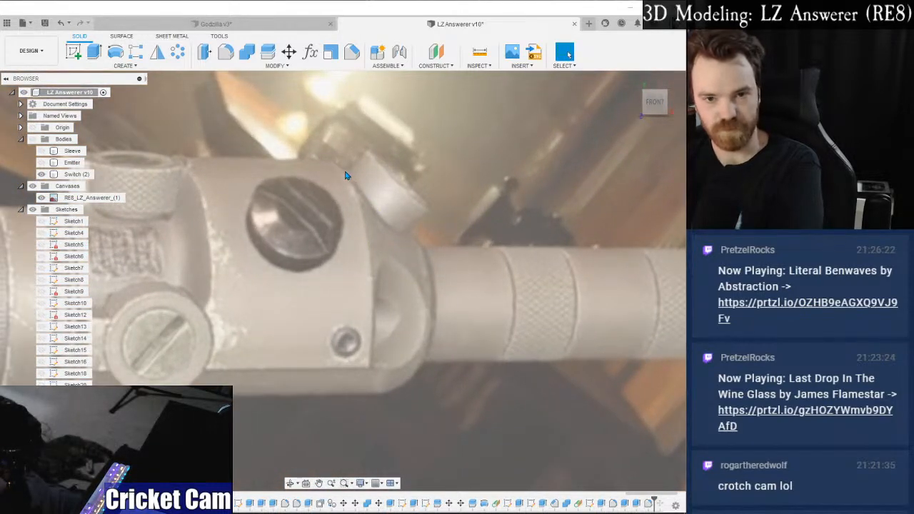
scroll(394, 395, down, 2)
middle_drag(394, 396, 441, 278)
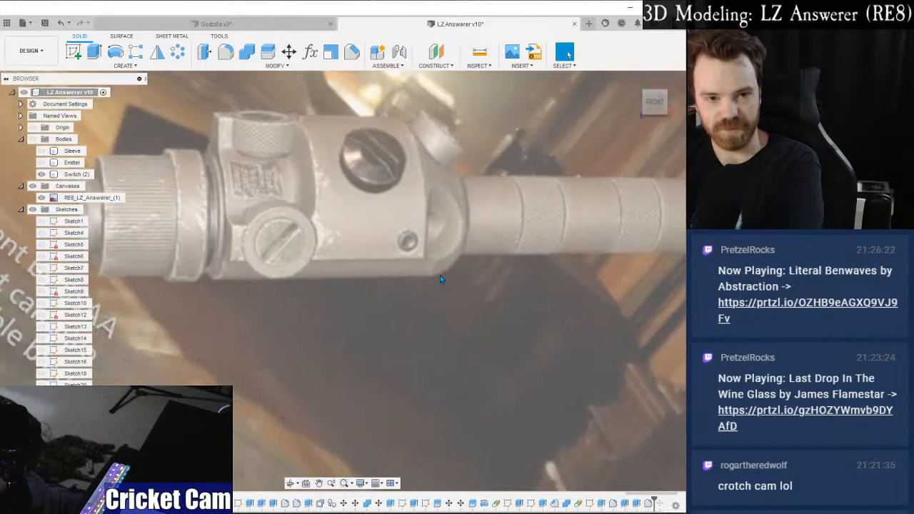
Edit the RE8_LZ_Answerer canvas and raise its opacity to the maximum.
scroll(431, 248, up, 2)
scroll(431, 250, up, 2)
right_click(89, 197)
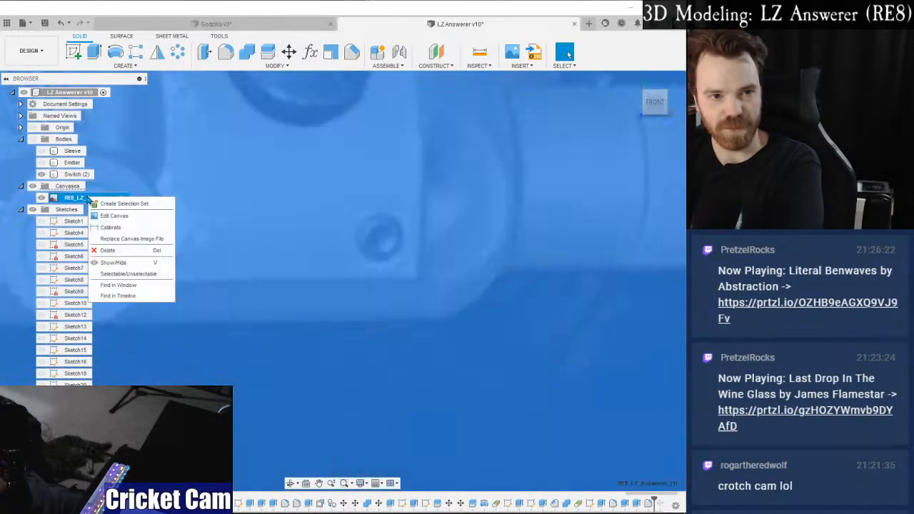
click(126, 217)
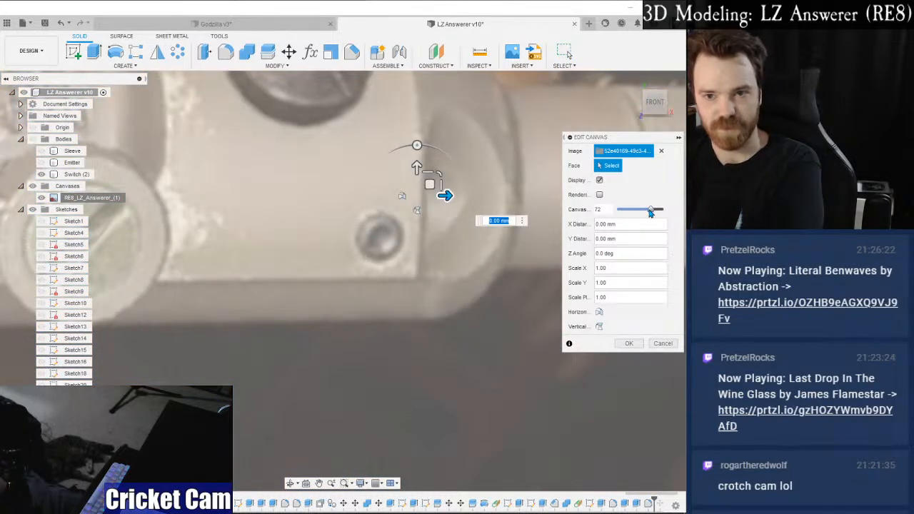
drag(650, 212, 673, 209)
click(628, 343)
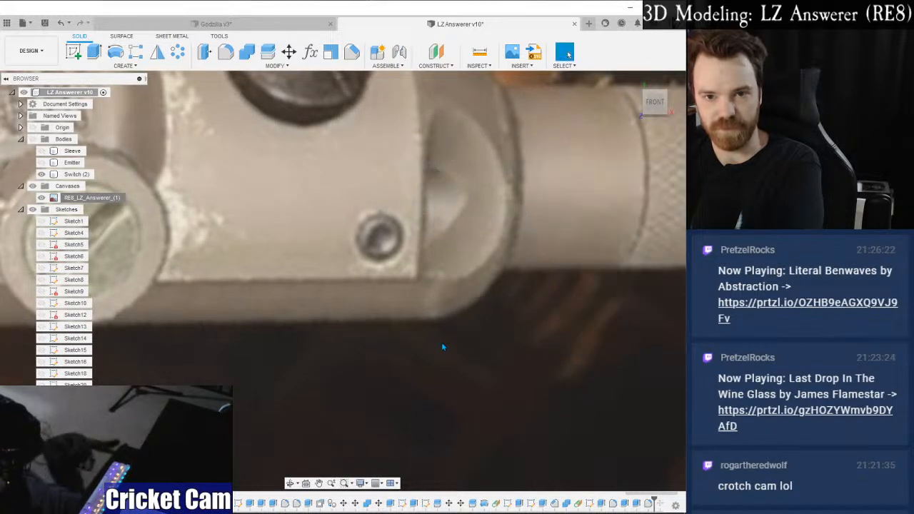
Examine the rounded, scooped end of the switch section and its joint with the grip on the reference canvas.
middle_drag(408, 363, 474, 351)
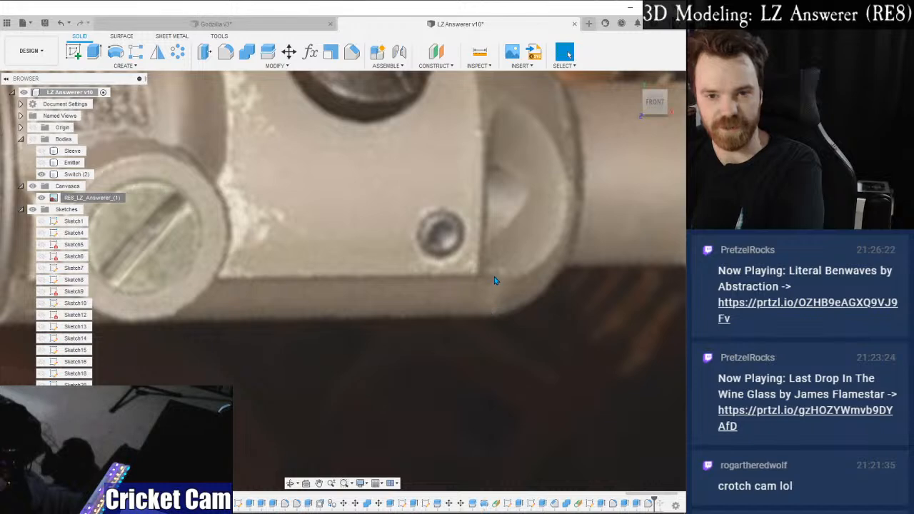
middle_drag(399, 311, 252, 297)
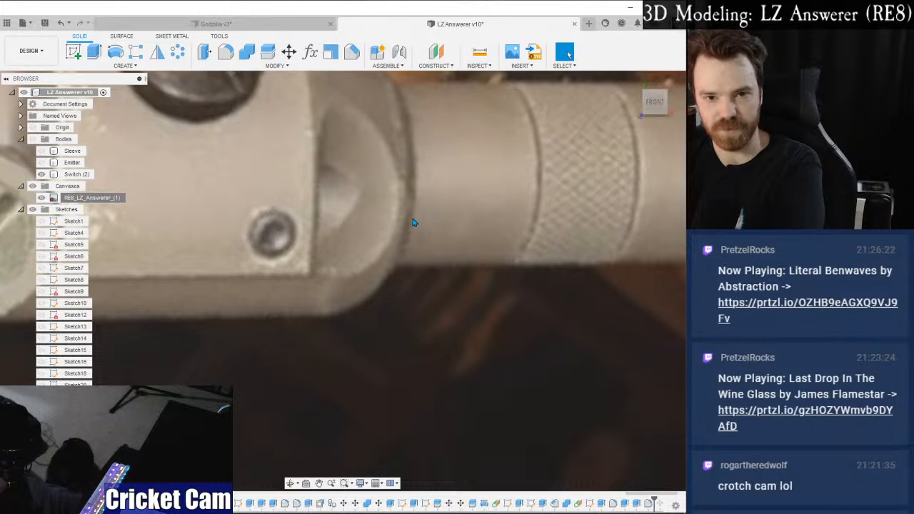
middle_drag(388, 231, 371, 337)
scroll(365, 294, down, 2)
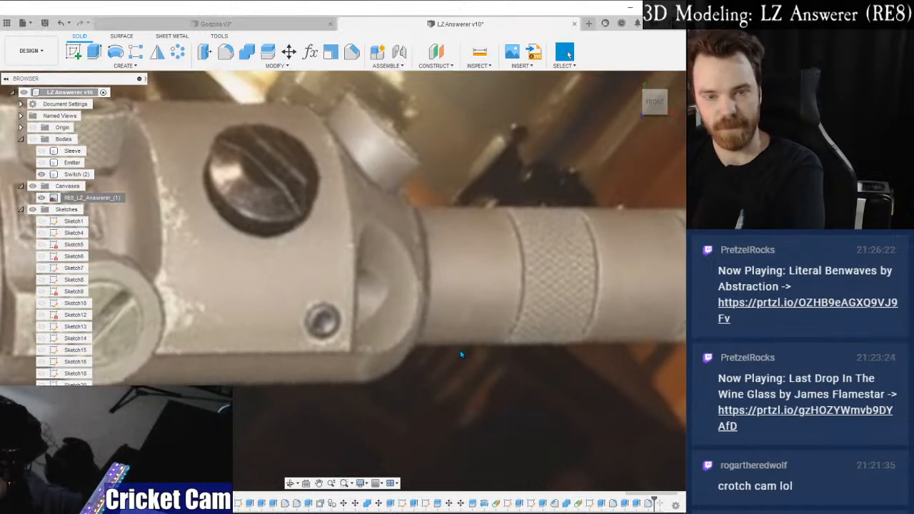
middle_drag(455, 354, 469, 319)
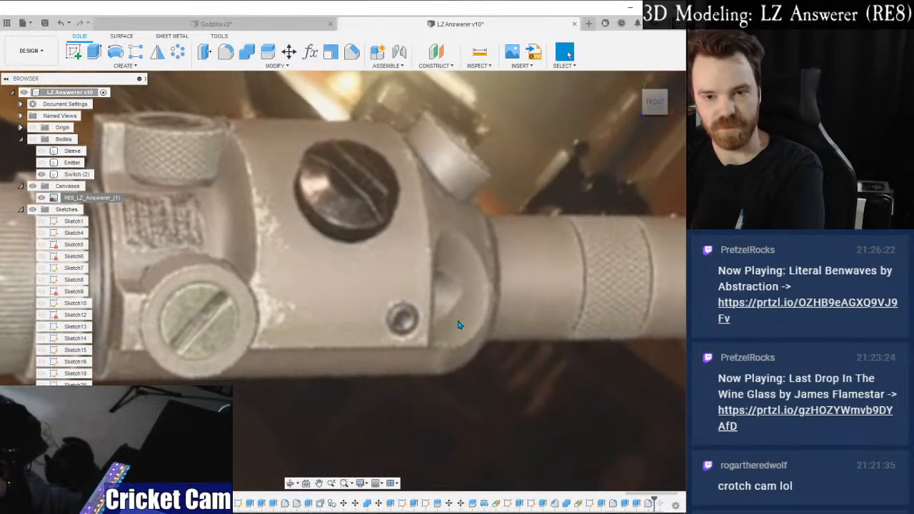
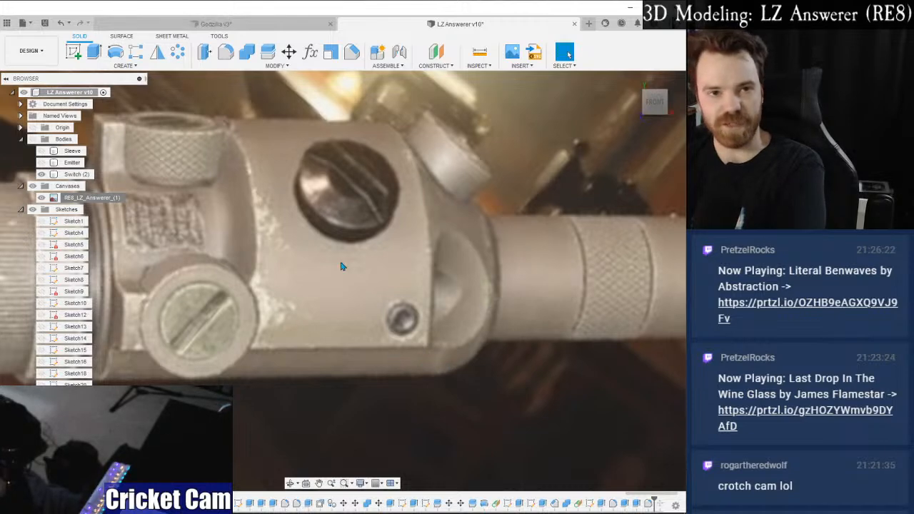
Show the Bodies folder and the Sleeve body again, and hide the RE8_LZ_Answerer canvas.
click(68, 198)
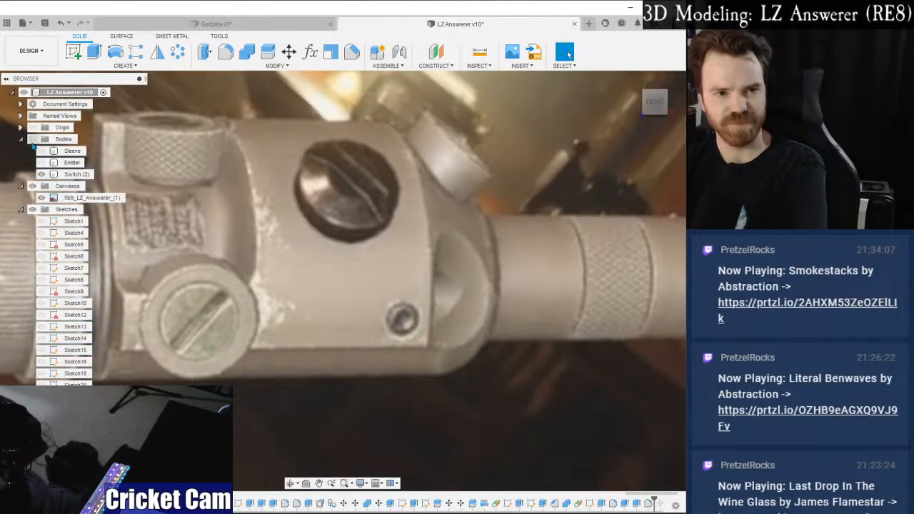
click(32, 140)
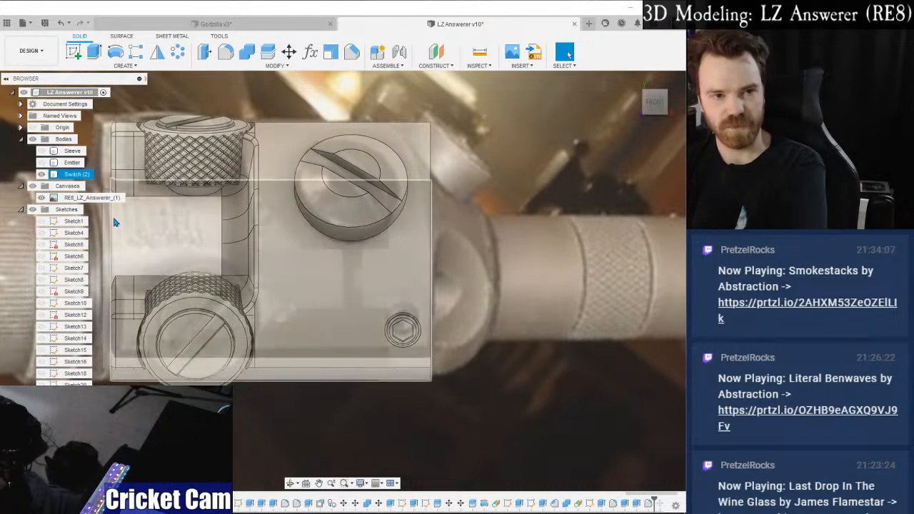
click(41, 151)
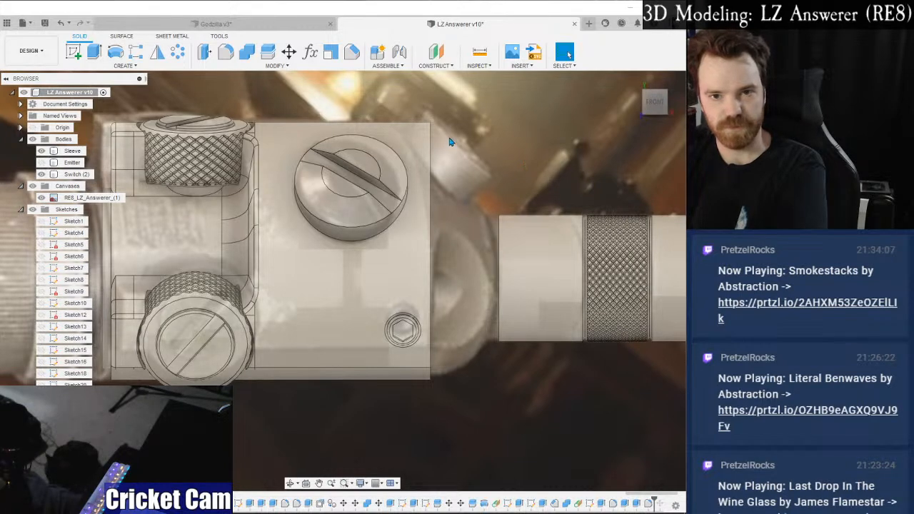
shift+middle_drag(342, 281, 286, 287)
scroll(427, 176, down, 4)
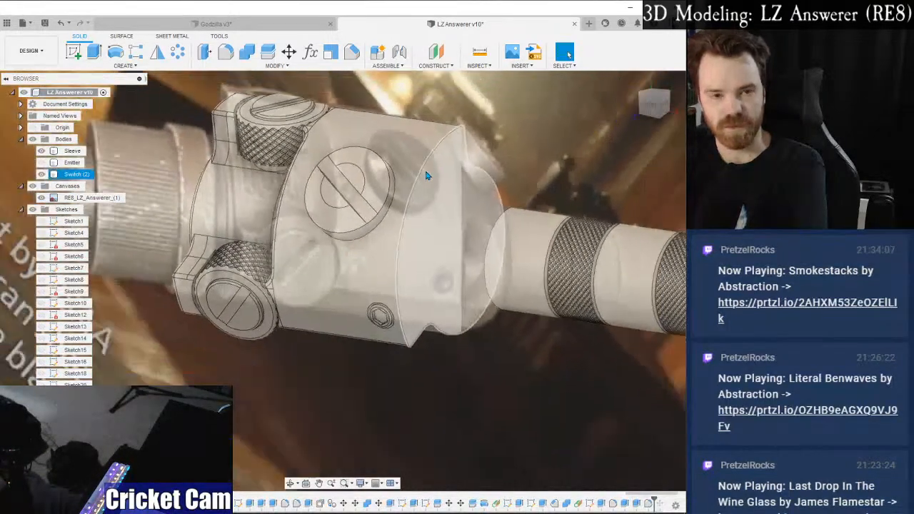
mouse_move(433, 334)
middle_down()
mouse_move(438, 361)
mouse_move(427, 397)
middle_up()
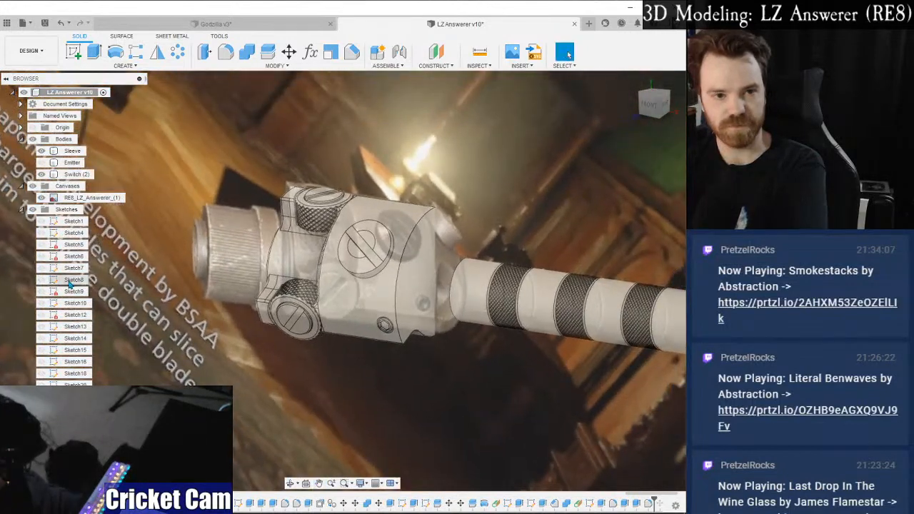
click(42, 198)
scroll(458, 220, up, 4)
middle_drag(458, 220, 443, 189)
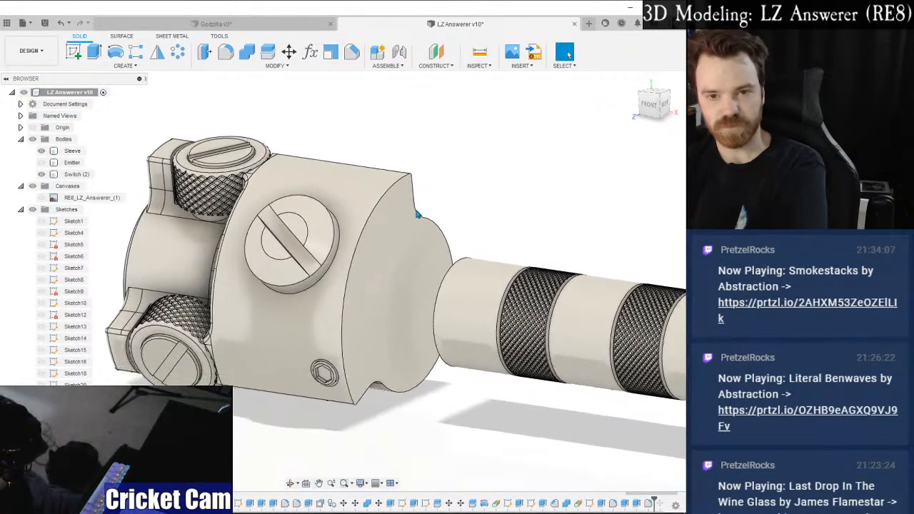
click(350, 275)
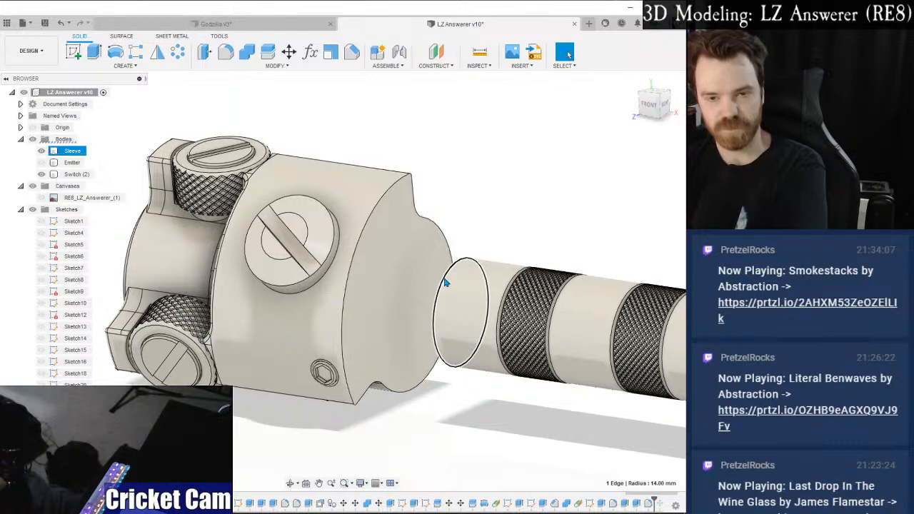
scroll(444, 283, down, 3)
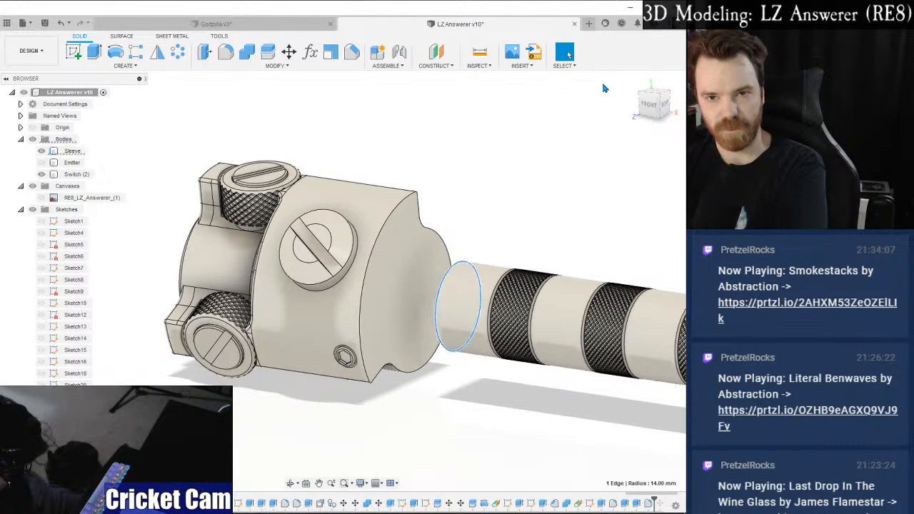
click(653, 103)
shift+middle_drag(321, 85, 114, 107)
click(119, 38)
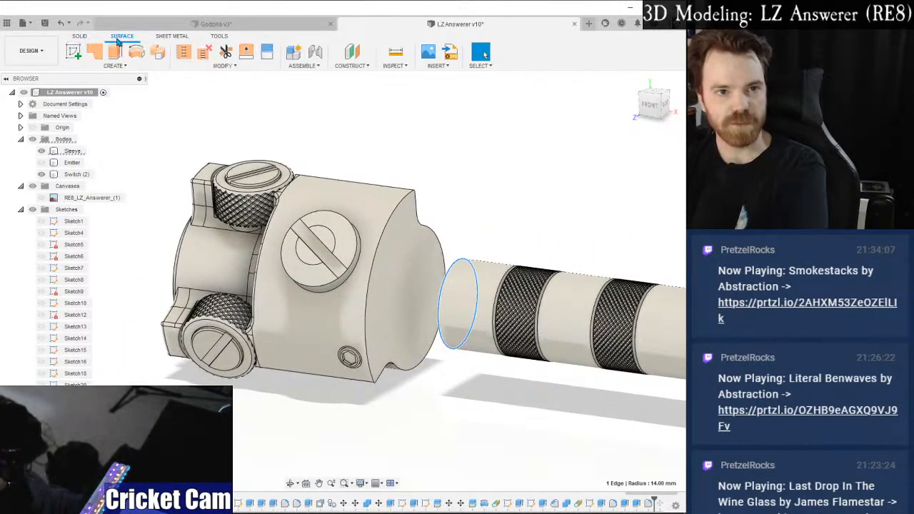
click(114, 65)
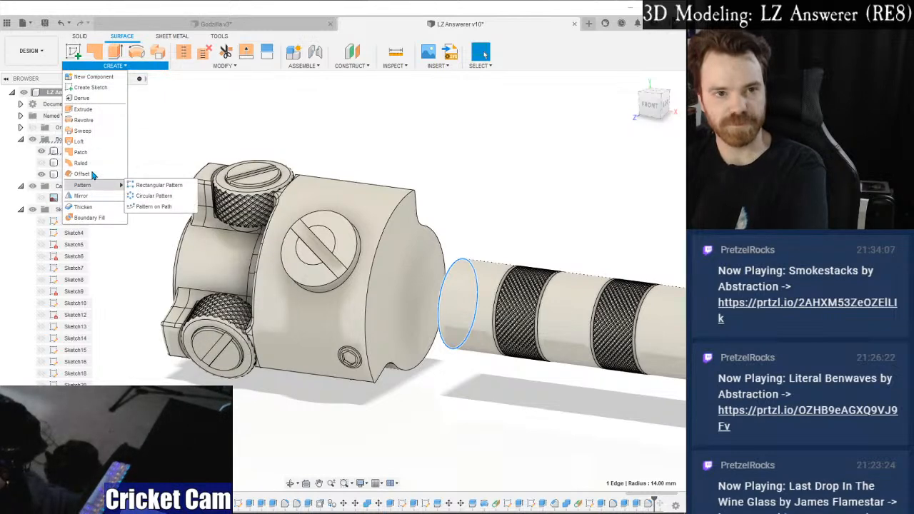
click(78, 142)
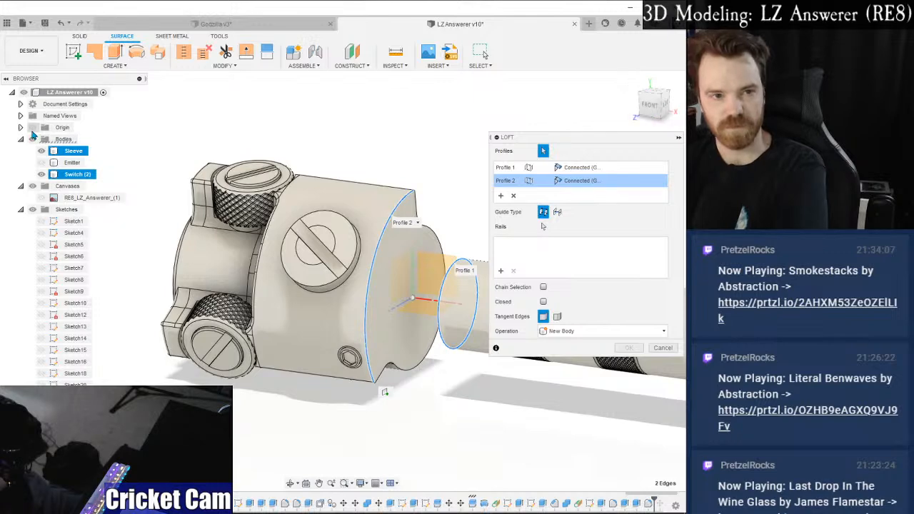
click(659, 349)
Examine the switch body's flat end face and the sleeve's adjoining circular edge from the front, right and oblique views.
click(634, 113)
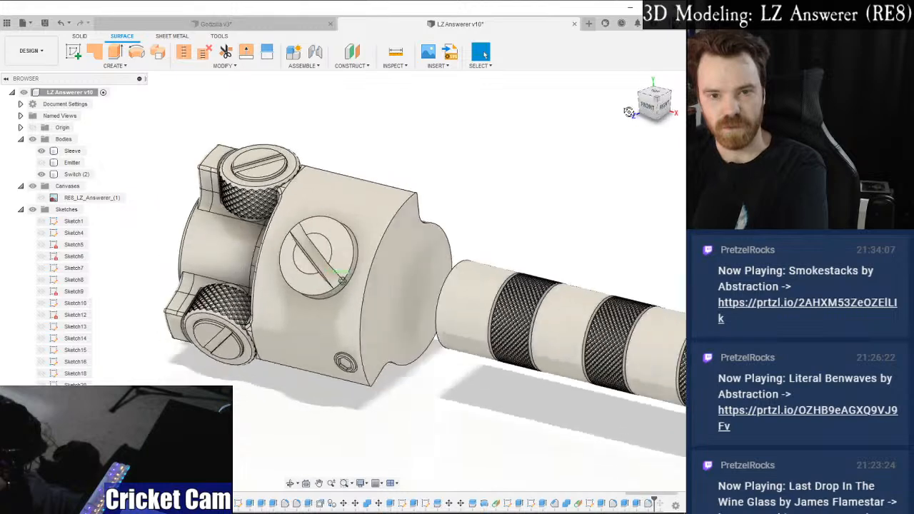
click(407, 216)
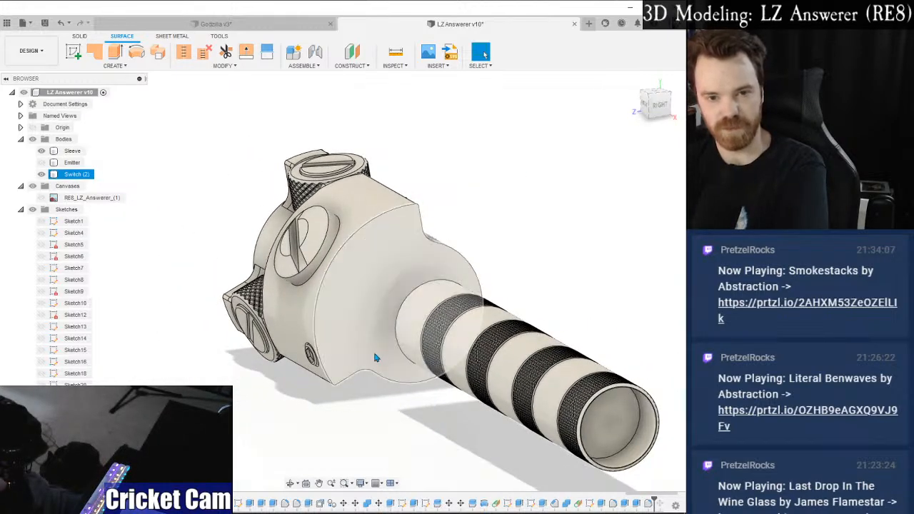
click(408, 309)
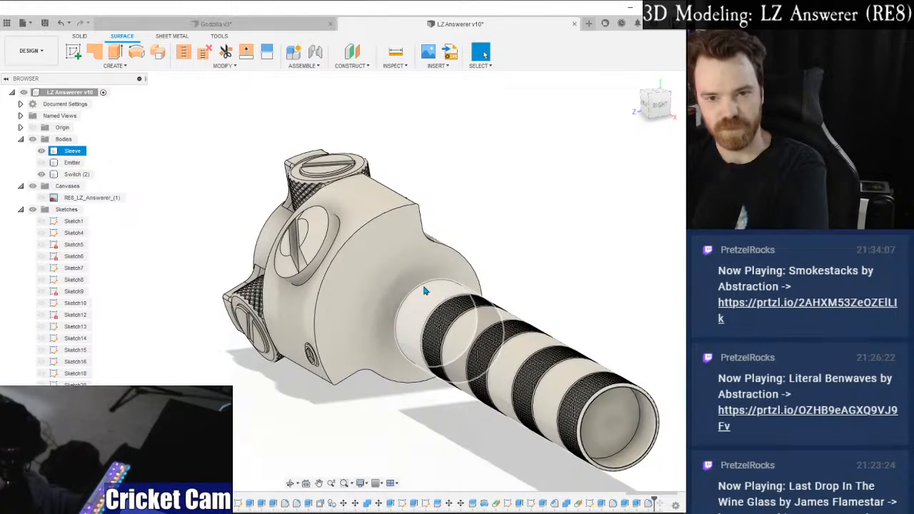
click(393, 330)
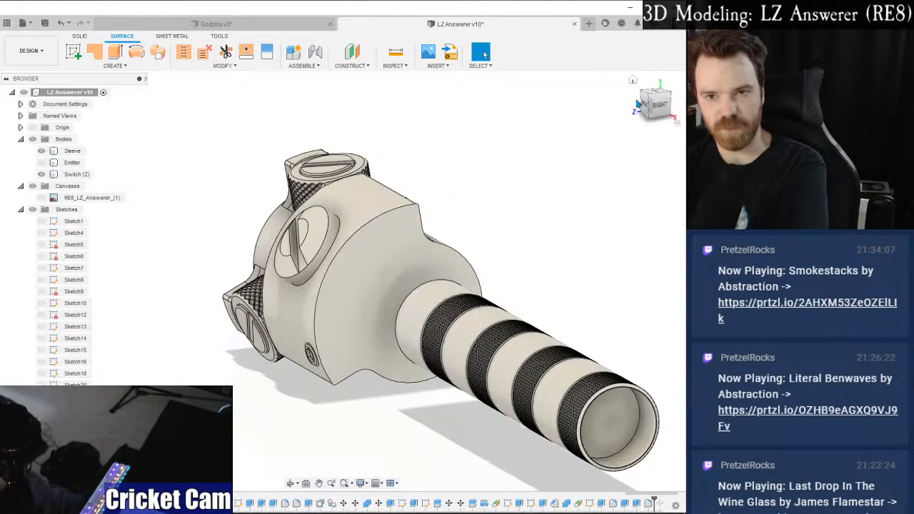
mouse_move(644, 105)
mouse_down()
mouse_move(663, 102)
mouse_move(643, 105)
mouse_move(652, 101)
mouse_up()
click(402, 214)
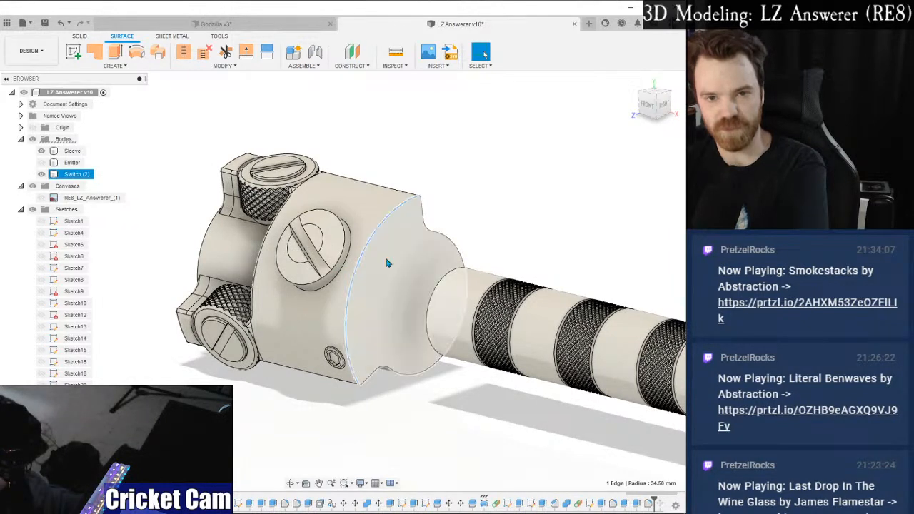
click(433, 288)
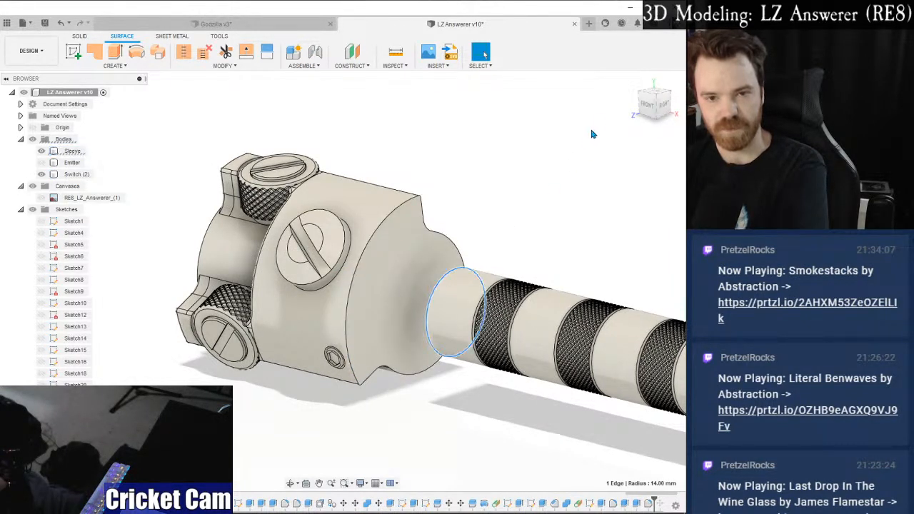
click(647, 104)
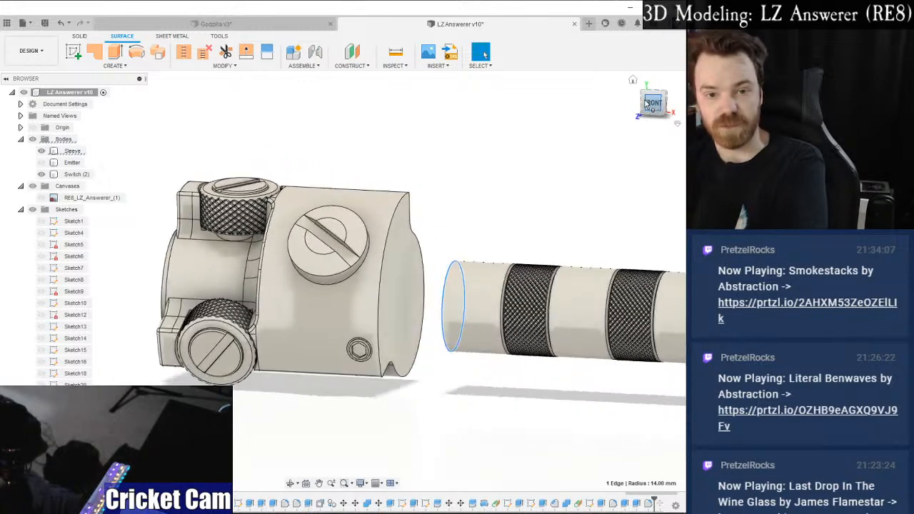
click(646, 104)
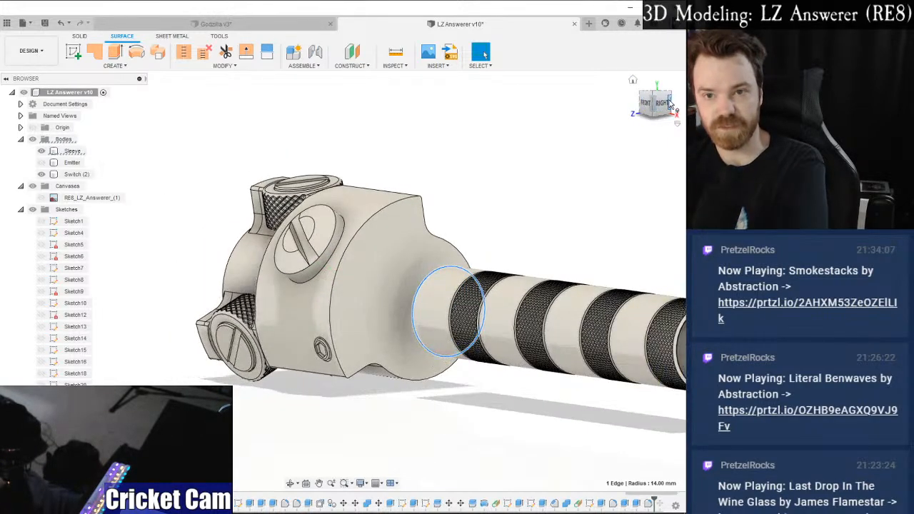
click(664, 104)
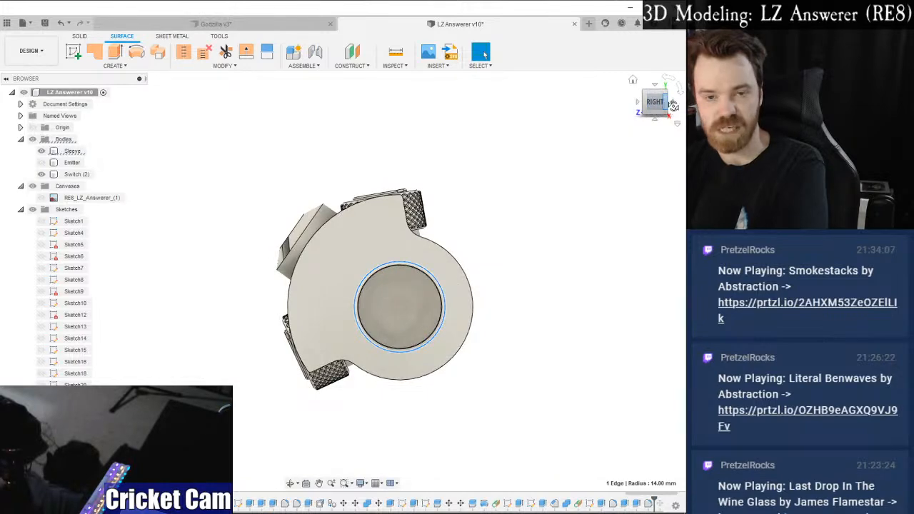
shift+middle_drag(265, 240, 342, 281)
drag(683, 114, 666, 107)
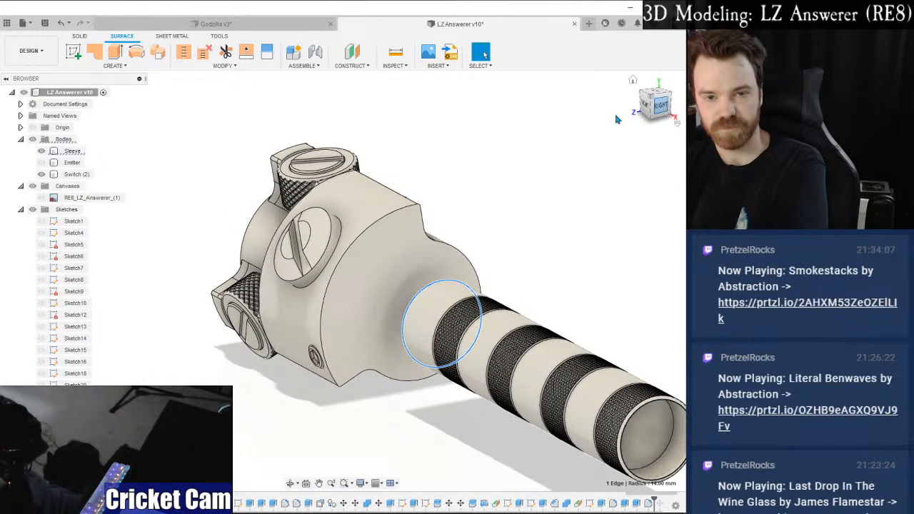
click(73, 52)
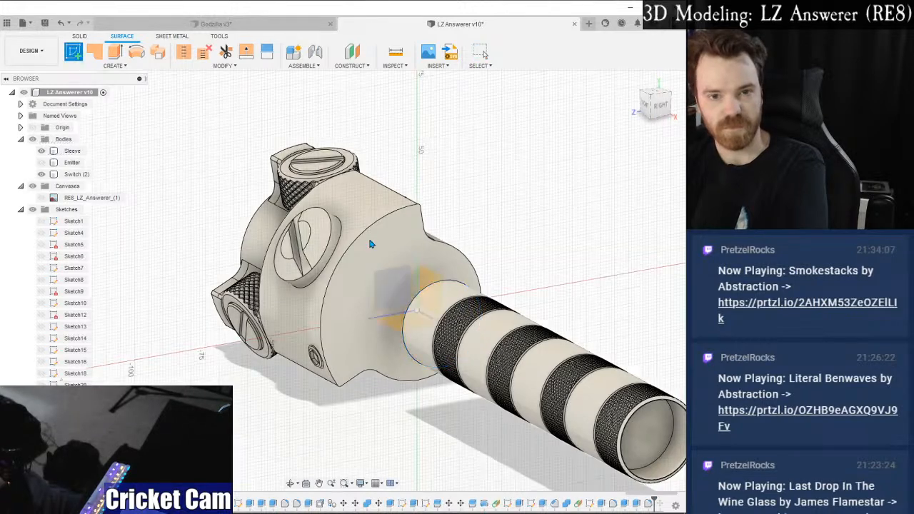
click(432, 250)
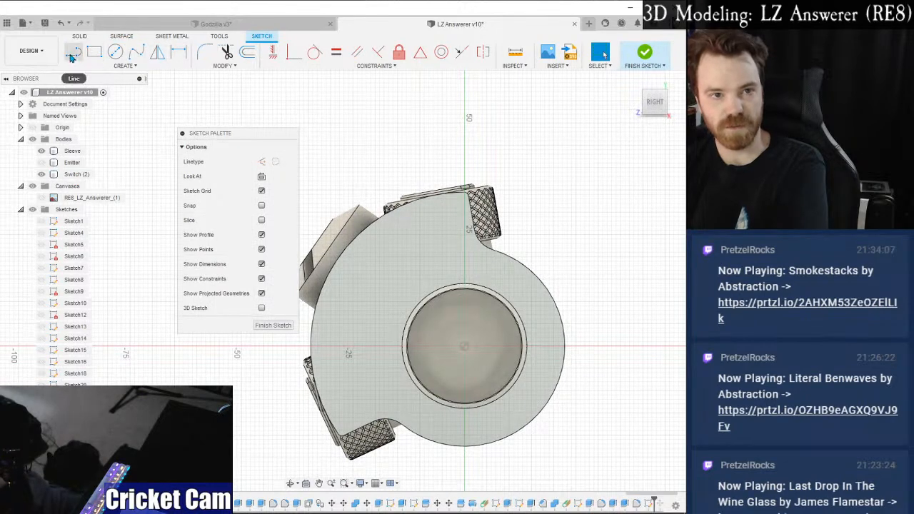
click(72, 55)
scroll(470, 205, up, 8)
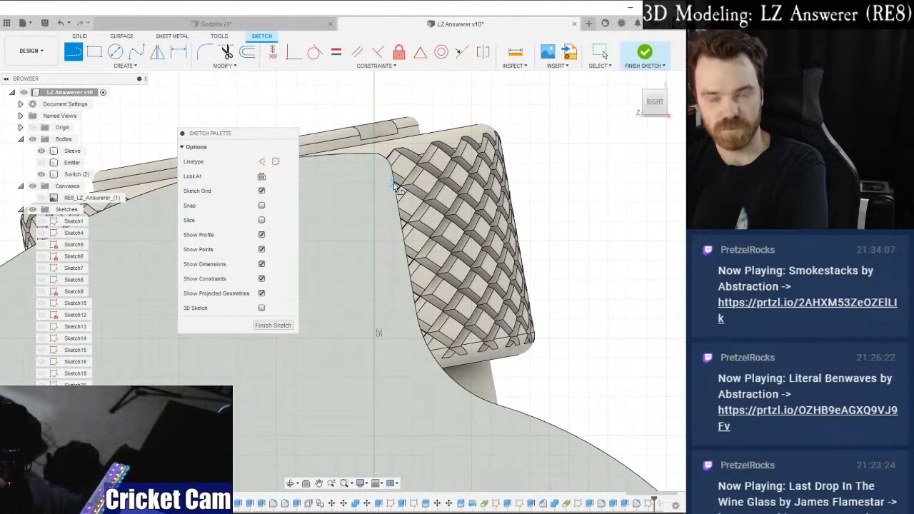
scroll(391, 177, up, 2)
click(397, 180)
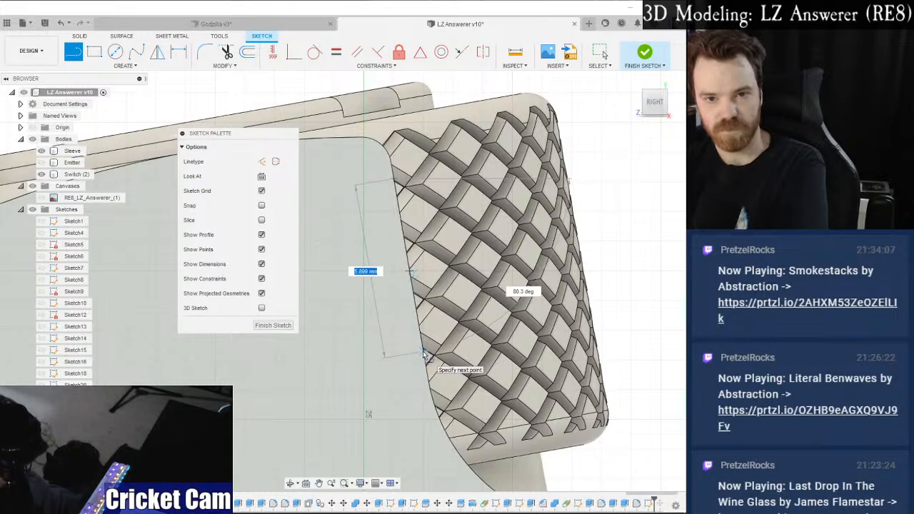
scroll(424, 355, down, 4)
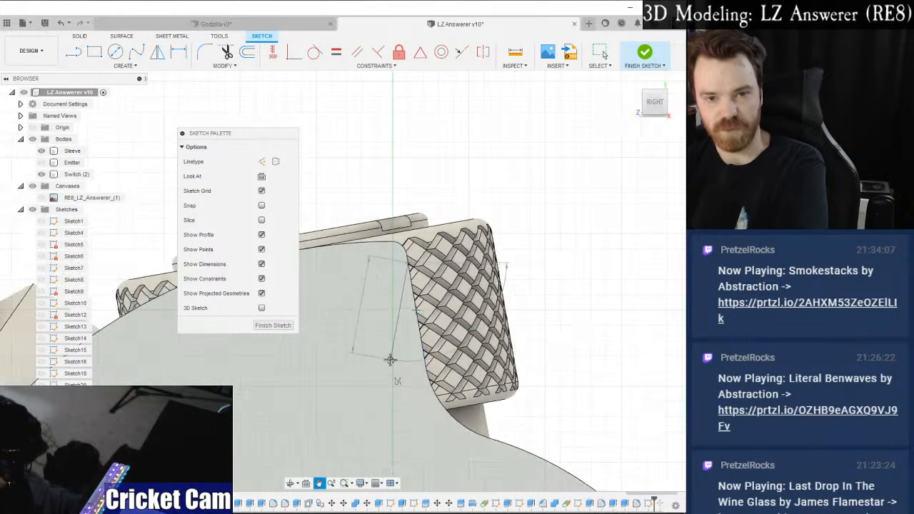
middle_drag(393, 364, 440, 293)
key(Escape)
middle_drag(410, 328, 518, 199)
mouse_move(462, 263)
middle_down()
mouse_move(458, 309)
mouse_move(552, 242)
middle_up()
scroll(459, 310, down, 2)
scroll(460, 310, up, 1)
scroll(459, 310, down, 3)
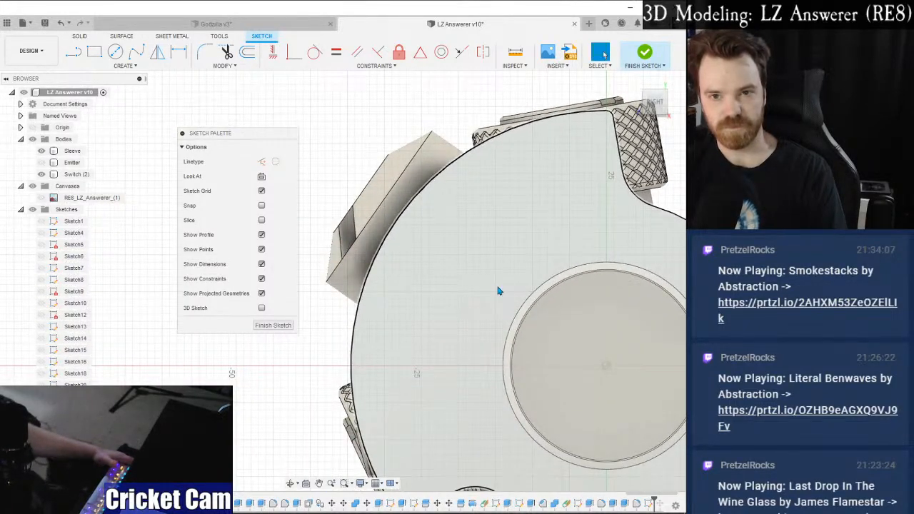
mouse_move(499, 291)
middle_down()
mouse_move(463, 303)
mouse_move(496, 164)
mouse_move(459, 228)
mouse_move(481, 165)
mouse_move(406, 302)
mouse_move(456, 251)
middle_up()
scroll(456, 252, down, 3)
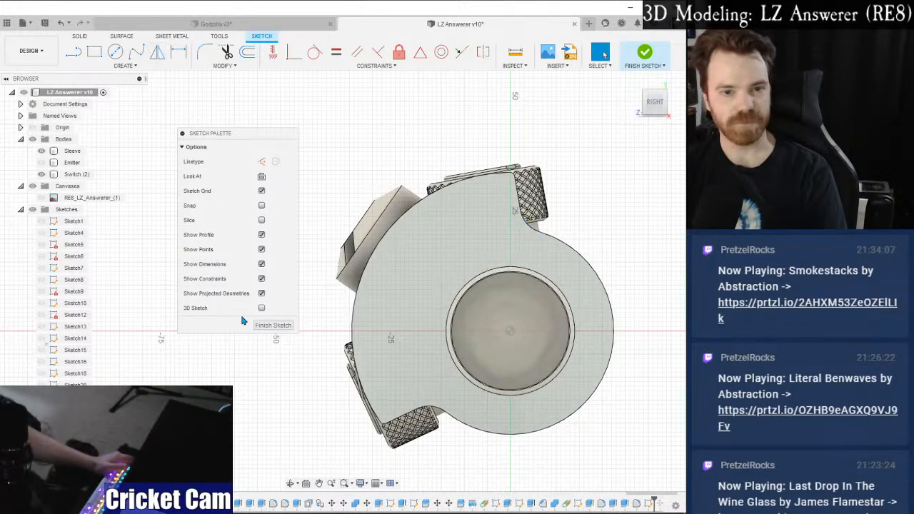
click(249, 314)
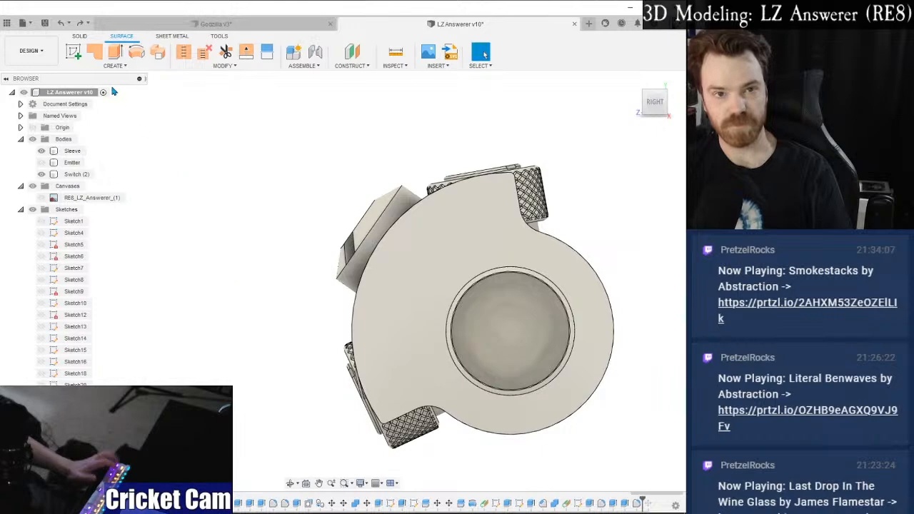
Hide the Sleeve body and rotate the Switch (2) body by -10 degrees about the hilt's lengthwise origin axis.
click(81, 35)
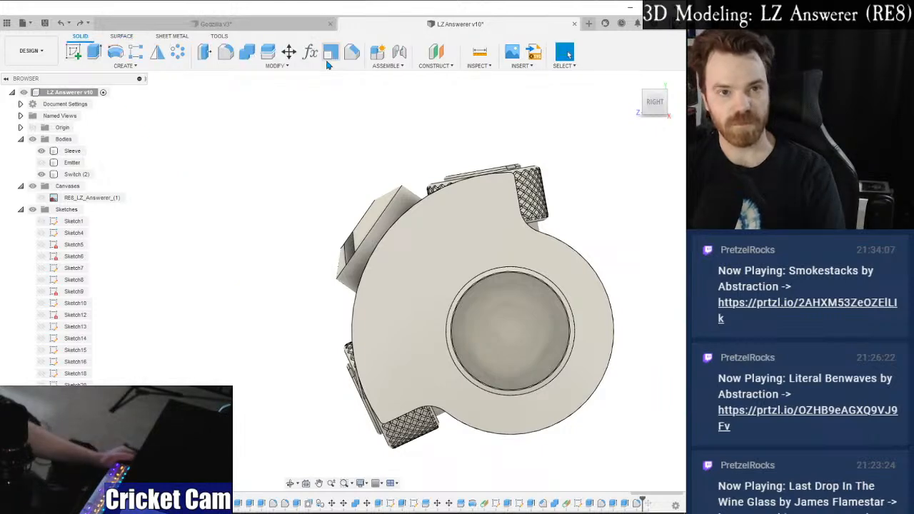
click(289, 53)
click(421, 264)
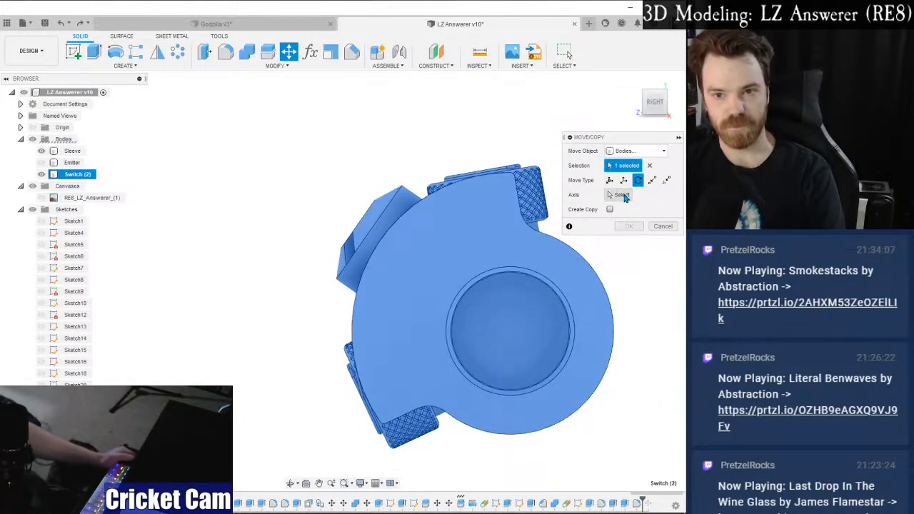
click(626, 198)
drag(653, 108, 678, 107)
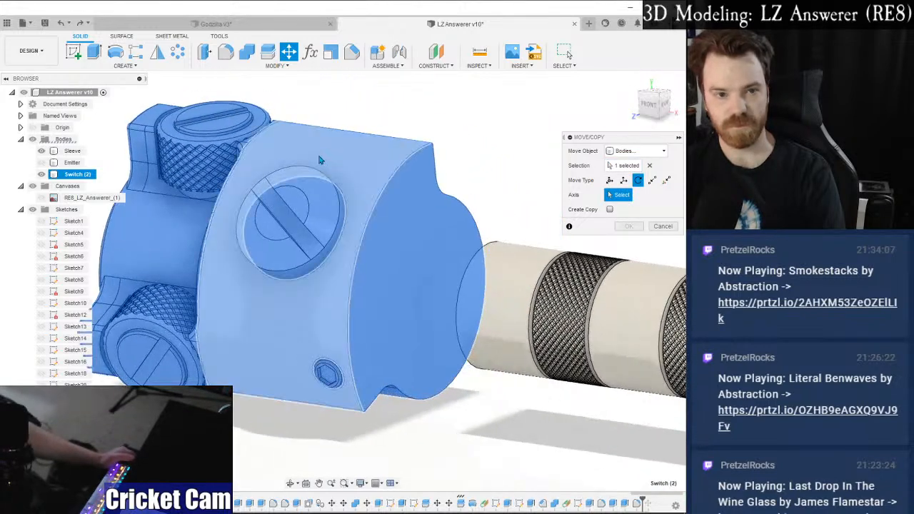
scroll(320, 160, down, 3)
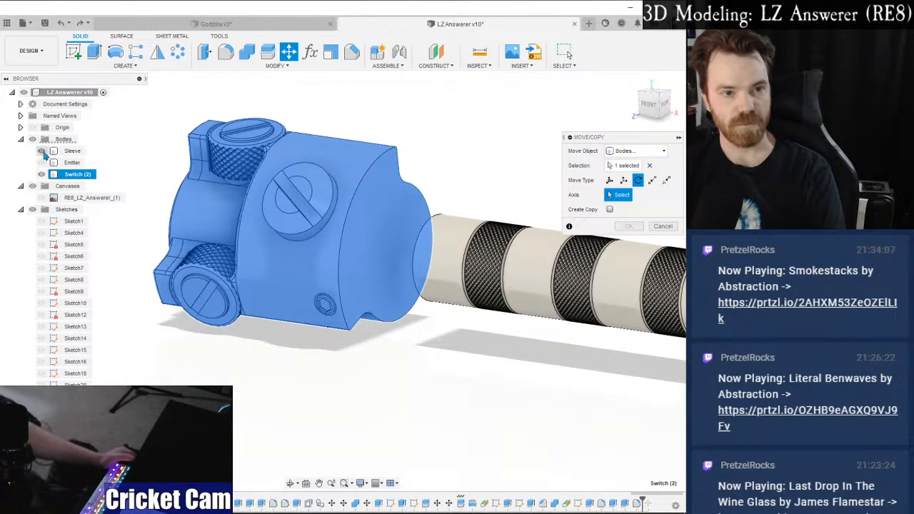
click(42, 150)
click(435, 239)
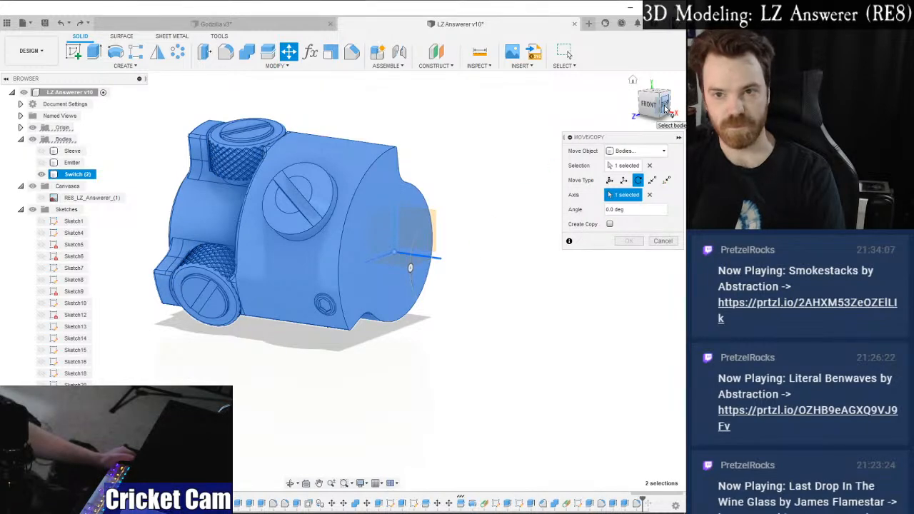
click(665, 107)
drag(410, 276, 411, 268)
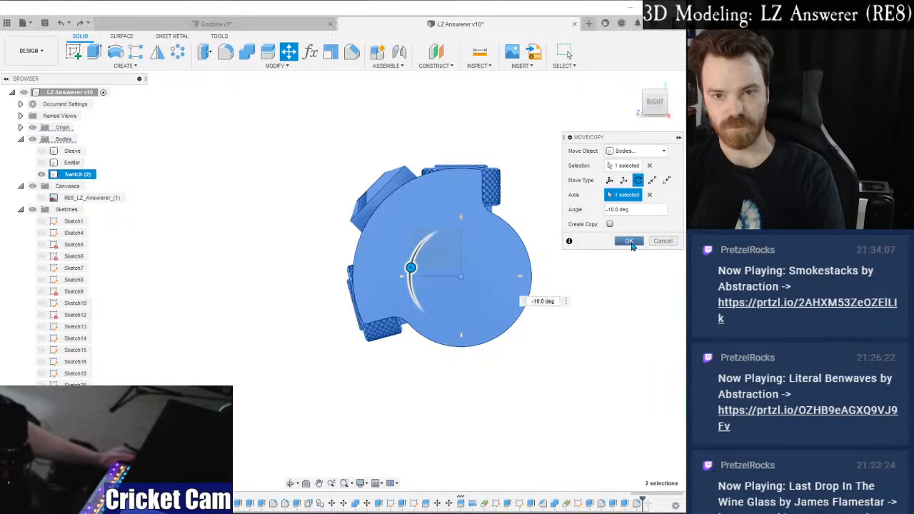
click(629, 242)
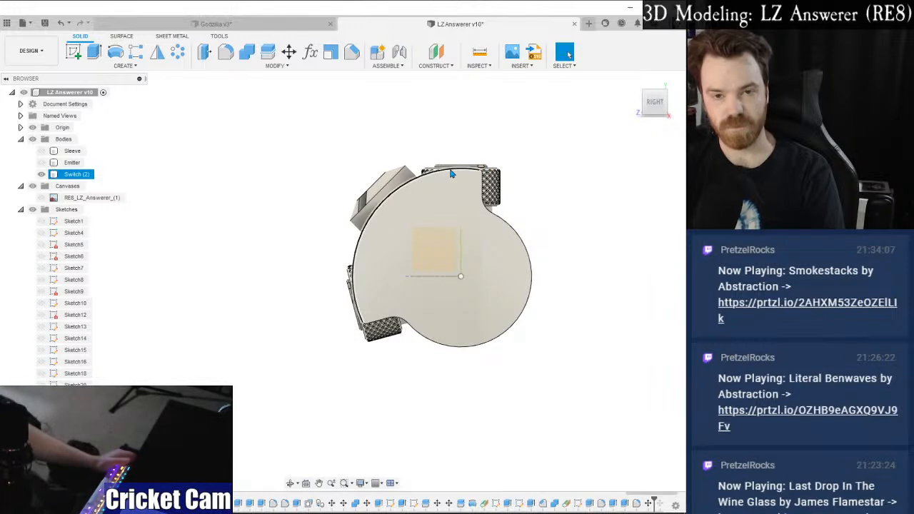
Show the Sleeve body, and hide the Switch (2) body and the origin geometry.
scroll(520, 196, up, 2)
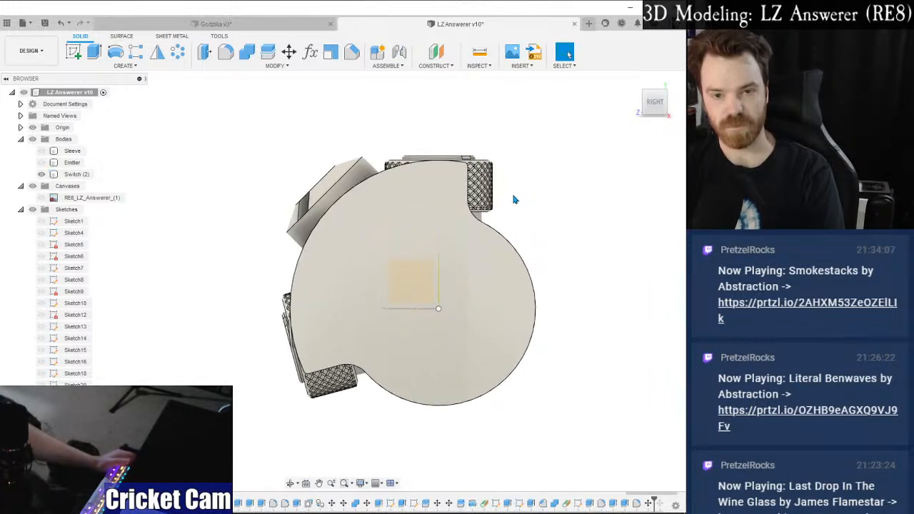
scroll(514, 200, down, 2)
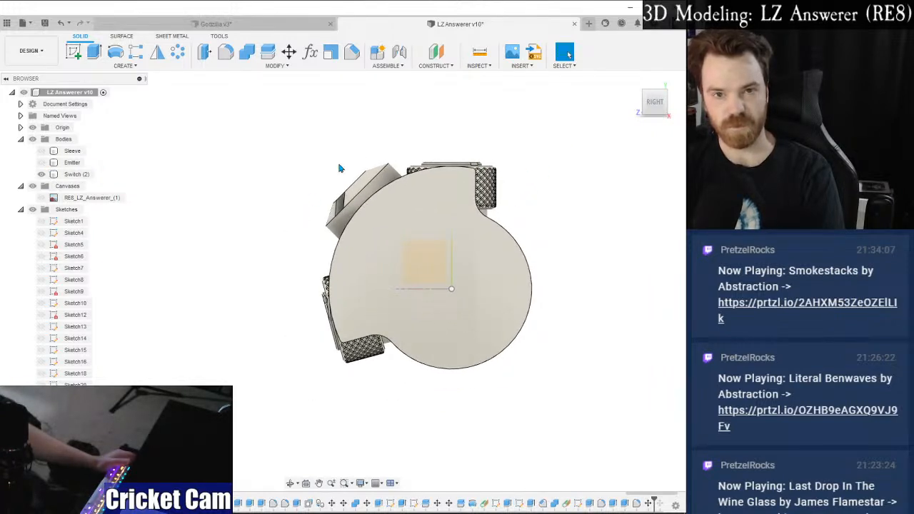
click(51, 152)
click(646, 112)
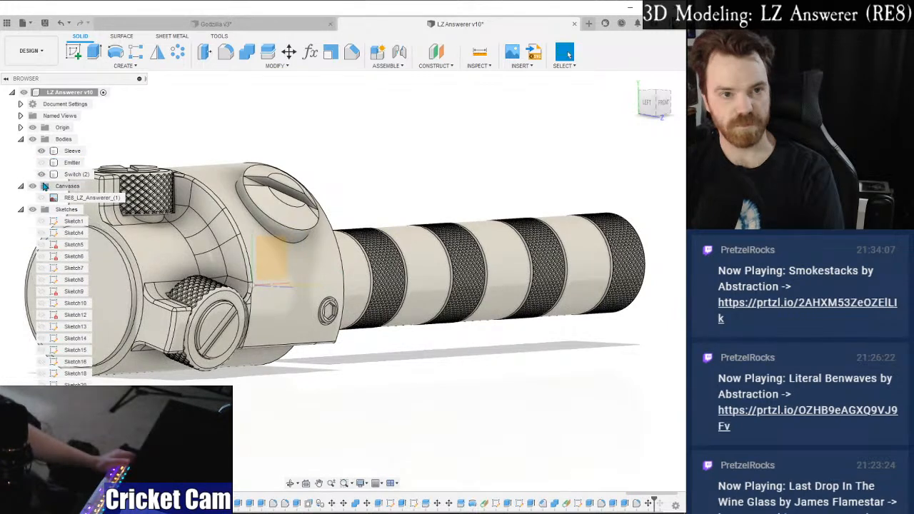
click(42, 175)
scroll(205, 244, up, 3)
click(33, 128)
Start a sketch on the sleeve's flat end face and draw an origin-centred circle matching the face's outer edge.
scroll(312, 309, up, 2)
click(74, 52)
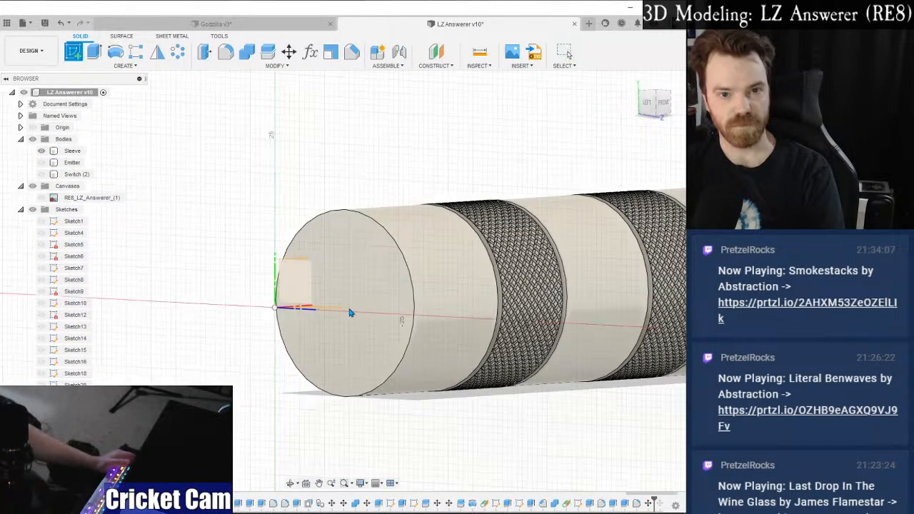
click(361, 286)
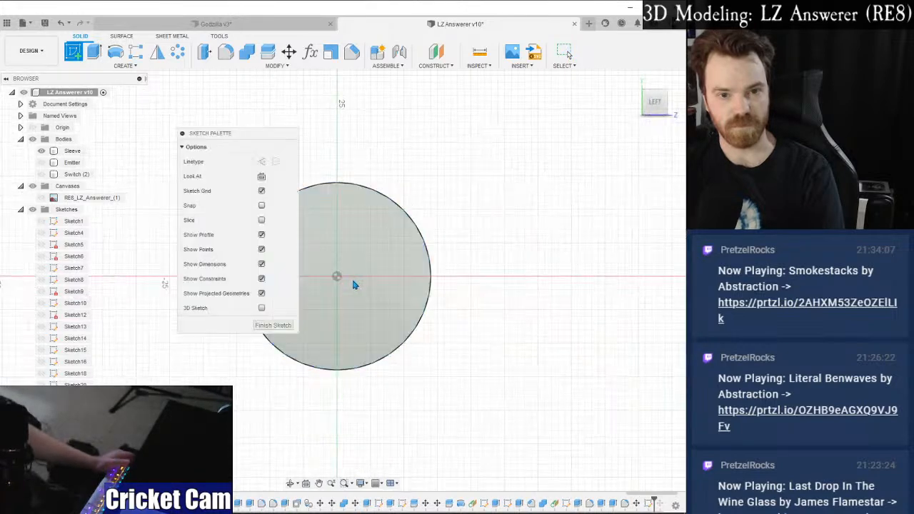
click(115, 52)
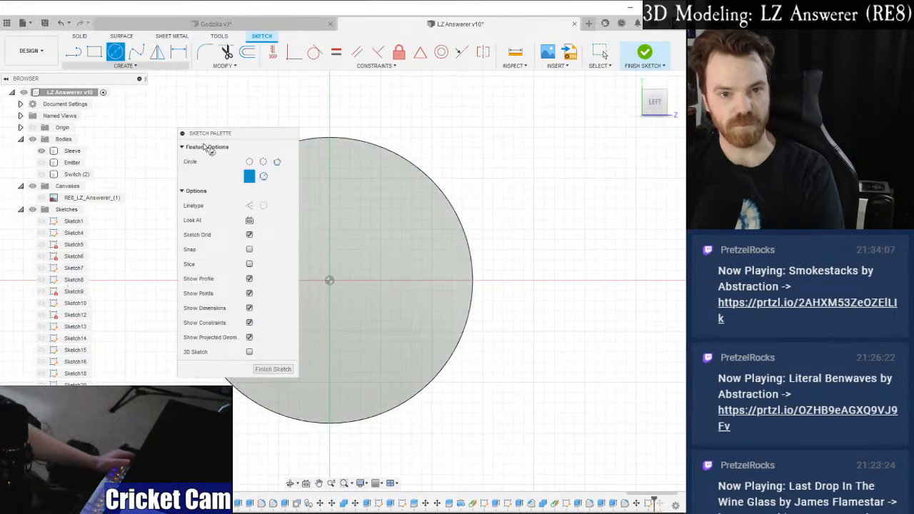
click(329, 280)
click(324, 141)
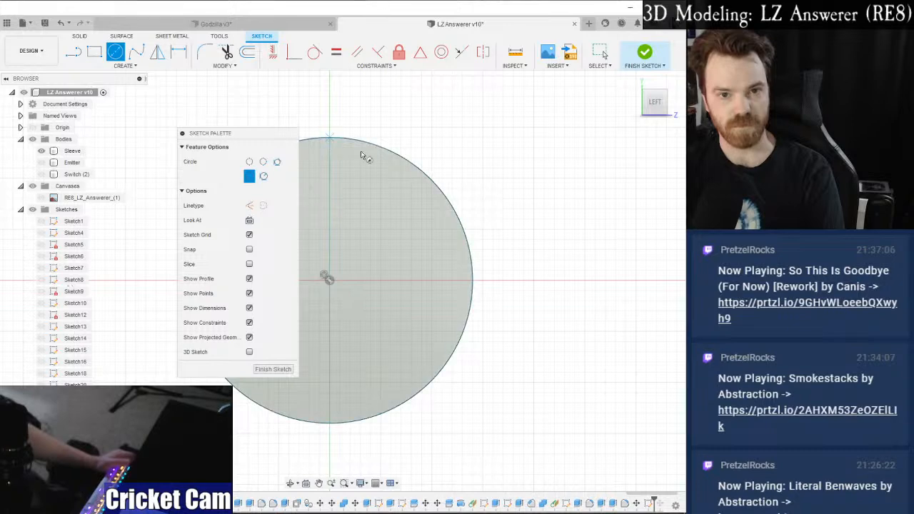
Show the Switch (2) body again and view its flat end face with the sleeve circle squarely from the right.
middle_drag(391, 157, 494, 173)
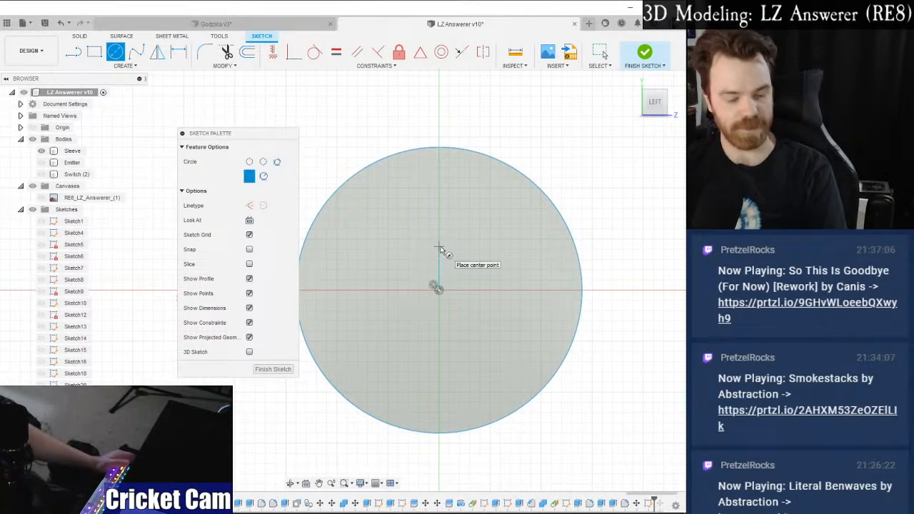
click(41, 175)
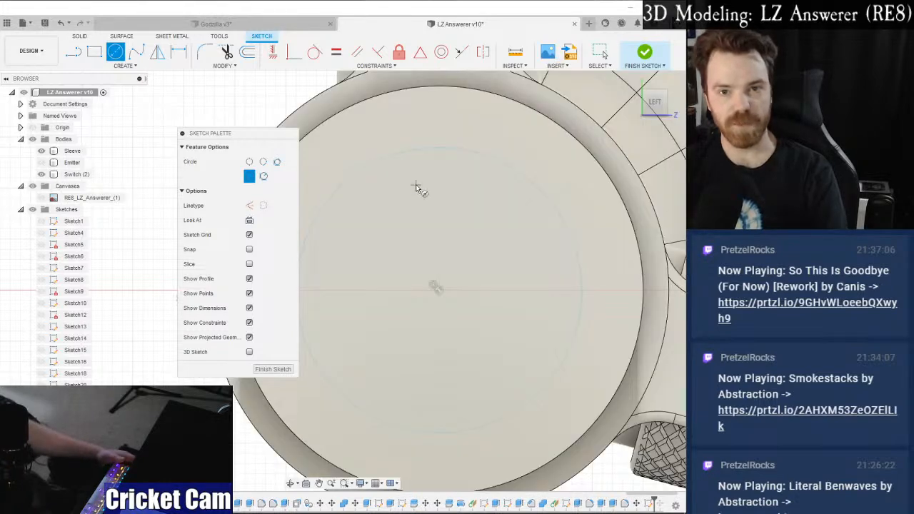
scroll(417, 188, down, 3)
middle_drag(417, 190, 415, 273)
scroll(418, 275, down, 1)
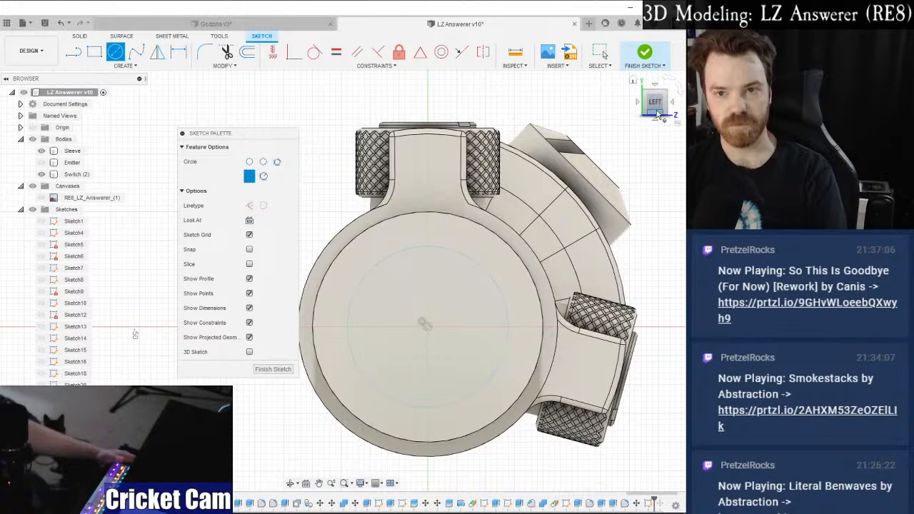
drag(630, 109, 497, 113)
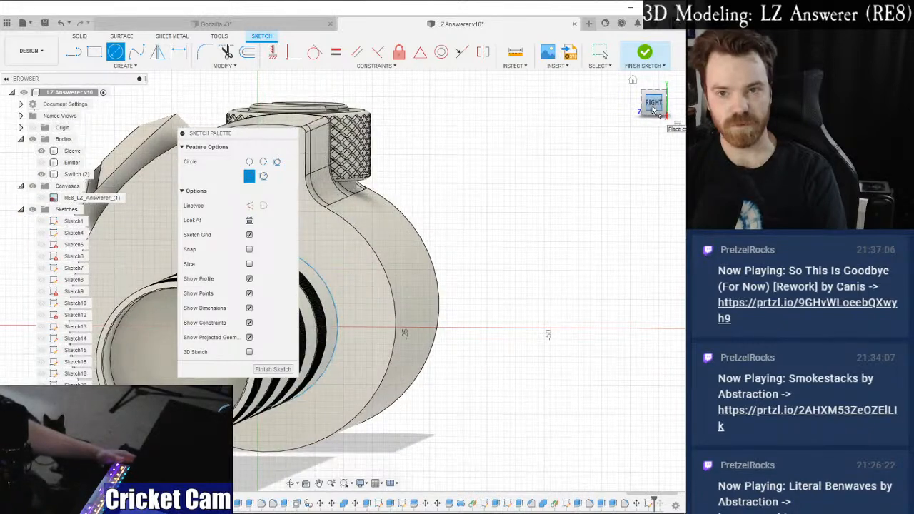
middle_drag(364, 244, 588, 226)
scroll(521, 250, up, 2)
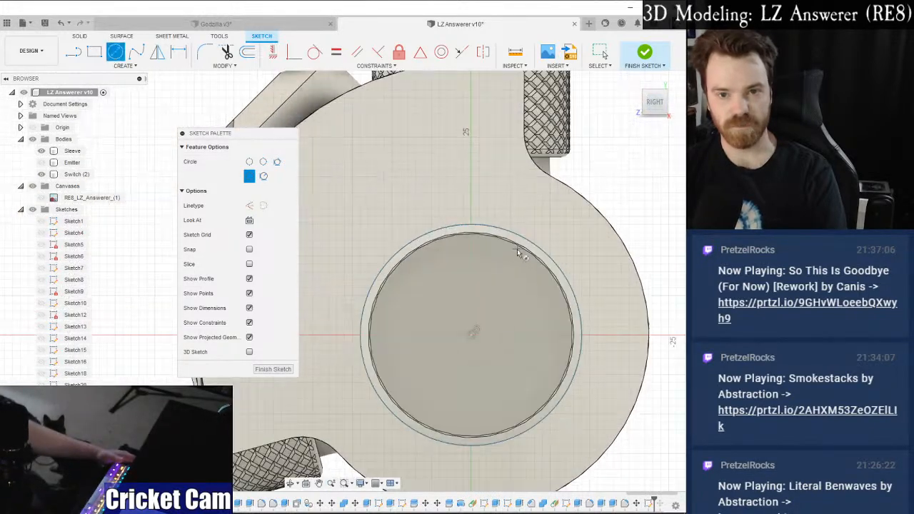
scroll(526, 220, down, 2)
key(Escape)
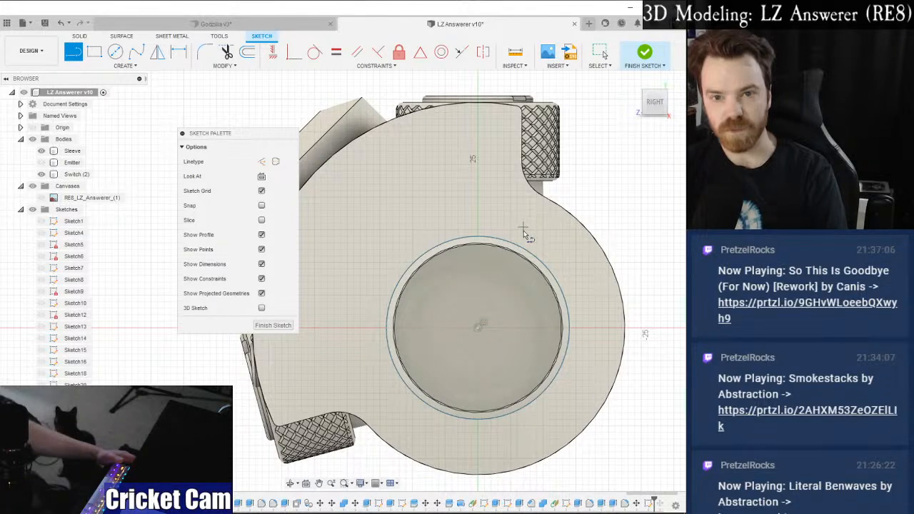
Draw a vertical line about 13.6 mm long crossing the sleeve circle in line with the switch's upper straight edge.
click(526, 327)
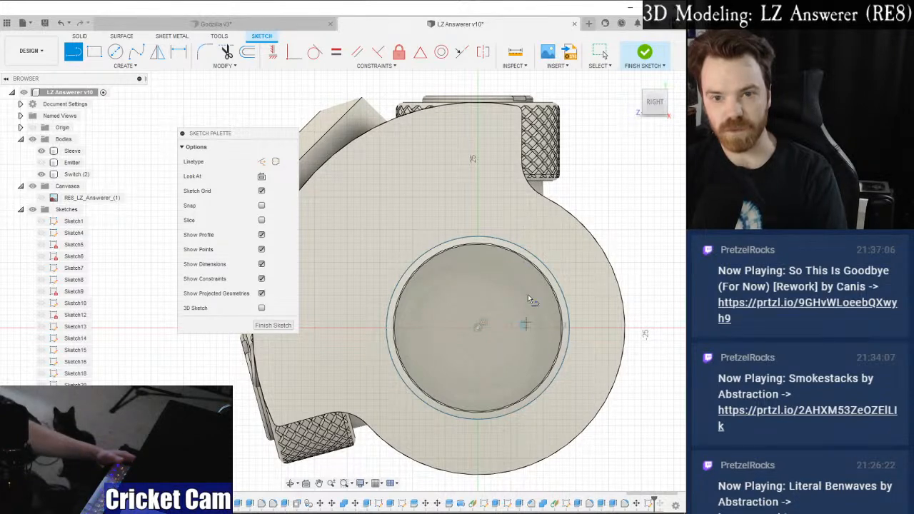
click(526, 243)
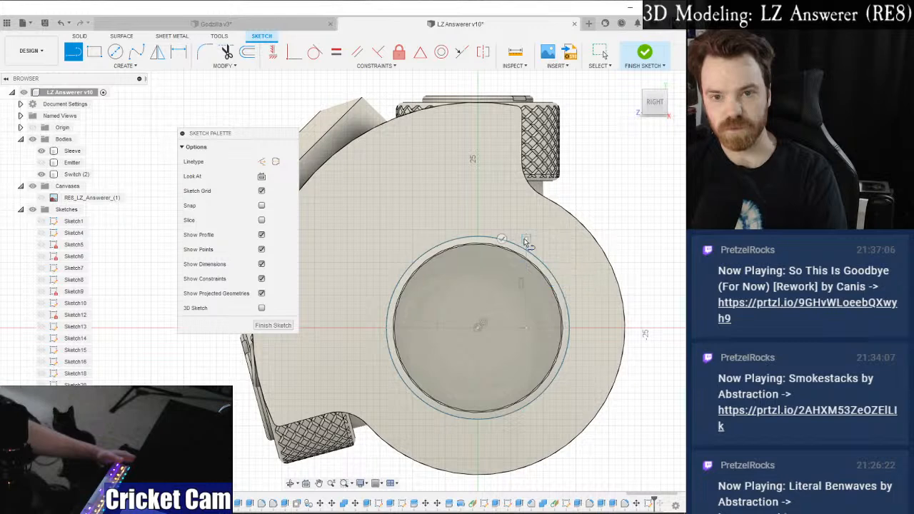
click(501, 240)
Draw a line about 37 mm long at 105 degrees from the switch face's lower corner, continuing its slanted edge across the sleeve circle.
middle_drag(461, 371, 570, 341)
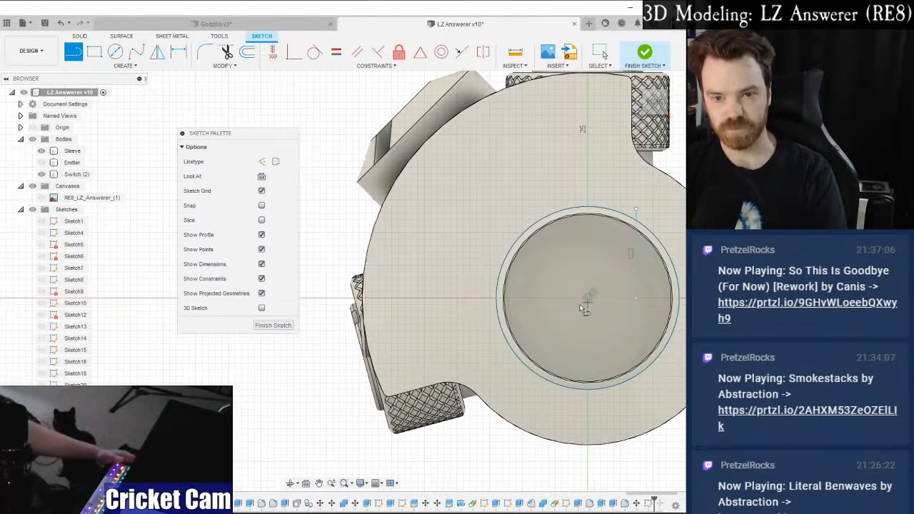
middle_drag(423, 368, 365, 366)
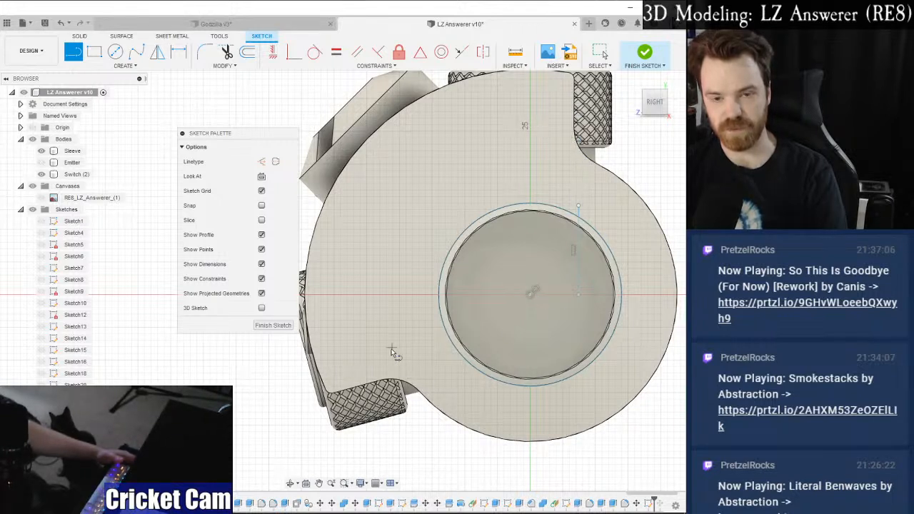
click(326, 353)
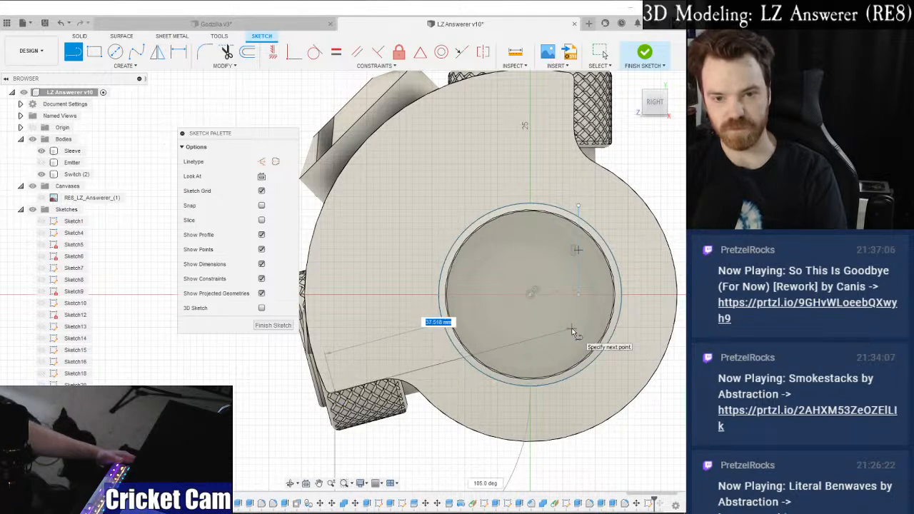
click(571, 331)
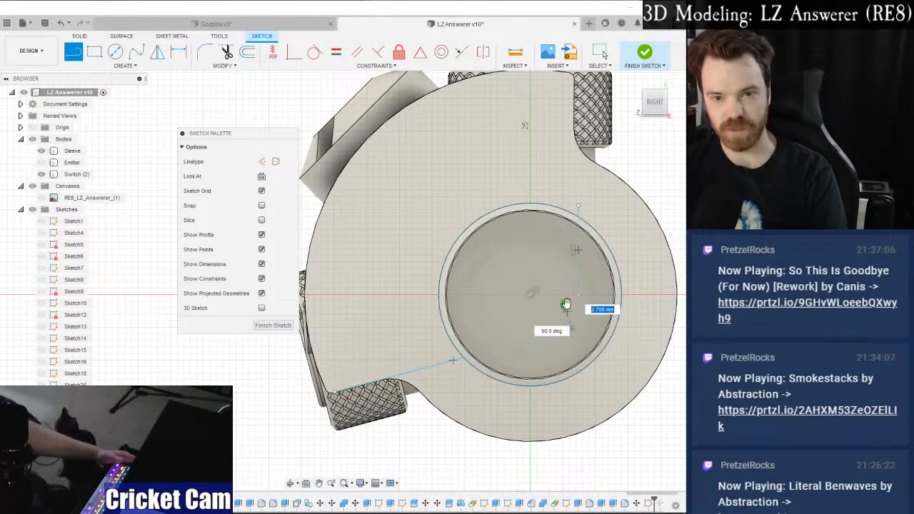
key(Escape)
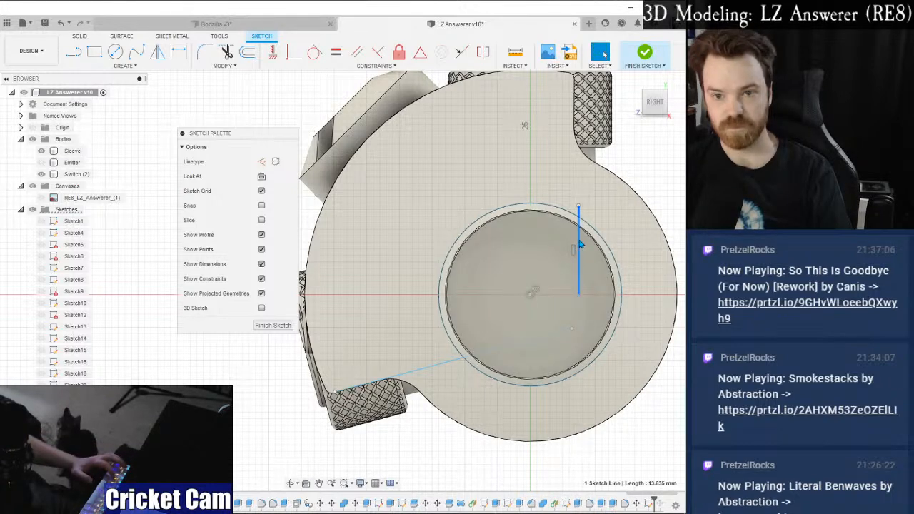
Convert both crossing lines to construction, trim away the circle's portion facing the smaller lobe, and finish the sketch.
click(517, 345)
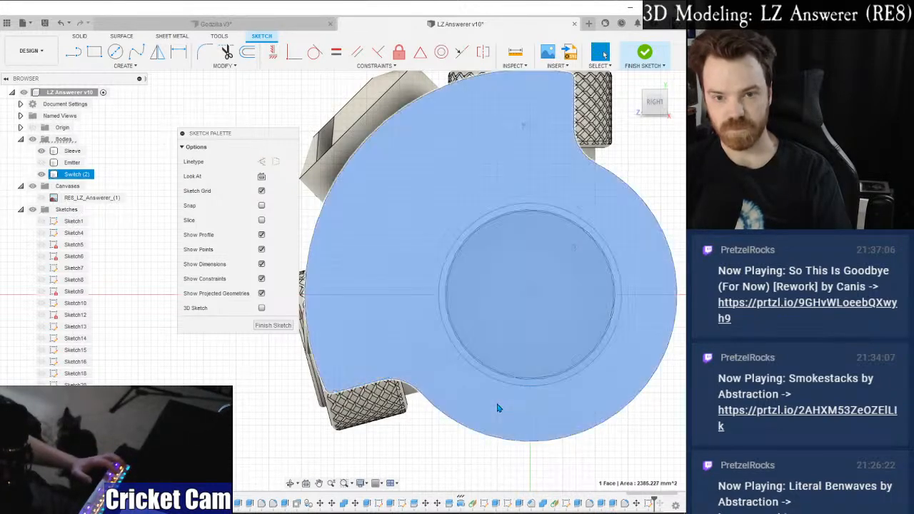
key(x)
key(t)
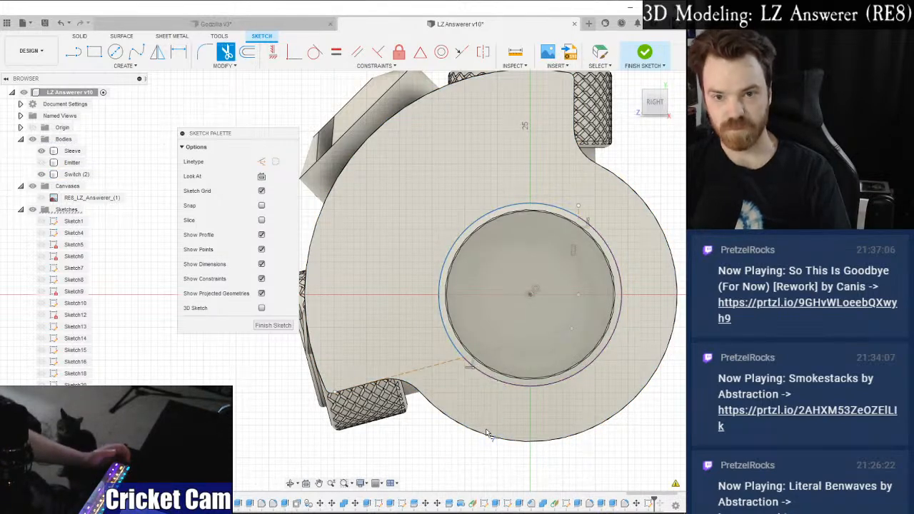
key(Escape)
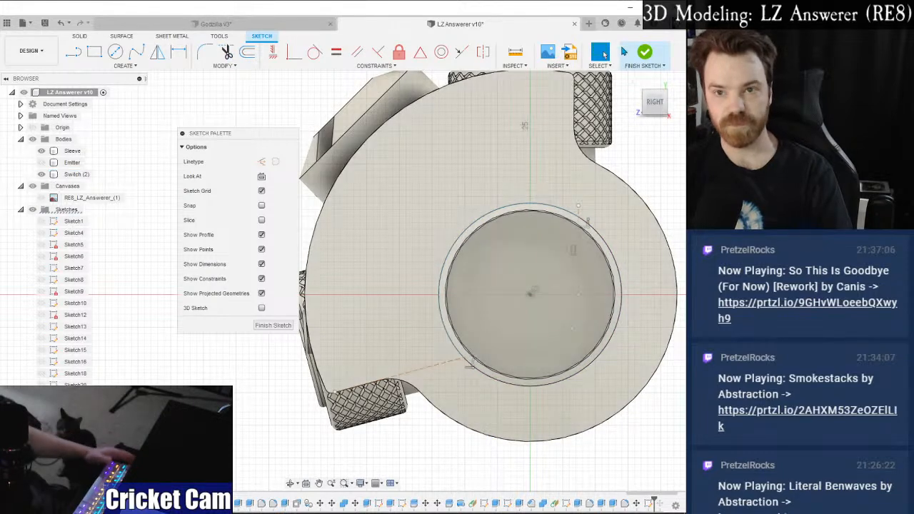
click(644, 53)
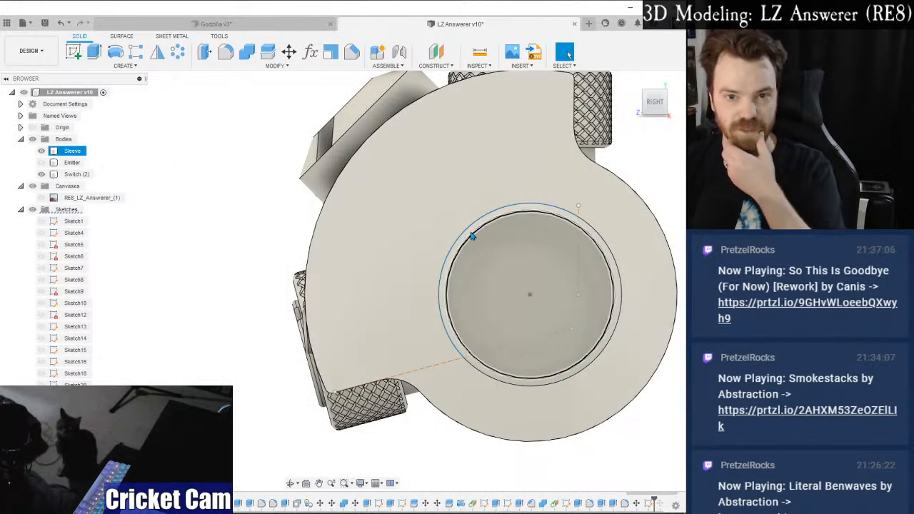
Hide the Sleeve body so the switch's end face and the trimmed circle sketch are unobstructed.
drag(653, 106, 688, 109)
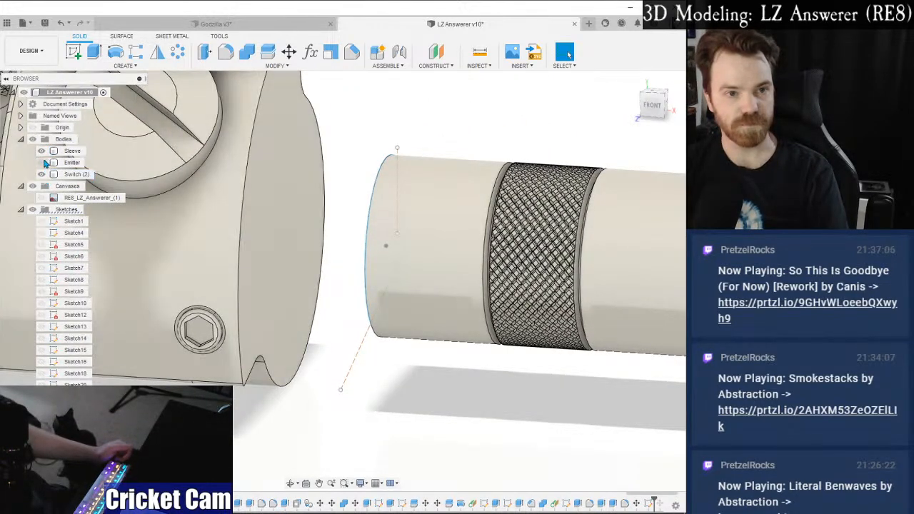
click(40, 174)
scroll(364, 128, down, 3)
middle_drag(365, 128, 368, 204)
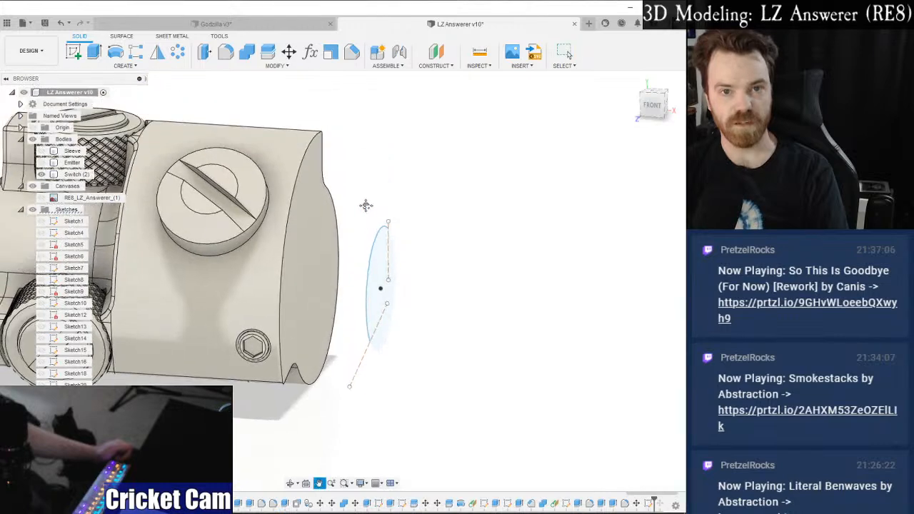
Create a surface loft as a new body from the switch end face's large outer arc to the trimmed sleeve arc, checking it against the reference canvas.
click(122, 35)
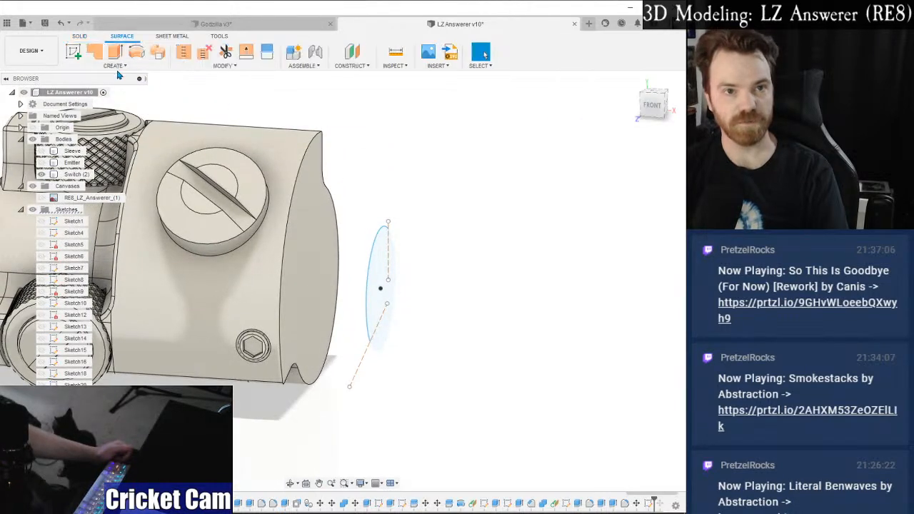
click(118, 66)
click(95, 142)
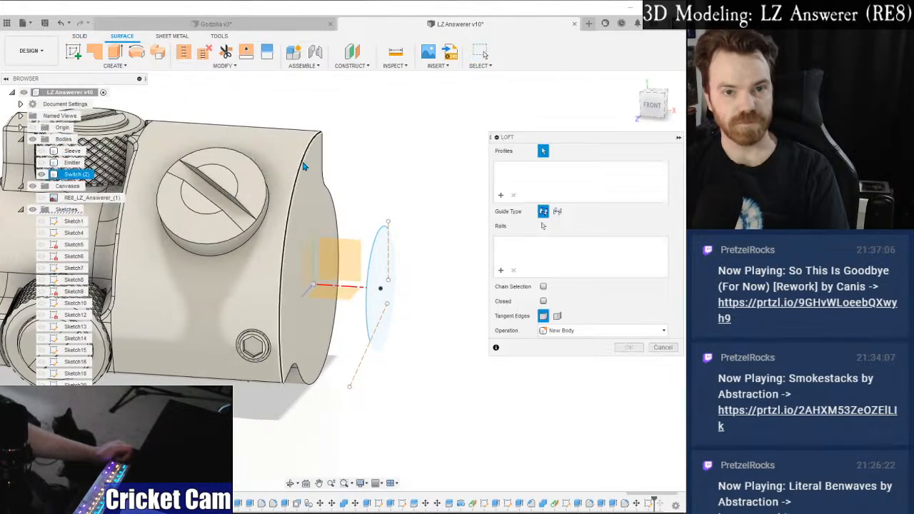
click(315, 168)
click(375, 243)
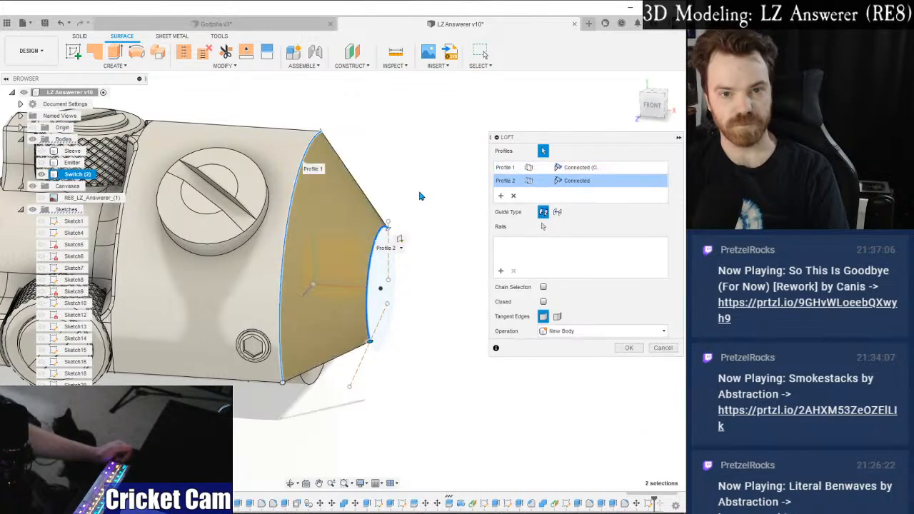
mouse_move(655, 109)
mouse_down()
mouse_move(547, 129)
mouse_move(461, 127)
mouse_move(649, 111)
mouse_move(631, 132)
mouse_up()
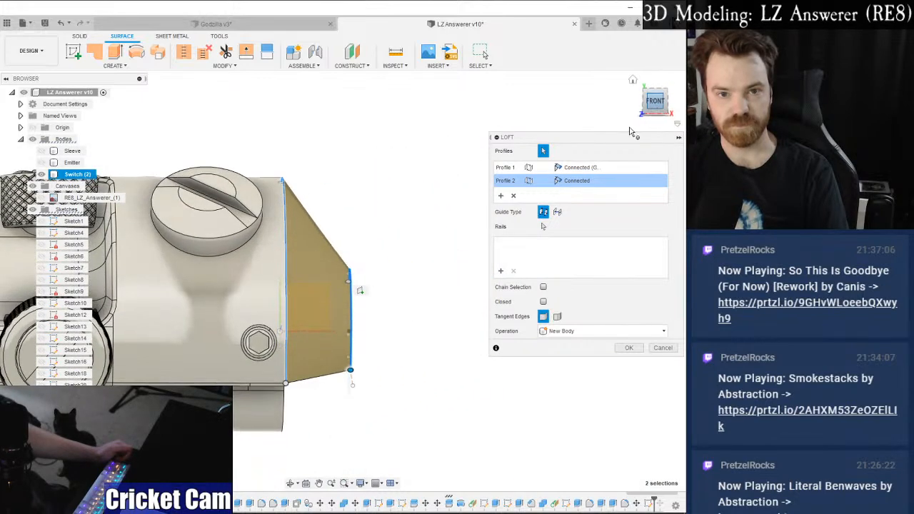
click(42, 198)
mouse_move(270, 143)
middle_down()
mouse_move(362, 151)
mouse_move(300, 150)
mouse_move(209, 123)
mouse_move(266, 137)
middle_up()
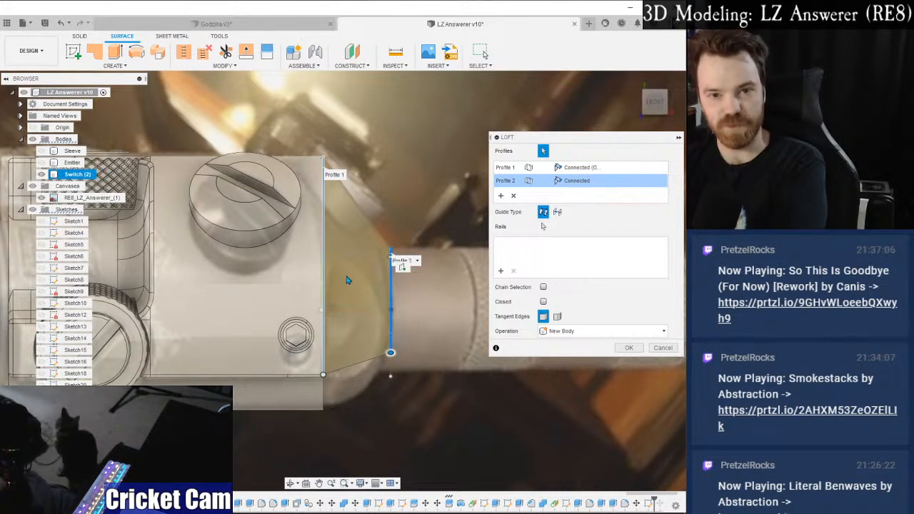
click(627, 348)
Hide the reference canvas and examine the lofted surface's shape from the right and front.
click(41, 209)
scroll(579, 134, down, 2)
mouse_move(655, 105)
mouse_down()
mouse_move(549, 120)
mouse_move(633, 112)
mouse_move(606, 113)
mouse_up()
mouse_move(342, 280)
shift+middle_down()
mouse_move(297, 289)
mouse_move(287, 313)
mouse_move(255, 342)
mouse_move(210, 338)
mouse_move(275, 330)
shift+middle_up()
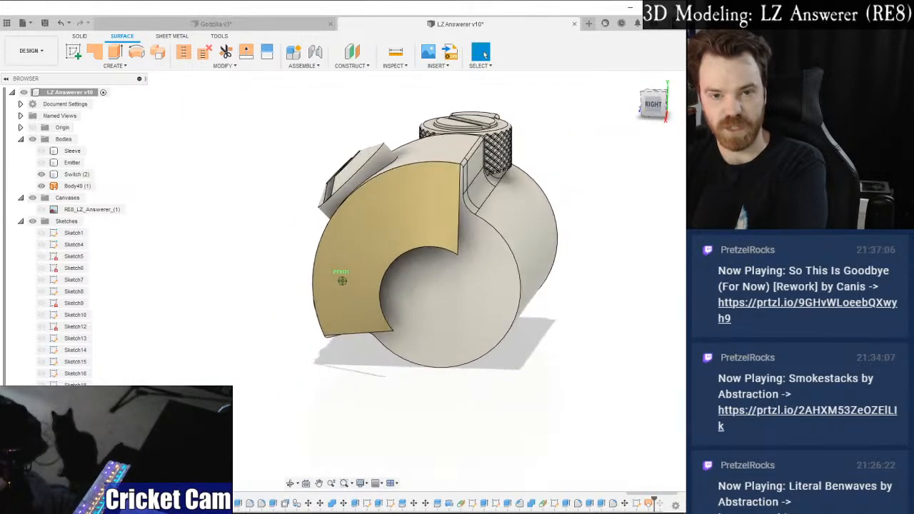
click(654, 103)
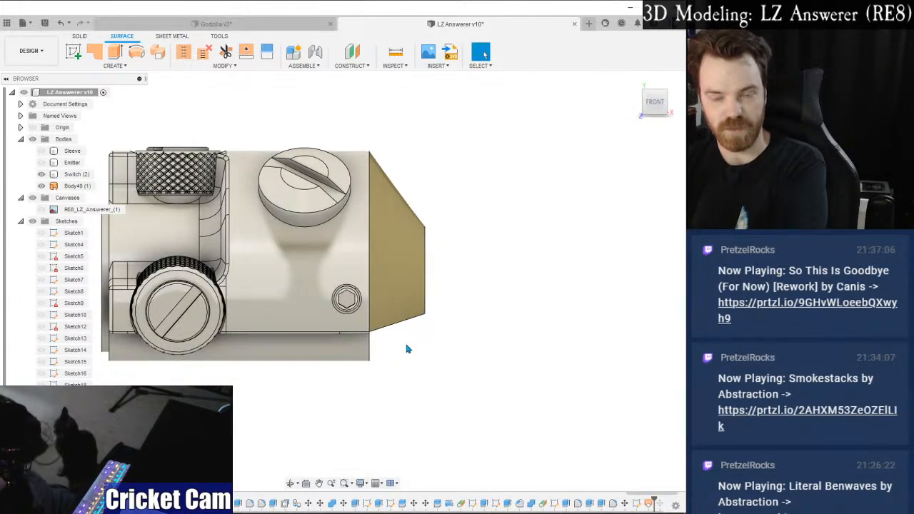
Show the RE8_LZ_Answerer canvas again and reduce its opacity.
click(41, 209)
right_click(80, 212)
click(103, 231)
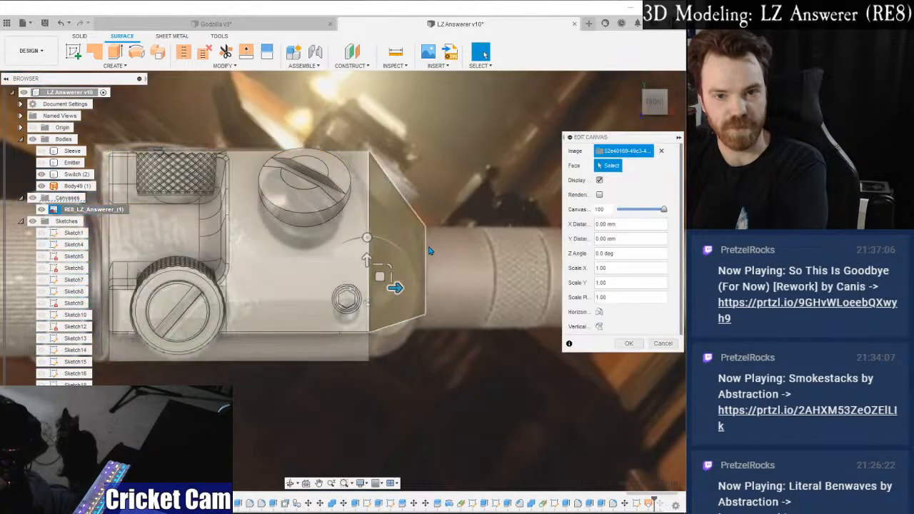
drag(664, 213, 651, 213)
click(629, 344)
Compare the lofted surface's lower edge and the smaller lobe's end with the transition in the reference canvas from the front.
scroll(422, 336, up, 8)
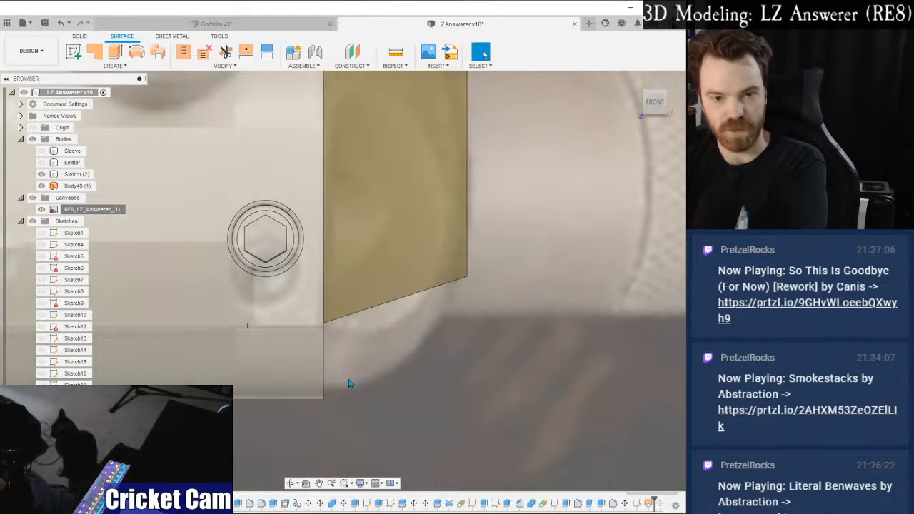
scroll(367, 357, down, 3)
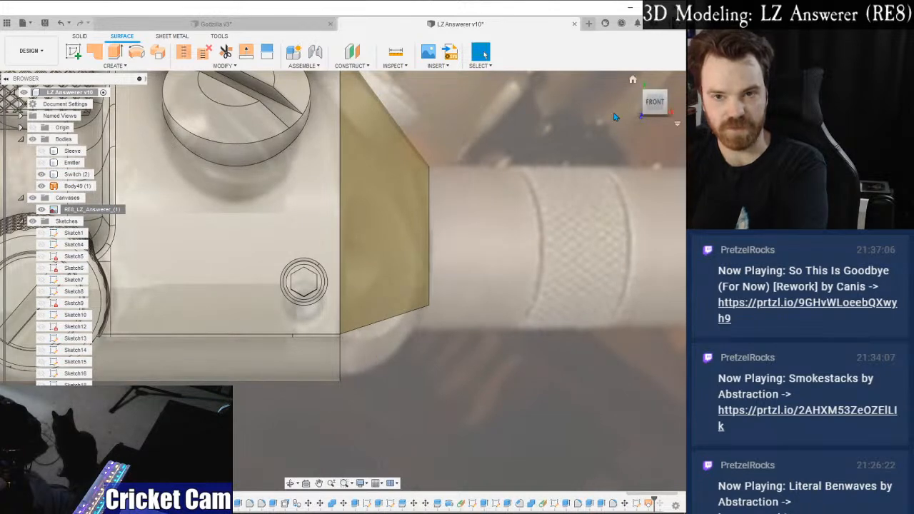
mouse_move(666, 105)
mouse_down()
mouse_move(688, 108)
mouse_move(661, 107)
mouse_up()
click(655, 104)
middle_drag(405, 290, 475, 262)
click(452, 334)
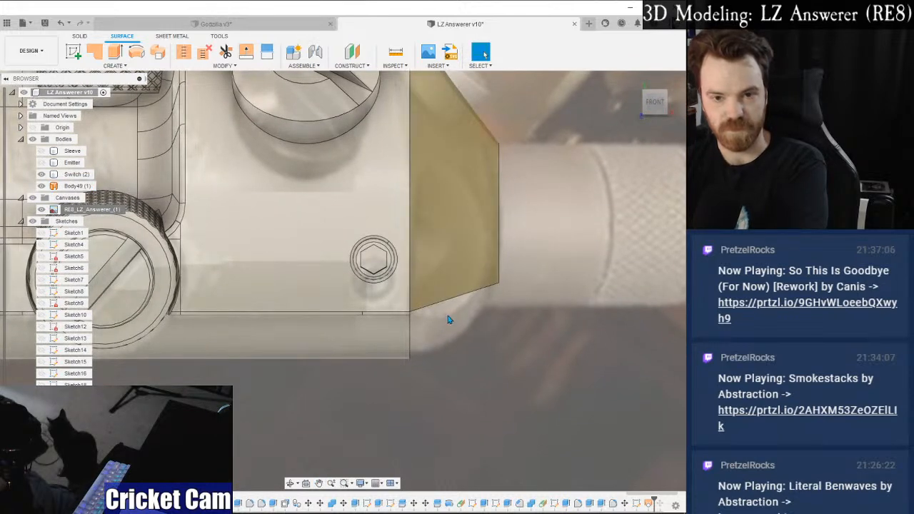
scroll(475, 296, up, 1)
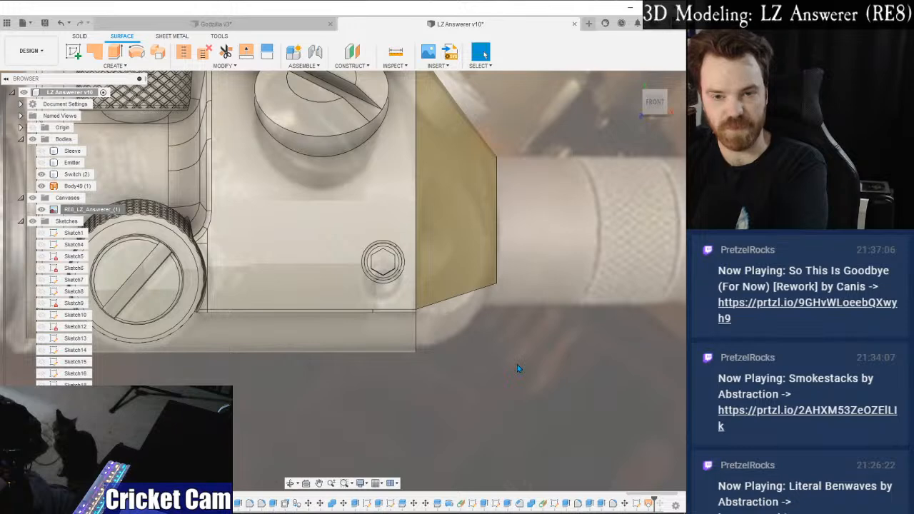
scroll(519, 365, down, 3)
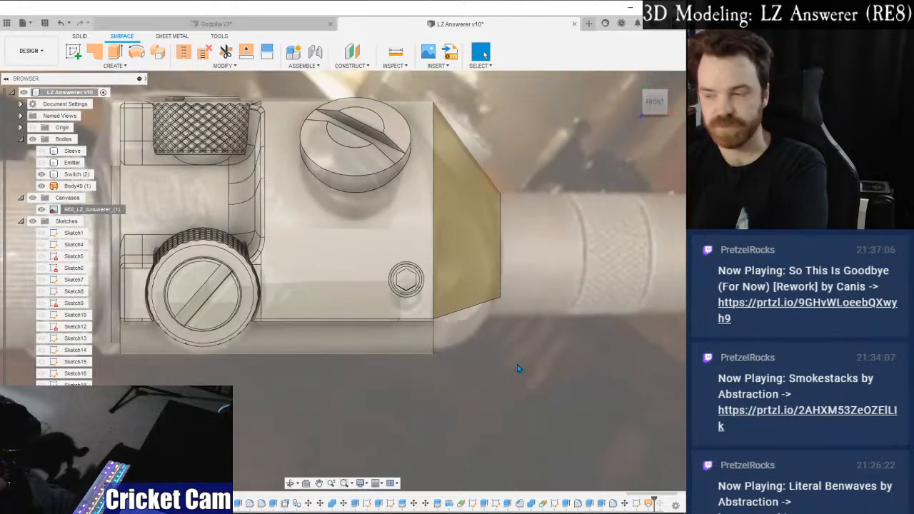
shift+middle_drag(343, 279, 343, 281)
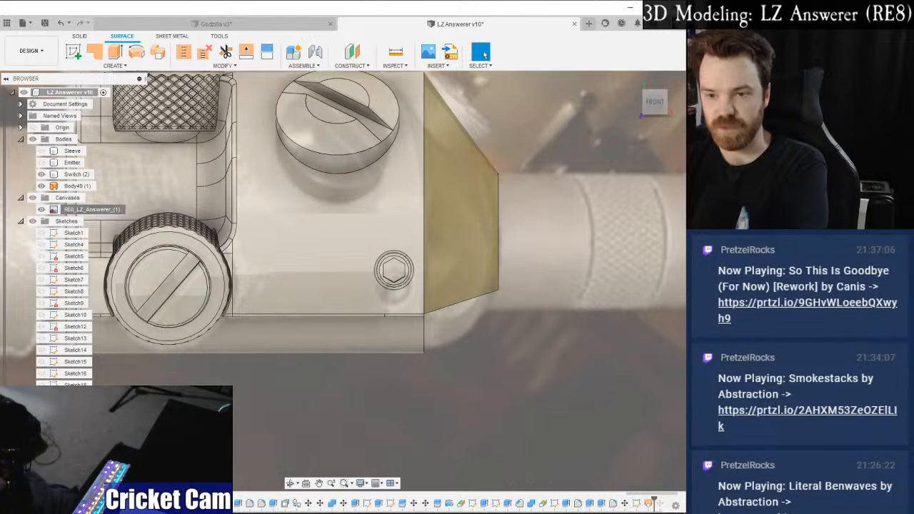
Switch to the browser window with the LZ Answerer GIF, examine the hilt enlarged, and close the window.
key(super+d)
key(super+d)
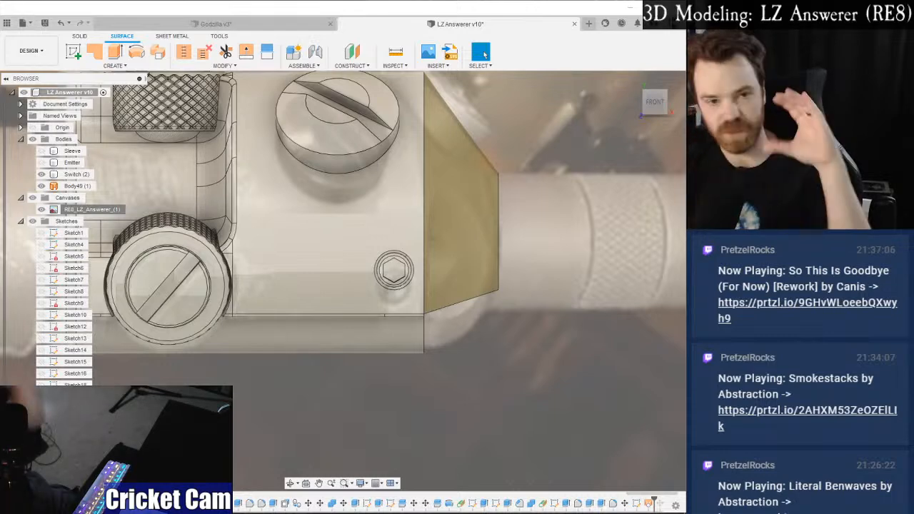
click(128, 221)
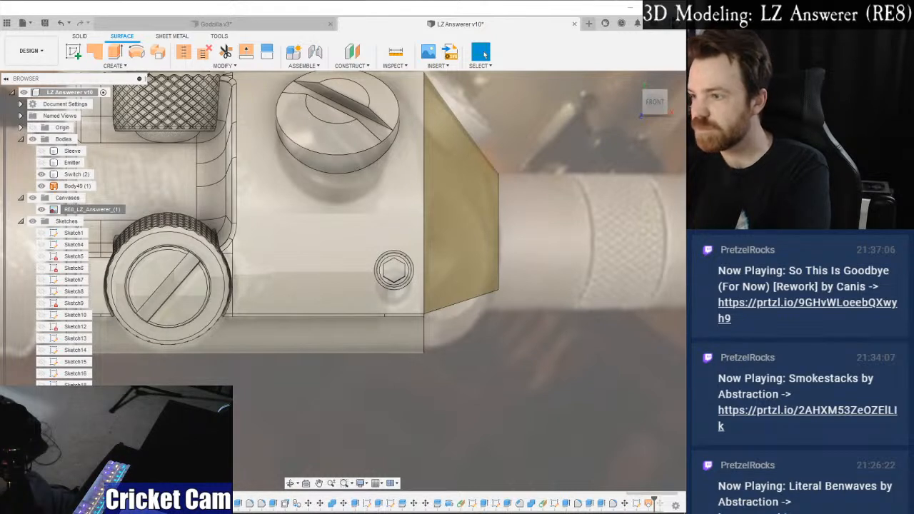
drag(684, 99, 309, 31)
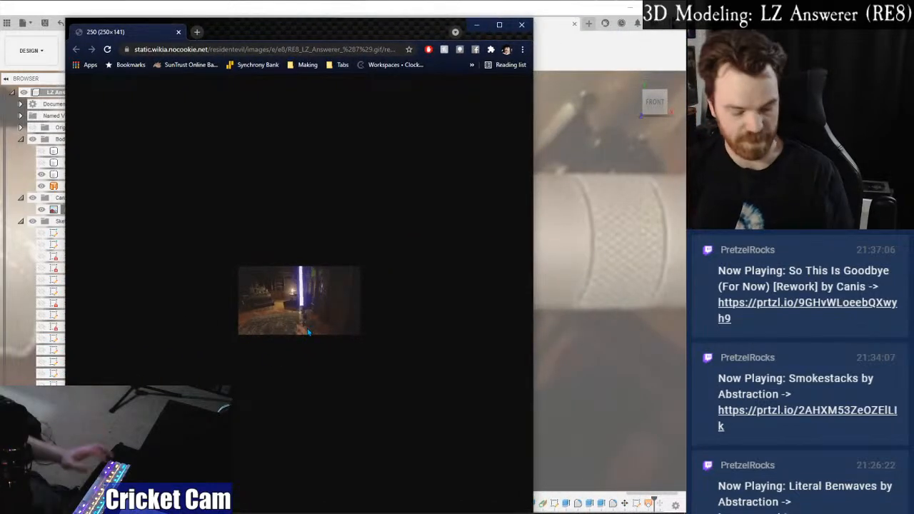
ctrl+scroll(308, 333, up, 8)
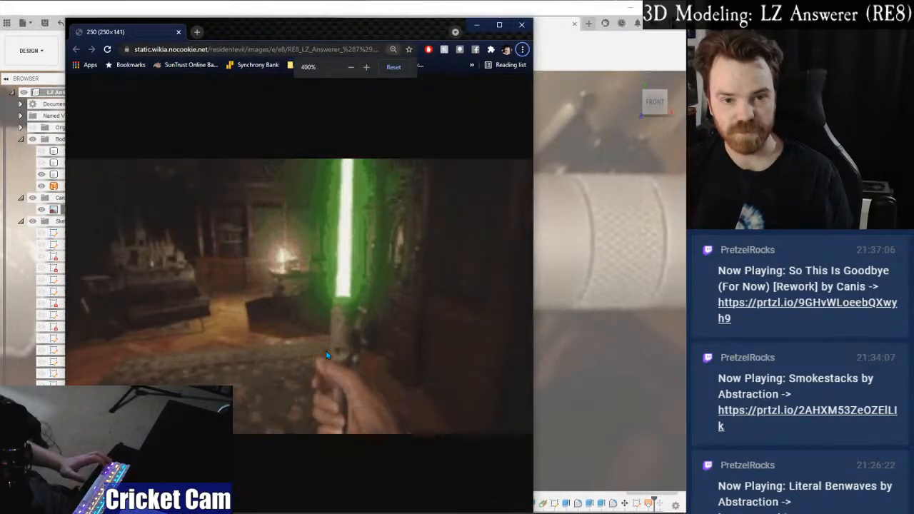
ctrl+scroll(322, 356, up, 1)
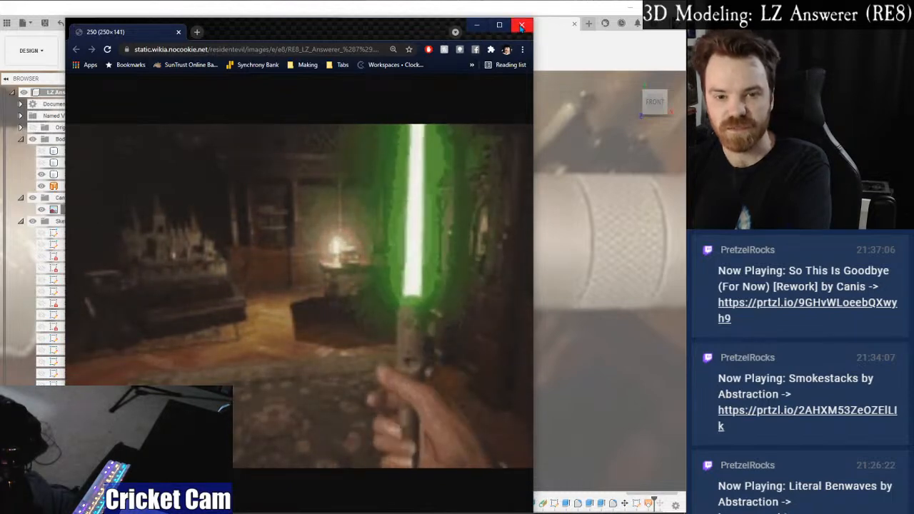
click(522, 26)
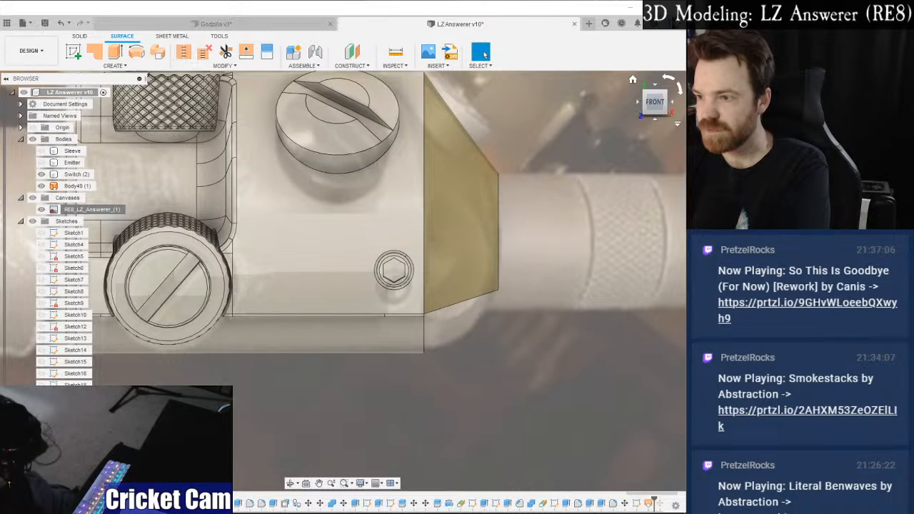
Bring the Resident Evil Village gameplay video into view in the browser and change its playback quality.
drag(913, 86, 286, 4)
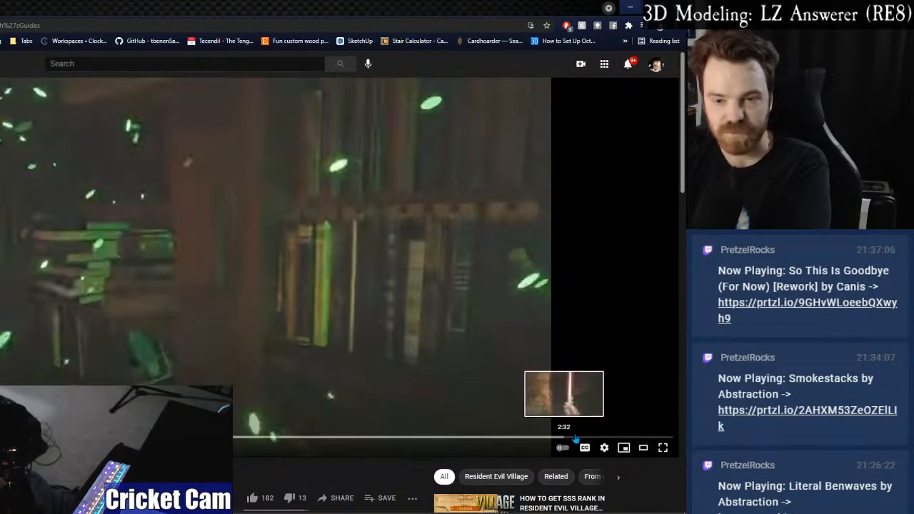
click(605, 448)
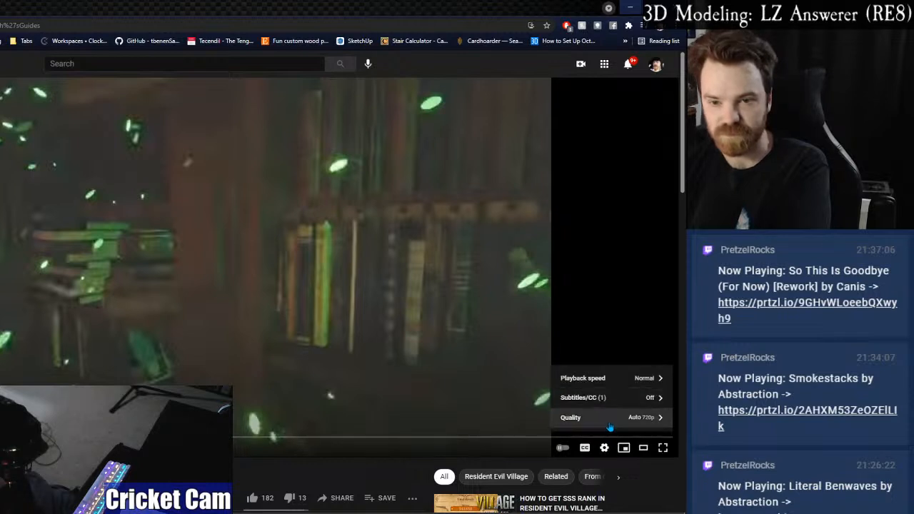
click(609, 421)
click(597, 300)
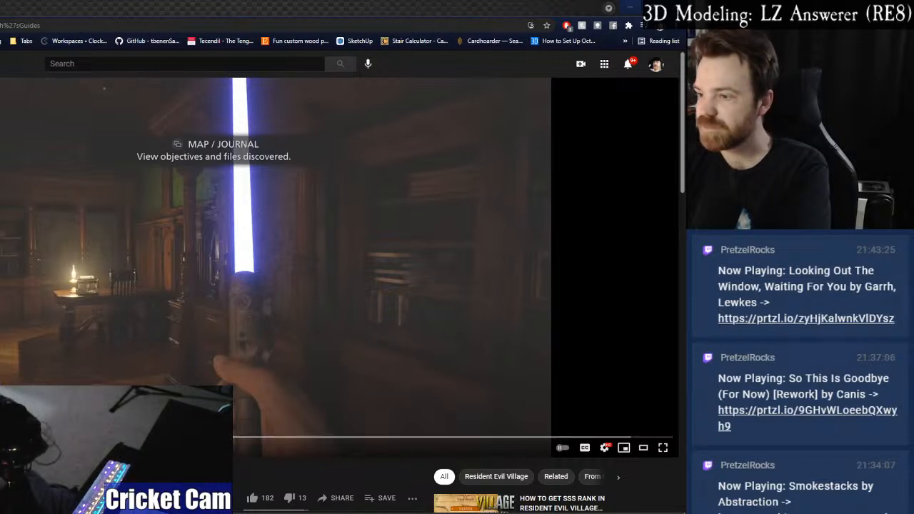
Seek through the gameplay video and examine the hilt's switch section as the character holds and swings it.
click(3, 437)
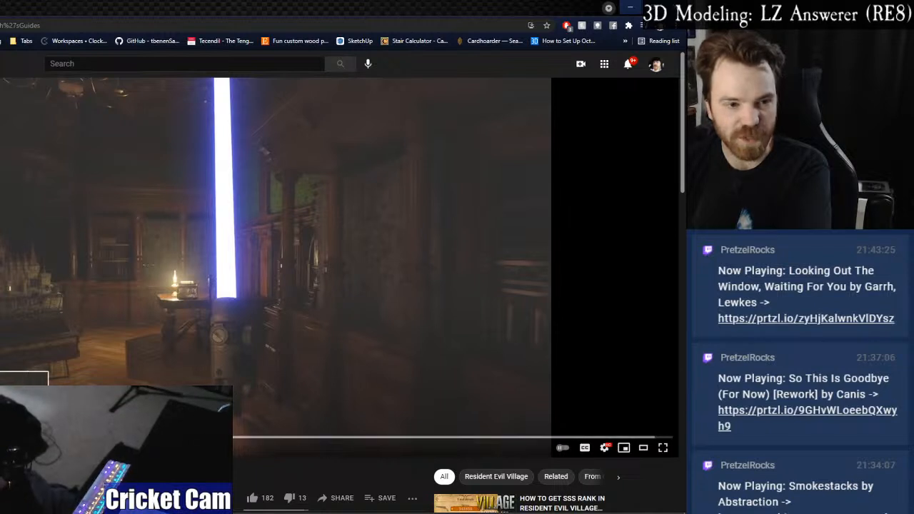
click(12, 438)
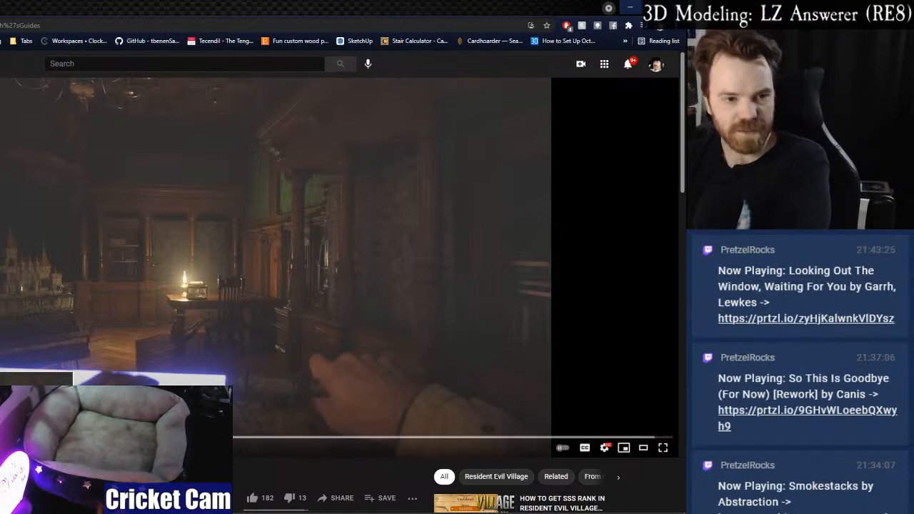
key(Right)
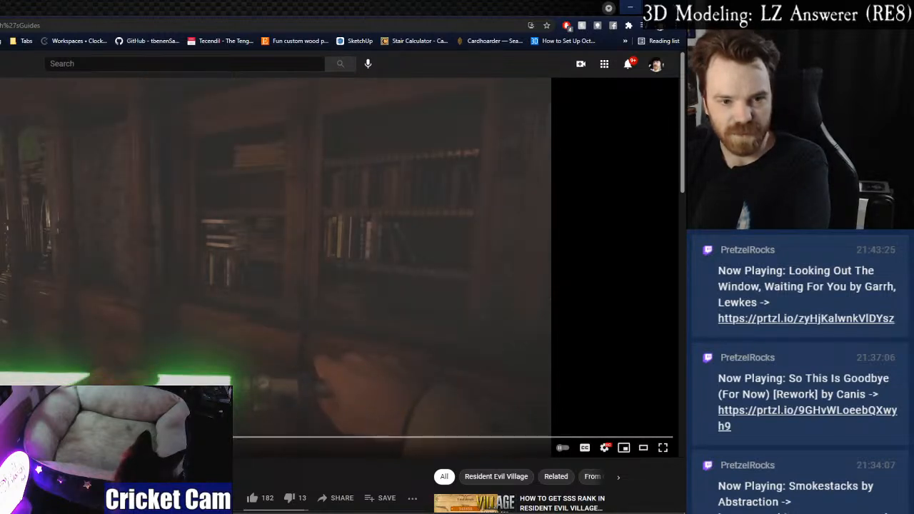
key(Right)
key(Right)
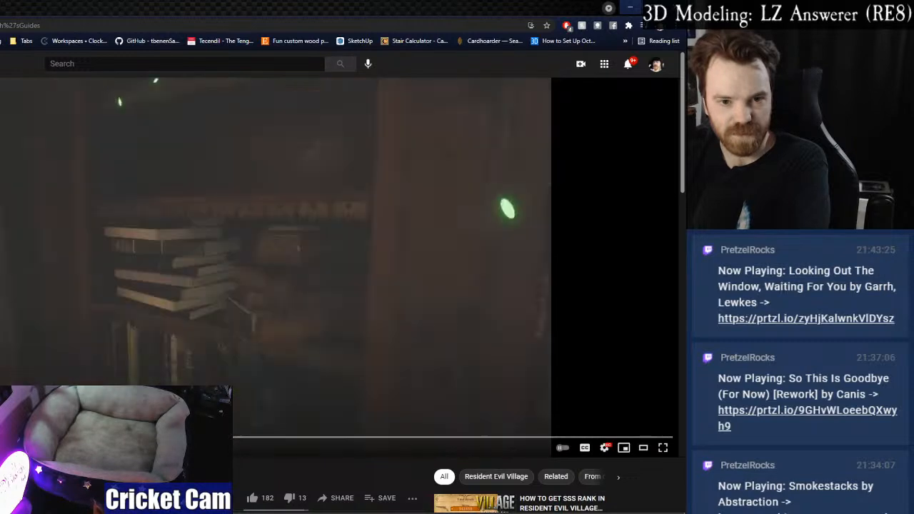
key(Right)
key(Right)
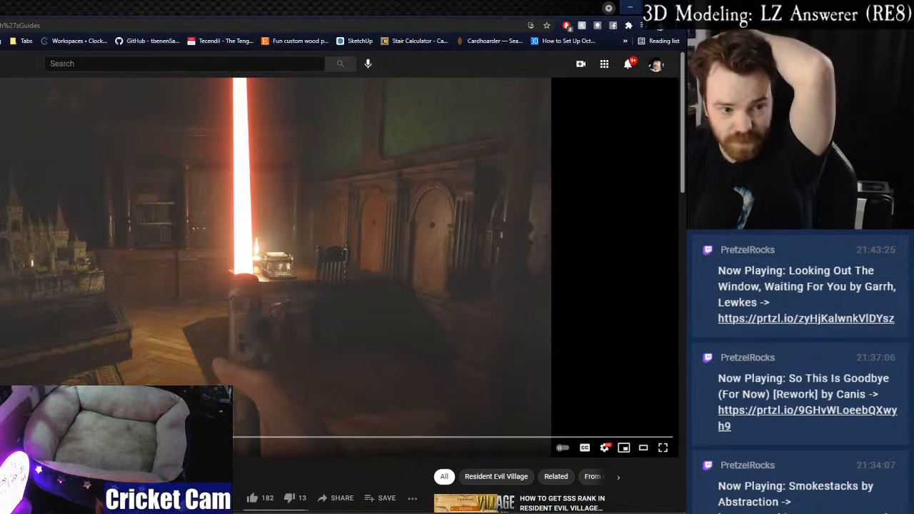
scroll(339, 286, down, 1)
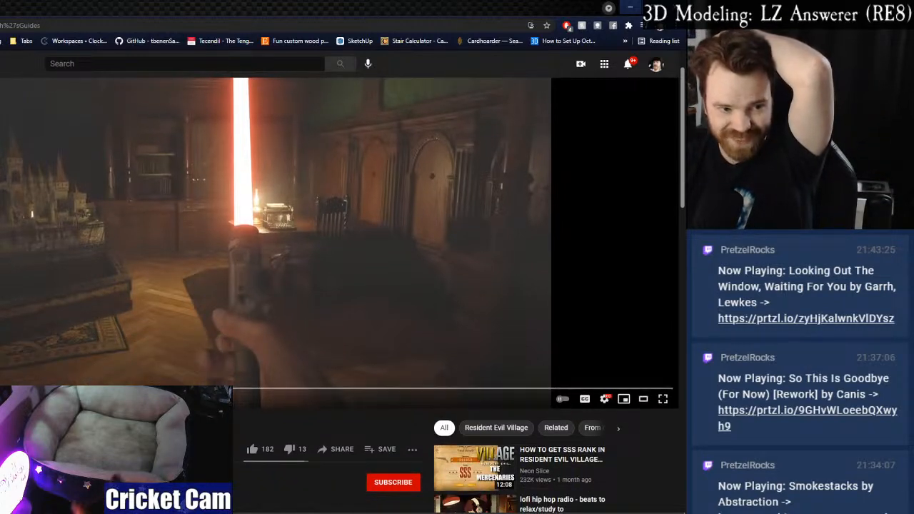
scroll(339, 286, up, 1)
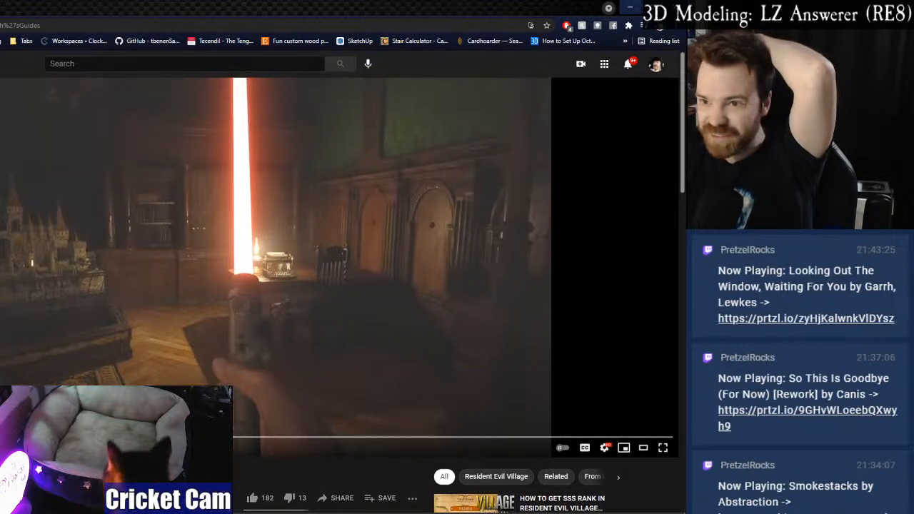
scroll(339, 286, down, 1)
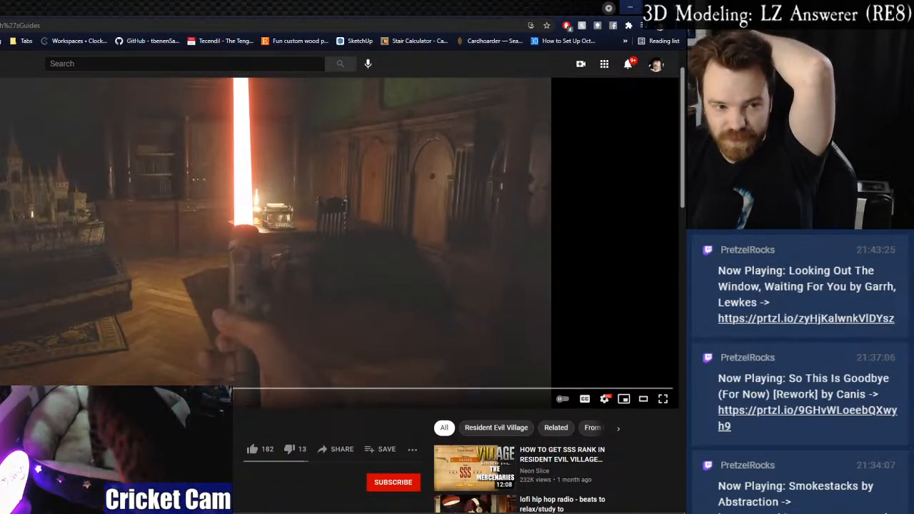
scroll(339, 286, up, 1)
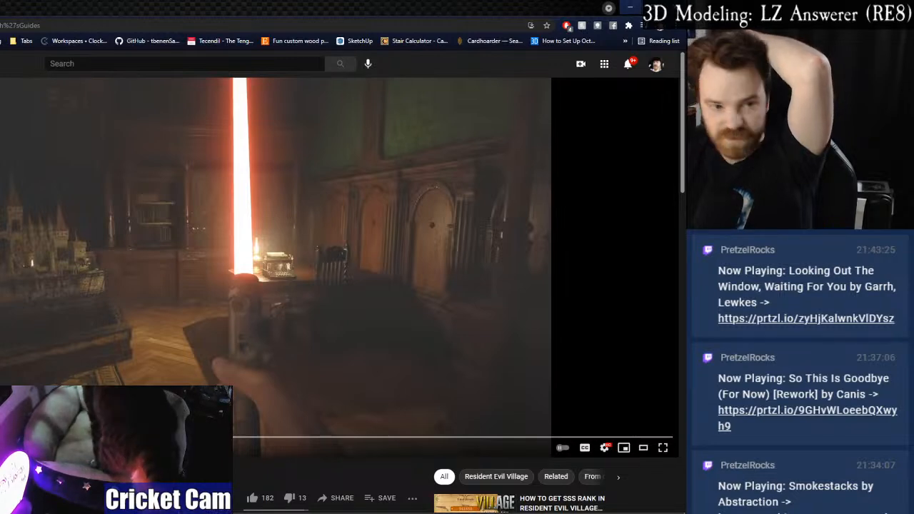
scroll(340, 286, down, 4)
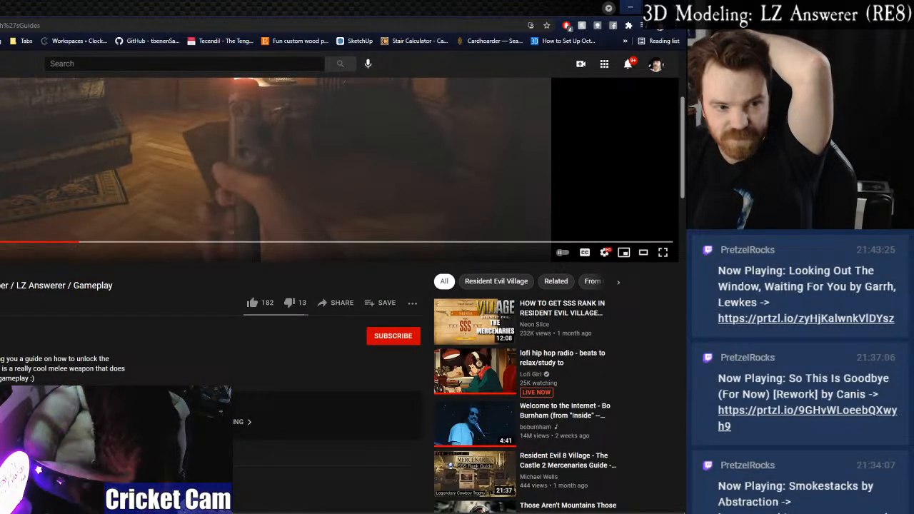
scroll(340, 286, up, 4)
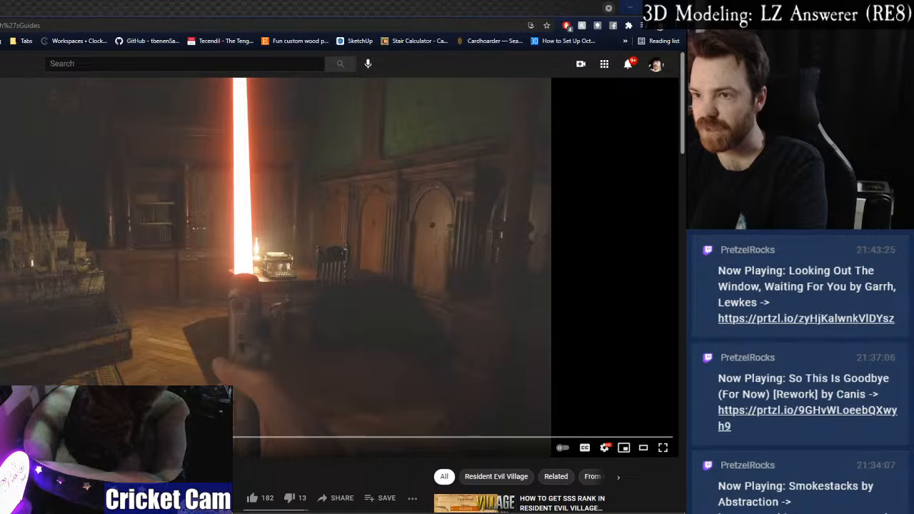
Reposition the browser window and maximize it with the LZ Answerer gameplay video showing.
drag(685, 71, 193, 83)
drag(87, 93, 38, 4)
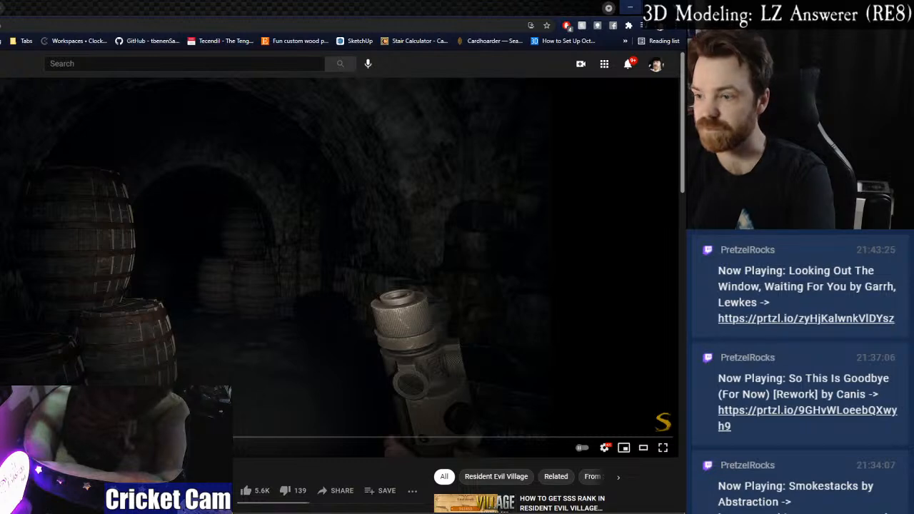
drag(359, 12, 0, 191)
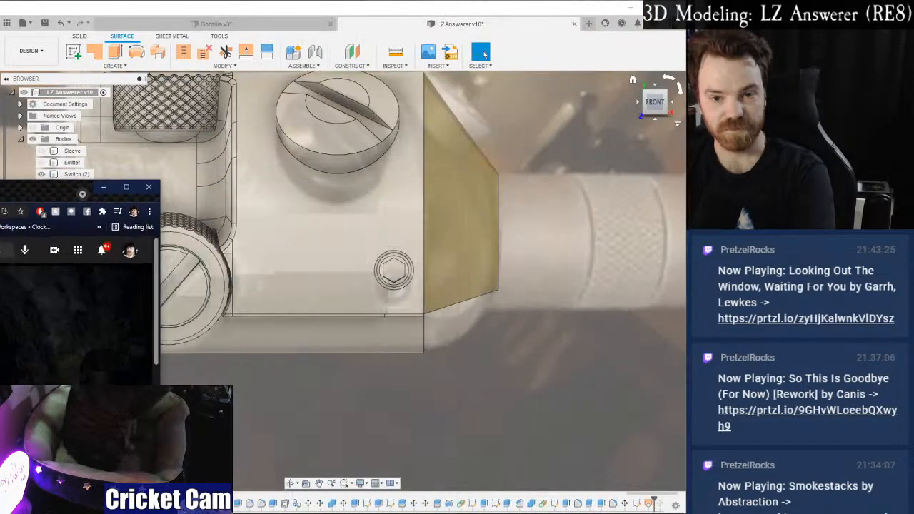
drag(82, 193, 370, 424)
drag(215, 427, 239, 61)
double_click(285, 53)
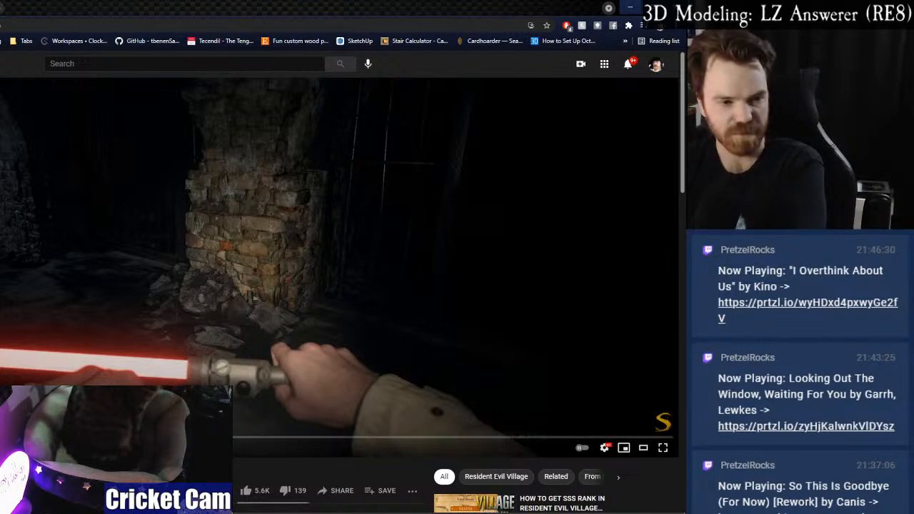
Pause the gameplay video on the pale hilt with the blue-white blade and inspect the frame in full screen.
key(Left)
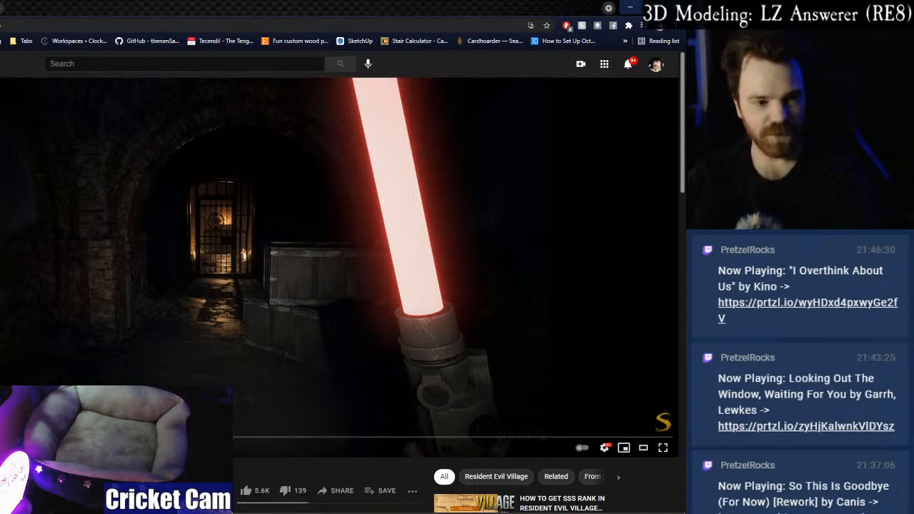
key(space)
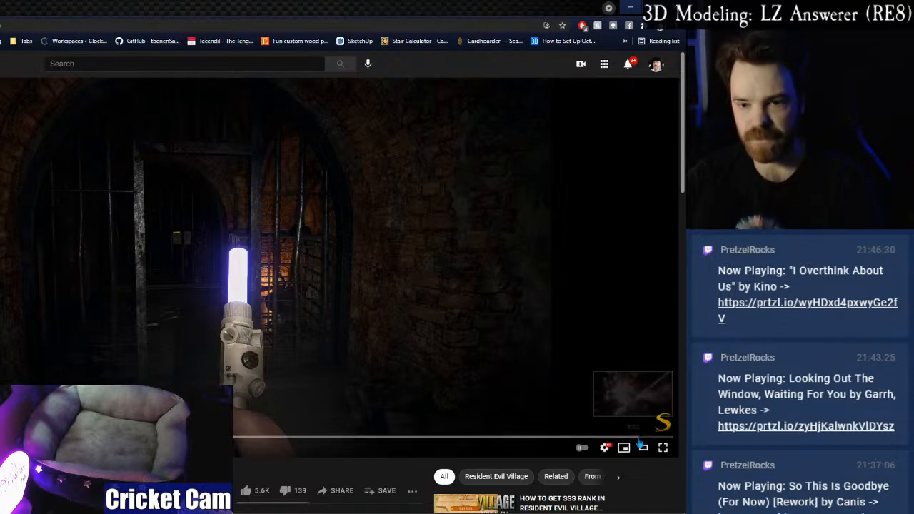
click(663, 448)
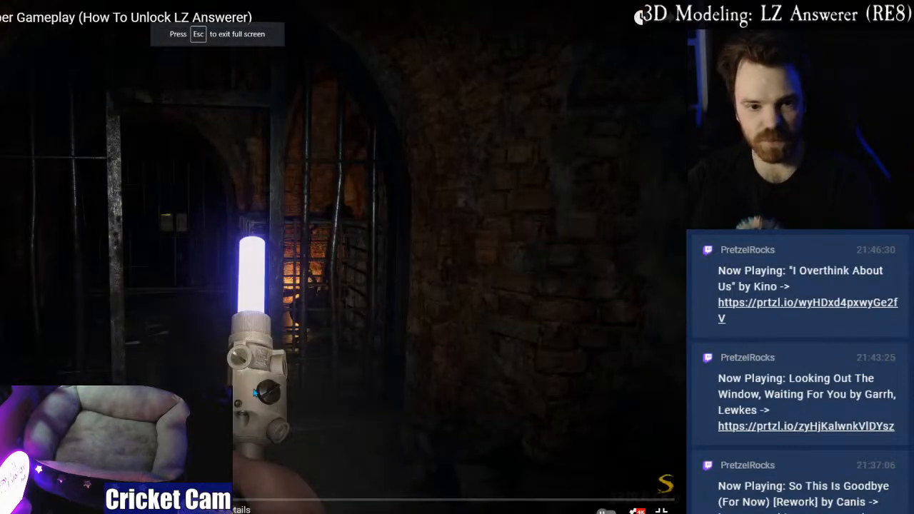
click(284, 330)
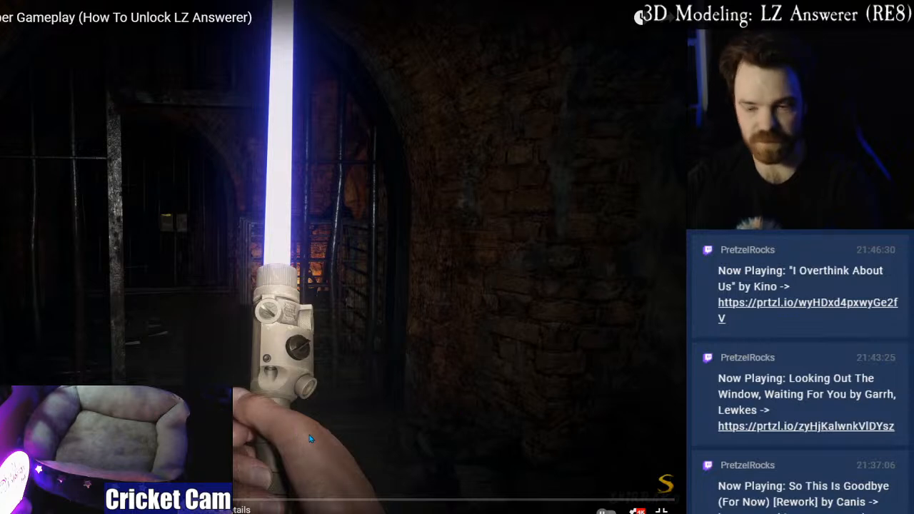
right_click(384, 213)
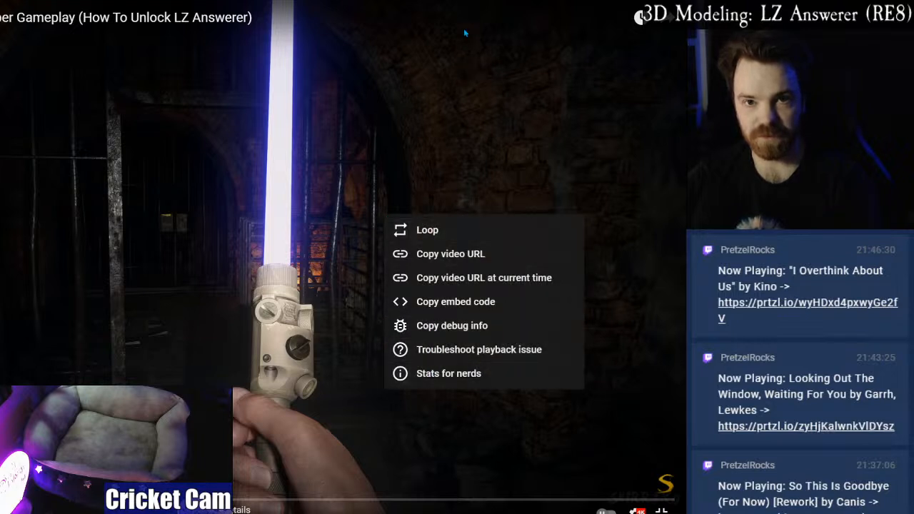
click(558, 3)
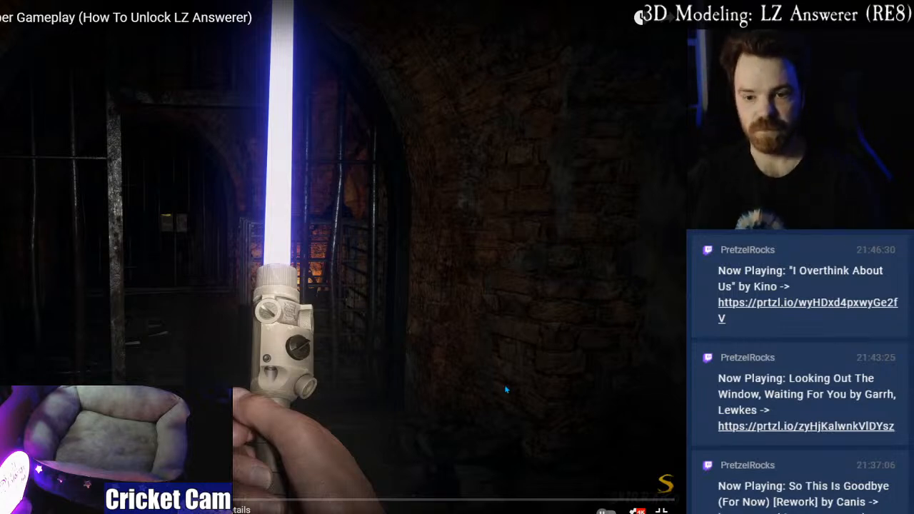
click(662, 511)
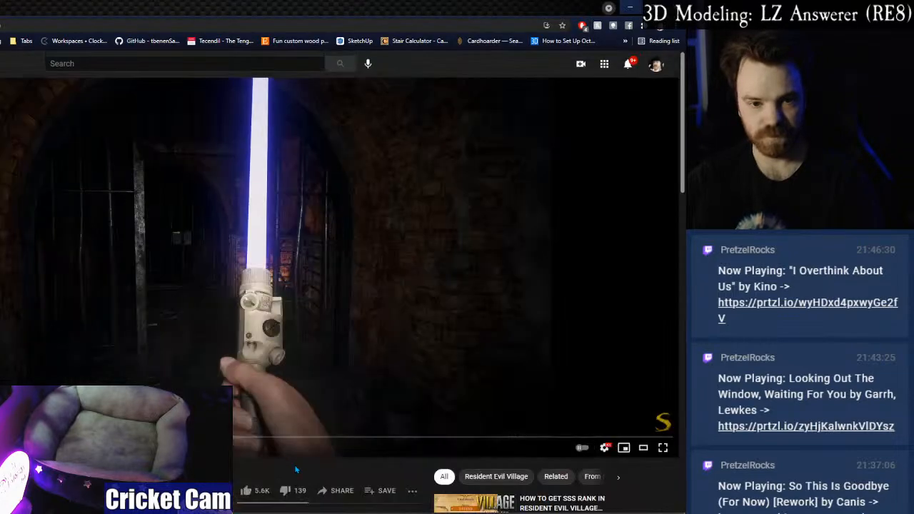
key(super)
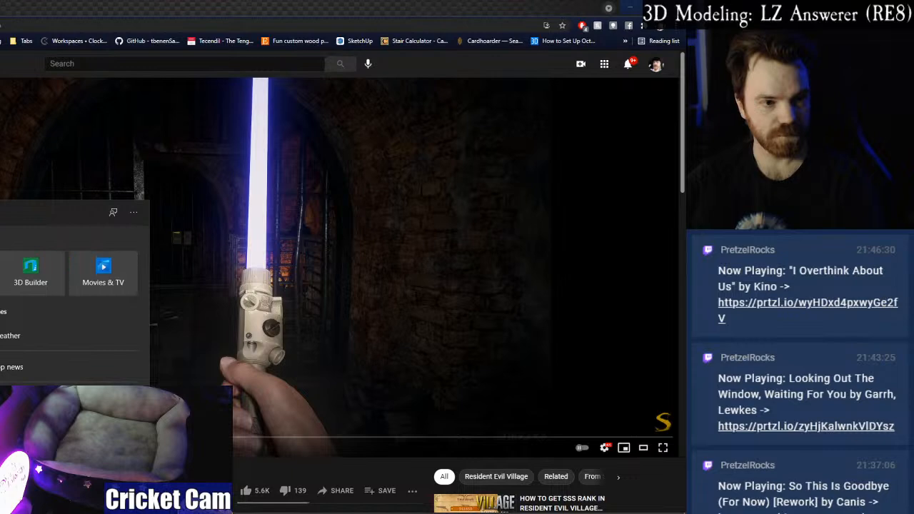
click(0, 274)
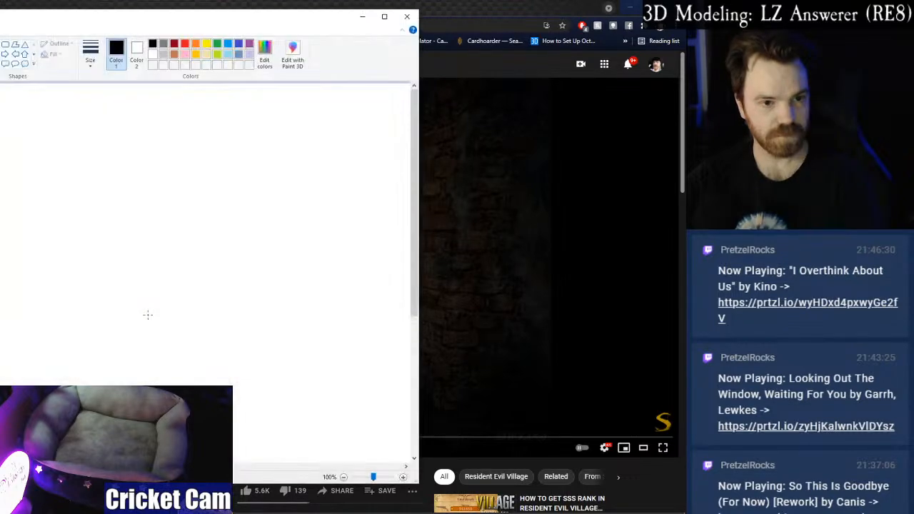
key(ctrl+v)
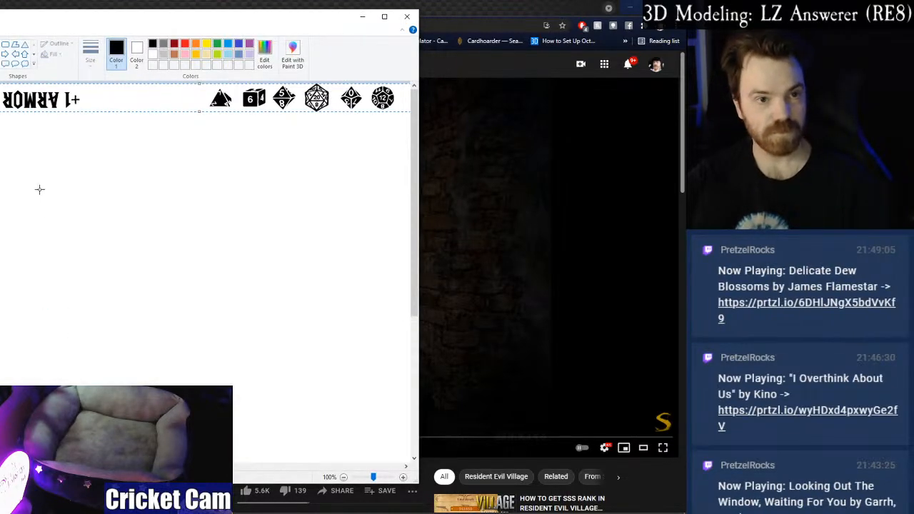
click(407, 15)
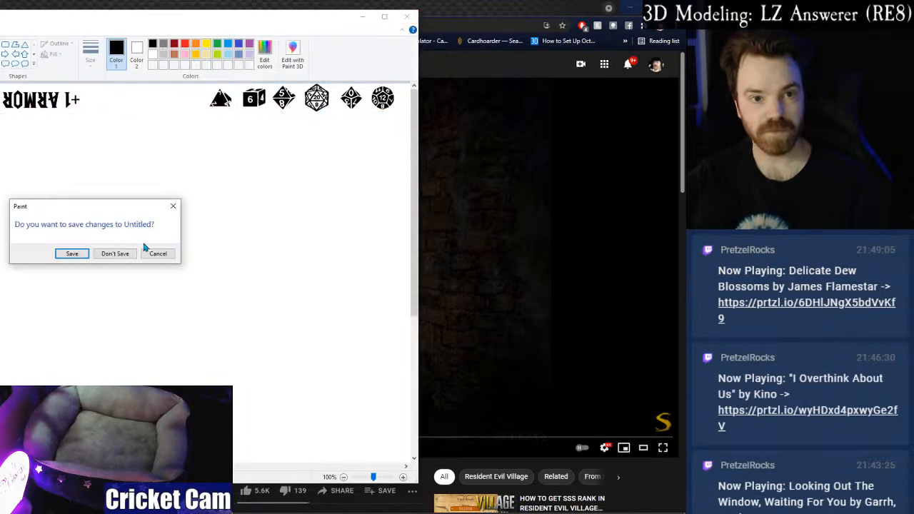
click(130, 257)
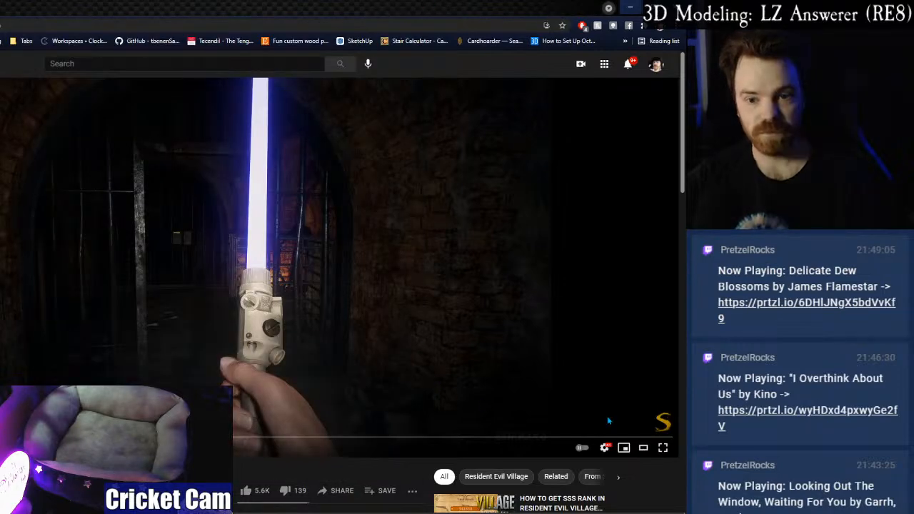
Capture the full-screen frame of the pale hilt, switch to Paint and paste the screenshot into a blank image.
click(663, 448)
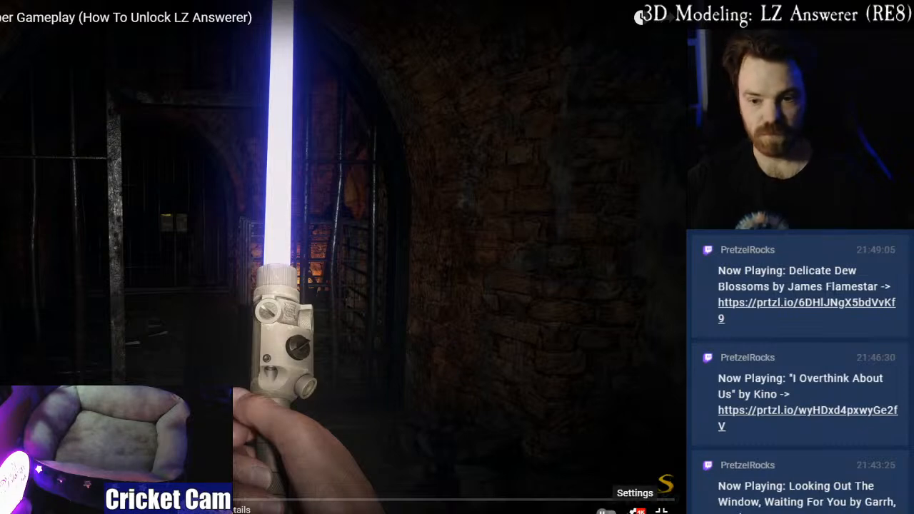
click(661, 510)
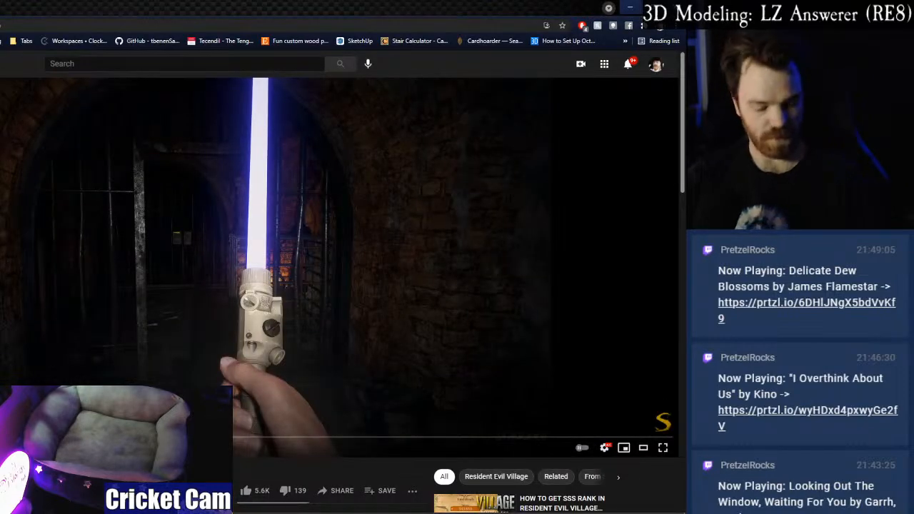
key(alt+Tab)
key(ctrl+v)
mouse_move(226, 367)
mouse_down()
mouse_move(130, 224)
mouse_move(117, 243)
mouse_move(73, 249)
mouse_move(96, 269)
mouse_up()
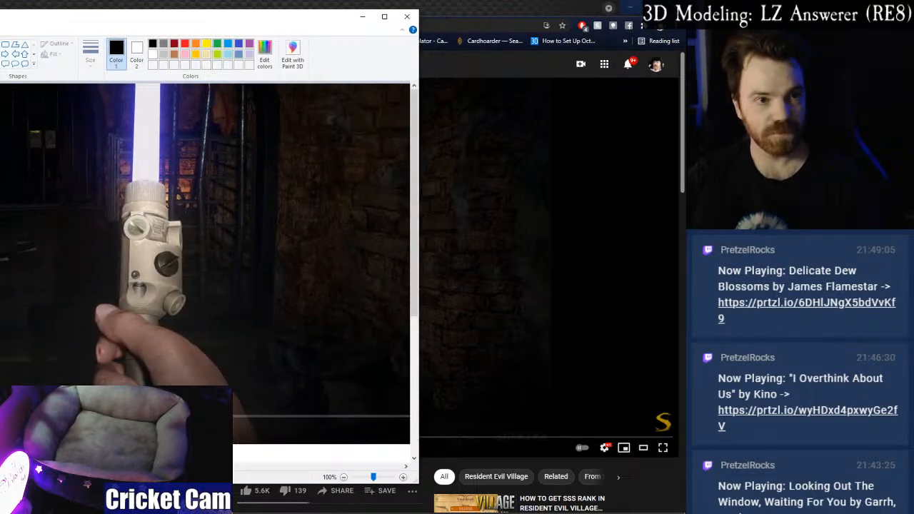
Crop the pasted screenshot to the area around the lightsaber hilt for a close look at its knobs and housing.
mouse_move(57, 150)
mouse_down()
mouse_move(220, 389)
mouse_move(204, 389)
mouse_up()
key(ctrl+shift+x)
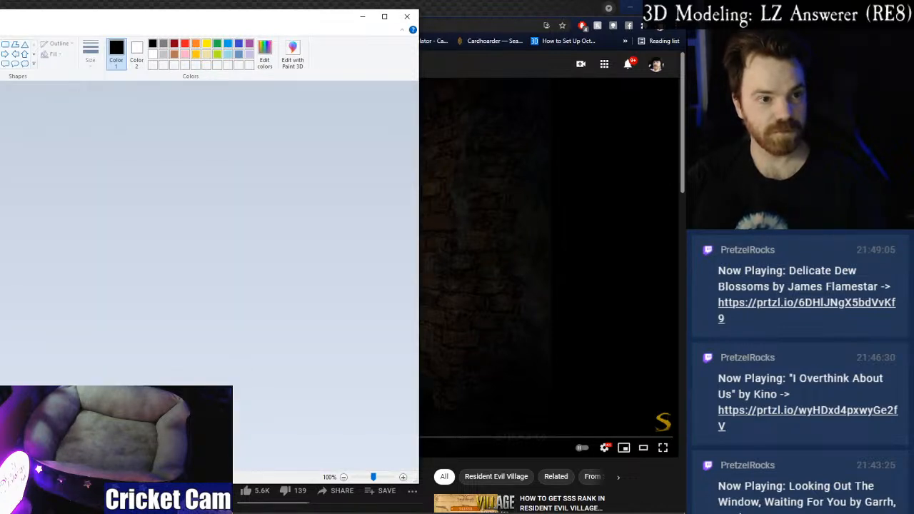
ctrl+scroll(39, 235, up, 1)
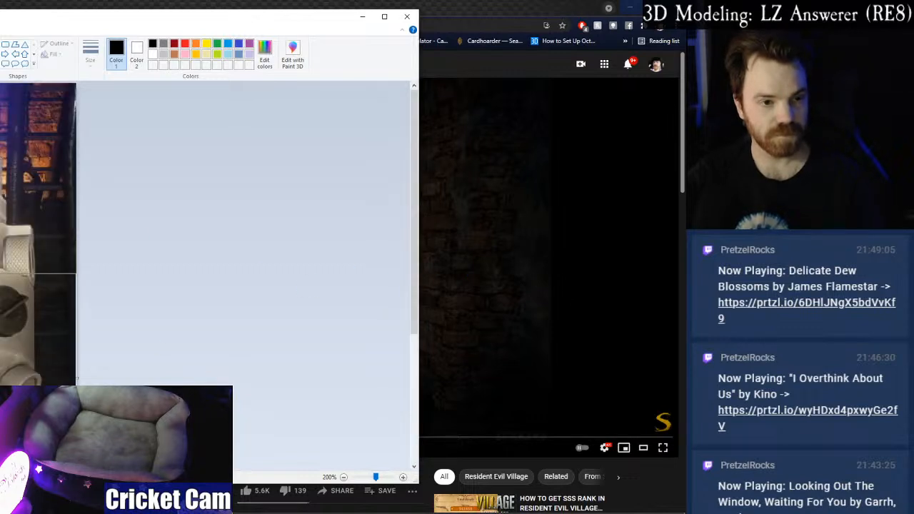
mouse_move(76, 274)
mouse_down()
mouse_move(77, 211)
mouse_move(1, 214)
mouse_move(76, 237)
mouse_up()
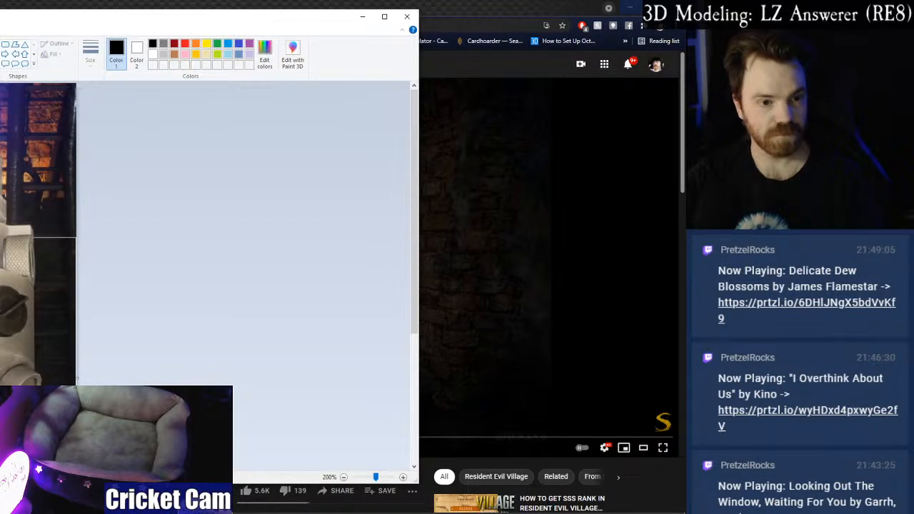
ctrl+scroll(76, 236, up, 1)
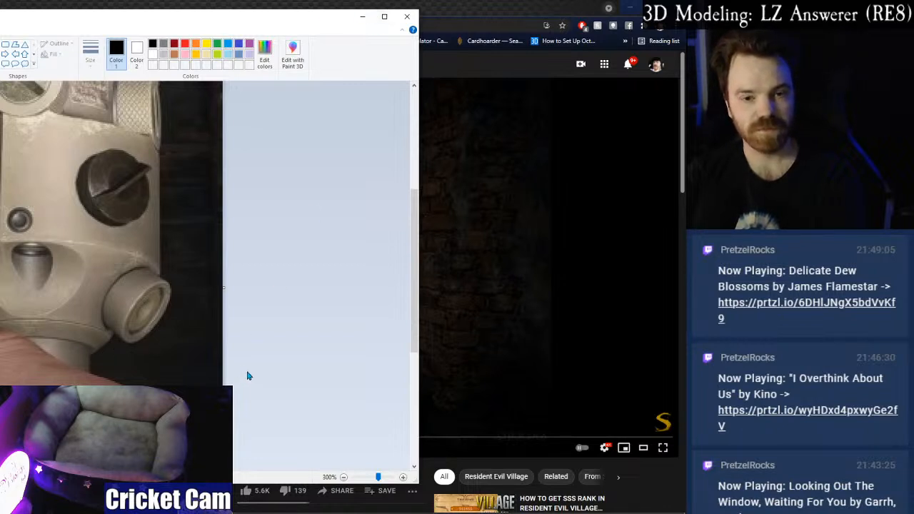
Switch back to the YouTube video and find the red-blade cutscene frame showing the hilt in front of the hooded woman.
click(461, 12)
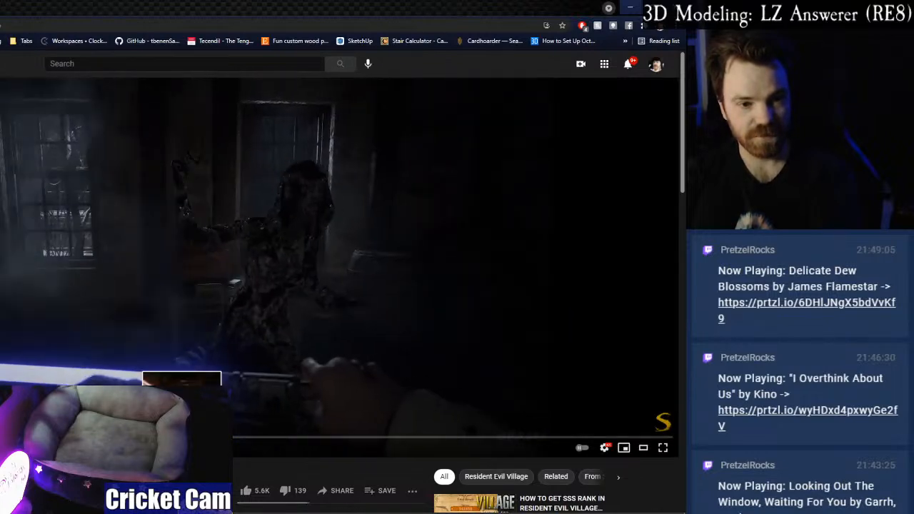
drag(249, 443, 240, 442)
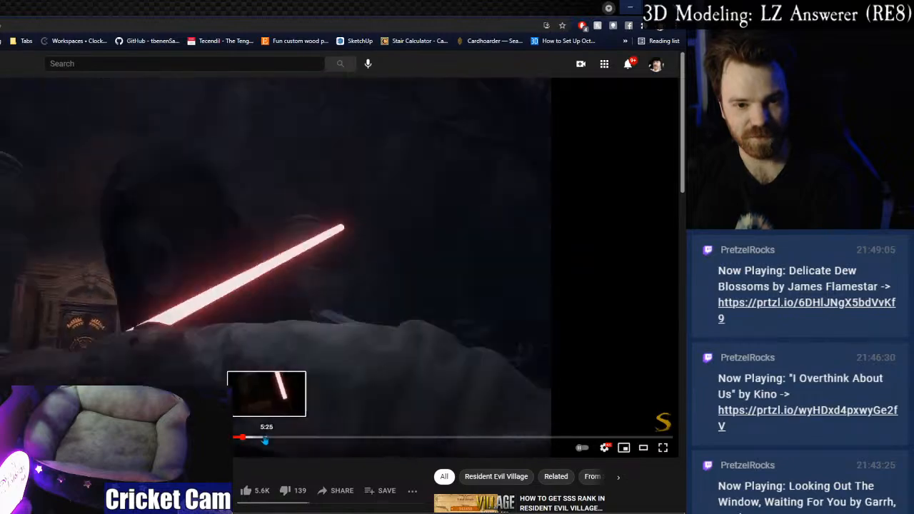
drag(339, 440, 325, 440)
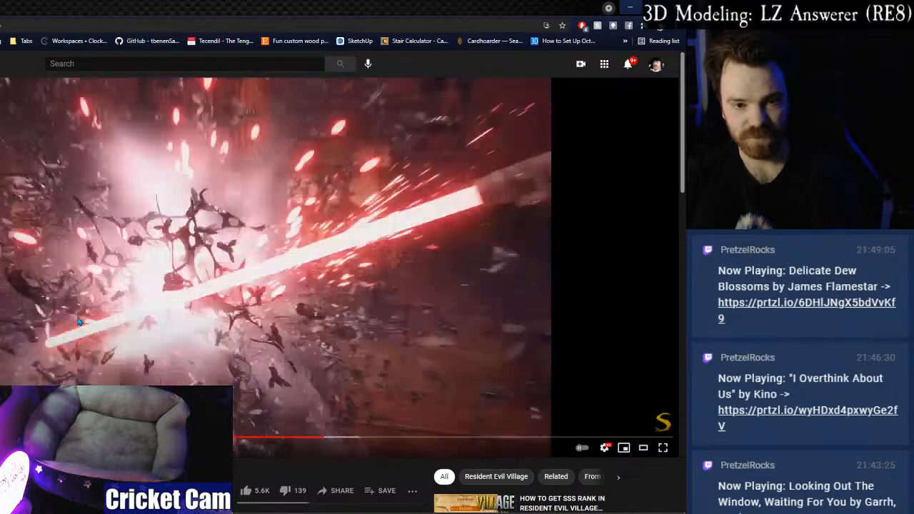
click(78, 322)
click(78, 321)
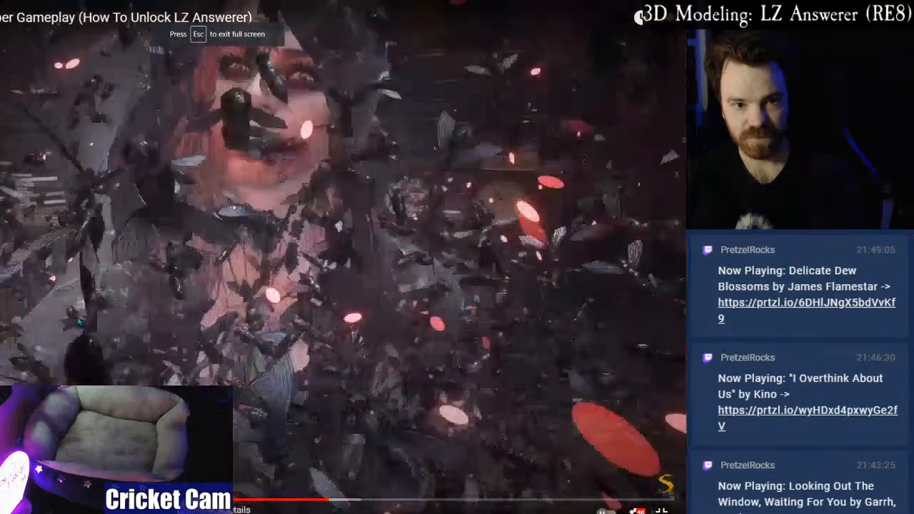
click(79, 320)
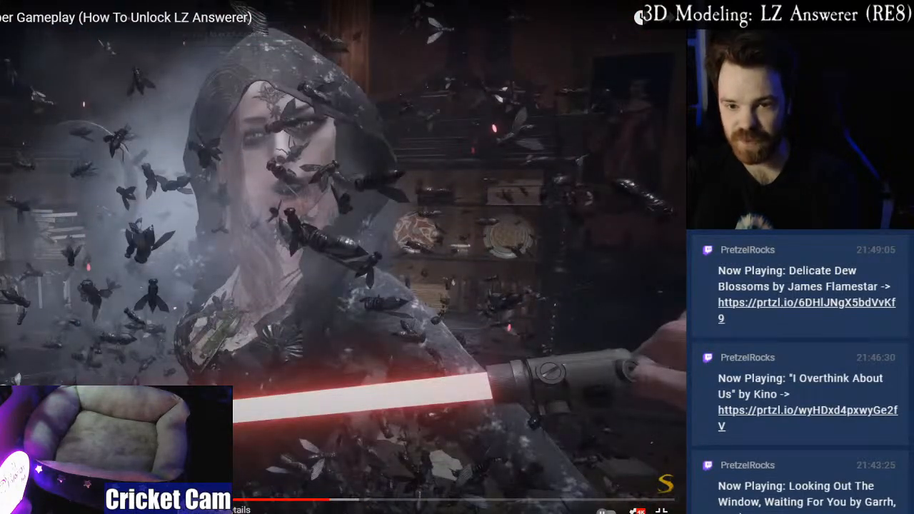
click(322, 500)
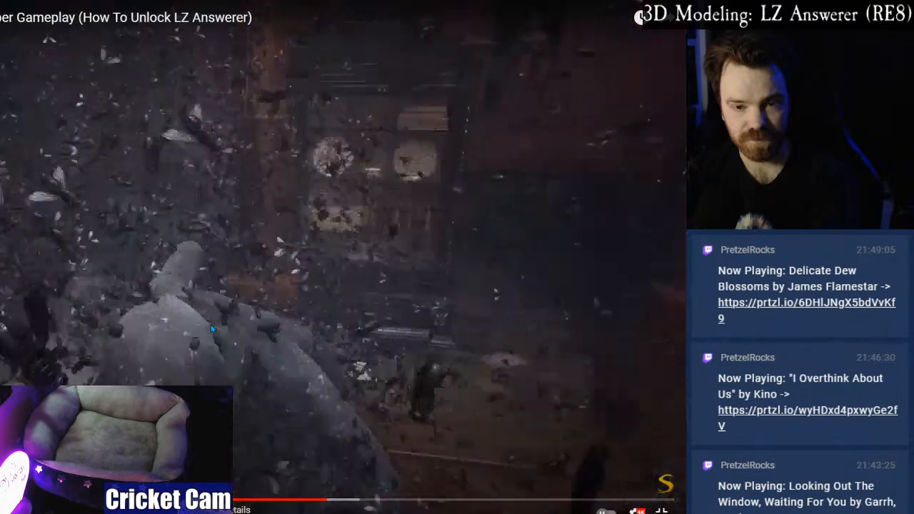
key(Escape)
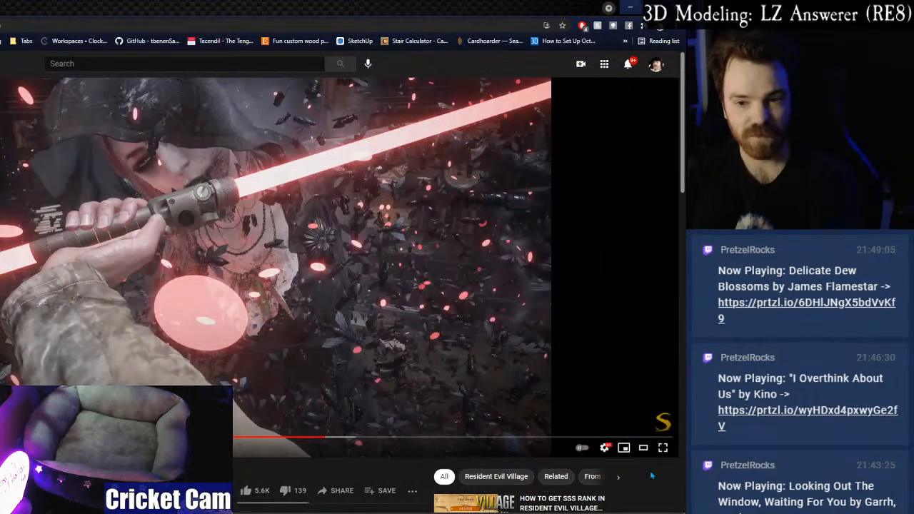
Capture the red-blade frame in full screen, switch to Paint and save the cropped hilt image in the RE8 LZ Answerer folder.
click(663, 448)
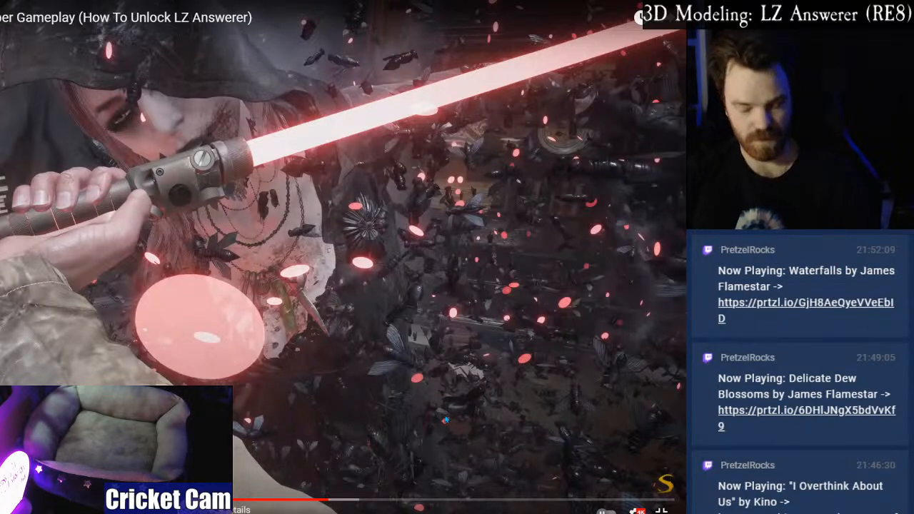
click(662, 511)
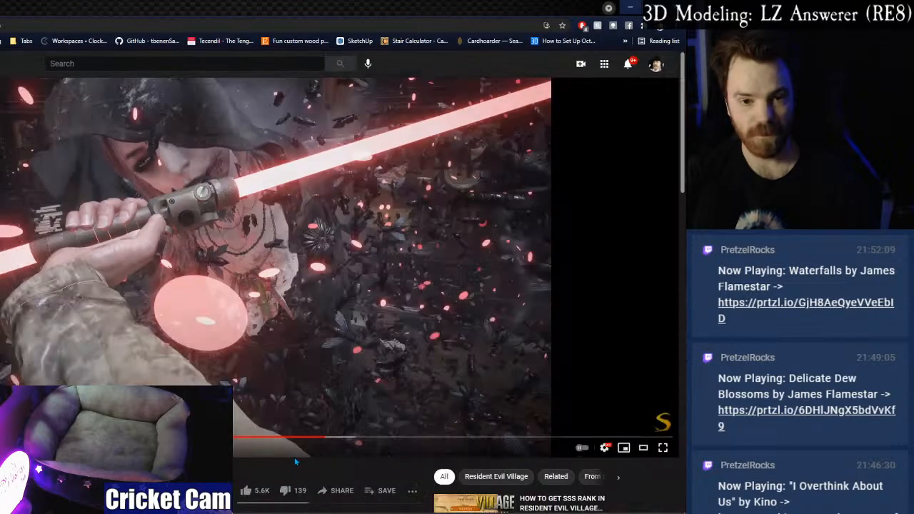
key(alt+Tab)
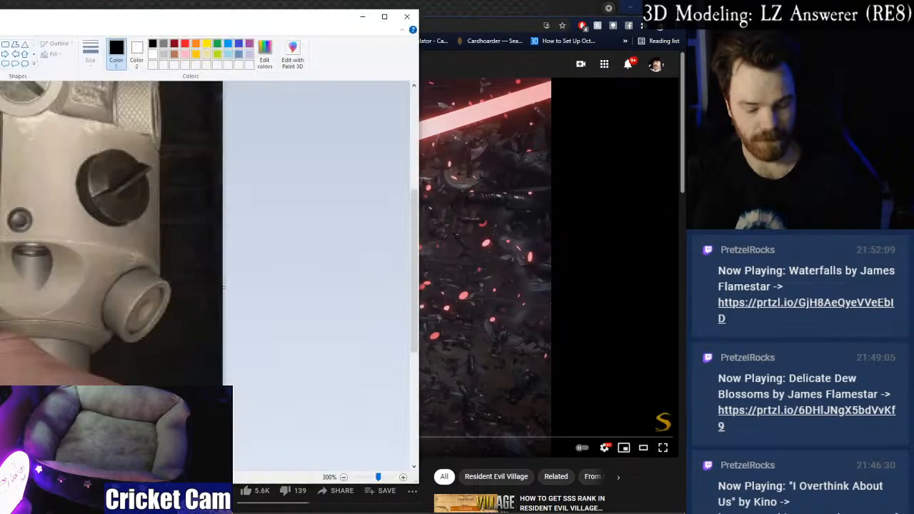
key(ctrl+s)
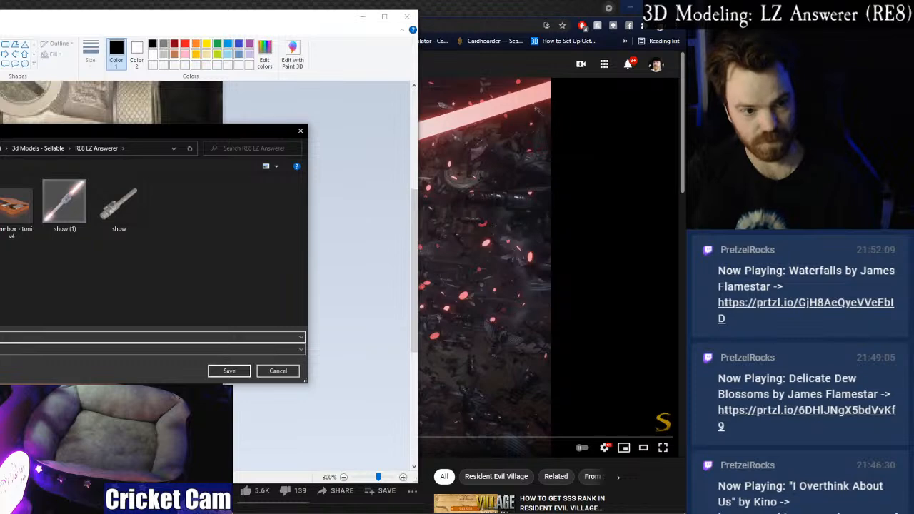
key(Return)
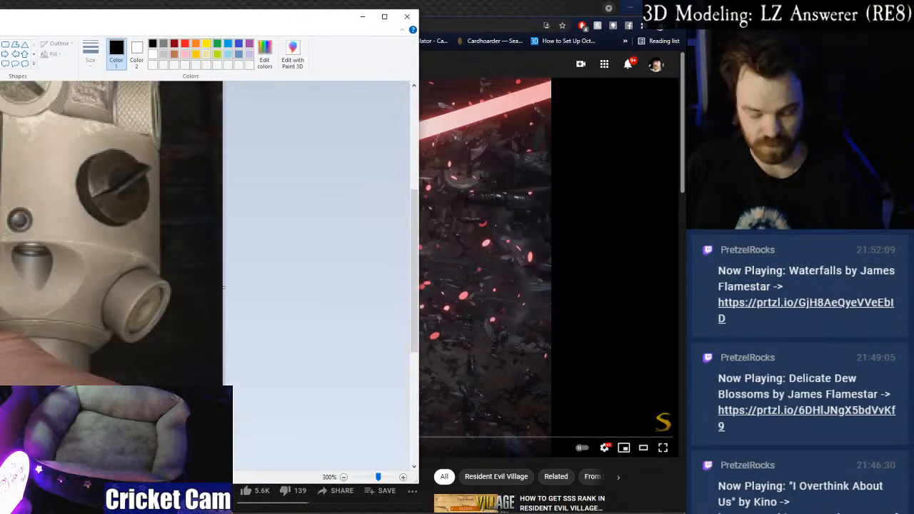
Paste the red-blade screenshot and crop it to the area around the lightsaber hilt for a close look at its details.
key(ctrl+v)
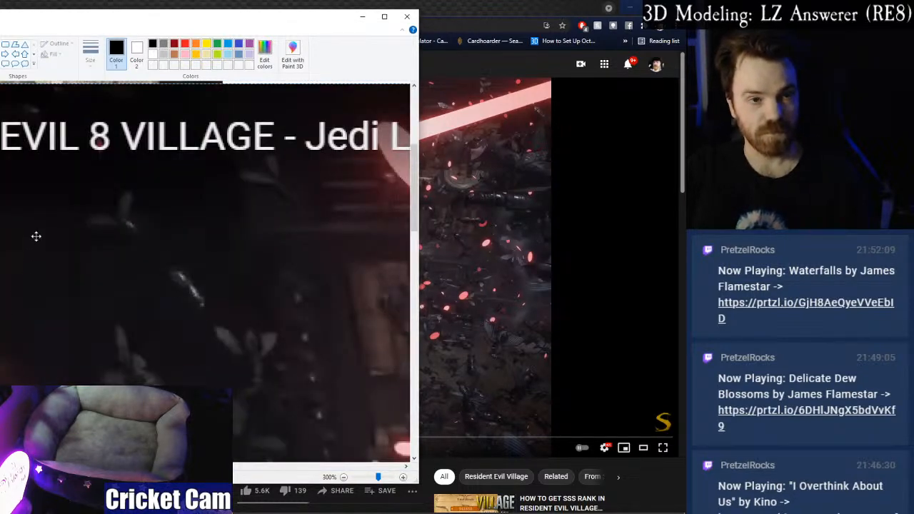
right_click(149, 184)
right_click(149, 183)
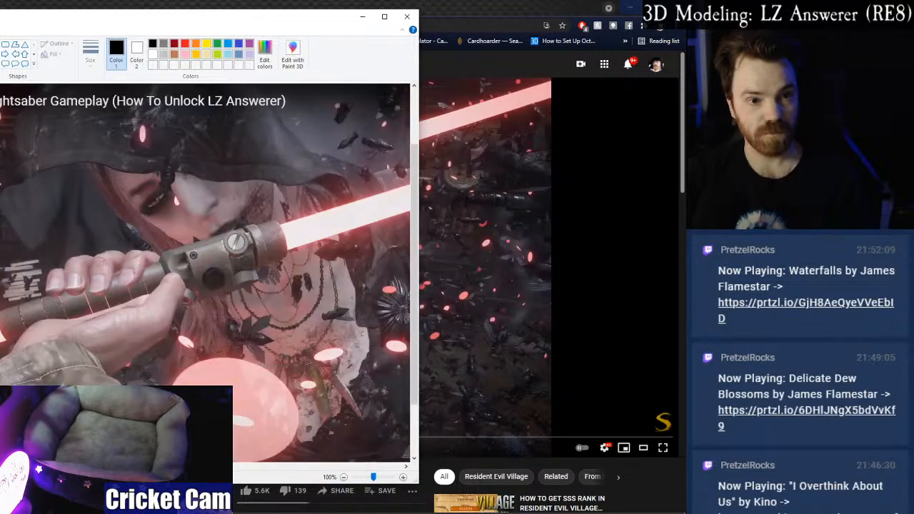
drag(293, 367, 305, 369)
key(ctrl+shift+x)
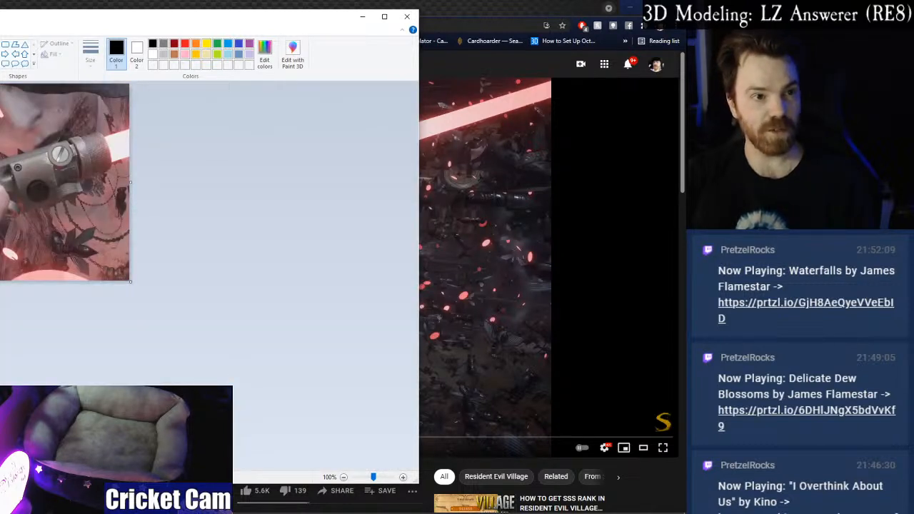
click(62, 153)
click(260, 246)
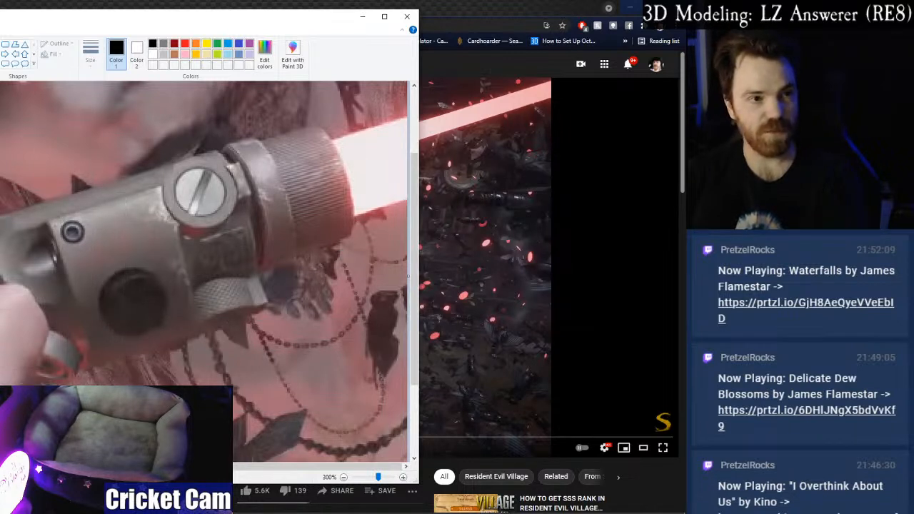
Save the red-blade hilt crop as a separate image in the RE8 LZ Answerer folder.
key(alt+f)
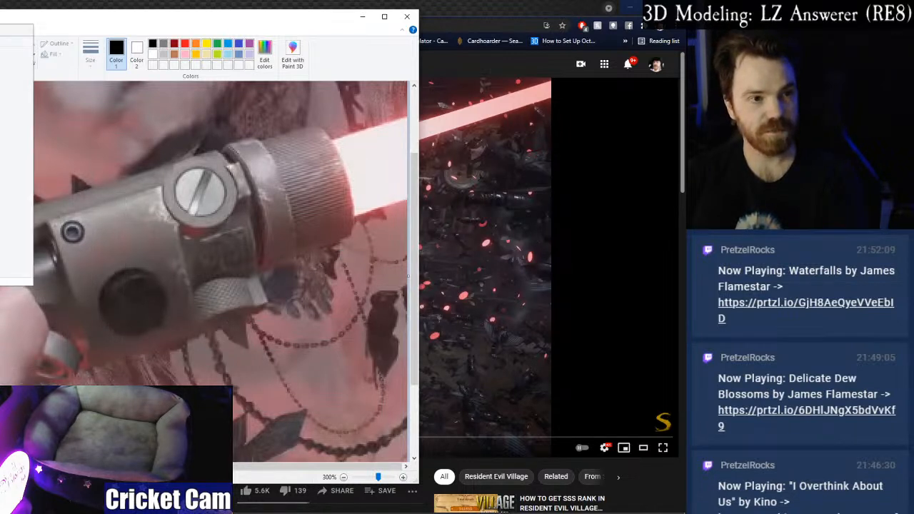
key(a)
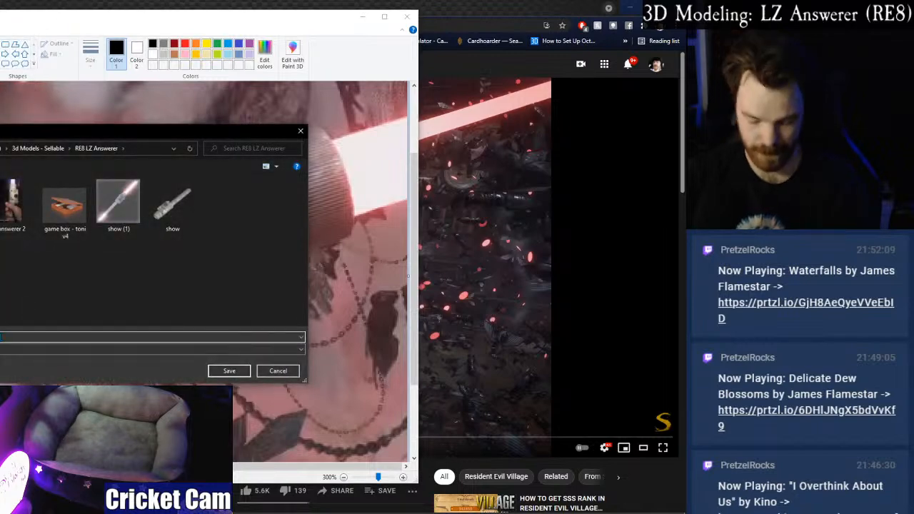
key(Return)
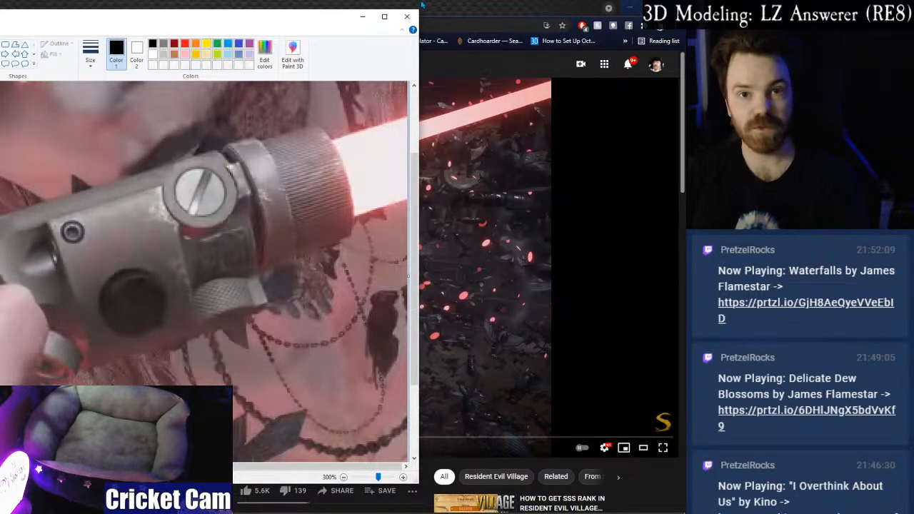
Switch to Fusion 360 and delete the yellow tapered surface body between the switch housing and the grip.
key(alt+Tab)
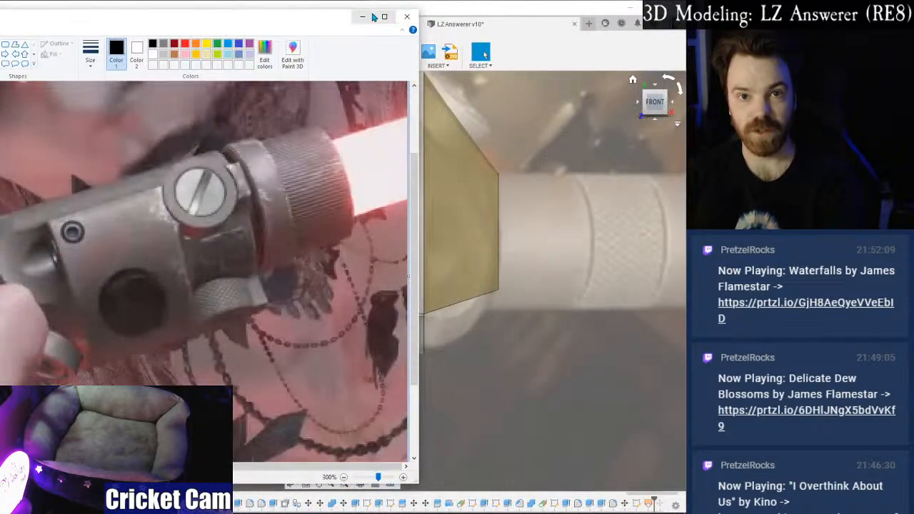
click(362, 15)
scroll(548, 135, down, 3)
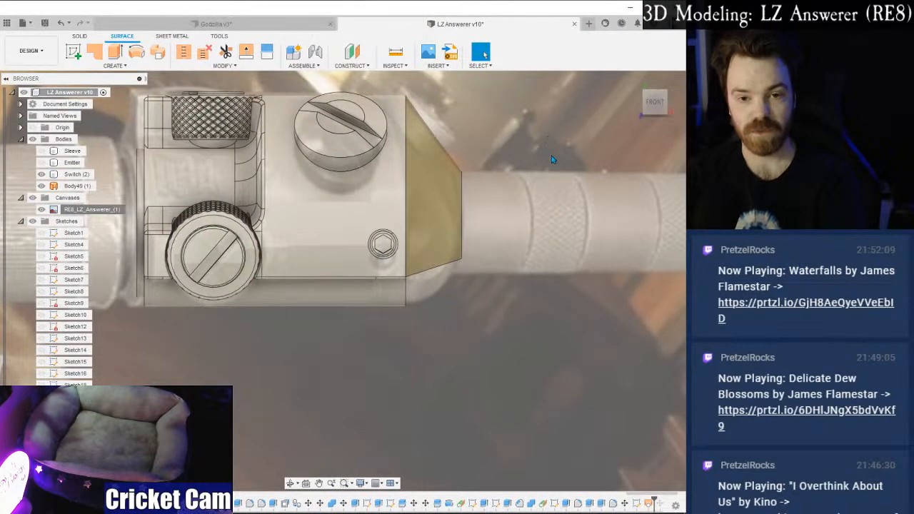
middle_drag(552, 156, 444, 158)
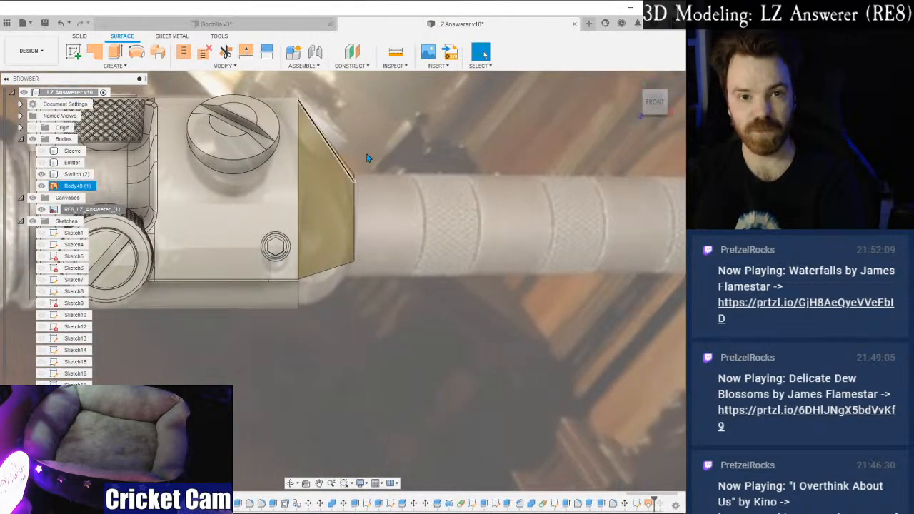
click(334, 196)
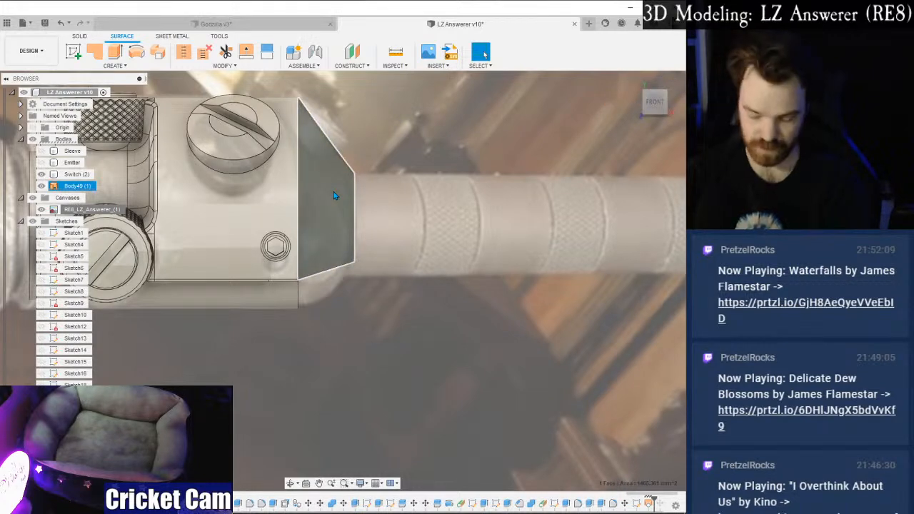
key(Delete)
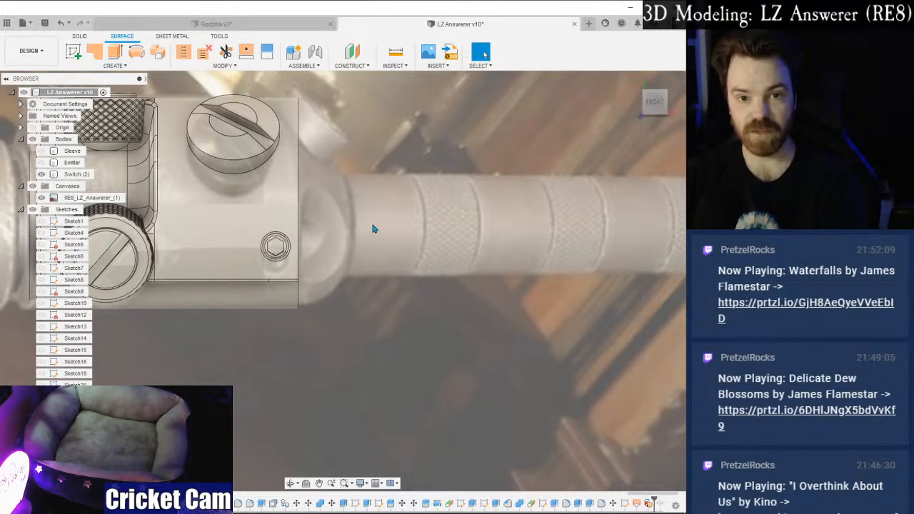
Compare the switch housing's grip-side end with the reference canvas and check Sketch15, Sketch14 and Sketch13 for the taper profile.
scroll(361, 218, up, 3)
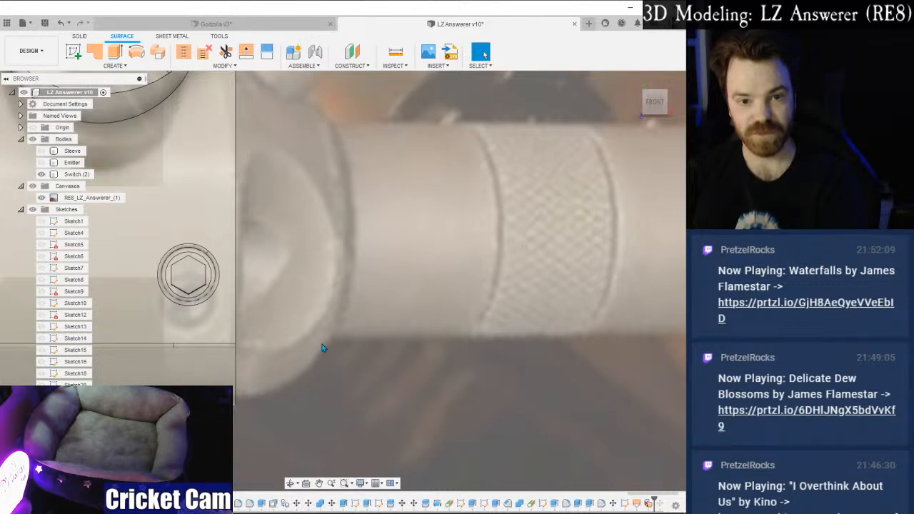
scroll(333, 343, down, 4)
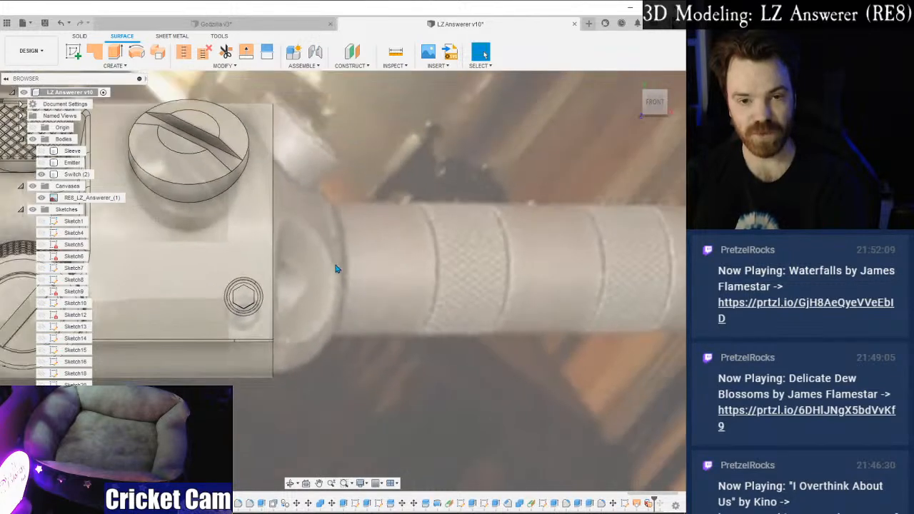
scroll(323, 249, up, 2)
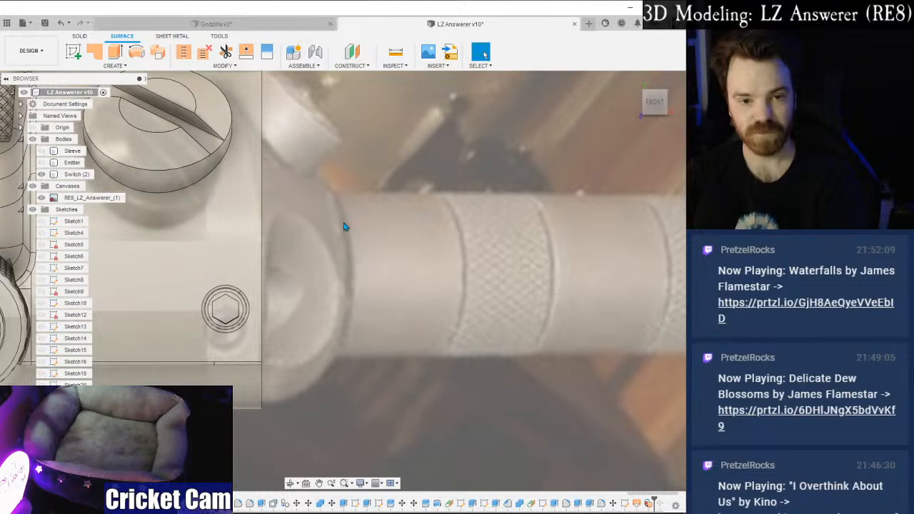
scroll(344, 226, down, 2)
drag(666, 104, 658, 104)
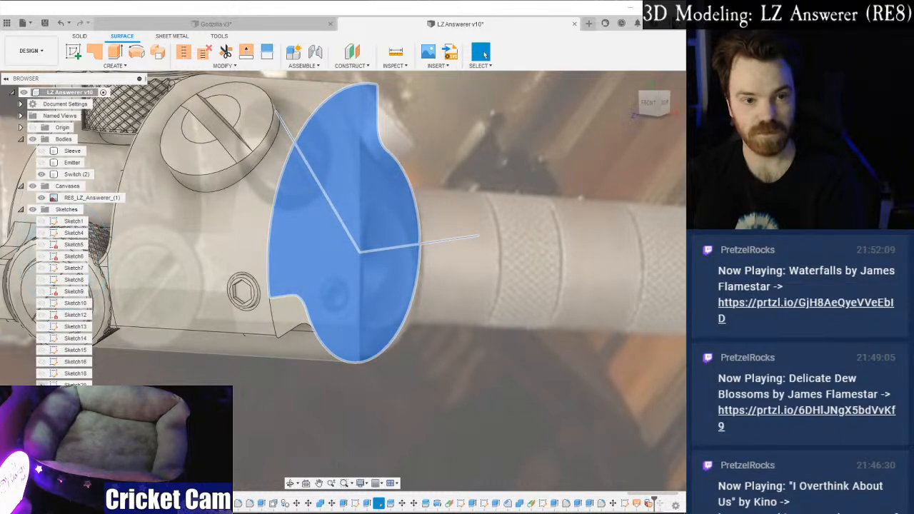
click(75, 350)
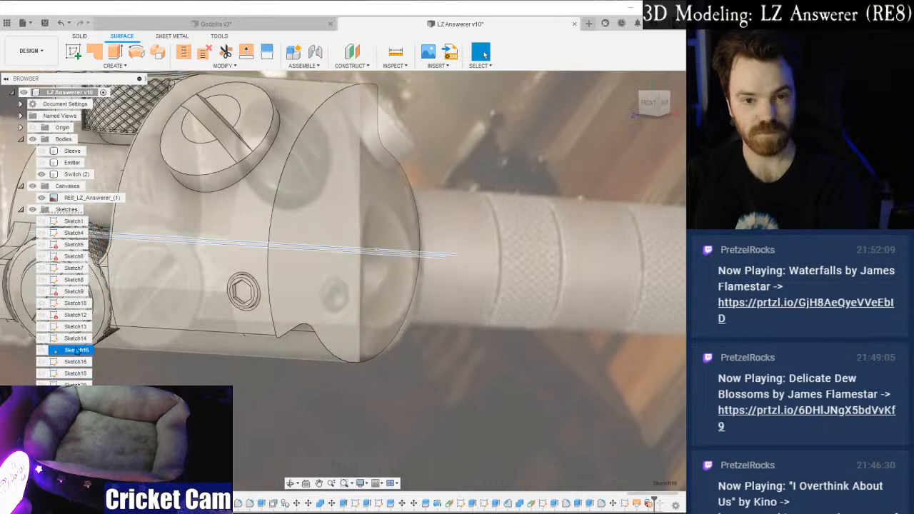
click(74, 339)
click(74, 326)
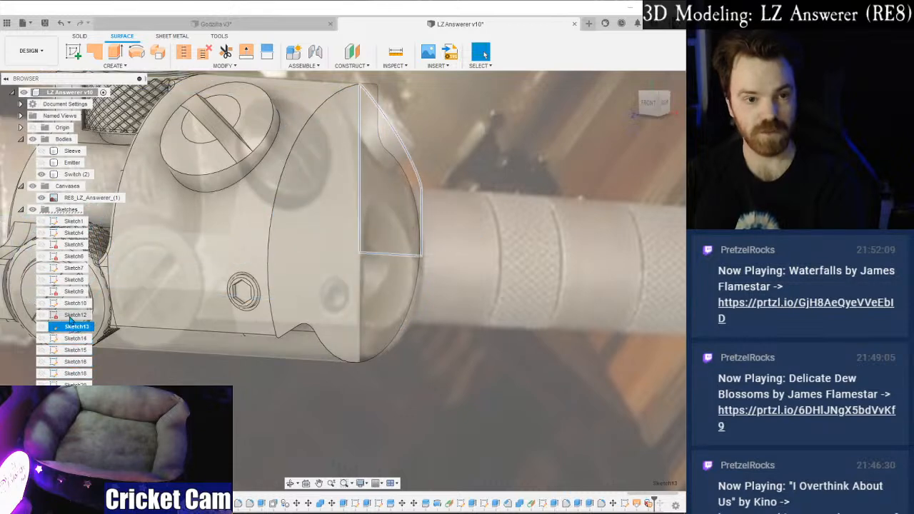
scroll(316, 235, down, 2)
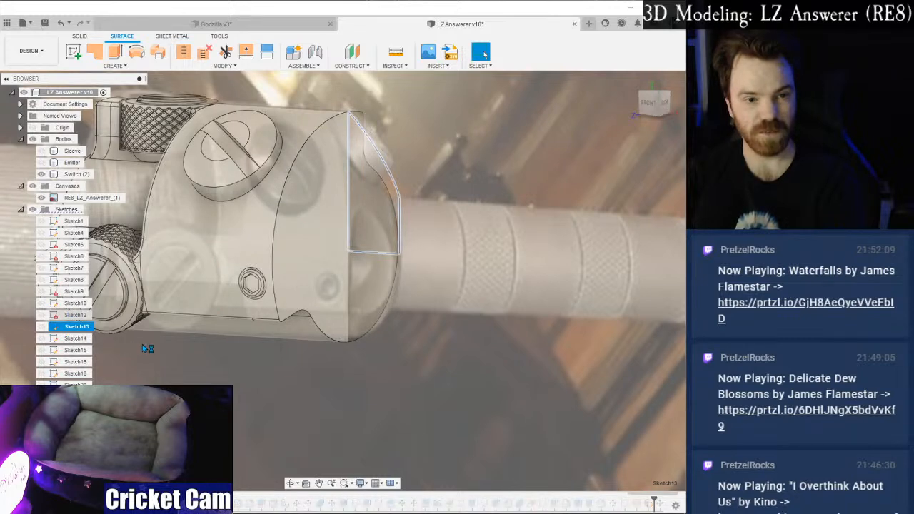
click(282, 329)
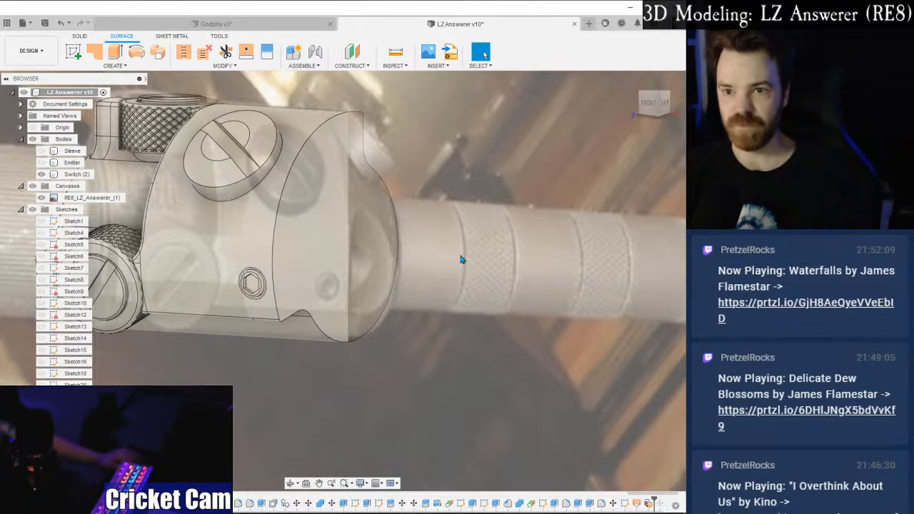
key(Escape)
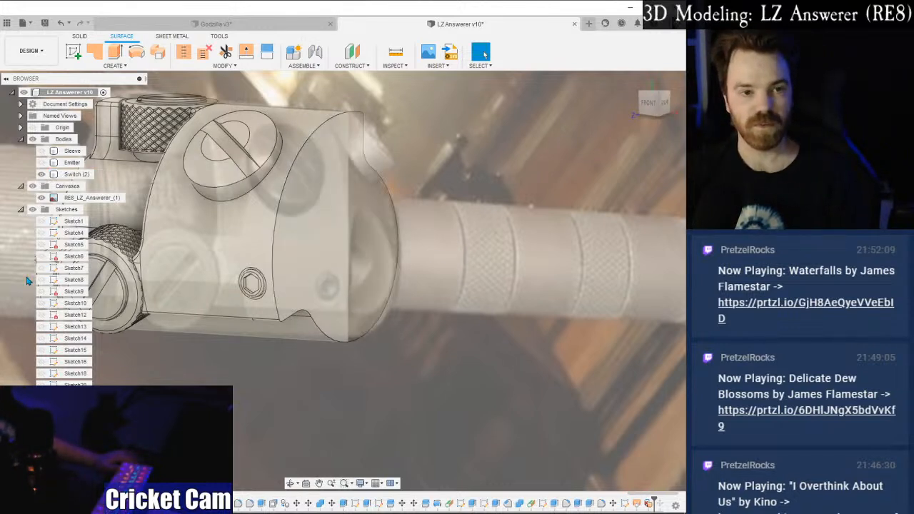
Look through the sketches from Sketch10 back to Sketch4 and inspect the Sketch4 circle against the housing's end face.
click(71, 305)
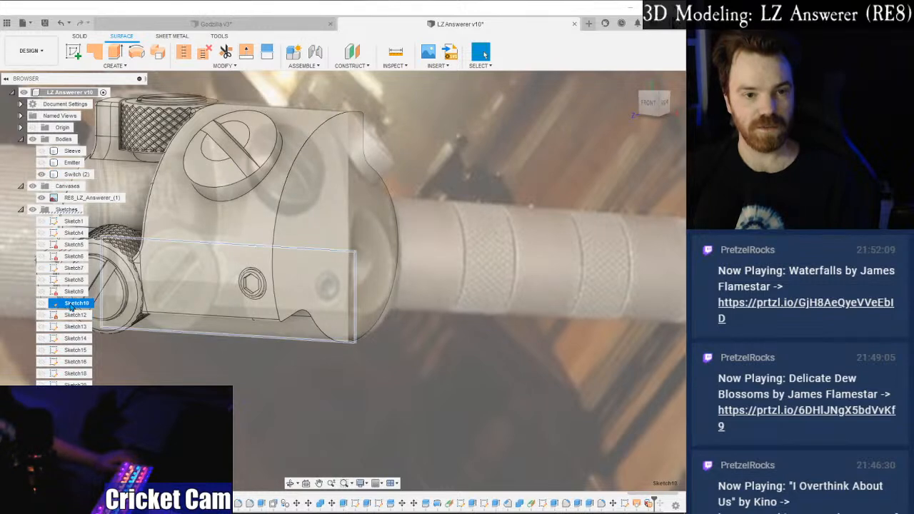
click(73, 293)
click(73, 280)
click(73, 268)
click(73, 257)
click(73, 245)
click(73, 233)
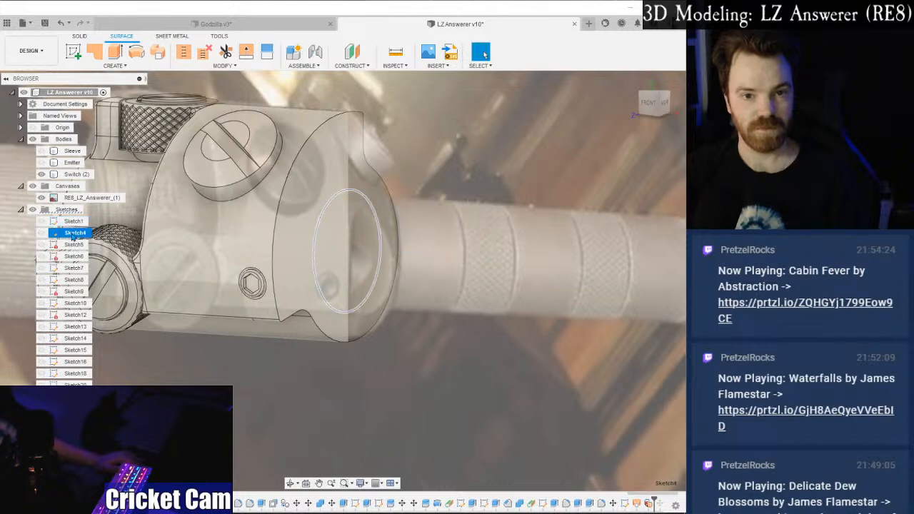
click(664, 104)
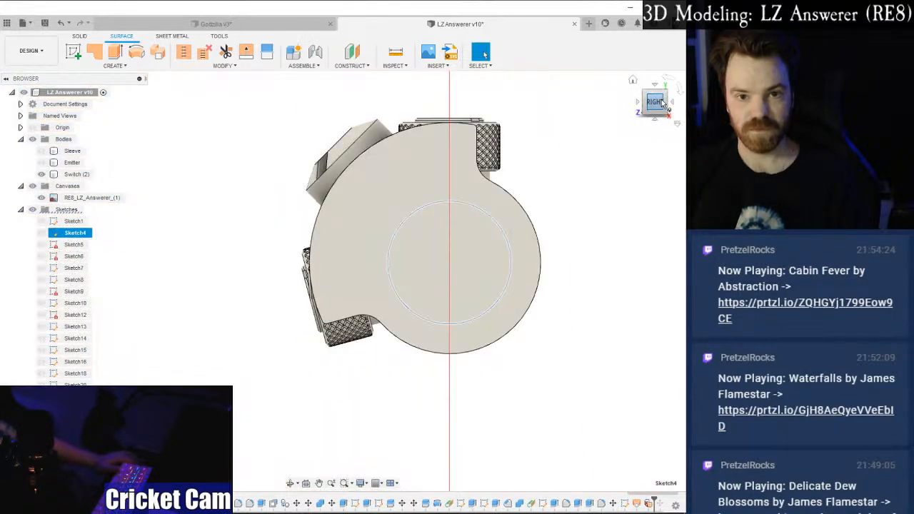
click(664, 105)
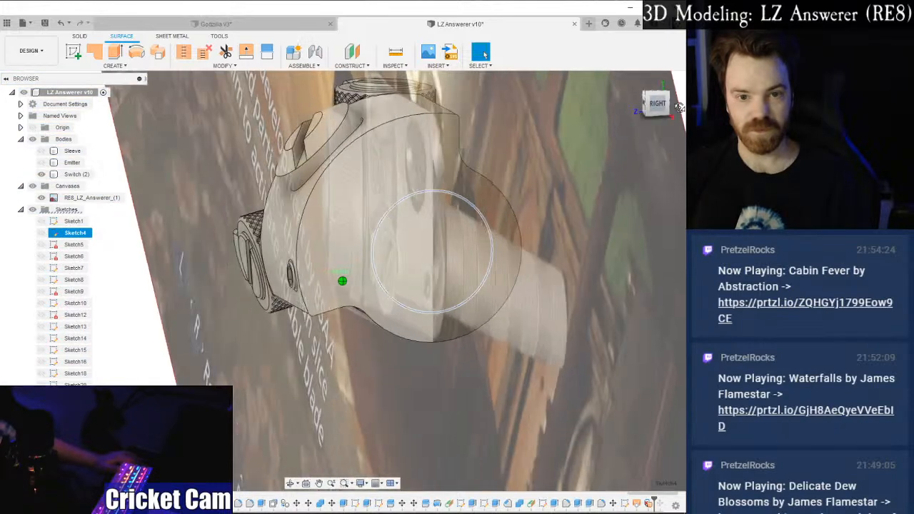
click(447, 258)
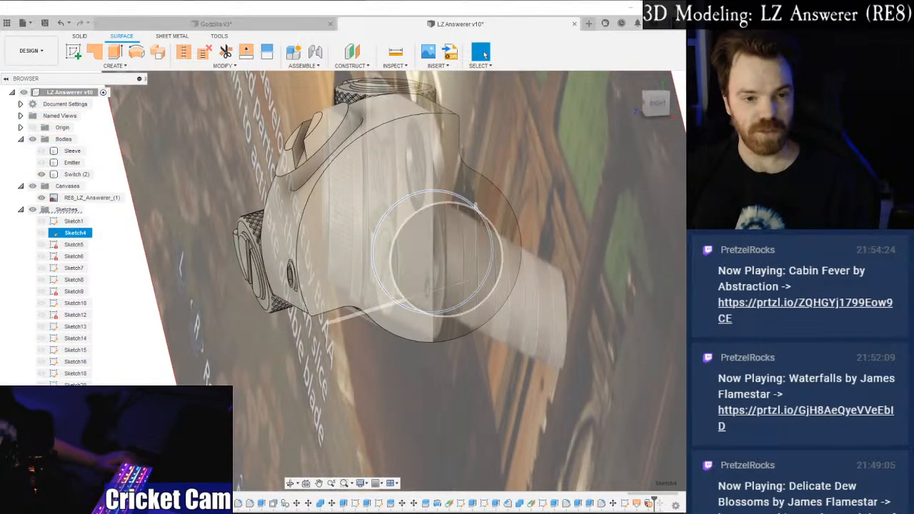
click(73, 51)
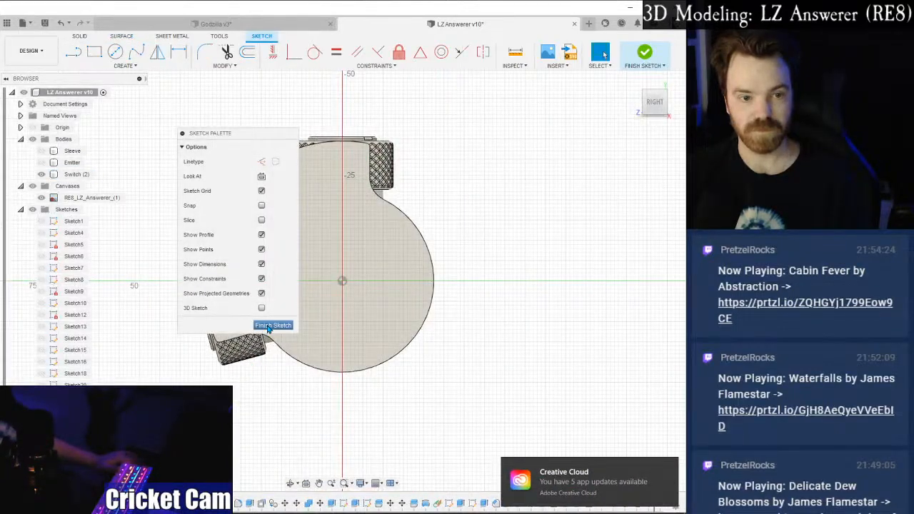
click(271, 325)
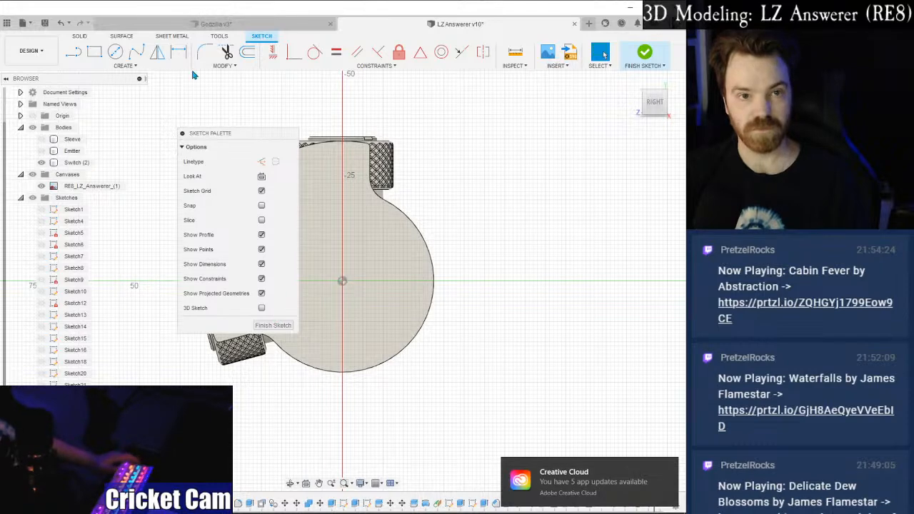
click(115, 51)
click(343, 281)
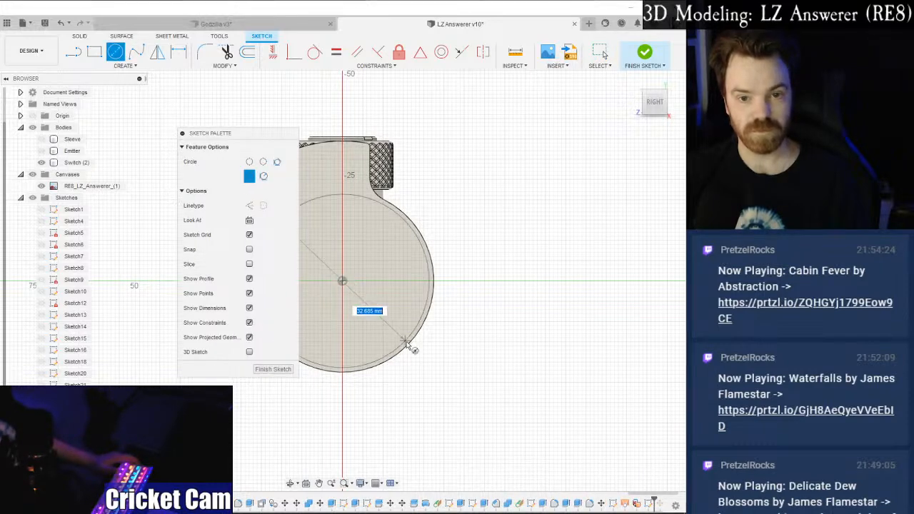
click(346, 377)
mouse_move(364, 371)
shift+middle_down()
mouse_move(408, 348)
mouse_move(283, 230)
shift+middle_up()
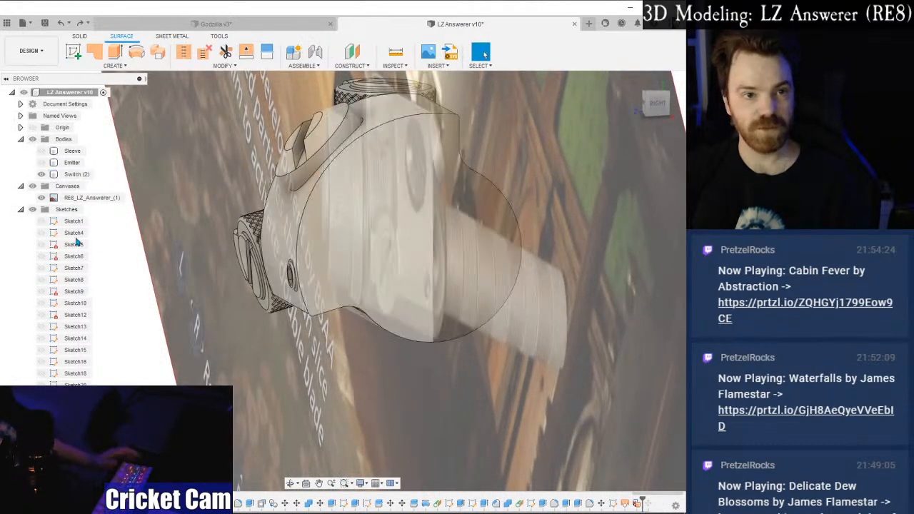
Hide the reference canvas and sketch a centre circle on the housing's grip-side end face, matching its round lower edge.
click(41, 198)
click(79, 36)
click(74, 51)
click(356, 195)
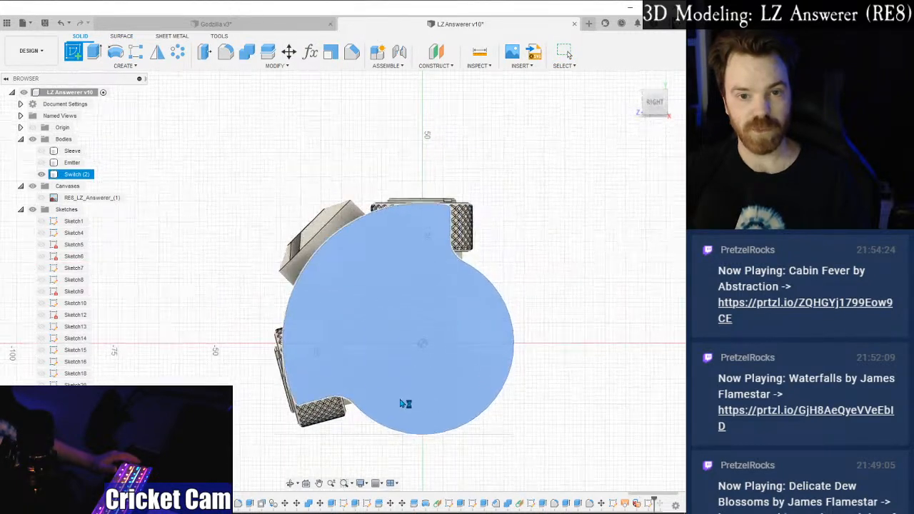
click(114, 51)
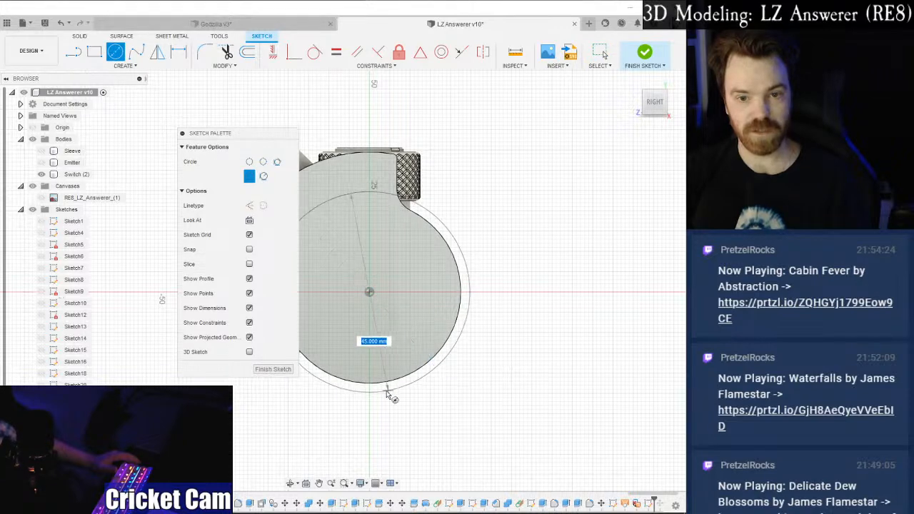
click(370, 383)
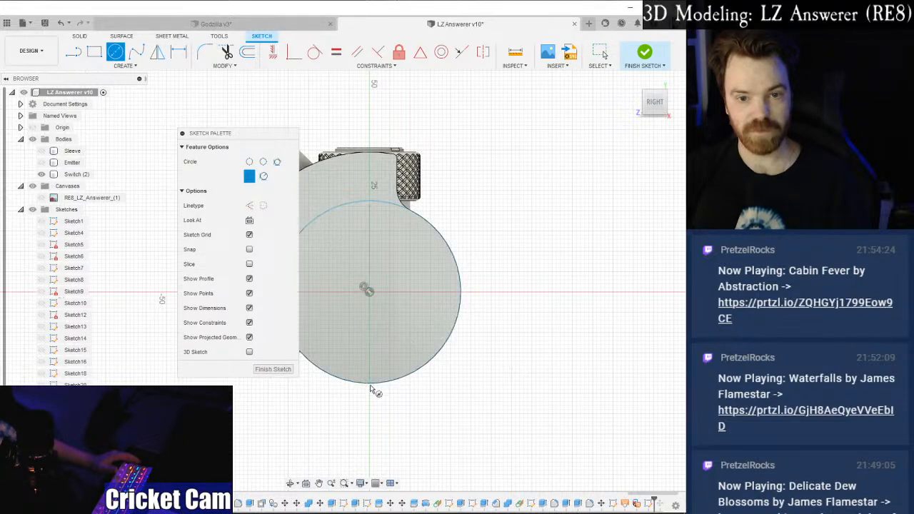
click(272, 371)
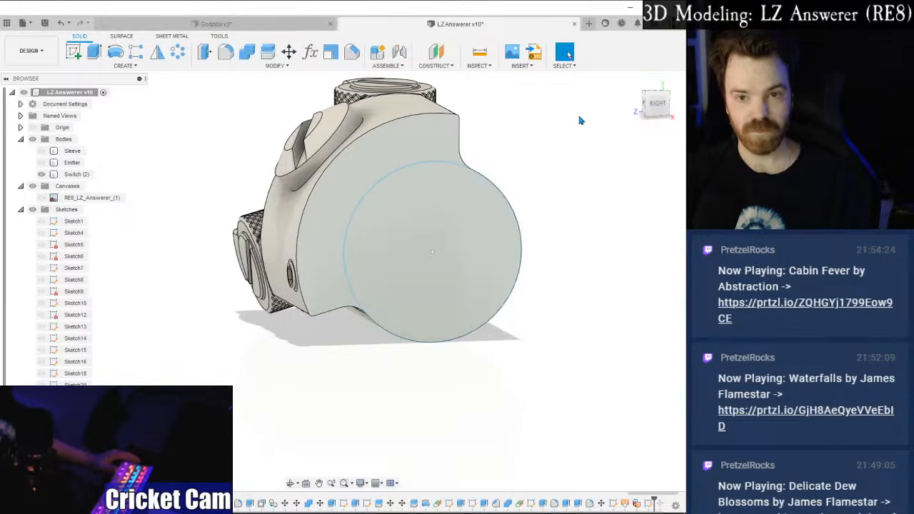
Extrude the new circle profile 12 mm from the housing's end face toward the grip, with the Sleeve body shown for comparison.
drag(649, 102, 682, 106)
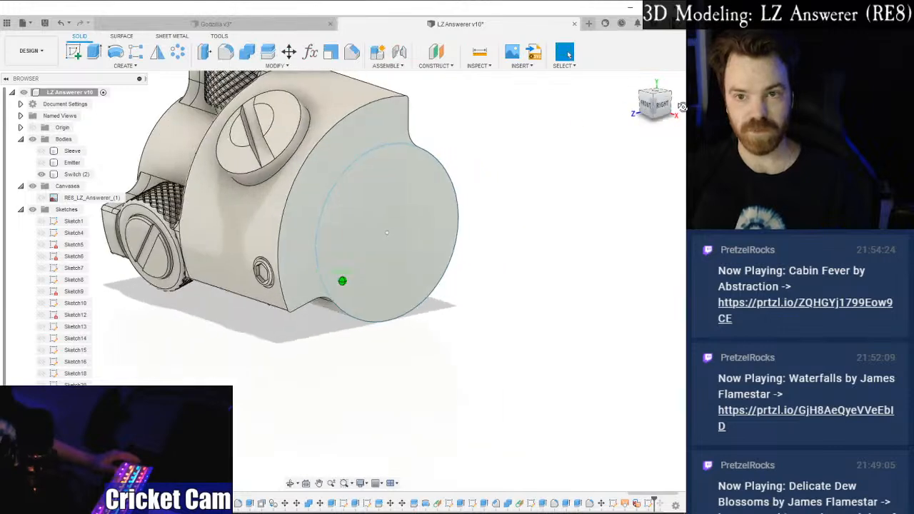
click(645, 109)
drag(655, 109, 629, 115)
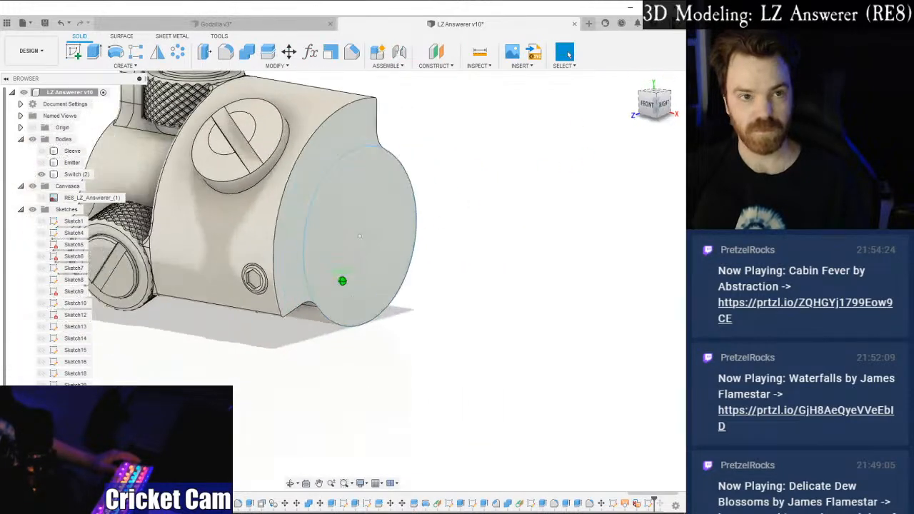
key(e)
click(368, 234)
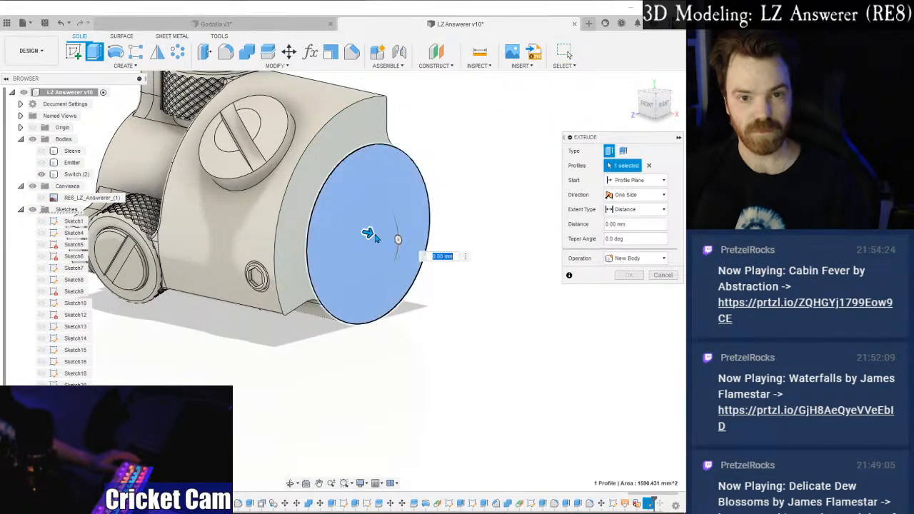
drag(370, 233, 401, 244)
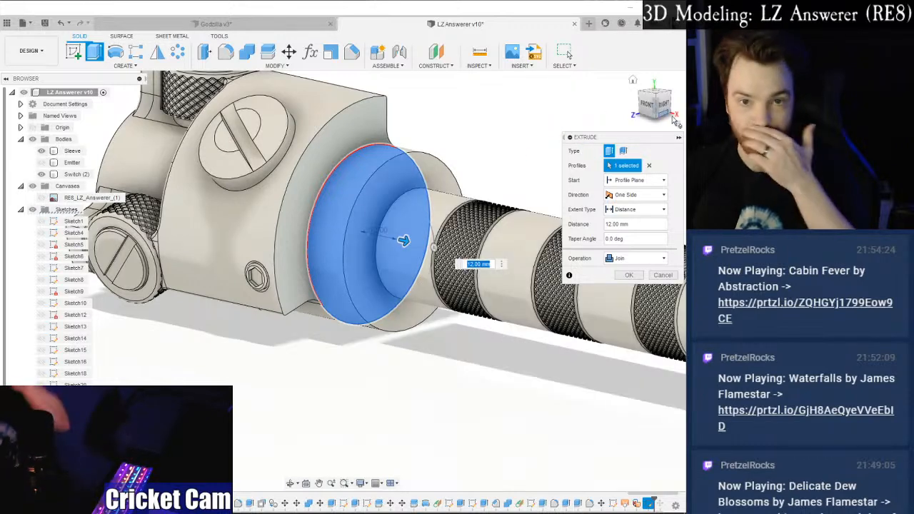
click(647, 105)
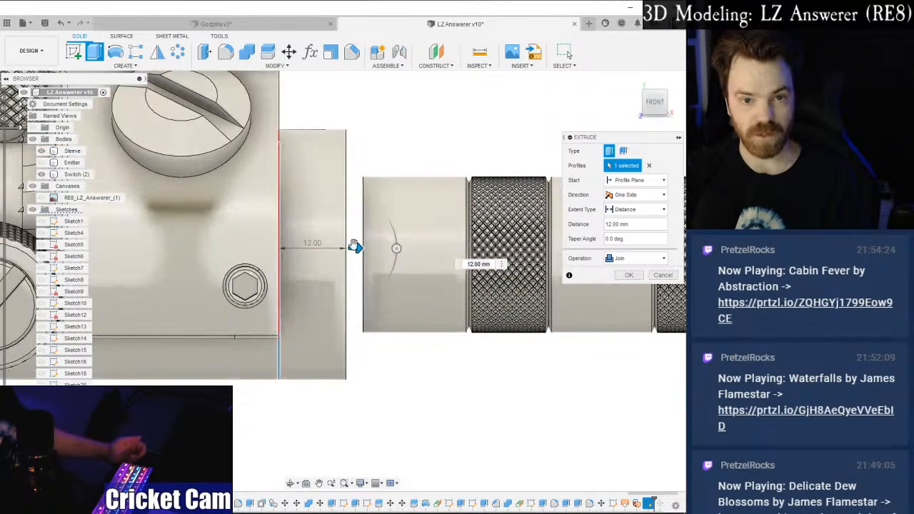
scroll(352, 251, up, 3)
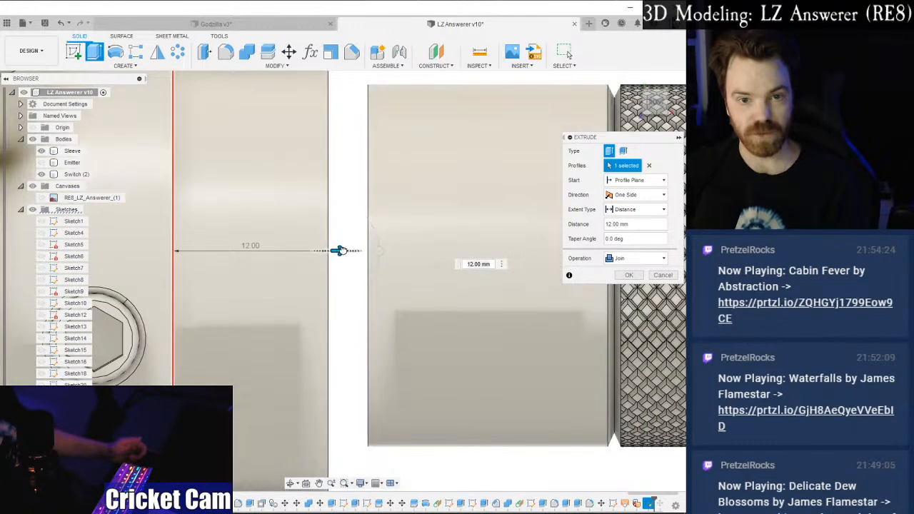
drag(352, 251, 376, 252)
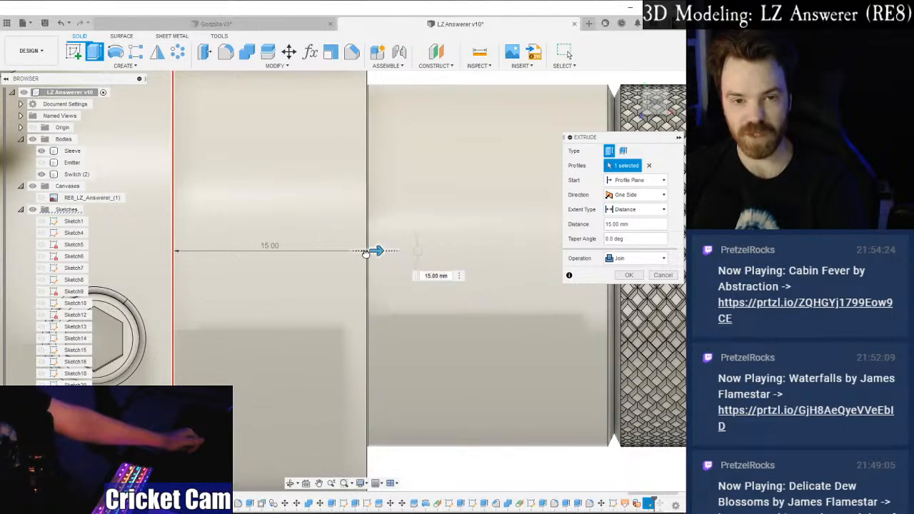
drag(356, 254, 348, 253)
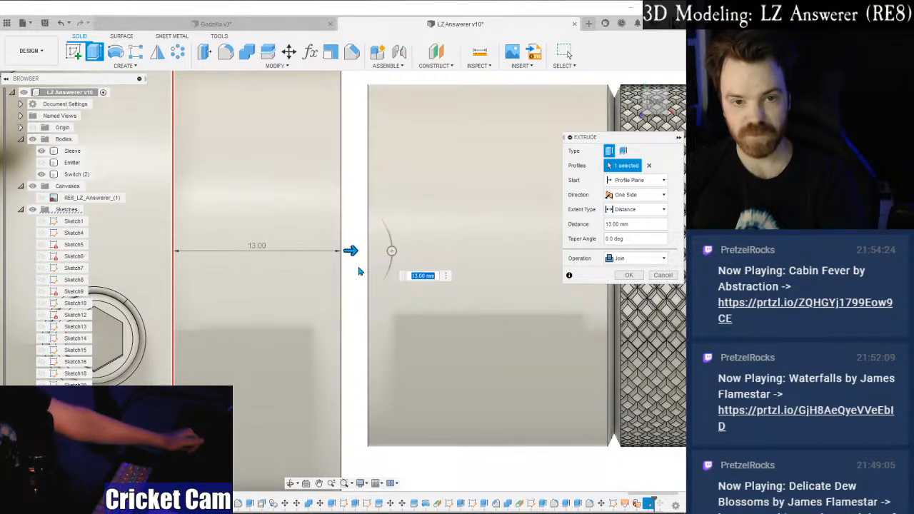
text(12)
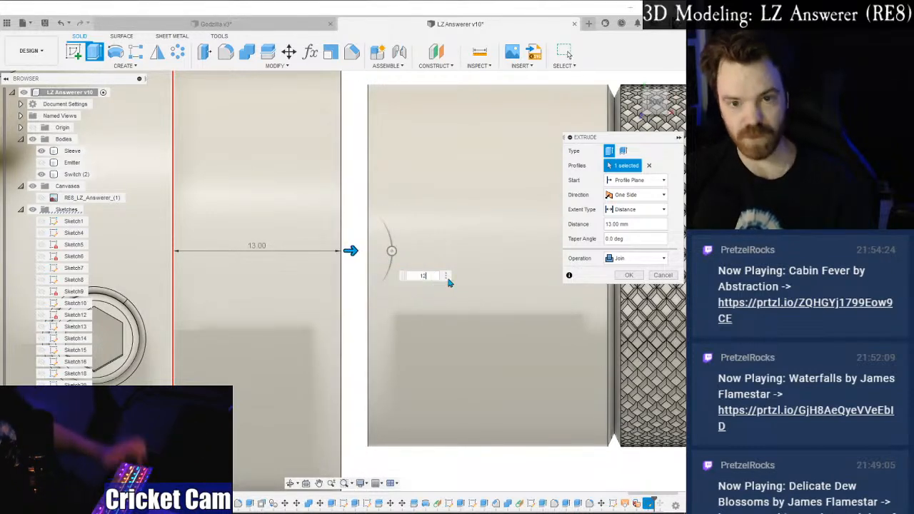
key(Return)
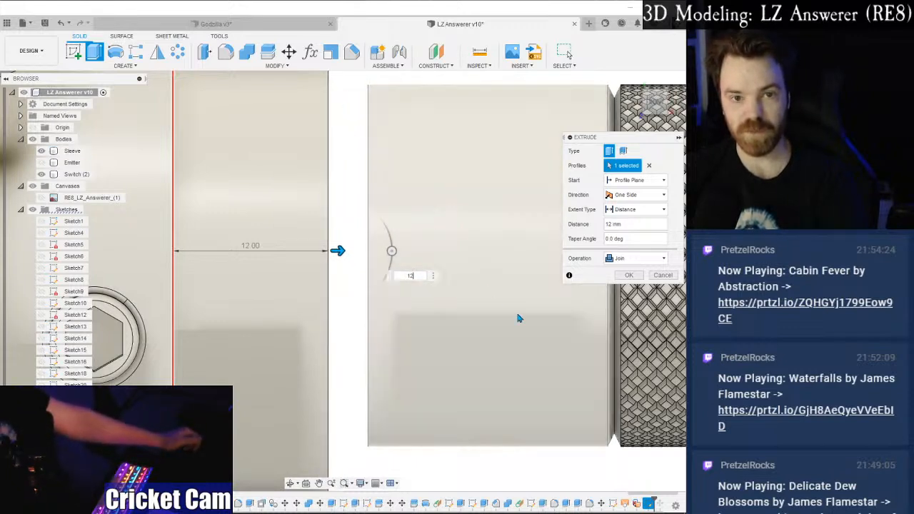
Set the extrusion's operation to New Body and finish the collar.
click(633, 259)
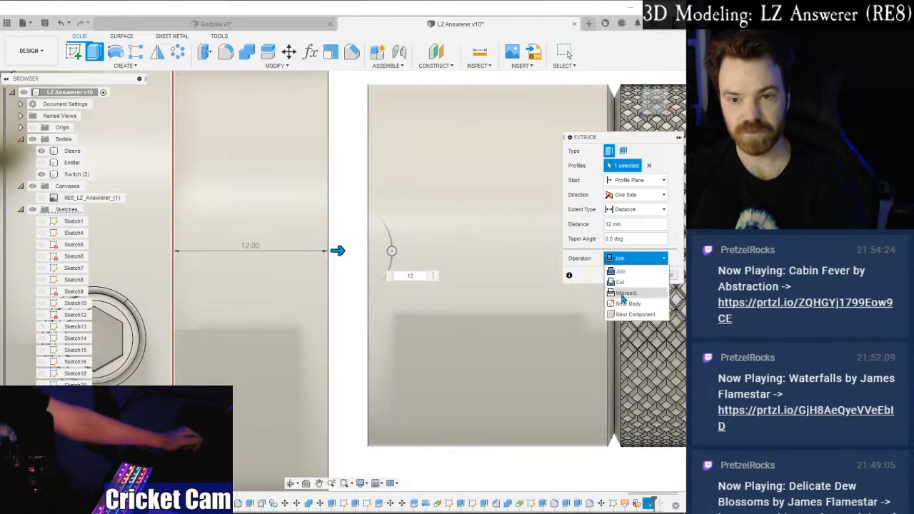
click(626, 303)
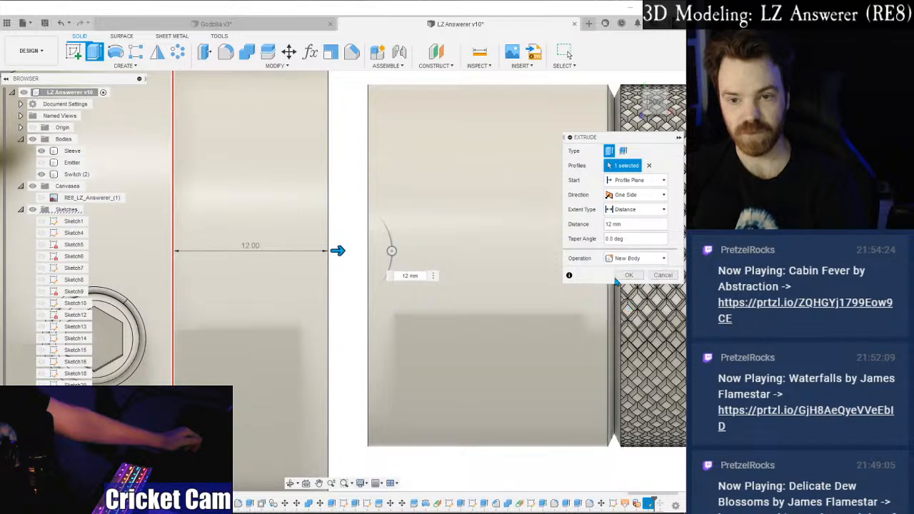
click(629, 277)
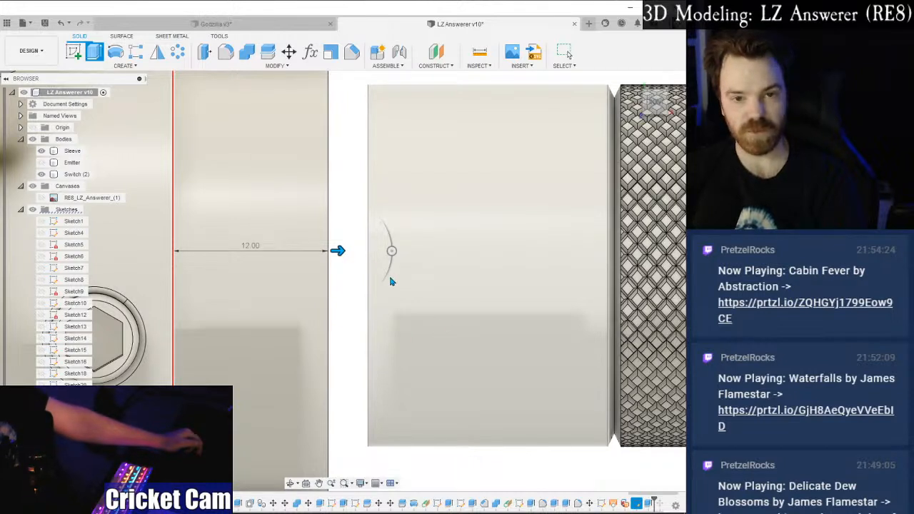
right_click(659, 504)
click(615, 473)
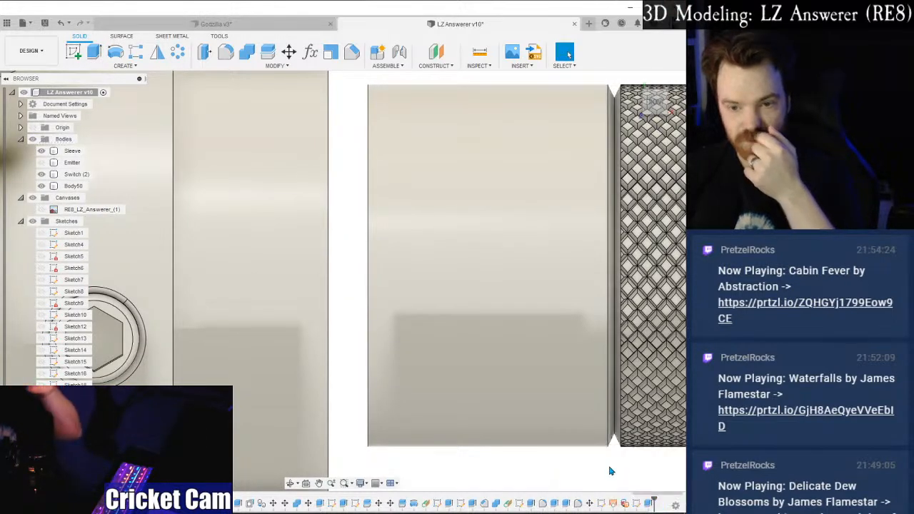
Examine the new collar and its gap to the grip sleeve from the front and at a slight angle.
scroll(426, 326, down, 5)
mouse_move(652, 105)
mouse_down()
mouse_move(633, 114)
mouse_move(650, 97)
mouse_move(639, 99)
mouse_move(636, 113)
mouse_move(652, 111)
mouse_up()
scroll(550, 192, down, 2)
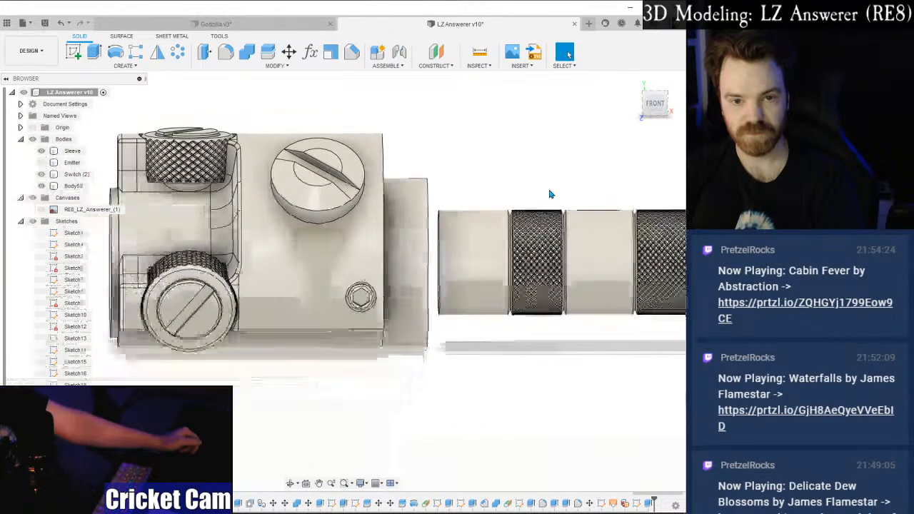
middle_drag(547, 188, 496, 210)
scroll(493, 213, down, 1)
scroll(426, 235, up, 2)
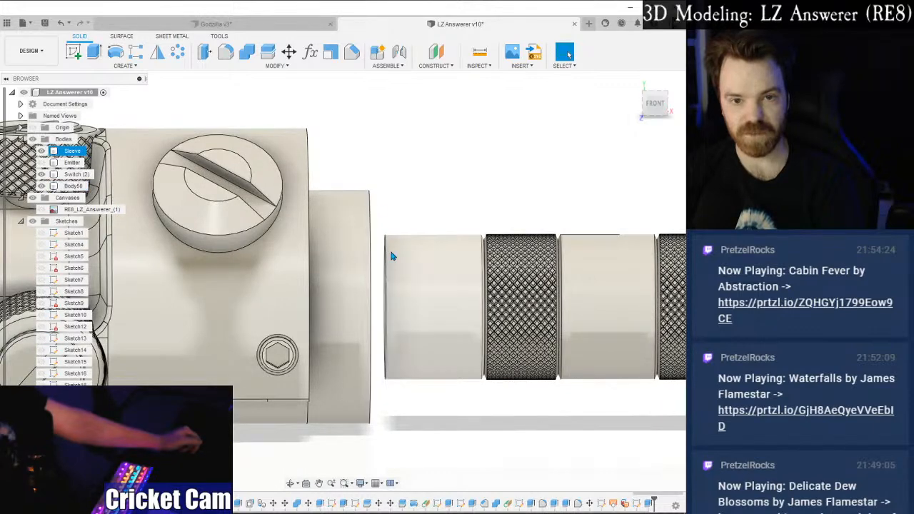
scroll(397, 381, down, 3)
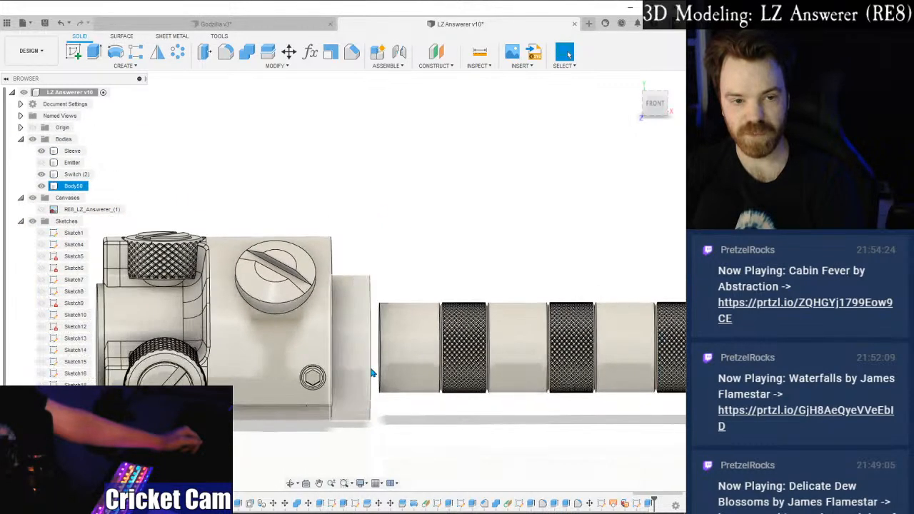
click(655, 104)
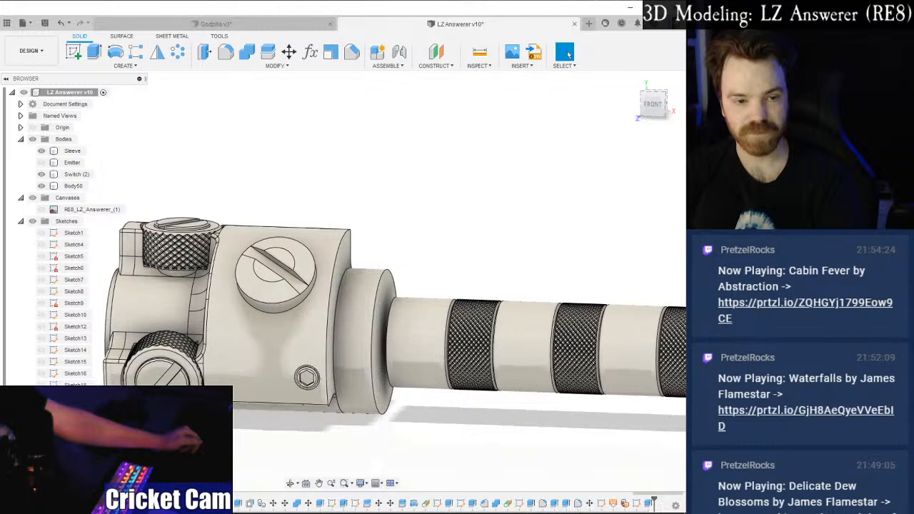
Compare the collar with the red-blade hilt photo in Paint, close Paint and return to Fusion 360.
key(alt+Tab)
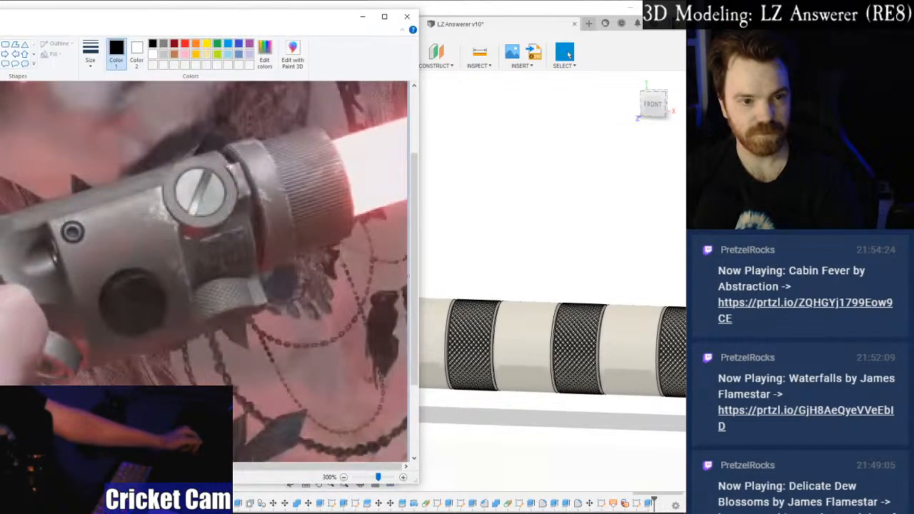
key(alt+Tab)
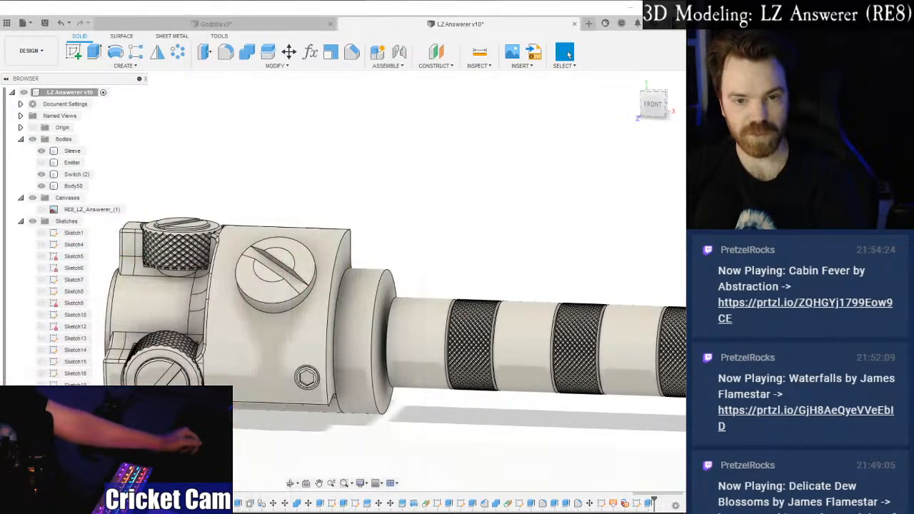
key(alt+Tab)
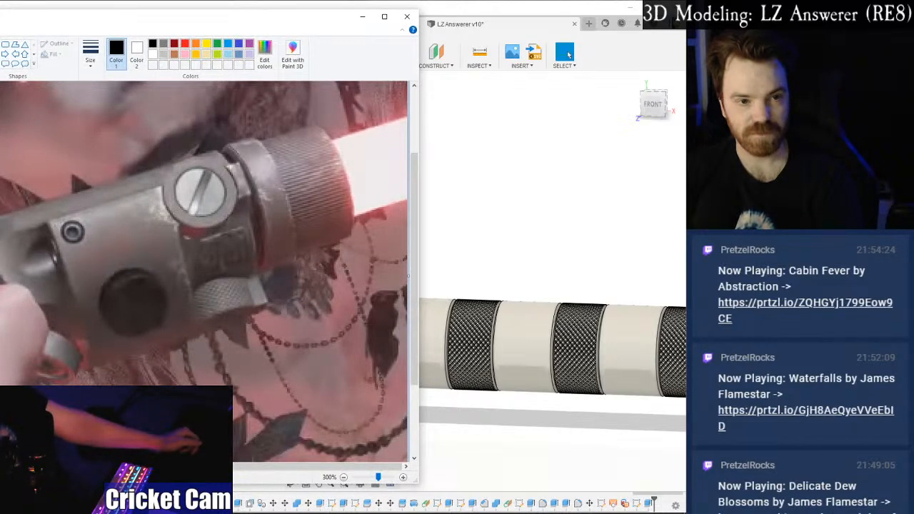
key(alt+Tab)
key(alt+Tab)
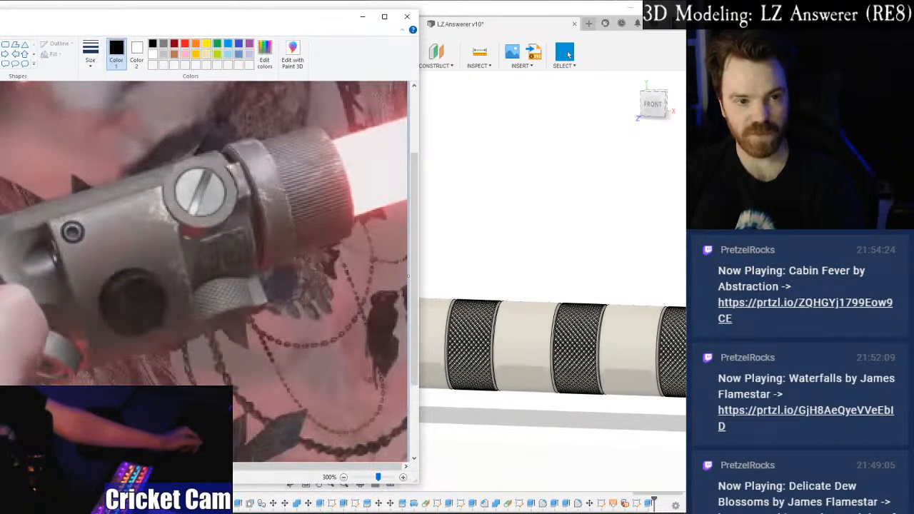
click(492, 15)
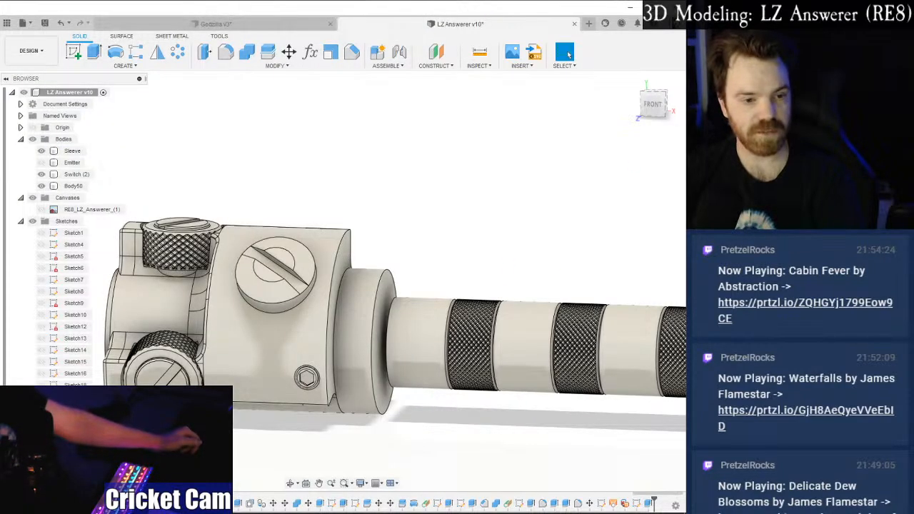
key(alt+Tab)
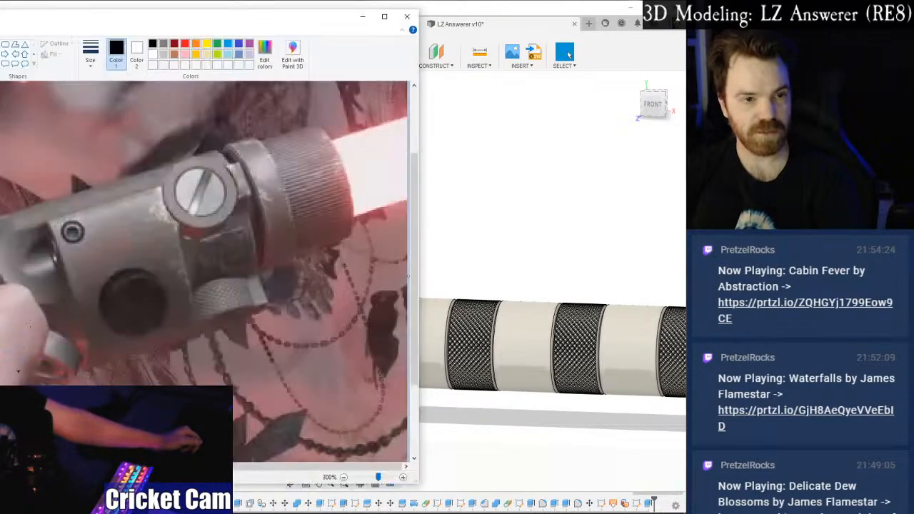
click(408, 17)
Insert the image answerer 3 from the RE8 LZ Answerer folder as a canvas on the XY plane.
click(513, 54)
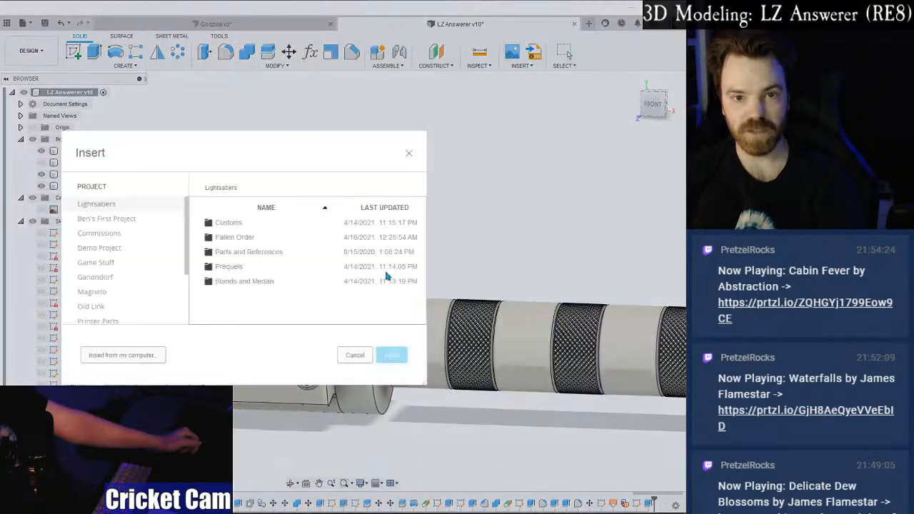
click(89, 359)
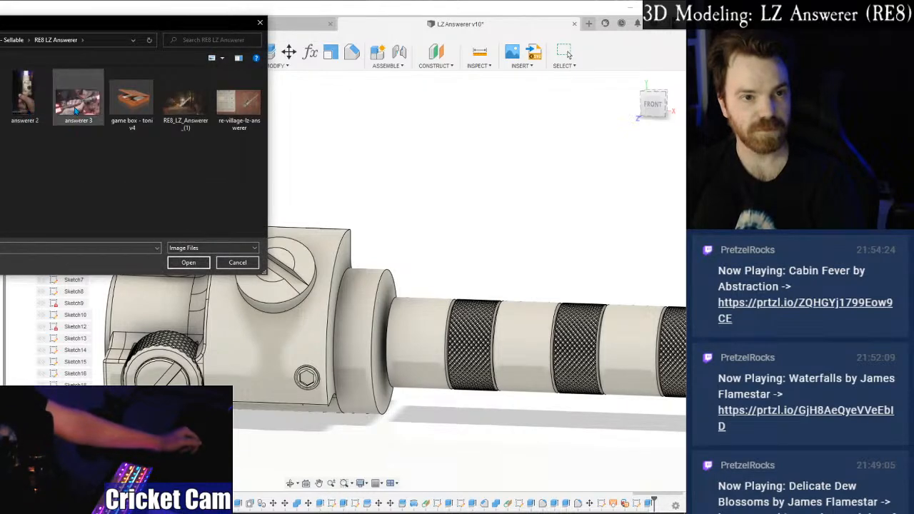
click(78, 97)
click(195, 264)
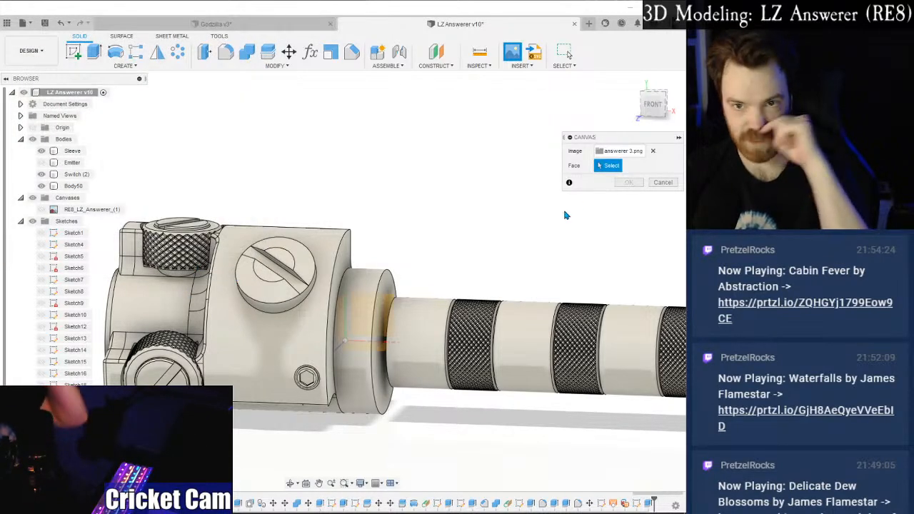
click(386, 287)
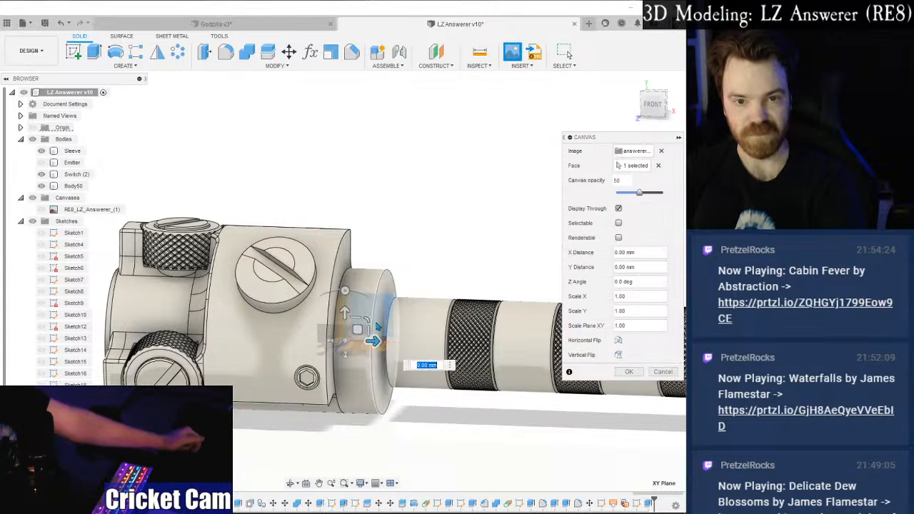
Enlarge the answerer 3 canvas to a plane scale of 16.699 and face it from the front.
text(16.699)
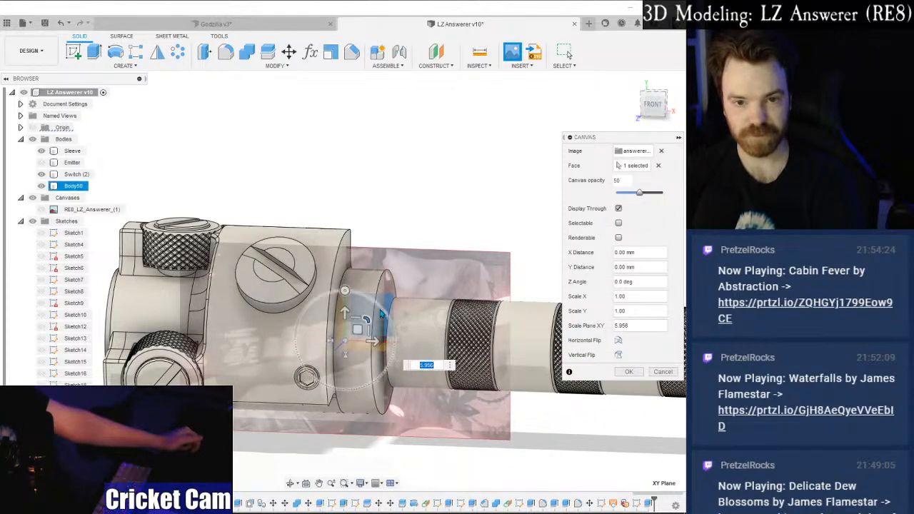
scroll(426, 286, down, 4)
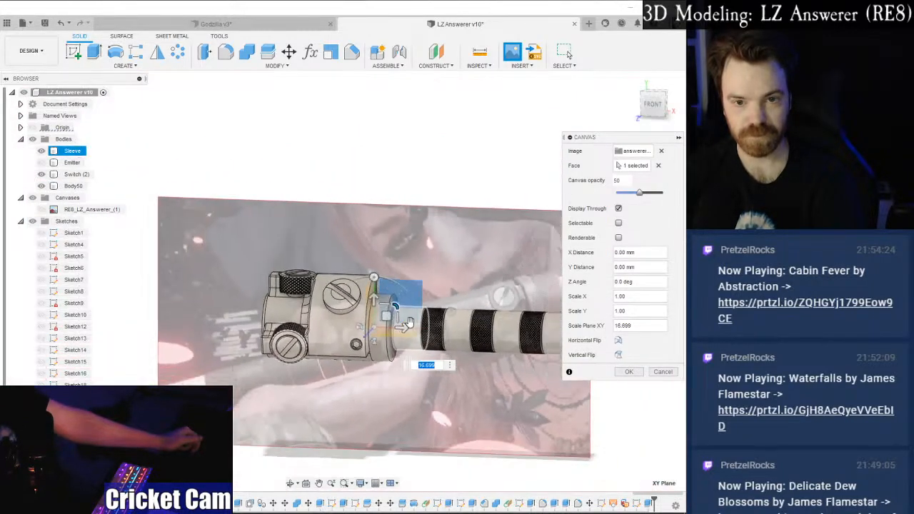
click(650, 104)
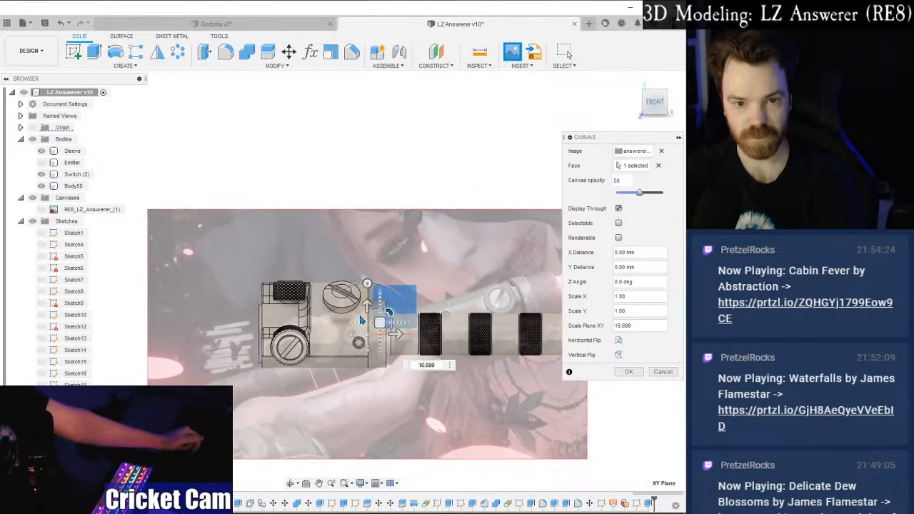
Rotate the answerer 3 canvas to a Z angle of 162 degrees and finish placing it.
click(367, 283)
drag(366, 283, 364, 371)
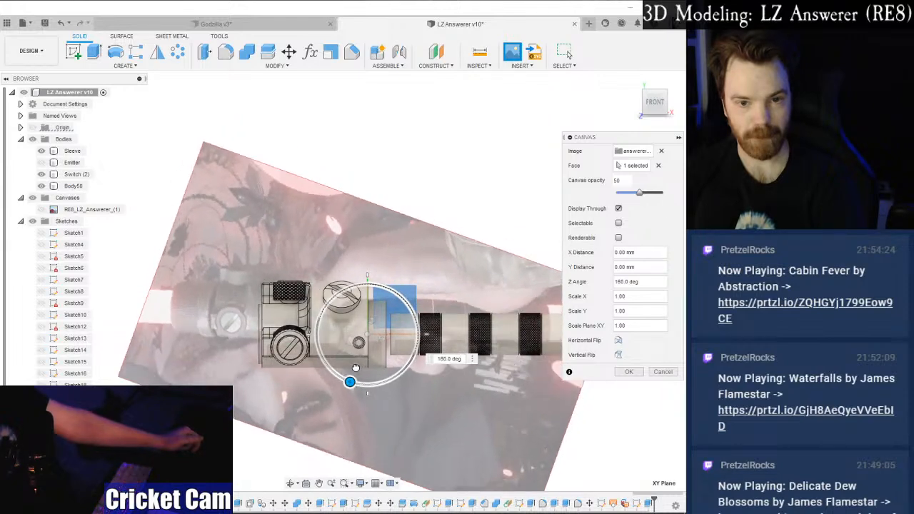
scroll(314, 359, up, 4)
scroll(336, 335, up, 2)
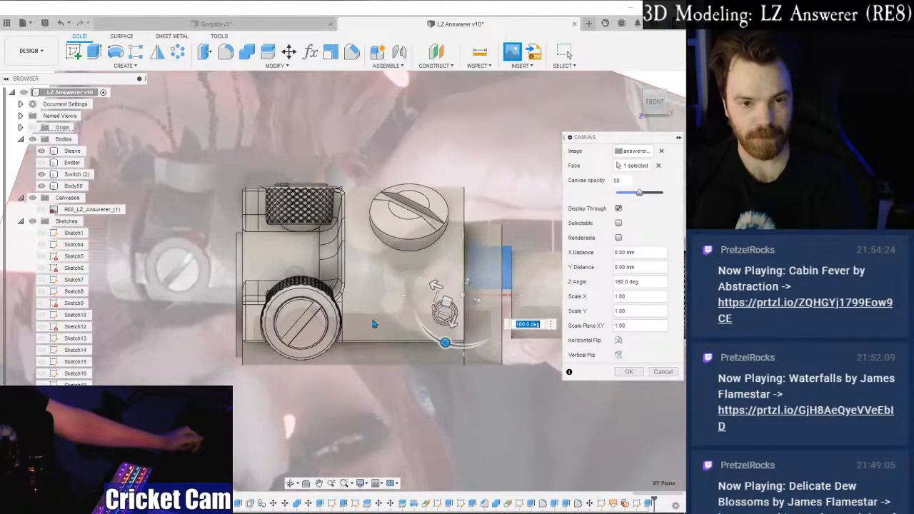
drag(445, 343, 450, 344)
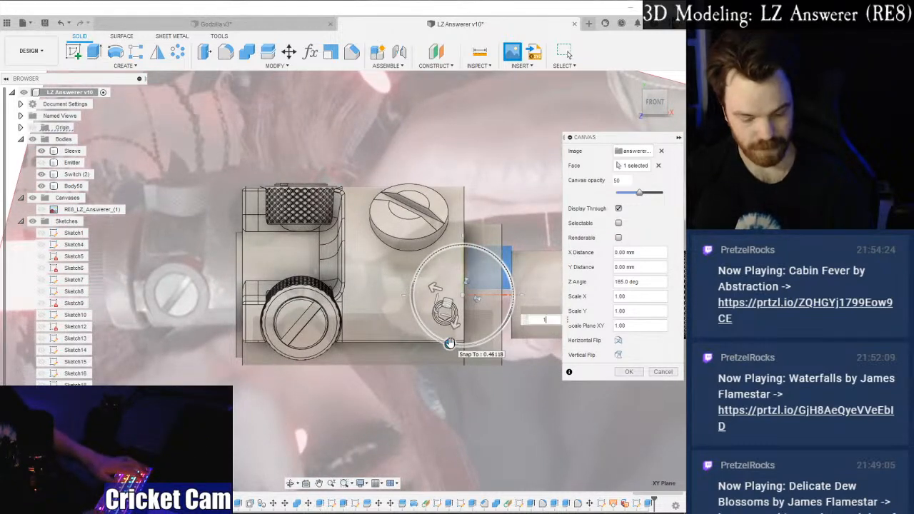
key(Return)
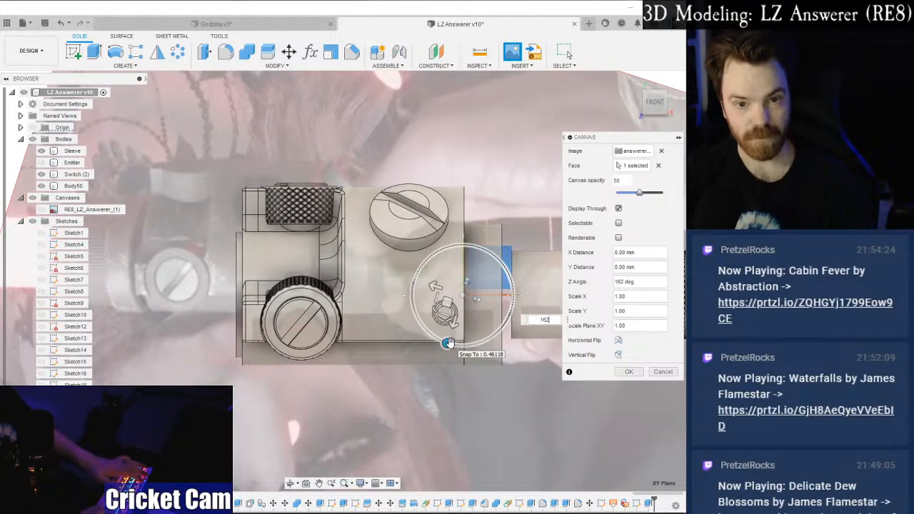
click(629, 371)
Move the answerer 3 canvas by 42.293 mm in X and -11.369 mm in Y to bring the photo's hilt toward the model.
scroll(168, 220, down, 3)
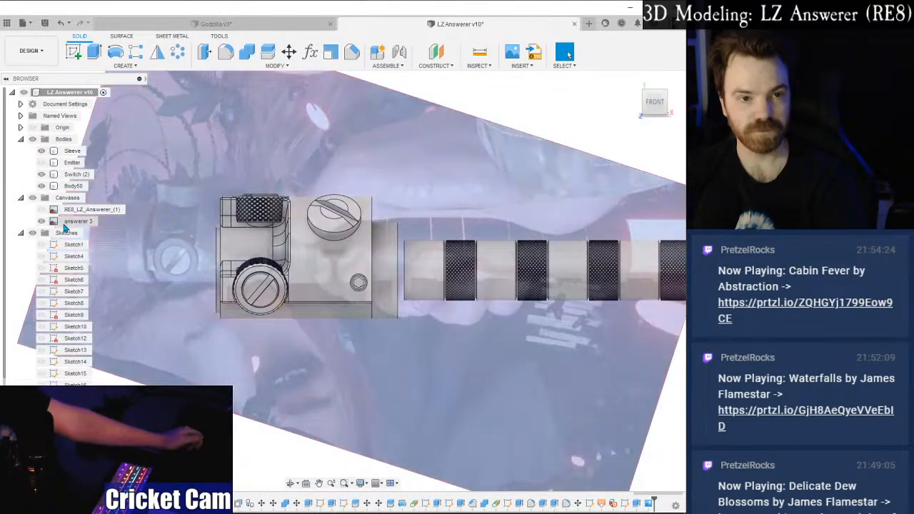
right_click(65, 225)
click(86, 245)
drag(386, 257, 475, 283)
middle_drag(455, 341, 387, 313)
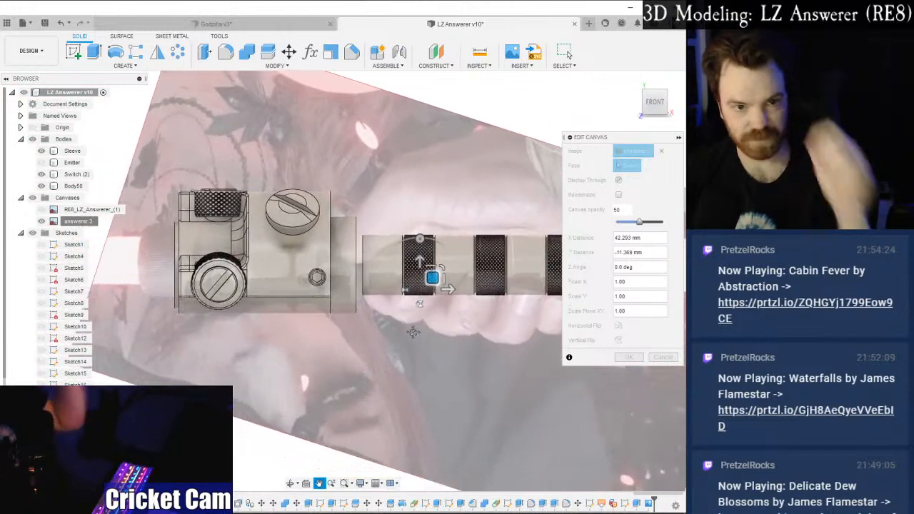
scroll(420, 259, up, 3)
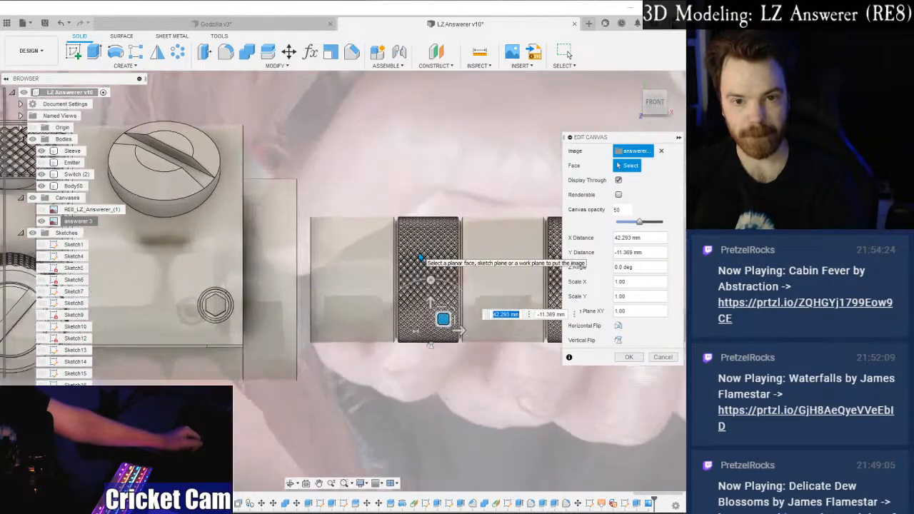
scroll(397, 288, down, 4)
mouse_move(462, 285)
middle_down()
mouse_move(279, 290)
mouse_move(475, 261)
mouse_move(452, 273)
middle_up()
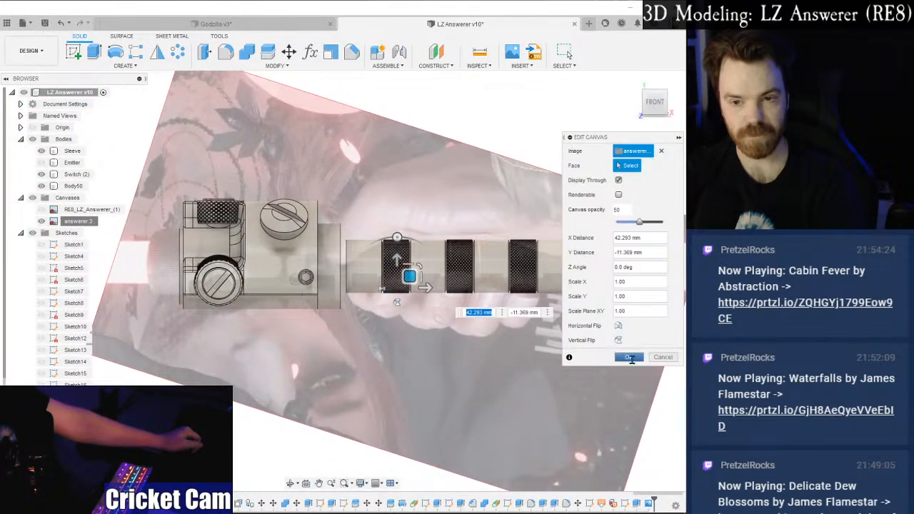
click(629, 358)
Hide the Switch (2) body to uncover the housing in the reference photo.
middle_drag(406, 293, 361, 319)
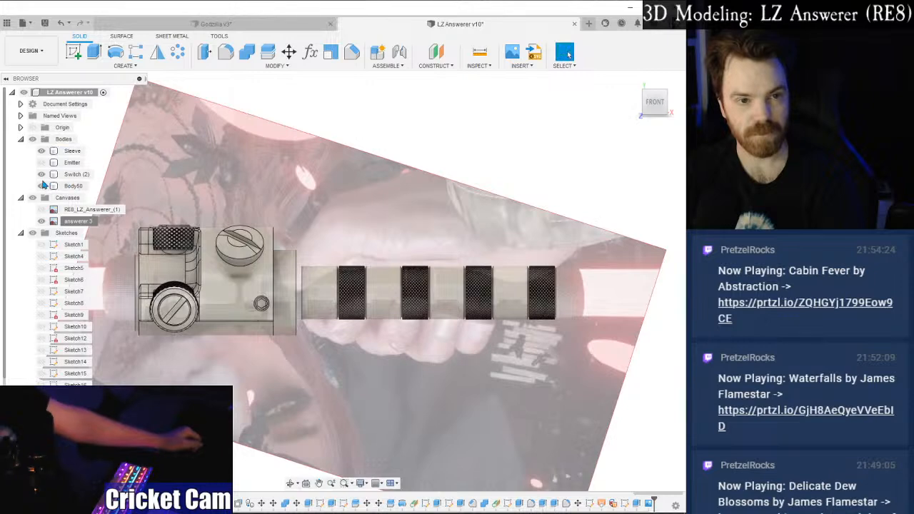
click(41, 175)
scroll(236, 264, up, 4)
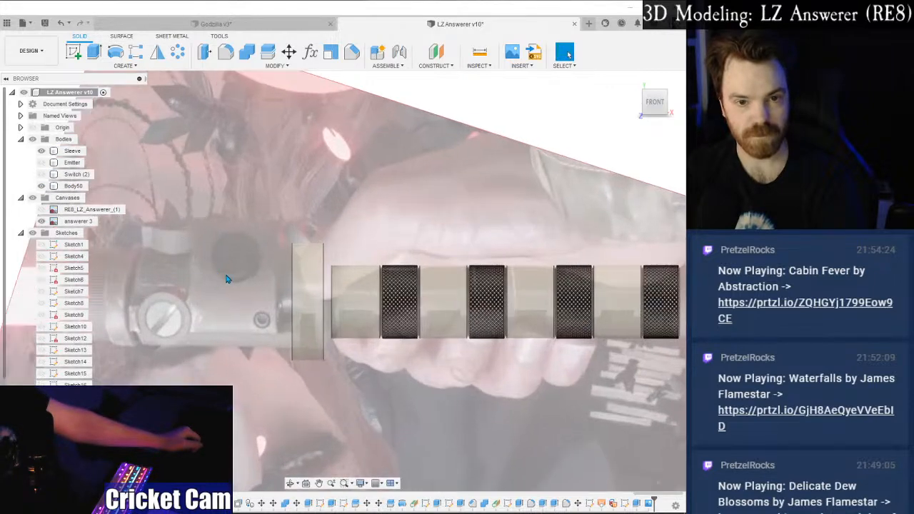
middle_drag(490, 206, 428, 206)
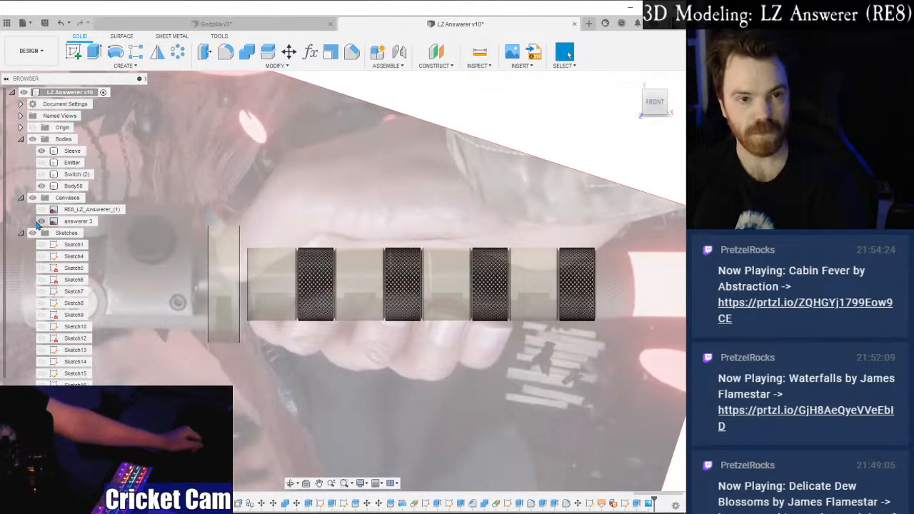
Reposition the answerer 3 canvas along the hilt toward the housing end, fine-tune its alignment and accept the edit.
right_click(57, 221)
click(118, 228)
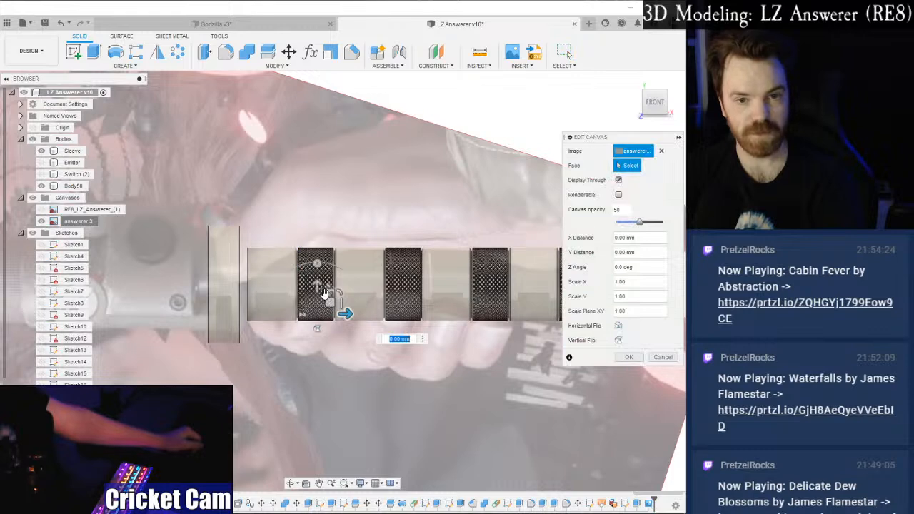
drag(328, 299, 268, 299)
middle_drag(423, 169, 255, 161)
drag(102, 292, 76, 297)
drag(119, 230, 130, 299)
mouse_move(205, 366)
middle_down()
mouse_move(377, 368)
mouse_move(387, 366)
mouse_move(276, 345)
mouse_move(519, 334)
mouse_move(345, 328)
mouse_move(422, 351)
middle_up()
click(618, 360)
Hide the new collar body to uncover the photo's transition between the housing and the grip.
mouse_move(314, 351)
middle_down()
mouse_move(417, 348)
mouse_move(397, 325)
middle_up()
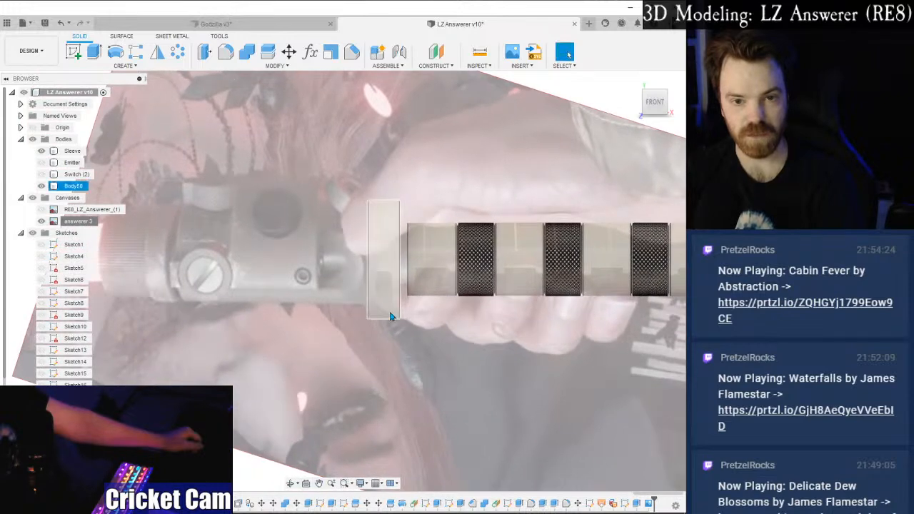
middle_drag(430, 352, 395, 383)
click(350, 298)
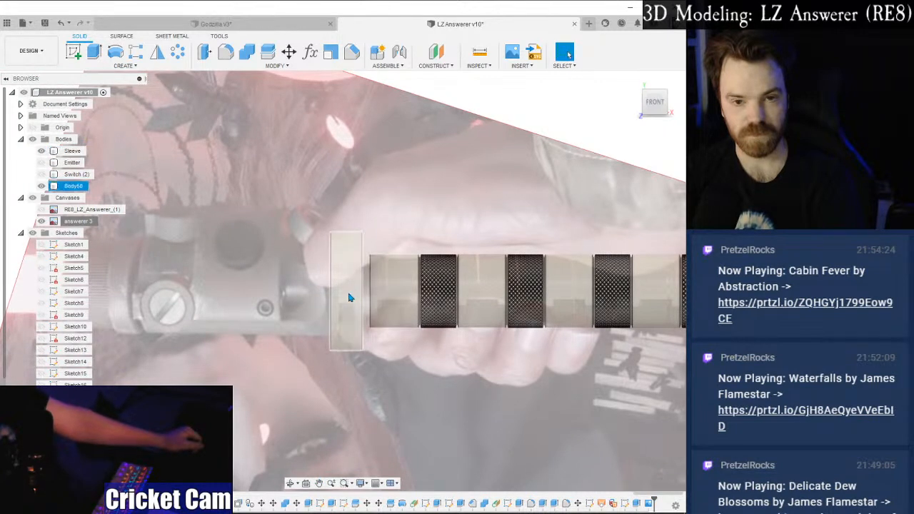
scroll(338, 306, up, 4)
key(Escape)
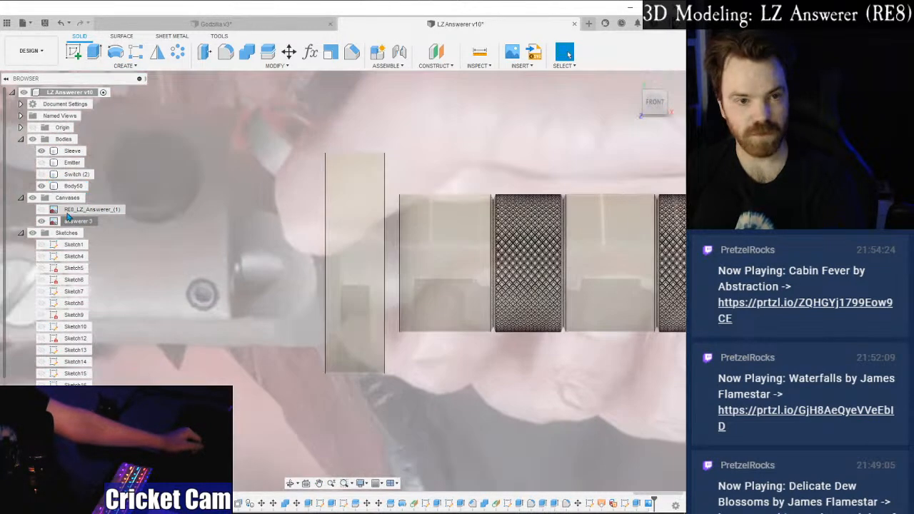
click(41, 173)
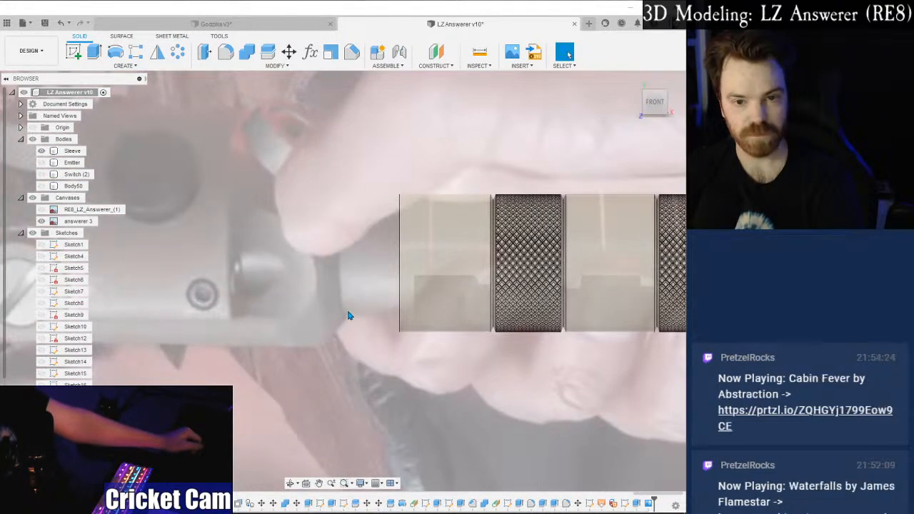
Compare the grip sleeve with the photo and measure the distance between the sleeve's two end edges.
scroll(248, 329, down, 5)
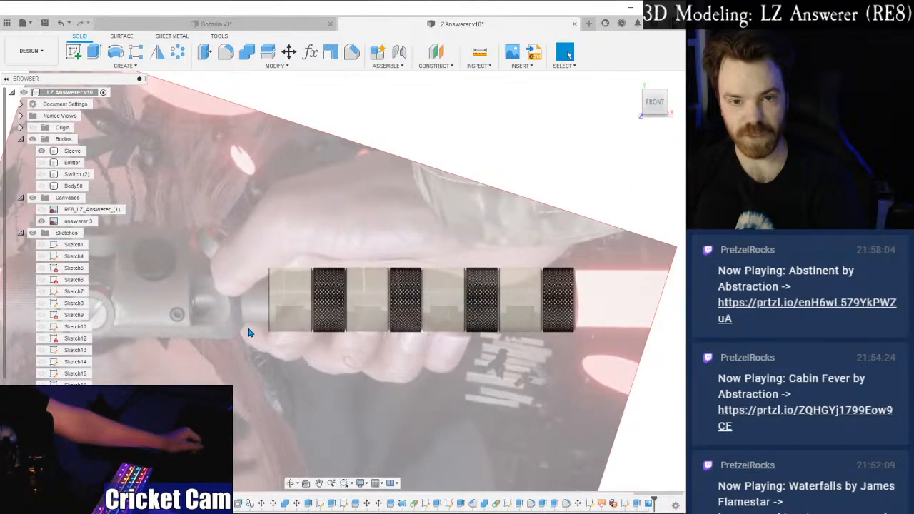
scroll(249, 332, up, 4)
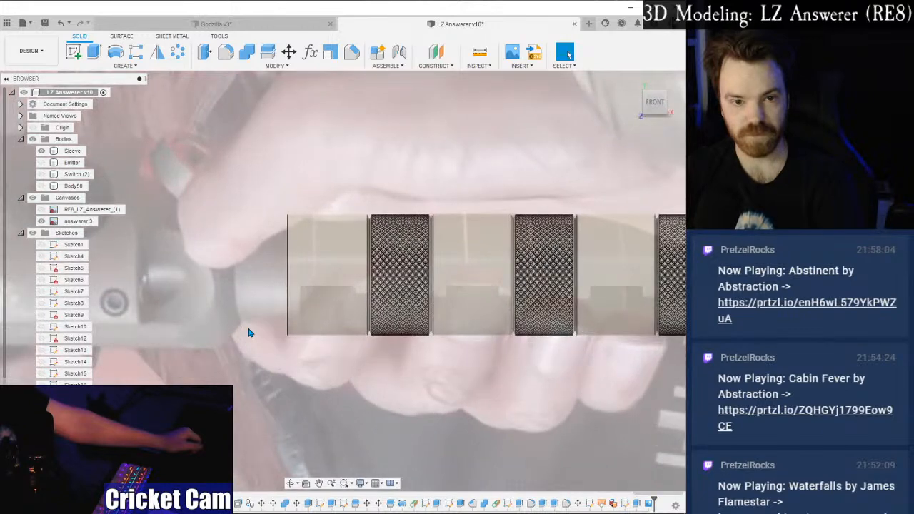
scroll(249, 333, down, 3)
middle_drag(249, 329, 214, 324)
scroll(223, 307, down, 1)
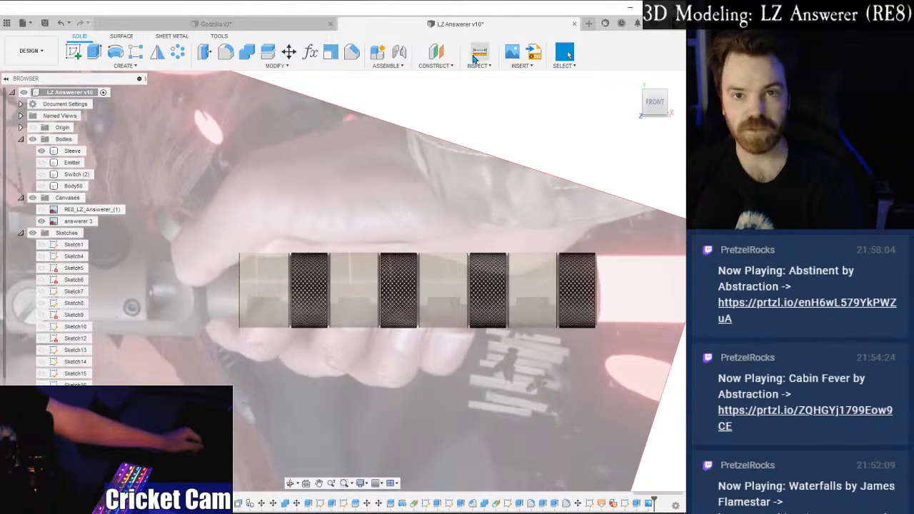
click(477, 54)
click(243, 296)
middle_drag(487, 239, 314, 243)
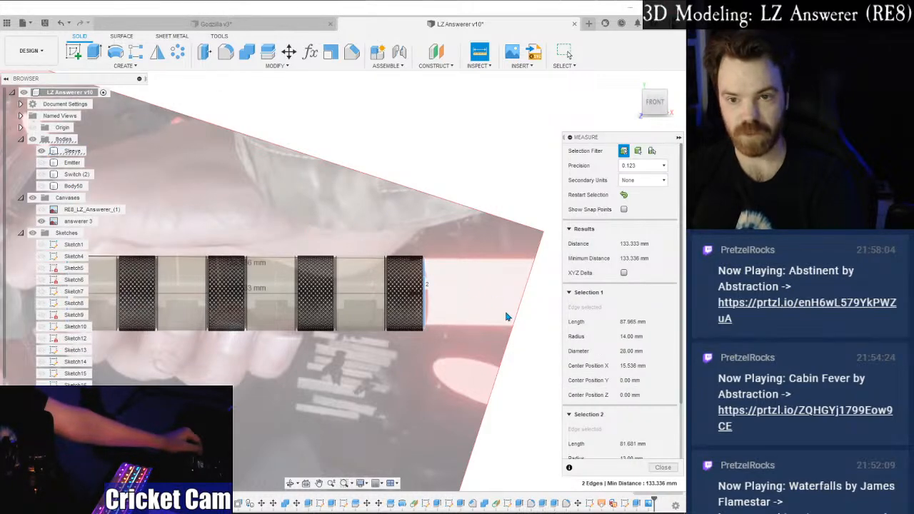
click(666, 470)
Hide the Sleeve body and calibrate the answerer 3 canvas to 133 mm between the two ends of the photo's grip.
middle_drag(269, 355, 484, 346)
click(41, 152)
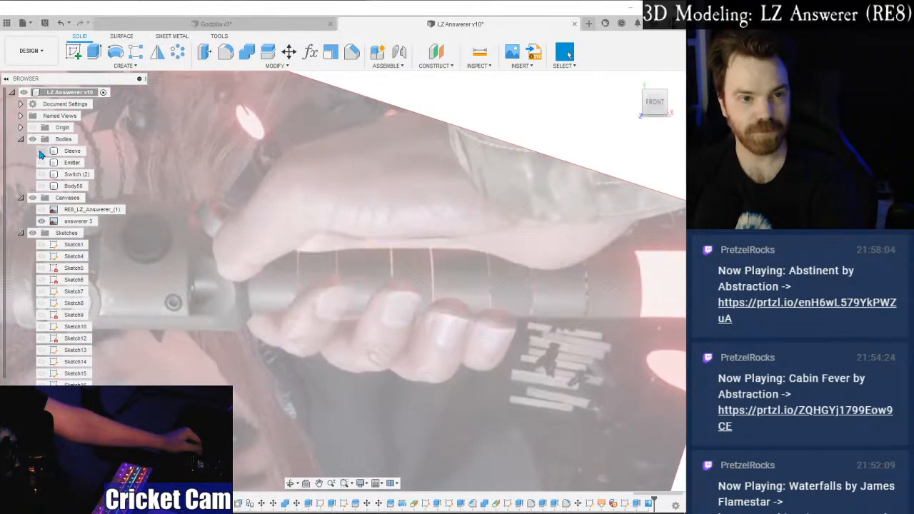
click(78, 222)
right_click(79, 224)
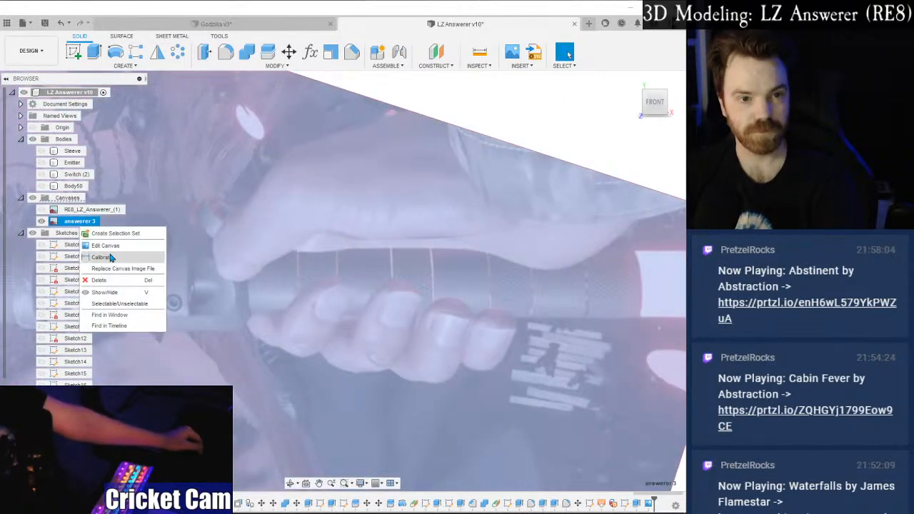
click(161, 280)
click(248, 287)
middle_drag(506, 287, 435, 286)
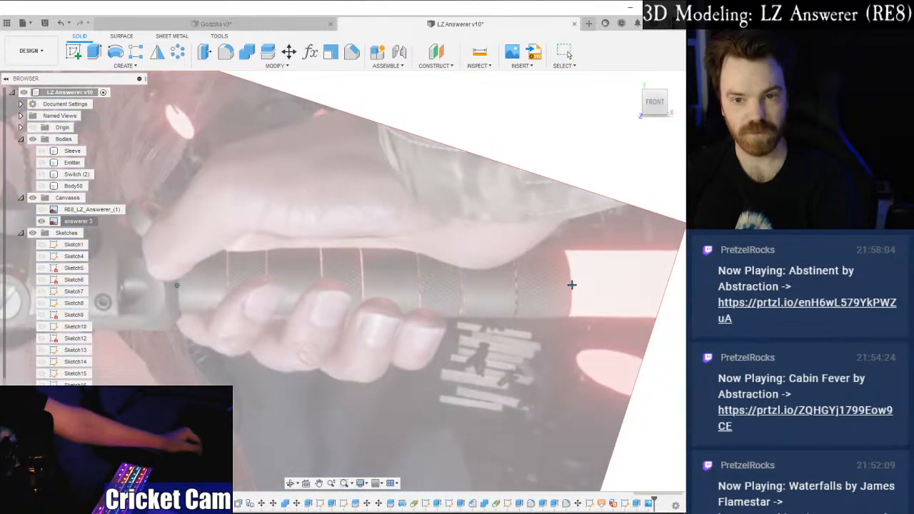
click(573, 286)
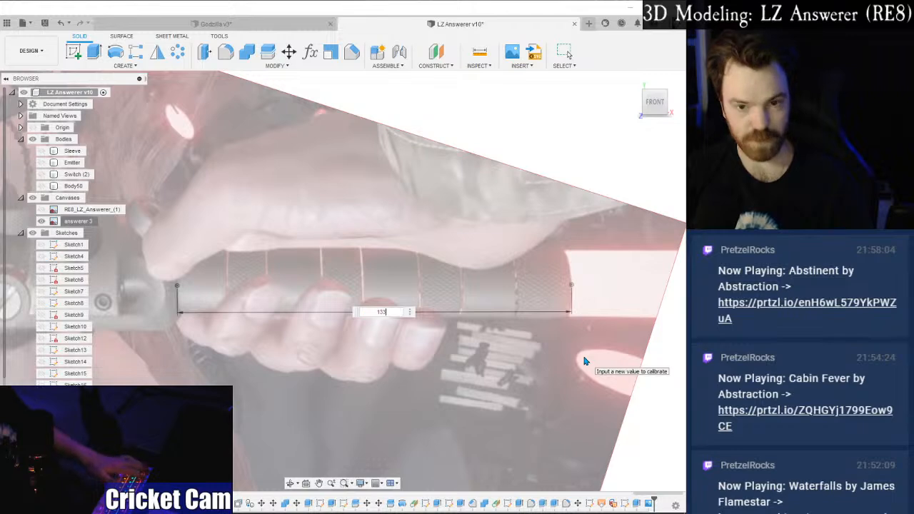
text(133)
key(Return)
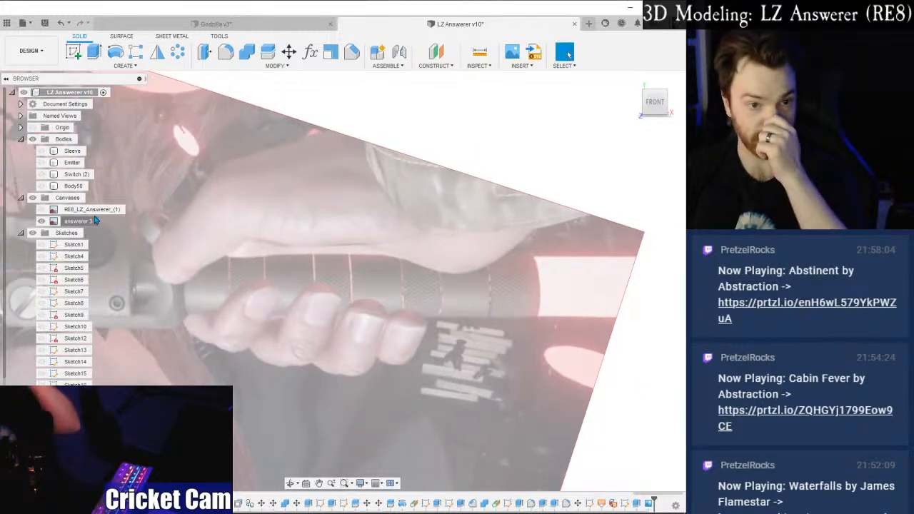
Show the Sleeve body again and move the calibrated canvas so the photo's grip lines up with the sleeve.
click(41, 151)
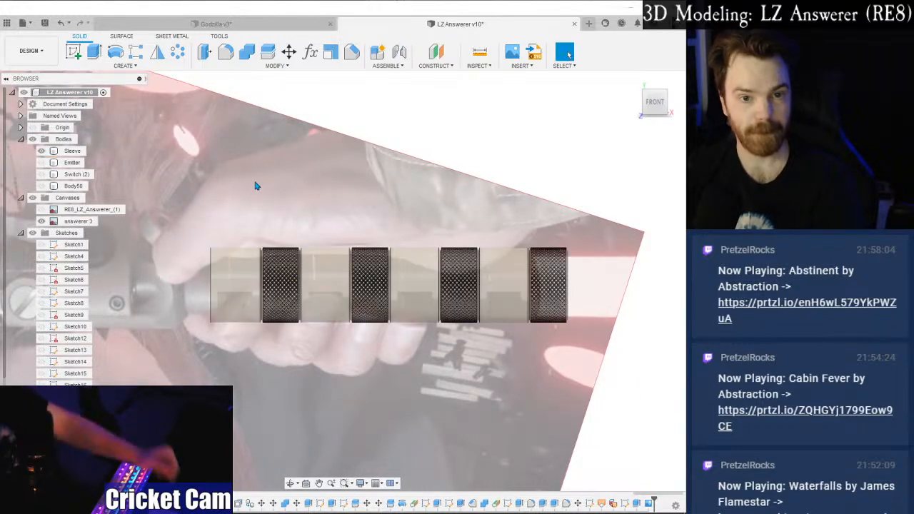
right_click(80, 222)
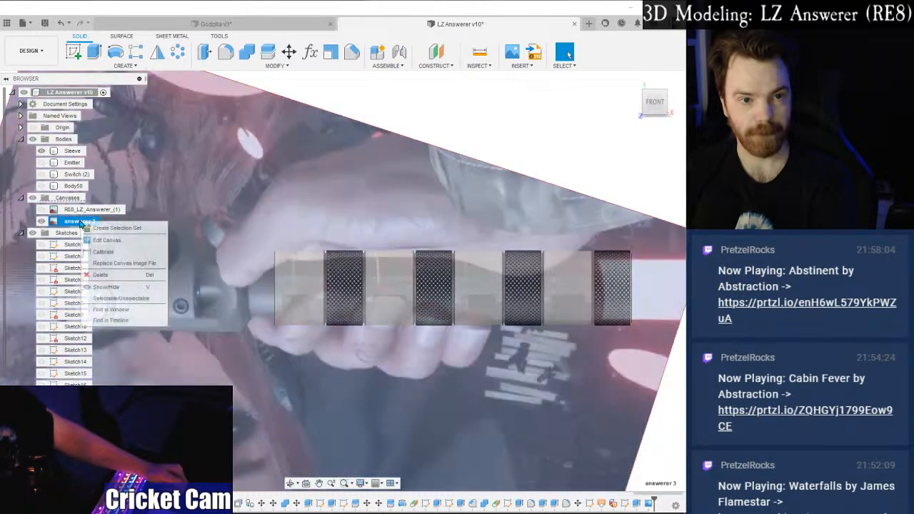
click(106, 241)
drag(321, 309, 344, 316)
middle_drag(413, 393, 471, 383)
click(637, 359)
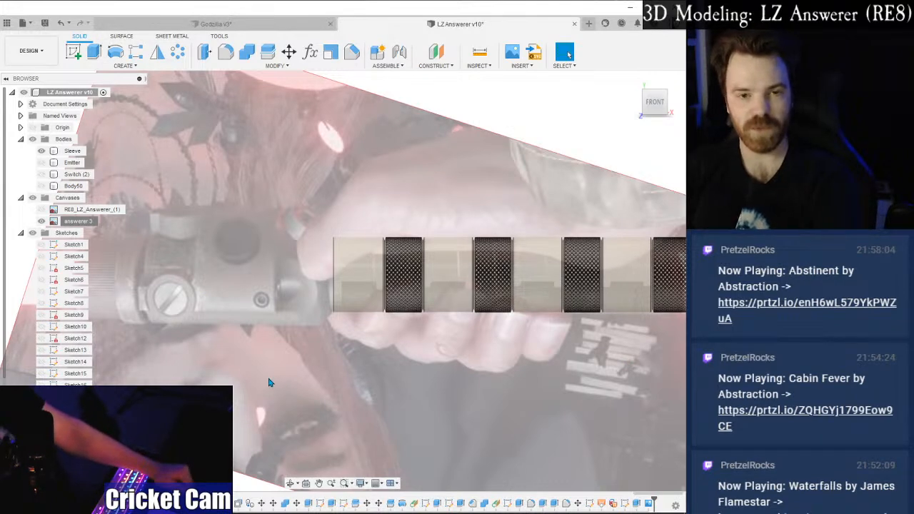
Raise the opacity of the answerer 3 canvas to 73 so the photo reads more clearly behind the model.
scroll(293, 297, up, 2)
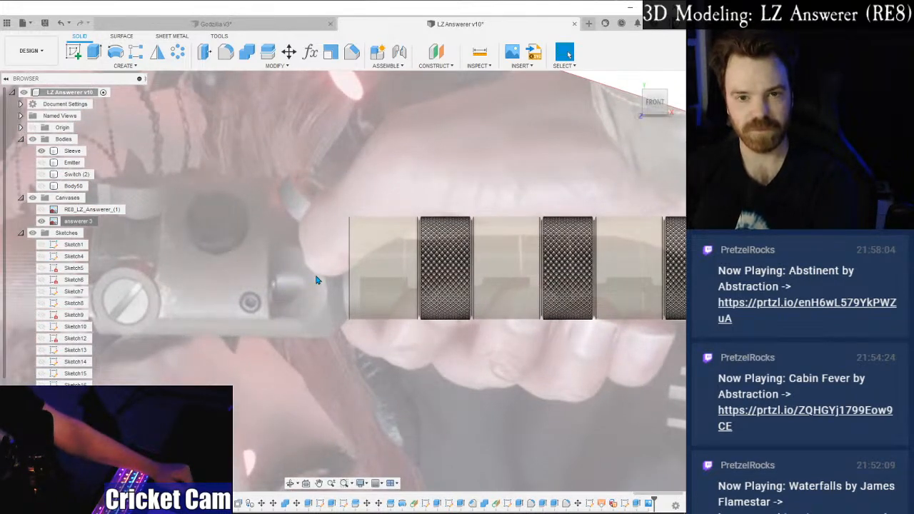
middle_drag(392, 375, 148, 359)
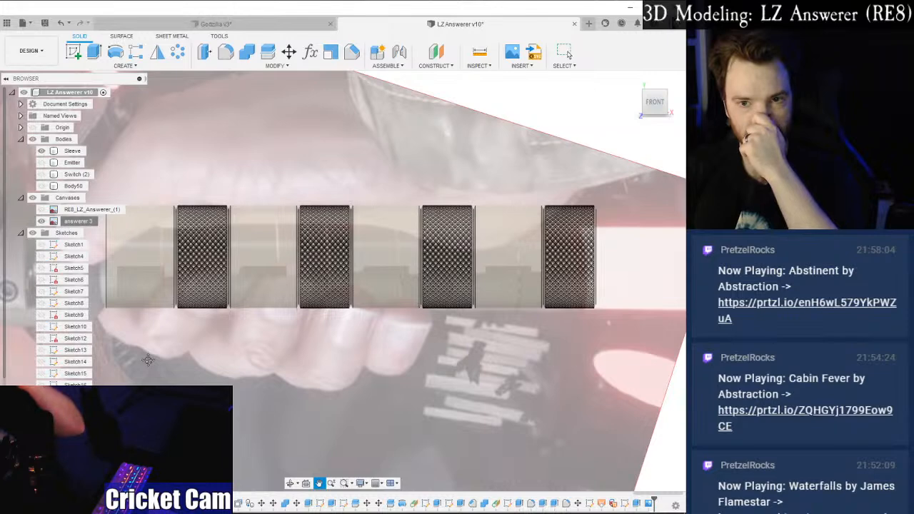
right_click(72, 223)
click(97, 244)
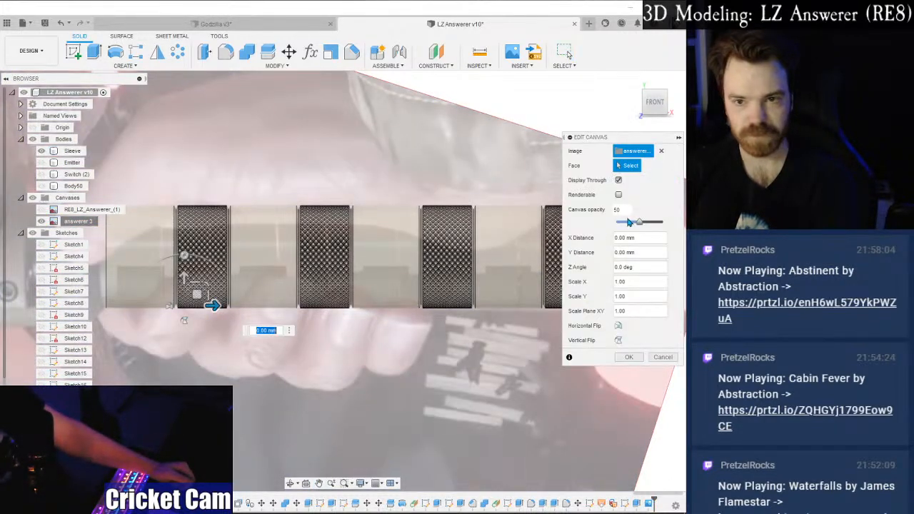
drag(643, 225, 652, 226)
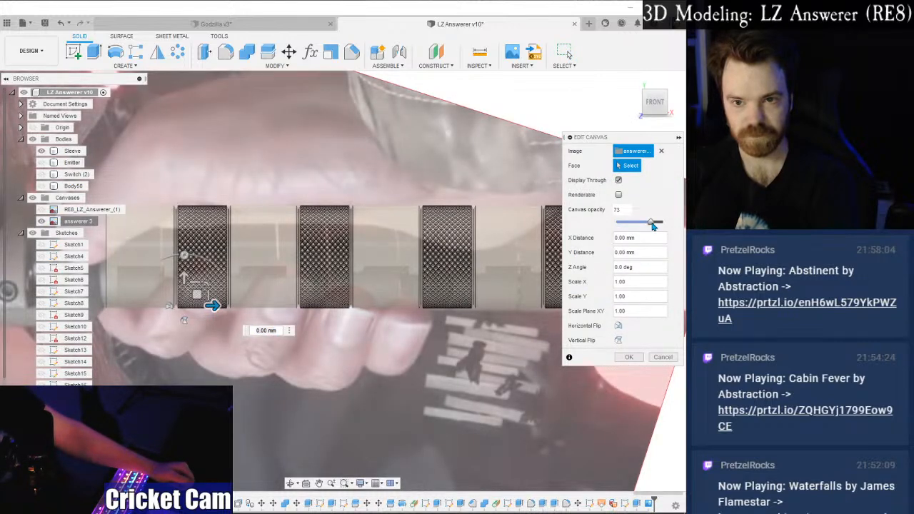
click(629, 357)
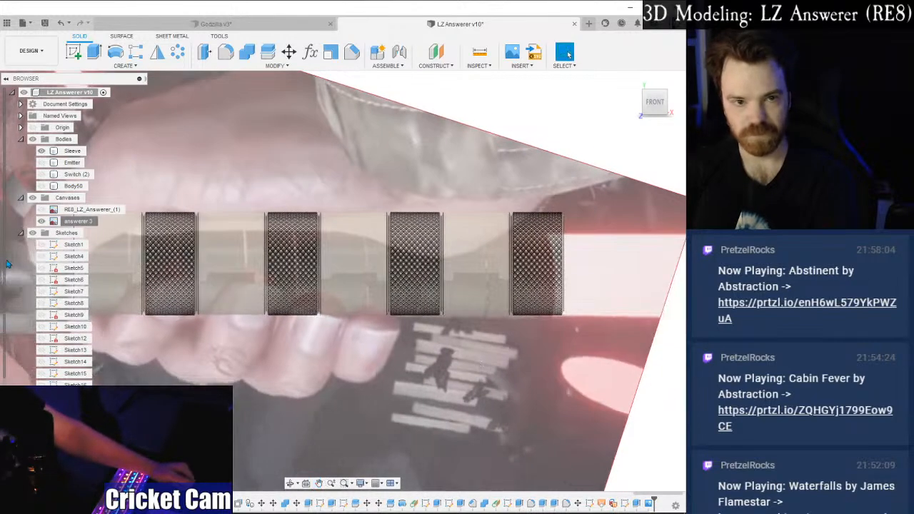
Toggle the answerer 3 canvas and the Sleeve body to compare the grip's alignment and housing-side end with the photo.
click(41, 223)
click(41, 222)
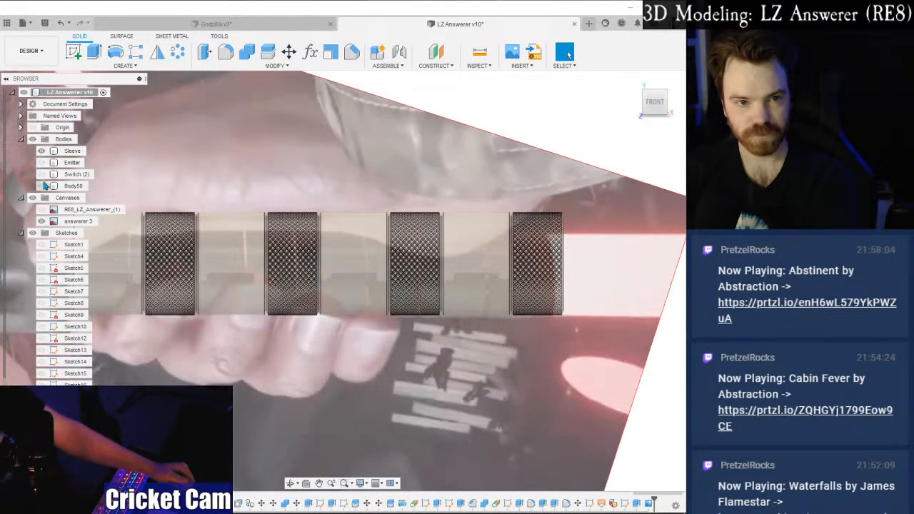
click(42, 151)
click(43, 151)
click(43, 152)
click(42, 152)
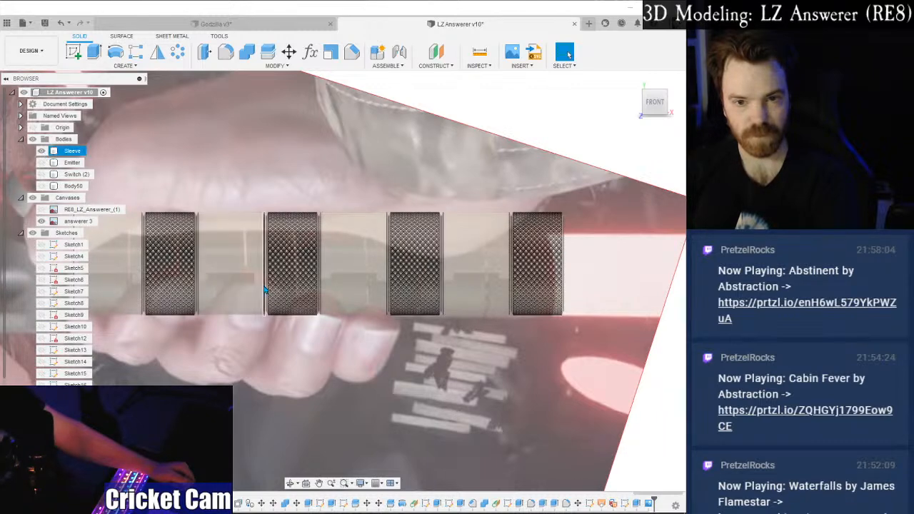
middle_drag(255, 333, 426, 333)
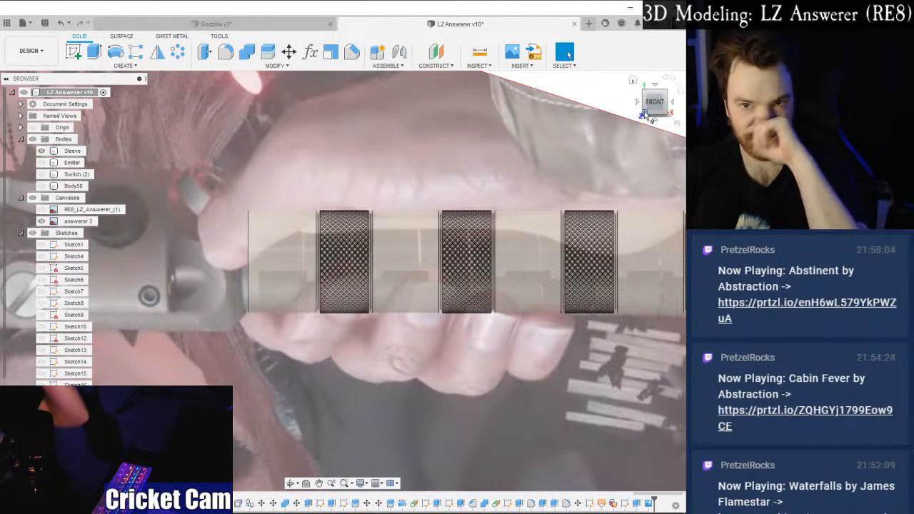
scroll(206, 334, up, 2)
middle_drag(206, 333, 302, 345)
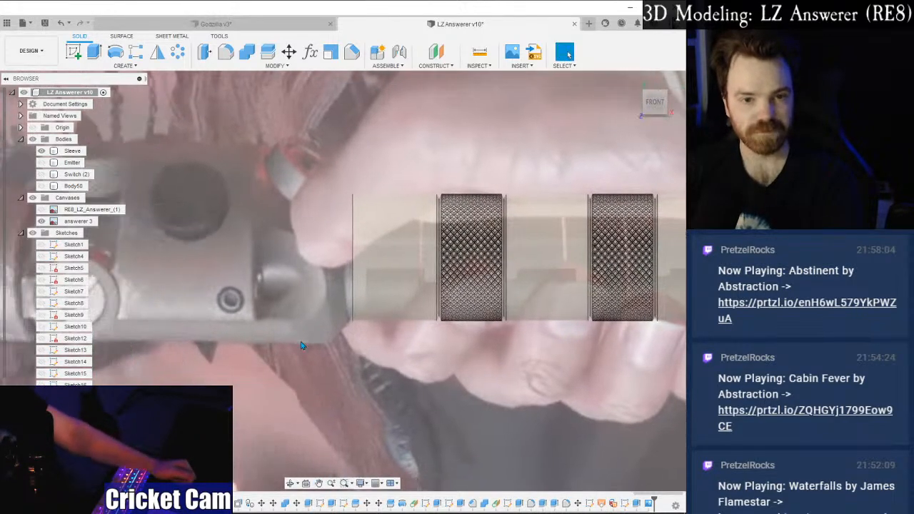
Show the hidden collar body again over the photo's transition between the housing and the grip.
click(41, 186)
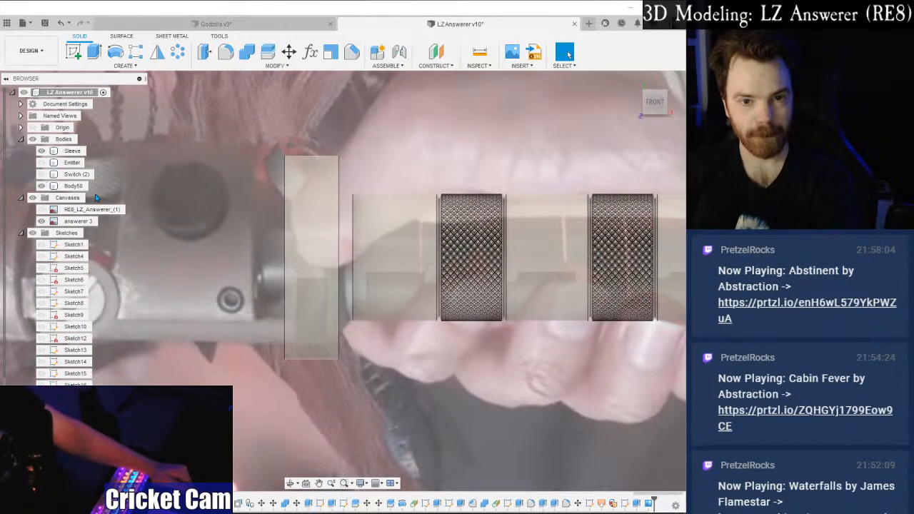
middle_drag(209, 261, 202, 224)
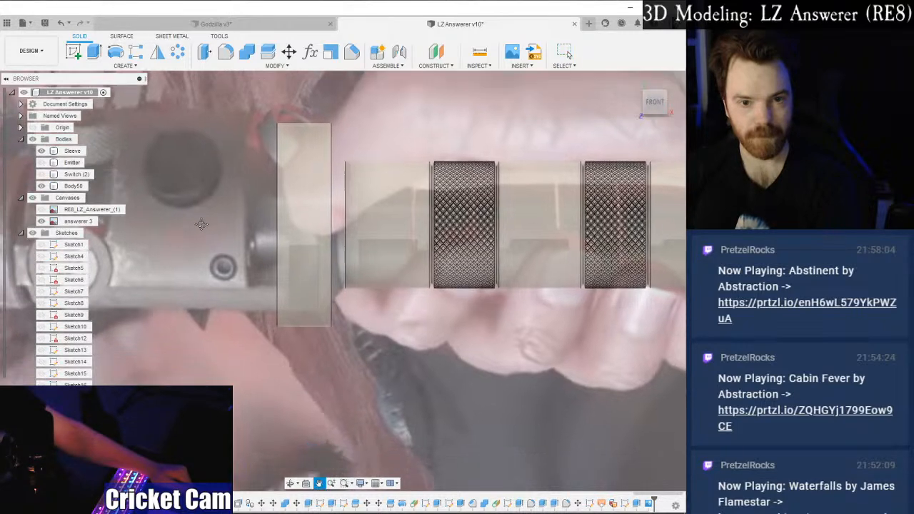
scroll(206, 226, up, 1)
middle_drag(366, 320, 373, 326)
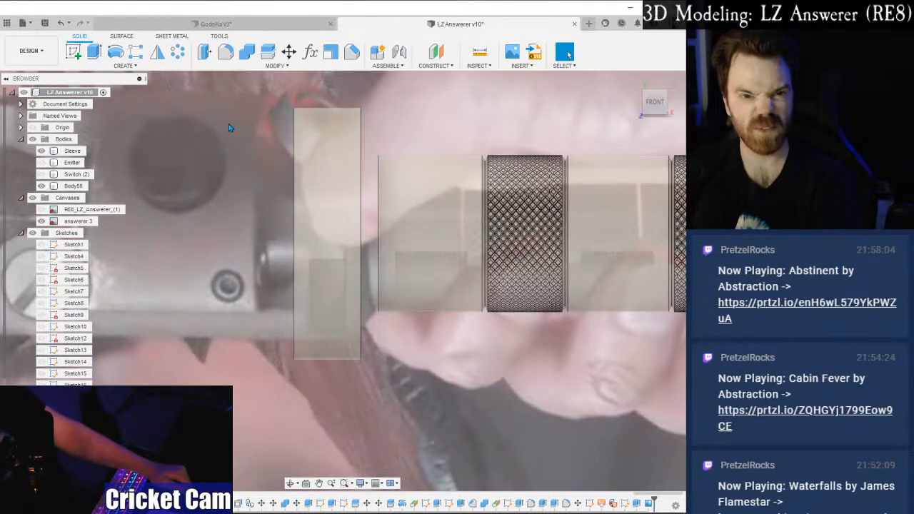
click(289, 51)
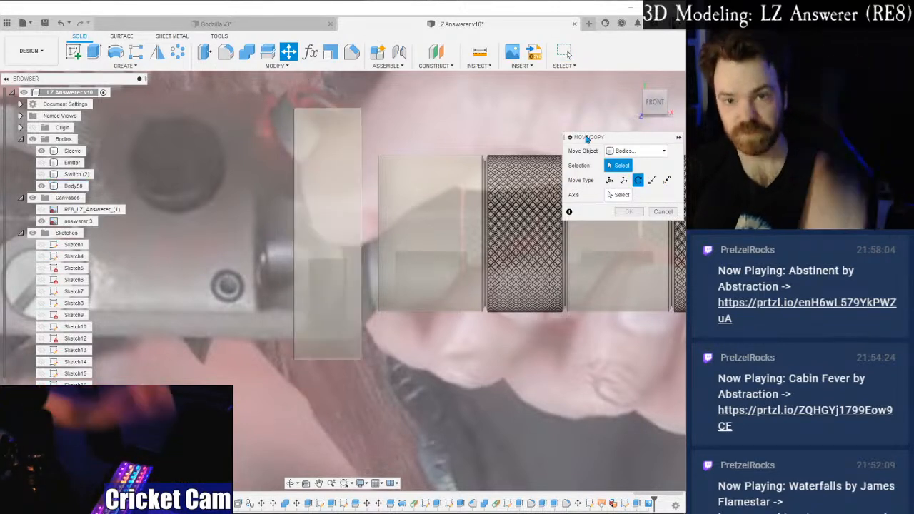
key(Escape)
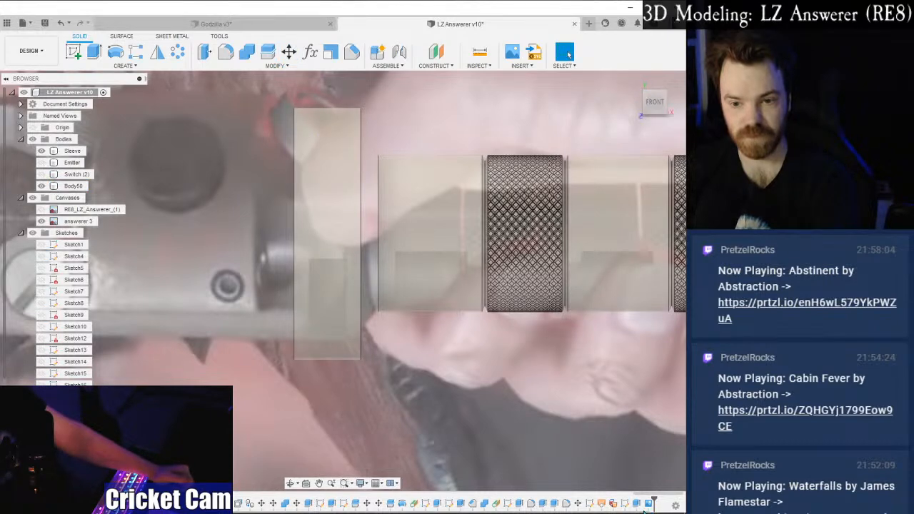
Cut the collar's grip-side face back 2 mm with Extrude.
drag(659, 104, 639, 111)
key(e)
click(375, 204)
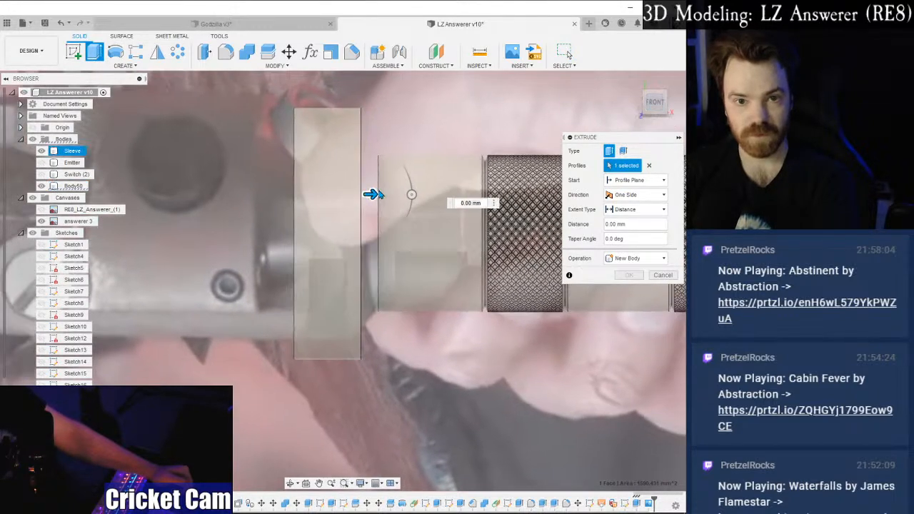
drag(371, 195, 355, 196)
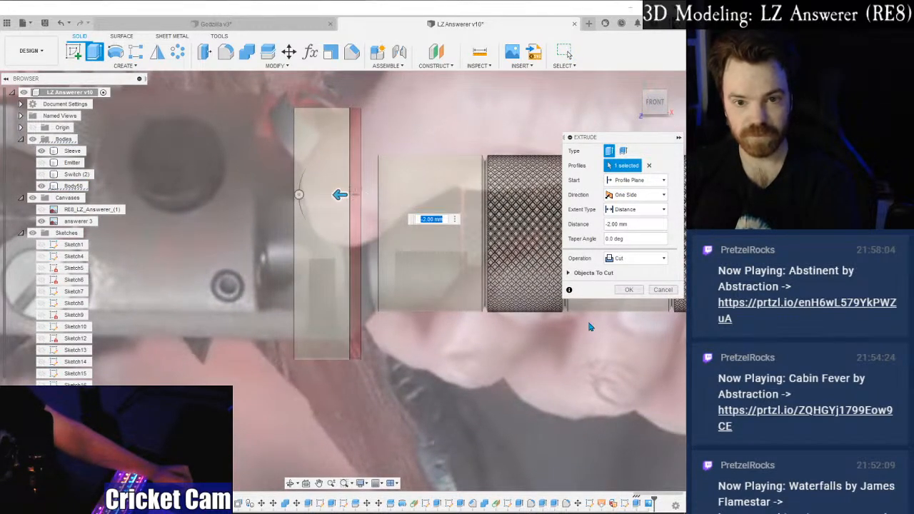
click(628, 289)
Loft from the collar's grip-side face to the sleeve's end face as a new body.
middle_drag(438, 345, 440, 371)
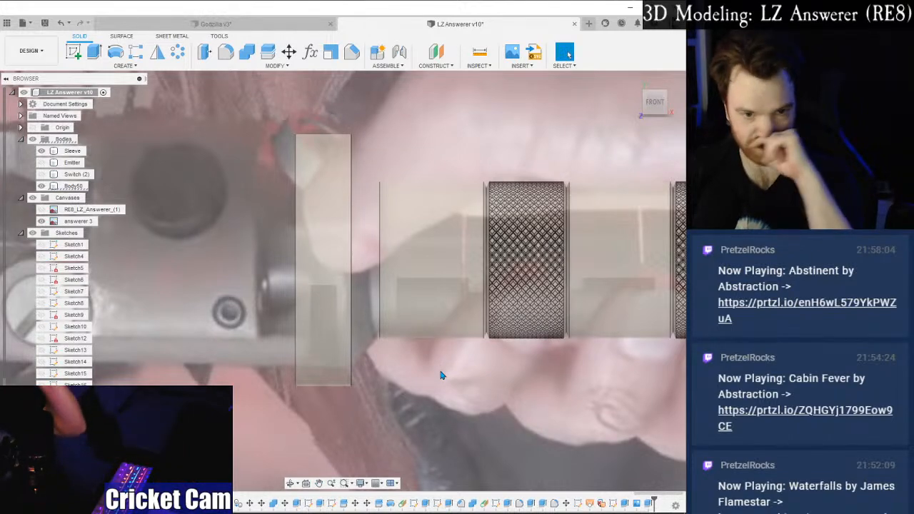
scroll(441, 375, down, 1)
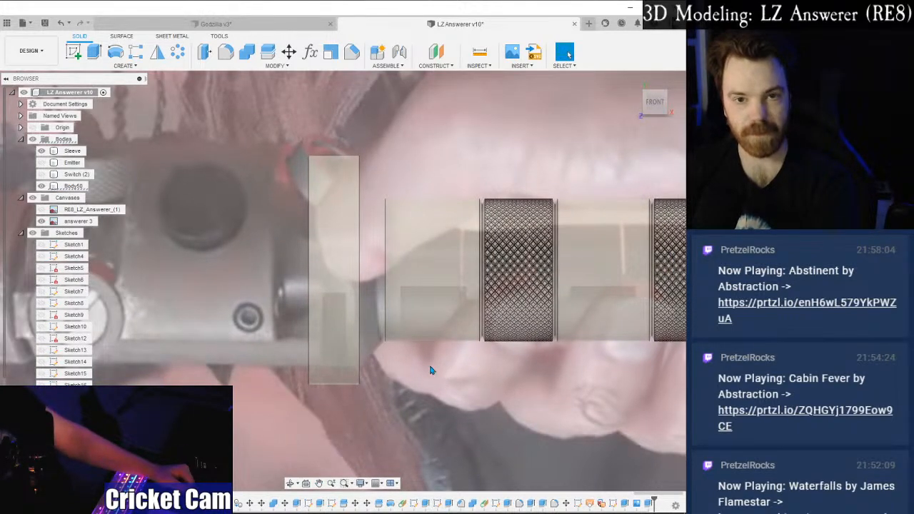
click(125, 65)
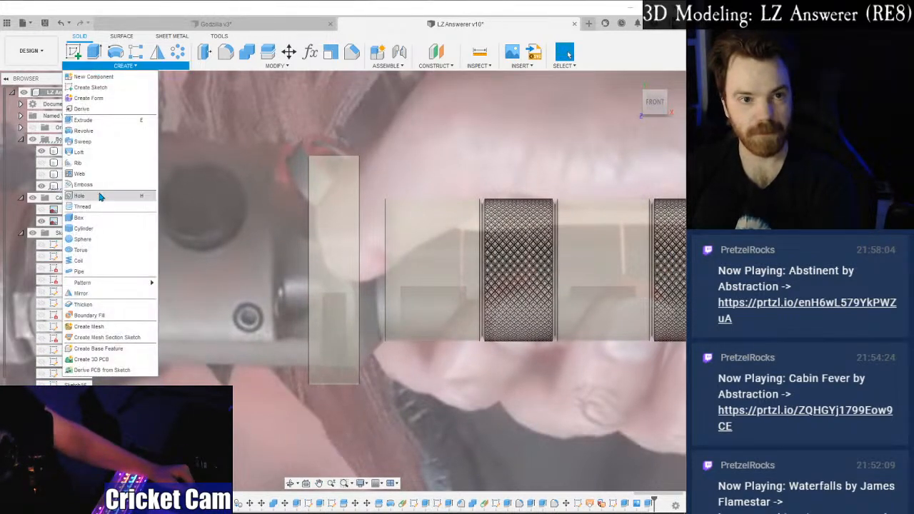
click(101, 157)
mouse_move(664, 100)
mouse_down()
mouse_move(631, 109)
mouse_move(676, 107)
mouse_up()
click(402, 178)
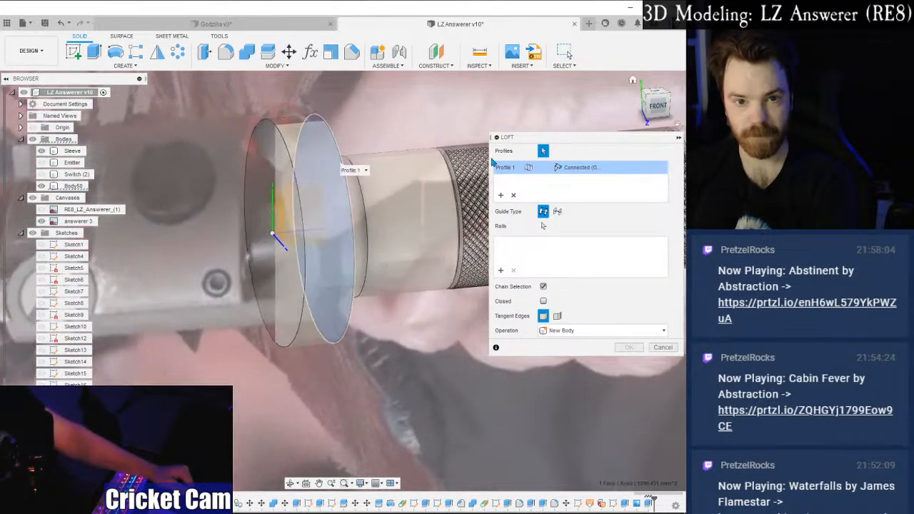
click(361, 223)
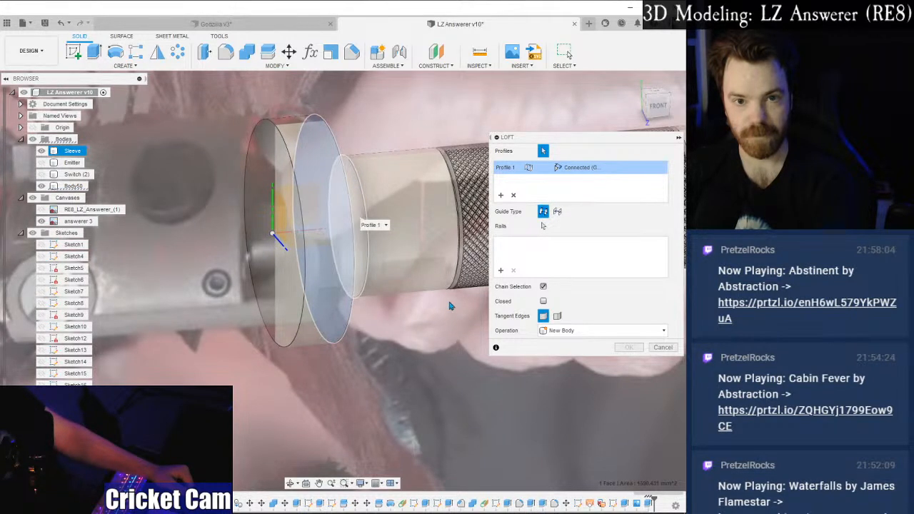
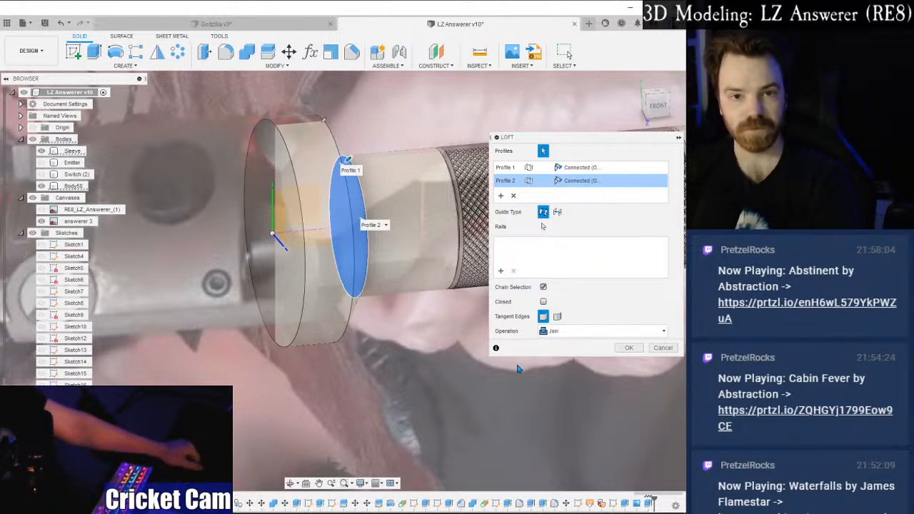
click(655, 103)
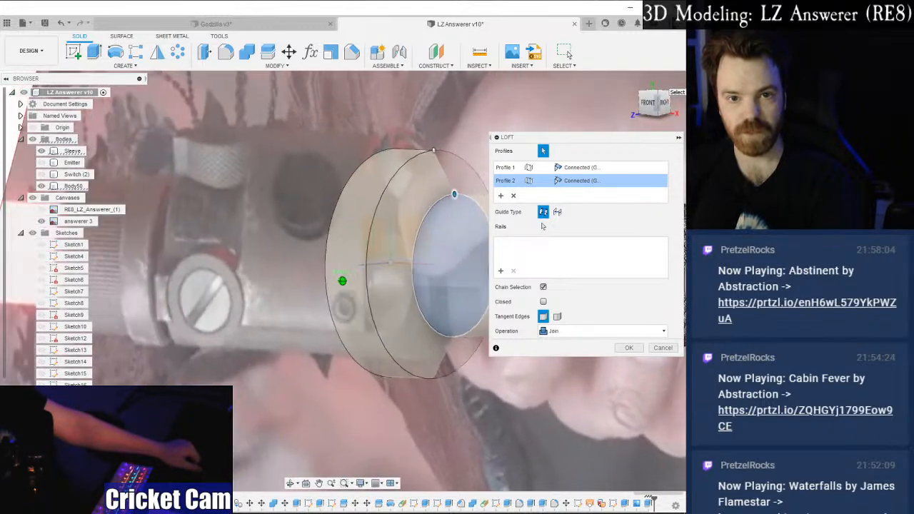
click(656, 104)
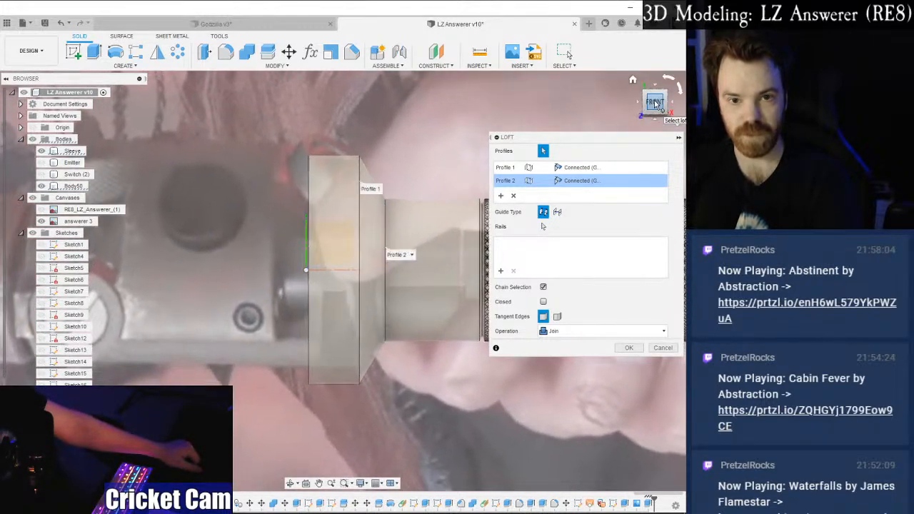
click(569, 332)
click(564, 378)
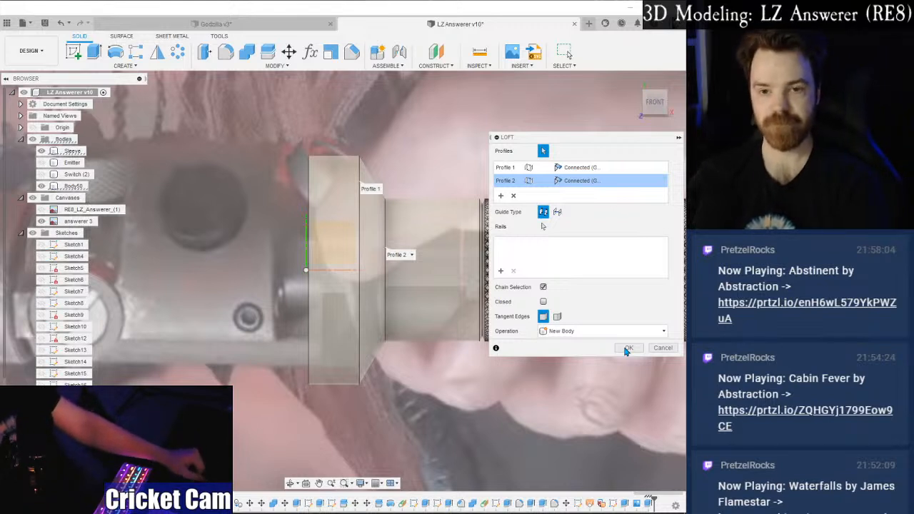
click(627, 348)
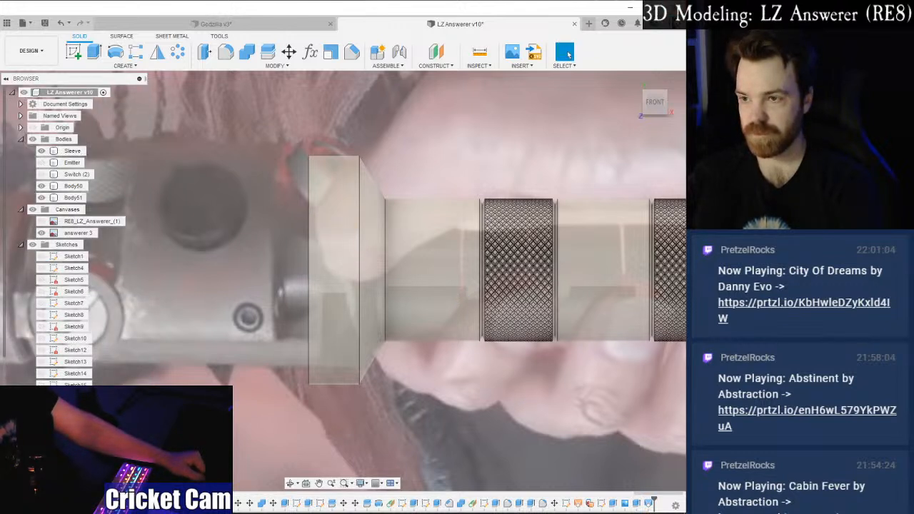
Combine the lofted taper and the collar into one body with the Join operation.
click(505, 300)
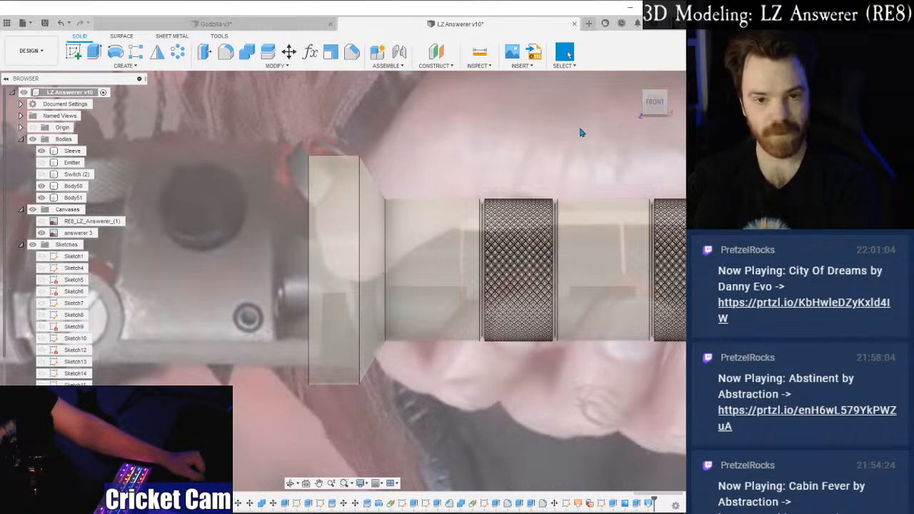
drag(636, 98, 646, 110)
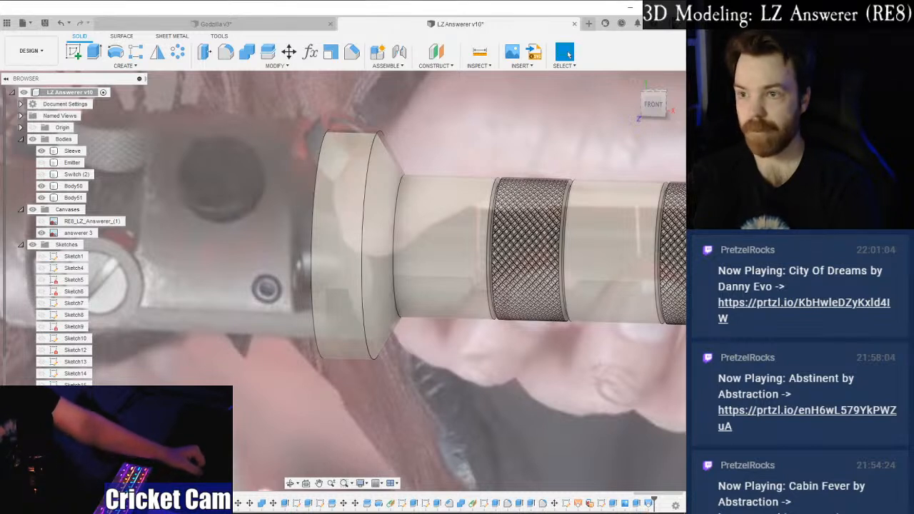
click(457, 316)
scroll(458, 317, down, 1)
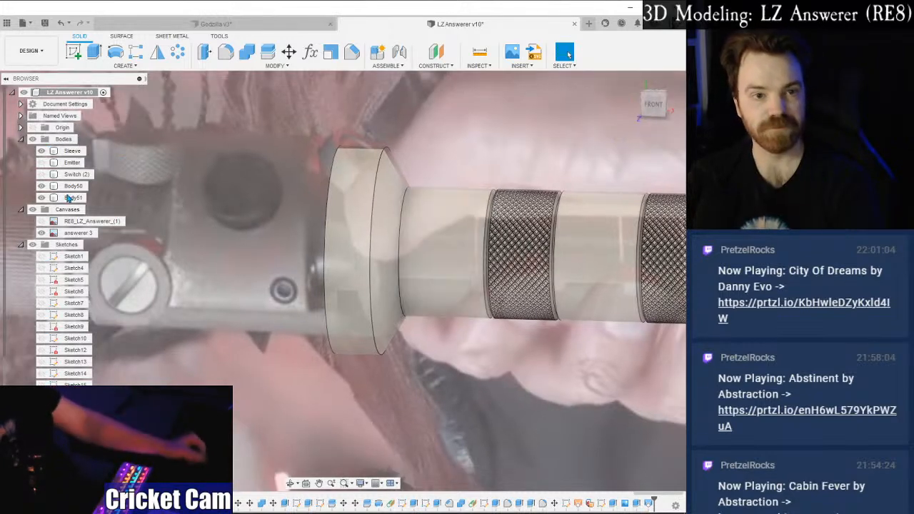
click(250, 53)
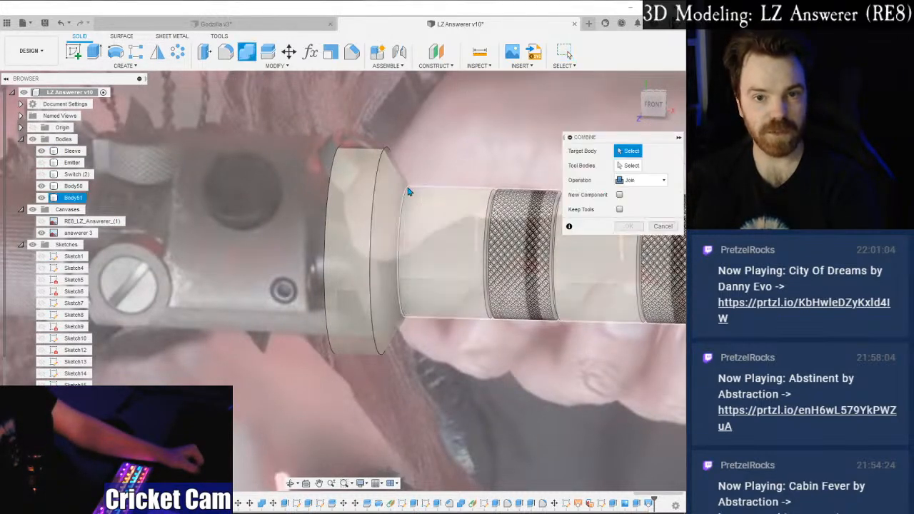
click(367, 180)
click(561, 192)
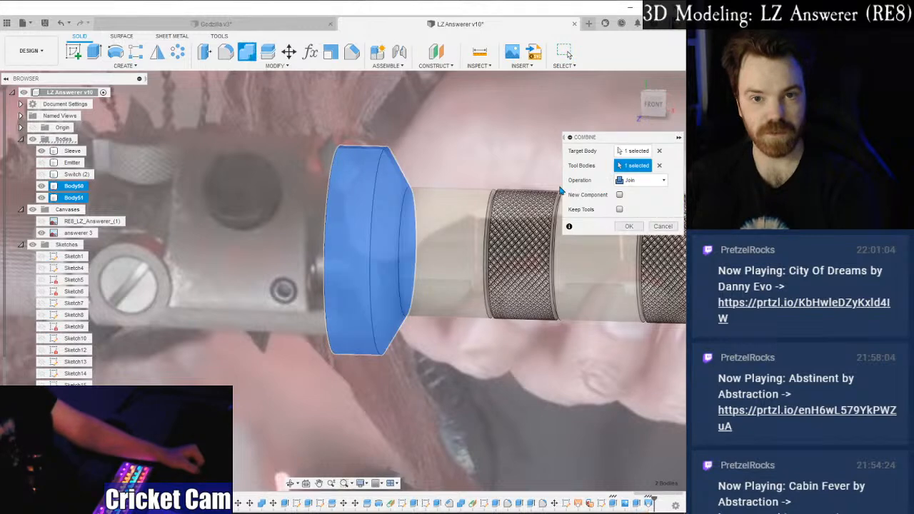
click(628, 226)
Show the Switch (2) body and hide the answerer 3 canvas to view the housing, tapered collar and grip together.
scroll(460, 135, down, 2)
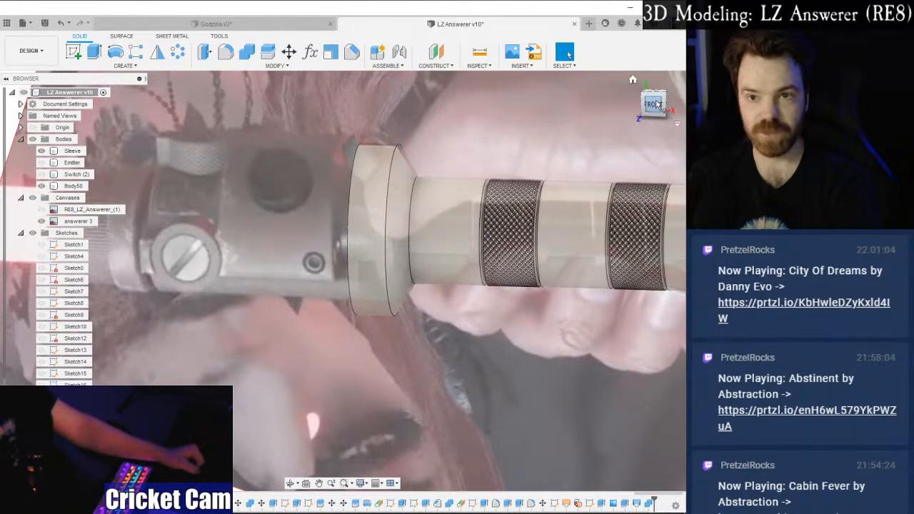
click(658, 102)
click(41, 175)
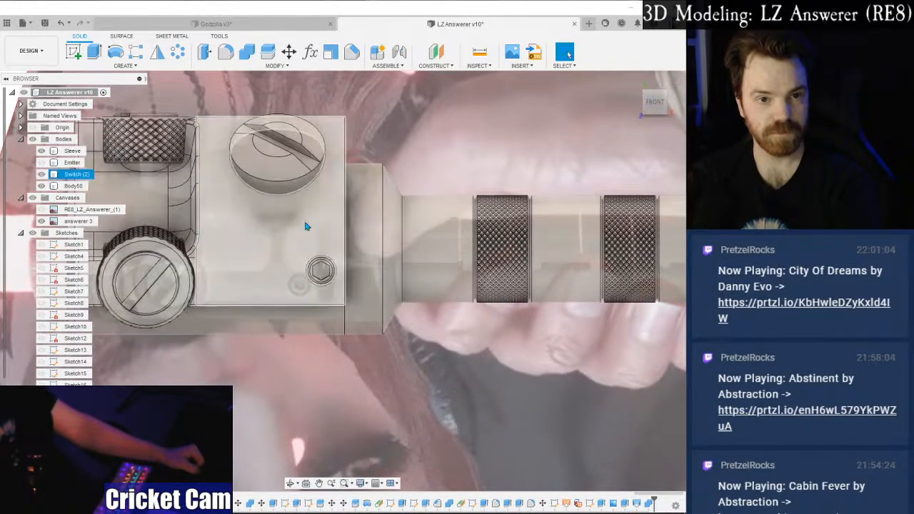
scroll(366, 161, down, 1)
shift+middle_drag(343, 278, 342, 278)
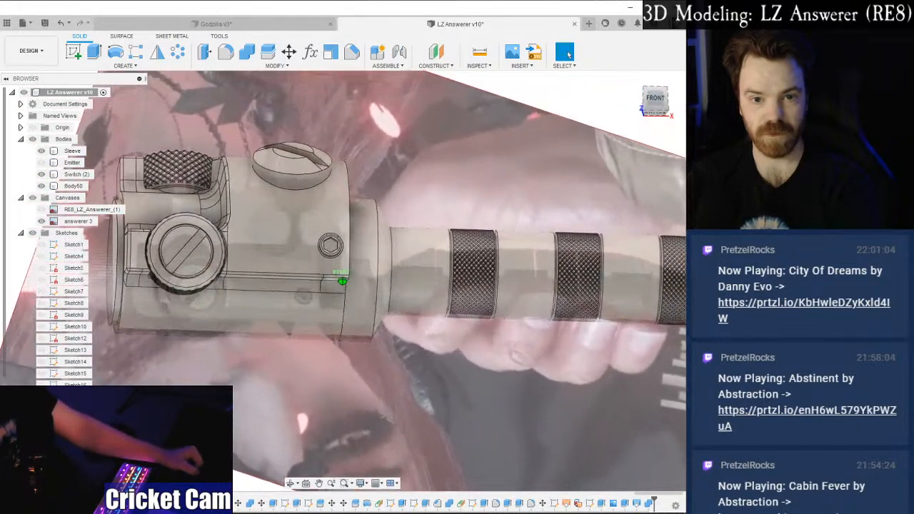
click(657, 101)
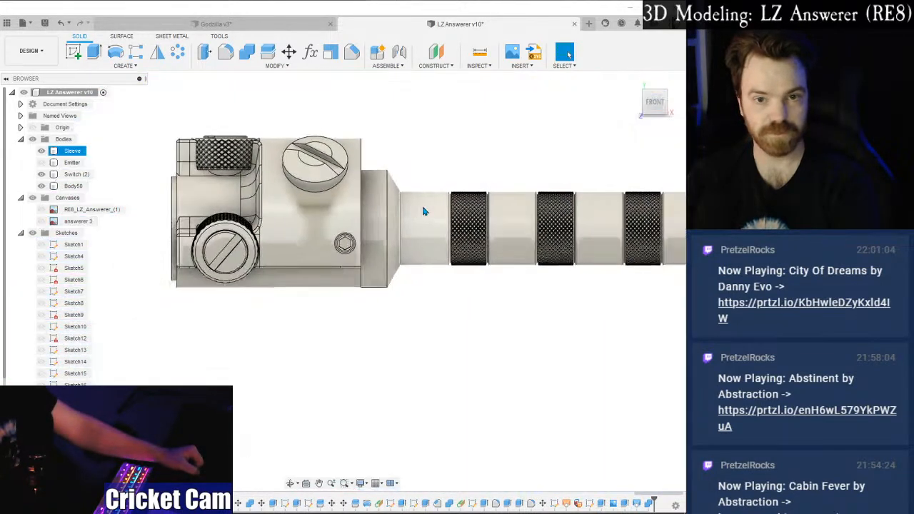
Examine the tapered collar between housing and grip from angled and front views, briefly toggling the answerer 3 canvas for comparison.
mouse_move(655, 101)
mouse_down()
mouse_move(638, 108)
mouse_move(650, 103)
mouse_up()
click(246, 51)
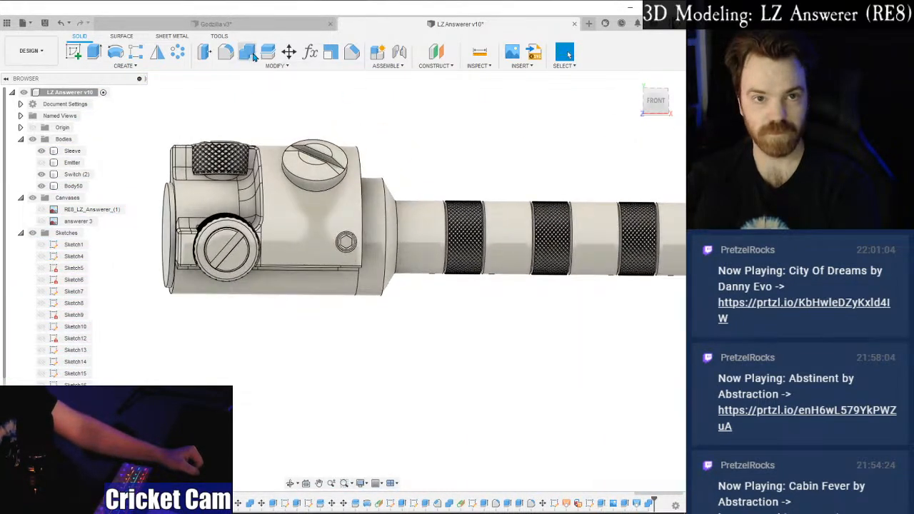
click(663, 226)
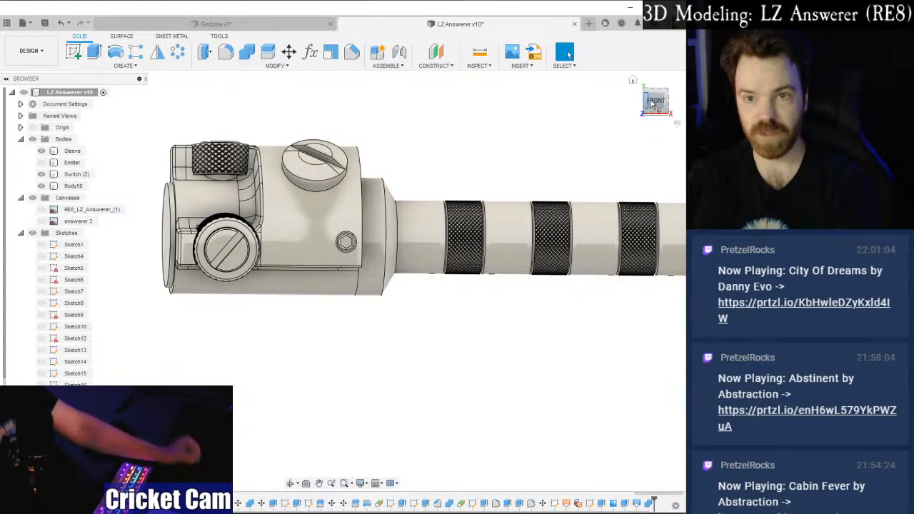
click(654, 102)
drag(651, 103, 634, 113)
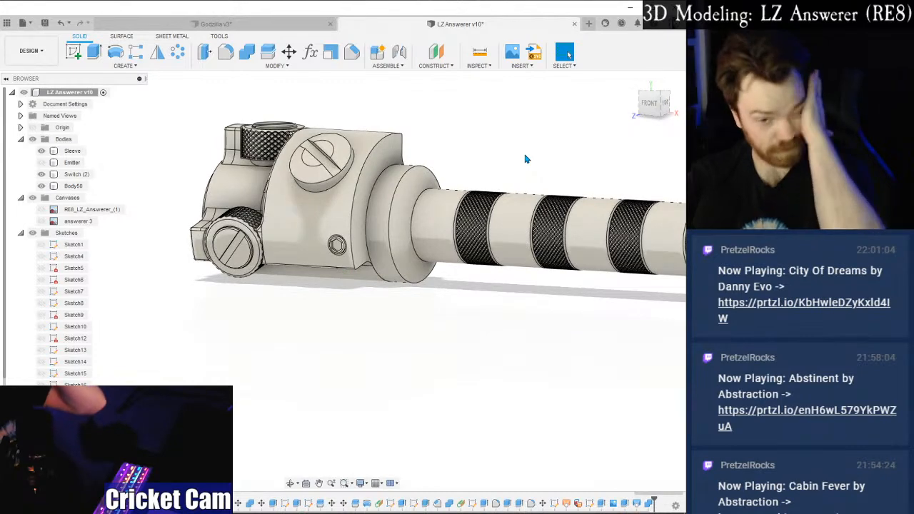
click(350, 193)
scroll(349, 192, up, 3)
mouse_move(344, 258)
shift+middle_down()
mouse_move(340, 267)
mouse_move(341, 259)
shift+middle_up()
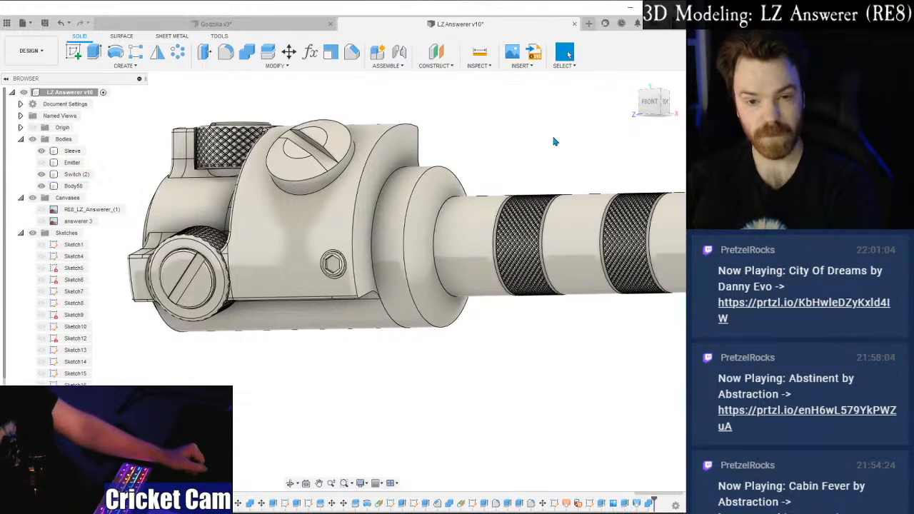
mouse_move(651, 105)
mouse_down()
mouse_move(659, 90)
mouse_move(655, 107)
mouse_move(643, 94)
mouse_move(650, 104)
mouse_up()
click(650, 103)
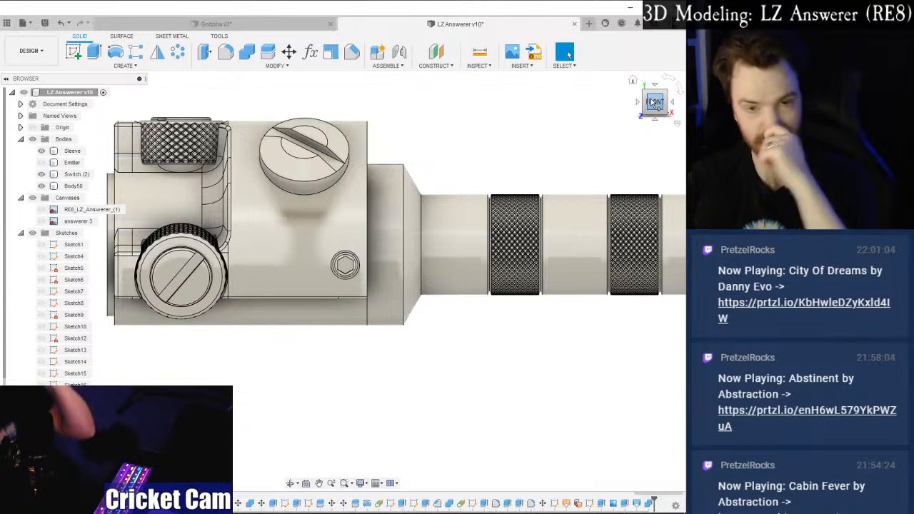
click(44, 224)
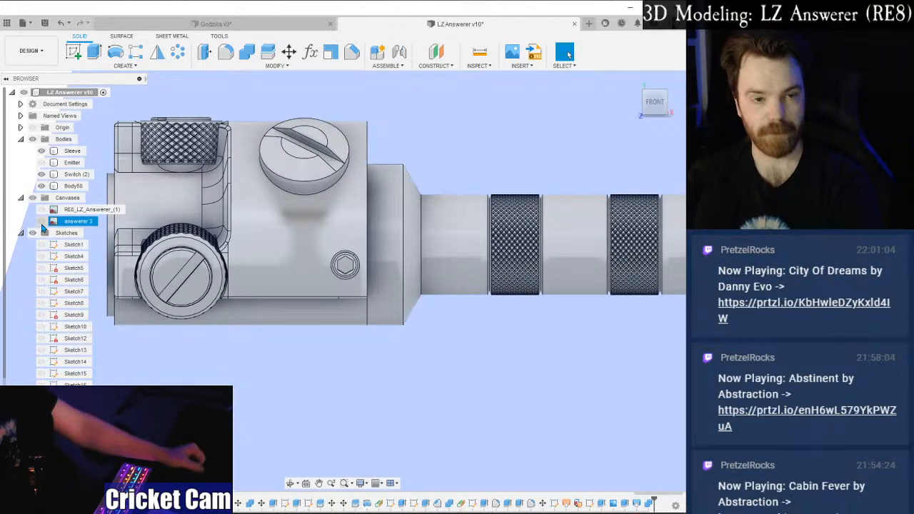
click(41, 225)
Open the answerer 2 photo from the RE8 LZ Answerer folder and examine the housing's grip end up close.
key(alt+Tab)
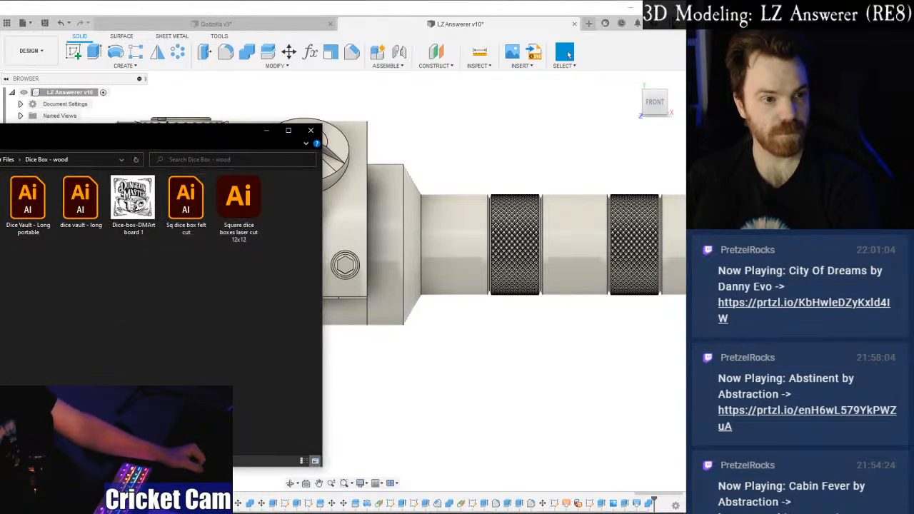
click(0, 247)
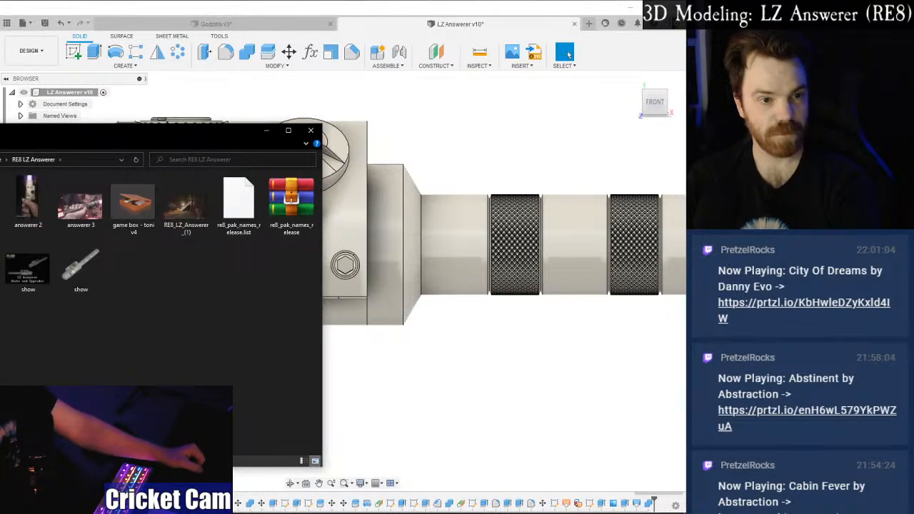
double_click(29, 208)
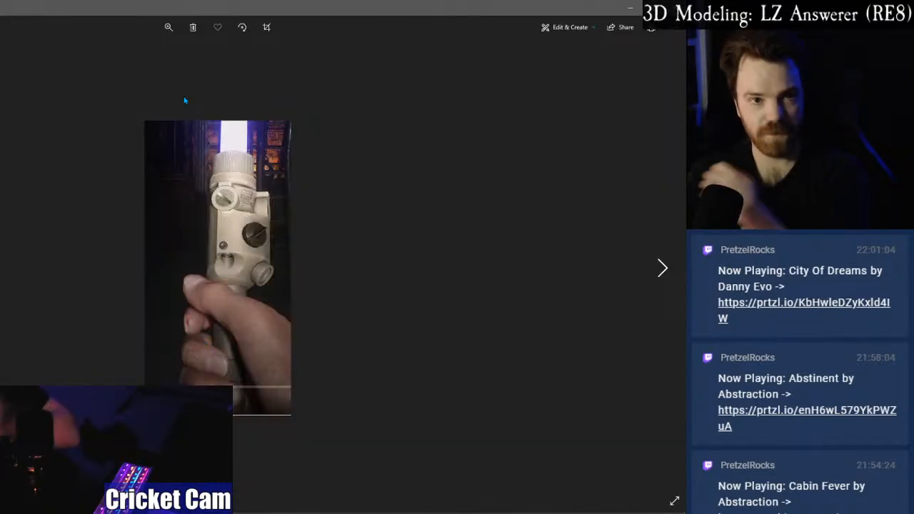
click(169, 27)
drag(172, 57, 194, 54)
drag(299, 279, 229, 328)
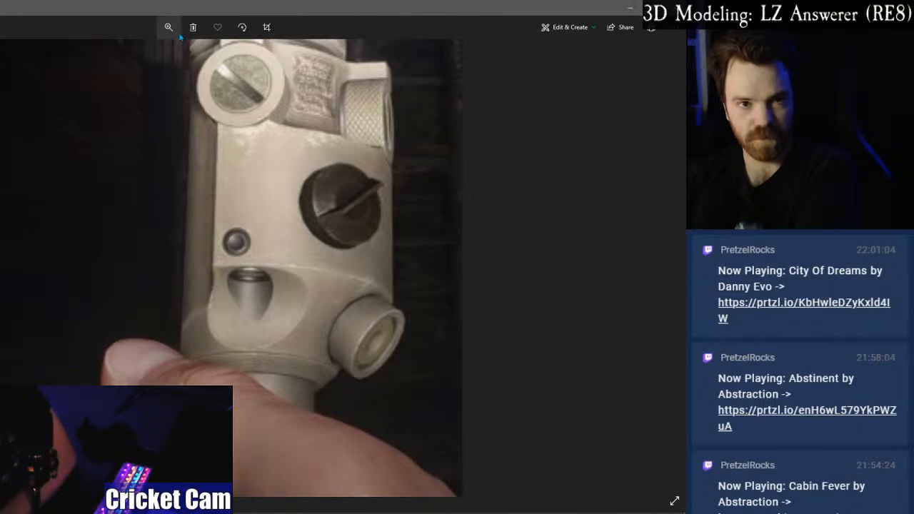
click(674, 8)
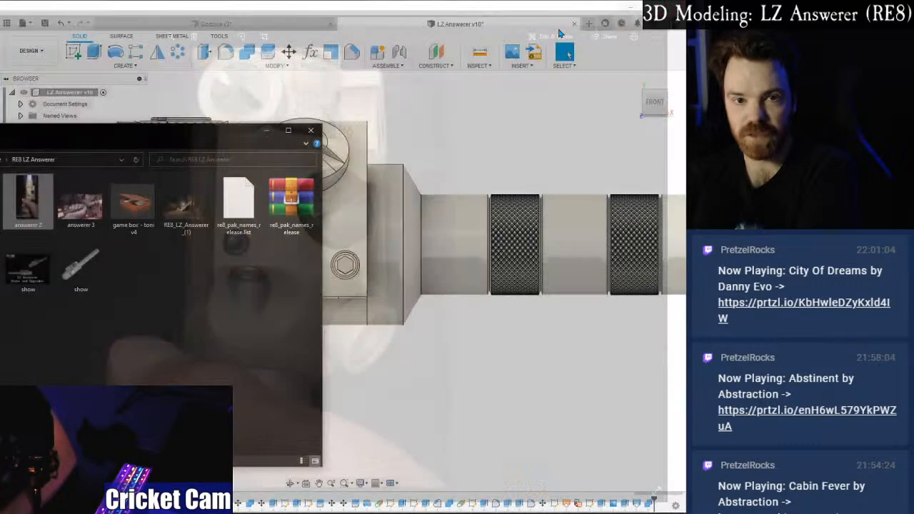
Open the answerer 3 photo from the same folder and examine the transition from housing to grip up close.
double_click(81, 205)
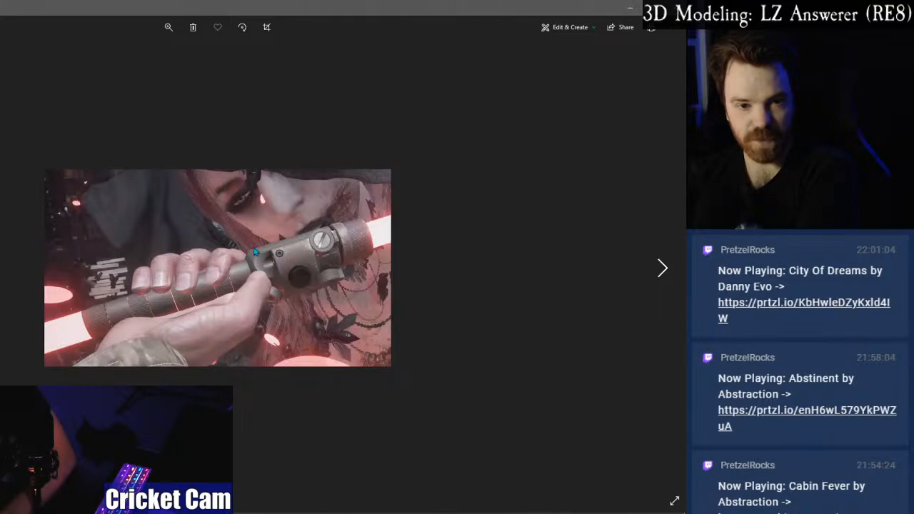
click(169, 27)
drag(123, 54, 195, 55)
drag(234, 204, 100, 235)
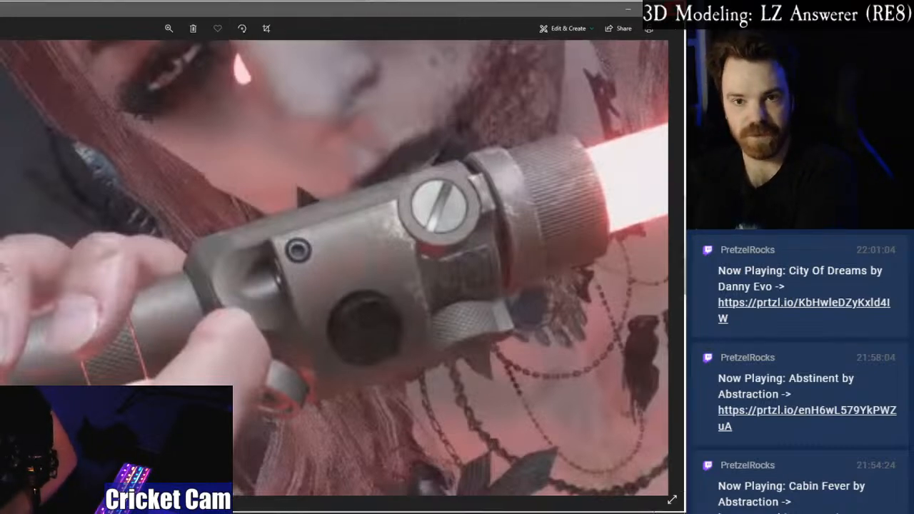
click(675, 8)
Return to Fusion 360 and save the design with the version description User Saved.
click(276, 7)
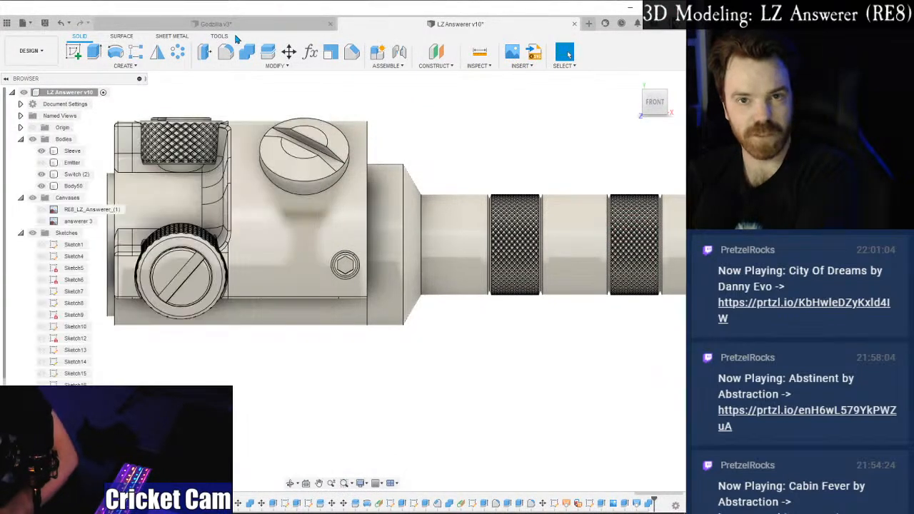
click(43, 24)
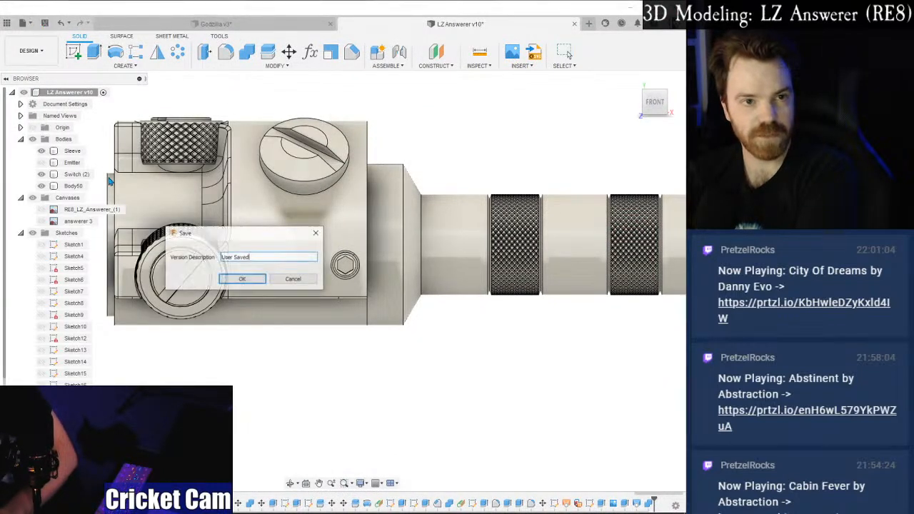
click(241, 282)
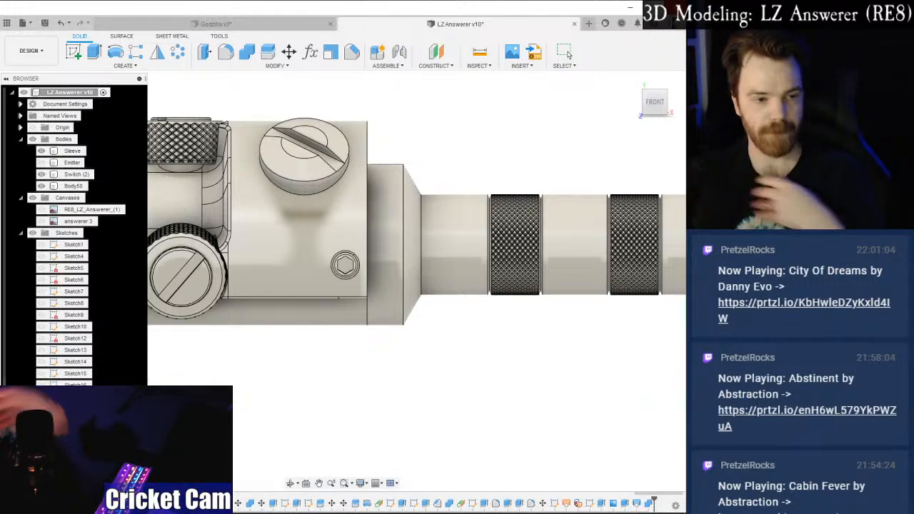
Switch to the LZ Answerer gameplay video in the browser and look for a scene showing the saber's housing and grip clearly.
key(alt+Tab)
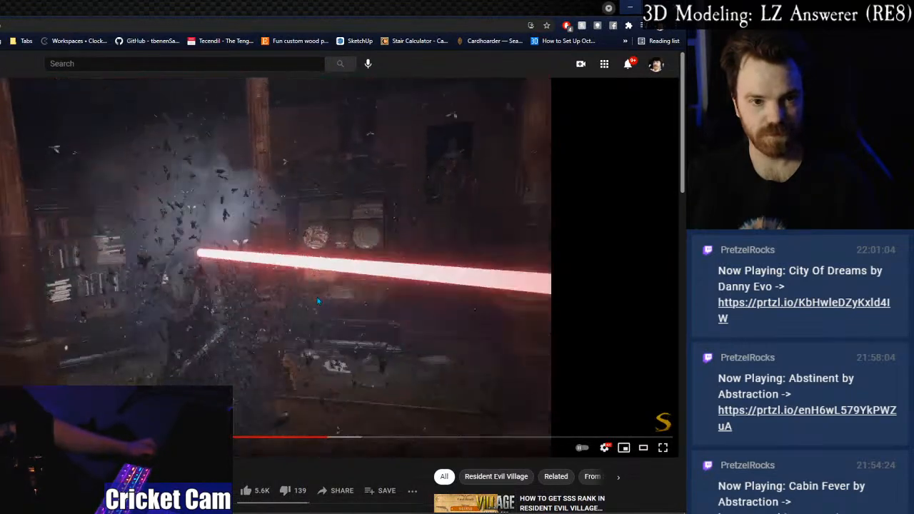
click(413, 299)
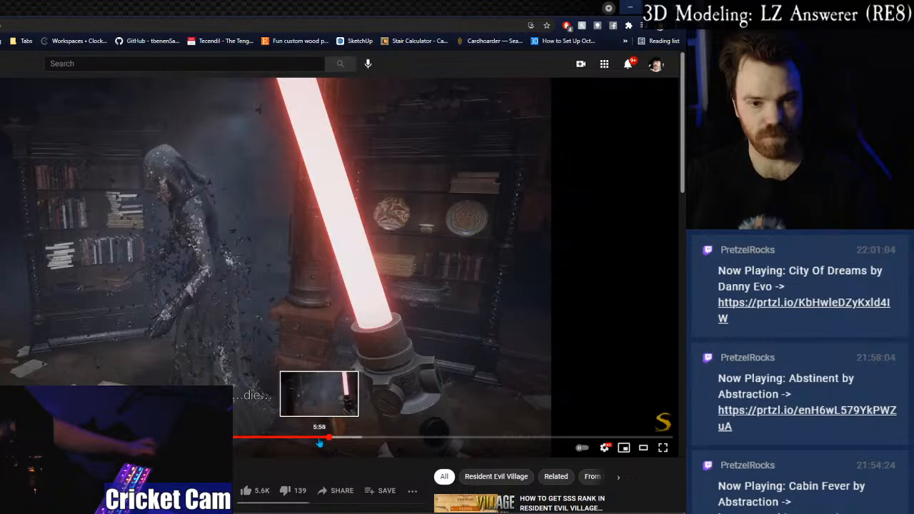
click(317, 439)
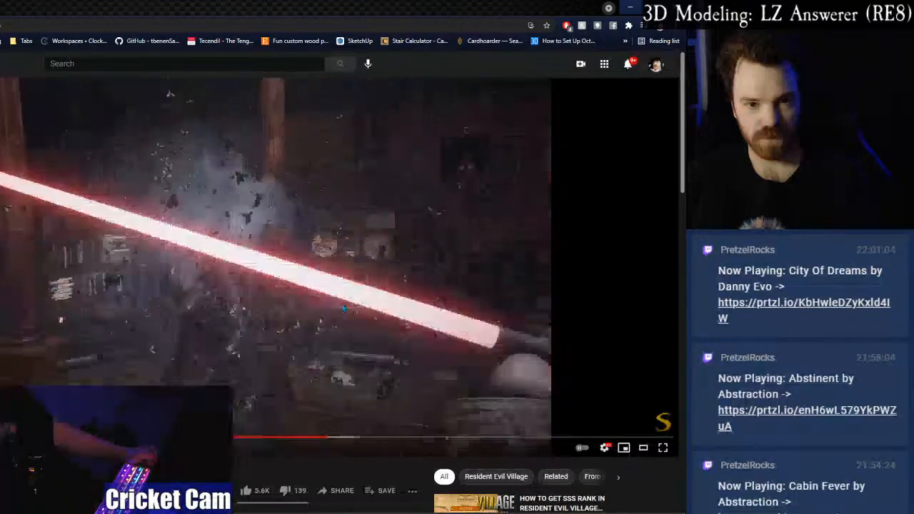
click(341, 305)
key(Left)
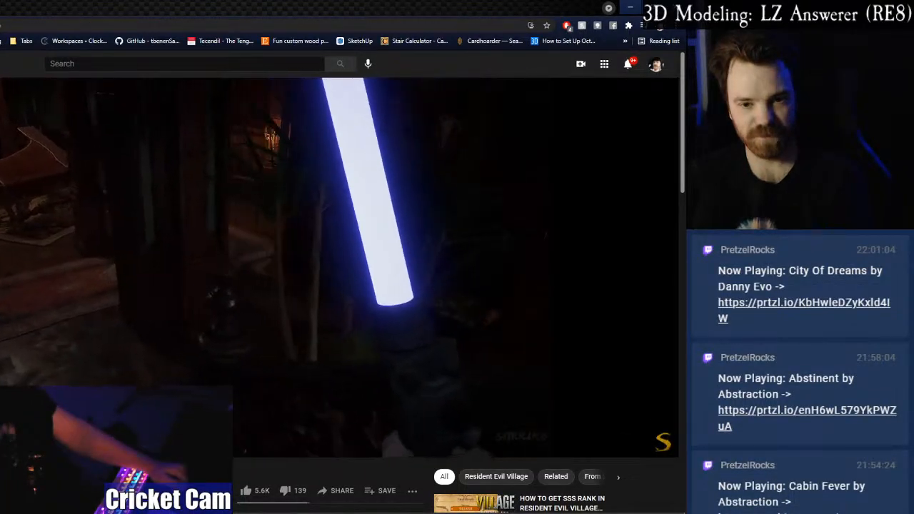
click(337, 280)
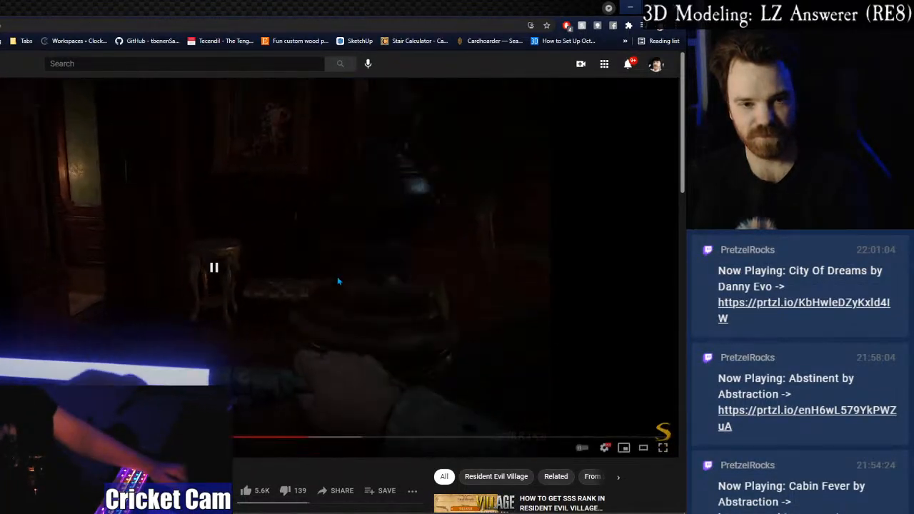
click(433, 437)
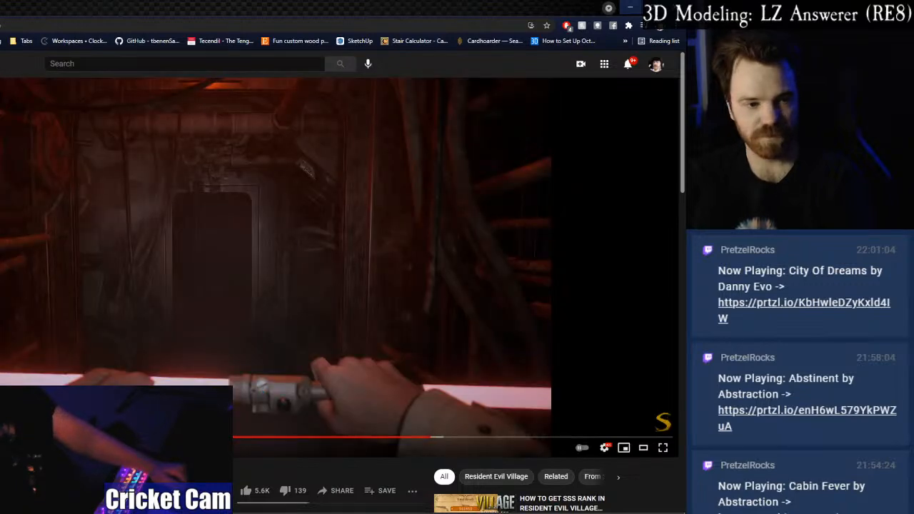
Pause the video full screen on a side view of the saber, capture the frame, and leave full screen.
click(663, 448)
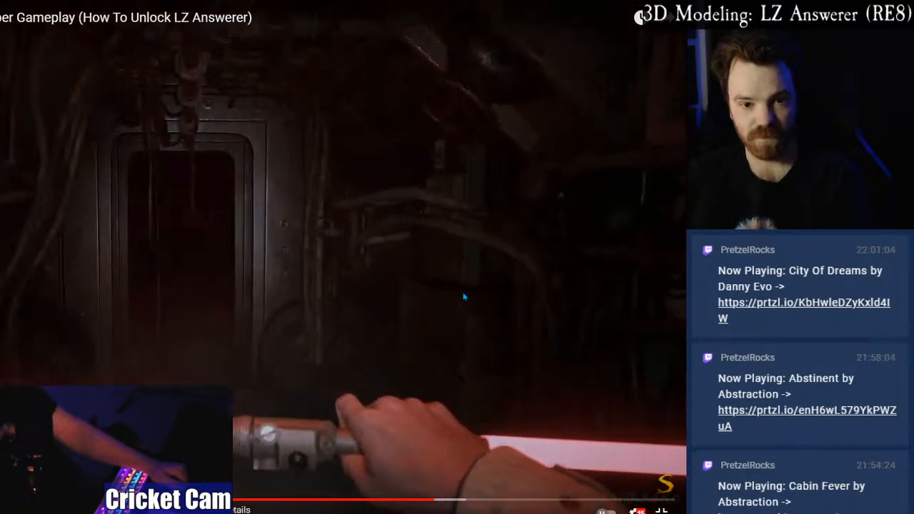
key(Escape)
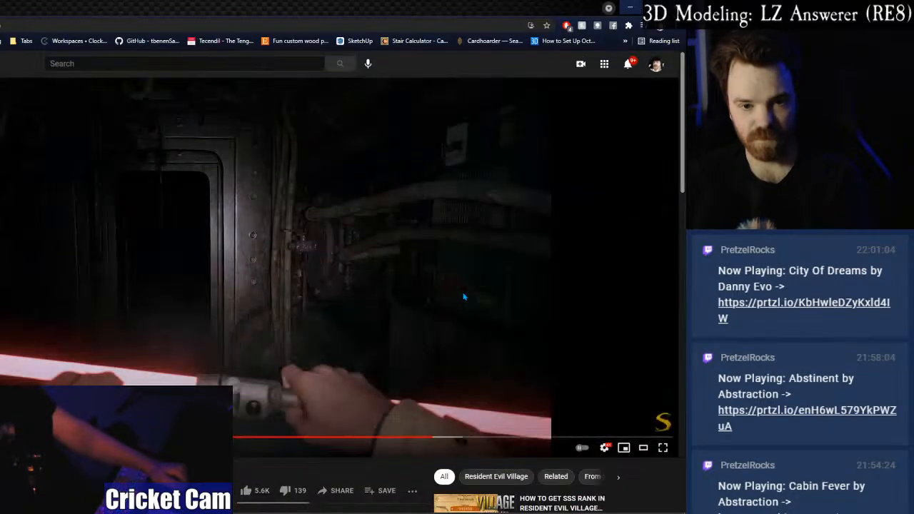
click(663, 448)
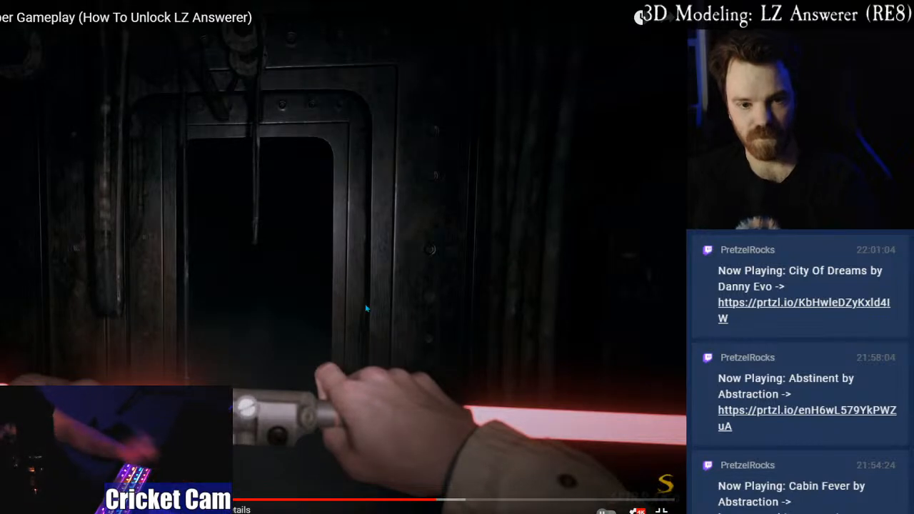
right_click(354, 222)
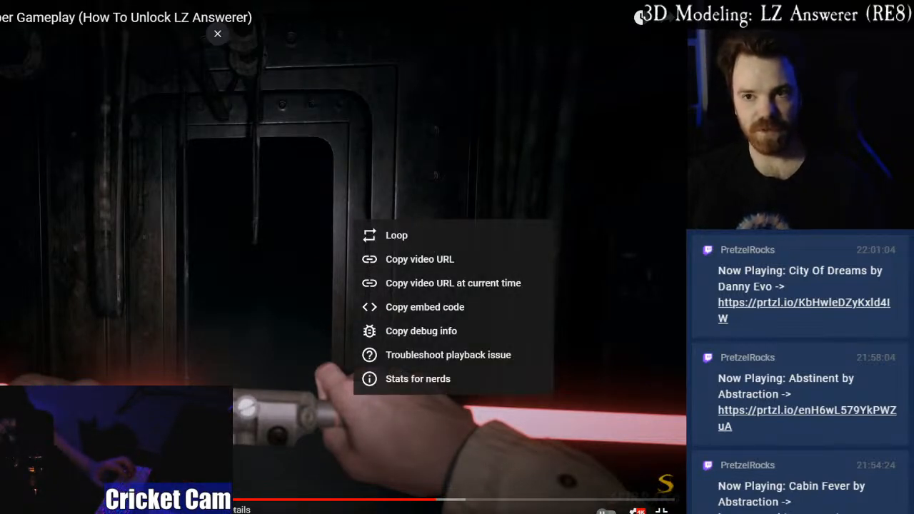
key(Escape)
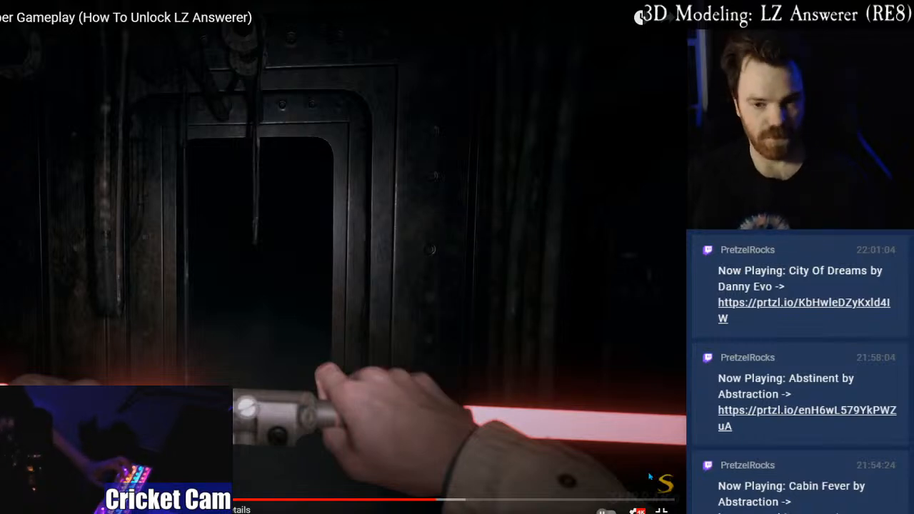
click(662, 512)
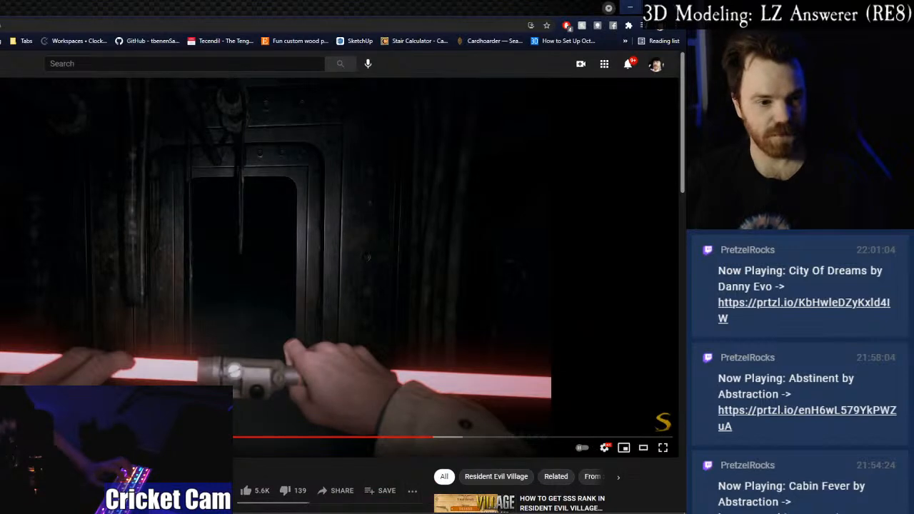
Open Paint and paste the captured video frame.
key(super)
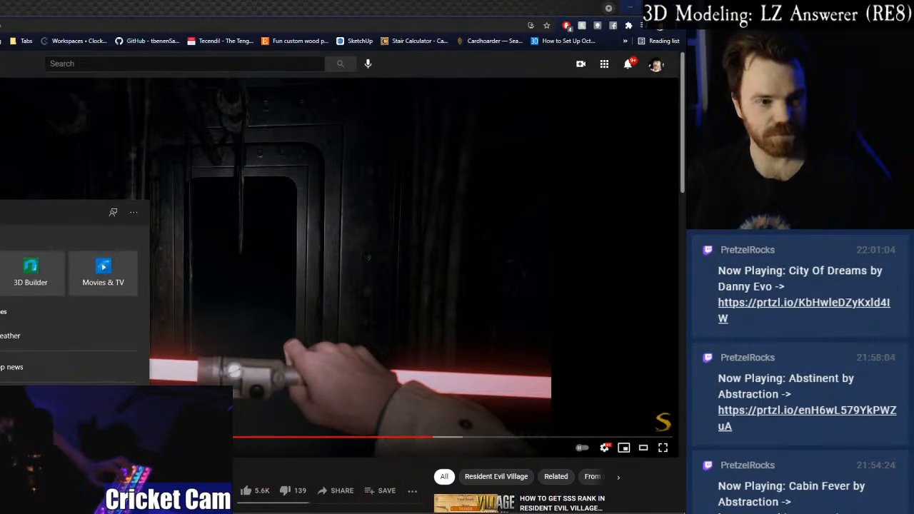
text(paint)
key(Return)
key(ctrl+v)
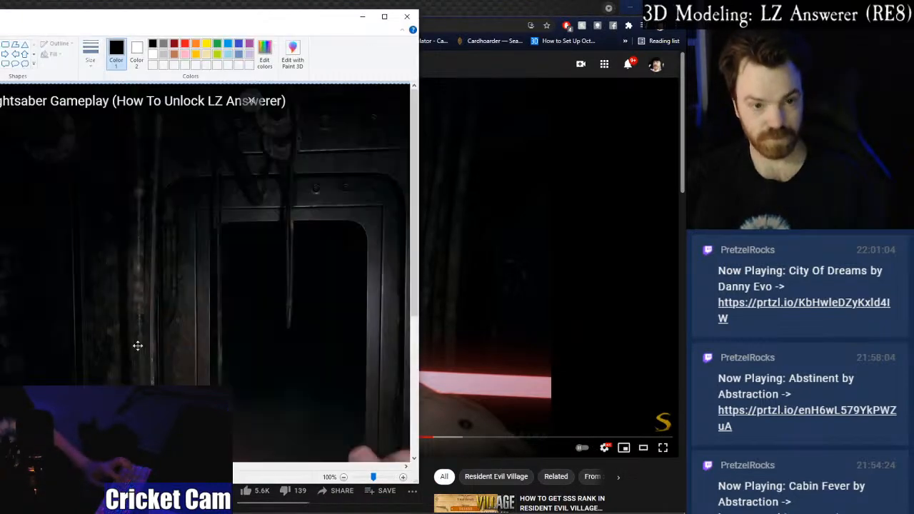
Crop the pasted frame to the area around the saber's housing and the hand on the grip.
drag(126, 265, 113, 133)
drag(173, 266, 70, 254)
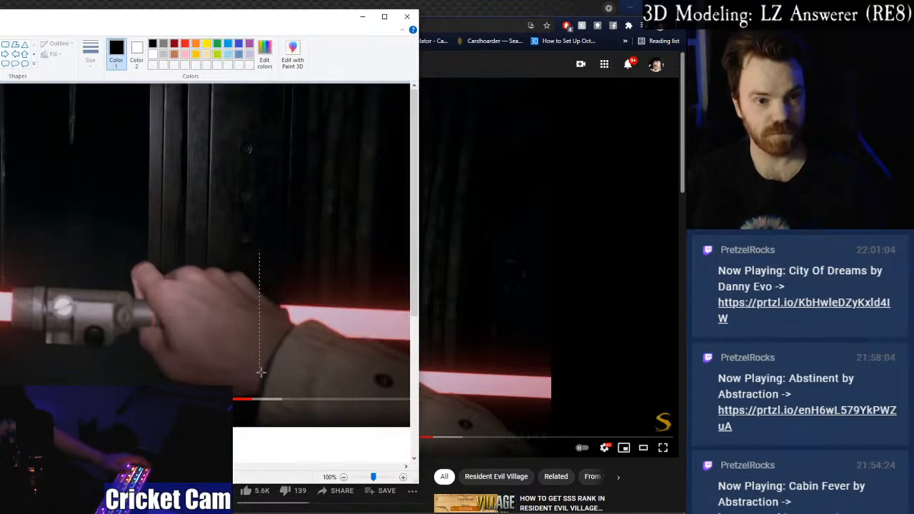
drag(307, 371, 308, 373)
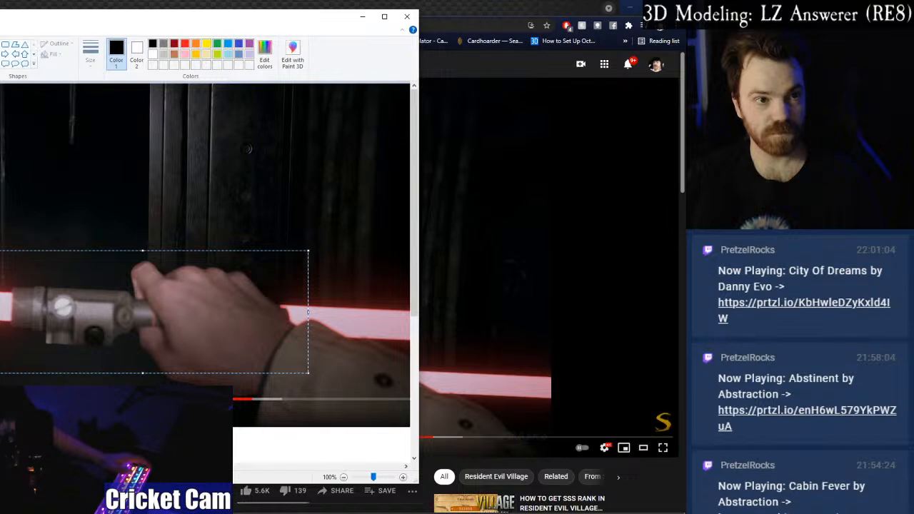
key(ctrl+shift+x)
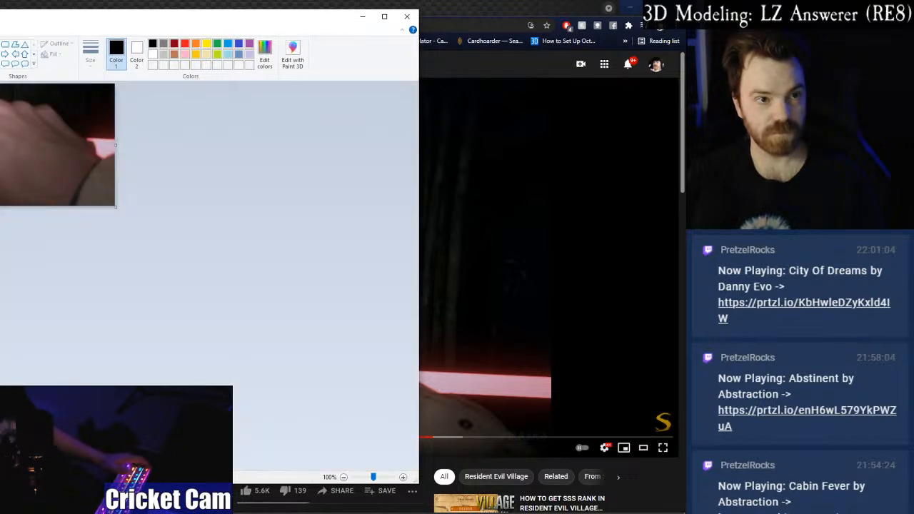
Examine the housing-to-grip transition in the cropped frame at 400% magnification.
click(1, 165)
click(102, 206)
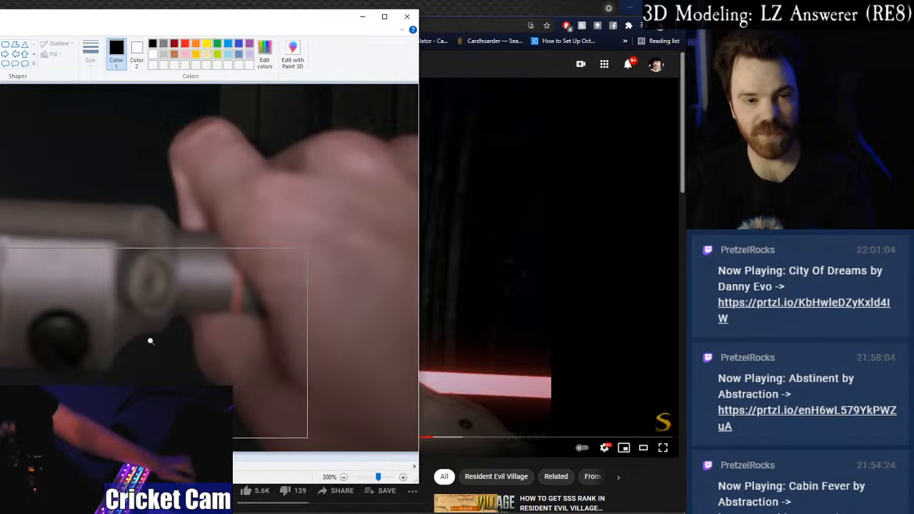
click(155, 218)
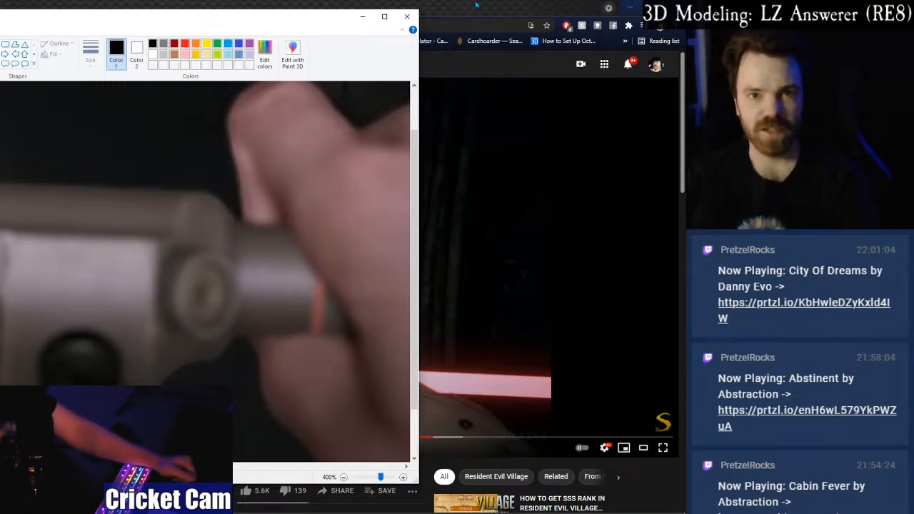
Switch back to the LZ Answerer model in Fusion 360 and hide the Sleeve body to expose the collar's end.
click(550, 9)
click(634, 6)
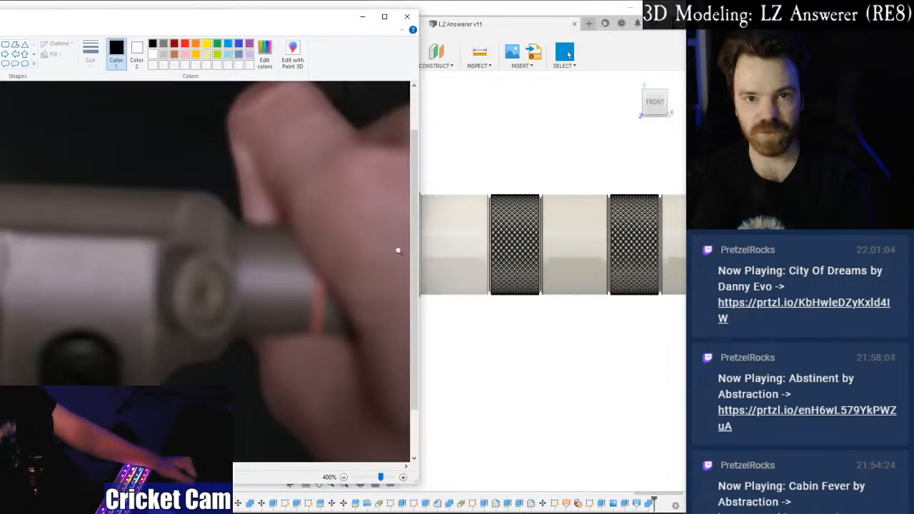
click(363, 17)
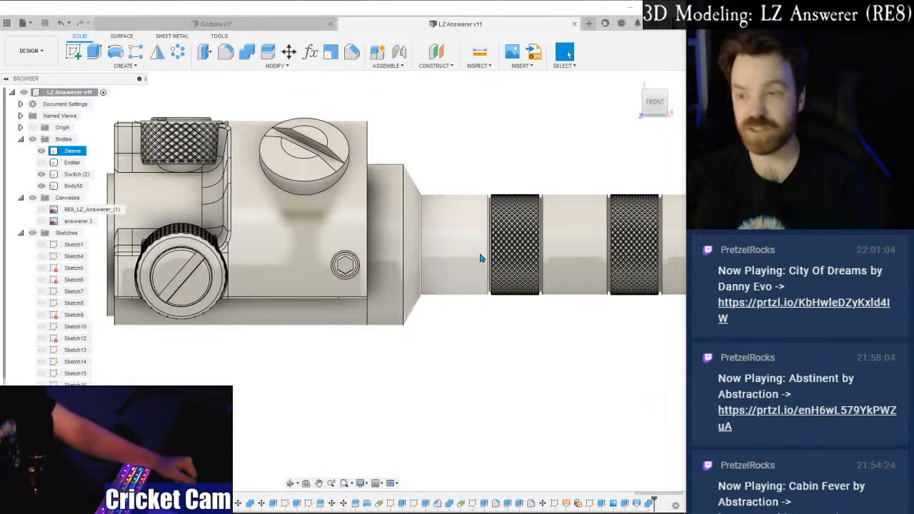
drag(654, 102, 632, 103)
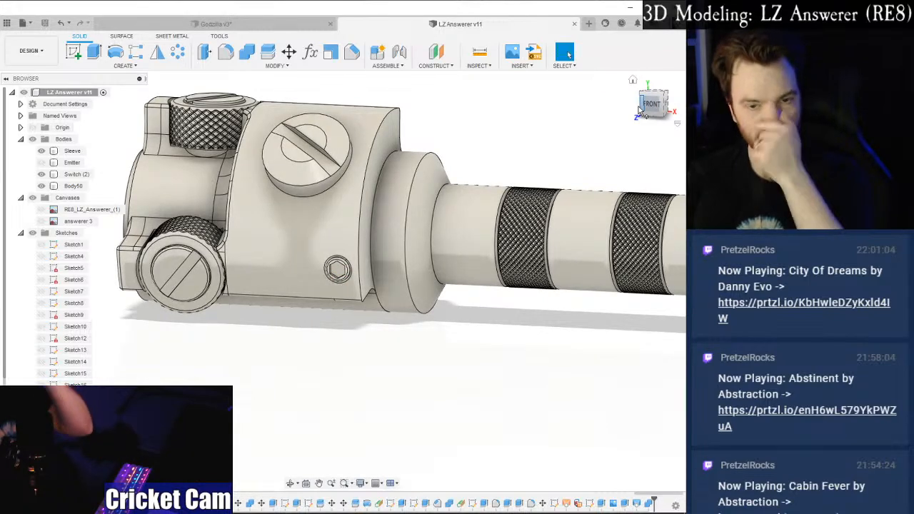
click(649, 101)
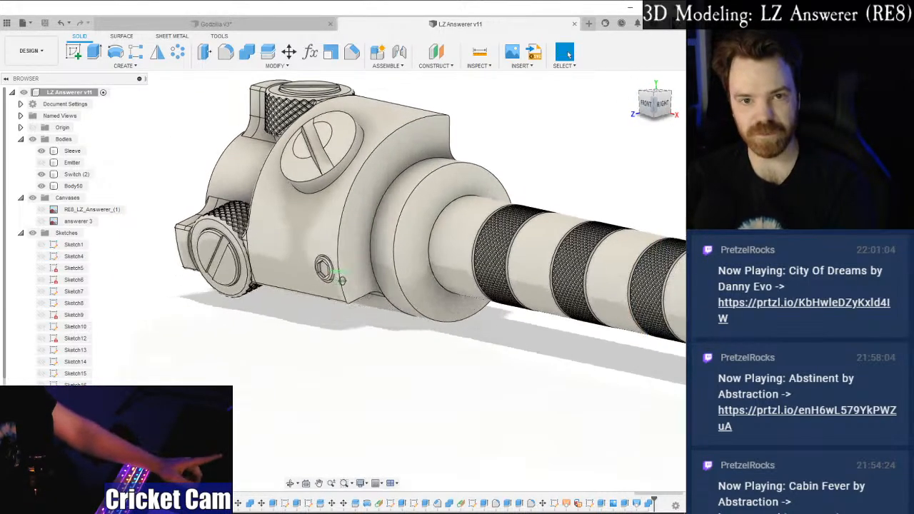
click(42, 151)
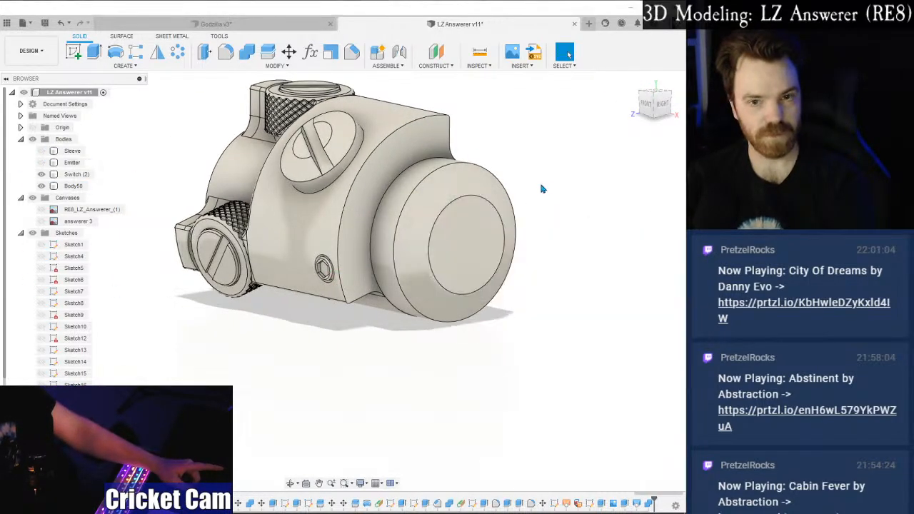
scroll(550, 195, up, 2)
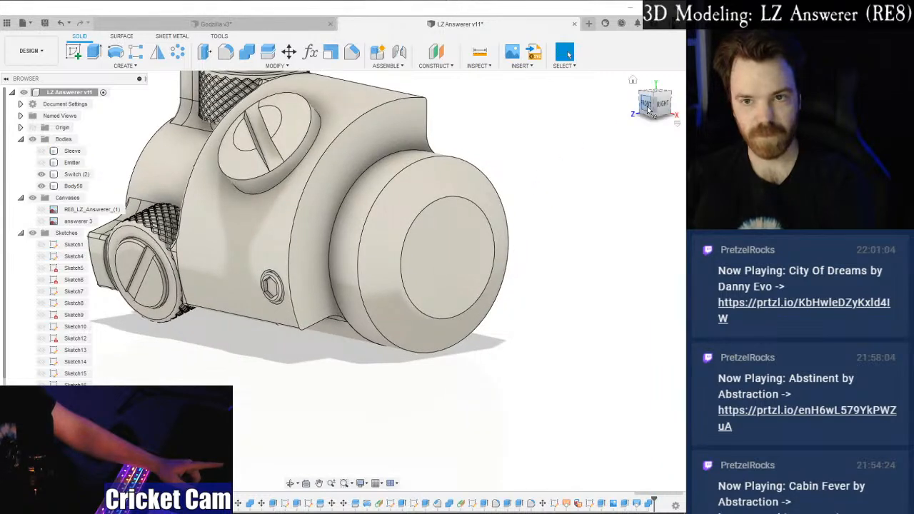
Sketch a circle of 34.5 mm radius on the housing's end face, centred on the saber's axis and matching the face's outer curved edge.
click(400, 102)
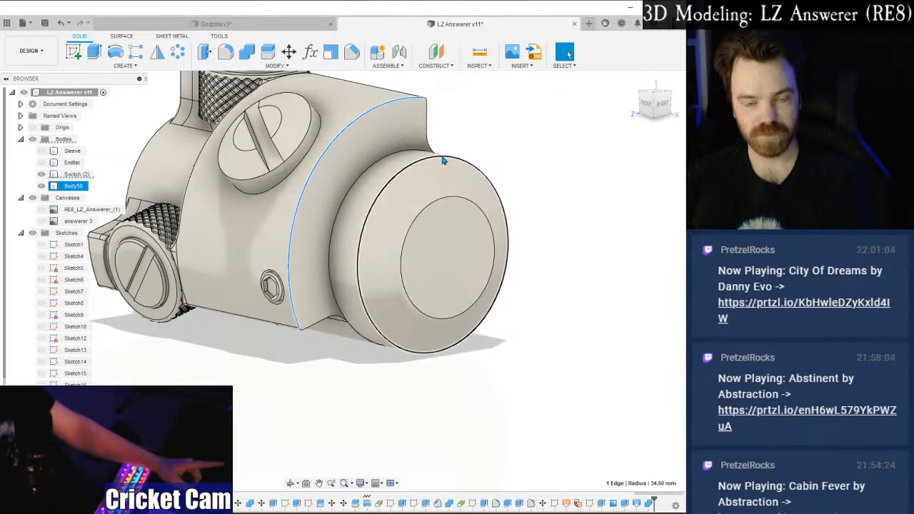
click(646, 105)
drag(671, 105, 645, 105)
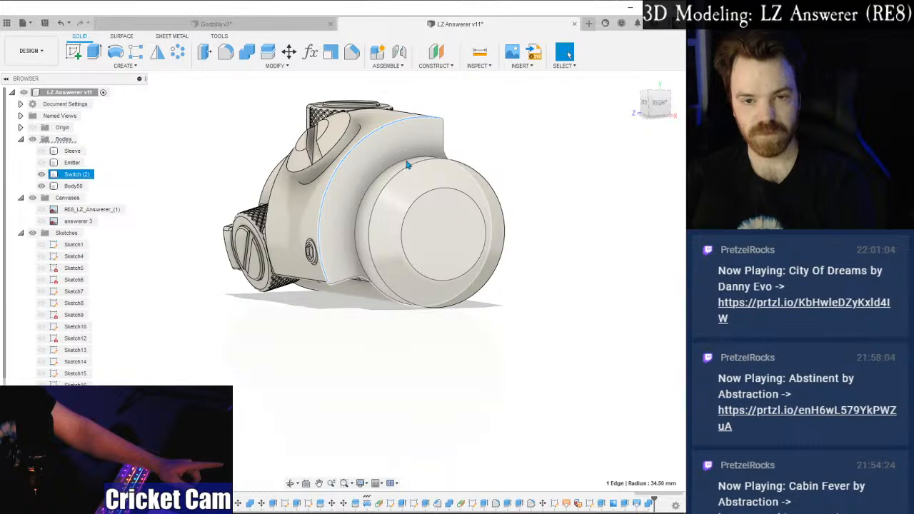
drag(645, 109, 658, 114)
shift+middle_drag(343, 281, 333, 280)
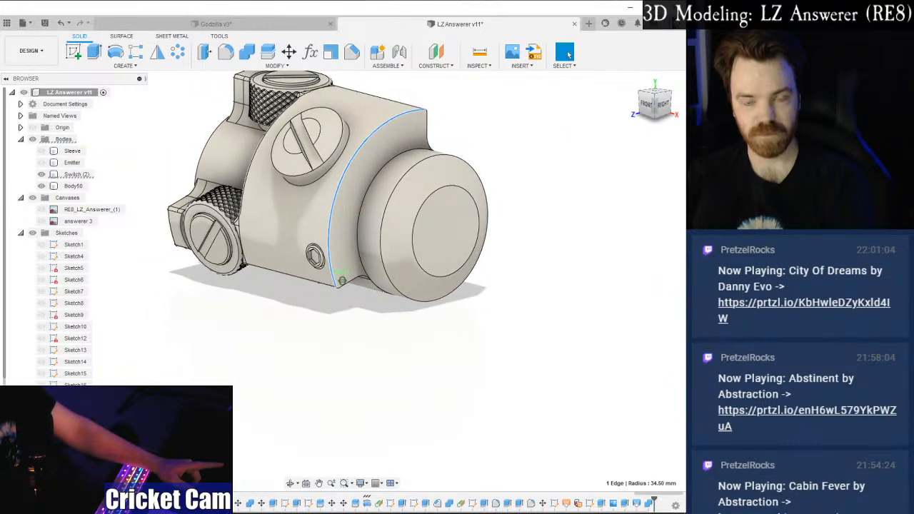
click(74, 52)
click(362, 239)
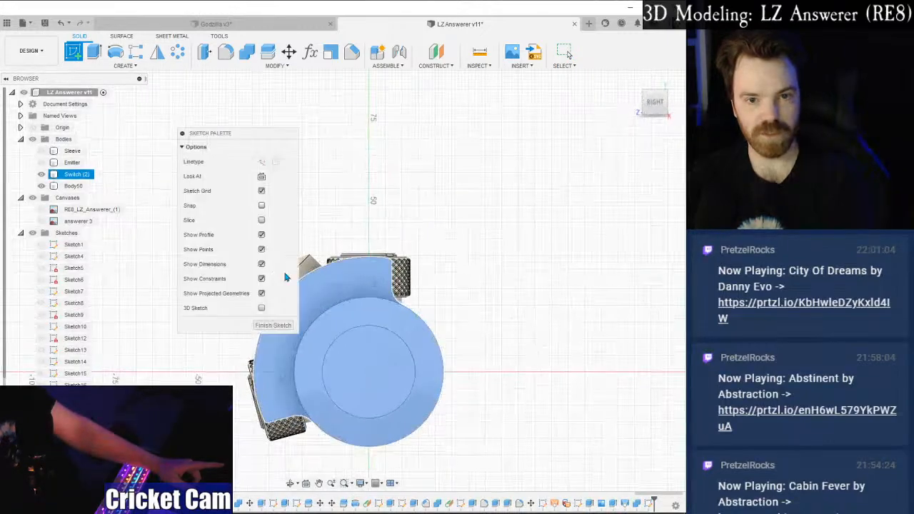
click(370, 377)
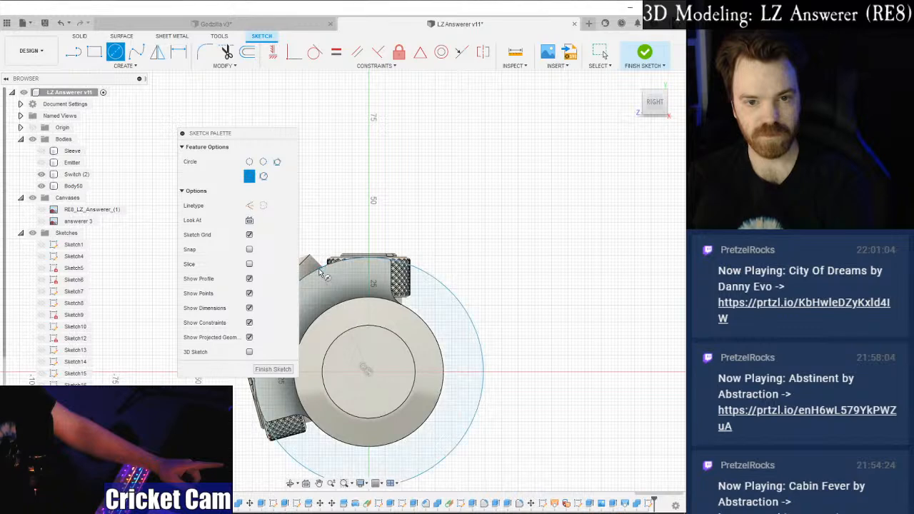
click(260, 368)
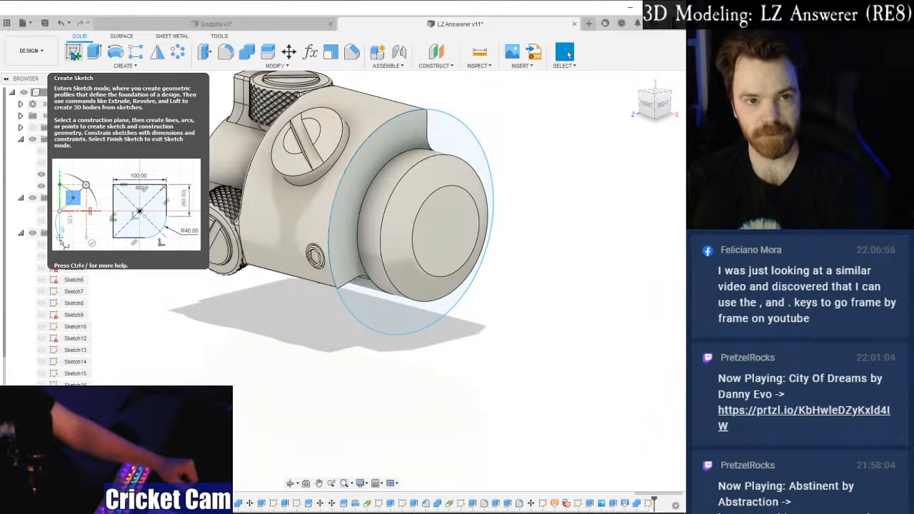
Reopen the circle sketch and draw a vertical line about 12.3 mm long along the housing face's upper straight edge, down into the collar.
scroll(72, 250, down, 2)
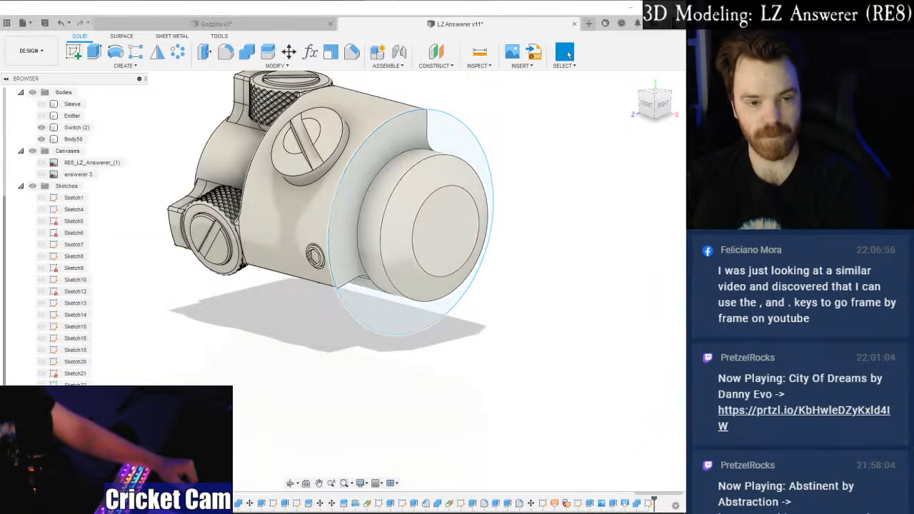
right_click(74, 292)
click(98, 320)
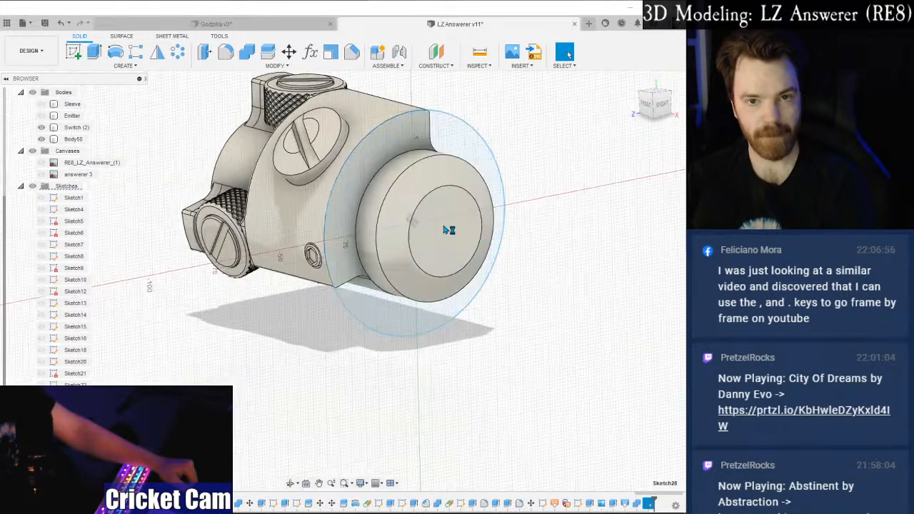
key(l)
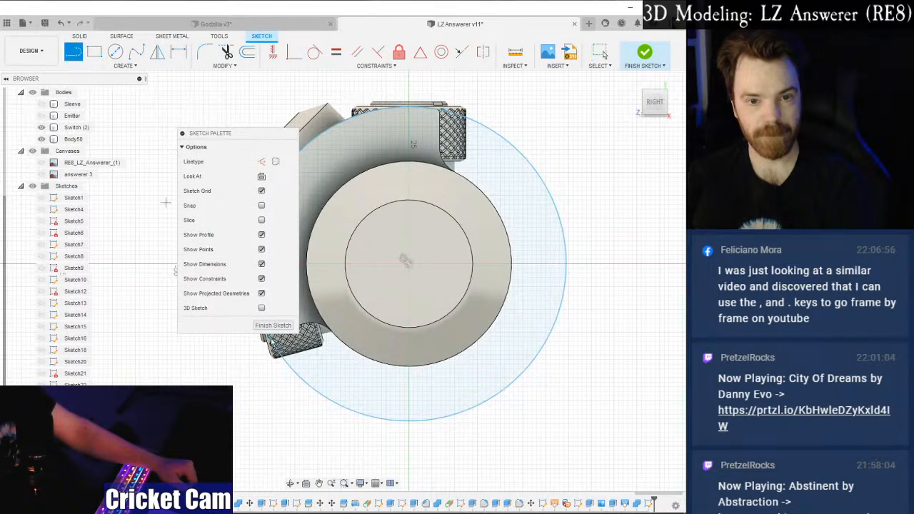
scroll(441, 127, up, 3)
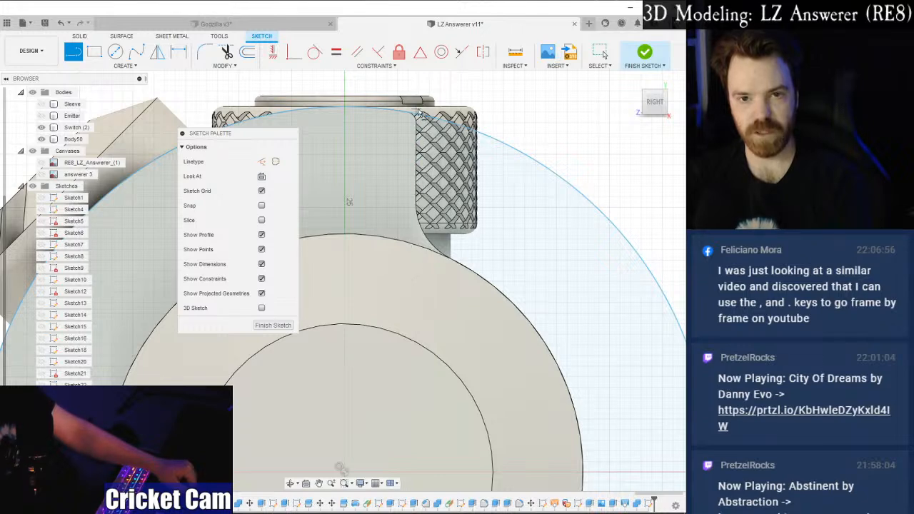
scroll(420, 114, up, 5)
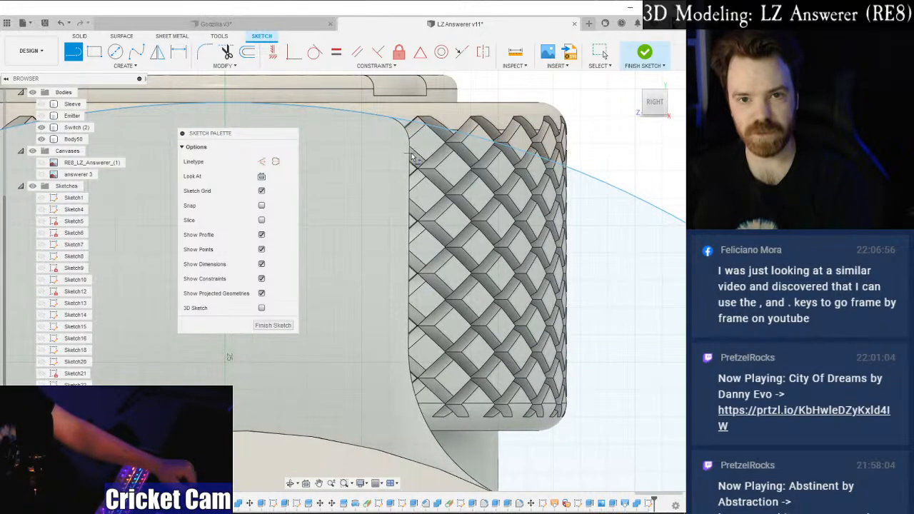
click(412, 159)
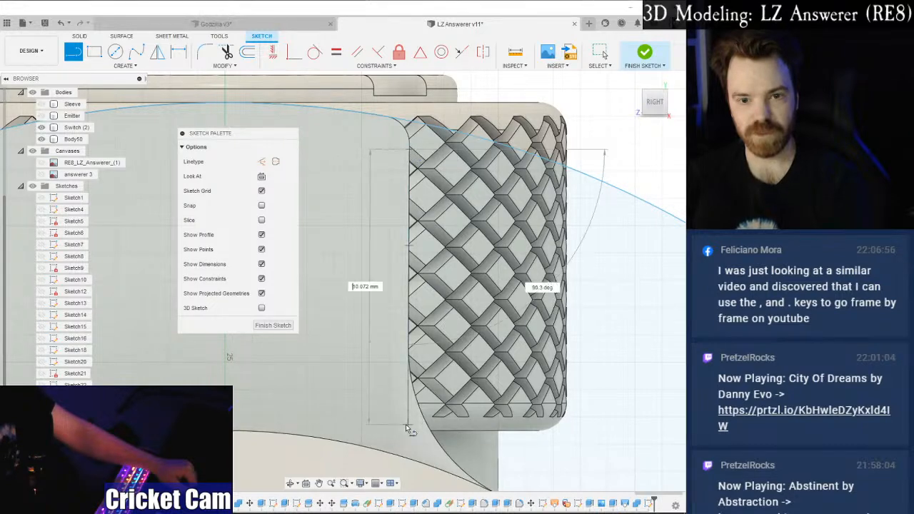
scroll(429, 236, down, 2)
scroll(424, 361, up, 2)
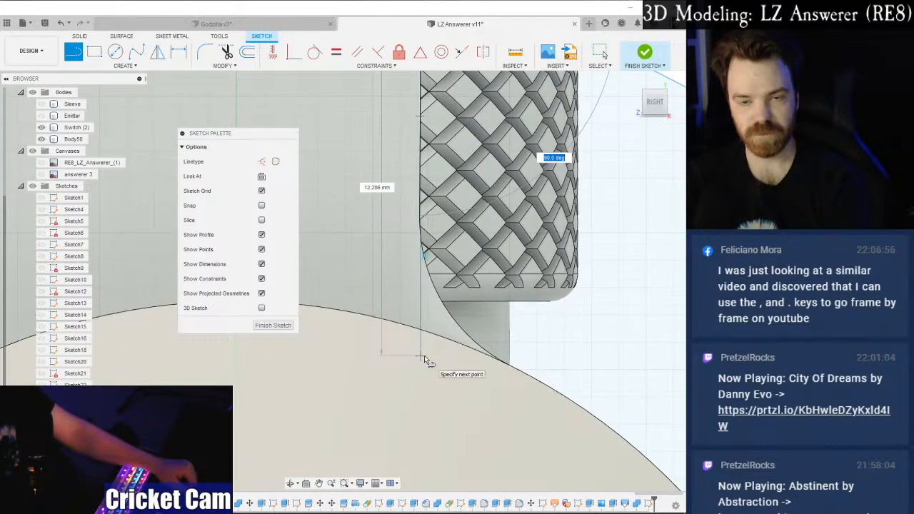
scroll(426, 361, down, 4)
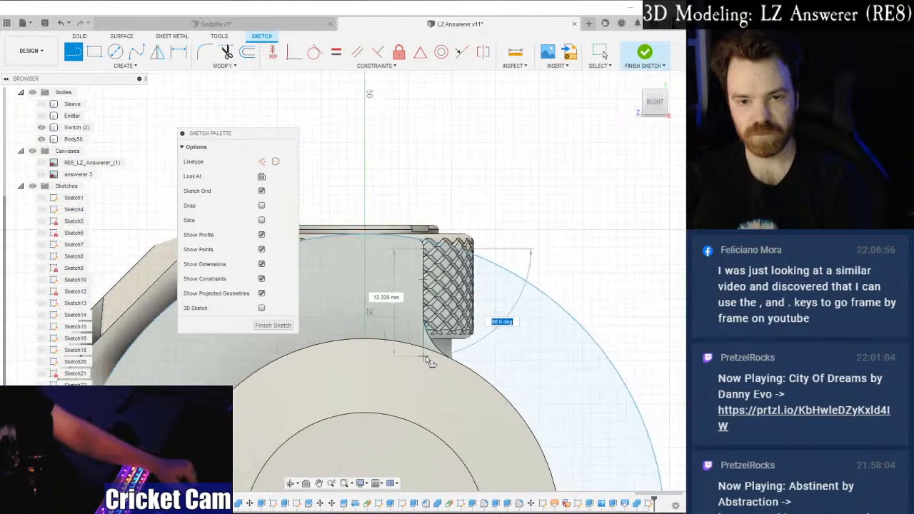
middle_drag(427, 369, 445, 299)
key(Escape)
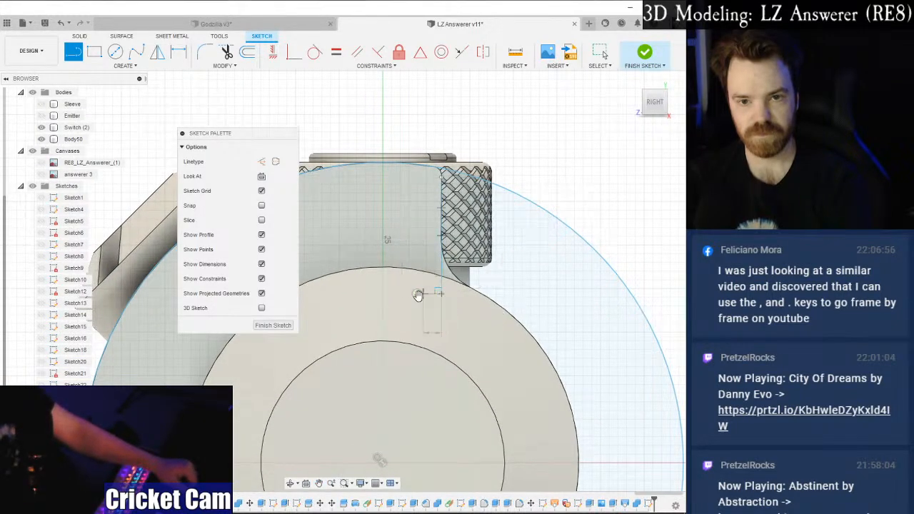
Extend the vertical edge line upward with another line segment that crosses beyond the circle.
scroll(448, 174, up, 5)
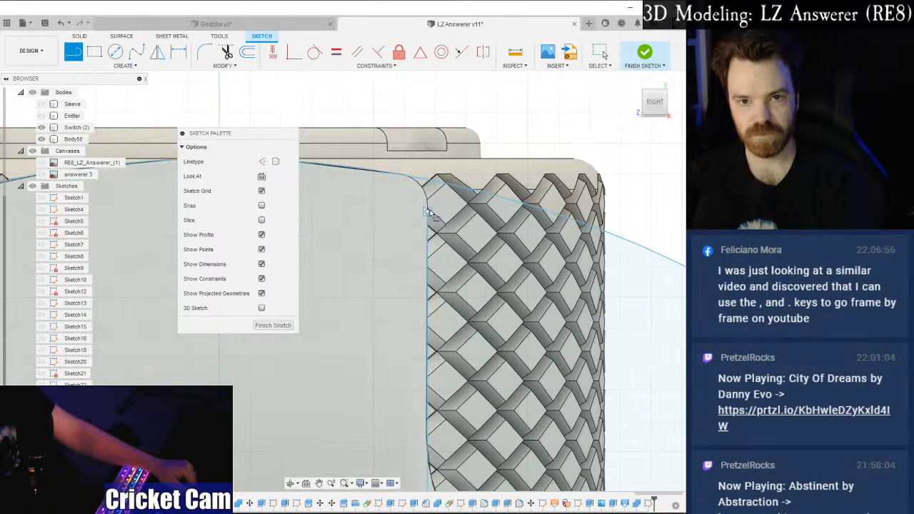
click(428, 155)
click(428, 93)
key(Escape)
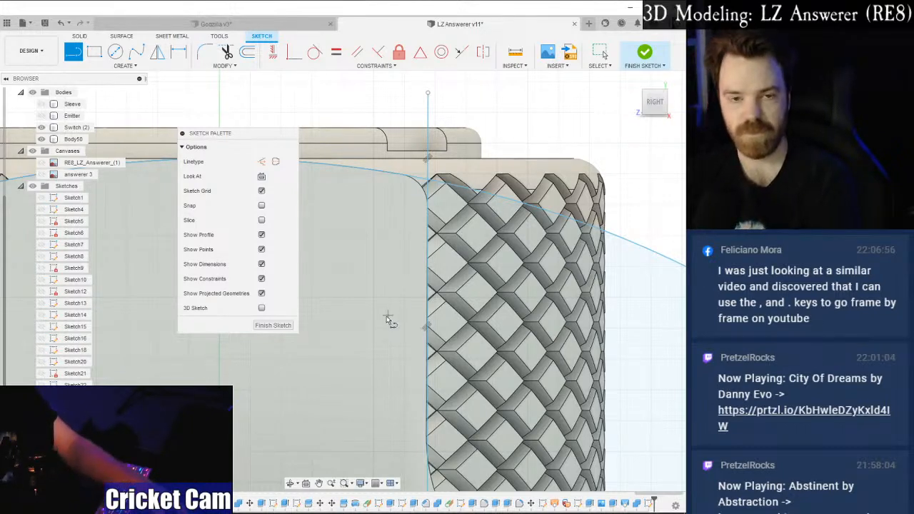
Draw a line along the housing face's lower slanted edge into the collar and extend it outward past the circle.
scroll(396, 307, up, 5)
scroll(395, 314, down, 5)
scroll(398, 315, up, 5)
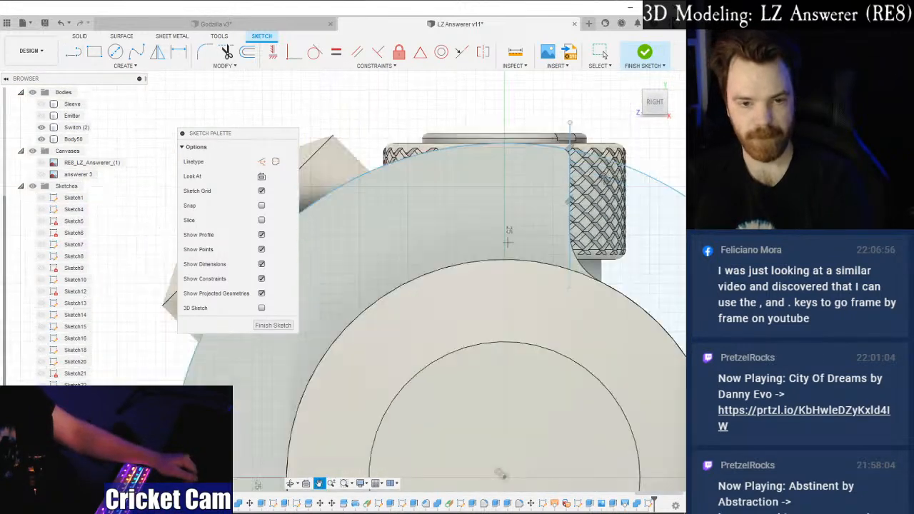
scroll(439, 335, down, 4)
scroll(405, 284, up, 5)
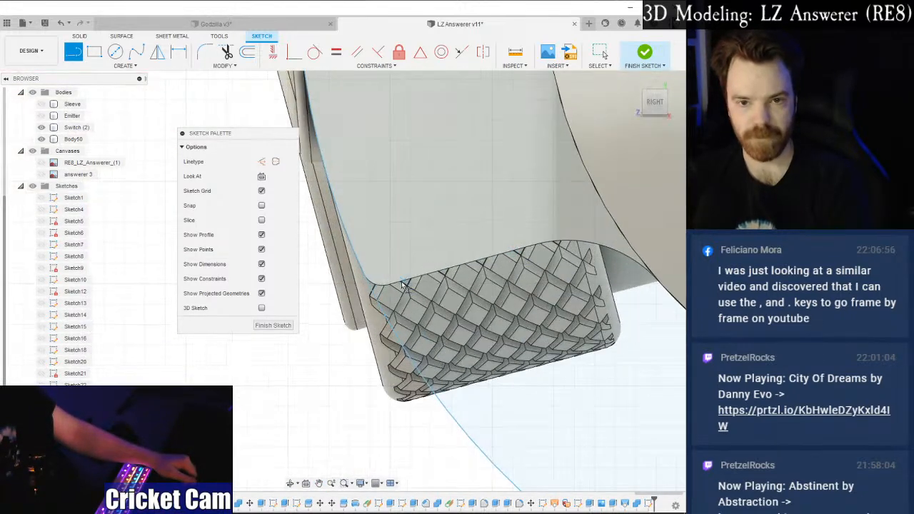
click(394, 243)
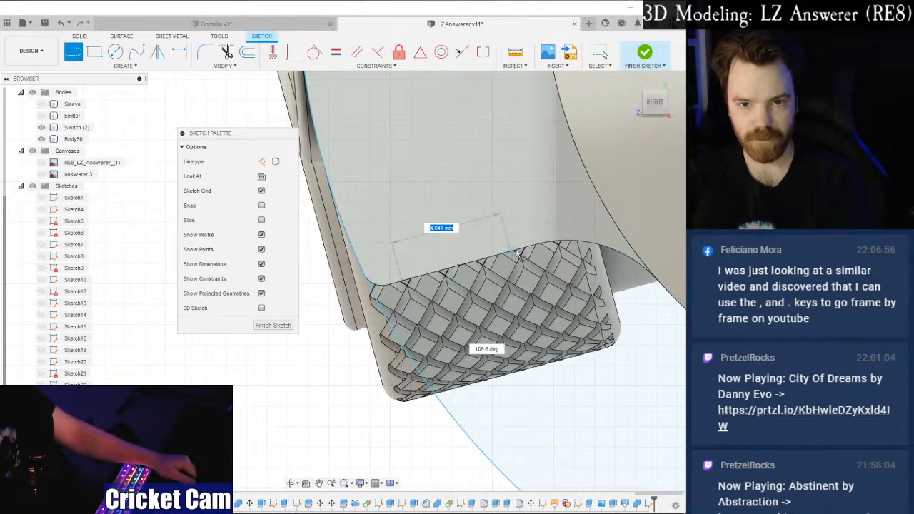
click(642, 217)
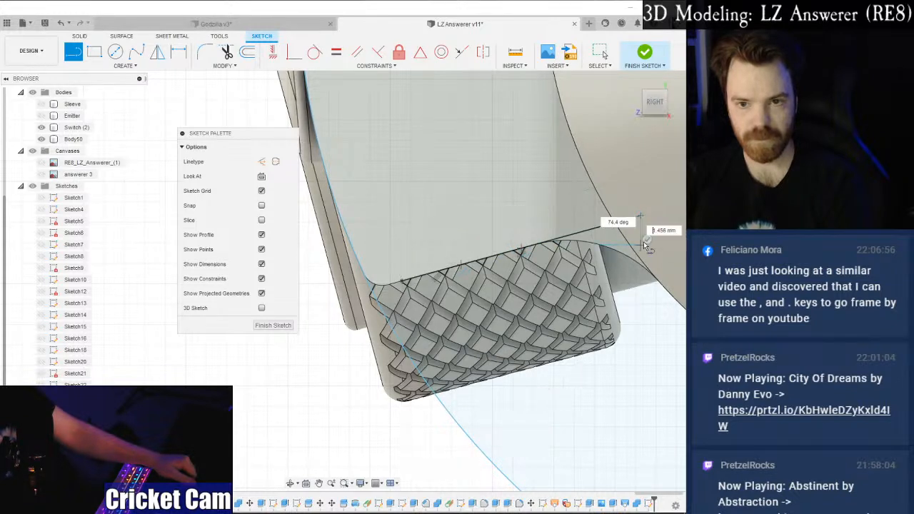
mouse_move(342, 296)
mouse_down()
mouse_move(306, 285)
mouse_move(312, 305)
mouse_up()
scroll(485, 211, down, 3)
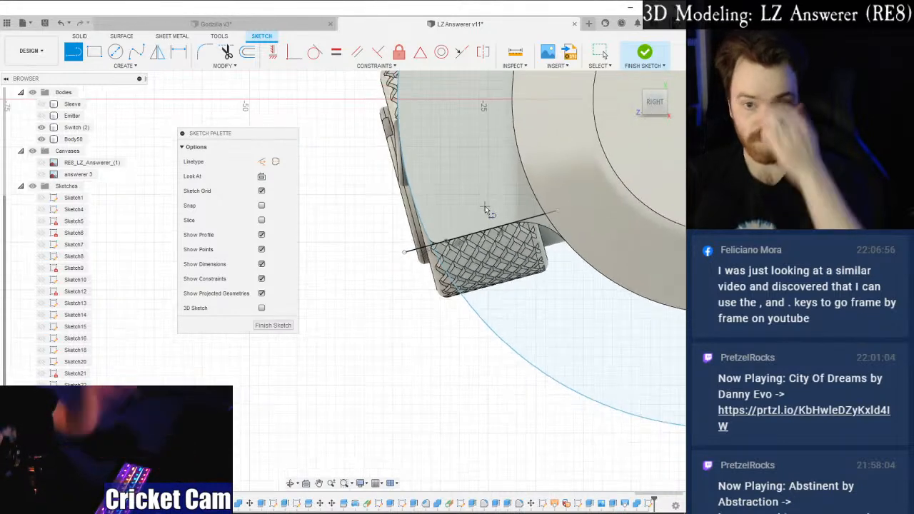
key(Escape)
Trim away the part of the circle outside the housing face, between the two edge lines.
key(t)
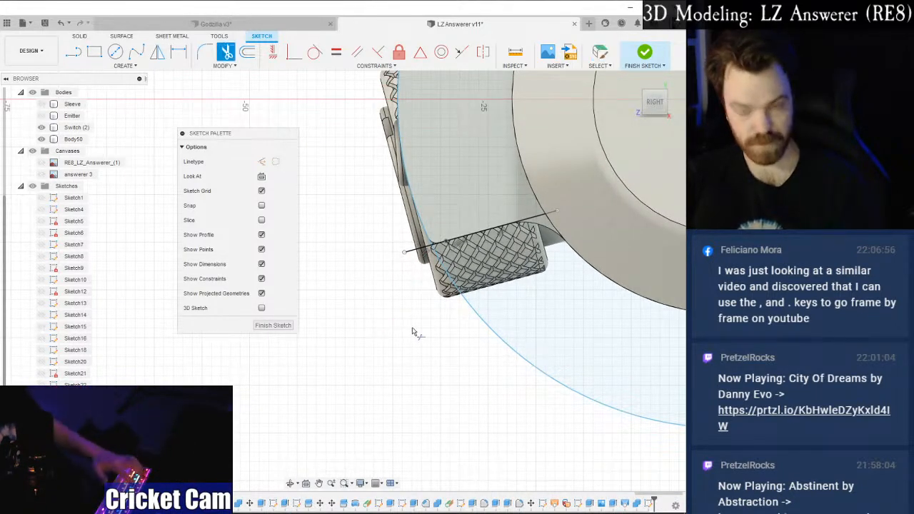
click(475, 328)
middle_drag(443, 327, 338, 392)
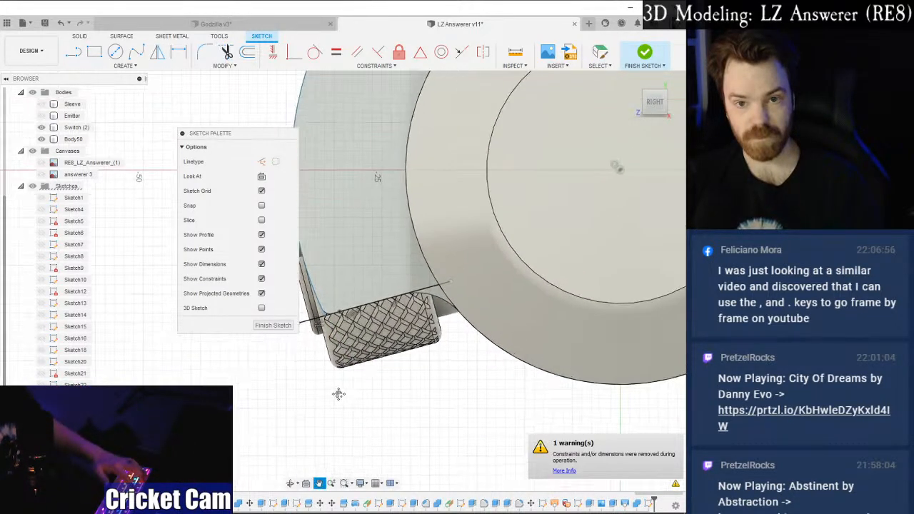
key(Escape)
Draw a 45 mm diameter circle centred on the collar's axis, following the collar's outer rim.
scroll(458, 323, down, 3)
middle_drag(466, 319, 510, 436)
click(440, 207)
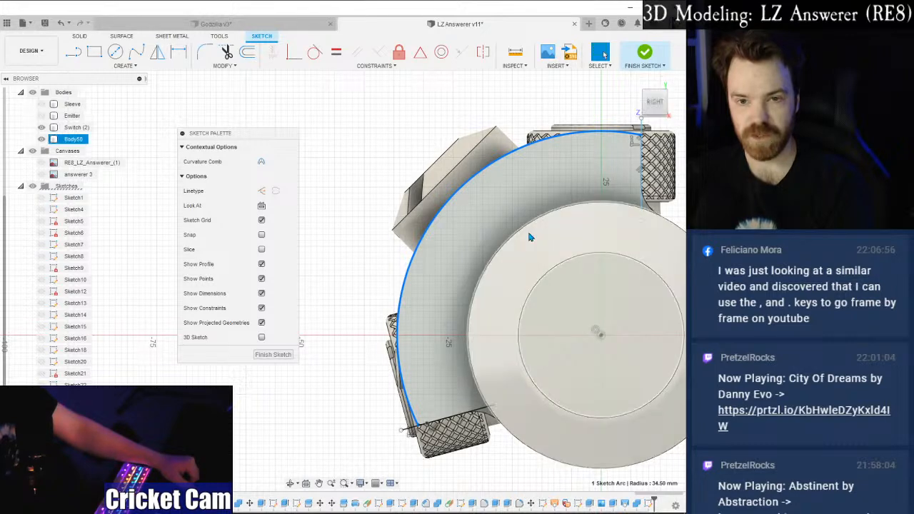
click(657, 106)
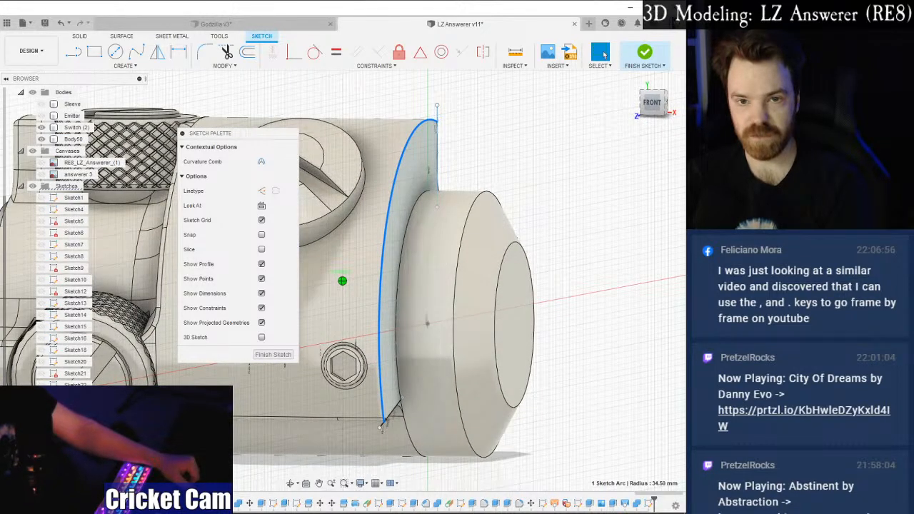
click(649, 105)
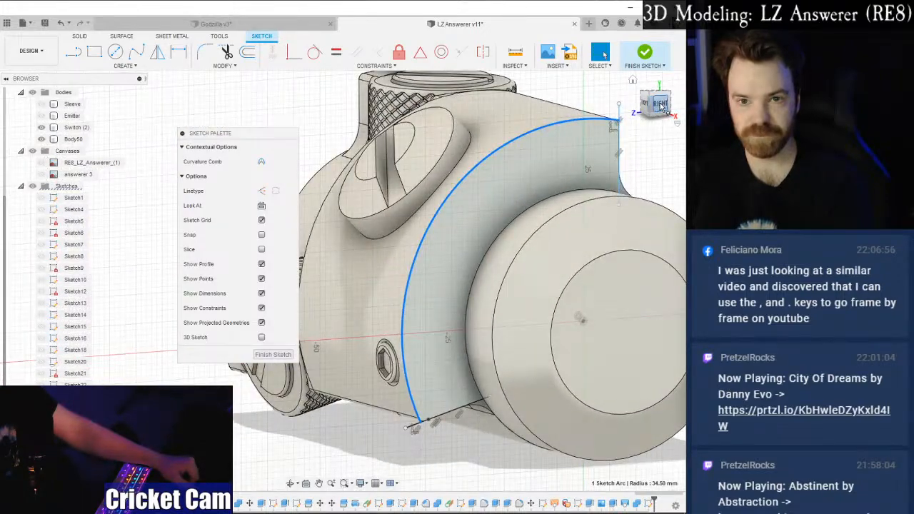
click(661, 106)
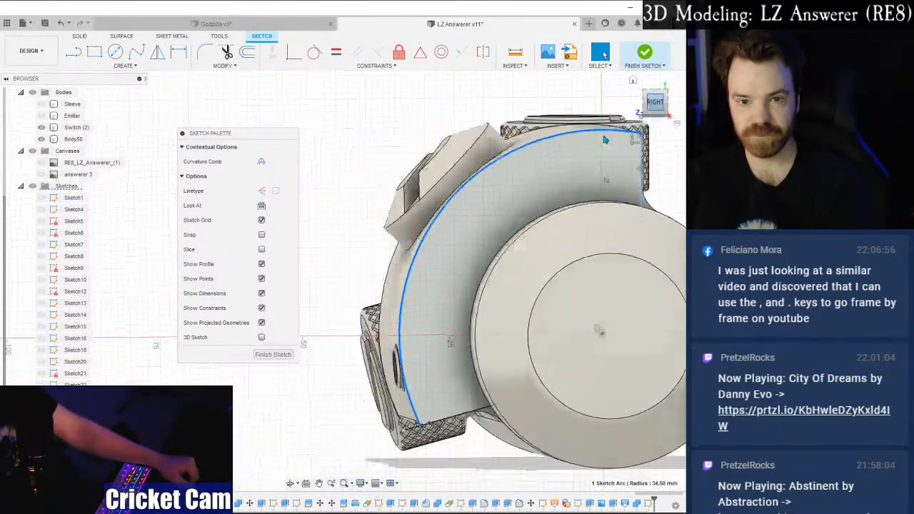
click(115, 52)
click(598, 335)
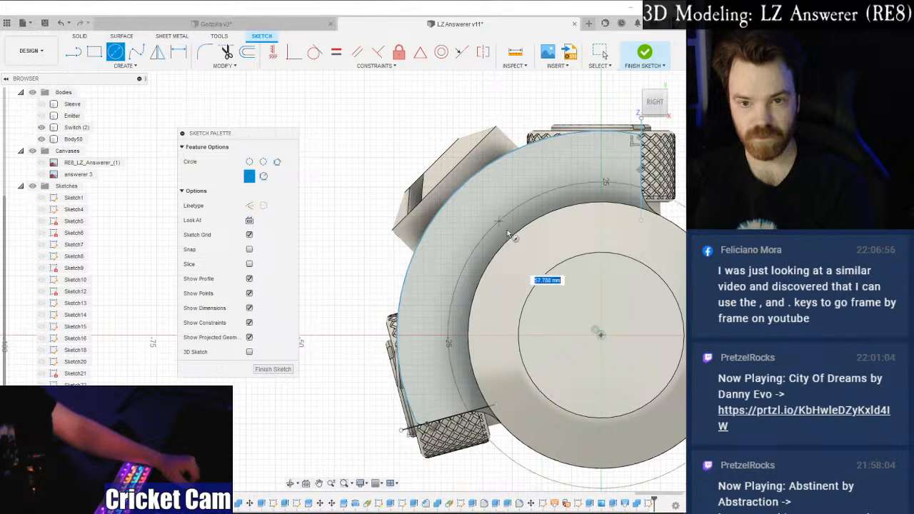
text(45)
key(Return)
key(Escape)
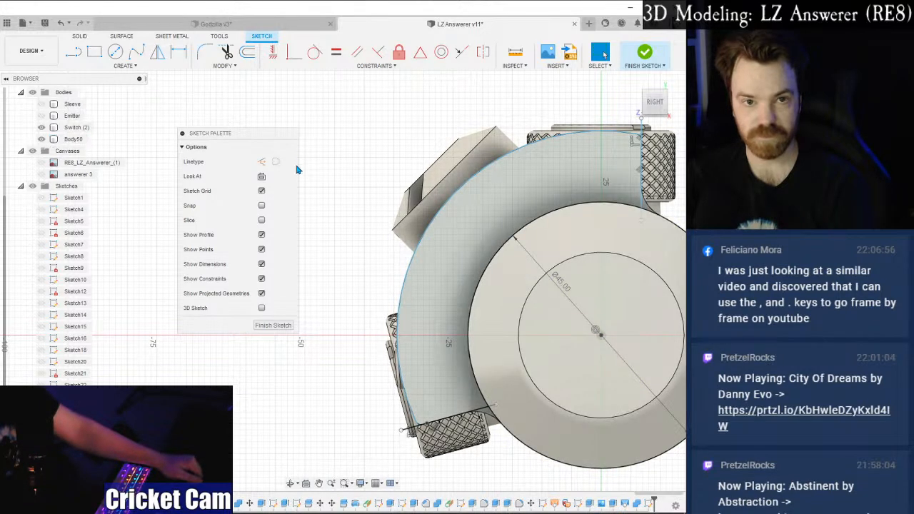
Trim away the part of the 45 mm circle outside the housing face's two edge lines.
key(t)
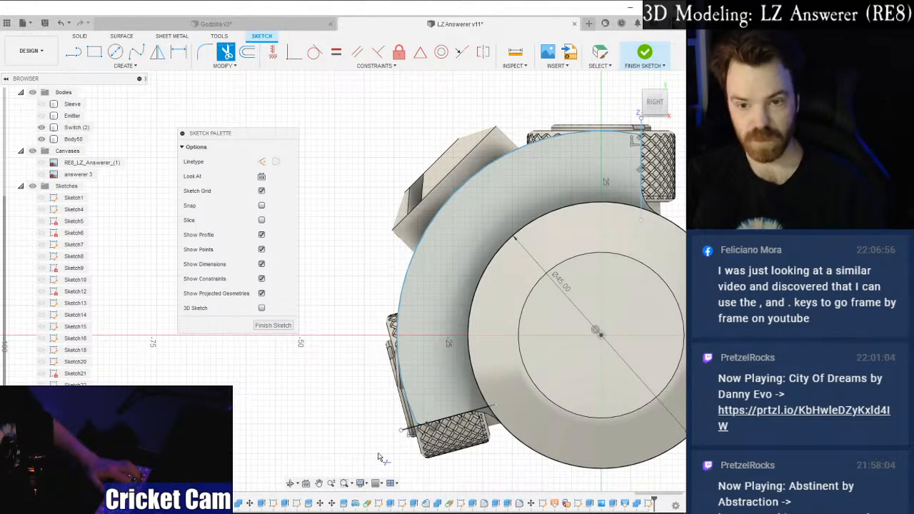
click(510, 439)
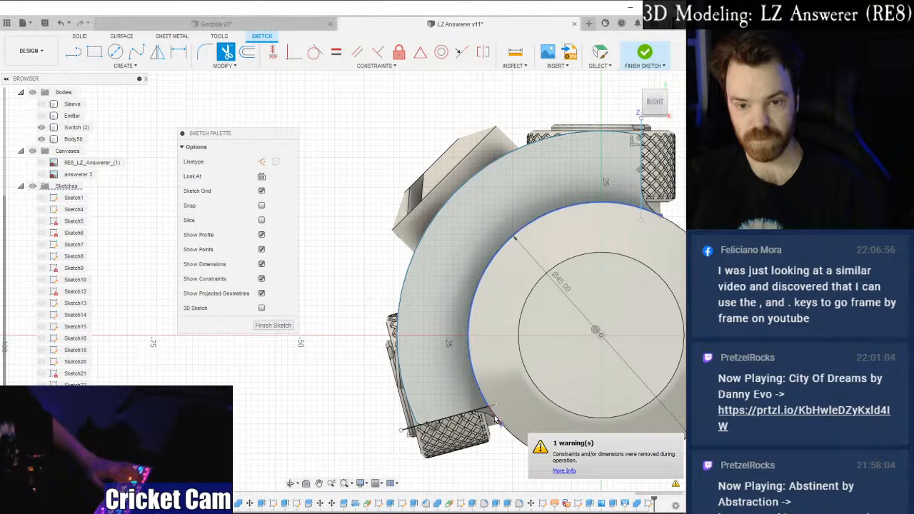
middle_drag(645, 215, 431, 204)
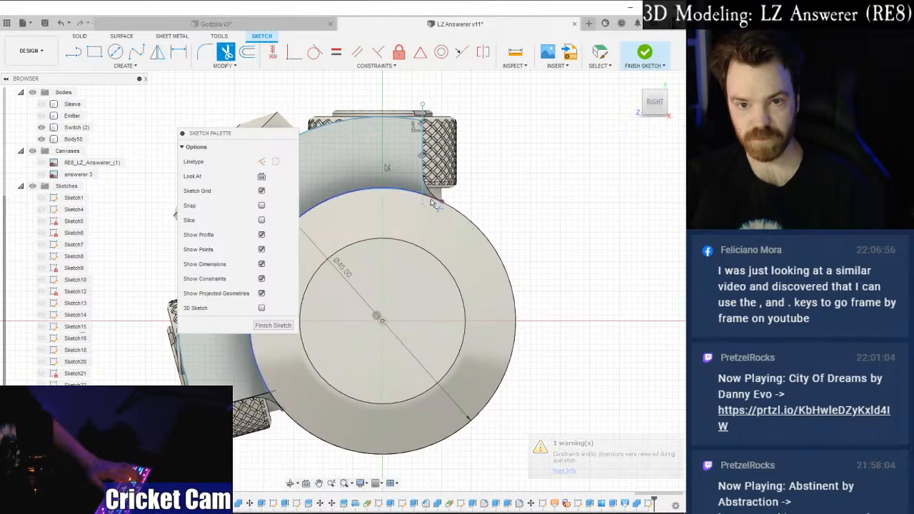
mouse_move(407, 298)
middle_down()
mouse_move(557, 247)
mouse_move(530, 299)
middle_up()
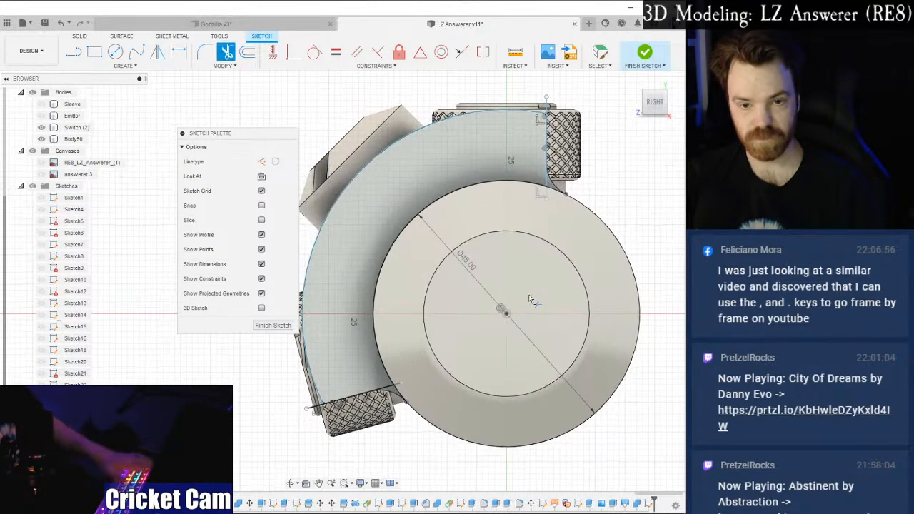
key(Escape)
click(405, 232)
right_click(406, 231)
click(382, 243)
drag(651, 102, 666, 106)
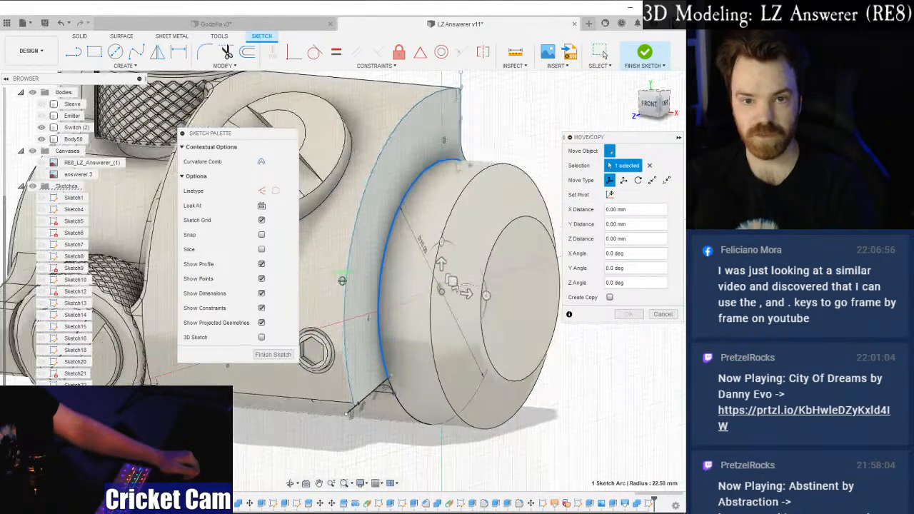
drag(458, 295, 516, 300)
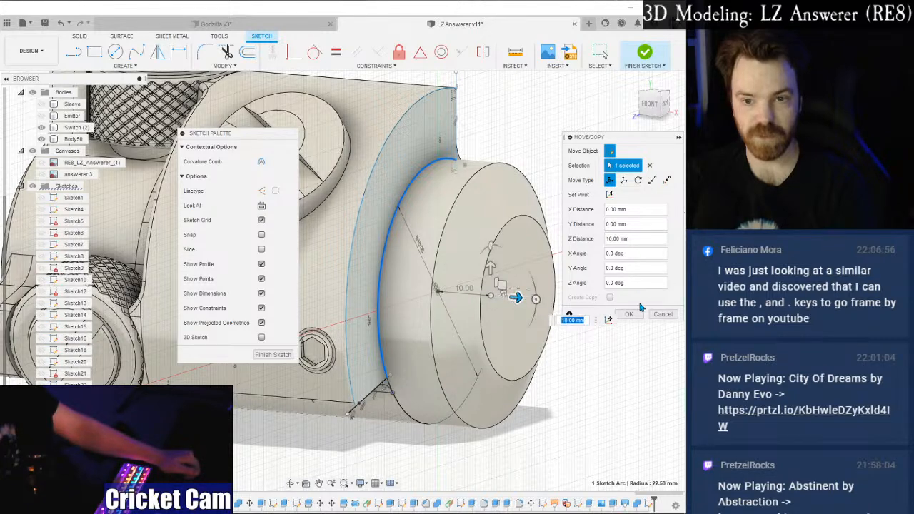
click(663, 316)
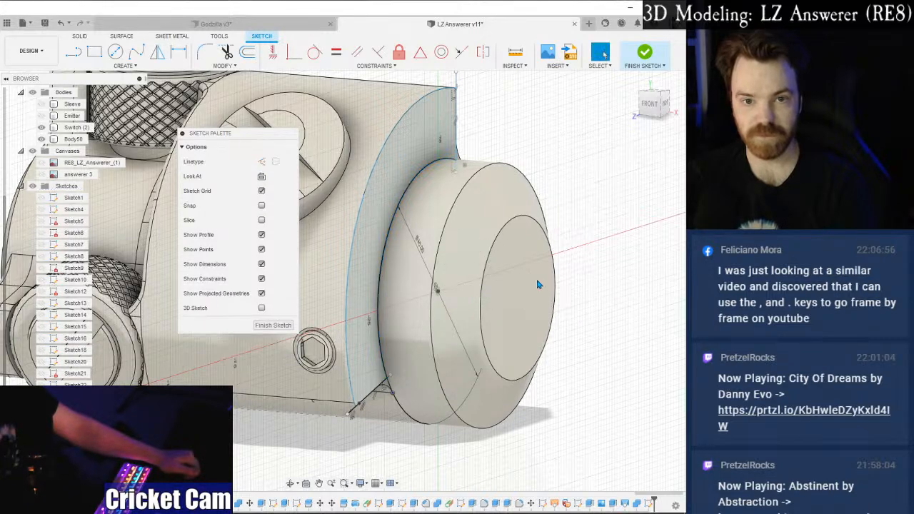
Try to delete the 45 mm arc that follows the collar's rim.
click(390, 240)
click(669, 109)
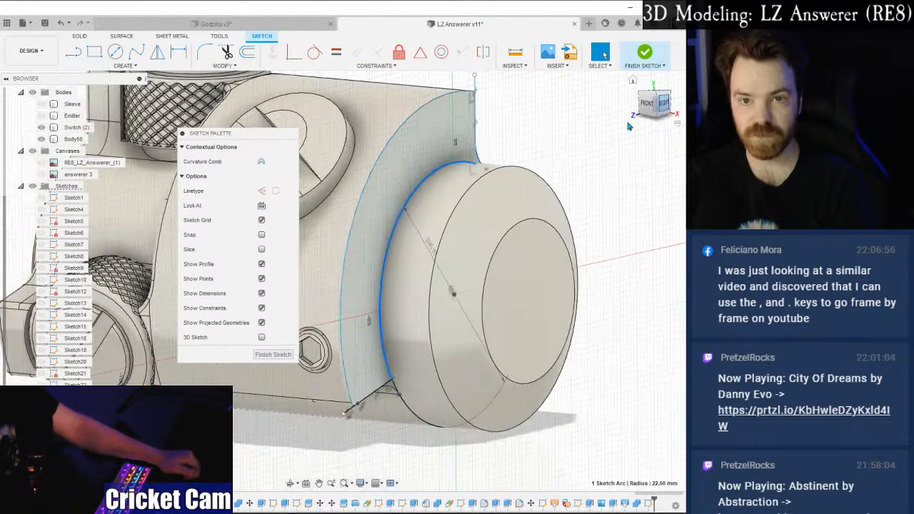
scroll(535, 178, up, 5)
scroll(530, 220, up, 4)
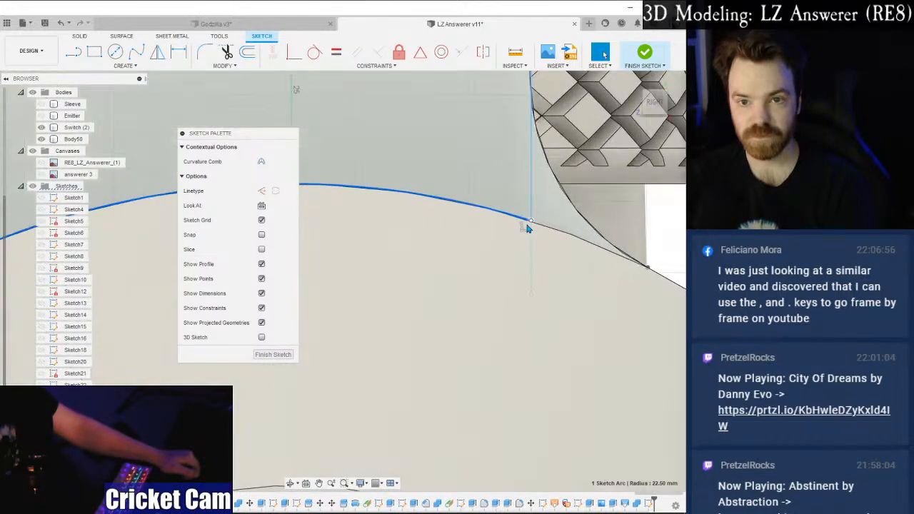
key(Escape)
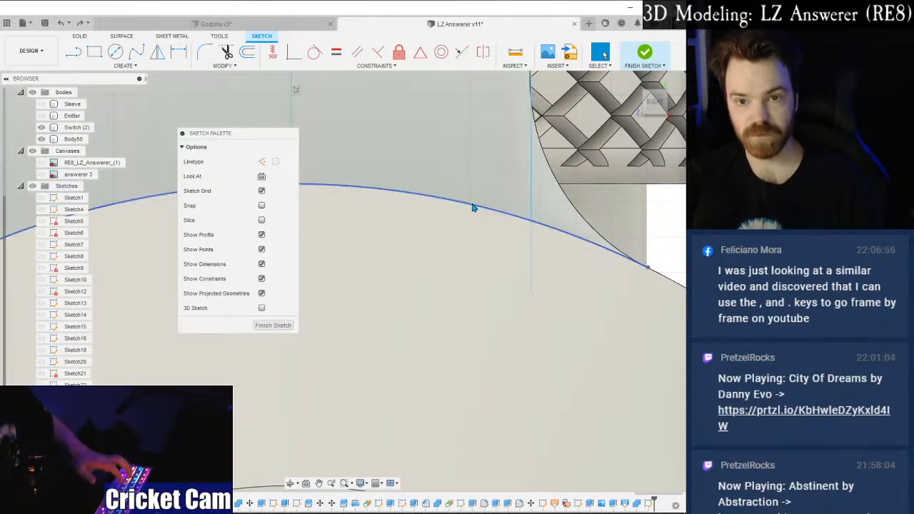
click(474, 205)
scroll(466, 217, down, 3)
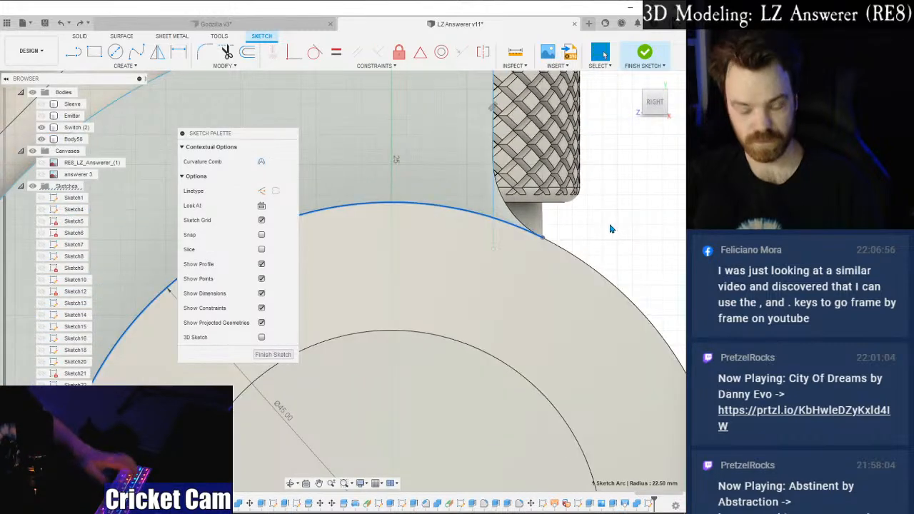
key(Delete)
key(t)
click(532, 238)
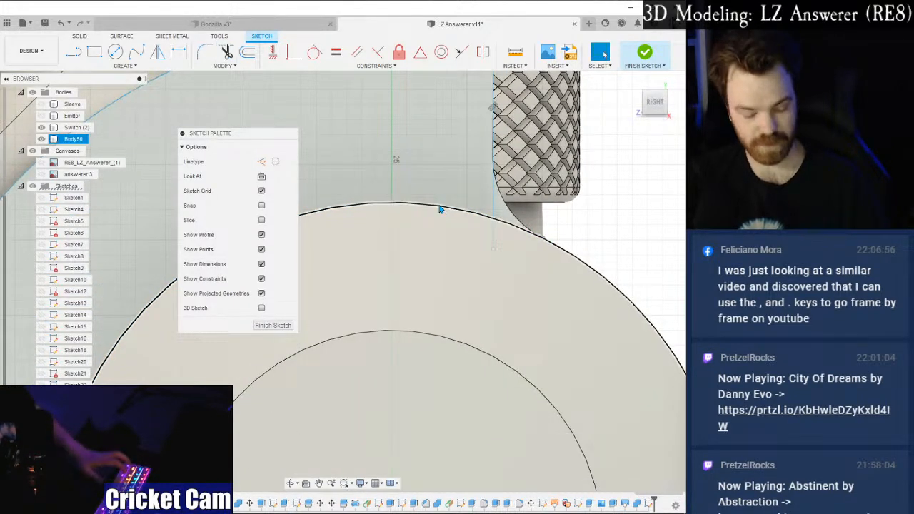
key(Escape)
scroll(602, 244, down, 2)
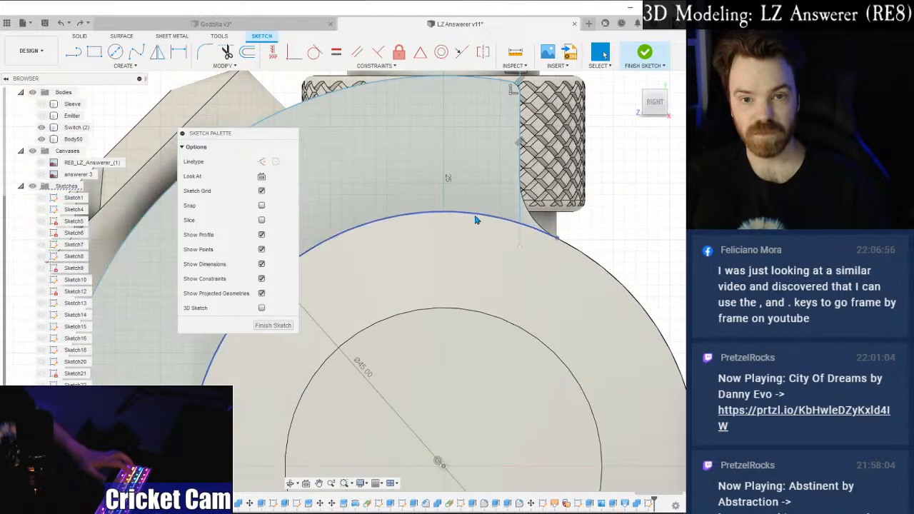
Trim the short overhang of the 45 mm arc beyond the housing face's vertical edge line.
key(t)
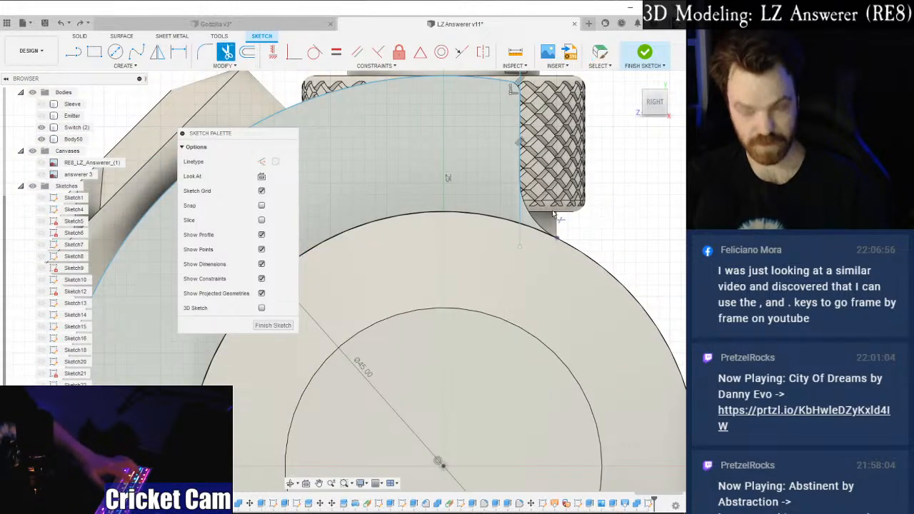
click(531, 230)
middle_drag(426, 325, 649, 88)
key(Escape)
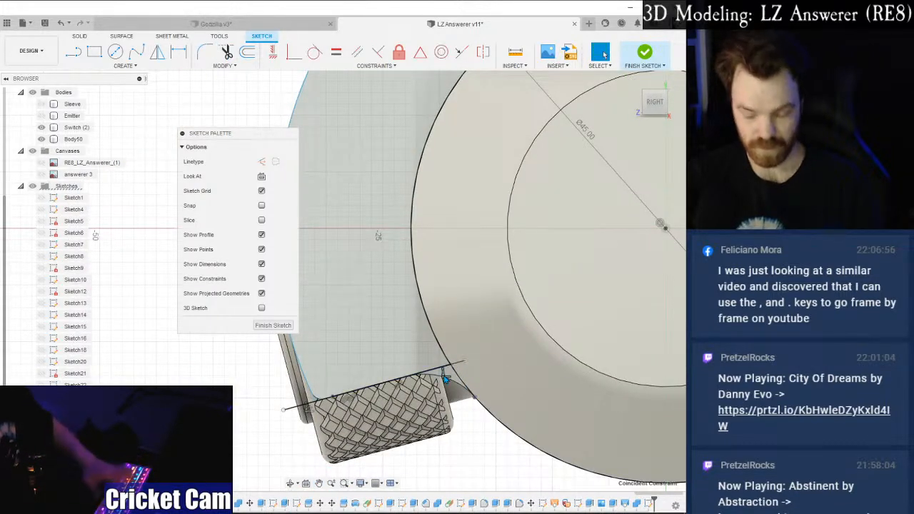
Delete the constraint at the 45 mm arc's centre to free the arc for moving.
click(554, 231)
middle_drag(554, 231, 373, 364)
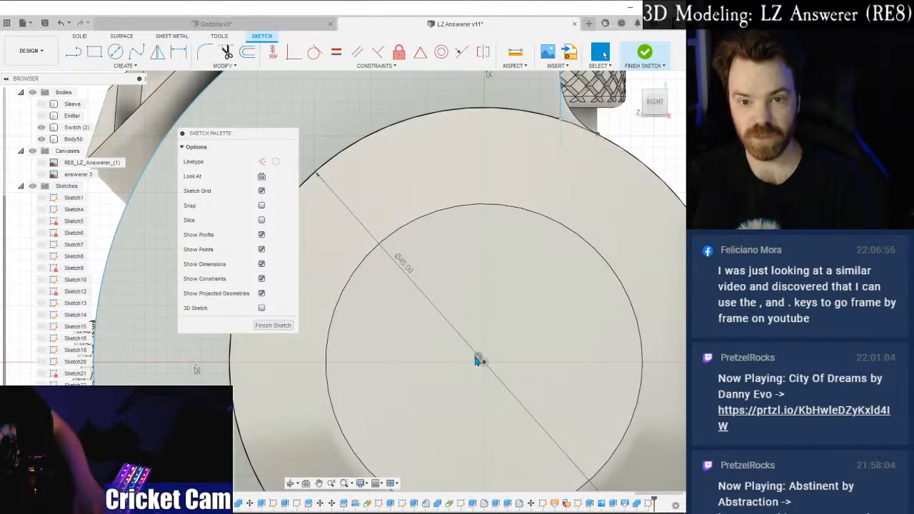
click(481, 361)
click(480, 363)
key(Delete)
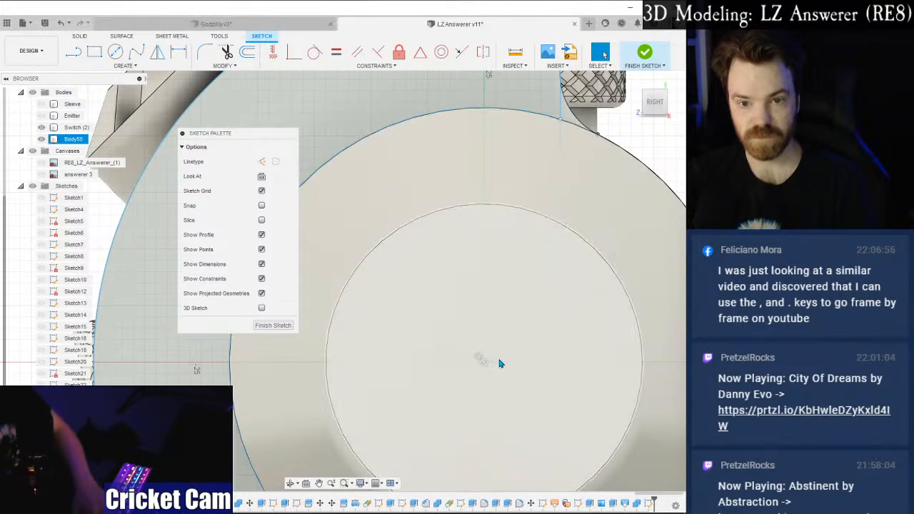
scroll(500, 364, down, 5)
Move the collar arc 10 mm in Z, out to the collar's front rim, and finish the sketch.
right_click(461, 207)
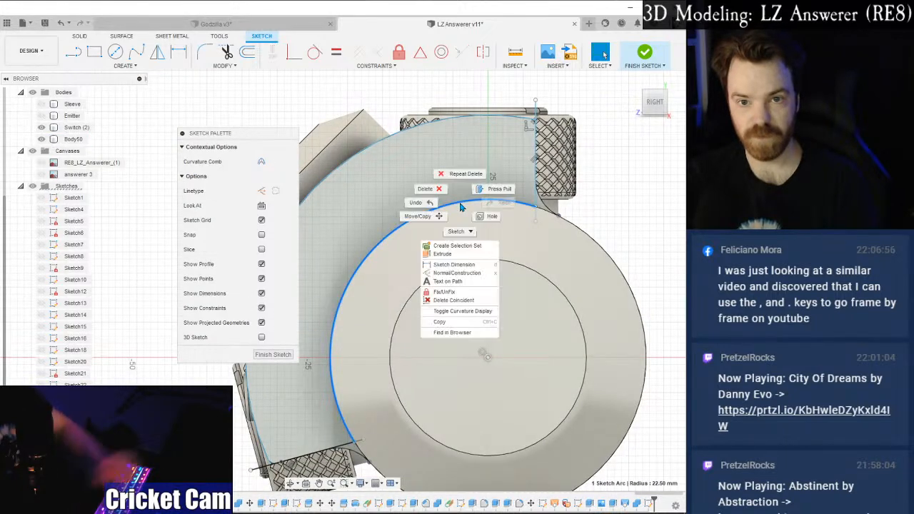
click(418, 216)
drag(650, 101, 636, 131)
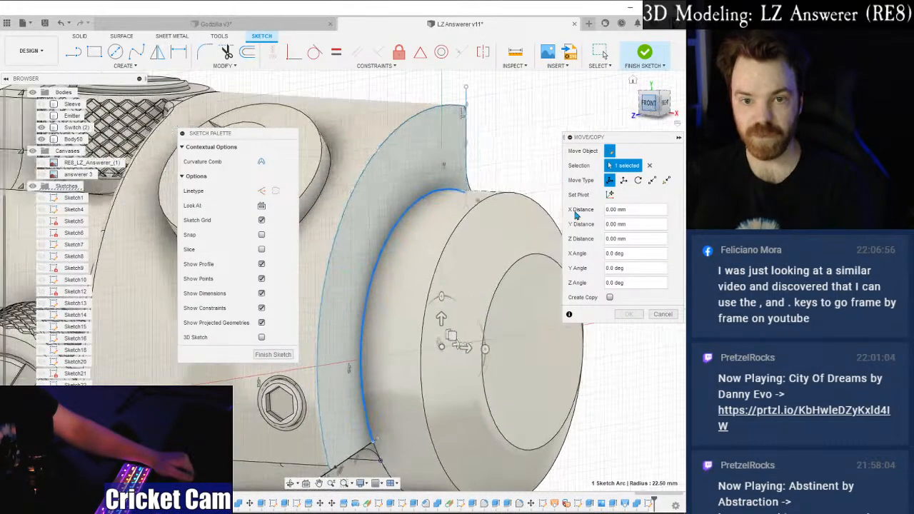
drag(460, 346, 527, 351)
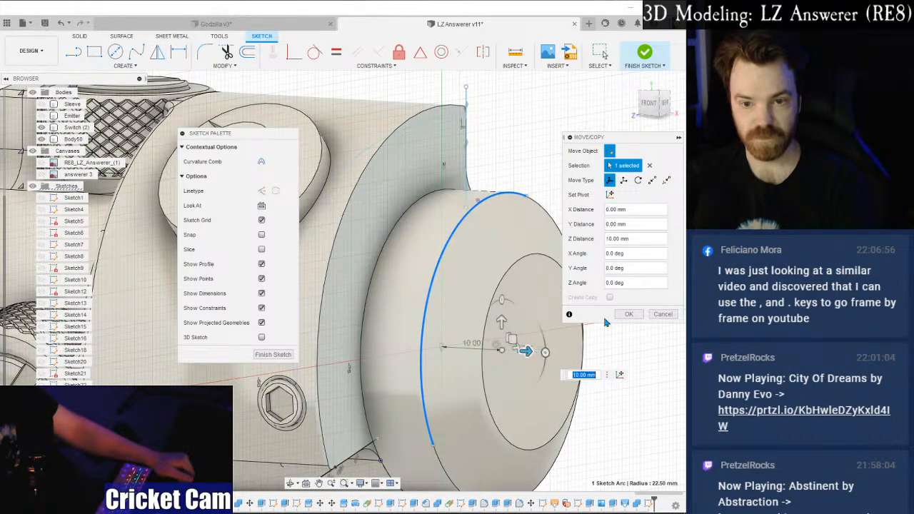
click(630, 315)
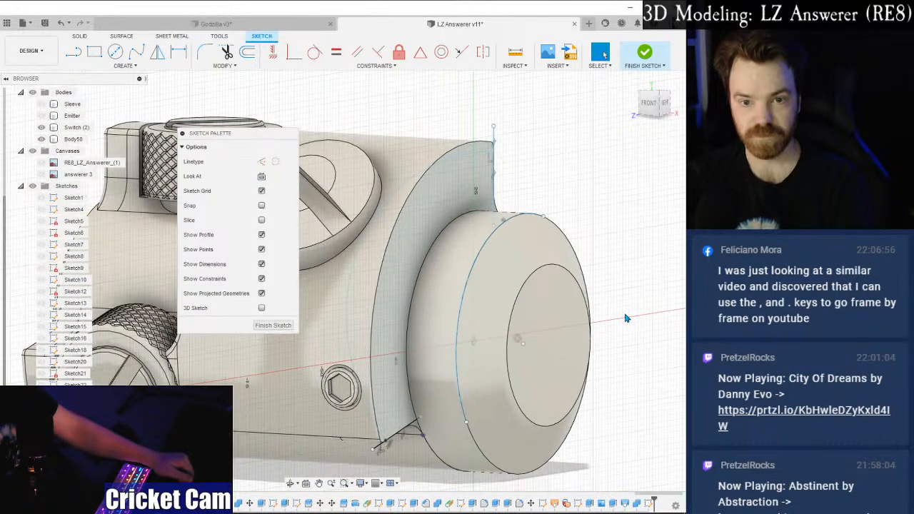
click(272, 325)
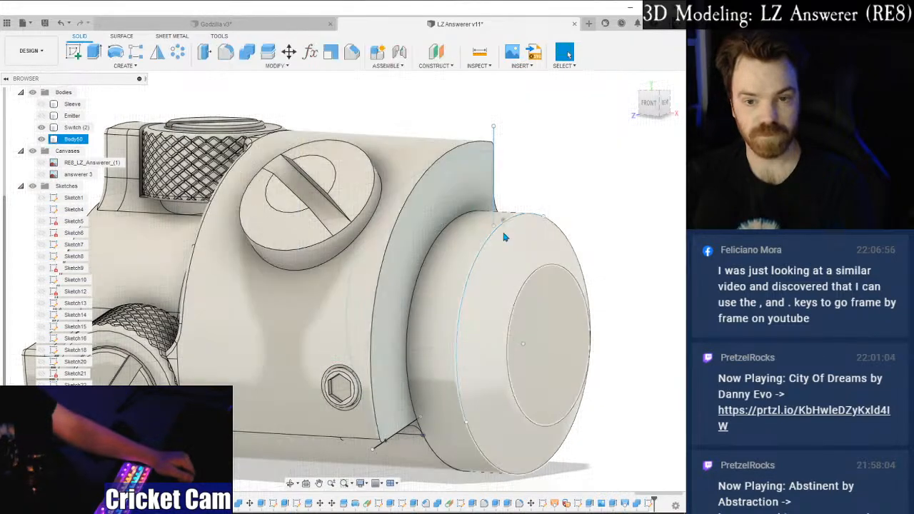
click(127, 66)
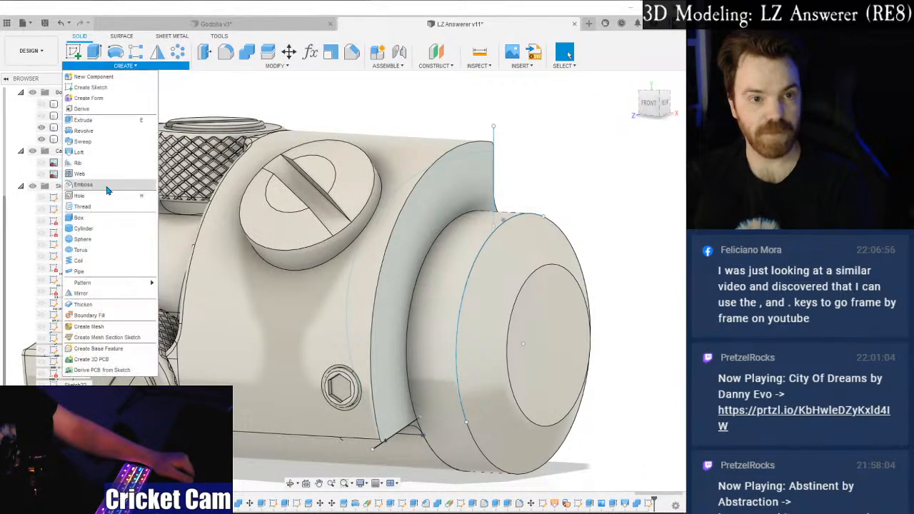
click(78, 154)
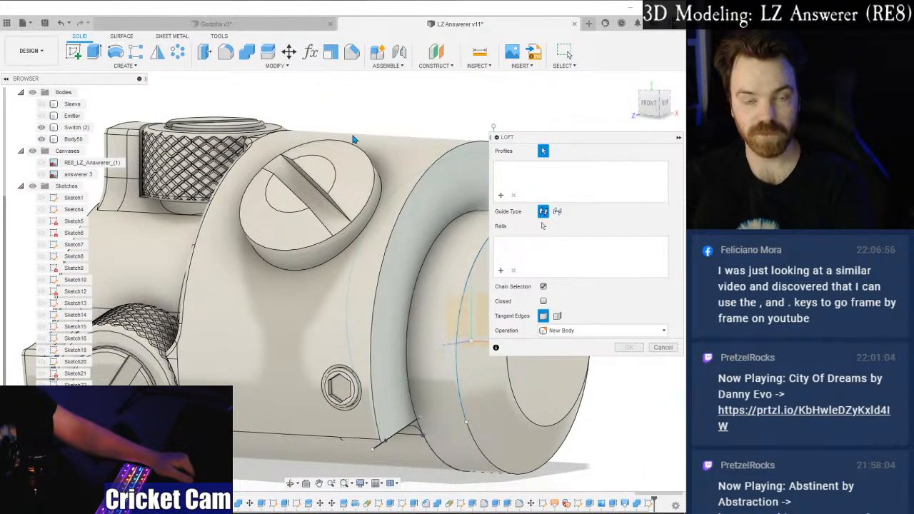
click(663, 347)
click(120, 36)
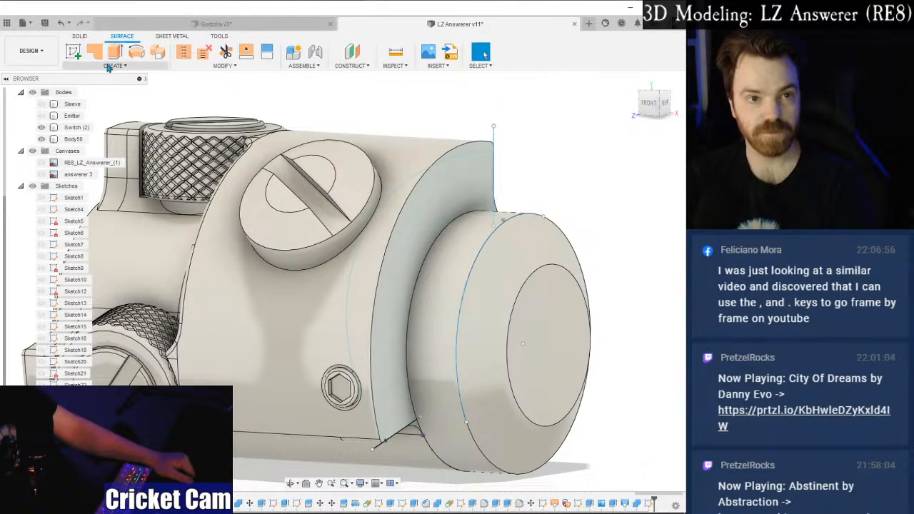
click(114, 65)
click(87, 143)
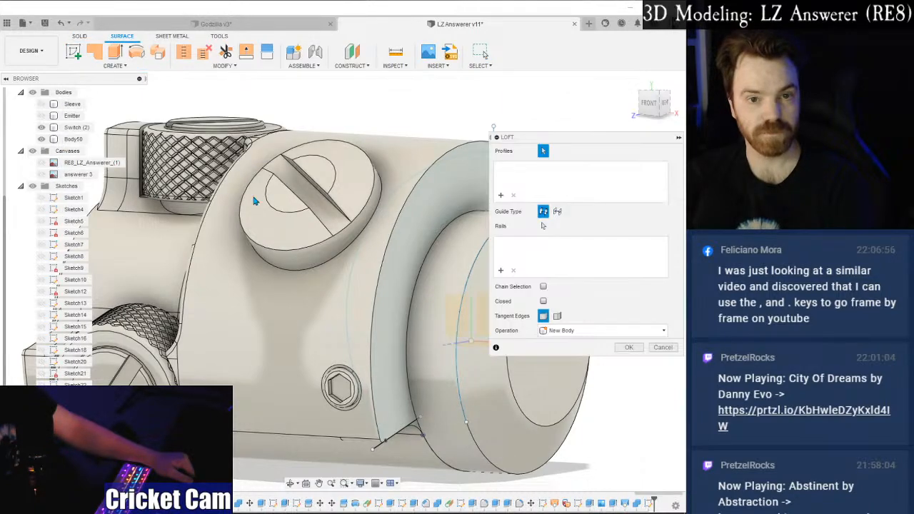
click(414, 195)
middle_drag(412, 442, 323, 410)
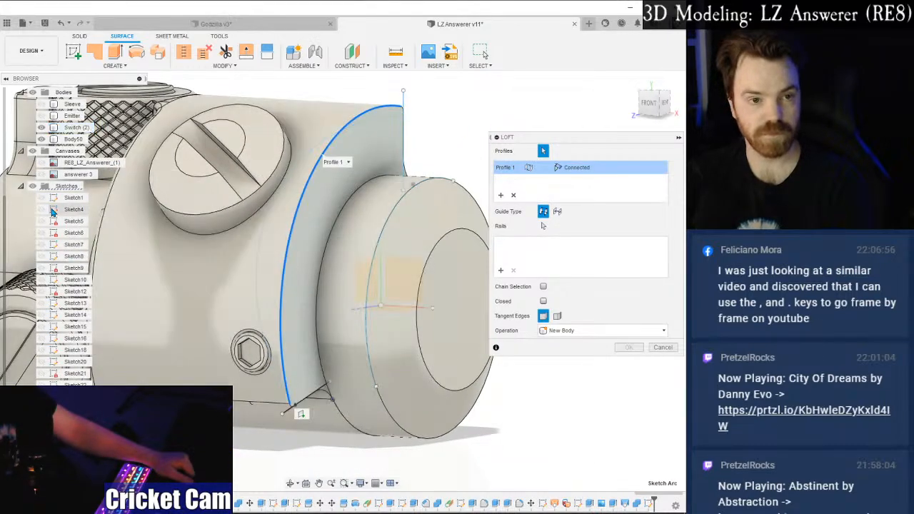
click(42, 136)
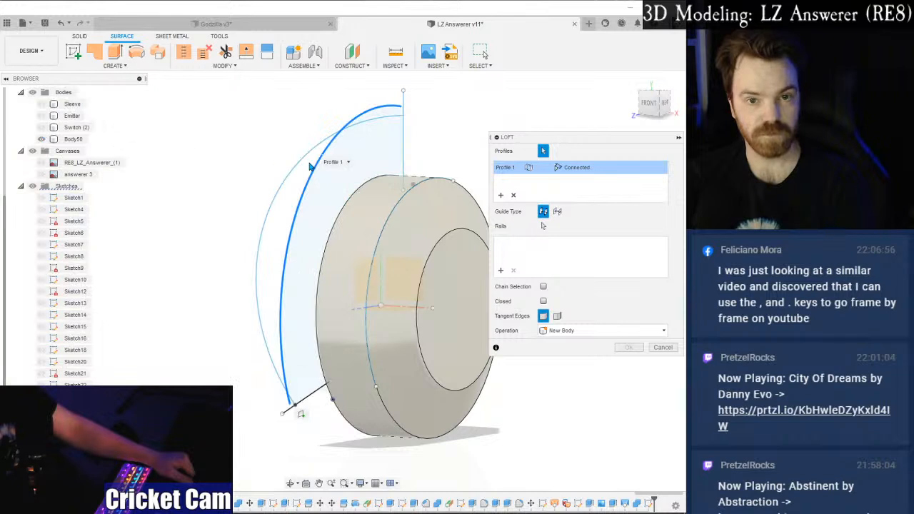
click(41, 139)
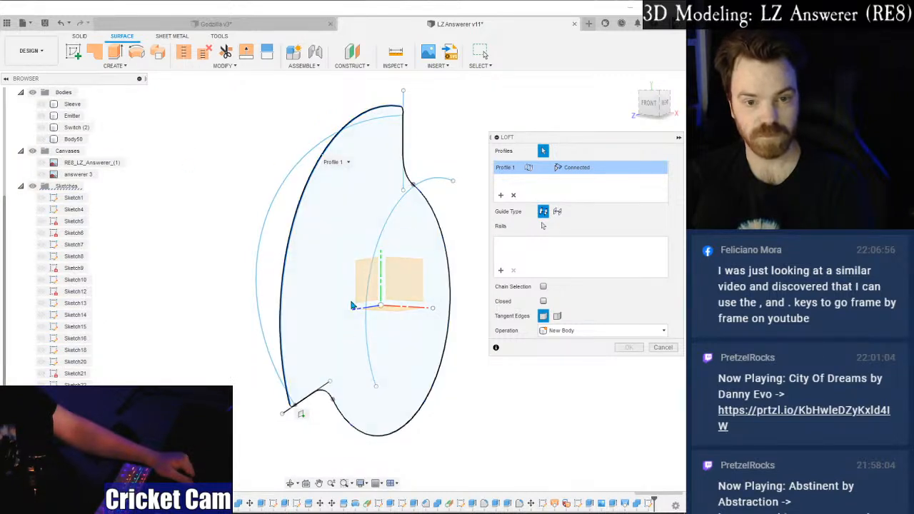
scroll(401, 100, up, 6)
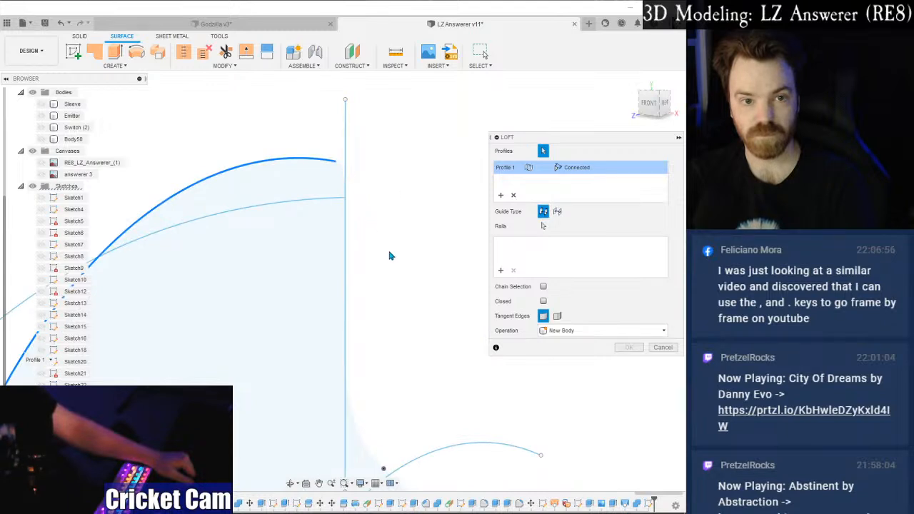
scroll(389, 252, down, 4)
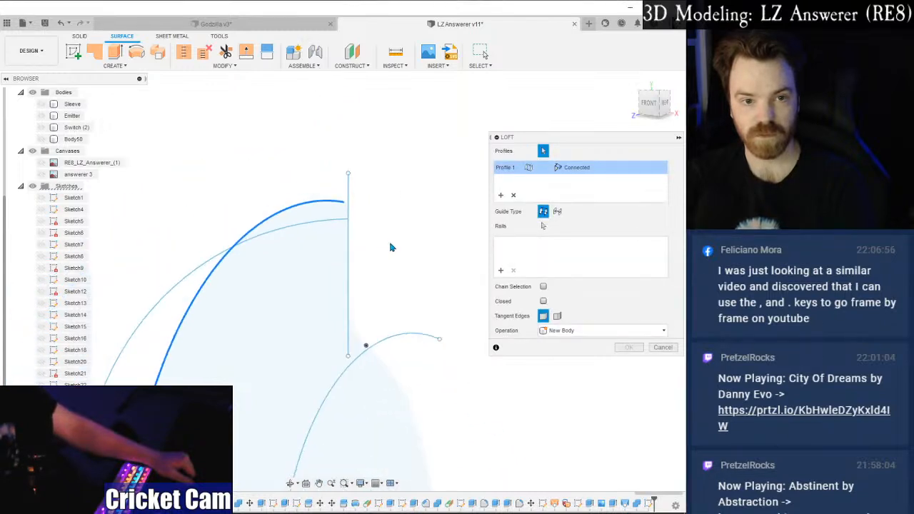
middle_drag(391, 246, 518, 163)
click(293, 214)
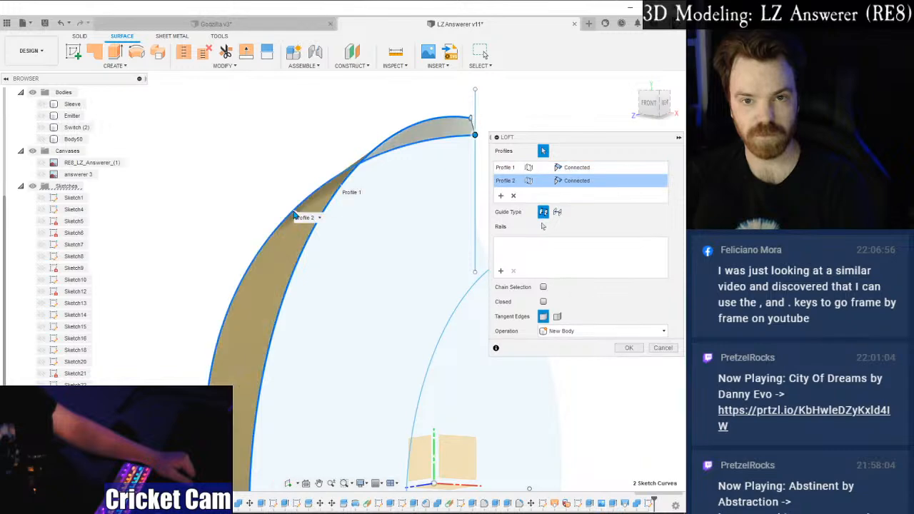
scroll(293, 182, down, 3)
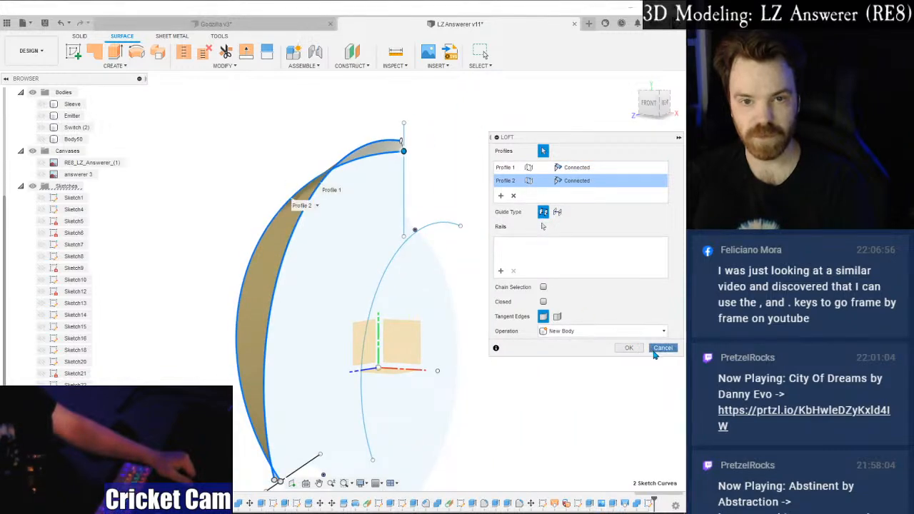
click(655, 351)
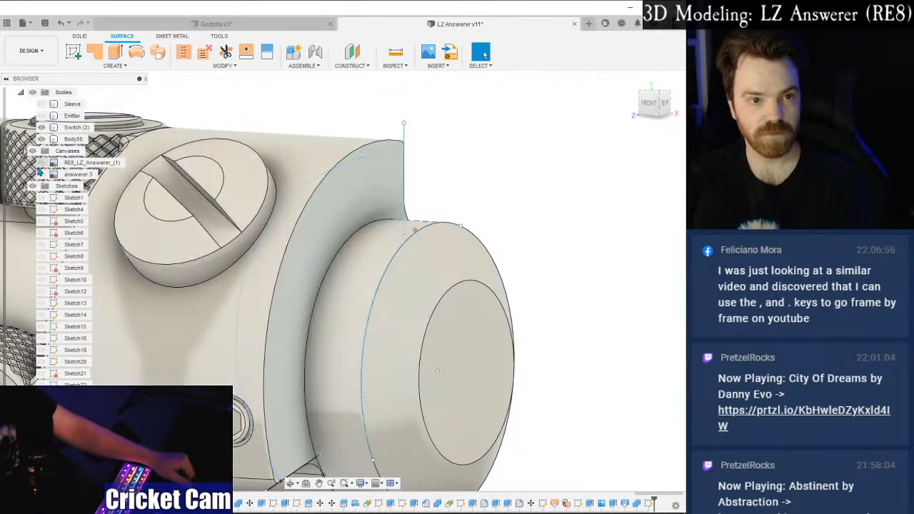
Undo the 10 mm move of the collar arc, returning to its open sketch, and hide the Switch (2) body.
click(42, 128)
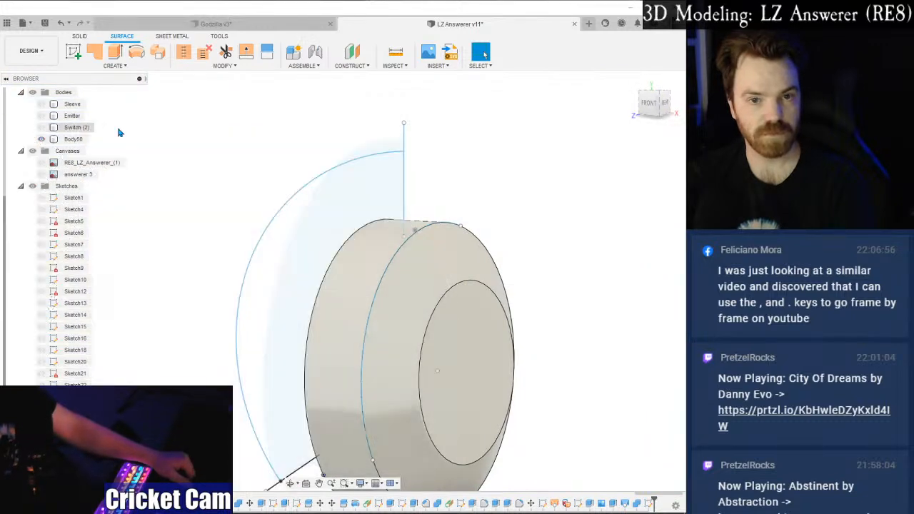
click(638, 106)
shift+middle_drag(342, 281, 214, 285)
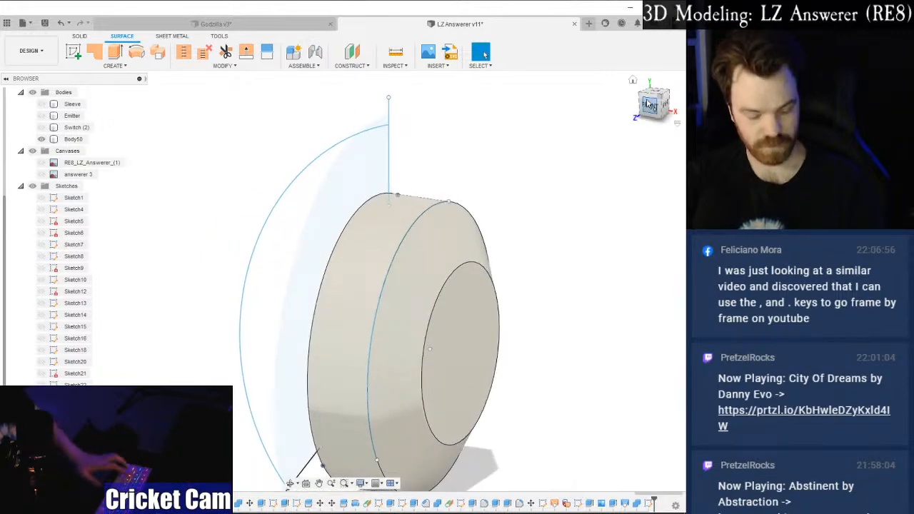
click(648, 103)
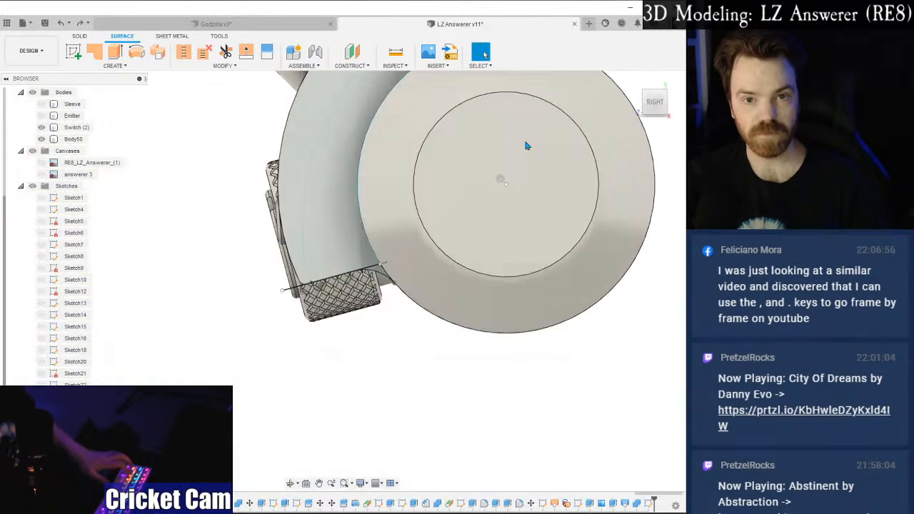
click(525, 146)
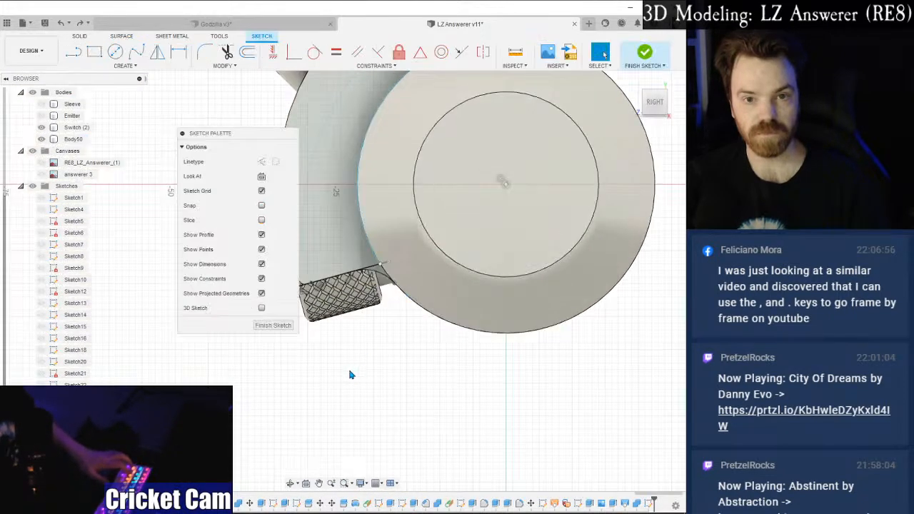
click(648, 98)
shift+middle_drag(342, 281, 504, 361)
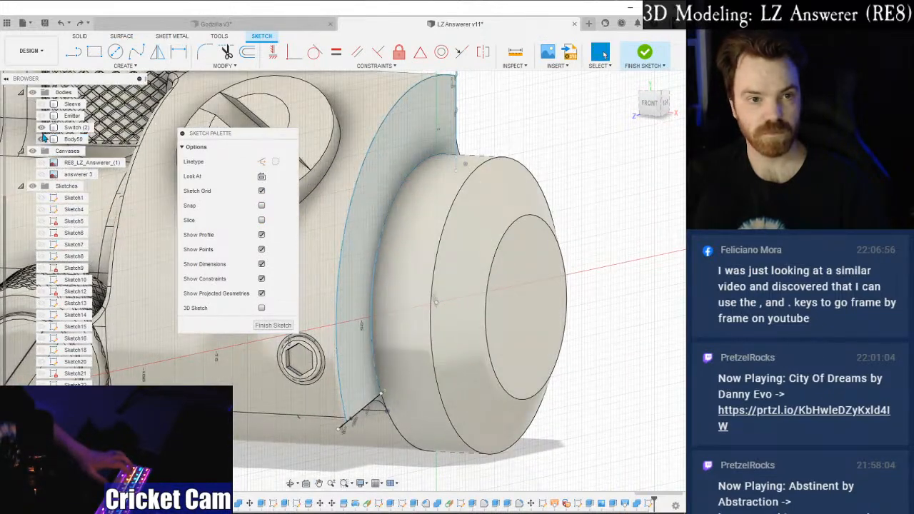
click(41, 128)
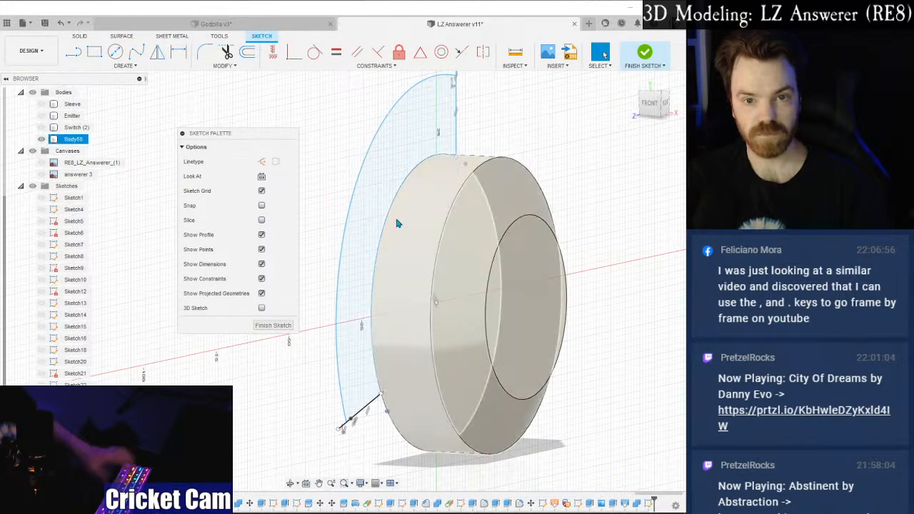
click(385, 232)
right_click(385, 231)
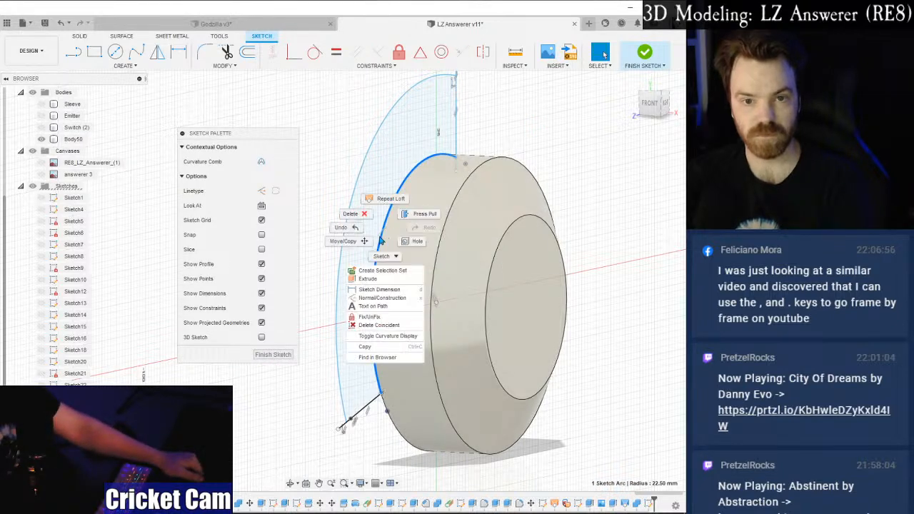
click(339, 240)
mouse_move(461, 302)
mouse_down()
mouse_move(505, 306)
mouse_move(462, 303)
mouse_up()
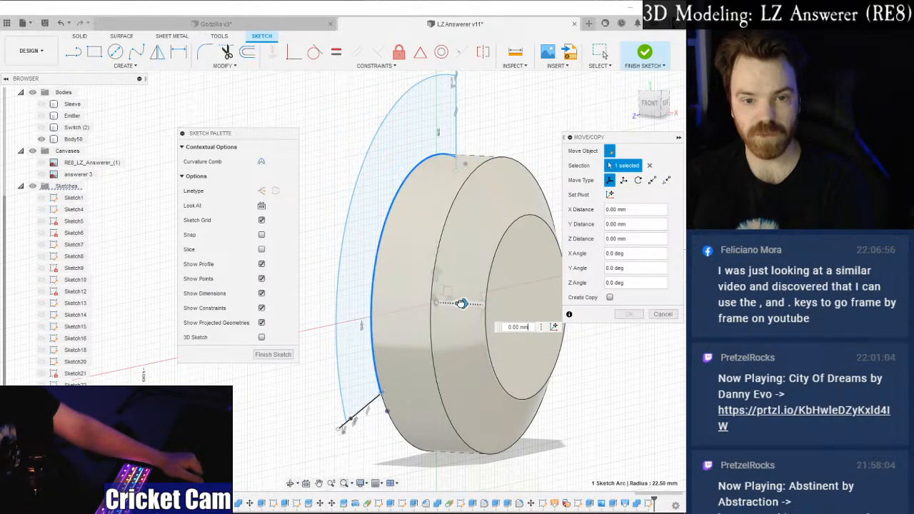
click(663, 315)
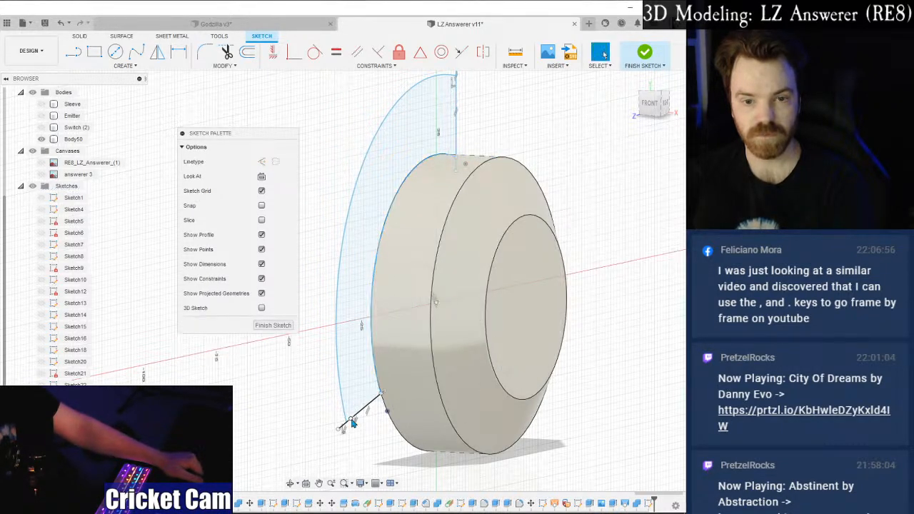
Convert the angled line at the housing face's lower end and its vertical edge line to construction lines.
scroll(363, 413, up, 5)
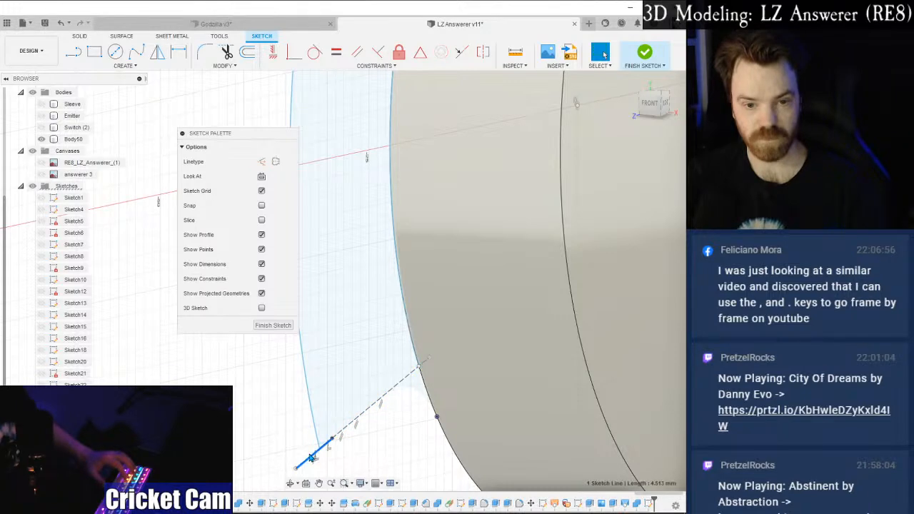
key(x)
scroll(380, 349, down, 2)
middle_drag(396, 174, 348, 428)
middle_drag(437, 198, 360, 430)
key(Escape)
click(425, 211)
mouse_move(459, 287)
shift+middle_down()
mouse_move(473, 300)
mouse_move(580, 202)
mouse_move(474, 322)
shift+middle_up()
right_click(466, 330)
click(458, 366)
mouse_move(560, 464)
mouse_down()
mouse_move(606, 464)
mouse_move(543, 452)
mouse_move(584, 455)
mouse_move(552, 453)
mouse_up()
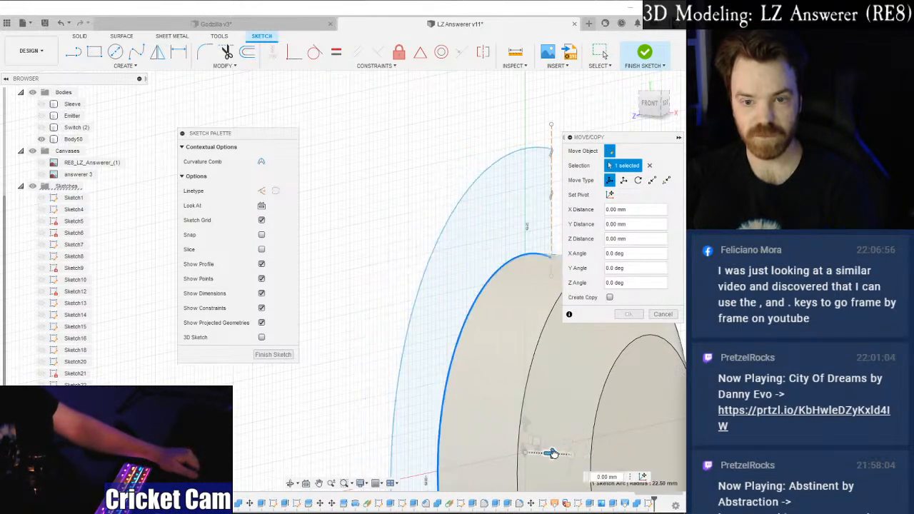
click(663, 315)
Delete the arc along the collar's rear rim and finish the sketch.
shift+middle_drag(543, 337, 463, 248)
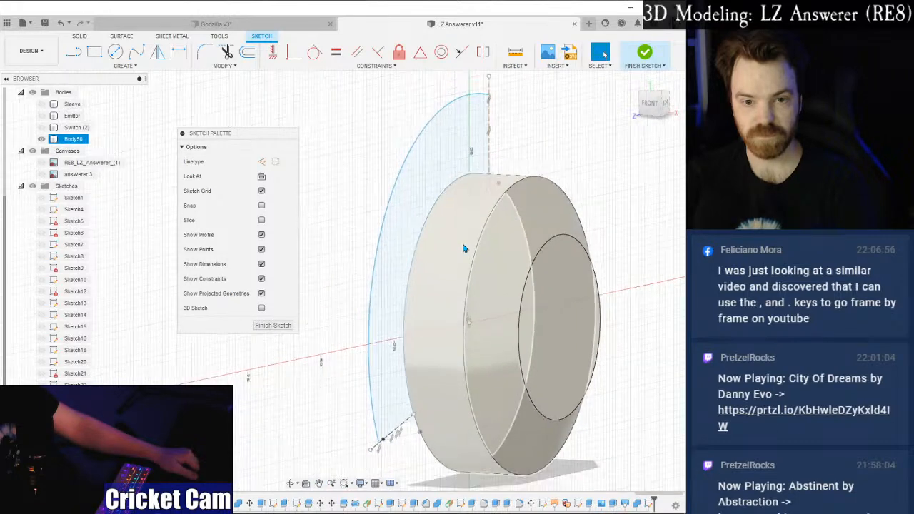
key(Escape)
click(443, 193)
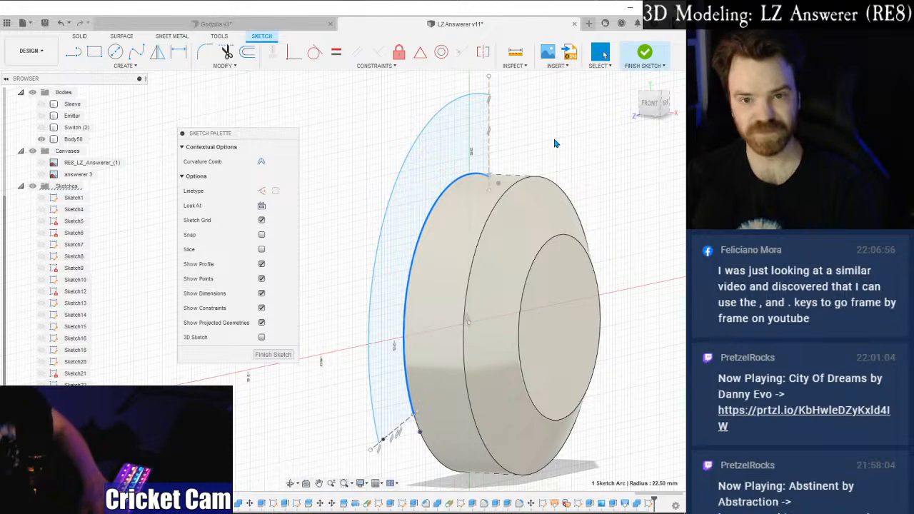
key(Escape)
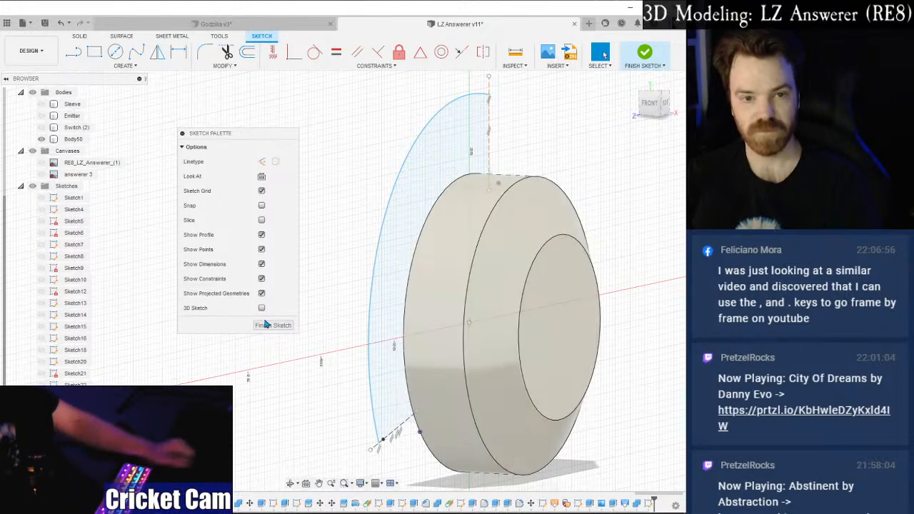
click(261, 327)
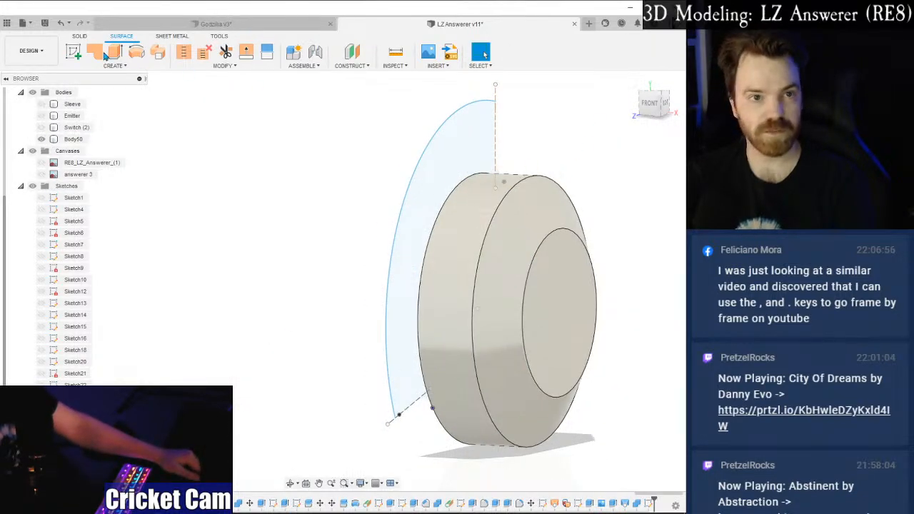
Create a construction plane offset -5 mm from the collar's small round end face.
click(81, 36)
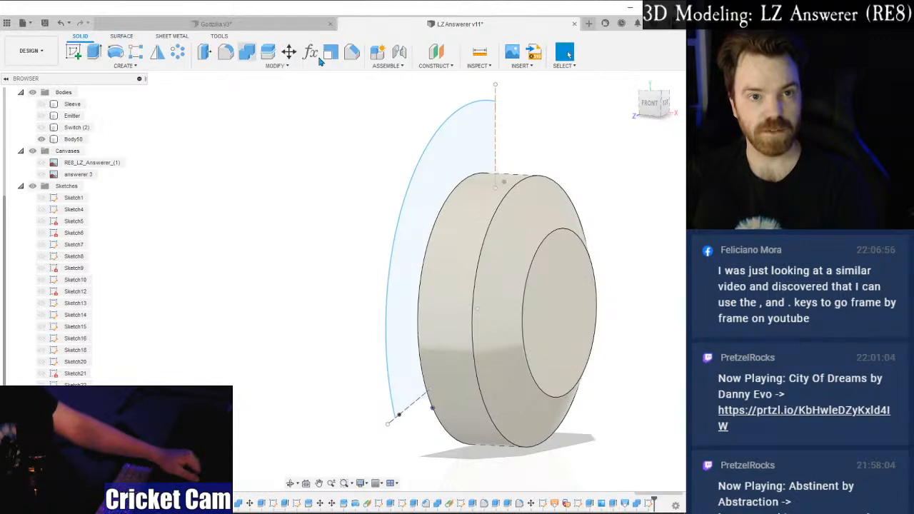
click(435, 51)
click(555, 300)
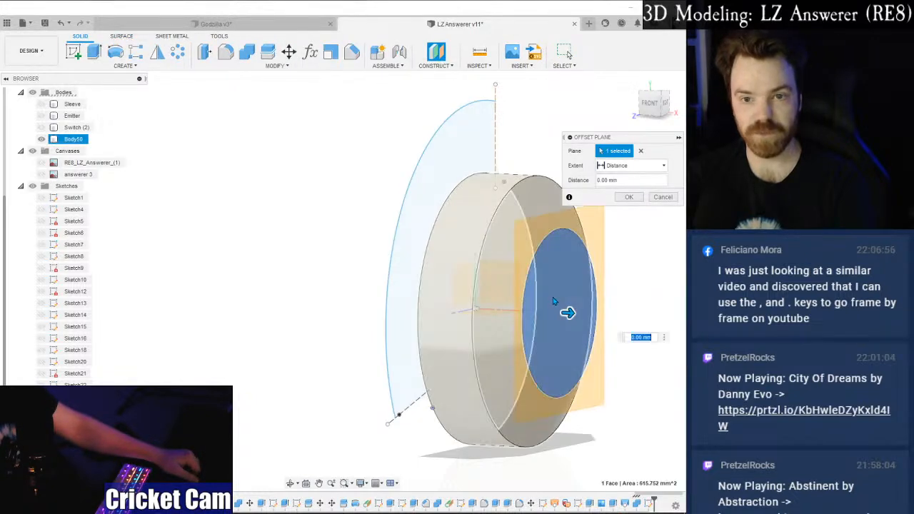
click(650, 104)
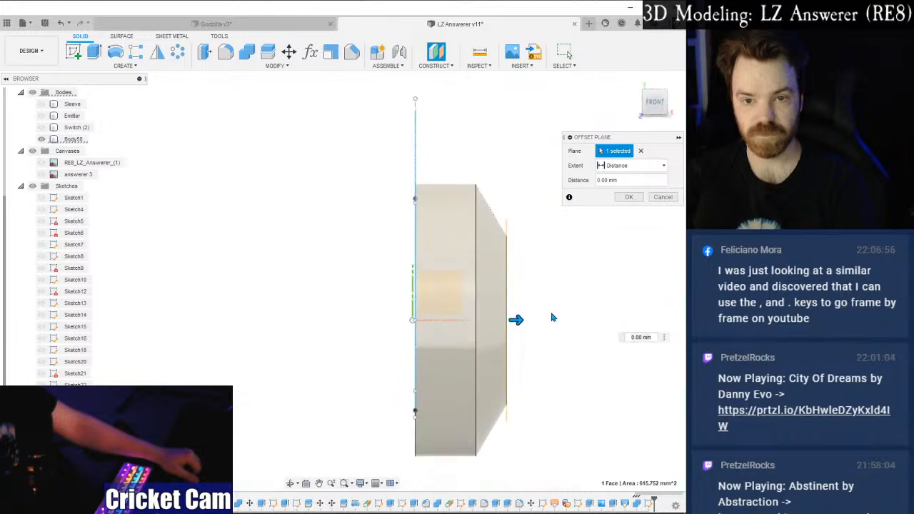
drag(521, 318, 493, 319)
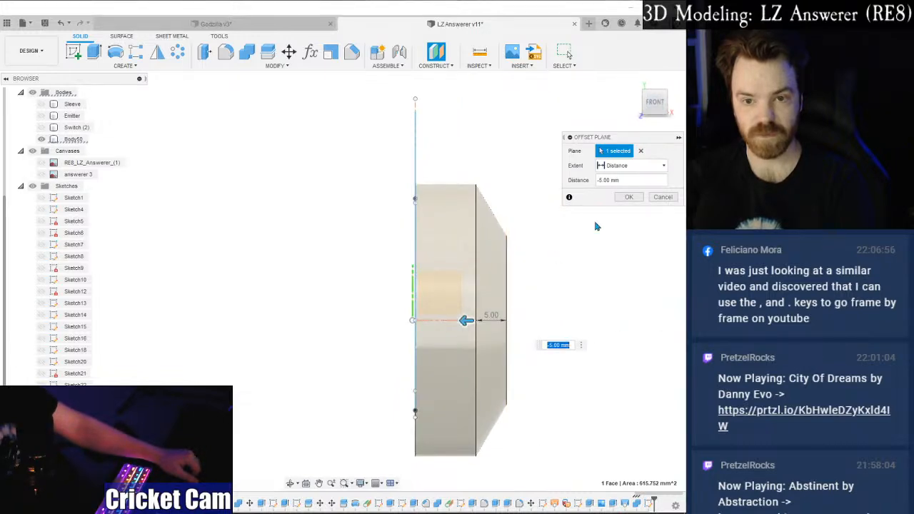
click(630, 198)
drag(668, 104, 619, 131)
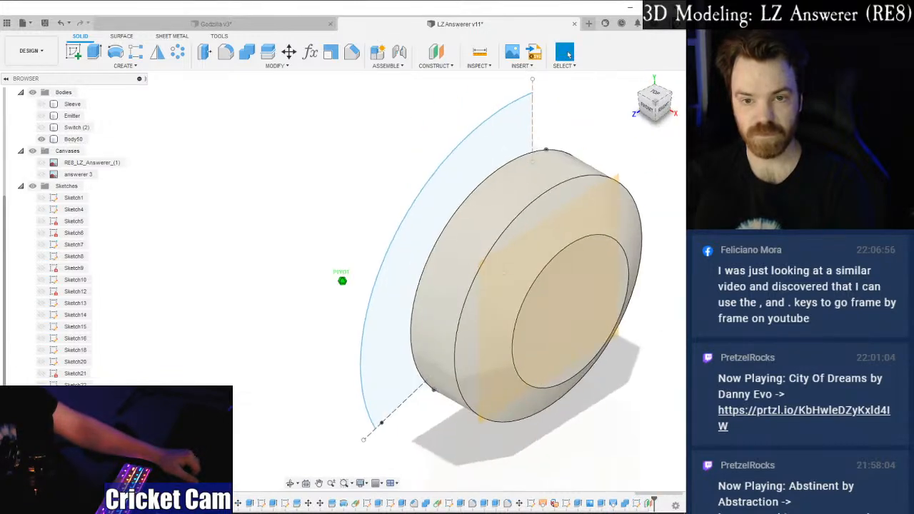
Start a sketch on the offset plane and draw a 45 mm diameter circle centred on the collar's axis.
click(73, 51)
click(615, 193)
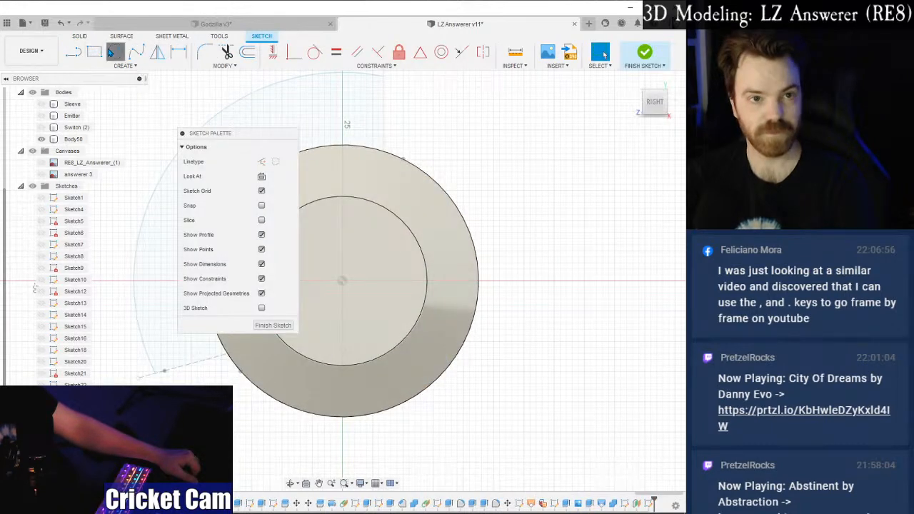
click(115, 51)
click(343, 283)
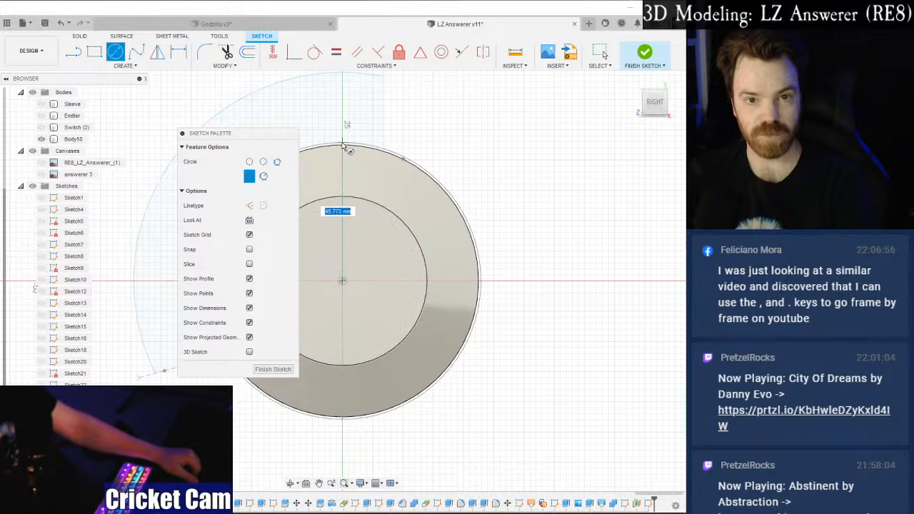
text(45)
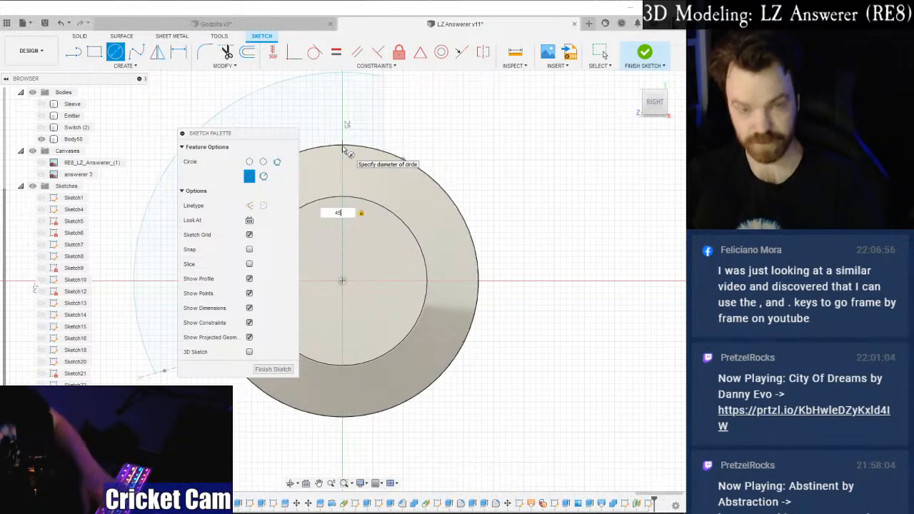
key(Return)
key(Escape)
middle_drag(357, 145, 504, 152)
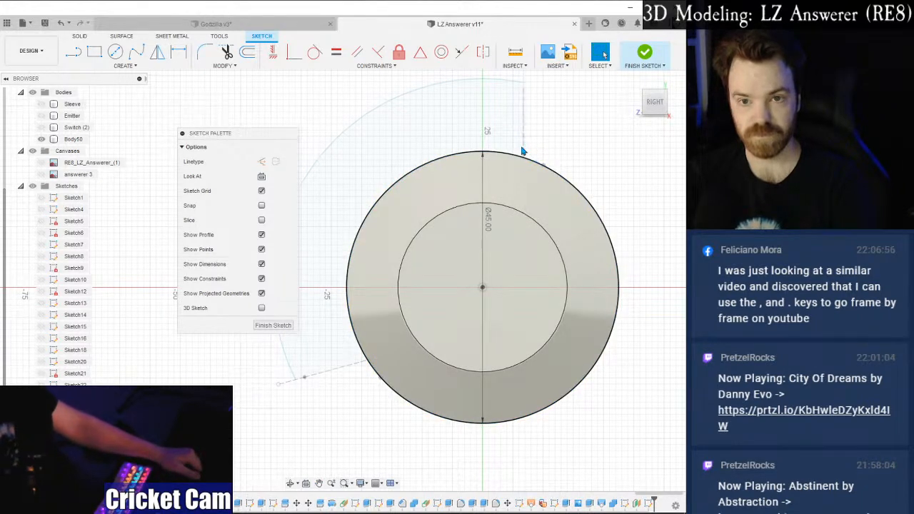
scroll(536, 150, up, 5)
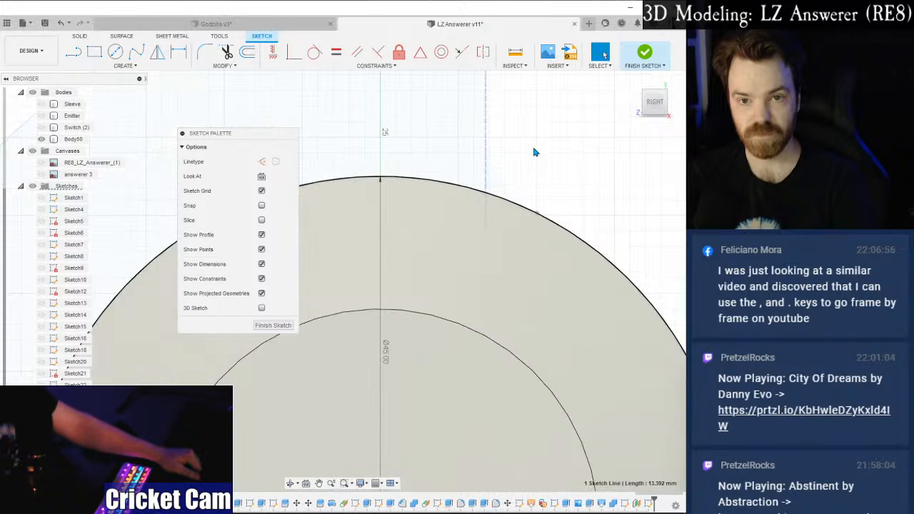
Draw a short vertical line inward from the 45 mm circle where the housing face's vertical edge line meets it.
key(l)
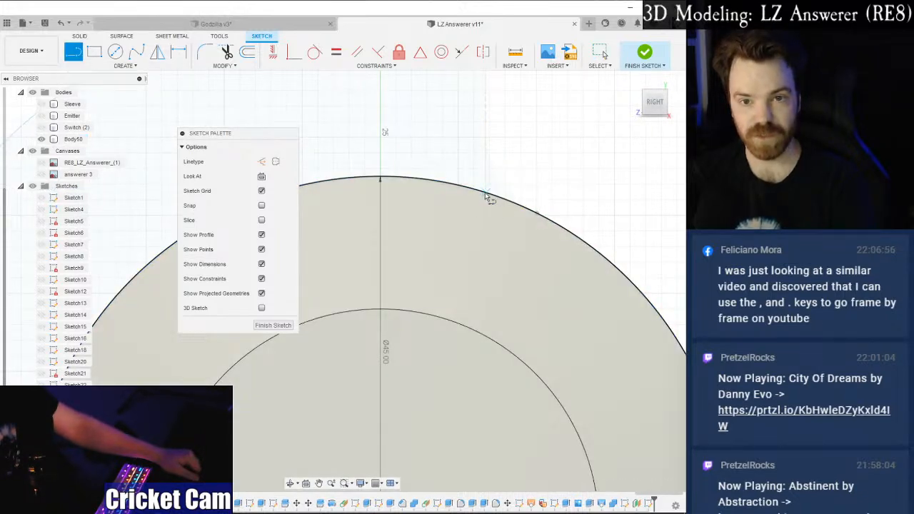
scroll(486, 196, up, 4)
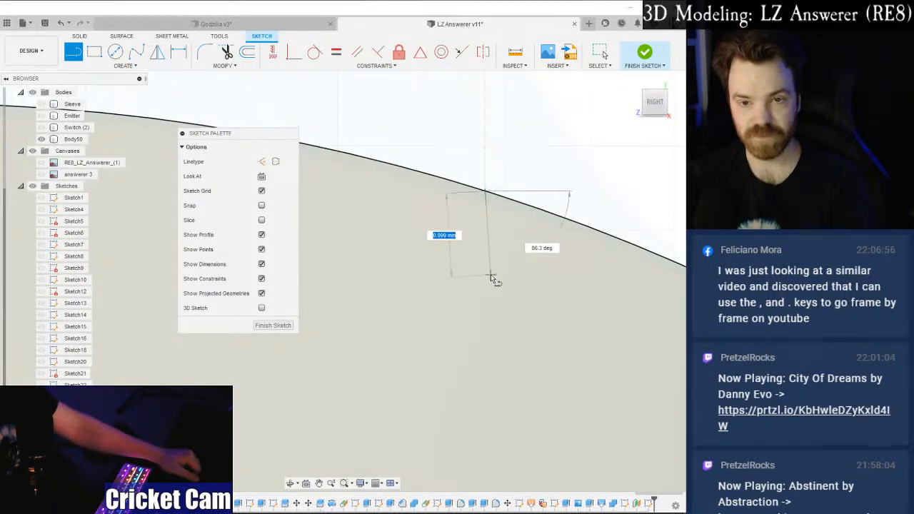
click(485, 302)
key(Escape)
key(Escape)
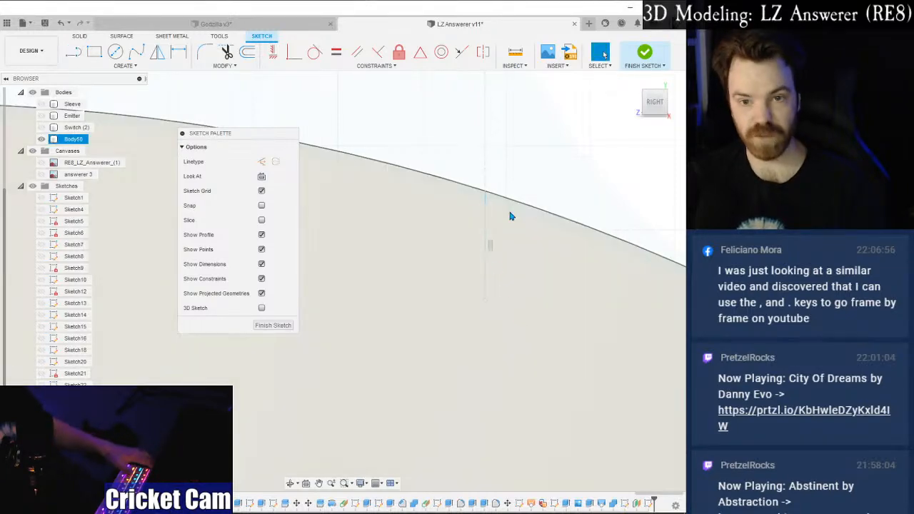
Draw a short line across the 45 mm circle, in line with the angled construction line at the housing face's lower end.
scroll(400, 349, down, 4)
scroll(400, 349, down, 1)
mouse_move(504, 287)
middle_down()
mouse_move(561, 231)
mouse_move(703, 50)
middle_up()
mouse_move(275, 468)
middle_down()
mouse_move(405, 316)
mouse_move(649, 86)
middle_up()
mouse_move(361, 326)
middle_down()
mouse_move(625, 252)
mouse_move(595, 216)
middle_up()
scroll(585, 225, down, 2)
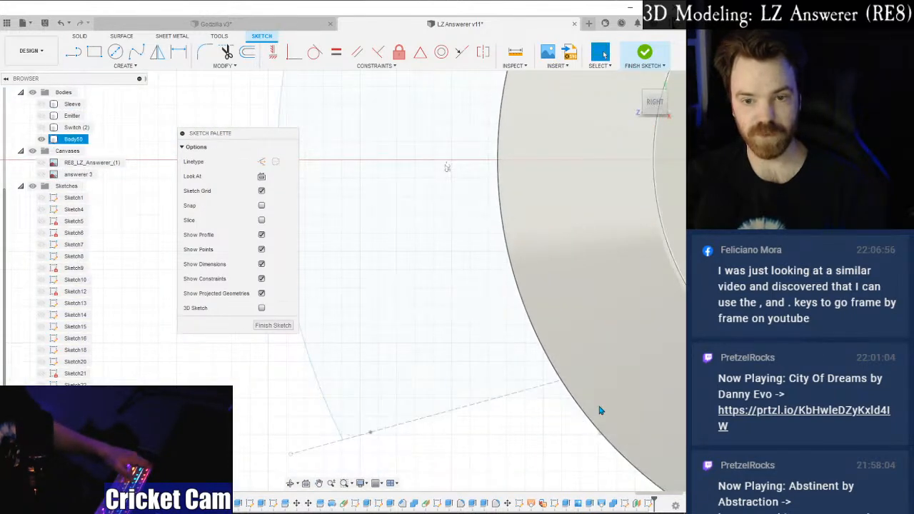
scroll(580, 409, up, 4)
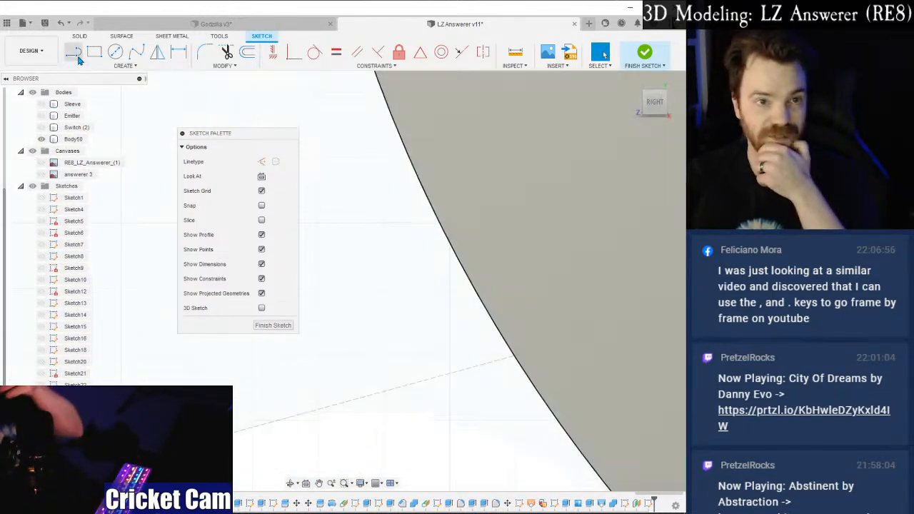
click(78, 57)
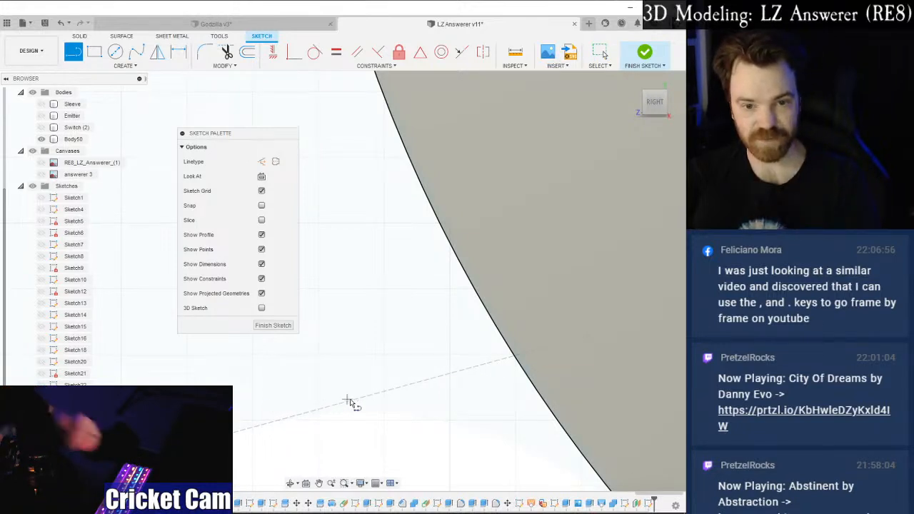
scroll(357, 403, up, 2)
middle_drag(479, 382, 418, 382)
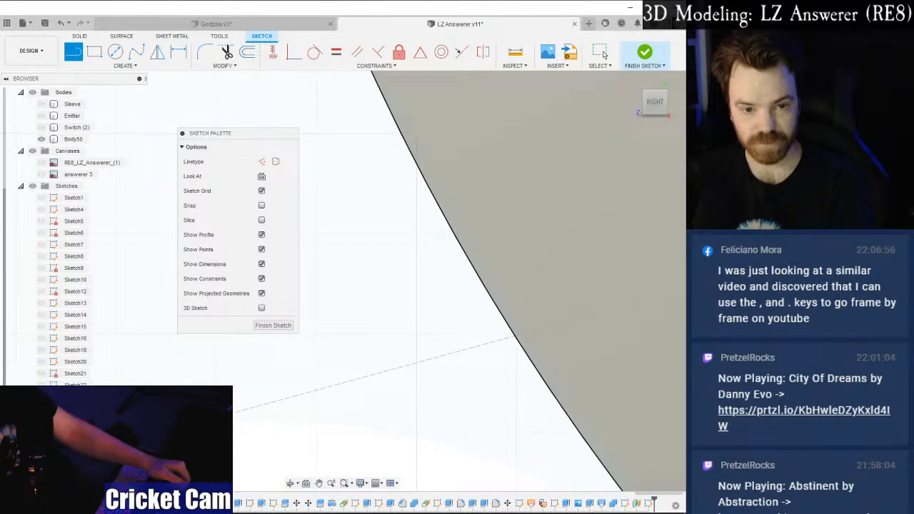
click(630, 308)
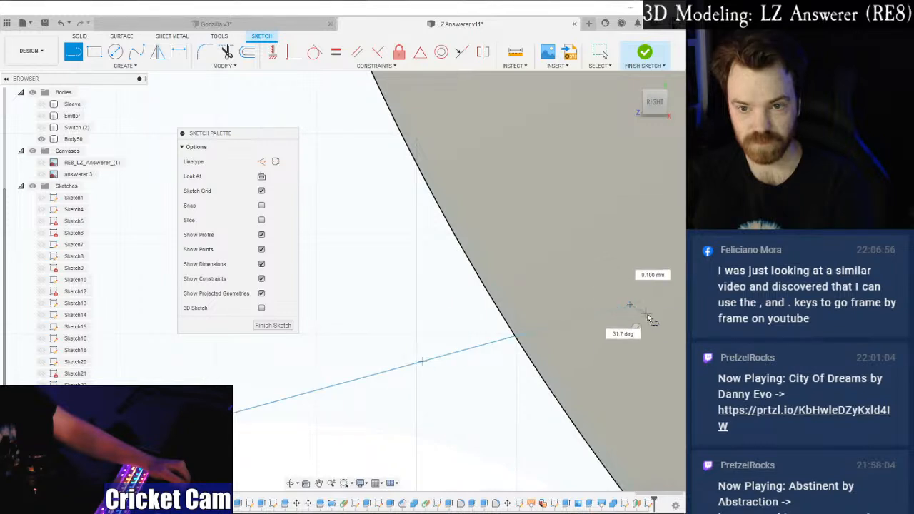
scroll(565, 339, down, 5)
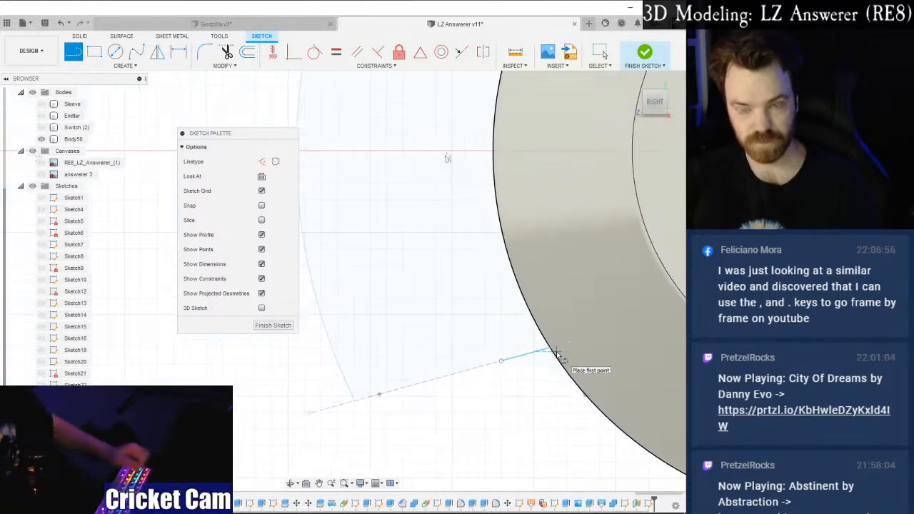
key(Escape)
Trim the 45 mm circle down to the arc between the two short lines and finish the sketch.
key(t)
click(424, 388)
scroll(381, 424, down, 5)
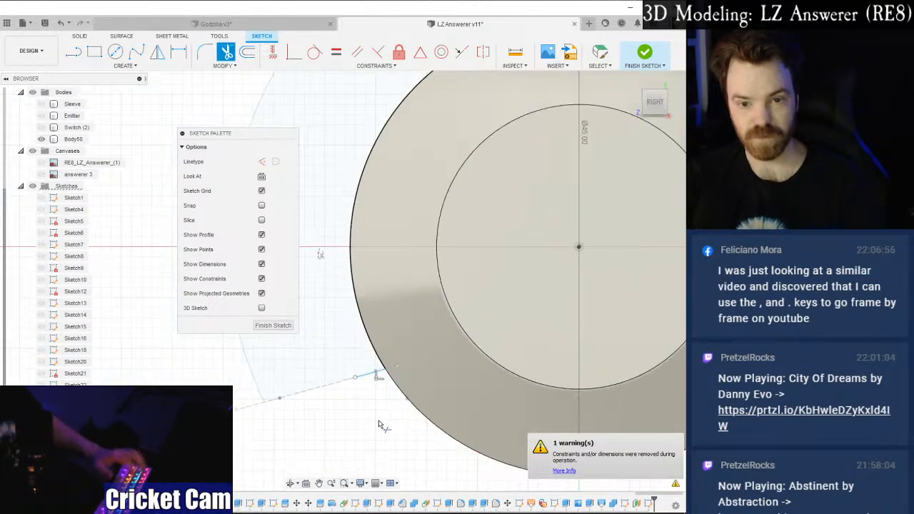
middle_drag(486, 328, 455, 301)
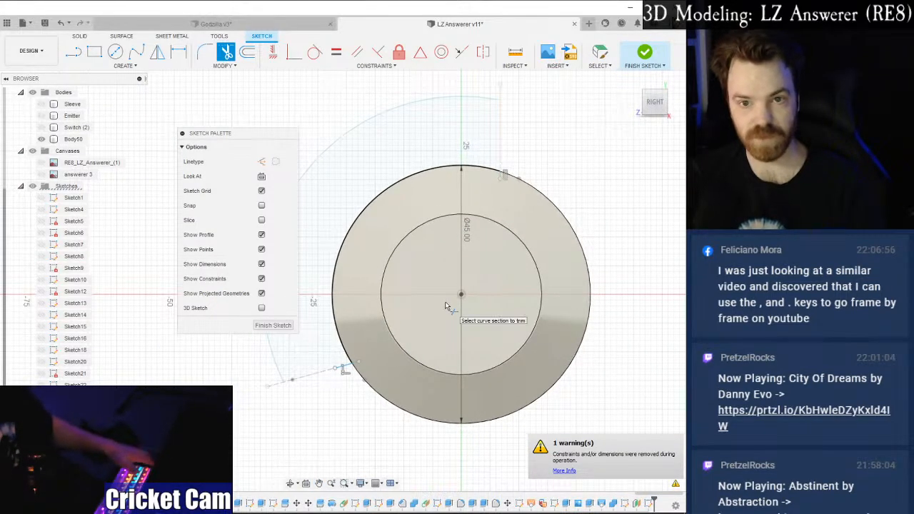
key(Escape)
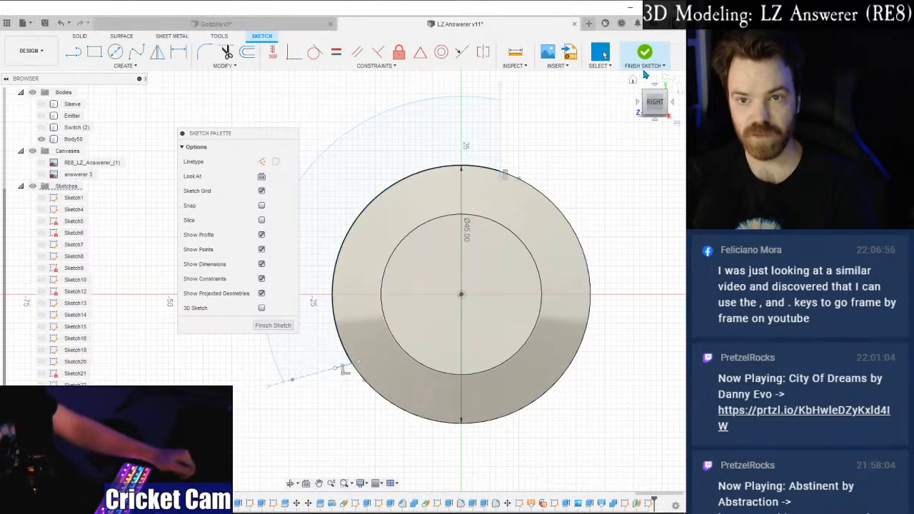
click(645, 52)
Hide Body50 and set up a surface loft from the housing face arc to the collar arc.
drag(667, 107, 685, 118)
middle_drag(572, 136, 613, 193)
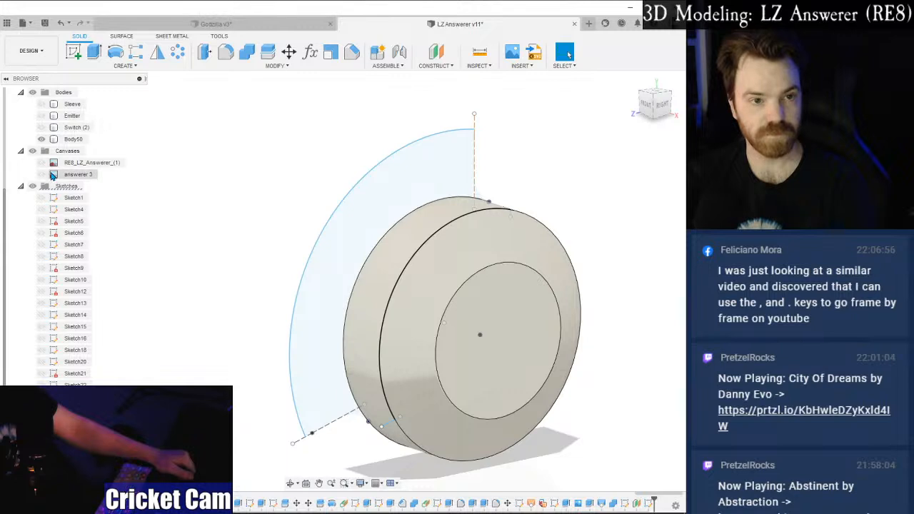
click(42, 139)
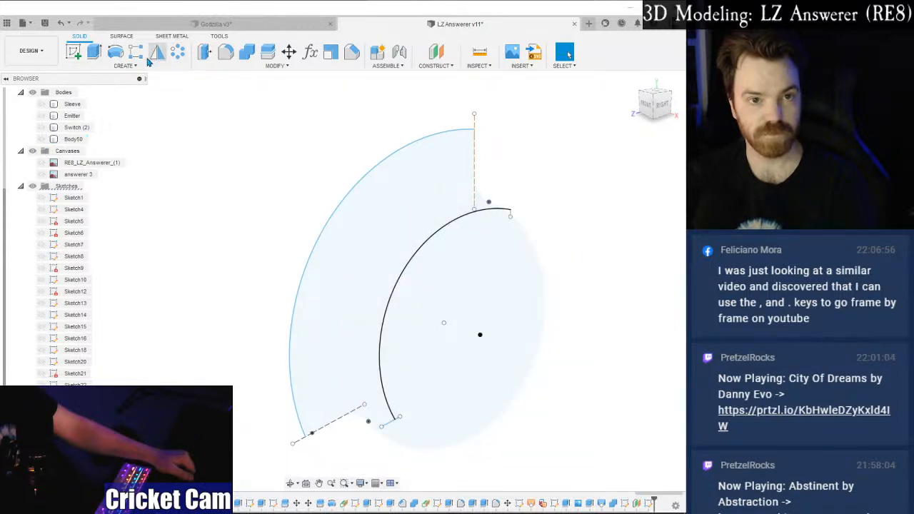
click(123, 36)
click(132, 66)
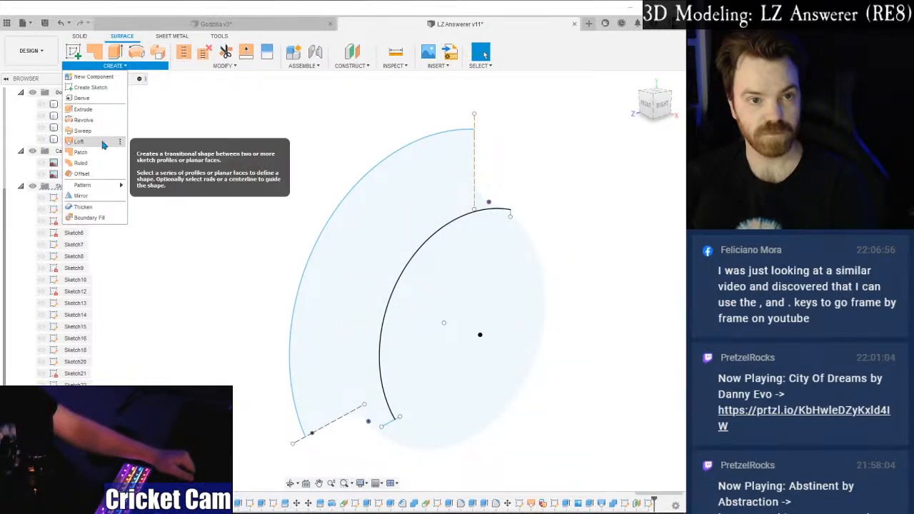
click(93, 136)
click(366, 178)
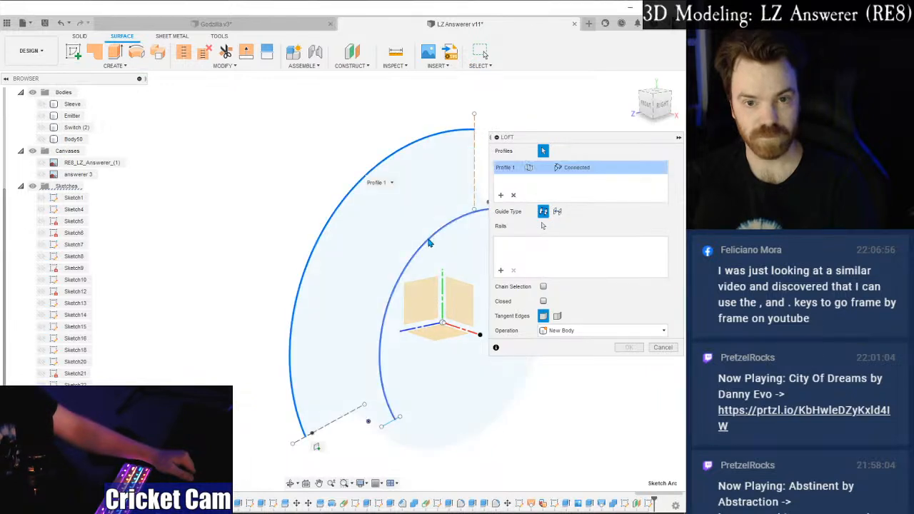
click(428, 242)
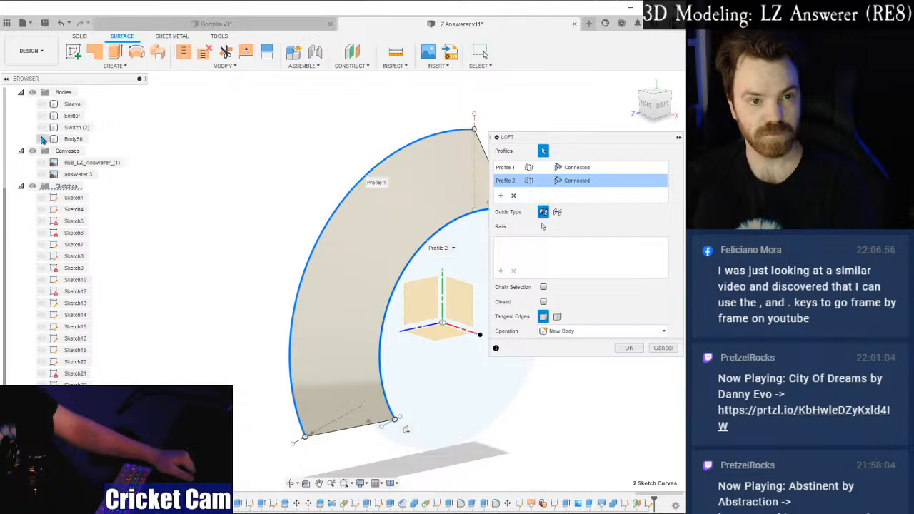
Show Body50 and Switch (2) to check the loft preview against them, and create the loft as a new body.
click(41, 140)
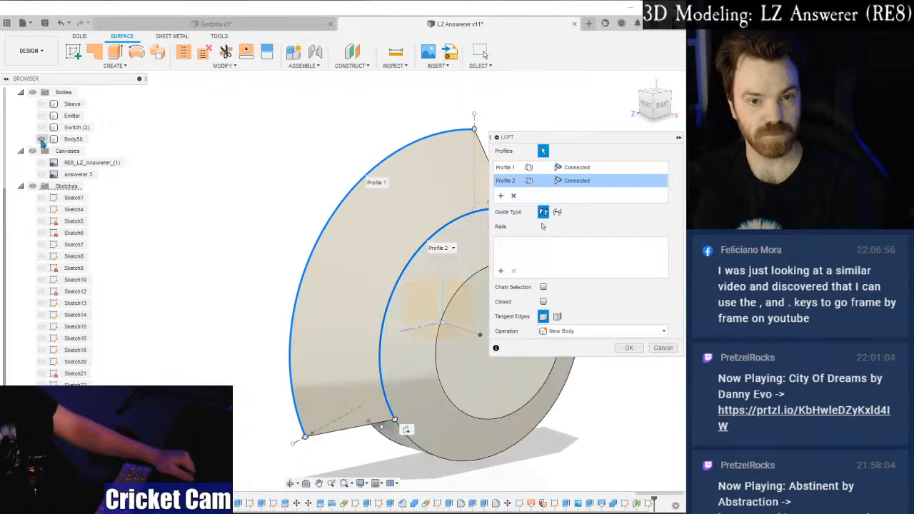
click(647, 106)
click(626, 108)
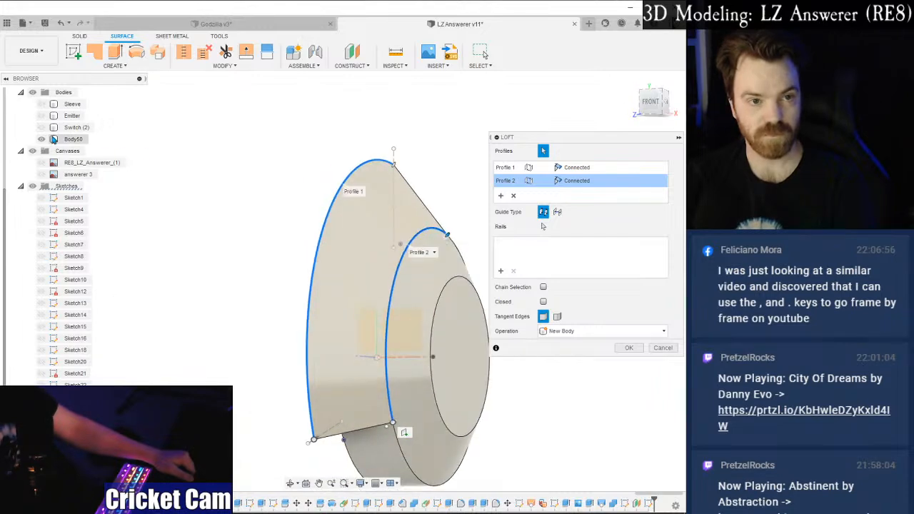
click(40, 127)
scroll(326, 143, down, 3)
mouse_move(652, 102)
mouse_down()
mouse_move(698, 87)
mouse_move(647, 106)
mouse_move(607, 103)
mouse_move(665, 104)
mouse_move(639, 105)
mouse_up()
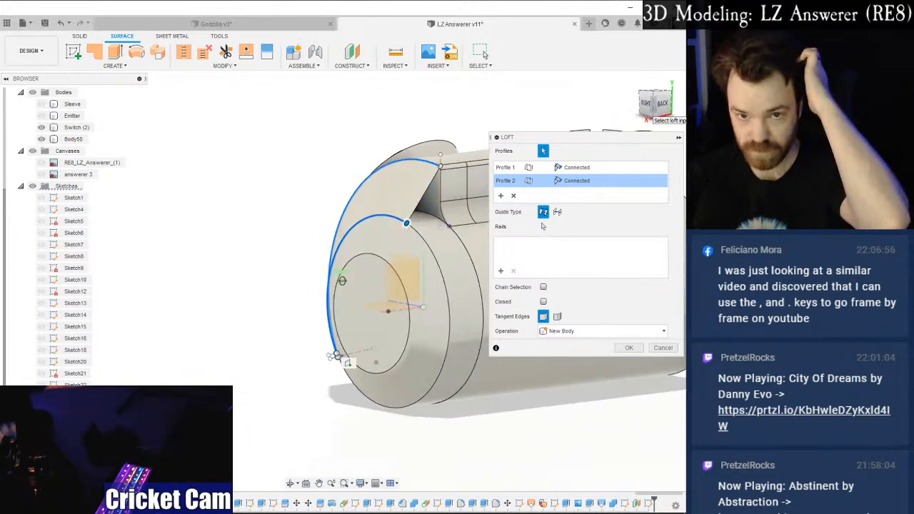
click(629, 347)
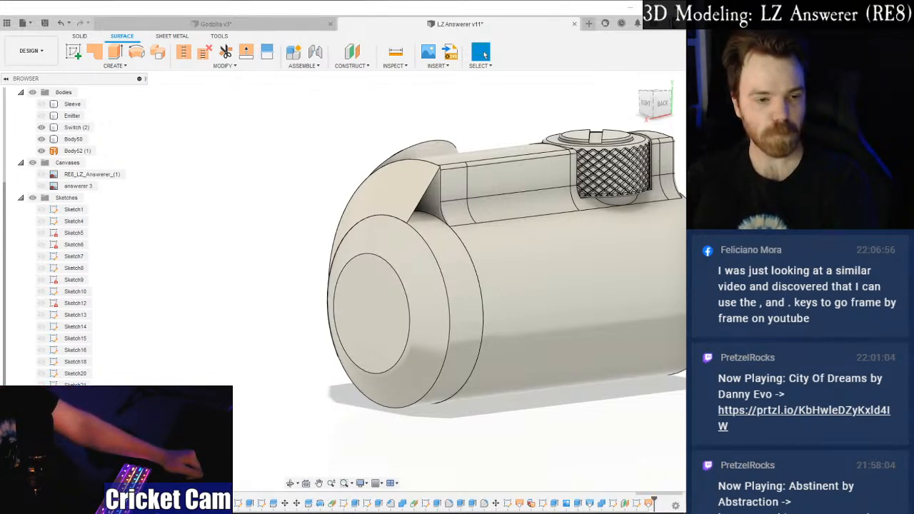
Switch to the LZ Answerer gameplay video in the browser and capture a full-screen frame showing the hilt's end beside the fist.
click(630, 7)
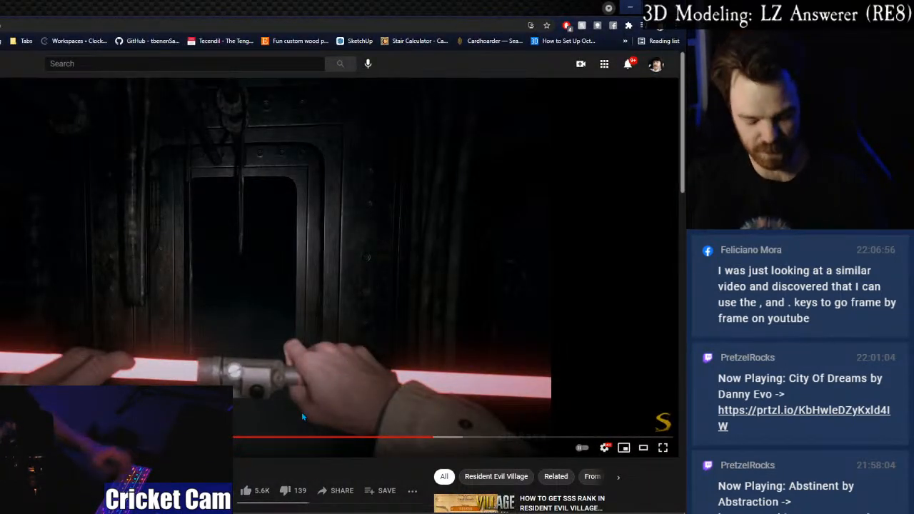
key(comma)
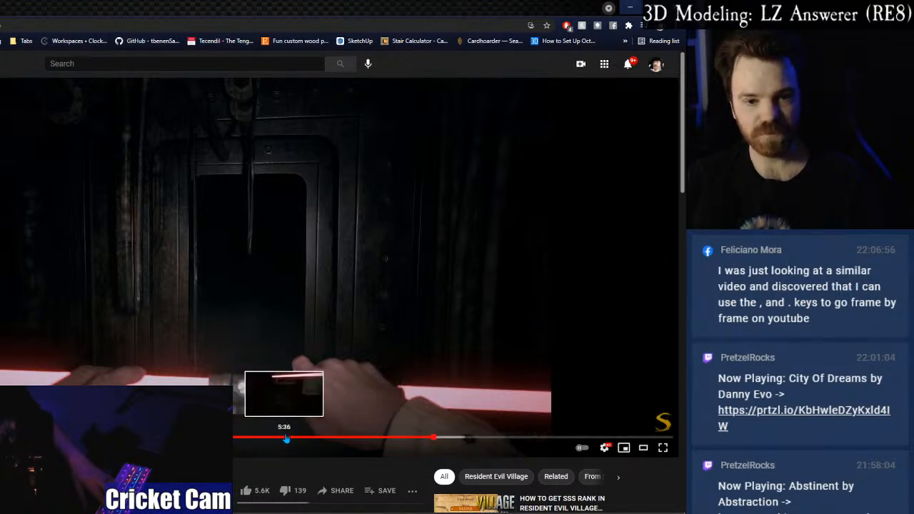
click(335, 438)
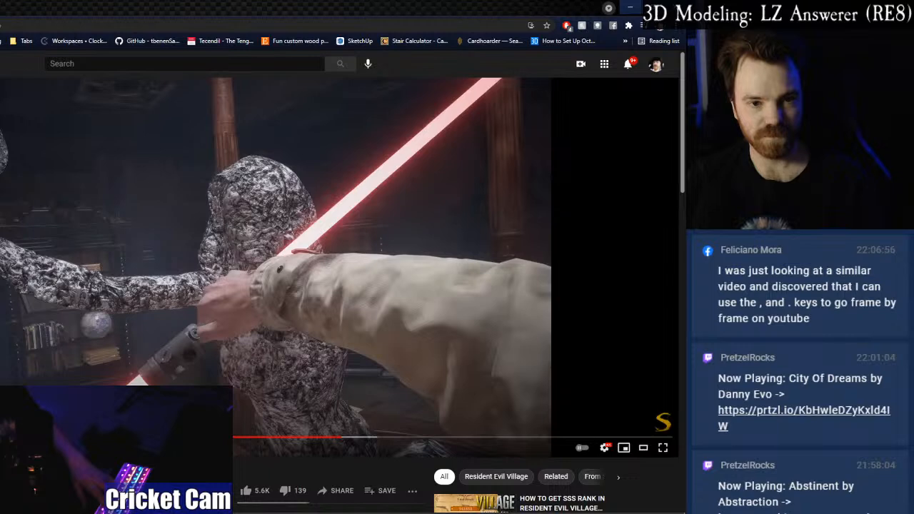
key(f)
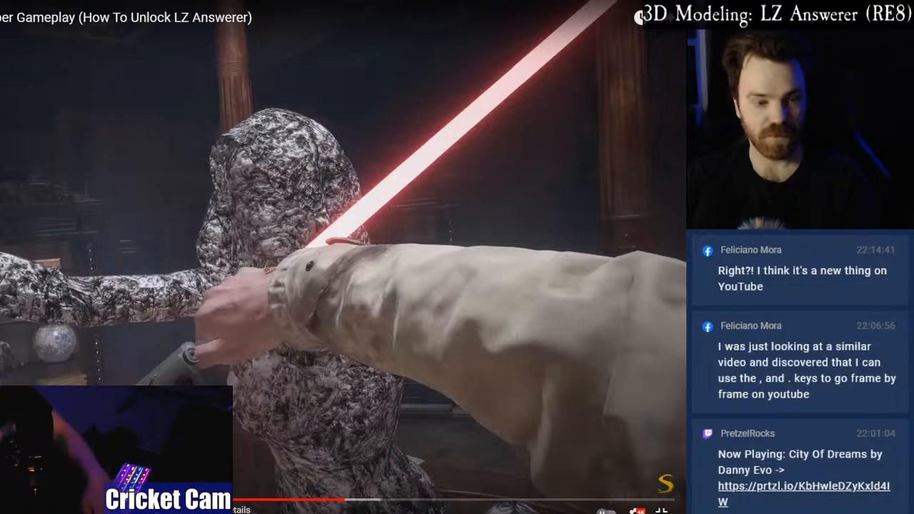
click(662, 512)
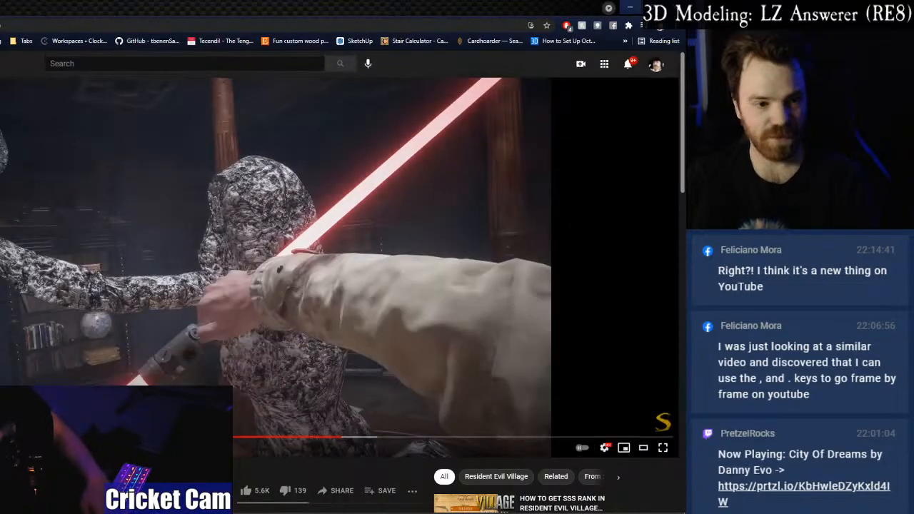
Paste the captured frame into Paint, crop it around the fist and hilt, and enlarge it to 400% to examine the housing's end.
key(alt+Tab)
mouse_move(37, 364)
mouse_down()
mouse_move(117, 247)
mouse_move(100, 246)
mouse_up()
key(ctrl+v)
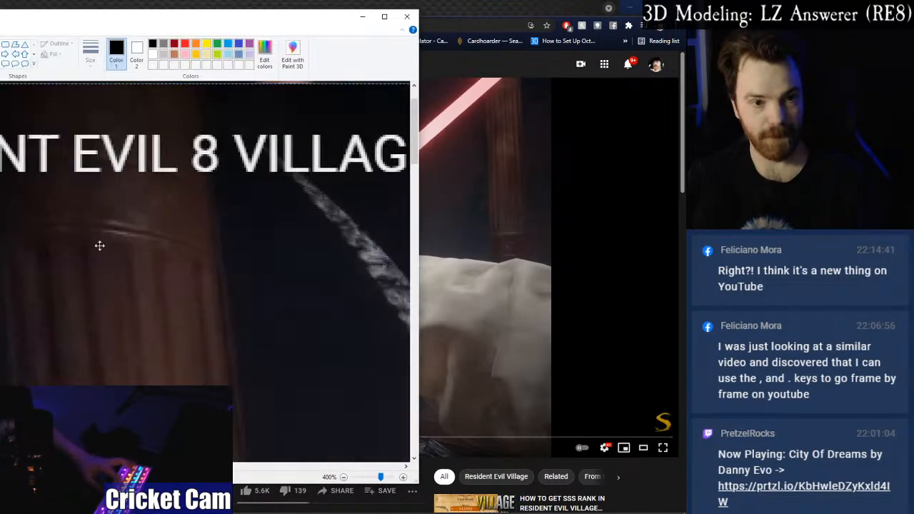
mouse_move(227, 294)
mouse_down()
mouse_move(184, 270)
mouse_move(22, 236)
mouse_up()
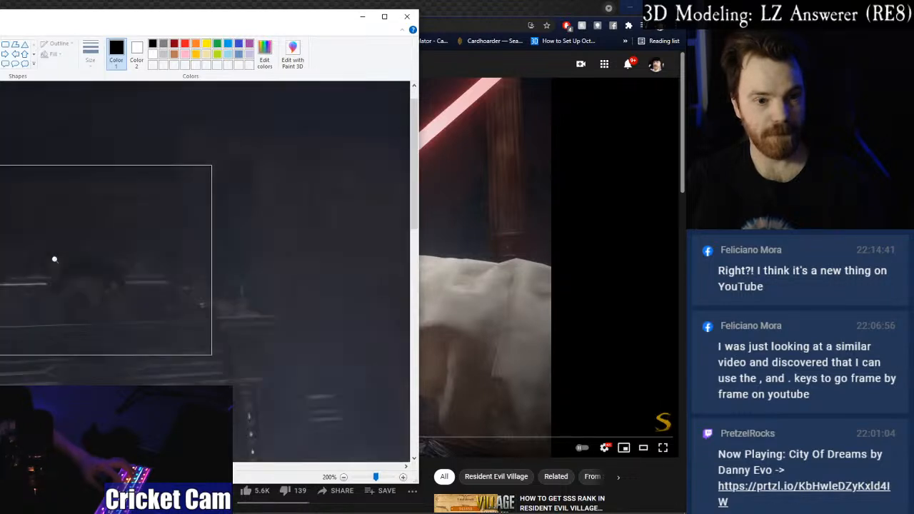
ctrl+scroll(6, 270, down, 3)
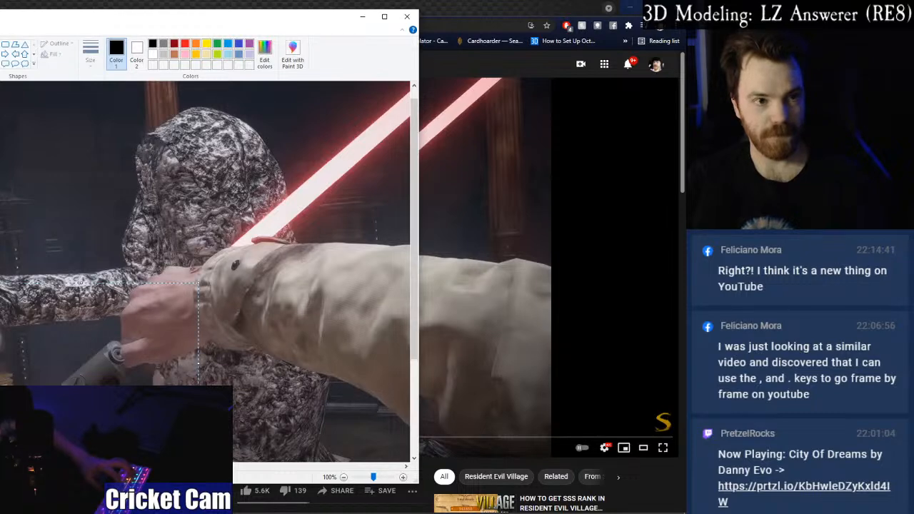
key(ctrl+shift+x)
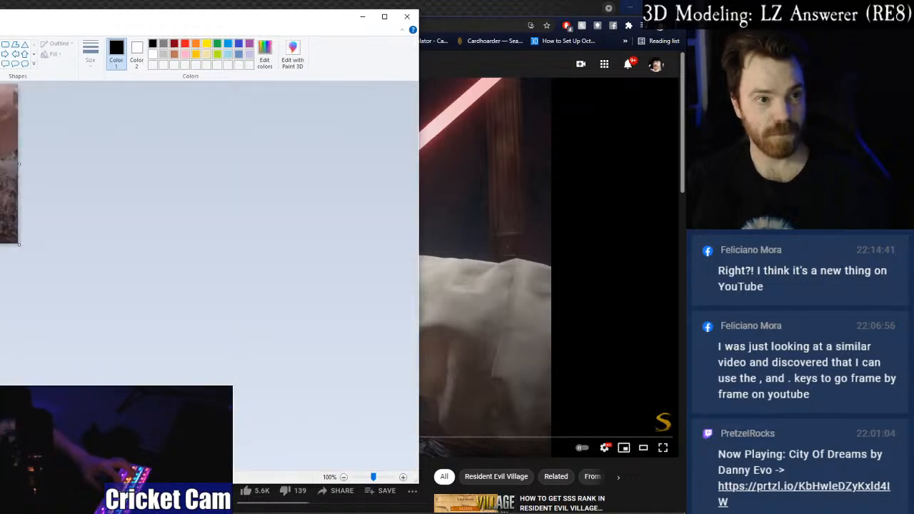
ctrl+scroll(208, 272, up, 2)
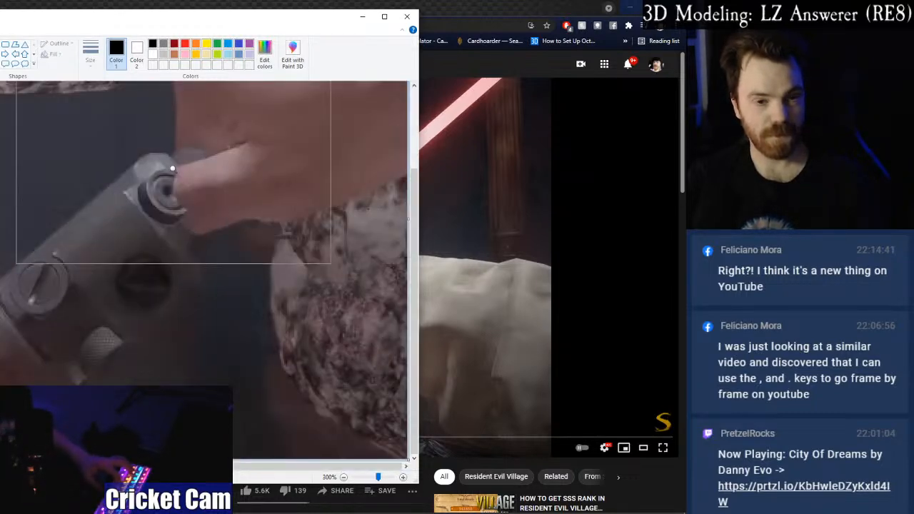
ctrl+scroll(172, 168, up, 1)
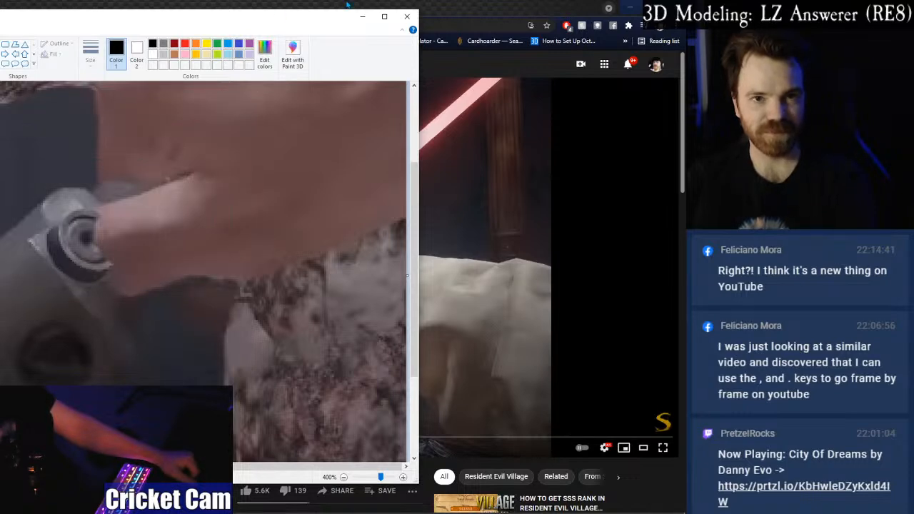
Return to Fusion 360 and examine the collar's front rim where the lofted surface meets it.
click(608, 6)
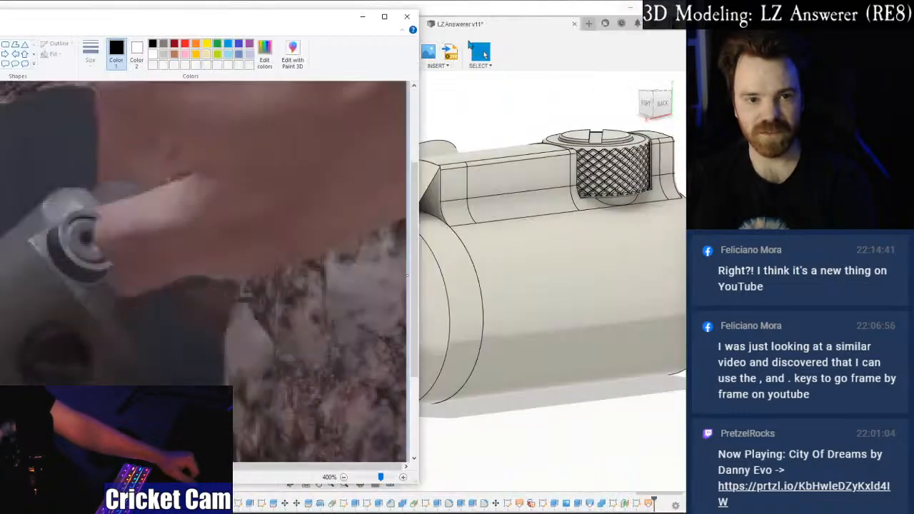
click(362, 17)
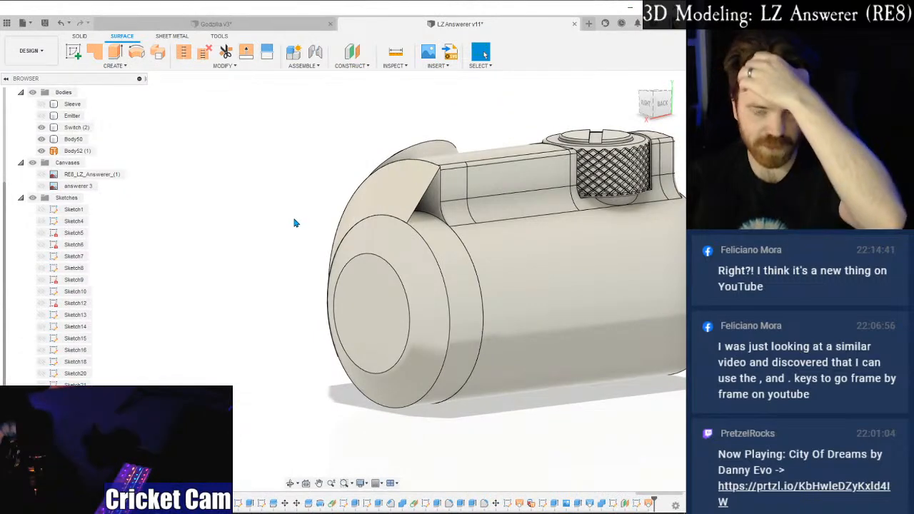
scroll(450, 236, up, 3)
click(388, 218)
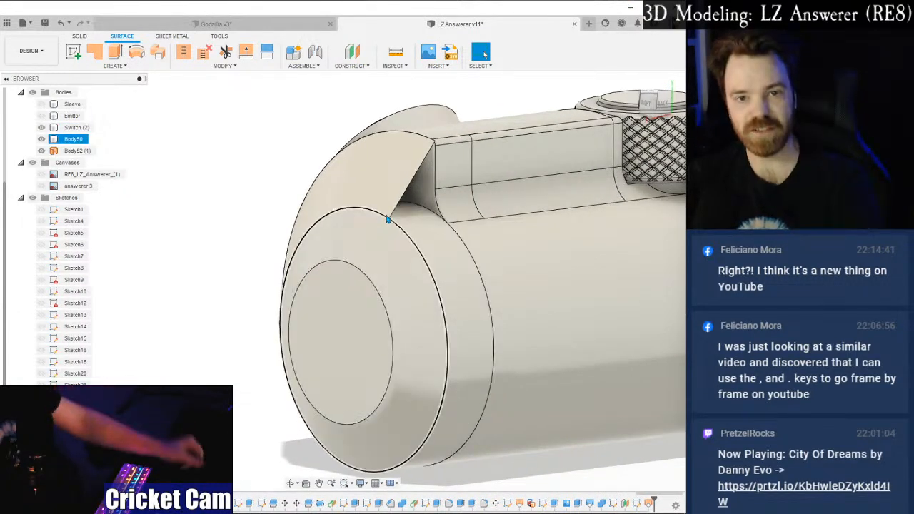
Examine the switch housing's narrow end faces and the open gap between them and the lofted surface.
click(431, 210)
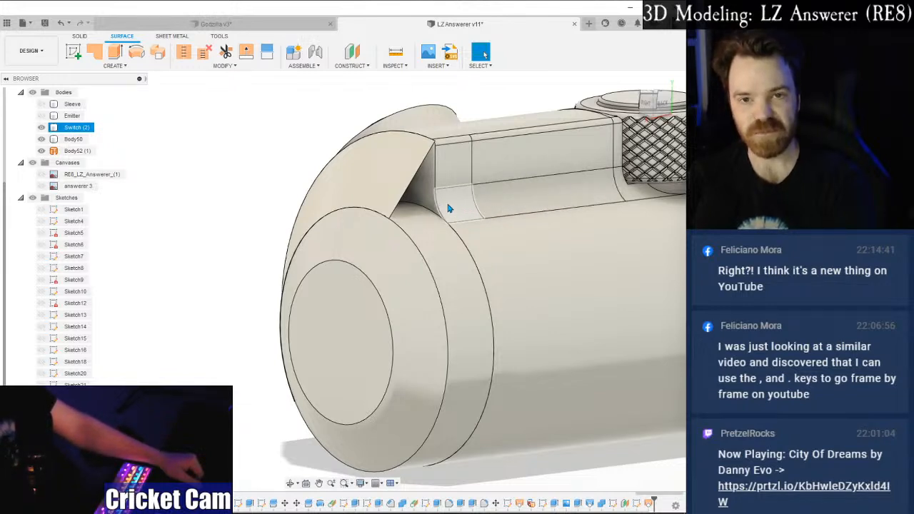
click(577, 87)
shift+middle_drag(342, 280, 342, 281)
click(401, 208)
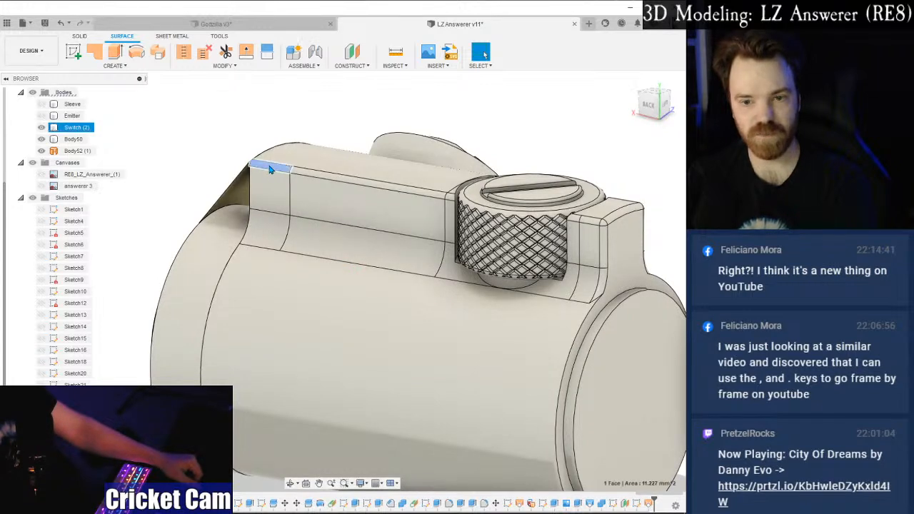
click(279, 230)
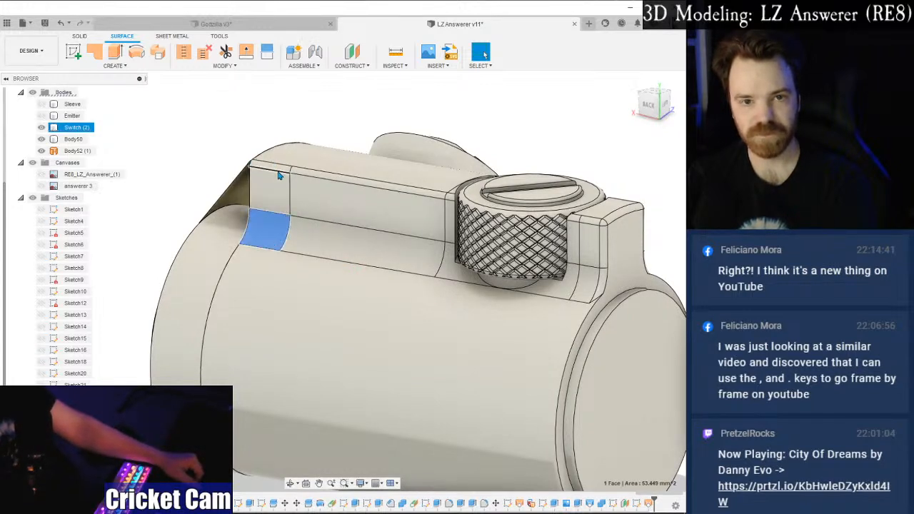
click(280, 170)
click(650, 111)
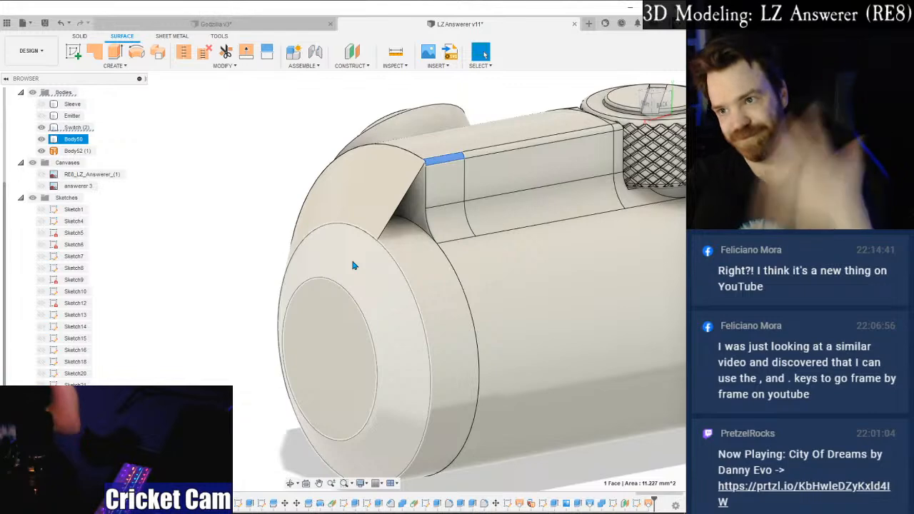
click(204, 238)
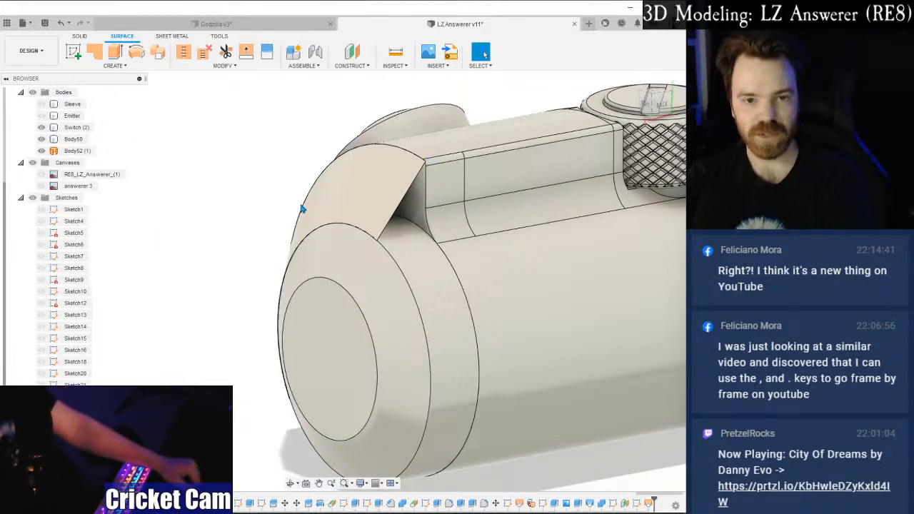
mouse_move(660, 104)
mouse_down()
mouse_move(747, 118)
mouse_move(730, 96)
mouse_move(650, 99)
mouse_move(632, 109)
mouse_move(690, 103)
mouse_move(623, 98)
mouse_up()
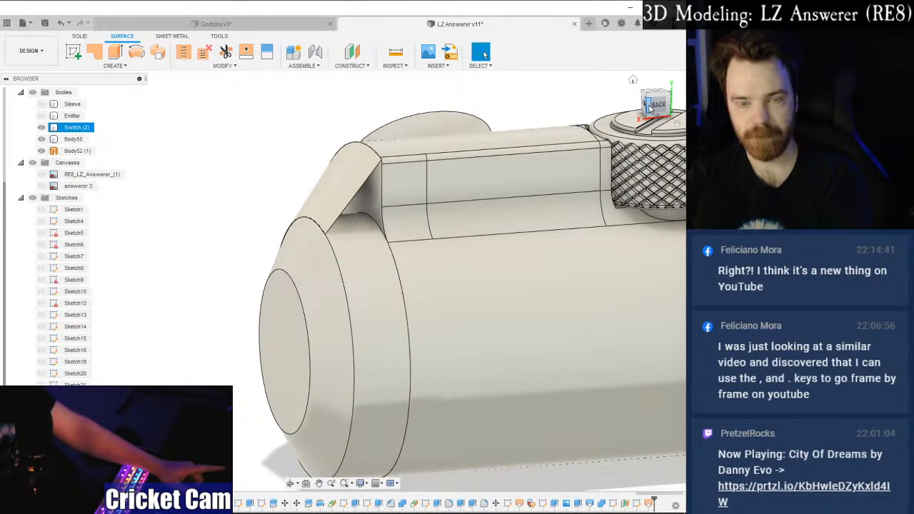
Inspect the loft's corner vertex on the collar rim and compare the loft's profile from the front and front-right views.
click(325, 239)
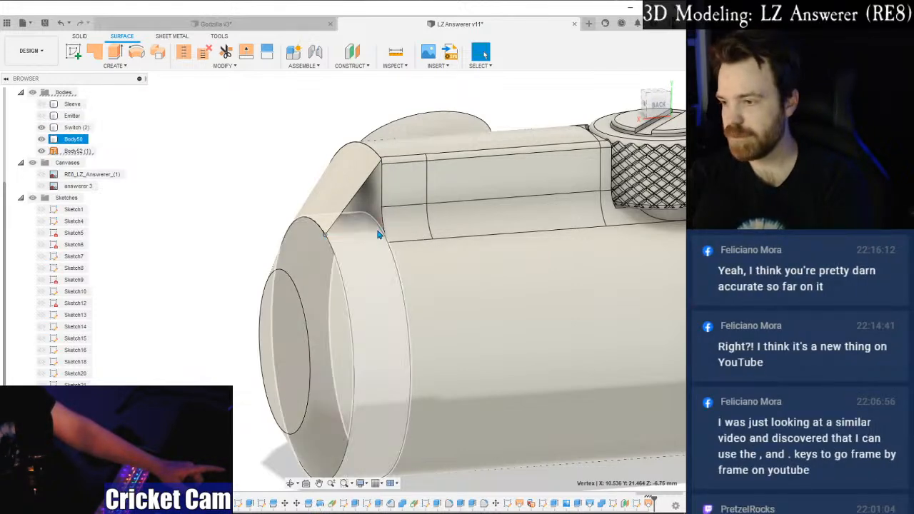
scroll(366, 193, down, 1)
shift+middle_drag(341, 272, 342, 280)
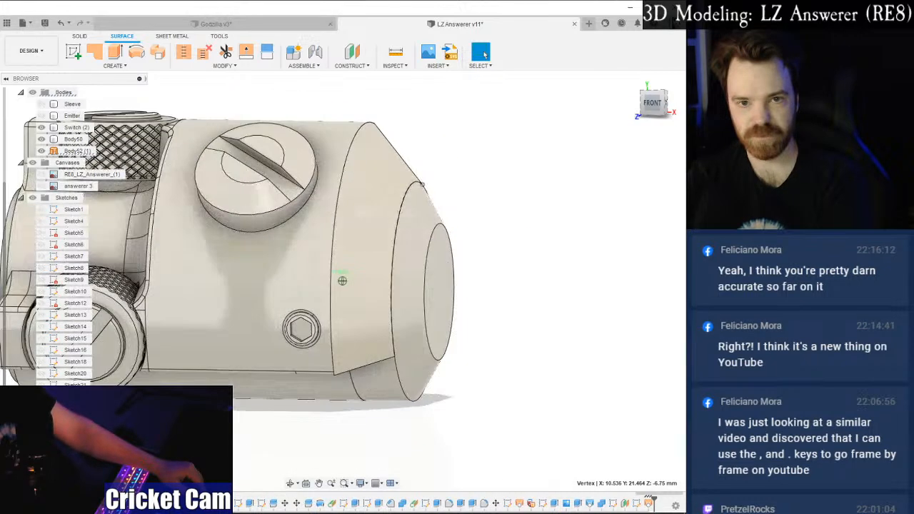
click(656, 106)
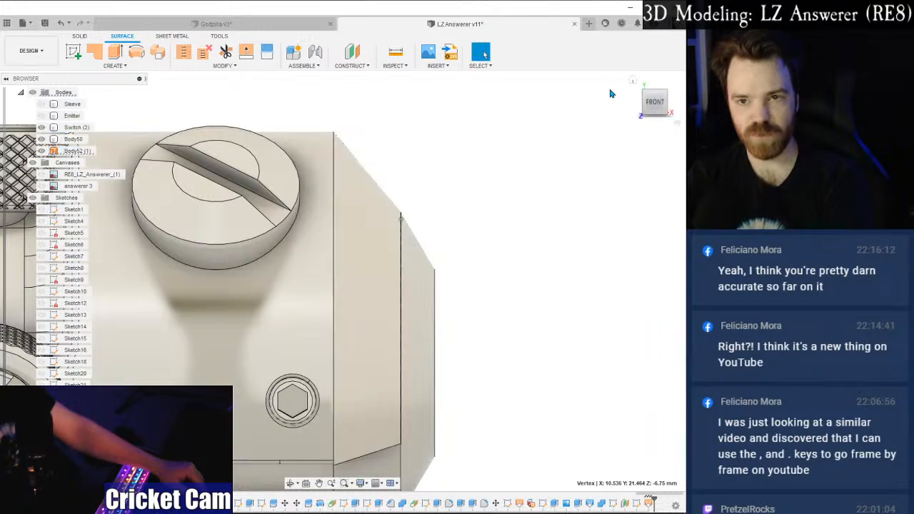
click(660, 102)
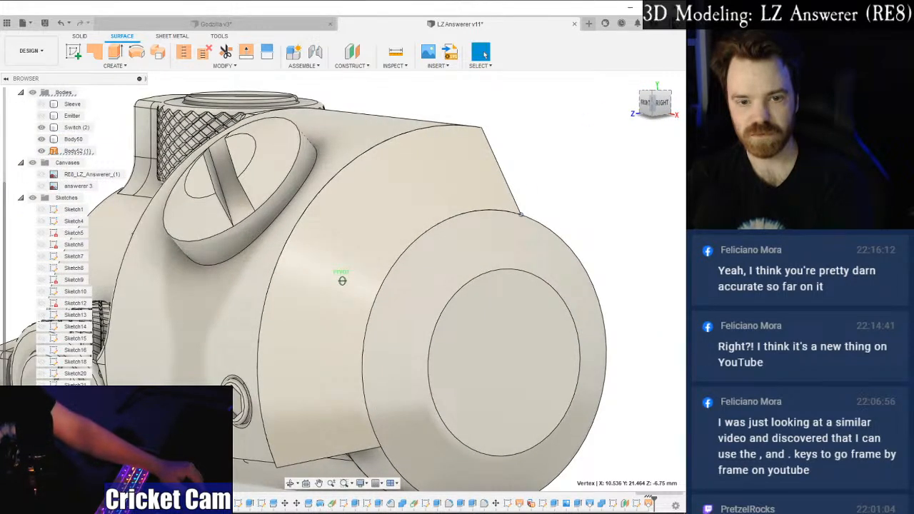
mouse_move(521, 214)
shift+middle_down()
mouse_move(626, 217)
mouse_move(614, 223)
mouse_move(629, 207)
shift+middle_up()
click(659, 104)
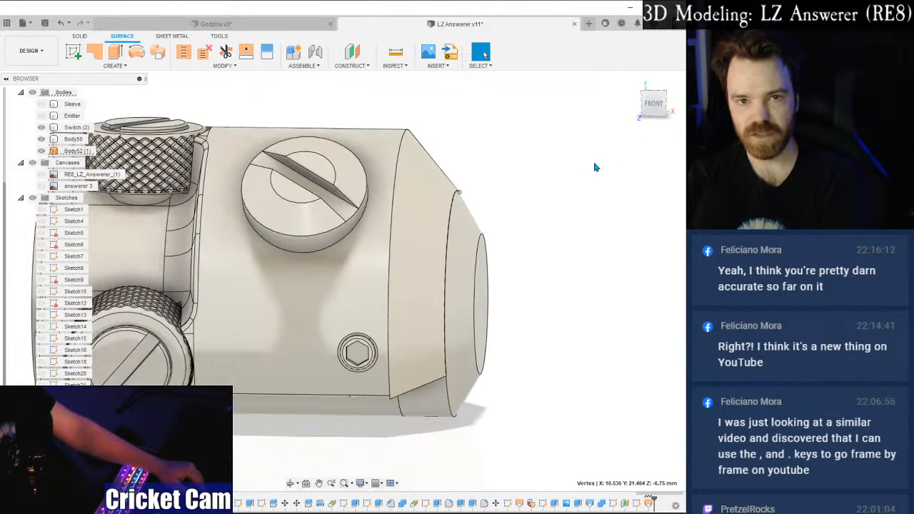
click(646, 107)
click(666, 107)
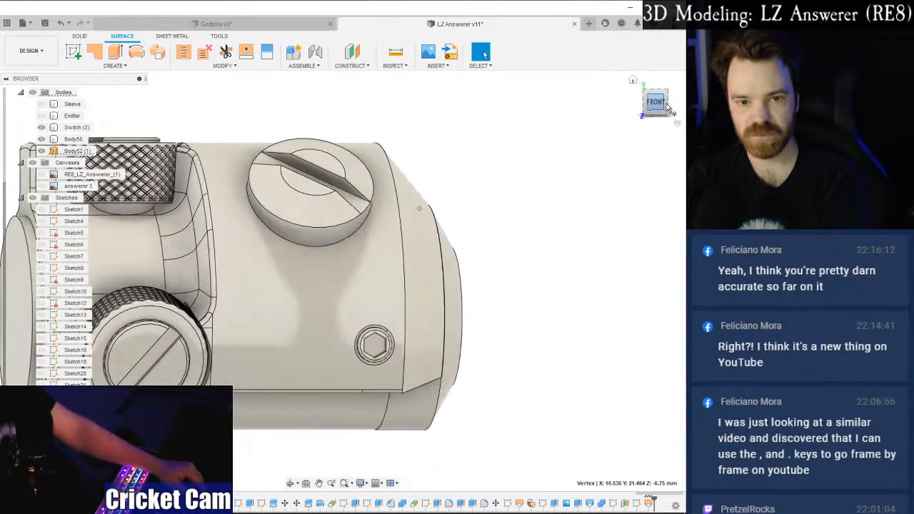
click(670, 107)
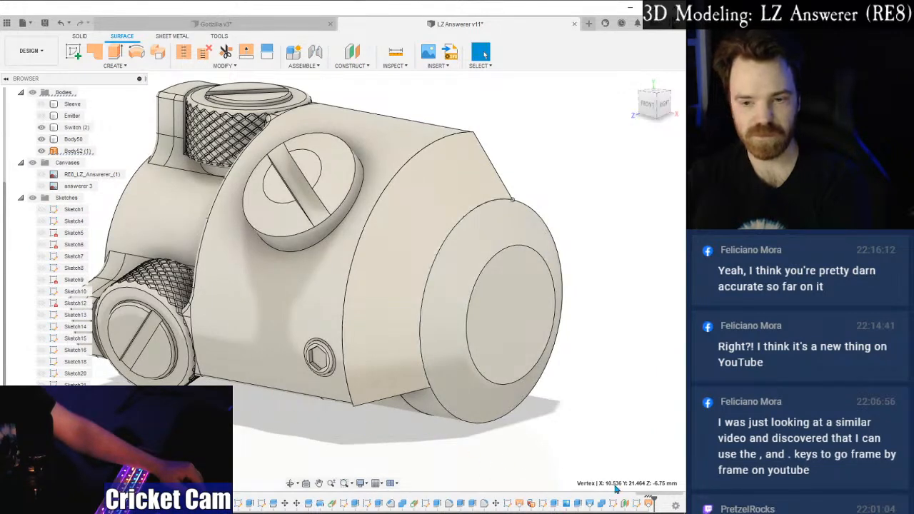
Roll the timeline back to before the surface loft and start a line sketch on the front XY plane at the housing-to-collar corner.
drag(654, 501, 643, 500)
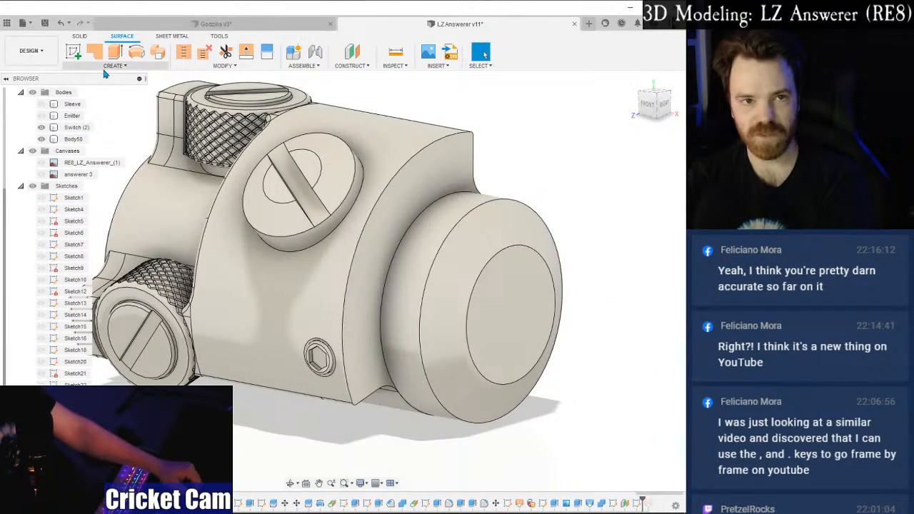
click(73, 56)
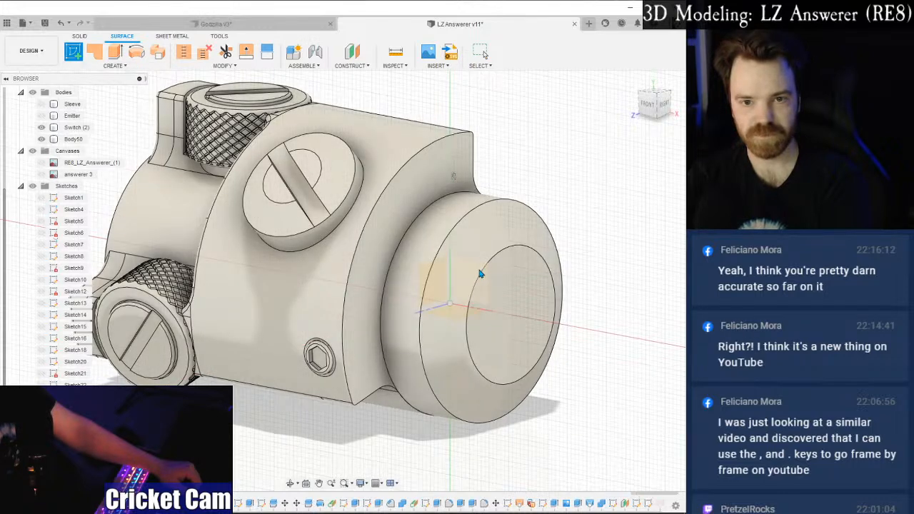
click(480, 274)
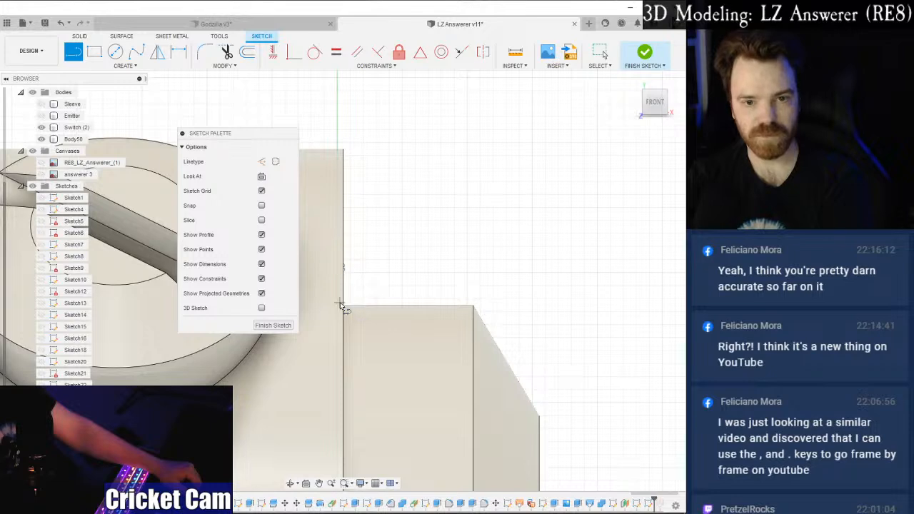
scroll(351, 308, down, 4)
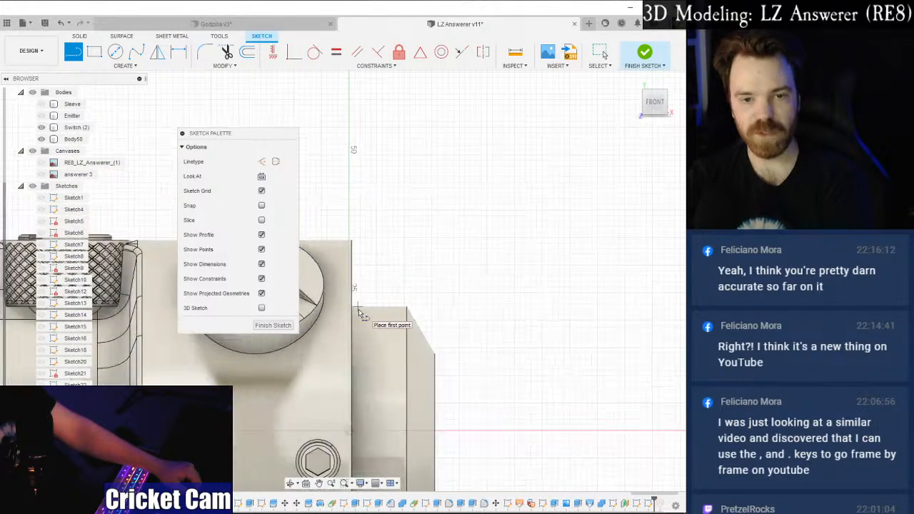
middle_drag(360, 431, 362, 375)
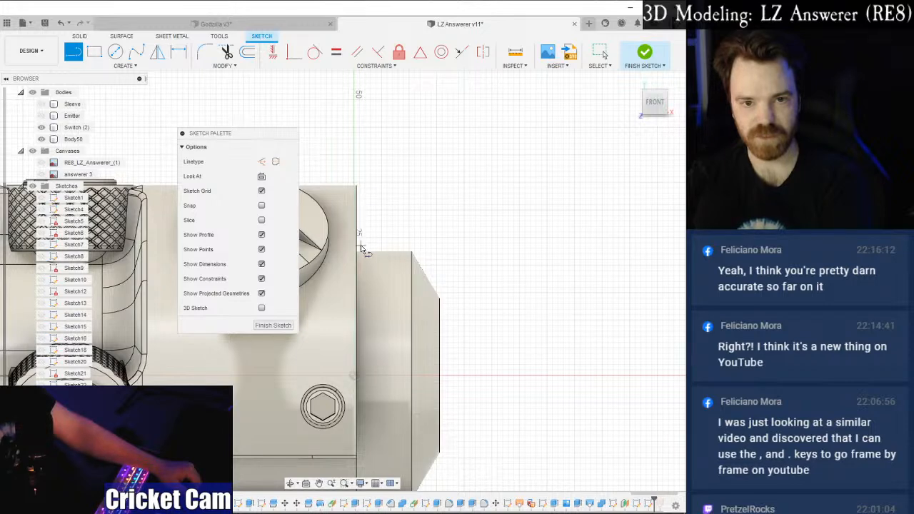
scroll(361, 249, up, 5)
middle_drag(364, 253, 406, 297)
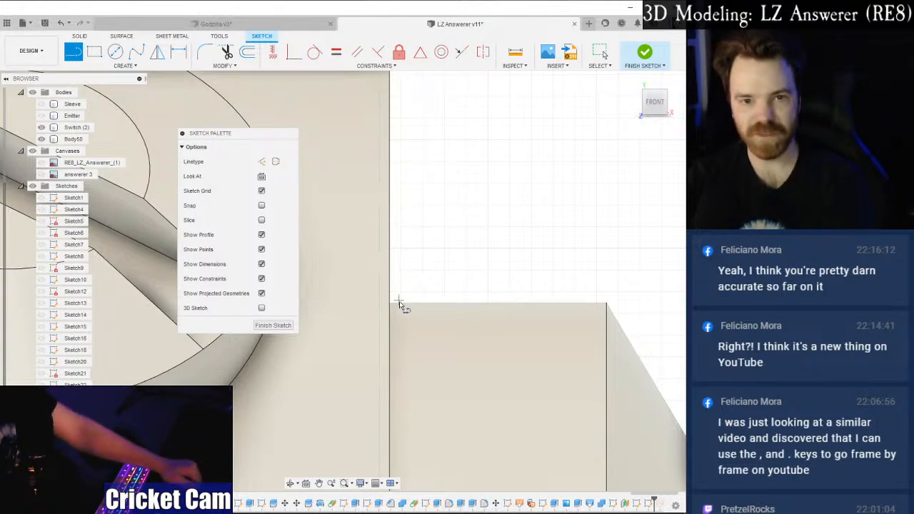
mouse_move(402, 306)
middle_down()
mouse_move(343, 302)
mouse_move(404, 310)
mouse_move(400, 326)
mouse_move(384, 326)
mouse_move(384, 315)
middle_up()
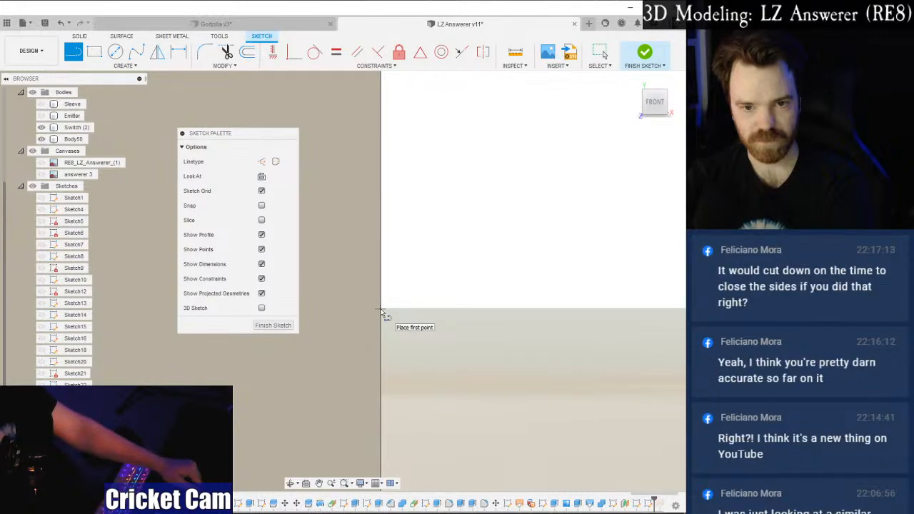
Sketch a vertical line about 12 mm long from the step's inner corner up to the main body's upper end corner.
middle_drag(417, 218, 413, 313)
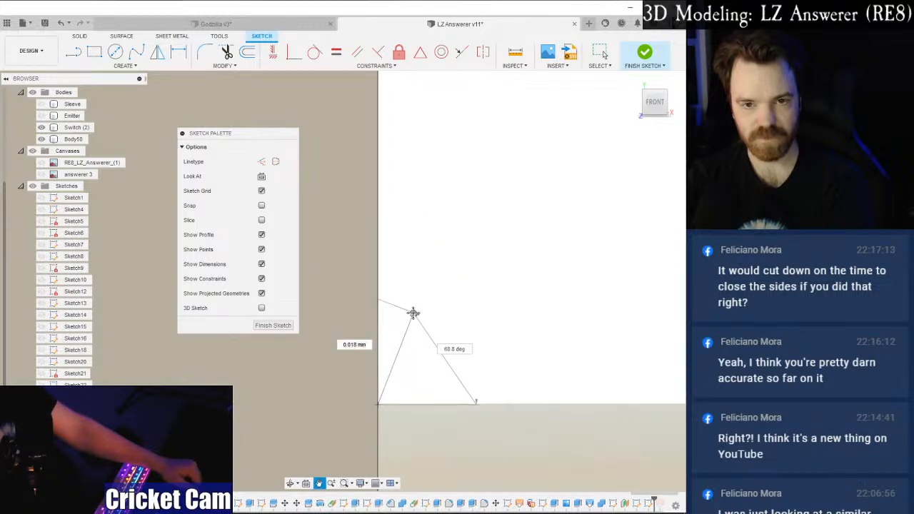
scroll(413, 315, down, 6)
scroll(414, 314, down, 5)
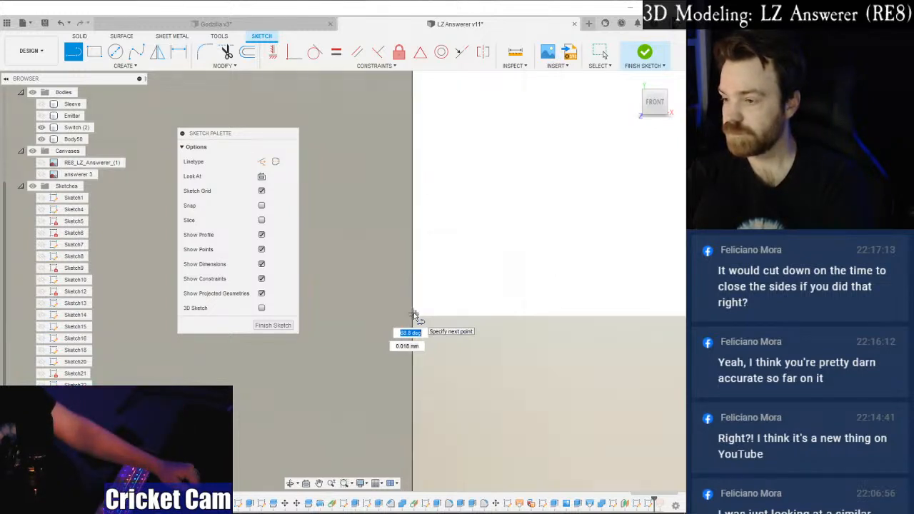
scroll(415, 315, down, 5)
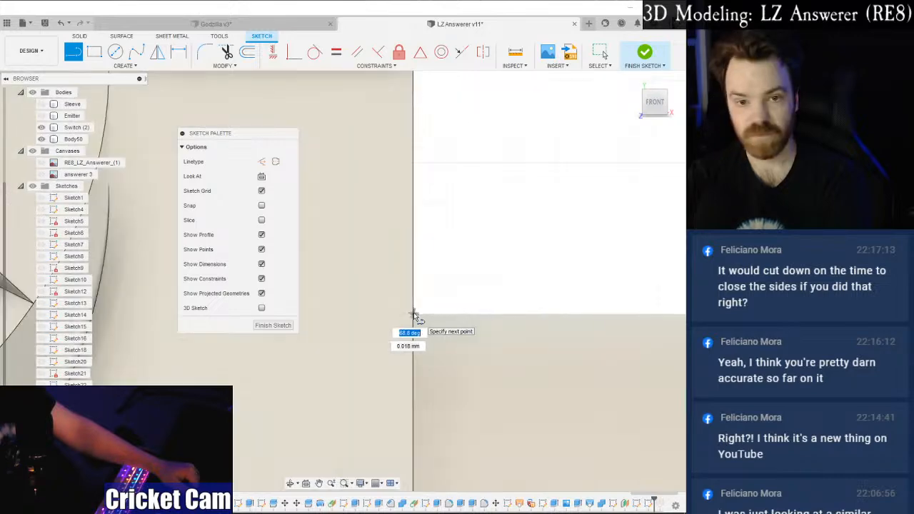
scroll(414, 315, down, 3)
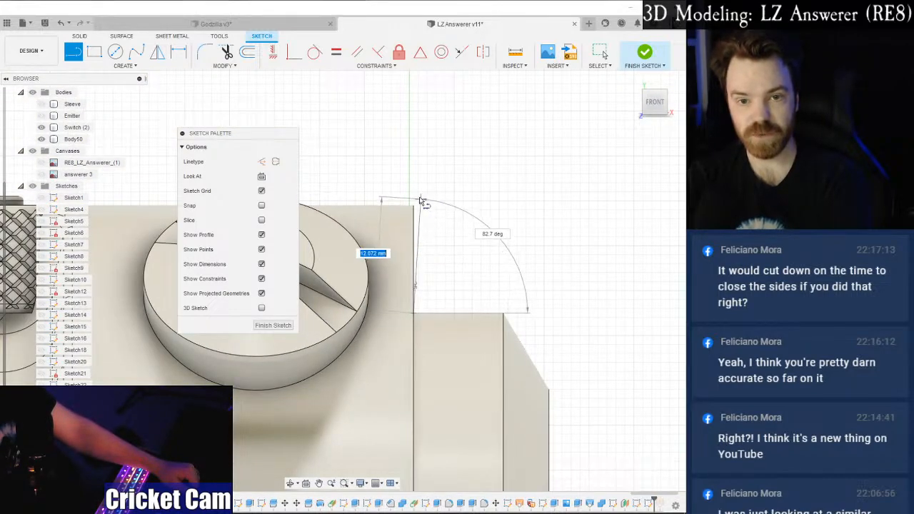
scroll(416, 208, up, 6)
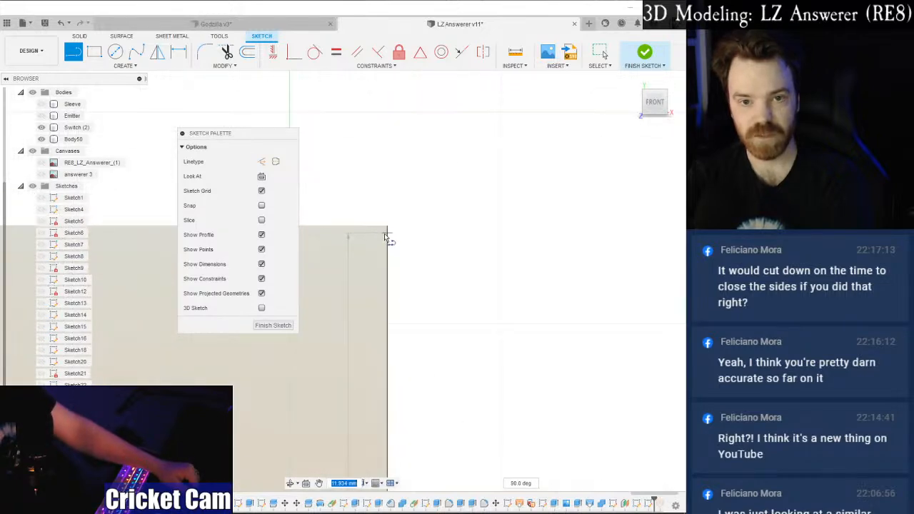
scroll(386, 236, up, 3)
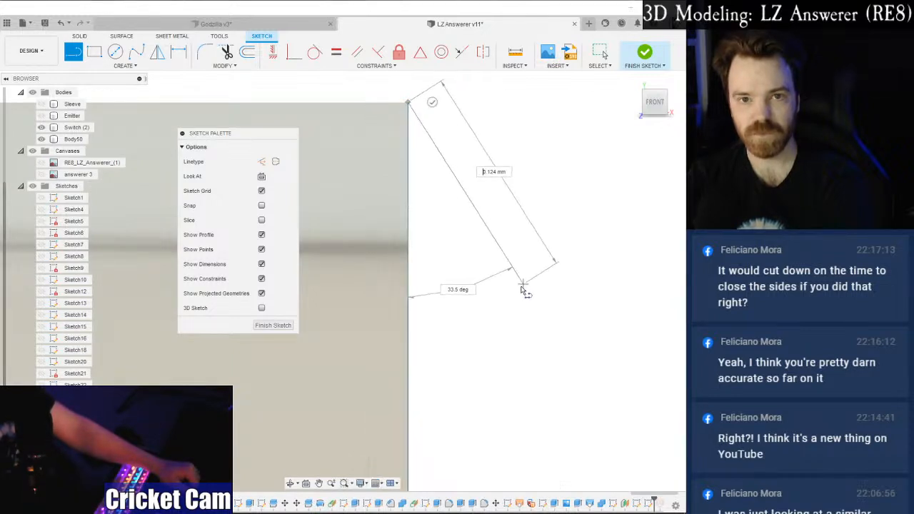
Draw a diagonal line about 15.6 mm long from the upper end corner down to the outer corner of the step.
scroll(460, 240, down, 5)
mouse_move(471, 251)
middle_down()
mouse_move(516, 296)
mouse_move(522, 338)
middle_up()
scroll(522, 337, up, 8)
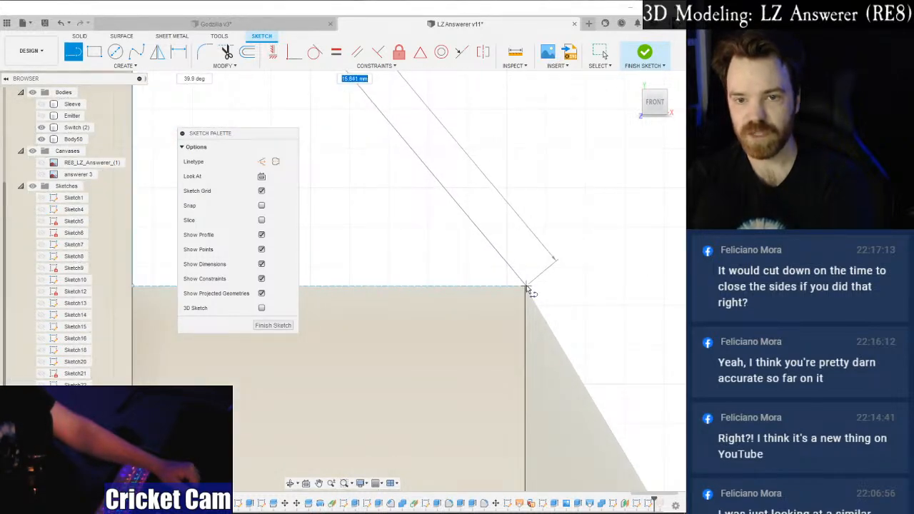
scroll(527, 288, up, 8)
middle_drag(516, 290, 510, 263)
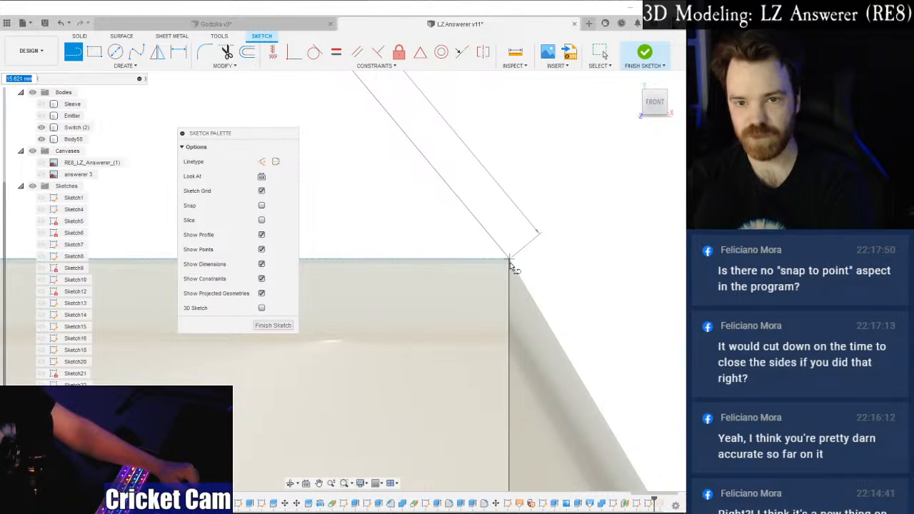
click(509, 262)
Close the triangle with a horizontal line back to the step's inner corner and finish the sketch.
middle_drag(428, 274, 526, 279)
scroll(525, 279, down, 12)
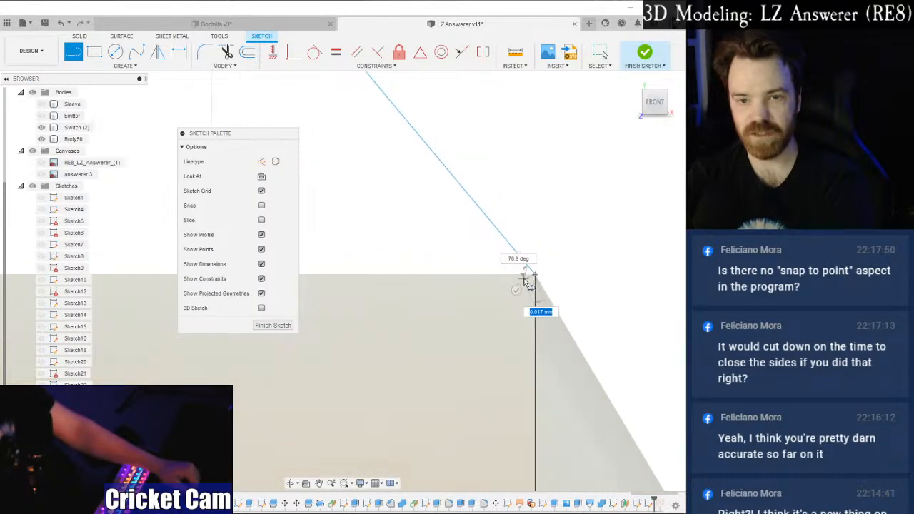
scroll(525, 282, down, 4)
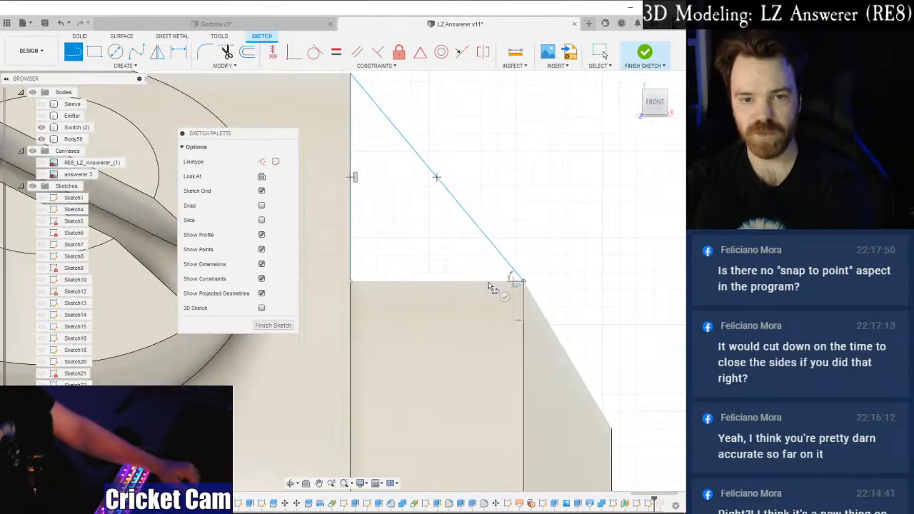
click(352, 283)
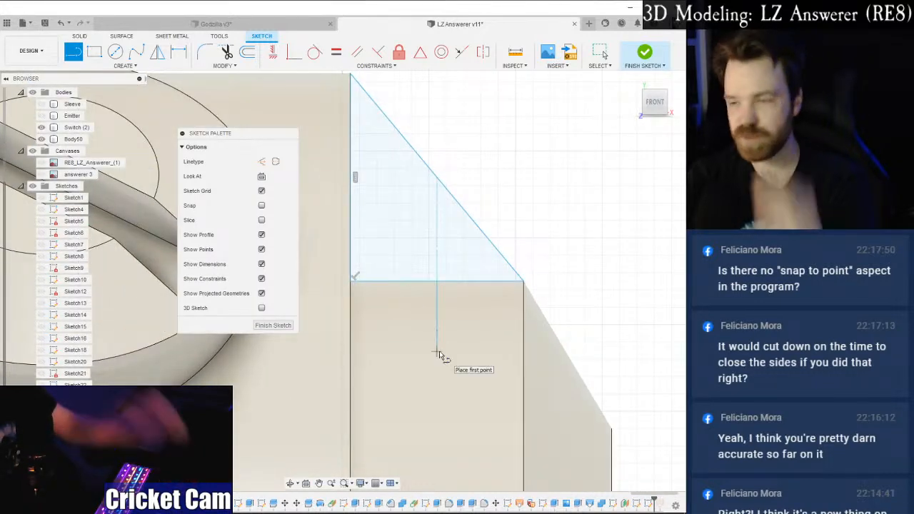
click(267, 327)
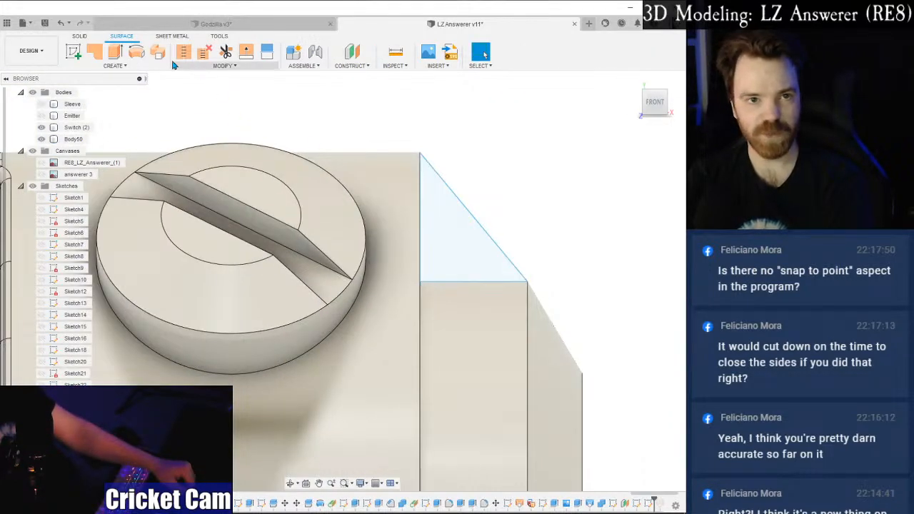
Start a Revolve of the triangular profile and, with Body50 hidden, choose the horizontal origin axis as its axis.
click(81, 36)
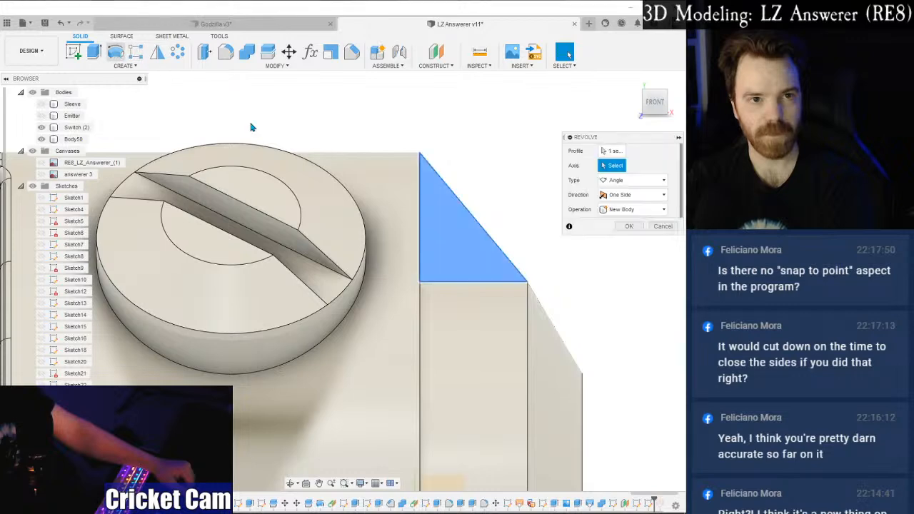
scroll(537, 209, down, 2)
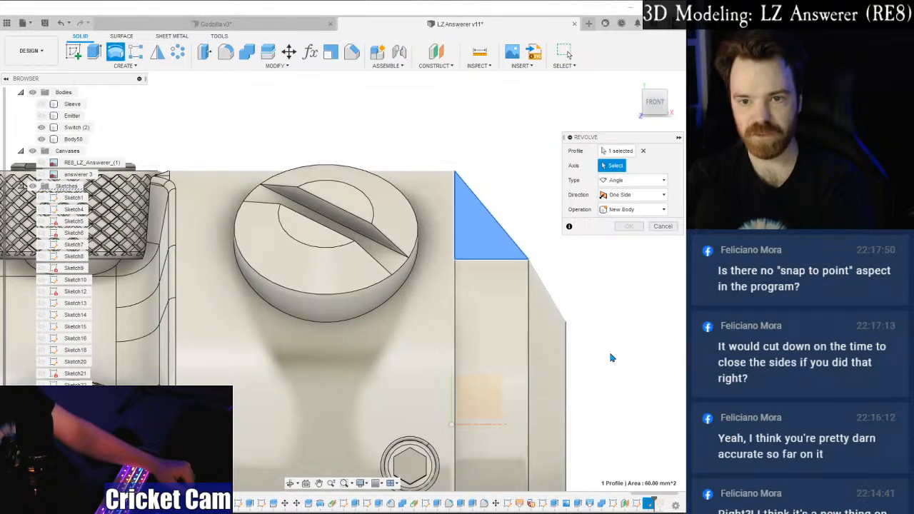
middle_drag(616, 336, 517, 253)
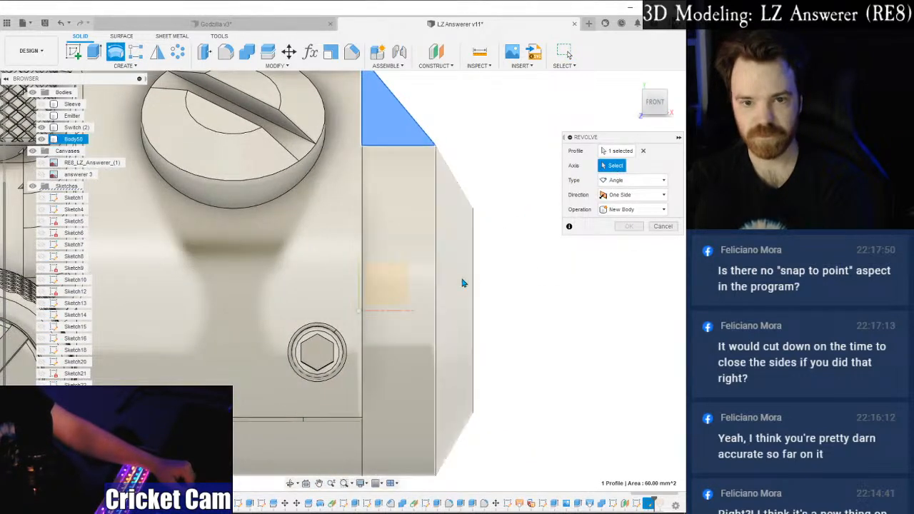
click(41, 139)
click(391, 312)
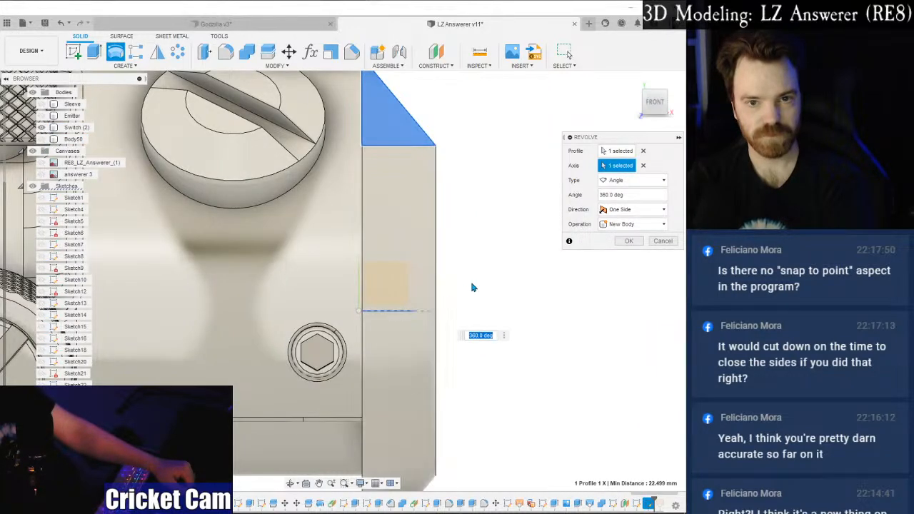
scroll(465, 293, down, 2)
Set the revolve angle to 115 degrees, change its direction to Two Side, and set the second angle to 10 degrees.
click(662, 105)
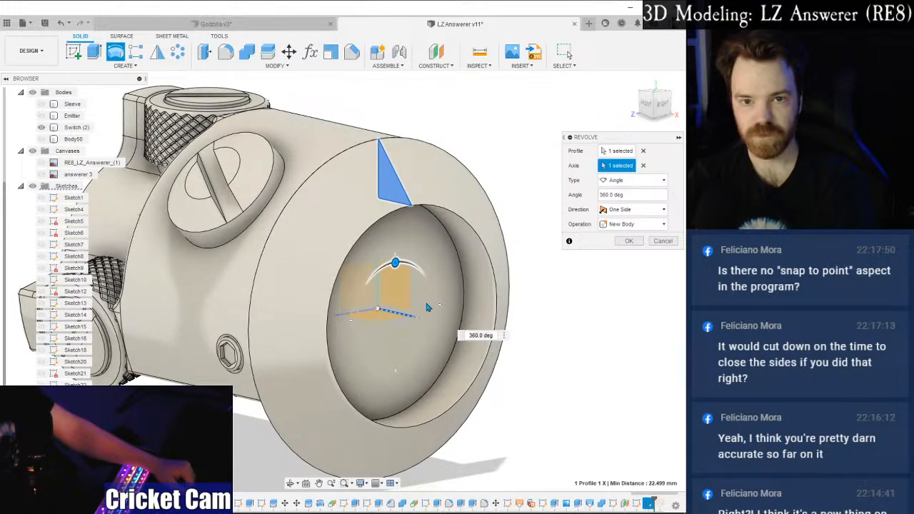
drag(393, 263, 318, 376)
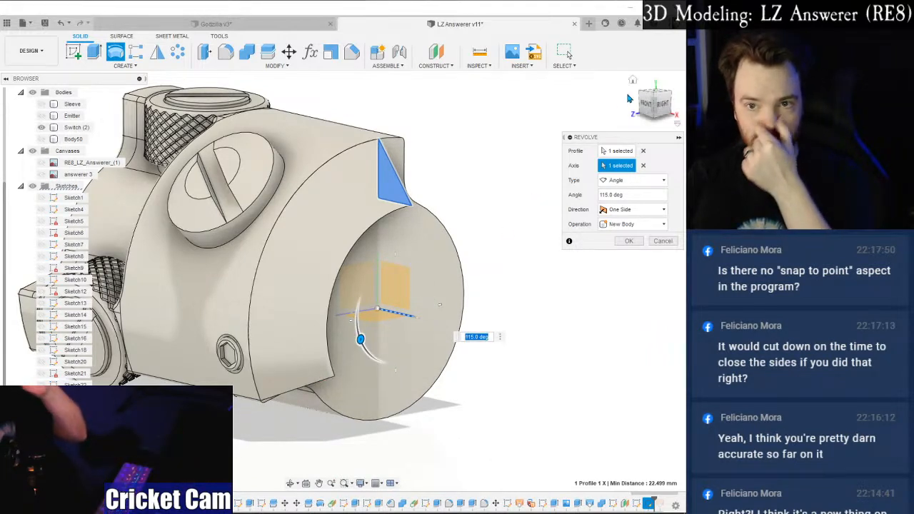
click(649, 181)
click(649, 184)
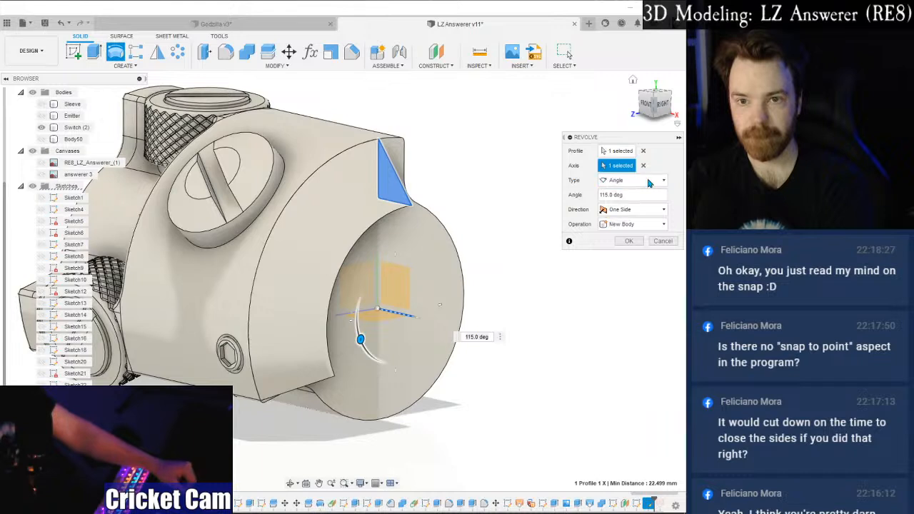
click(618, 210)
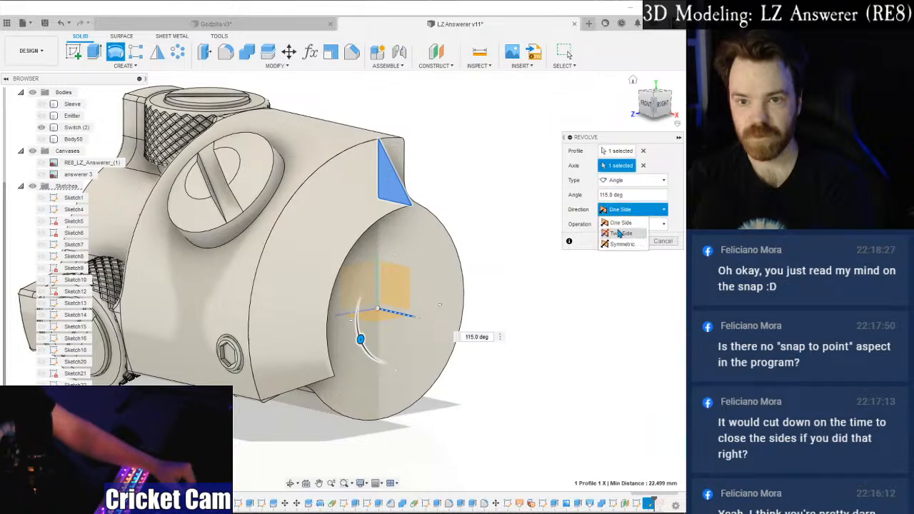
click(620, 234)
drag(395, 260, 402, 263)
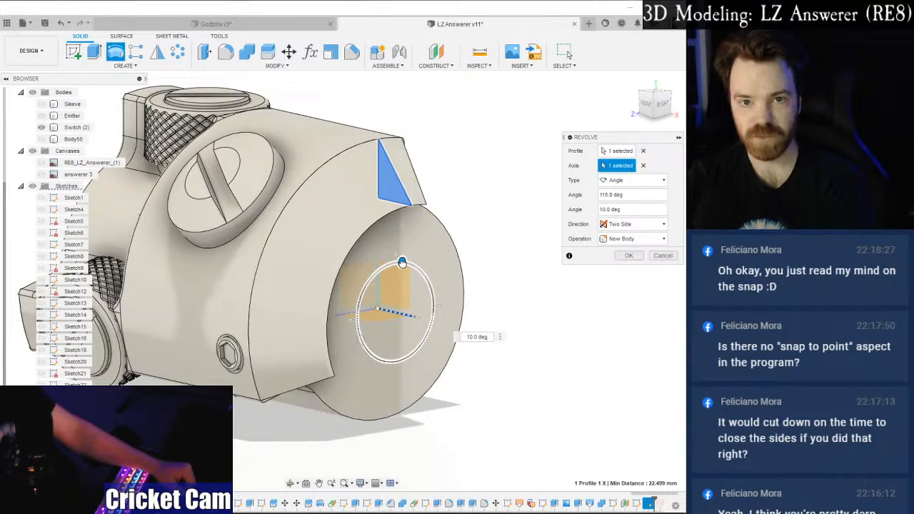
Show Body50 again and set the revolve operation to New Body.
click(647, 104)
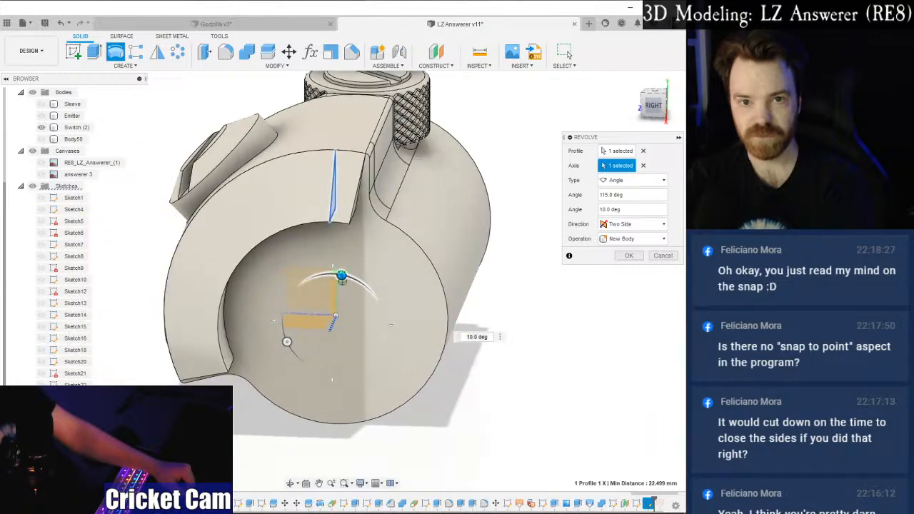
shift+middle_drag(342, 281, 445, 318)
shift+middle_drag(430, 267, 437, 305)
shift+middle_drag(342, 281, 355, 272)
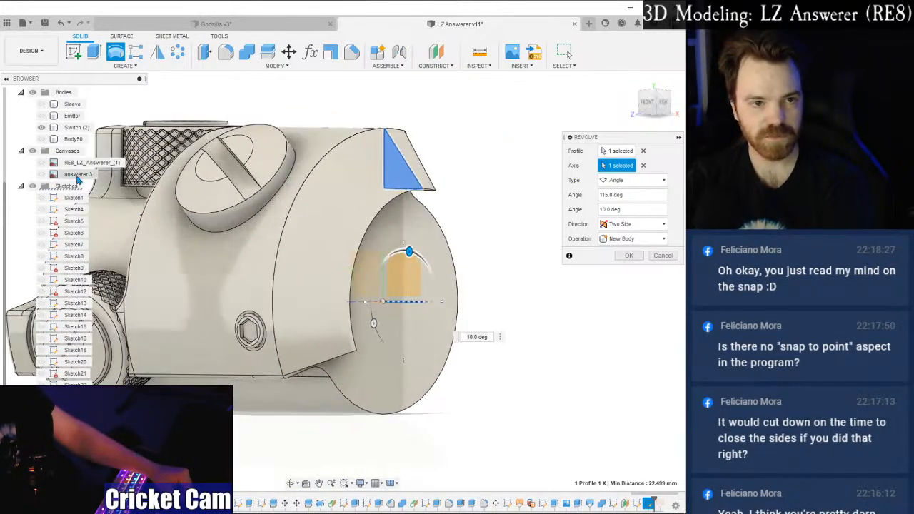
click(41, 138)
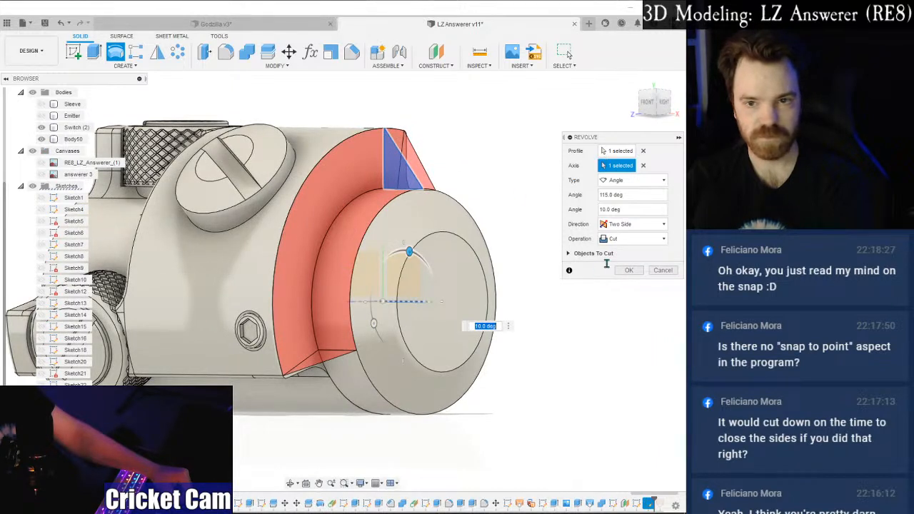
click(629, 239)
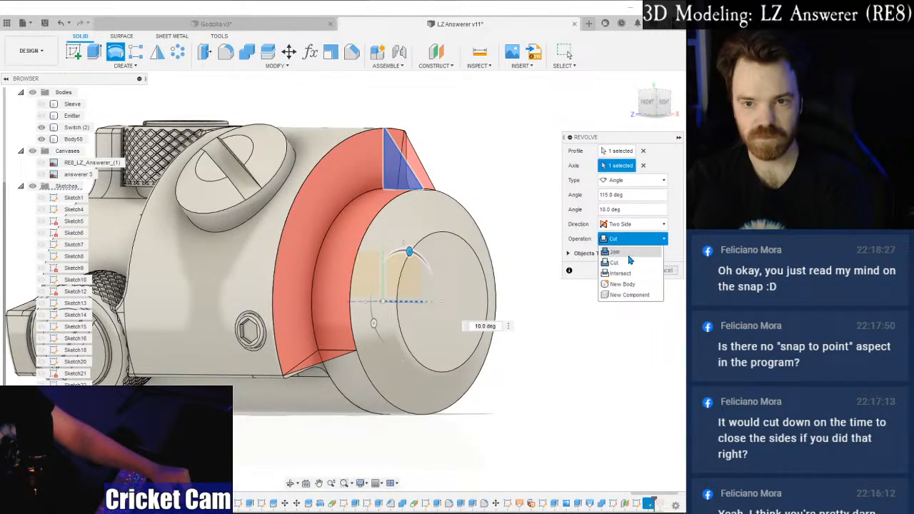
click(623, 284)
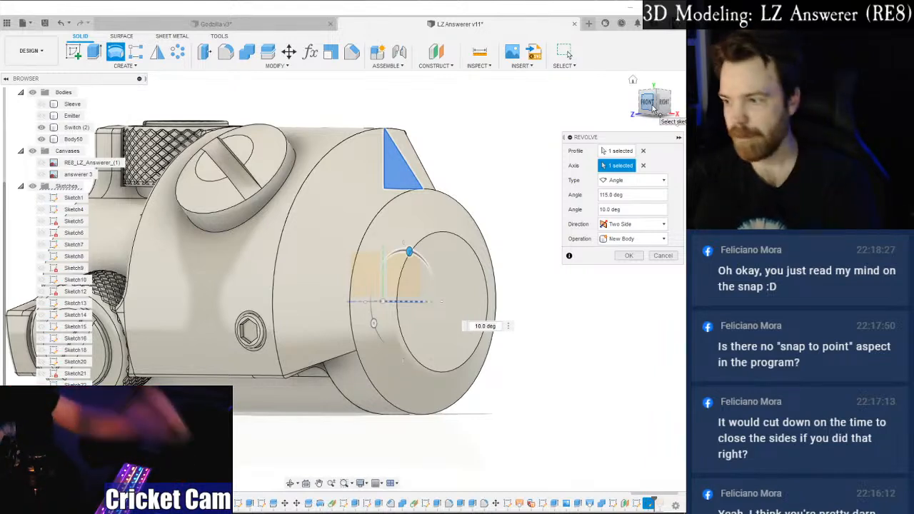
Examine from several angles how the 10-degree end of the revolve preview meets the raised rail on the switch body.
click(633, 106)
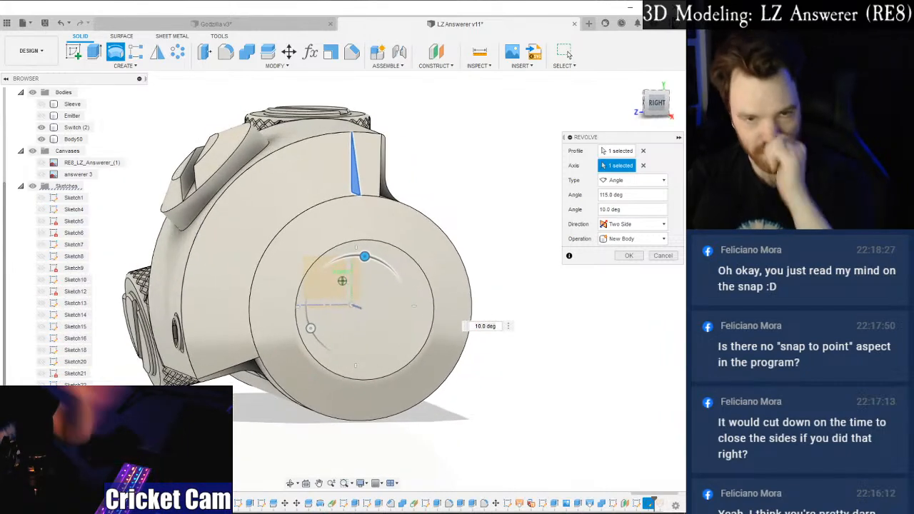
click(654, 106)
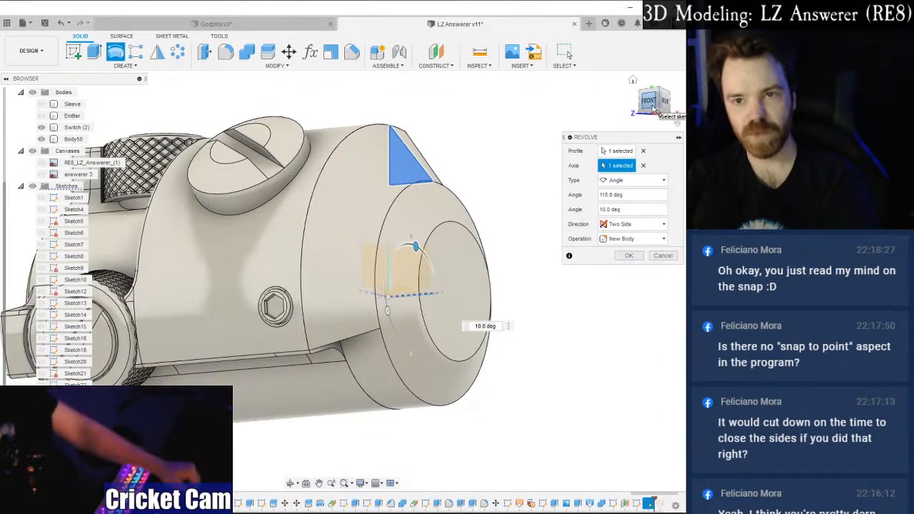
drag(651, 109, 619, 123)
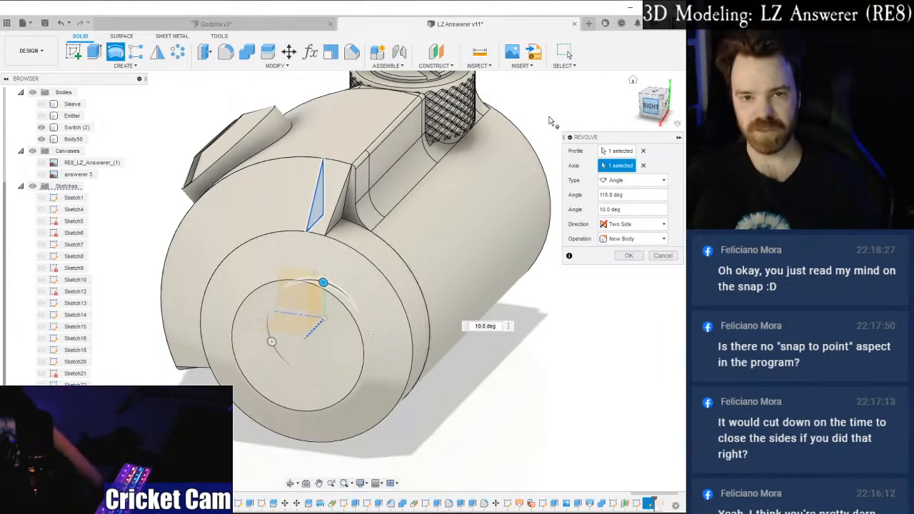
scroll(369, 133, up, 2)
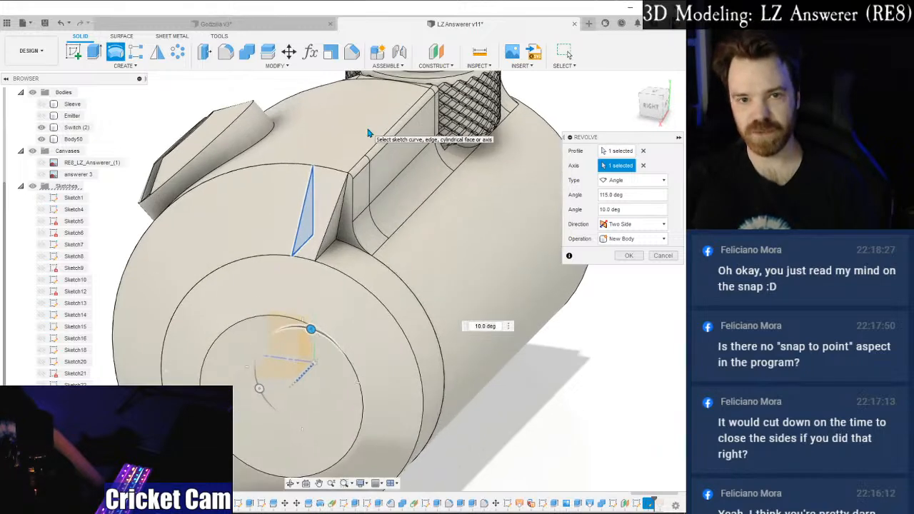
scroll(381, 214, up, 4)
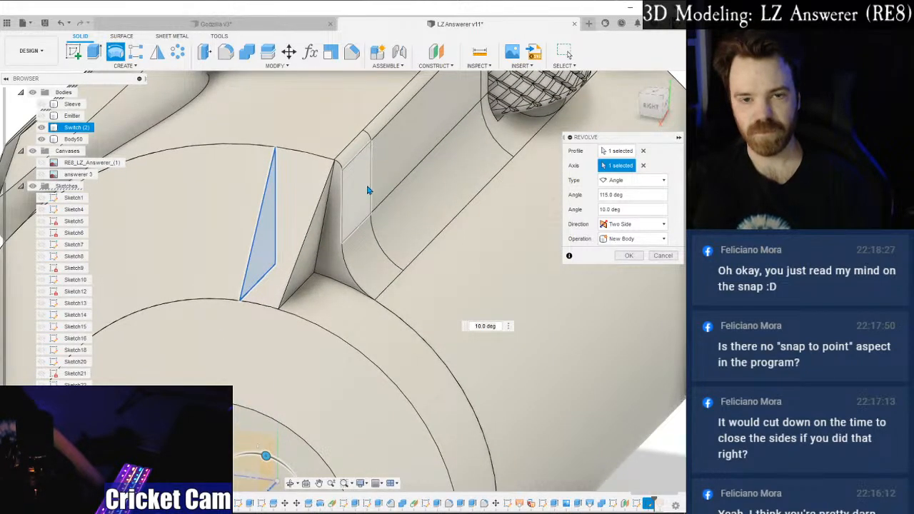
scroll(377, 182, down, 3)
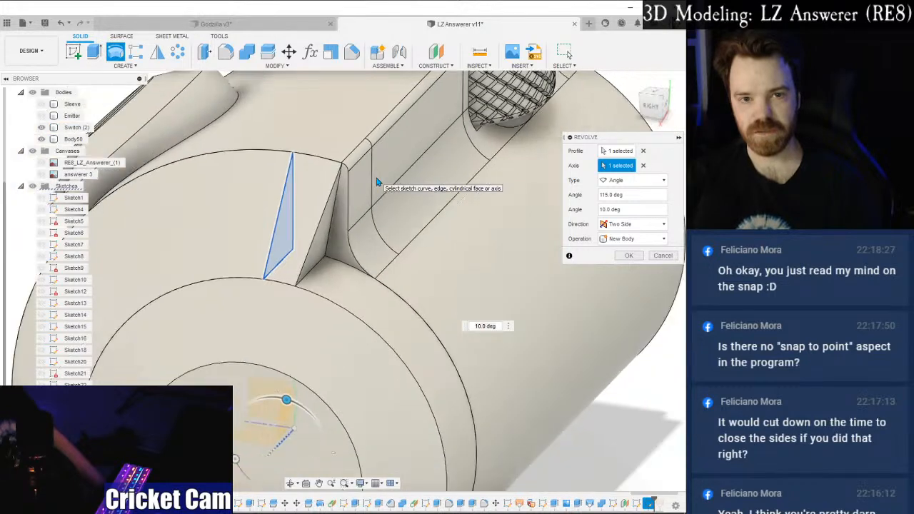
drag(643, 104, 673, 87)
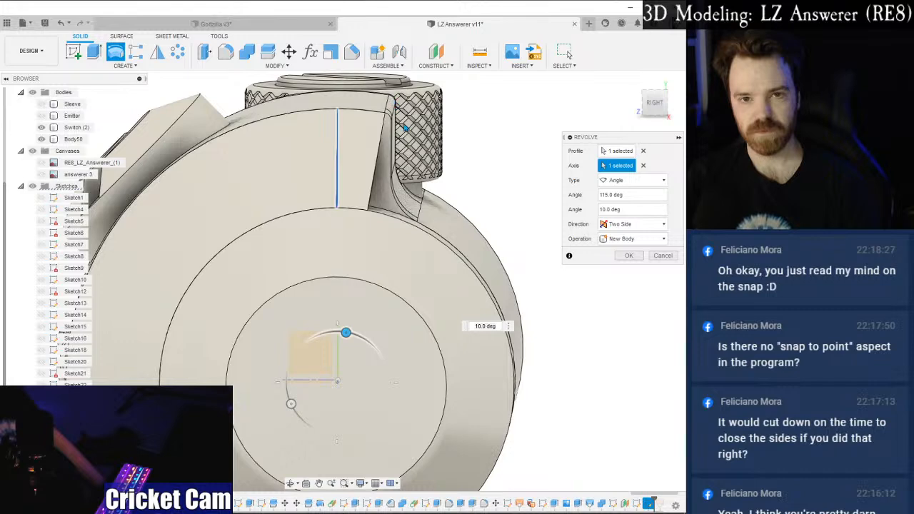
scroll(426, 220, down, 2)
drag(650, 100, 645, 102)
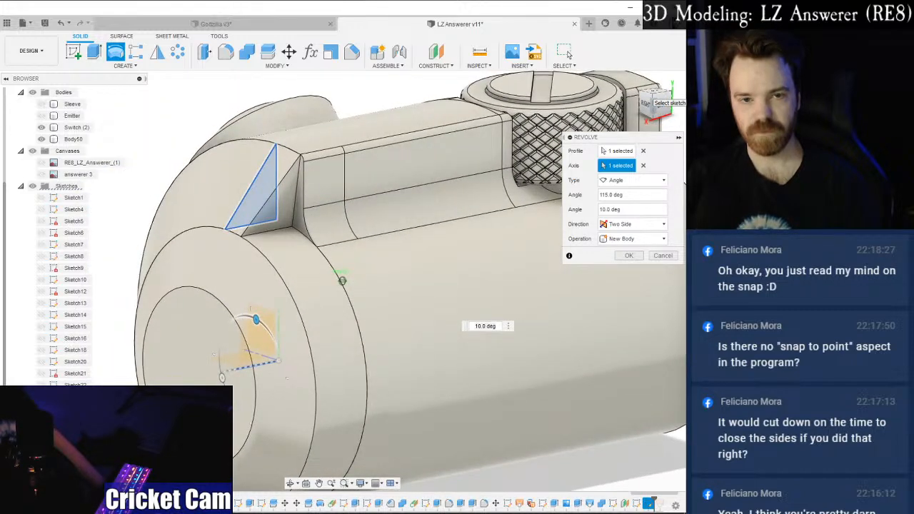
mouse_move(648, 101)
mouse_down()
mouse_move(667, 99)
mouse_move(642, 89)
mouse_up()
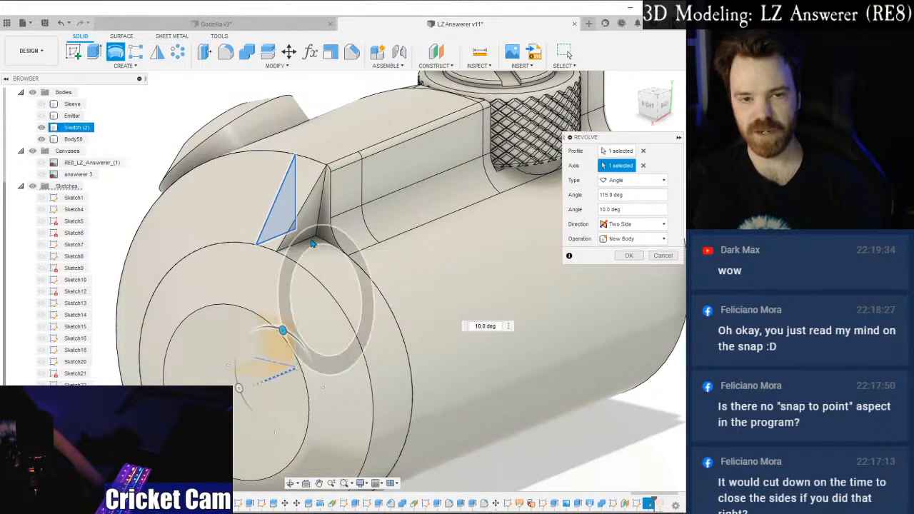
Complete the two-sided revolve as a new body and compare the result with the lightsaber hilt in the YouTube reference video.
click(628, 257)
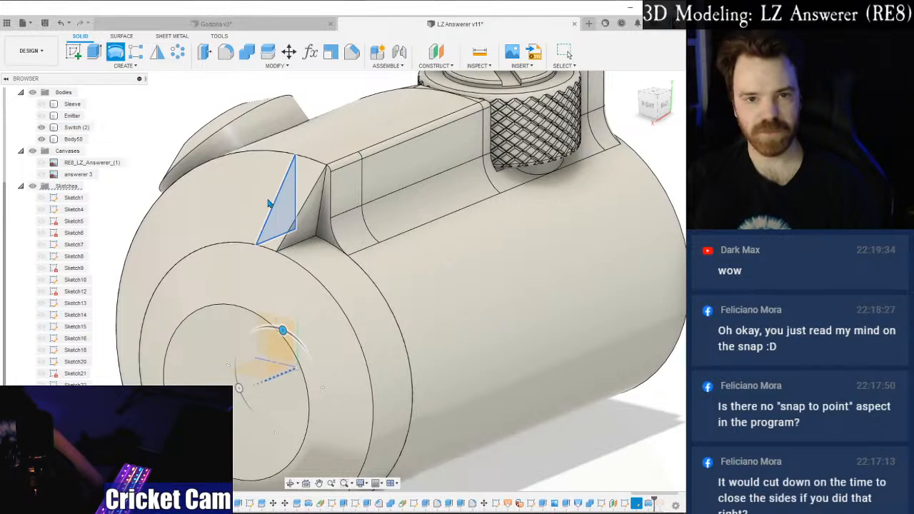
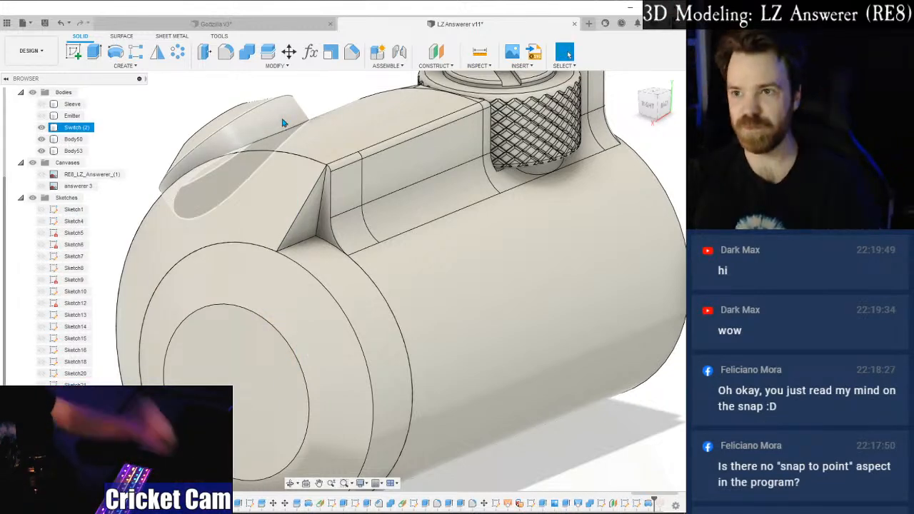
scroll(336, 199, down, 3)
click(572, 144)
mouse_move(651, 110)
mouse_down()
mouse_move(775, 91)
mouse_move(742, 80)
mouse_move(650, 112)
mouse_up()
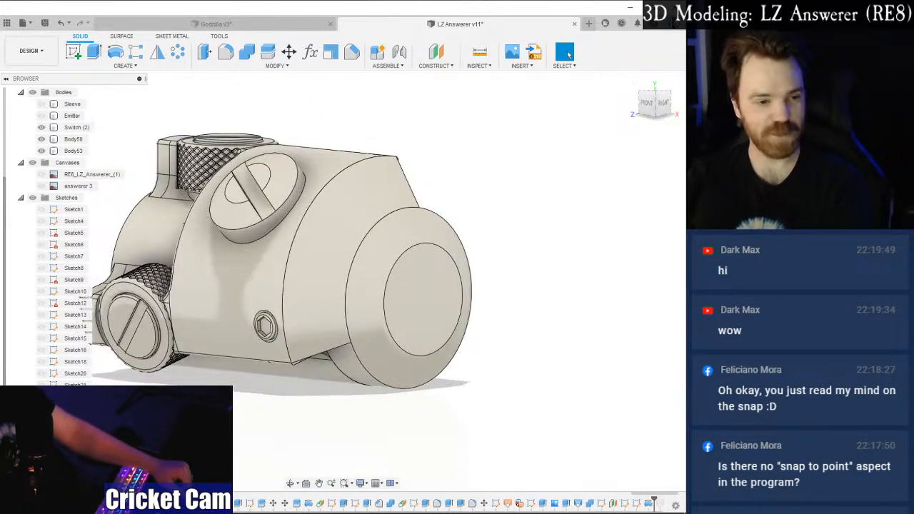
click(632, 7)
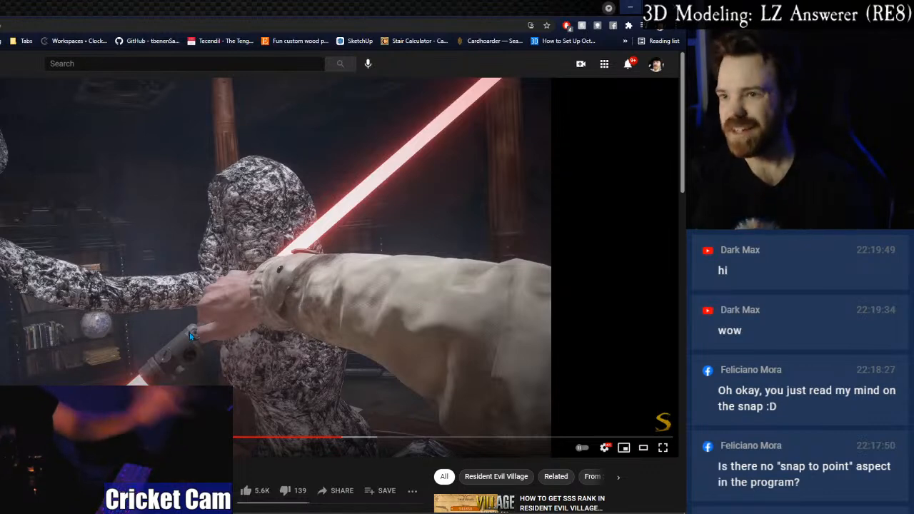
click(632, 6)
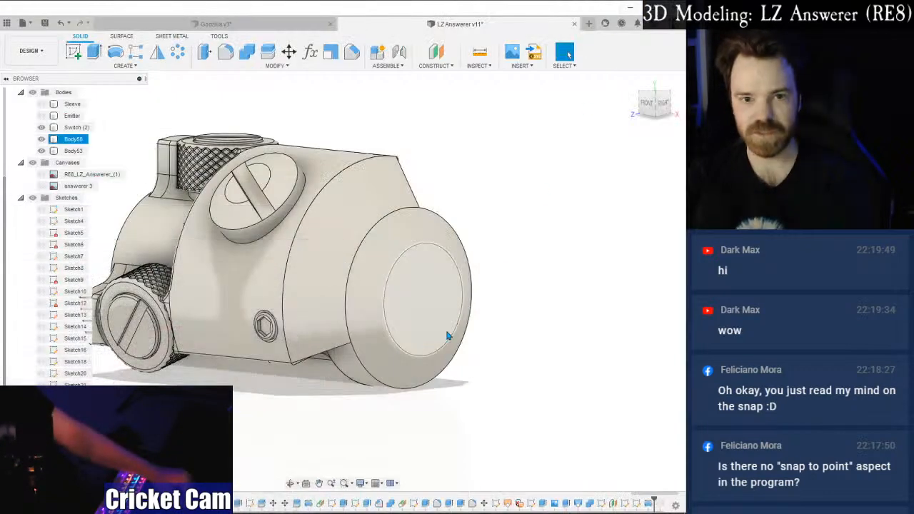
click(663, 105)
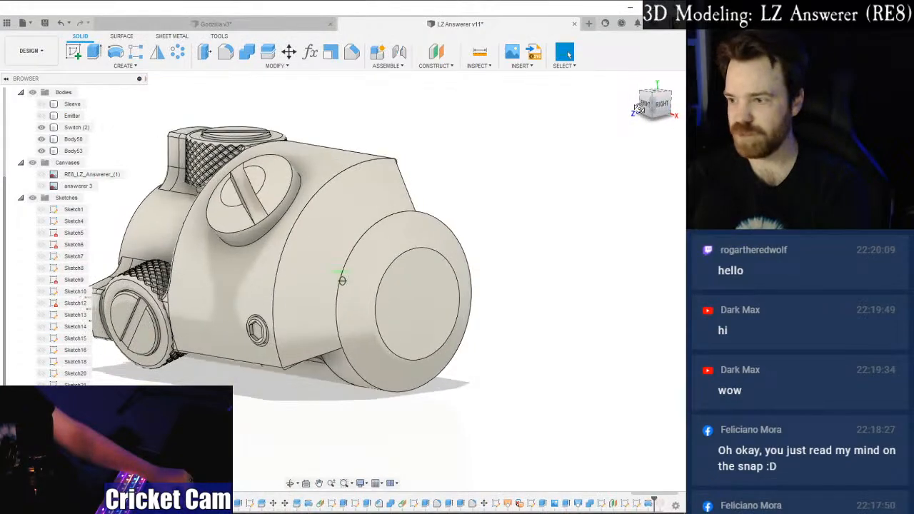
mouse_move(342, 281)
shift+middle_down()
mouse_move(311, 269)
mouse_move(336, 267)
shift+middle_up()
scroll(380, 163, up, 5)
middle_drag(240, 187, 284, 153)
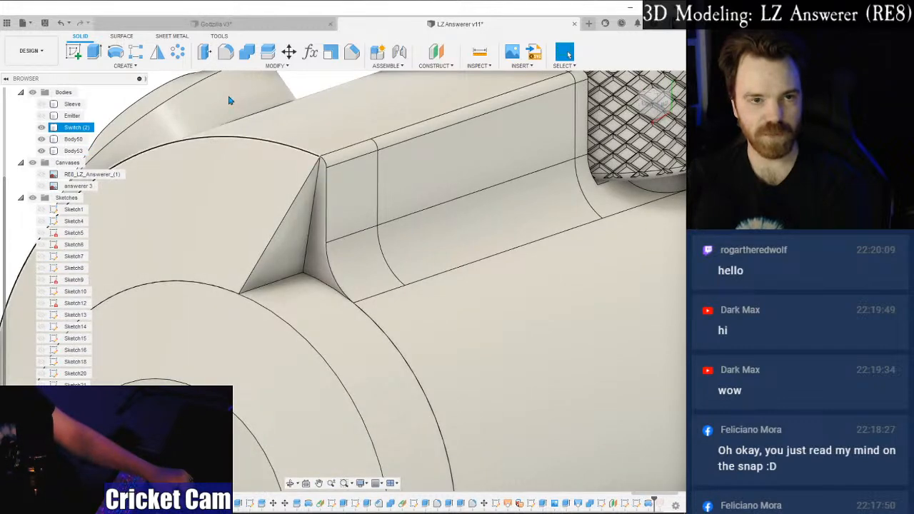
click(122, 36)
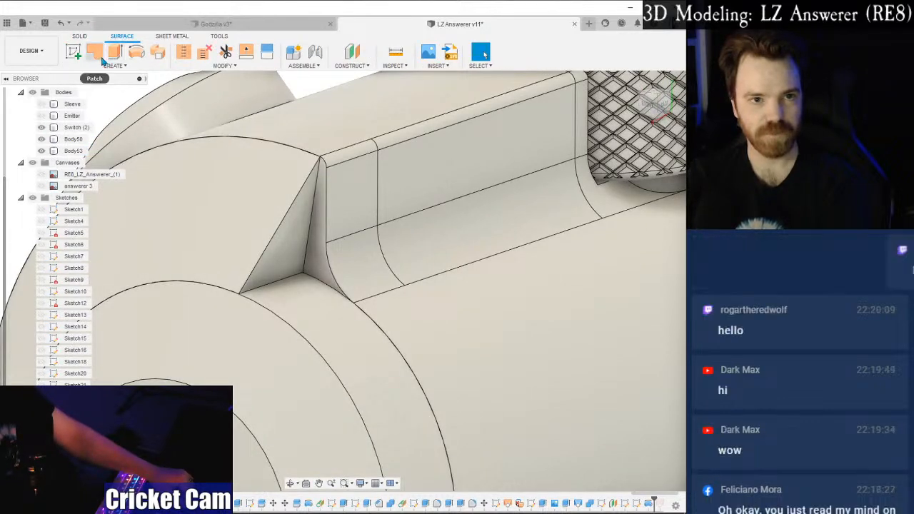
click(108, 66)
click(76, 141)
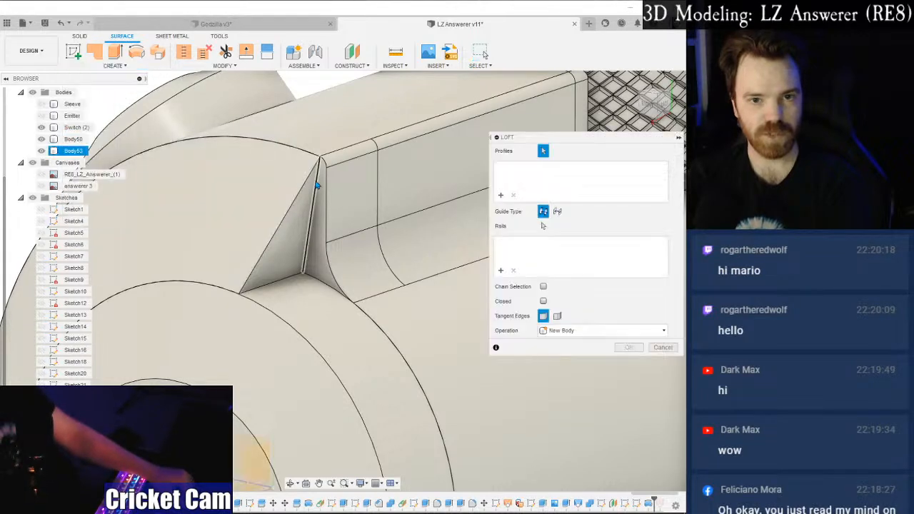
click(324, 169)
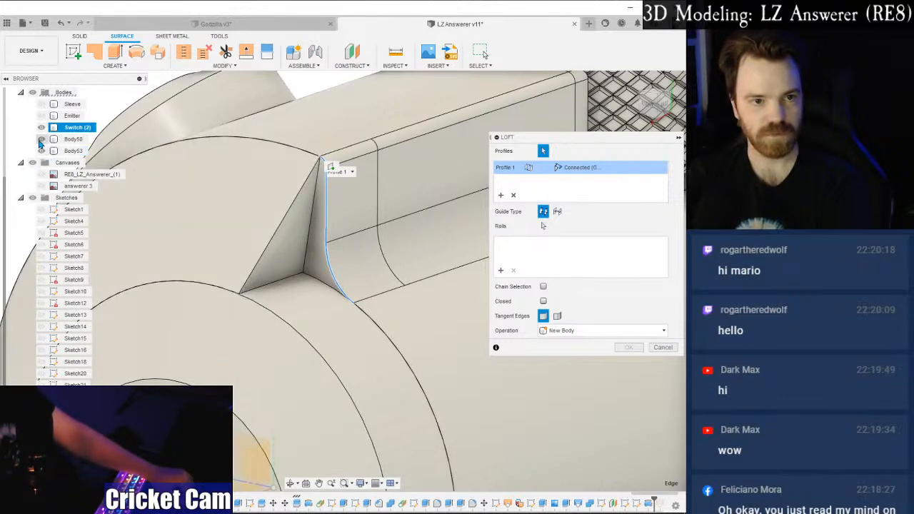
click(40, 141)
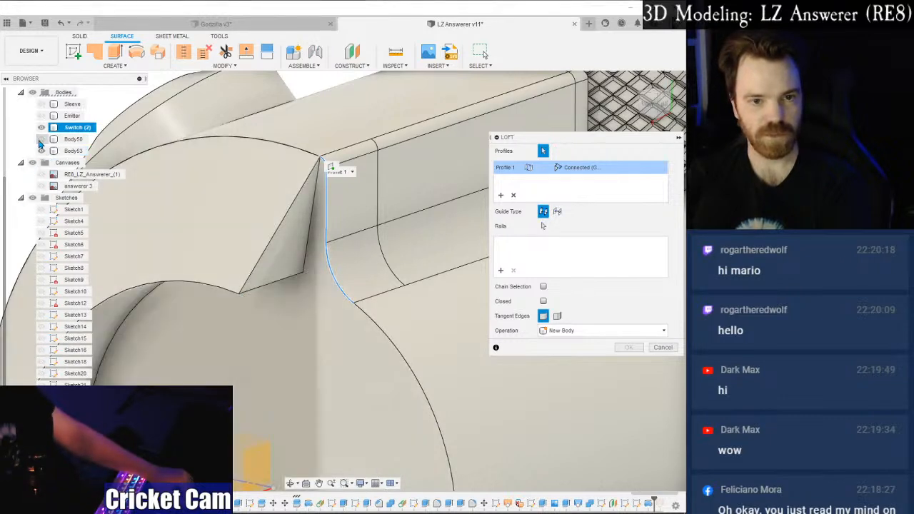
scroll(240, 297, up, 3)
click(241, 299)
scroll(307, 326, down, 3)
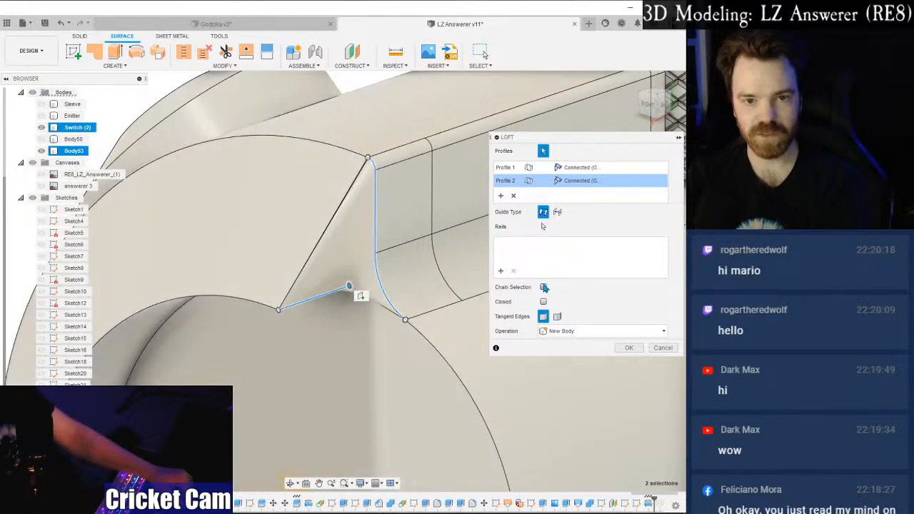
drag(684, 107, 668, 123)
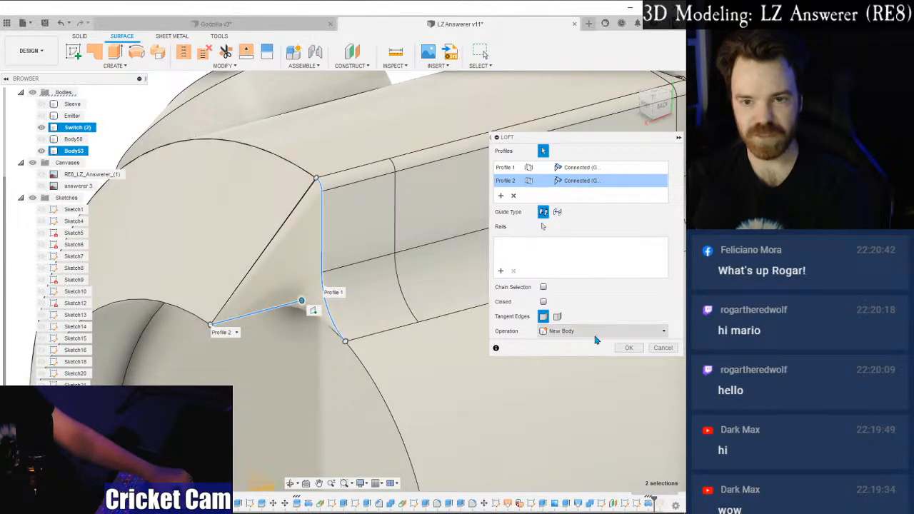
click(255, 315)
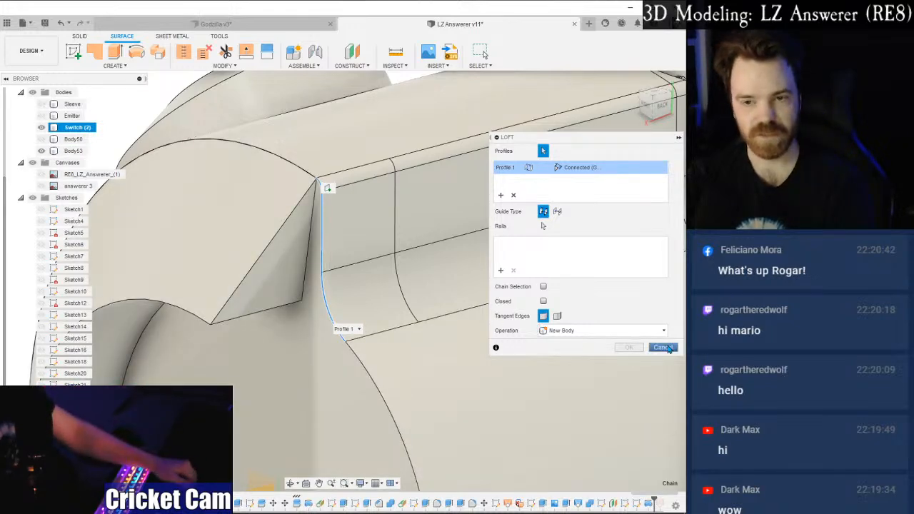
key(Escape)
Create a sketch on the revolved body's triangular end face and draw a line along its sloped edge from lower to upper corner.
click(79, 54)
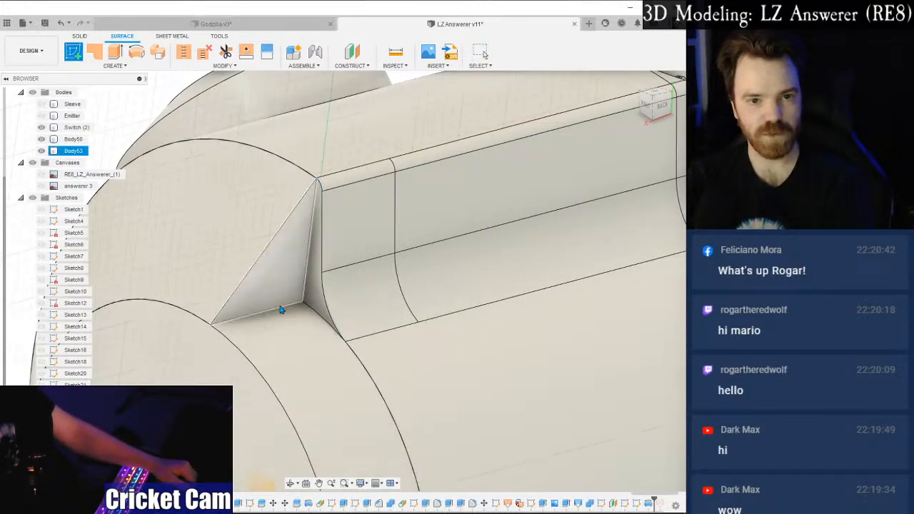
click(286, 286)
mouse_move(224, 136)
mouse_down()
mouse_move(367, 150)
mouse_move(577, 129)
mouse_up()
scroll(286, 277, up, 3)
scroll(283, 271, up, 2)
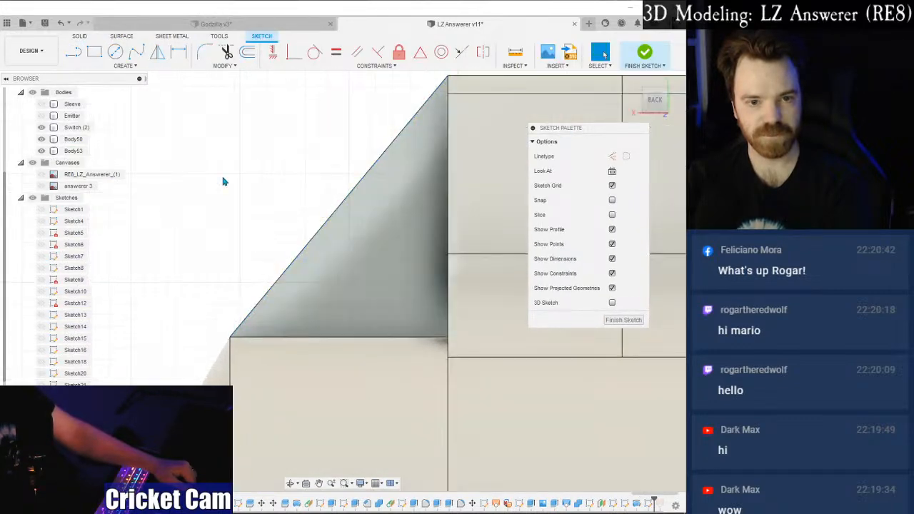
click(232, 337)
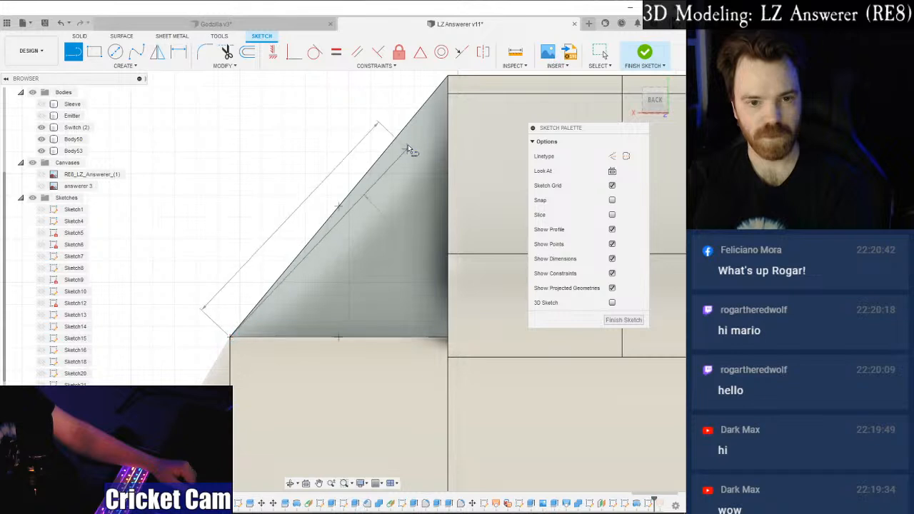
click(448, 76)
key(Escape)
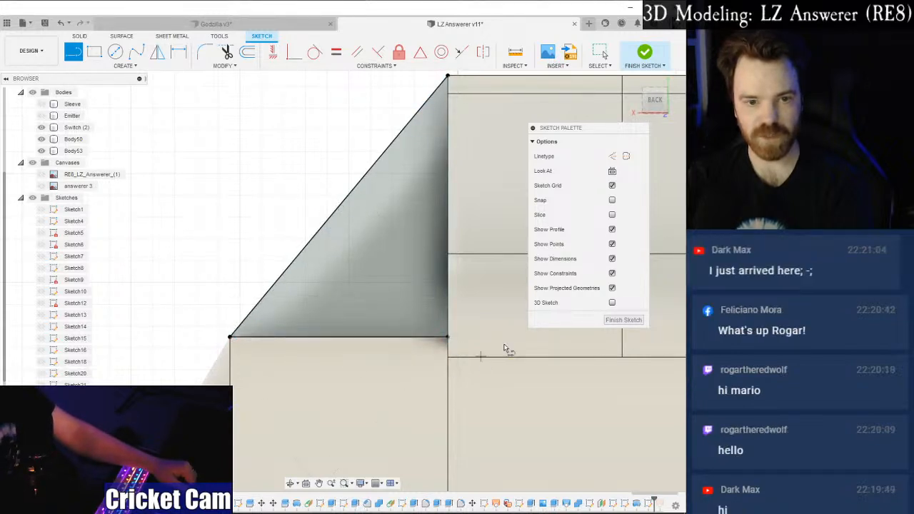
click(624, 320)
scroll(492, 342, down, 2)
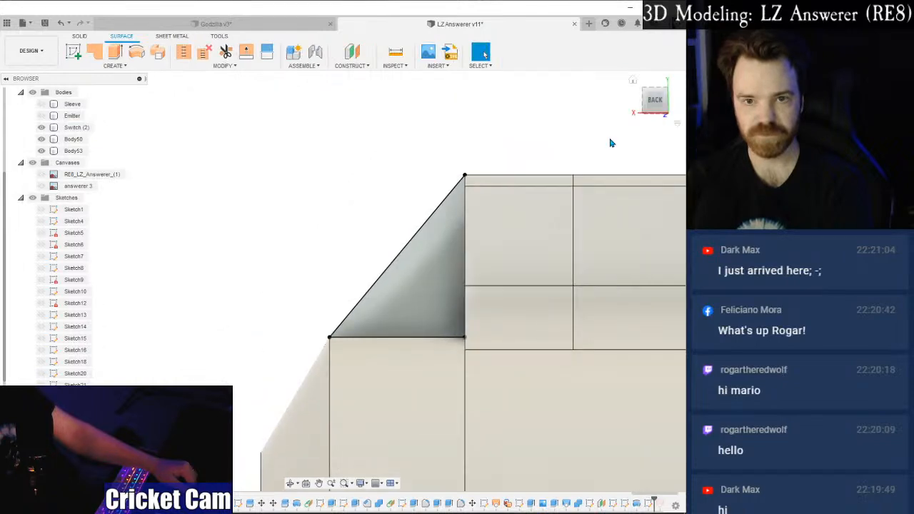
Loft a surface as a new body from the raised rail's curved end edge to the triangle's lower outer corner point, keeping tangent edges.
click(664, 107)
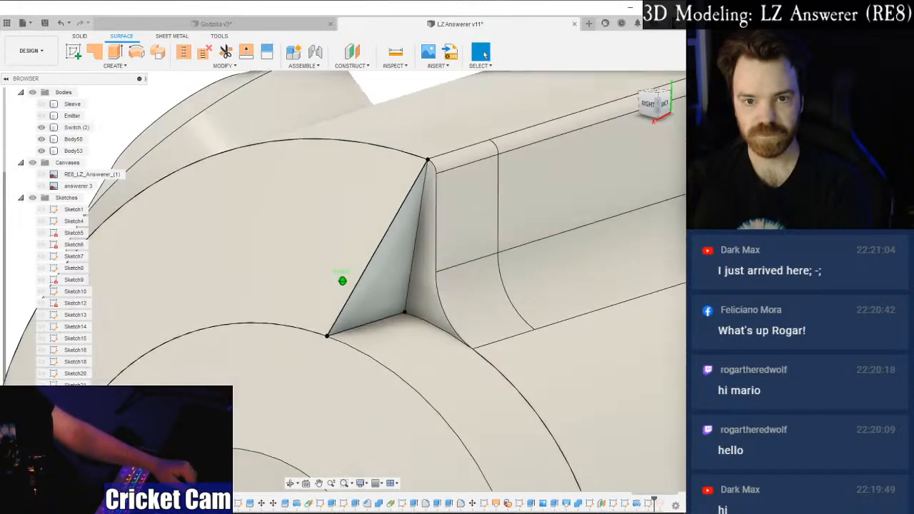
click(113, 66)
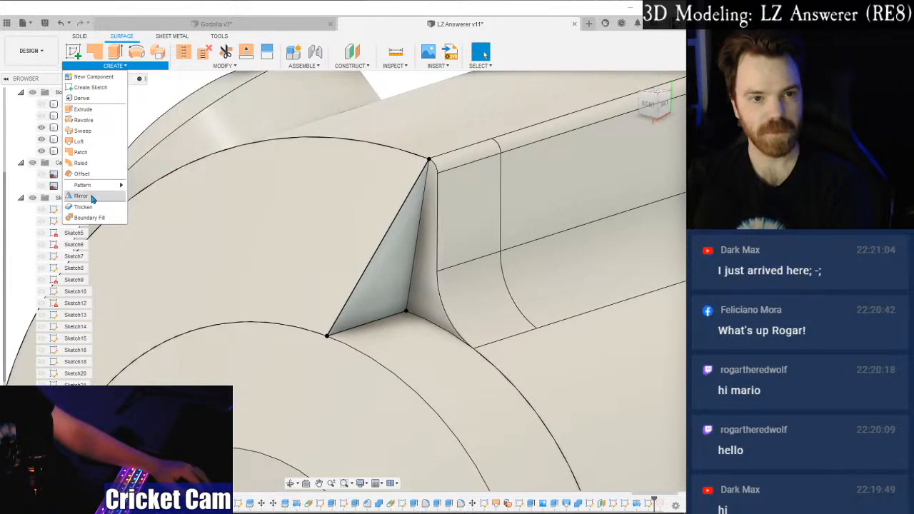
click(85, 142)
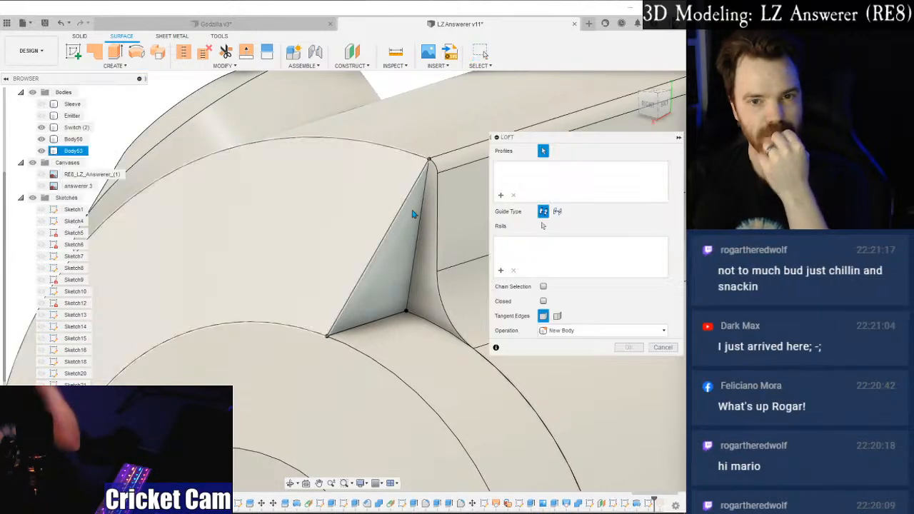
click(438, 168)
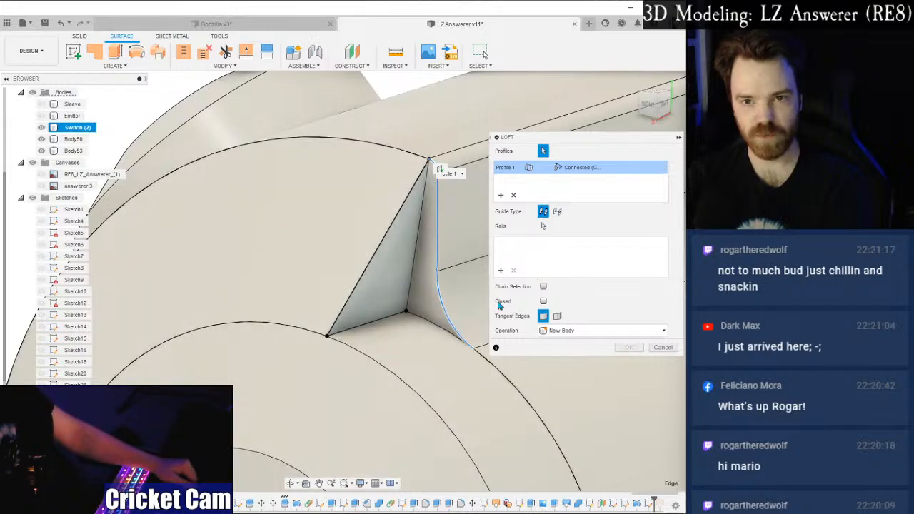
click(328, 338)
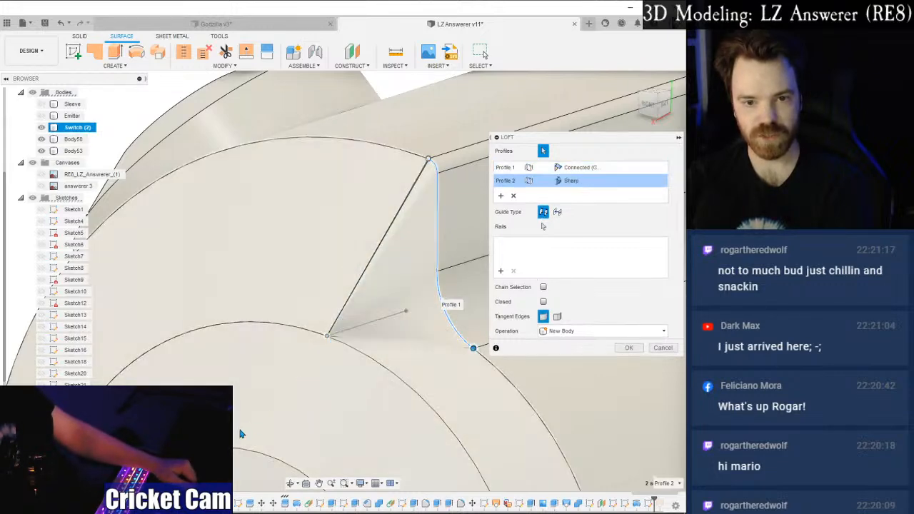
scroll(218, 268, down, 2)
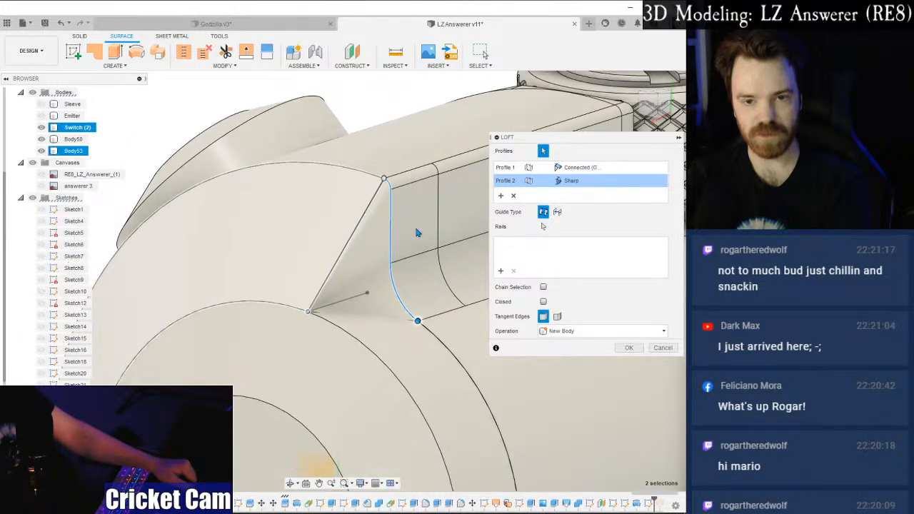
click(561, 319)
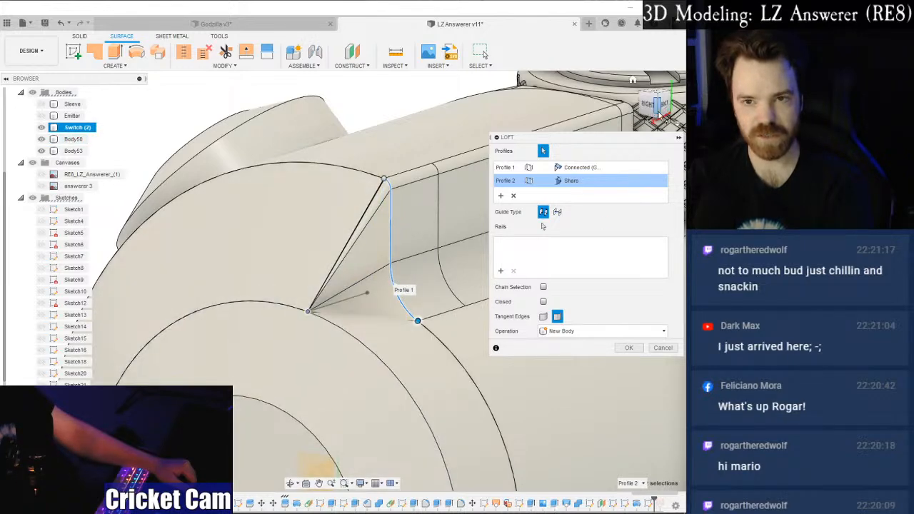
mouse_move(643, 108)
mouse_down()
mouse_move(657, 123)
mouse_move(670, 106)
mouse_move(654, 123)
mouse_move(635, 108)
mouse_move(650, 107)
mouse_move(641, 112)
mouse_up()
shift+middle_drag(543, 226, 571, 247)
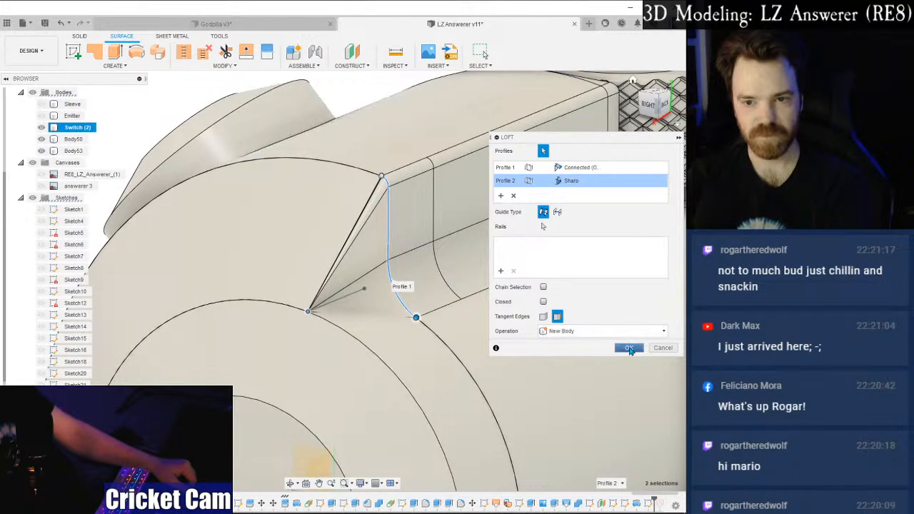
click(628, 348)
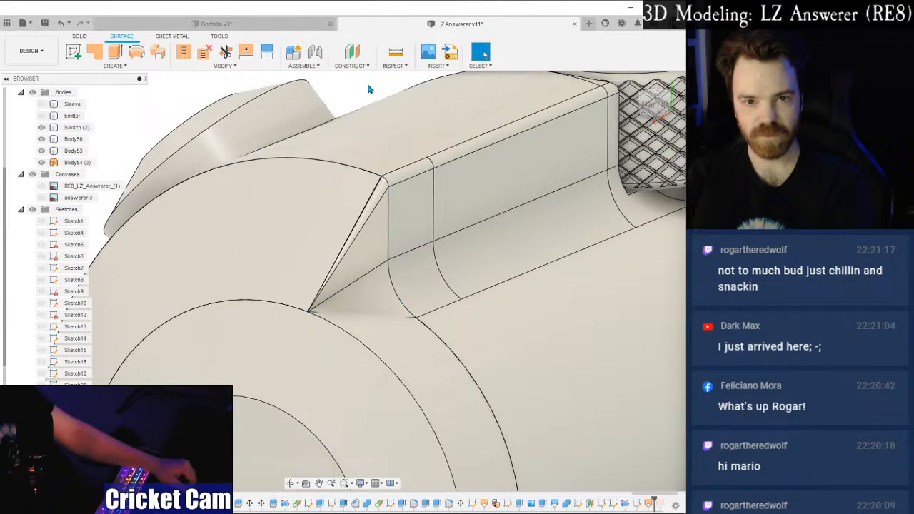
Examine from several angles, with Body53 temporarily hidden, how the lofted surface joins the raised rail and the round end body.
scroll(371, 93, up, 3)
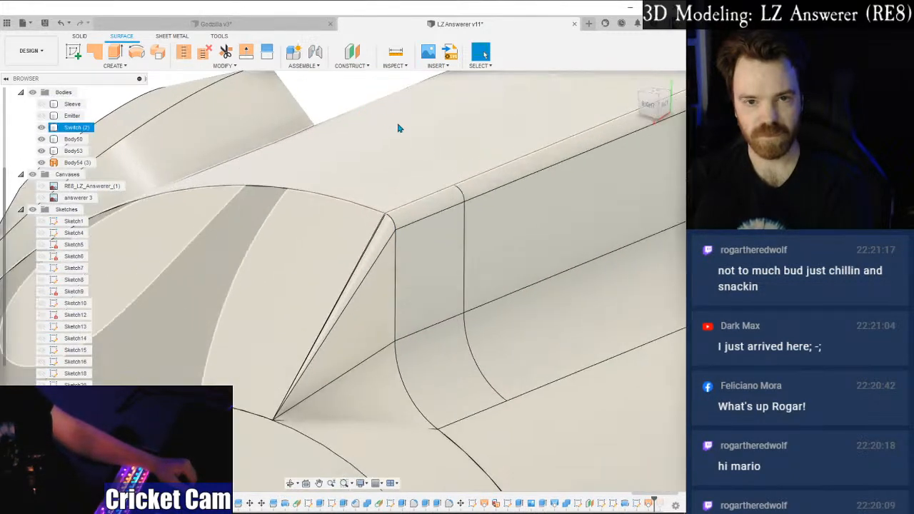
drag(648, 111, 676, 118)
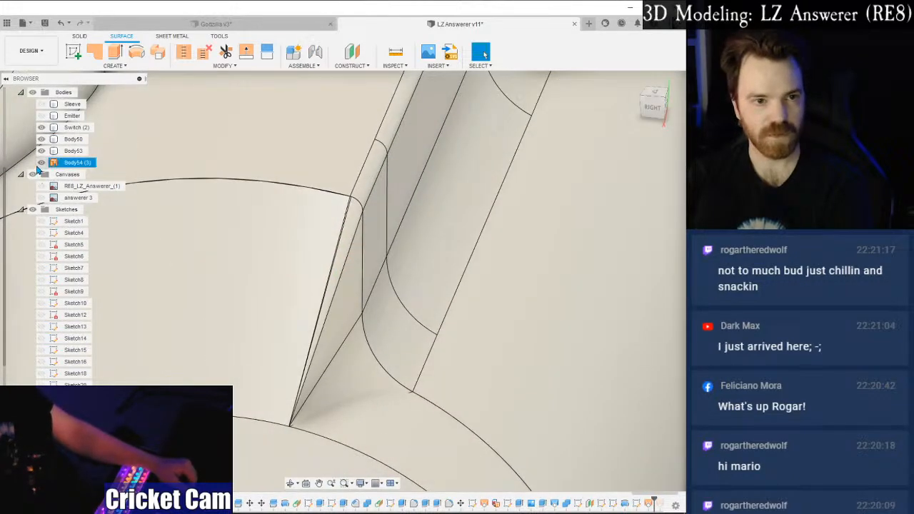
click(74, 127)
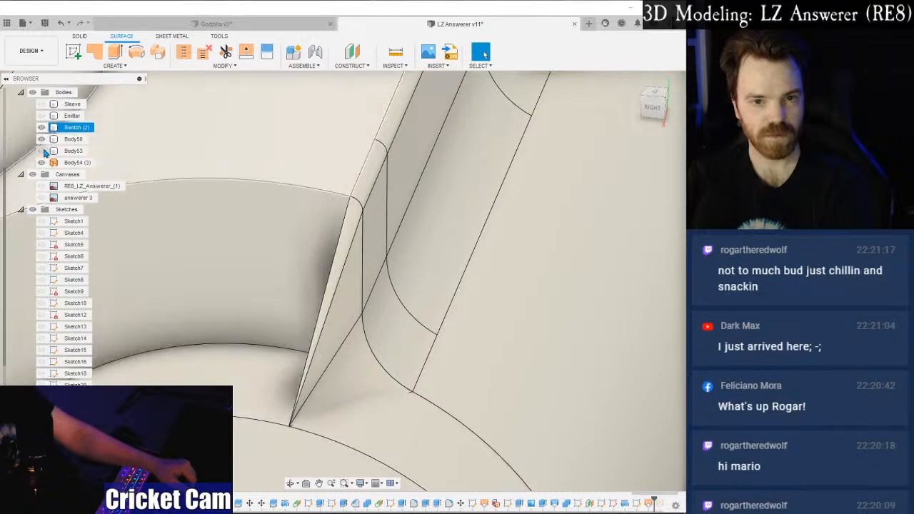
drag(653, 112, 637, 120)
shift+middle_drag(343, 281, 384, 176)
scroll(384, 176, down, 5)
click(163, 263)
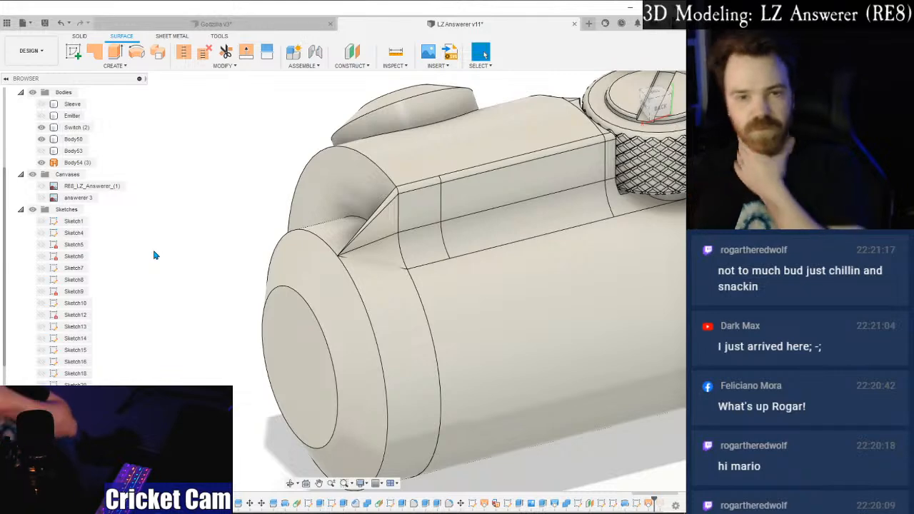
mouse_move(668, 109)
mouse_down()
mouse_move(722, 113)
mouse_move(765, 86)
mouse_move(757, 95)
mouse_up()
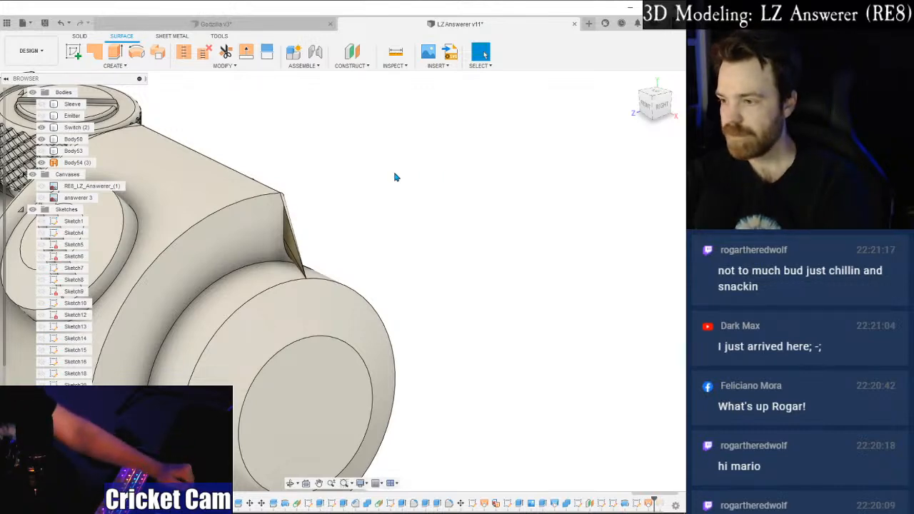
middle_drag(314, 170, 486, 98)
scroll(452, 243, down, 1)
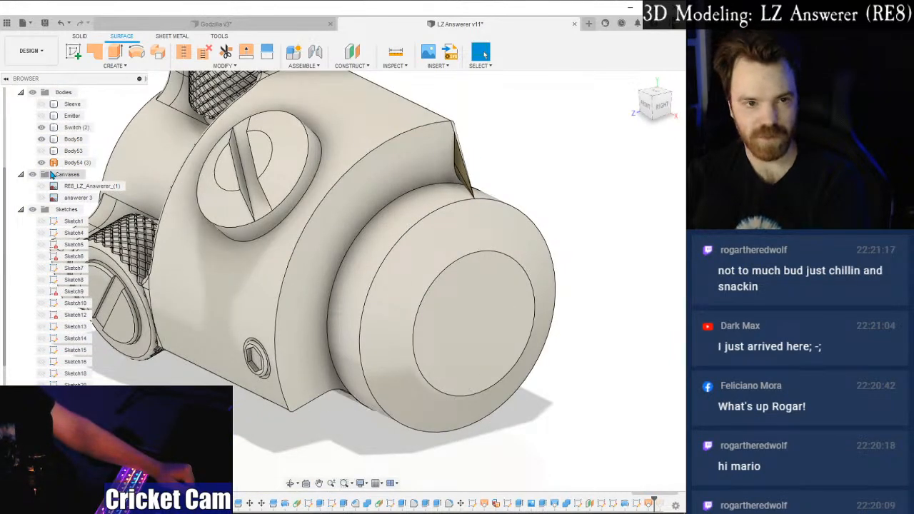
drag(648, 113, 568, 114)
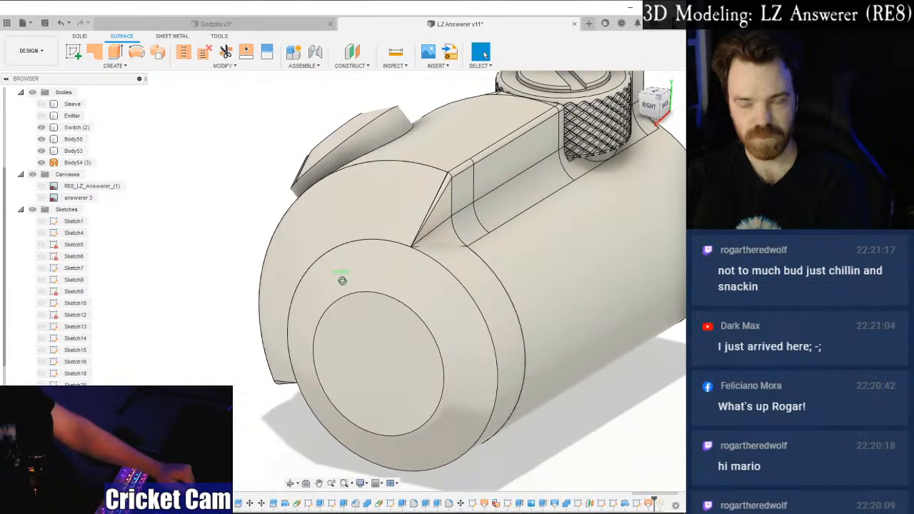
Examine from several angles how the lofted surface meets the raised rail, the revolved body and the round end body.
scroll(459, 183, up, 5)
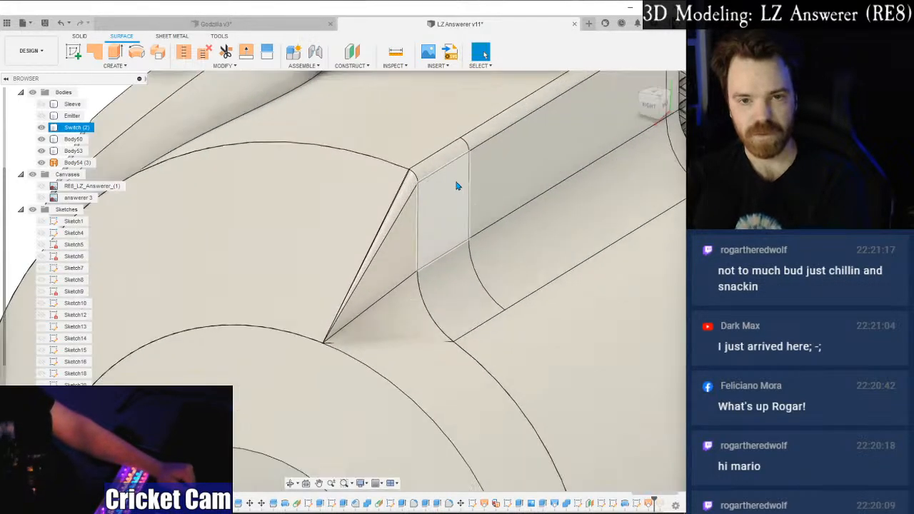
scroll(317, 218, down, 2)
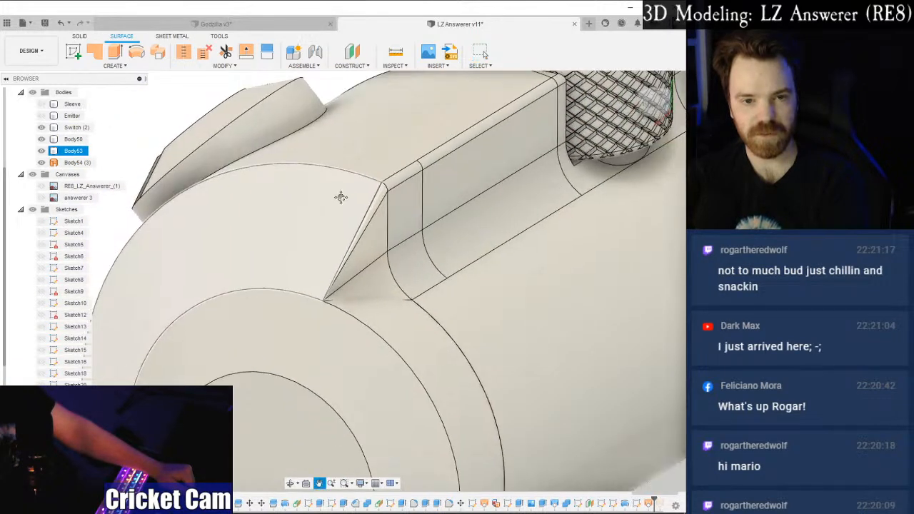
middle_drag(341, 198, 422, 149)
scroll(422, 166, down, 3)
scroll(560, 195, down, 2)
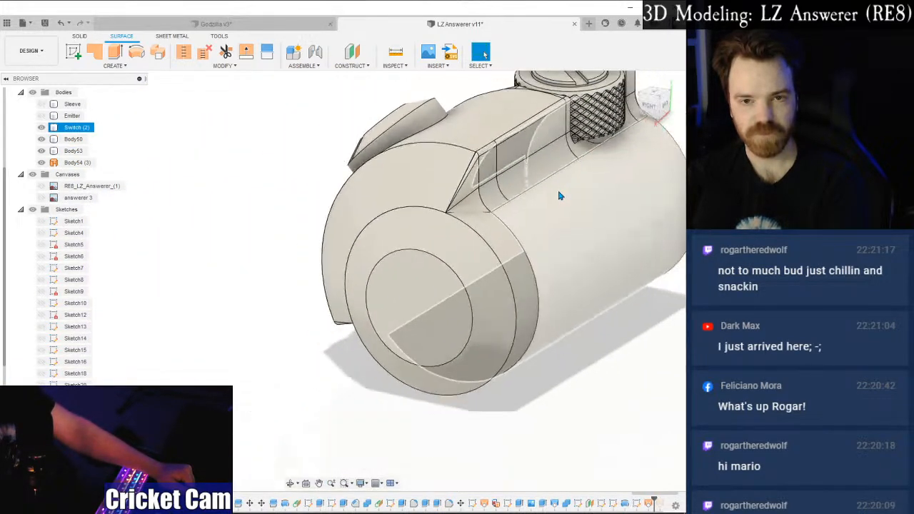
mouse_move(560, 195)
shift+middle_down()
mouse_move(343, 221)
mouse_move(314, 286)
mouse_move(275, 277)
mouse_move(329, 285)
mouse_move(383, 268)
mouse_move(440, 211)
mouse_move(493, 207)
mouse_move(533, 222)
shift+middle_up()
mouse_move(342, 280)
shift+middle_down()
mouse_move(243, 286)
mouse_move(308, 300)
mouse_move(351, 338)
shift+middle_up()
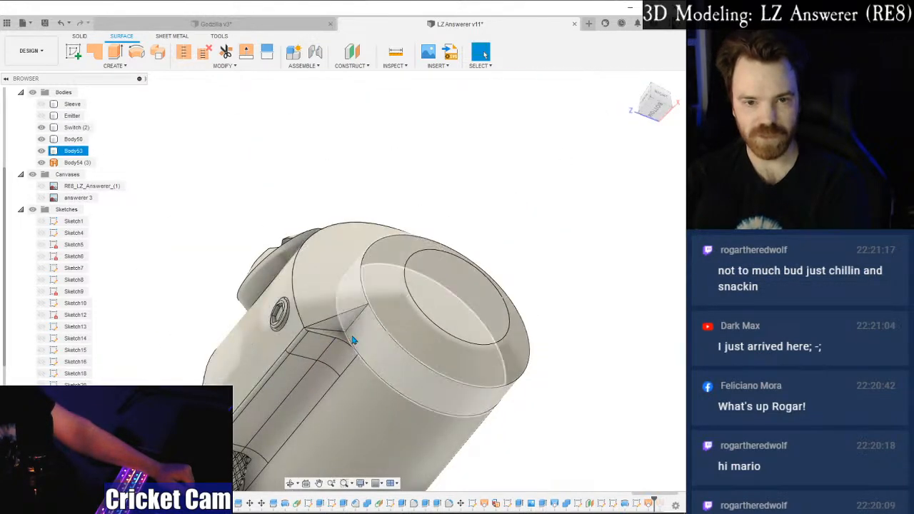
mouse_move(343, 281)
shift+middle_down()
mouse_move(328, 272)
mouse_move(336, 250)
mouse_move(342, 280)
shift+middle_up()
scroll(447, 280, up, 5)
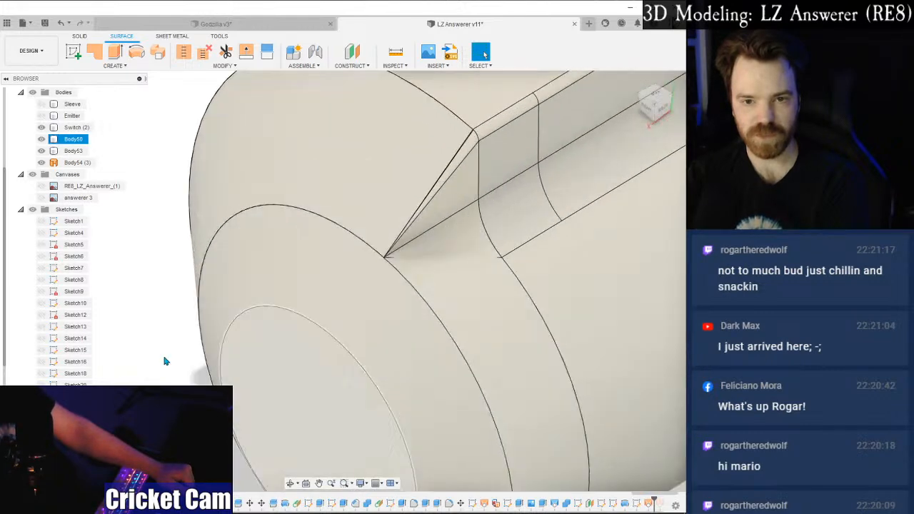
scroll(123, 366, up, 2)
scroll(224, 300, down, 5)
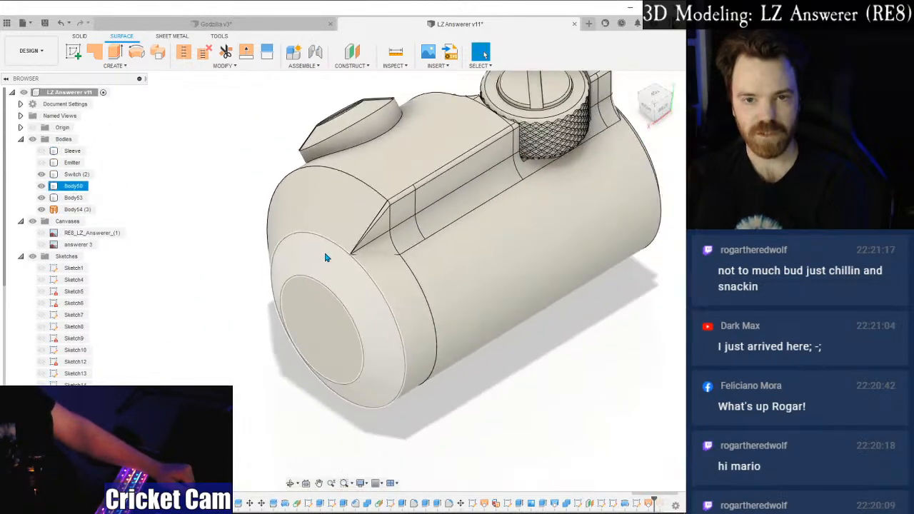
drag(663, 98, 678, 87)
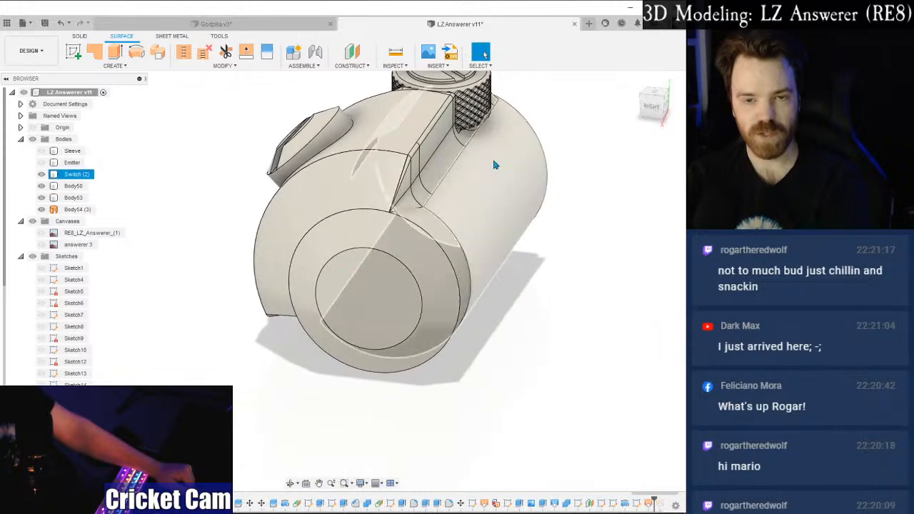
middle_drag(329, 223, 365, 270)
drag(645, 106, 667, 105)
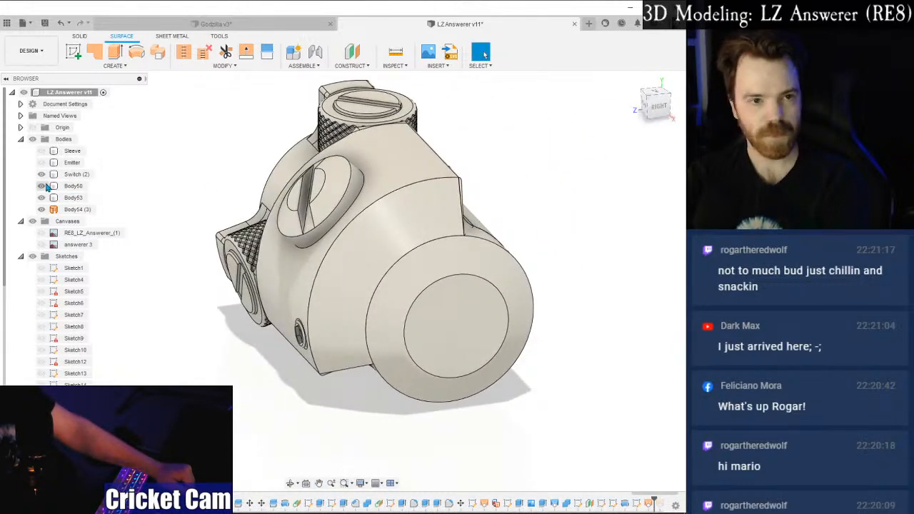
Hide the Switch body and Body50, and delete the revolved body's triangular end face next to the loft.
click(42, 186)
click(41, 186)
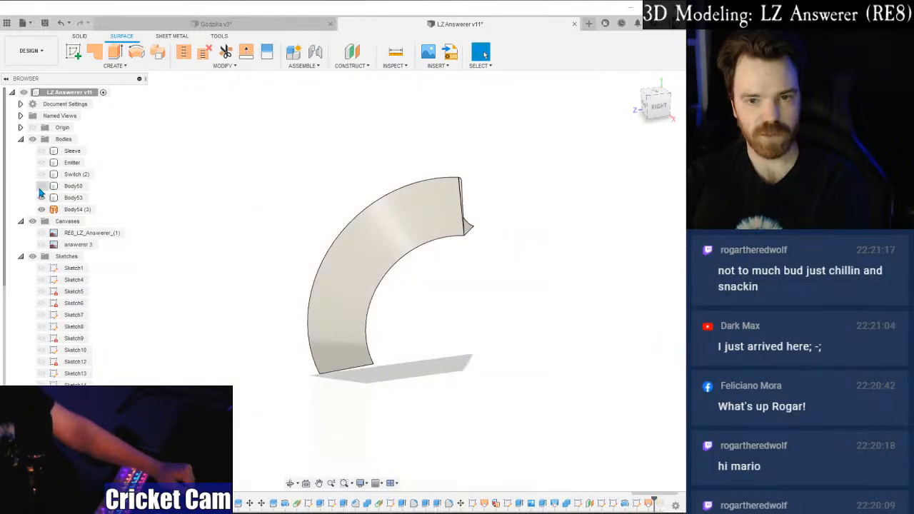
drag(657, 113, 704, 105)
click(655, 104)
click(295, 206)
mouse_move(655, 103)
mouse_down()
mouse_move(662, 108)
mouse_move(649, 118)
mouse_move(663, 104)
mouse_up()
scroll(243, 223, up, 6)
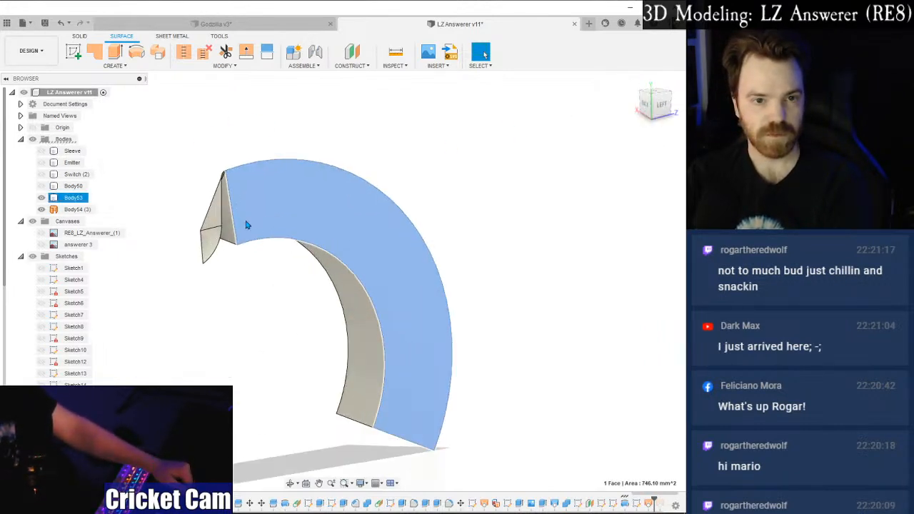
click(223, 244)
key(Delete)
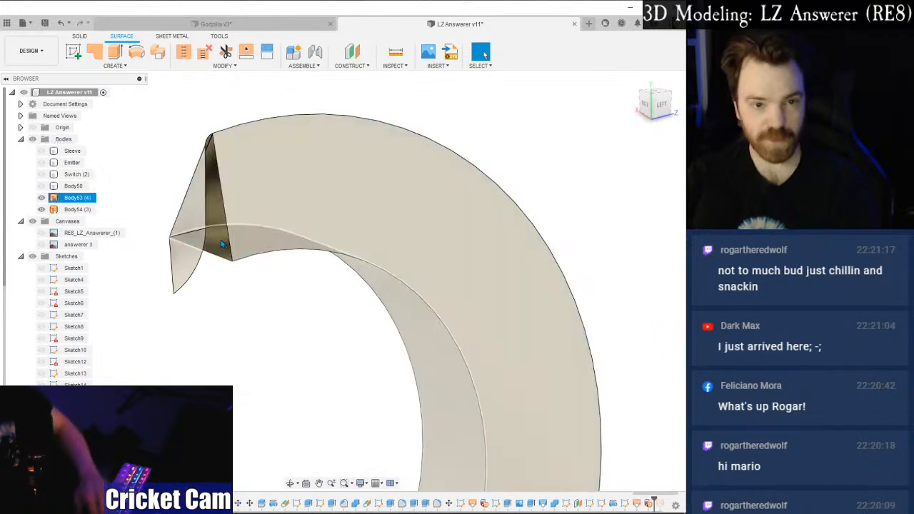
Loft a surface as a new body between the lofted surface's lower edge and the bottom edge of the triangular opening.
click(114, 66)
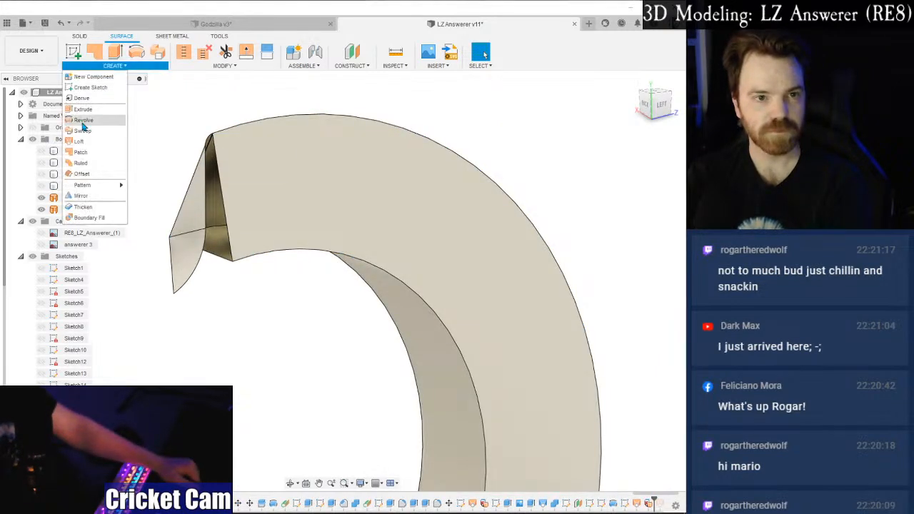
click(82, 136)
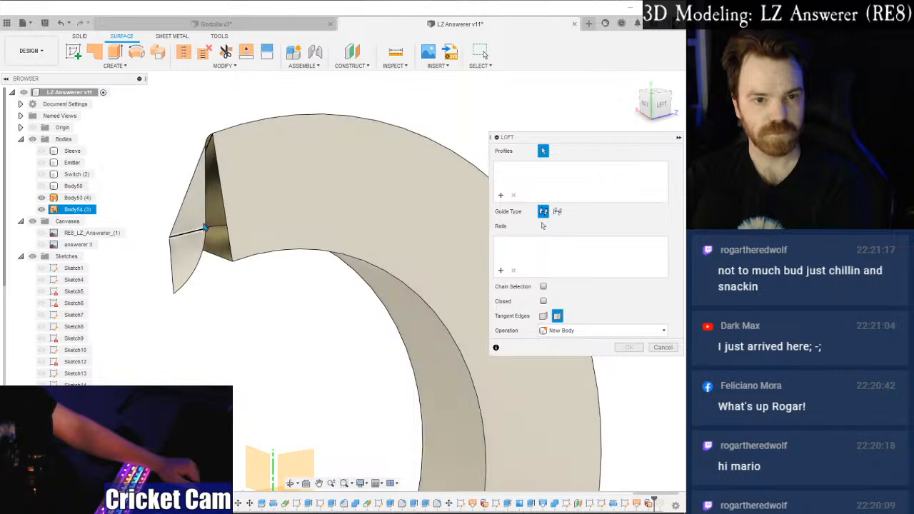
mouse_move(657, 107)
mouse_down()
mouse_move(649, 110)
mouse_move(652, 91)
mouse_up()
click(145, 193)
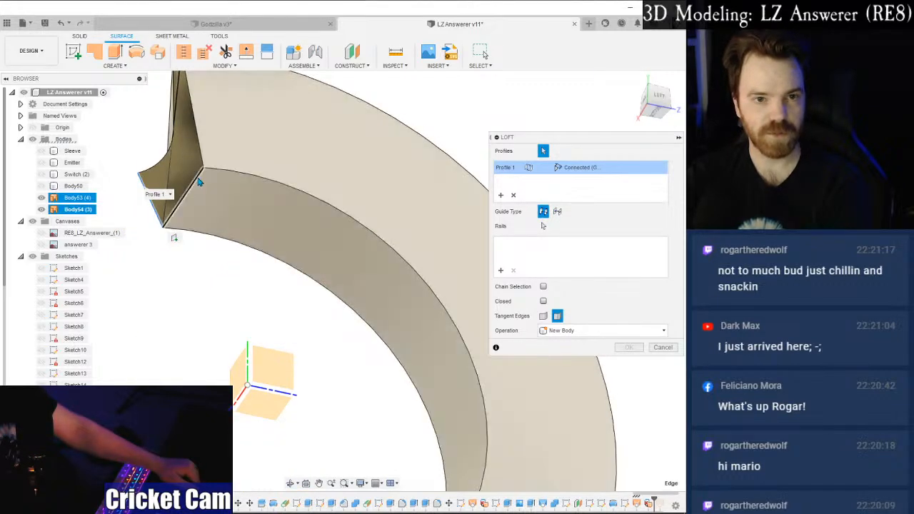
click(201, 174)
click(629, 348)
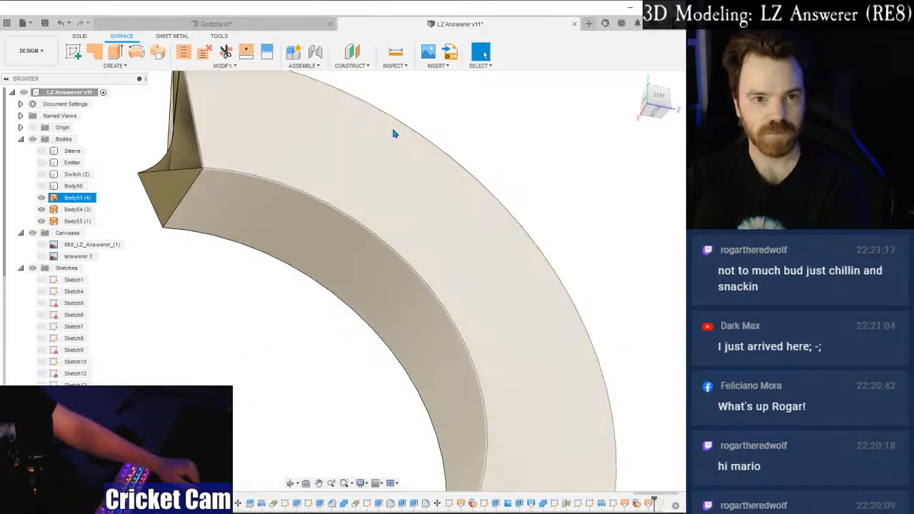
shift+middle_drag(394, 129, 549, 248)
click(657, 105)
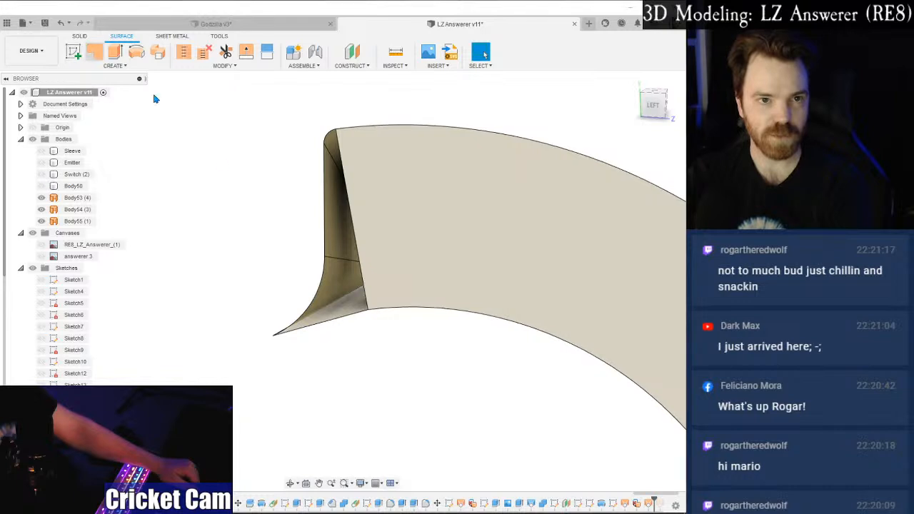
click(95, 53)
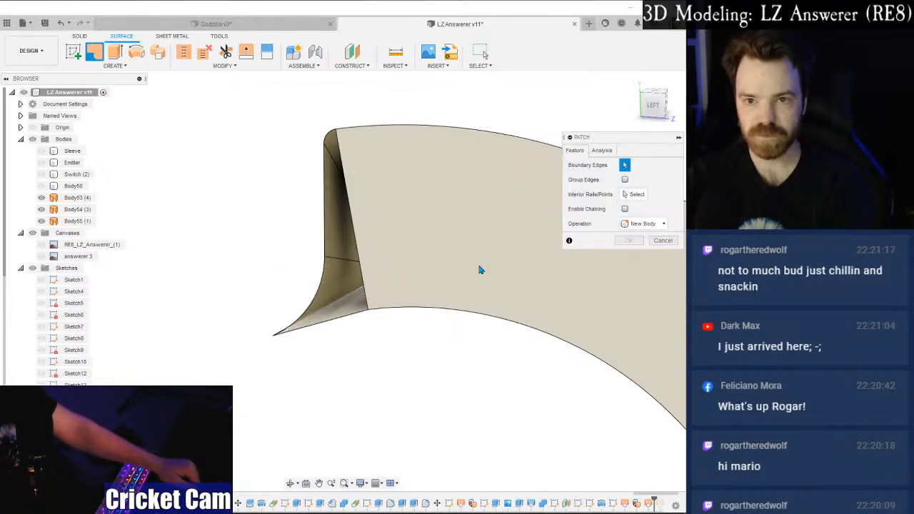
click(343, 319)
click(332, 168)
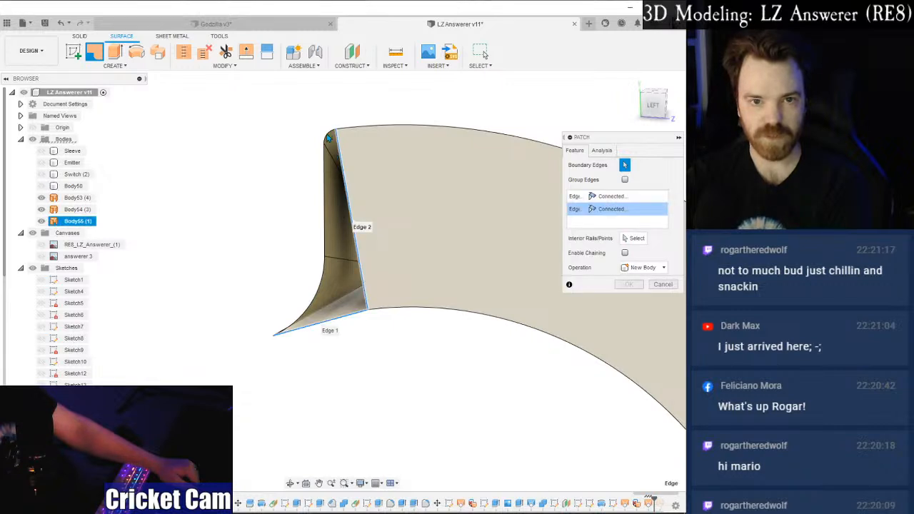
drag(656, 101, 671, 111)
scroll(377, 163, up, 5)
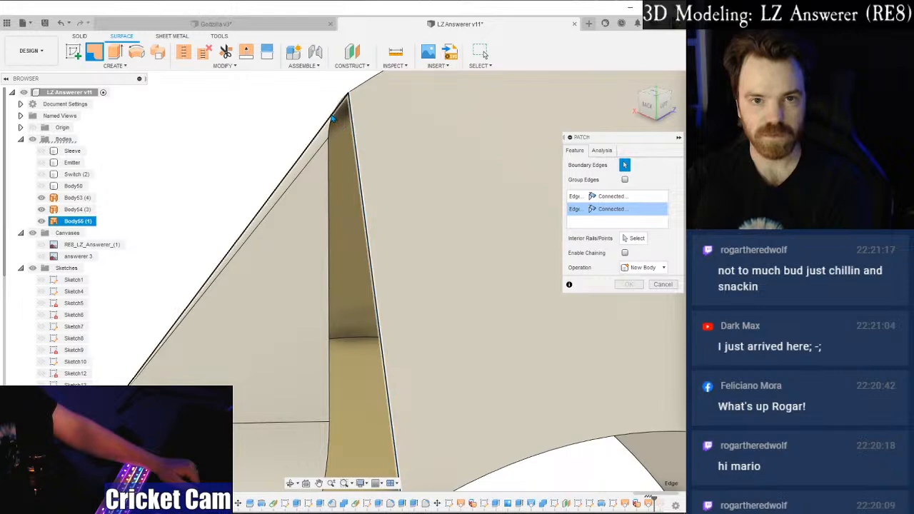
scroll(331, 301, down, 5)
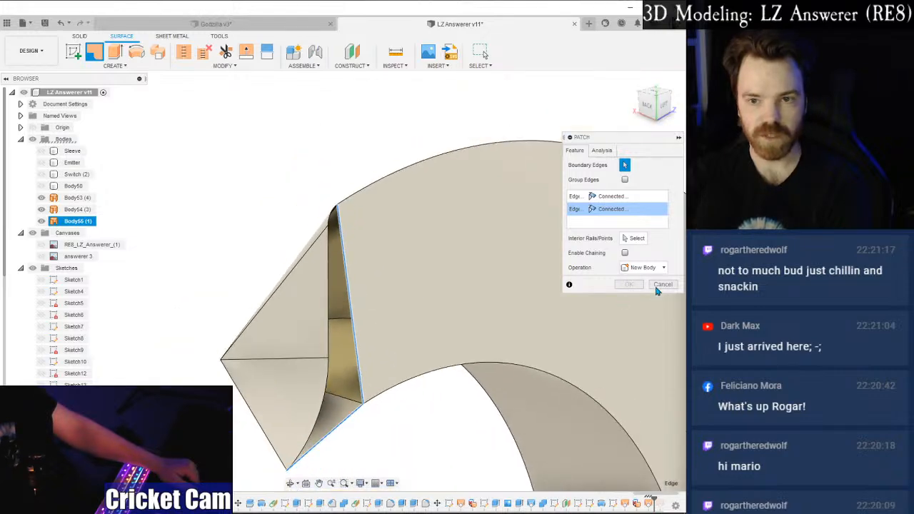
click(655, 285)
Examine from several angles how the lofted surfaces line up with the sloped edge and corners of the revolved body.
mouse_move(649, 107)
mouse_down()
mouse_move(669, 118)
mouse_move(655, 116)
mouse_up()
shift+middle_drag(343, 281, 343, 281)
scroll(320, 273, up, 3)
scroll(319, 273, up, 4)
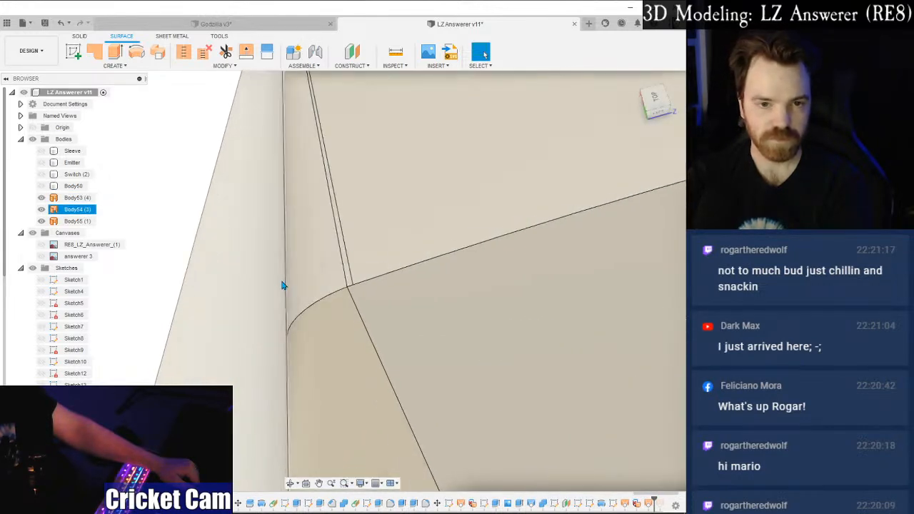
scroll(358, 284, down, 5)
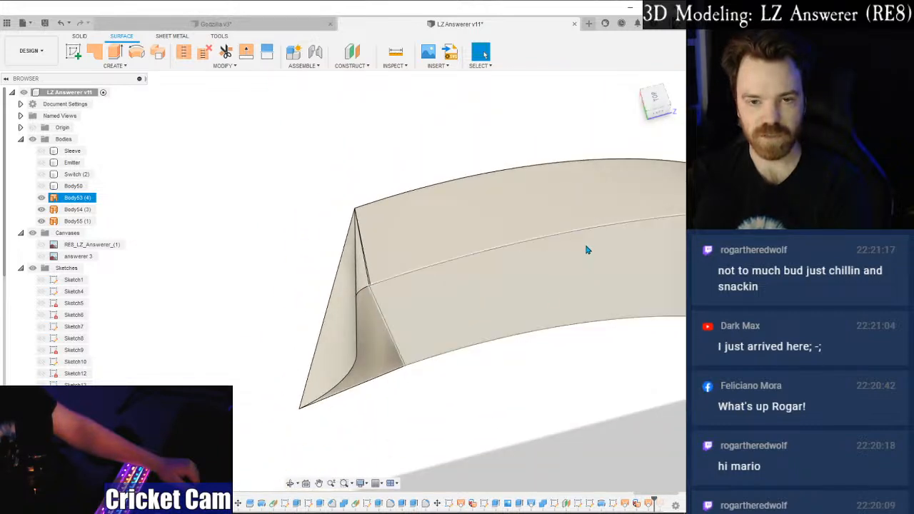
scroll(592, 261, down, 1)
drag(658, 106, 655, 91)
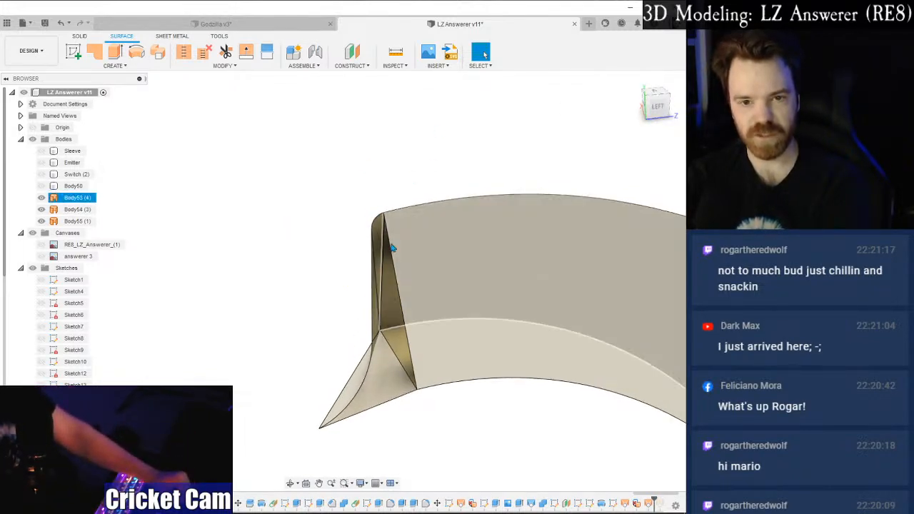
mouse_move(666, 100)
mouse_down()
mouse_move(674, 102)
mouse_move(666, 114)
mouse_up()
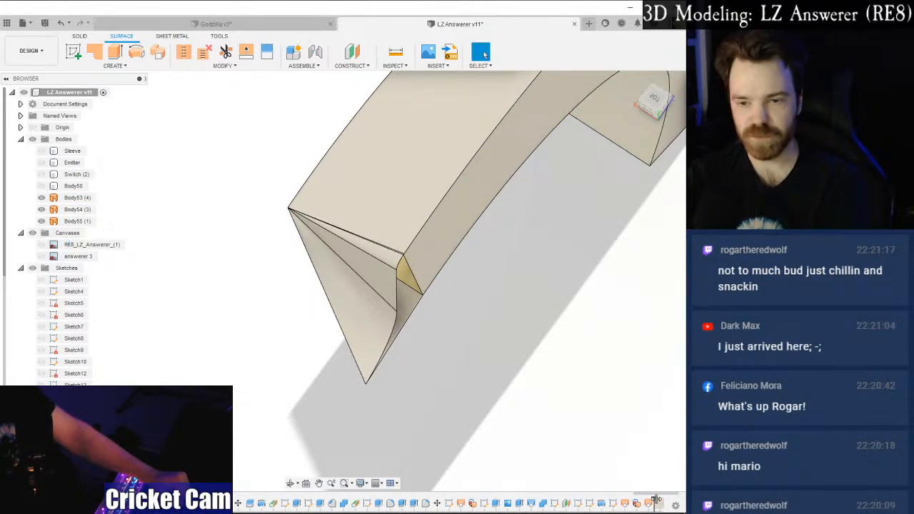
Roll the design history back to the loft between the rail's curved edge and the triangle corner, and open that loft for editing.
drag(634, 502, 624, 505)
click(626, 504)
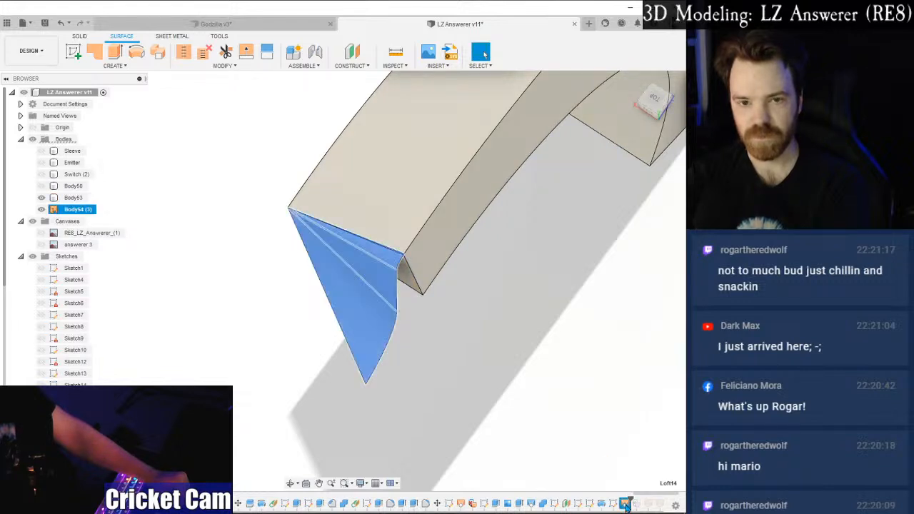
right_click(626, 504)
click(623, 419)
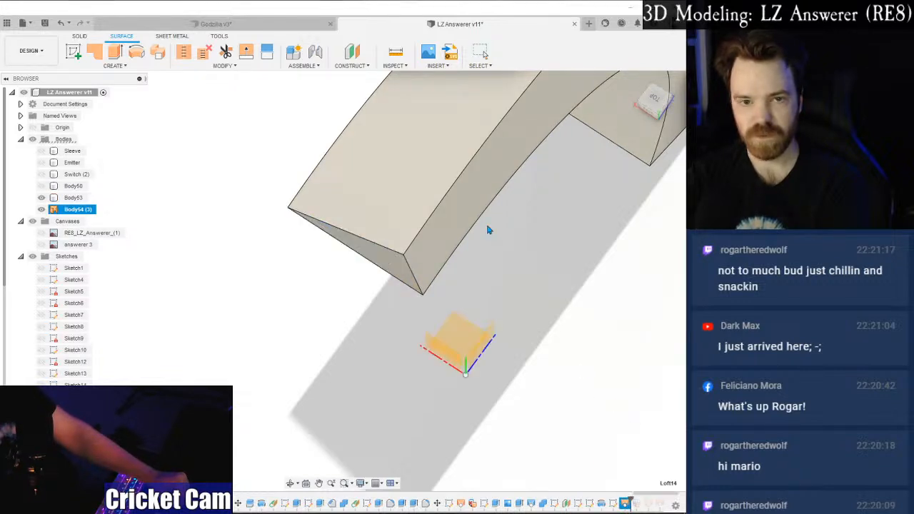
Try the revolved body's upper corner point as a third loft profile, and remove that profile from the loft.
scroll(408, 259, up, 3)
scroll(421, 265, up, 3)
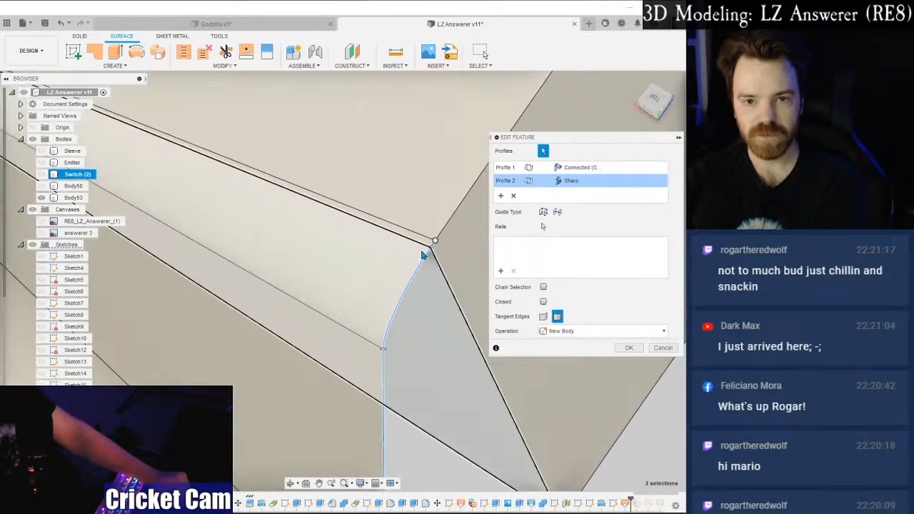
click(436, 250)
scroll(451, 304, down, 5)
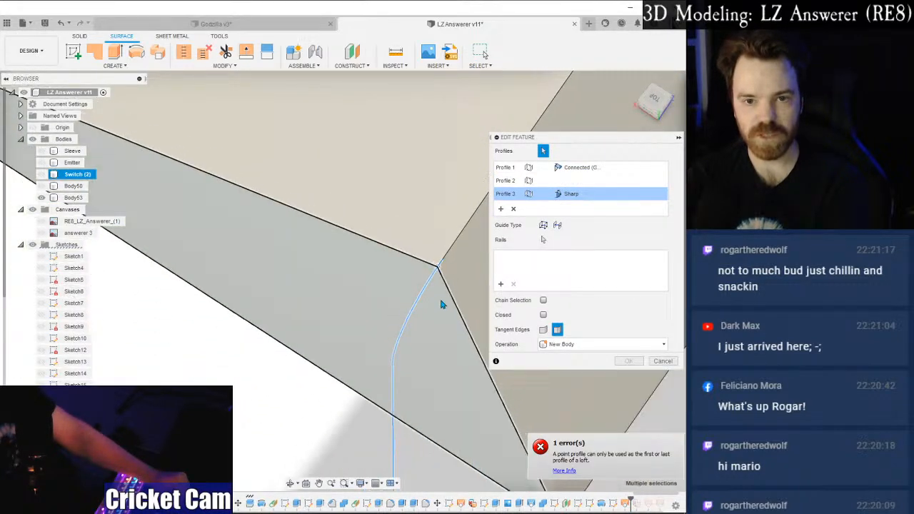
middle_drag(362, 312, 380, 257)
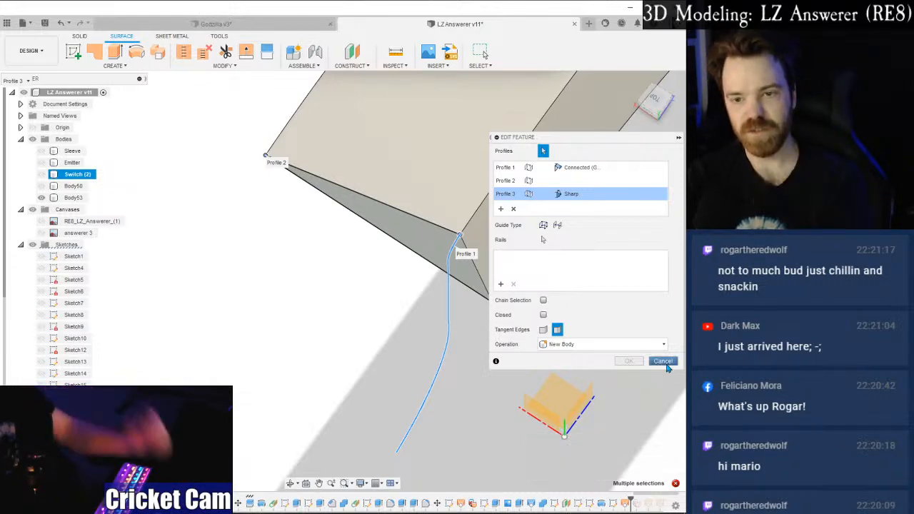
click(513, 210)
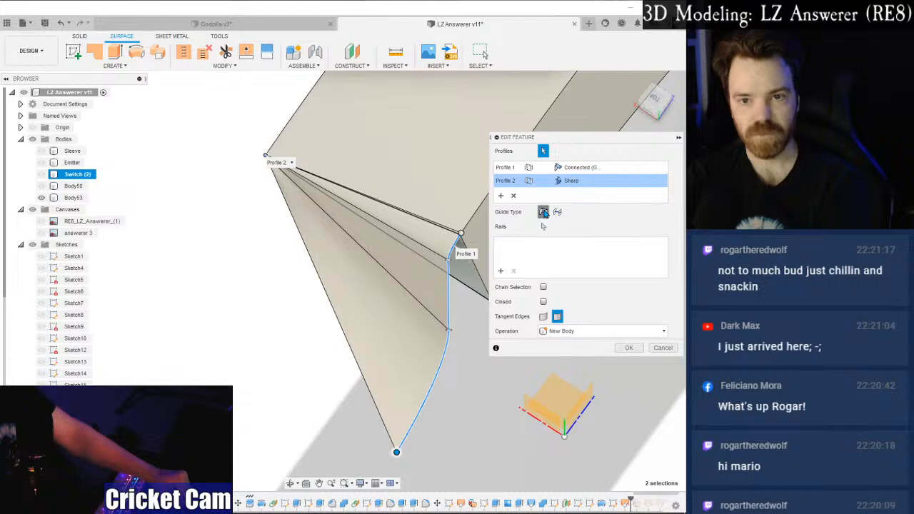
Add the revolved body's long edge between the two loft profiles as a guide rail, and apply the loft edit.
click(544, 212)
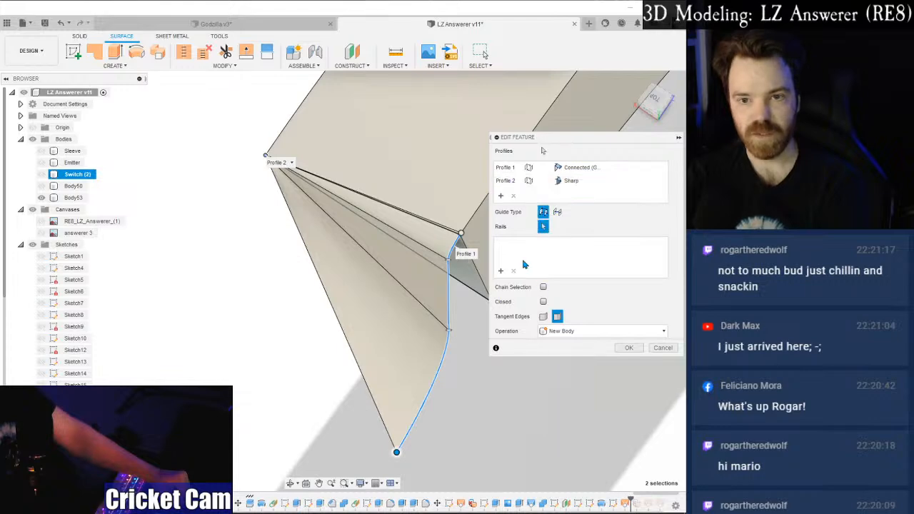
click(432, 226)
drag(658, 107, 736, 105)
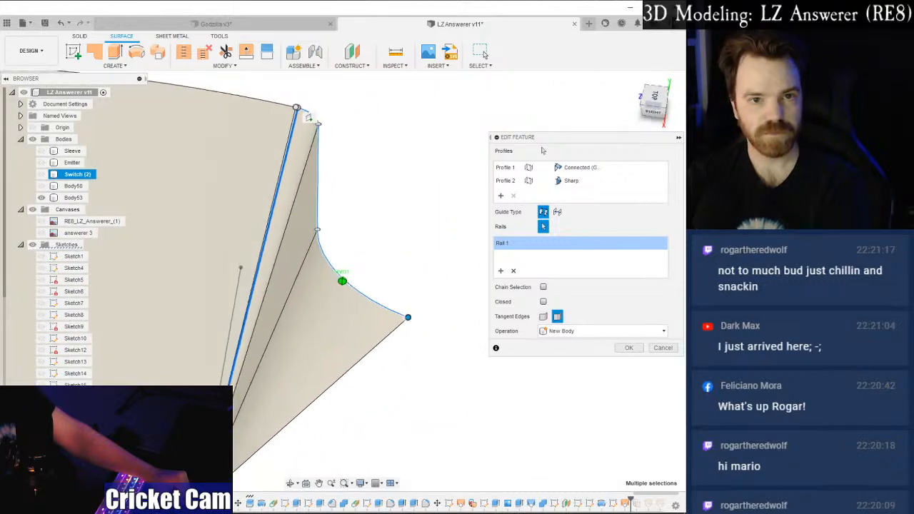
scroll(315, 122, up, 5)
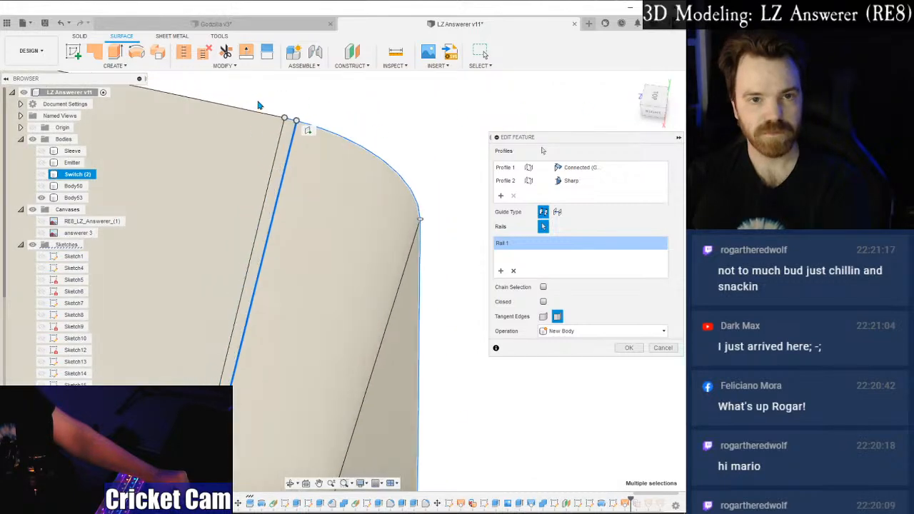
scroll(368, 171, down, 8)
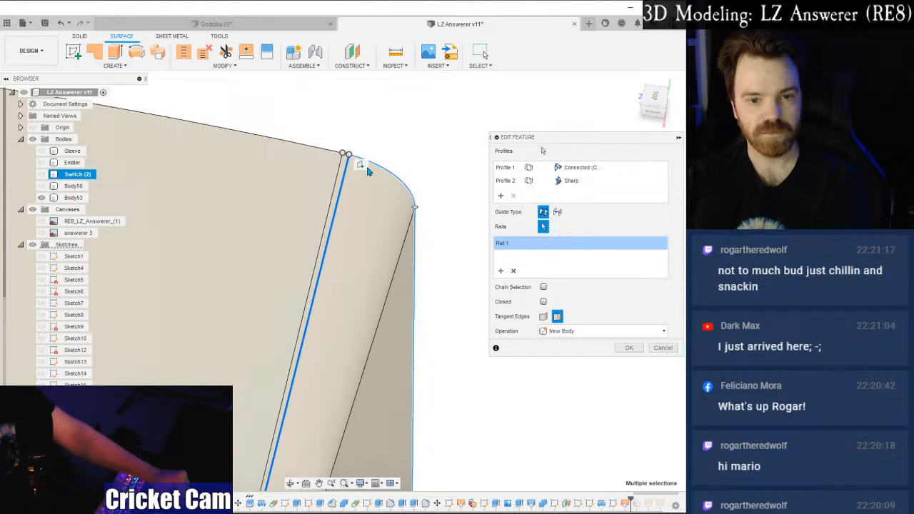
middle_drag(343, 293, 355, 147)
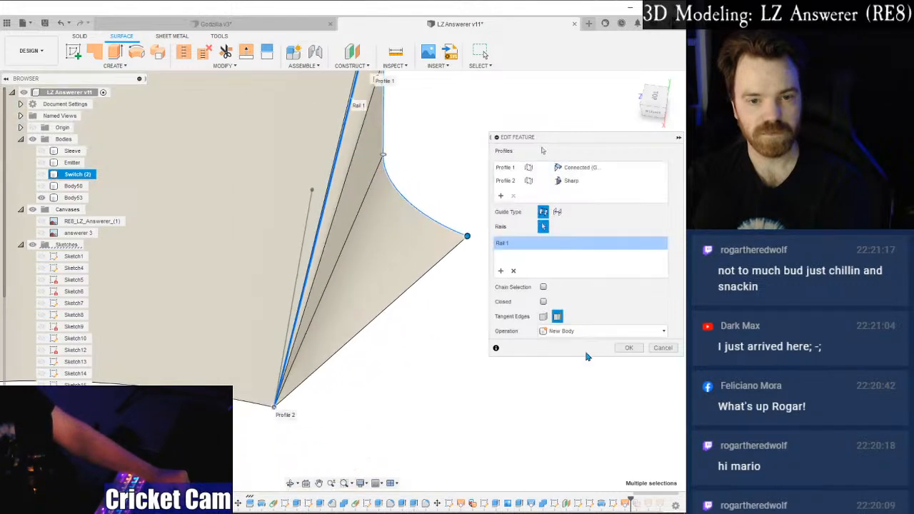
click(628, 349)
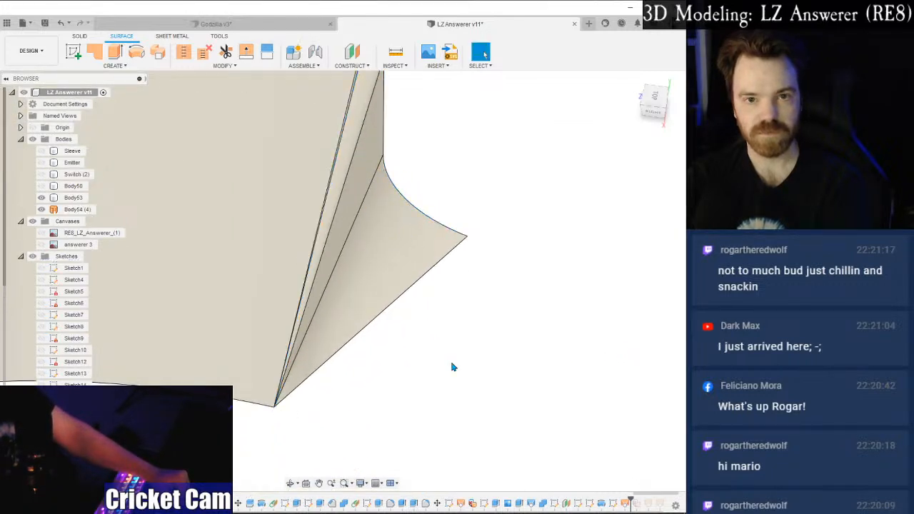
Roll the design history forward to its end, and back to just before the last surface feature.
shift+middle_drag(633, 101, 521, 125)
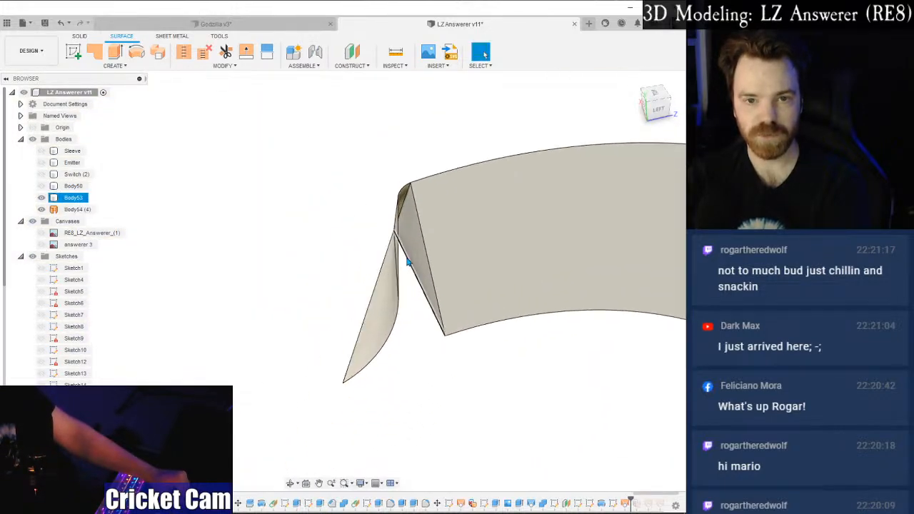
drag(629, 498, 672, 499)
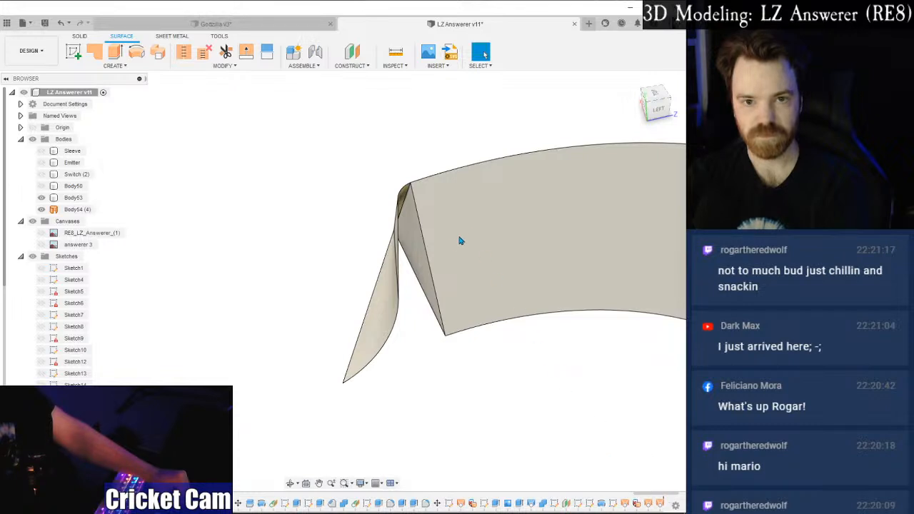
double_click(658, 499)
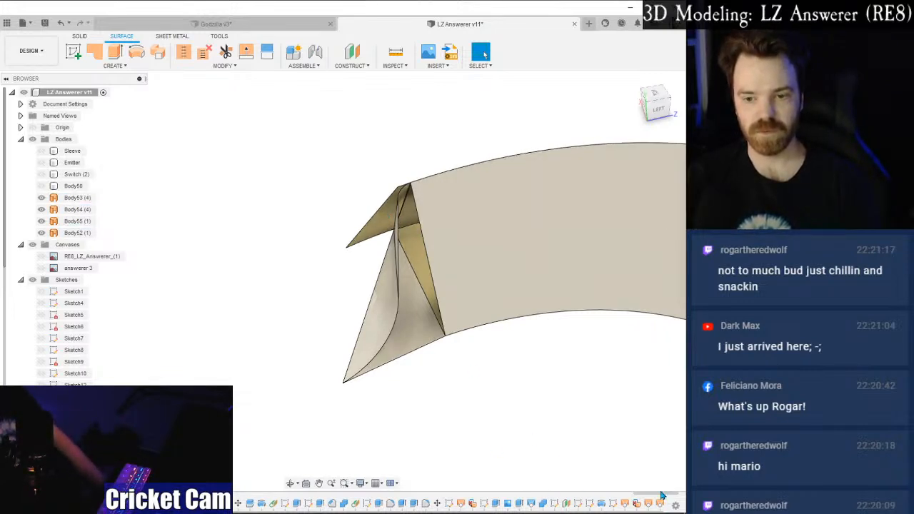
scroll(660, 496, down, 2)
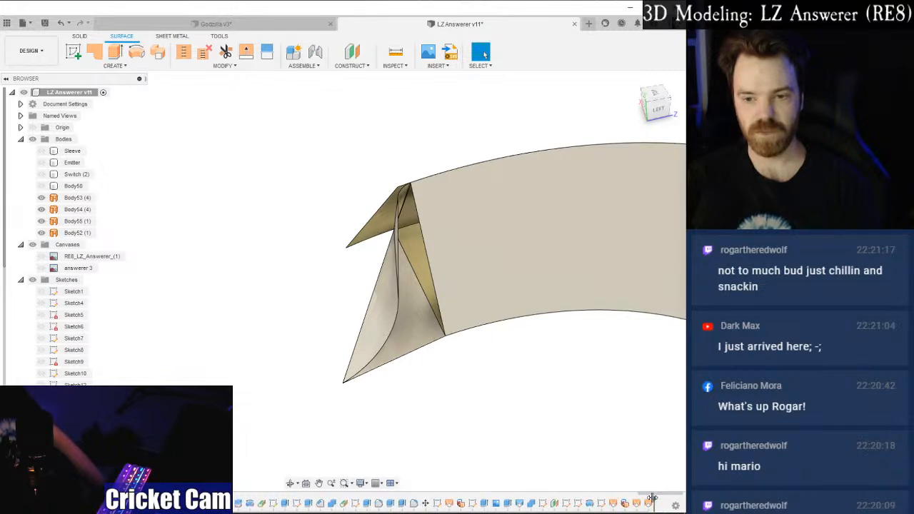
drag(640, 499, 641, 500)
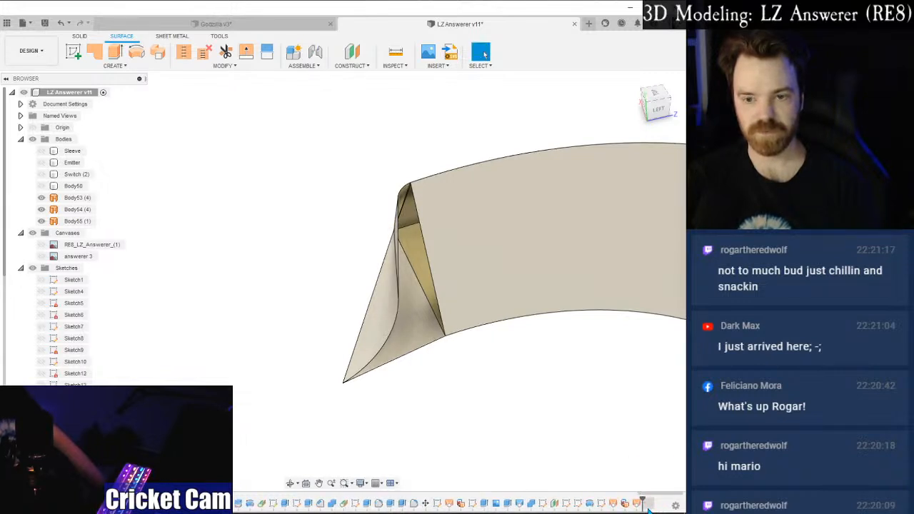
Try to loft a new surface between the revolved body's slanted end edge and the curved edge of the lofted surface.
click(476, 217)
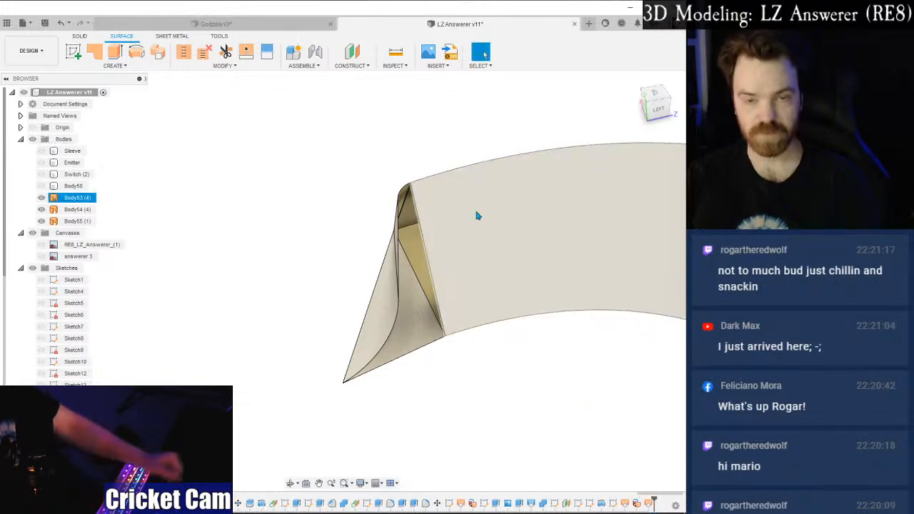
scroll(476, 216, up, 3)
click(377, 167)
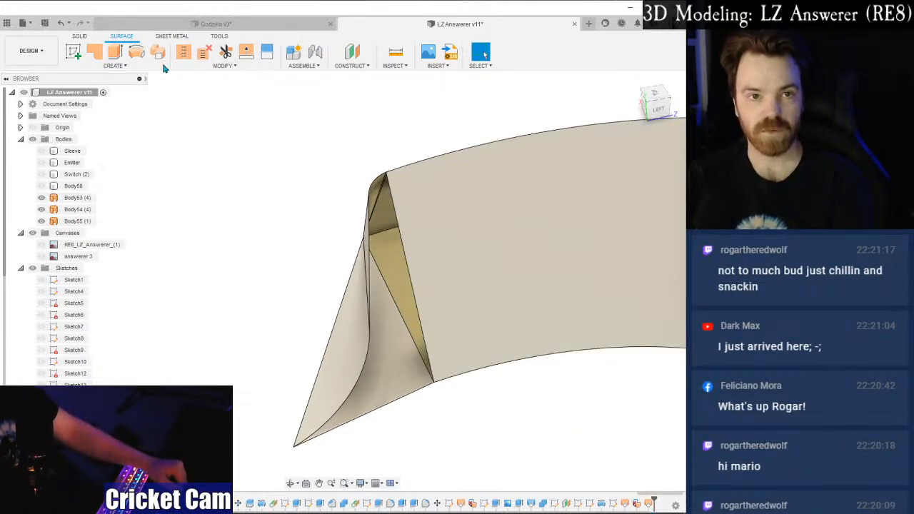
click(112, 65)
click(95, 140)
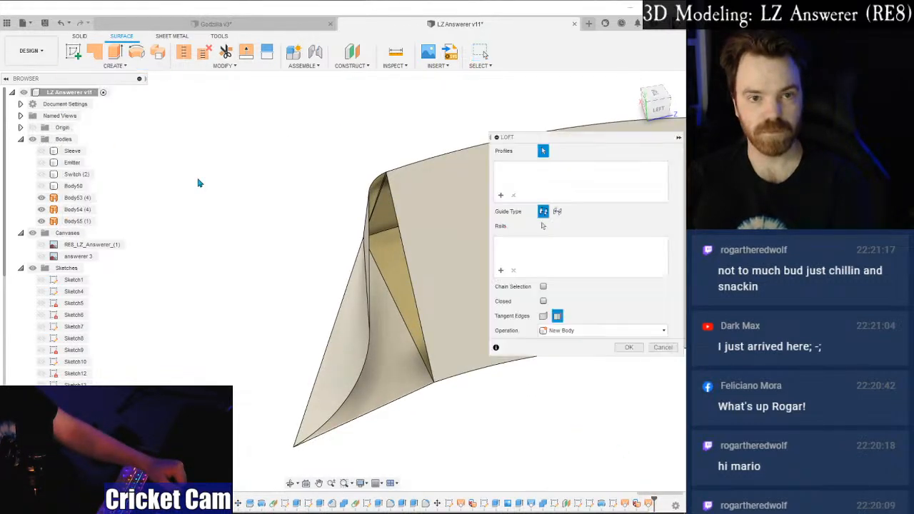
click(395, 222)
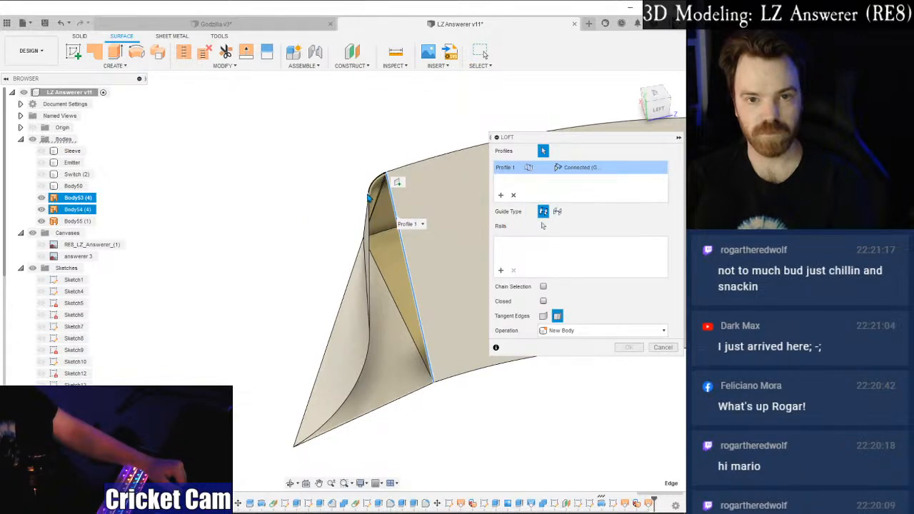
click(370, 222)
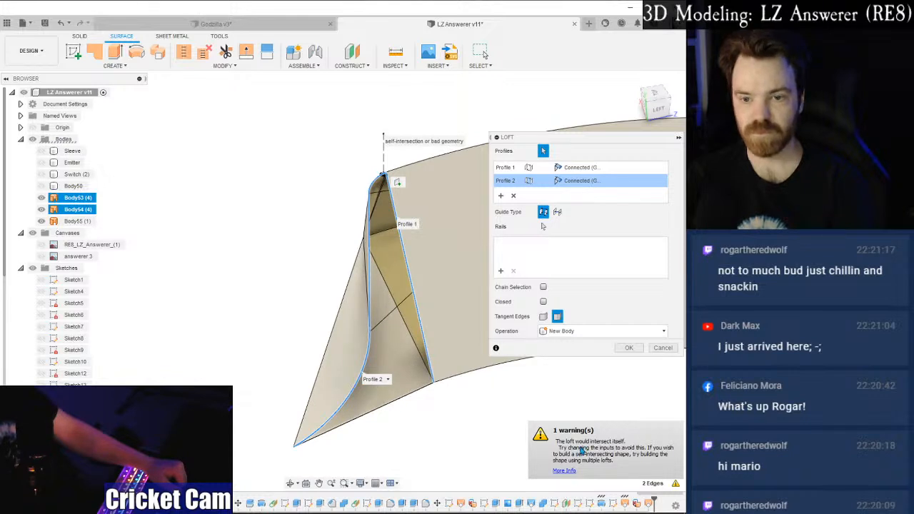
click(663, 348)
drag(655, 96, 650, 114)
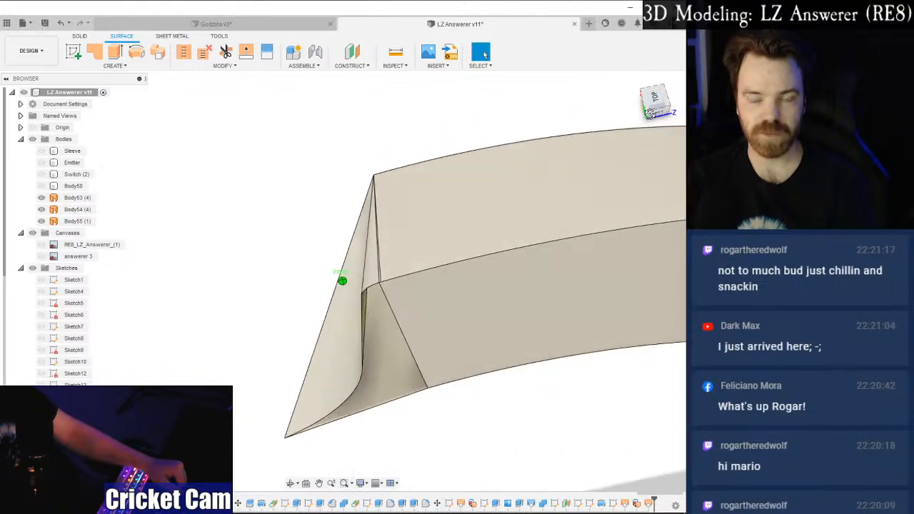
scroll(440, 329, up, 5)
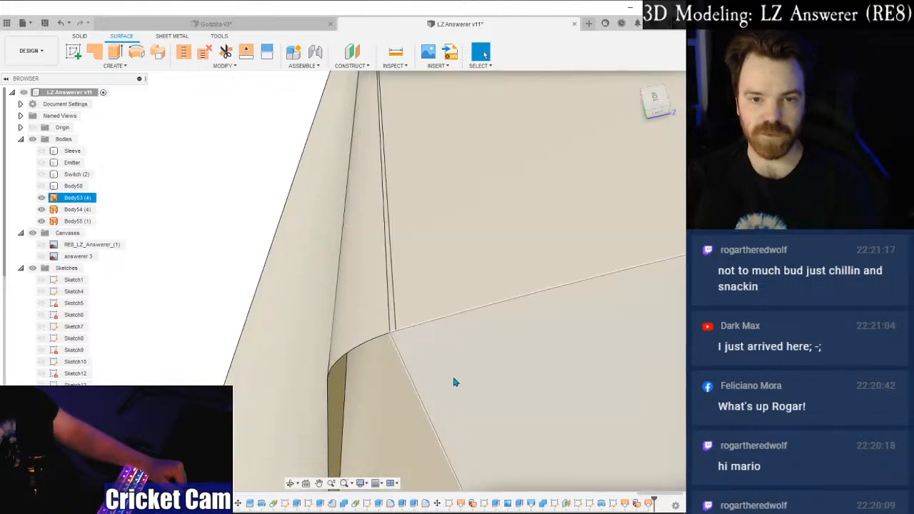
scroll(456, 382, down, 2)
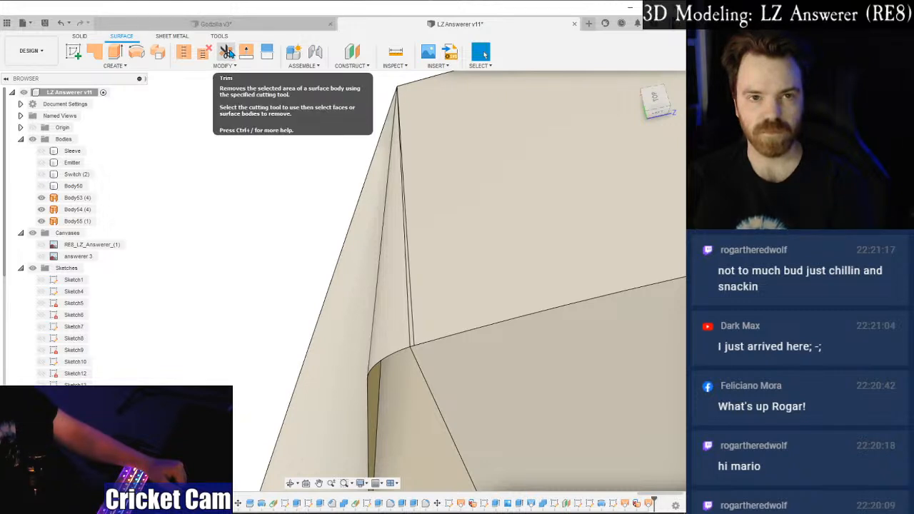
click(227, 52)
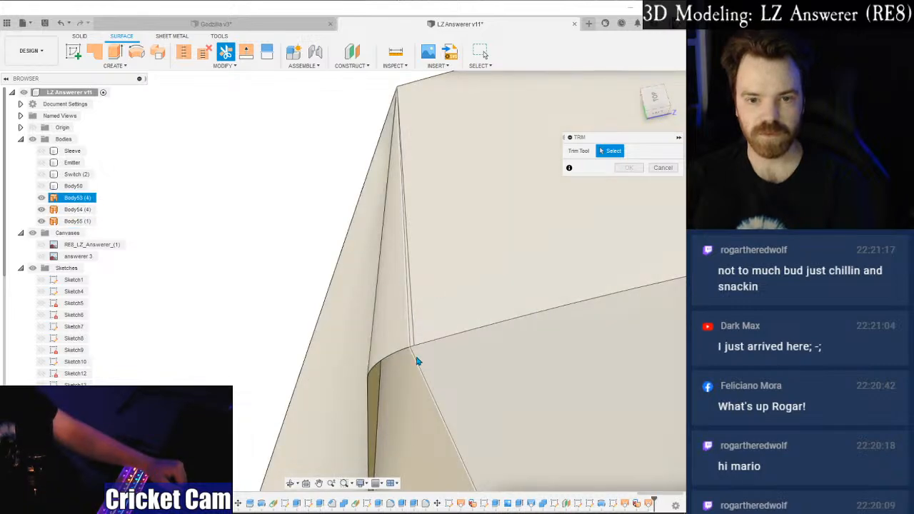
click(401, 327)
click(663, 168)
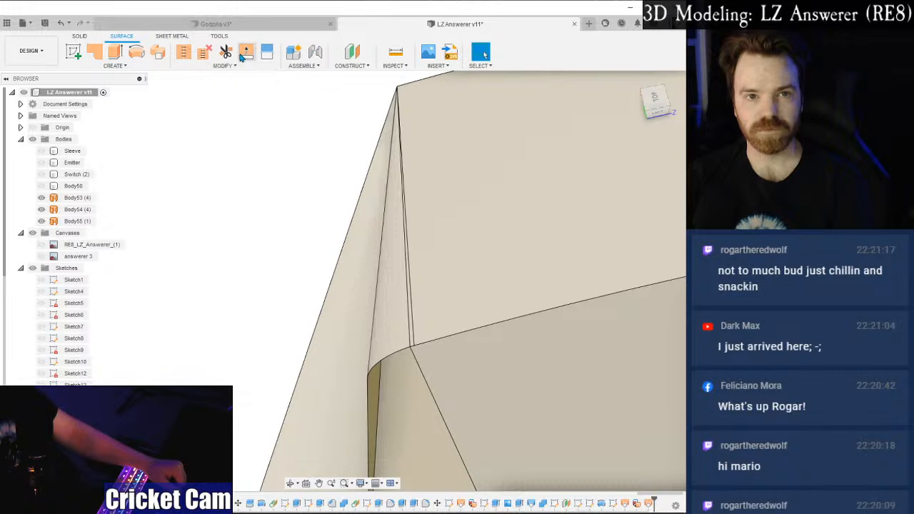
click(269, 53)
click(397, 320)
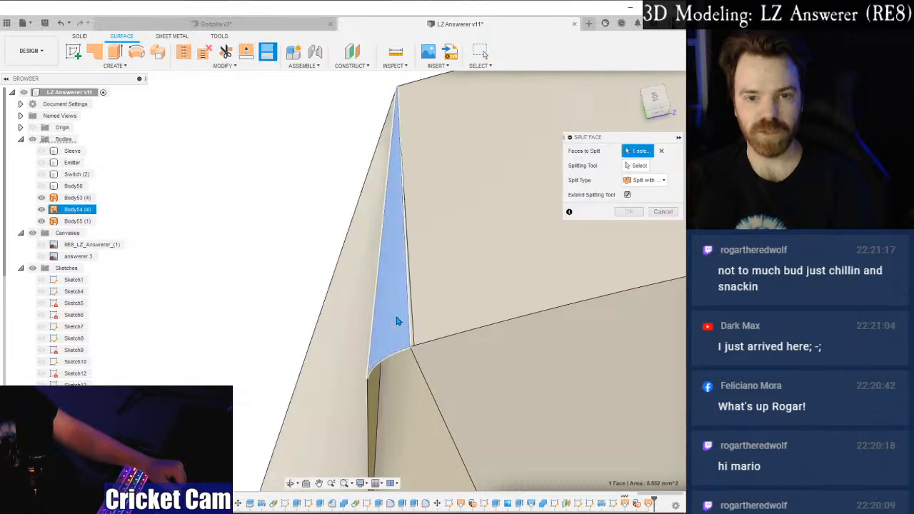
click(671, 212)
Delete the thin sliver face of the lofted surface that runs along the revolved body's upper end edge.
scroll(449, 336, up, 5)
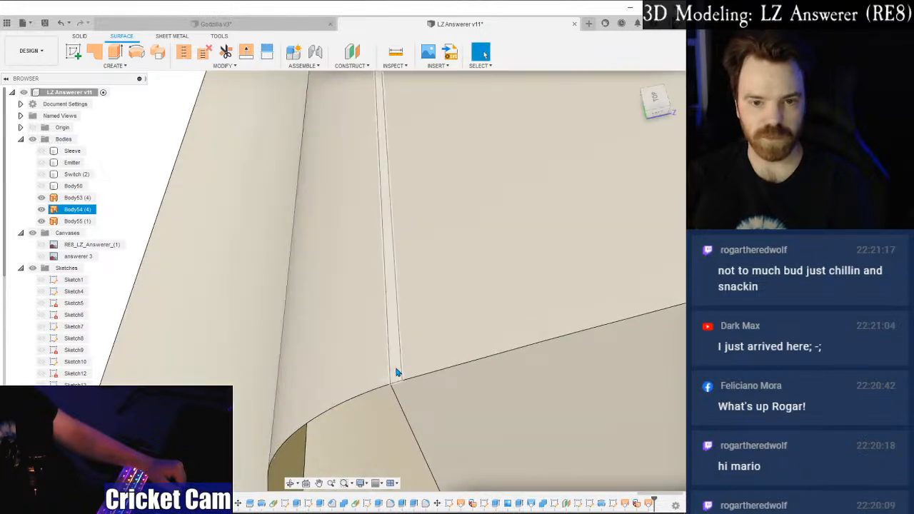
key(Delete)
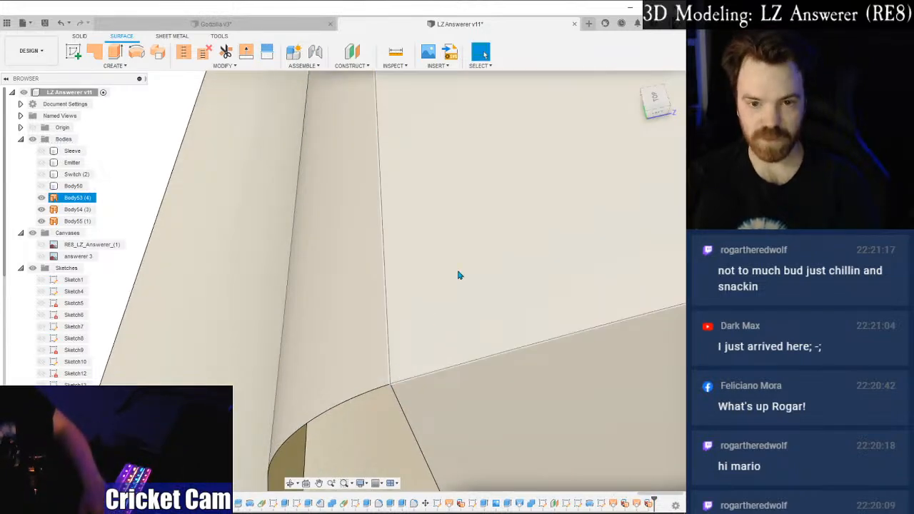
scroll(439, 307, down, 6)
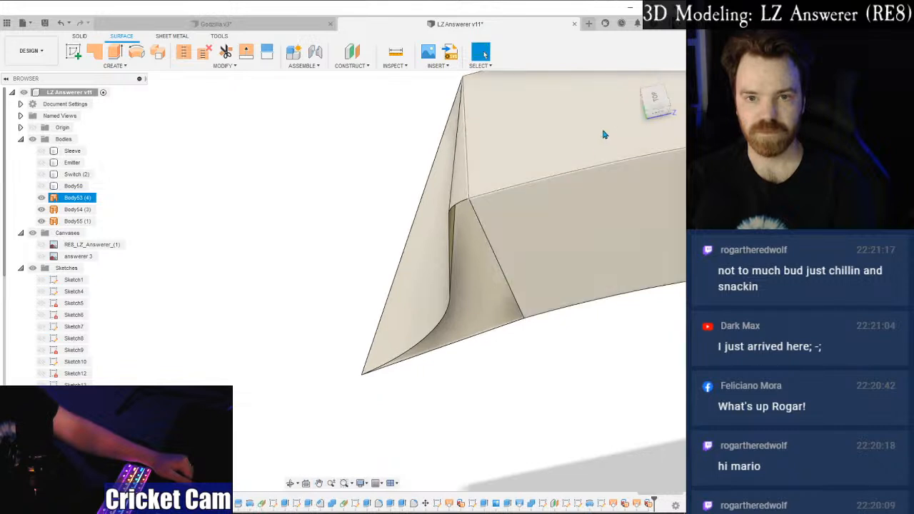
Try a loft using the opening's slanted edge, its rounded upper corner edge and the adjoining upright edge as separate profiles.
drag(656, 98, 659, 80)
middle_drag(570, 170, 556, 179)
click(116, 66)
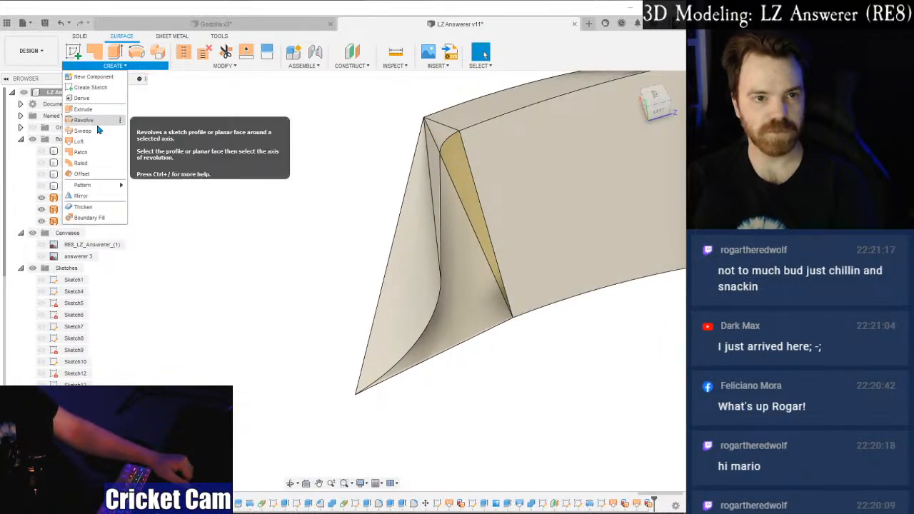
click(100, 147)
click(458, 140)
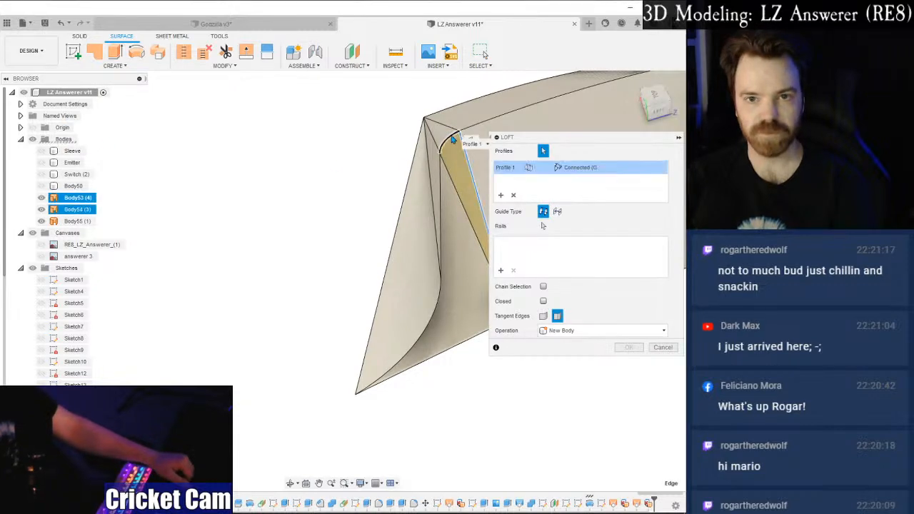
click(444, 159)
click(439, 195)
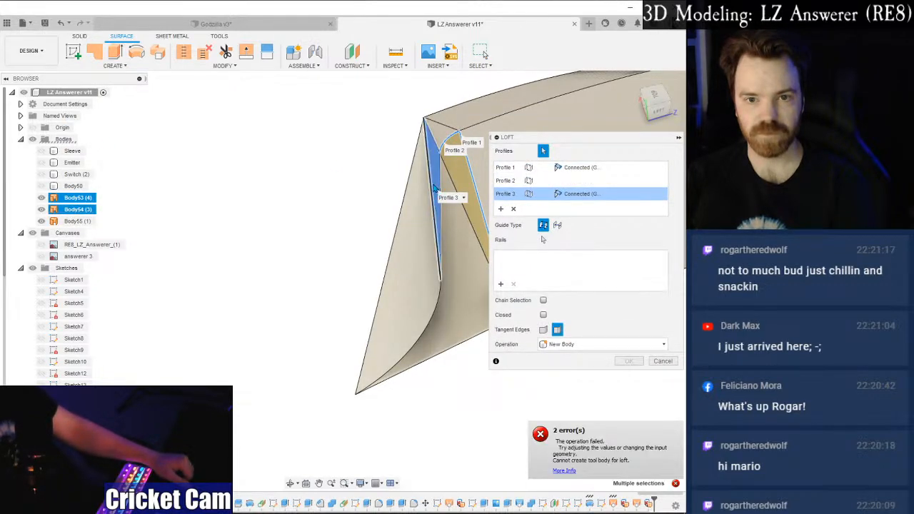
click(437, 173)
click(437, 172)
click(663, 375)
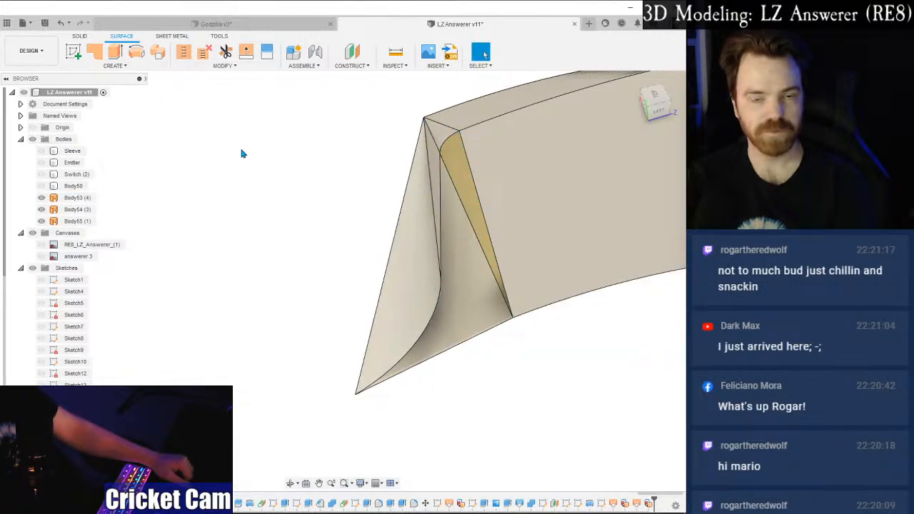
Try to patch the side opening with chaining off, using its slanted, bottom, curved, upright and rounded corner edges as the boundary.
click(99, 52)
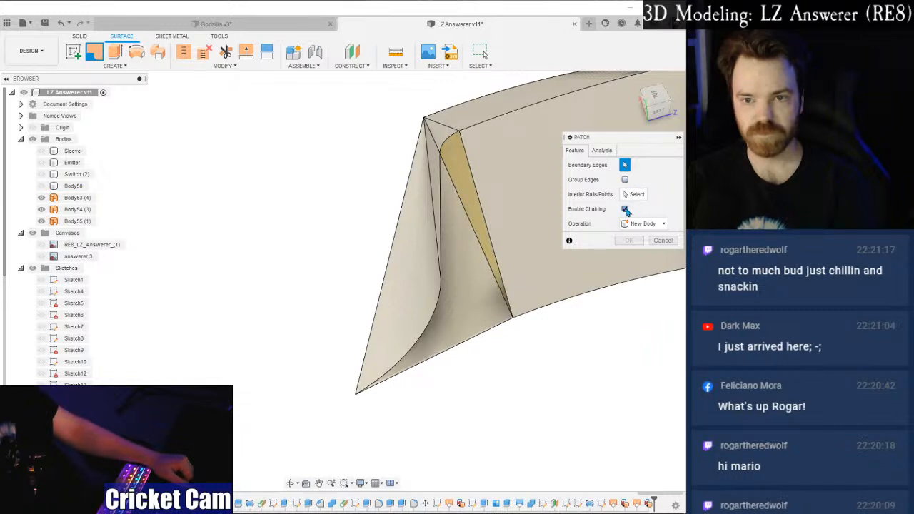
click(468, 153)
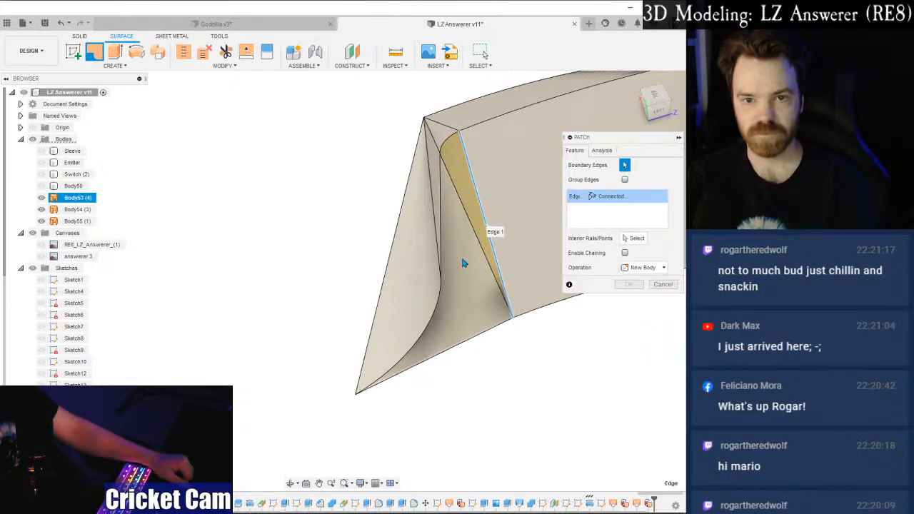
click(473, 337)
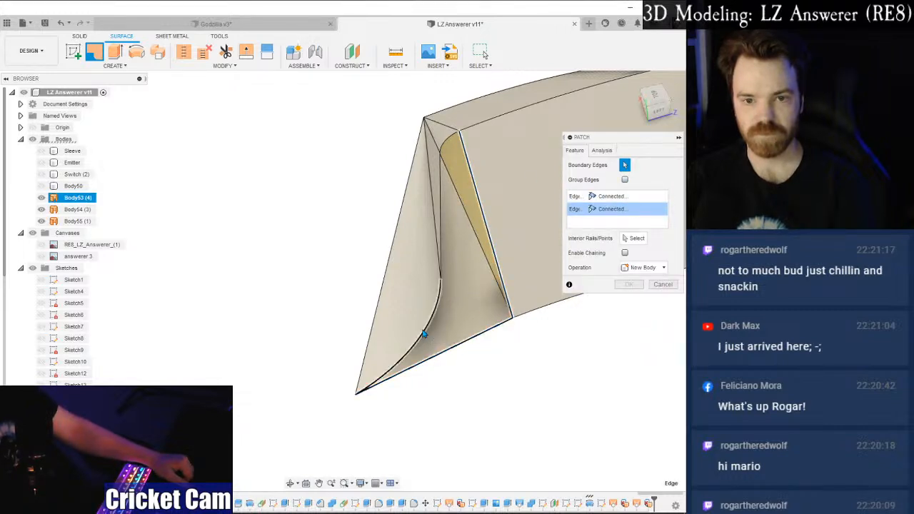
click(424, 334)
click(443, 222)
click(448, 144)
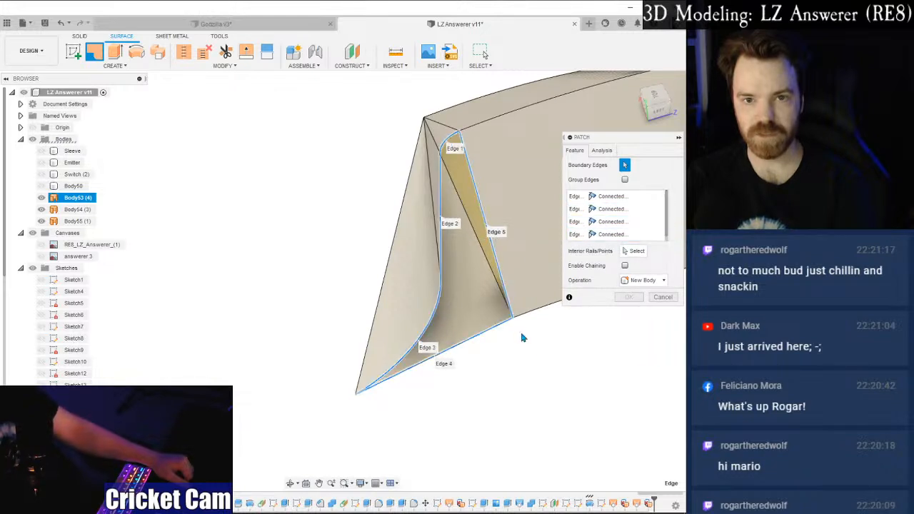
mouse_move(653, 93)
mouse_down()
mouse_move(627, 94)
mouse_move(658, 105)
mouse_move(668, 100)
mouse_move(660, 116)
mouse_up()
click(663, 298)
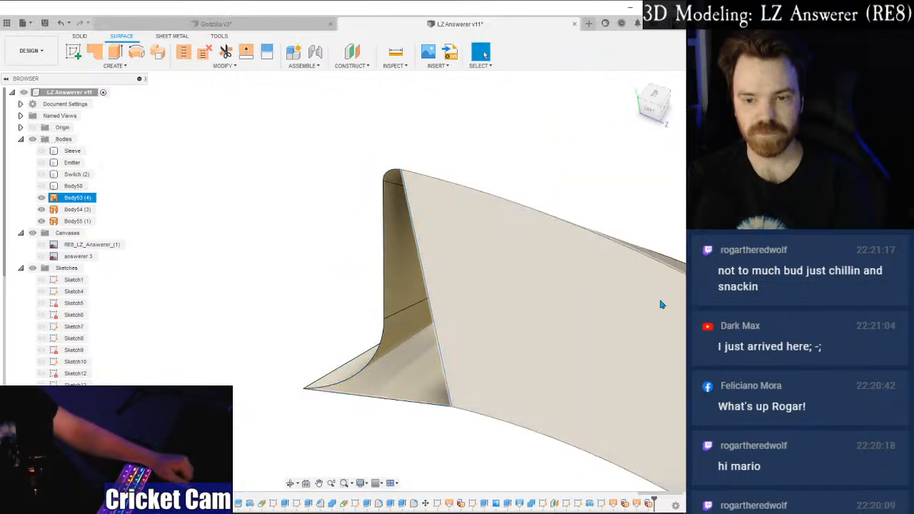
Try to loft a surface between the side opening's slanted edge and its rounded upper corner edge.
click(122, 65)
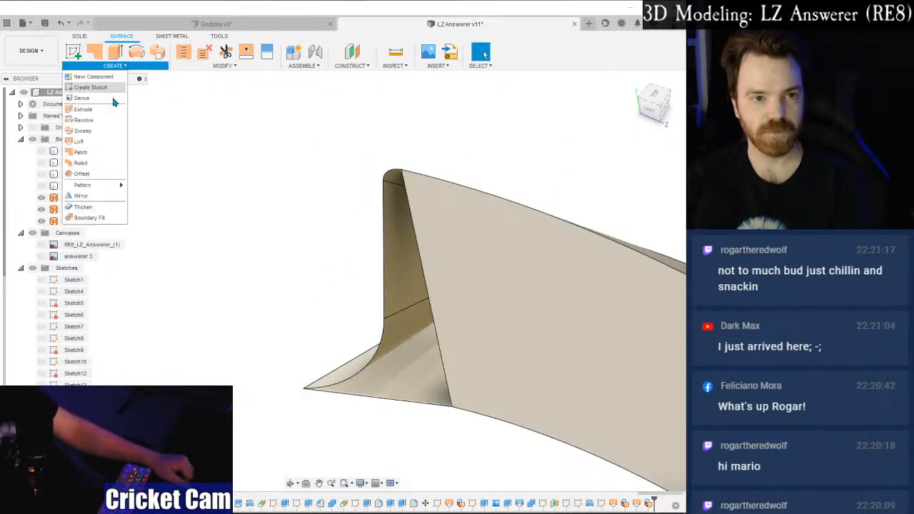
click(91, 142)
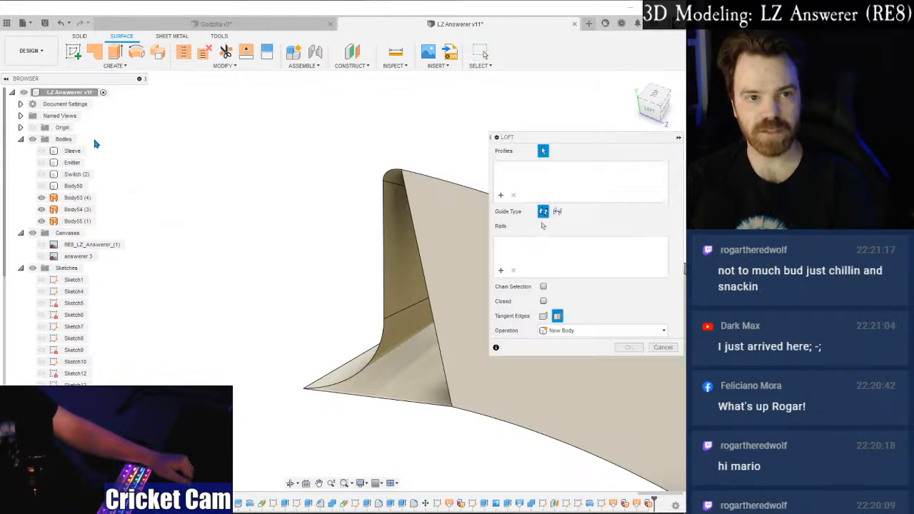
click(406, 187)
click(396, 179)
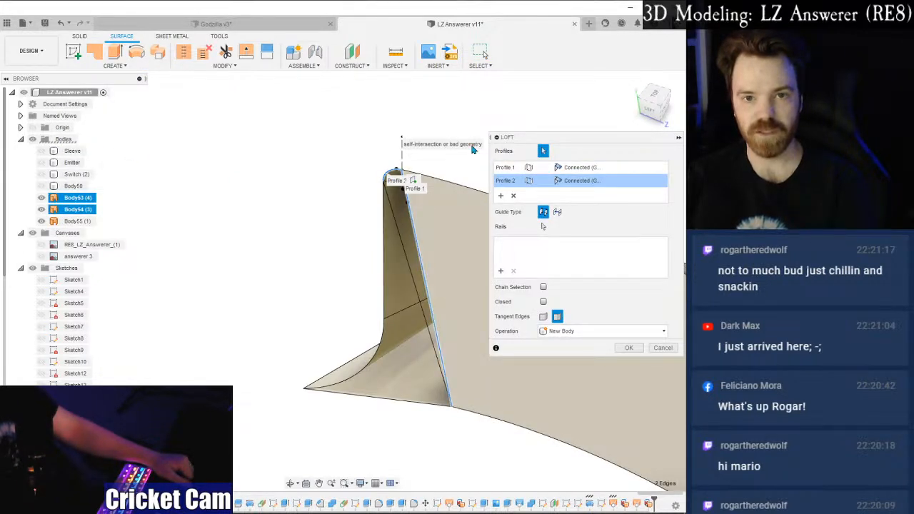
scroll(406, 186, up, 4)
shift+middle_drag(410, 224, 324, 259)
scroll(393, 281, up, 9)
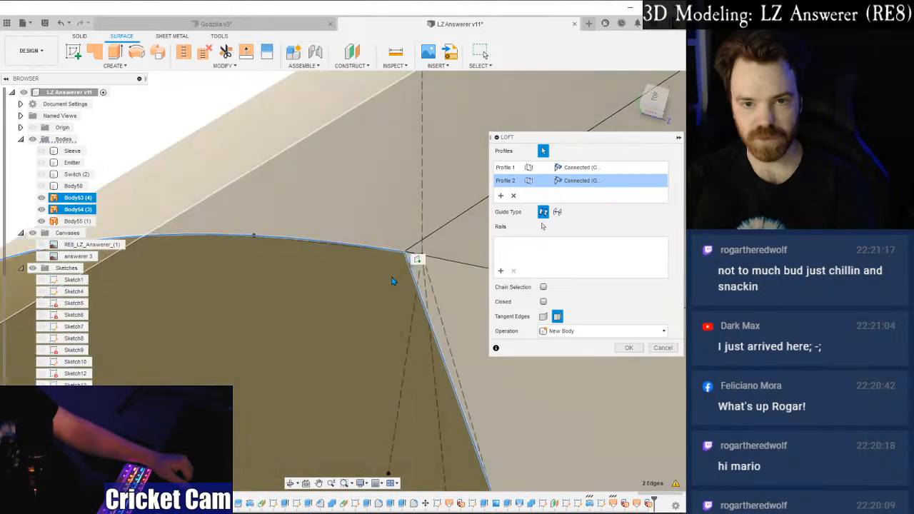
scroll(393, 281, up, 2)
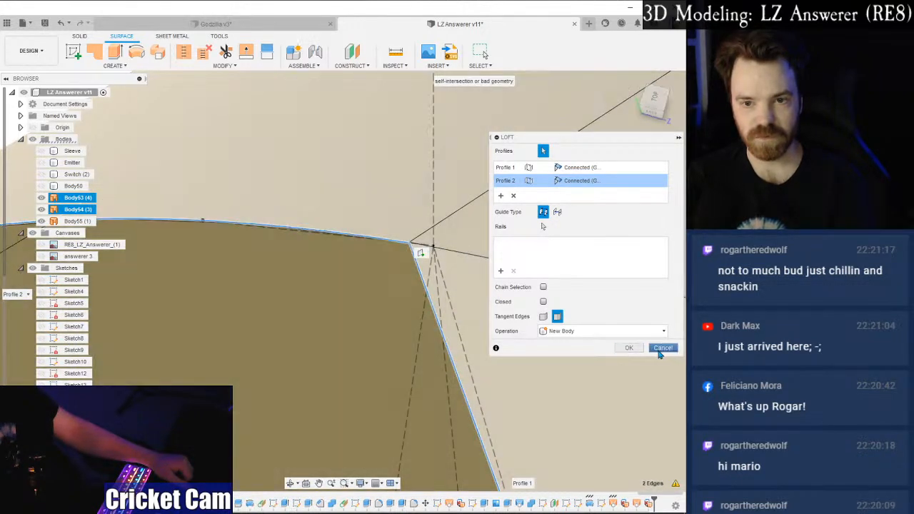
click(663, 348)
Loft a new surface body between the side opening's upright edge and the slanted end edge of the revolved body.
click(126, 69)
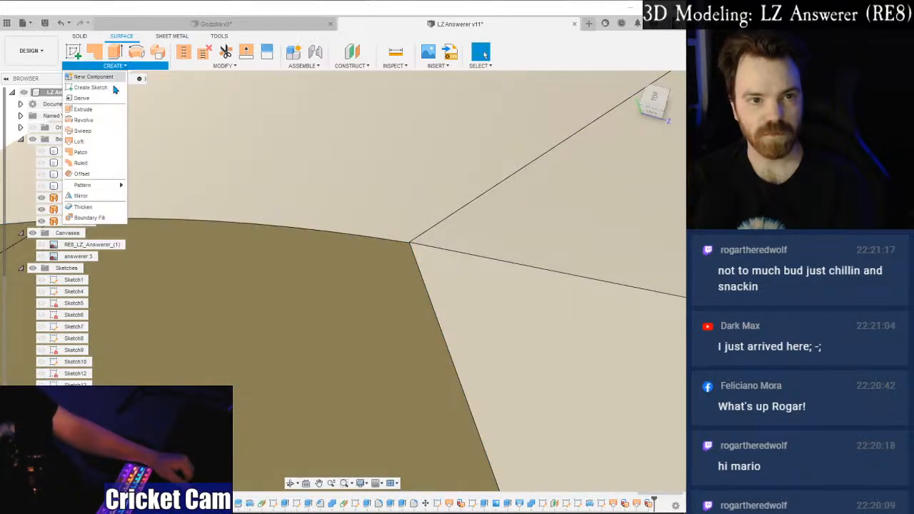
click(92, 127)
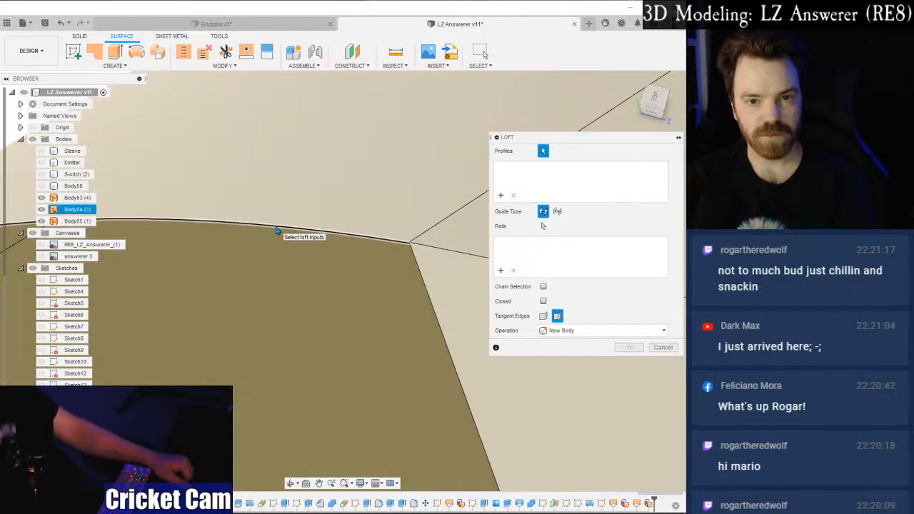
scroll(258, 272, down, 4)
middle_drag(251, 324, 315, 313)
scroll(313, 308, down, 3)
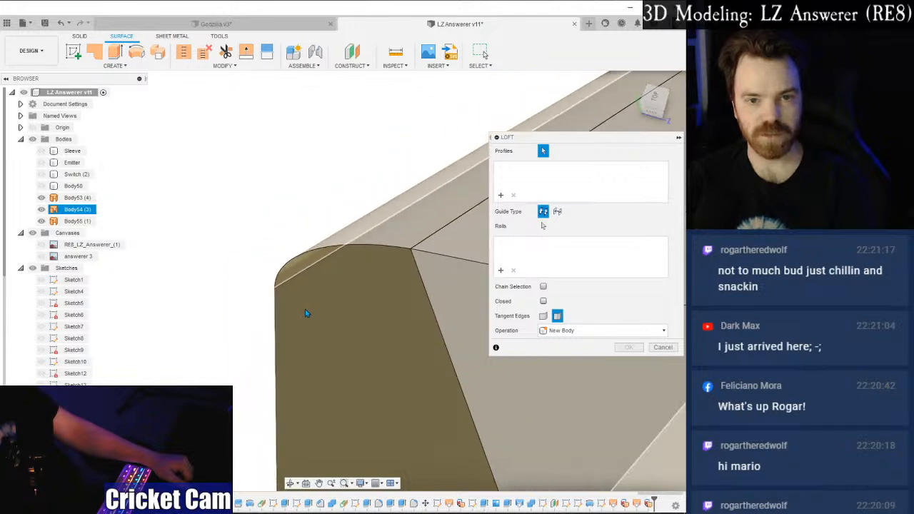
click(276, 336)
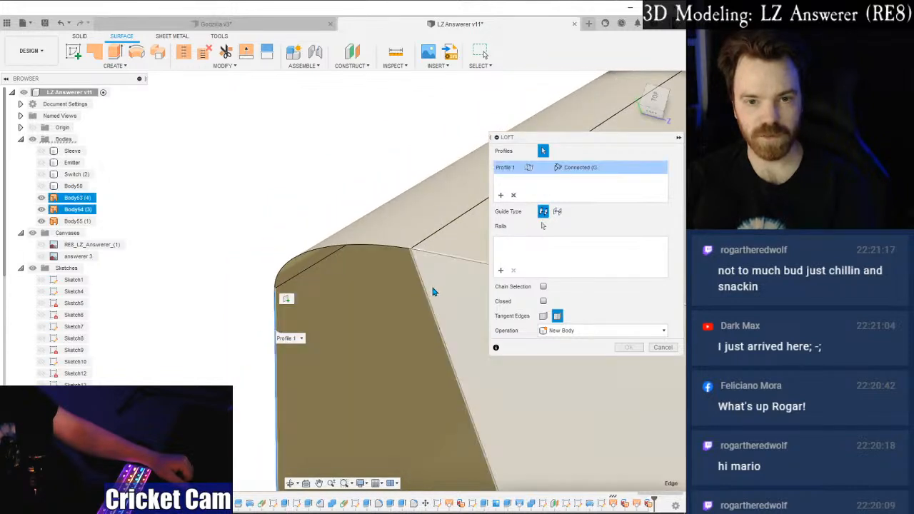
click(431, 301)
click(628, 348)
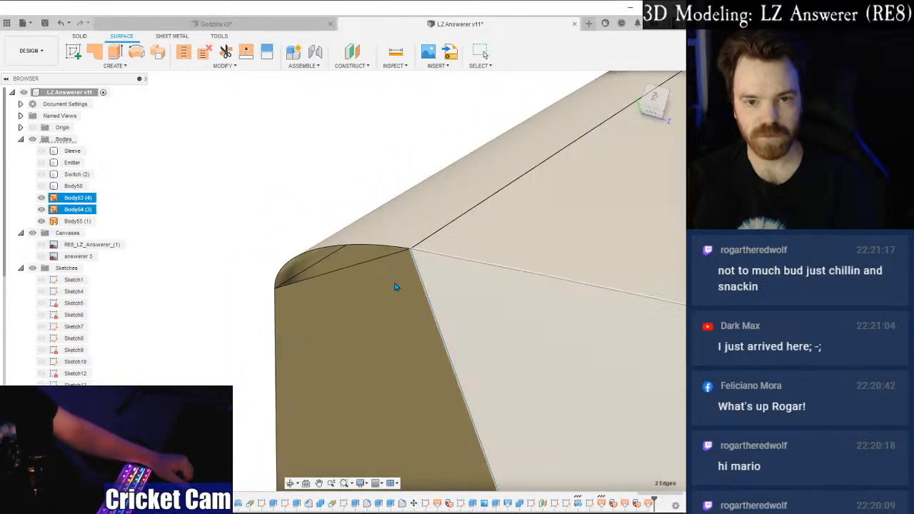
Loft a new surface between the rounded upper corner edge and the straight top edge of the side surface.
scroll(235, 210, up, 2)
click(114, 66)
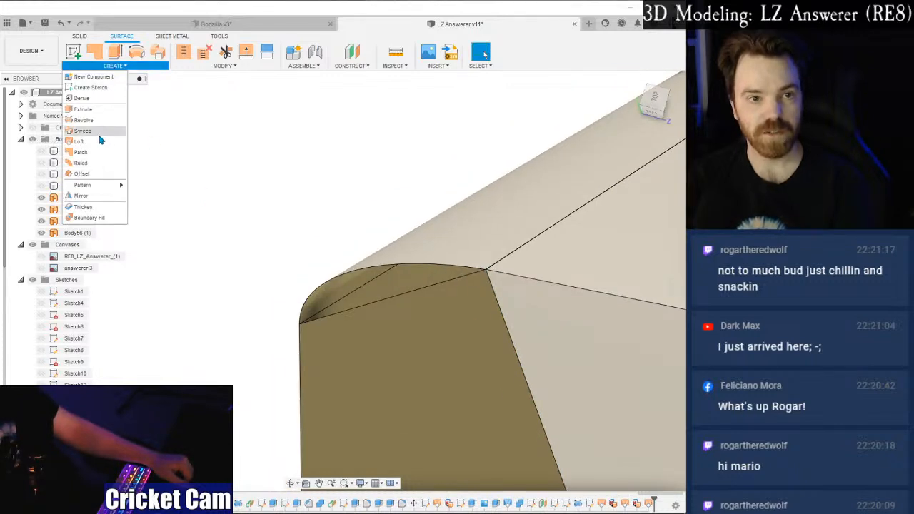
click(80, 142)
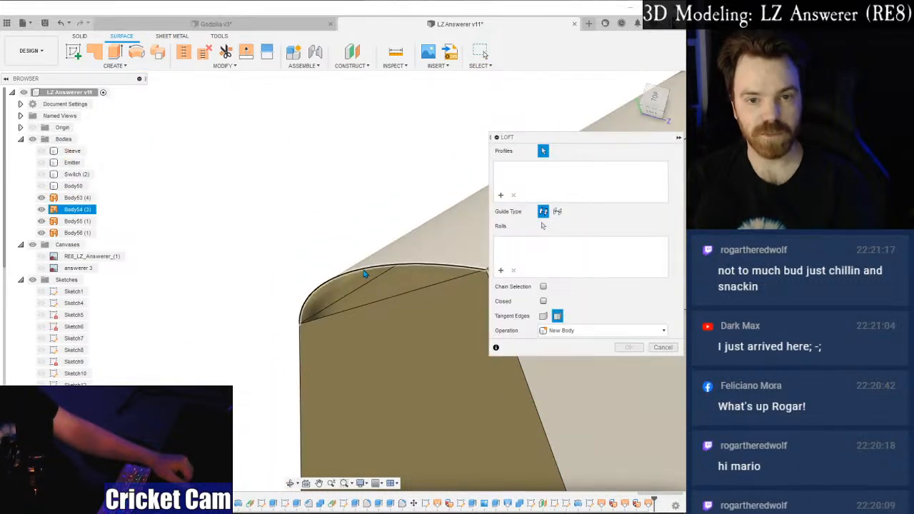
click(363, 272)
click(379, 305)
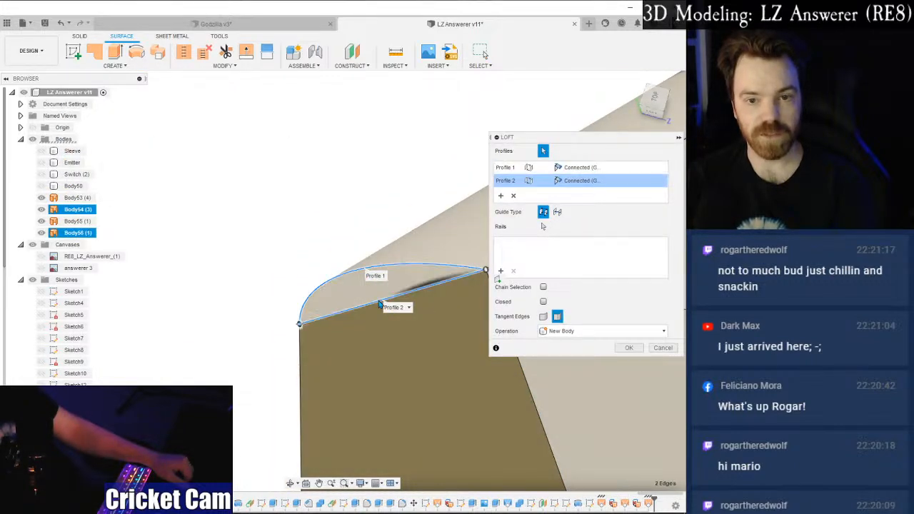
click(628, 349)
Loft a new surface between the transition's lower curved edge and the straight bottom edge of the opening.
shift+middle_drag(435, 316, 136, 95)
right_click(153, 182)
click(154, 152)
click(242, 284)
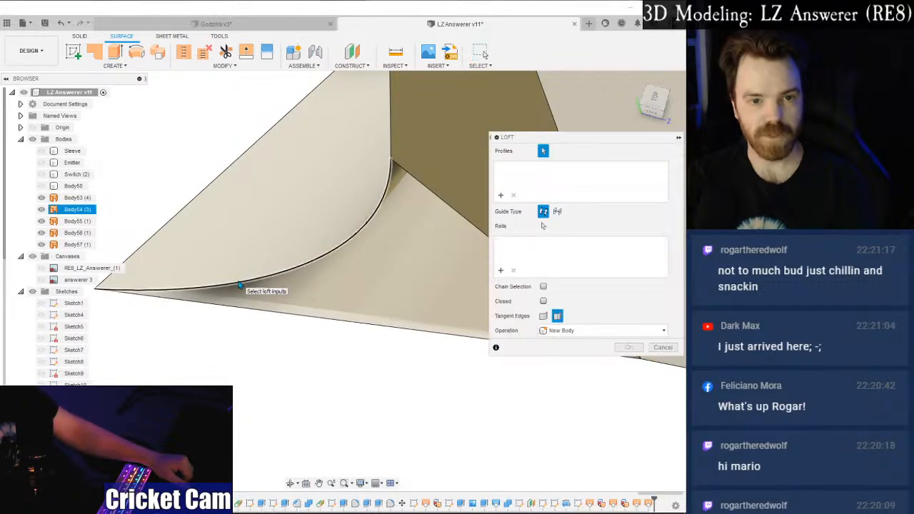
click(278, 314)
middle_drag(385, 380, 162, 355)
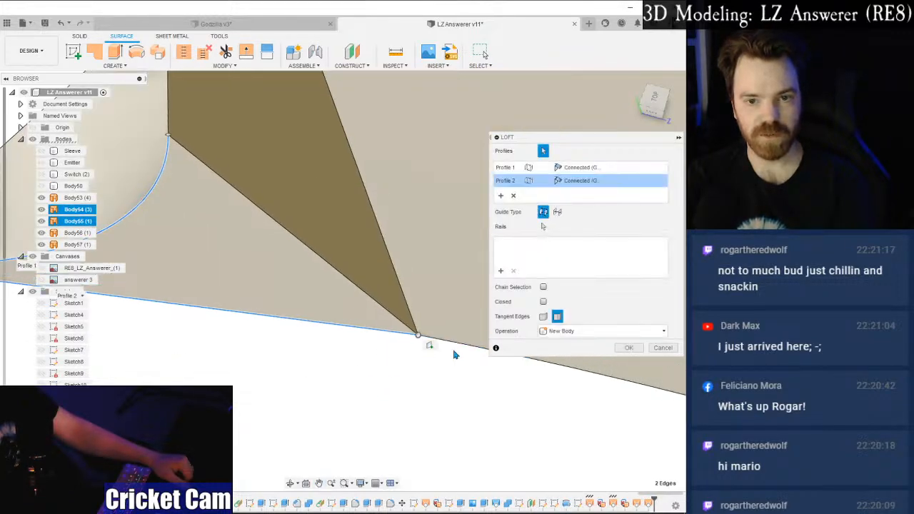
click(624, 349)
Try to stitch the five transition surface bodies beside the revolved body together.
scroll(402, 359, down, 6)
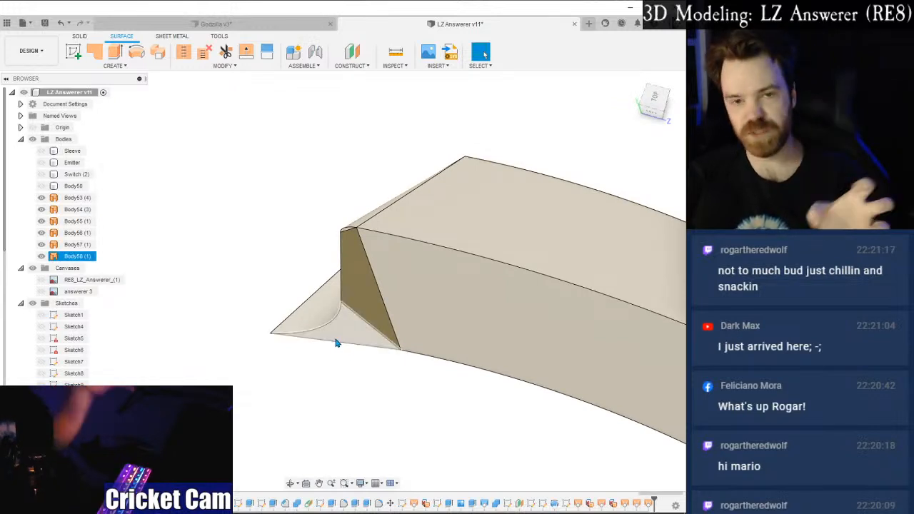
drag(653, 107, 645, 86)
shift+middle_drag(343, 281, 150, 275)
shift+middle_drag(664, 229, 550, 160)
middle_drag(551, 161, 545, 245)
scroll(545, 245, down, 2)
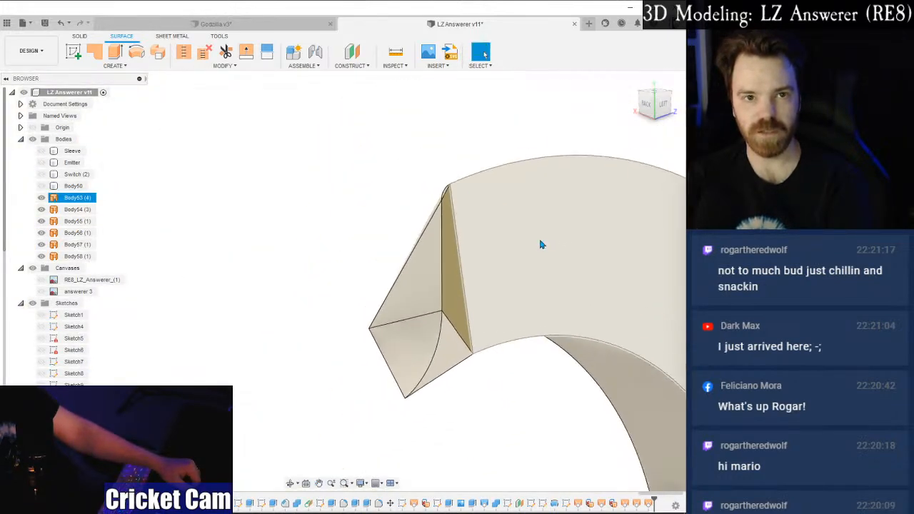
click(178, 55)
drag(343, 454, 546, 135)
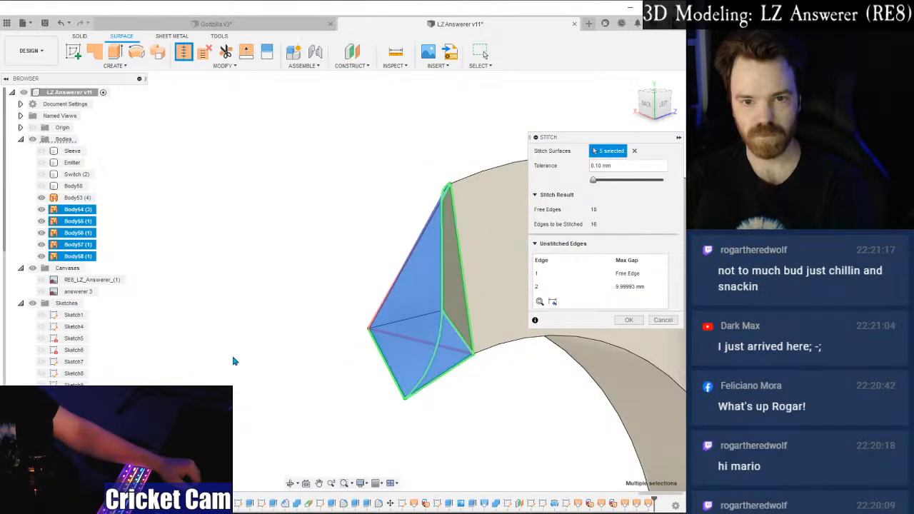
drag(649, 107, 620, 115)
scroll(357, 295, up, 5)
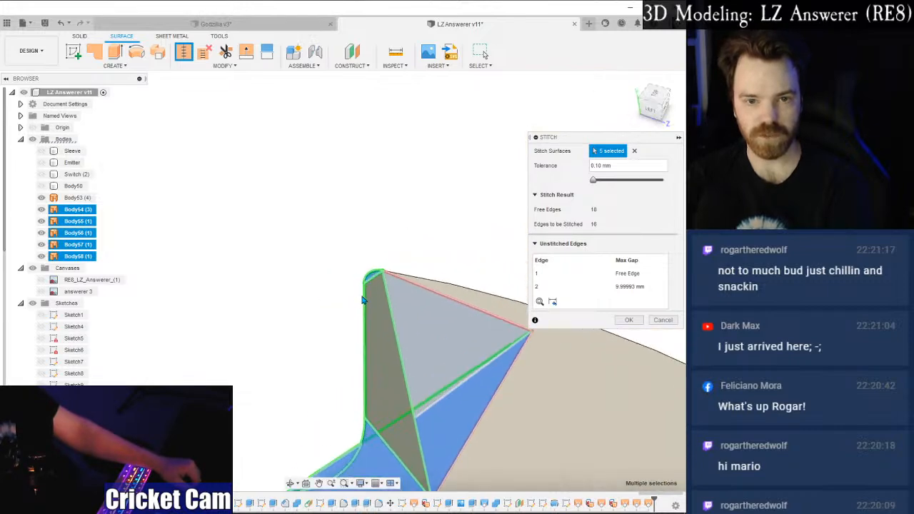
scroll(391, 285, down, 2)
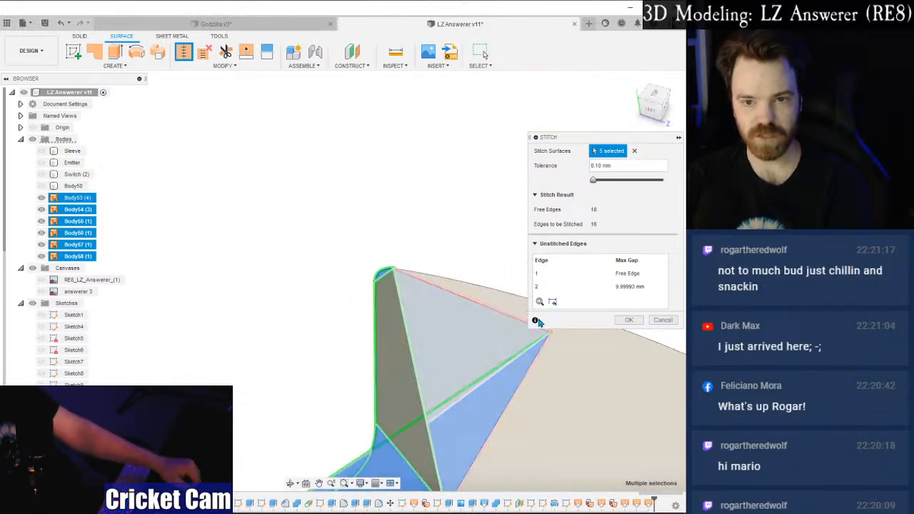
click(660, 322)
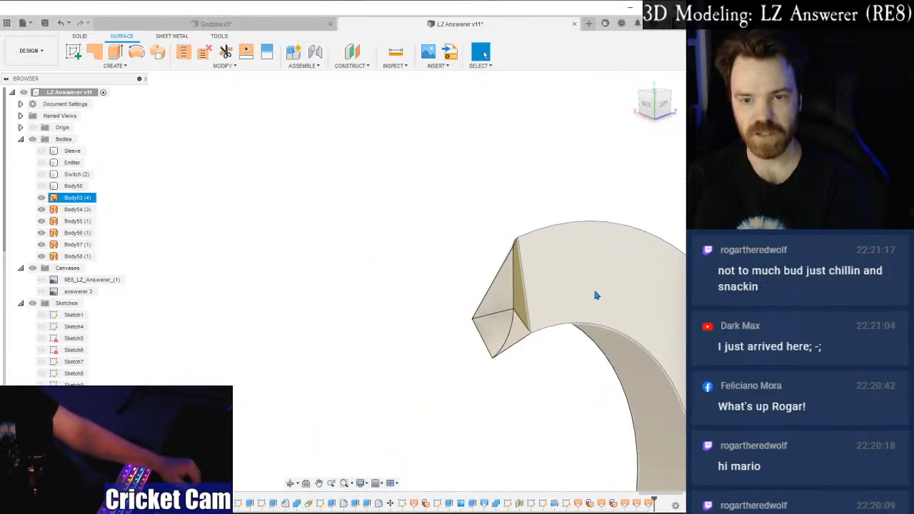
Show the Switch body again around the revolved body's opposite free end.
drag(652, 117, 694, 113)
middle_drag(339, 346, 616, 169)
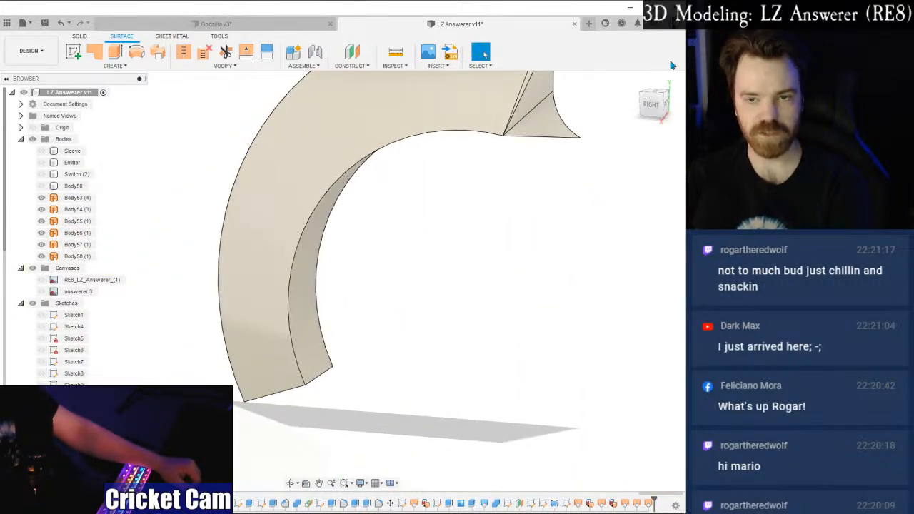
drag(652, 113, 681, 109)
middle_drag(259, 286, 503, 162)
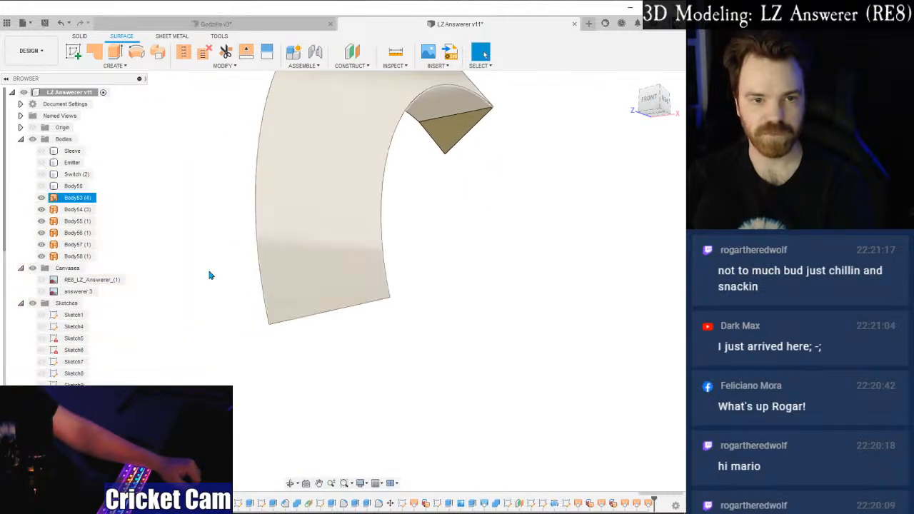
click(42, 187)
click(41, 175)
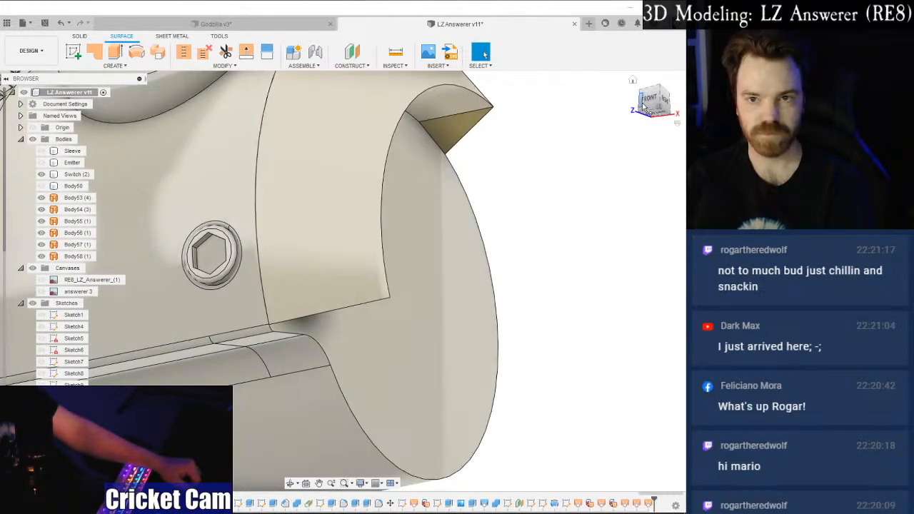
shift+middle_drag(341, 280, 300, 211)
scroll(306, 289, up, 3)
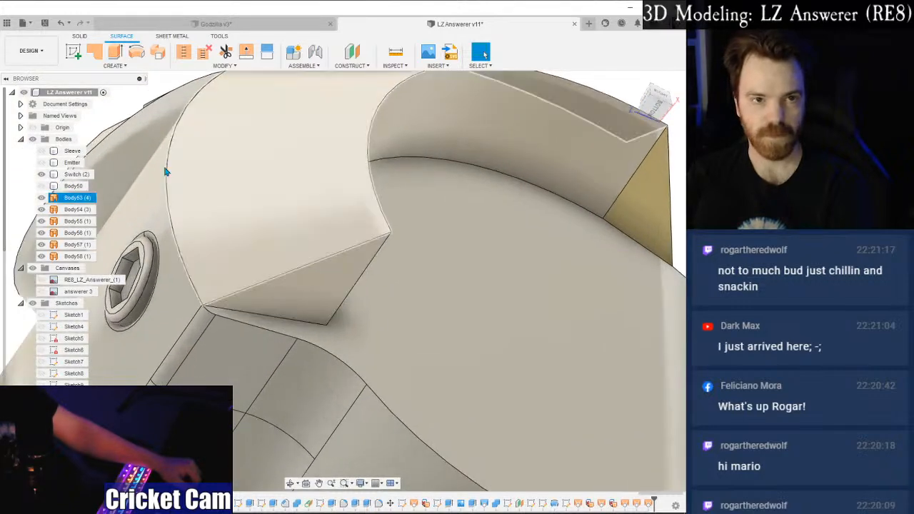
Sketch a right triangle on the revolved body's free end by joining its corner points with lines, including a 12 mm side.
click(74, 53)
click(326, 283)
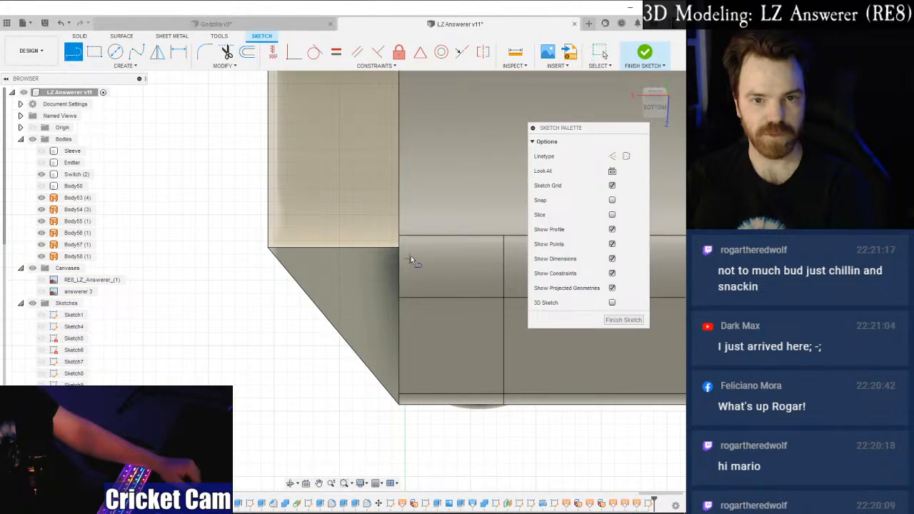
click(269, 248)
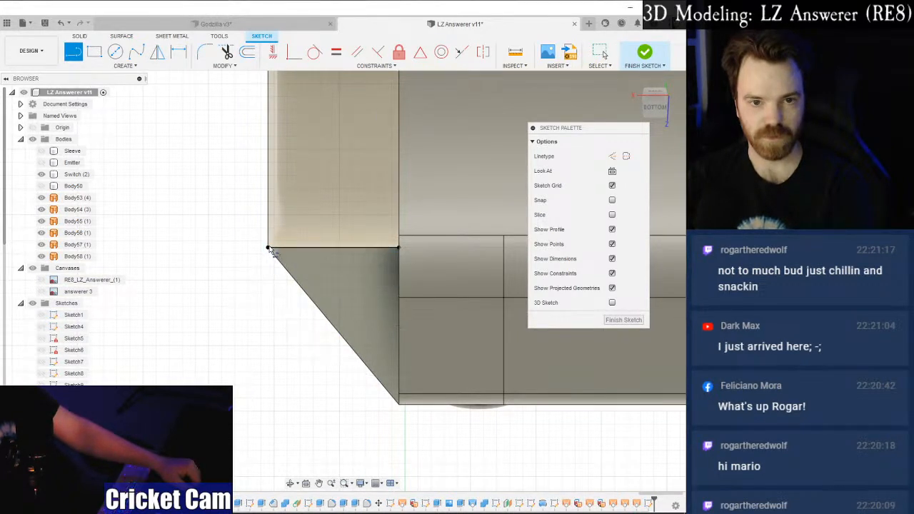
click(398, 248)
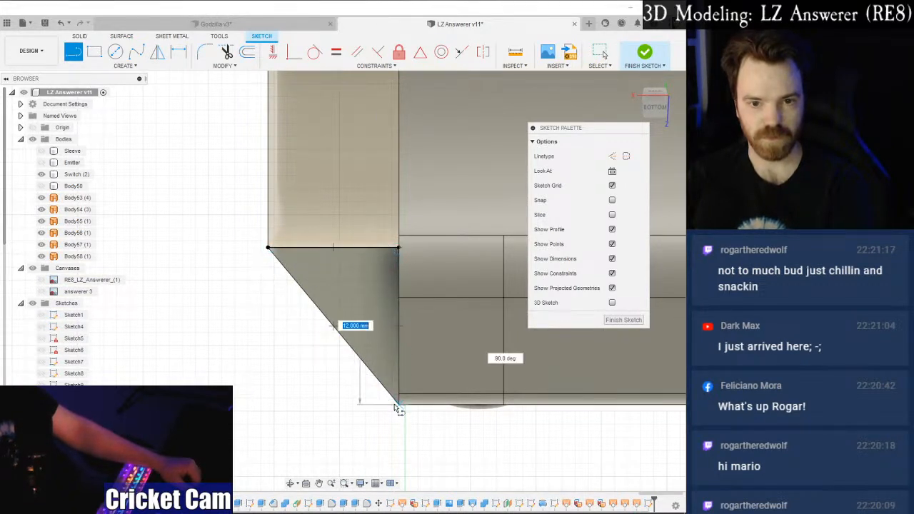
click(398, 405)
click(611, 321)
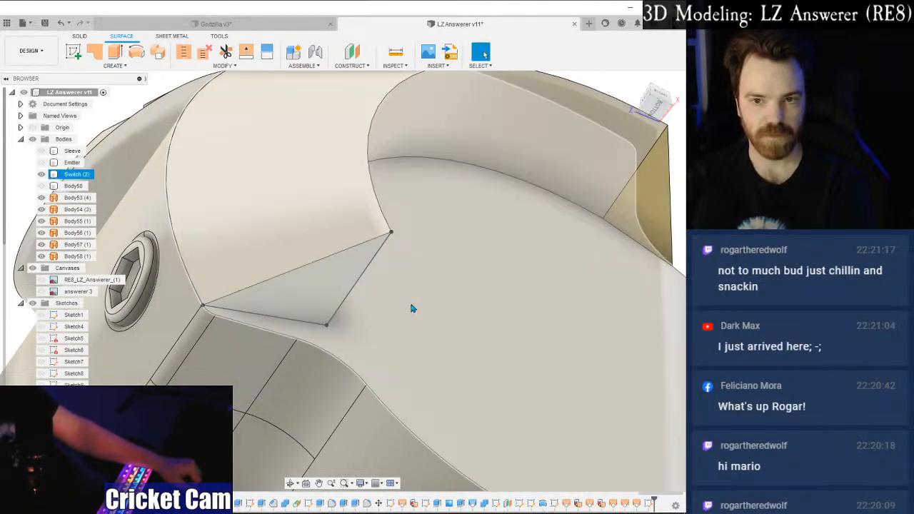
Loft a new surface from the opening's chained upper edges to the revolved body's end corner point, using the adjoining straight edge as rail.
scroll(411, 308, down, 2)
mouse_move(662, 116)
mouse_down()
mouse_move(647, 114)
mouse_move(685, 120)
mouse_move(652, 123)
mouse_up()
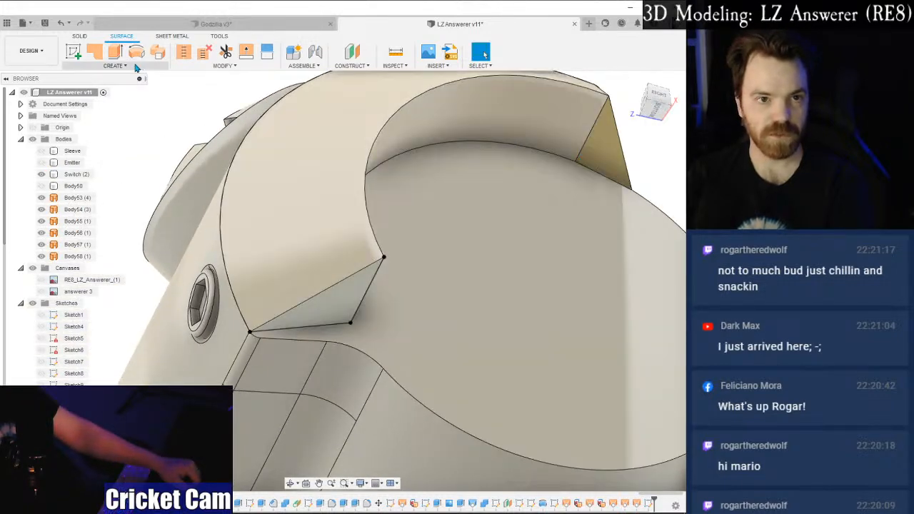
click(114, 65)
click(92, 142)
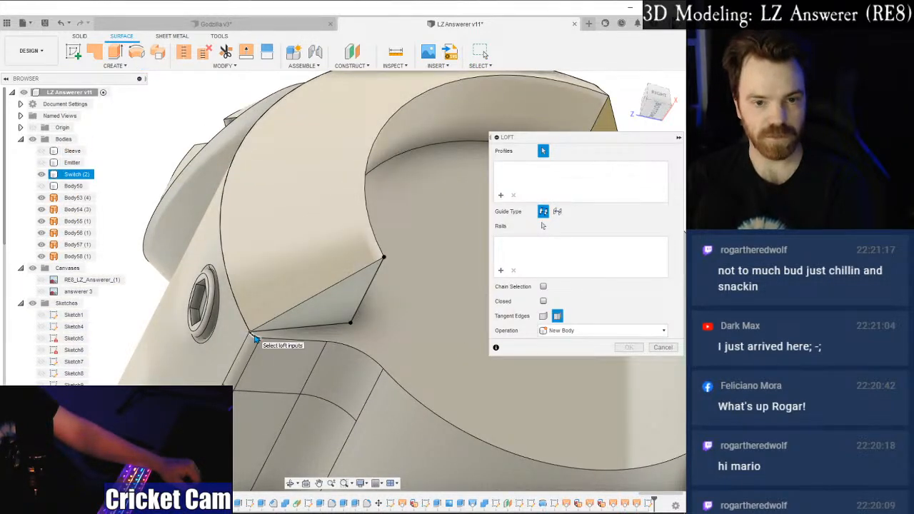
click(257, 338)
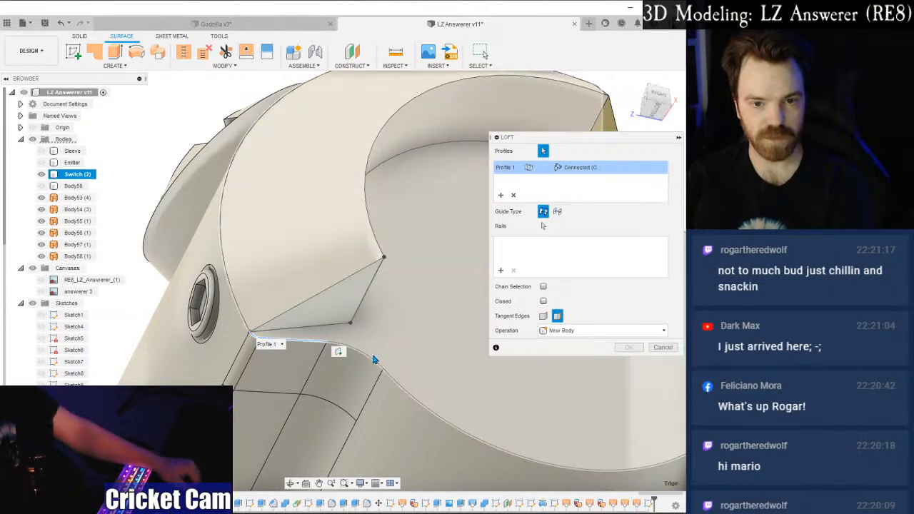
click(383, 259)
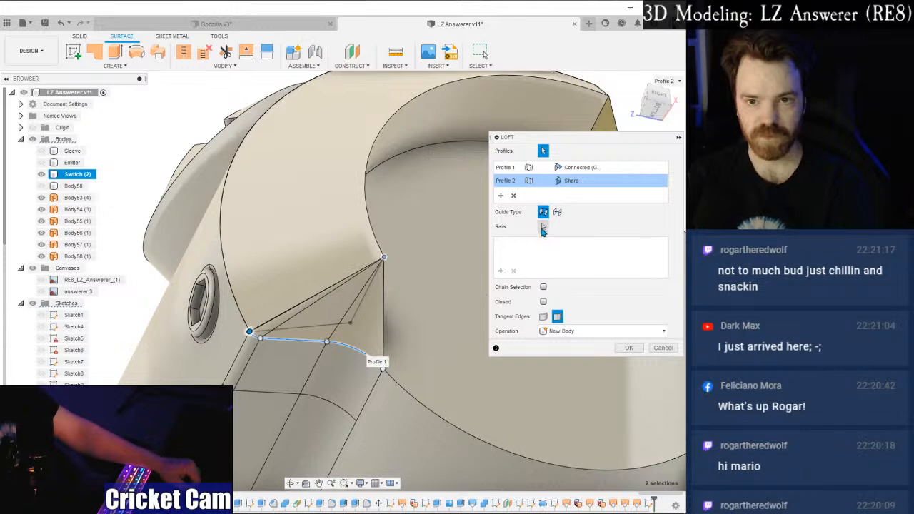
scroll(272, 328, up, 10)
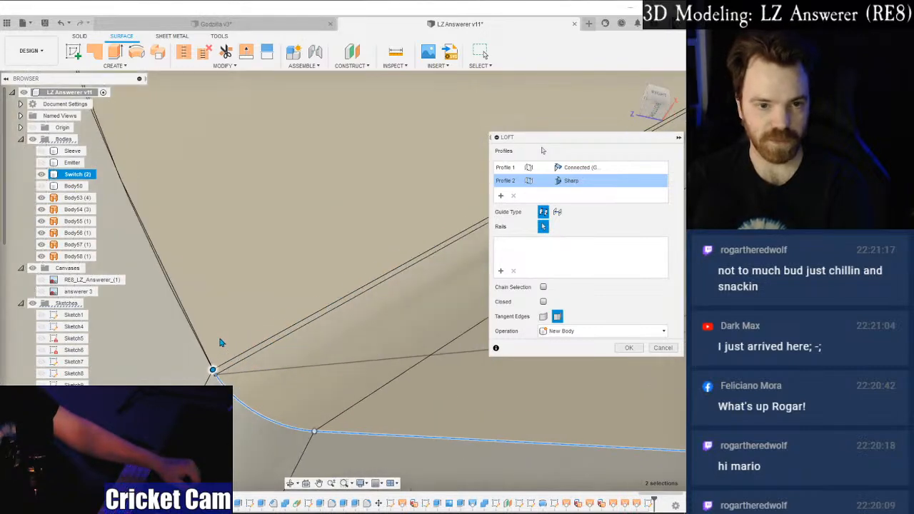
middle_drag(220, 348, 252, 258)
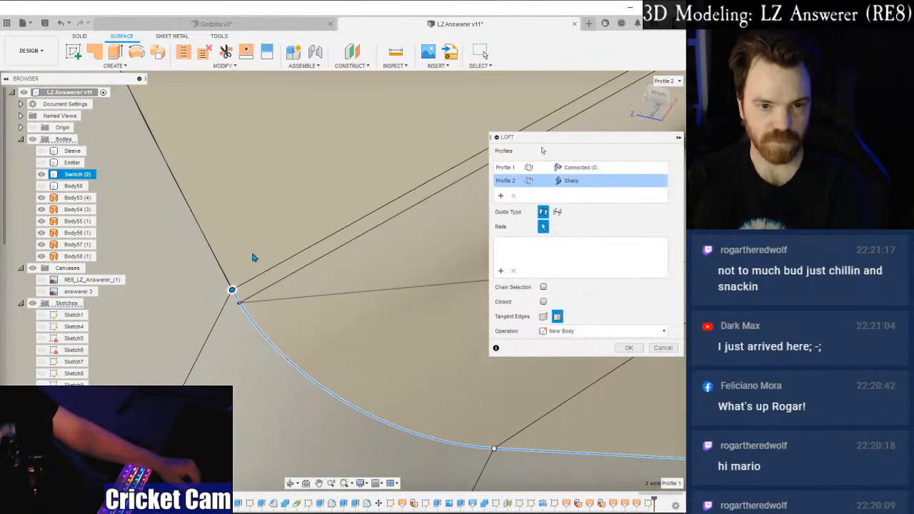
click(290, 358)
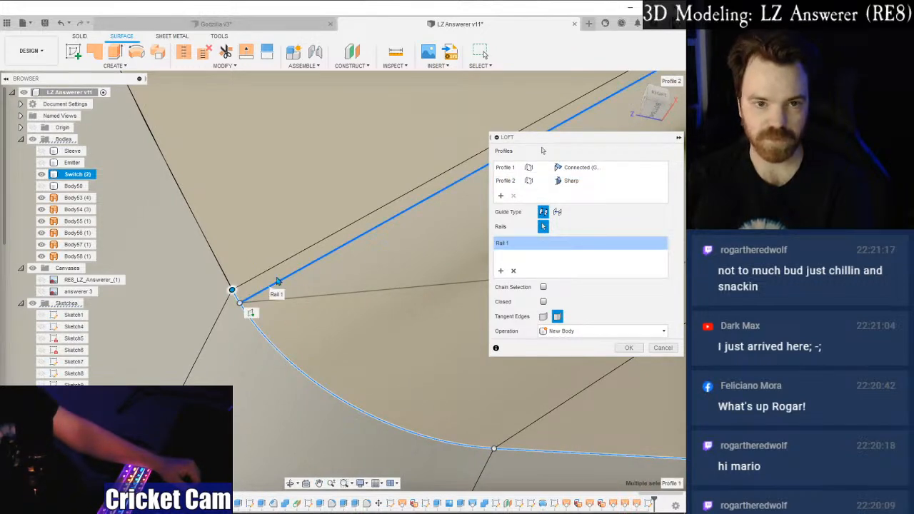
shift+middle_drag(263, 278, 382, 318)
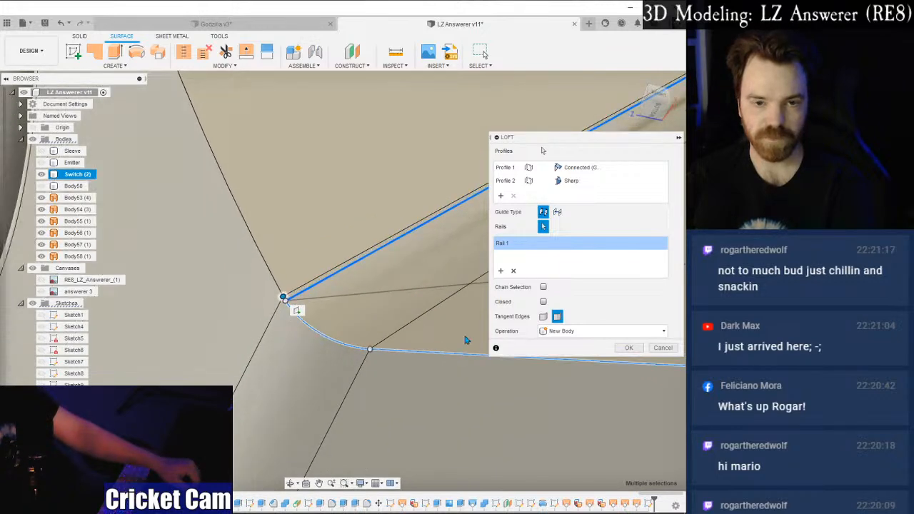
click(649, 349)
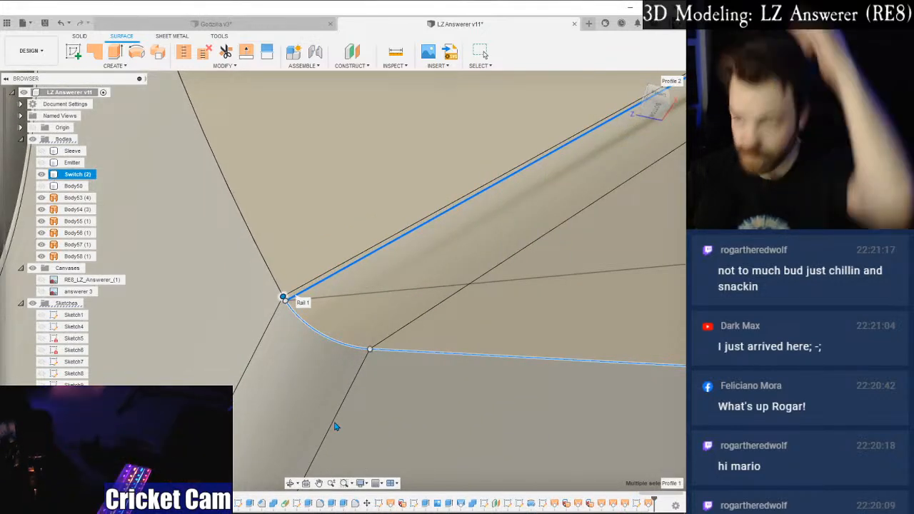
Hide the Switch body and delete the thin sliver face along the new loft's edge beside the revolved body.
click(41, 174)
click(383, 245)
scroll(319, 273, up, 5)
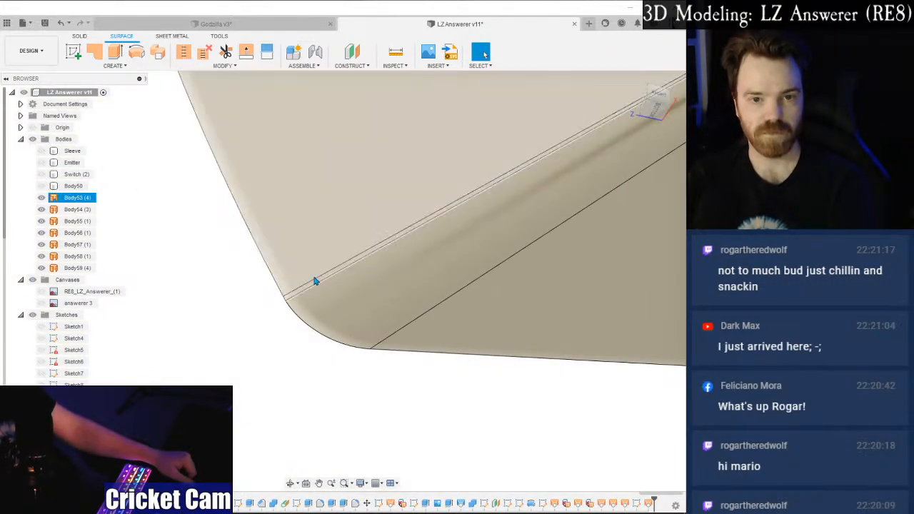
click(285, 283)
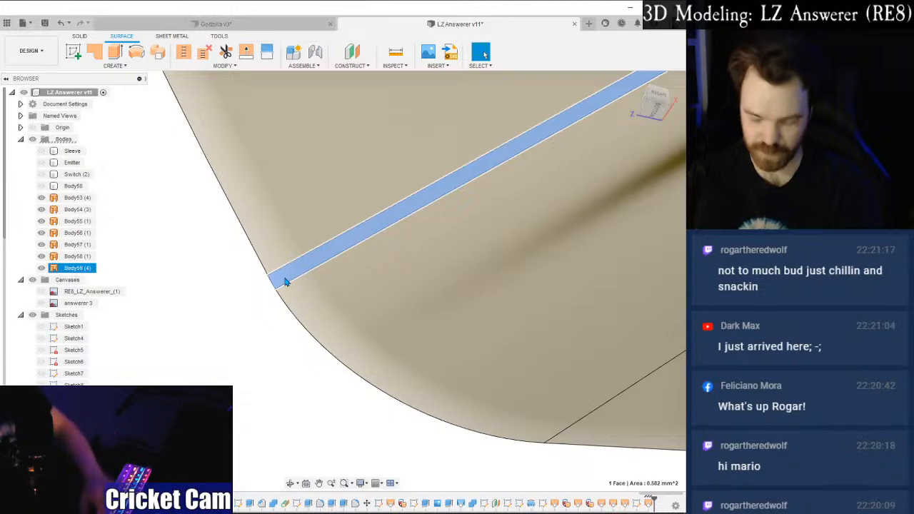
key(Delete)
middle_drag(282, 290, 212, 364)
scroll(213, 364, down, 5)
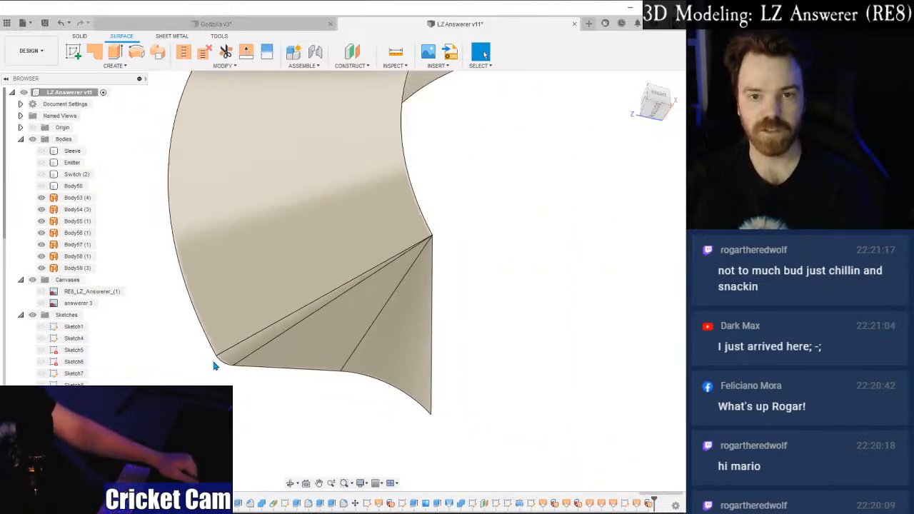
Delete the flat triangular end face of the revolved body above the new loft.
shift+middle_drag(343, 279, 333, 369)
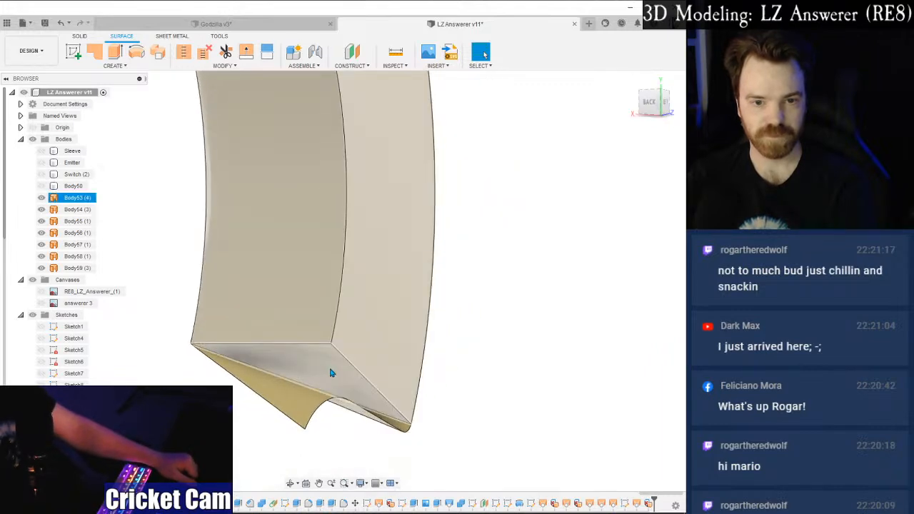
click(331, 373)
key(Delete)
scroll(333, 382, up, 1)
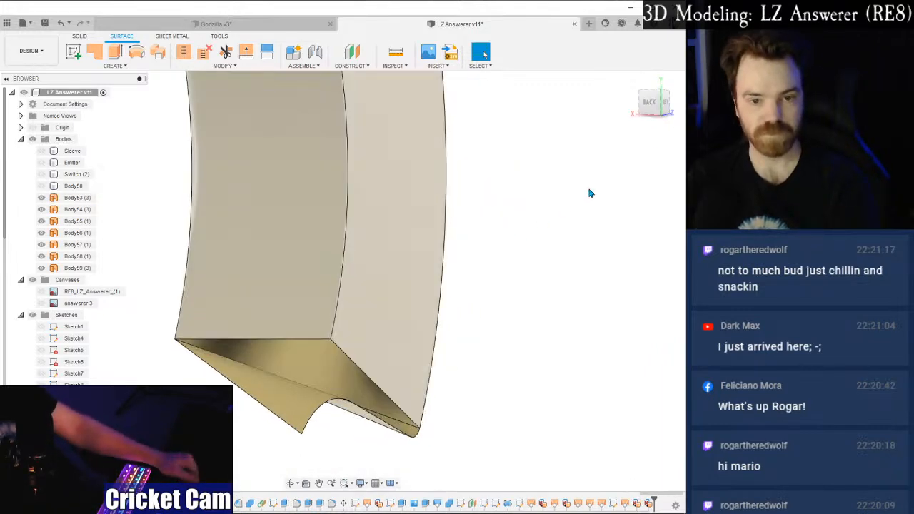
Loft a surface between the new transition's straight side edge and the inner end edge of the revolved body.
shift+middle_drag(343, 279, 342, 281)
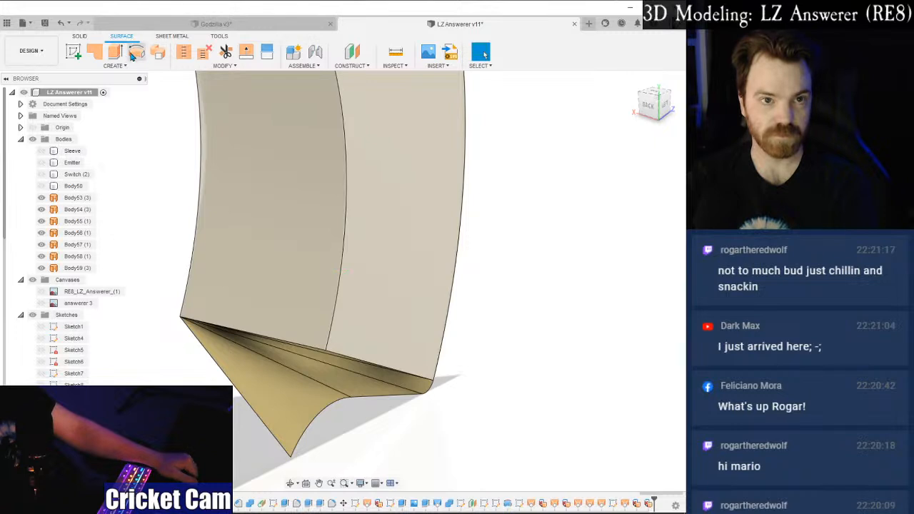
click(115, 65)
click(81, 149)
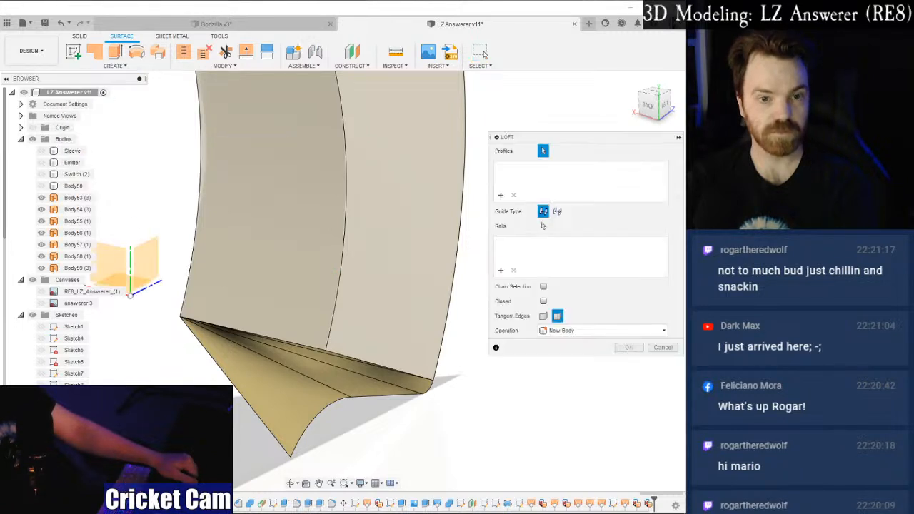
click(232, 387)
click(248, 333)
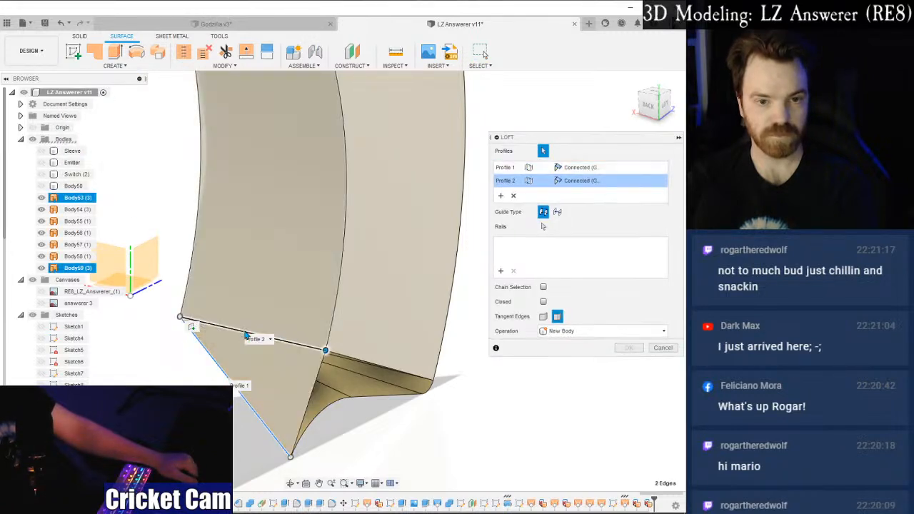
click(628, 348)
Loft a surface between the transition's concave curved edge and the adjoining side edge of the previous loft.
right_click(594, 355)
click(595, 327)
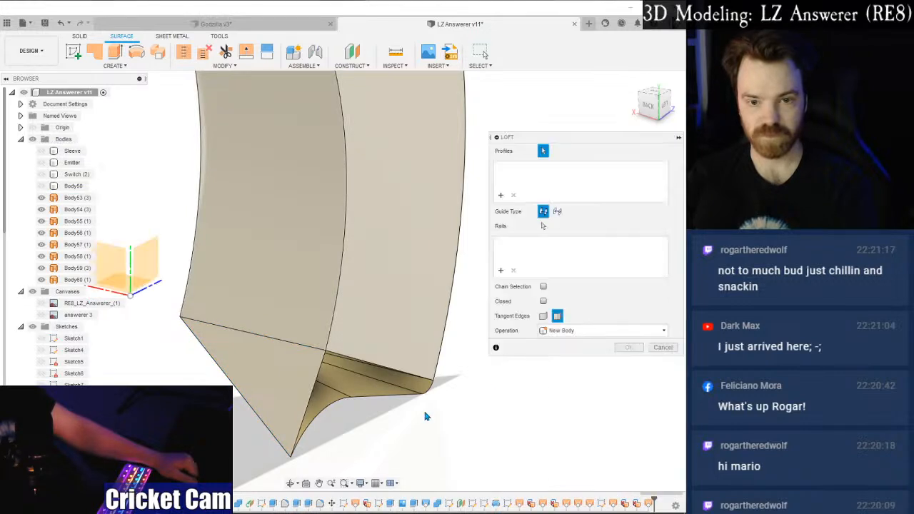
scroll(393, 429, up, 5)
click(311, 359)
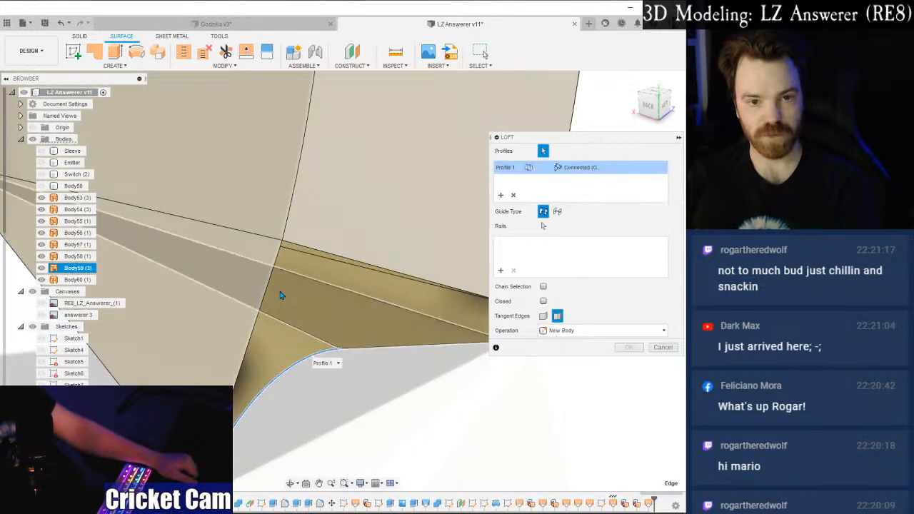
click(276, 279)
click(628, 348)
Loft a surface between the transition's straight lower edge and the outer end edge of the revolved body.
right_click(606, 367)
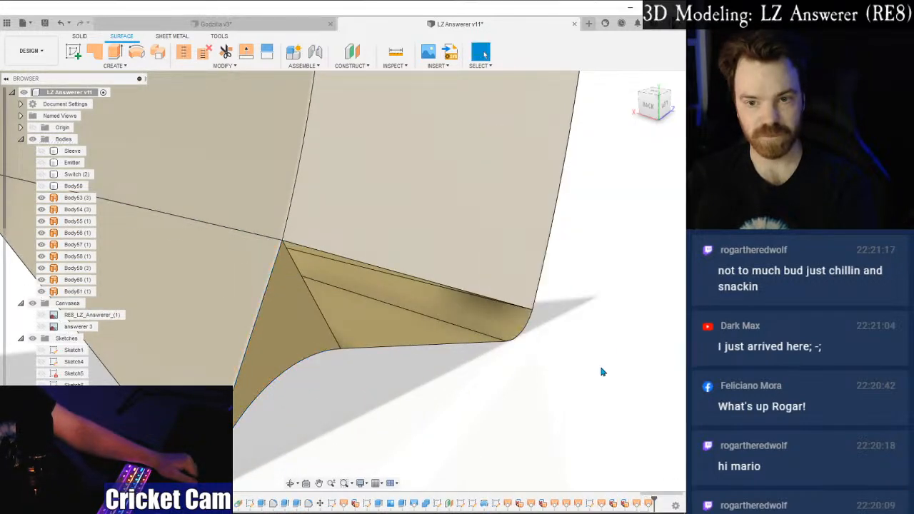
click(593, 348)
click(438, 349)
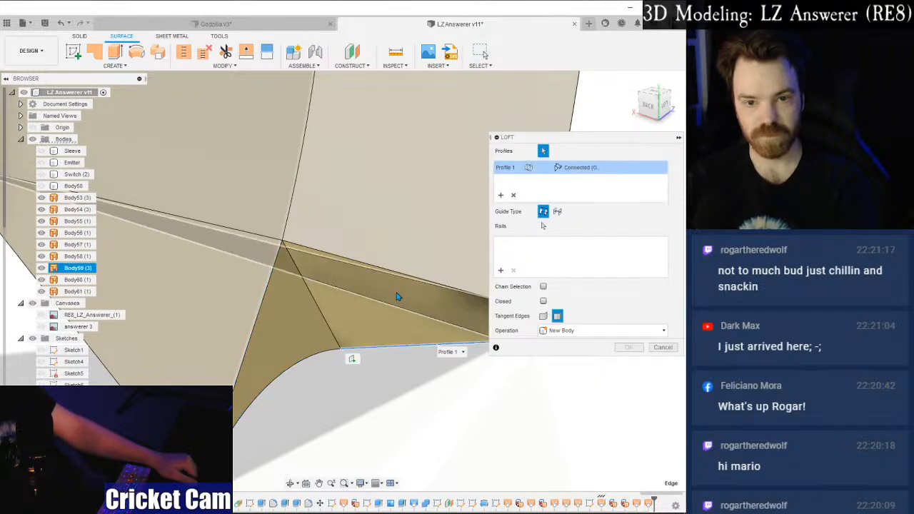
click(395, 273)
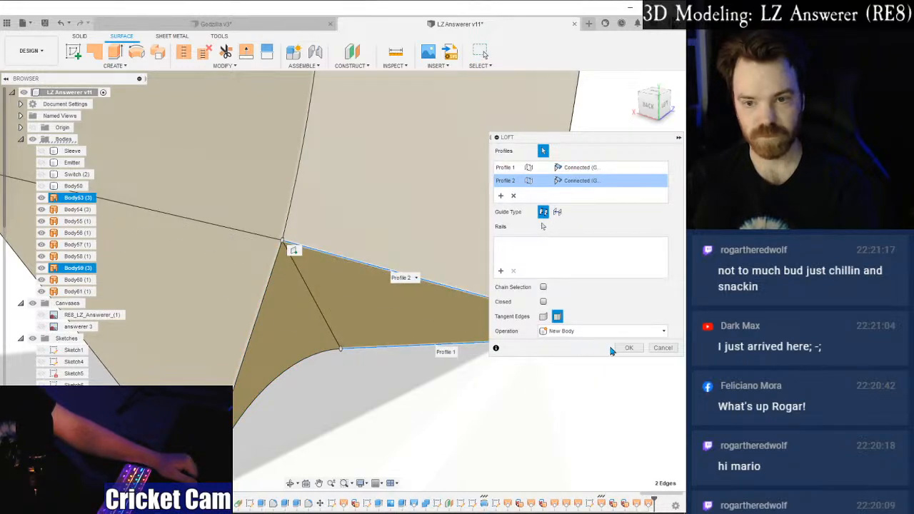
click(627, 348)
Loft a surface across the small rounded corner, between its arc edge and the adjoining straight edge of the previous loft.
scroll(548, 365, up, 3)
right_click(513, 270)
click(487, 250)
click(443, 261)
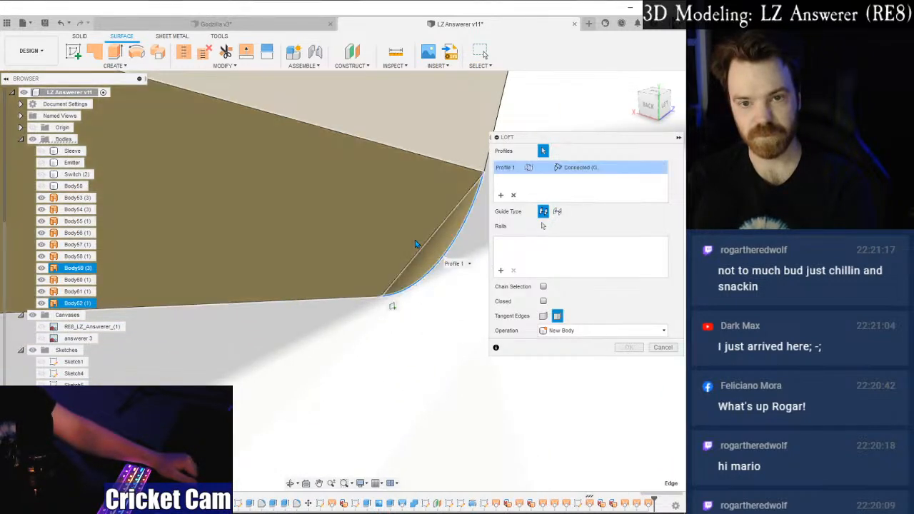
click(428, 255)
click(628, 348)
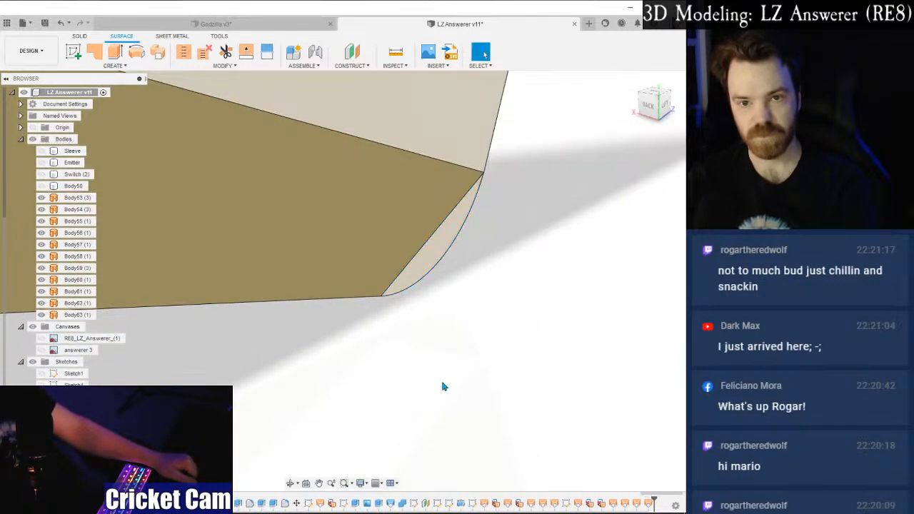
Stitch all visible surface bodies of the revolved shape and its two end transitions together.
scroll(392, 398, down, 5)
scroll(391, 402, down, 3)
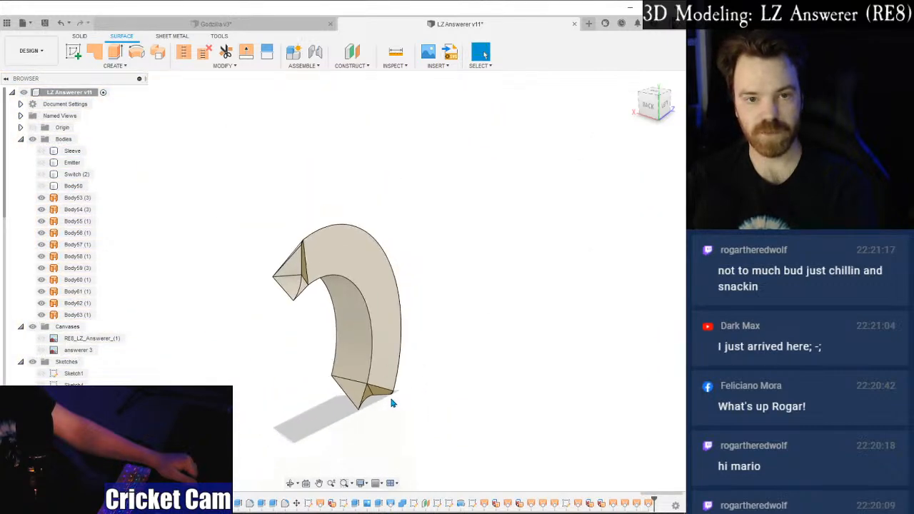
click(185, 53)
drag(208, 161, 433, 440)
click(629, 321)
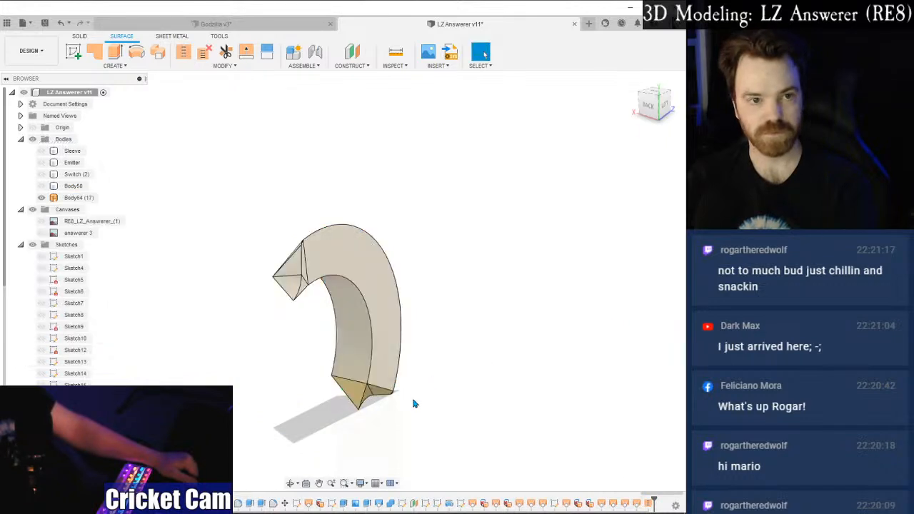
Examine the stitched body's unstitched edges at the second transition with the Stitch tool, including the second listed edge.
click(184, 53)
drag(204, 186, 490, 472)
scroll(351, 408, up, 5)
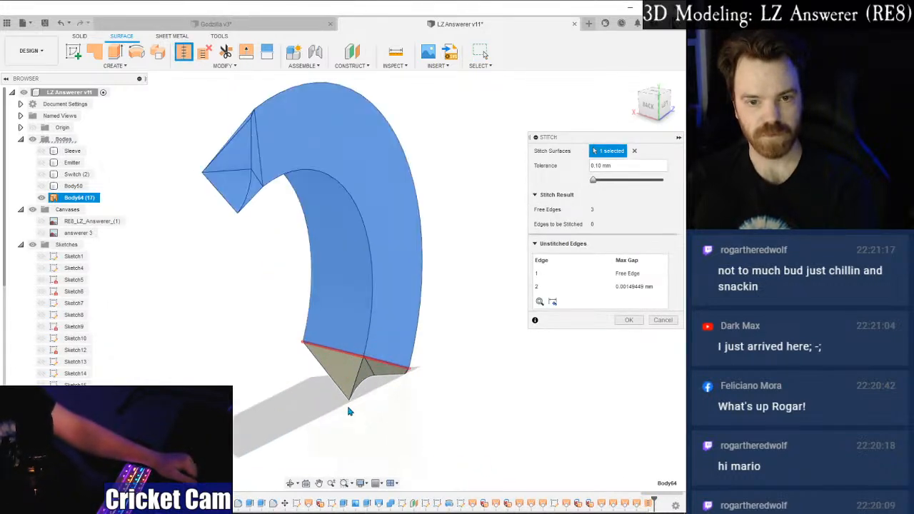
drag(642, 113, 656, 113)
middle_drag(479, 172, 435, 460)
middle_drag(419, 308, 200, 402)
drag(648, 109, 654, 98)
middle_drag(262, 401, 480, 111)
scroll(265, 298, up, 5)
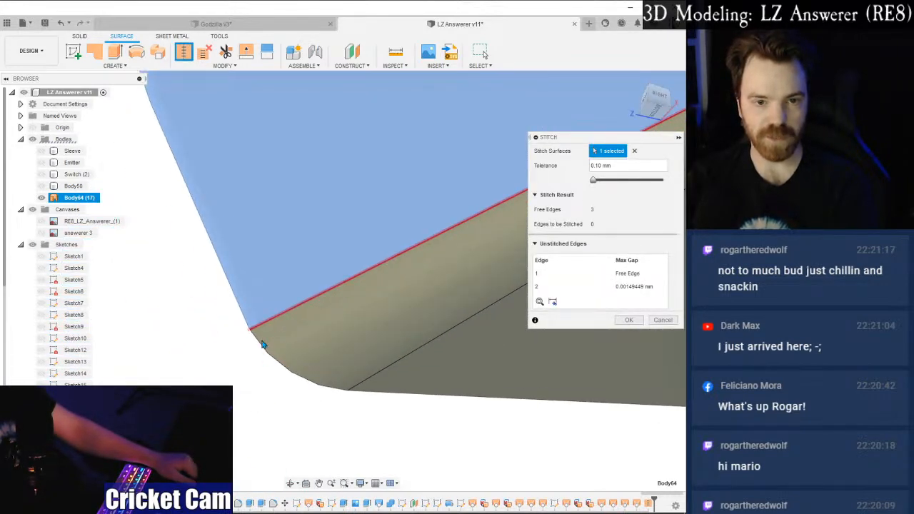
scroll(243, 334, up, 5)
scroll(318, 317, down, 5)
scroll(316, 336, down, 4)
middle_drag(347, 356, 304, 384)
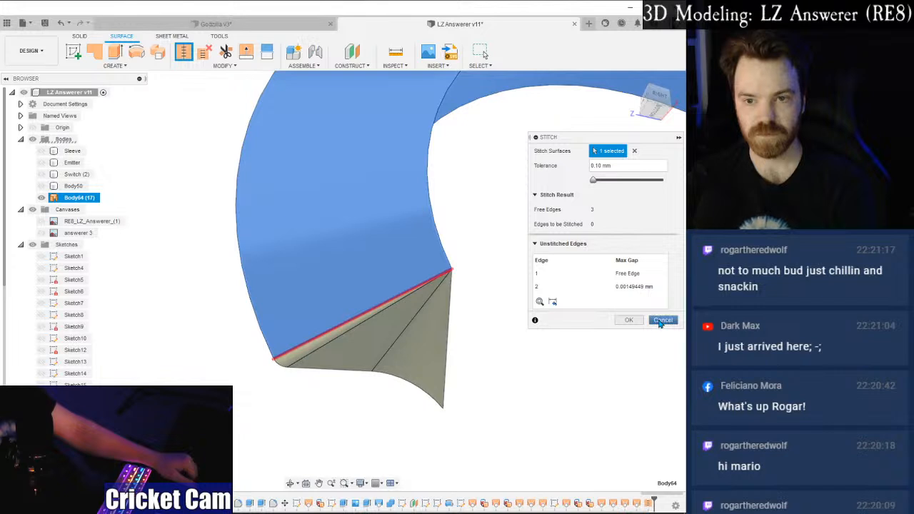
click(621, 286)
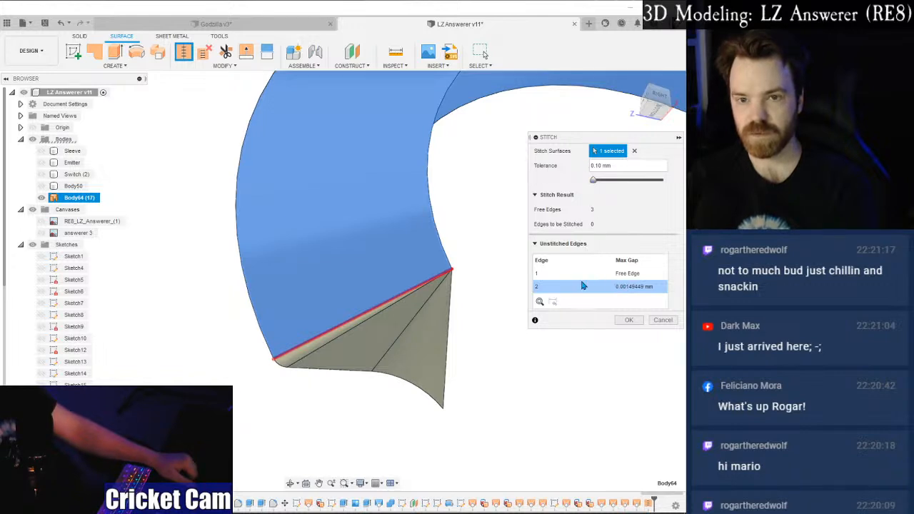
click(546, 303)
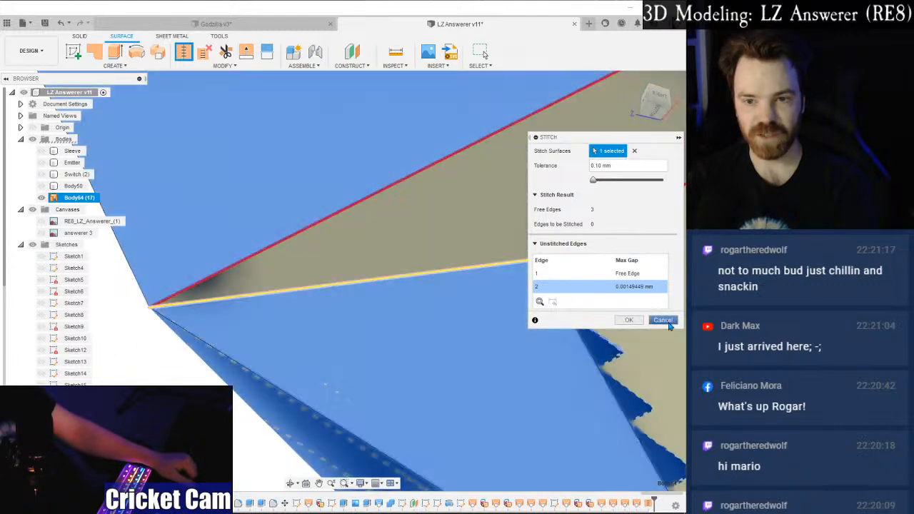
click(663, 321)
Delete the lofted triangular face adjoining the revolved body's inner end edge at the second transition.
scroll(365, 388, up, 5)
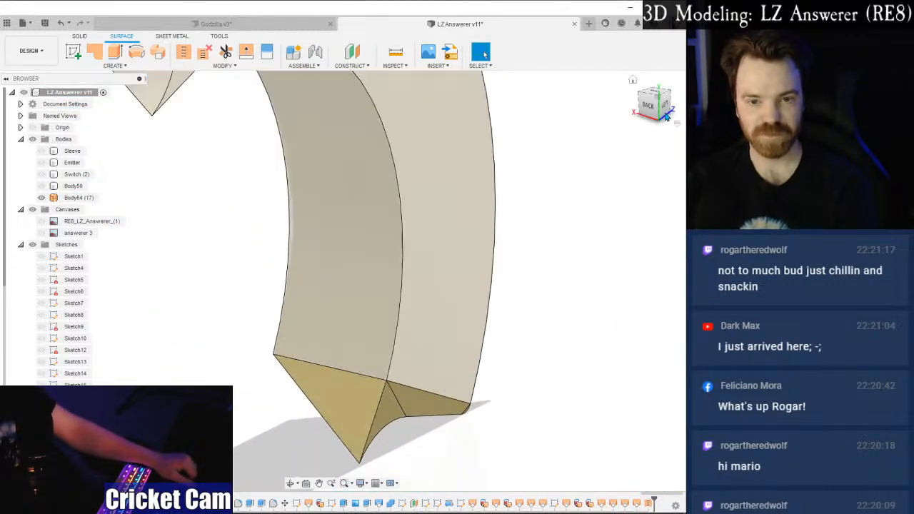
mouse_move(651, 107)
mouse_down()
mouse_move(702, 97)
mouse_move(707, 70)
mouse_up()
scroll(214, 357, up, 4)
middle_drag(297, 313, 425, 201)
drag(653, 104, 590, 132)
middle_drag(328, 237, 644, 250)
click(482, 328)
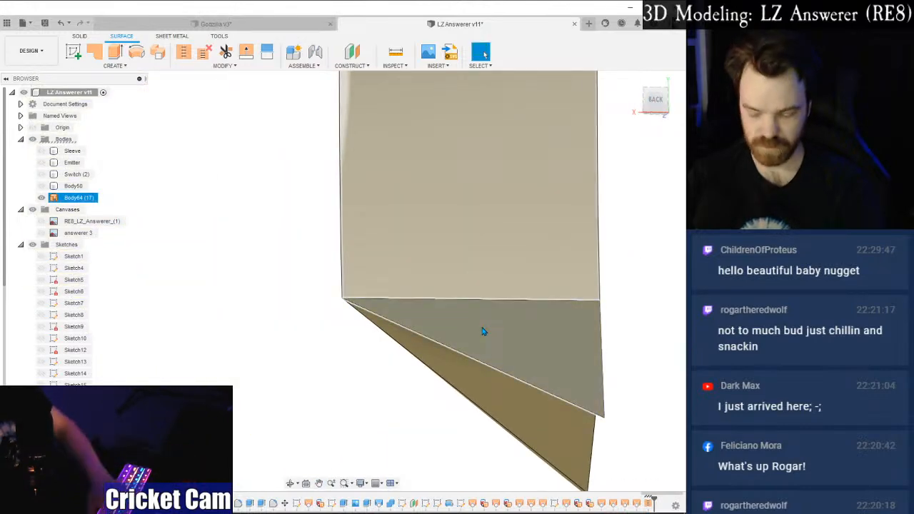
key(Delete)
shift+middle_drag(342, 281, 629, 117)
mouse_move(629, 117)
mouse_down()
mouse_move(616, 120)
mouse_move(622, 124)
mouse_up()
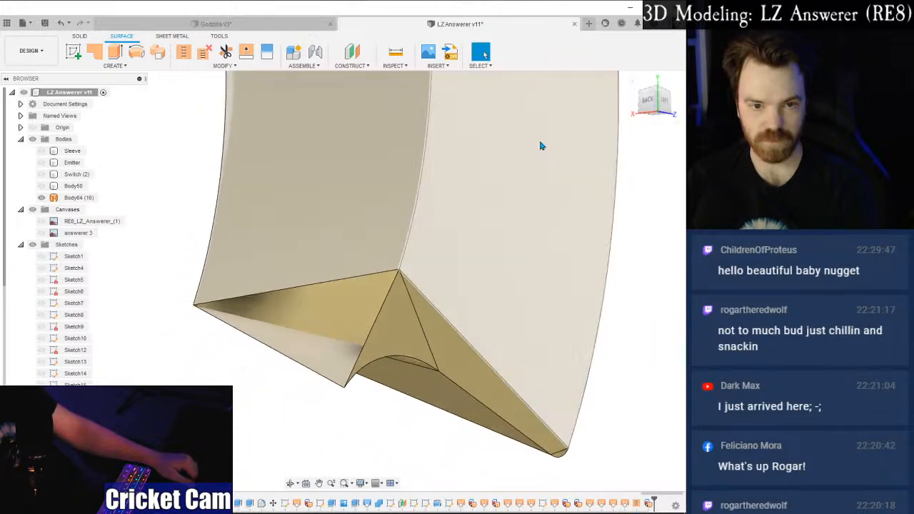
scroll(249, 309, up, 3)
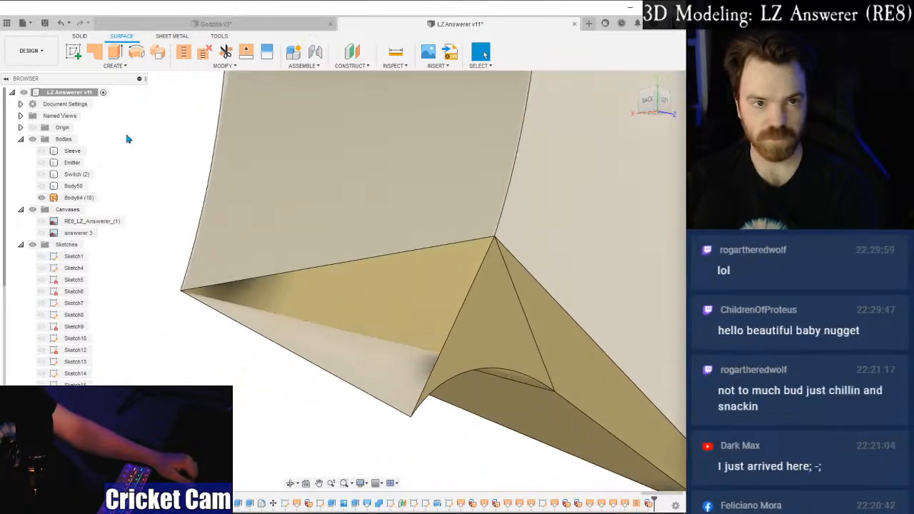
click(92, 70)
click(82, 120)
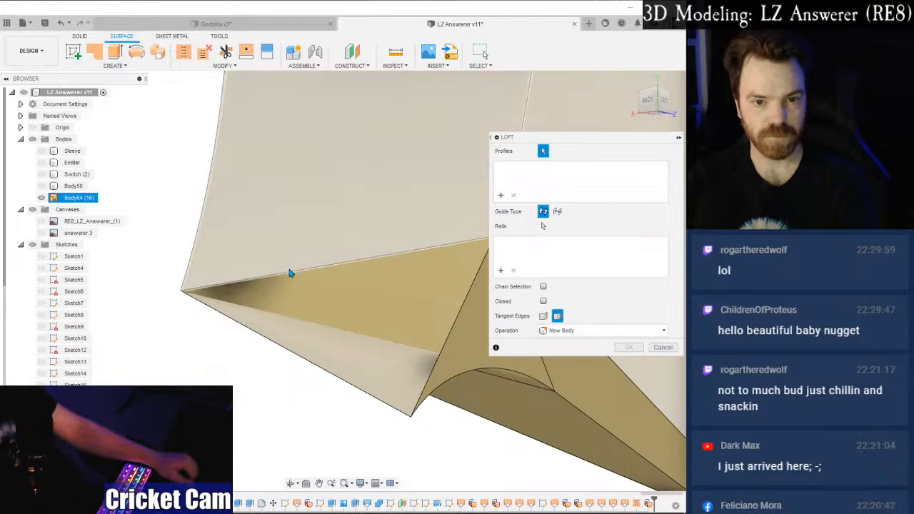
click(290, 276)
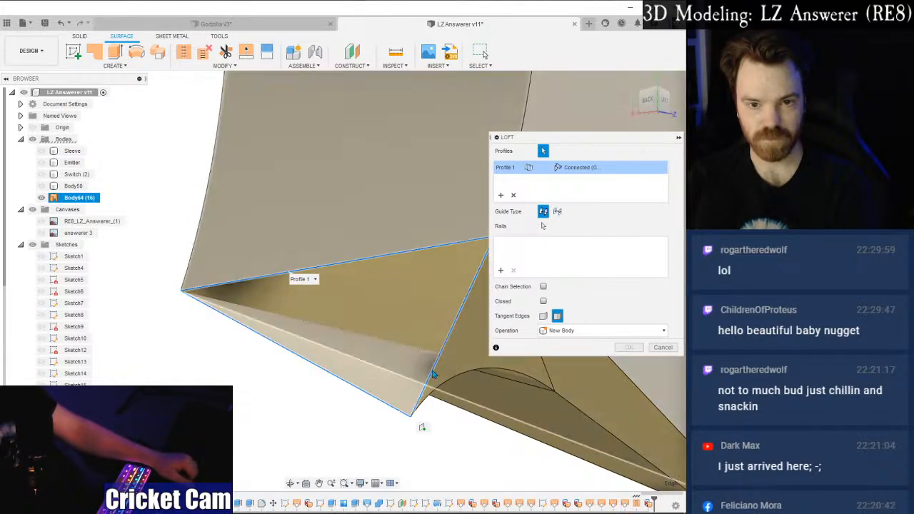
click(663, 348)
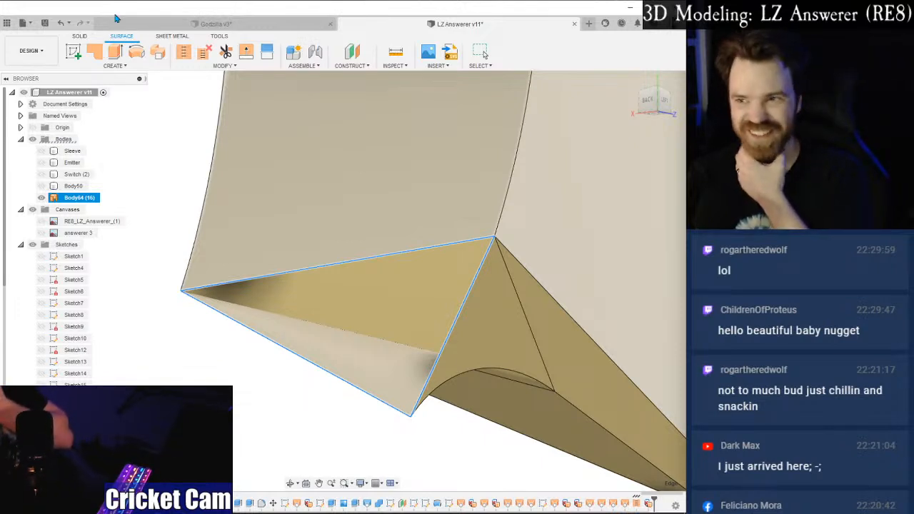
key(Escape)
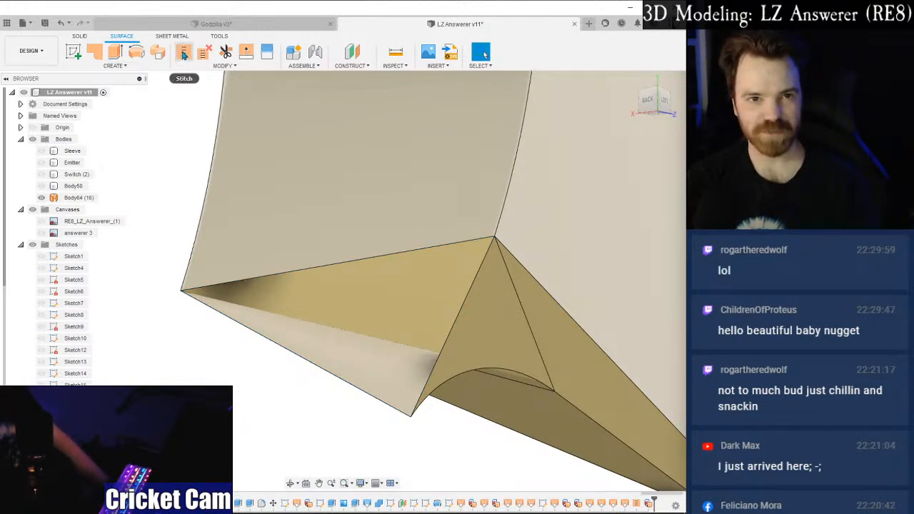
Patch the triangular opening at the revolved body's inner end edge on the second transition as a new body.
click(94, 55)
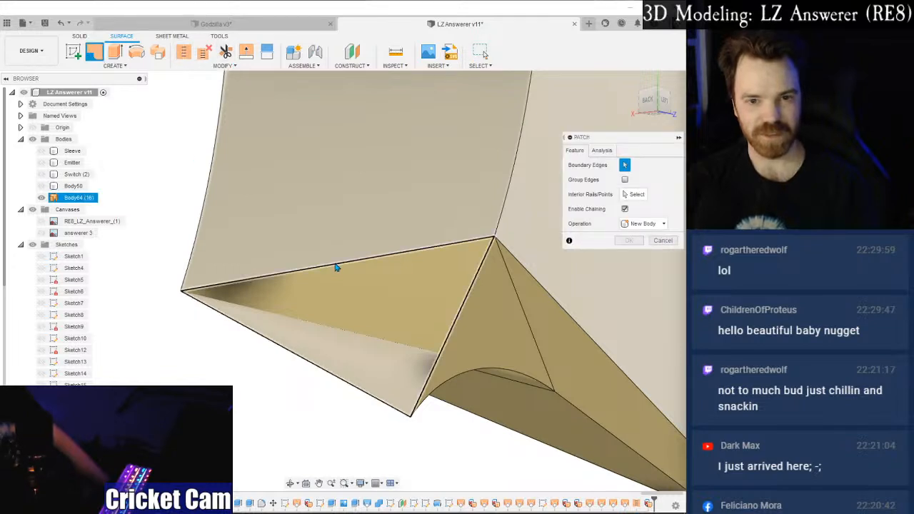
click(337, 265)
click(629, 284)
scroll(577, 283, down, 6)
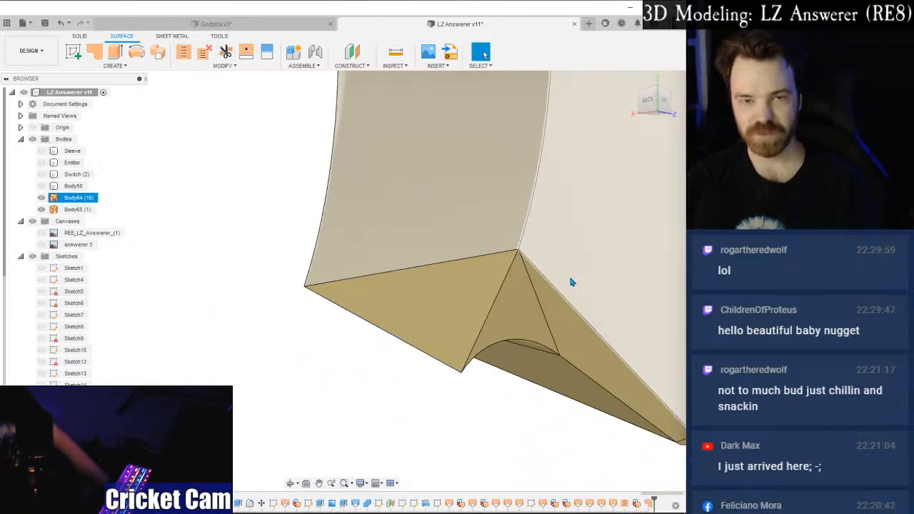
Stitch the new triangular patch to the revolved surface body with a 0.10 mm tolerance.
click(184, 52)
shift+middle_drag(331, 260, 284, 139)
drag(278, 91, 547, 443)
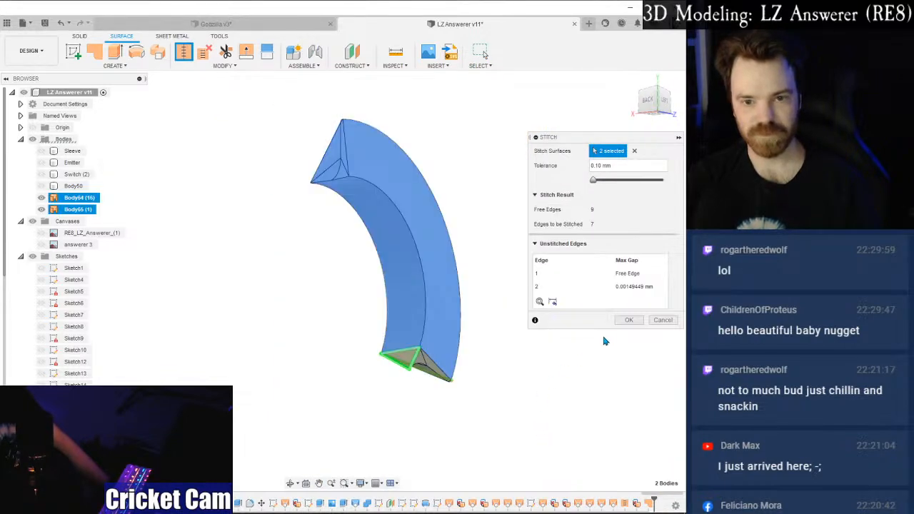
click(629, 320)
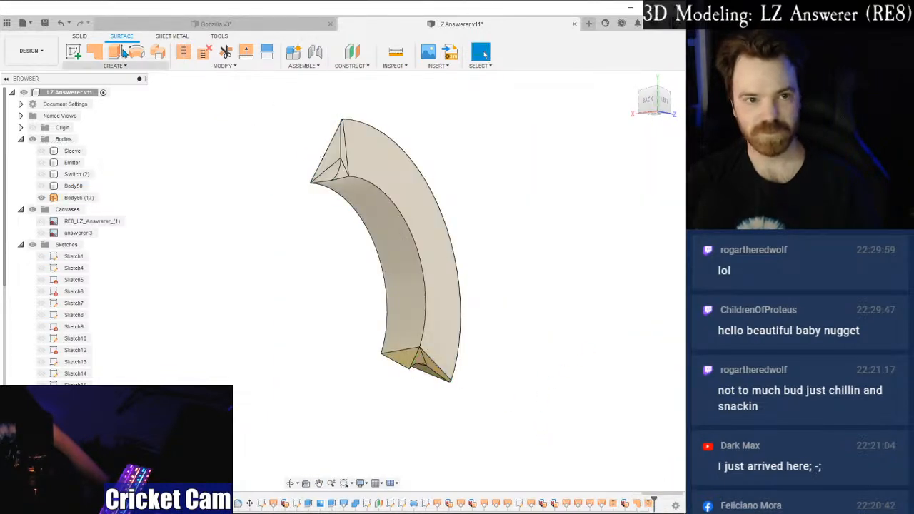
Check the newly stitched body for remaining free edges at the second transition with the Stitch tool.
click(183, 52)
drag(231, 80, 574, 488)
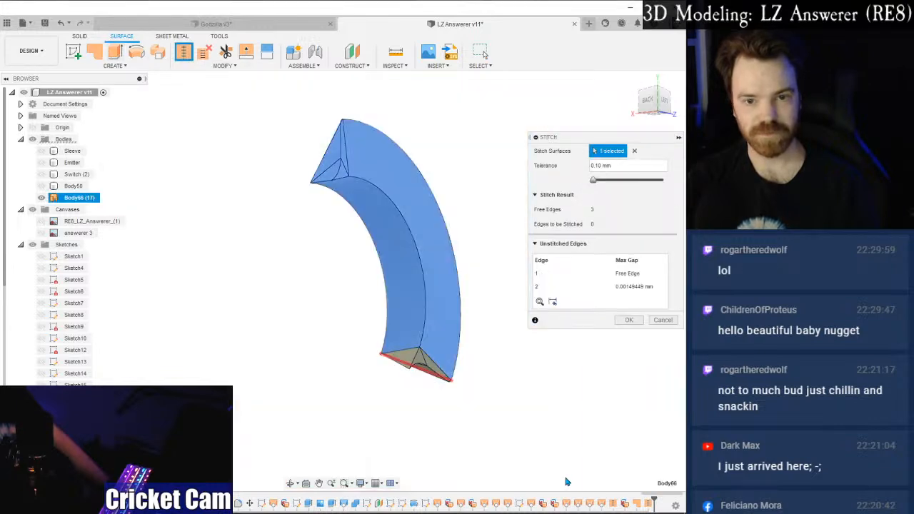
drag(654, 101, 694, 107)
middle_drag(313, 378, 314, 379)
scroll(315, 379, up, 8)
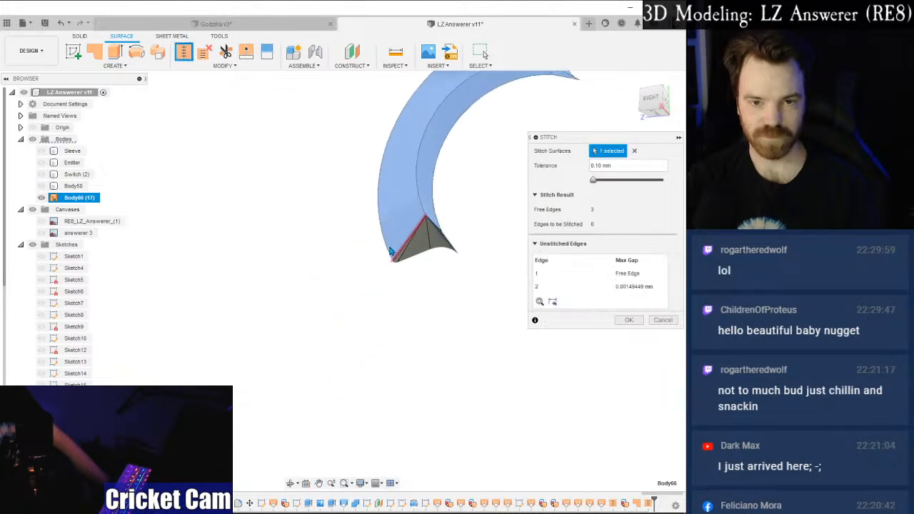
click(663, 320)
Delete the narrow lofted face at the small rounded corner of the second transition.
drag(675, 106, 713, 108)
scroll(262, 400, up, 8)
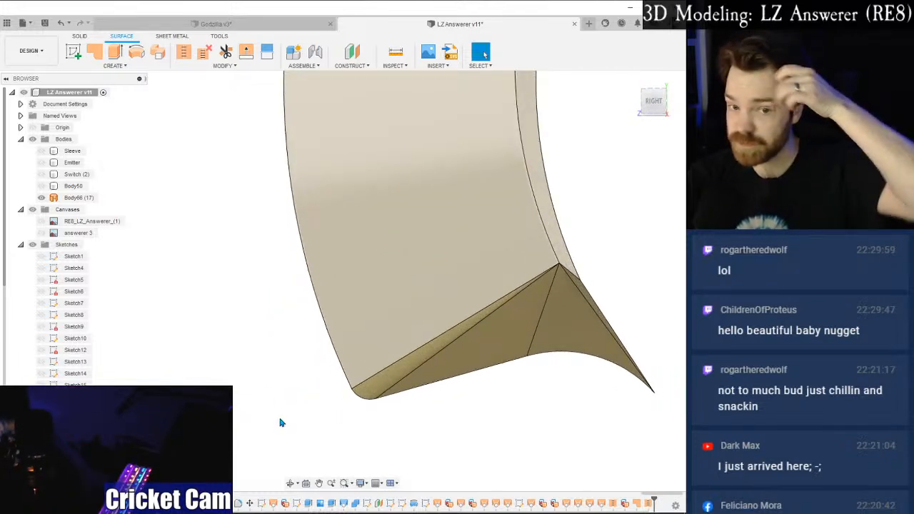
scroll(427, 416, up, 2)
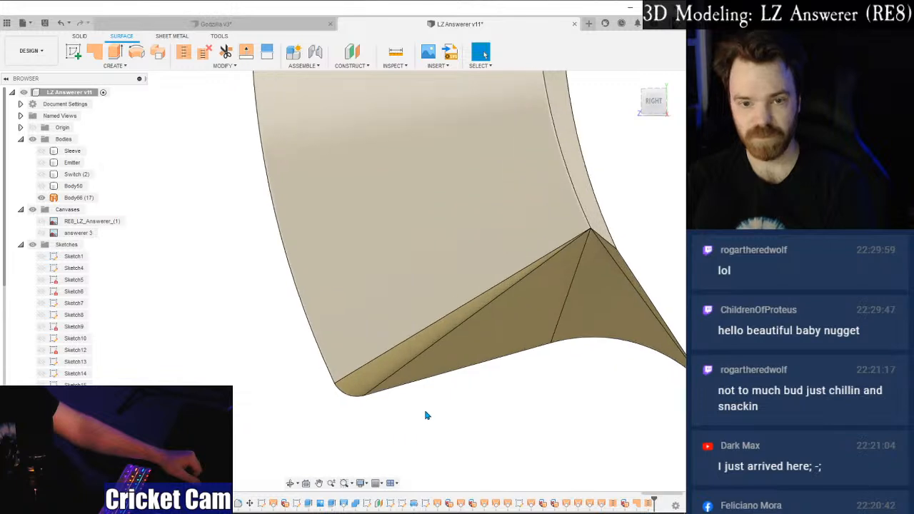
scroll(426, 415, up, 2)
click(339, 380)
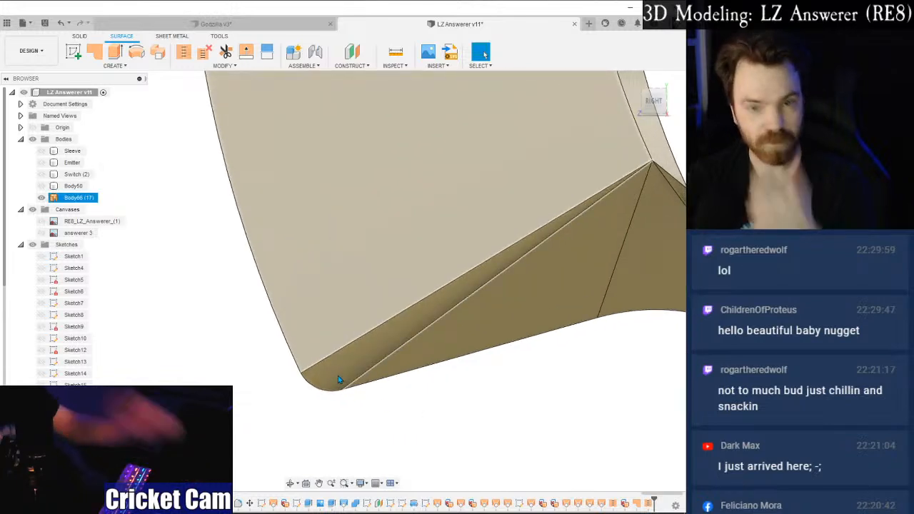
key(Delete)
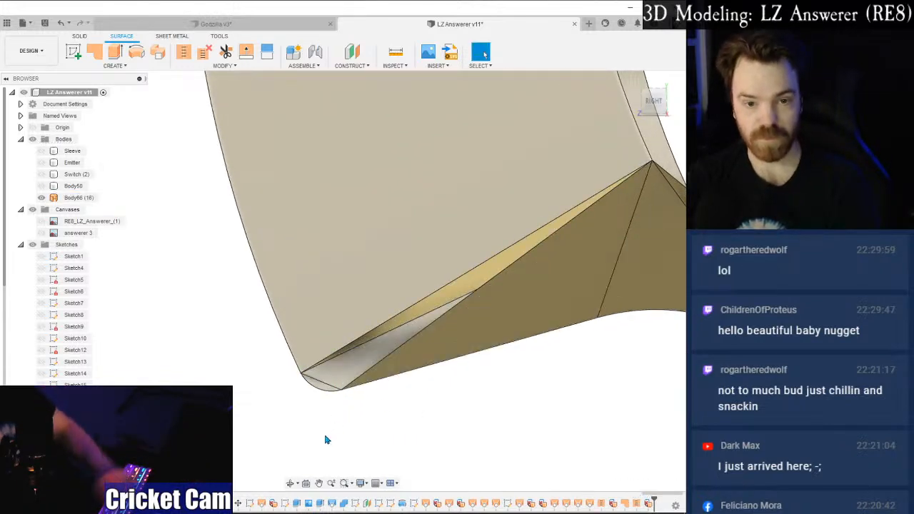
Try to patch the narrow opening at the rounded corner using its surrounding boundary edges.
scroll(319, 427, up, 4)
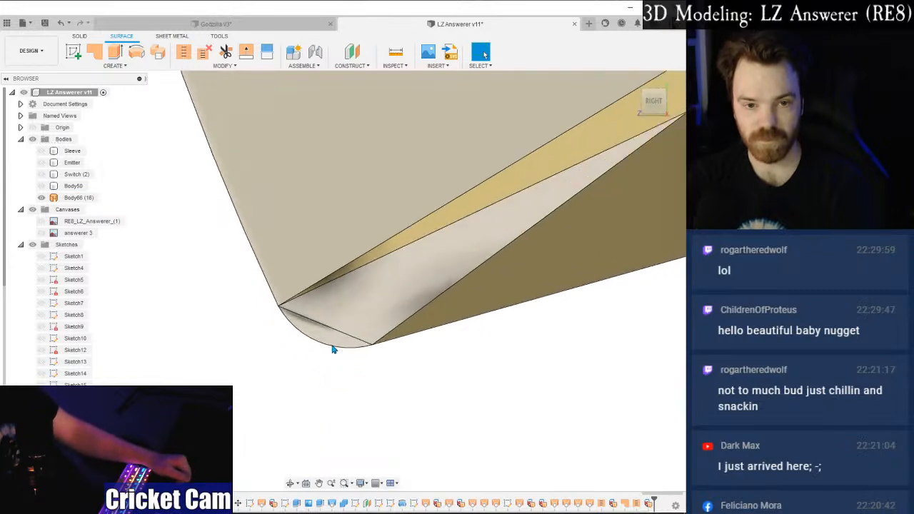
scroll(324, 375, down, 4)
middle_drag(307, 396, 235, 453)
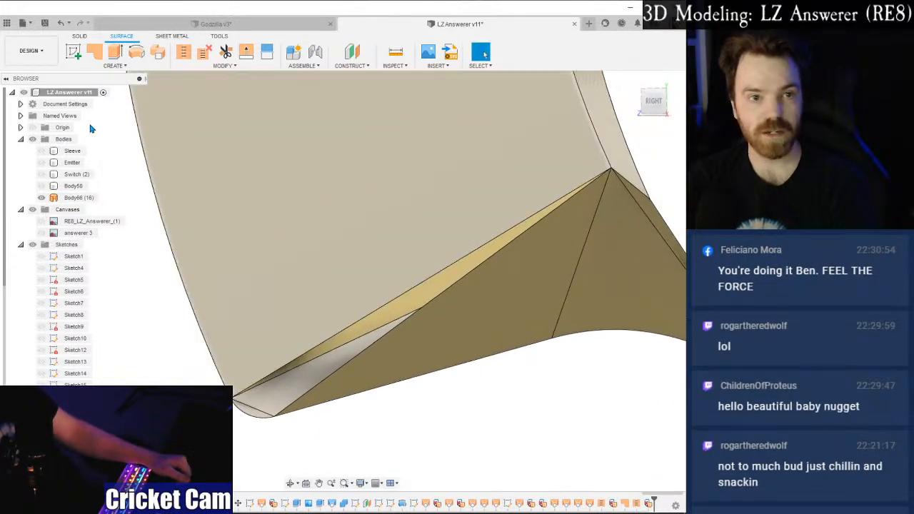
click(93, 51)
click(276, 373)
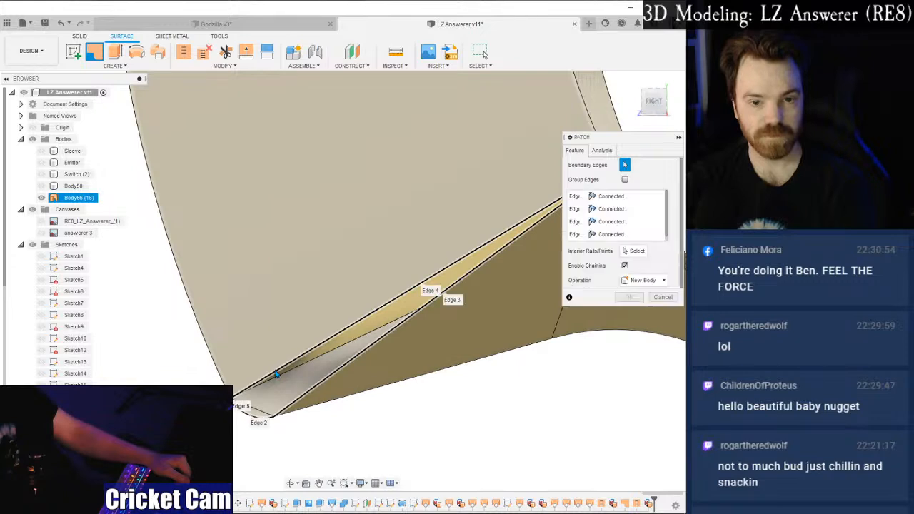
scroll(465, 364, down, 3)
middle_drag(450, 377, 498, 319)
scroll(393, 347, up, 7)
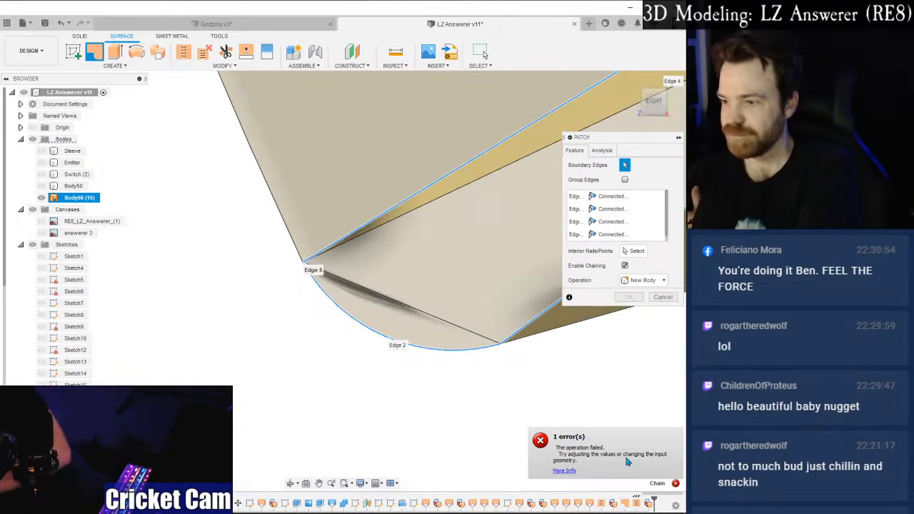
click(663, 298)
Examine the open rounded corner and its surrounding edges, comparing it with the transition at the other end.
shift+middle_drag(465, 410, 243, 444)
scroll(243, 444, down, 3)
scroll(244, 445, up, 5)
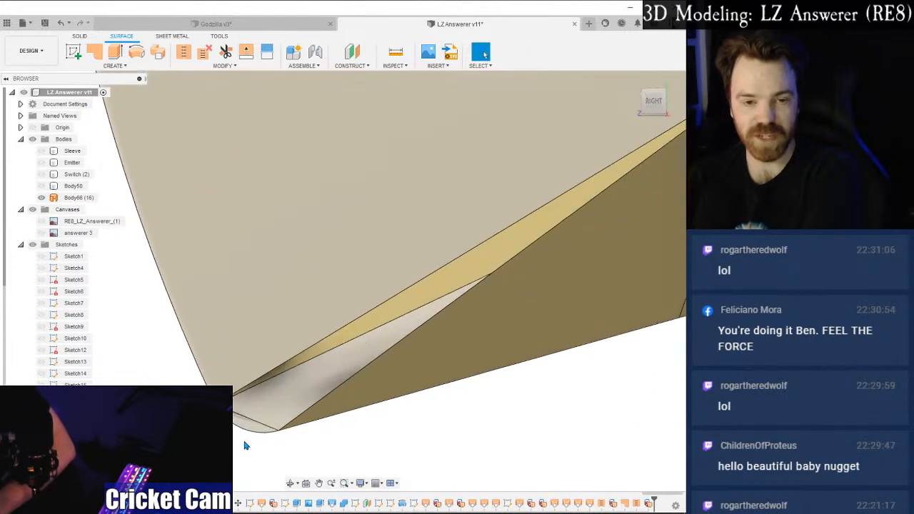
scroll(245, 446, up, 2)
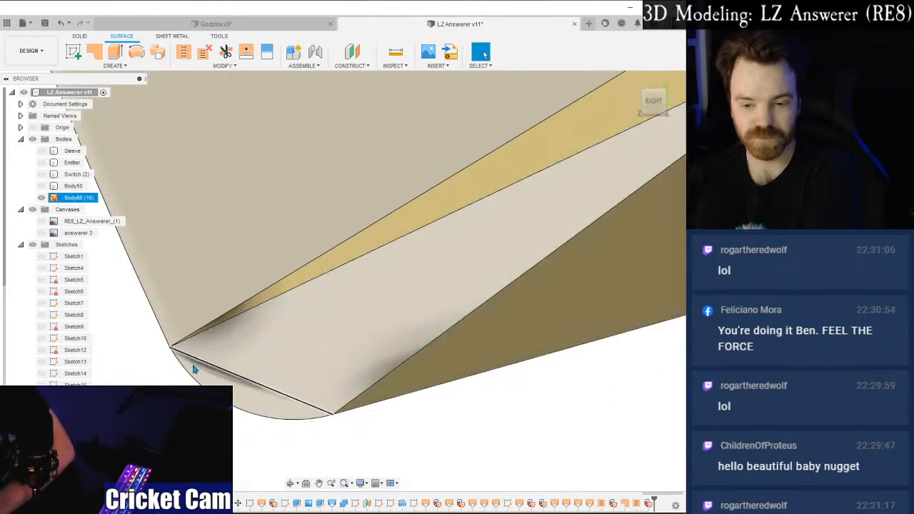
scroll(172, 353, down, 6)
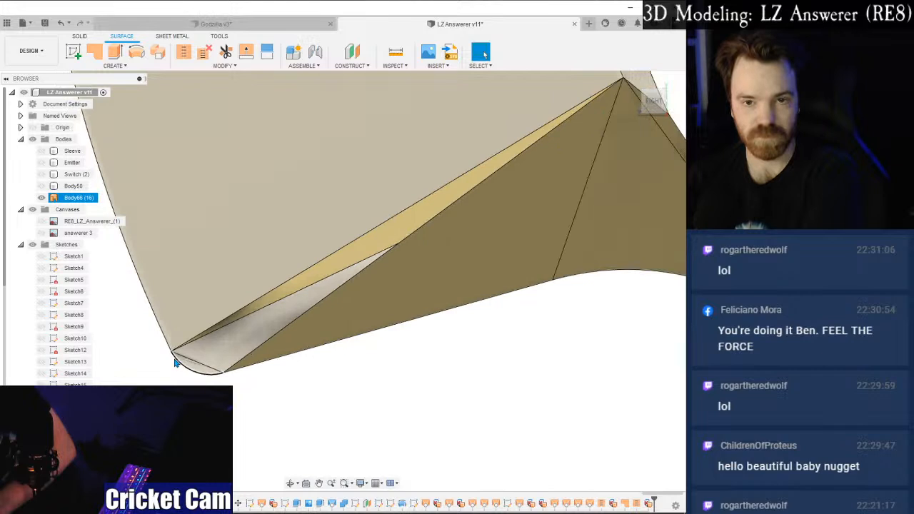
middle_drag(303, 289, 285, 383)
scroll(286, 383, down, 1)
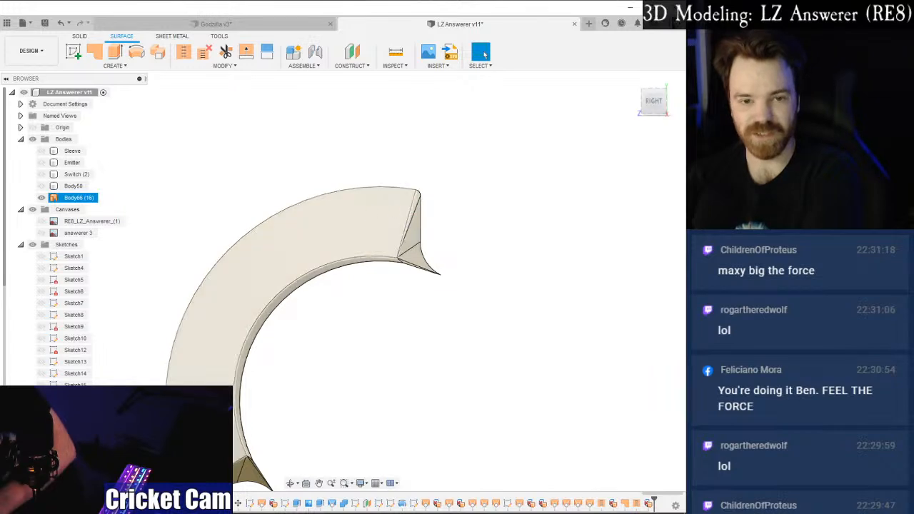
middle_drag(291, 382, 431, 232)
scroll(346, 361, up, 5)
scroll(334, 307, up, 3)
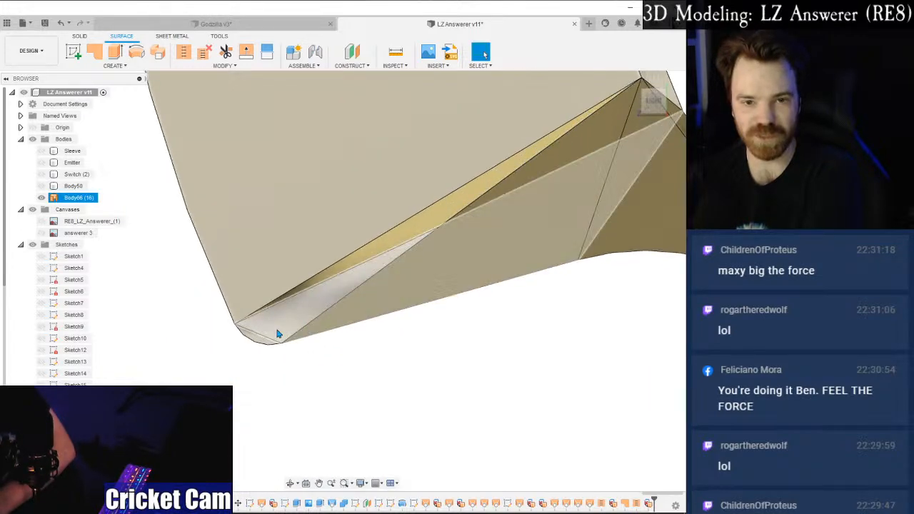
scroll(290, 333, up, 2)
Delete the long sloped face beside the rounded corner and the adjoining face above the concave arc.
click(316, 395)
middle_drag(315, 396, 222, 462)
scroll(221, 462, down, 2)
scroll(236, 458, down, 2)
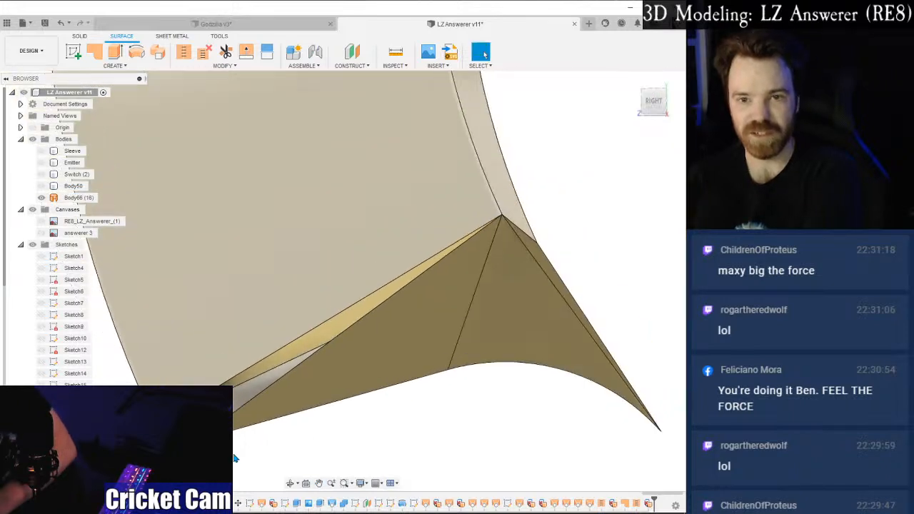
scroll(236, 459, up, 2)
click(337, 384)
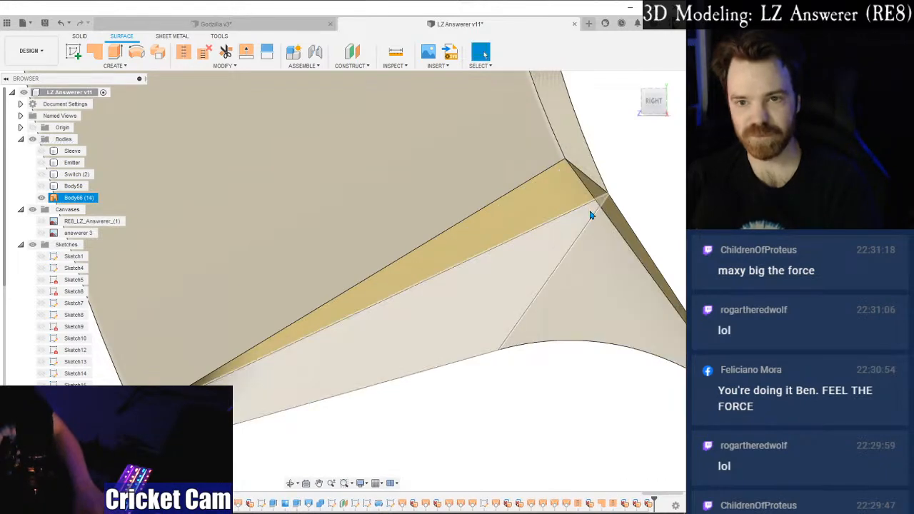
Try deleting the narrow face beside the removed arc face, and undo that deletion.
click(605, 201)
key(Delete)
scroll(492, 330, down, 1)
key(ctrl+z)
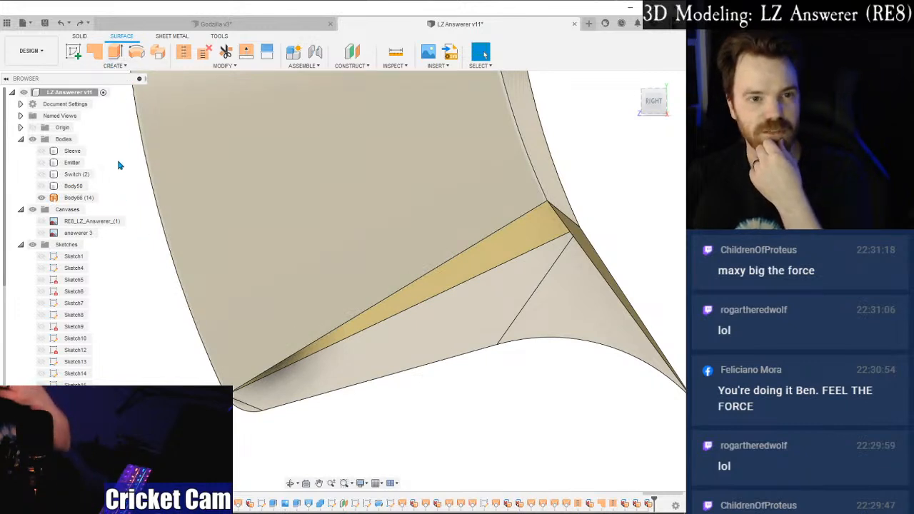
Show the Switch body and try to loft a surface from its curved transition edges to the revolved body's corner points.
click(118, 65)
click(100, 135)
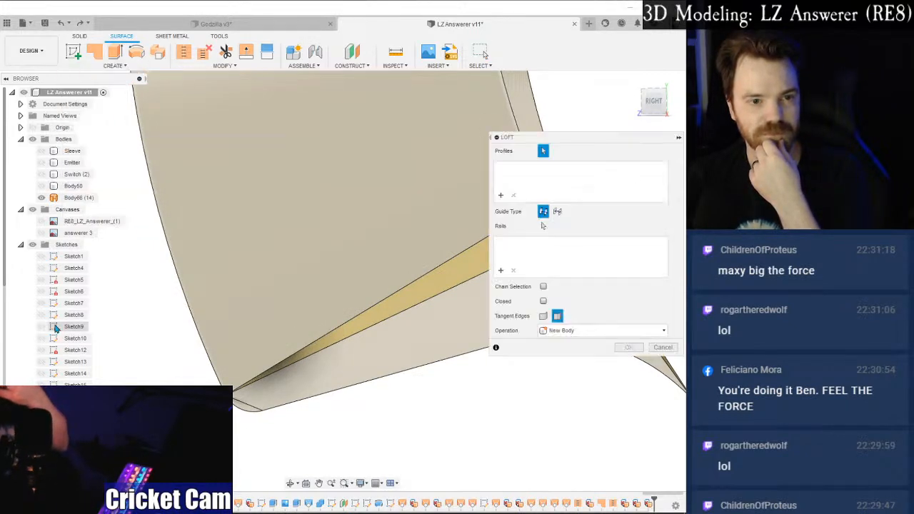
click(42, 177)
shift+middle_drag(280, 282, 208, 351)
click(220, 345)
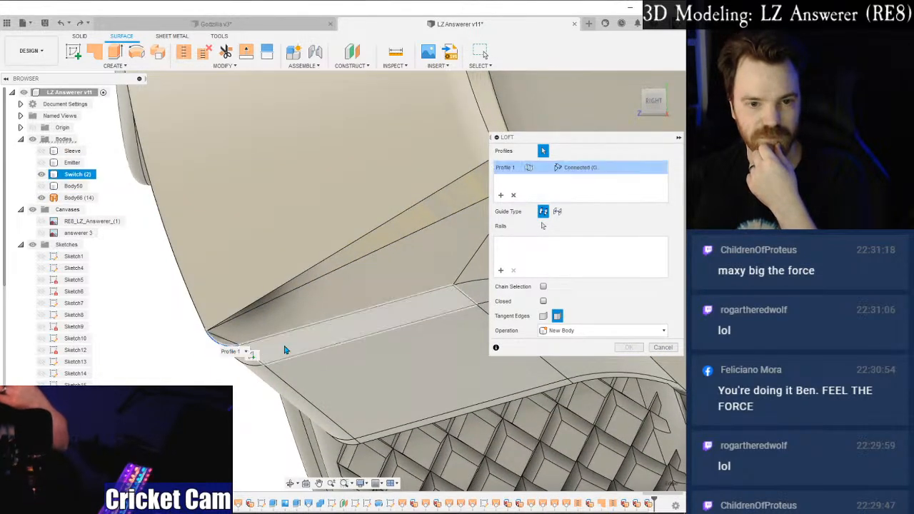
click(477, 287)
shift+middle_drag(477, 288, 431, 233)
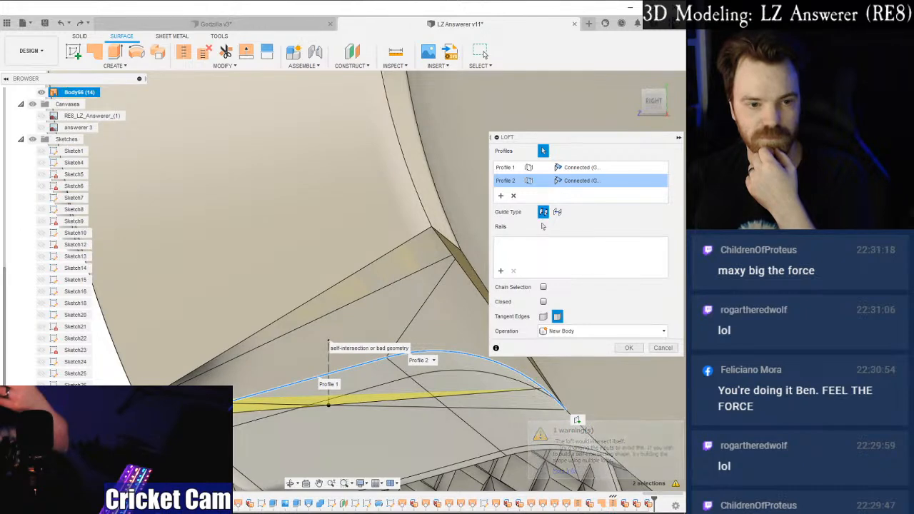
click(432, 229)
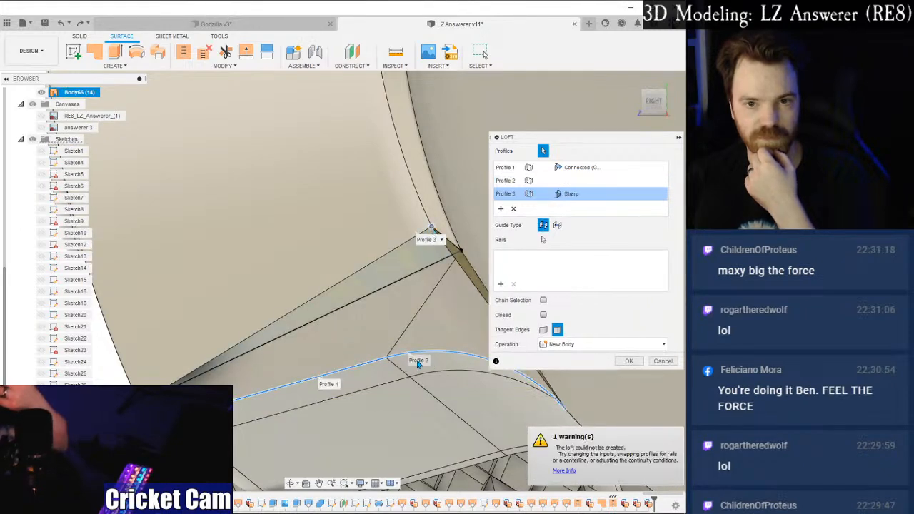
shift+middle_drag(341, 279, 280, 388)
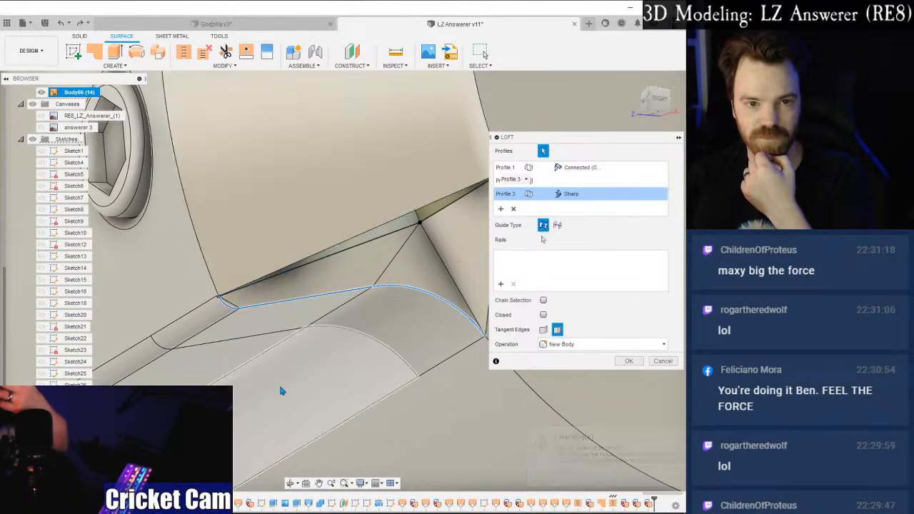
middle_drag(304, 351, 265, 364)
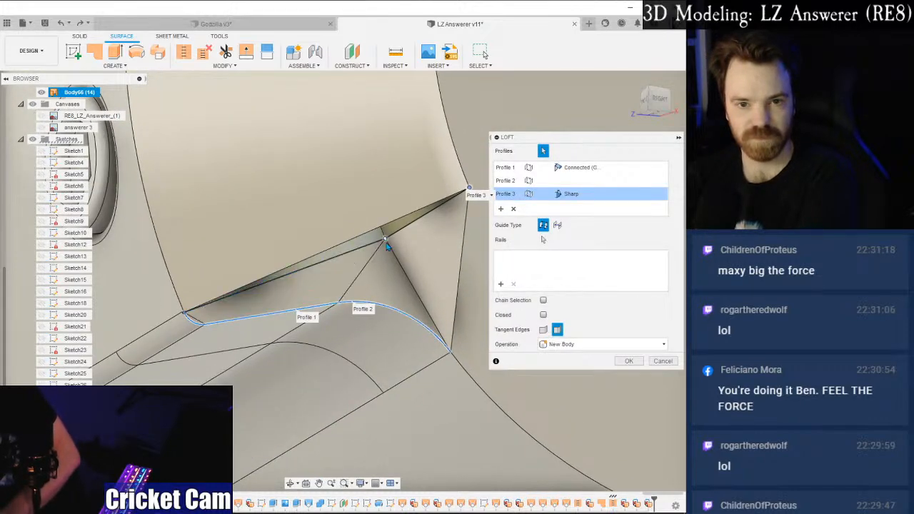
click(184, 316)
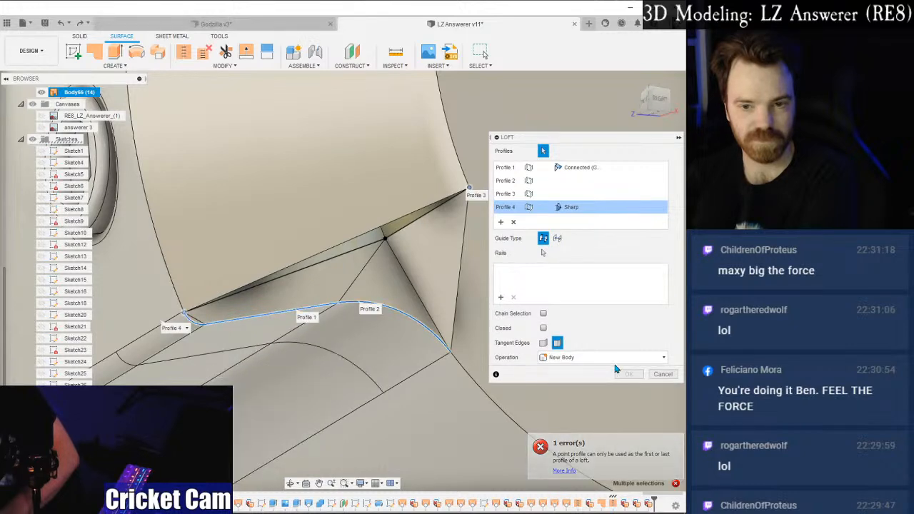
click(663, 360)
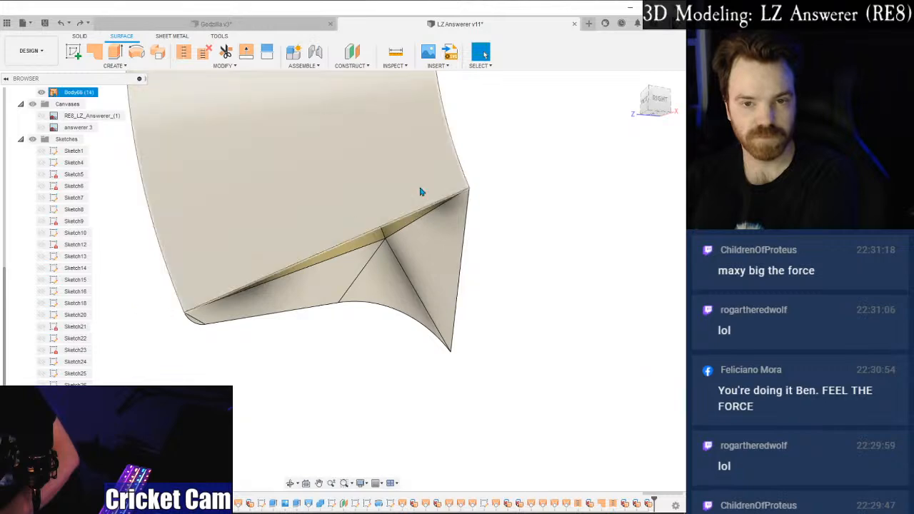
Undo the last kept face deletion, restoring the face above the concave arc at the second transition.
drag(646, 99, 656, 102)
key(ctrl+z)
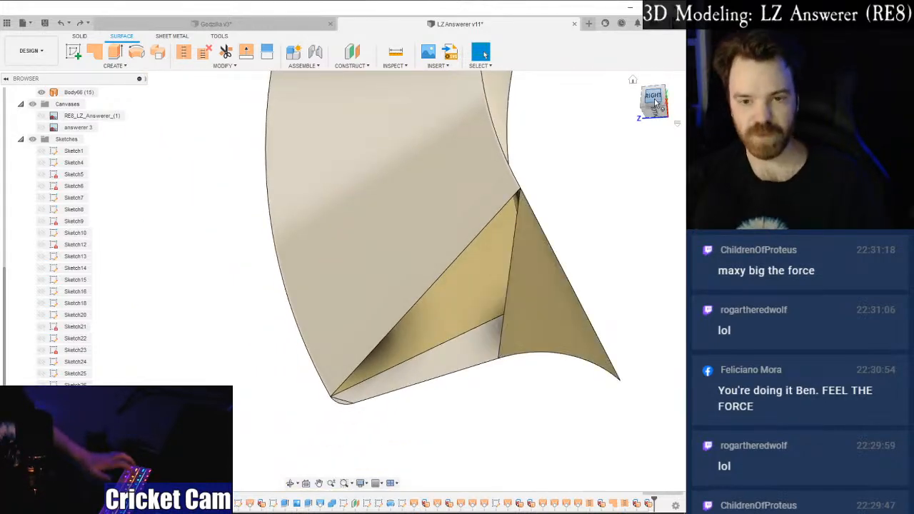
Undo the face deletions, the stitch, the end-face lofts and the revolved surface's face deletion at the second transition.
key(ctrl+y)
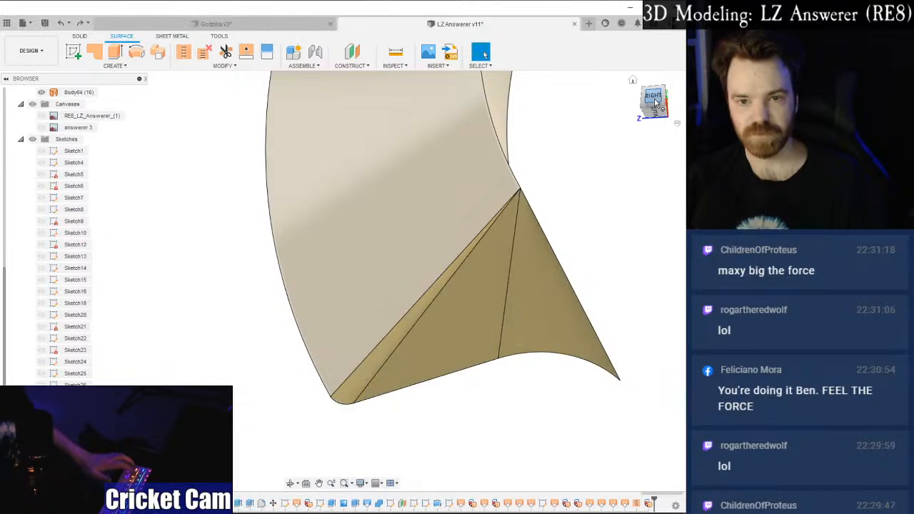
key(ctrl+z)
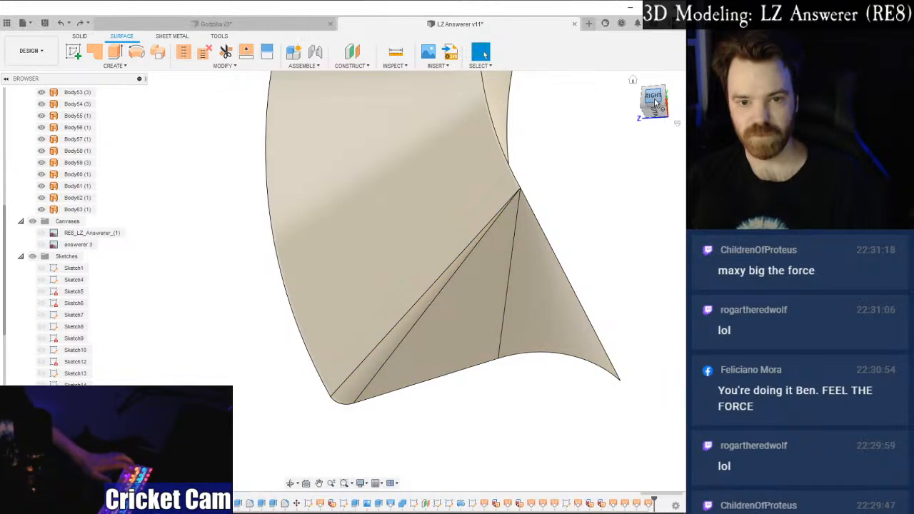
scroll(541, 251, down, 5)
mouse_move(651, 112)
mouse_down()
mouse_move(627, 124)
mouse_move(648, 112)
mouse_up()
key(ctrl+z)
key(ctrl+z)
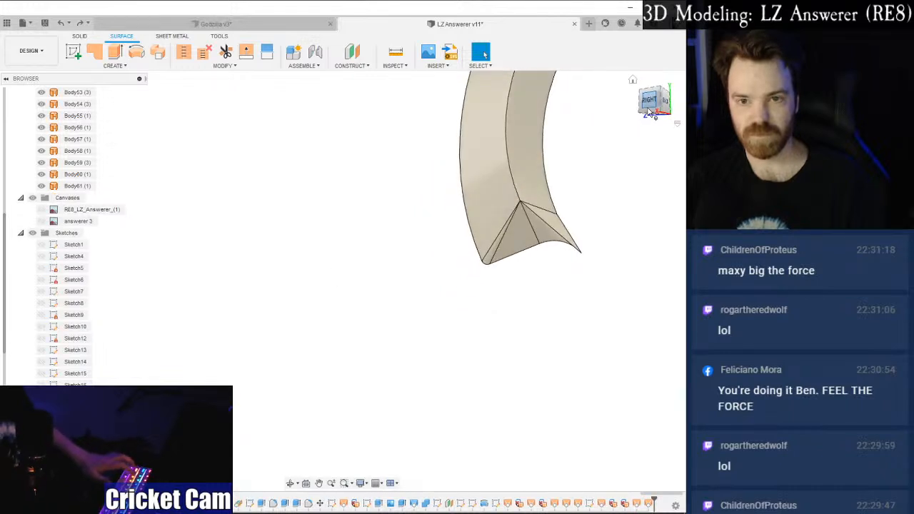
key(ctrl+z)
key(ctrl+z)
key(ctrl+z)
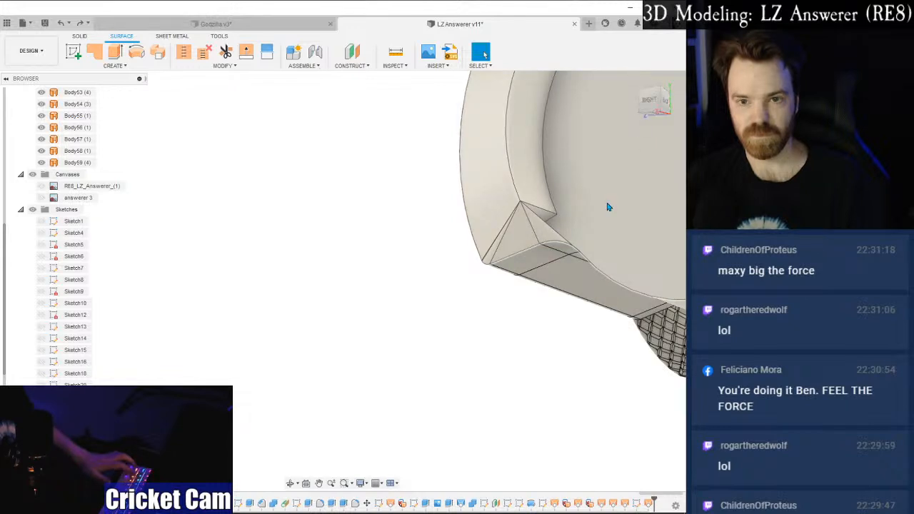
Hide the Switch body and delete the revolved surface's end face above the second transition.
scroll(453, 259, up, 5)
scroll(507, 257, up, 3)
middle_drag(525, 235, 348, 323)
drag(648, 100, 120, 172)
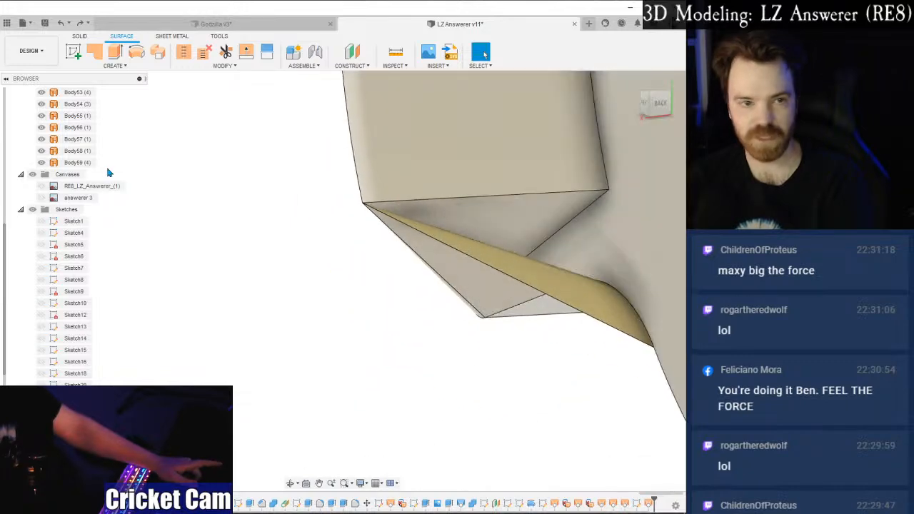
scroll(69, 163, up, 3)
click(42, 175)
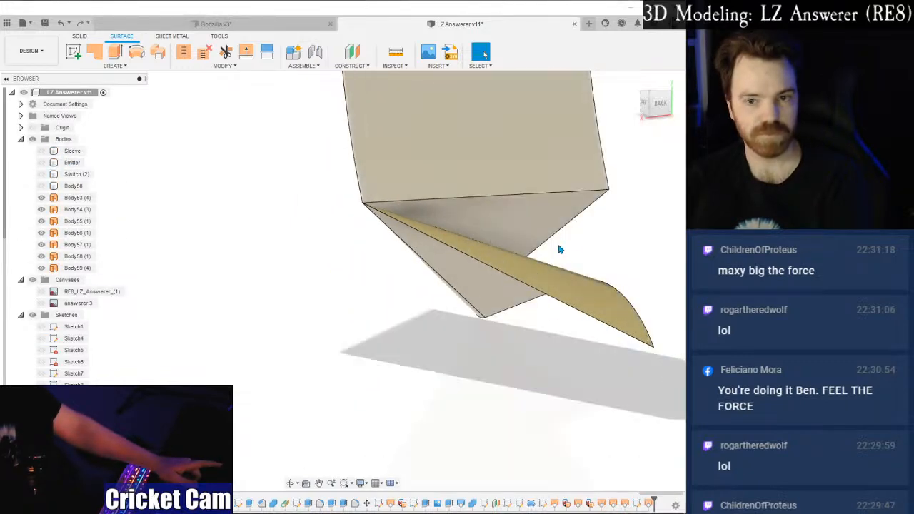
key(Escape)
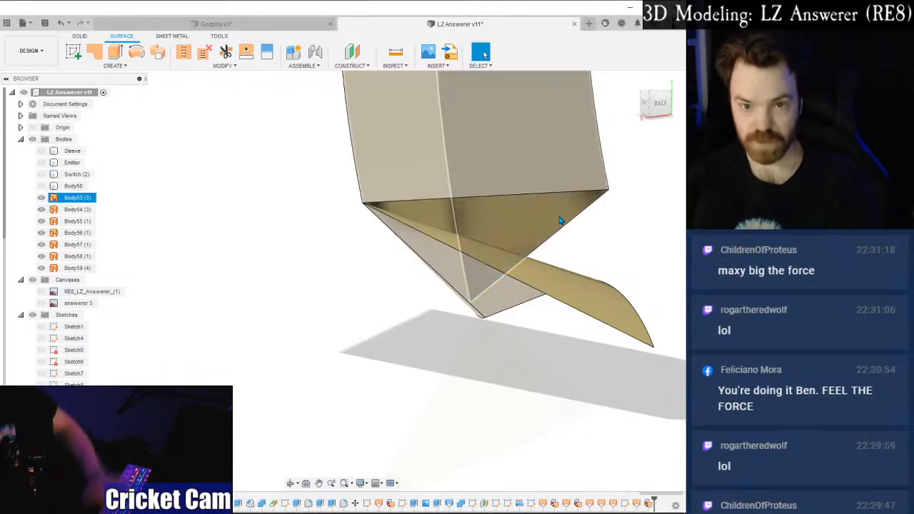
Delete the narrow sliver face along the long sloped edge of the second transition's surface body.
scroll(566, 240, down, 2)
mouse_move(656, 101)
mouse_down()
mouse_move(596, 104)
mouse_move(580, 101)
mouse_move(580, 89)
mouse_up()
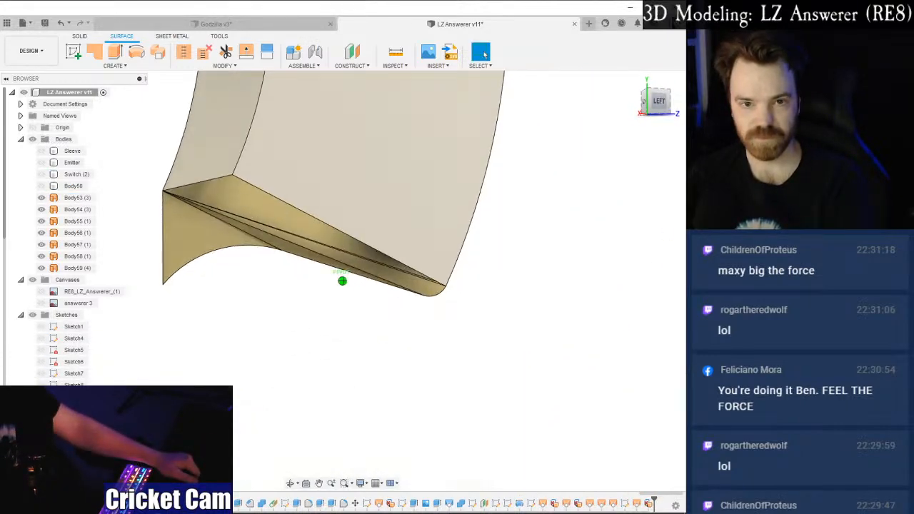
scroll(363, 296, up, 5)
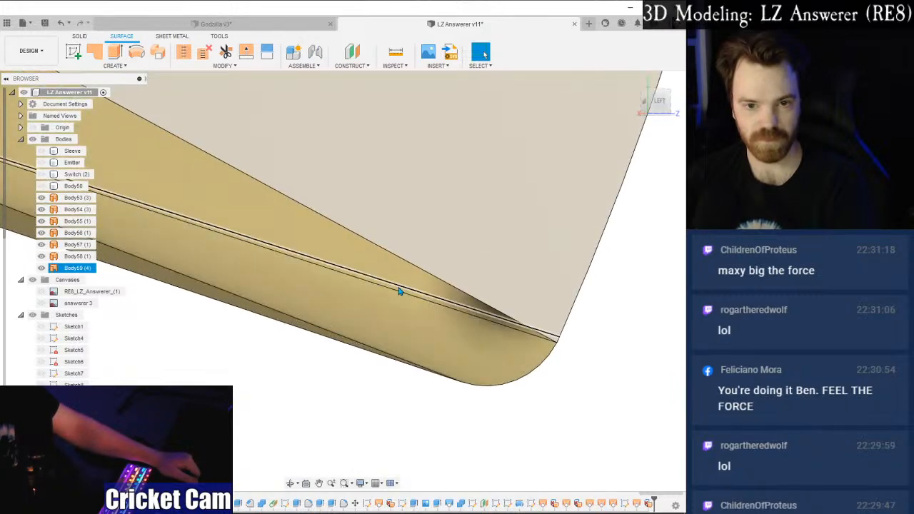
scroll(403, 295, up, 5)
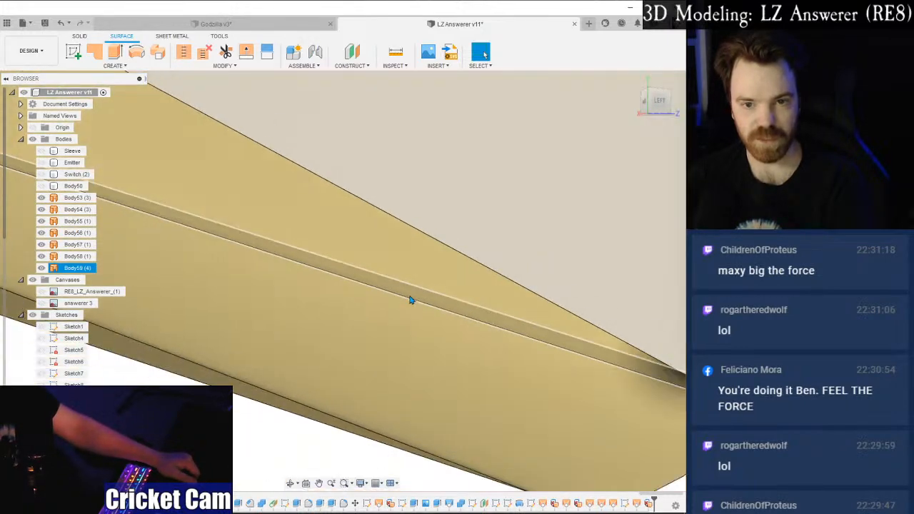
scroll(458, 238, down, 5)
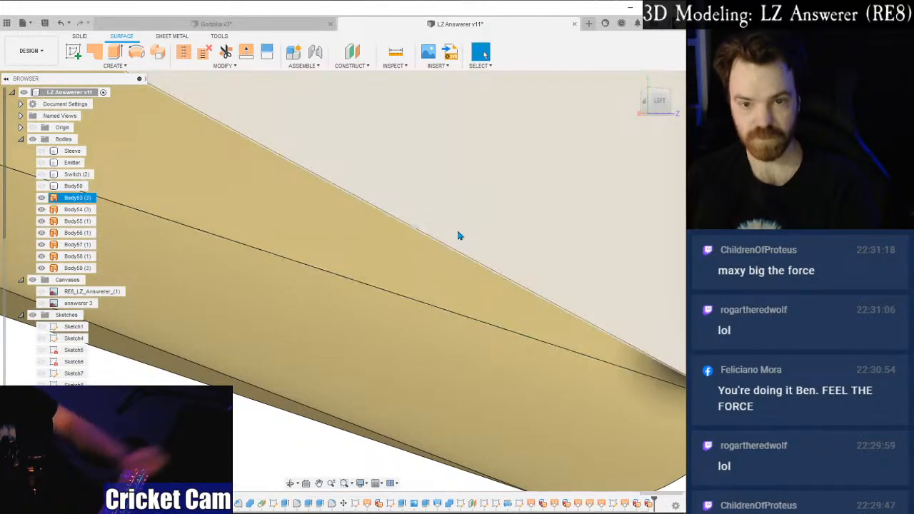
scroll(360, 380, down, 6)
middle_drag(340, 377, 405, 350)
click(184, 54)
drag(170, 404, 551, 176)
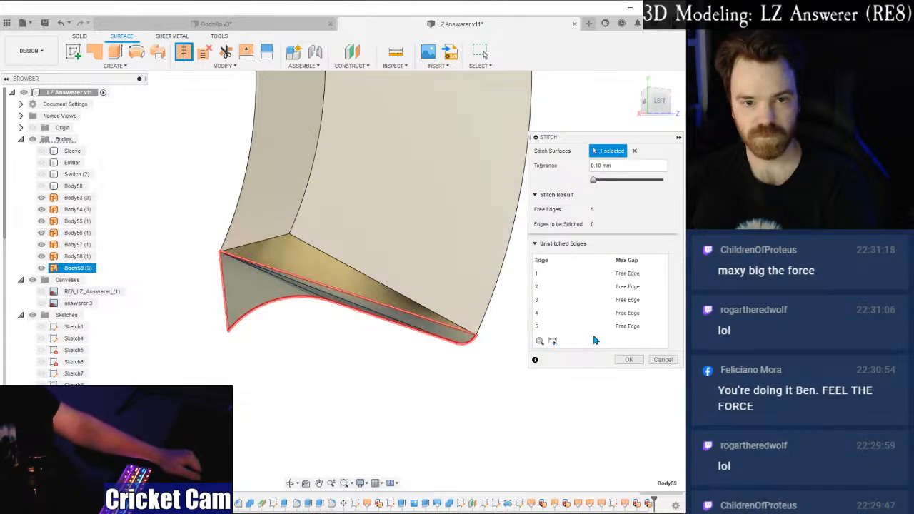
click(662, 360)
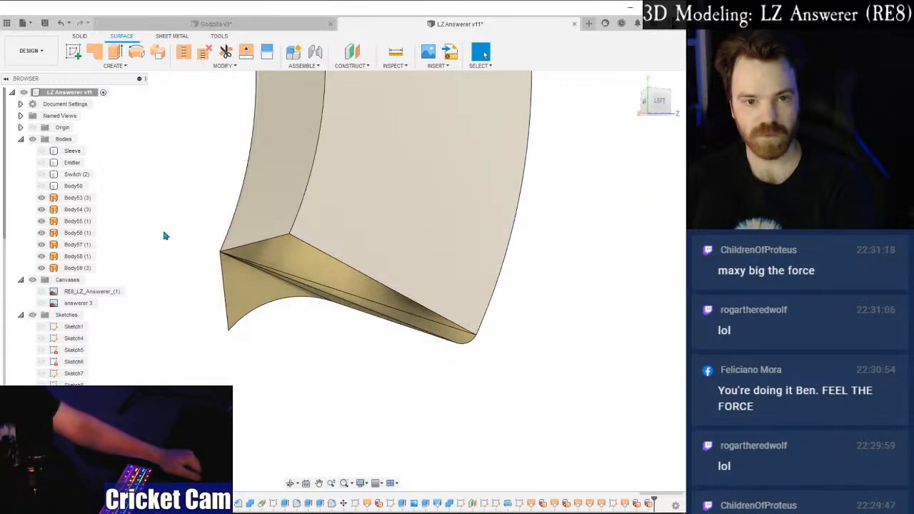
right_click(161, 171)
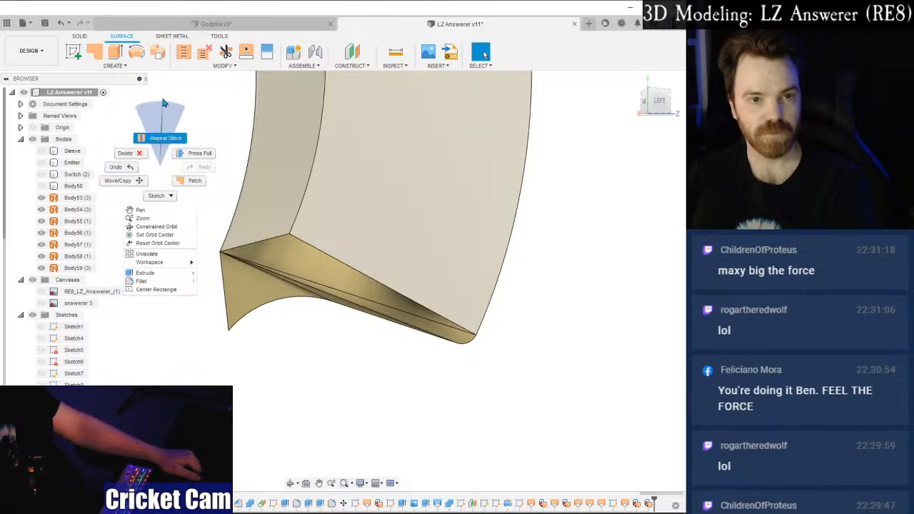
click(237, 395)
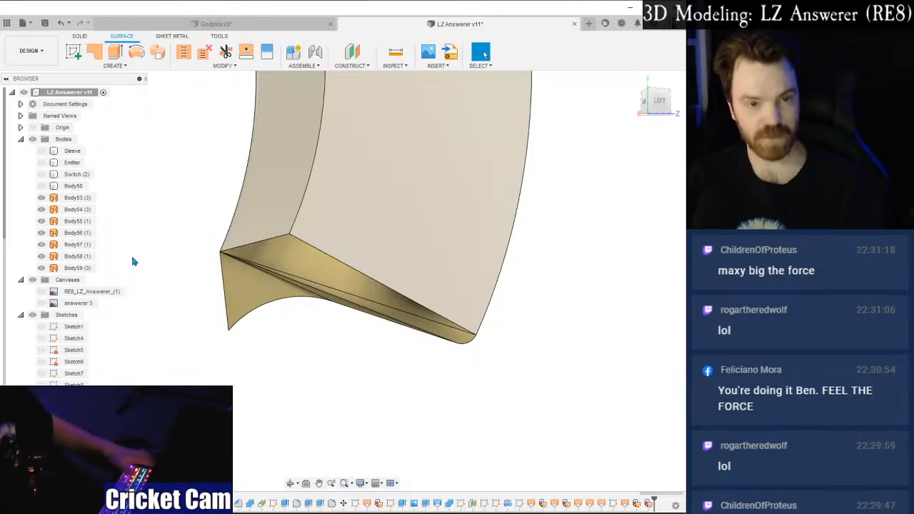
Loft a triangular surface between the transition's inner end edge and the revolved surface's short end edge as a new body.
click(112, 65)
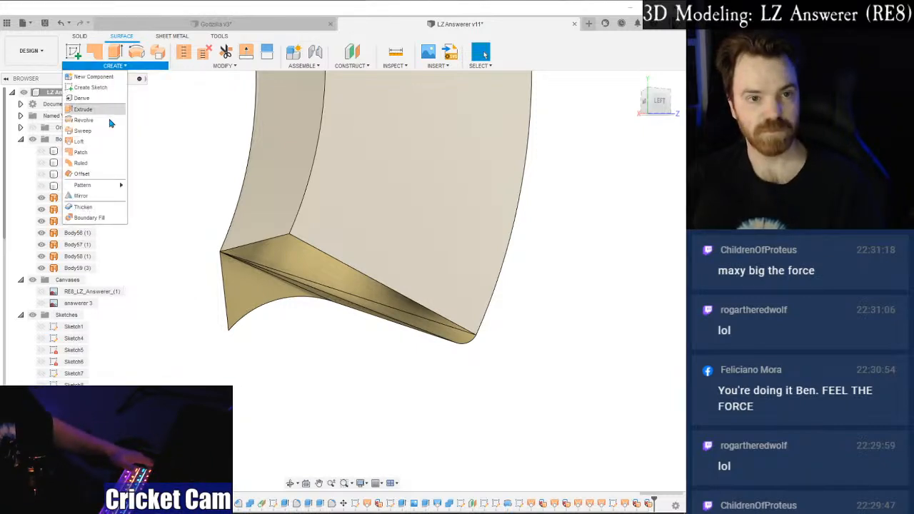
click(84, 149)
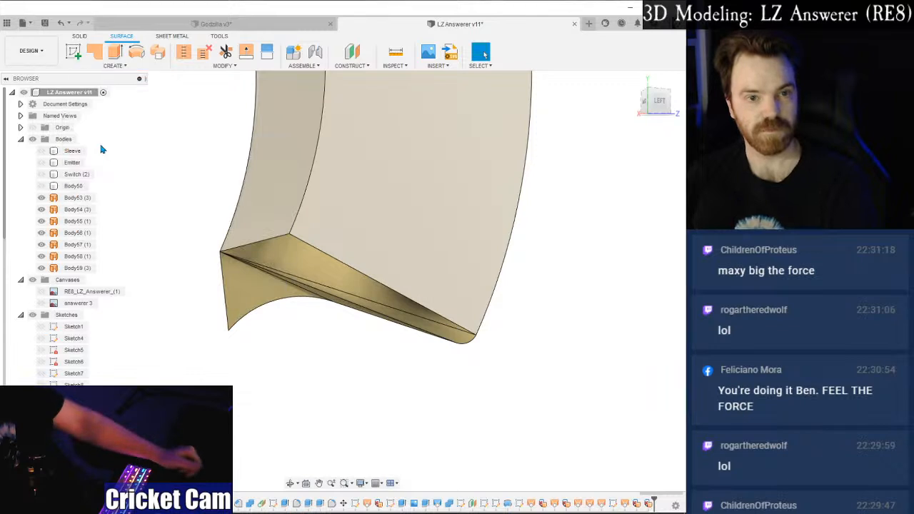
click(224, 282)
click(261, 241)
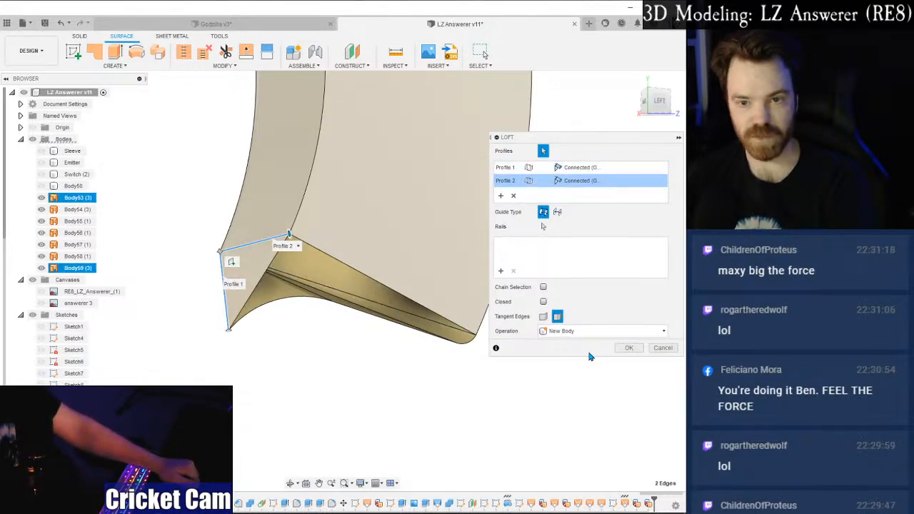
click(628, 349)
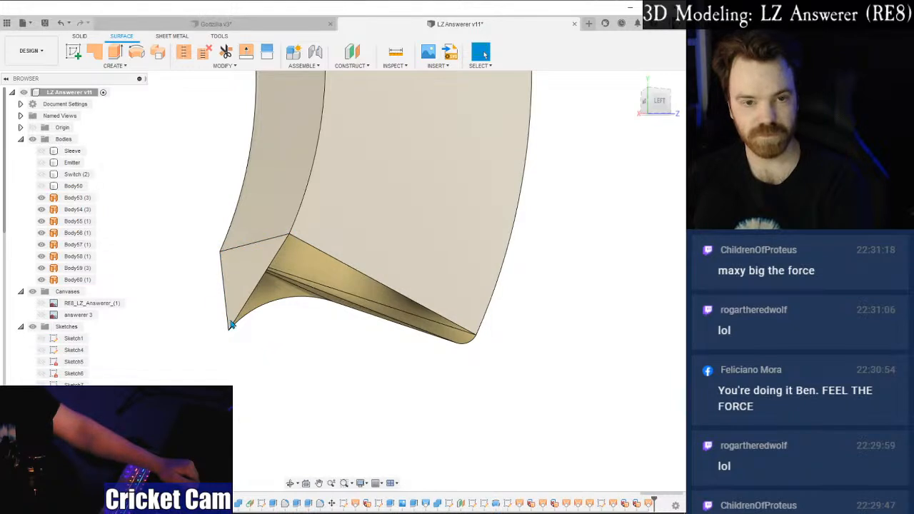
Stitch the new triangular surface to the transition surface body with a 0.10 mm tolerance.
click(183, 51)
drag(176, 410, 564, 191)
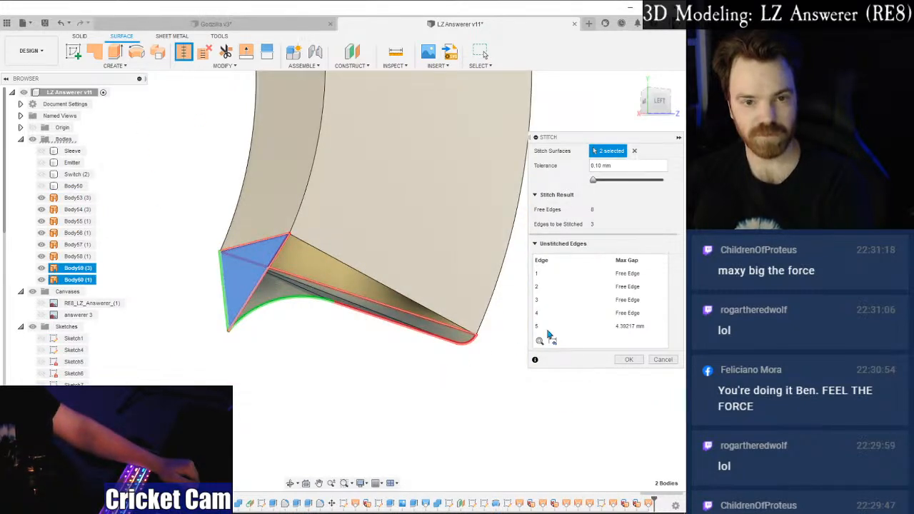
click(623, 361)
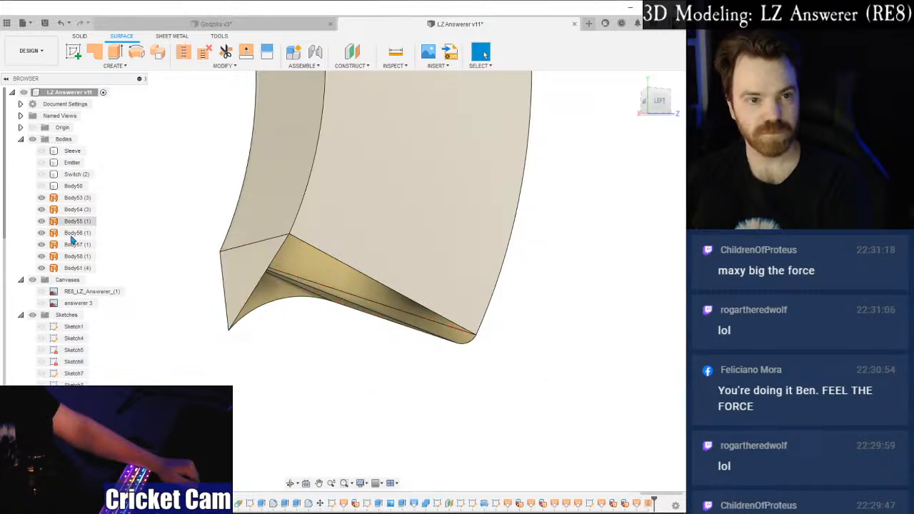
click(117, 65)
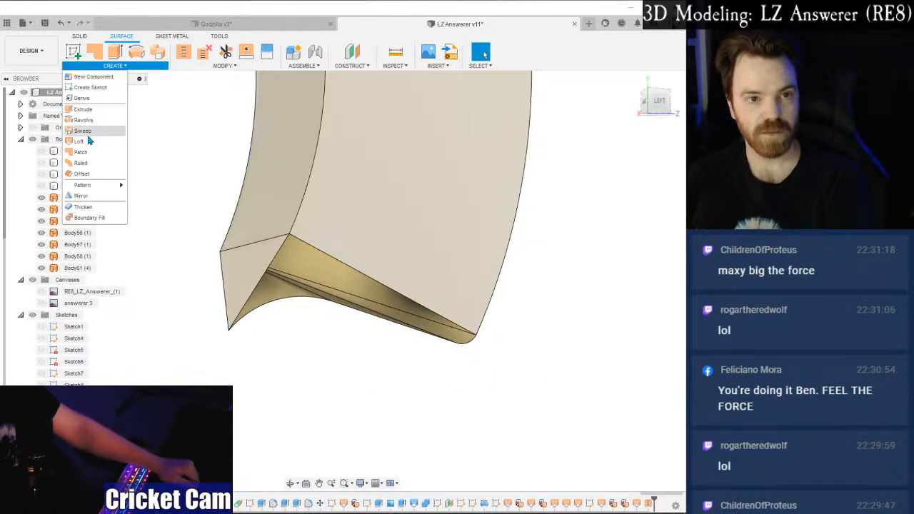
click(84, 141)
click(266, 278)
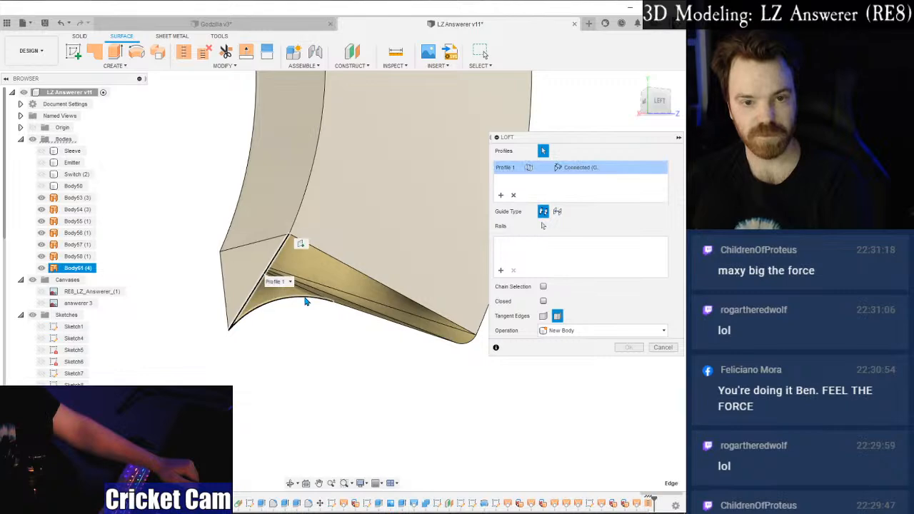
click(654, 347)
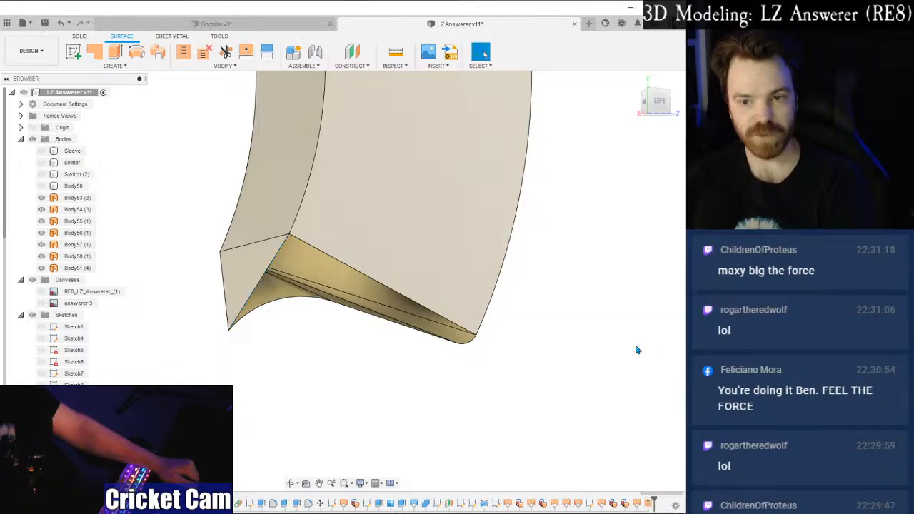
Loft a surface between the transition's long straight lower edge and the revolved surface's long sloped edge as a new body.
scroll(473, 348, up, 6)
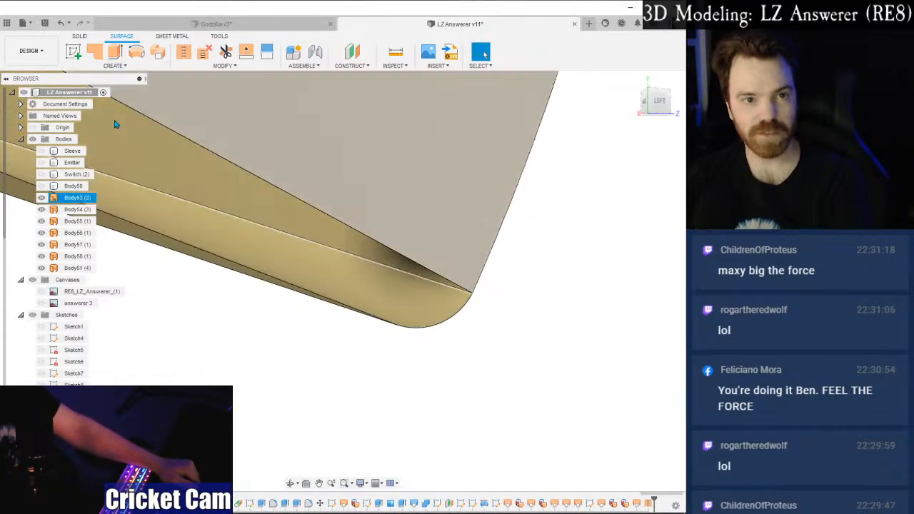
right_click(215, 397)
click(214, 370)
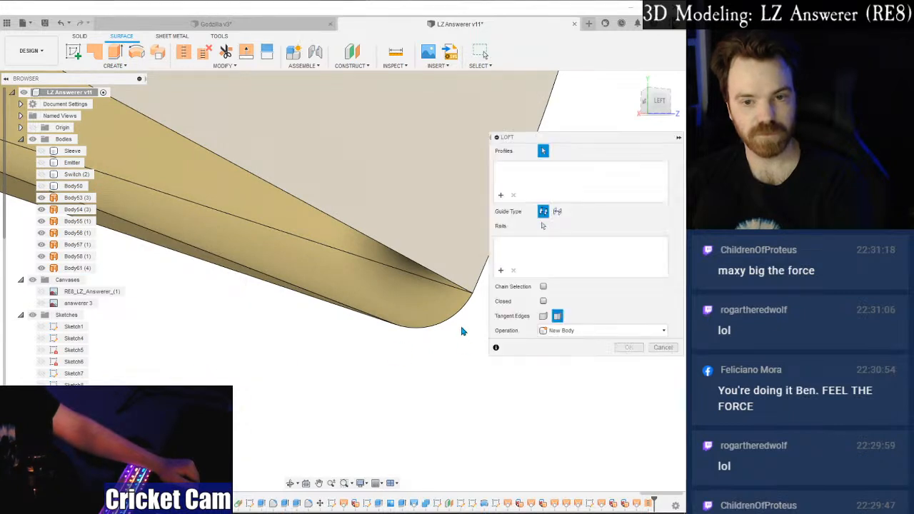
click(368, 321)
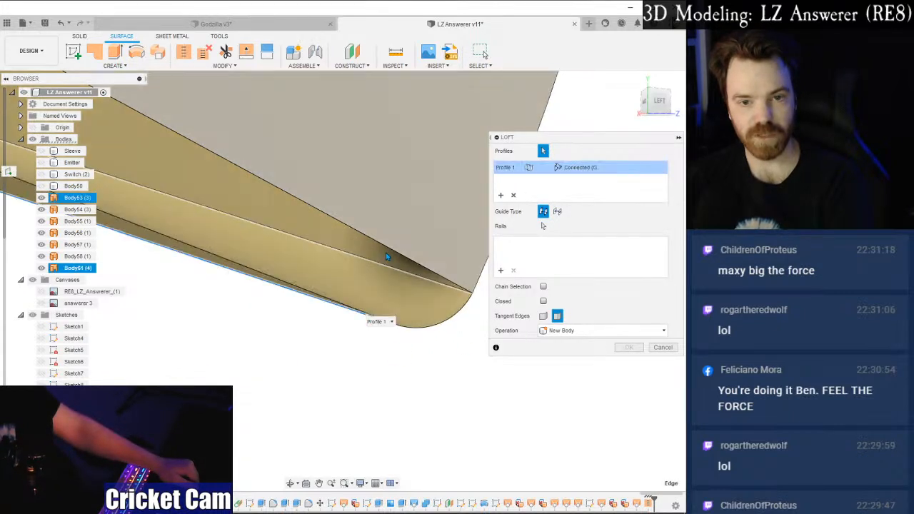
click(390, 254)
click(629, 348)
Loft a small surface between the rounded corner edge and the short end edge of the long sloped face.
right_click(505, 348)
click(506, 314)
click(443, 326)
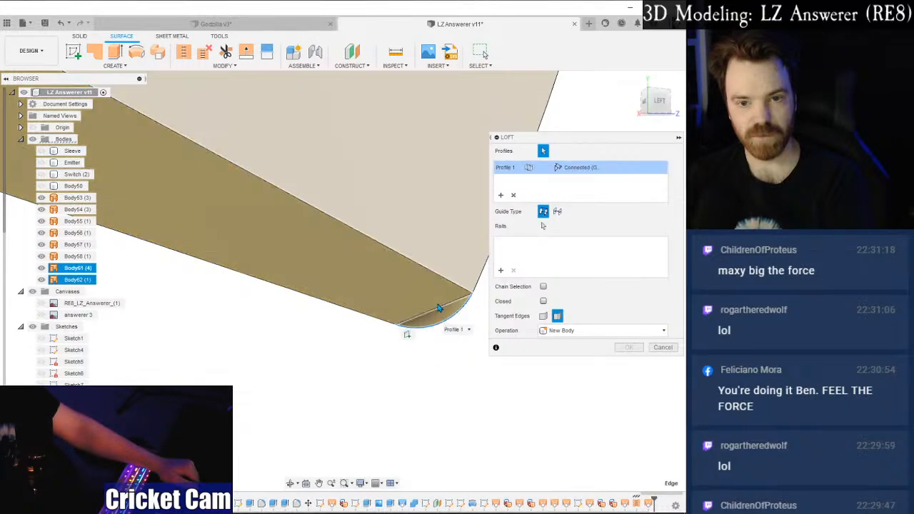
click(441, 312)
click(628, 348)
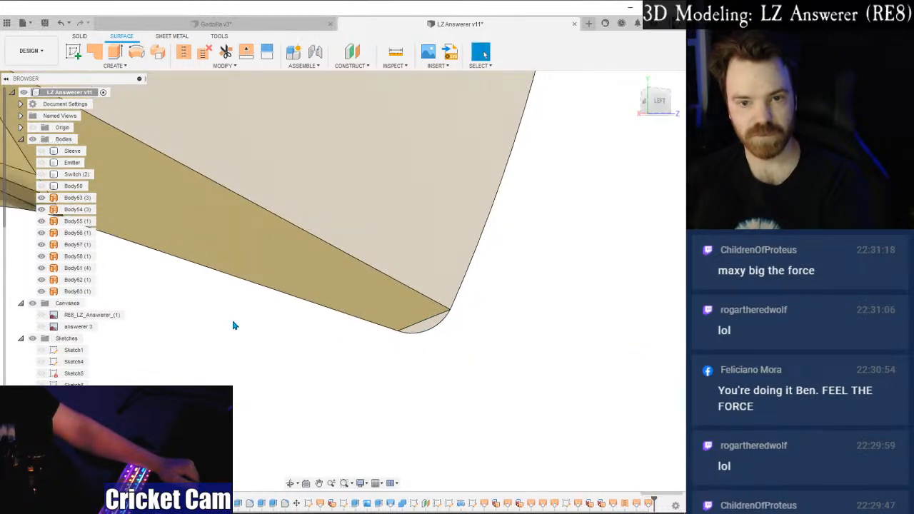
Try to loft a surface between the triangular face's sloped edge and the adjacent end edge of the long face.
middle_drag(236, 322, 669, 448)
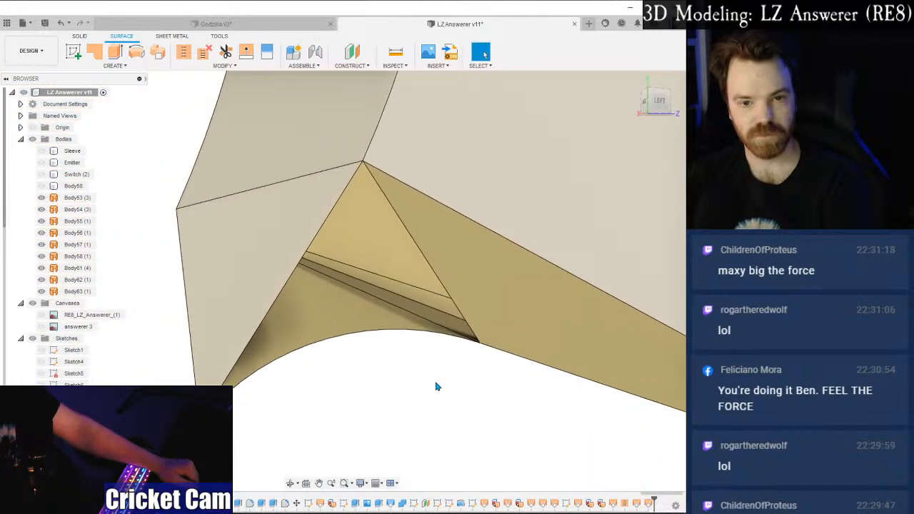
right_click(436, 383)
click(441, 353)
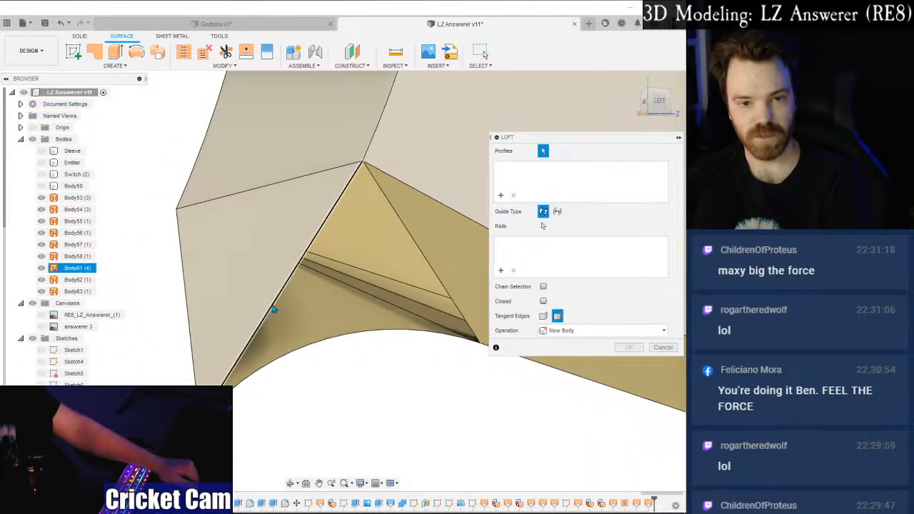
click(275, 313)
click(417, 244)
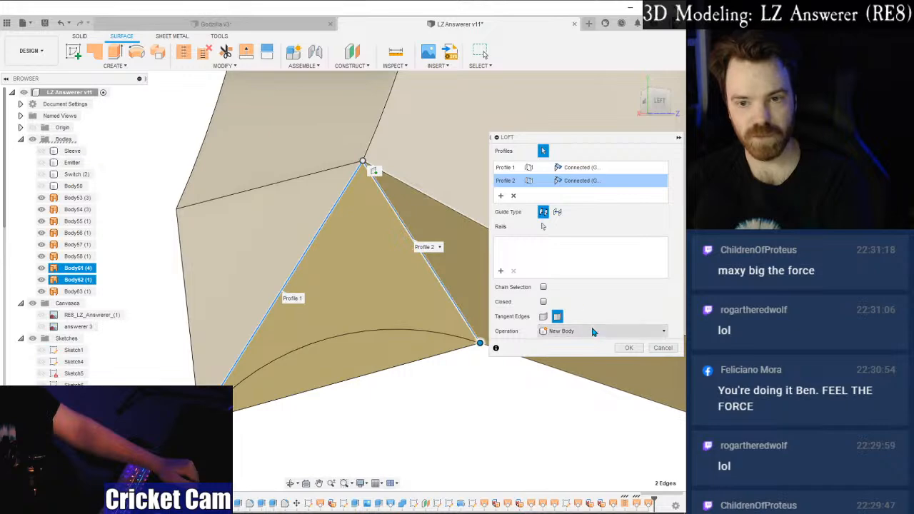
click(663, 348)
Try to loft a surface between the concave arc and the adjacent end edge of the long face.
right_click(418, 387)
click(416, 359)
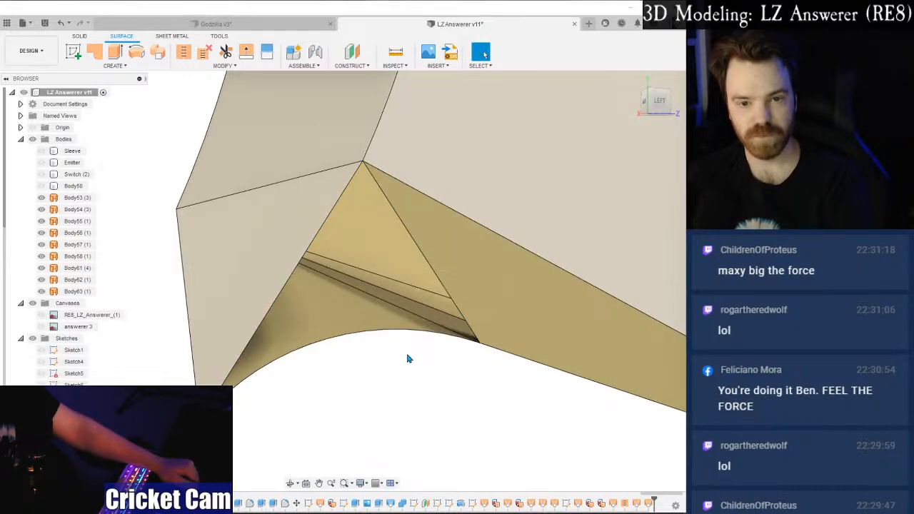
click(316, 346)
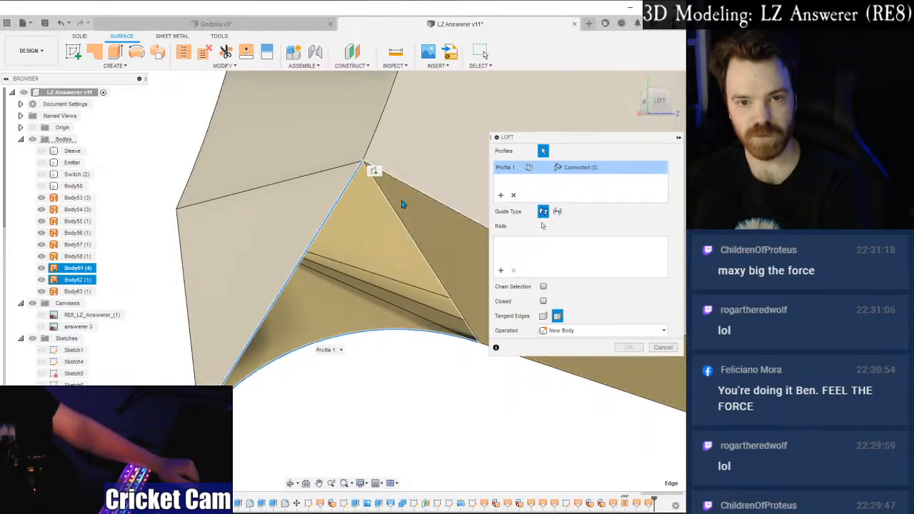
click(395, 216)
click(662, 348)
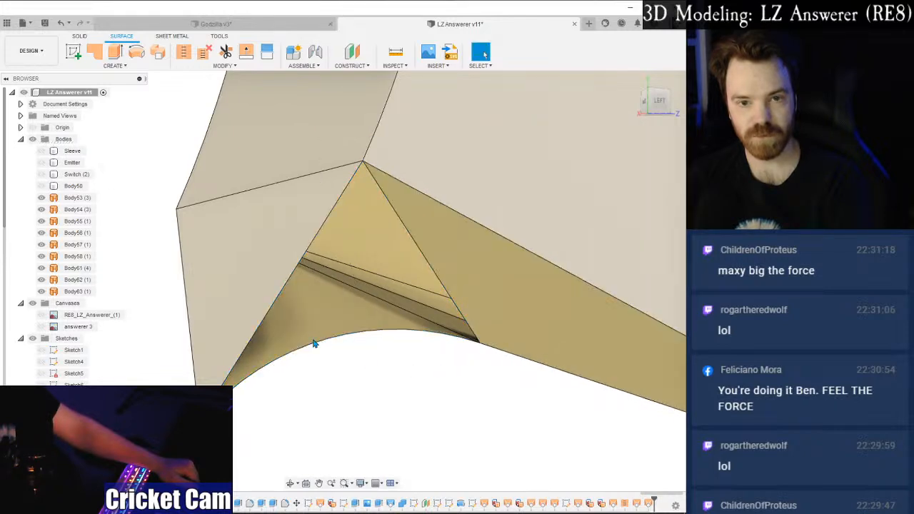
Patch the triangular end opening bounded by its two sloped edges and the concave arc as a new body.
click(95, 55)
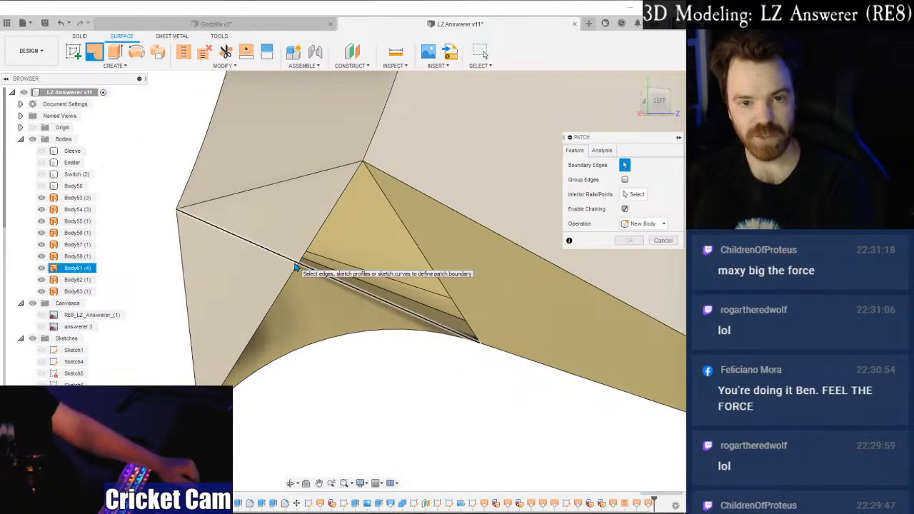
click(411, 241)
click(325, 227)
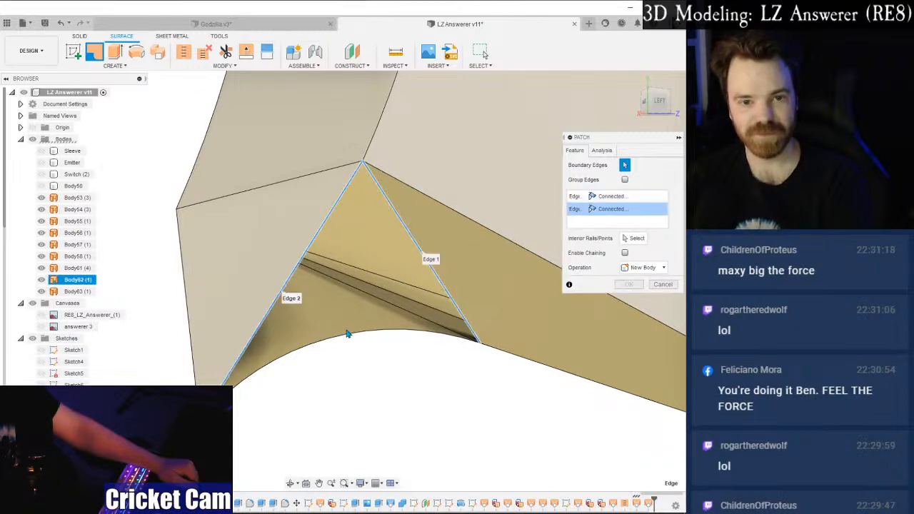
click(347, 338)
click(629, 284)
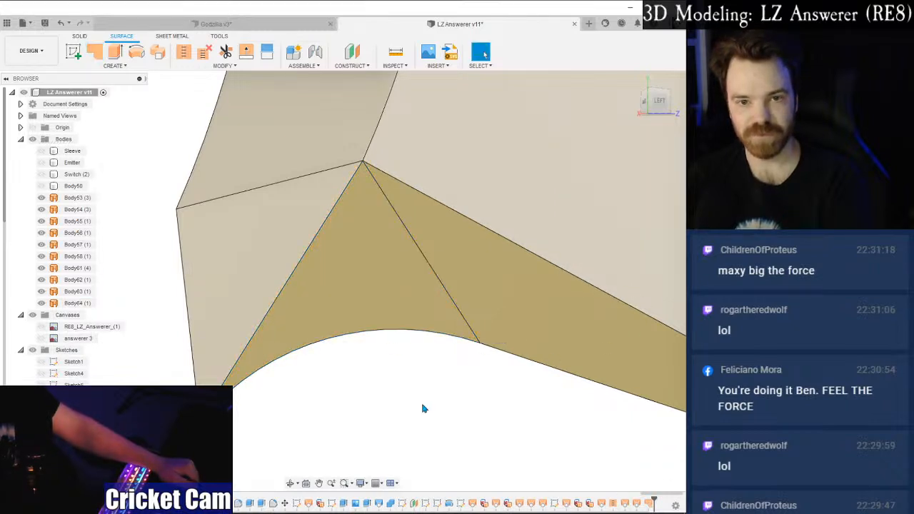
Stitch all ten visible surface bodies into a new body with a 0.10 mm tolerance.
scroll(422, 408, down, 5)
scroll(361, 316, down, 2)
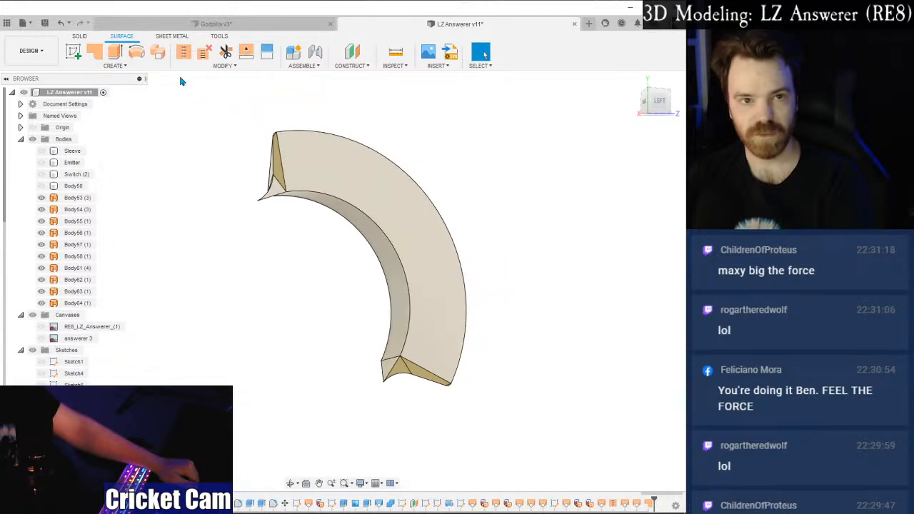
click(184, 51)
drag(202, 96, 560, 463)
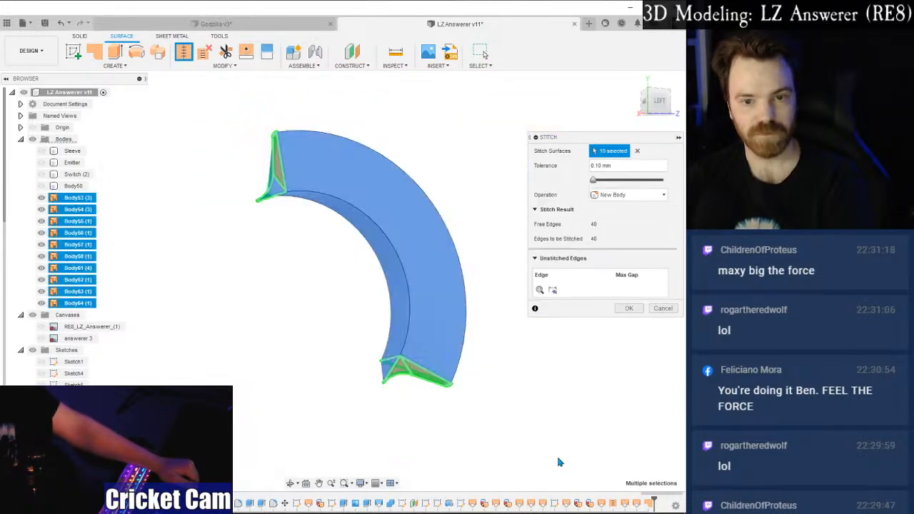
click(629, 309)
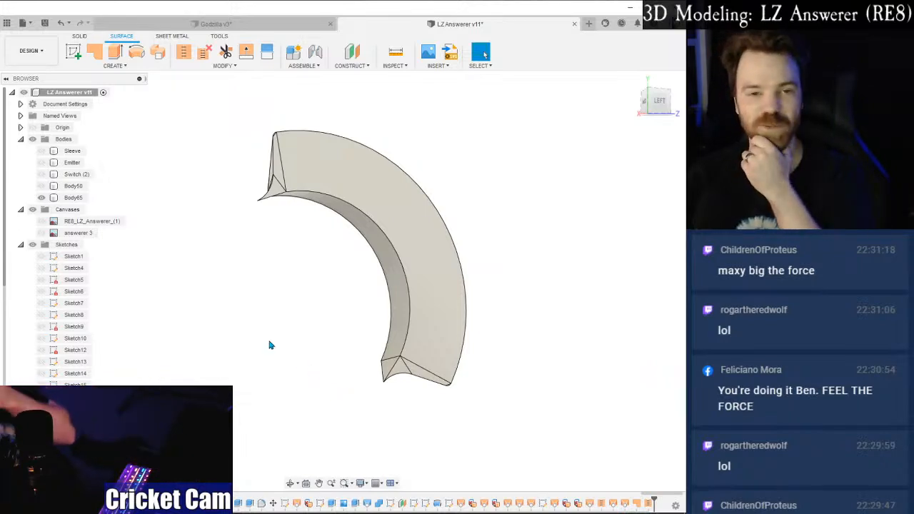
Show Body50 and examine how the stitched transition body meets its cylindrical and conical faces.
click(41, 186)
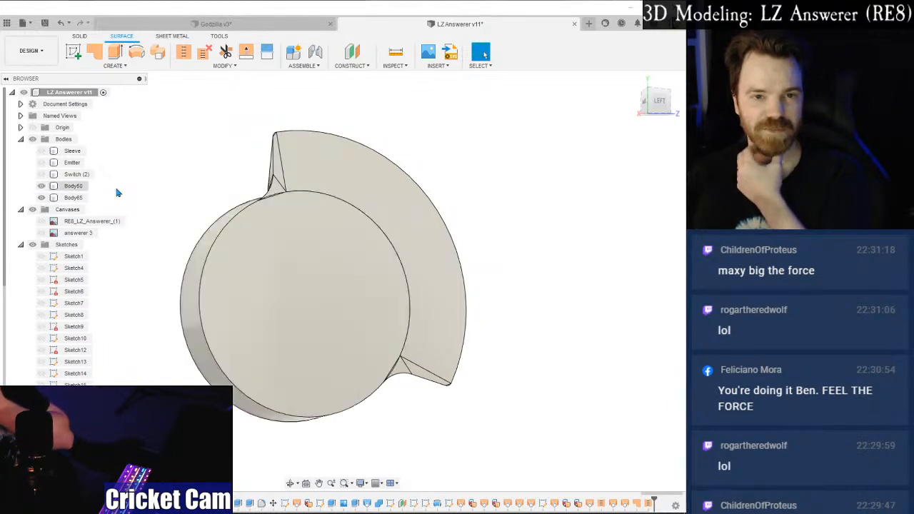
mouse_move(650, 105)
mouse_down()
mouse_move(682, 107)
mouse_move(653, 105)
mouse_up()
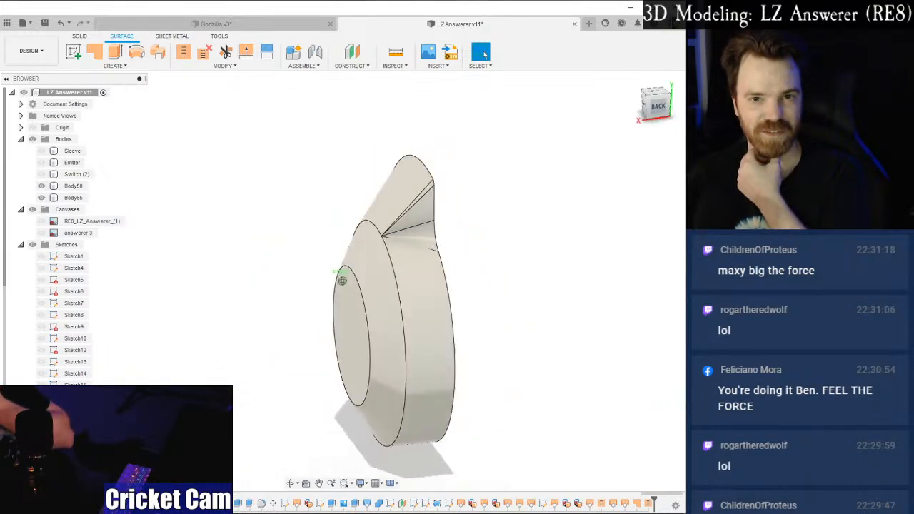
scroll(344, 212, up, 8)
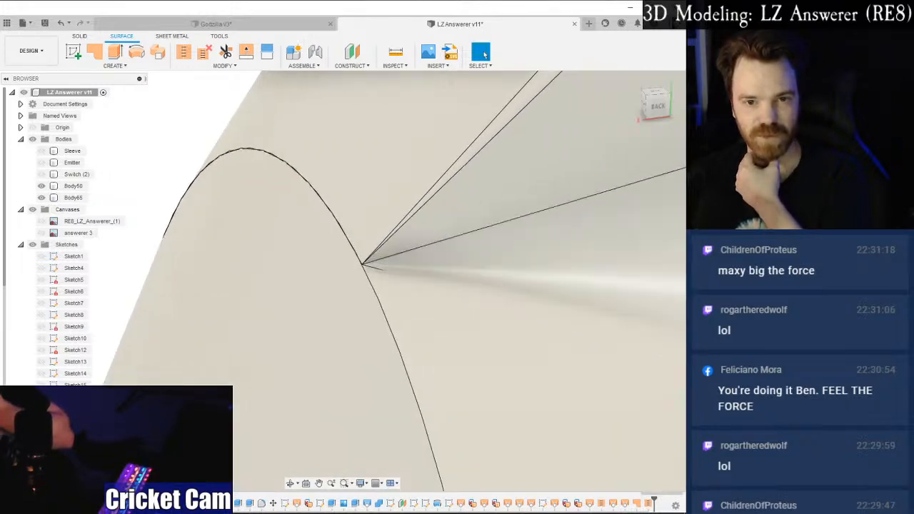
scroll(579, 231, down, 10)
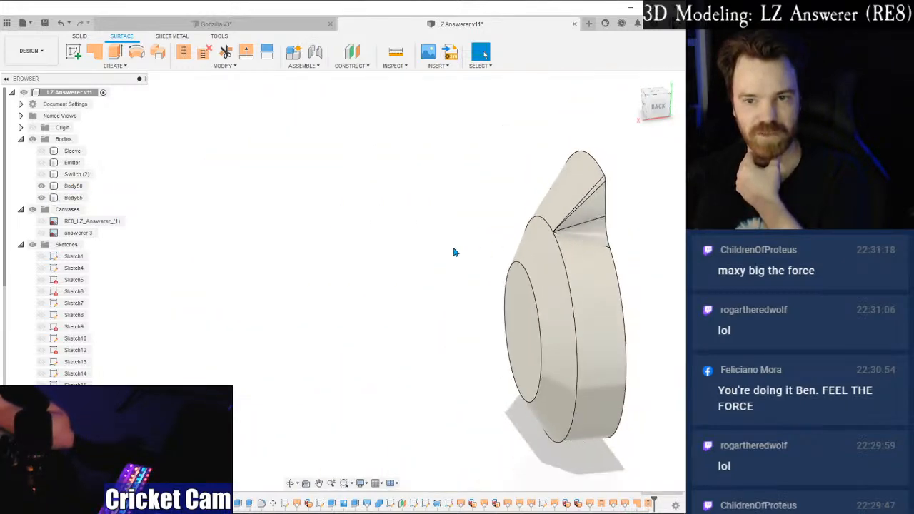
drag(647, 110, 665, 111)
double_click(457, 129)
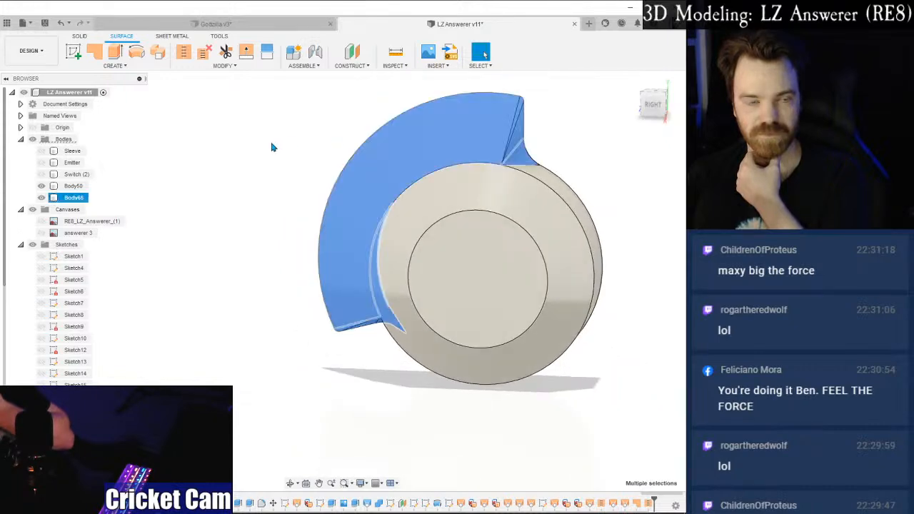
Show the Switch body and examine from several sides how the stitched transition body lines up with it.
click(42, 175)
scroll(247, 176, down, 3)
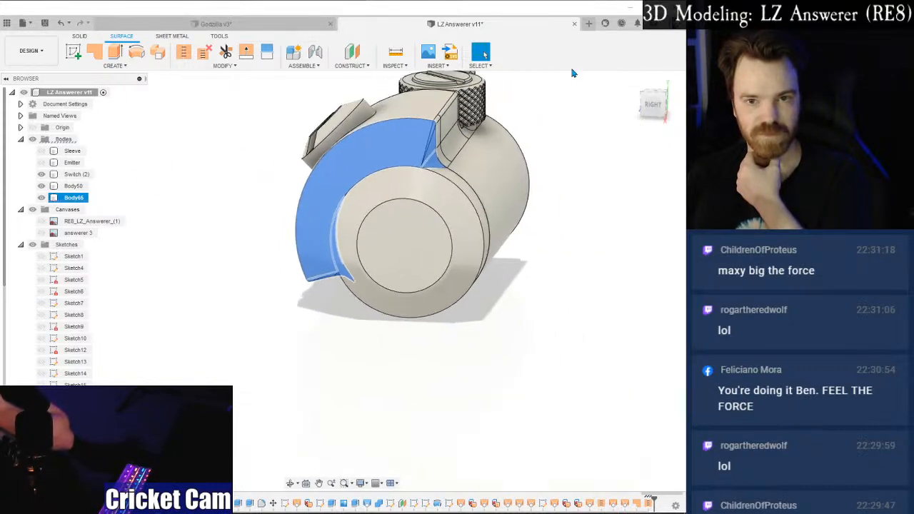
click(626, 115)
mouse_move(646, 109)
mouse_down()
mouse_move(631, 108)
mouse_move(663, 107)
mouse_up()
middle_drag(401, 164, 595, 176)
mouse_move(655, 102)
mouse_down()
mouse_move(675, 72)
mouse_move(651, 118)
mouse_up()
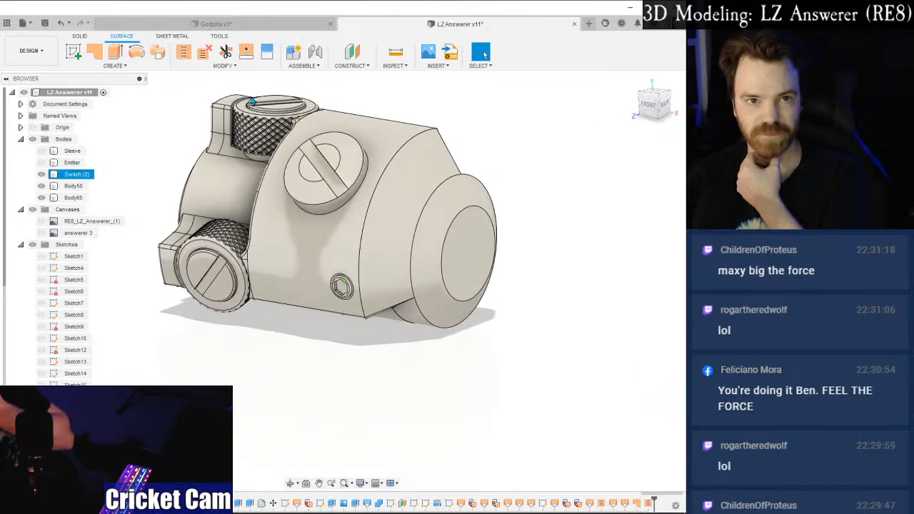
Combine the stitched transition body Body65 with Body50 using the Join operation.
click(80, 37)
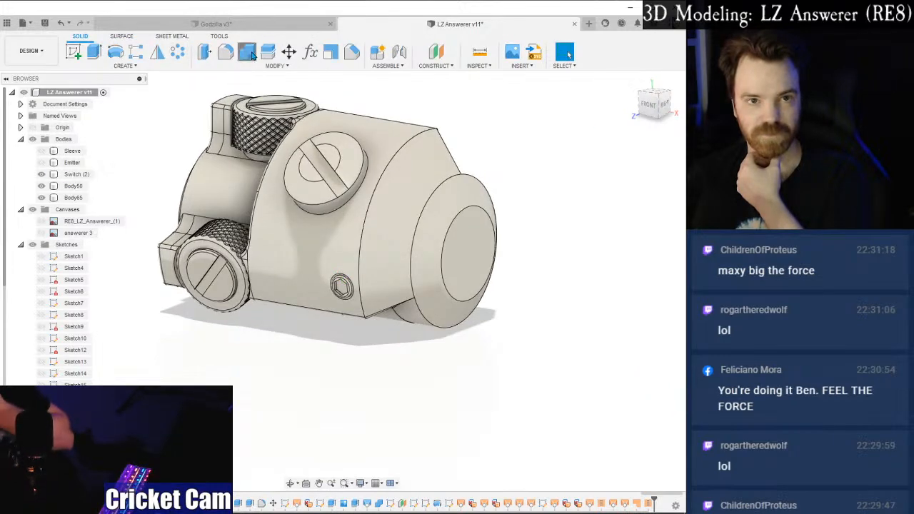
click(250, 54)
drag(666, 105, 631, 109)
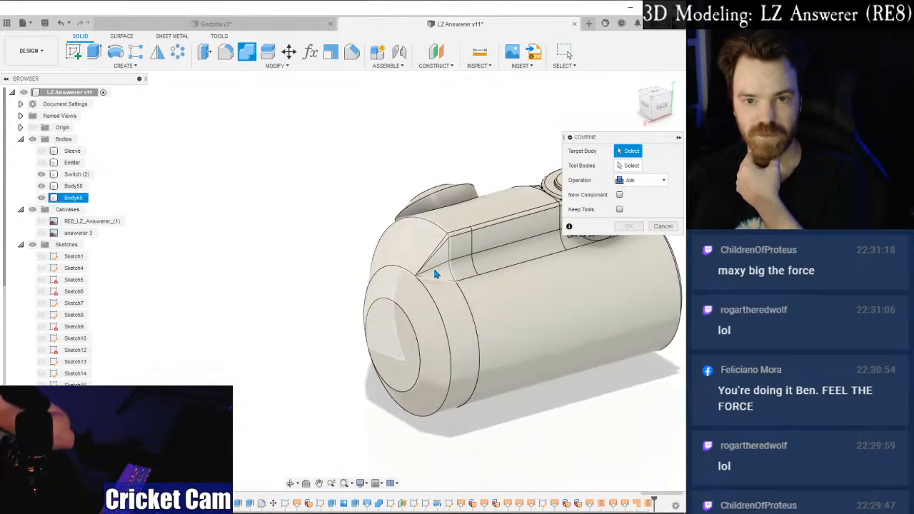
click(429, 305)
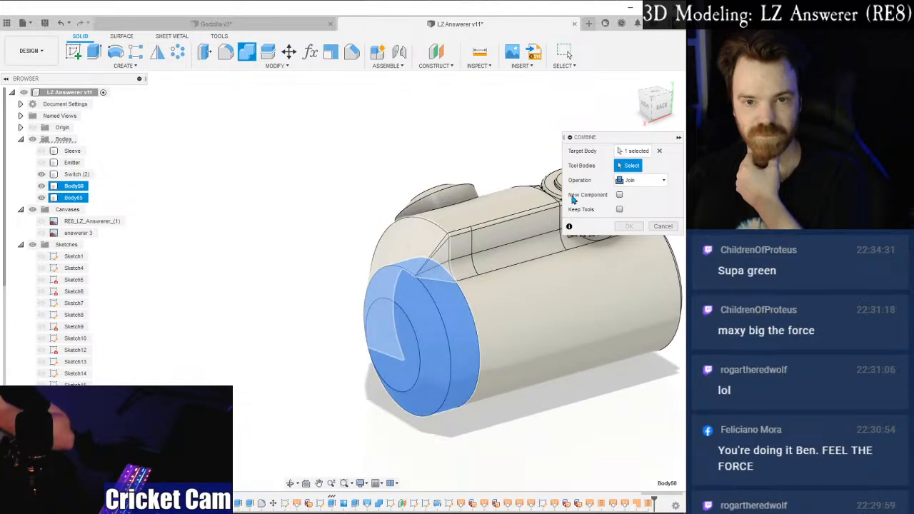
click(619, 373)
click(628, 228)
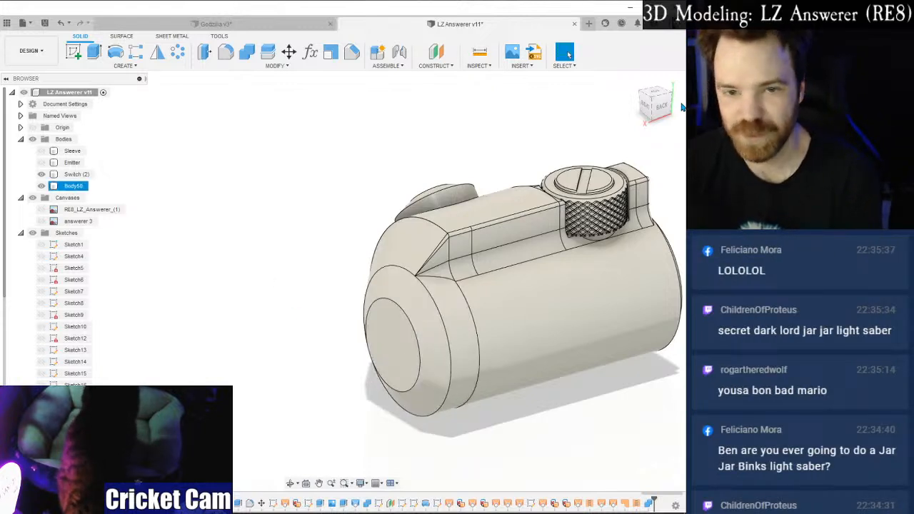
Display the RE8_LZ_Answerer canvas in front view and compare the switch section's tapered end with the reference.
drag(648, 114, 723, 110)
click(650, 109)
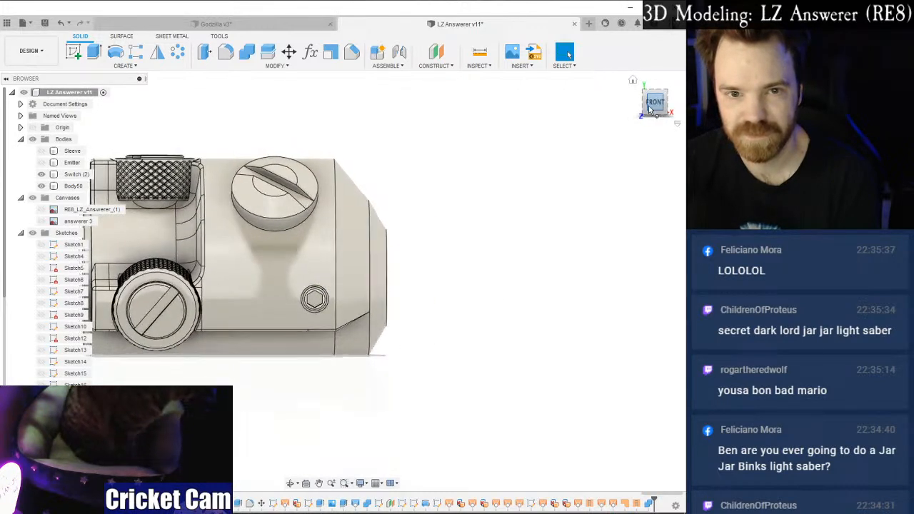
scroll(393, 200, up, 3)
scroll(393, 210, down, 2)
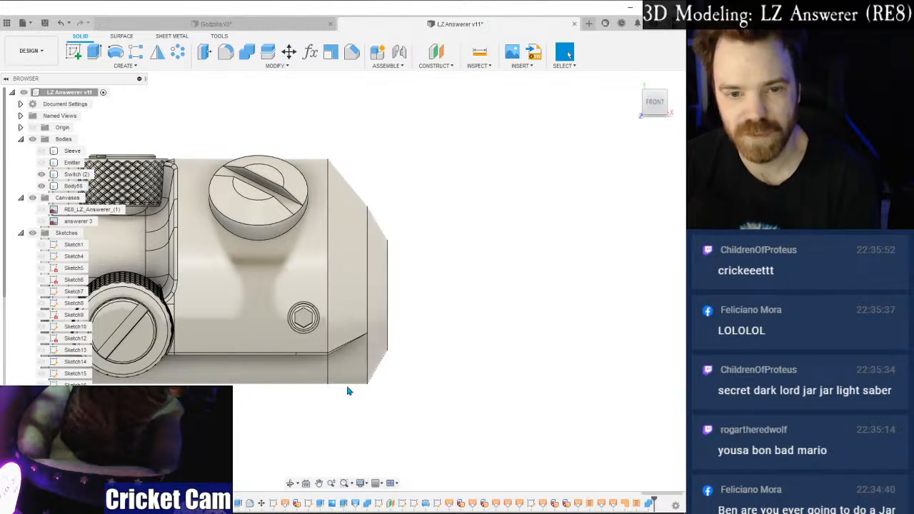
click(42, 211)
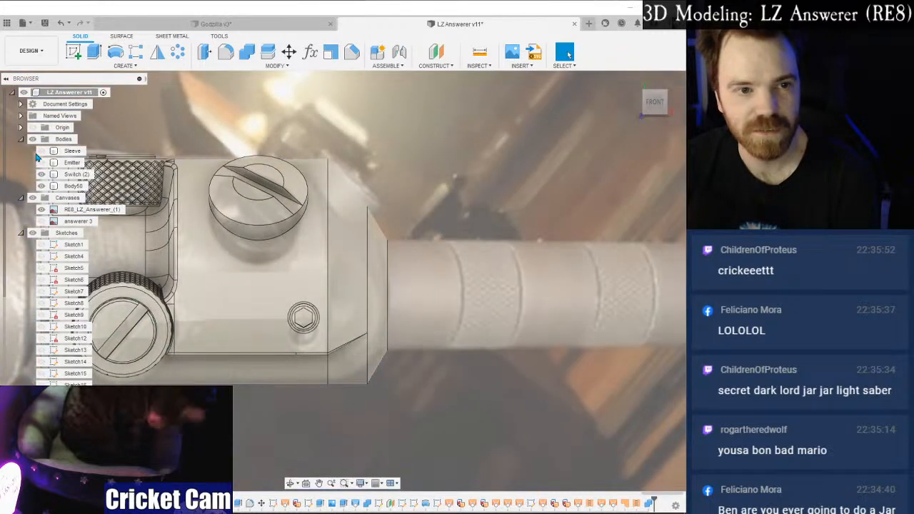
click(32, 138)
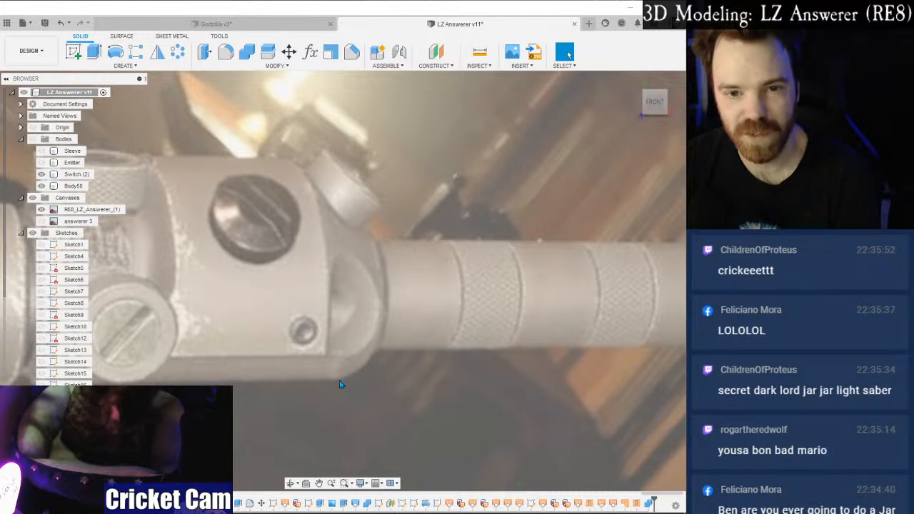
click(42, 152)
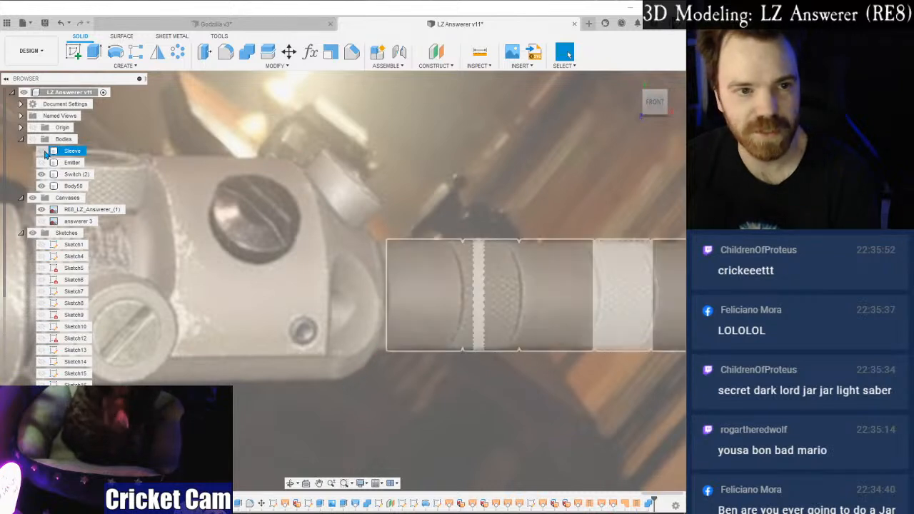
Examine the tapered end on the answerer 3 canvas, then hide both canvases and show the bodies again.
click(32, 139)
click(41, 222)
click(32, 138)
click(41, 209)
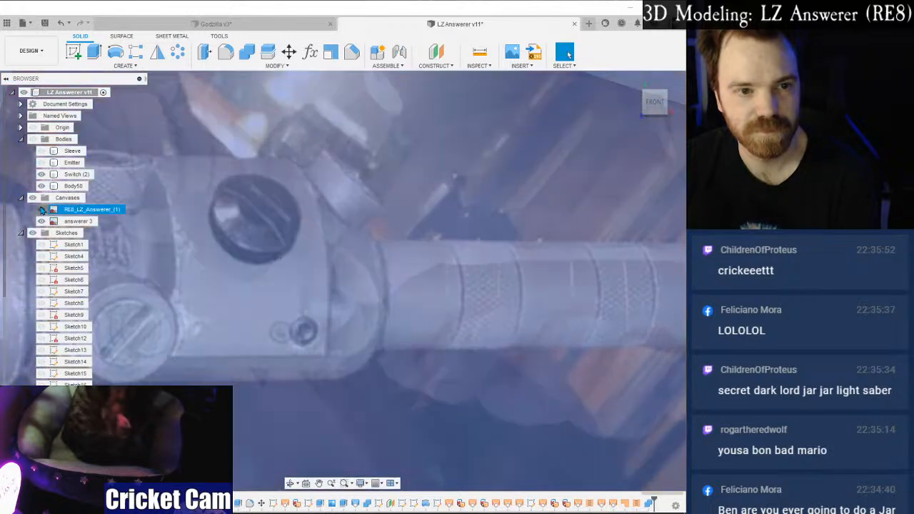
scroll(374, 226, down, 1)
middle_drag(344, 237, 371, 193)
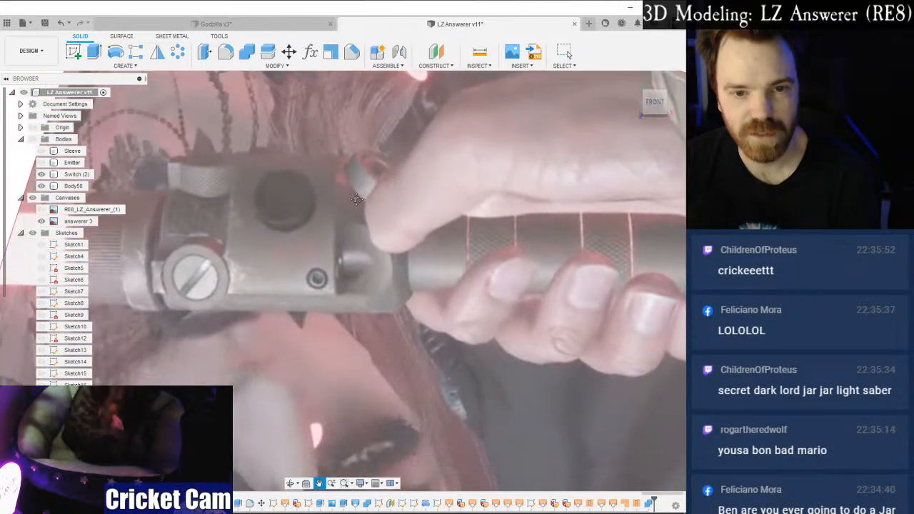
scroll(371, 195, down, 1)
middle_drag(364, 258, 330, 263)
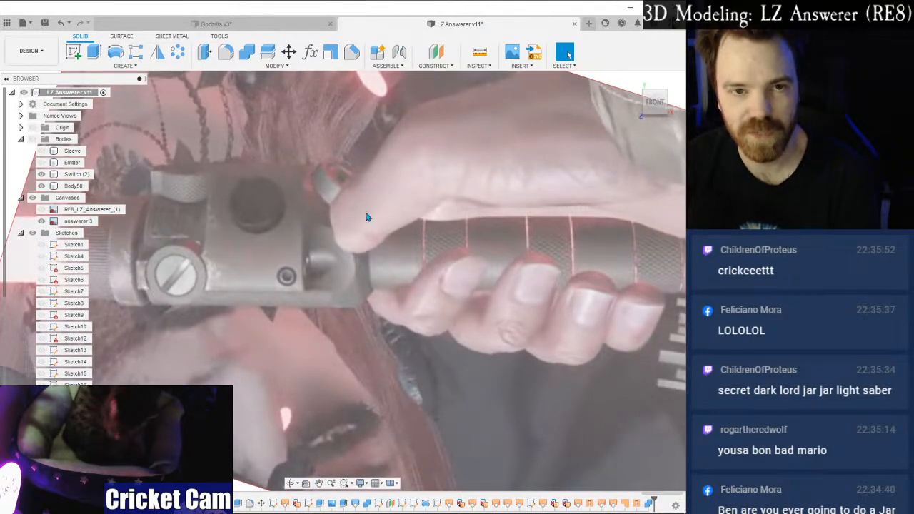
click(41, 221)
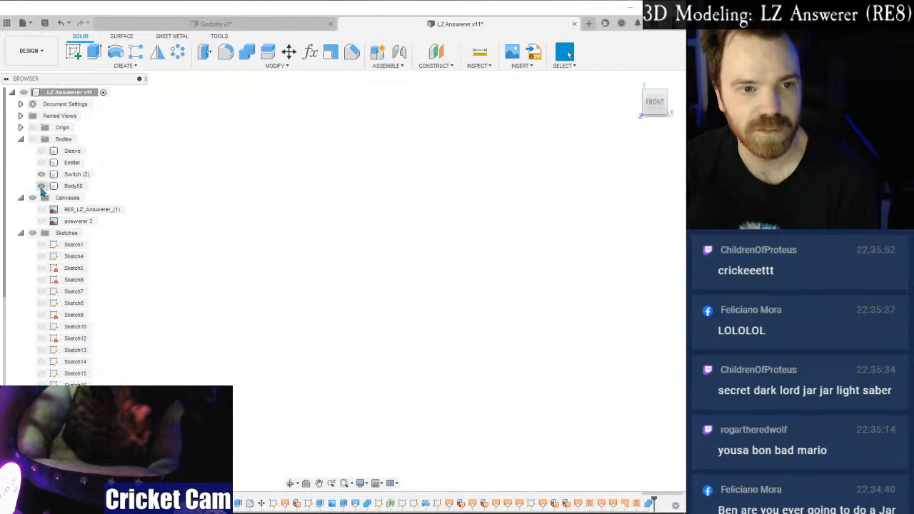
click(41, 151)
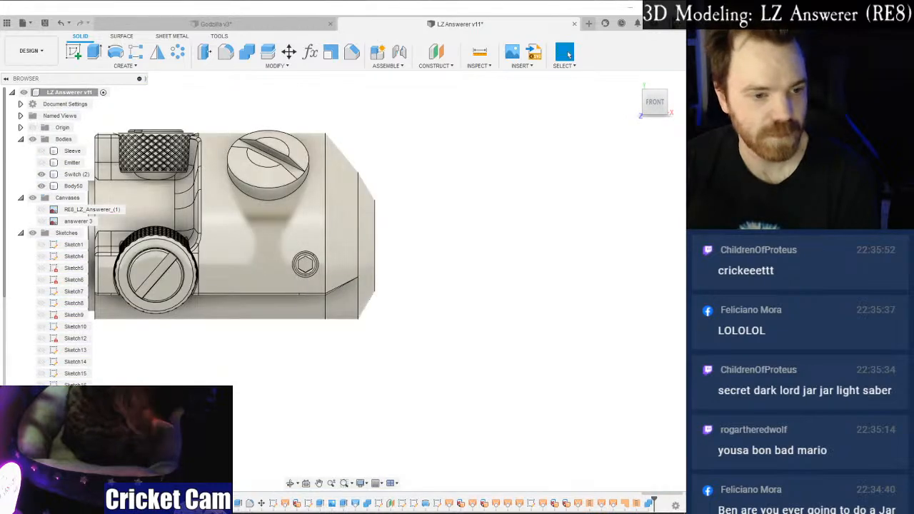
Switch to Paint and examine the switch section in the open reference image.
key(alt+Tab)
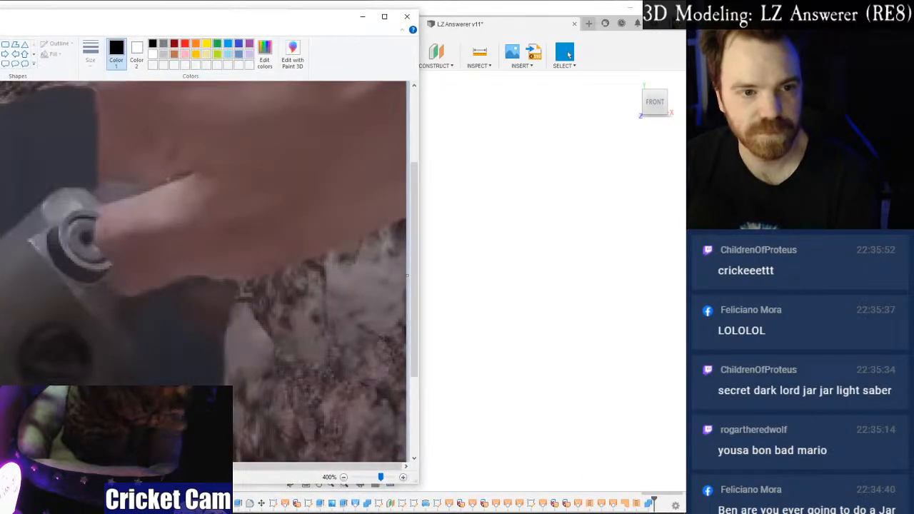
right_click(8, 305)
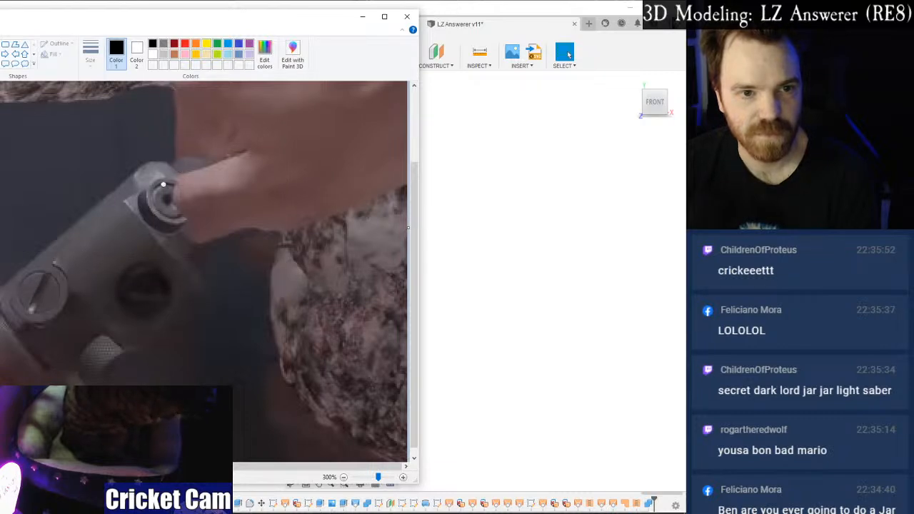
mouse_move(0, 17)
mouse_down()
mouse_move(139, 36)
mouse_move(108, 40)
mouse_up()
Open the answerer 2 reference photo, examine the switch section's tapered end up close, and return to Fusion 360.
click(64, 511)
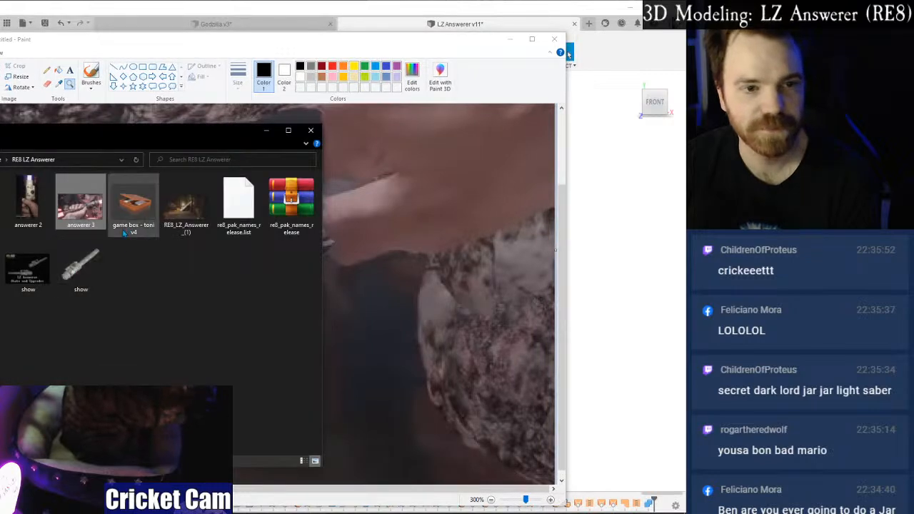
double_click(43, 214)
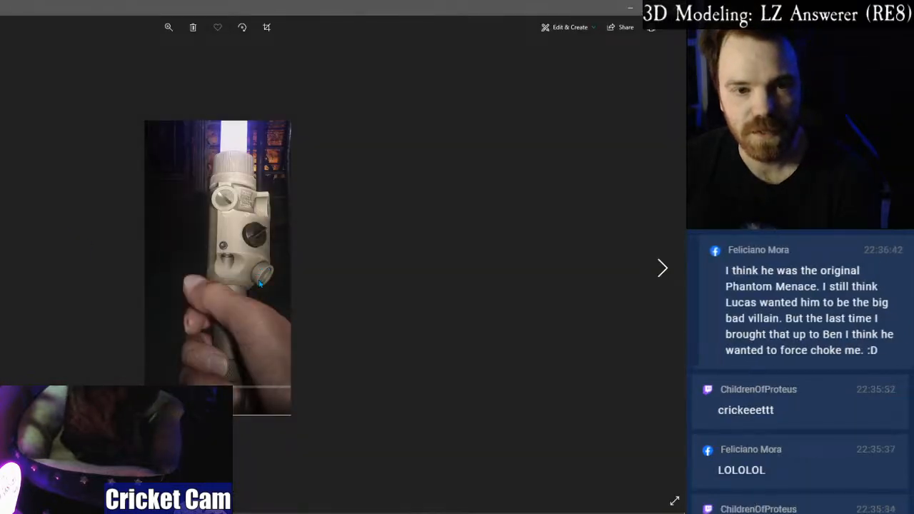
click(169, 27)
drag(183, 54, 209, 57)
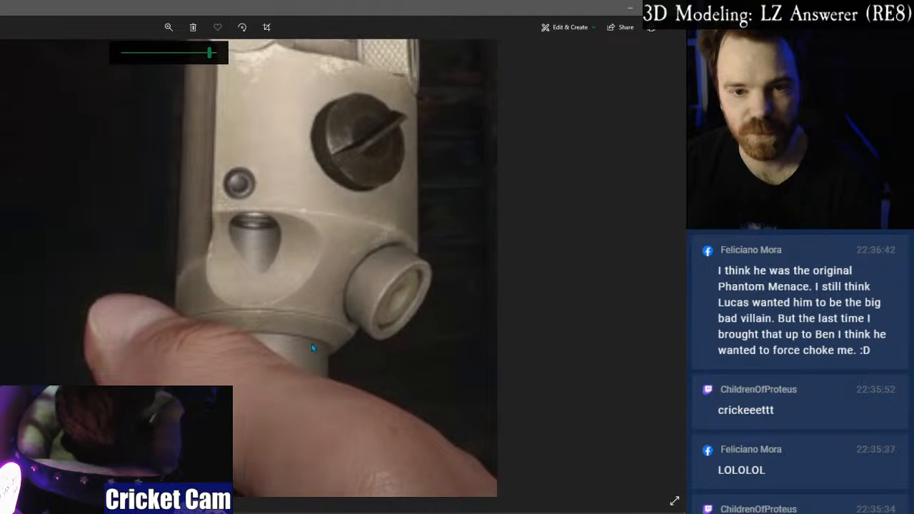
click(630, 8)
click(344, 9)
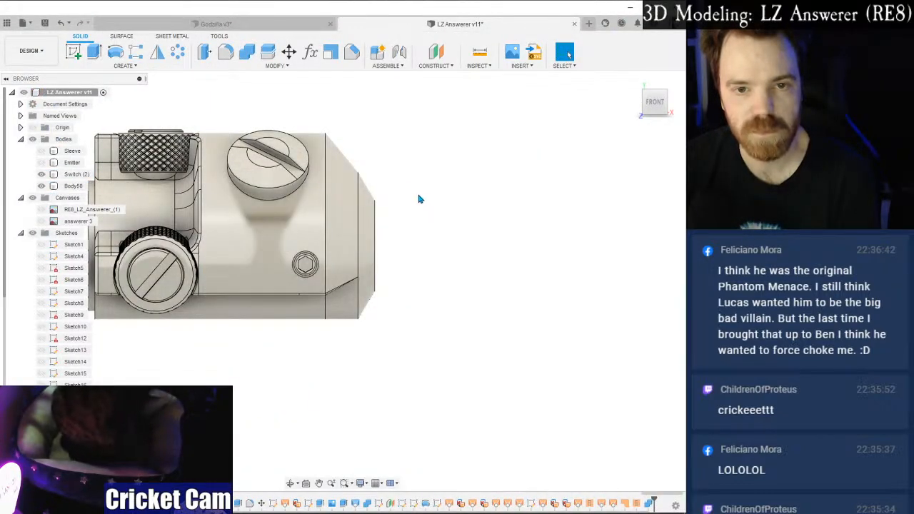
click(355, 172)
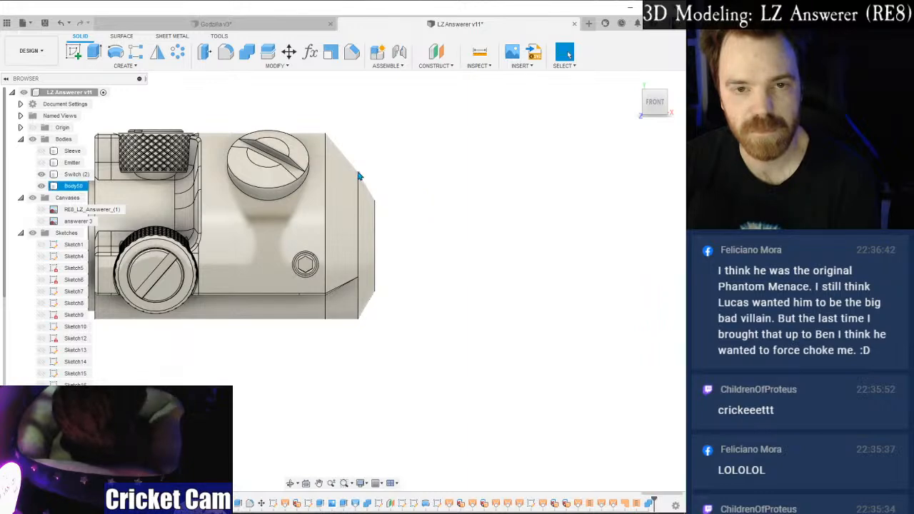
click(393, 179)
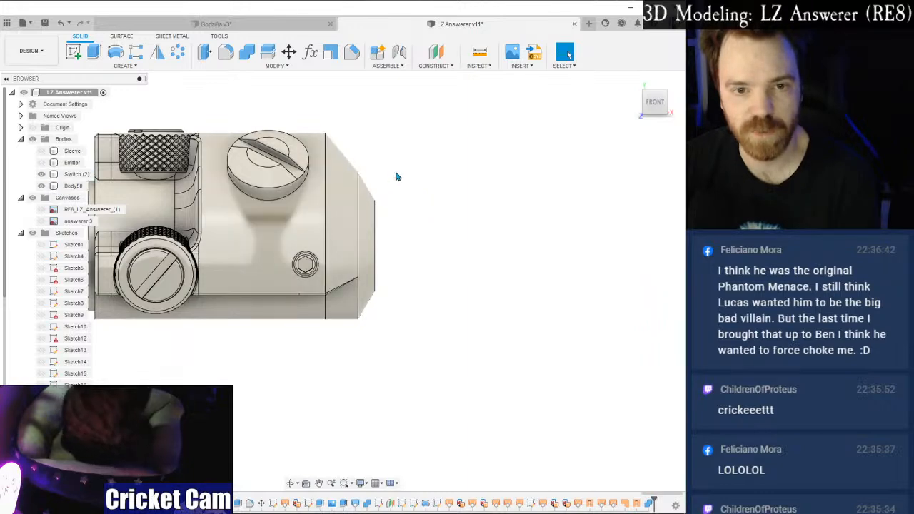
Check the switch section against the reference photo in the image viewer, and return to Fusion 360.
click(629, 106)
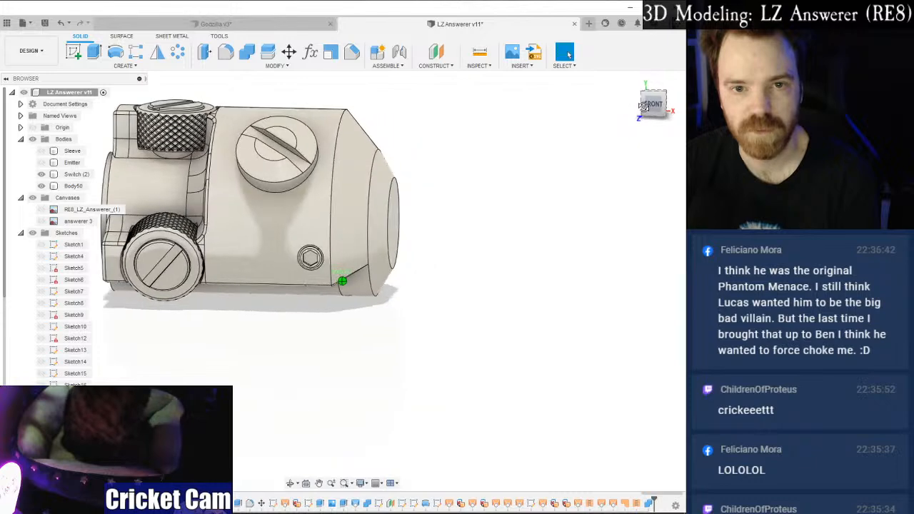
key(alt+Tab)
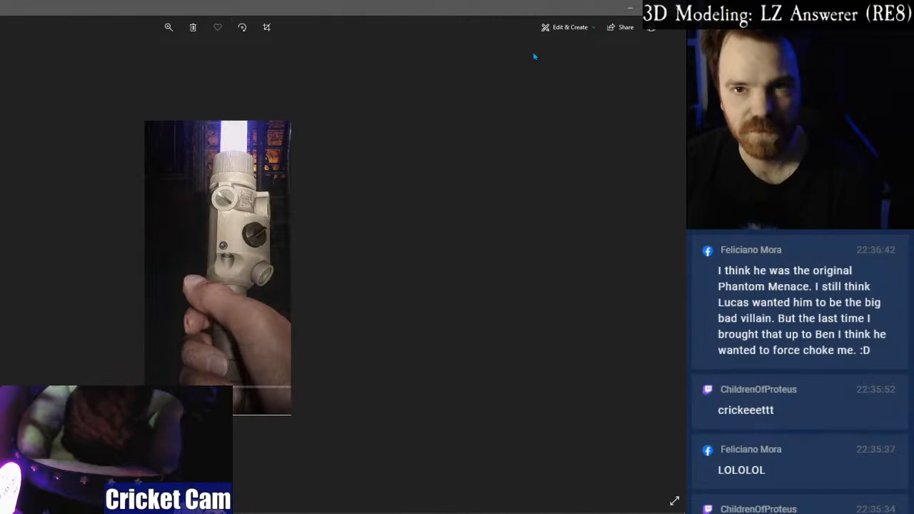
click(631, 7)
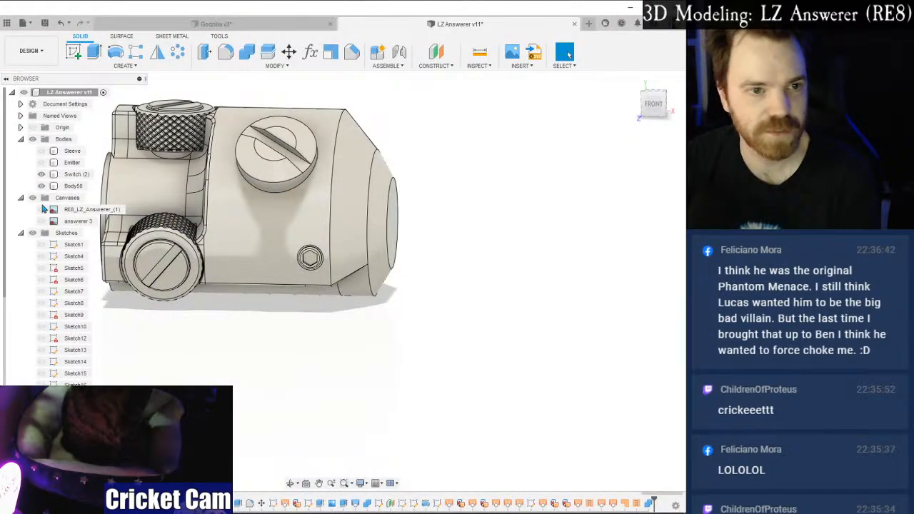
Display the RE8_LZ_Answerer canvas and compare the model's tapered end with the reference up close in front view.
click(41, 210)
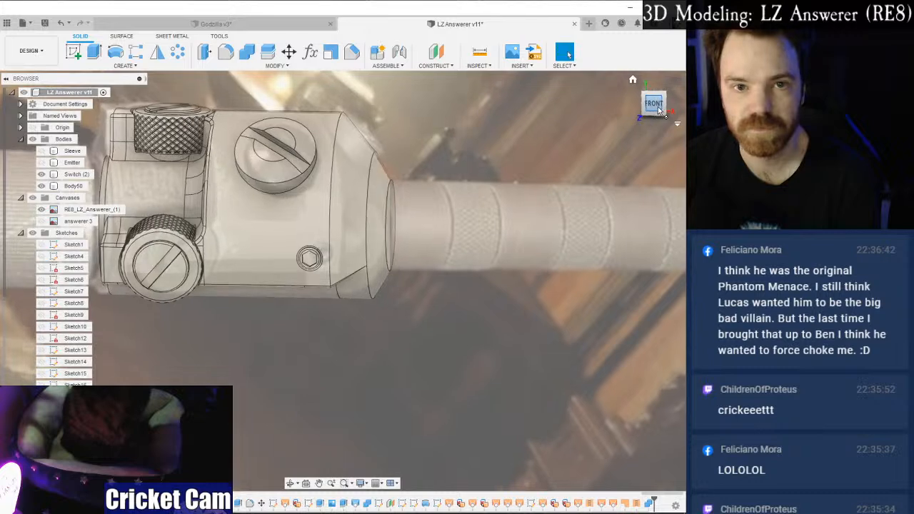
scroll(371, 164, up, 3)
scroll(317, 160, up, 3)
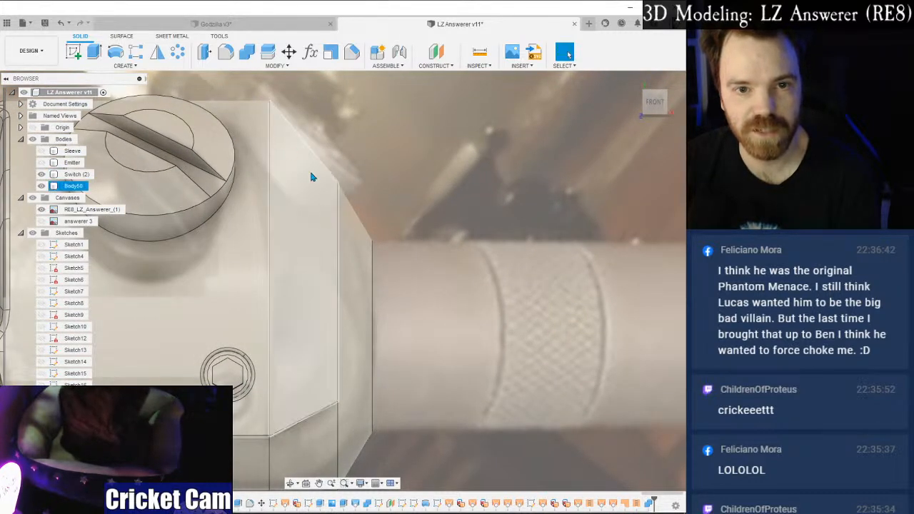
scroll(321, 200, down, 5)
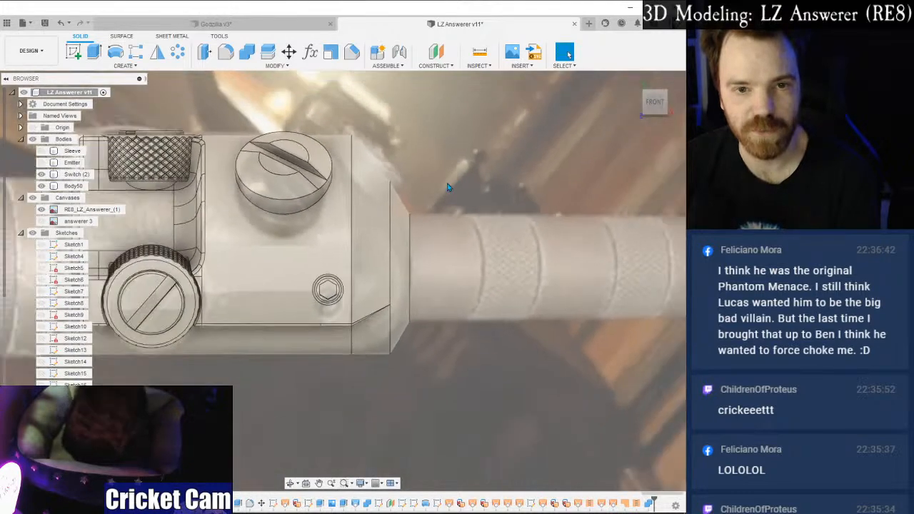
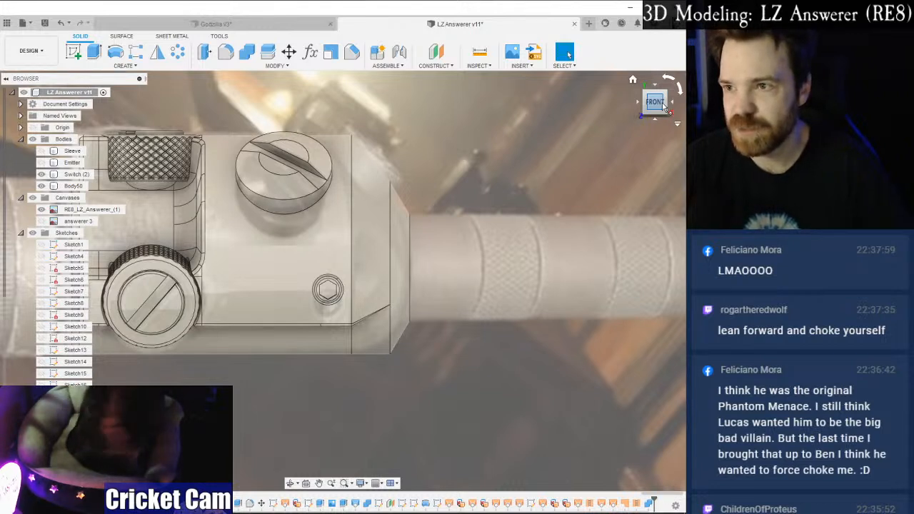
drag(655, 102, 664, 104)
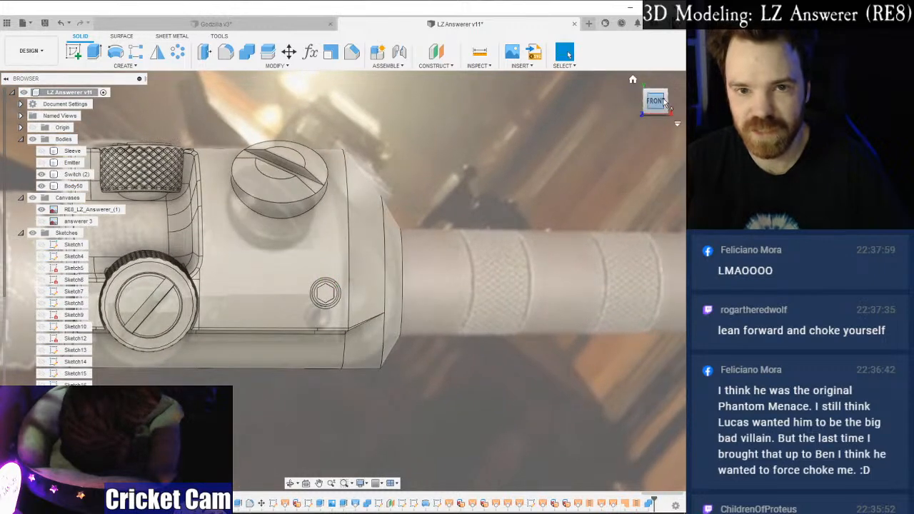
click(664, 104)
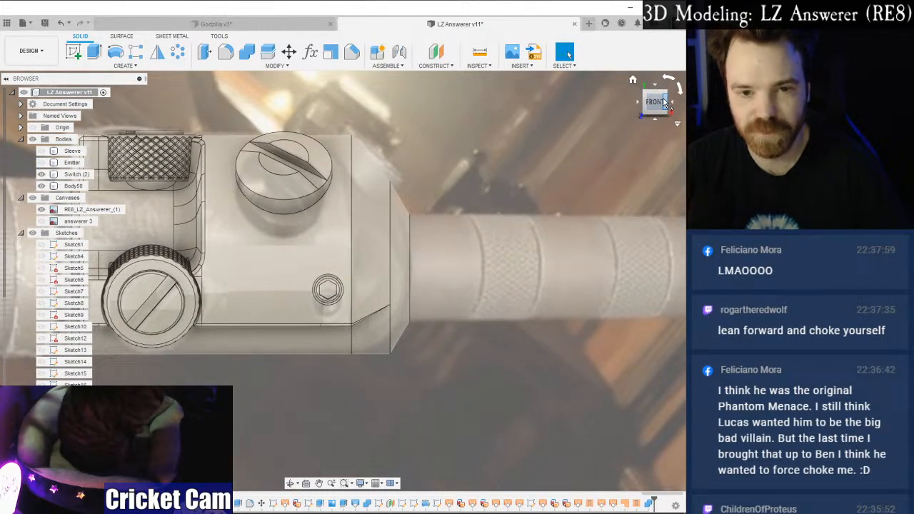
Set the camera to Perspective and hide the RE8_LZ_Answerer canvas.
click(362, 484)
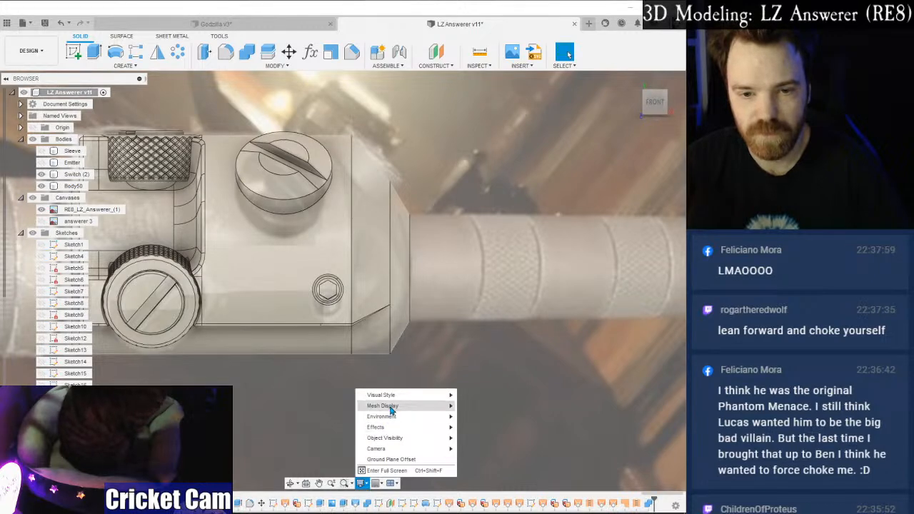
mouse_move(421, 449)
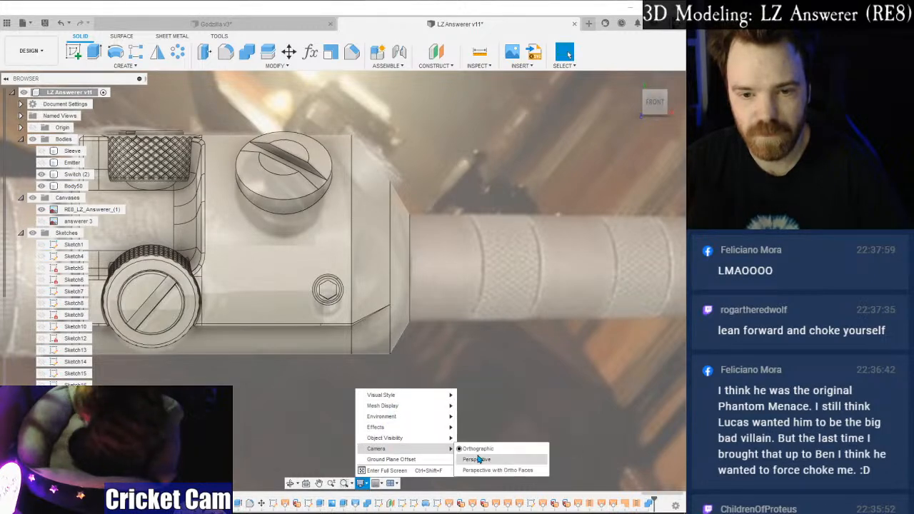
click(478, 459)
shift+middle_drag(343, 280, 421, 275)
click(42, 210)
scroll(445, 178, down, 3)
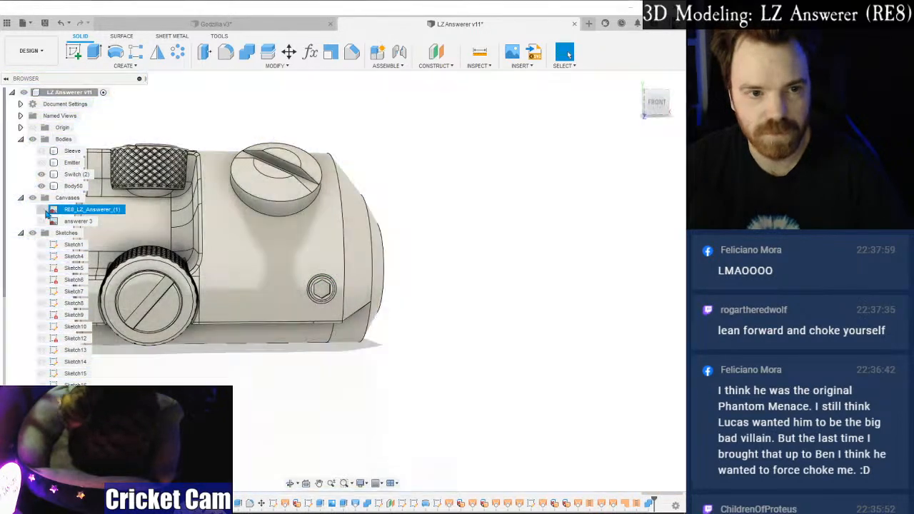
Show the RE8_LZ_Answerer canvas again and compare the tapered end with it from the front and at an angle.
drag(655, 105, 660, 116)
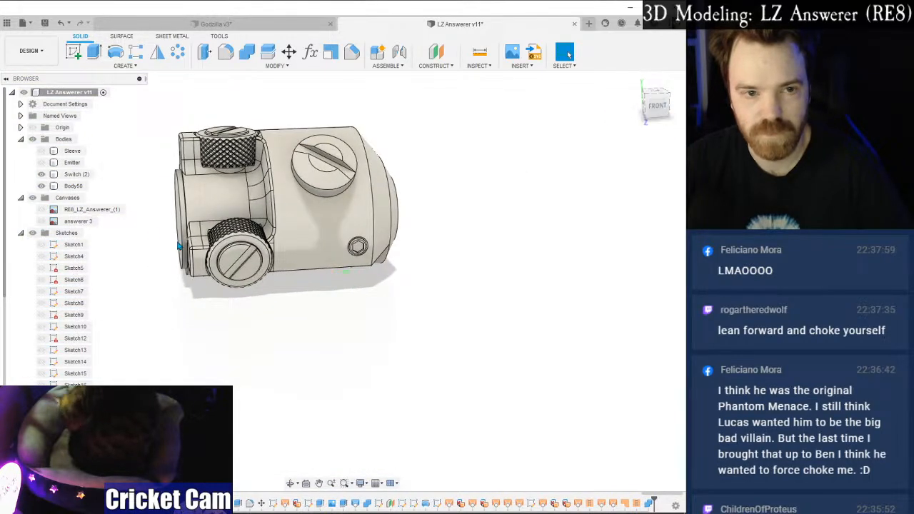
click(40, 210)
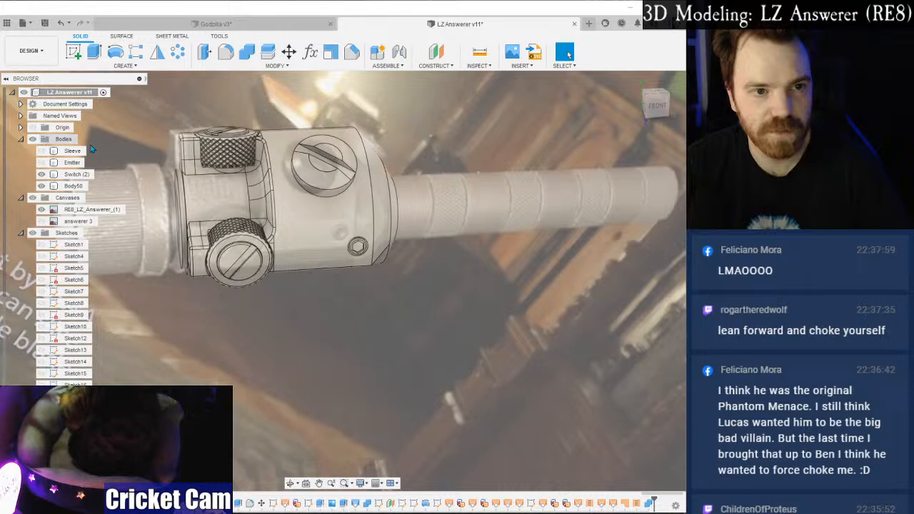
click(659, 106)
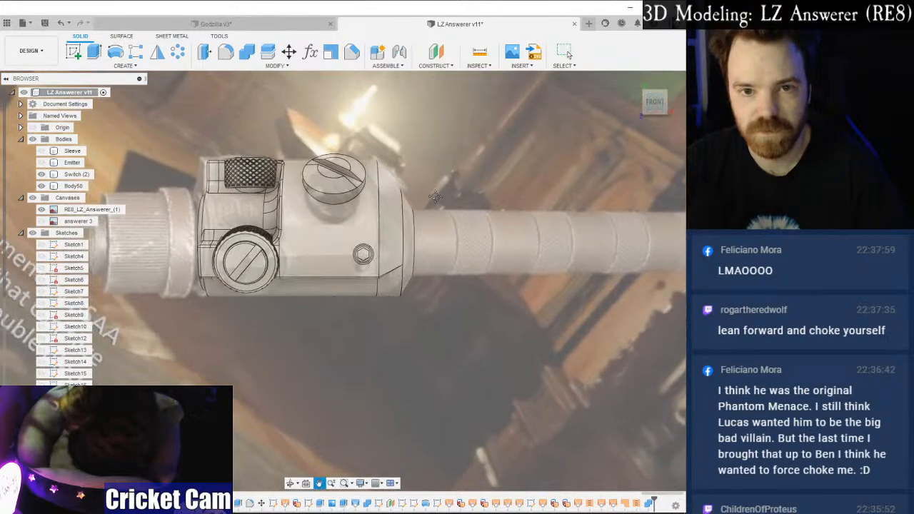
scroll(375, 264, up, 5)
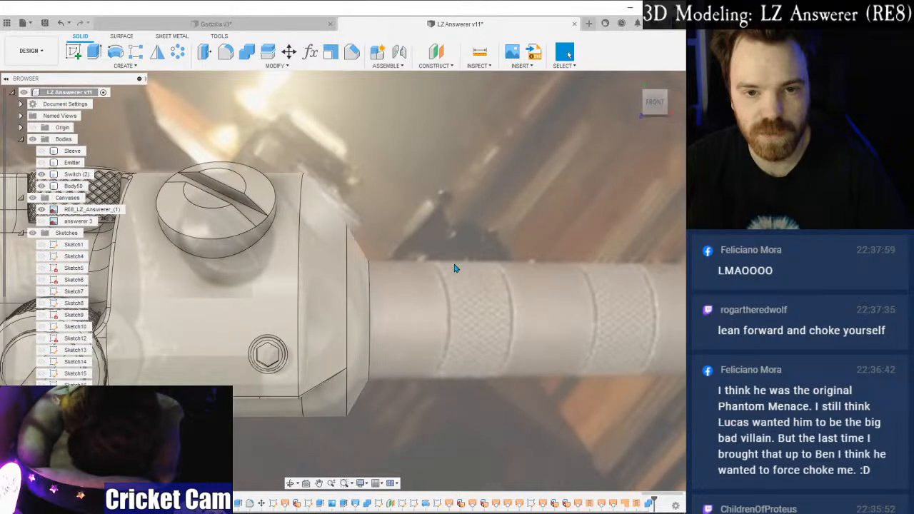
scroll(455, 268, down, 3)
shift+middle_drag(342, 281, 400, 282)
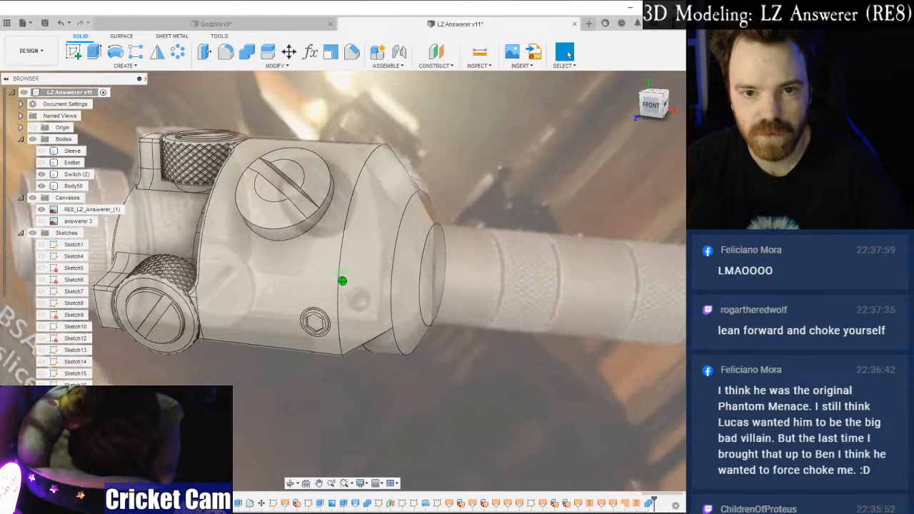
Hide the Switch (2) body so that only the tapered end body is shown over the canvas.
scroll(72, 243, down, 3)
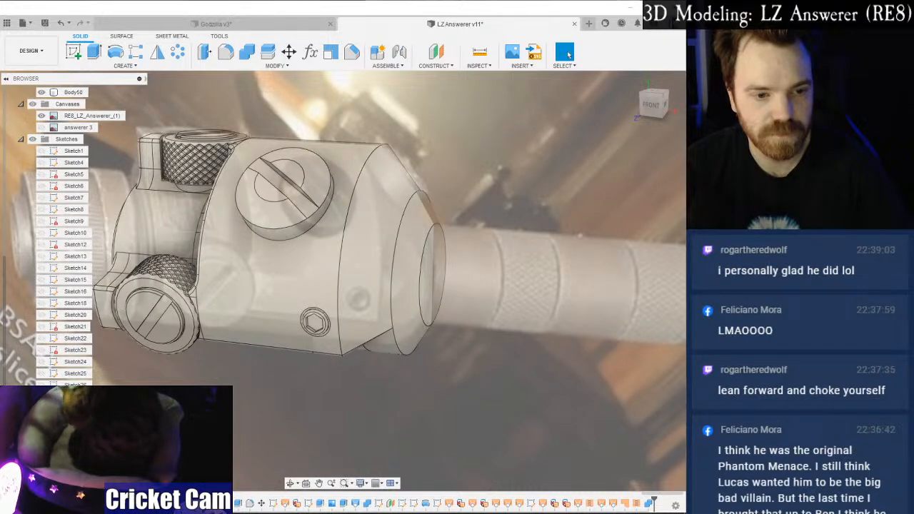
scroll(72, 243, down, 3)
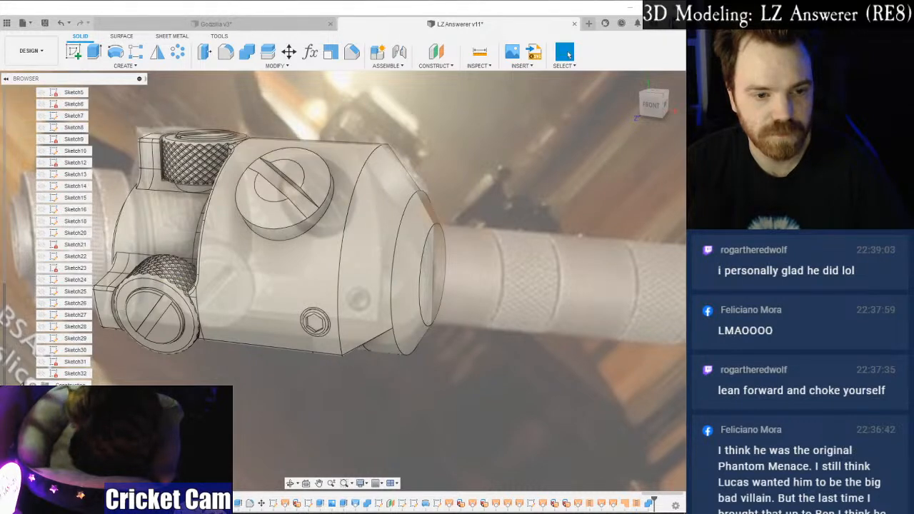
scroll(22, 339, down, 2)
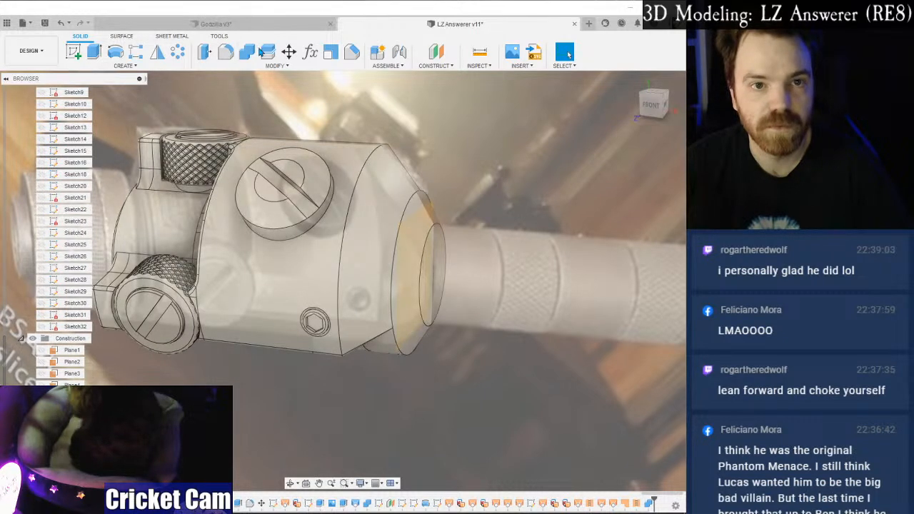
scroll(52, 209, up, 5)
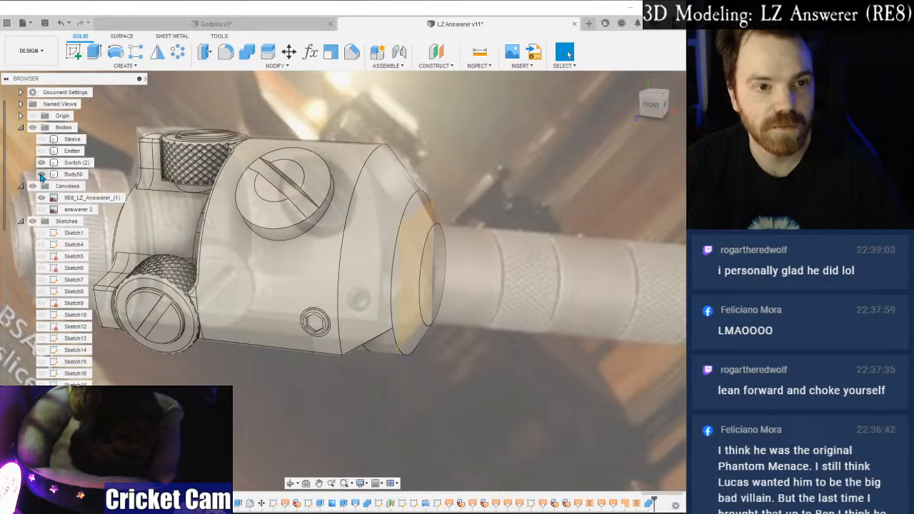
click(41, 163)
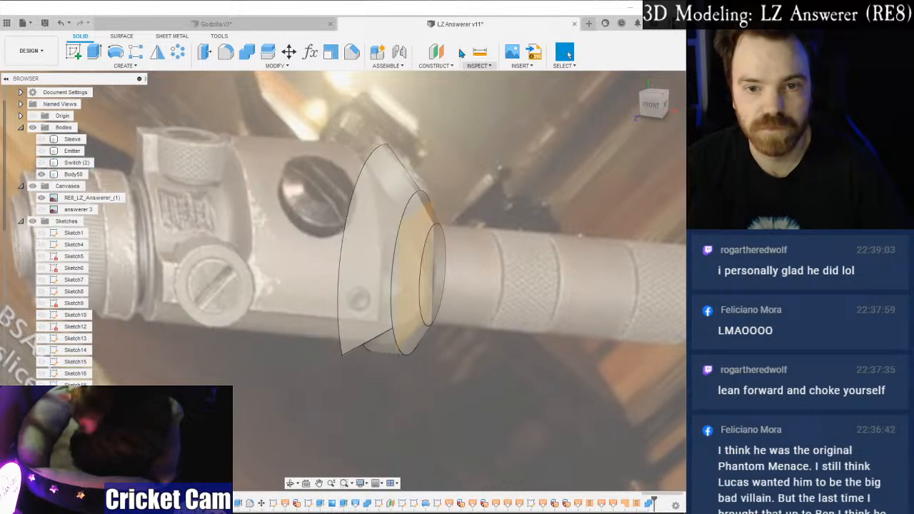
Split the tapered end body using its narrower outer taper face as the extended splitting tool, and hide the split-off piece.
click(268, 52)
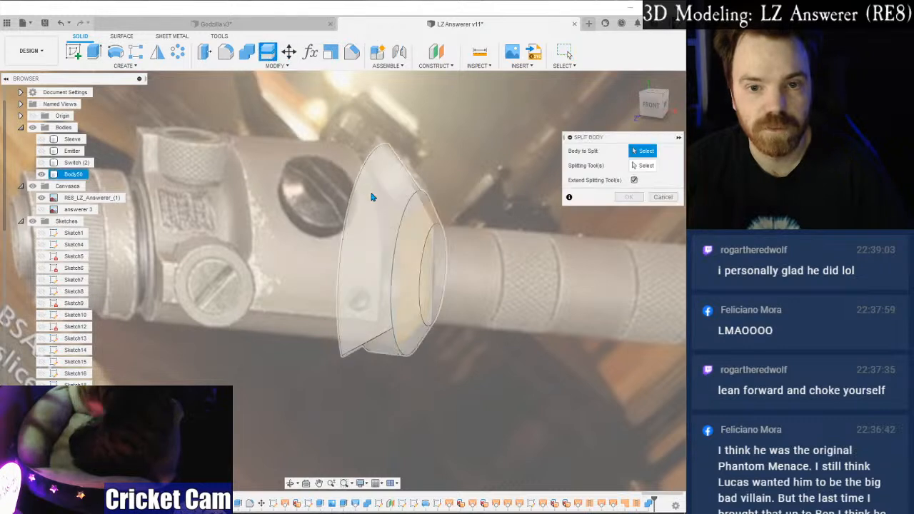
click(402, 227)
click(642, 165)
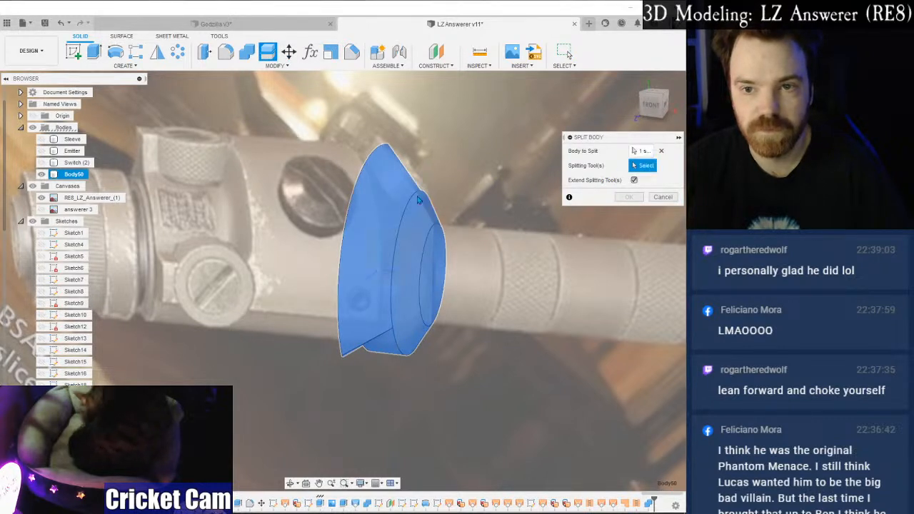
click(433, 208)
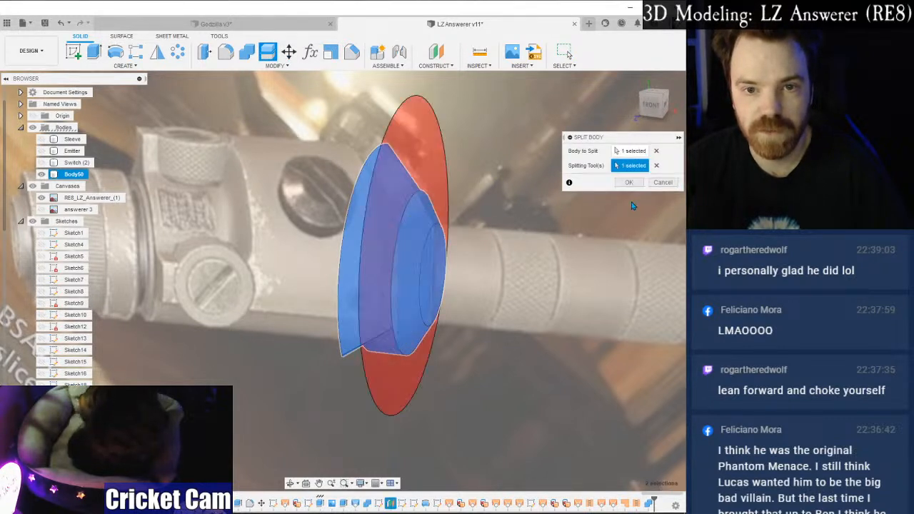
click(629, 183)
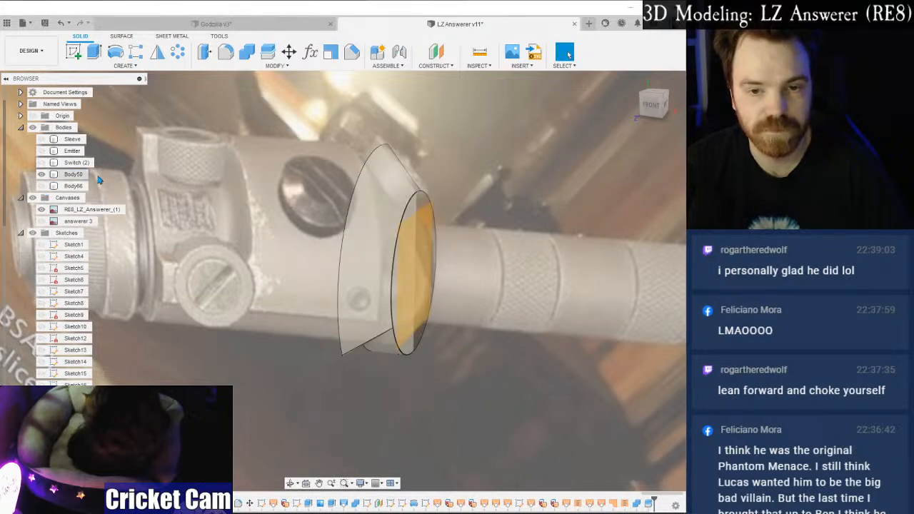
Check the remaining taper's edge against the reference in front view, and hide the RE8_LZ_Answerer canvas.
scroll(386, 170, up, 3)
click(649, 106)
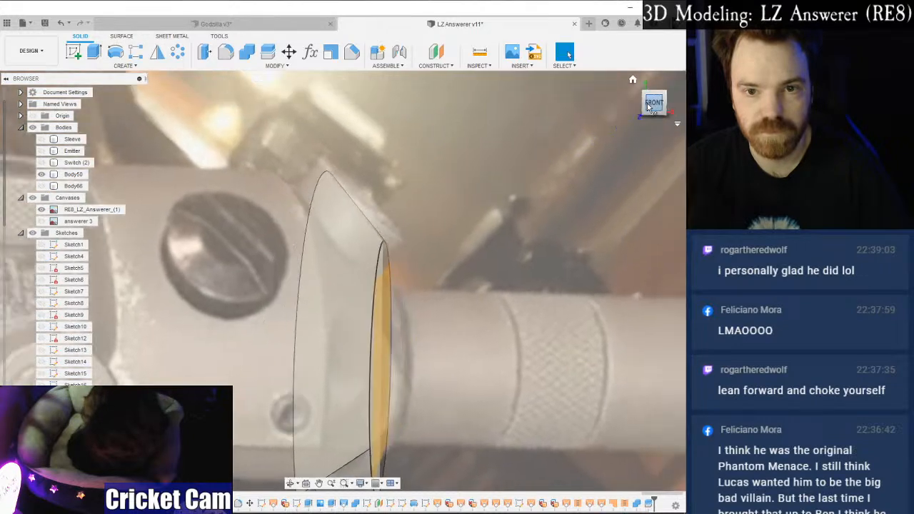
scroll(359, 247, down, 2)
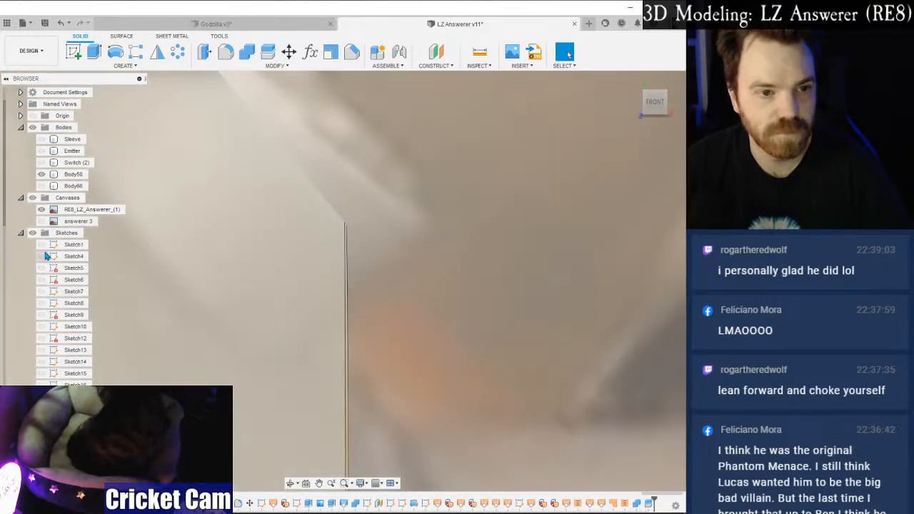
click(43, 212)
scroll(417, 189, down, 6)
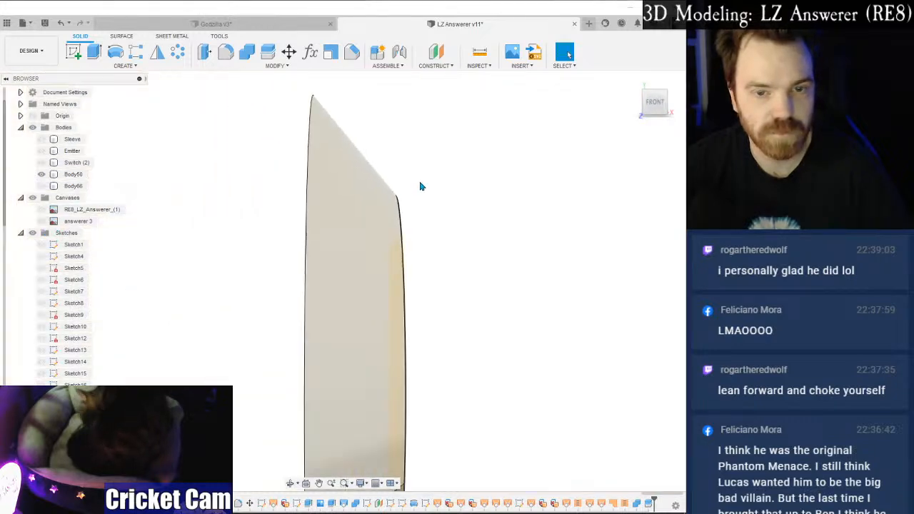
Scale Body50 non-uniformly about the origin point, stretching it along X by a factor of 1.339.
mouse_move(664, 102)
mouse_down()
mouse_move(673, 103)
mouse_move(664, 103)
mouse_up()
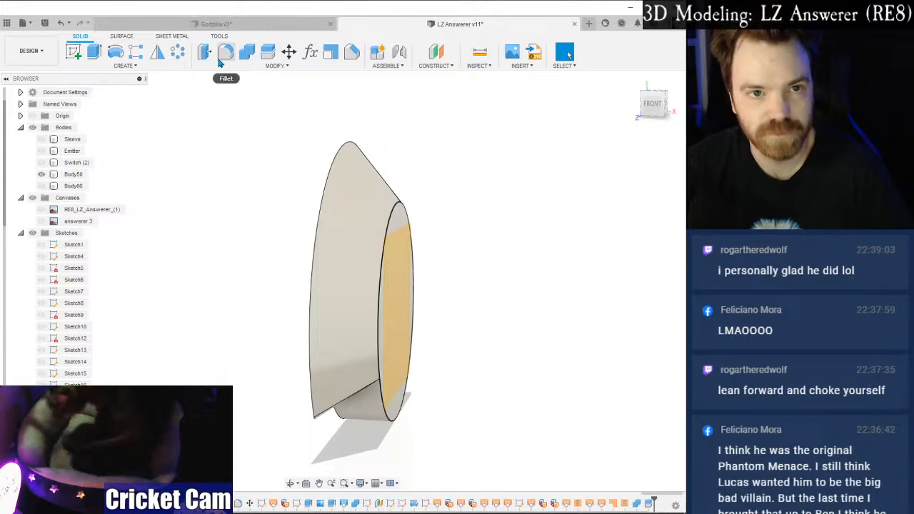
click(331, 52)
click(357, 215)
click(629, 182)
click(631, 205)
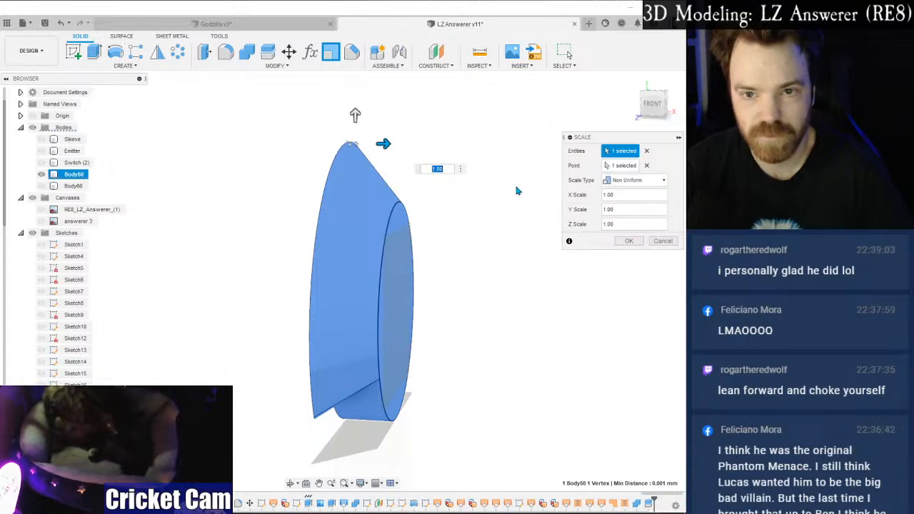
click(646, 166)
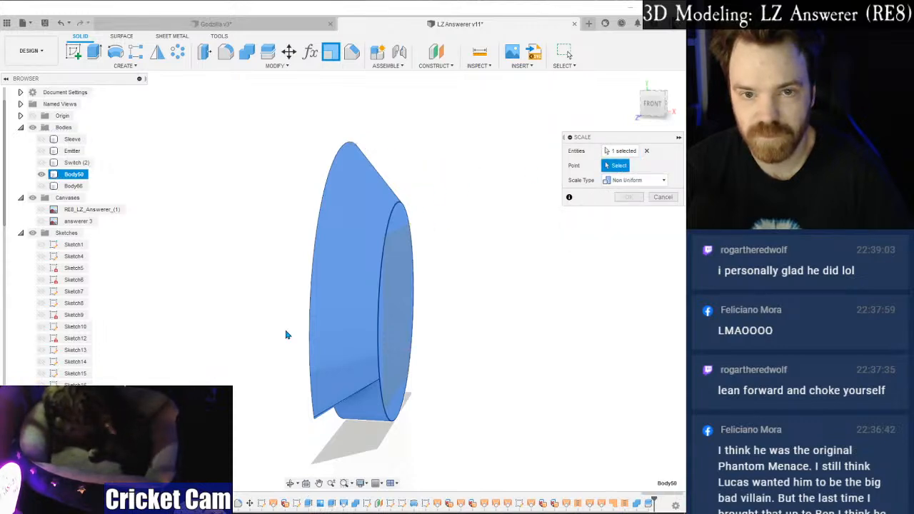
click(347, 311)
drag(374, 310, 390, 315)
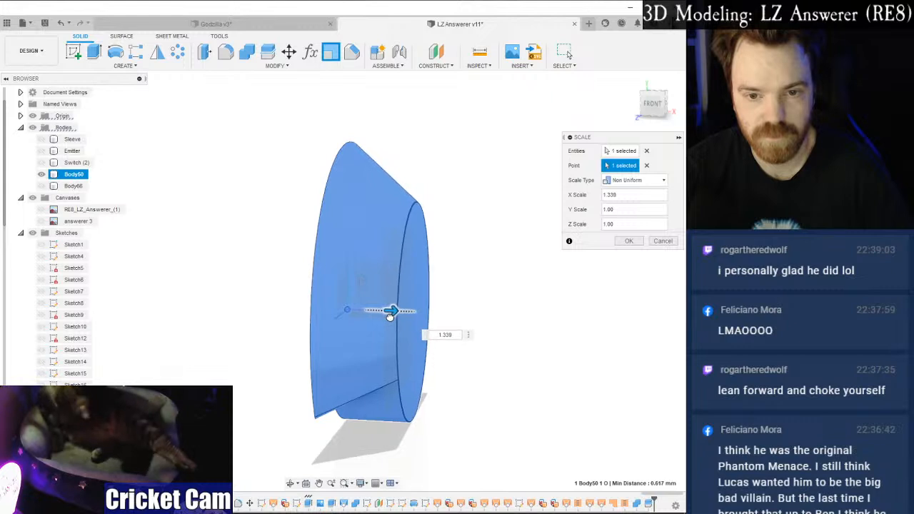
View the scaled taper from the front and set the camera to Orthographic.
click(653, 104)
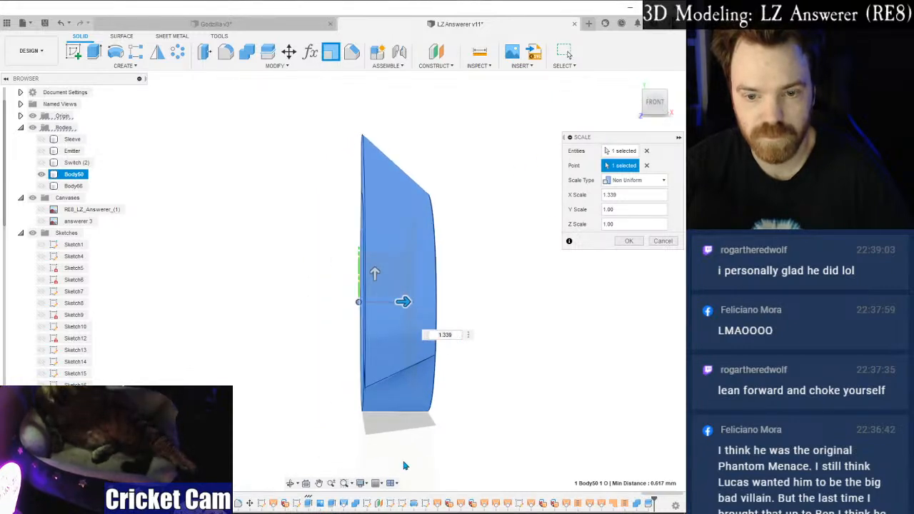
click(363, 483)
mouse_move(376, 444)
click(473, 448)
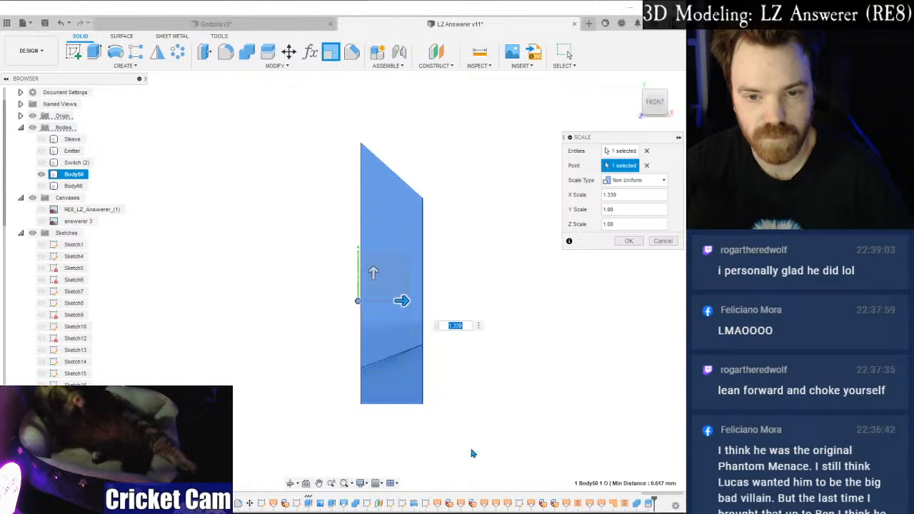
Change Body50's X scale factor to 1.25, show Body66 for comparison, and apply the scaling.
text(1.25)
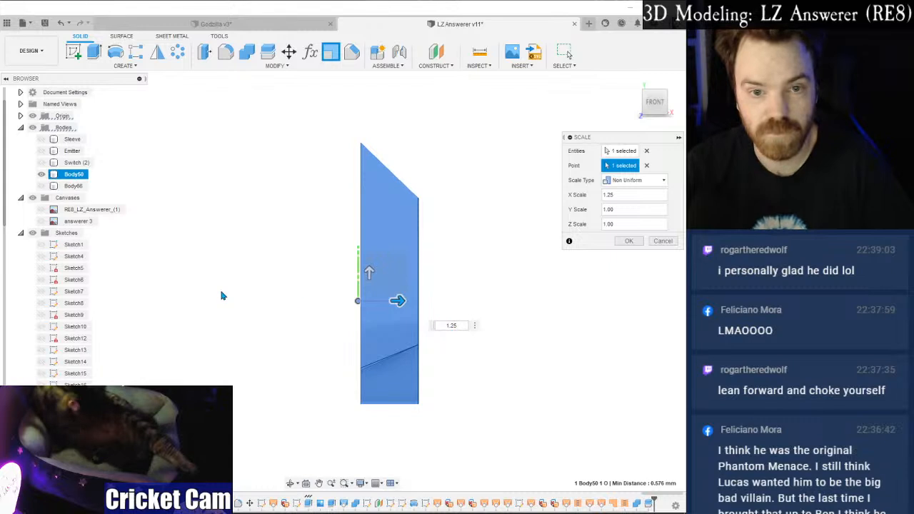
click(41, 185)
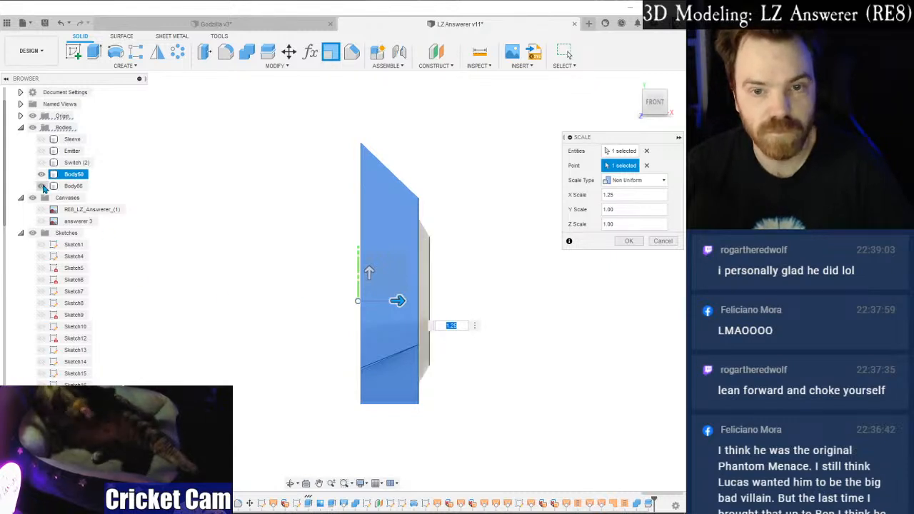
mouse_move(657, 104)
mouse_down()
mouse_move(636, 110)
mouse_move(656, 104)
mouse_up()
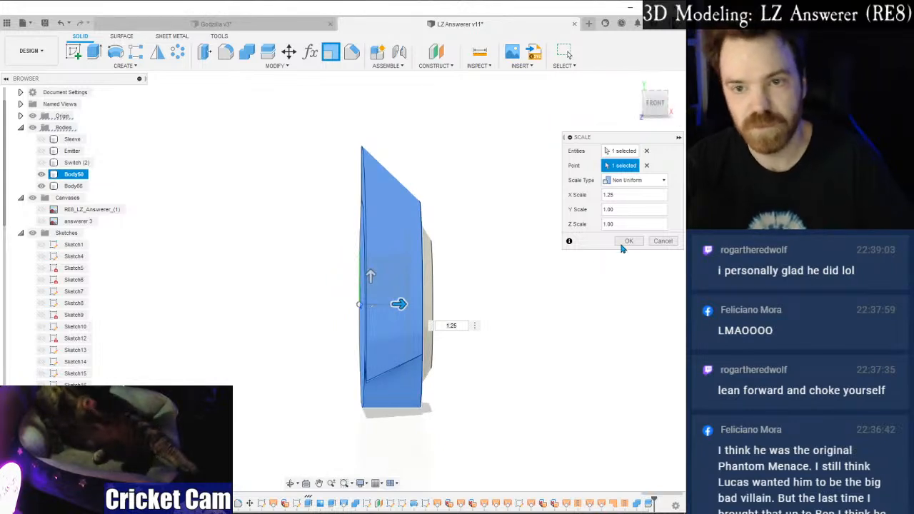
click(630, 241)
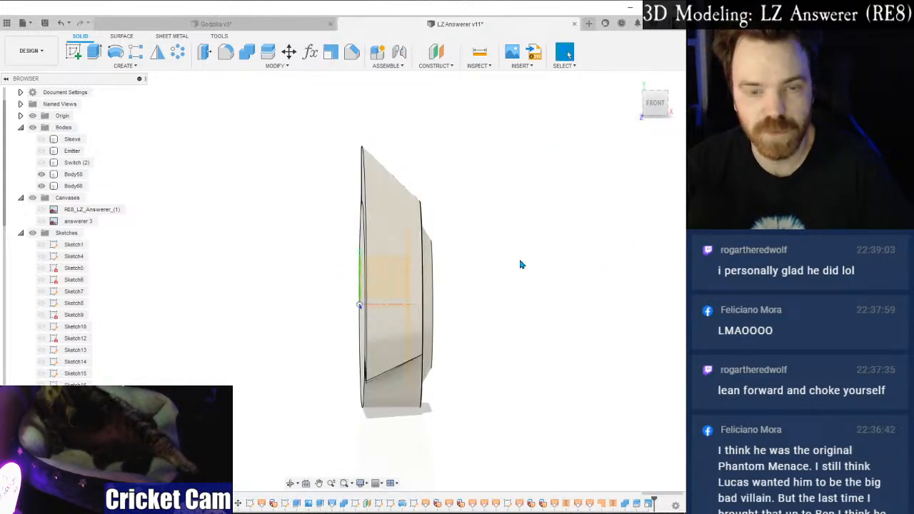
Move Body66 point to point, from its wide circular base edge to the circular edge of Body50's narrow end face, hiding Body50 temporarily.
click(655, 104)
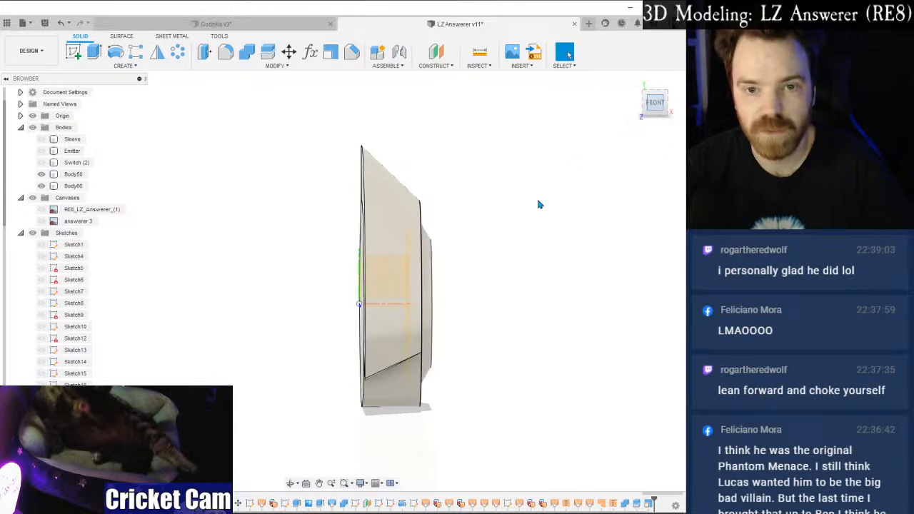
click(288, 52)
click(414, 279)
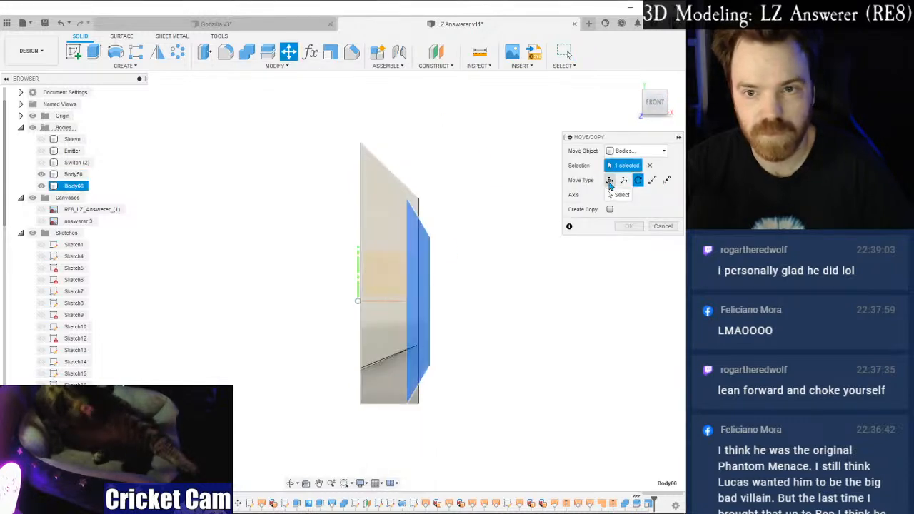
click(623, 182)
click(652, 180)
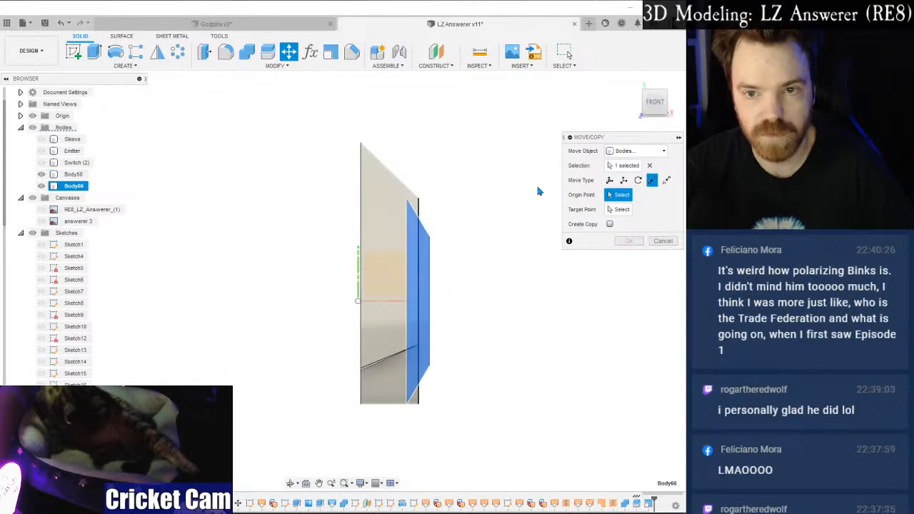
click(42, 175)
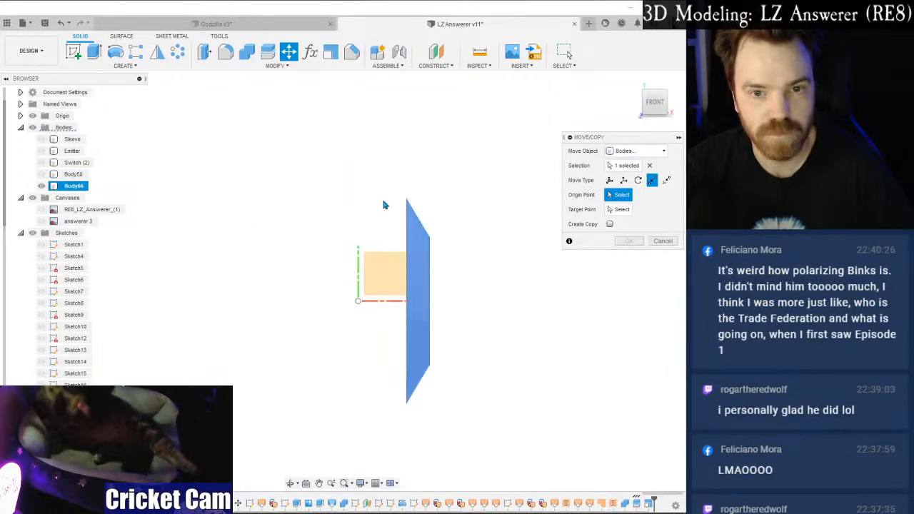
click(404, 221)
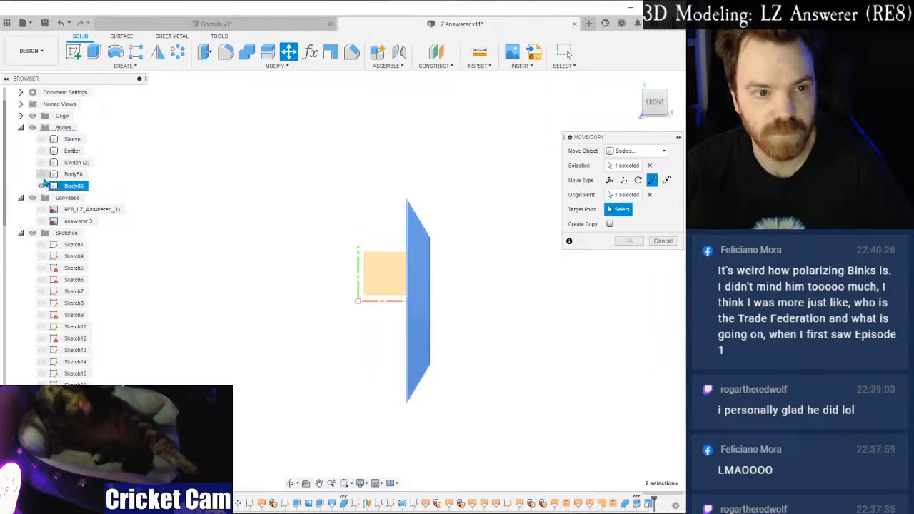
click(41, 174)
drag(663, 108, 630, 119)
scroll(363, 243, up, 5)
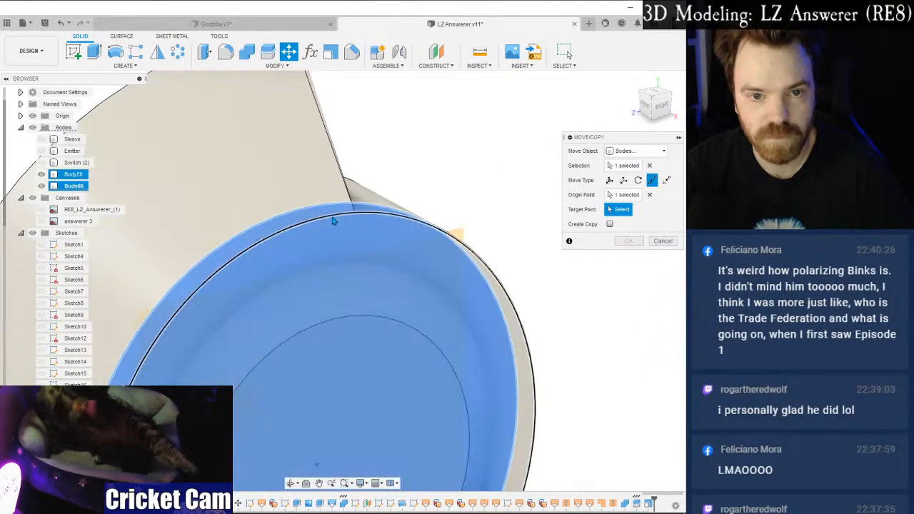
click(333, 222)
click(628, 241)
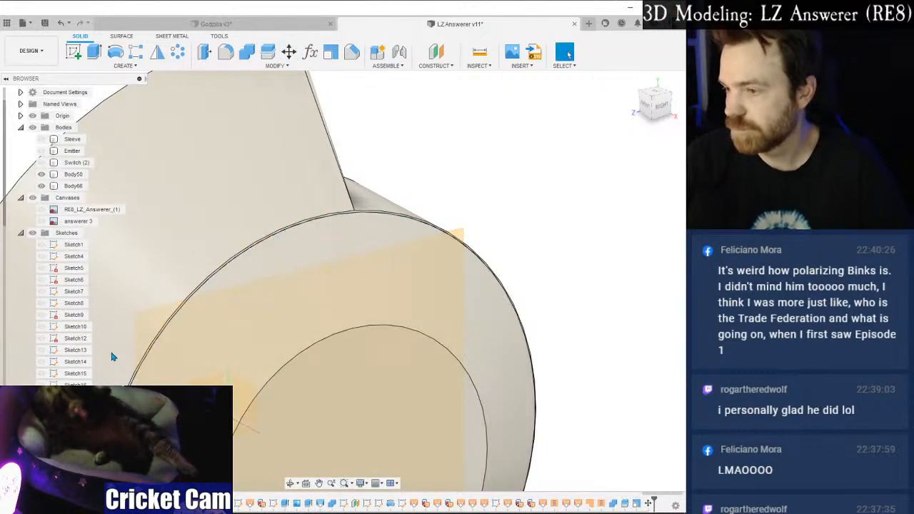
Hide the origin geometry and show the Switch (2) body together with the cone and angled button bodies.
scroll(288, 293, up, 2)
scroll(290, 294, down, 6)
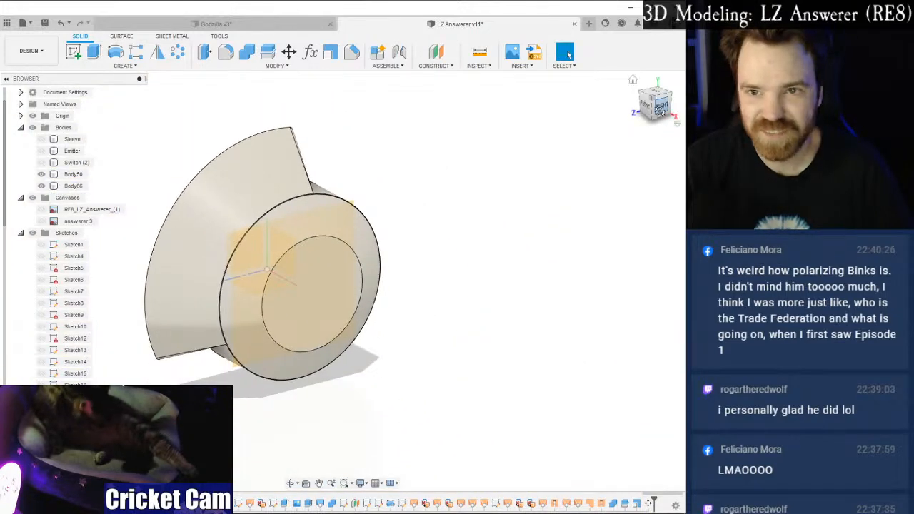
click(654, 106)
shift+middle_drag(343, 281, 325, 286)
scroll(60, 338, down, 3)
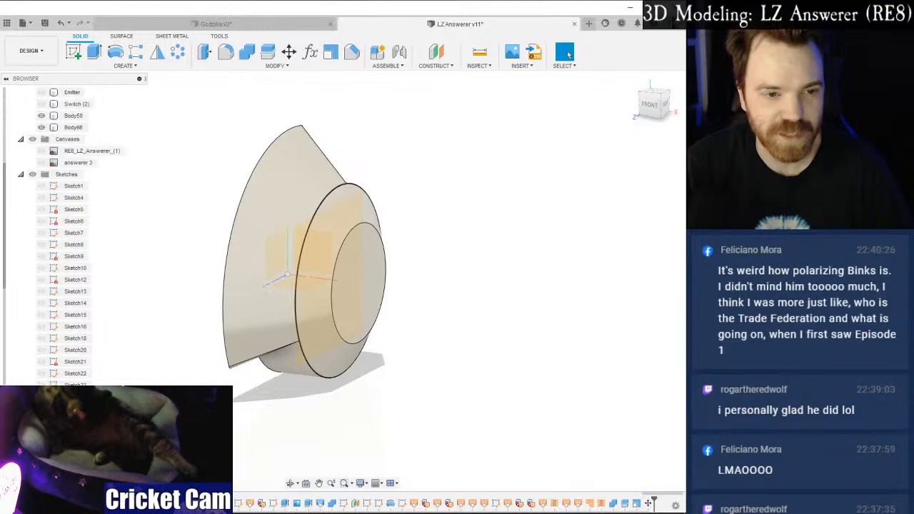
scroll(60, 338, down, 5)
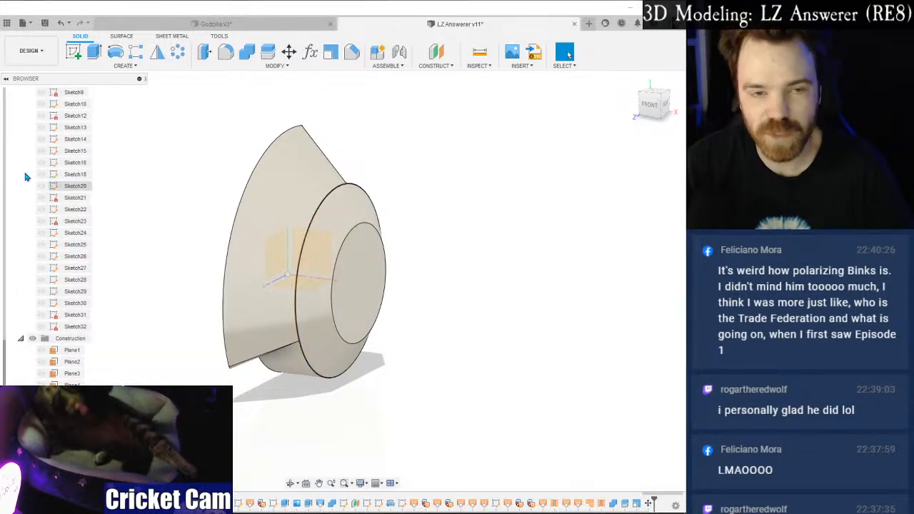
scroll(96, 194, up, 8)
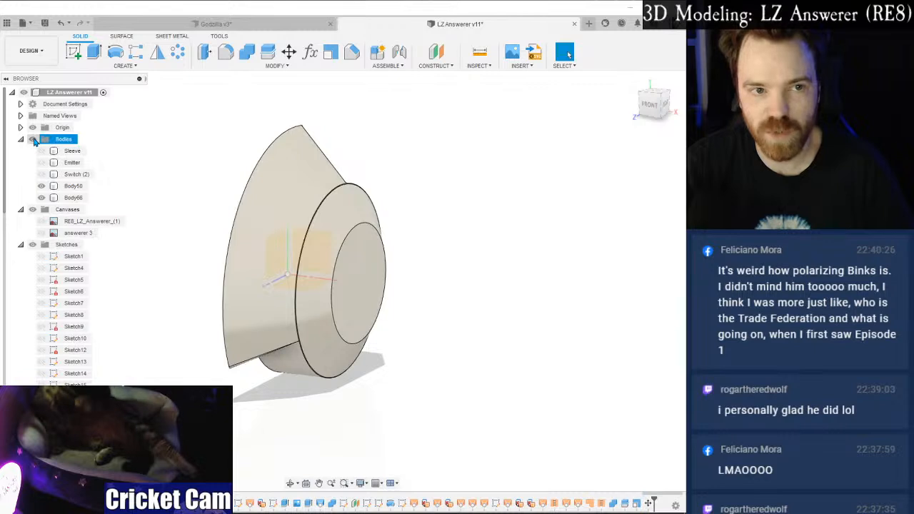
scroll(34, 140, down, 5)
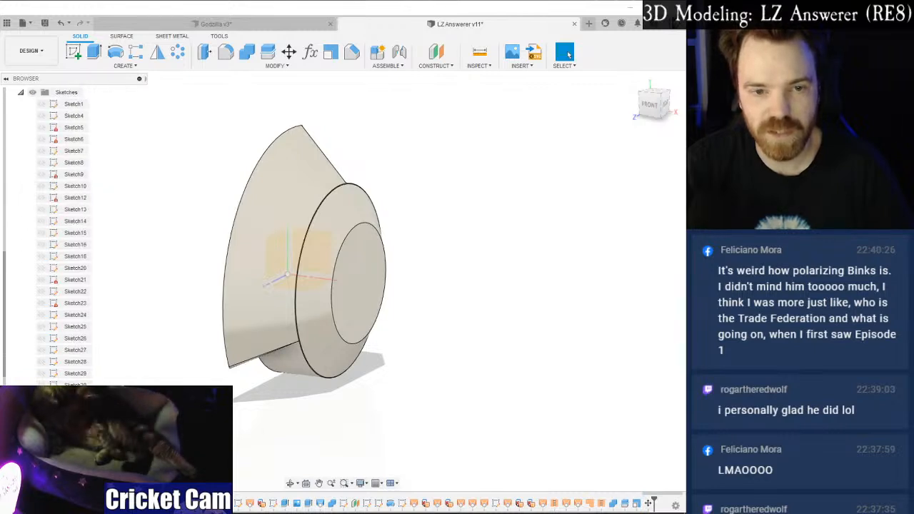
scroll(64, 214, up, 5)
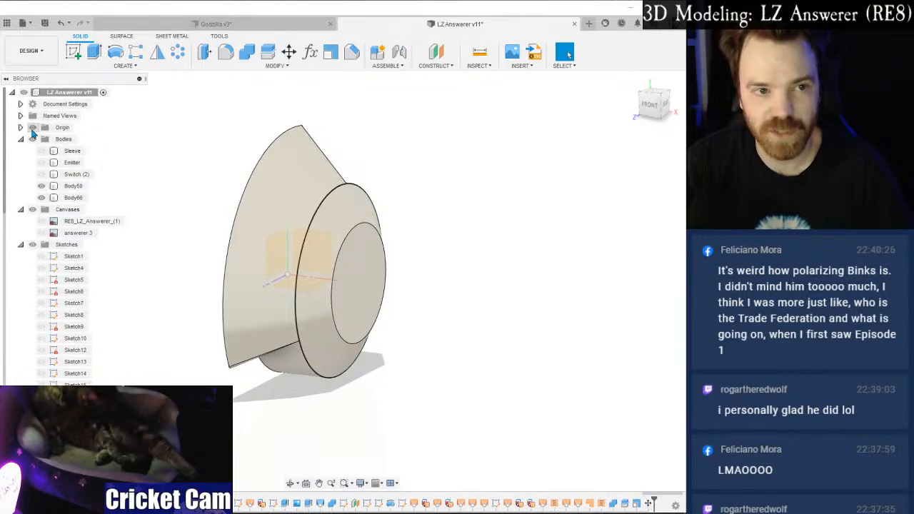
mouse_move(650, 105)
mouse_down()
mouse_move(635, 103)
mouse_move(652, 103)
mouse_up()
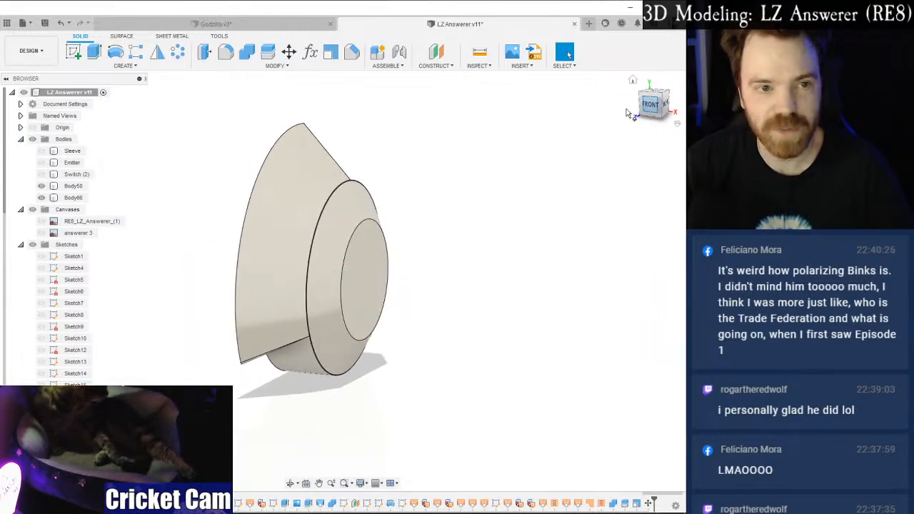
click(41, 176)
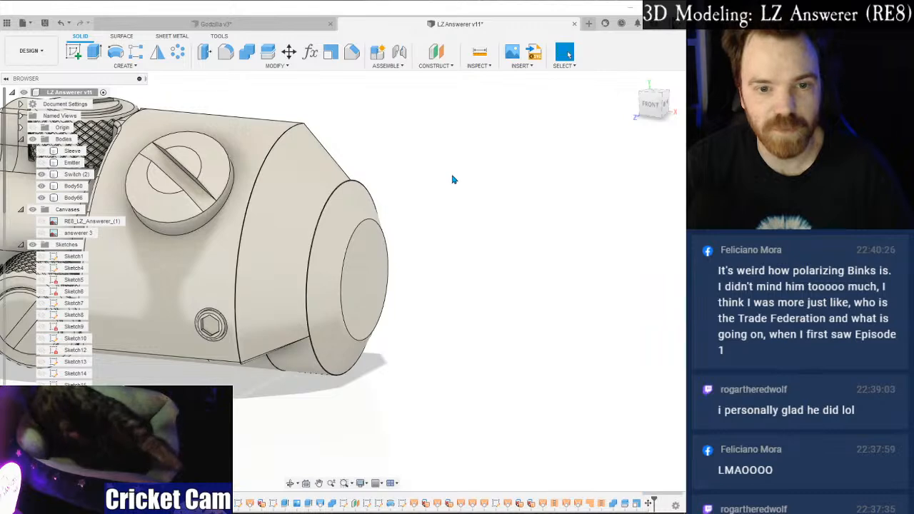
Examine the cone and angled button at the end of the switch section from several angles.
scroll(453, 180, down, 2)
mouse_move(653, 105)
mouse_down()
mouse_move(623, 105)
mouse_move(657, 106)
mouse_up()
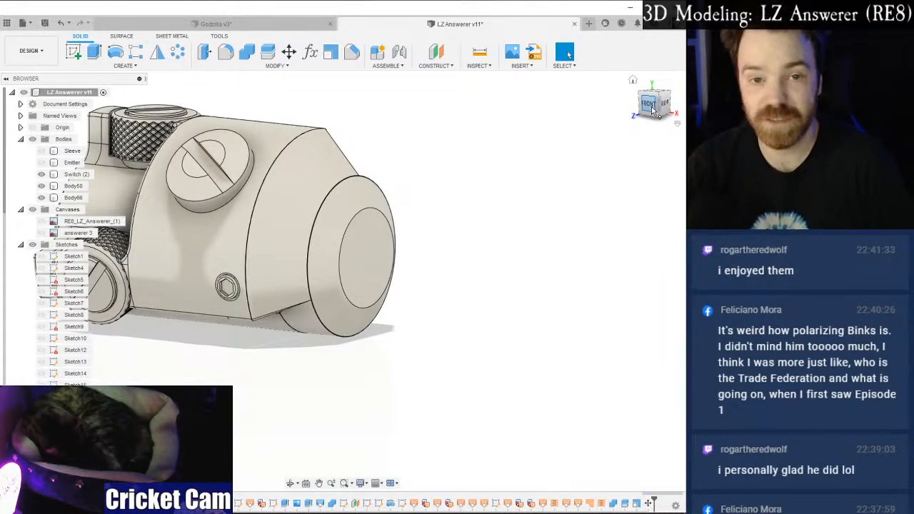
mouse_move(342, 281)
shift+middle_down()
mouse_move(329, 271)
mouse_move(342, 280)
shift+middle_up()
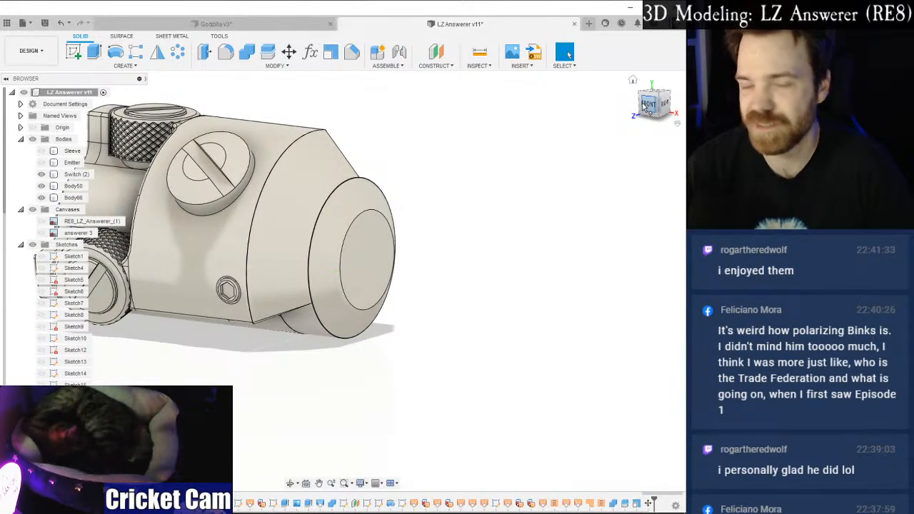
scroll(297, 138, up, 1)
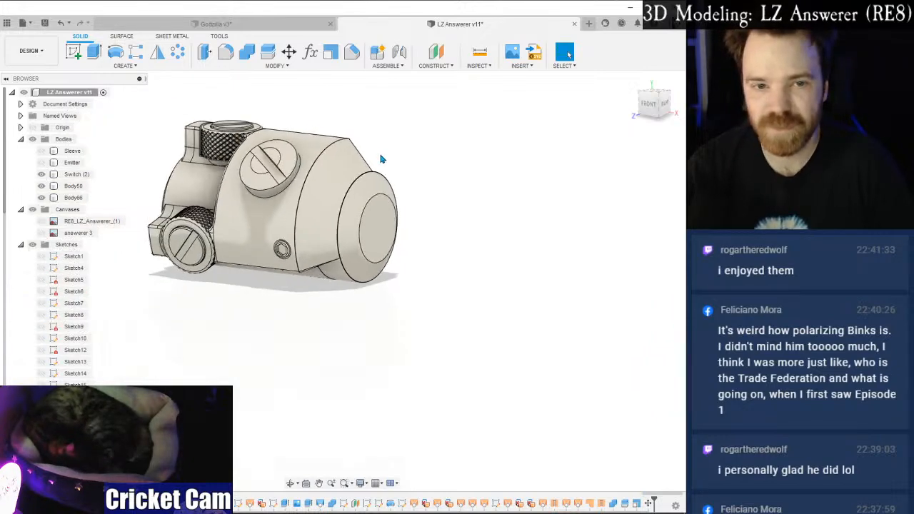
scroll(380, 157, up, 2)
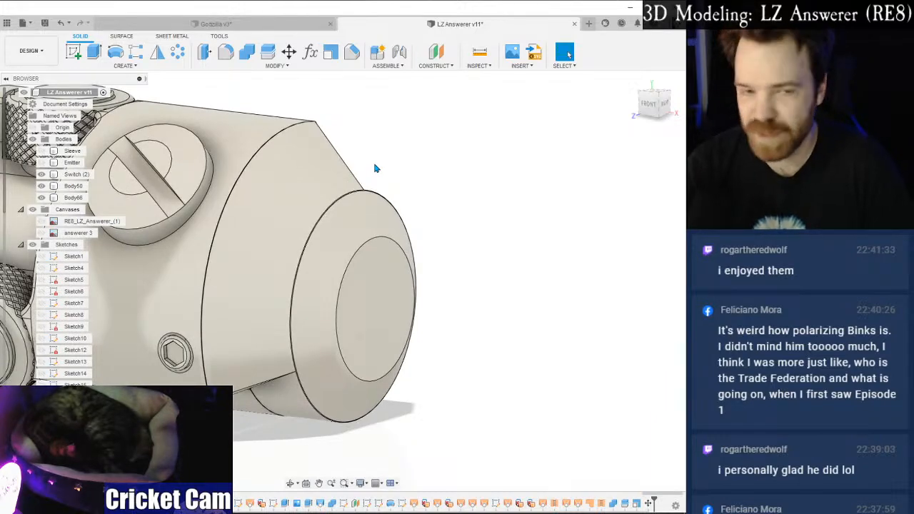
shift+middle_drag(343, 282, 342, 280)
scroll(476, 237, down, 4)
scroll(342, 281, up, 3)
scroll(378, 201, up, 2)
scroll(306, 203, up, 4)
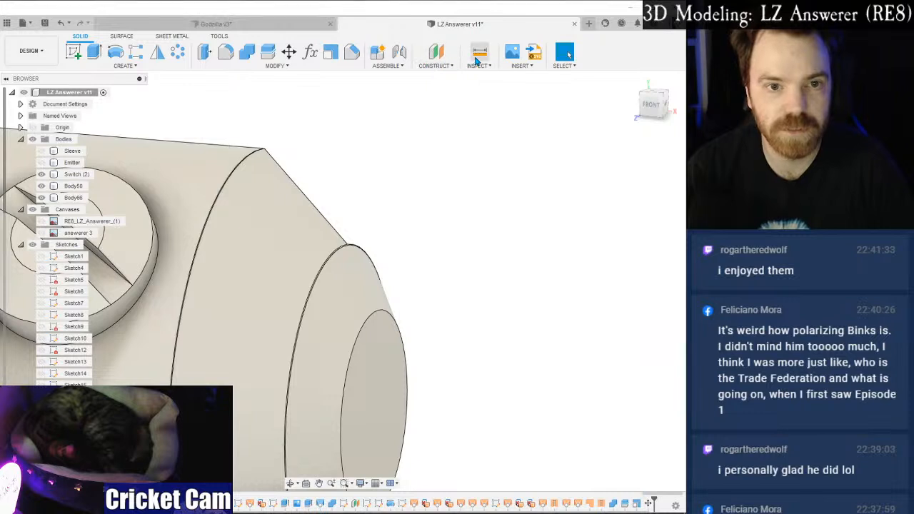
Measure the distance between the cone's large circular edge and the angled button's outer edge.
click(477, 57)
click(236, 179)
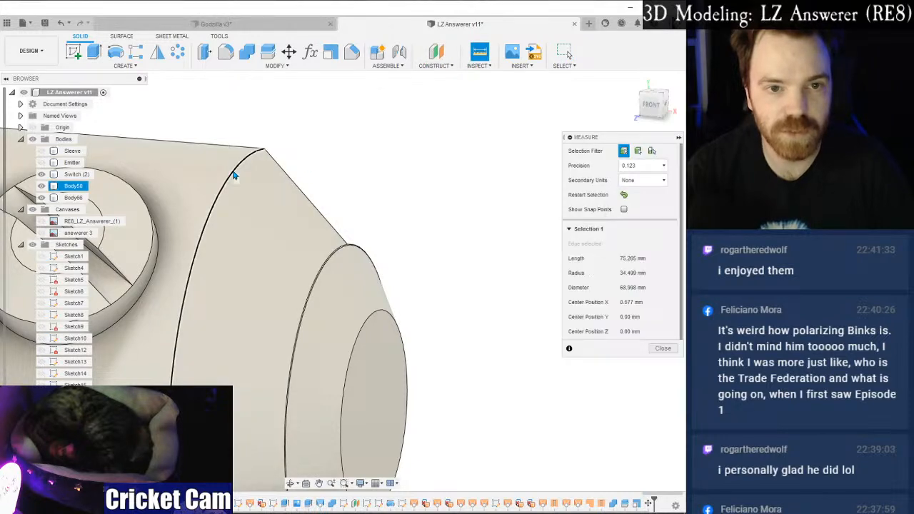
click(331, 257)
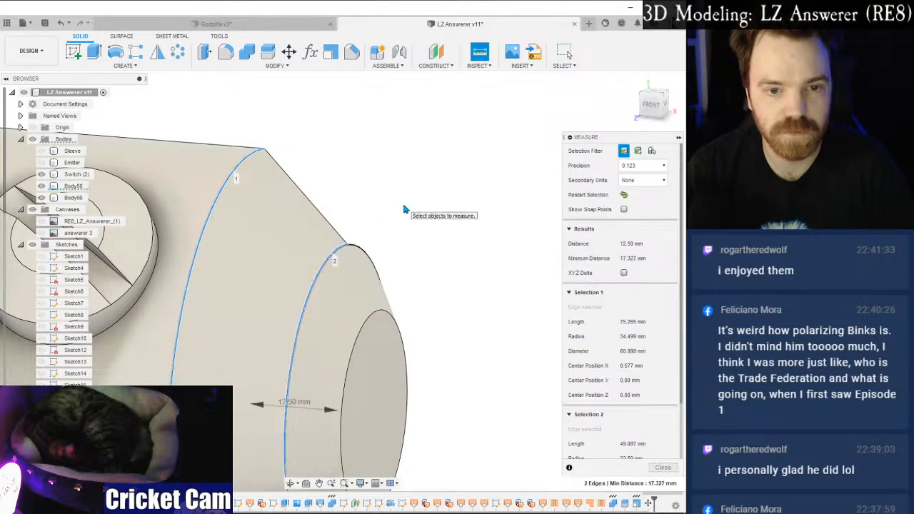
scroll(405, 209, down, 3)
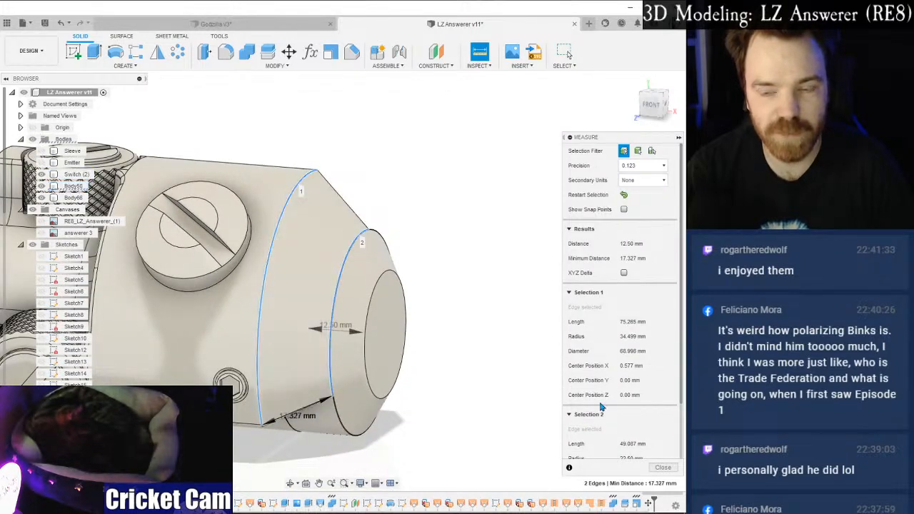
click(663, 467)
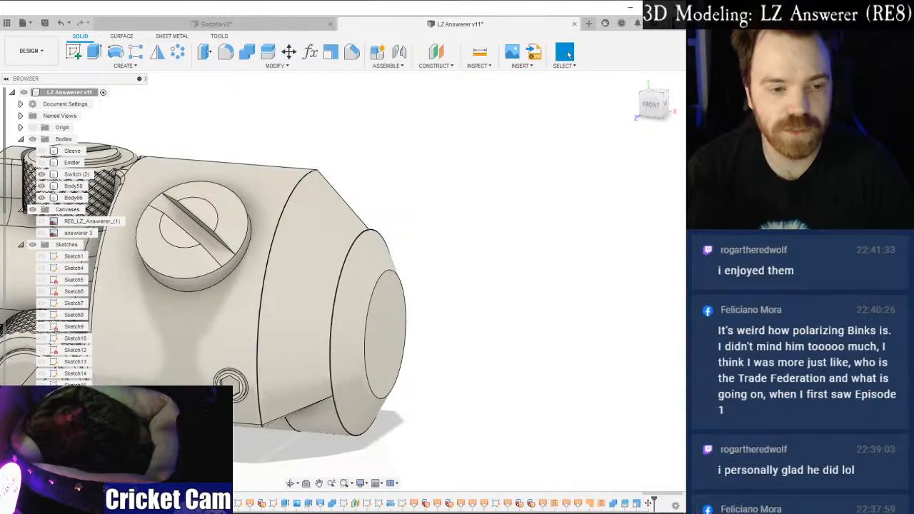
Switch to the reference photos, examine the angled button and slotted knob up close, and return to Fusion 360.
key(alt+Tab)
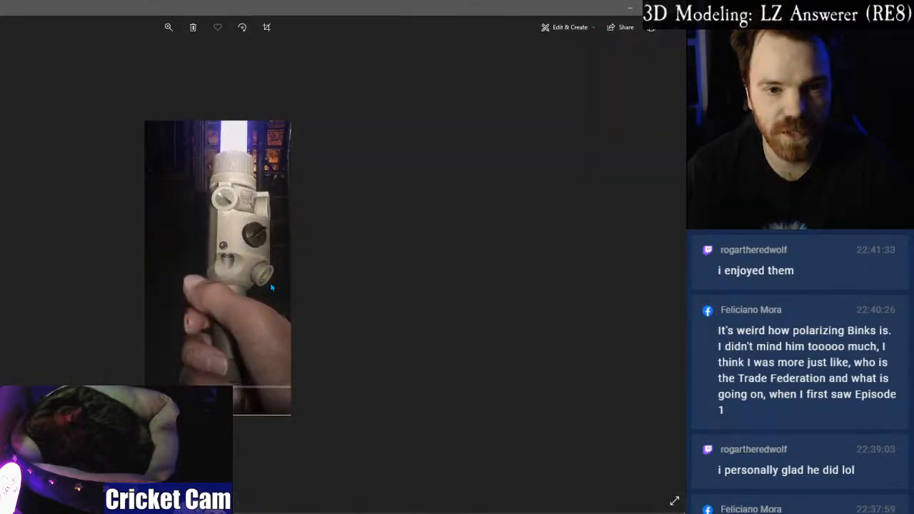
key(Right)
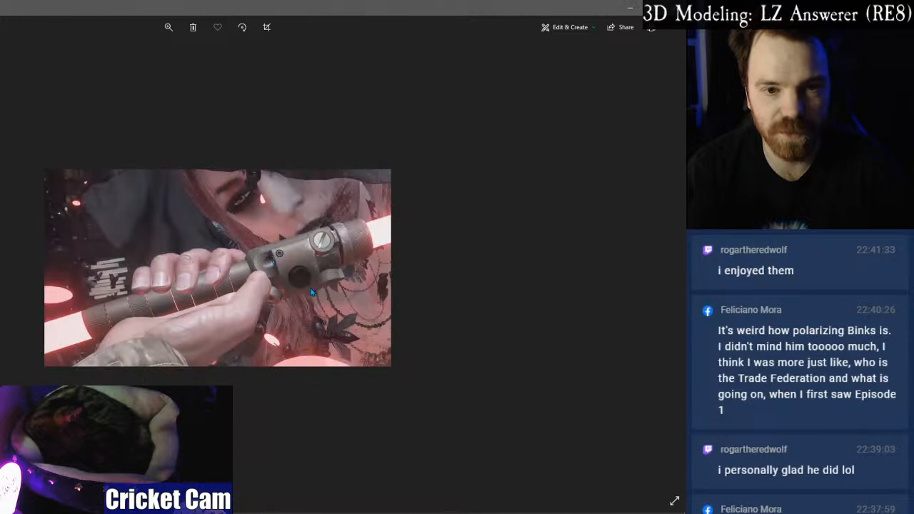
key(Left)
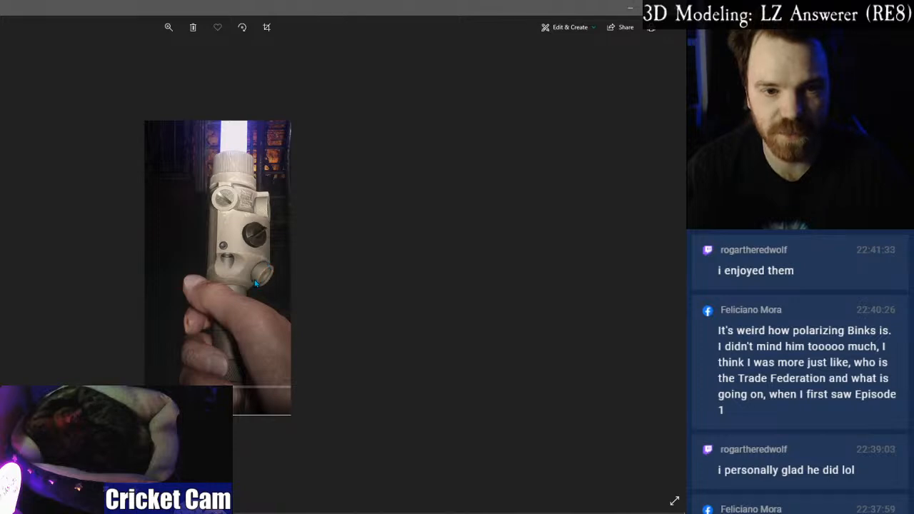
click(173, 34)
click(211, 53)
drag(303, 222, 343, 293)
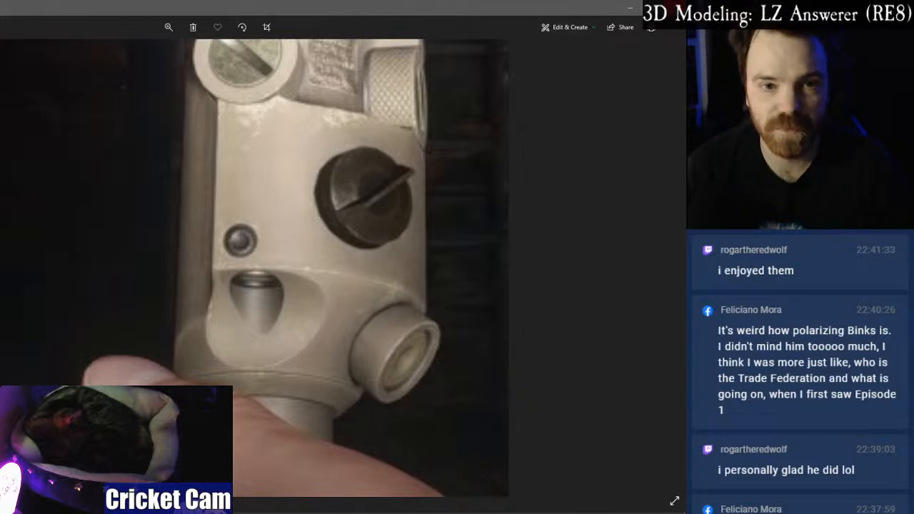
key(alt+Tab)
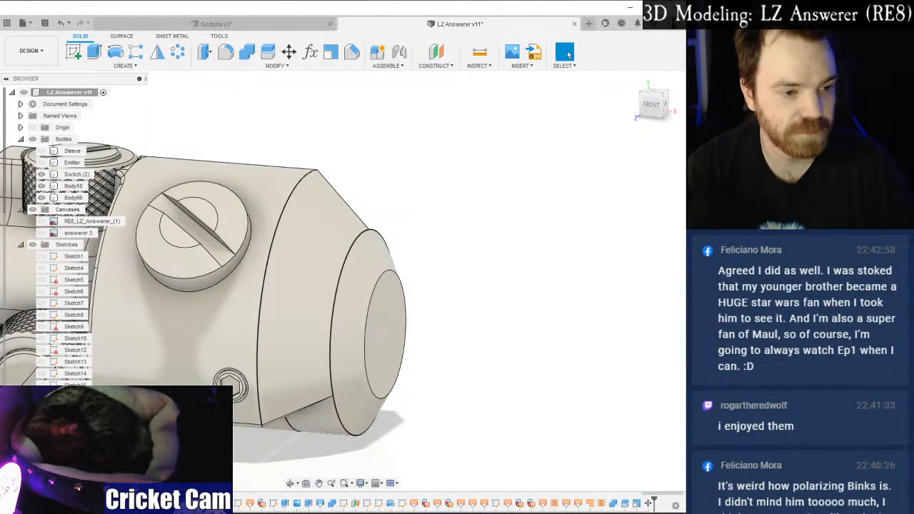
Switch to Photoshop and open the answerer 2 image from the RE8 LZ Answerer folder.
key(super)
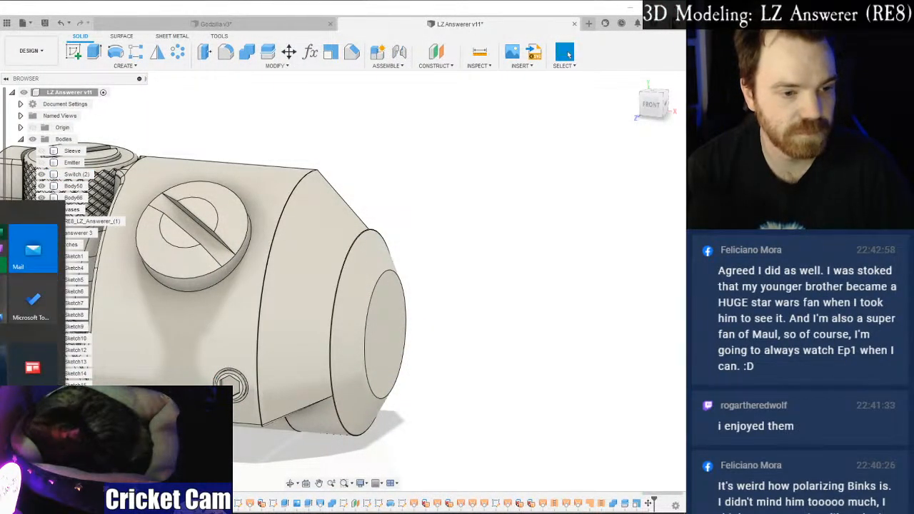
key(super)
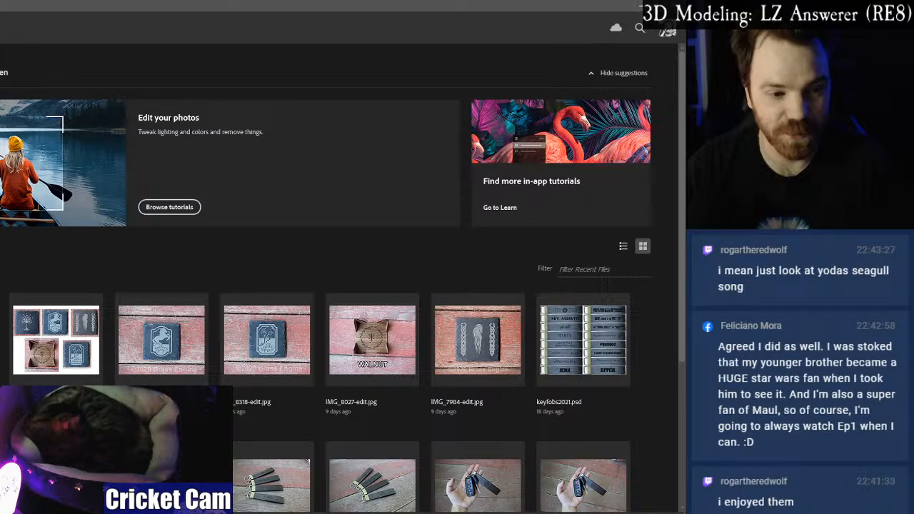
key(alt+Tab)
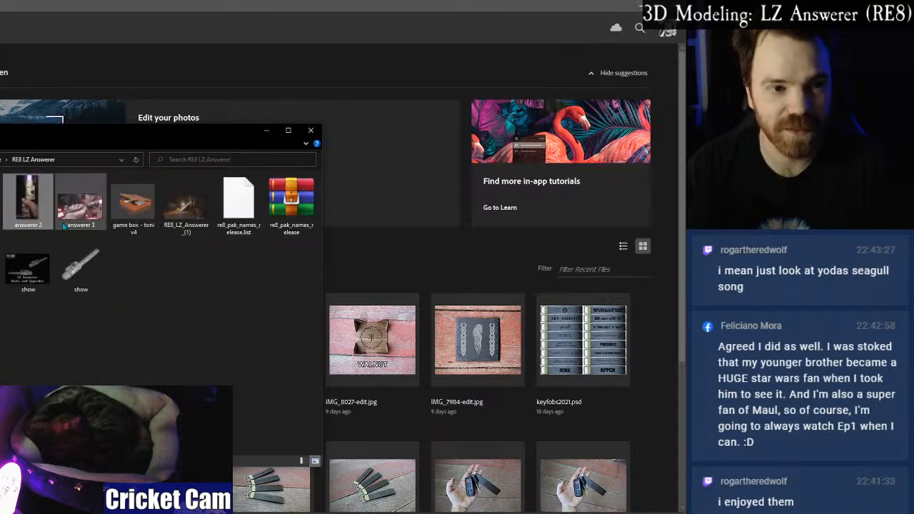
drag(30, 203, 392, 281)
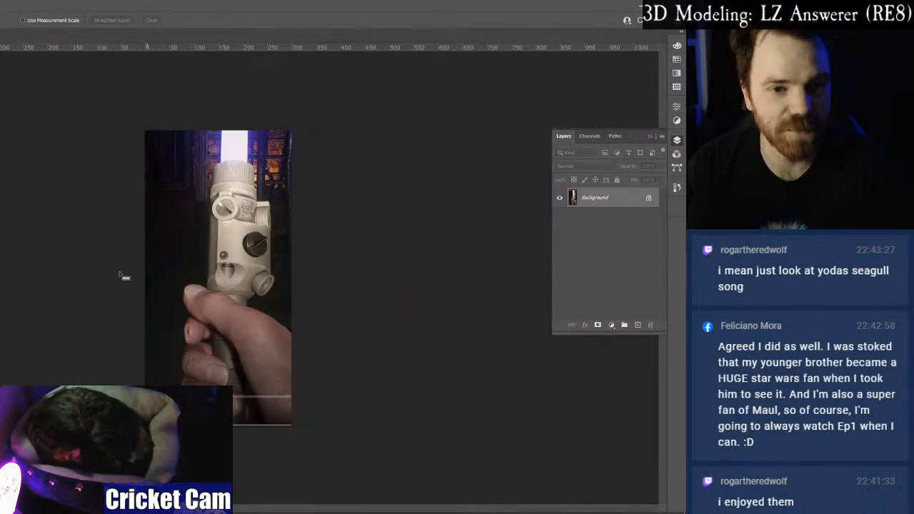
Measure the diameters of the angled button and the dark slotted knob with the Ruler tool, and return to Fusion 360.
key(z)
click(266, 238)
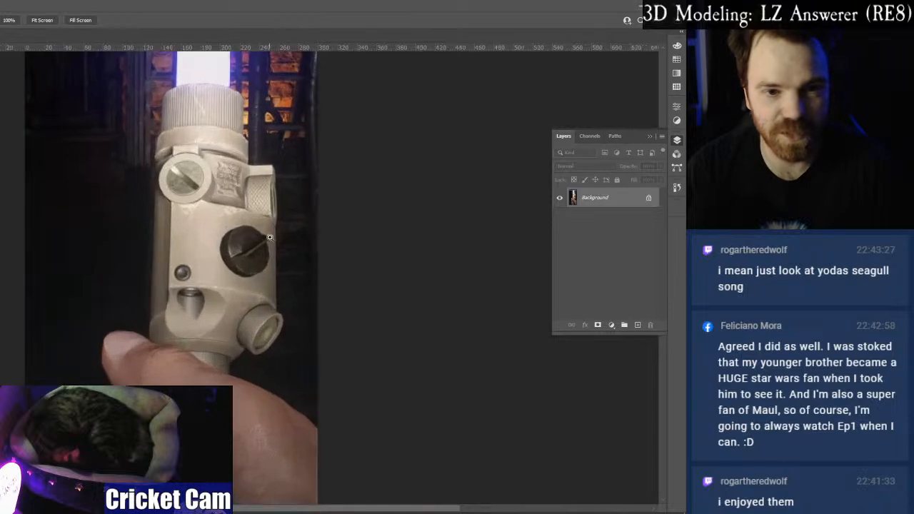
click(274, 321)
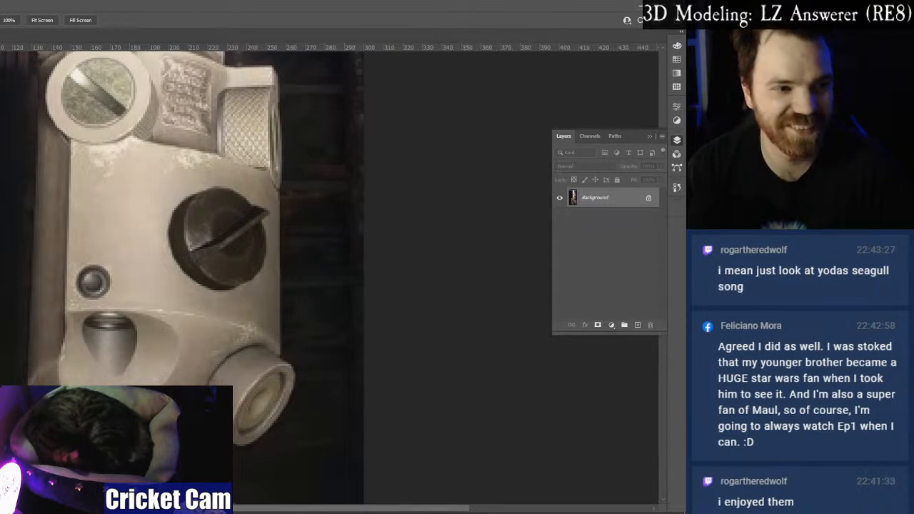
key(i)
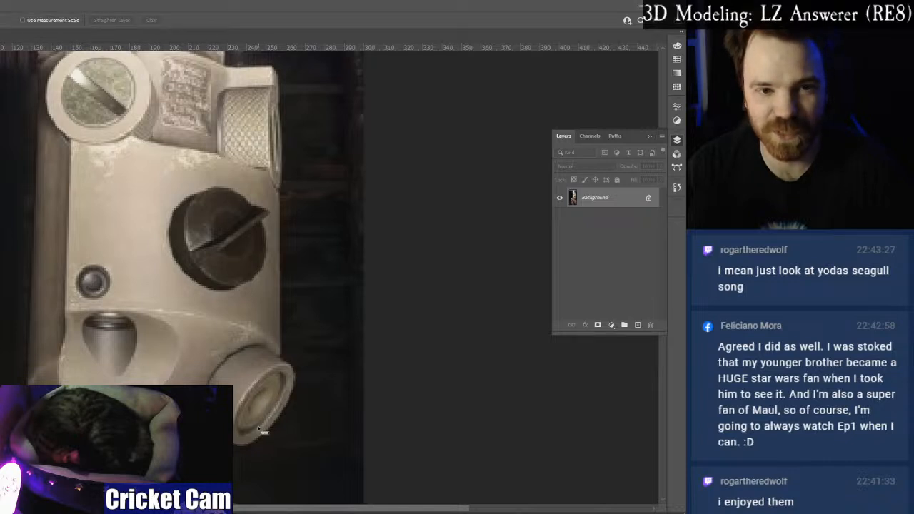
drag(292, 369, 234, 446)
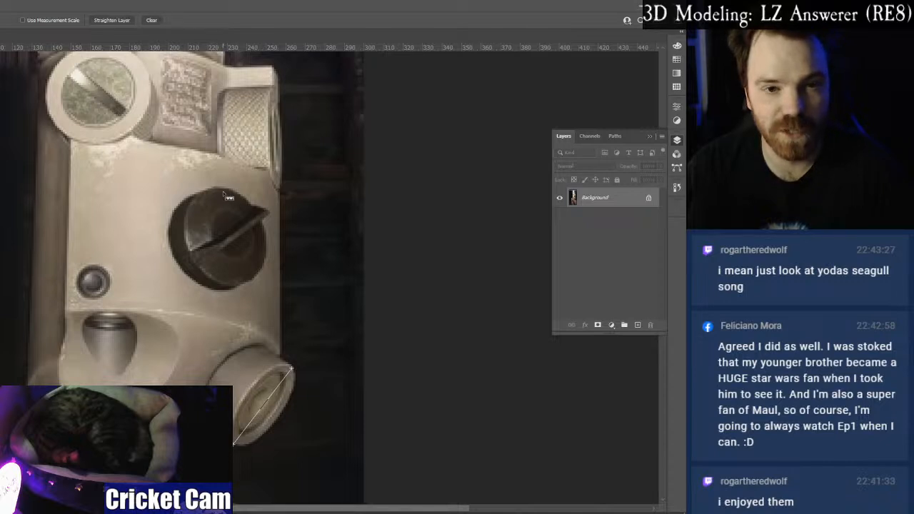
drag(225, 189, 237, 290)
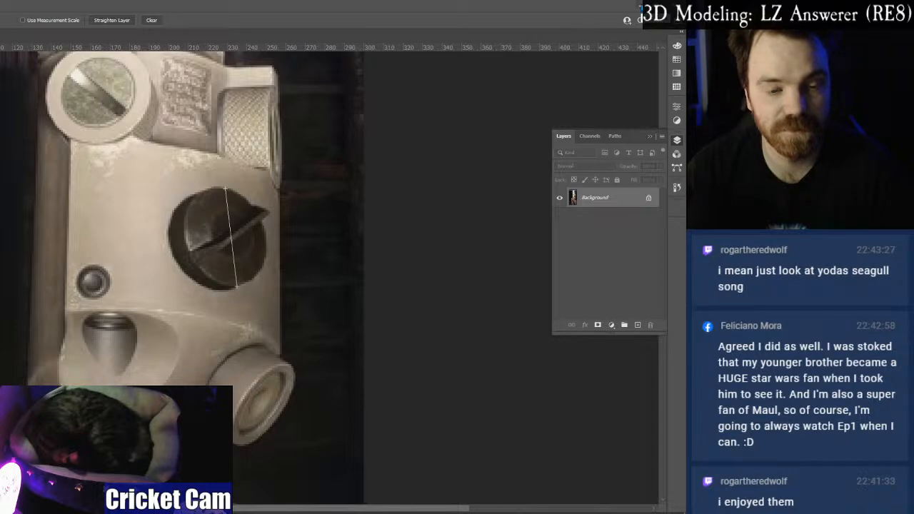
click(641, 7)
click(410, 17)
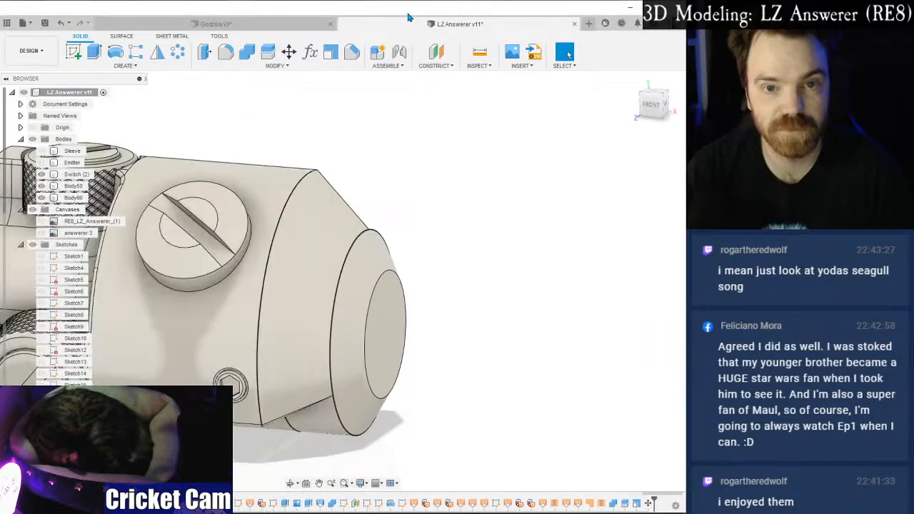
Edit the cone body's non-uniform scale feature and set its X scale to 1.55.
click(651, 104)
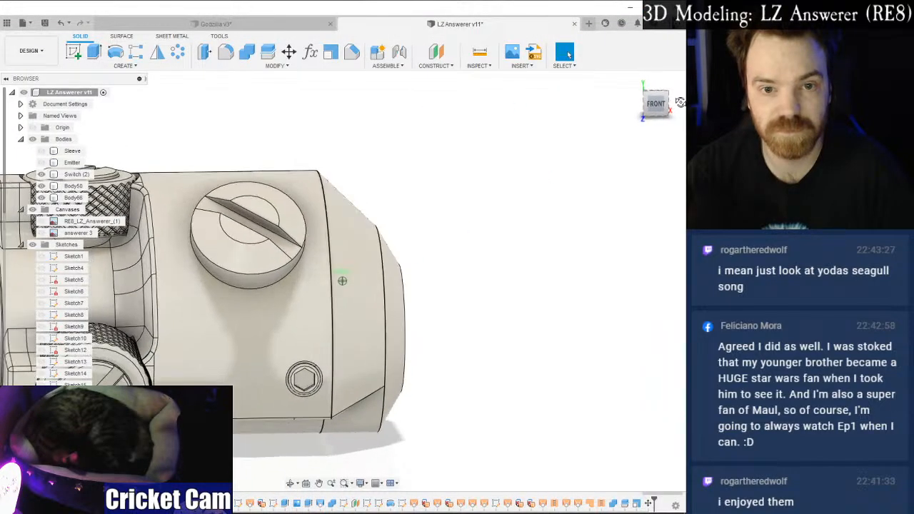
click(678, 102)
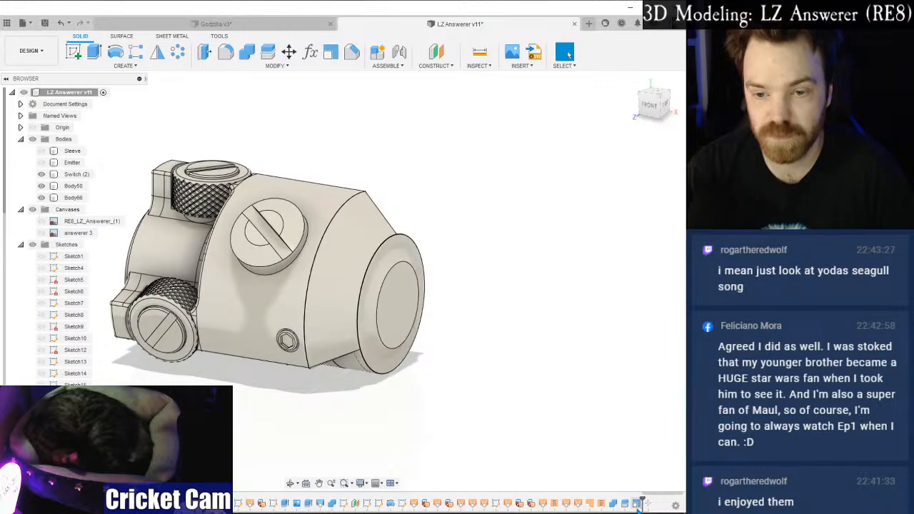
right_click(638, 503)
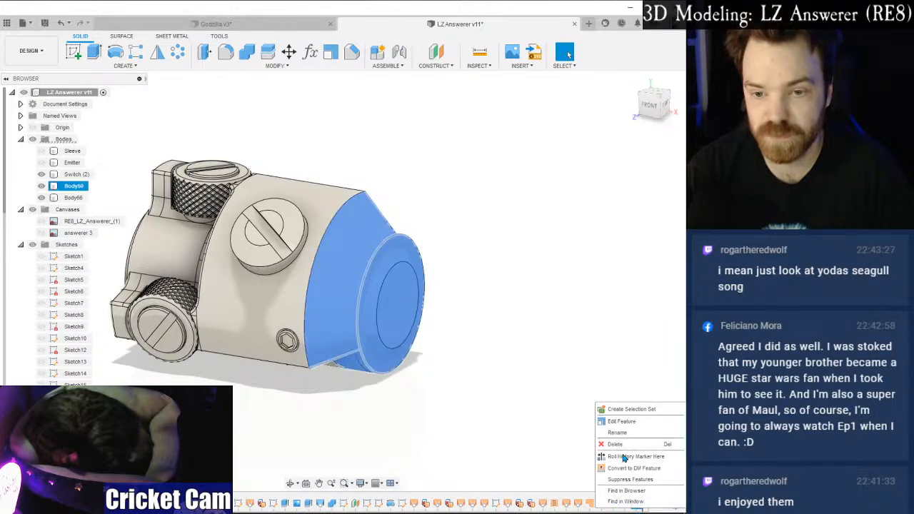
click(621, 422)
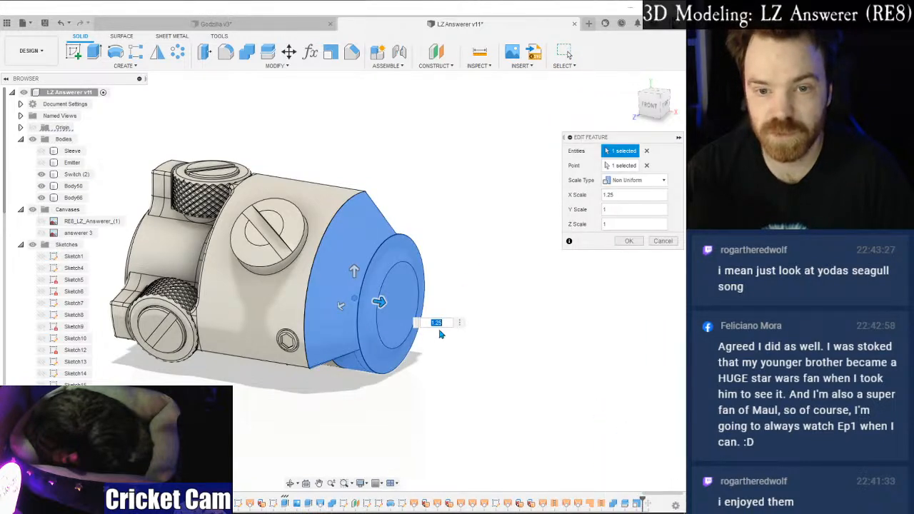
text(1.5)
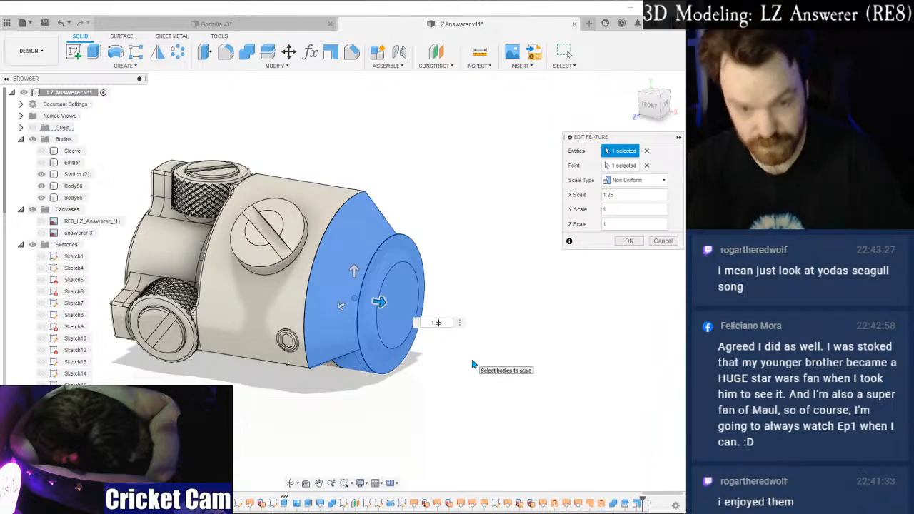
key(Return)
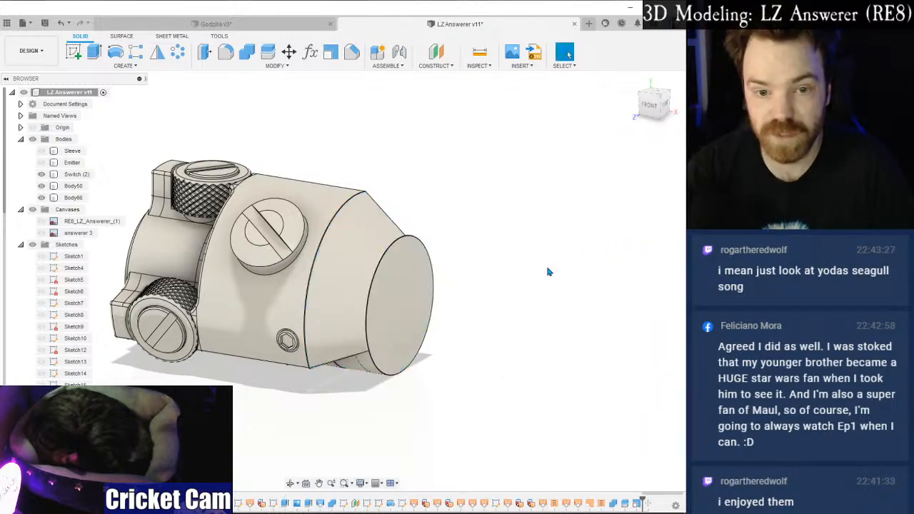
Measure the distance between the large and small circular edges of the rescaled cone.
scroll(488, 288, up, 3)
click(480, 53)
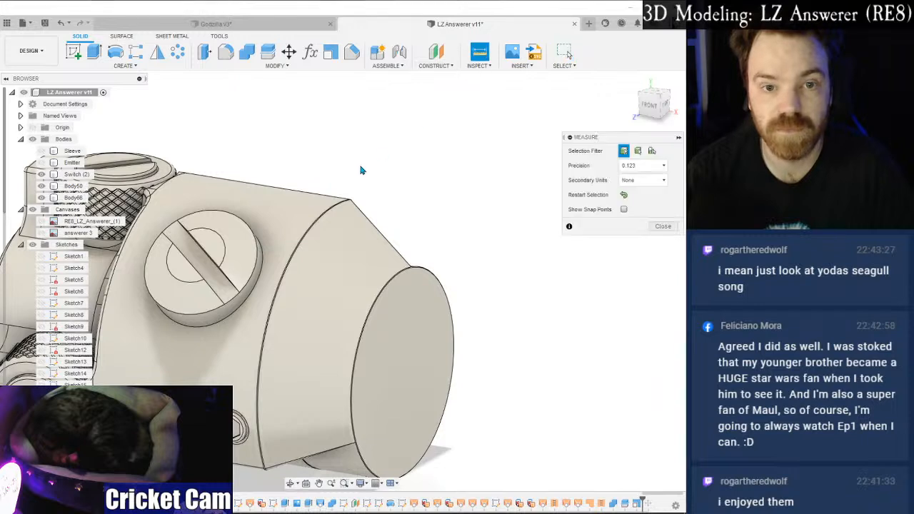
click(345, 208)
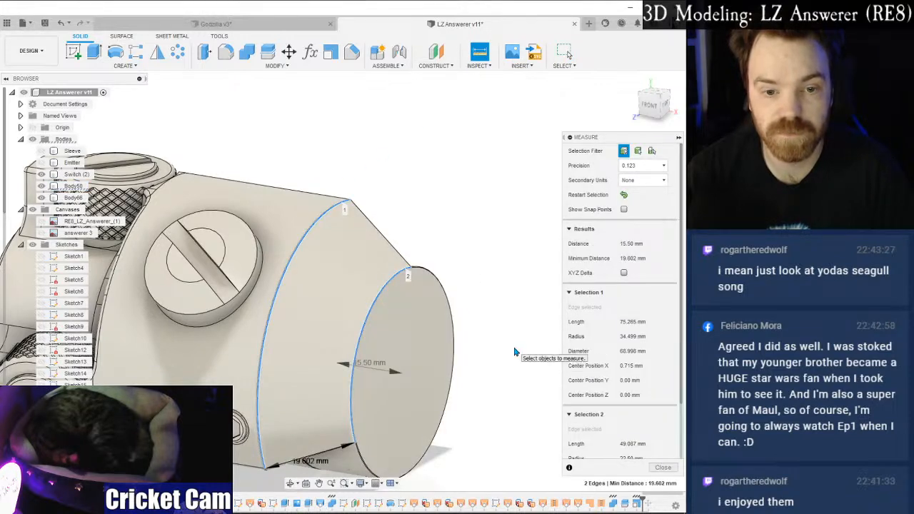
click(663, 467)
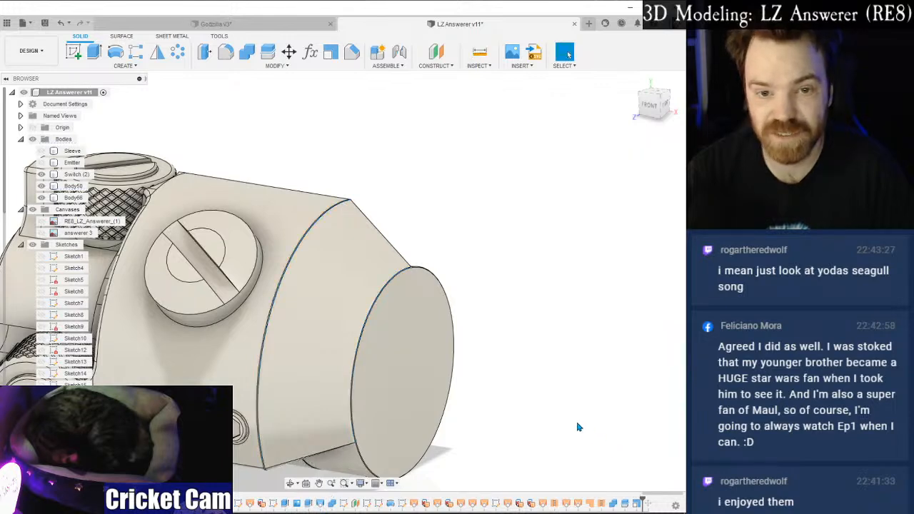
Roll the timeline forward to its end and show the RE8_LZ_Answerer_(1) canvas with the model in front view.
scroll(528, 375, down, 3)
drag(638, 500, 650, 501)
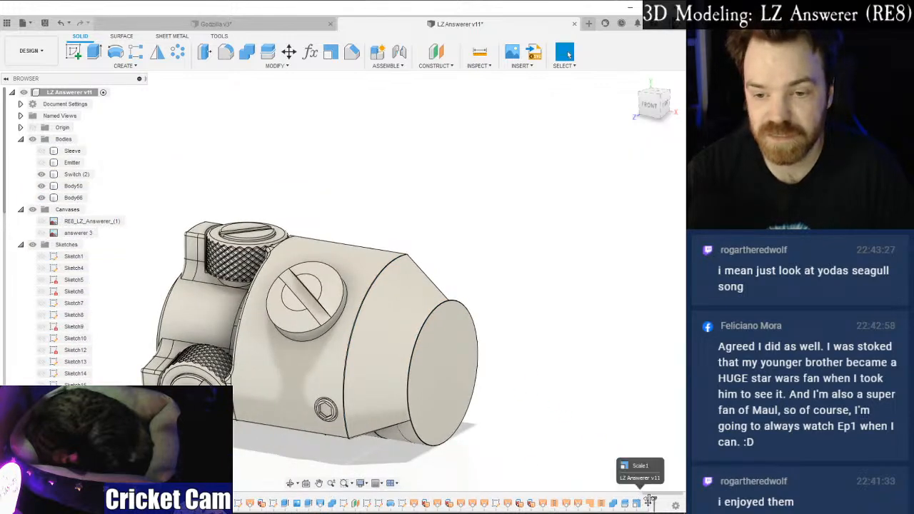
click(658, 102)
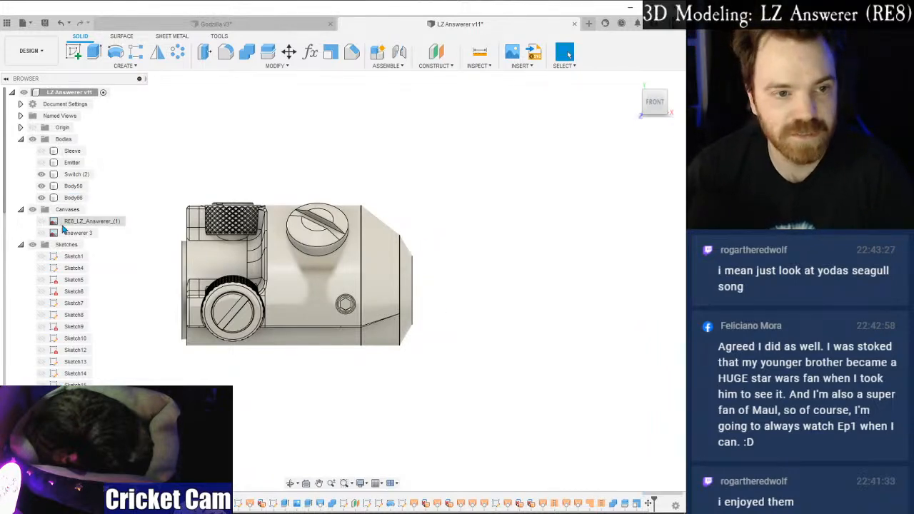
click(42, 221)
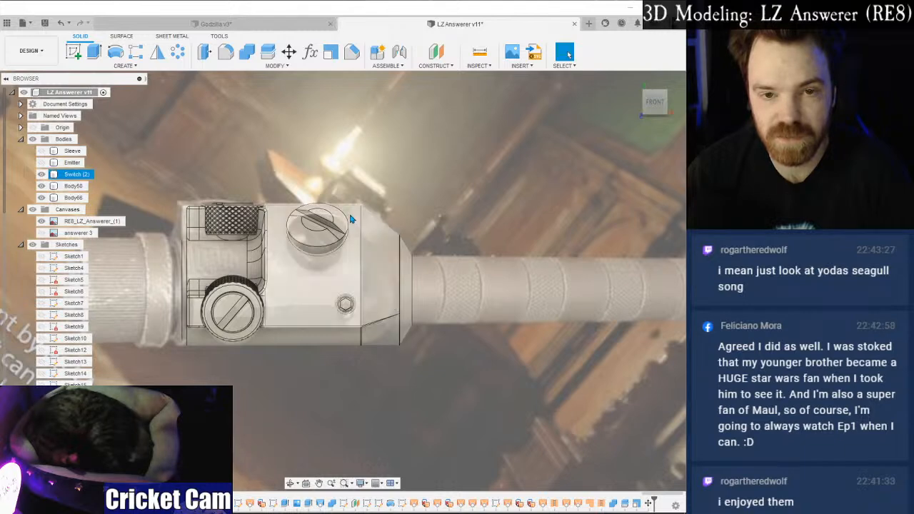
scroll(371, 223, up, 5)
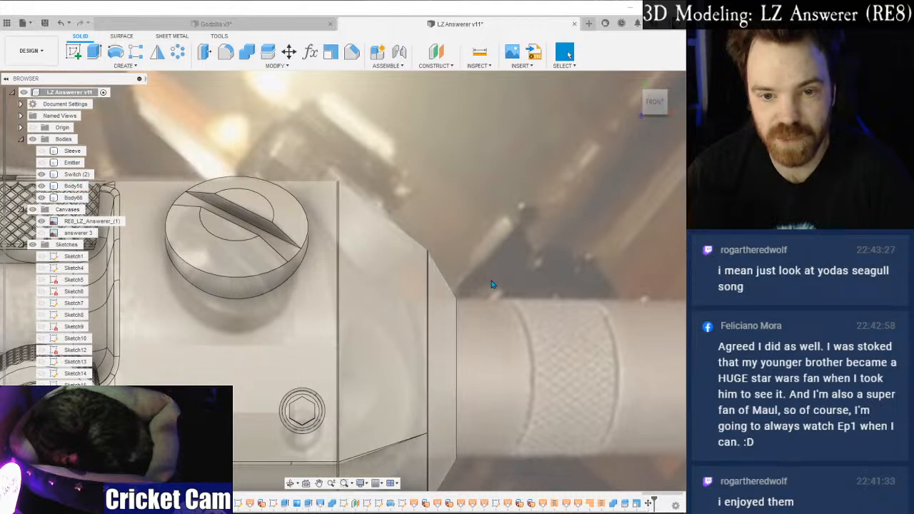
scroll(443, 286, down, 3)
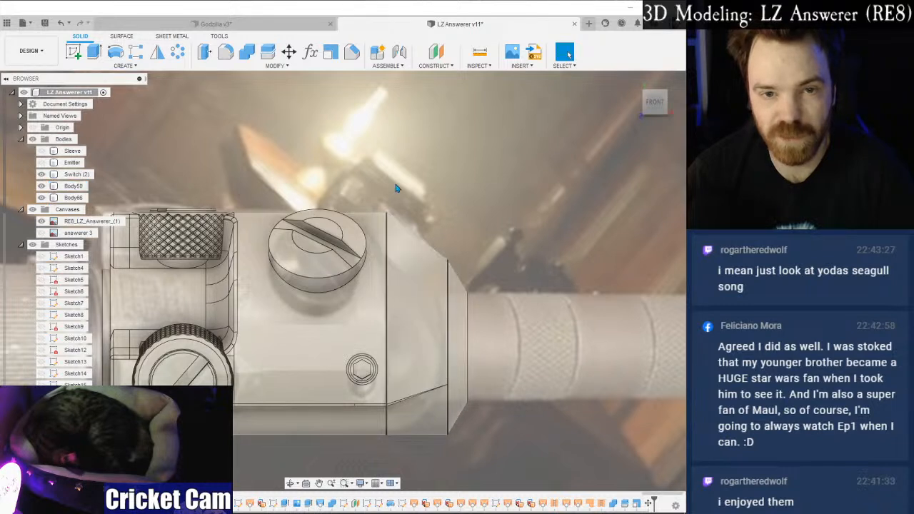
Edit the cone body's scale feature again and set its X scale to 1.75.
right_click(636, 505)
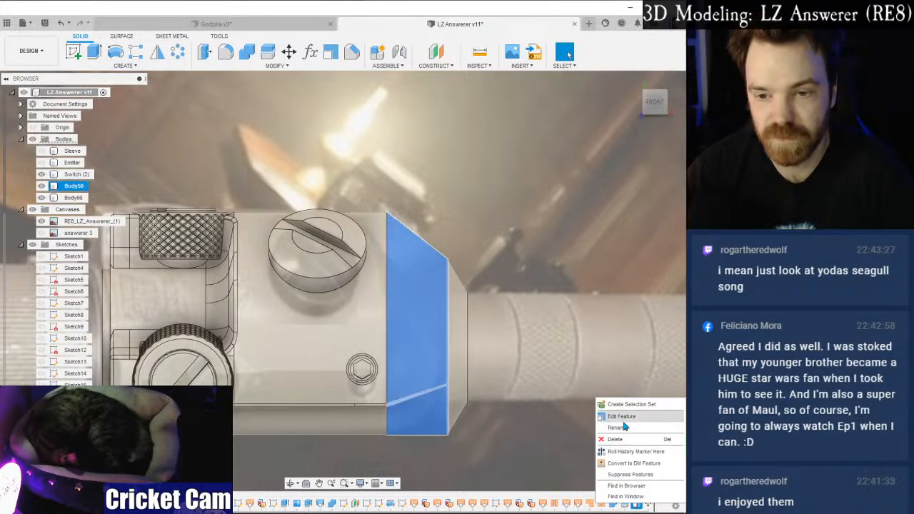
click(623, 415)
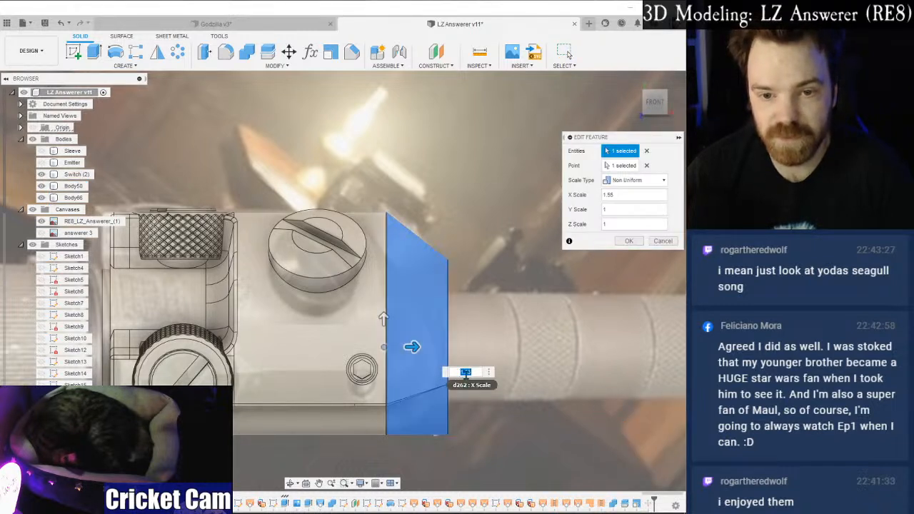
click(467, 373)
text(1.75)
key(Return)
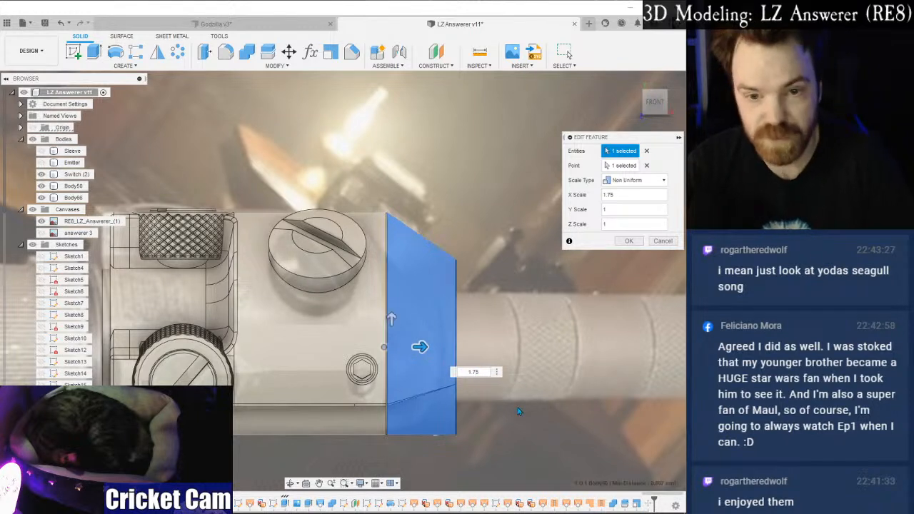
click(629, 241)
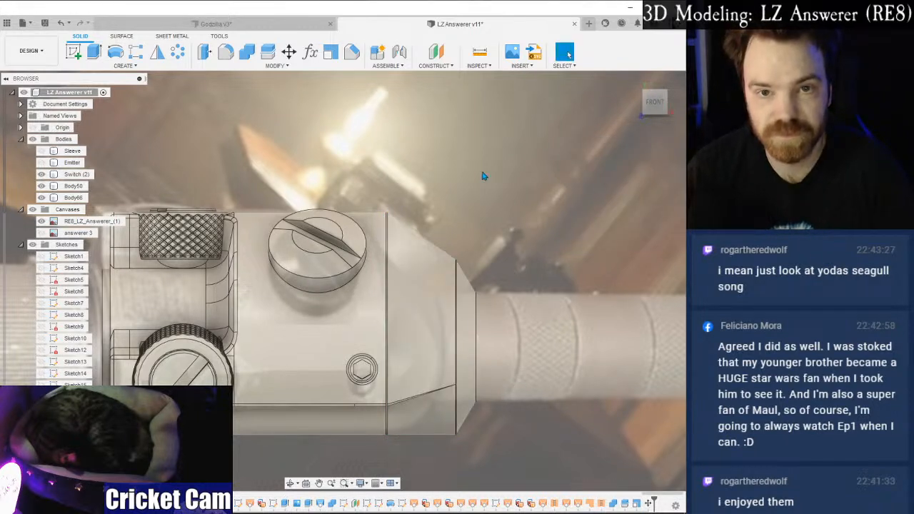
Measure the distance from the cone's large circular edge to its small one, and inspect the cone against the reference canvas.
click(479, 51)
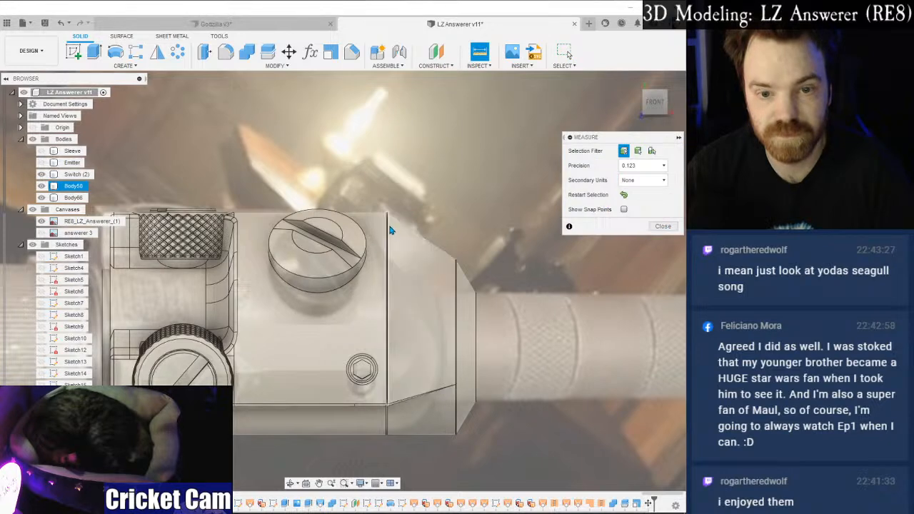
scroll(418, 216, up, 2)
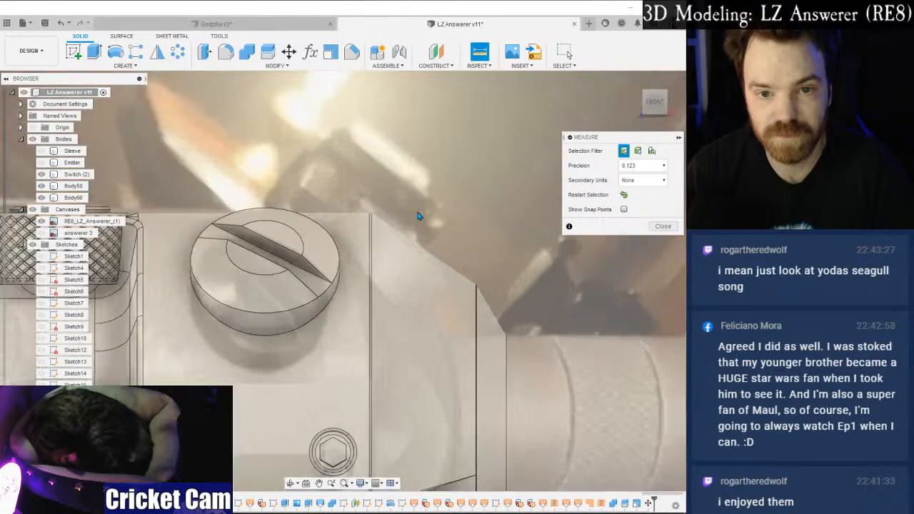
scroll(418, 216, up, 2)
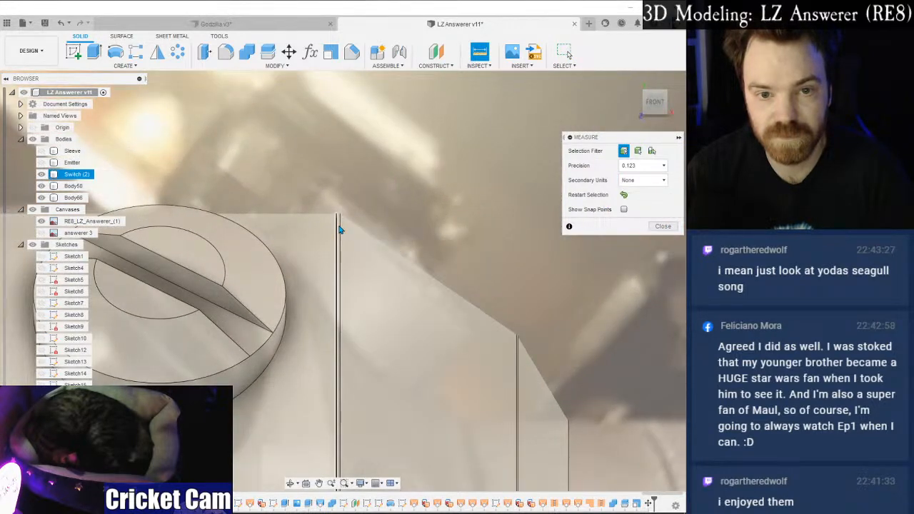
scroll(363, 203, up, 3)
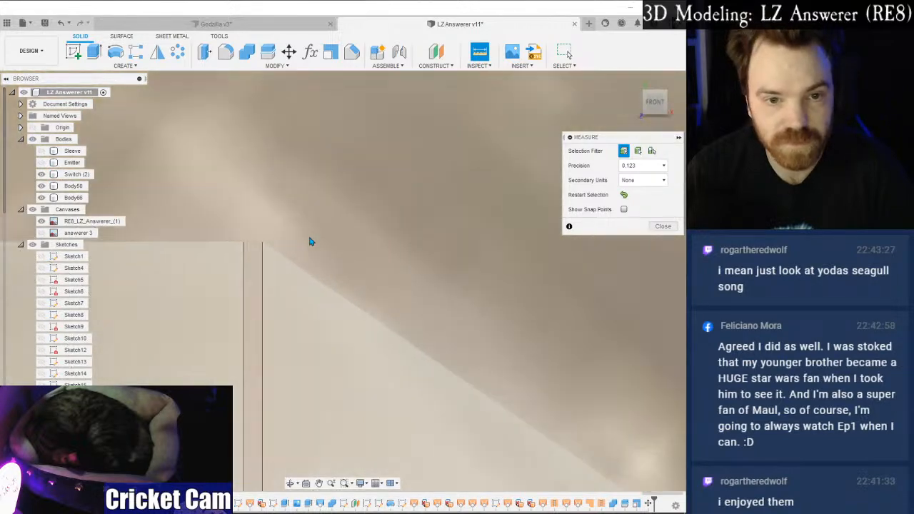
scroll(326, 290, down, 1)
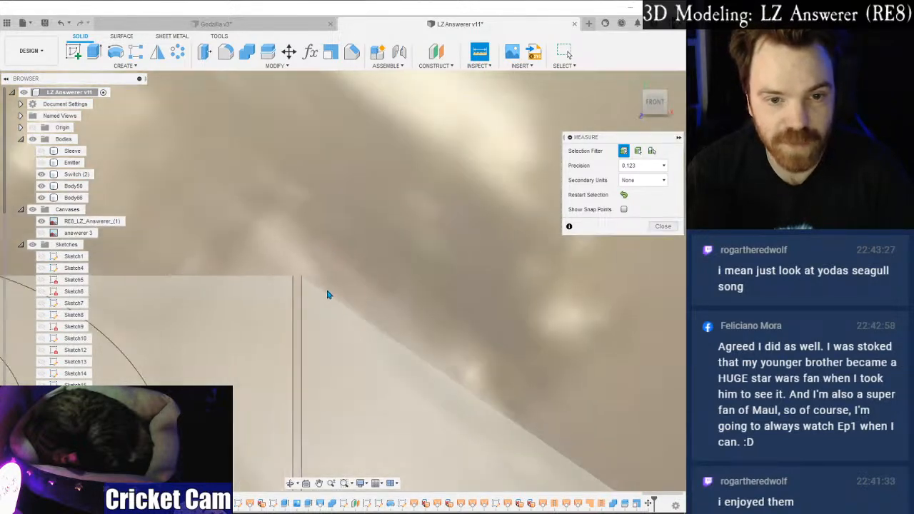
scroll(330, 298, down, 3)
middle_drag(381, 323, 362, 165)
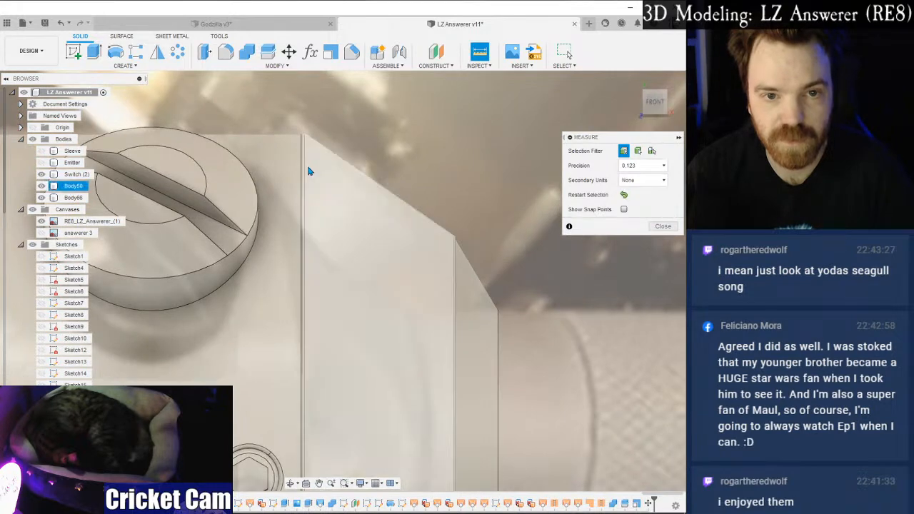
click(305, 170)
scroll(454, 249, up, 3)
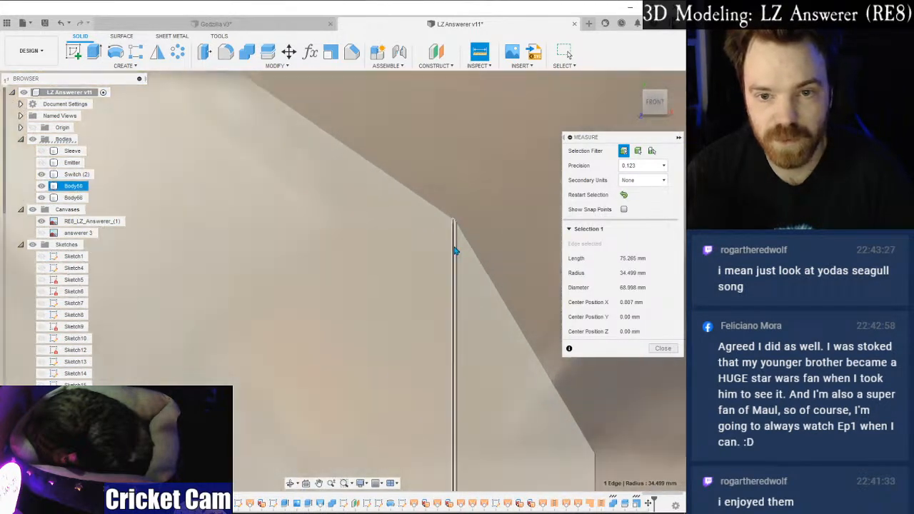
middle_drag(456, 249, 457, 225)
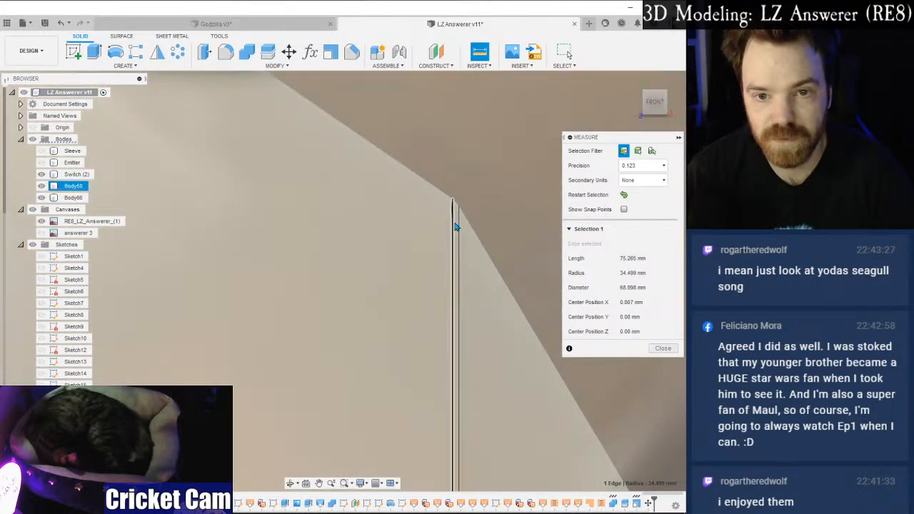
click(454, 228)
scroll(430, 279, down, 5)
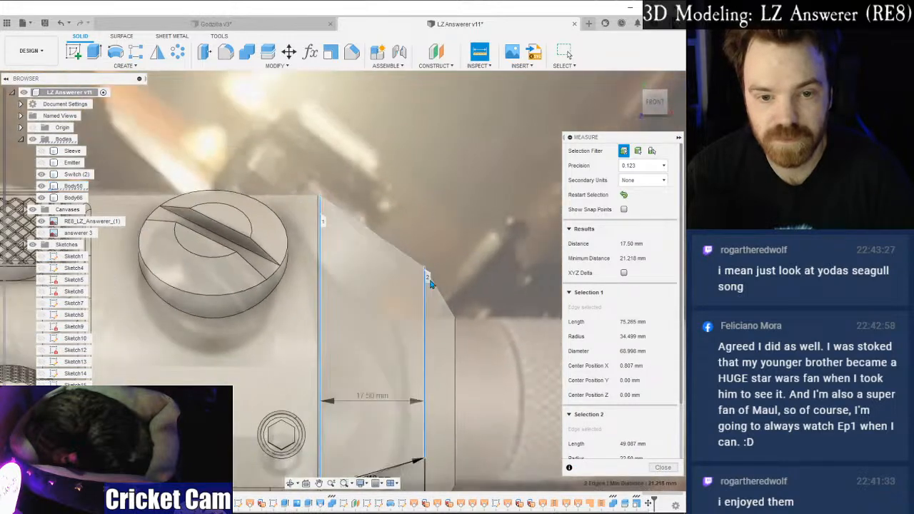
middle_drag(433, 230, 441, 131)
scroll(367, 390, up, 3)
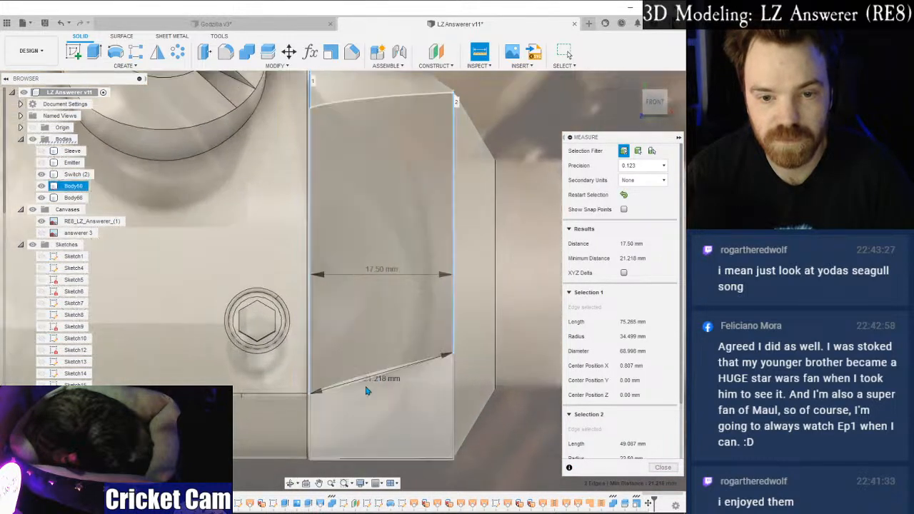
scroll(368, 390, up, 2)
scroll(494, 302, down, 5)
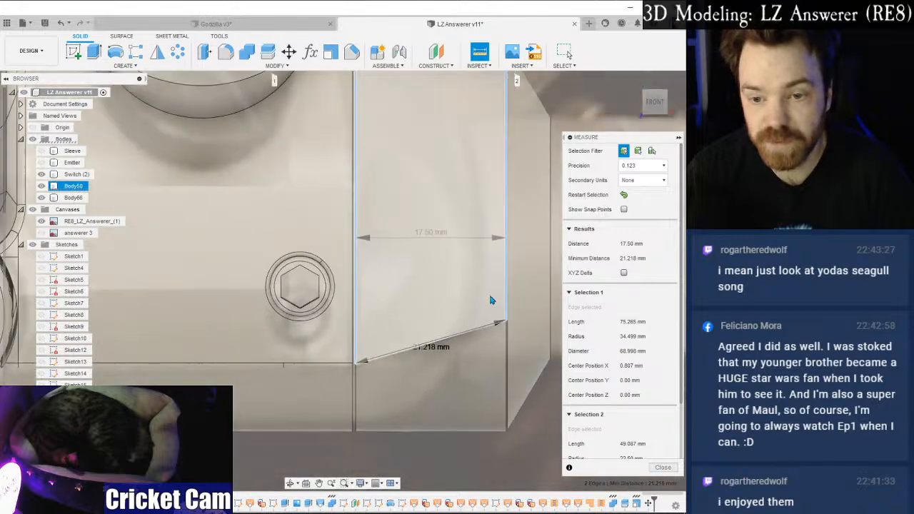
scroll(512, 259, down, 3)
middle_drag(506, 262, 403, 331)
click(653, 470)
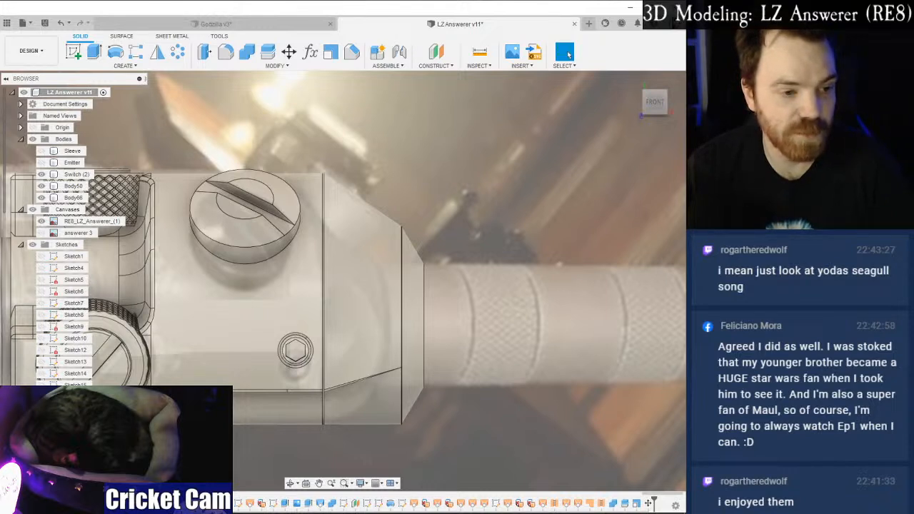
Open Calculator, divide 21 by 25, and close it to return to Fusion 360.
click(2, 513)
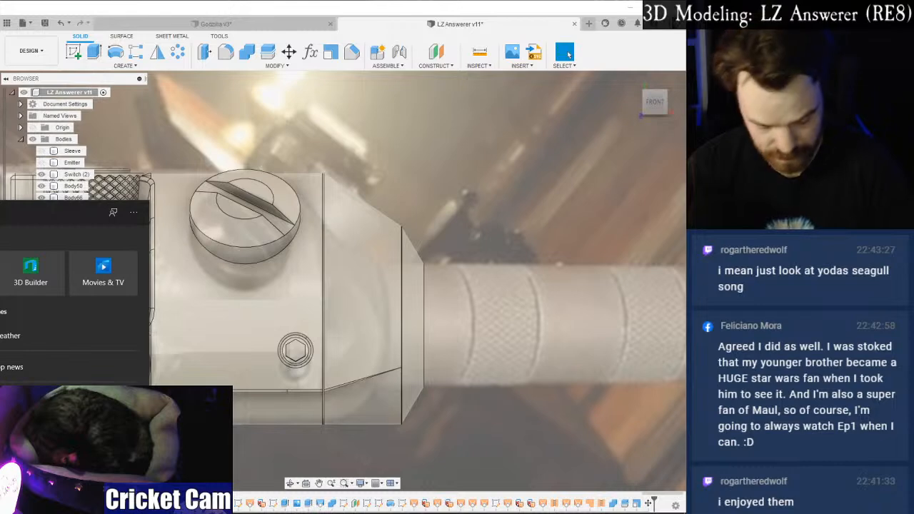
text(calc)
key(Return)
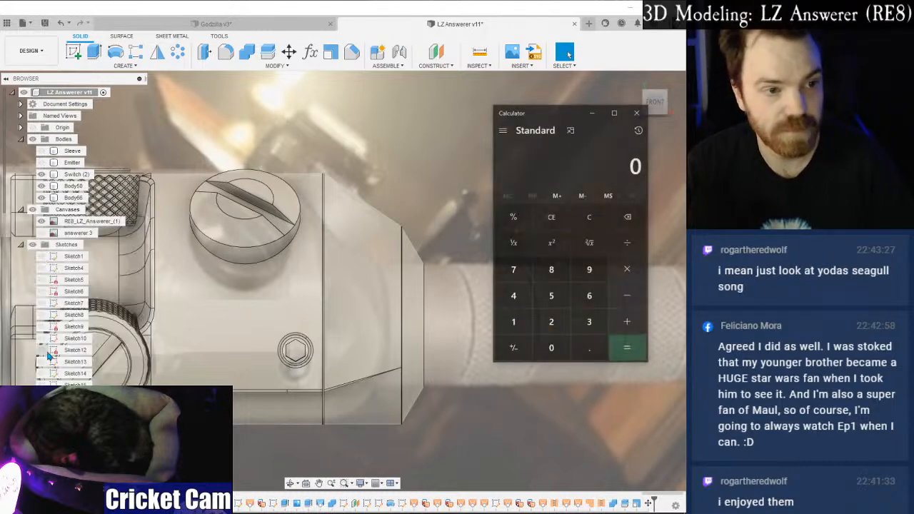
click(543, 327)
click(513, 323)
click(628, 243)
click(551, 323)
click(551, 296)
click(630, 353)
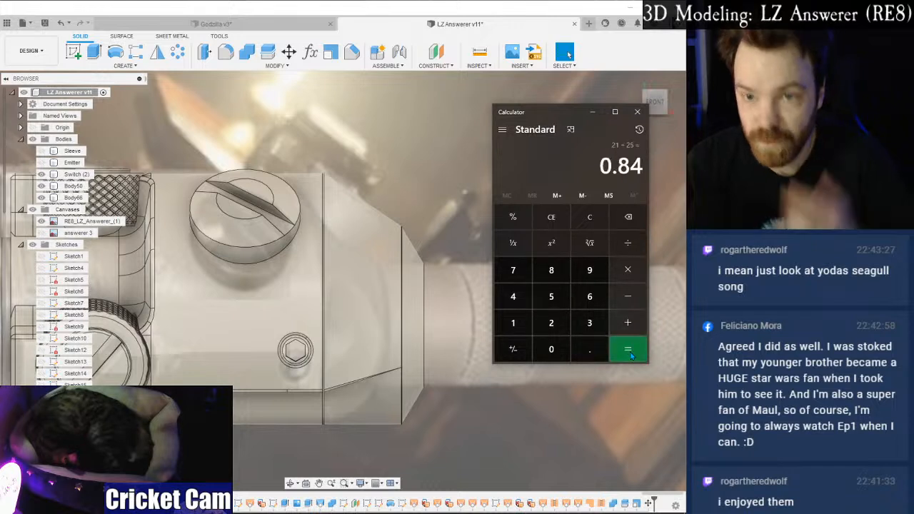
click(638, 111)
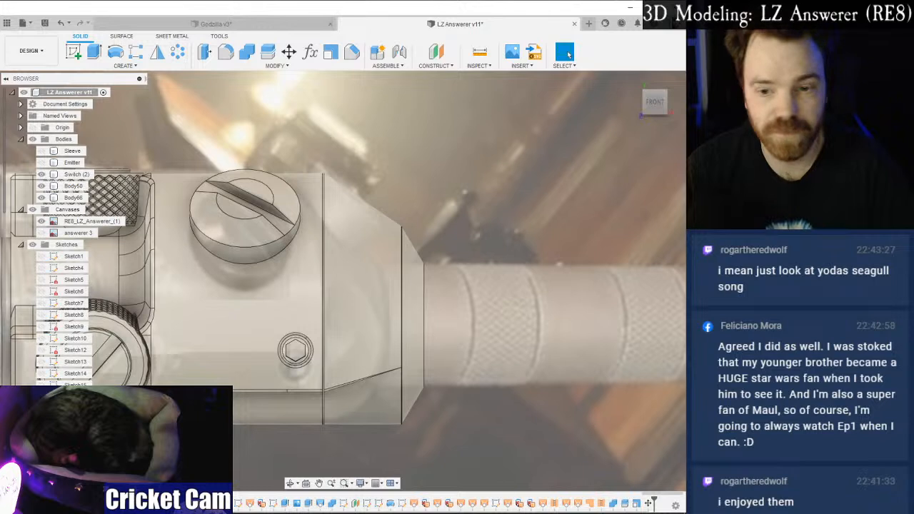
Edit the cone body's scale feature and set its X scale to 2, keeping the front view.
right_click(635, 506)
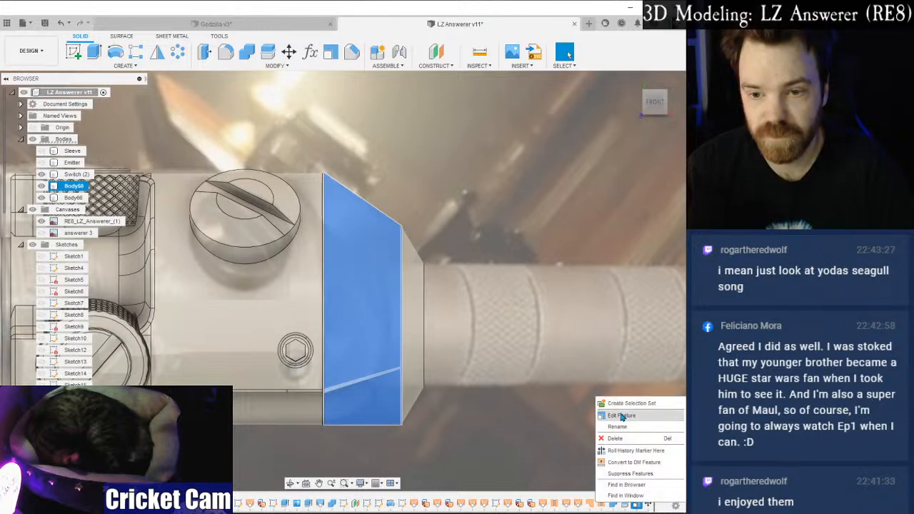
click(623, 418)
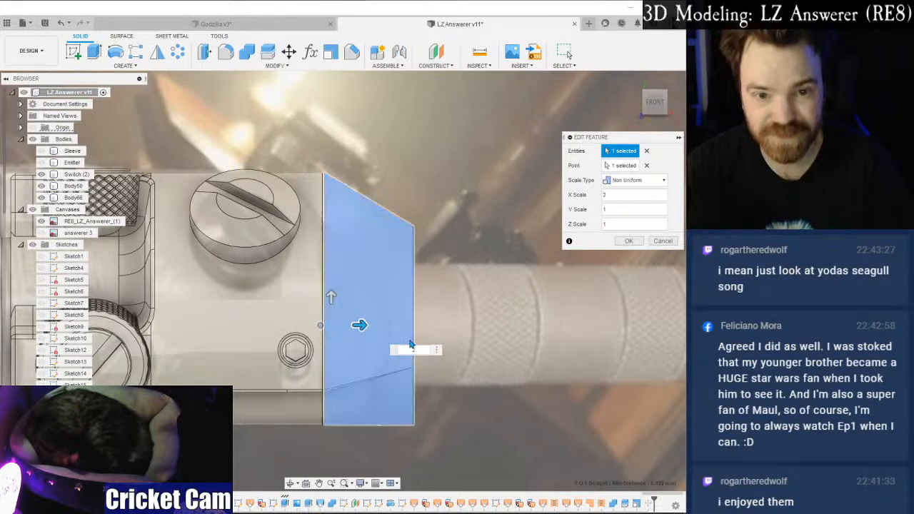
click(630, 242)
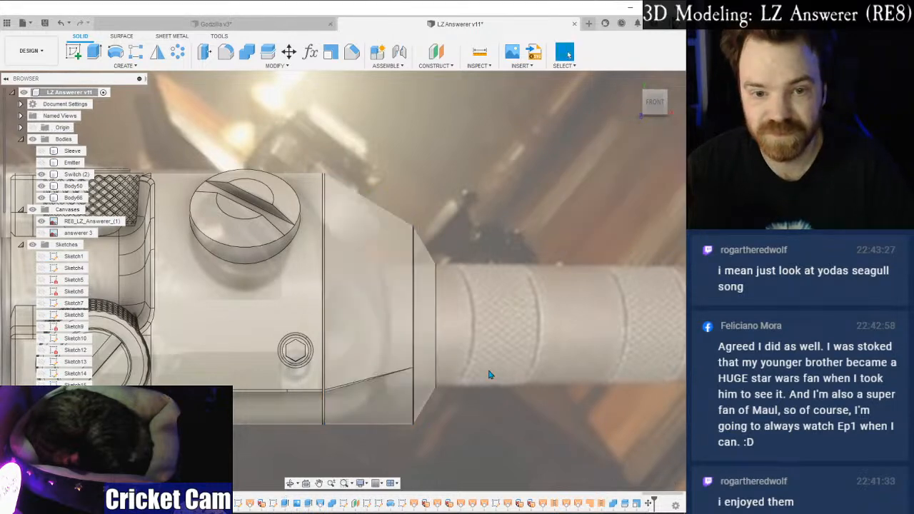
scroll(479, 383, down, 3)
mouse_move(658, 106)
mouse_down()
mouse_move(674, 82)
mouse_move(630, 112)
mouse_move(656, 105)
mouse_up()
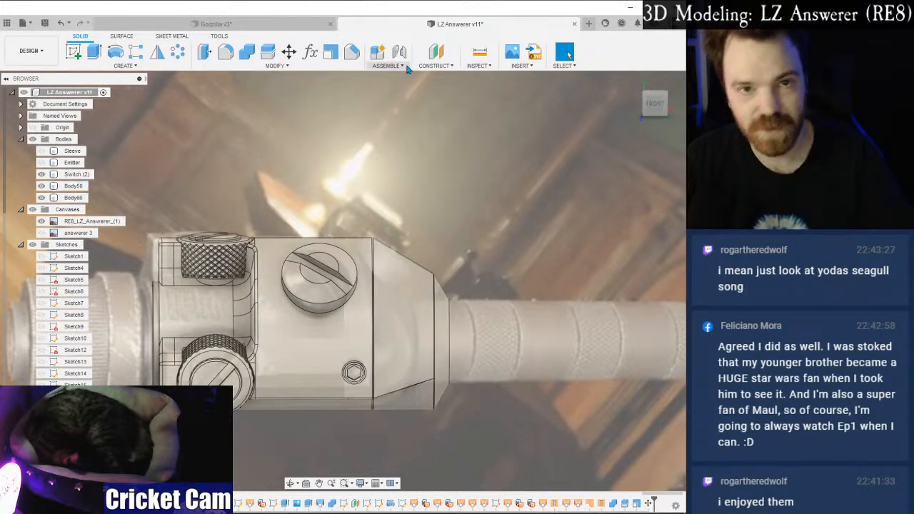
Measure the distance between the large circular edge and the small circular edge of the cone.
key(i)
scroll(459, 209, up, 3)
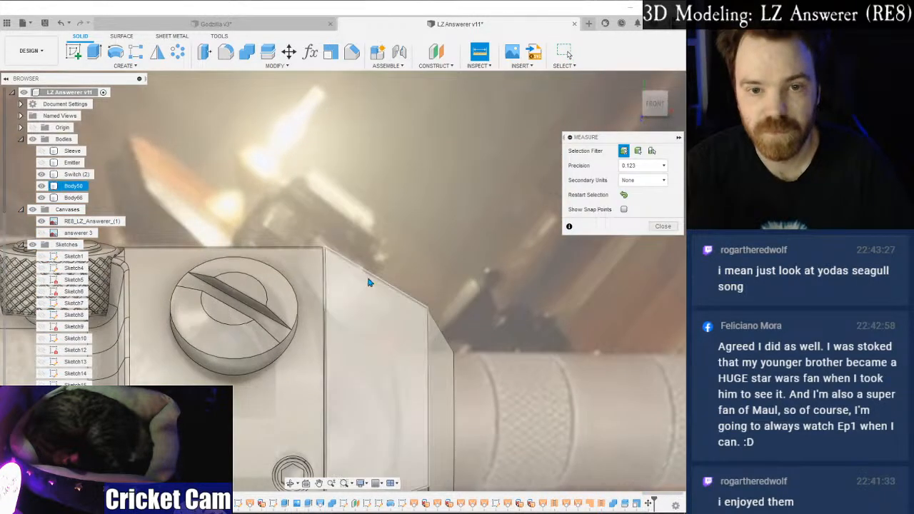
click(327, 278)
click(430, 336)
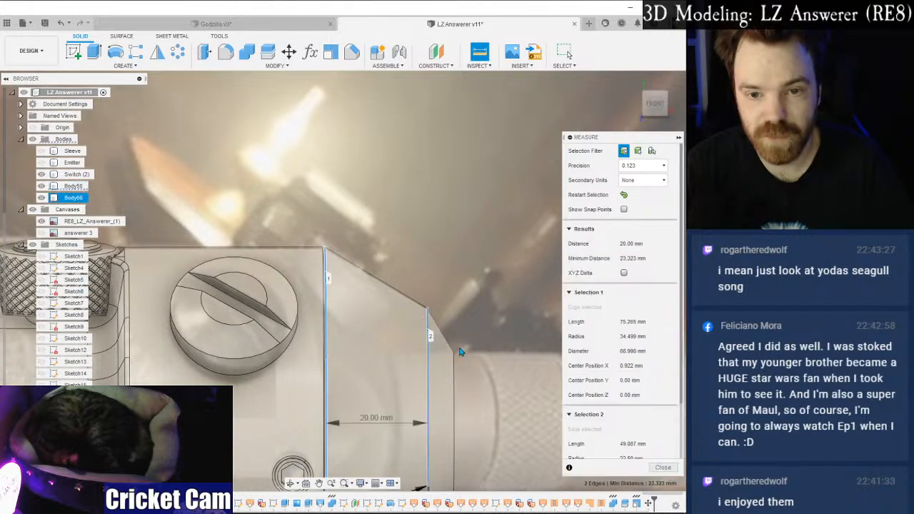
scroll(441, 335, down, 3)
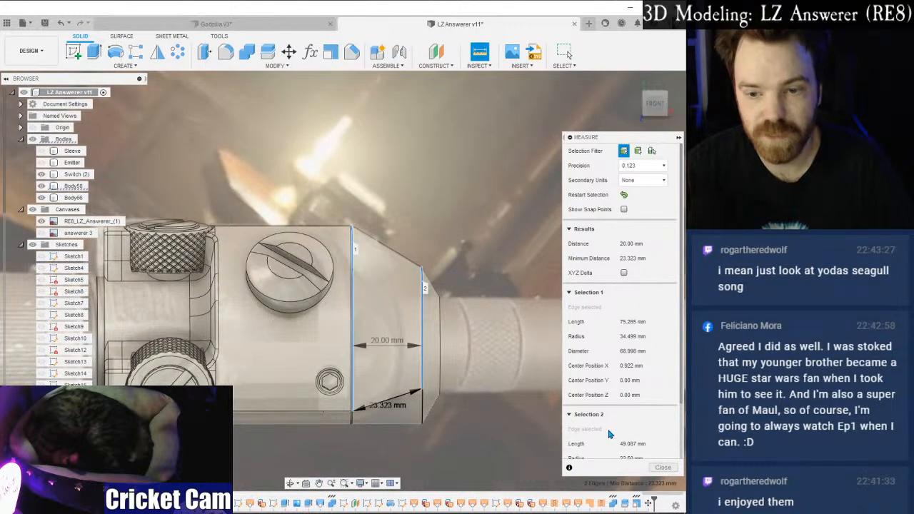
click(663, 467)
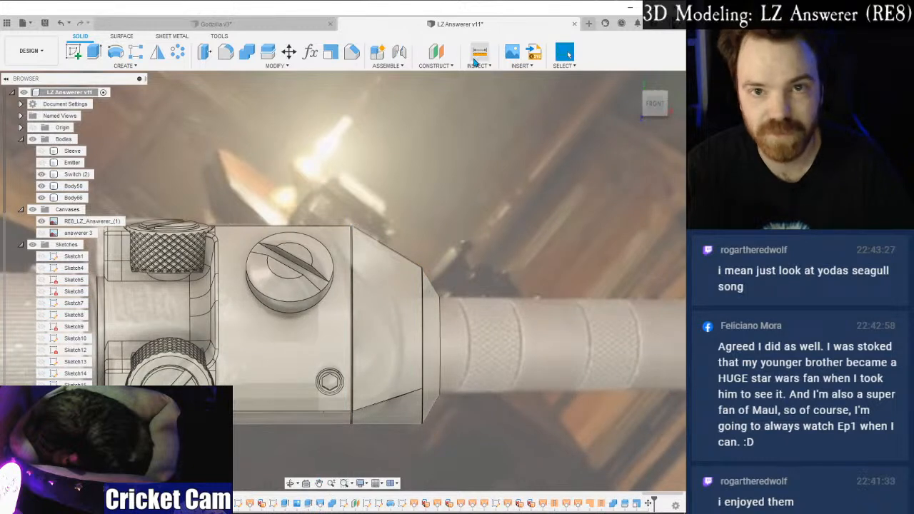
Edit the cone body's scale feature again and set its X scale to 2.25.
right_click(635, 505)
click(625, 419)
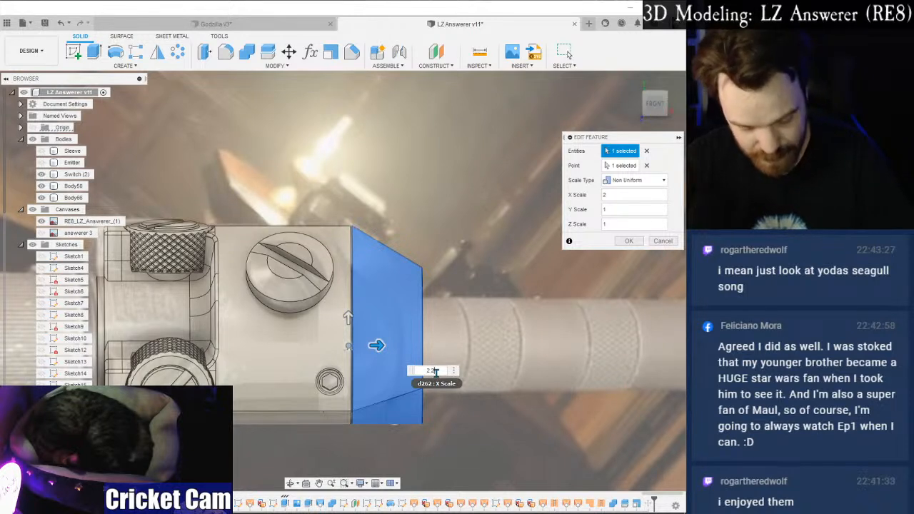
click(628, 241)
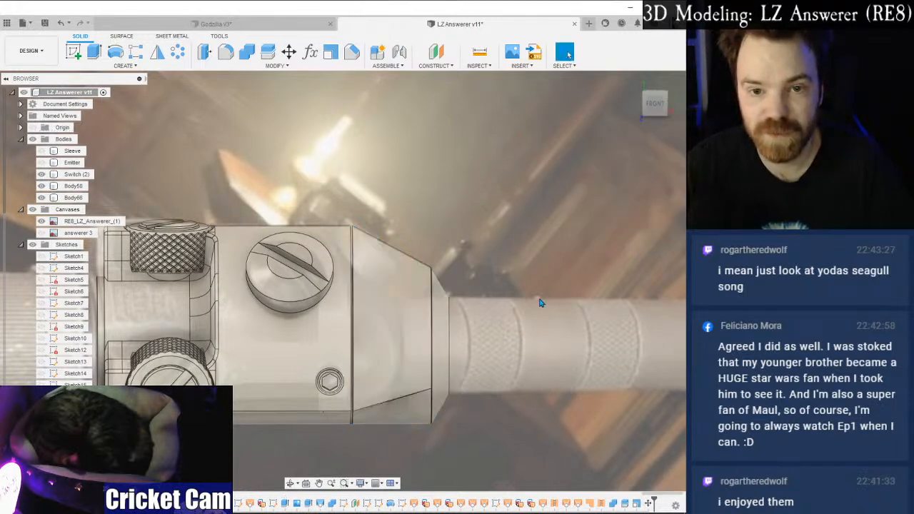
Measure the cone's length again from its large circular edge to its small one.
click(478, 53)
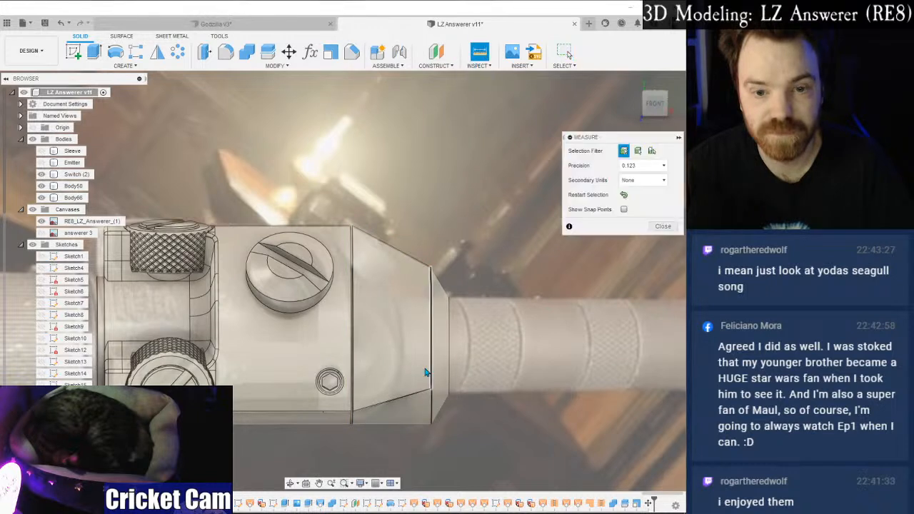
click(356, 273)
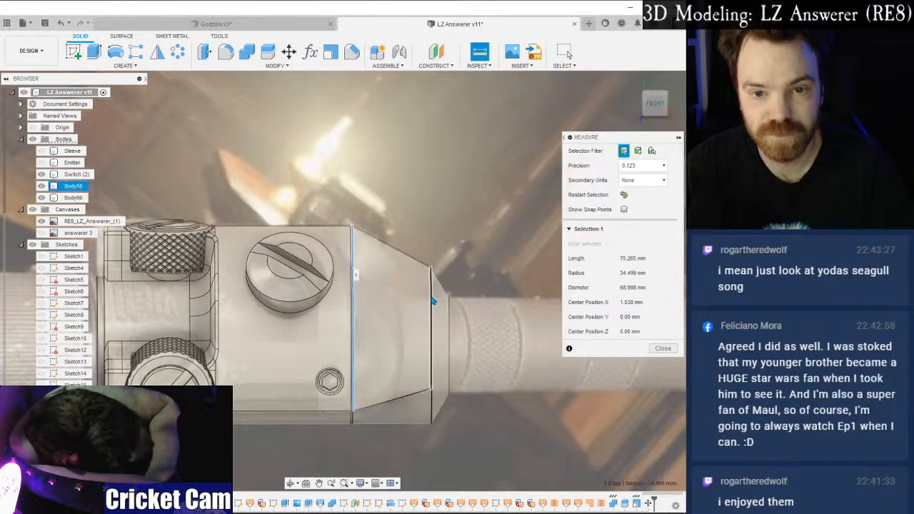
click(432, 303)
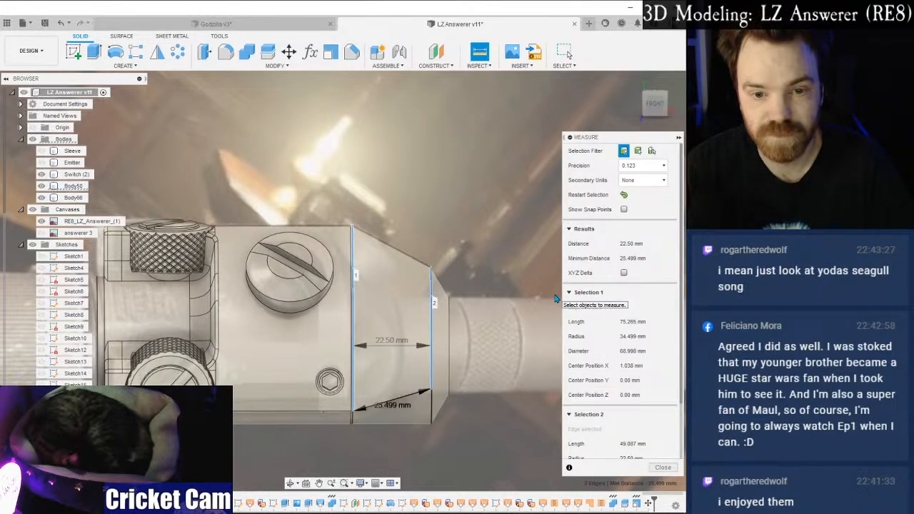
click(662, 468)
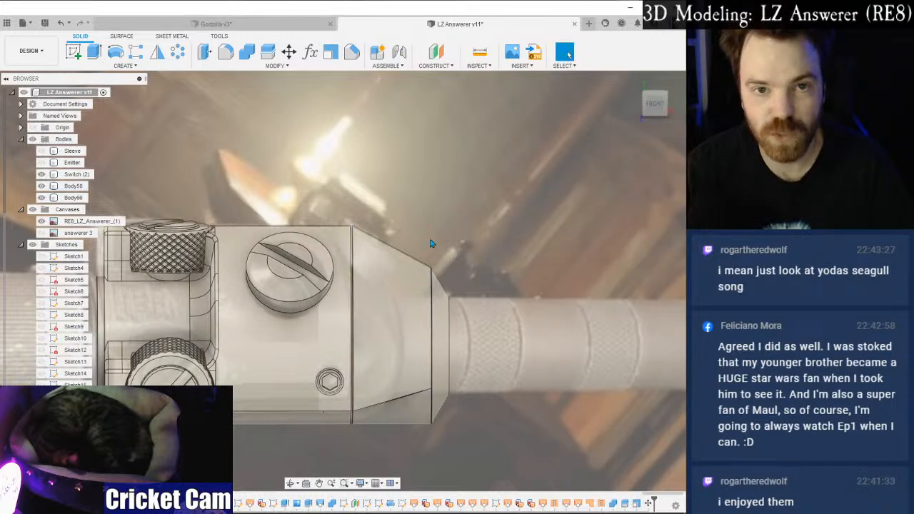
Hide the RE8_LZ_Answerer_(1) canvas and check the switch section and cone from the front.
mouse_move(658, 105)
mouse_down()
mouse_move(631, 126)
mouse_move(626, 111)
mouse_up()
click(41, 222)
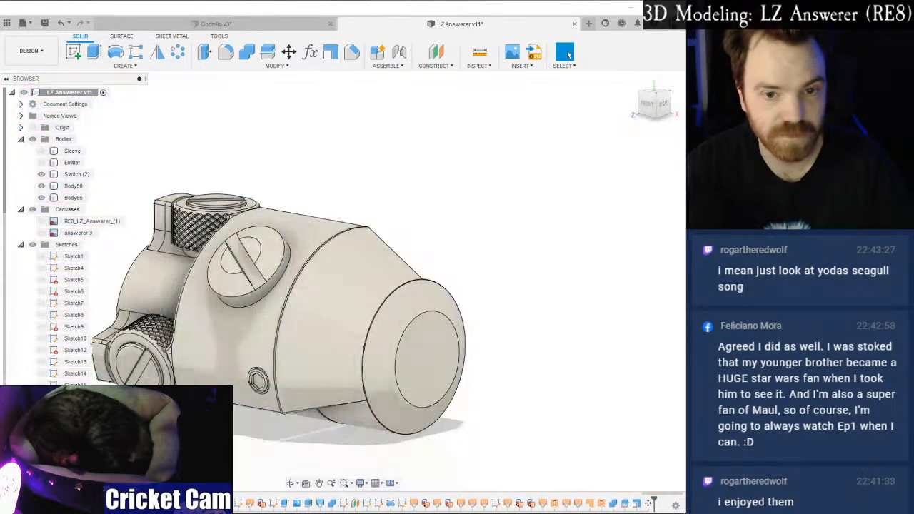
click(653, 103)
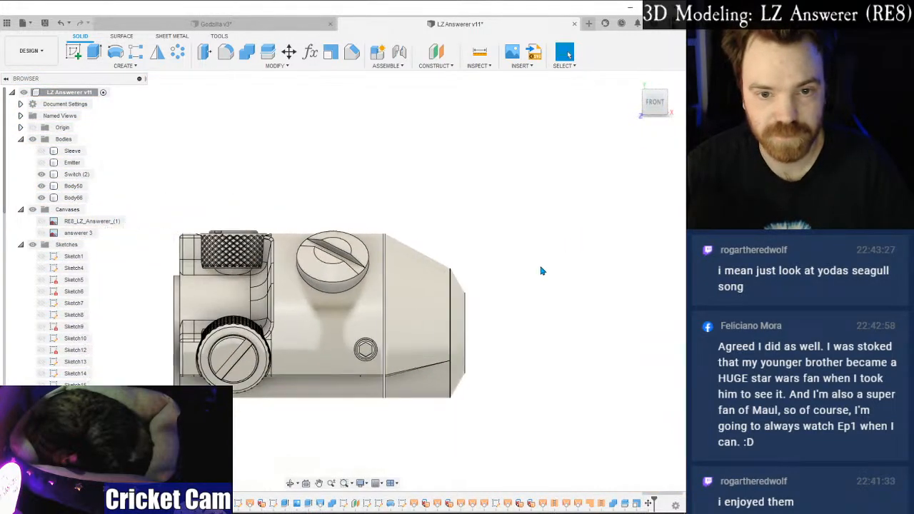
mouse_move(343, 279)
shift+middle_down()
mouse_move(408, 281)
mouse_move(329, 275)
mouse_move(343, 287)
shift+middle_up()
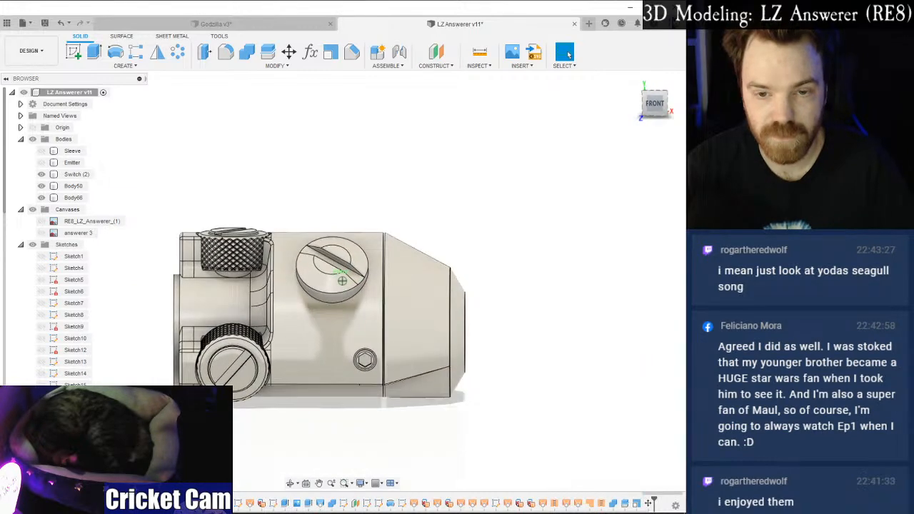
click(655, 105)
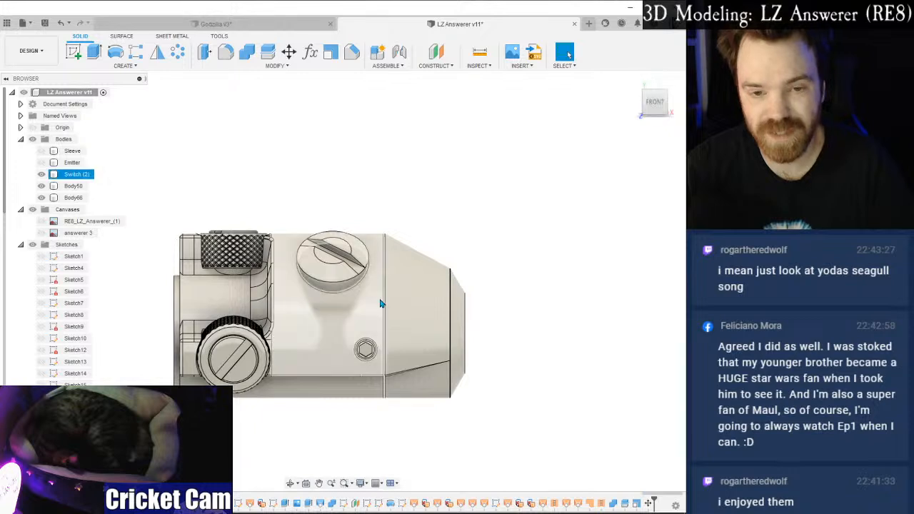
scroll(480, 304, down, 3)
scroll(510, 303, up, 3)
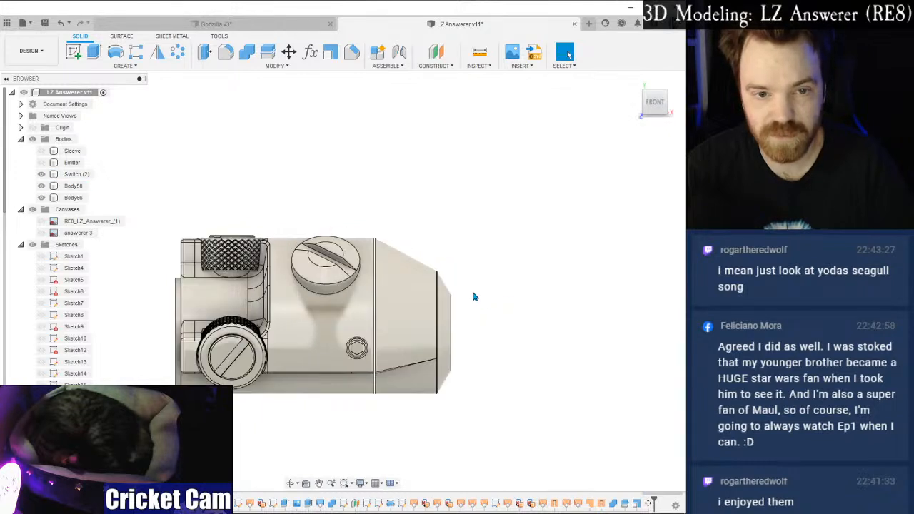
Show the Sleeve body briefly to compare its proportions with the cone and switch section, and hide it again.
middle_drag(473, 297, 517, 300)
click(41, 150)
scroll(482, 224, down, 2)
middle_drag(481, 224, 470, 241)
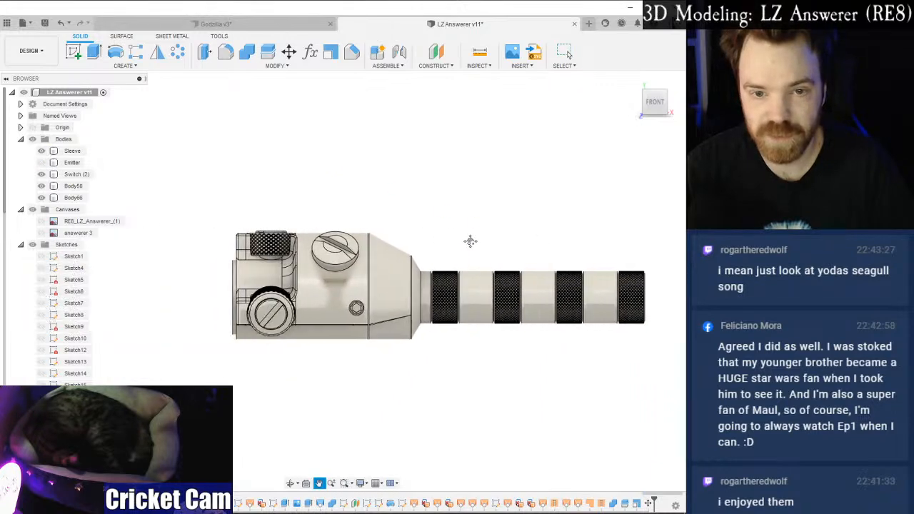
key(Escape)
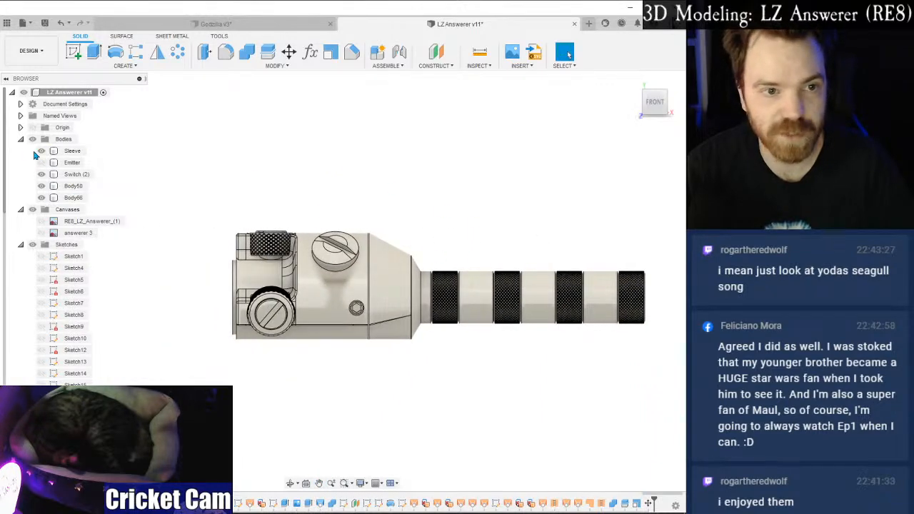
click(40, 151)
Edit the cone body's scale feature and set its X scale to 2.35.
scroll(480, 272, up, 2)
right_click(600, 504)
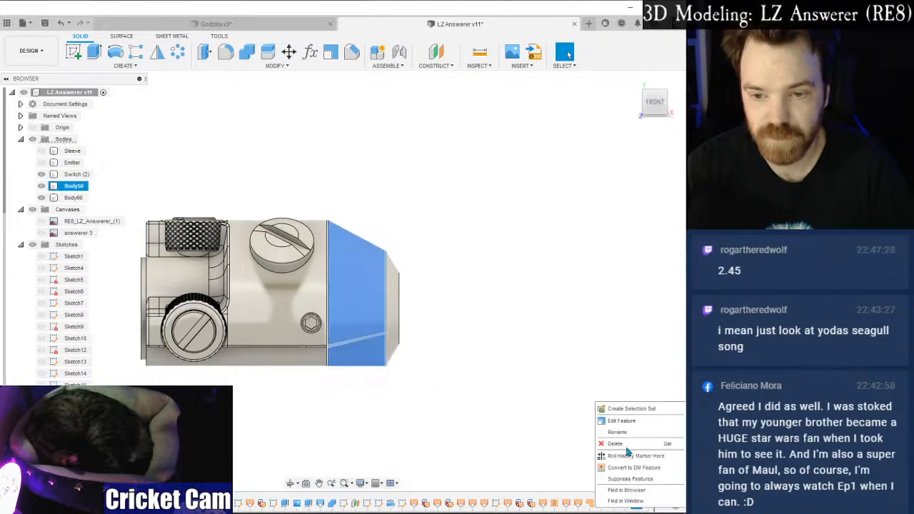
click(622, 419)
scroll(393, 321, up, 2)
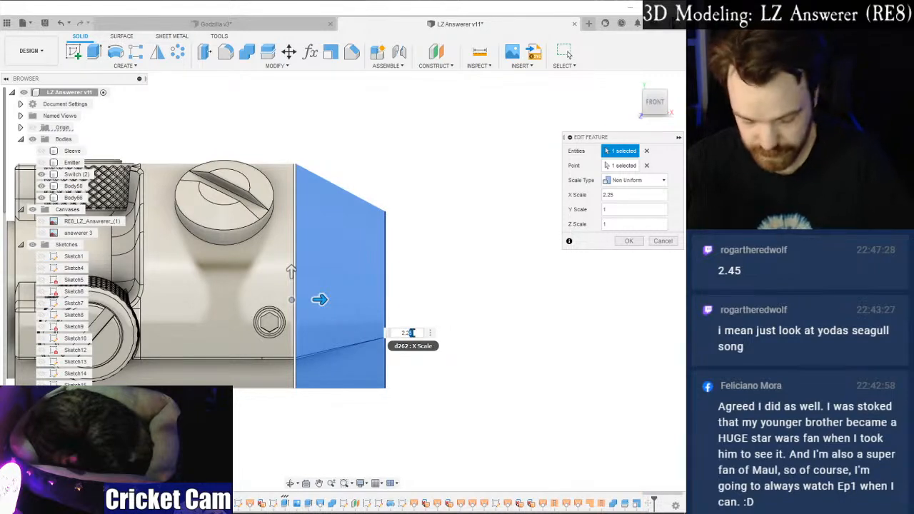
click(626, 241)
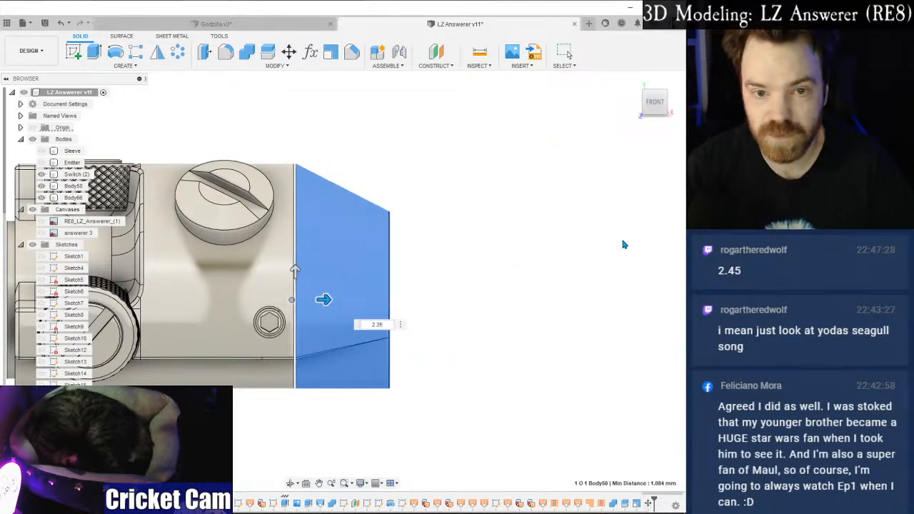
Measure the distance between the circular edges at the two ends of the cone.
click(477, 58)
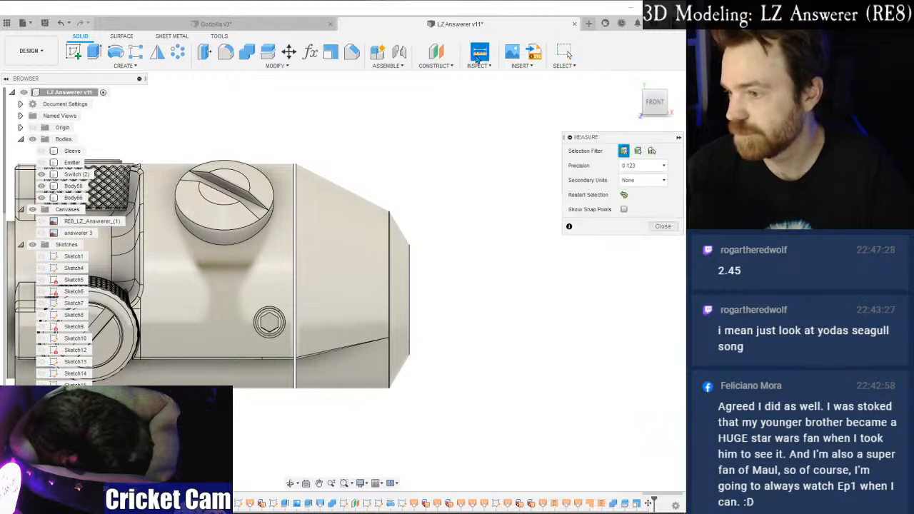
click(298, 215)
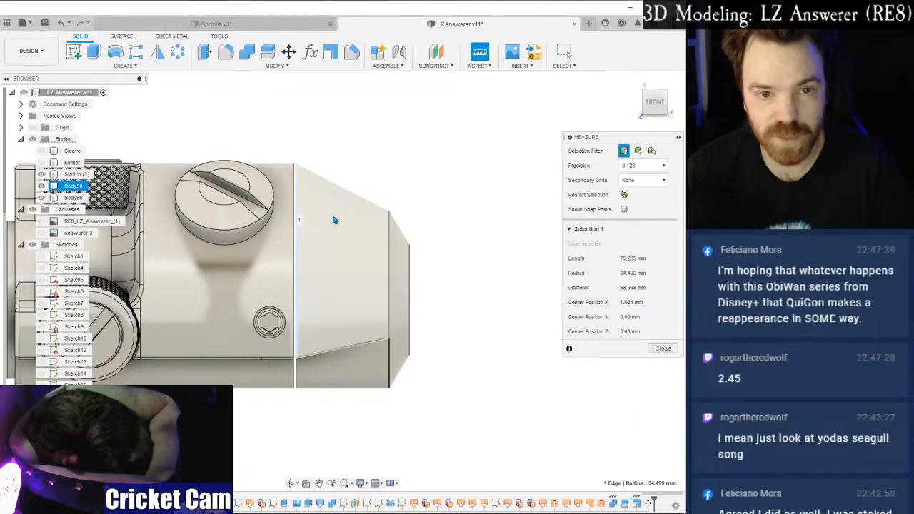
click(389, 249)
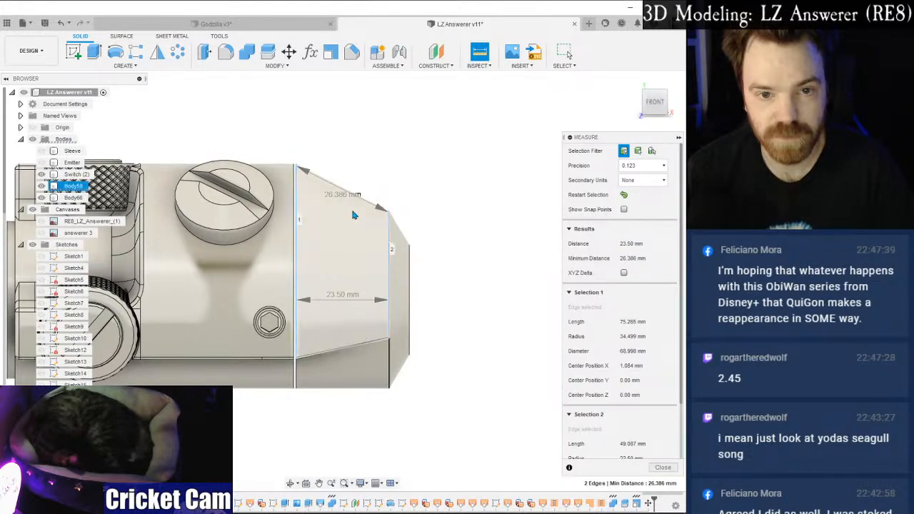
click(660, 468)
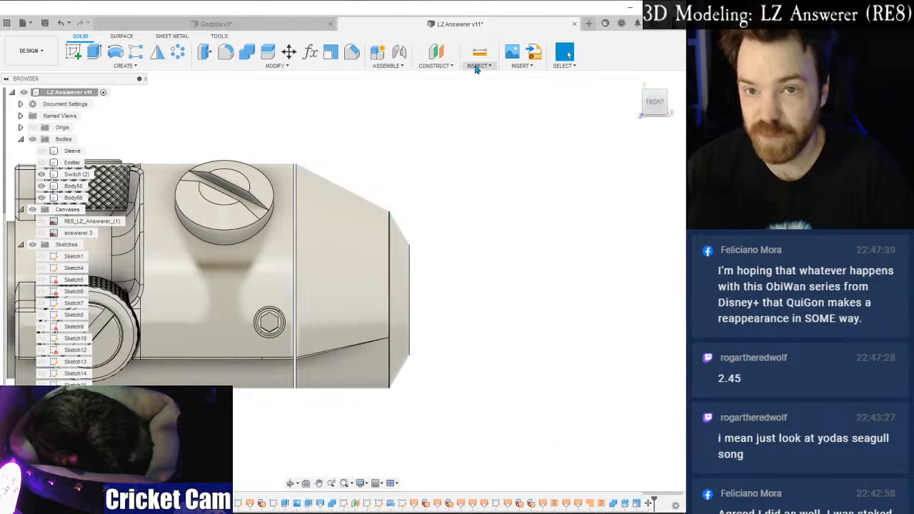
Edit the cone body's scale feature once more and set its X scale to 2.45.
right_click(626, 503)
click(633, 422)
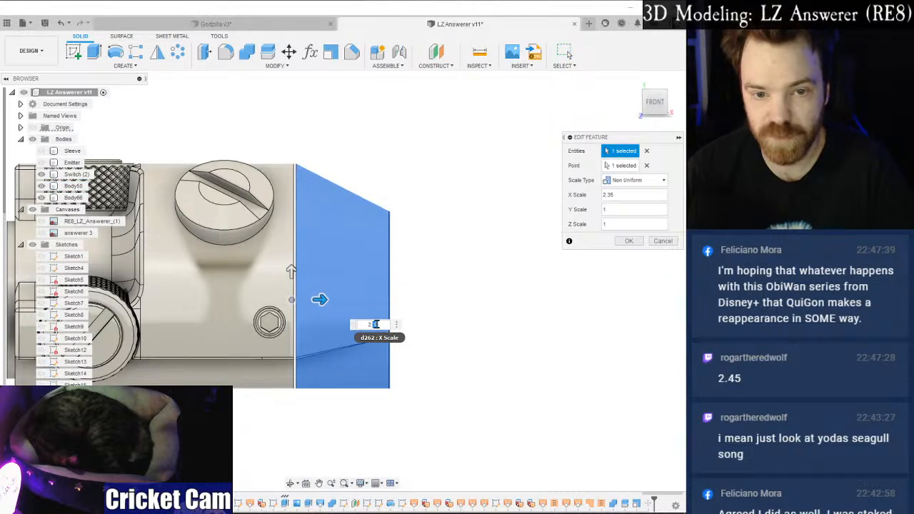
text(4)
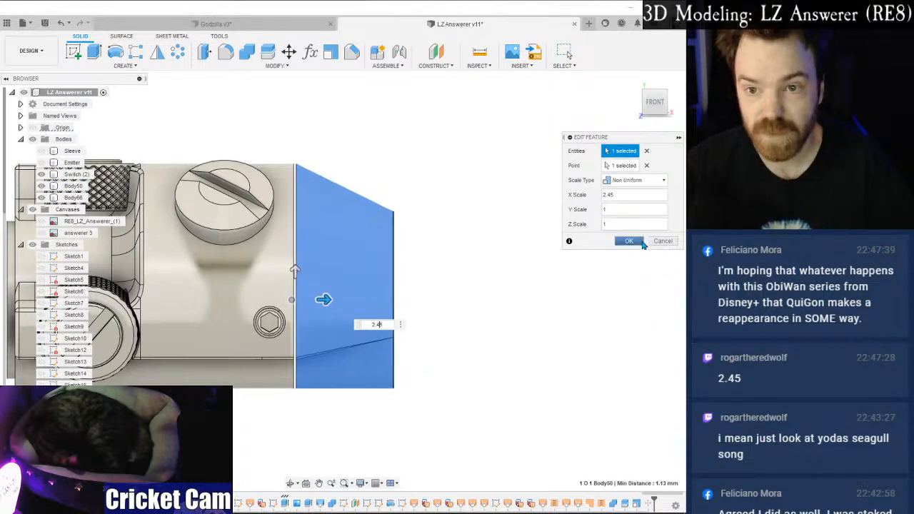
click(641, 242)
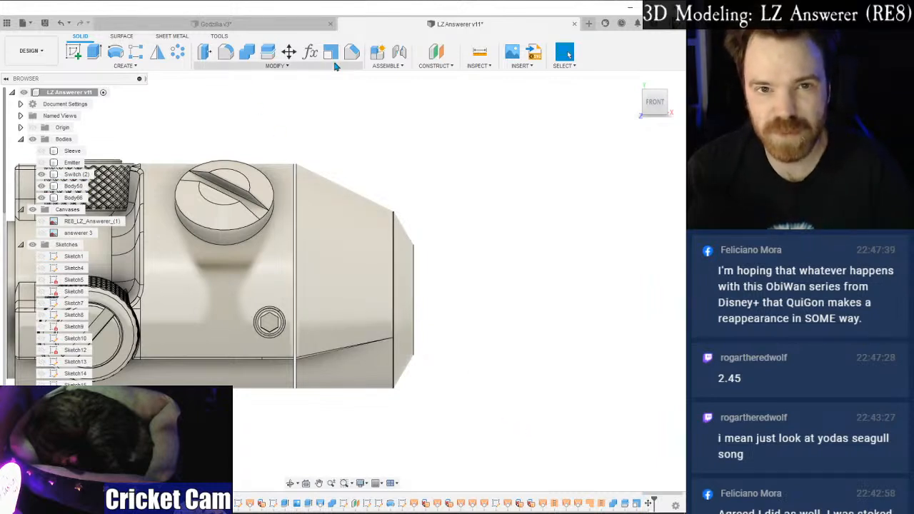
Measure the rescaled cone's length between its large and small circular edges and close the measurement.
click(479, 52)
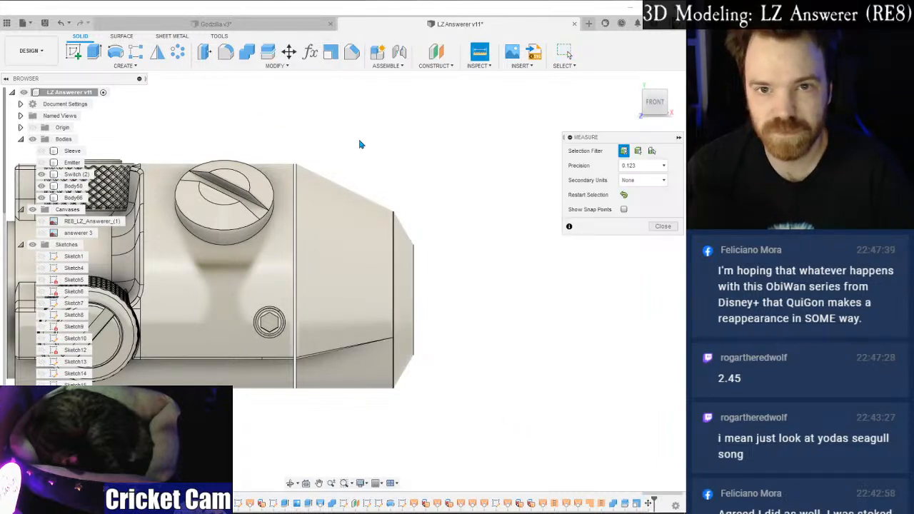
click(300, 198)
click(393, 236)
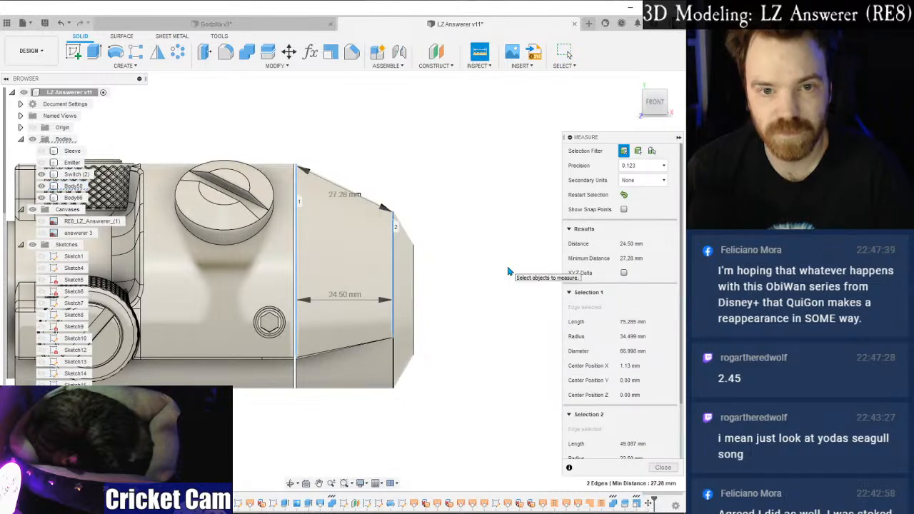
click(663, 468)
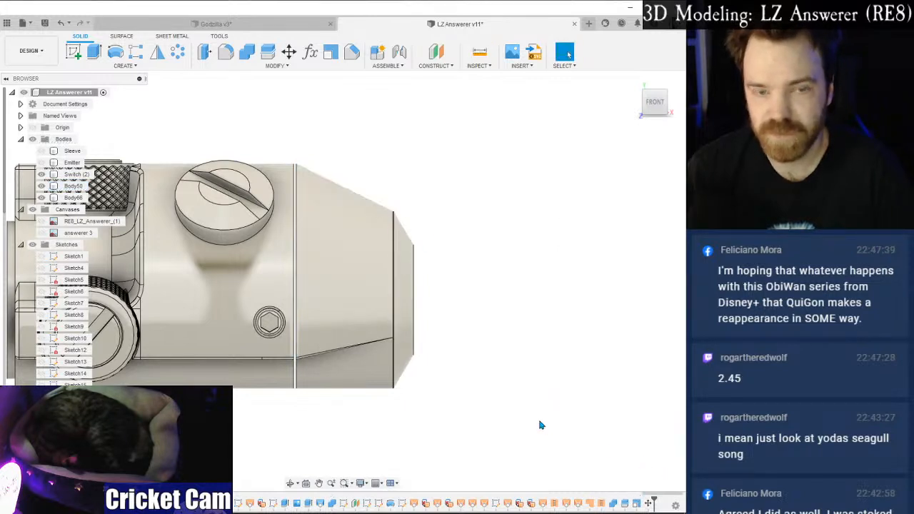
click(306, 184)
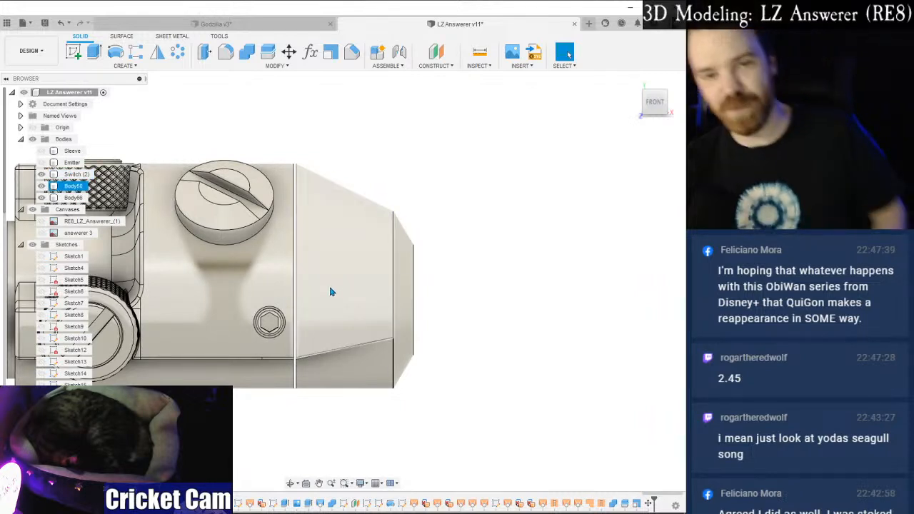
Combine the cone body with the tapered end cap body using the Join operation.
click(289, 51)
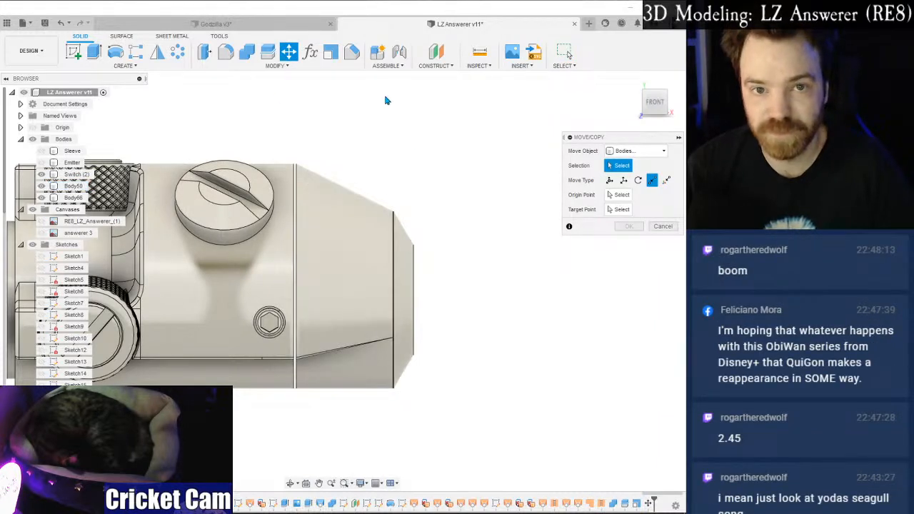
click(247, 51)
click(384, 249)
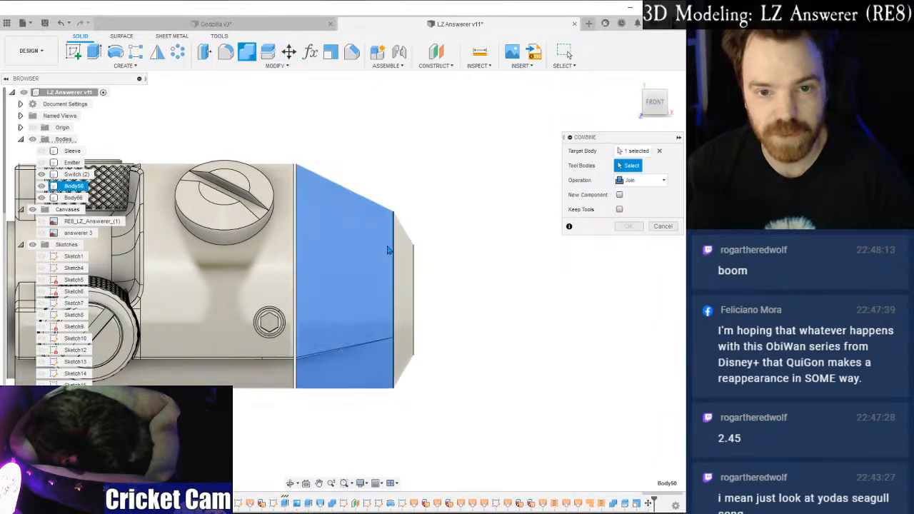
click(404, 258)
click(632, 228)
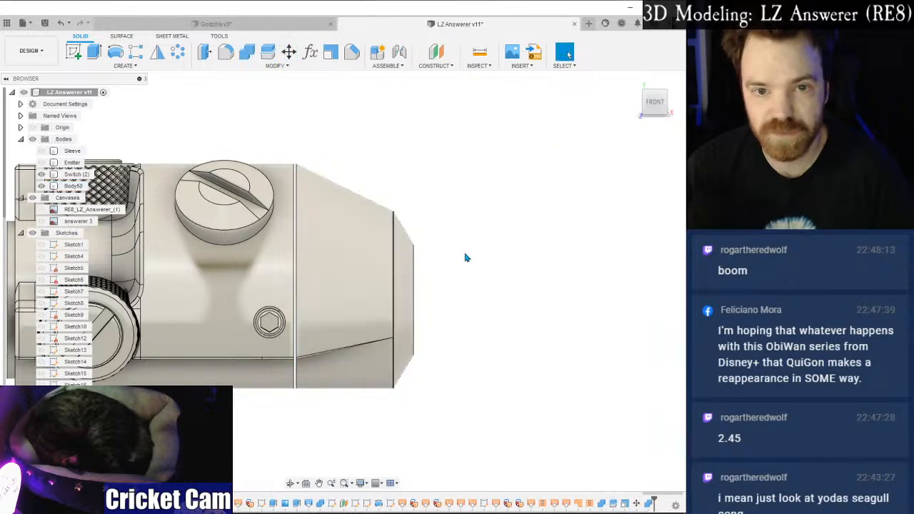
Examine the narrow rim face between the cone and end cap where the side ridge tapers to a point.
drag(657, 105, 648, 116)
shift+middle_drag(342, 281, 341, 282)
scroll(296, 214, up, 6)
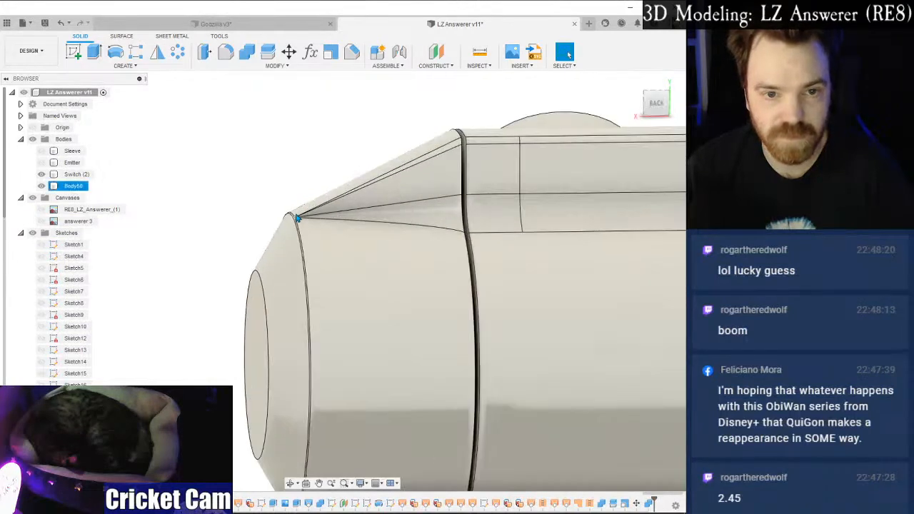
scroll(322, 190, up, 4)
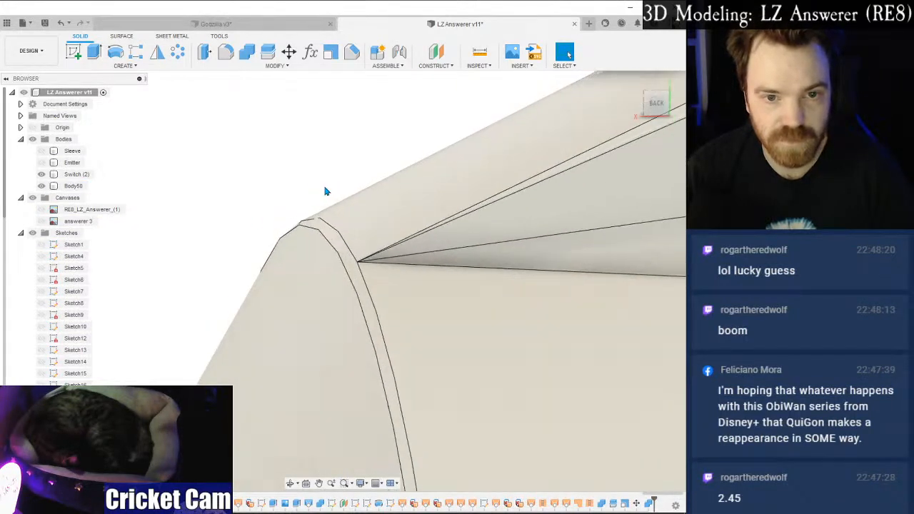
click(317, 255)
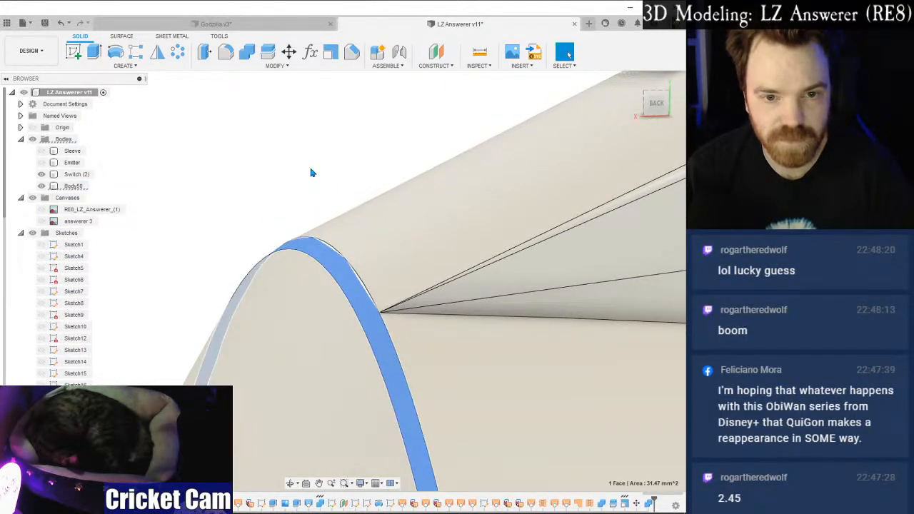
scroll(311, 176, down, 3)
click(312, 175)
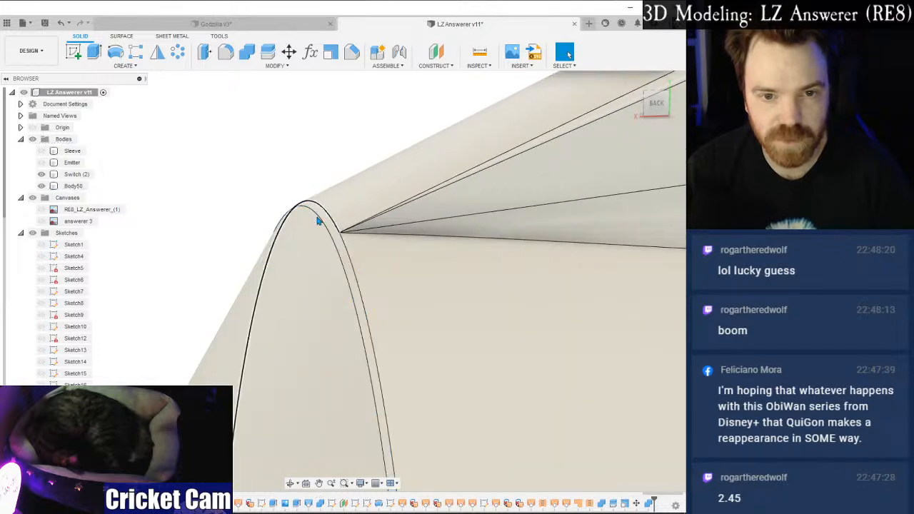
scroll(321, 222, up, 2)
click(316, 212)
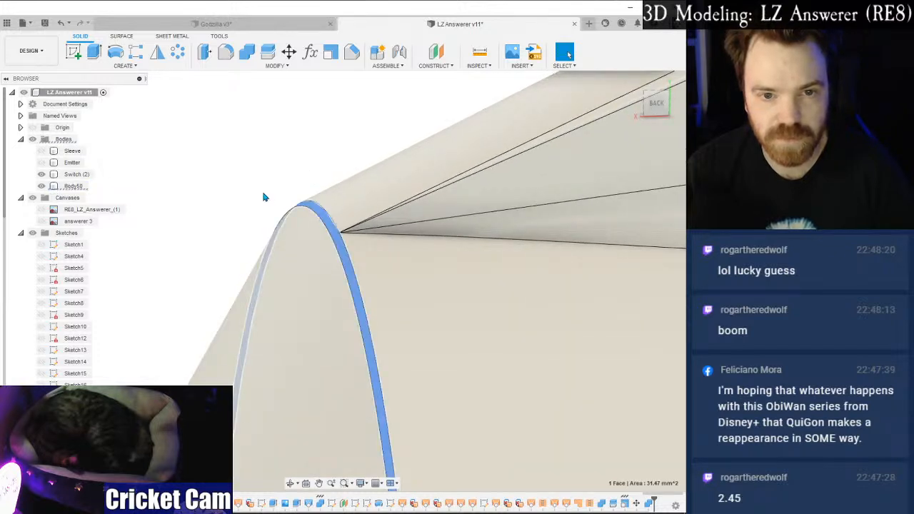
scroll(263, 197, down, 2)
scroll(263, 198, down, 4)
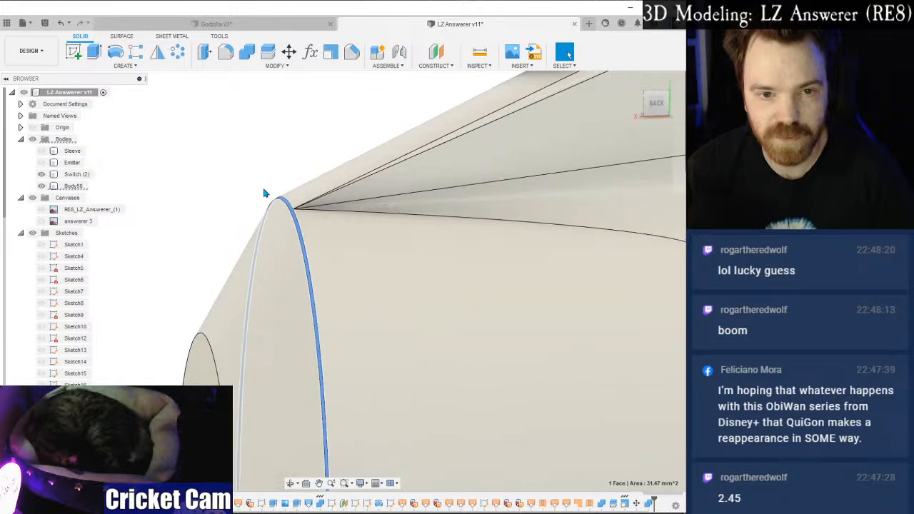
click(263, 192)
scroll(460, 174, down, 2)
shift+middle_drag(257, 240, 514, 171)
scroll(529, 158, down, 2)
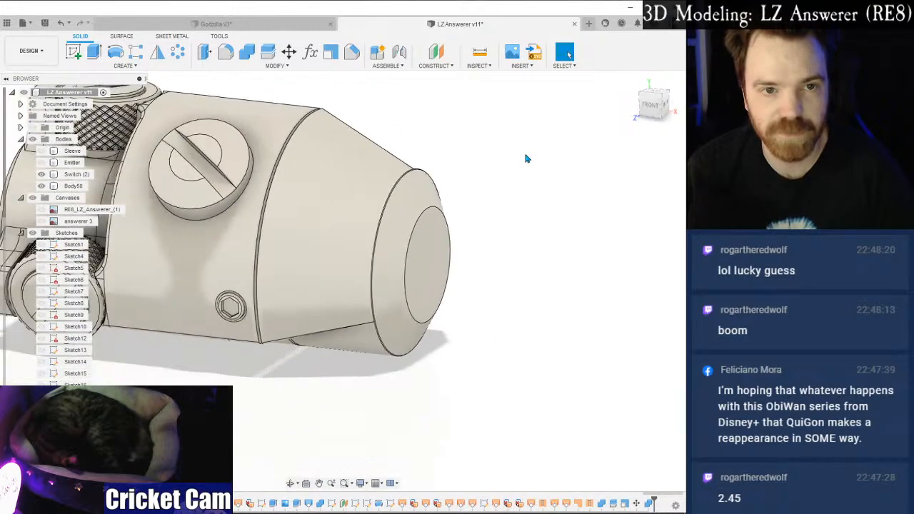
Move the joined cone body point to point, from its large rim onto the matching end edge of the switch section.
click(289, 52)
click(320, 176)
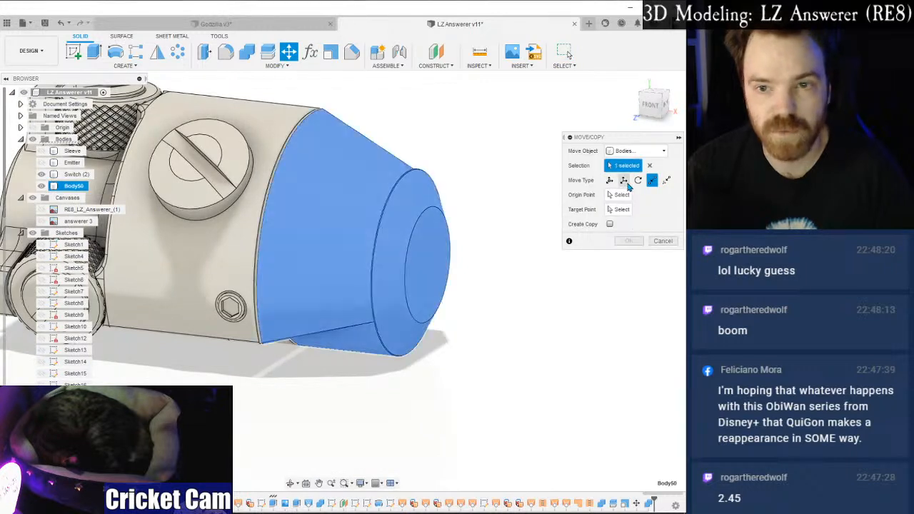
click(577, 197)
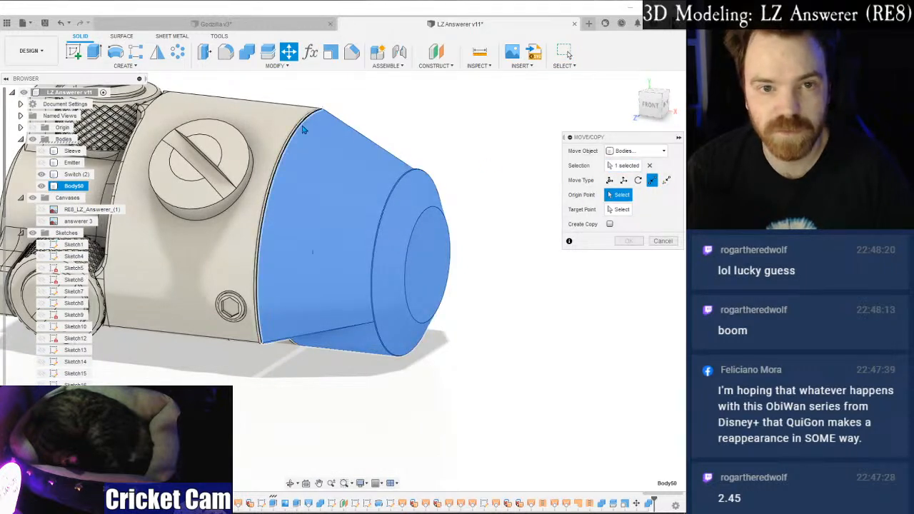
click(297, 127)
click(297, 127)
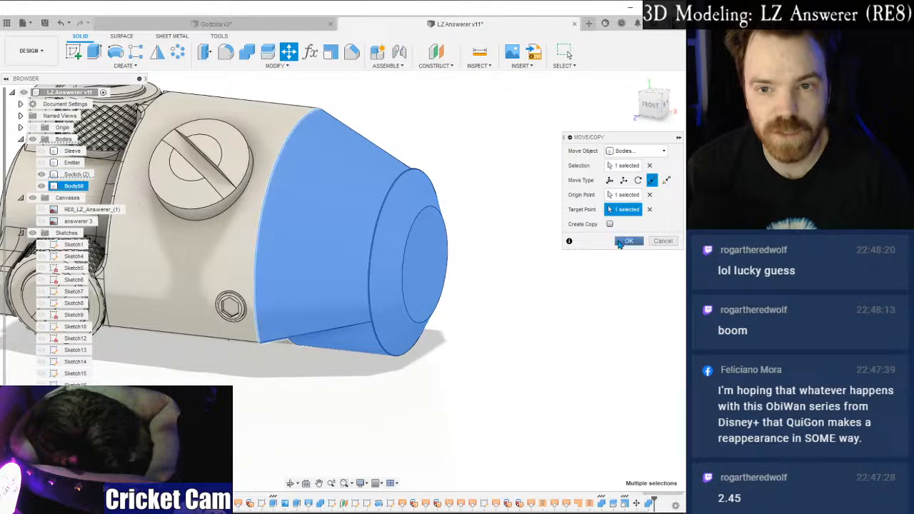
click(619, 243)
Join the cone body to the Switch (2) body and save the design with the version description "User Saved".
mouse_move(659, 109)
mouse_down()
mouse_move(677, 79)
mouse_move(607, 87)
mouse_up()
mouse_move(343, 281)
shift+middle_down()
mouse_move(293, 297)
mouse_move(443, 289)
mouse_move(461, 279)
mouse_move(339, 289)
shift+middle_up()
shift+middle_drag(411, 139, 560, 153)
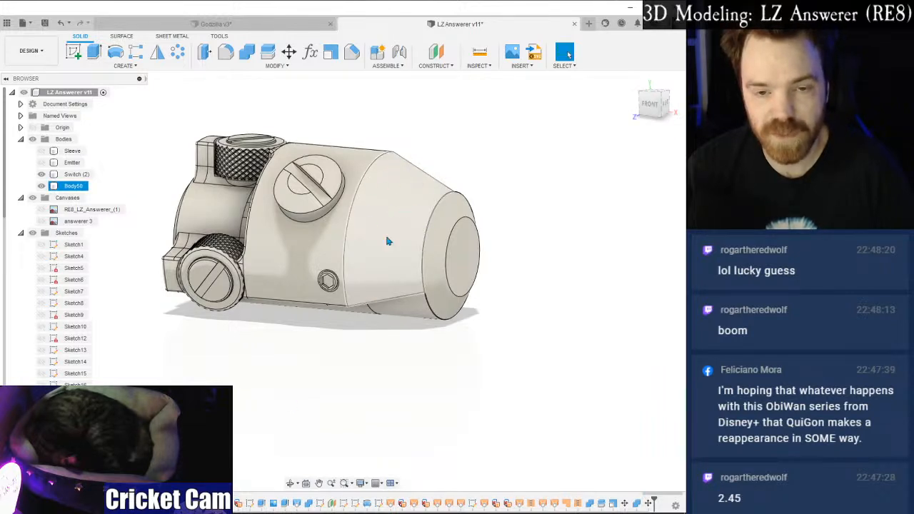
mouse_move(651, 104)
mouse_down()
mouse_move(666, 92)
mouse_move(620, 99)
mouse_move(658, 102)
mouse_move(647, 106)
mouse_up()
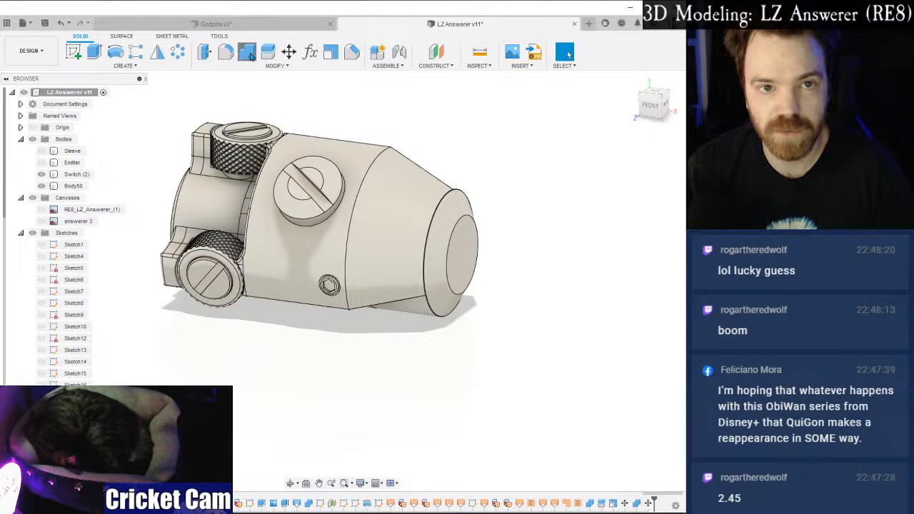
click(247, 53)
click(318, 155)
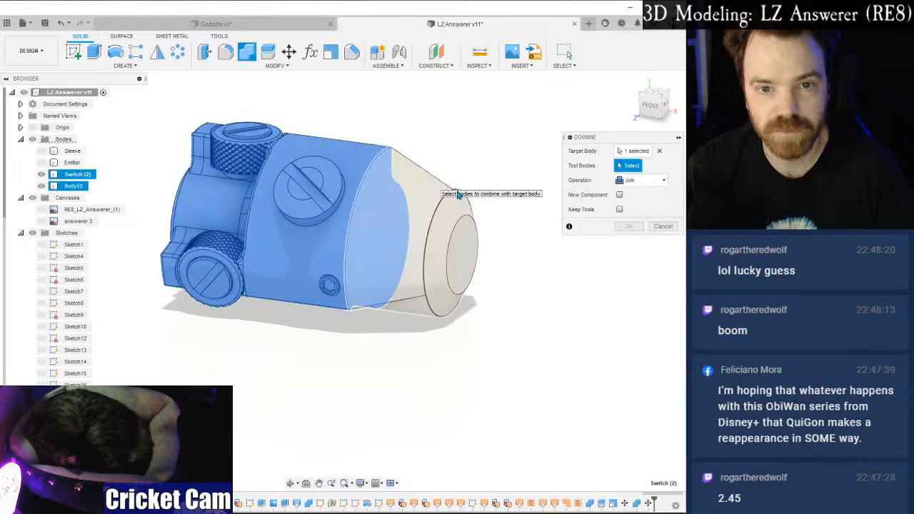
click(630, 226)
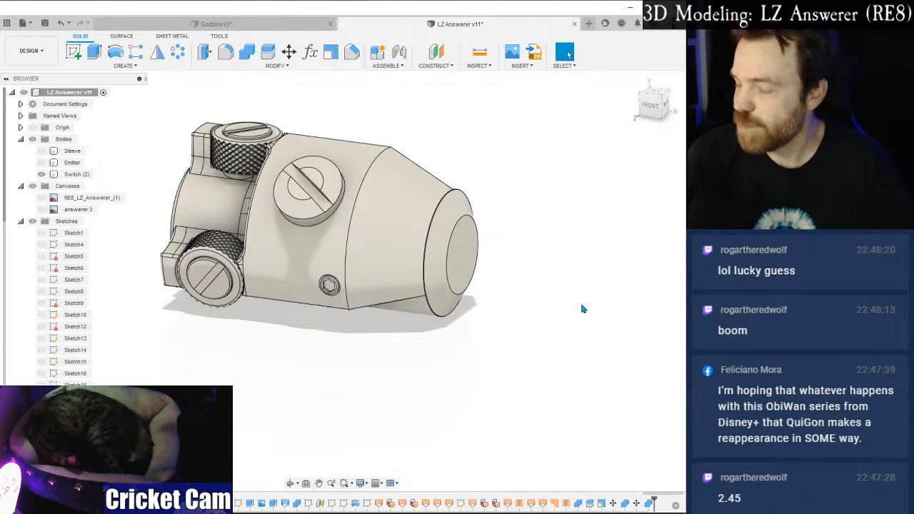
click(45, 23)
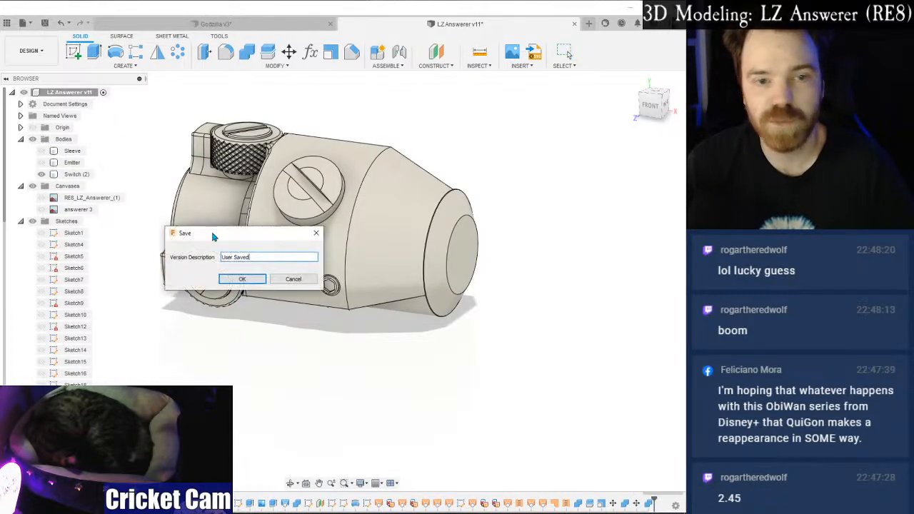
click(241, 280)
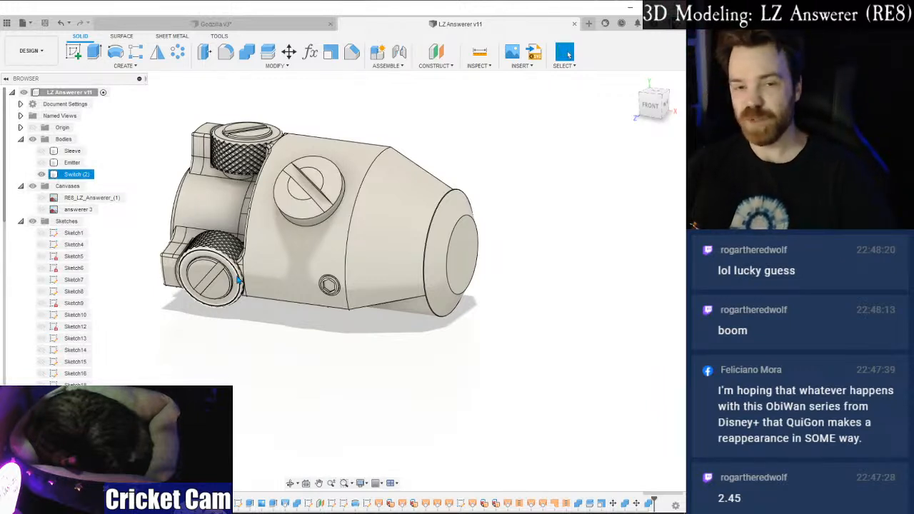
Inspect the joined cone and end cap from below, from the end and from the front side.
shift+middle_drag(495, 318, 477, 217)
scroll(403, 286, up, 5)
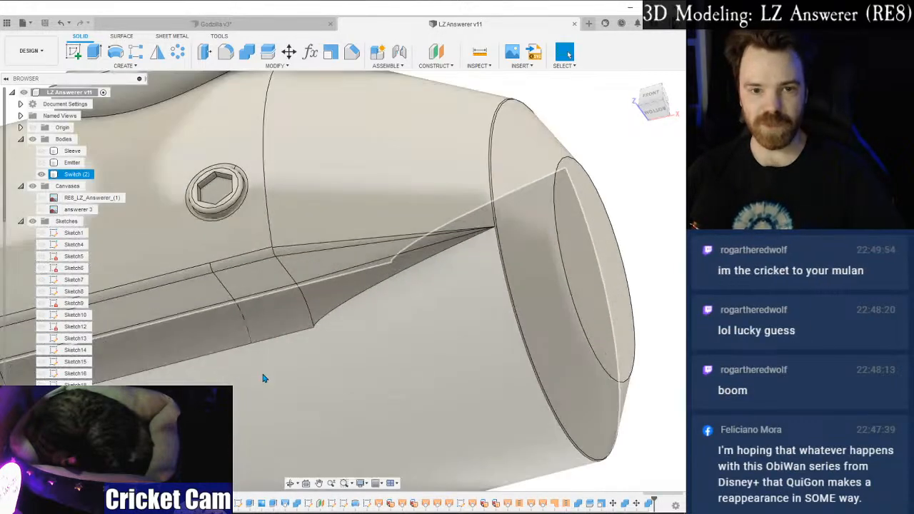
scroll(272, 373, down, 3)
shift+middle_drag(271, 373, 262, 468)
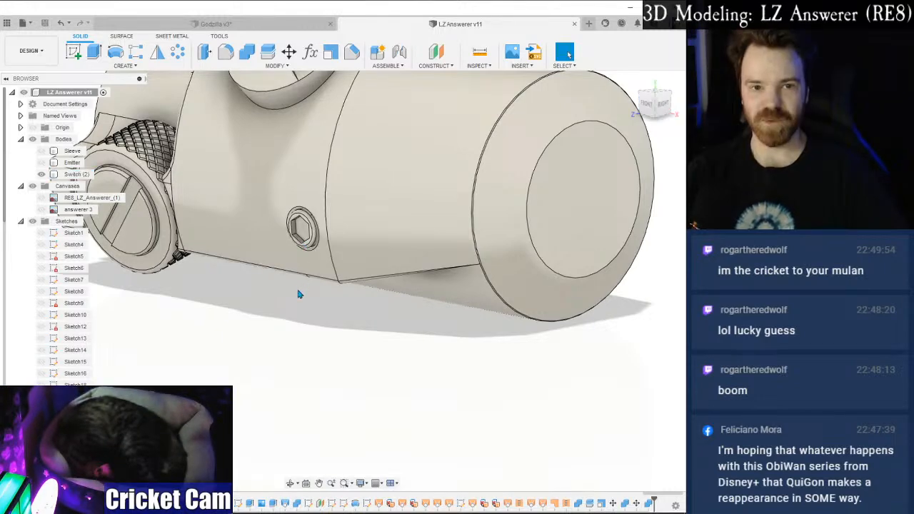
scroll(395, 348, down, 3)
scroll(395, 349, up, 2)
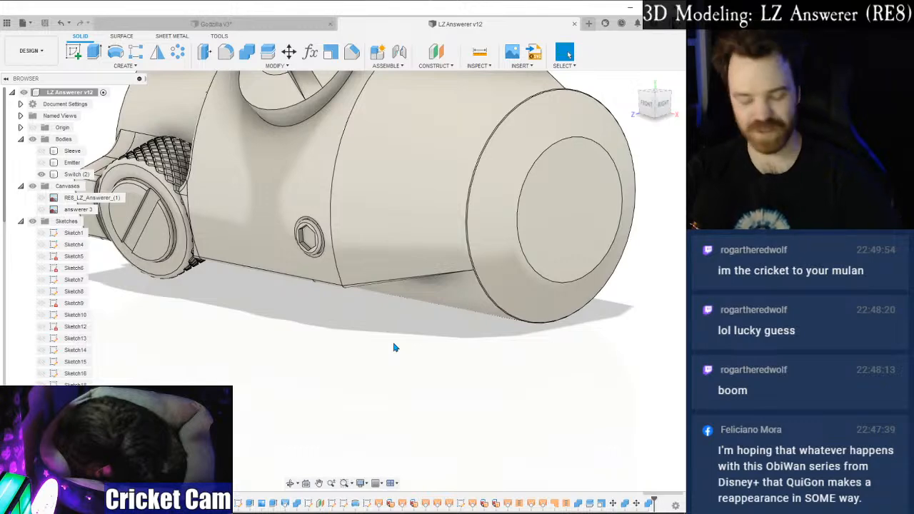
shift+middle_drag(394, 348, 358, 371)
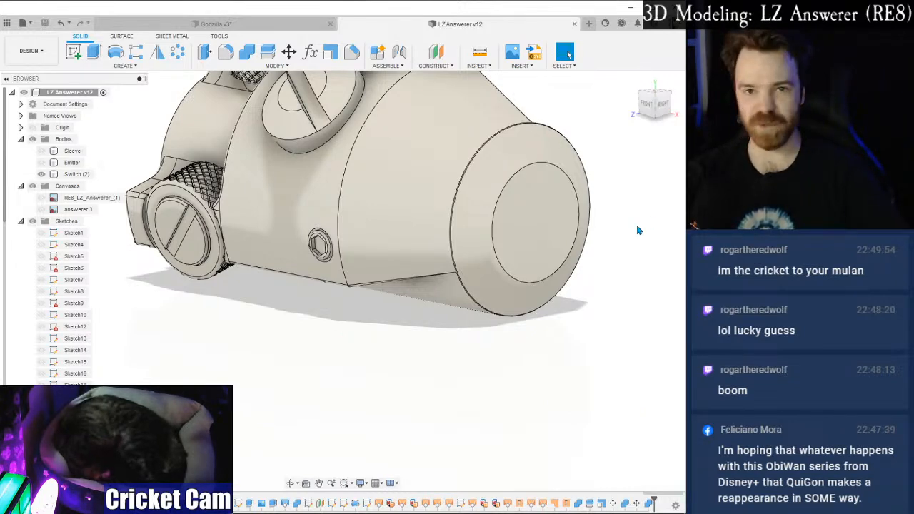
mouse_move(657, 113)
mouse_down()
mouse_move(638, 115)
mouse_move(657, 104)
mouse_move(637, 114)
mouse_up()
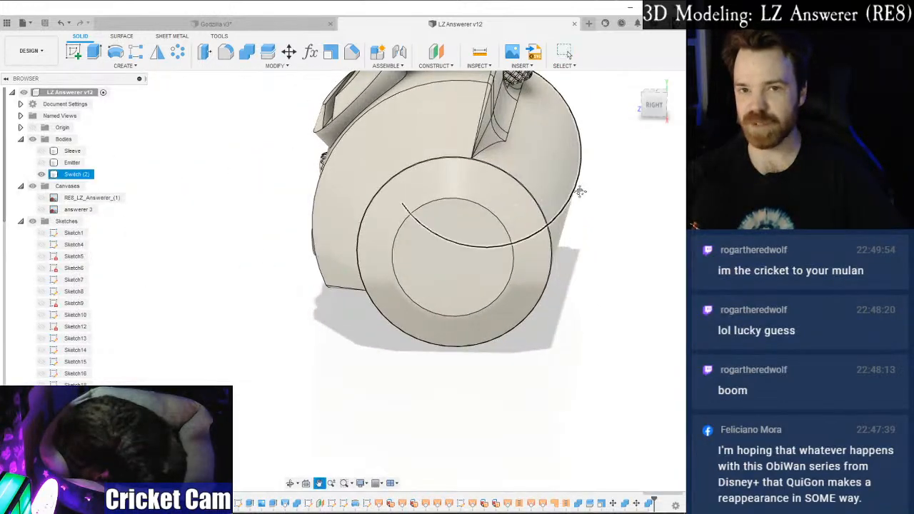
middle_drag(579, 178, 578, 231)
drag(655, 108, 633, 117)
shift+middle_drag(342, 281, 436, 275)
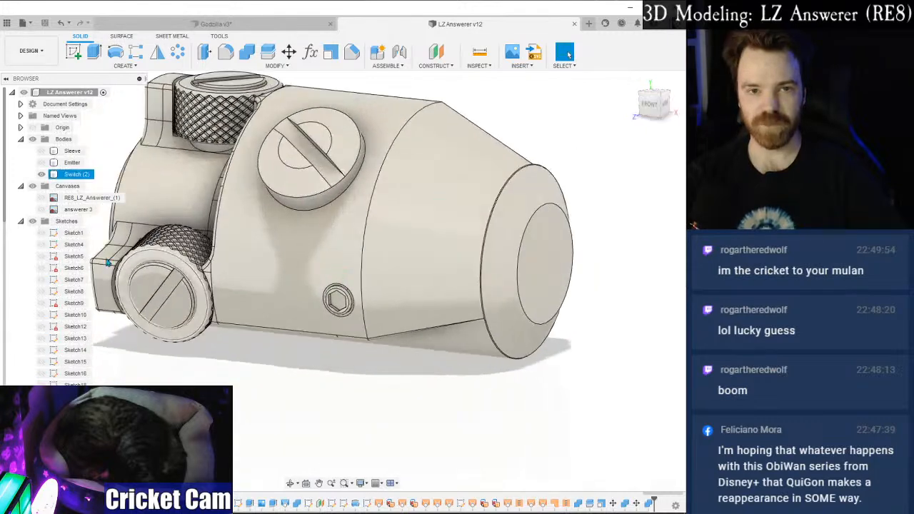
Show the RE8_LZ_Answerer_(1) reference canvas to compare it with the cone, and hide it again.
click(41, 197)
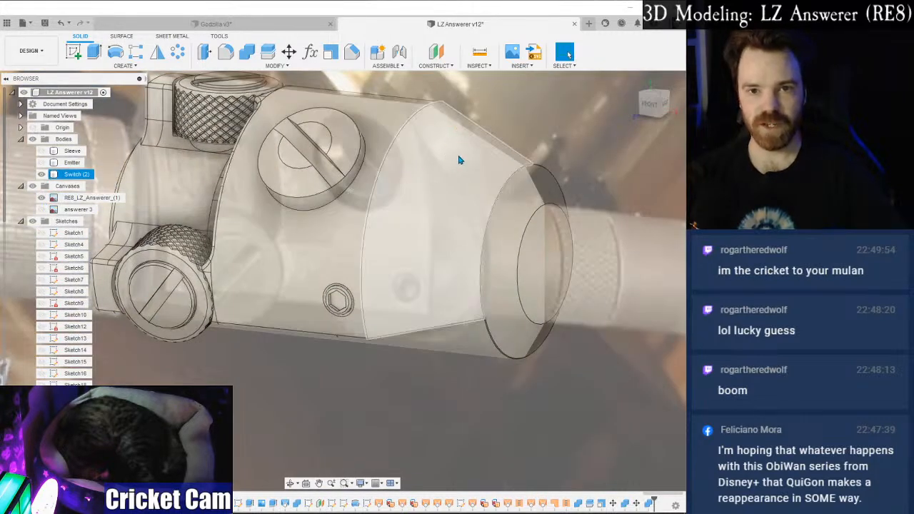
click(653, 104)
shift+middle_drag(571, 160, 490, 203)
click(491, 202)
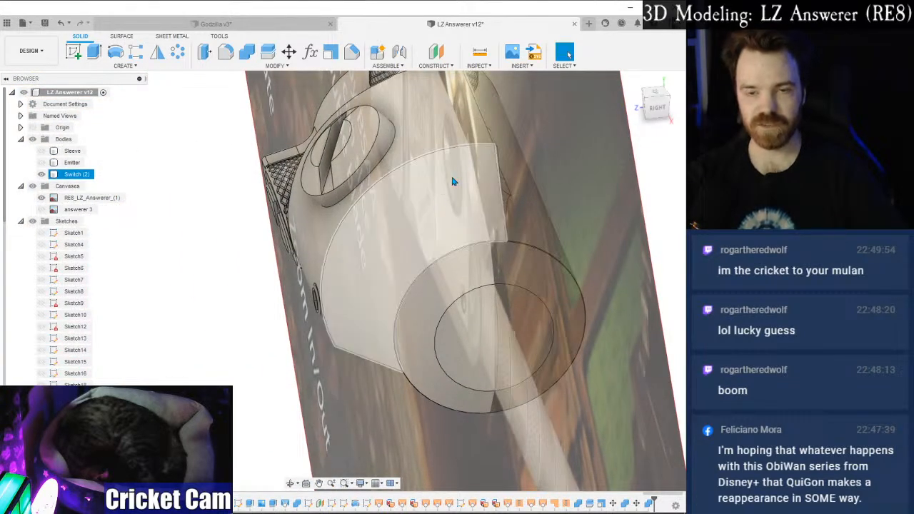
click(45, 200)
click(461, 193)
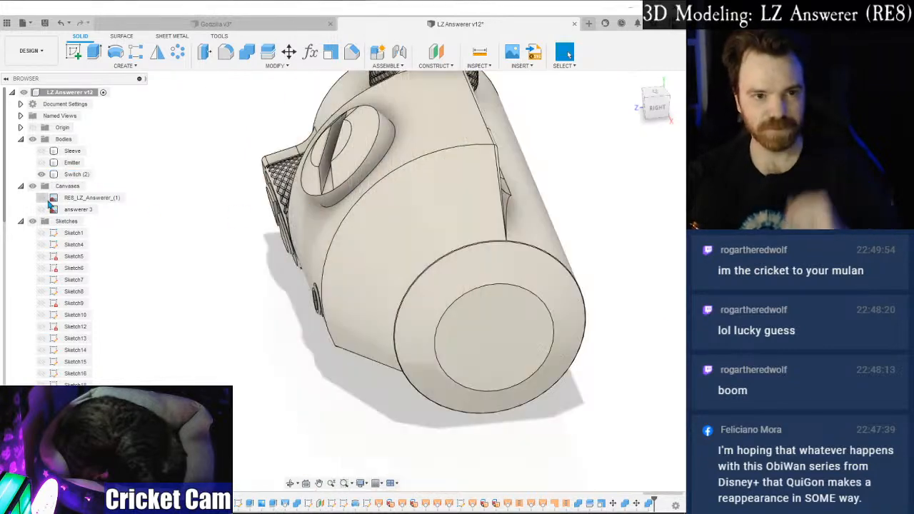
Create a construction plane tangent to the cone's larger tapered face at an angle of 15 degrees.
click(657, 108)
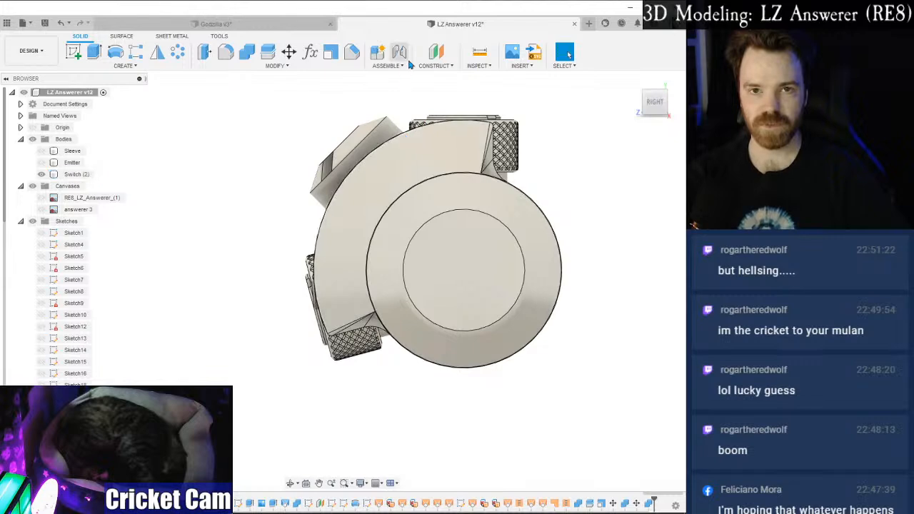
click(433, 66)
click(439, 100)
click(440, 152)
click(639, 106)
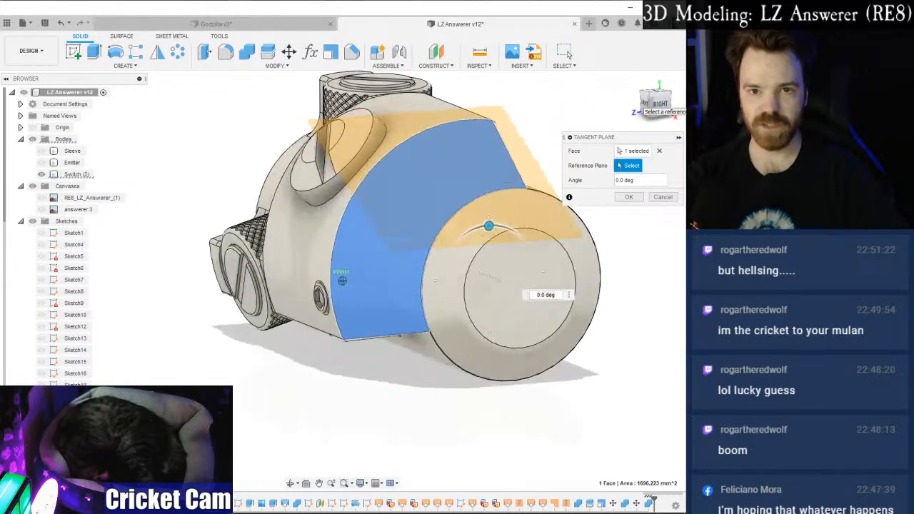
click(663, 104)
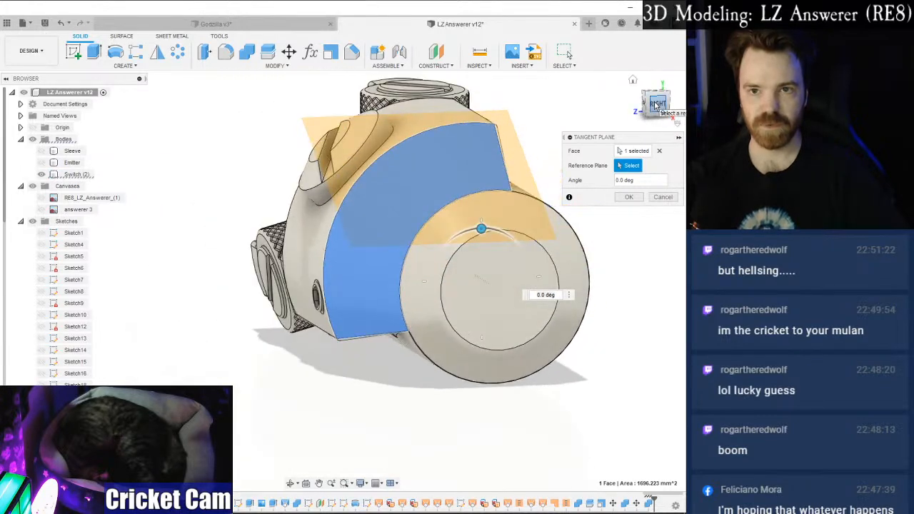
drag(463, 219, 450, 219)
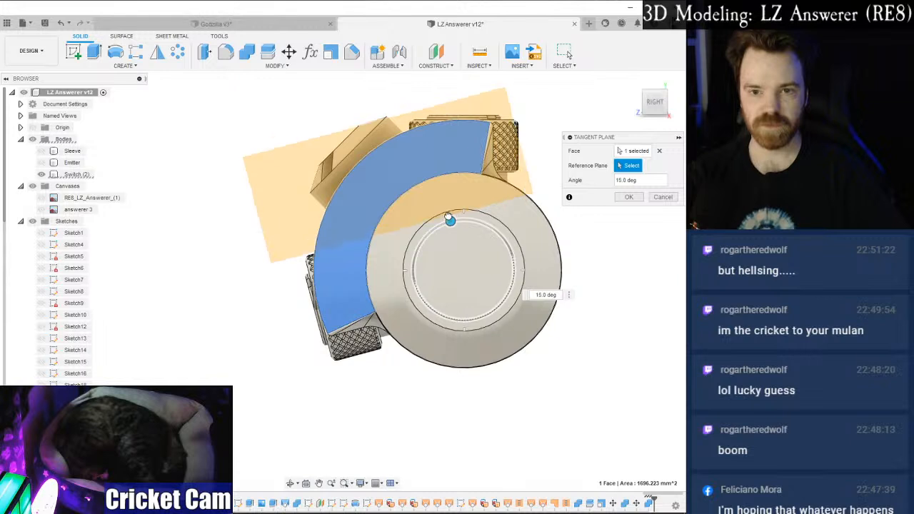
click(627, 198)
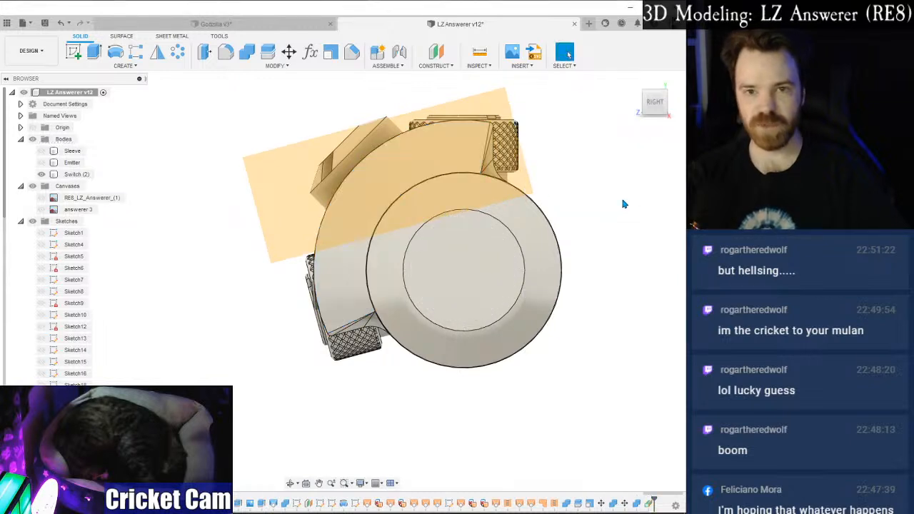
Sketch a 25 mm diameter circle centred on the origin of the tangent plane on the cone's tapered face, and finish the sketch.
click(74, 51)
click(313, 175)
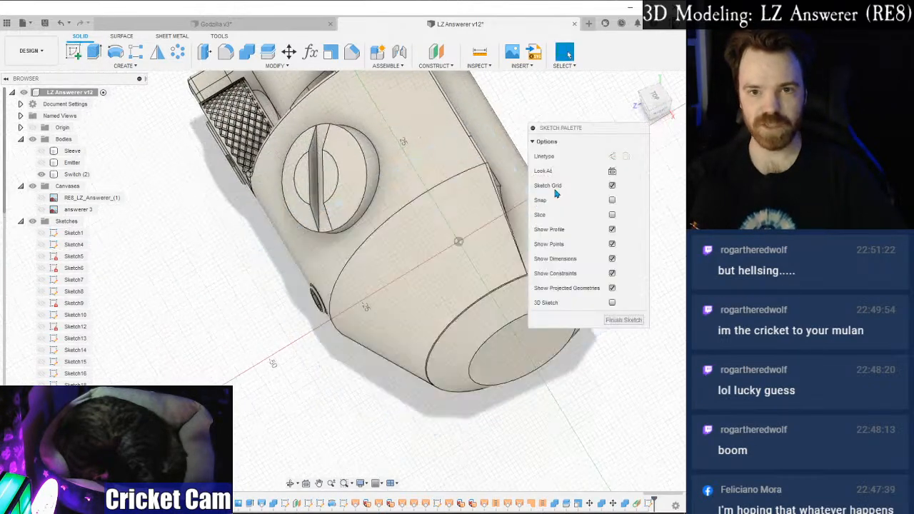
click(656, 96)
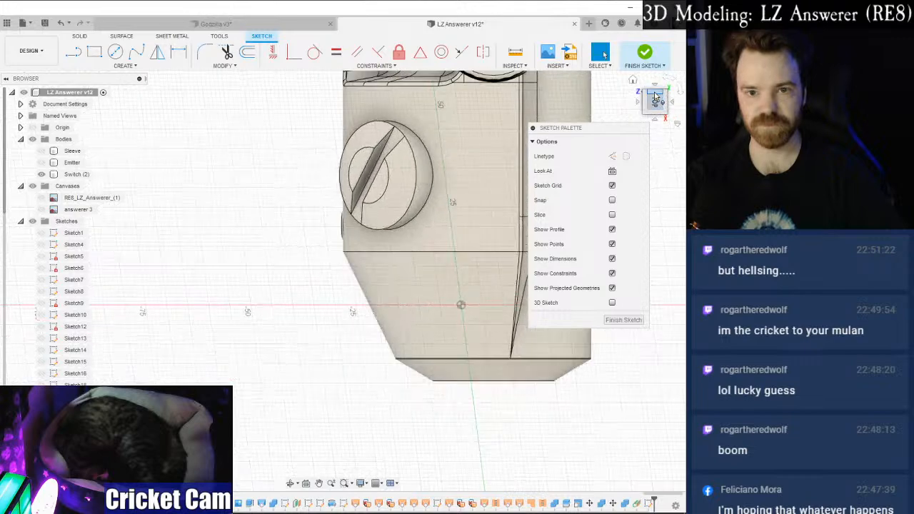
click(656, 119)
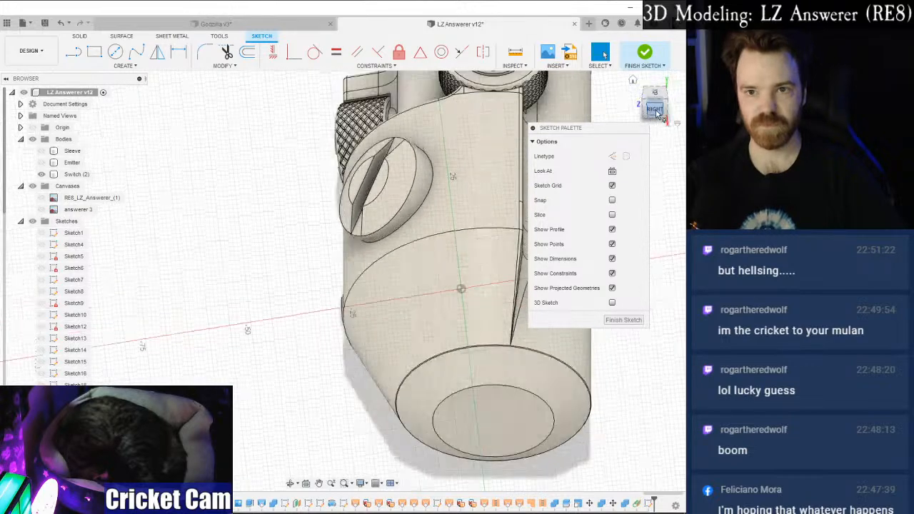
drag(659, 105, 715, 120)
shift+middle_drag(343, 281, 379, 311)
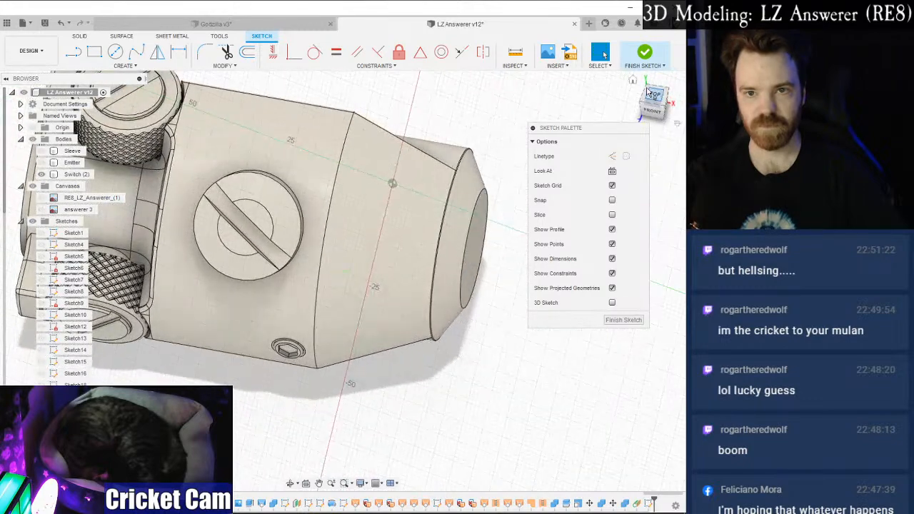
scroll(423, 158, up, 3)
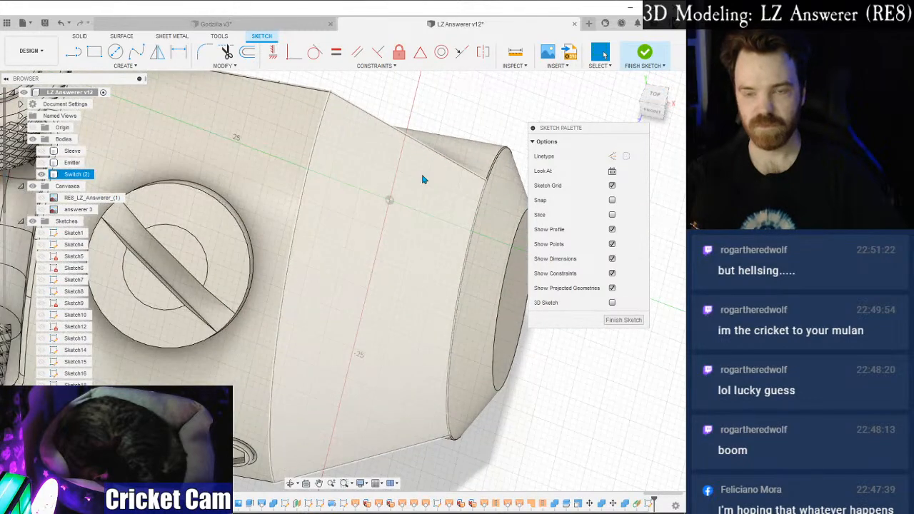
click(115, 53)
click(389, 201)
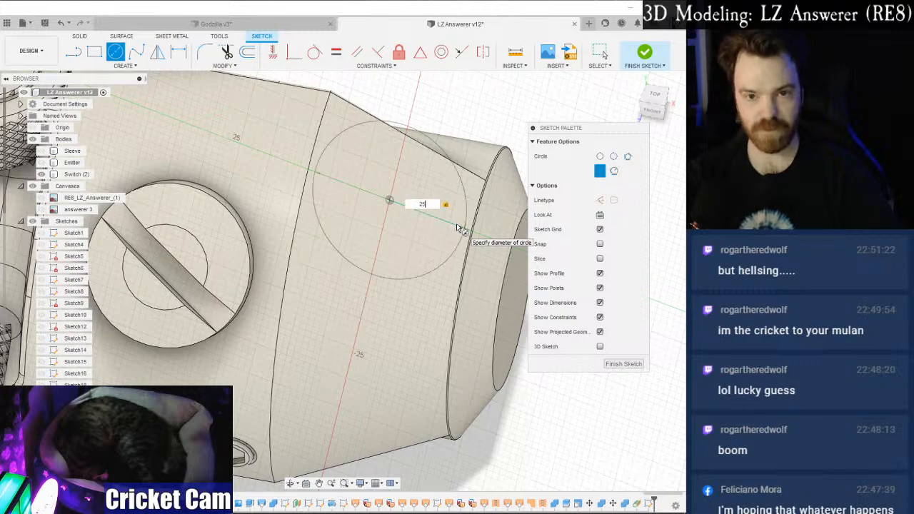
key(Return)
key(Escape)
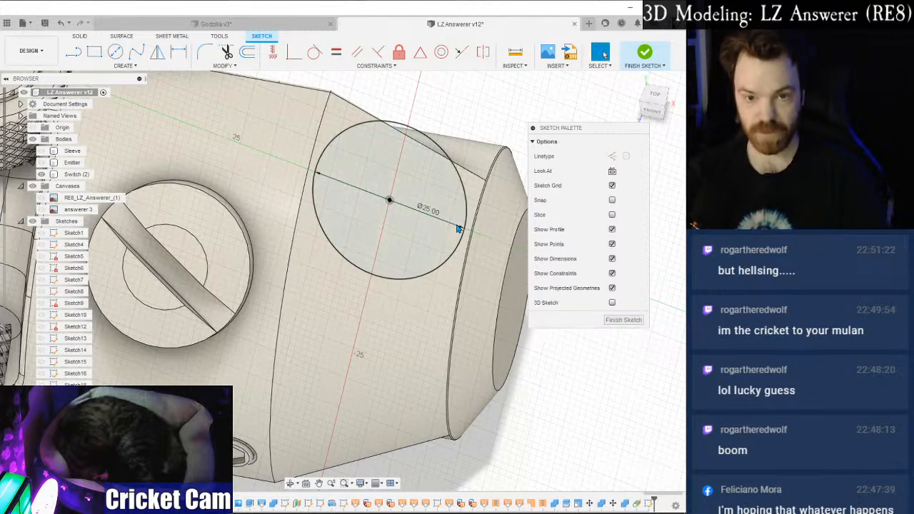
click(609, 320)
Try an angle of 20 degrees for the tangent plane that carries the circle sketch.
shift+middle_drag(343, 281, 272, 289)
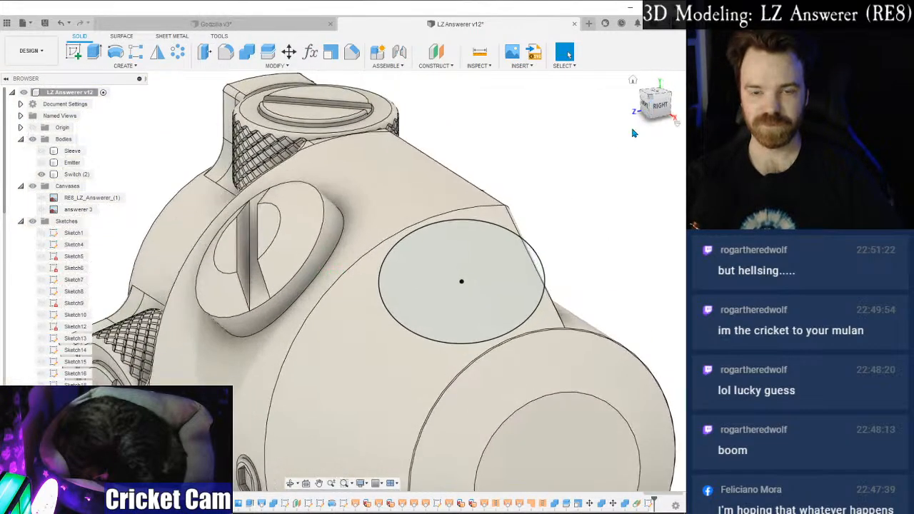
middle_drag(576, 250, 479, 196)
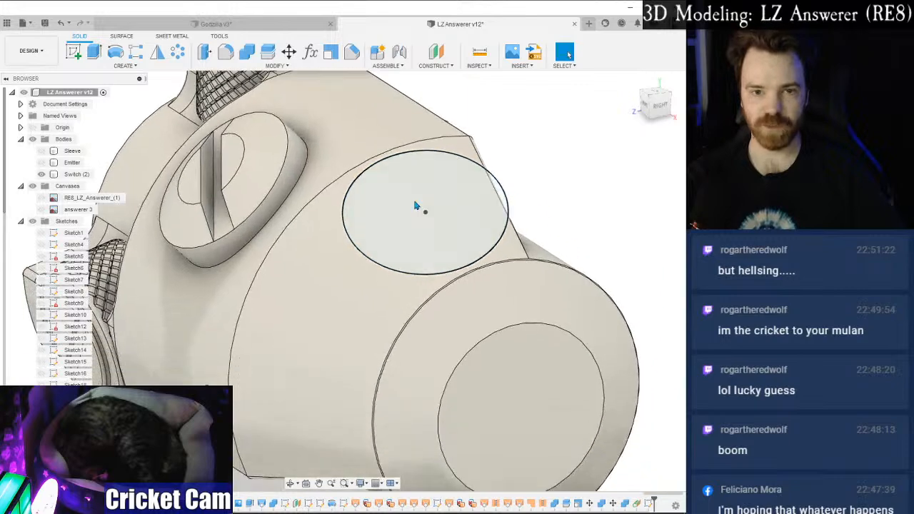
right_click(638, 505)
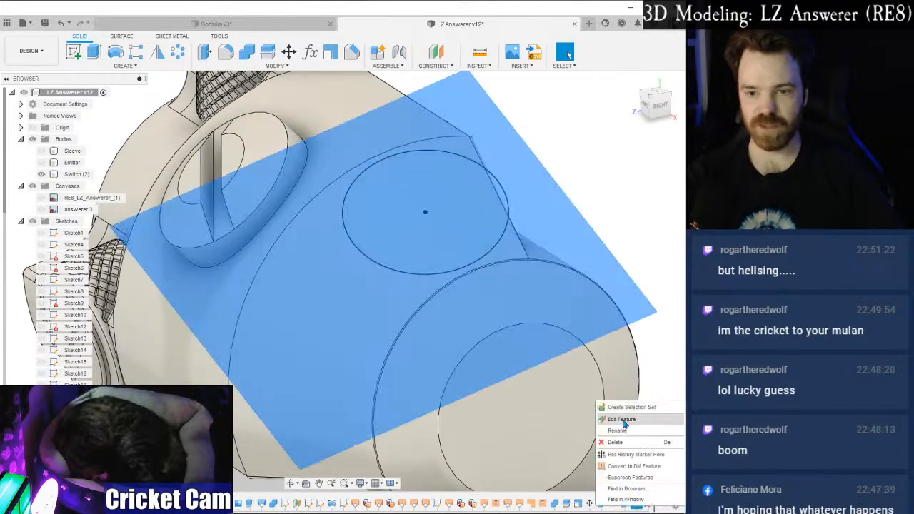
click(629, 407)
drag(457, 333, 452, 336)
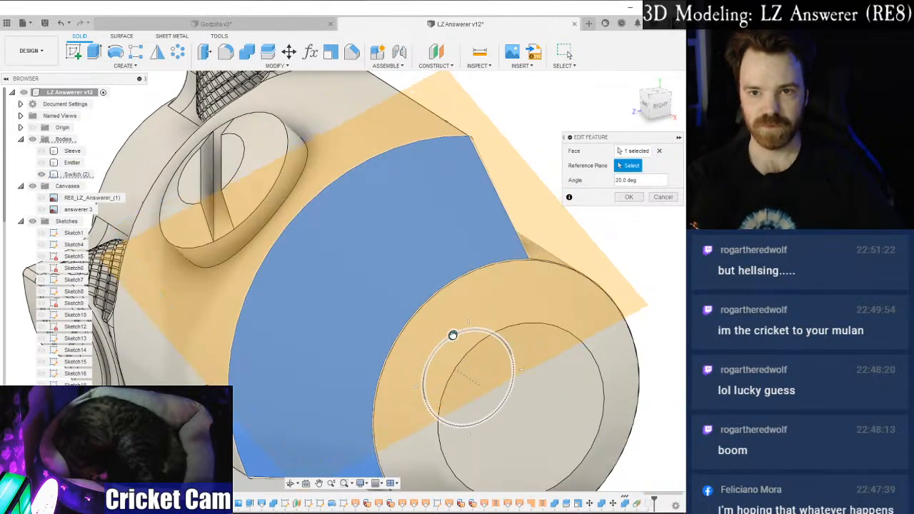
click(629, 197)
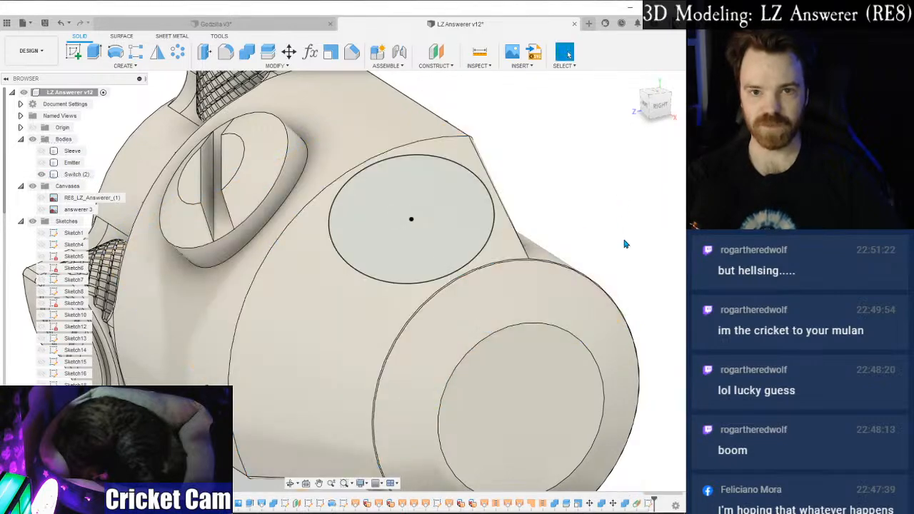
Reduce the tangent plane's angle and try it at 17 degrees.
shift+middle_drag(341, 279, 493, 290)
right_click(640, 505)
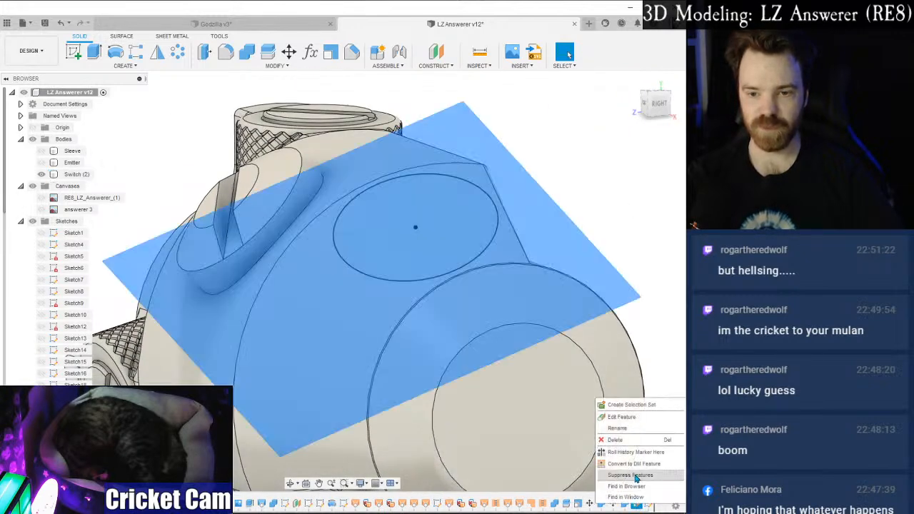
click(626, 417)
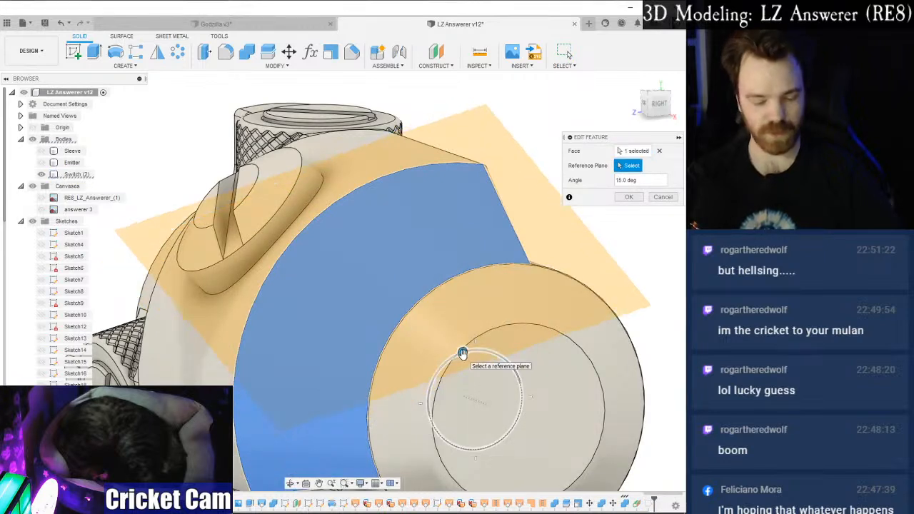
double_click(619, 180)
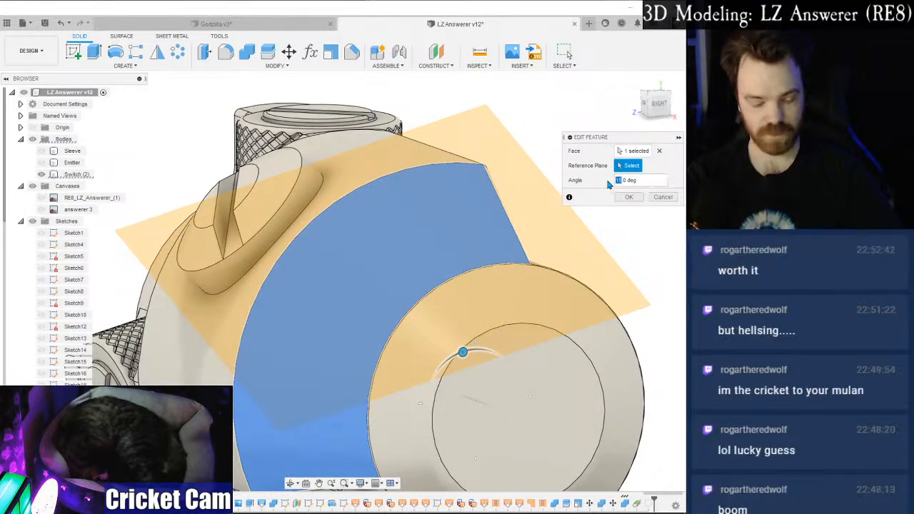
click(629, 197)
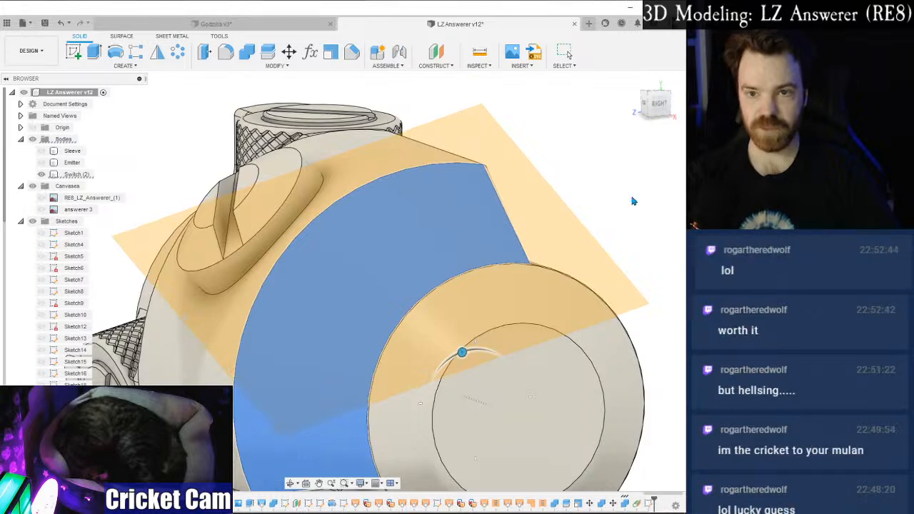
right_click(642, 505)
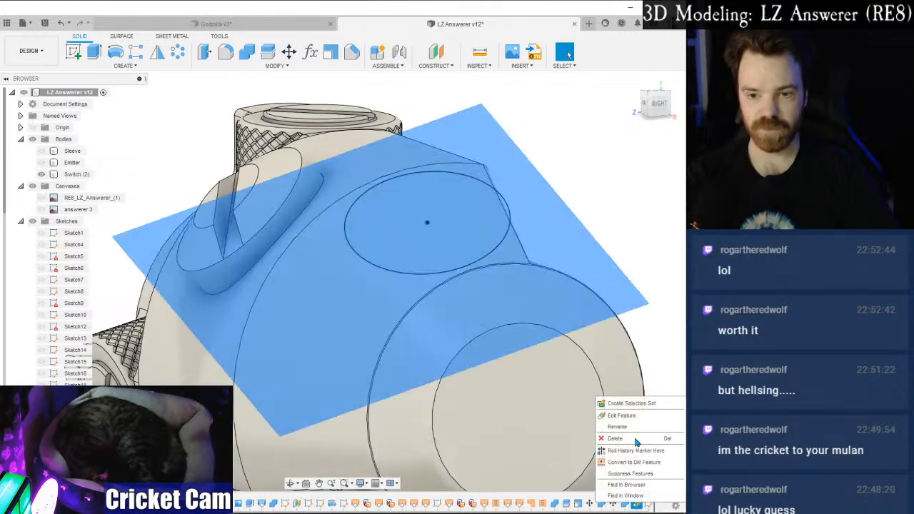
click(629, 416)
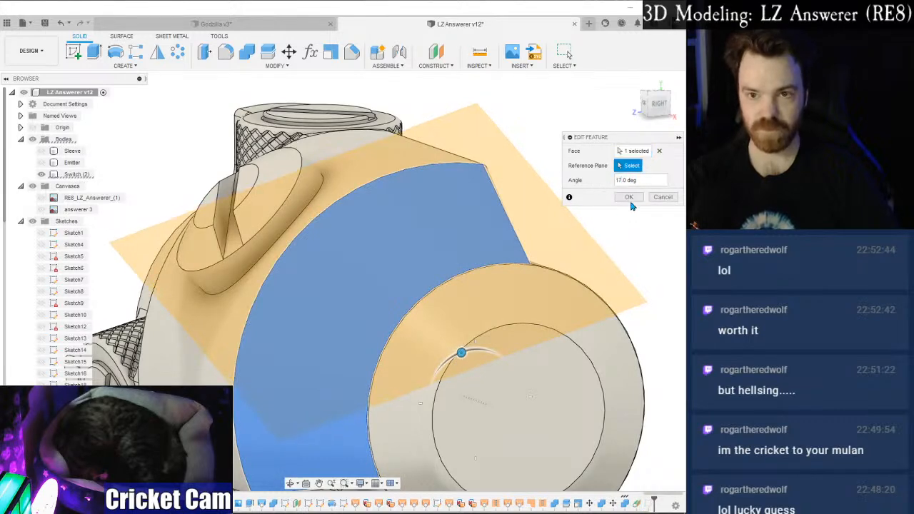
click(630, 199)
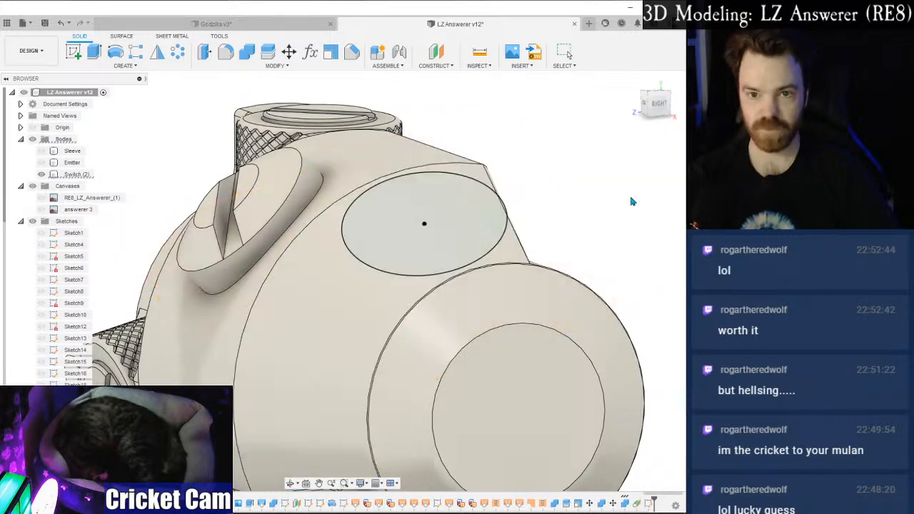
Try a tangent plane angle slightly larger than 17 degrees.
right_click(642, 504)
click(629, 415)
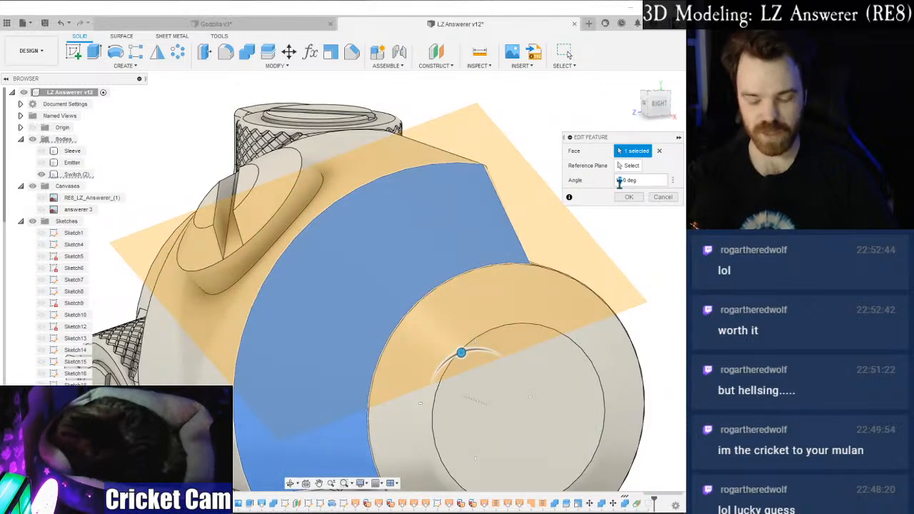
click(620, 180)
click(629, 198)
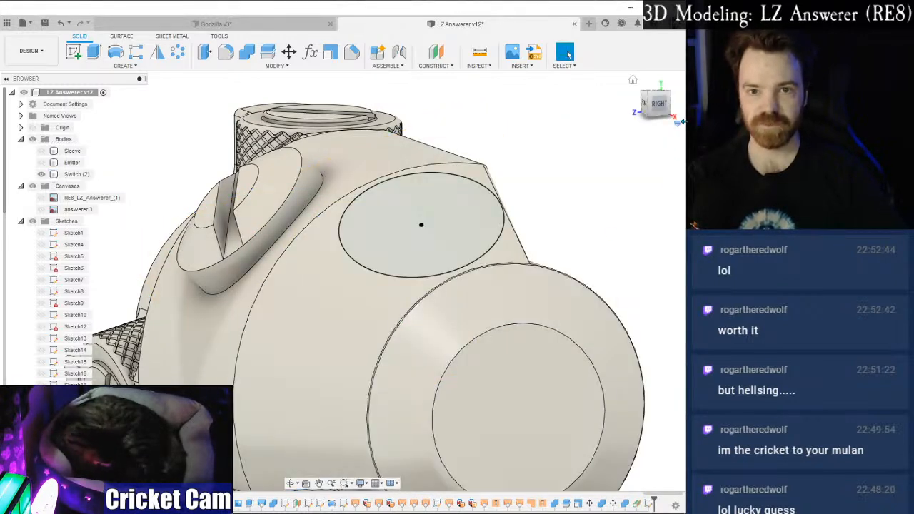
From the top view, measure the distance between the sketched circle and the nearby side edge of the tapered face.
drag(664, 120, 663, 94)
click(657, 101)
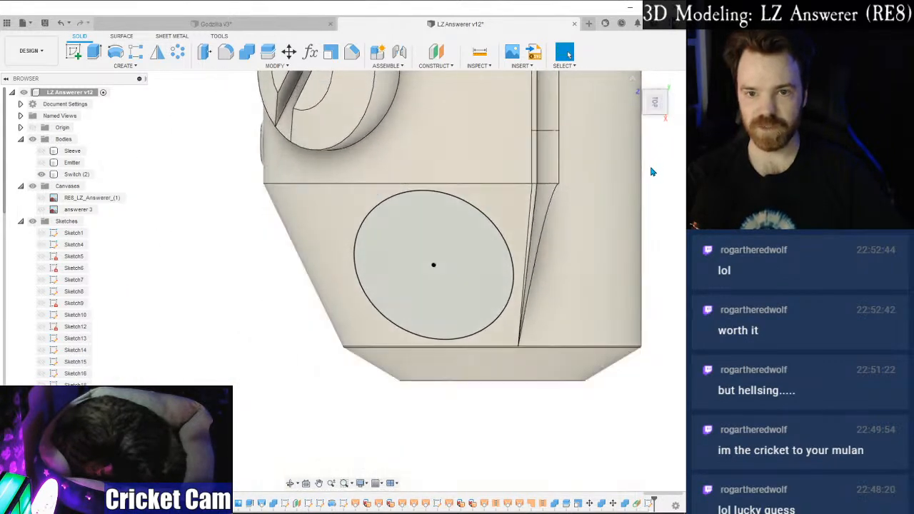
scroll(521, 302, up, 3)
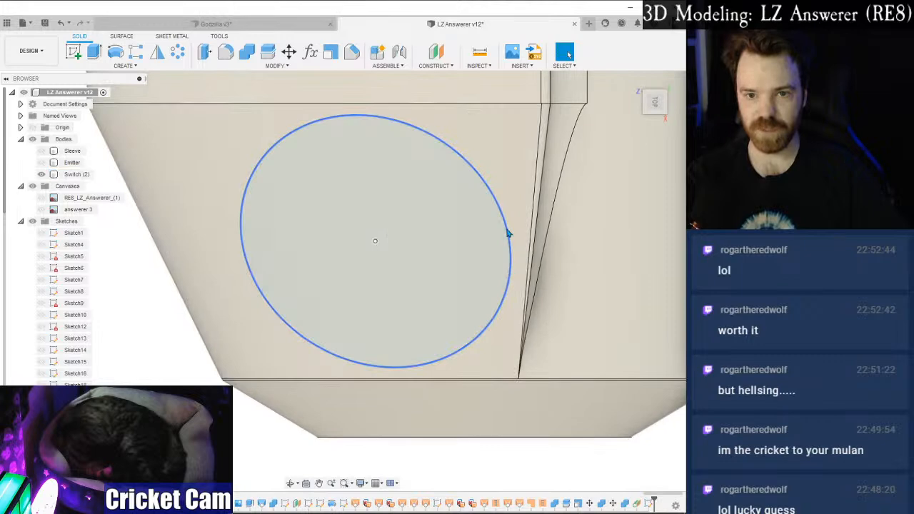
key(i)
click(510, 253)
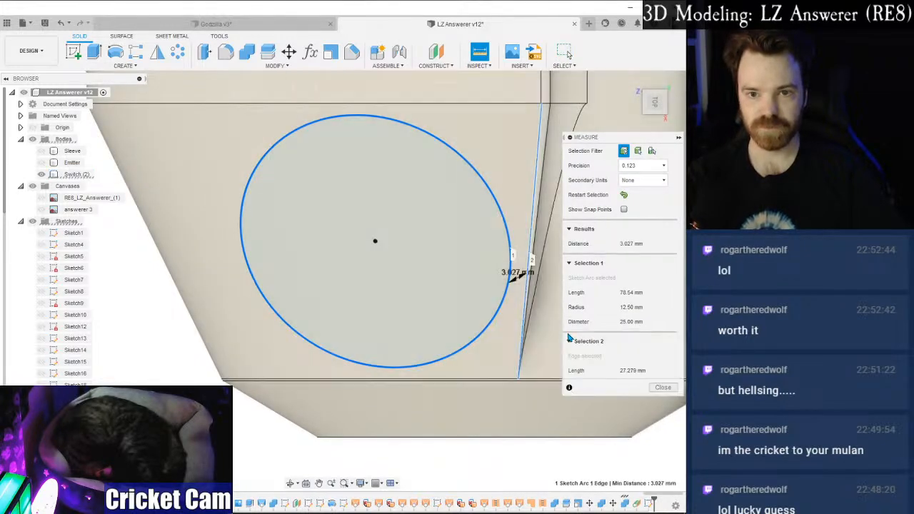
click(652, 389)
scroll(640, 357, down, 3)
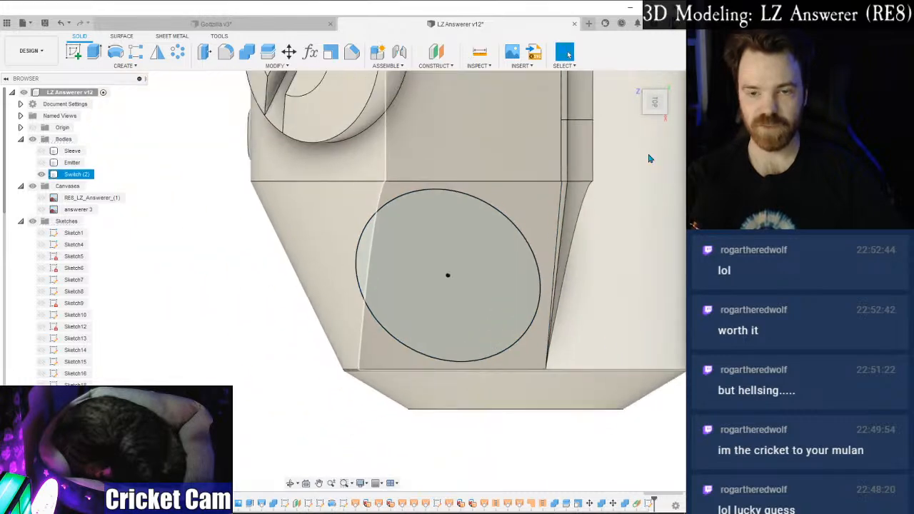
Refine the tangent plane's angle to 16 degrees, checking the circle's position from above.
drag(655, 102, 649, 75)
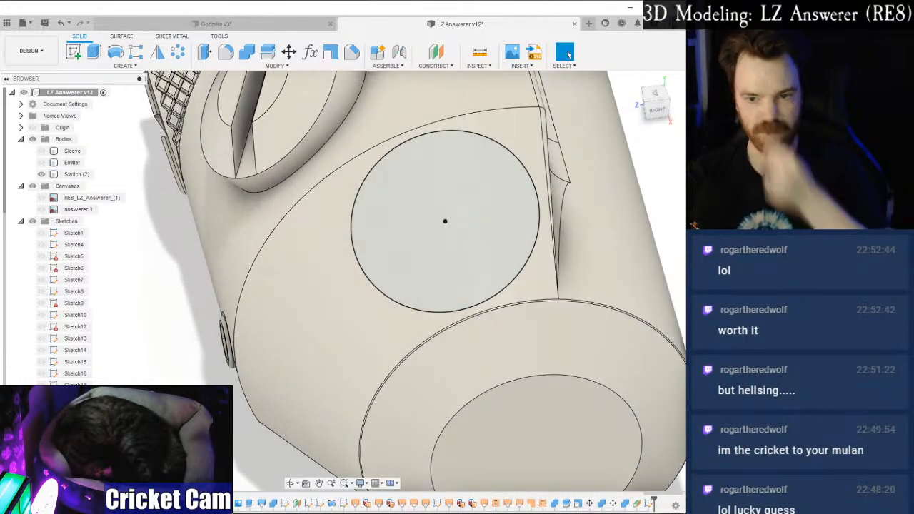
right_click(646, 506)
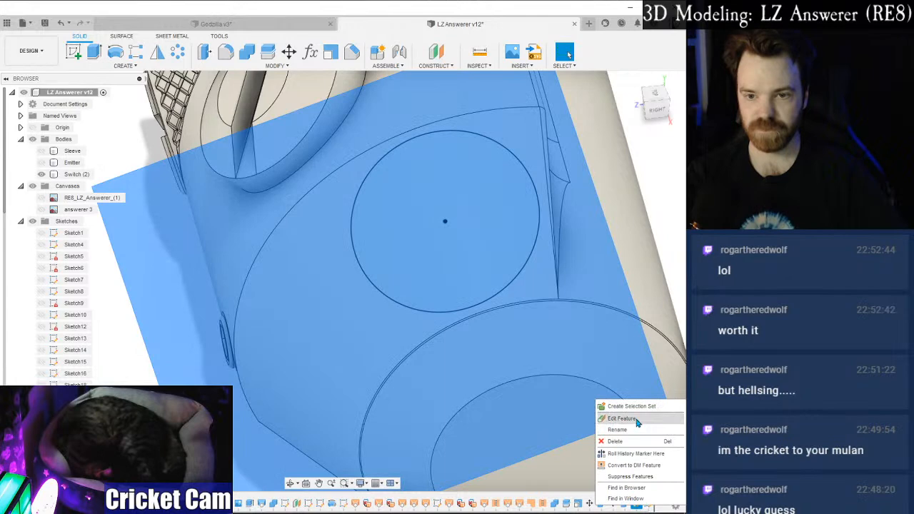
click(615, 417)
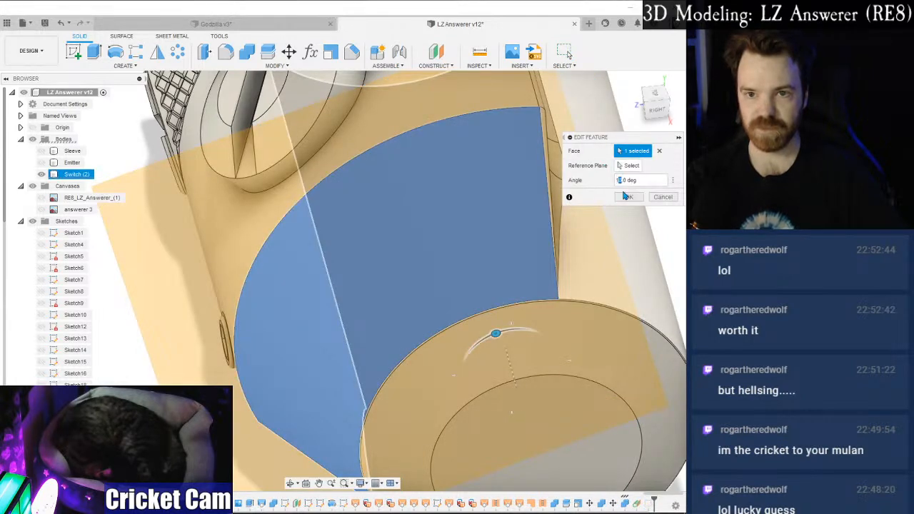
click(629, 197)
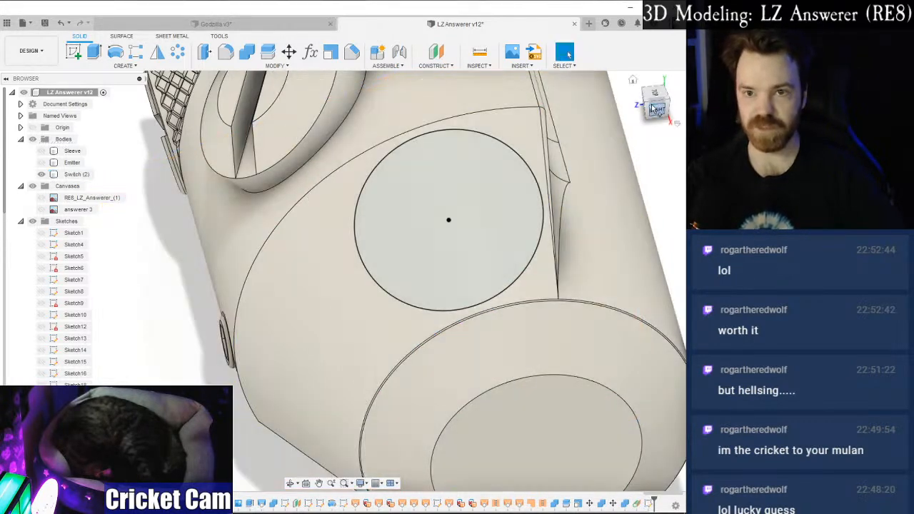
click(658, 98)
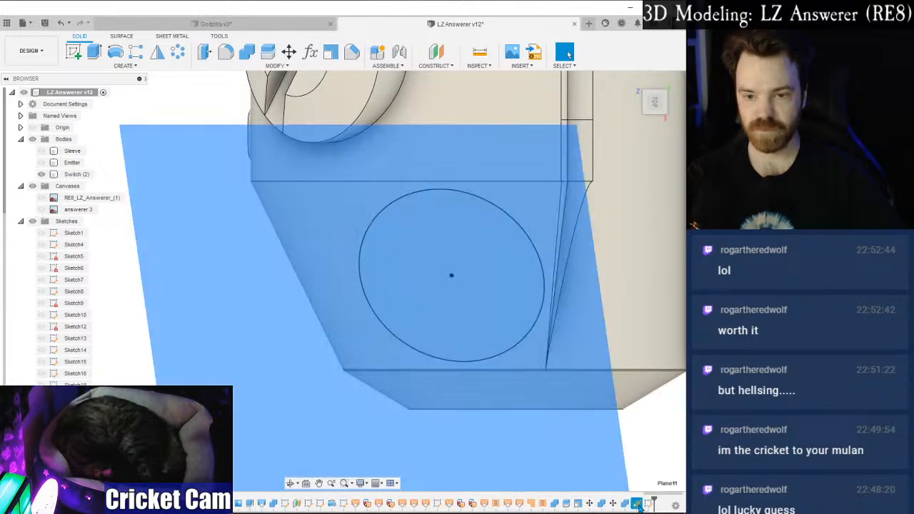
right_click(637, 504)
click(630, 421)
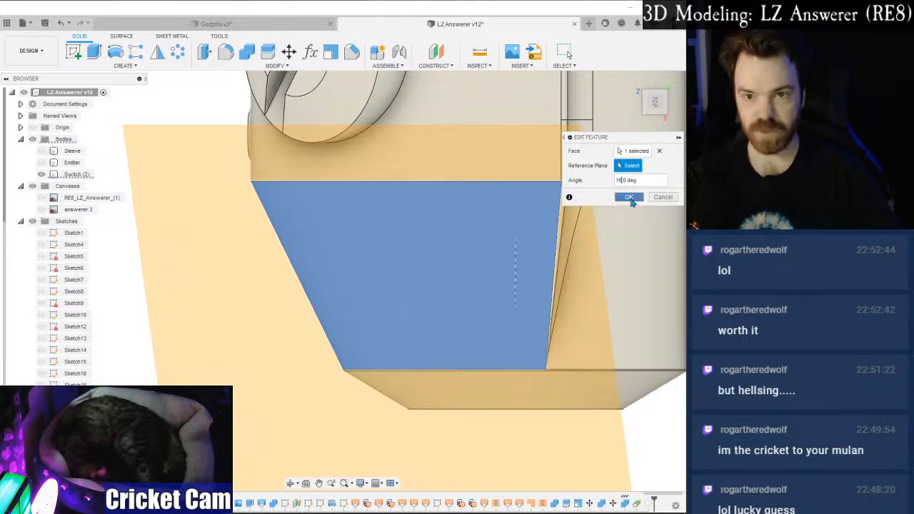
click(628, 198)
Examine the circle's placement on the cone's tapered face relative to the surrounding edges and switch body.
click(608, 362)
drag(662, 85, 704, 80)
scroll(582, 153, down, 3)
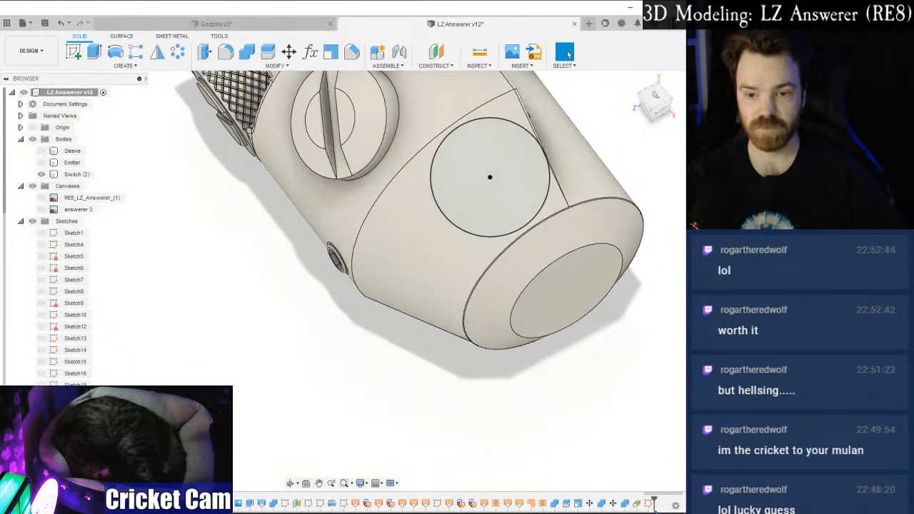
right_click(647, 506)
click(622, 404)
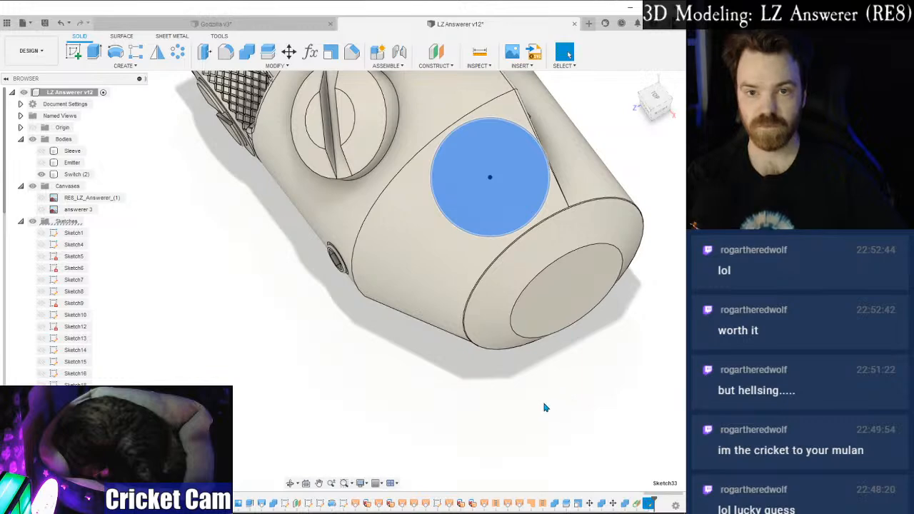
middle_drag(480, 357, 462, 414)
click(378, 396)
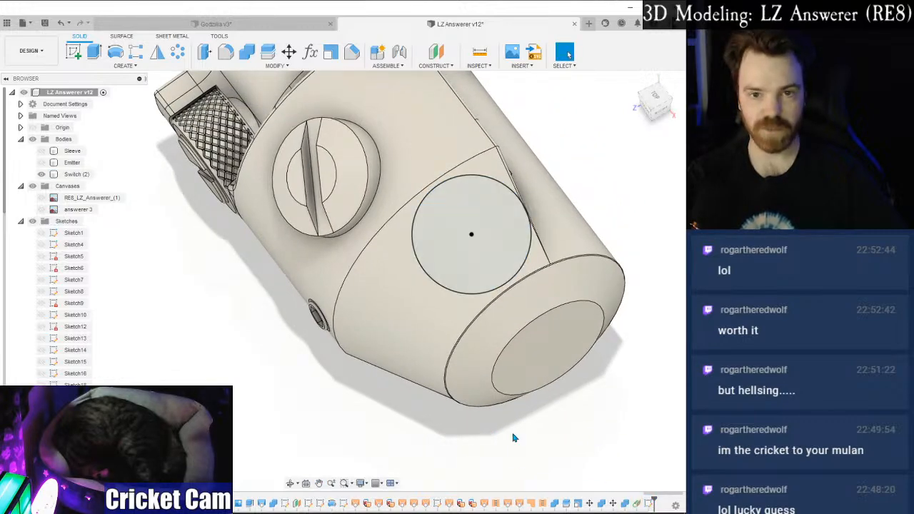
scroll(71, 229, down, 6)
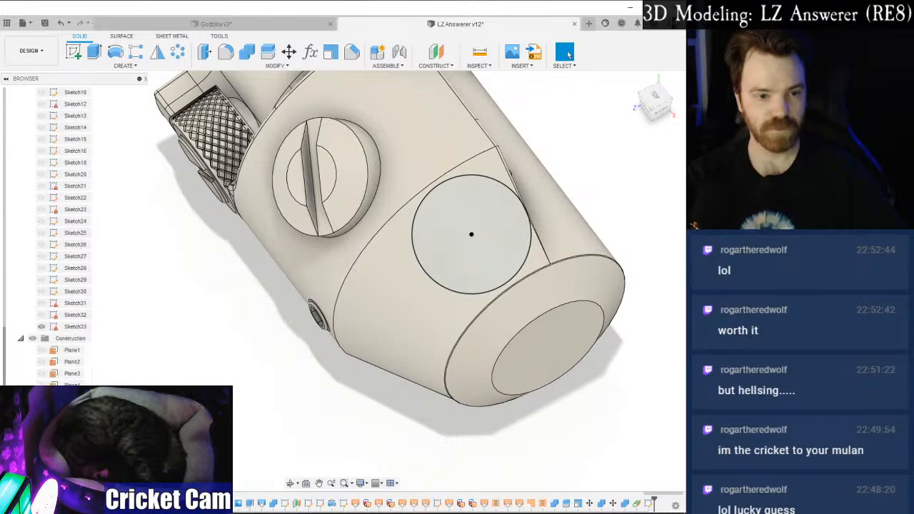
Show the tangent plane, inspect the circle's clearance from the side edge through a temporary sketch on it, and undo that sketch.
click(42, 433)
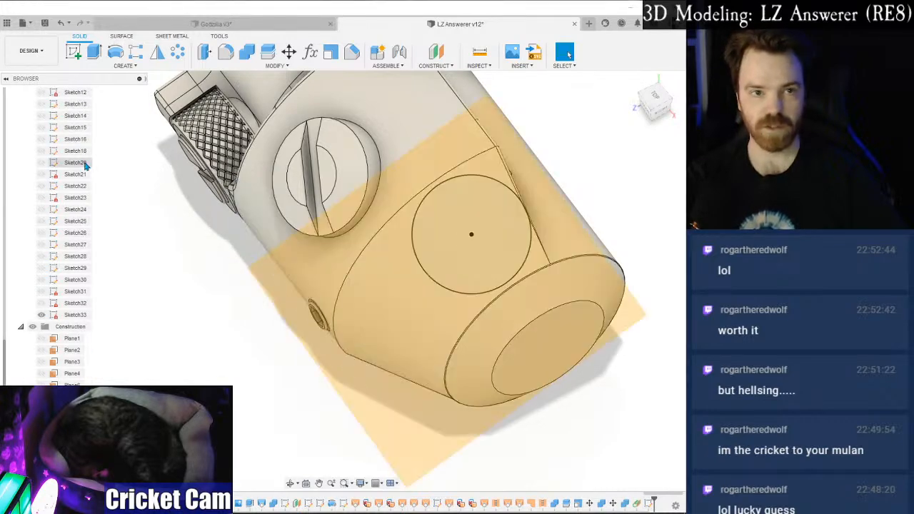
click(77, 53)
click(400, 368)
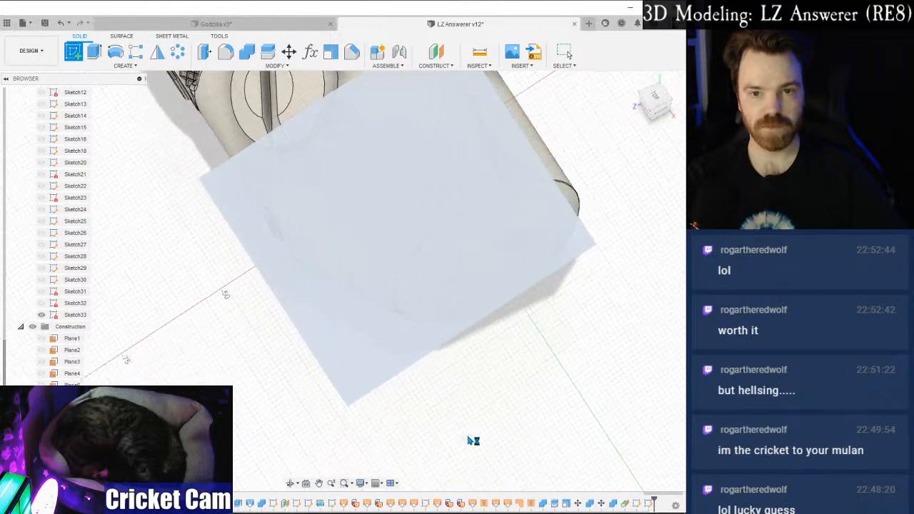
scroll(465, 117, down, 3)
scroll(470, 119, up, 3)
scroll(473, 118, up, 5)
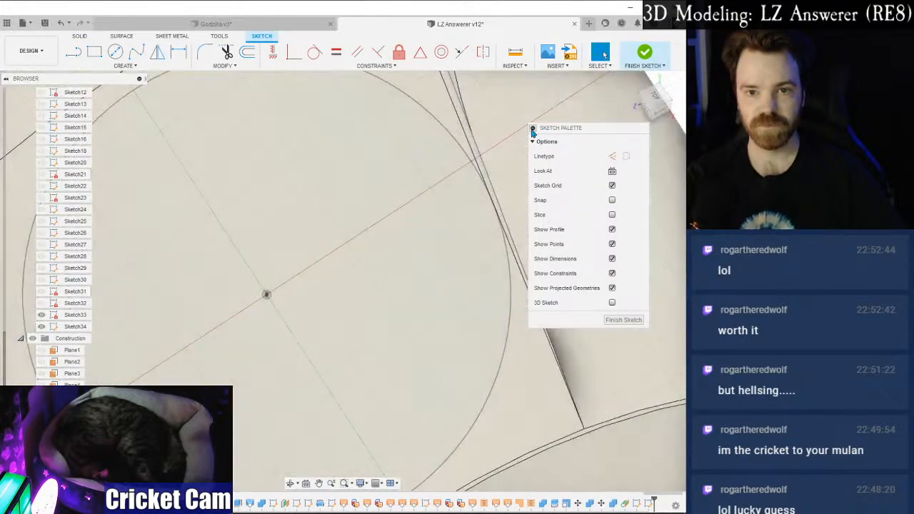
scroll(503, 170, up, 2)
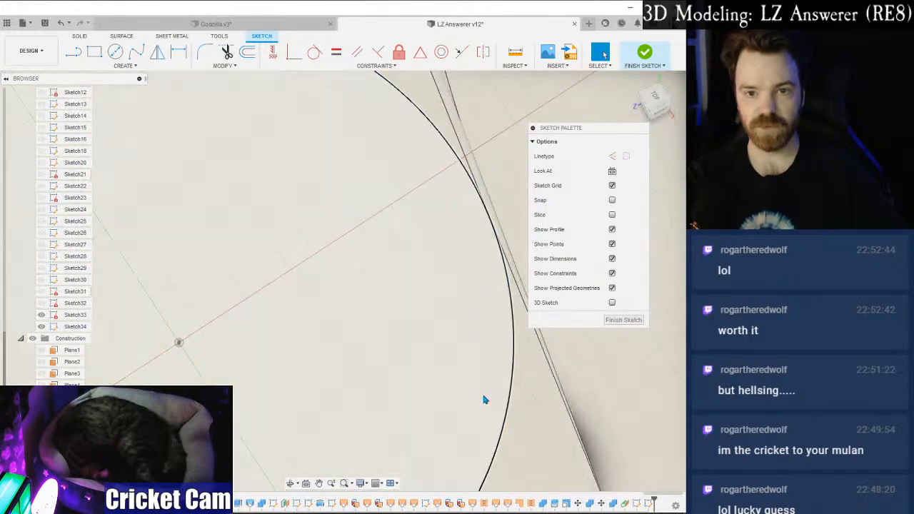
scroll(484, 400, down, 8)
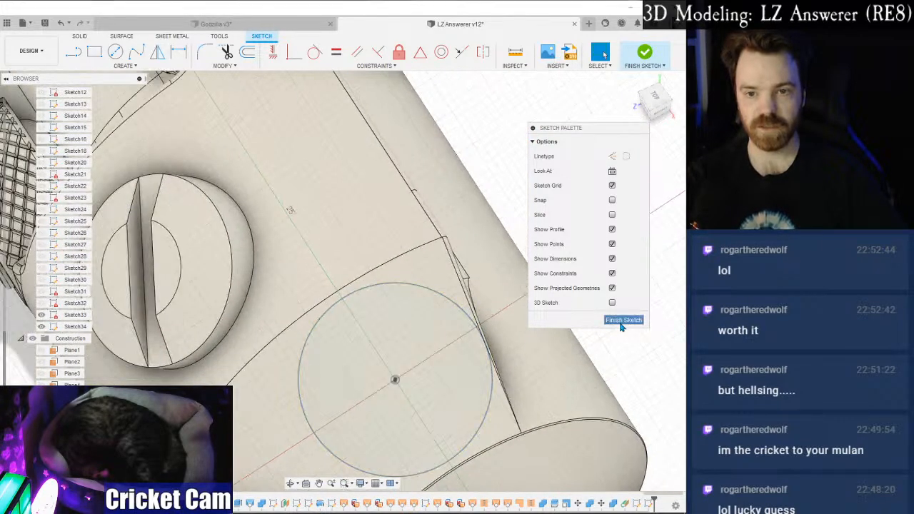
click(622, 320)
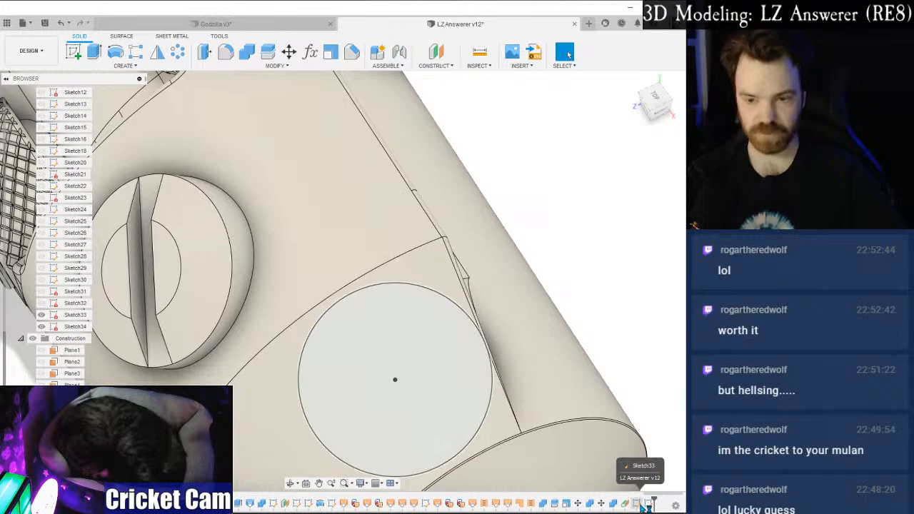
key(ctrl+z)
key(ctrl+z)
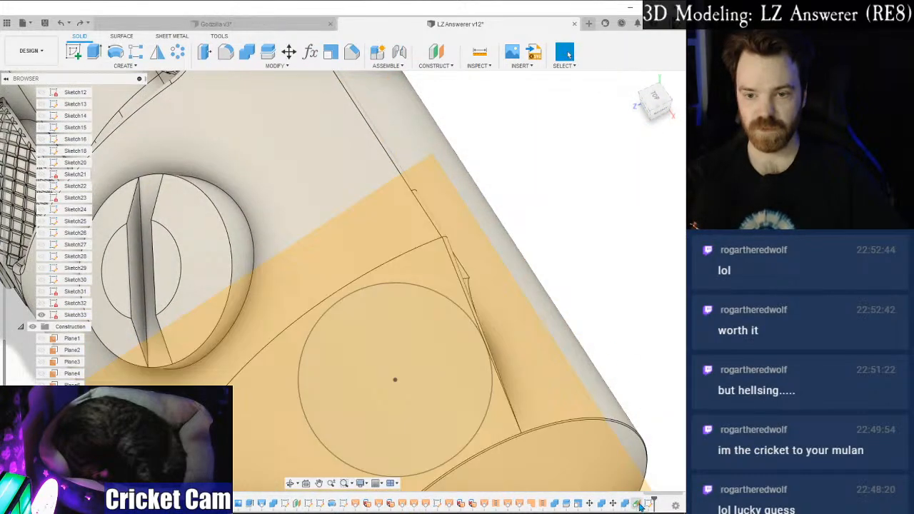
Set the tangent plane's angle to 16.5 degrees, check the circle's placement on the tapered face, and hide the plane.
right_click(636, 504)
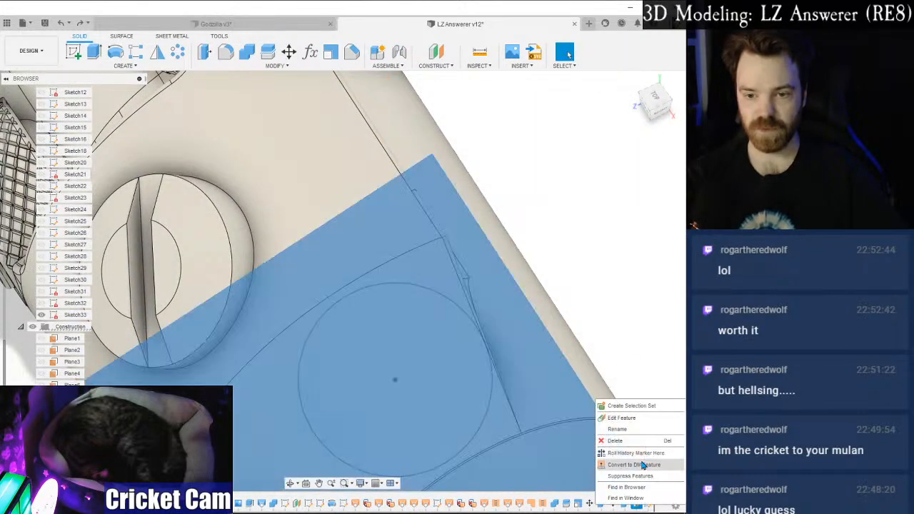
click(629, 418)
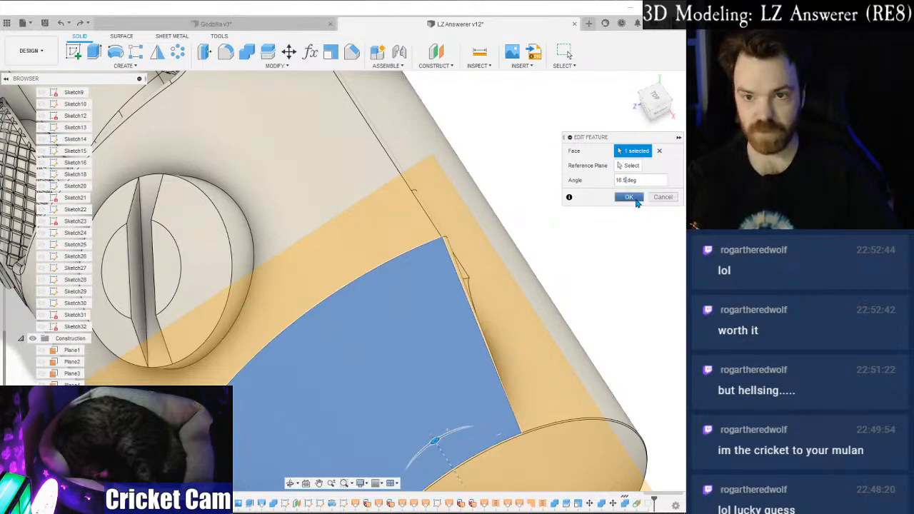
click(638, 203)
scroll(633, 259, down, 3)
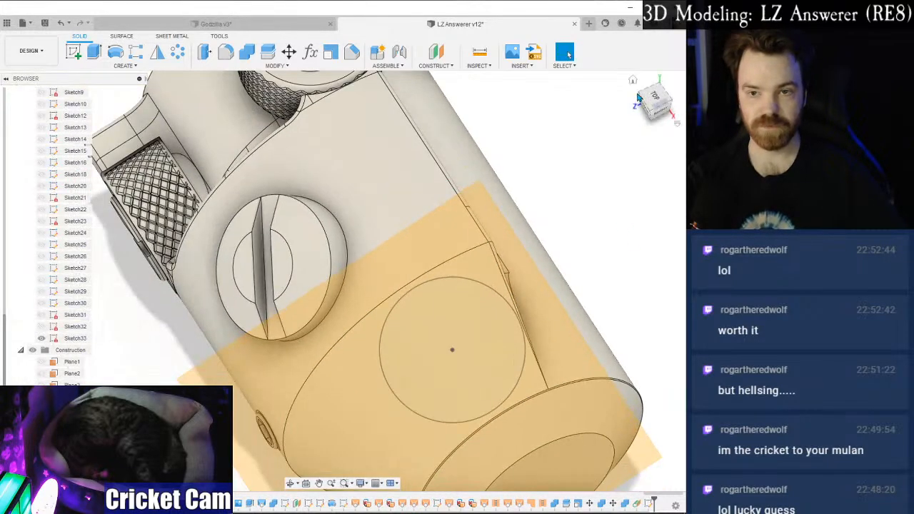
drag(654, 99, 683, 81)
scroll(43, 435, down, 1)
click(41, 444)
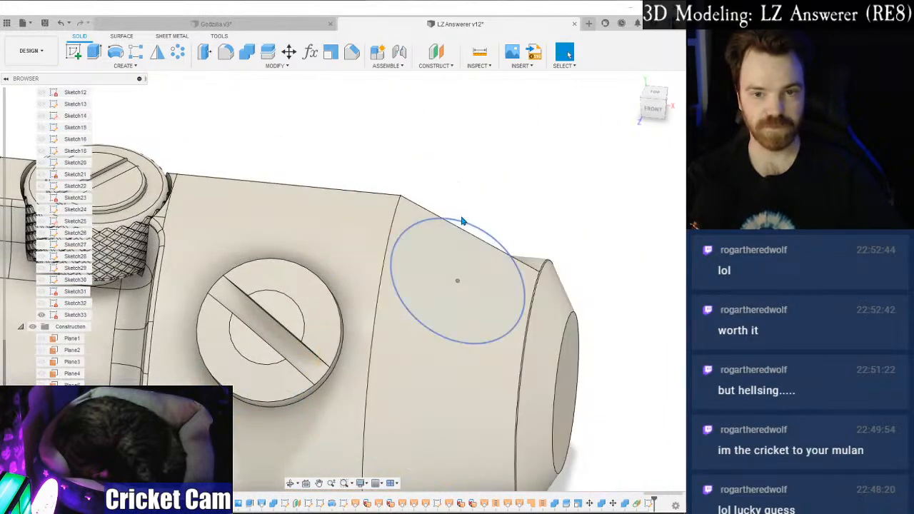
Extrude the circle on two sides as a new body, 3 mm outward and 4 mm into the cone.
click(93, 52)
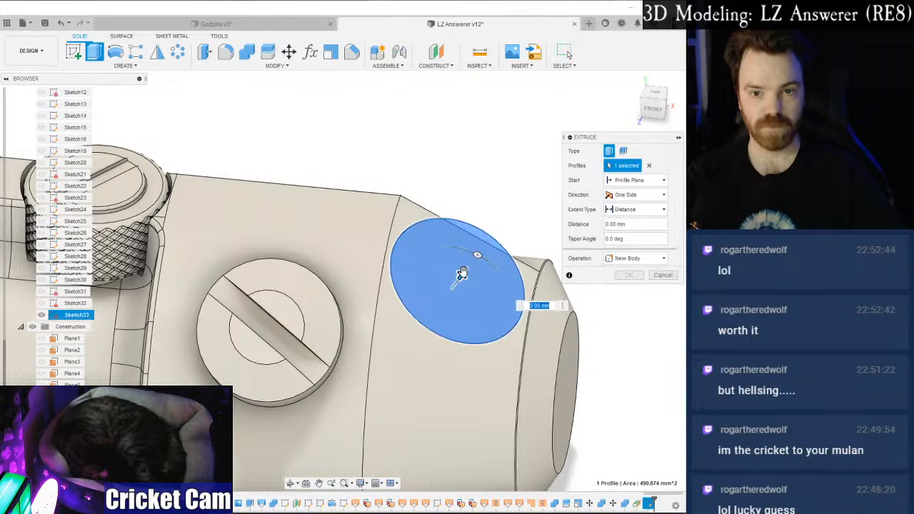
drag(463, 275, 468, 266)
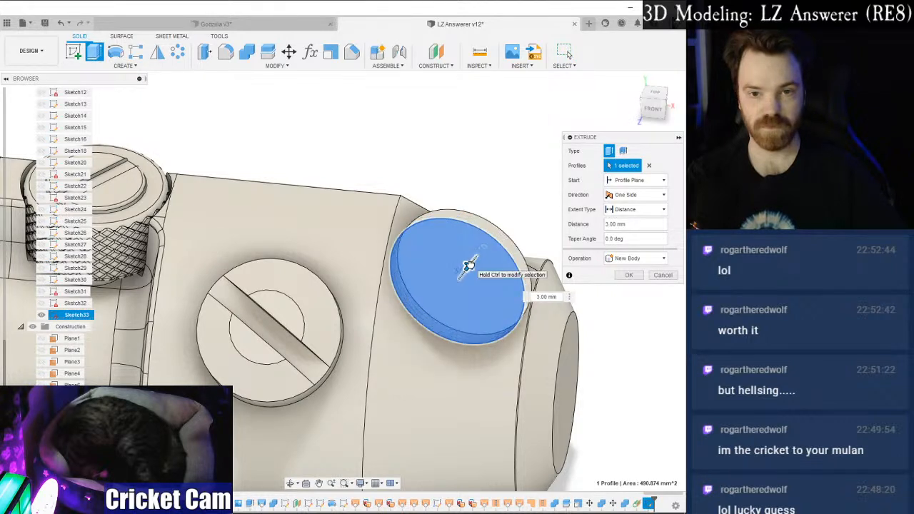
click(635, 194)
click(625, 214)
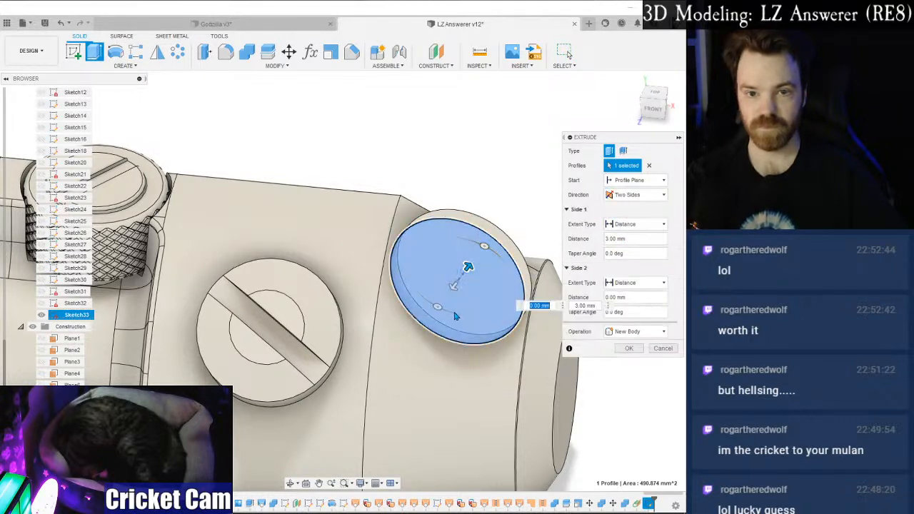
drag(453, 285, 443, 297)
click(626, 335)
click(627, 372)
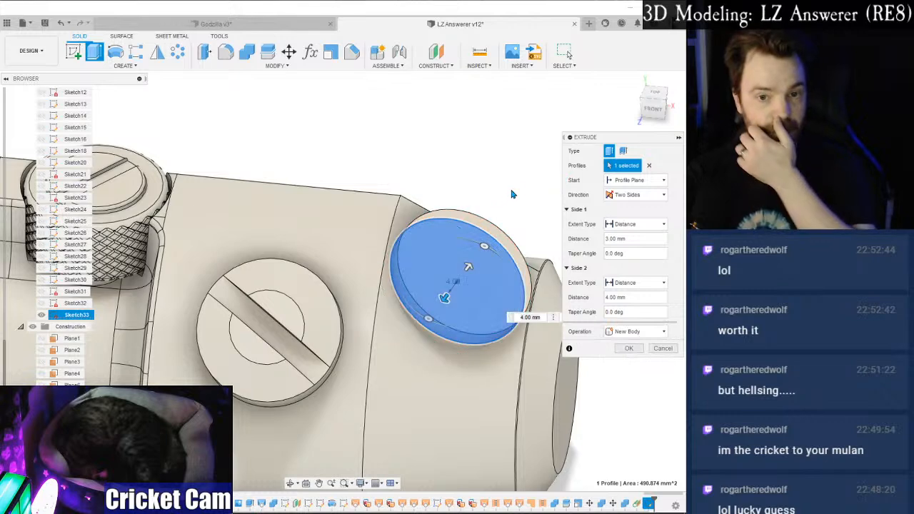
click(628, 348)
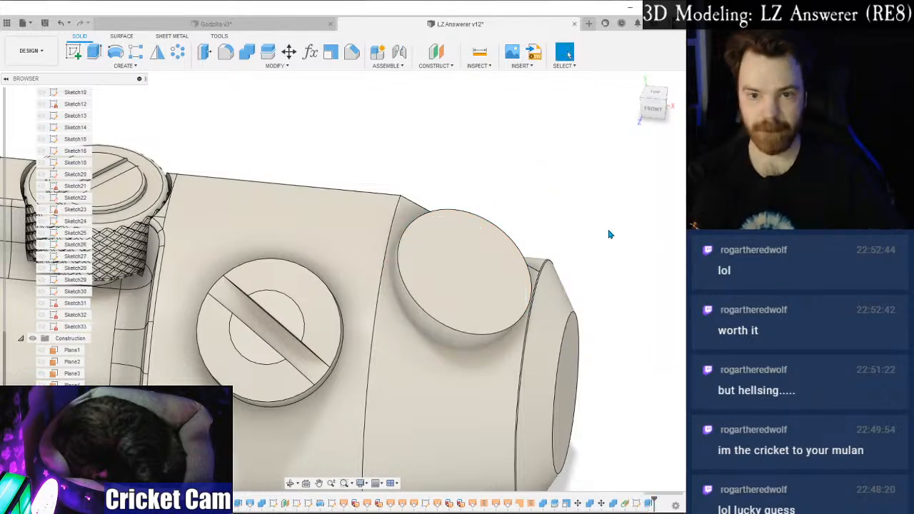
drag(631, 114, 655, 114)
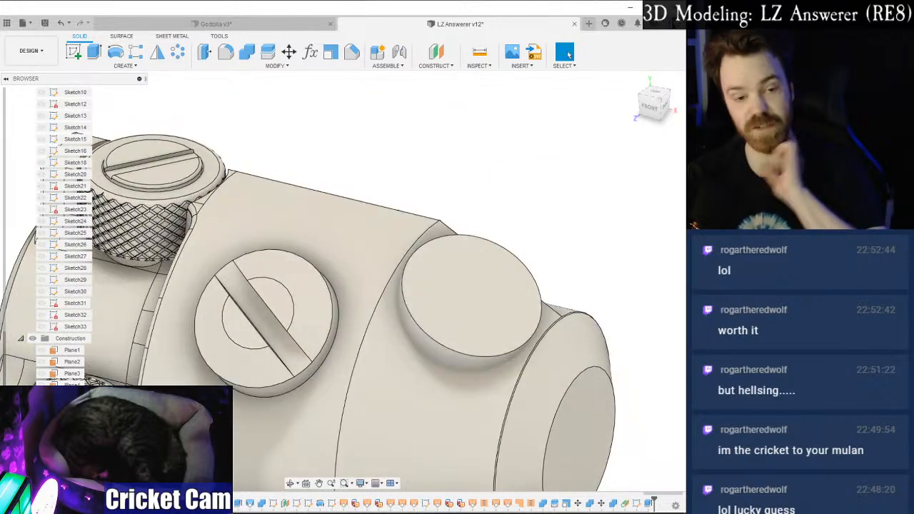
Switch to the reference image in Paint and examine the round detail at the switch's tapered end up close.
key(alt+Tab)
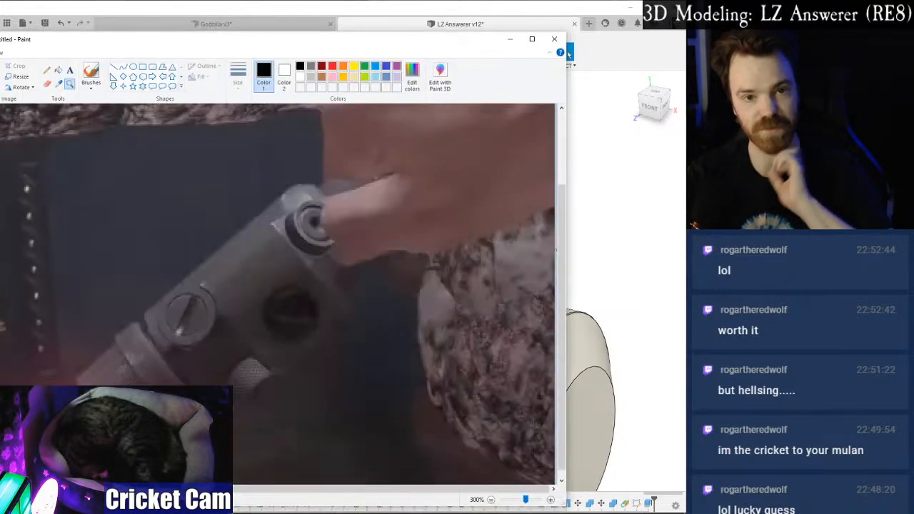
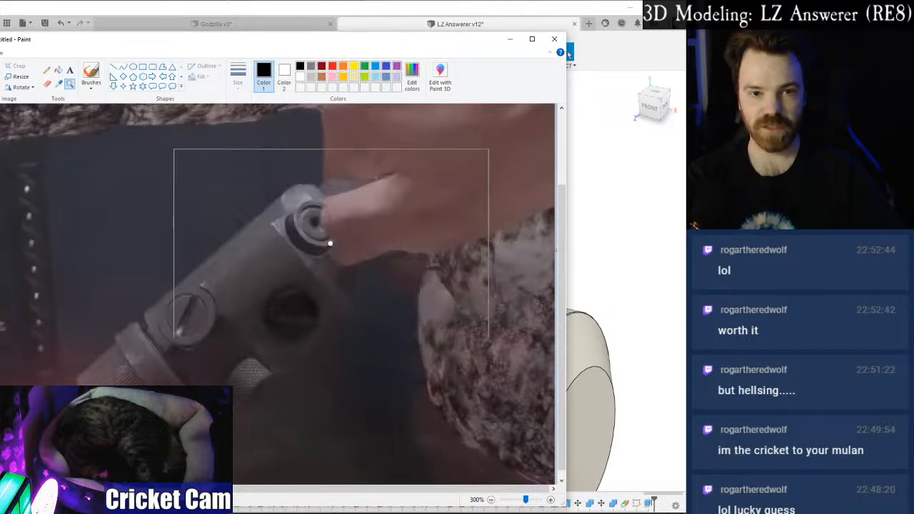
click(313, 221)
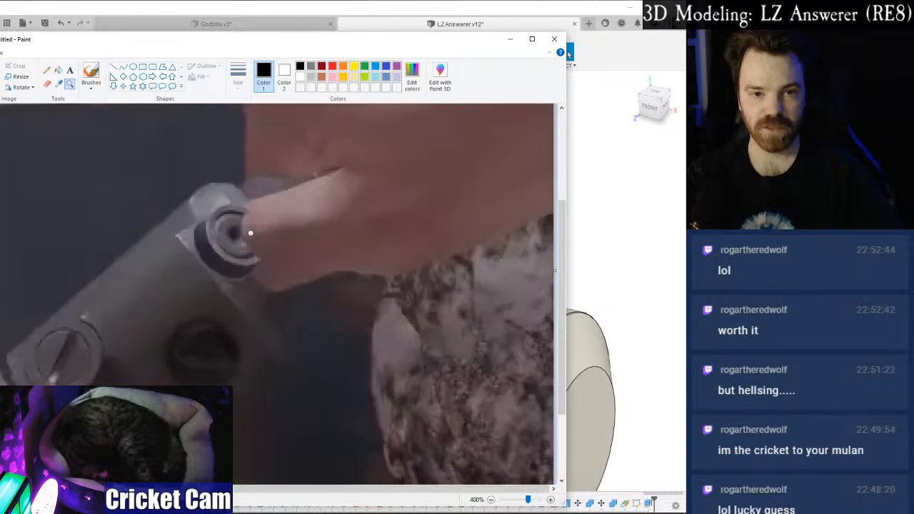
click(238, 236)
click(162, 237)
click(115, 196)
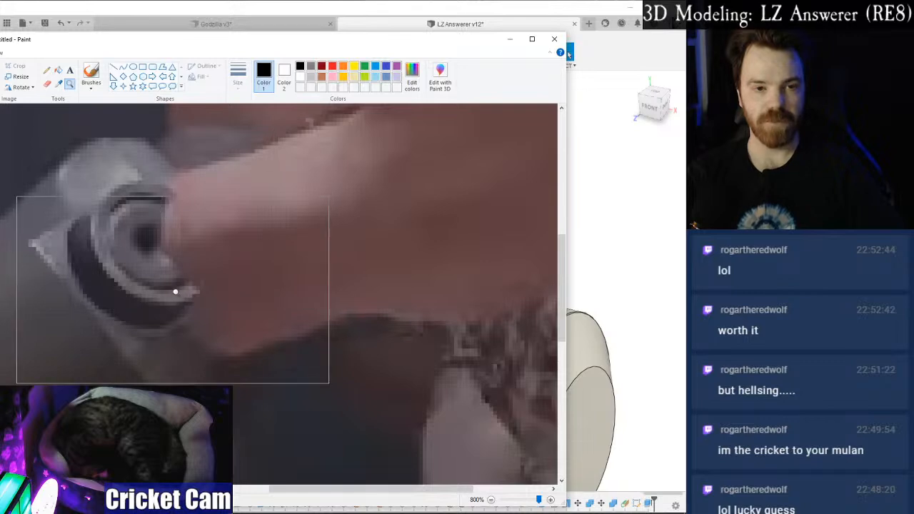
scroll(175, 291, up, 2)
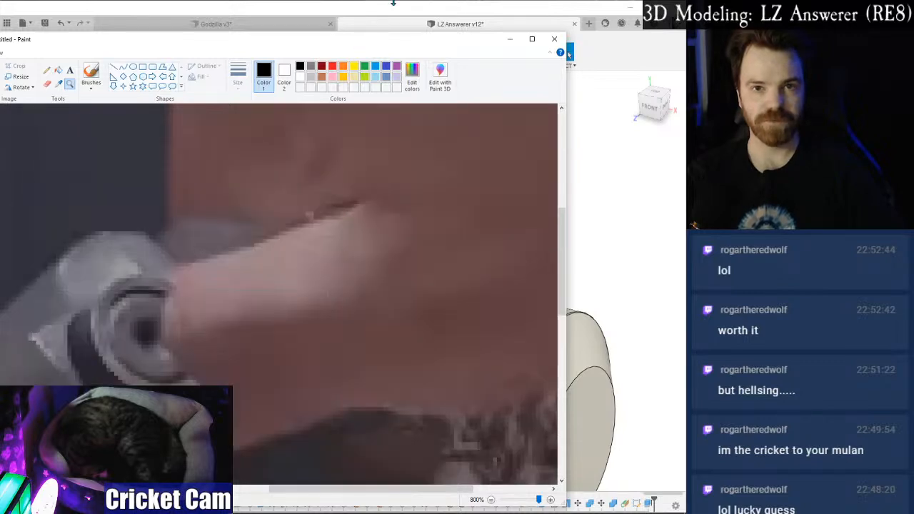
click(372, 8)
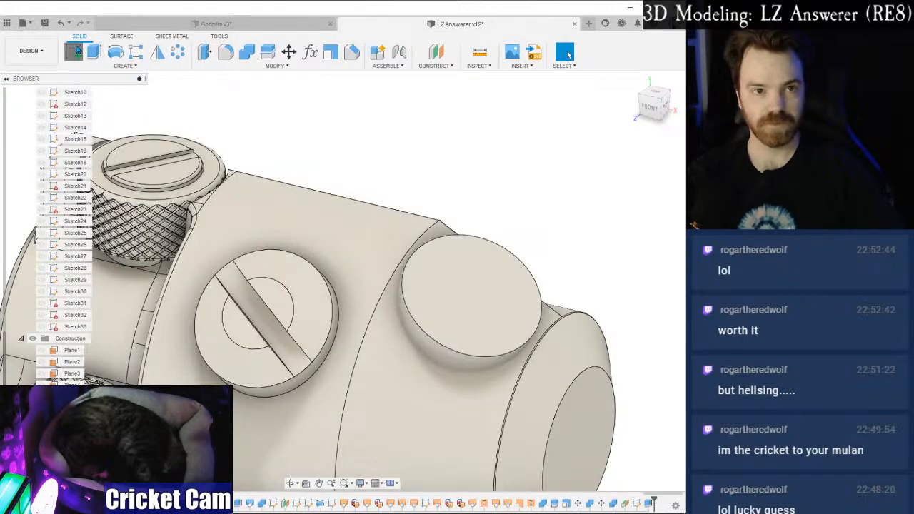
Start a sketch on the disc's outer face in Fusion and offset its circular edge 4 mm inward.
click(74, 51)
click(450, 290)
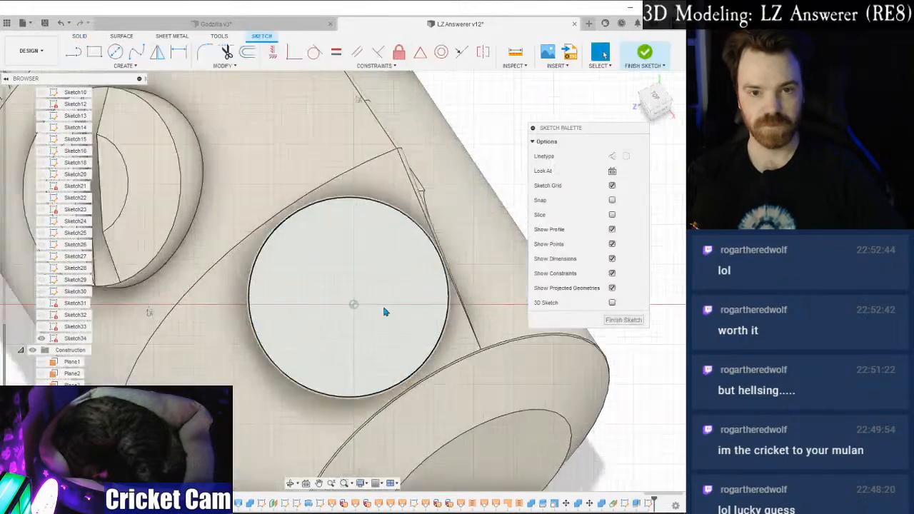
click(247, 51)
click(272, 181)
drag(262, 165, 295, 205)
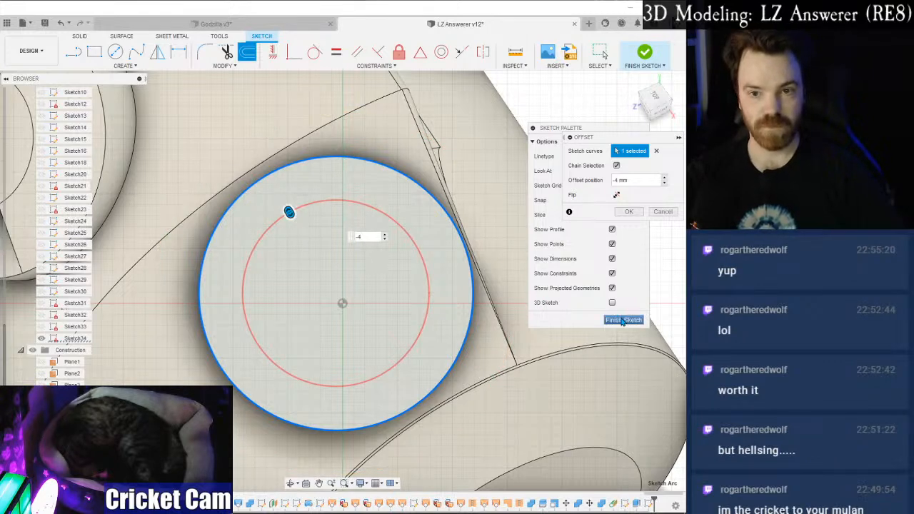
click(628, 212)
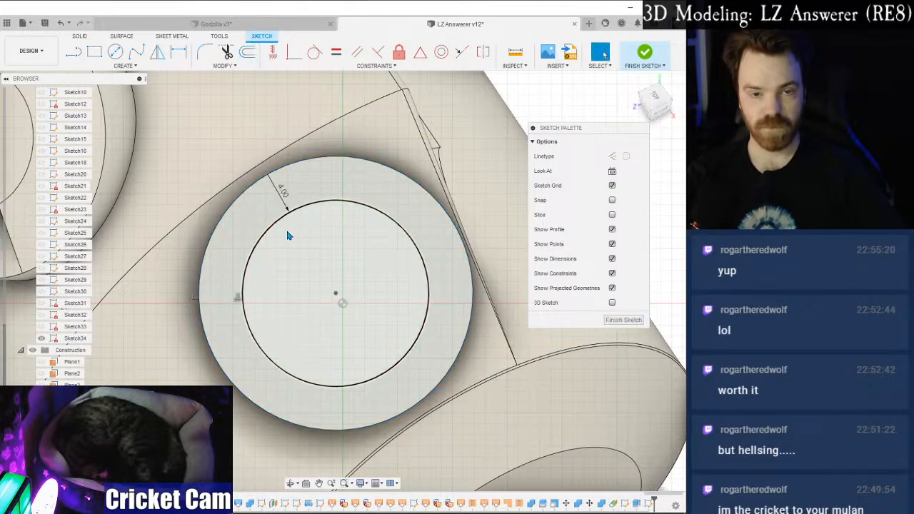
Add a concentric 16.5 mm diameter circle inside the offset circle and finish the sketch.
click(115, 51)
click(336, 295)
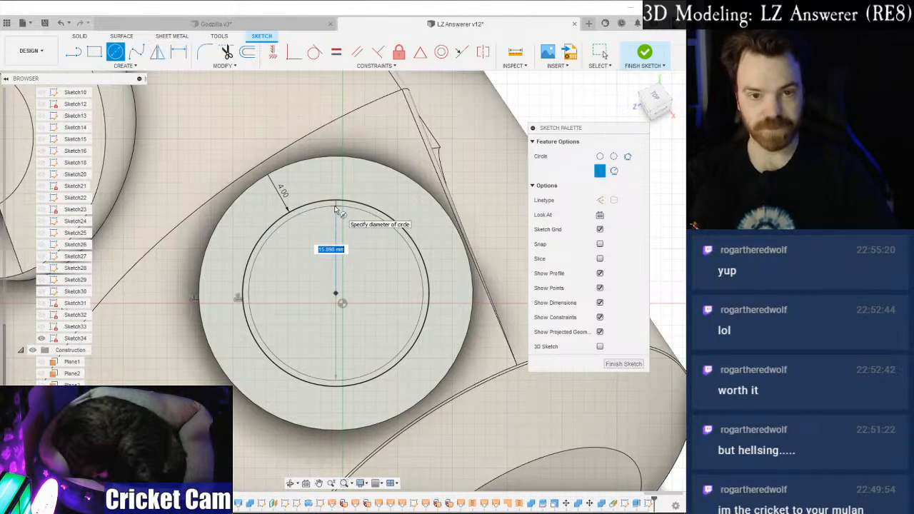
text(16)
key(Tab)
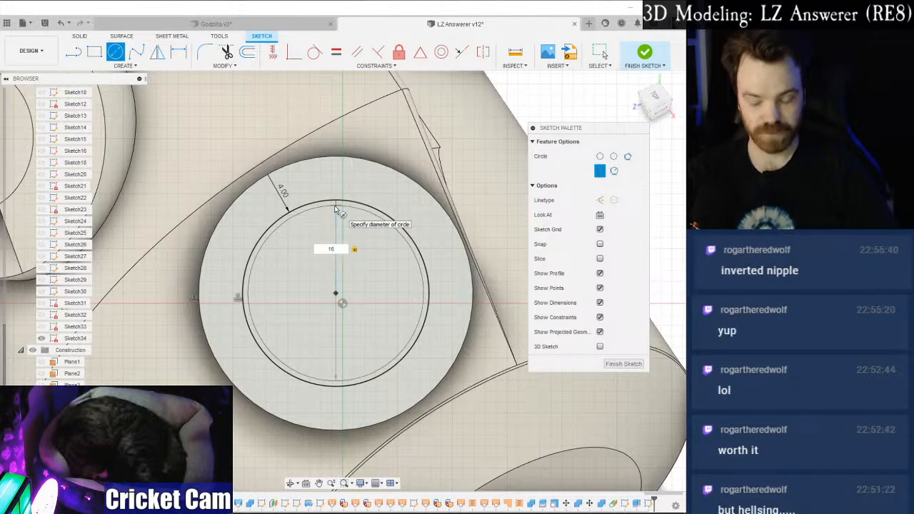
text(.5)
key(Tab)
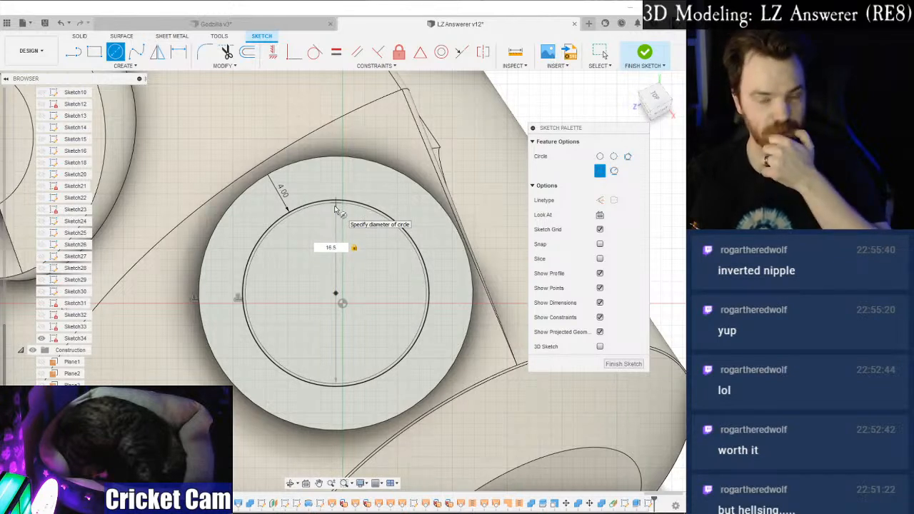
key(Return)
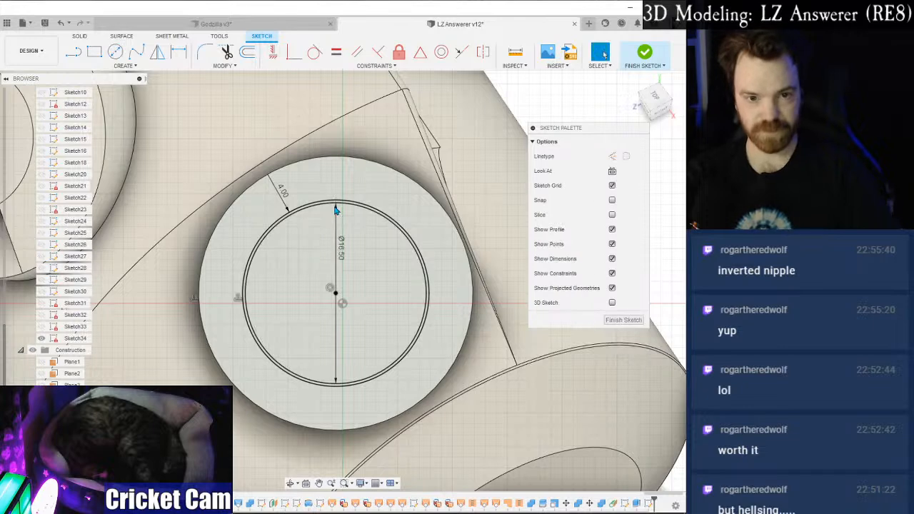
click(619, 320)
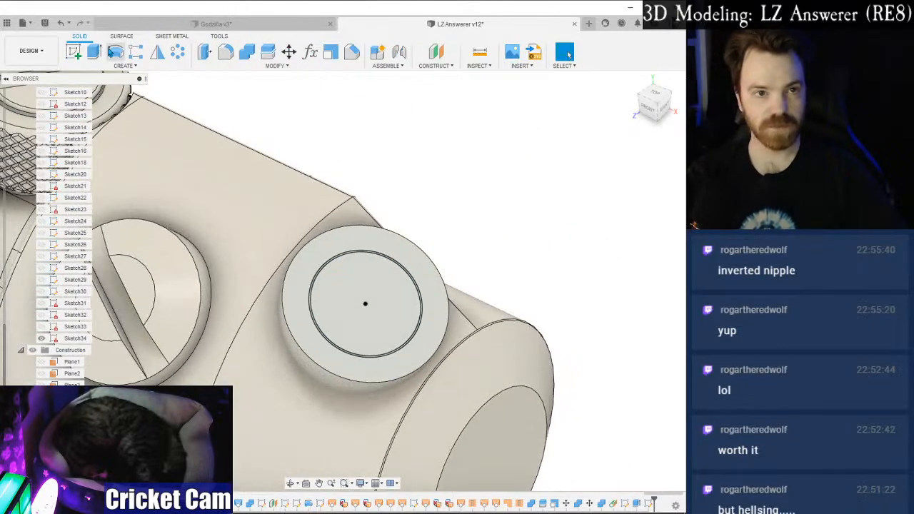
Cut the thin ring and inner circle profiles 6 mm deep into the disc, excluding the Switch (2) body from the cut.
key(e)
scroll(343, 277, up, 3)
click(355, 291)
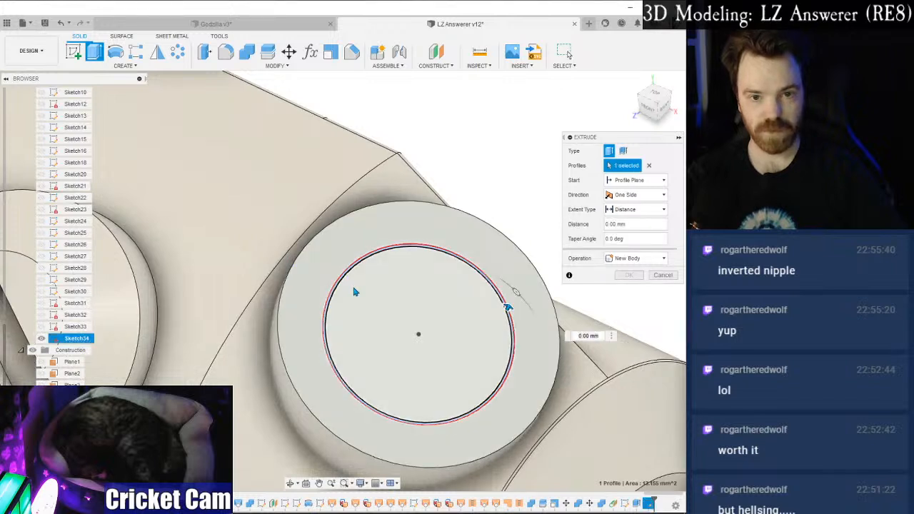
click(420, 327)
drag(405, 367, 405, 367)
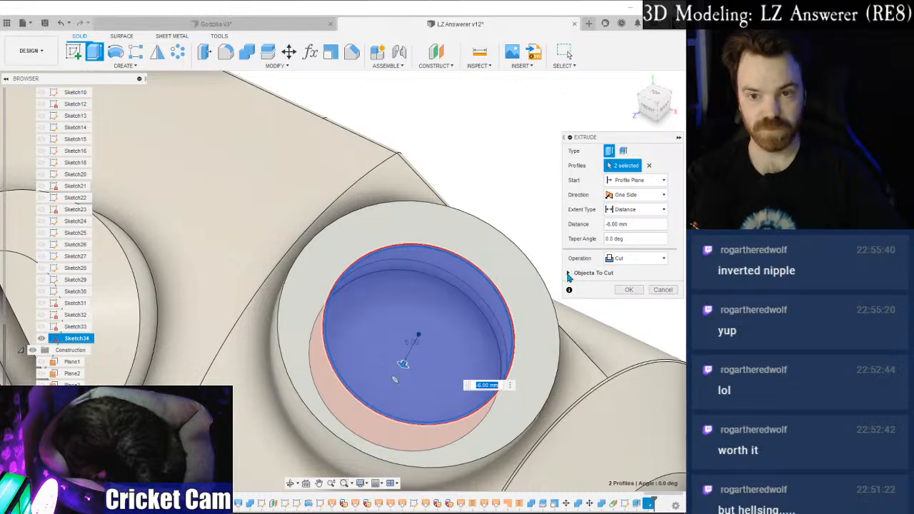
click(570, 274)
click(573, 290)
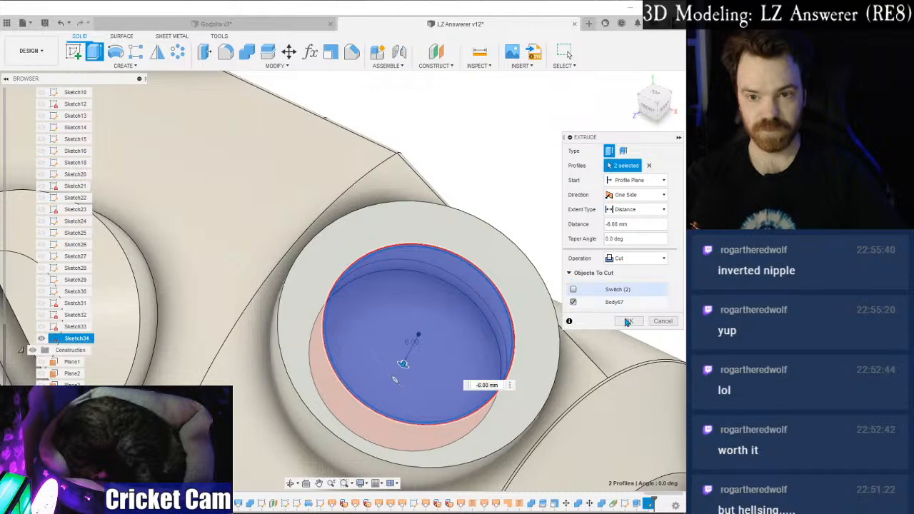
click(628, 321)
scroll(596, 251, down, 3)
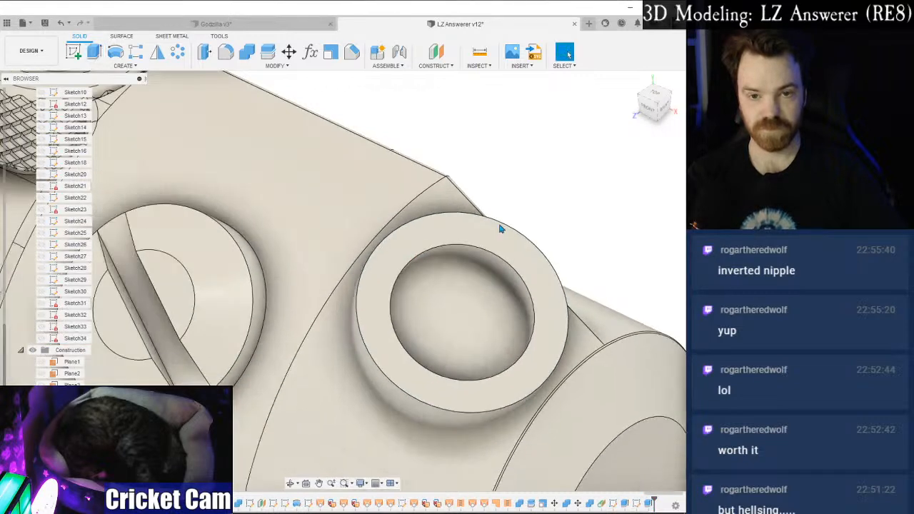
Extrude the inner circle profile 5 mm into the recessed disc as a new body, forming a separate inner plug.
scroll(31, 329, down, 1)
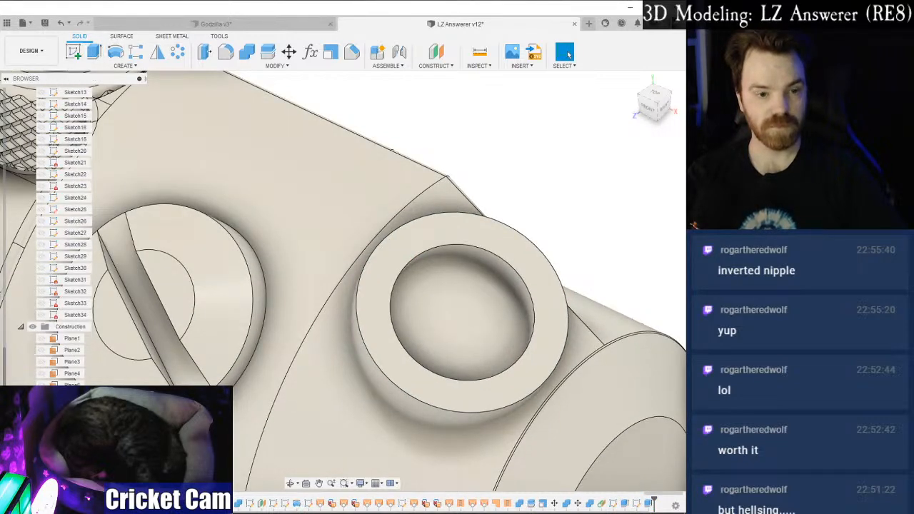
scroll(32, 329, up, 5)
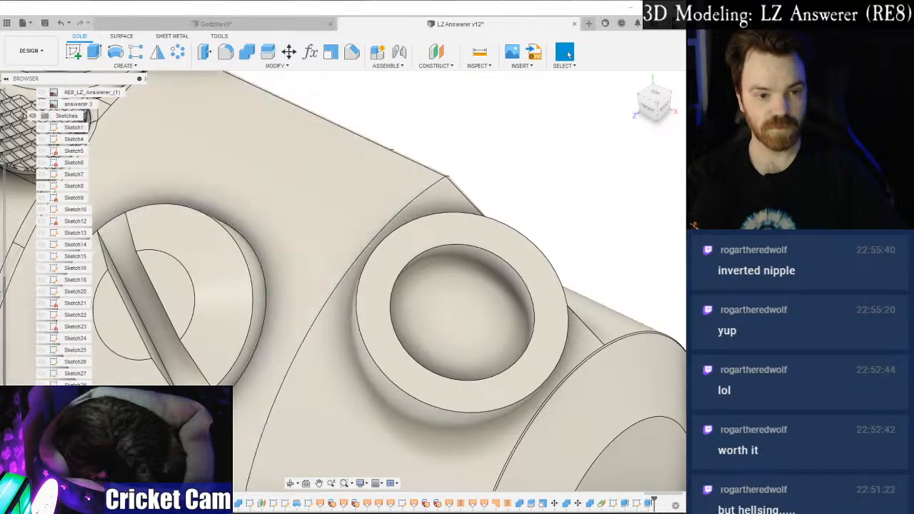
key(e)
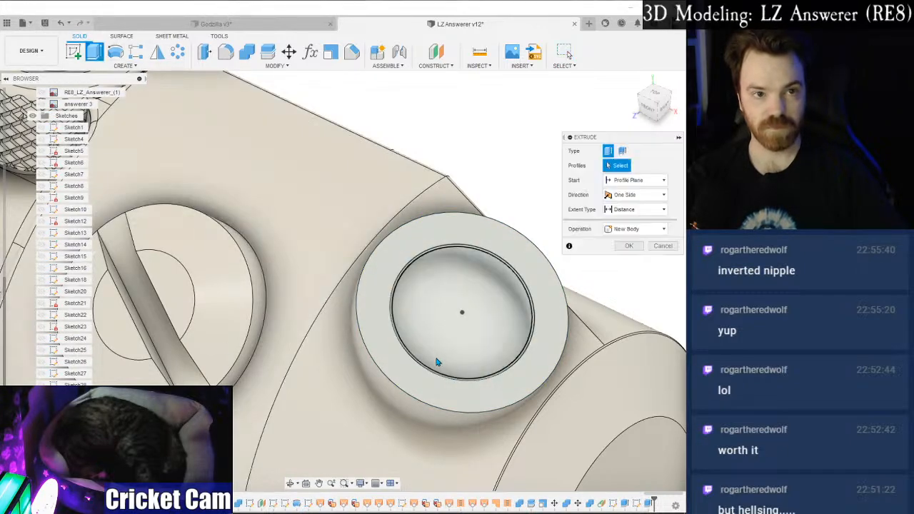
click(443, 319)
scroll(473, 309, up, 2)
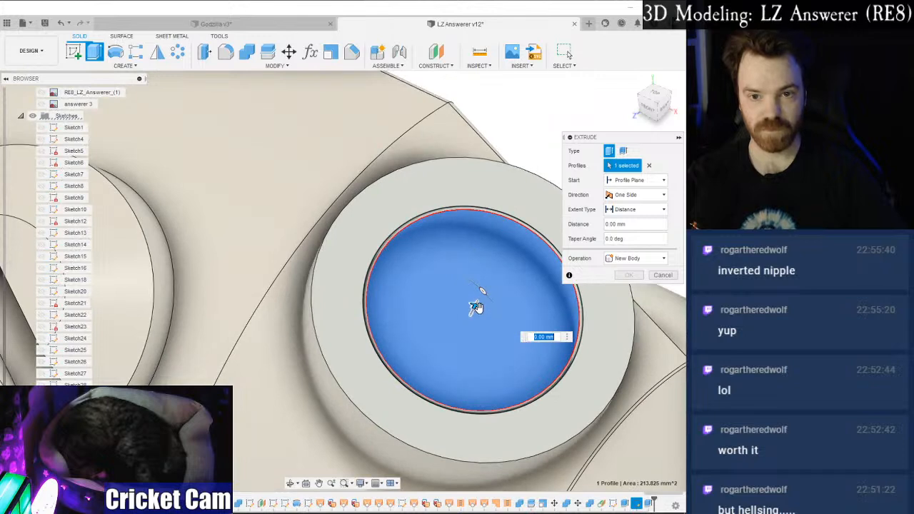
drag(477, 308, 460, 330)
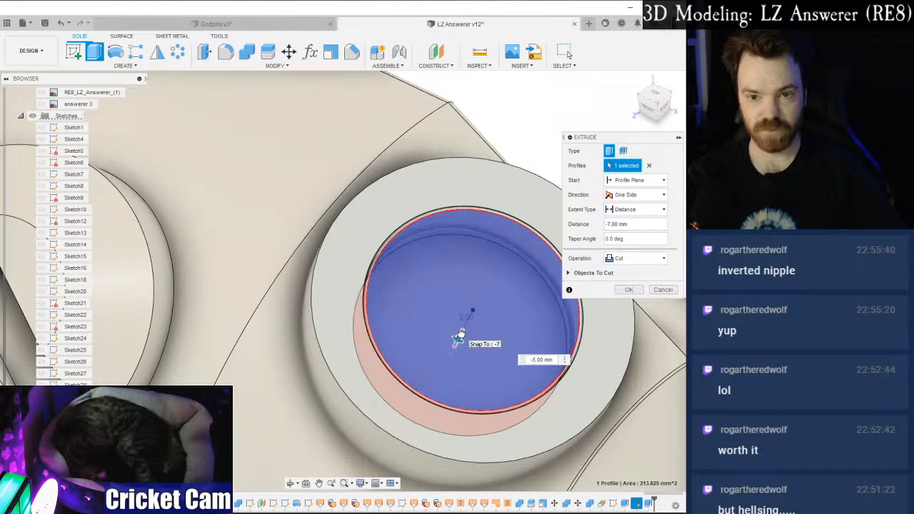
click(636, 258)
click(618, 305)
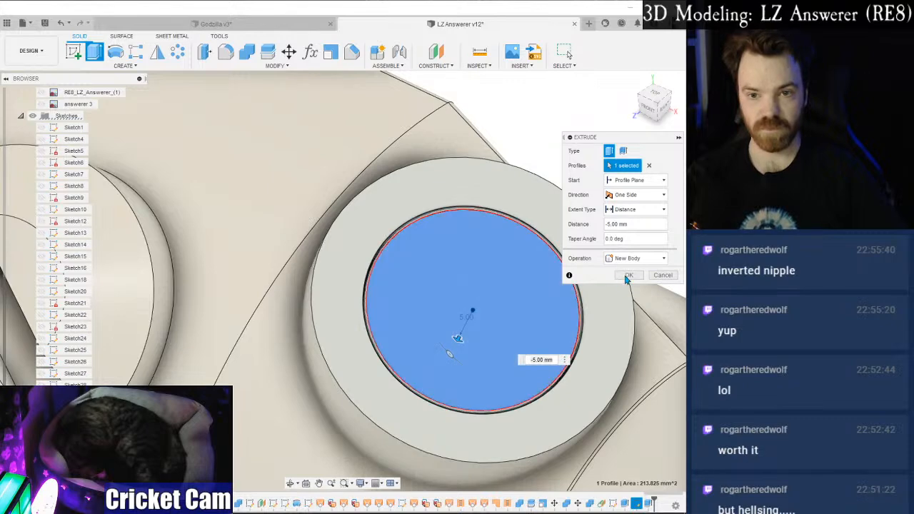
click(629, 289)
scroll(676, 234, down, 5)
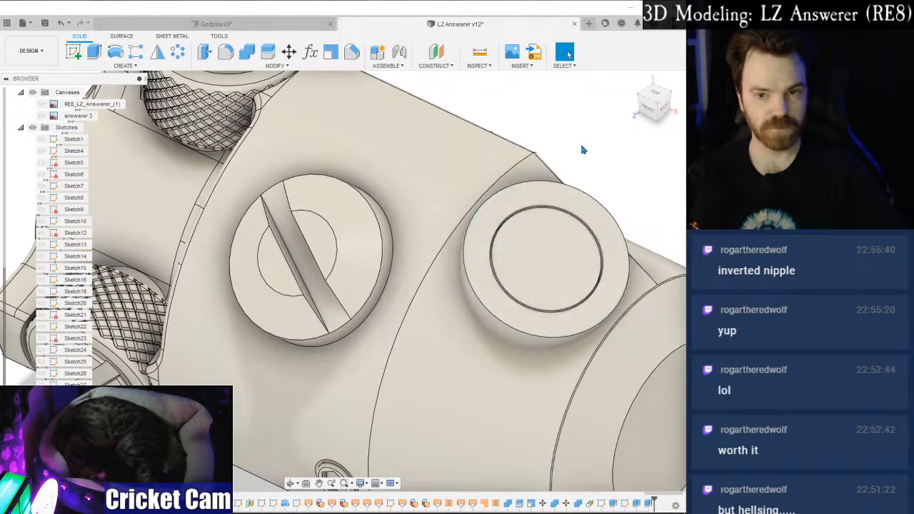
Check the round detail in the Paint reference, return to Fusion and fillet the inner plug's circular outer edge with a 1 mm radius.
scroll(468, 165, up, 4)
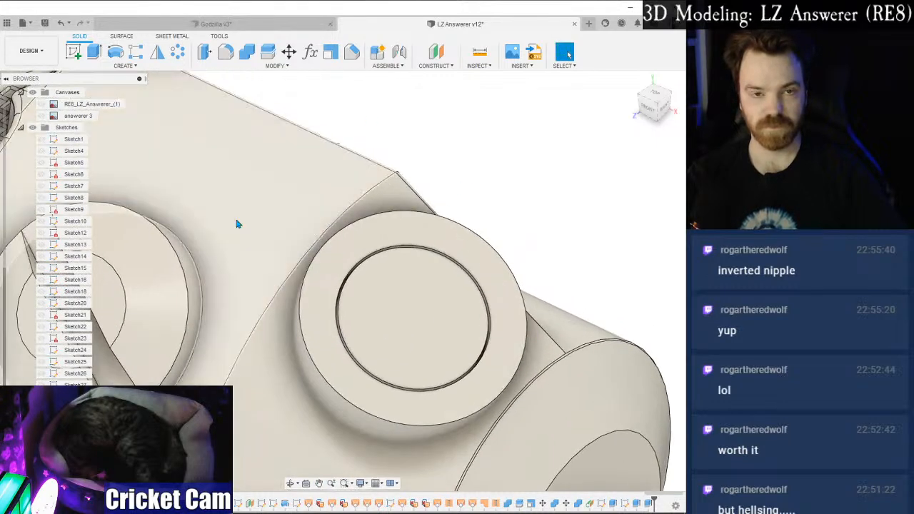
key(alt+Tab)
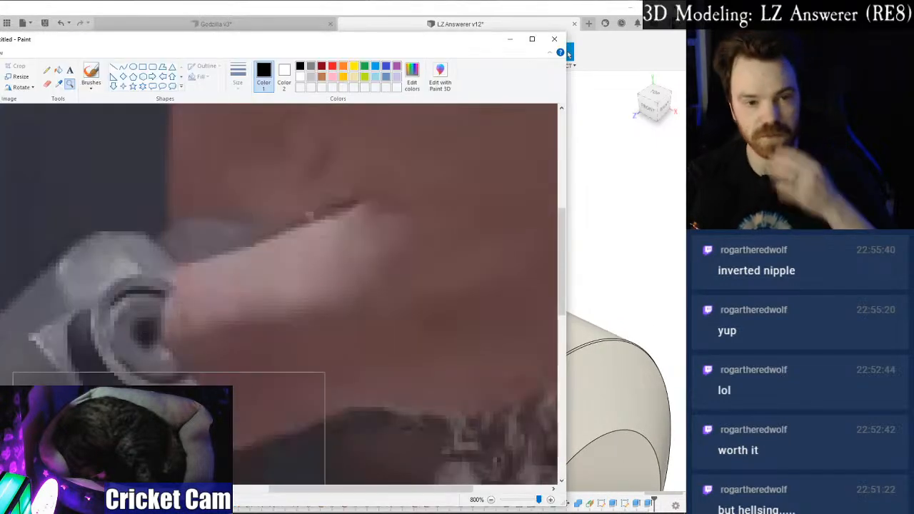
click(567, 51)
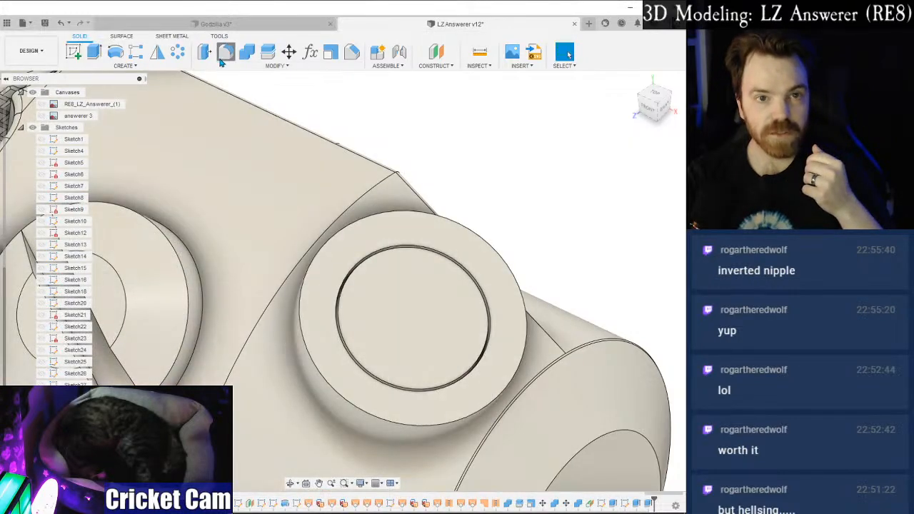
click(224, 54)
click(365, 255)
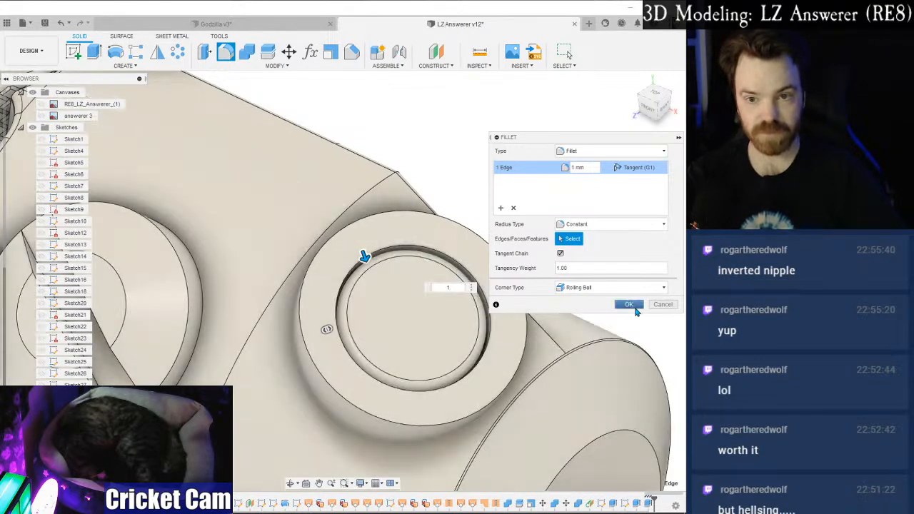
click(629, 304)
Fillet the disc's outer circular edge and the rim of its central recess with a 0.5 mm radius.
click(226, 51)
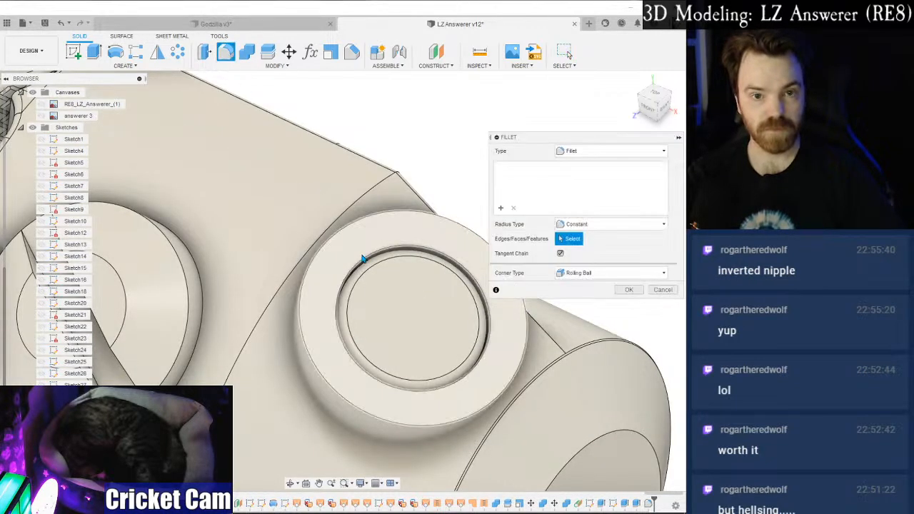
click(363, 224)
click(379, 254)
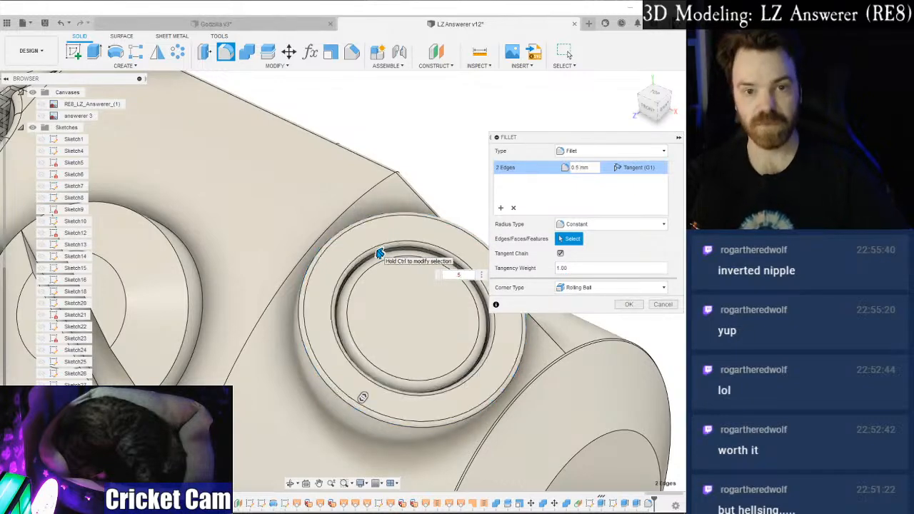
click(631, 305)
Show the disc's ring sketch again so its centre point can be used.
mouse_move(653, 104)
mouse_down()
mouse_move(642, 106)
mouse_move(635, 77)
mouse_move(626, 101)
mouse_move(653, 105)
mouse_up()
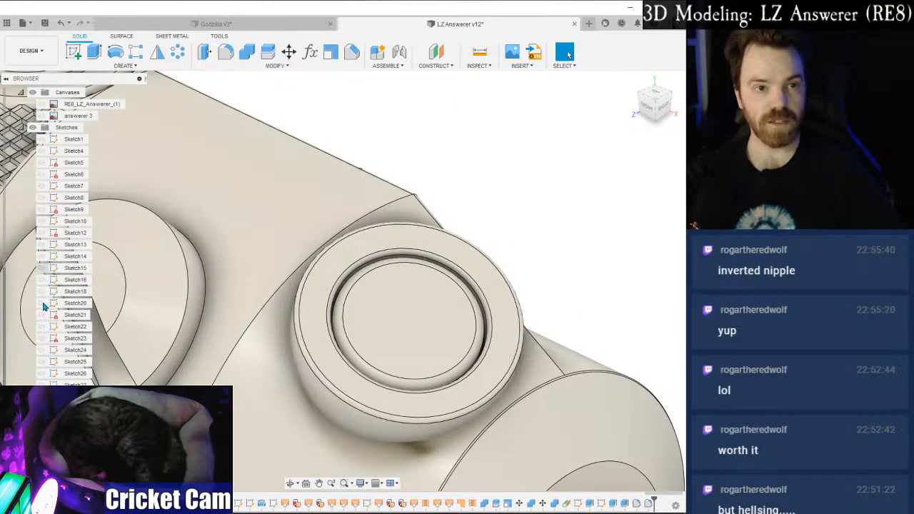
scroll(44, 433, down, 1)
click(42, 440)
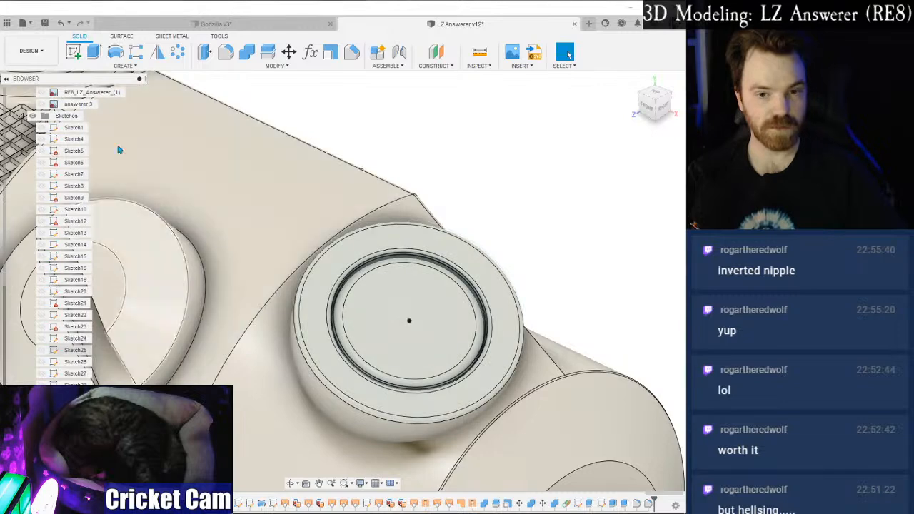
click(125, 65)
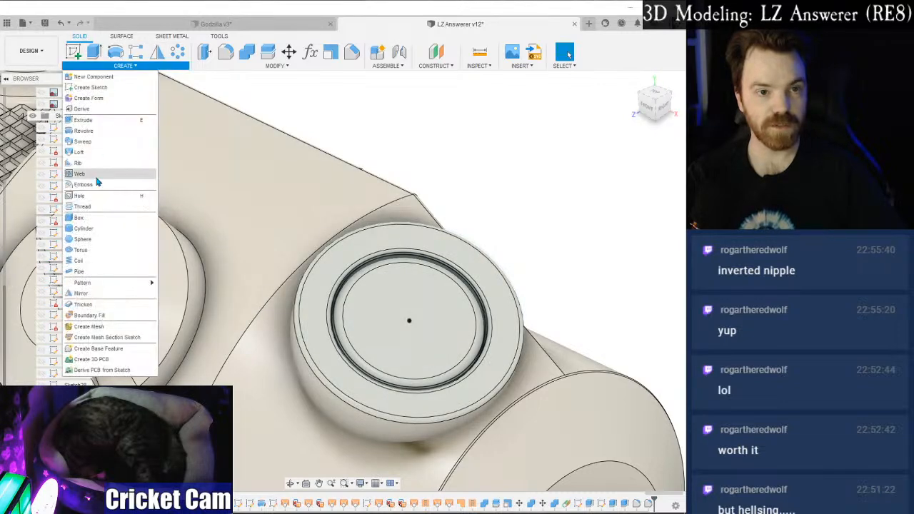
click(82, 217)
click(417, 326)
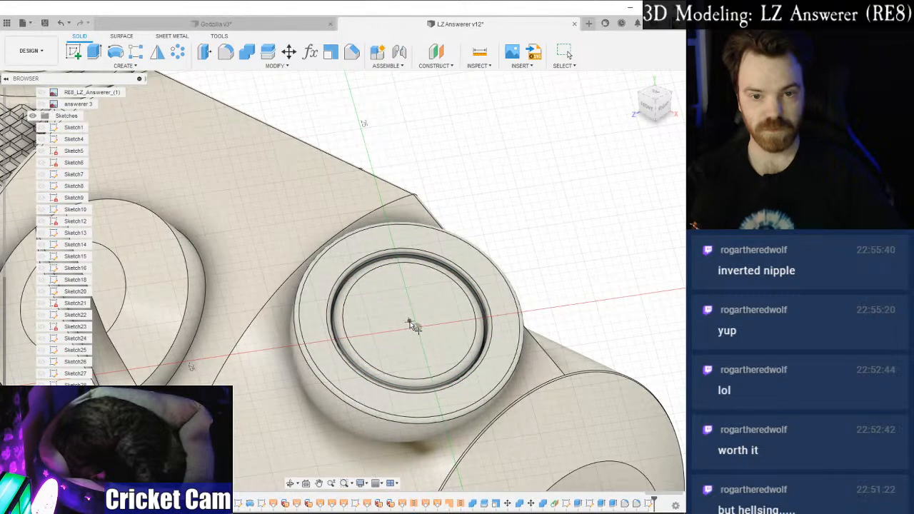
drag(655, 103, 667, 106)
scroll(443, 280, up, 6)
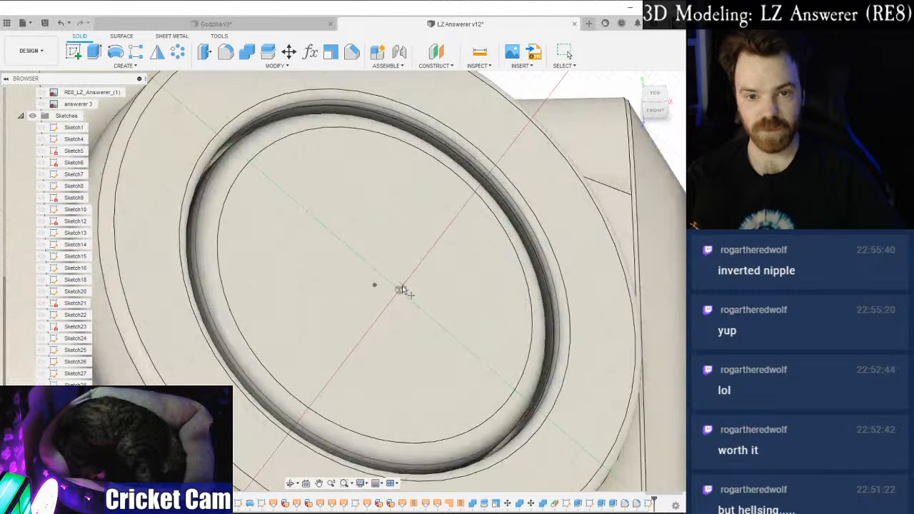
scroll(373, 286, down, 5)
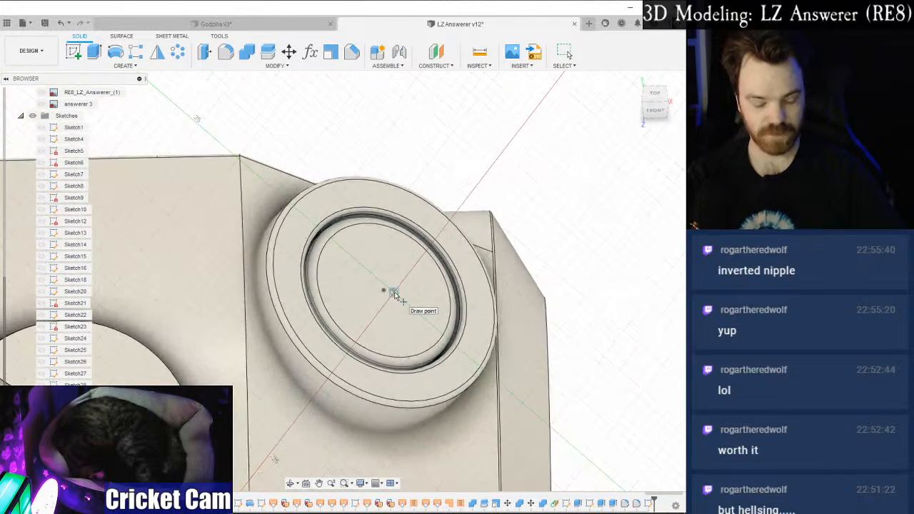
key(Escape)
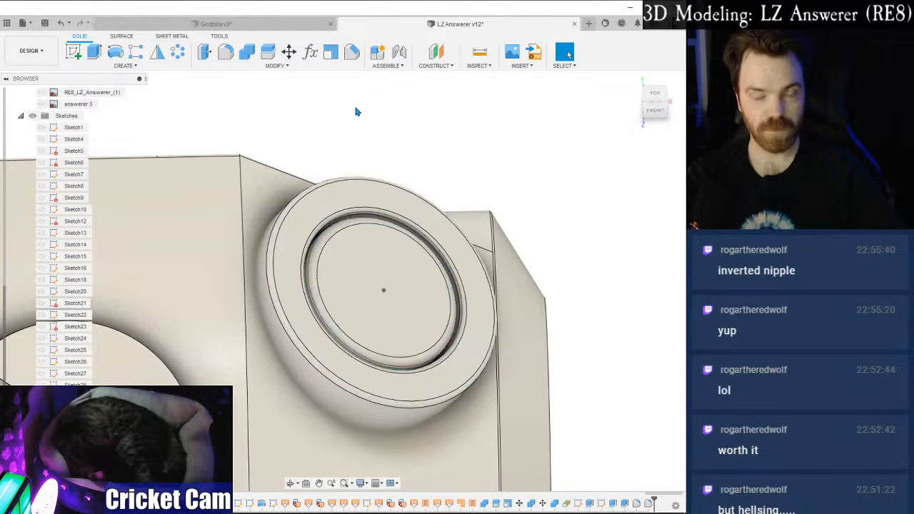
Create a sketch on the inner plug's outer face containing its projected edge and centre point, and finish it.
click(72, 48)
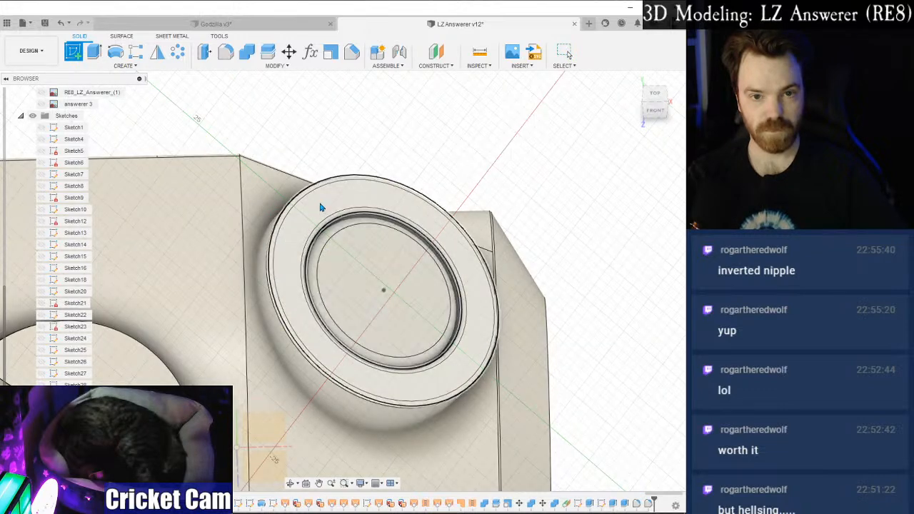
click(341, 303)
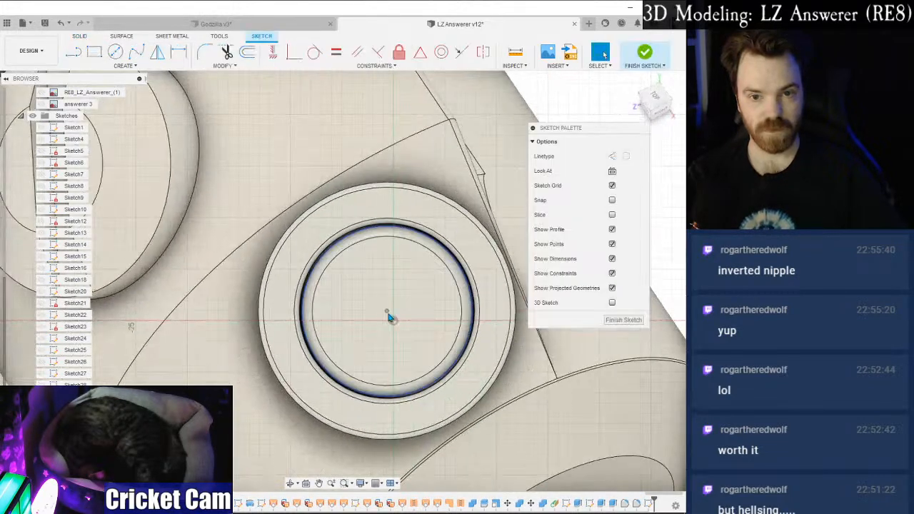
click(623, 320)
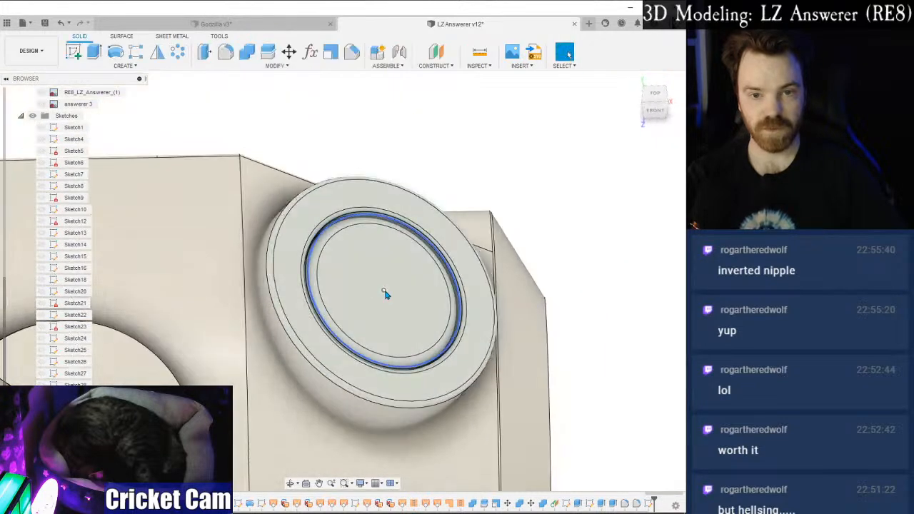
Create a sphere on the plug's face centred on the sketch point, as a cut with a 7 mm diameter.
click(118, 66)
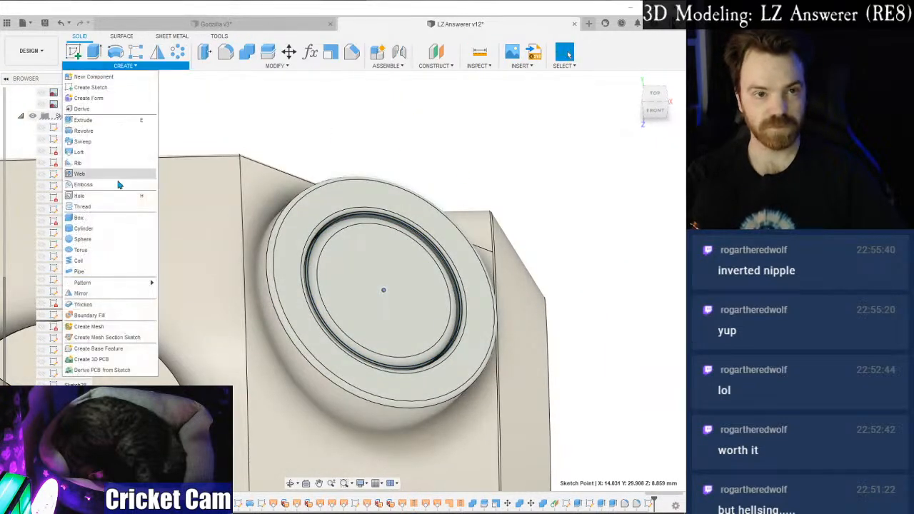
click(119, 245)
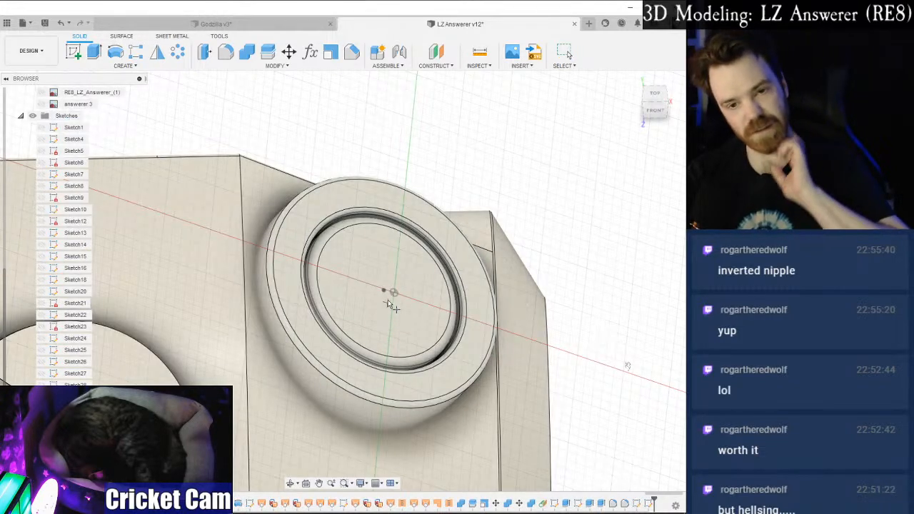
scroll(386, 300, up, 2)
scroll(388, 296, up, 5)
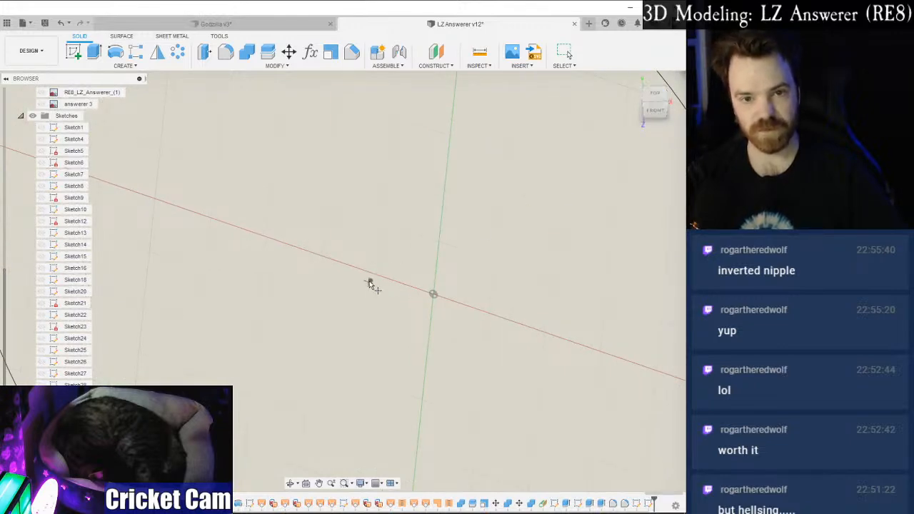
click(370, 282)
scroll(396, 307, down, 6)
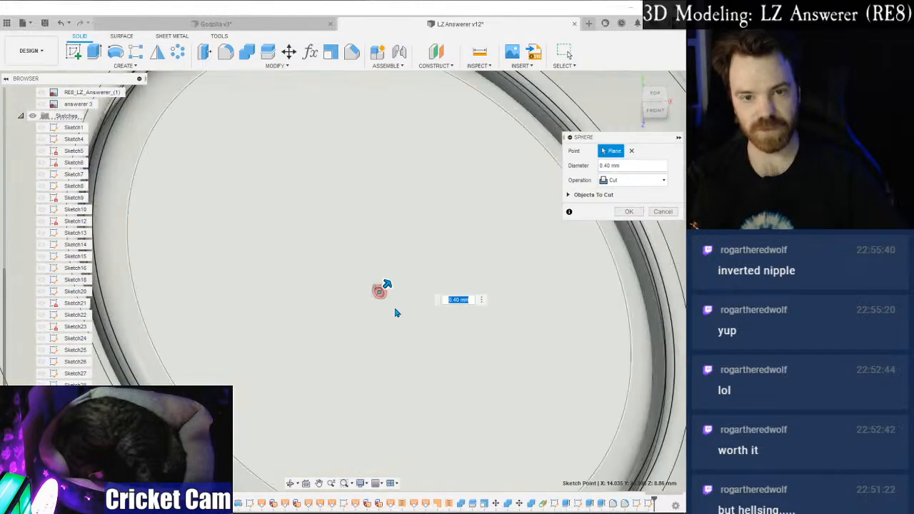
drag(399, 300, 426, 281)
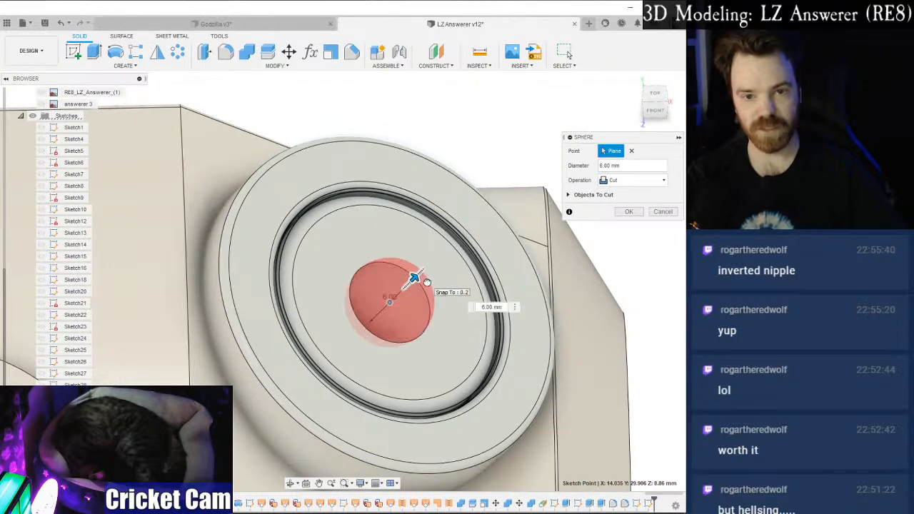
Compare the spherical cut with the reference photo in Paint, set the sphere's diameter to 8 mm and complete the cut.
key(alt+Tab)
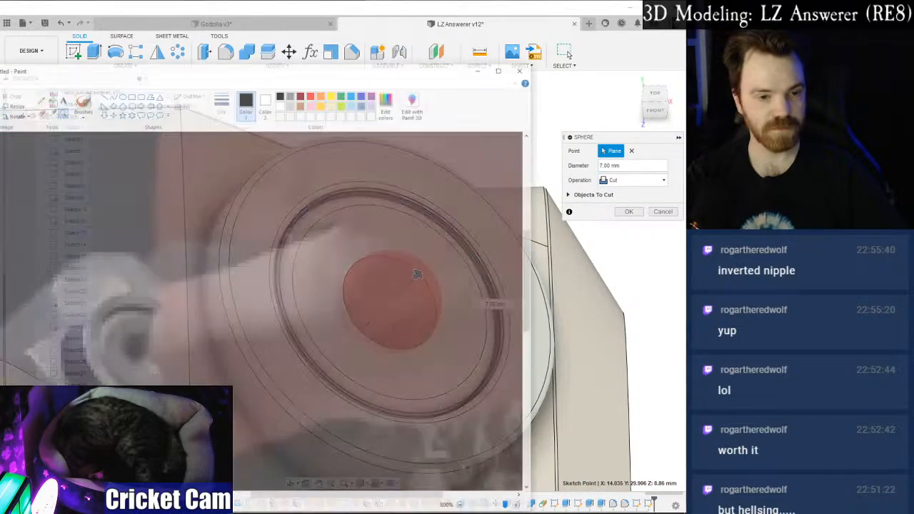
key(alt+Tab)
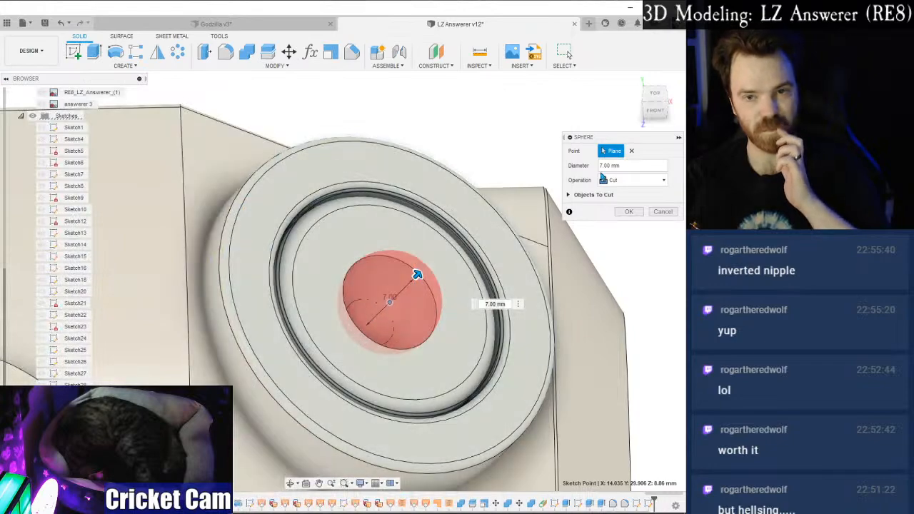
mouse_move(657, 99)
mouse_down()
mouse_move(645, 93)
mouse_move(660, 95)
mouse_up()
drag(415, 296, 447, 291)
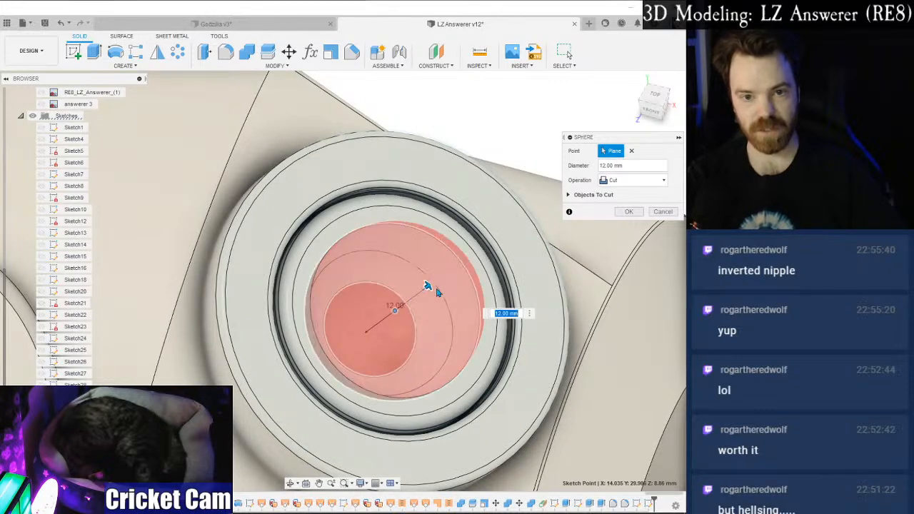
drag(415, 293, 452, 358)
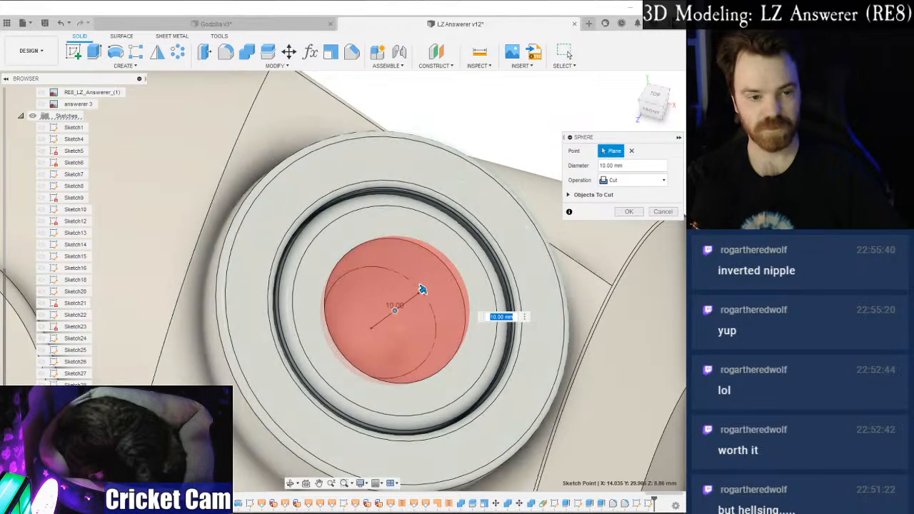
key(alt+Tab)
key(alt+Tab)
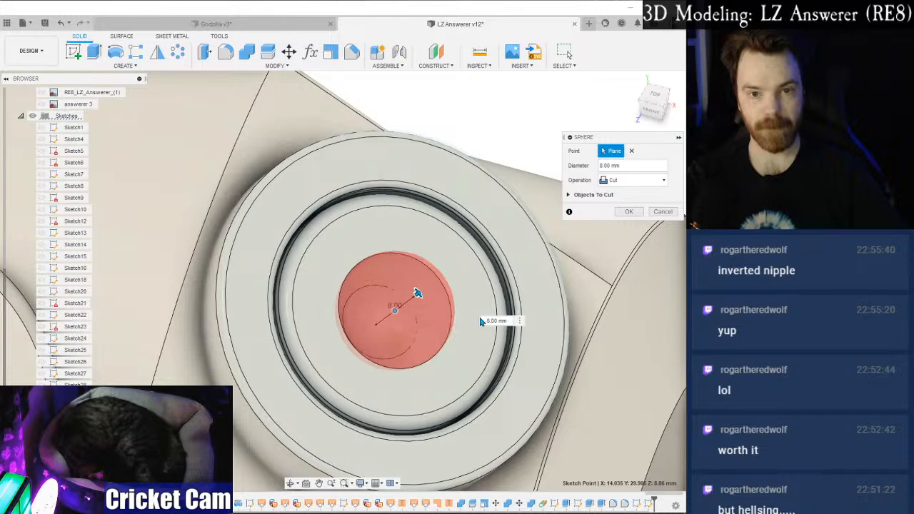
key(alt+Tab)
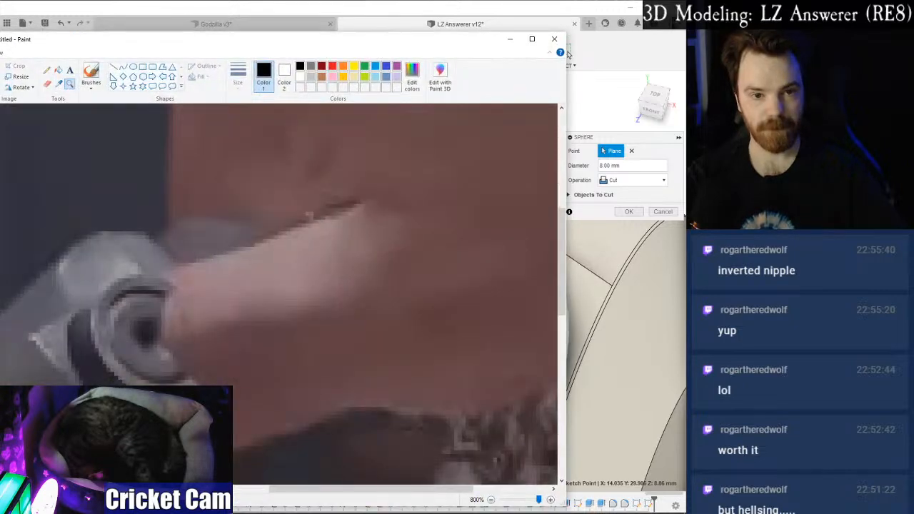
key(alt+Tab)
scroll(441, 231, down, 2)
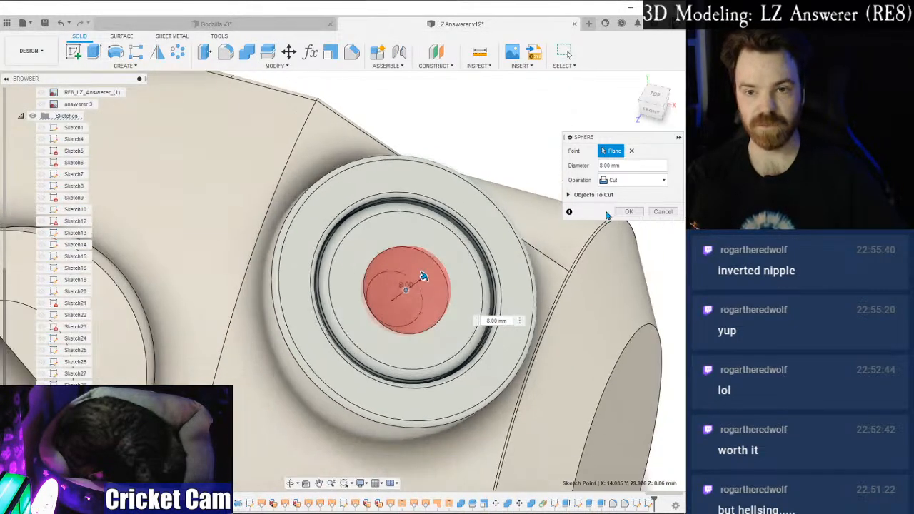
click(628, 213)
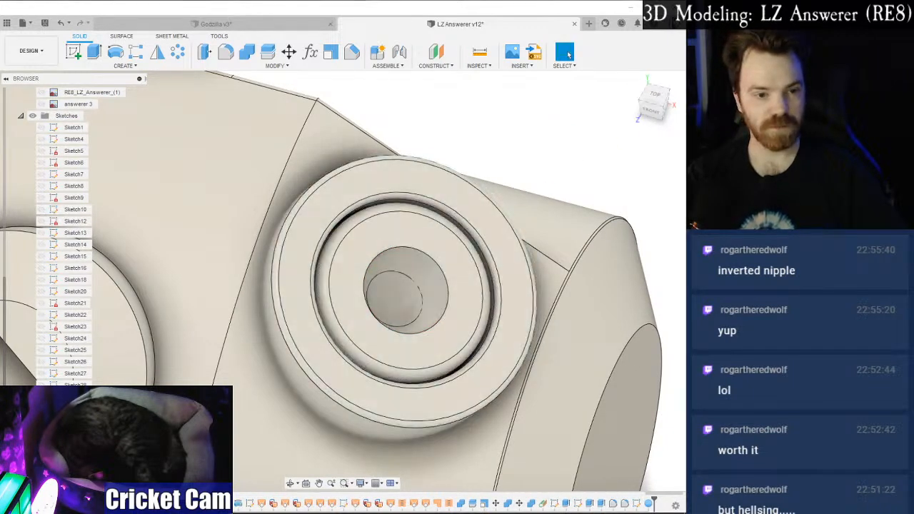
Examine the spherical dimple in the inner plug from several angles to judge its depth and shape.
scroll(497, 245, down, 1)
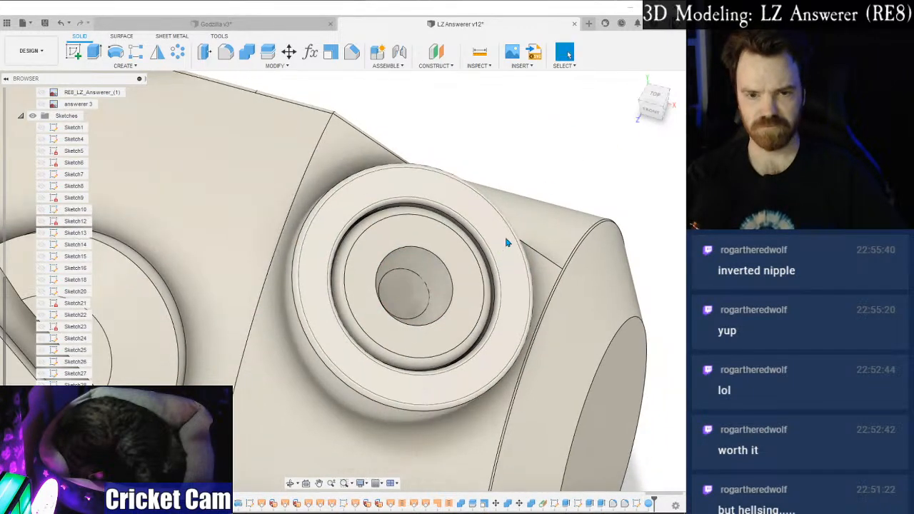
click(650, 109)
drag(651, 109, 629, 114)
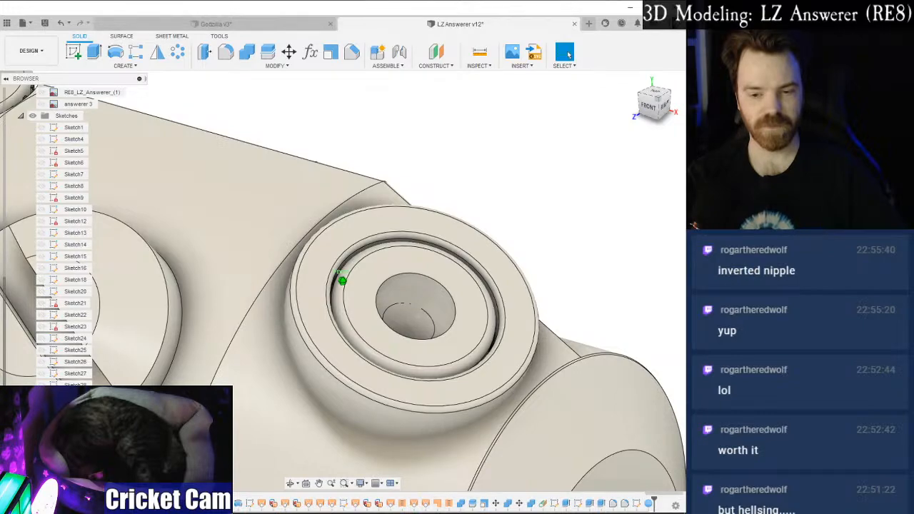
mouse_move(628, 115)
mouse_down()
mouse_move(590, 139)
mouse_move(589, 93)
mouse_move(593, 135)
mouse_move(618, 123)
mouse_up()
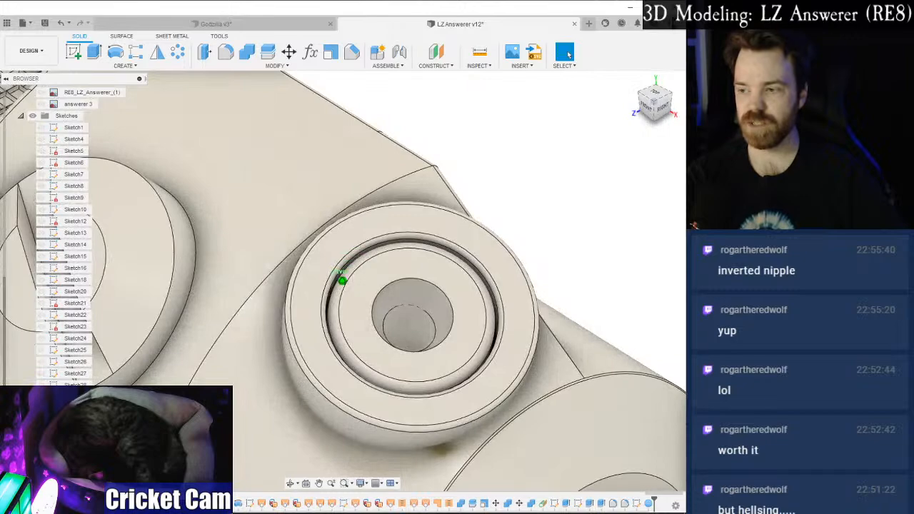
shift+middle_drag(342, 280, 406, 283)
scroll(406, 338, up, 3)
click(417, 337)
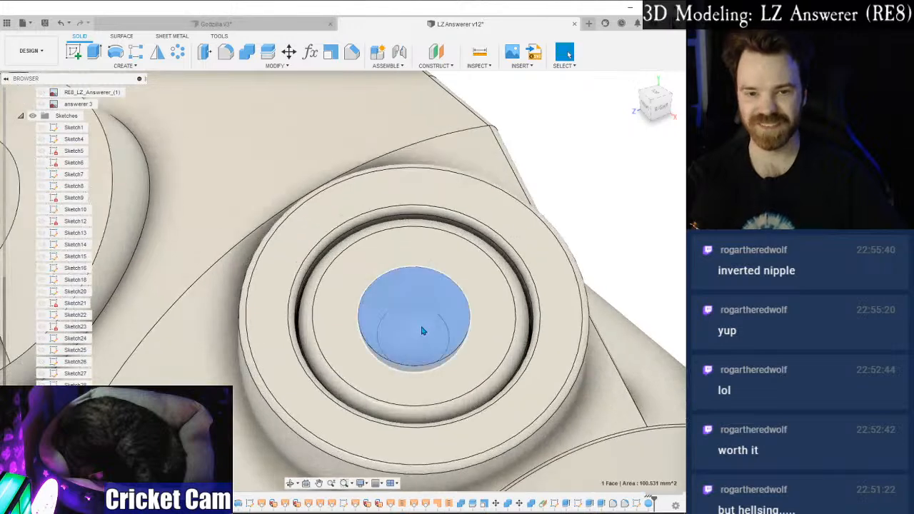
scroll(486, 253, down, 2)
click(559, 198)
click(646, 109)
drag(646, 109, 640, 123)
Edit the sphere feature so its operation creates a new body instead of a cut.
right_click(648, 504)
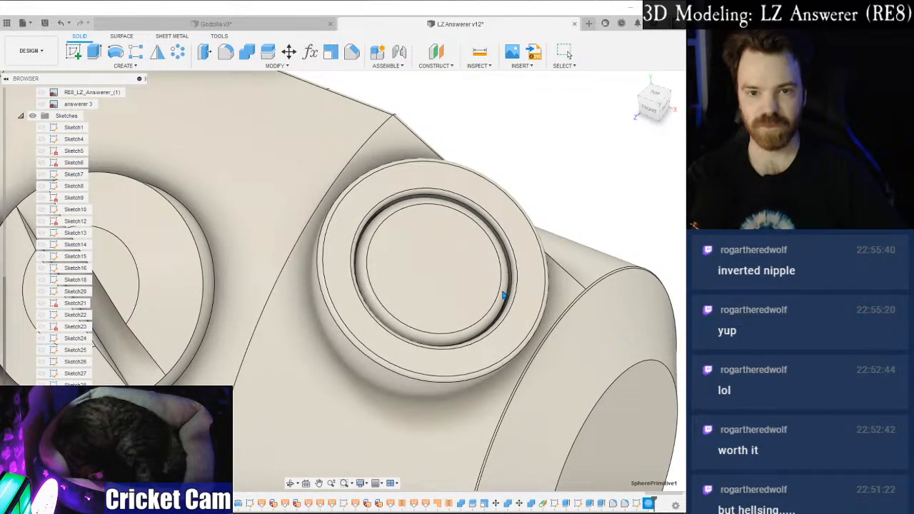
click(615, 181)
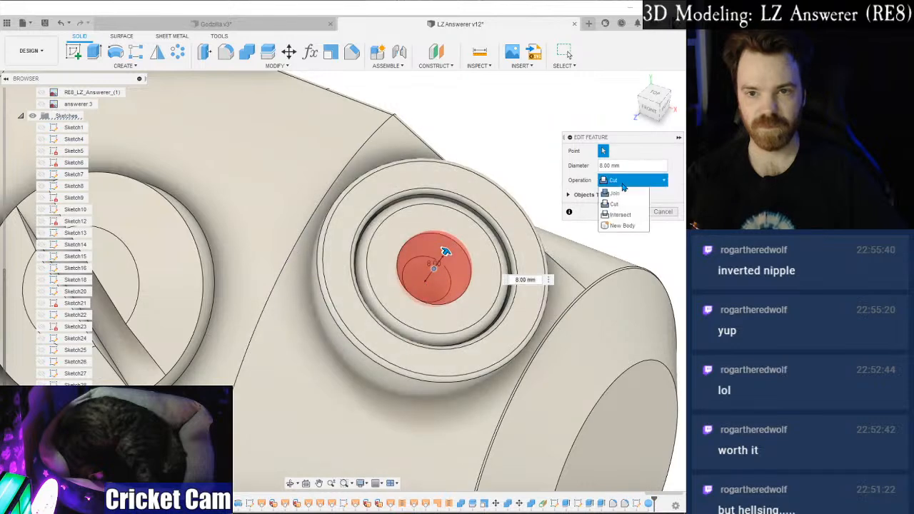
click(618, 226)
click(628, 198)
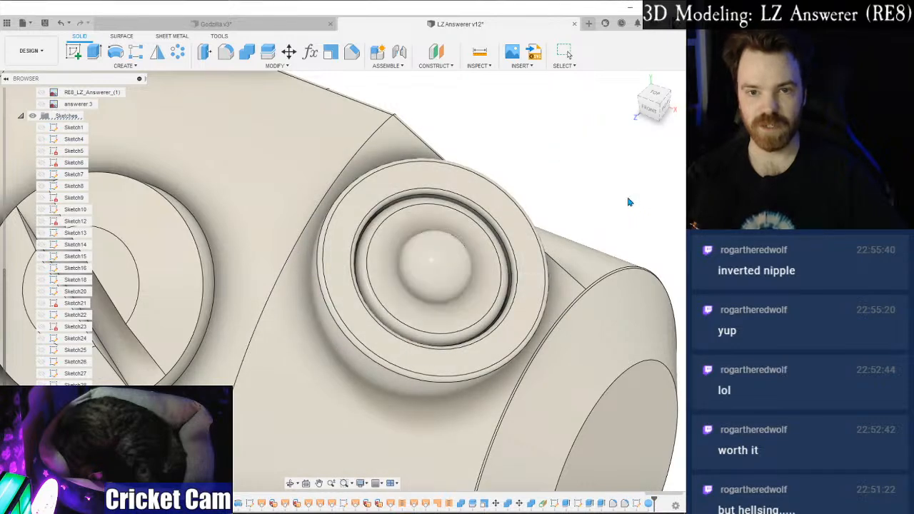
Scale the sphere body non-uniformly about the plug's centre sketch point, with a Y scale of 0.5.
click(330, 51)
click(420, 260)
click(620, 166)
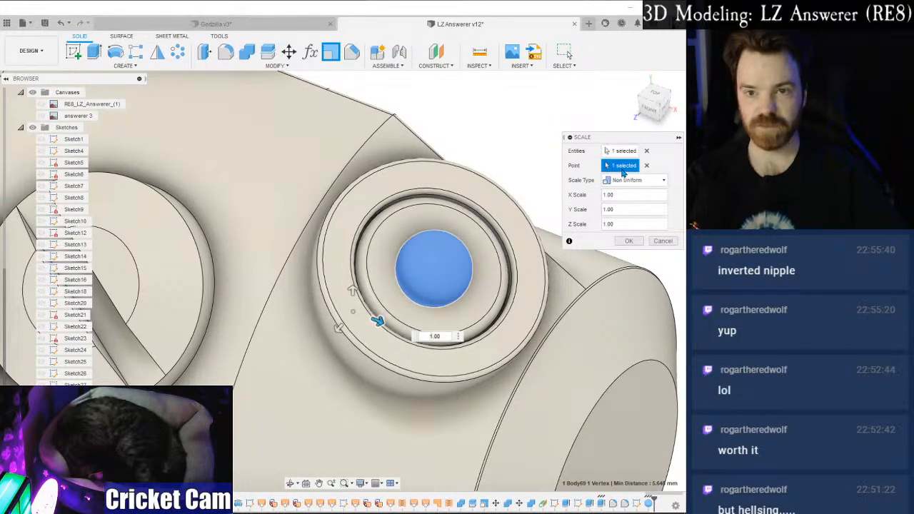
click(647, 165)
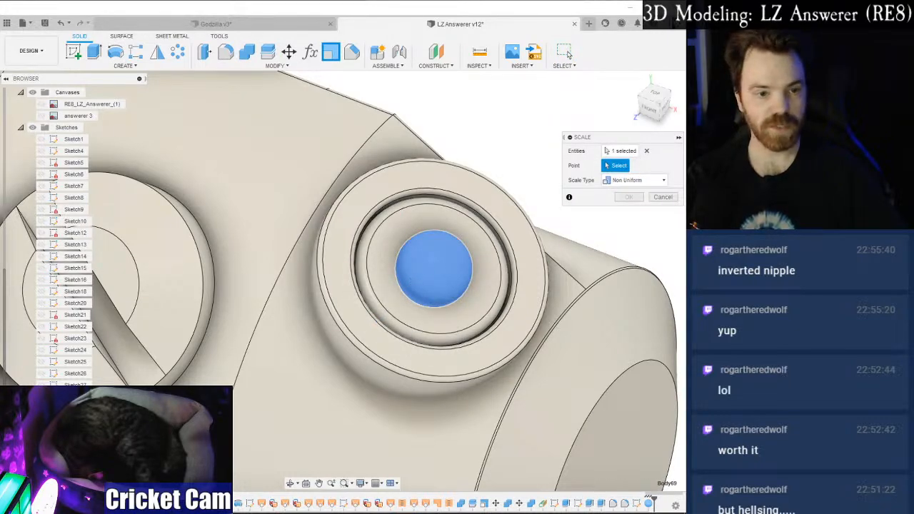
click(439, 267)
scroll(445, 273, up, 2)
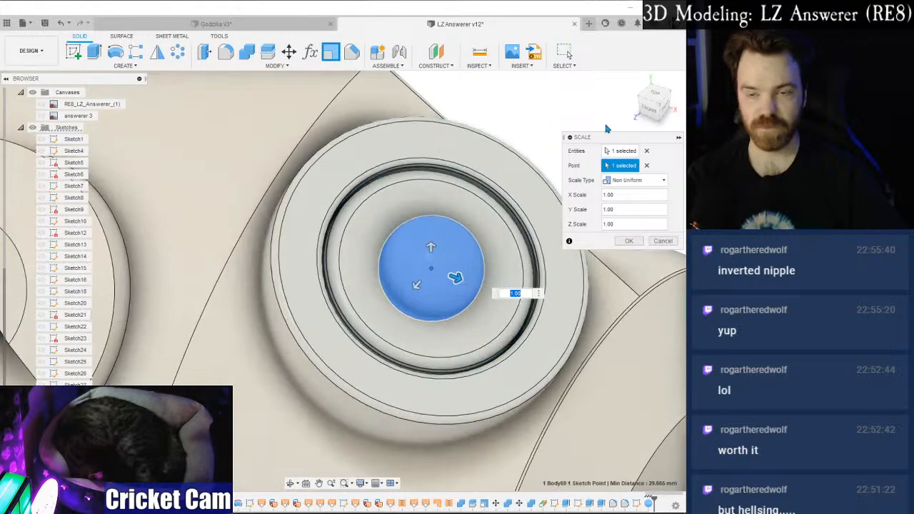
click(650, 110)
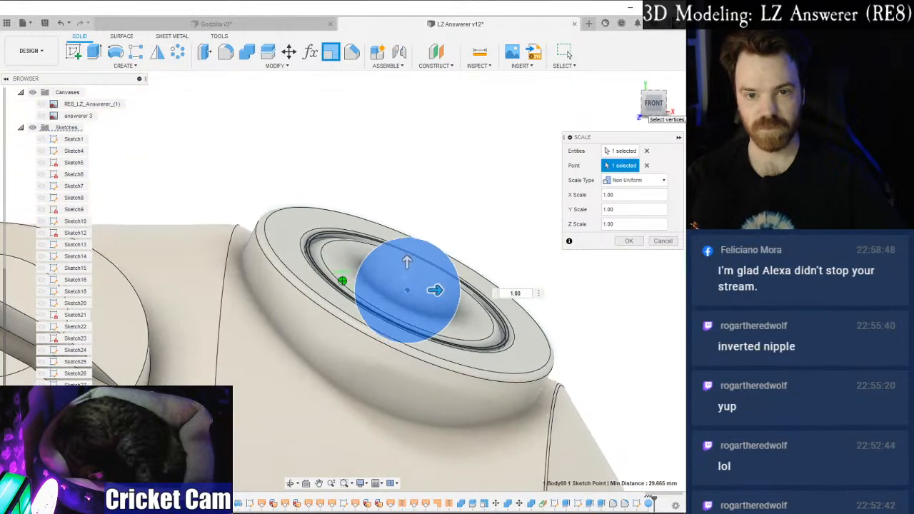
drag(420, 260, 425, 293)
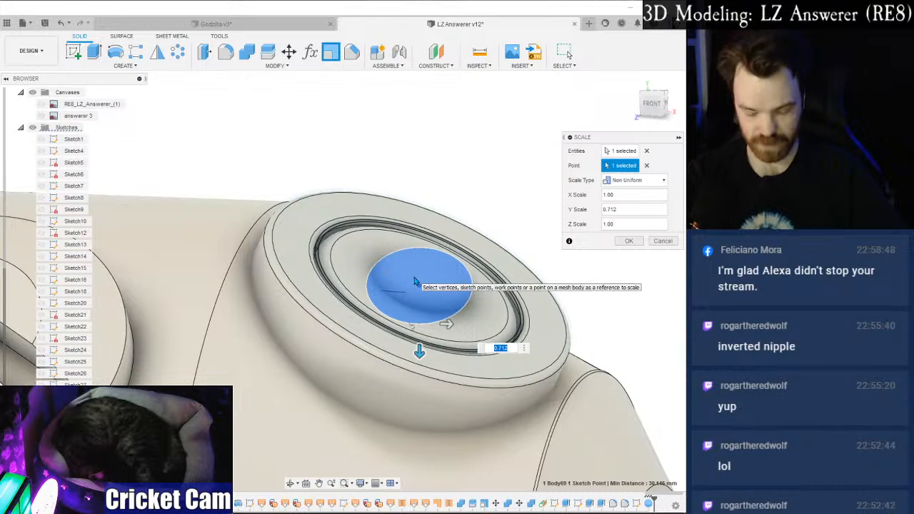
text(5)
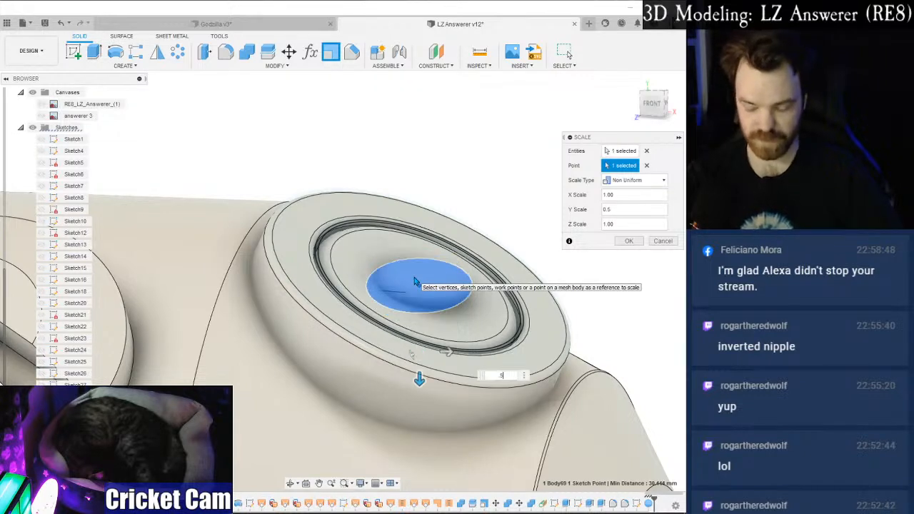
key(Return)
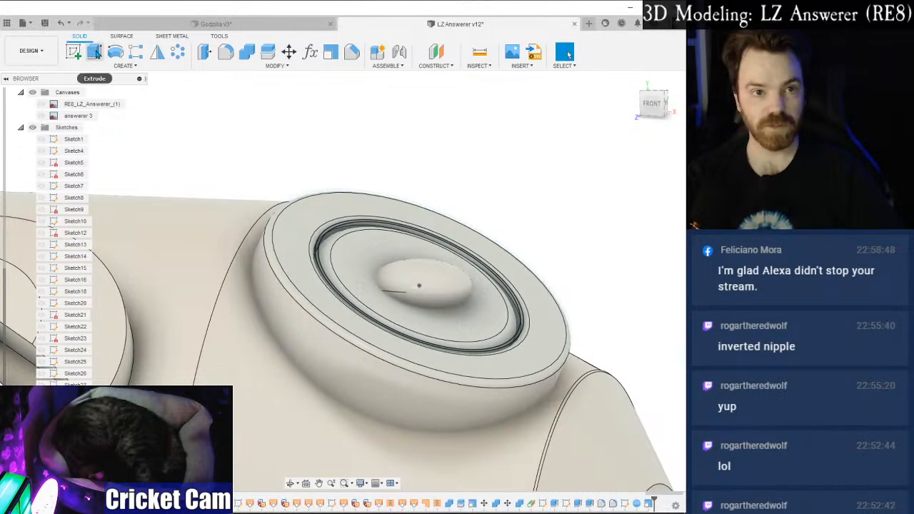
Set up a free move of the flattened sphere body with its pivot at the centre sketch point.
click(289, 52)
click(407, 278)
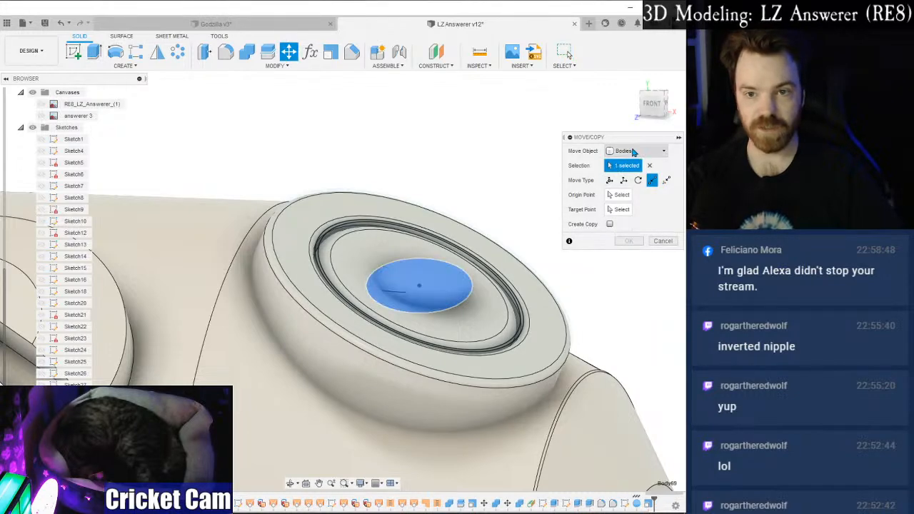
click(610, 180)
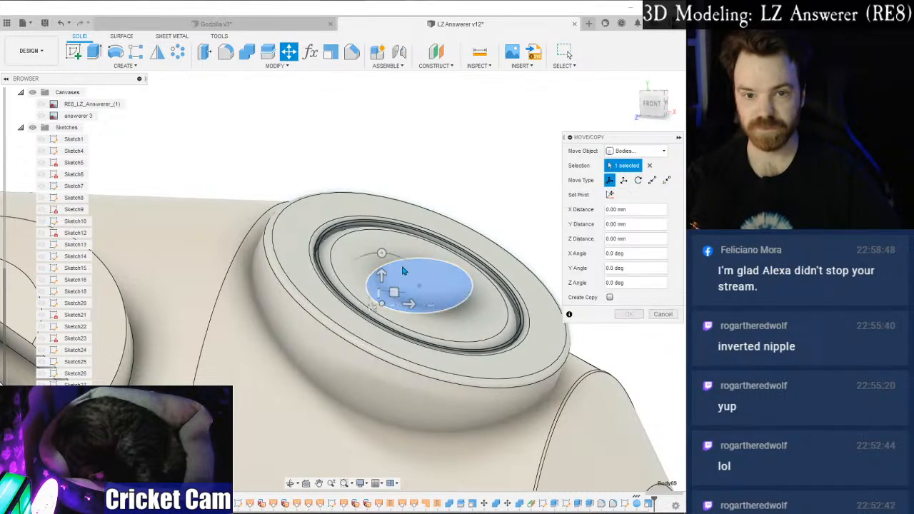
click(610, 194)
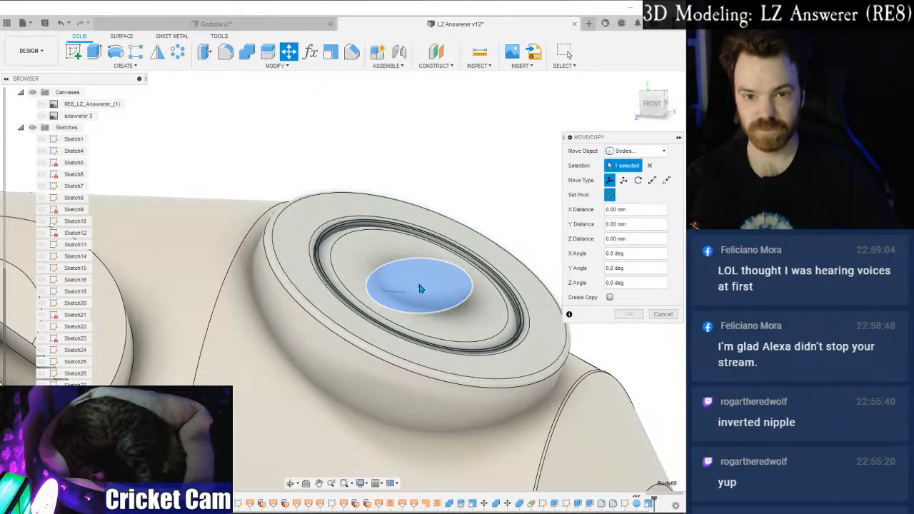
shift+middle_drag(422, 286, 440, 246)
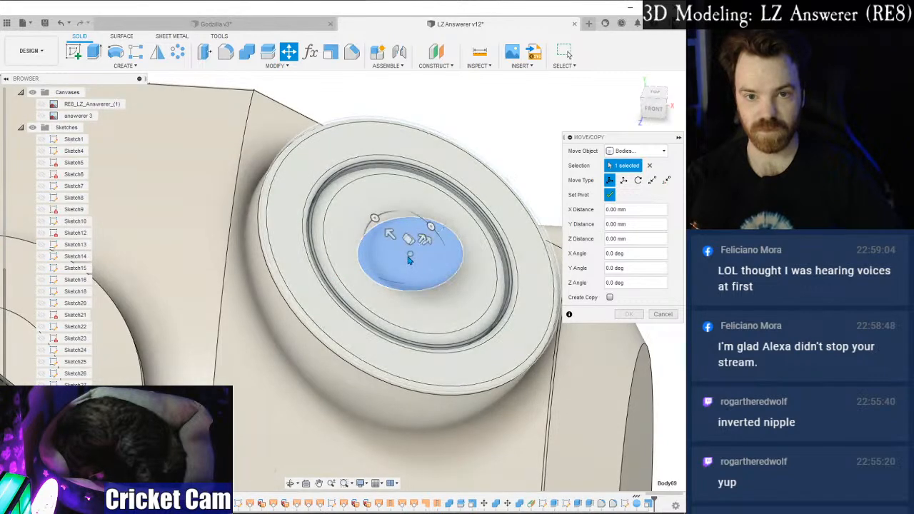
click(410, 261)
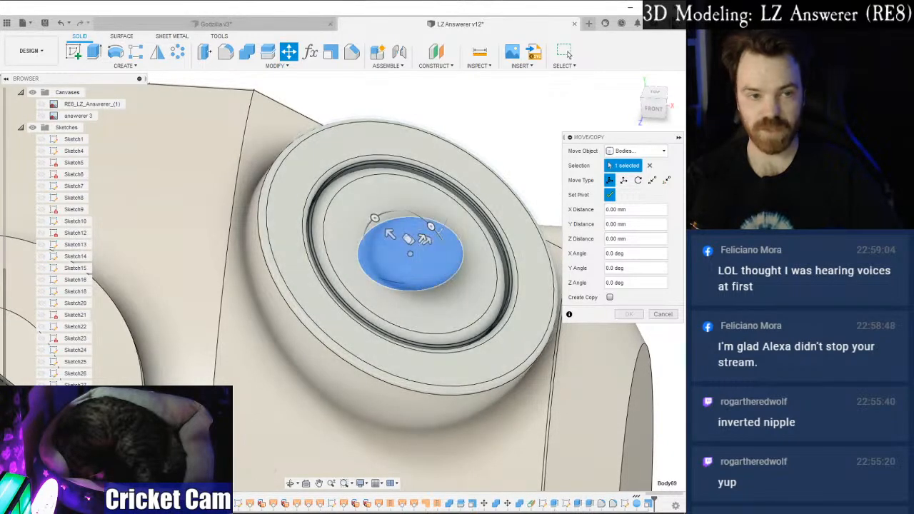
Hide the Switch (2), Body67 and Body68 bodies and place the move pivot on the flattened sphere's centre point.
scroll(42, 312, up, 4)
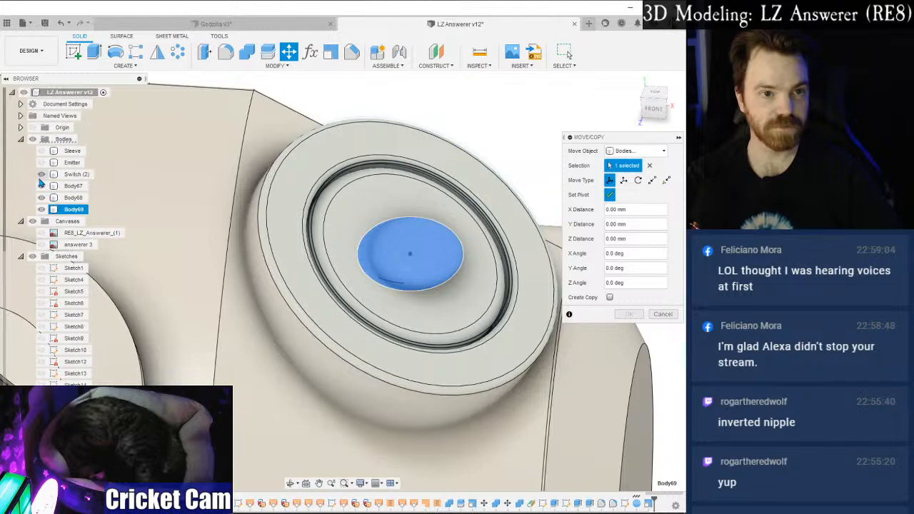
click(41, 177)
click(41, 187)
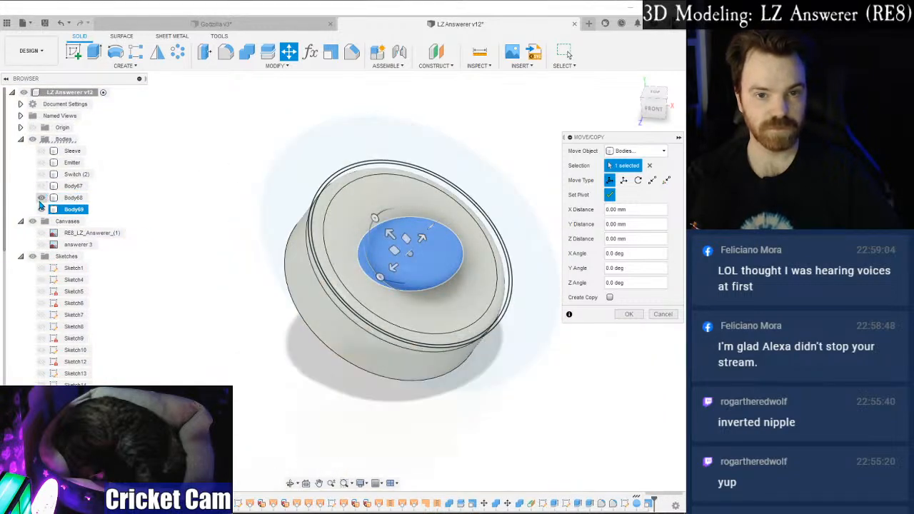
click(41, 198)
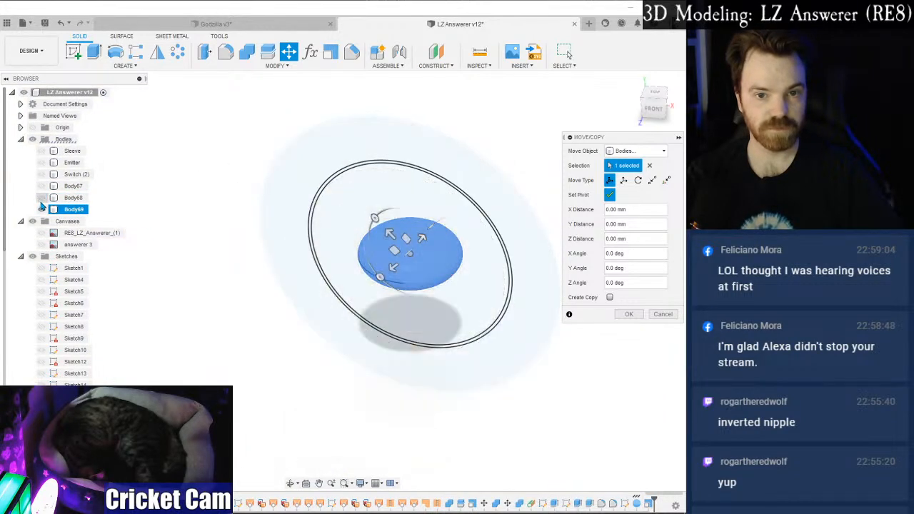
click(411, 255)
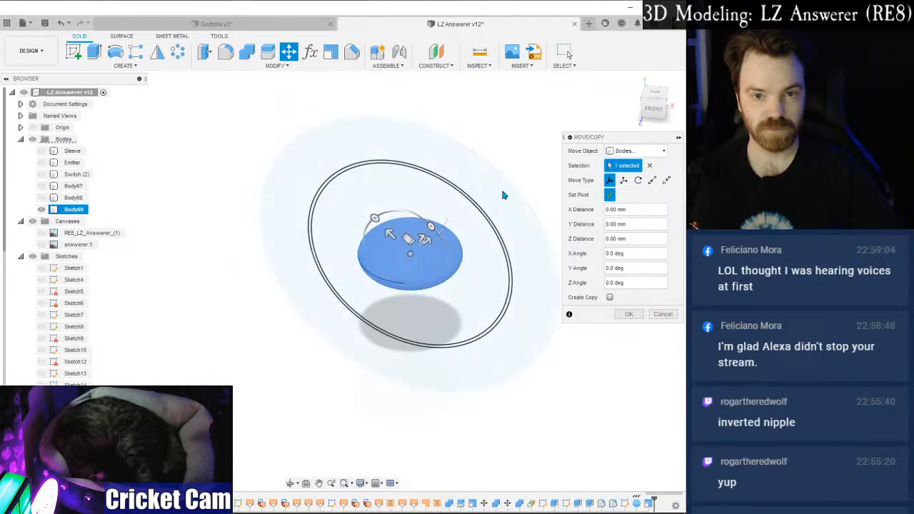
Rotate the flattened sphere body by an X angle of 30 degrees to follow the tilted face plane and confirm the move.
click(668, 106)
drag(659, 100, 683, 95)
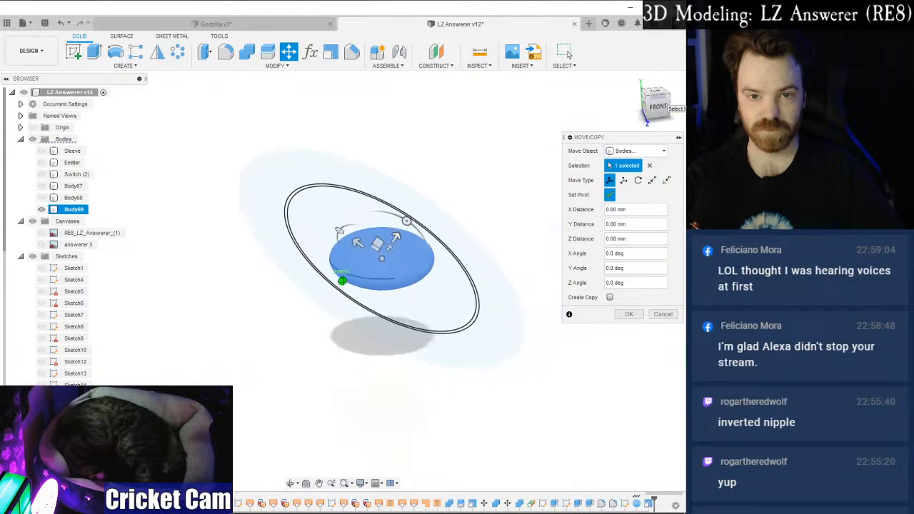
drag(406, 220, 421, 239)
click(654, 104)
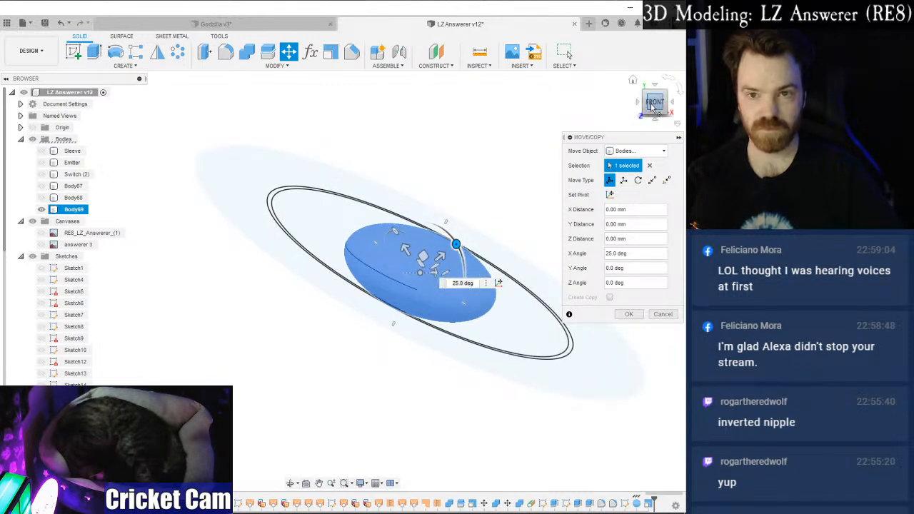
drag(655, 105, 656, 87)
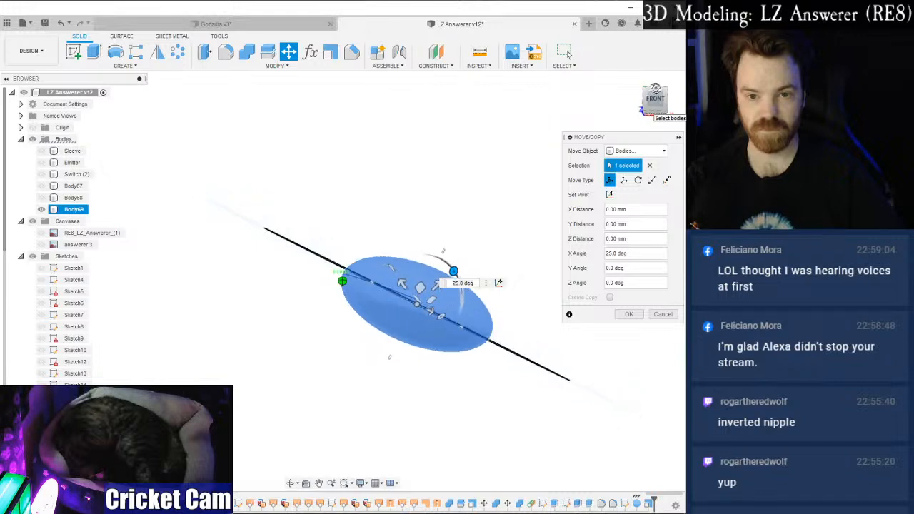
scroll(439, 282, up, 2)
drag(454, 279, 473, 329)
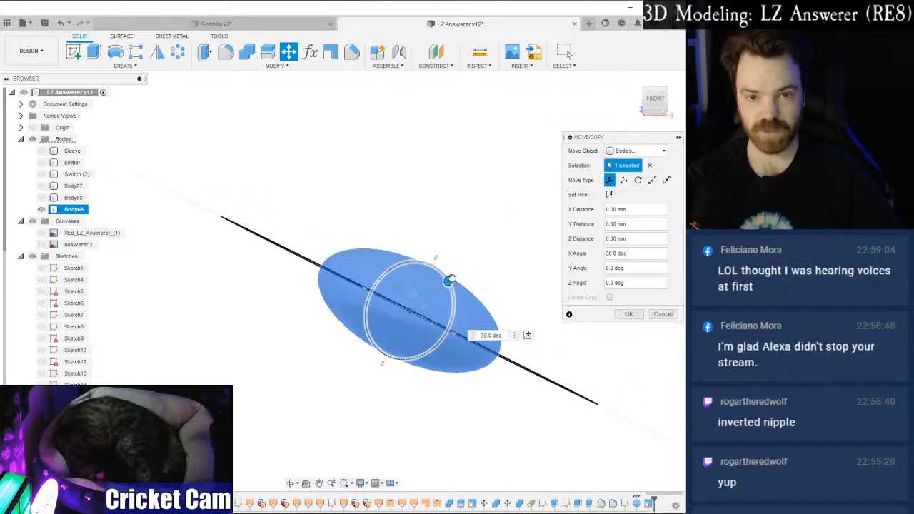
click(629, 314)
scroll(571, 300, down, 3)
click(665, 92)
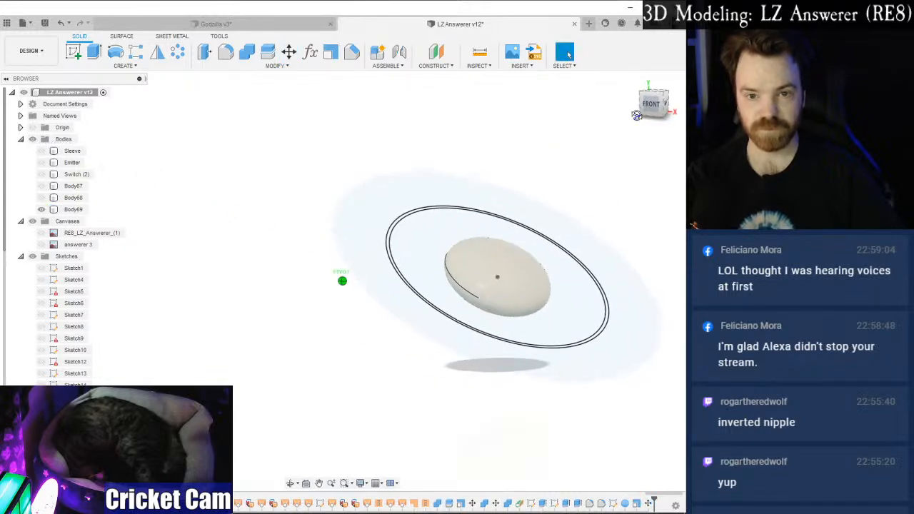
Show Body67 and Body68 and cut the flattened sphere out of Body68 with Combine.
click(57, 234)
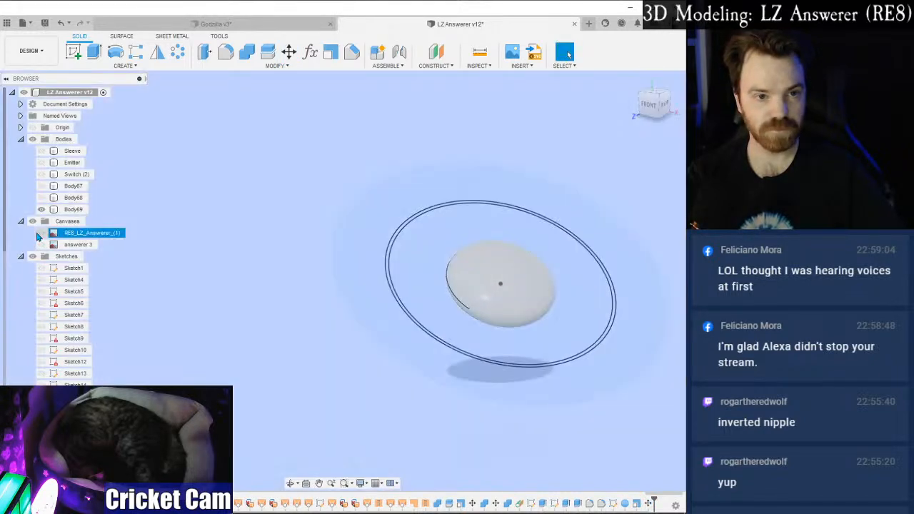
click(42, 197)
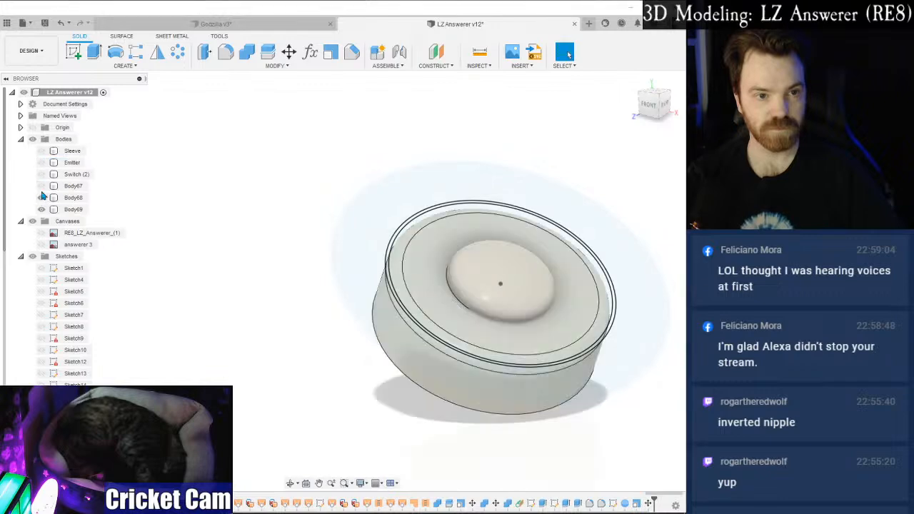
click(42, 186)
click(246, 51)
click(499, 280)
click(512, 277)
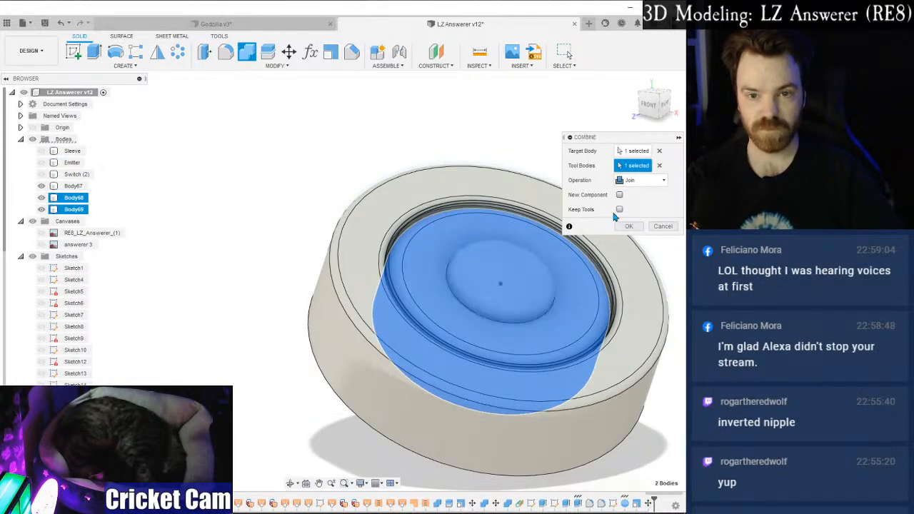
click(640, 180)
click(631, 205)
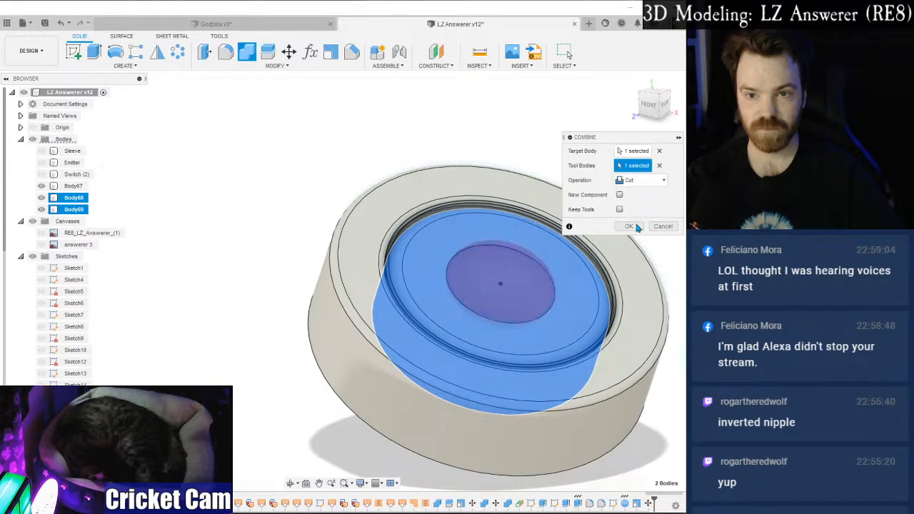
click(637, 226)
Hide the inner plug Body68, extrude the floor of Body67's pocket out through its underside, and show the plug again.
scroll(79, 318, down, 3)
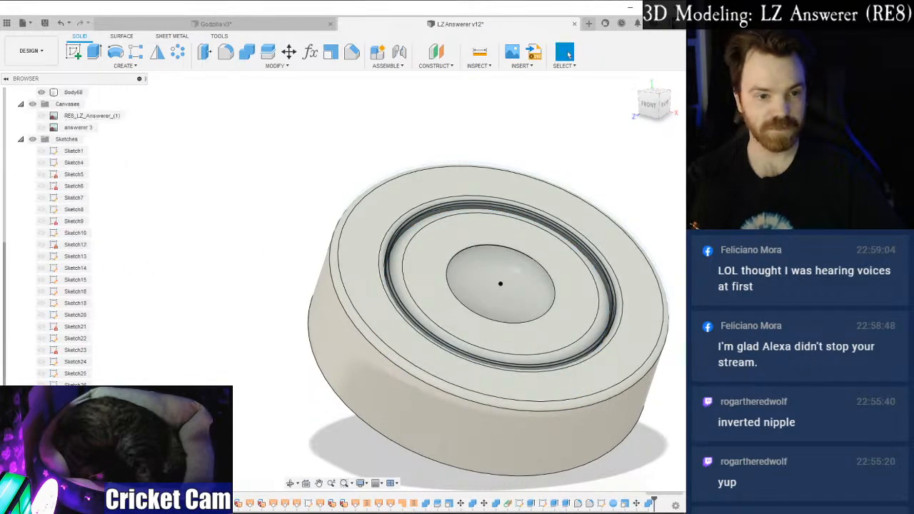
scroll(79, 318, up, 3)
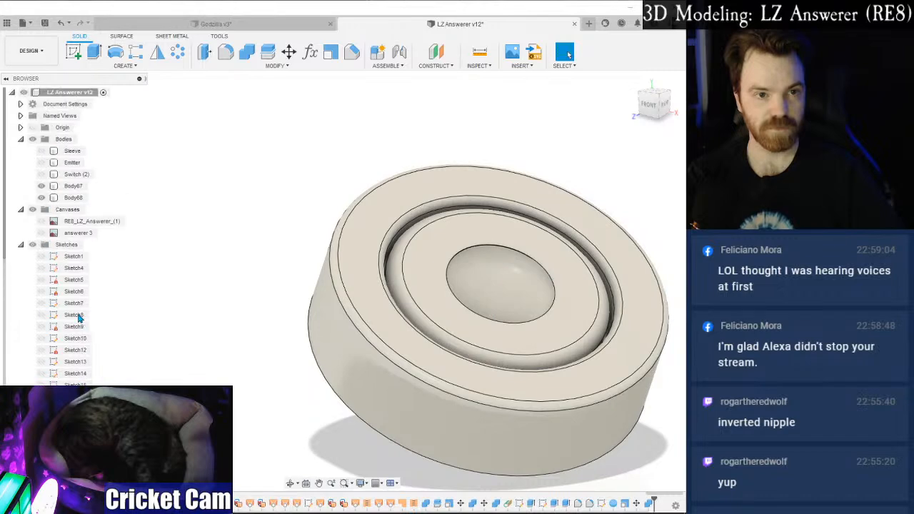
click(43, 177)
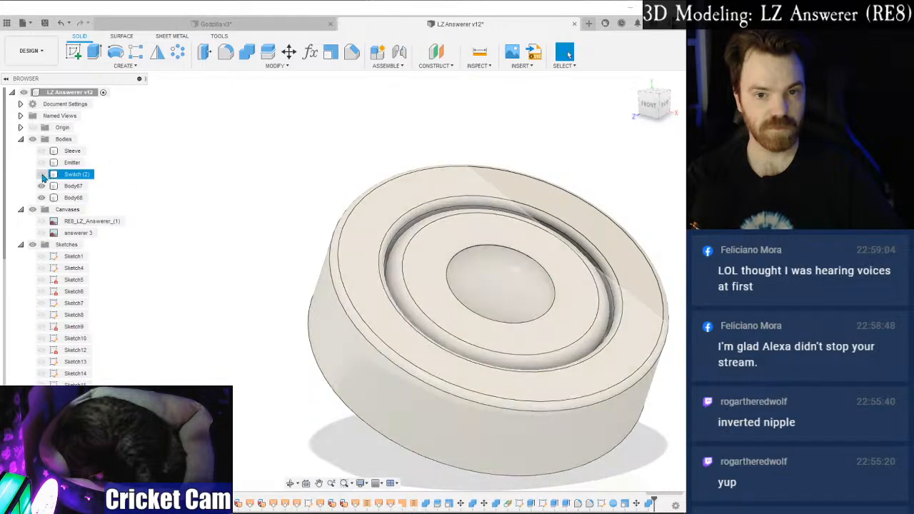
drag(656, 108, 682, 32)
shift+middle_drag(343, 280, 342, 282)
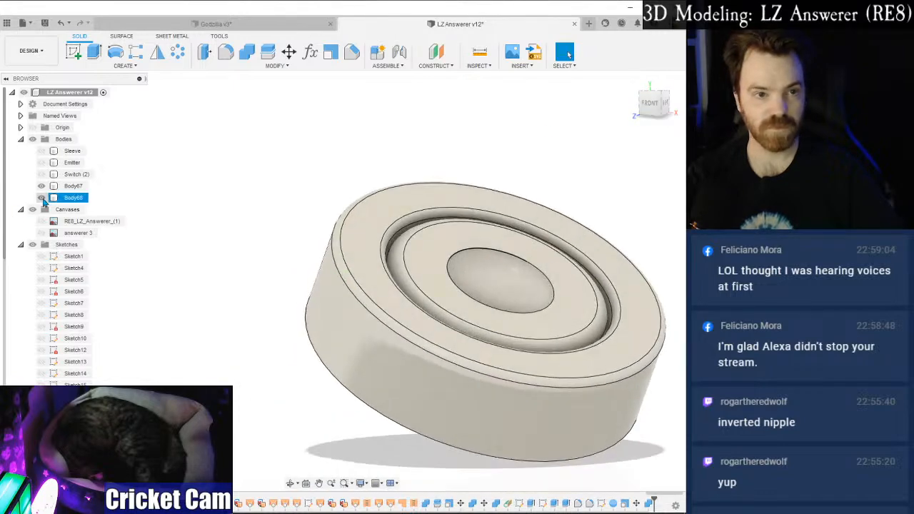
click(42, 198)
click(95, 52)
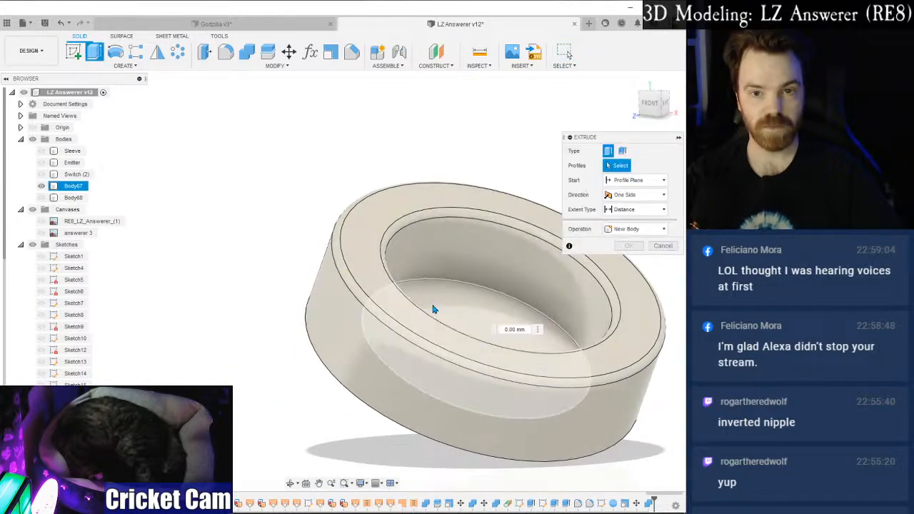
click(433, 308)
drag(433, 304, 406, 380)
click(630, 290)
click(42, 198)
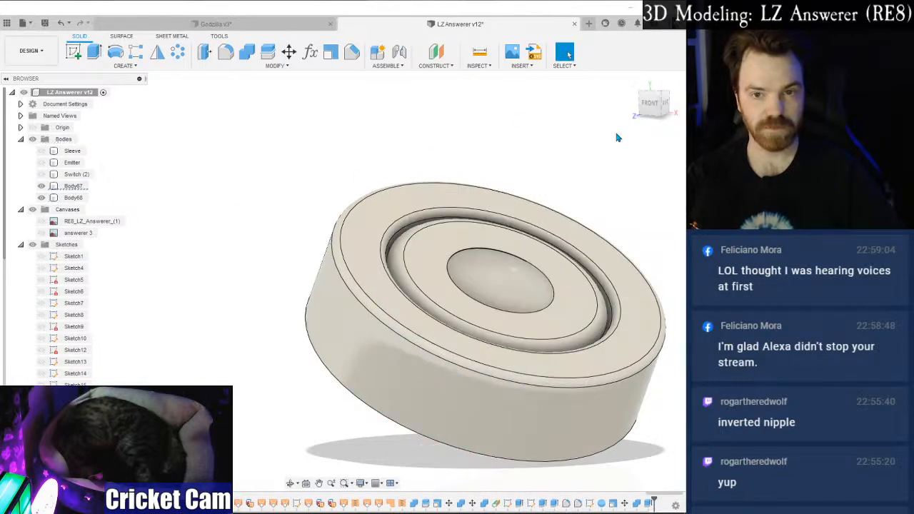
Extrude the inner plug's bottom face to the underside face of Body67, using the To Object extent and the Join operation.
drag(651, 116, 656, 90)
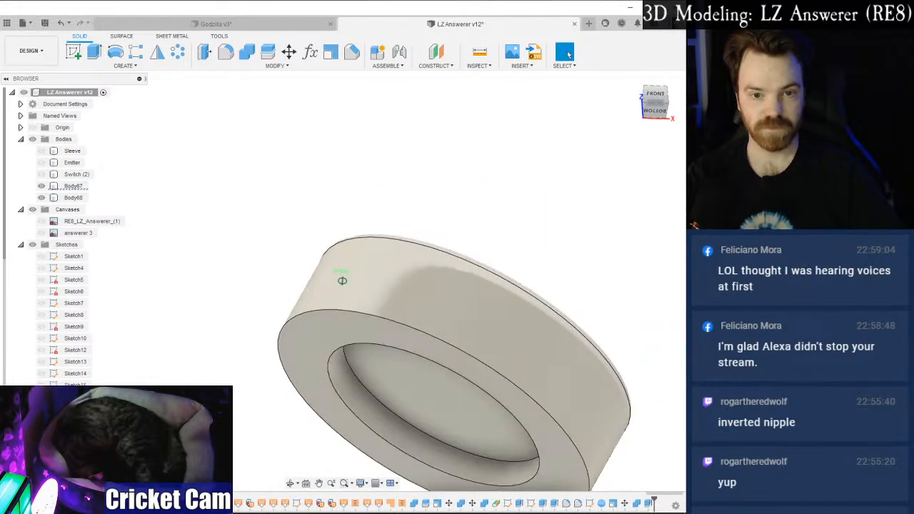
key(e)
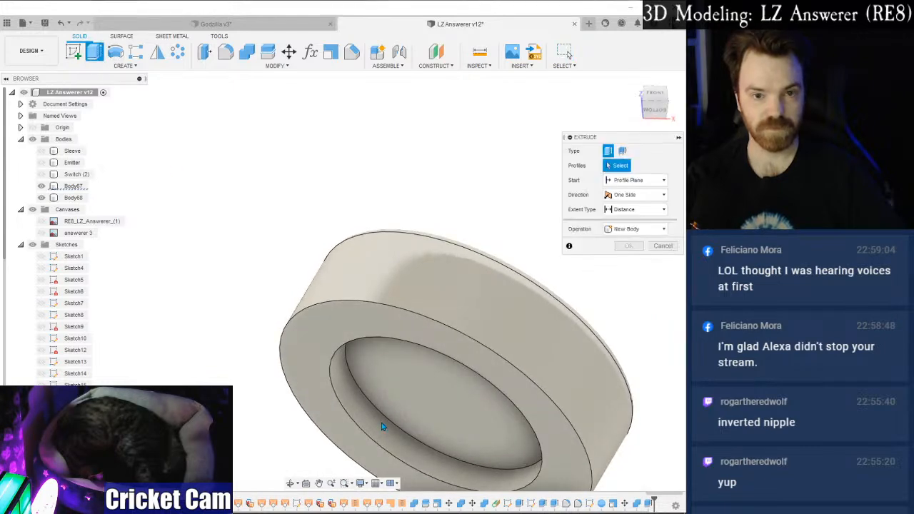
click(382, 426)
click(636, 209)
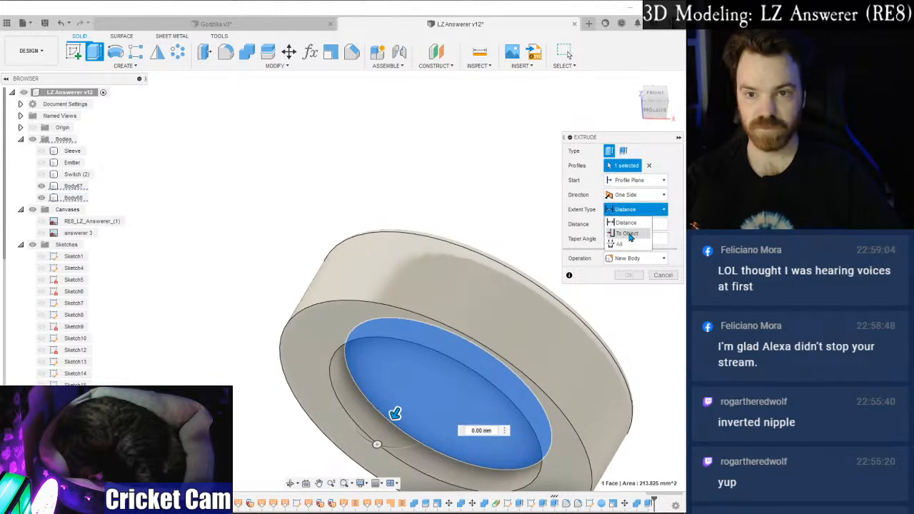
click(629, 234)
click(361, 317)
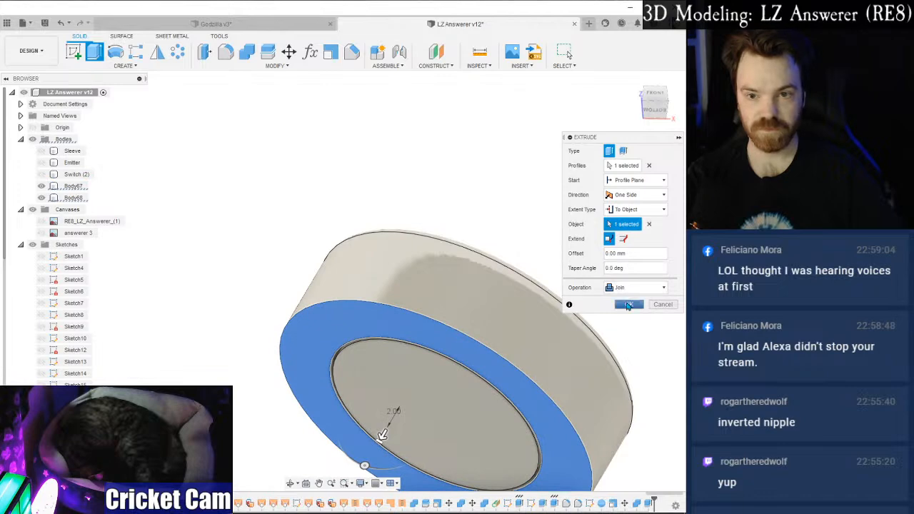
click(623, 289)
click(621, 289)
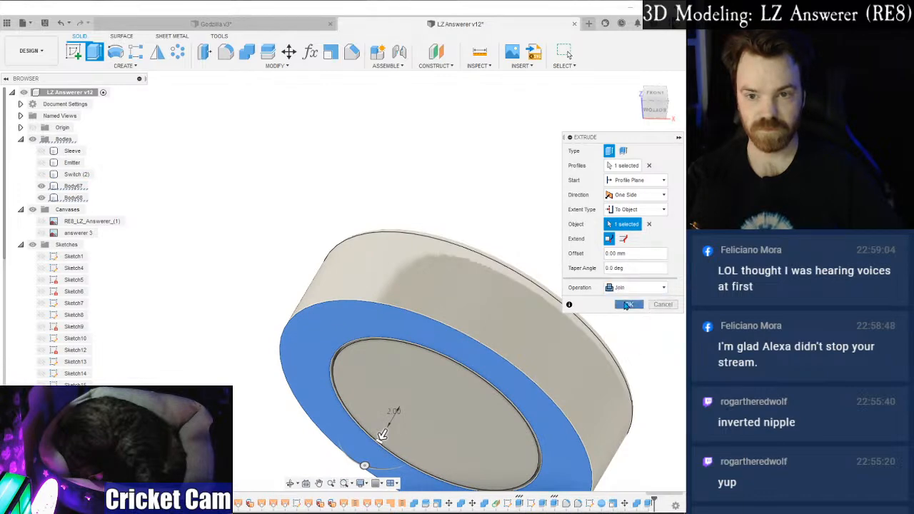
click(628, 305)
Show the Switch (2) body and join the ring Body67 to it with Combine.
click(41, 186)
click(42, 174)
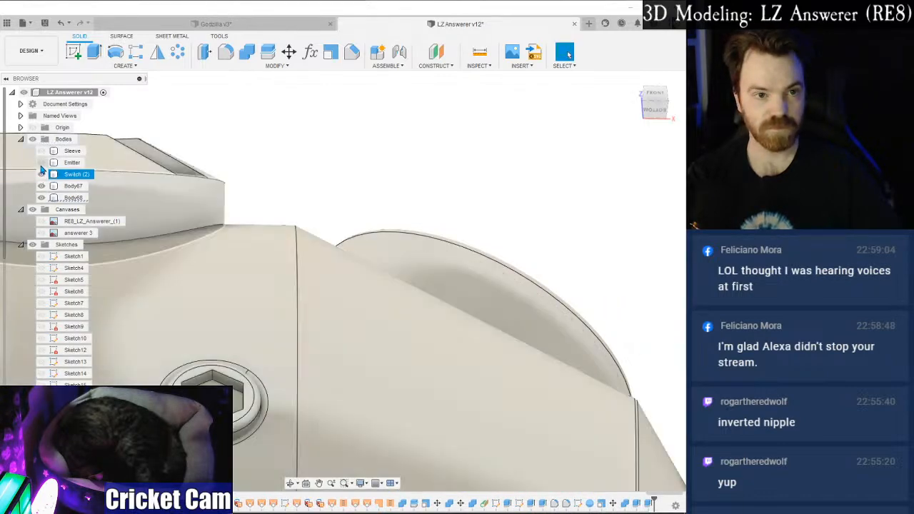
scroll(299, 217, down, 3)
mouse_move(666, 117)
mouse_down()
mouse_move(636, 168)
mouse_move(590, 185)
mouse_move(656, 136)
mouse_up()
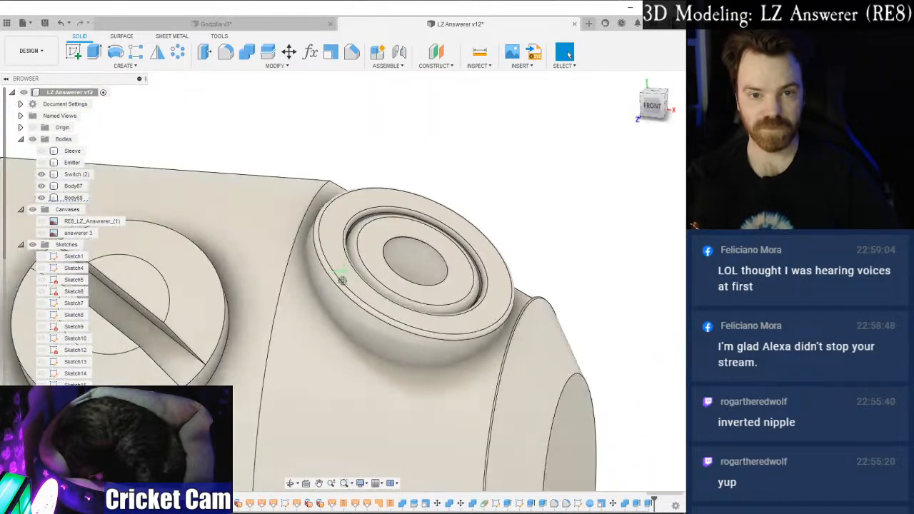
click(247, 52)
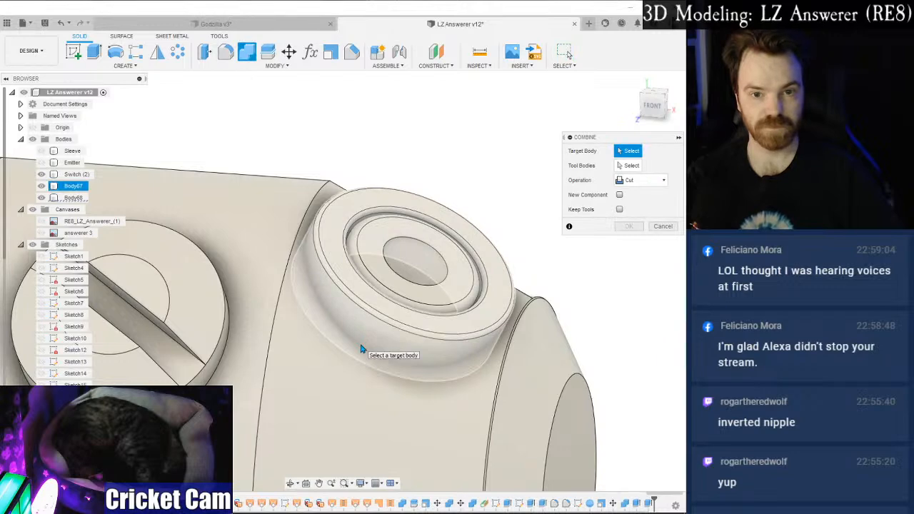
click(341, 368)
click(643, 180)
click(631, 189)
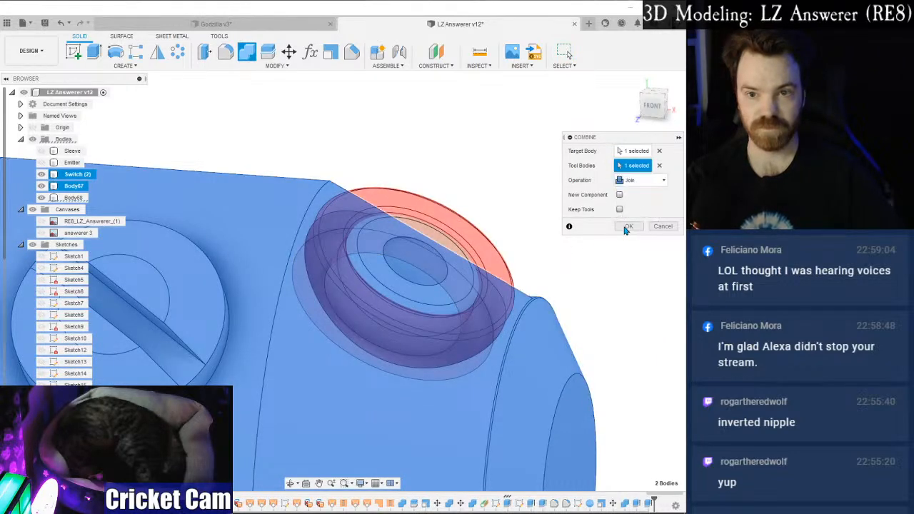
click(629, 227)
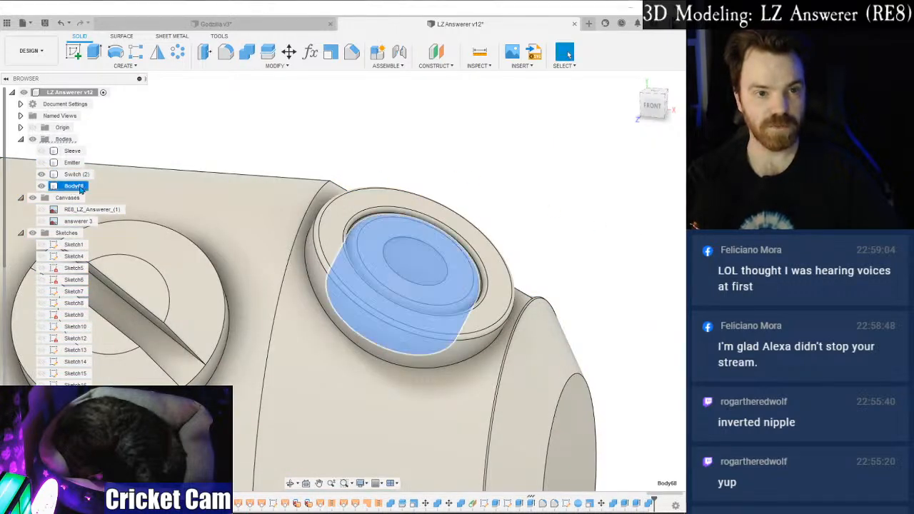
Rename the dimpled plug body Body68 as Button.
double_click(72, 186)
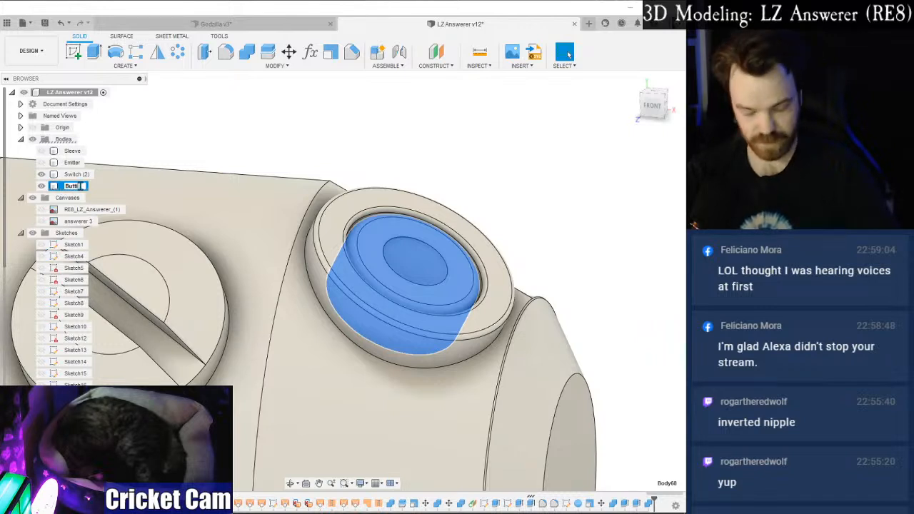
text(Button)
key(Return)
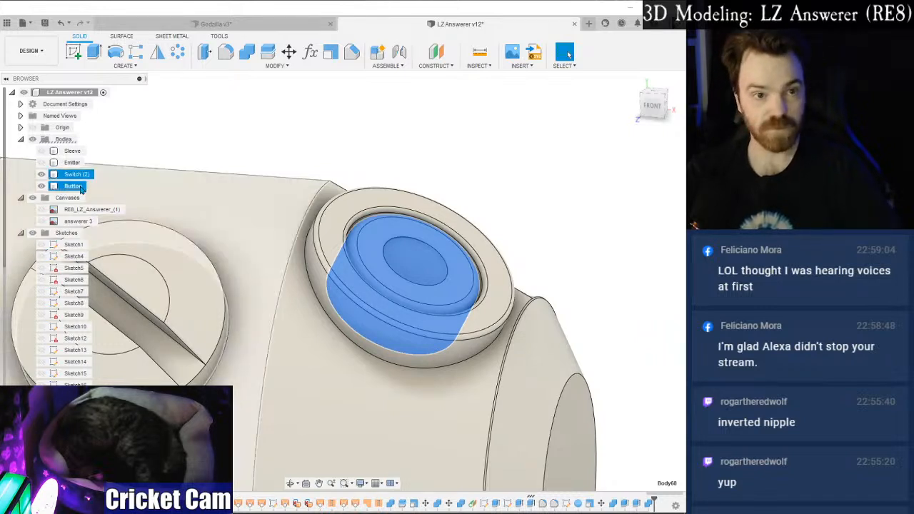
Compare the whole switch section with the RE8_LZ_Answerer_(1) reference canvas, showing it briefly and hiding it again.
click(177, 151)
scroll(205, 153, down, 5)
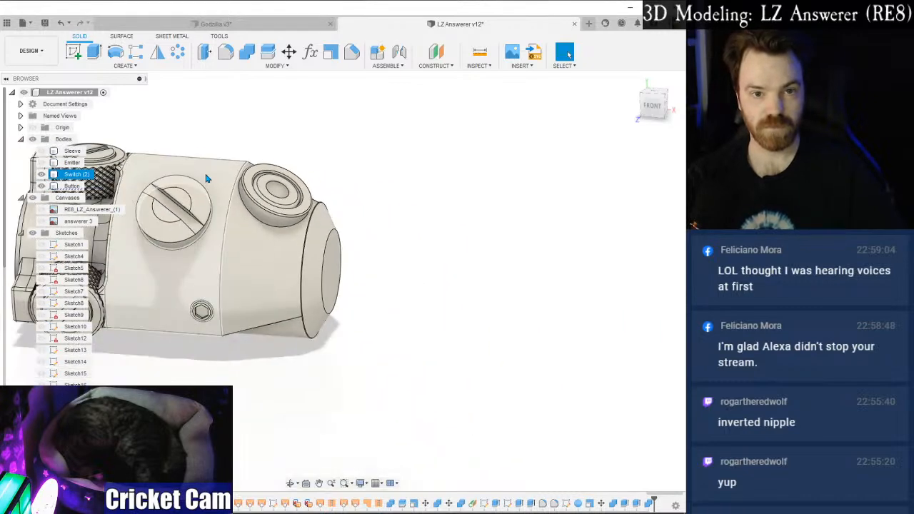
middle_drag(207, 177, 317, 188)
click(652, 107)
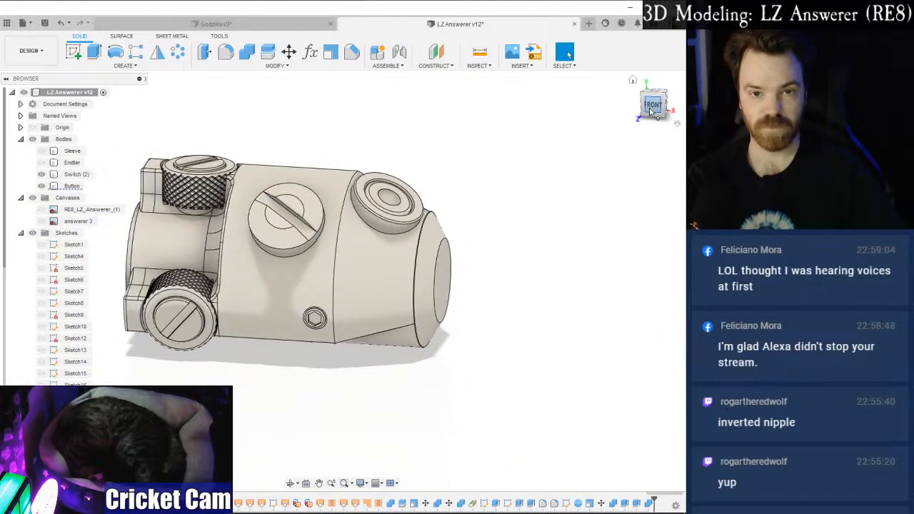
mouse_move(654, 106)
mouse_down()
mouse_move(660, 140)
mouse_move(633, 140)
mouse_move(645, 119)
mouse_up()
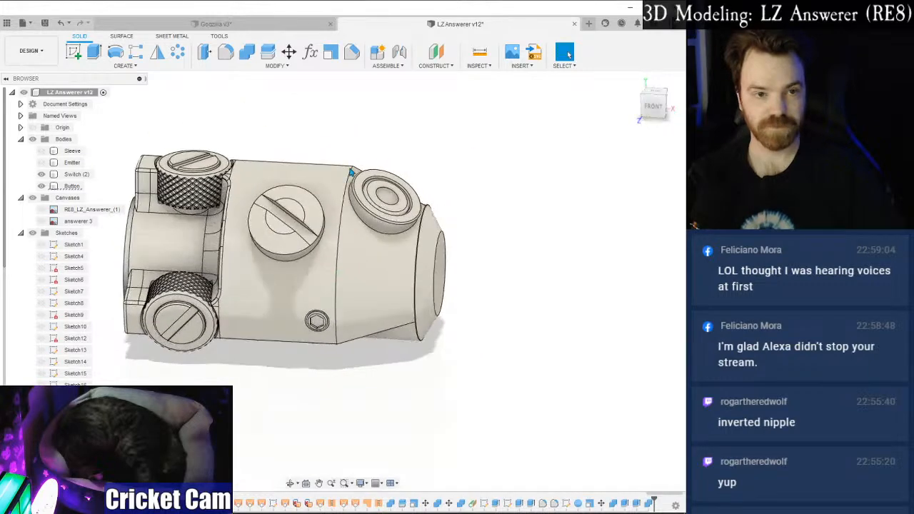
click(39, 210)
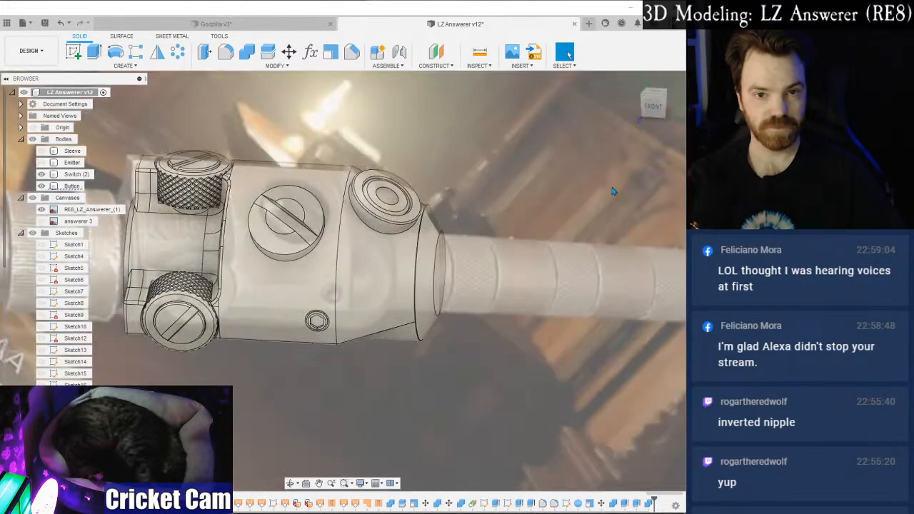
click(41, 210)
drag(662, 114, 639, 123)
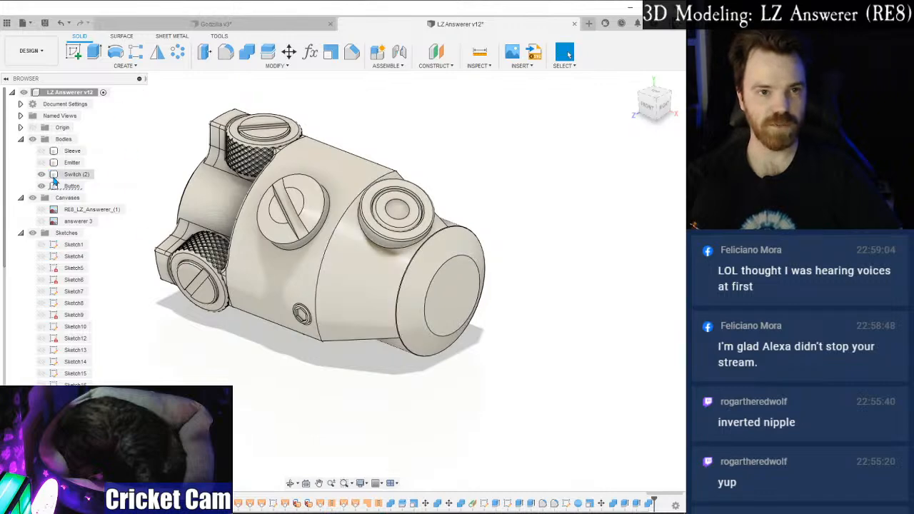
Show the Sleeve body and move it 15 mm along X, away from the switch section.
click(40, 151)
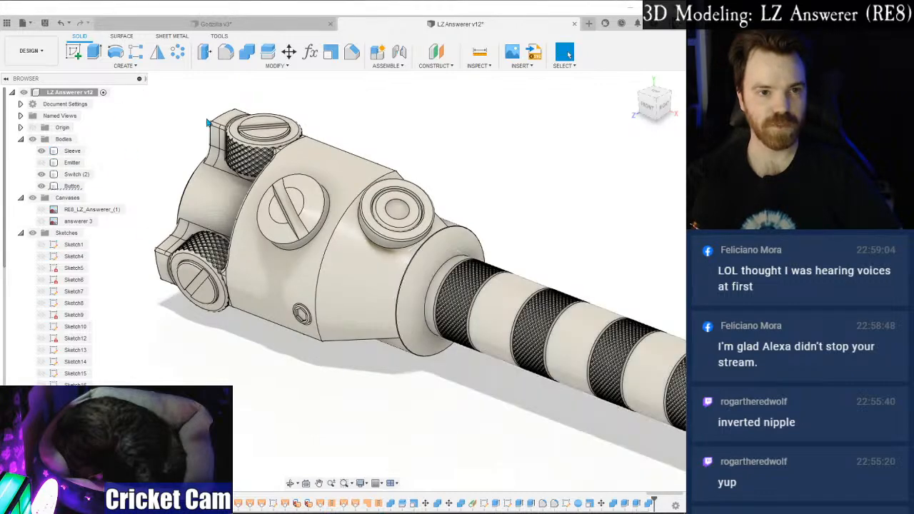
click(289, 51)
click(550, 307)
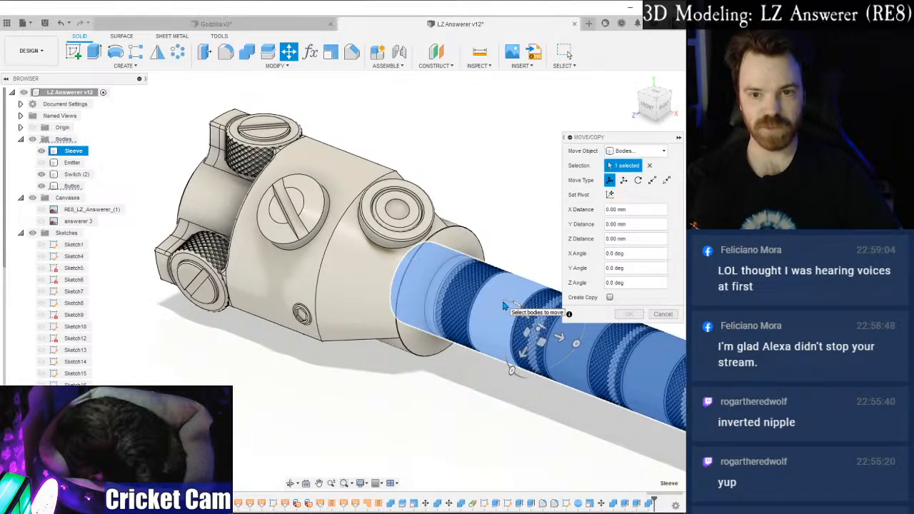
click(646, 110)
click(624, 181)
middle_drag(513, 191, 396, 191)
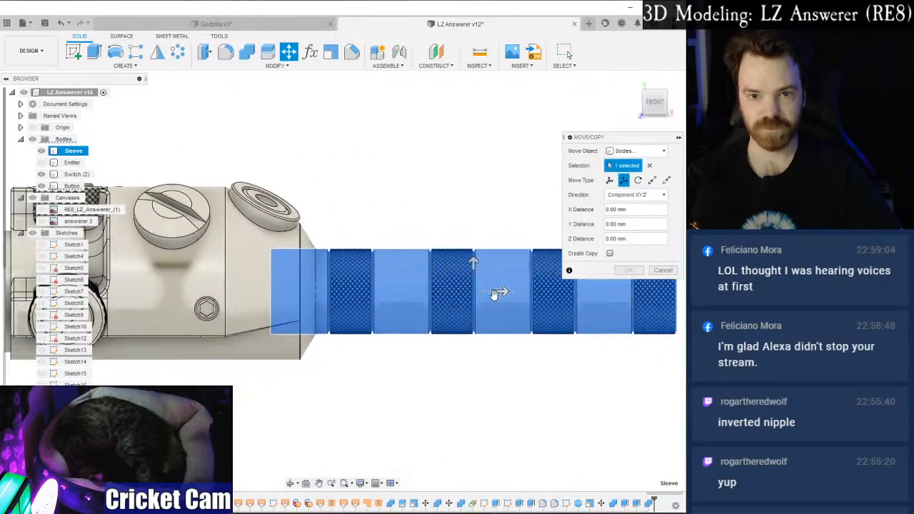
drag(501, 291, 544, 291)
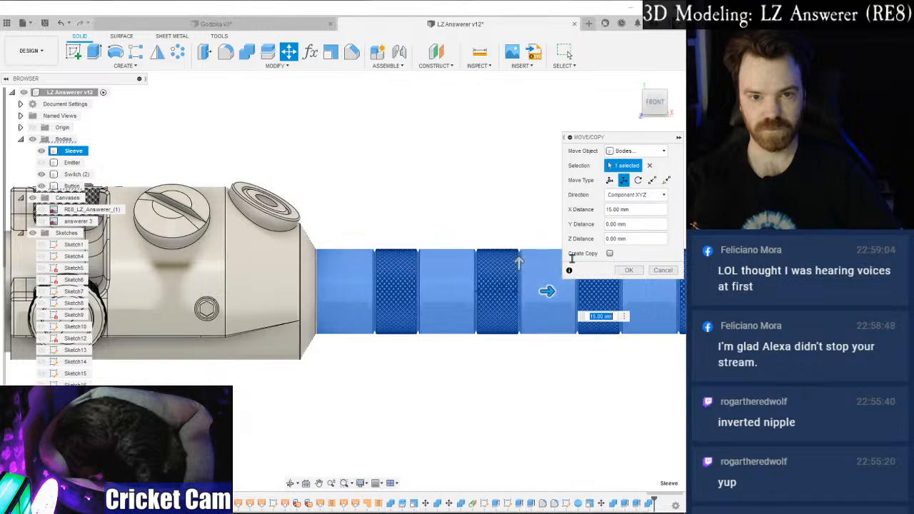
click(629, 270)
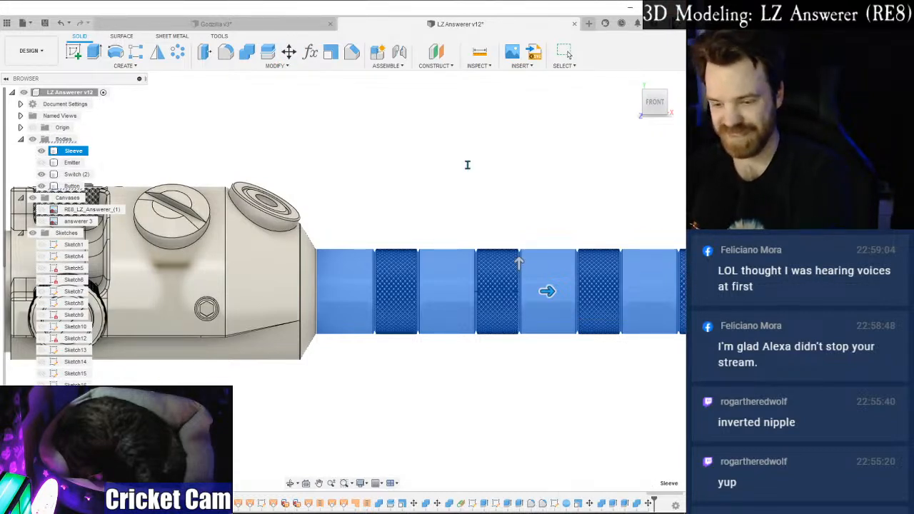
key(Escape)
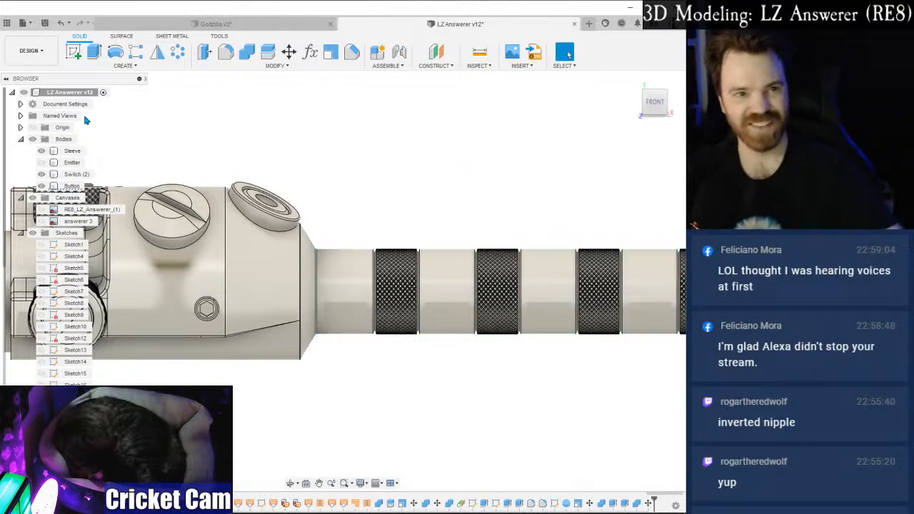
Save the design as a new version with the description User Saved.
click(44, 24)
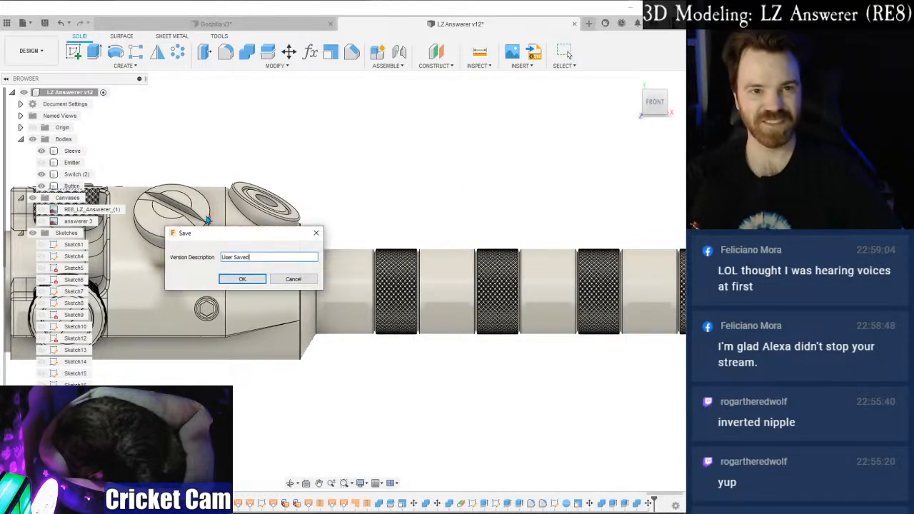
click(242, 279)
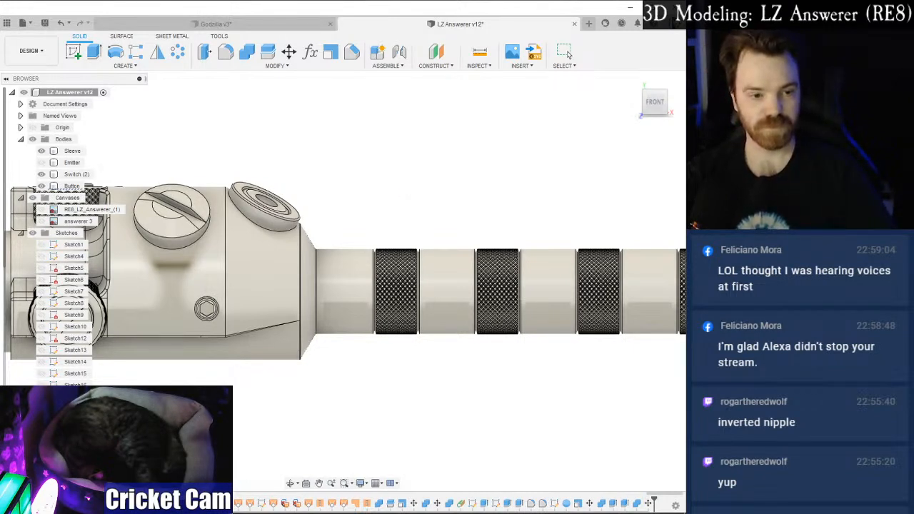
click(568, 53)
Show the Emitter body and the answerer 3 reference canvas together with the model.
scroll(327, 139, down, 3)
middle_drag(326, 138, 353, 195)
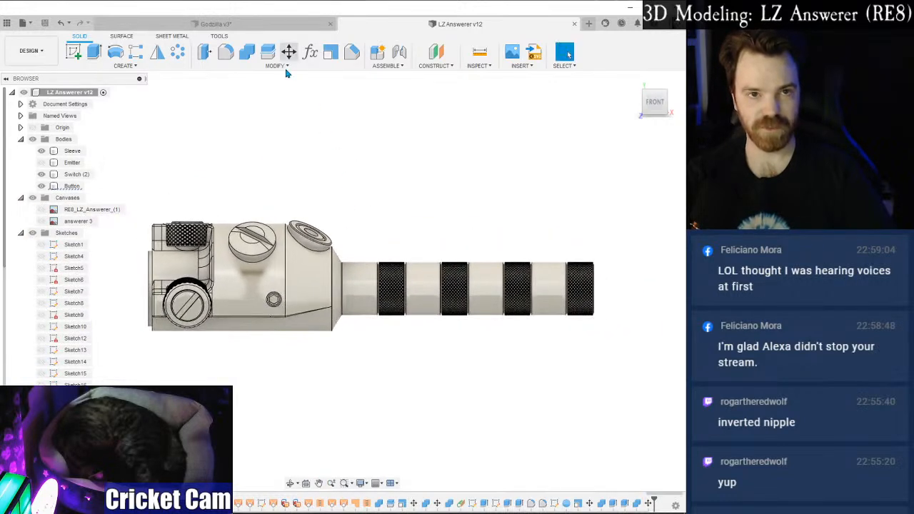
middle_drag(372, 230, 428, 178)
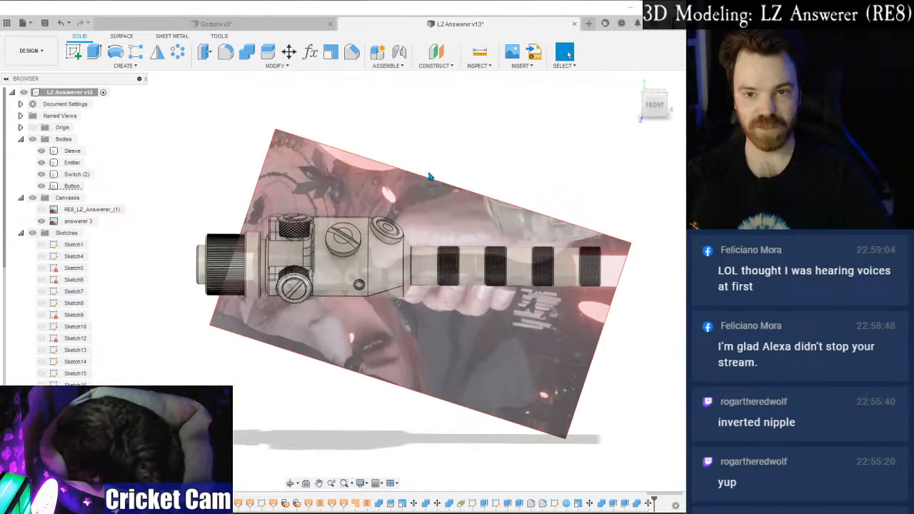
Try to fit the answerer 3 canvas to the model with a plane scale of 1.279 and a shift in position.
drag(444, 261, 457, 266)
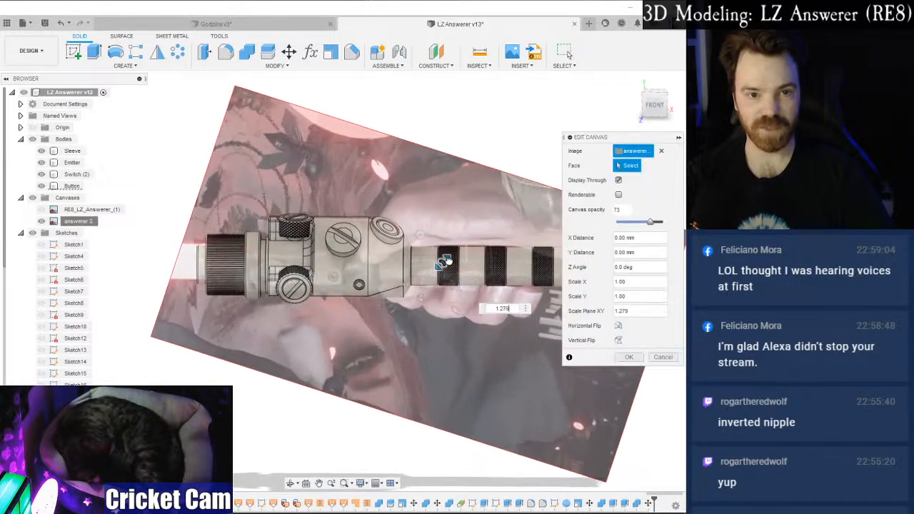
drag(619, 136, 193, 349)
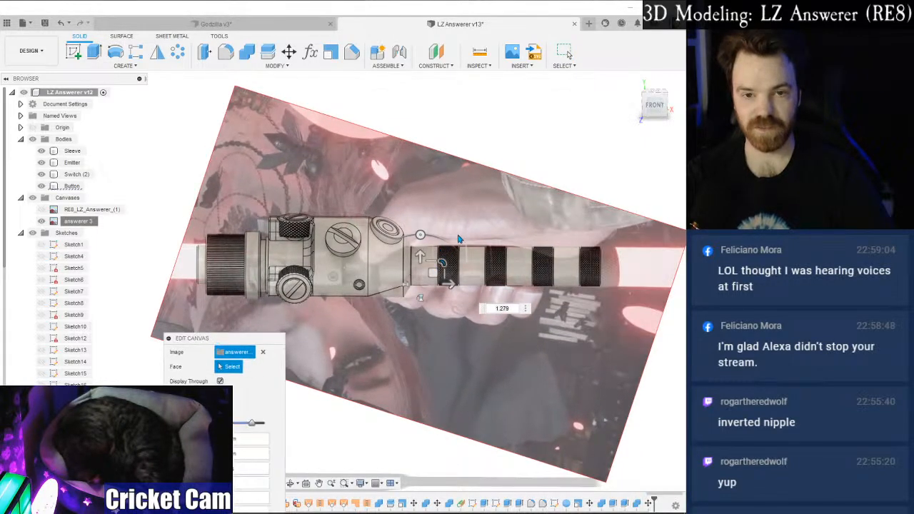
scroll(541, 327, up, 3)
middle_drag(337, 168, 477, 159)
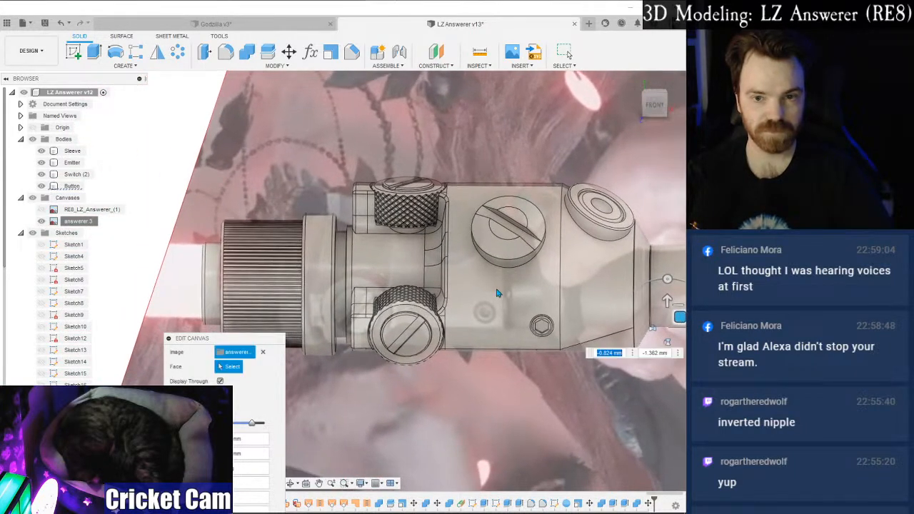
mouse_move(680, 318)
mouse_down()
mouse_move(680, 373)
mouse_move(595, 217)
mouse_move(679, 327)
mouse_up()
scroll(603, 354, down, 2)
middle_drag(566, 361, 492, 278)
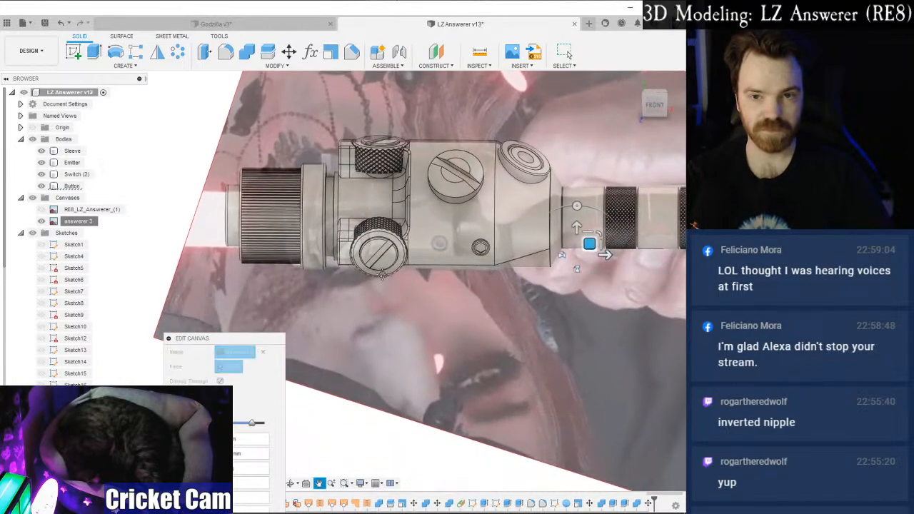
middle_drag(644, 257, 398, 260)
middle_drag(498, 254, 486, 298)
middle_drag(413, 298, 484, 286)
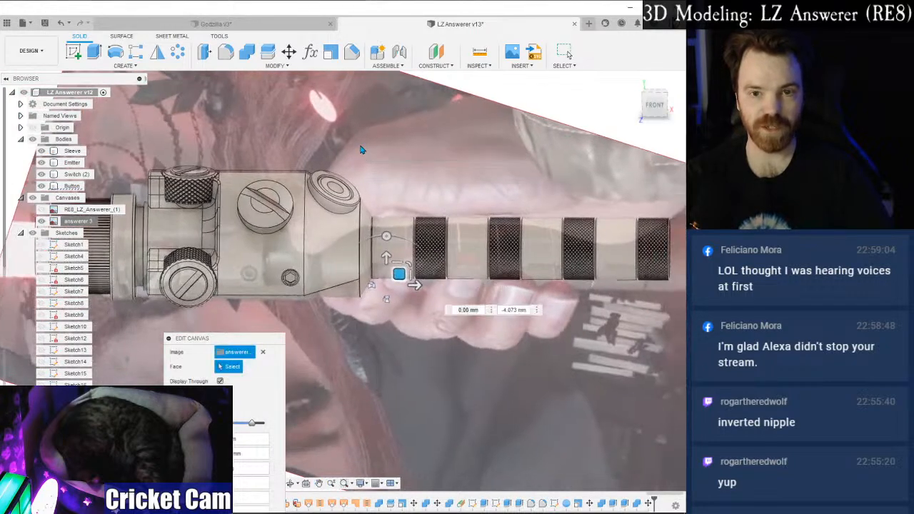
key(Escape)
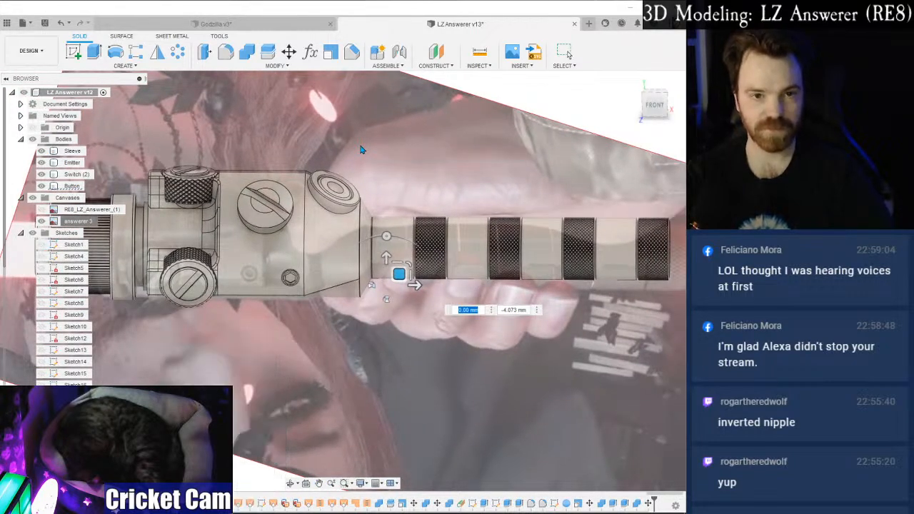
scroll(363, 195, down, 2)
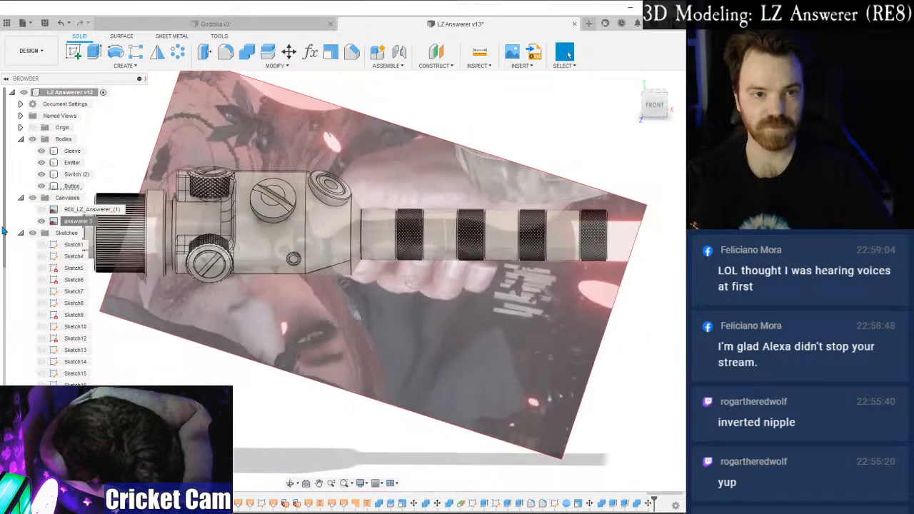
Hide the answerer 3 canvas and inspect the sleeve's knurled bands and the switch section's tapered end.
click(41, 222)
middle_drag(437, 322, 431, 342)
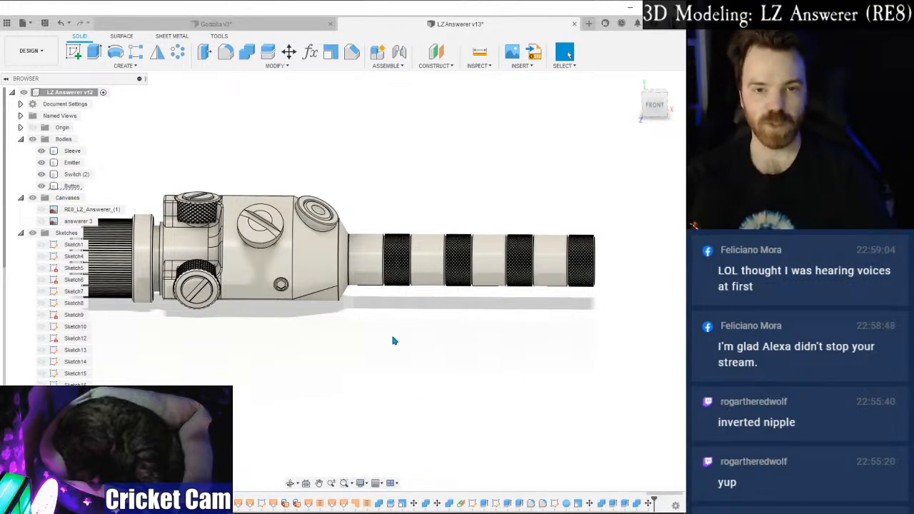
scroll(520, 256, up, 5)
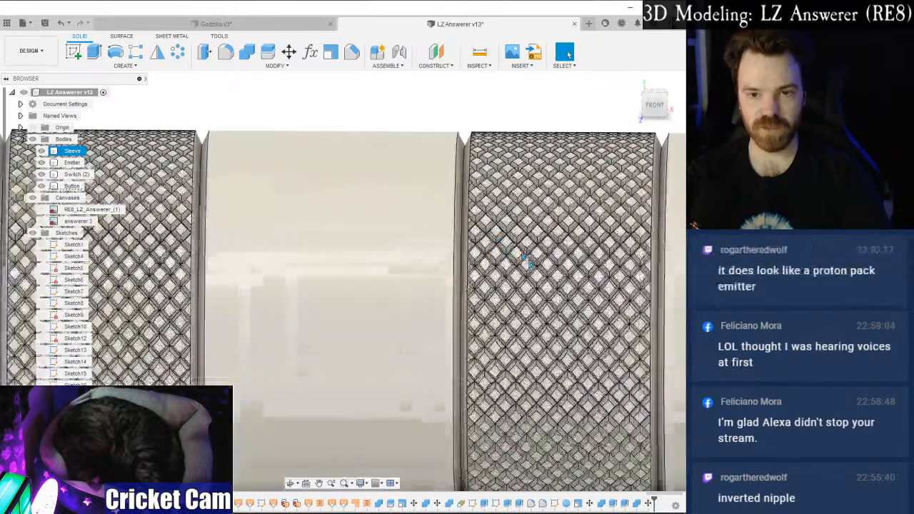
scroll(502, 300, down, 4)
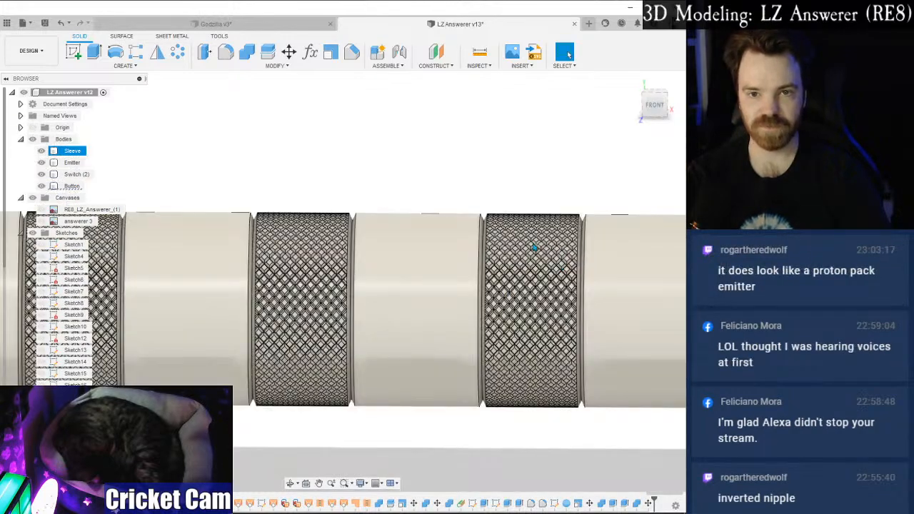
scroll(521, 300, down, 5)
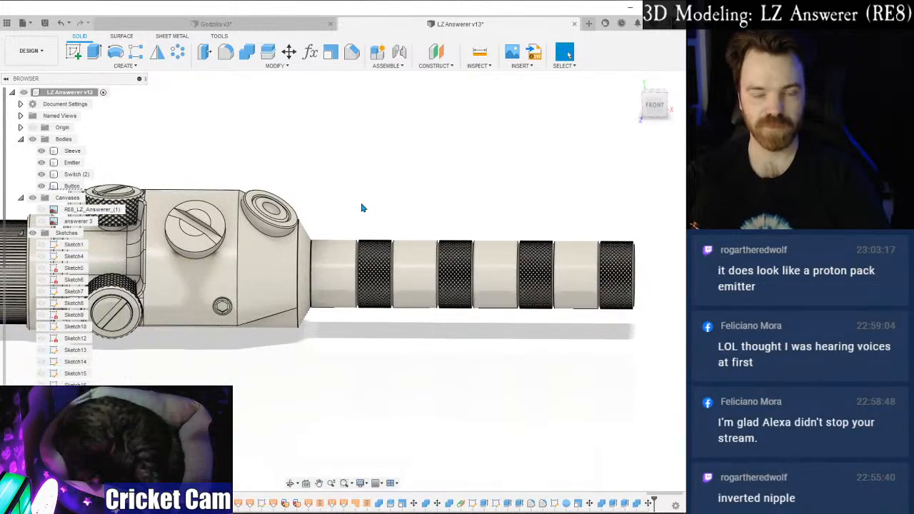
scroll(362, 204, down, 2)
middle_drag(362, 205, 431, 209)
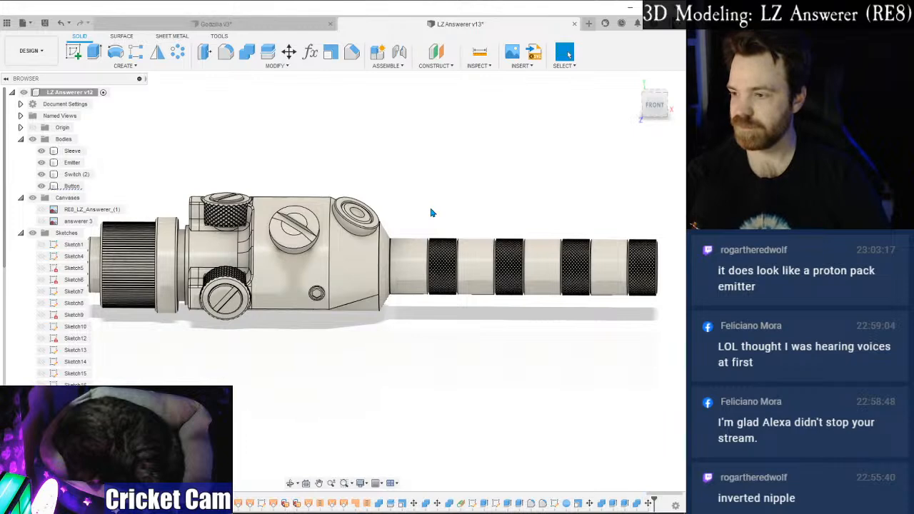
shift+middle_drag(398, 203, 418, 214)
shift+middle_drag(621, 119, 593, 226)
shift+middle_drag(343, 281, 309, 289)
scroll(309, 289, up, 3)
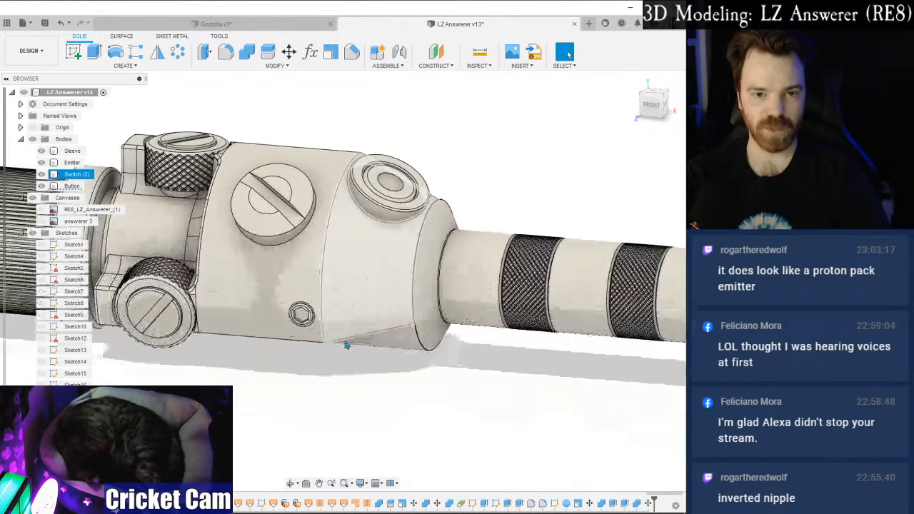
Switch to Paint, examine the enlarged reference picture, and close it without saving.
key(alt+Tab)
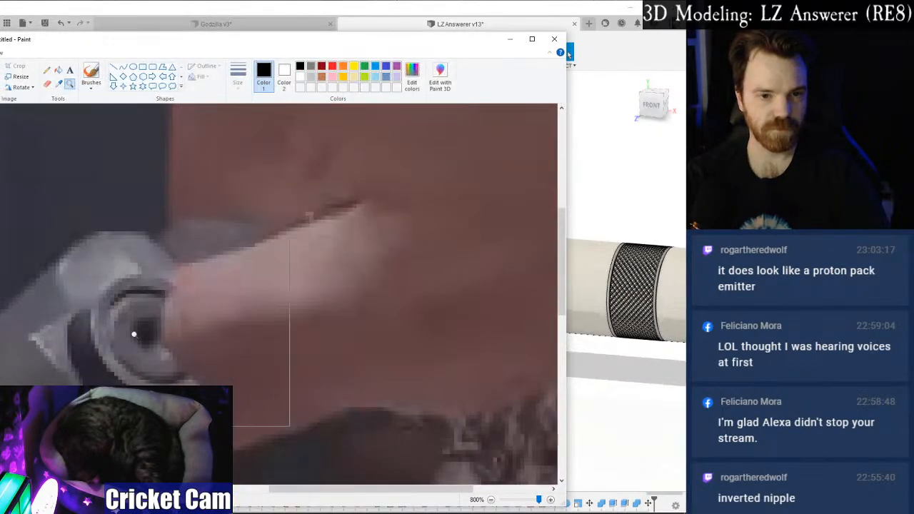
scroll(141, 324, up, 1)
scroll(141, 325, down, 2)
scroll(141, 324, down, 3)
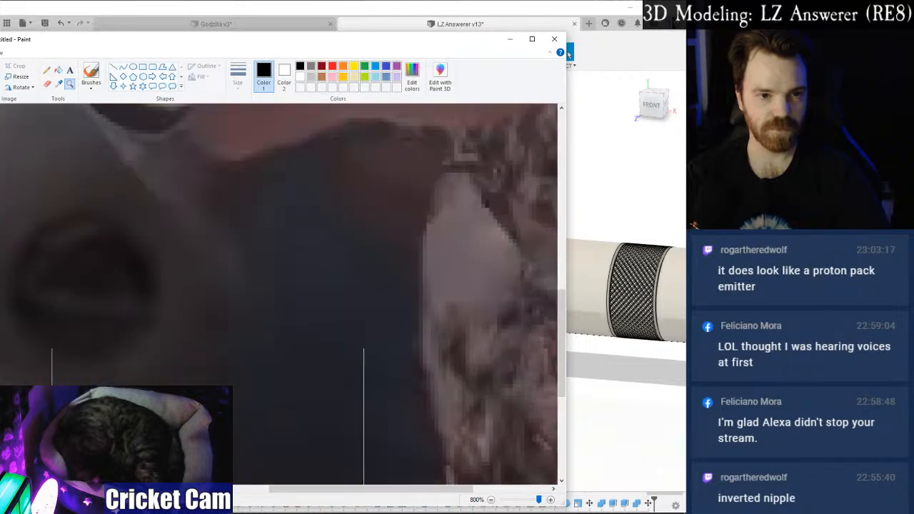
click(554, 39)
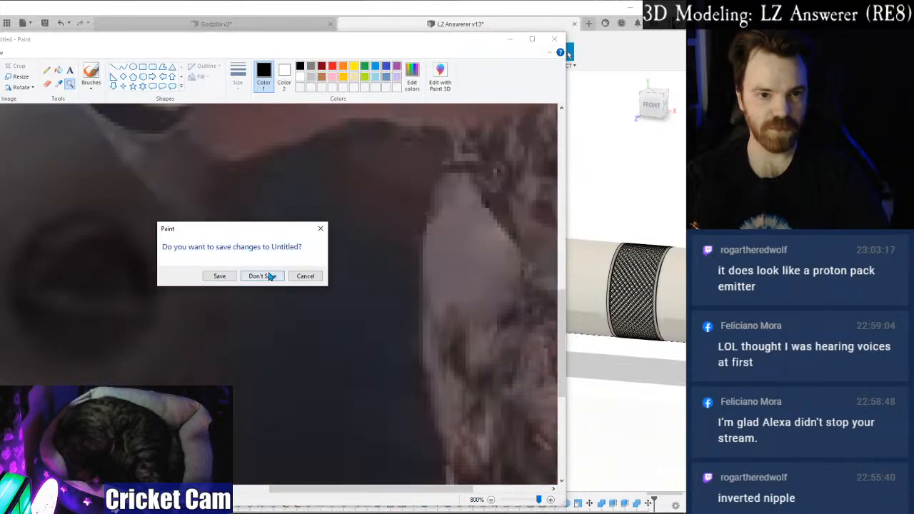
click(262, 273)
Open the answerer 2 photo from the RE8 LZ Answerer folder and examine the recess and screw on the switch section up close.
key(alt+Tab)
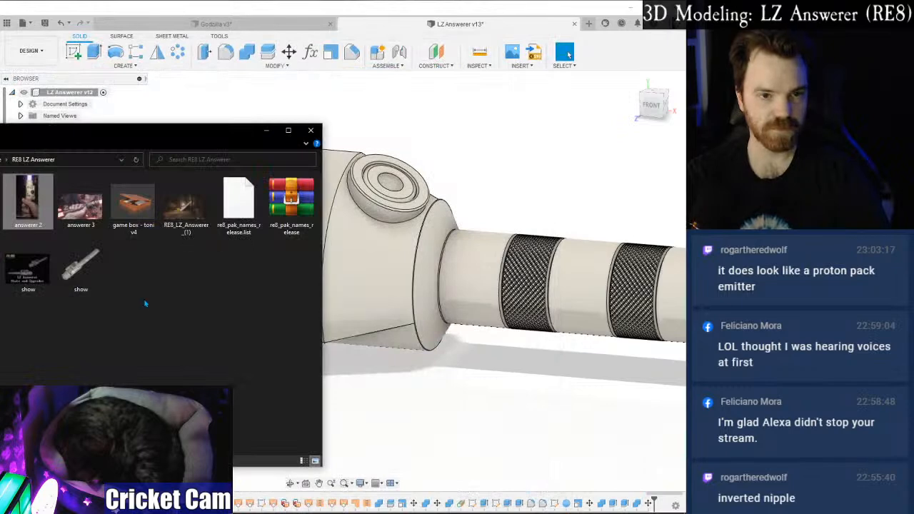
double_click(32, 207)
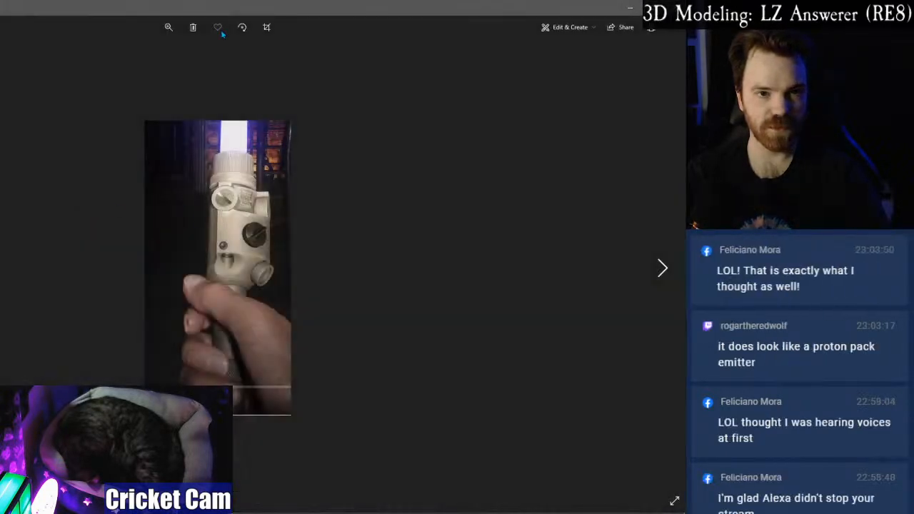
click(168, 28)
drag(178, 53, 213, 53)
drag(257, 203, 200, 248)
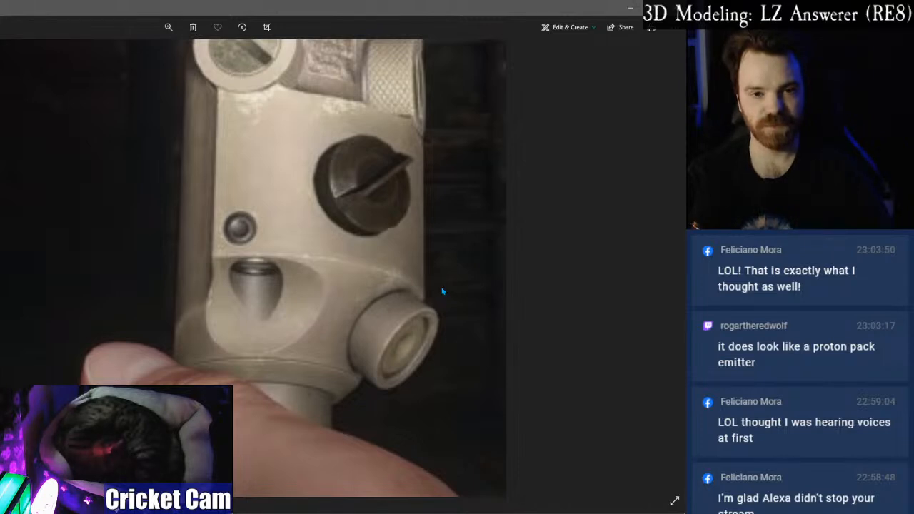
Switch back to Fusion 360 and sketch a large circle over the sloped end of the switch section, in the plane seen from below.
click(630, 7)
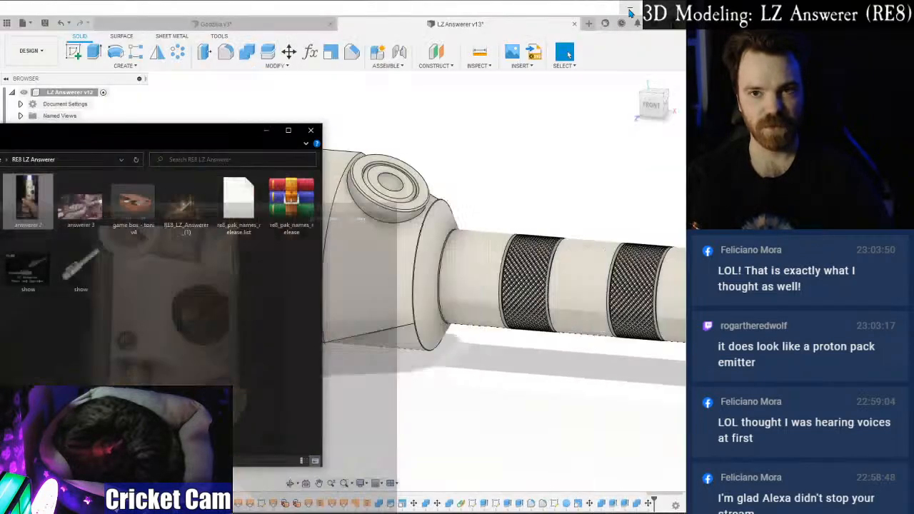
click(654, 108)
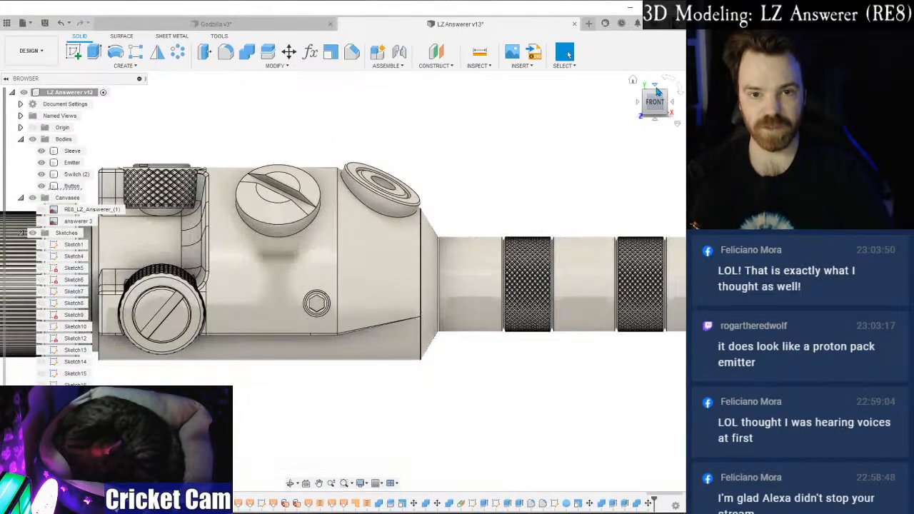
shift+middle_drag(341, 280, 345, 191)
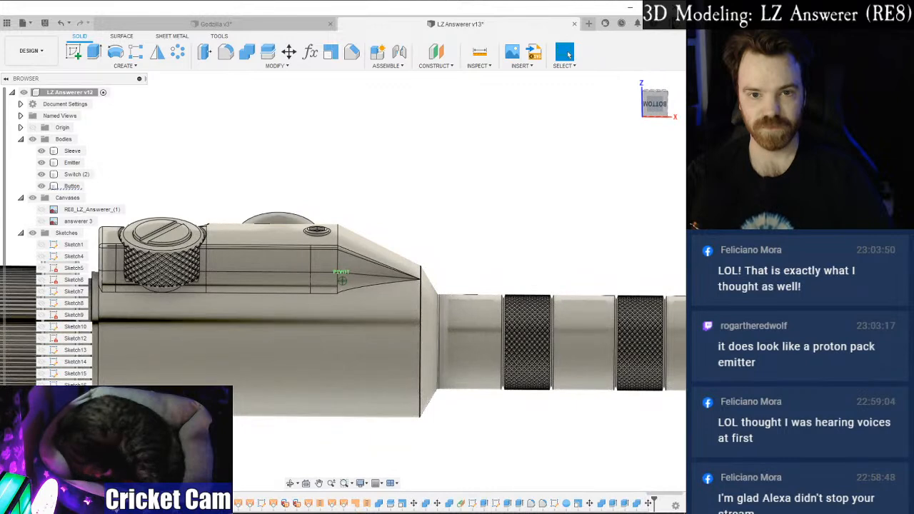
click(656, 103)
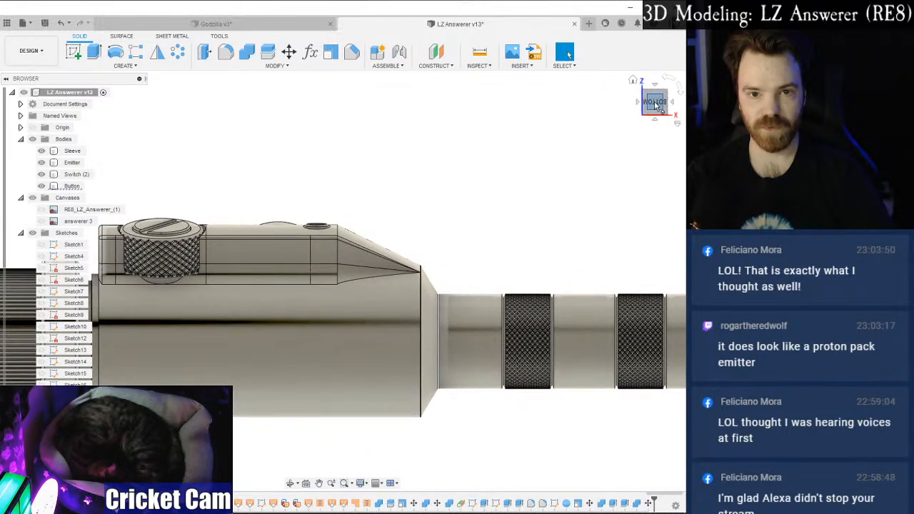
scroll(347, 257, up, 2)
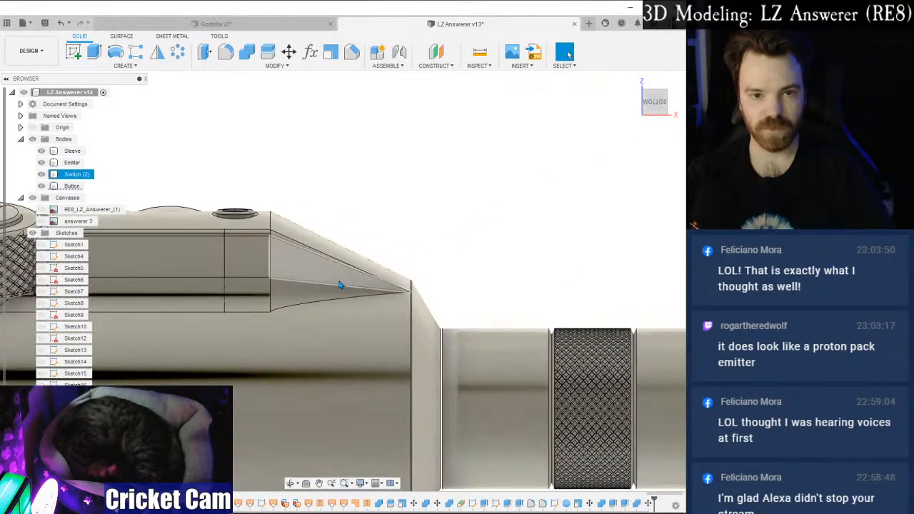
click(75, 51)
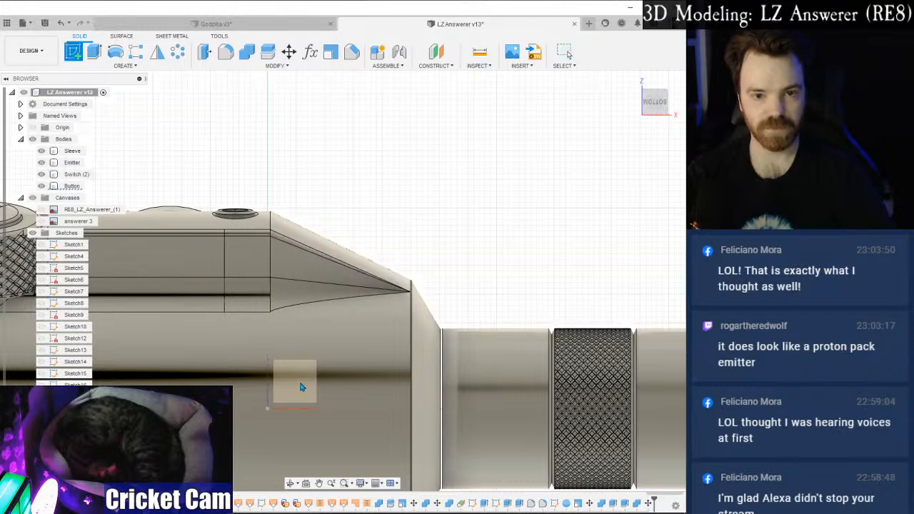
click(341, 349)
click(380, 184)
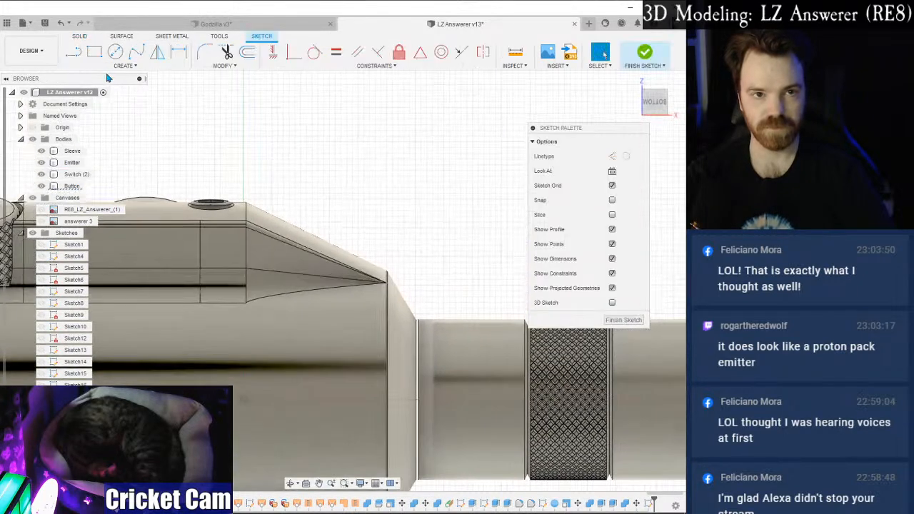
click(354, 194)
click(284, 236)
key(Escape)
Reposition the circle's center to about X 15.04, Z 36.19 mm so it cuts into the taper, and finish the sketch.
drag(355, 195, 333, 200)
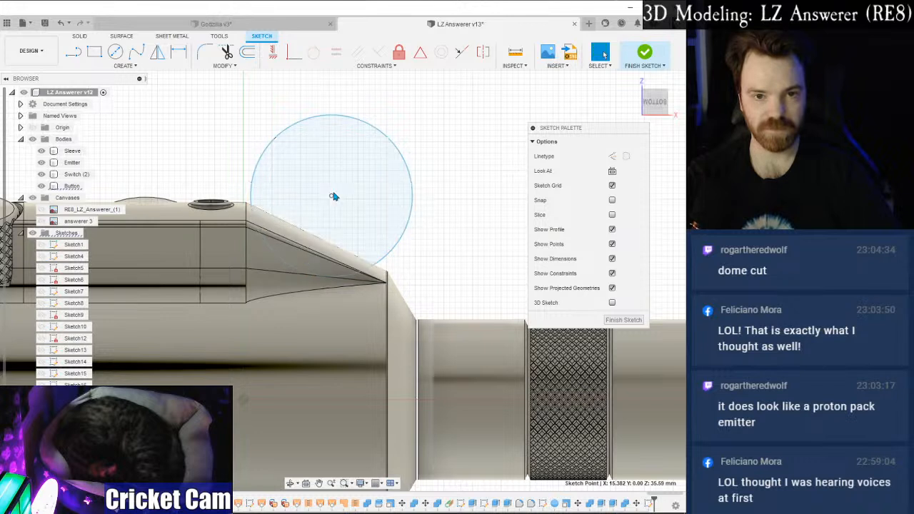
drag(332, 197, 329, 194)
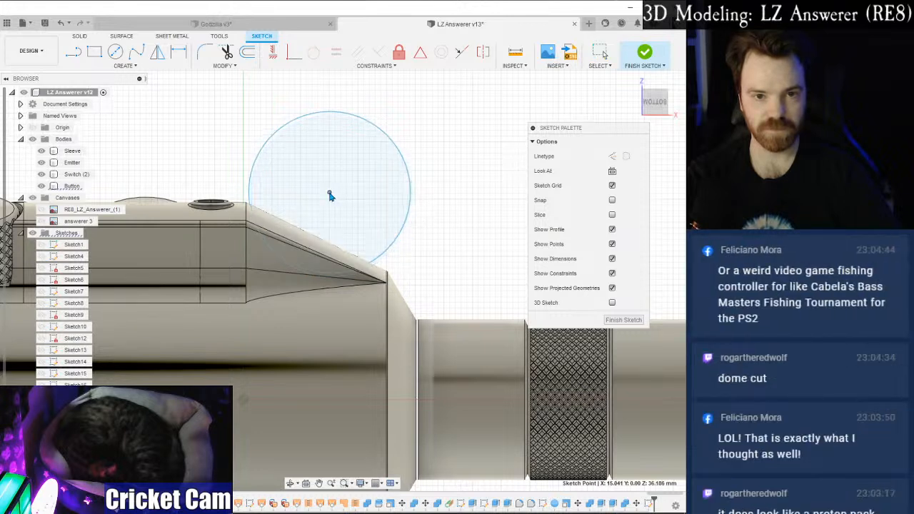
click(623, 320)
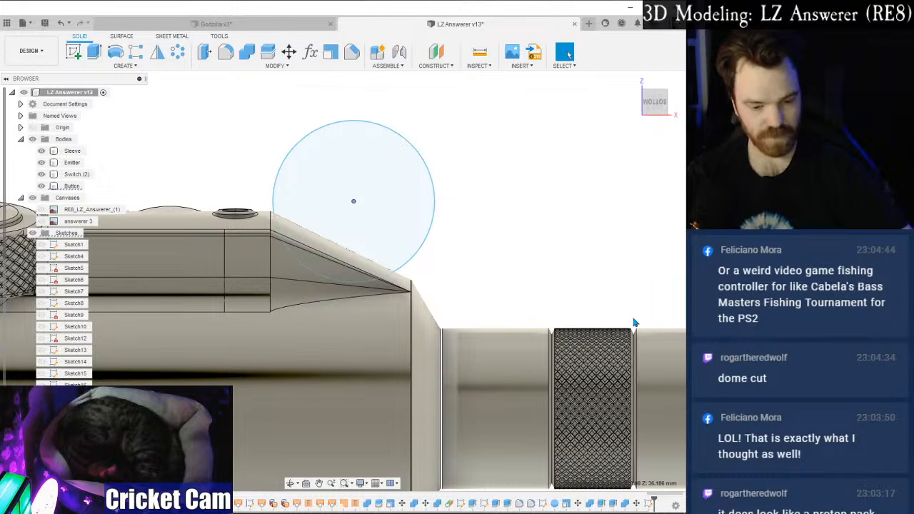
Try a two-sided extrude cut of the circle through the switch section's tapered end, 22 mm on one side and 20 mm on the other.
mouse_move(657, 105)
mouse_down()
mouse_move(622, 131)
mouse_move(590, 187)
mouse_move(616, 184)
mouse_move(684, 104)
mouse_move(632, 159)
mouse_move(621, 147)
mouse_move(629, 135)
mouse_move(626, 154)
mouse_up()
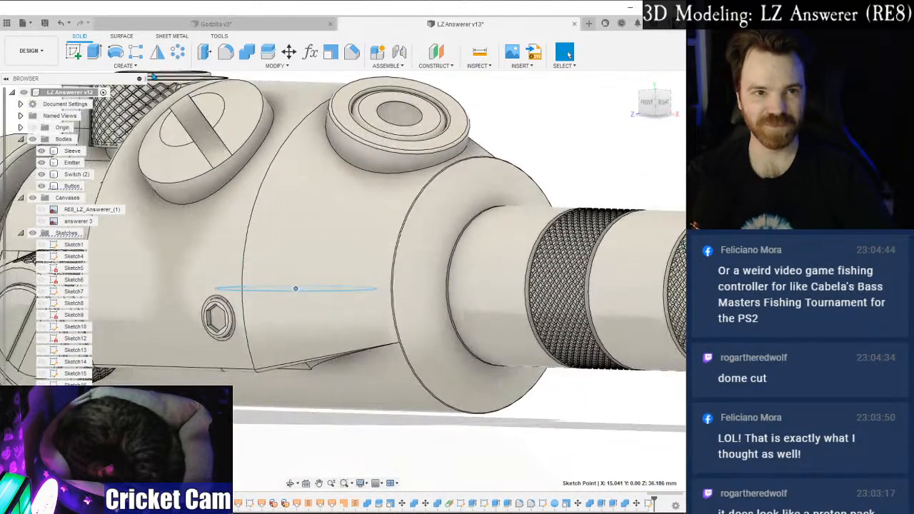
click(97, 51)
click(306, 290)
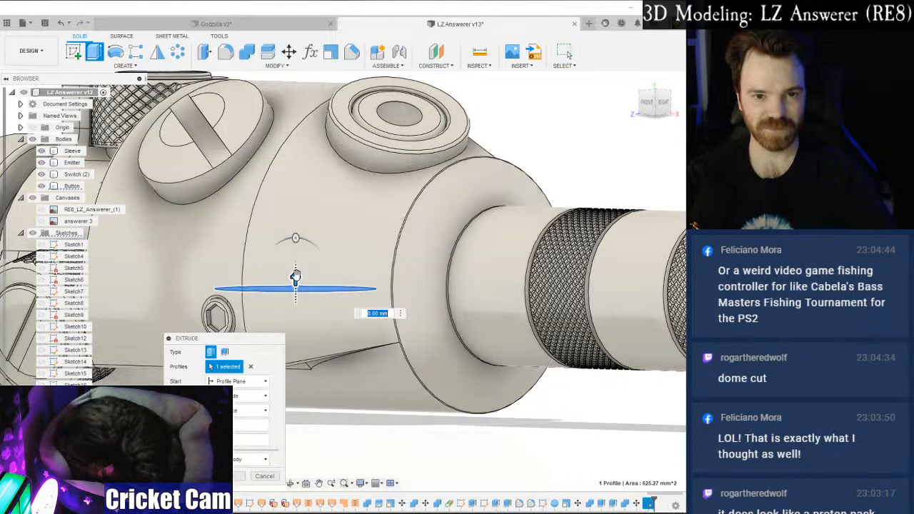
drag(296, 278, 313, 149)
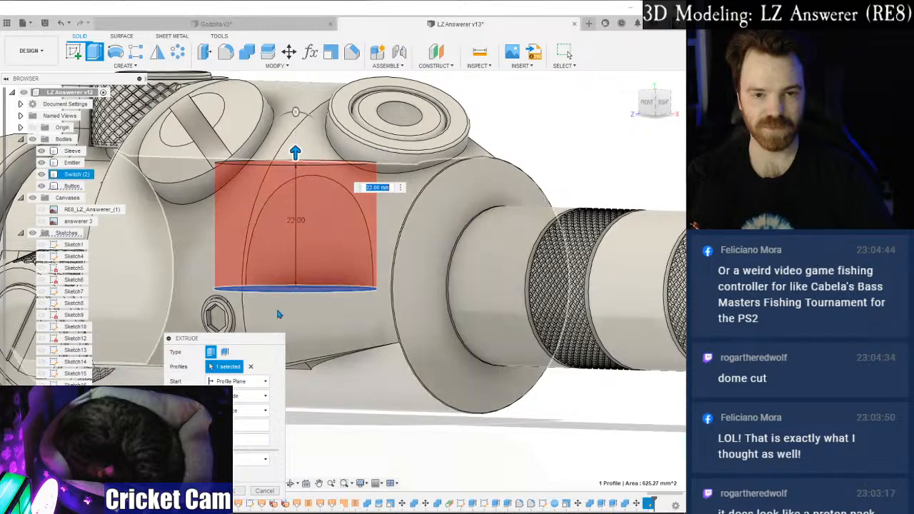
click(248, 396)
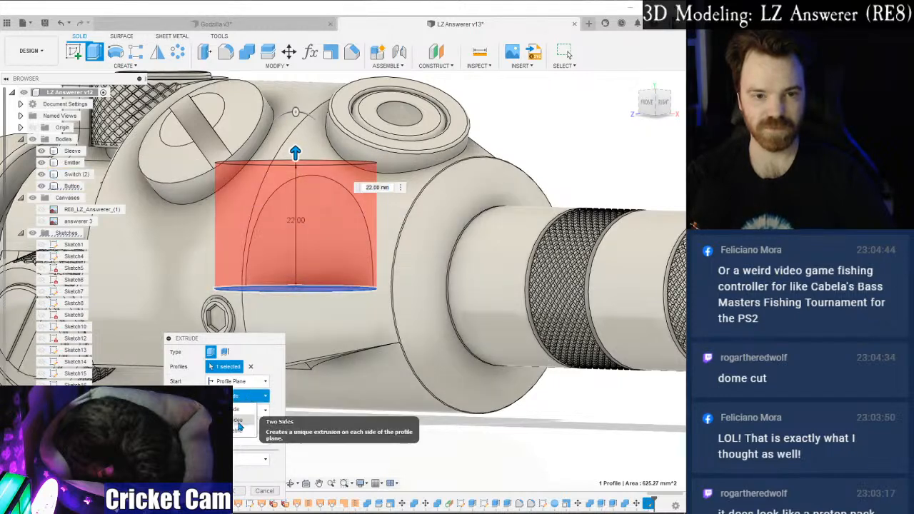
click(251, 420)
middle_drag(357, 341, 461, 310)
drag(399, 267, 398, 325)
drag(395, 388, 397, 384)
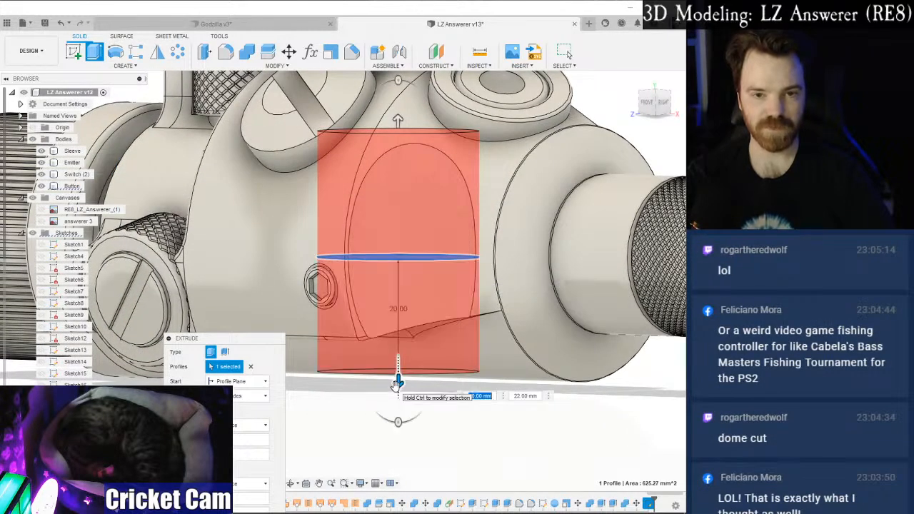
mouse_move(665, 107)
mouse_down()
mouse_move(639, 107)
mouse_move(630, 90)
mouse_move(657, 96)
mouse_move(656, 112)
mouse_move(628, 118)
mouse_move(644, 113)
mouse_up()
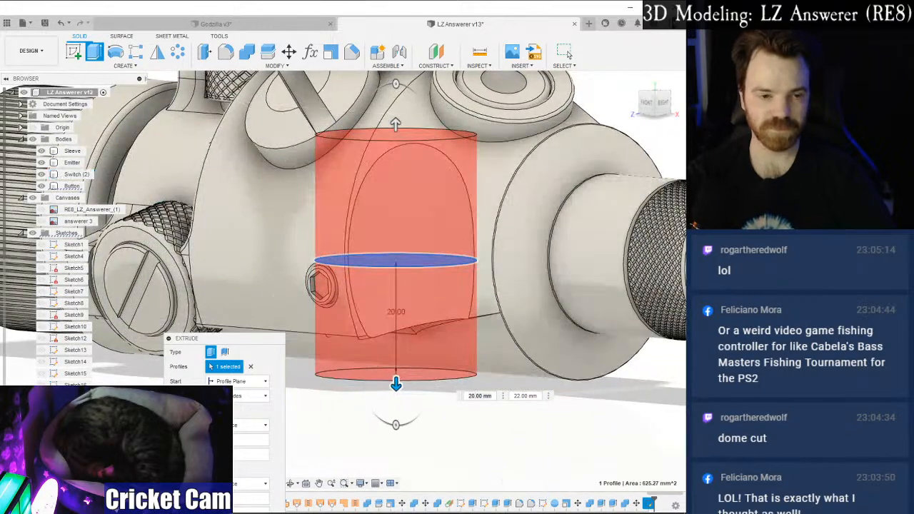
Compare the cut preview with the recess in the answerer 2 photo from front and bottom views, and cancel the extrude.
key(alt+Tab)
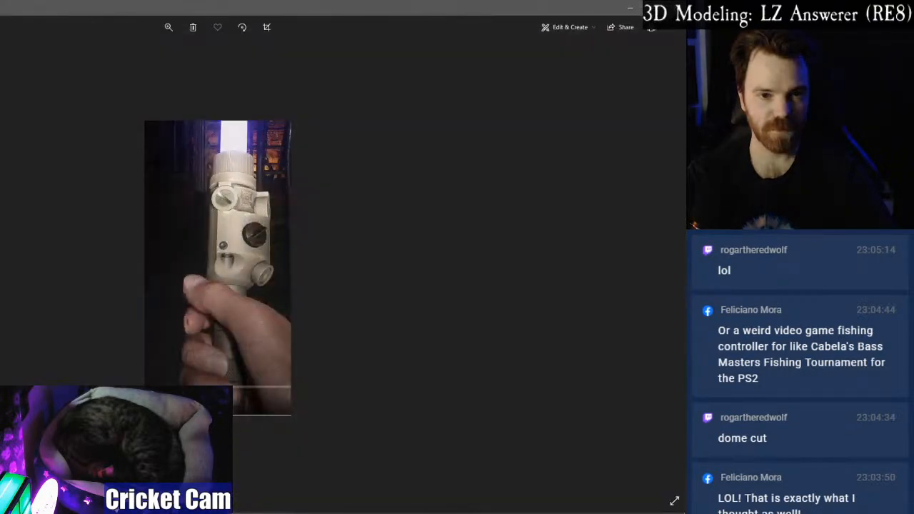
key(alt+Tab)
key(alt+Tab)
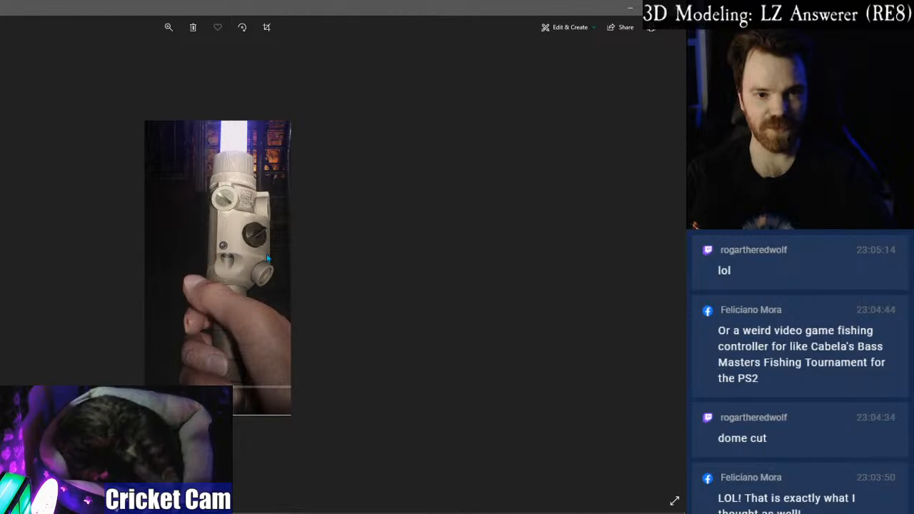
click(636, 9)
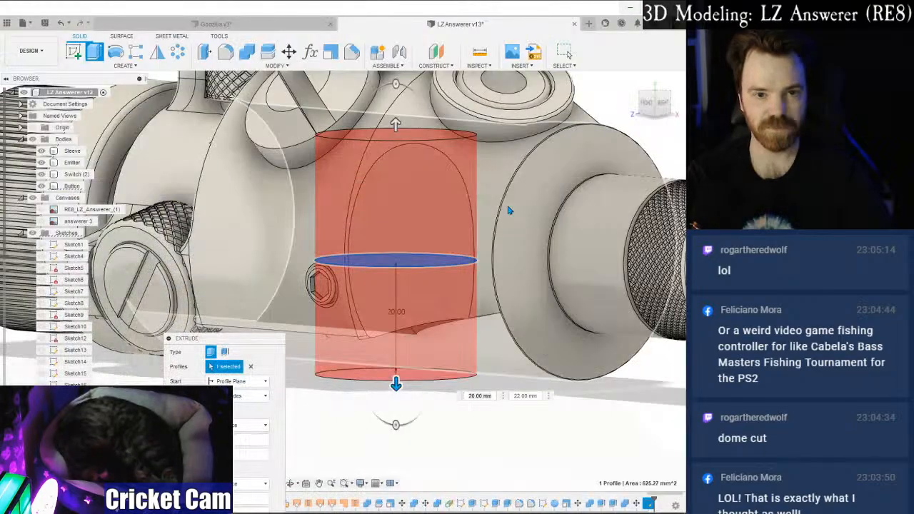
drag(633, 120, 654, 117)
key(alt+Tab)
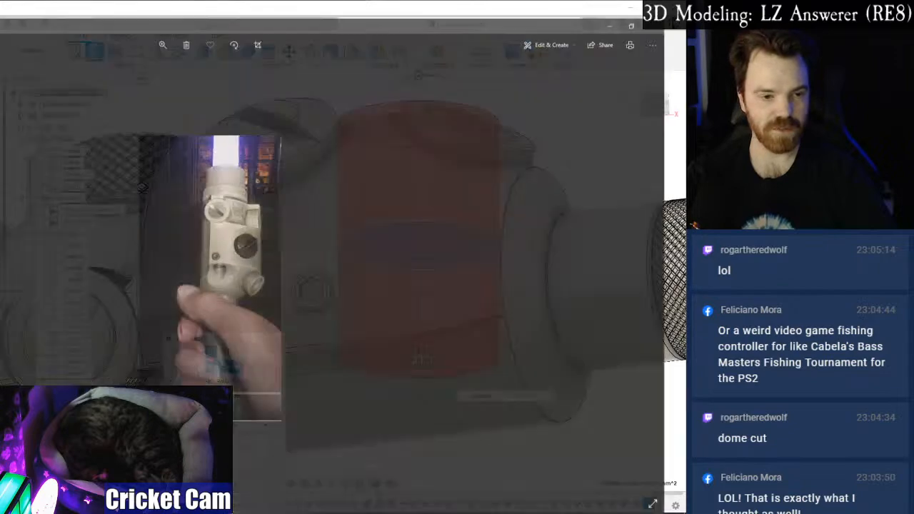
key(alt+Tab)
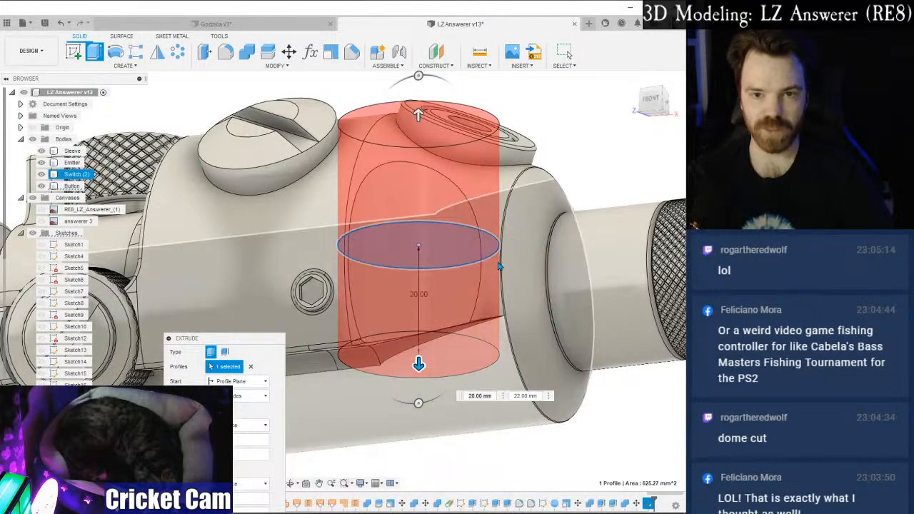
click(651, 99)
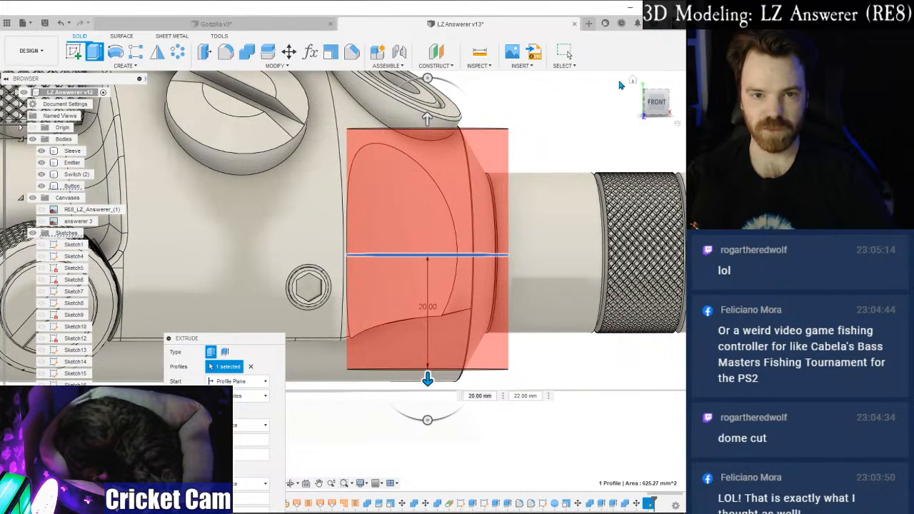
click(658, 114)
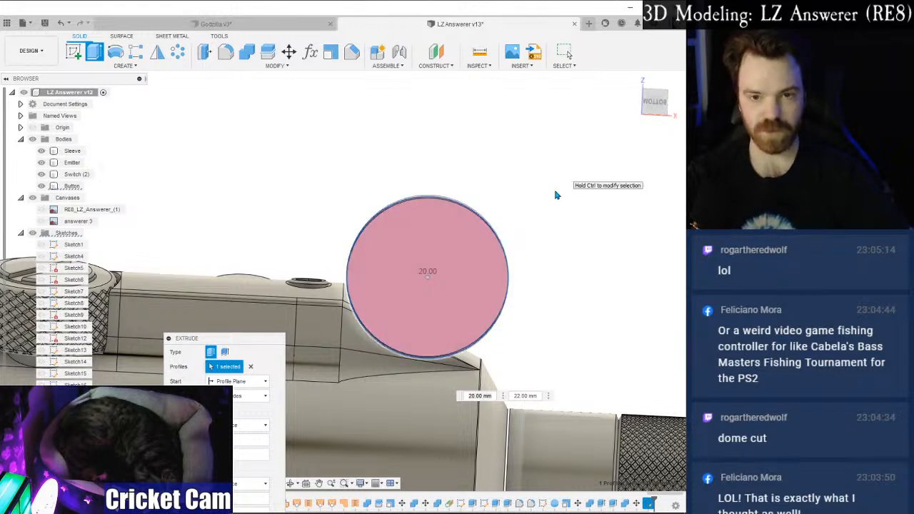
key(Escape)
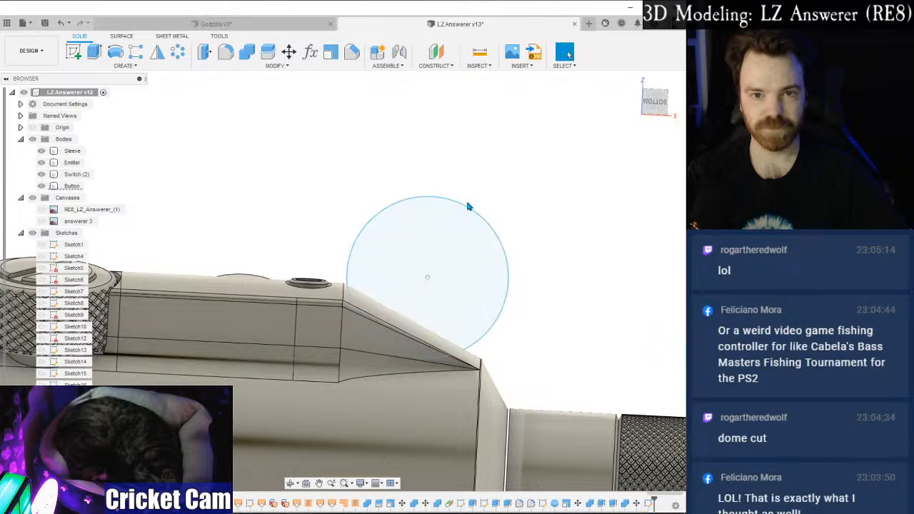
Enlarge the sketched circle slightly and shift its center outward along the taper for a shallower overlap with the sloped end.
click(470, 208)
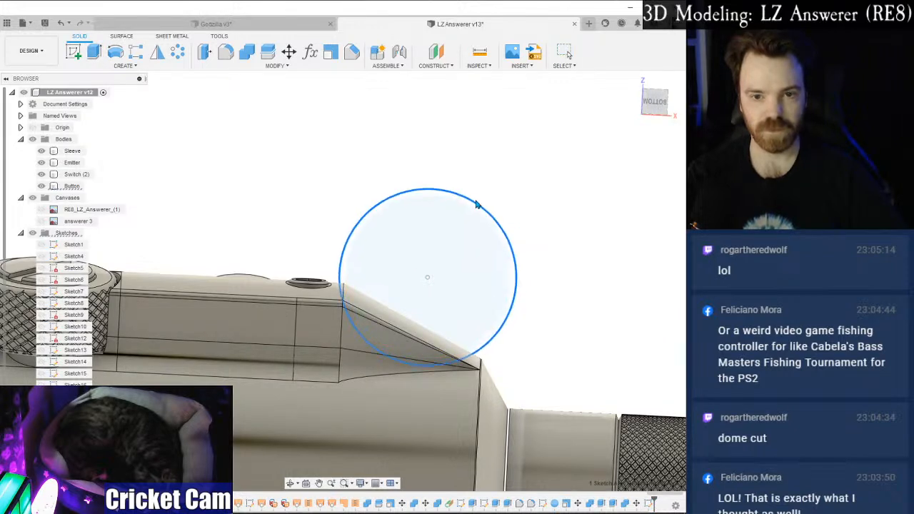
drag(427, 277, 449, 257)
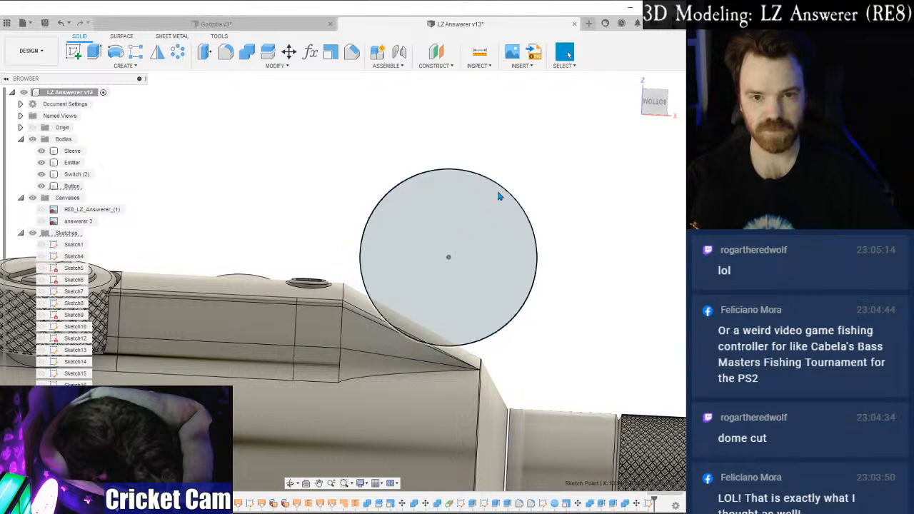
Enlarge the sketch circle over the sloped part of the switch body to about 1106 mm² and nudge its centre into place.
drag(503, 189, 517, 179)
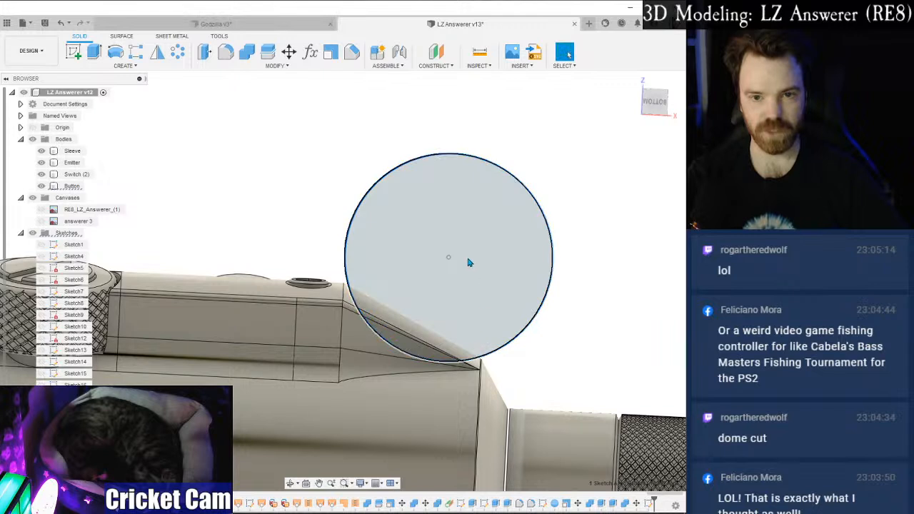
drag(449, 257, 447, 254)
drag(517, 174, 519, 172)
drag(443, 251, 450, 252)
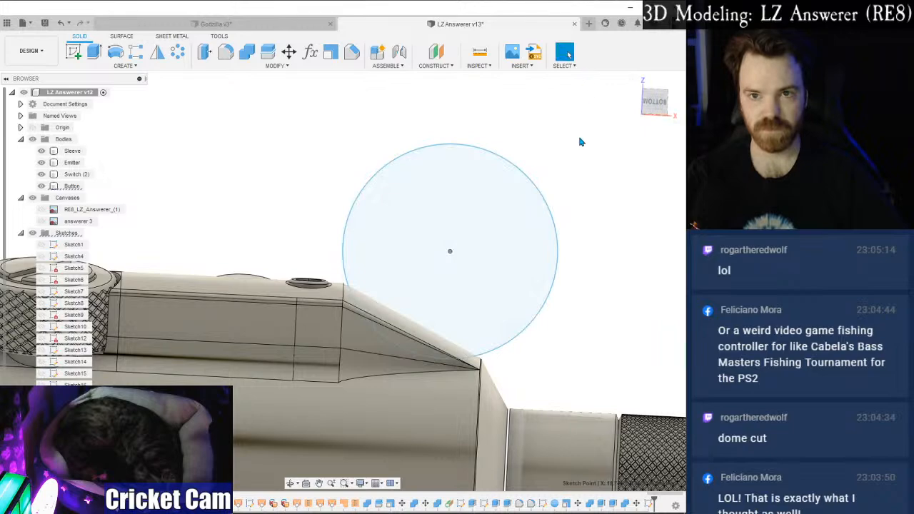
Set up an extrusion of the circle profile in two directions, 20 mm on one side and 25 mm on the other.
shift+middle_drag(343, 280, 500, 236)
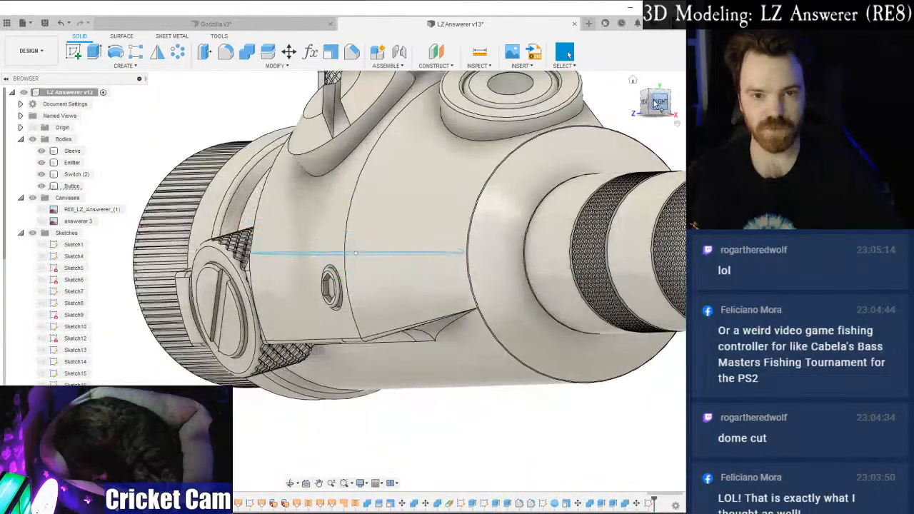
key(e)
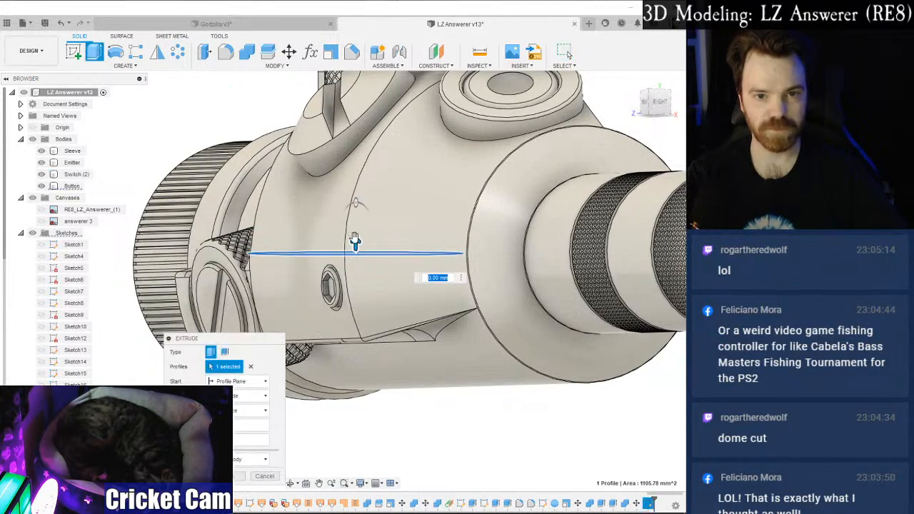
drag(356, 243, 357, 238)
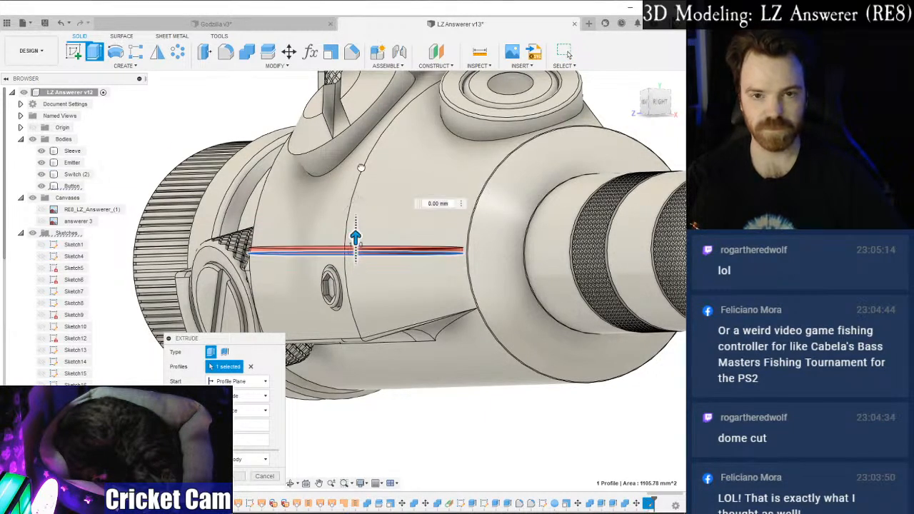
drag(360, 168, 361, 128)
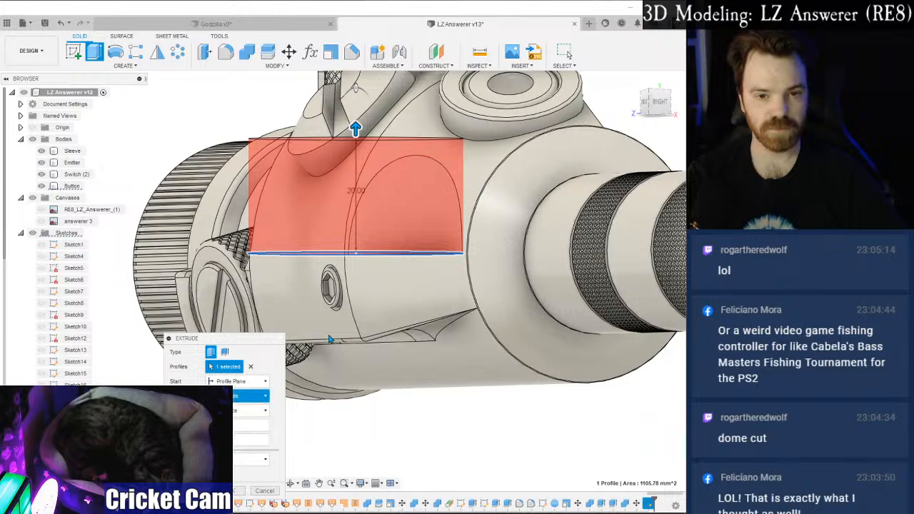
drag(356, 262, 344, 379)
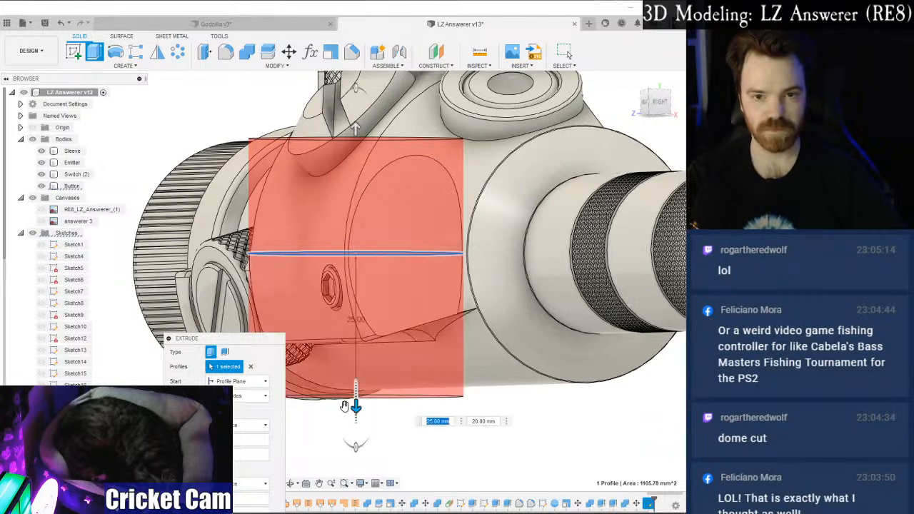
click(645, 113)
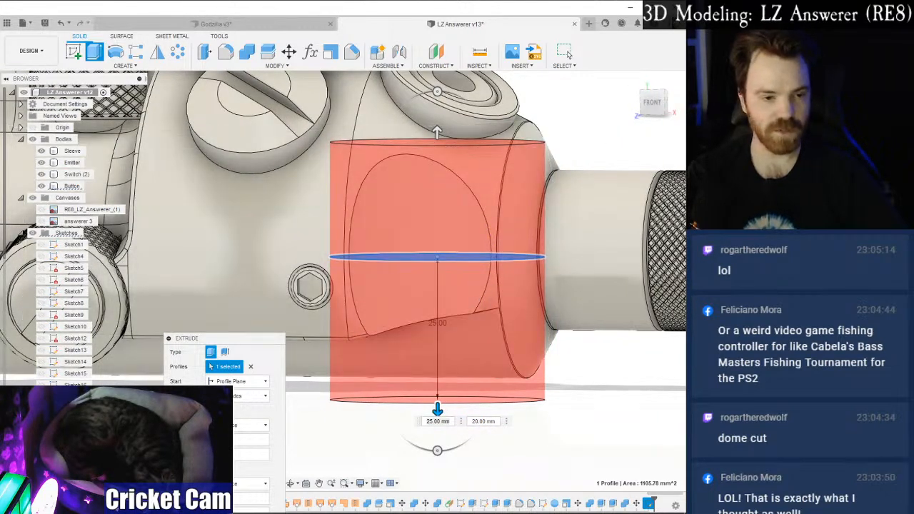
Switch to the reference photo, enlarge the switch area, and place the photo beside the model for comparison.
key(alt+Tab)
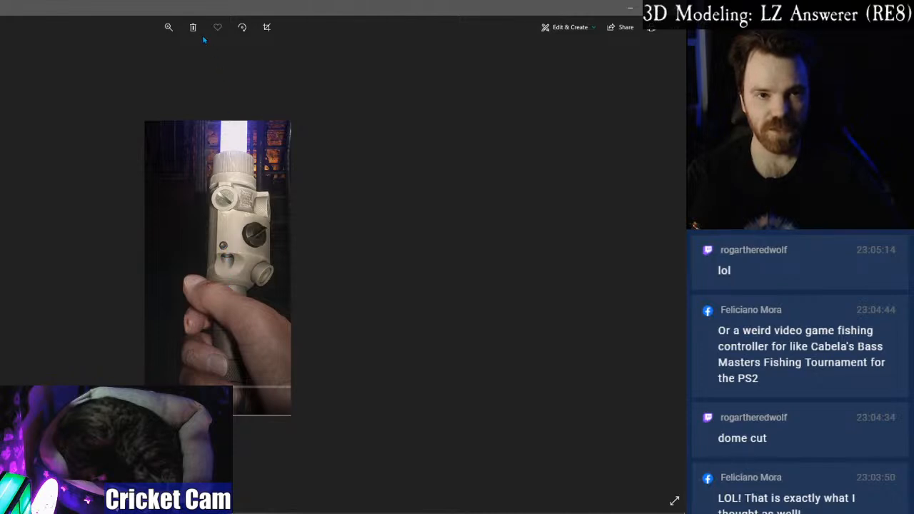
click(170, 29)
drag(183, 53, 211, 59)
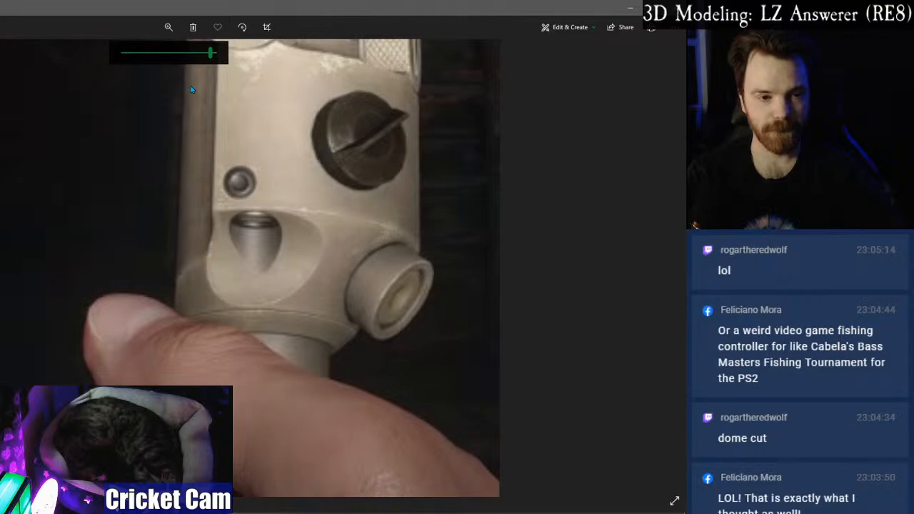
drag(260, 8, 0, 48)
scroll(98, 232, up, 5)
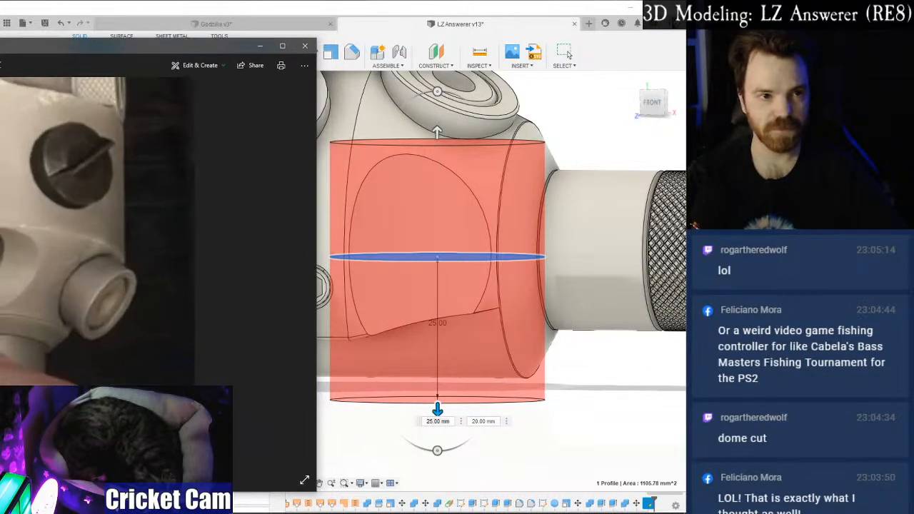
drag(43, 52, 65, 54)
drag(59, 205, 167, 201)
drag(100, 231, 163, 228)
Rotate the reference photo to match the model's orientation, examine the scooped cut up close, and return to Fusion 360.
click(3, 68)
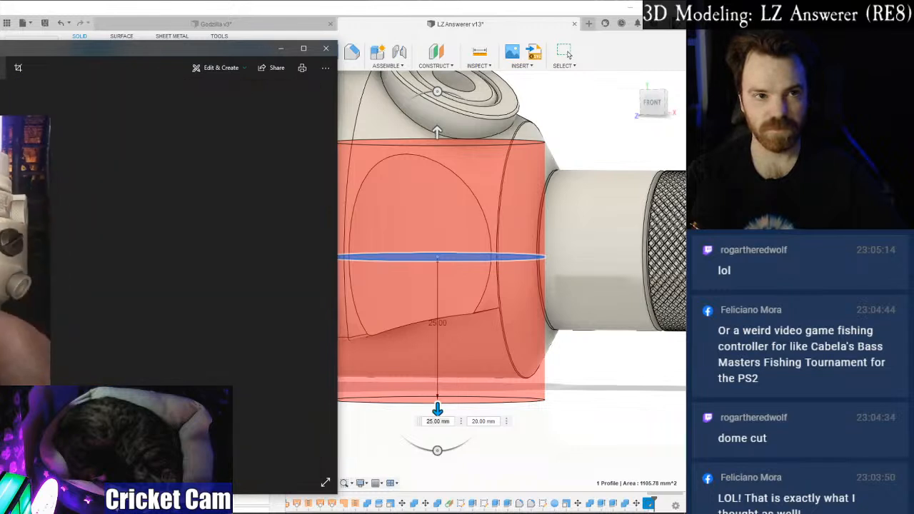
click(2, 67)
click(2, 68)
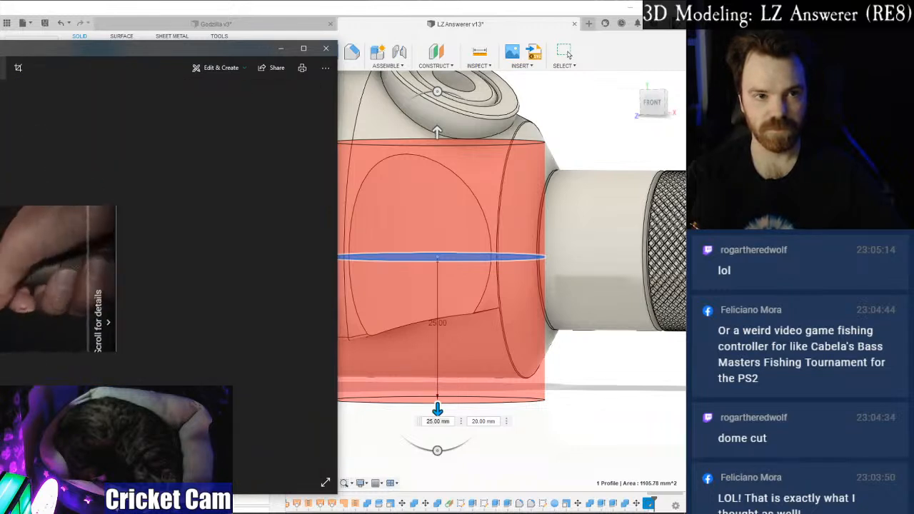
scroll(22, 246, up, 5)
drag(21, 247, 189, 222)
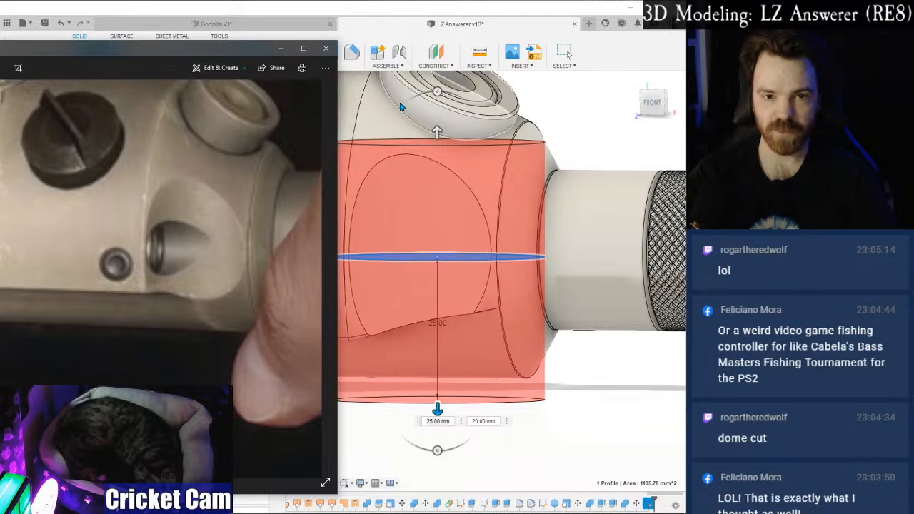
click(283, 50)
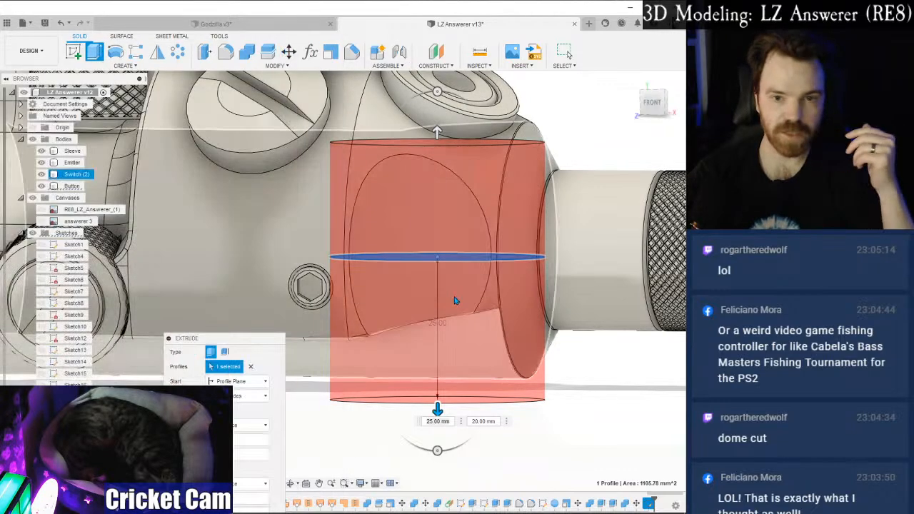
Try extruding the circle 20 mm to one side from a start plane offset by -20 mm.
click(235, 384)
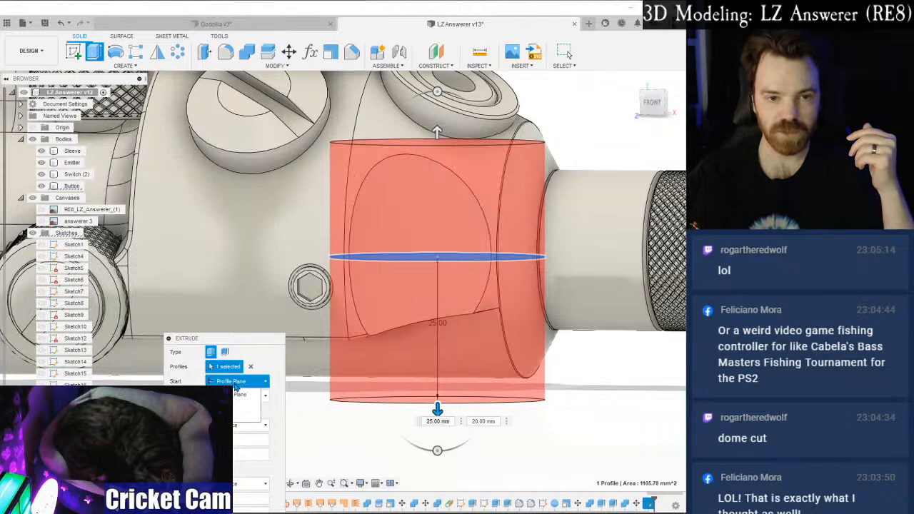
click(231, 395)
click(230, 397)
click(230, 420)
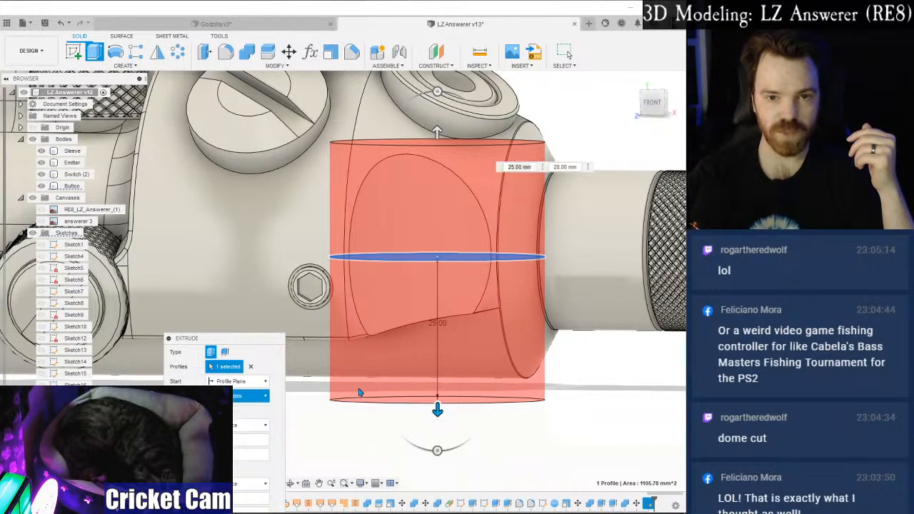
key(ctrl+z)
click(238, 382)
click(232, 412)
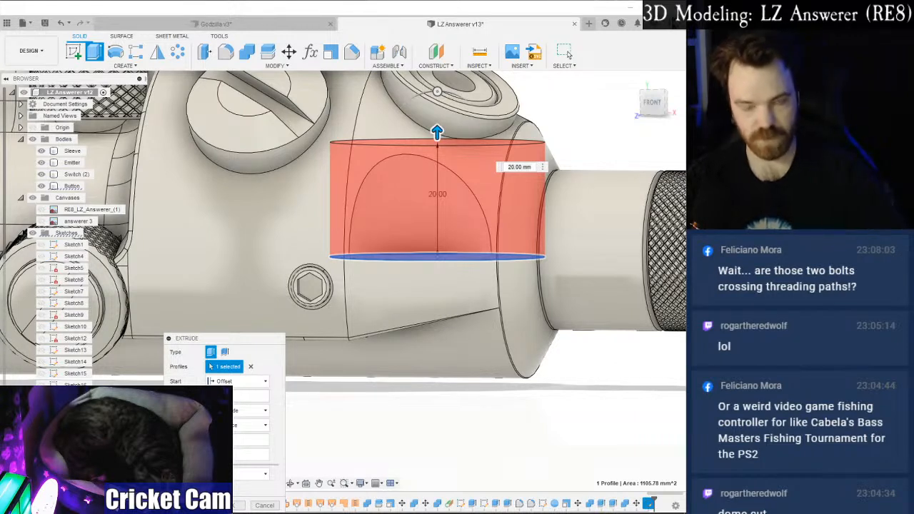
text(-20)
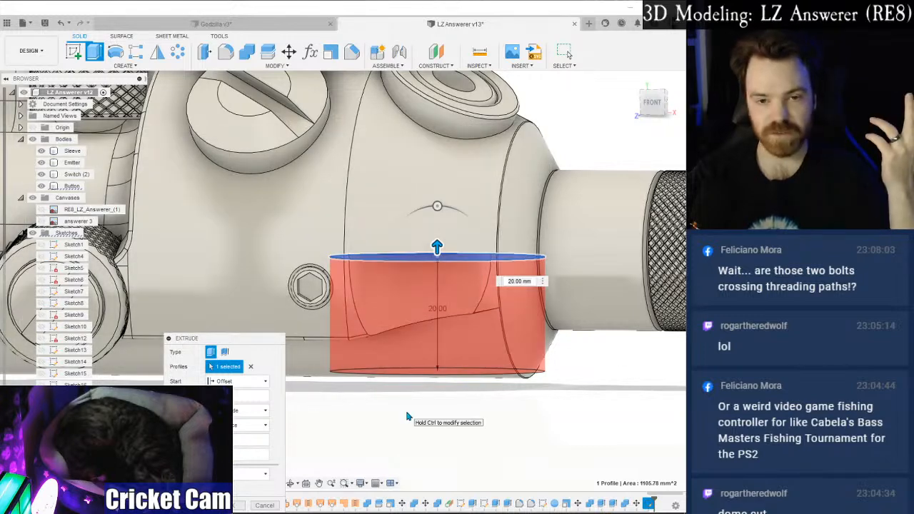
click(655, 104)
mouse_move(656, 105)
mouse_down()
mouse_move(653, 39)
mouse_move(669, 52)
mouse_move(656, 47)
mouse_move(666, 42)
mouse_move(620, 106)
mouse_up()
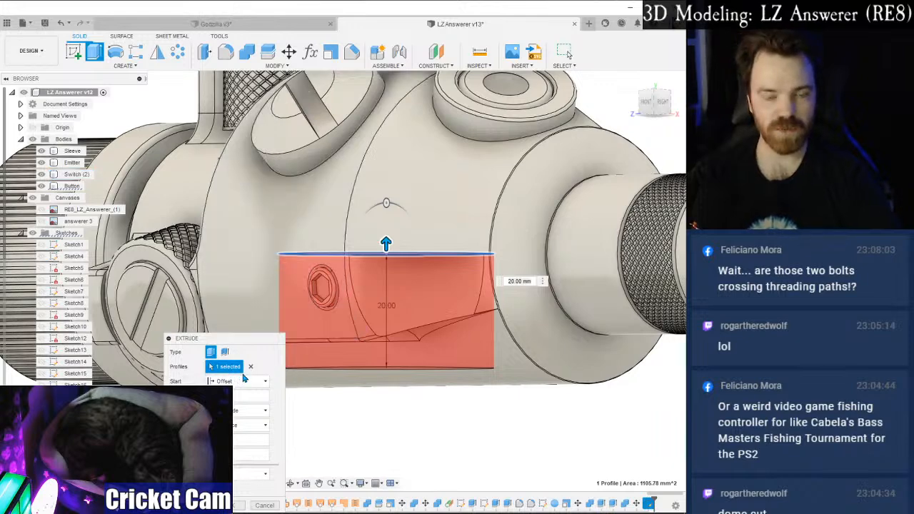
Extrude the circle symmetrically from its profile plane by 30 mm as a new body.
click(250, 411)
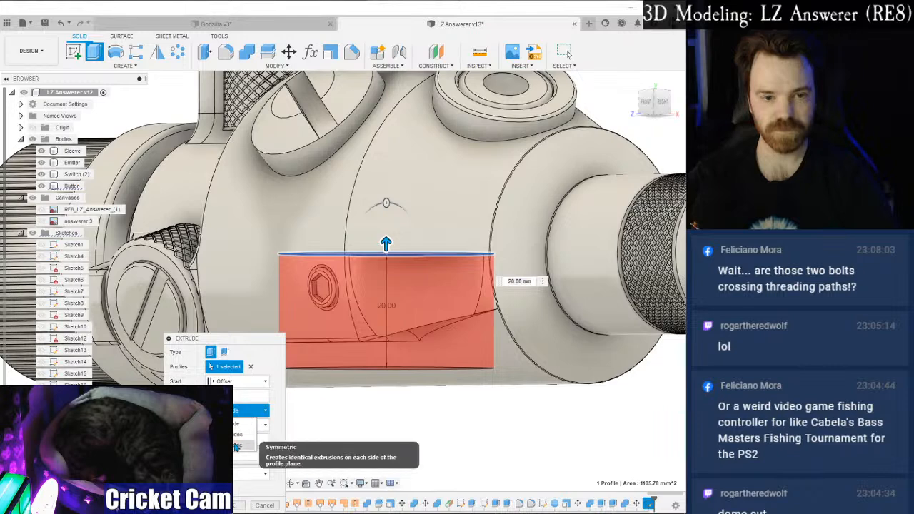
click(236, 448)
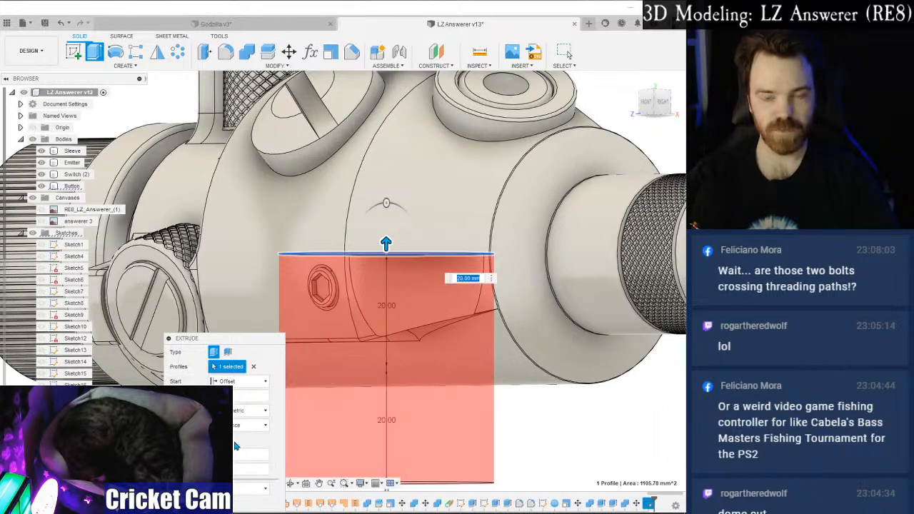
click(240, 382)
click(238, 397)
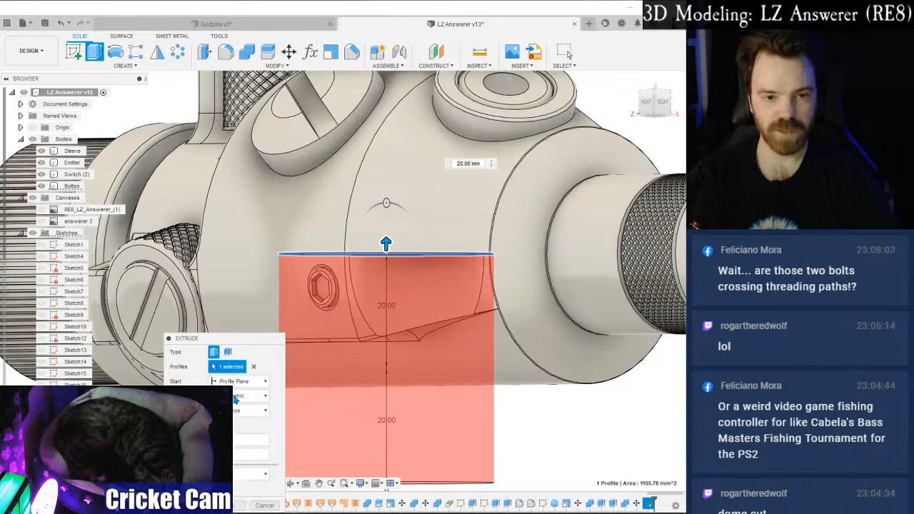
click(235, 399)
click(236, 399)
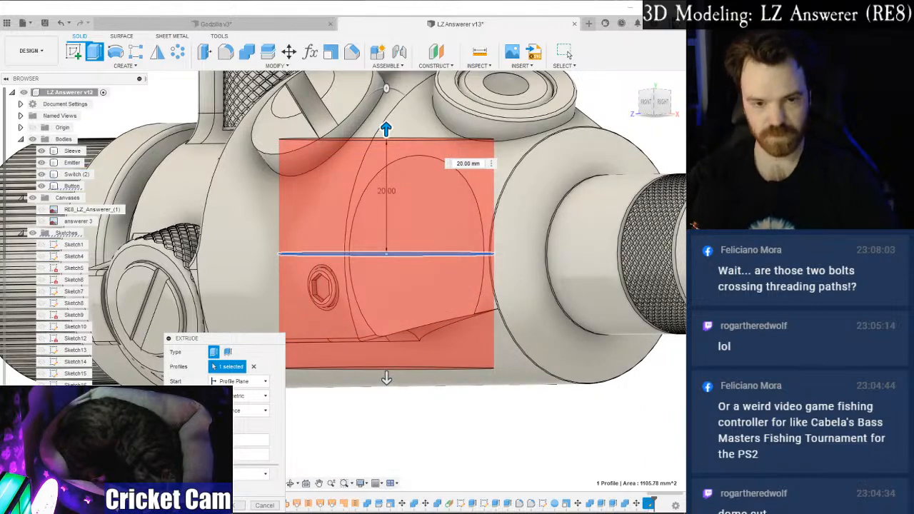
text(30)
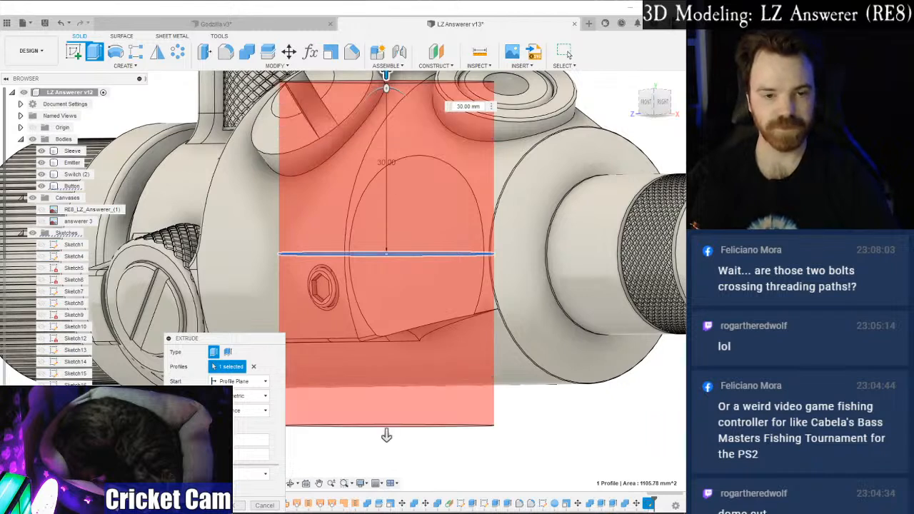
click(250, 473)
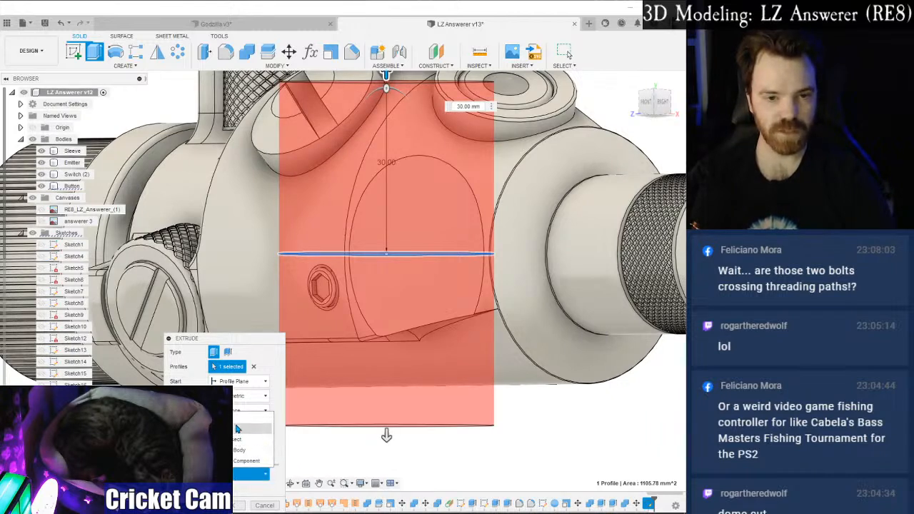
click(236, 450)
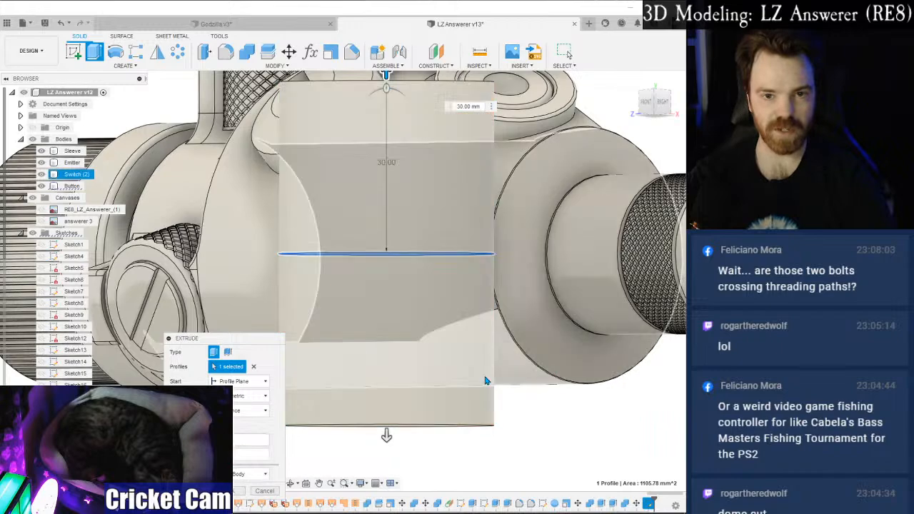
click(237, 493)
Select the new cylinder body for Move/Copy and set its pivot at the centre of the upper circular face.
mouse_move(650, 106)
mouse_down()
mouse_move(622, 127)
mouse_move(608, 120)
mouse_move(644, 106)
mouse_up()
mouse_move(342, 281)
shift+middle_down()
mouse_move(393, 178)
mouse_move(395, 149)
mouse_move(393, 170)
shift+middle_up()
mouse_move(654, 102)
mouse_down()
mouse_move(663, 98)
mouse_move(615, 117)
mouse_move(607, 143)
mouse_up()
mouse_move(343, 281)
shift+middle_down()
mouse_move(400, 314)
mouse_move(411, 350)
shift+middle_up()
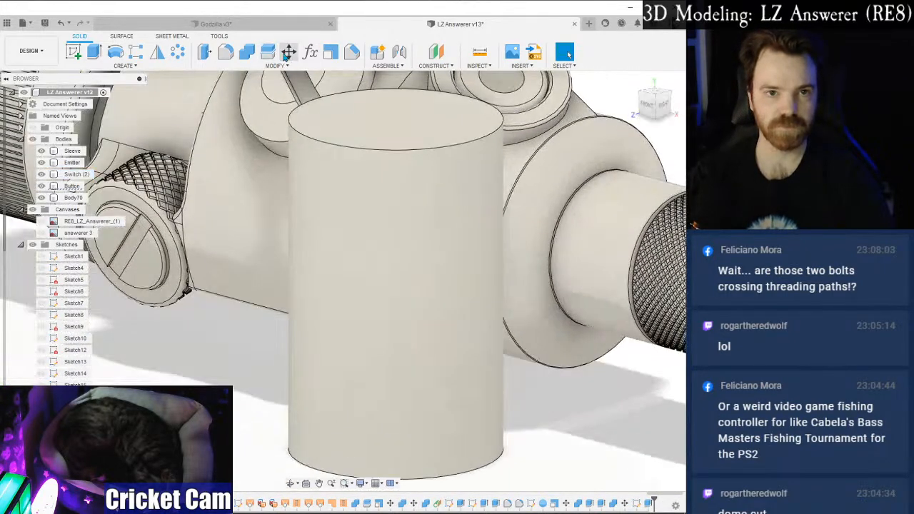
click(288, 52)
click(368, 285)
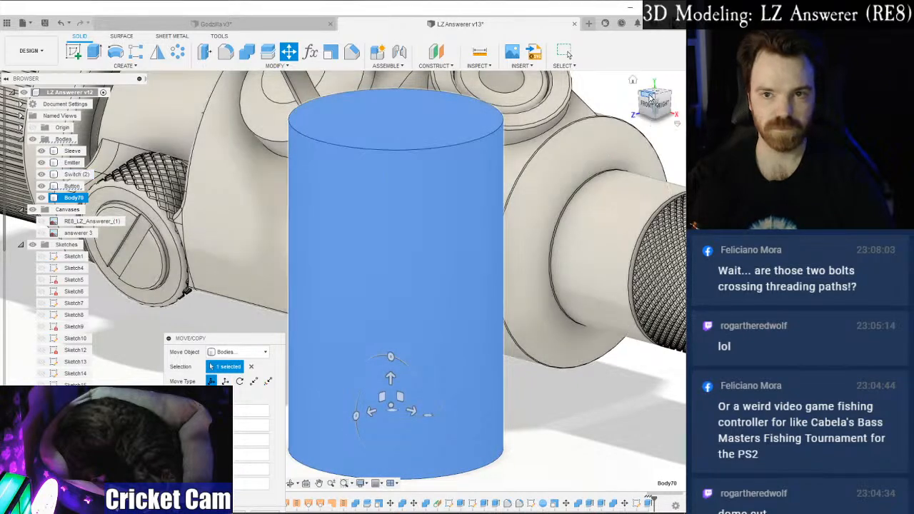
drag(650, 98, 654, 104)
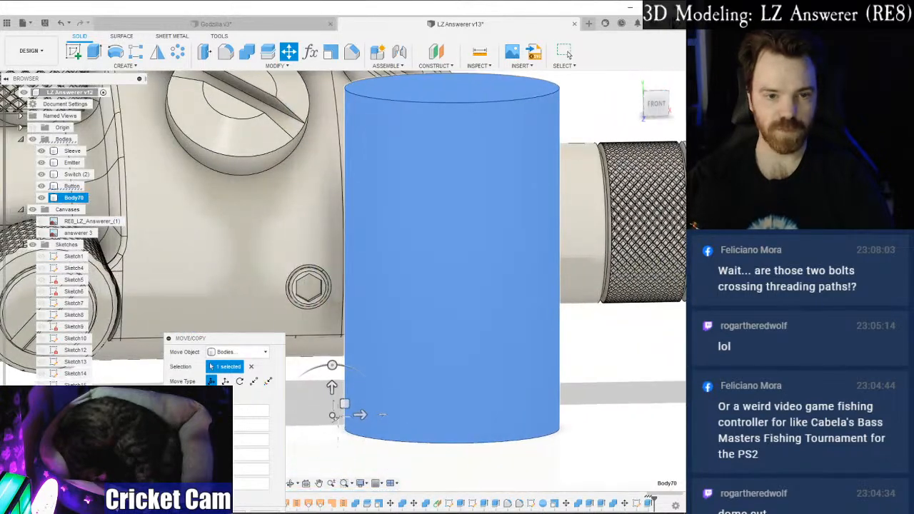
click(459, 257)
click(457, 93)
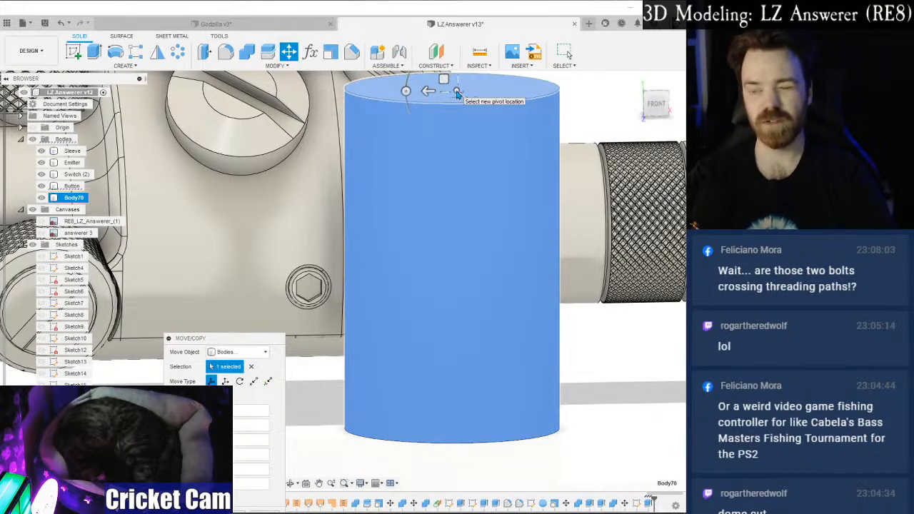
click(550, 98)
Try tilting the cylinder body about its pivot, first by 5 degrees and then by -5 degrees.
click(655, 105)
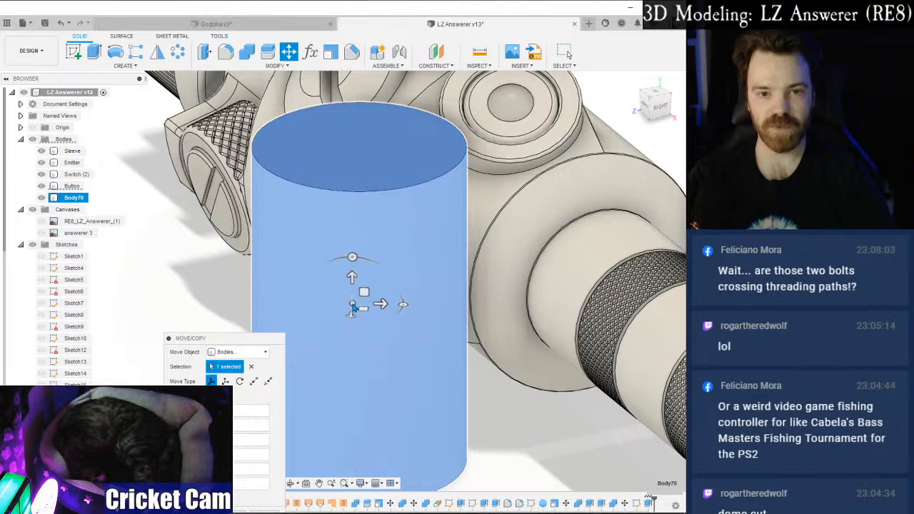
scroll(382, 302, down, 2)
middle_drag(388, 310, 388, 250)
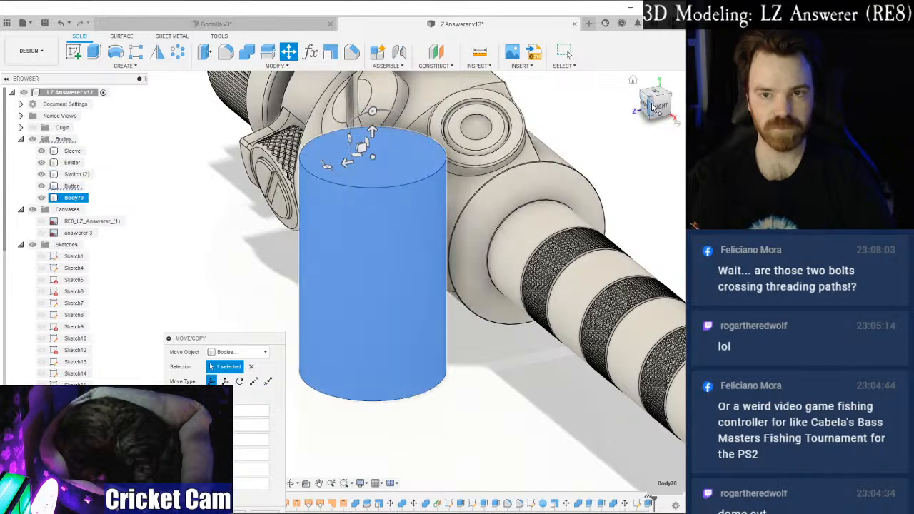
click(652, 106)
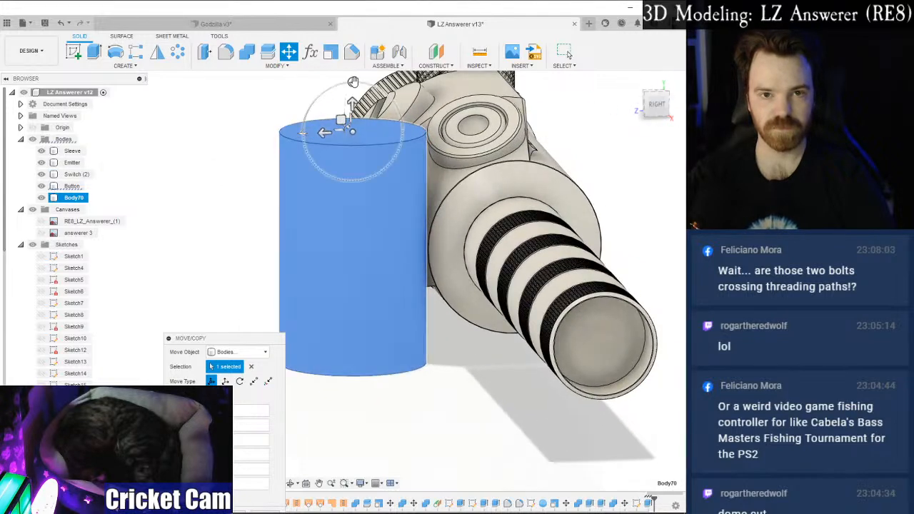
drag(353, 82, 358, 80)
mouse_move(648, 105)
mouse_down()
mouse_move(665, 80)
mouse_move(653, 54)
mouse_up()
click(652, 100)
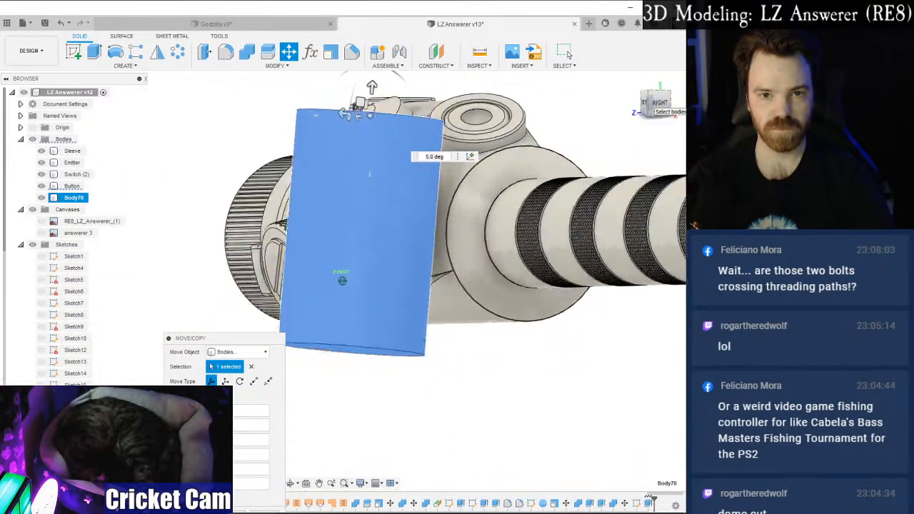
drag(367, 79, 364, 74)
Examine from below and from the side how the tilted cylinder intersects the switch body's lower edge and angled corner.
click(647, 104)
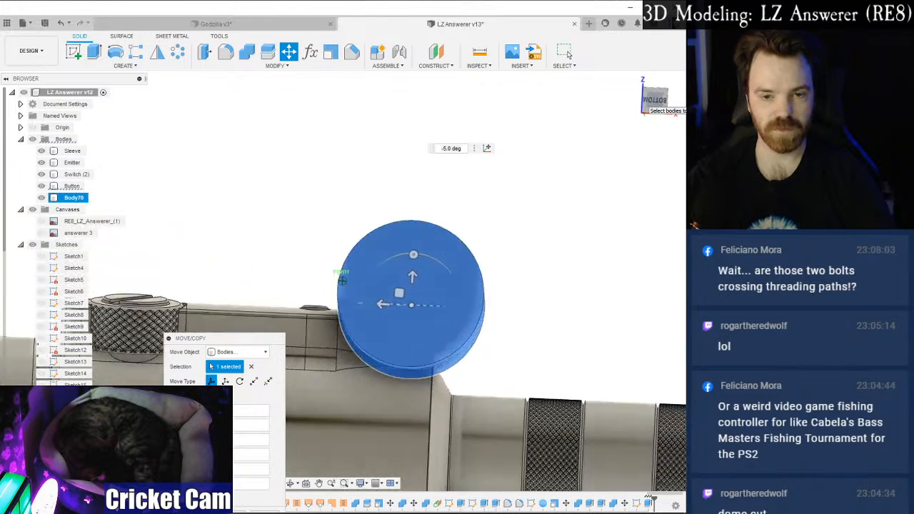
scroll(265, 305, up, 4)
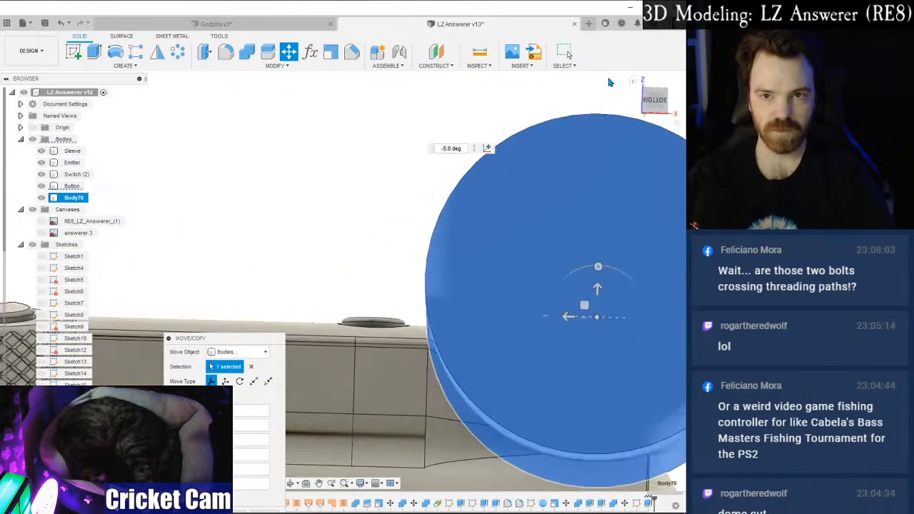
click(653, 98)
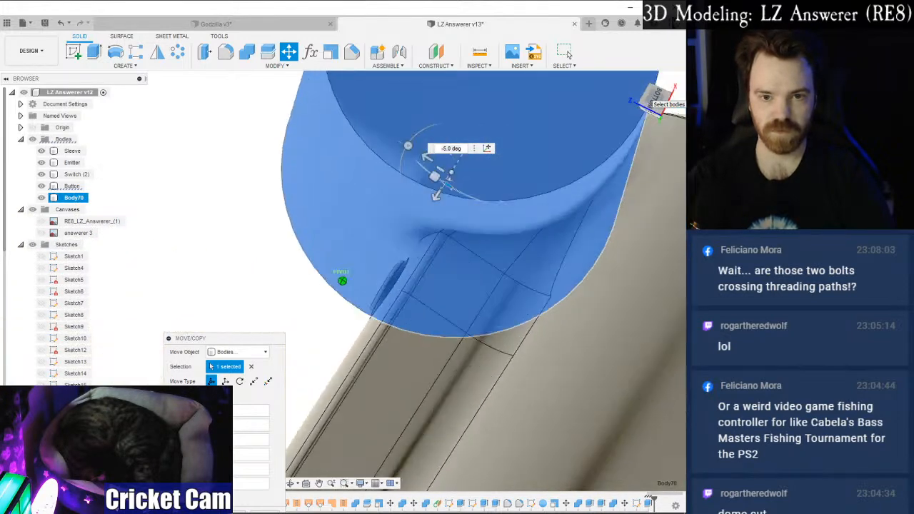
scroll(462, 234, up, 2)
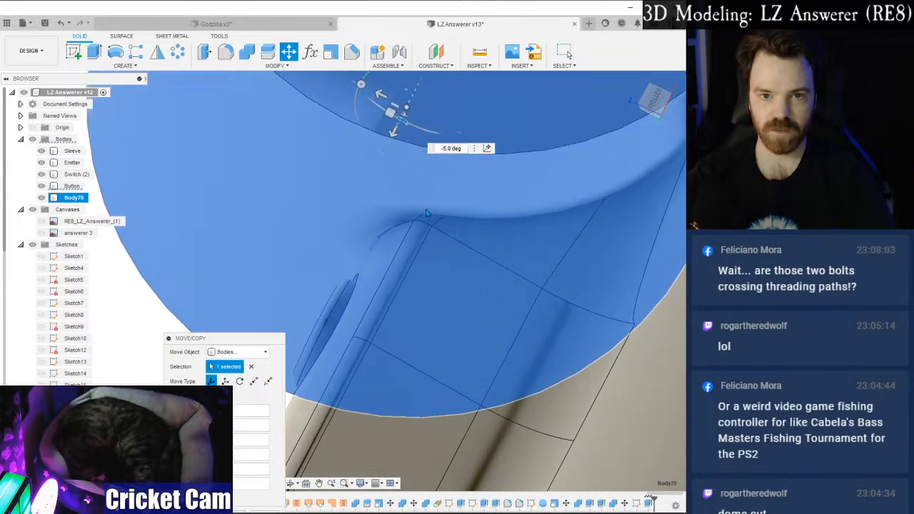
scroll(433, 222, down, 5)
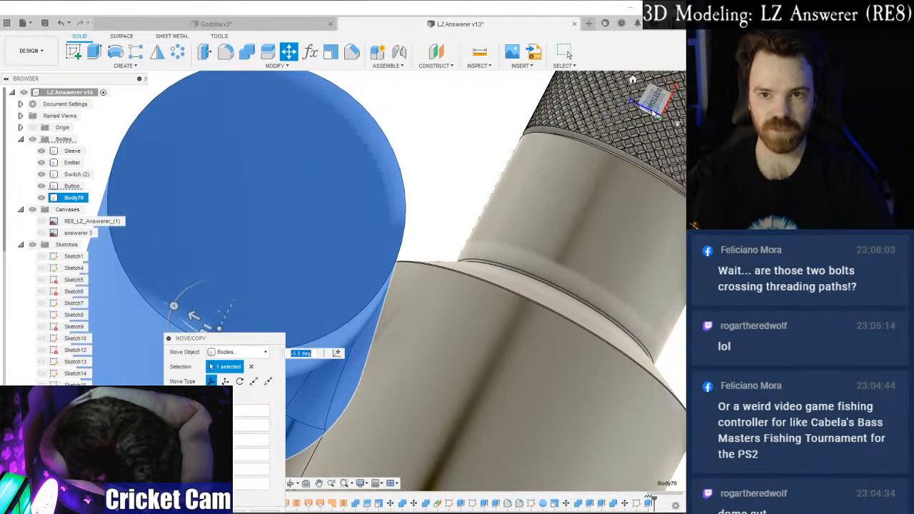
mouse_move(654, 115)
mouse_down()
mouse_move(643, 147)
mouse_move(615, 90)
mouse_up()
mouse_move(433, 221)
shift+middle_down()
mouse_move(438, 250)
mouse_move(457, 274)
mouse_move(495, 283)
mouse_move(473, 239)
mouse_move(474, 261)
shift+middle_up()
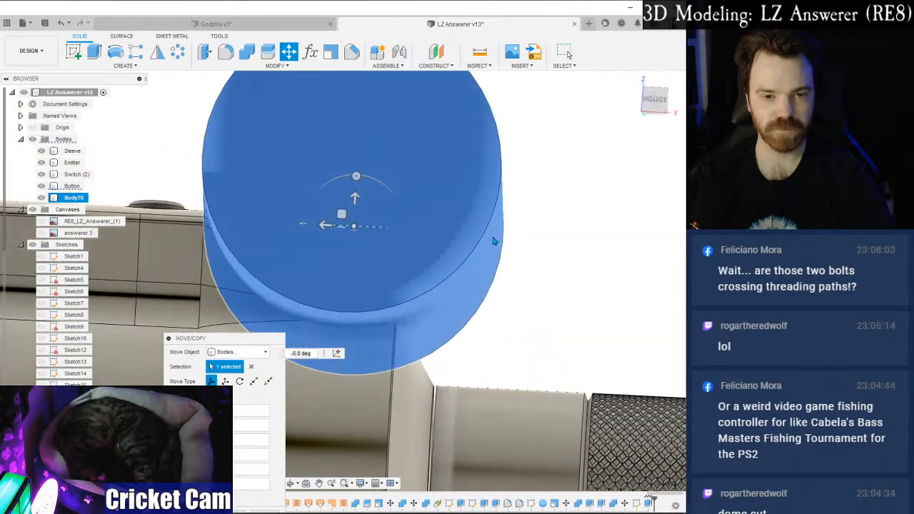
scroll(507, 190, down, 4)
shift+middle_drag(507, 190, 522, 270)
mouse_move(659, 97)
mouse_down()
mouse_move(655, 106)
mouse_move(668, 110)
mouse_move(659, 98)
mouse_move(657, 116)
mouse_move(660, 105)
mouse_up()
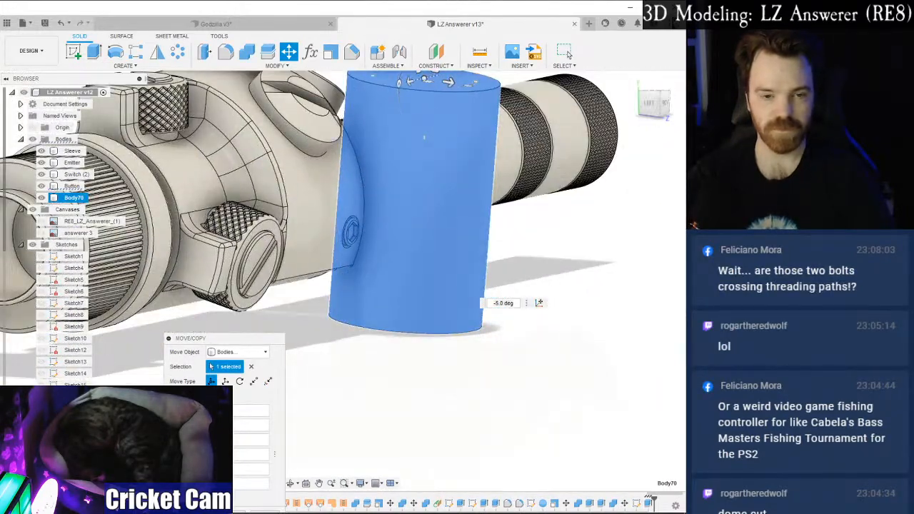
Cancel the cylinder's tilt and undo its extrusion, leaving only the sketch circle.
key(Escape)
key(ctrl+z)
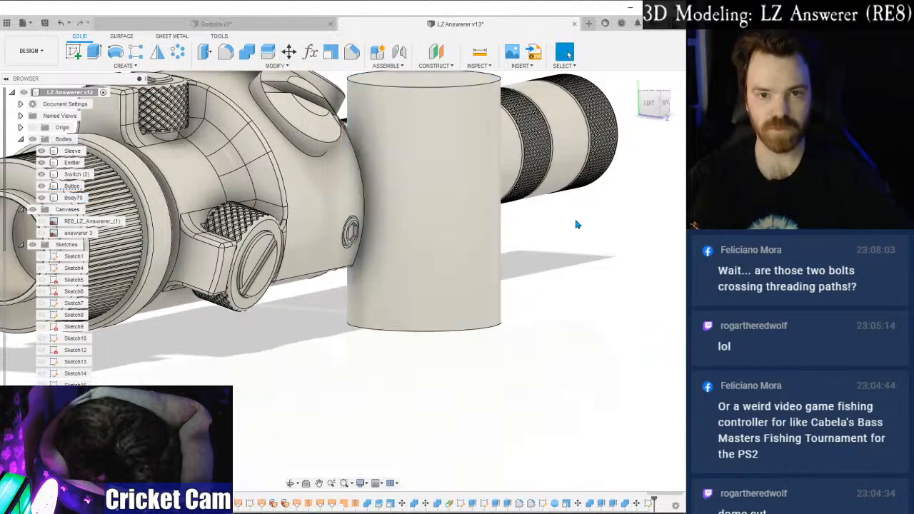
mouse_move(648, 112)
mouse_down()
mouse_move(624, 112)
mouse_move(649, 112)
mouse_up()
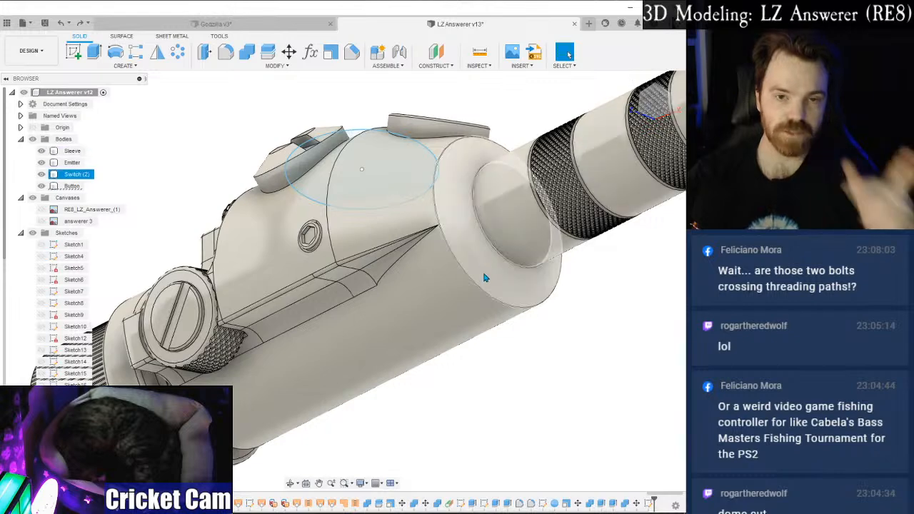
Measure the sketch circle beside the switch body.
drag(644, 108, 542, 265)
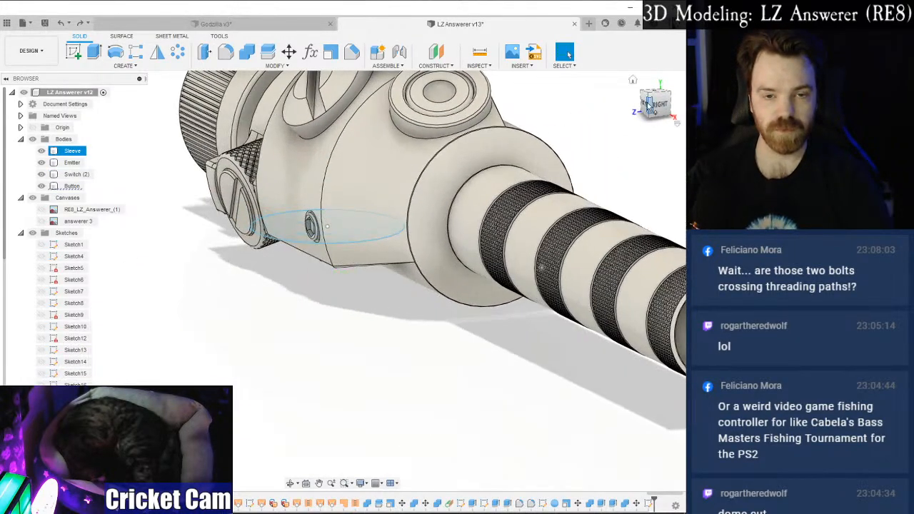
click(479, 53)
click(363, 244)
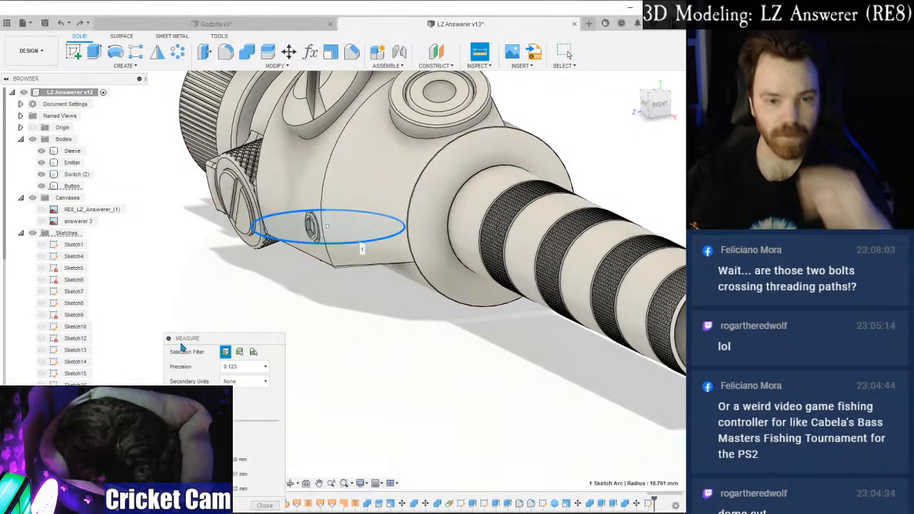
drag(199, 340, 175, 288)
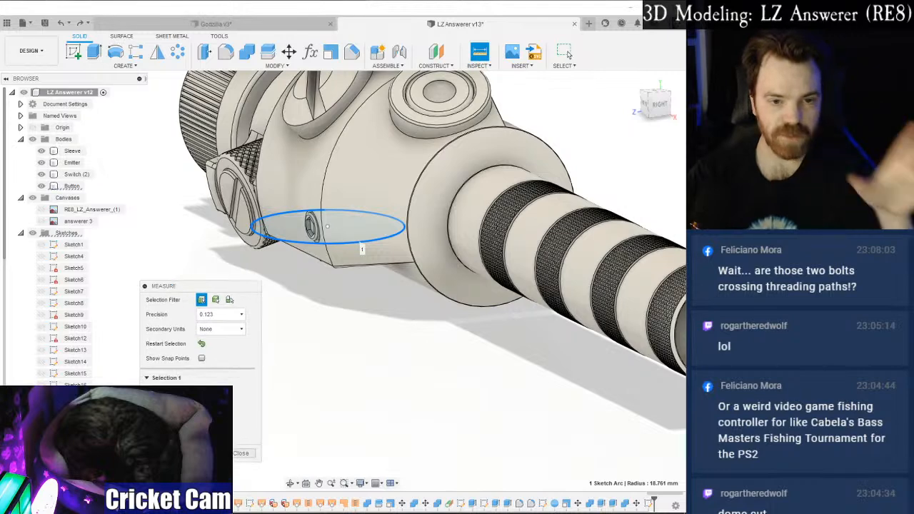
click(240, 454)
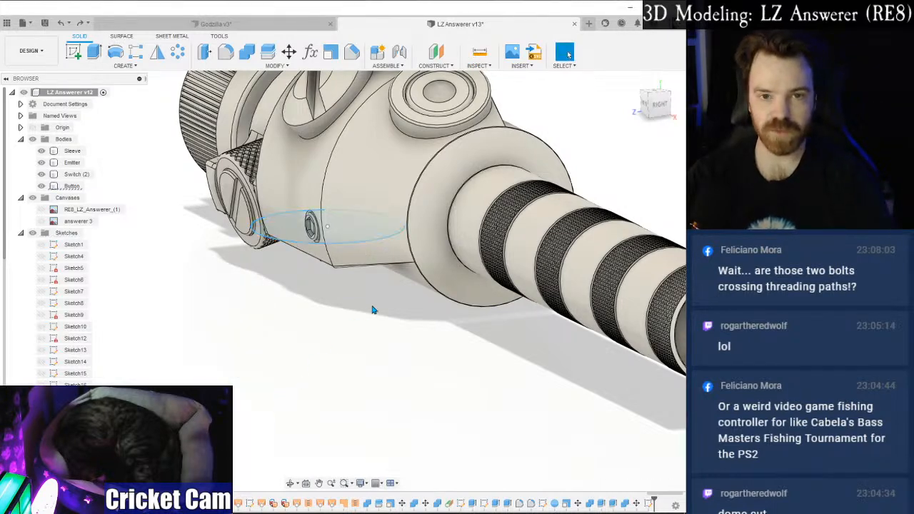
Open the sketch containing the scoop circle for editing.
mouse_move(652, 105)
mouse_down()
mouse_move(674, 98)
mouse_move(653, 92)
mouse_move(652, 112)
mouse_up()
shift+middle_drag(299, 280, 290, 257)
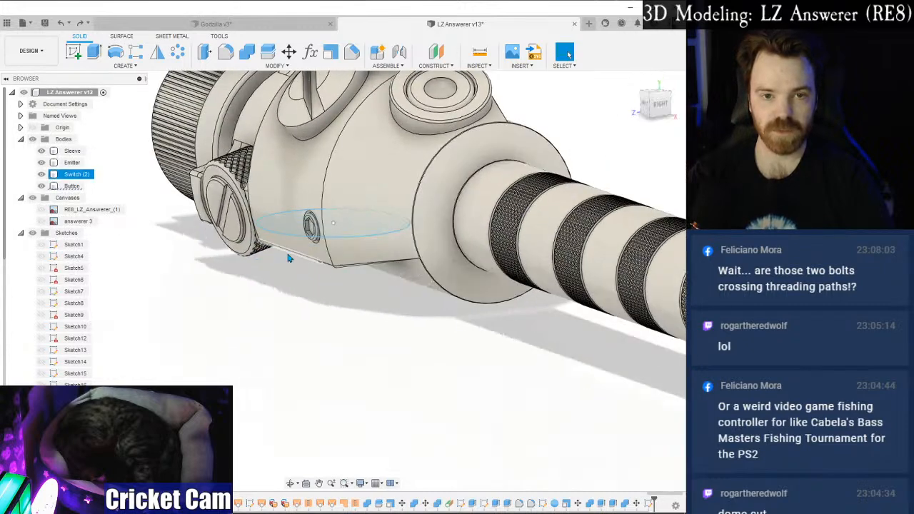
scroll(72, 236, down, 5)
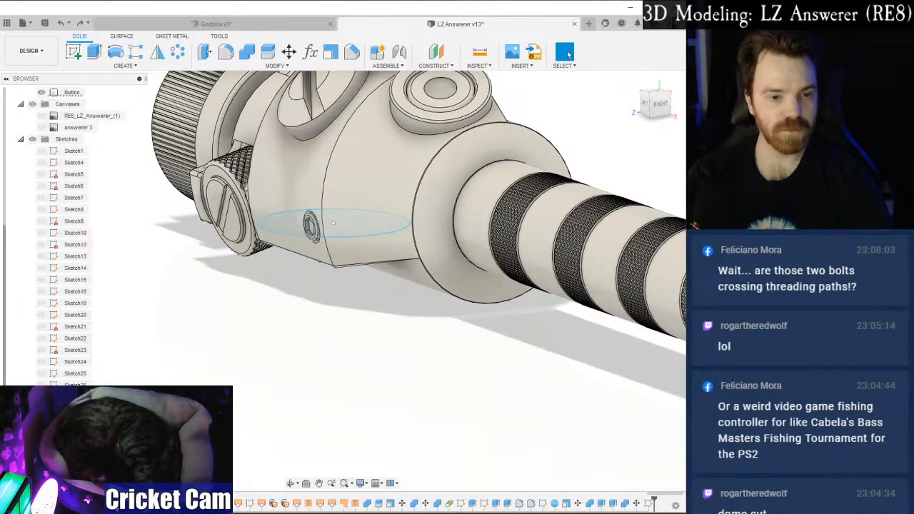
right_click(76, 289)
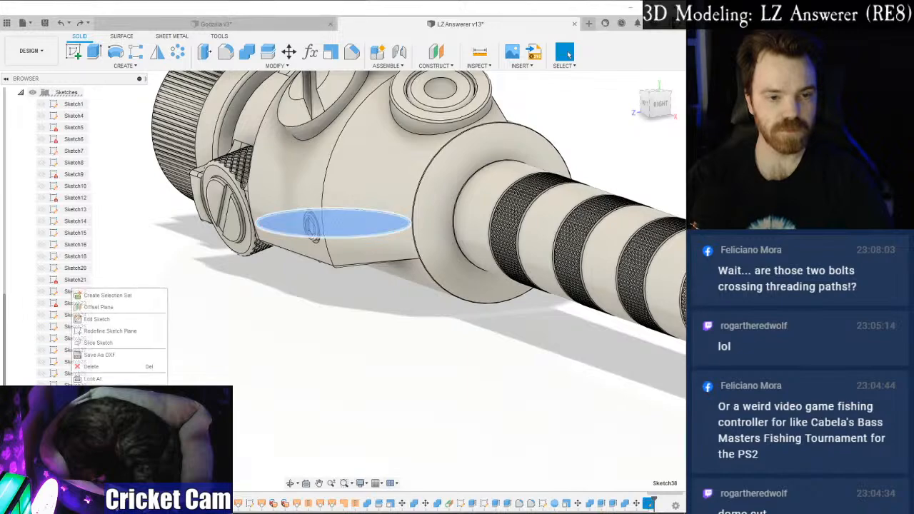
click(116, 323)
Rotate the circle and its centre point 15 degrees about the centre so it tilts up toward the switch body, and finish the sketch.
mouse_move(289, 456)
mouse_down()
mouse_move(530, 198)
mouse_move(533, 211)
mouse_up()
right_click(518, 363)
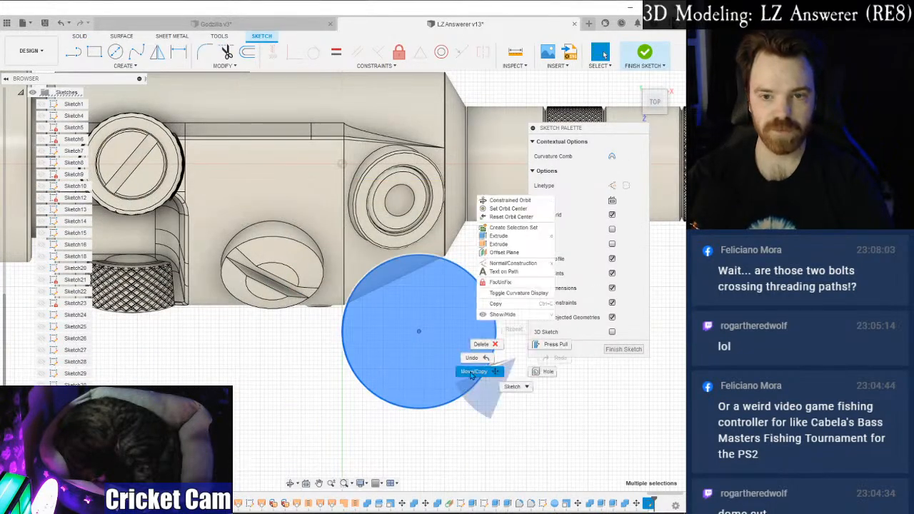
click(474, 371)
drag(660, 103, 599, 60)
scroll(315, 179, up, 2)
scroll(316, 178, up, 1)
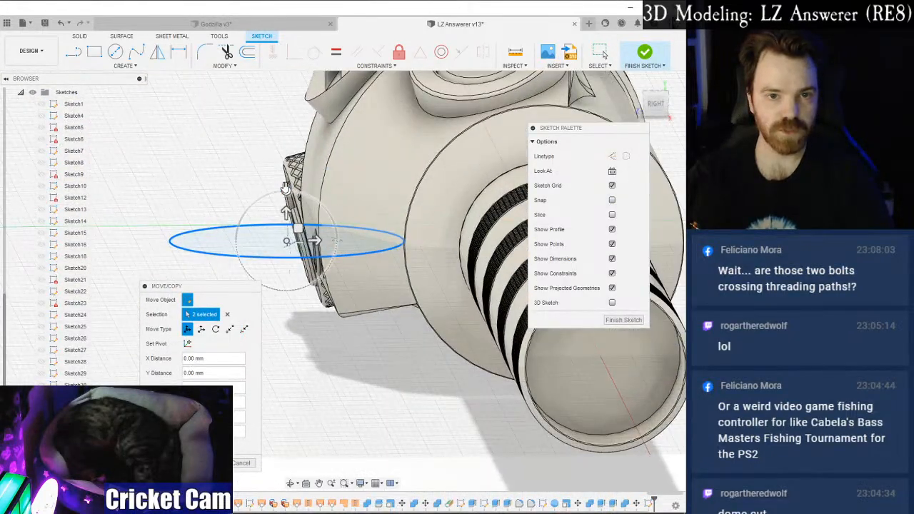
click(286, 189)
drag(286, 190, 277, 191)
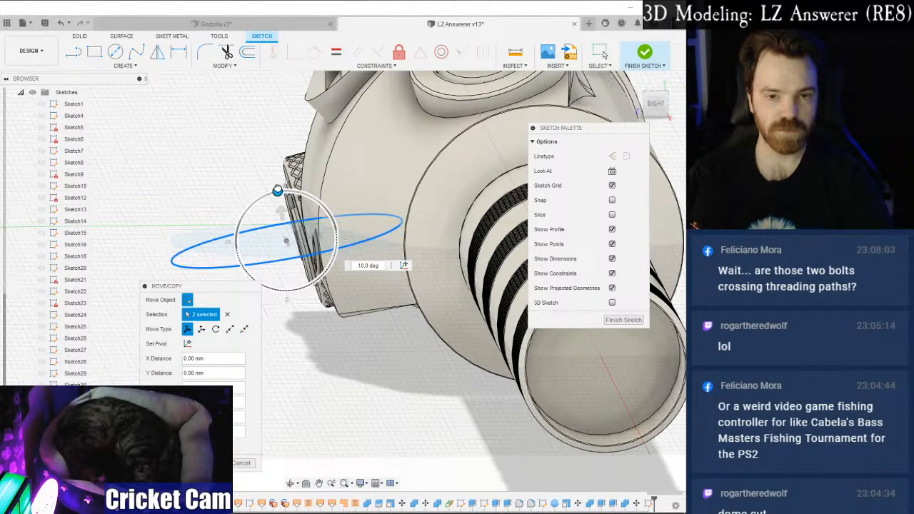
click(651, 104)
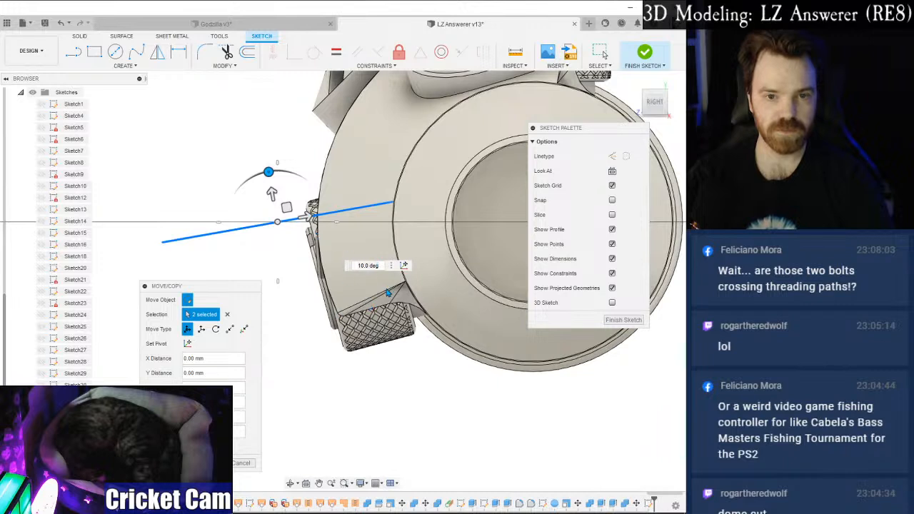
drag(269, 172, 264, 172)
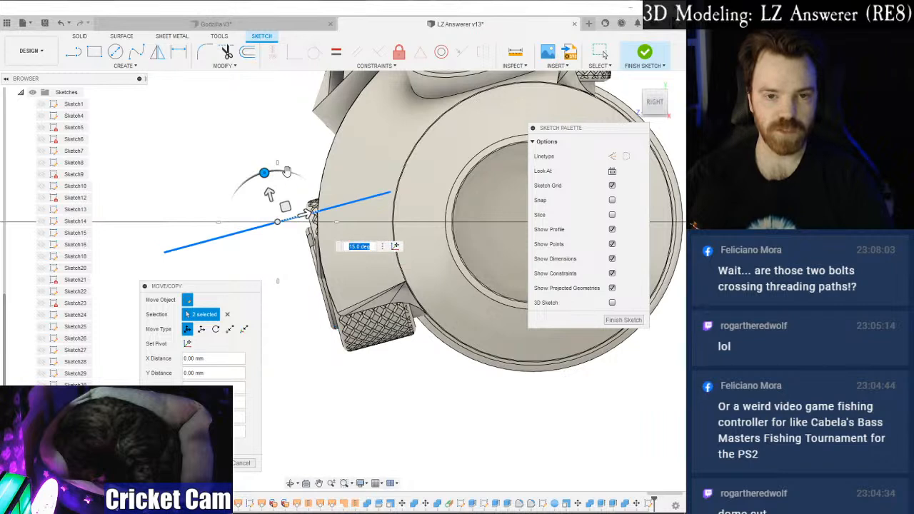
click(623, 320)
Shift the tilted circle by its centre point slightly outward, away from the switch body, so it overlaps the angled corner less.
drag(659, 104, 741, 30)
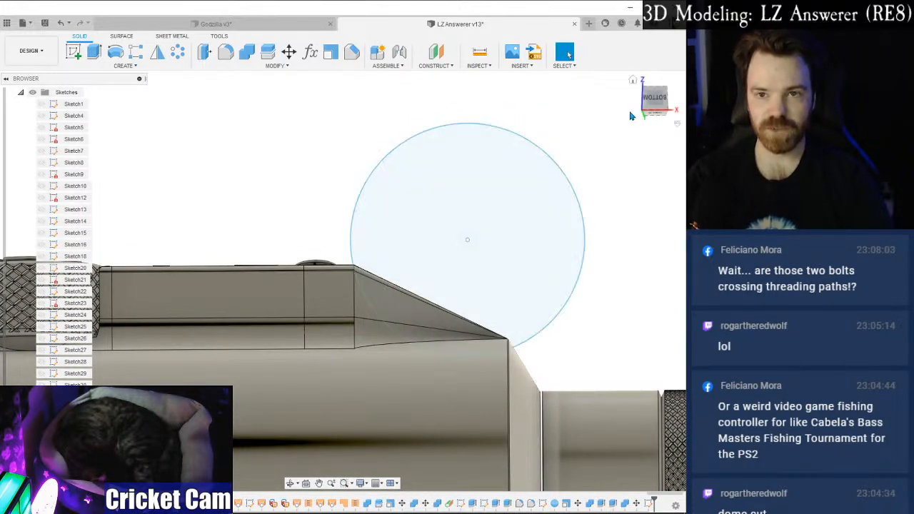
click(653, 100)
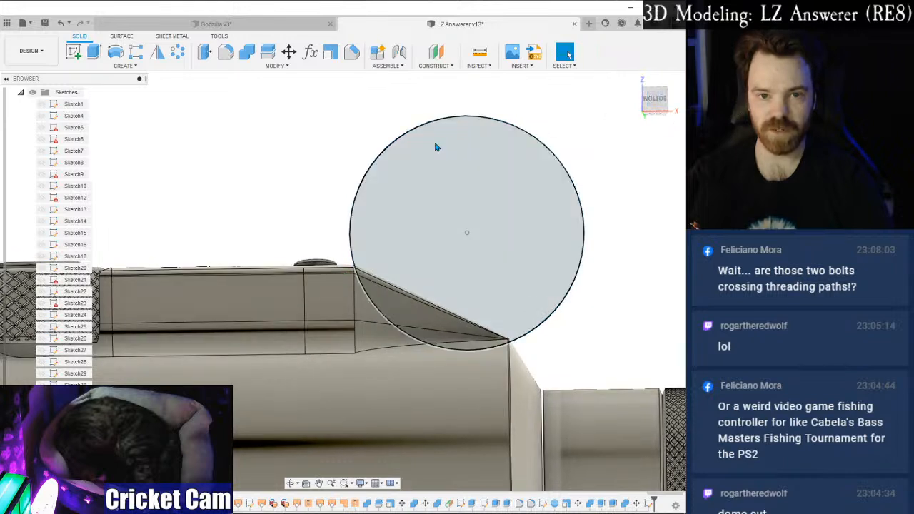
click(452, 118)
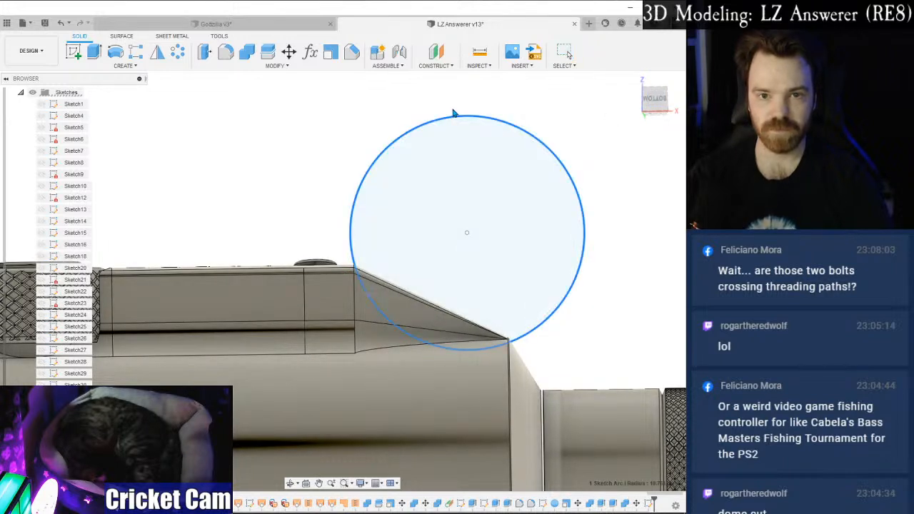
drag(468, 233, 467, 220)
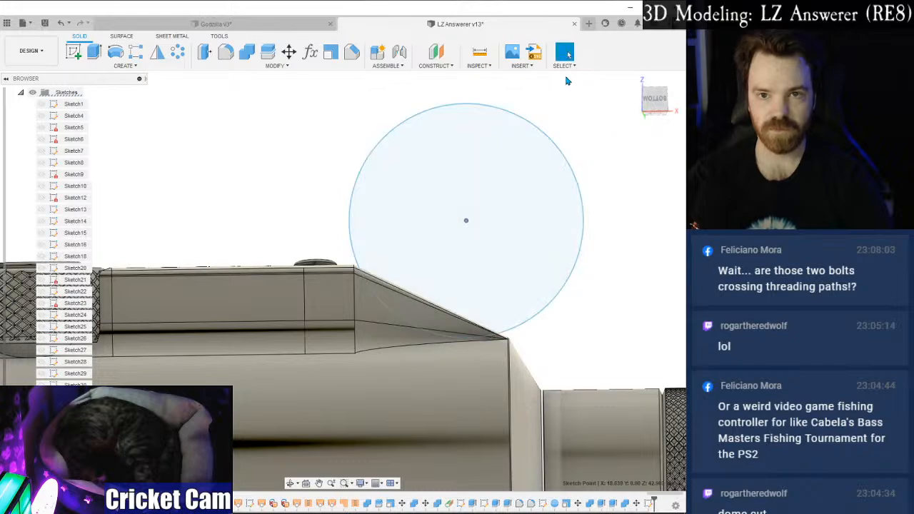
Try a two-sided cut extrusion of the tilted scoop circle through the switch body, using distances of -19 mm and -16 mm.
mouse_move(651, 95)
mouse_down()
mouse_move(704, 159)
mouse_move(757, 161)
mouse_move(700, 172)
mouse_move(650, 110)
mouse_up()
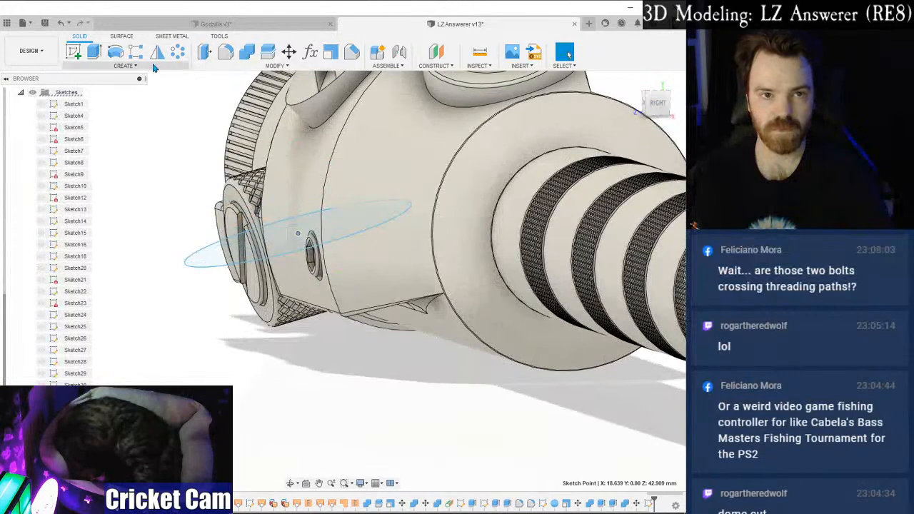
click(95, 54)
click(289, 237)
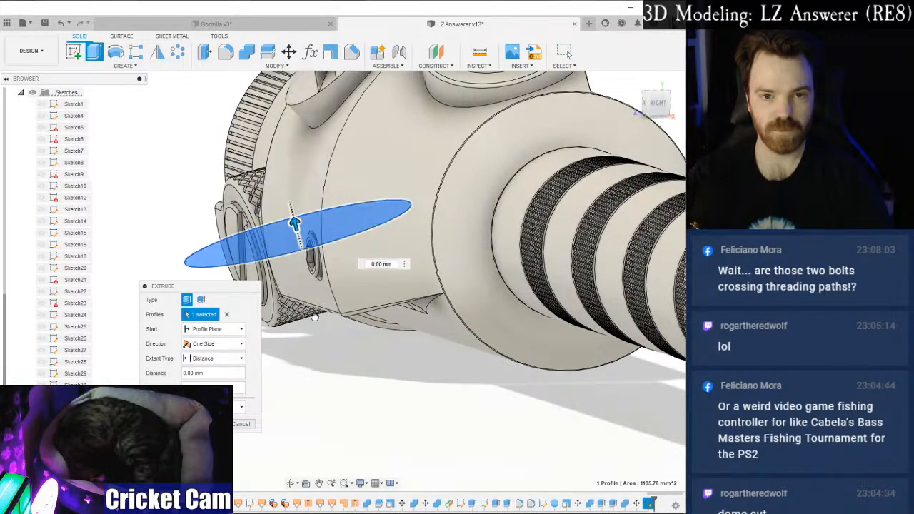
drag(295, 223, 318, 336)
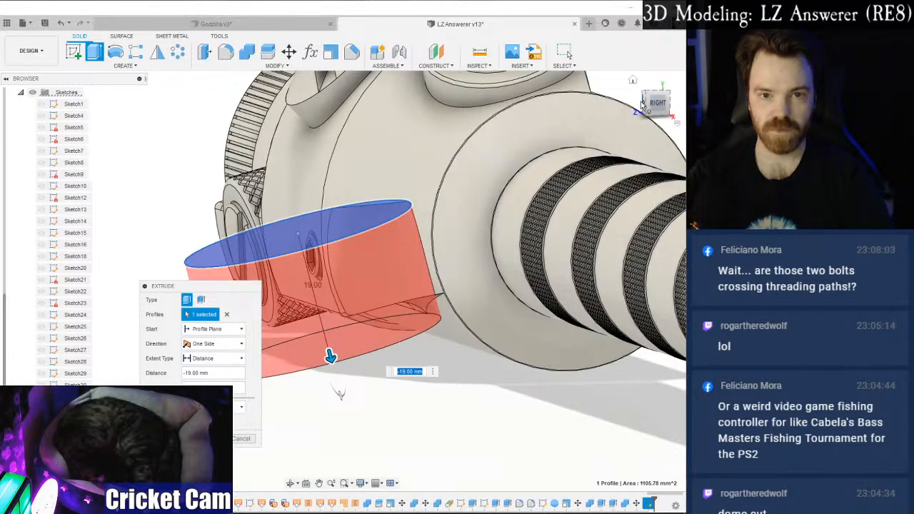
mouse_move(662, 105)
mouse_down()
mouse_move(685, 98)
mouse_move(707, 54)
mouse_up()
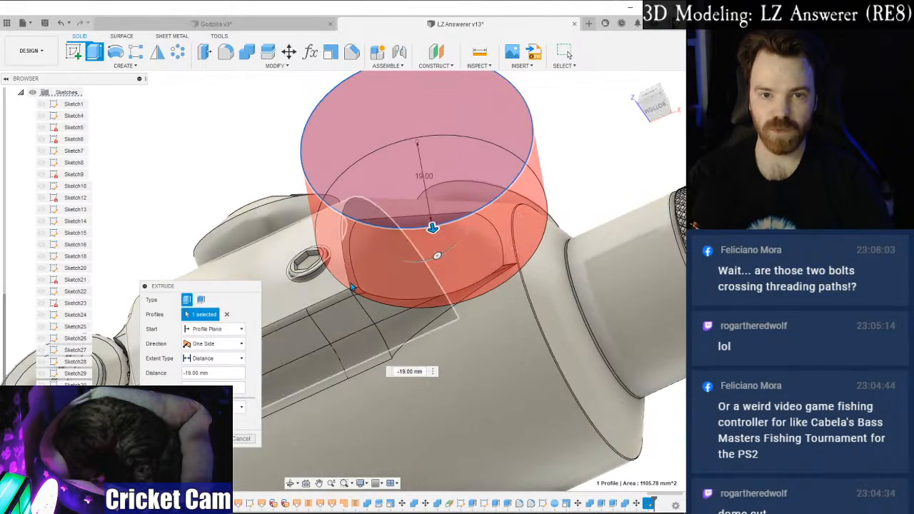
click(646, 114)
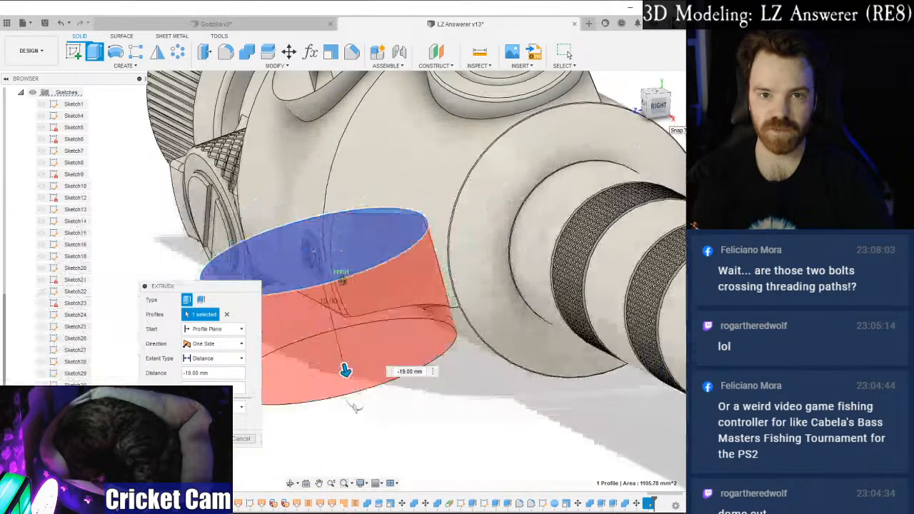
click(214, 344)
click(203, 368)
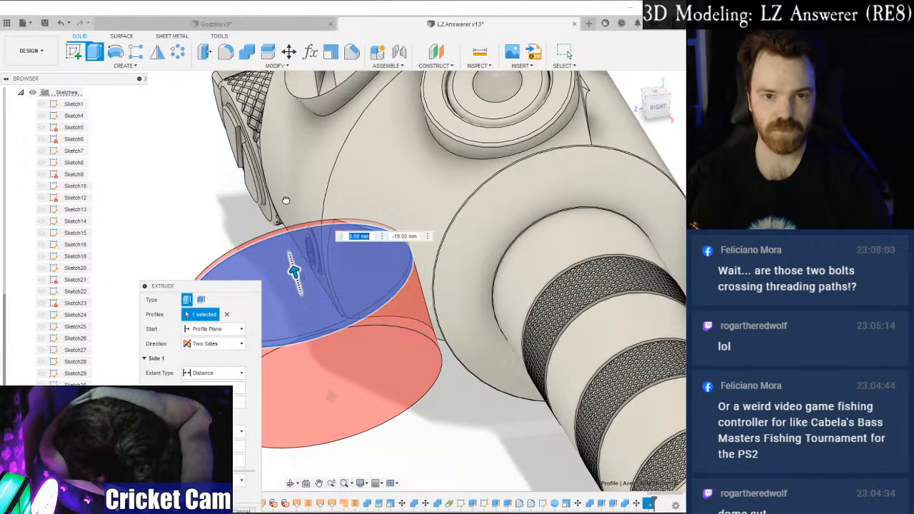
scroll(460, 201, down, 2)
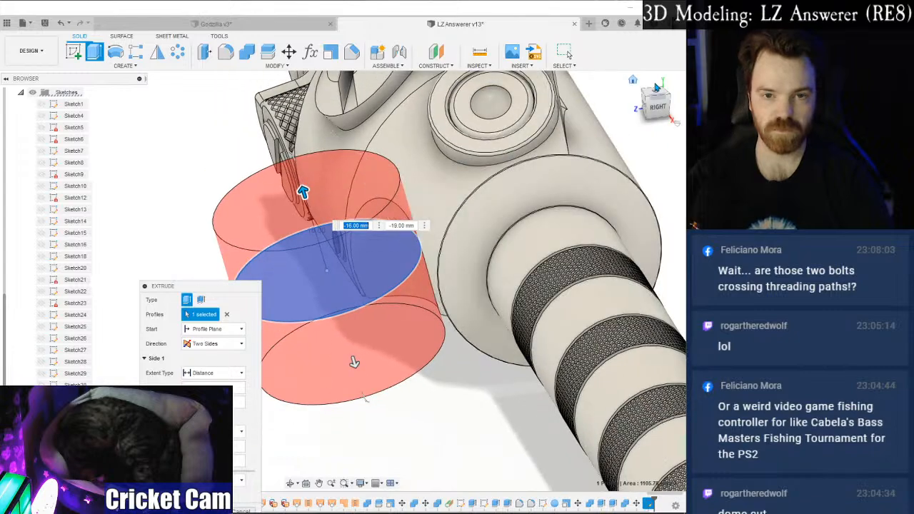
drag(658, 109, 690, 102)
mouse_move(342, 281)
shift+middle_down()
mouse_move(413, 239)
mouse_move(336, 247)
shift+middle_up()
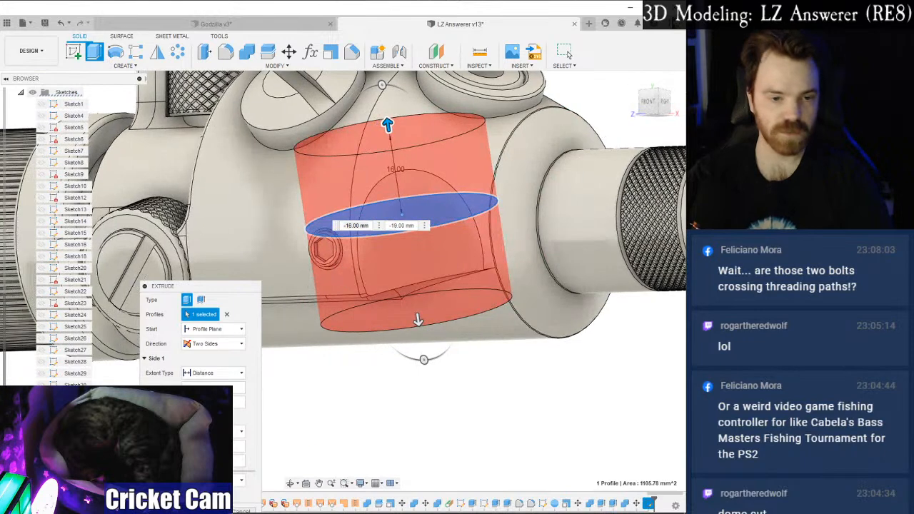
Compare the cut preview at the switch body's angled corner with the scoop in the reference photo.
key(alt+Tab)
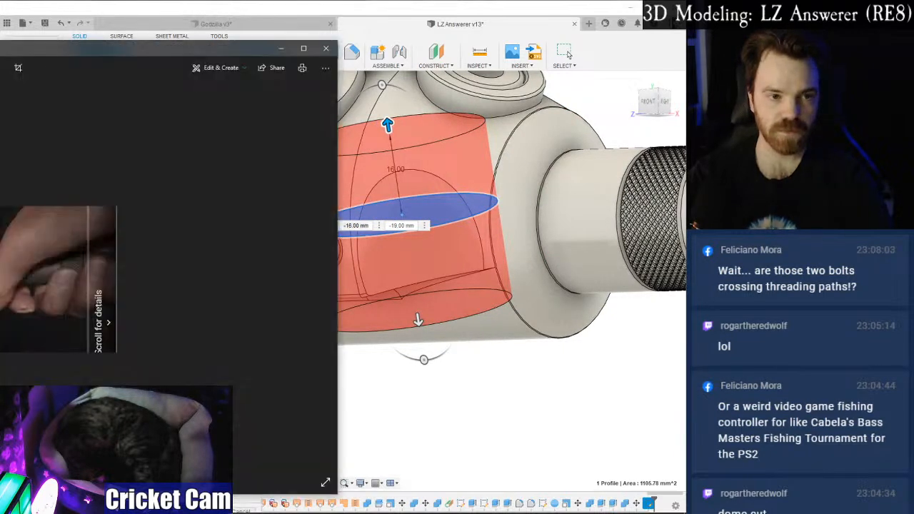
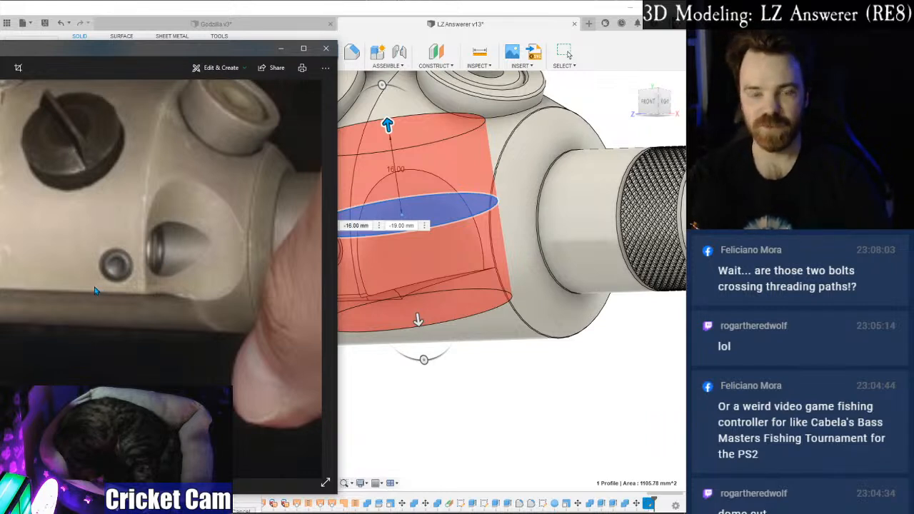
click(365, 34)
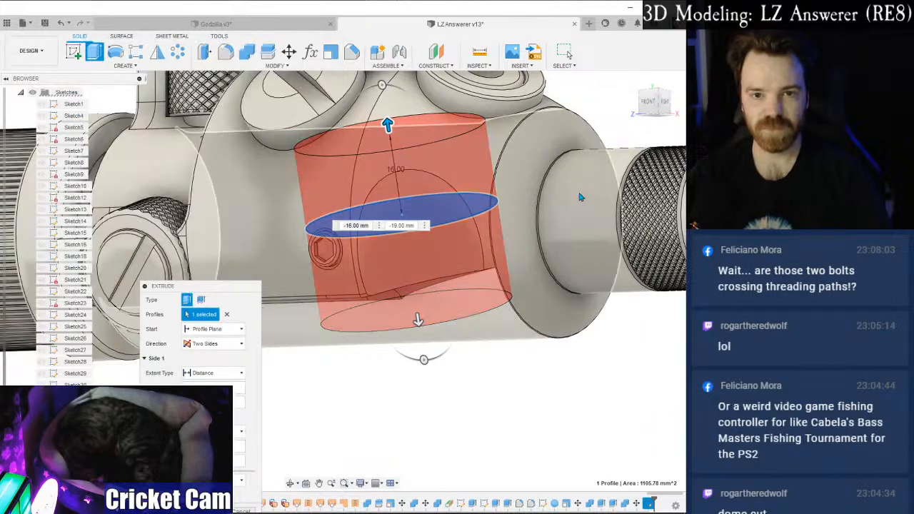
drag(651, 107, 683, 56)
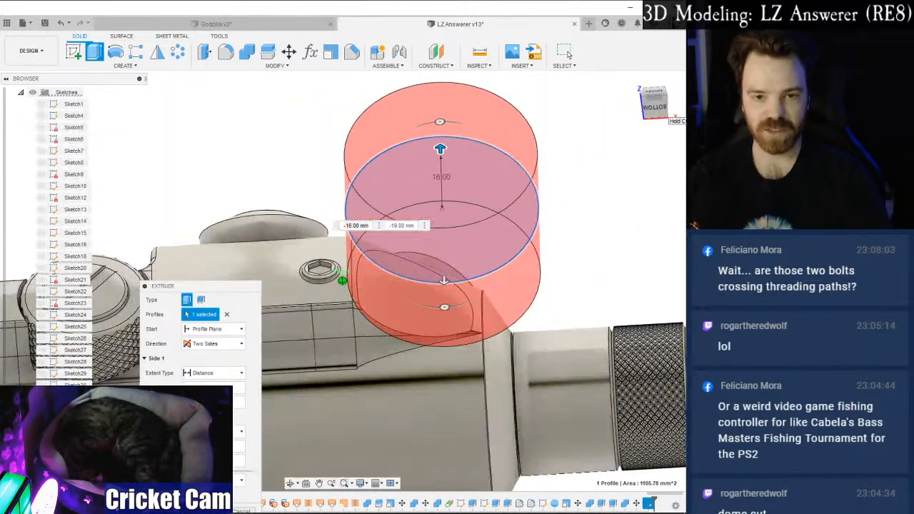
drag(656, 105, 650, 116)
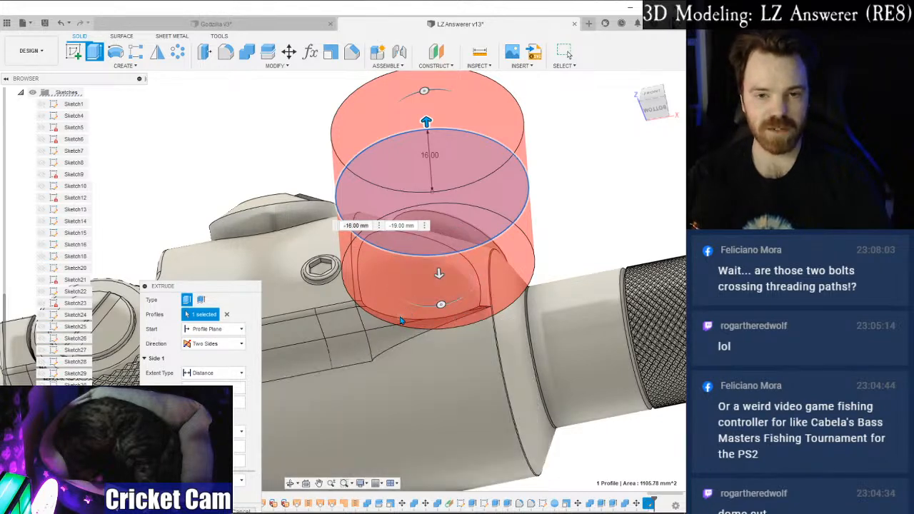
scroll(391, 325, up, 2)
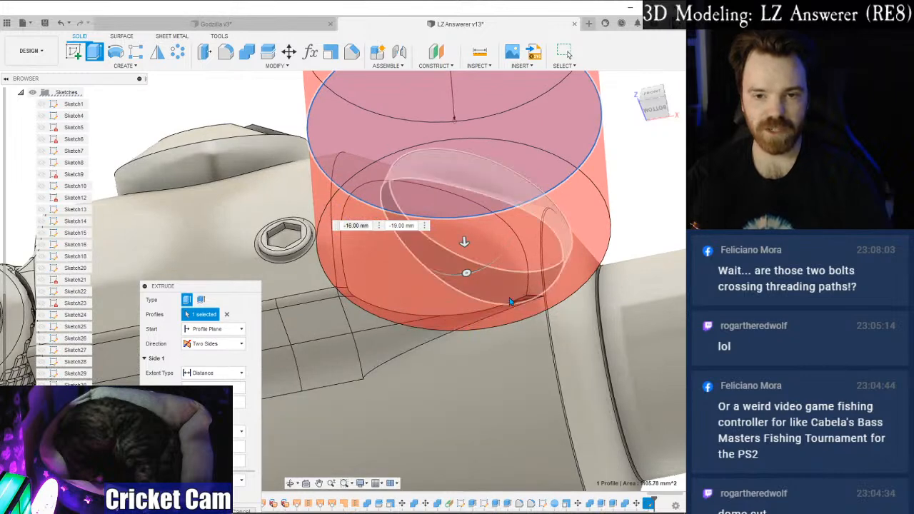
click(481, 358)
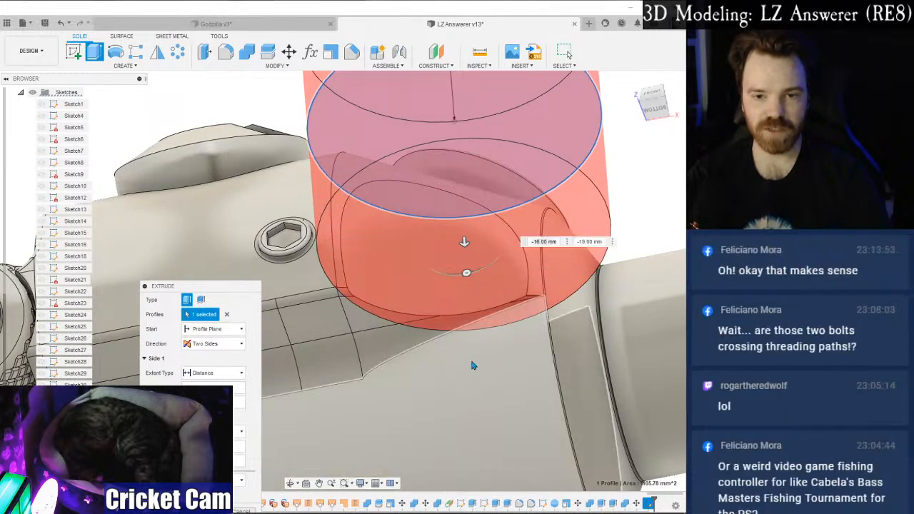
scroll(466, 366, down, 2)
Try two-sided cut distances of -24 mm and -14 mm for the scoop circle, and discard the extrusion.
drag(653, 106, 598, 146)
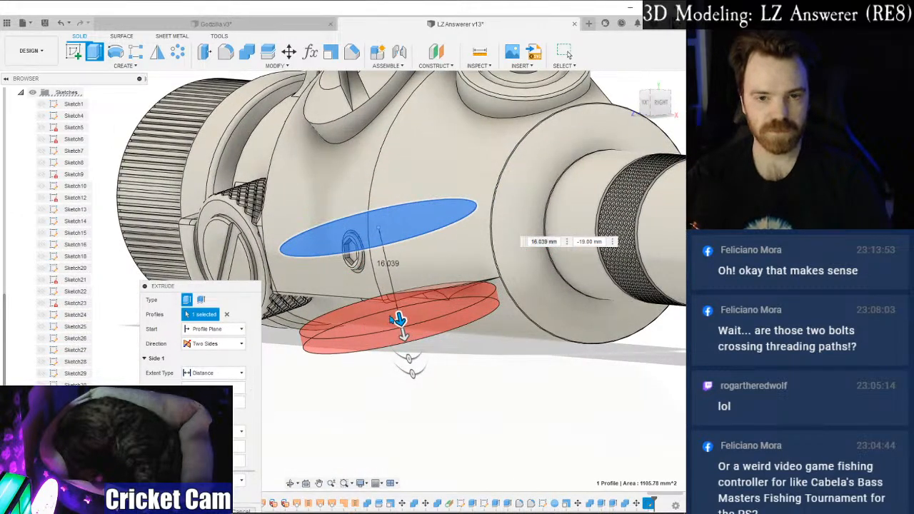
drag(379, 207, 373, 159)
drag(403, 335, 418, 398)
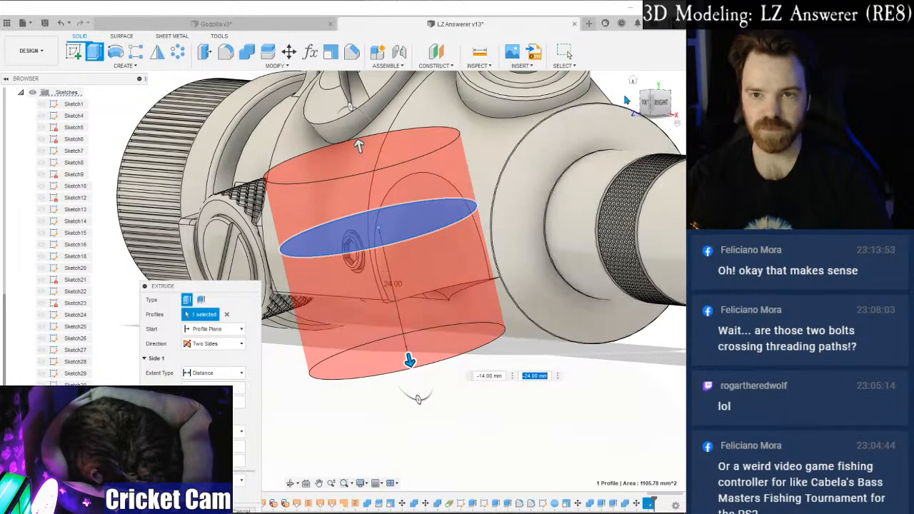
mouse_move(649, 100)
mouse_down()
mouse_move(669, 82)
mouse_move(649, 107)
mouse_up()
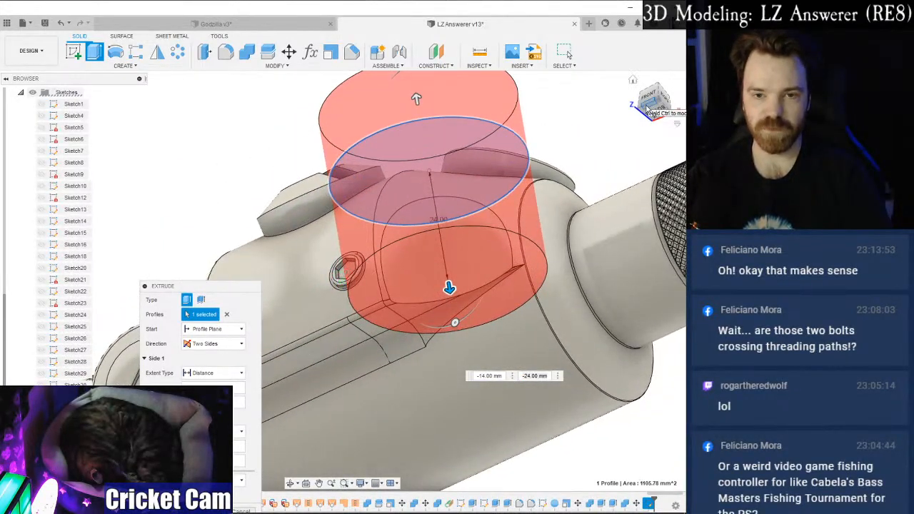
drag(216, 286, 228, 205)
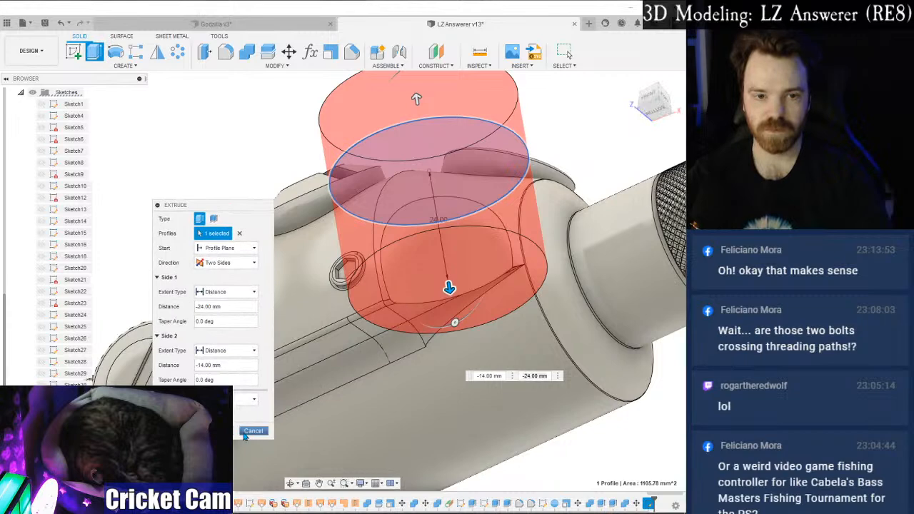
click(242, 433)
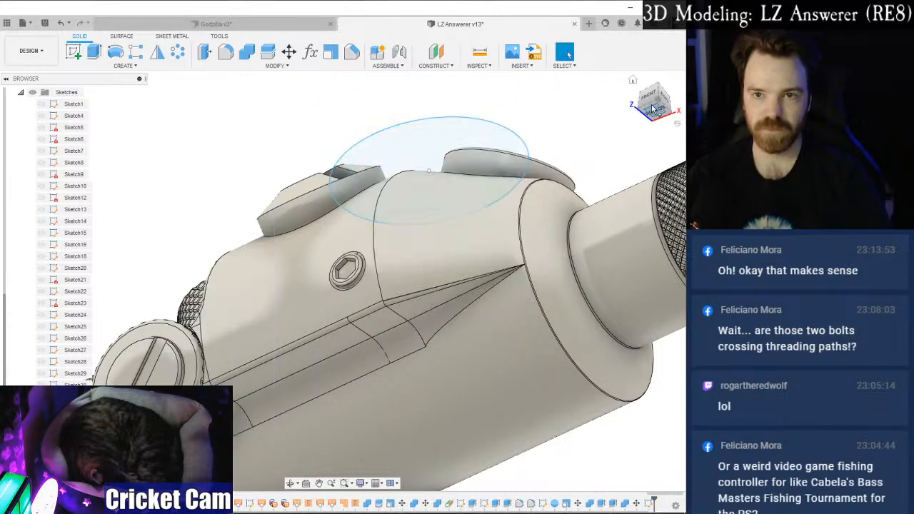
Shift the scoop circle by its centre point slightly toward the switch body.
click(652, 106)
drag(651, 110, 652, 109)
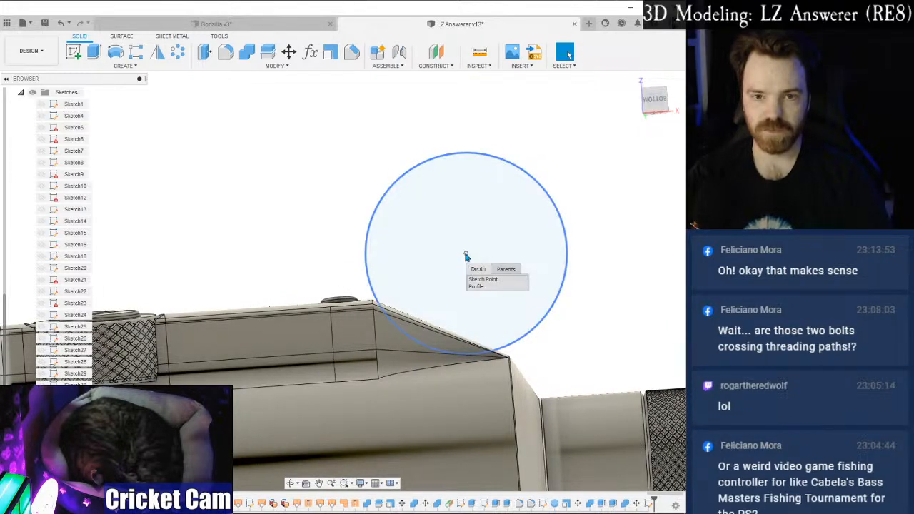
drag(466, 256, 468, 265)
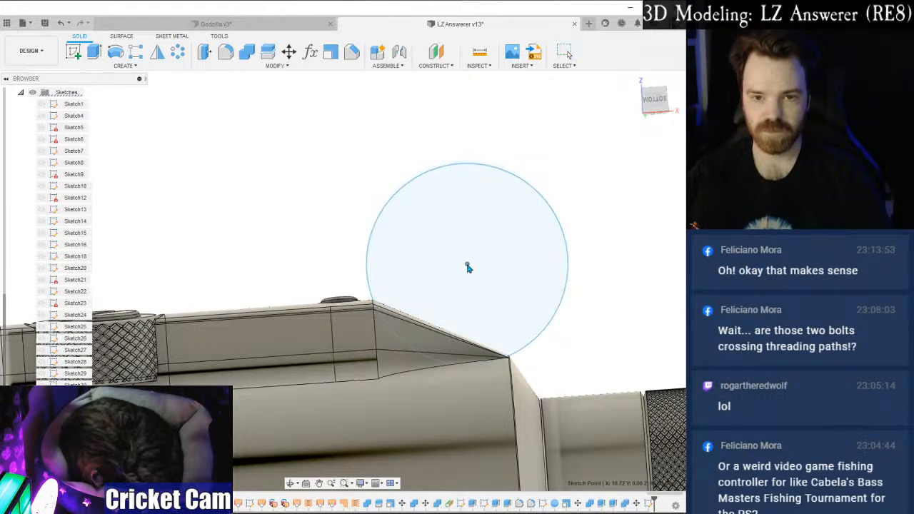
Start extruding the repositioned scoop circle with a distance of 14 mm upward along the switch body.
mouse_move(655, 100)
mouse_down()
mouse_move(609, 151)
mouse_move(691, 137)
mouse_move(643, 108)
mouse_move(647, 154)
mouse_move(627, 143)
mouse_up()
click(290, 257)
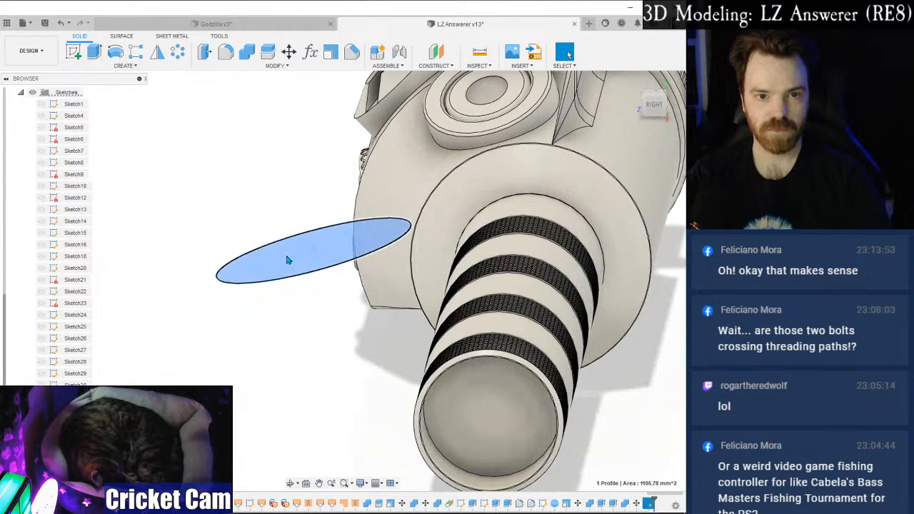
click(94, 51)
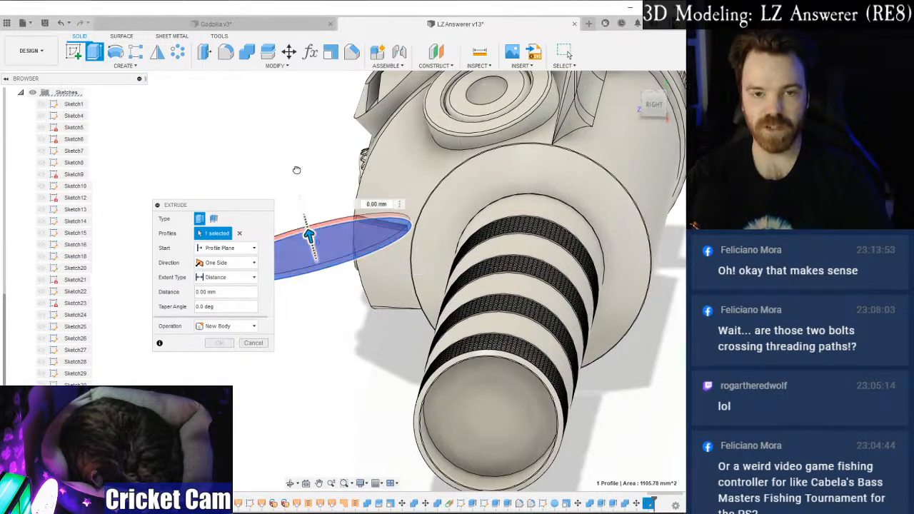
drag(296, 170, 295, 170)
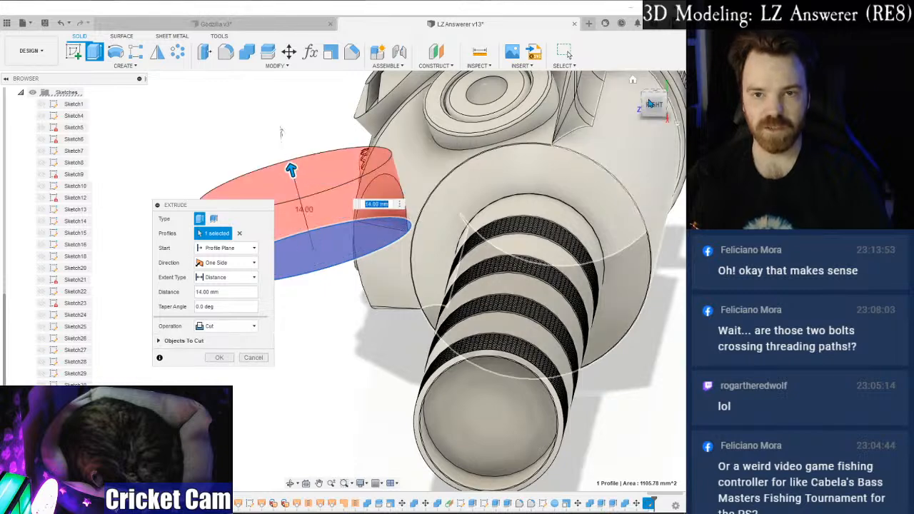
drag(658, 107, 703, 94)
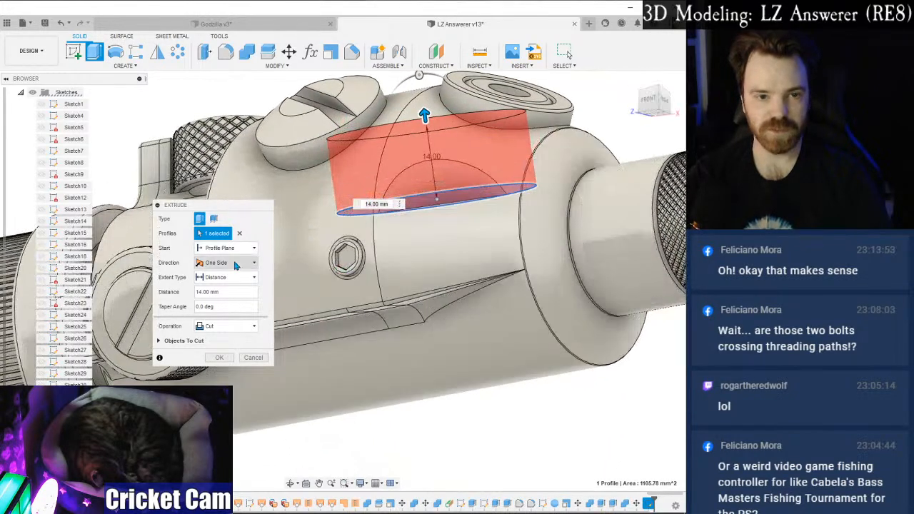
Make the extrusion two-sided and extend its second side 31 mm down past the switch body's lower ridge.
click(222, 263)
click(222, 276)
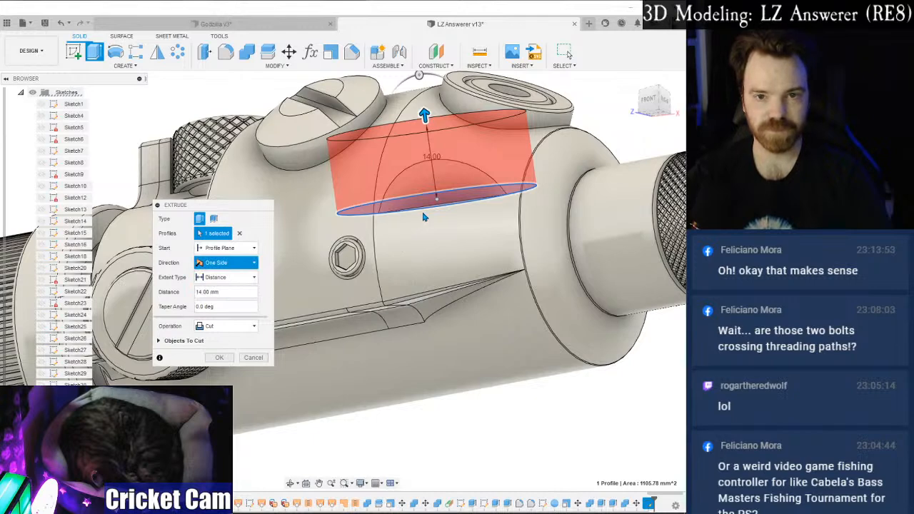
key(Down)
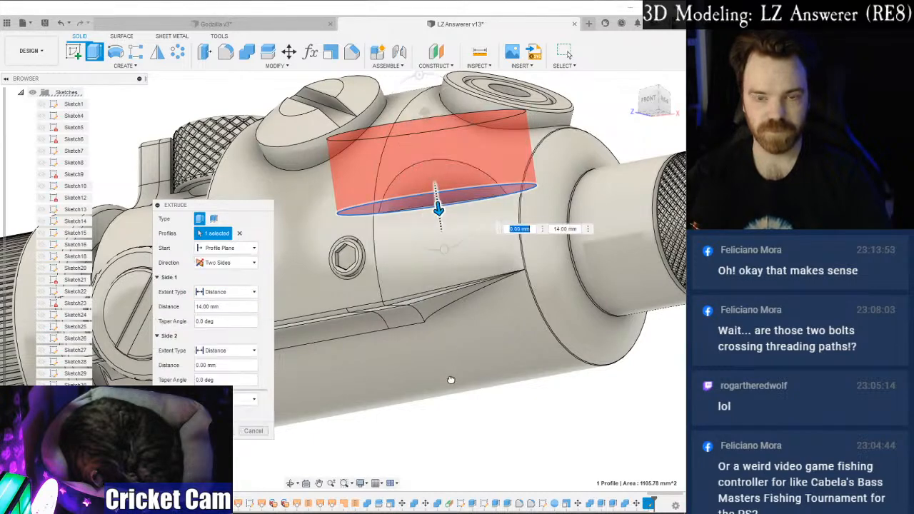
drag(439, 214, 451, 380)
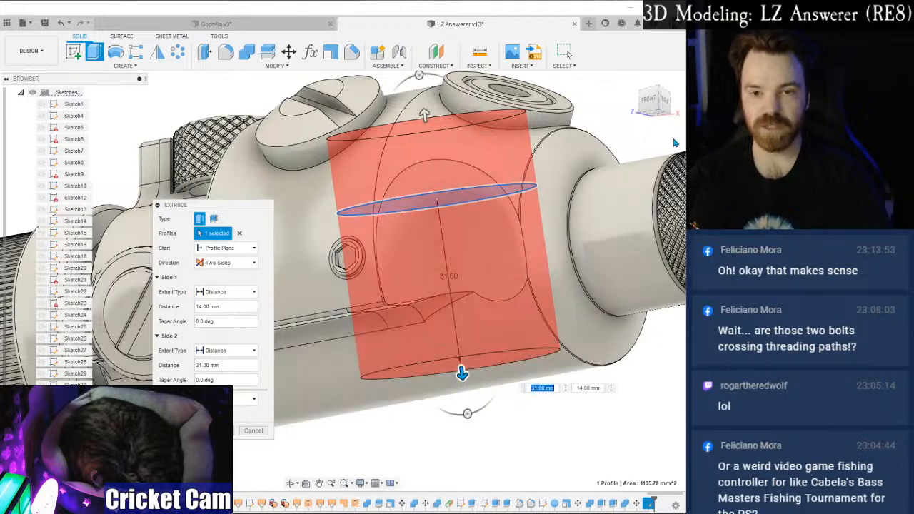
shift+middle_drag(495, 301, 415, 330)
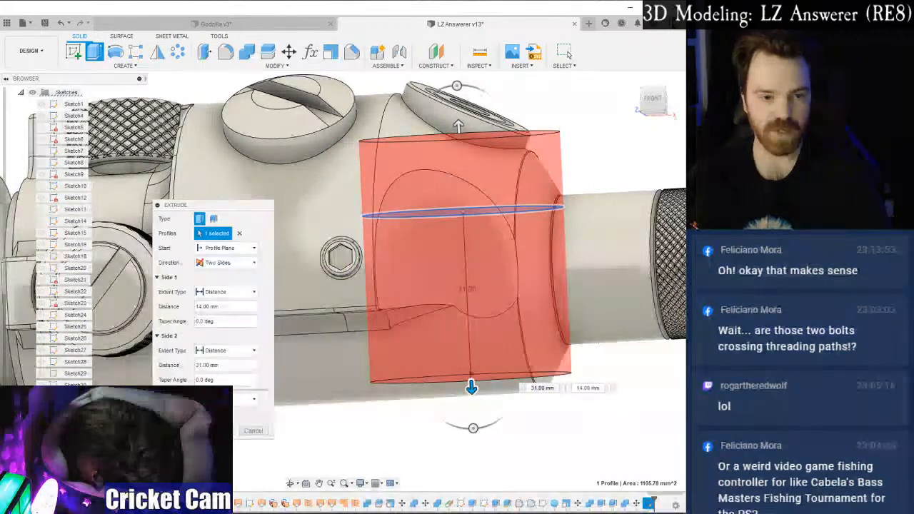
Check the extrusion preview against the reference photo, and create the cylinder as a new body instead of a cut.
key(alt+Tab)
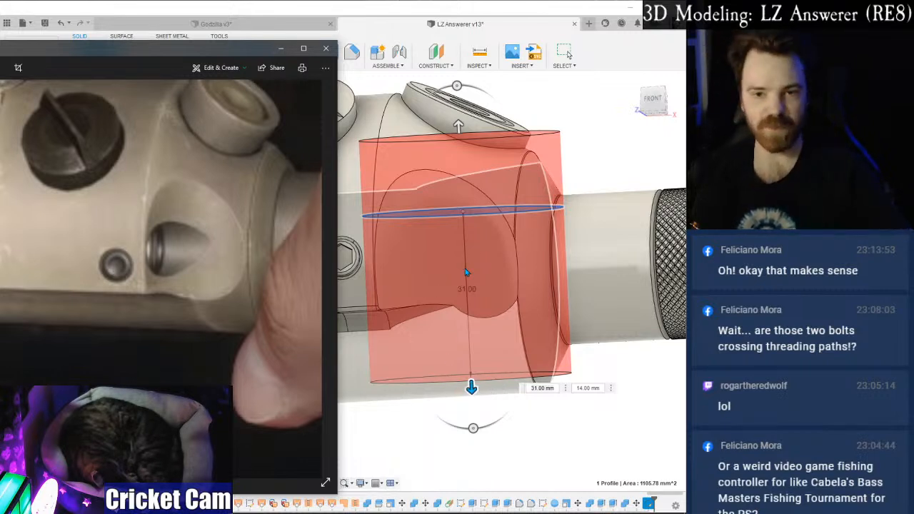
click(294, 10)
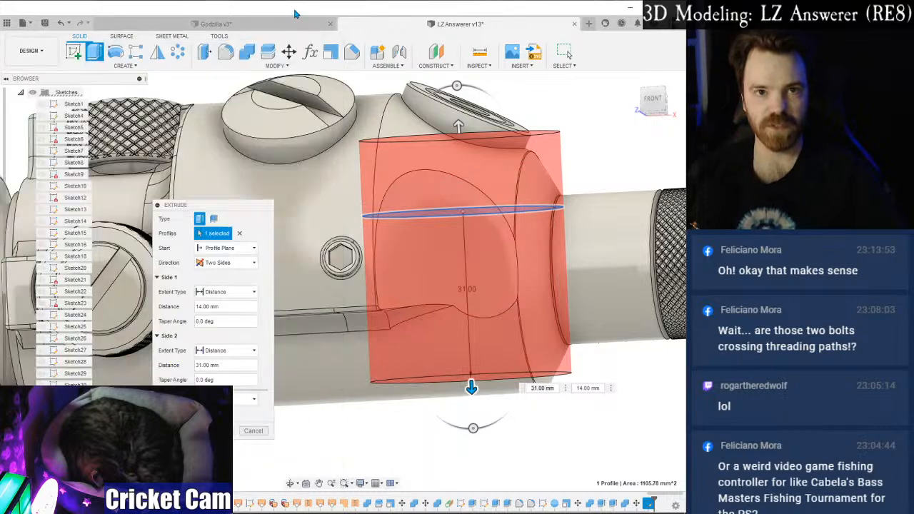
click(250, 399)
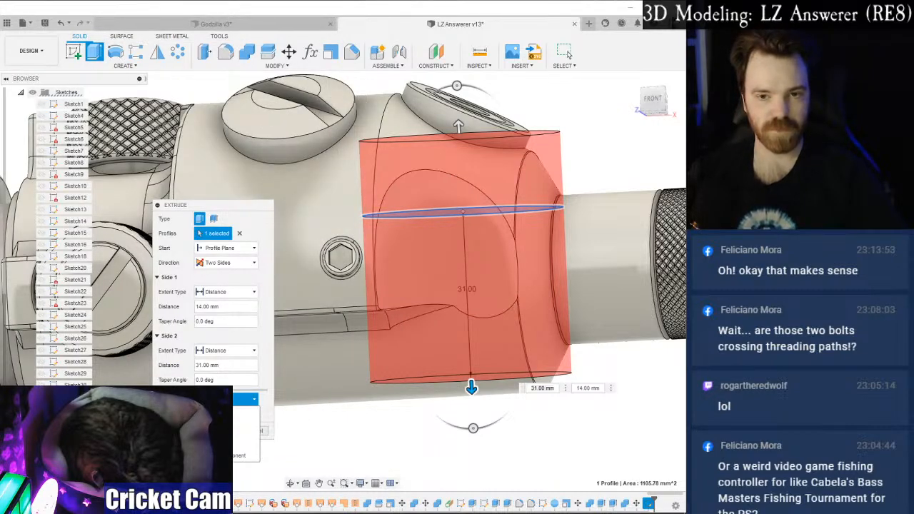
click(227, 445)
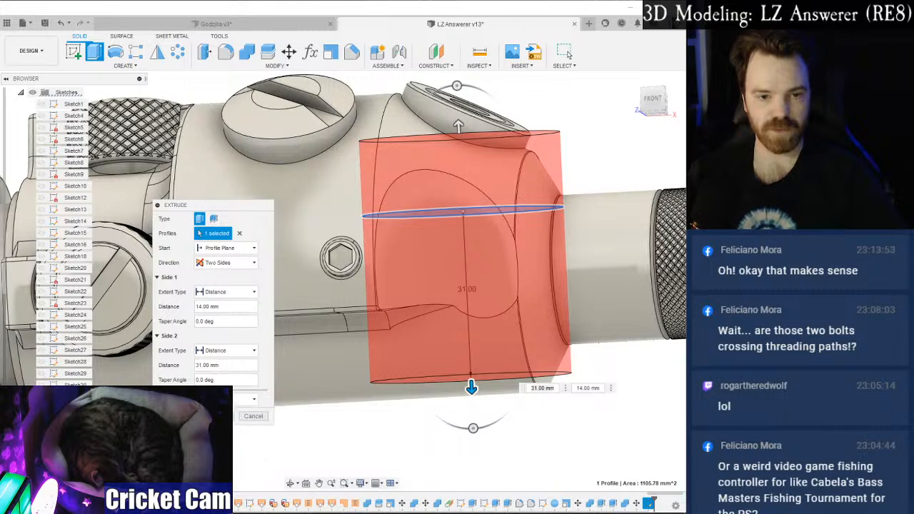
key(Return)
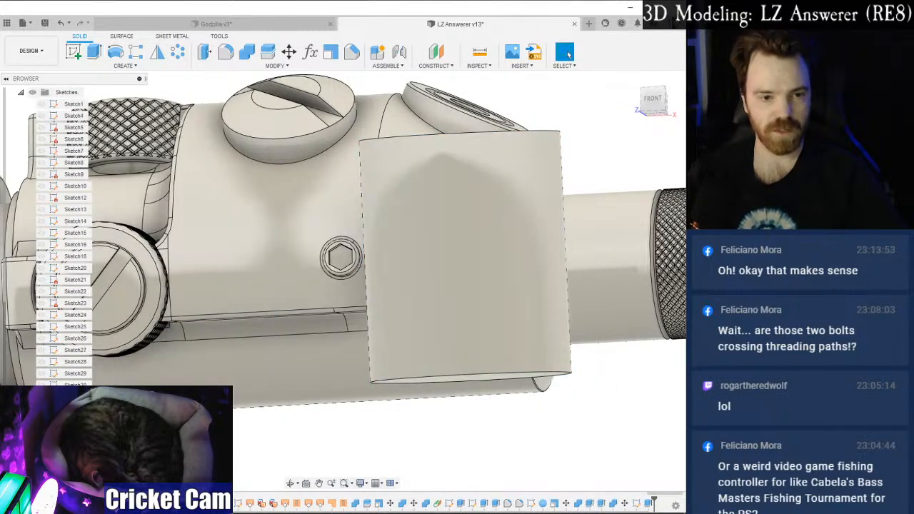
Open the sketch of the scoop circle that defines the new cylinder for editing.
click(636, 503)
drag(654, 104, 648, 138)
click(282, 347)
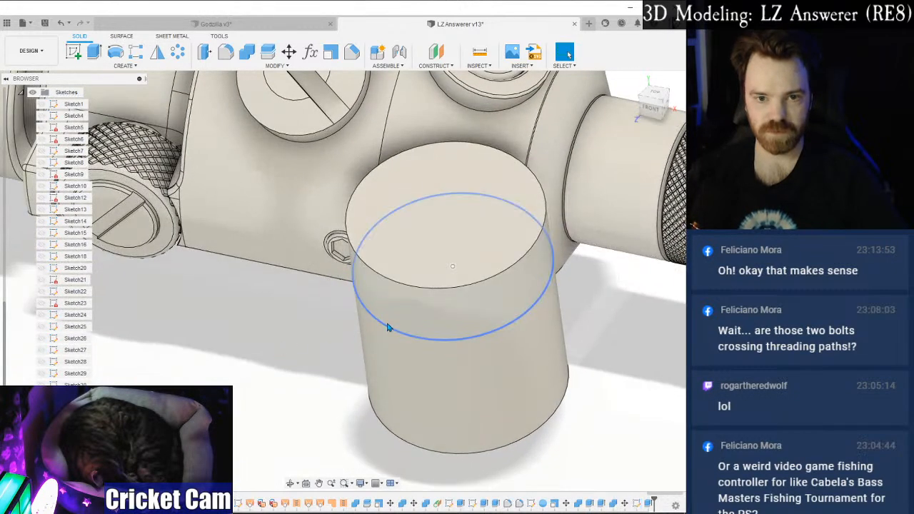
click(388, 327)
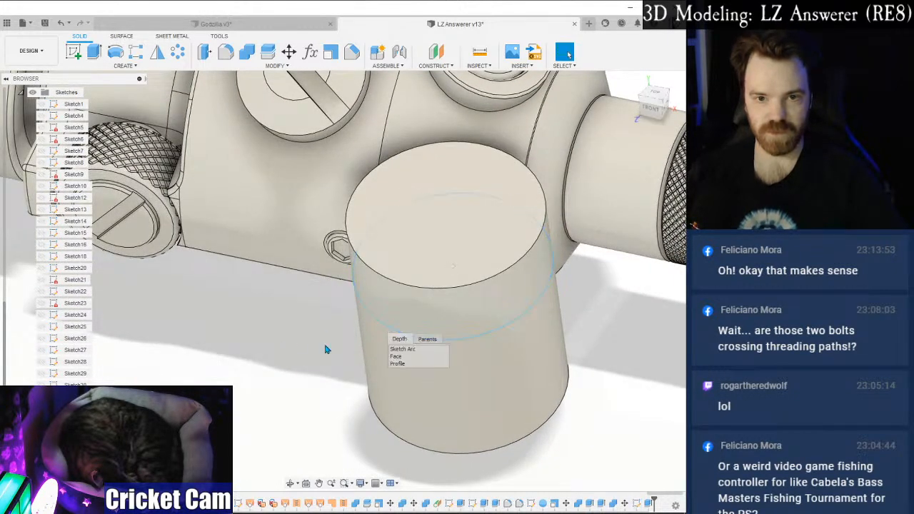
click(328, 344)
click(375, 313)
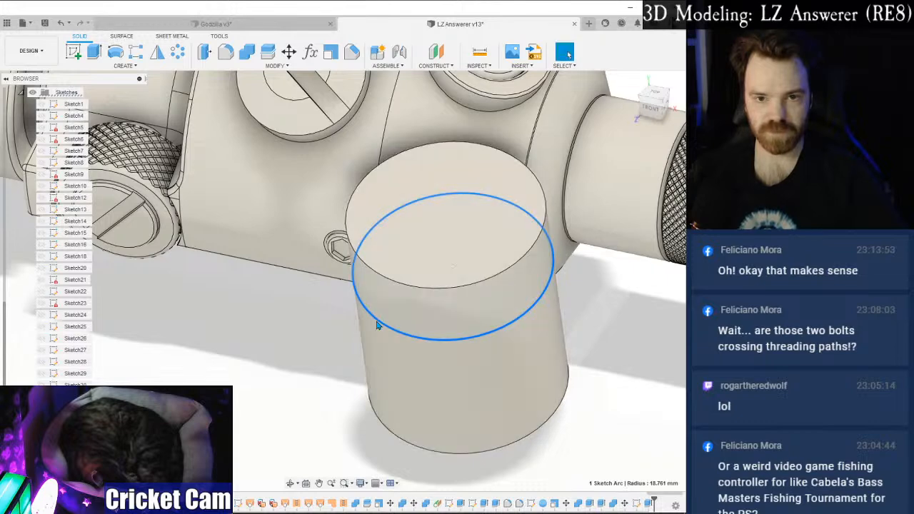
right_click(75, 285)
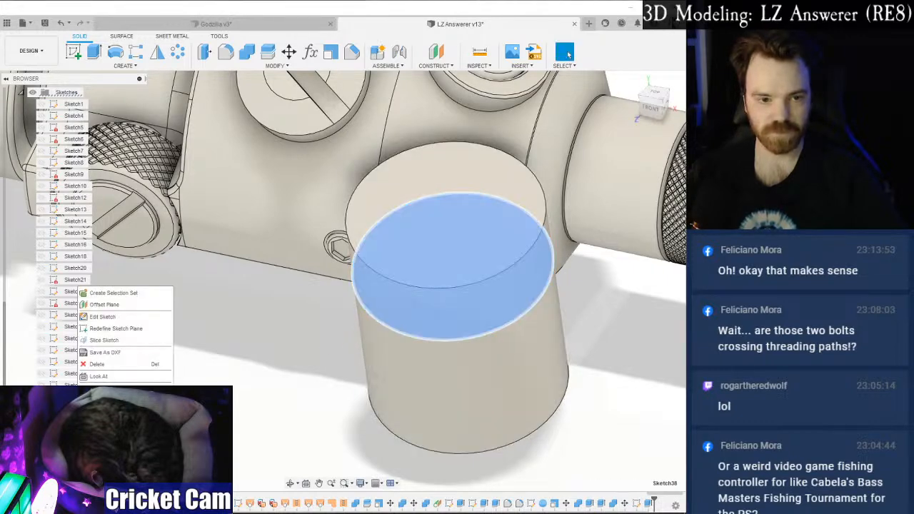
click(107, 318)
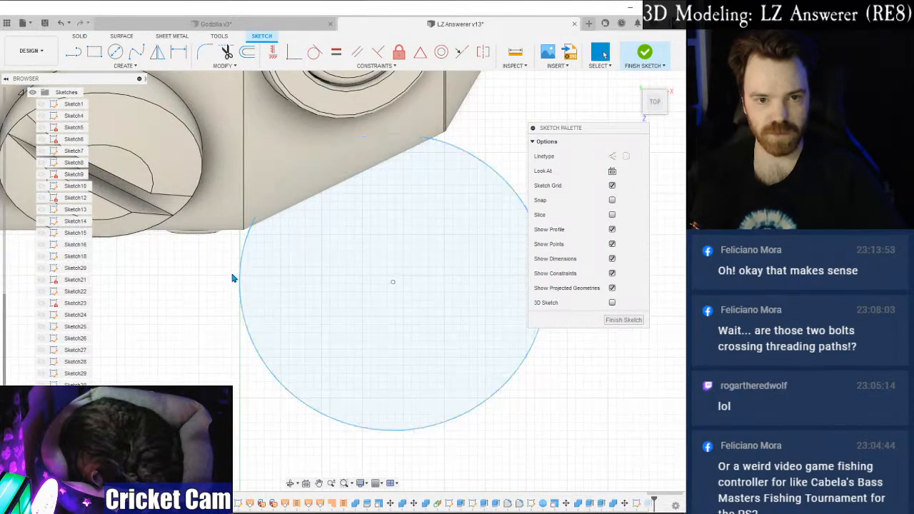
Examine the scoop circle's edge and centre point relative to the switch body's angled corner.
scroll(243, 283, up, 5)
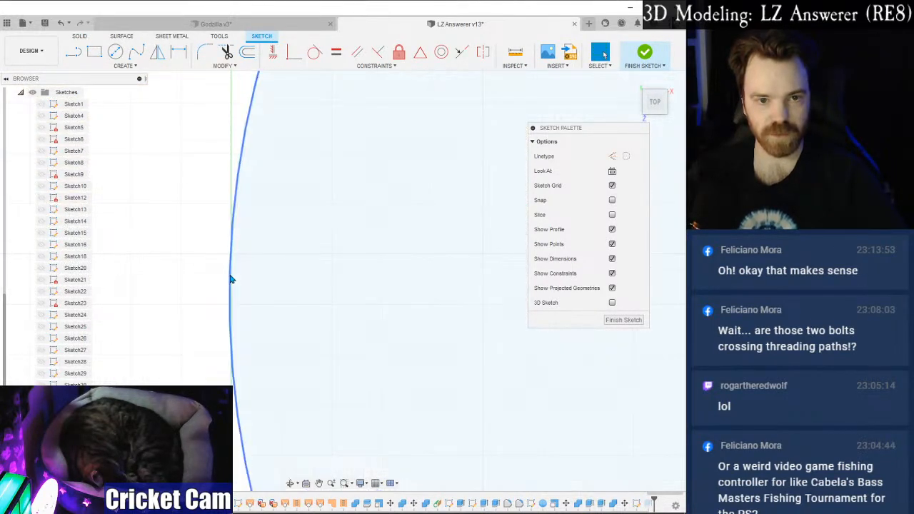
click(234, 280)
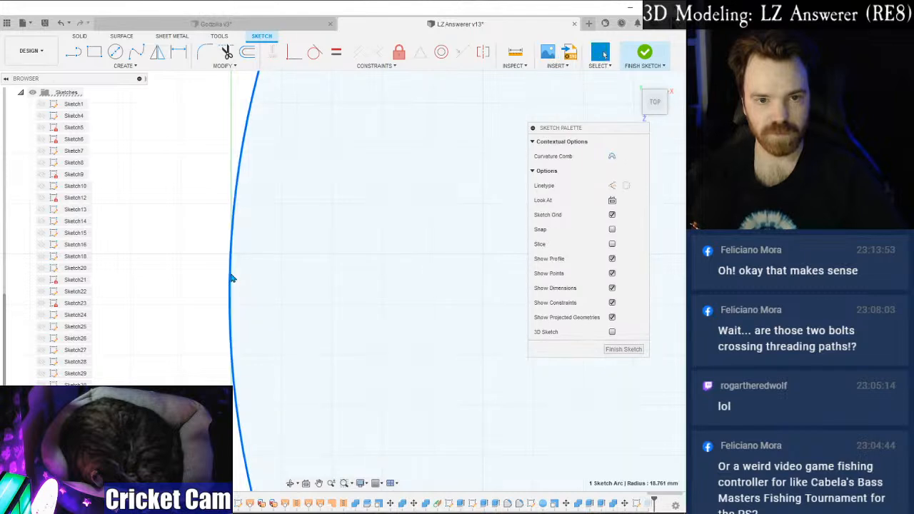
click(222, 276)
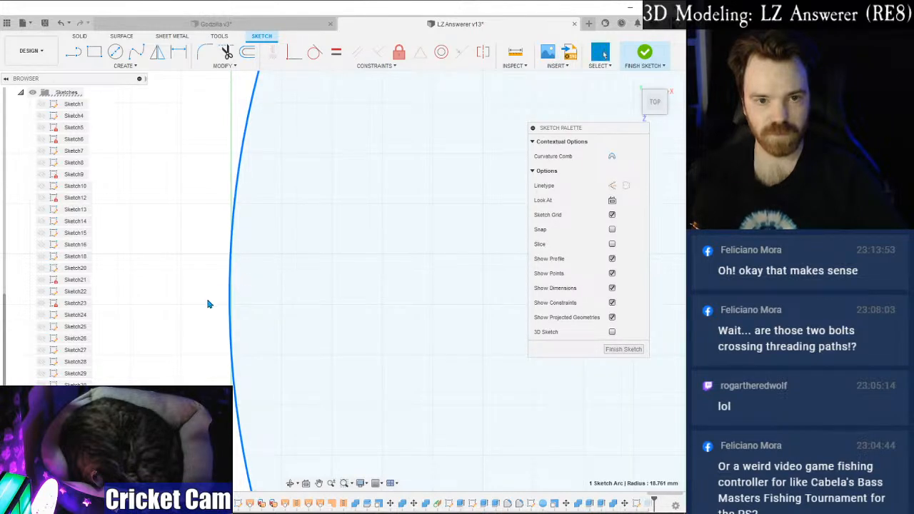
click(231, 275)
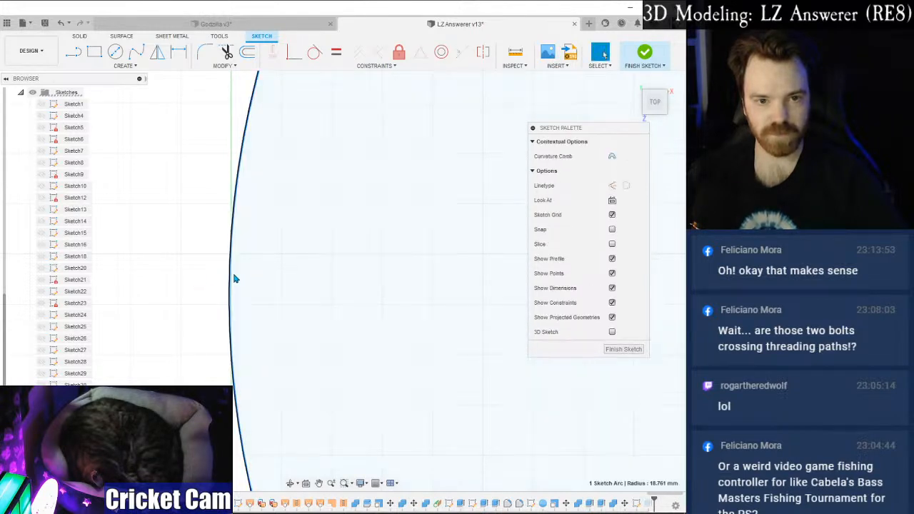
scroll(226, 286, down, 3)
scroll(226, 286, down, 3)
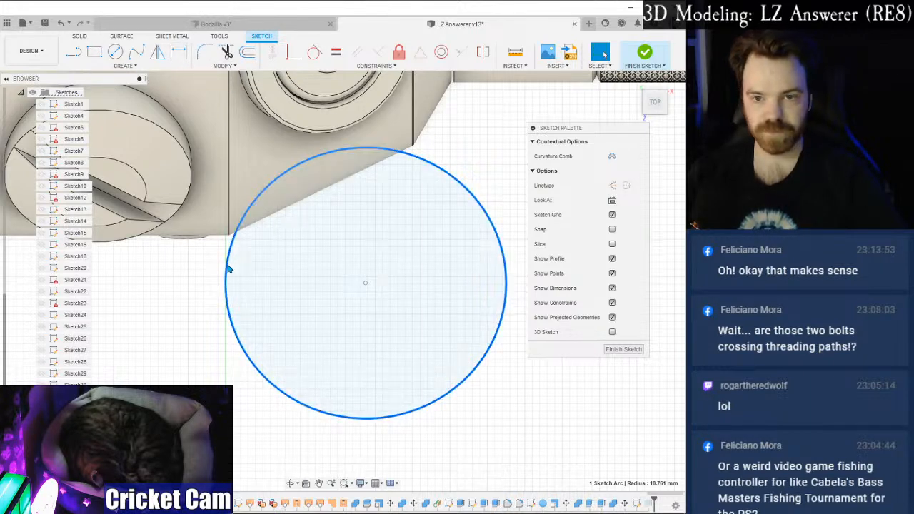
click(366, 283)
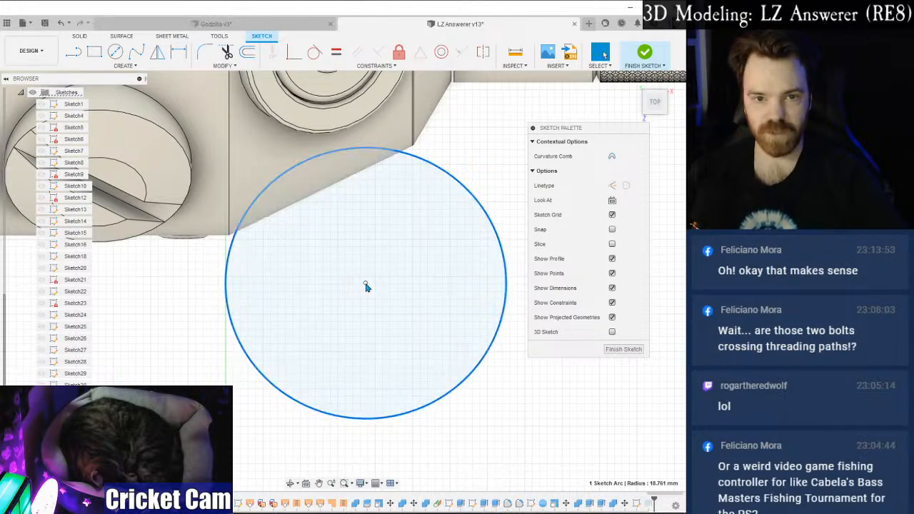
click(408, 158)
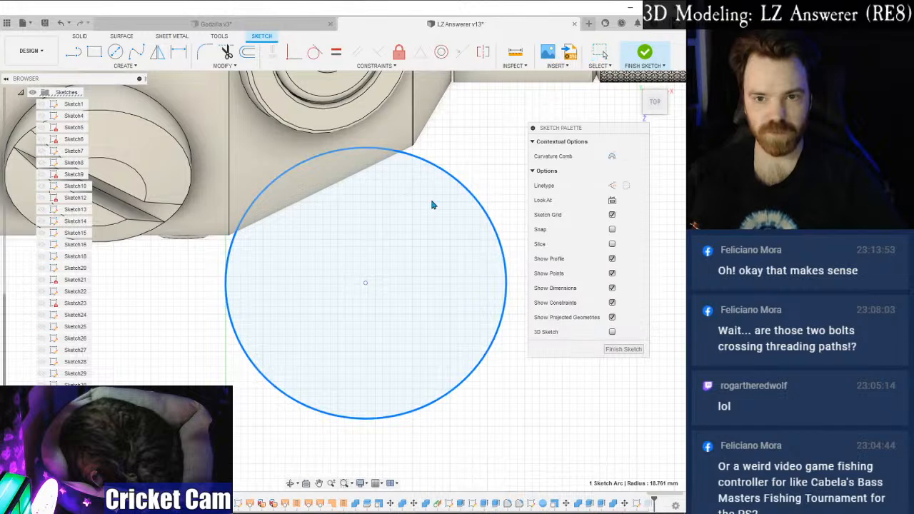
scroll(214, 300, up, 3)
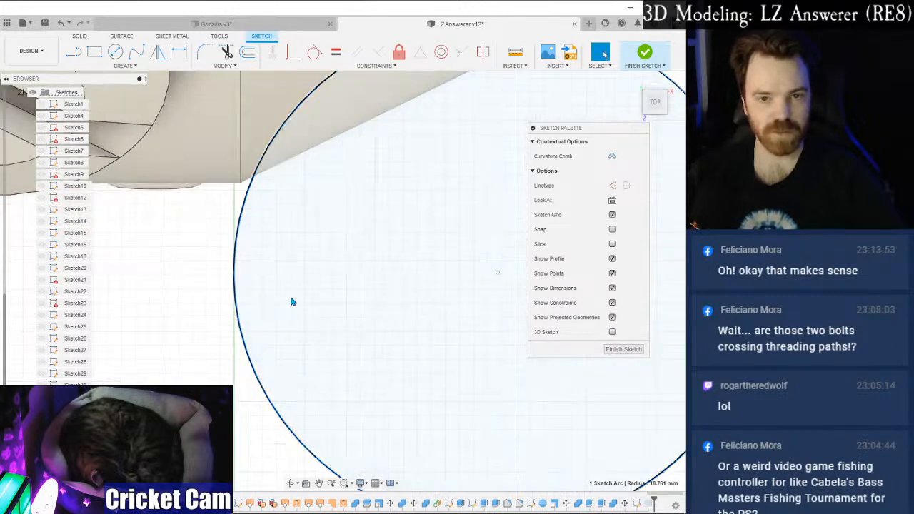
Try to move the scoop circle about -0.15 mm in X and 0.6 mm in Y, toward the switch body.
right_click(169, 259)
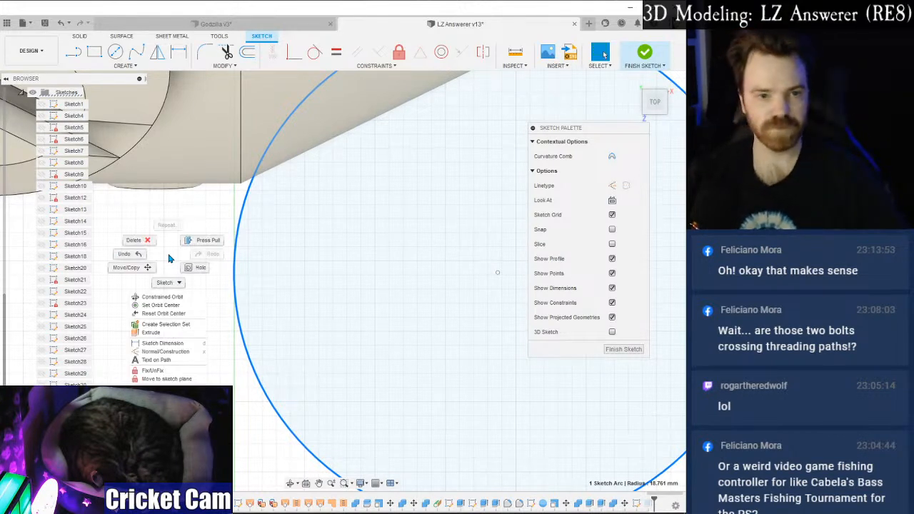
click(143, 269)
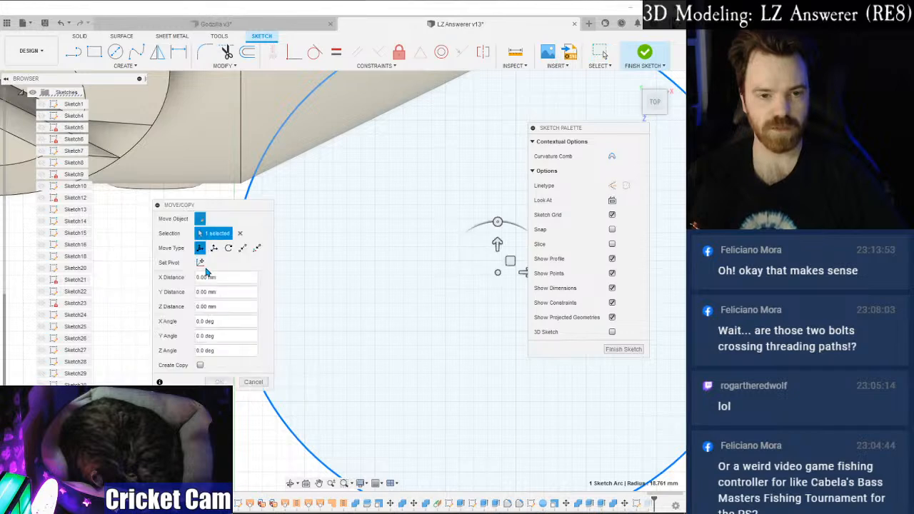
scroll(358, 234, down, 4)
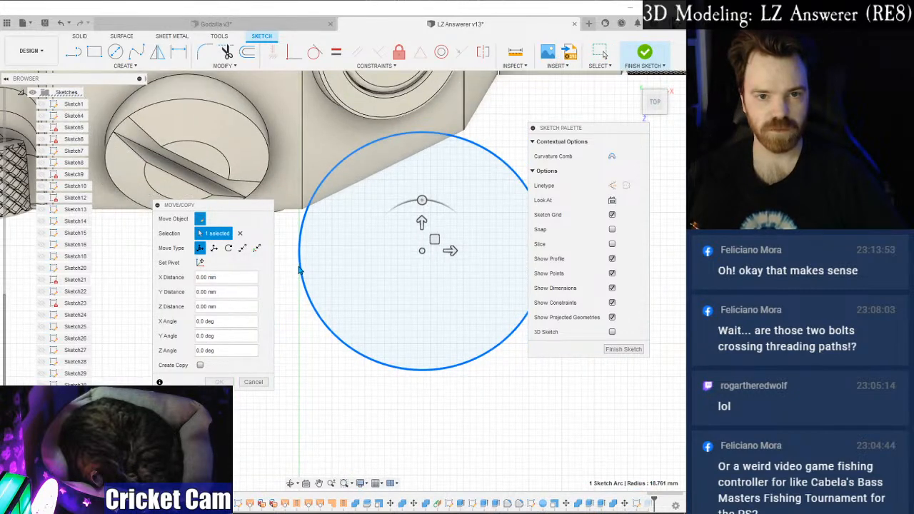
click(382, 244)
click(308, 288)
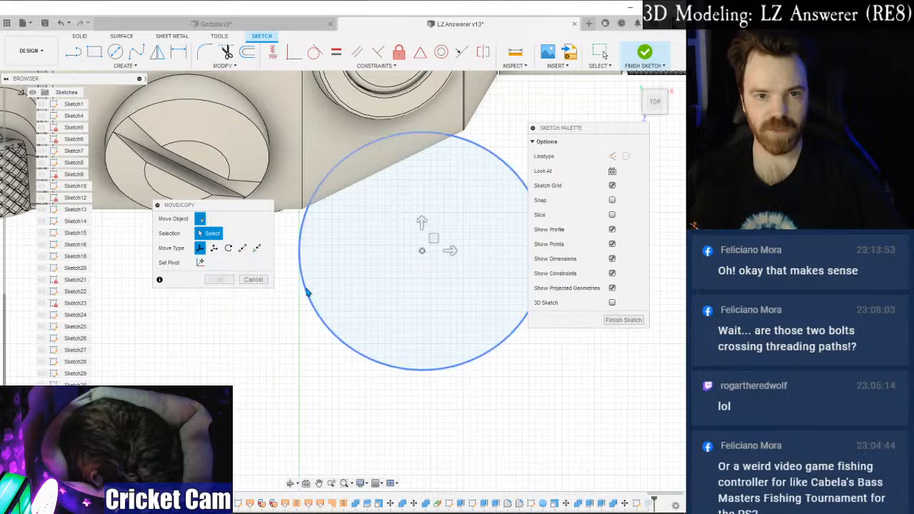
mouse_move(435, 237)
mouse_down()
mouse_move(438, 227)
mouse_move(435, 235)
mouse_up()
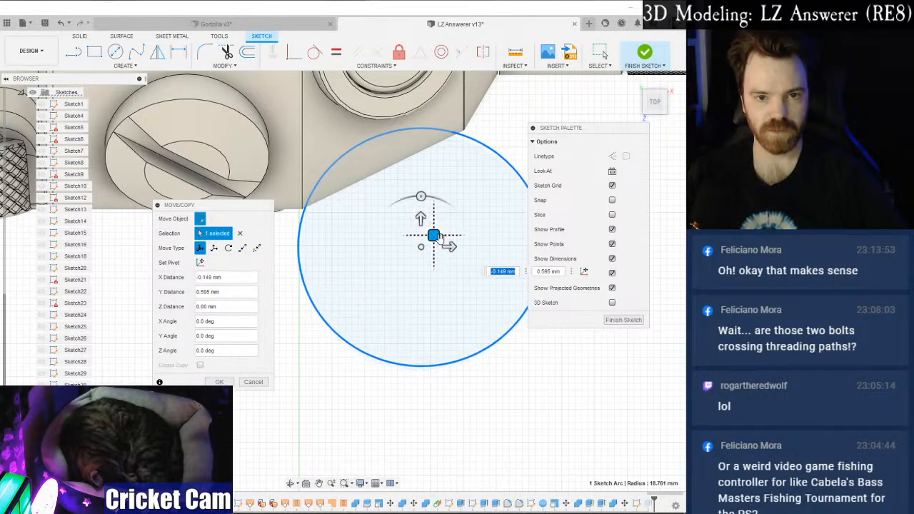
key(ctrl+z)
key(Escape)
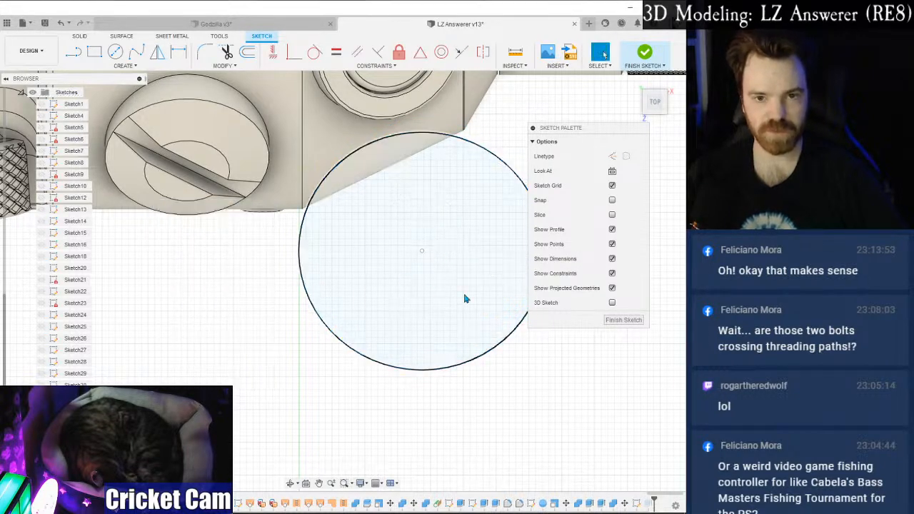
Dimension the scoop circle's diameter at 37 mm and finish the sketch.
scroll(310, 283, up, 3)
click(302, 286)
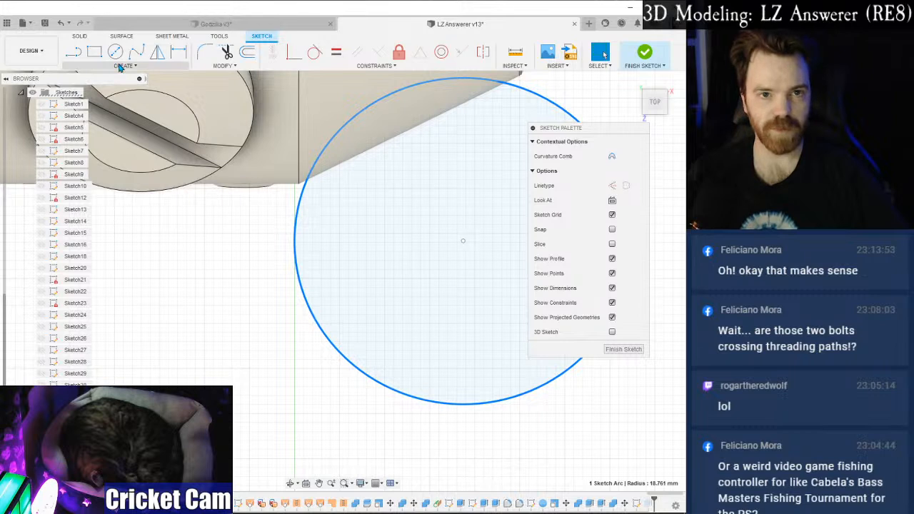
click(340, 67)
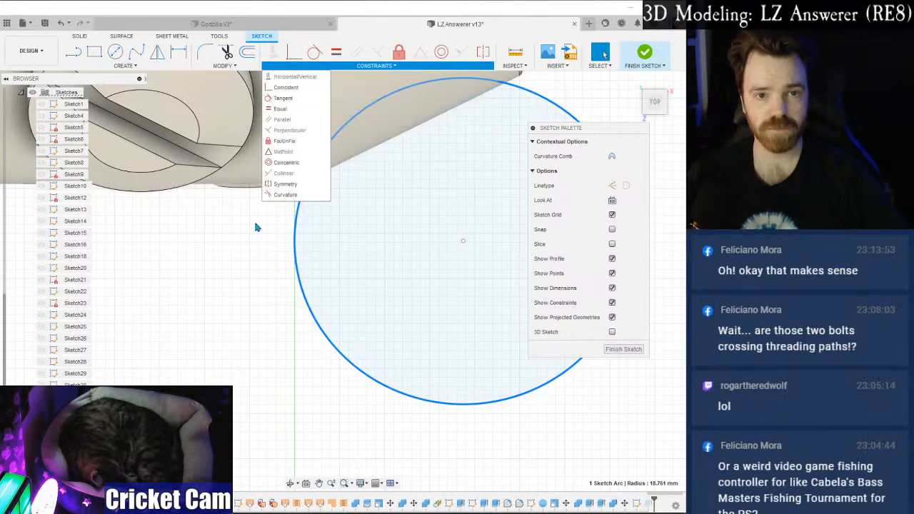
key(d)
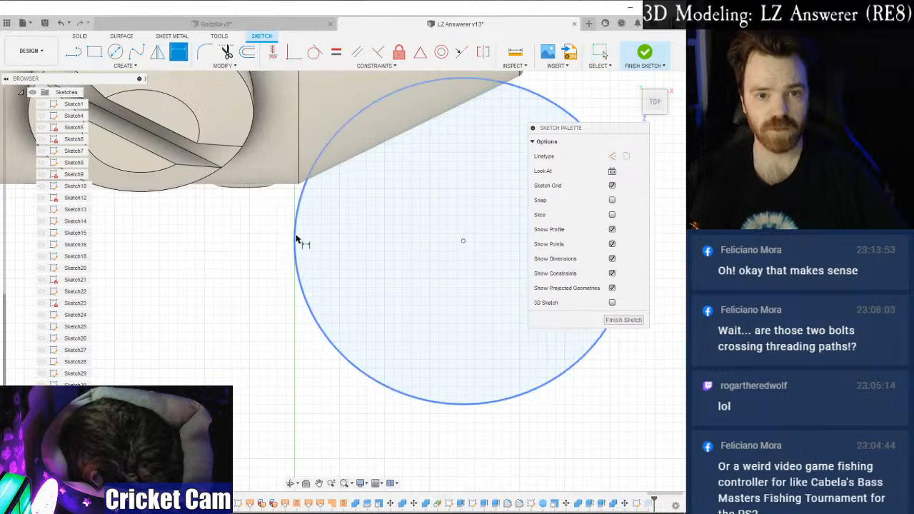
click(295, 238)
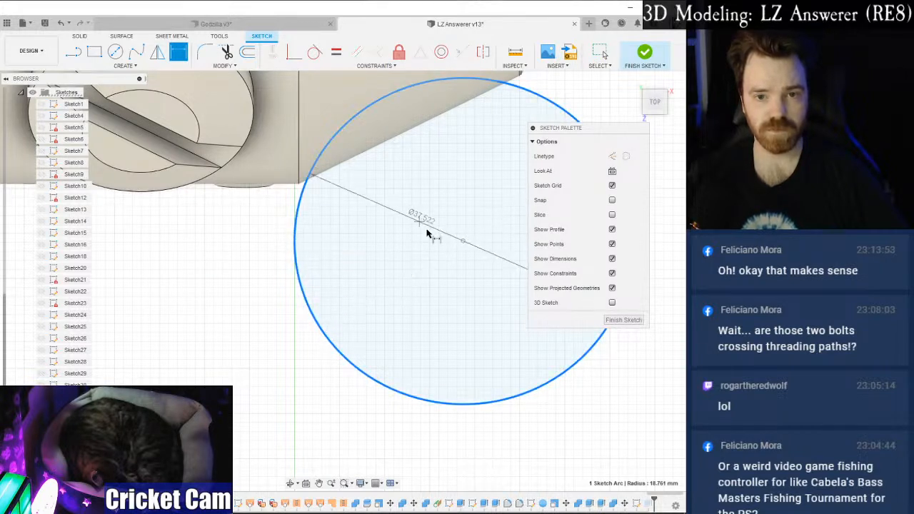
click(432, 257)
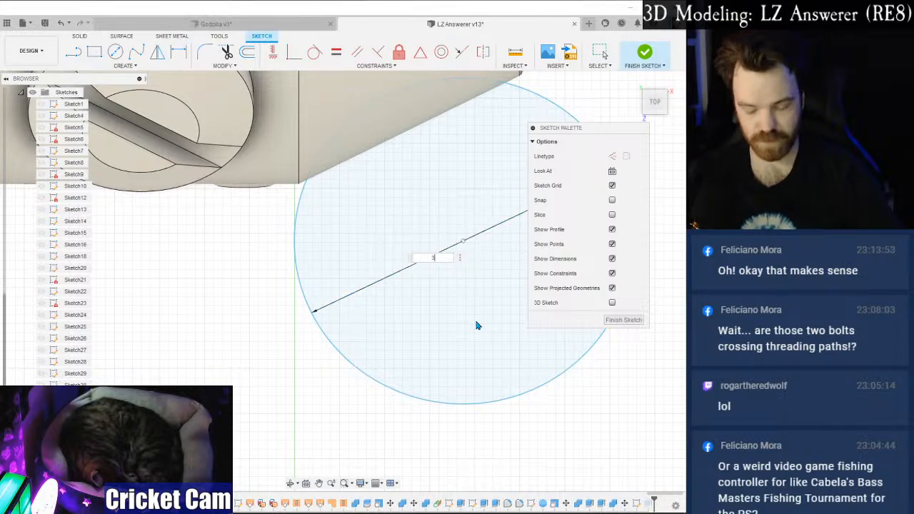
text(37)
key(Return)
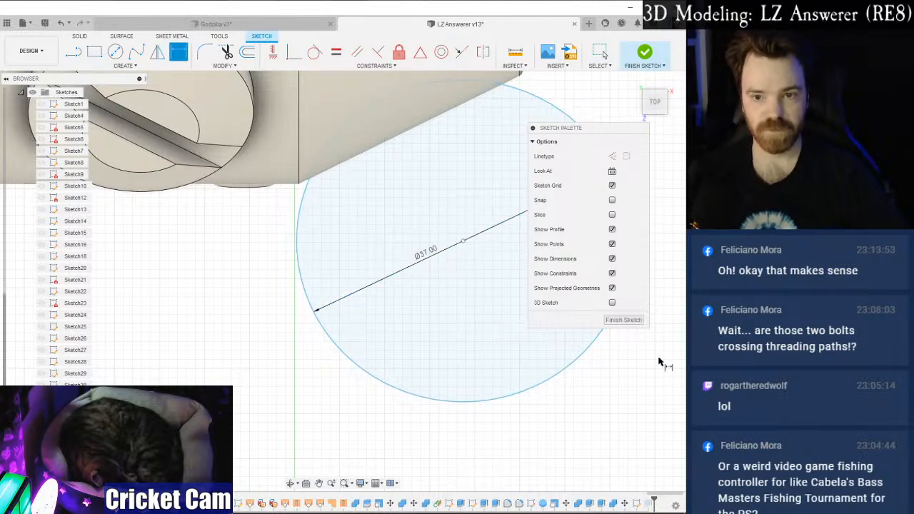
click(623, 320)
scroll(649, 158, down, 2)
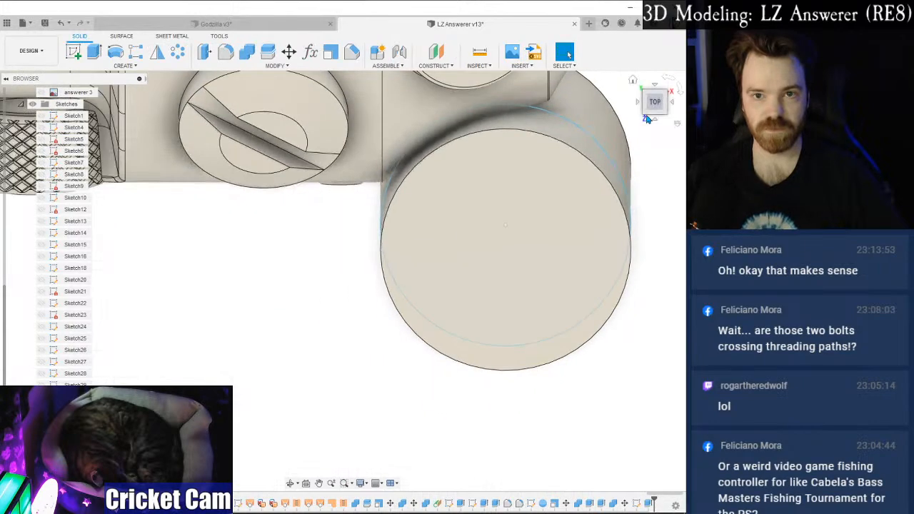
Reopen the scoop circle's sketch, set the diameter to 36.5 mm and finish the sketch.
shift+middle_drag(343, 280, 342, 281)
right_click(72, 297)
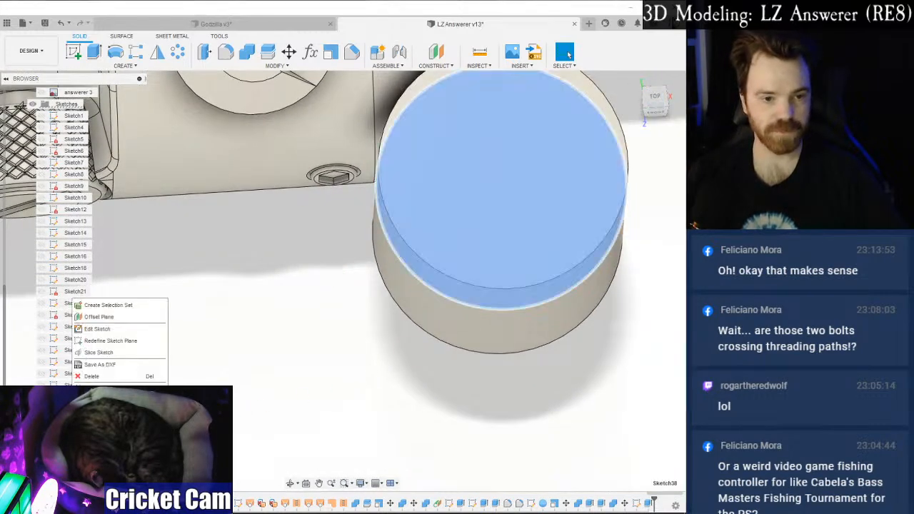
click(100, 333)
double_click(476, 232)
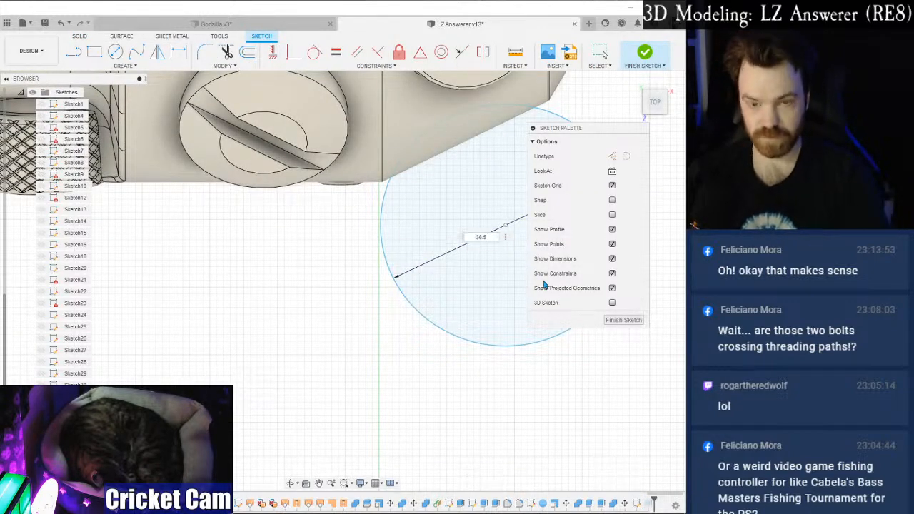
key(Return)
click(623, 320)
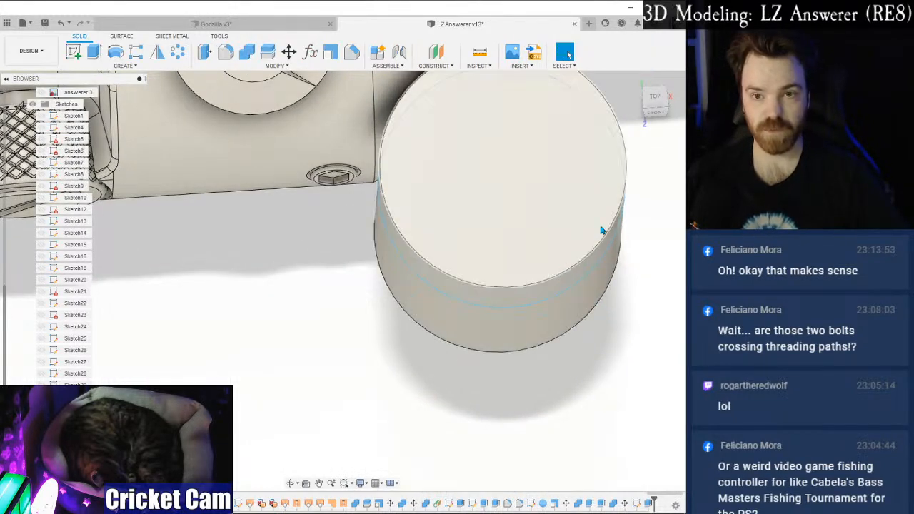
Reopen the scoop circle's sketch and move its centre point by -0.5 mm in X.
shift+middle_drag(342, 281, 343, 282)
right_click(67, 491)
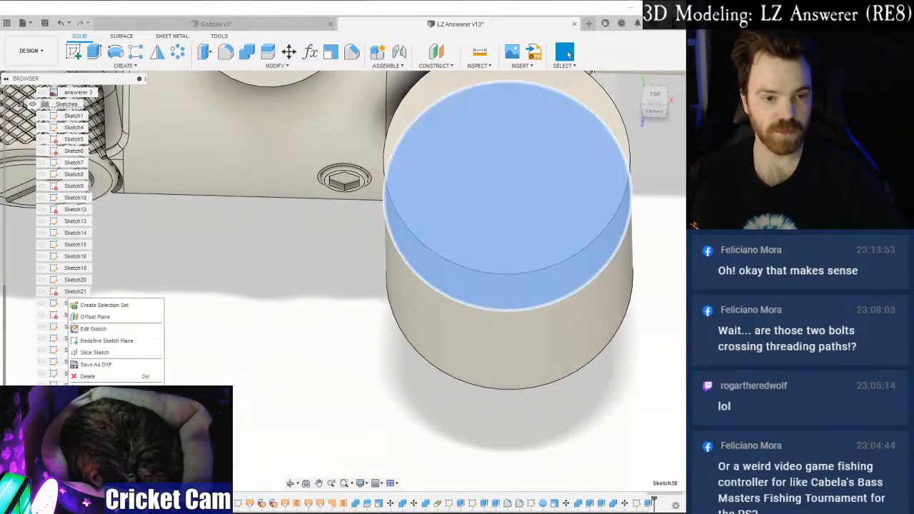
click(103, 329)
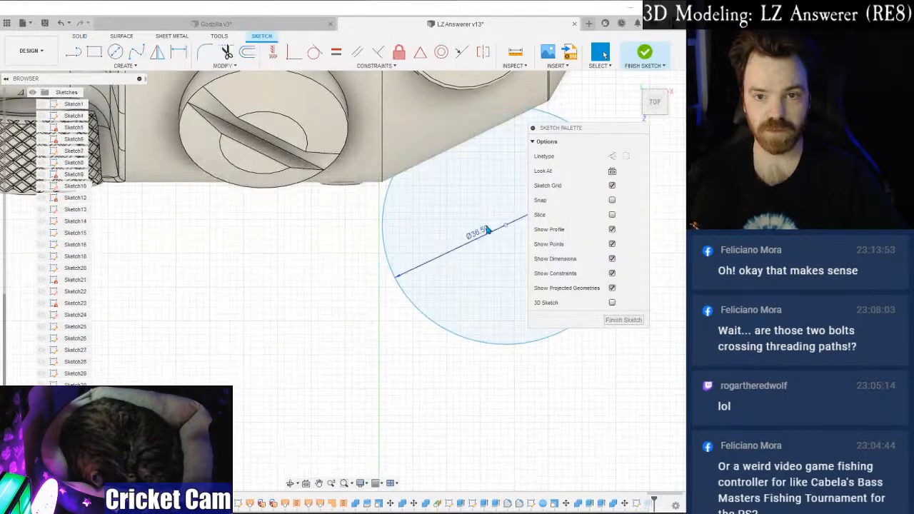
right_click(505, 227)
click(471, 237)
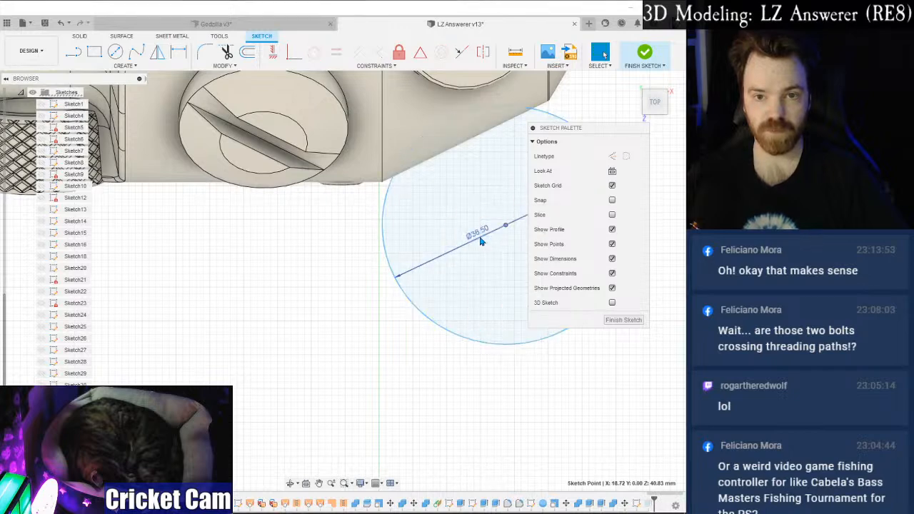
scroll(390, 237, up, 3)
mouse_move(390, 236)
middle_down()
mouse_move(371, 241)
mouse_move(378, 271)
mouse_move(387, 263)
middle_up()
scroll(379, 270, up, 2)
click(466, 260)
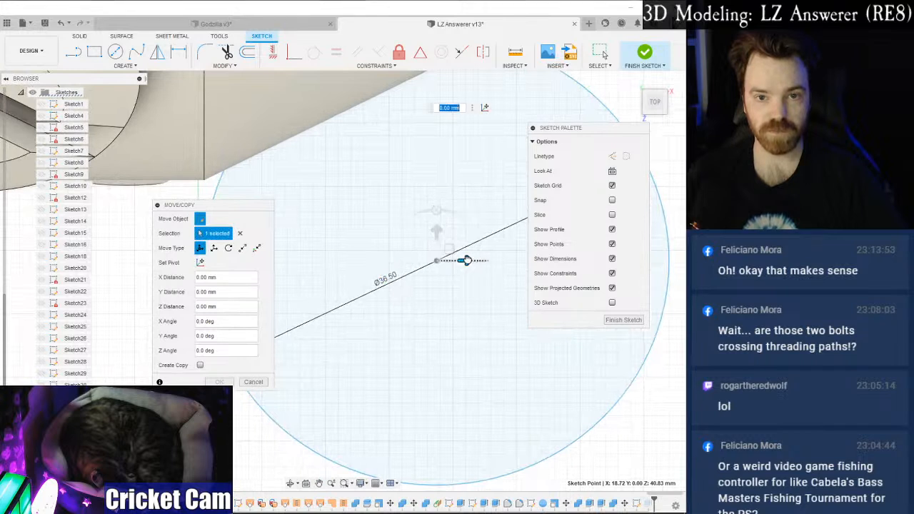
drag(464, 260, 459, 260)
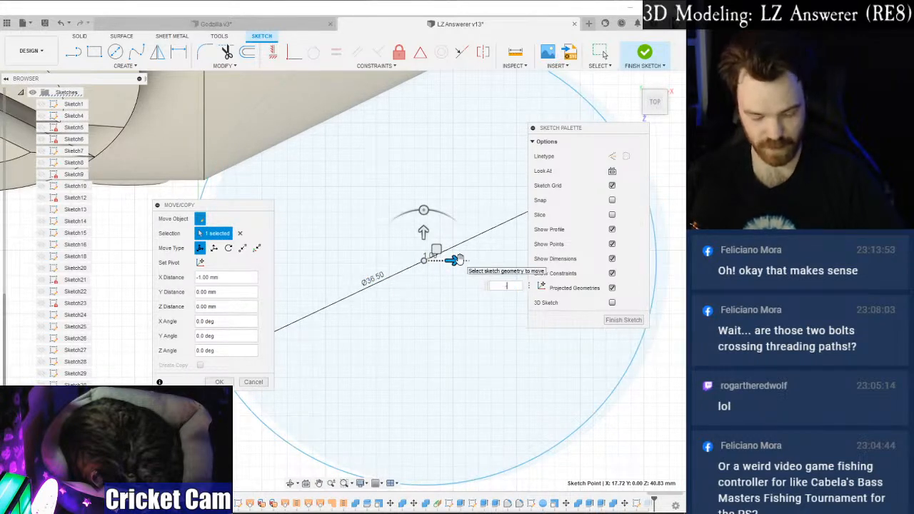
key(Return)
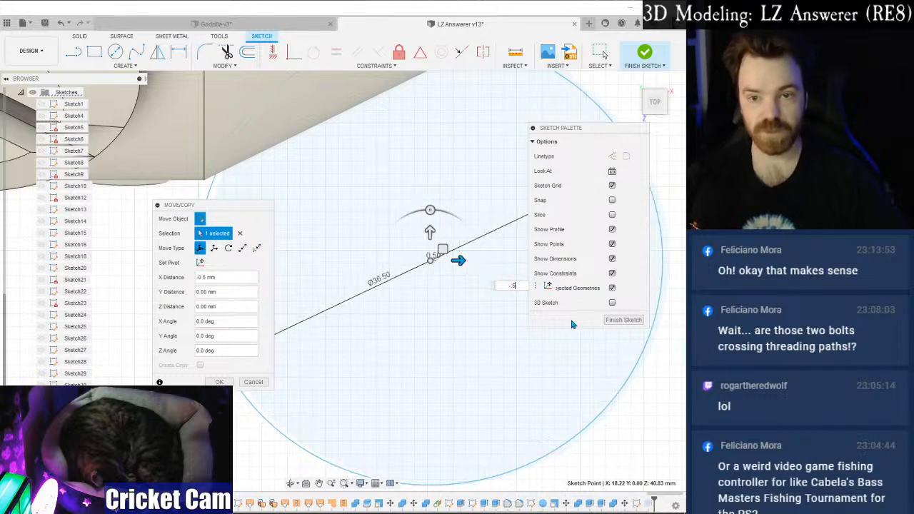
Finish the scoop circle's sketch.
click(620, 322)
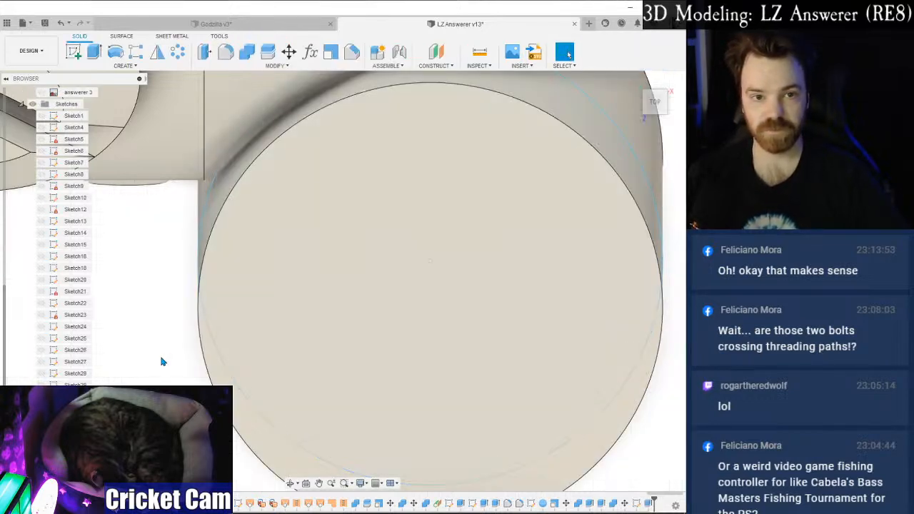
Reopen the scoop circle's sketch, try shifting its centre point further in negative X, and finish the sketch.
right_click(77, 485)
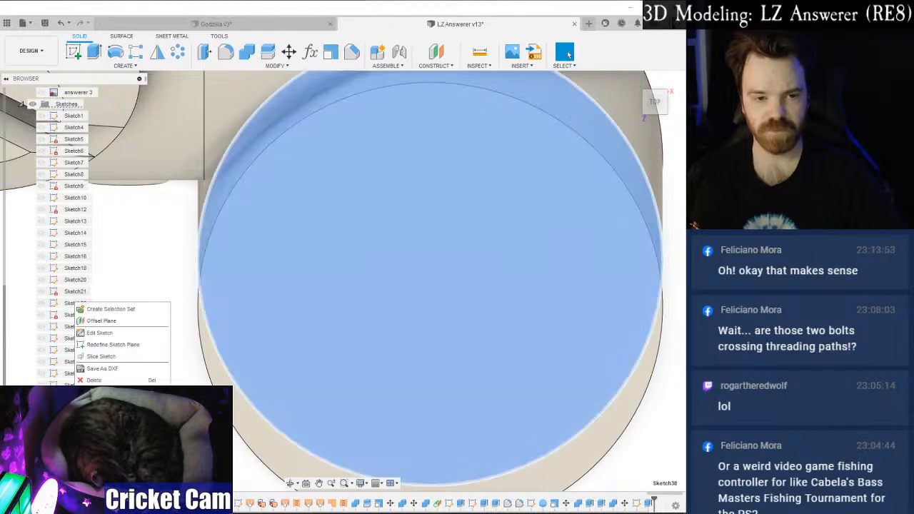
click(95, 333)
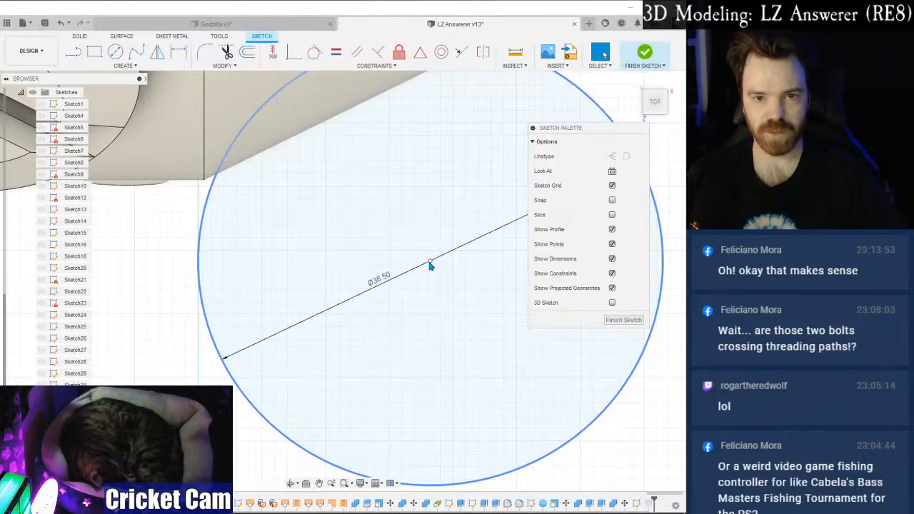
right_click(428, 262)
click(388, 273)
drag(458, 259, 448, 259)
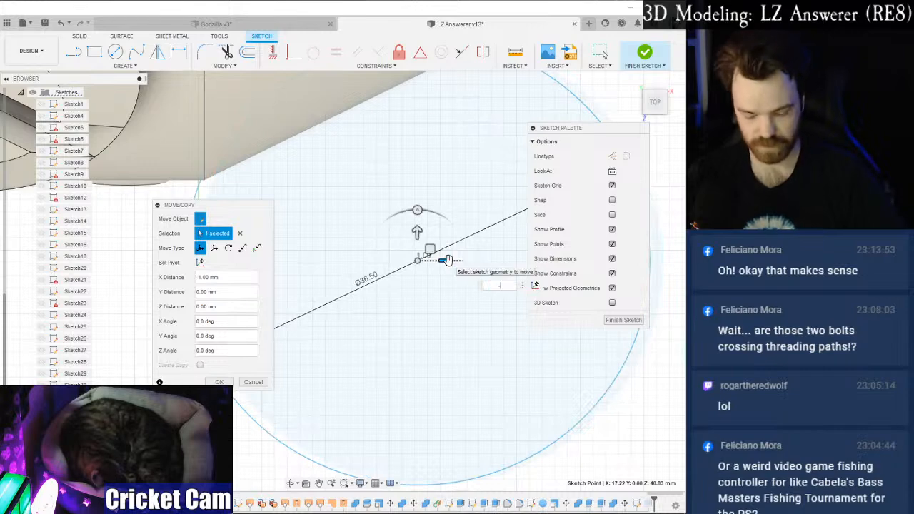
key(Escape)
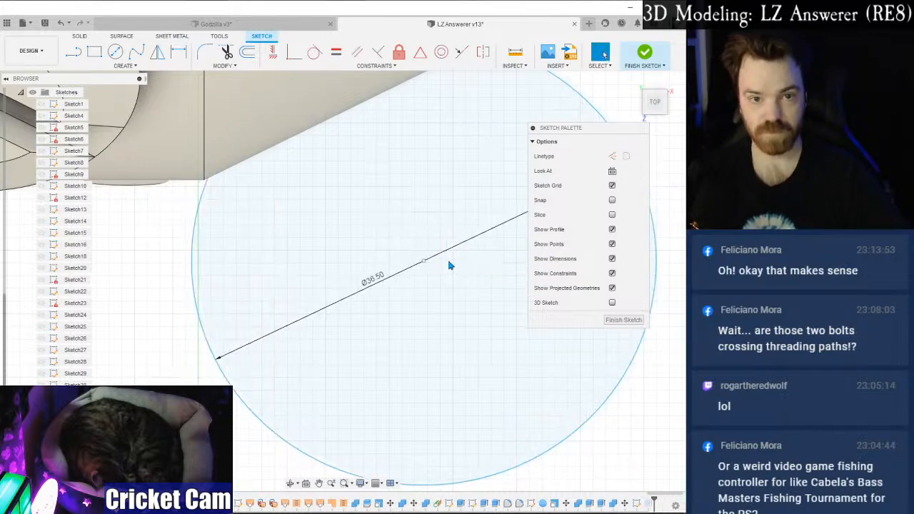
click(623, 320)
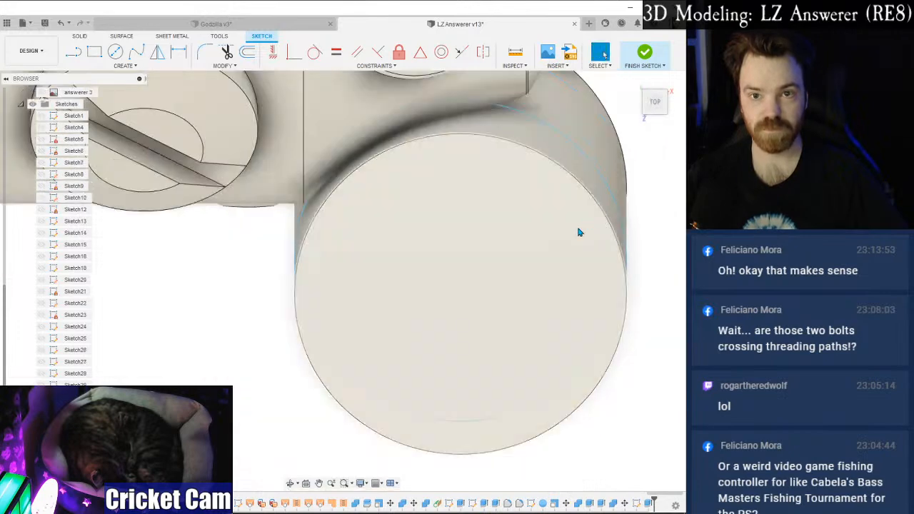
Undo the last shift of the scoop circle's centre point.
mouse_move(656, 104)
mouse_down()
mouse_move(621, 87)
mouse_move(620, 60)
mouse_move(612, 87)
mouse_move(666, 63)
mouse_move(657, 77)
mouse_up()
key(ctrl+z)
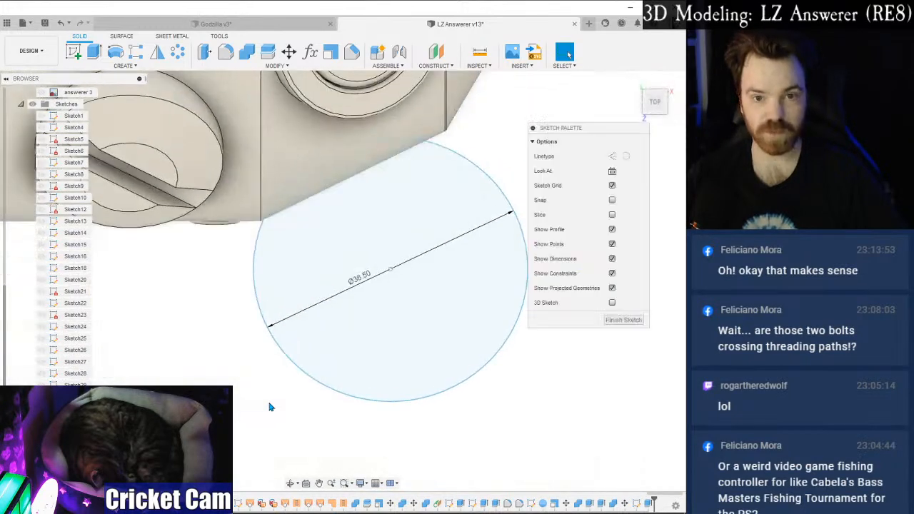
key(ctrl+z)
key(ctrl+z)
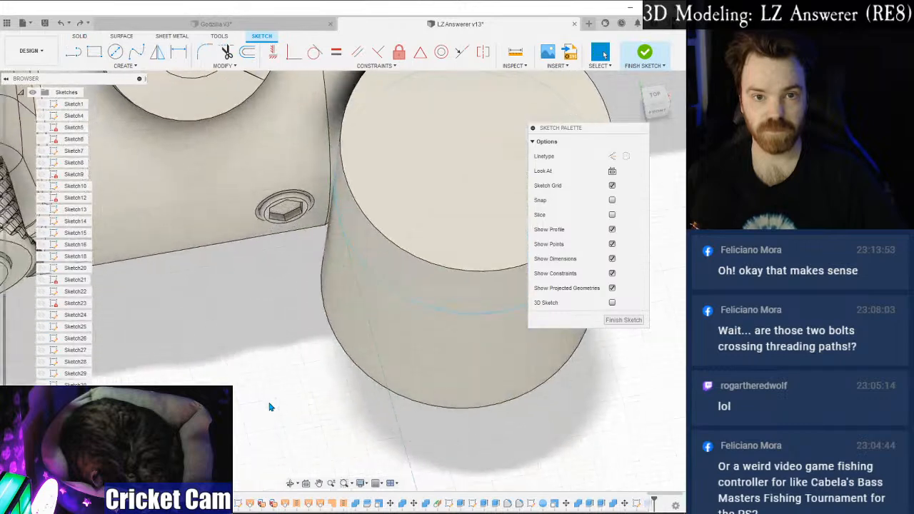
Cut the scoop cylinder out of the switch body with Combine, without keeping the tool, and hide the scoop circle's sketch.
drag(659, 119, 635, 106)
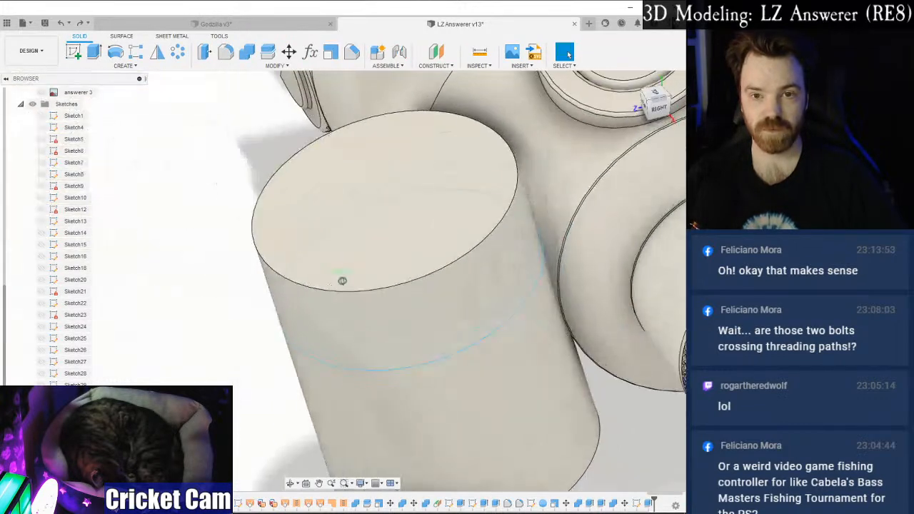
click(247, 55)
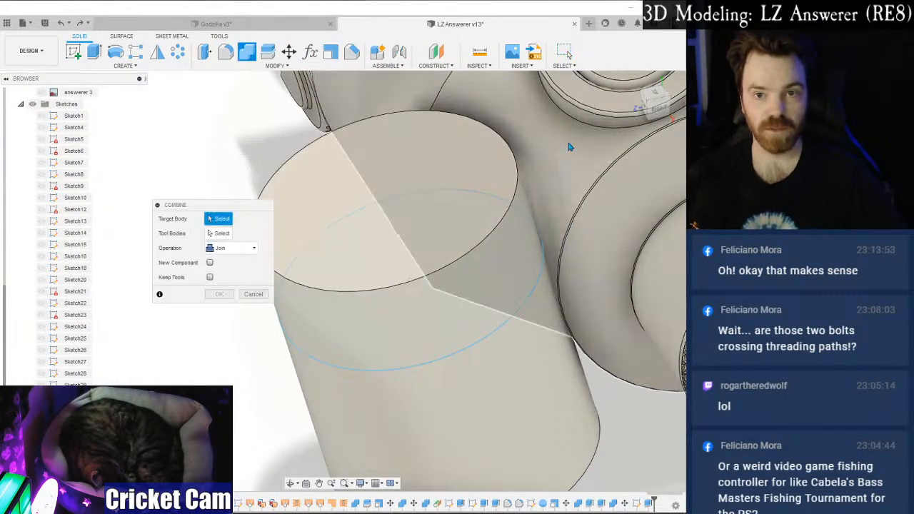
click(411, 238)
click(221, 248)
click(222, 274)
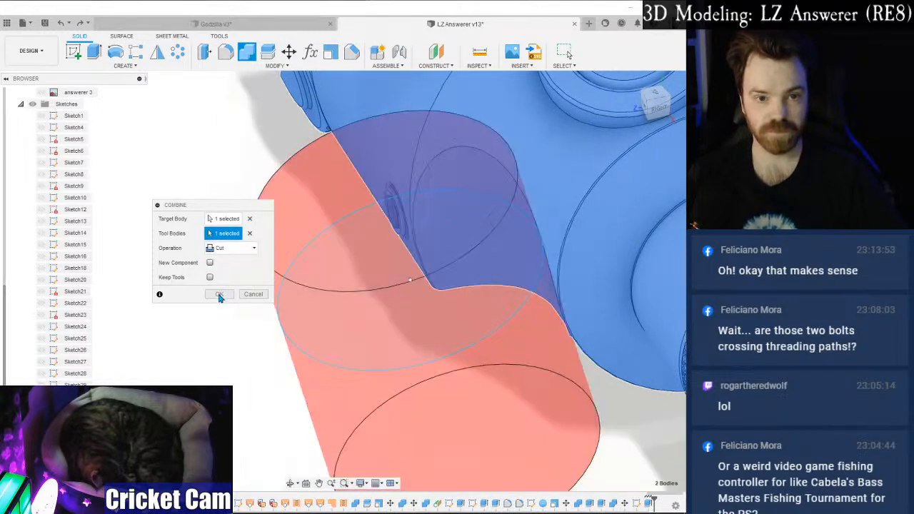
click(219, 295)
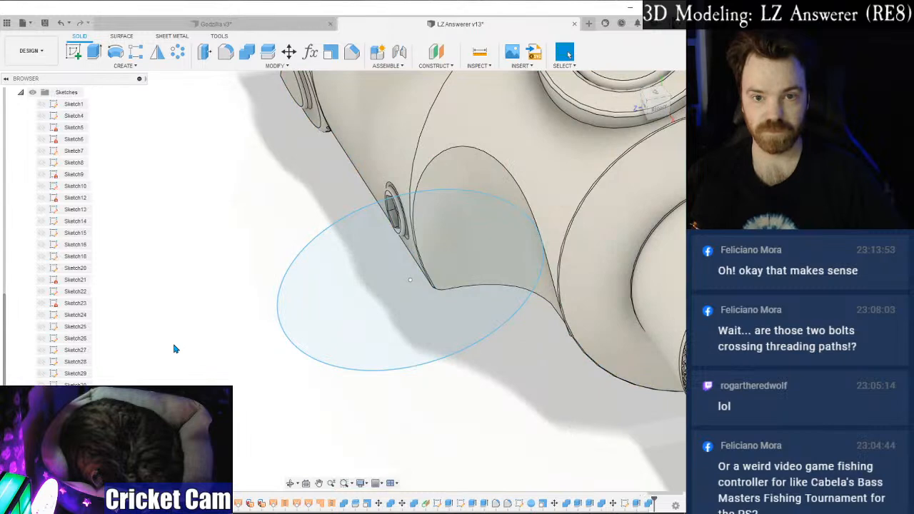
click(42, 397)
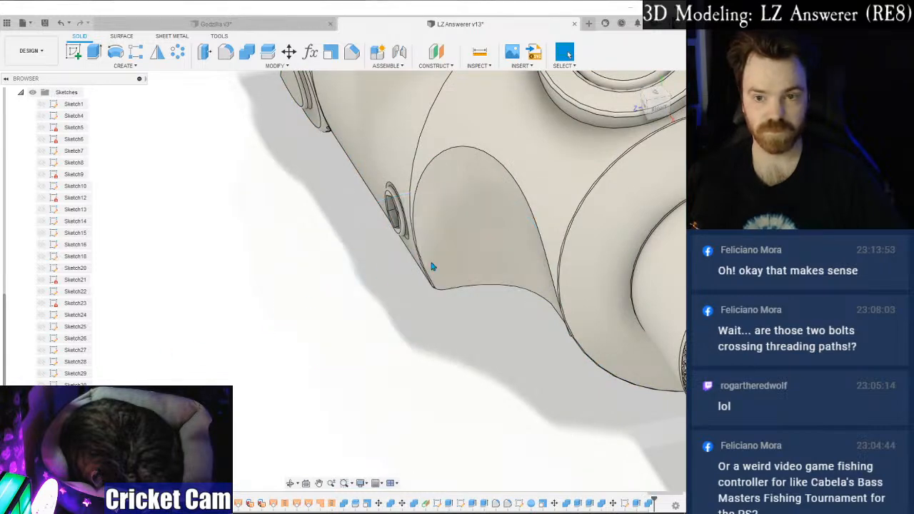
Inspect the scooped cut from several angles and compare its outline with the reference photo.
drag(658, 105, 691, 107)
shift+middle_drag(342, 280, 429, 239)
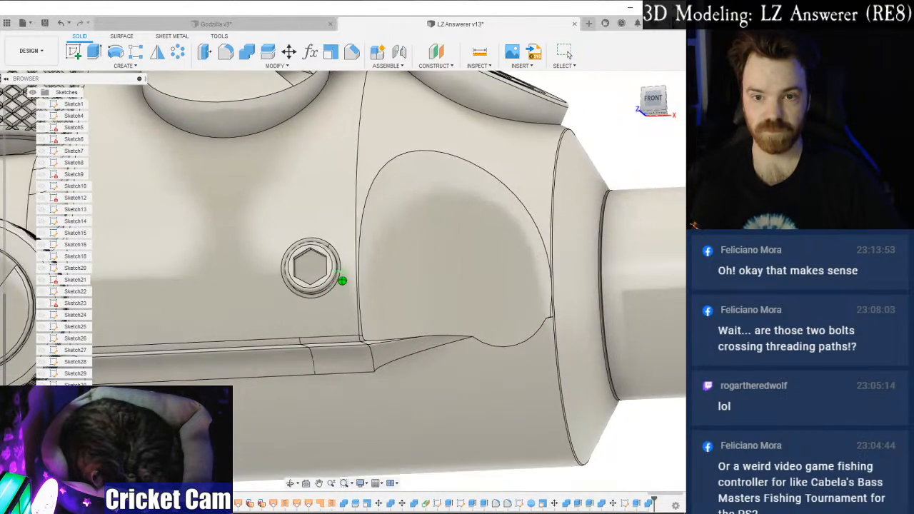
scroll(555, 298, up, 5)
scroll(551, 294, down, 6)
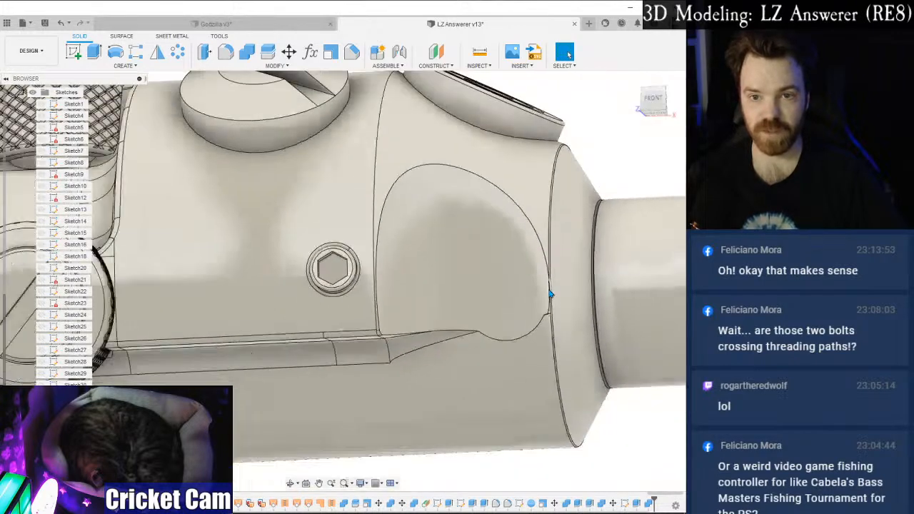
key(alt+Tab)
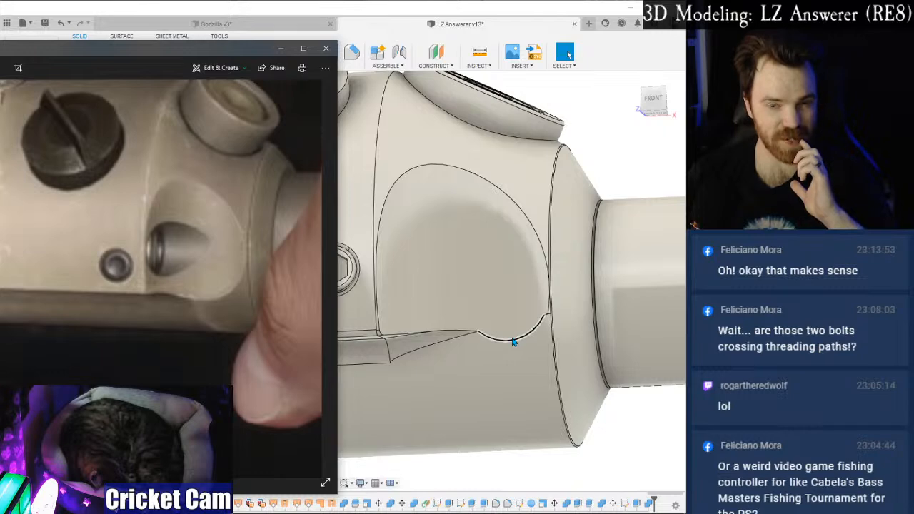
scroll(507, 341, down, 2)
drag(653, 102, 666, 73)
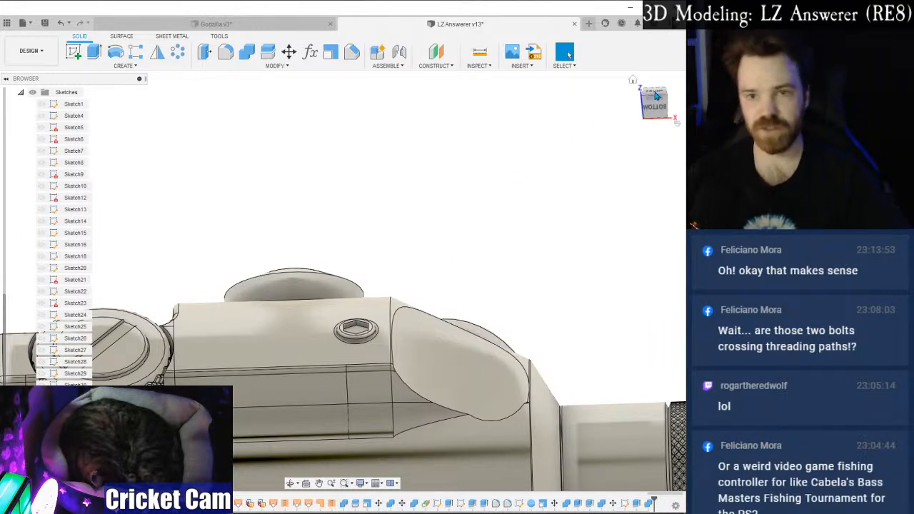
drag(660, 104, 655, 153)
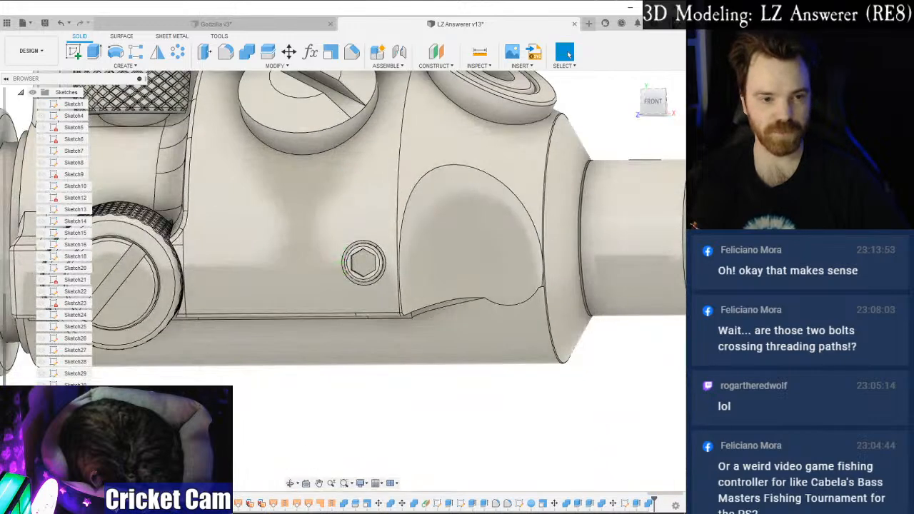
Reopen the scoop circle's sketch, set the diameter to 34 mm and move its centre about -0.57 mm in X and 2.76 mm in Y.
right_click(79, 303)
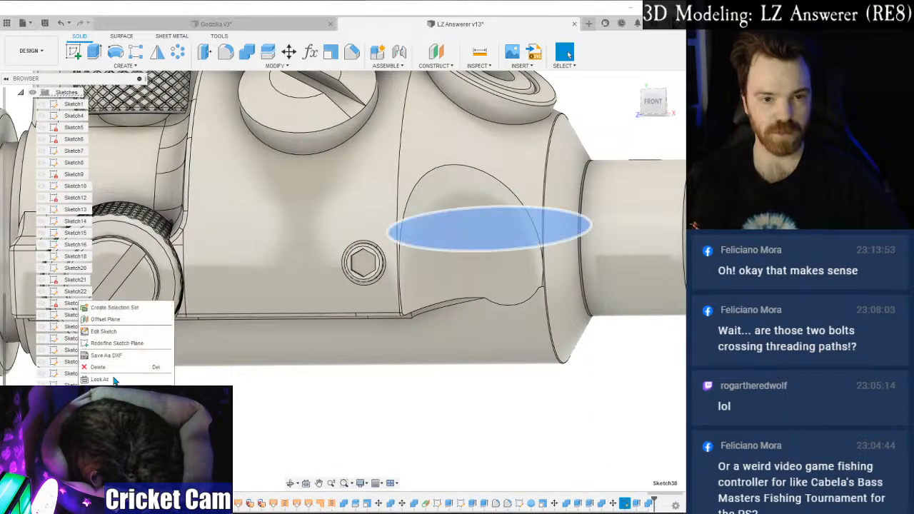
click(121, 332)
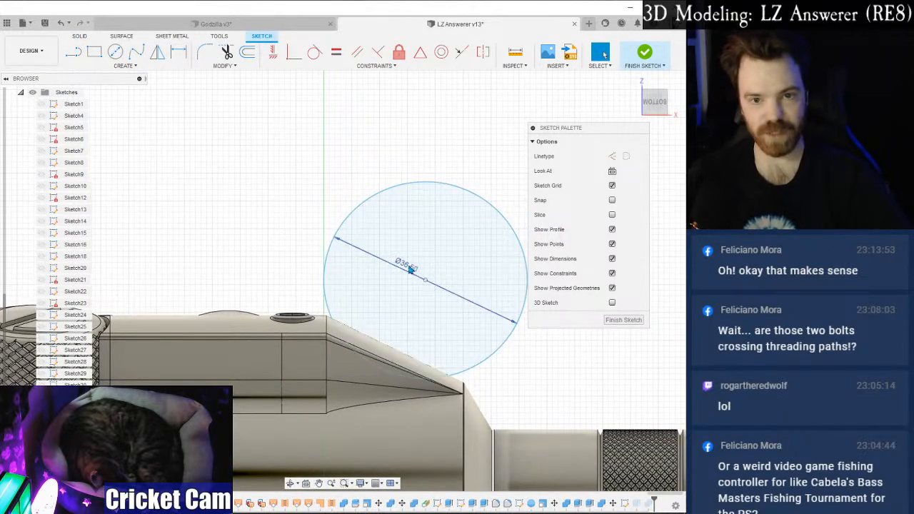
double_click(407, 266)
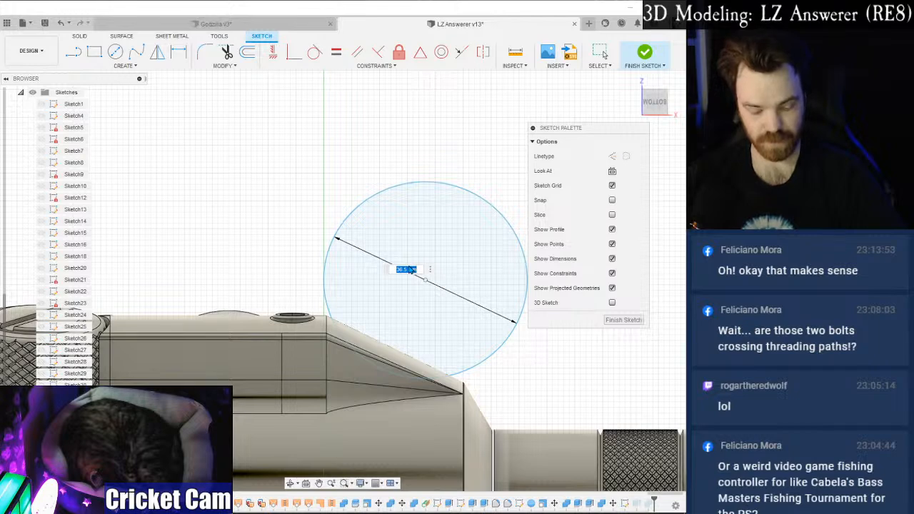
text(34)
key(Return)
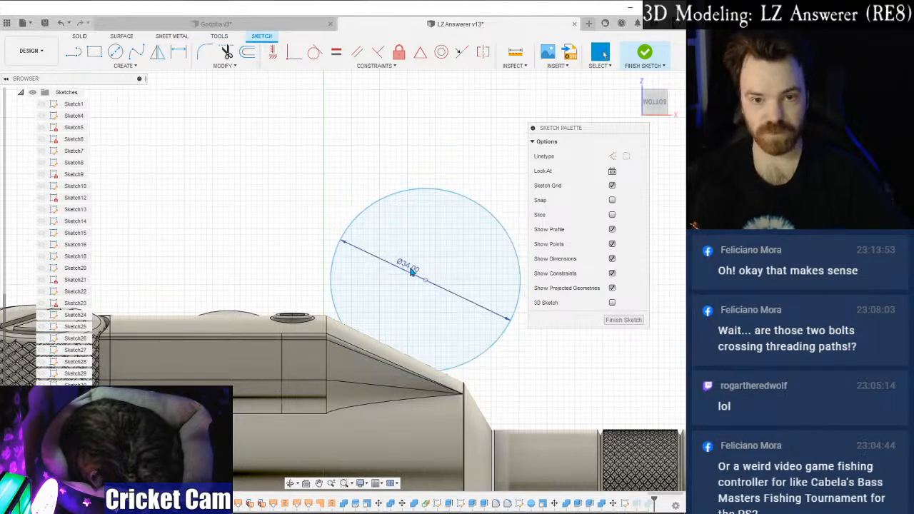
scroll(415, 271, up, 3)
right_click(433, 287)
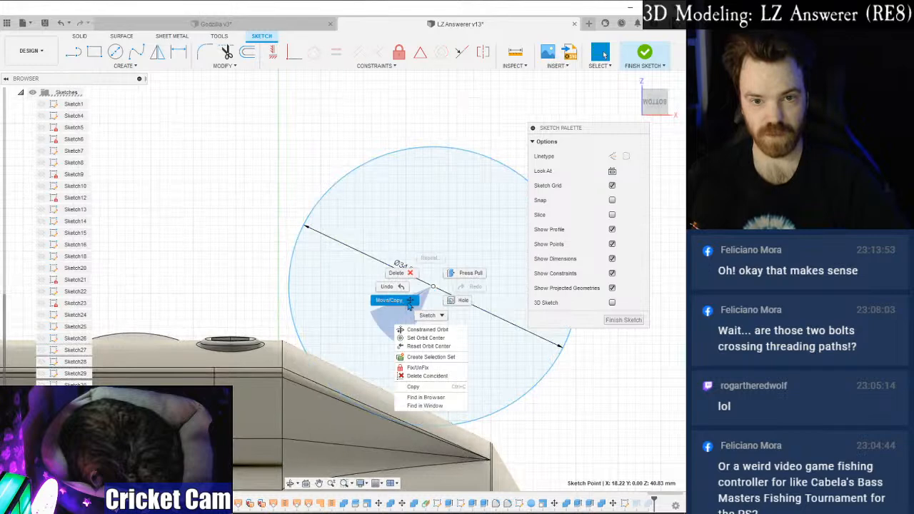
click(418, 300)
drag(443, 297, 441, 322)
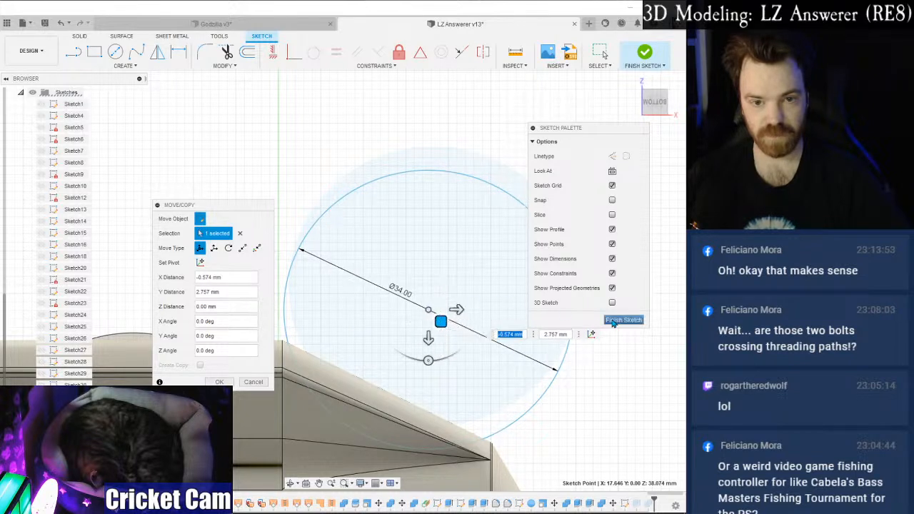
click(227, 383)
click(622, 320)
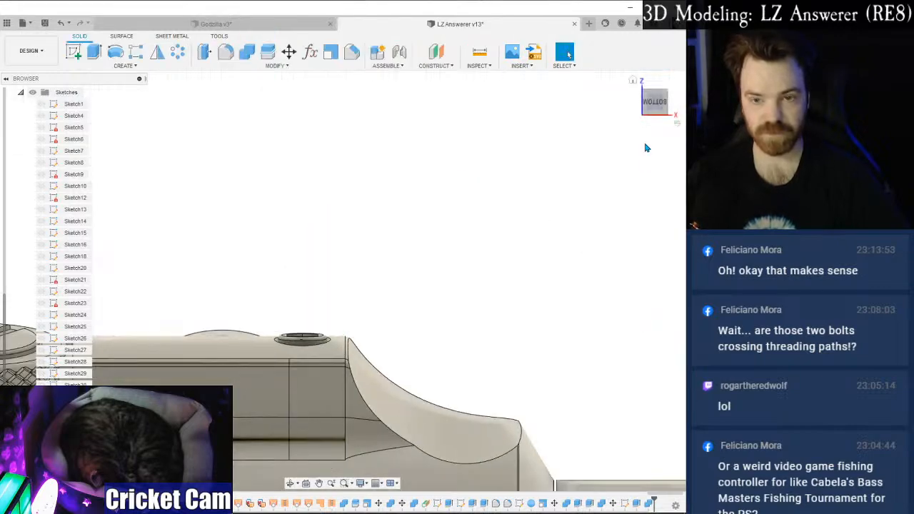
Reopen the scoop circle's sketch, set the diameter to 35 mm and move its centre to about X 18.58 mm, Z 39.33 mm.
drag(658, 110, 702, 158)
click(664, 101)
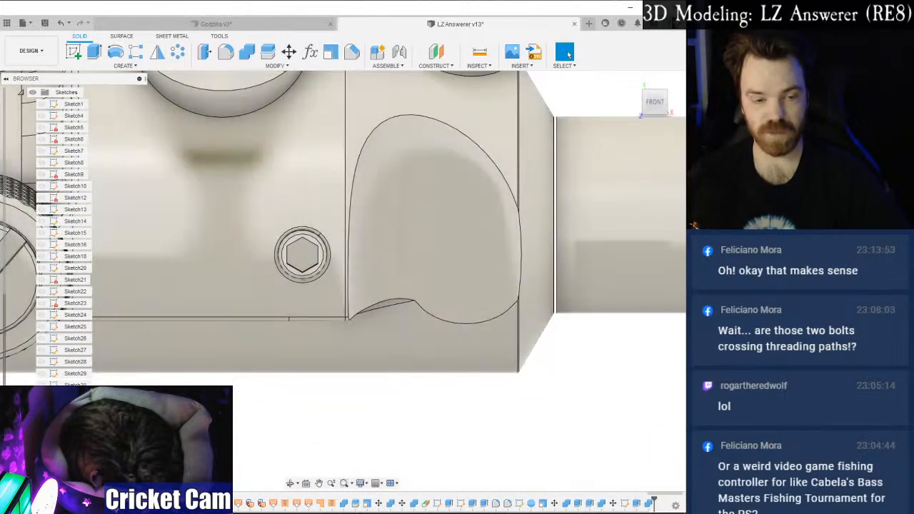
key(alt+Tab)
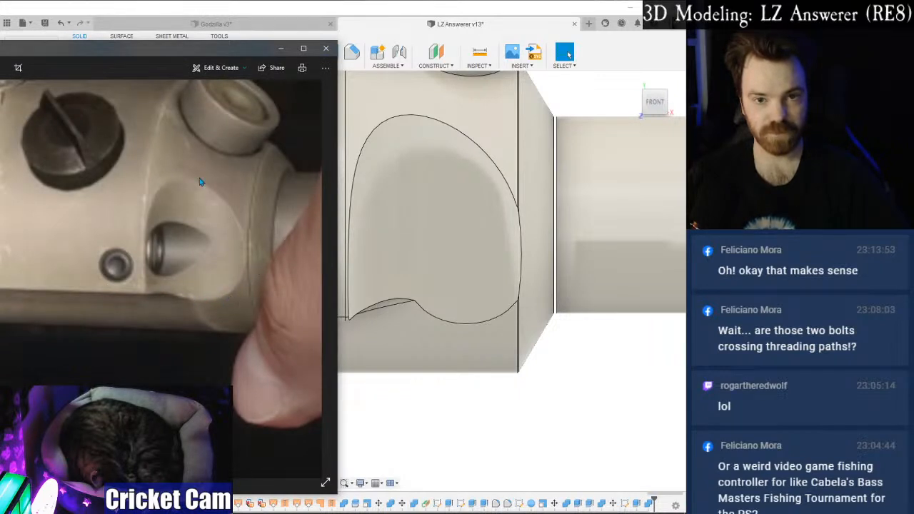
middle_drag(453, 351, 472, 399)
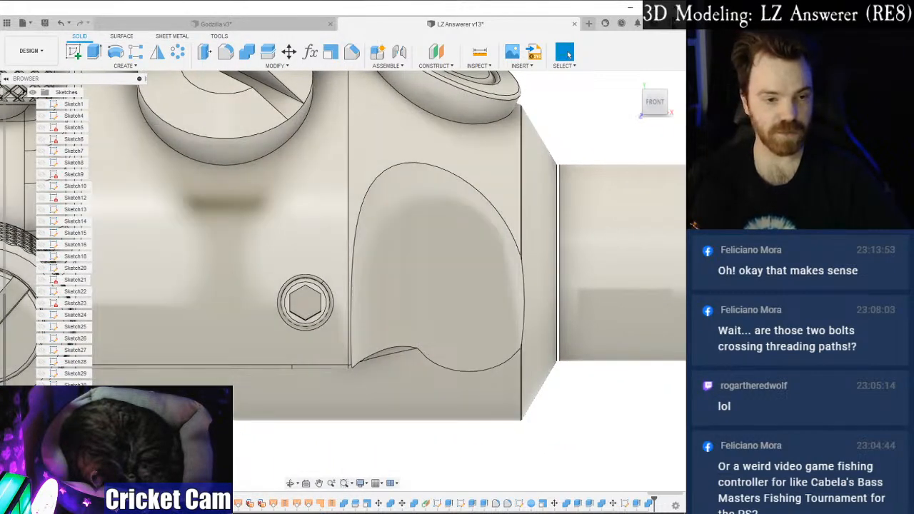
right_click(61, 299)
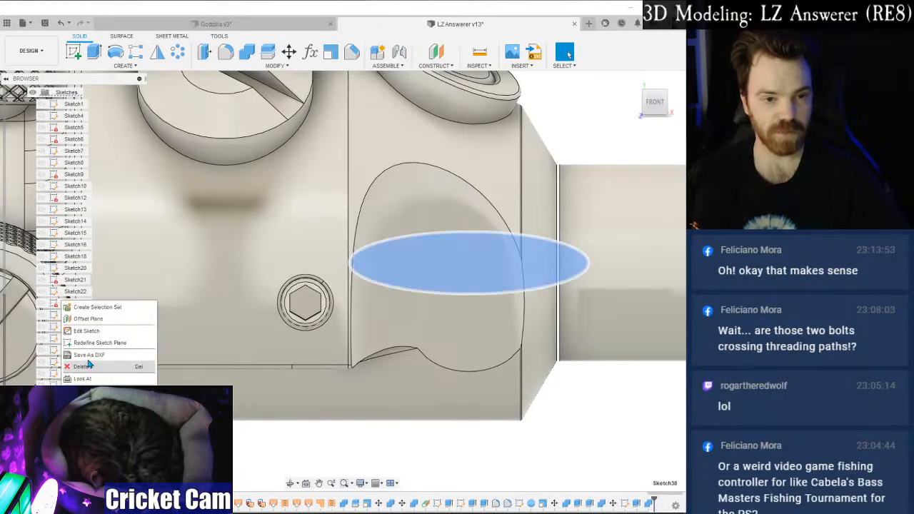
click(95, 333)
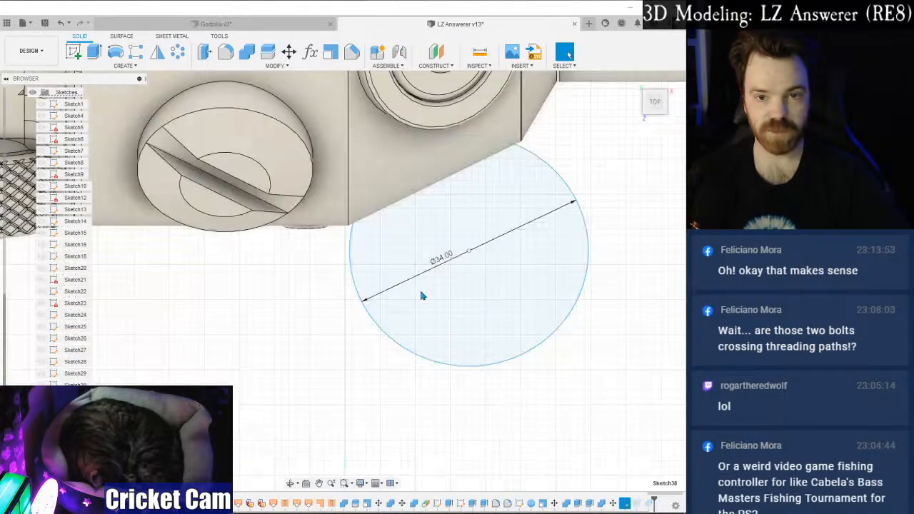
double_click(445, 262)
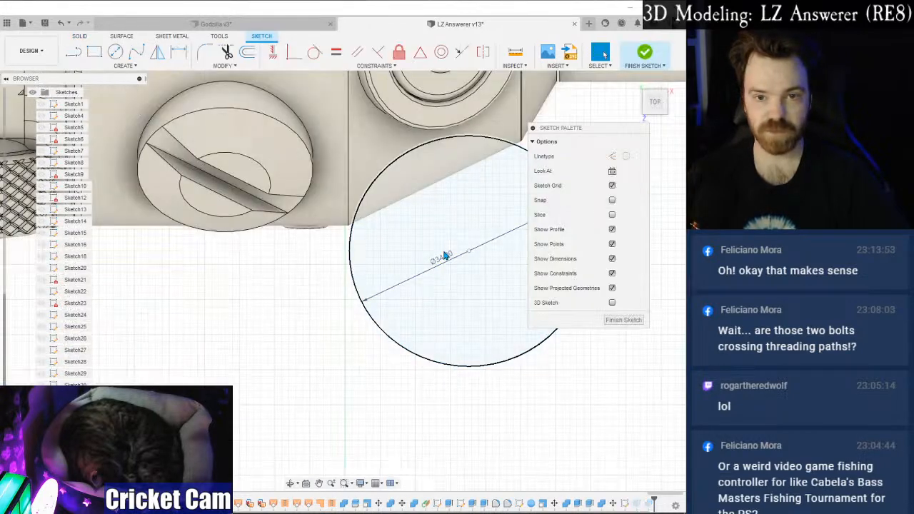
text(35)
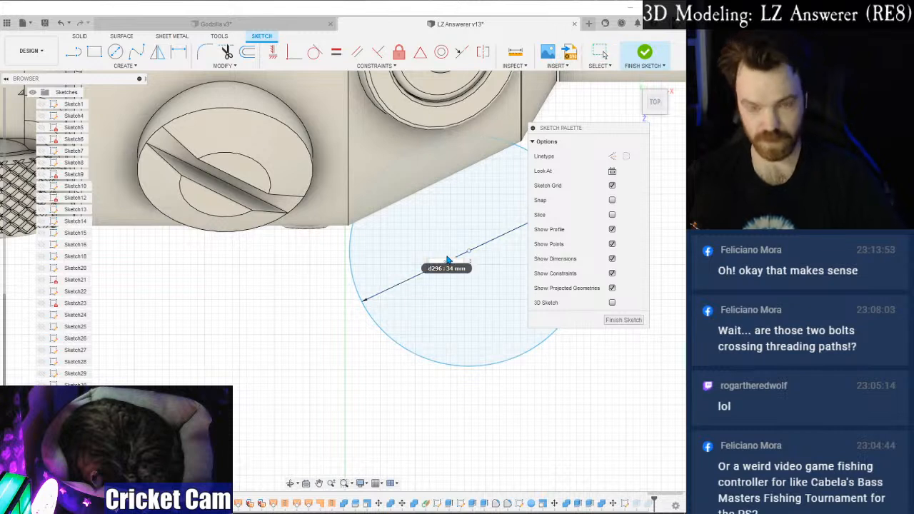
key(Return)
drag(466, 255, 477, 264)
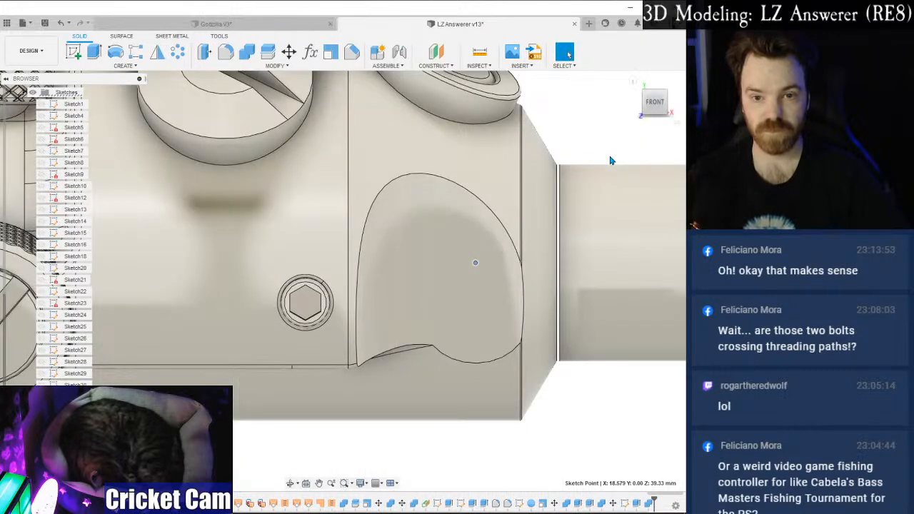
Reopen the scoop circle's sketch, move the circle's centre -1 mm in X, and finish the sketch.
drag(658, 105, 653, 173)
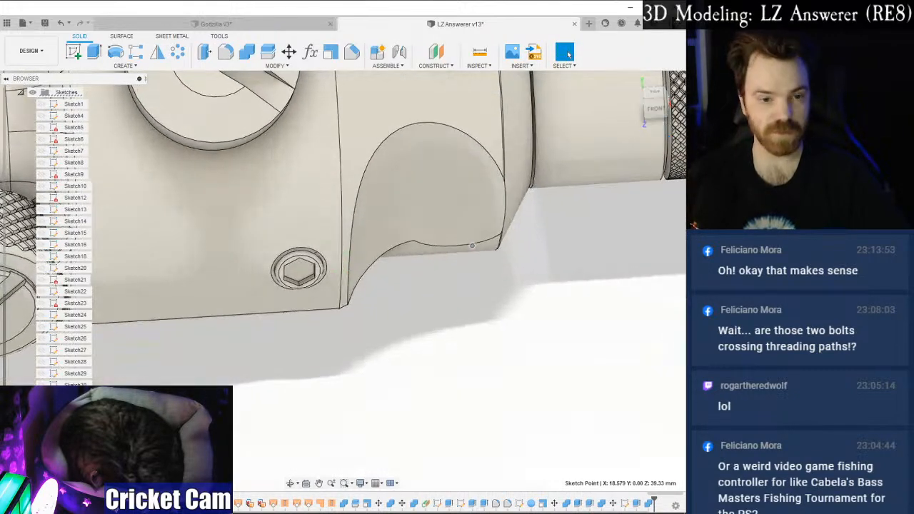
right_click(72, 295)
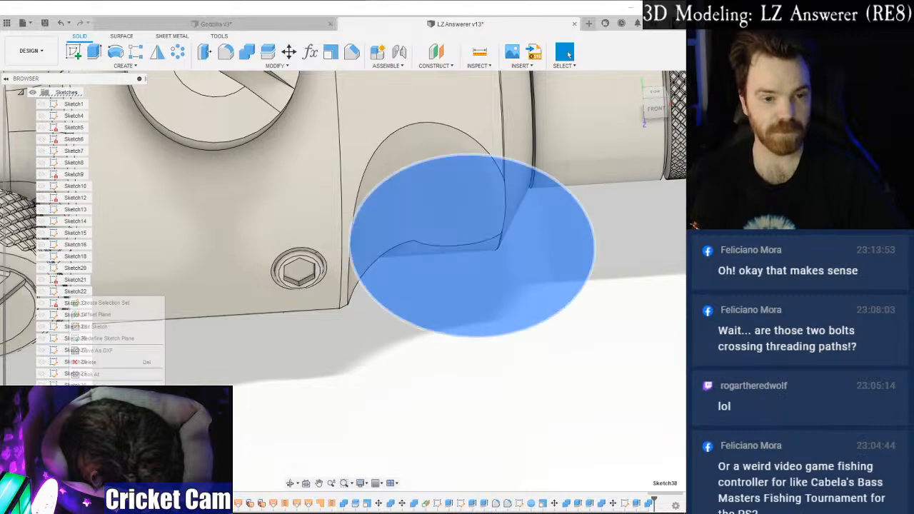
click(102, 330)
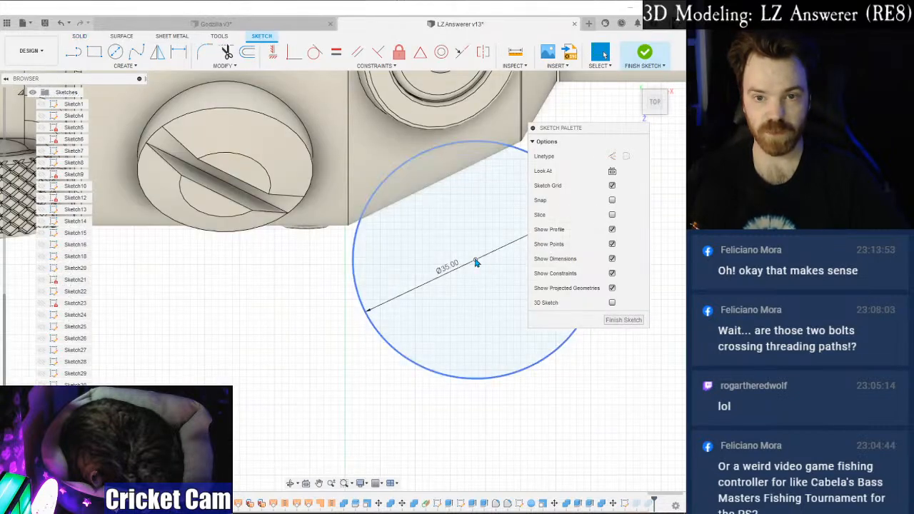
right_click(475, 263)
click(437, 271)
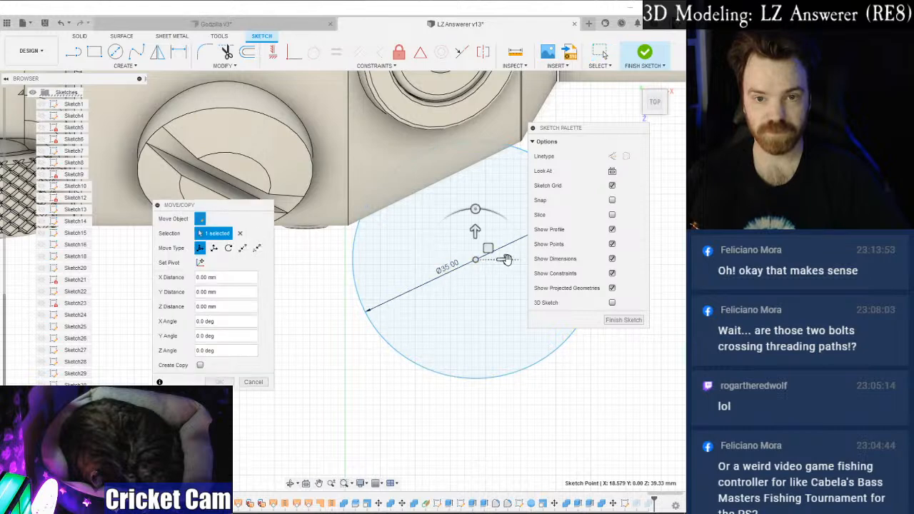
drag(506, 259, 502, 261)
click(615, 322)
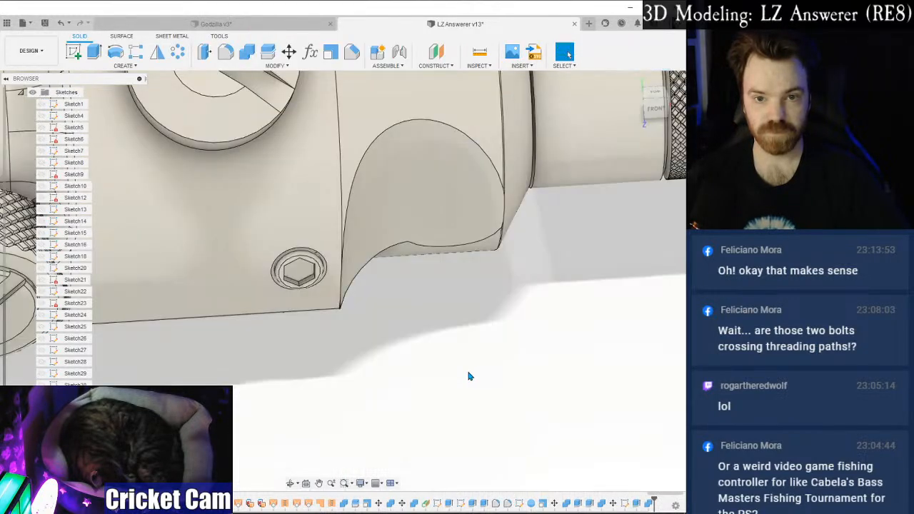
Reopen the scoop circle's sketch, move the circle's centre -1 mm in Y, and finish the sketch.
shift+middle_drag(510, 303, 481, 241)
right_click(75, 302)
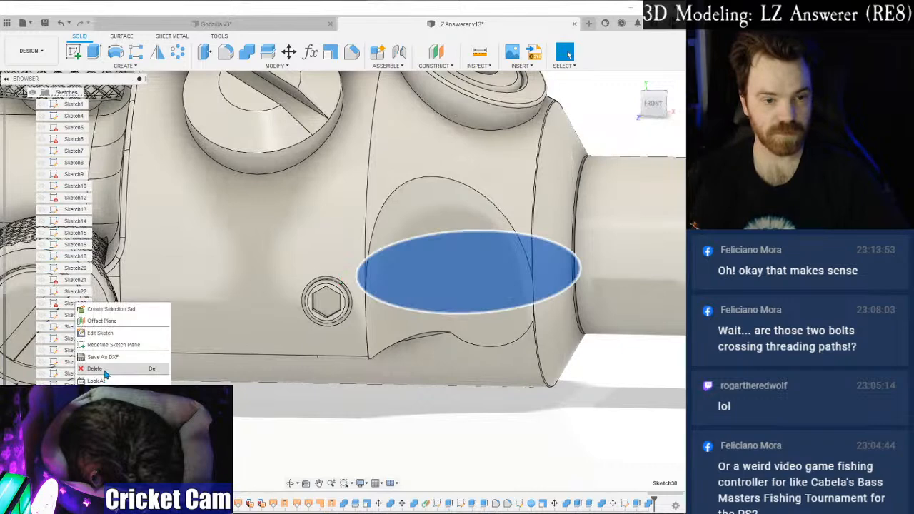
click(100, 333)
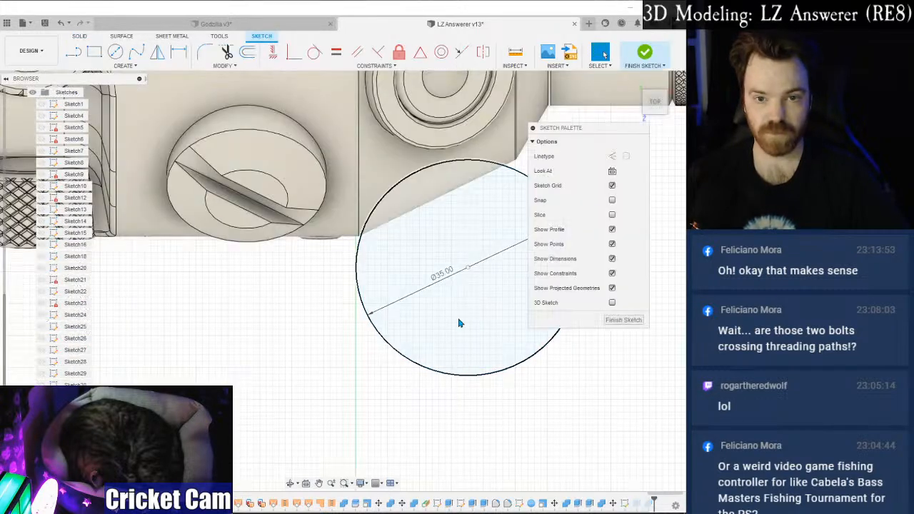
right_click(469, 266)
click(420, 333)
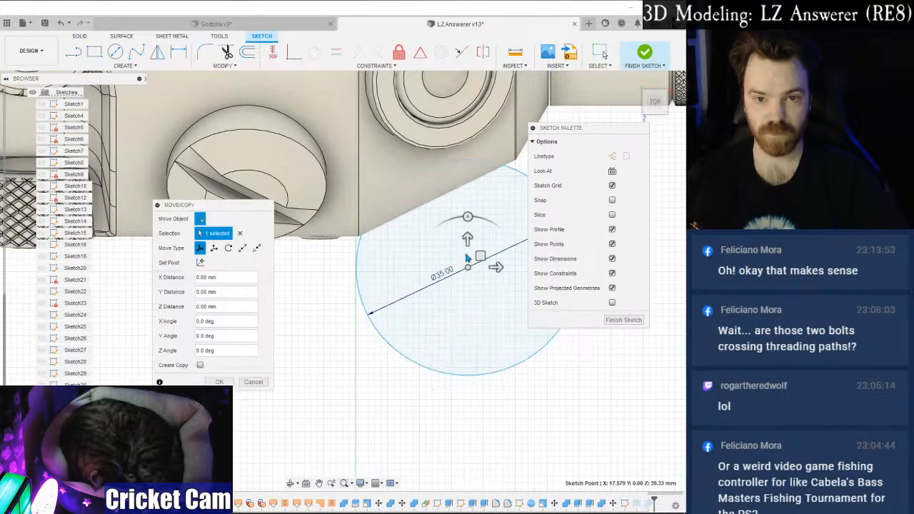
drag(467, 241, 467, 248)
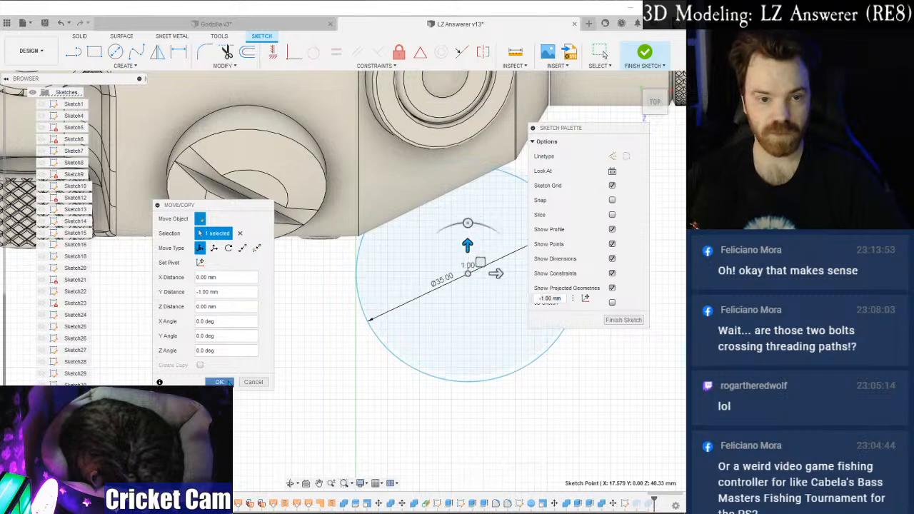
click(219, 383)
click(621, 321)
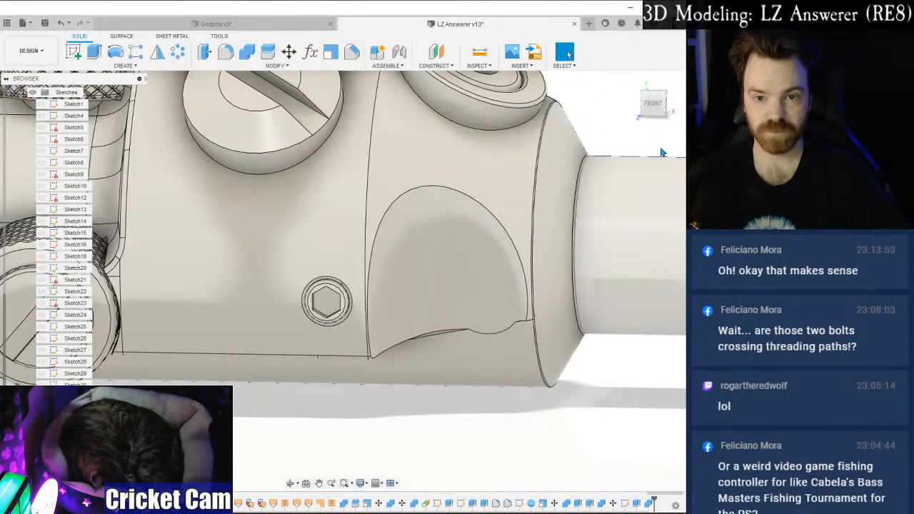
Reopen the scoop circle's sketch, move the circle's centre 0.5 mm in X, and finish the sketch.
mouse_move(655, 104)
mouse_down()
mouse_move(683, 84)
mouse_move(655, 99)
mouse_up()
shift+middle_drag(553, 290, 549, 311)
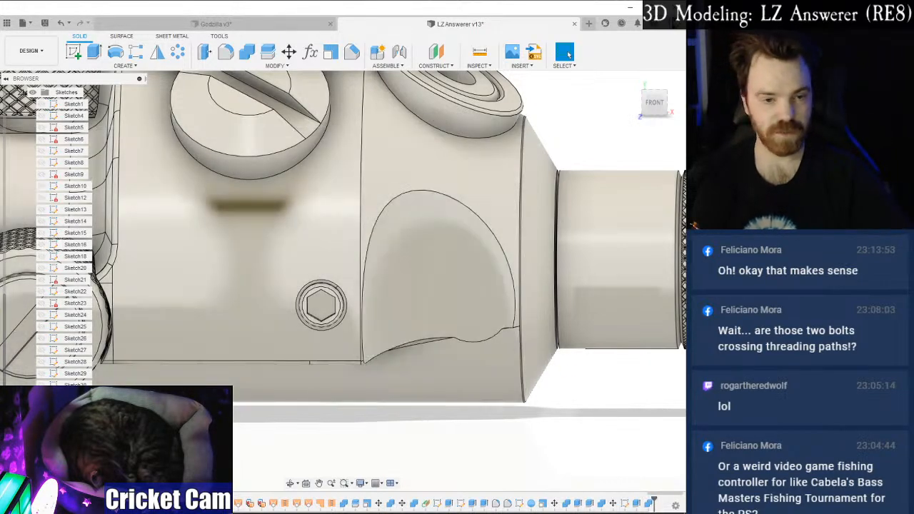
right_click(71, 477)
click(91, 334)
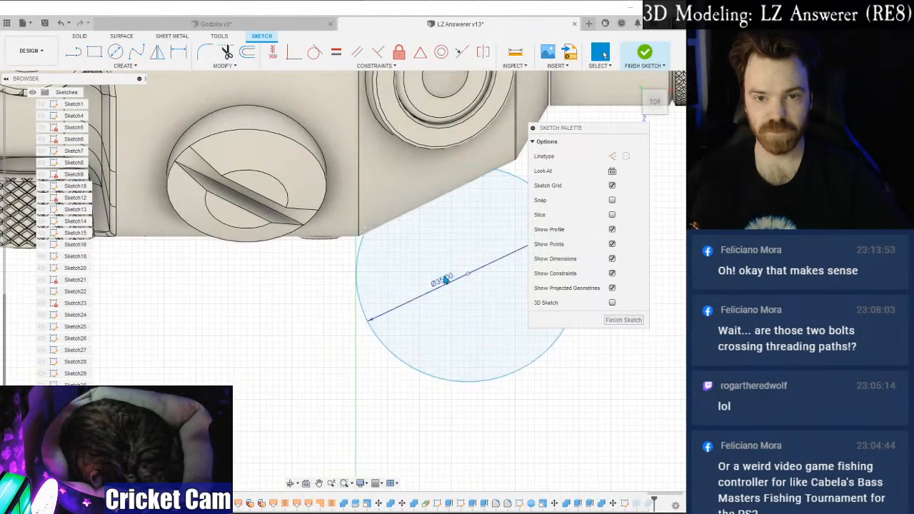
right_click(469, 277)
click(437, 288)
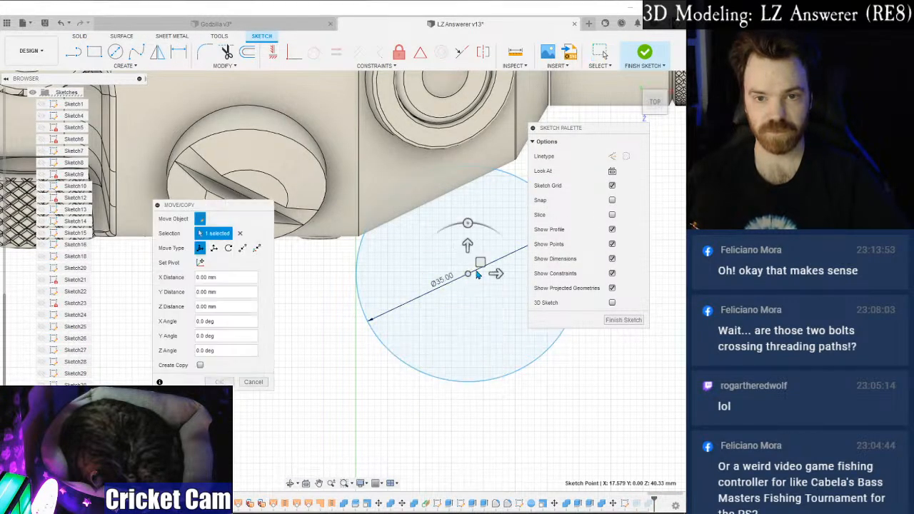
drag(488, 273, 493, 274)
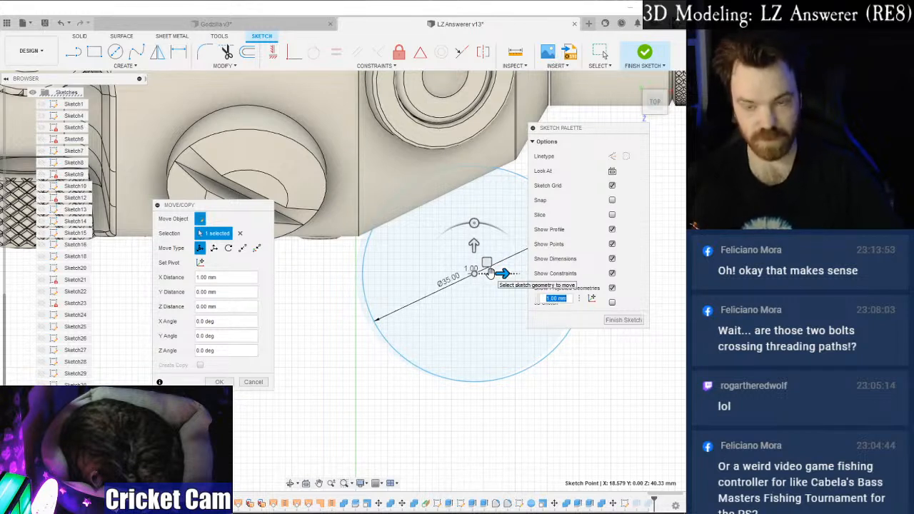
key(Return)
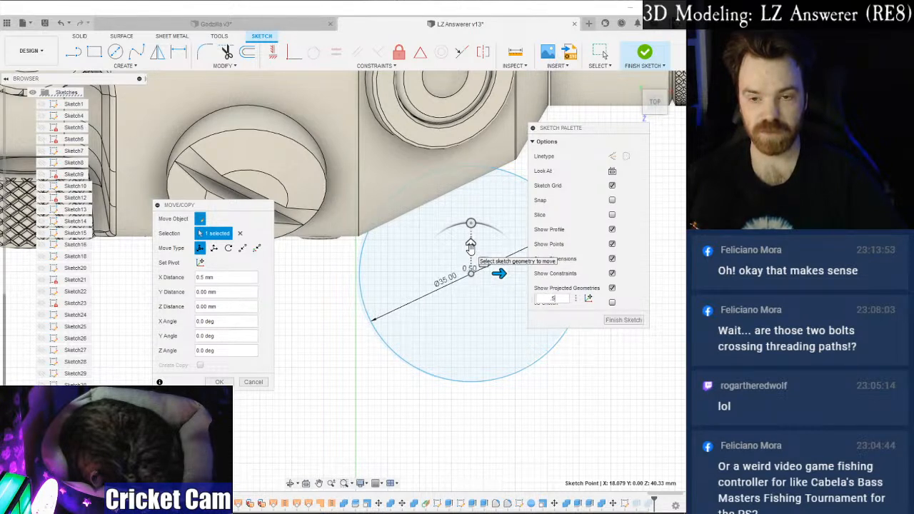
click(623, 320)
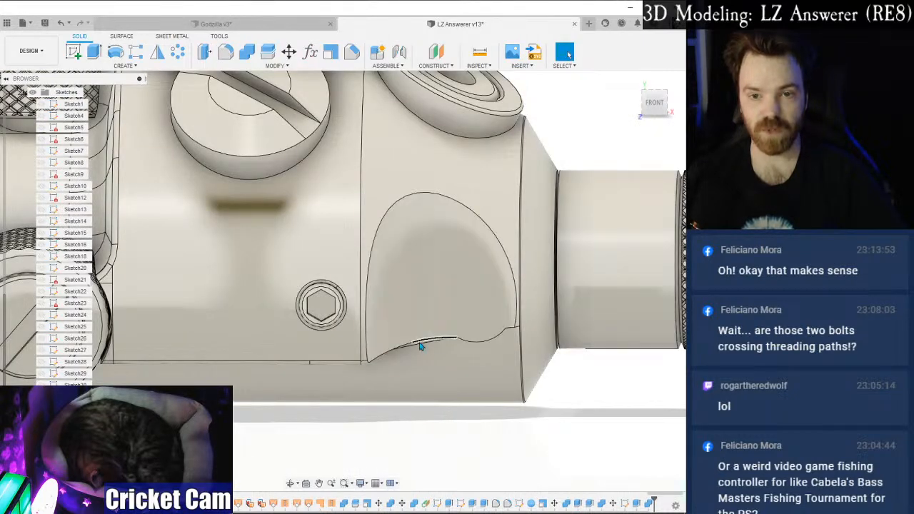
Reopen the scoop circle's sketch, move the centre -0.25 mm in X and 0.5 mm in Y, and finish the sketch.
right_click(82, 480)
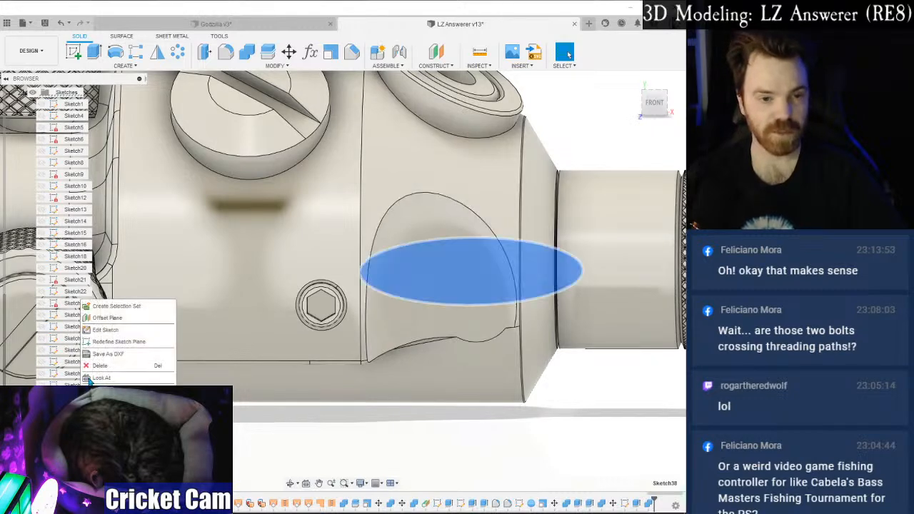
click(97, 332)
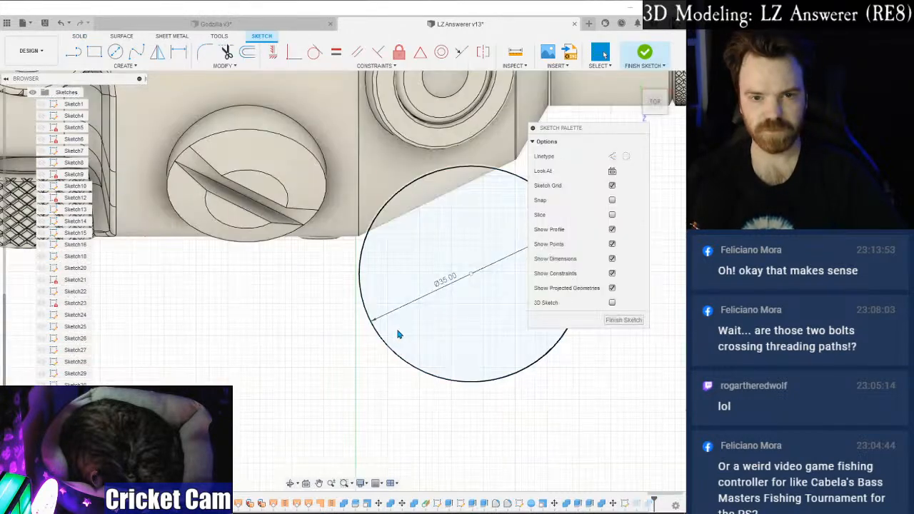
right_click(470, 275)
click(429, 287)
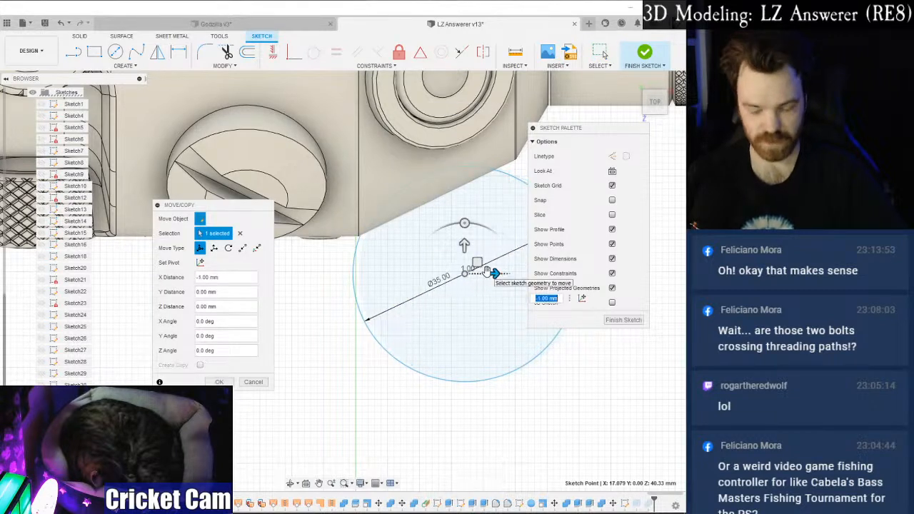
drag(487, 271, 470, 244)
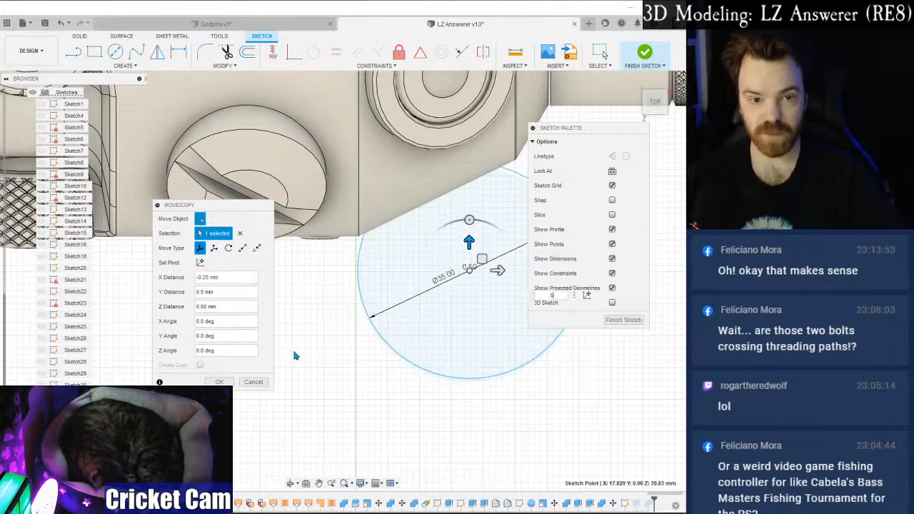
click(221, 382)
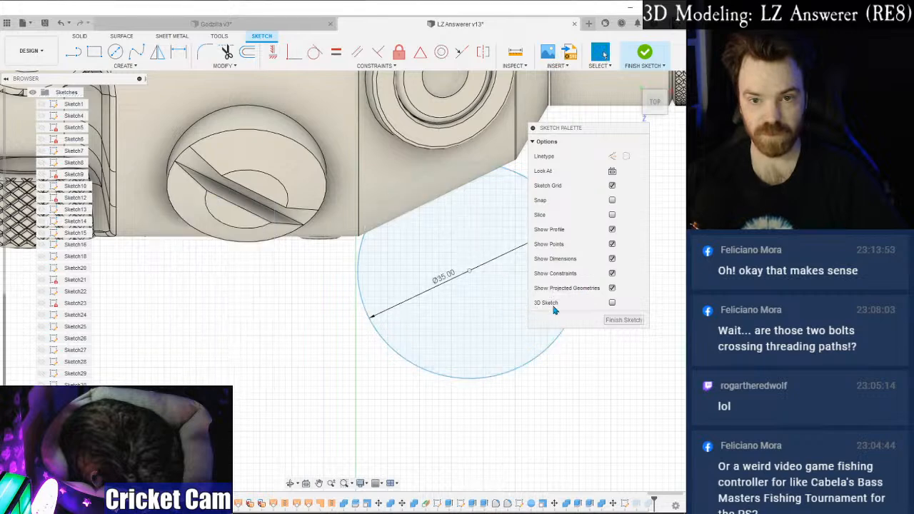
click(619, 321)
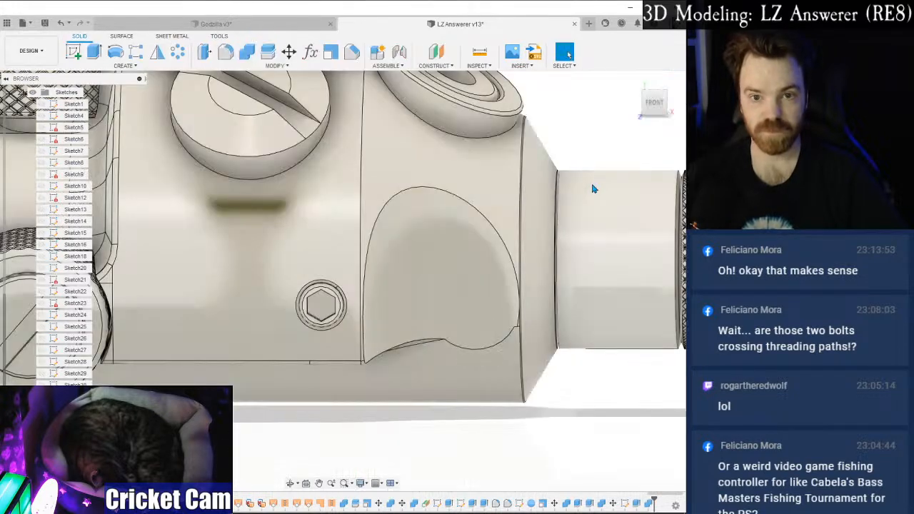
Compare the scooped cut's outline and lower edge with the reference photo from the front, from an angle and from below.
click(655, 104)
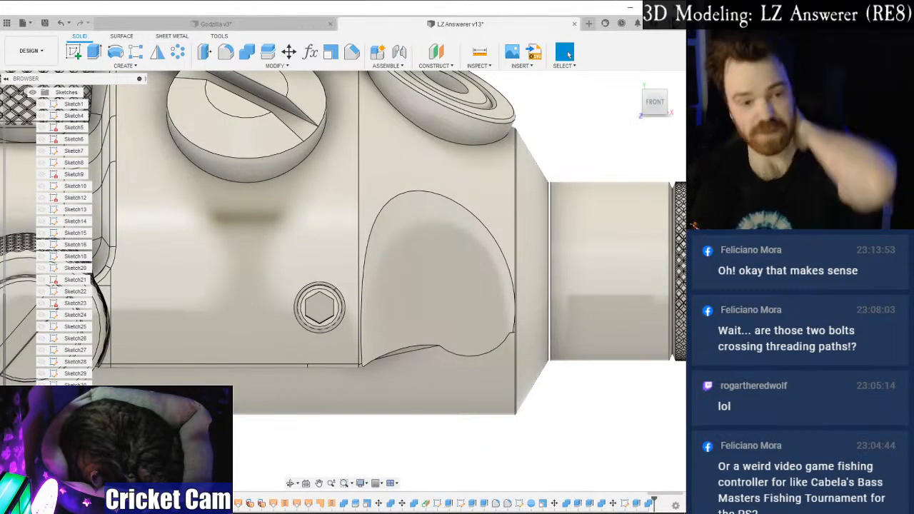
key(alt+Tab)
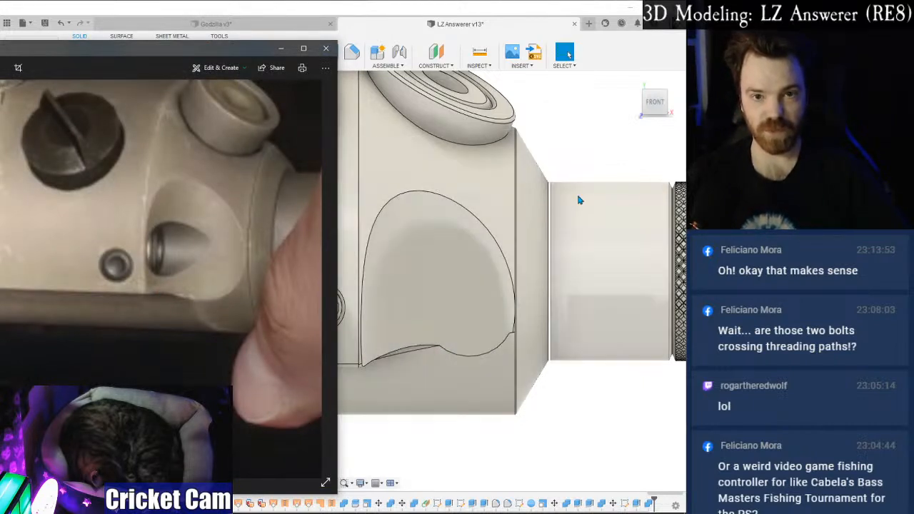
drag(656, 107, 628, 109)
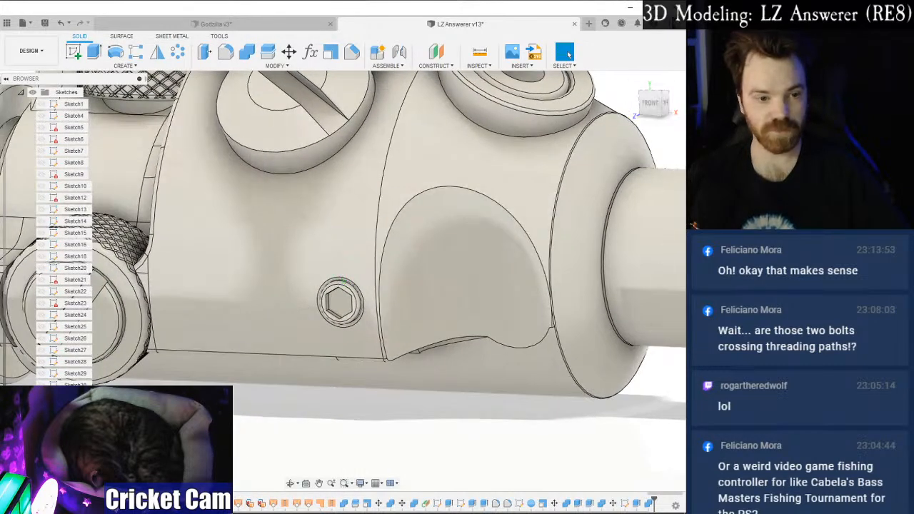
key(alt+Tab)
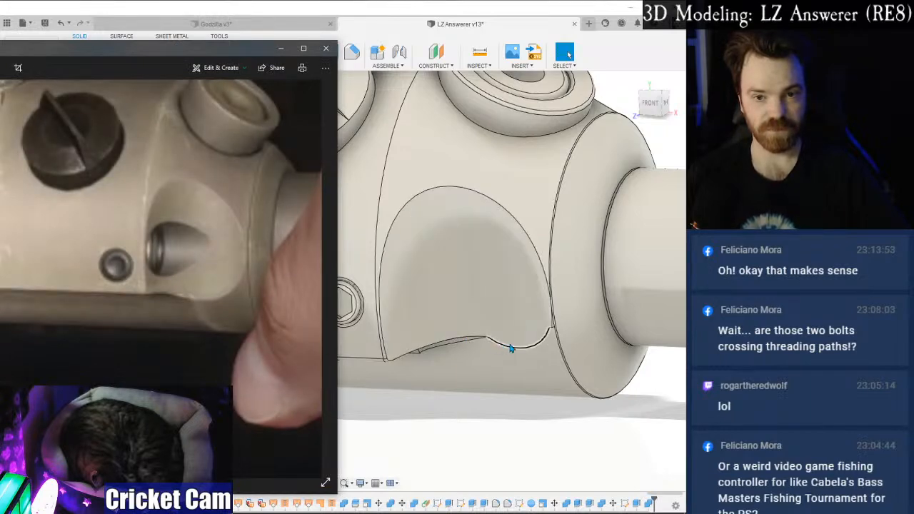
click(552, 338)
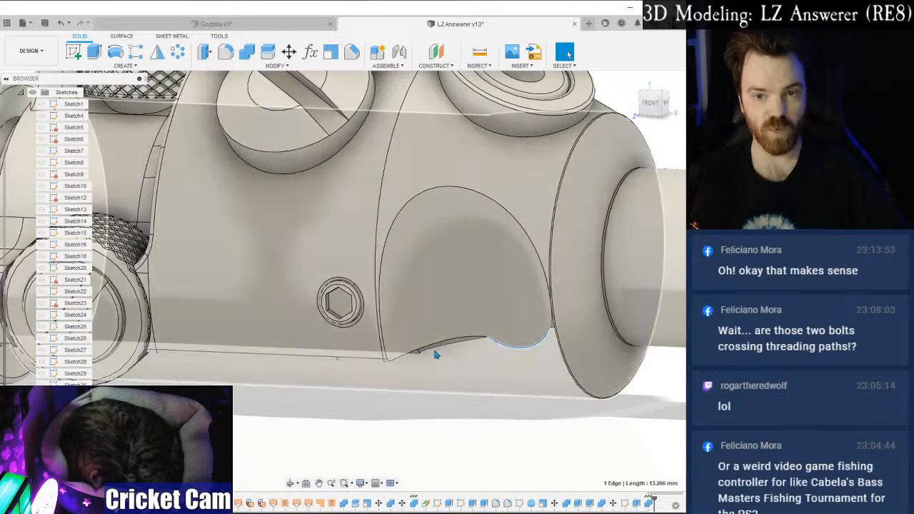
key(alt+Tab)
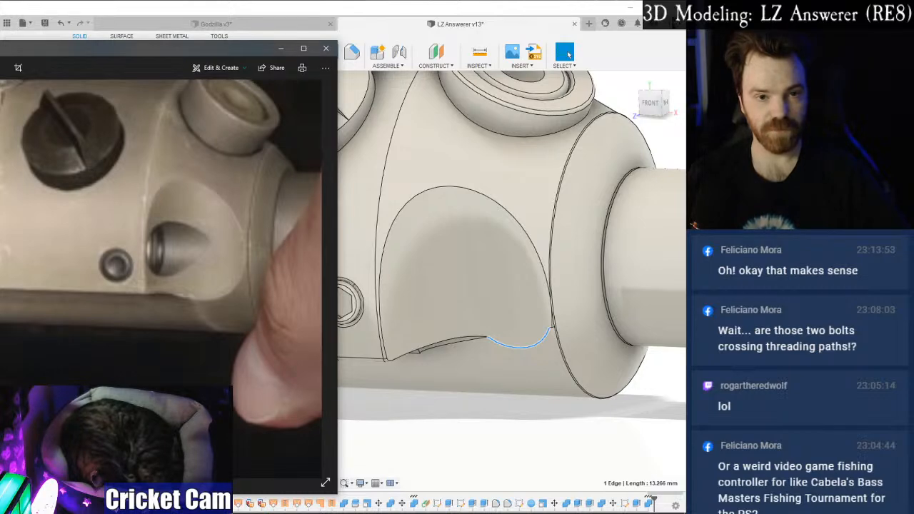
key(alt+Tab)
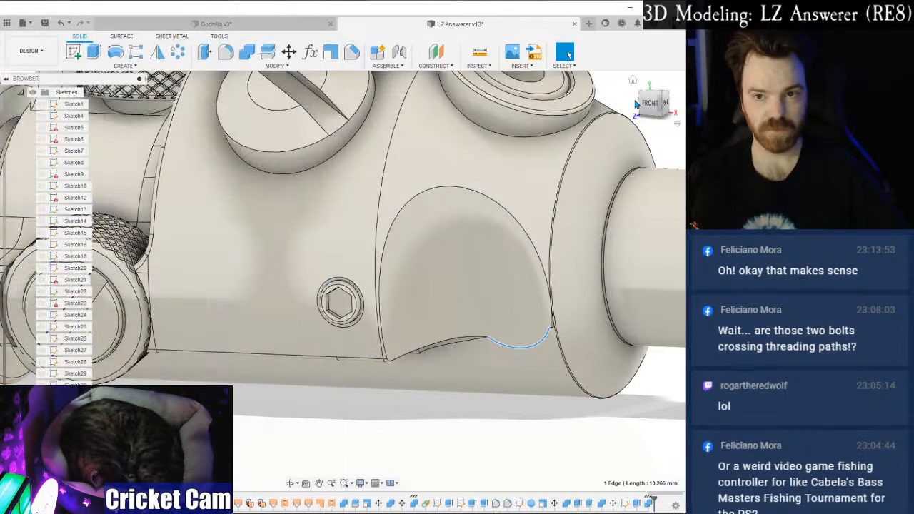
drag(638, 89, 630, 72)
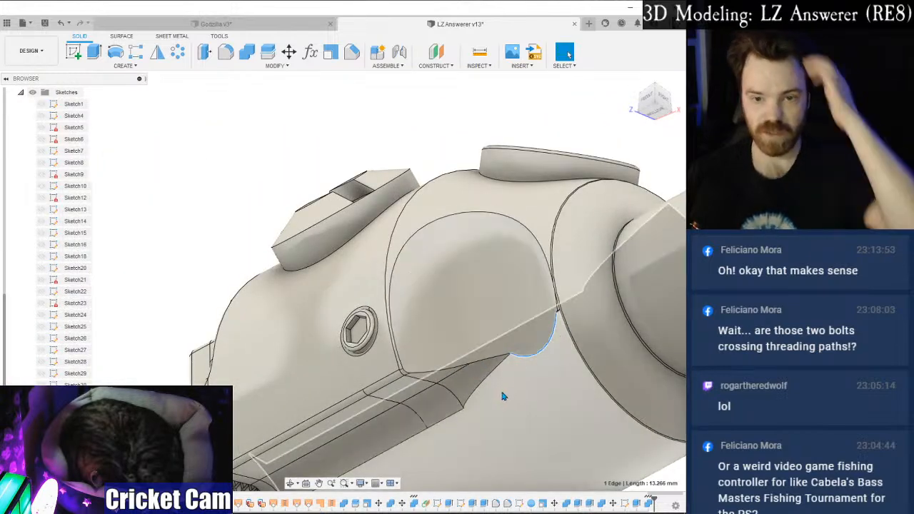
click(503, 395)
scroll(513, 377, down, 2)
drag(644, 99, 645, 131)
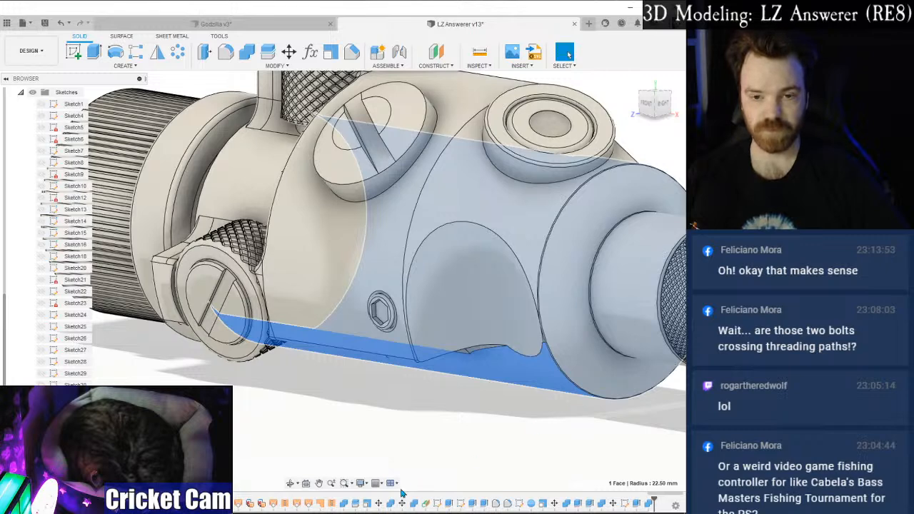
Reopen the scoop circle's sketch, rotate the circle and its centre 5 degrees about X, and finish the sketch.
right_click(626, 505)
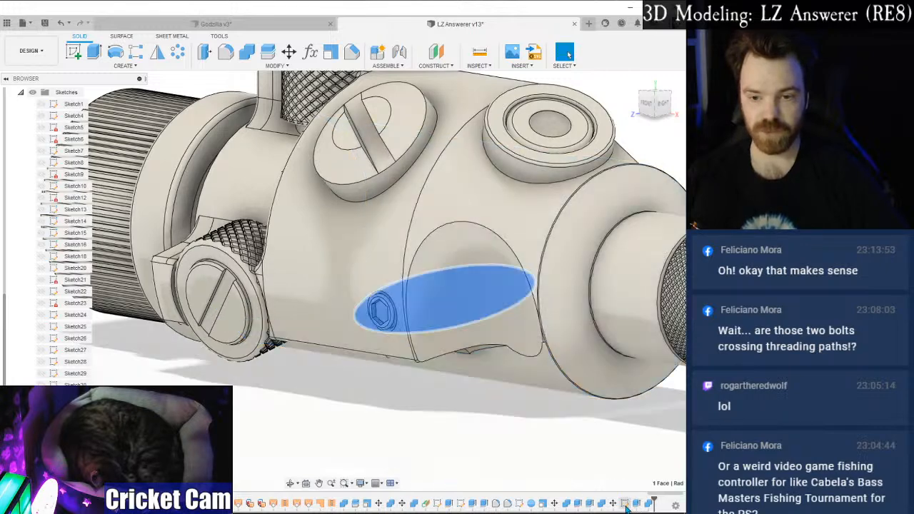
click(621, 407)
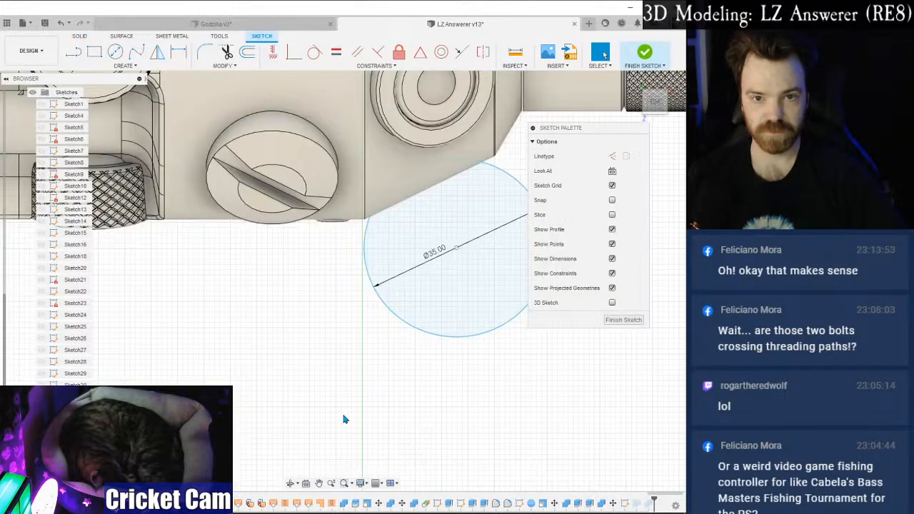
drag(343, 419, 613, 132)
right_click(389, 383)
click(352, 401)
drag(656, 105, 632, 77)
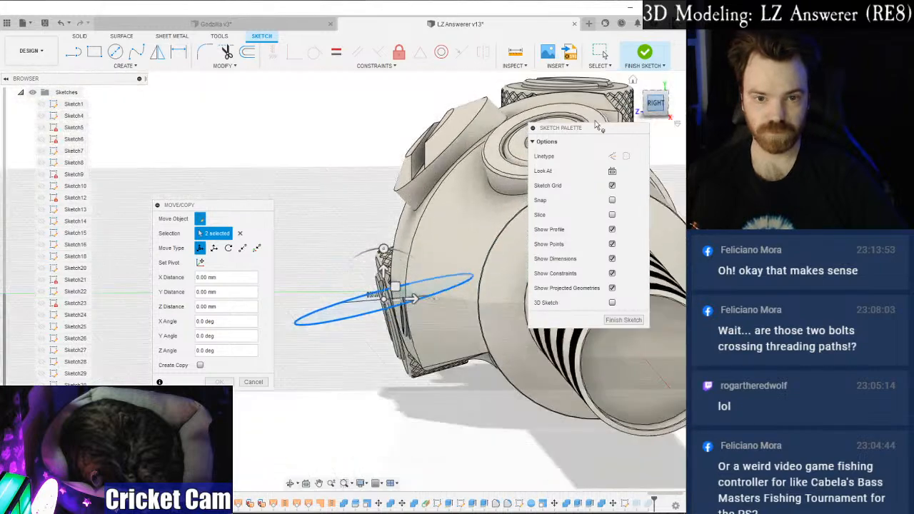
scroll(324, 283, up, 3)
drag(417, 260, 412, 260)
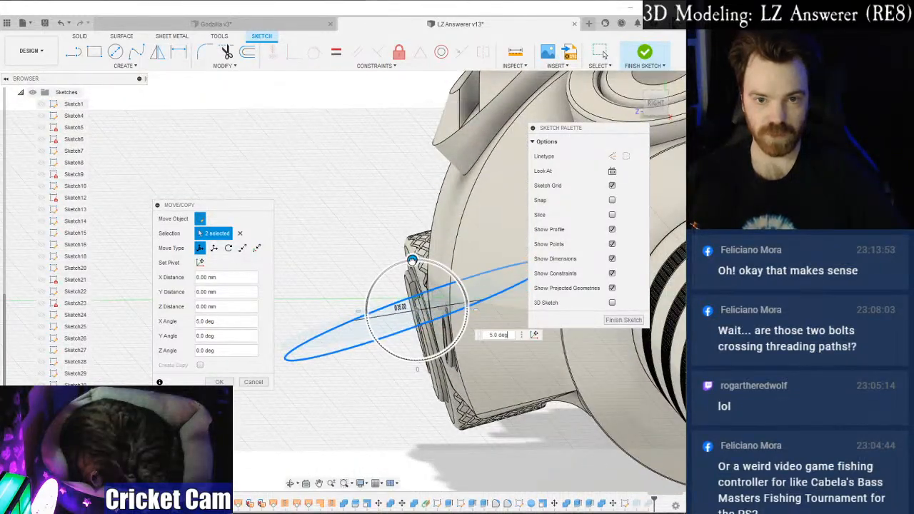
click(221, 383)
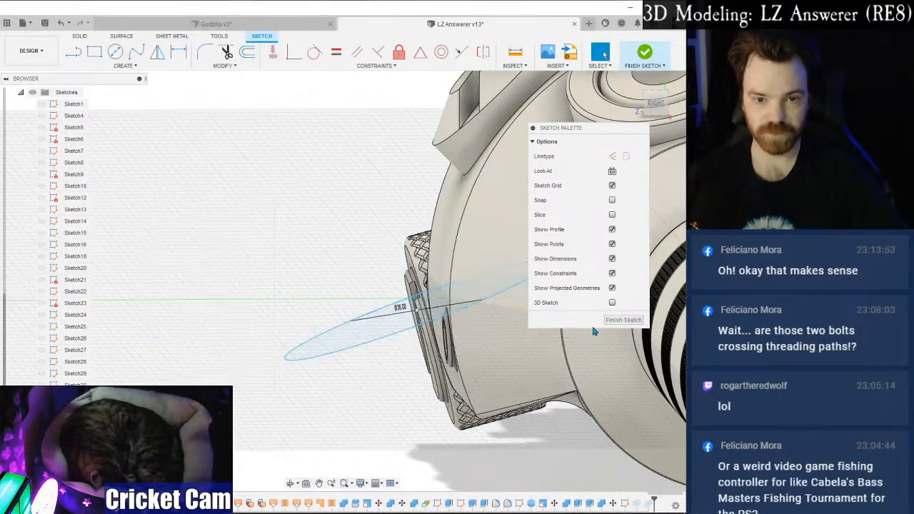
click(617, 321)
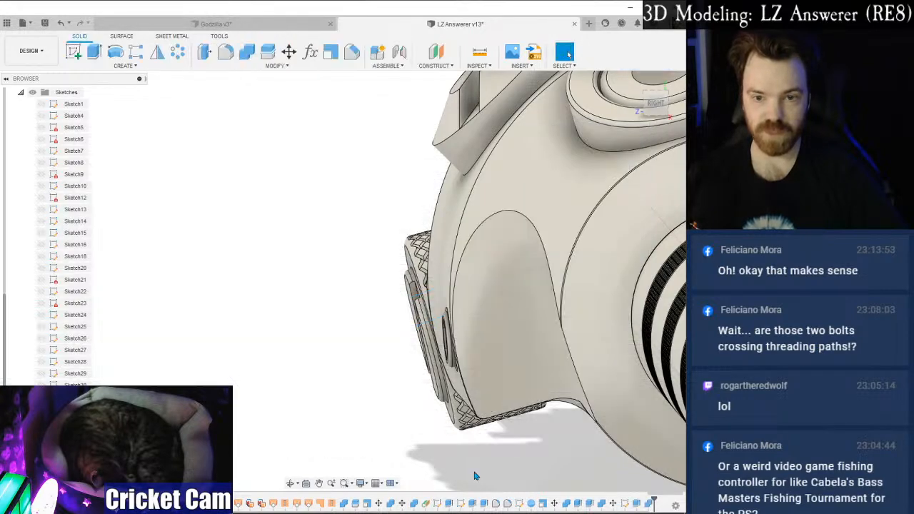
Check the scooped cut from the front, reopen the scoop circle's sketch, and set the circle's diameter to 36 mm.
click(656, 100)
shift+middle_drag(338, 274, 326, 292)
click(658, 104)
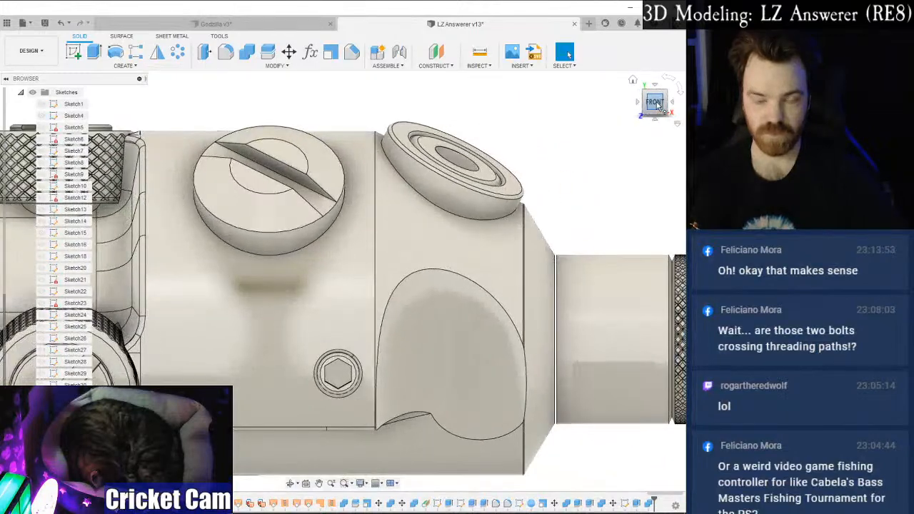
shift+middle_drag(342, 281, 518, 301)
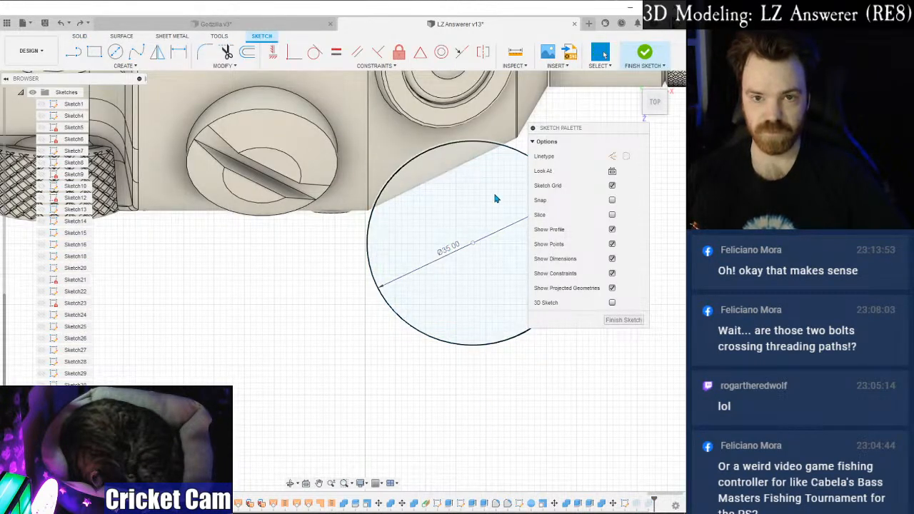
double_click(457, 248)
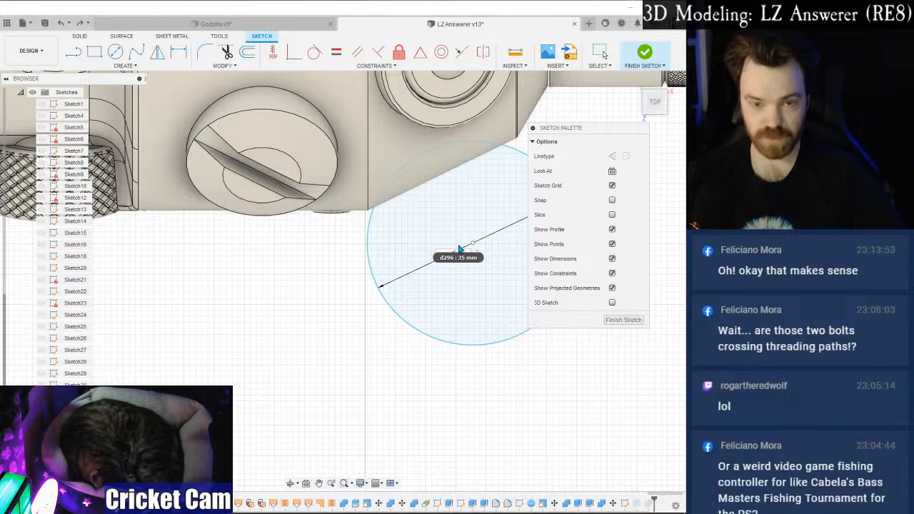
text(36)
key(Return)
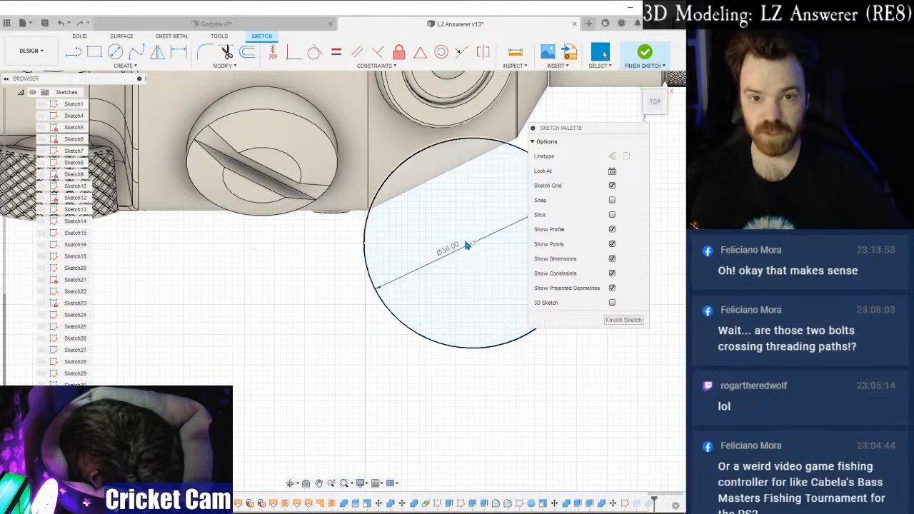
Move the scoop circle's centre 0.5 mm in X and -0.5 mm in Y, and finish the sketch.
right_click(471, 248)
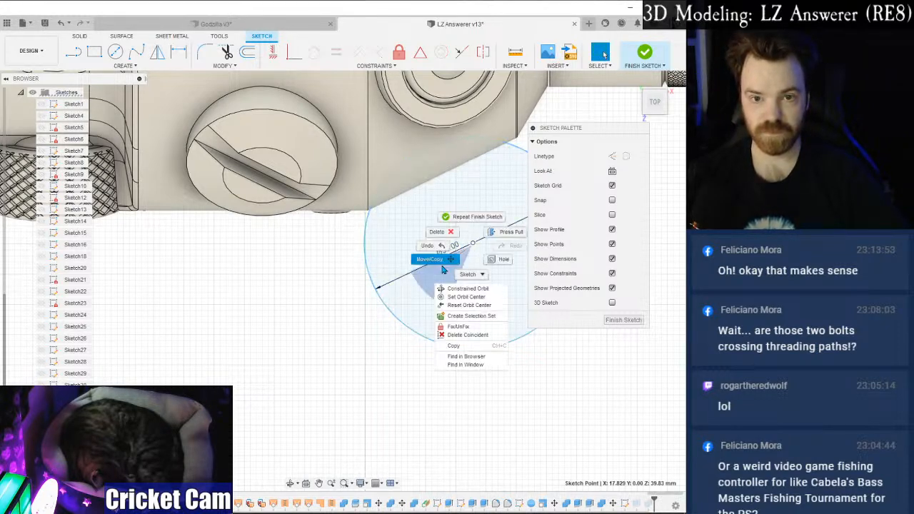
click(442, 268)
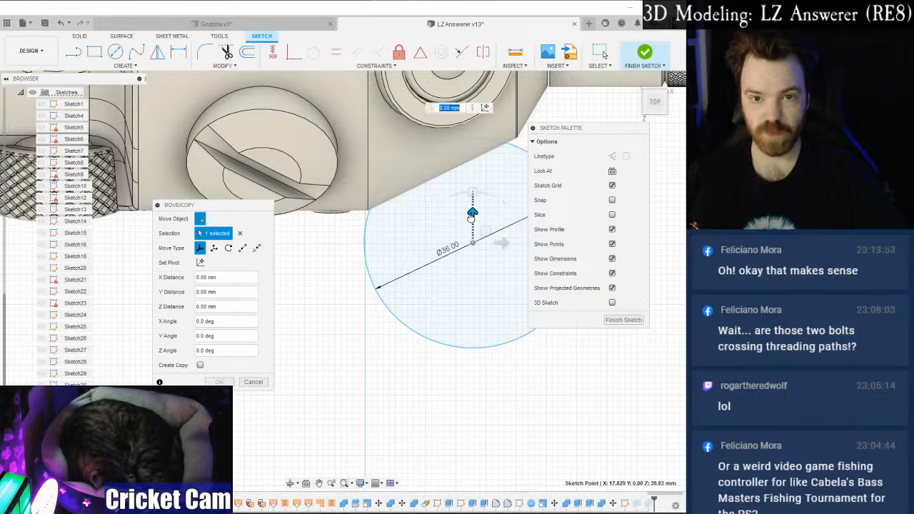
drag(473, 214, 472, 219)
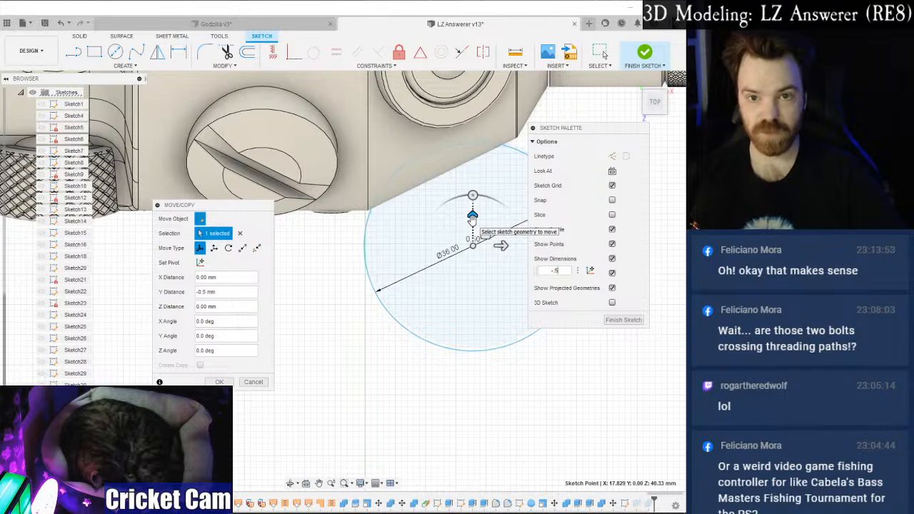
drag(502, 246, 508, 246)
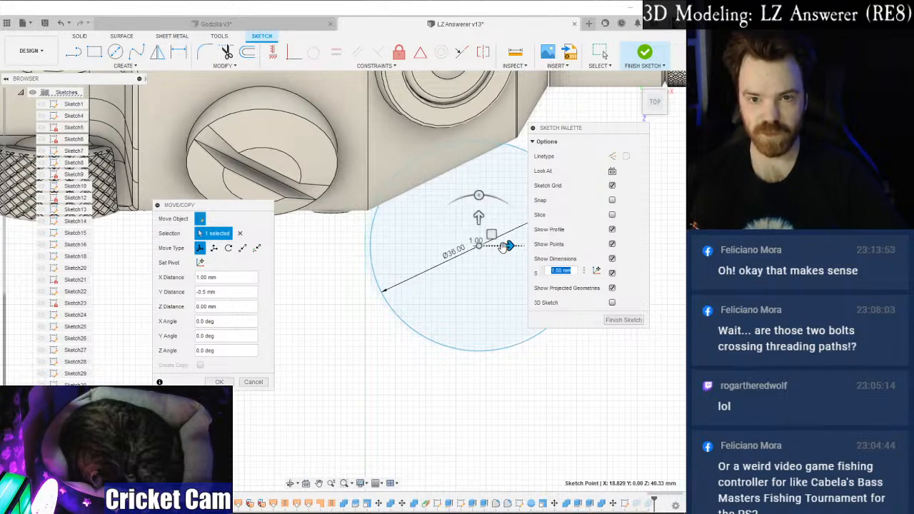
text(.5)
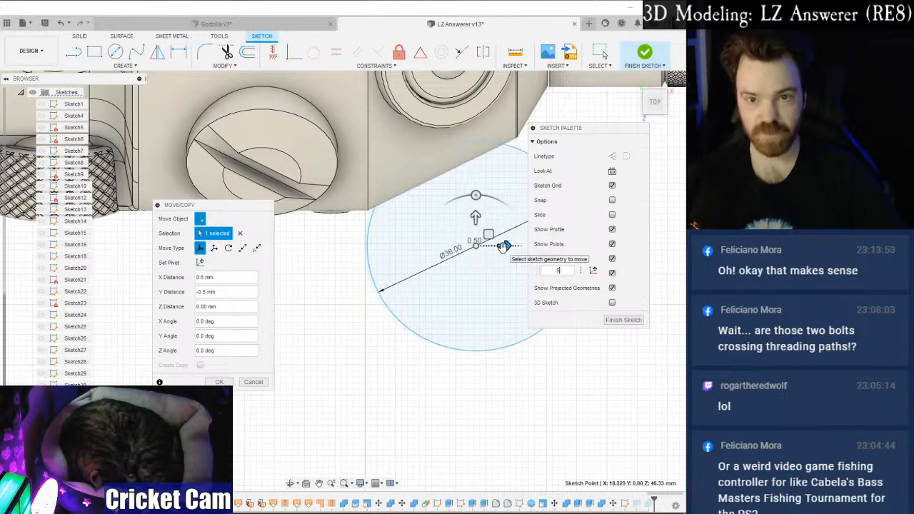
key(Return)
click(623, 320)
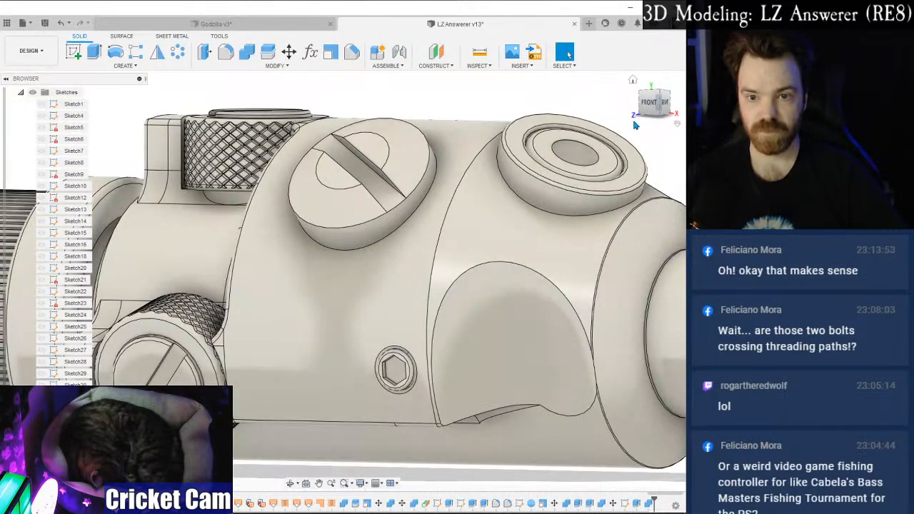
Reopen the scoop circle's sketch, set the diameter to 37 mm, shift its centre to about X 19.1, Z 41.2 mm, and finish the sketch.
mouse_move(652, 107)
mouse_down()
mouse_move(649, 123)
mouse_move(673, 109)
mouse_move(678, 126)
mouse_move(671, 111)
mouse_move(655, 109)
mouse_up()
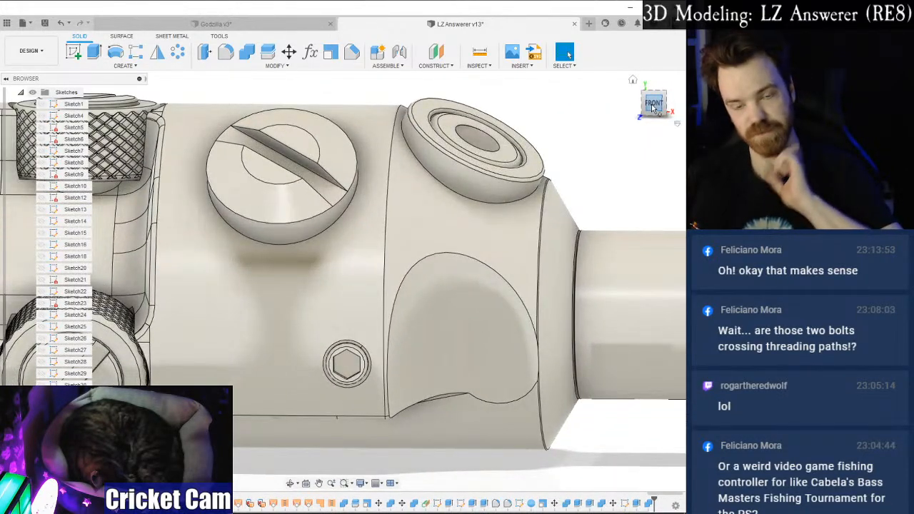
shift+middle_drag(342, 280, 555, 165)
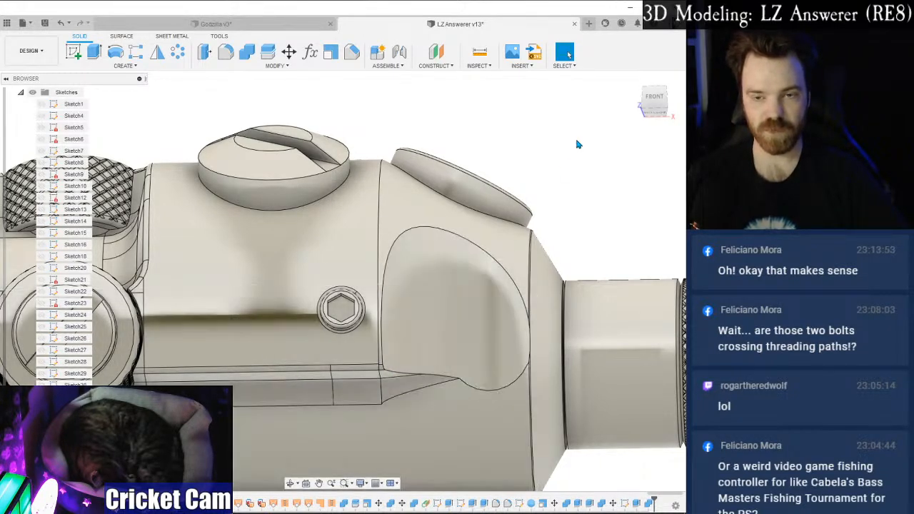
mouse_move(648, 105)
mouse_down()
mouse_move(623, 105)
mouse_move(634, 104)
mouse_move(632, 124)
mouse_move(656, 100)
mouse_up()
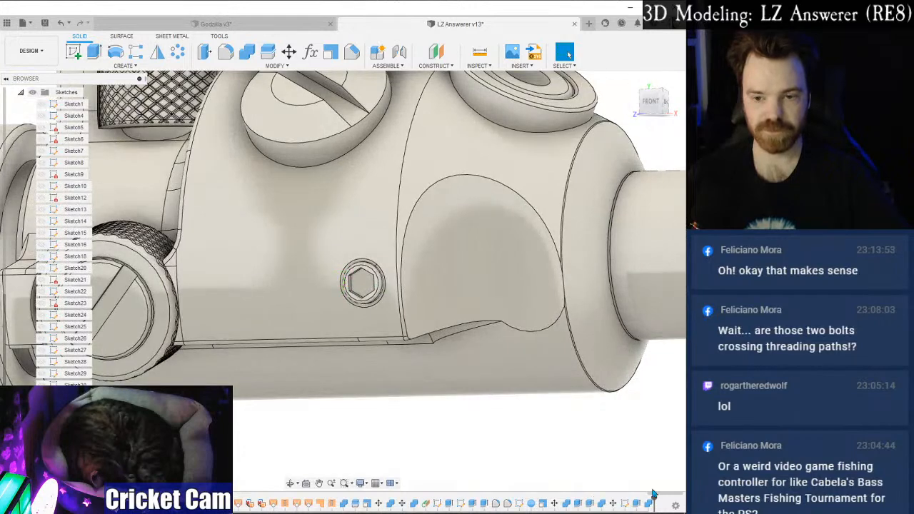
right_click(626, 505)
click(620, 409)
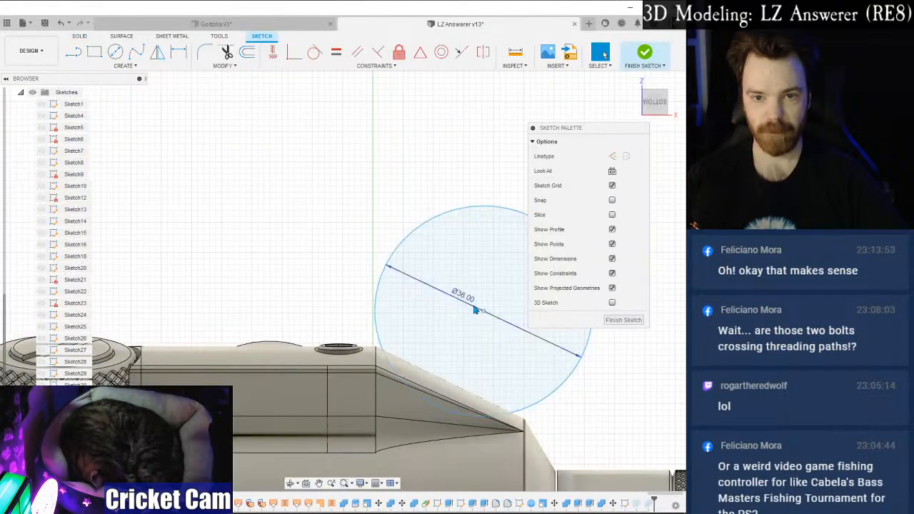
double_click(465, 301)
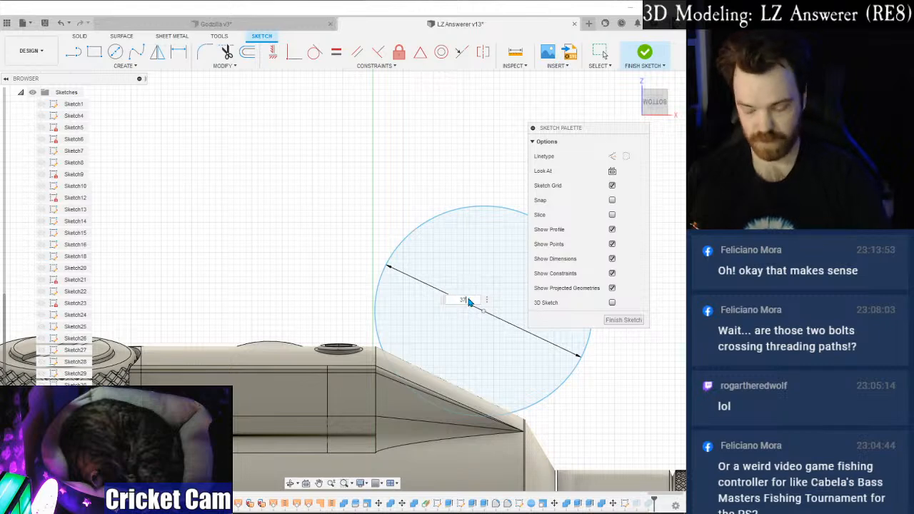
text(37)
key(Return)
middle_drag(471, 345, 413, 310)
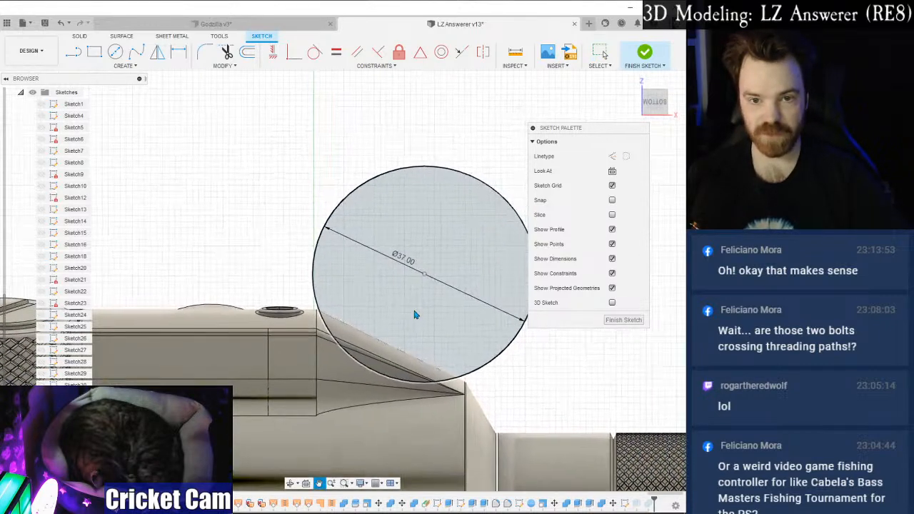
drag(424, 278, 430, 273)
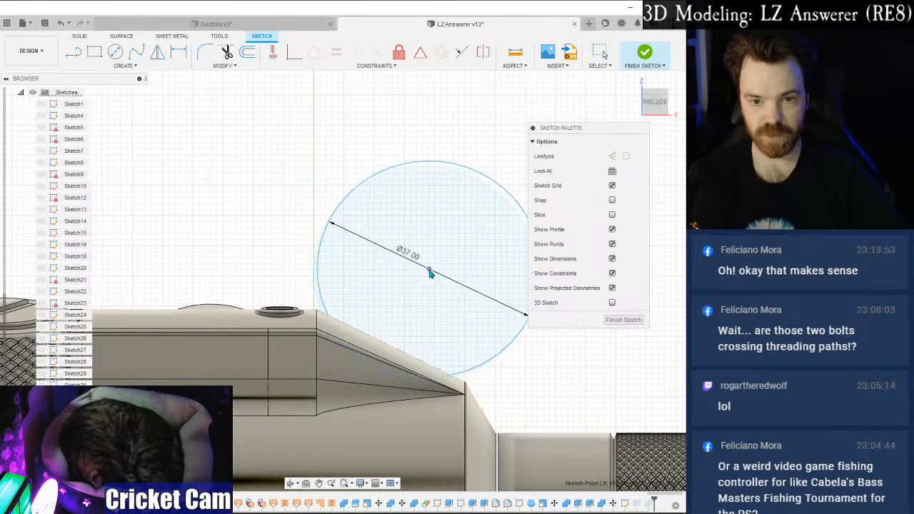
click(621, 321)
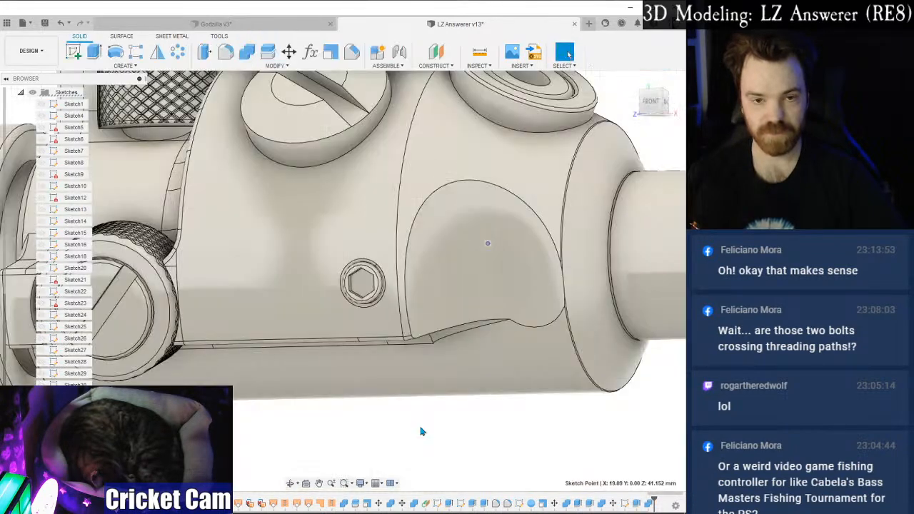
Reopen the scoop circle's sketch, move the circle's centre -1 mm in X, and finish the sketch.
click(656, 102)
mouse_move(631, 114)
shift+middle_down()
mouse_move(532, 193)
mouse_move(554, 157)
mouse_move(589, 134)
shift+middle_up()
right_click(626, 503)
click(623, 408)
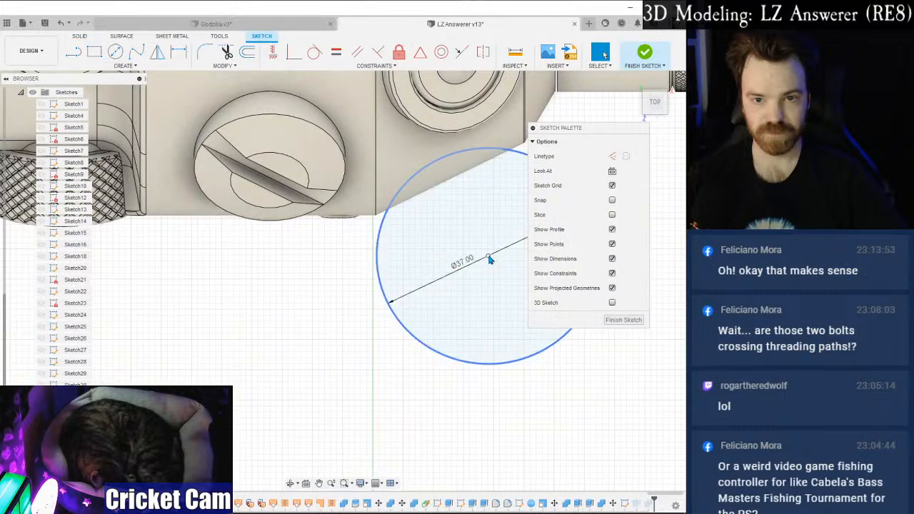
right_click(489, 260)
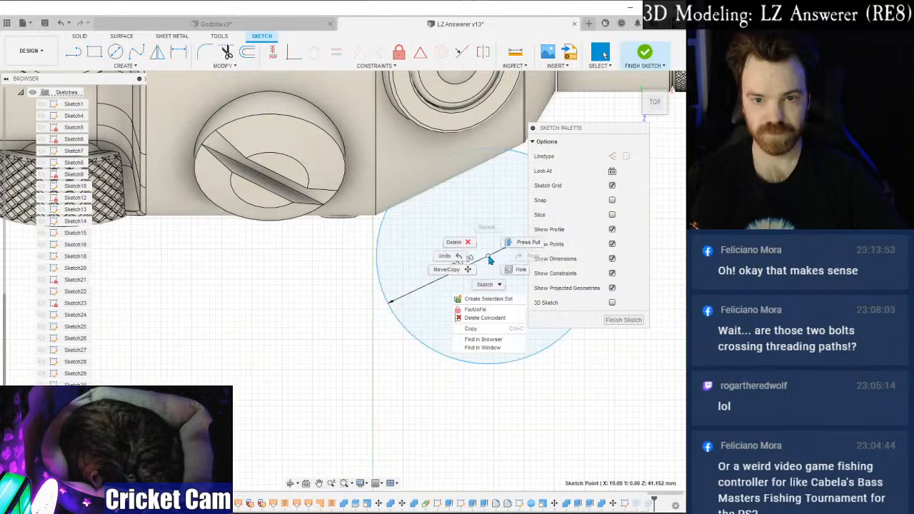
click(449, 269)
drag(523, 258, 509, 257)
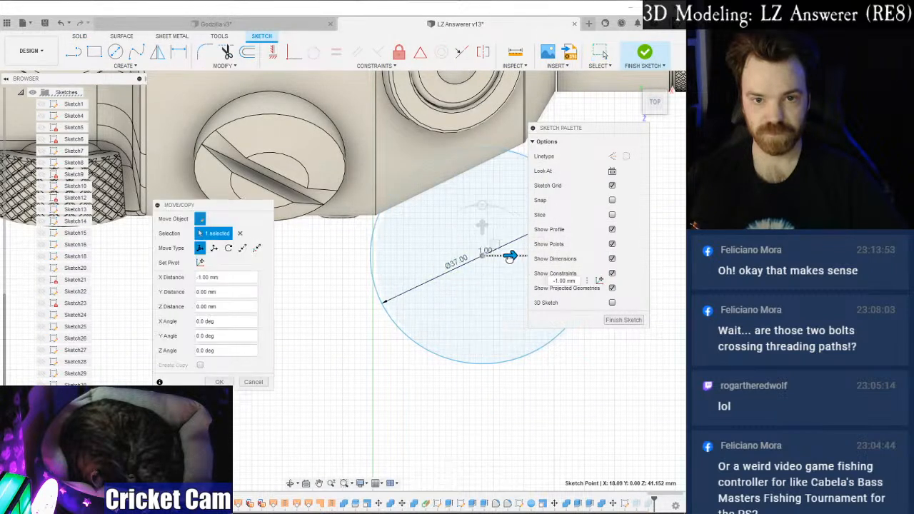
key(Return)
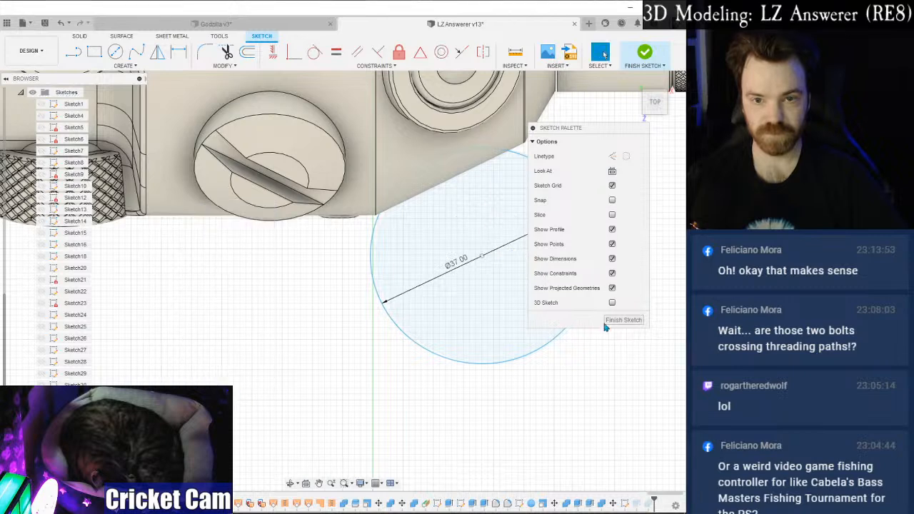
click(622, 320)
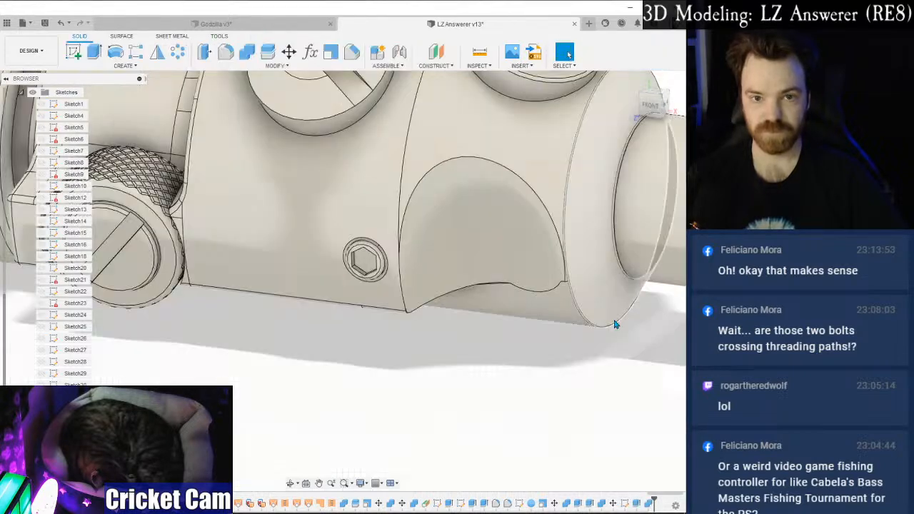
Try to fillet the curved edge where the scooped cut meets the stepped ledge on the body's underside.
mouse_move(342, 280)
shift+middle_down()
mouse_move(379, 234)
mouse_move(379, 207)
mouse_move(349, 272)
mouse_move(354, 261)
shift+middle_up()
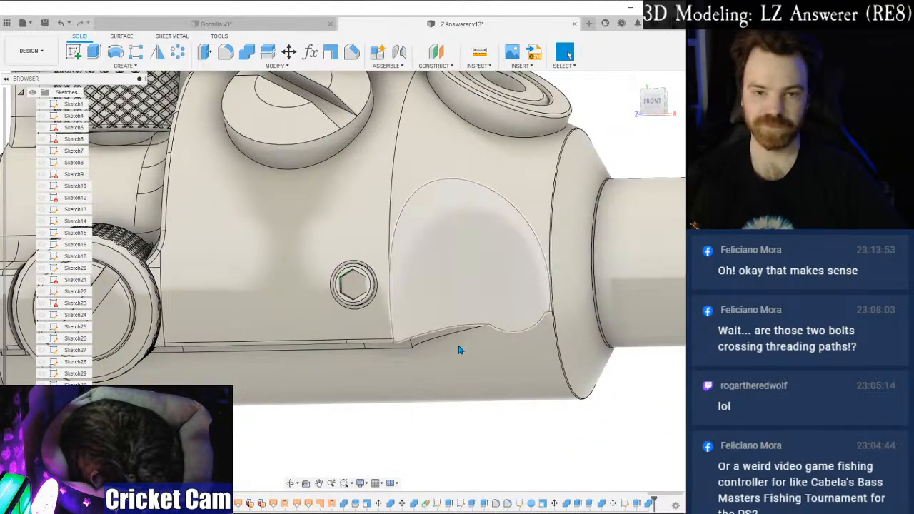
drag(652, 101, 652, 76)
middle_drag(498, 296, 514, 180)
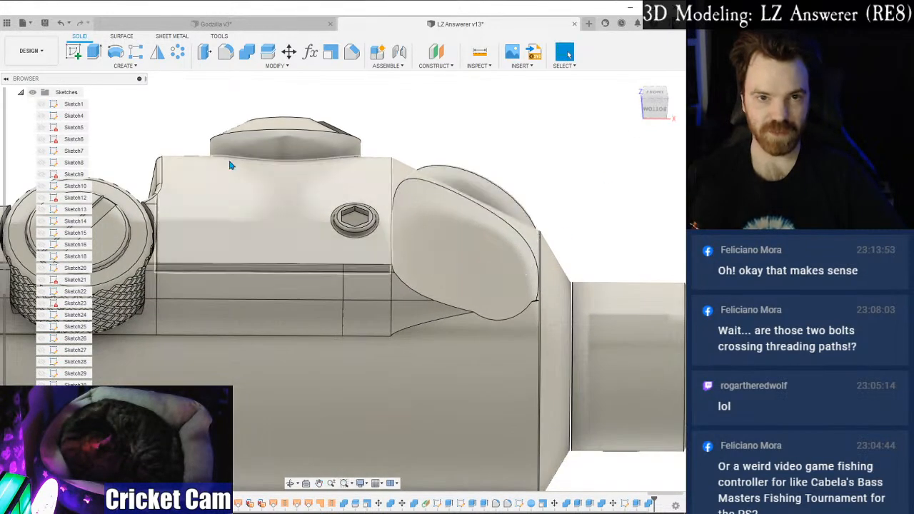
click(226, 53)
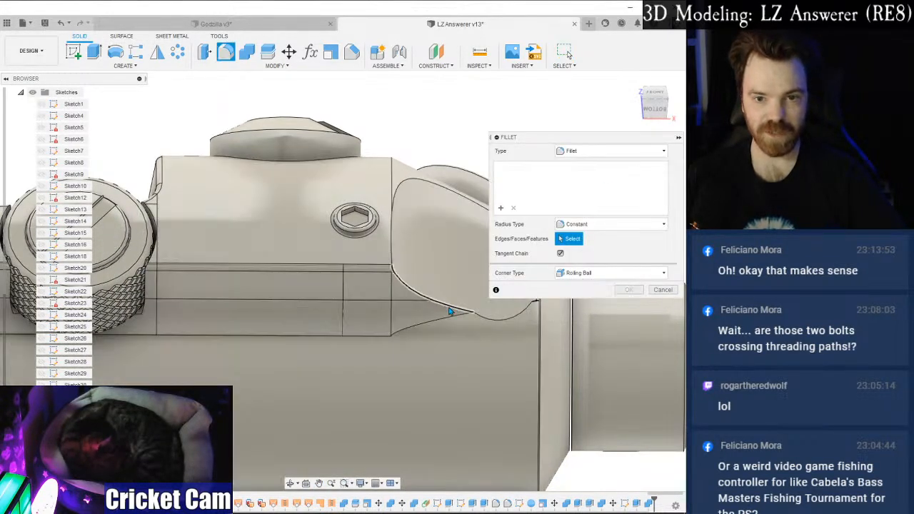
click(450, 312)
scroll(452, 305, up, 2)
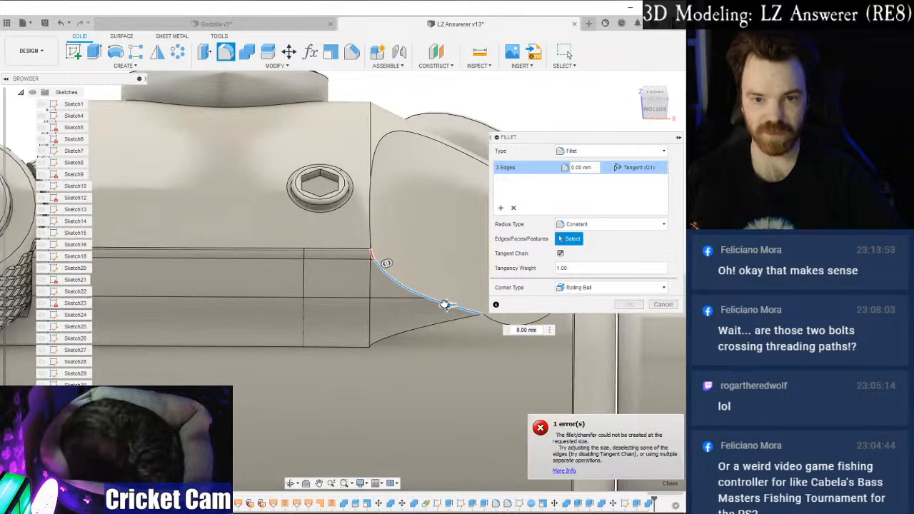
click(665, 305)
Try to fillet the rounded arc edge at the bottom of the scooped cut.
click(226, 52)
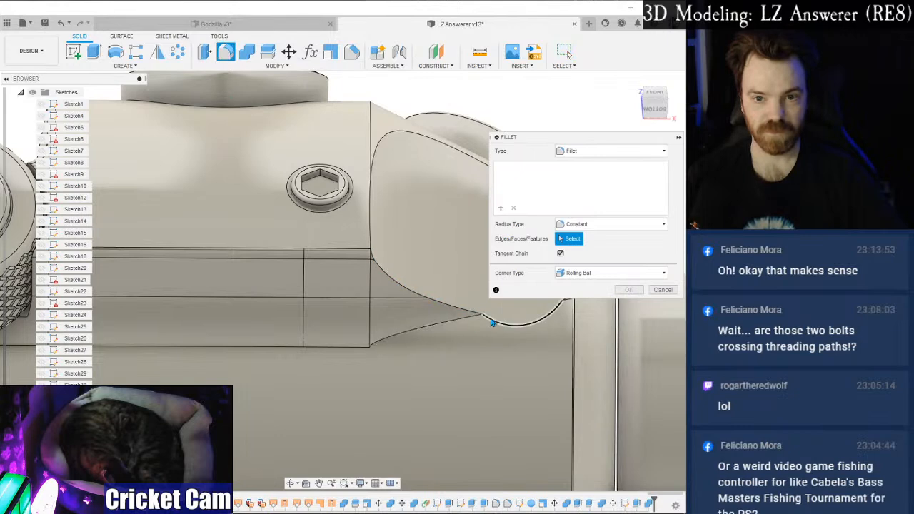
click(493, 322)
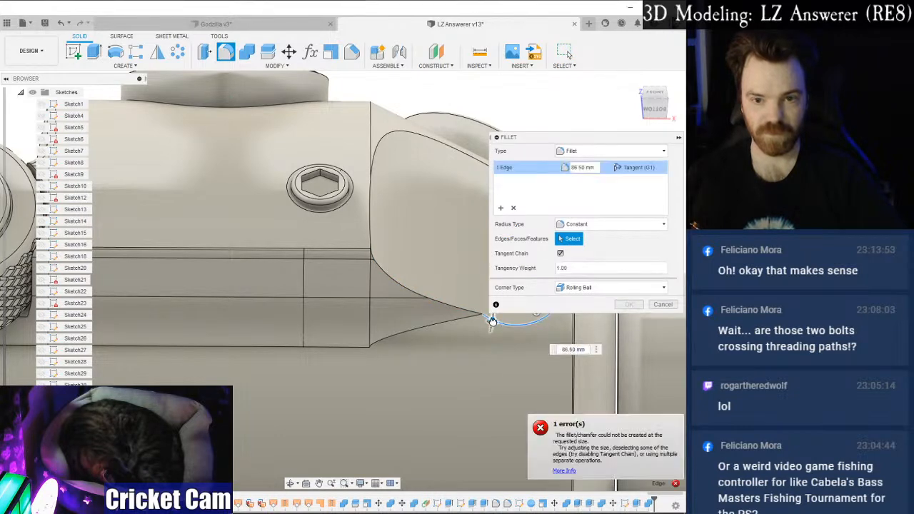
click(663, 305)
Try a 0.5 mm fillet on the tangent edge chain where the scooped cut meets the stepped ledge.
drag(659, 112, 631, 143)
scroll(496, 203, up, 5)
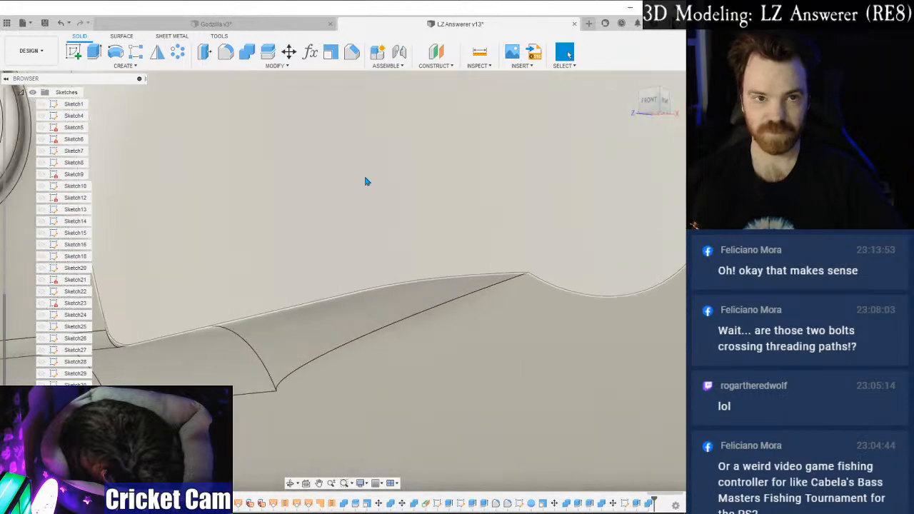
click(319, 305)
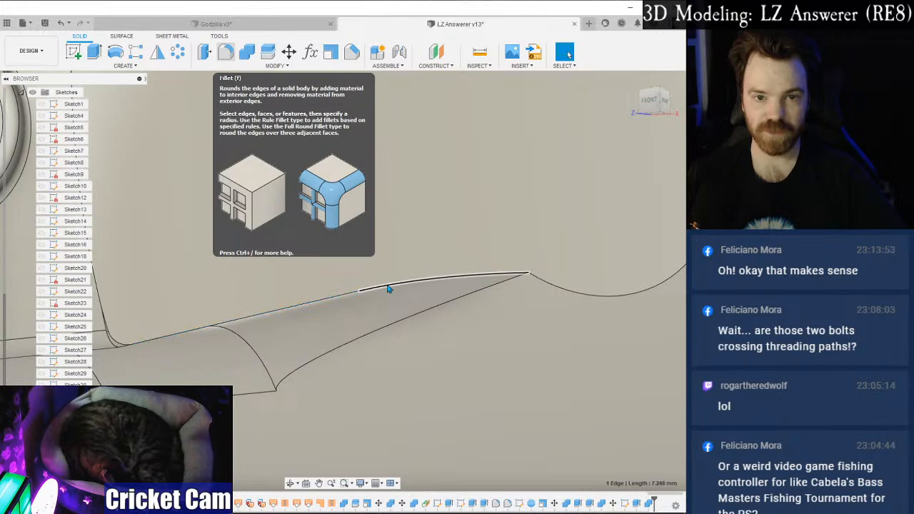
click(225, 52)
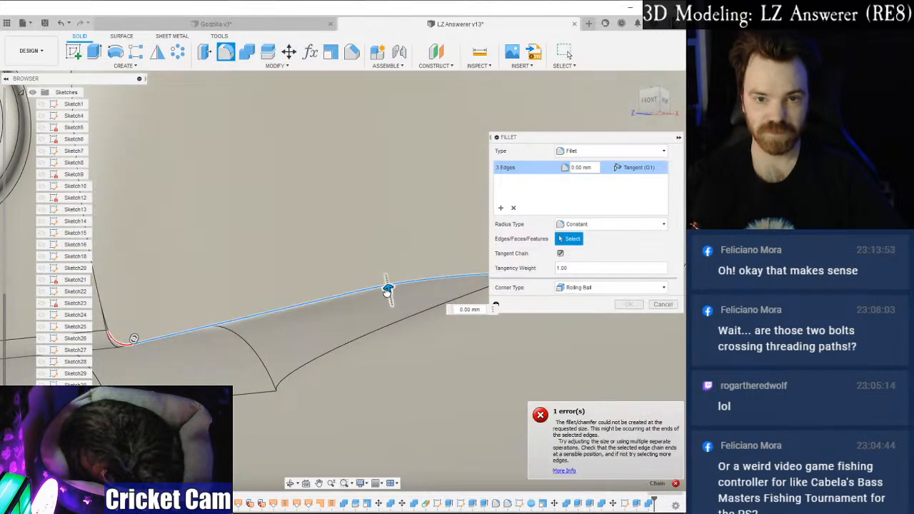
drag(387, 289, 388, 288)
scroll(422, 291, down, 3)
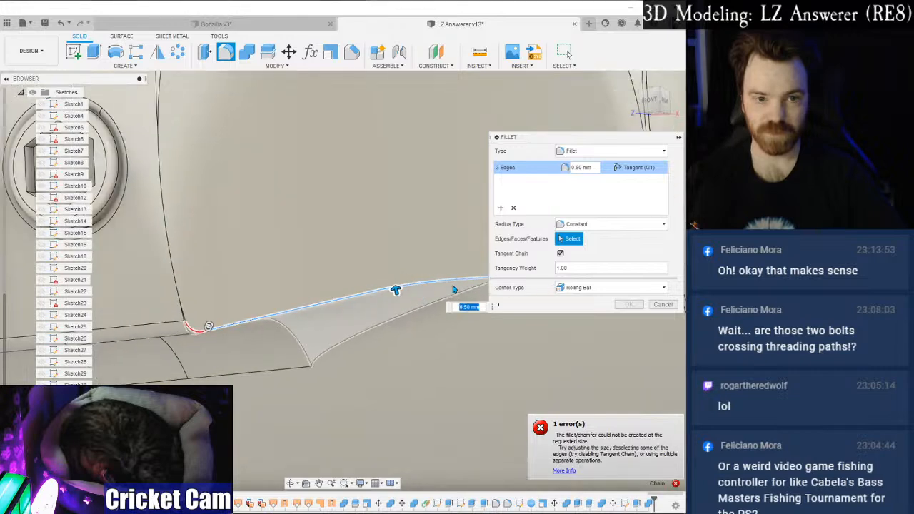
click(664, 305)
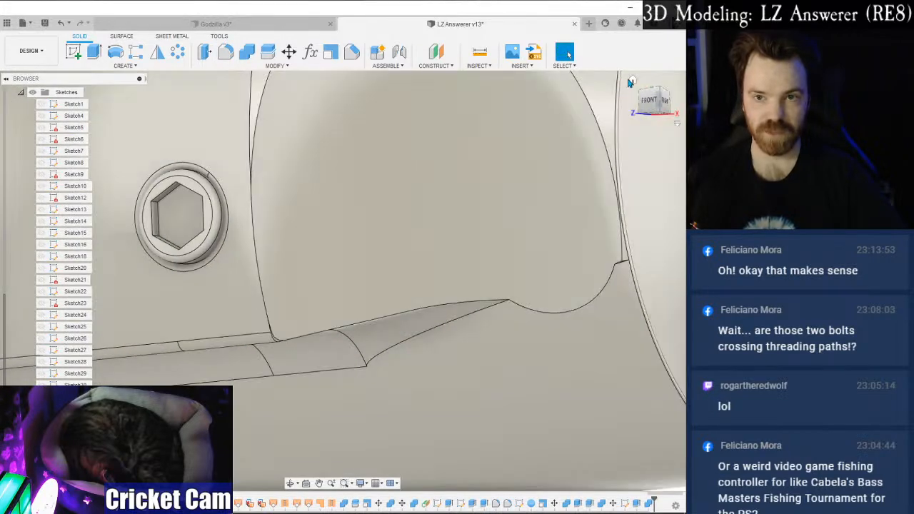
Examine the scooped cut's lower edges and the adjoining cylindrical body face from the front, underside and side.
mouse_move(648, 105)
mouse_down()
mouse_move(657, 78)
mouse_move(659, 86)
mouse_up()
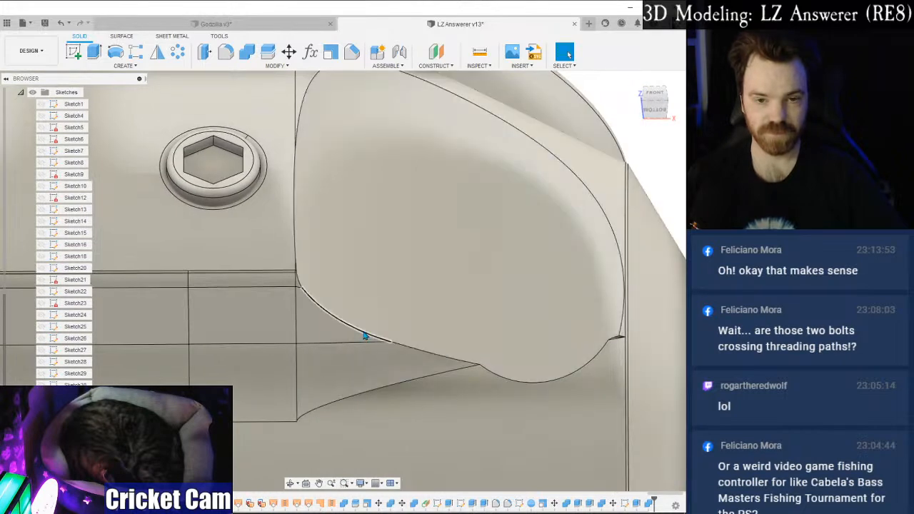
scroll(328, 375, down, 2)
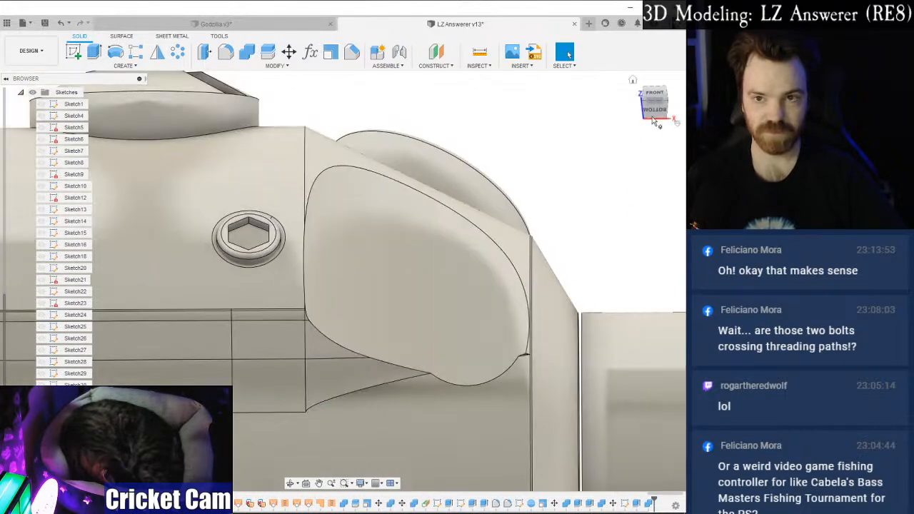
mouse_move(641, 120)
mouse_down()
mouse_move(616, 106)
mouse_move(643, 108)
mouse_up()
shift+middle_drag(343, 321, 402, 265)
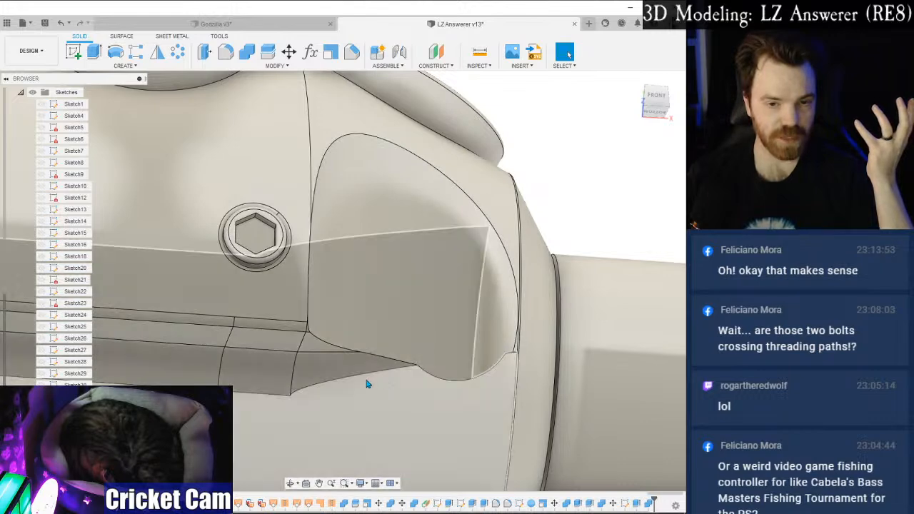
click(399, 398)
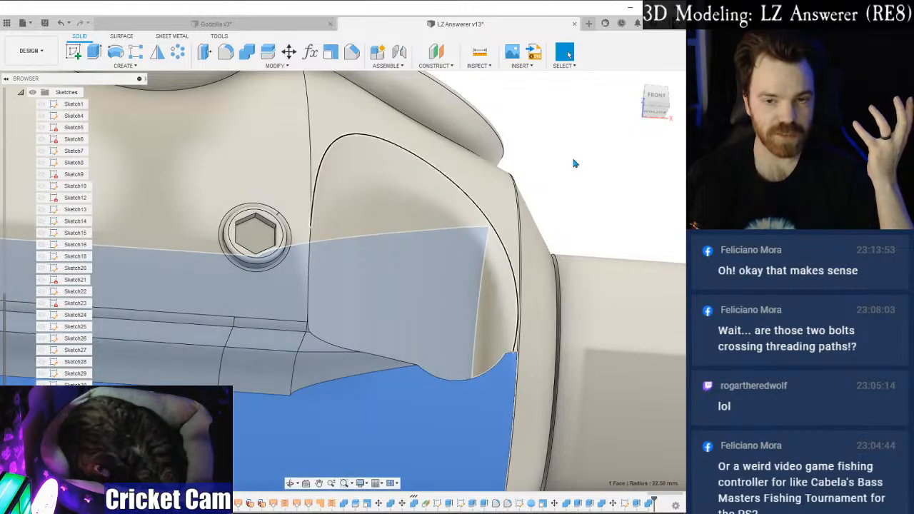
click(551, 190)
drag(662, 104, 605, 109)
mouse_move(482, 206)
shift+middle_down()
mouse_move(461, 261)
mouse_move(432, 280)
mouse_move(490, 215)
shift+middle_up()
scroll(490, 216, down, 2)
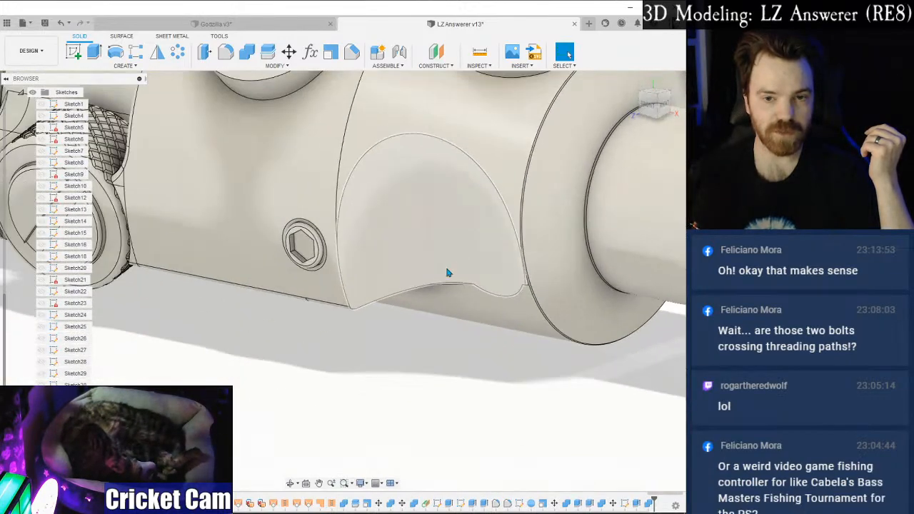
Reopen the scoop circle's sketch, rotate the circle 10° about the X axis, and finish the sketch.
right_click(624, 503)
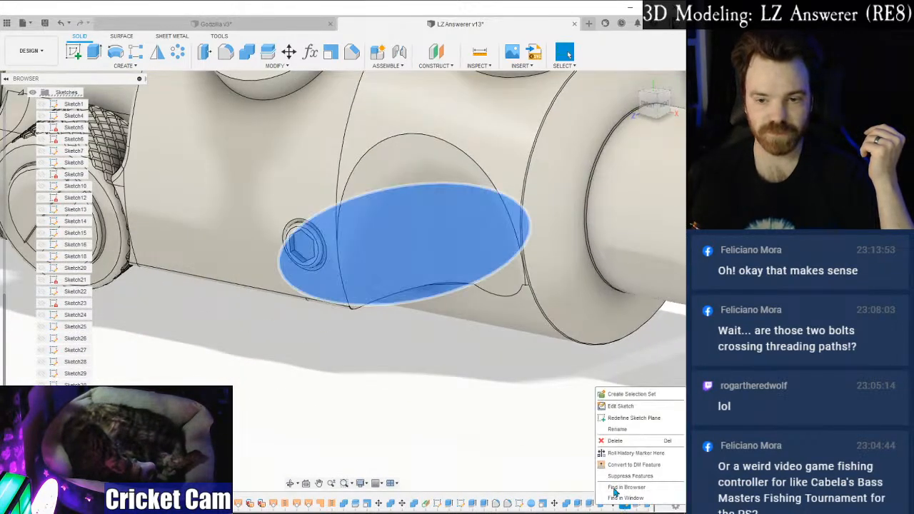
click(617, 406)
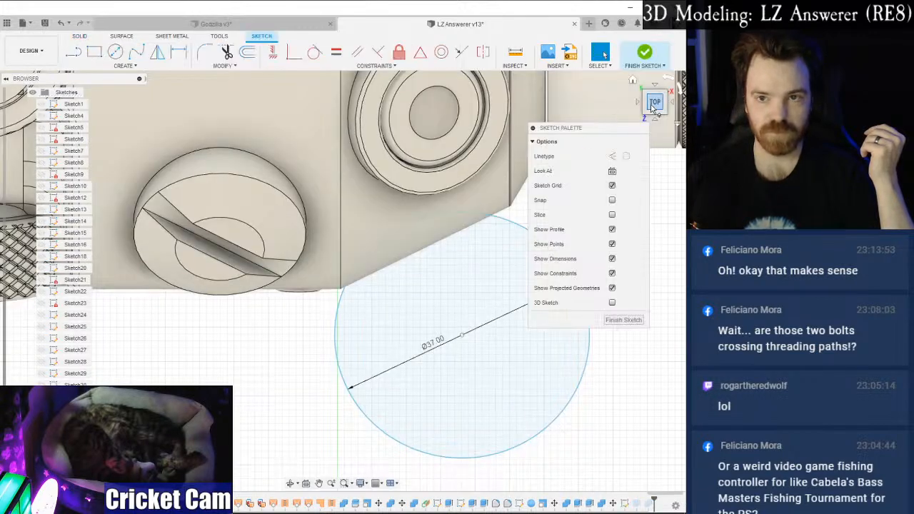
mouse_move(281, 470)
mouse_down()
mouse_move(673, 386)
mouse_move(663, 170)
mouse_up()
right_click(629, 414)
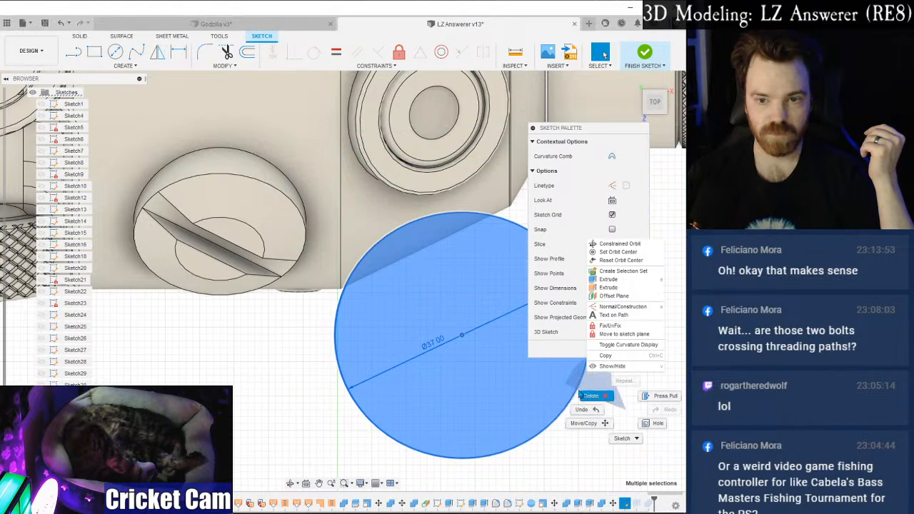
click(588, 461)
drag(656, 102, 498, 168)
drag(332, 184, 322, 185)
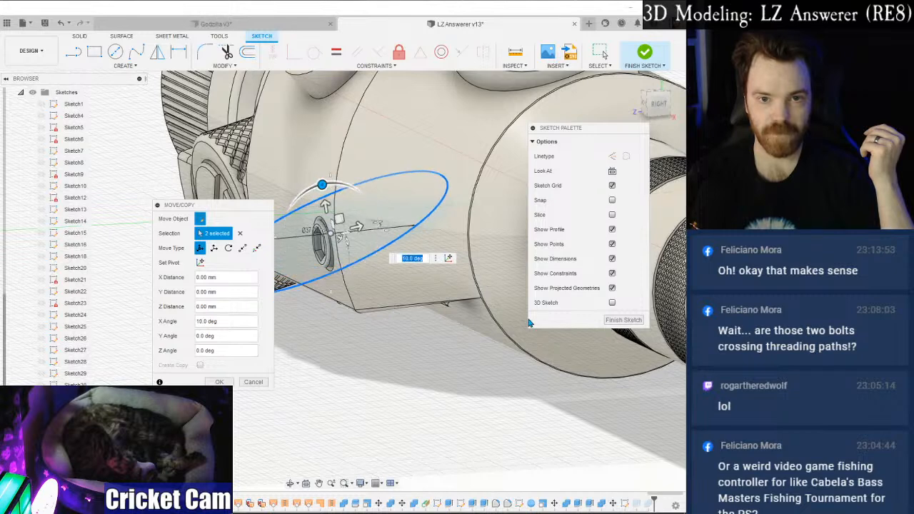
click(220, 382)
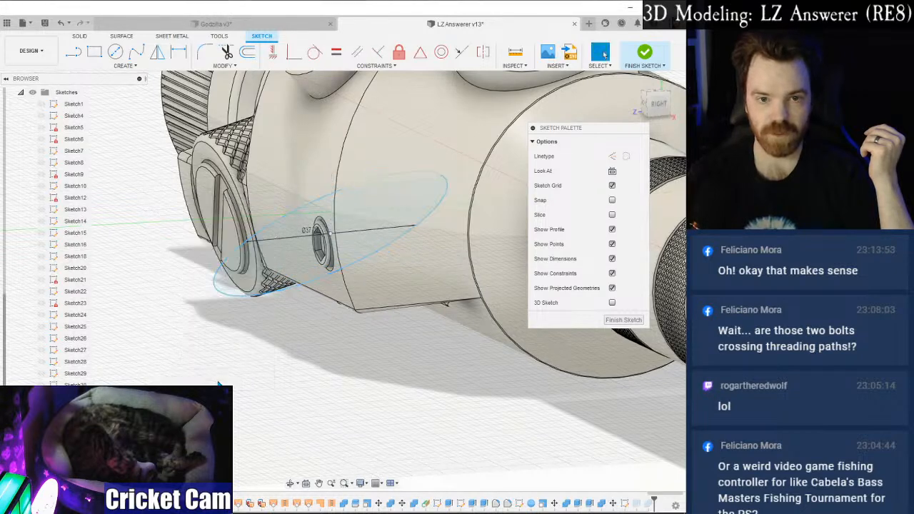
click(623, 320)
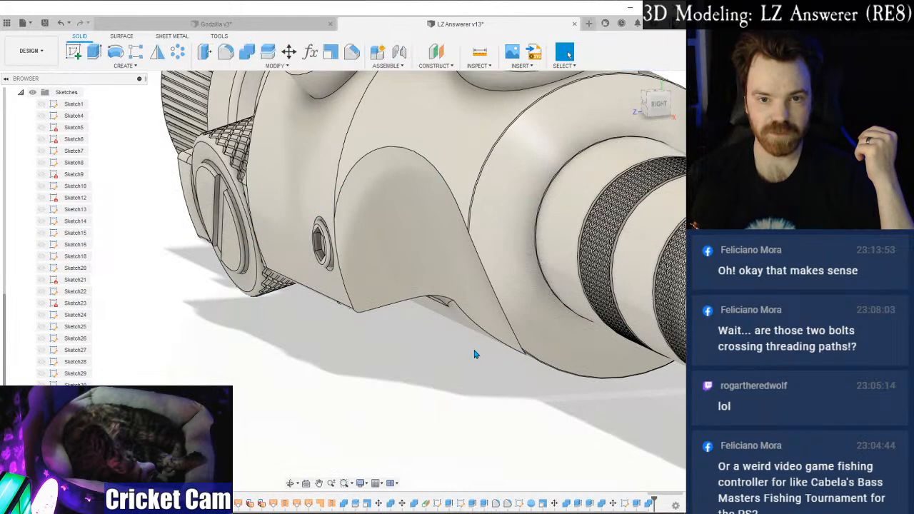
Reopen the scoop circle's sketch, set the circle's diameter to 34 mm, and finish the sketch.
drag(661, 109, 716, 116)
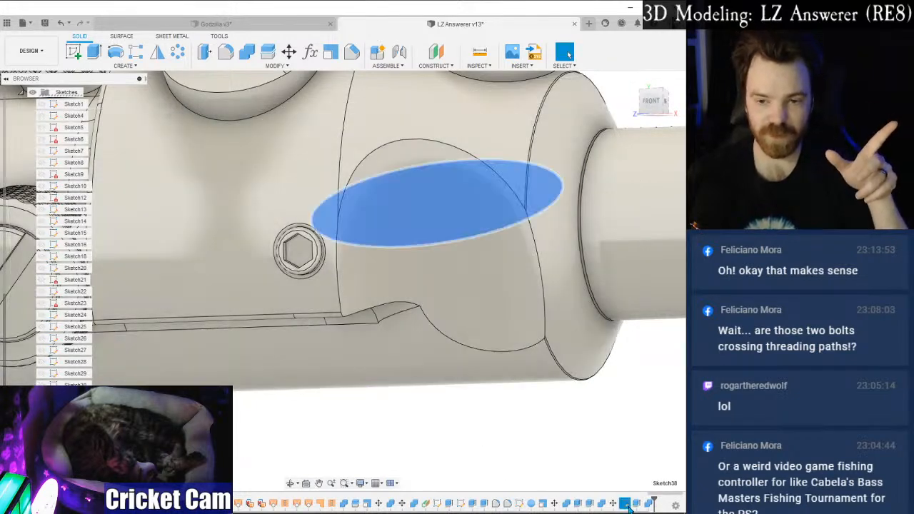
right_click(628, 507)
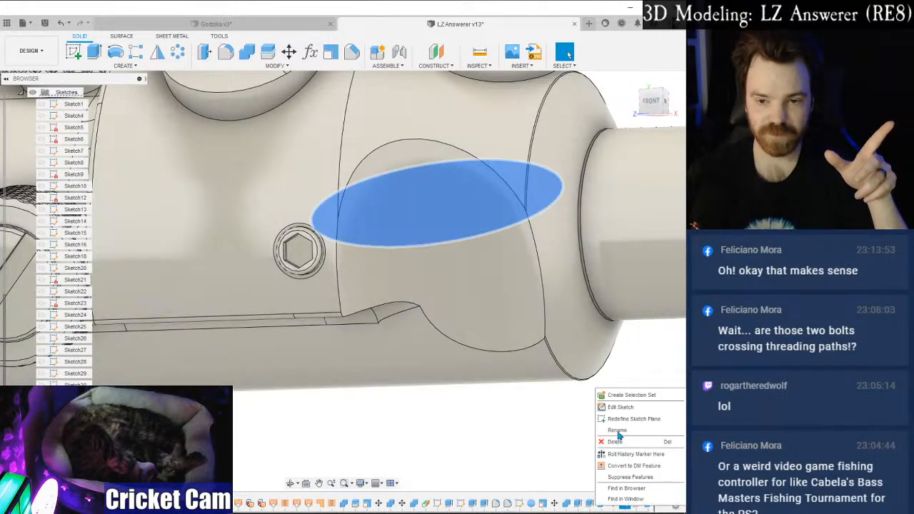
click(621, 409)
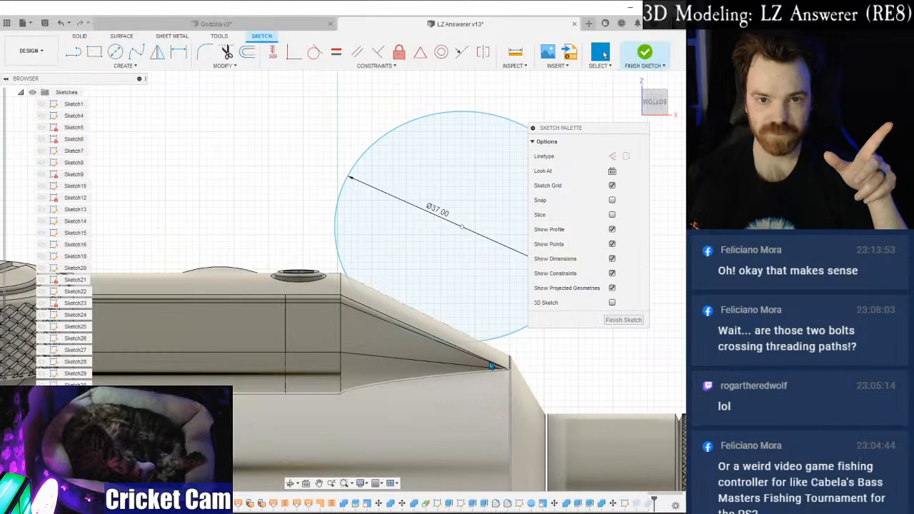
double_click(437, 213)
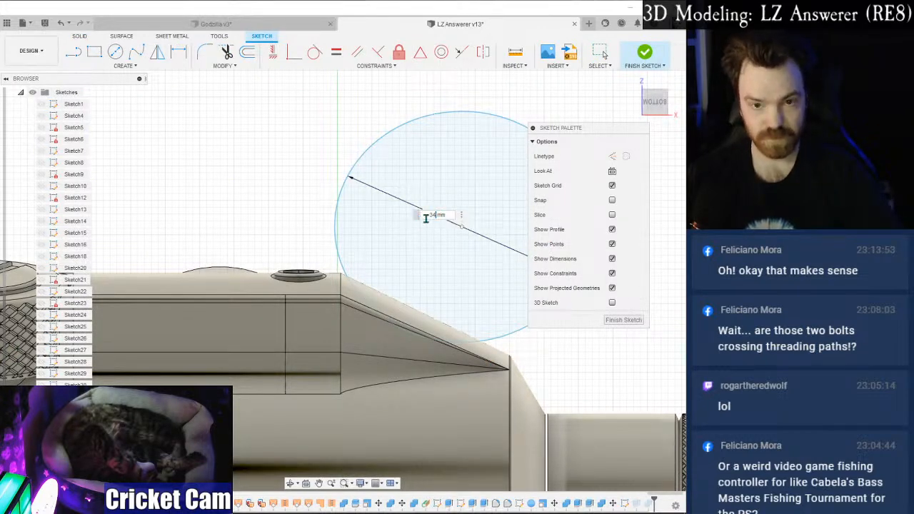
text(34)
key(Return)
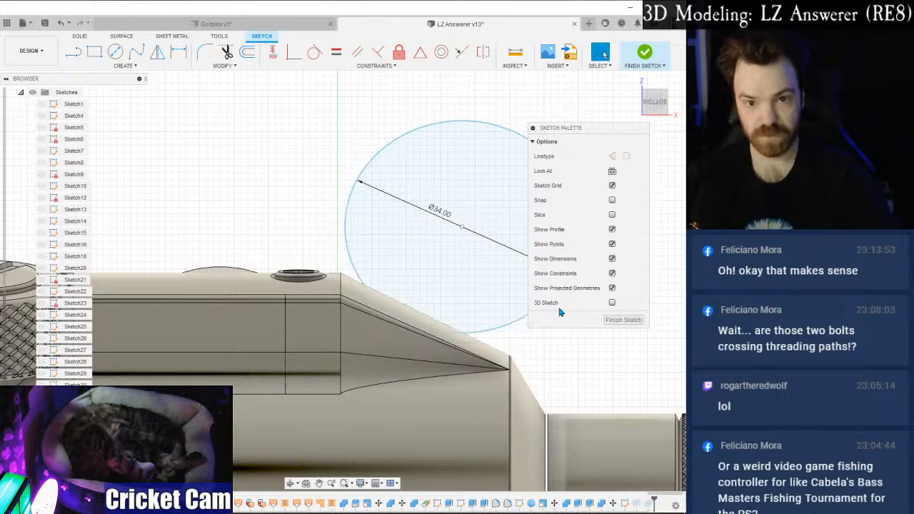
click(623, 322)
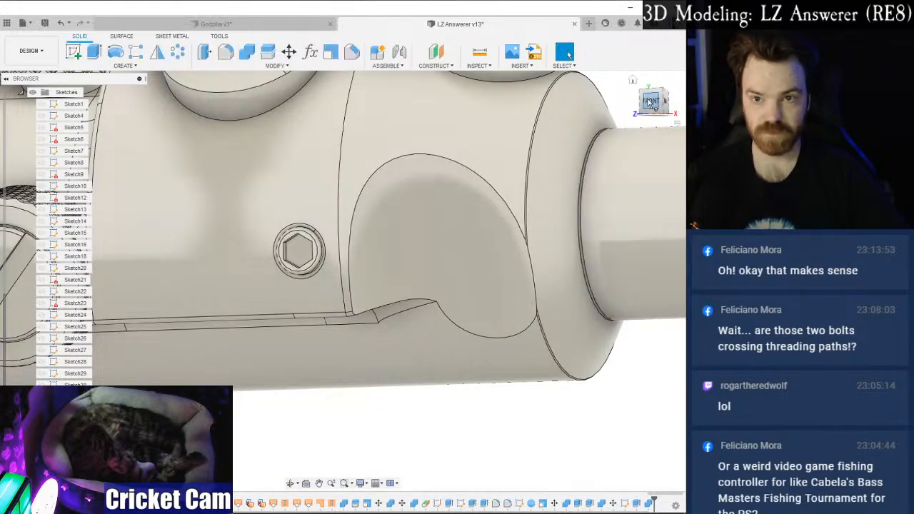
Inspect the 34 mm scoop from the front, and reopen its circle sketch to compare the circle with the body's underside.
drag(650, 101, 671, 94)
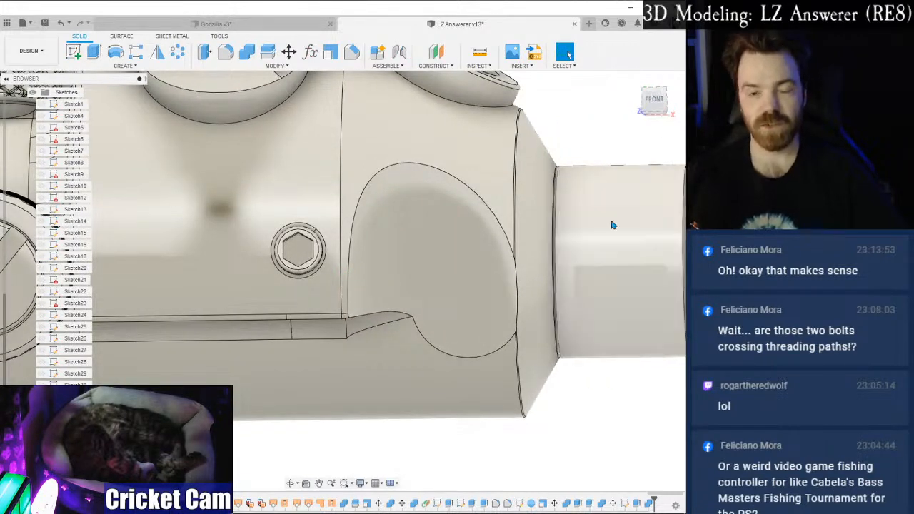
mouse_move(658, 104)
mouse_down()
mouse_move(630, 110)
mouse_move(644, 103)
mouse_up()
shift+middle_drag(342, 281, 379, 257)
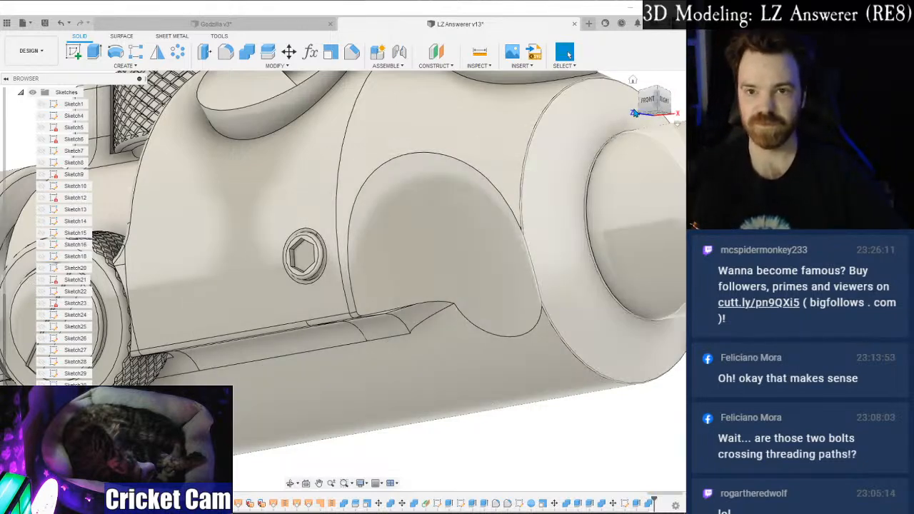
click(500, 214)
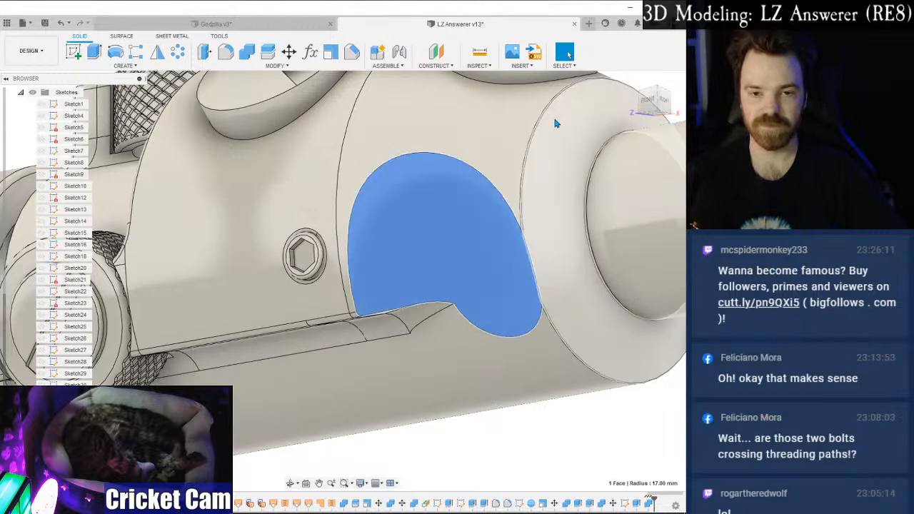
click(492, 445)
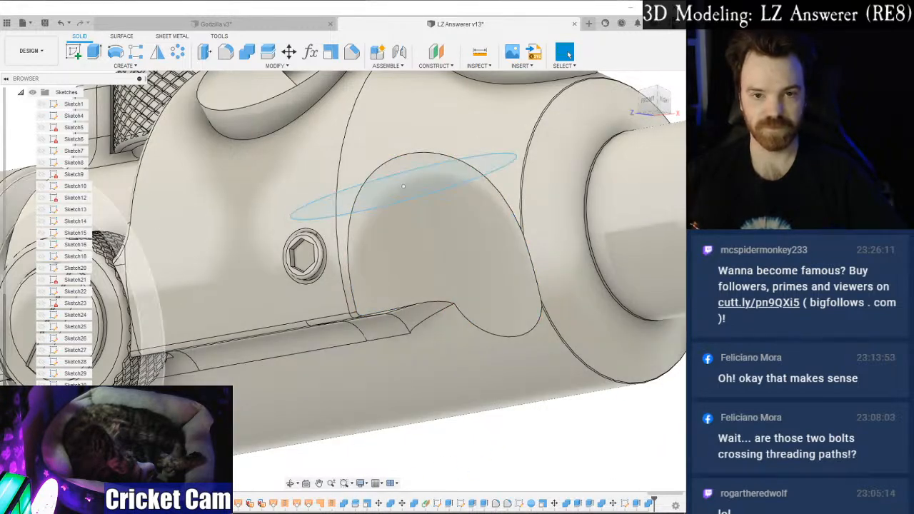
right_click(72, 473)
click(97, 320)
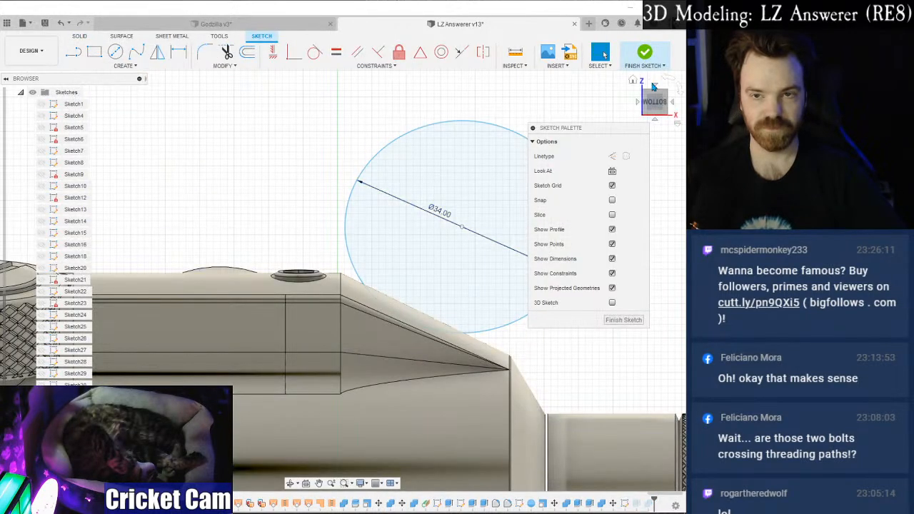
drag(659, 105, 672, 75)
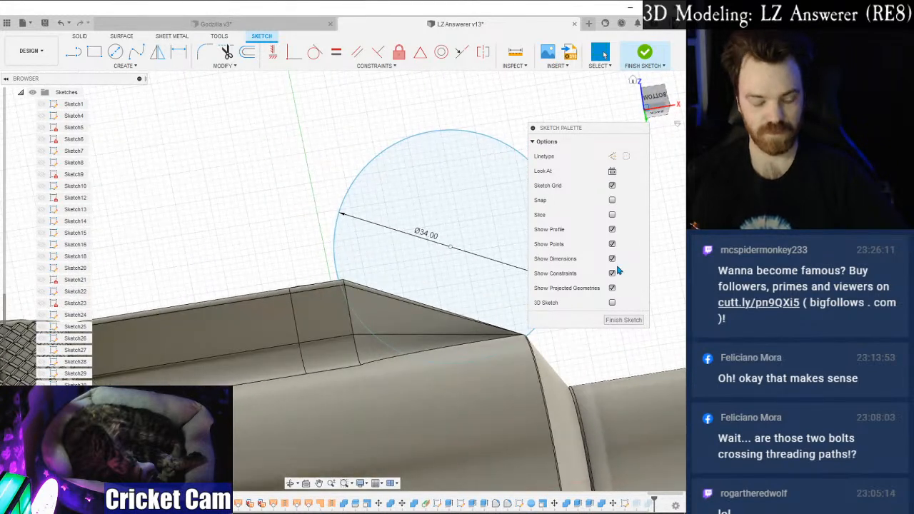
click(628, 321)
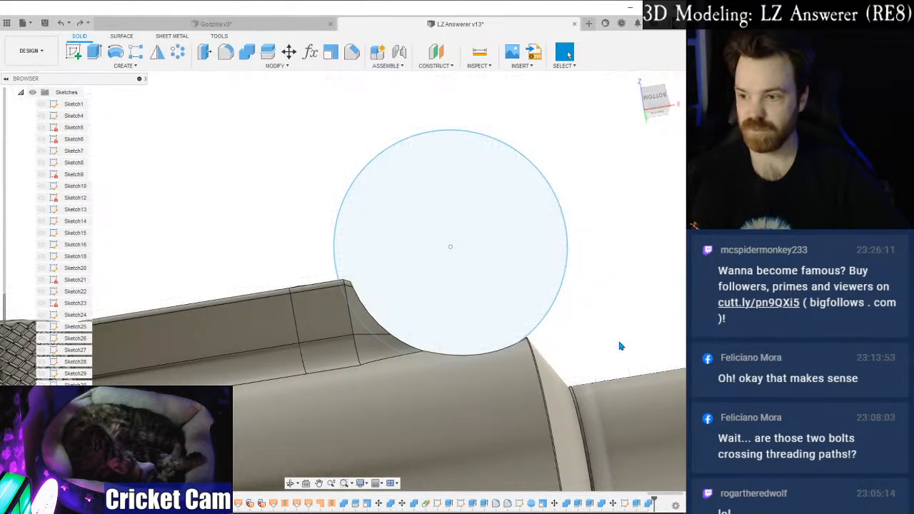
mouse_move(655, 96)
mouse_down()
mouse_move(655, 112)
mouse_move(653, 98)
mouse_up()
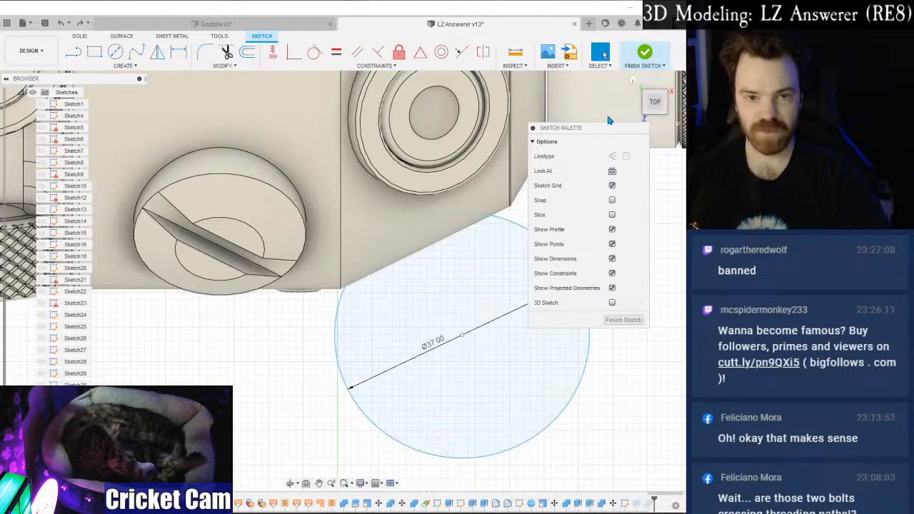
Check the 37 mm scoop circle in its sketch, finish the sketch, and examine the scoop's profile from the front and top.
click(655, 108)
mouse_move(342, 280)
shift+middle_down()
mouse_move(322, 231)
mouse_move(320, 250)
shift+middle_up()
click(623, 320)
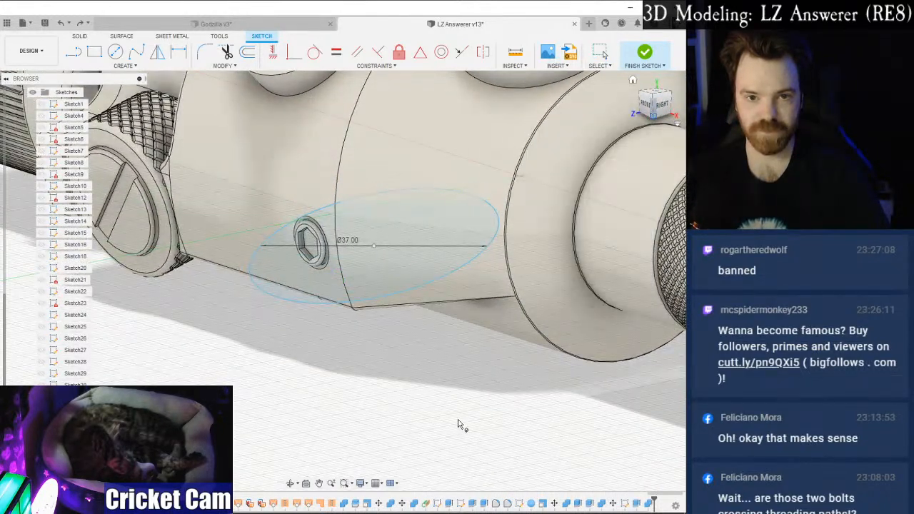
drag(661, 105, 687, 102)
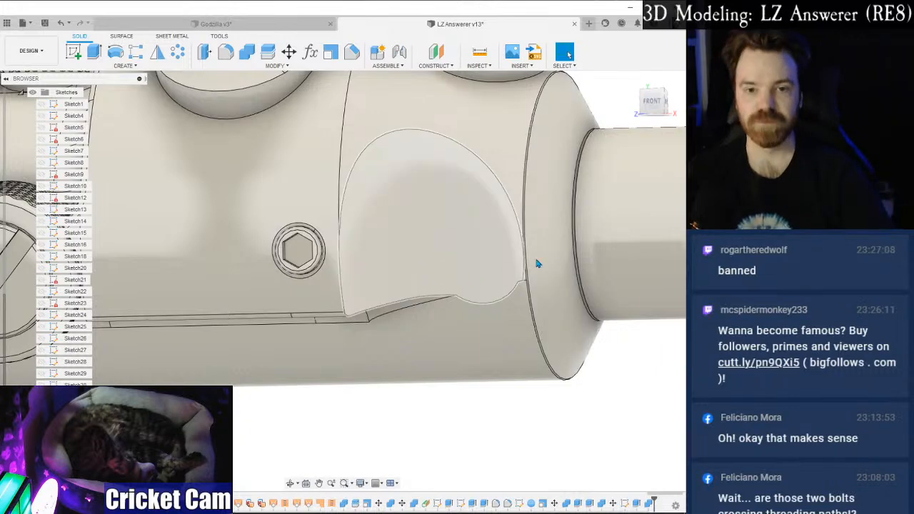
scroll(549, 247, down, 2)
mouse_move(655, 103)
mouse_down()
mouse_move(660, 154)
mouse_move(652, 108)
mouse_up()
click(652, 100)
middle_drag(564, 216, 516, 166)
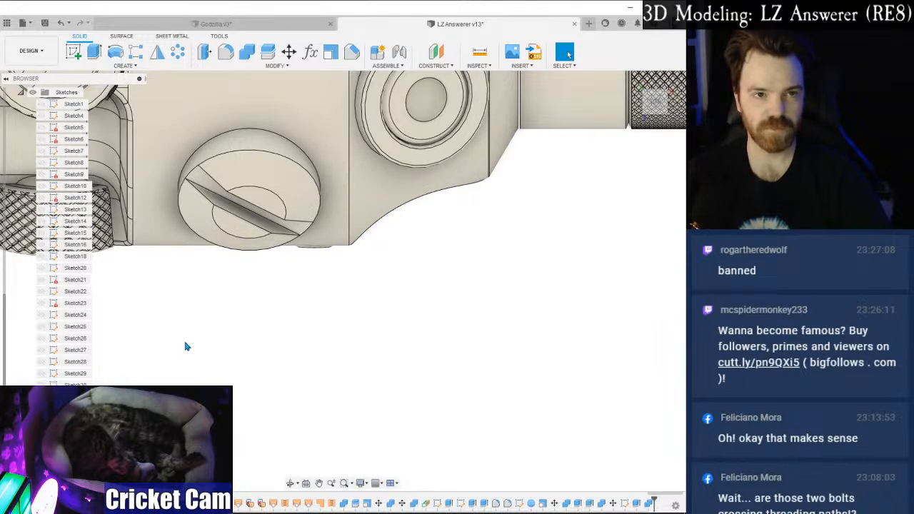
Show the scoop circle's sketch and construct an offset plane at 0 mm on the circle profile.
click(41, 432)
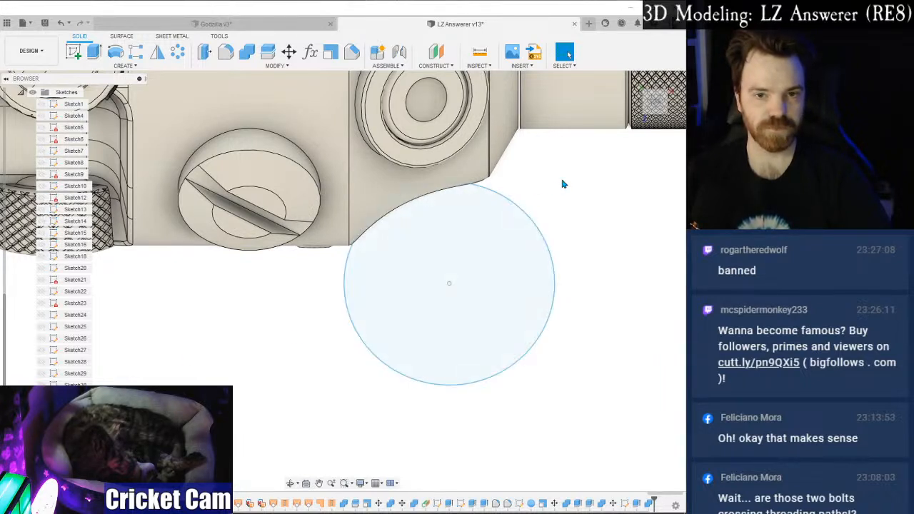
drag(655, 103, 652, 49)
click(648, 110)
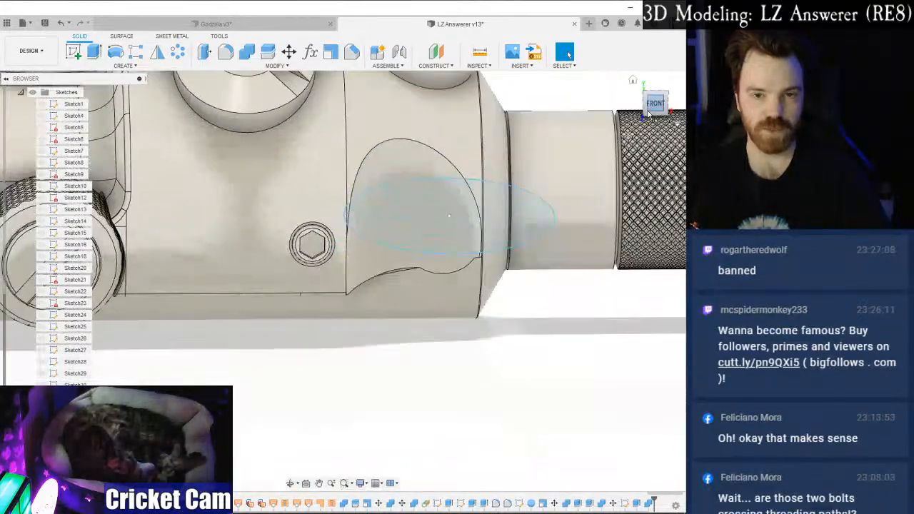
shift+middle_drag(611, 108, 534, 161)
click(436, 53)
click(386, 262)
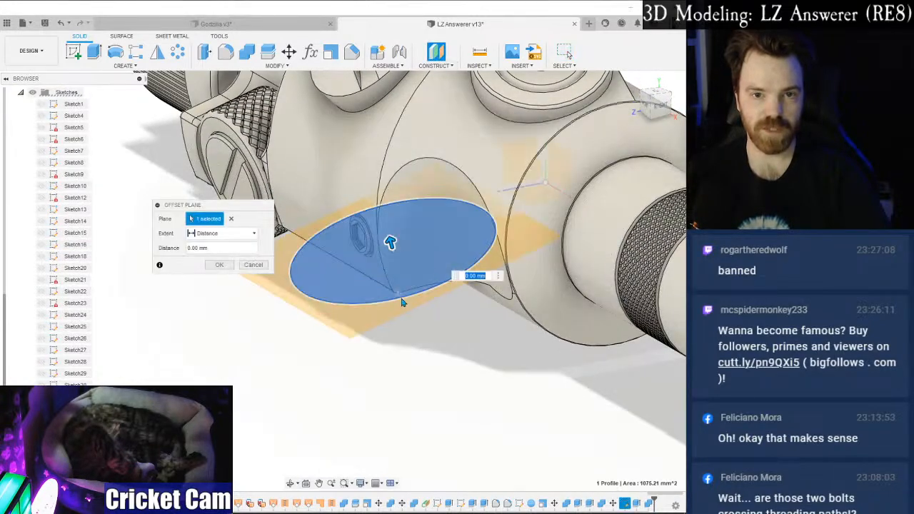
click(219, 266)
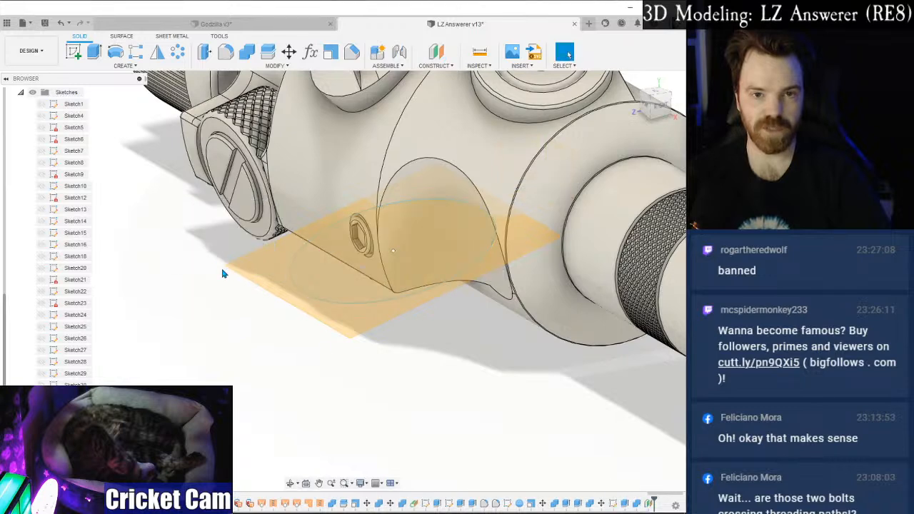
On the new plane, sketch a spline from the scoop's outer body corner, arching over the circle's arc, to the circle just past the opposite corner.
click(73, 52)
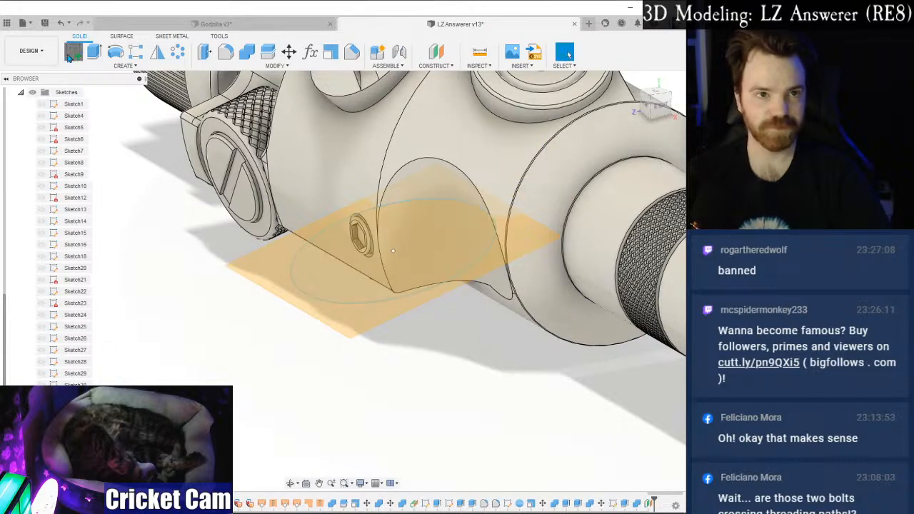
click(267, 276)
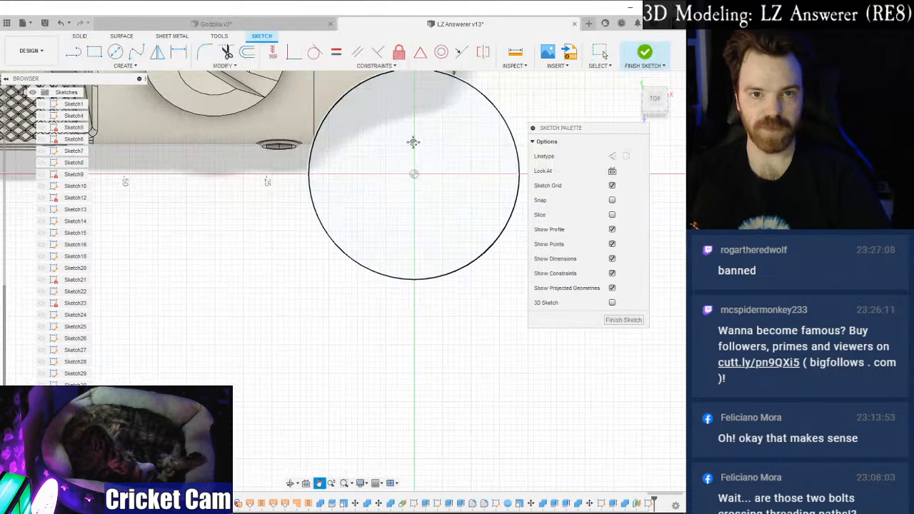
middle_drag(412, 140, 343, 268)
scroll(329, 263, up, 3)
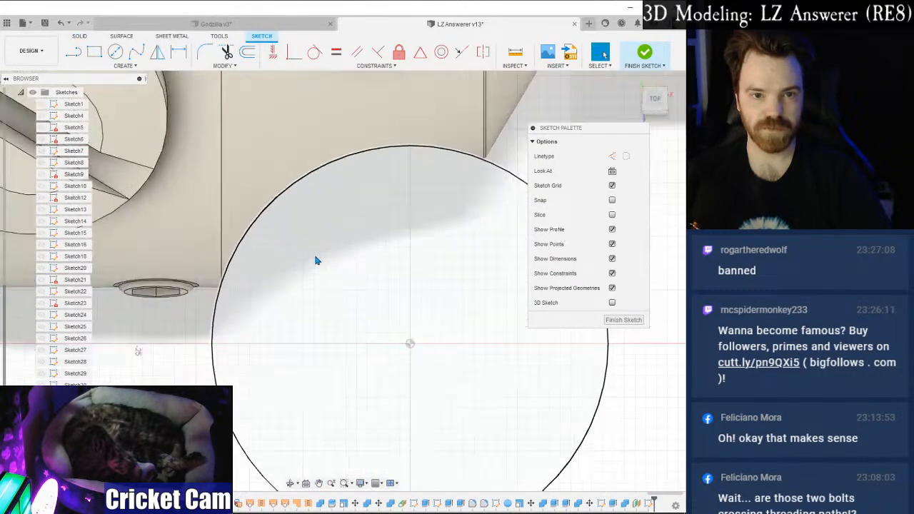
click(136, 51)
scroll(221, 293, up, 1)
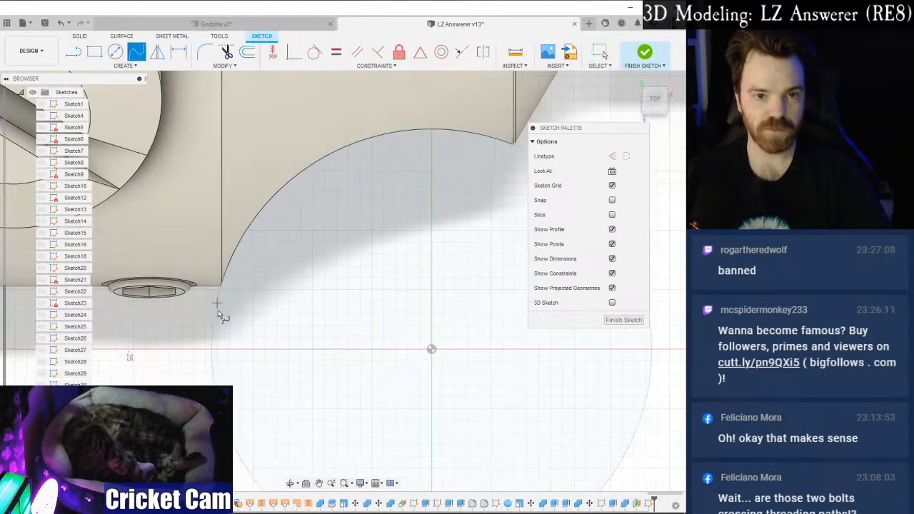
scroll(228, 282, up, 2)
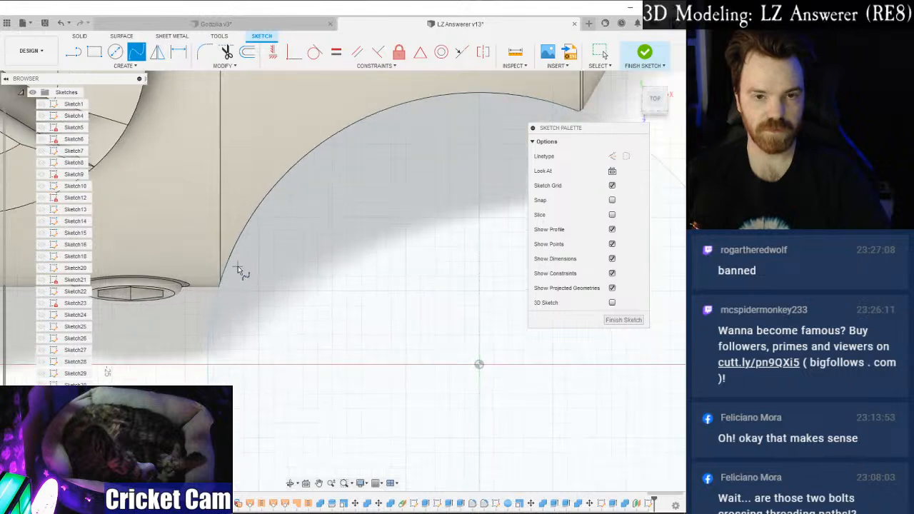
middle_drag(235, 268, 209, 269)
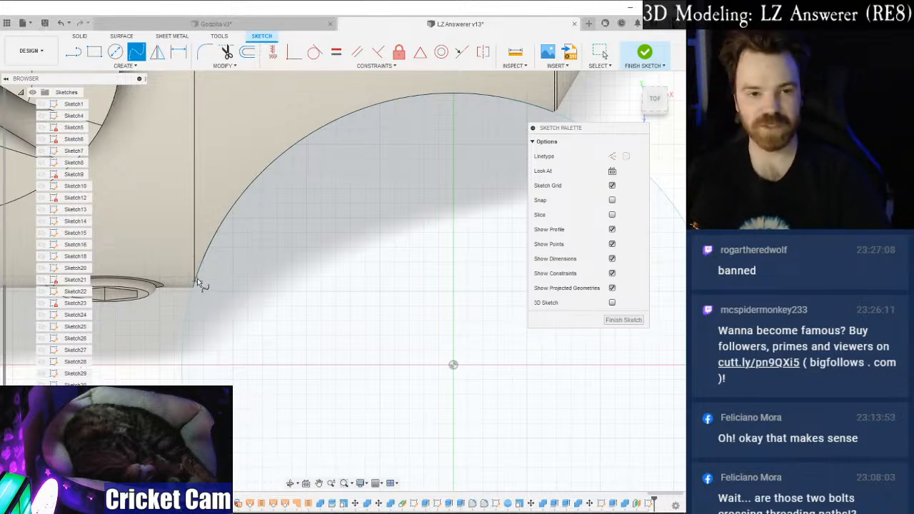
middle_drag(235, 300, 183, 368)
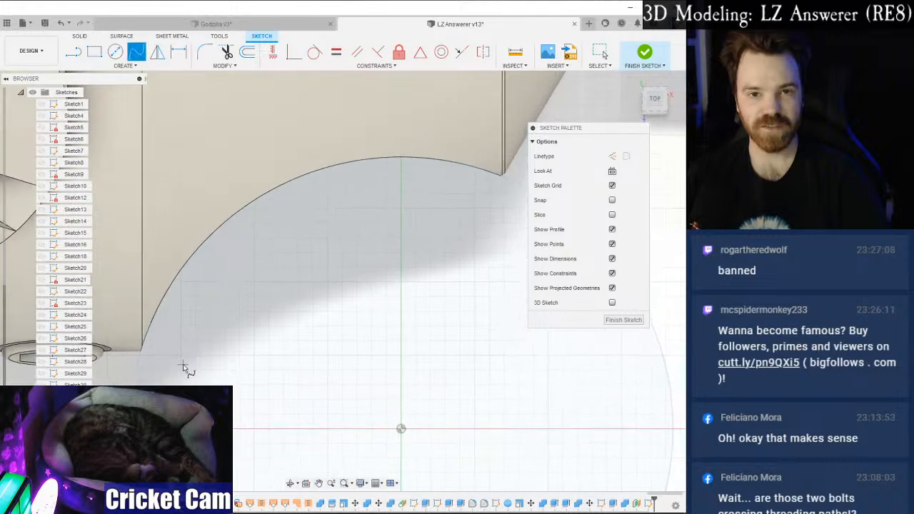
click(143, 353)
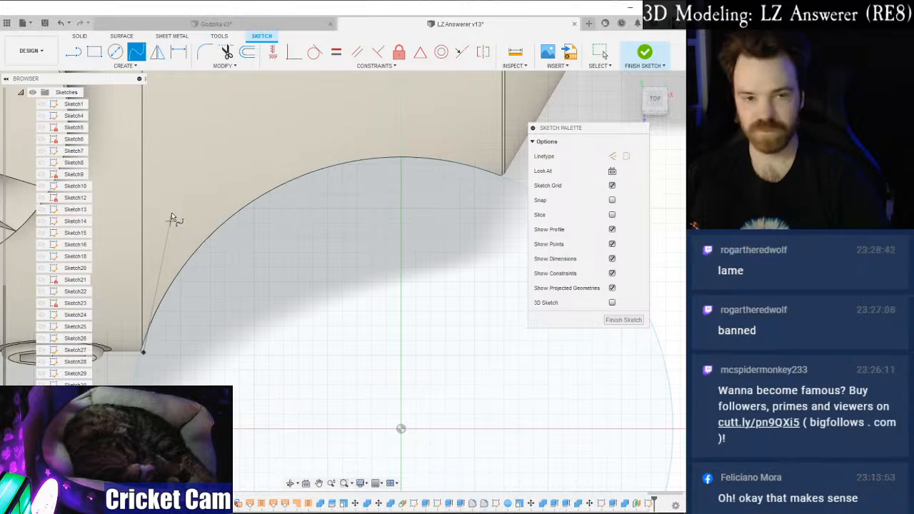
click(161, 215)
click(283, 135)
middle_drag(517, 183, 434, 164)
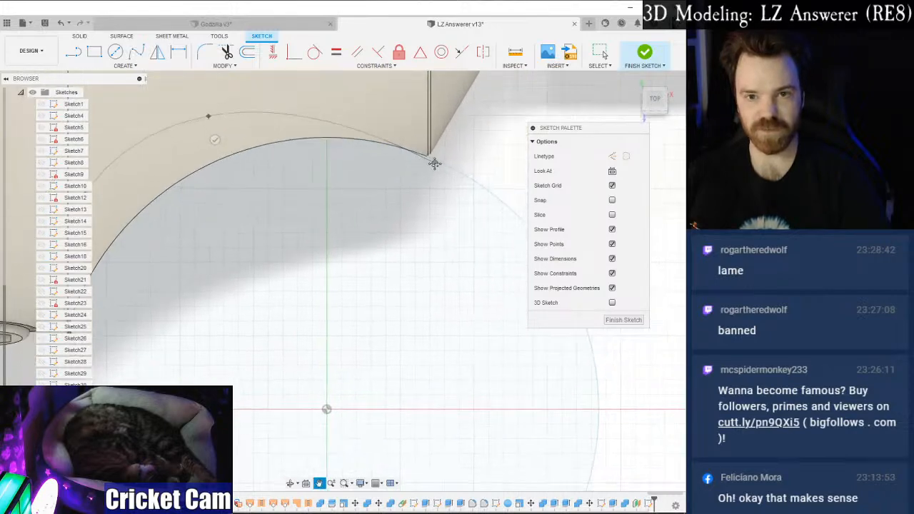
click(469, 179)
click(456, 199)
middle_drag(347, 267, 427, 277)
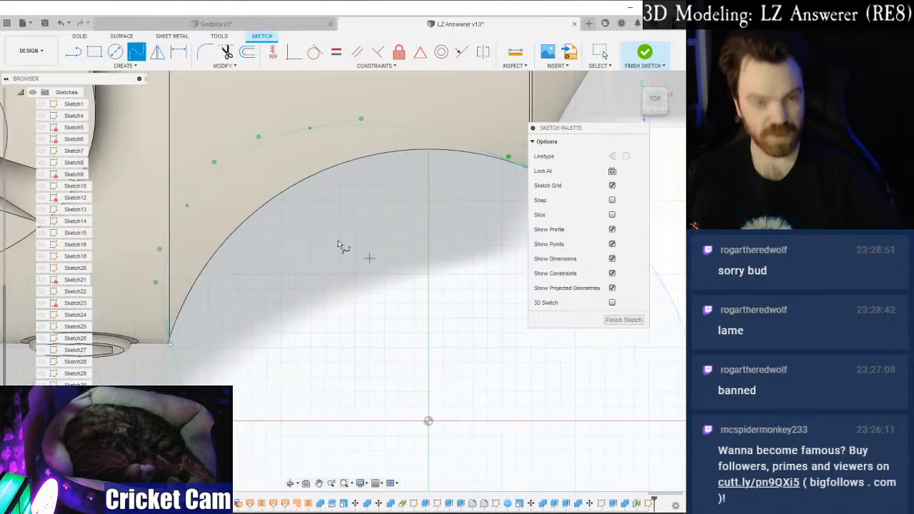
Reshape the spline by moving its two middle fit points into a smoother curve slightly closer to the circle's arc.
click(190, 208)
drag(207, 207, 208, 207)
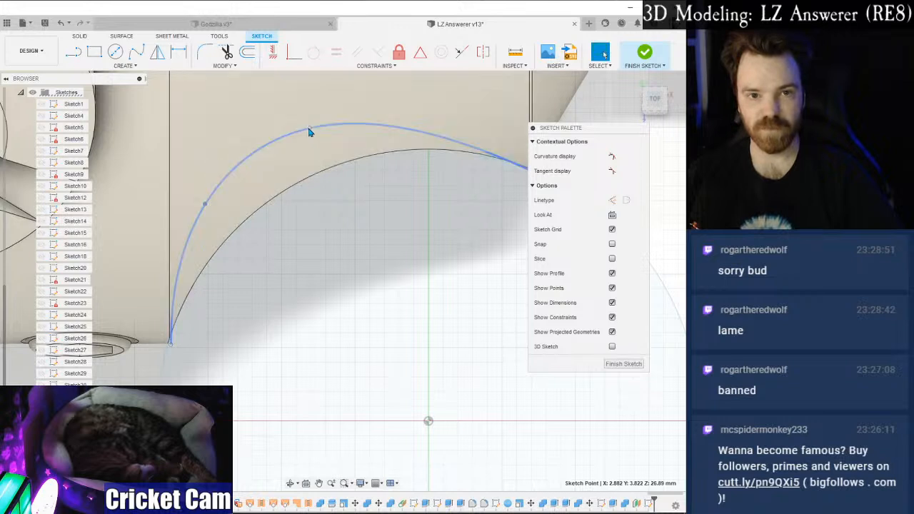
drag(310, 130, 354, 127)
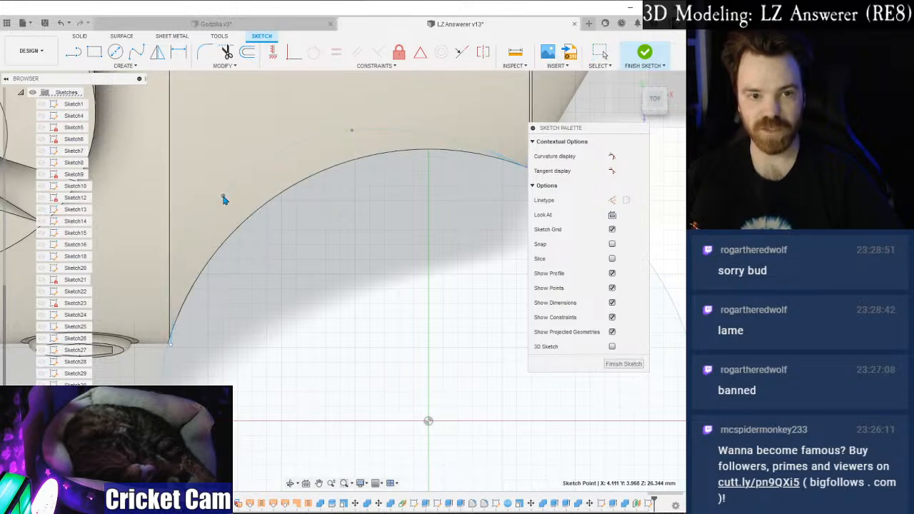
middle_drag(283, 311, 247, 329)
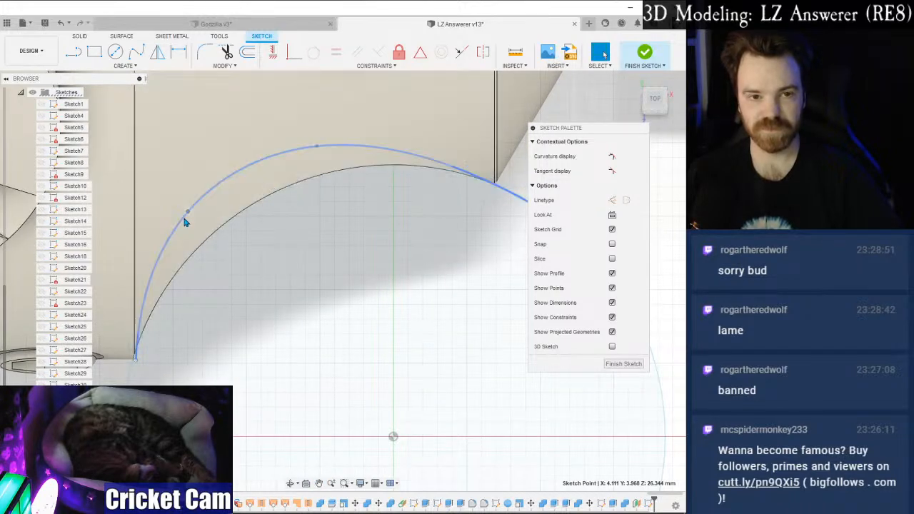
drag(188, 211, 189, 214)
drag(318, 146, 321, 151)
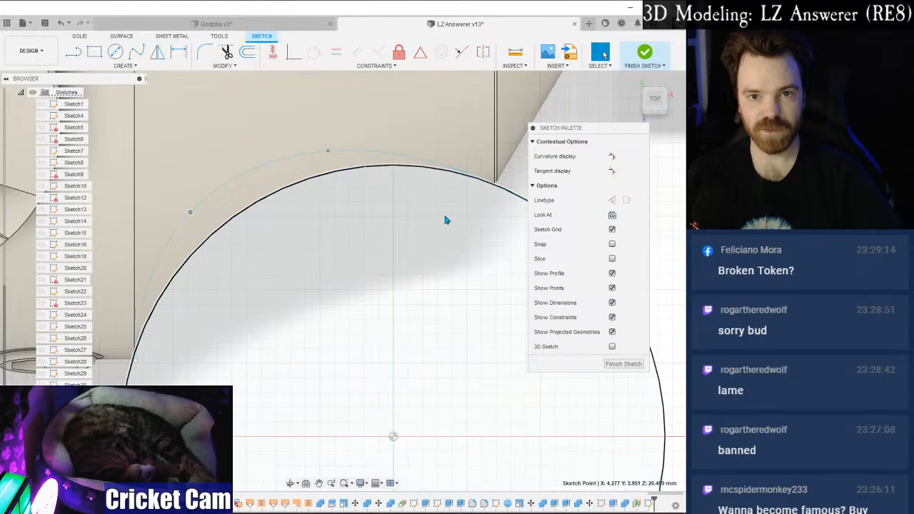
Close the profile below the spline with two vertical lines and a horizontal line joining its endpoints, and finish the sketch.
scroll(422, 164, down, 4)
click(181, 295)
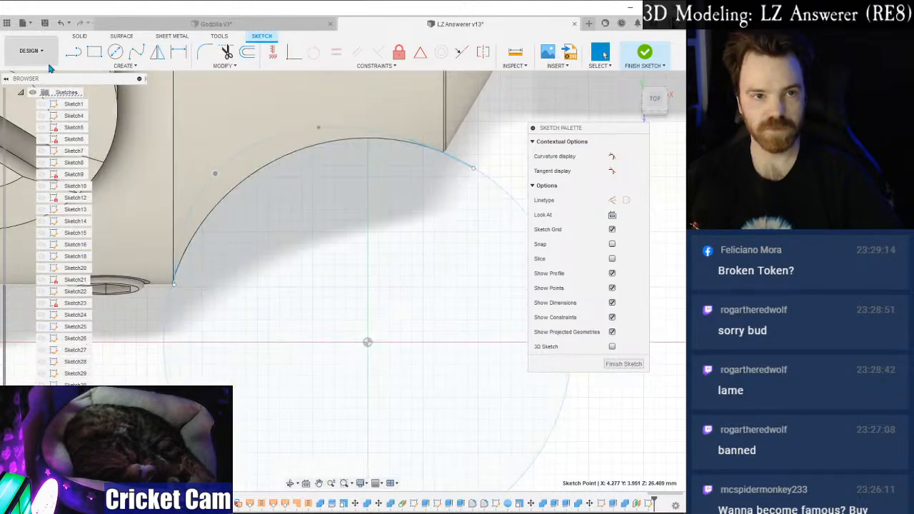
click(95, 51)
key(l)
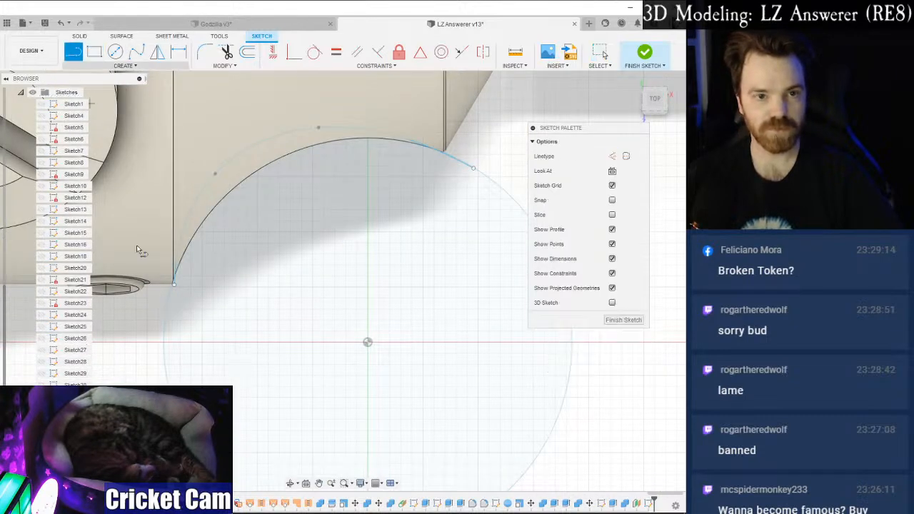
click(173, 335)
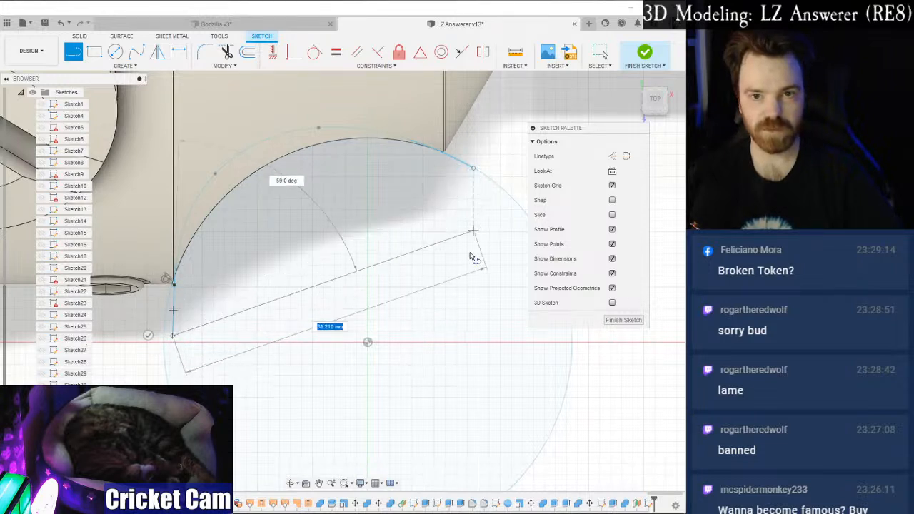
click(475, 335)
click(473, 169)
click(614, 322)
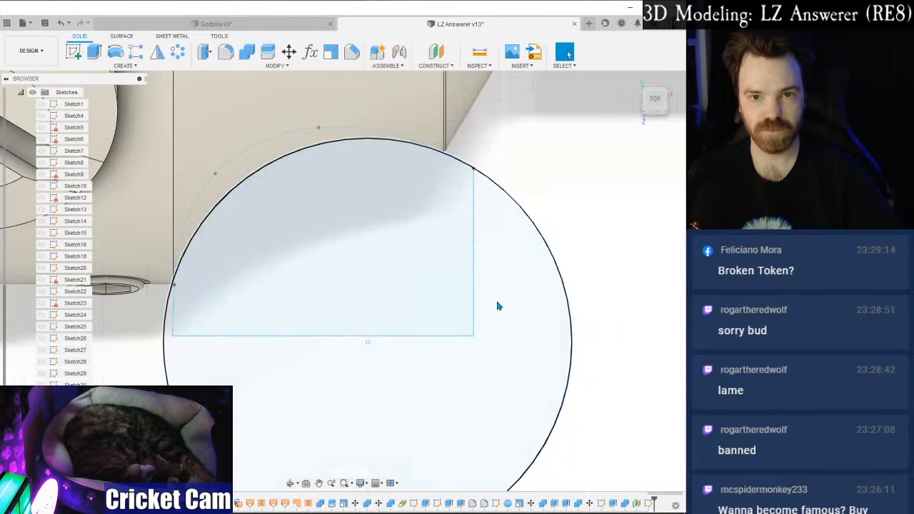
Try an extrude cut of the closed spline profile, 15 mm upward into the body.
drag(652, 98, 569, 55)
shift+middle_drag(342, 281, 247, 218)
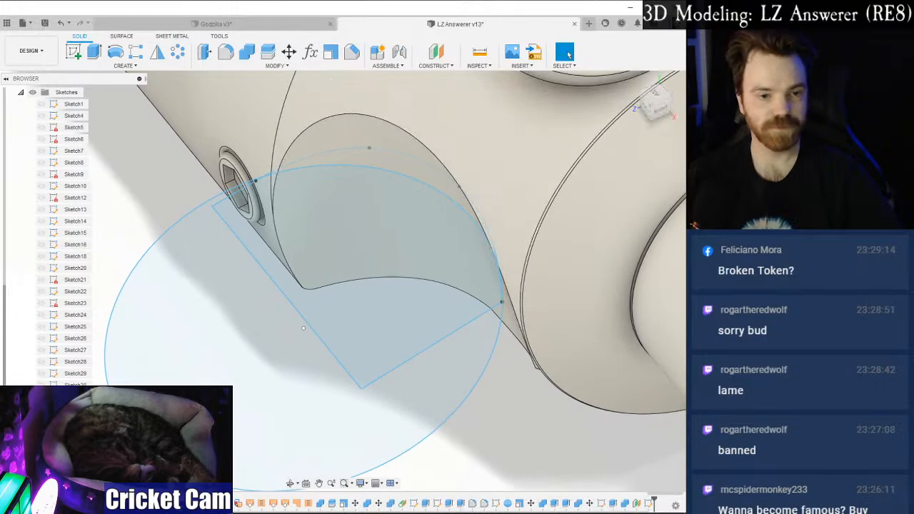
click(94, 51)
click(393, 224)
shift+middle_drag(392, 223, 369, 230)
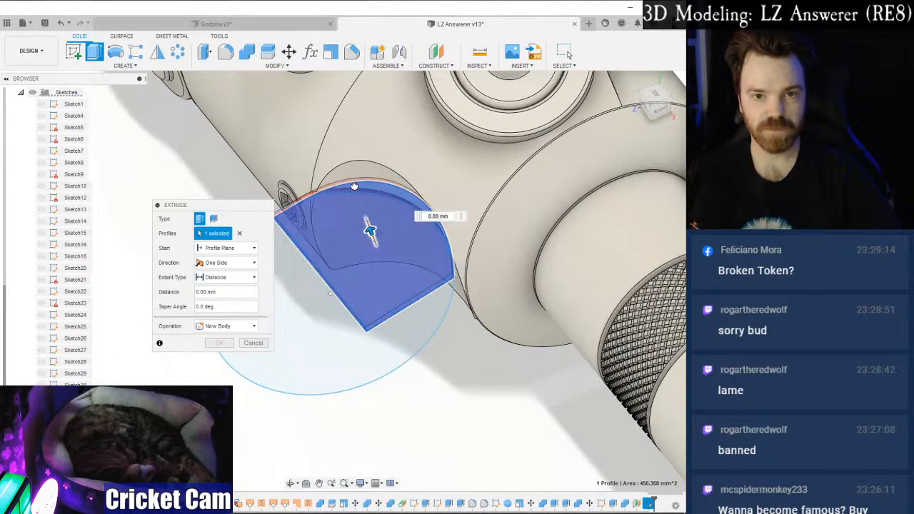
drag(355, 186, 348, 172)
mouse_move(331, 293)
shift+middle_down()
mouse_move(332, 112)
mouse_move(351, 112)
shift+middle_up()
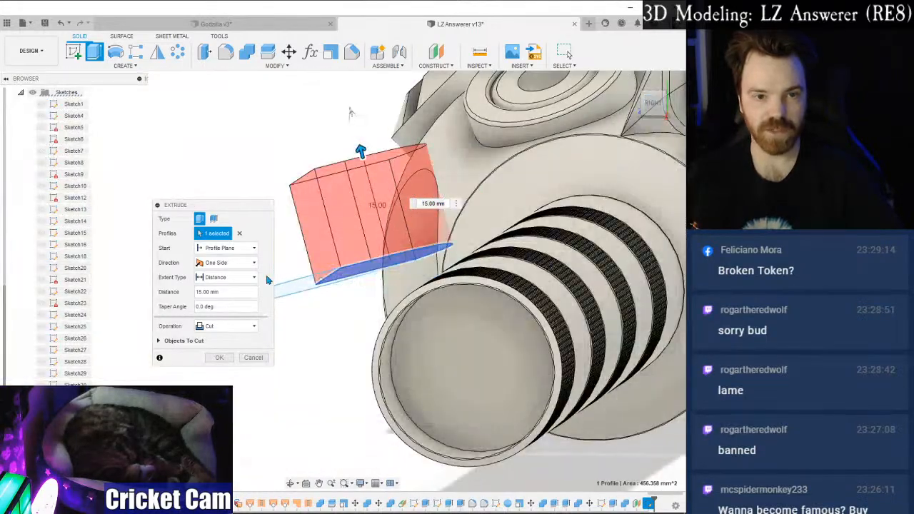
Try the spline profile's cut as symmetric and as two-sided with 15 mm and 23 mm distances, check it from the front, and cancel the extrusion.
click(226, 249)
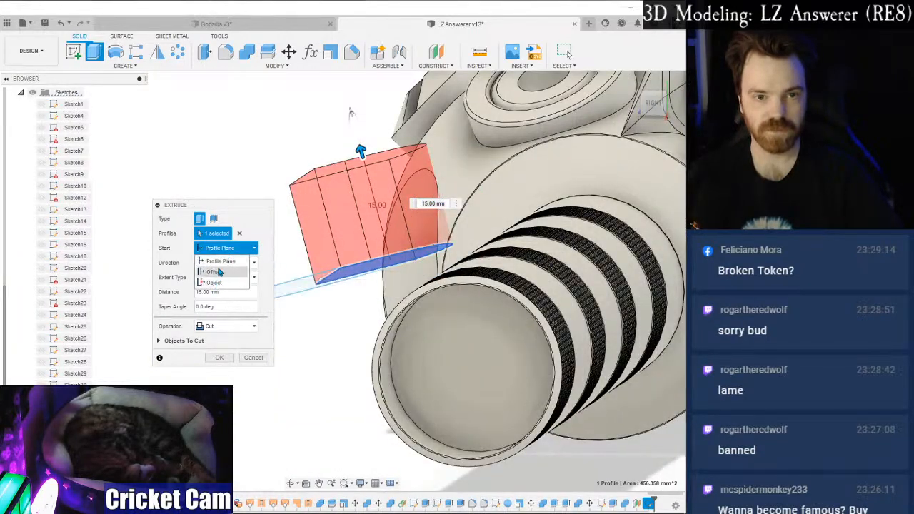
click(226, 249)
click(226, 262)
click(212, 294)
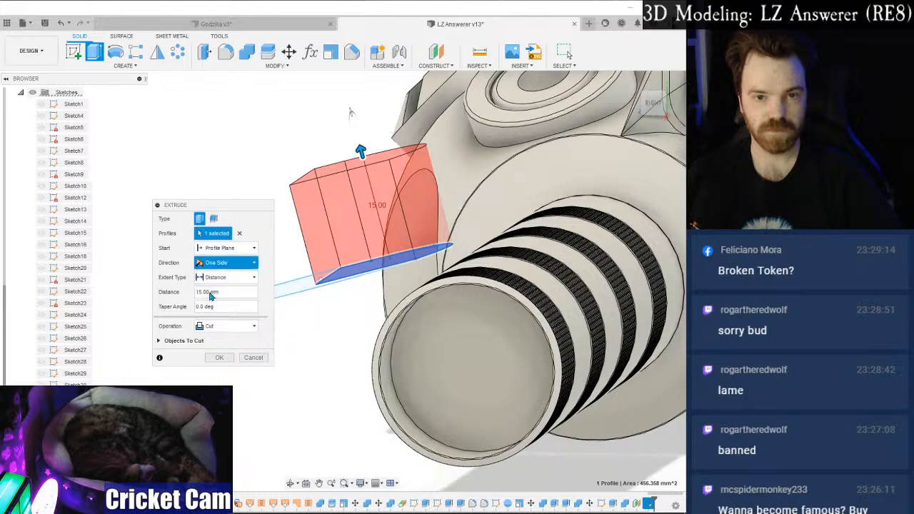
drag(649, 104, 667, 113)
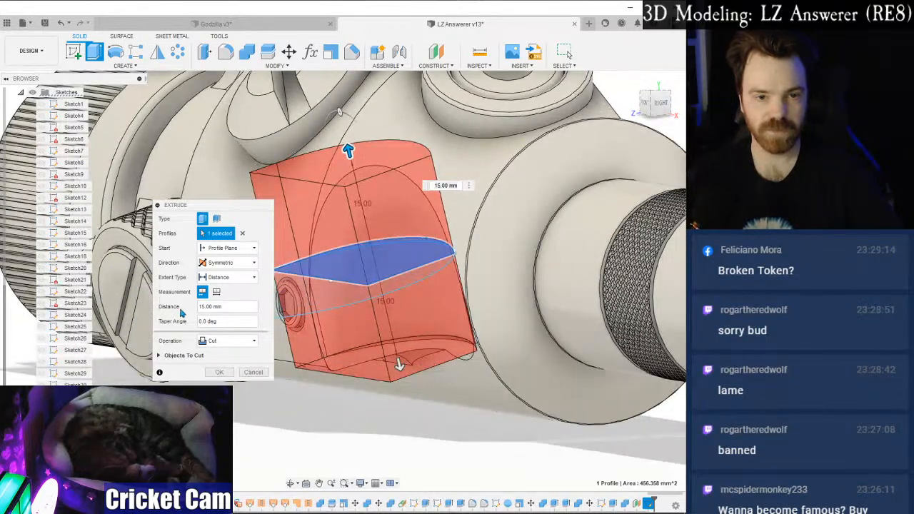
click(228, 263)
click(214, 290)
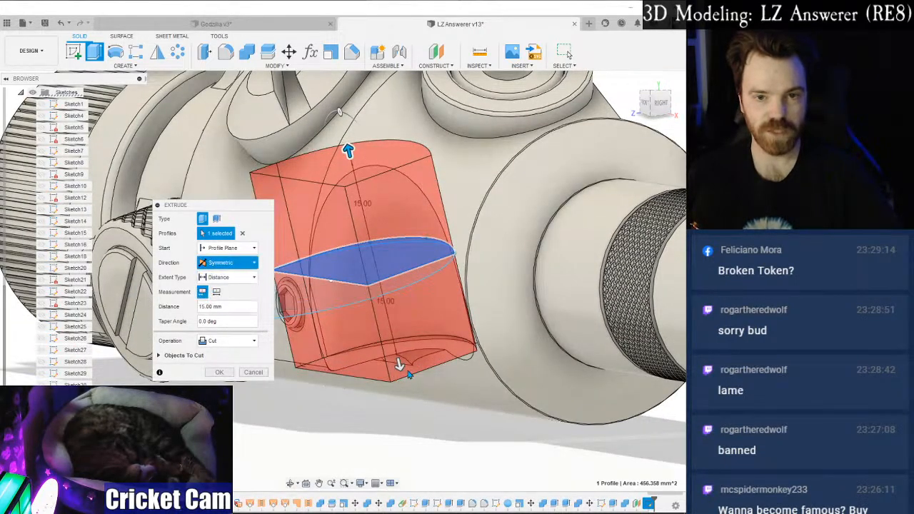
click(400, 367)
drag(401, 367, 401, 372)
drag(399, 412, 403, 431)
mouse_move(653, 107)
mouse_down()
mouse_move(683, 95)
mouse_move(648, 95)
mouse_up()
click(650, 97)
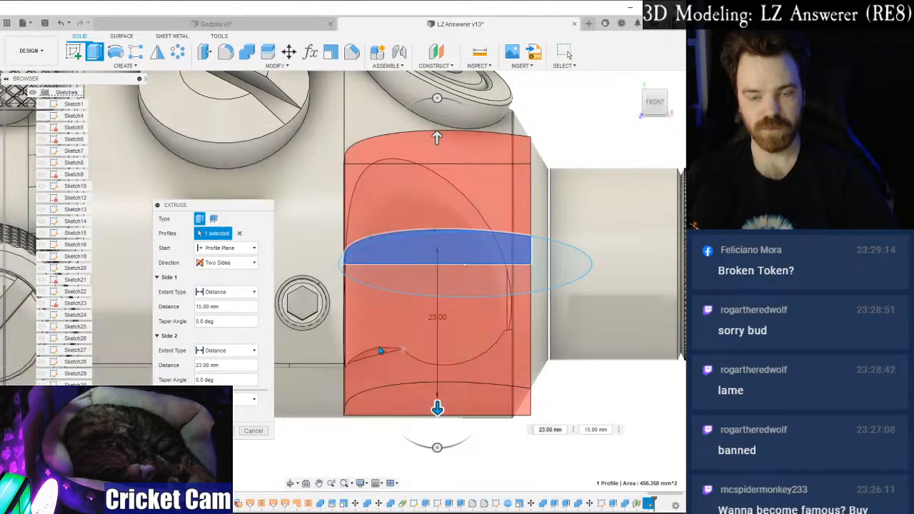
scroll(561, 245, down, 2)
mouse_move(652, 109)
mouse_down()
mouse_move(630, 113)
mouse_move(635, 107)
mouse_up()
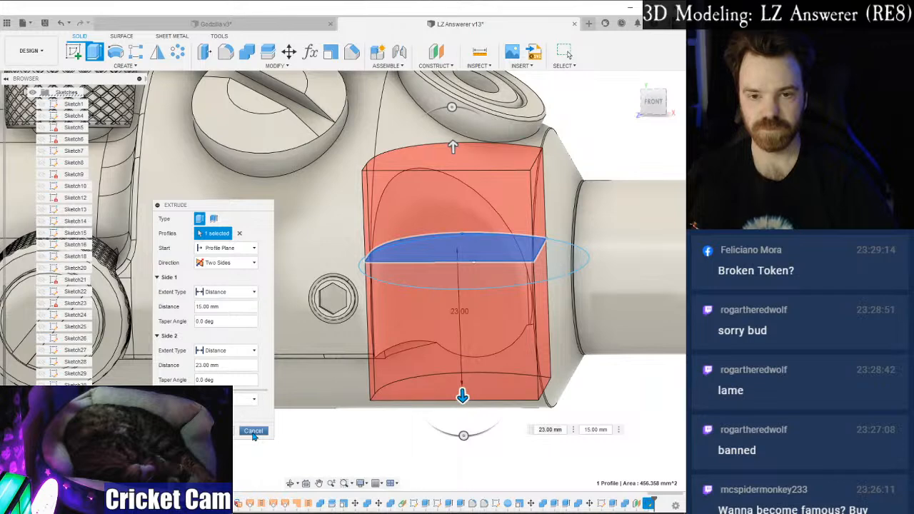
click(253, 431)
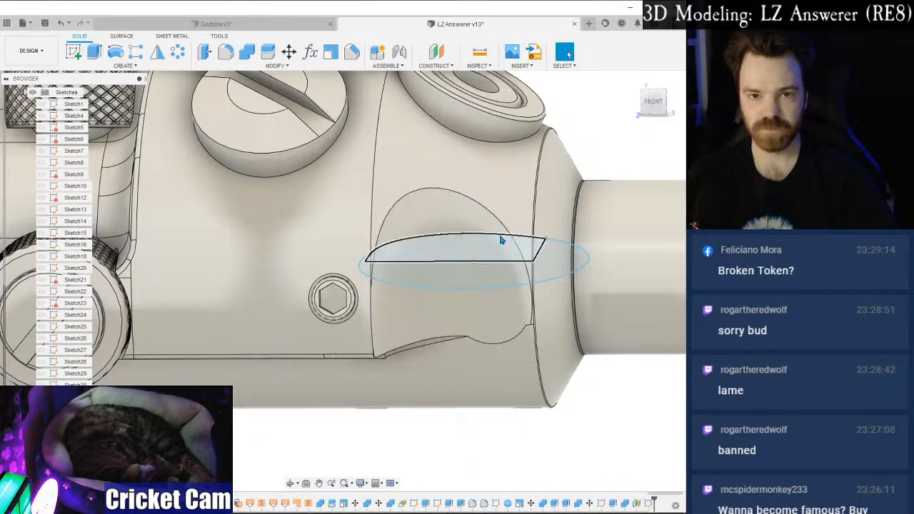
Examine the closed spline profile against the existing scoop from the front and the side.
drag(651, 105, 641, 129)
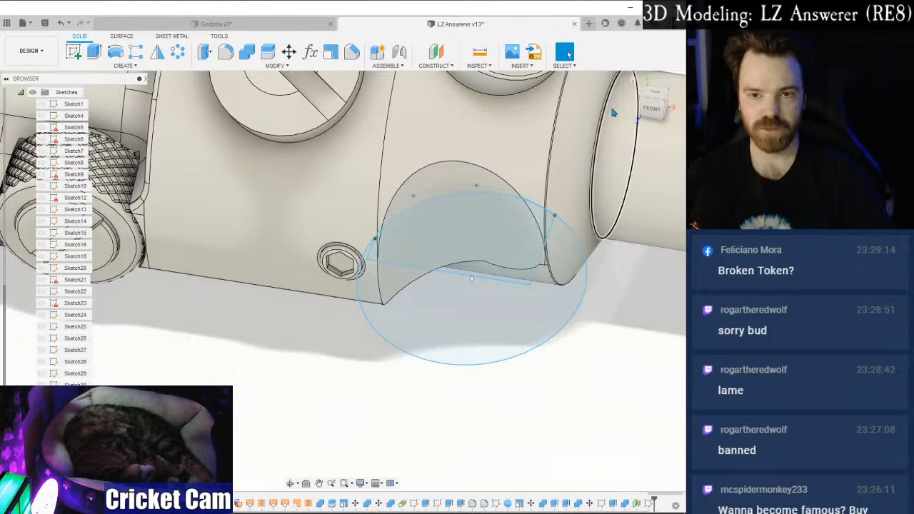
shift+middle_drag(344, 280, 379, 306)
scroll(449, 247, up, 2)
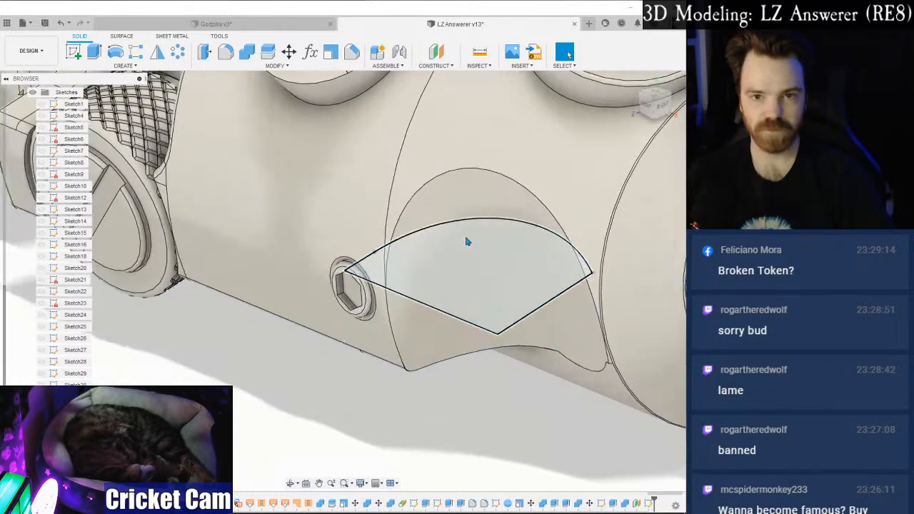
scroll(507, 272, down, 2)
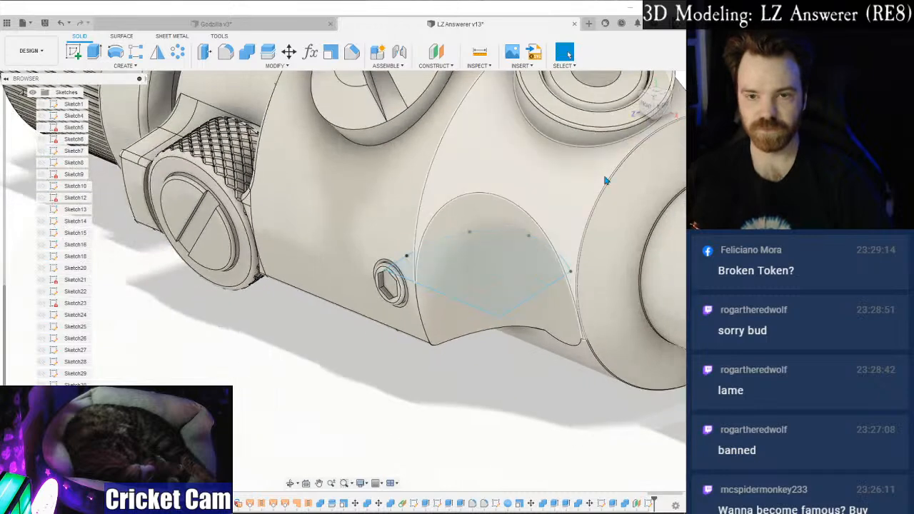
Reopen the spline profile sketch and move the spline's upper middle point onto the crest of the existing scoop.
drag(646, 107, 673, 104)
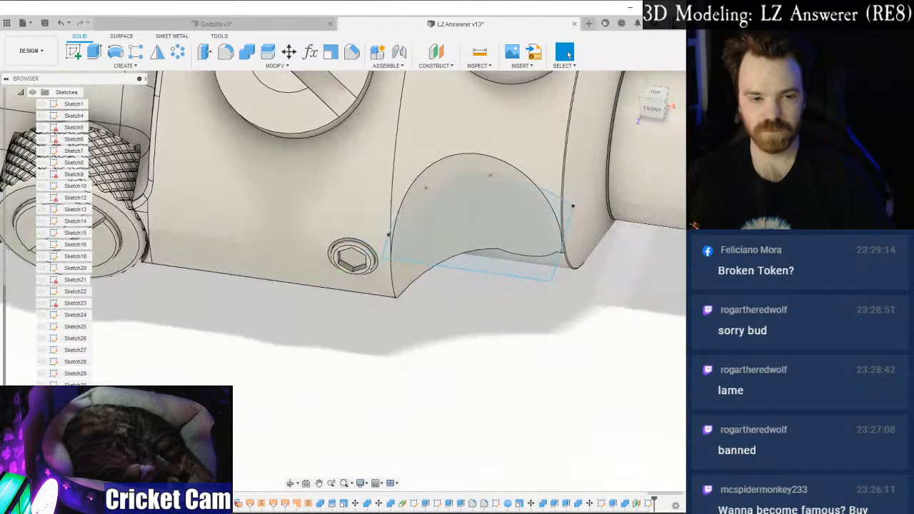
right_click(75, 303)
click(117, 333)
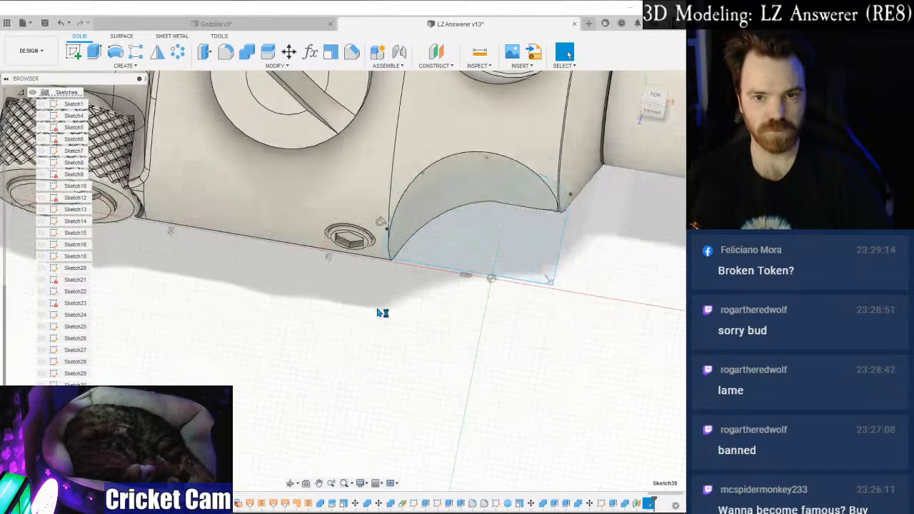
scroll(465, 143, up, 6)
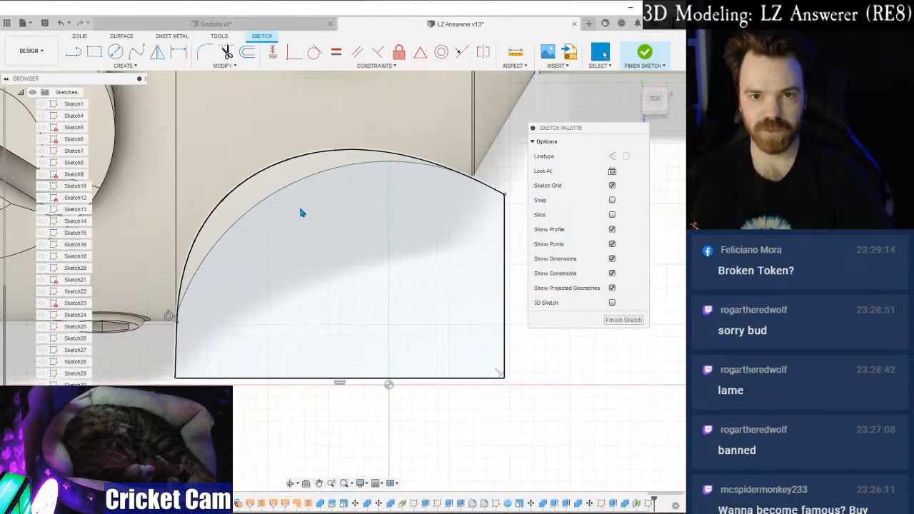
middle_drag(398, 219, 335, 223)
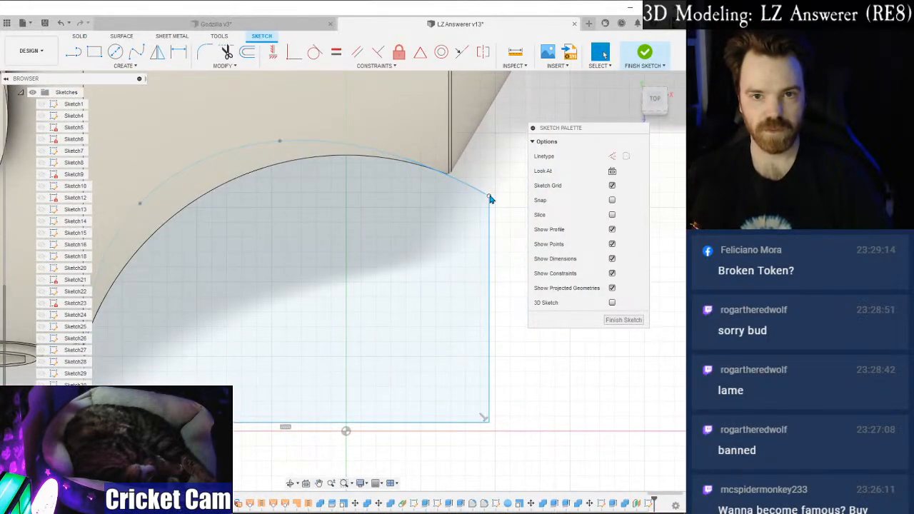
click(490, 201)
key(Escape)
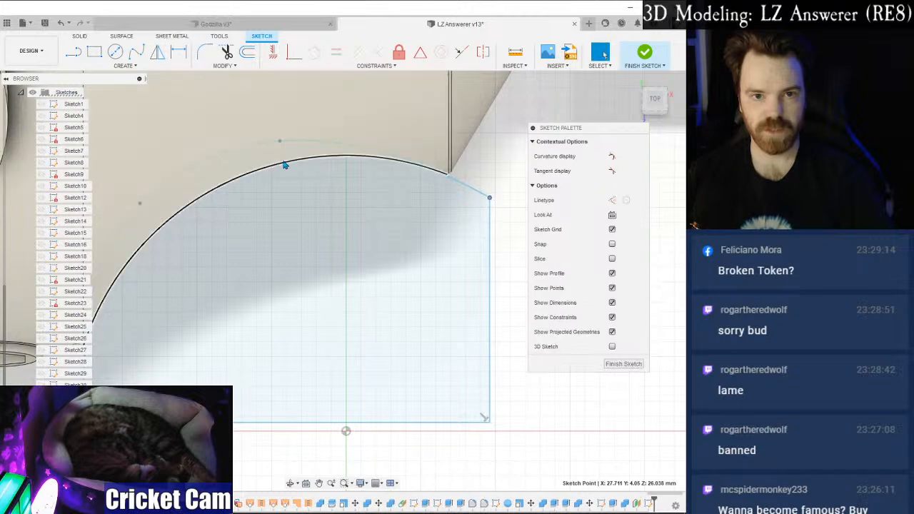
mouse_move(281, 143)
mouse_down()
mouse_move(283, 155)
mouse_move(335, 160)
mouse_up()
Nudge the spline's left middle point, keeping it outside the scoop's edge, and finish the sketch.
middle_drag(275, 259, 396, 223)
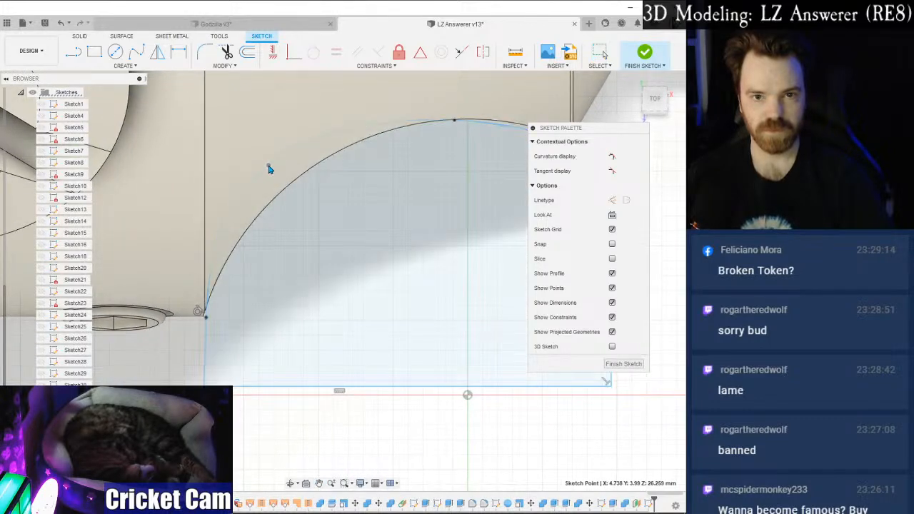
drag(266, 165, 267, 166)
mouse_move(396, 272)
middle_down()
mouse_move(252, 287)
mouse_move(335, 255)
middle_up()
scroll(333, 260, down, 3)
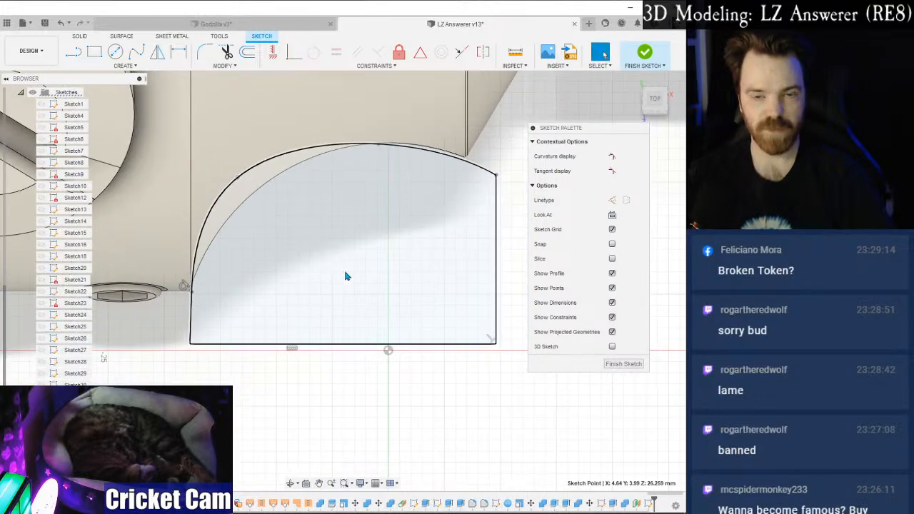
click(612, 364)
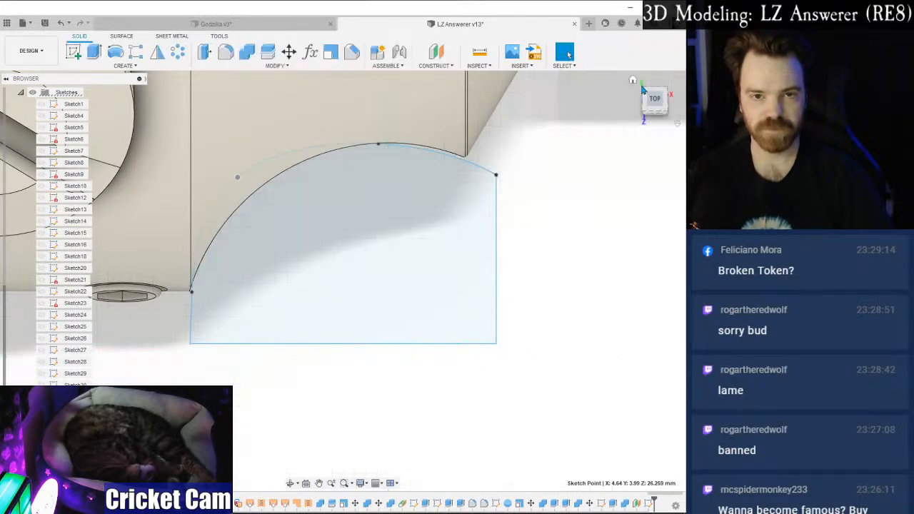
Delete the earlier circular scoop's extrude cut from the design history.
click(634, 79)
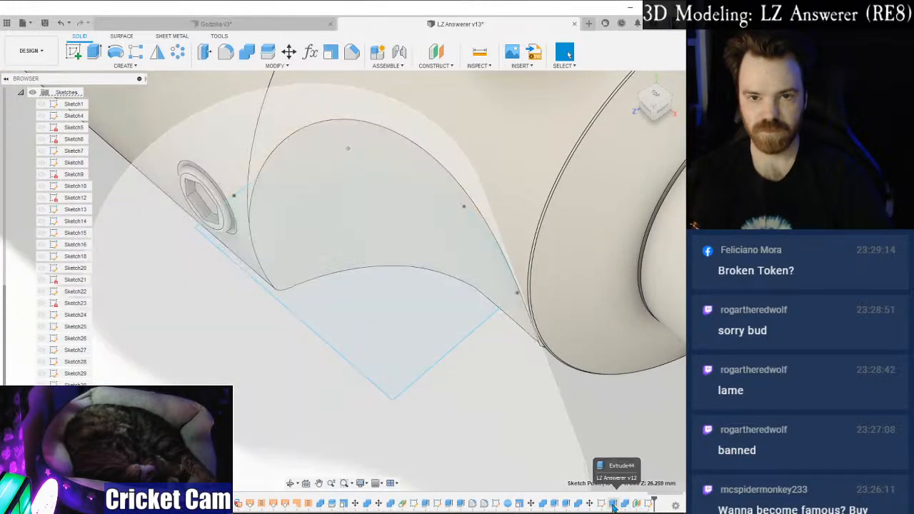
click(614, 507)
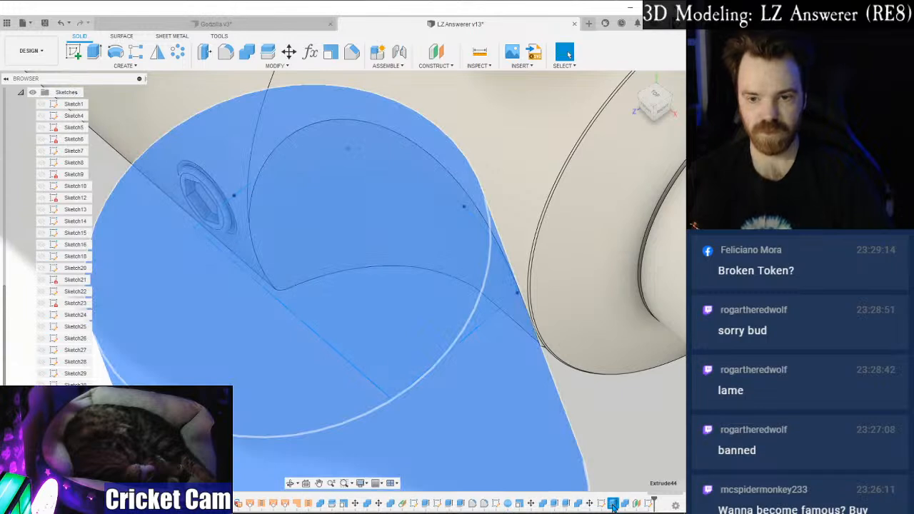
key(Delete)
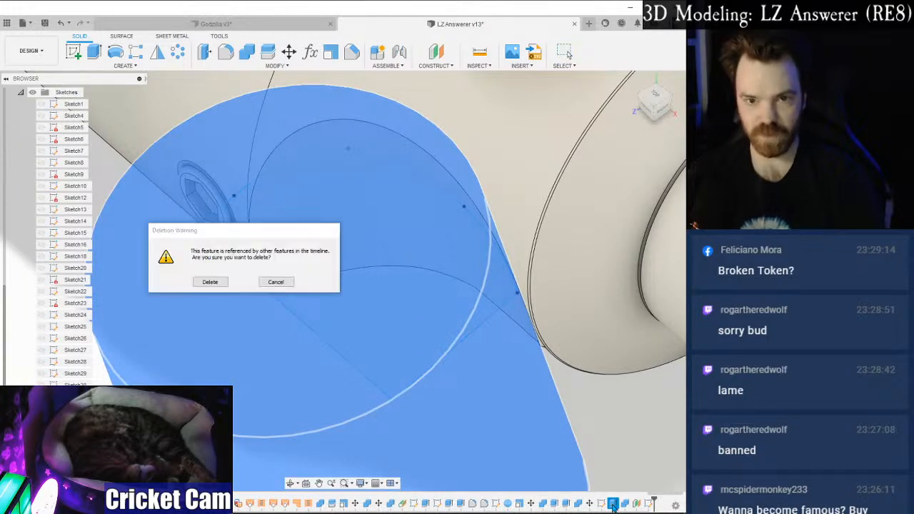
click(209, 282)
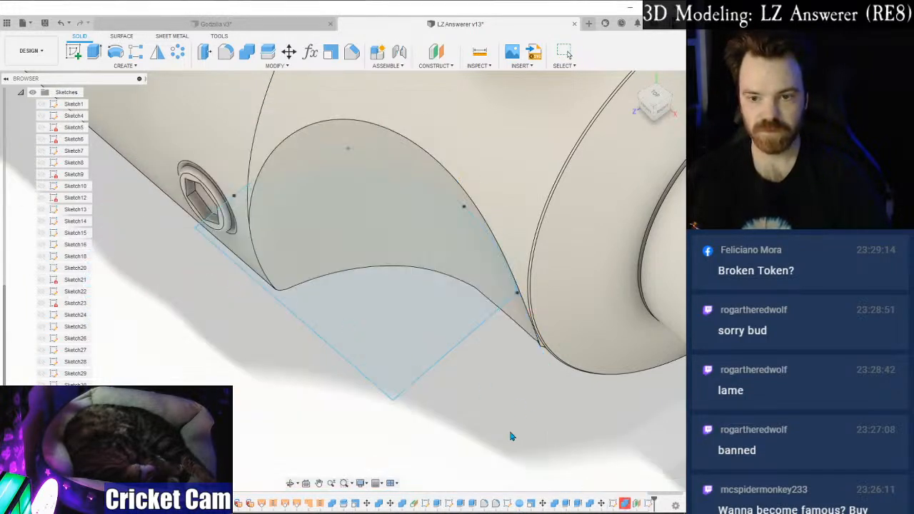
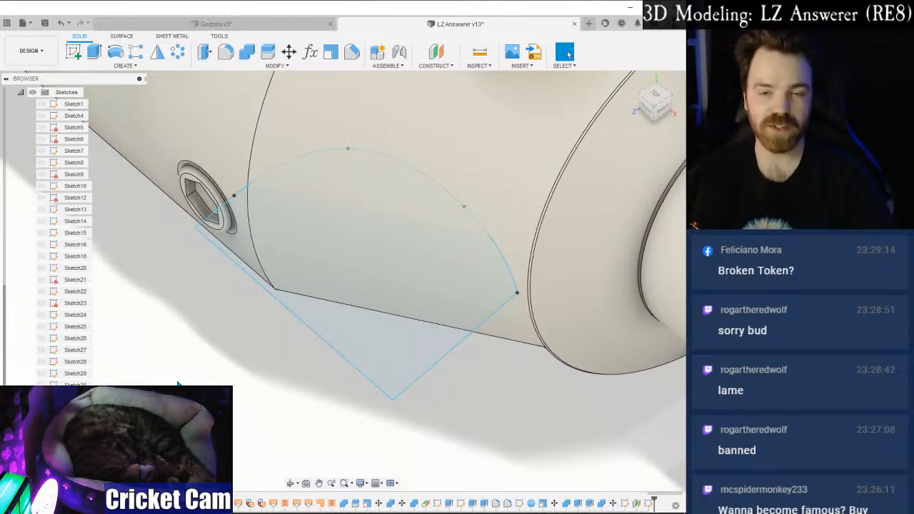
click(93, 51)
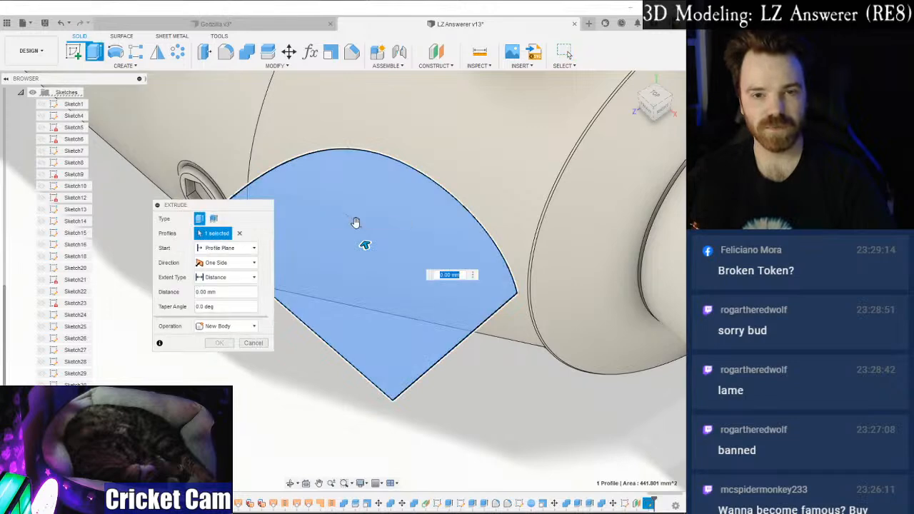
scroll(355, 224, down, 2)
click(663, 111)
shift+middle_drag(343, 281, 264, 368)
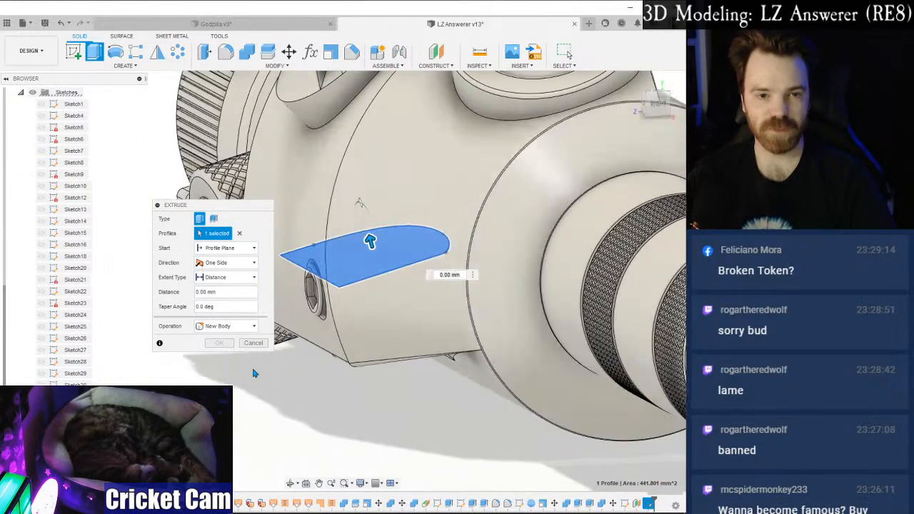
click(252, 344)
drag(239, 383, 465, 195)
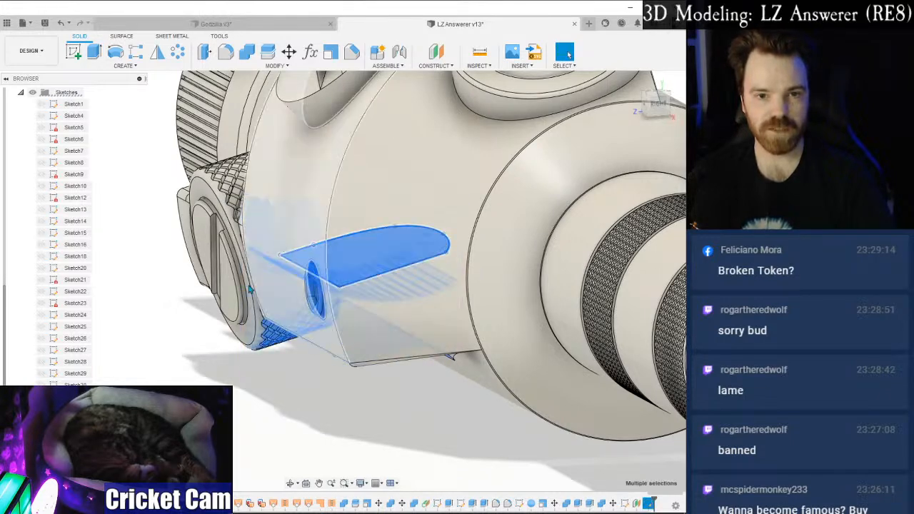
key(Escape)
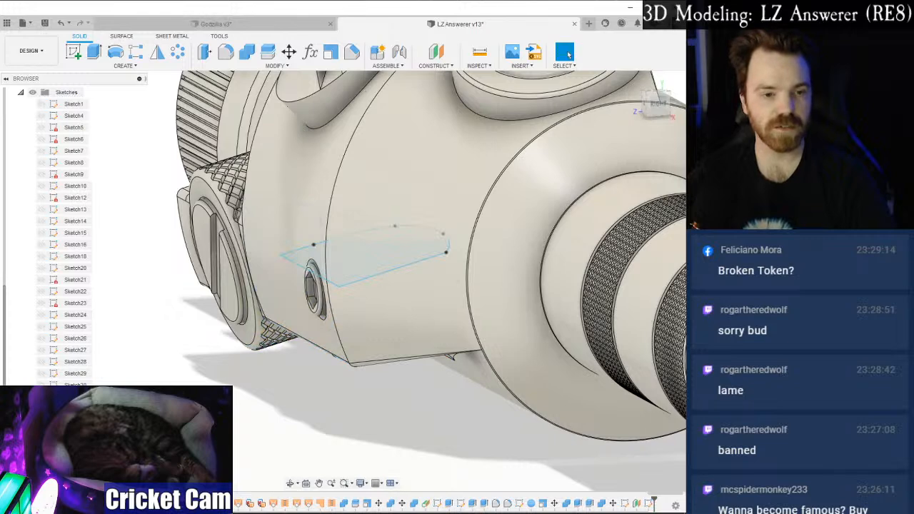
Reopen the spline sketch, select the whole profile for moving, and set the move pivot at the midpoint of its bottom line.
right_click(75, 301)
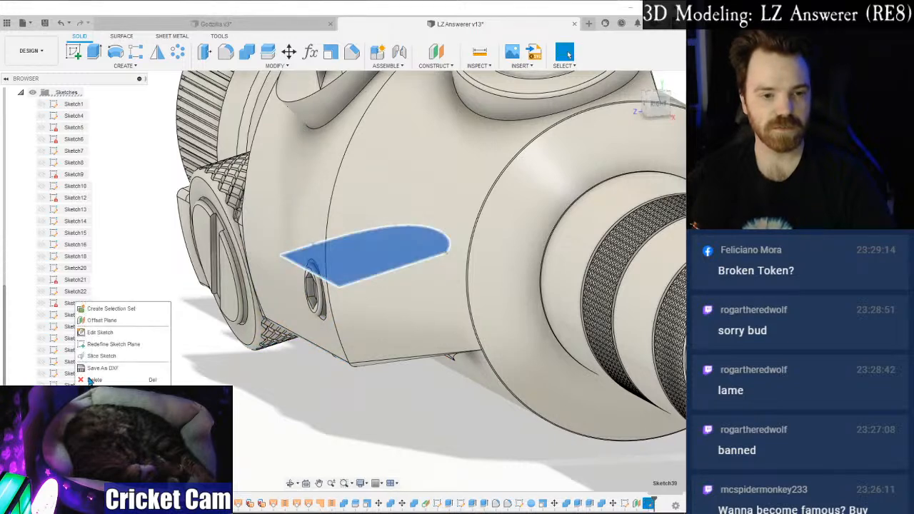
click(114, 333)
drag(188, 377, 461, 179)
right_click(476, 196)
click(459, 210)
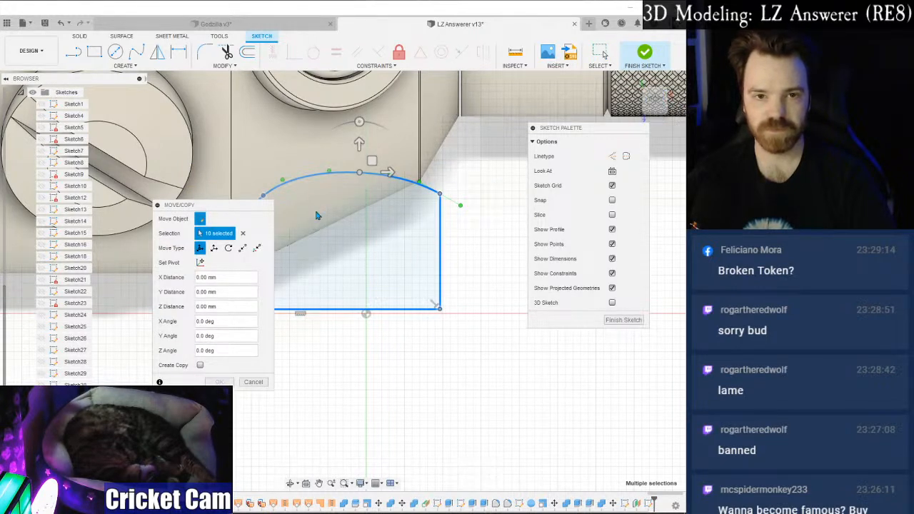
click(201, 262)
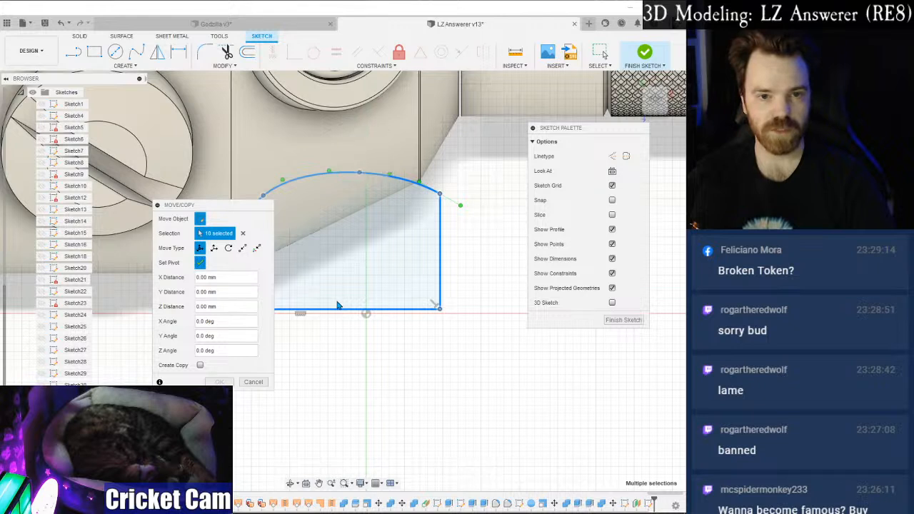
click(346, 309)
drag(347, 308, 333, 311)
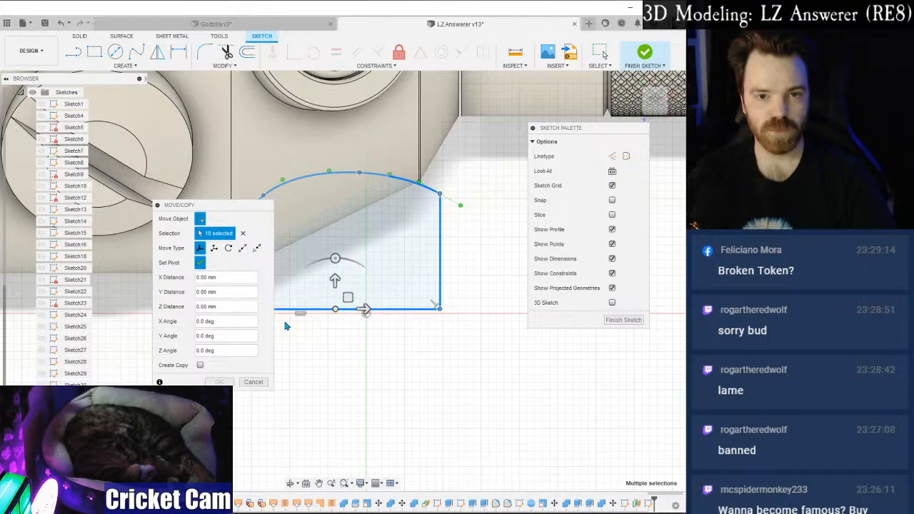
click(201, 262)
Rotate the spline profile 5 degrees about the X axis around the new pivot and finish the sketch.
drag(658, 100, 664, 103)
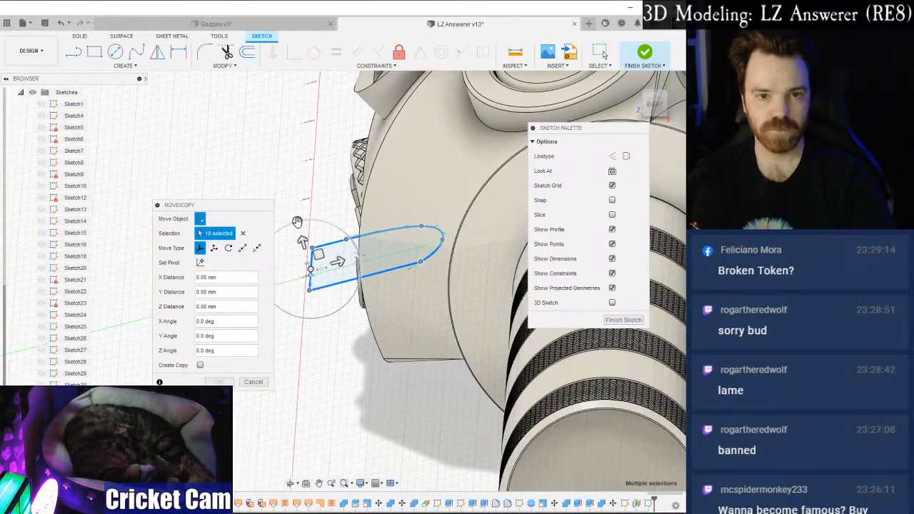
drag(298, 221, 293, 223)
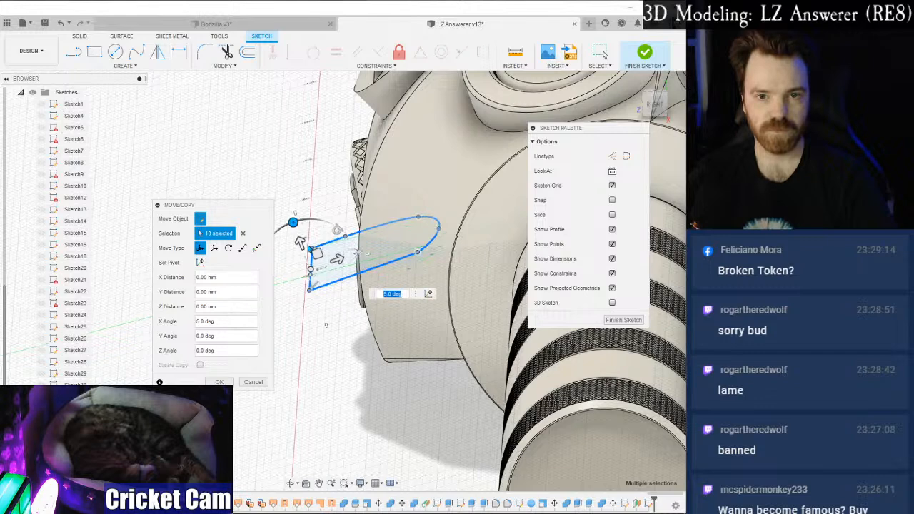
key(Return)
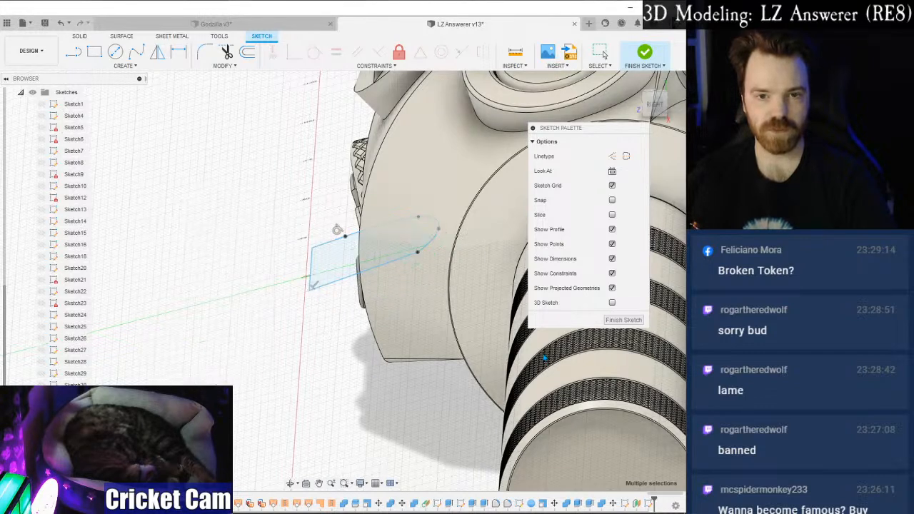
click(623, 320)
Set up an extrude cut of the tilted spline profile, 15 mm upward into the body.
key(e)
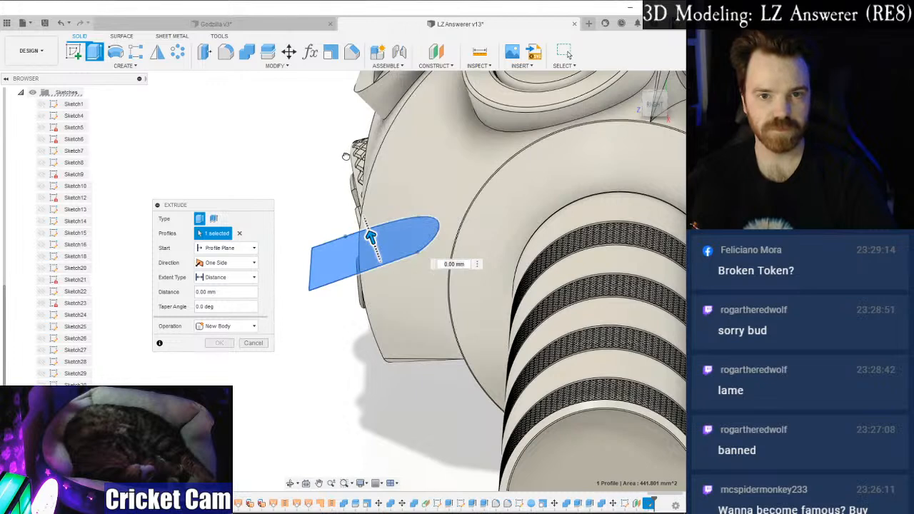
drag(346, 156, 337, 132)
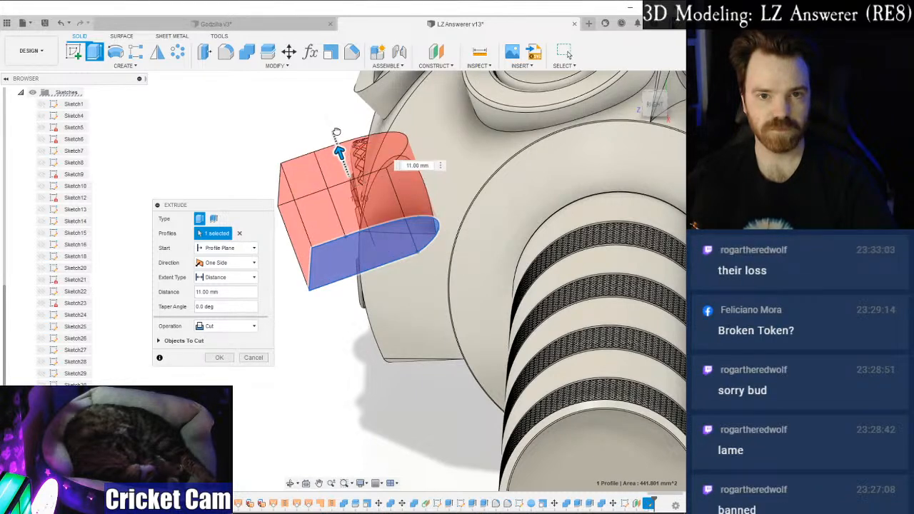
click(646, 106)
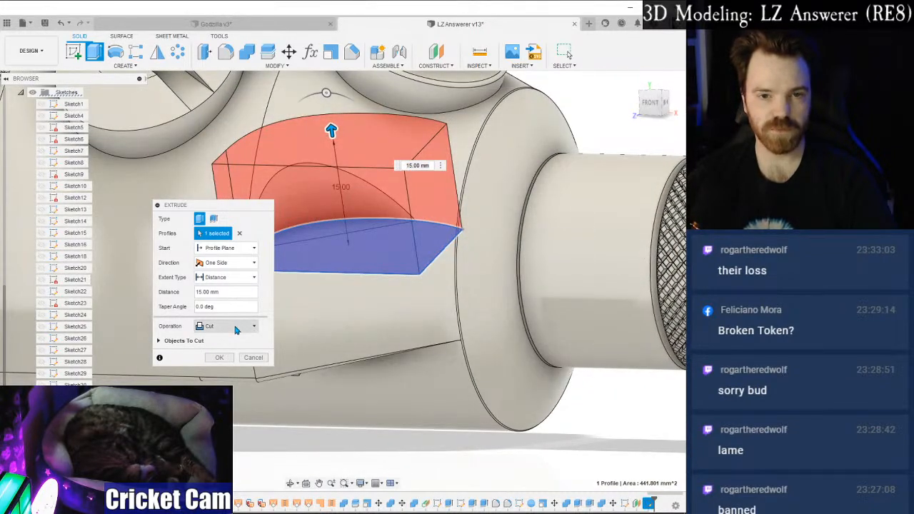
click(236, 329)
click(237, 328)
Make the cut two-sided with 25 mm on the second side, apply it, and check the scoop from the front.
click(223, 263)
click(220, 297)
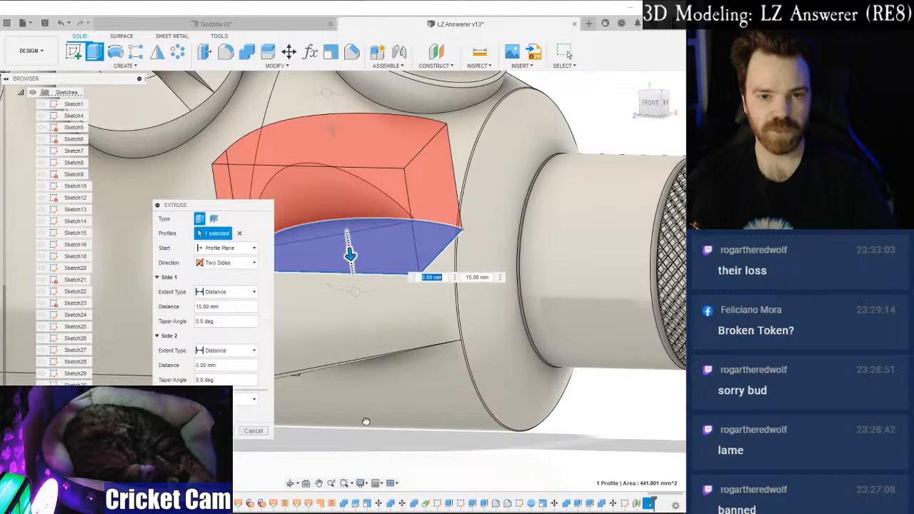
drag(366, 432, 374, 428)
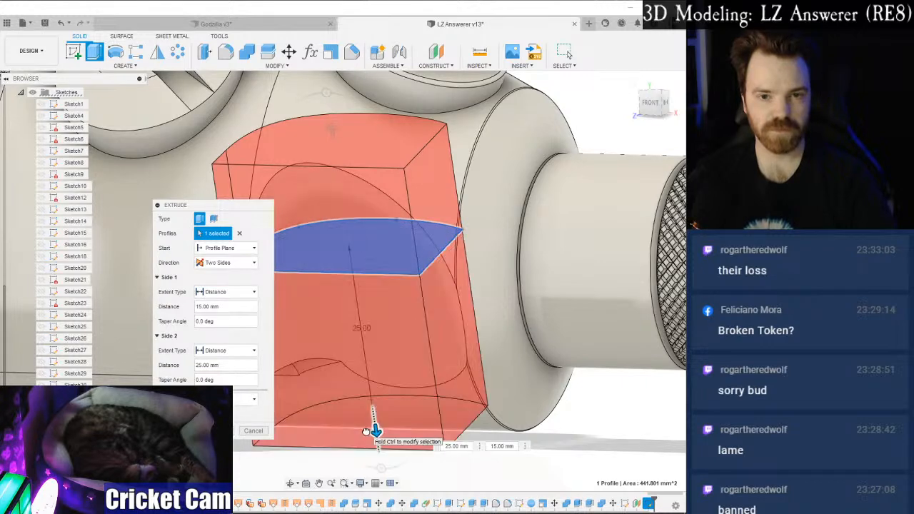
shift+middle_drag(514, 306, 512, 306)
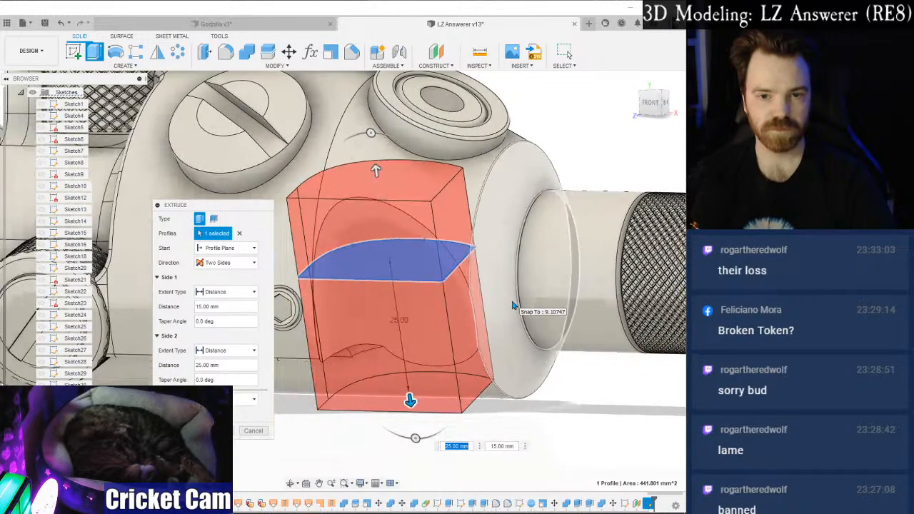
click(654, 104)
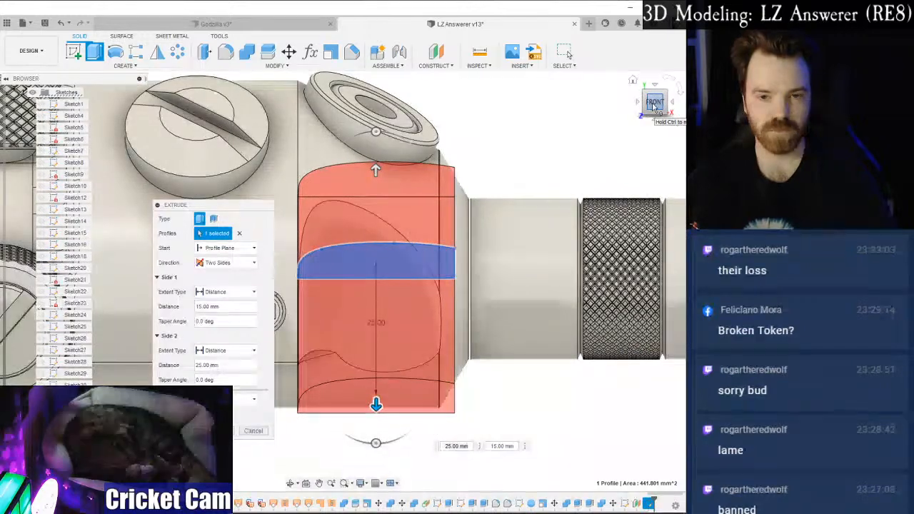
mouse_move(654, 107)
mouse_down()
mouse_move(631, 108)
mouse_move(647, 104)
mouse_up()
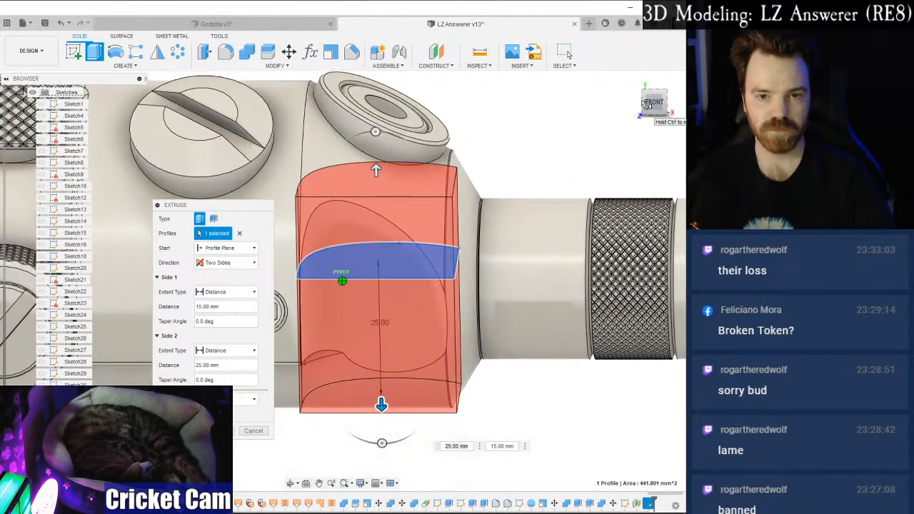
key(Return)
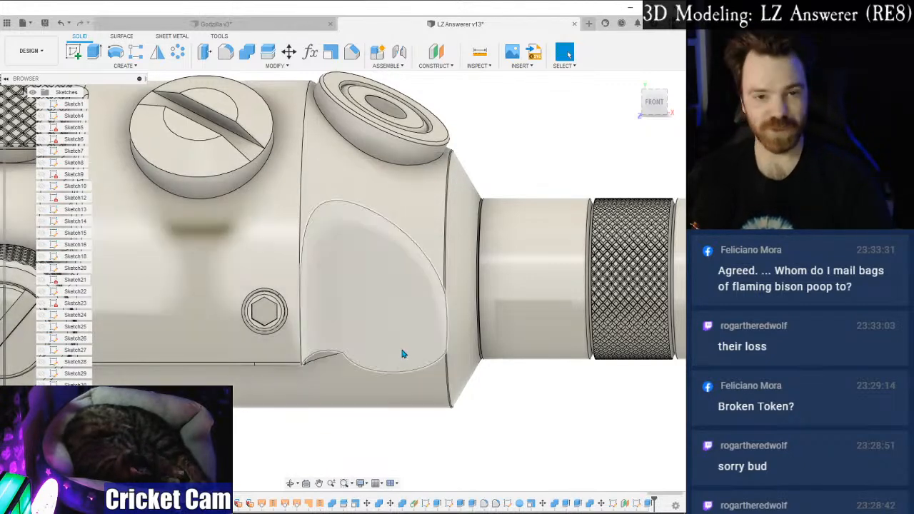
scroll(409, 312, up, 3)
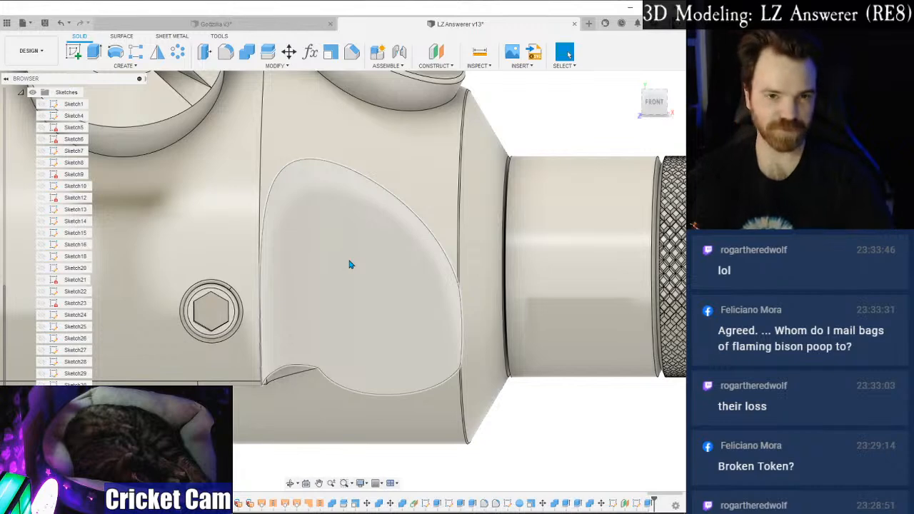
scroll(350, 265, down, 2)
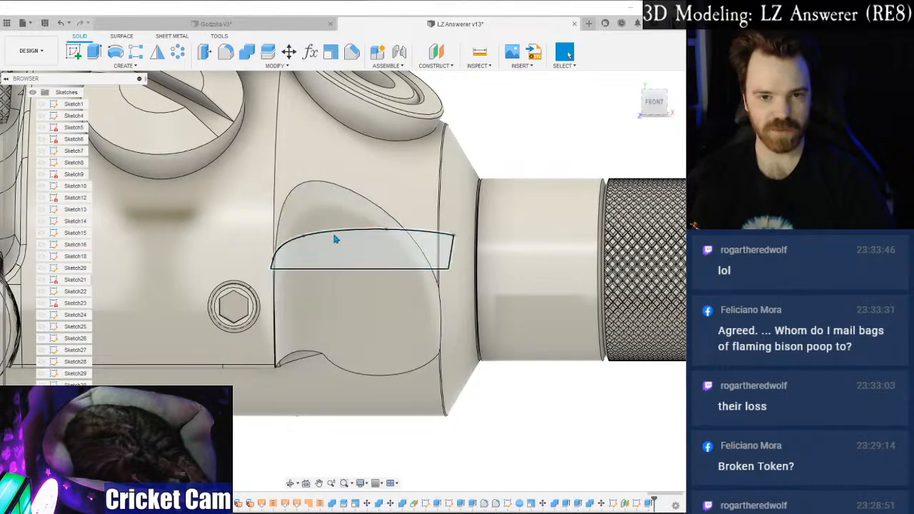
Reopen the tilted spline sketch and shift the profile's left spline end point and lower-left corner slightly inward.
right_click(70, 478)
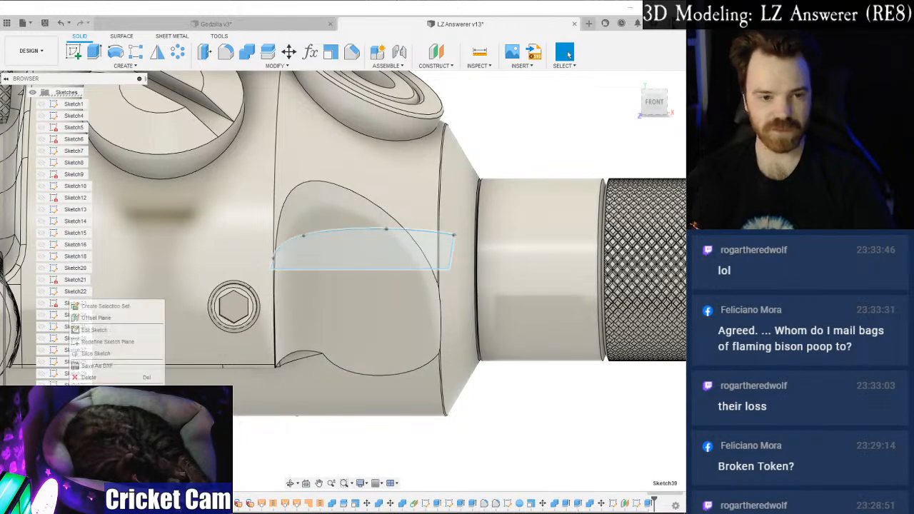
click(111, 330)
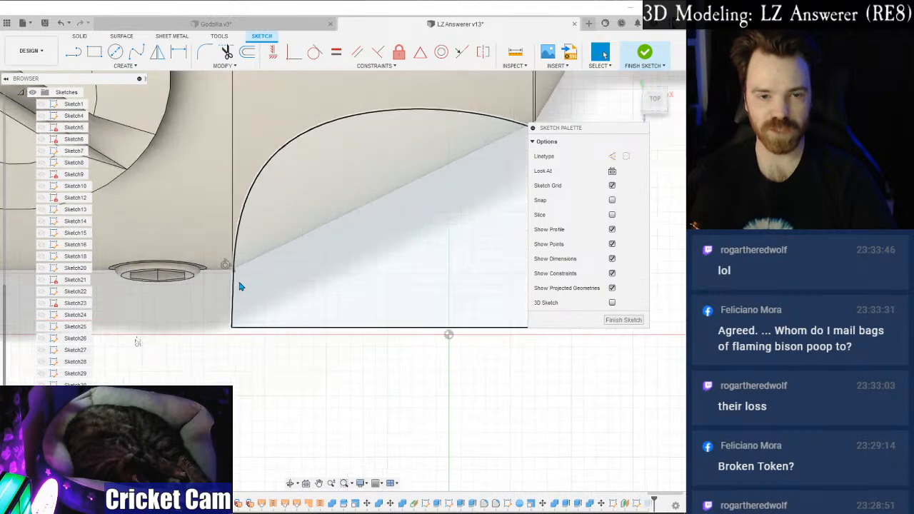
click(234, 273)
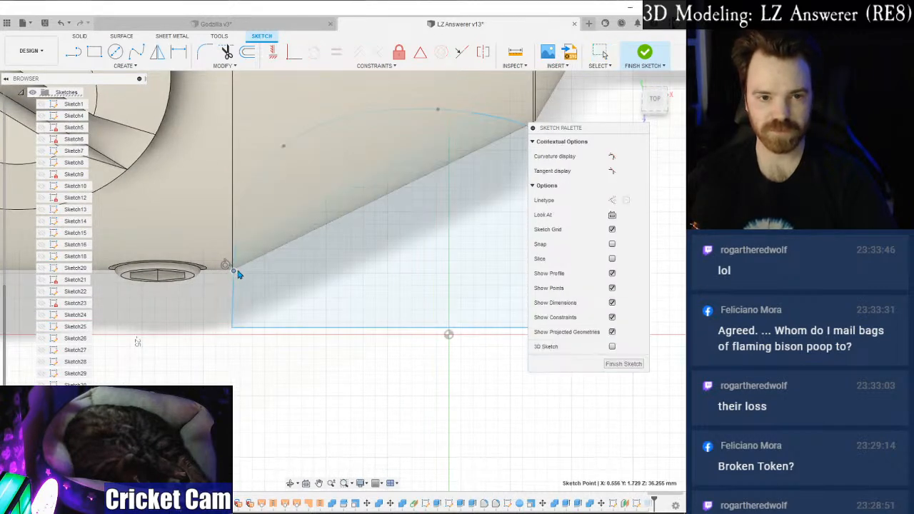
drag(236, 272, 248, 274)
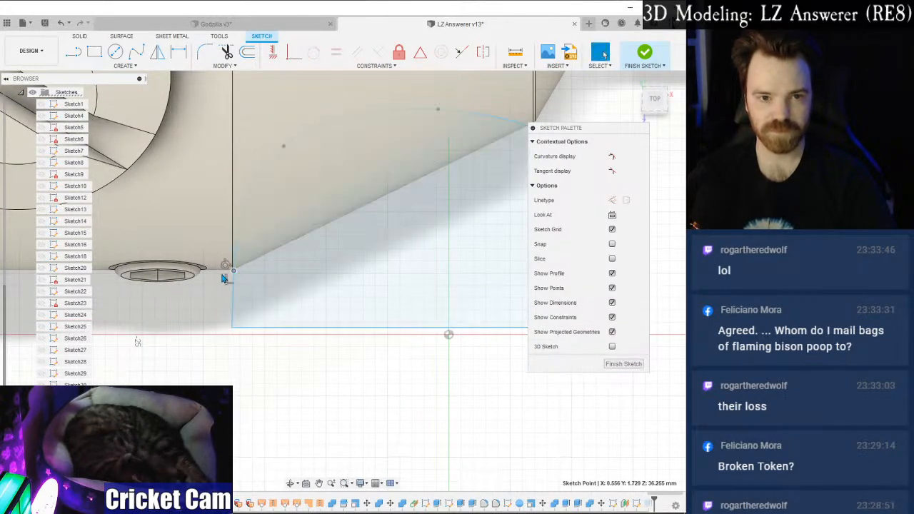
click(233, 271)
mouse_move(231, 331)
mouse_down()
mouse_move(246, 327)
mouse_move(246, 336)
mouse_up()
middle_drag(429, 279, 206, 287)
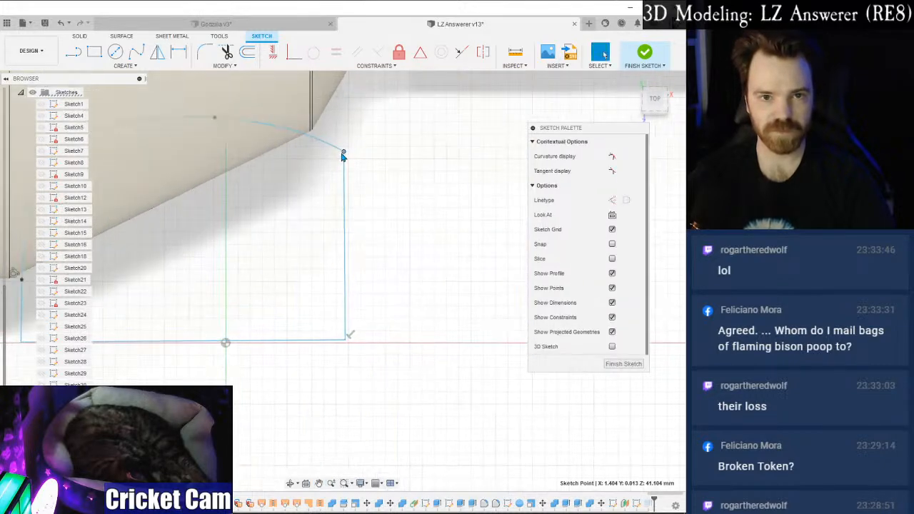
Move the spline's right end point about -1.51 mm in X and 0.04 mm in Y to pull the profile's right side inward.
click(343, 168)
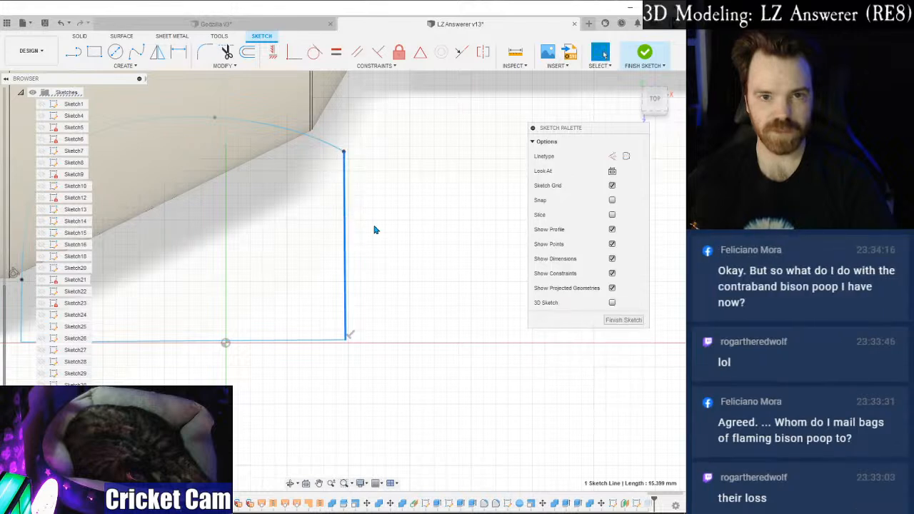
click(345, 339)
click(361, 232)
click(344, 154)
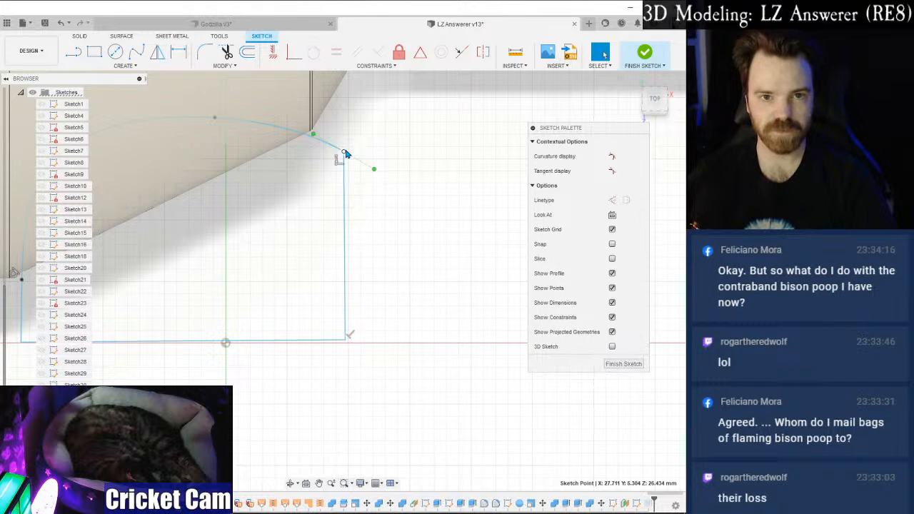
right_click(344, 155)
click(304, 162)
mouse_move(356, 141)
mouse_down()
mouse_move(347, 148)
mouse_move(338, 140)
mouse_up()
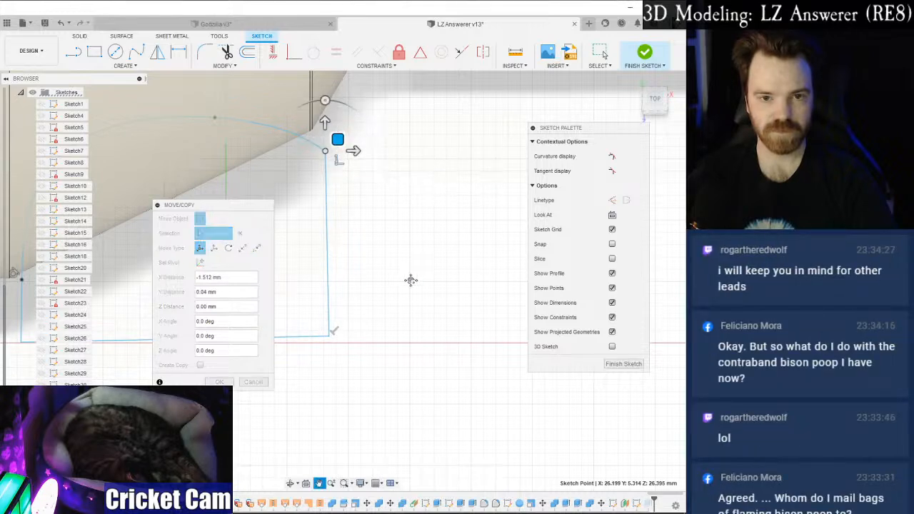
middle_drag(404, 276, 492, 296)
click(221, 382)
Move the spline's upper-left fit point about 0.6 mm in X and -0.44 mm in Y to flatten the curve's shoulder.
middle_drag(394, 233, 436, 233)
click(197, 172)
click(194, 170)
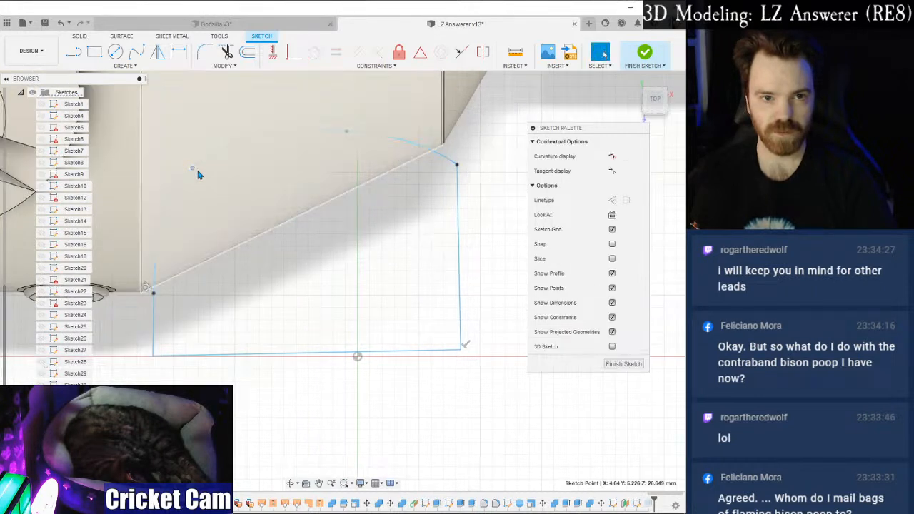
right_click(193, 172)
click(164, 185)
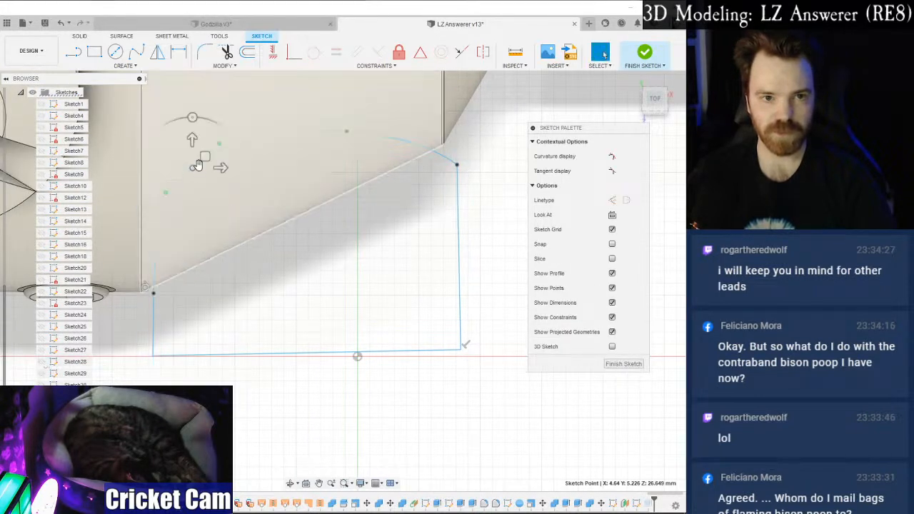
drag(206, 158, 211, 163)
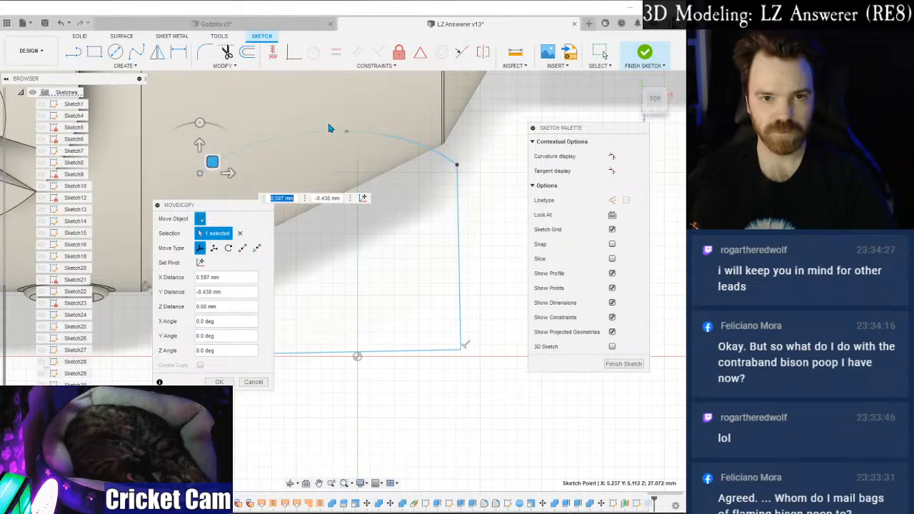
Lower the spline's upper-right fit point, move the right end point about -0.12 mm in X and 0.64 mm in Y, and finish the sketch.
mouse_move(347, 134)
mouse_down()
mouse_move(360, 119)
mouse_move(363, 137)
mouse_up()
click(458, 165)
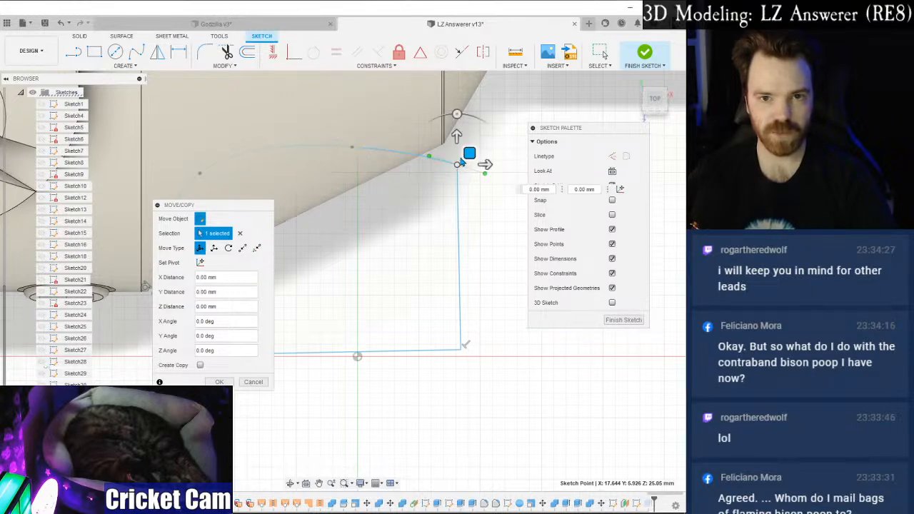
drag(469, 153, 468, 145)
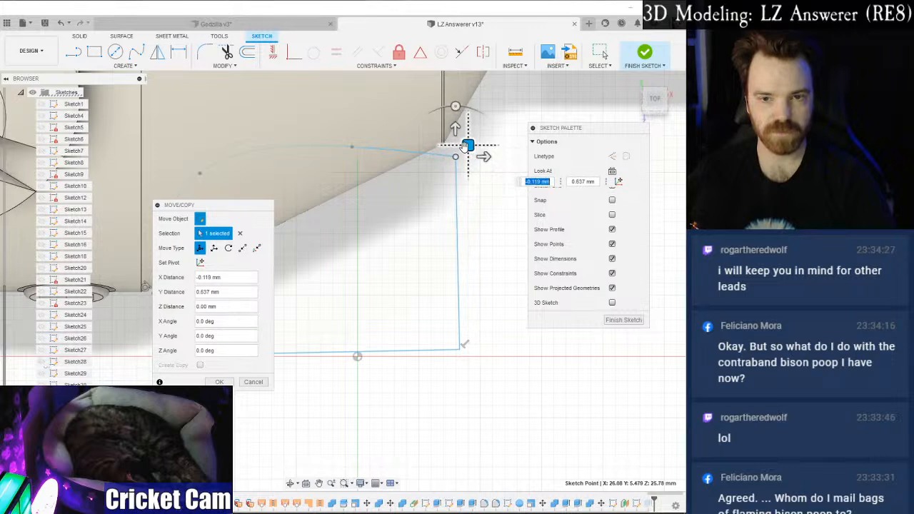
click(223, 382)
click(619, 320)
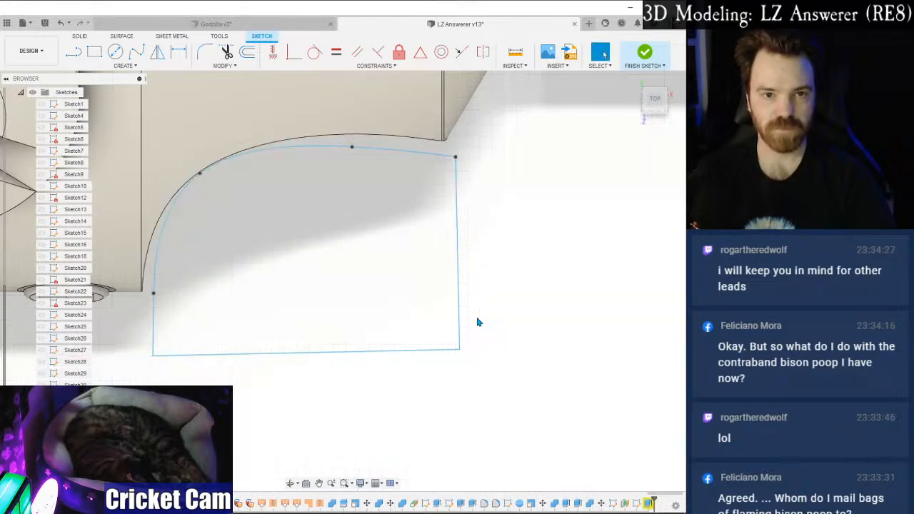
Inspect the updated scoop from an angled front view and review the warning on the last extrude cut.
scroll(563, 153, down, 2)
drag(651, 106, 648, 80)
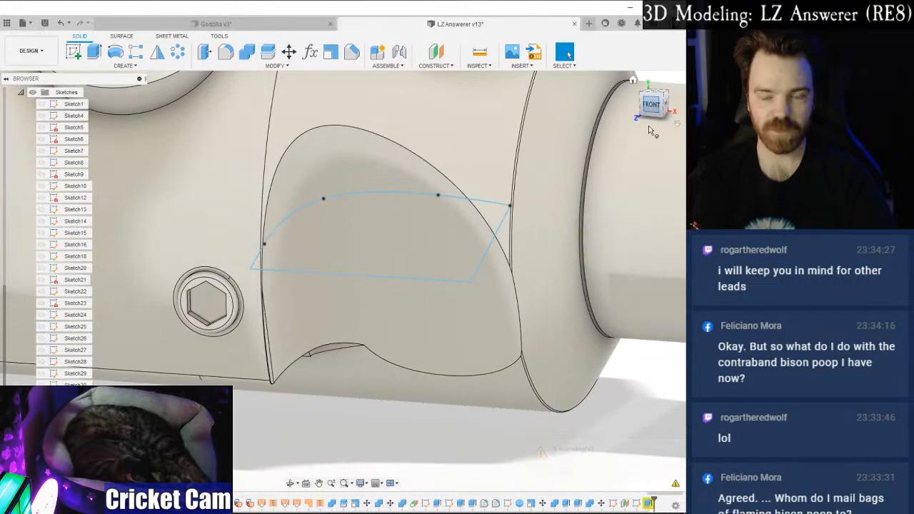
right_click(652, 506)
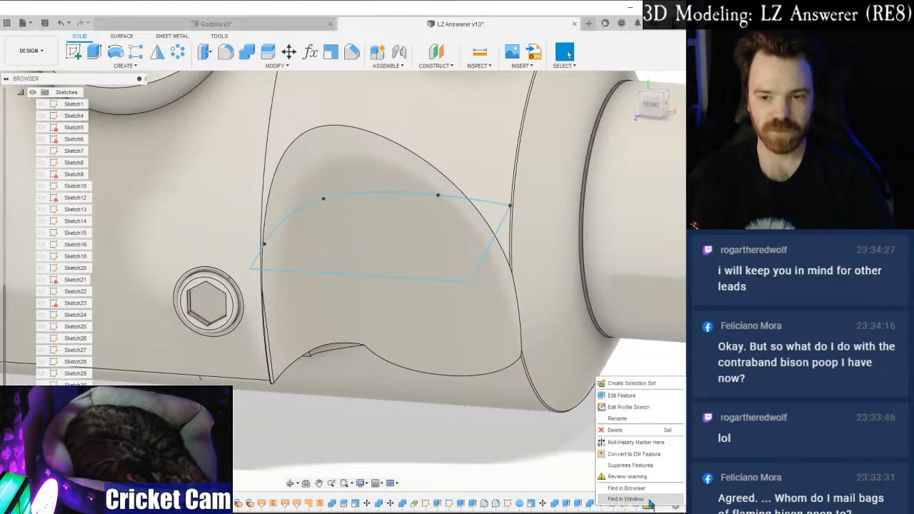
click(634, 478)
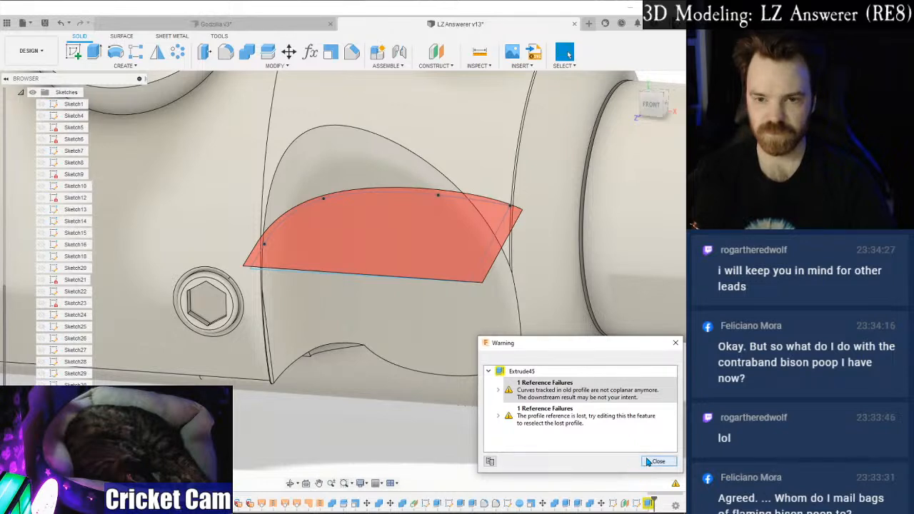
click(656, 461)
right_click(649, 504)
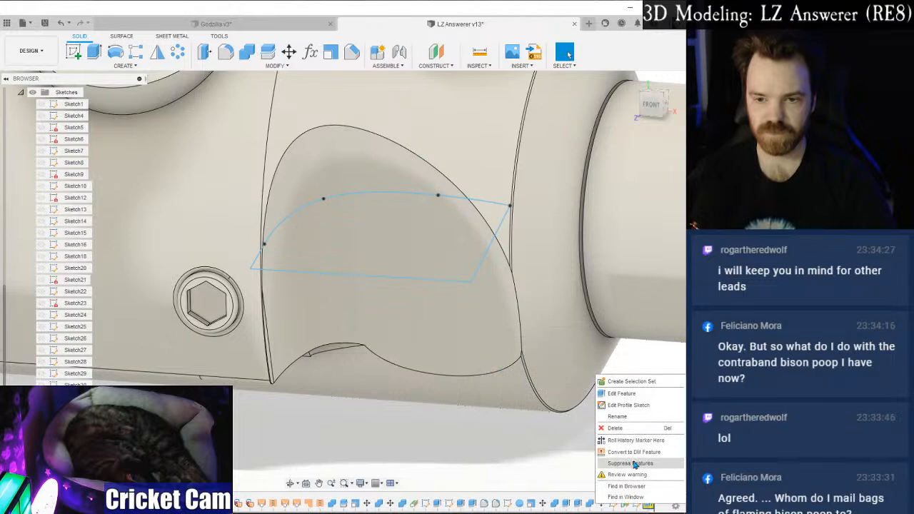
click(624, 396)
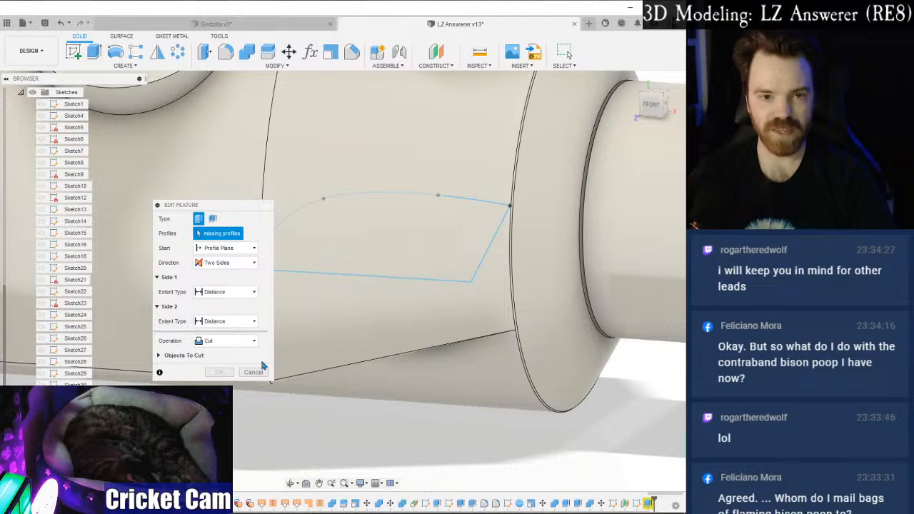
drag(218, 207, 214, 81)
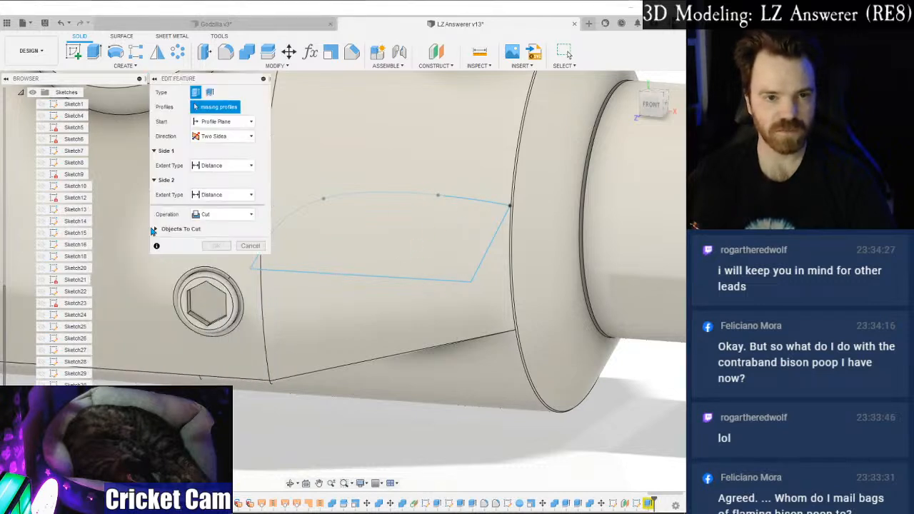
click(258, 247)
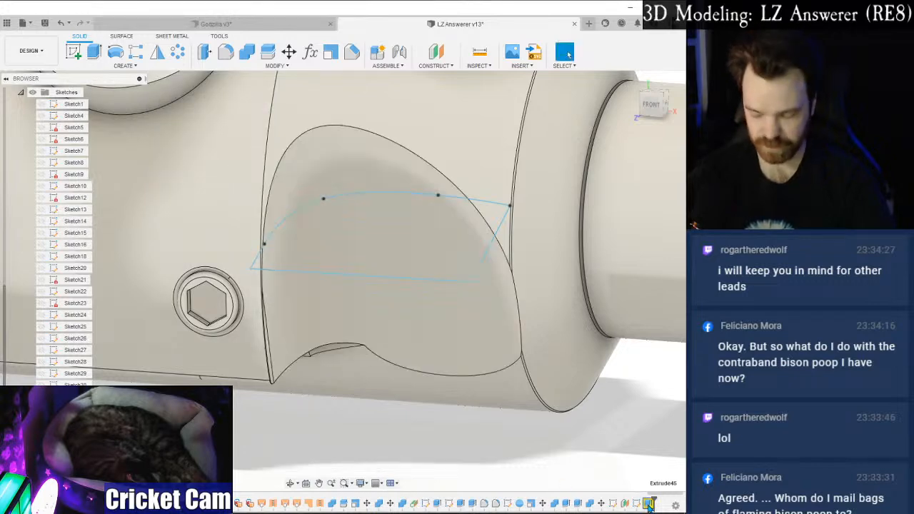
Delete the failed cut extrude and try to start a fresh extrusion from the curved sketch profile.
key(ctrl+z)
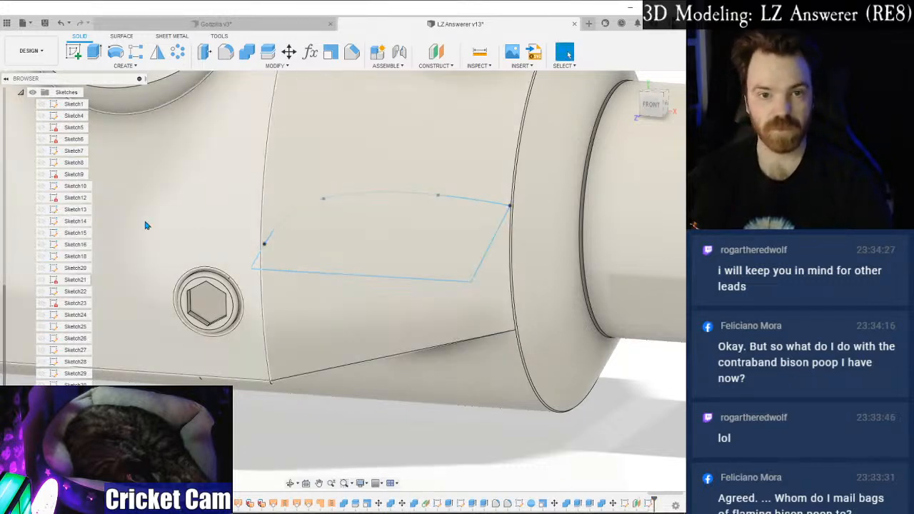
key(e)
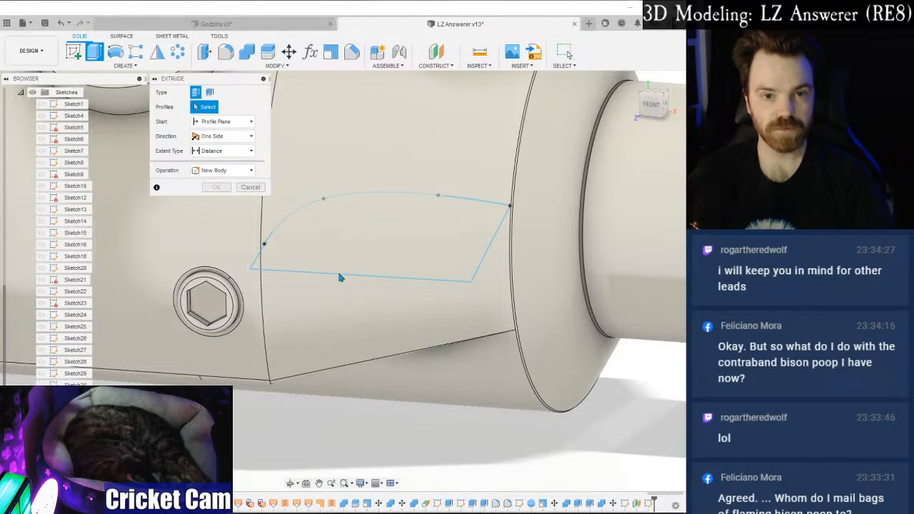
click(251, 188)
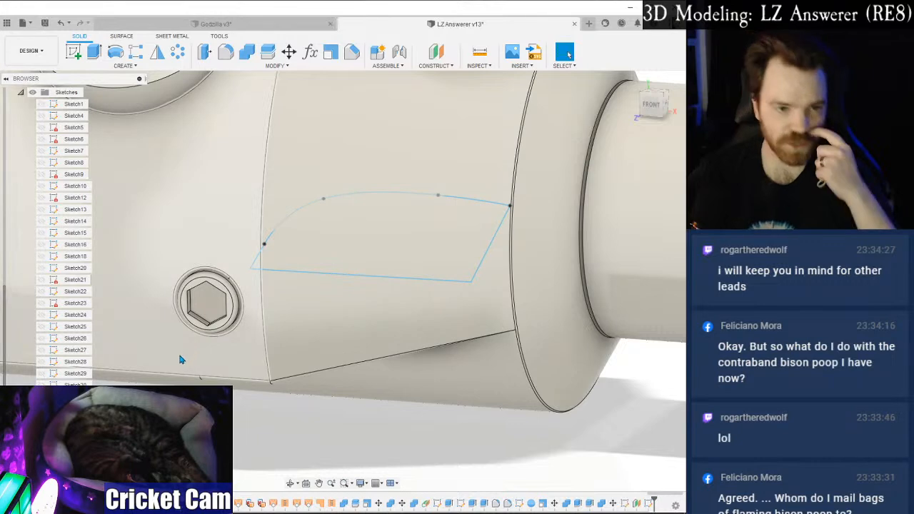
click(648, 504)
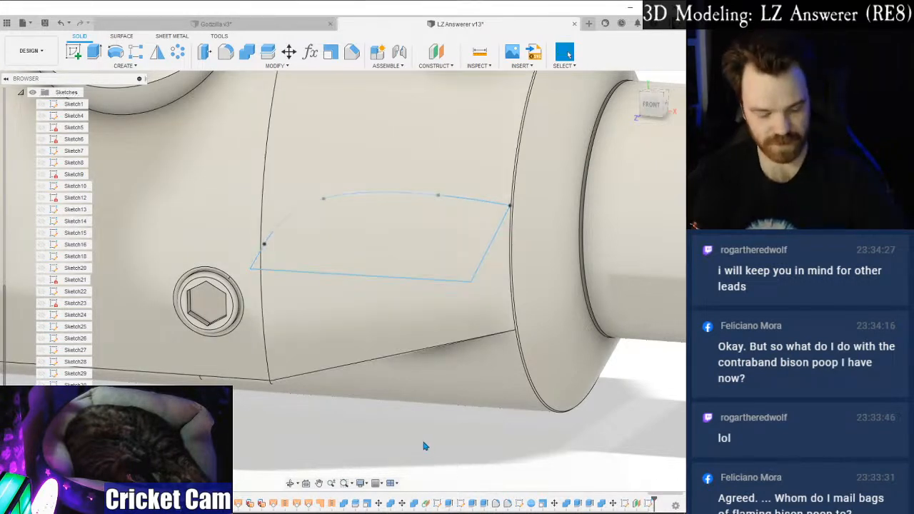
Undo the cut extrude's deletion and the preceding sketch edits, back to the original closed profile.
key(ctrl+z)
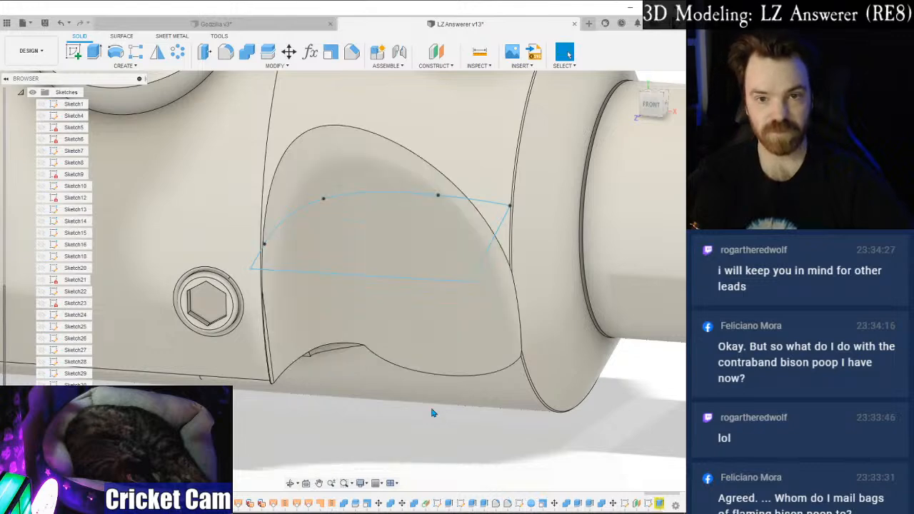
key(ctrl+z)
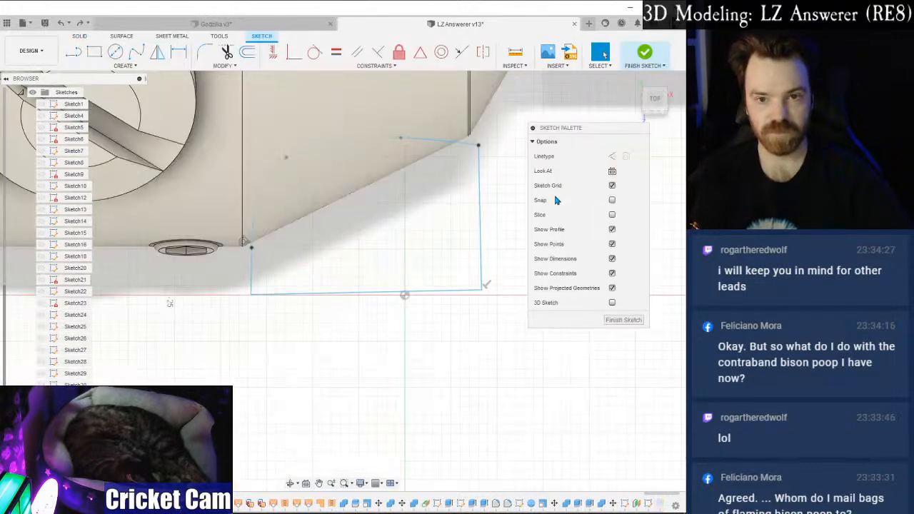
key(ctrl+z)
key(ctrl+z)
key(ctrl+z)
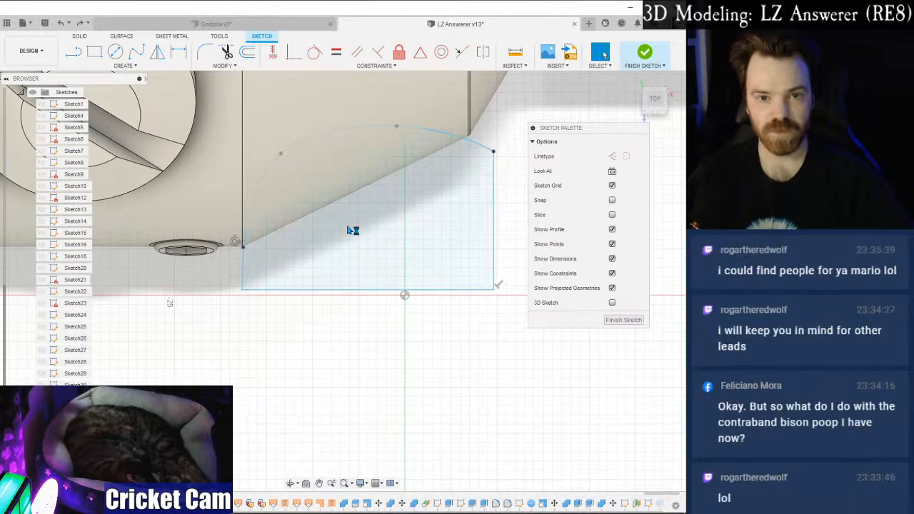
key(ctrl+z)
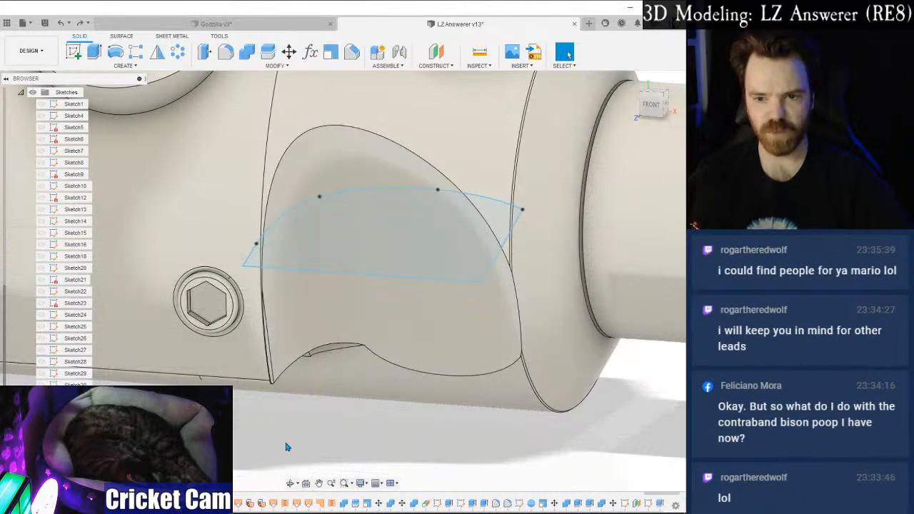
Open the cutout's profile sketch for editing and try shifting the spline's lower-left endpoint 1 mm inward.
right_click(86, 489)
click(123, 333)
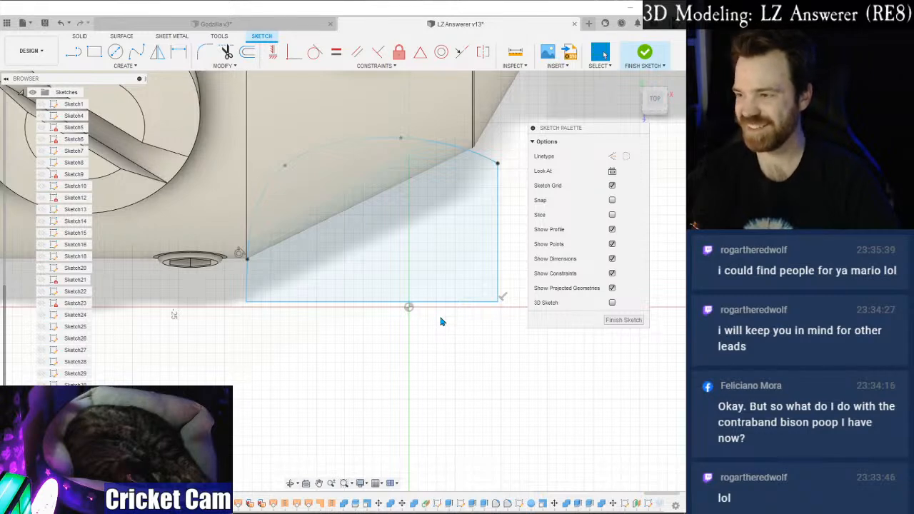
mouse_move(376, 229)
middle_down()
mouse_move(359, 267)
mouse_move(331, 294)
middle_up()
middle_drag(261, 286, 328, 270)
click(266, 314)
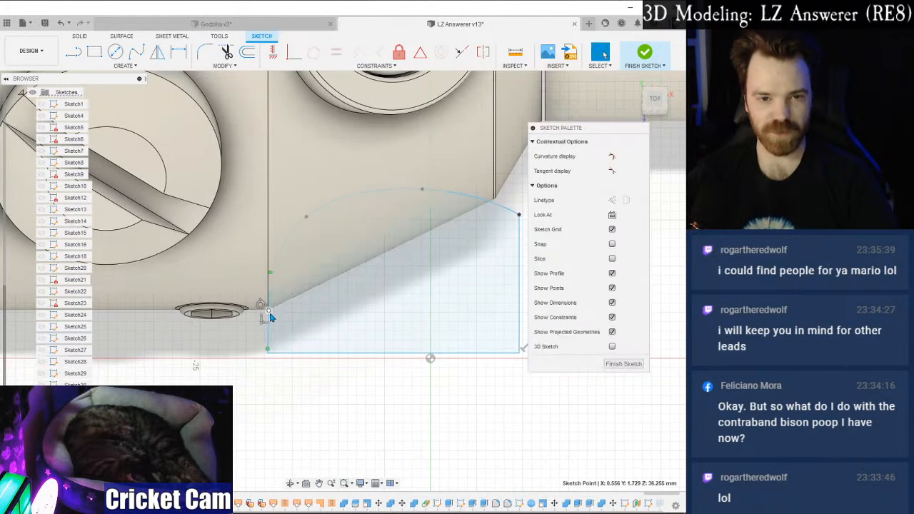
right_click(268, 312)
click(227, 327)
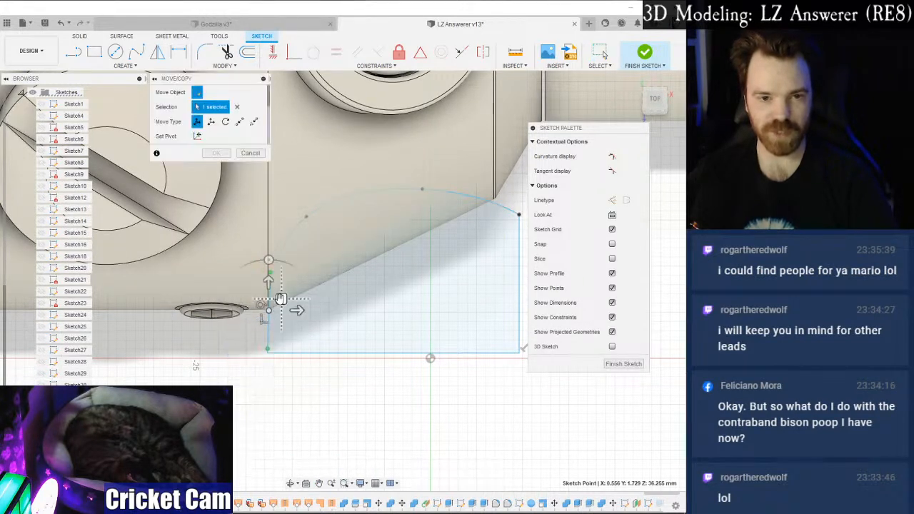
drag(297, 310, 309, 310)
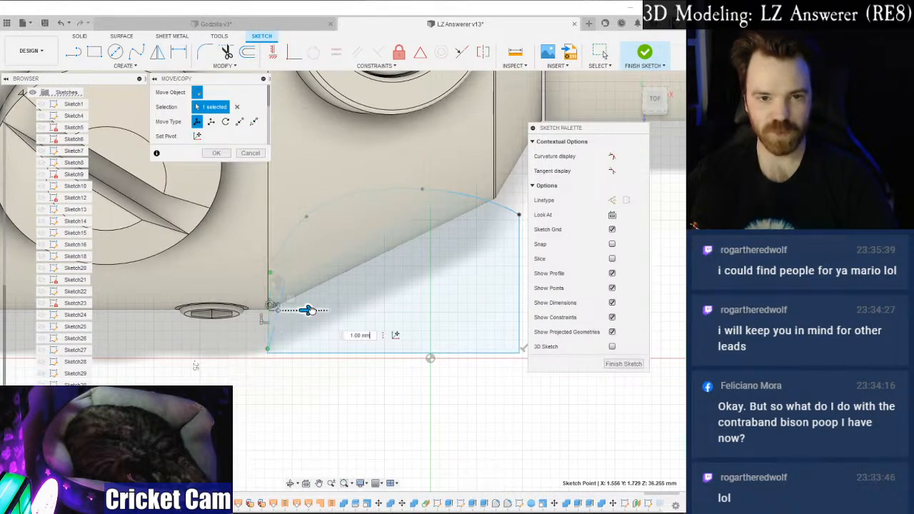
drag(310, 310, 300, 310)
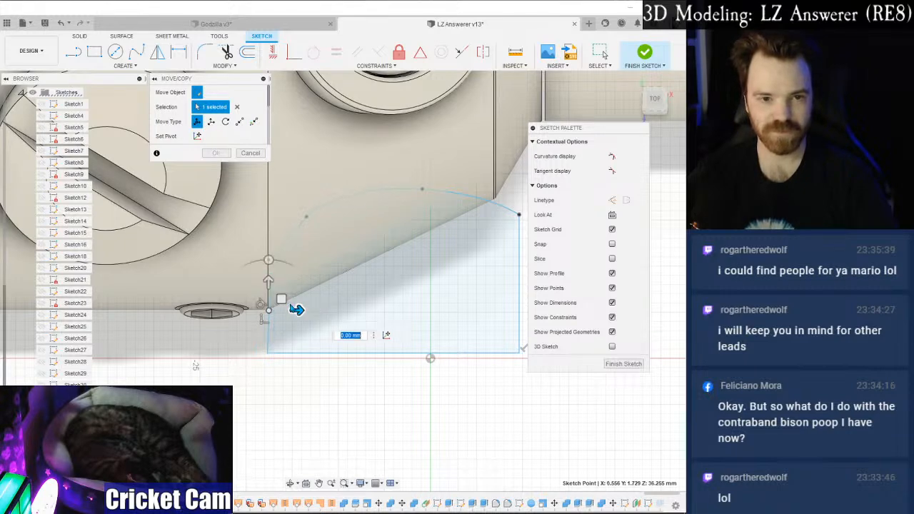
Move the profile's lower-left corner about 0.49 mm inward and the spline's right endpoint about 0.83 mm inward.
scroll(278, 328, up, 2)
mouse_move(271, 355)
mouse_down()
mouse_move(288, 353)
mouse_move(280, 355)
mouse_up()
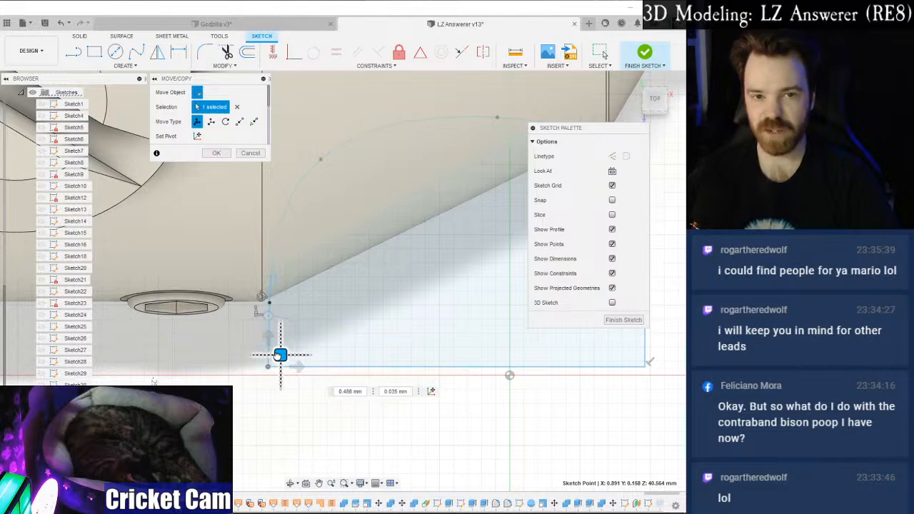
middle_drag(537, 215, 404, 229)
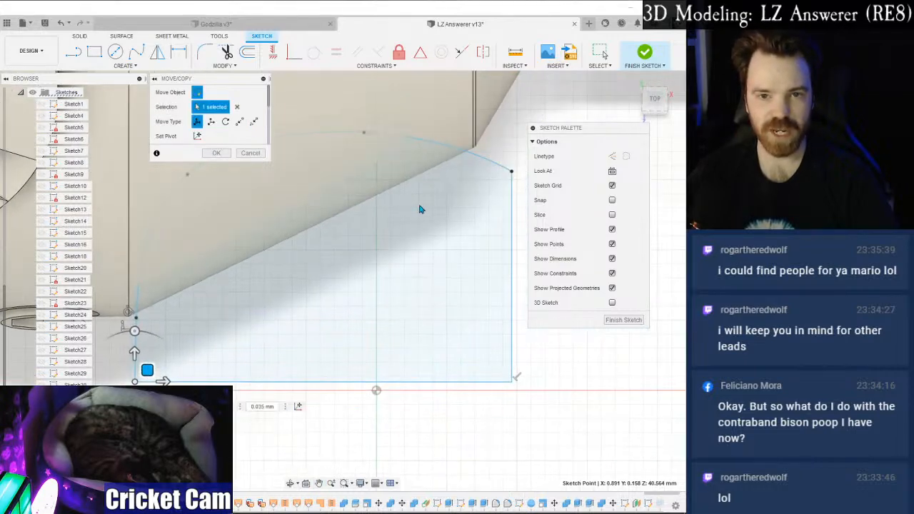
click(512, 172)
drag(523, 160, 511, 160)
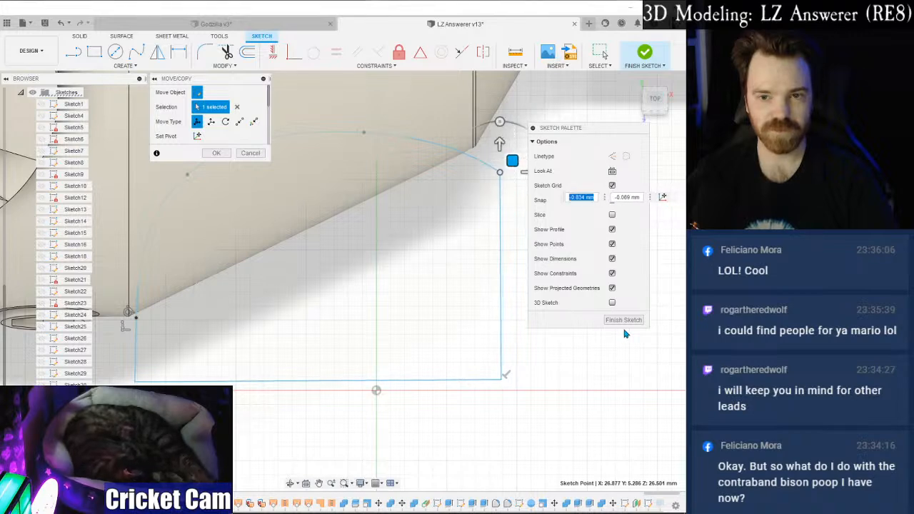
click(216, 153)
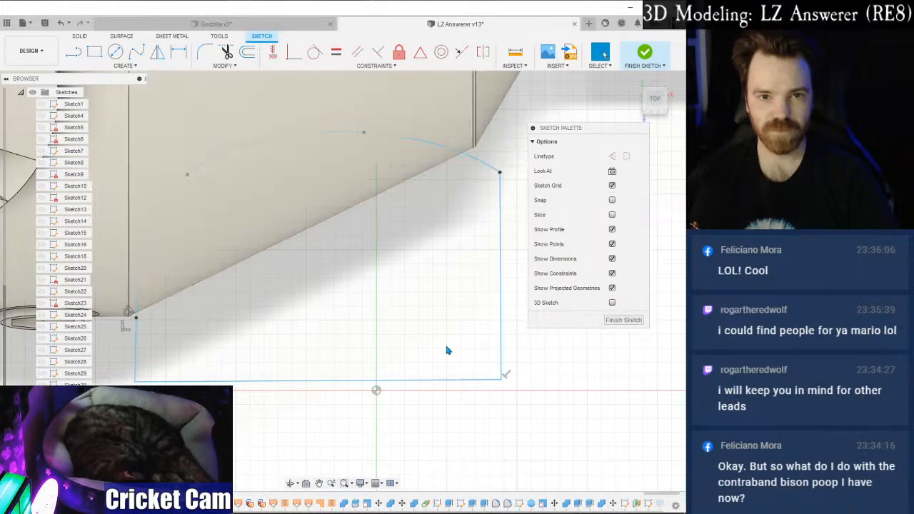
Delete the left and right side lines of the cutout profile.
scroll(459, 369, down, 2)
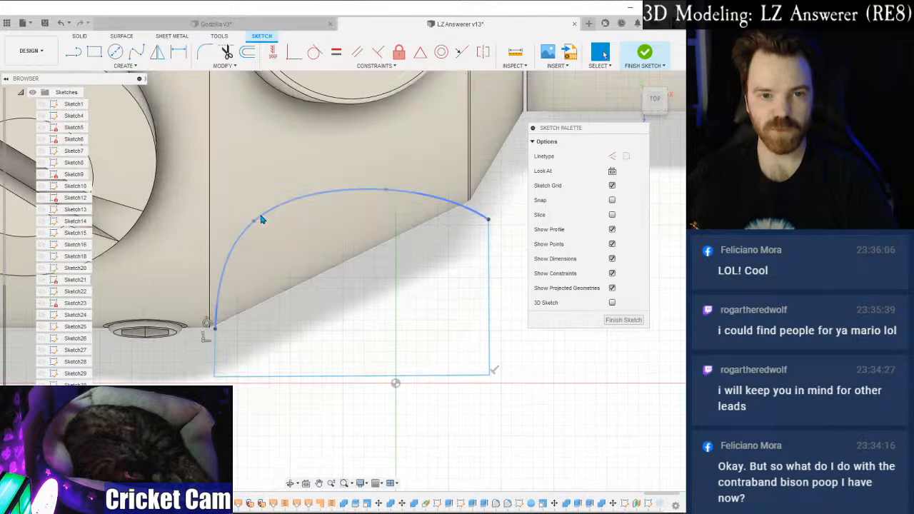
click(216, 352)
key(Delete)
click(490, 275)
key(Delete)
Redraw the profile's left side line between the base line's left end and the spline's lower endpoint.
key(l)
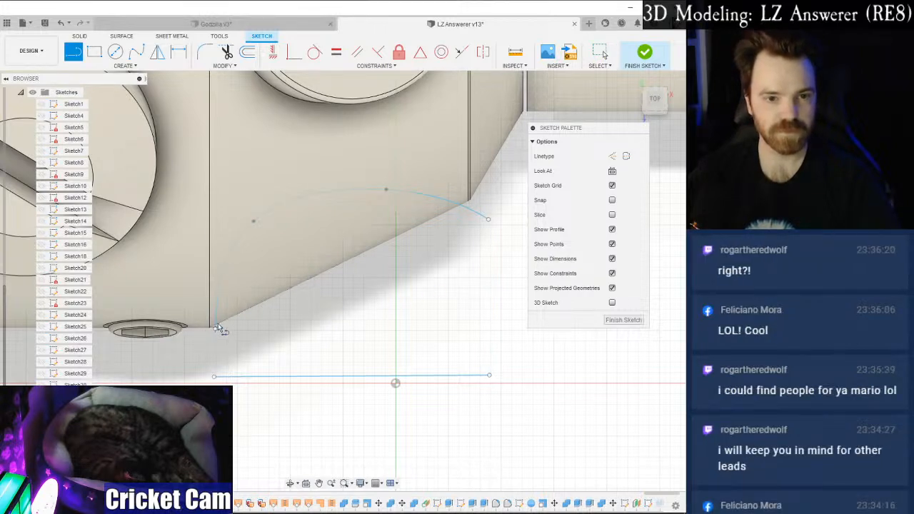
key(Escape)
key(l)
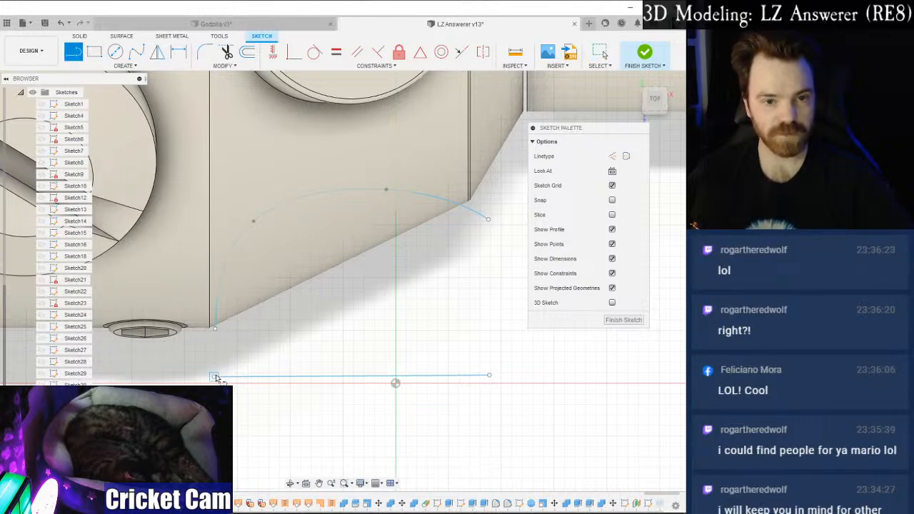
click(215, 329)
scroll(217, 335, up, 5)
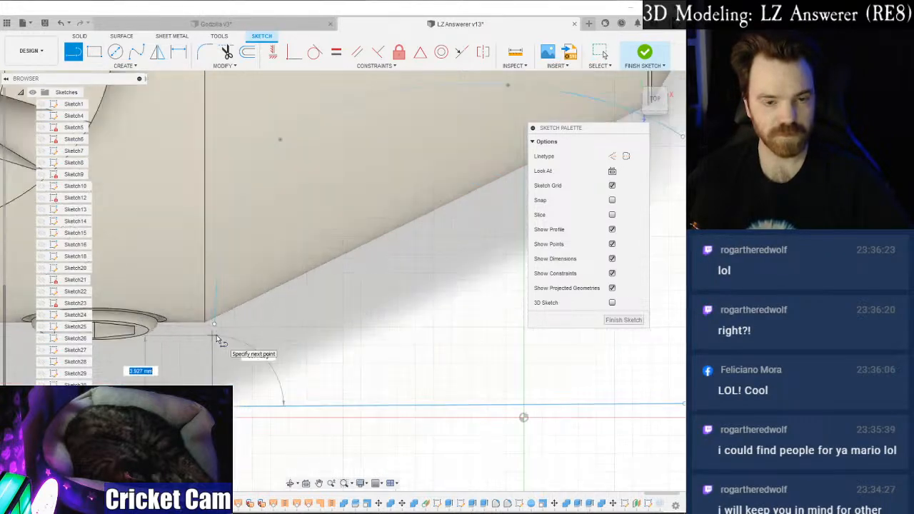
key(Escape)
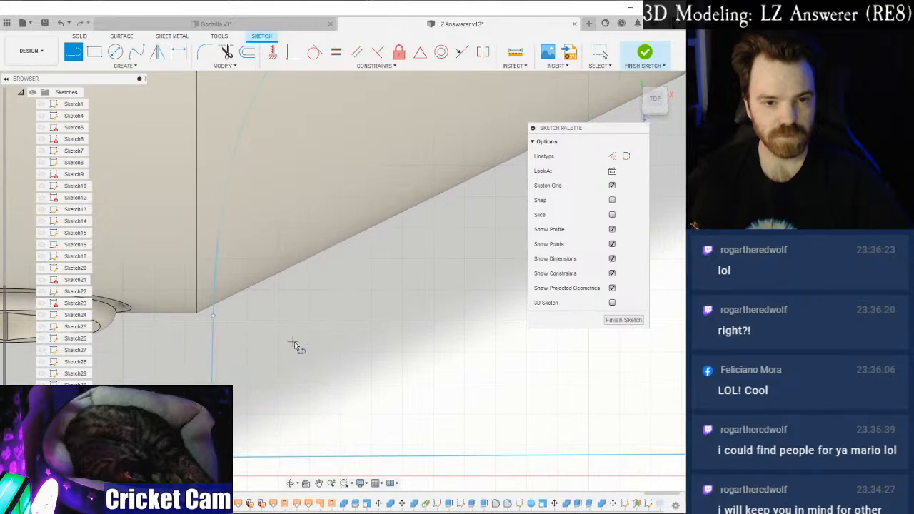
Redraw the profile's right side line from the spline's right endpoint down to the base line's right end.
middle_drag(262, 329, 238, 332)
scroll(357, 312, down, 6)
key(l)
click(397, 189)
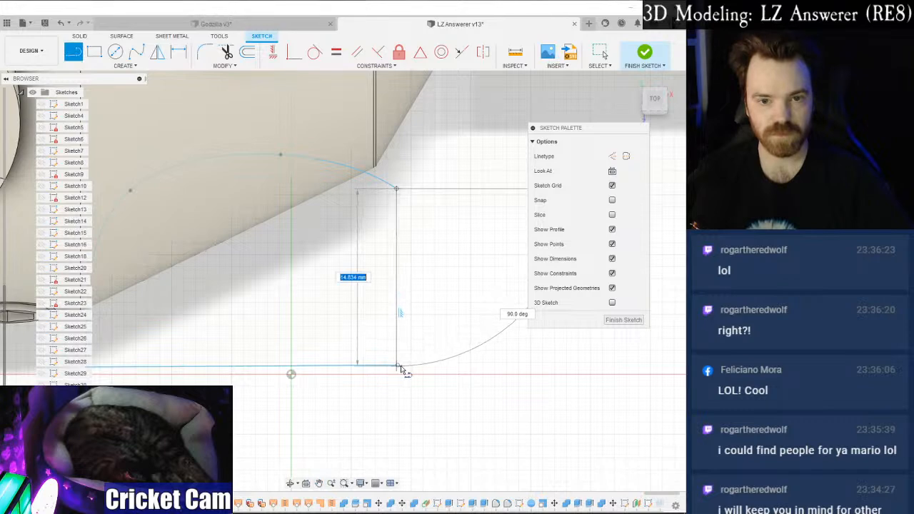
scroll(398, 368, up, 5)
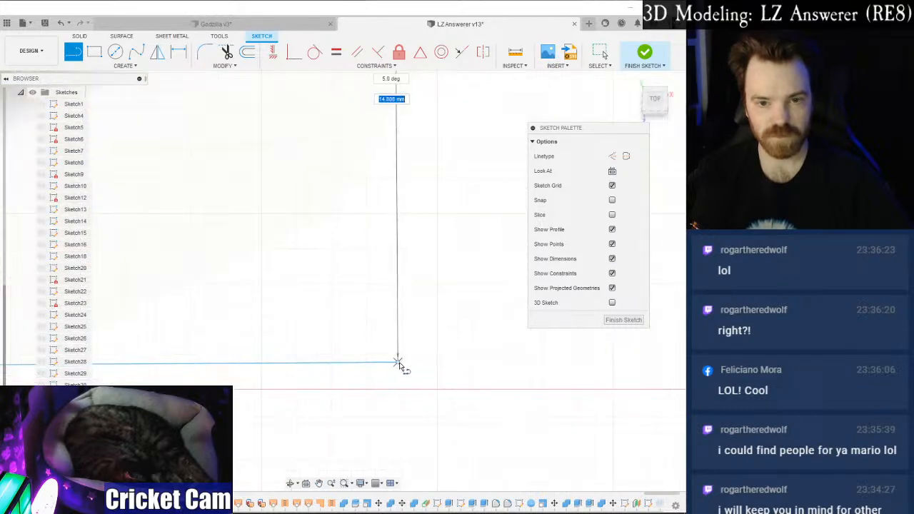
click(398, 366)
middle_drag(255, 285, 429, 281)
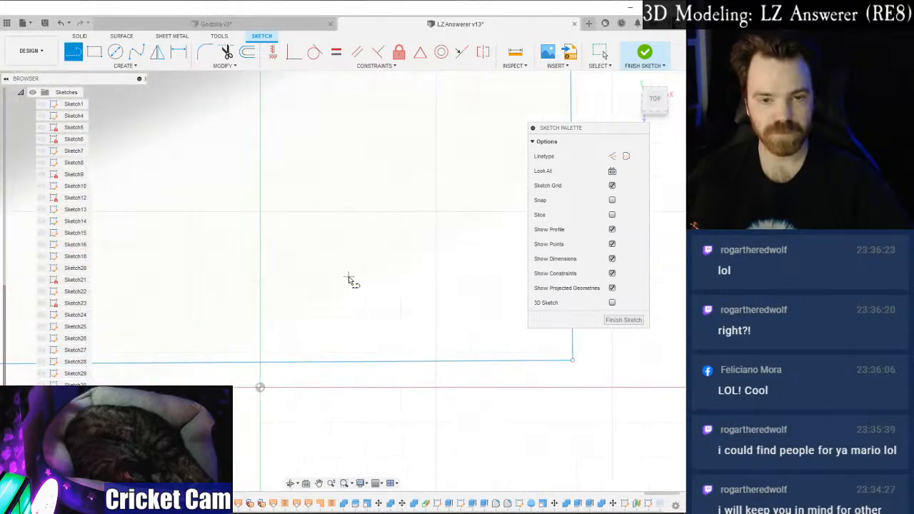
scroll(349, 279, up, 2)
scroll(350, 279, down, 5)
scroll(349, 278, down, 3)
middle_drag(308, 245, 397, 350)
scroll(397, 349, down, 3)
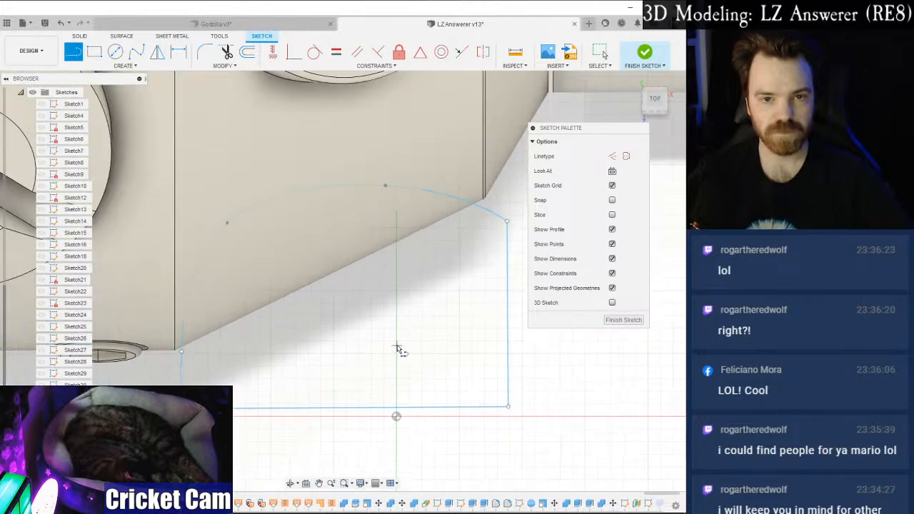
key(Escape)
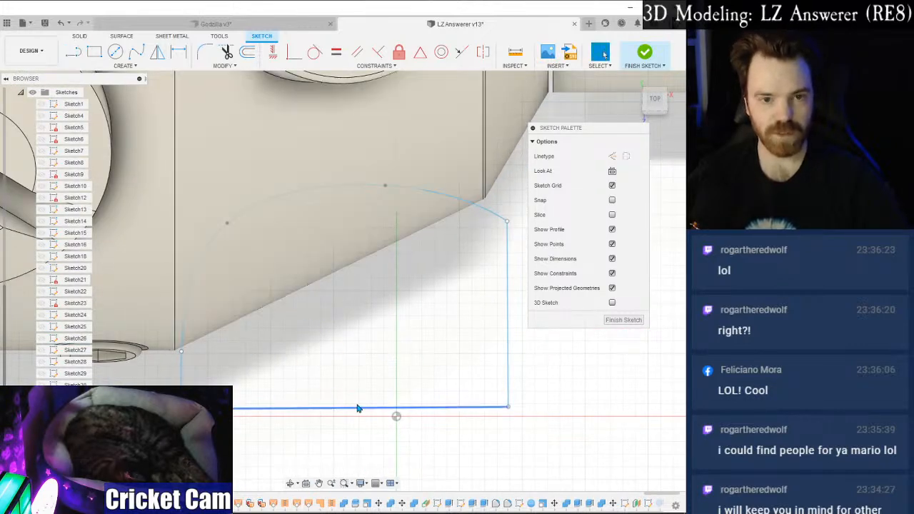
Undo the redrawn side lines and point moves, back to the original closed cutout profile.
key(ctrl+z)
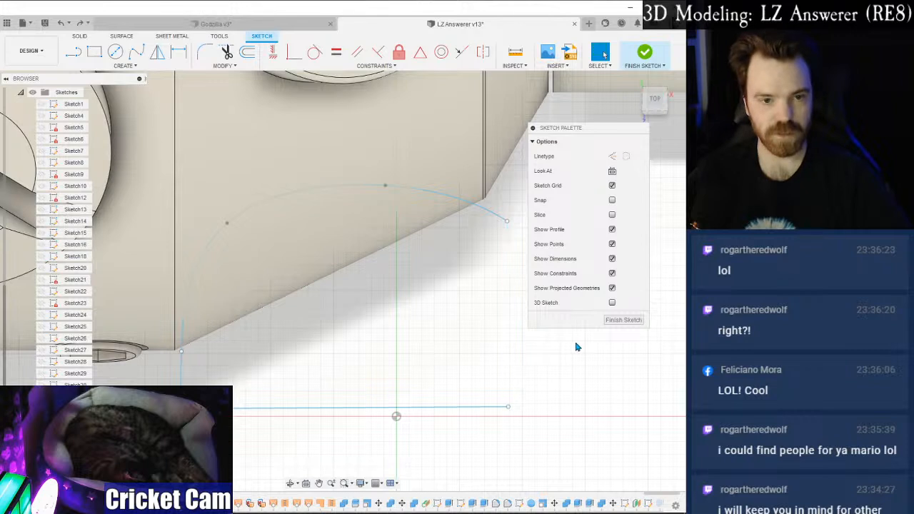
key(ctrl+y)
key(ctrl+y)
key(ctrl+y)
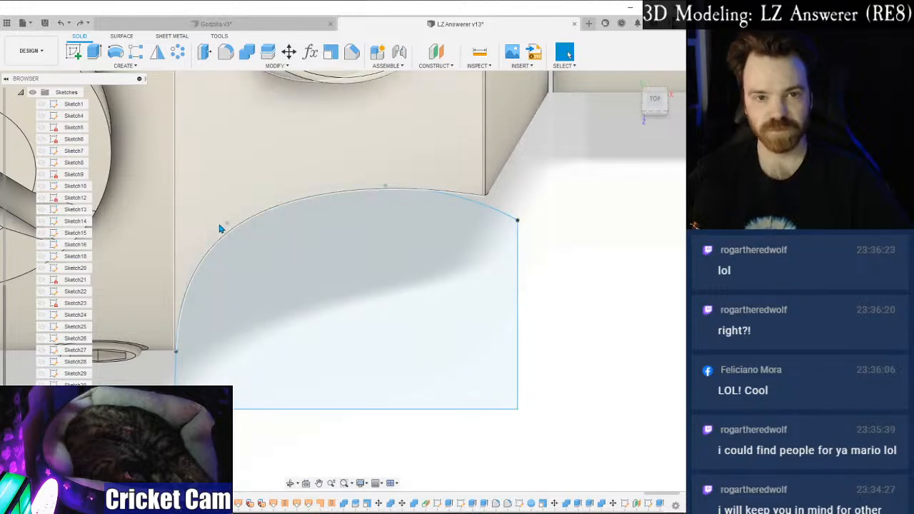
click(226, 225)
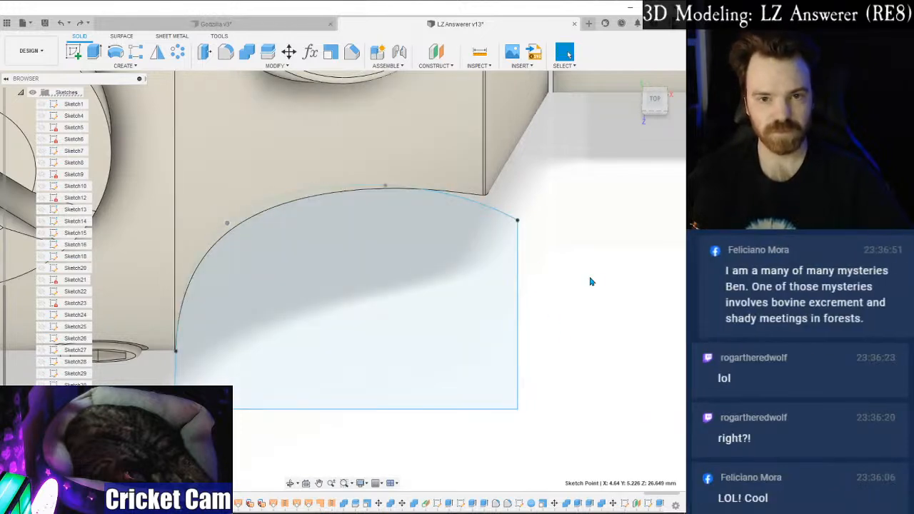
shift+middle_drag(552, 293, 611, 183)
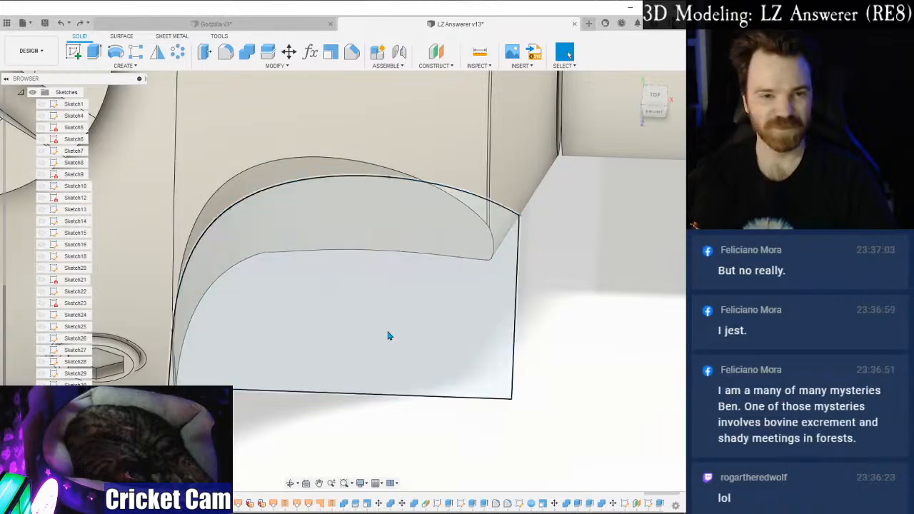
Reopen the curved cutout's profile sketch and move the spline's upper fit point slightly down and to the right.
scroll(358, 266, down, 2)
mouse_move(656, 112)
mouse_down()
mouse_move(644, 92)
mouse_move(659, 90)
mouse_move(658, 101)
mouse_up()
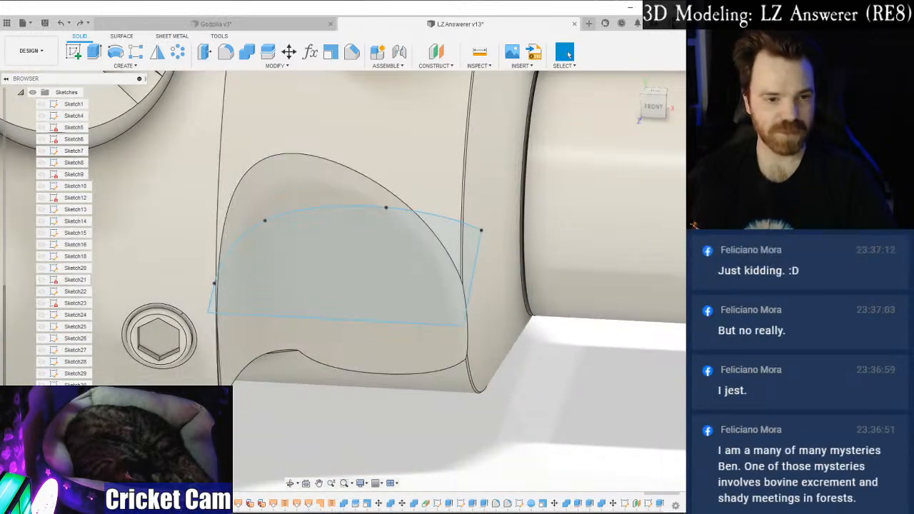
right_click(63, 478)
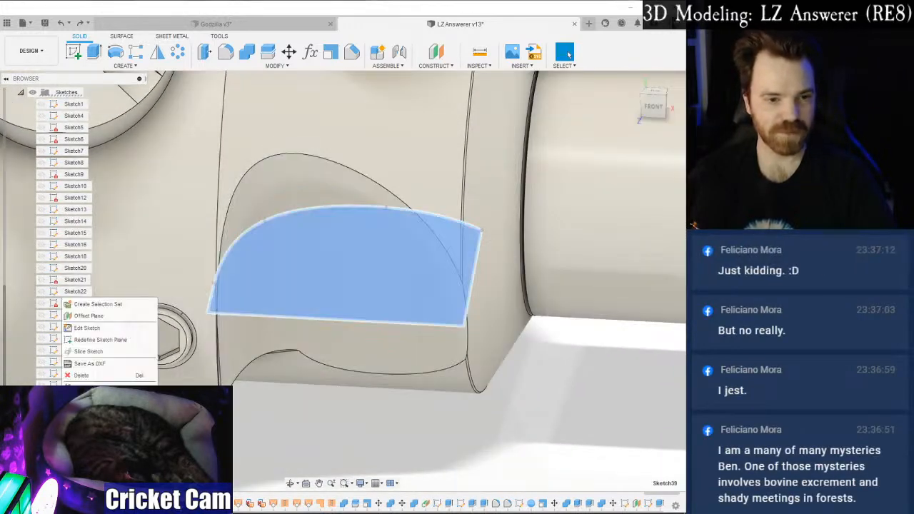
click(86, 327)
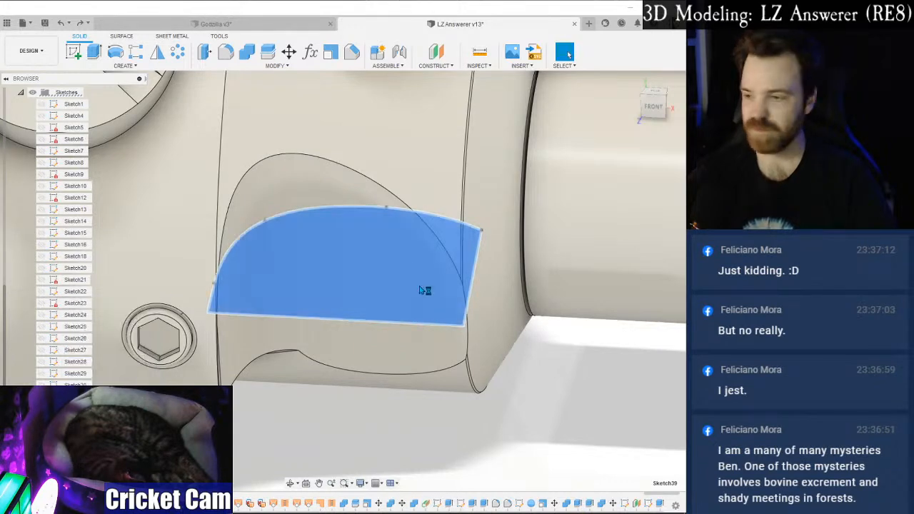
scroll(400, 225, up, 5)
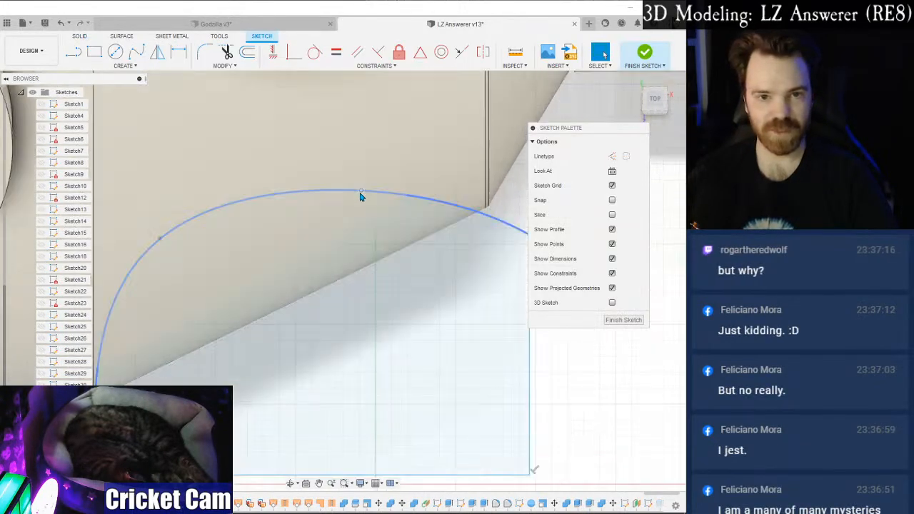
scroll(361, 196, down, 3)
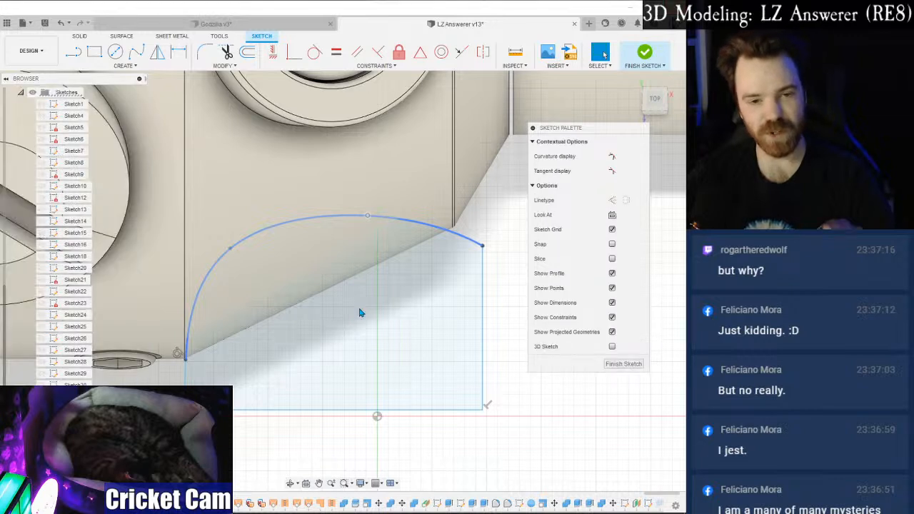
right_click(367, 215)
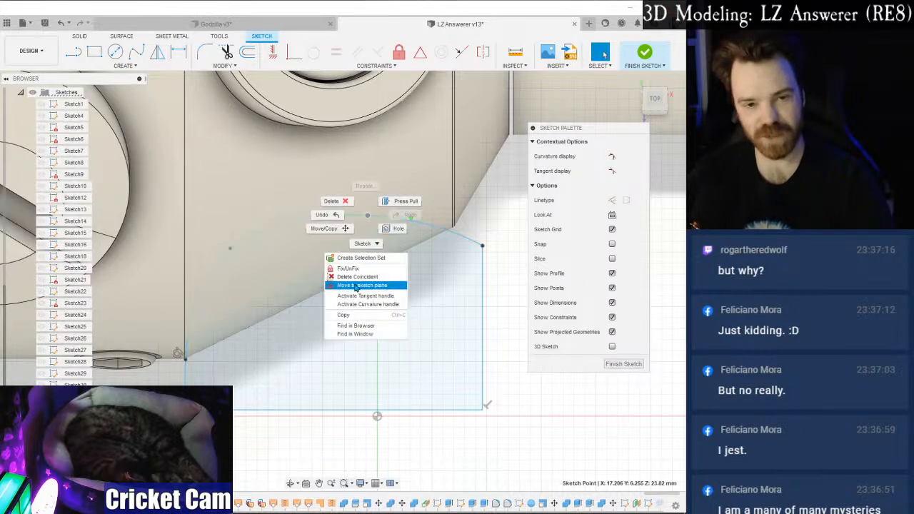
click(324, 229)
mouse_move(380, 204)
mouse_down()
mouse_move(402, 223)
mouse_move(390, 214)
mouse_up()
click(216, 256)
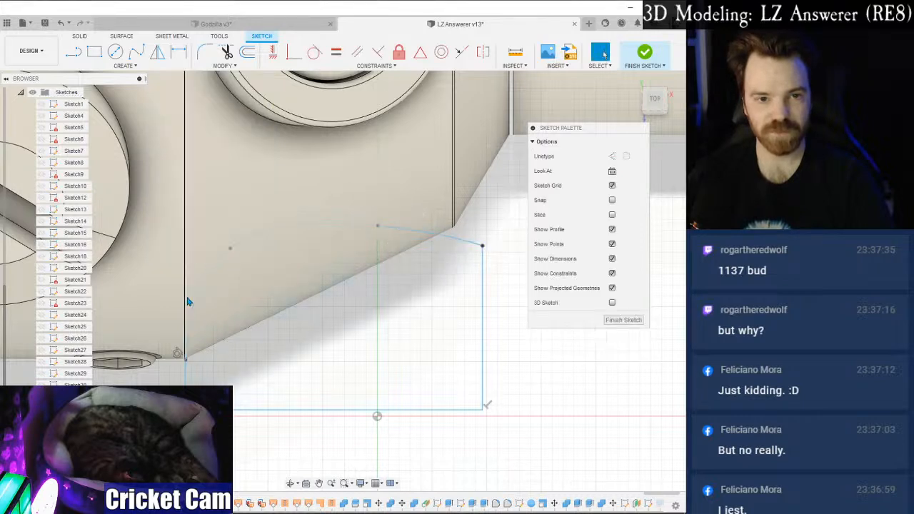
Move the spline's left fit point by -0.313 mm horizontally and -0.714 mm vertically, and finish the sketch.
right_click(230, 249)
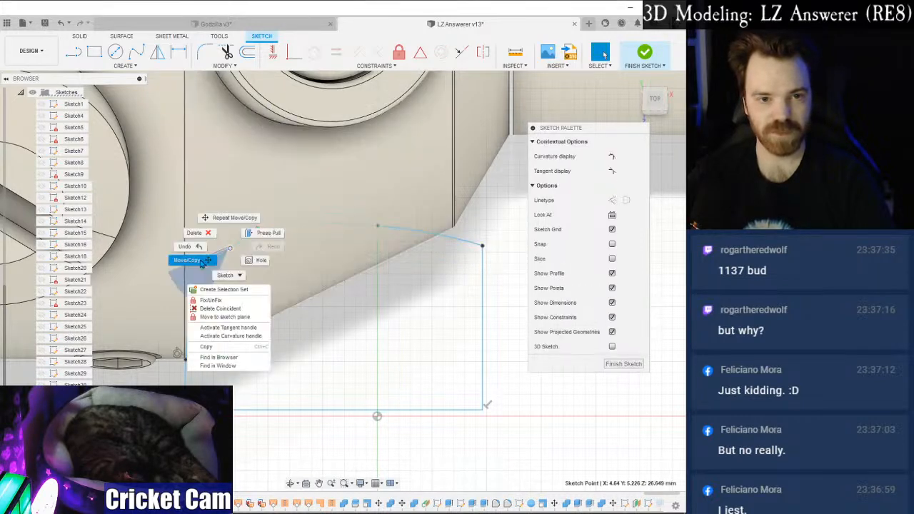
click(222, 255)
mouse_move(238, 255)
mouse_down()
mouse_move(240, 237)
mouse_move(248, 244)
mouse_move(240, 244)
mouse_up()
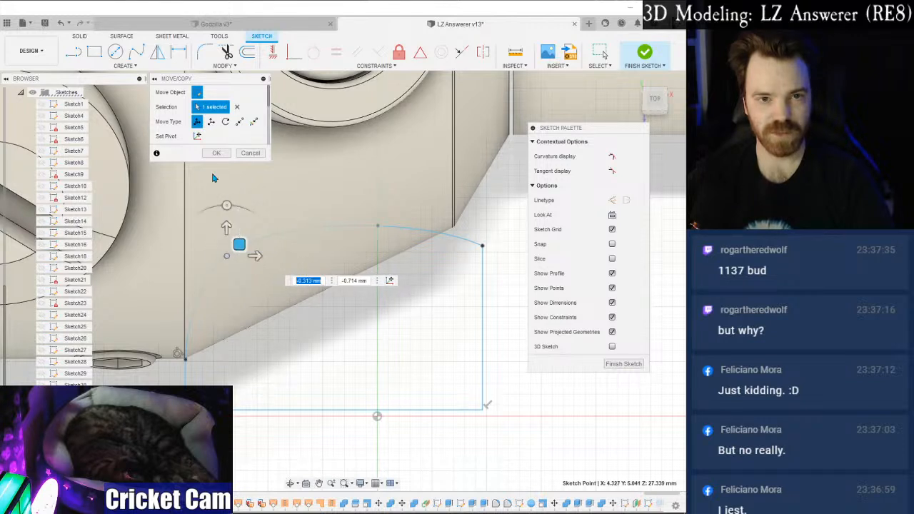
click(216, 154)
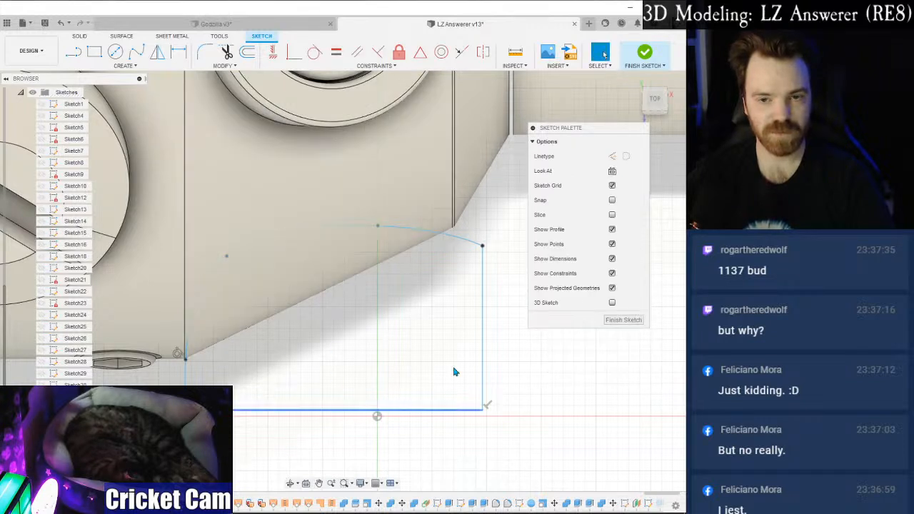
click(611, 321)
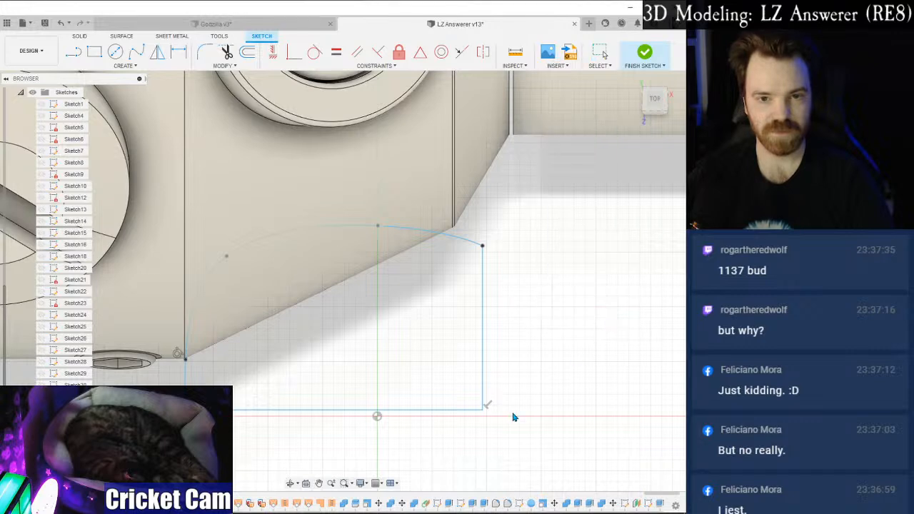
Delete the cutout's cut extrude from the design history and try to extrude the edited profile again.
click(638, 92)
click(661, 505)
click(640, 429)
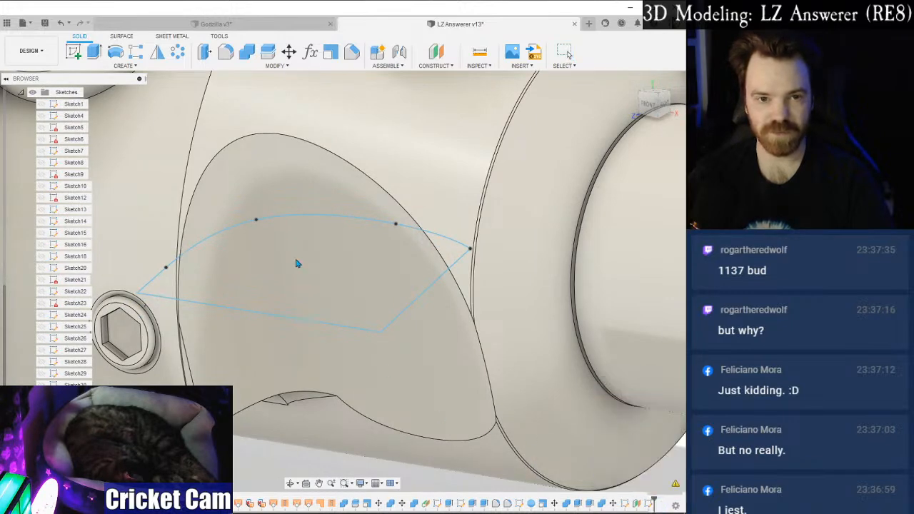
key(e)
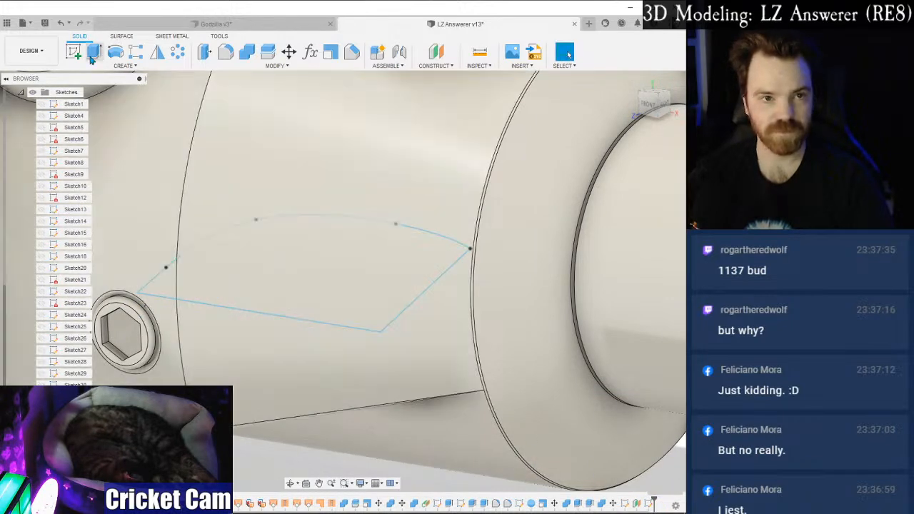
click(250, 187)
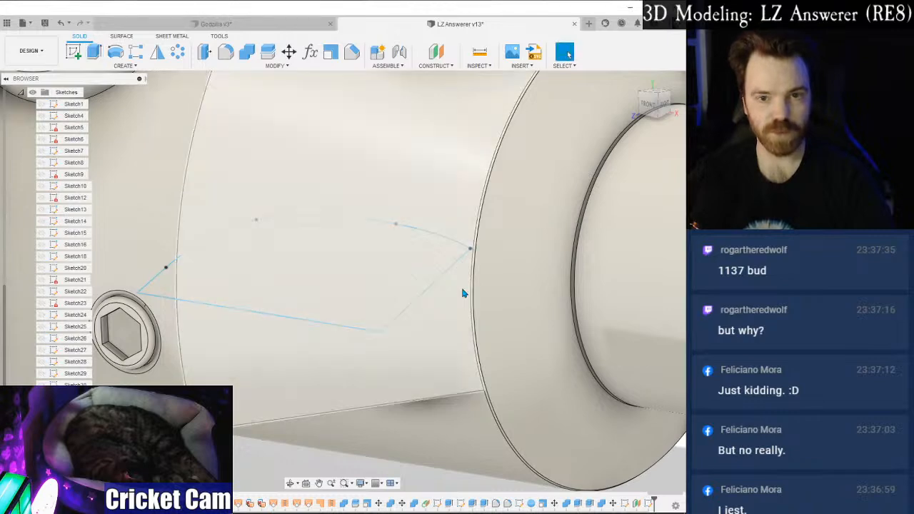
Delete Sketch39, which holds the curved cutout profile, from the design history.
mouse_move(652, 100)
mouse_down()
mouse_move(666, 107)
mouse_move(648, 89)
mouse_up()
click(657, 97)
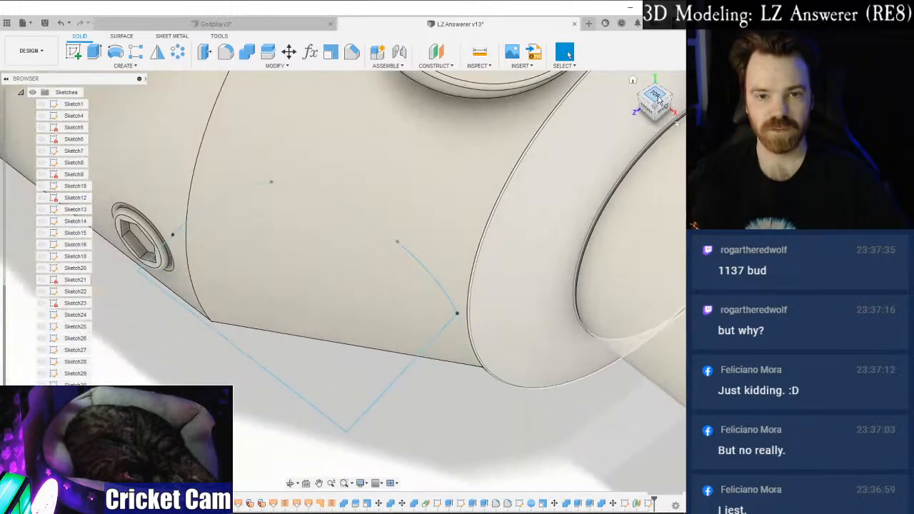
scroll(437, 286, down, 3)
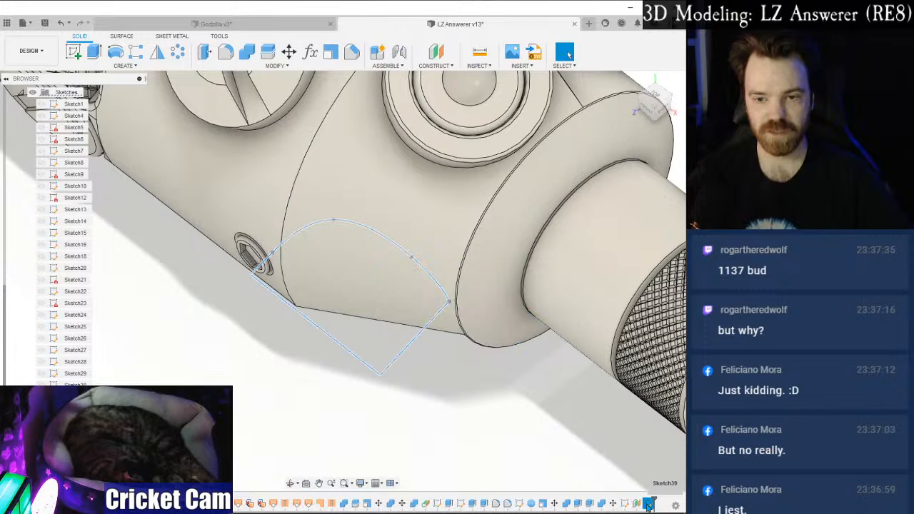
right_click(649, 504)
click(615, 437)
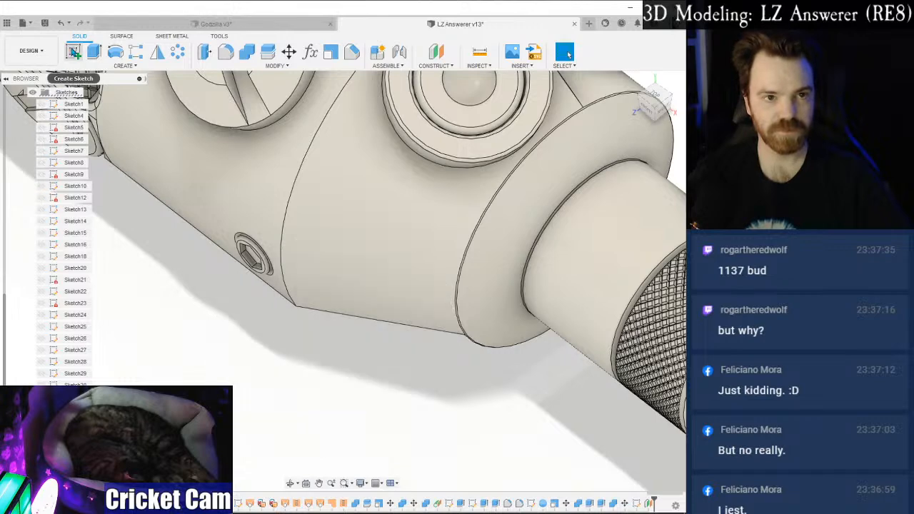
Show the construction plane that crosses the body's lower edge and start a new sketch on it.
click(73, 52)
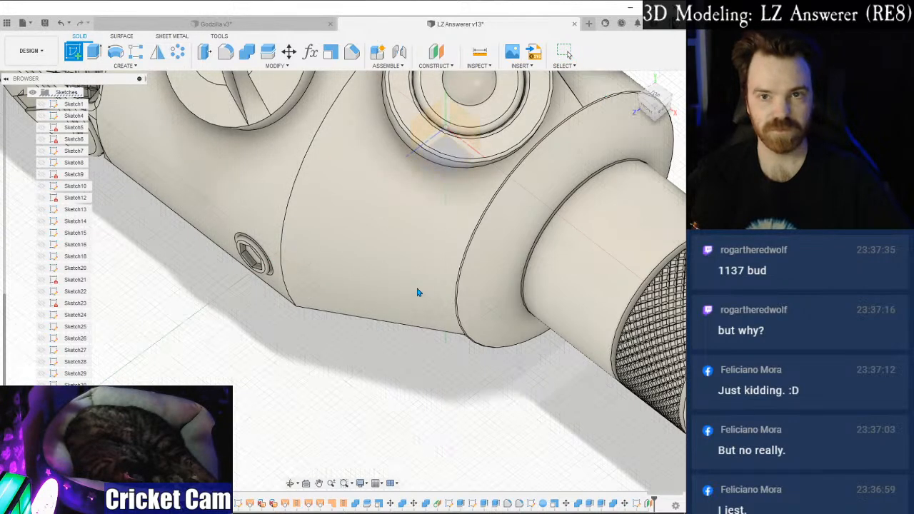
key(Escape)
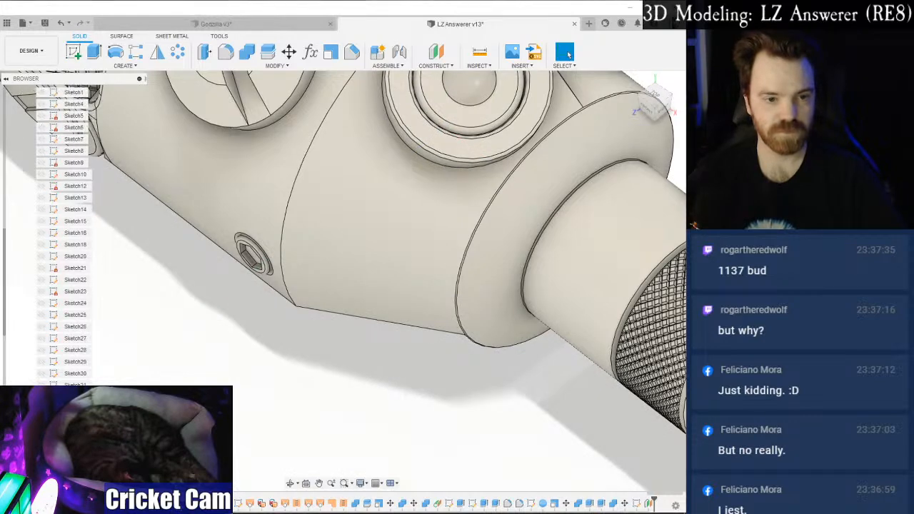
scroll(64, 235, down, 5)
click(42, 432)
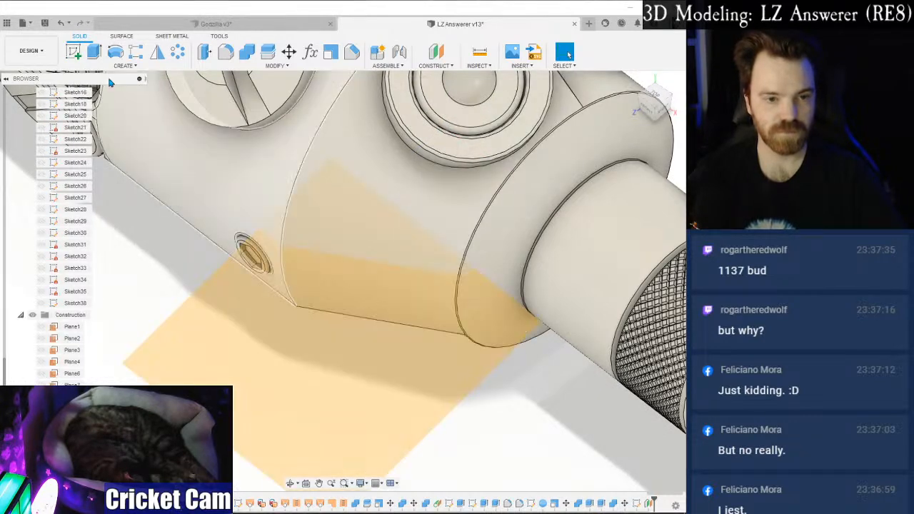
click(77, 52)
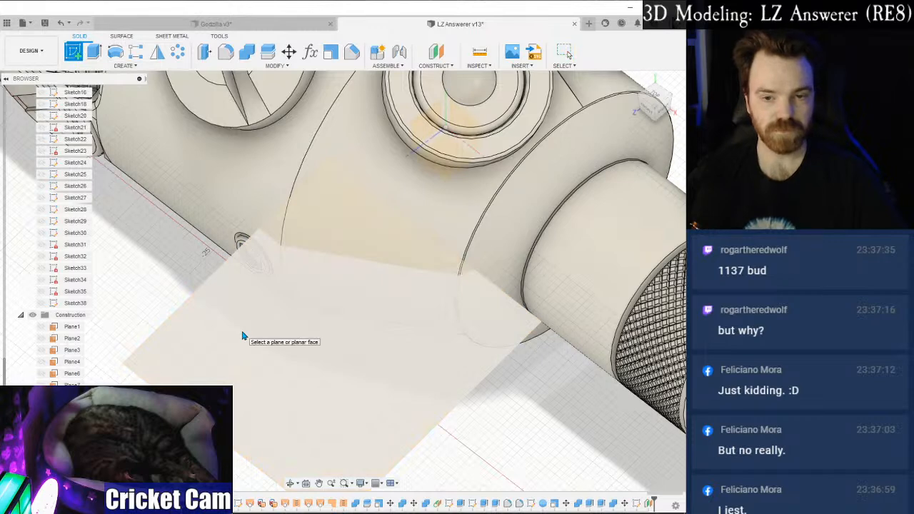
click(336, 350)
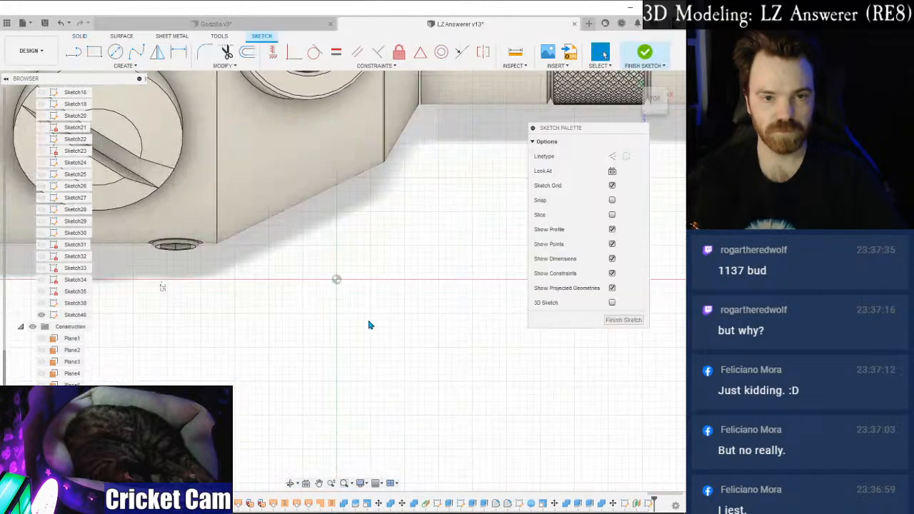
Show Sketch38's circle as a reference for the new cutout profile.
mouse_move(320, 230)
middle_down()
mouse_move(350, 255)
mouse_move(468, 280)
mouse_move(361, 262)
middle_up()
click(40, 303)
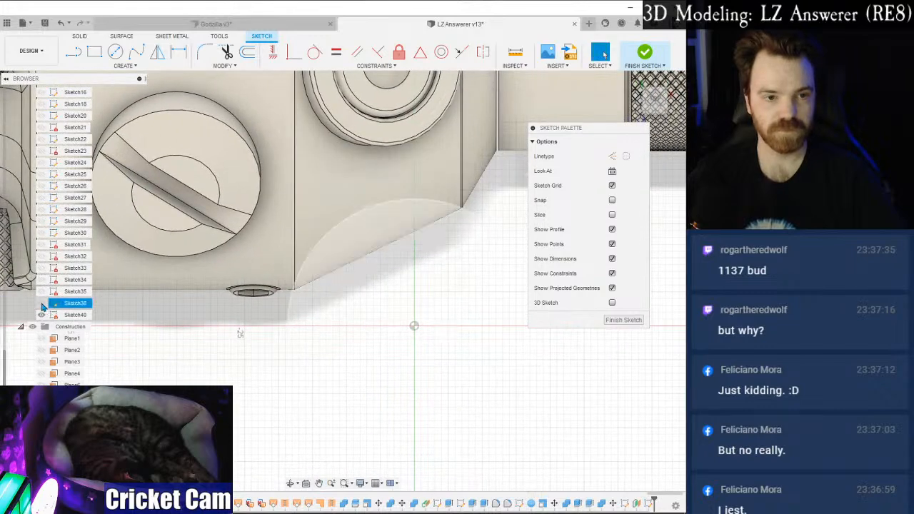
scroll(339, 299, up, 4)
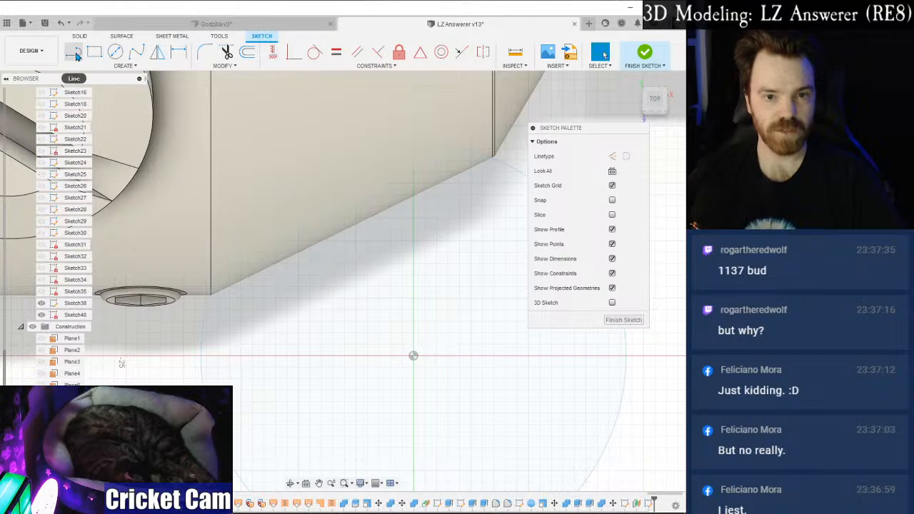
Draw a vertical two-point spline about 8 mm long upward from the horizontal axis as the profile's left side.
click(136, 51)
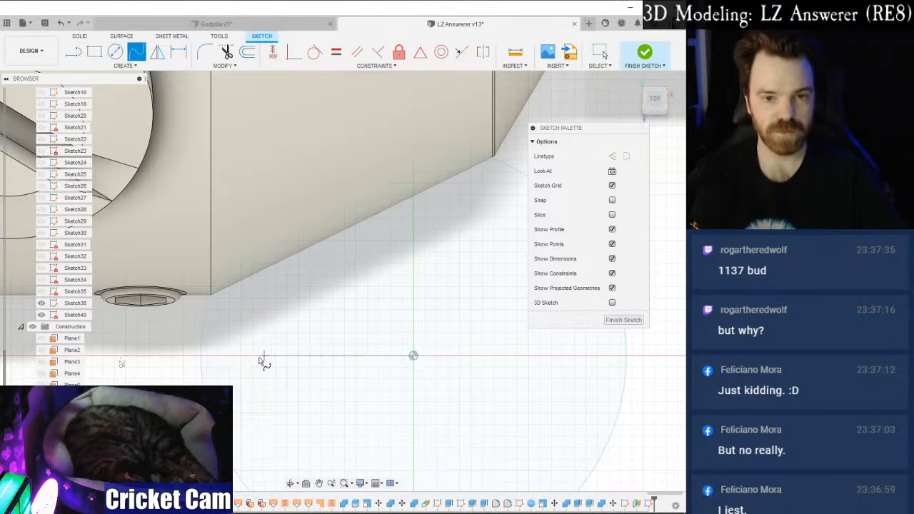
click(224, 355)
click(225, 263)
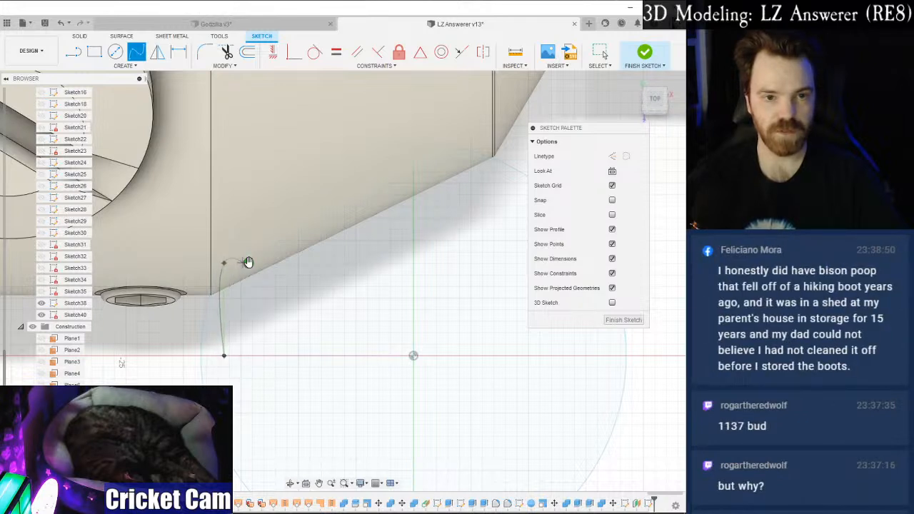
Draw a three-point spline from the left side's upper end, curving over the body to the chamfer's right corner.
click(225, 263)
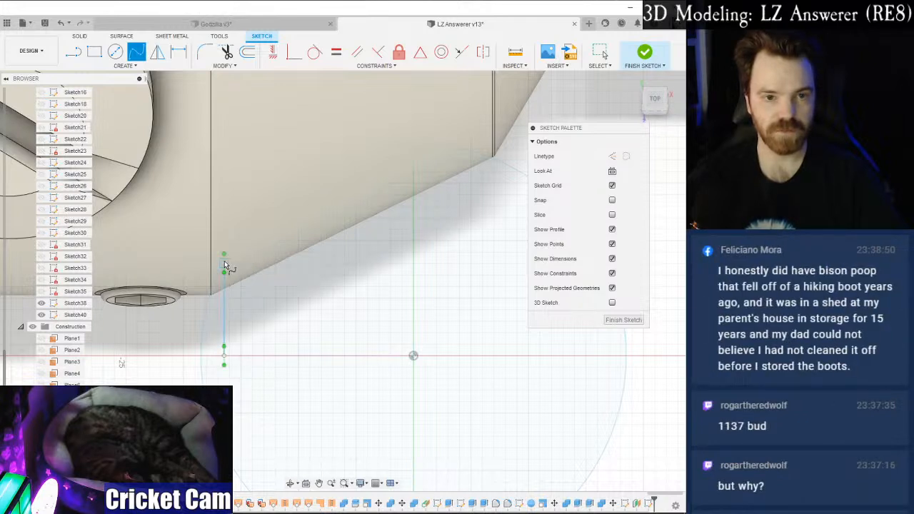
click(248, 189)
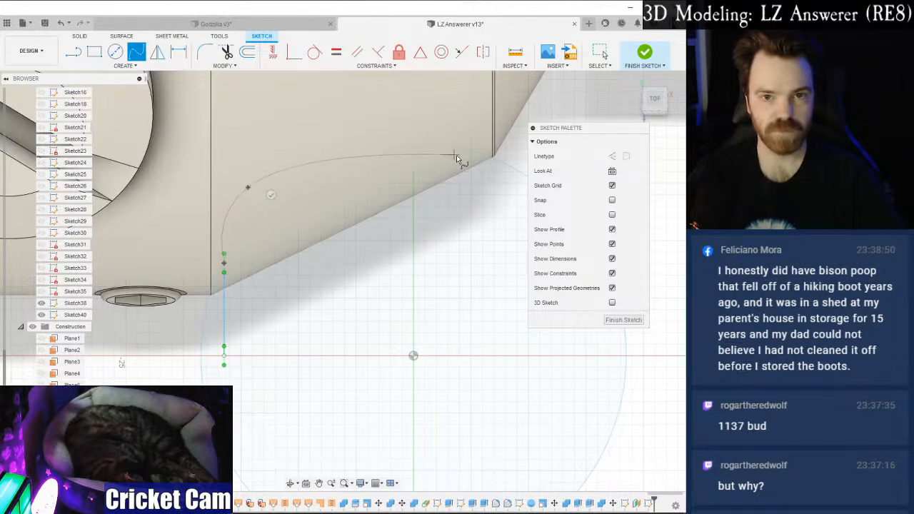
click(495, 164)
click(493, 186)
Draw a vertical two-point spline from the curve's right end down to the horizontal axis as the profile's right side.
middle_drag(449, 222, 397, 203)
click(443, 143)
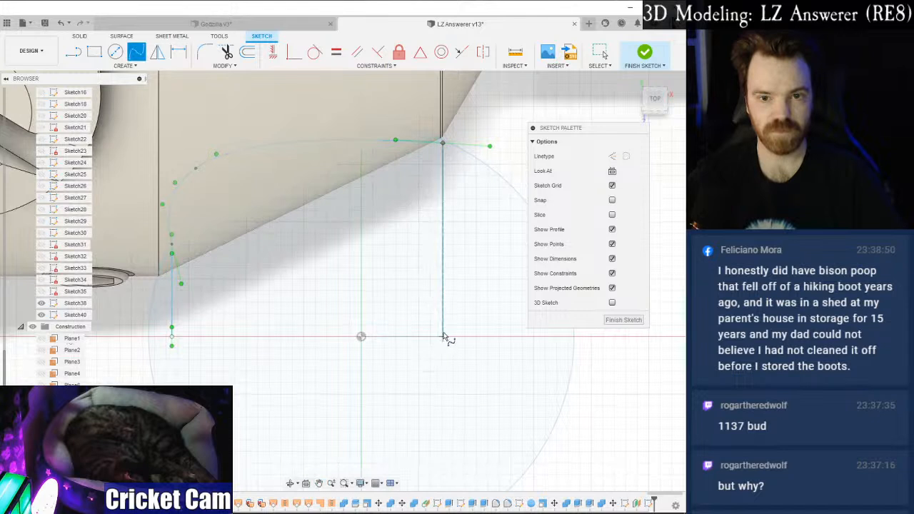
click(443, 336)
click(417, 337)
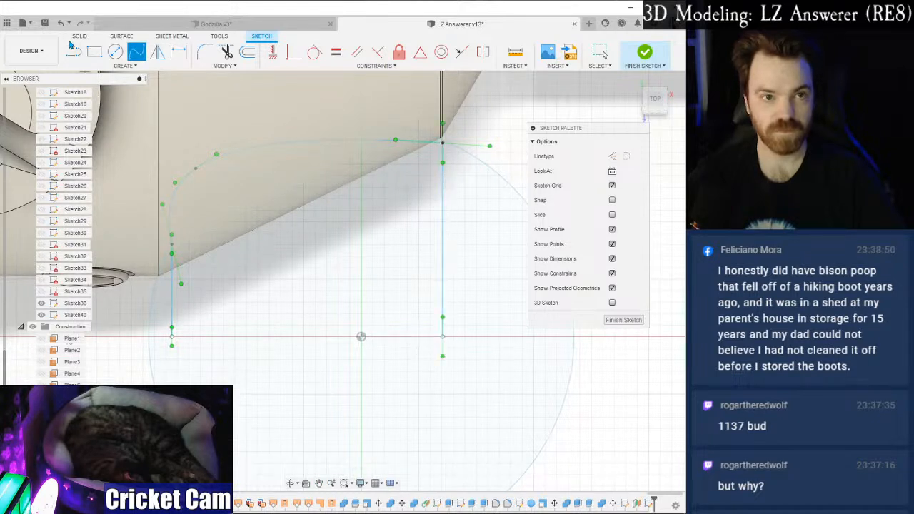
Close the profile with a horizontal line between the lower ends of its two sides.
key(l)
click(172, 337)
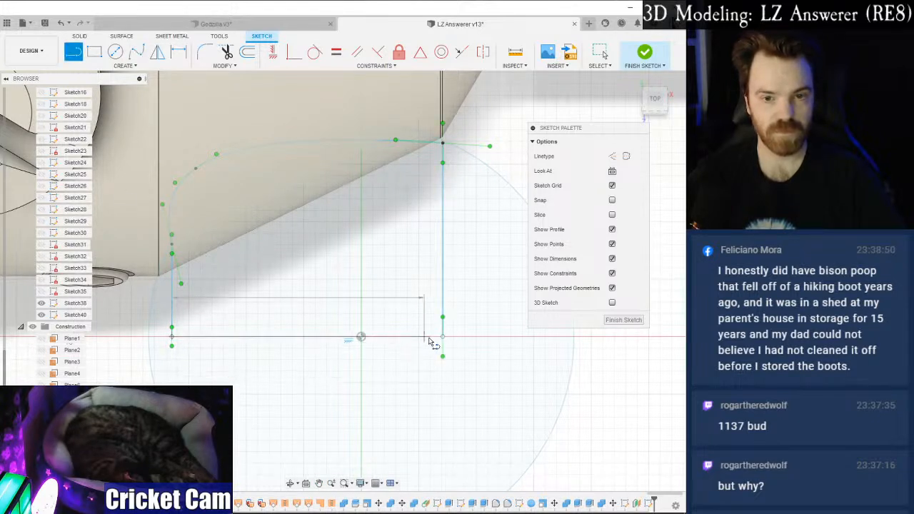
click(443, 337)
key(Escape)
Reposition the curved spline's middle fit point to reshape the arc at its upper left.
scroll(214, 203, up, 3)
click(262, 205)
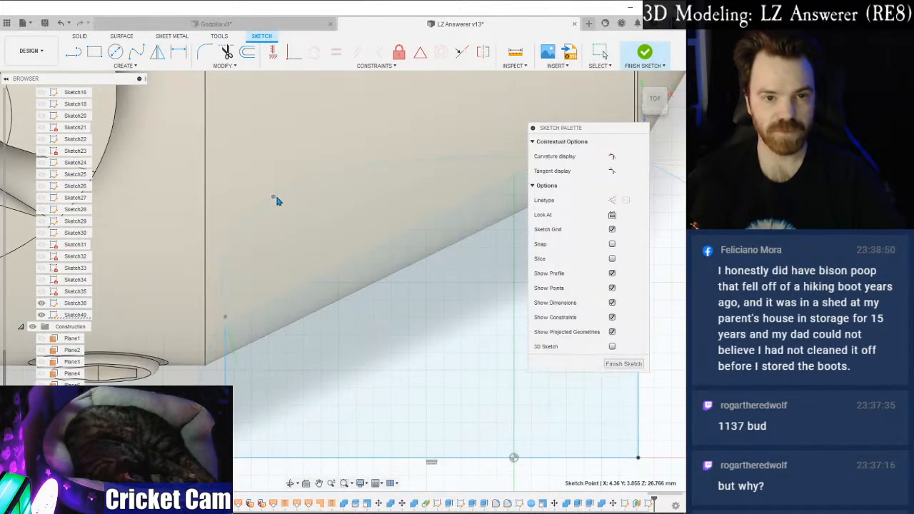
mouse_move(428, 305)
middle_down()
mouse_move(349, 300)
mouse_move(286, 318)
middle_up()
scroll(286, 318, down, 1)
scroll(505, 339, down, 2)
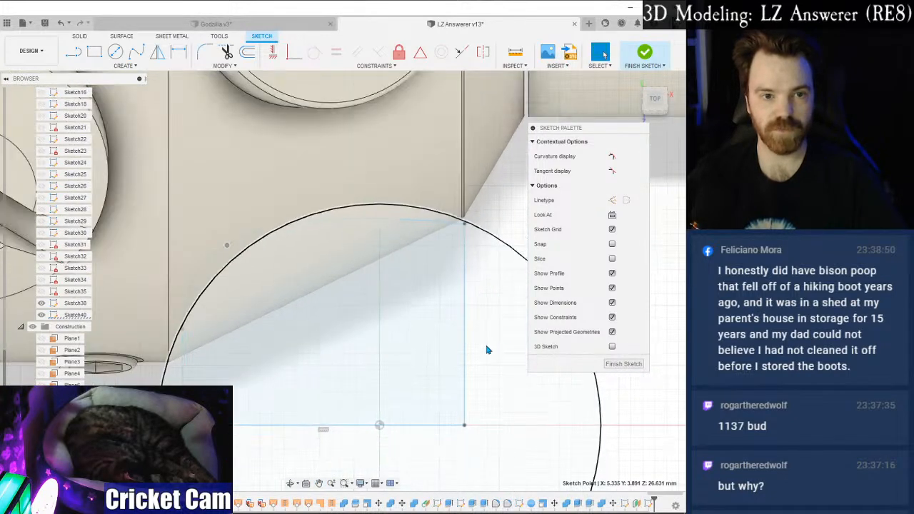
middle_drag(208, 392, 292, 341)
scroll(292, 341, down, 1)
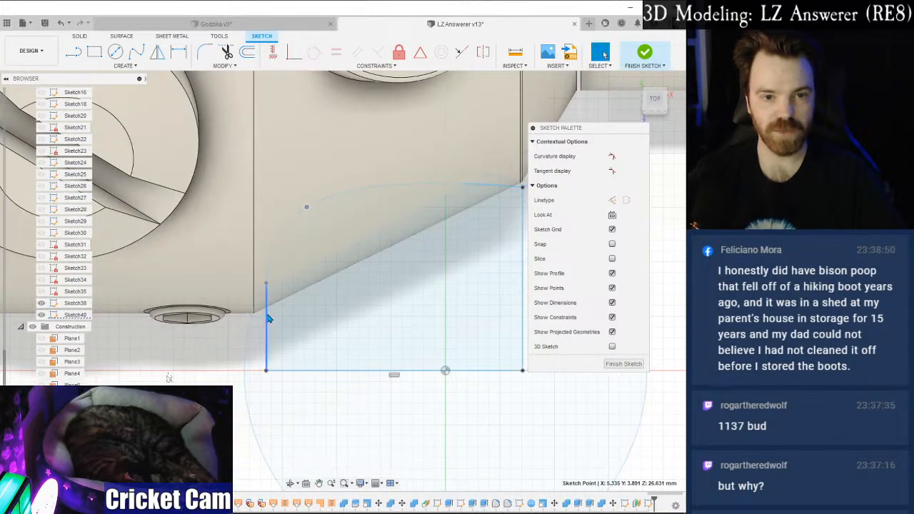
Shift the profile's left side spline slightly left toward the body's vertical edge.
click(266, 319)
key(Up)
key(Up)
key(Up)
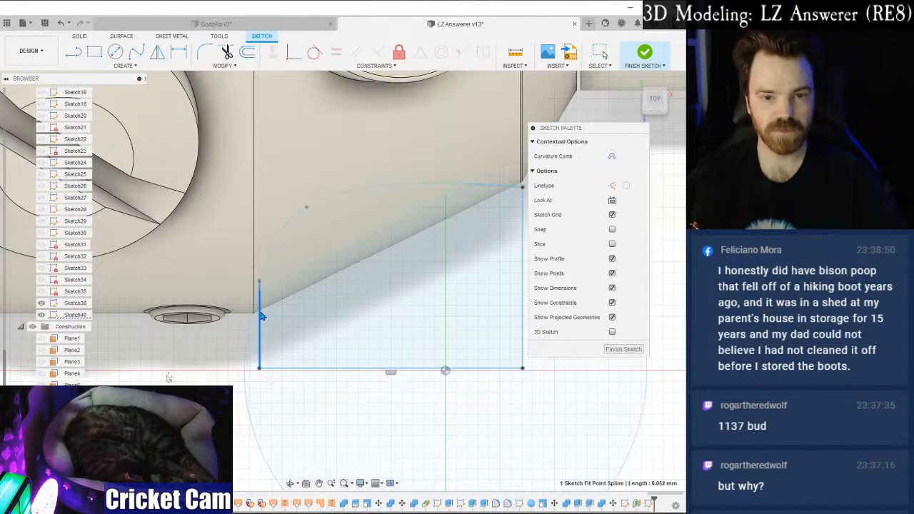
Lower the profile's base onto the horizontal axis, then finish the sketch and hide Sketch38.
key(Down)
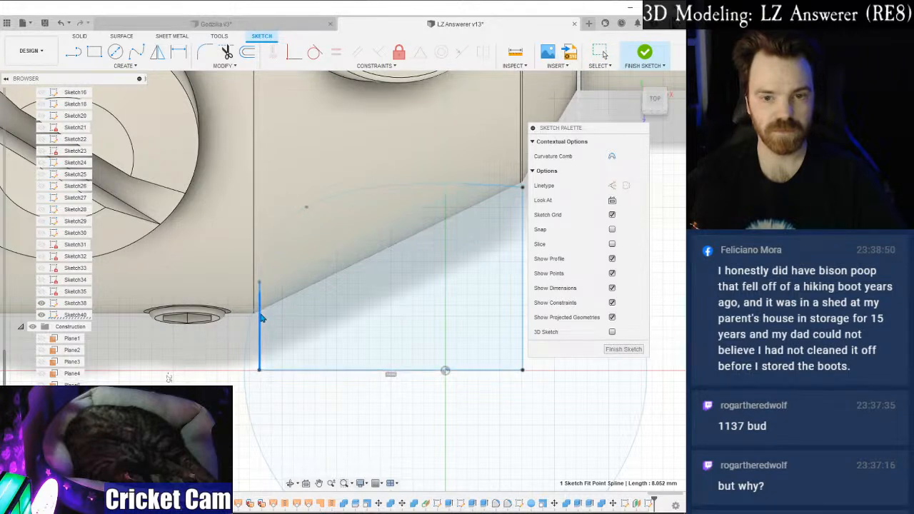
key(Escape)
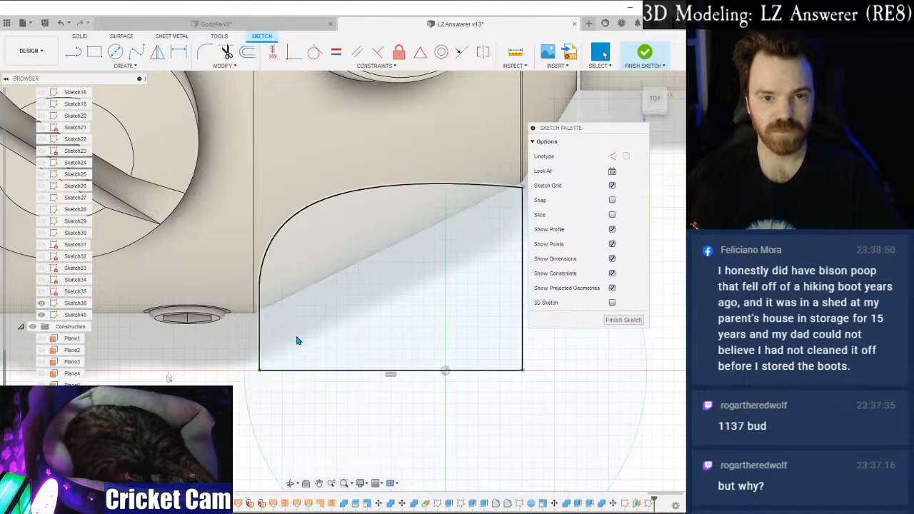
click(614, 320)
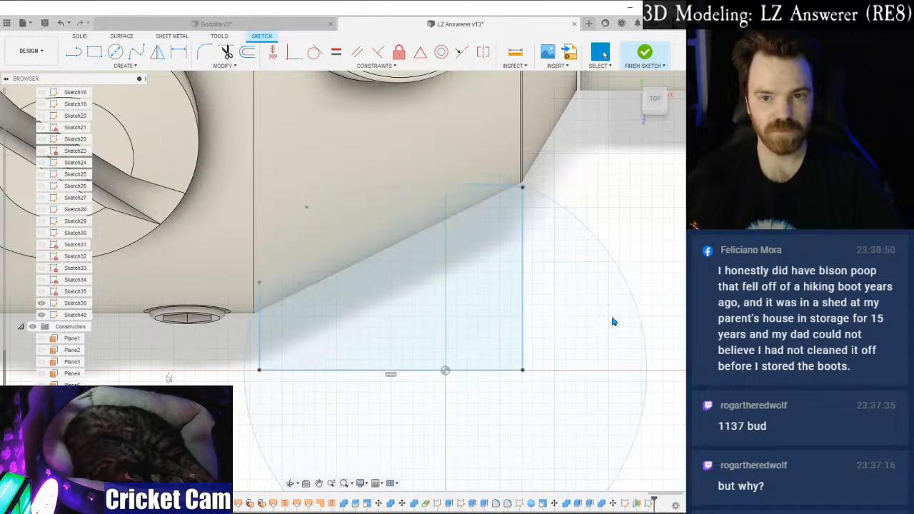
click(41, 303)
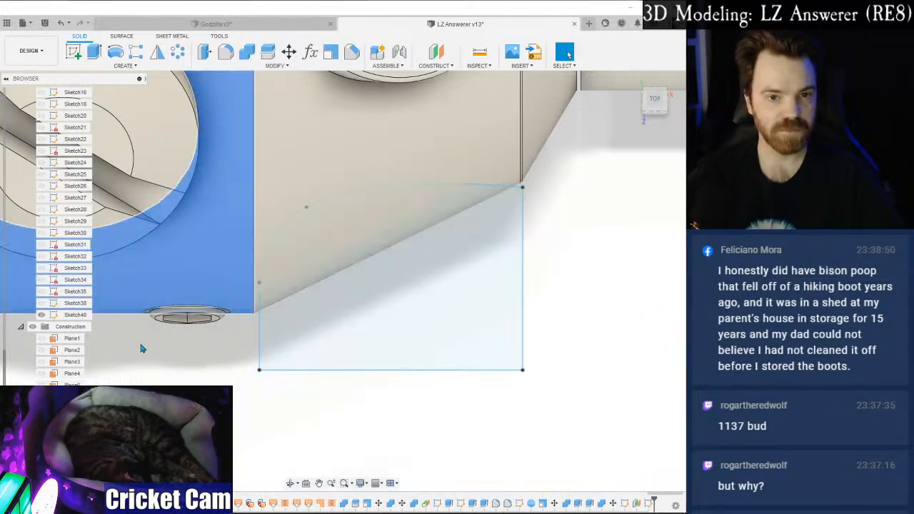
Extrude the curved profile as a two-sided cut through the body, 11 mm upward and 18 mm downward.
click(93, 52)
mouse_move(353, 290)
shift+middle_down()
mouse_move(359, 306)
mouse_move(350, 285)
mouse_move(364, 276)
shift+middle_up()
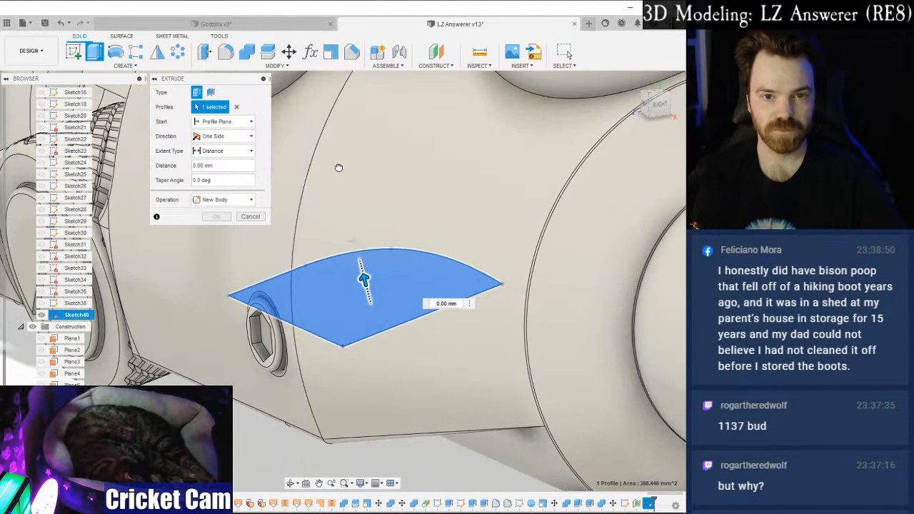
drag(338, 168, 336, 170)
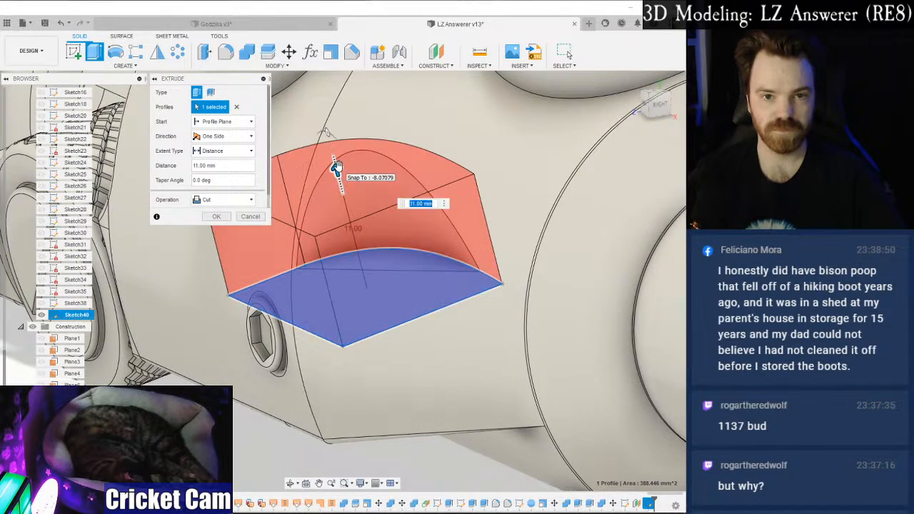
click(223, 136)
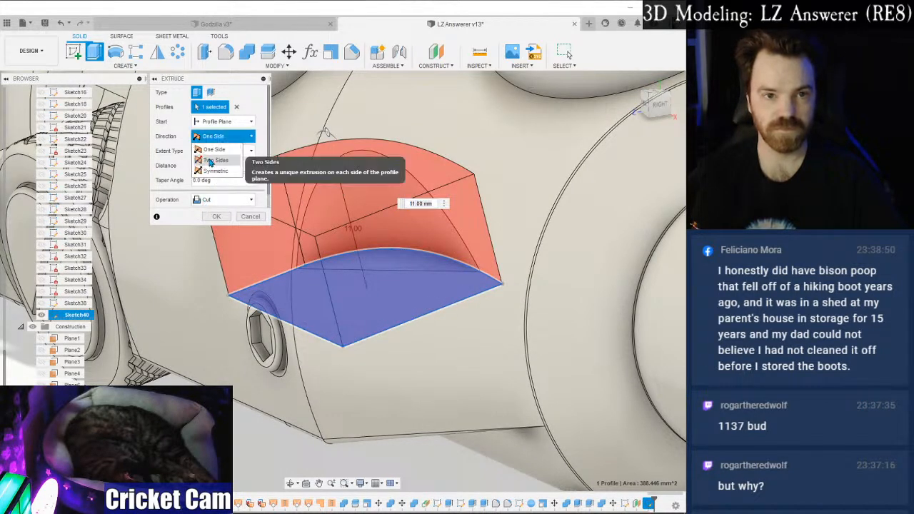
click(214, 144)
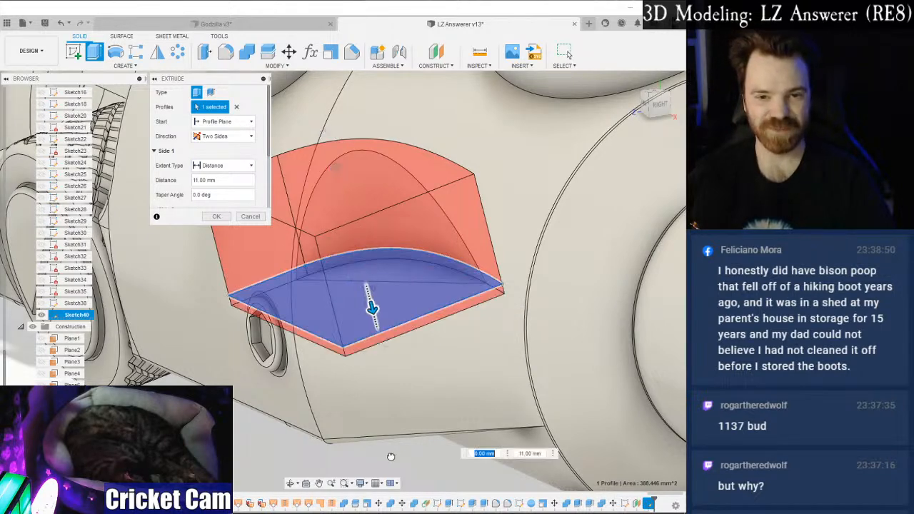
drag(371, 307, 405, 438)
drag(407, 483, 411, 470)
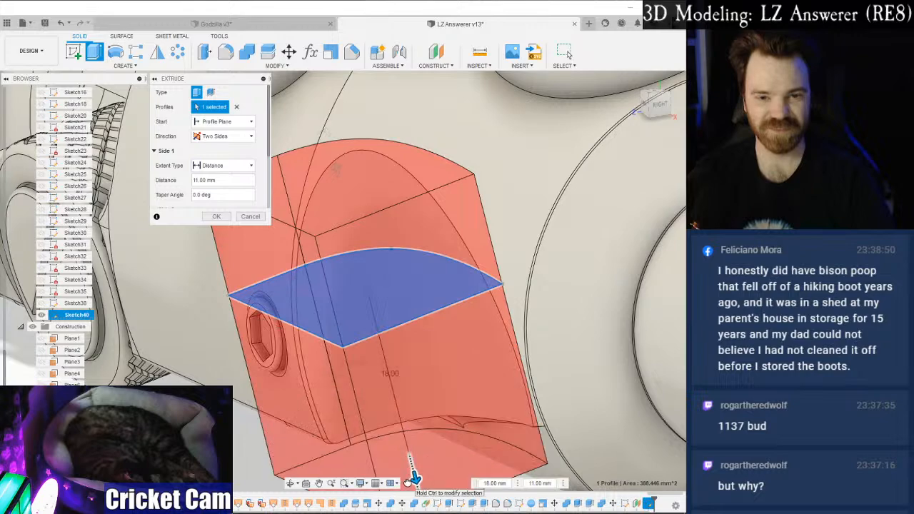
Extend the downward side of the cut to 20 mm and apply the extrusion.
scroll(419, 428, down, 3)
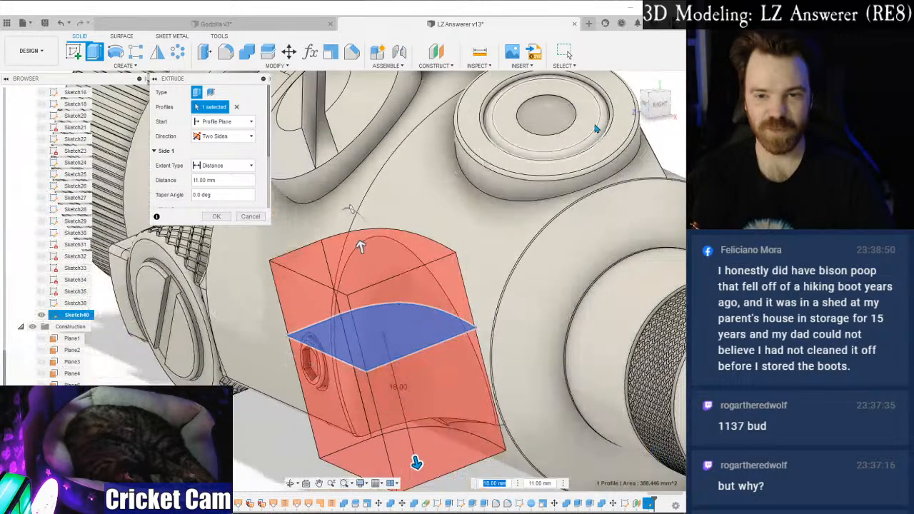
click(655, 102)
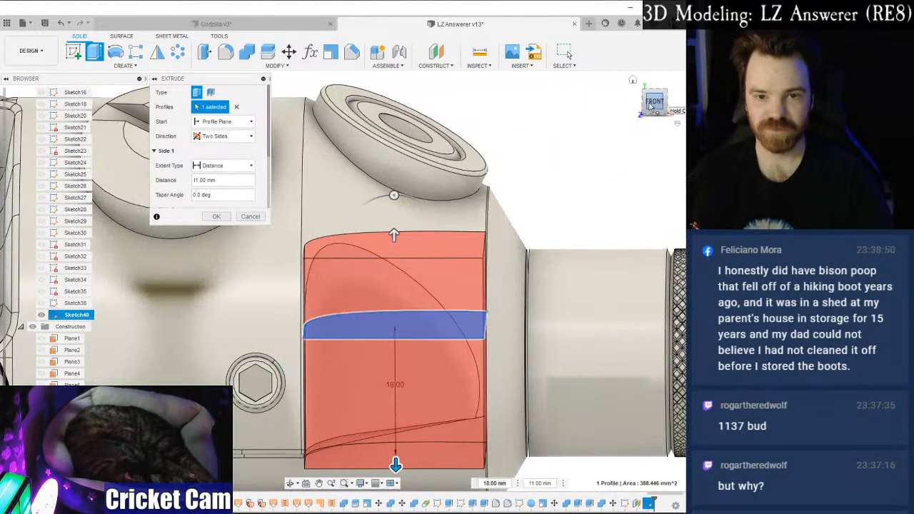
middle_drag(530, 340, 515, 210)
scroll(395, 362, up, 3)
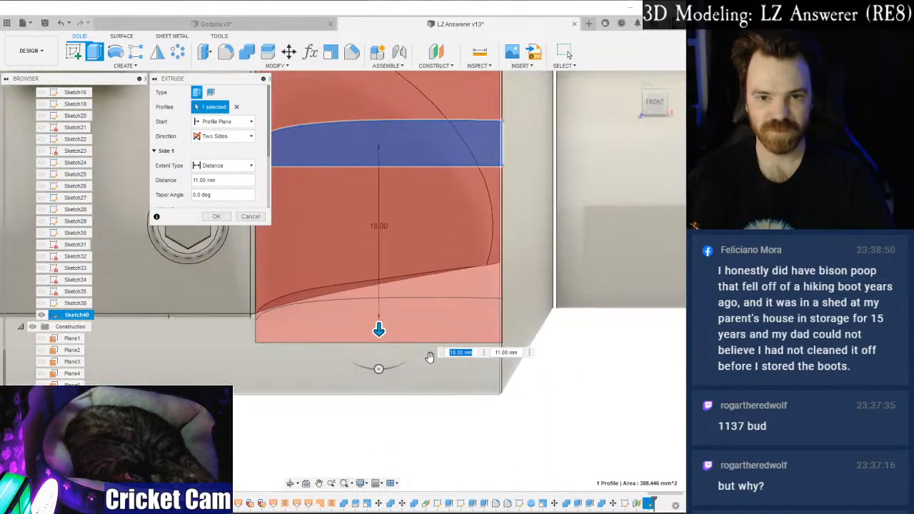
scroll(437, 363, down, 3)
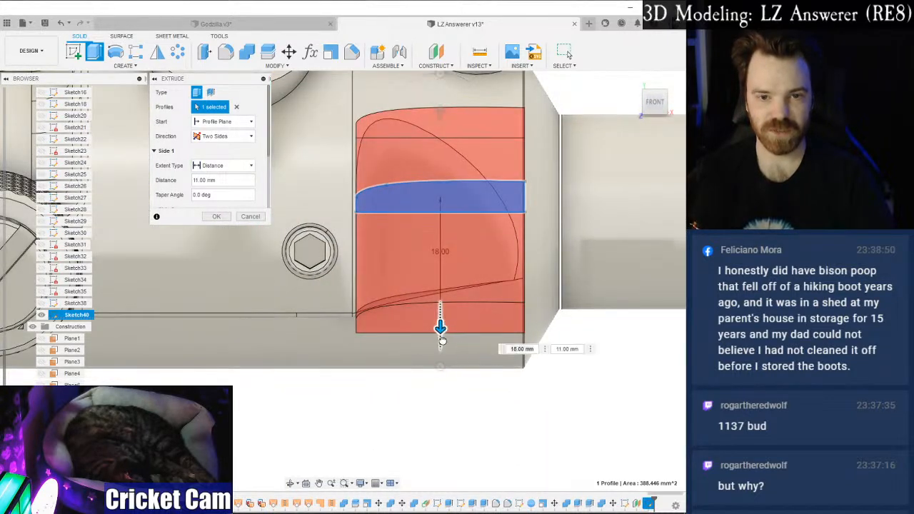
drag(440, 340, 441, 340)
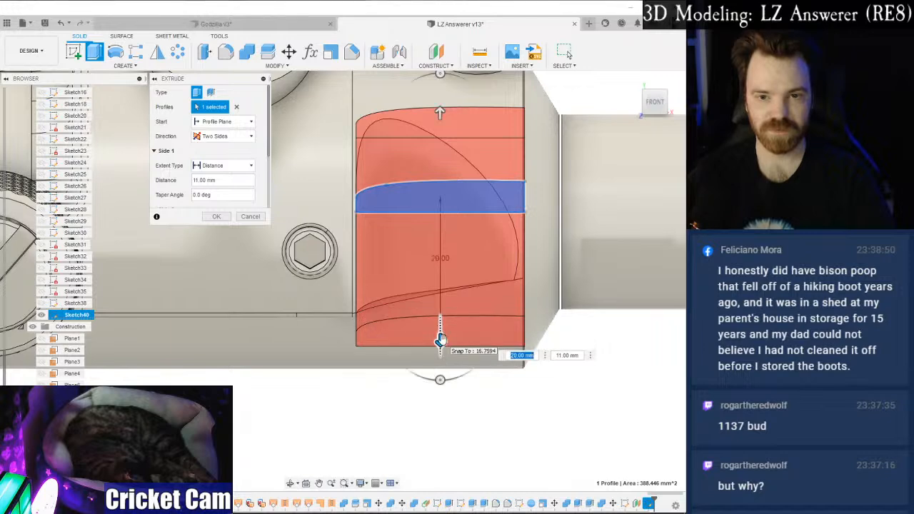
click(217, 218)
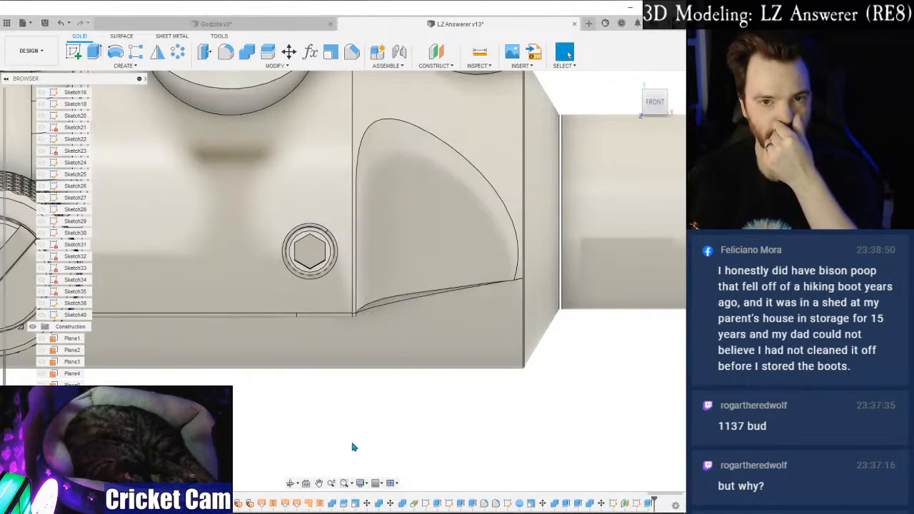
Reopen the cutout's profile sketch for editing and raise the curved spline's middle fit point.
scroll(353, 445, down, 2)
mouse_move(658, 106)
mouse_down()
mouse_move(626, 127)
mouse_move(602, 125)
mouse_move(648, 122)
mouse_move(660, 107)
mouse_move(639, 151)
mouse_move(651, 148)
mouse_move(658, 102)
mouse_move(666, 120)
mouse_move(676, 112)
mouse_up()
mouse_move(314, 175)
shift+middle_down()
mouse_move(327, 257)
mouse_move(341, 279)
shift+middle_up()
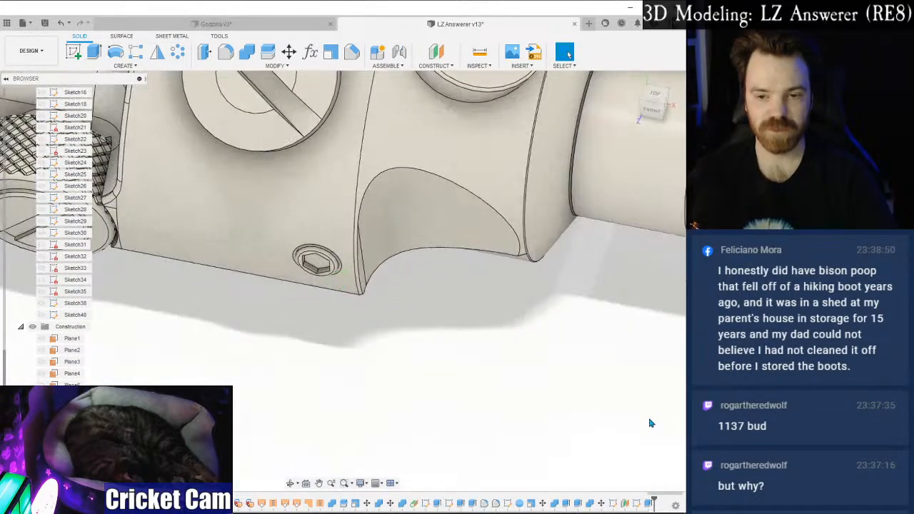
right_click(637, 505)
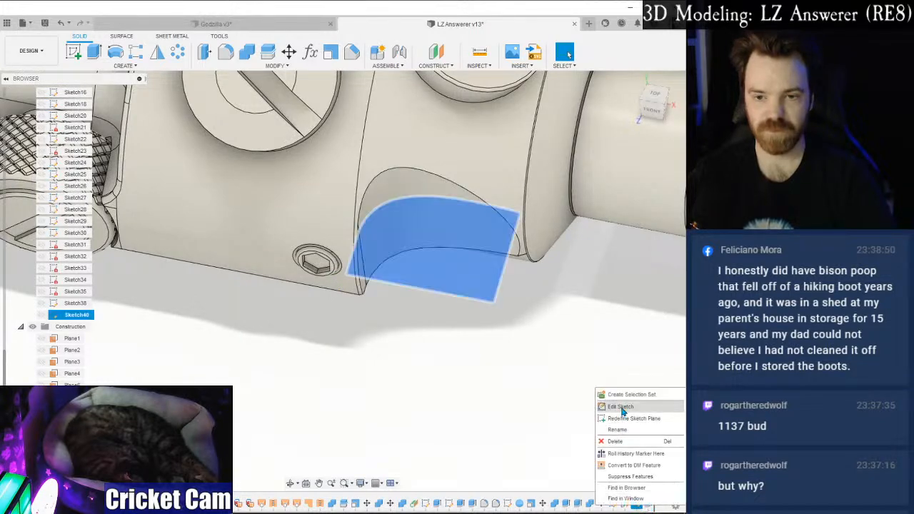
click(623, 408)
middle_drag(398, 225, 328, 271)
scroll(328, 273, up, 3)
scroll(328, 277, up, 1)
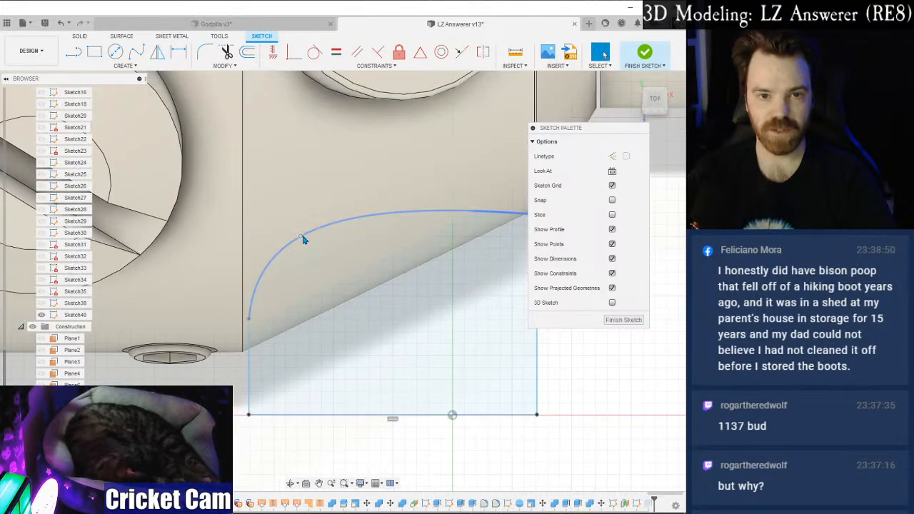
click(303, 236)
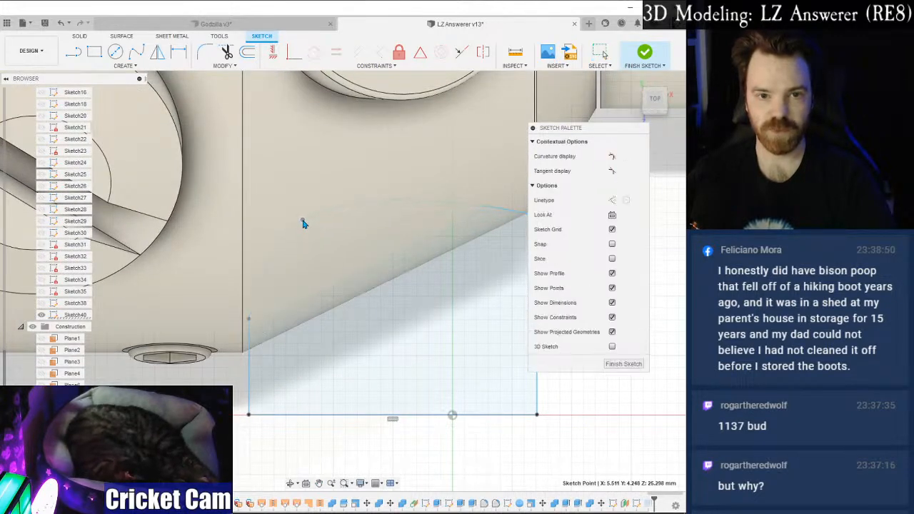
scroll(398, 287, down, 2)
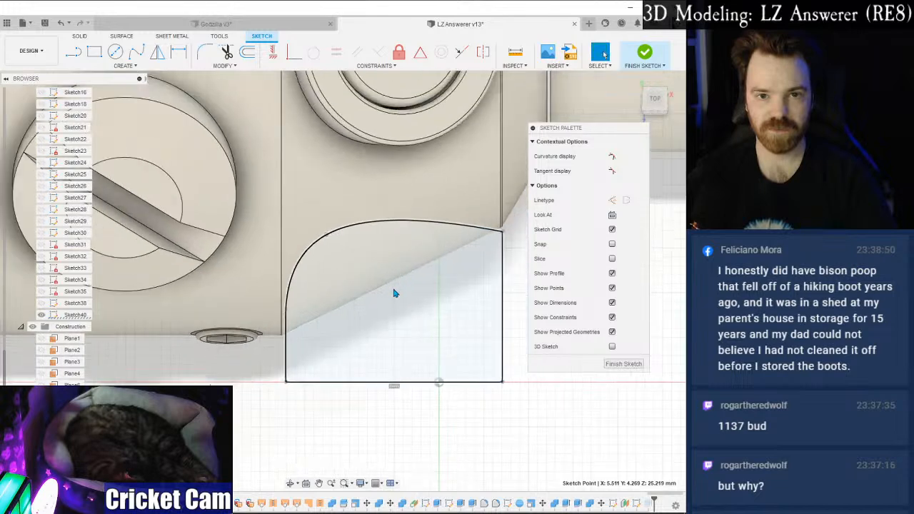
Set the visual style to Shaded with Hidden Edges.
click(362, 484)
mouse_move(379, 396)
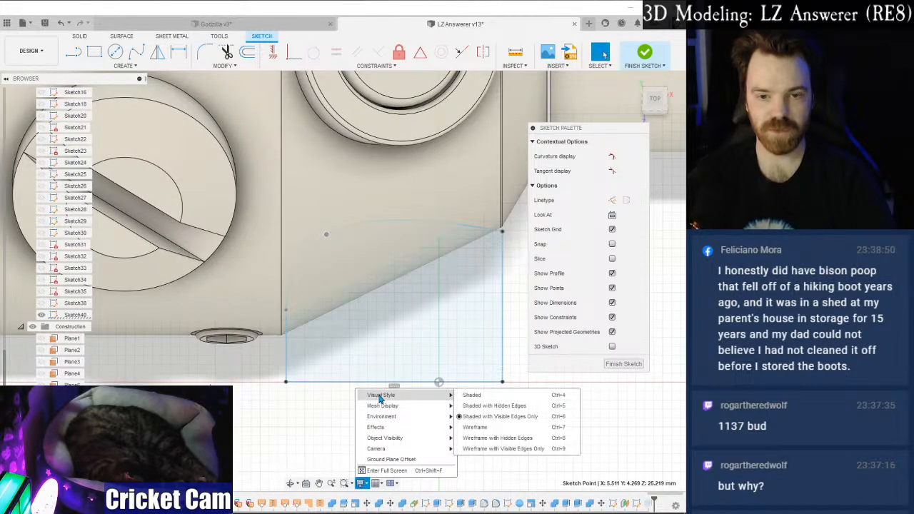
click(488, 407)
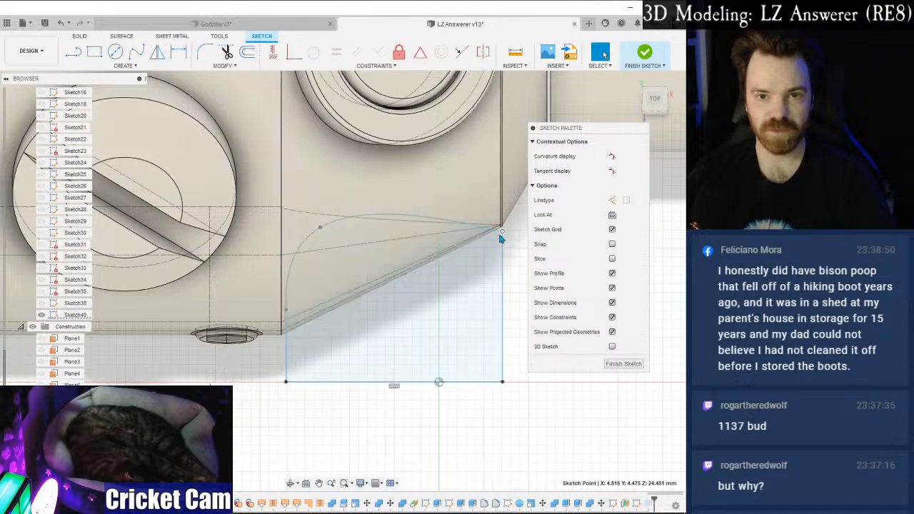
Reposition the curved spline's middle fit point up and toward the right to reshape the arch.
scroll(503, 235, up, 4)
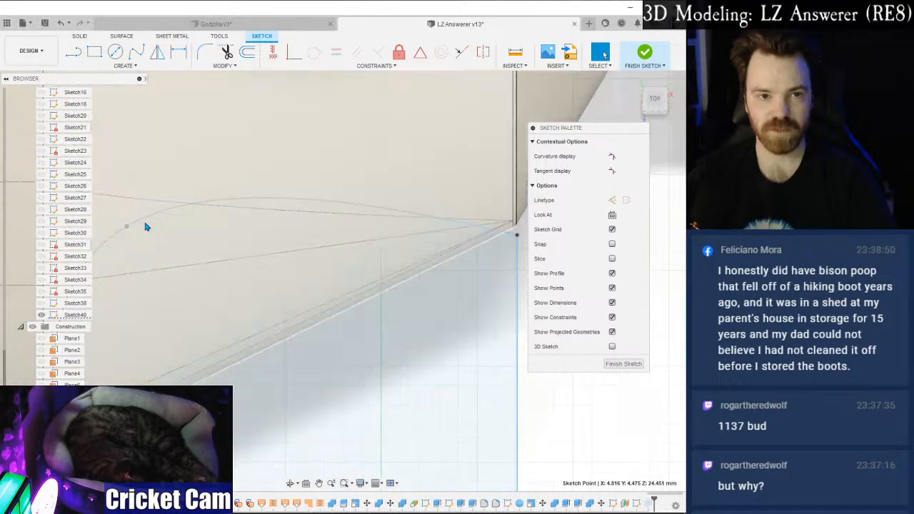
click(127, 226)
drag(165, 203, 158, 208)
Adjust the tangent handle at the curved spline's right end to refine its slope near the body corner.
scroll(546, 366, down, 2)
middle_drag(512, 347, 467, 268)
scroll(486, 198, up, 3)
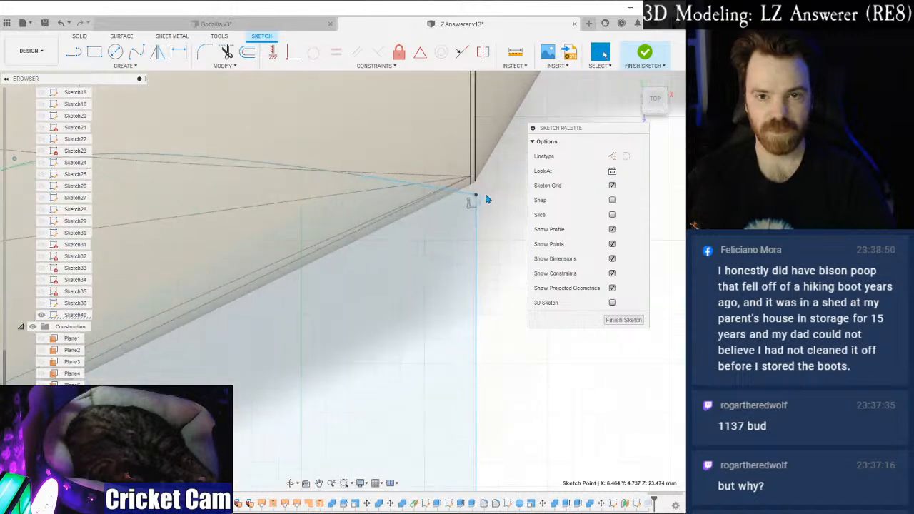
click(478, 199)
mouse_move(361, 175)
mouse_down()
mouse_move(383, 155)
mouse_move(377, 175)
mouse_up()
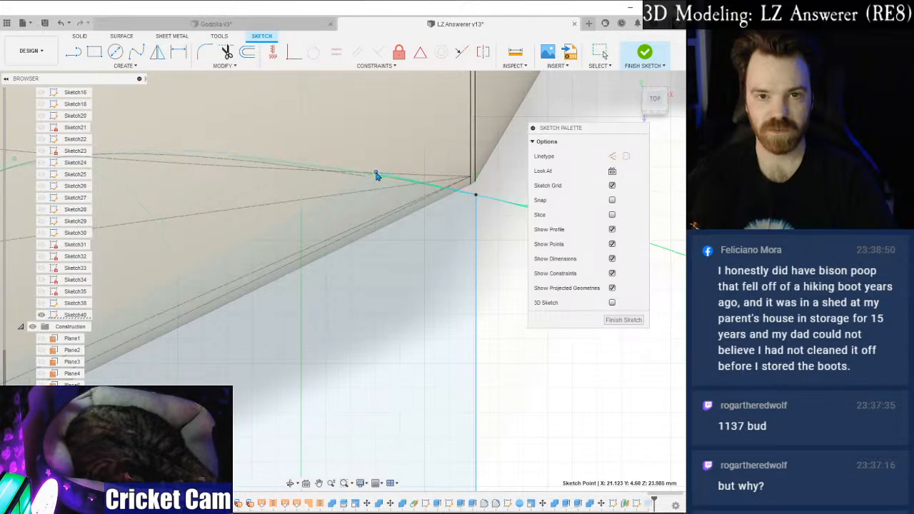
Adjust the tangent handle at the spline's middle fit point to round the upper-left bend, and finish the sketch.
scroll(541, 353, down, 3)
middle_drag(498, 335, 513, 265)
click(233, 185)
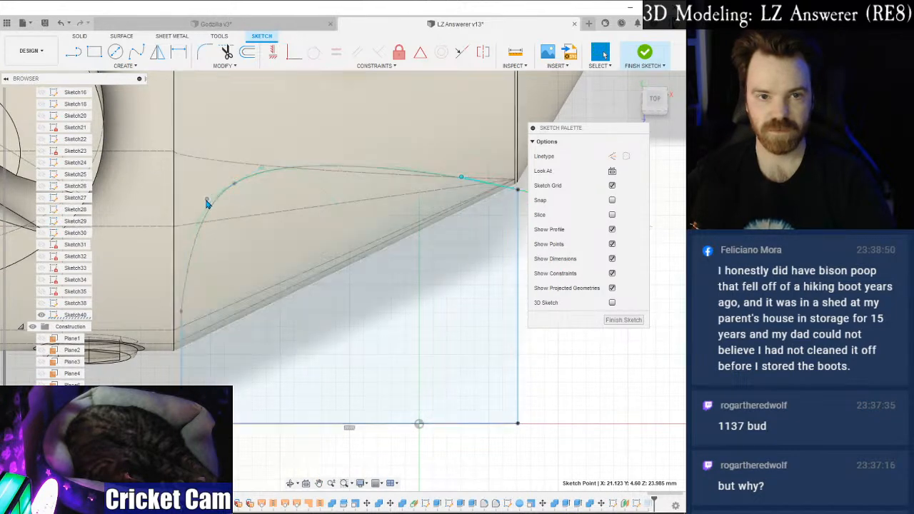
drag(208, 203, 204, 206)
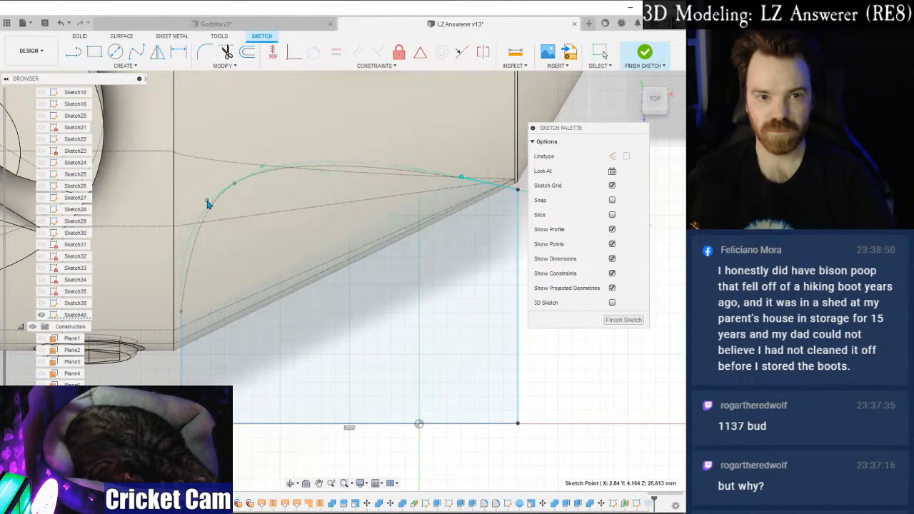
click(619, 321)
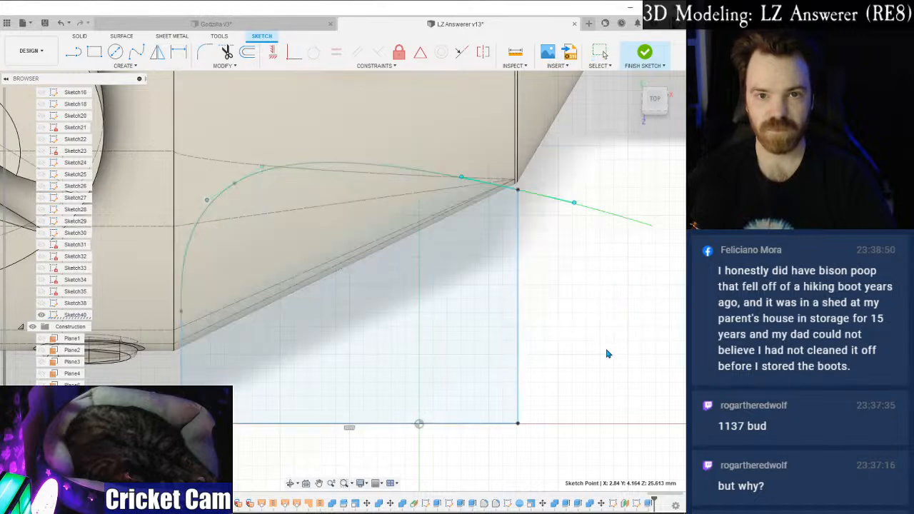
Examine the updated cutout's outline from the front and from angled views.
drag(653, 103, 654, 104)
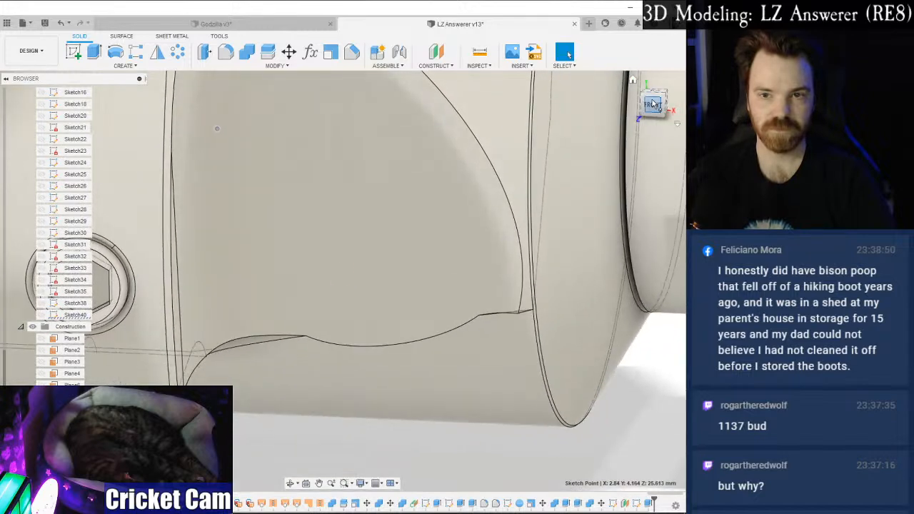
click(653, 103)
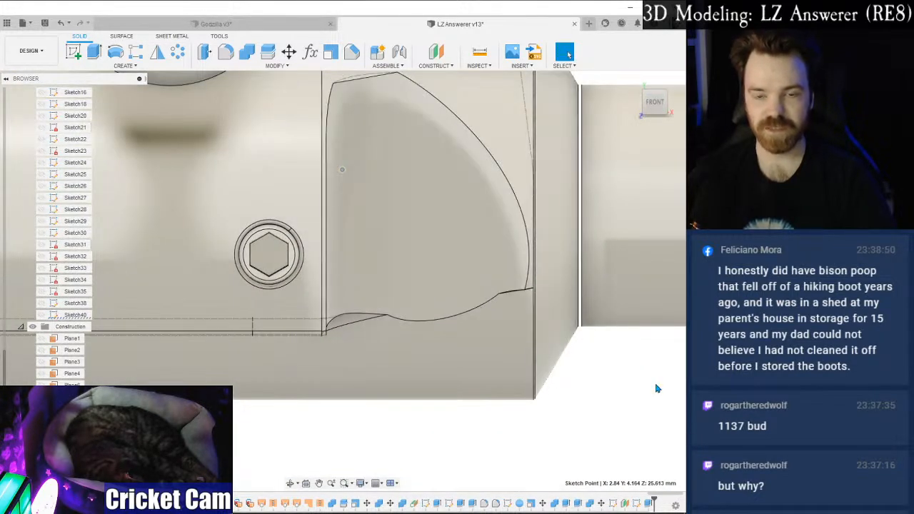
shift+middle_drag(343, 282, 442, 353)
scroll(442, 353, down, 10)
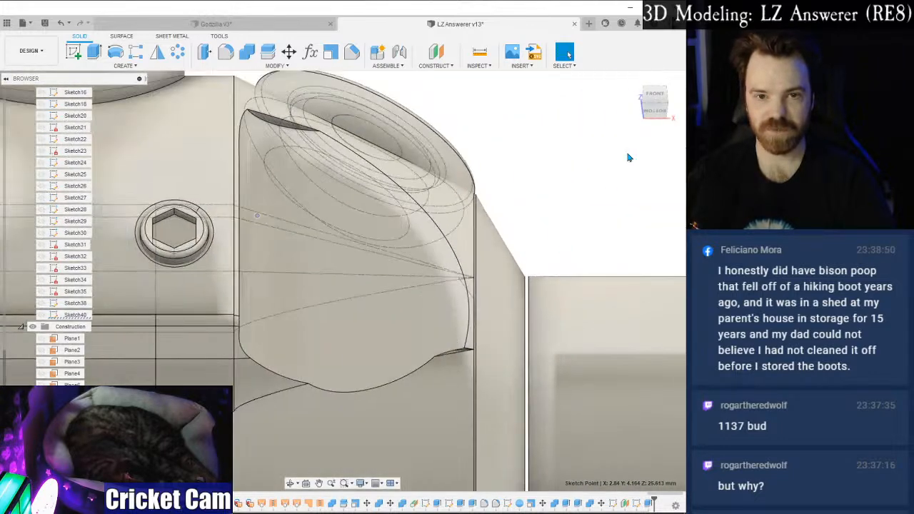
click(658, 96)
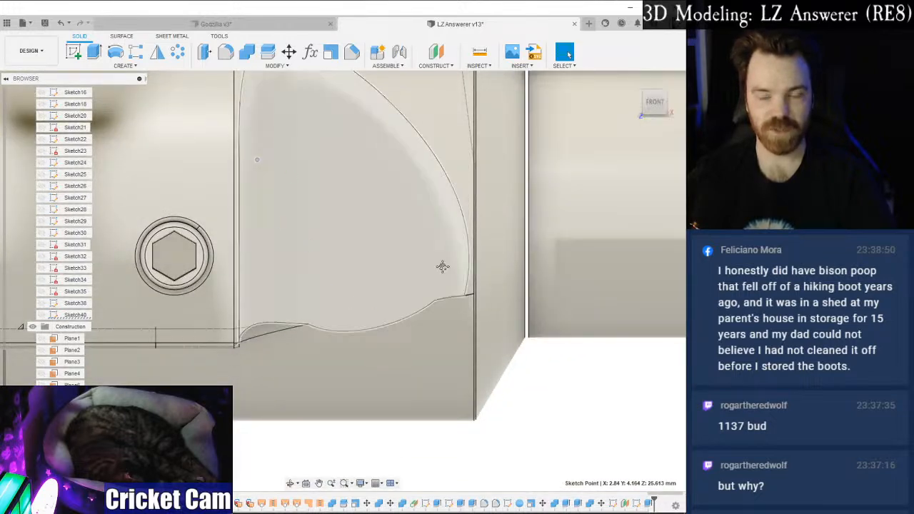
middle_drag(443, 271, 425, 348)
scroll(425, 347, down, 2)
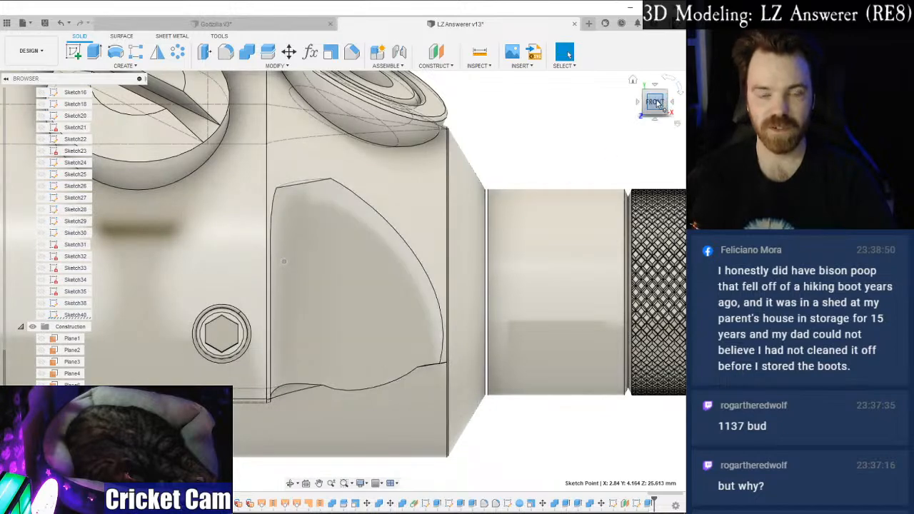
drag(651, 102, 661, 106)
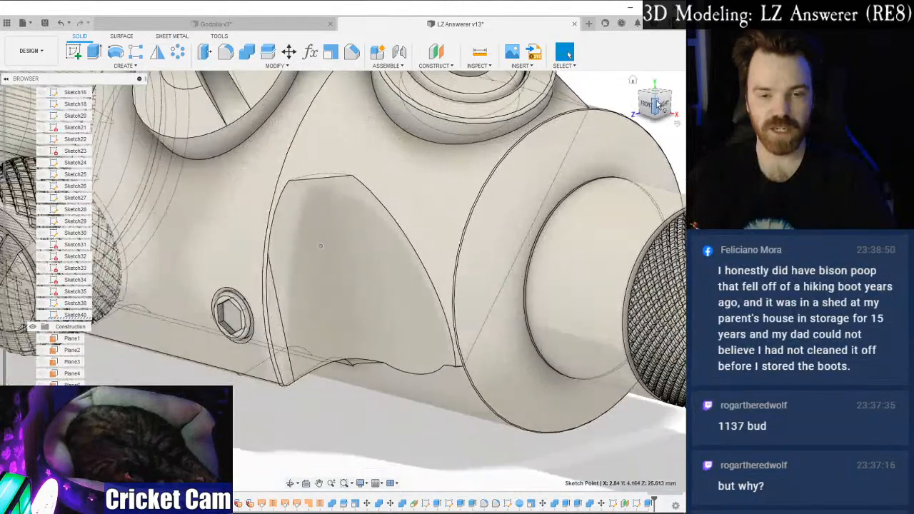
click(624, 504)
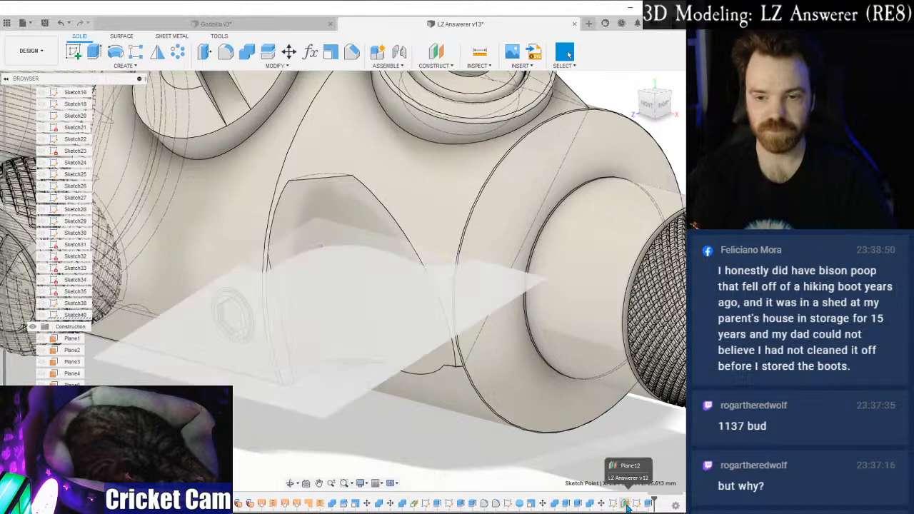
right_click(627, 507)
click(618, 417)
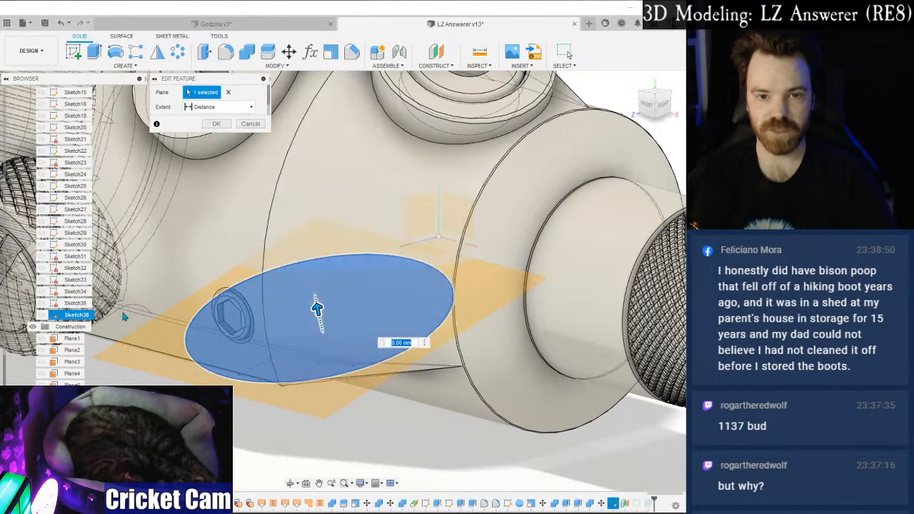
click(251, 124)
Reopen the curved cutout's profile sketch and move the spline's right end point closer to the body corner.
click(637, 504)
right_click(637, 507)
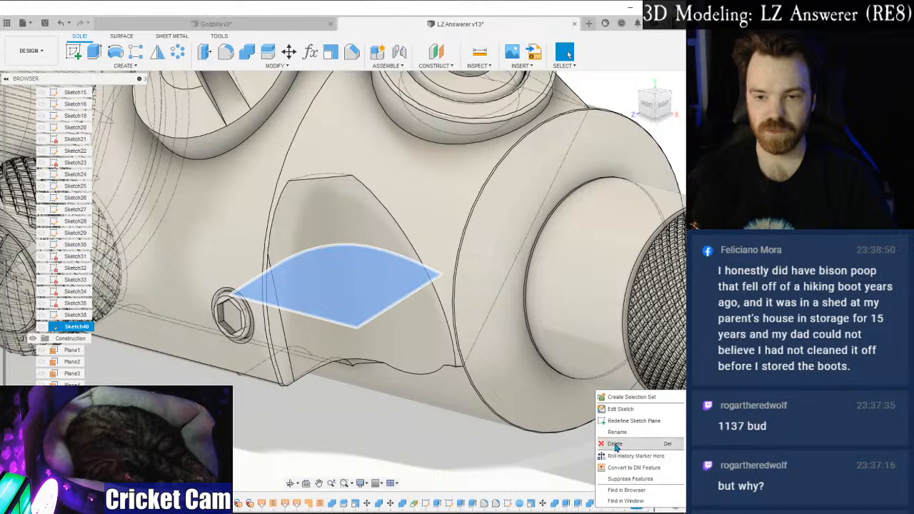
click(622, 410)
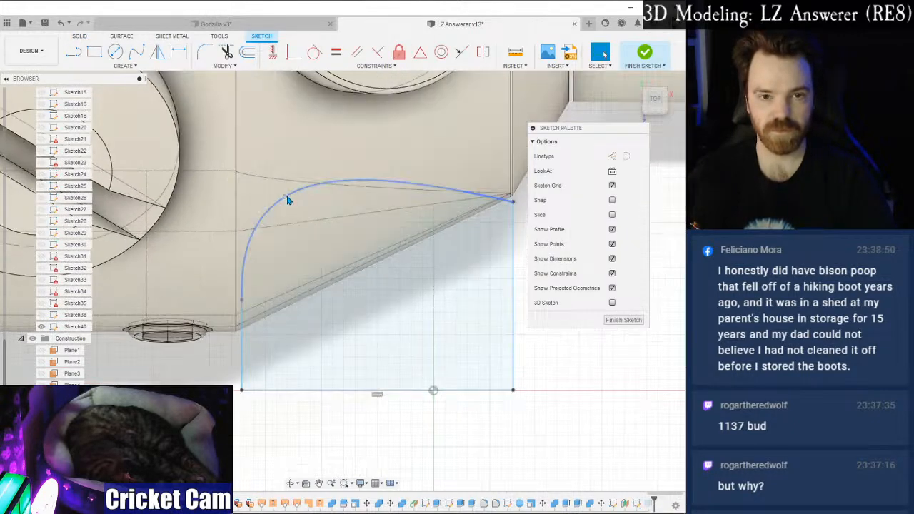
scroll(484, 193, up, 5)
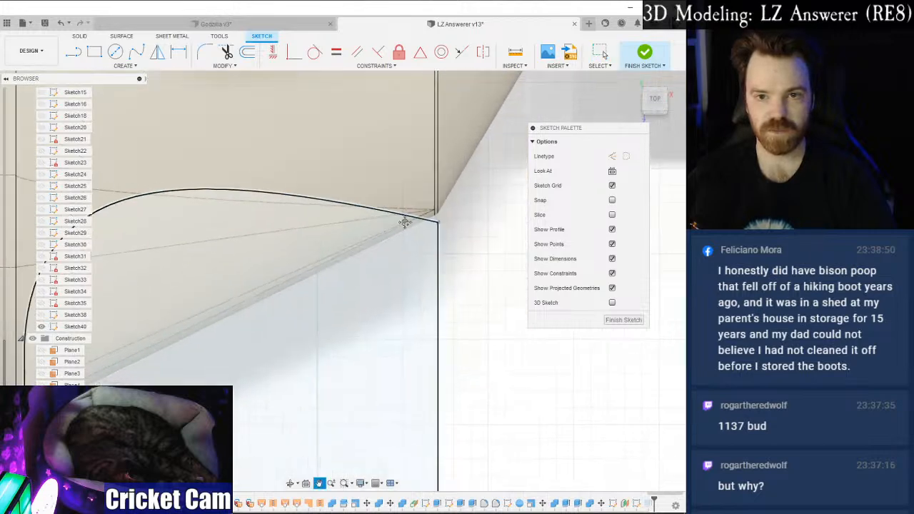
click(437, 221)
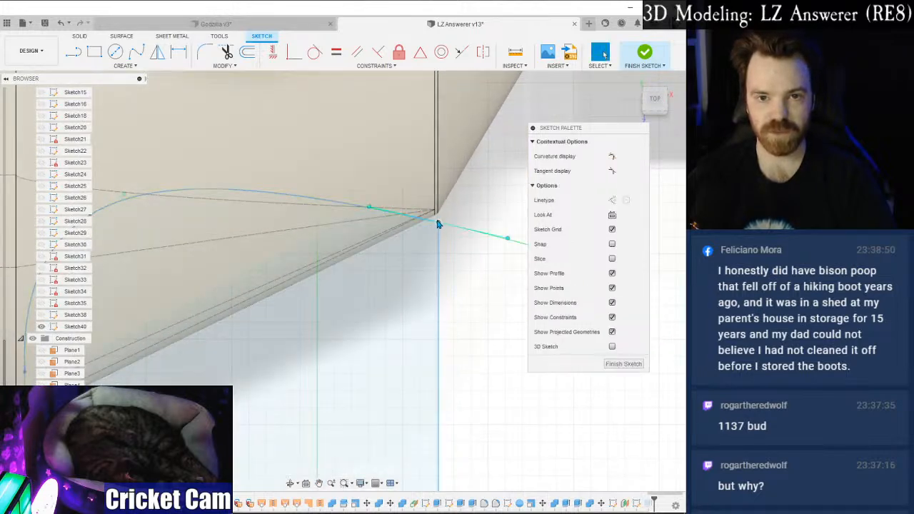
drag(444, 224, 296, 188)
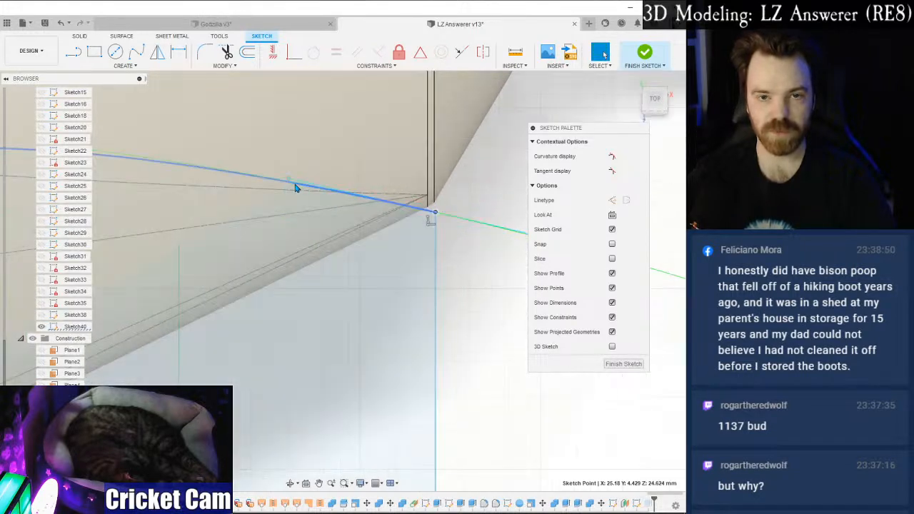
drag(432, 218, 429, 208)
Shorten the tangent handle at the spline's right end to tighten the curve near the body corner, and finish the sketch.
scroll(408, 257, down, 4)
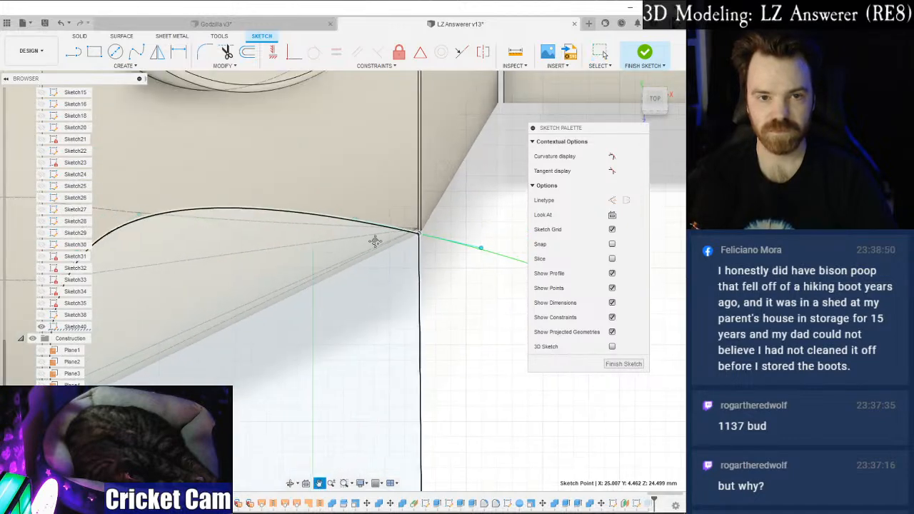
scroll(353, 251, up, 3)
scroll(400, 227, down, 3)
scroll(393, 224, up, 3)
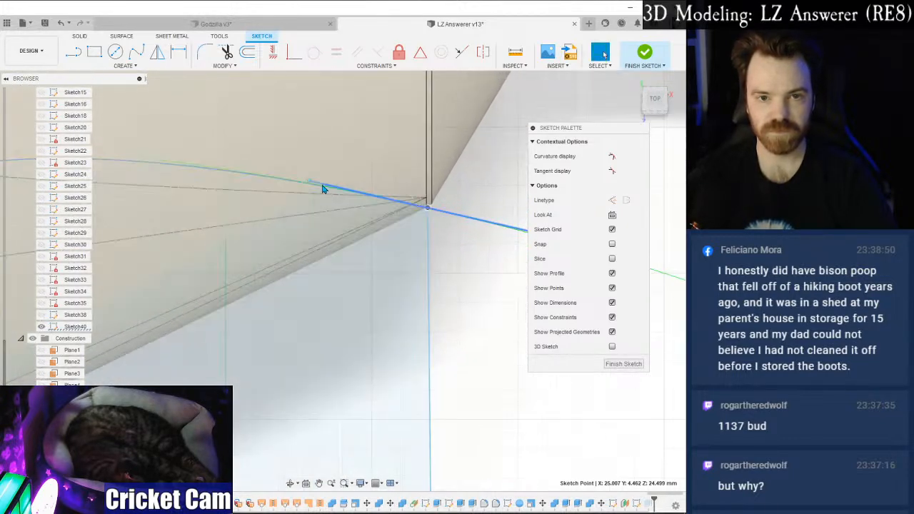
drag(311, 184, 397, 198)
scroll(425, 300, down, 2)
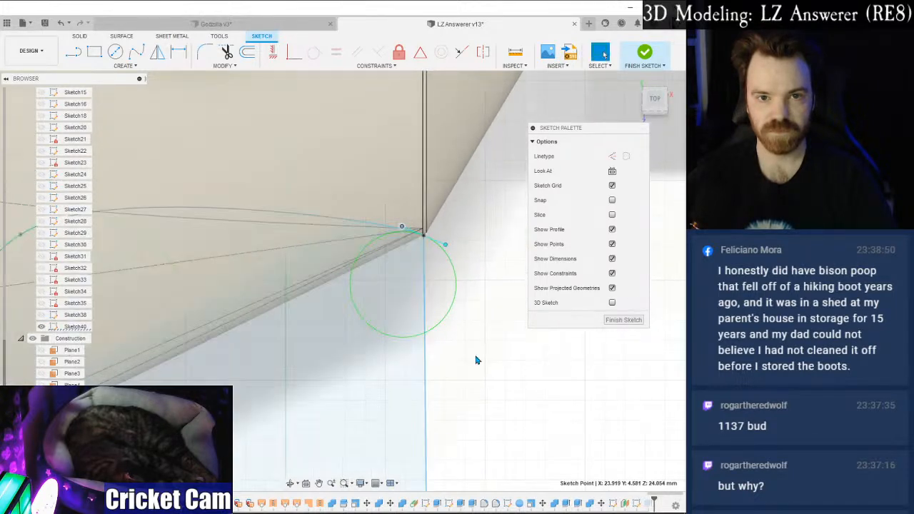
mouse_move(400, 348)
middle_down()
mouse_move(508, 341)
mouse_move(527, 329)
middle_up()
scroll(456, 328, down, 3)
middle_drag(401, 348, 411, 280)
click(278, 209)
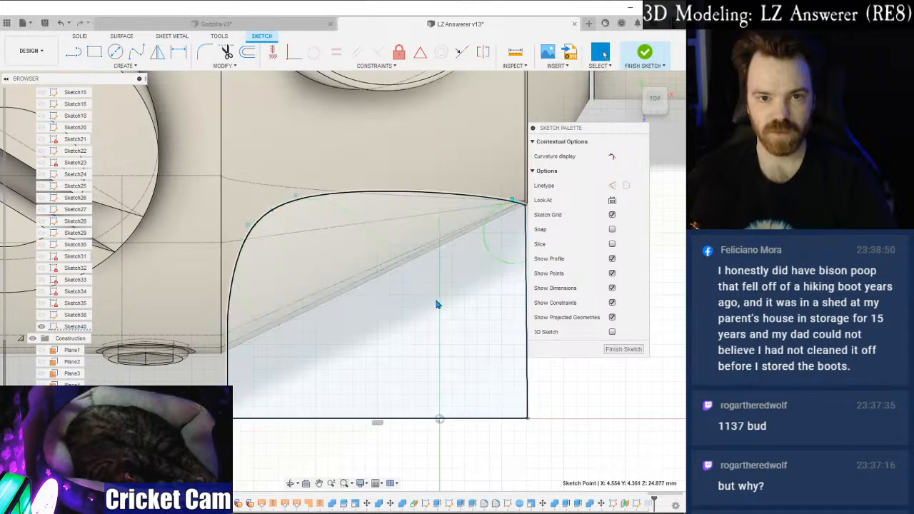
click(623, 348)
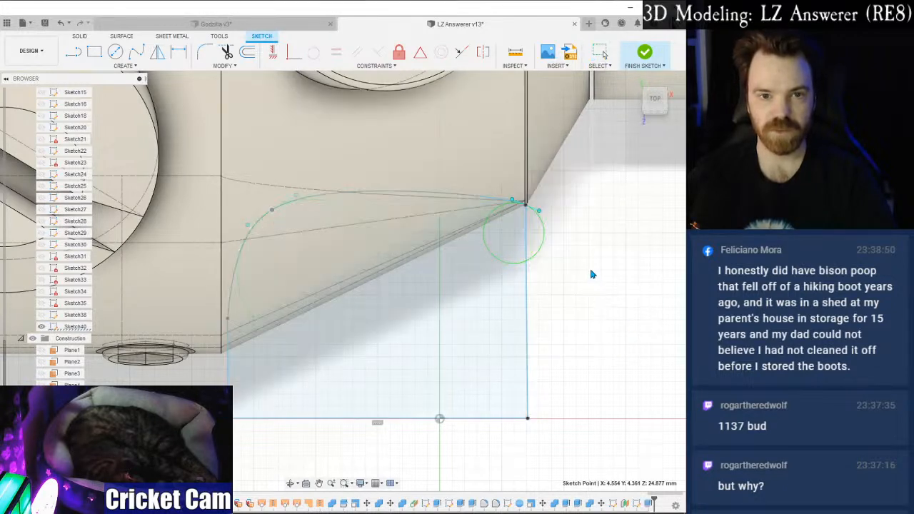
key(ctrl+z)
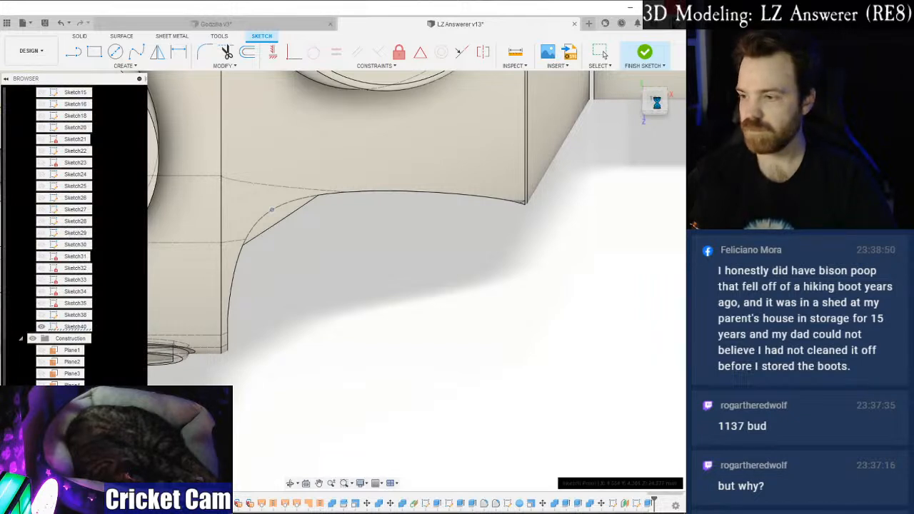
Try giving side 1 of the curved two-sided cut a taper angle of -15 and -5 degrees.
click(648, 97)
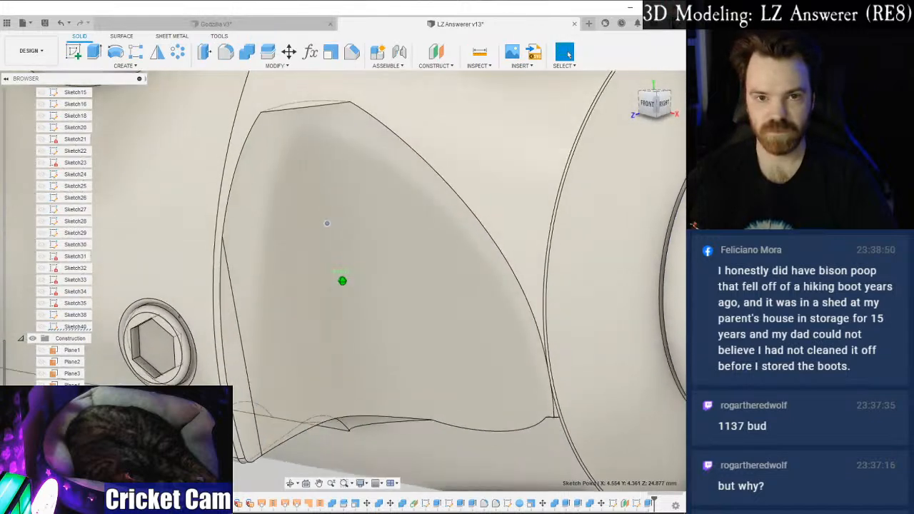
scroll(571, 257, down, 3)
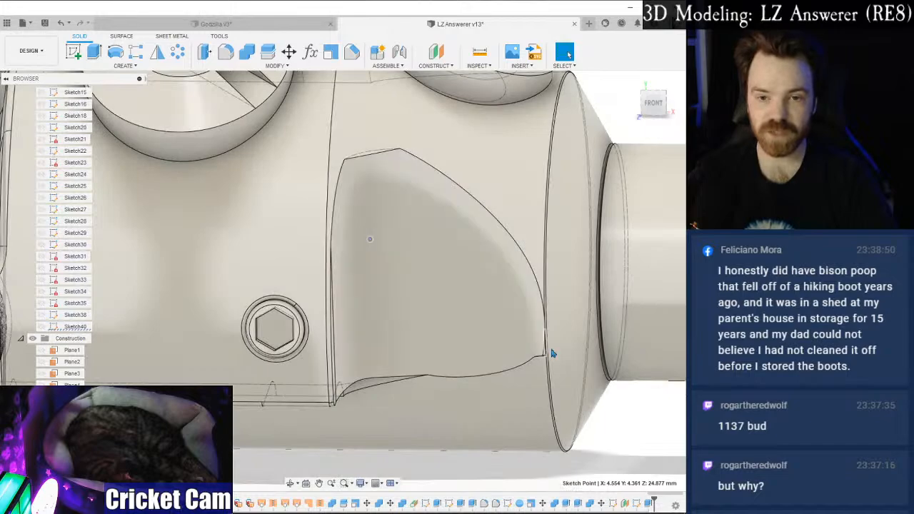
scroll(463, 191, down, 3)
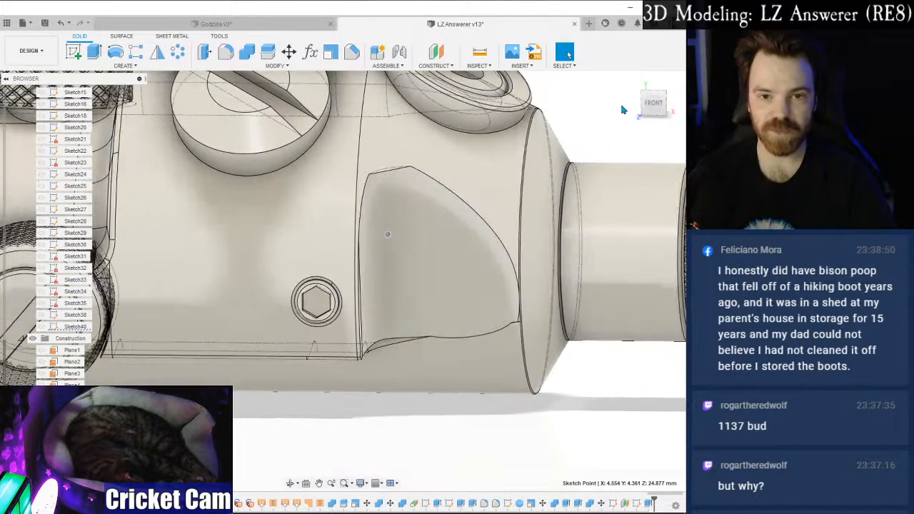
shift+middle_drag(463, 190, 407, 214)
shift+middle_drag(342, 281, 421, 268)
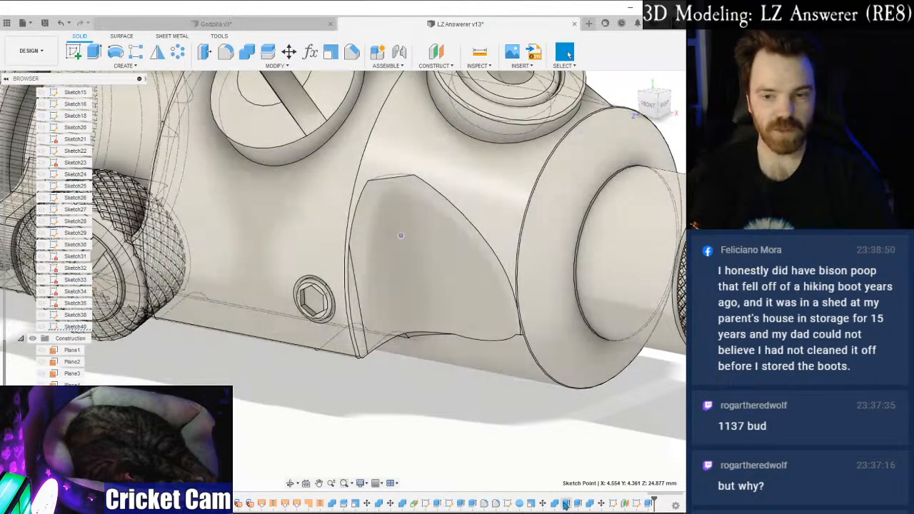
right_click(647, 505)
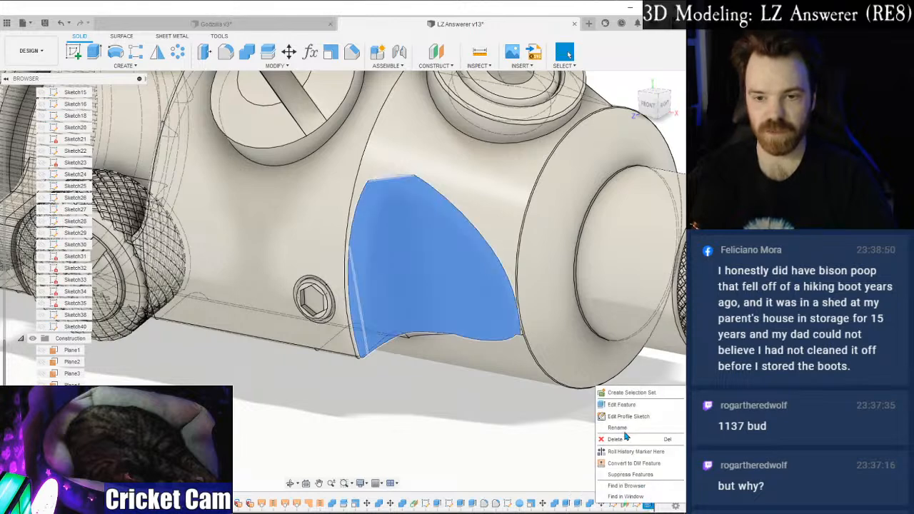
click(625, 406)
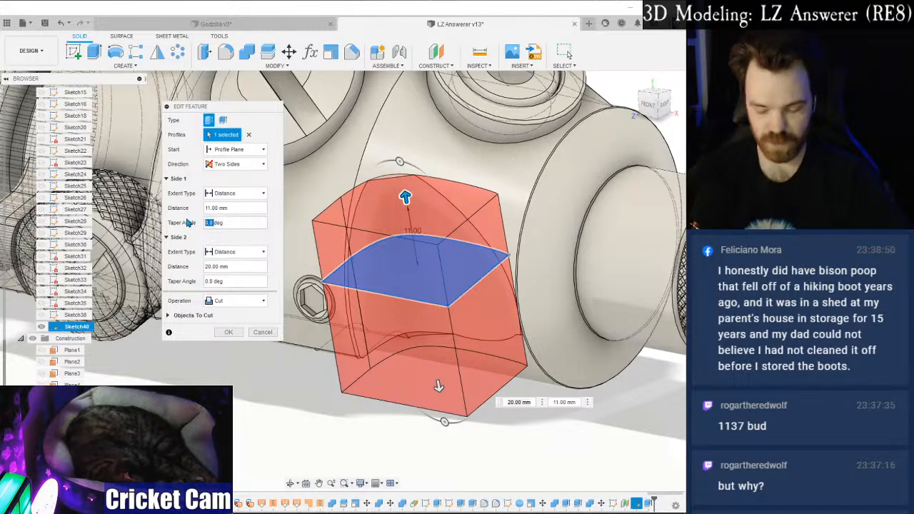
text(1)
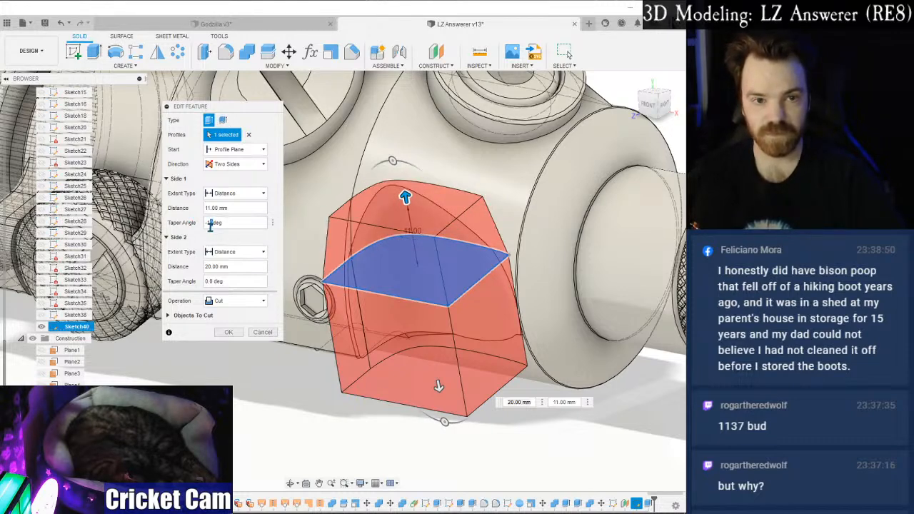
text(5)
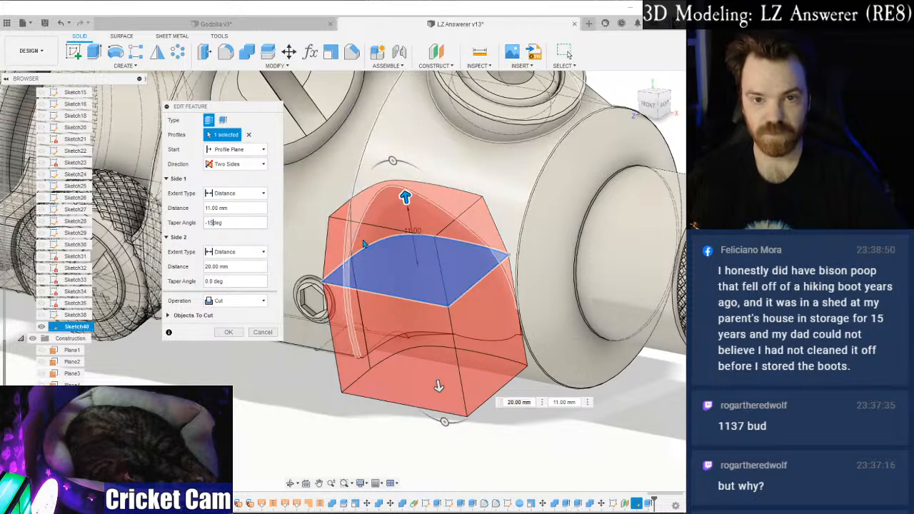
click(650, 111)
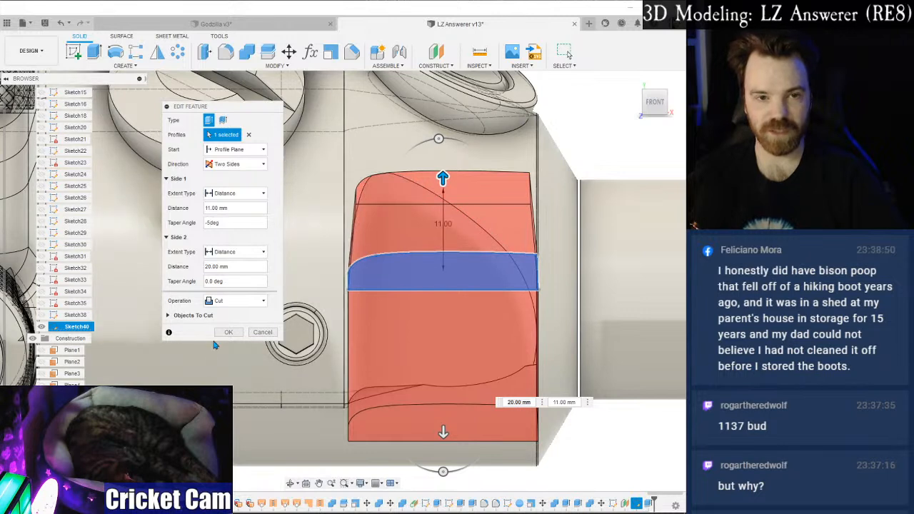
click(262, 332)
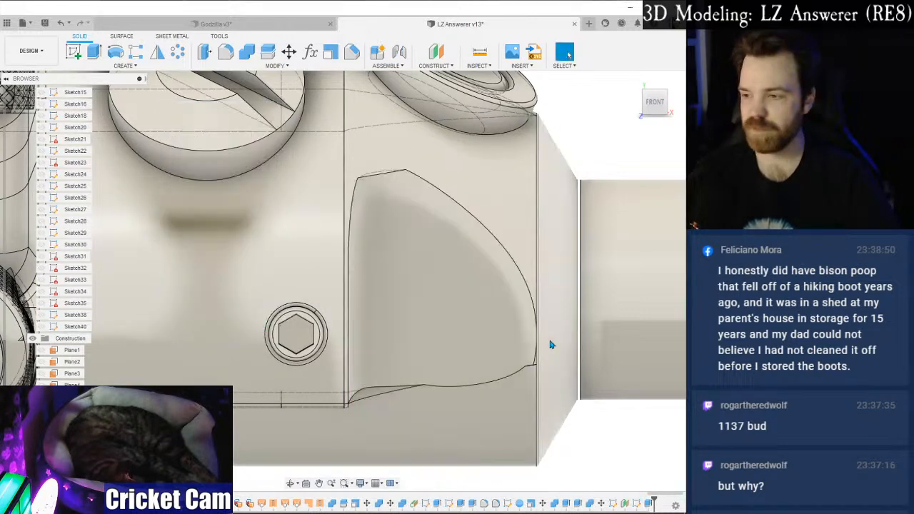
Reopen the cutout's profile sketch and move the entire closed profile -1.00 mm in Y, away from the body.
scroll(550, 345, down, 1)
scroll(500, 367, down, 2)
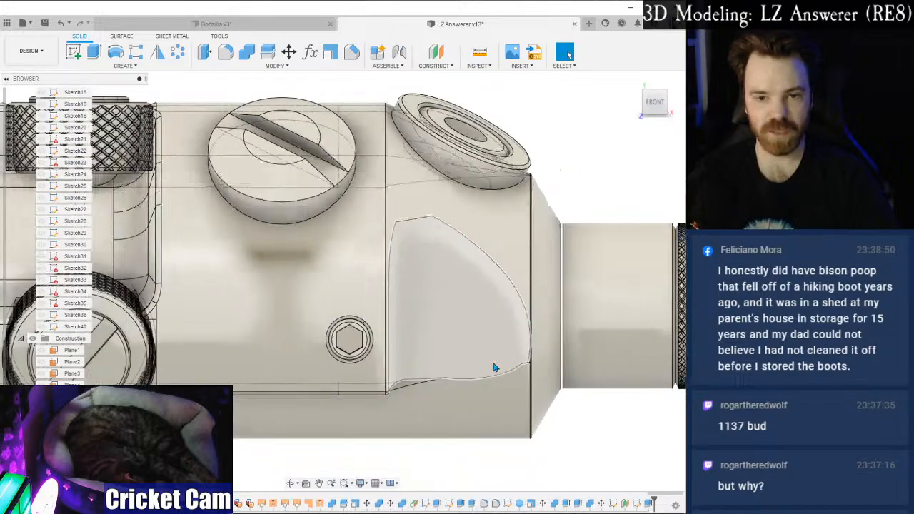
drag(656, 103, 626, 113)
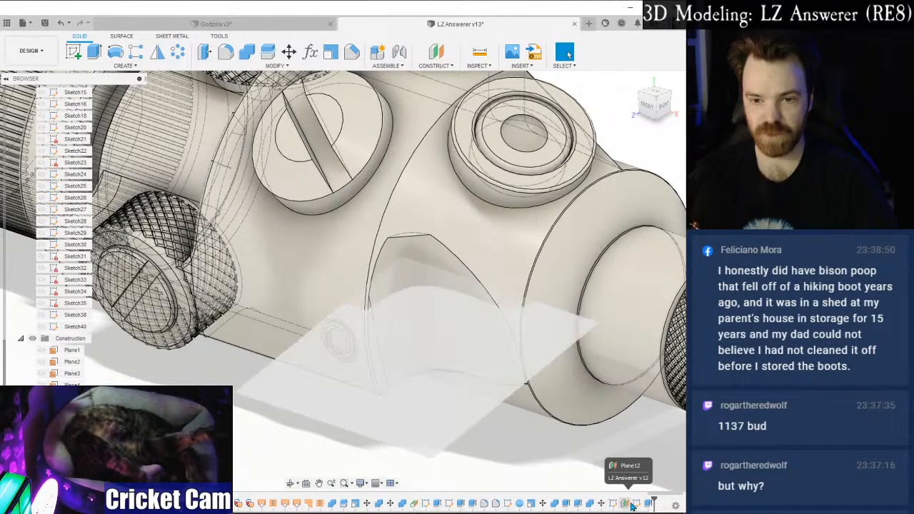
click(636, 504)
right_click(636, 504)
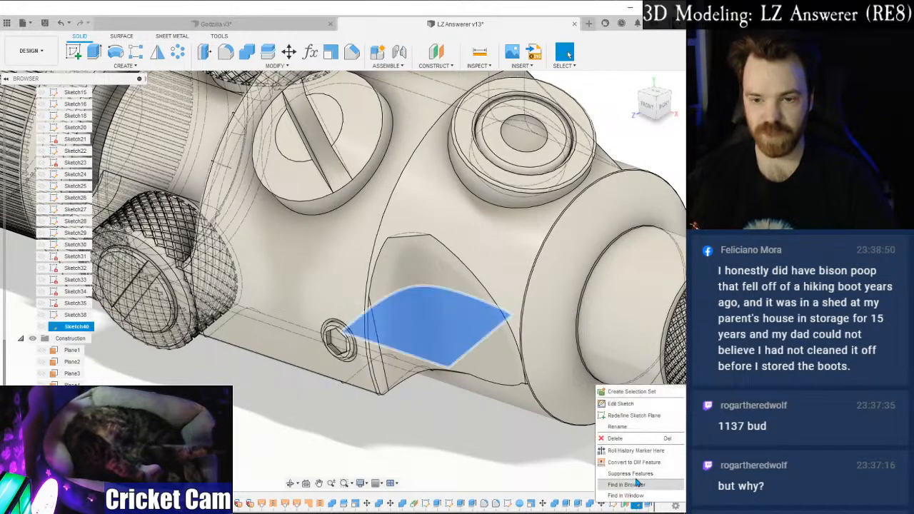
click(623, 405)
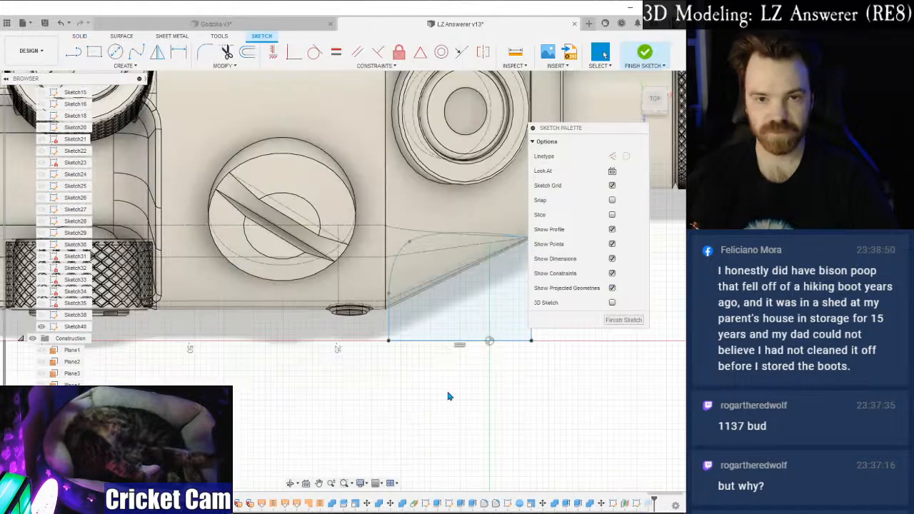
middle_drag(473, 401, 372, 407)
scroll(351, 370, up, 2)
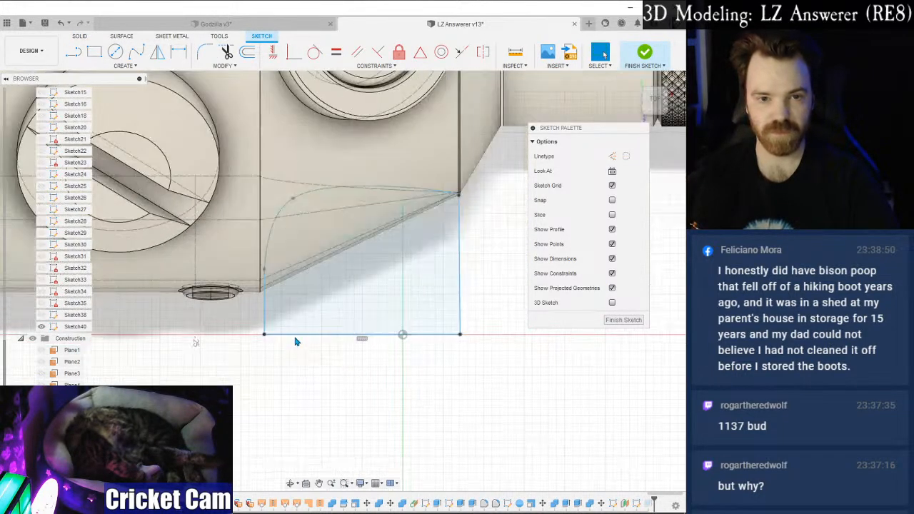
drag(224, 395, 509, 163)
right_click(434, 259)
click(437, 272)
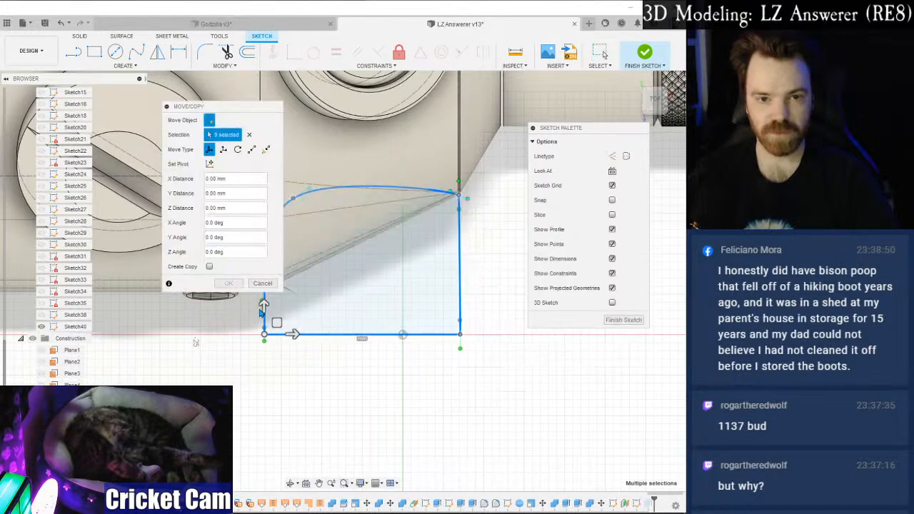
drag(263, 305, 263, 313)
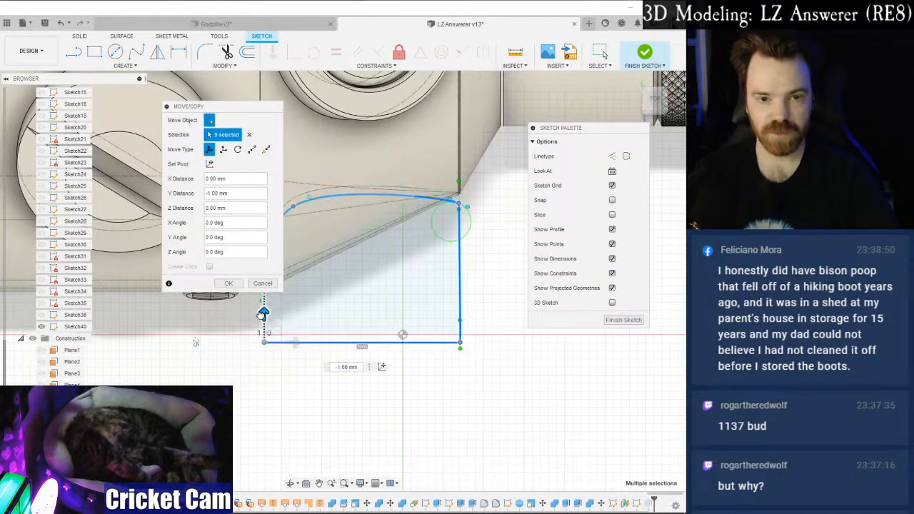
click(229, 283)
Select the cutout's entire closed profile for moving and set the pivot at the midpoint of its straight edge farthest from the body.
drag(652, 106, 604, 55)
mouse_move(160, 433)
mouse_down()
mouse_move(554, 193)
mouse_move(549, 184)
mouse_up()
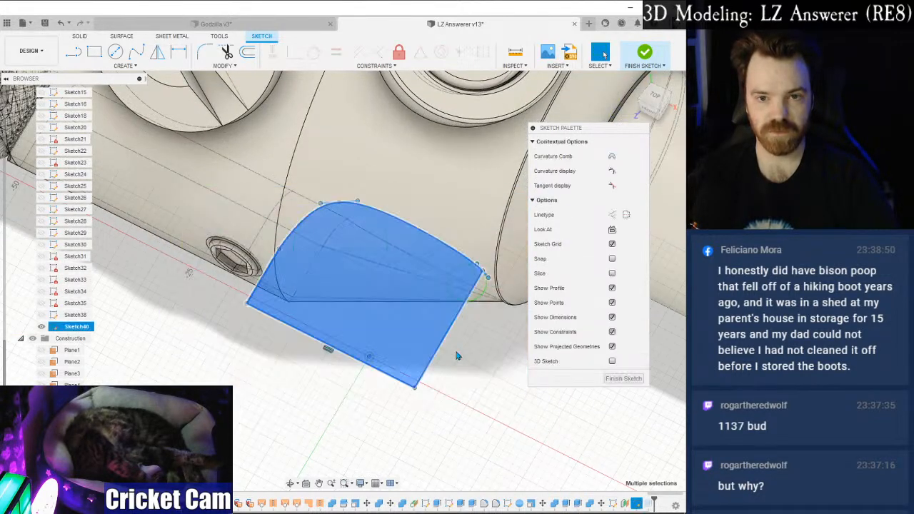
right_click(473, 355)
click(437, 368)
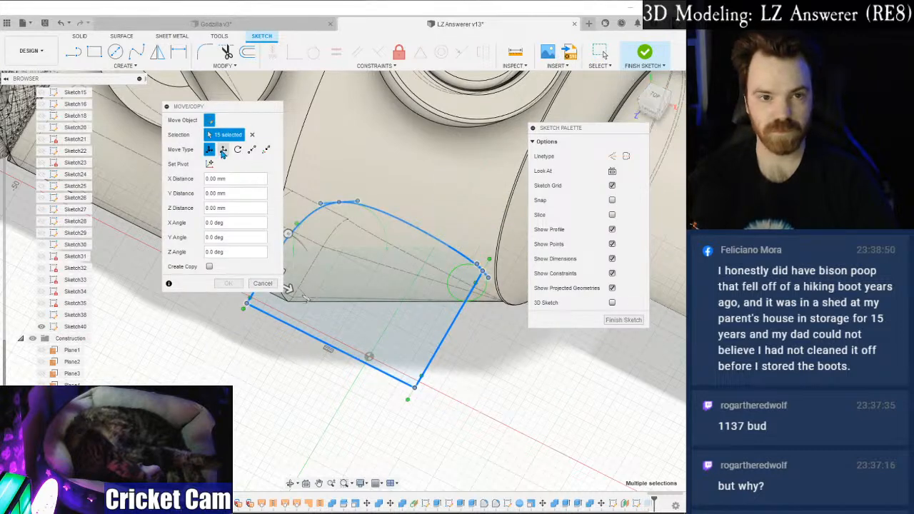
click(209, 164)
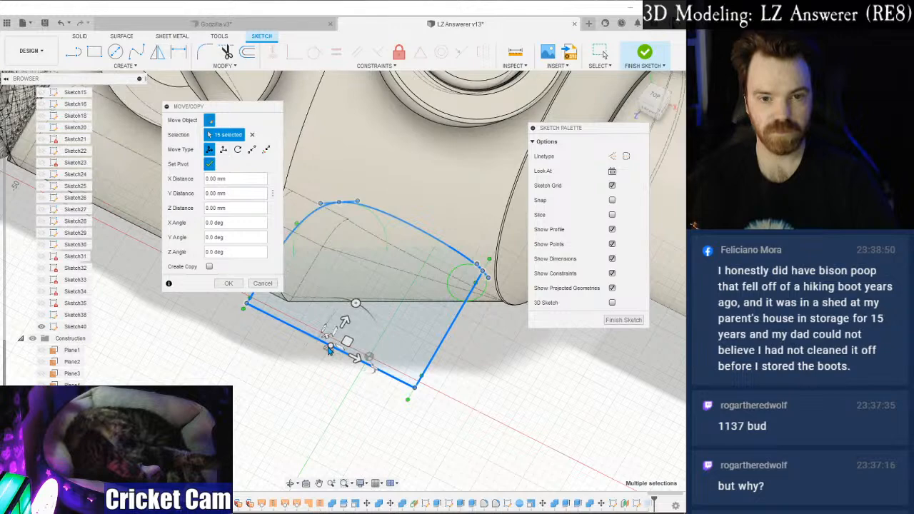
click(209, 165)
Rotate the closed profile by an X angle of 5.0 deg about the pivot and finish the sketch.
drag(653, 97, 607, 77)
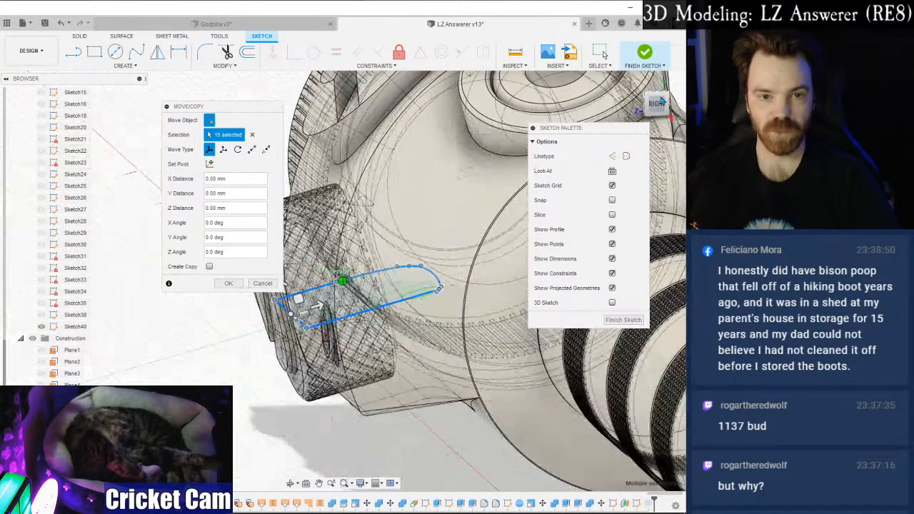
middle_drag(324, 300, 409, 297)
click(364, 261)
drag(363, 262, 359, 263)
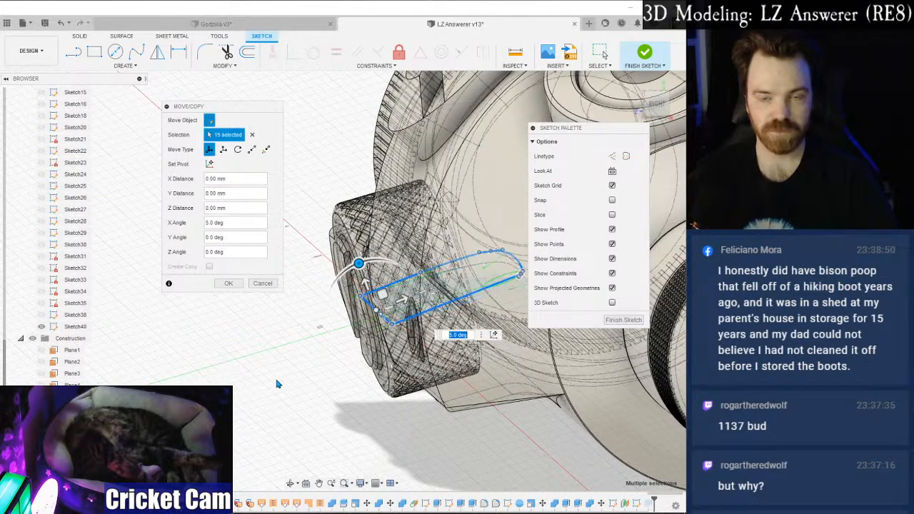
click(227, 283)
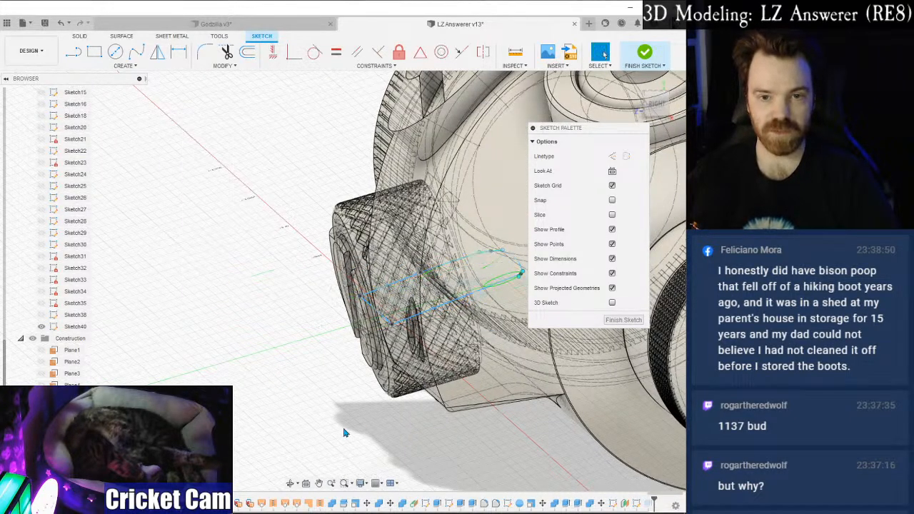
click(615, 319)
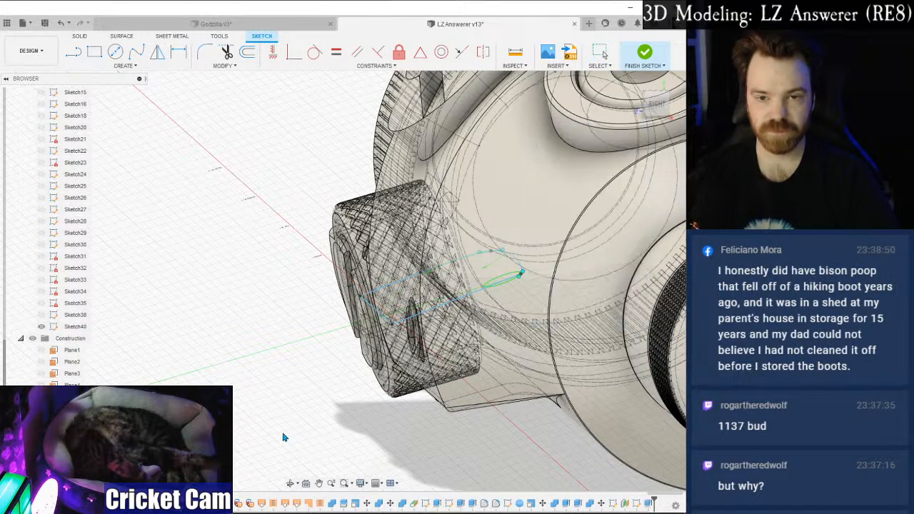
Check the tilted cutout, reopen its profile sketch, and select the whole profile for moving with the pivot at the outer straight edge's midpoint.
scroll(283, 437, down, 1)
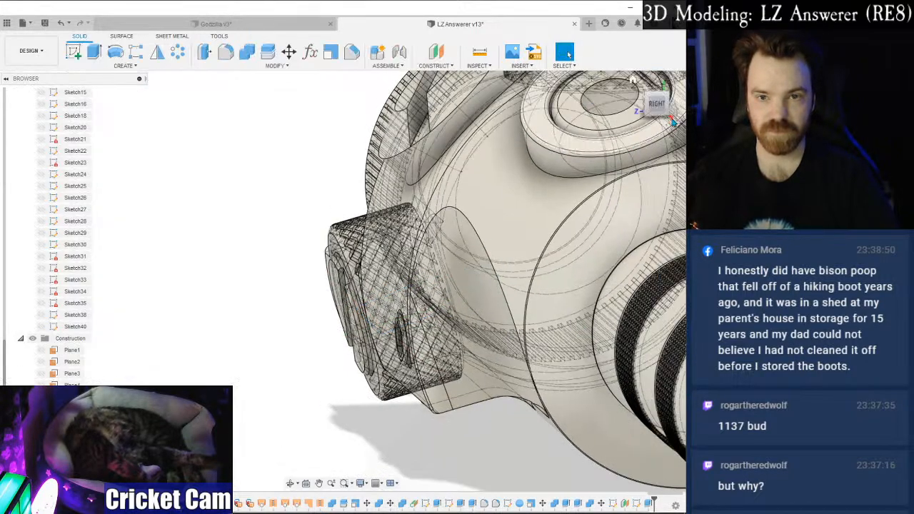
click(656, 109)
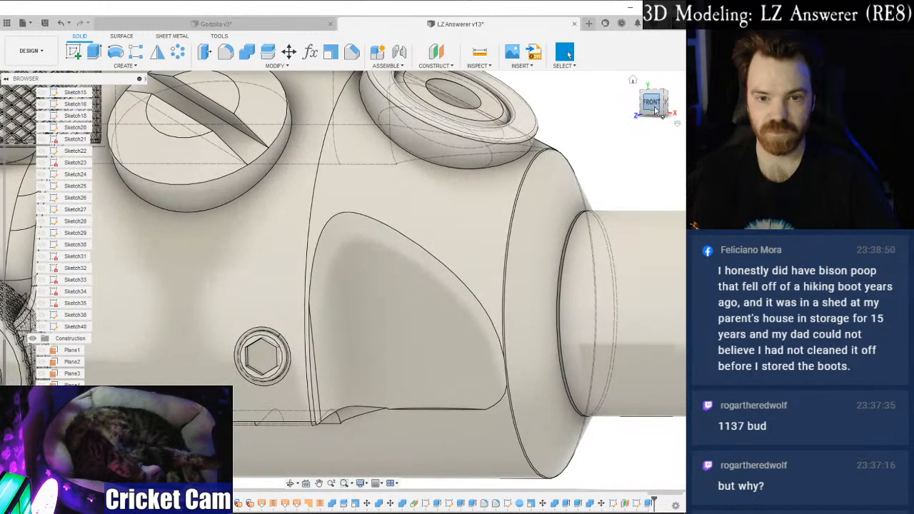
click(653, 108)
middle_drag(473, 307, 478, 246)
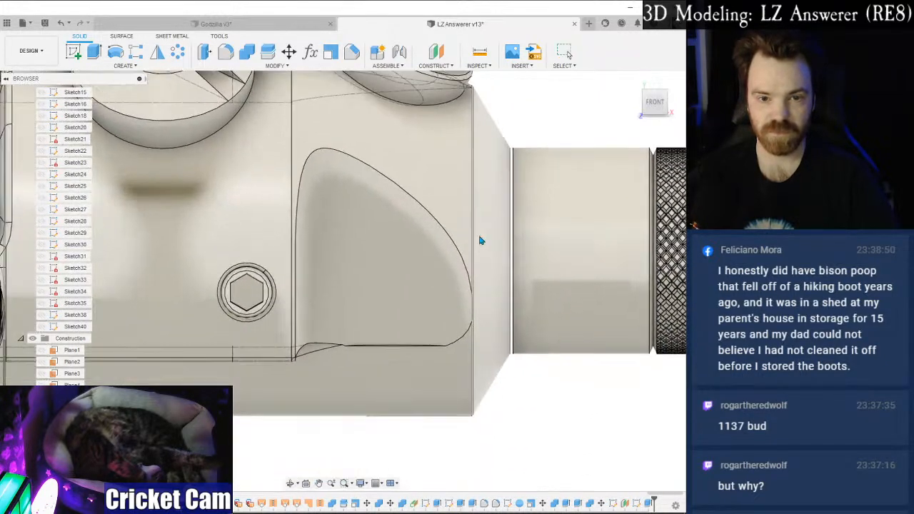
shift+middle_drag(342, 281, 289, 307)
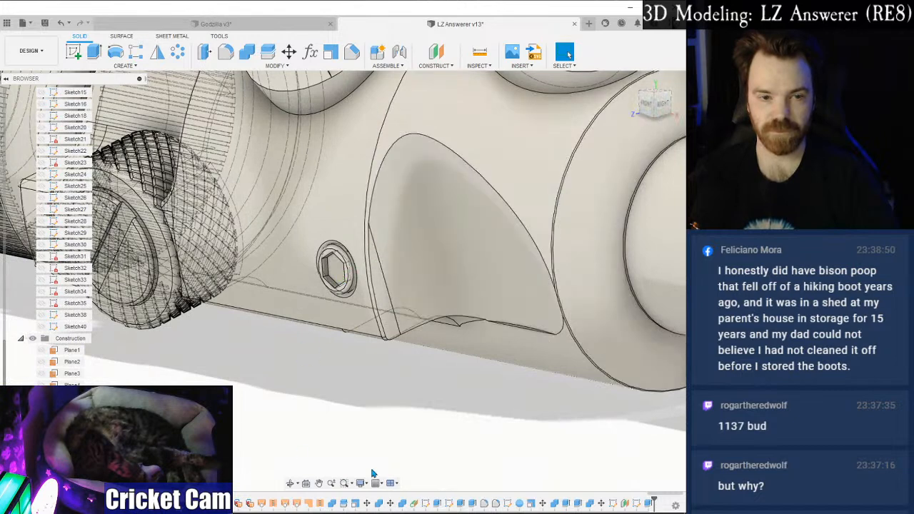
right_click(636, 505)
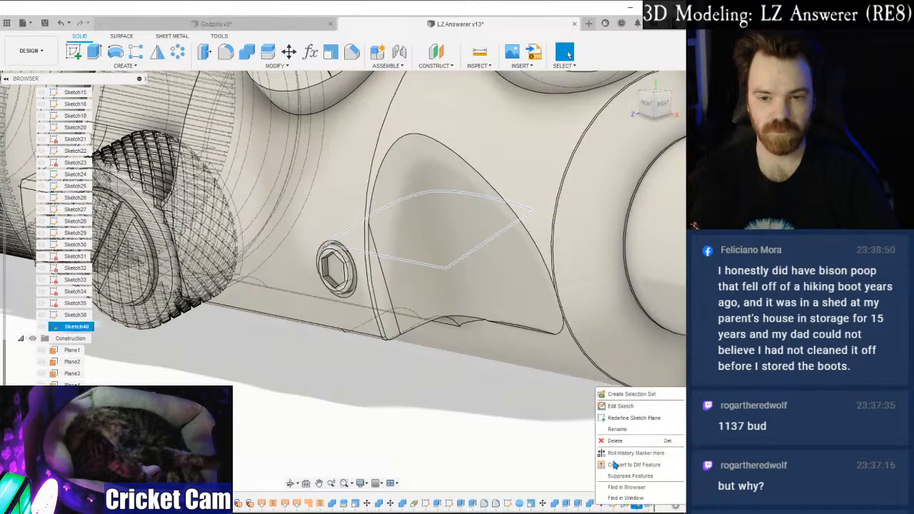
click(608, 405)
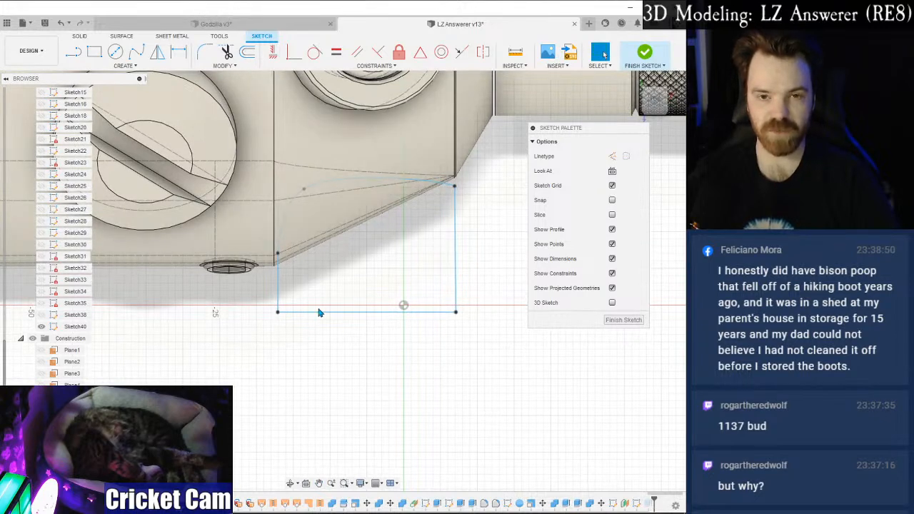
mouse_move(258, 373)
mouse_down()
mouse_move(400, 310)
mouse_move(472, 170)
mouse_up()
right_click(485, 207)
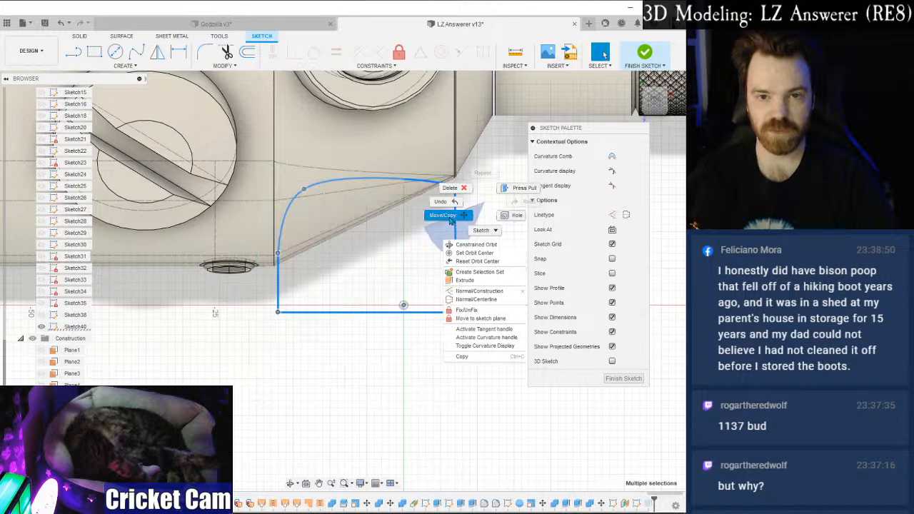
click(455, 219)
click(665, 110)
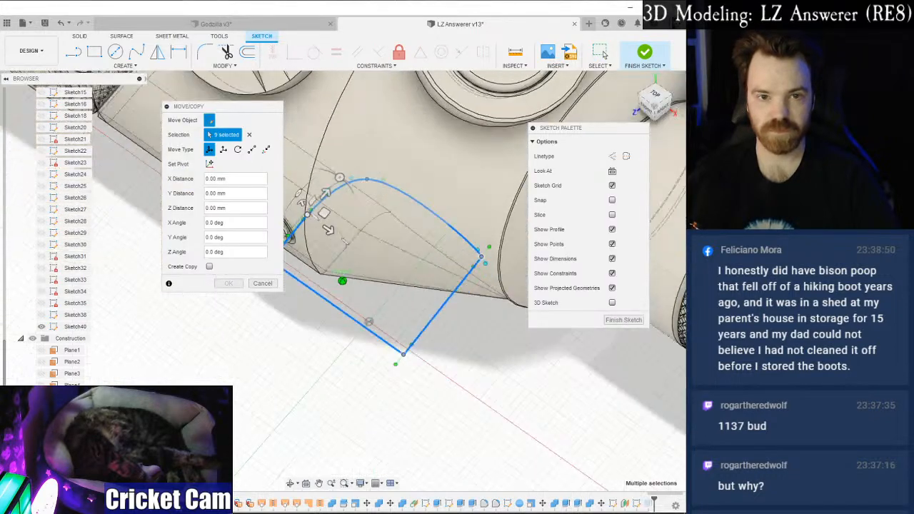
click(210, 164)
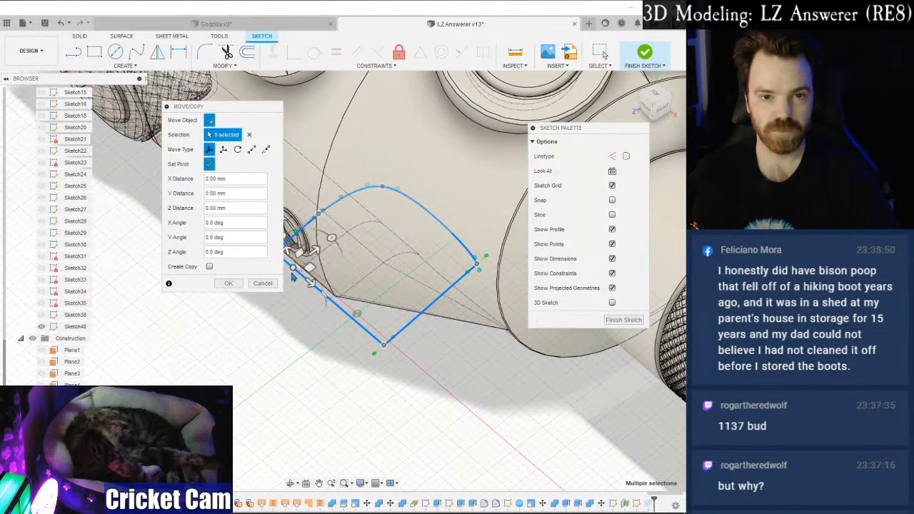
click(209, 165)
Tilt the closed profile a further 5.0 deg in X angle about the outer edge's pivot and finish the sketch.
click(663, 109)
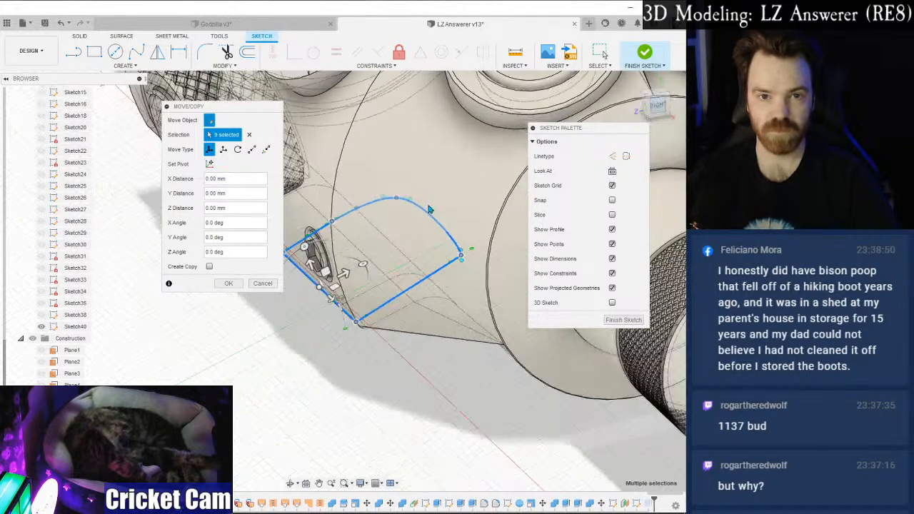
drag(333, 220, 329, 222)
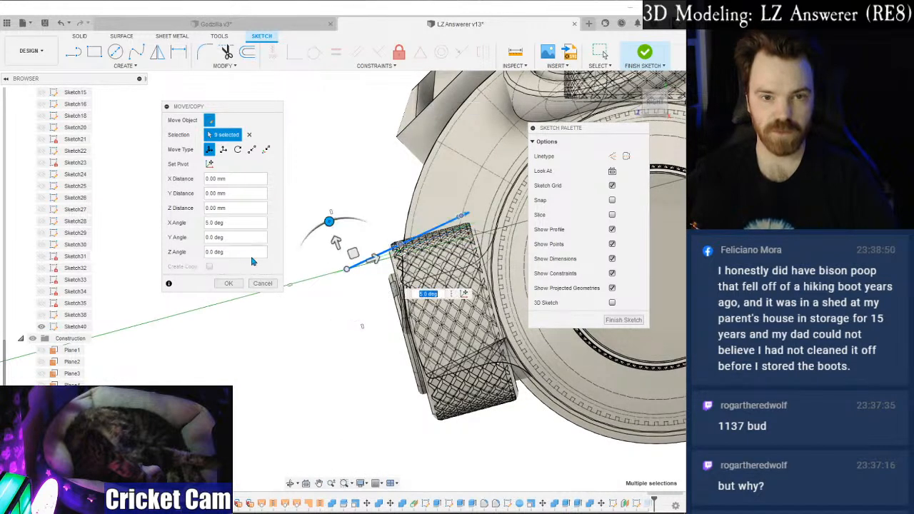
click(228, 284)
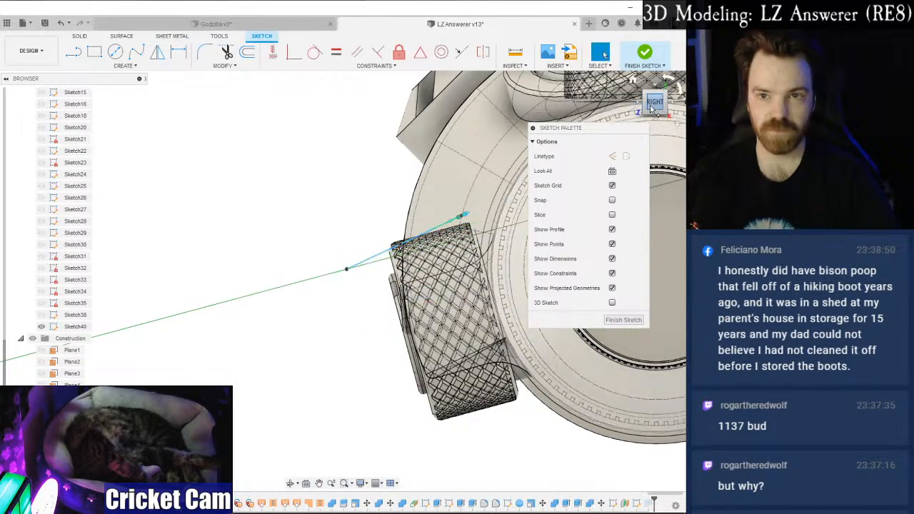
drag(665, 106, 682, 117)
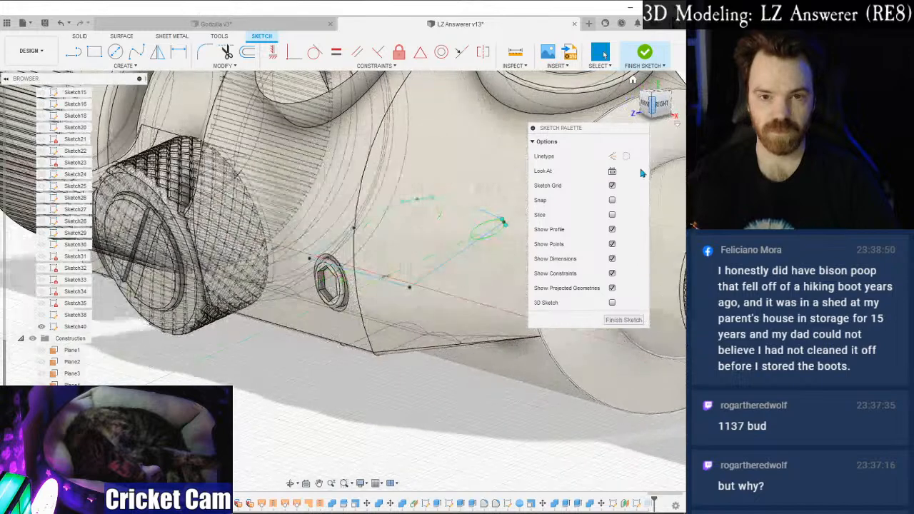
click(621, 322)
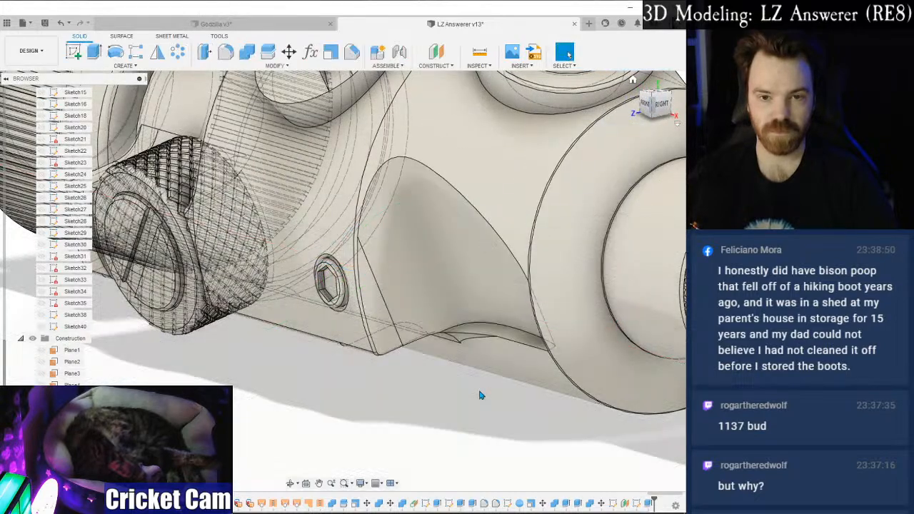
mouse_move(651, 101)
mouse_down()
mouse_move(674, 97)
mouse_move(660, 101)
mouse_up()
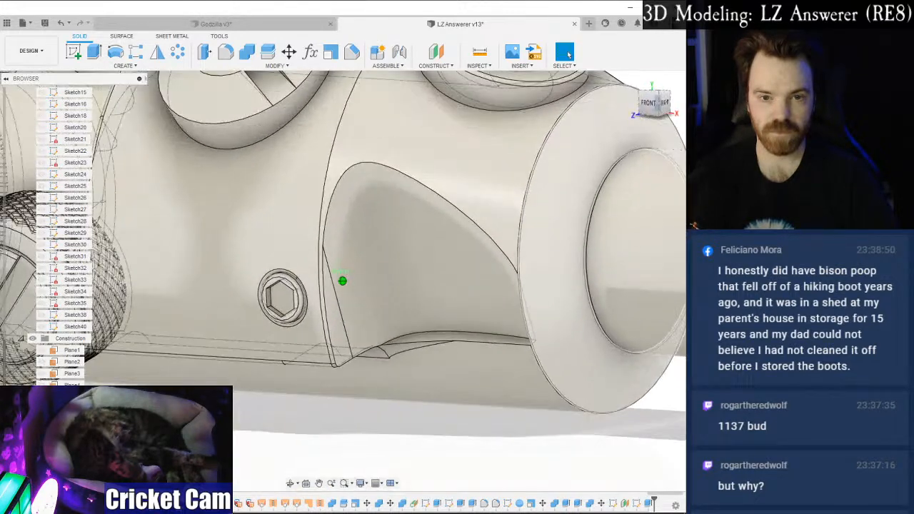
right_click(648, 506)
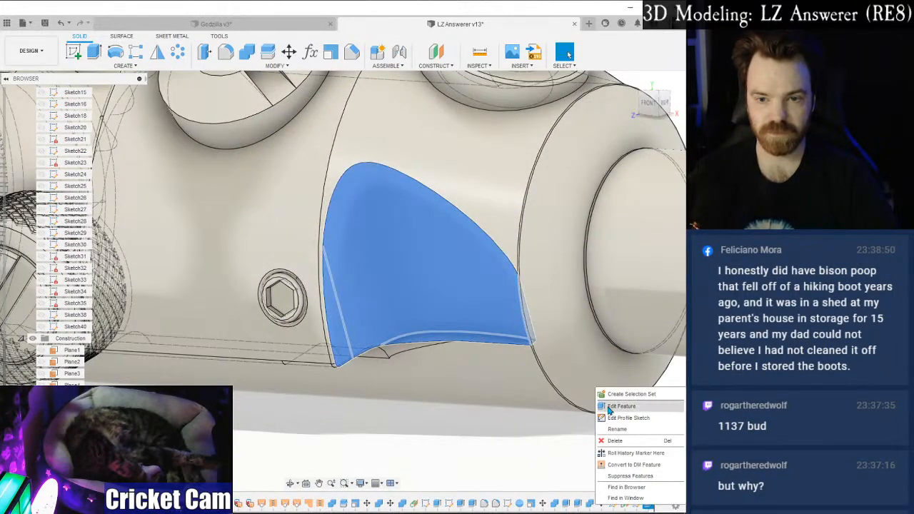
click(611, 407)
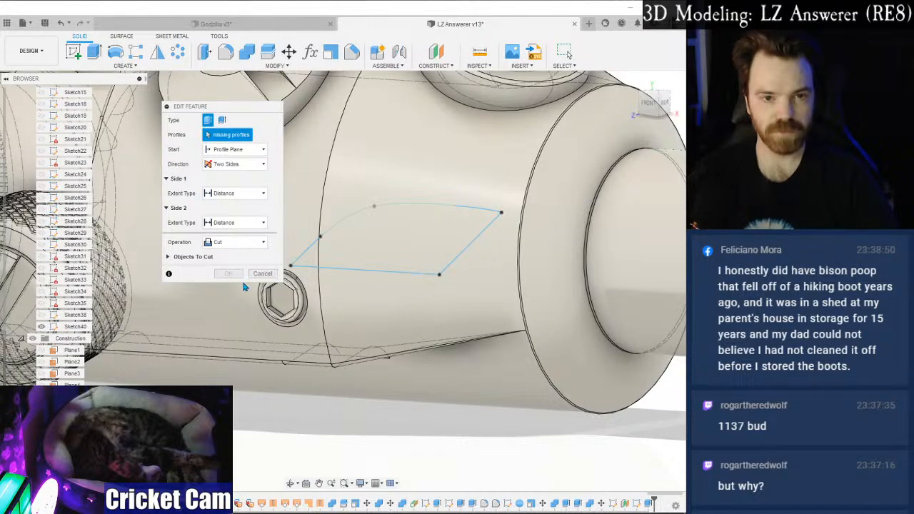
click(262, 274)
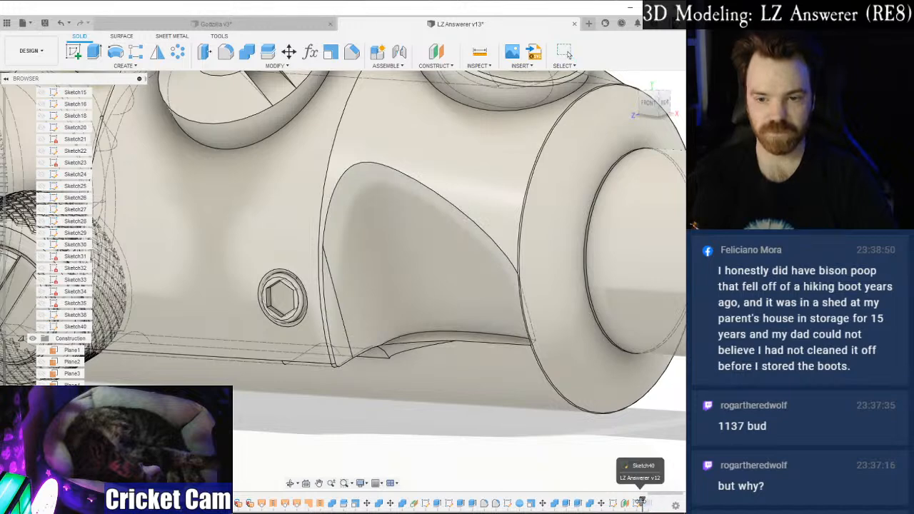
Roll the timeline back to before the curved cut and try starting a new extrusion from the cutout's profile sketch.
drag(655, 502, 643, 502)
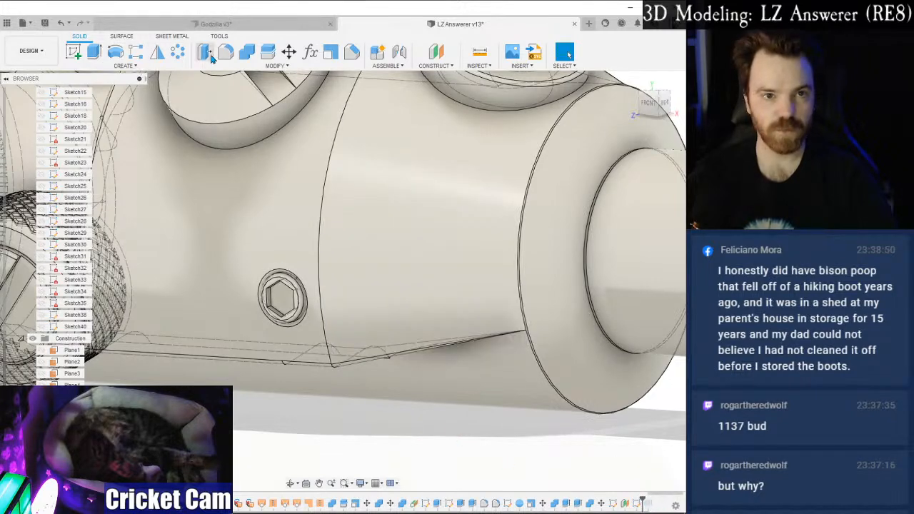
click(93, 53)
click(40, 326)
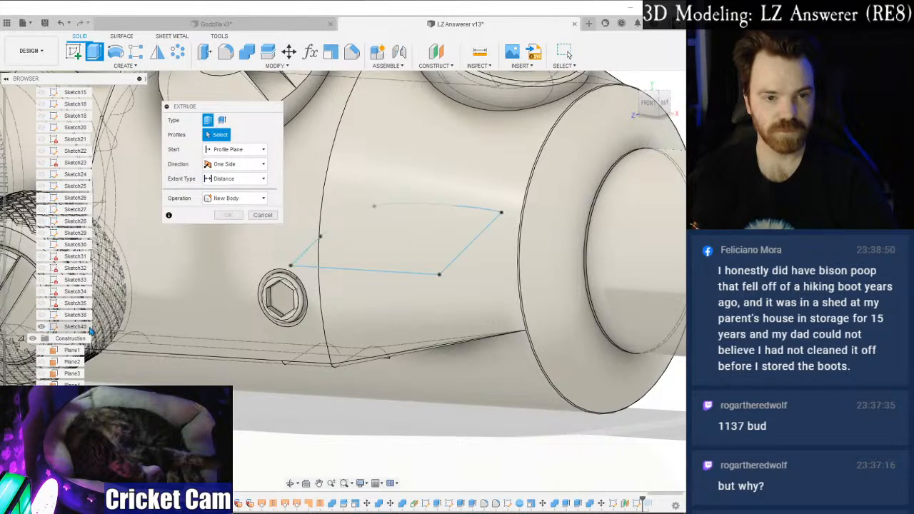
click(262, 215)
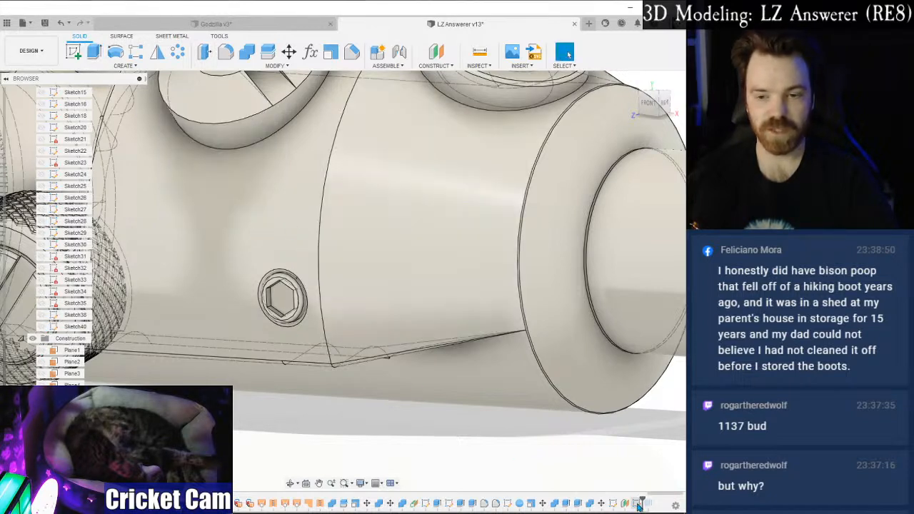
Show the cutout's profile sketch and hide the Switch (2) body to isolate the profile.
click(75, 327)
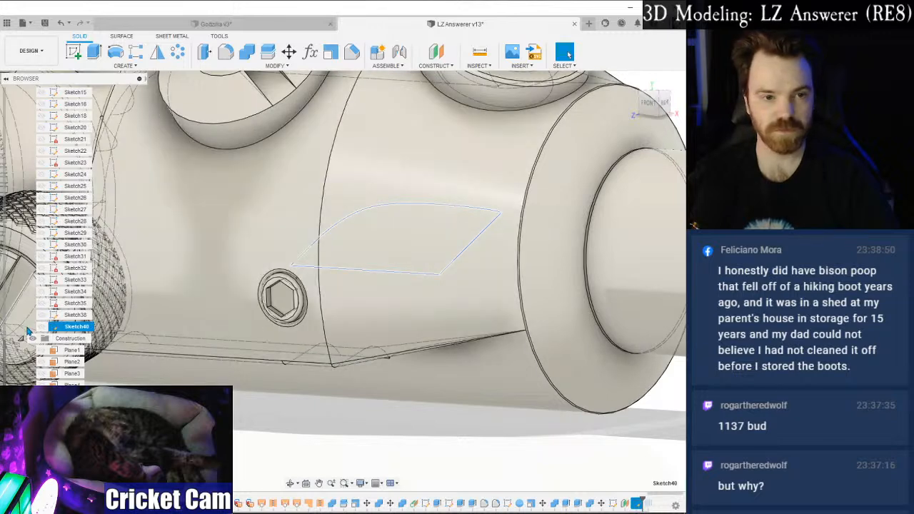
click(41, 327)
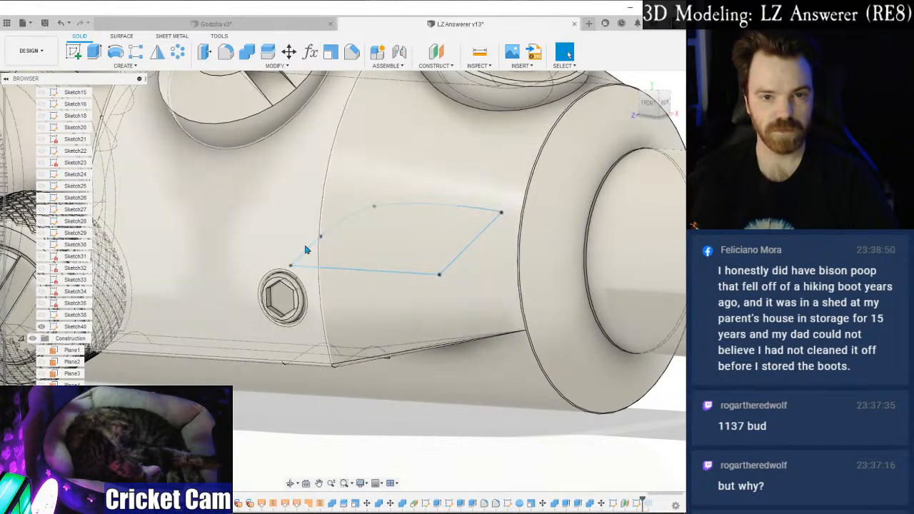
scroll(60, 223, up, 3)
scroll(60, 224, up, 4)
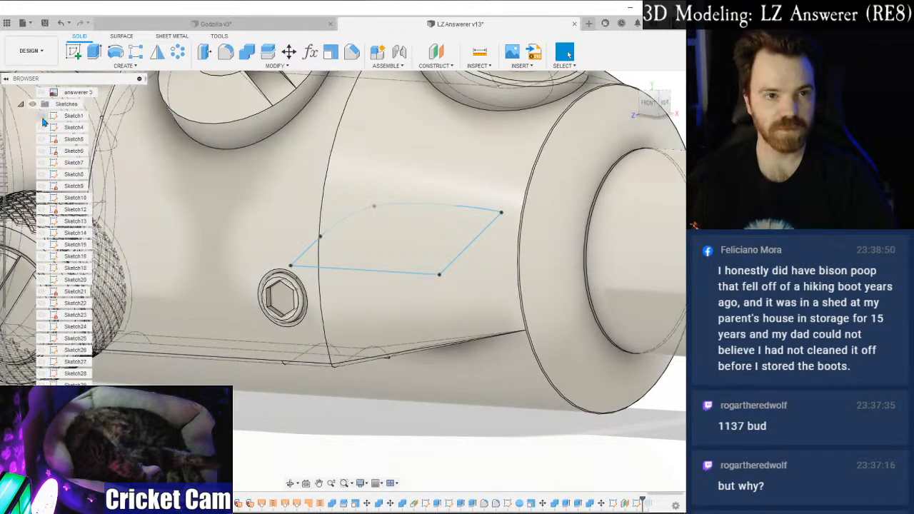
click(43, 152)
click(41, 151)
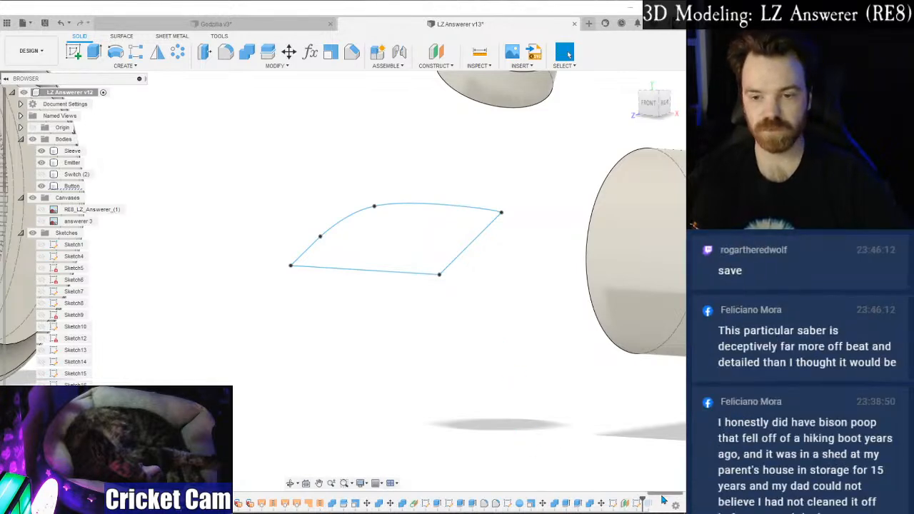
Undo the visibility changes and the timeline rollback, and return to the cutout's profile sketch.
key(ctrl+z)
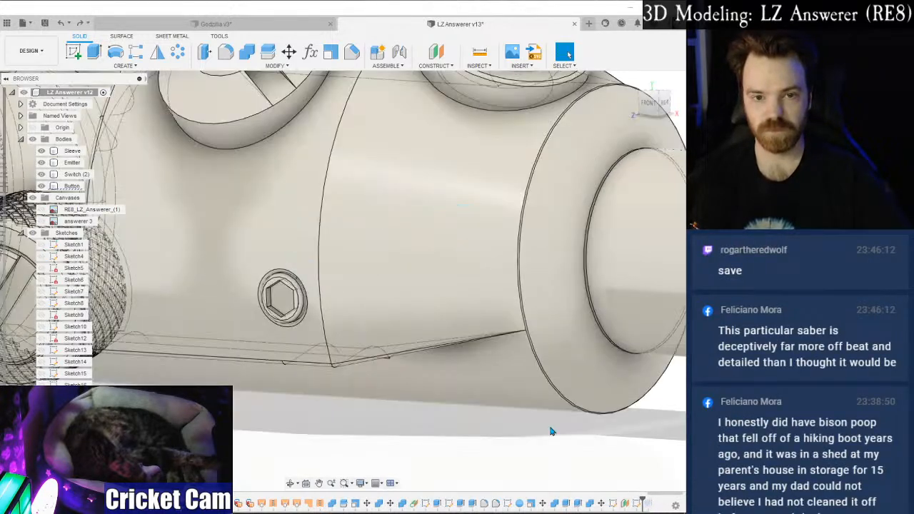
key(ctrl+y)
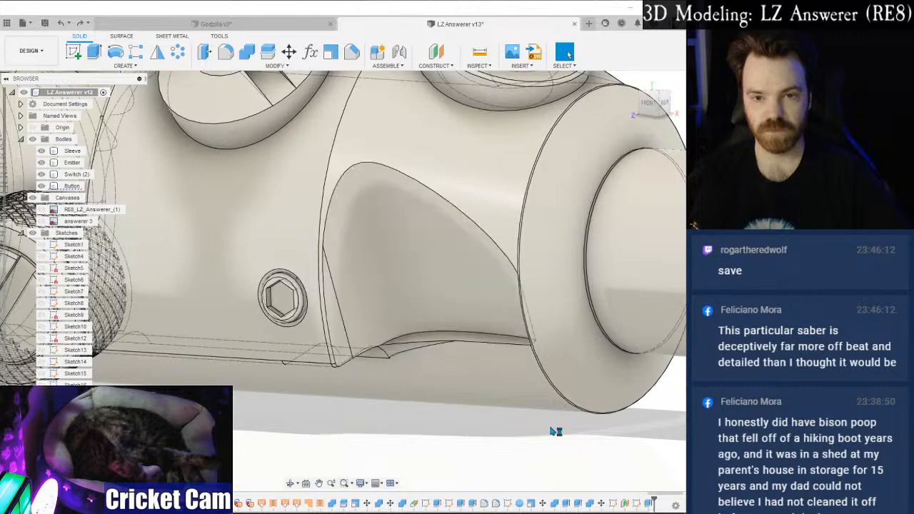
key(ctrl+z)
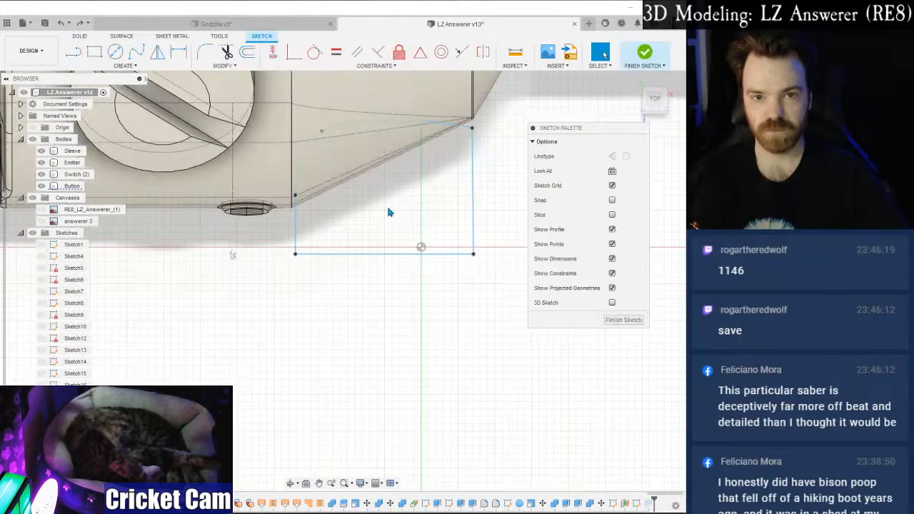
Finish the cutout's profile sketch and save the design as a new version.
key(ctrl+y)
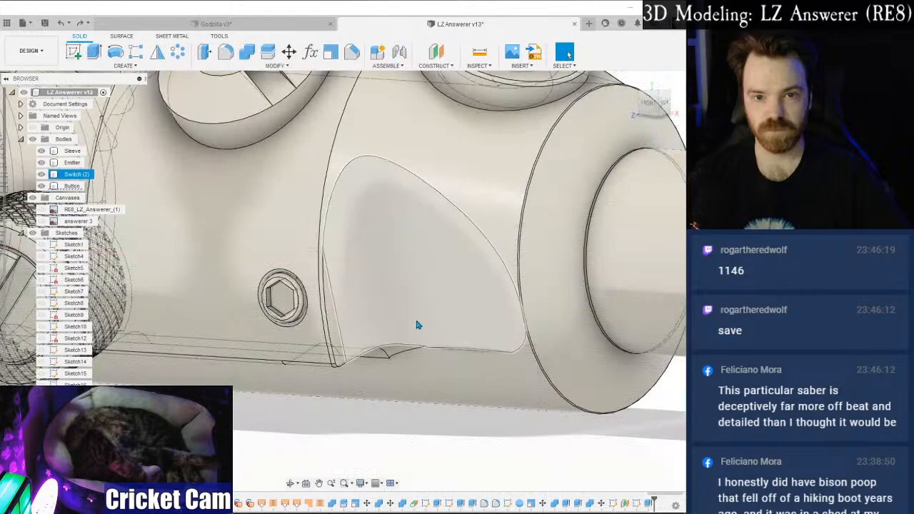
key(ctrl+z)
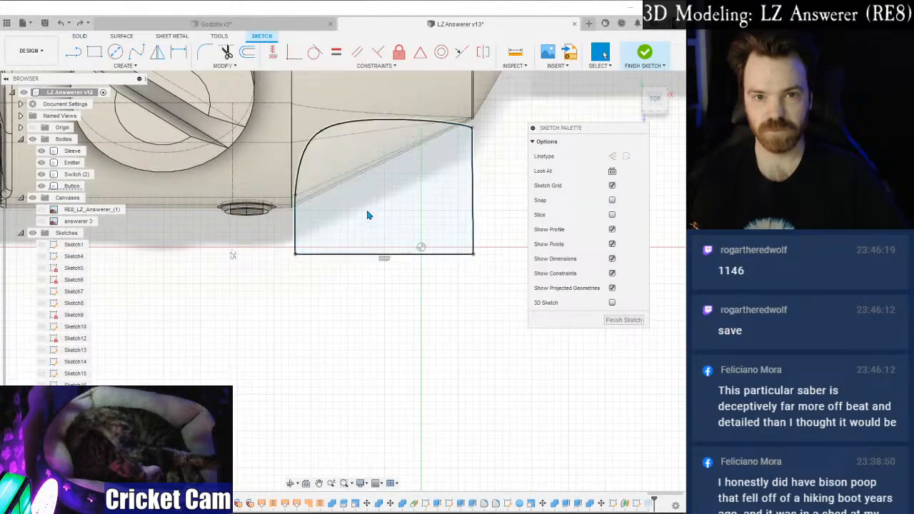
click(416, 185)
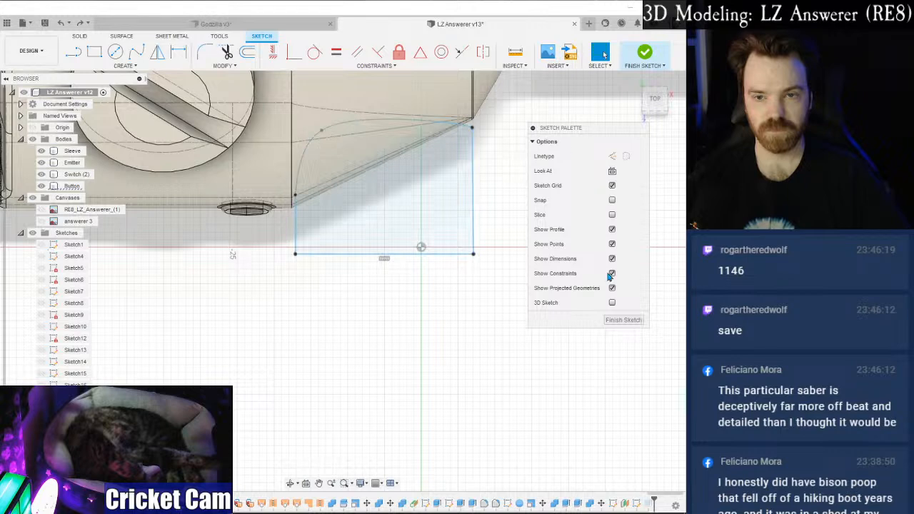
click(623, 319)
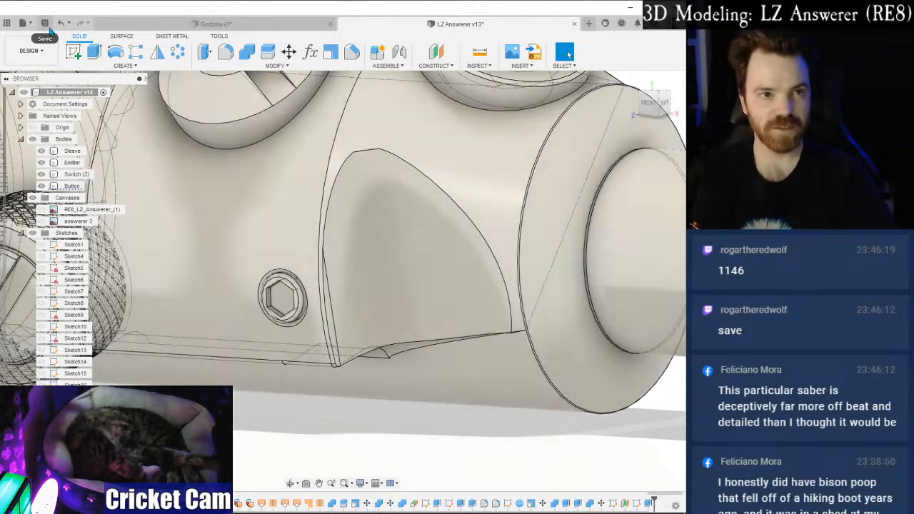
click(42, 23)
click(243, 281)
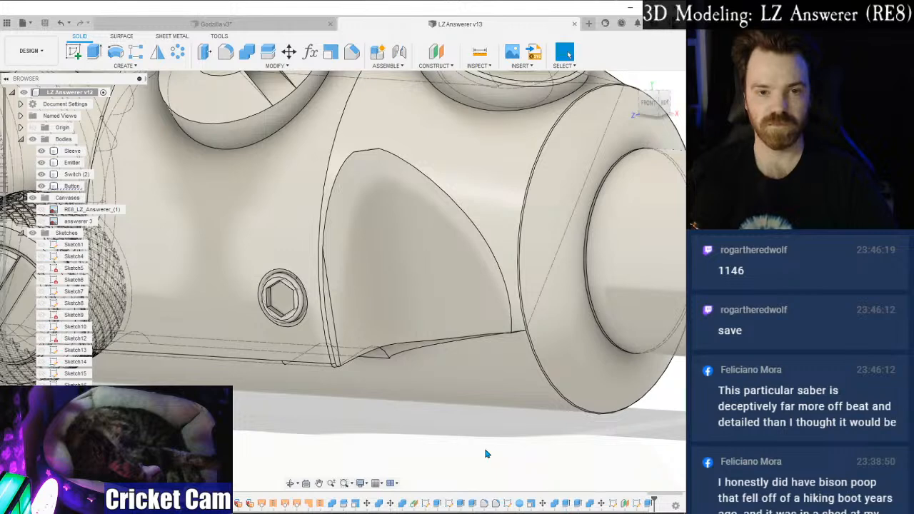
Create a plane at an angle of -65.0 deg along the outer straight line of the cutout's profile.
scroll(372, 284, down, 2)
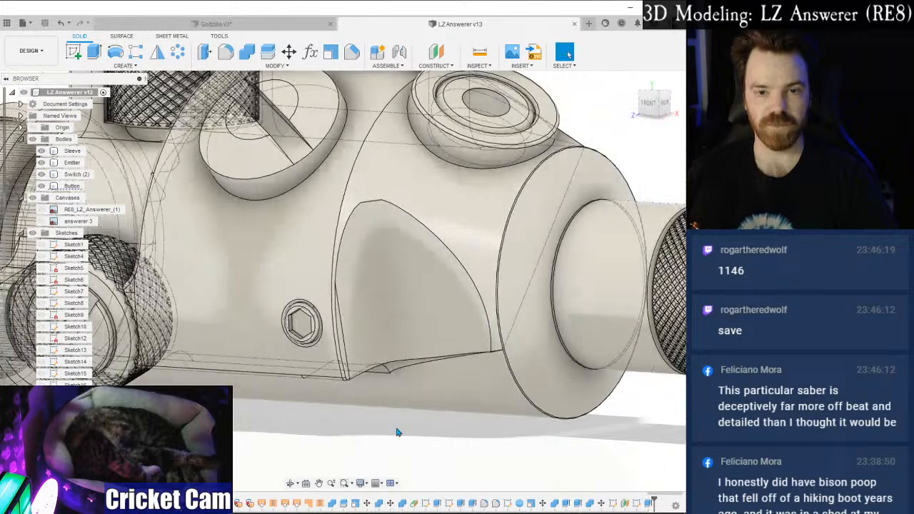
scroll(470, 347, up, 1)
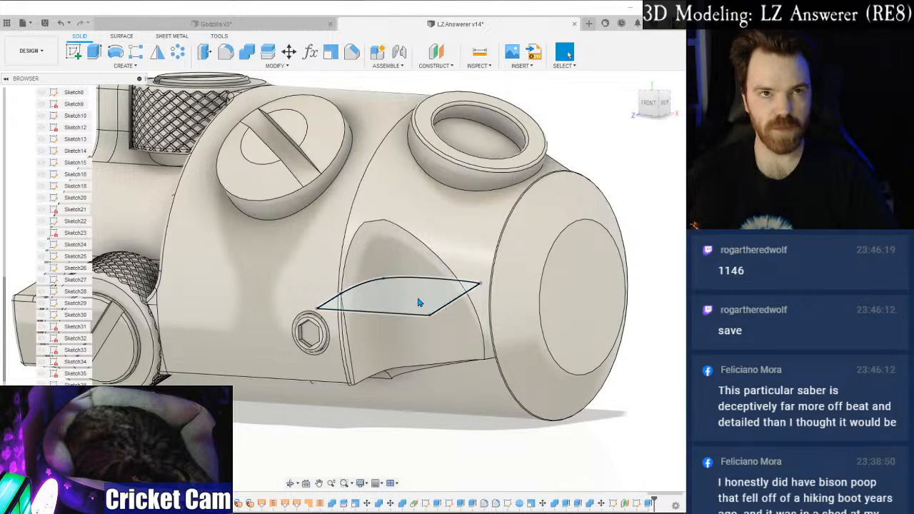
click(436, 65)
click(441, 90)
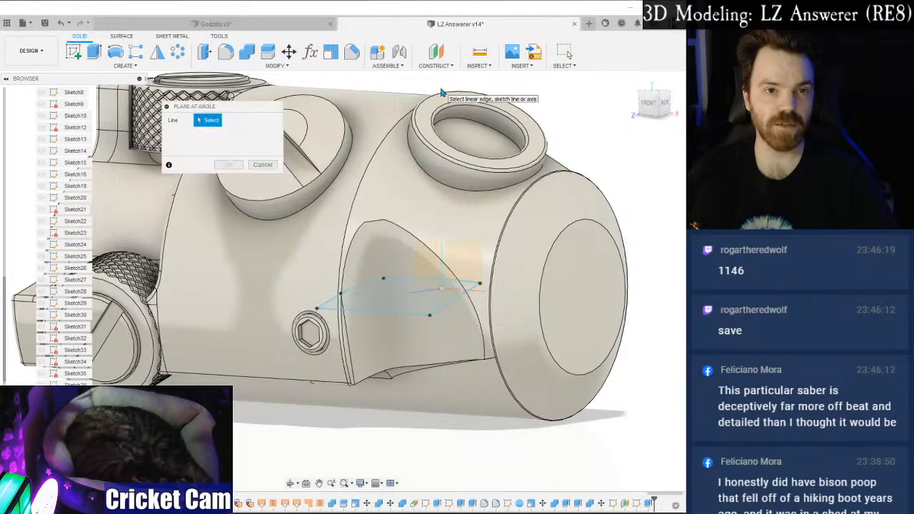
click(384, 316)
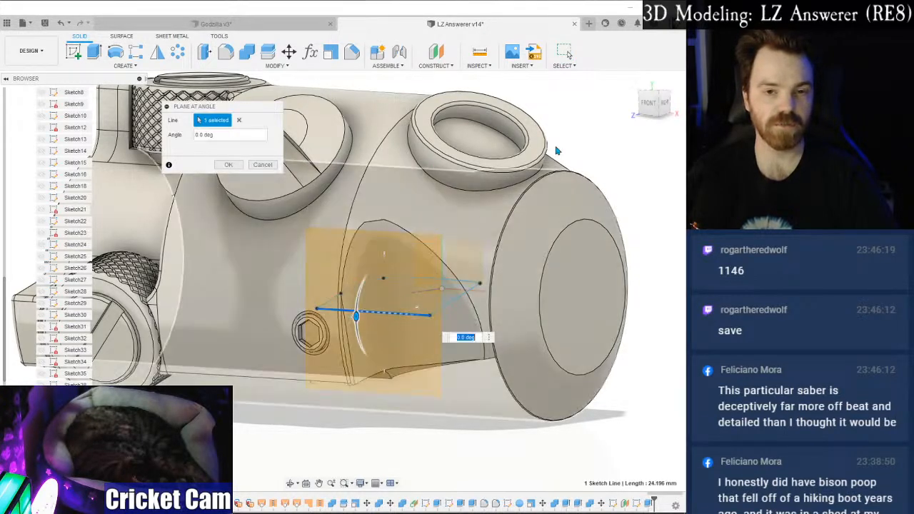
click(665, 104)
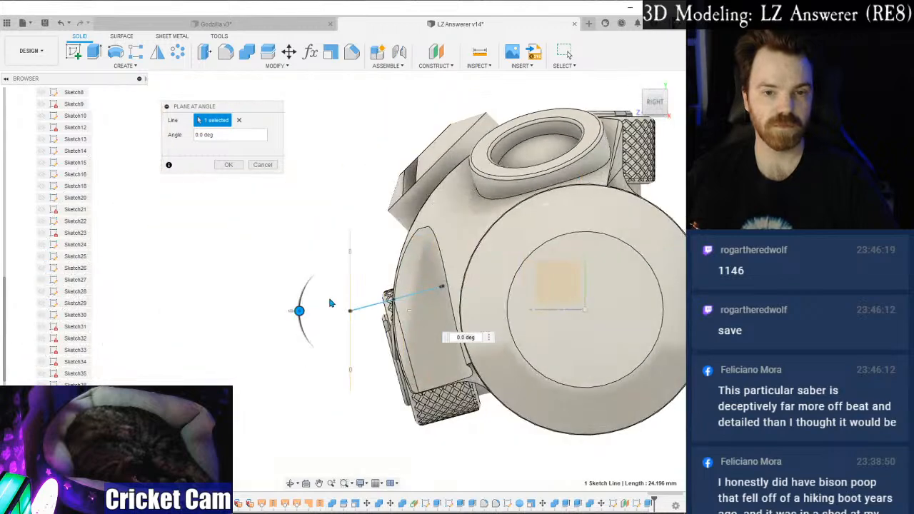
drag(299, 311, 328, 249)
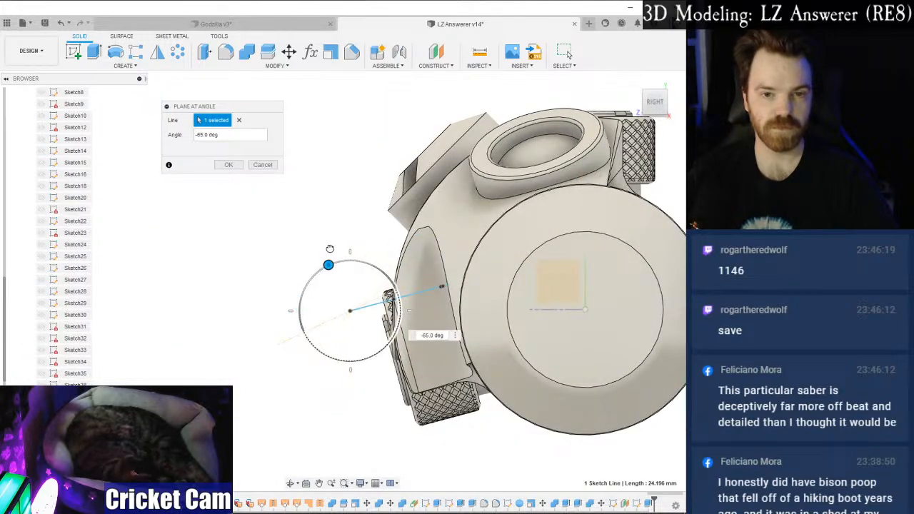
scroll(339, 250, up, 2)
click(228, 165)
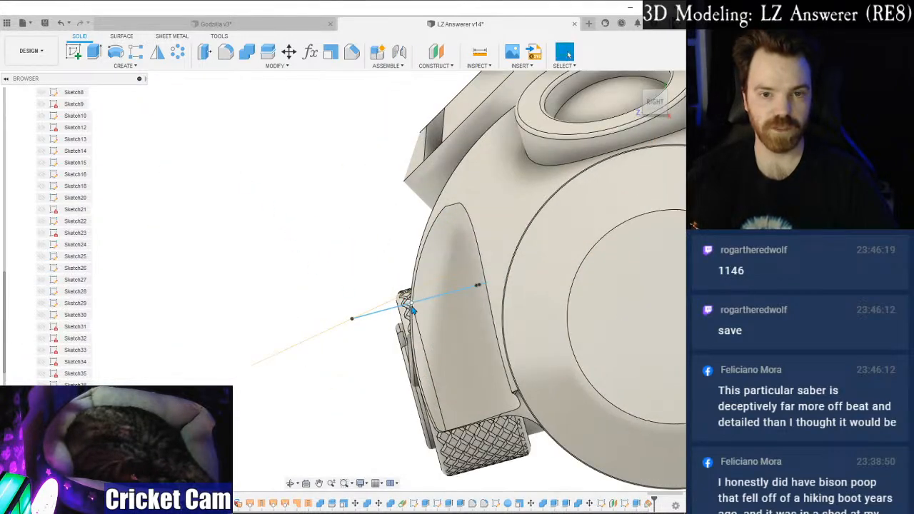
Open the cutout's profile sketch, Sketch40, and copy its closed profile.
click(651, 99)
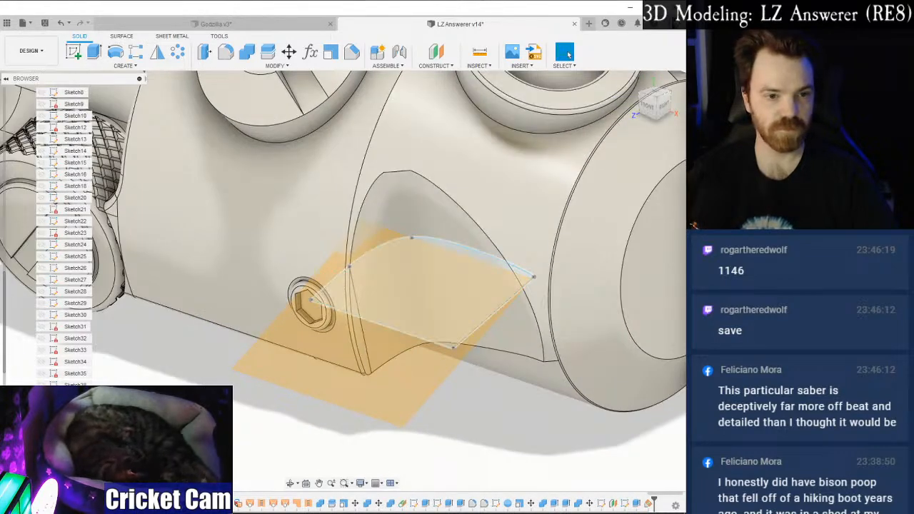
scroll(72, 242, down, 3)
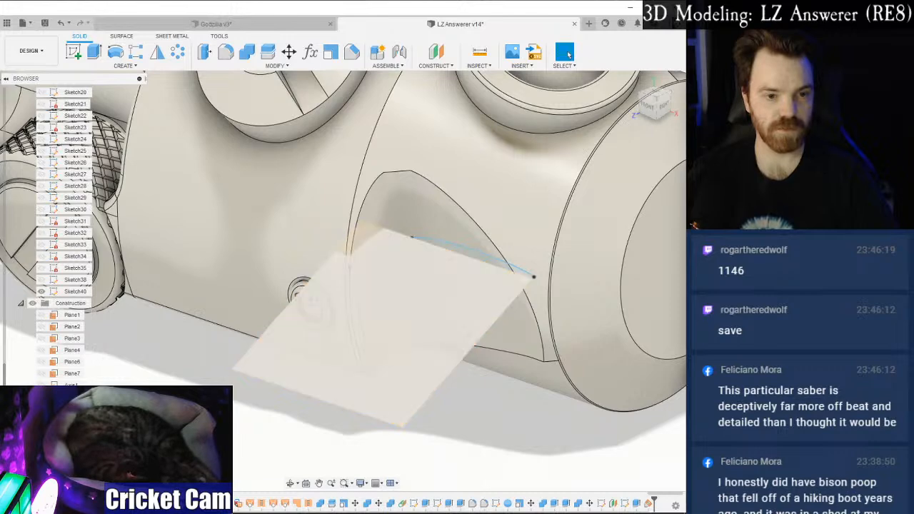
right_click(69, 292)
click(86, 323)
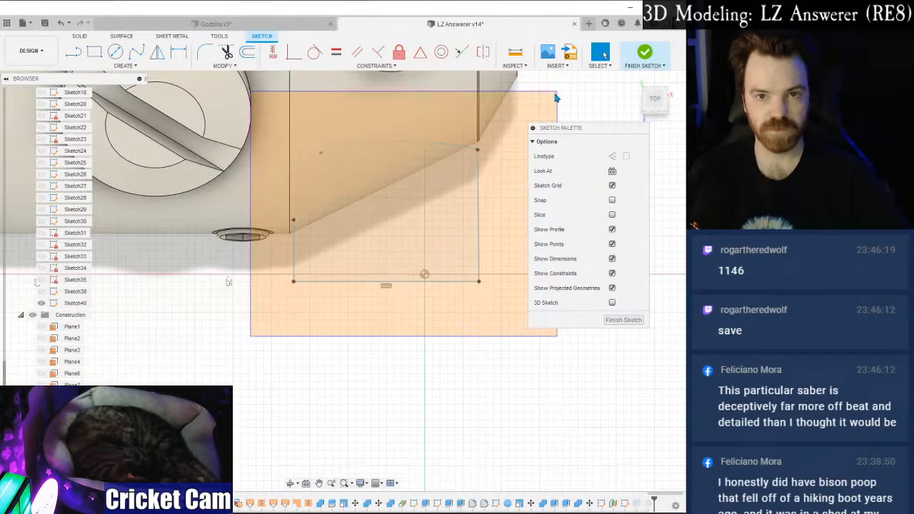
click(463, 188)
click(621, 379)
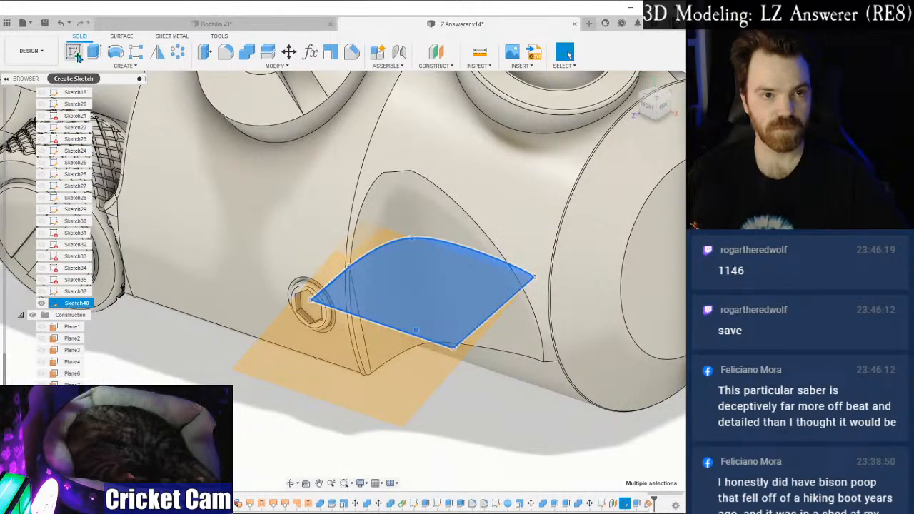
click(78, 57)
click(296, 317)
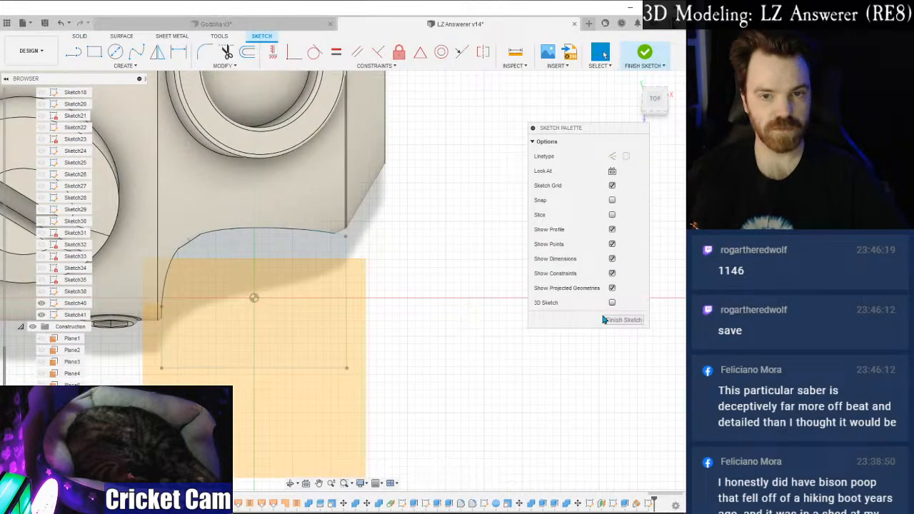
shift+middle_drag(490, 345, 443, 333)
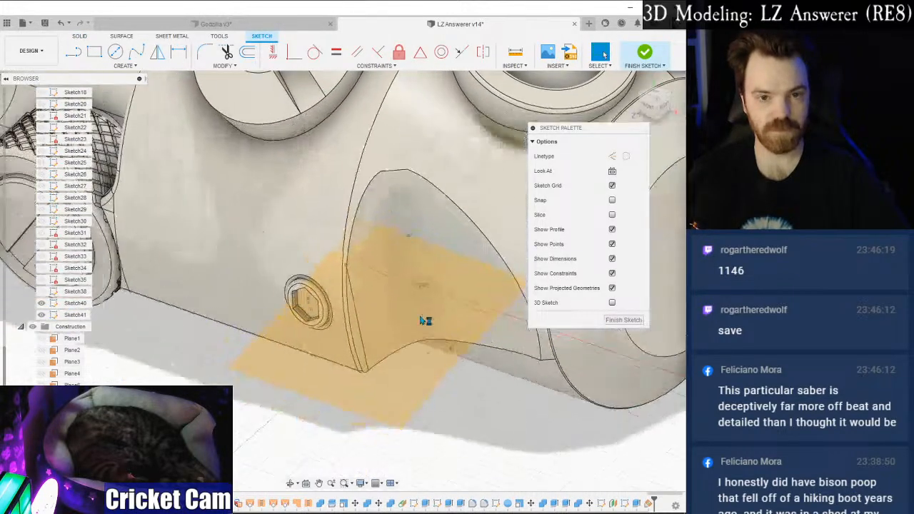
key(ctrl+z)
Start a sketch on the angled plane, paste the copied profile moved 4.843 mm in X and 0.956 mm in Y, and finish the sketch.
click(75, 54)
click(316, 361)
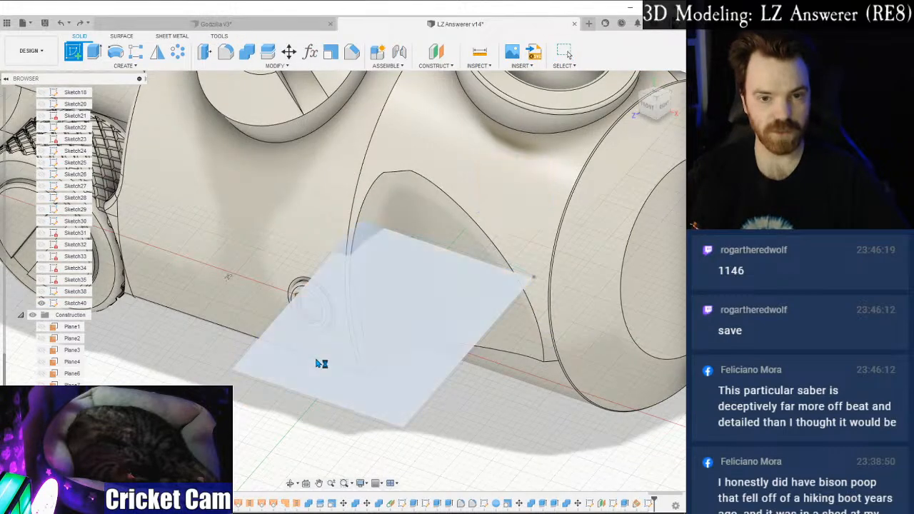
key(ctrl+v)
middle_drag(346, 284, 374, 392)
drag(418, 310, 457, 305)
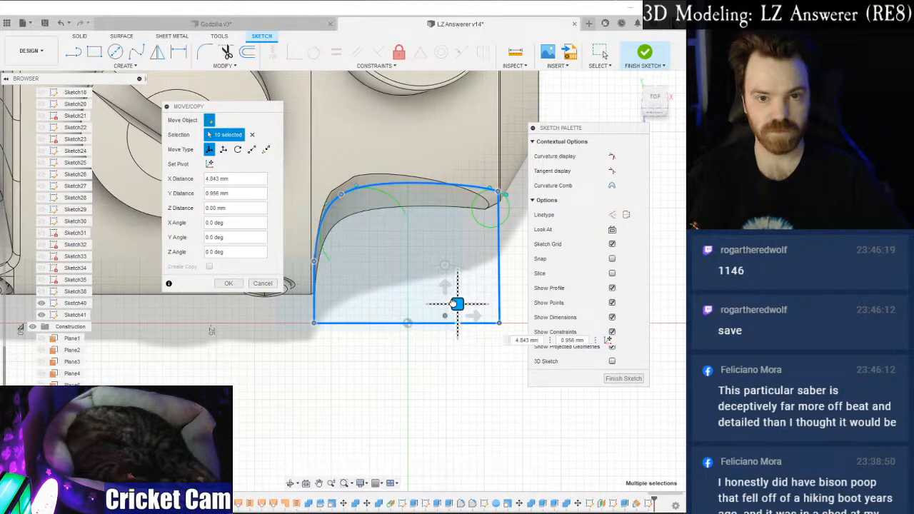
click(229, 283)
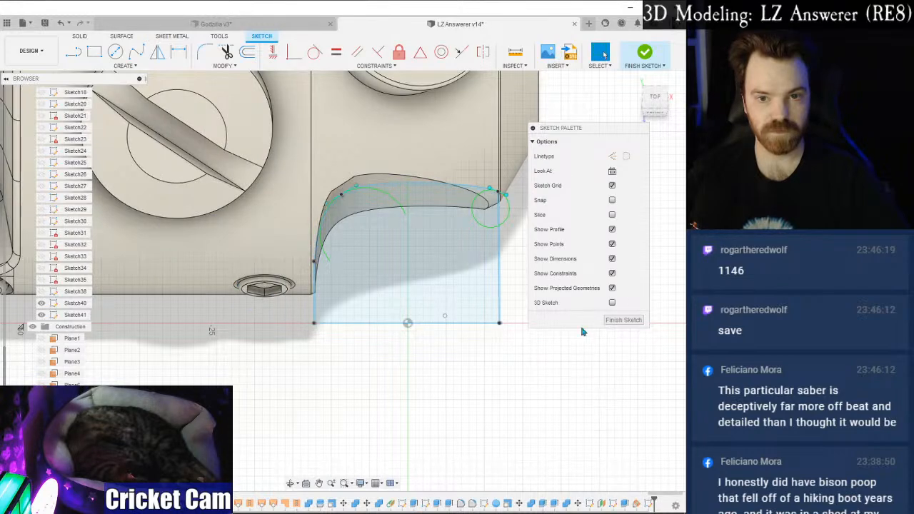
click(624, 320)
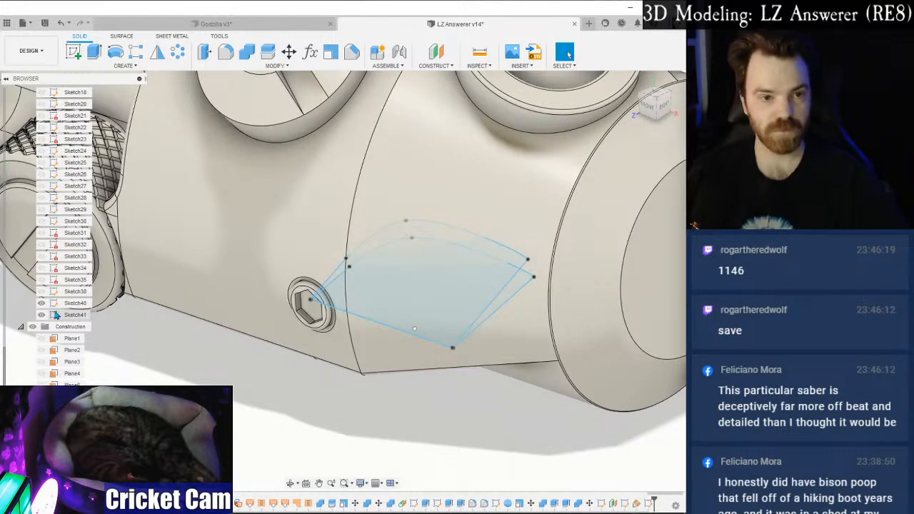
Set up a two-sided extruded cut of the pasted profile, 14.00 mm on side 1 and 30.00 mm on side 2.
click(61, 316)
click(94, 51)
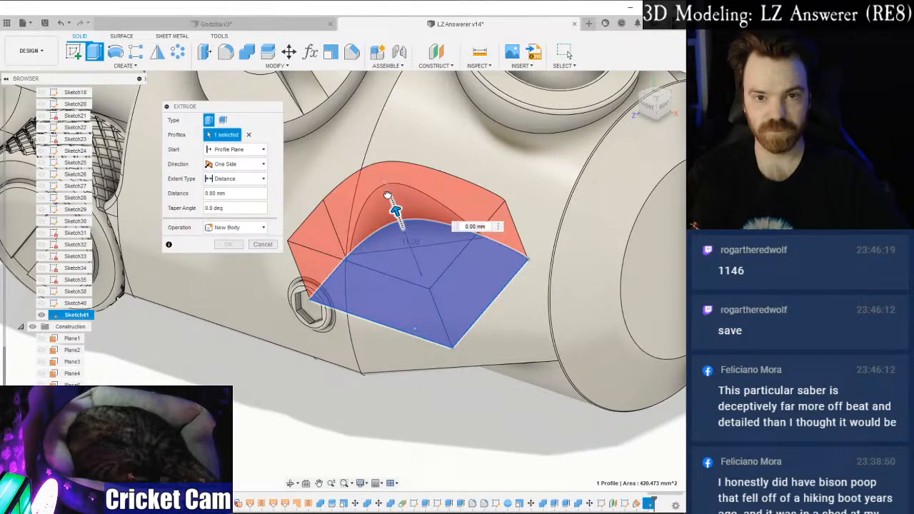
drag(387, 195, 384, 188)
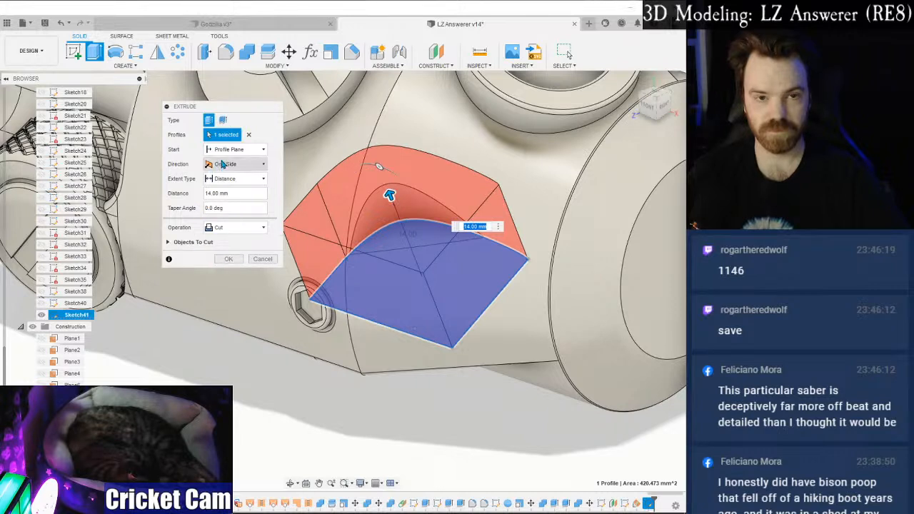
click(220, 168)
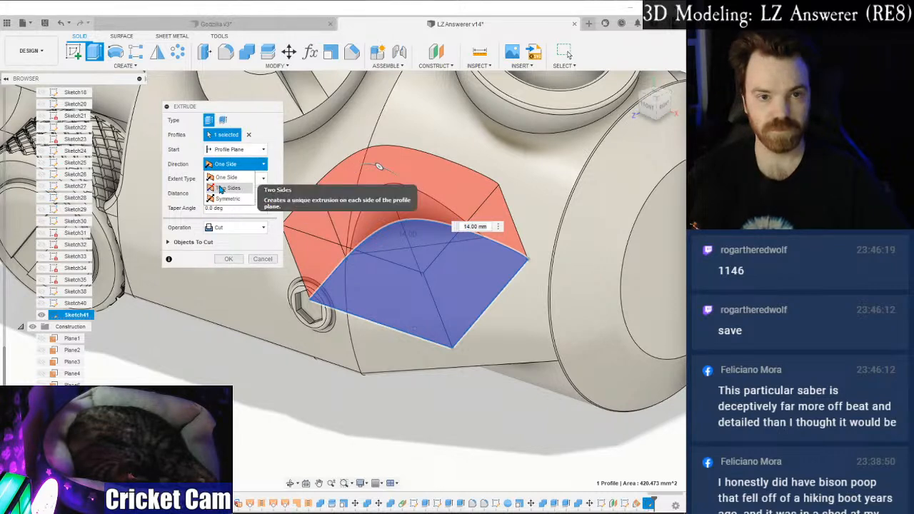
click(220, 187)
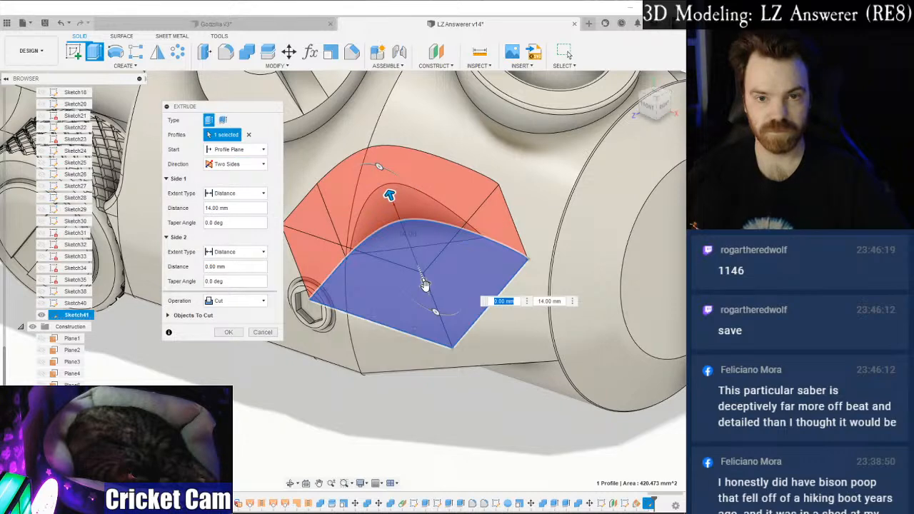
drag(478, 451, 484, 446)
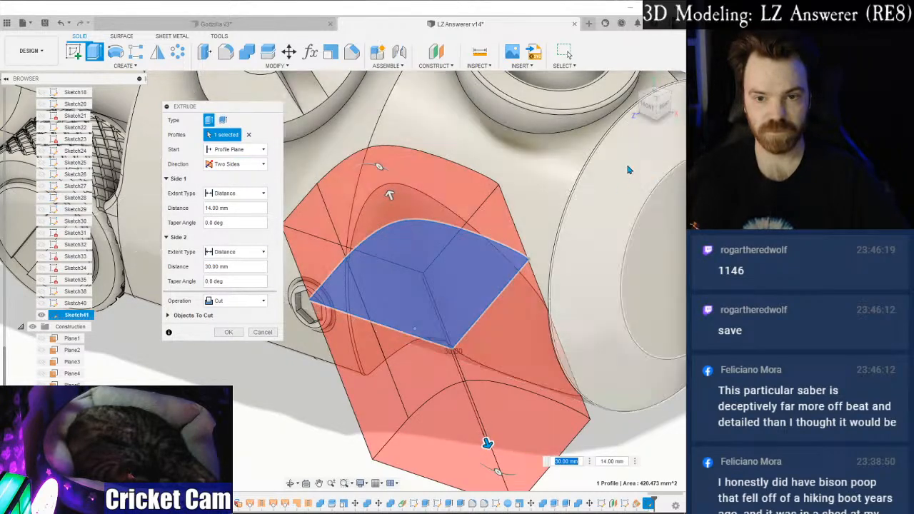
Compare the cut preview from the front with the reference photo and complete the two-sided cut.
click(652, 107)
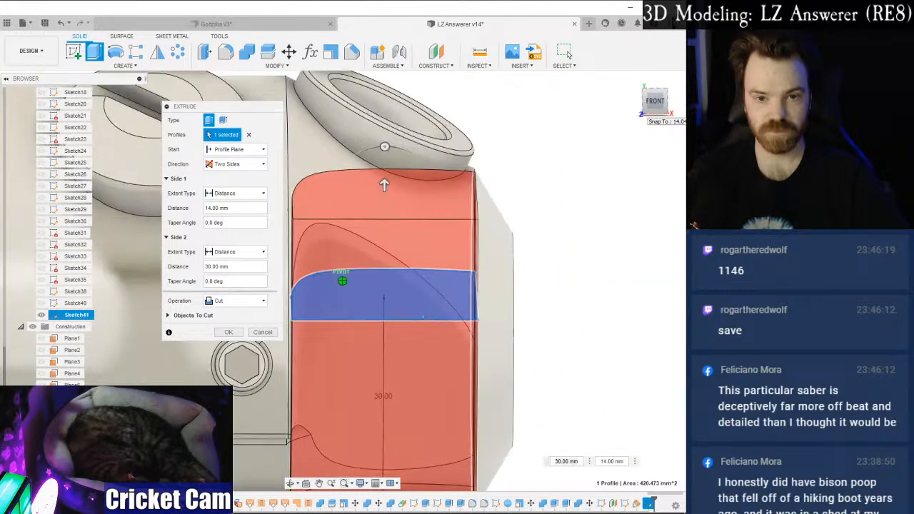
middle_drag(484, 219, 564, 175)
scroll(562, 187, down, 2)
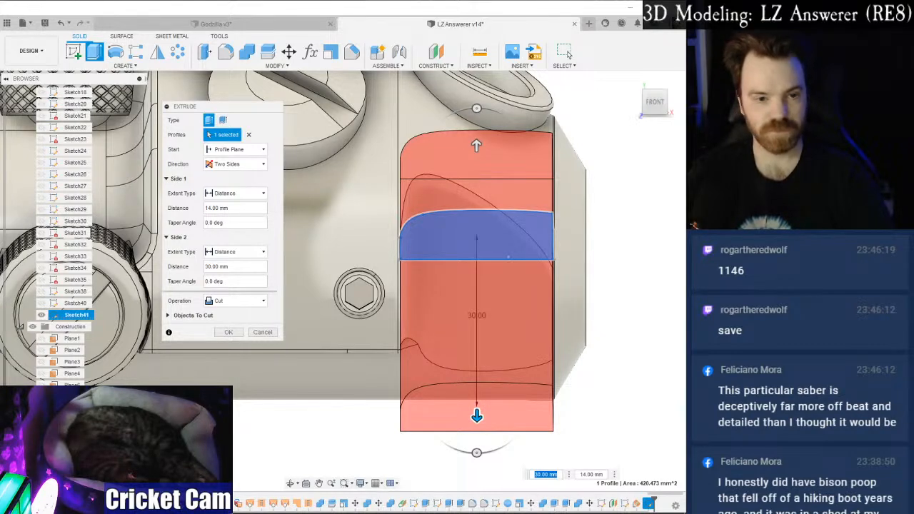
key(alt+Tab)
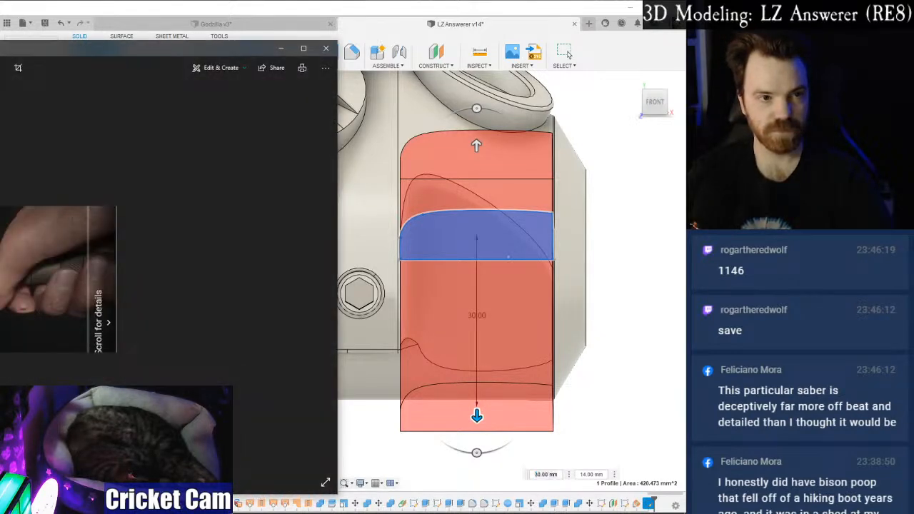
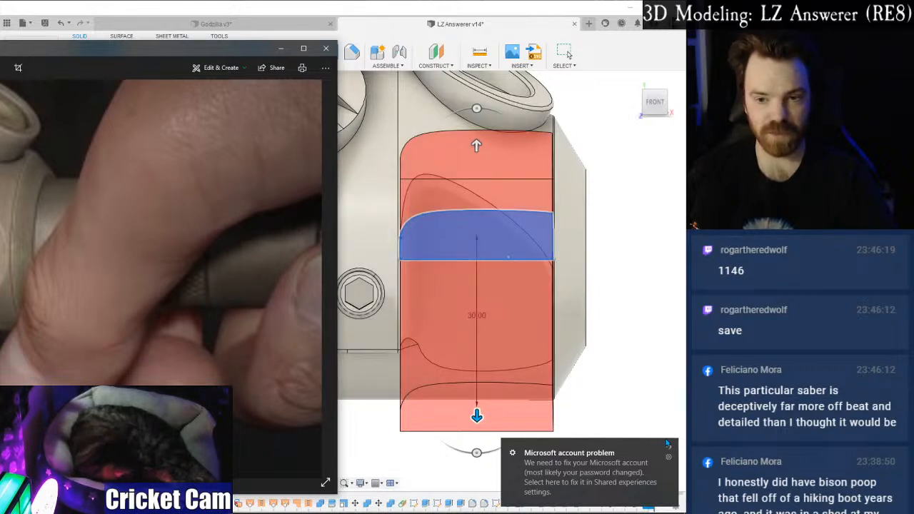
click(668, 449)
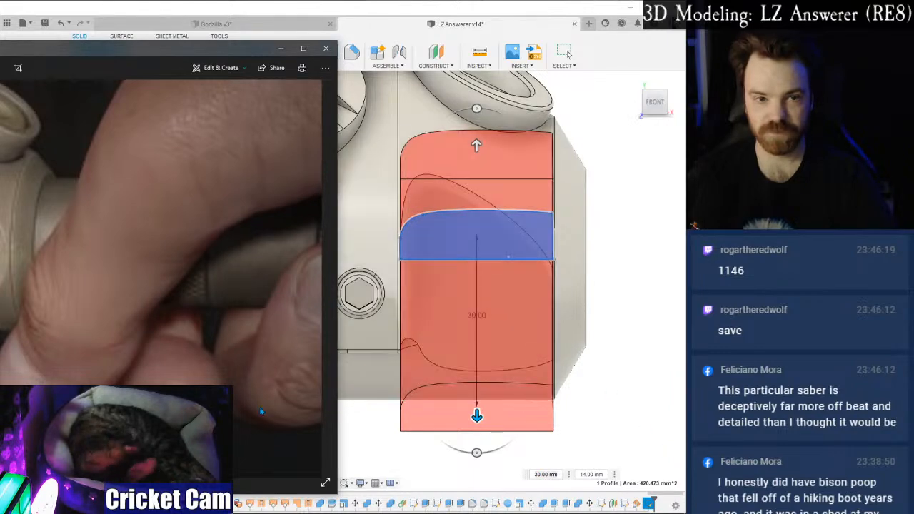
click(280, 48)
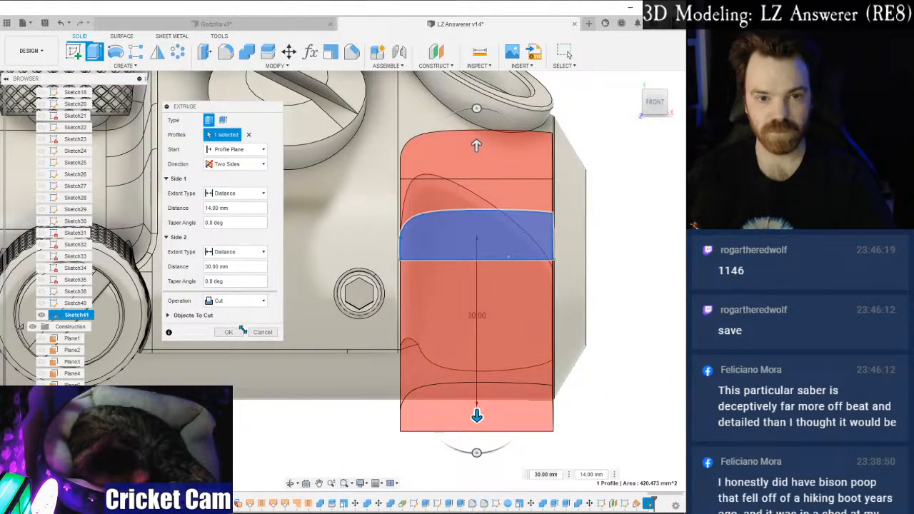
key(Escape)
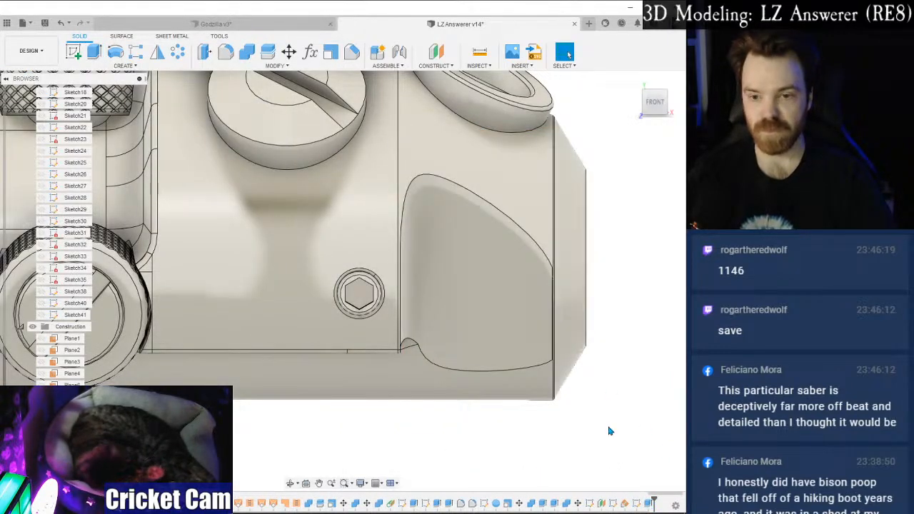
Open the cut's profile sketch, Sketch41, for editing and set the visual style to Shaded with Hidden Edges.
right_click(638, 504)
click(628, 412)
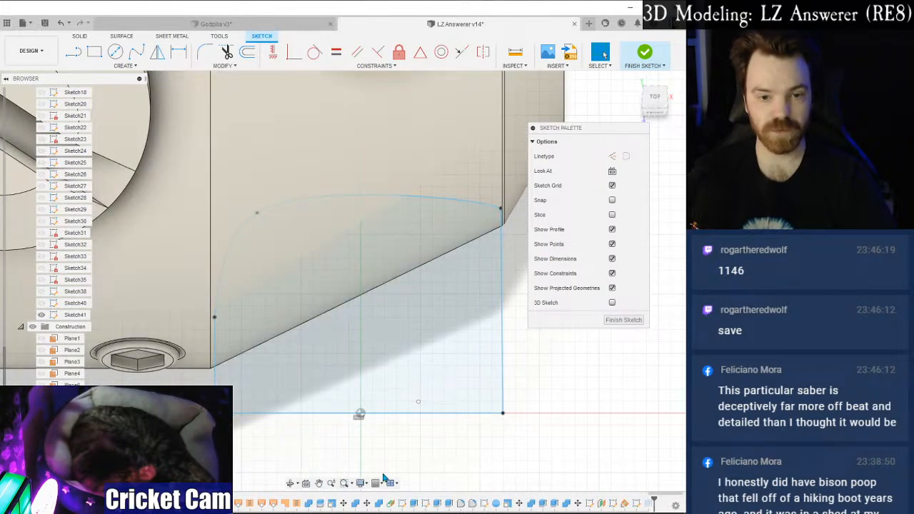
click(361, 484)
mouse_move(404, 395)
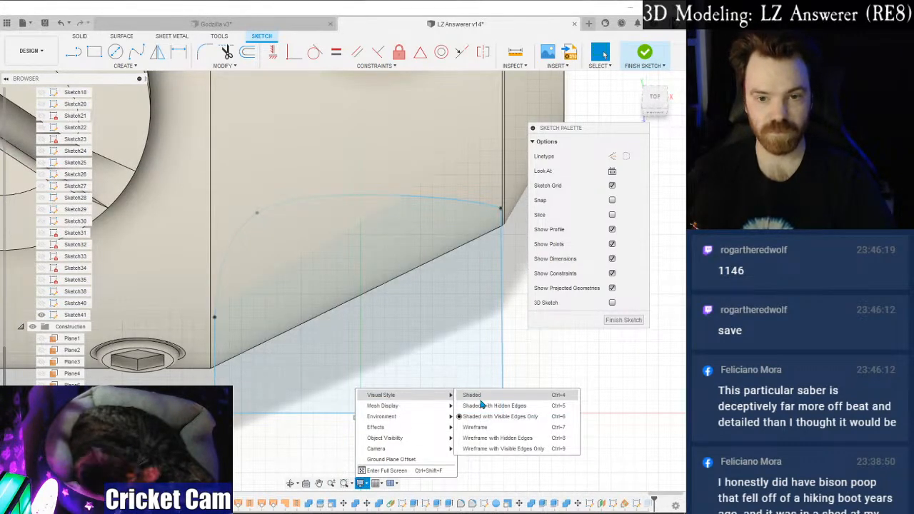
click(479, 411)
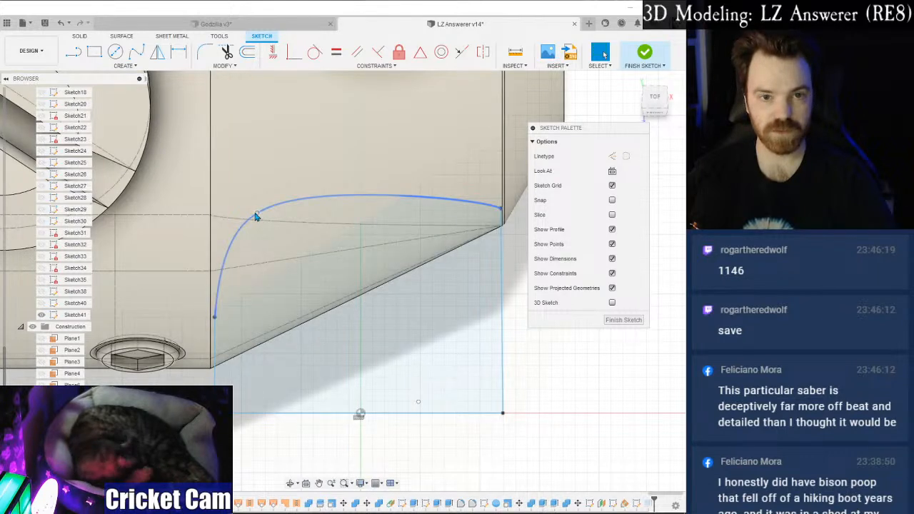
Lower the spline's middle fit point and its end point near the body's edge corner, flatten the middle tangent slightly, and finish the sketch.
click(259, 215)
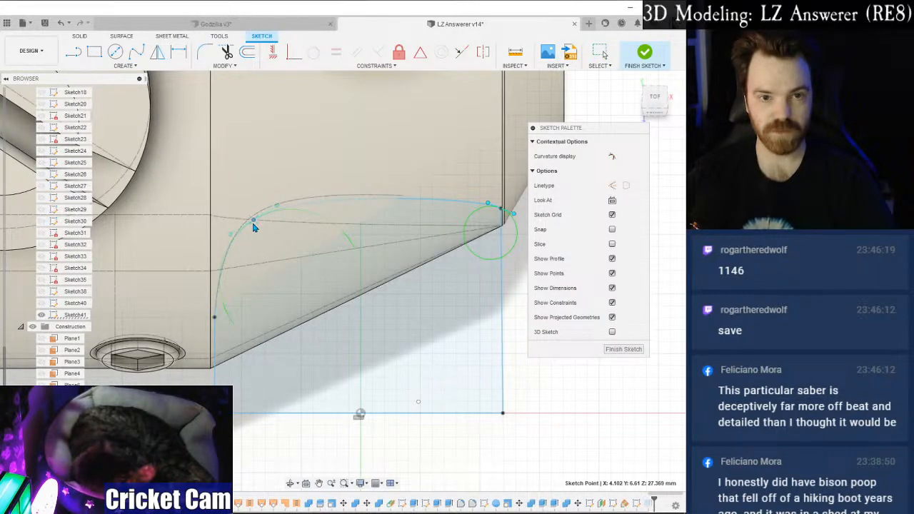
drag(254, 226, 247, 233)
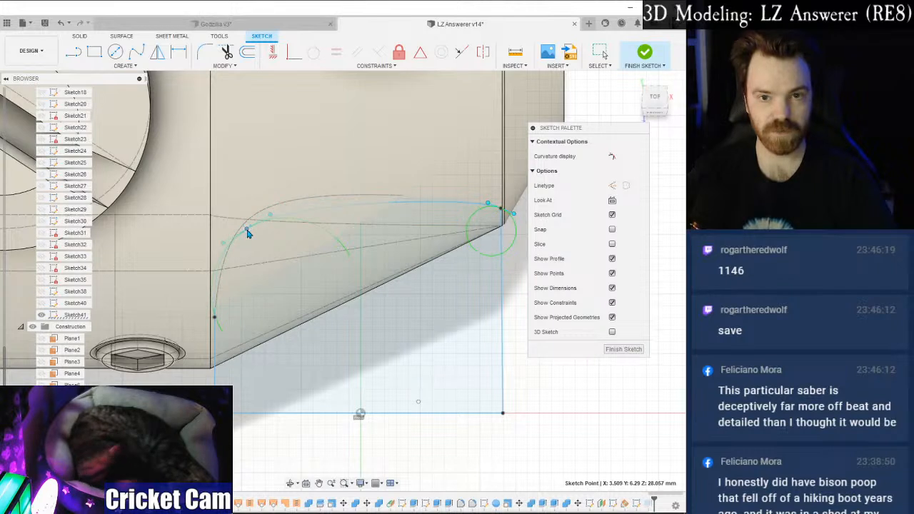
drag(501, 211, 503, 233)
drag(502, 232, 502, 237)
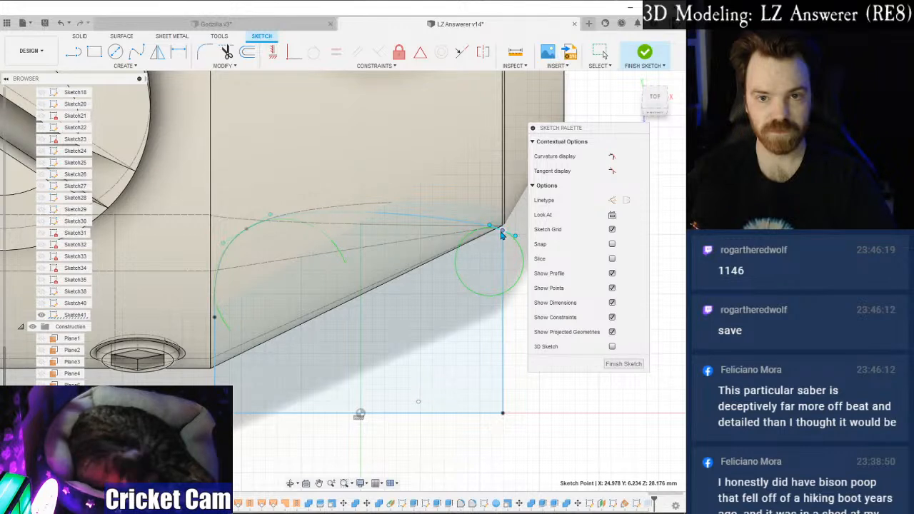
click(271, 219)
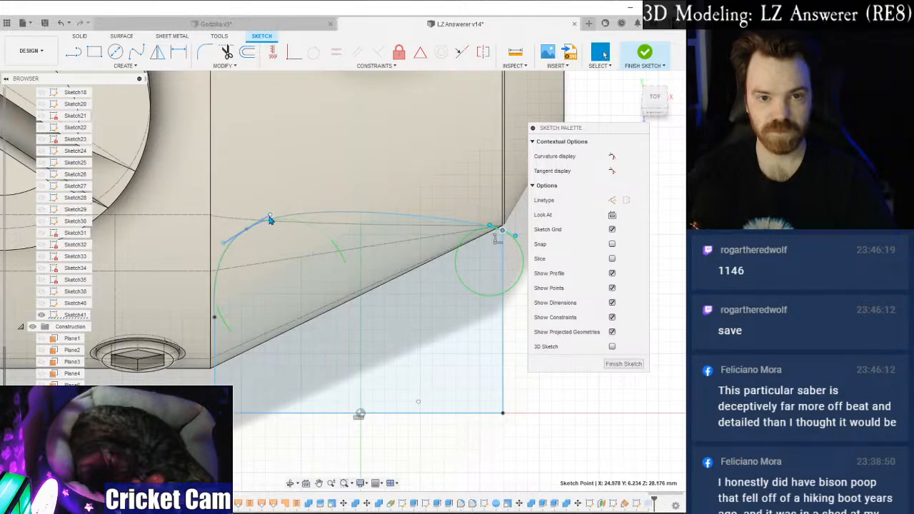
drag(269, 217, 270, 221)
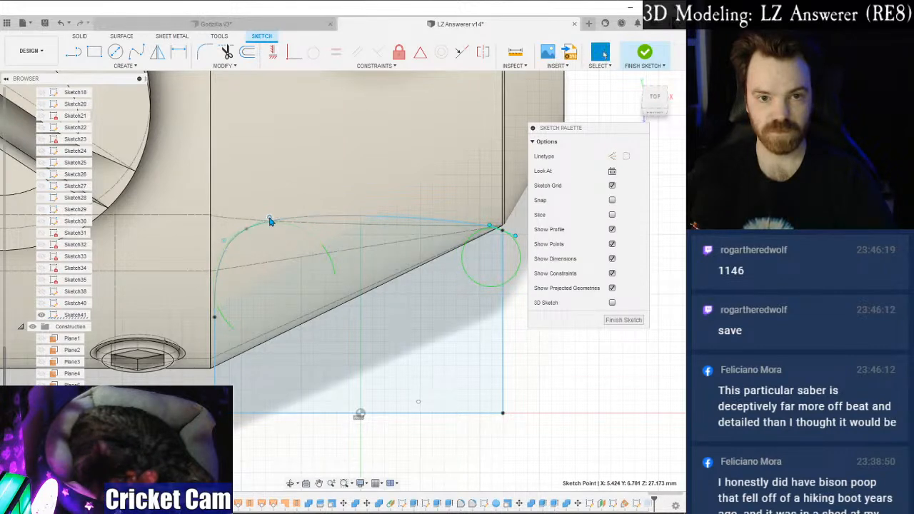
click(616, 320)
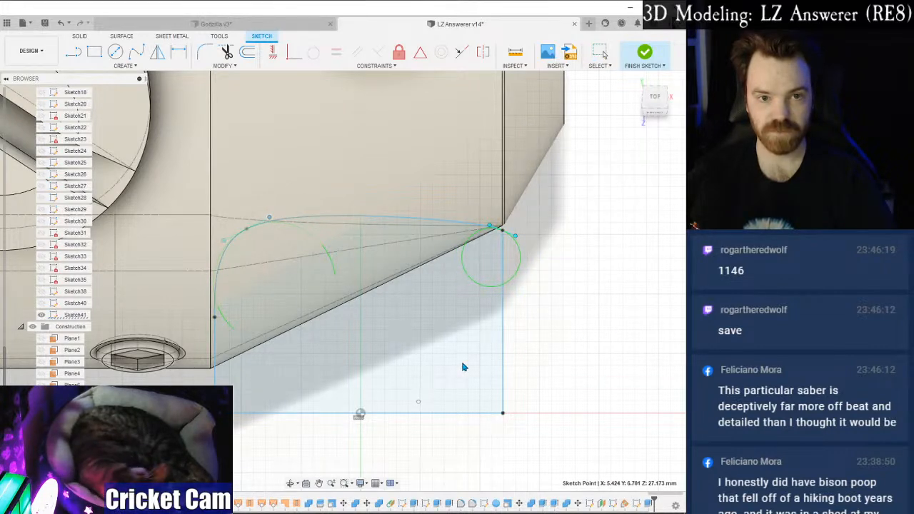
click(647, 88)
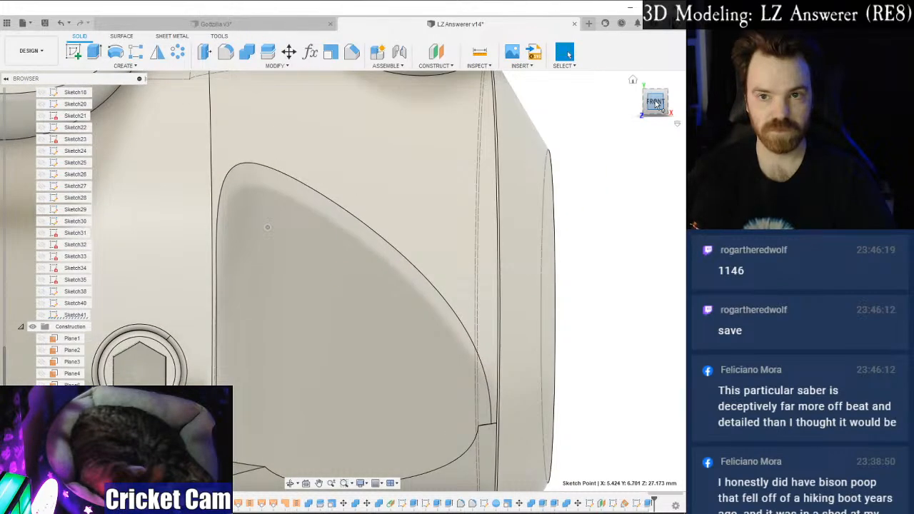
scroll(528, 339, down, 2)
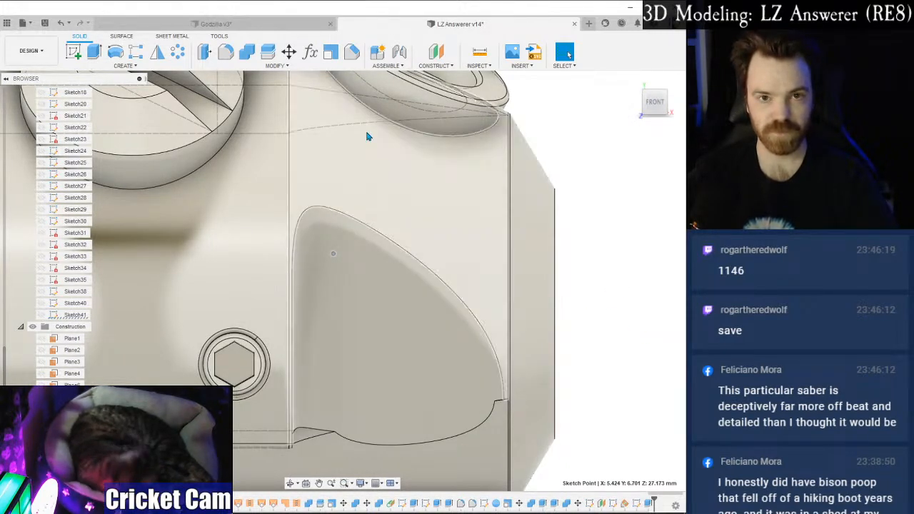
Reopen Sketch41, move the spline's middle fit point to about X 4.99, Y 5.65 mm for a shallower curve, and finish the sketch.
right_click(636, 505)
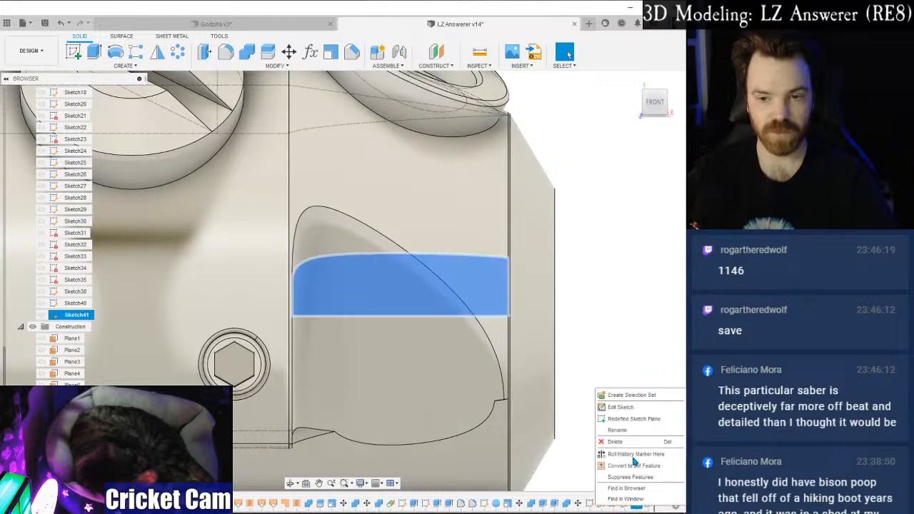
click(628, 408)
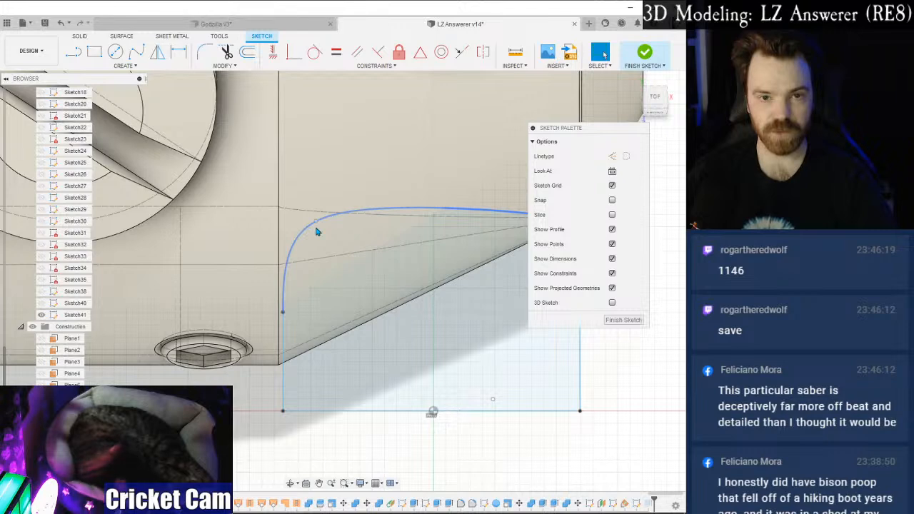
middle_drag(331, 311, 286, 322)
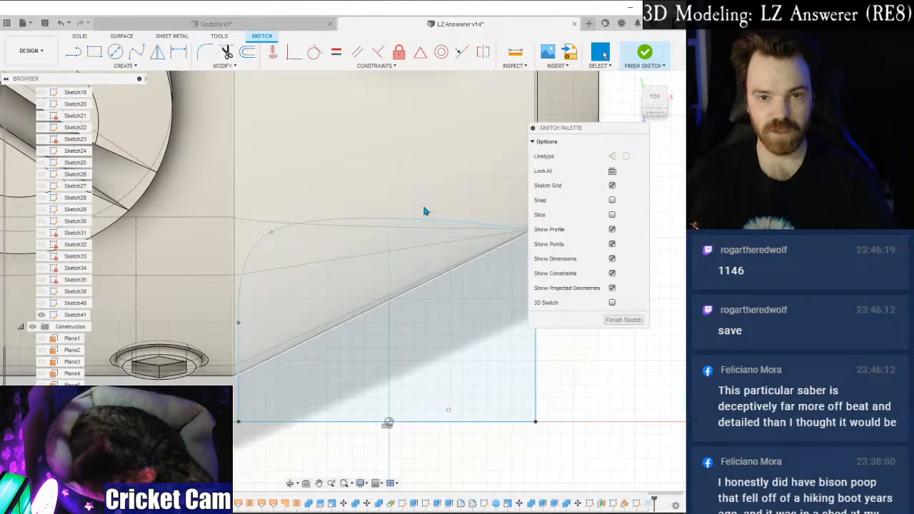
middle_drag(329, 300, 264, 301)
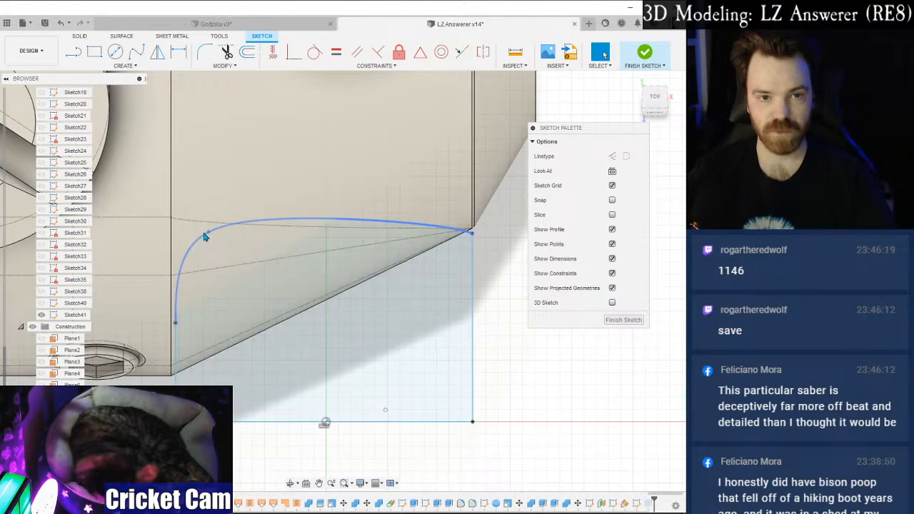
click(208, 235)
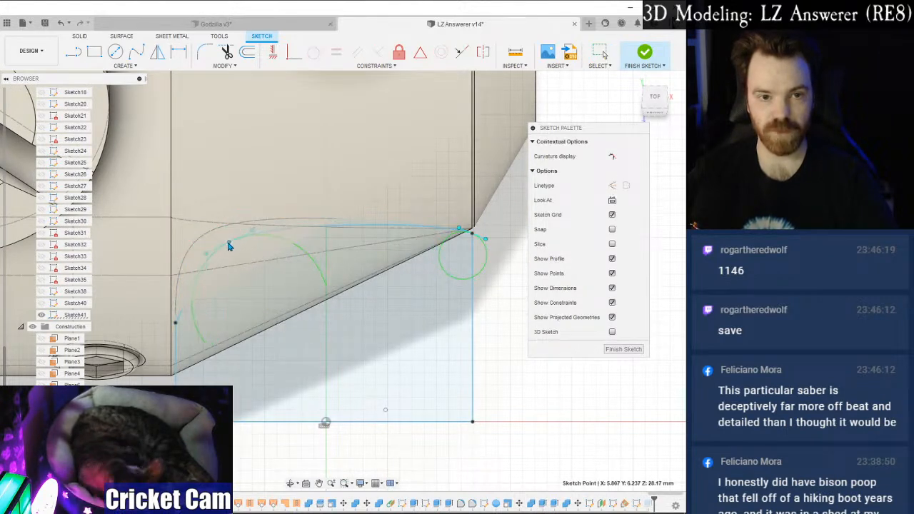
mouse_move(234, 247)
mouse_down()
mouse_move(192, 259)
mouse_move(201, 257)
mouse_up()
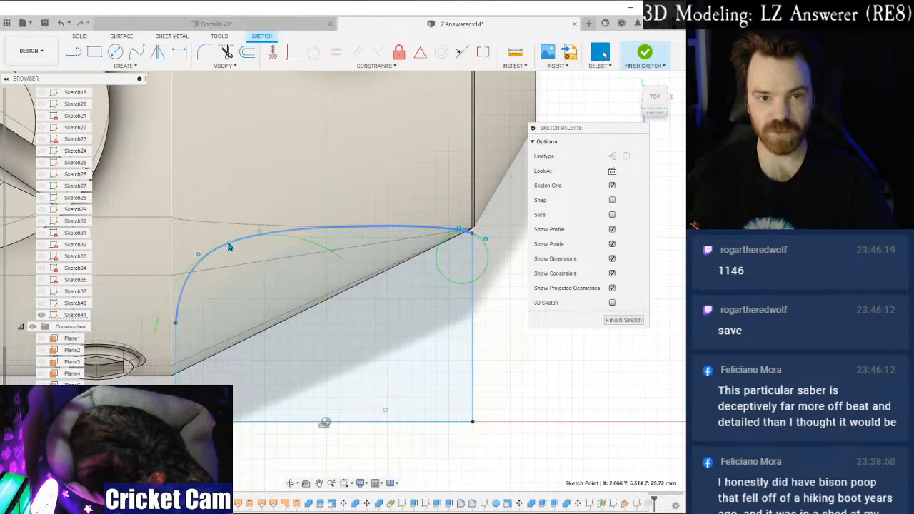
click(230, 248)
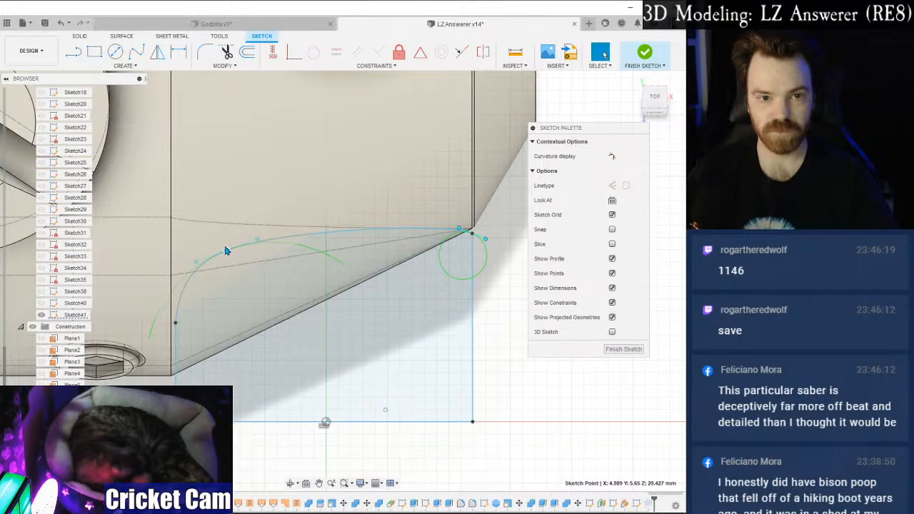
click(623, 349)
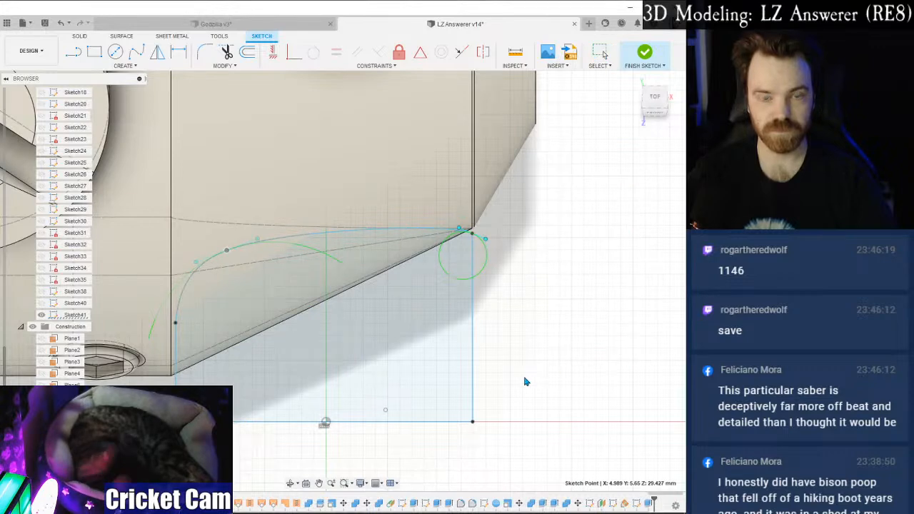
Examine the updated cutout and its lower edge from the front, the right side and angled views.
click(649, 112)
drag(649, 112, 608, 157)
scroll(477, 348, up, 8)
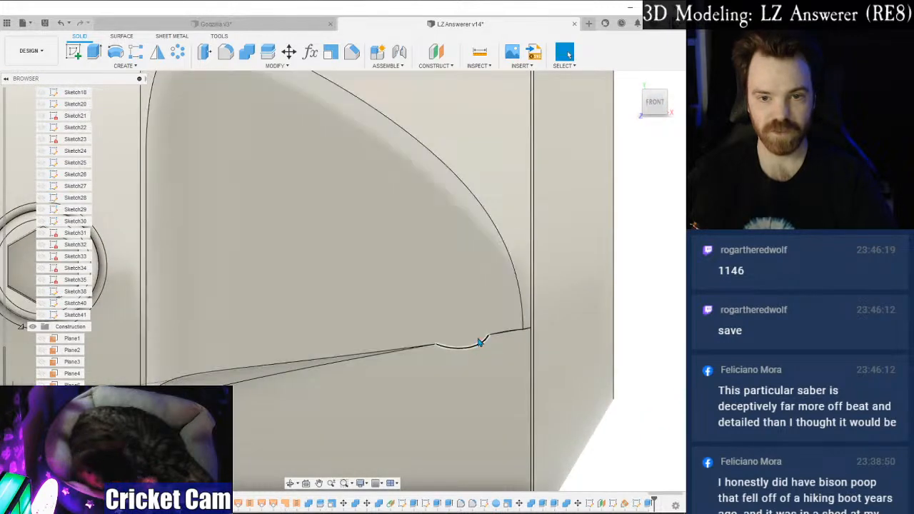
scroll(477, 348, down, 6)
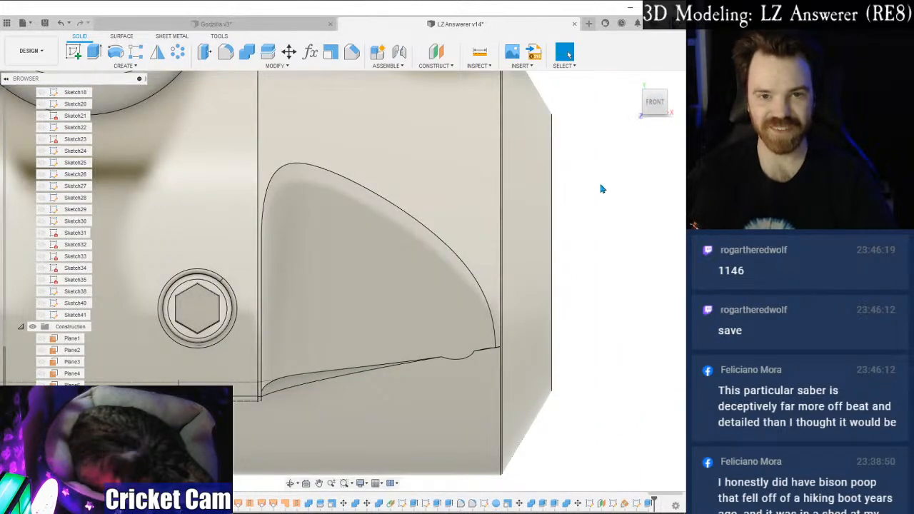
scroll(293, 167, down, 3)
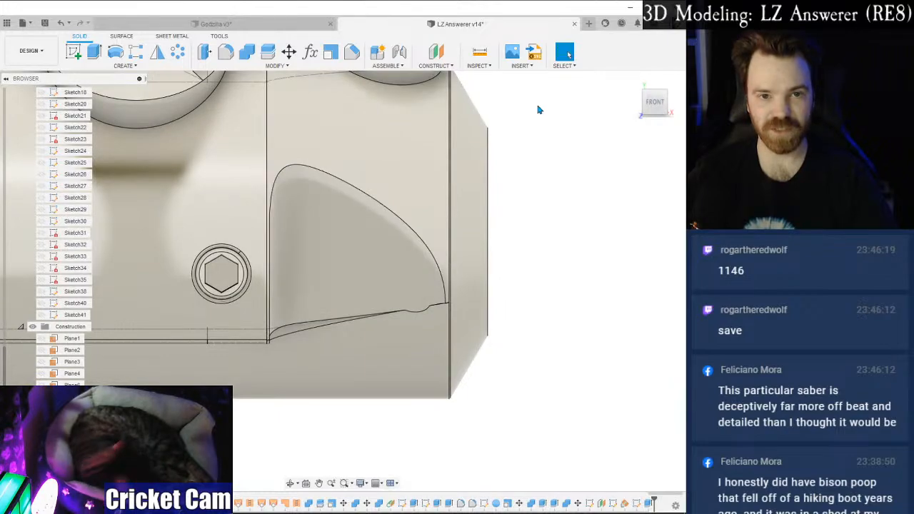
shift+middle_drag(342, 281, 225, 221)
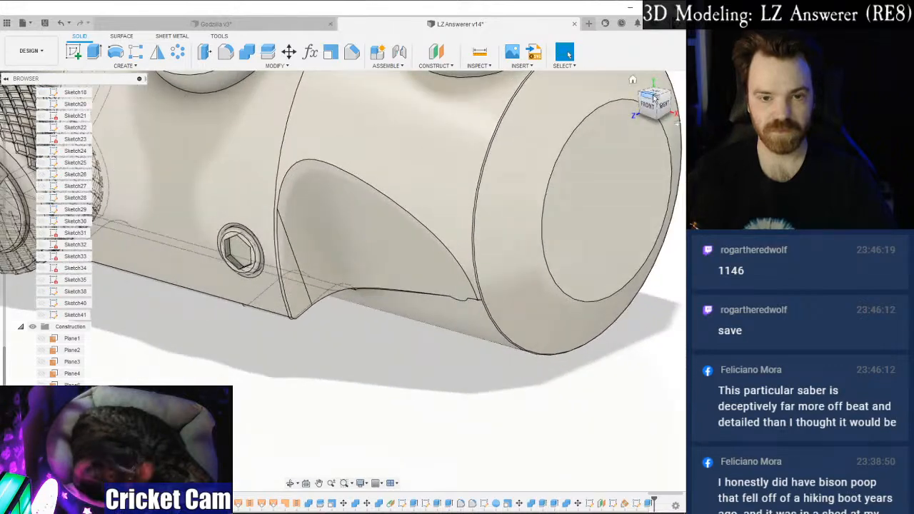
scroll(531, 341, down, 2)
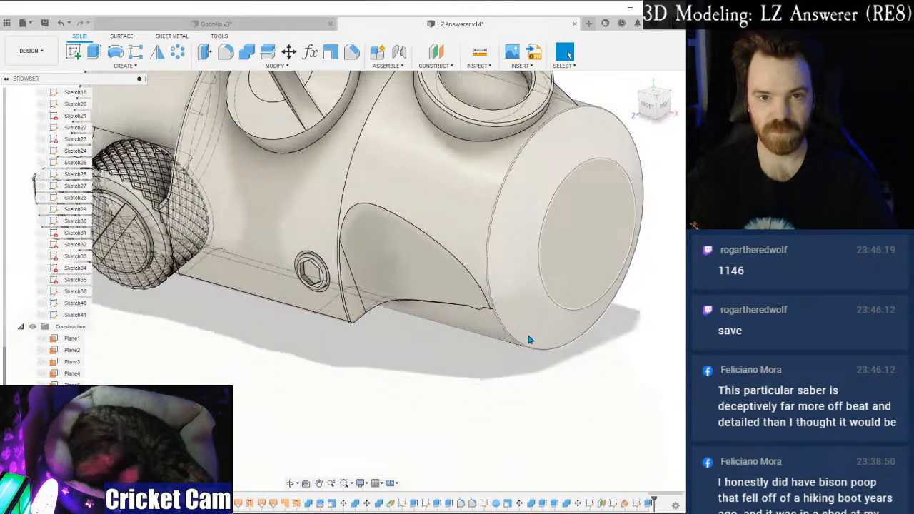
mouse_move(664, 105)
mouse_down()
mouse_move(699, 93)
mouse_move(633, 100)
mouse_move(680, 101)
mouse_move(651, 106)
mouse_up()
click(653, 105)
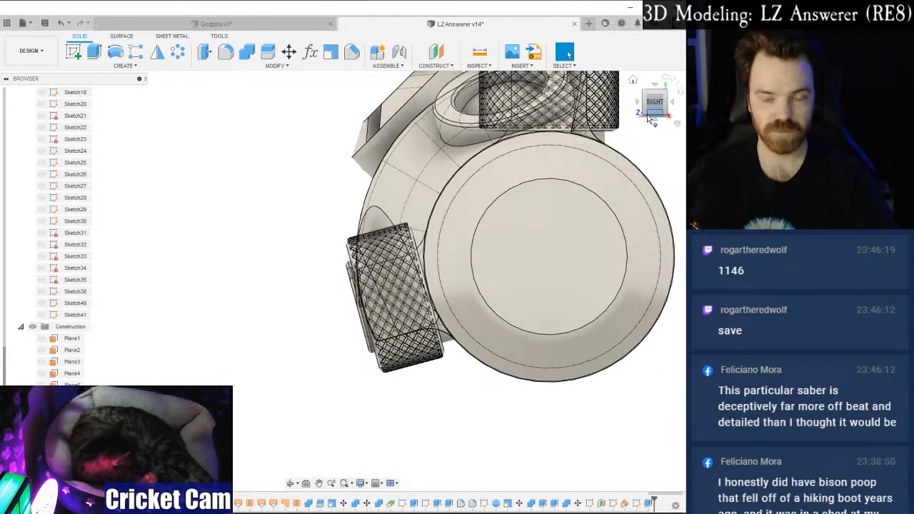
drag(651, 118, 678, 107)
key(ctrl+a)
click(537, 422)
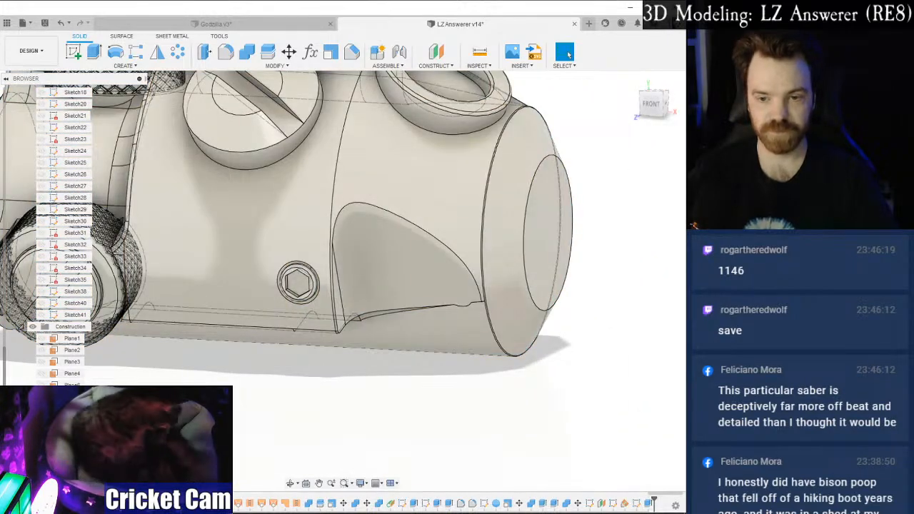
Reopen Sketch41, lower the spline's start point to about X 0.85, Y 1.74 mm, lower its middle fit point and steepen that point's tangent.
right_click(637, 503)
click(616, 406)
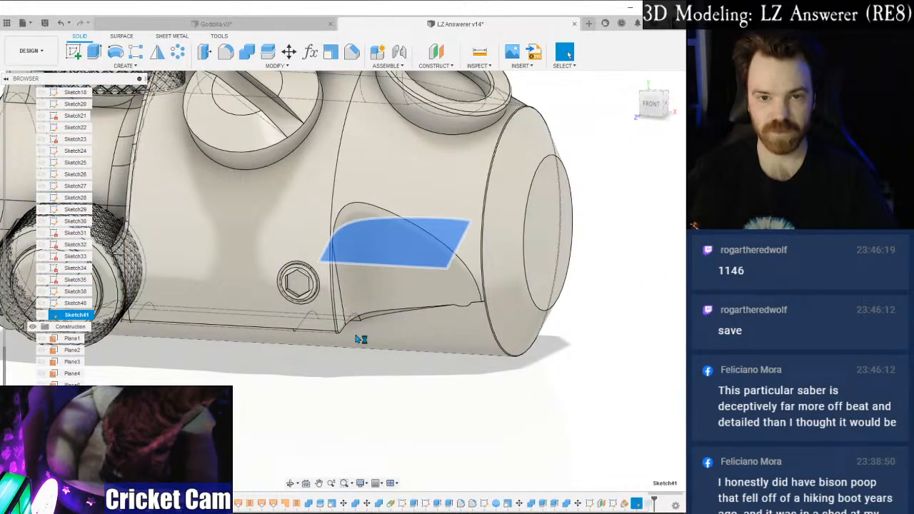
scroll(357, 225, up, 5)
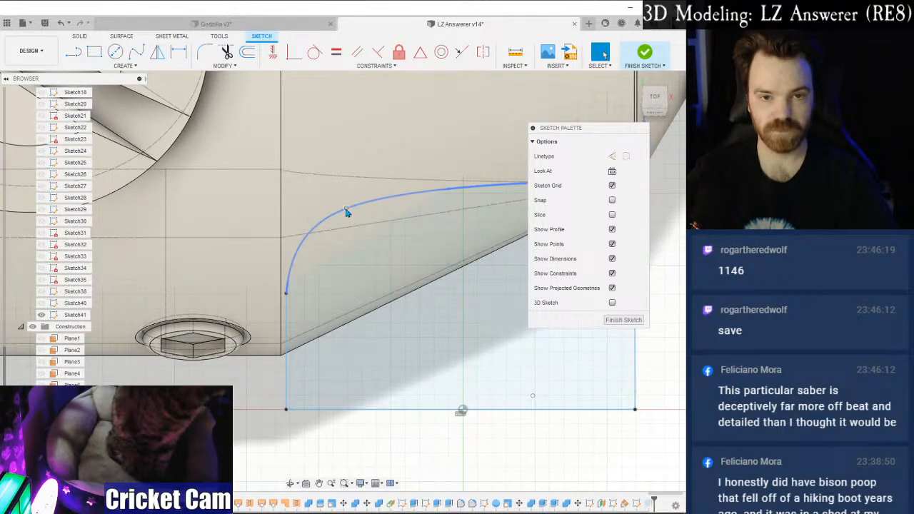
click(345, 212)
mouse_move(360, 223)
mouse_down()
mouse_move(363, 230)
mouse_move(344, 226)
mouse_up()
drag(291, 318, 286, 344)
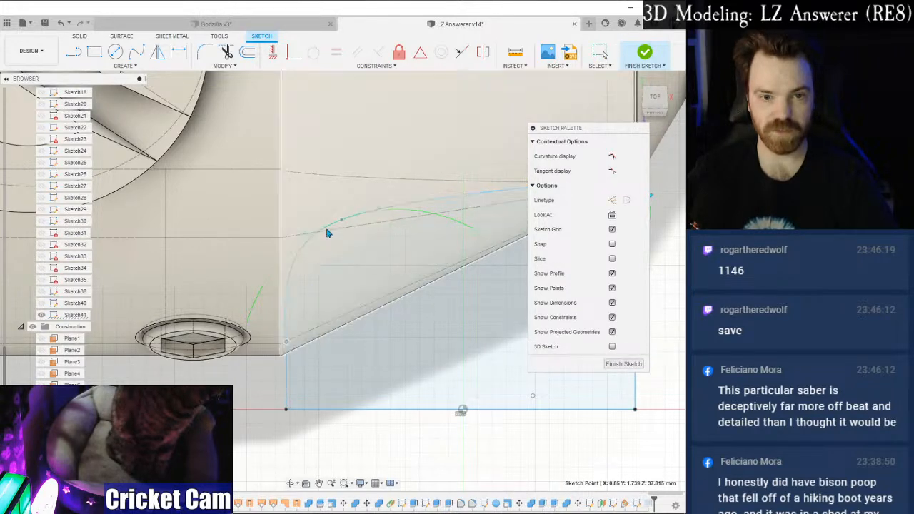
drag(342, 222, 347, 241)
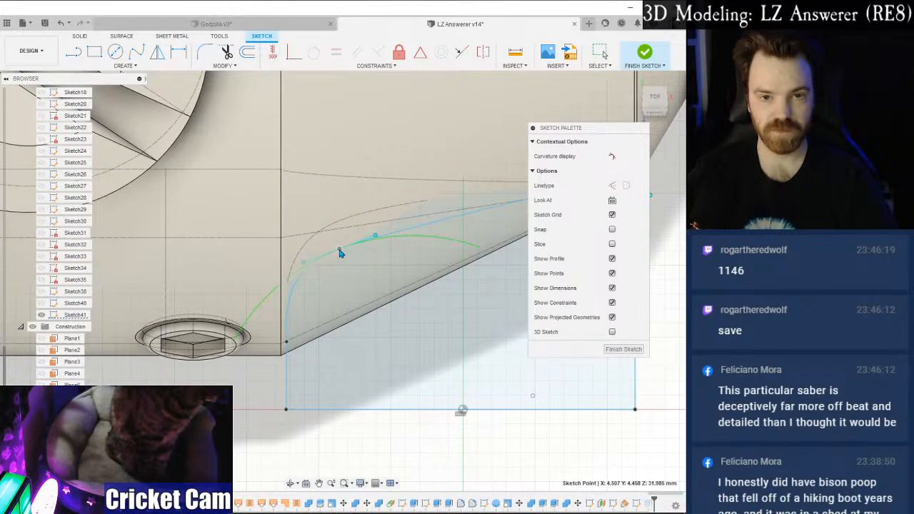
mouse_move(339, 253)
mouse_down()
mouse_move(373, 238)
mouse_move(369, 221)
mouse_up()
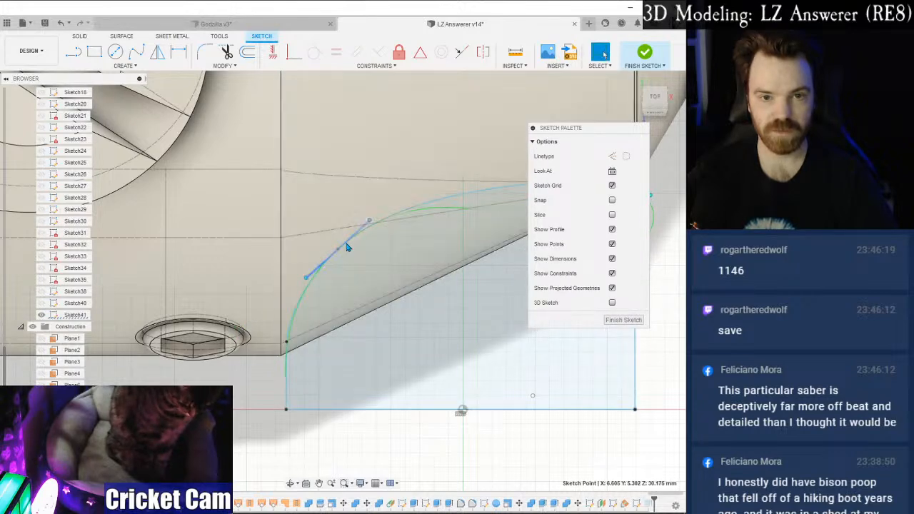
Nudge the spline's end point at the body's corner, lengthen its tangent handle to about X 20.8, Y 6.6 mm, and finish the sketch.
middle_drag(435, 298, 288, 303)
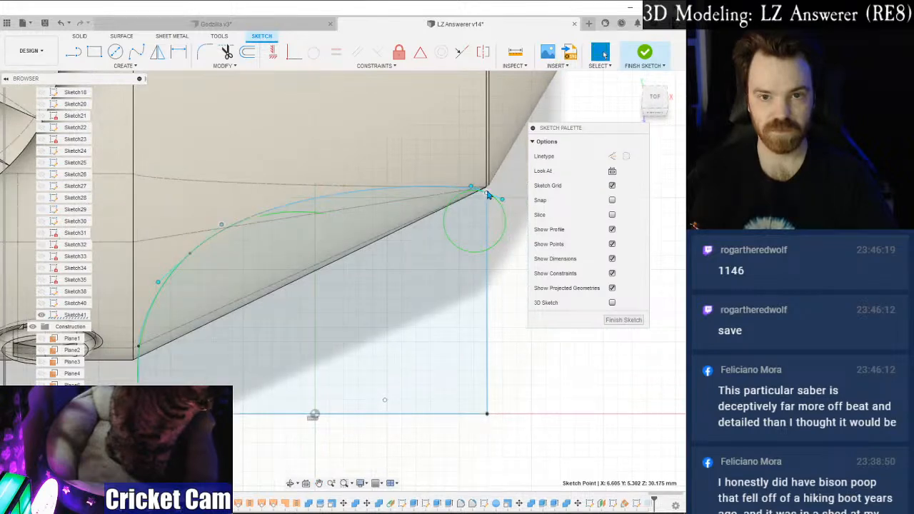
click(485, 191)
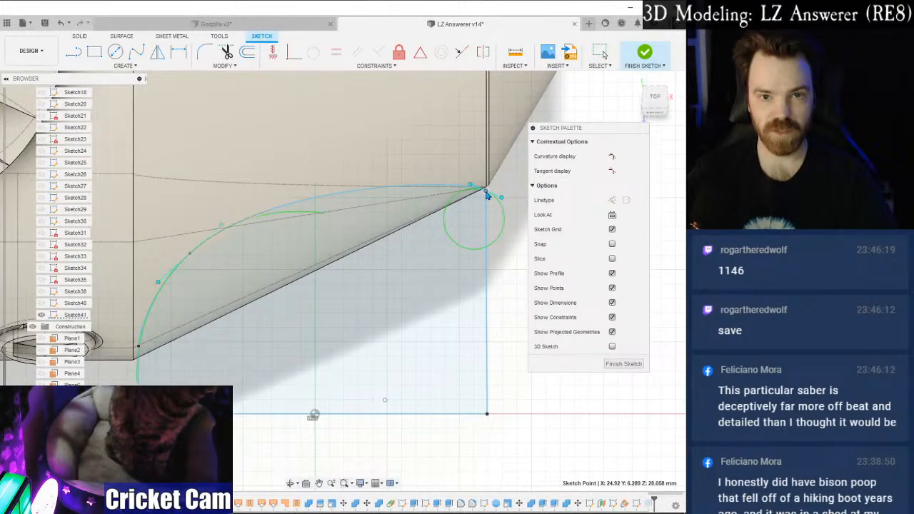
drag(470, 184, 426, 184)
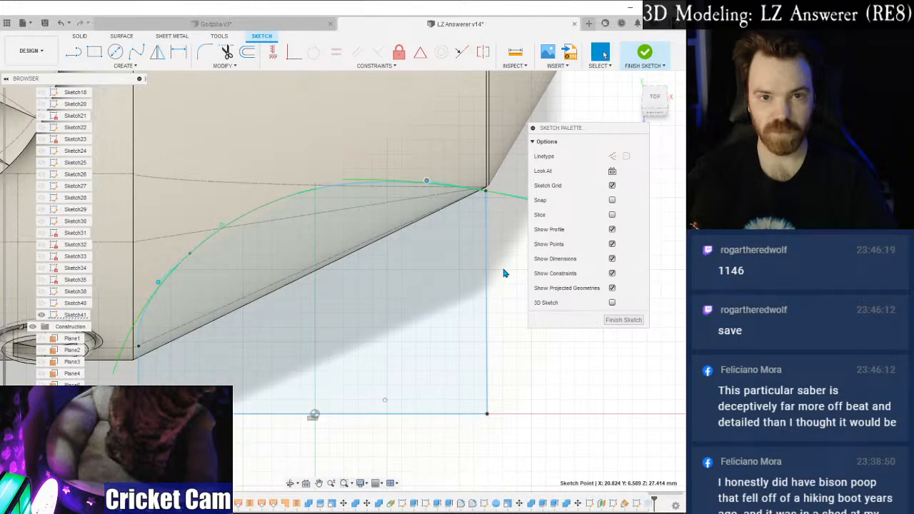
click(627, 320)
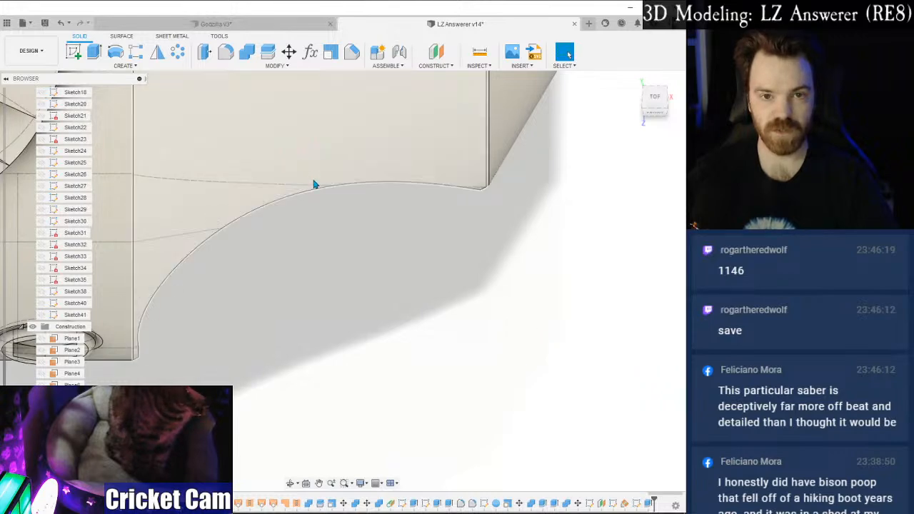
Reopen Sketch41 and move the spline's middle fit point up and inward to reshape the cutout's curved upper end.
drag(657, 99, 651, 66)
click(656, 102)
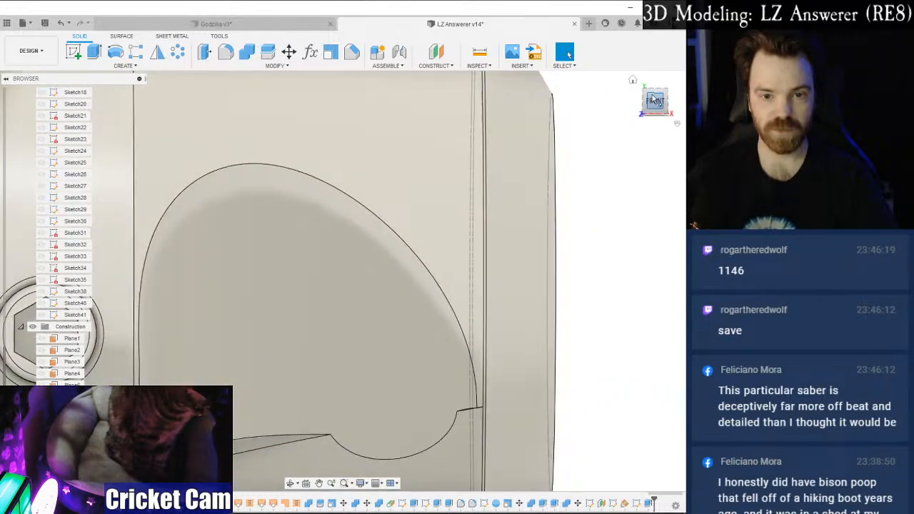
scroll(425, 412, down, 3)
click(657, 102)
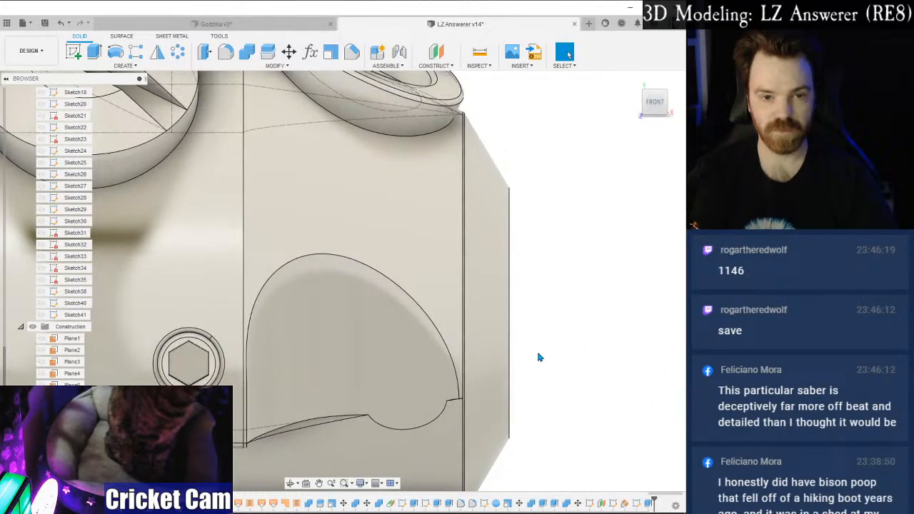
scroll(540, 357, down, 2)
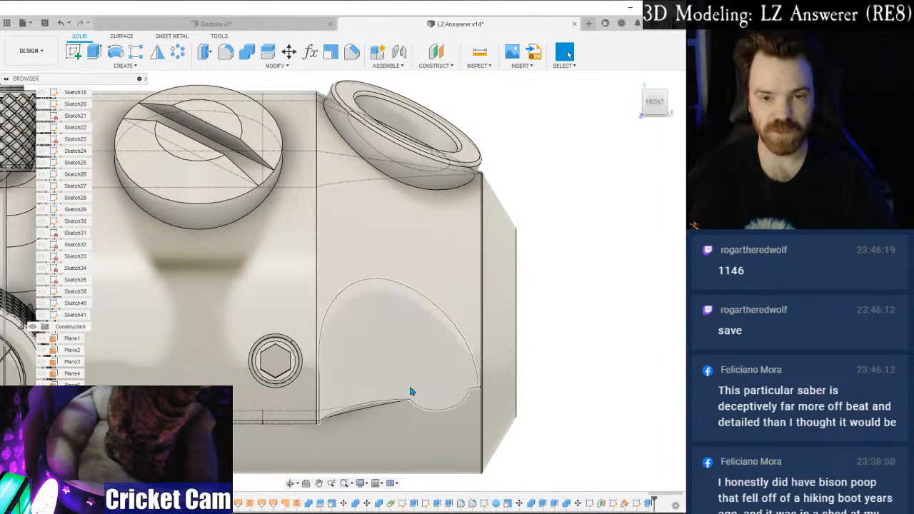
click(641, 122)
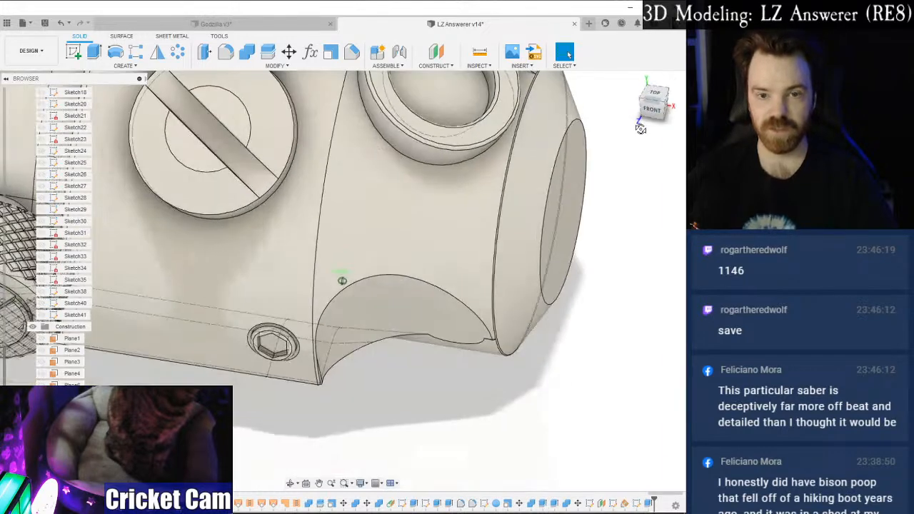
right_click(637, 505)
click(620, 412)
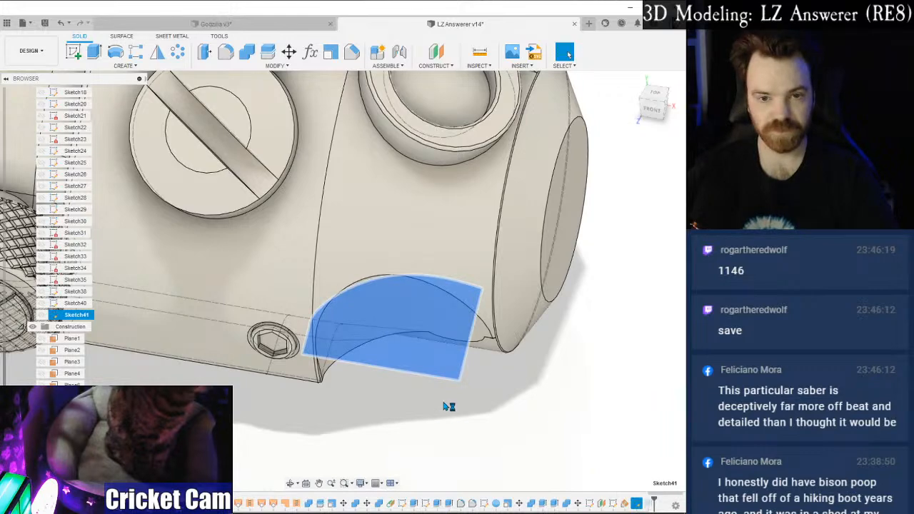
scroll(410, 314, up, 4)
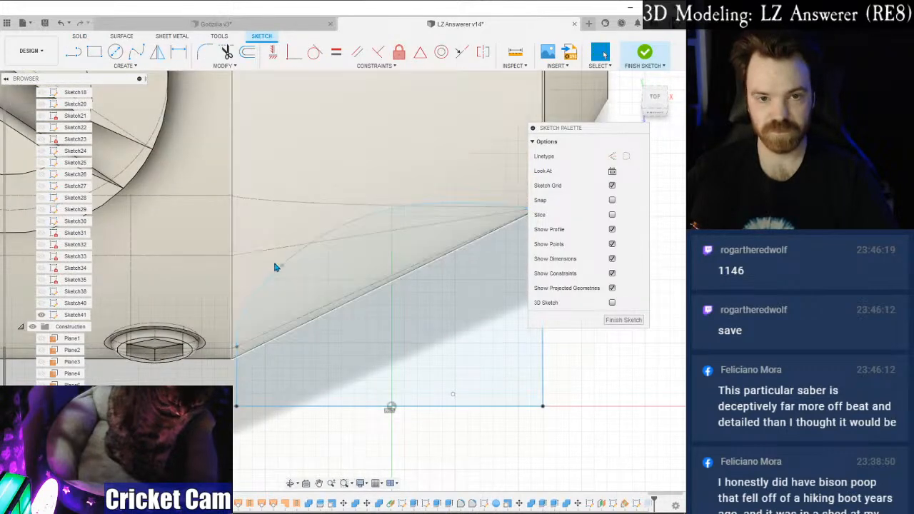
click(283, 263)
drag(268, 239, 297, 228)
Set the end tangent handle near X 22.6, Y 6.5 mm, the middle handle near X 8.1, Y 6.4, the end point near X 24.9, Y 6.4, and finish.
drag(488, 203, 509, 201)
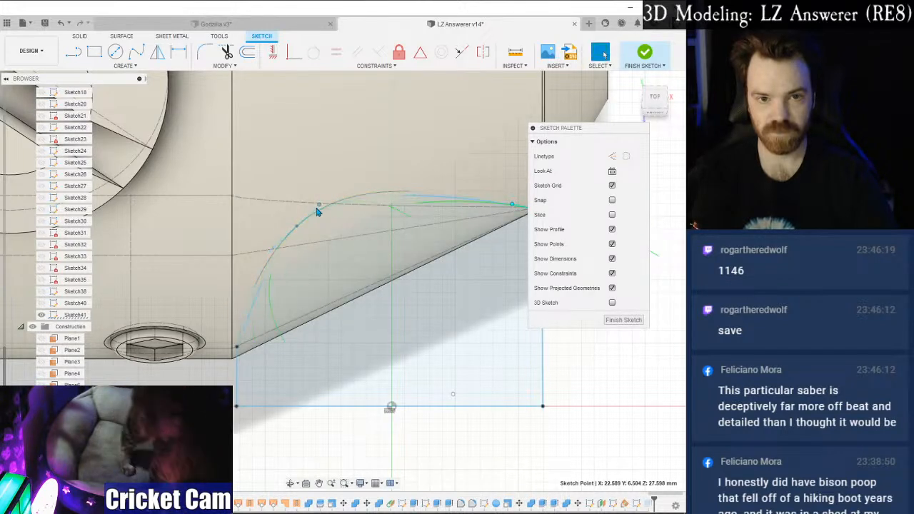
mouse_move(321, 211)
mouse_down()
mouse_move(350, 202)
mouse_move(328, 209)
mouse_up()
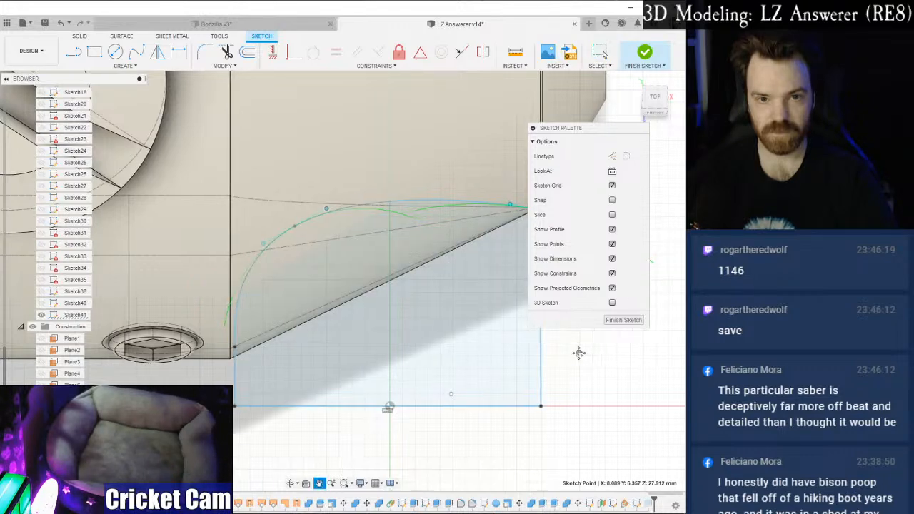
middle_drag(590, 355, 528, 343)
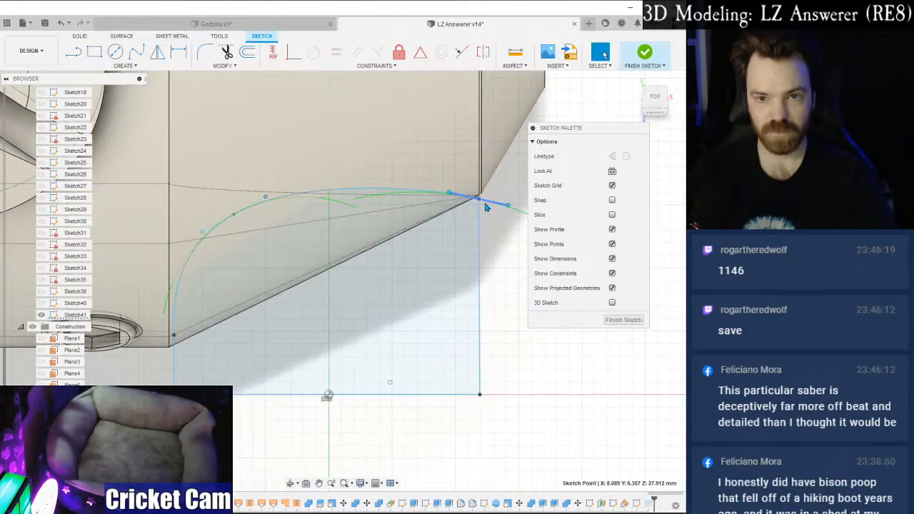
click(479, 198)
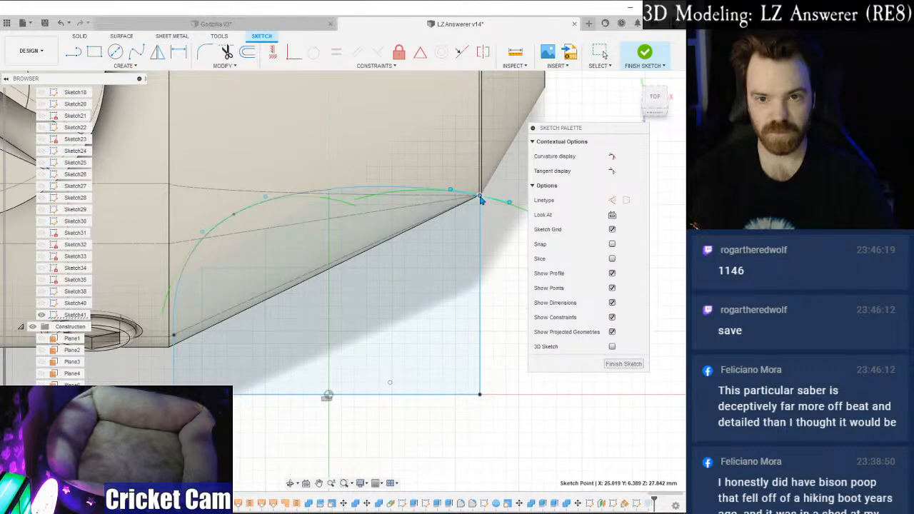
click(622, 364)
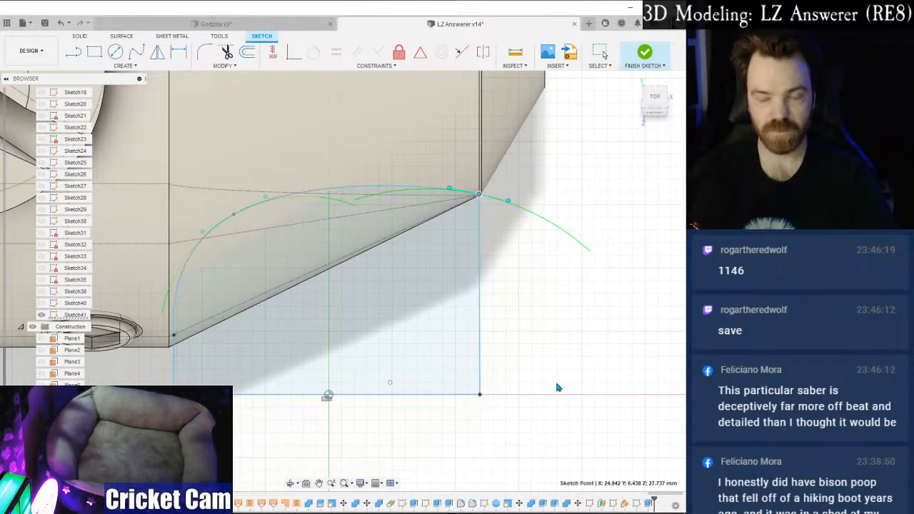
Compare the updated cutout with the reference photo and examine it from the front and slightly angled views.
click(657, 106)
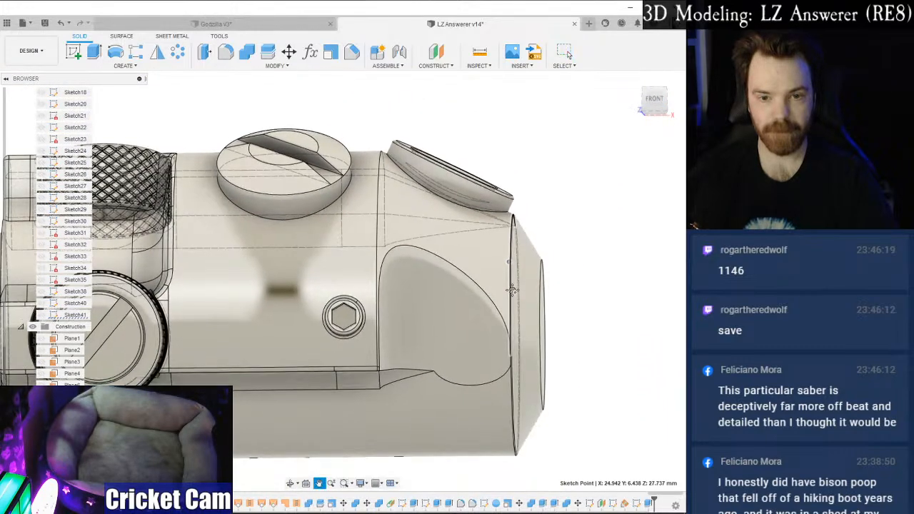
scroll(476, 302, up, 3)
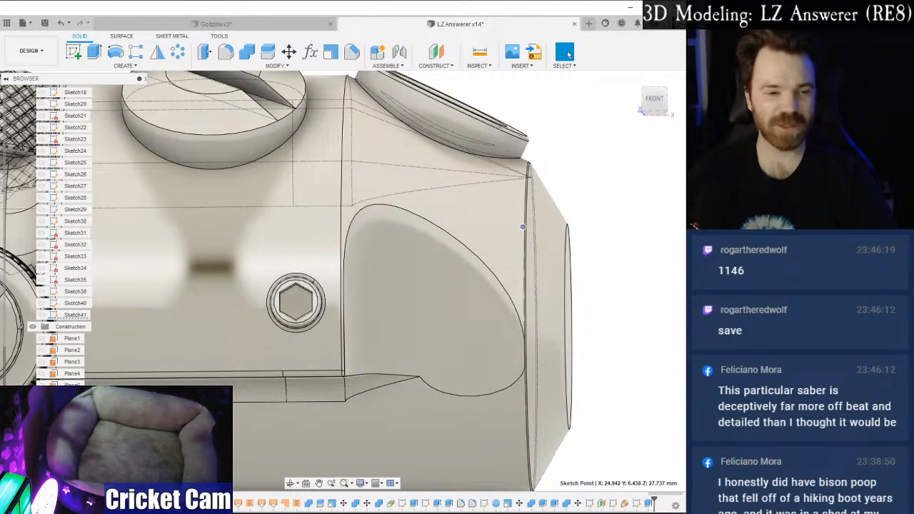
key(alt+Tab)
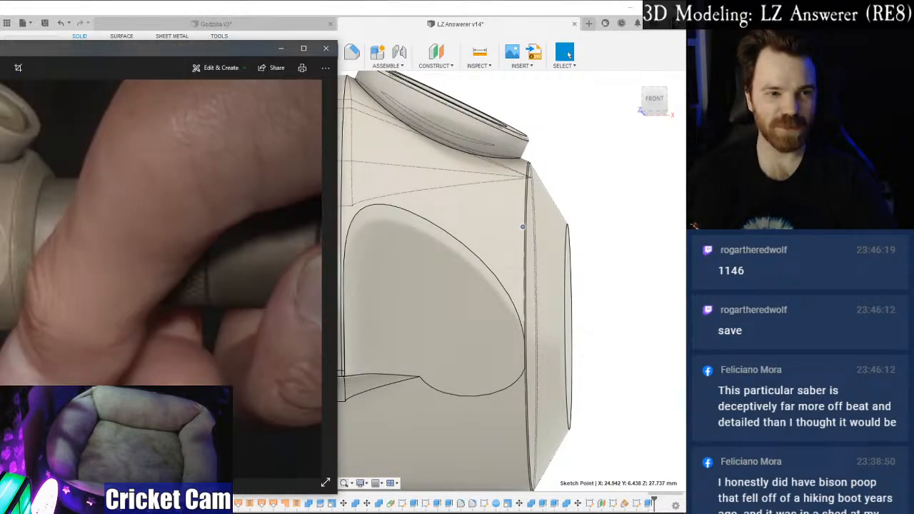
key(alt+Tab)
key(alt+Tab)
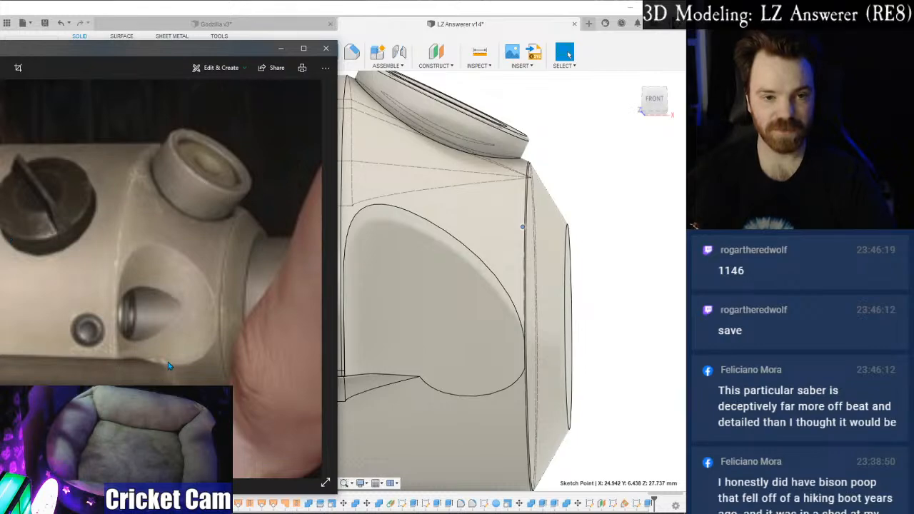
click(605, 179)
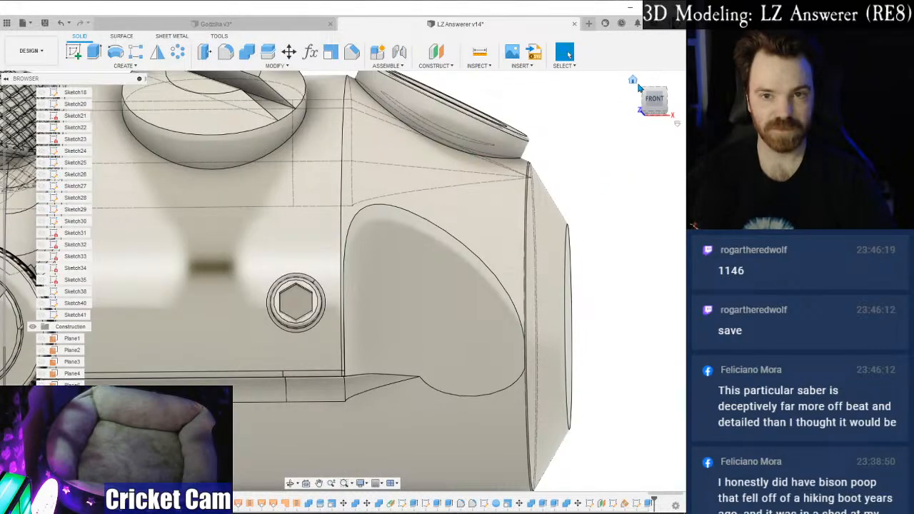
mouse_move(654, 101)
mouse_down()
mouse_move(624, 110)
mouse_move(649, 106)
mouse_up()
scroll(598, 141, down, 2)
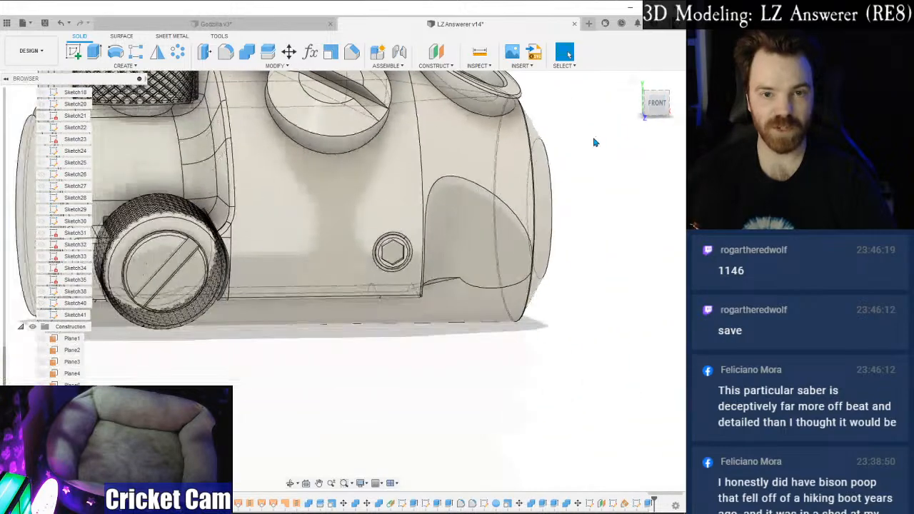
click(654, 102)
scroll(519, 304, up, 2)
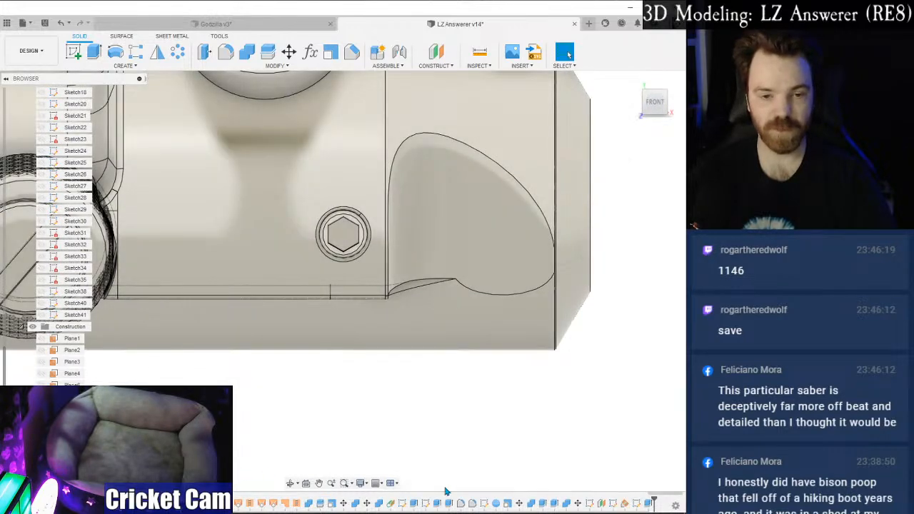
Reopen Sketch41, move the spline's middle fit point to about X 5.45, Y 5.92 mm, and finish the sketch.
right_click(637, 506)
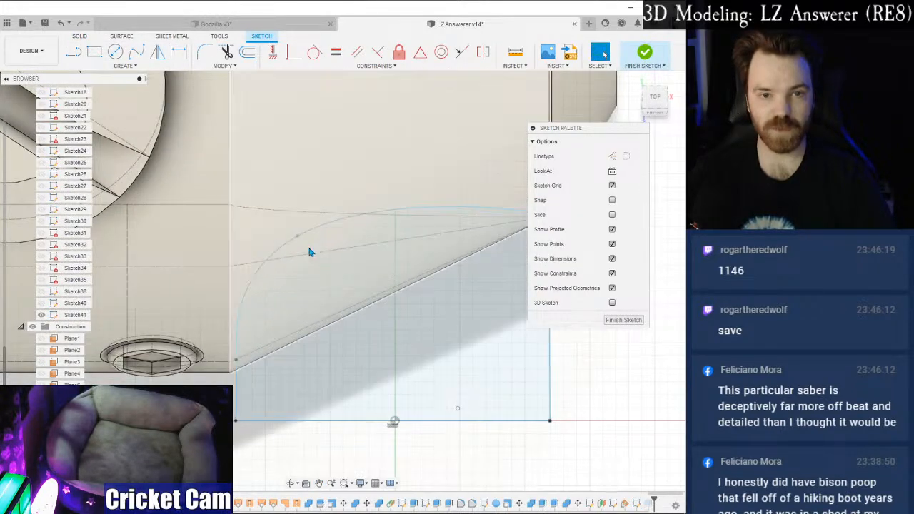
click(298, 241)
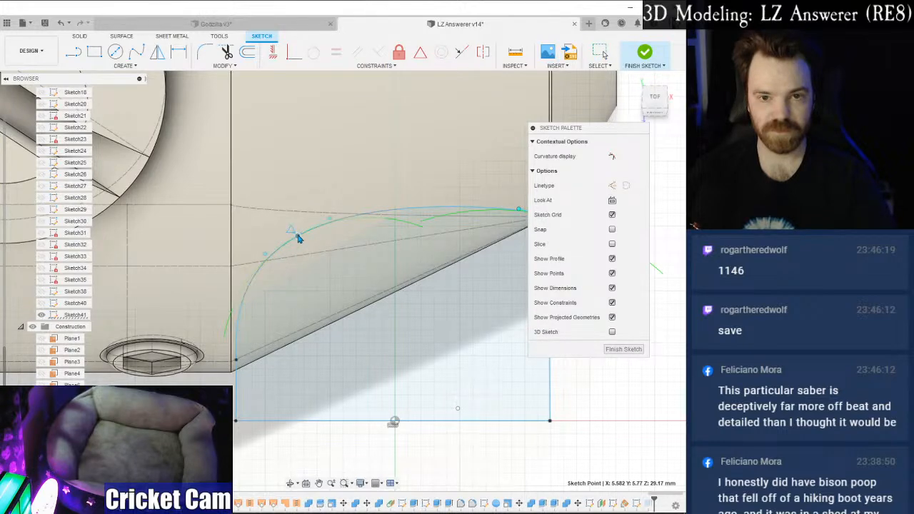
drag(296, 237, 294, 233)
middle_drag(501, 235, 424, 247)
click(618, 350)
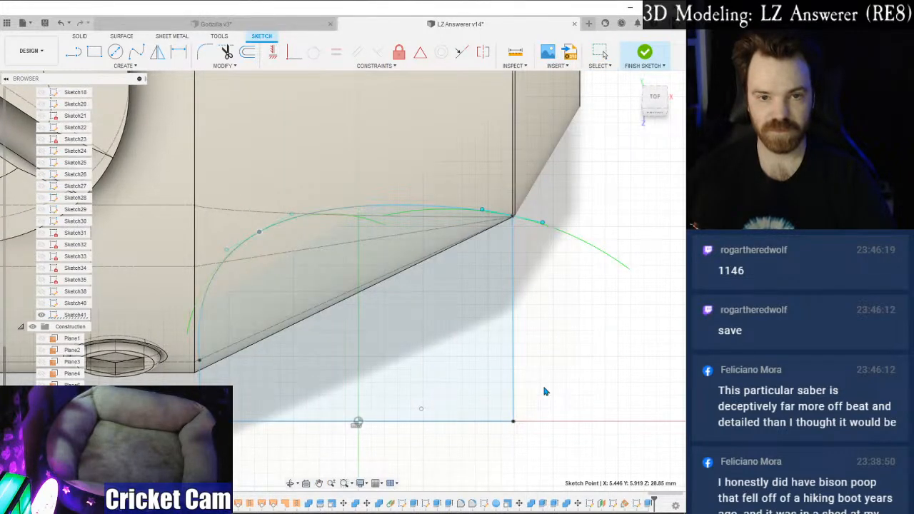
Reopen Sketch41, flatten the spline's end tangent, move the middle tangent handle to about X 8.04, Y 6.41 mm, and finish the sketch.
scroll(618, 167, down, 1)
mouse_move(651, 113)
mouse_down()
mouse_move(655, 66)
mouse_move(610, 361)
mouse_up()
click(636, 504)
right_click(636, 503)
click(626, 404)
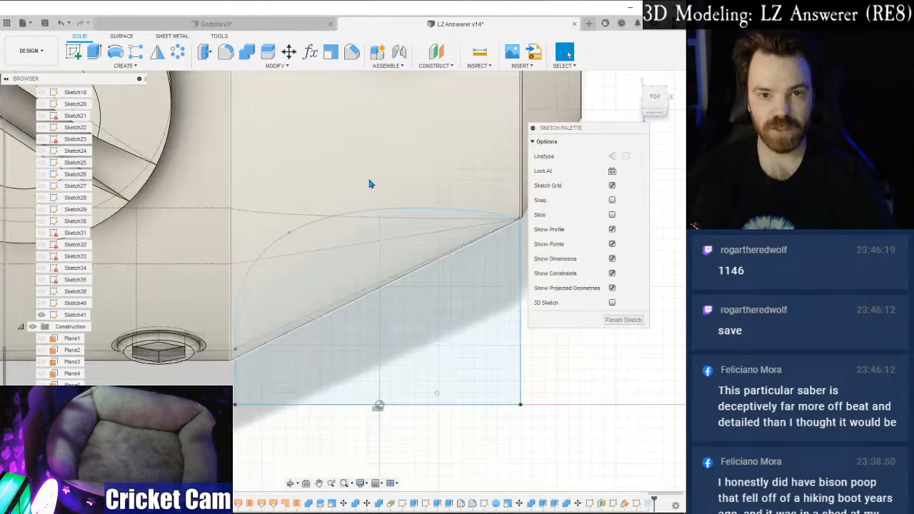
click(436, 210)
drag(504, 214, 488, 215)
click(321, 223)
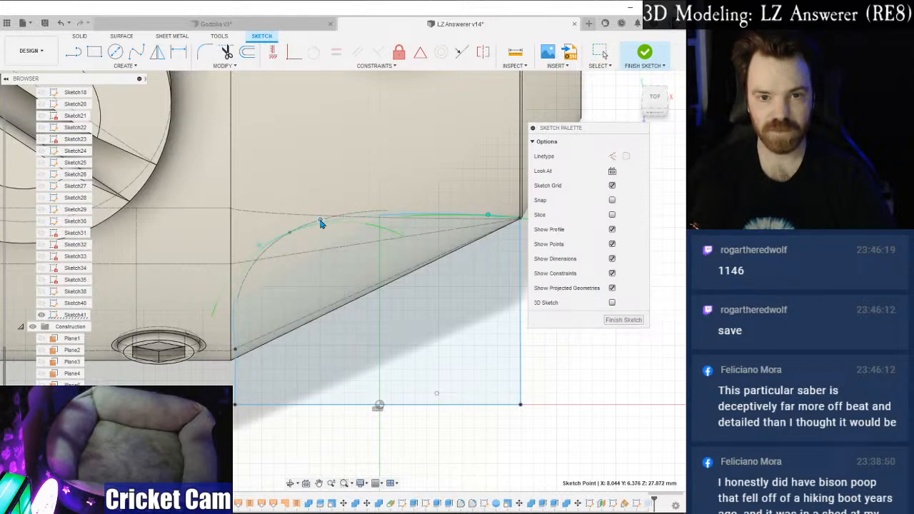
click(612, 321)
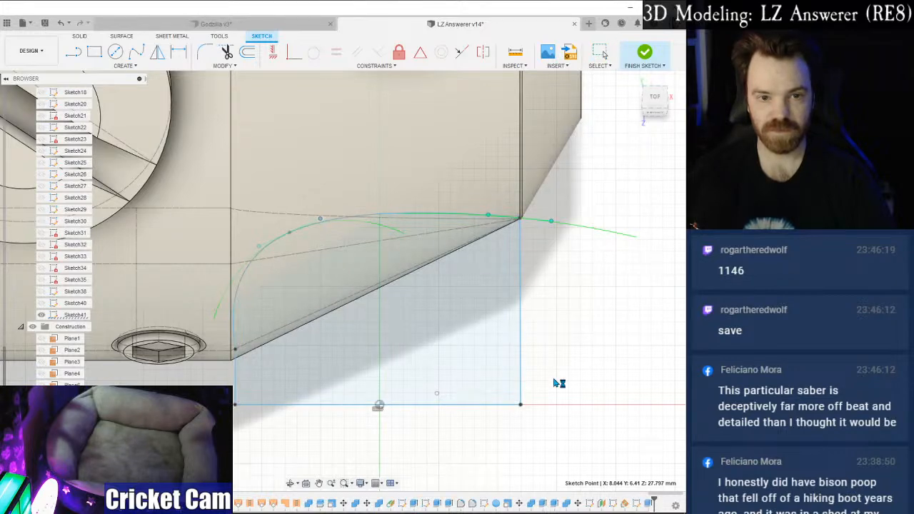
Try to fillet the tangent edge chain along the cutout's lower inner side with a 1.5 mm radius.
drag(651, 105, 661, 35)
click(652, 106)
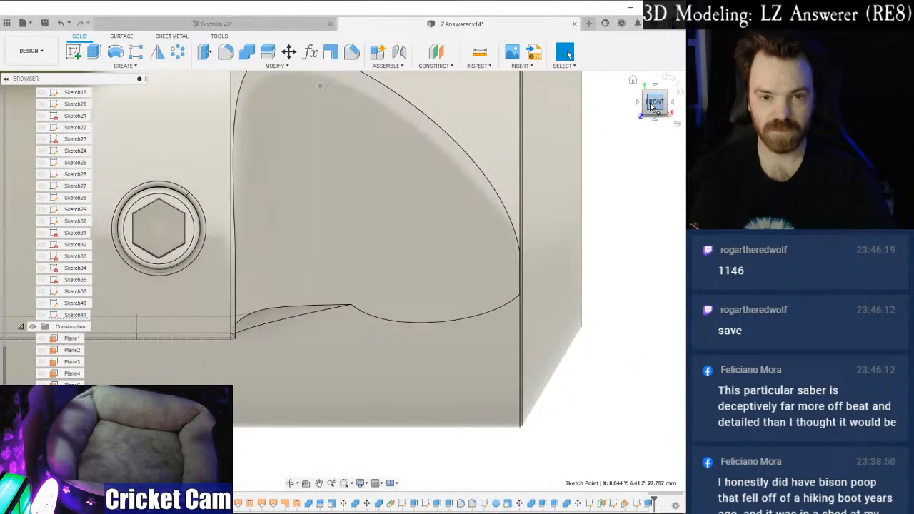
mouse_move(651, 105)
mouse_down()
mouse_move(647, 98)
mouse_move(637, 114)
mouse_move(608, 122)
mouse_move(654, 101)
mouse_up()
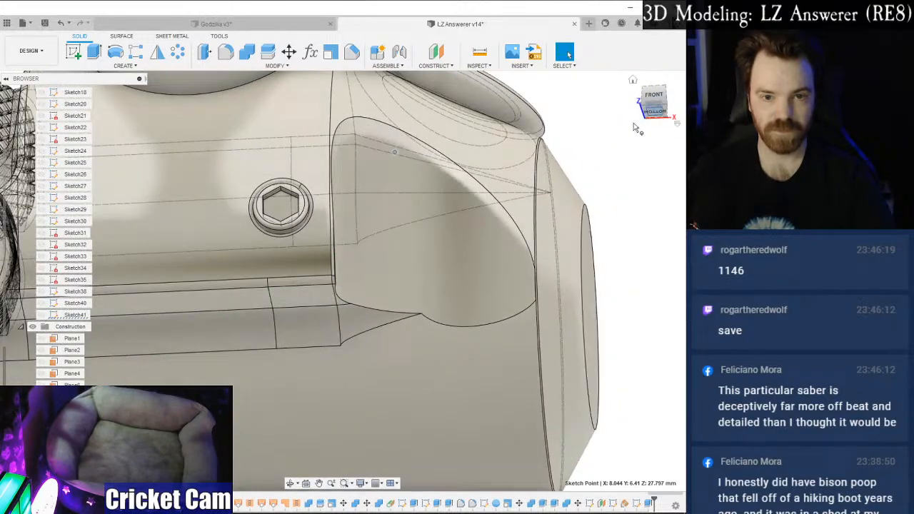
scroll(412, 319, up, 3)
key(f)
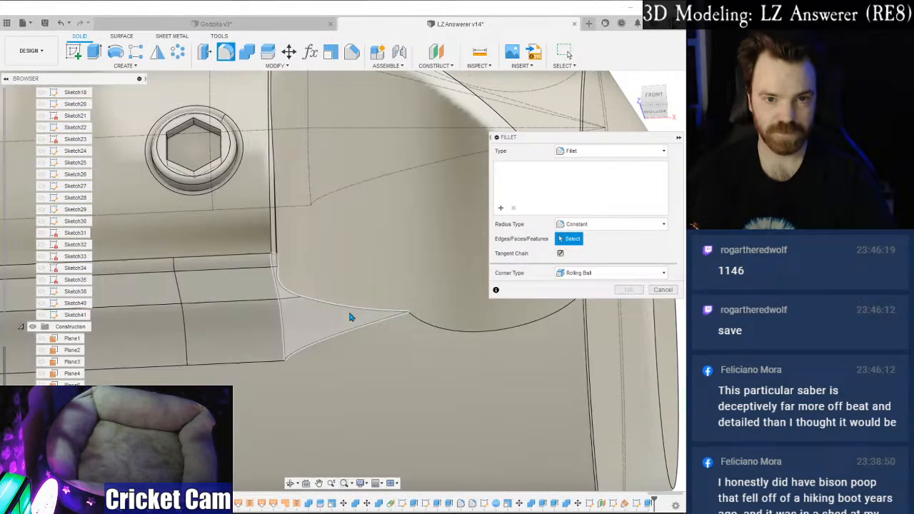
click(351, 311)
scroll(350, 310, up, 4)
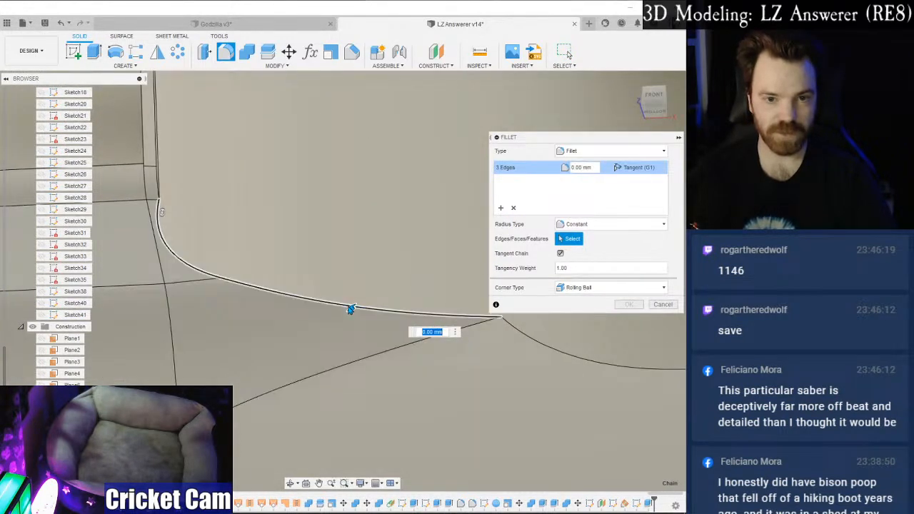
text(1.5)
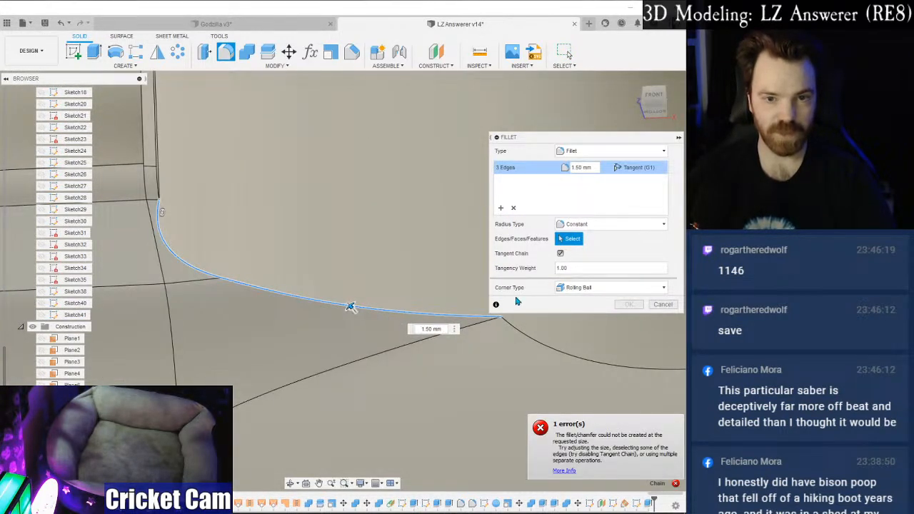
click(663, 305)
Try to fillet the neighbouring curved edge where the cutout meets the cylindrical body.
click(226, 52)
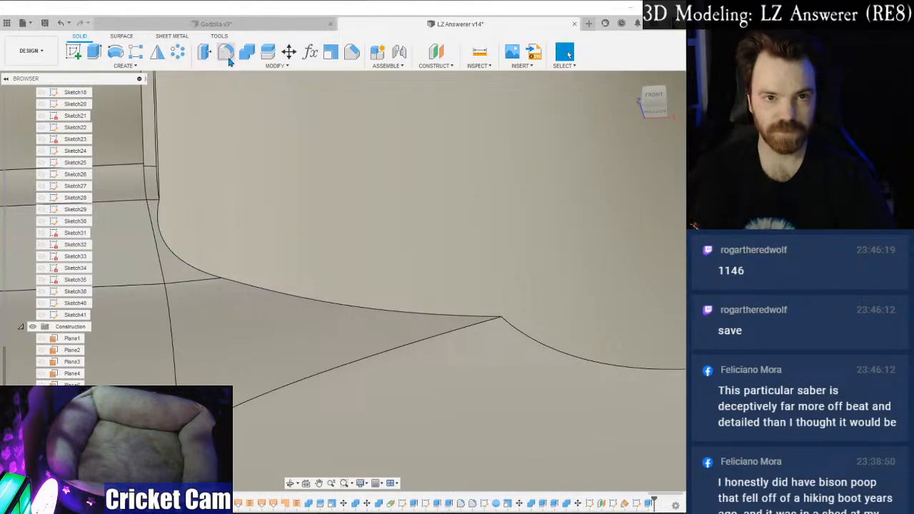
click(542, 345)
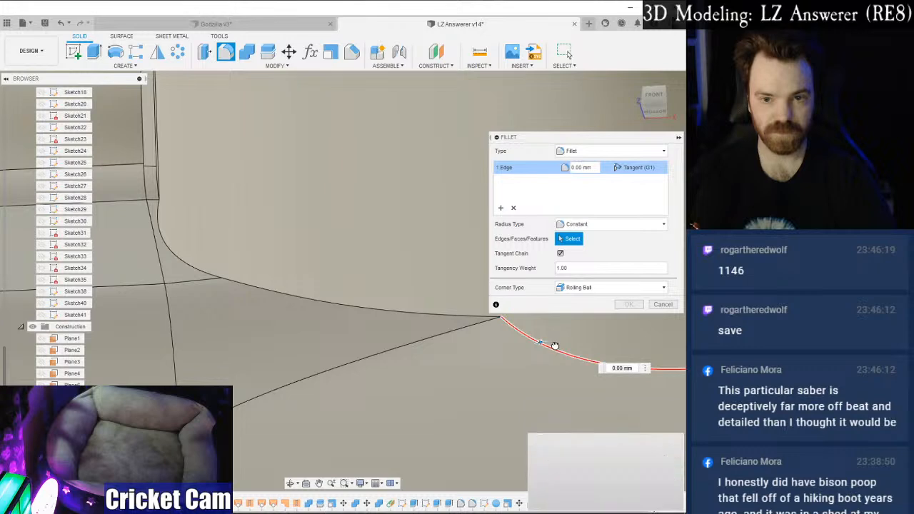
key(Escape)
Switch the visual style to Shaded with Visible Edges Only and save a new version of the design.
scroll(547, 358, down, 5)
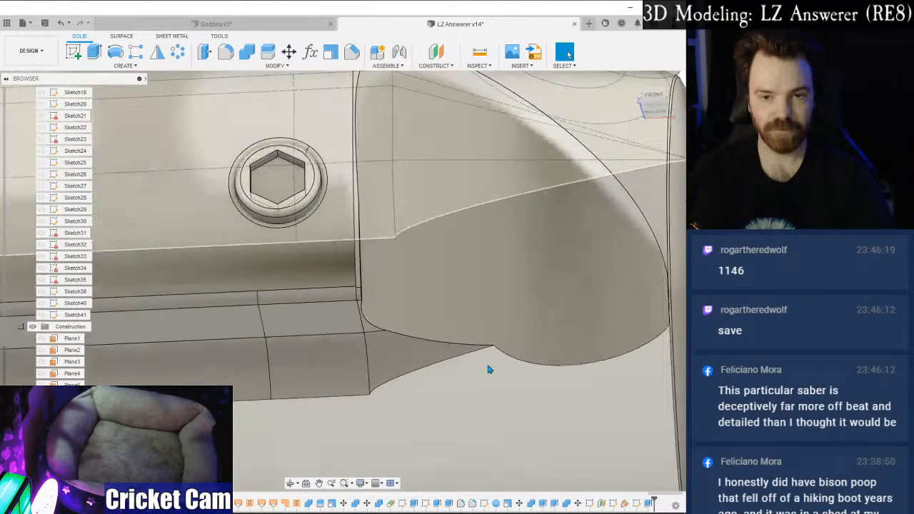
shift+middle_drag(650, 131, 365, 458)
click(361, 484)
mouse_move(436, 398)
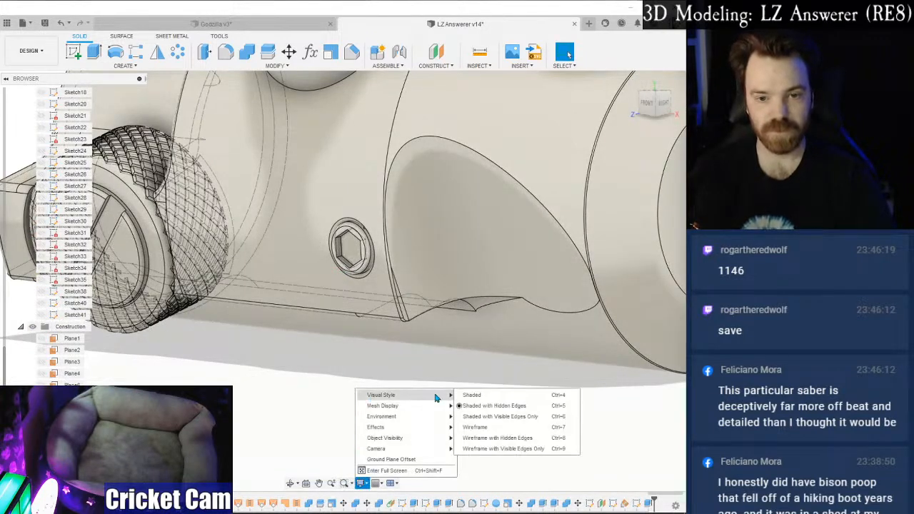
click(493, 417)
mouse_move(485, 422)
shift+middle_down()
mouse_move(358, 402)
mouse_move(365, 413)
shift+middle_up()
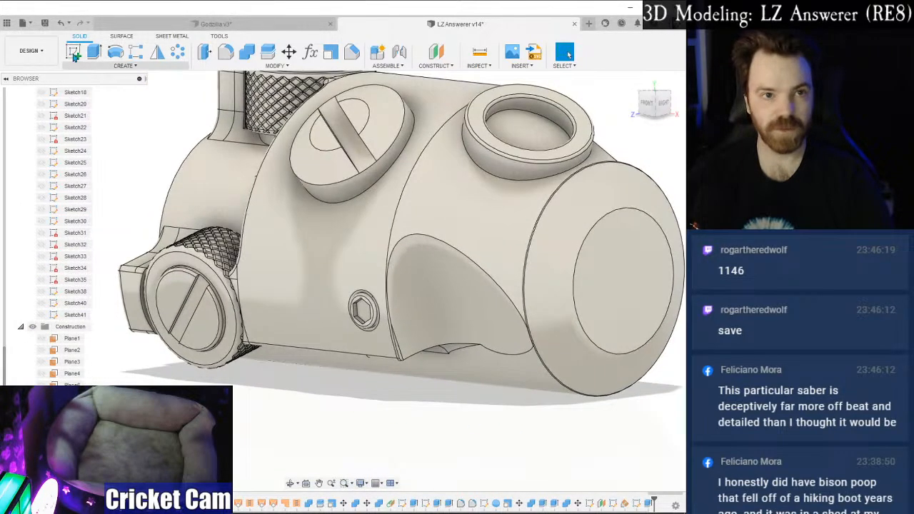
click(44, 24)
click(249, 284)
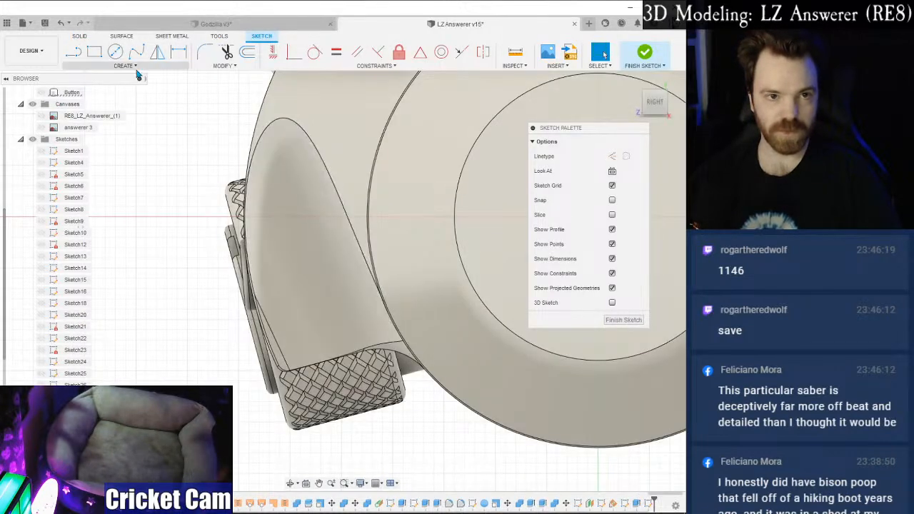
Sketch a circle inside the curved cutout, shift its centre to about Y -4.80, Z 28.48 mm, and finish the sketch.
click(116, 54)
click(300, 262)
key(Escape)
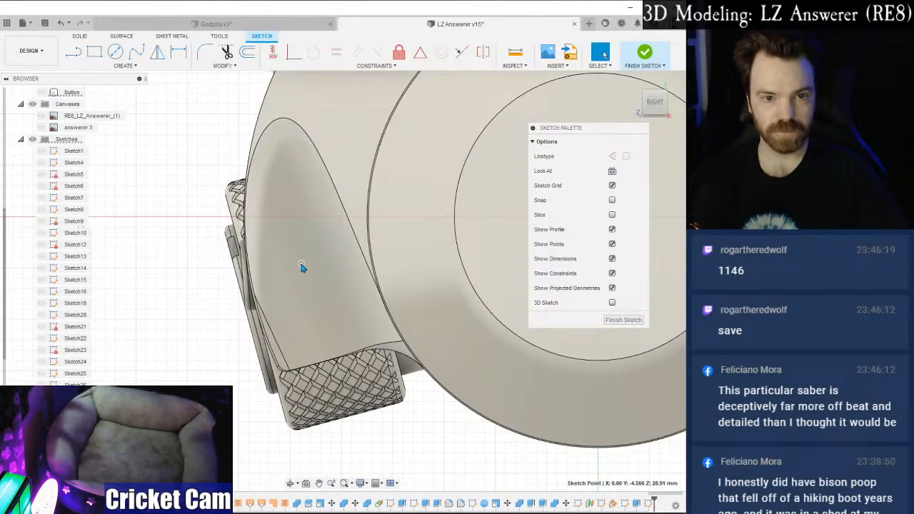
drag(301, 265, 306, 267)
click(623, 320)
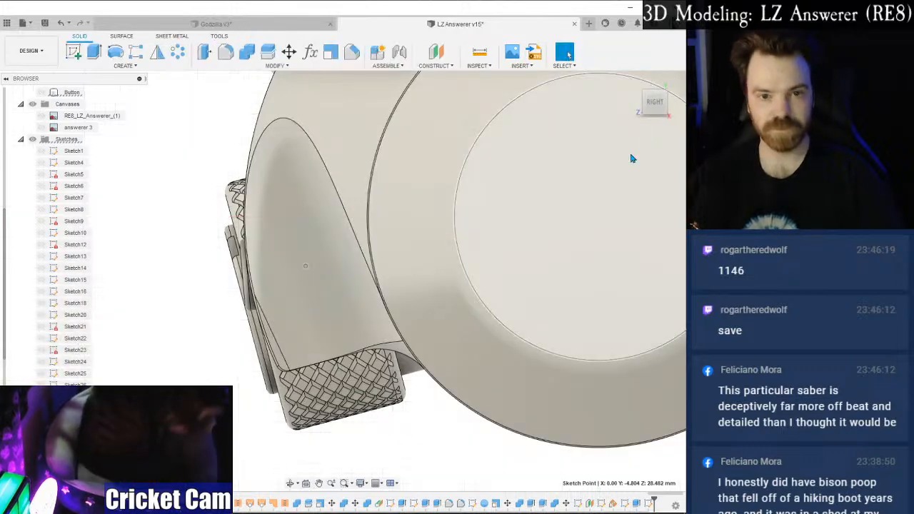
Extrude the circle as a two-sided cut, 23 mm on side 1 and 3 mm on side 2.
drag(658, 112, 680, 108)
key(e)
drag(328, 274, 486, 298)
middle_drag(351, 221, 479, 241)
click(223, 165)
click(228, 188)
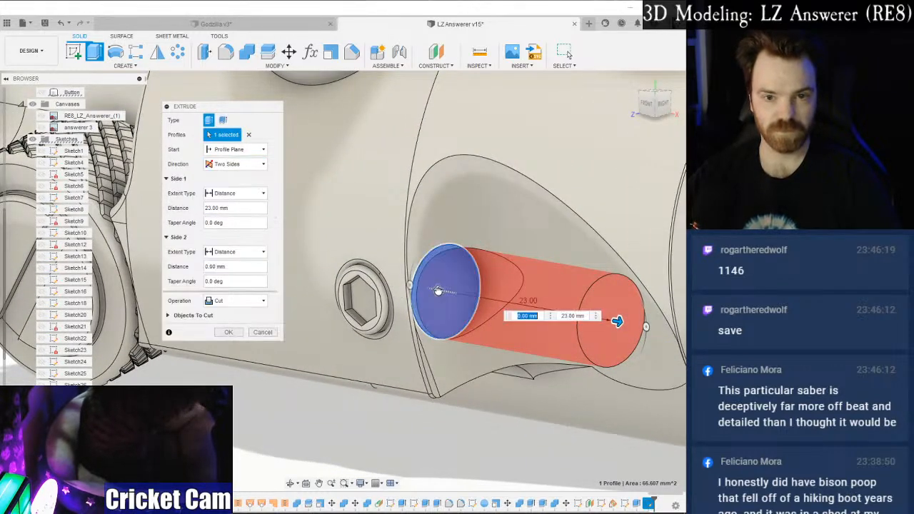
drag(431, 289, 418, 286)
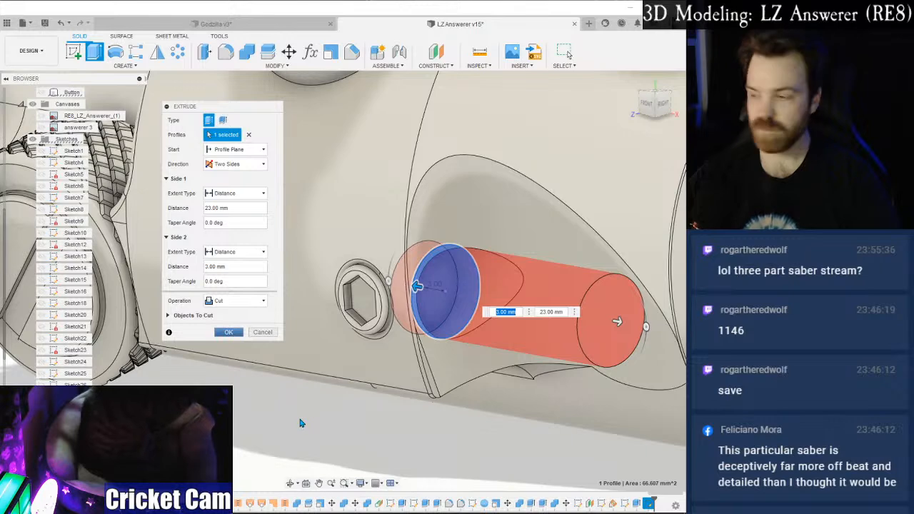
key(Return)
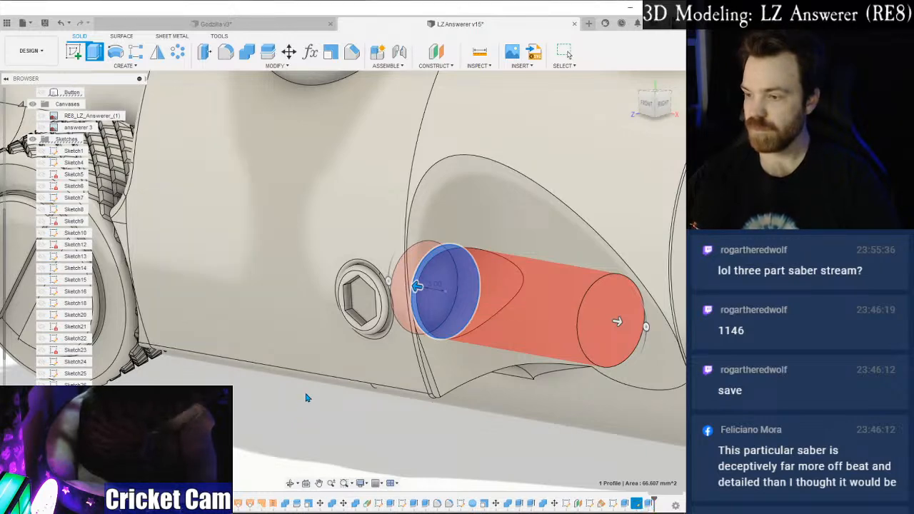
Compare the hole with the reference photo, then enlarge Sketch42's circle to about 5 mm radius and move its centre to about Y -4.99, Z 28.06 mm.
scroll(316, 383, down, 2)
mouse_move(649, 121)
mouse_down()
mouse_move(604, 118)
mouse_move(670, 110)
mouse_move(656, 108)
mouse_up()
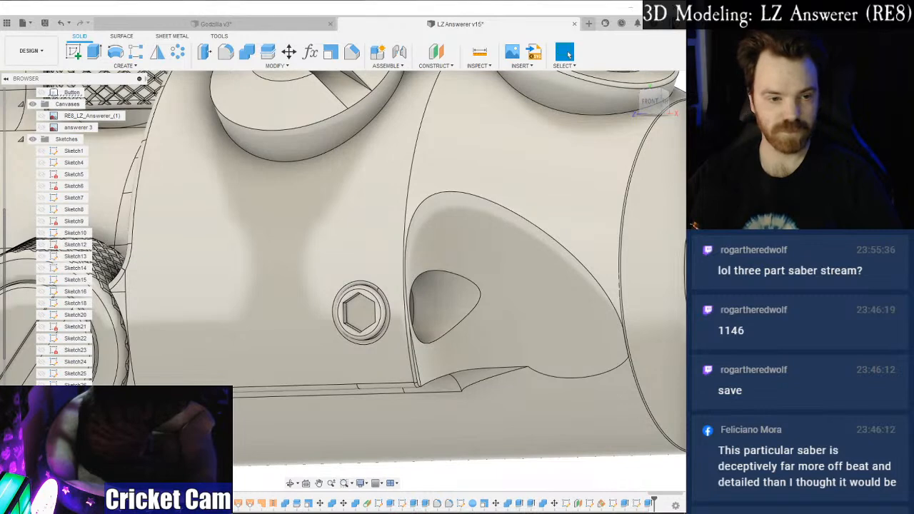
key(alt+Tab)
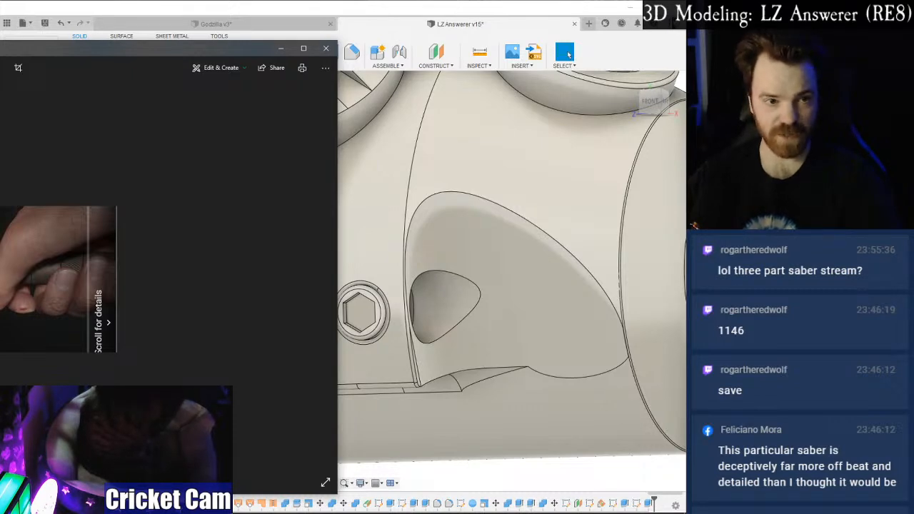
key(alt+Tab)
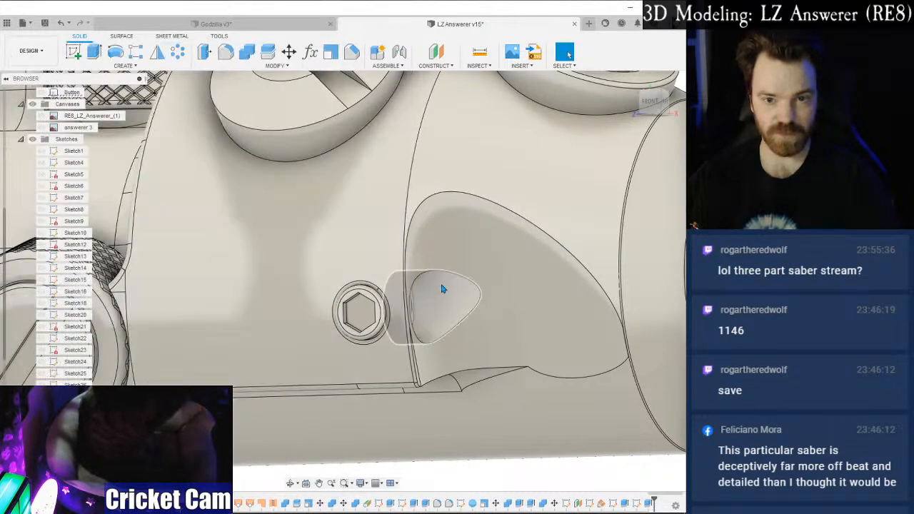
drag(653, 104, 623, 105)
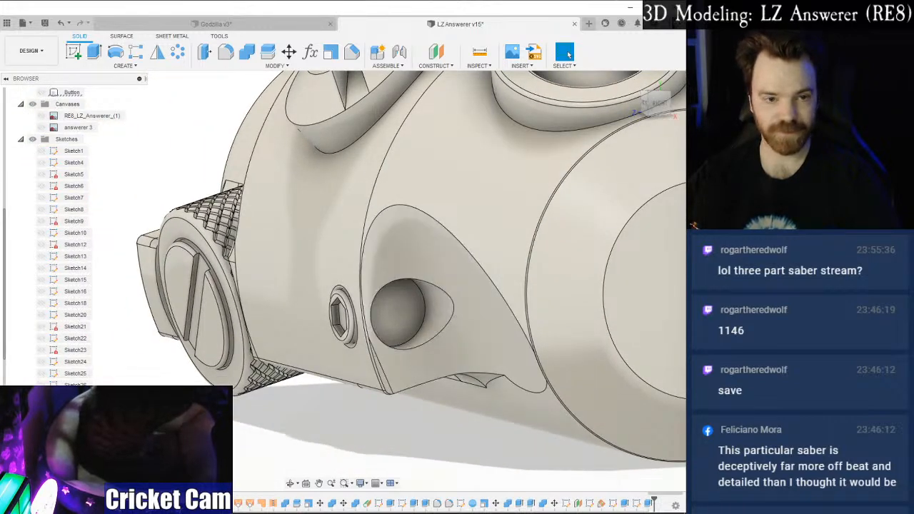
scroll(75, 429, down, 3)
click(75, 477)
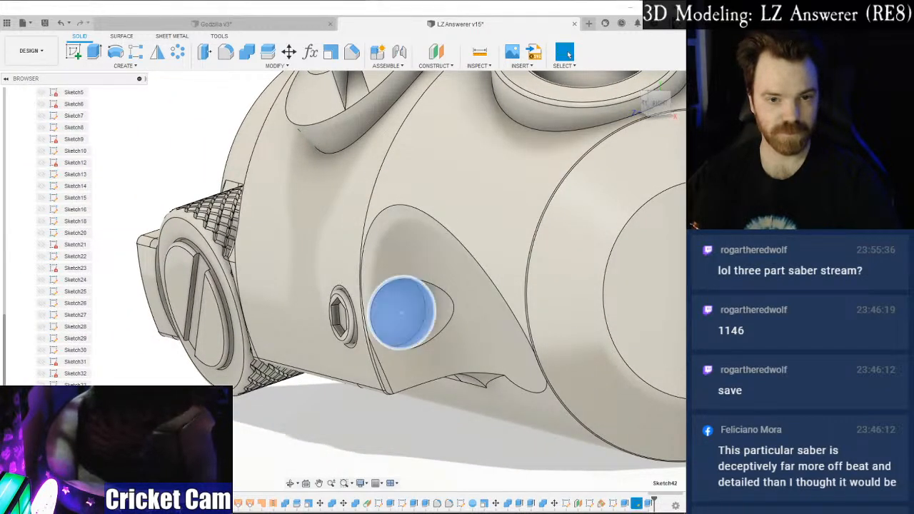
right_click(76, 477)
click(113, 319)
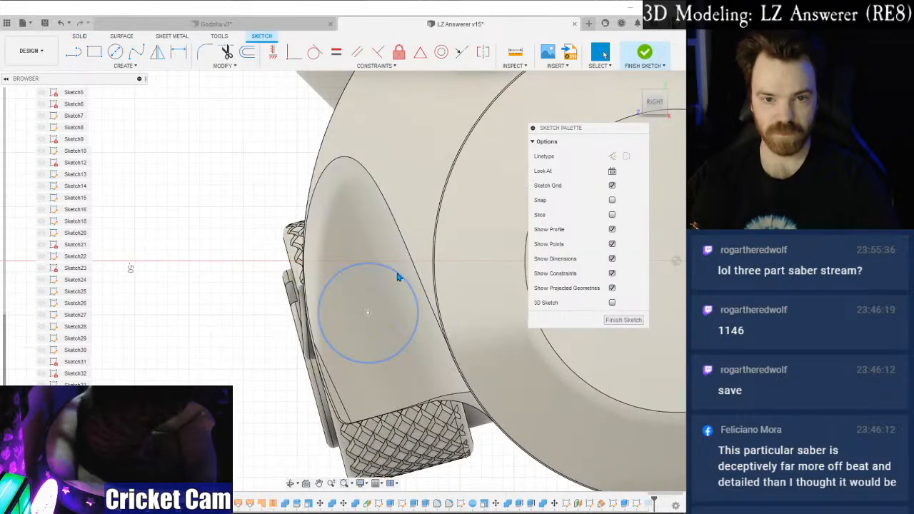
click(400, 275)
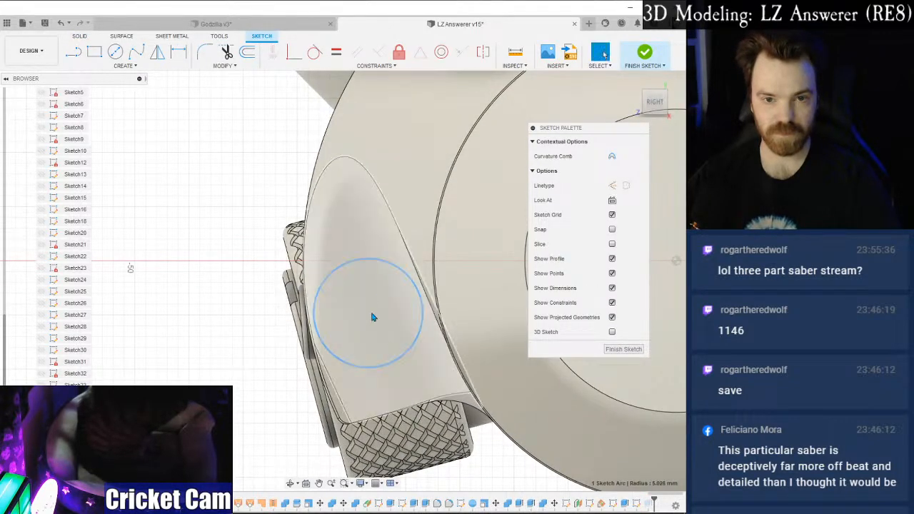
key(Delete)
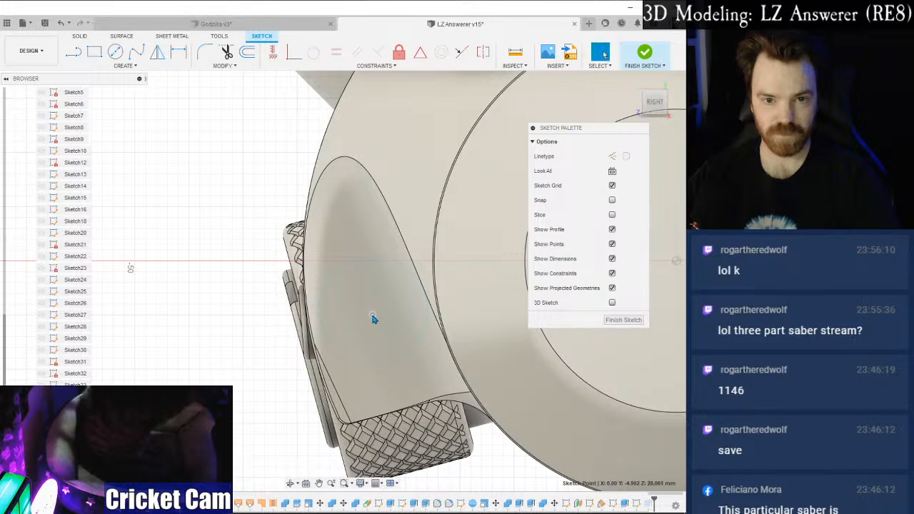
click(604, 320)
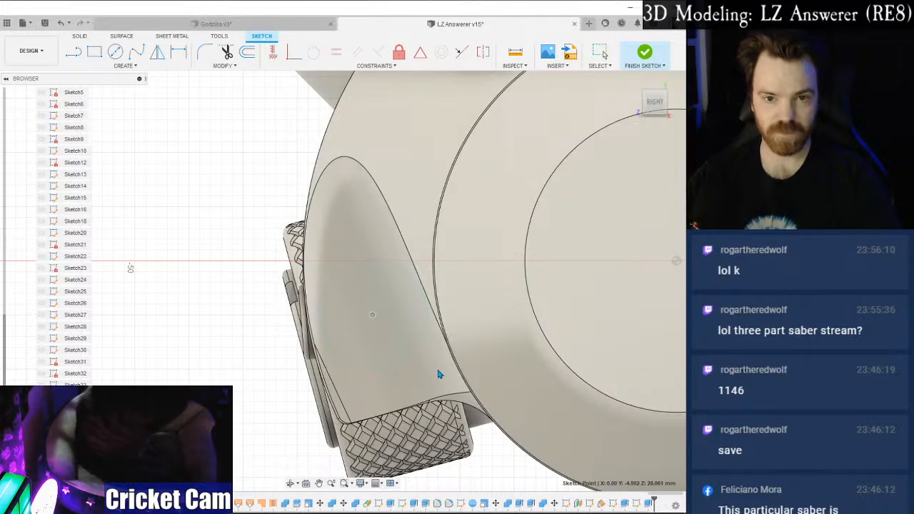
Check the hole against the reference photo from the front and enlarge its circle to about 5.48 mm radius.
shift+middle_drag(443, 374, 636, 107)
click(637, 108)
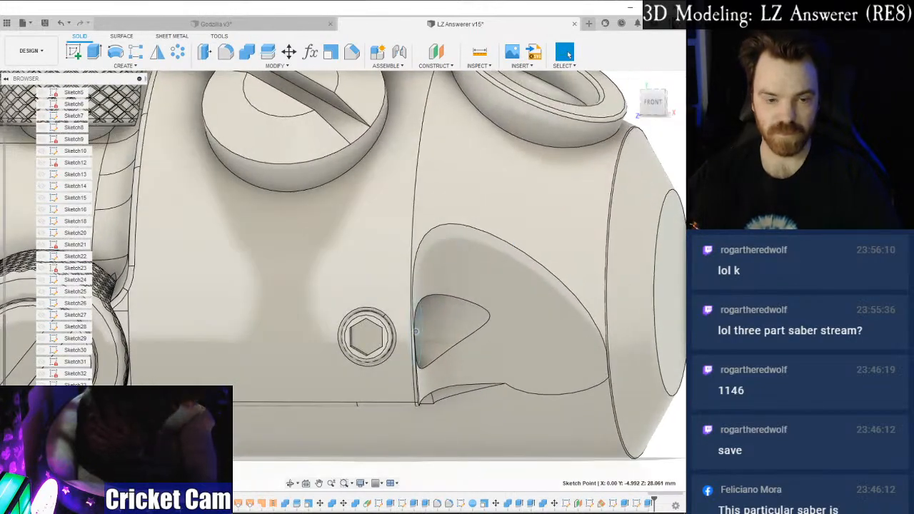
key(alt+Tab)
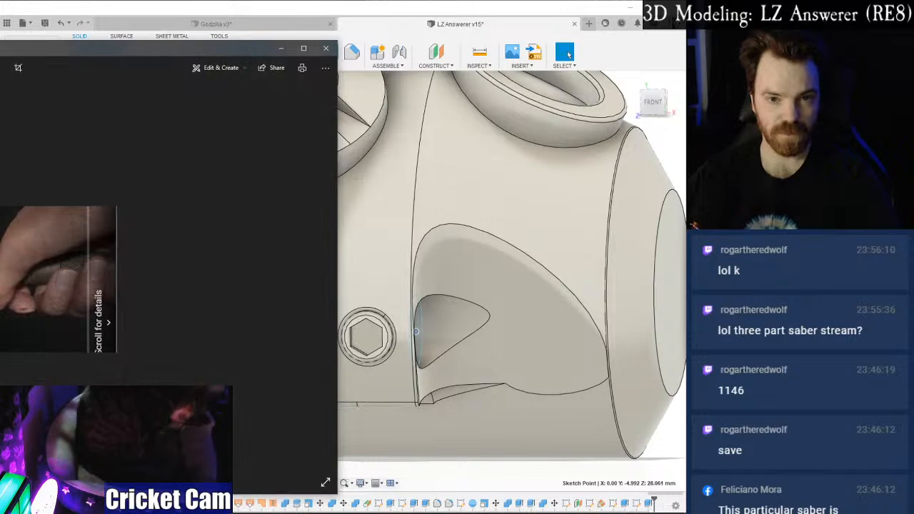
click(653, 103)
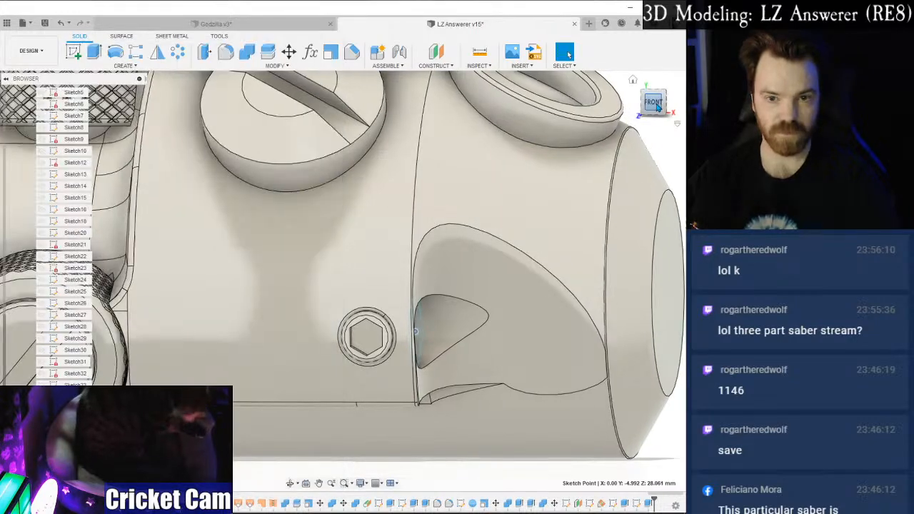
key(alt+Tab)
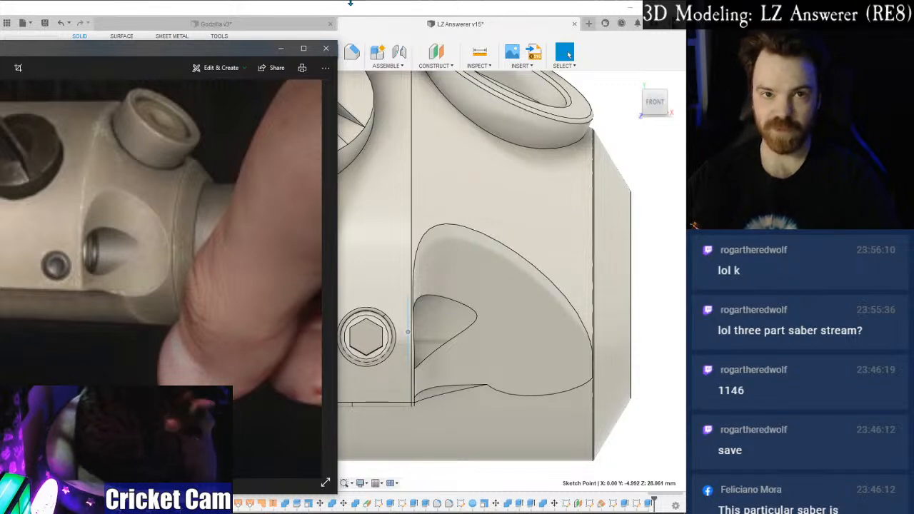
click(356, 12)
click(656, 100)
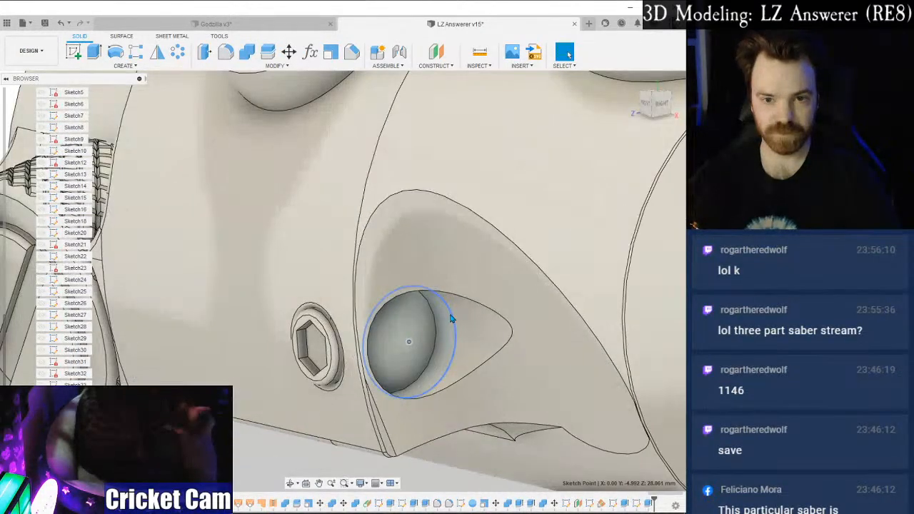
drag(452, 315, 454, 312)
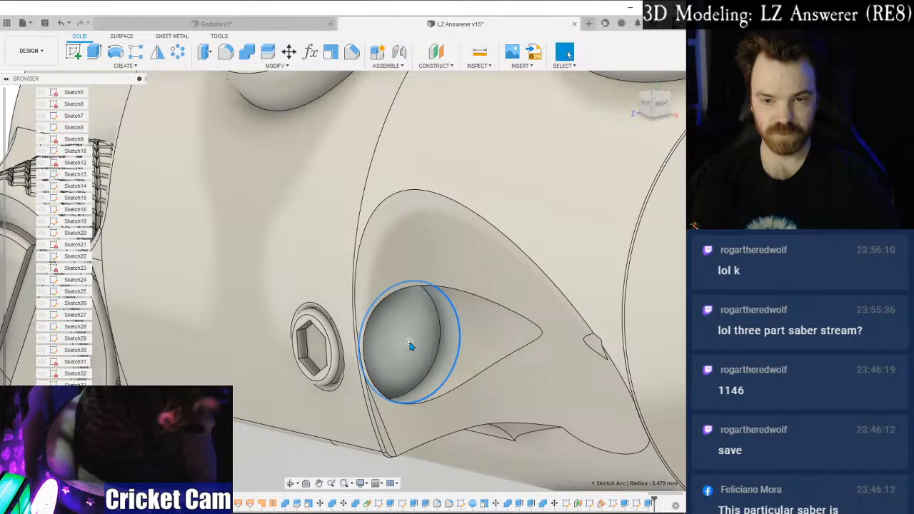
Edit the hole's extrude cut and set the side 1 distance to 18 mm.
click(661, 104)
scroll(365, 343, up, 2)
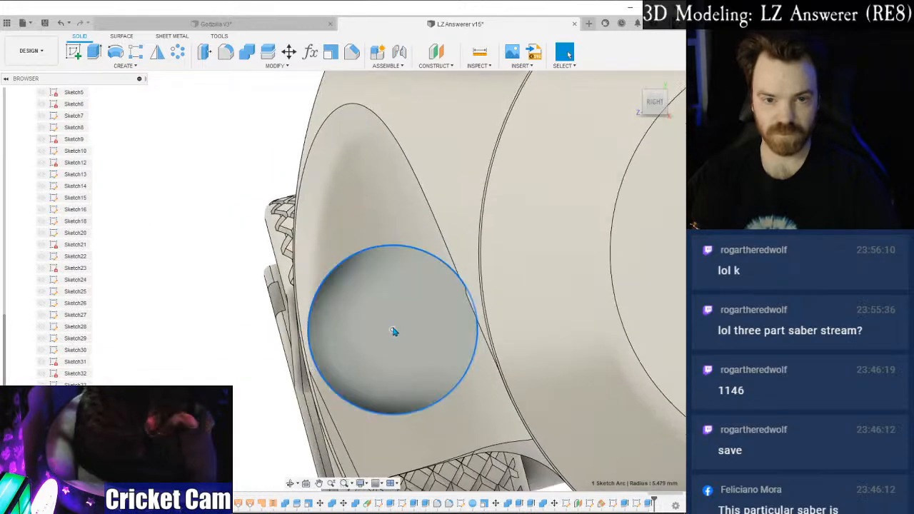
scroll(400, 325, down, 3)
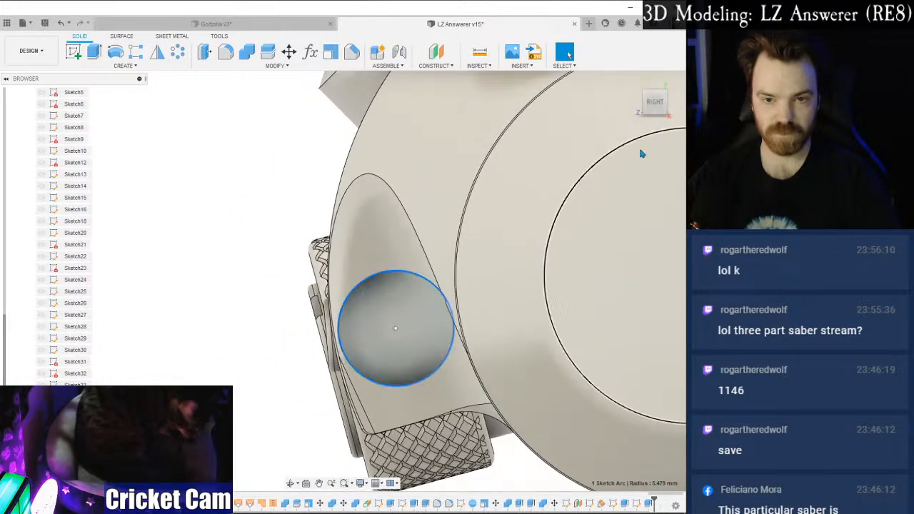
click(672, 101)
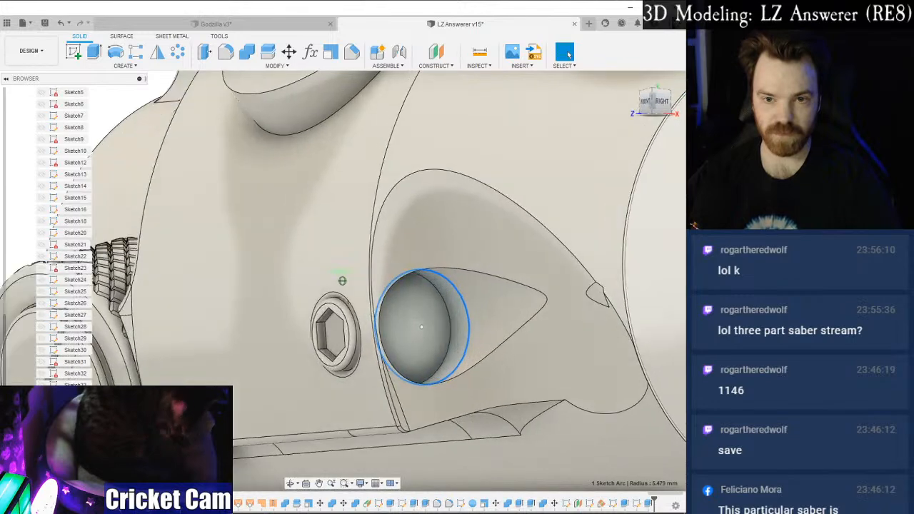
click(655, 104)
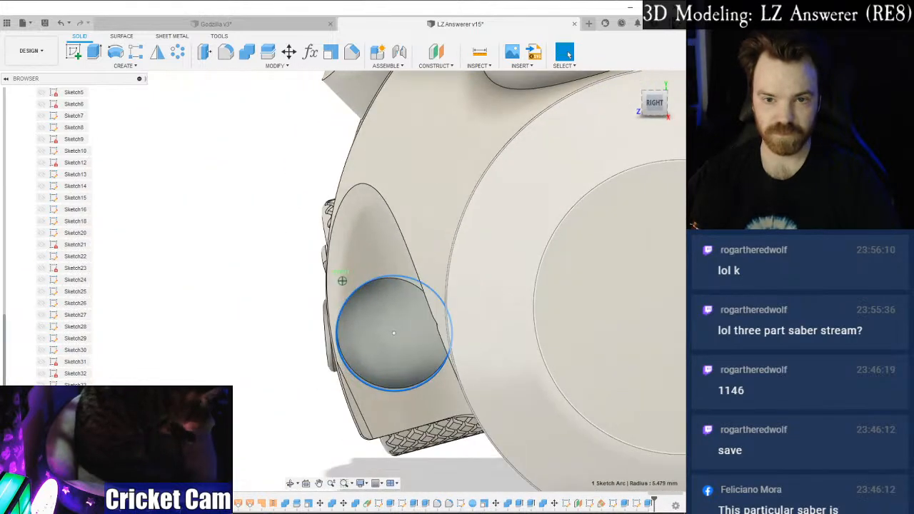
scroll(368, 335, up, 4)
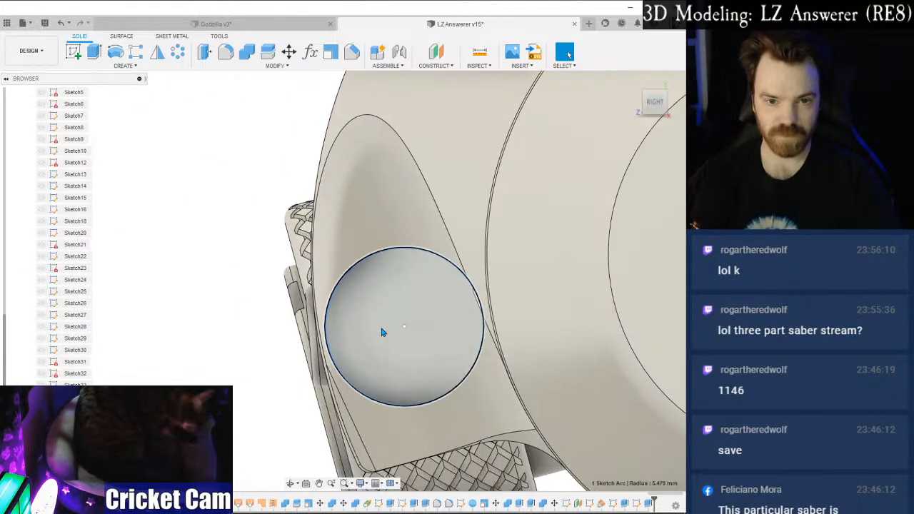
scroll(405, 280, down, 2)
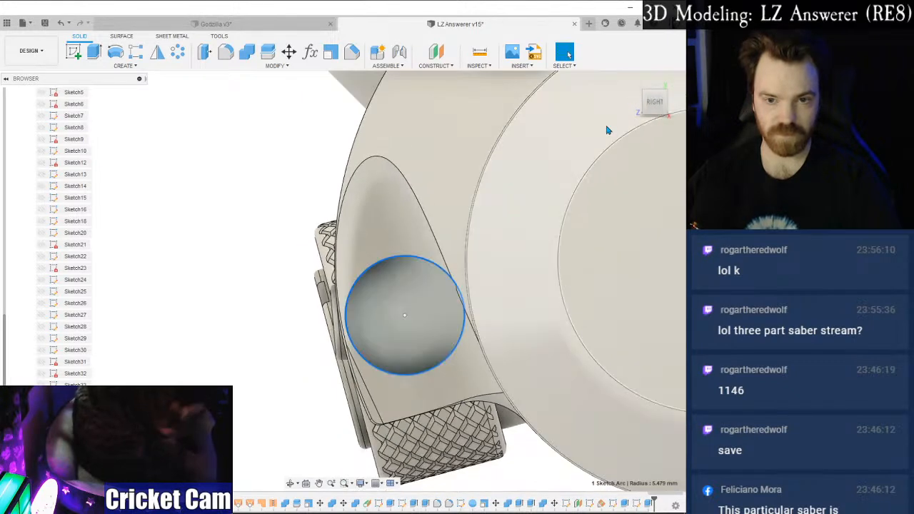
drag(654, 102, 672, 117)
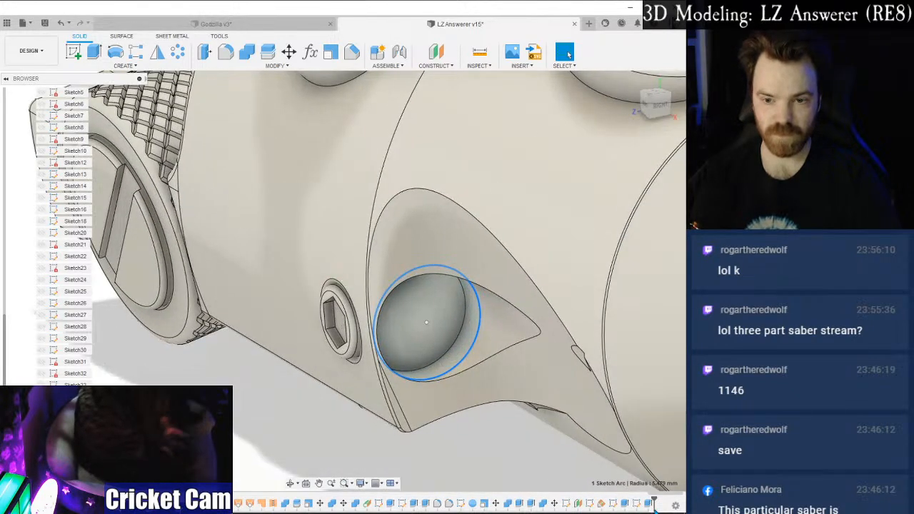
right_click(649, 504)
click(634, 409)
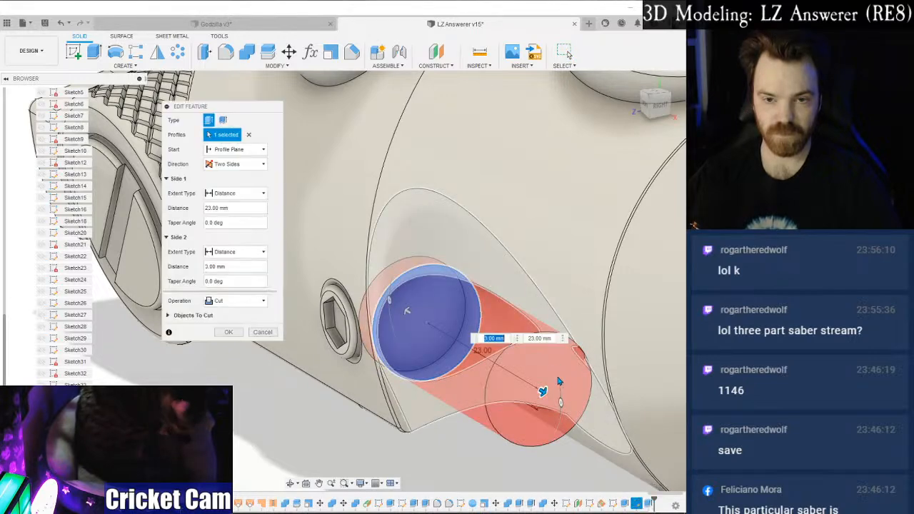
drag(524, 385, 505, 382)
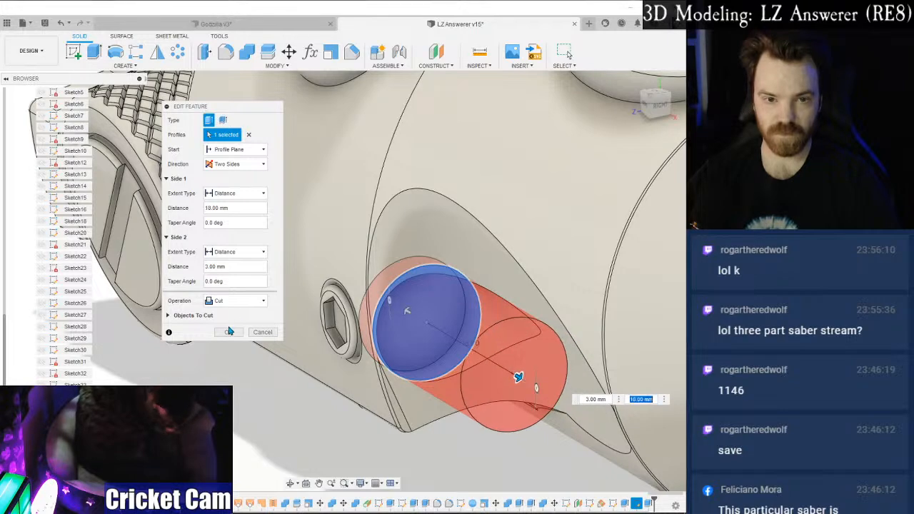
click(229, 334)
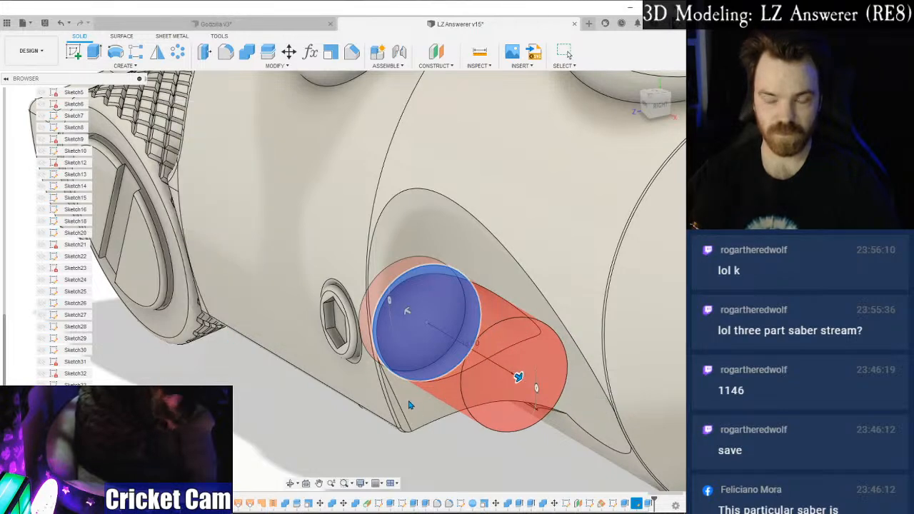
Examine the hole's shape and depth in the curved cutout from the front and right sides.
shift+middle_drag(327, 415, 567, 159)
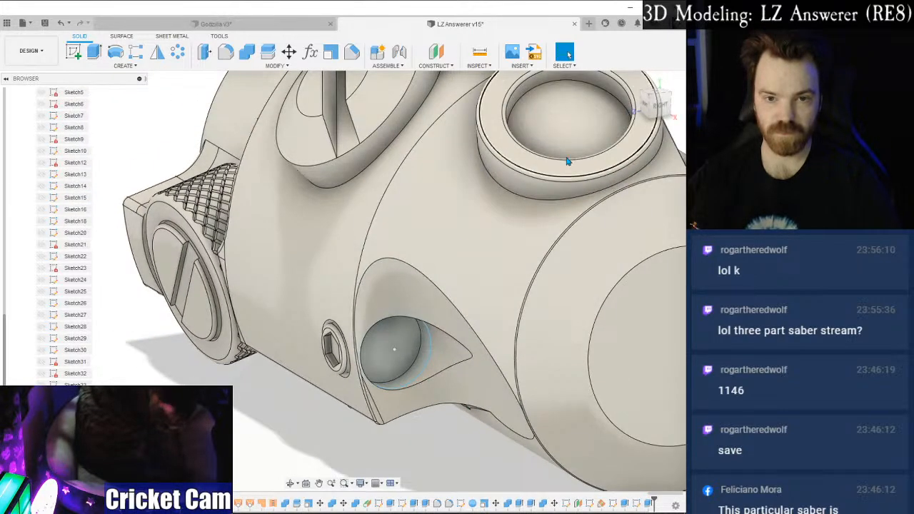
click(645, 109)
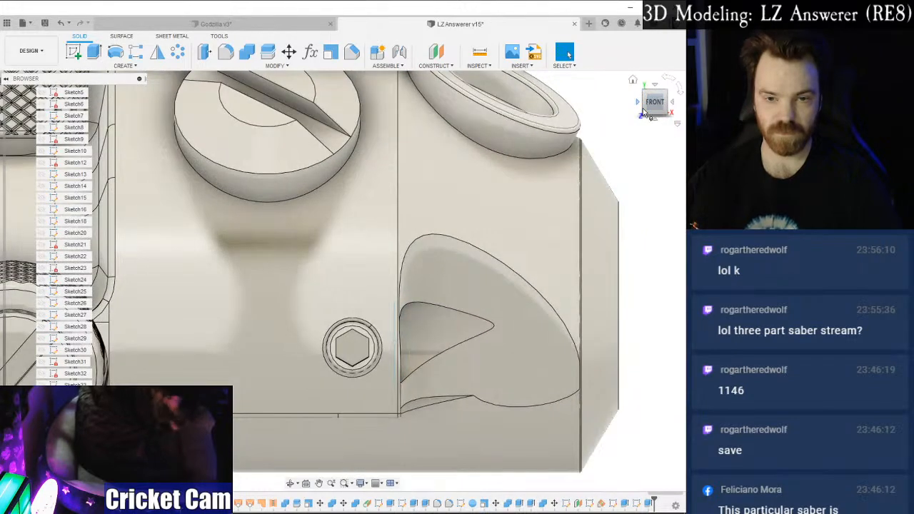
shift+middle_drag(342, 281, 342, 281)
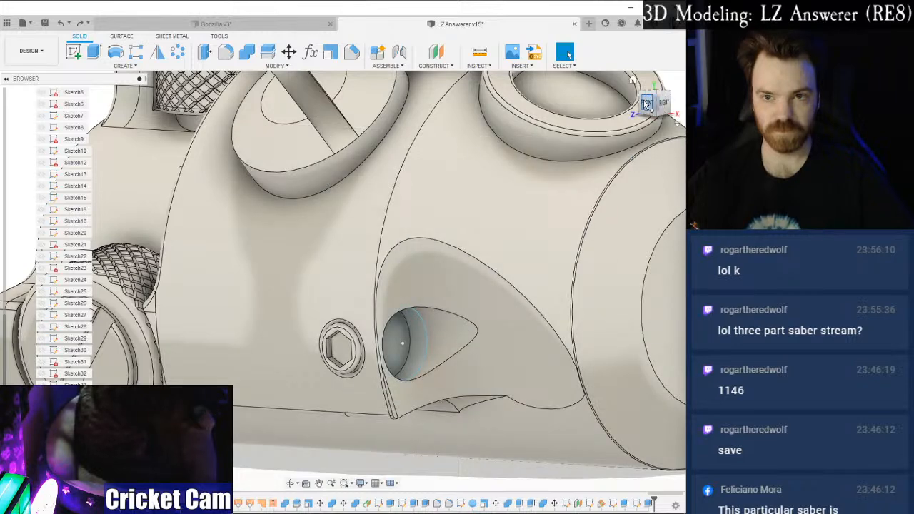
click(647, 105)
drag(646, 105, 645, 105)
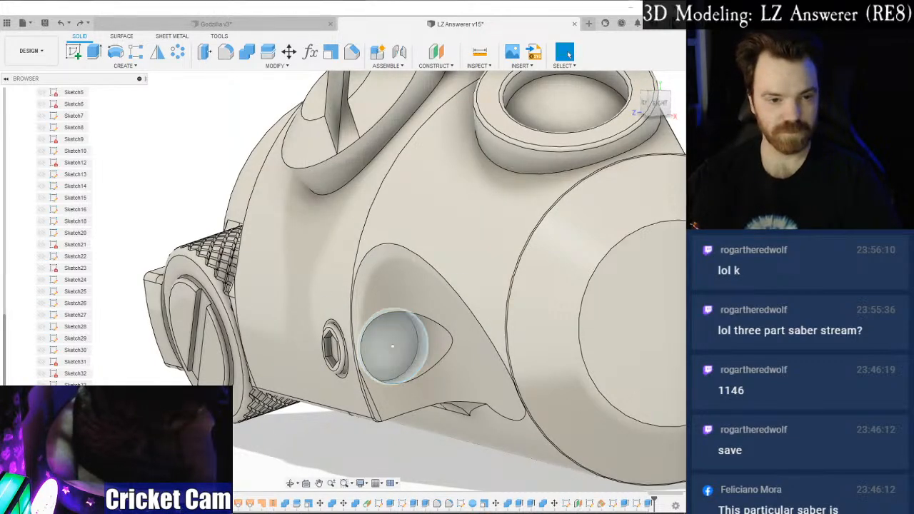
click(663, 104)
mouse_move(343, 282)
shift+middle_down()
mouse_move(372, 282)
mouse_move(342, 281)
shift+middle_up()
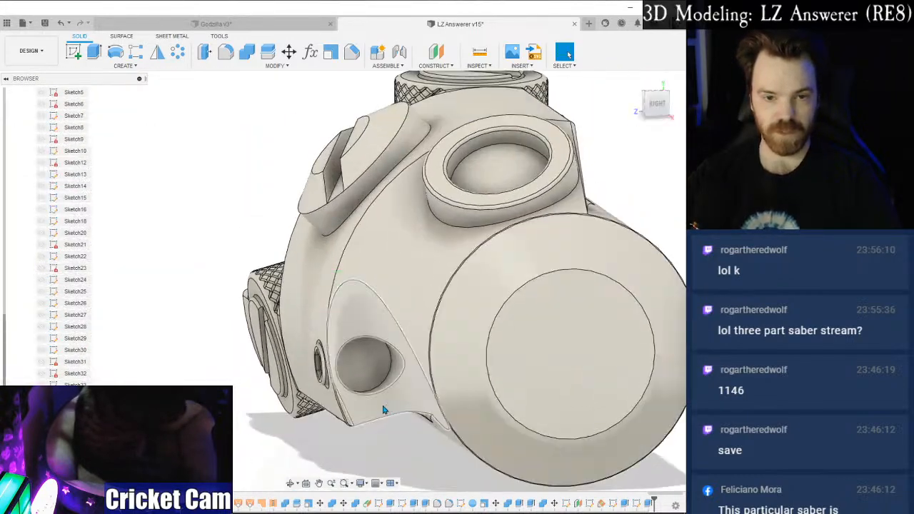
Start a sketch on the round hole's floor in the curved cutout and offset its circular edge slightly inward.
scroll(363, 373, up, 5)
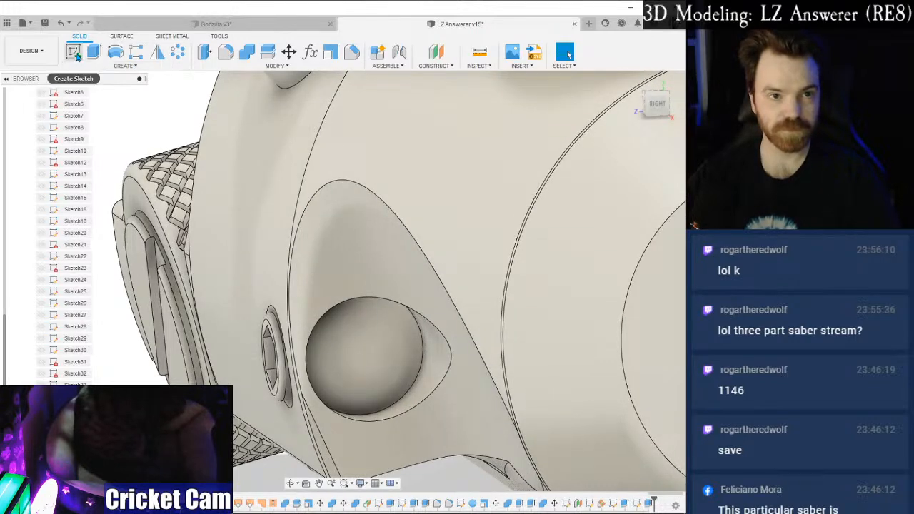
click(74, 53)
click(364, 363)
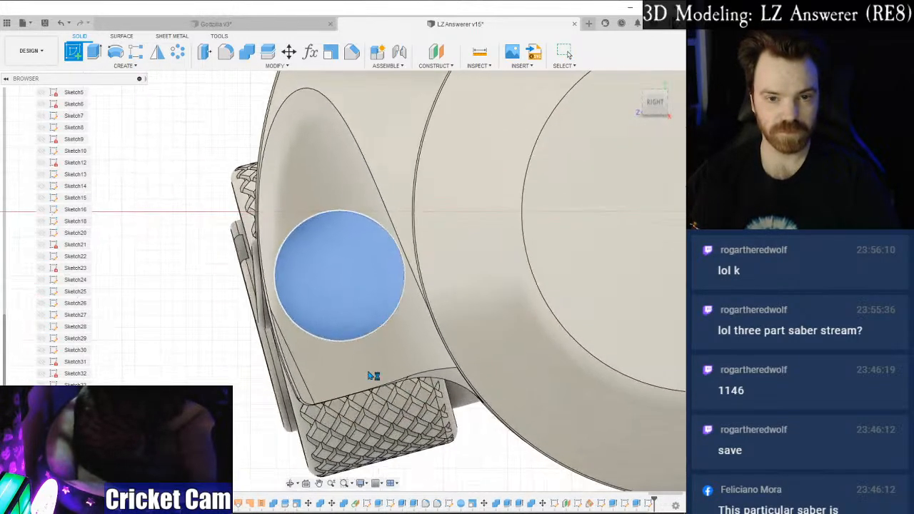
click(247, 52)
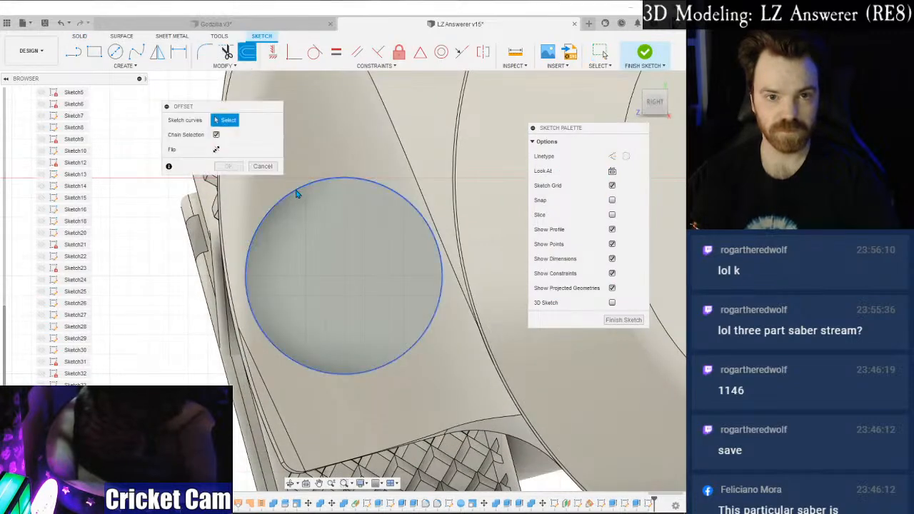
click(297, 194)
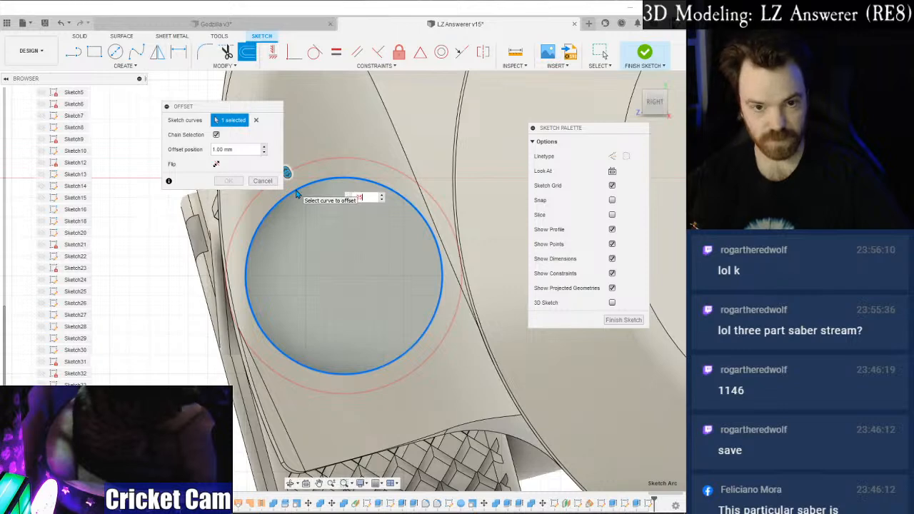
click(229, 182)
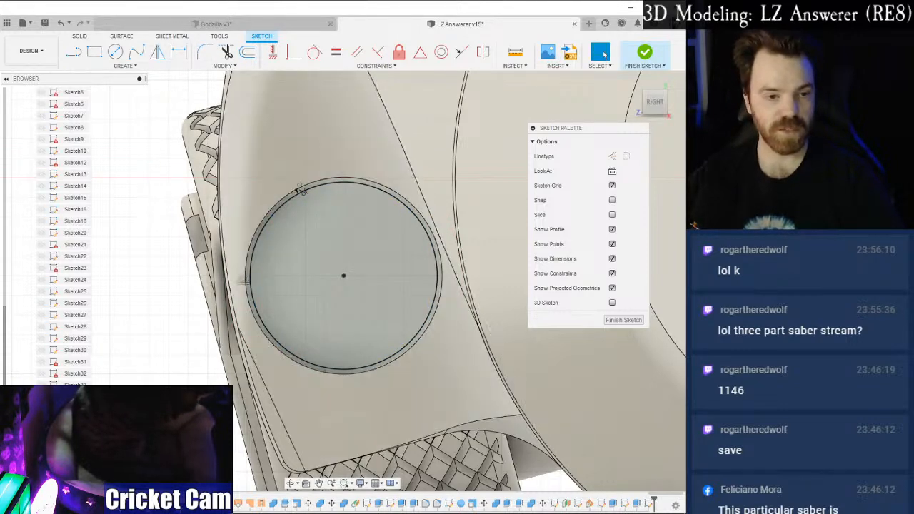
Switch to the reference photos and open answerer 3 to examine the screw and hole in the curved cutout up close.
key(alt+Tab)
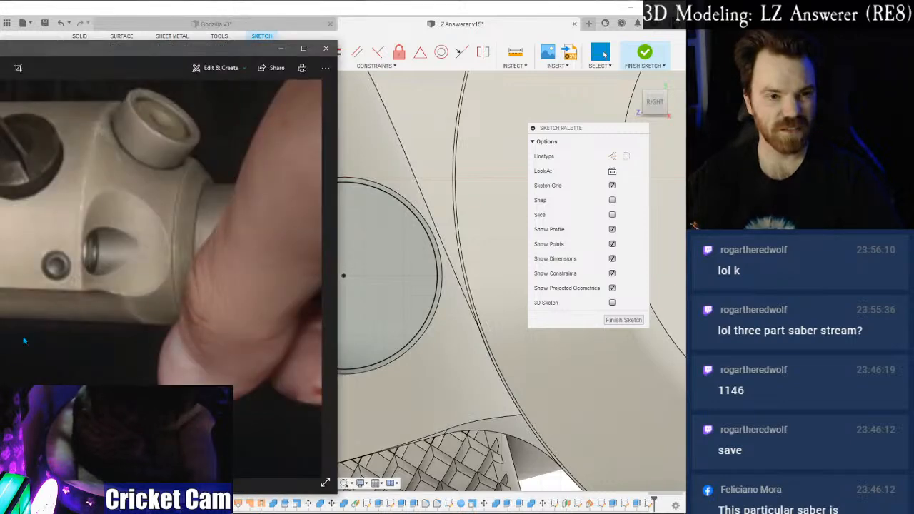
click(328, 48)
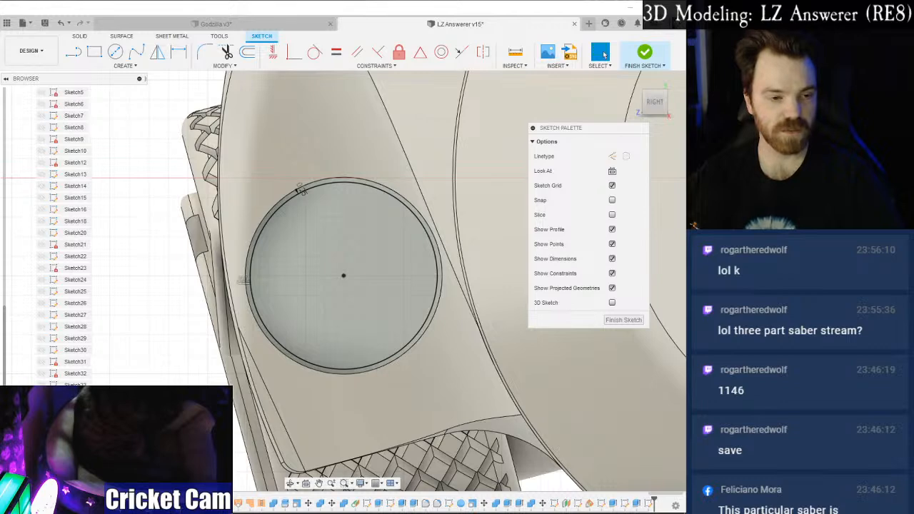
key(alt+Tab)
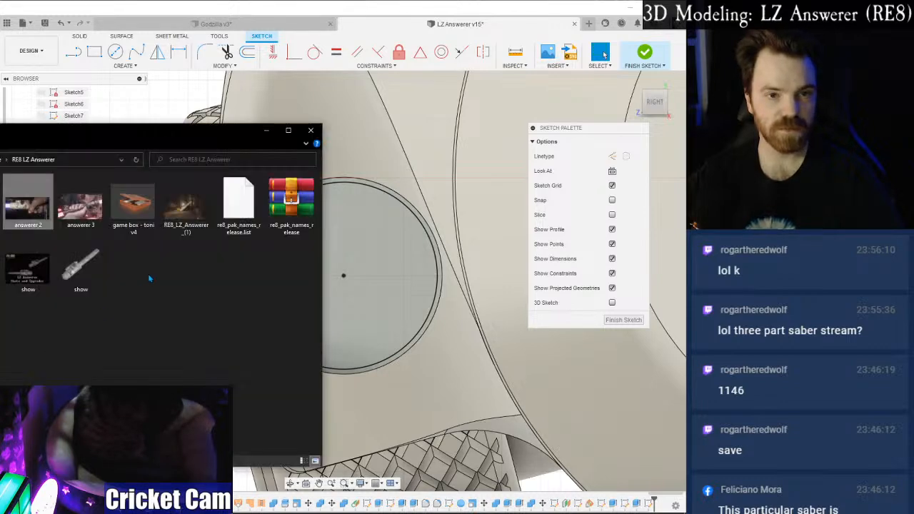
double_click(80, 206)
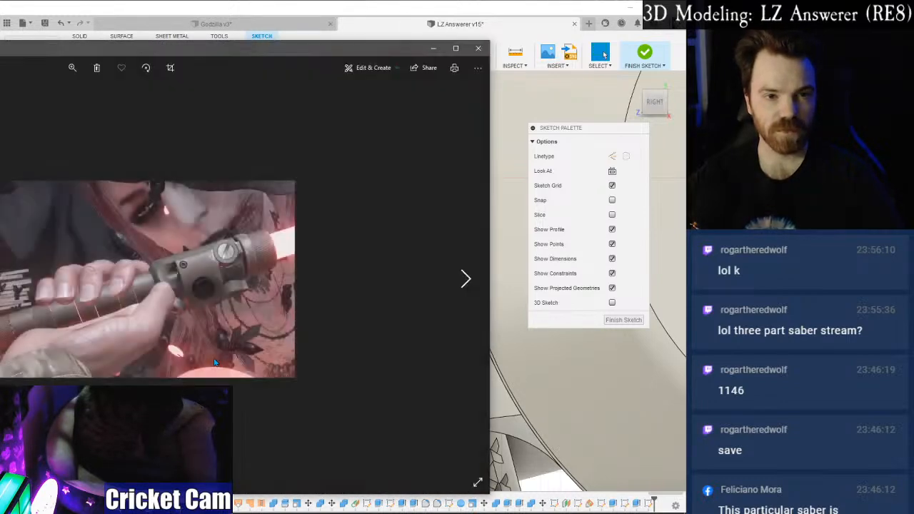
click(78, 66)
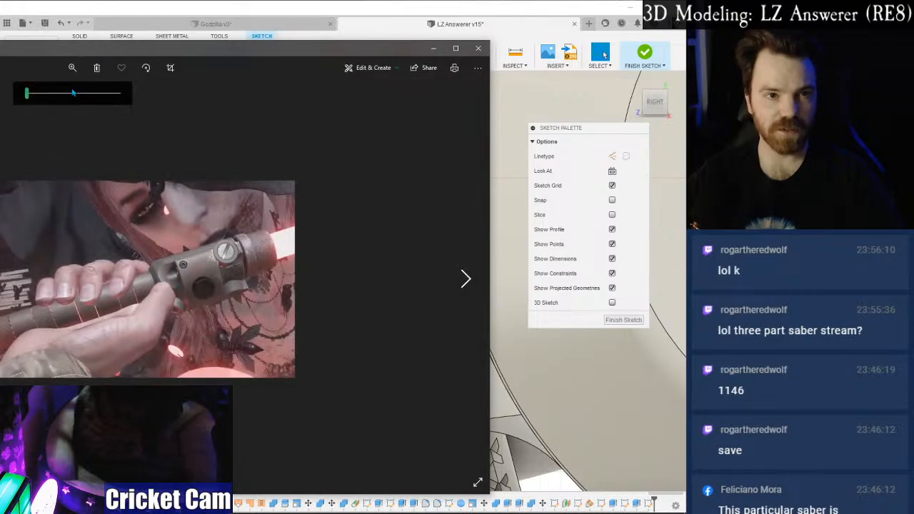
scroll(325, 256, up, 5)
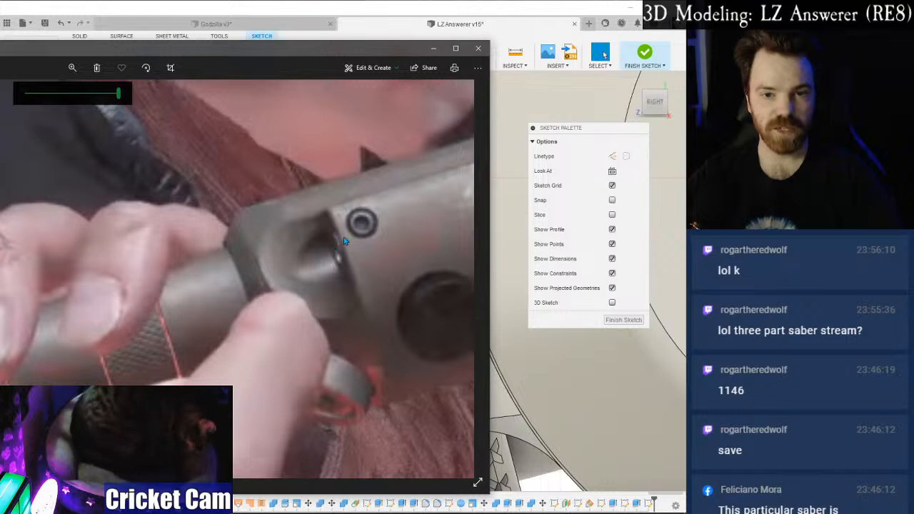
drag(119, 95, 33, 97)
key(alt+Tab)
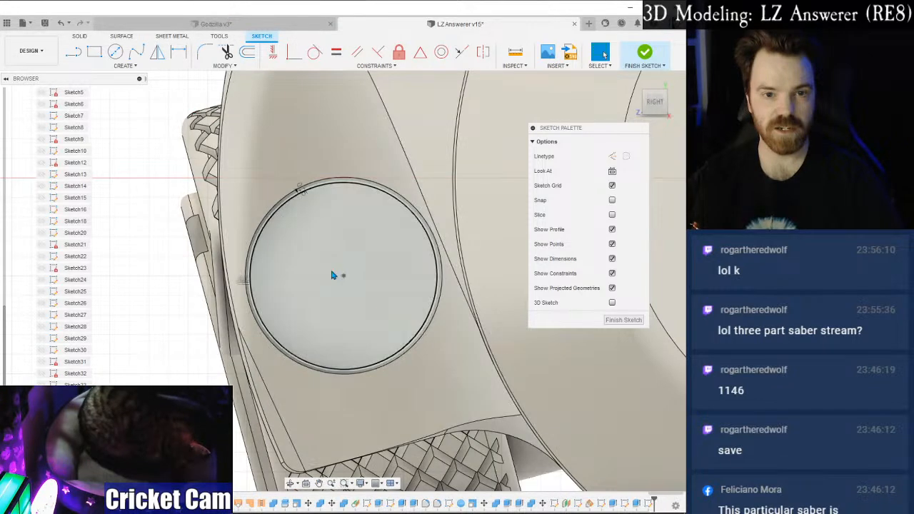
Sketch a six-sided circumscribed polygon centred on the hole's centre point, flat side up, and finish the sketch.
click(120, 66)
mouse_move(111, 122)
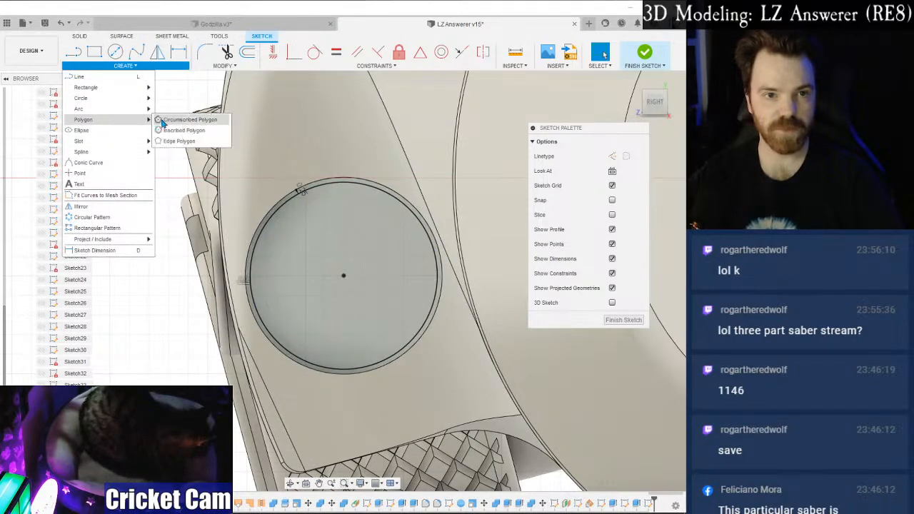
click(186, 120)
click(344, 276)
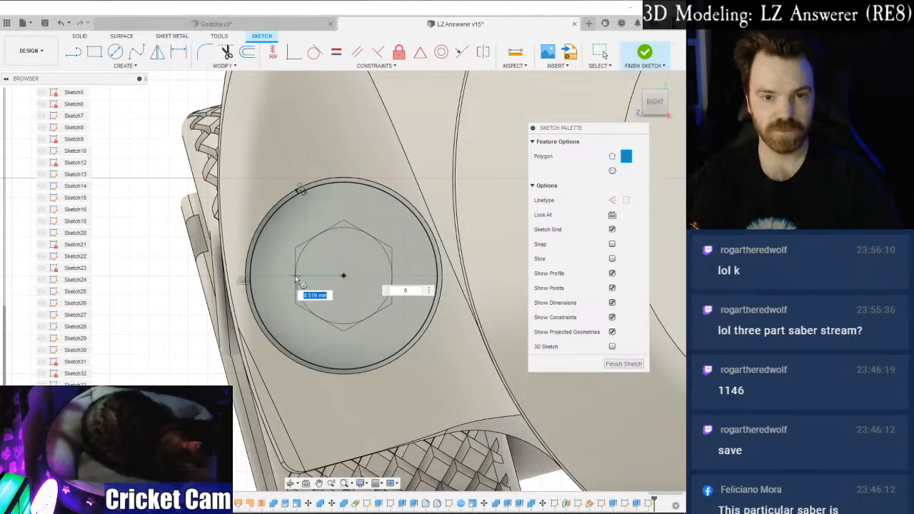
click(344, 213)
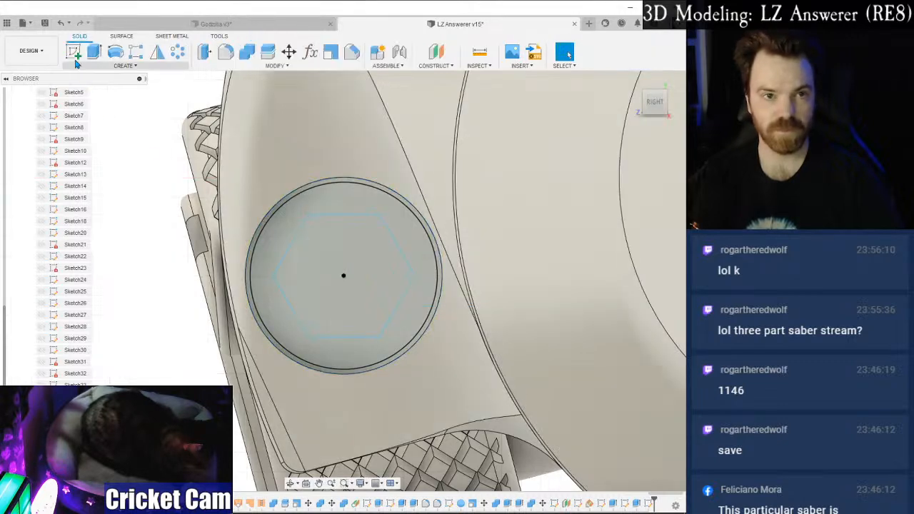
Extrude the hexagon and the surrounding ring inside the offset circle 2 mm outward from the hole's floor as a Join.
click(93, 55)
click(291, 243)
click(310, 261)
shift+middle_drag(309, 260, 349, 281)
drag(356, 283, 356, 284)
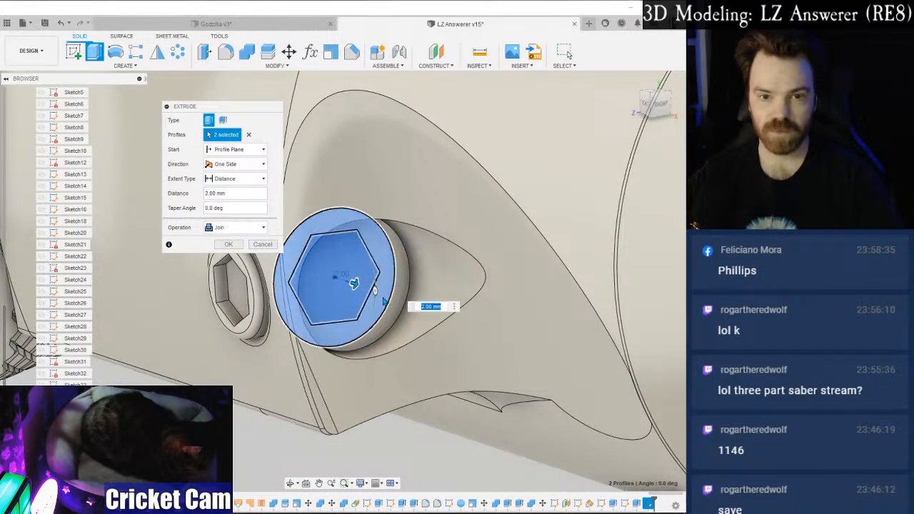
scroll(367, 301, up, 2)
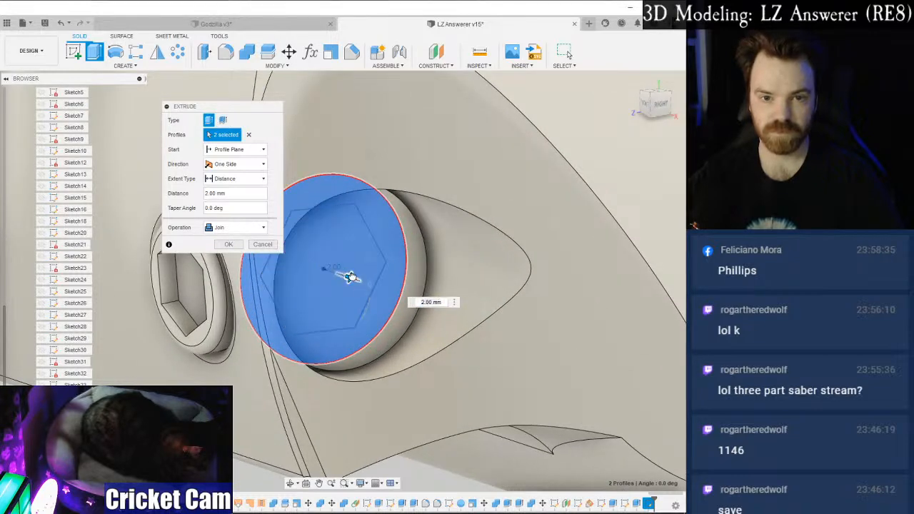
drag(350, 277, 354, 280)
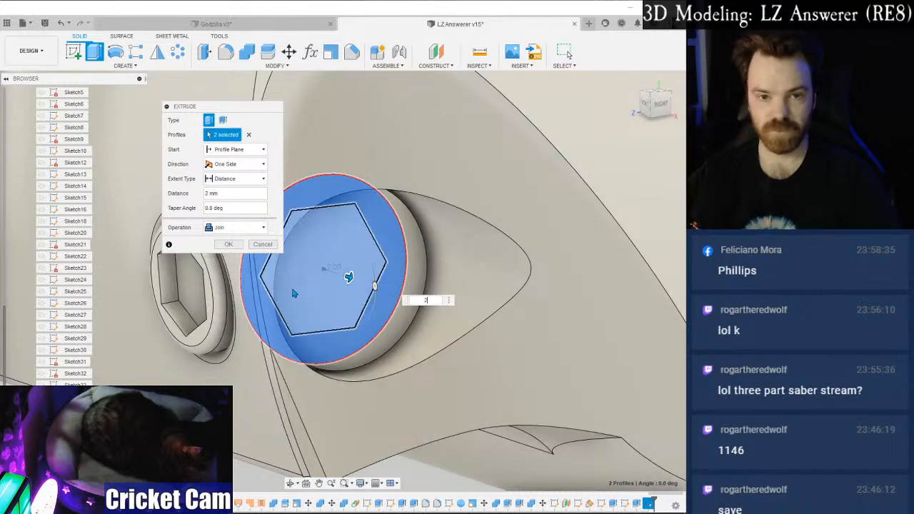
click(226, 244)
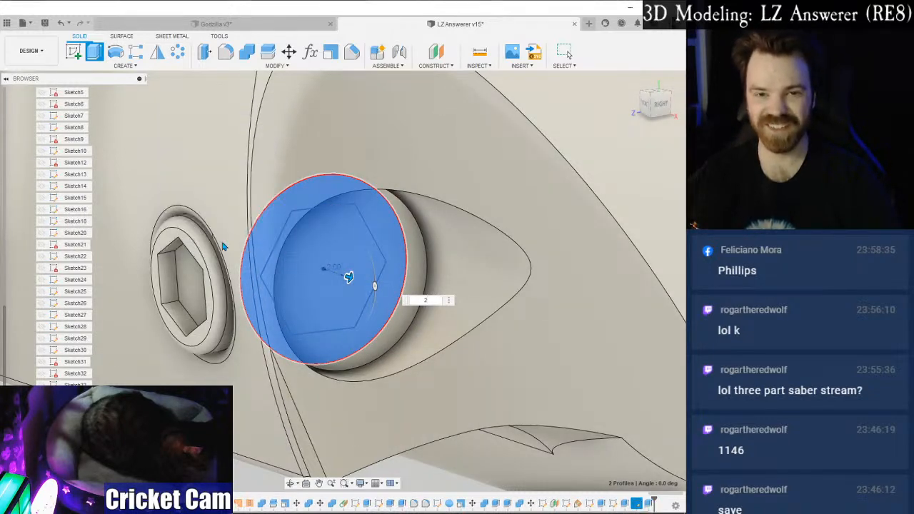
key(Escape)
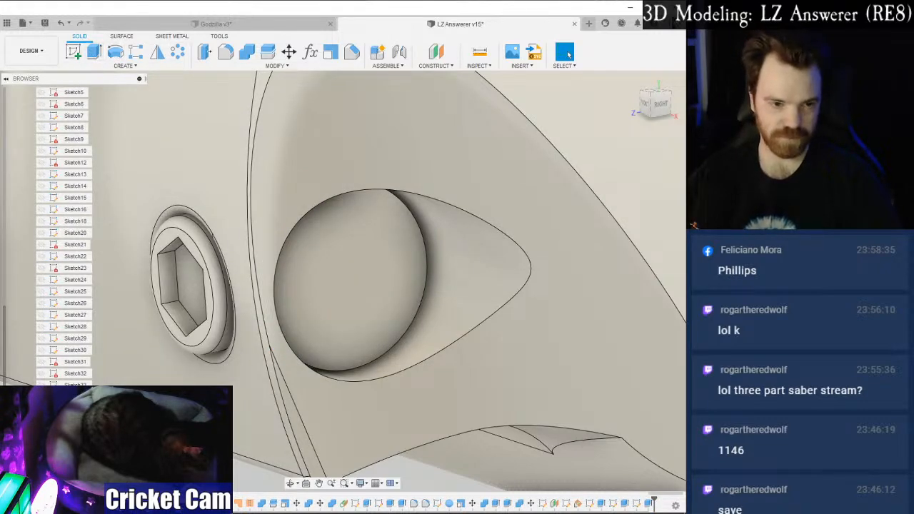
Cut the hexagon profile -1 mm into the screw head, using the head's front face as the start object.
click(94, 52)
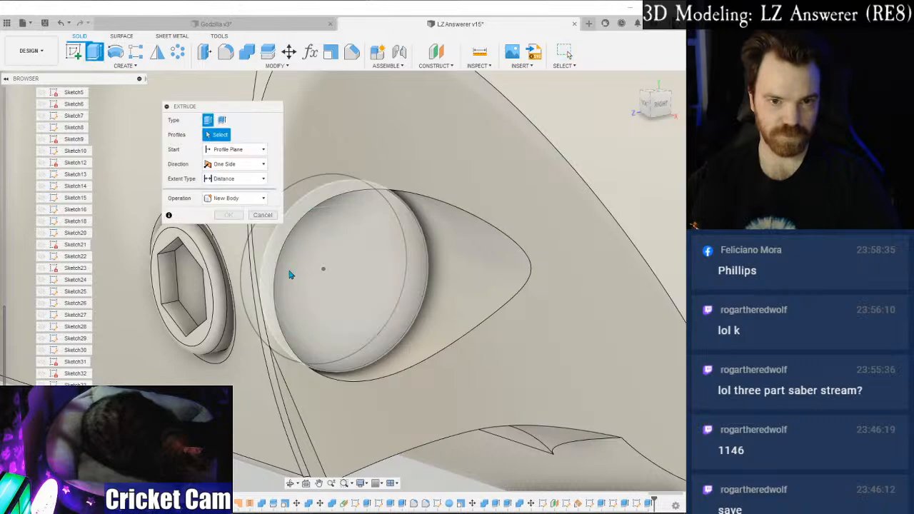
scroll(47, 200, up, 5)
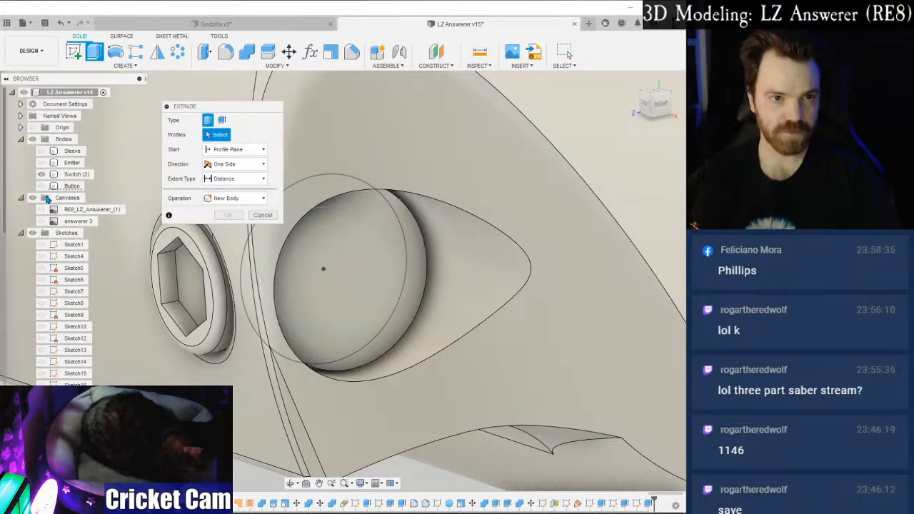
click(42, 178)
click(327, 271)
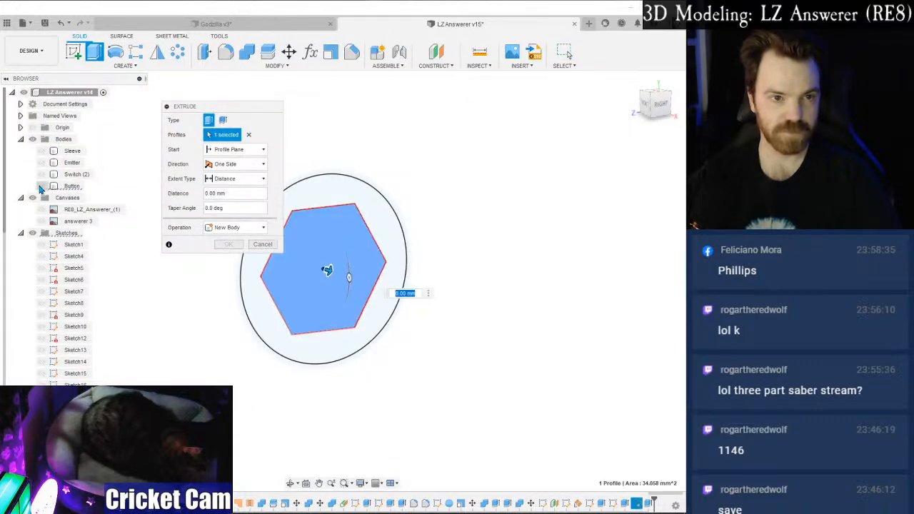
click(43, 175)
click(227, 150)
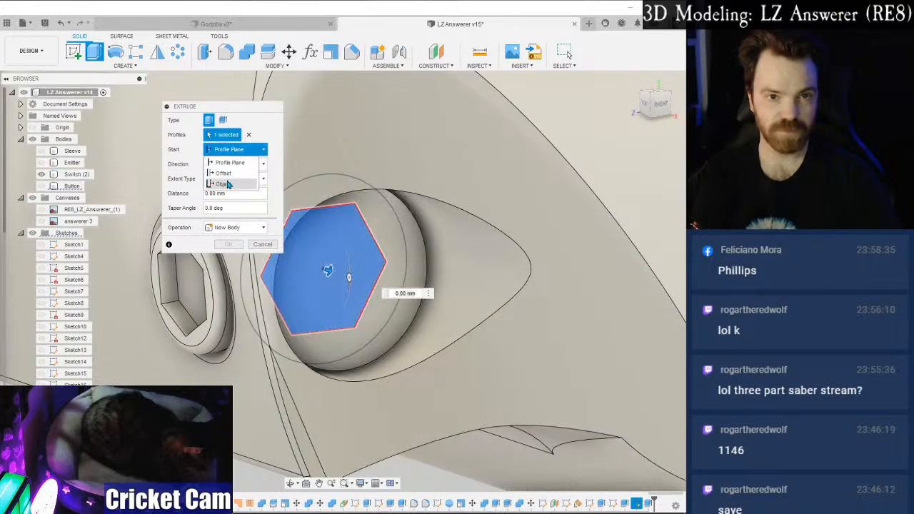
click(228, 183)
click(361, 243)
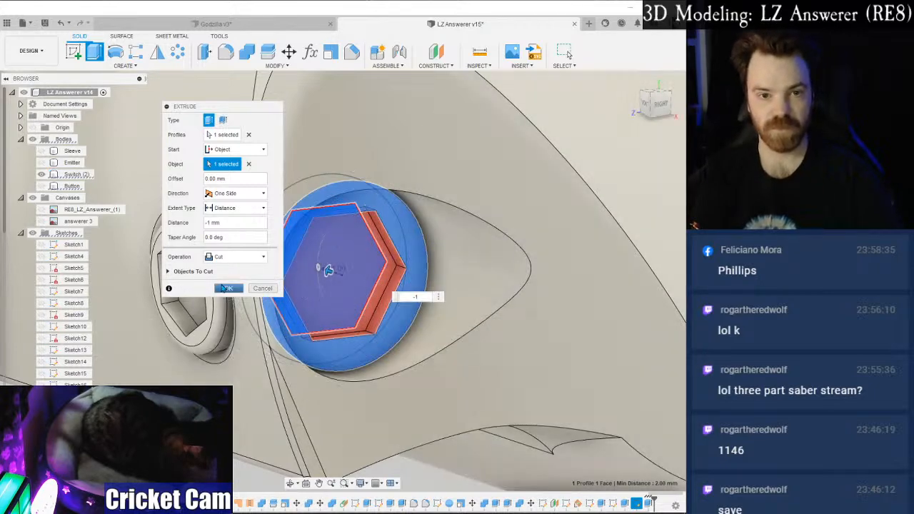
click(227, 289)
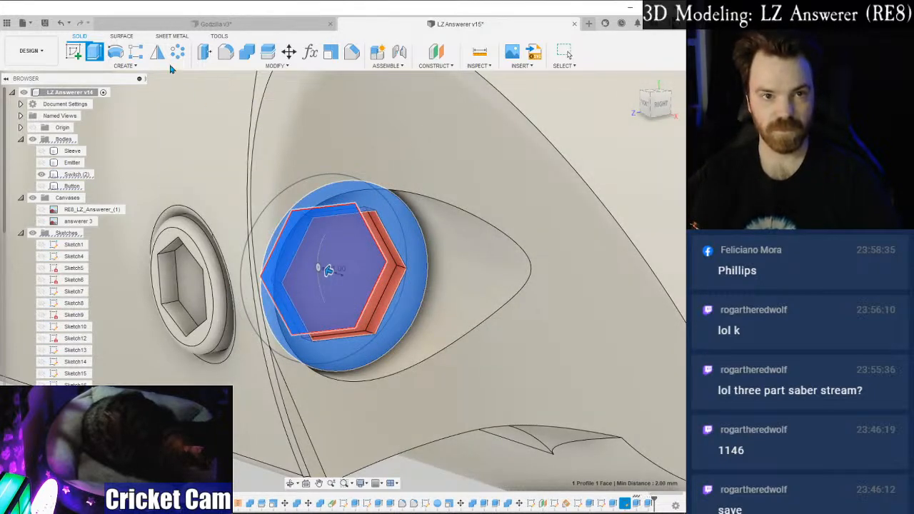
Fillet the screw head's outer circular edge with a 1 mm radius.
click(226, 51)
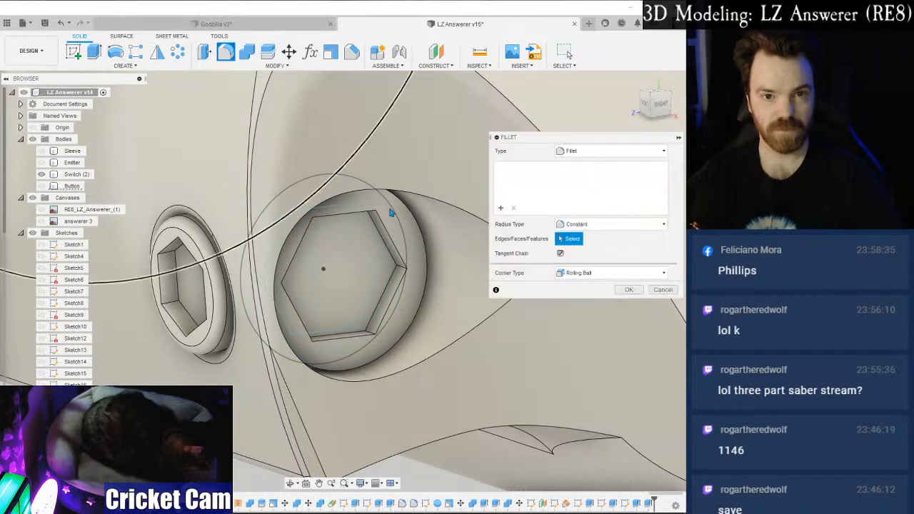
click(413, 218)
text(1)
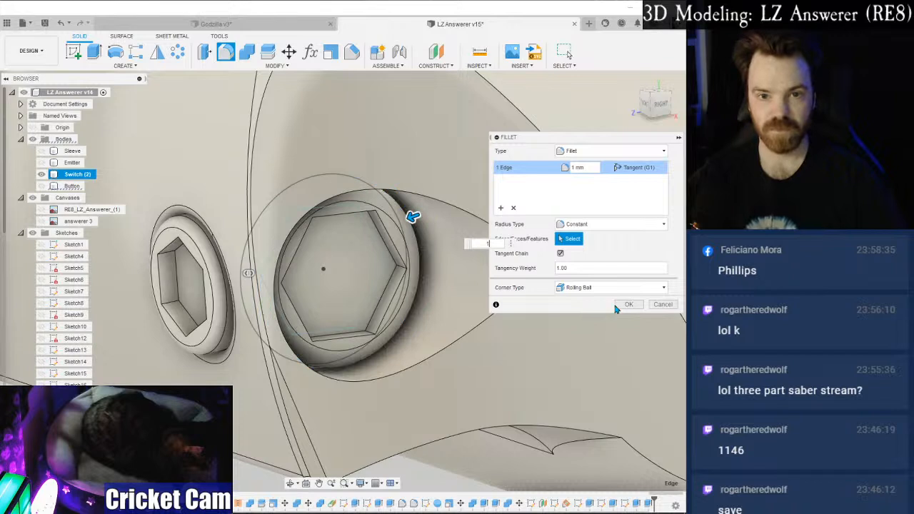
click(619, 307)
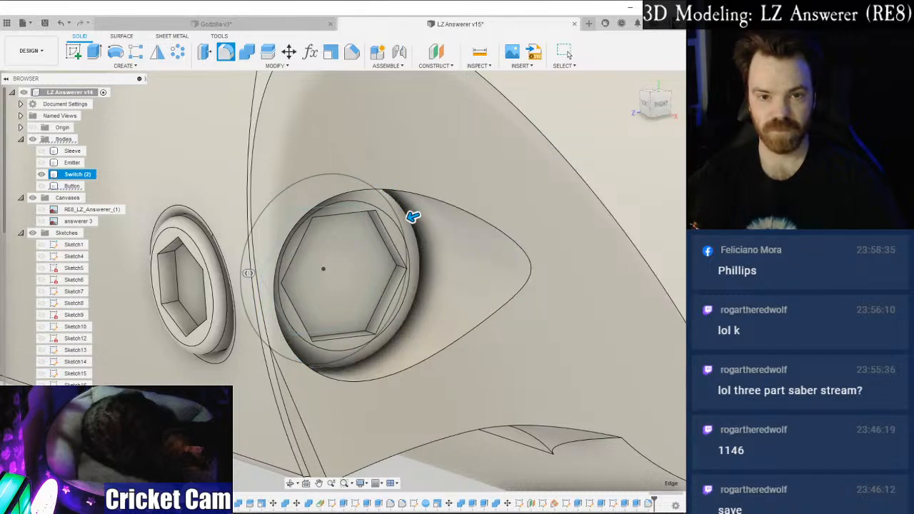
Examine the hex-socket screw head in the curved cutout from a wider view and up close.
scroll(70, 378, down, 1)
scroll(70, 389, up, 1)
scroll(60, 378, down, 5)
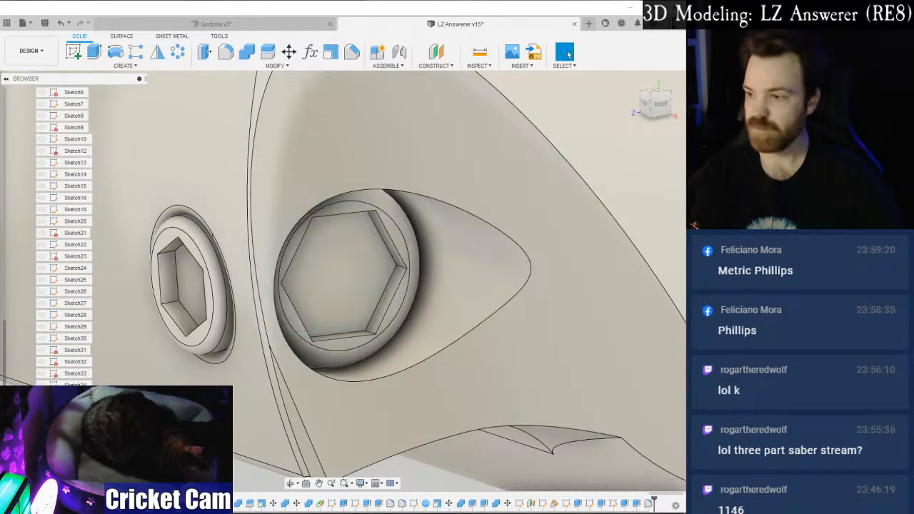
scroll(355, 309, down, 4)
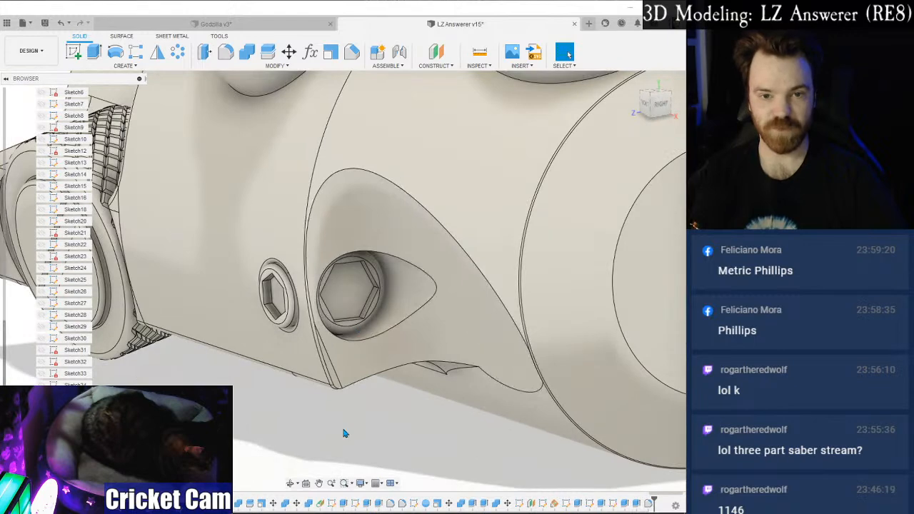
scroll(344, 433, down, 2)
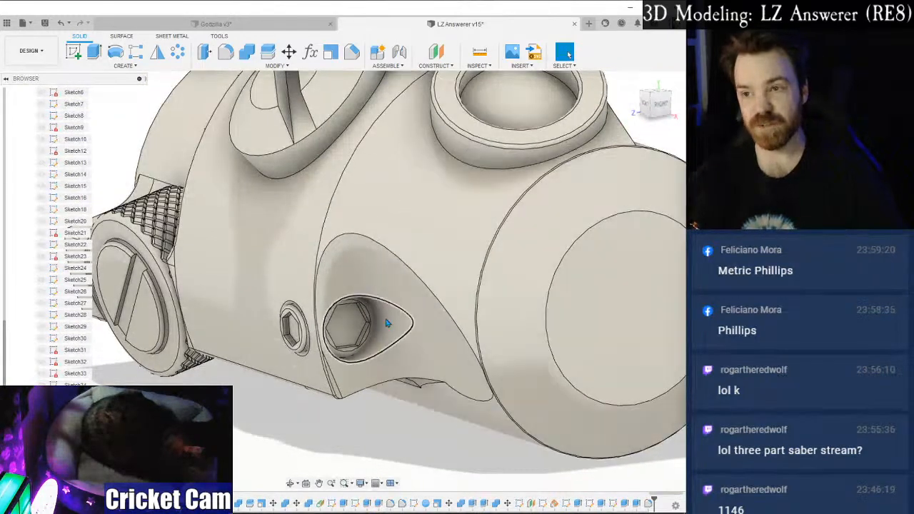
scroll(388, 353, up, 4)
scroll(86, 422, up, 2)
scroll(72, 479, down, 1)
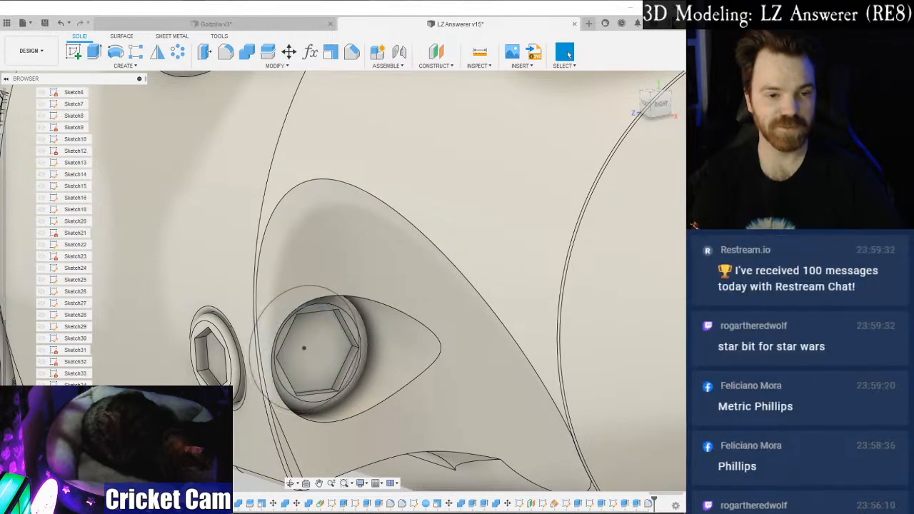
Reopen the screw head's hexagon sketch, check the length of the hexagon's upper edge, and finish the sketch.
right_click(66, 484)
click(88, 320)
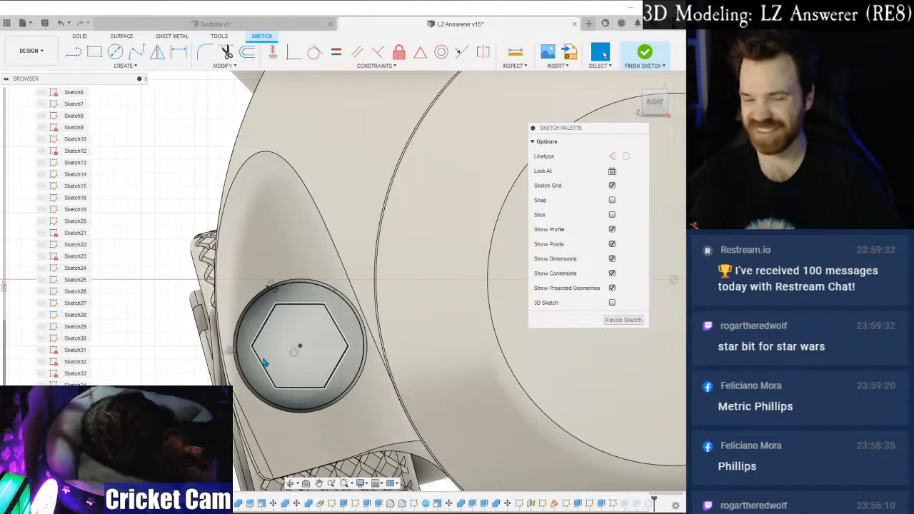
scroll(265, 362, up, 3)
click(302, 284)
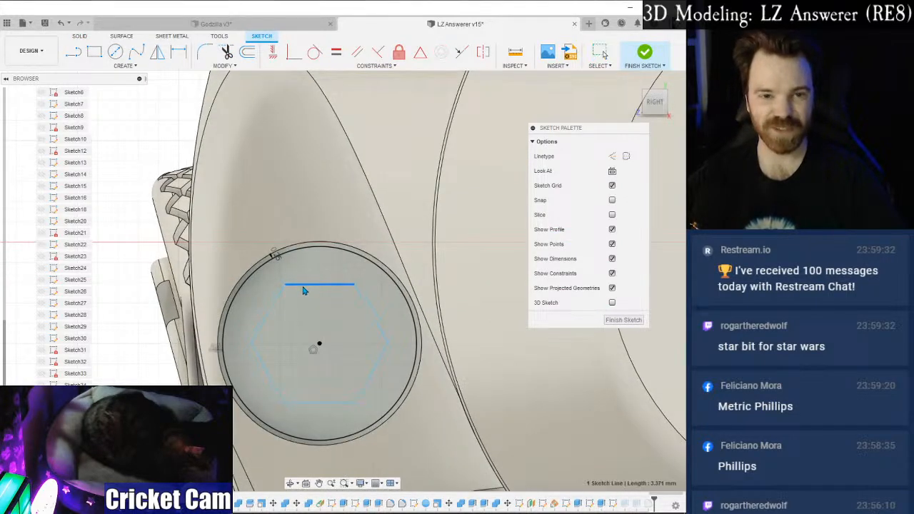
click(623, 319)
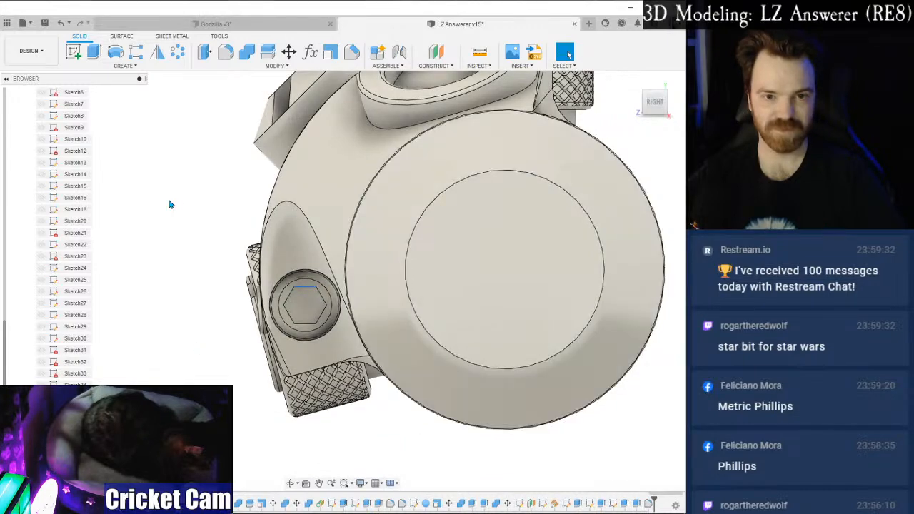
Show the hidden Sleeve, Emitter and Button bodies together with the Switch (2) body.
mouse_move(654, 103)
mouse_down()
mouse_move(685, 103)
mouse_move(651, 109)
mouse_move(680, 105)
mouse_up()
scroll(541, 182, down, 5)
middle_drag(431, 373, 337, 439)
mouse_move(664, 107)
mouse_down()
mouse_move(639, 108)
mouse_move(665, 107)
mouse_up()
scroll(66, 244, up, 5)
click(46, 175)
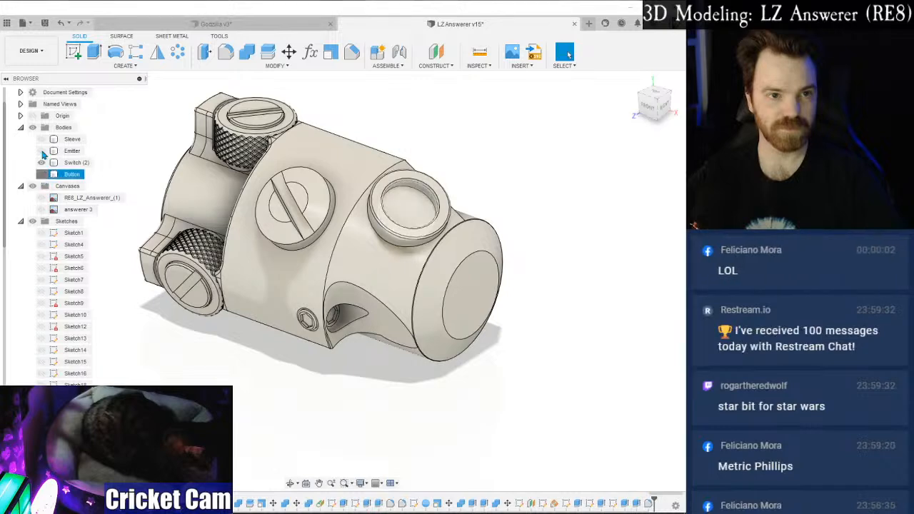
click(42, 140)
Examine the complete assembled model from several angles and the sleeve's knurled bands up close.
scroll(202, 344, down, 3)
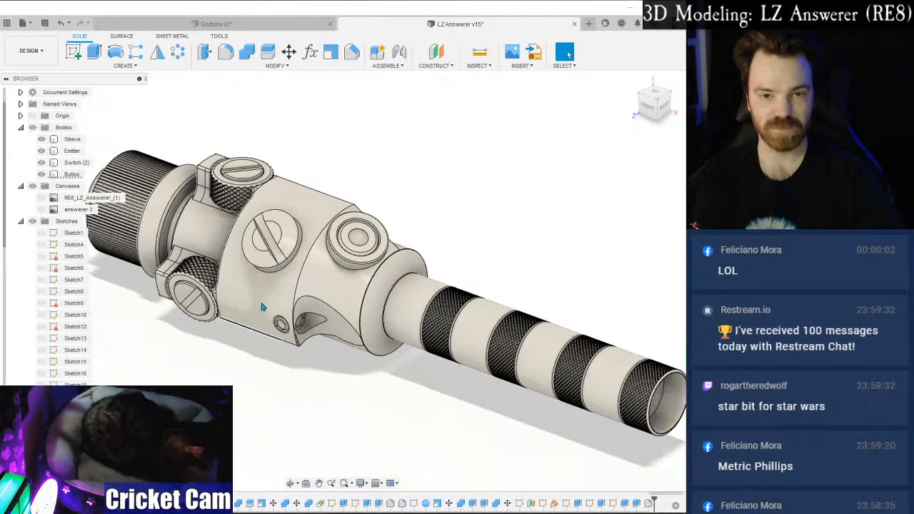
mouse_move(658, 110)
mouse_down()
mouse_move(679, 94)
mouse_move(685, 111)
mouse_up()
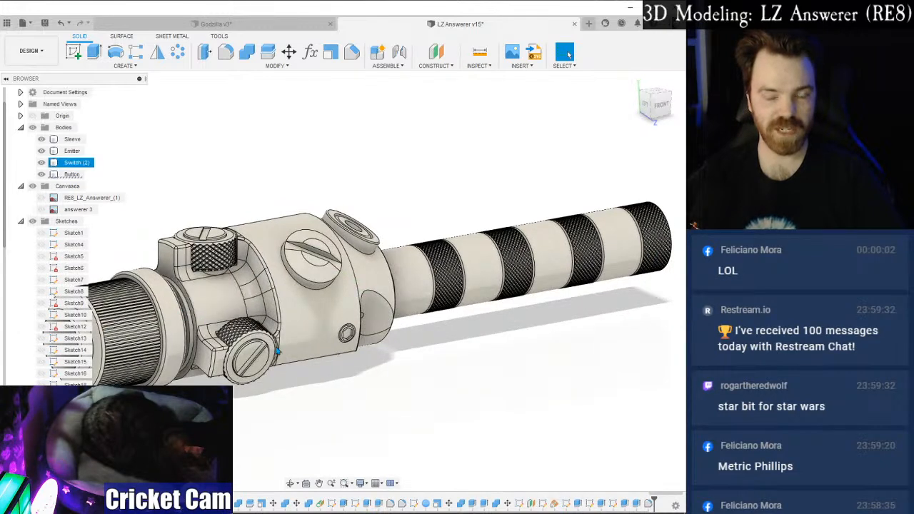
scroll(318, 367, down, 2)
mouse_move(670, 109)
mouse_down()
mouse_move(613, 117)
mouse_move(669, 106)
mouse_move(658, 106)
mouse_up()
scroll(468, 207, down, 3)
middle_drag(475, 212, 414, 224)
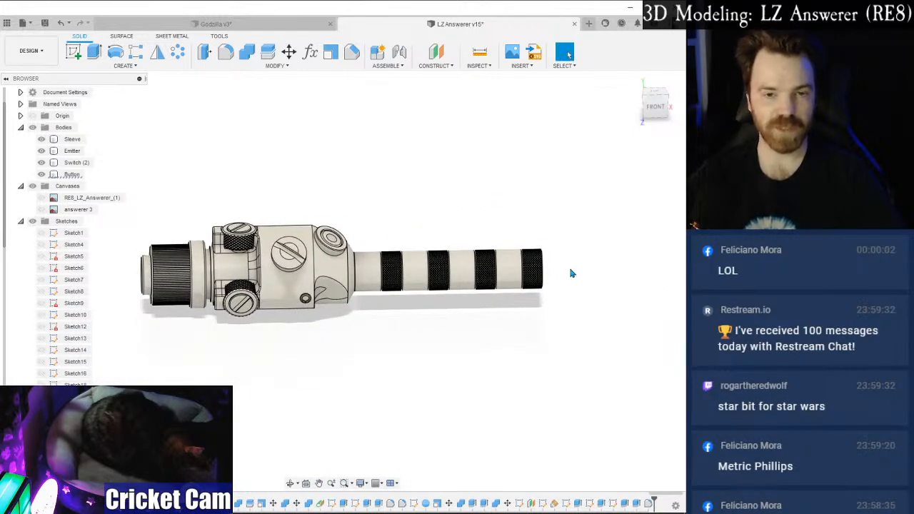
scroll(569, 274, up, 2)
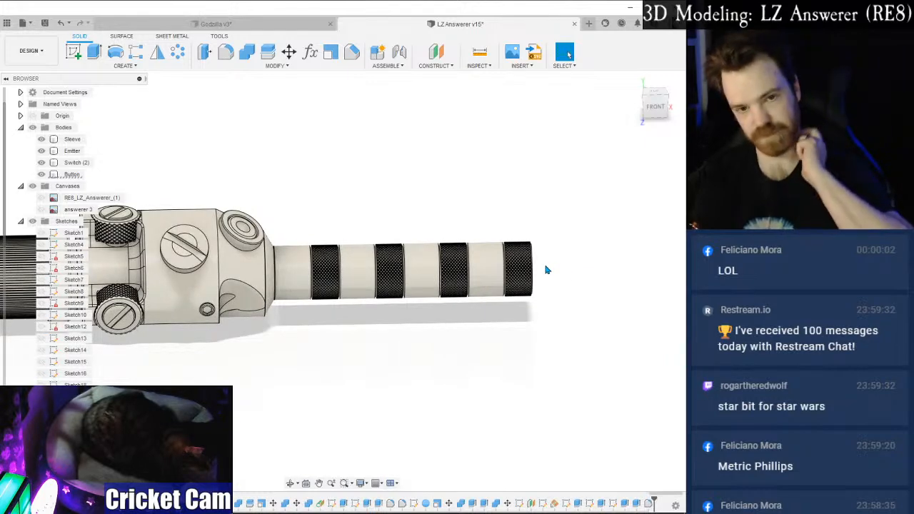
scroll(431, 256, up, 1)
scroll(312, 260, up, 5)
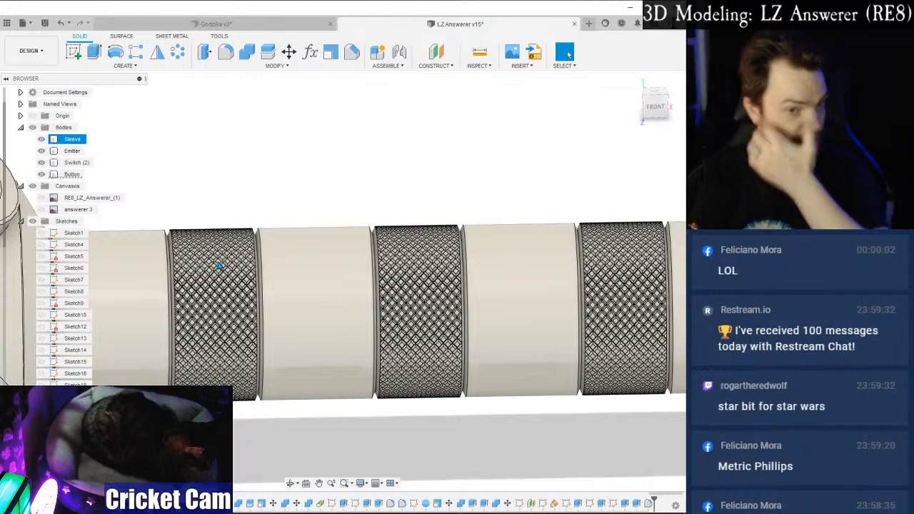
Measure the distance between the two end edges of the grip sleeve.
scroll(213, 259, up, 5)
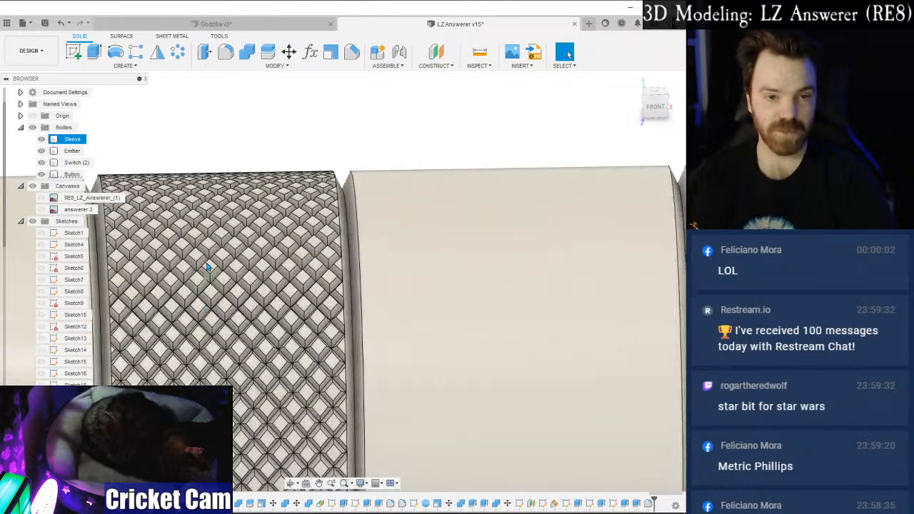
scroll(291, 290, down, 8)
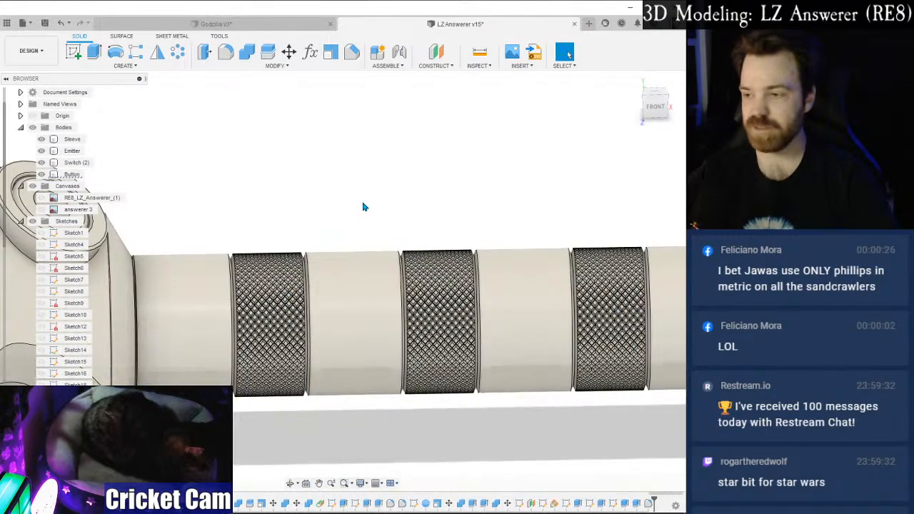
scroll(363, 208, down, 5)
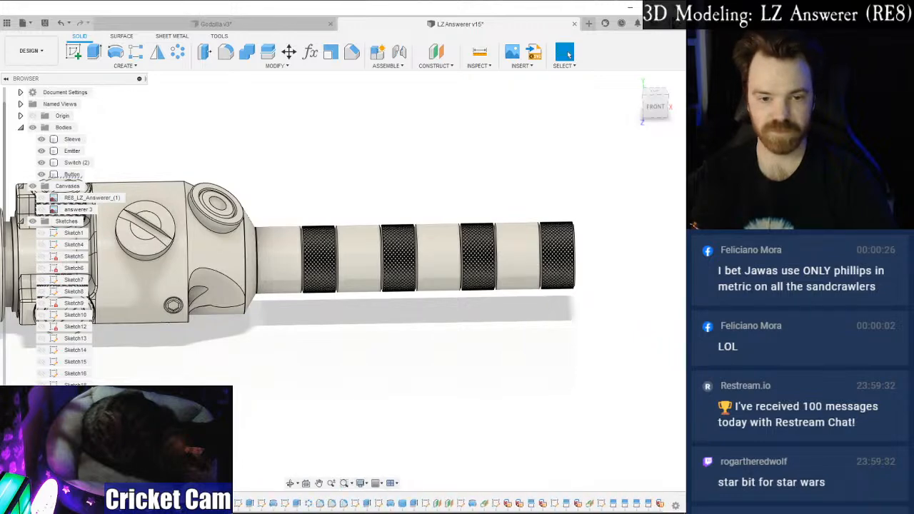
shift+middle_drag(302, 361, 325, 357)
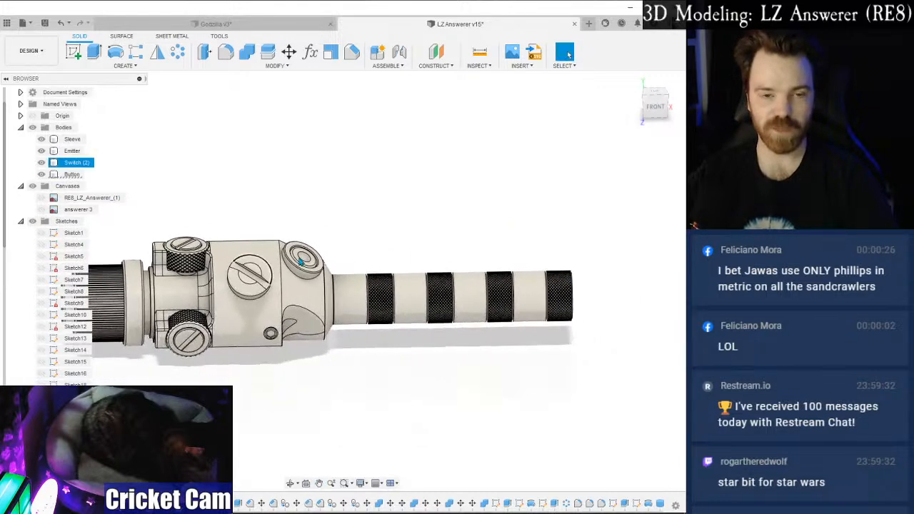
shift+middle_drag(292, 203, 316, 174)
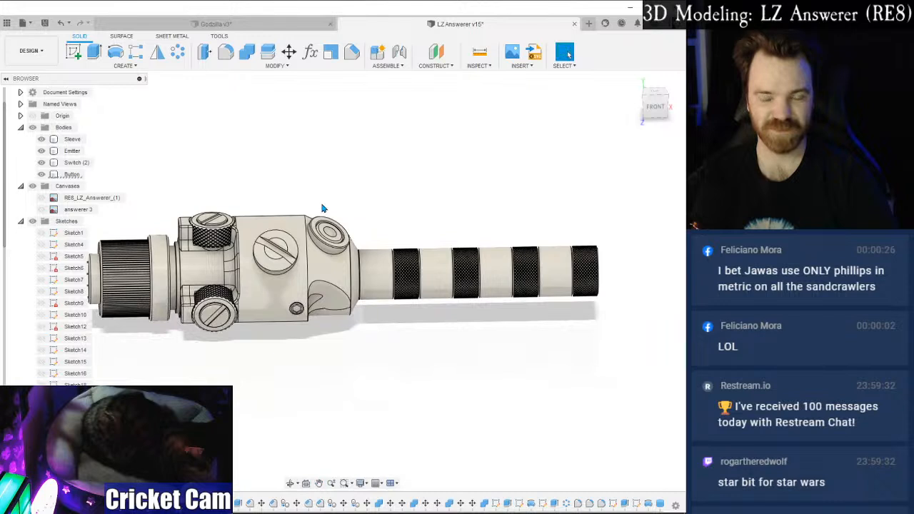
click(479, 61)
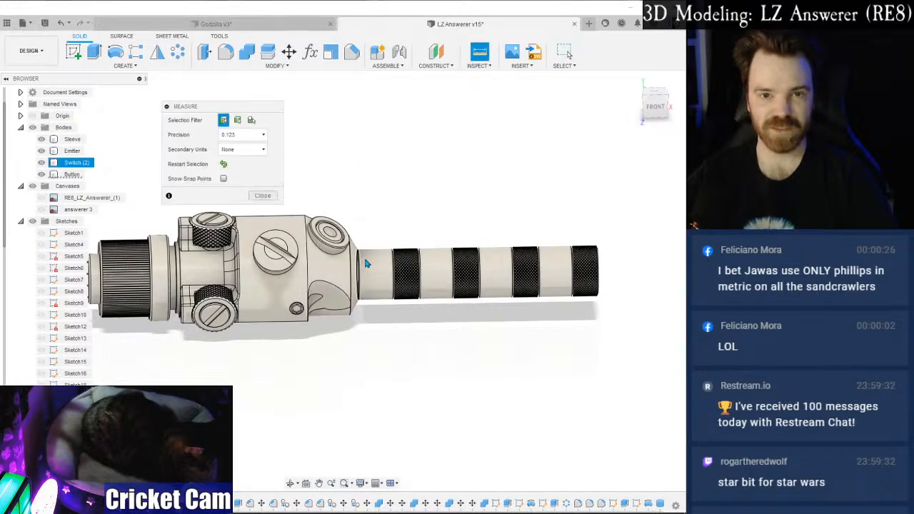
click(360, 266)
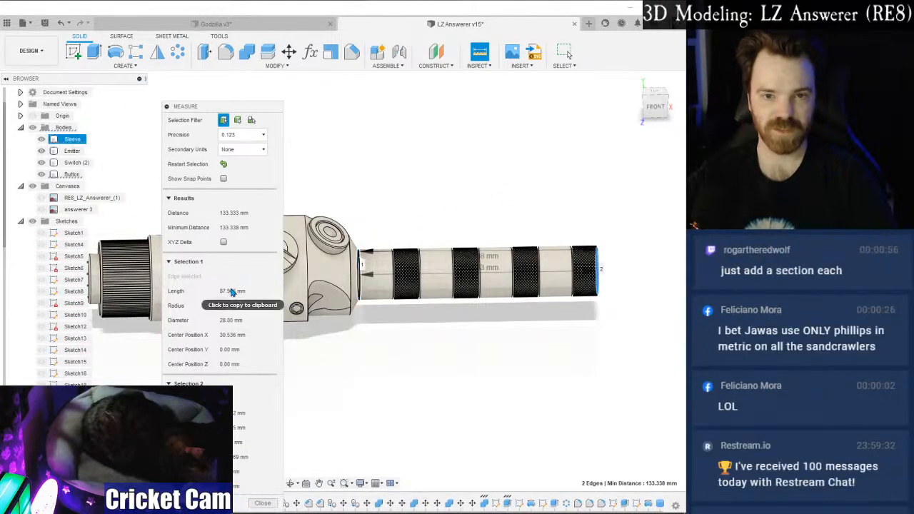
click(263, 504)
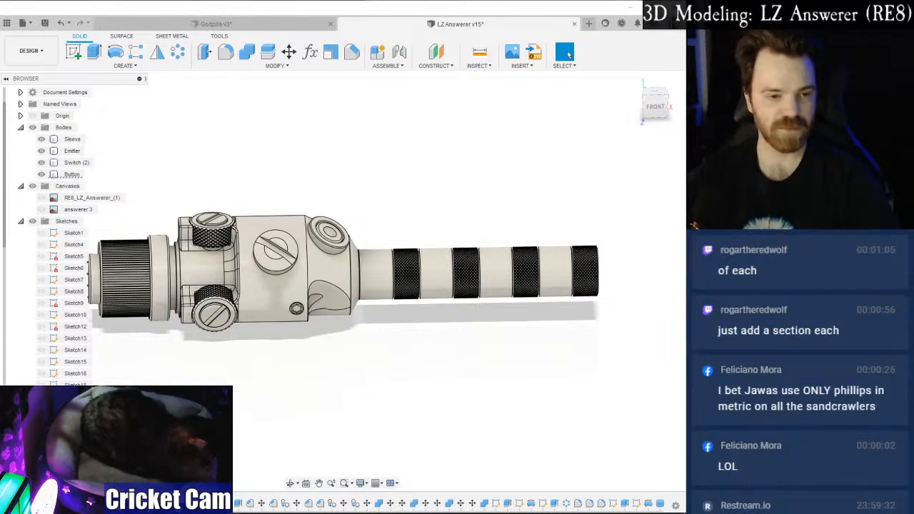
Check the reference image of the saber hilt and compare it with the sleeve's knurled bands.
key(alt+Tab)
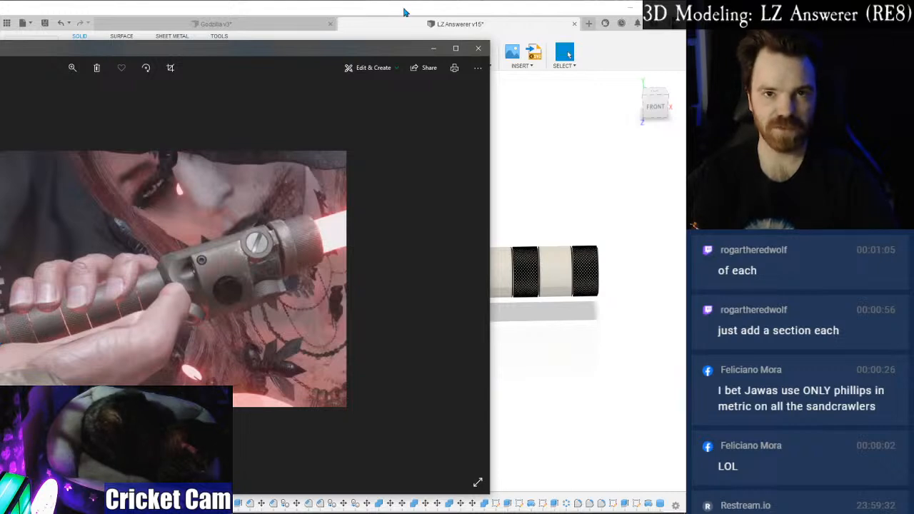
key(alt+F4)
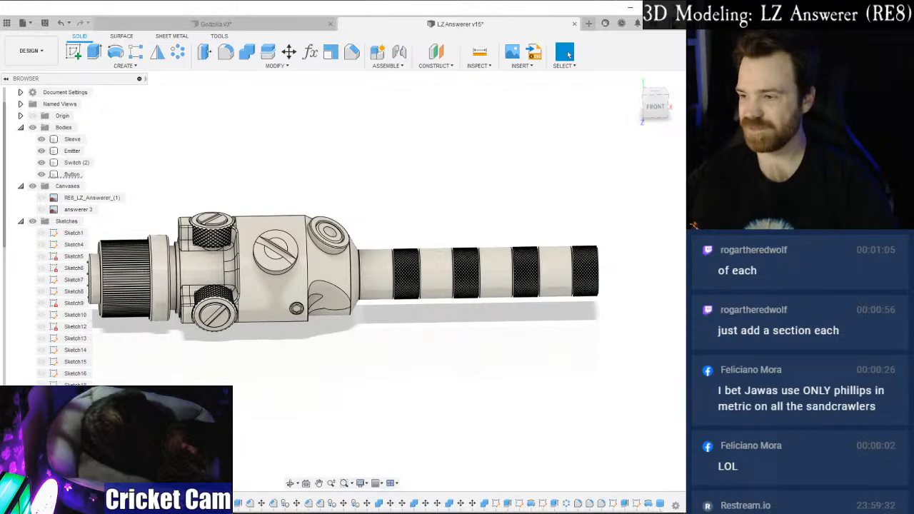
scroll(564, 240, up, 5)
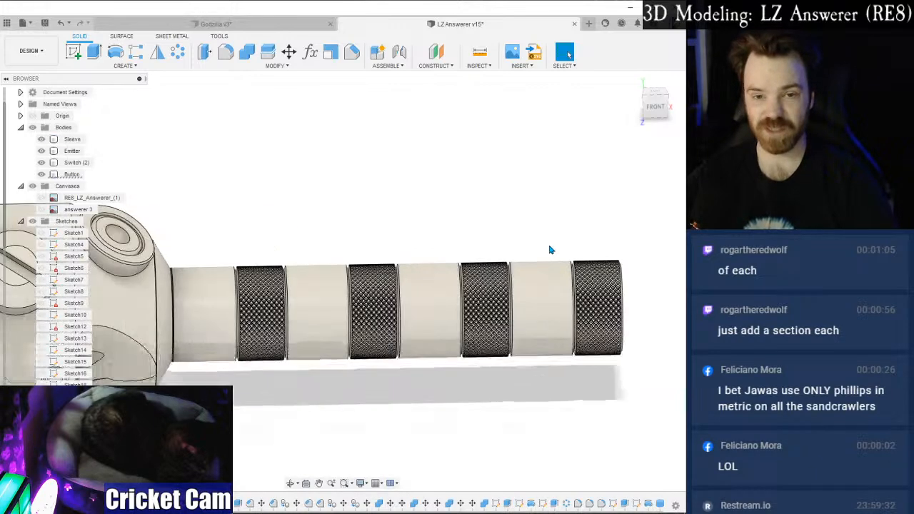
scroll(379, 279, up, 8)
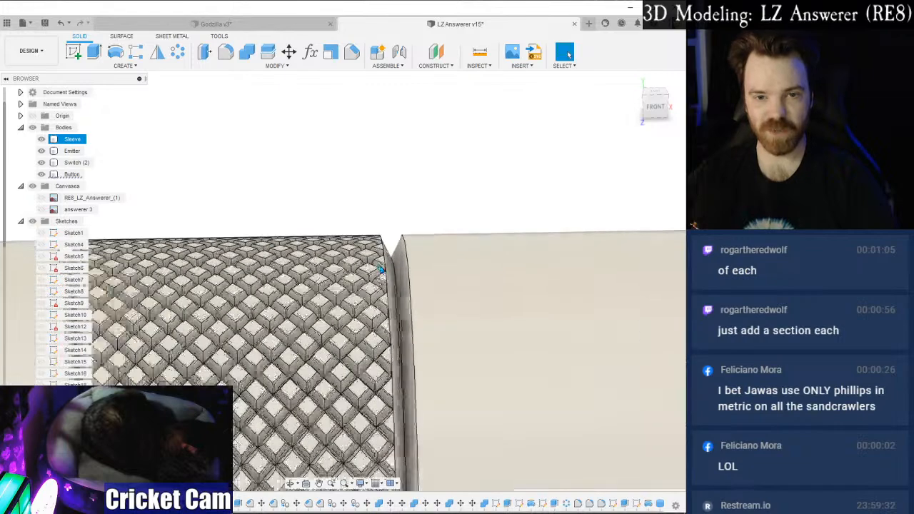
scroll(383, 268, down, 10)
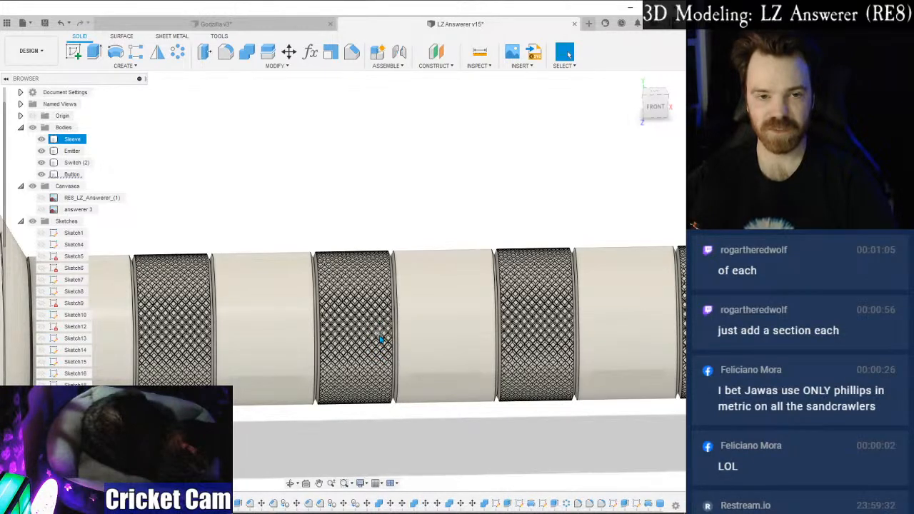
scroll(380, 340, down, 2)
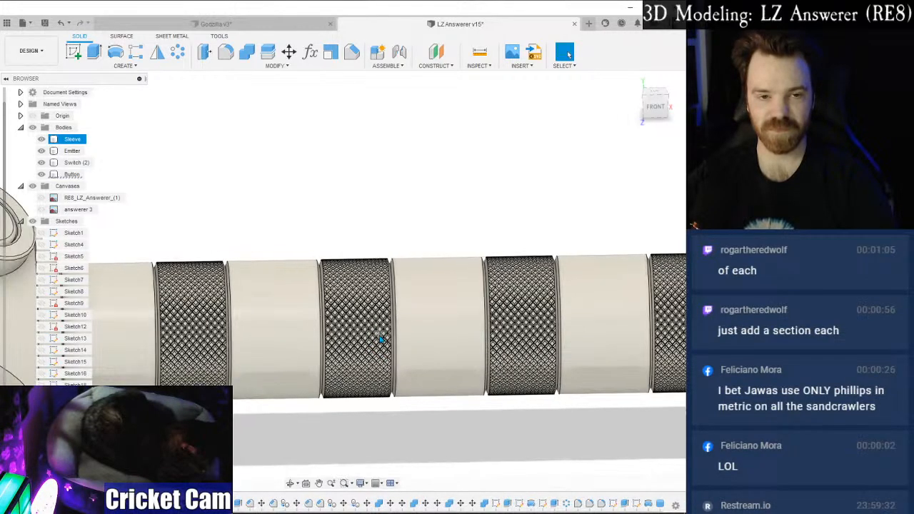
Inspect the timeline features behind the sleeve's smooth and knurled bands, including Combine3 and Extrude5.
click(254, 446)
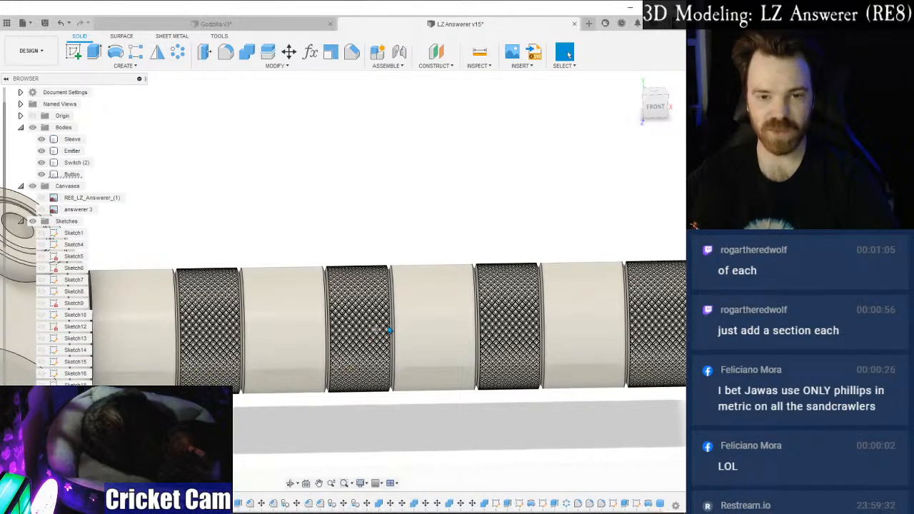
click(426, 311)
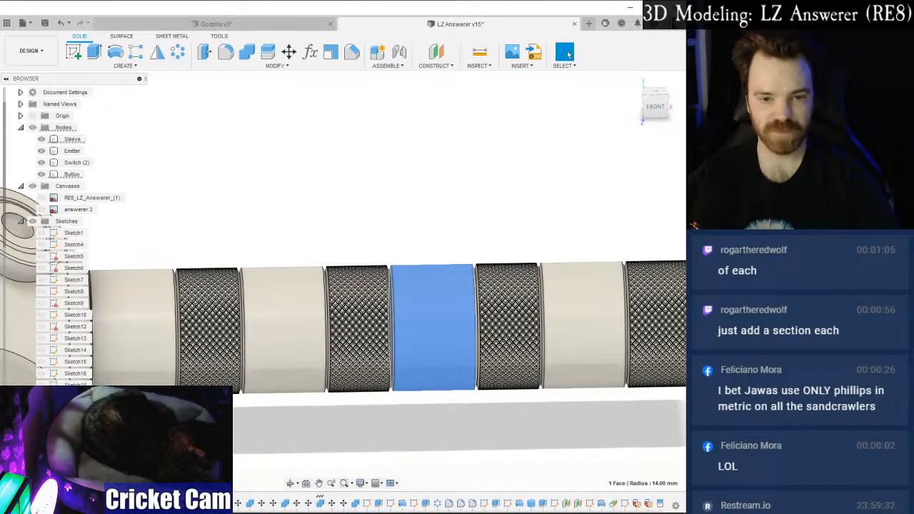
click(320, 504)
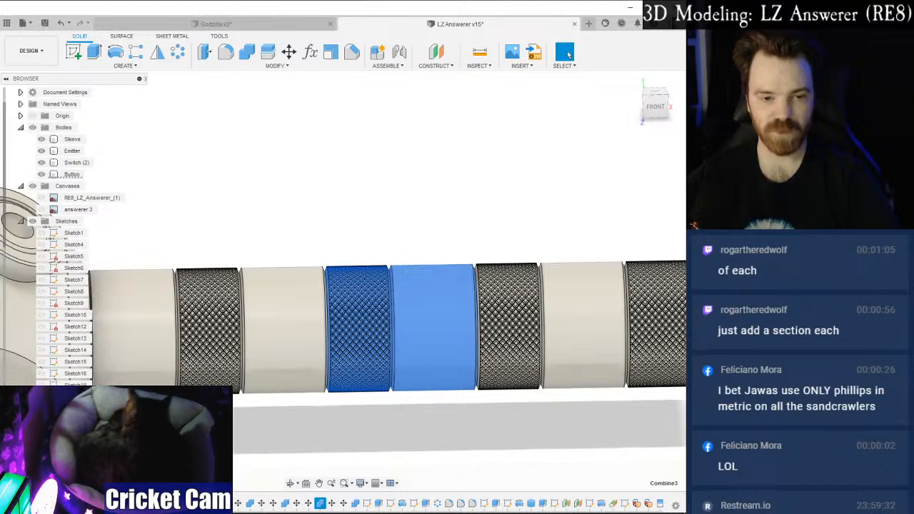
click(187, 504)
middle_drag(190, 438, 277, 421)
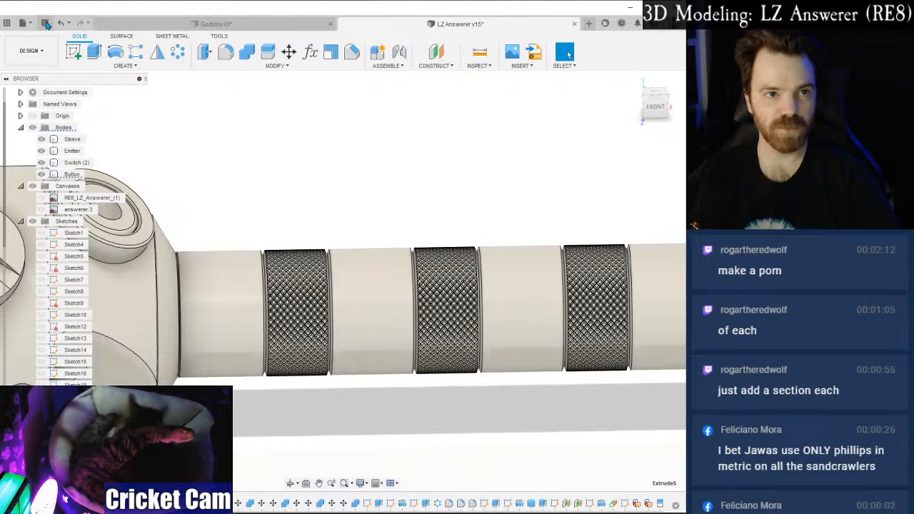
Save the current version of the LZ Answerer design.
key(ctrl+s)
click(243, 279)
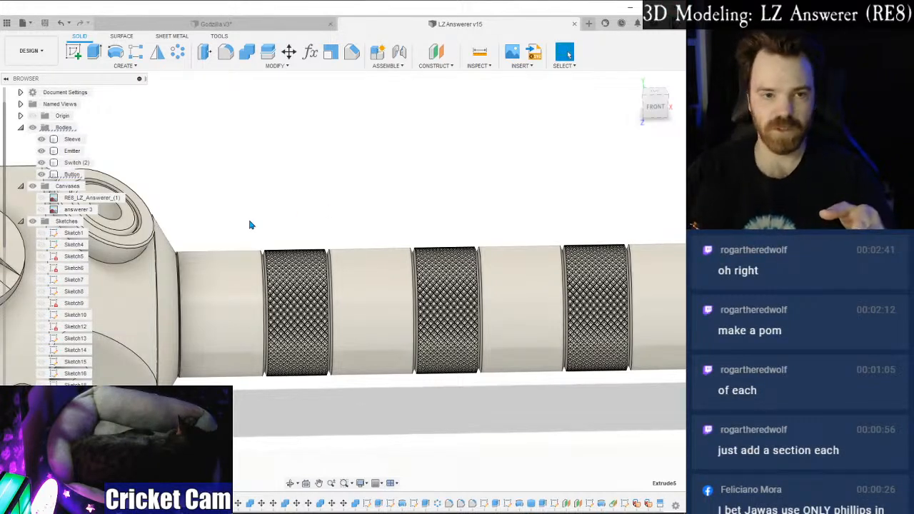
click(167, 265)
Set up a uniform Scale of the Sleeve body about the origin point, trying factors of 1.25 and 1.10.
mouse_move(656, 107)
mouse_down()
mouse_move(626, 112)
mouse_move(656, 105)
mouse_up()
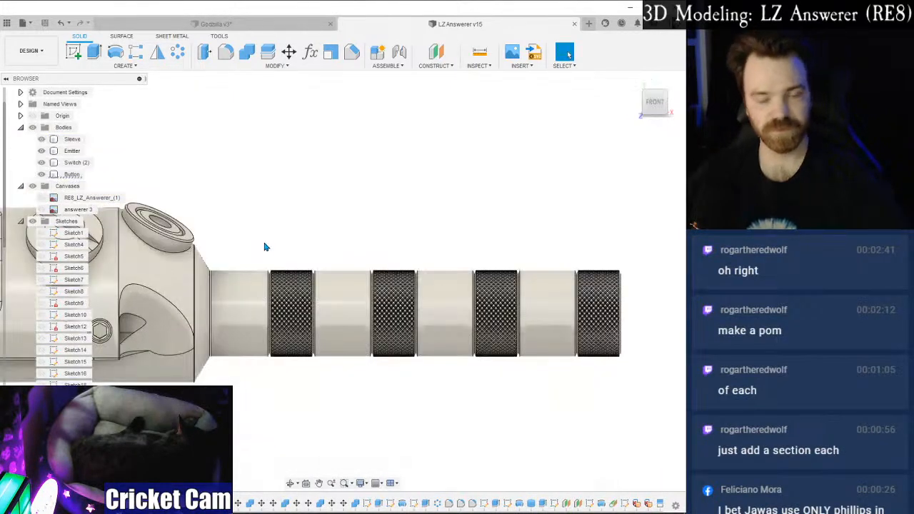
click(330, 55)
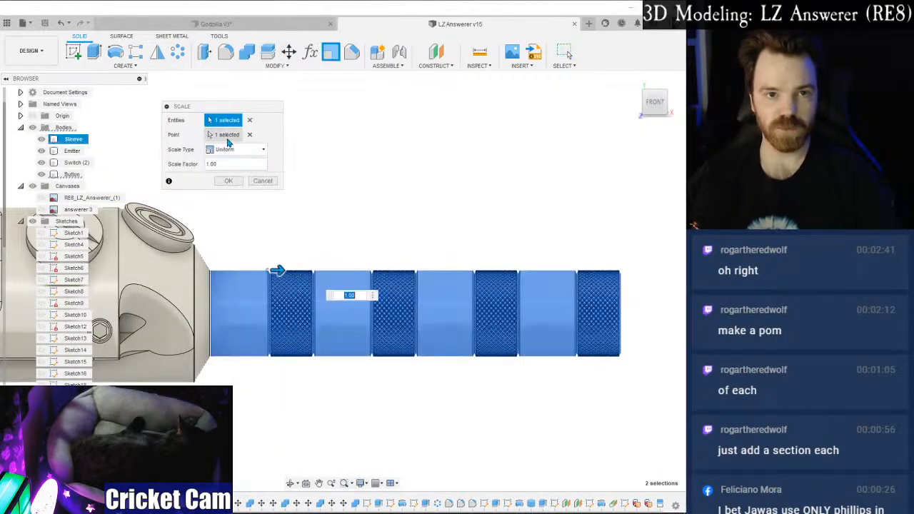
drag(224, 166, 211, 165)
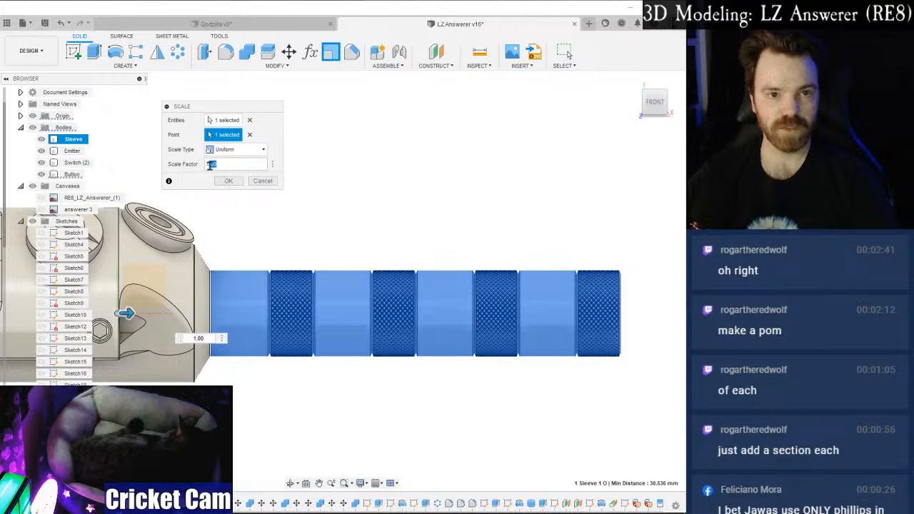
text(1.25)
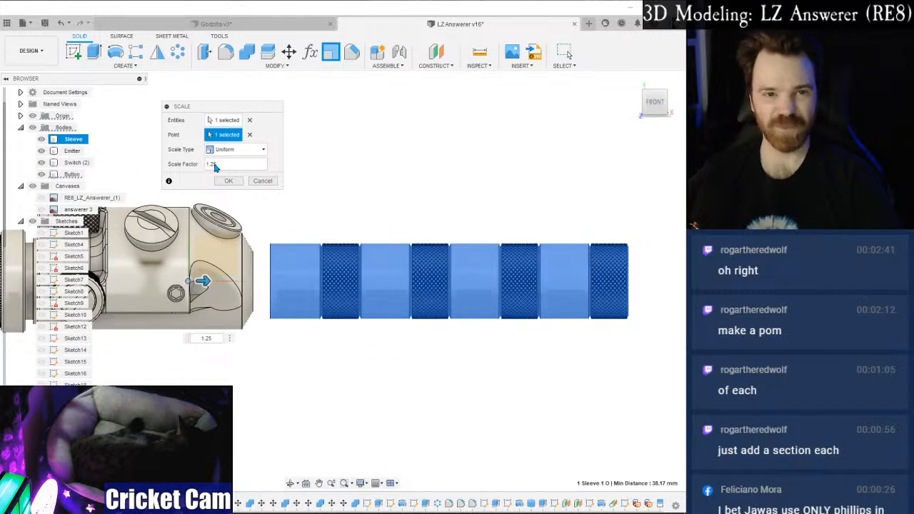
double_click(211, 166)
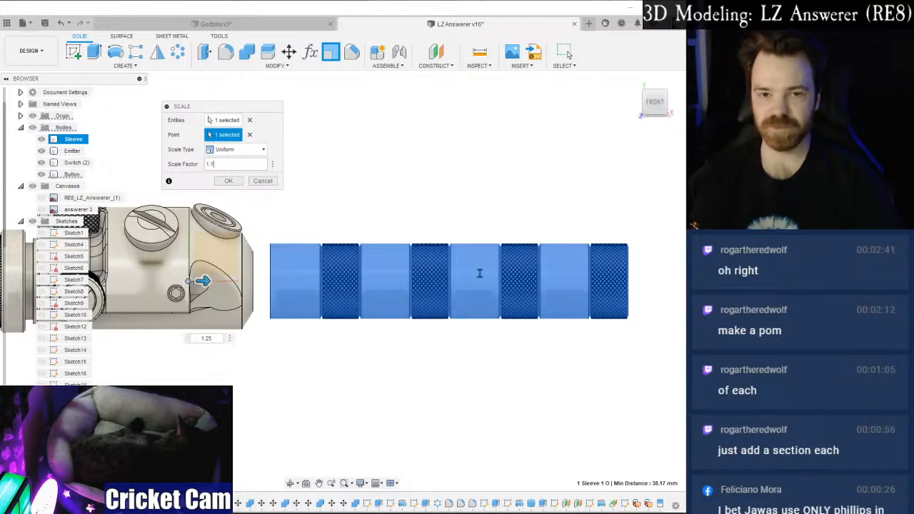
text(0)
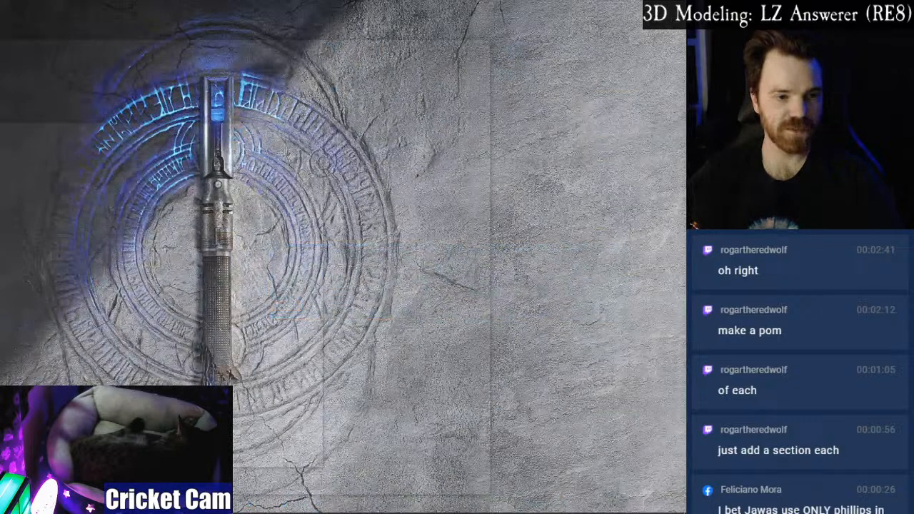
Switch to Calculator and divide 152 by 133 to work out the required scale ratio.
key(alt+Tab)
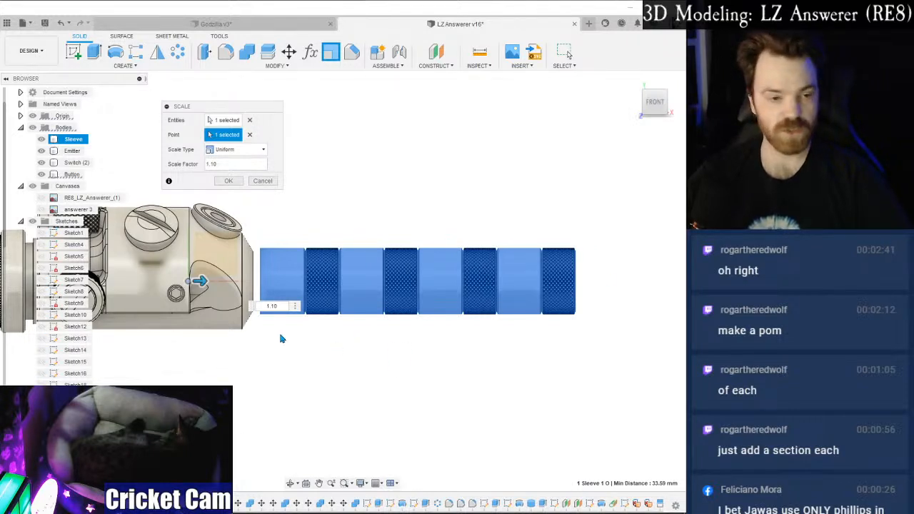
key(super)
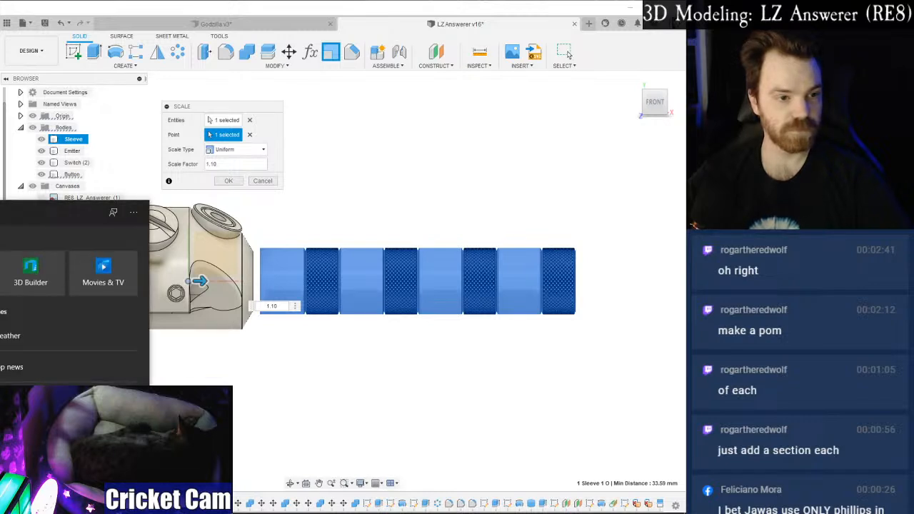
click(1, 283)
click(512, 323)
click(551, 297)
click(552, 323)
click(628, 243)
double_click(588, 322)
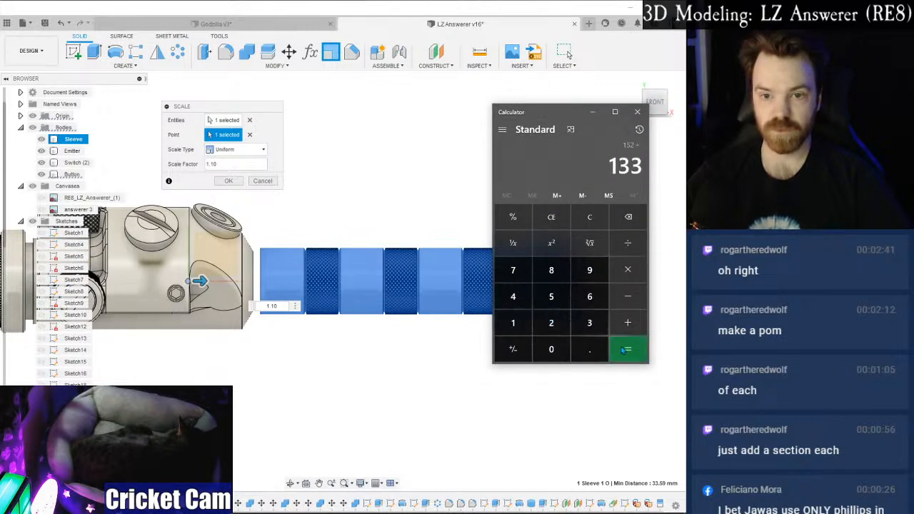
click(628, 349)
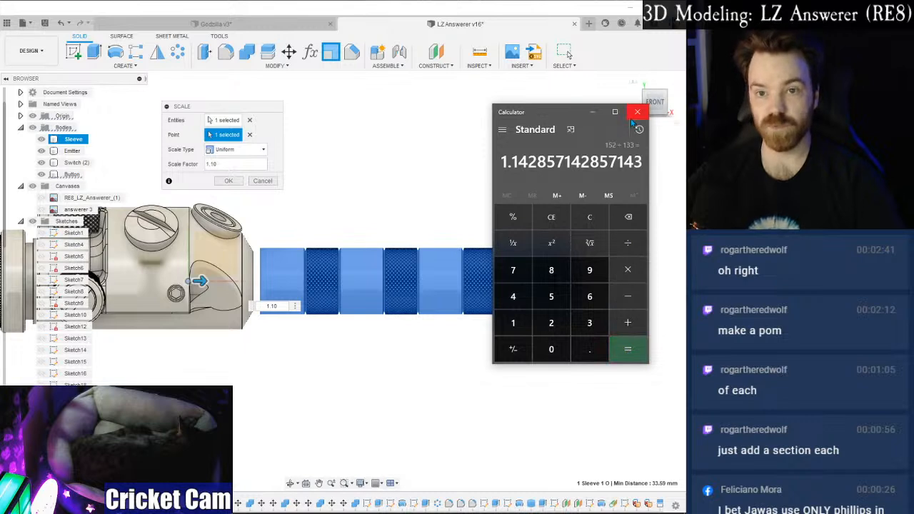
Return to the model, set the Sleeve's uniform scale factor to 1.15 and apply the scaling.
click(593, 112)
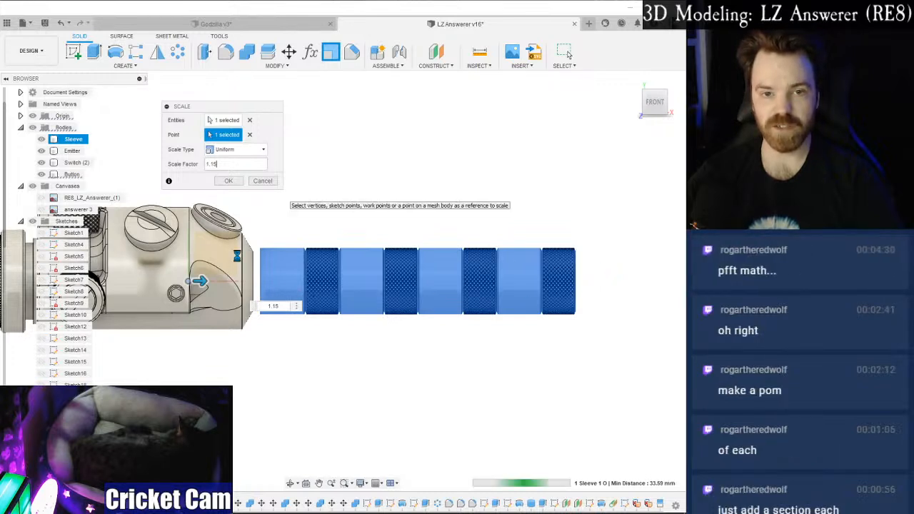
click(226, 182)
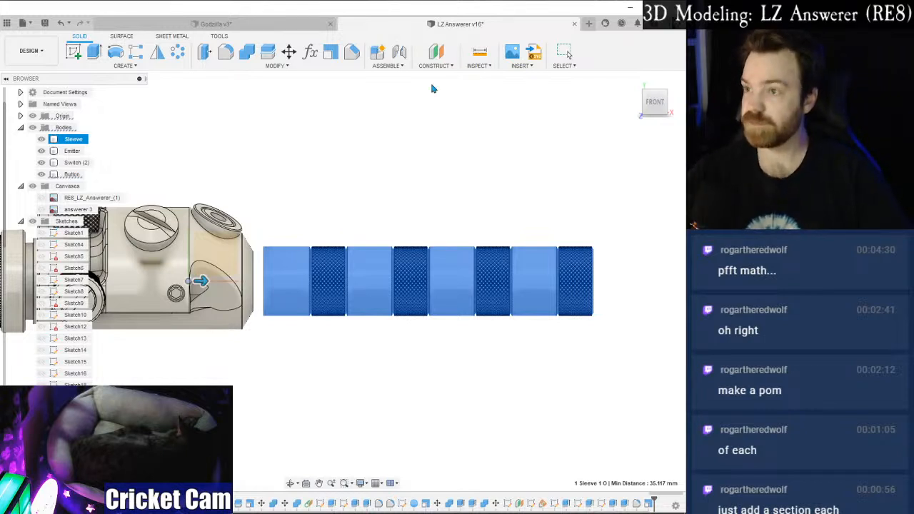
click(568, 54)
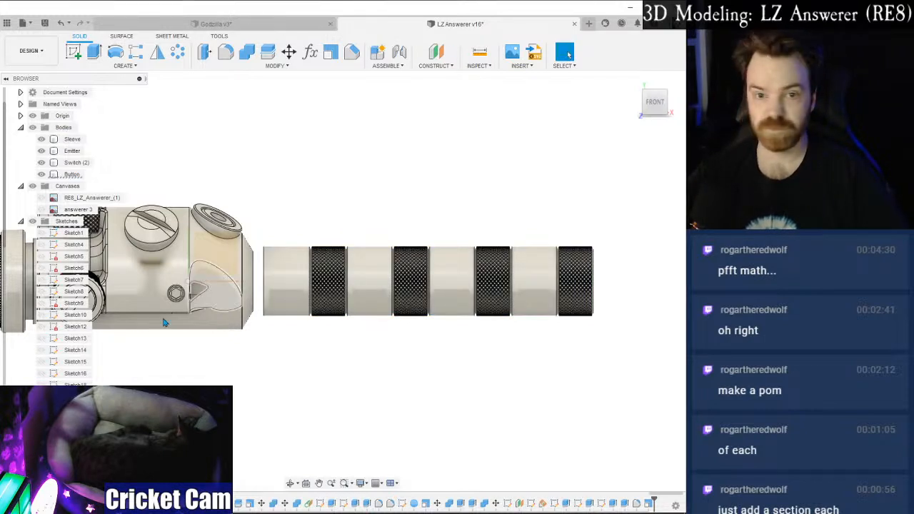
Hide the origin and show the construction plane Plane6.
scroll(255, 236, up, 5)
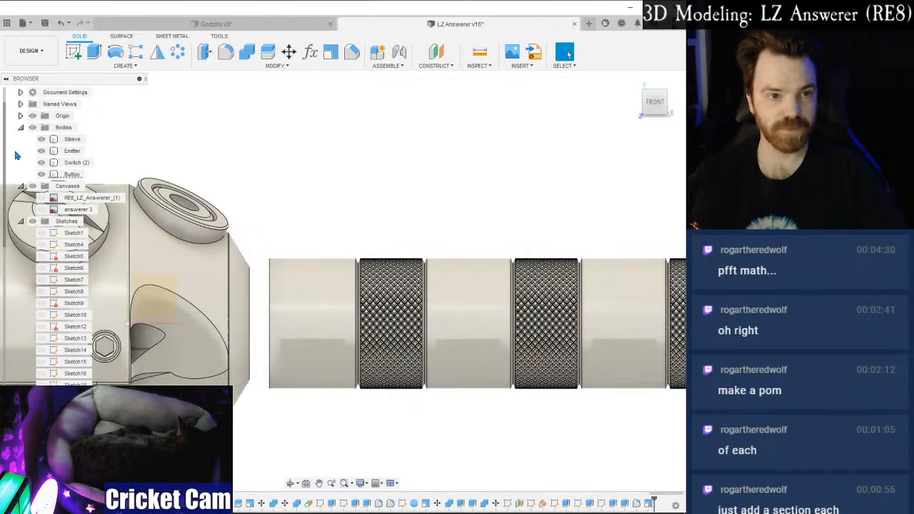
scroll(63, 329, down, 3)
scroll(62, 353, down, 2)
scroll(63, 329, down, 5)
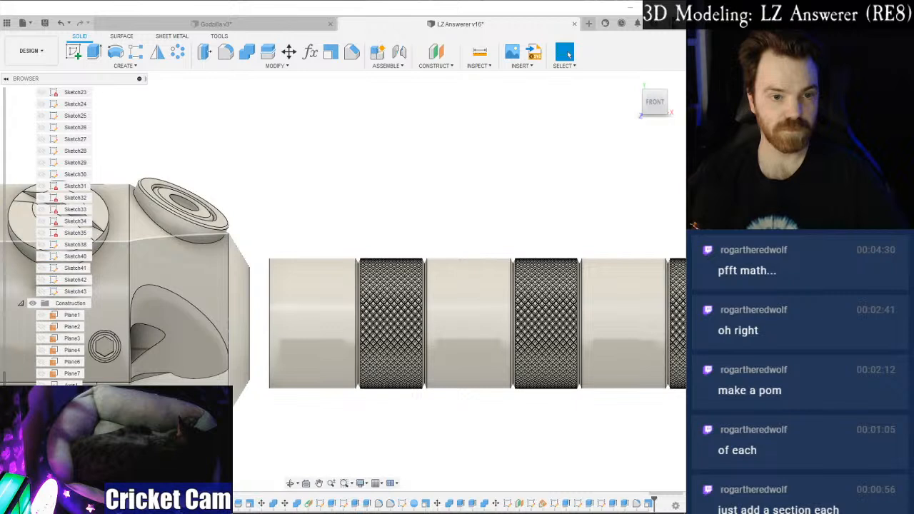
click(43, 364)
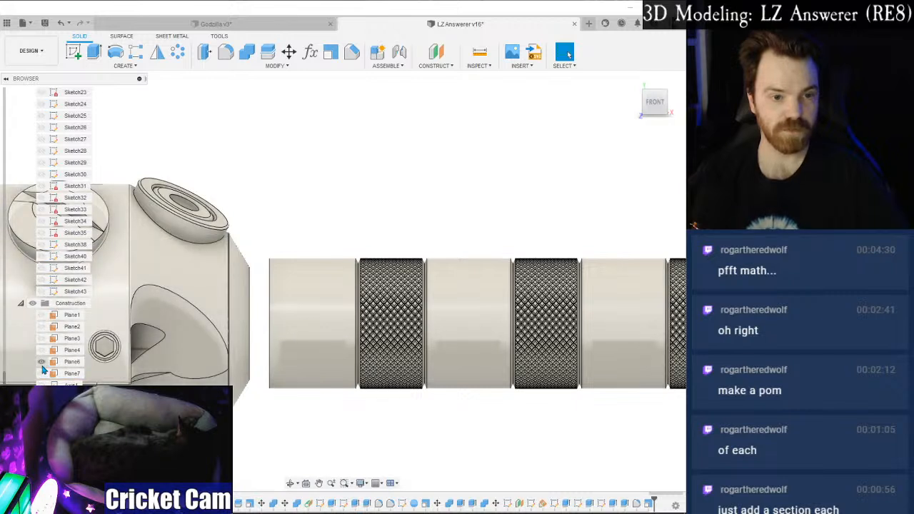
Hide Plane6 and create a construction plane offset -5 mm from the switch section's end face beside the sleeve.
click(42, 365)
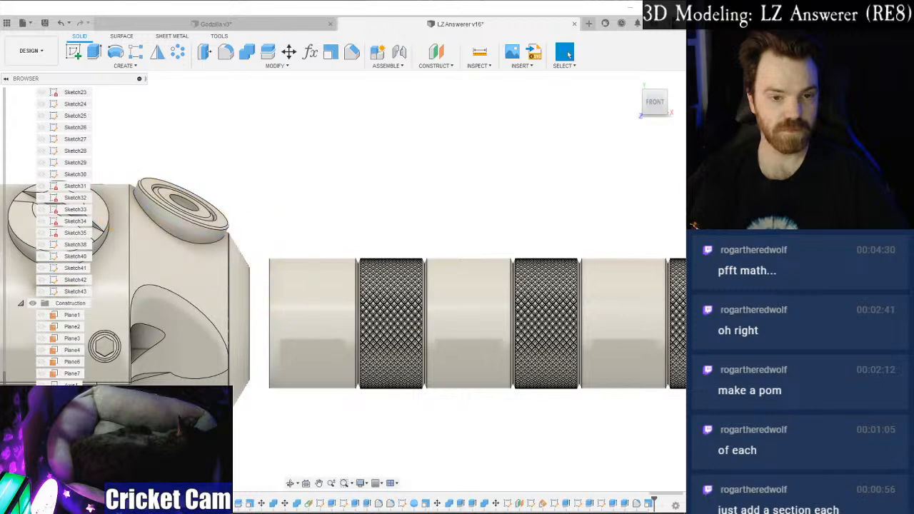
scroll(260, 306, down, 6)
middle_drag(248, 316, 359, 287)
mouse_move(663, 99)
mouse_down()
mouse_move(650, 107)
mouse_move(658, 101)
mouse_up()
scroll(378, 221, up, 5)
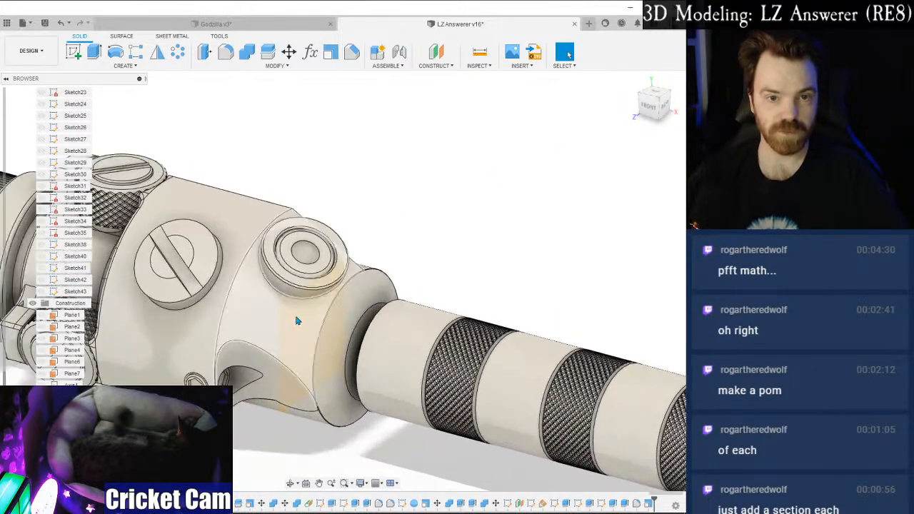
mouse_move(666, 98)
mouse_down()
mouse_move(692, 87)
mouse_move(672, 103)
mouse_move(683, 96)
mouse_up()
scroll(341, 278, up, 5)
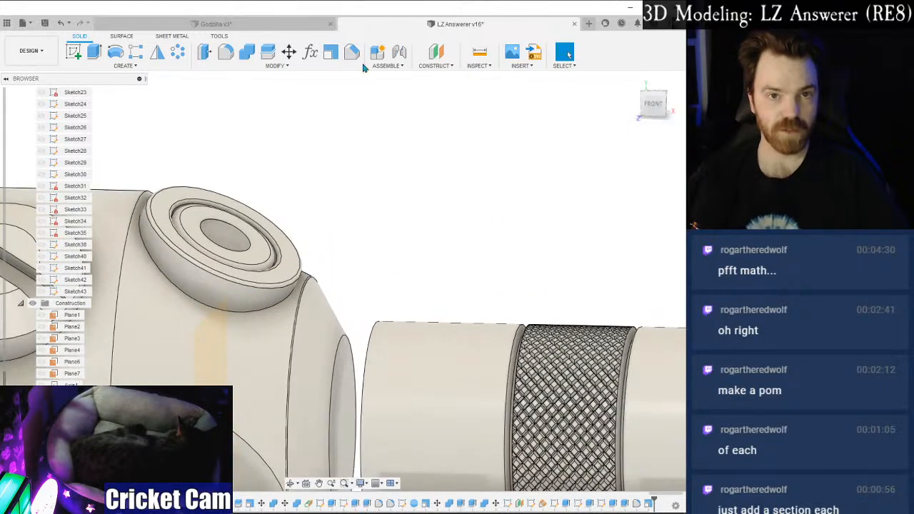
click(438, 59)
click(350, 379)
drag(350, 427, 299, 429)
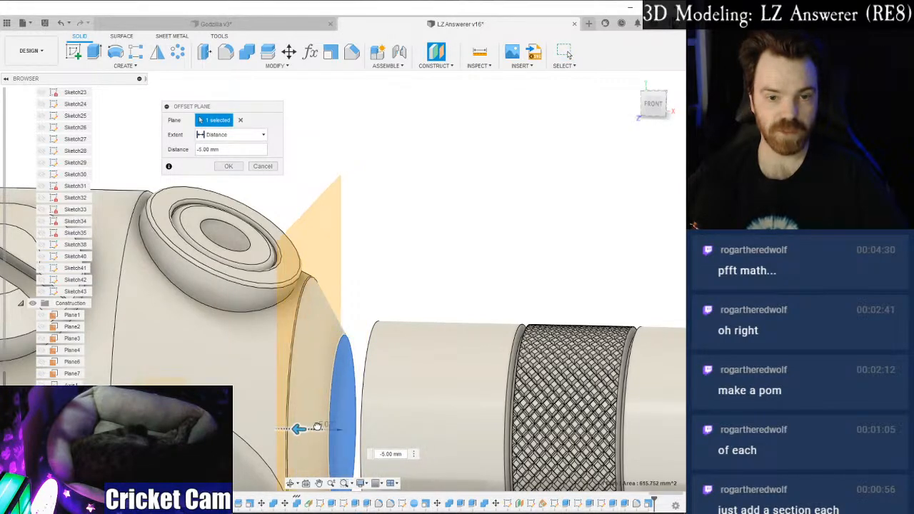
click(654, 106)
drag(658, 110, 640, 118)
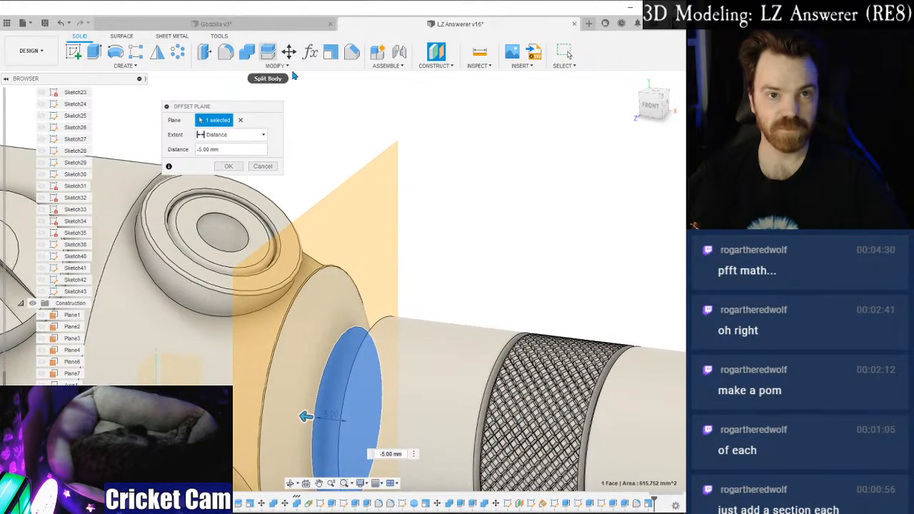
click(228, 166)
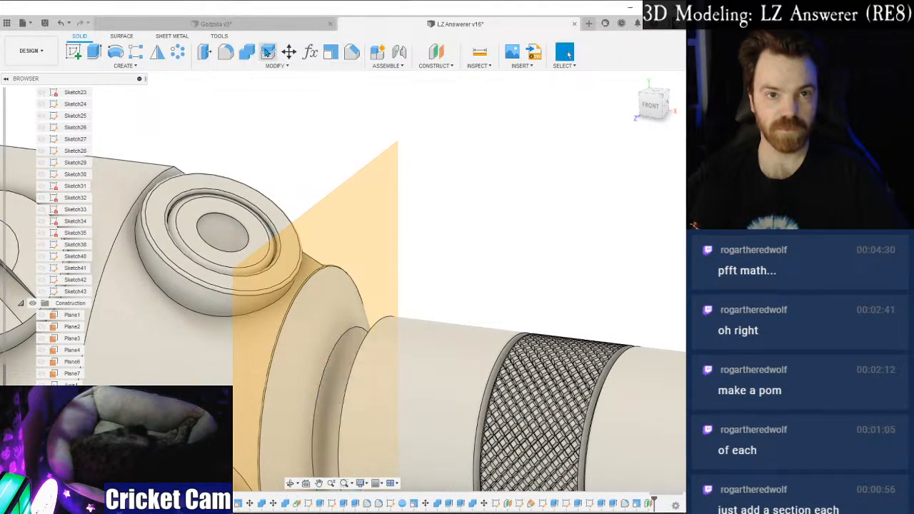
Split the Switch (2) body with the new offset plane, then hide that plane.
click(266, 53)
click(306, 310)
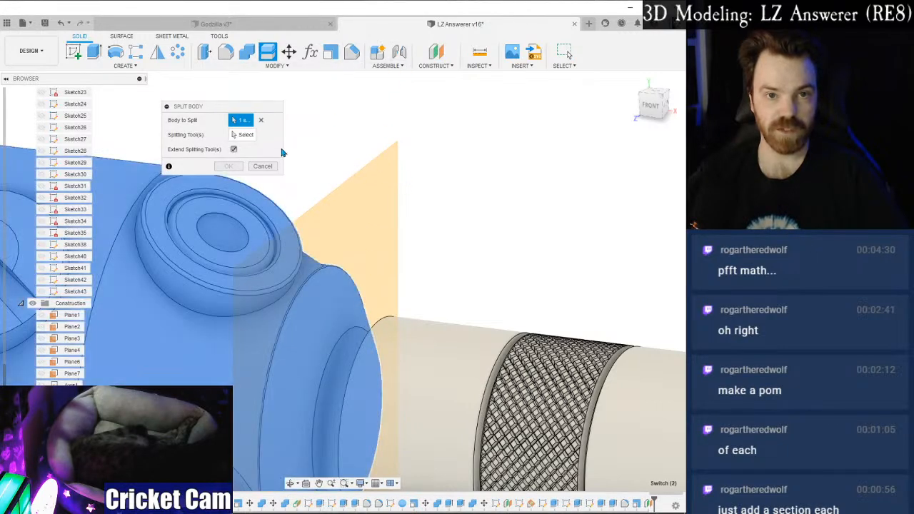
click(386, 215)
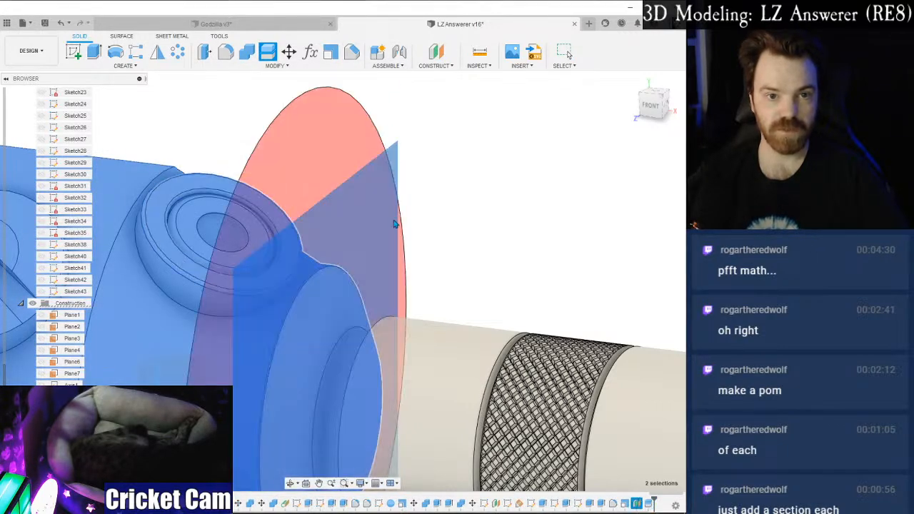
key(Return)
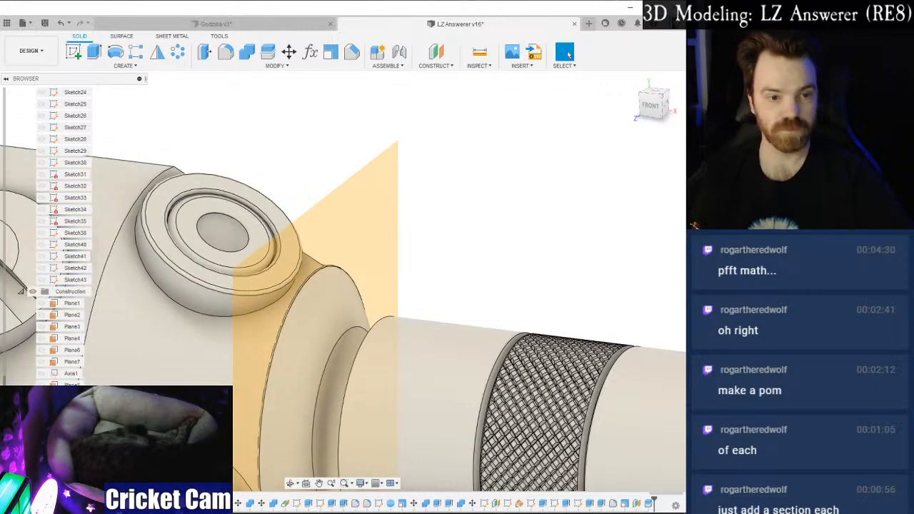
click(41, 402)
Toggle the visibility of the split-off end piece Switch (2) (1) to inspect the cut from the front.
scroll(54, 272, up, 9)
scroll(52, 266, up, 2)
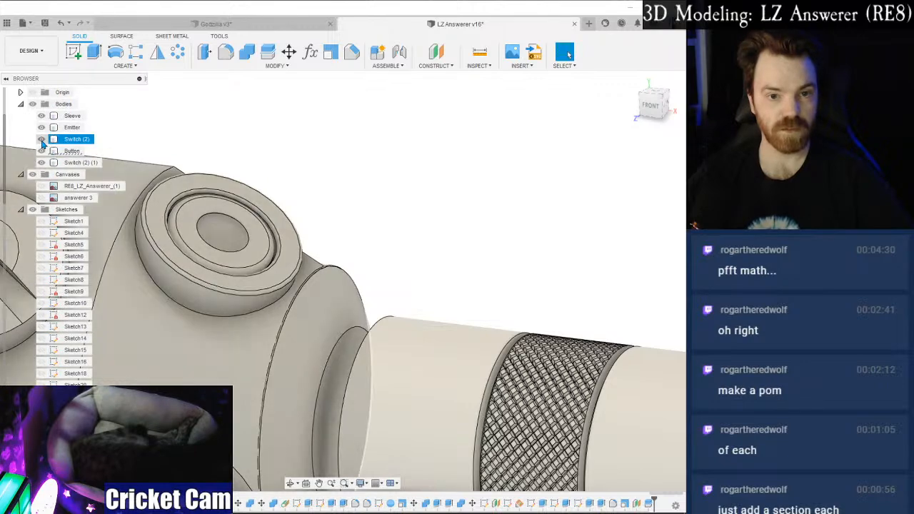
click(41, 163)
scroll(361, 187, down, 2)
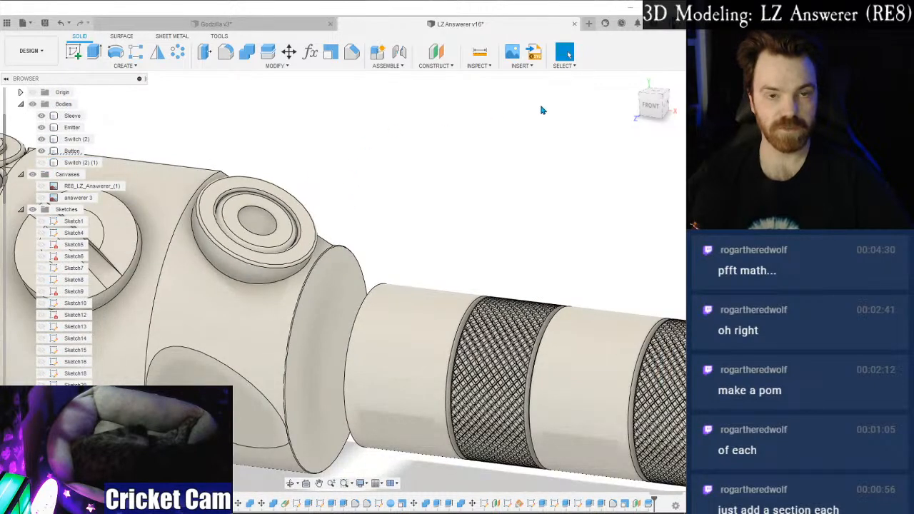
click(651, 108)
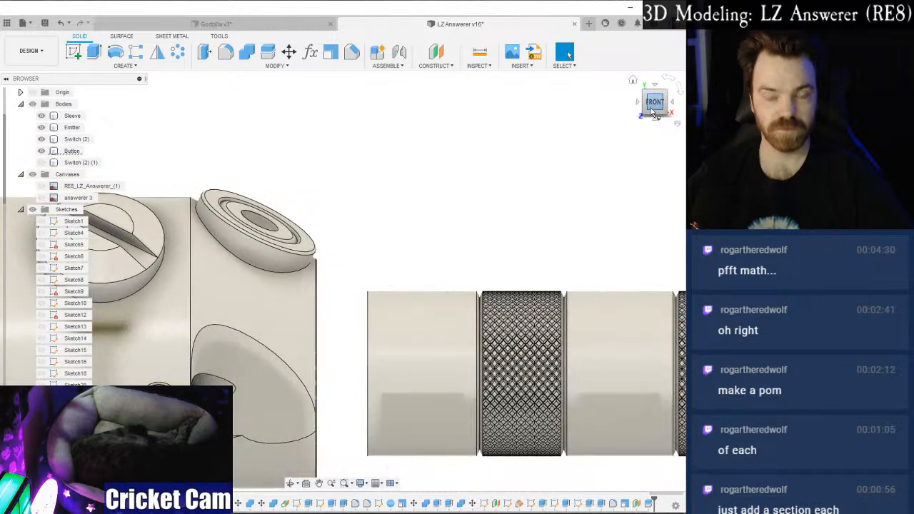
click(42, 163)
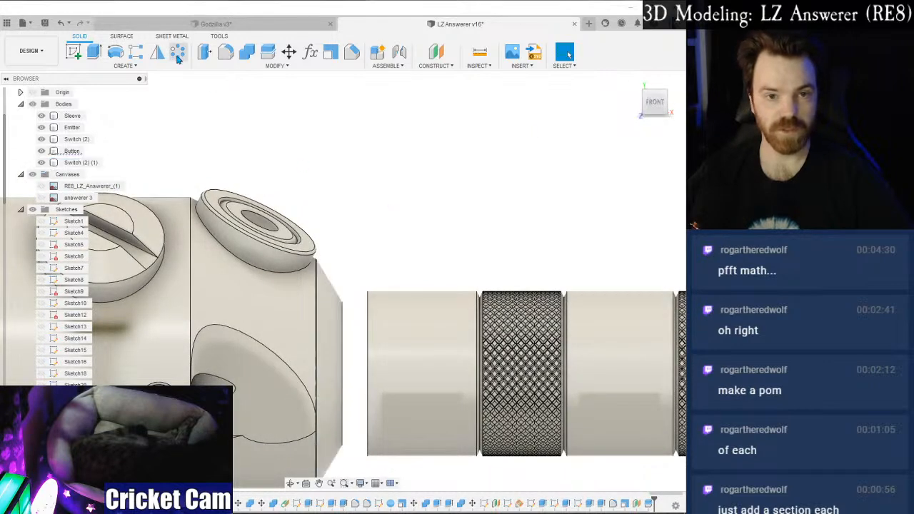
Move the Sleeve body point to point so its near end meets the narrow end of the tapered switch piece.
click(289, 52)
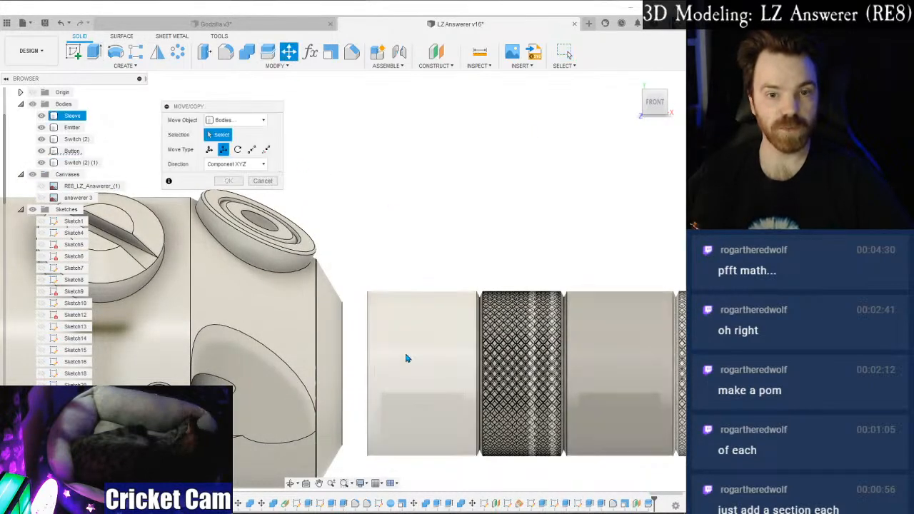
click(398, 343)
click(251, 149)
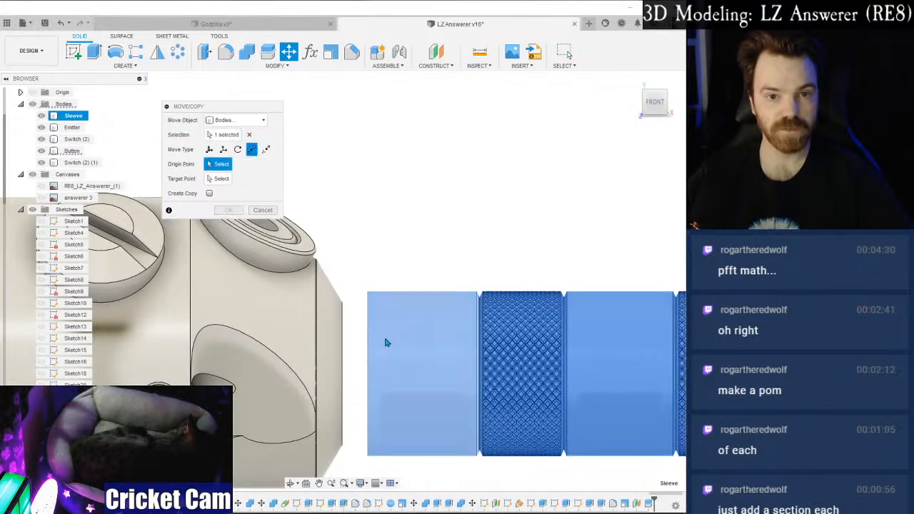
click(342, 333)
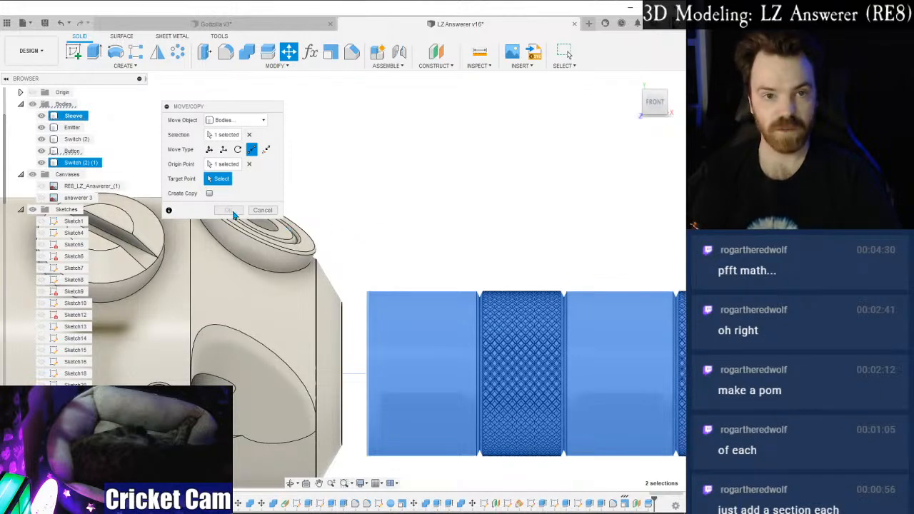
click(341, 223)
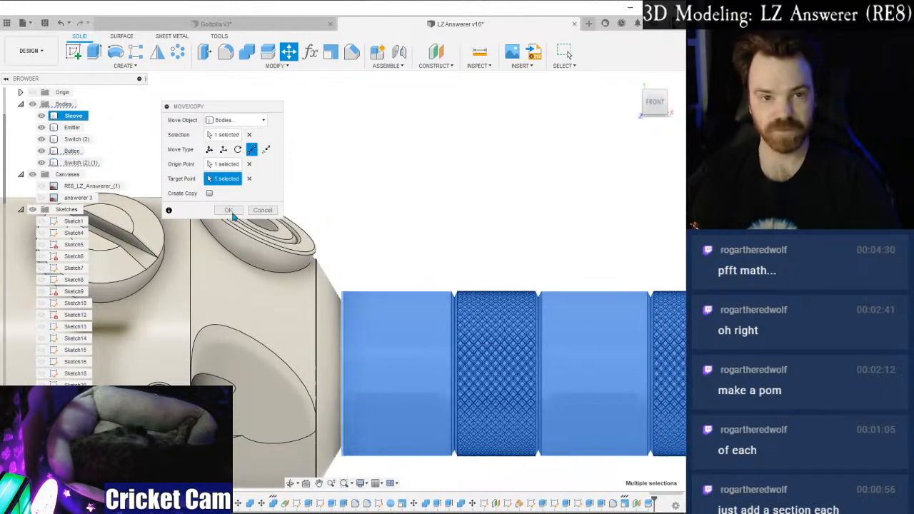
key(Return)
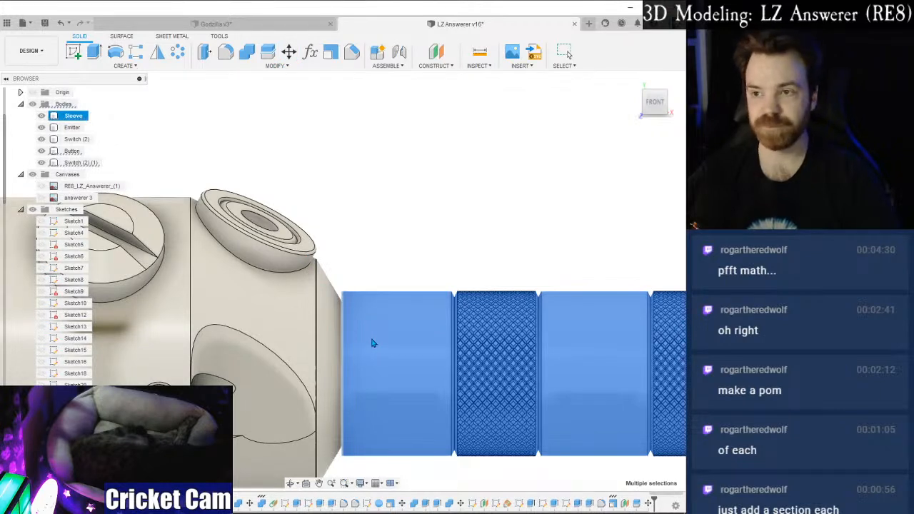
key(Escape)
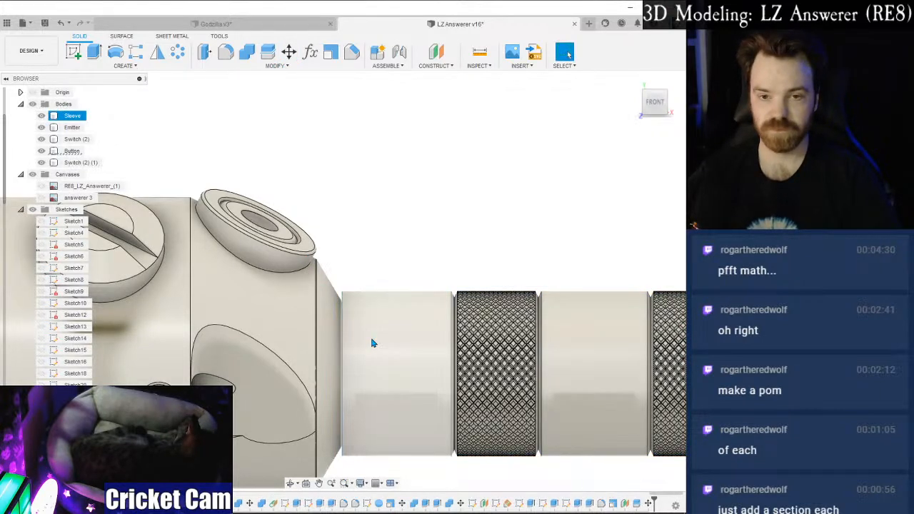
Hide Switch (2) (1) and loft a new body between the switch section's cut face and the sleeve's end face.
click(43, 163)
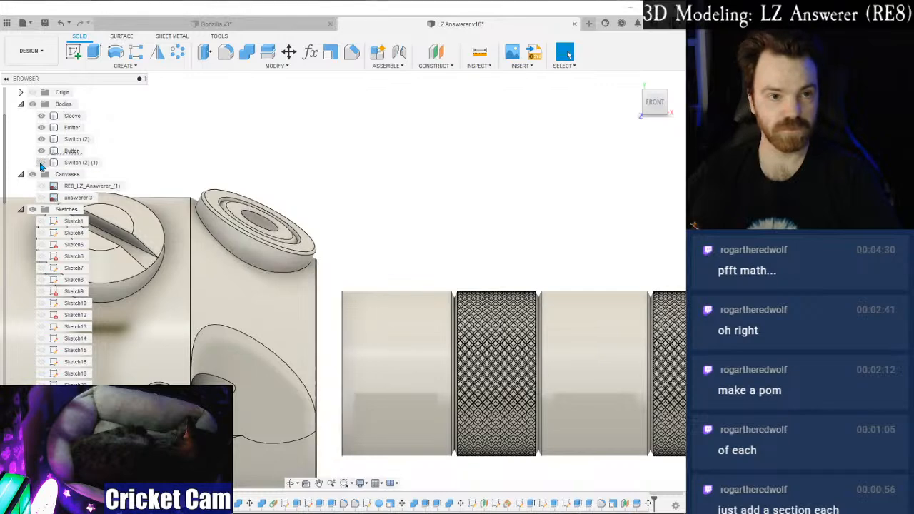
click(125, 65)
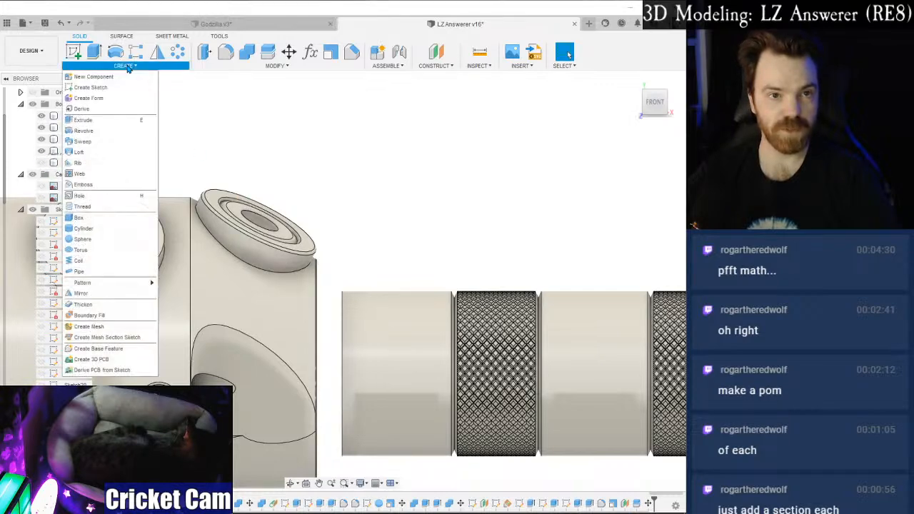
click(79, 153)
click(654, 104)
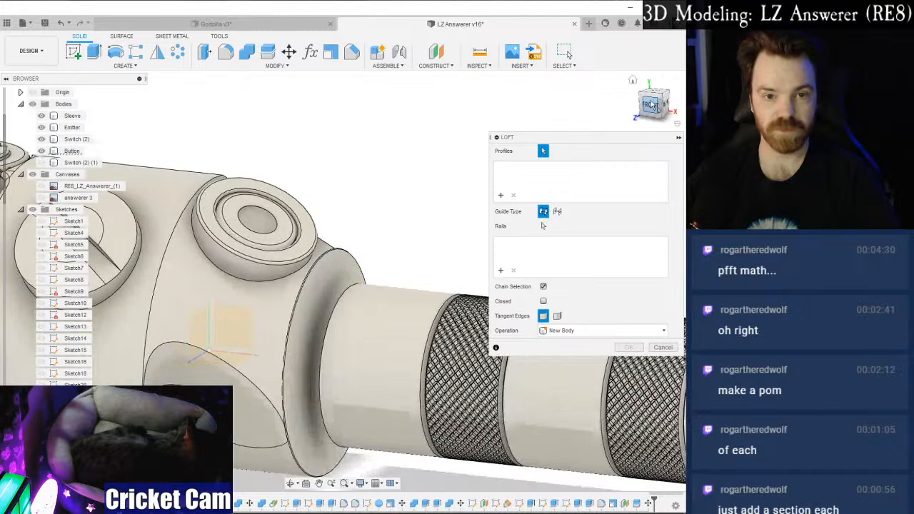
click(341, 275)
click(648, 105)
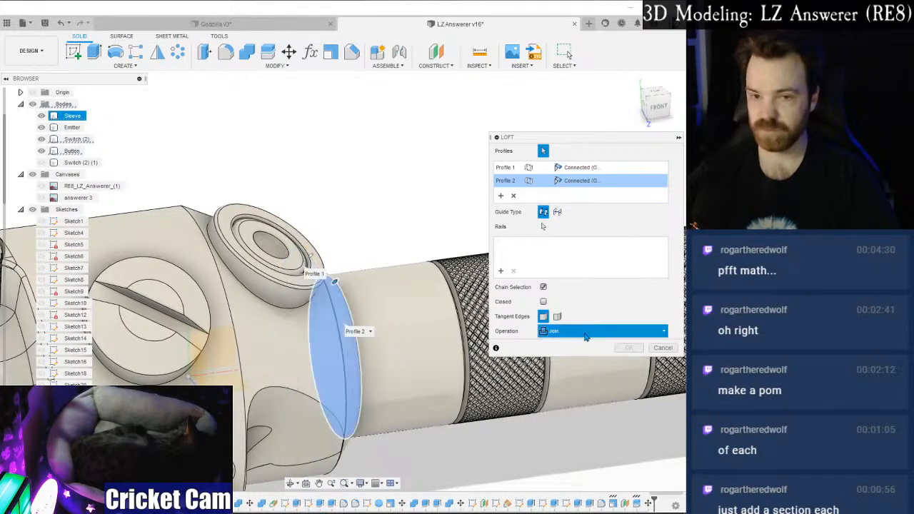
click(667, 335)
click(562, 377)
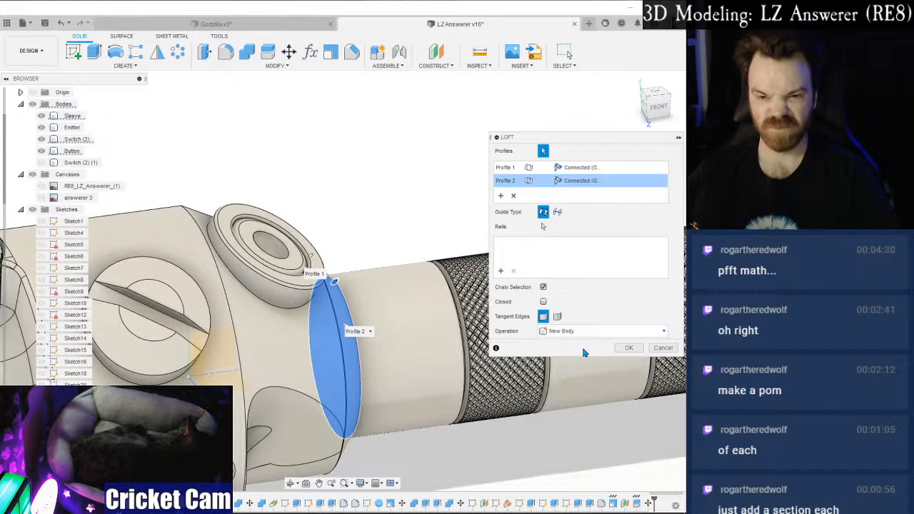
click(627, 349)
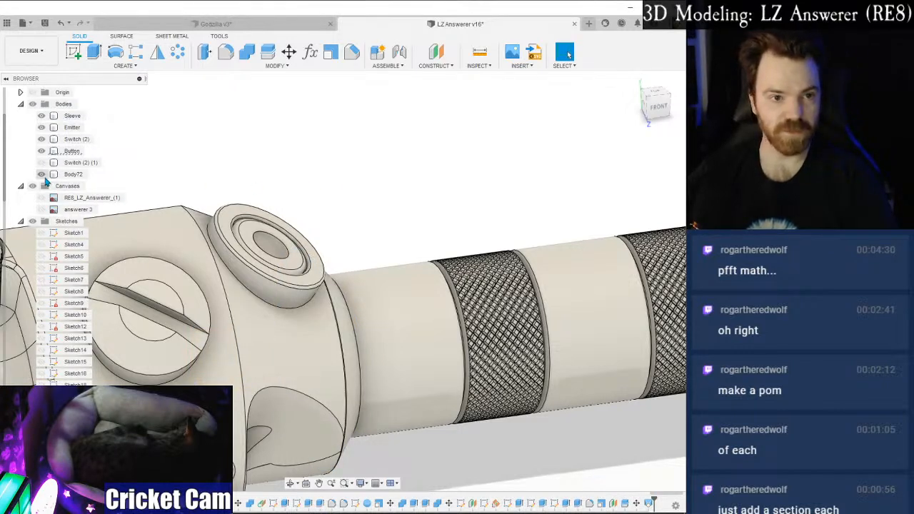
Combine the lofted body with the Switch (2) body using the Join operation.
shift+middle_drag(616, 104, 594, 112)
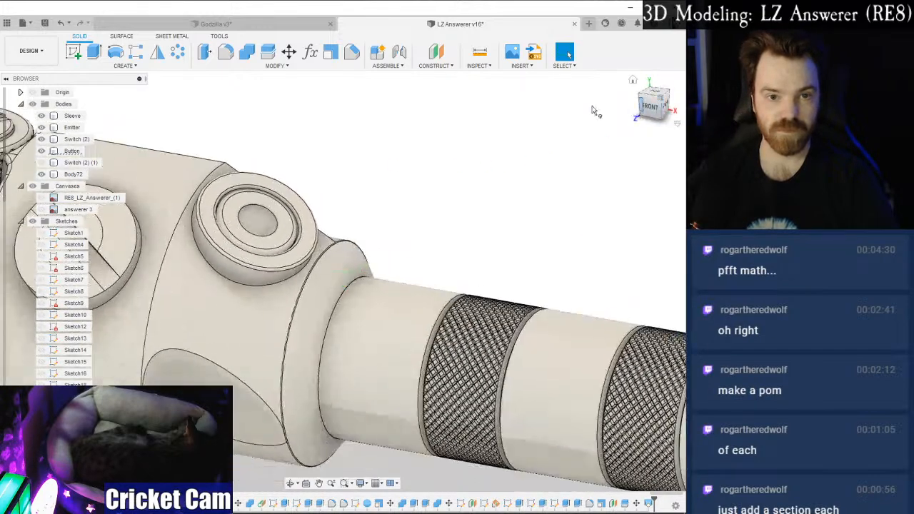
click(247, 52)
click(295, 306)
click(297, 306)
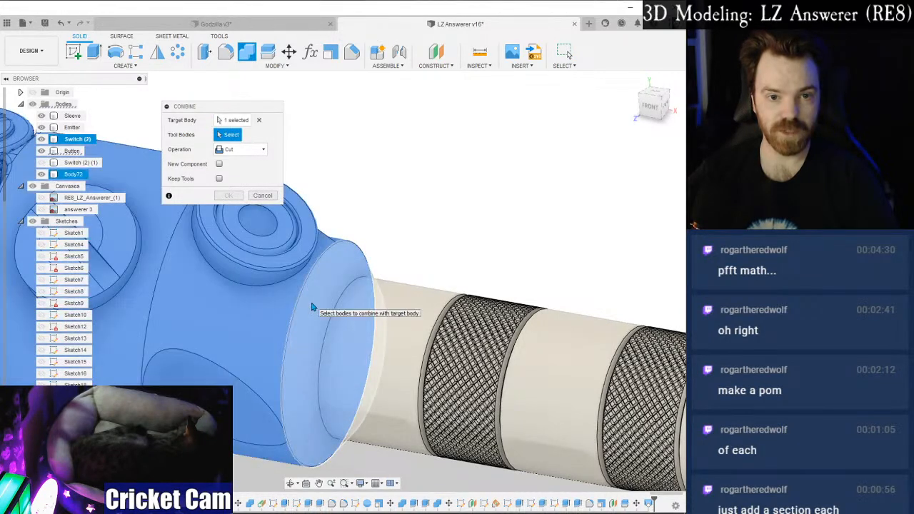
click(241, 149)
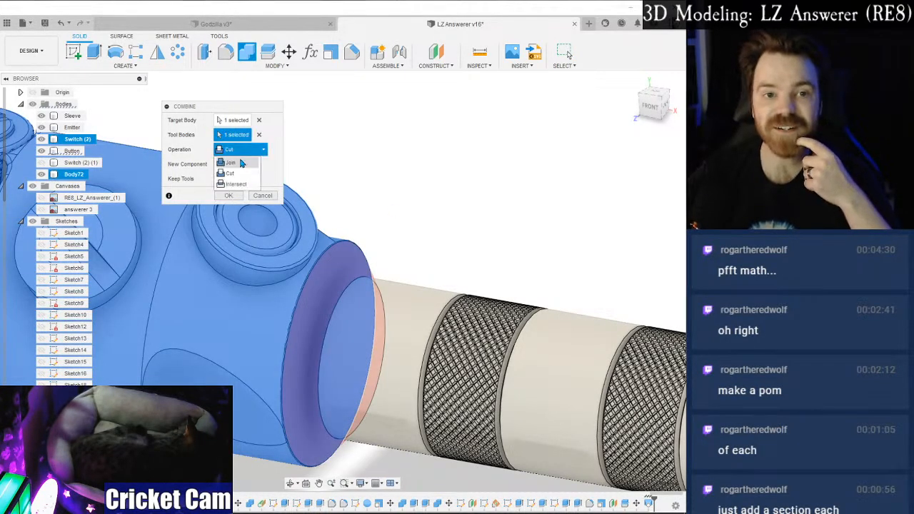
click(232, 159)
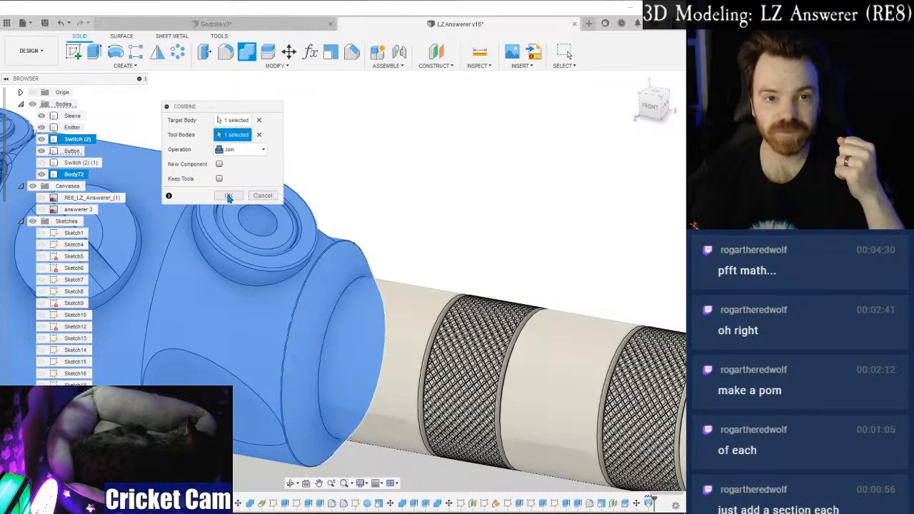
click(228, 195)
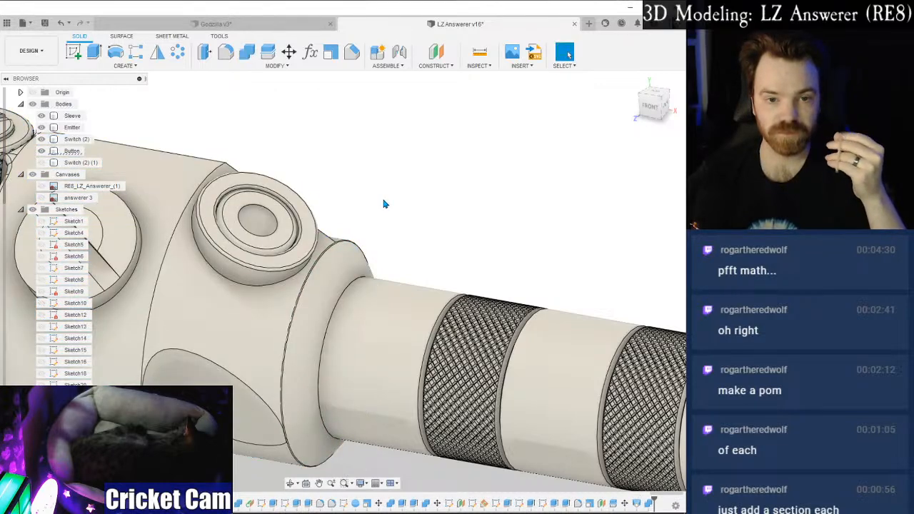
Start a new sketch on the recessed circular face inside the sleeve's open end.
scroll(384, 205, down, 2)
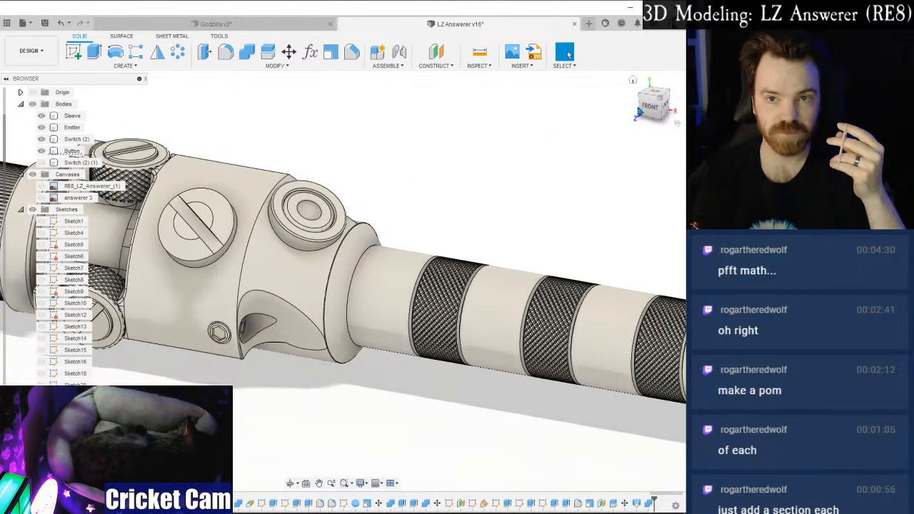
click(646, 103)
shift+middle_drag(343, 281, 243, 321)
shift+middle_drag(511, 376, 546, 298)
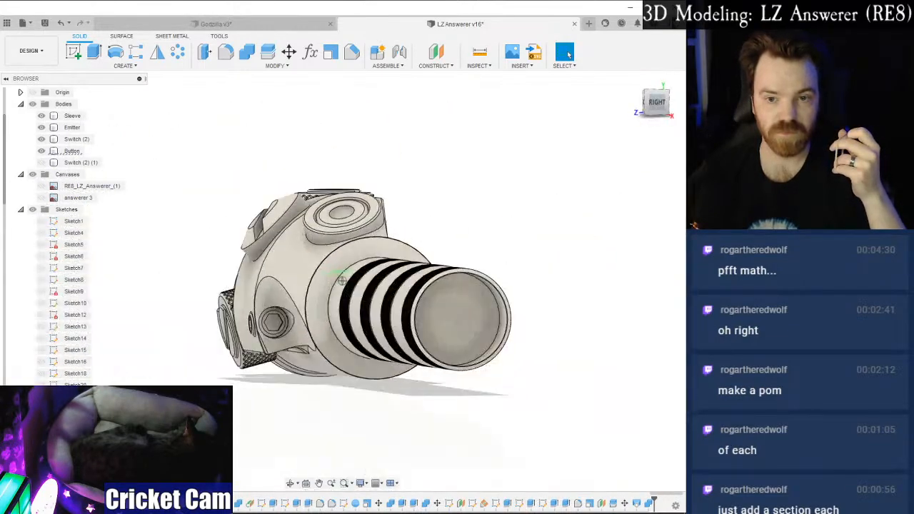
scroll(547, 299, up, 2)
scroll(468, 347, up, 1)
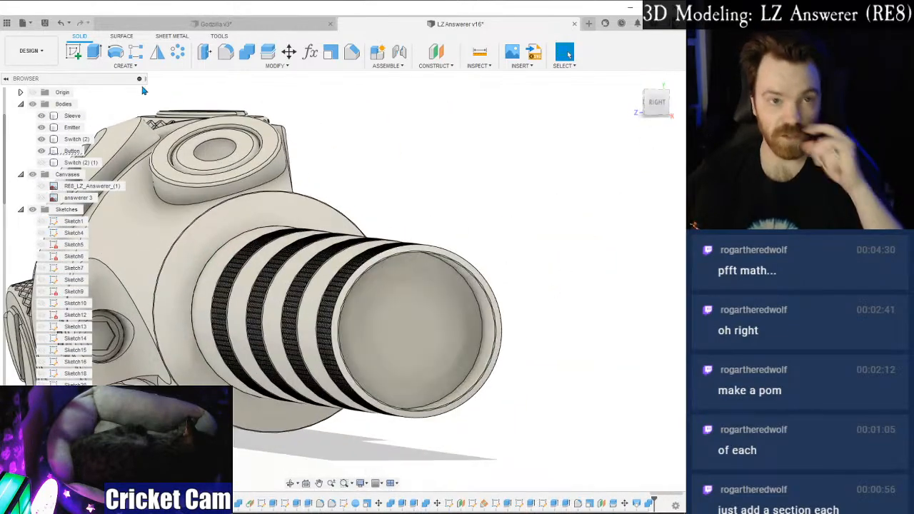
click(73, 51)
click(411, 341)
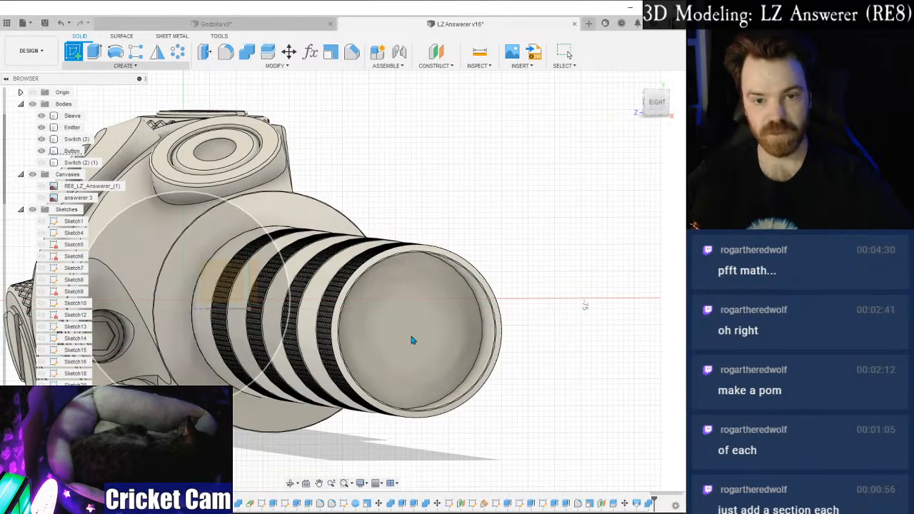
click(412, 341)
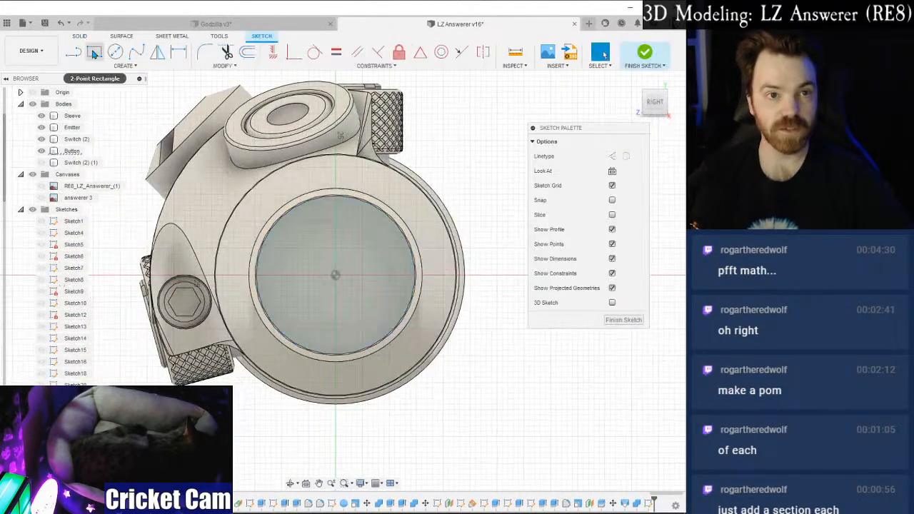
Draw a 25.65 mm diameter circle centred on the sleeve's axis and finish the sketch.
click(115, 52)
click(335, 273)
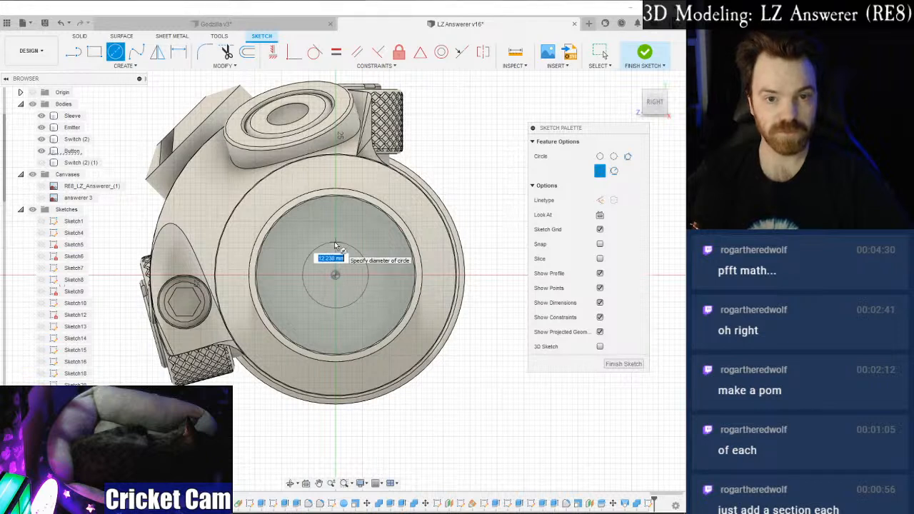
text(25.65)
key(Tab)
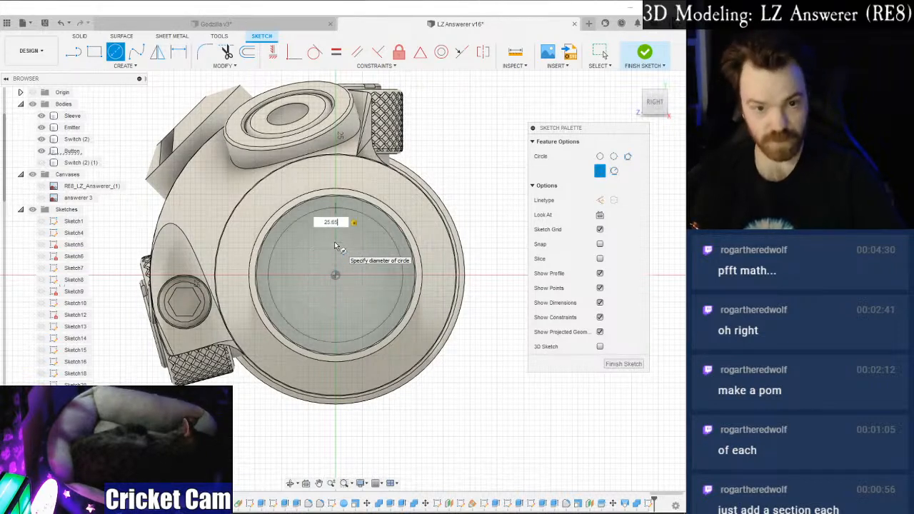
key(Return)
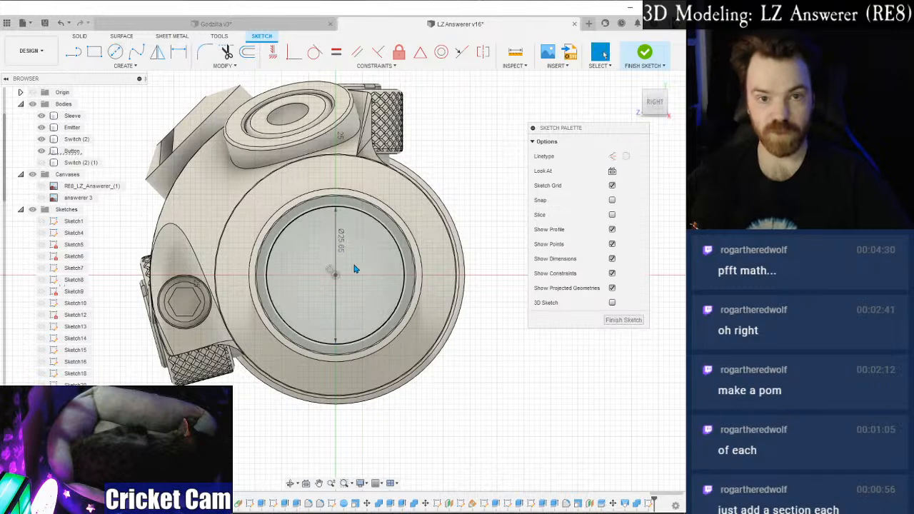
click(623, 320)
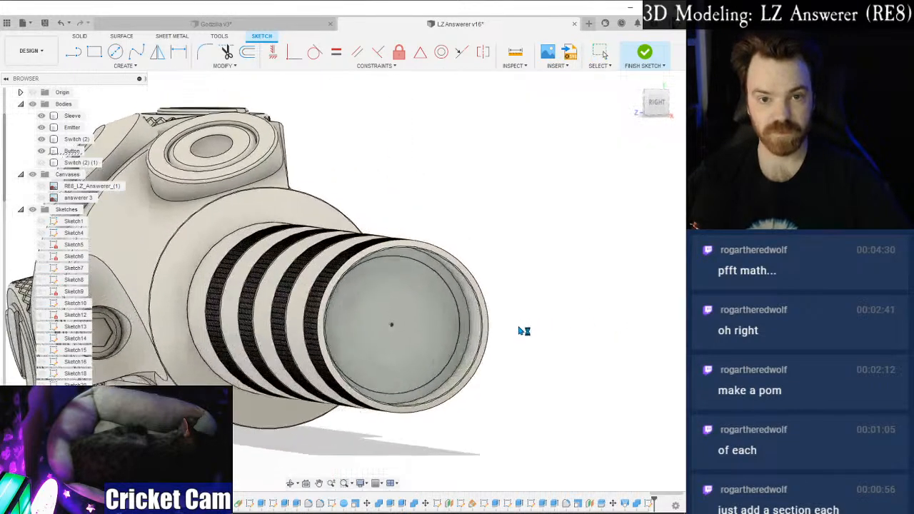
Extrude the ring profile around the circle with the To Object extent, up to the sleeve's open end face.
key(e)
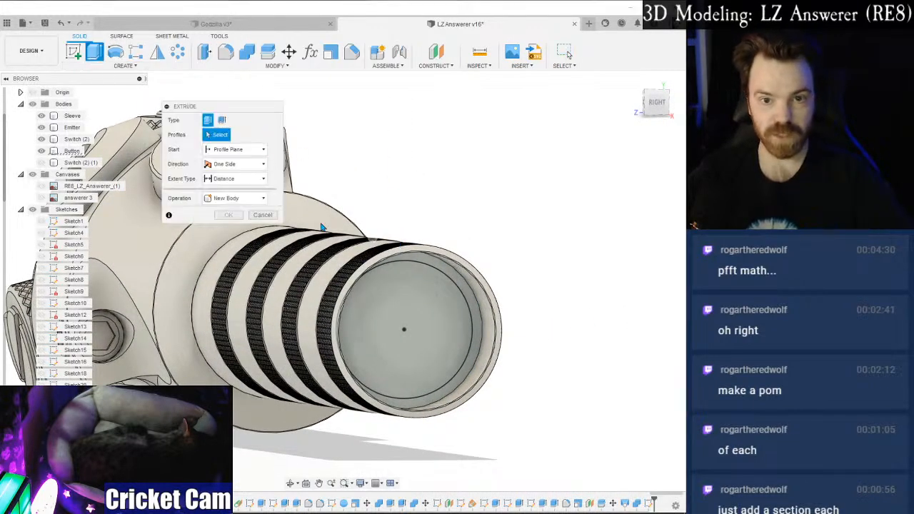
click(441, 267)
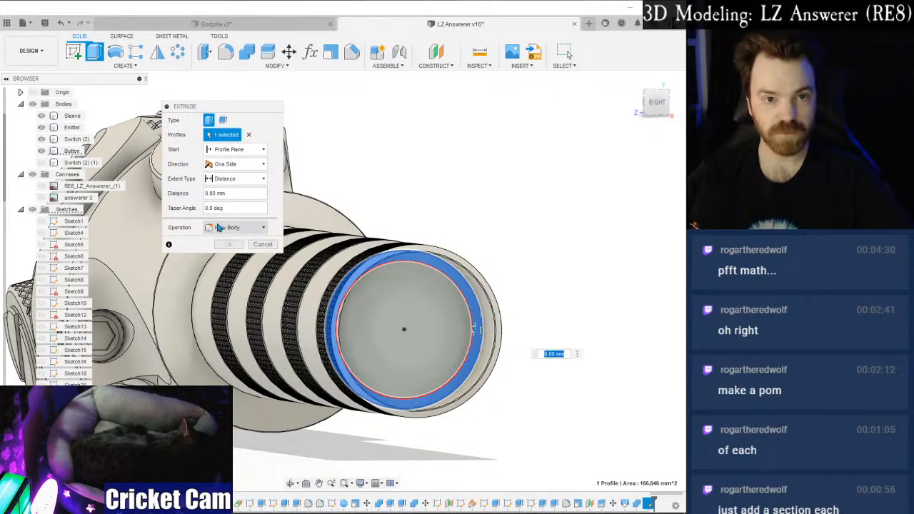
scroll(486, 279, up, 3)
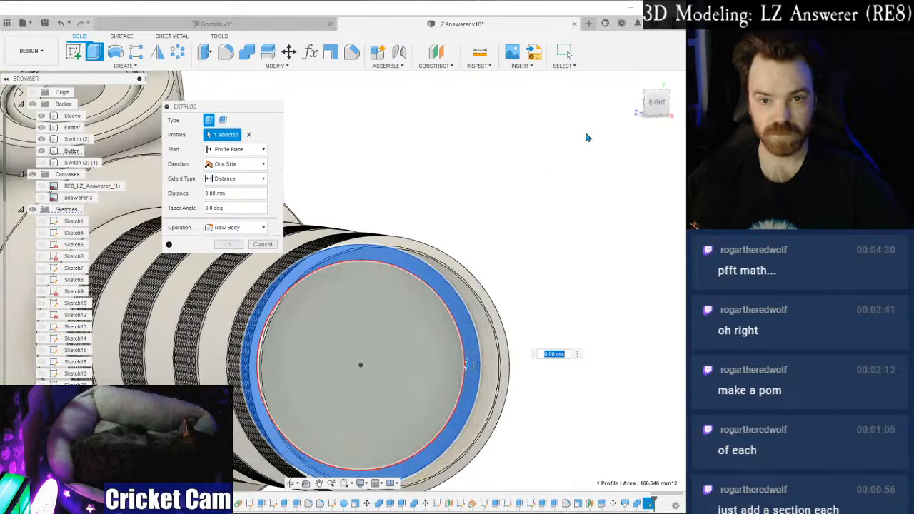
scroll(431, 259, up, 5)
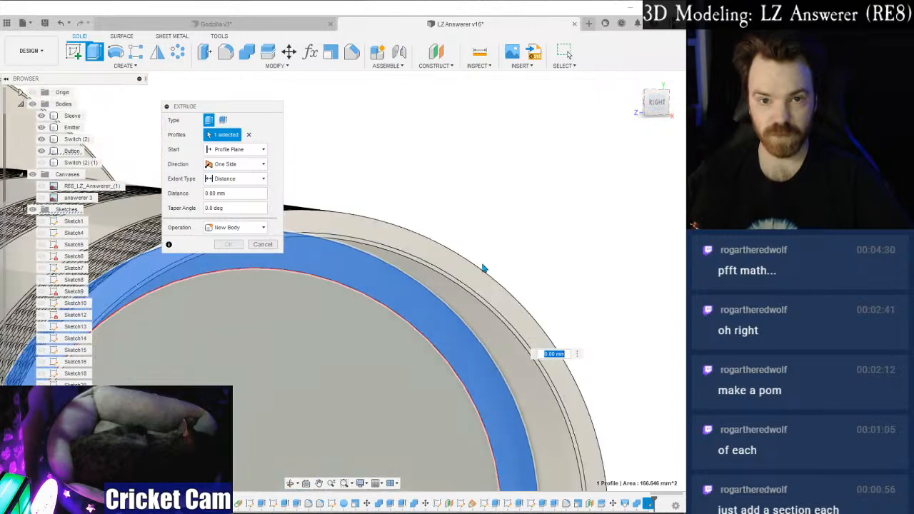
click(228, 178)
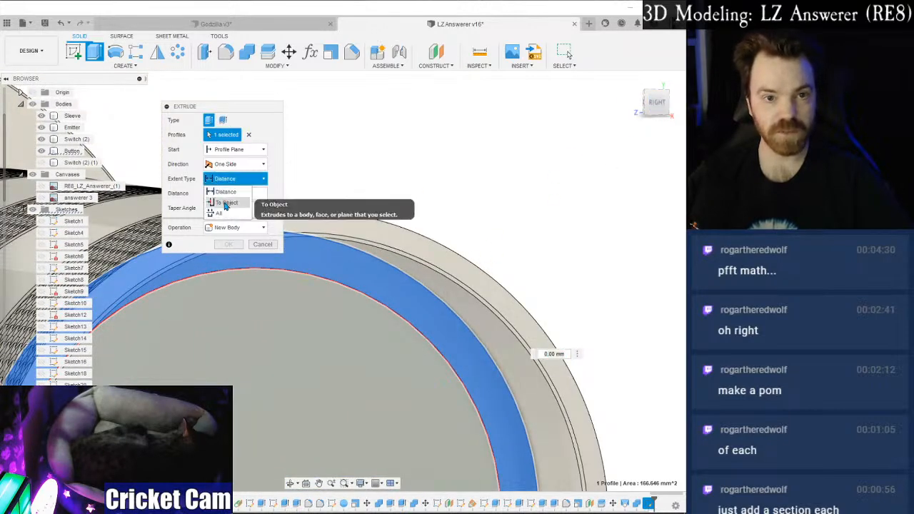
click(221, 203)
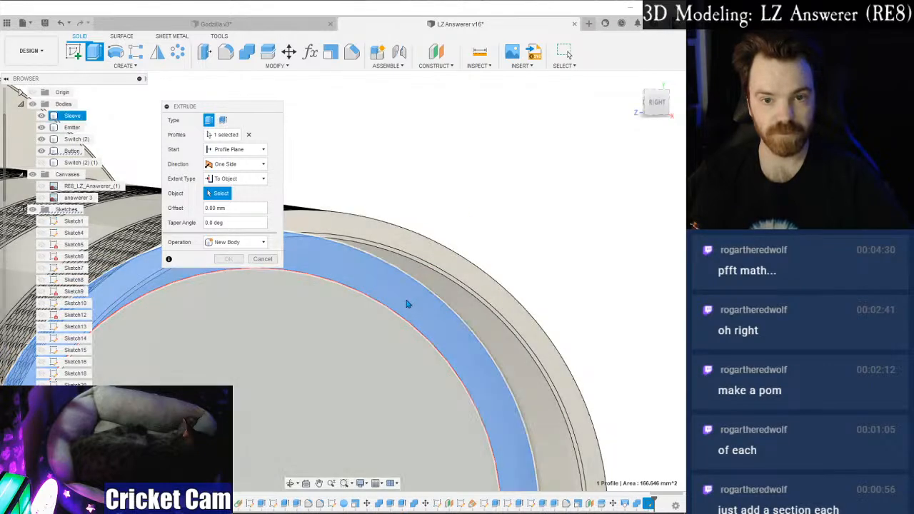
scroll(439, 275, up, 5)
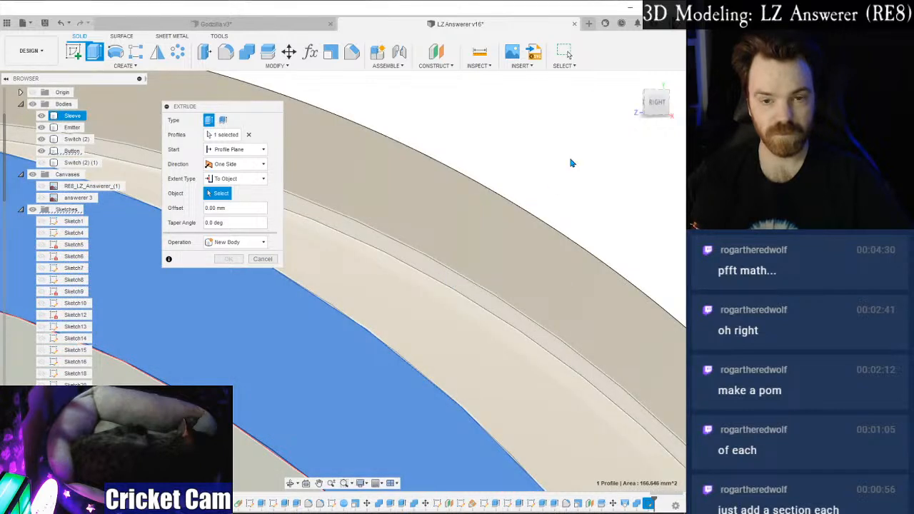
click(572, 163)
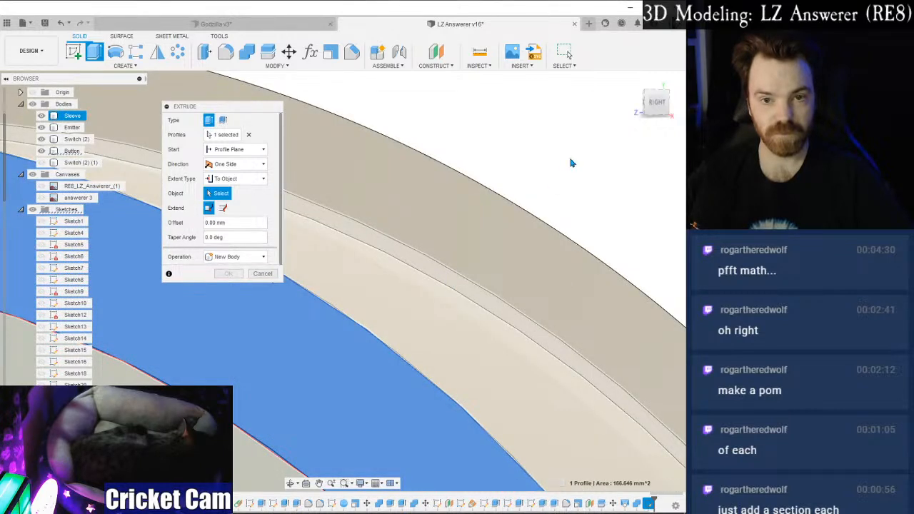
click(229, 274)
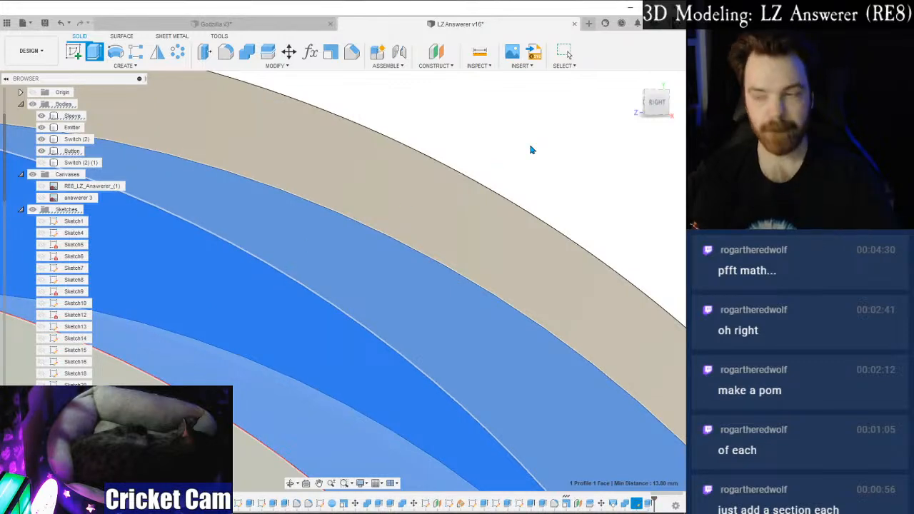
key(Escape)
Examine the extruded ring in the sleeve's open end and the whole hilt from the front.
scroll(500, 161, down, 8)
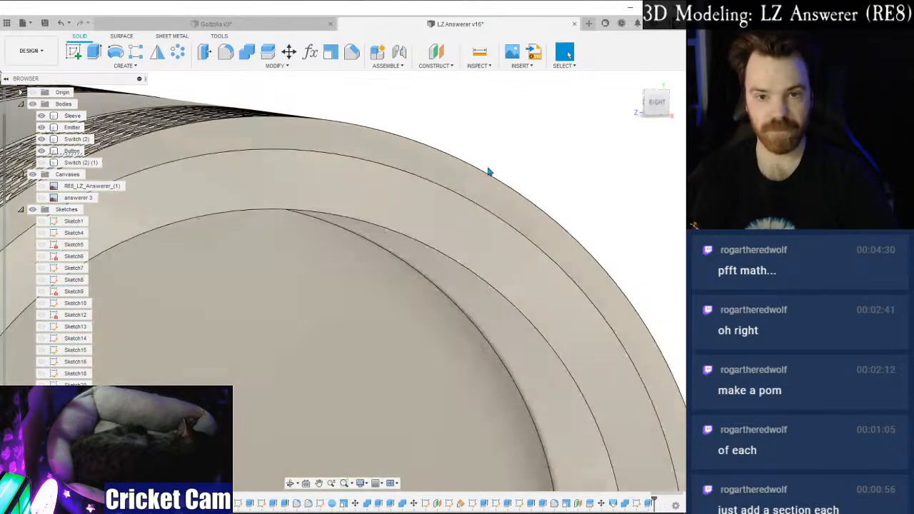
scroll(489, 174, down, 3)
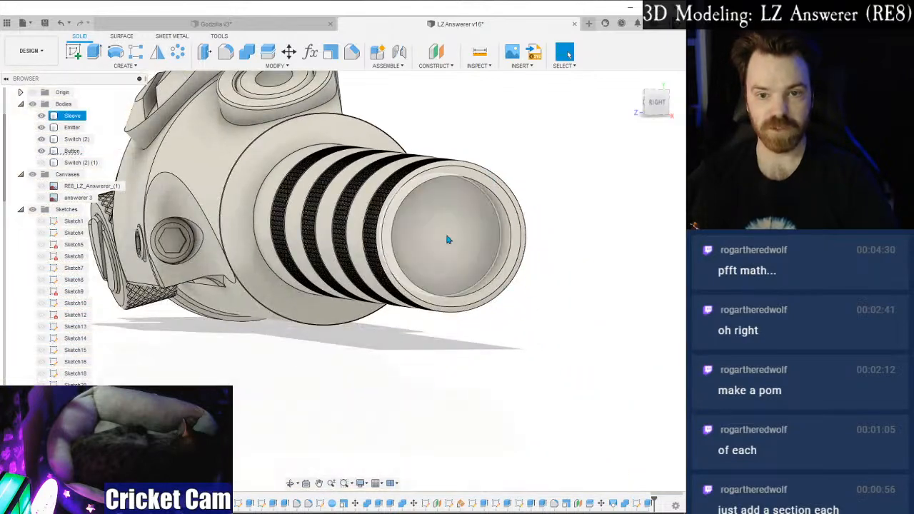
drag(655, 113, 662, 125)
scroll(576, 167, down, 3)
scroll(554, 163, down, 2)
middle_drag(531, 162, 546, 237)
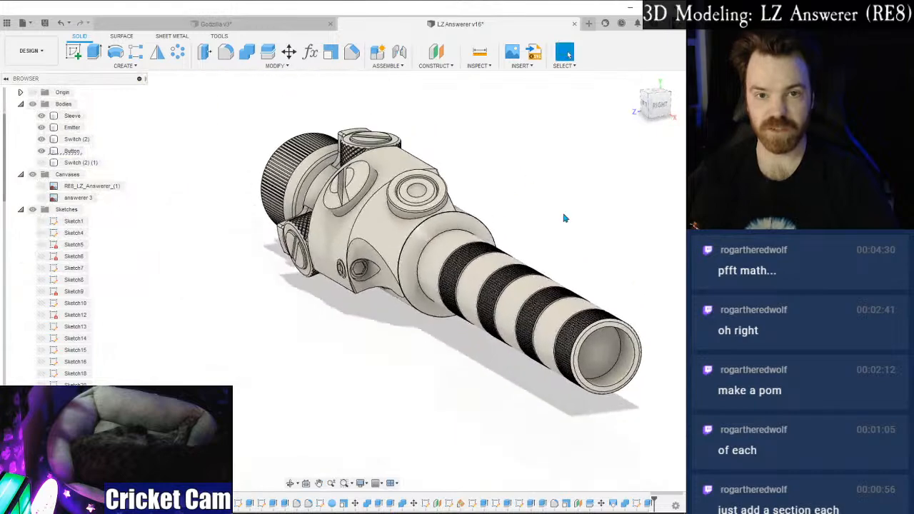
drag(652, 107, 708, 105)
scroll(575, 156, down, 2)
middle_drag(559, 152, 512, 206)
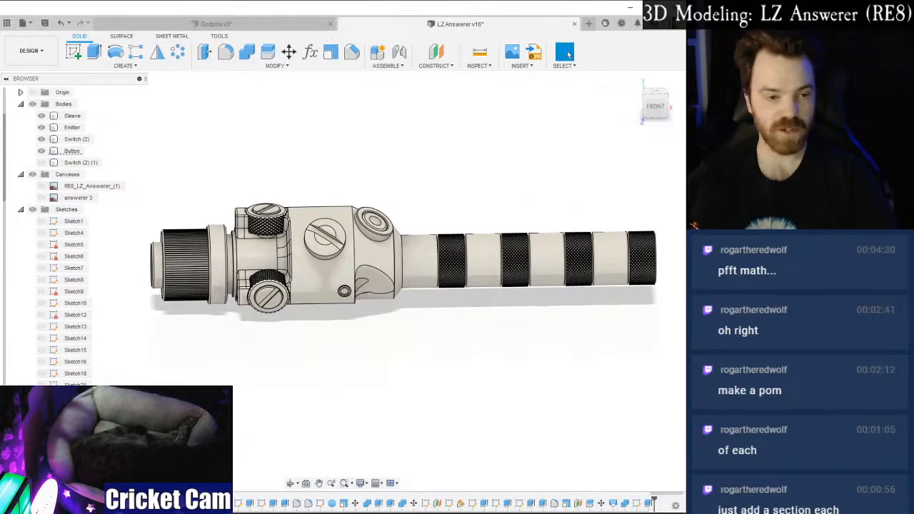
Switch to the photo viewer to study the grip in the hilt's reference picture, and close the picture.
key(alt+Tab)
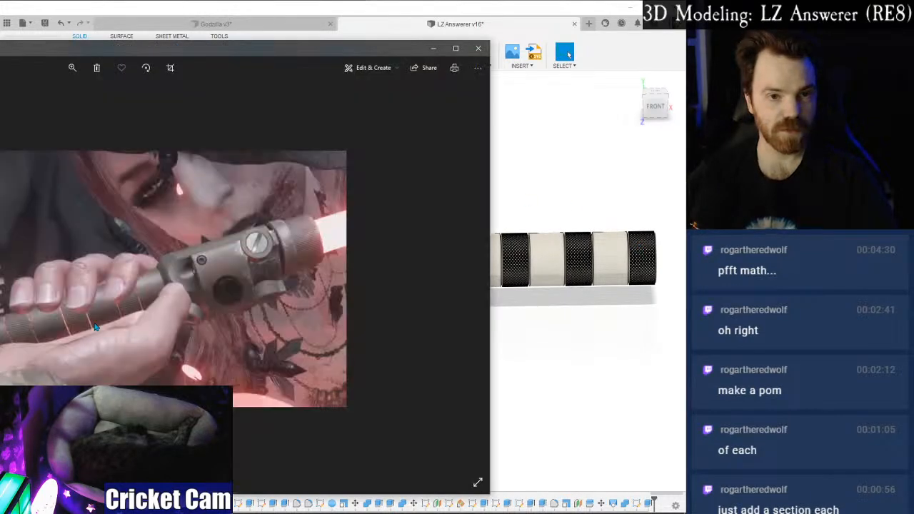
drag(336, 48, 302, 145)
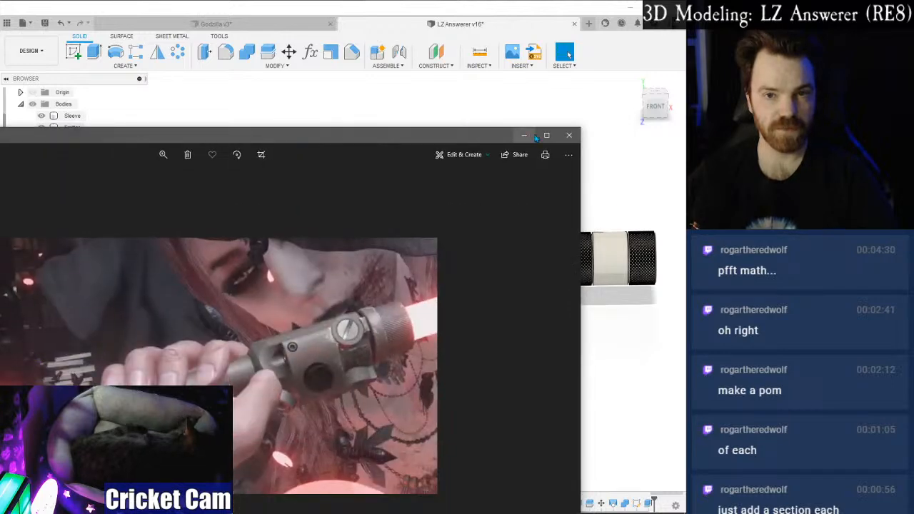
click(568, 135)
Measure the hilt's overall length from the emitter's front edge to the sleeve's open end edge.
click(480, 52)
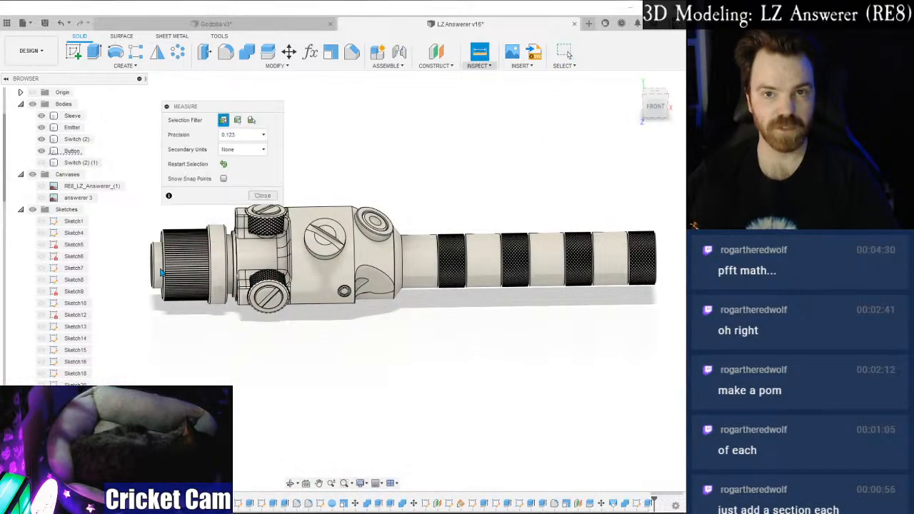
click(171, 261)
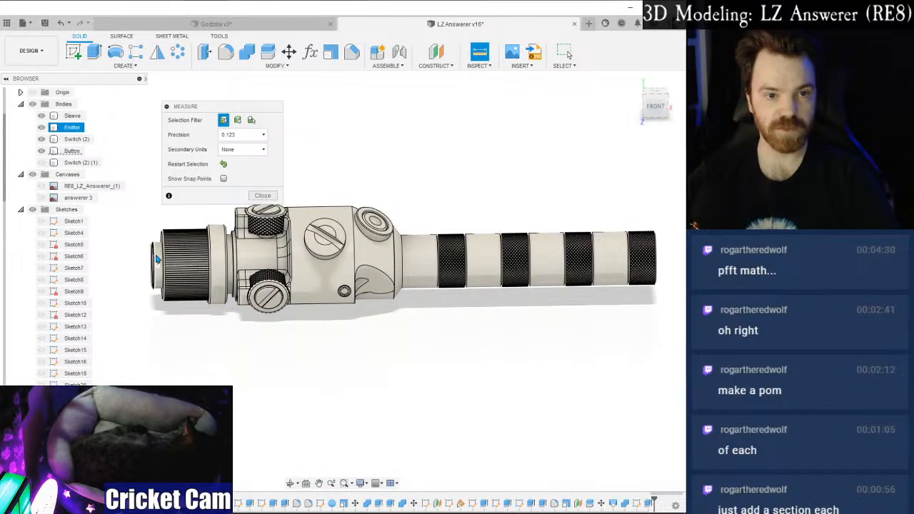
click(154, 256)
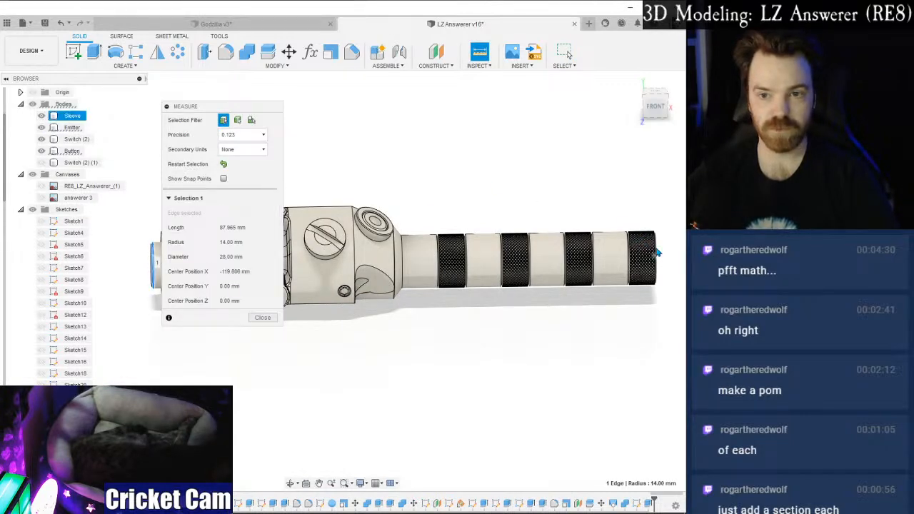
middle_drag(662, 255, 398, 224)
drag(657, 105, 644, 112)
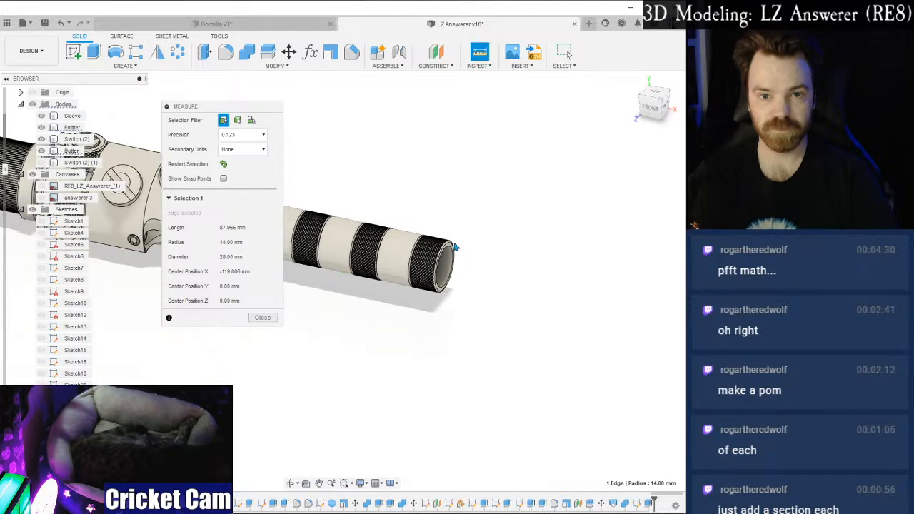
scroll(458, 251, up, 3)
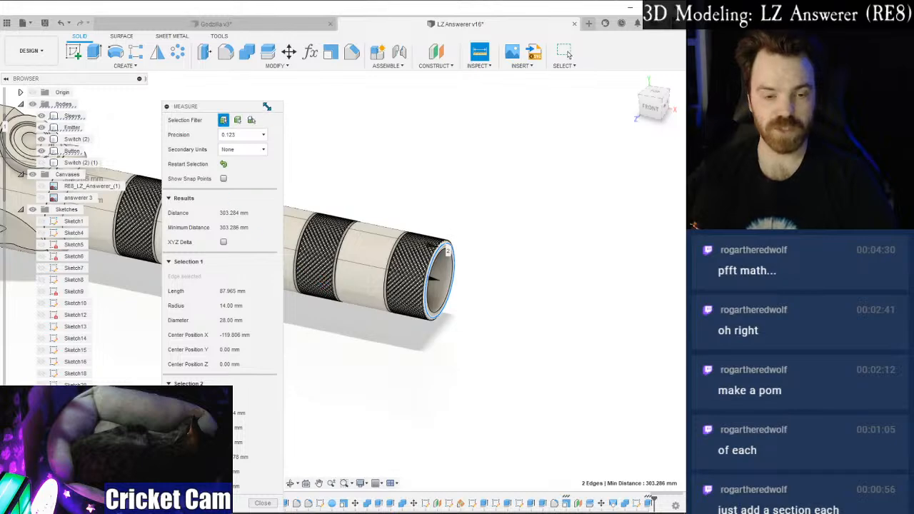
click(263, 504)
View the complete hilt from the emitter side and save the LZ Answerer design.
scroll(553, 217, down, 4)
middle_drag(350, 163, 405, 239)
mouse_move(342, 281)
shift+middle_down()
mouse_move(397, 242)
mouse_move(368, 236)
mouse_move(282, 294)
mouse_move(457, 268)
mouse_move(321, 227)
mouse_move(448, 171)
shift+middle_up()
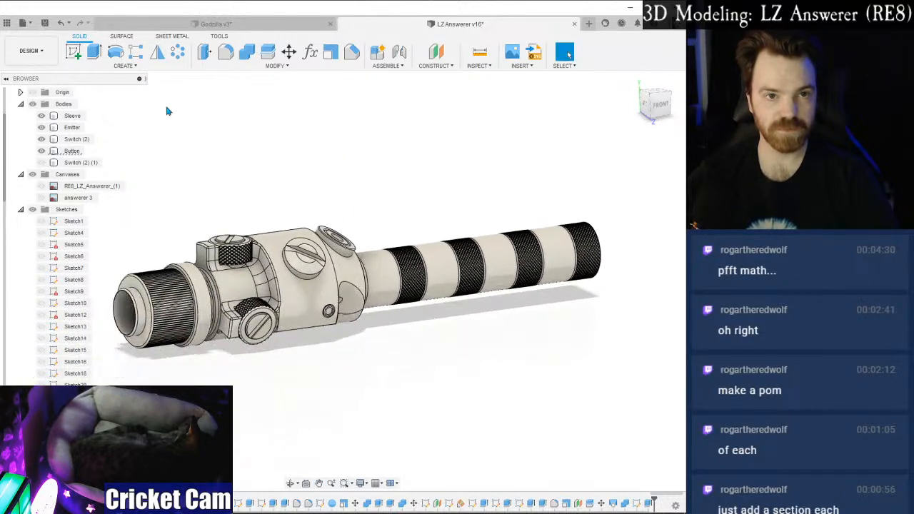
click(44, 23)
click(239, 279)
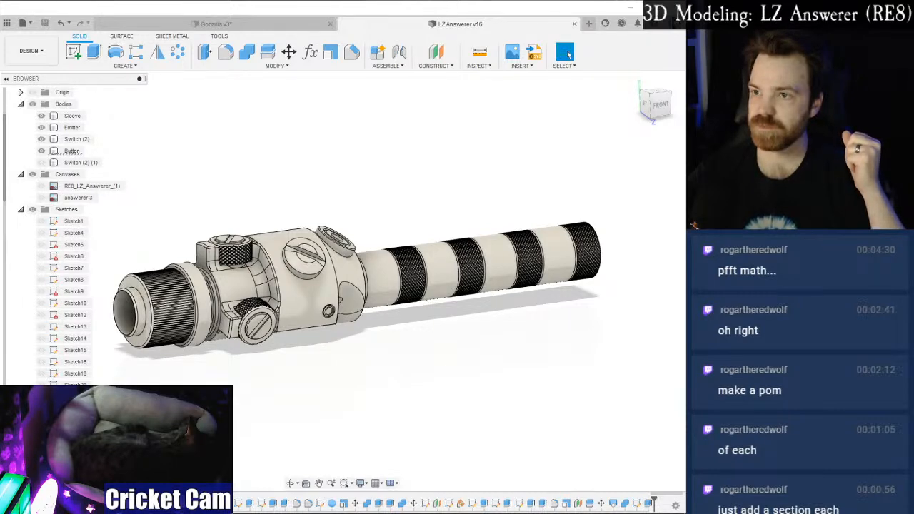
Switch to the LZ Answerer gameplay video on YouTube, skip to scenes showing the hilt, and view it full screen.
drag(685, 118, 268, 1)
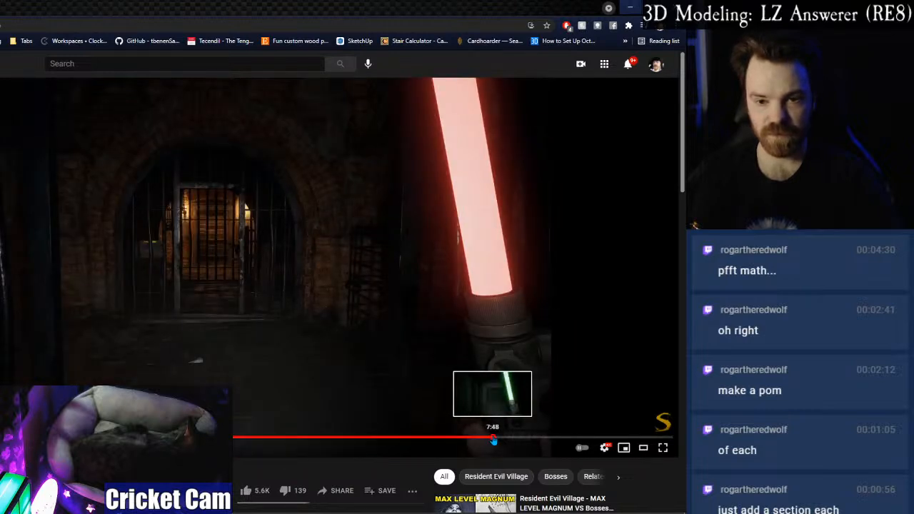
click(488, 438)
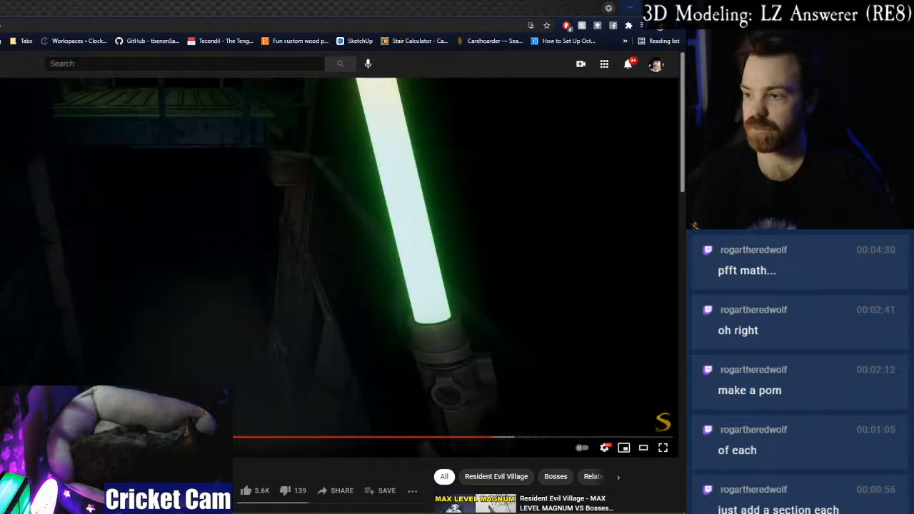
click(540, 438)
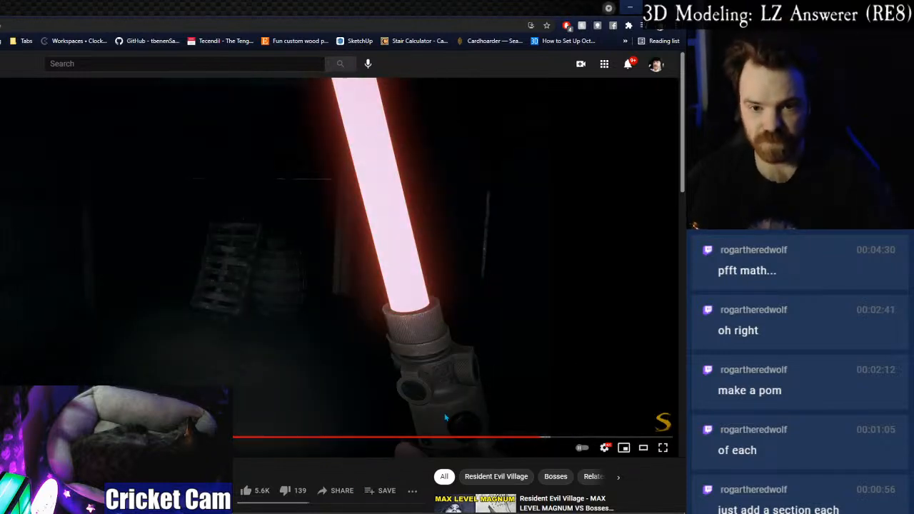
click(663, 448)
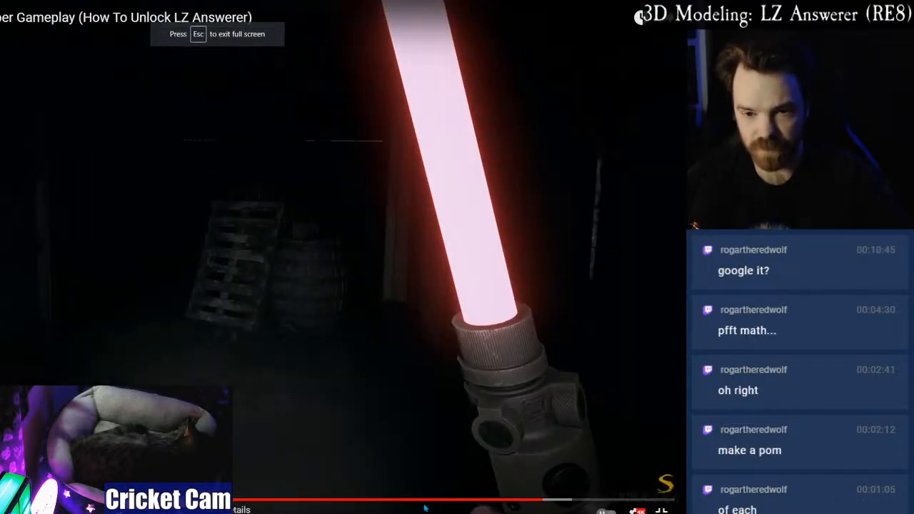
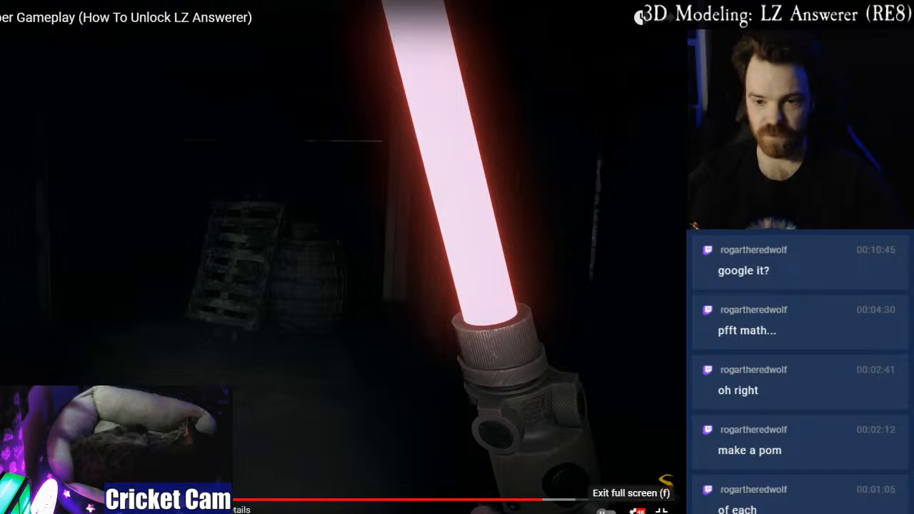
Leave the full-screen video, open Paint, and paste the captured screenshot of the hilt into a blank picture.
click(661, 512)
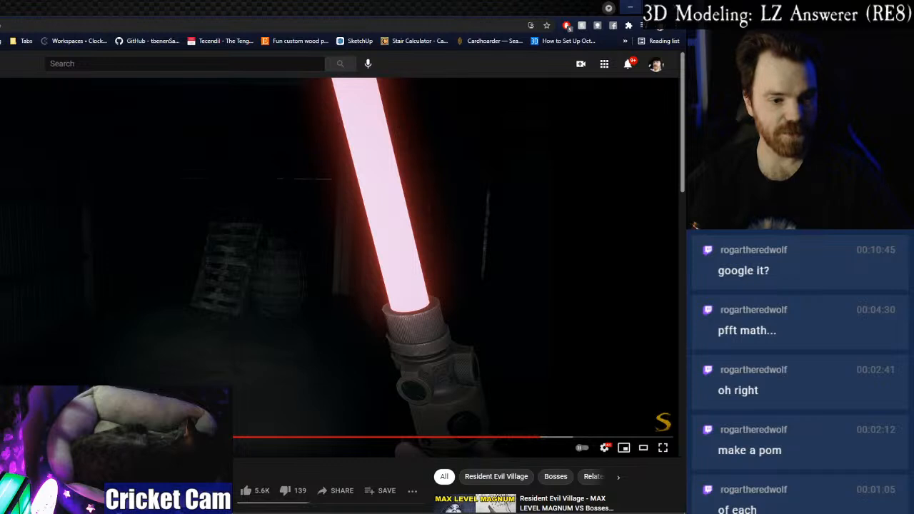
key(alt+Tab)
click(642, 112)
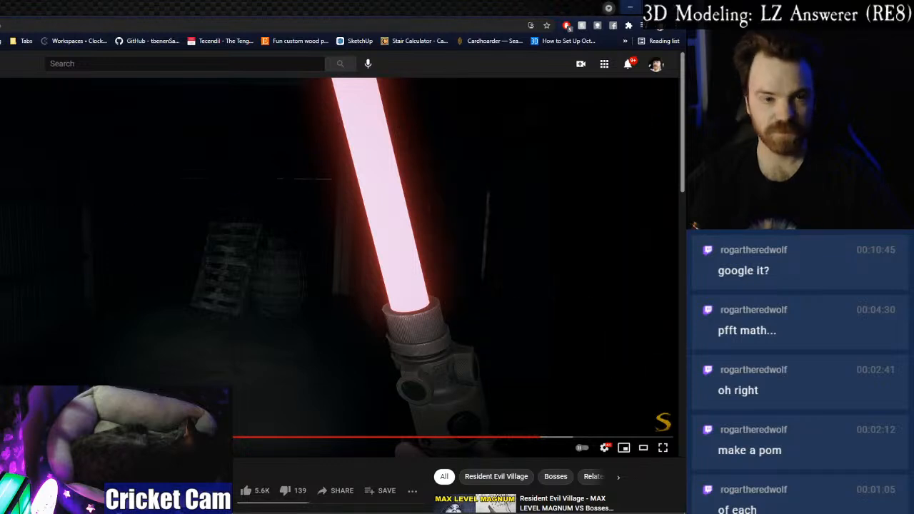
key(super)
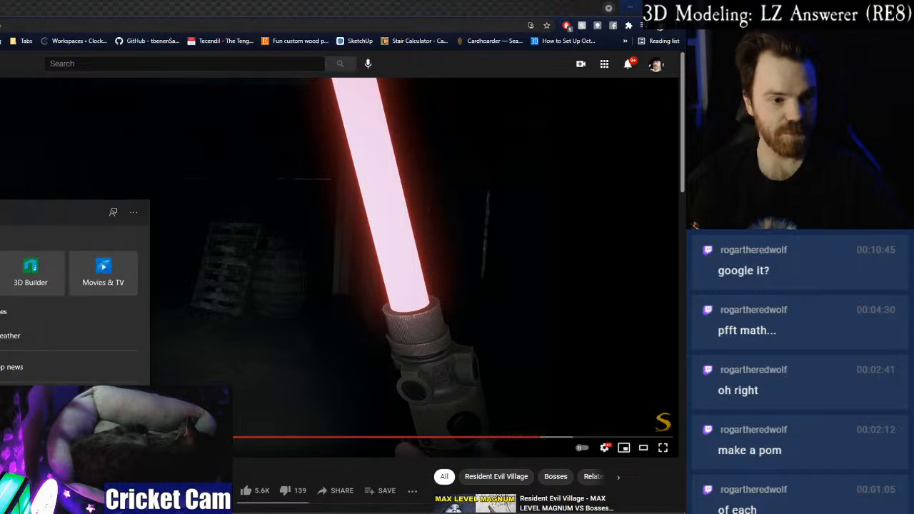
text(paint)
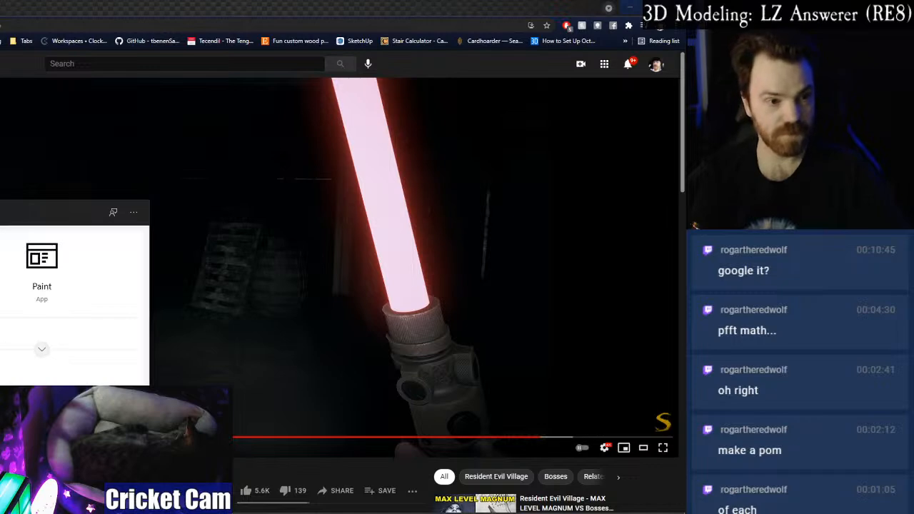
key(Return)
key(ctrl+v)
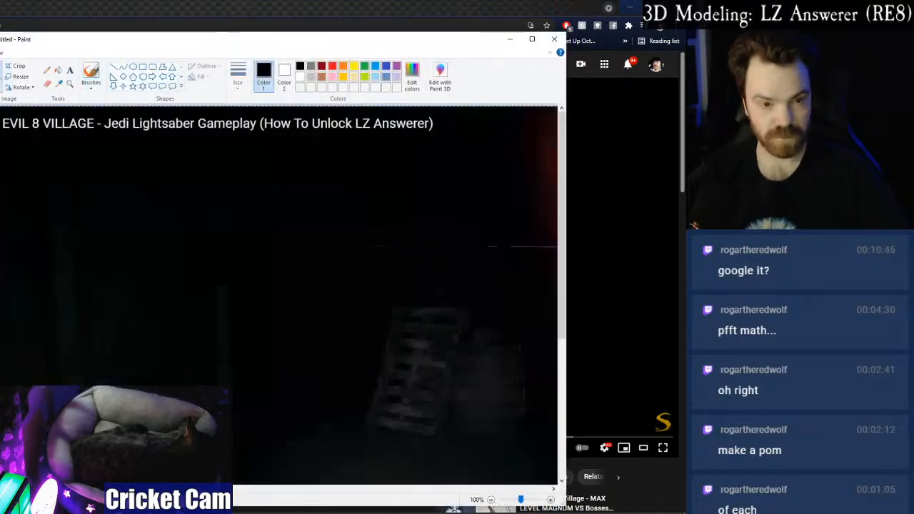
Crop the pasted screenshot to the area around the hilt below the blade.
ctrl+scroll(107, 174, down, 1)
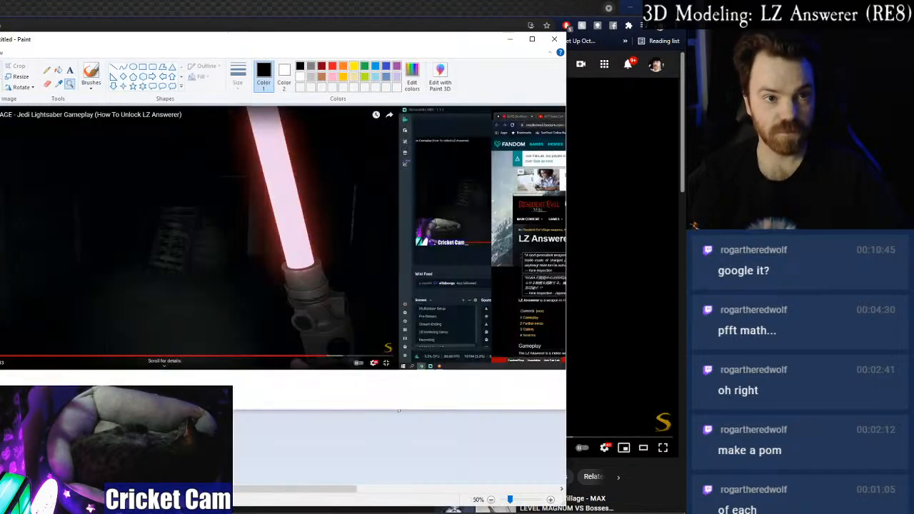
drag(263, 249, 373, 364)
click(16, 66)
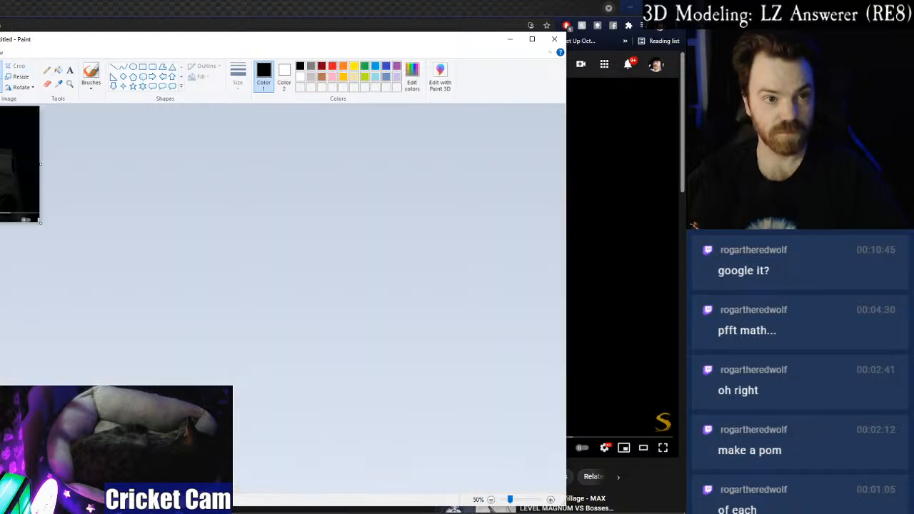
Examine the knurled knob and the engraved plate up close in the cropped picture.
click(70, 84)
click(25, 164)
click(78, 253)
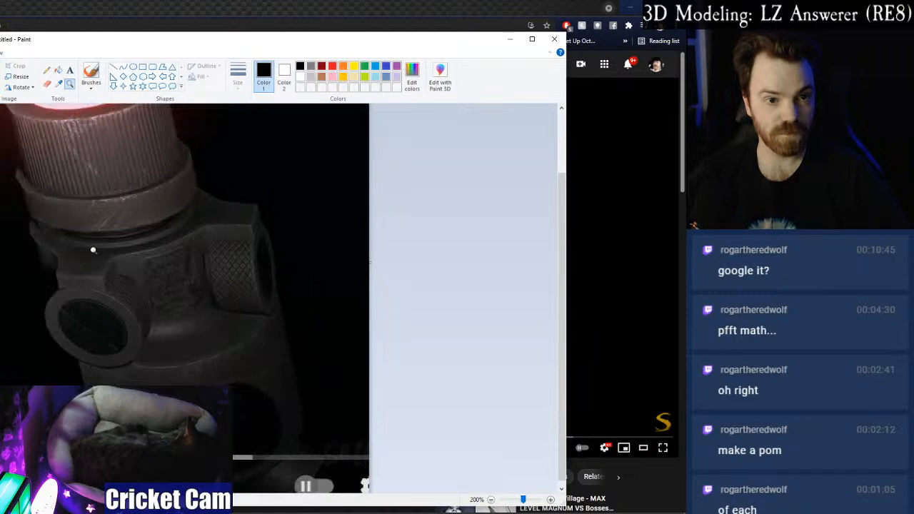
click(233, 296)
click(304, 243)
click(165, 225)
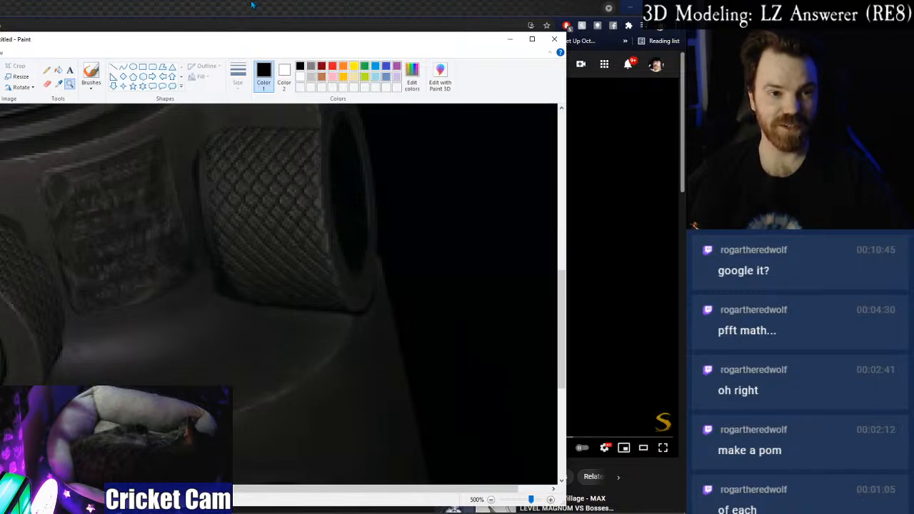
Switch to the browser, reopen the recently closed "How To Unlock The Lightsaber / LZ Answerer" video to look for the hilt, and close it.
click(145, 5)
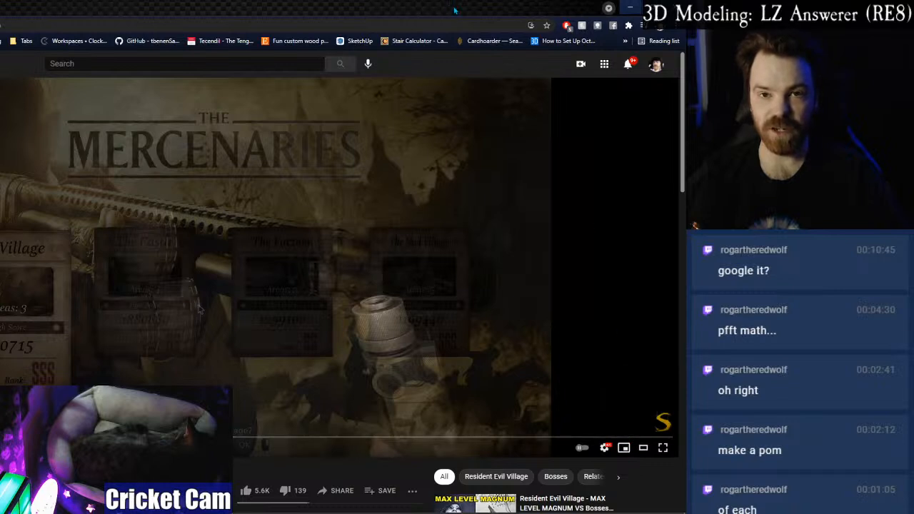
click(640, 25)
mouse_move(591, 81)
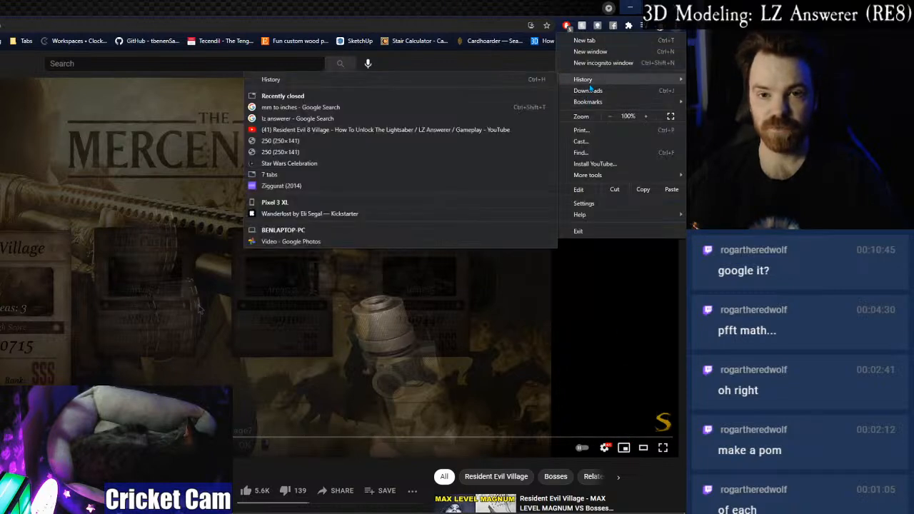
click(335, 131)
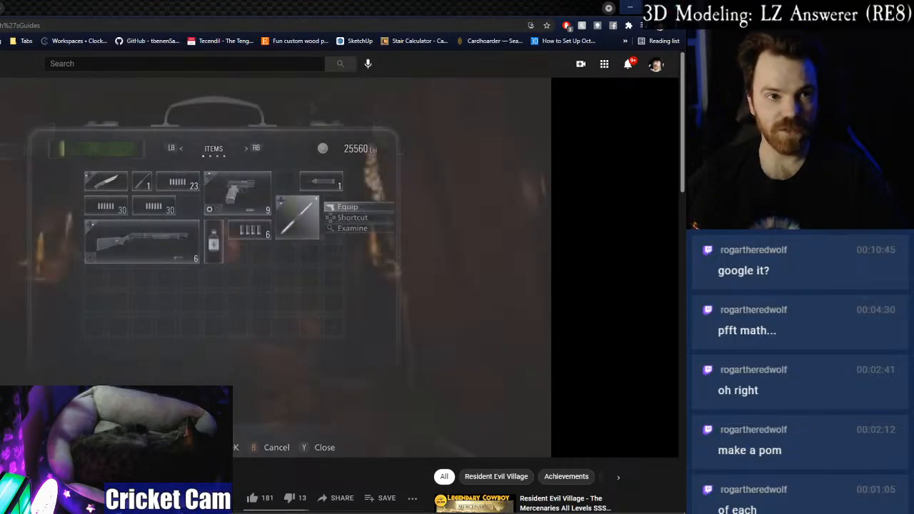
key(ctrl+w)
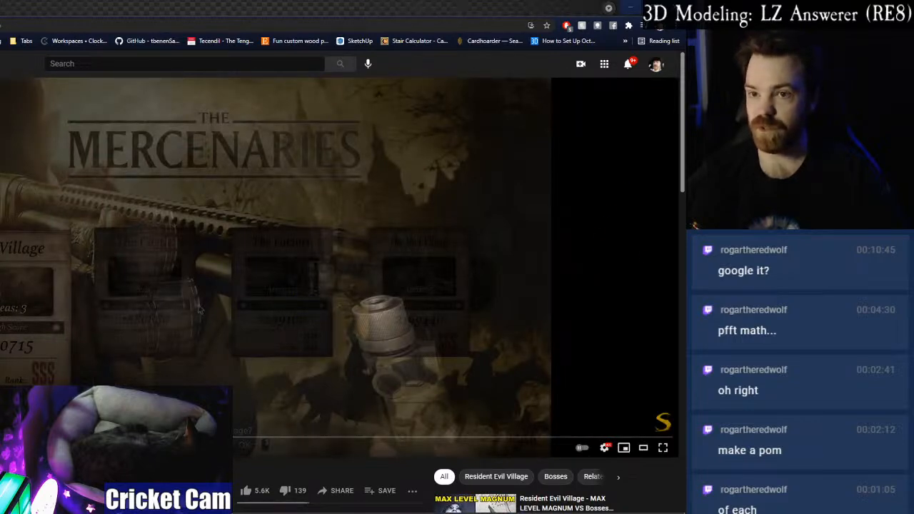
Copy the entire cropped picture from Paint and paste it into Photoshop as a layer above the hilt reference image.
key(alt+Tab)
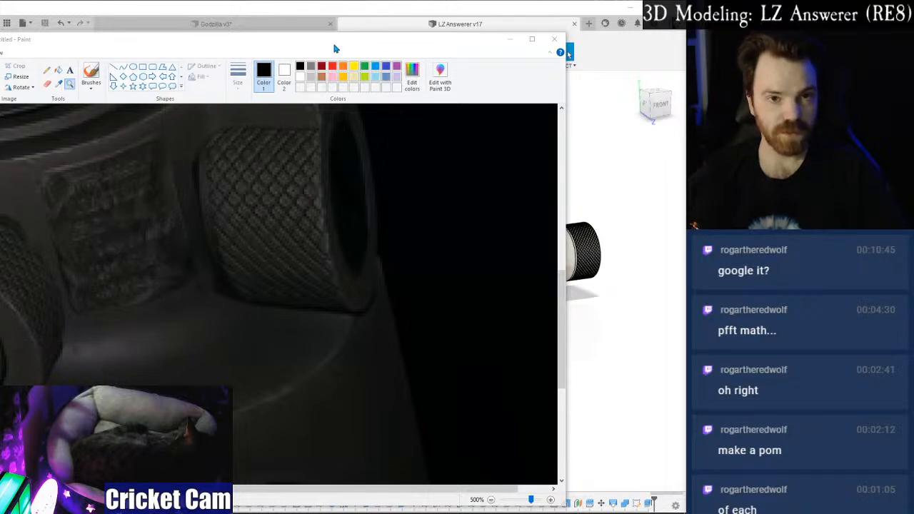
right_click(192, 206)
right_click(192, 207)
right_click(192, 207)
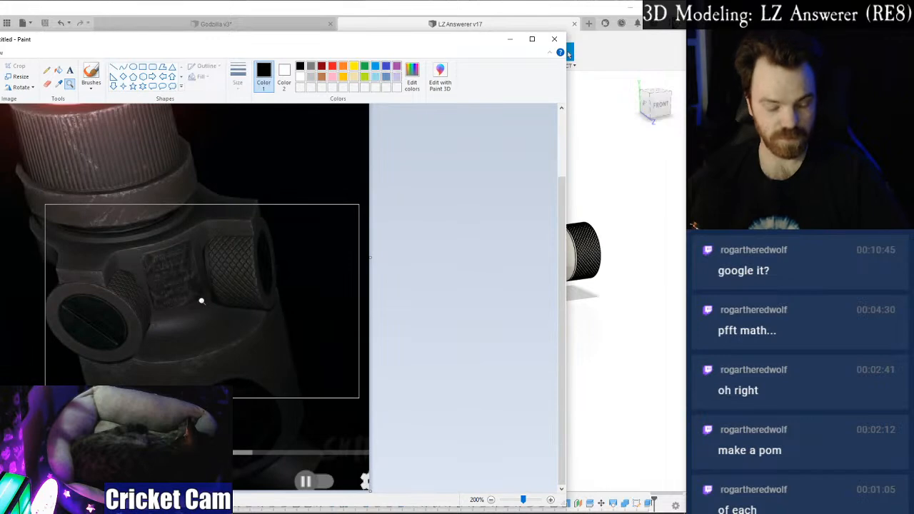
key(ctrl+a)
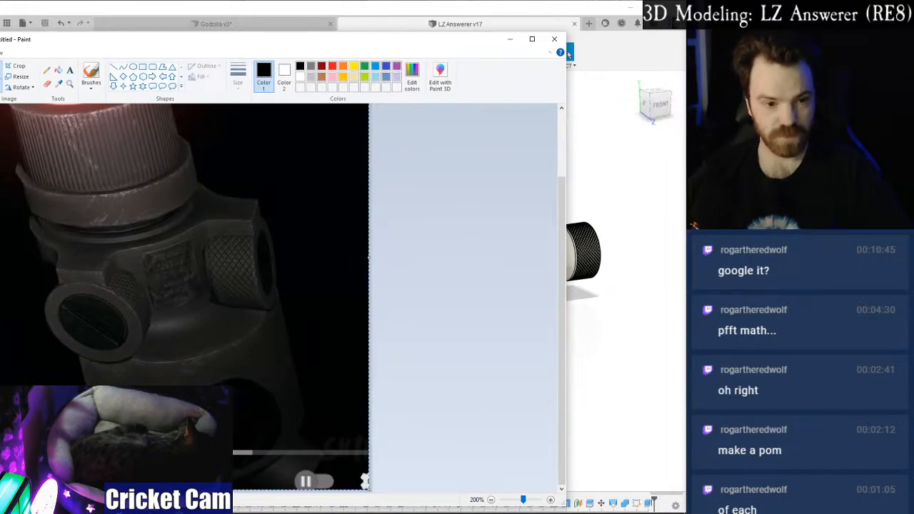
key(alt+Tab)
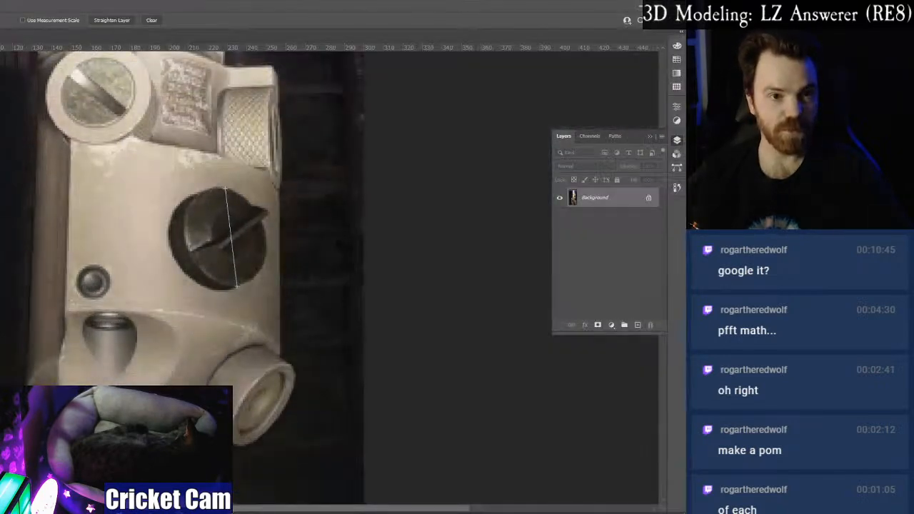
key(ctrl+v)
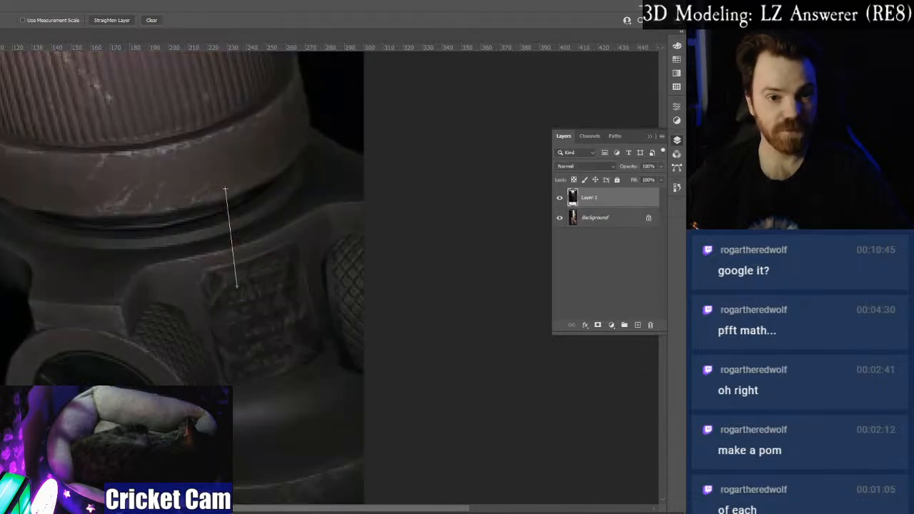
key(ctrl+z)
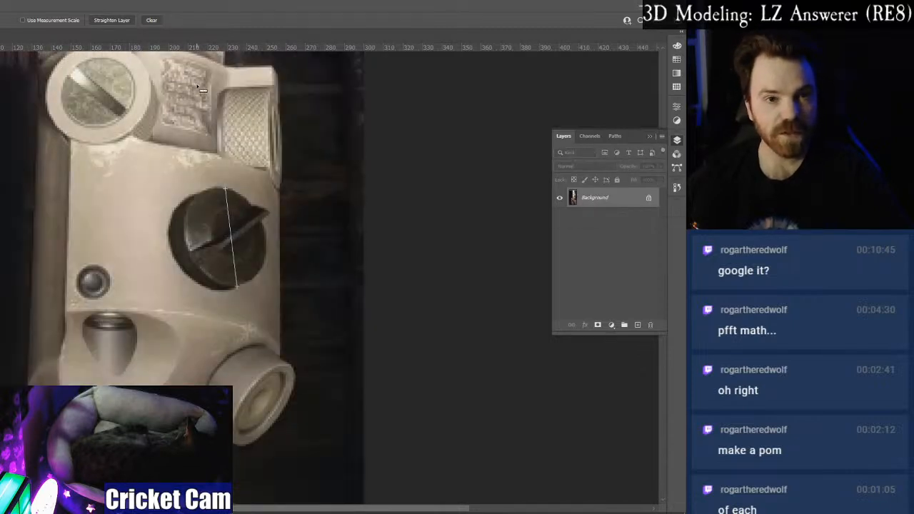
key(ctrl+v)
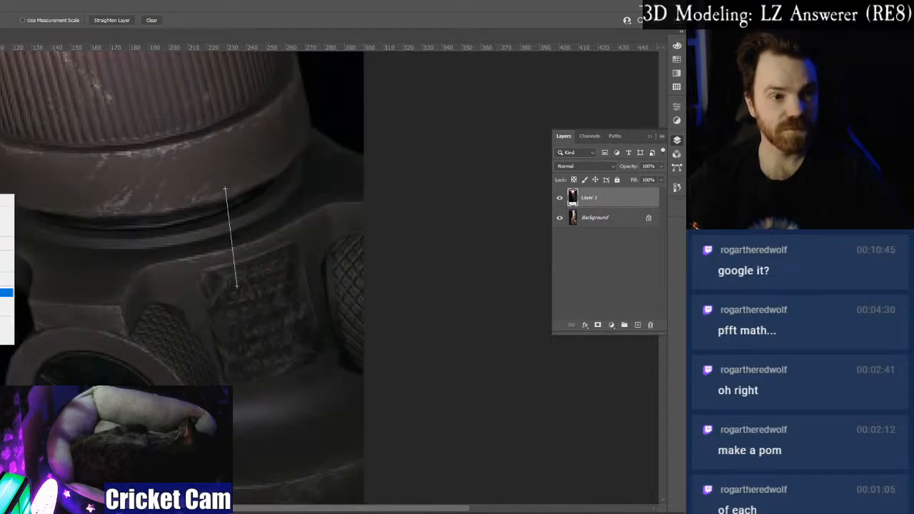
Brighten the pasted layer with a Levels adjustment, setting the midtones to 1.61 and lowering the white input level.
key(v)
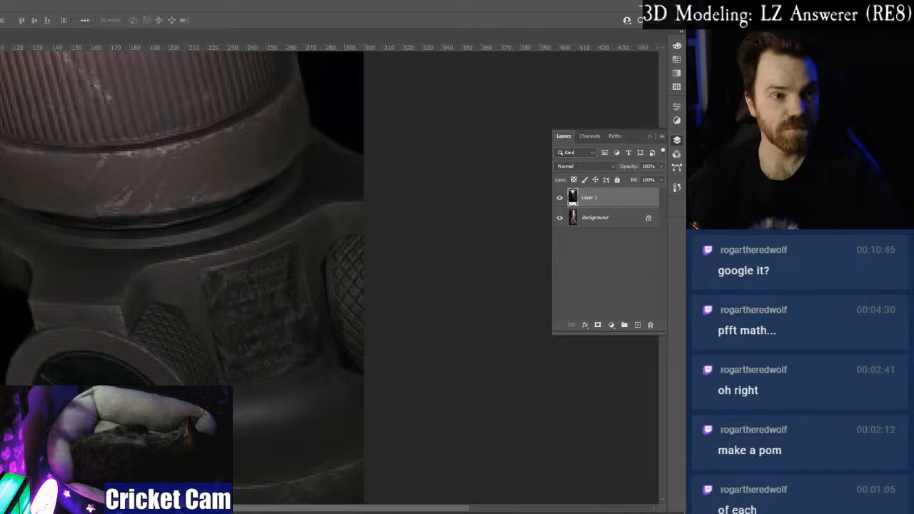
key(m)
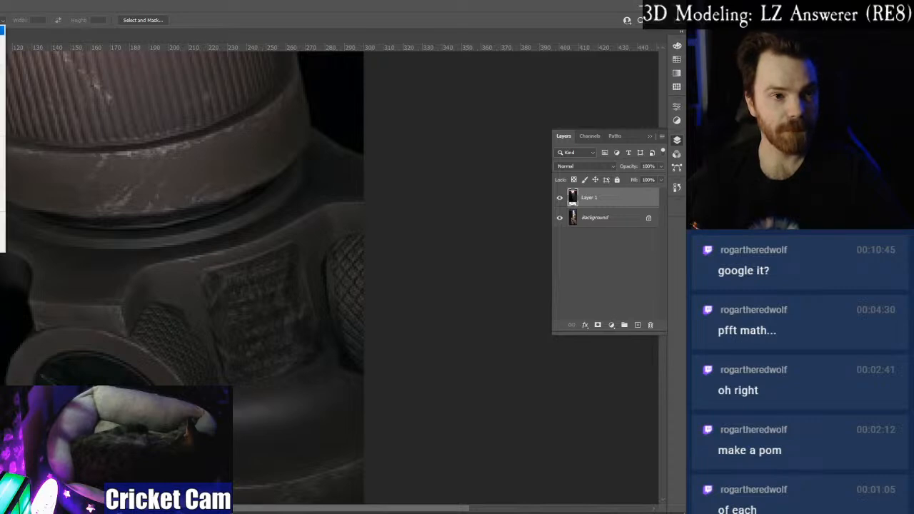
click(3, 40)
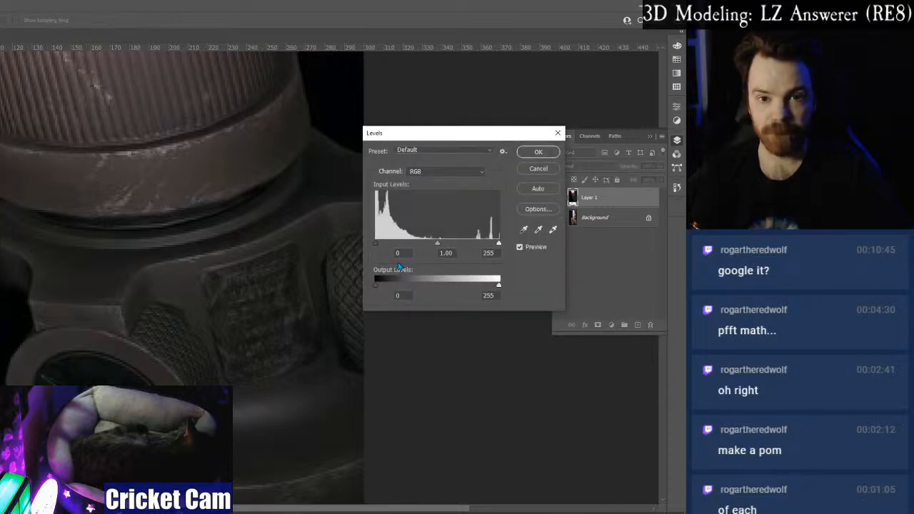
drag(438, 245, 417, 245)
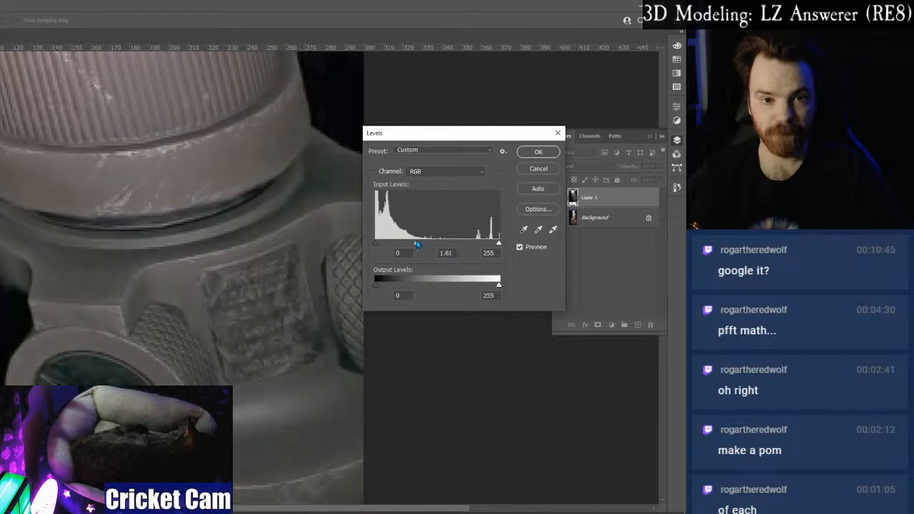
mouse_move(502, 248)
mouse_down()
mouse_move(393, 246)
mouse_move(422, 247)
mouse_up()
click(541, 151)
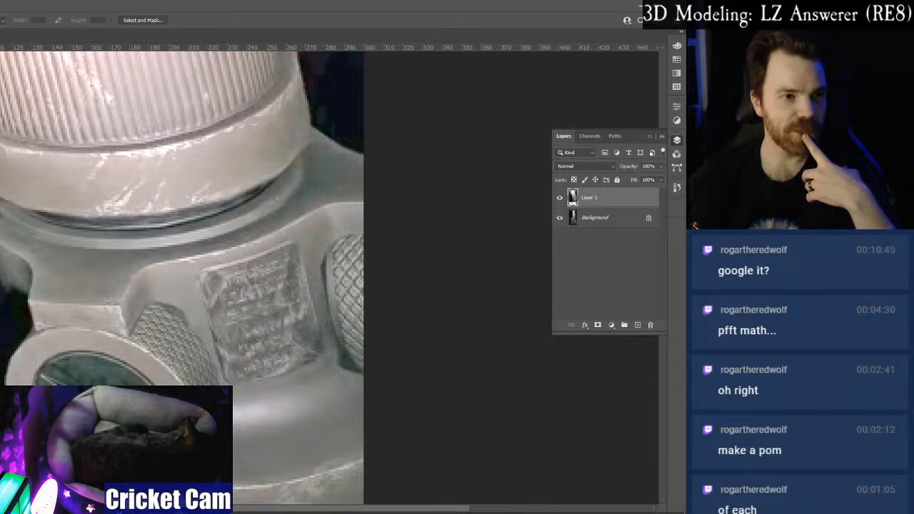
Set the image size to 3000 pixels wide with Preserve Details (enlargement) resampling.
key(ctrl+alt+i)
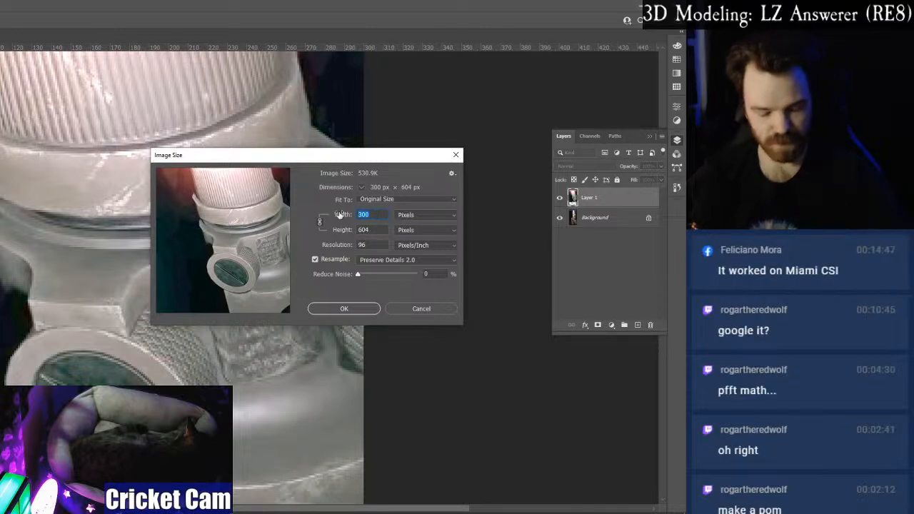
text(3000)
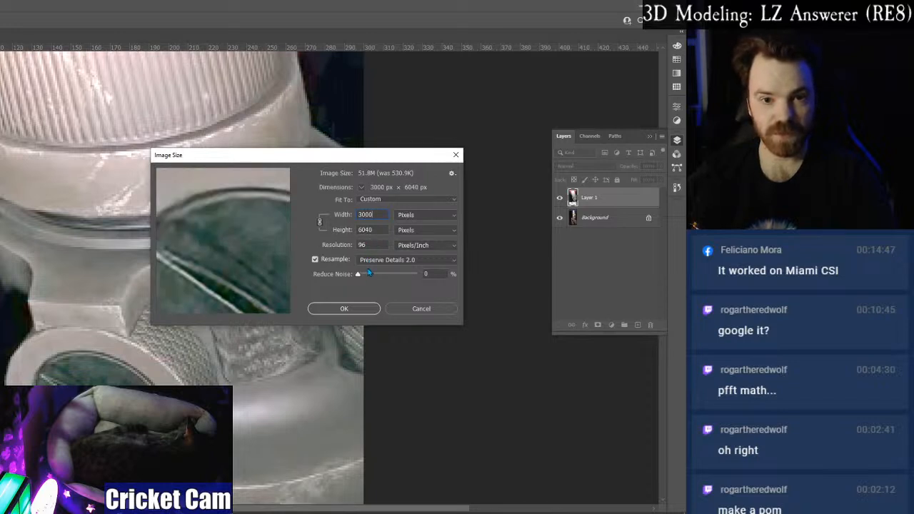
click(380, 262)
click(395, 286)
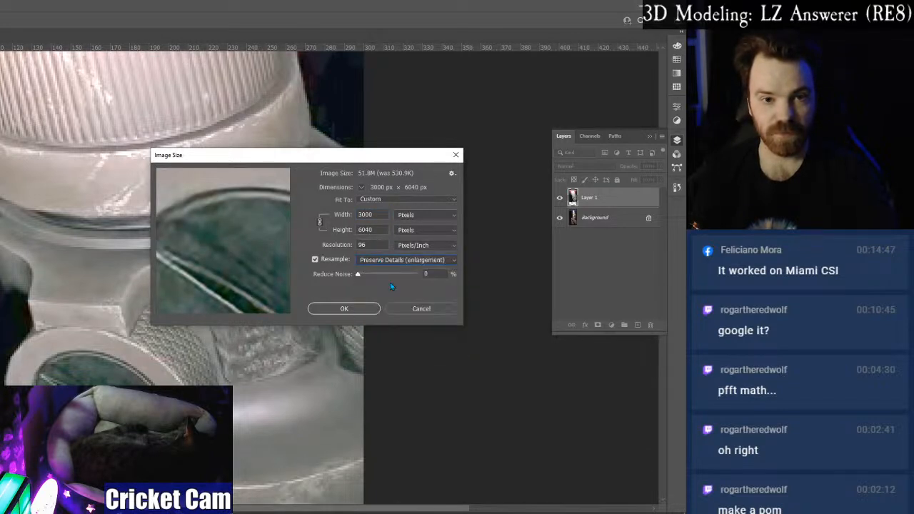
Examine the engraved plate's lettering in the resize preview.
drag(235, 266, 206, 187)
drag(276, 272, 105, 215)
drag(264, 250, 150, 294)
drag(200, 223, 250, 327)
drag(229, 229, 155, 289)
drag(211, 249, 196, 286)
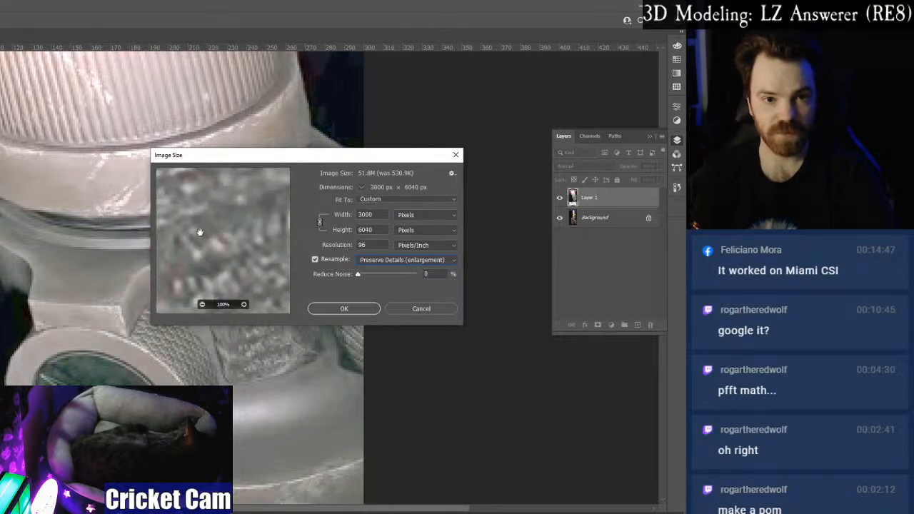
drag(197, 236, 239, 276)
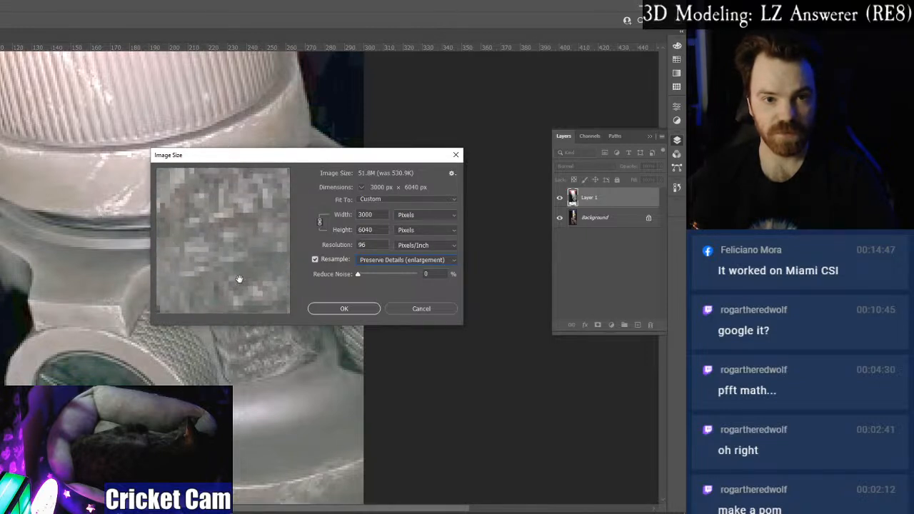
Compare the plate lettering in the resize preview using Preserve Details 2.0, Bicubic Smoother, Bicubic Sharper, Nearest Neighbor, Bilinear and Preserve Details (enlargement) resampling.
click(373, 264)
click(385, 288)
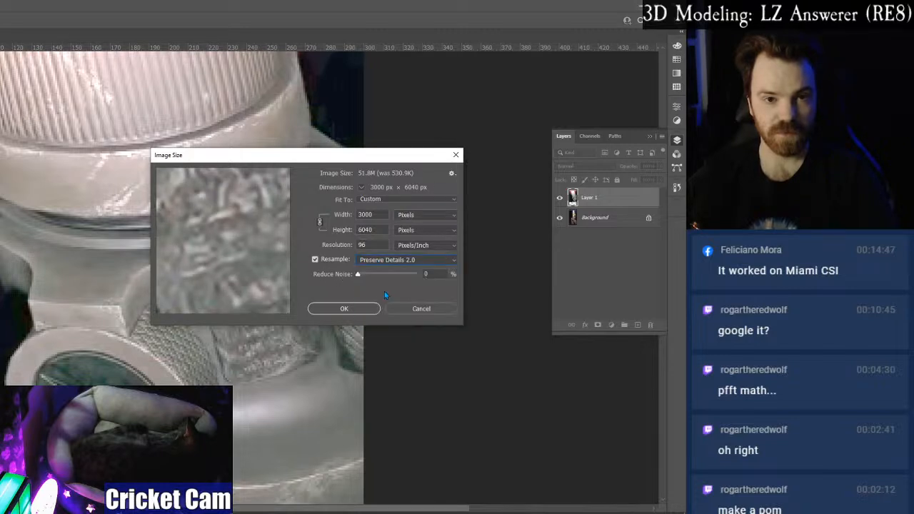
click(388, 262)
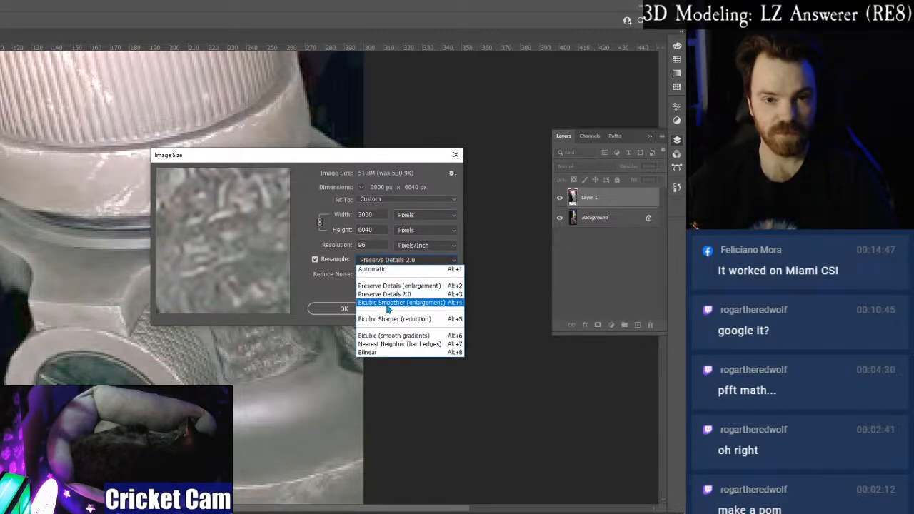
click(387, 304)
click(387, 260)
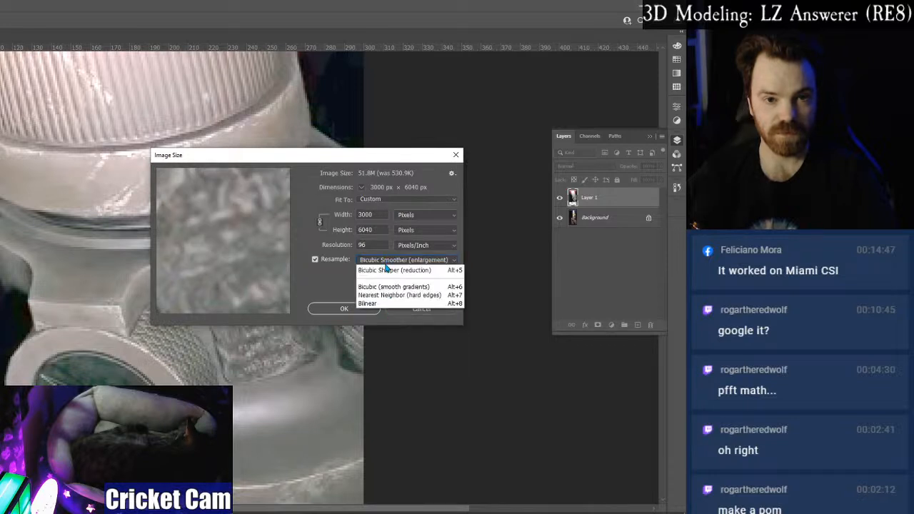
click(386, 319)
click(387, 262)
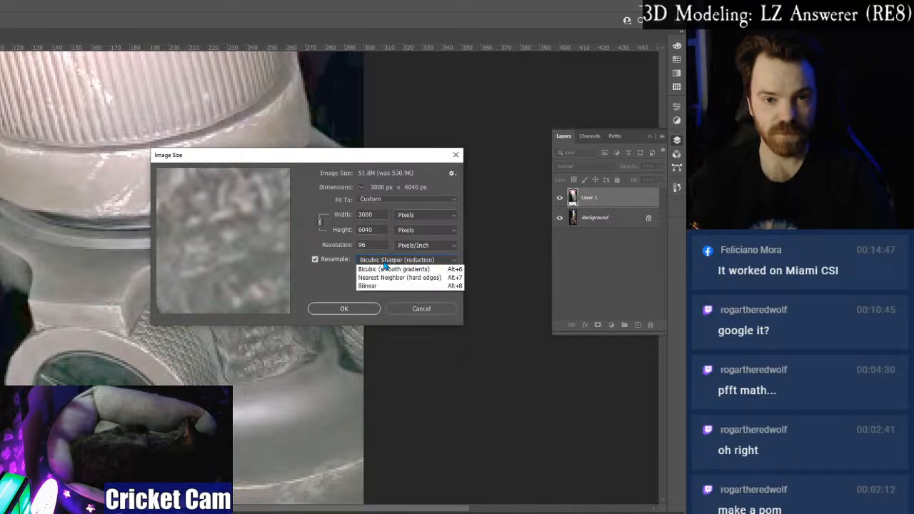
click(383, 344)
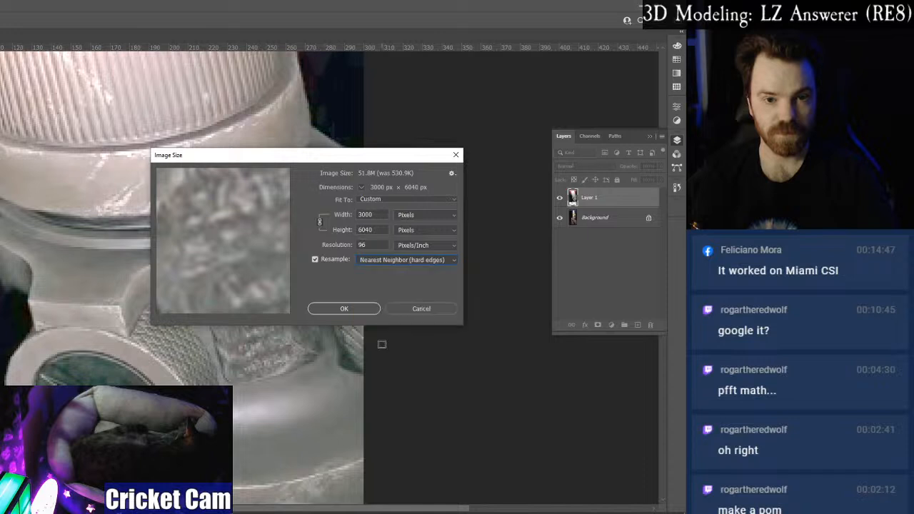
click(378, 261)
click(378, 353)
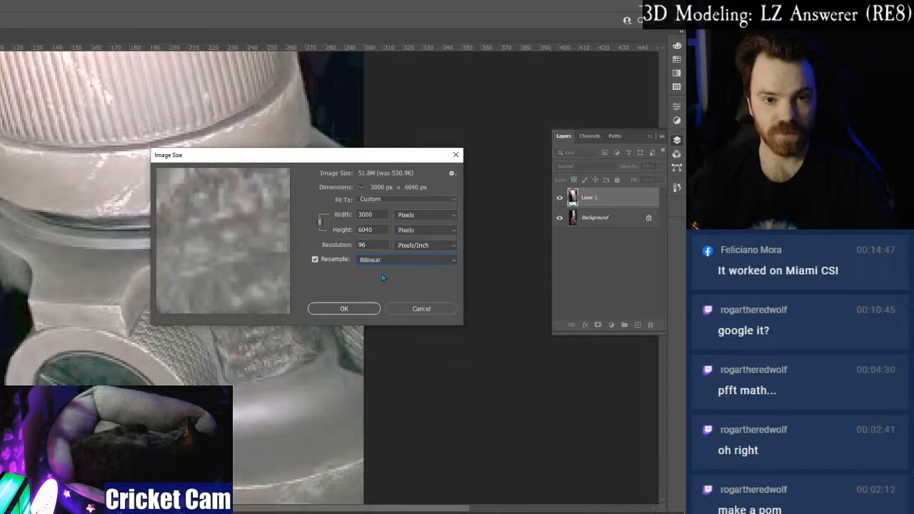
click(382, 261)
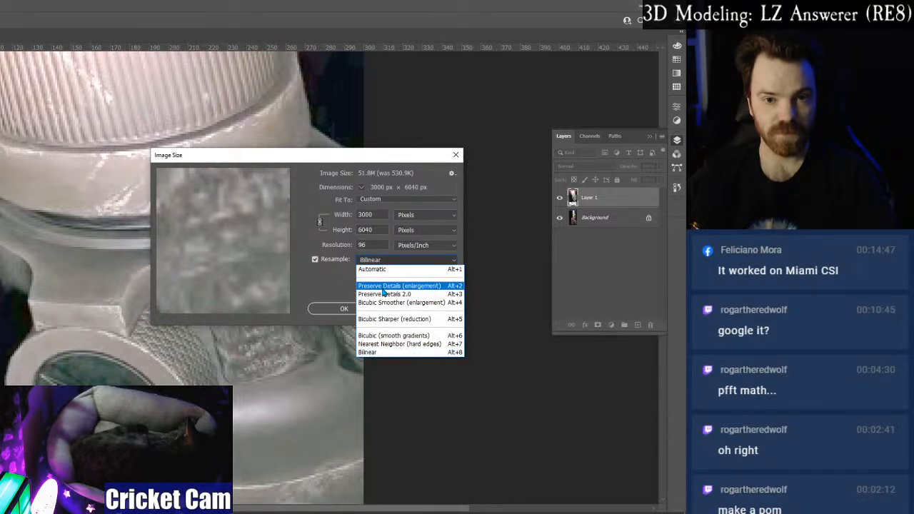
click(384, 286)
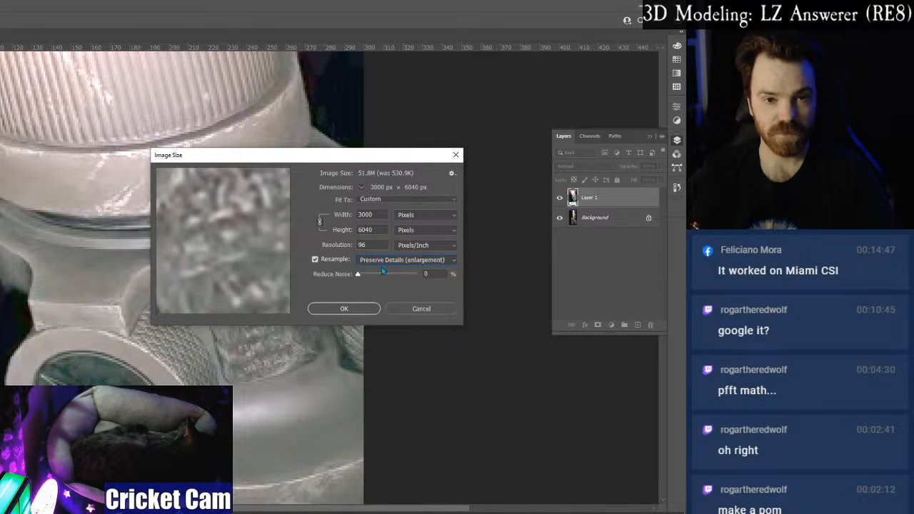
Set the resampling method to Preserve Details 2.0 and the resolution to 300 pixels/inch.
click(382, 261)
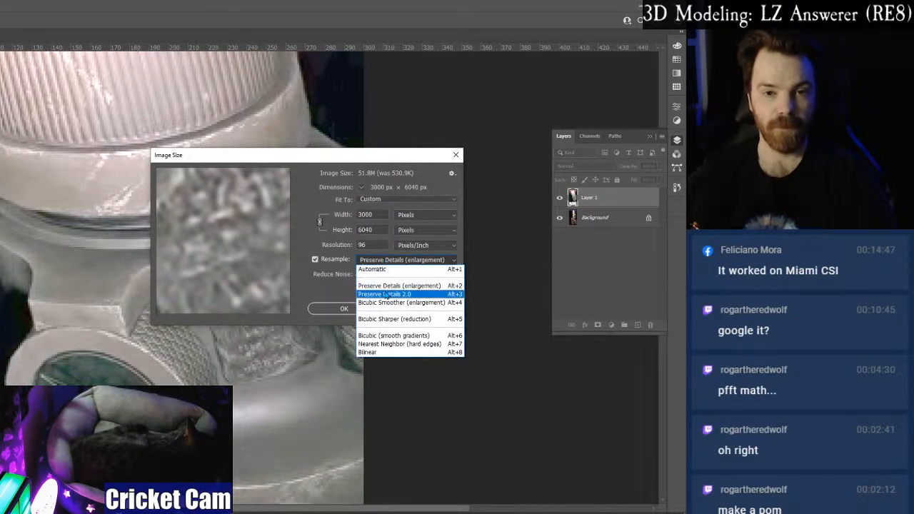
click(386, 294)
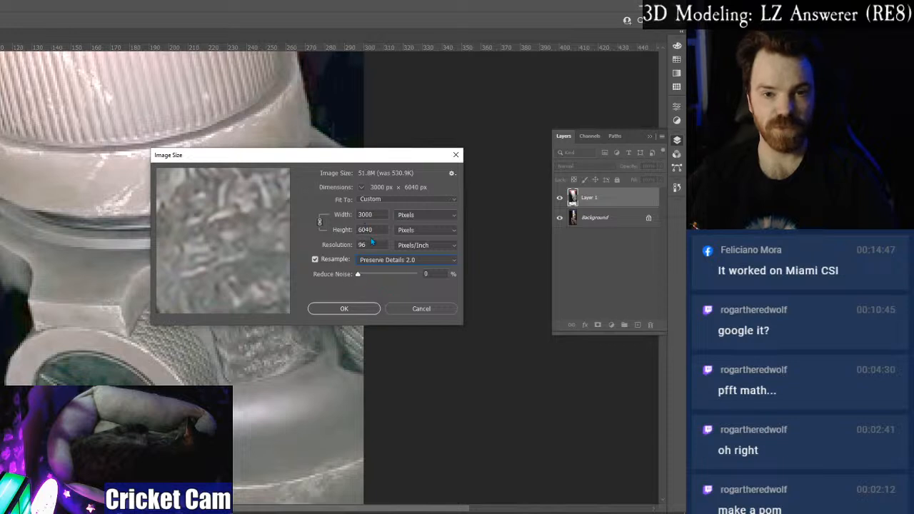
text(300)
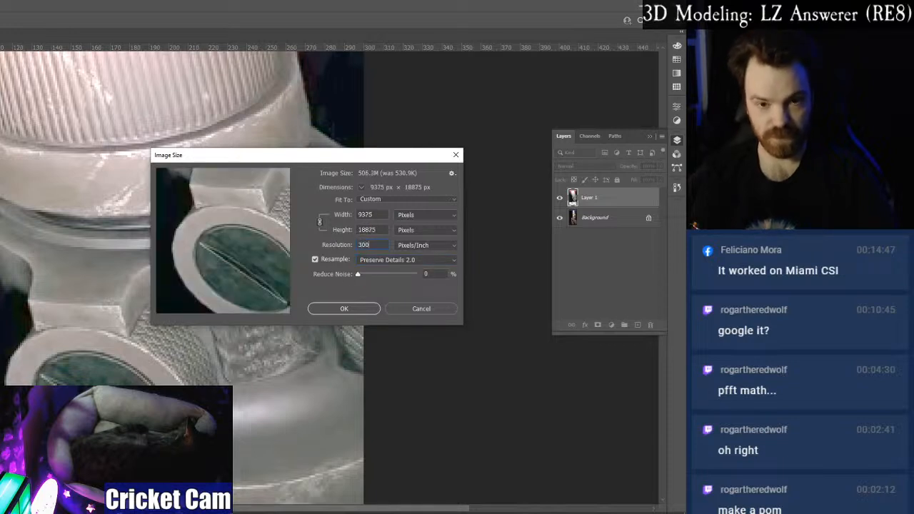
key(Tab)
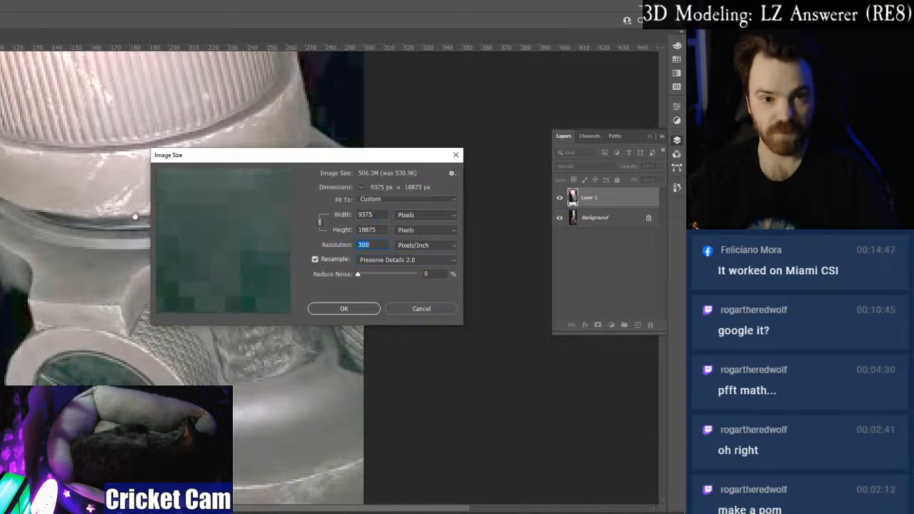
Inspect the engraved plate's lettering in the resize preview and apply the enlargement.
drag(204, 307, 226, 278)
click(144, 242)
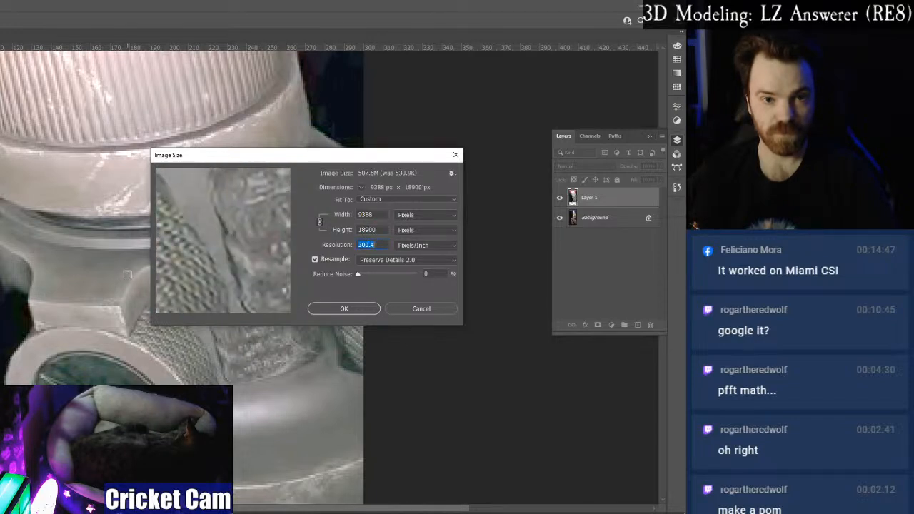
drag(200, 264, 247, 231)
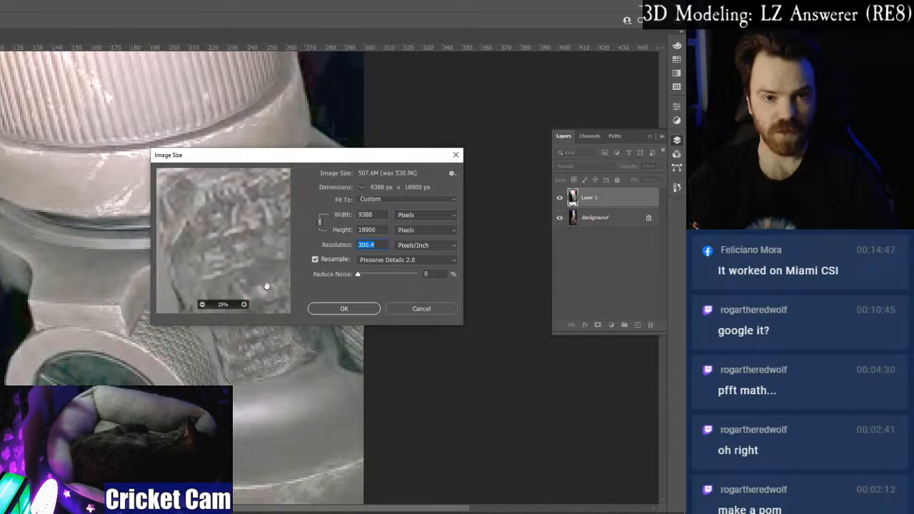
drag(265, 286, 232, 211)
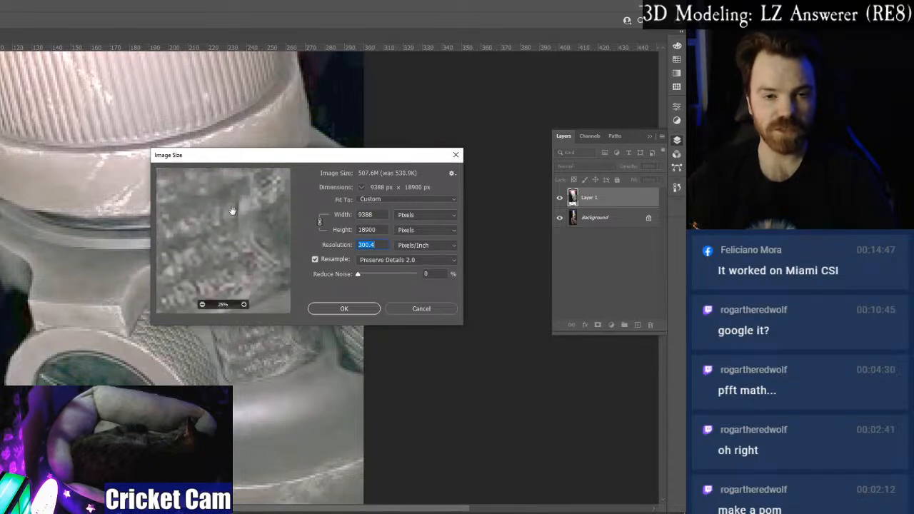
drag(191, 252, 212, 229)
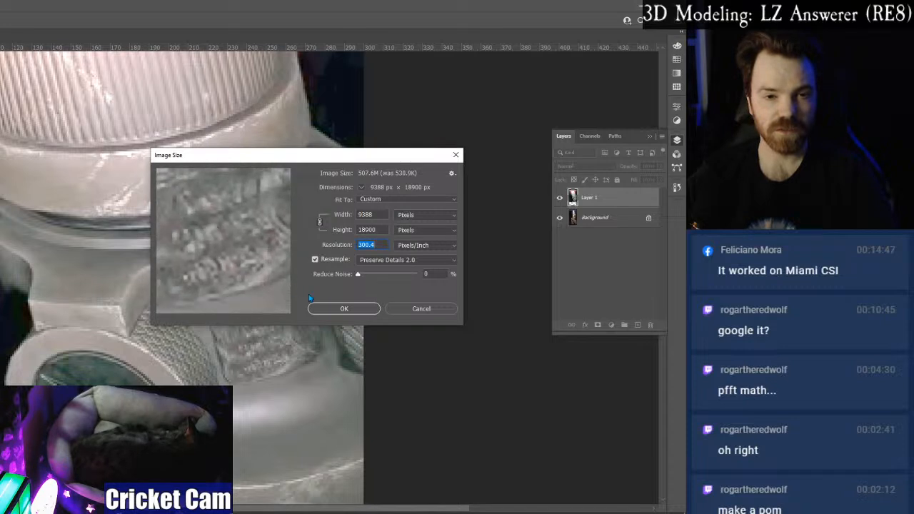
click(344, 309)
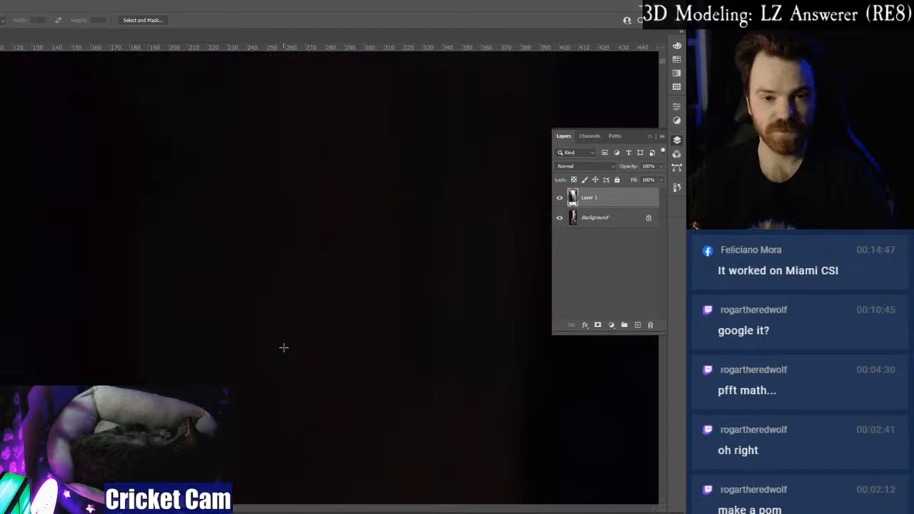
Fit the enlarged image on screen and zoom in on the engraved plate to examine its lettering.
key(z)
right_click(126, 328)
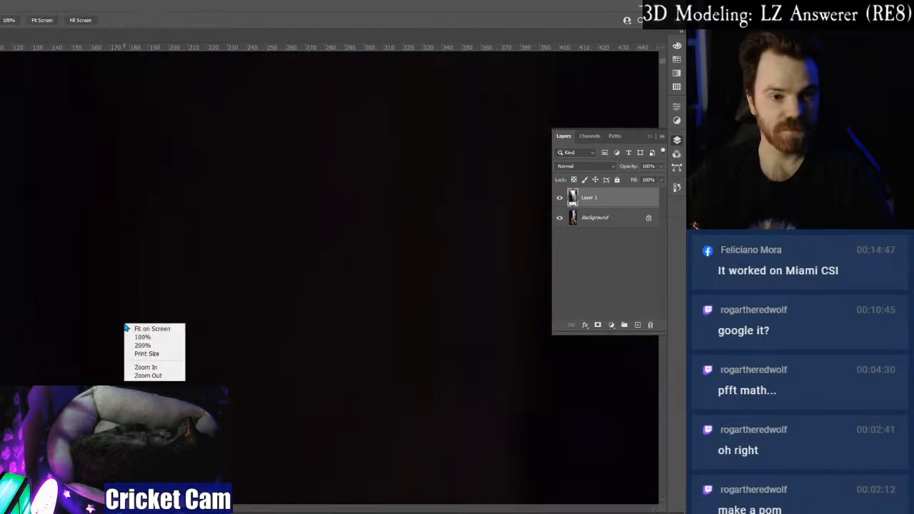
click(159, 328)
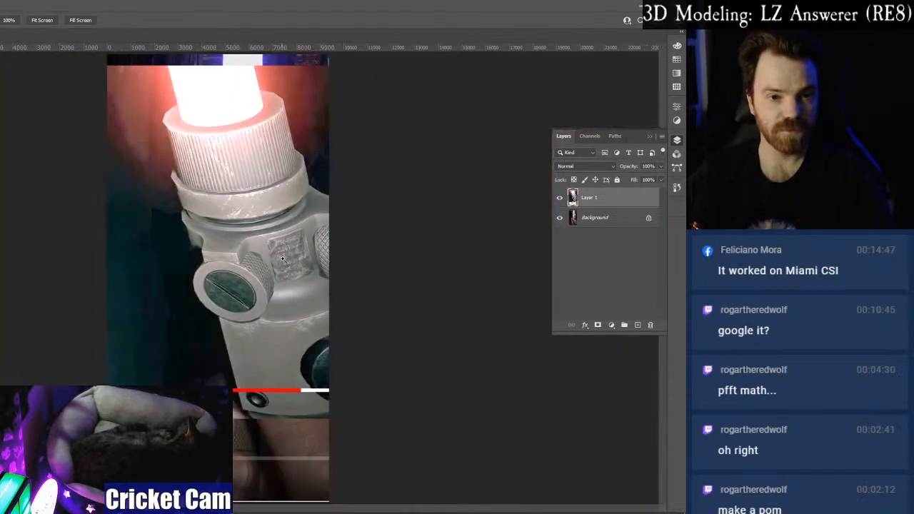
drag(279, 261, 294, 267)
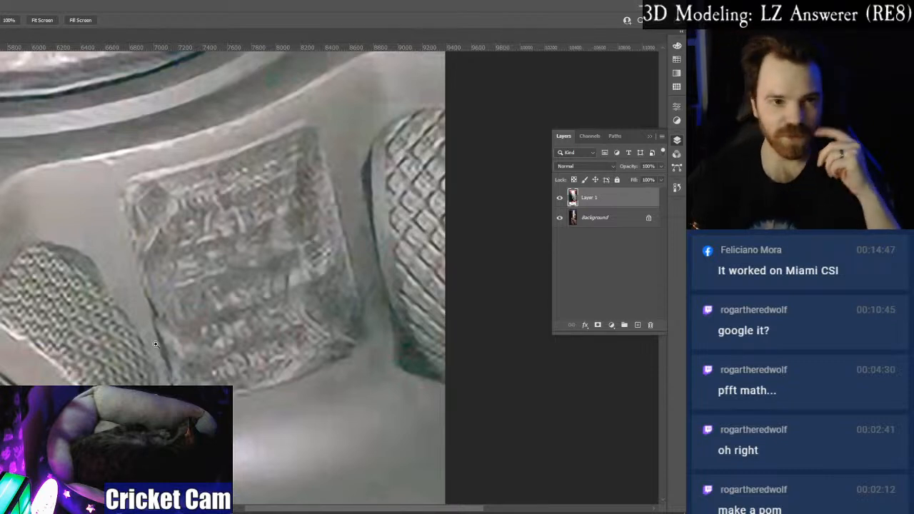
Switch to the LZ Answerer model in Fusion 360 and examine the switch section between the knurled knobs.
click(640, 5)
click(567, 50)
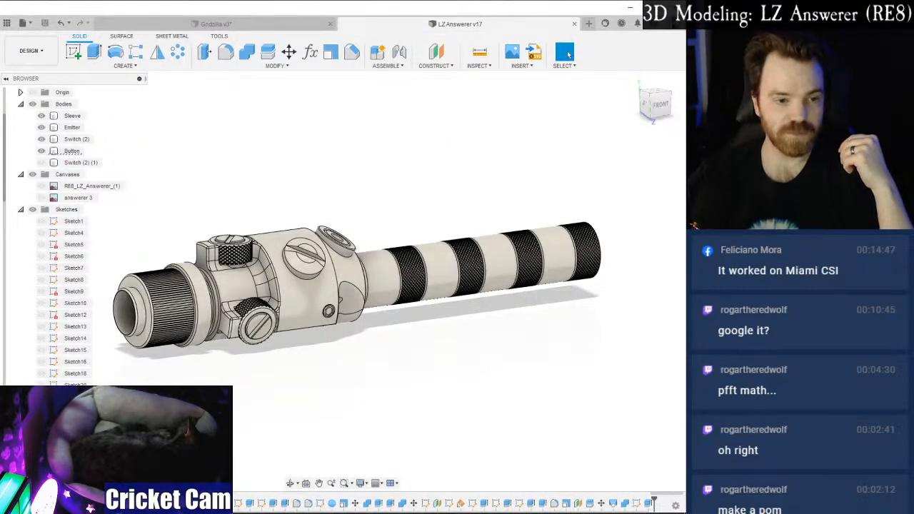
key(alt+Tab)
key(alt+Tab)
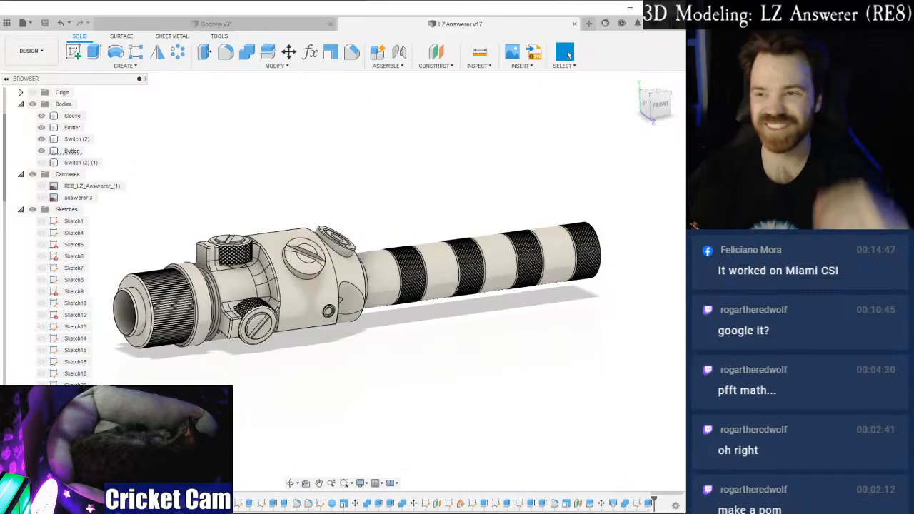
click(332, 325)
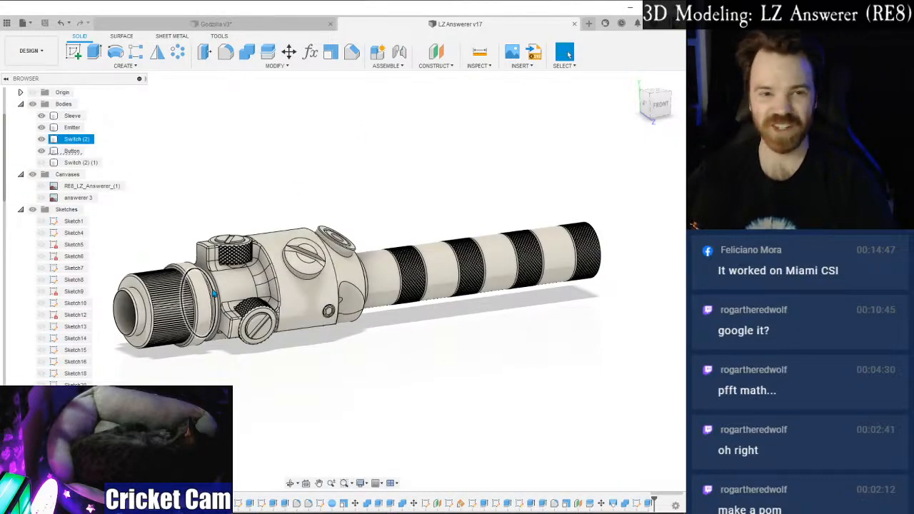
scroll(307, 232, up, 5)
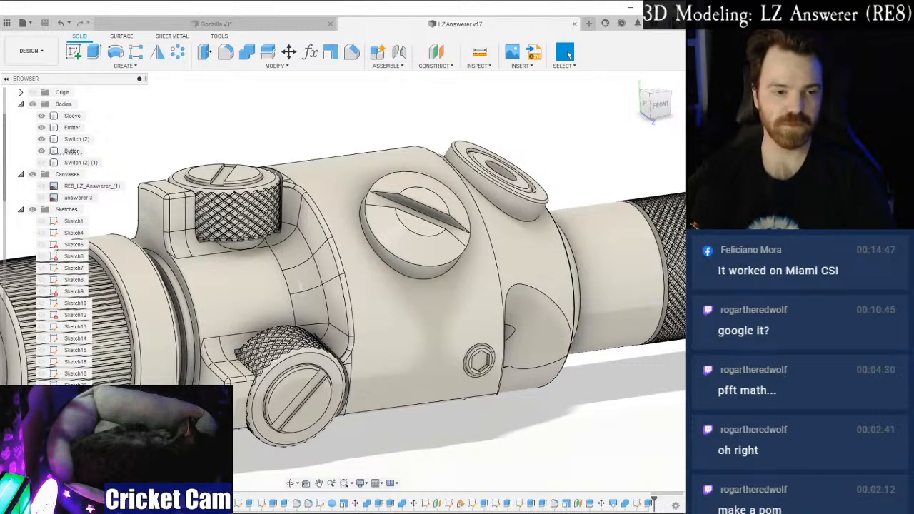
Return to Photoshop and check where the engraved plate sits between the knurled knobs in the reference image.
key(alt+Tab)
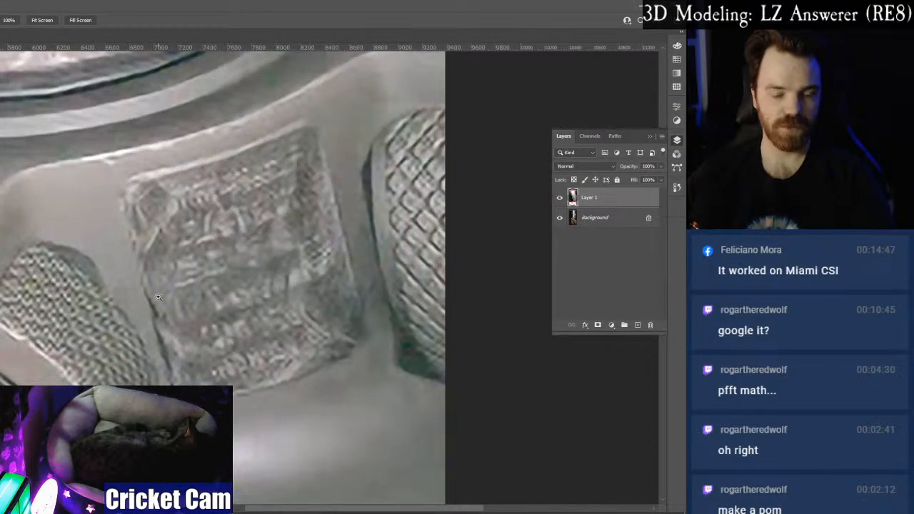
alt+scroll(158, 297, down, 1)
alt+scroll(199, 298, down, 1)
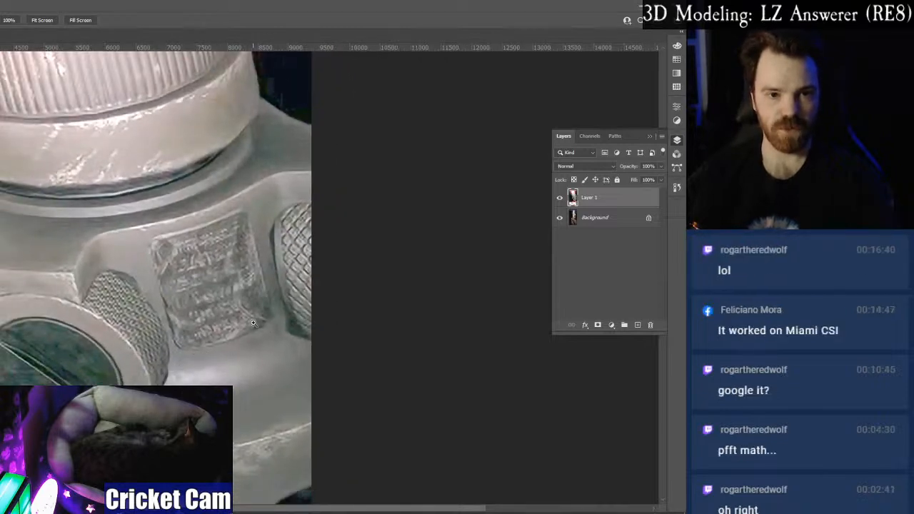
Switch to Fusion 360 and construct a tangent plane at 0 deg on the switch body's curved face between the knurled knobs.
click(623, 5)
click(493, 20)
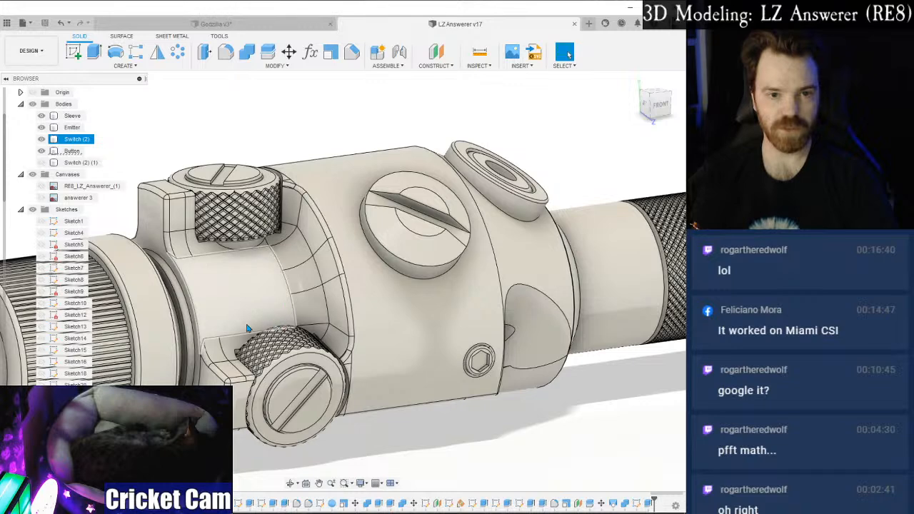
click(435, 65)
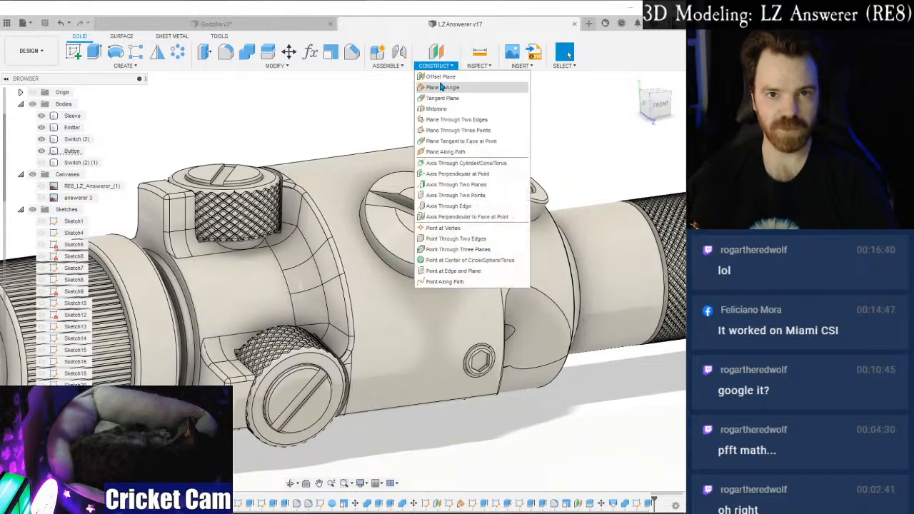
click(443, 98)
click(241, 302)
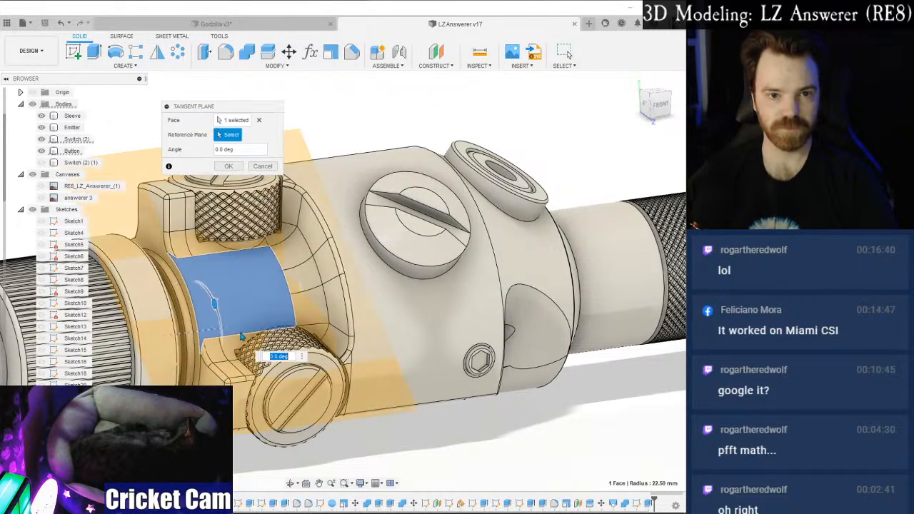
click(229, 167)
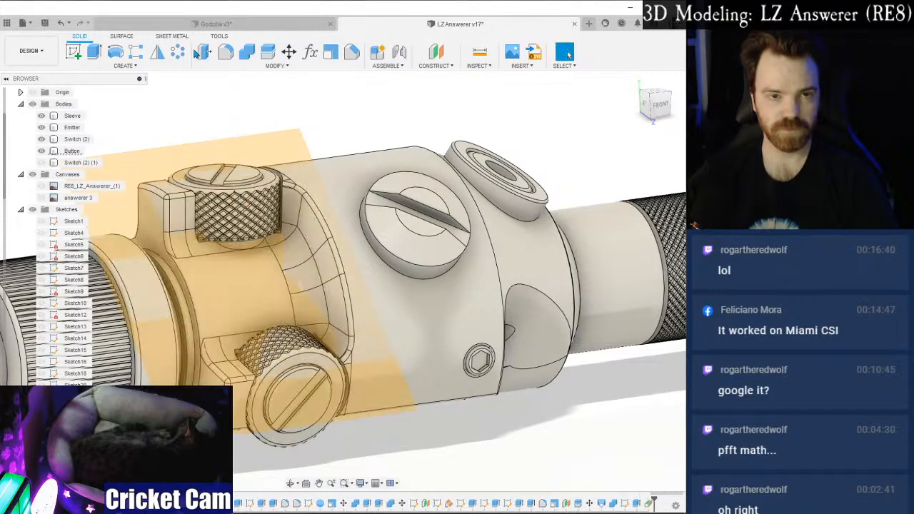
Start a sketch on the tangent plane and draw a two-corner rectangle filling most of the curved face between the knurled knobs.
click(74, 51)
click(231, 269)
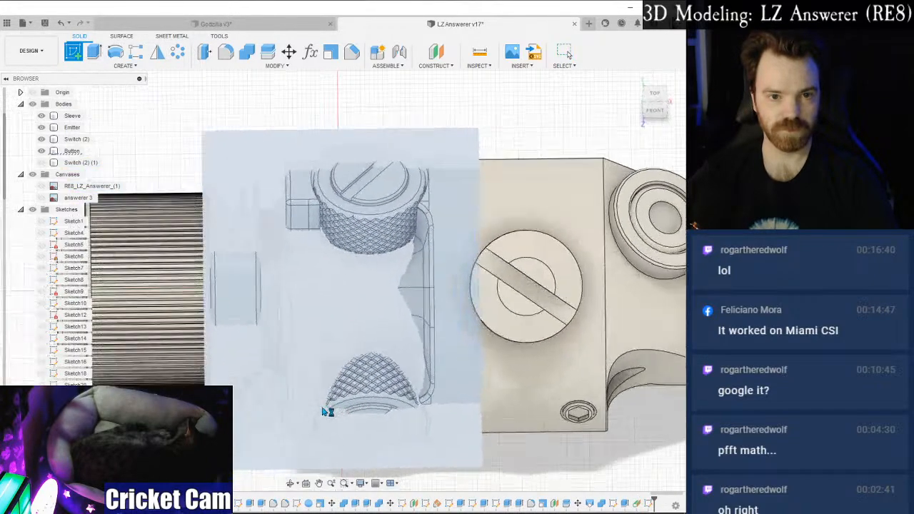
scroll(359, 306, up, 3)
scroll(350, 298, up, 2)
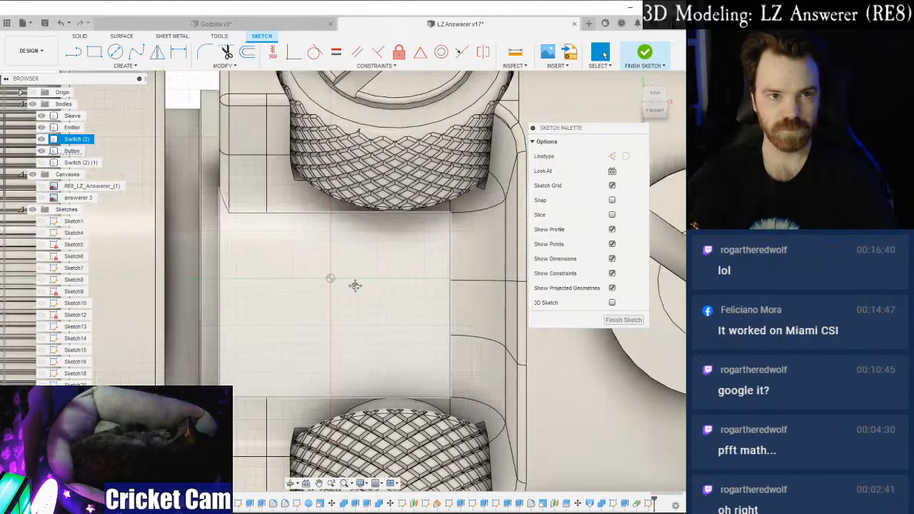
scroll(312, 242, up, 2)
key(r)
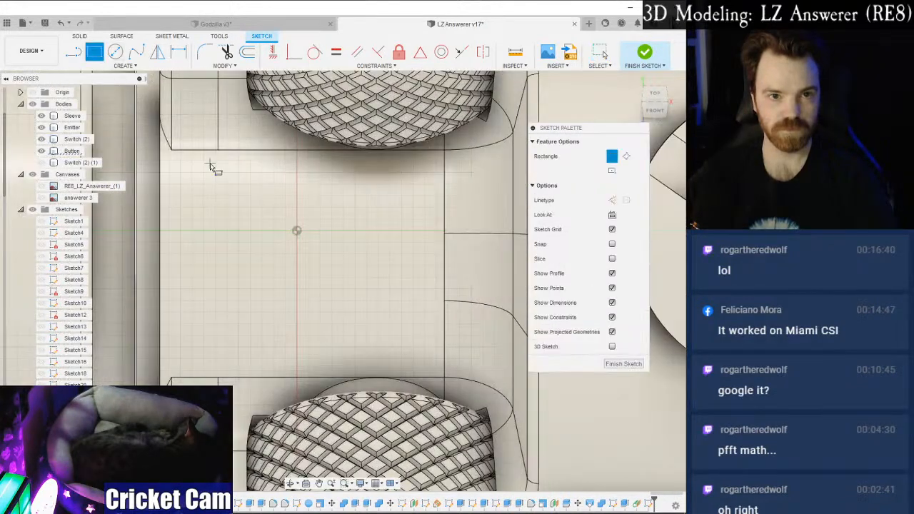
click(173, 162)
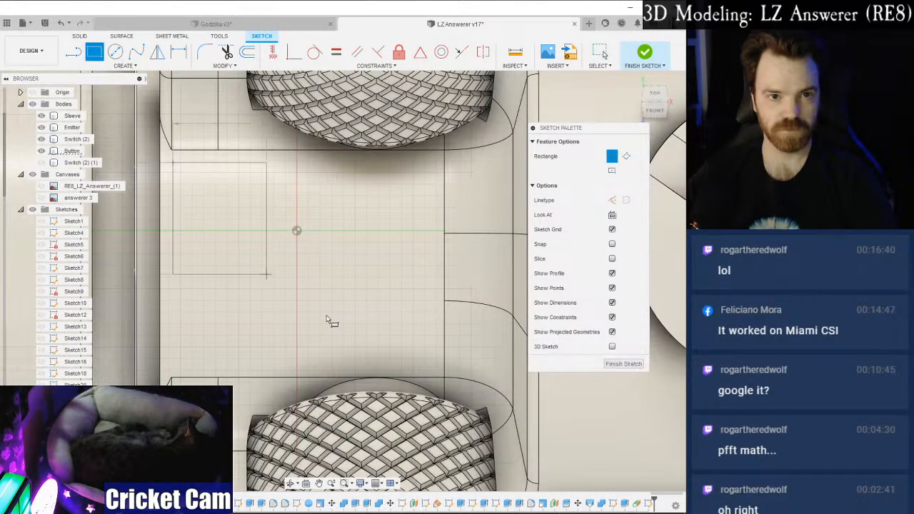
click(440, 371)
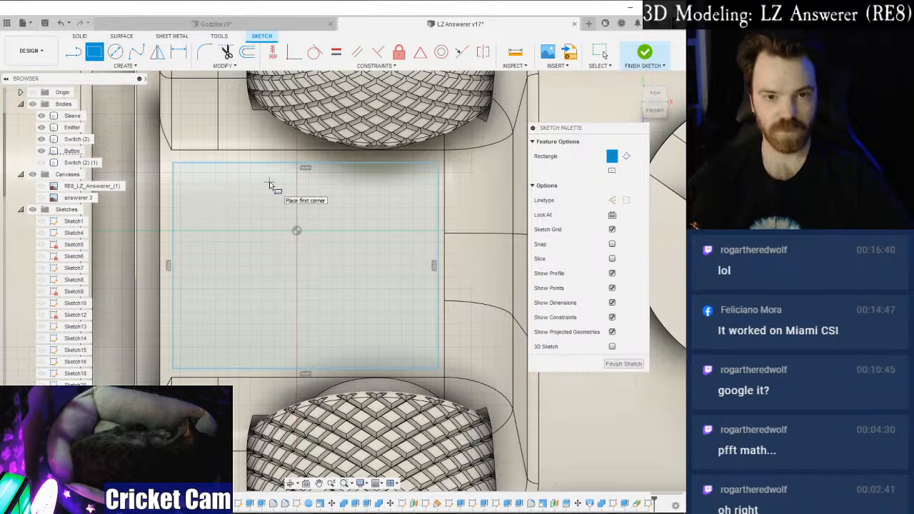
Fillet all four corners of the rectangle with a 2 mm radius and finish the sketch.
key(Escape)
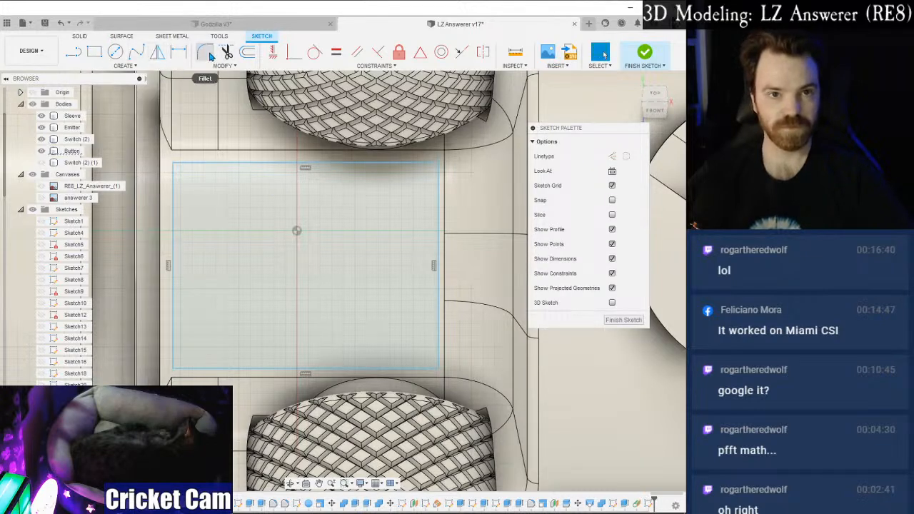
click(207, 53)
click(173, 197)
click(203, 165)
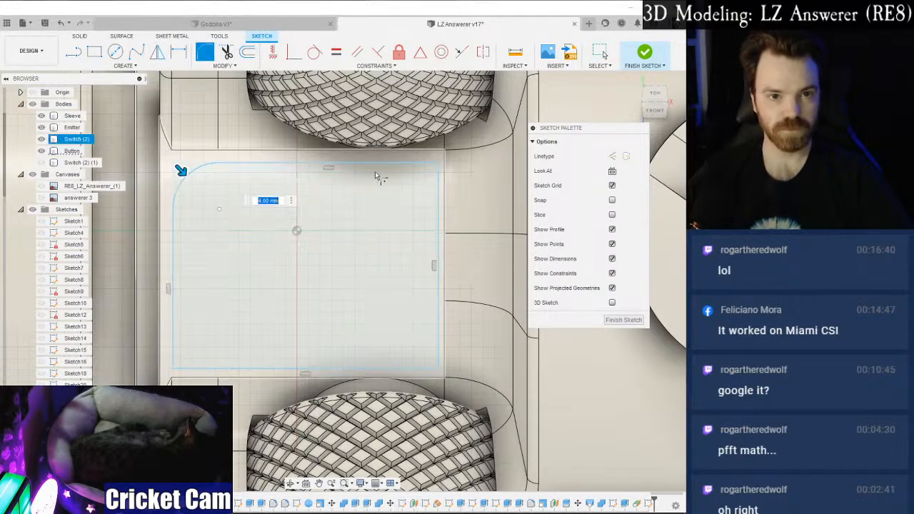
click(405, 164)
click(438, 203)
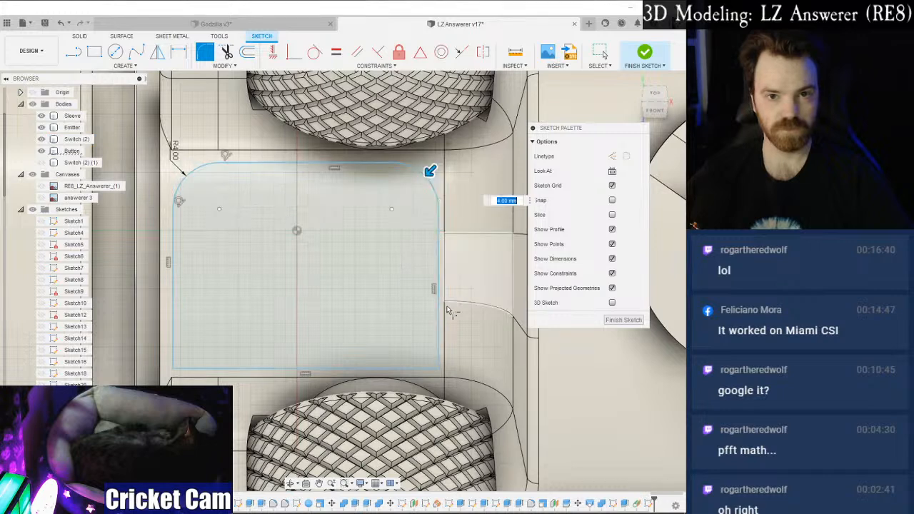
click(438, 337)
click(417, 369)
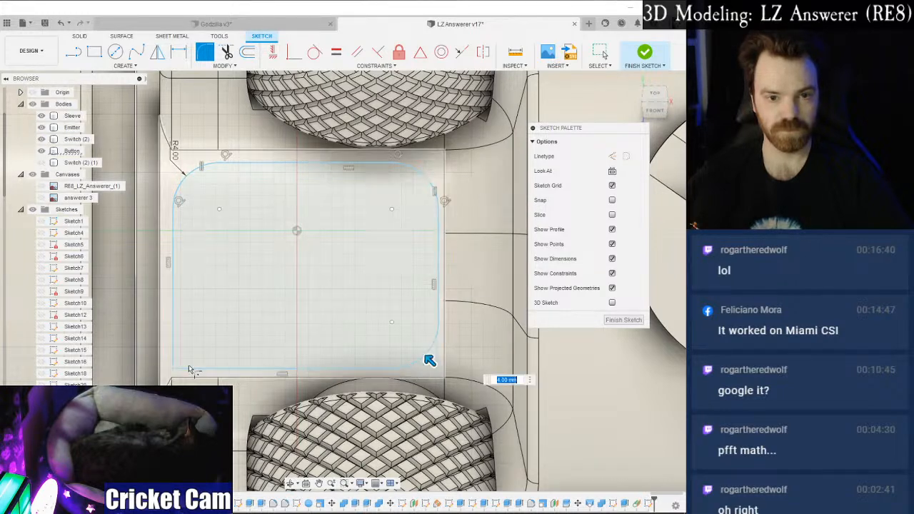
click(193, 372)
click(173, 352)
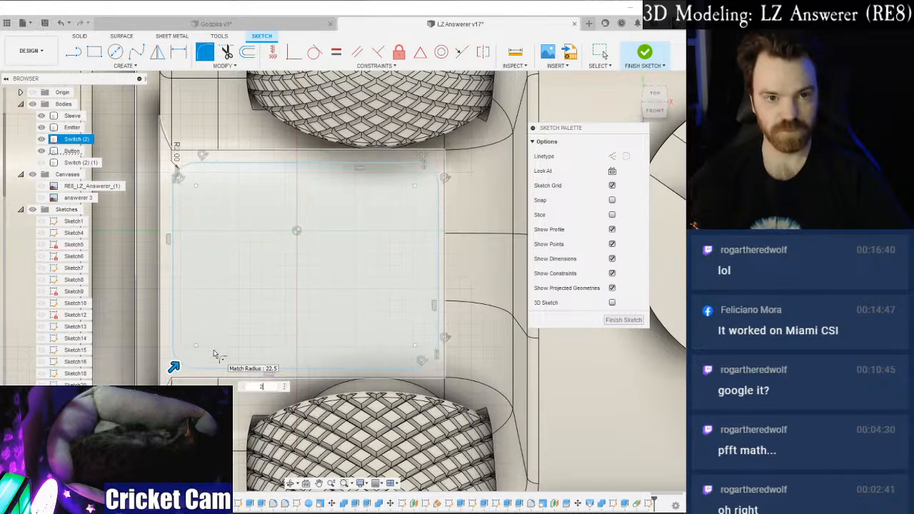
click(617, 321)
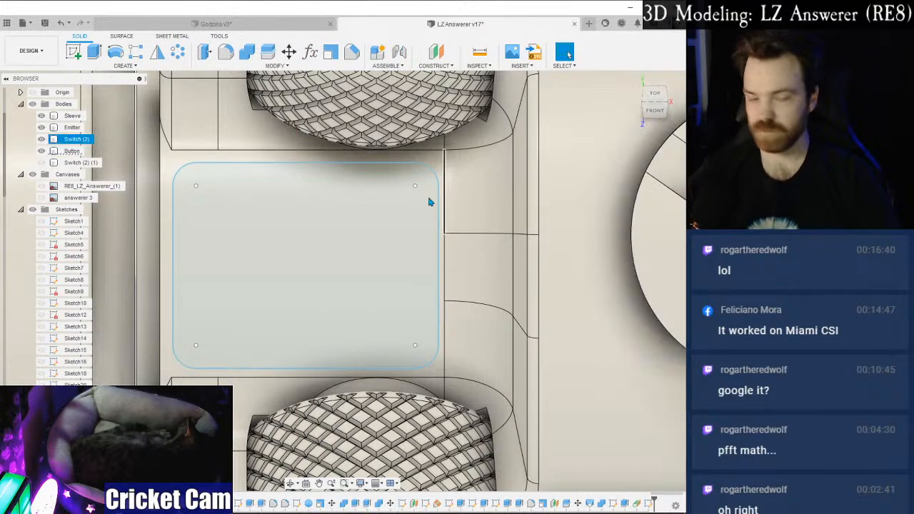
Extrude the rounded rectangle 0.5 mm, starting from the switch body's curved face, and join it to the body.
click(92, 51)
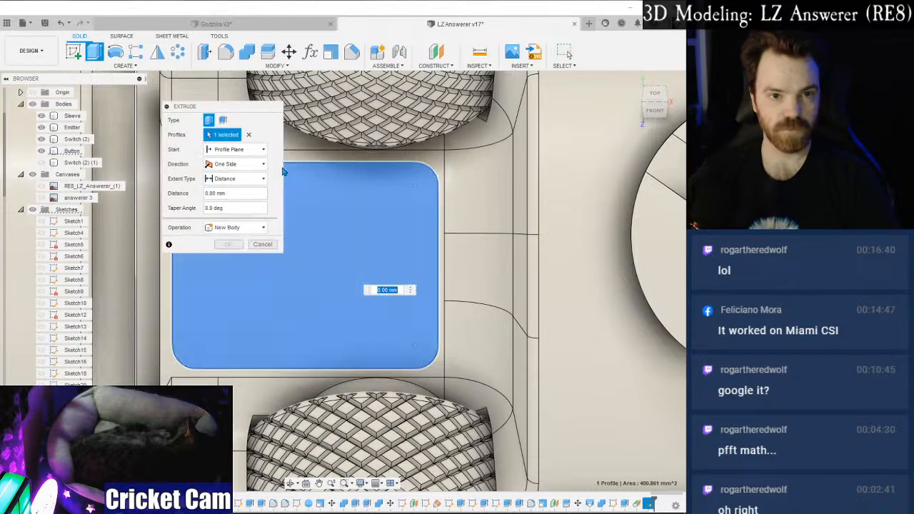
drag(663, 104, 649, 100)
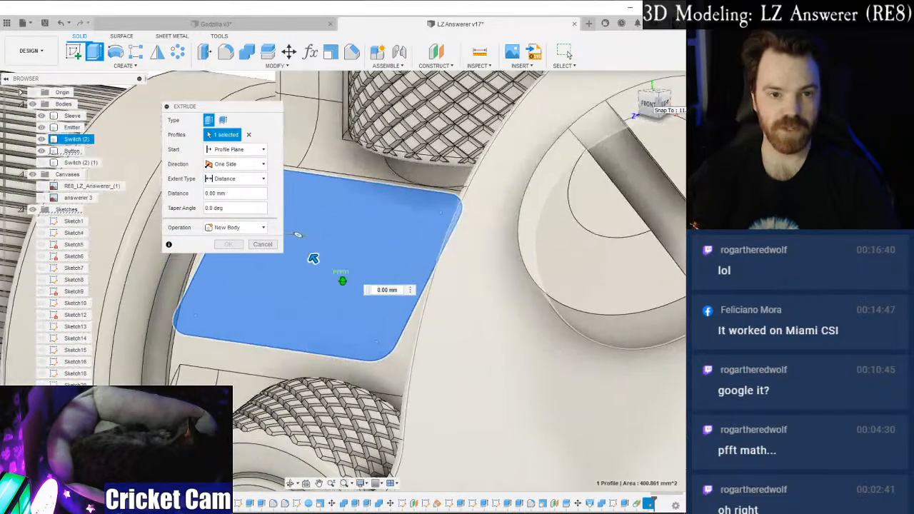
click(236, 149)
click(223, 183)
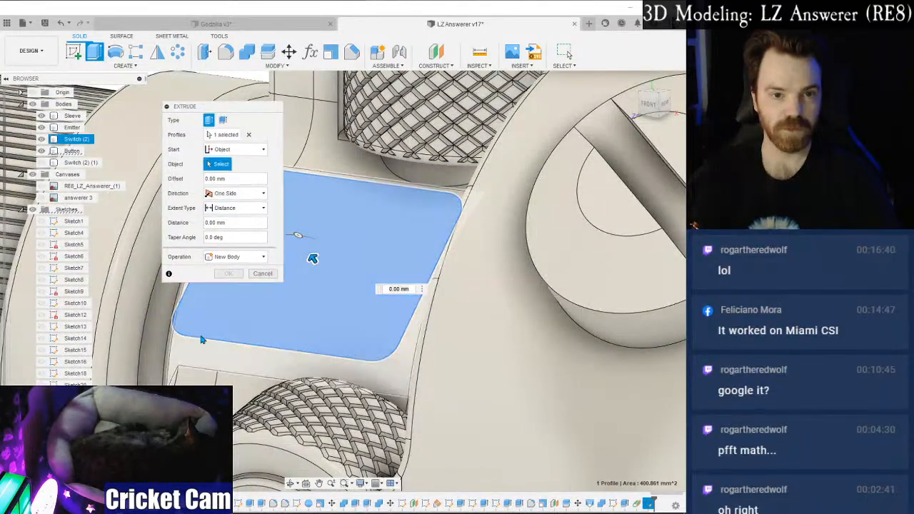
click(265, 273)
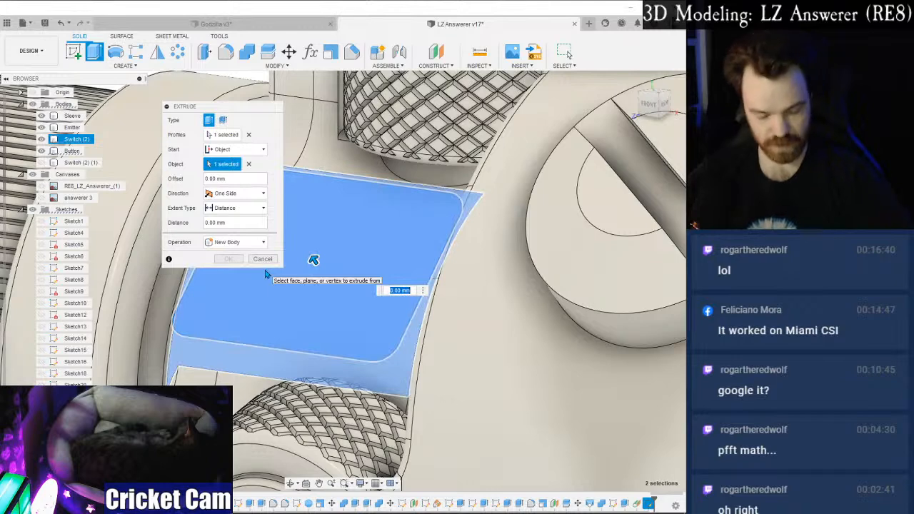
text(1)
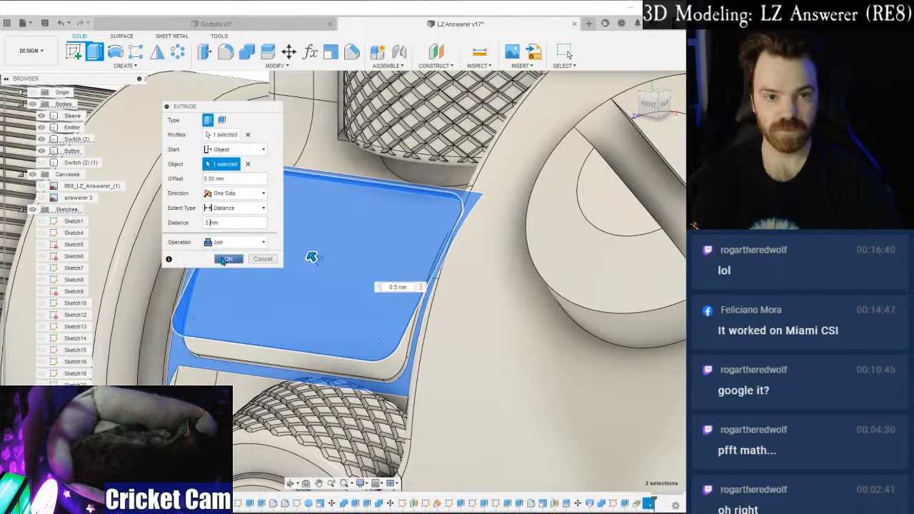
click(226, 259)
Set the visual style to Shaded and examine the raised plate between the knurled knobs.
scroll(339, 226, down, 3)
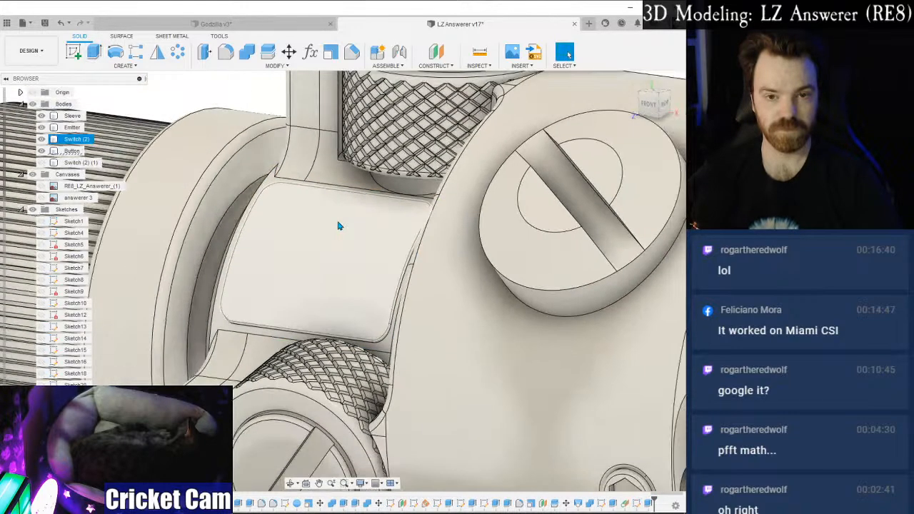
scroll(188, 107, down, 2)
shift+middle_drag(342, 277, 369, 340)
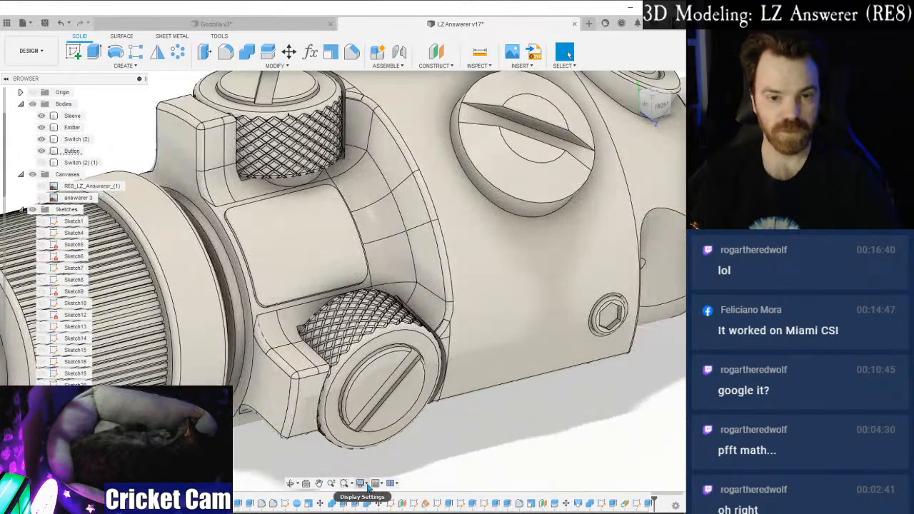
click(363, 484)
mouse_move(407, 395)
click(475, 397)
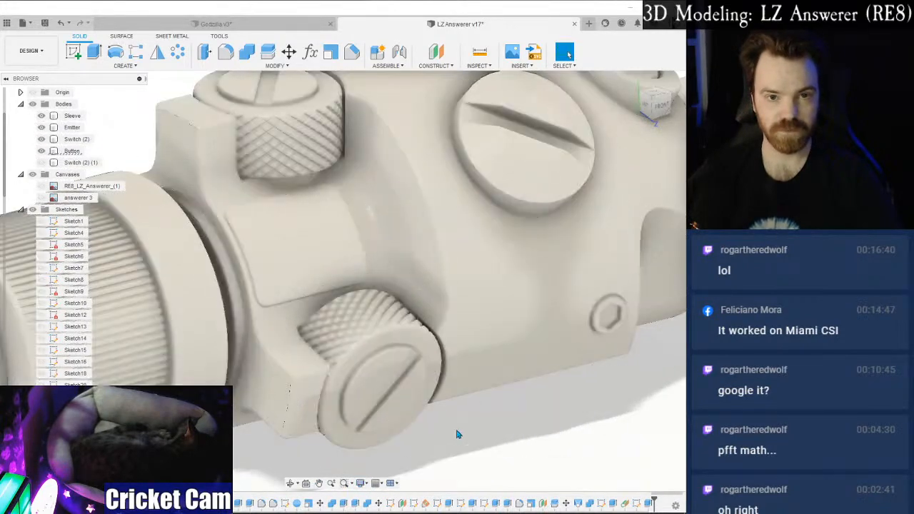
scroll(440, 446, down, 1)
mouse_move(653, 109)
mouse_down()
mouse_move(623, 127)
mouse_move(623, 105)
mouse_move(594, 107)
mouse_move(600, 123)
mouse_move(645, 127)
mouse_move(620, 119)
mouse_up()
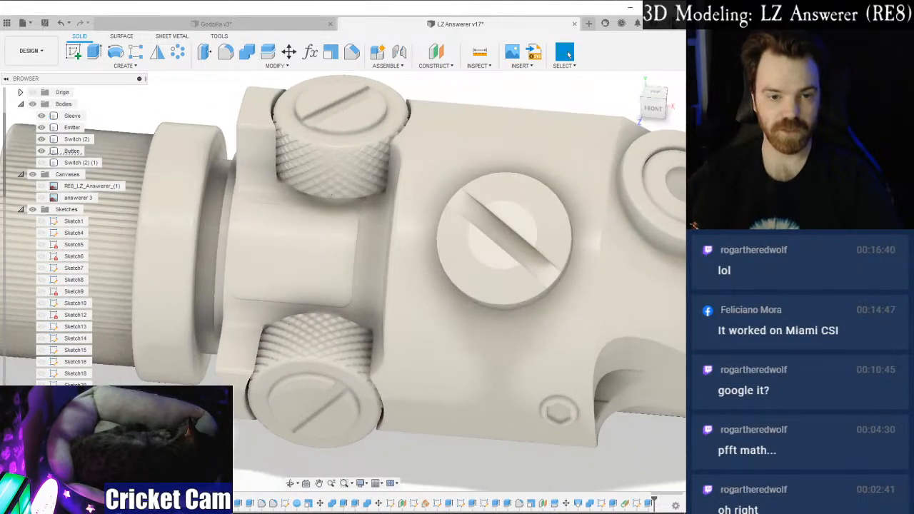
Compare the raised plate's size and position with the reference image in Paint, then inspect its edge in Fusion 360.
key(alt+Tab)
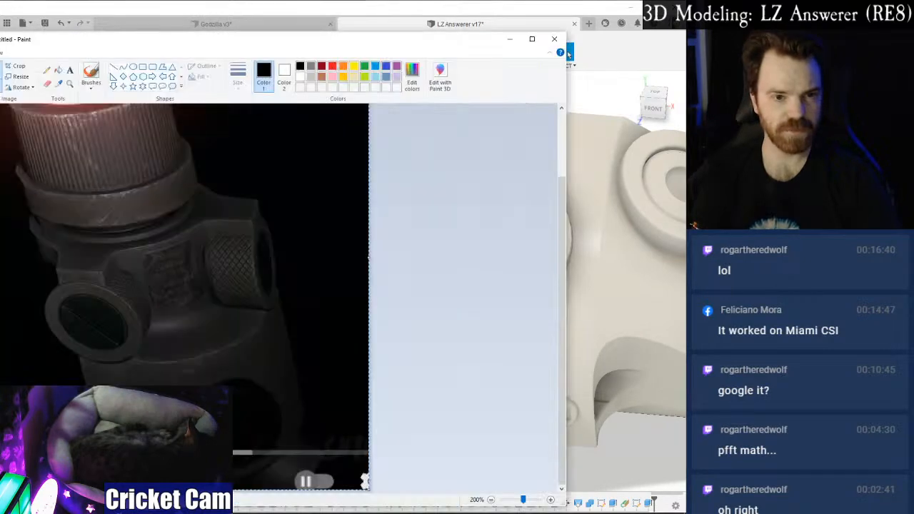
key(alt+Tab)
key(alt+Tab)
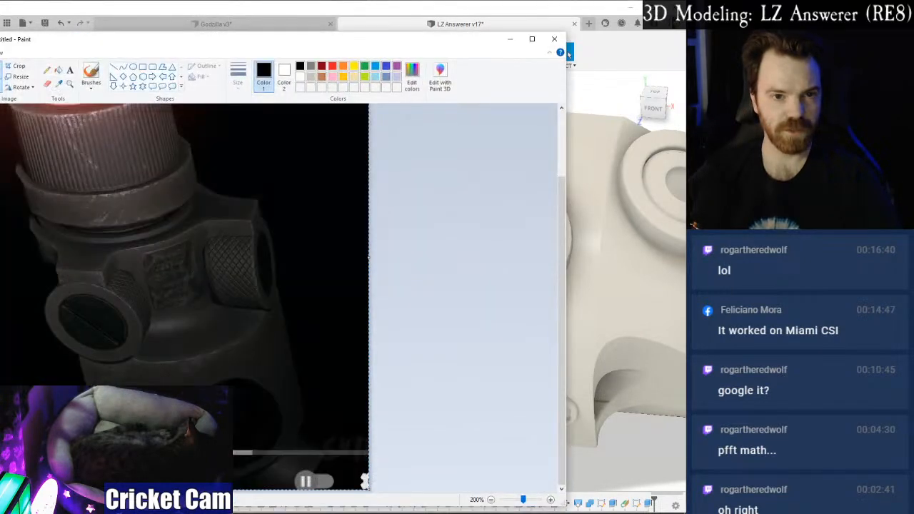
key(alt+Tab)
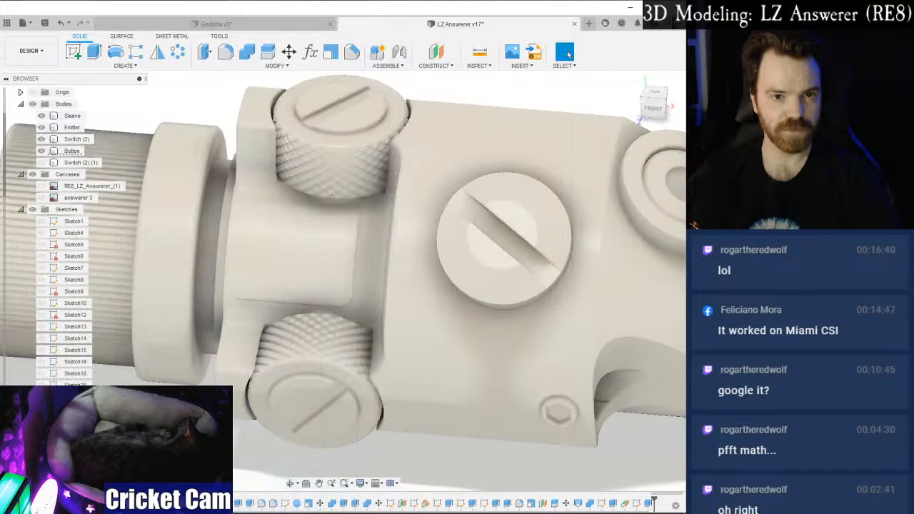
click(236, 257)
scroll(220, 241, up, 3)
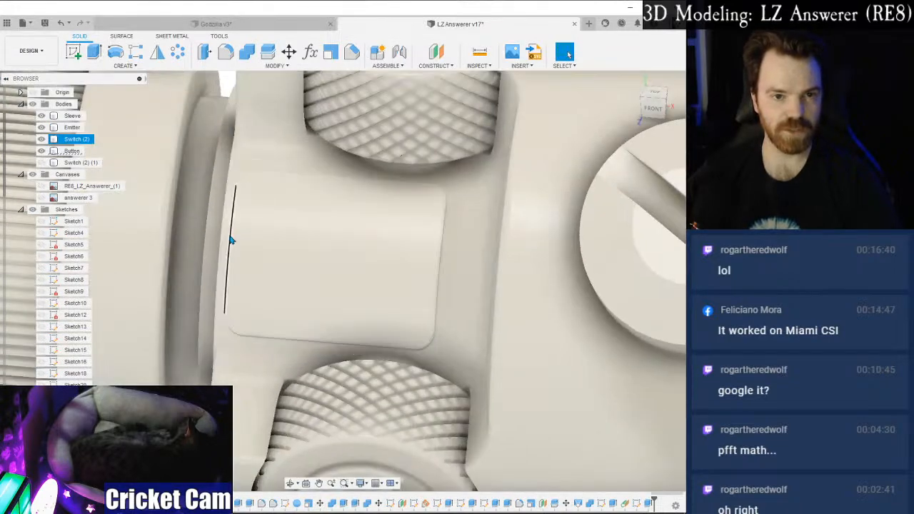
scroll(247, 240, down, 3)
key(Escape)
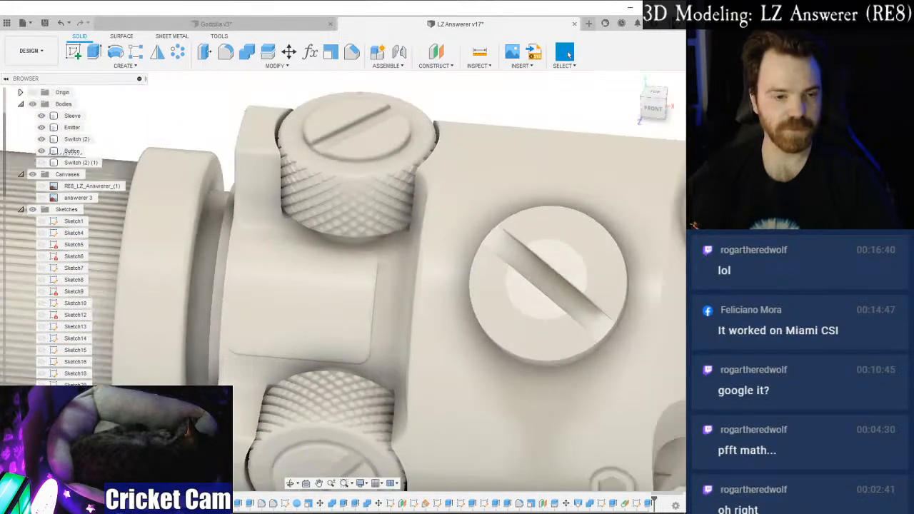
Edit the plate's sketch, move the edge nearest the ribbed collar slightly inward to shorten the plate, and finish the sketch.
scroll(71, 229, down, 6)
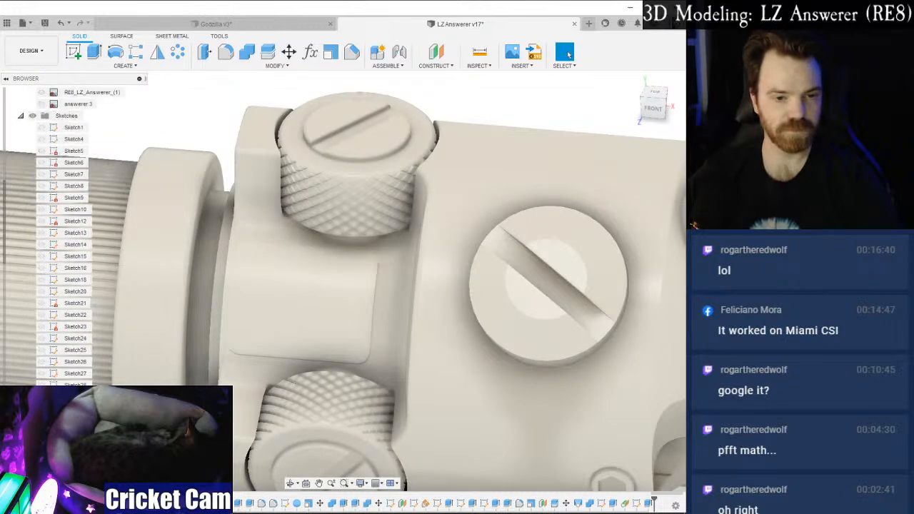
right_click(80, 430)
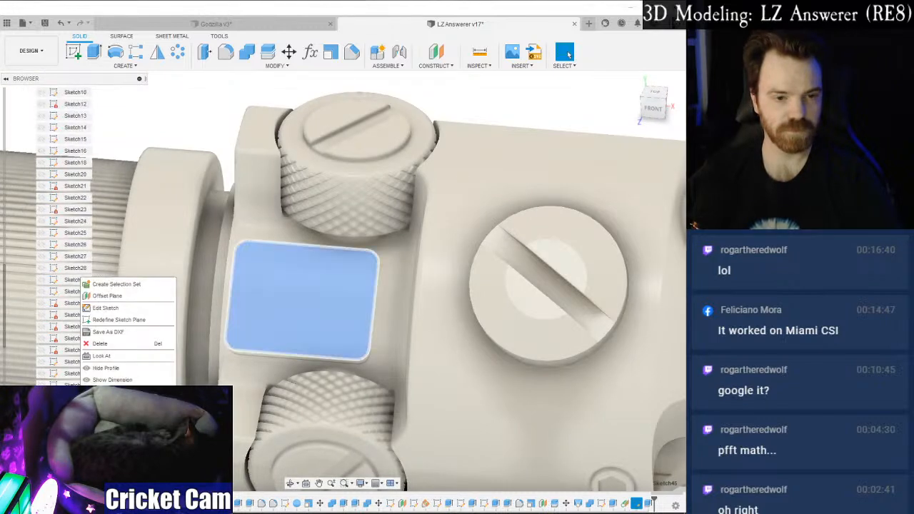
click(112, 310)
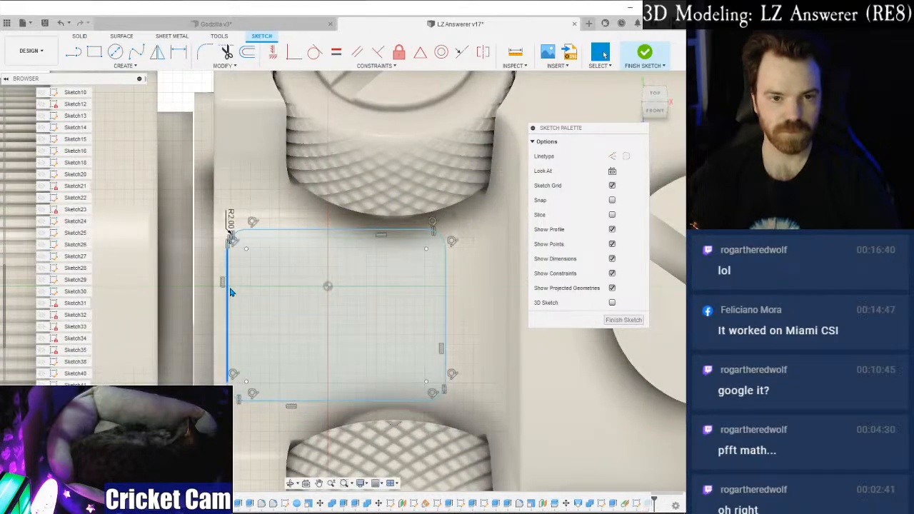
drag(231, 291, 241, 291)
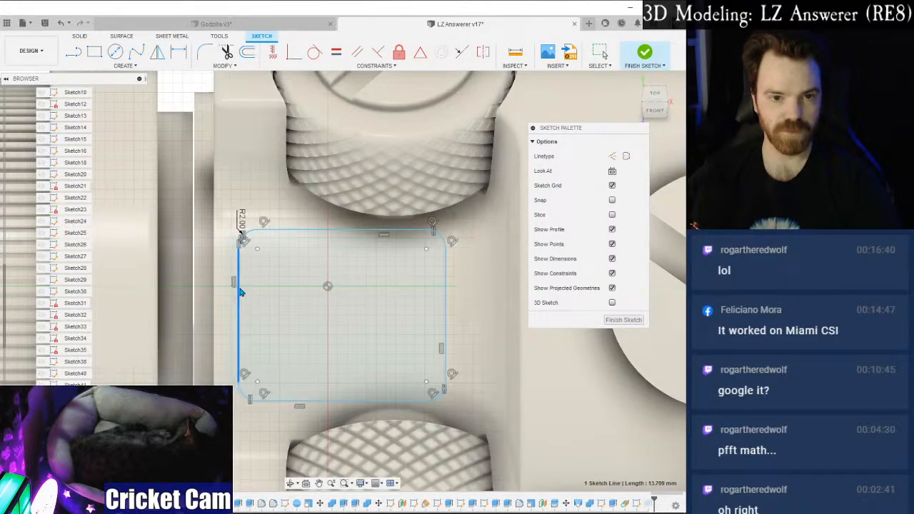
click(610, 322)
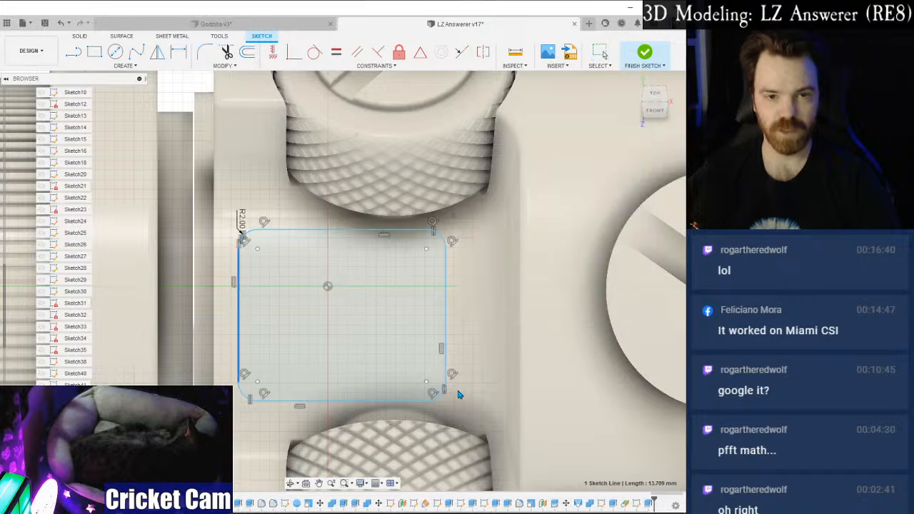
Check the shortened plate from an angle and set the visual style to Shaded with Visible Edges Only.
scroll(485, 271, down, 5)
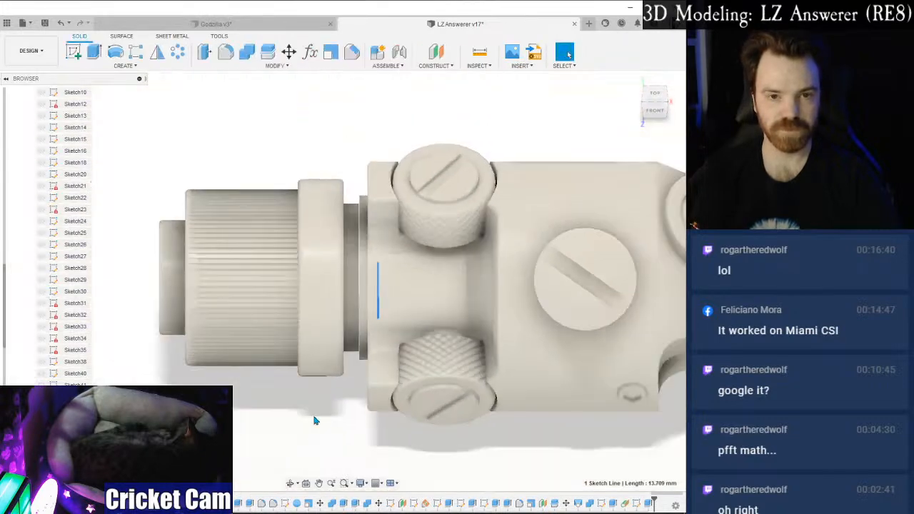
click(650, 104)
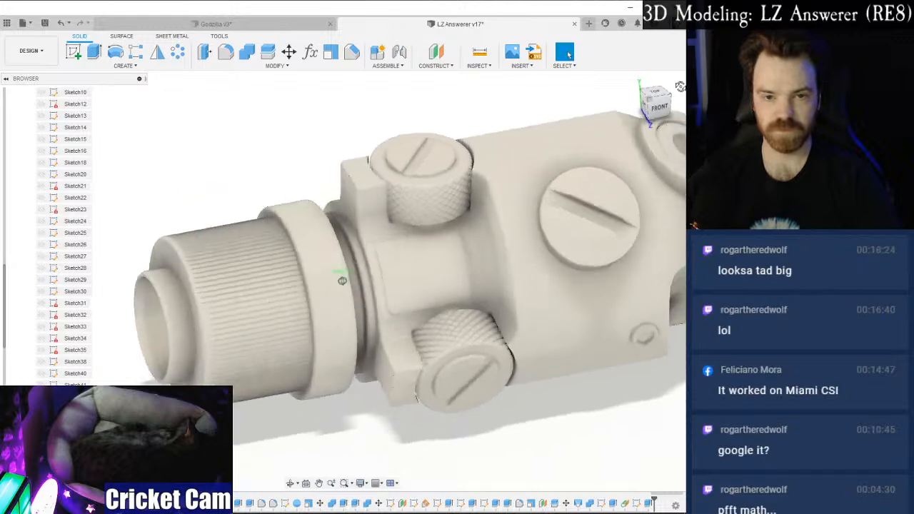
click(362, 484)
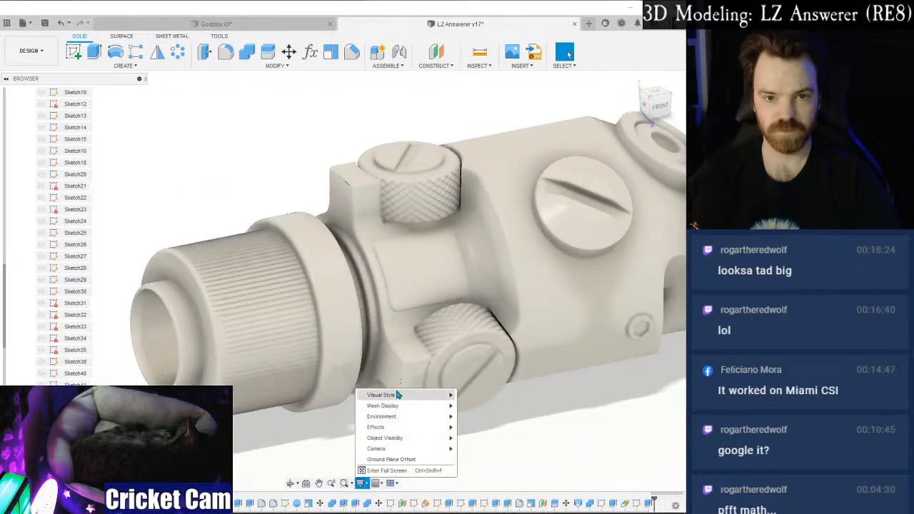
mouse_move(398, 394)
click(437, 405)
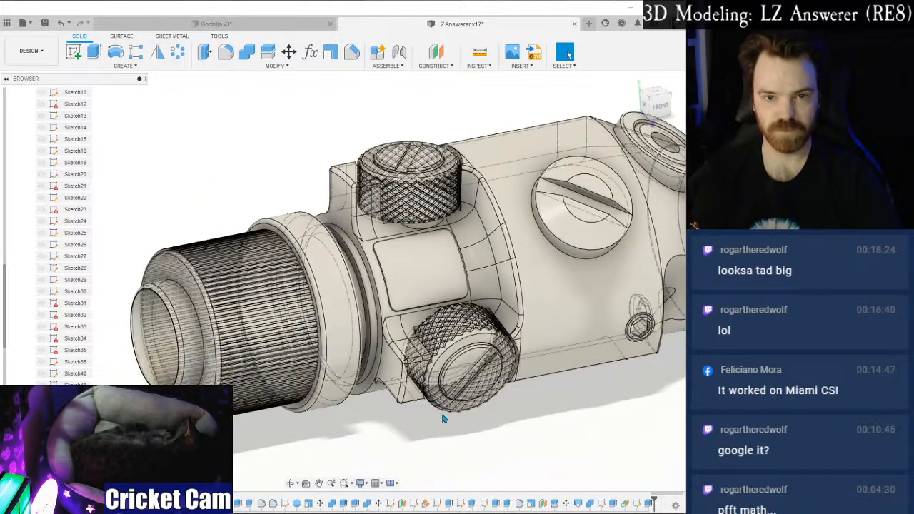
click(362, 484)
mouse_move(418, 396)
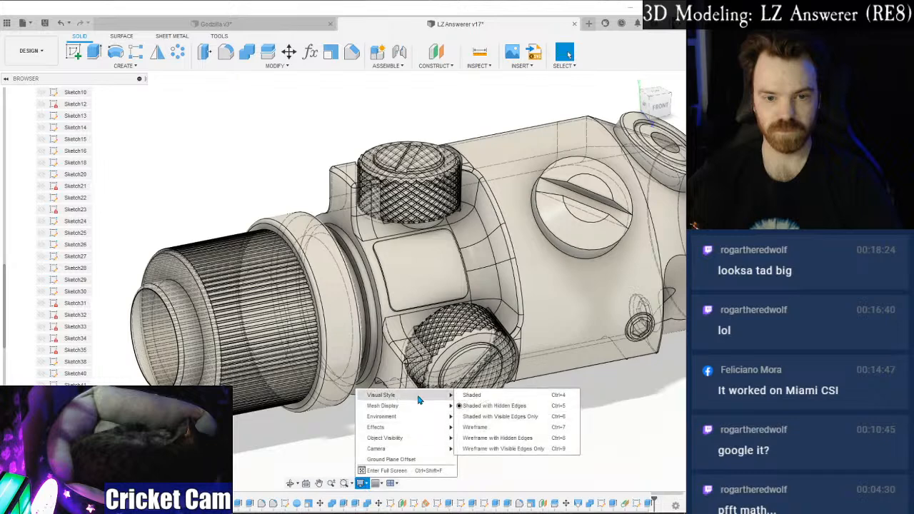
click(493, 416)
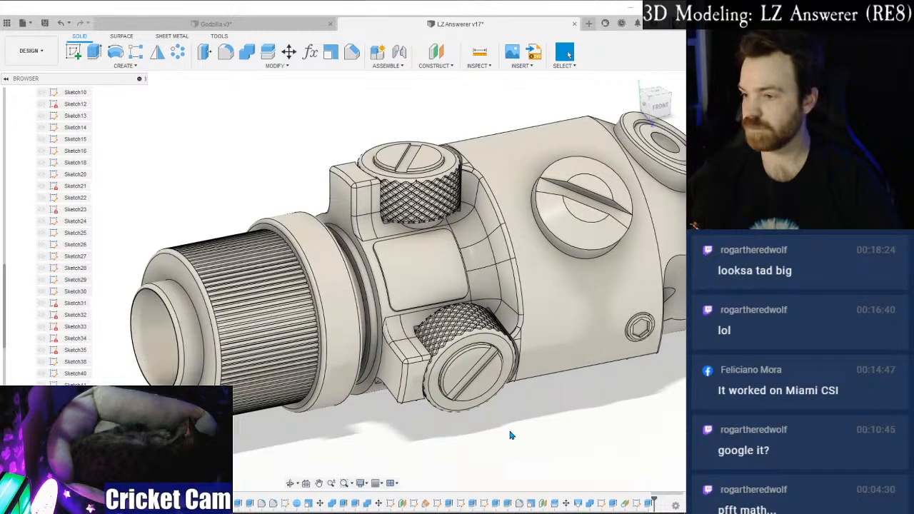
Examine the plate from several angles, ending with a squared view with the ribbed collar pointing up.
shift+middle_drag(341, 277, 331, 304)
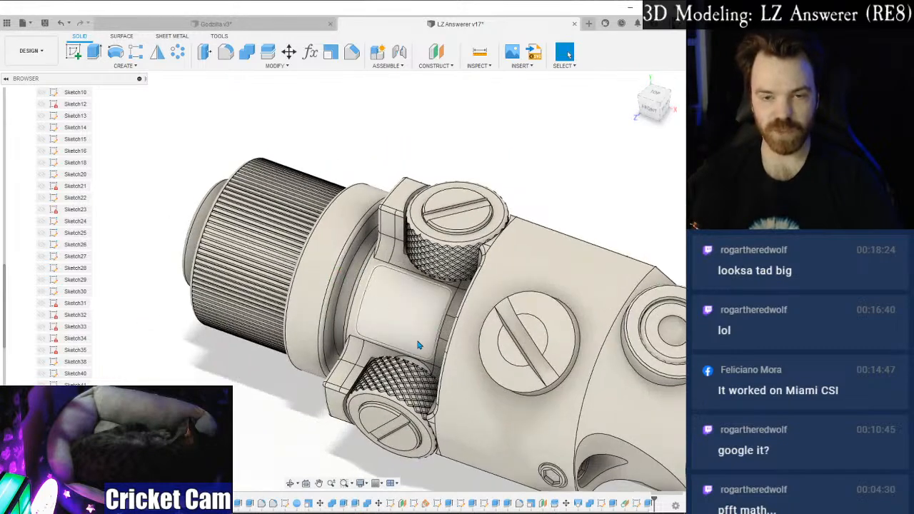
scroll(392, 290, up, 4)
scroll(418, 315, down, 4)
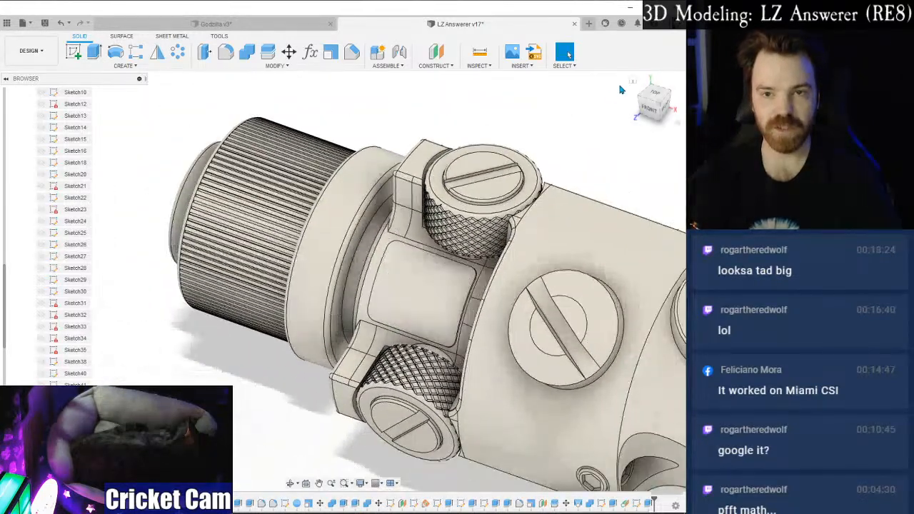
shift+middle_drag(343, 280, 342, 276)
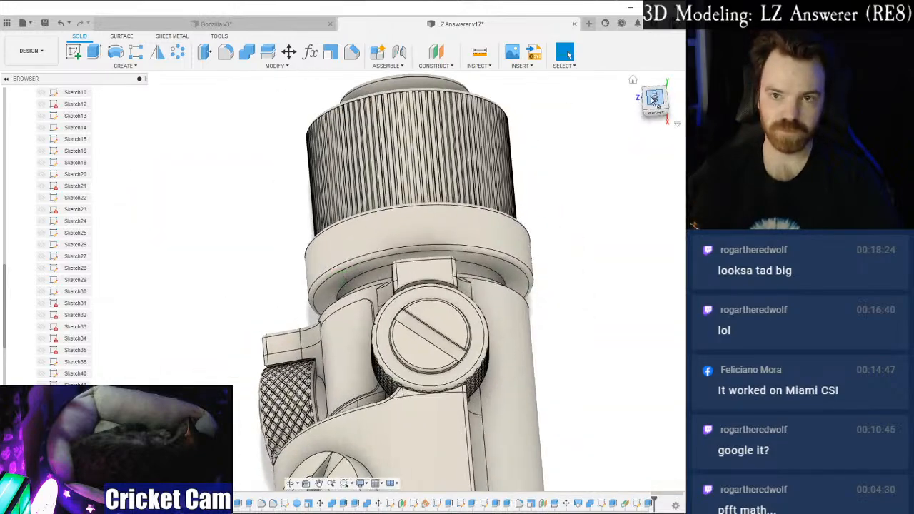
click(644, 102)
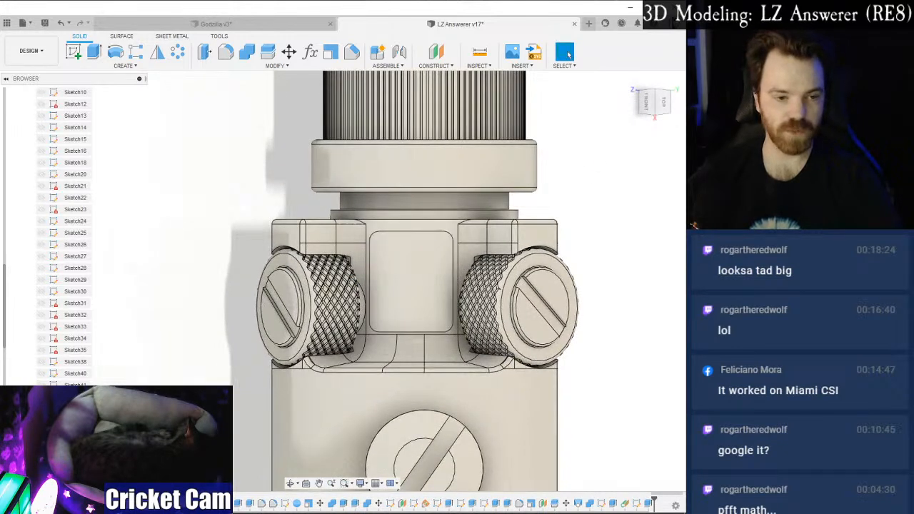
Edit the raised plate's sketch, move both edges facing the knurled knobs slightly inward to narrow the plate, and finish the sketch.
key(alt+Tab)
key(alt+Tab)
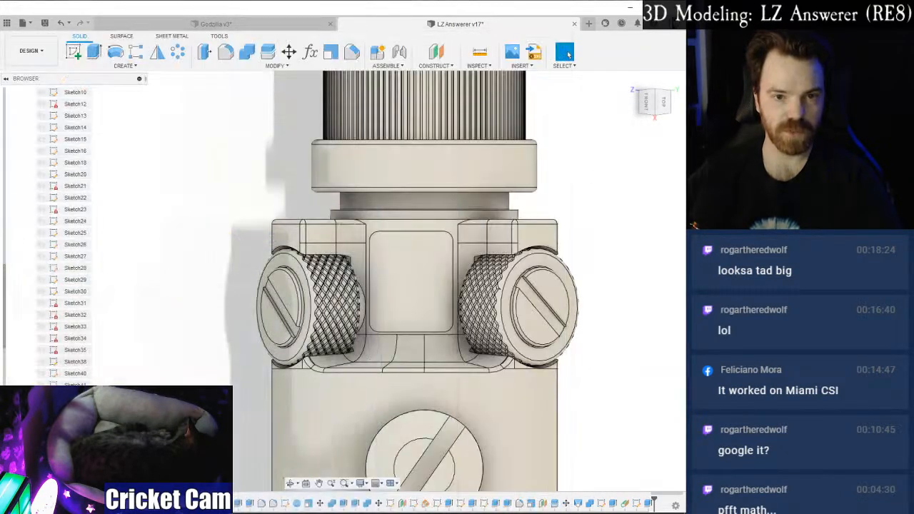
key(alt+Tab)
key(alt+Tab)
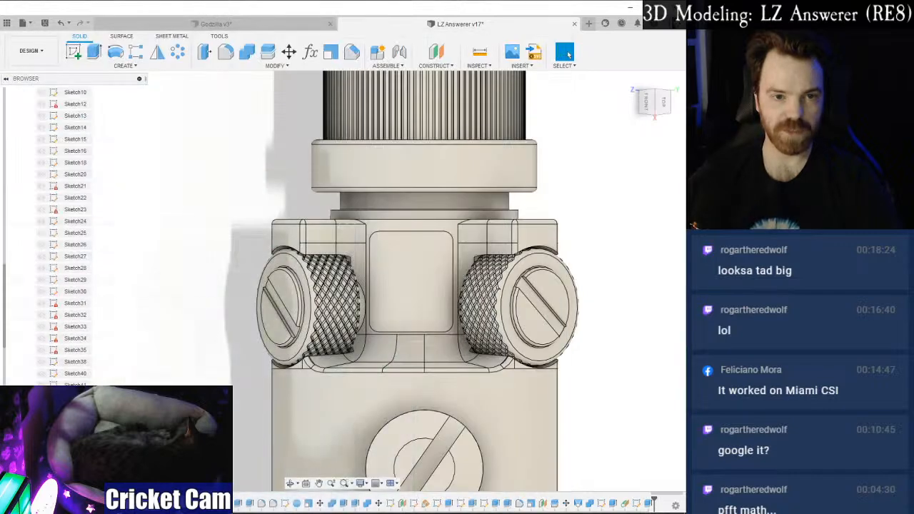
right_click(68, 432)
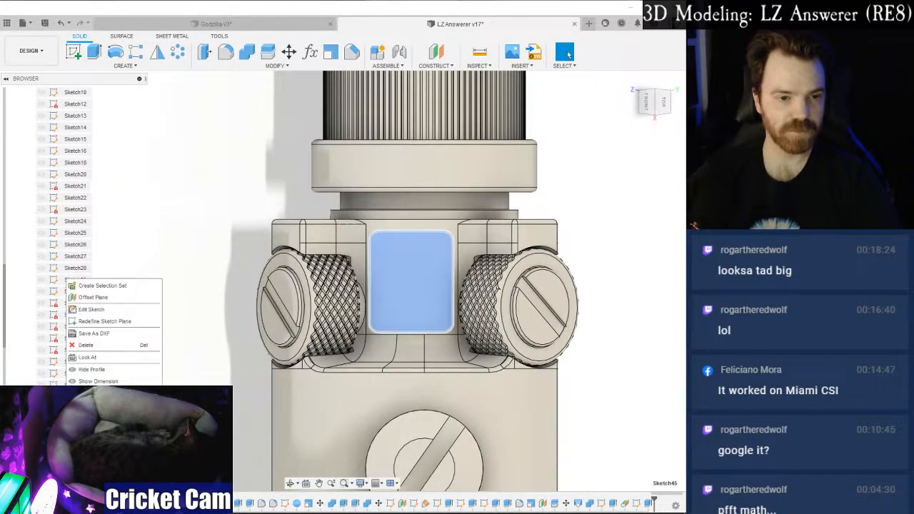
click(93, 313)
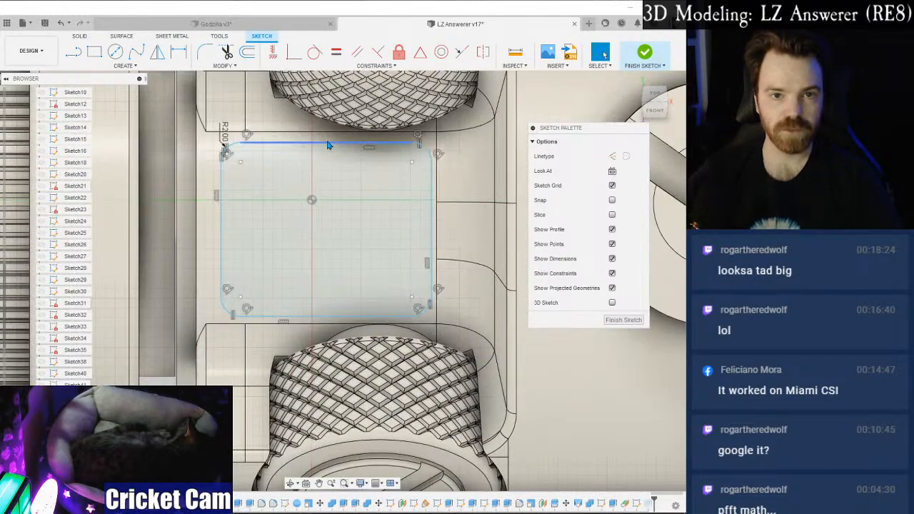
click(329, 145)
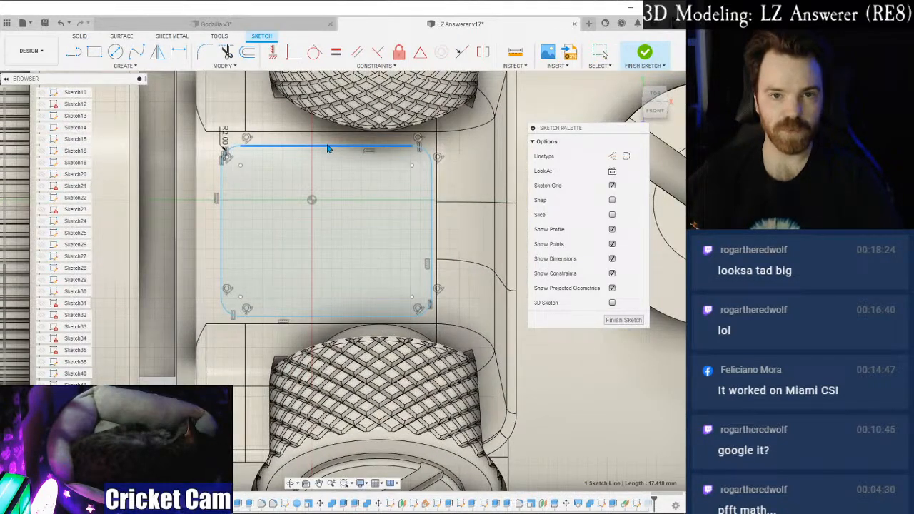
click(345, 312)
click(624, 320)
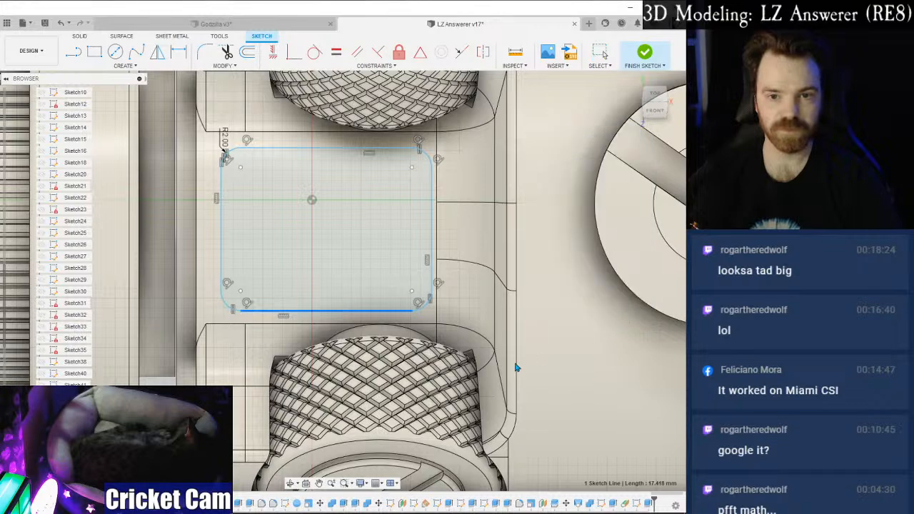
Inspect the narrowed plate and the whole hilt from several angles.
scroll(511, 257, down, 4)
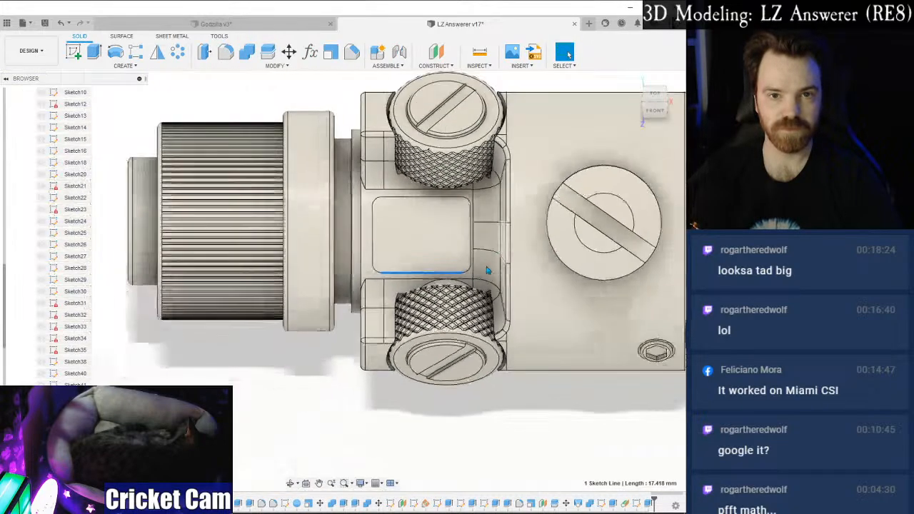
scroll(258, 435, down, 1)
mouse_move(656, 107)
mouse_down()
mouse_move(587, 92)
mouse_move(670, 103)
mouse_move(617, 98)
mouse_move(643, 106)
mouse_up()
middle_drag(636, 214, 437, 278)
scroll(436, 280, down, 4)
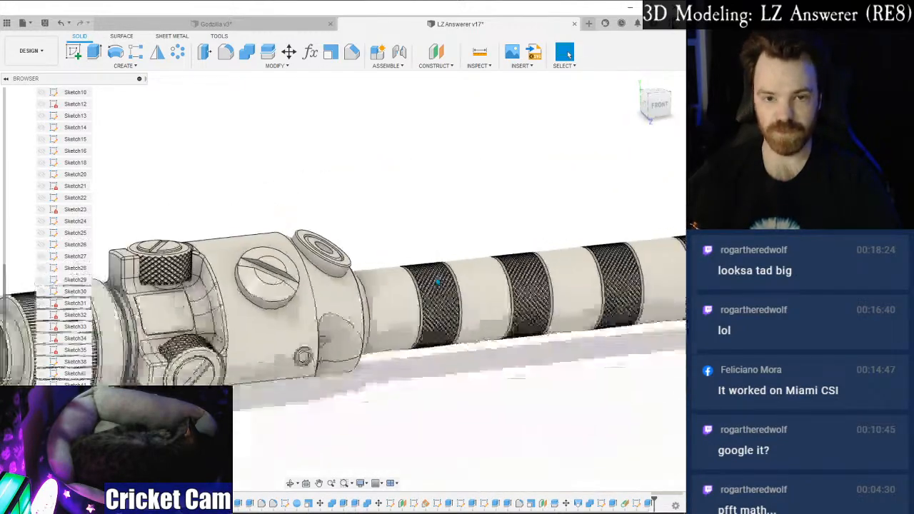
mouse_move(652, 104)
mouse_down()
mouse_move(636, 93)
mouse_move(657, 105)
mouse_up()
middle_drag(480, 172, 627, 162)
mouse_move(656, 106)
mouse_down()
mouse_move(679, 104)
mouse_move(688, 84)
mouse_move(658, 108)
mouse_move(670, 114)
mouse_up()
scroll(500, 224, down, 4)
middle_drag(437, 257, 471, 296)
scroll(345, 284, down, 1)
middle_drag(343, 286, 323, 277)
Collapse the Sketches, Canvases and Construction folders in the model's browser tree.
scroll(87, 234, up, 8)
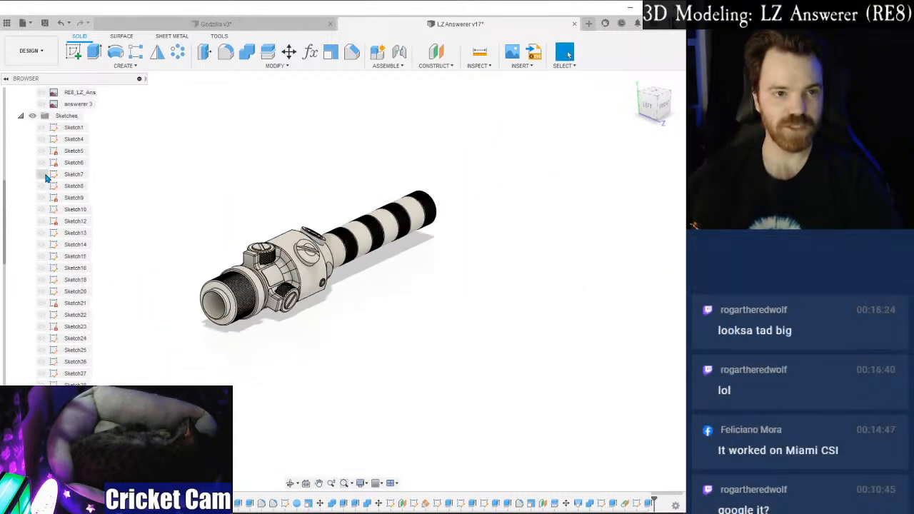
click(21, 163)
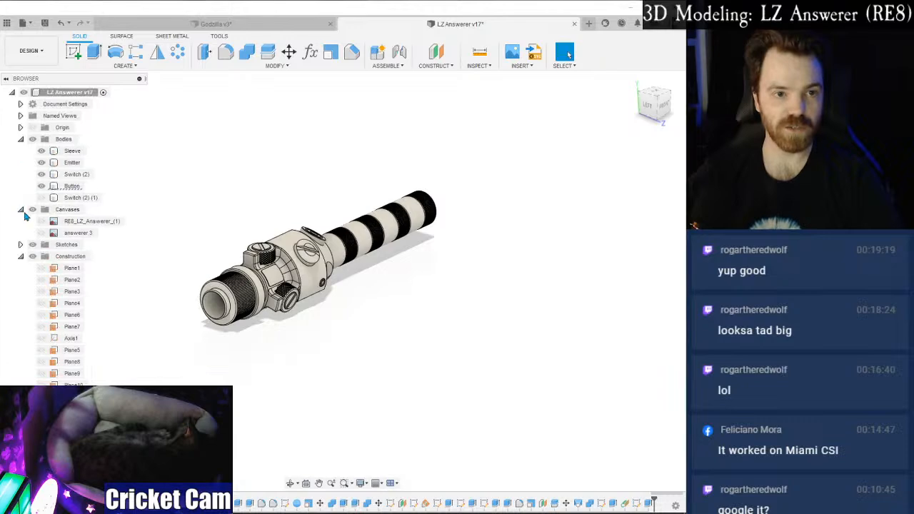
click(21, 210)
click(20, 234)
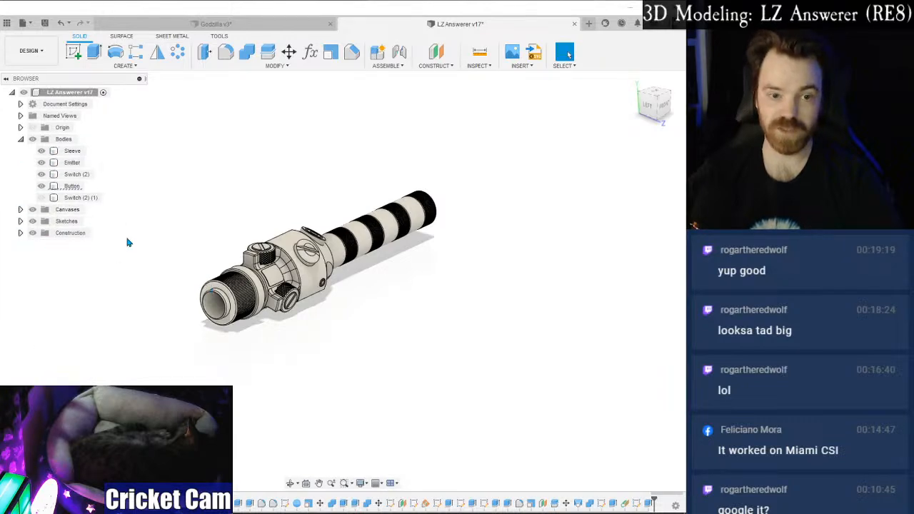
Switch to Paint, look over the gameplay reference image, and close it without saving.
key(alt+Tab)
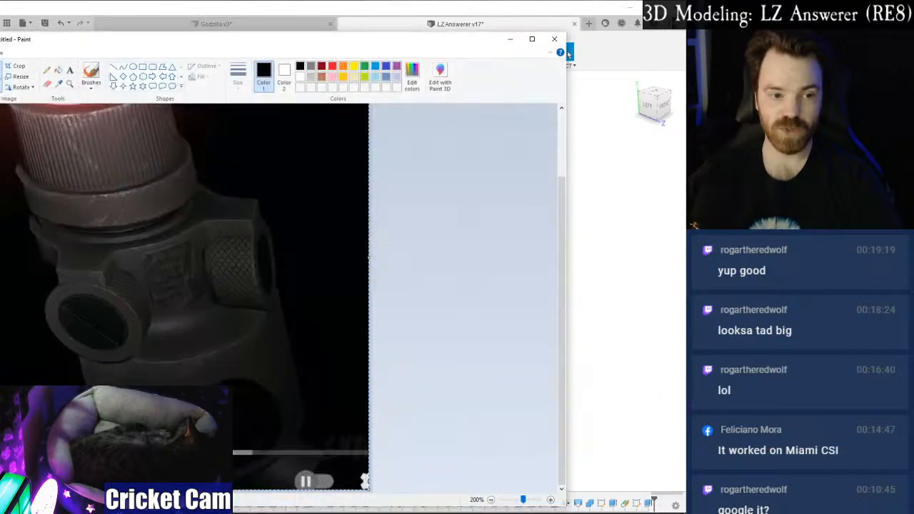
key(ctrl+v)
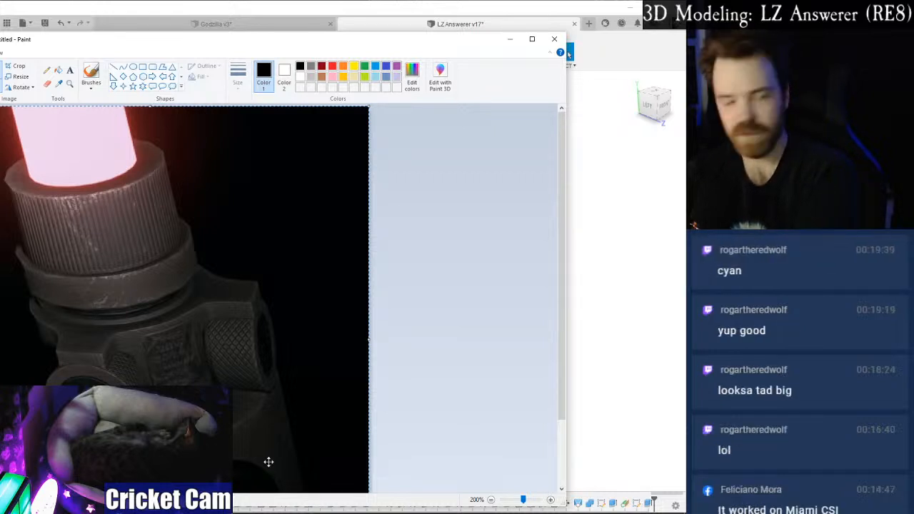
click(554, 39)
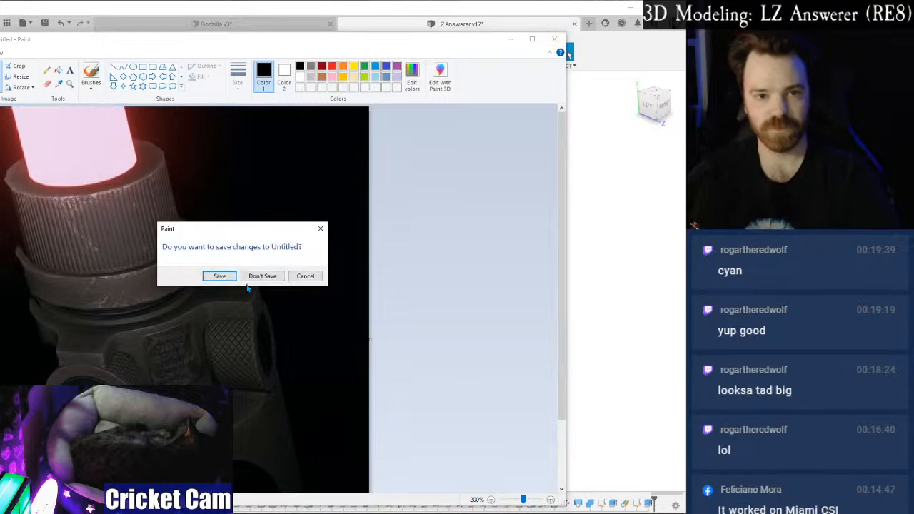
click(259, 276)
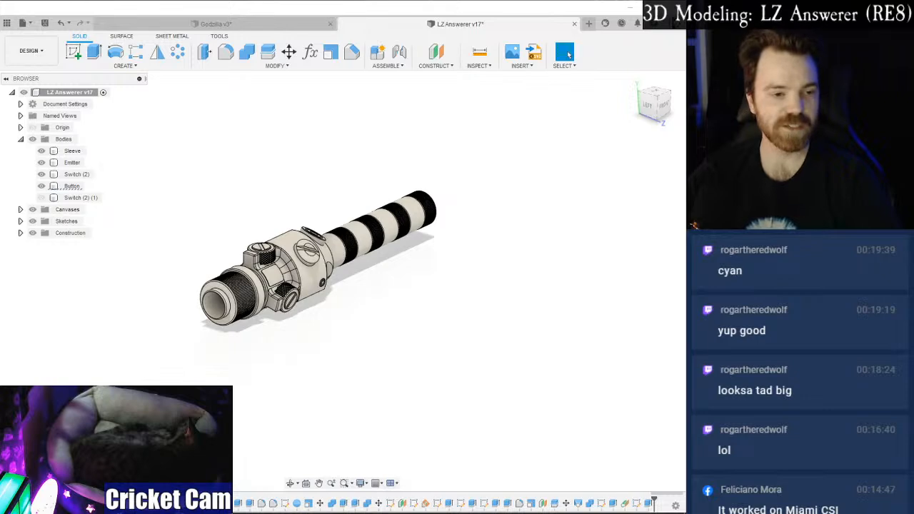
Switch to Photoshop, review the brightened reference image at full view, then close it and return to Fusion 360.
key(alt+Tab)
scroll(107, 310, up, 2)
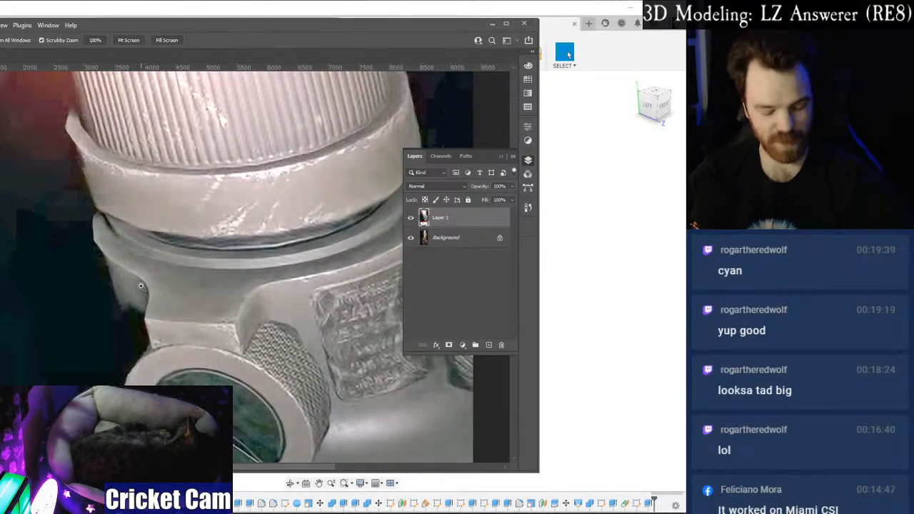
alt+scroll(141, 287, down, 5)
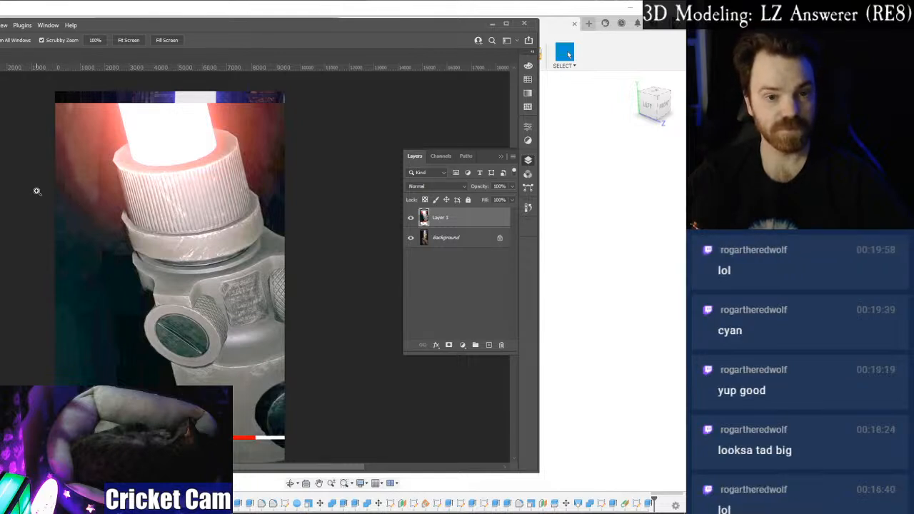
key(ctrl+z)
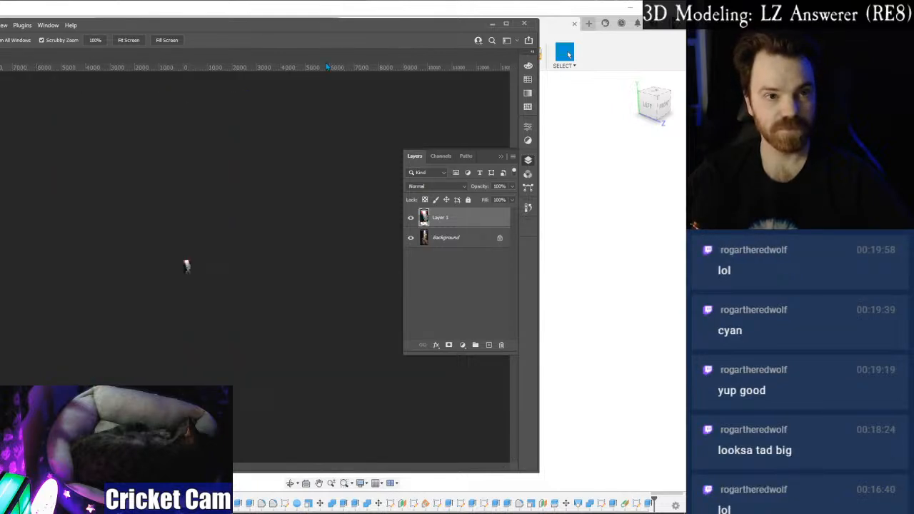
click(525, 23)
click(183, 195)
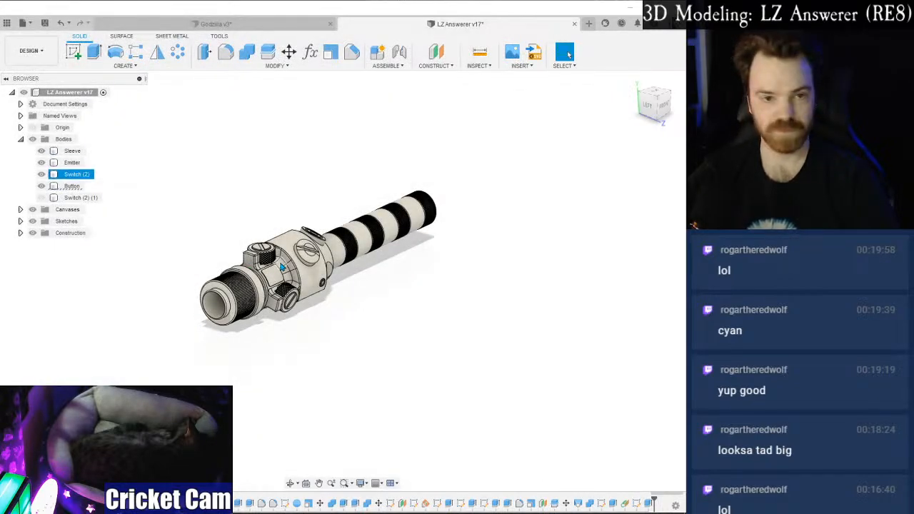
Sketch a 25.4 mm diameter circle centred on the inner face of the emitter's bore and finish the sketch.
scroll(280, 256, up, 3)
click(74, 51)
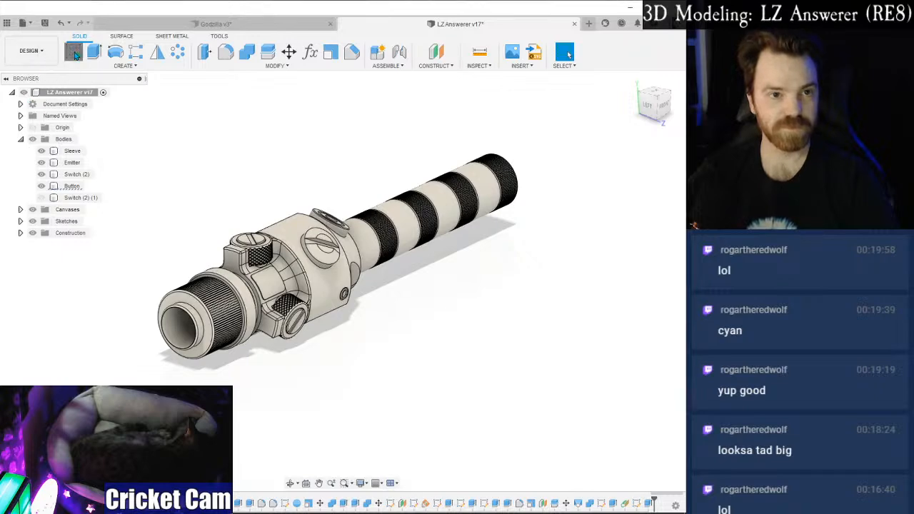
click(649, 106)
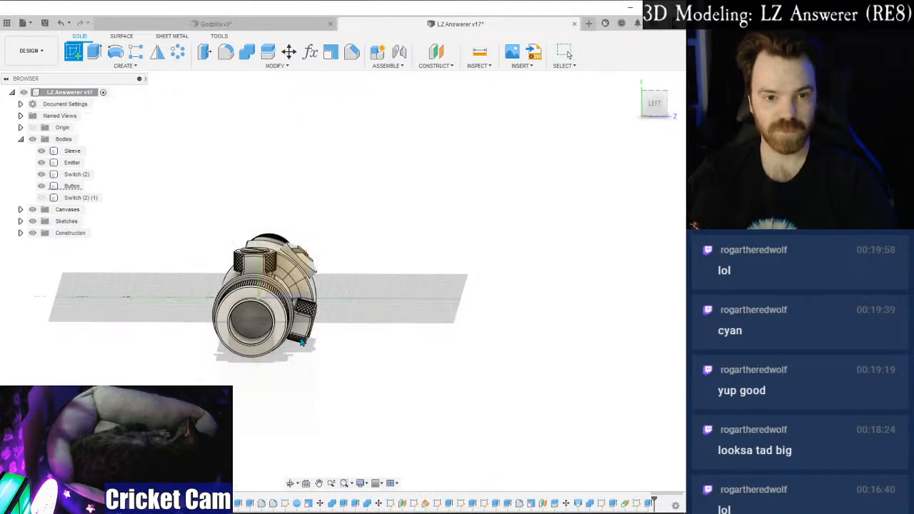
click(257, 331)
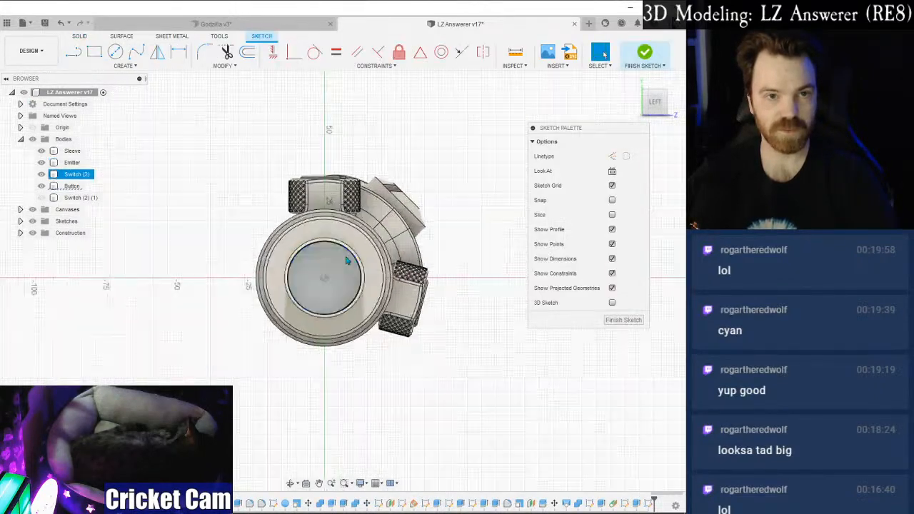
click(116, 54)
click(320, 285)
text(25)
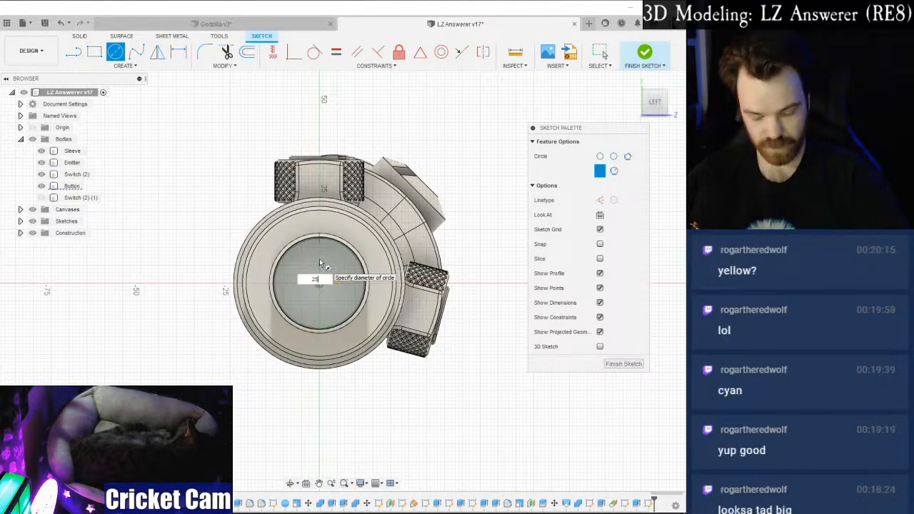
text(.4)
key(Return)
key(Escape)
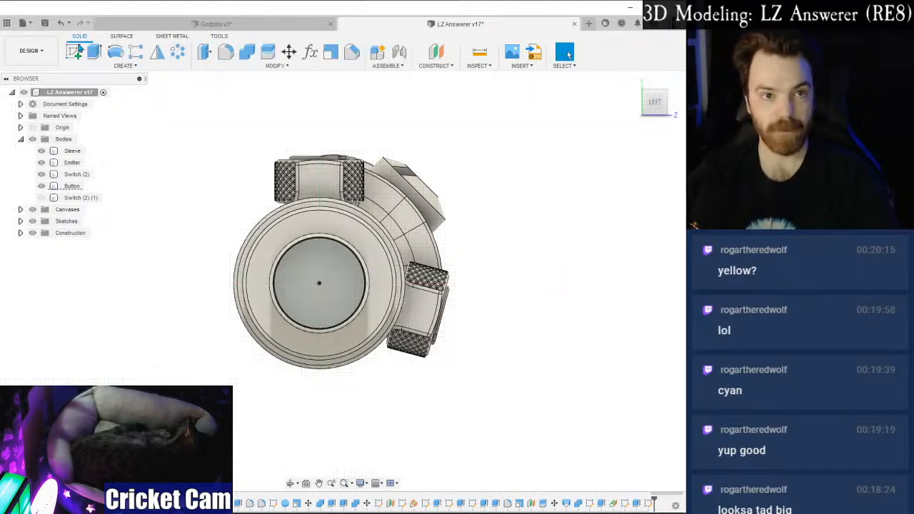
Extrude the circle 250 mm outward through the emitter opening as a new body for the blade.
click(96, 53)
click(347, 299)
drag(656, 104, 601, 128)
middle_drag(408, 227, 486, 244)
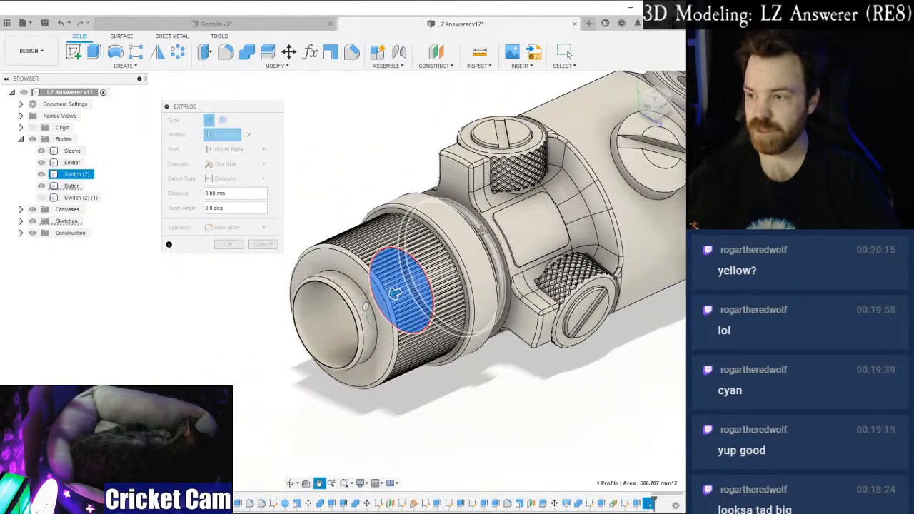
scroll(480, 250, down, 3)
drag(419, 283, 105, 340)
scroll(243, 322, down, 3)
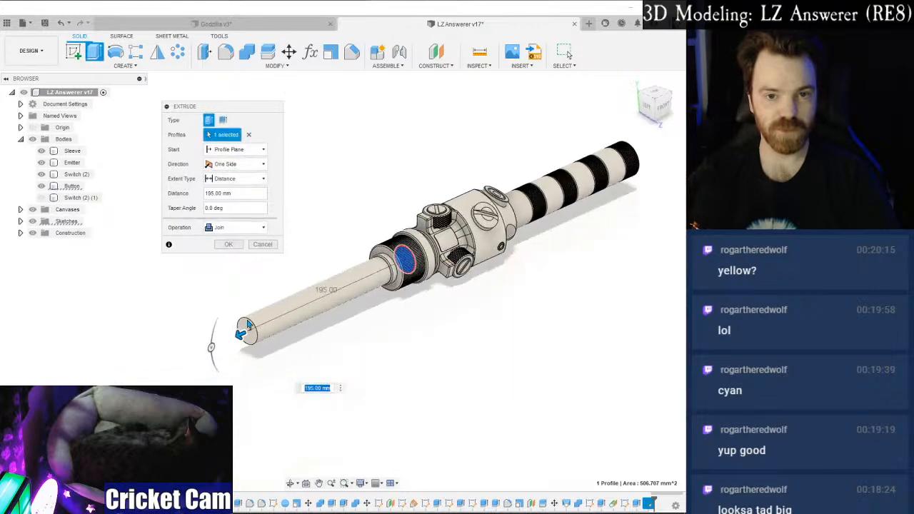
drag(241, 334, 196, 355)
click(236, 227)
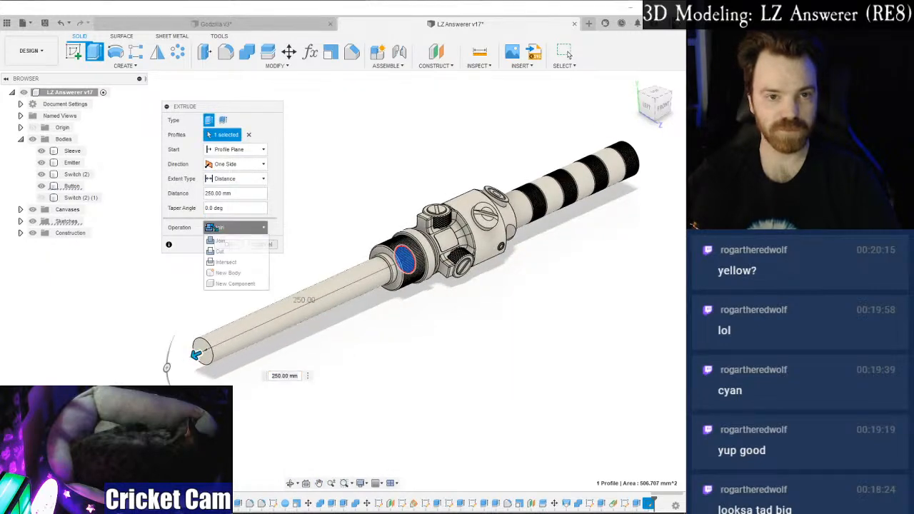
click(220, 274)
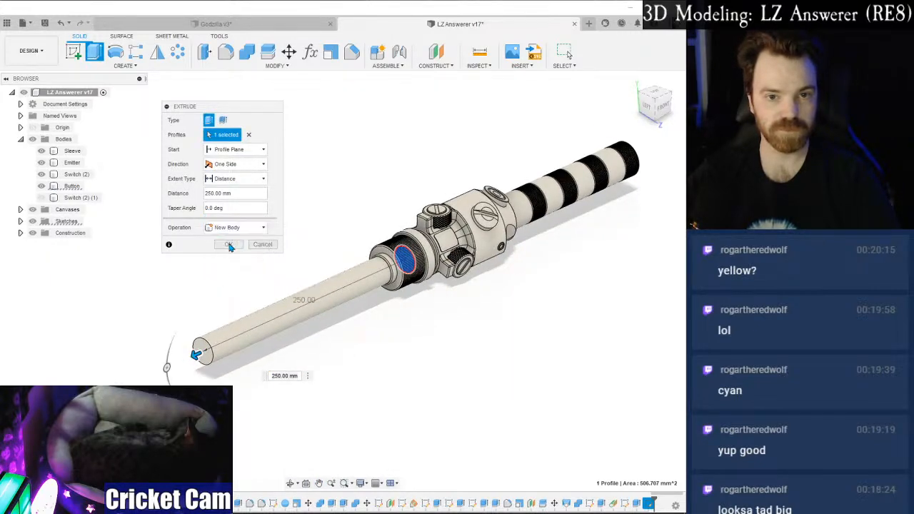
click(229, 245)
scroll(391, 261, up, 8)
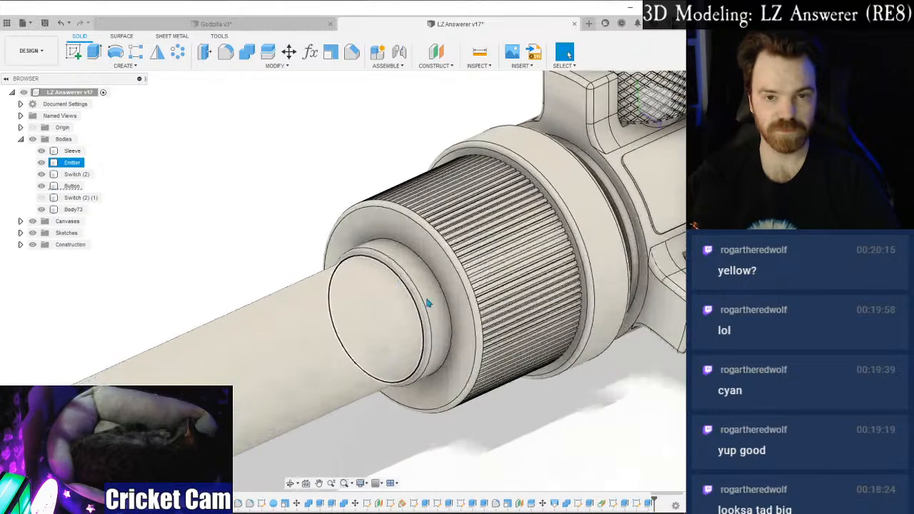
scroll(639, 352, down, 10)
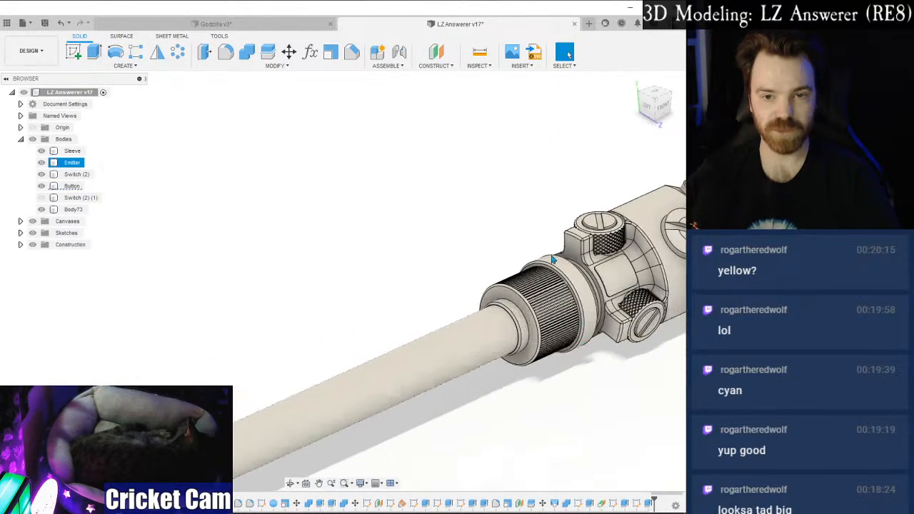
Start a sketch on the recessed inner face of the handle's open end.
middle_drag(499, 206, 192, 253)
drag(655, 107, 590, 136)
middle_drag(584, 198, 312, 90)
scroll(545, 283, down, 1)
middle_drag(466, 229, 359, 161)
click(73, 52)
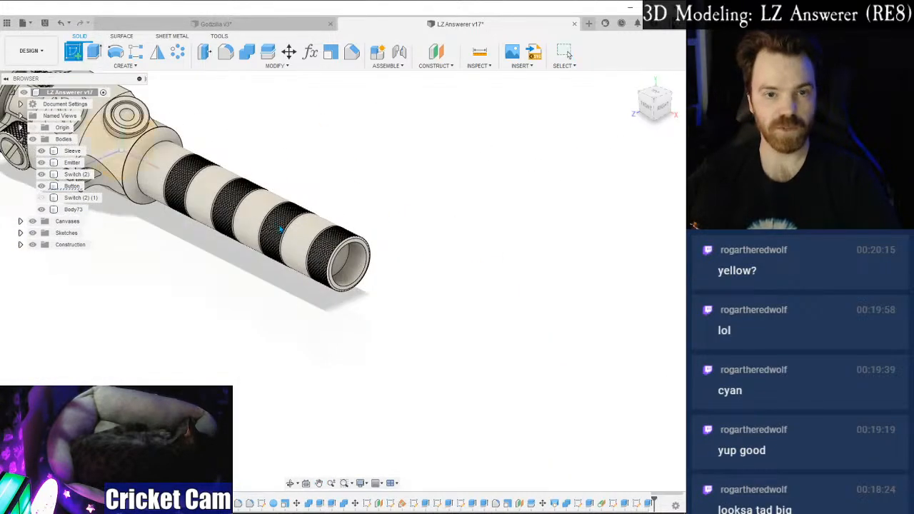
click(343, 266)
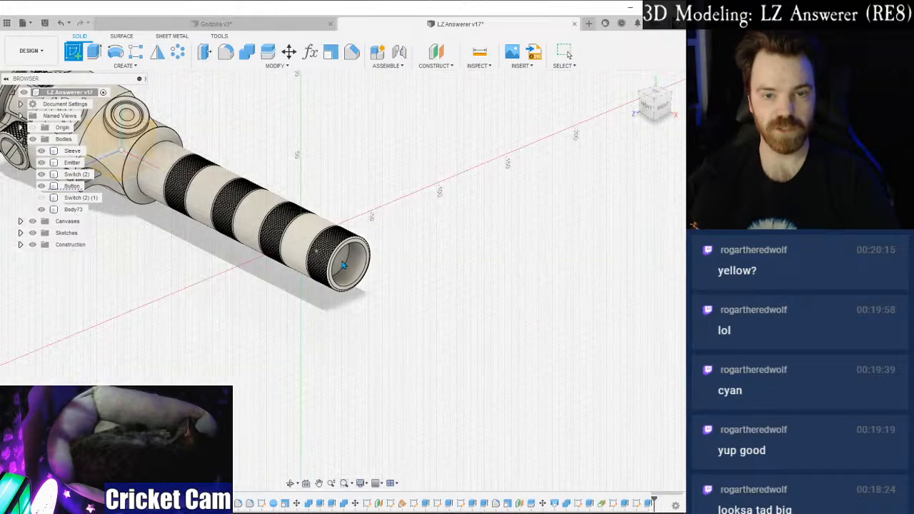
click(343, 266)
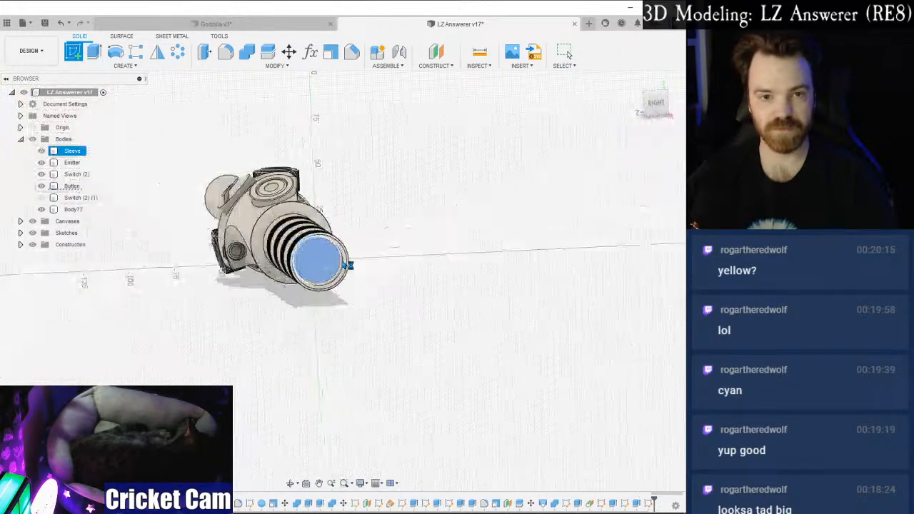
Draw a 25.4 mm diameter circle centred on the handle's bore and finish the sketch.
click(116, 52)
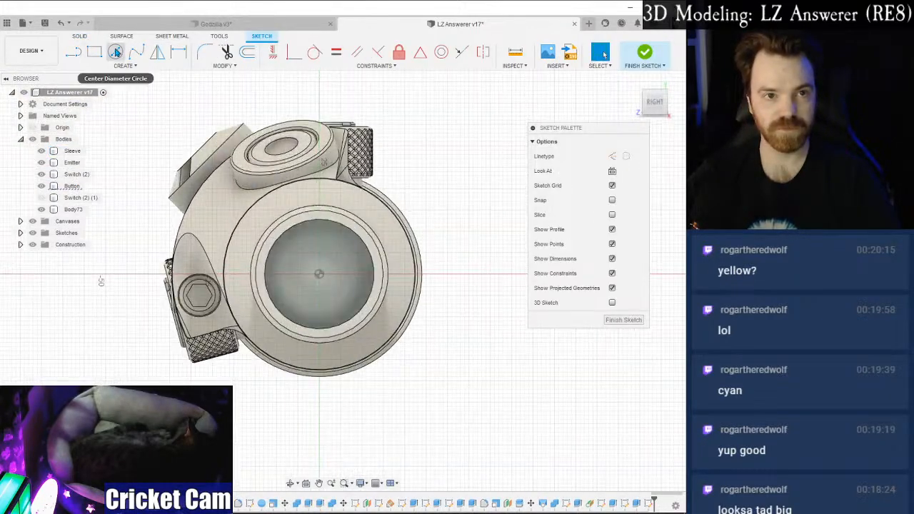
click(320, 276)
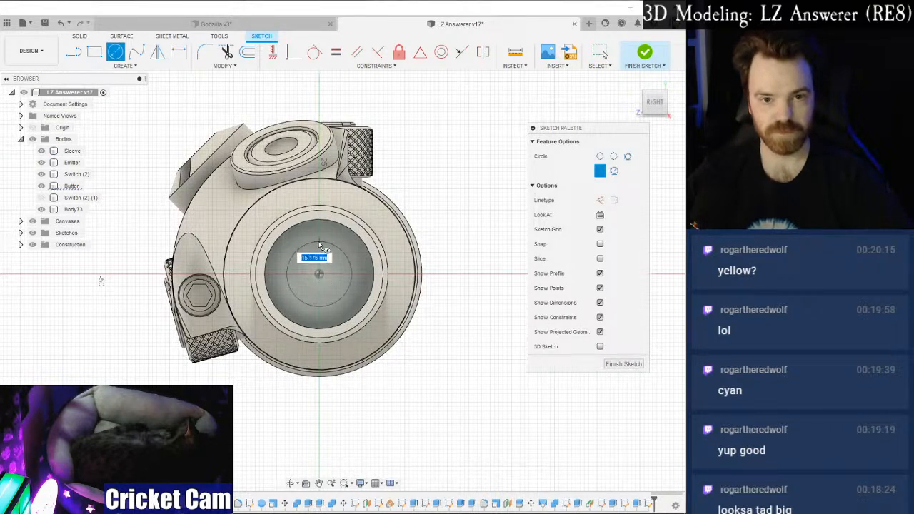
text(35)
key(Tab)
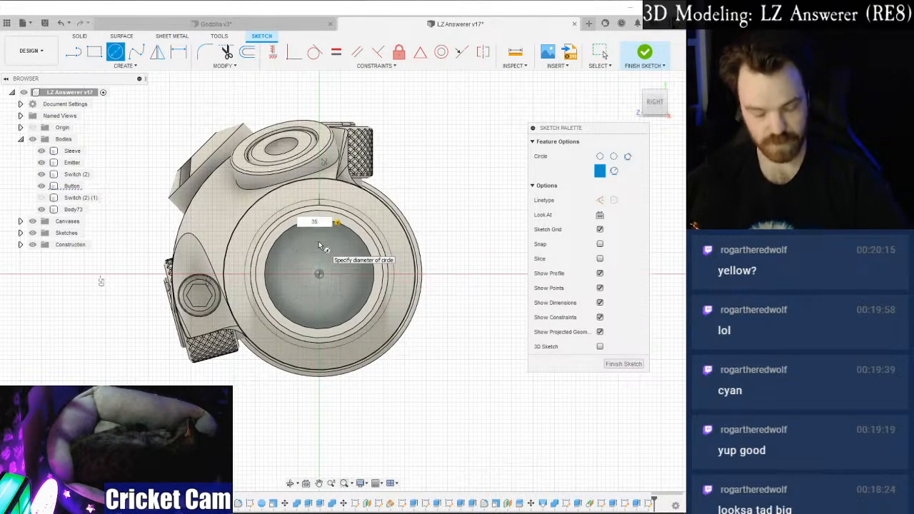
text(.4)
key(Return)
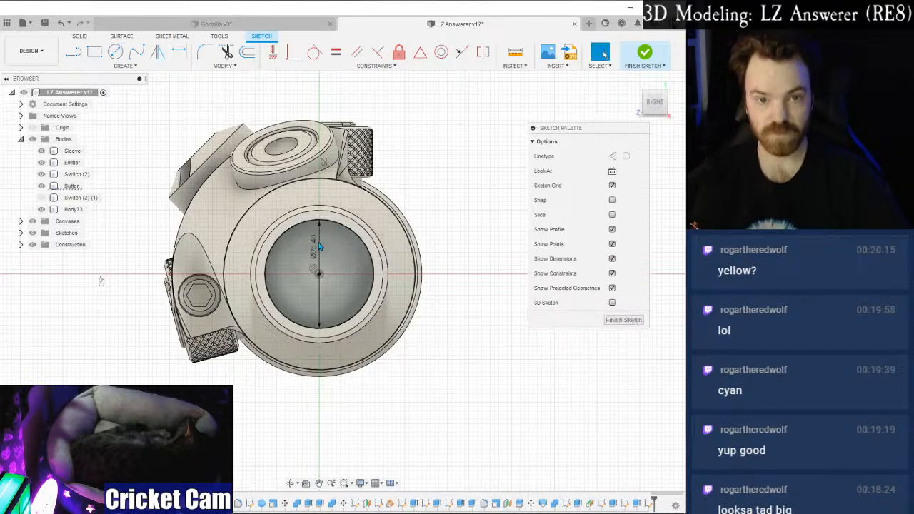
click(620, 320)
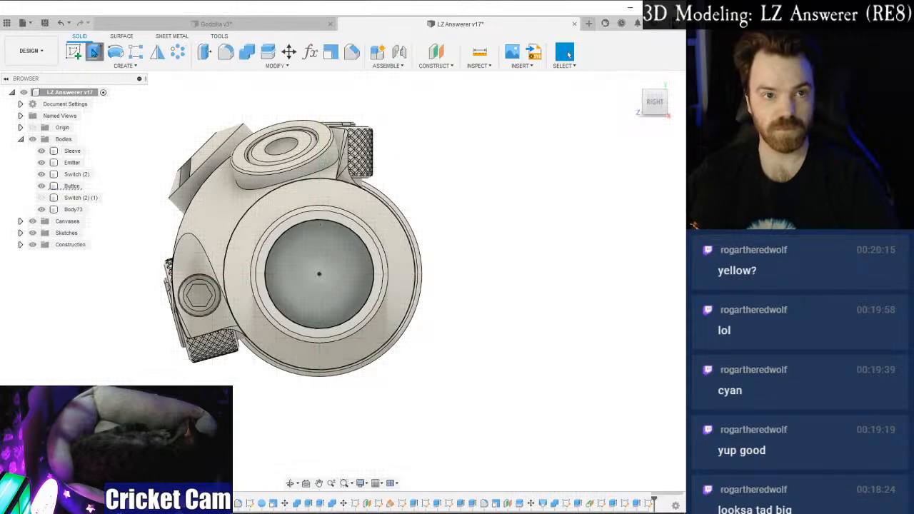
Extrude the circle 150 mm outward through the handle's open end as a new body for the second blade.
key(e)
click(297, 264)
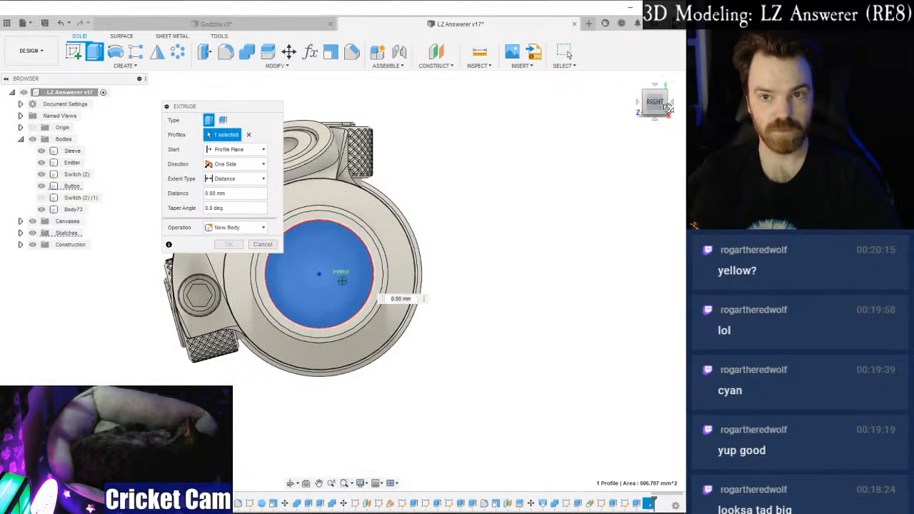
drag(657, 105, 672, 116)
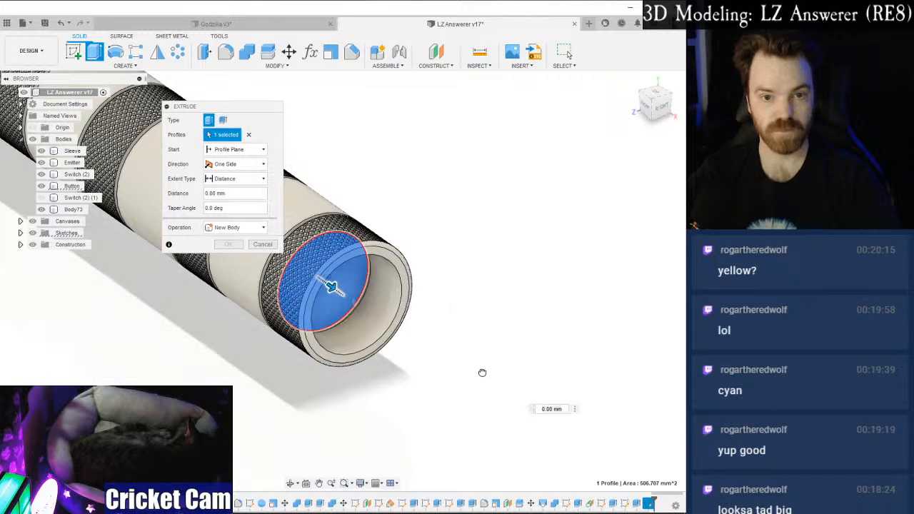
drag(558, 398, 513, 384)
scroll(328, 306, down, 3)
scroll(329, 306, down, 2)
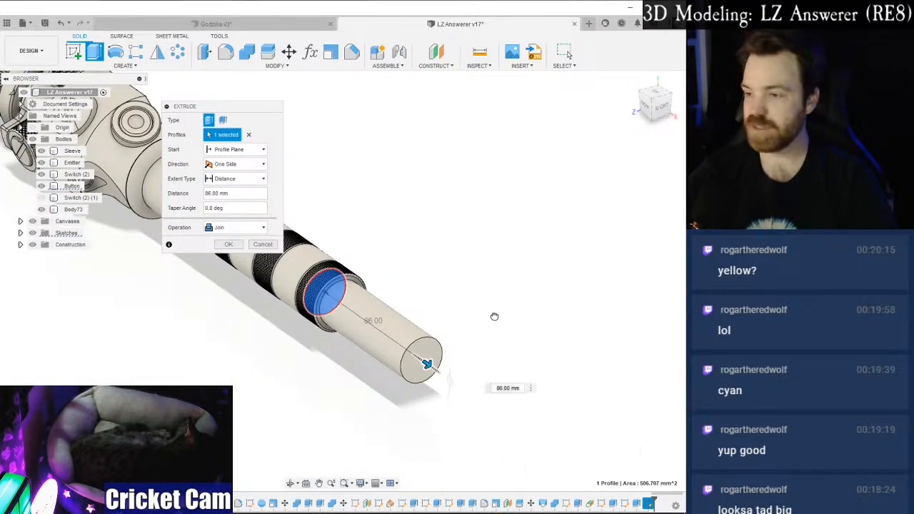
drag(495, 316, 494, 316)
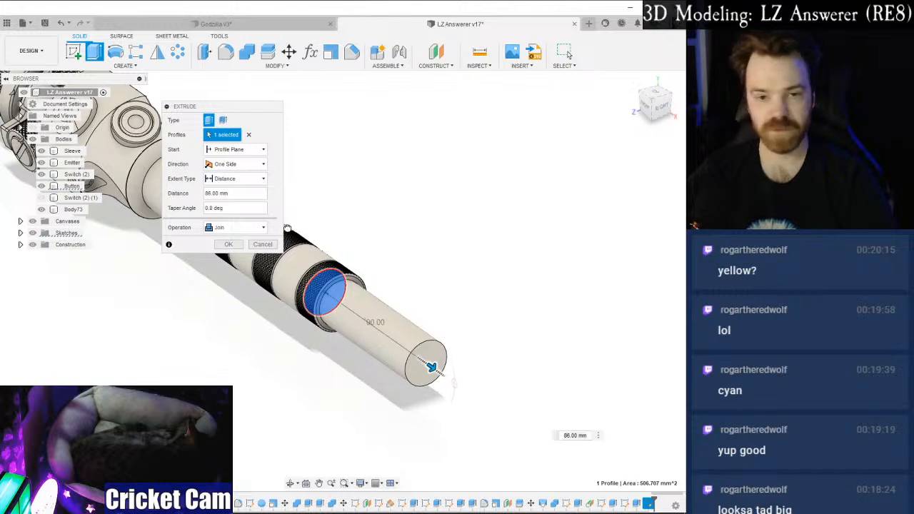
drag(432, 367, 499, 414)
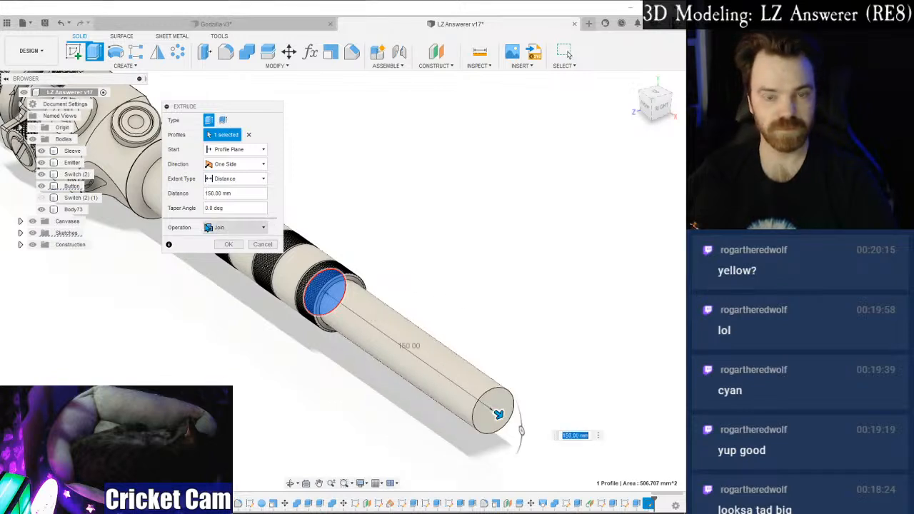
click(224, 229)
click(227, 270)
middle_drag(173, 325, 246, 397)
scroll(240, 389, down, 2)
drag(647, 114, 675, 114)
middle_drag(400, 227, 480, 170)
scroll(389, 212, down, 1)
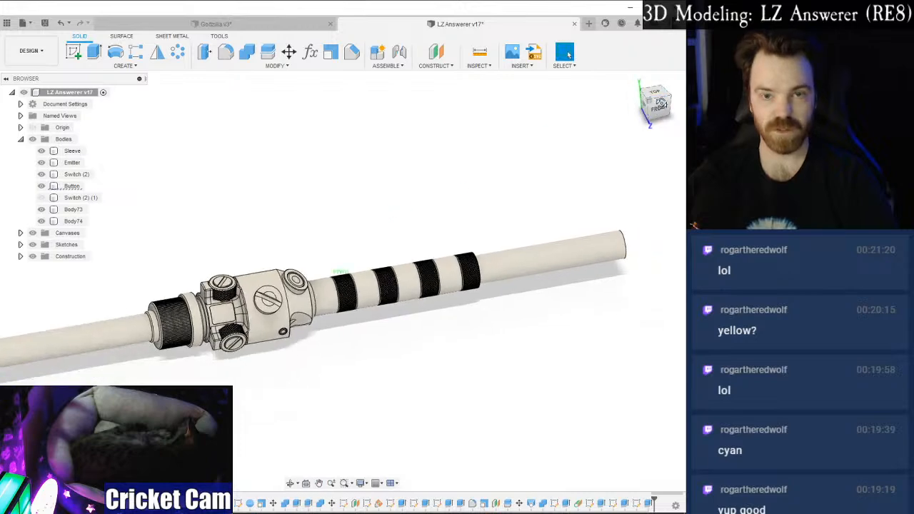
Switch to File Explorer, open the show hilt reference image, examine the handle and switch plate up close, and return to Fusion 360.
drag(655, 110, 660, 105)
key(alt+Tab)
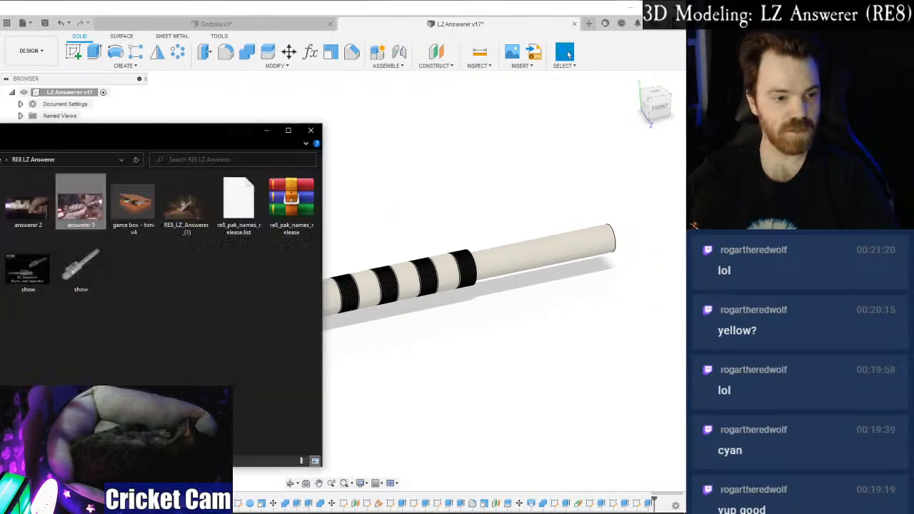
double_click(74, 269)
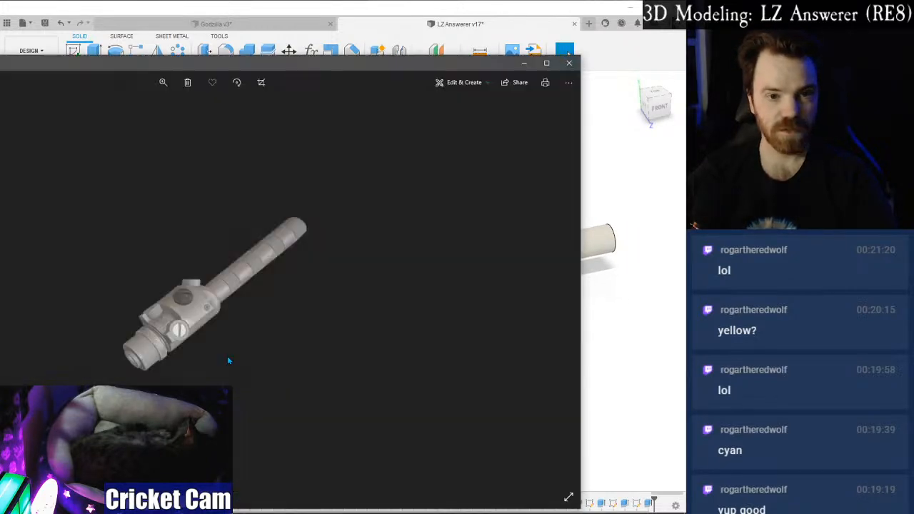
key(Right)
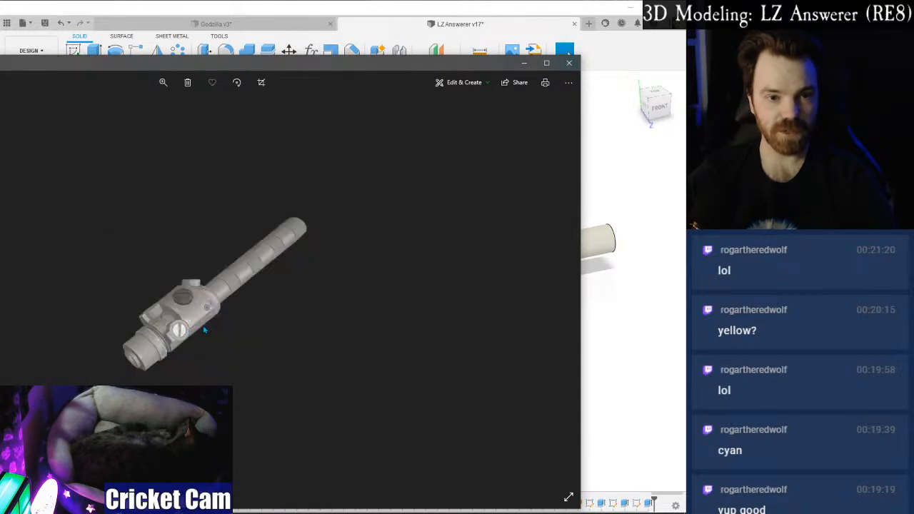
click(163, 82)
mouse_move(163, 108)
mouse_down()
mouse_move(193, 108)
mouse_move(149, 108)
mouse_move(166, 108)
mouse_up()
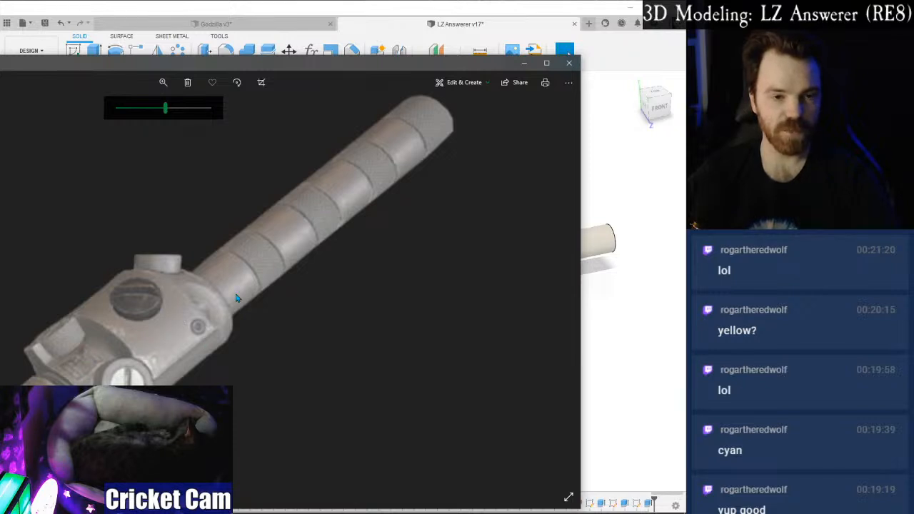
click(202, 5)
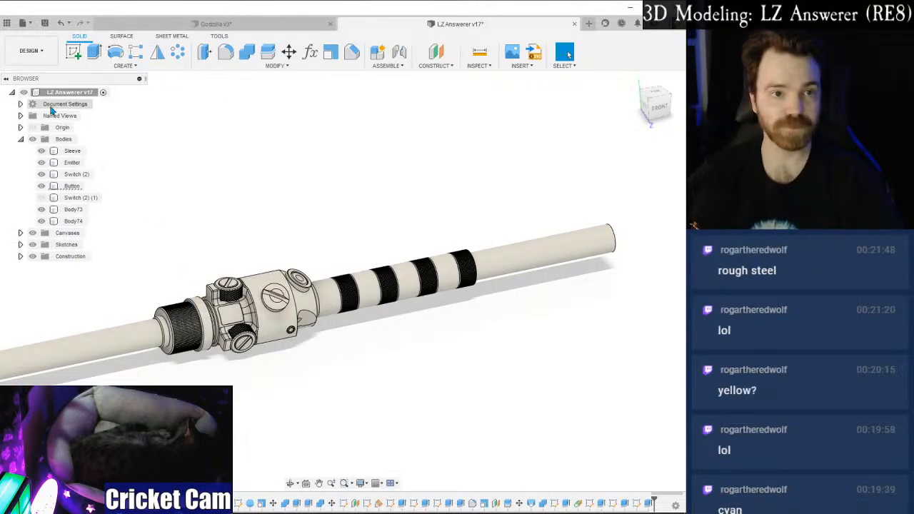
Save the design as a new version and switch to the Render workspace.
click(30, 50)
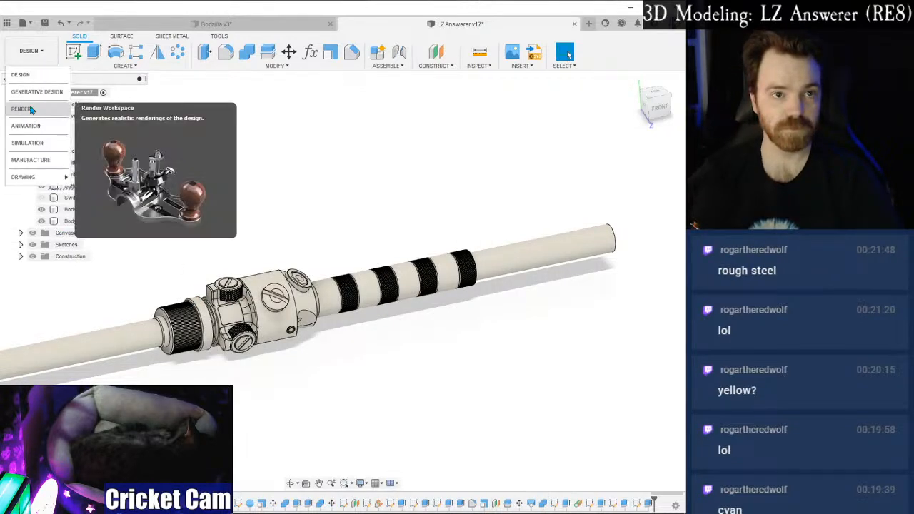
click(292, 114)
click(44, 23)
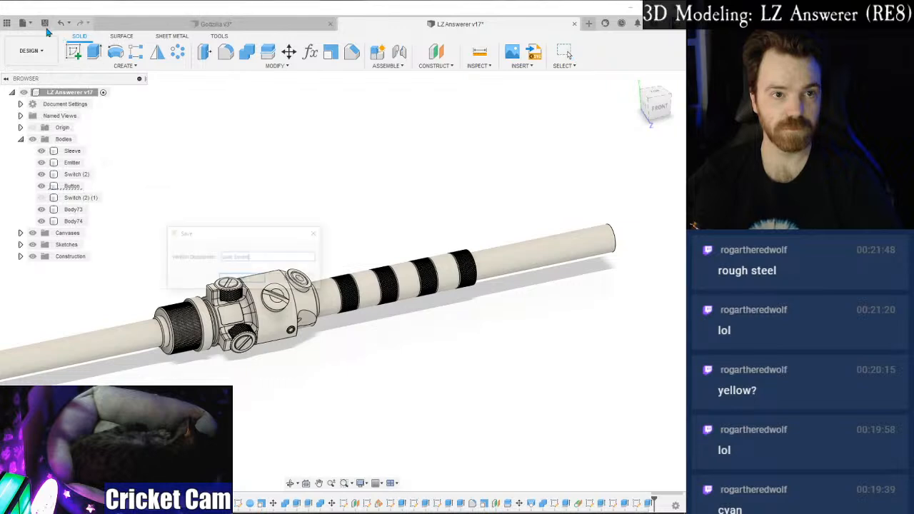
key(Return)
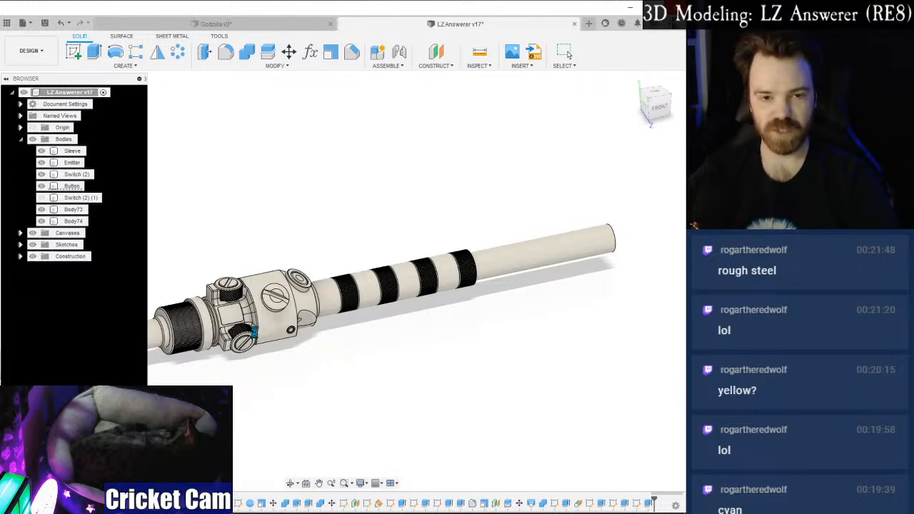
click(567, 53)
click(31, 50)
click(30, 106)
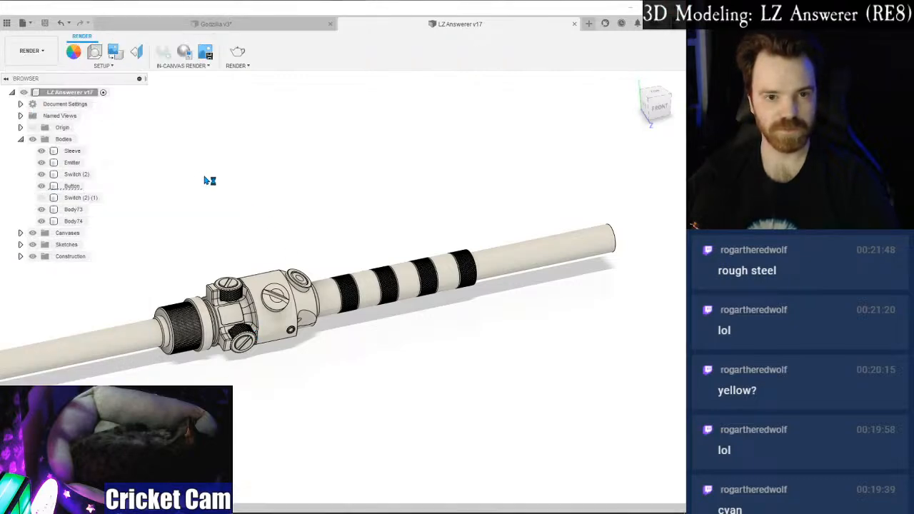
Apply the LED (Yellow) appearance to both blade bodies and Steel - Scifi Rough to the hilt bodies.
scroll(230, 306, up, 3)
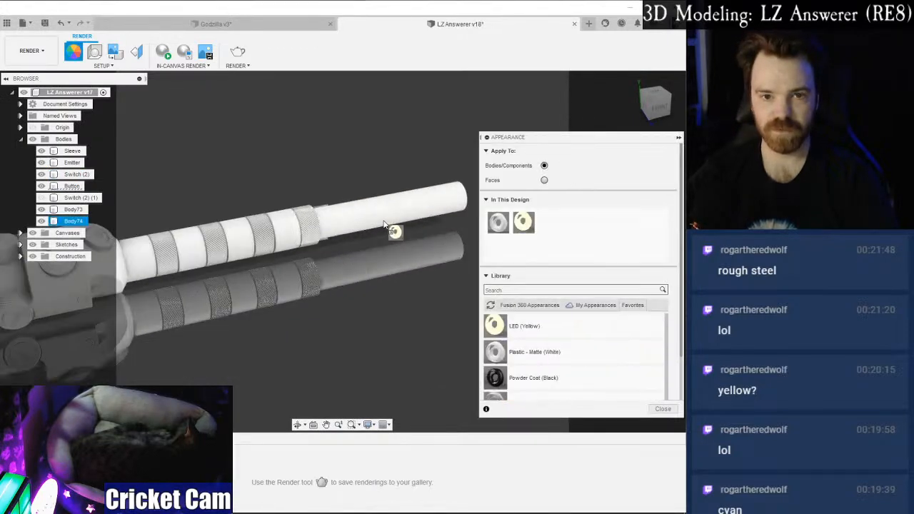
drag(385, 246, 385, 247)
Assign iron_texture637.jpg from the Shopped folder as the roughness image of the Steel - Scifi Rough appearance.
double_click(549, 193)
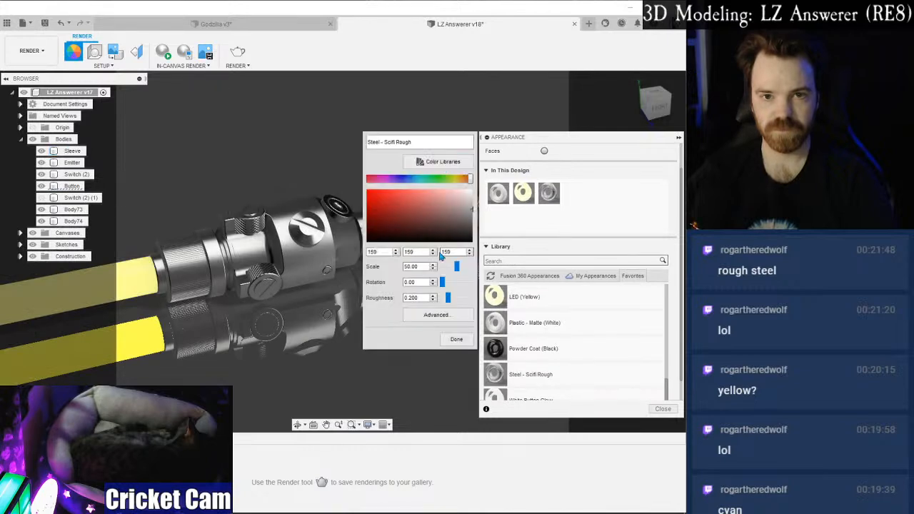
click(441, 314)
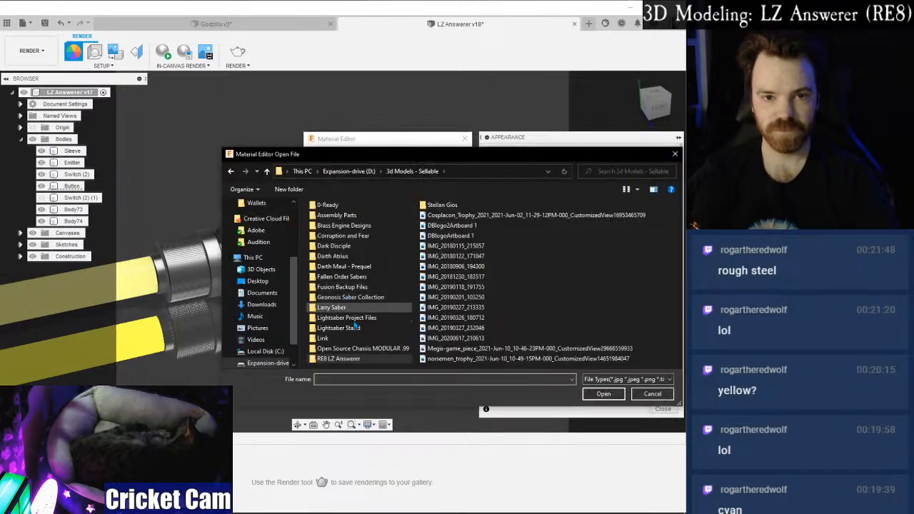
double_click(328, 339)
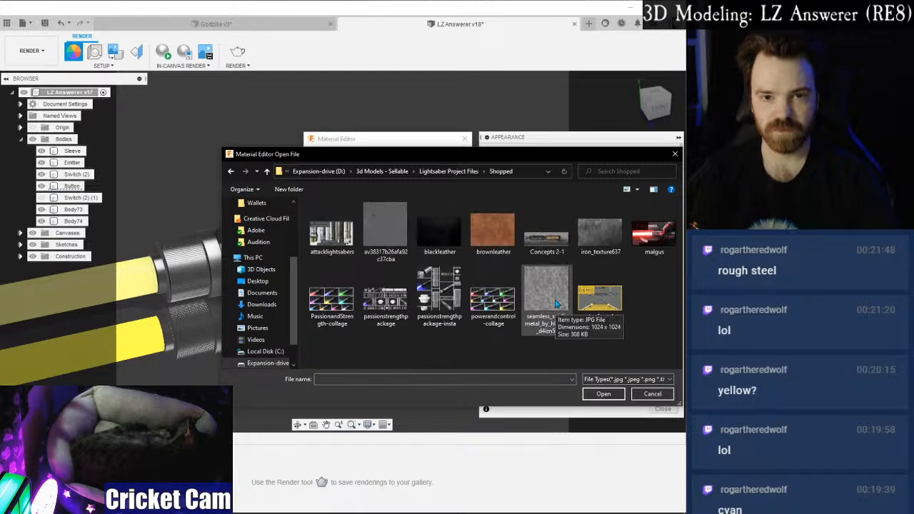
click(601, 232)
click(603, 394)
click(379, 333)
drag(352, 329, 325, 343)
key(Escape)
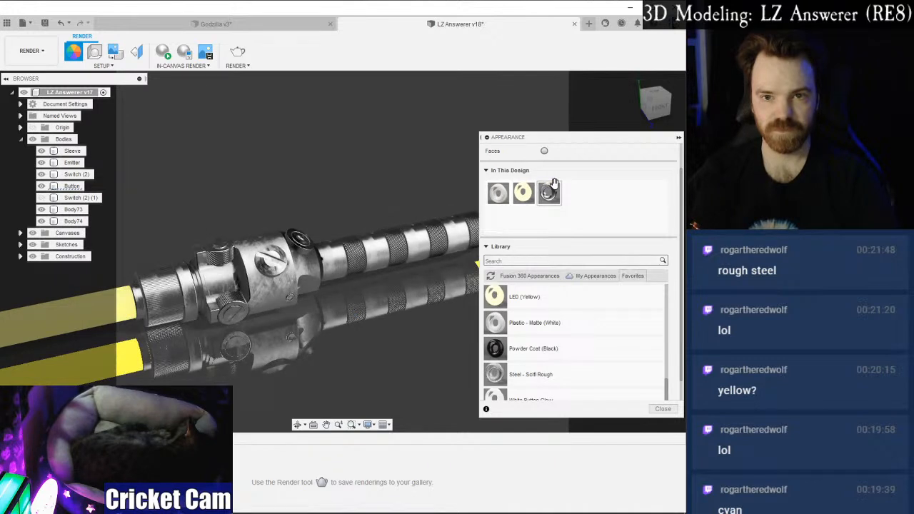
Set the advanced highlight color of the Steel - Scifi Rough appearance to RGB 229 229 229.
double_click(553, 186)
click(427, 312)
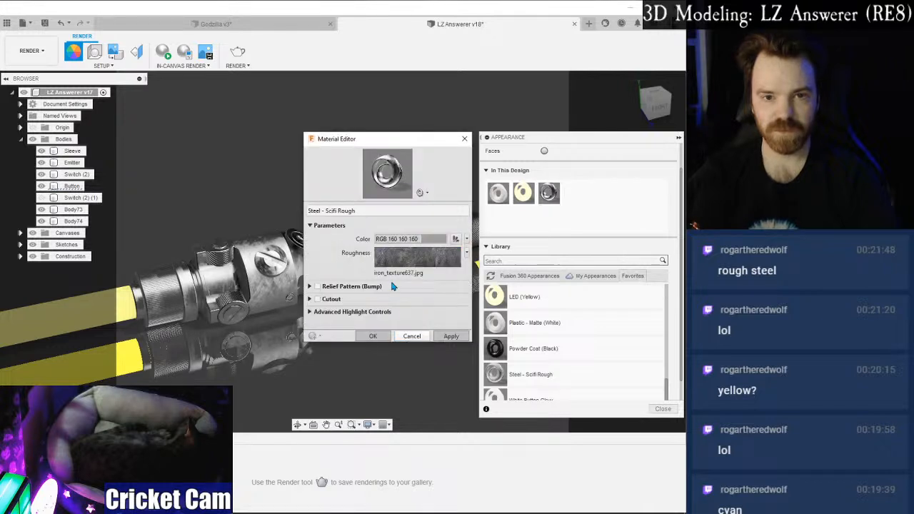
click(312, 313)
drag(355, 326, 319, 330)
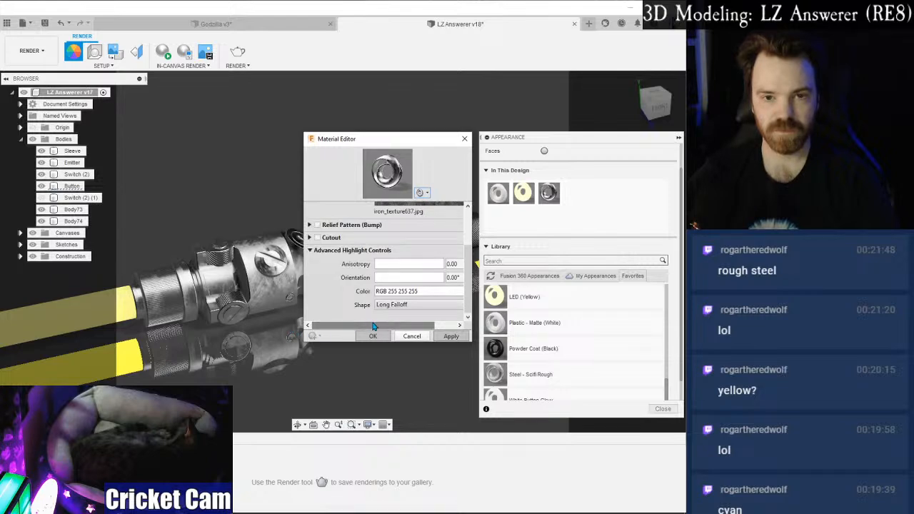
drag(422, 331, 449, 331)
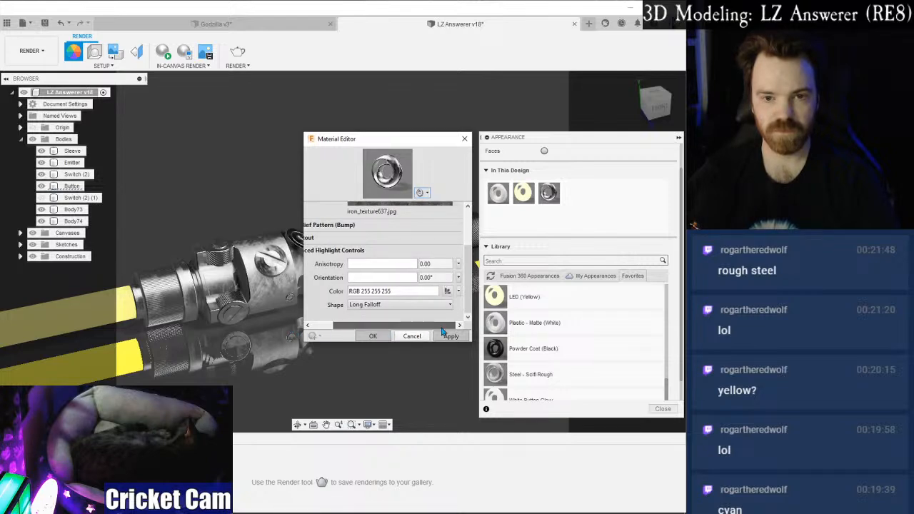
click(444, 292)
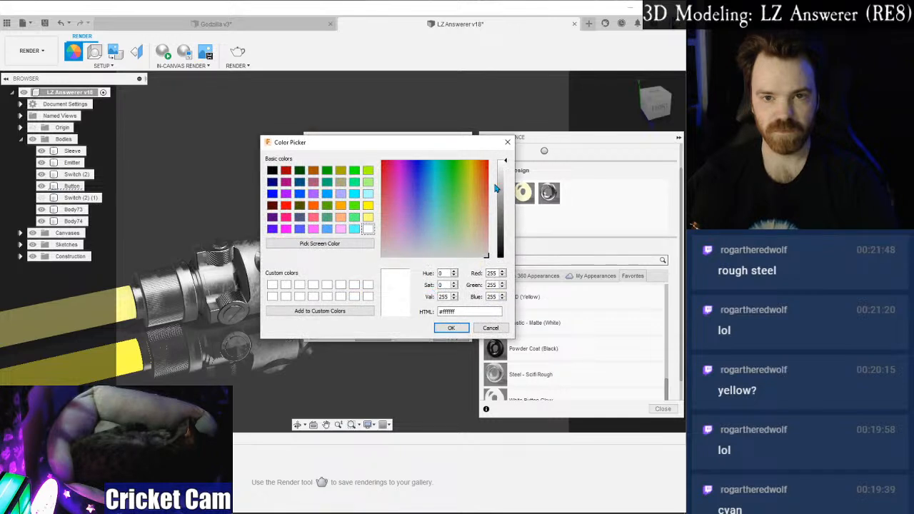
mouse_move(506, 163)
mouse_down()
mouse_move(510, 177)
mouse_move(507, 170)
mouse_up()
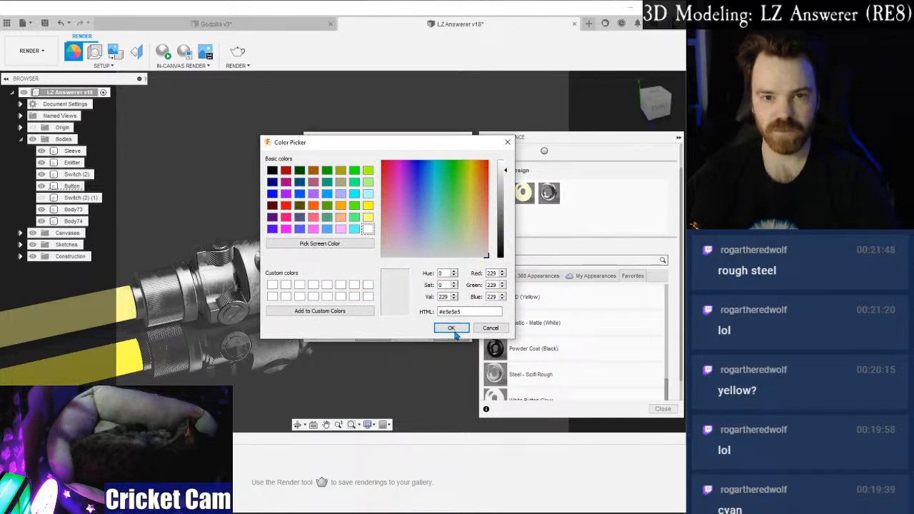
click(453, 330)
click(377, 337)
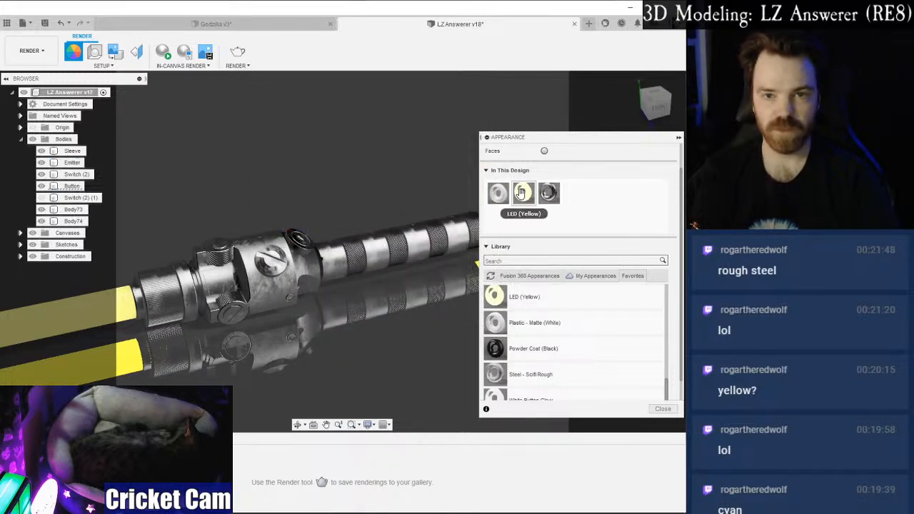
Compare the slotted screw on the switch section with the hilt reference image.
right_click(548, 193)
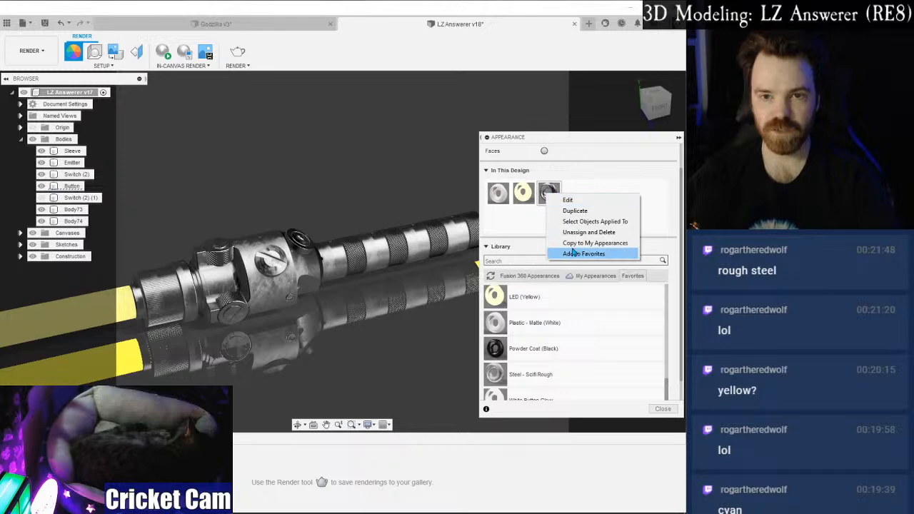
click(584, 181)
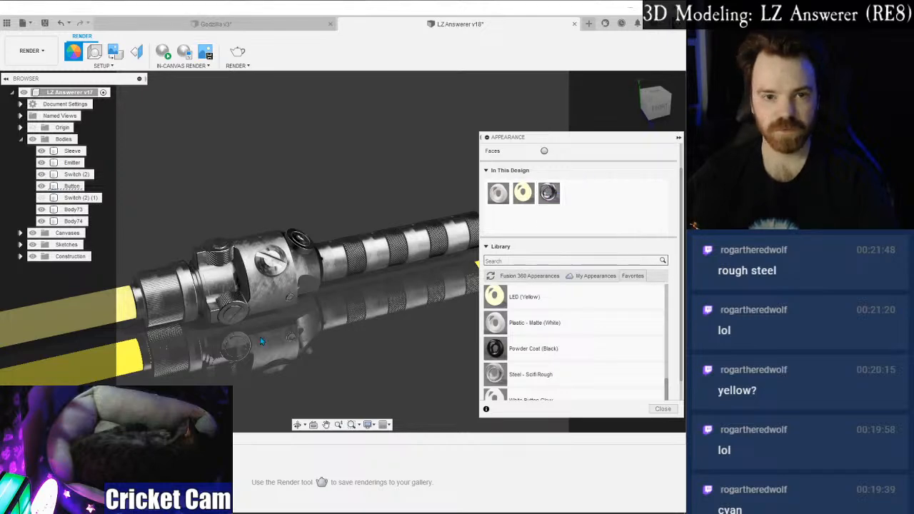
scroll(269, 262, up, 6)
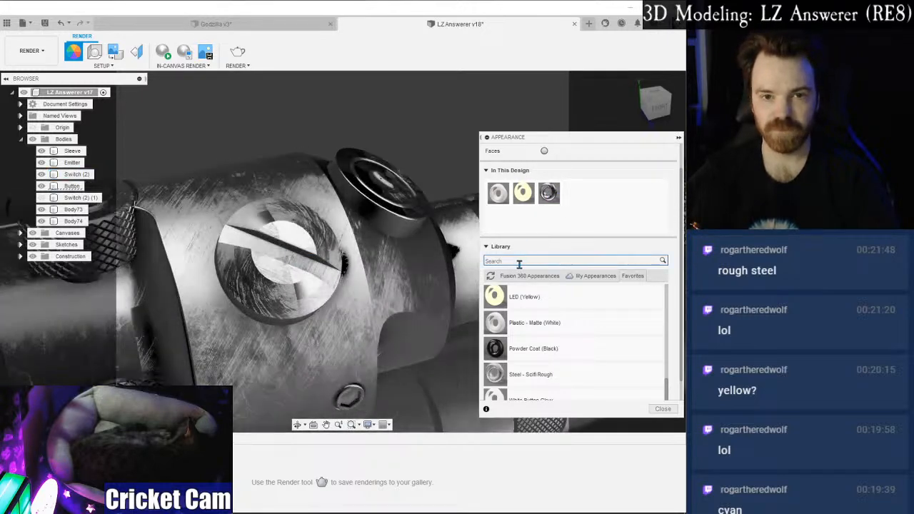
click(355, 300)
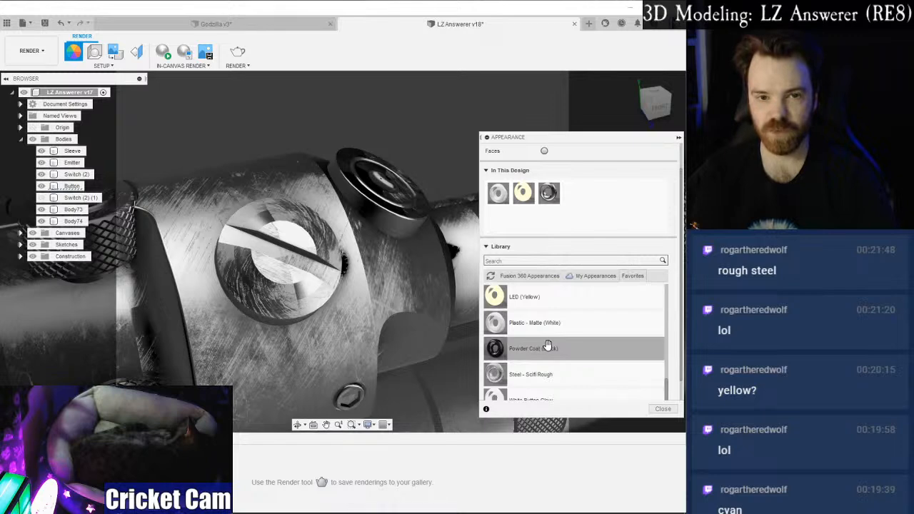
key(alt+Tab)
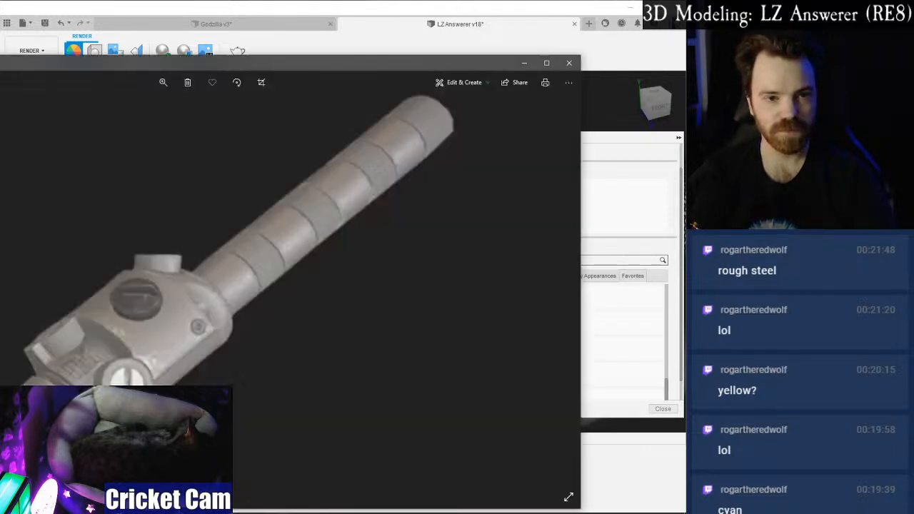
key(alt+Tab)
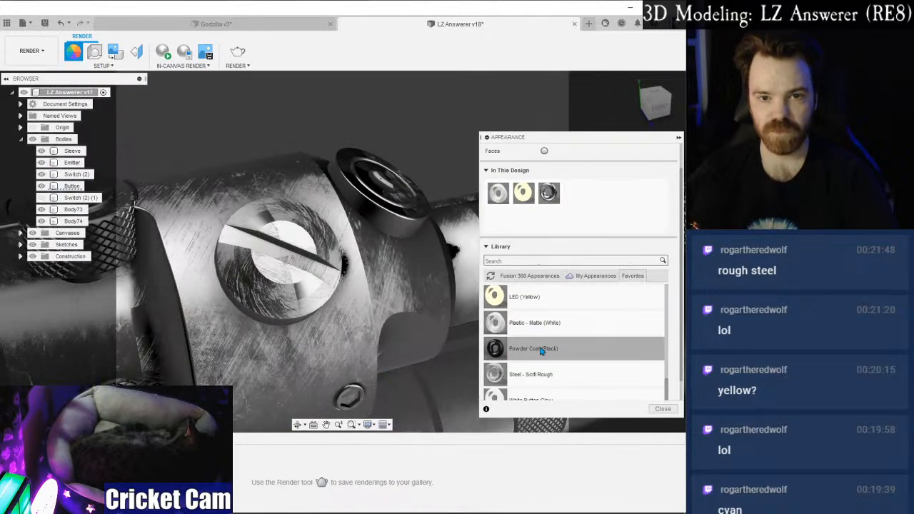
Duplicate the Steel - Scifi Rough appearance in the design and darken the copy.
right_click(547, 195)
click(559, 211)
right_click(578, 193)
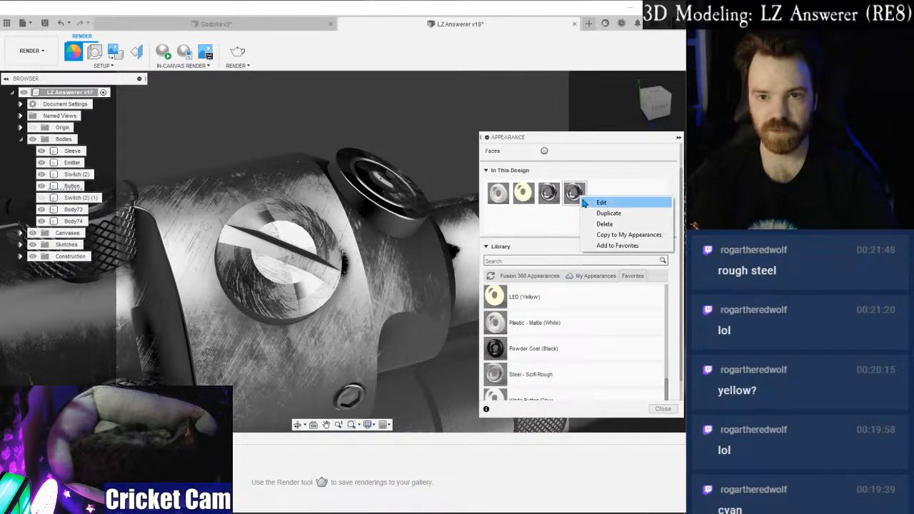
click(592, 201)
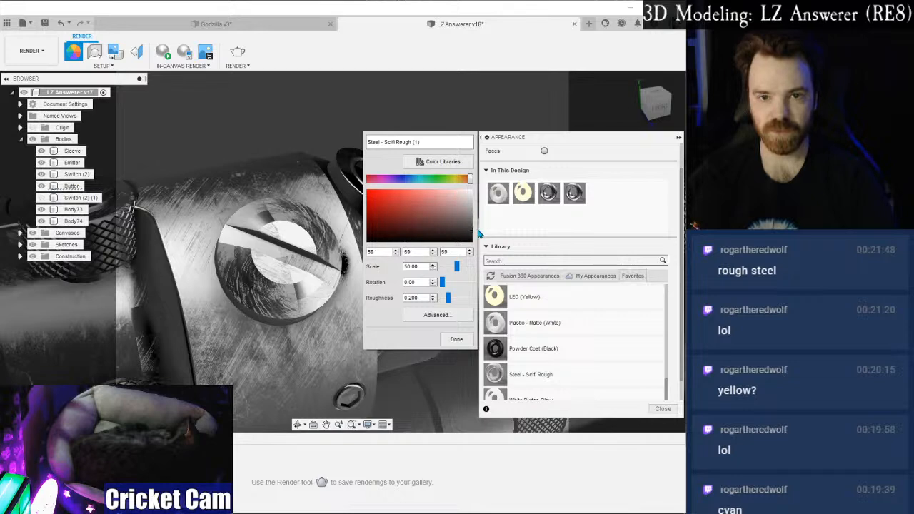
click(456, 340)
Limit appearance assignment to faces and try the Steel - Scifi Rough (1) copy on a face of the slotted screw.
drag(577, 192, 607, 194)
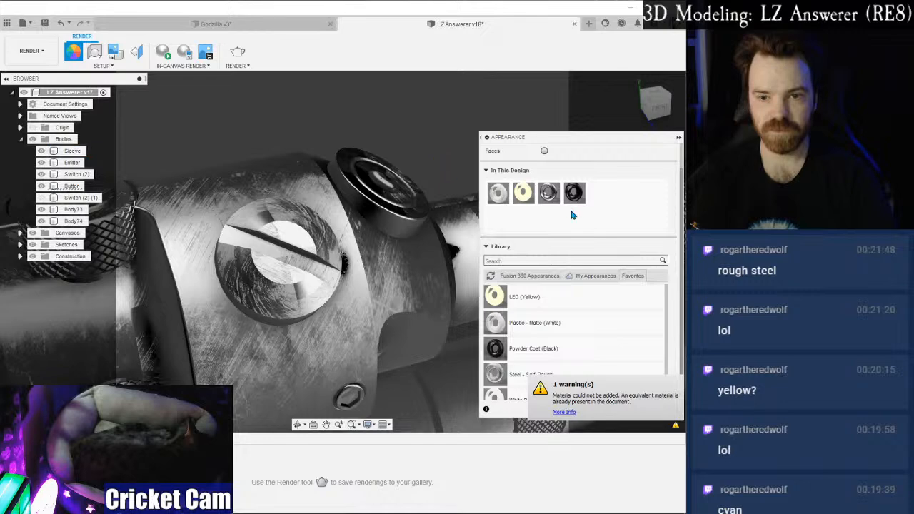
scroll(573, 215, up, 1)
click(544, 181)
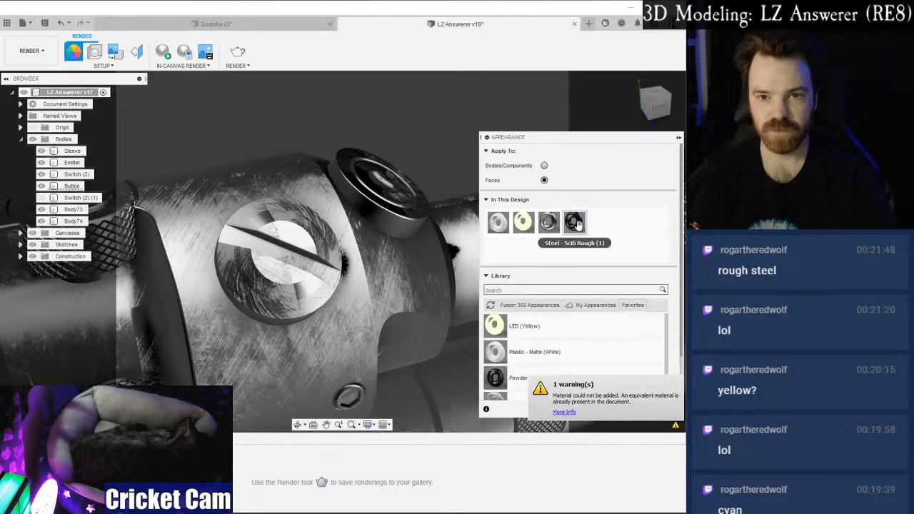
drag(548, 223, 278, 275)
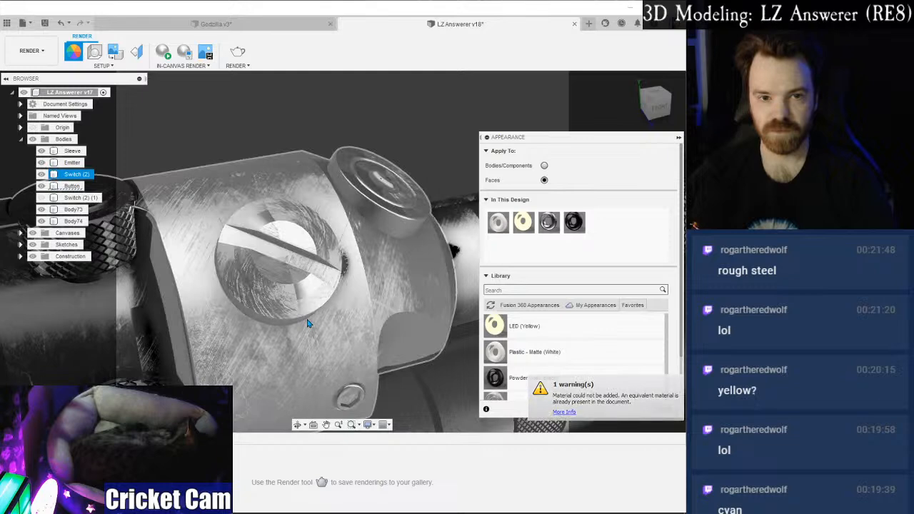
scroll(474, 332, down, 4)
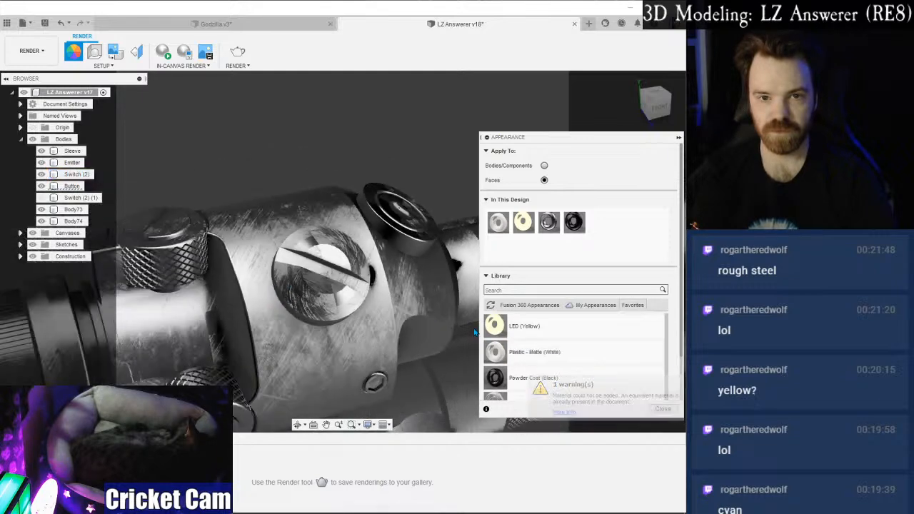
middle_drag(440, 274, 346, 170)
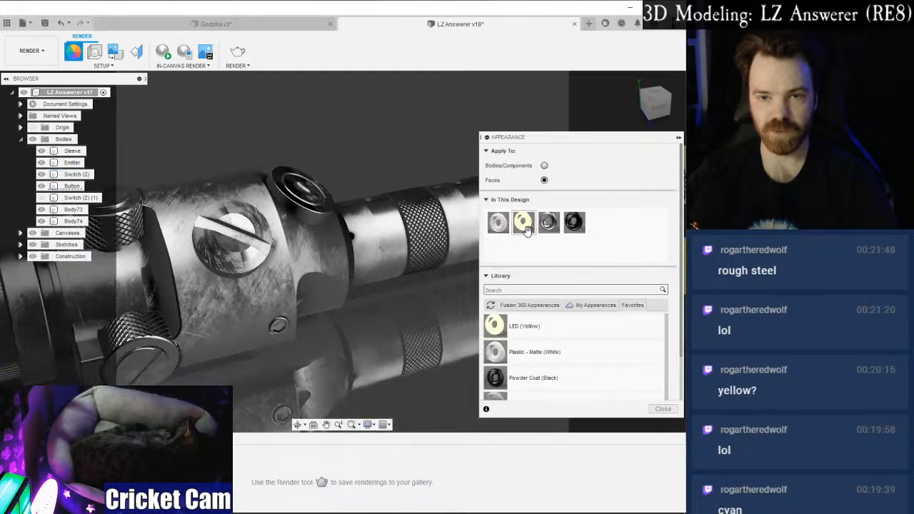
Unassign and delete the Steel - Scifi Rough (1) appearance from the design.
right_click(590, 228)
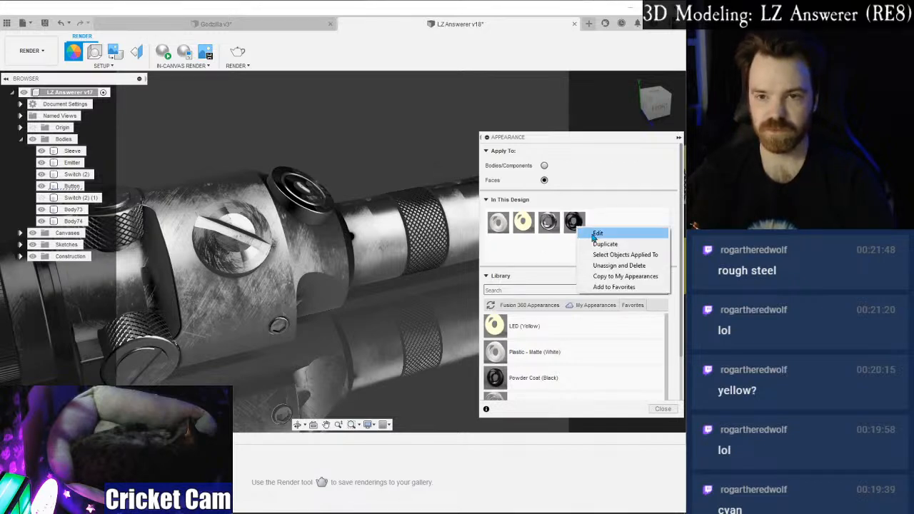
click(600, 265)
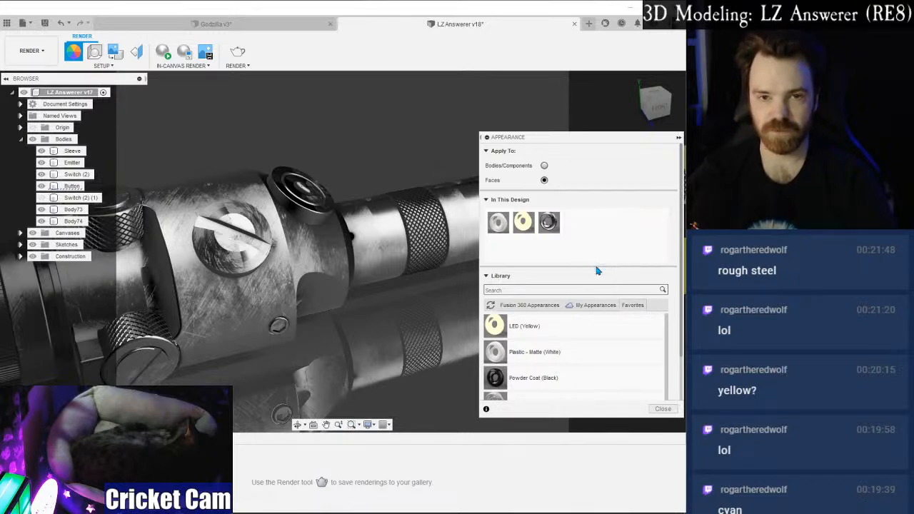
right_click(556, 224)
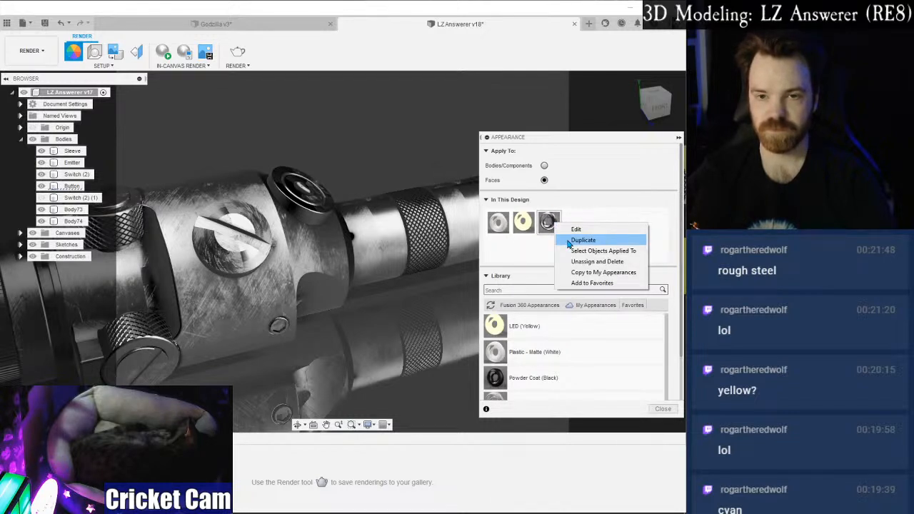
click(559, 371)
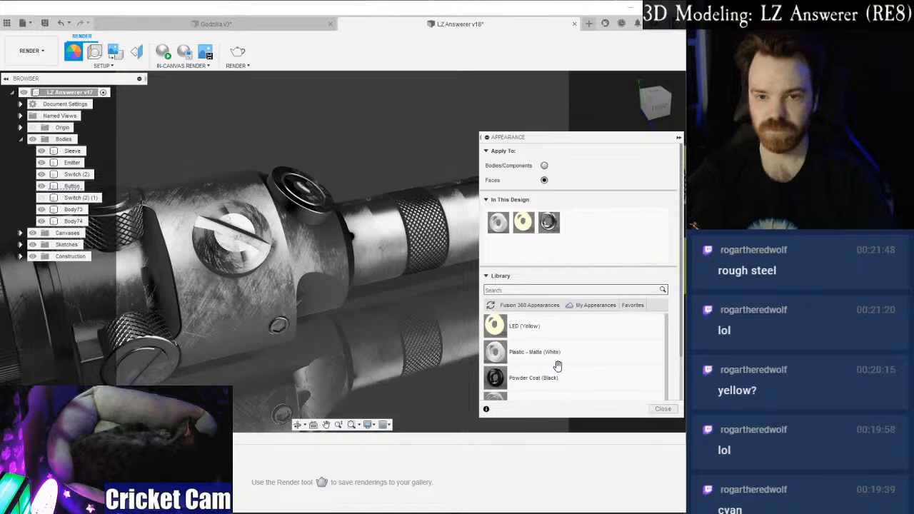
Apply the favorite Steel - Scifi Rough appearance to the slotted screw's lower top face and check the roughness texture in the Material Editor.
scroll(557, 365, down, 2)
drag(556, 353, 218, 249)
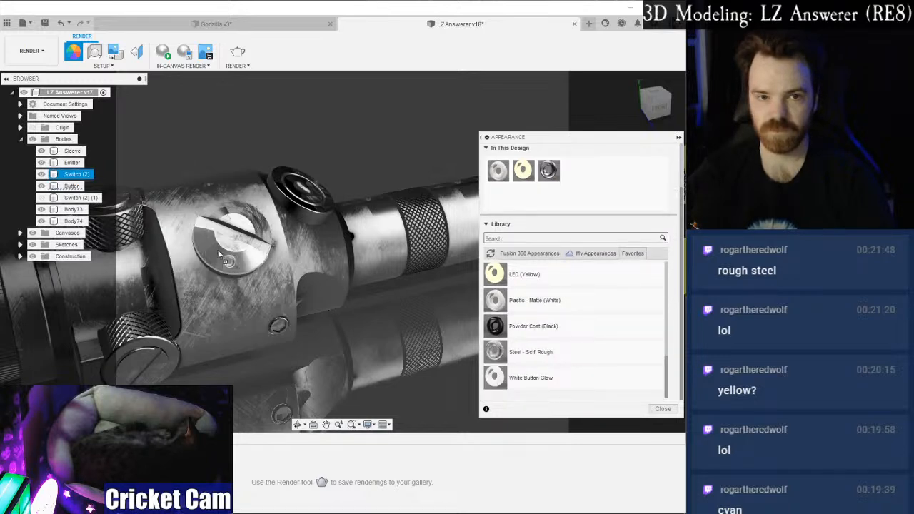
right_click(548, 171)
click(566, 182)
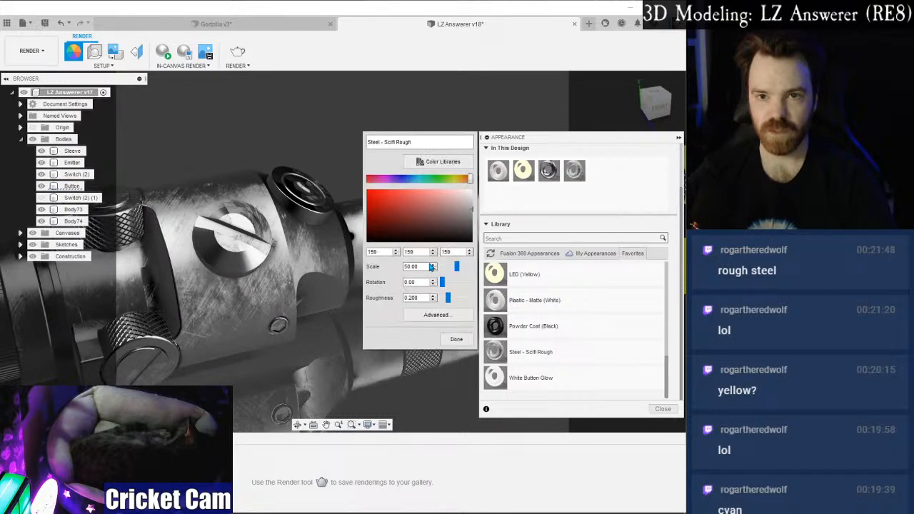
click(435, 314)
scroll(384, 275, down, 2)
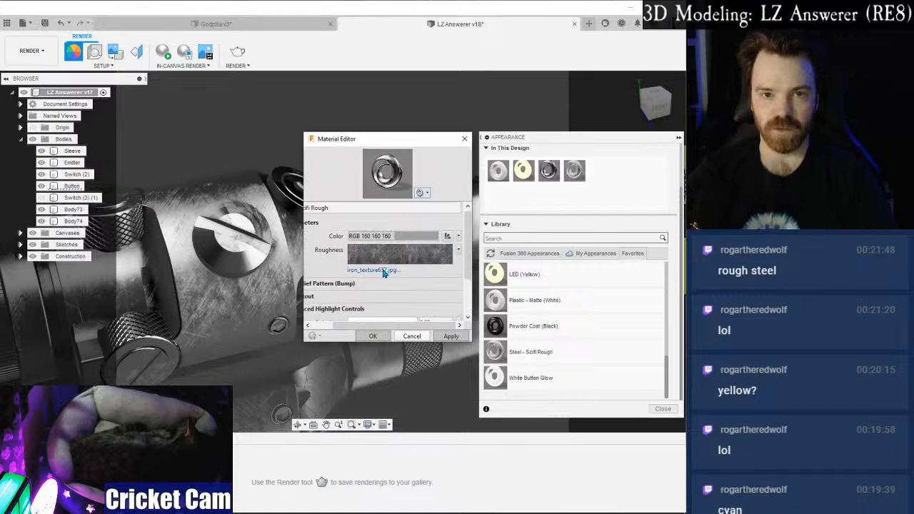
scroll(384, 275, down, 2)
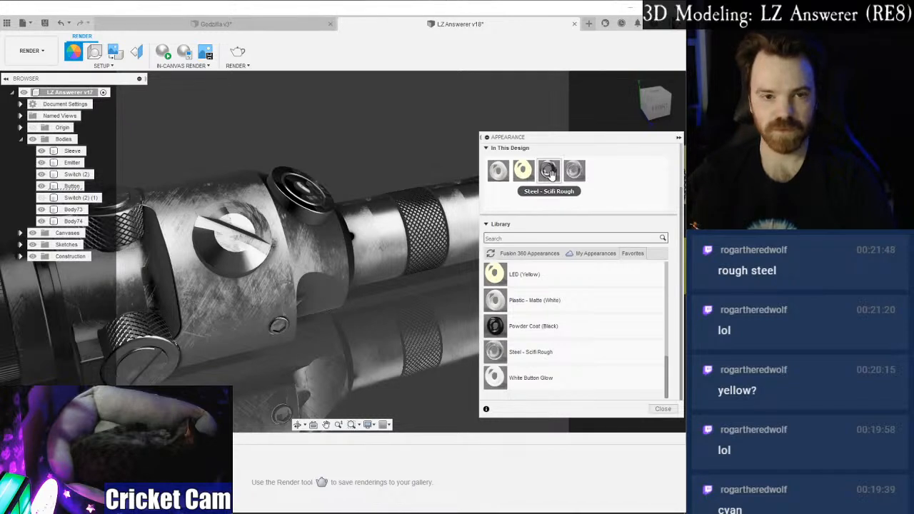
Try the newly added library version of Steel - Scifi Rough on the switch section's large outer face.
drag(549, 172, 234, 247)
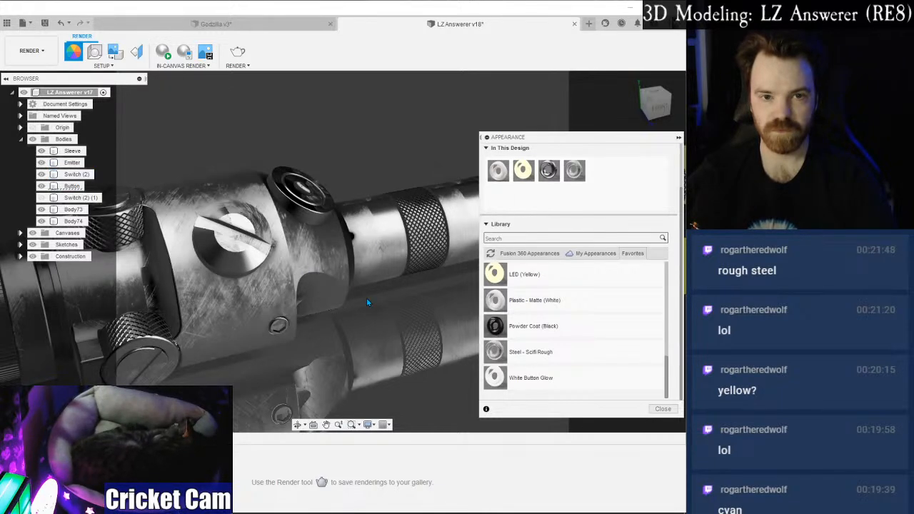
click(217, 258)
drag(575, 171, 257, 295)
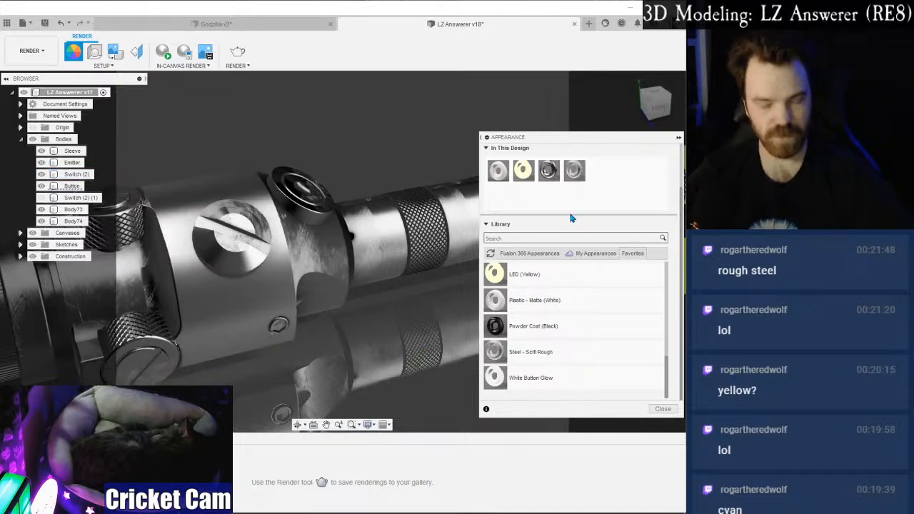
Assign seamless_sci_fi_metal_by_hhh316_d4izn59 from the Shopped folder as the roughness image of the newly added Steel - Scifi Rough appearance.
key(Escape)
click(74, 51)
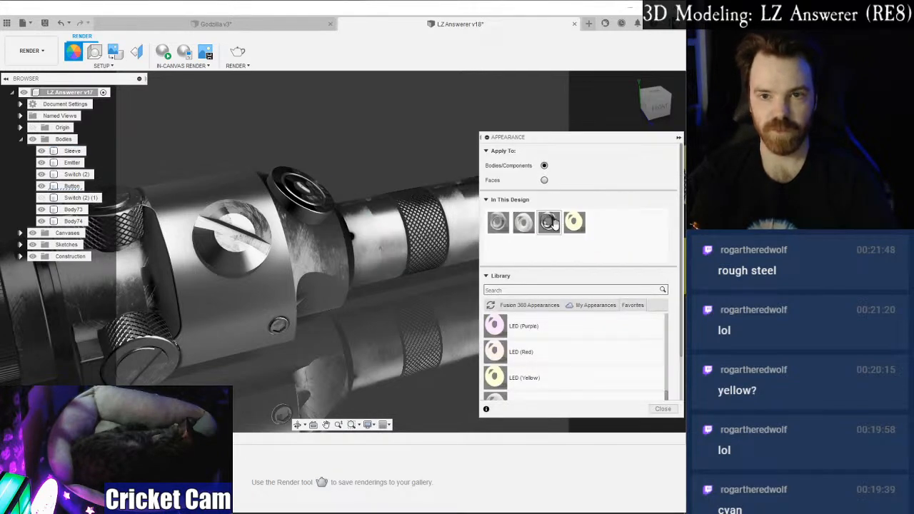
right_click(501, 226)
click(522, 233)
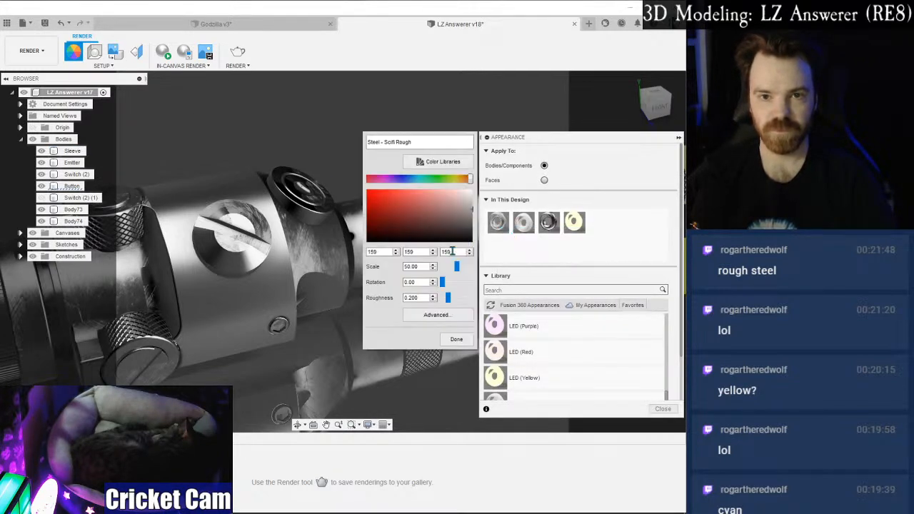
click(430, 315)
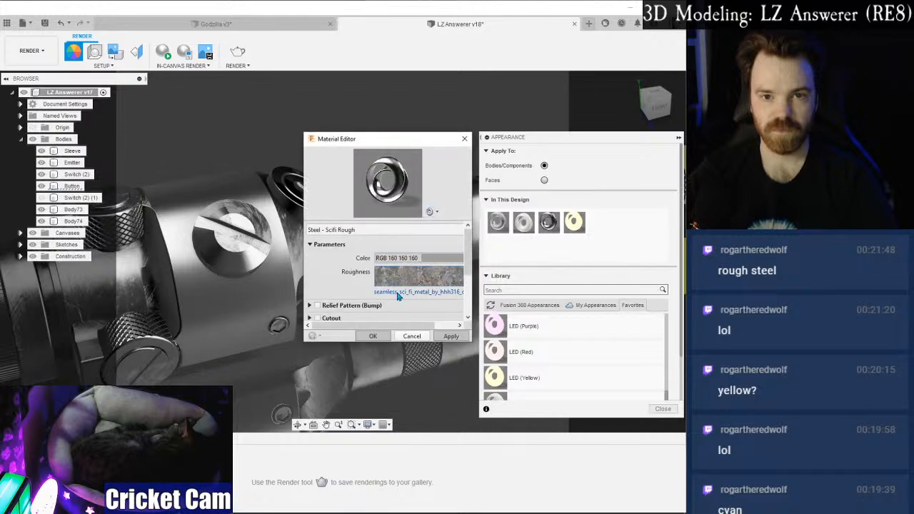
click(398, 296)
click(559, 304)
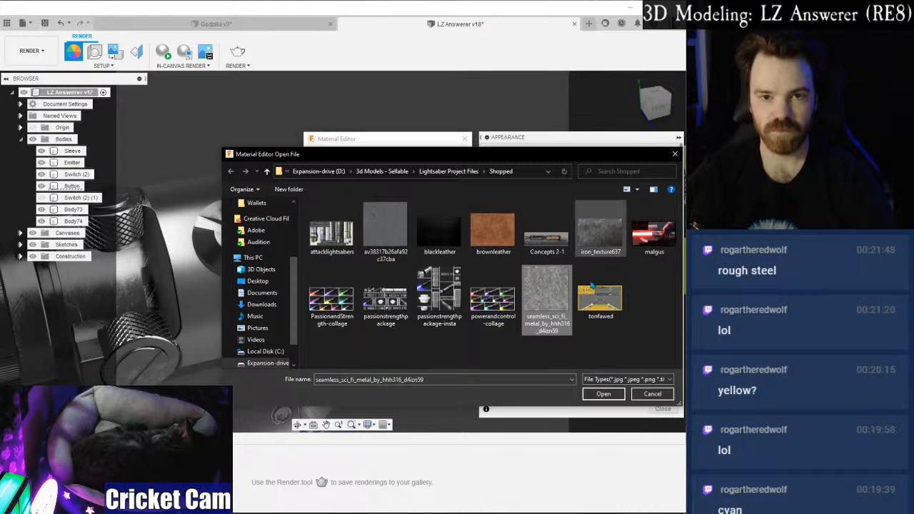
click(600, 393)
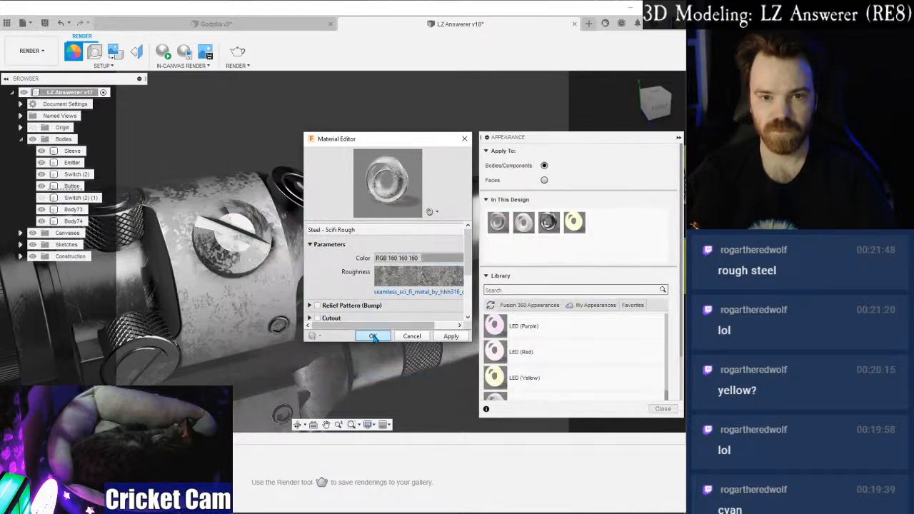
key(Return)
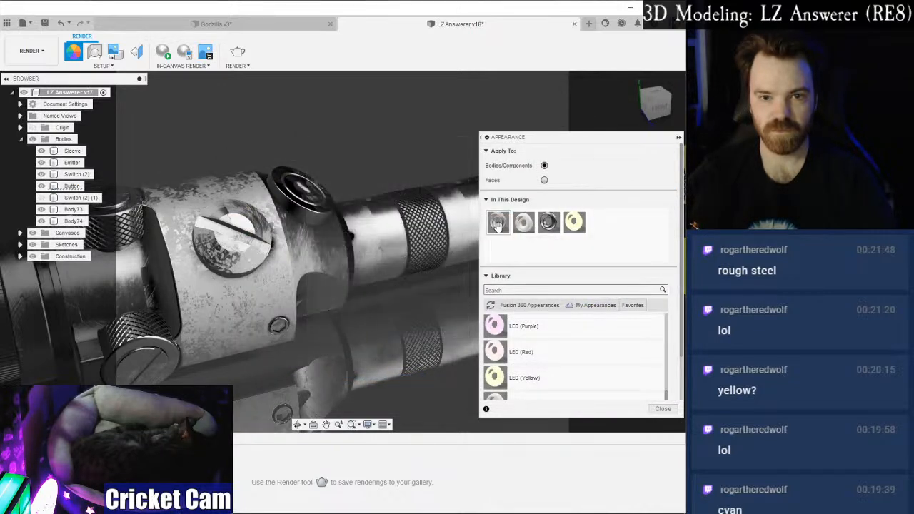
Limit appearance assignment to faces and put the iron-textured Steel - Scifi Rough back on the switch section's outer face.
click(545, 180)
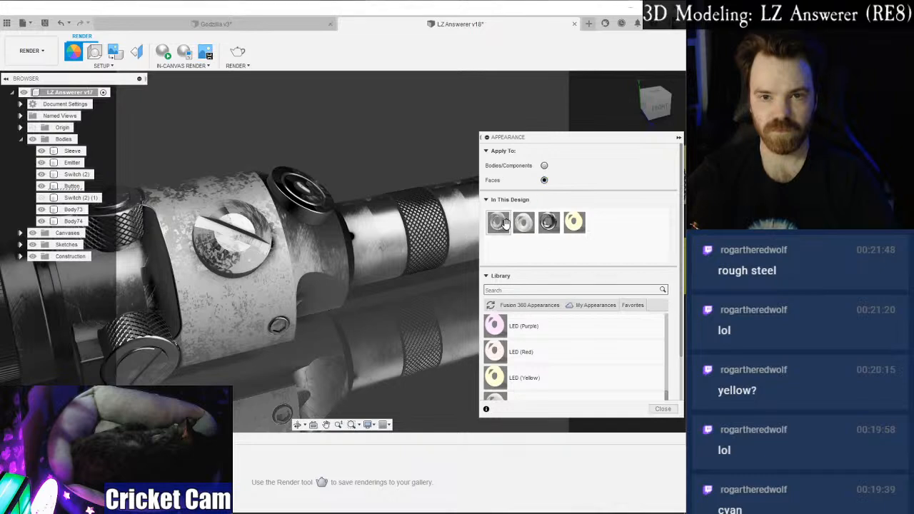
drag(507, 222, 234, 294)
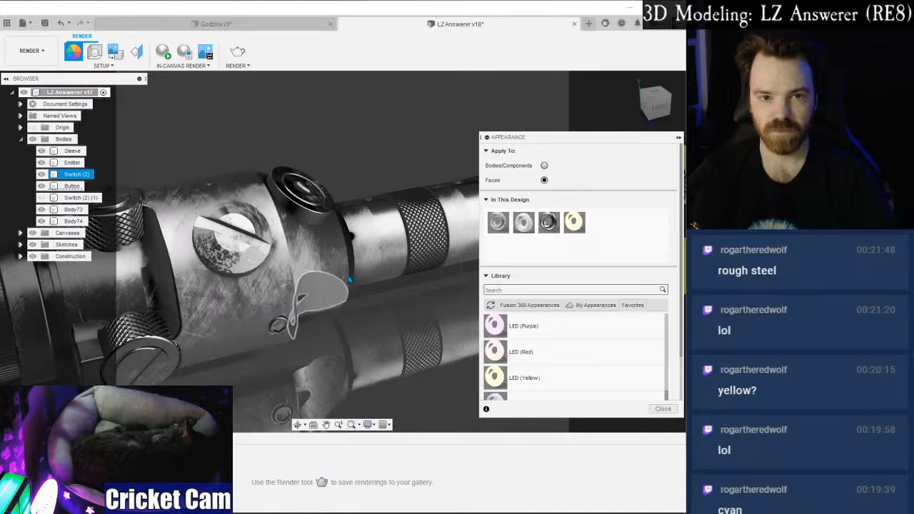
Apply the in-design Steel - Scifi Rough appearance used on the slotted screw's lower top face to its remaining top, slot and side faces.
scroll(169, 273, up, 5)
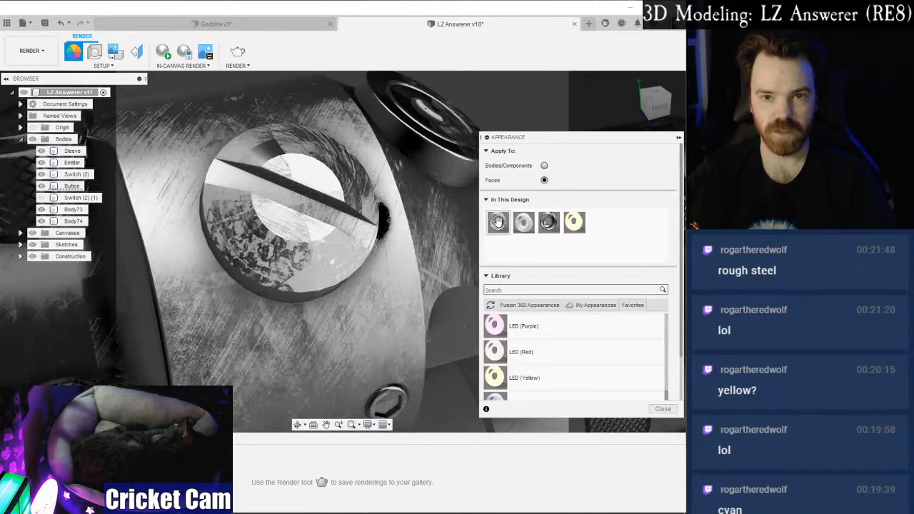
drag(498, 222, 323, 238)
drag(498, 222, 340, 220)
drag(498, 222, 317, 183)
drag(498, 222, 349, 160)
drag(498, 222, 320, 198)
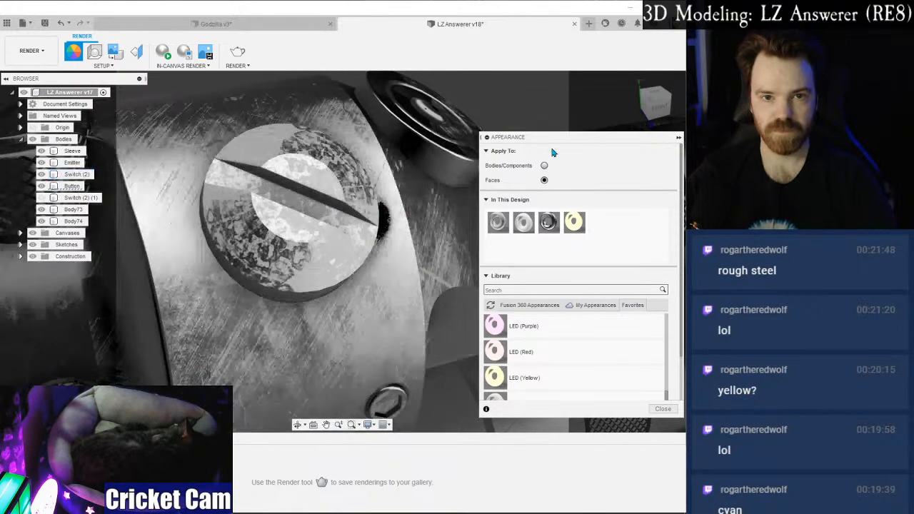
click(645, 107)
drag(499, 222, 317, 198)
middle_drag(316, 197, 292, 272)
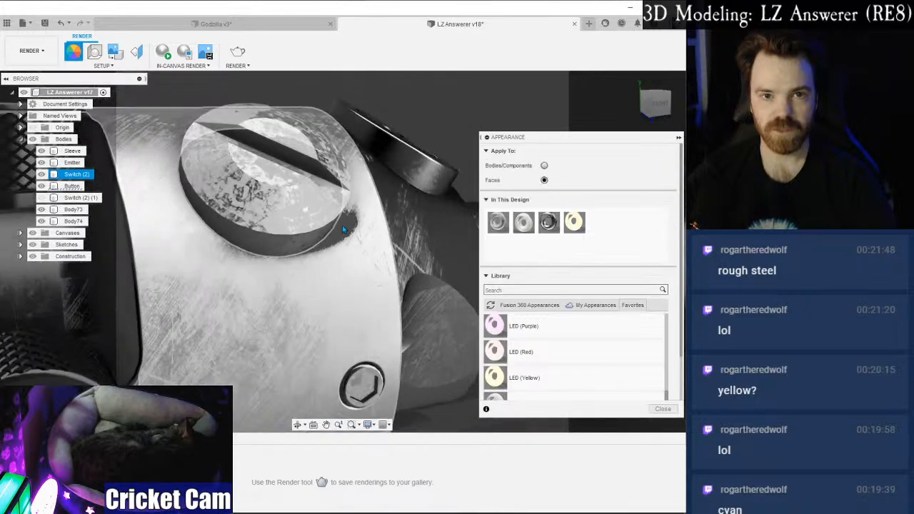
Darken the slotted screw's Steel - Scifi Rough appearance to RGB 63, 63, 63.
right_click(504, 227)
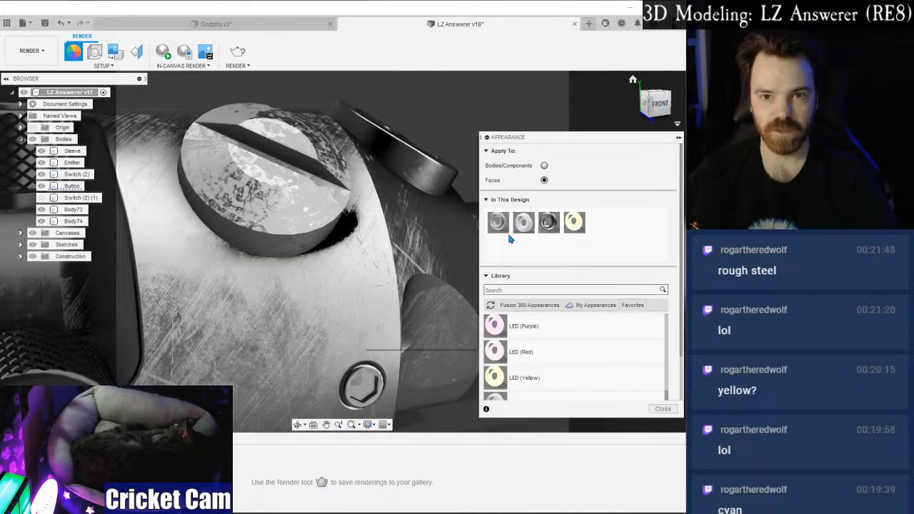
click(511, 236)
drag(474, 227, 471, 234)
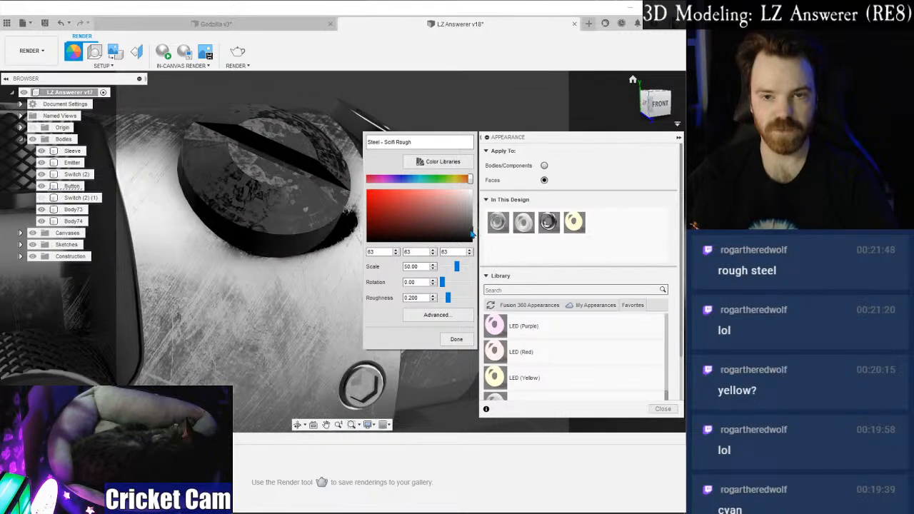
click(456, 340)
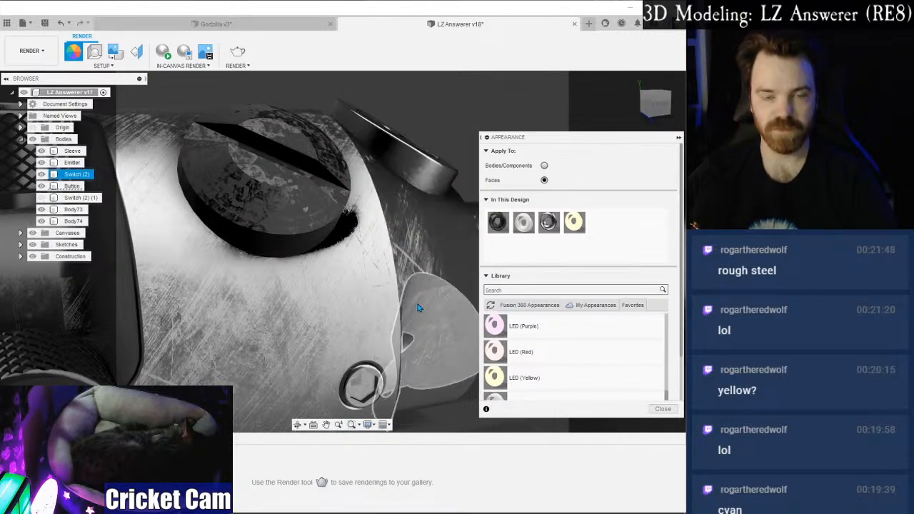
Apply the darkened Steel - Scifi Rough appearance to the small hex screw's socket floor and surrounding faces.
middle_drag(419, 316, 402, 198)
scroll(343, 277, up, 5)
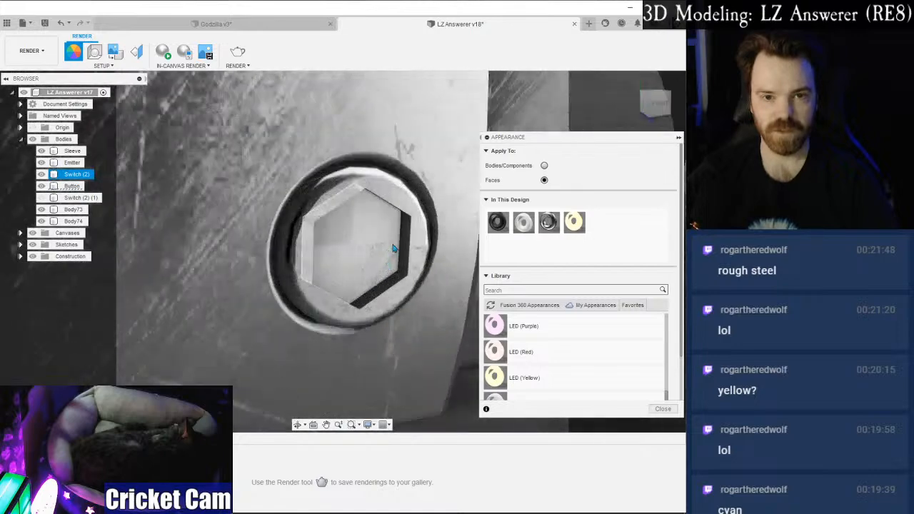
drag(503, 218, 380, 228)
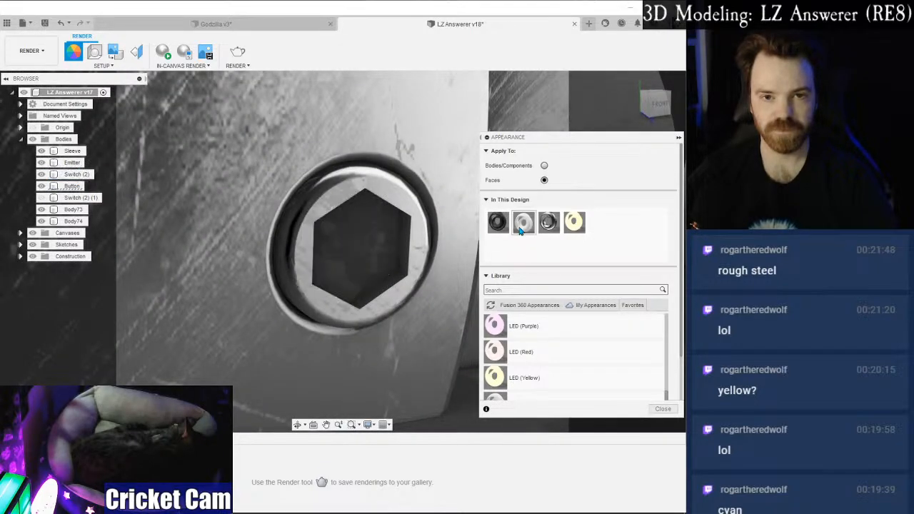
drag(414, 200, 392, 180)
Apply the darkened Steel - Scifi Rough appearance to the curved rectangular panel between the two knurled knobs and finish assigning appearances.
shift+middle_drag(524, 251, 465, 235)
scroll(465, 235, down, 5)
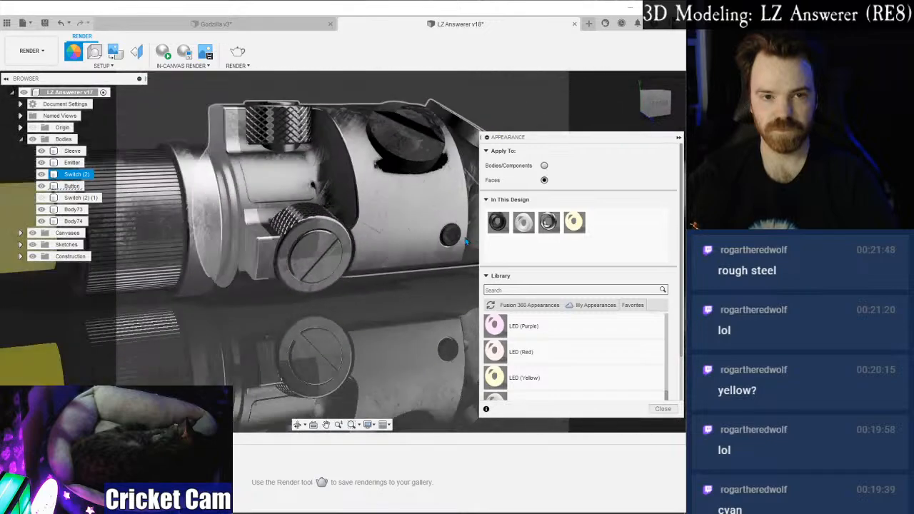
middle_drag(406, 298, 380, 341)
scroll(219, 245, up, 10)
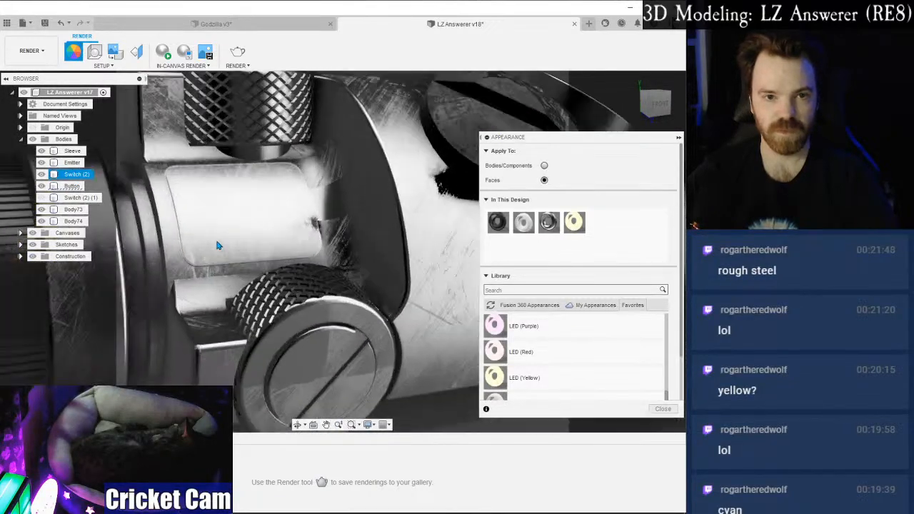
drag(498, 221, 302, 225)
scroll(347, 235, down, 10)
click(663, 409)
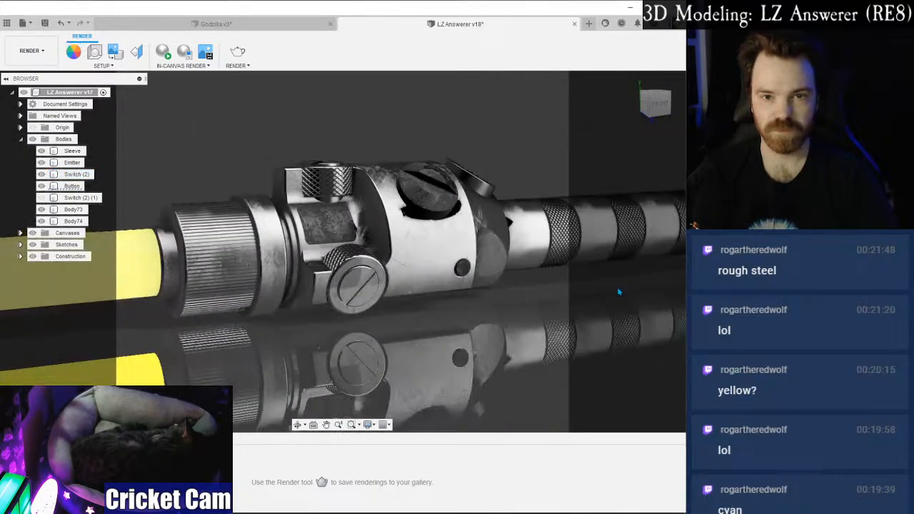
Frame the hilt diagonally from the emitter end and turn off ground reflections in the scene settings.
click(633, 80)
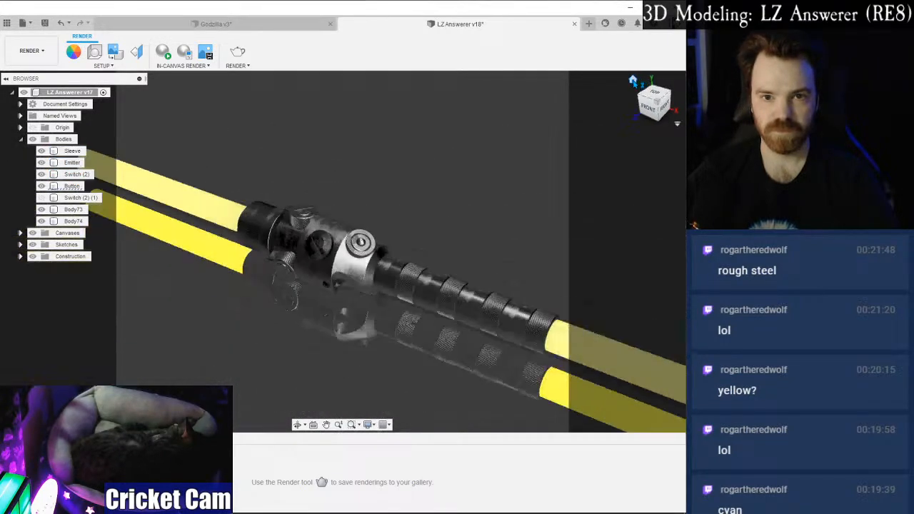
drag(643, 104, 660, 112)
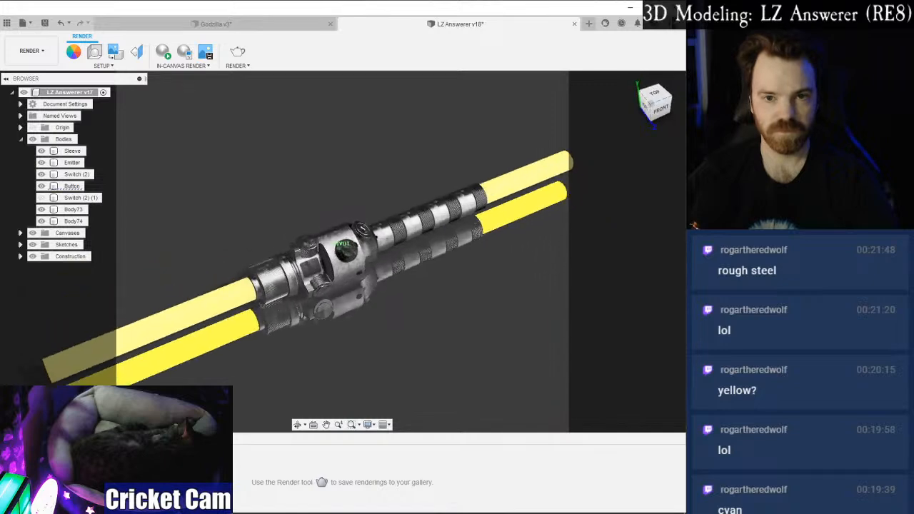
scroll(444, 205, up, 5)
middle_drag(451, 200, 444, 167)
mouse_move(658, 106)
mouse_down()
mouse_move(654, 91)
mouse_move(520, 150)
mouse_up()
middle_drag(521, 149, 480, 162)
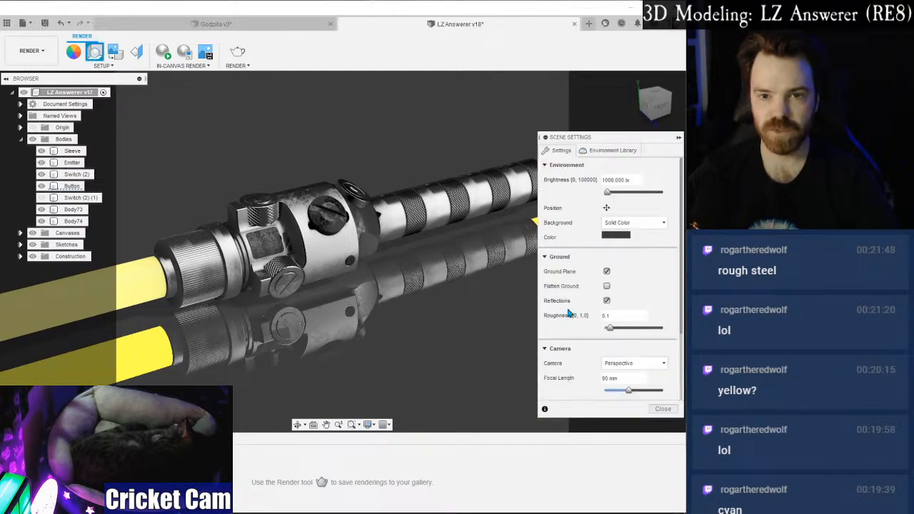
click(607, 301)
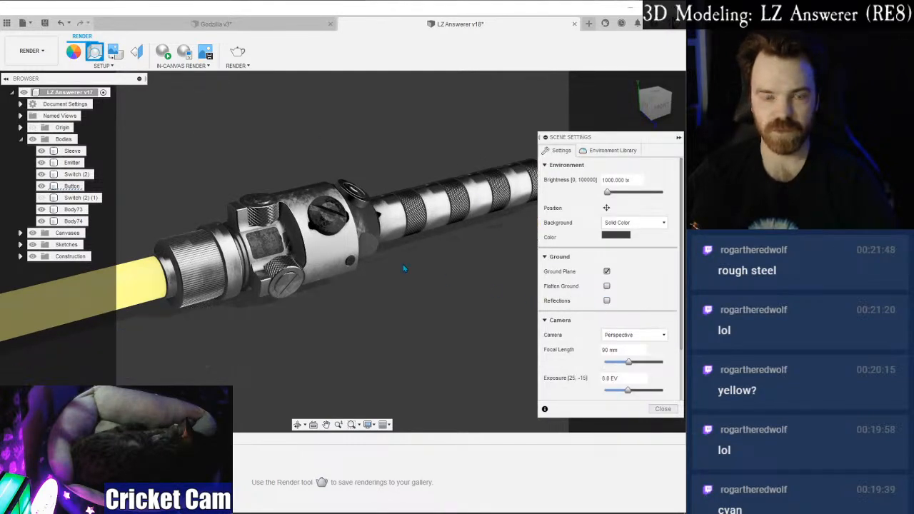
click(663, 409)
Frame the hilt with both blades and preview it with an in-canvas render.
shift+middle_drag(419, 302, 371, 276)
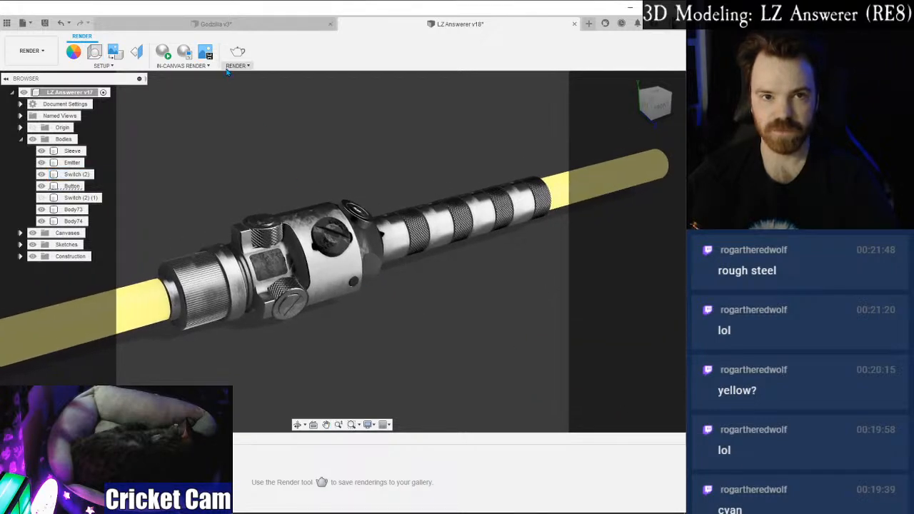
click(162, 54)
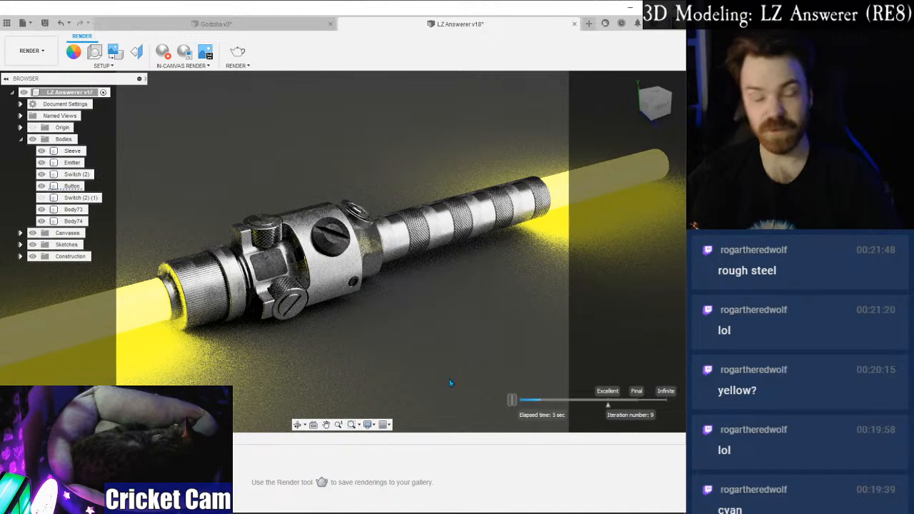
click(163, 55)
Render the current view with the local renderer at Final(75) quality as a lossless PNG.
click(235, 55)
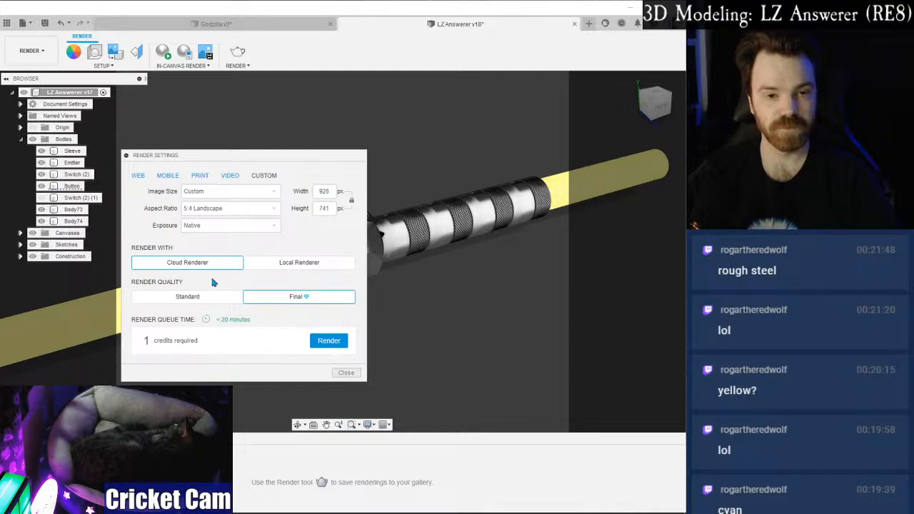
click(271, 266)
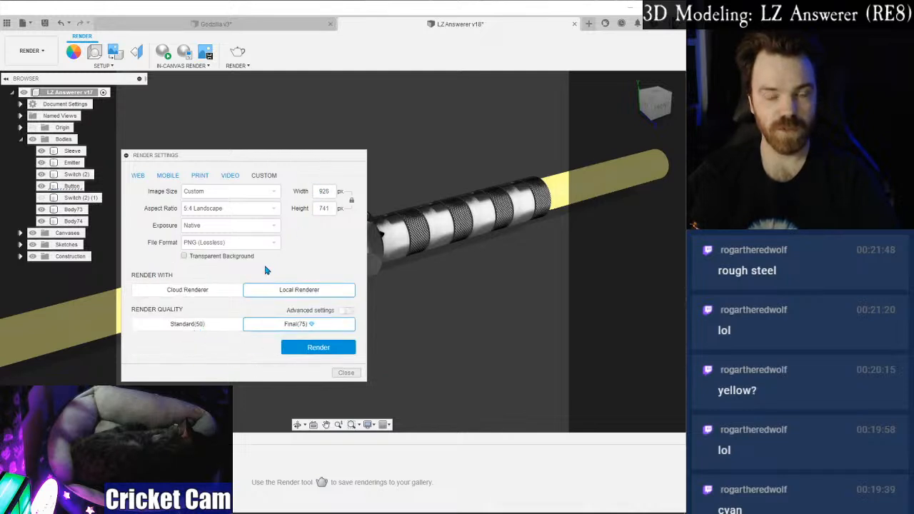
click(302, 354)
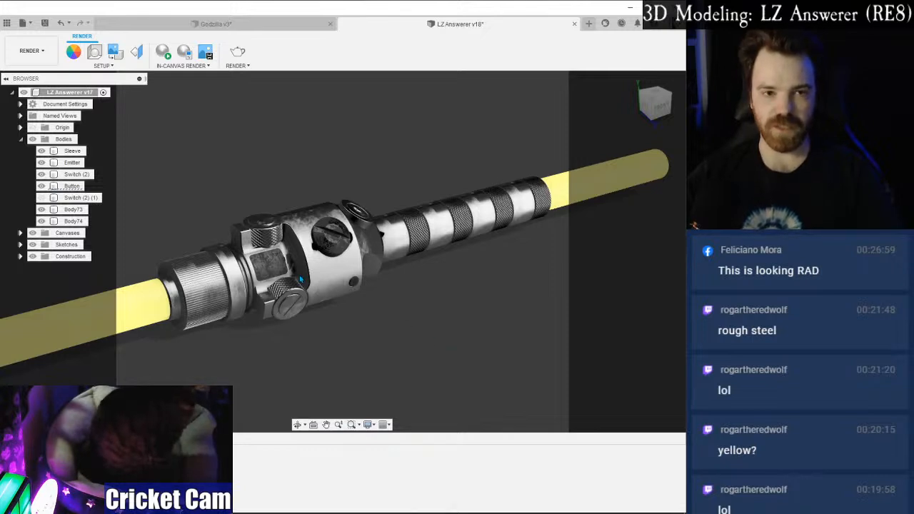
Hide Body74, the blade on the sleeve end, and frame the hilt horizontally in the front view.
click(42, 223)
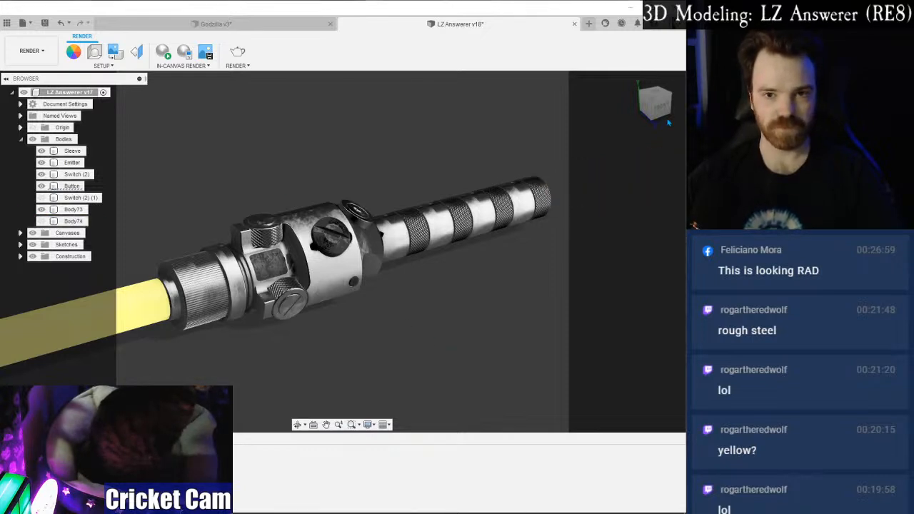
drag(663, 109, 650, 122)
click(661, 108)
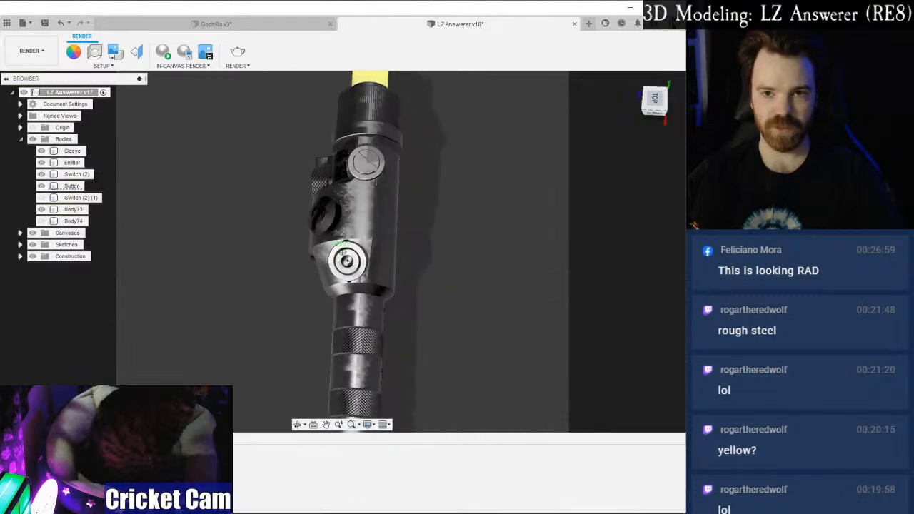
scroll(387, 248, down, 5)
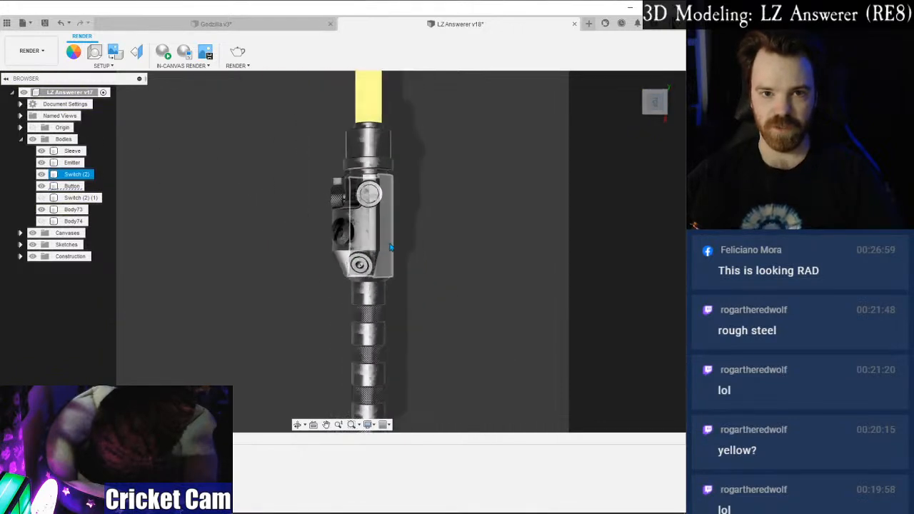
middle_drag(402, 246, 374, 235)
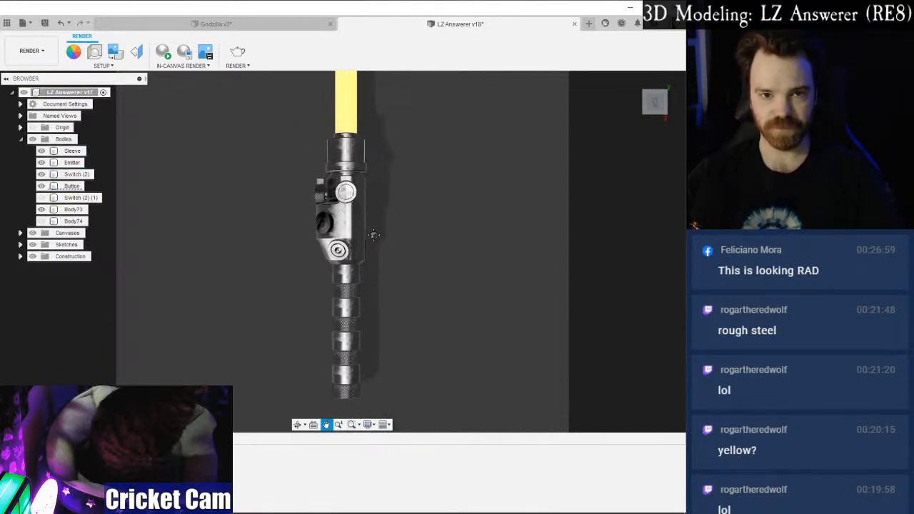
click(646, 105)
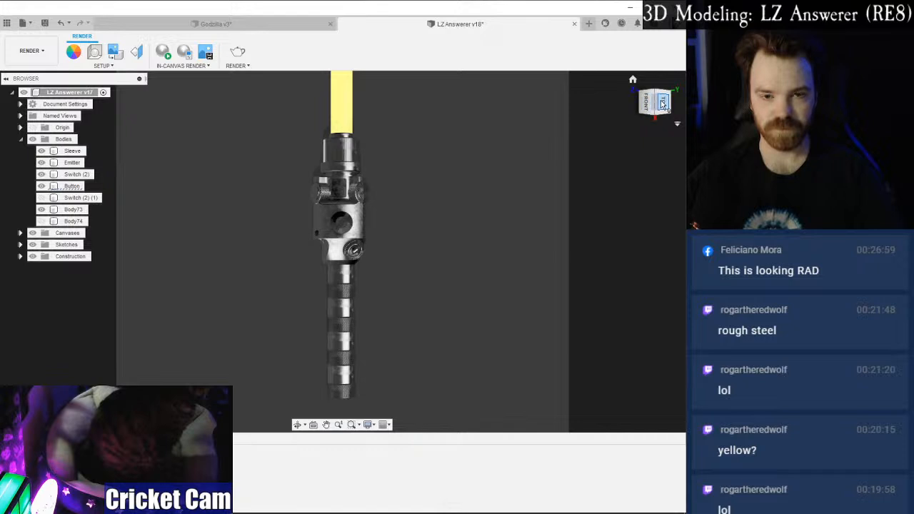
click(663, 104)
click(655, 103)
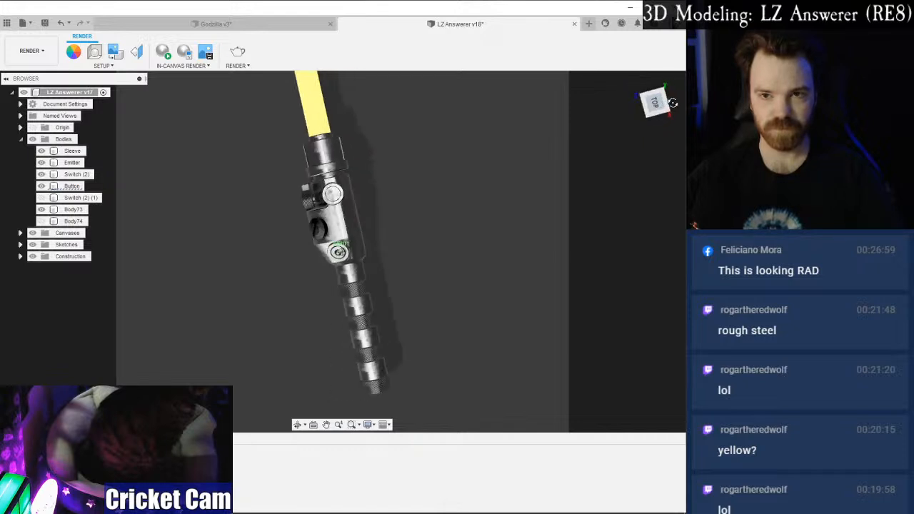
click(648, 104)
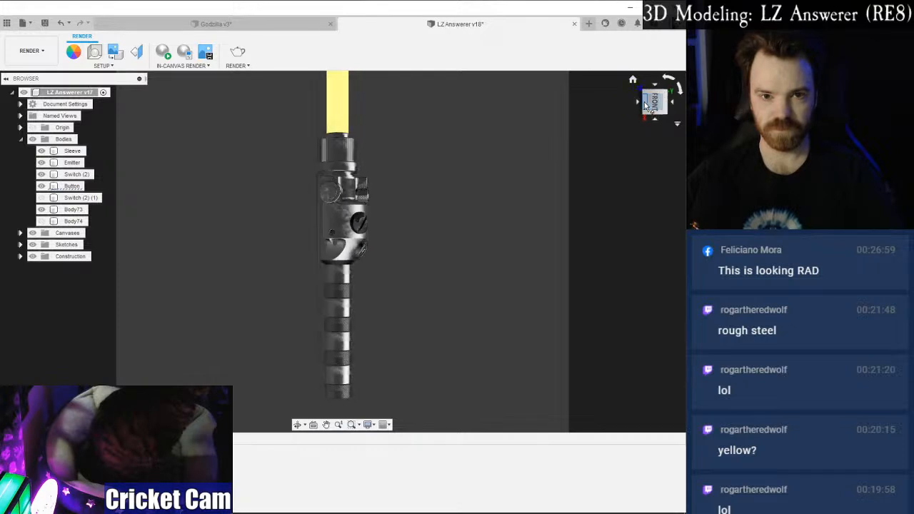
click(668, 80)
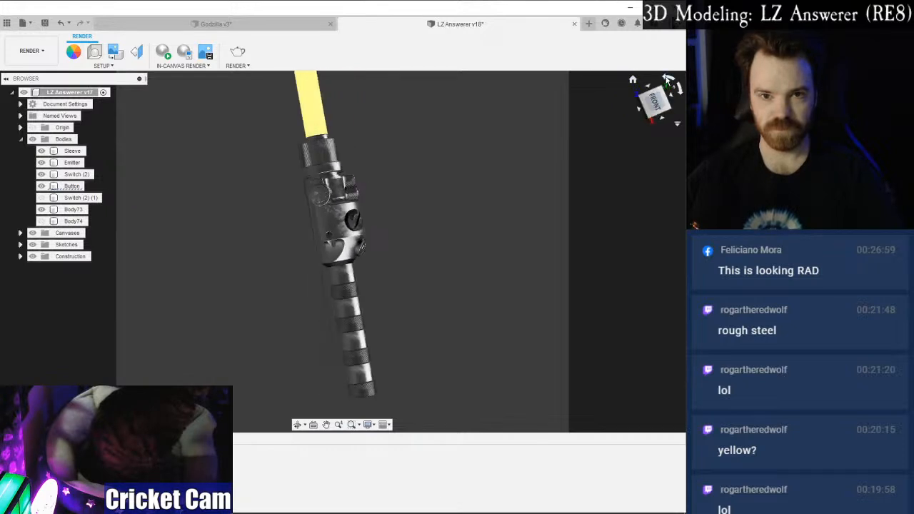
scroll(338, 241, up, 3)
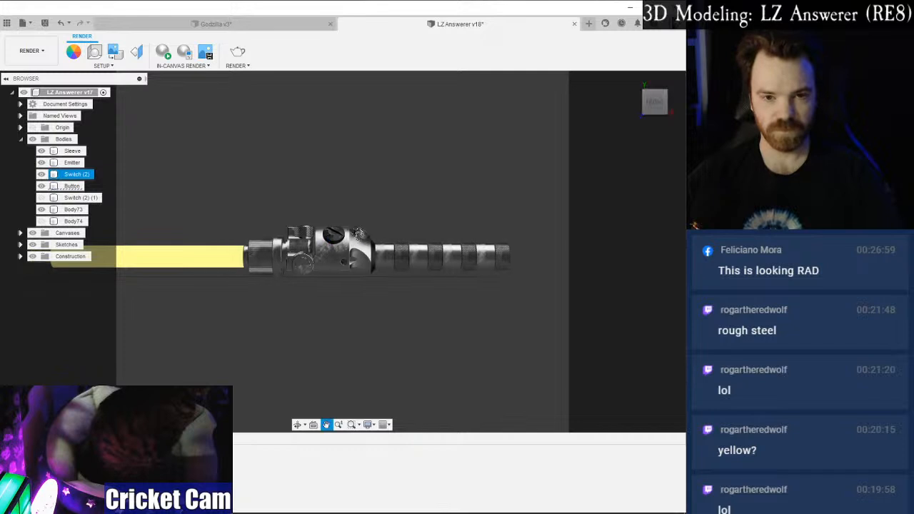
middle_drag(339, 221, 330, 222)
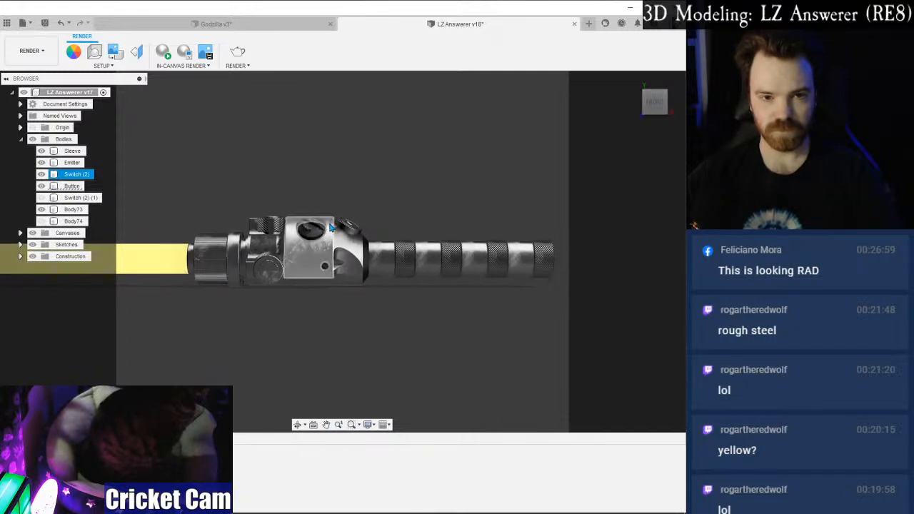
Turn off the ground plane in the scene settings.
click(94, 52)
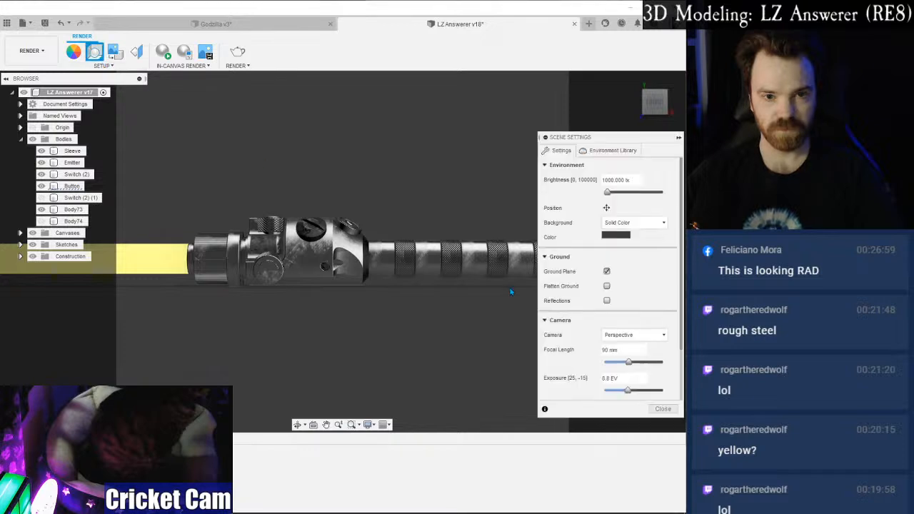
click(607, 272)
click(664, 409)
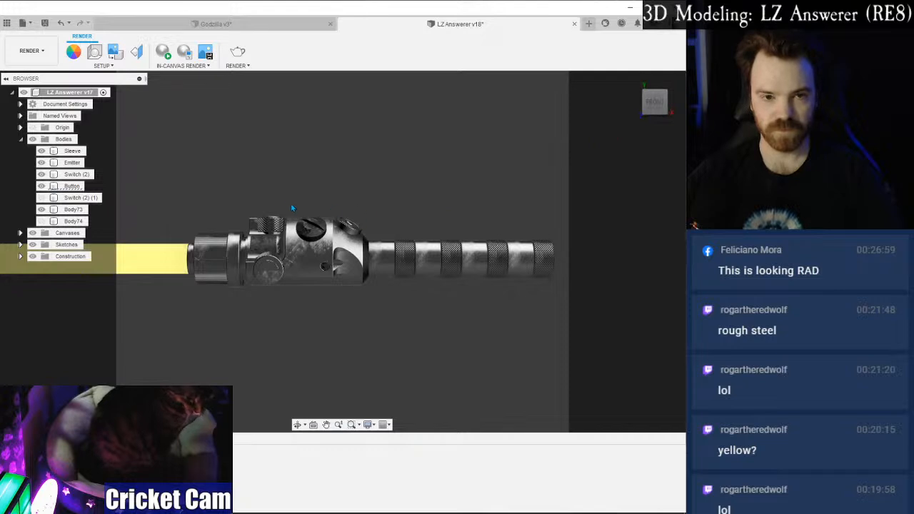
Frame the hilt in a corner view from the sleeve end and rotate the environment lighting to about 167.4 degrees.
mouse_move(657, 102)
mouse_move(657, 102)
mouse_down()
mouse_move(671, 105)
mouse_move(660, 102)
mouse_up()
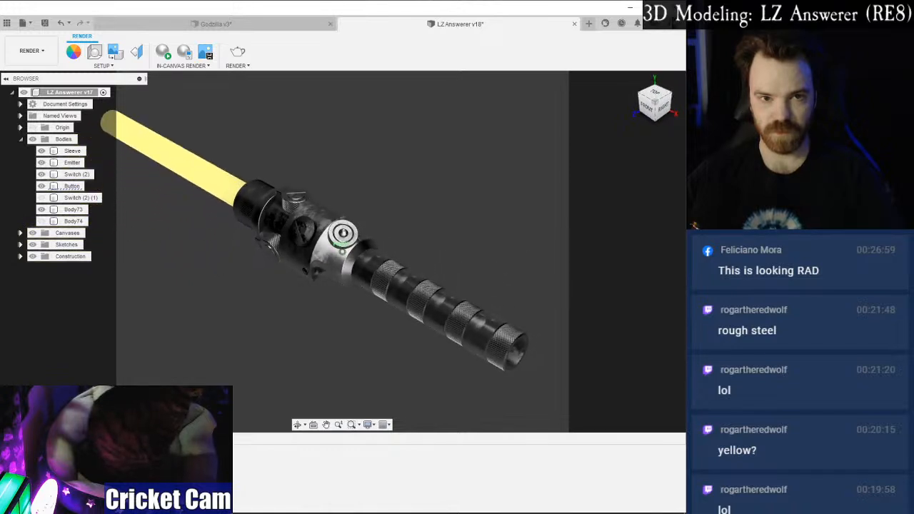
middle_drag(547, 171, 520, 156)
scroll(419, 190, up, 1)
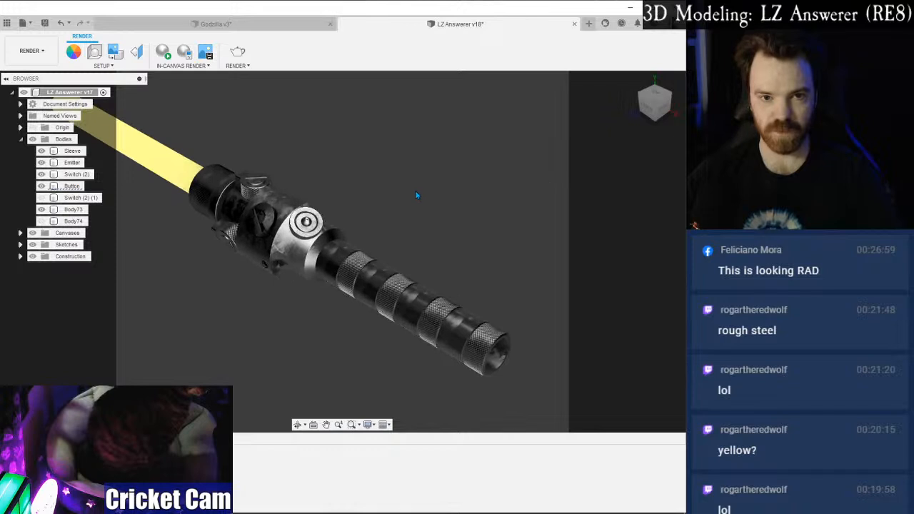
click(95, 52)
click(607, 208)
drag(533, 258, 607, 257)
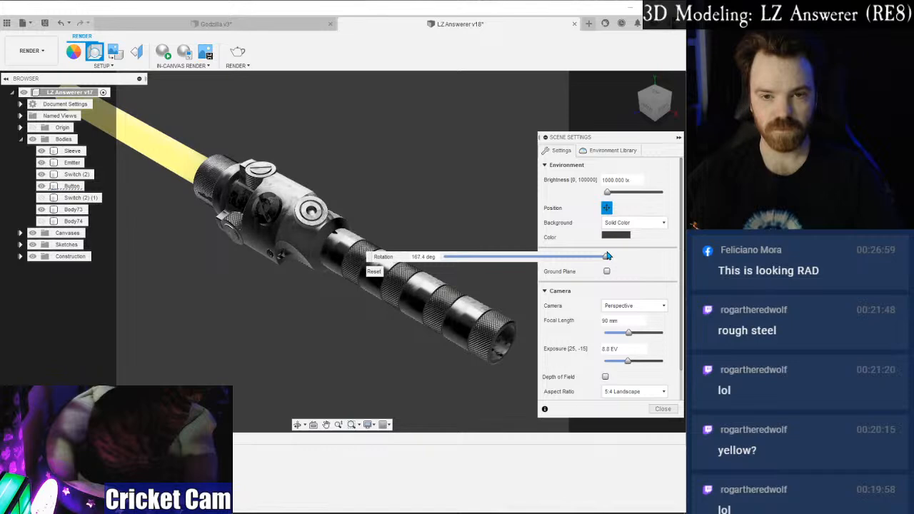
Preview the hilt with an in-canvas render and rotate the environment lighting to about 69.1 degrees.
click(606, 208)
click(162, 51)
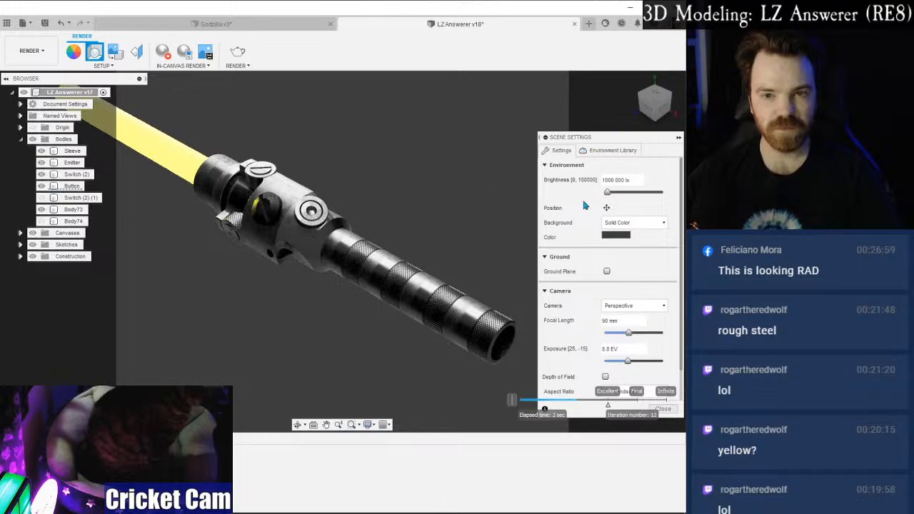
click(606, 208)
drag(592, 261, 562, 266)
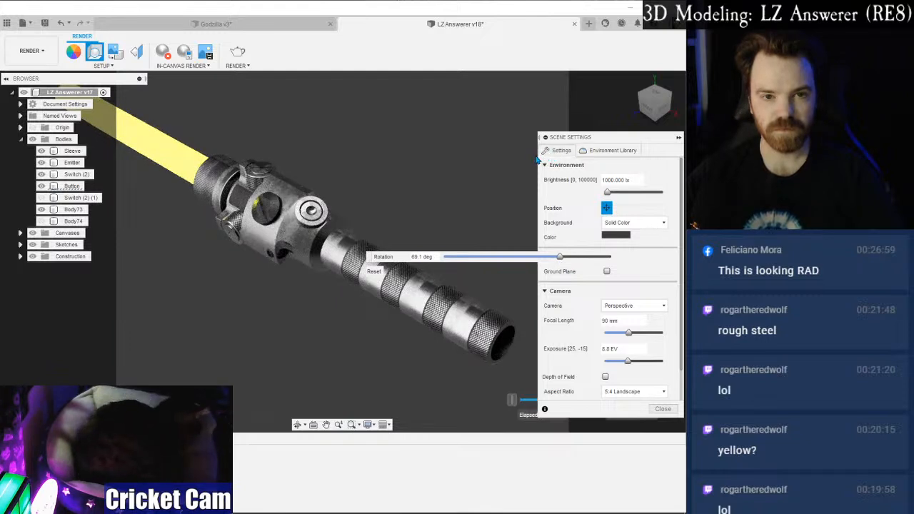
click(607, 208)
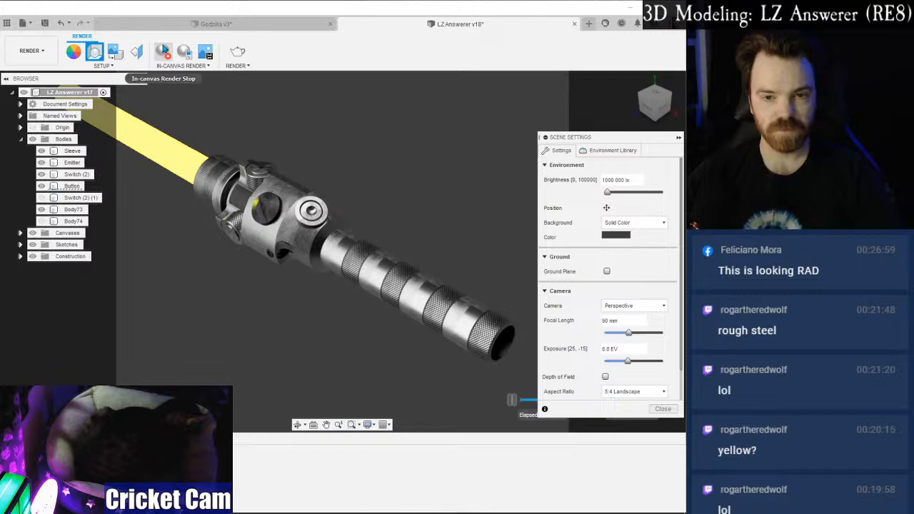
Stop the in-canvas preview and render the view with the local renderer at Final(75) quality as a lossless PNG.
click(163, 48)
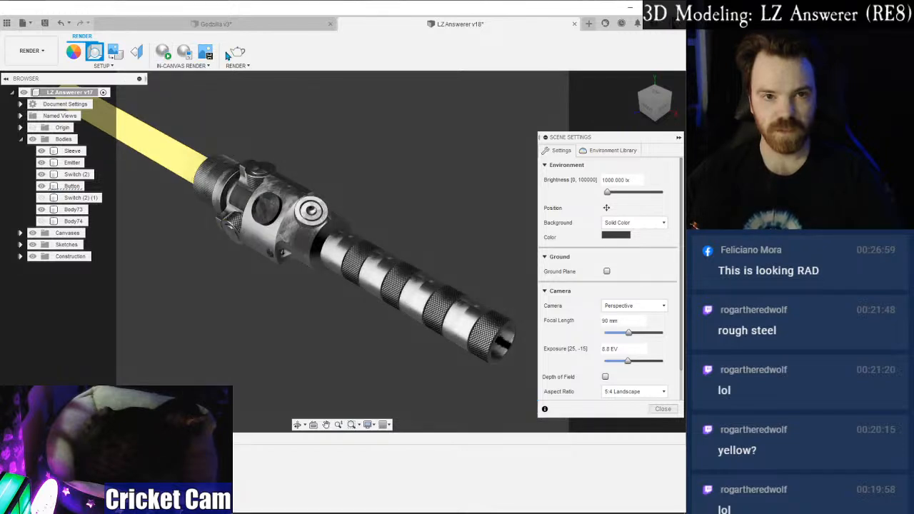
click(237, 51)
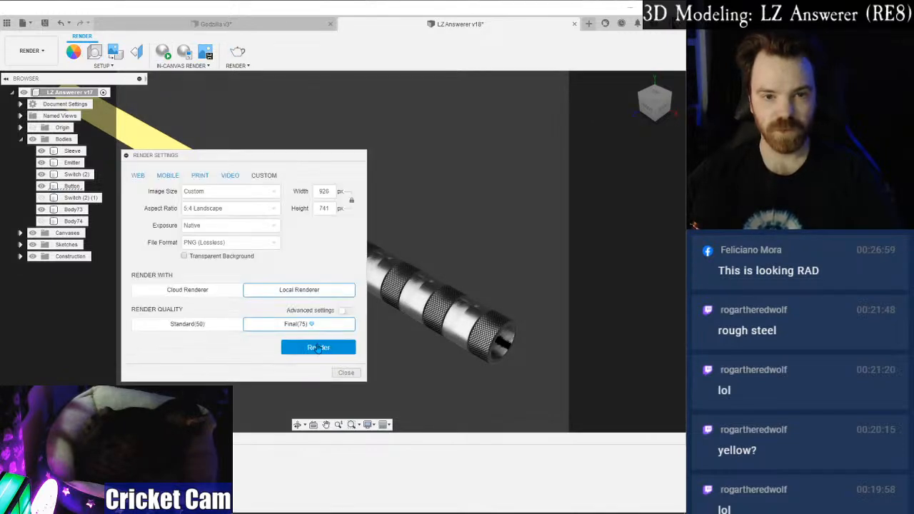
key(Return)
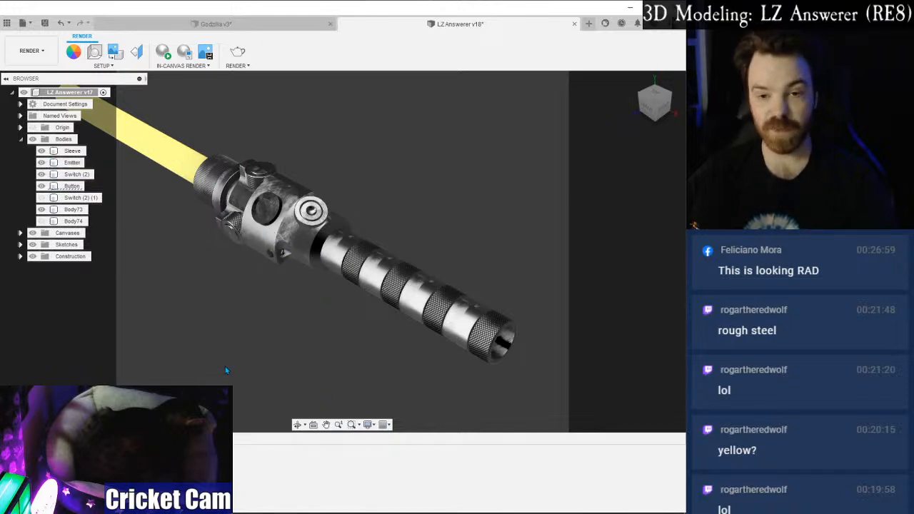
Turn the hilt to a slightly tilted front view and hide Body73, the yellow blade on the emitter end.
mouse_move(646, 108)
mouse_down()
mouse_move(663, 106)
mouse_move(649, 90)
mouse_move(666, 101)
mouse_move(647, 109)
mouse_move(665, 106)
mouse_up()
mouse_move(375, 223)
shift+middle_down()
mouse_move(380, 243)
mouse_move(330, 257)
mouse_move(346, 236)
mouse_move(354, 243)
mouse_move(343, 245)
mouse_move(341, 264)
mouse_move(368, 250)
mouse_move(375, 261)
shift+middle_up()
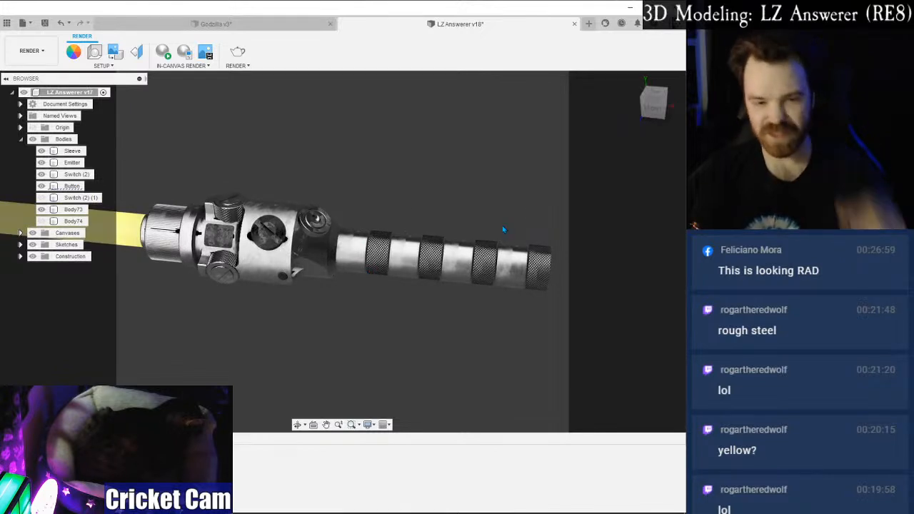
mouse_move(654, 104)
mouse_down()
mouse_move(662, 103)
mouse_move(645, 105)
mouse_up()
click(41, 210)
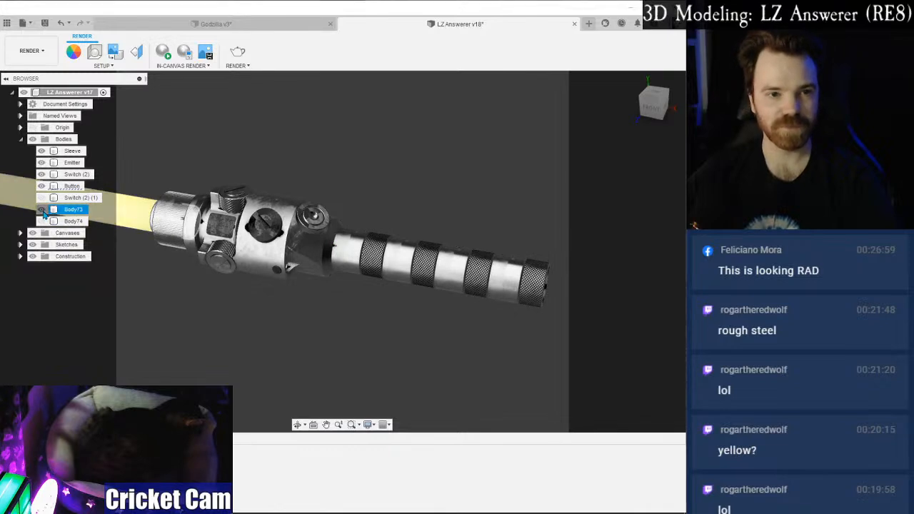
Switch to the Design workspace and save the design with the version description "User Saved".
click(32, 50)
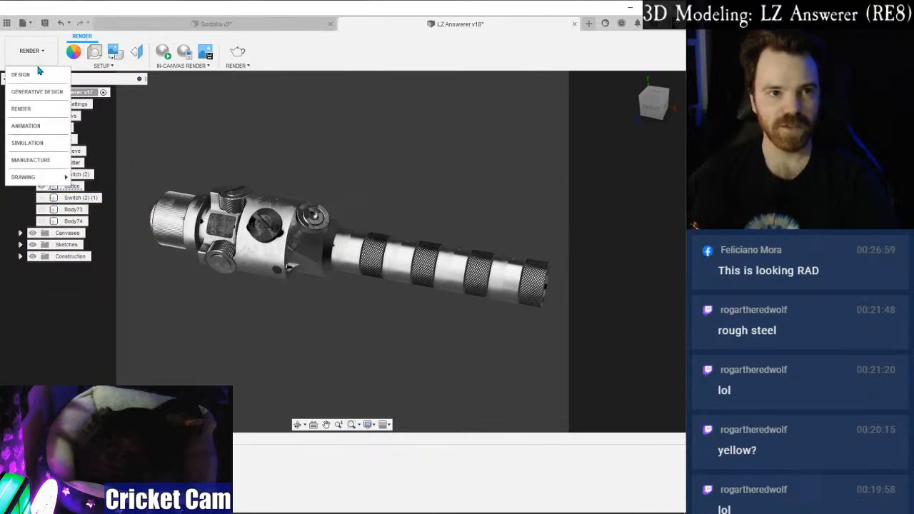
click(25, 73)
click(45, 24)
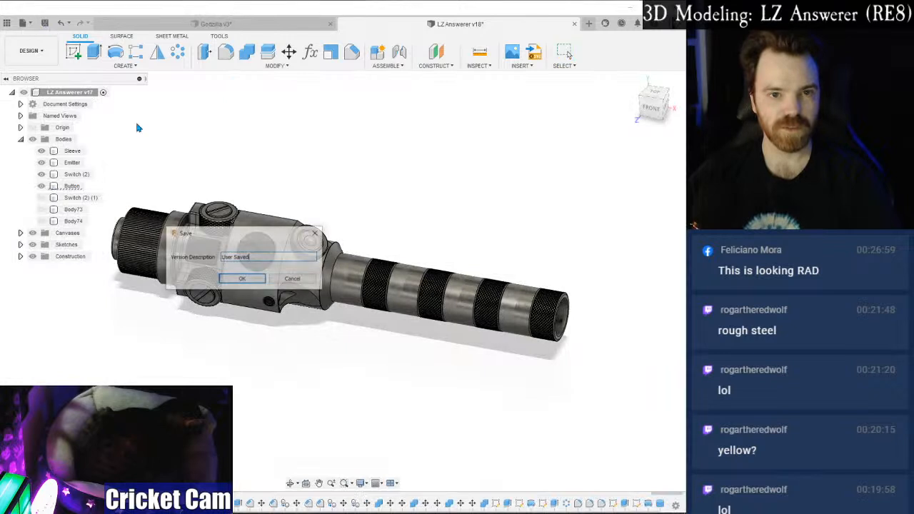
click(242, 280)
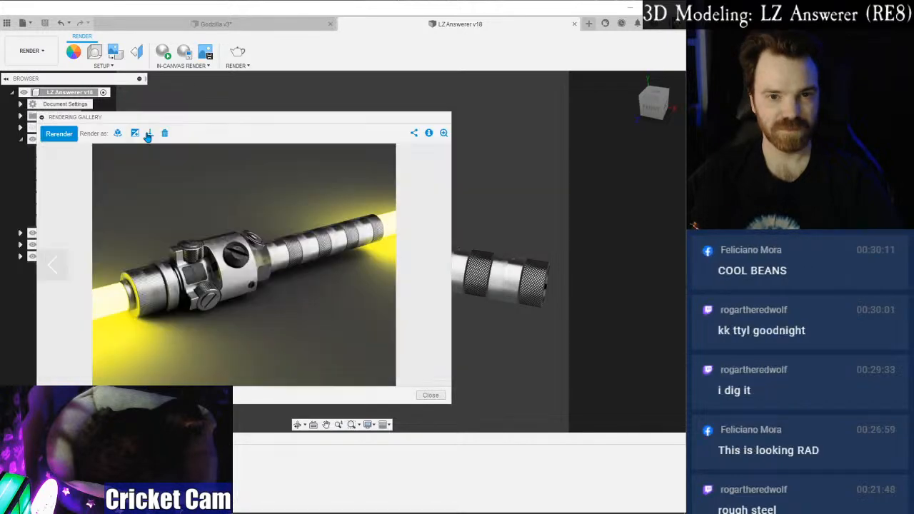
Download the finished render of the hilt with yellow blades from the rendering gallery.
click(148, 137)
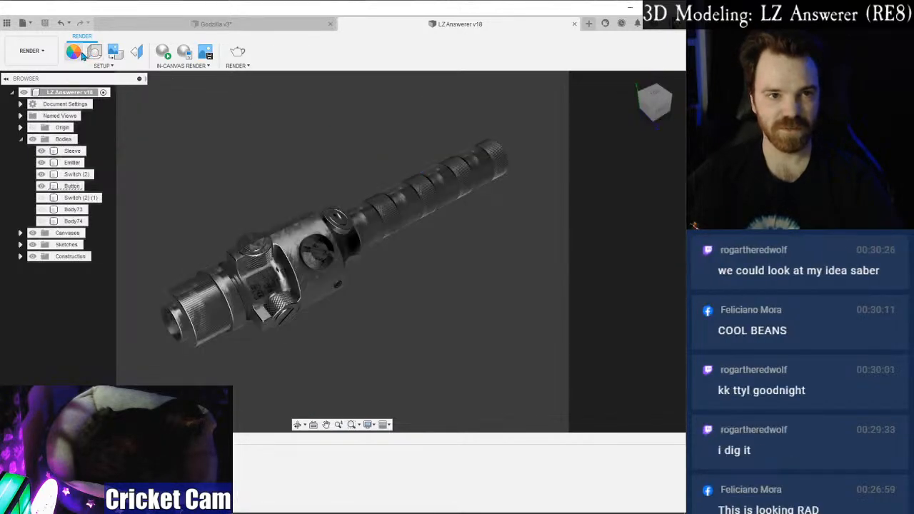
Turn on the ground plane and its reflections, and preview the hilt from a lower corner view with an in-canvas render.
click(606, 272)
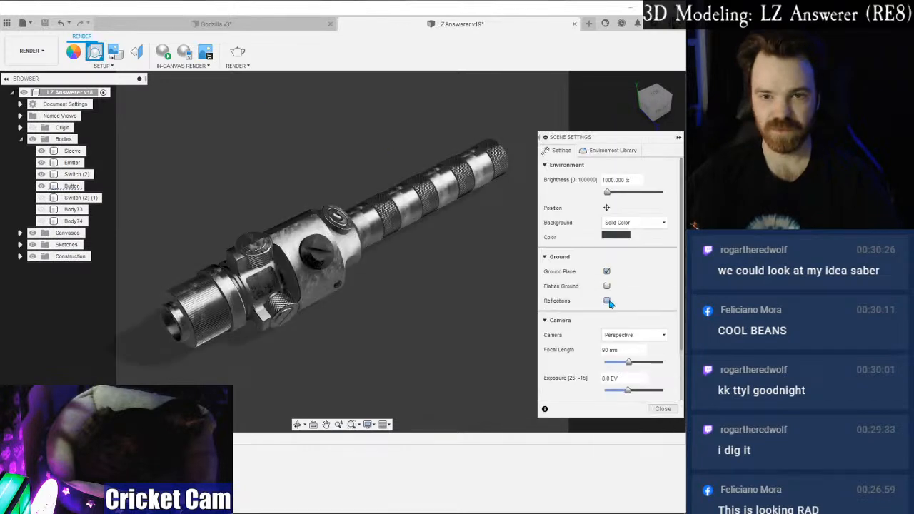
click(607, 301)
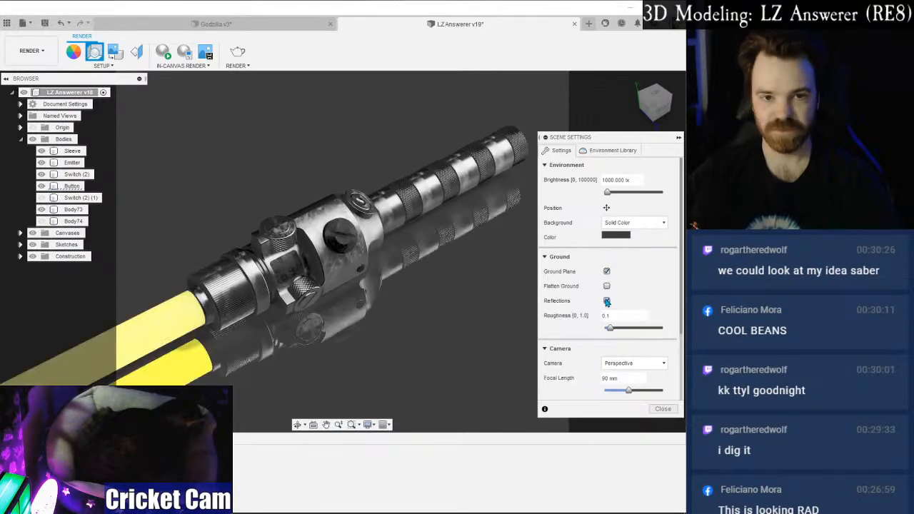
mouse_move(653, 104)
mouse_down()
mouse_move(648, 89)
mouse_move(649, 97)
mouse_up()
click(163, 52)
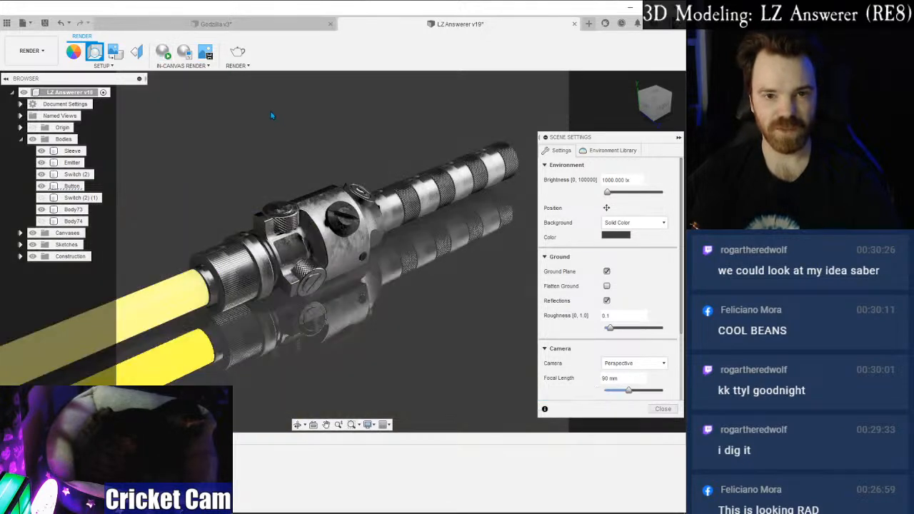
Render the reflective view without the blade using the local renderer at Final(75) quality as a lossless PNG, and show Body73 again.
click(238, 51)
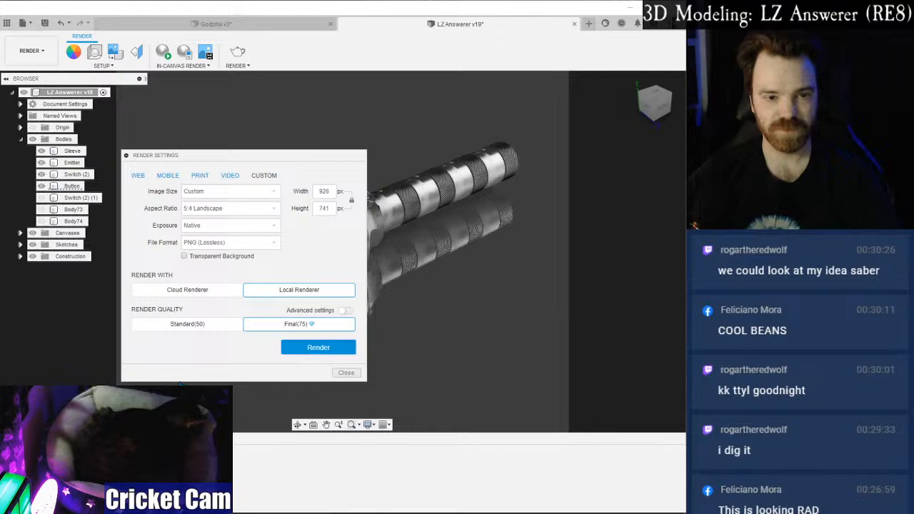
click(318, 347)
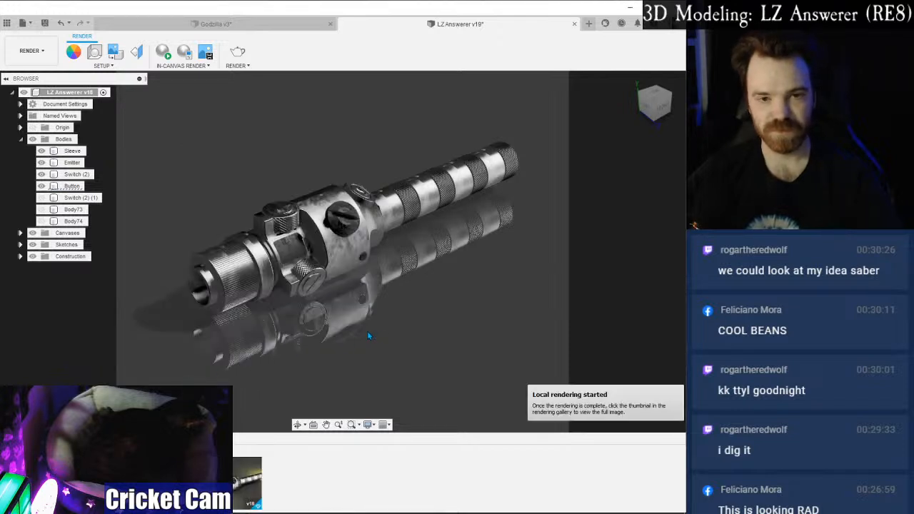
click(40, 209)
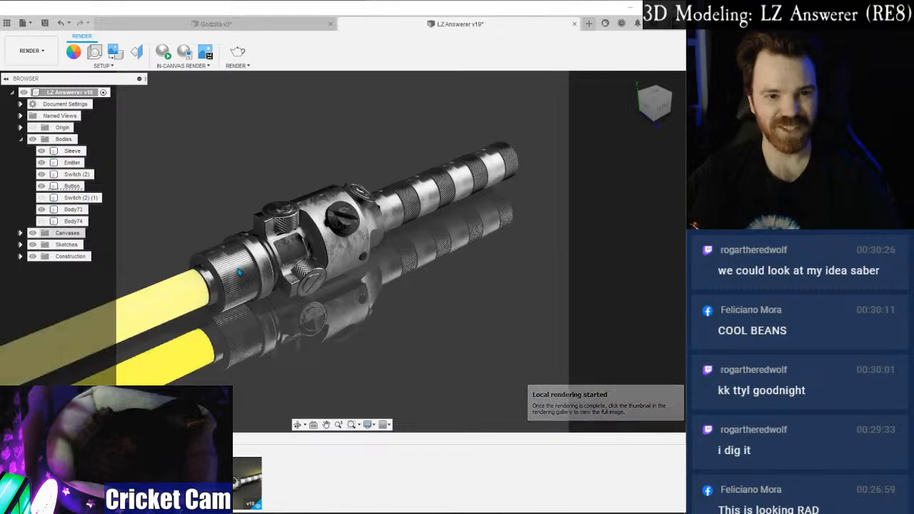